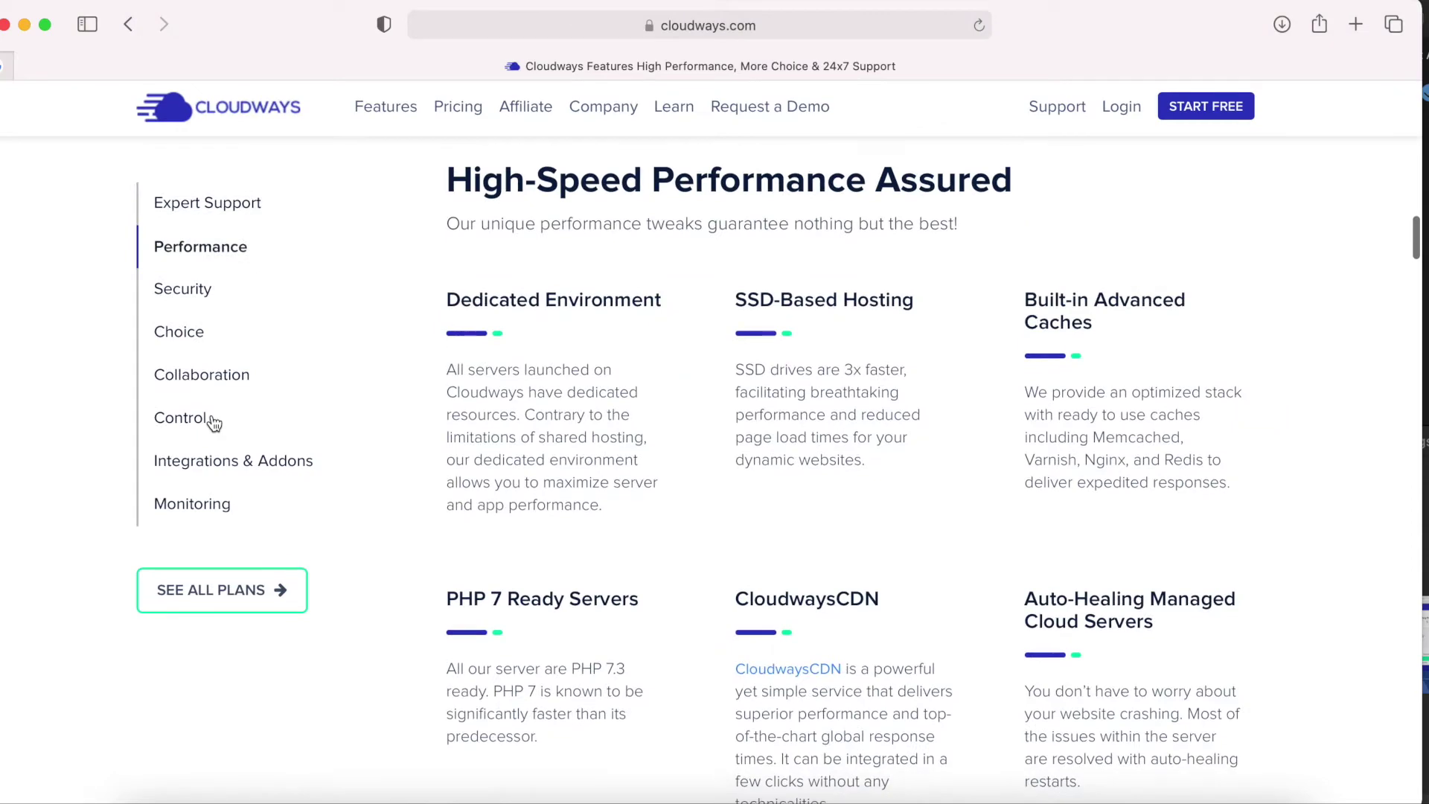
Browse the Security and Expert Support sections, then open Cloudways' free sign-up form.
{"action": "scroll", "coordinate": [348, 507], "scroll_direction": "down", "scroll_amount": 1}
{"action": "scroll", "coordinate": [349, 507], "scroll_direction": "down", "scroll_amount": 1}
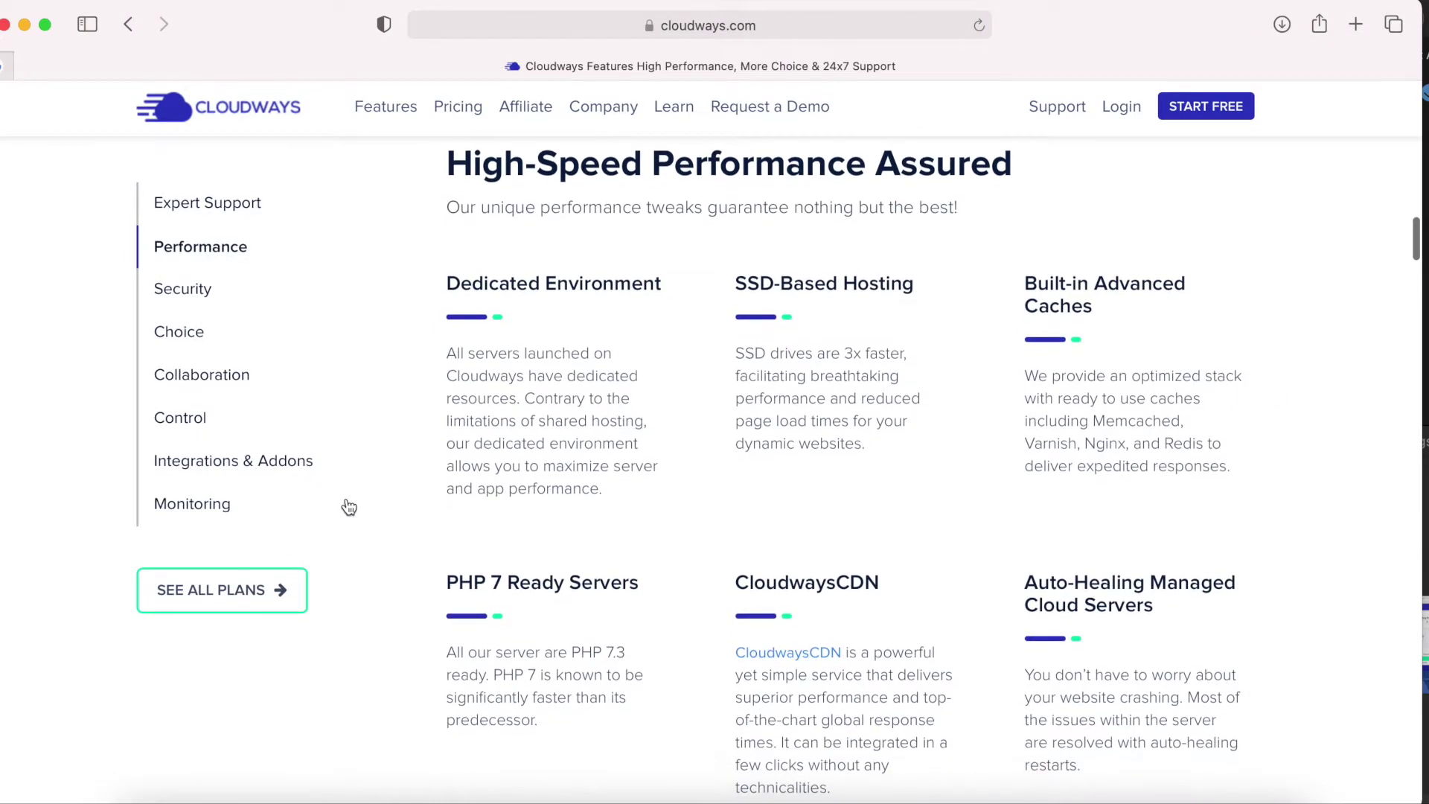
{"action": "left_click", "coordinate": [195, 295]}
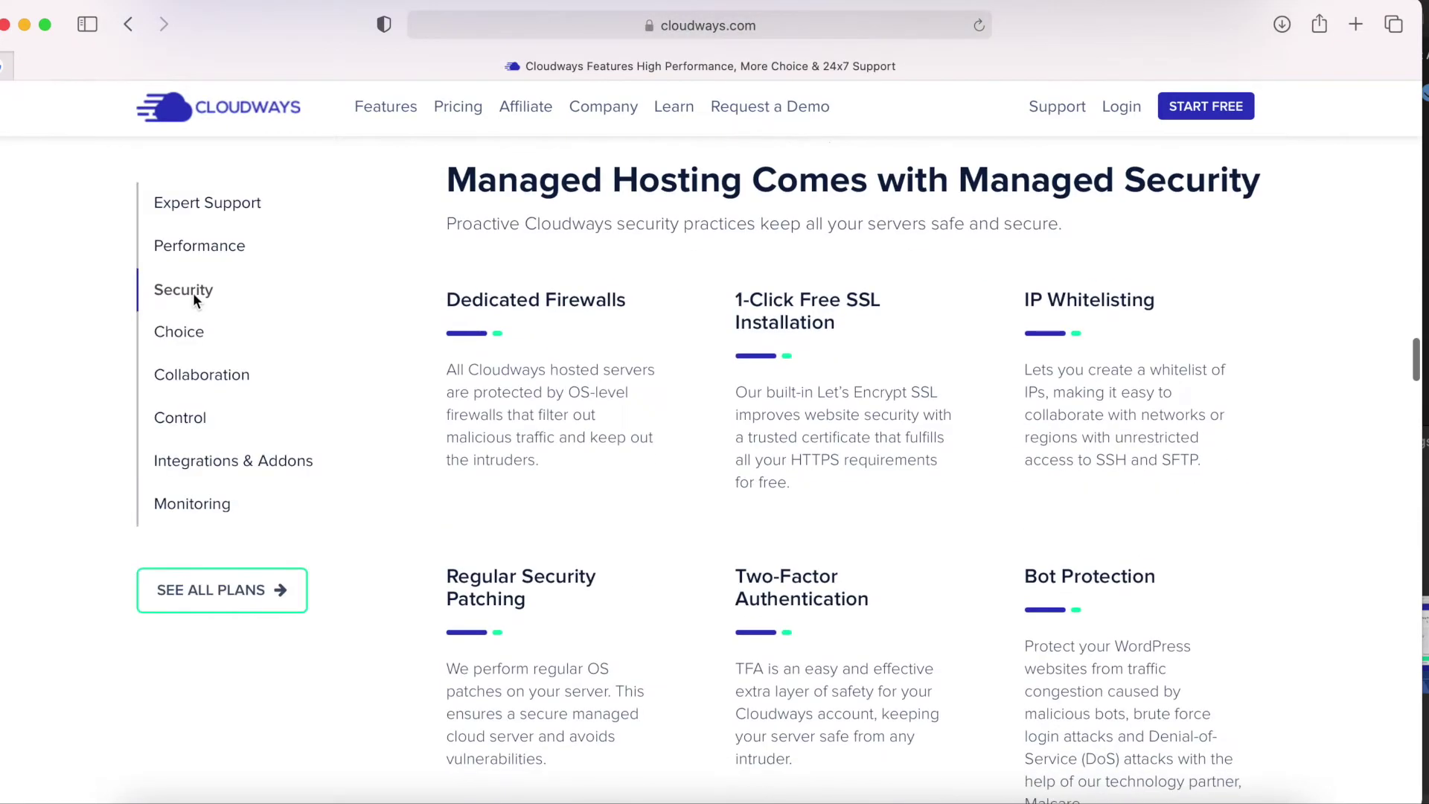
{"action": "scroll", "coordinate": [360, 485], "scroll_direction": "down", "scroll_amount": 3}
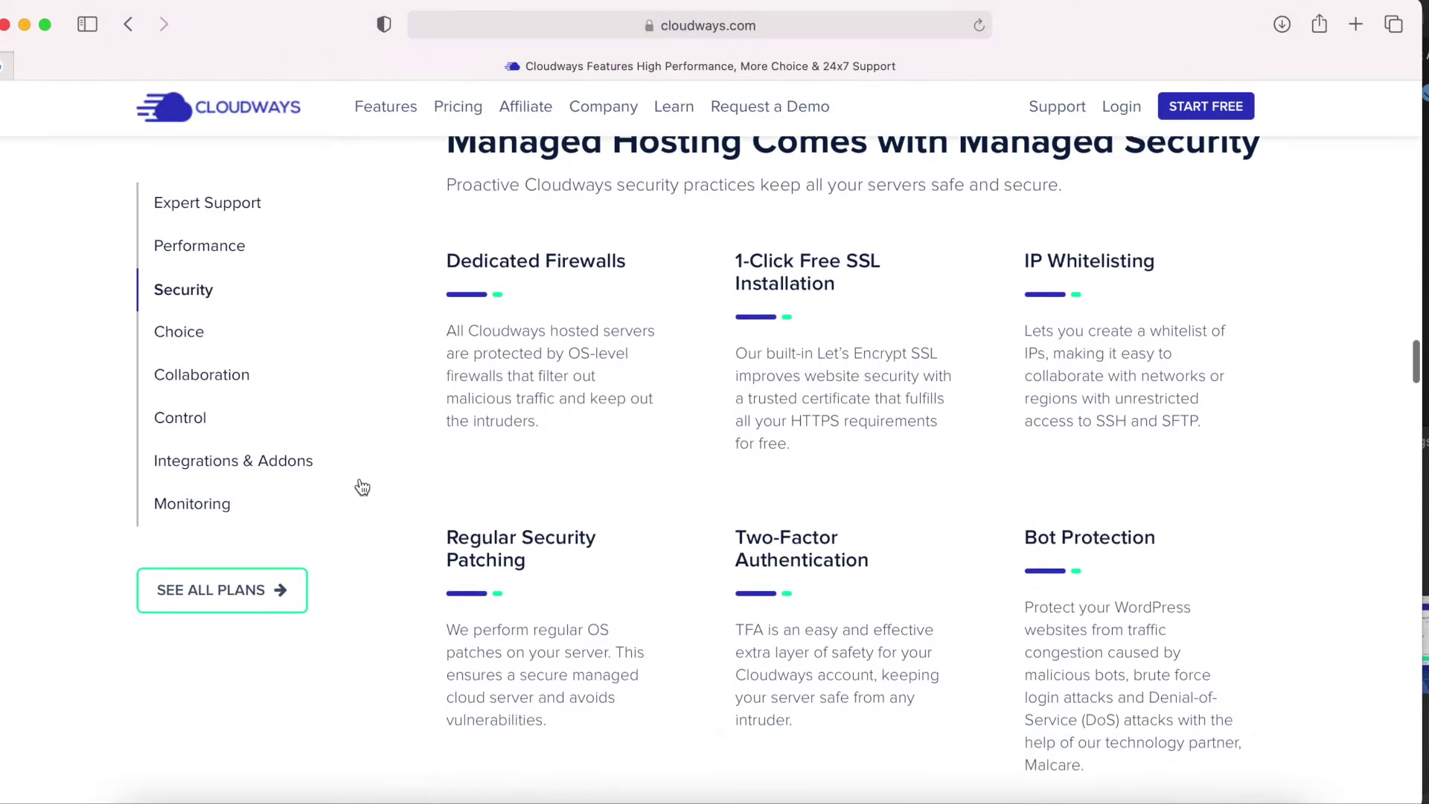
{"action": "left_click", "coordinate": [223, 205]}
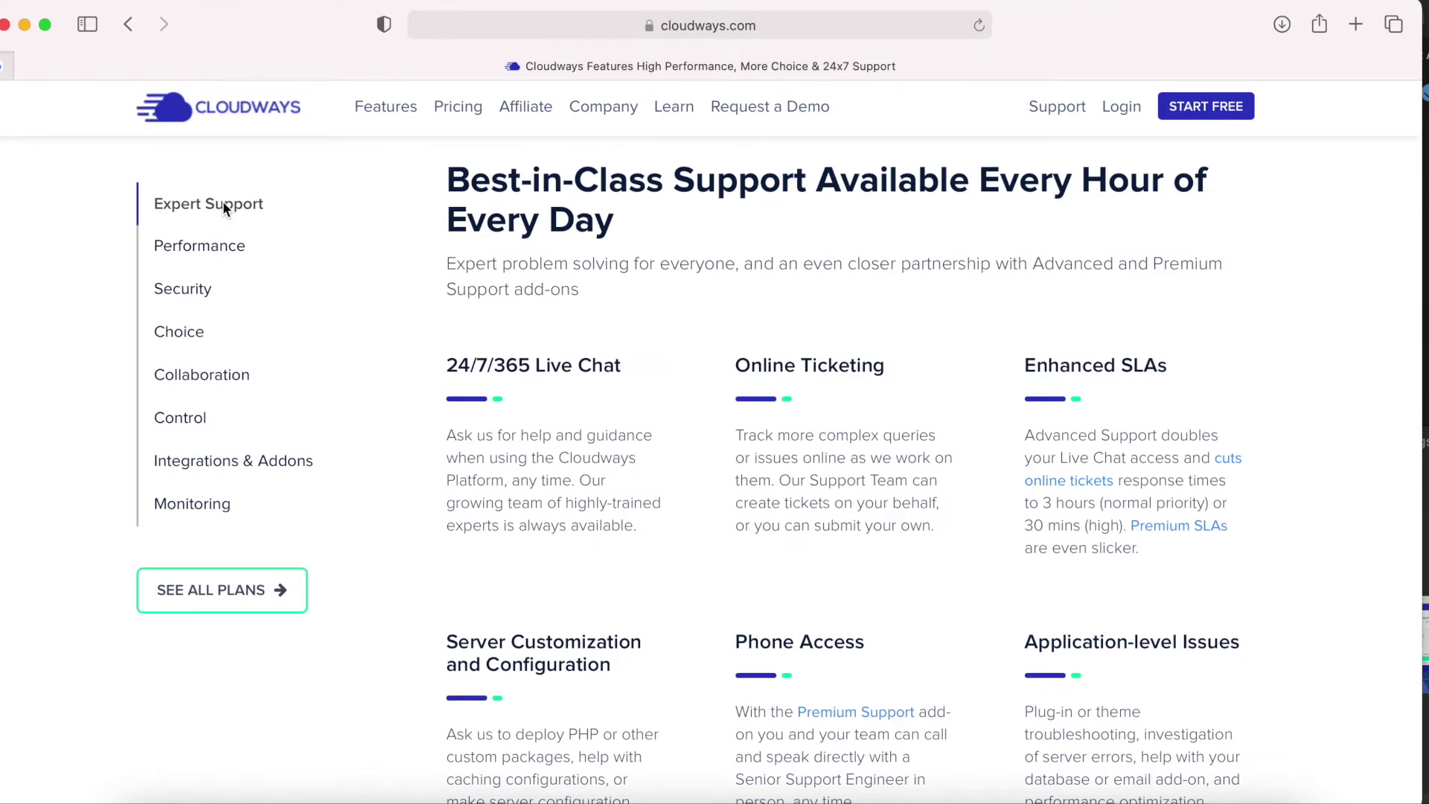
{"action": "scroll", "coordinate": [441, 359], "scroll_direction": "down", "scroll_amount": 1}
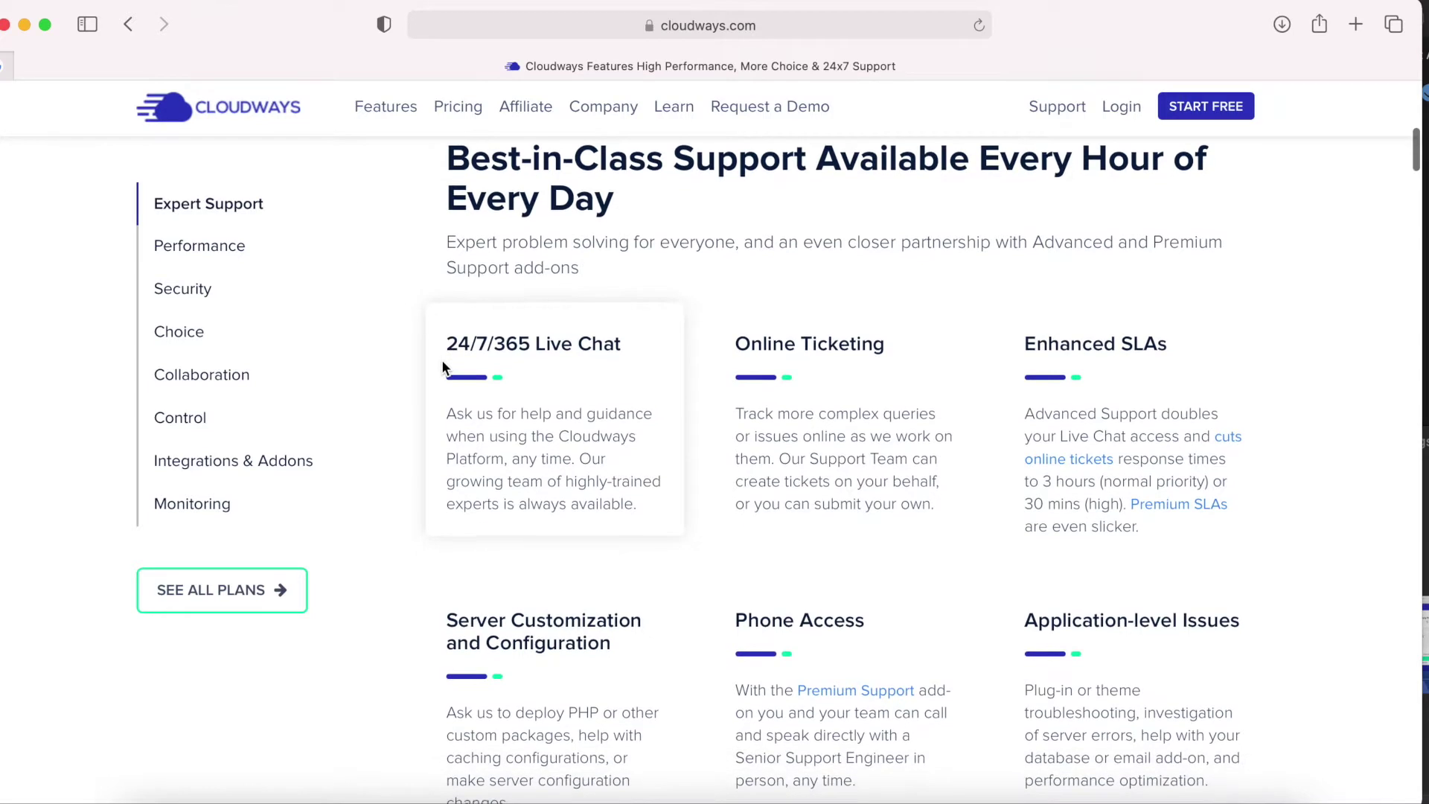
{"action": "left_click", "coordinate": [251, 109]}
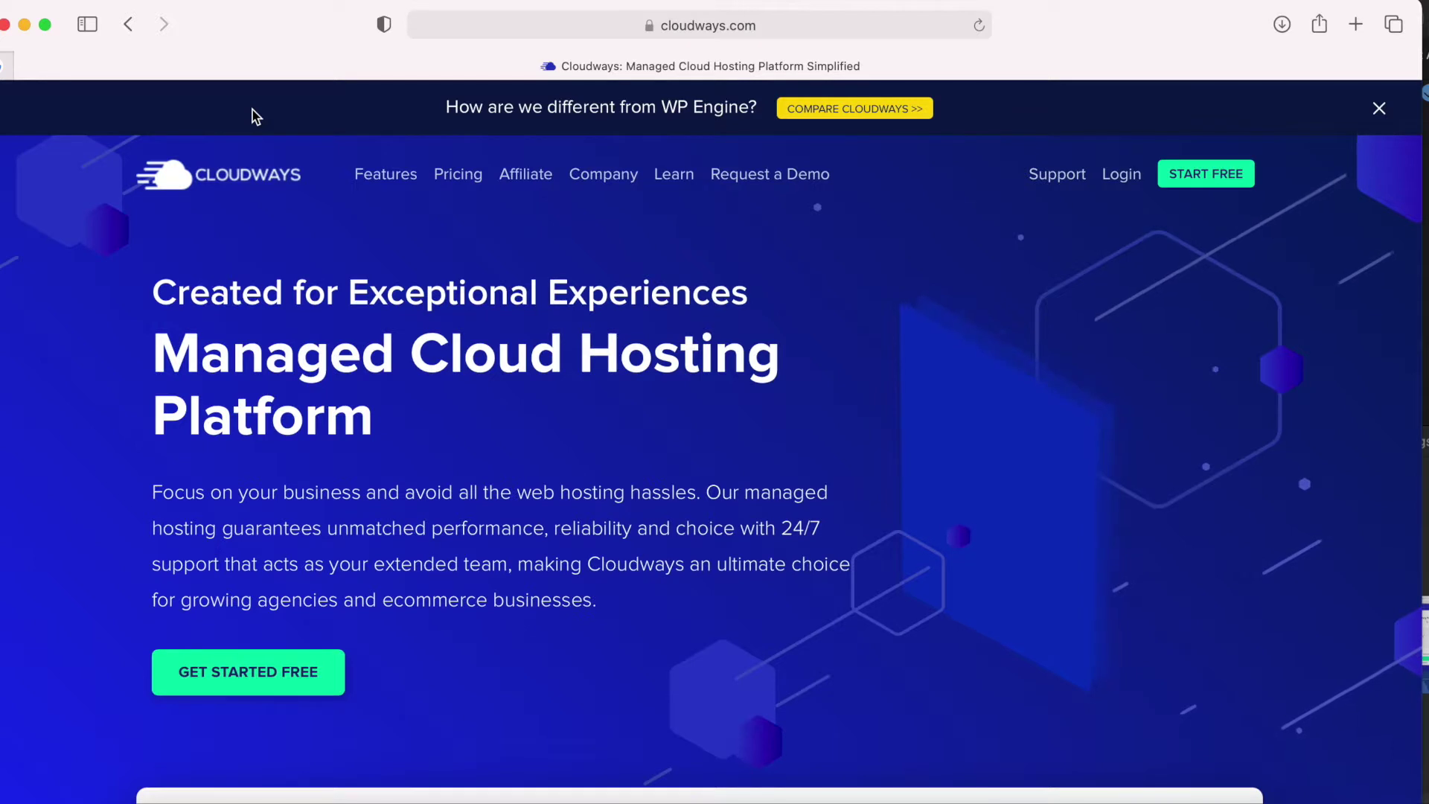
{"action": "left_click", "coordinate": [271, 672]}
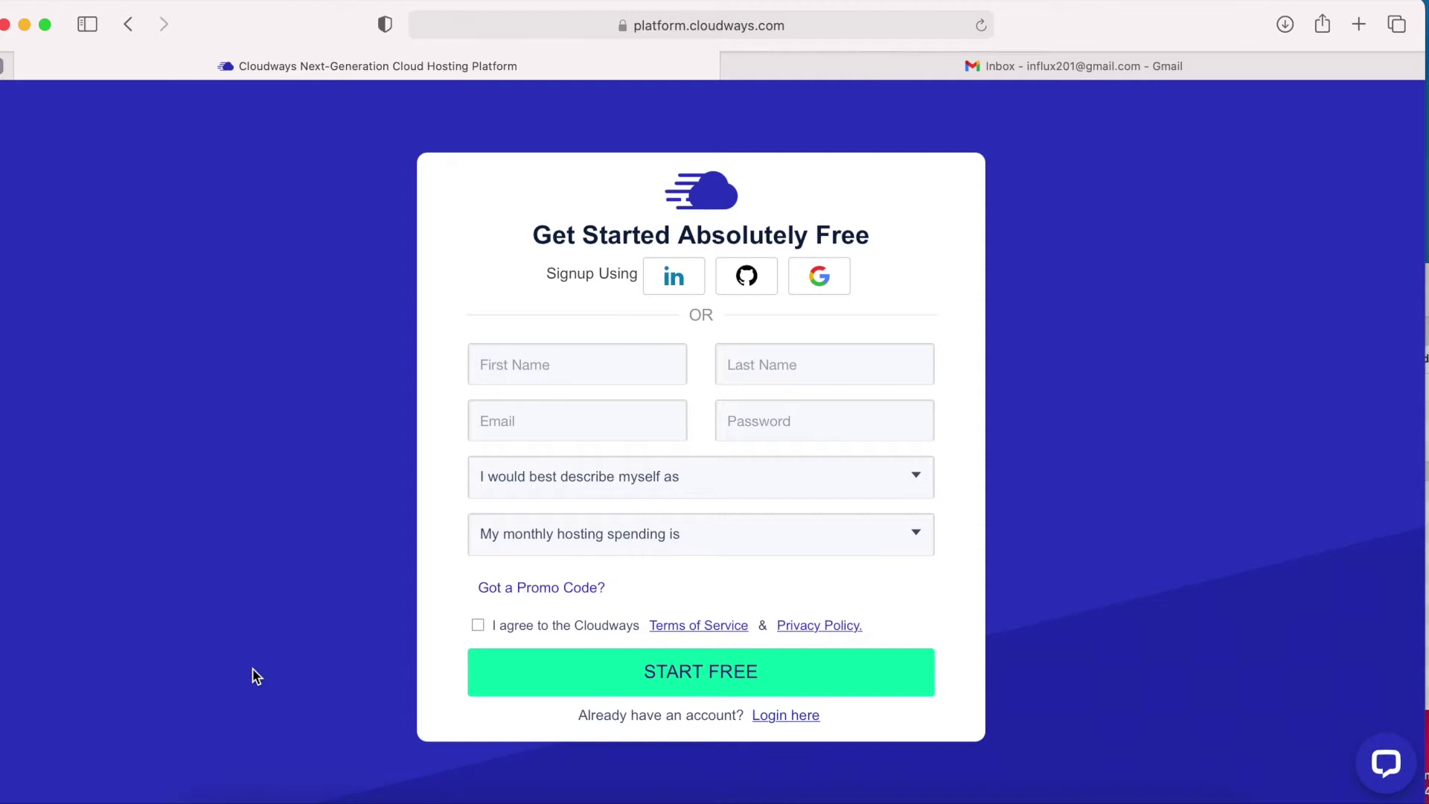
Enter the first name, last name and e-mail, and accept the suggested strong password.
{"action": "left_click", "coordinate": [526, 374]}
{"action": "key", "text": "Tab"}
{"action": "left_click", "coordinate": [566, 430]}
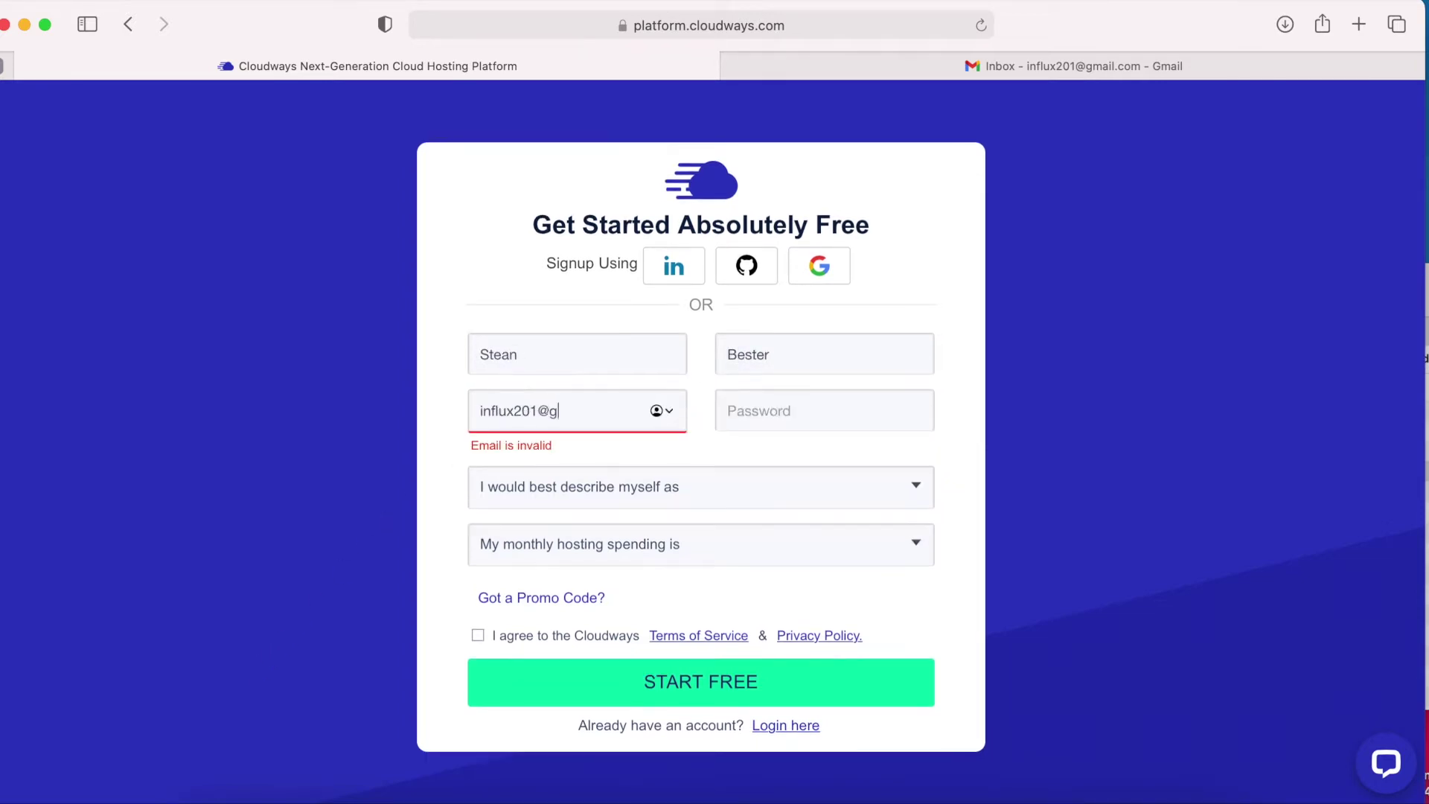
{"action": "left_click", "coordinate": [766, 430]}
{"action": "left_click", "coordinate": [1185, 481]}
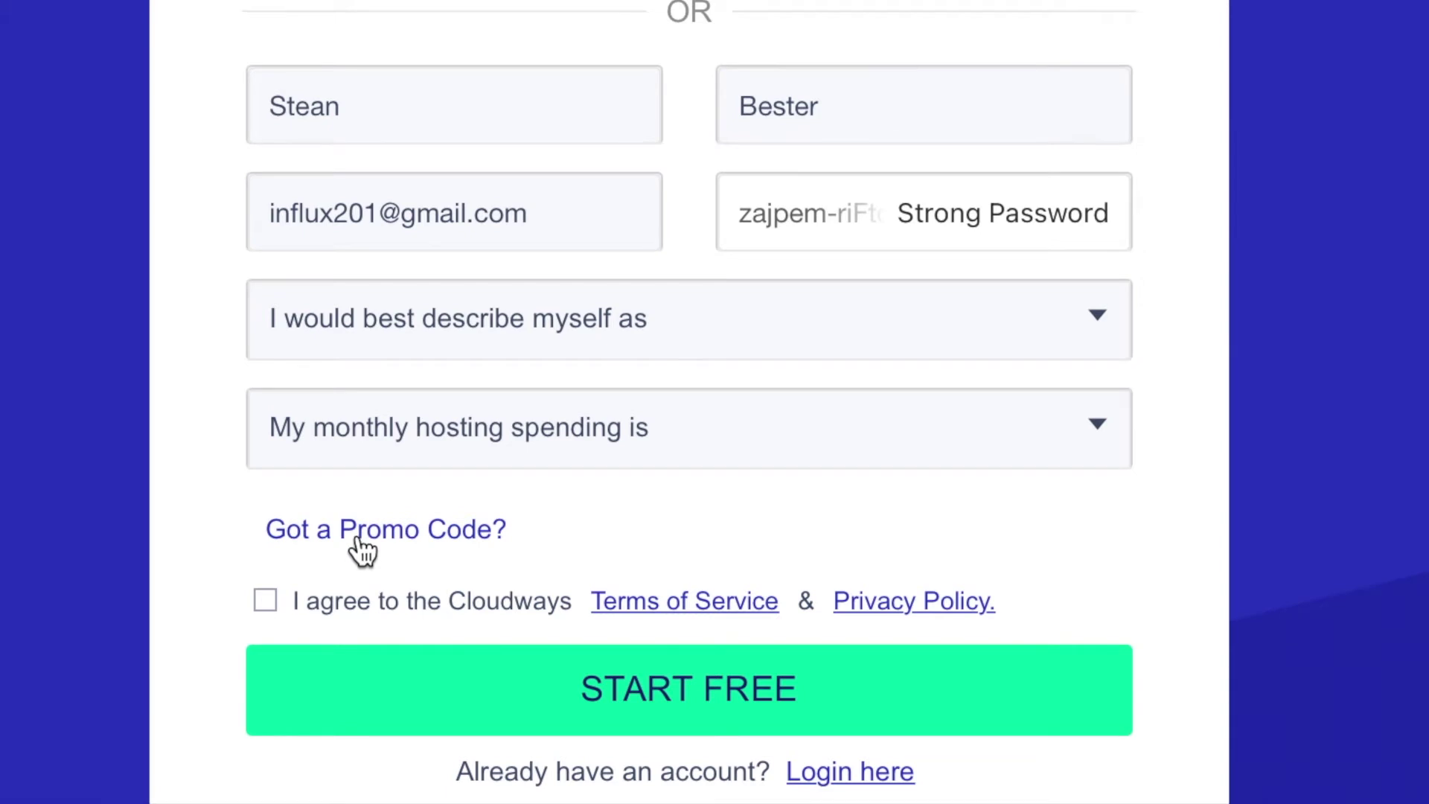
Apply promo code 'influx', accept the terms, and submit the sign-up form.
{"action": "left_click", "coordinate": [357, 530]}
{"action": "left_click", "coordinate": [693, 539]}
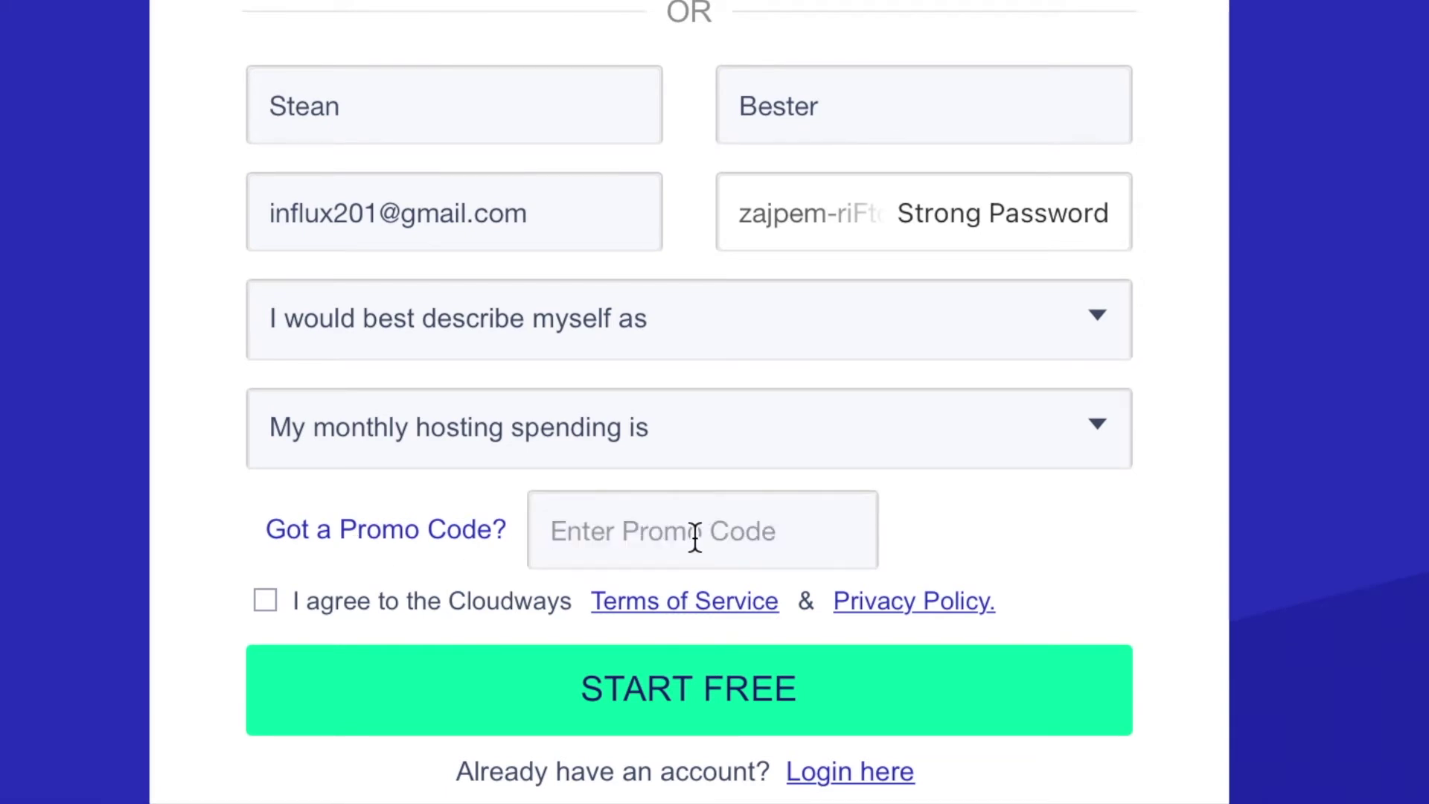
{"action": "type", "text": "influx"}
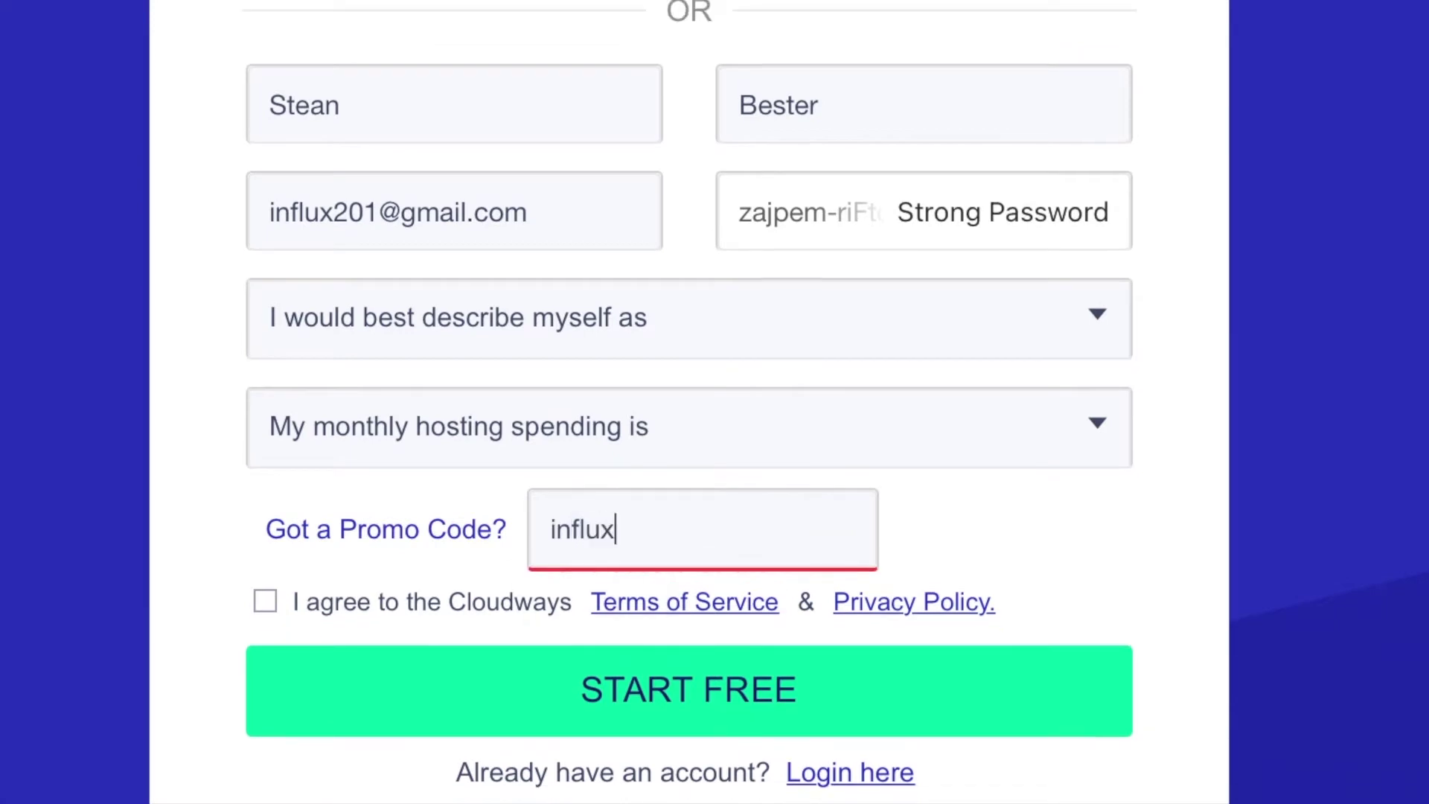
{"action": "left_click", "coordinate": [268, 609]}
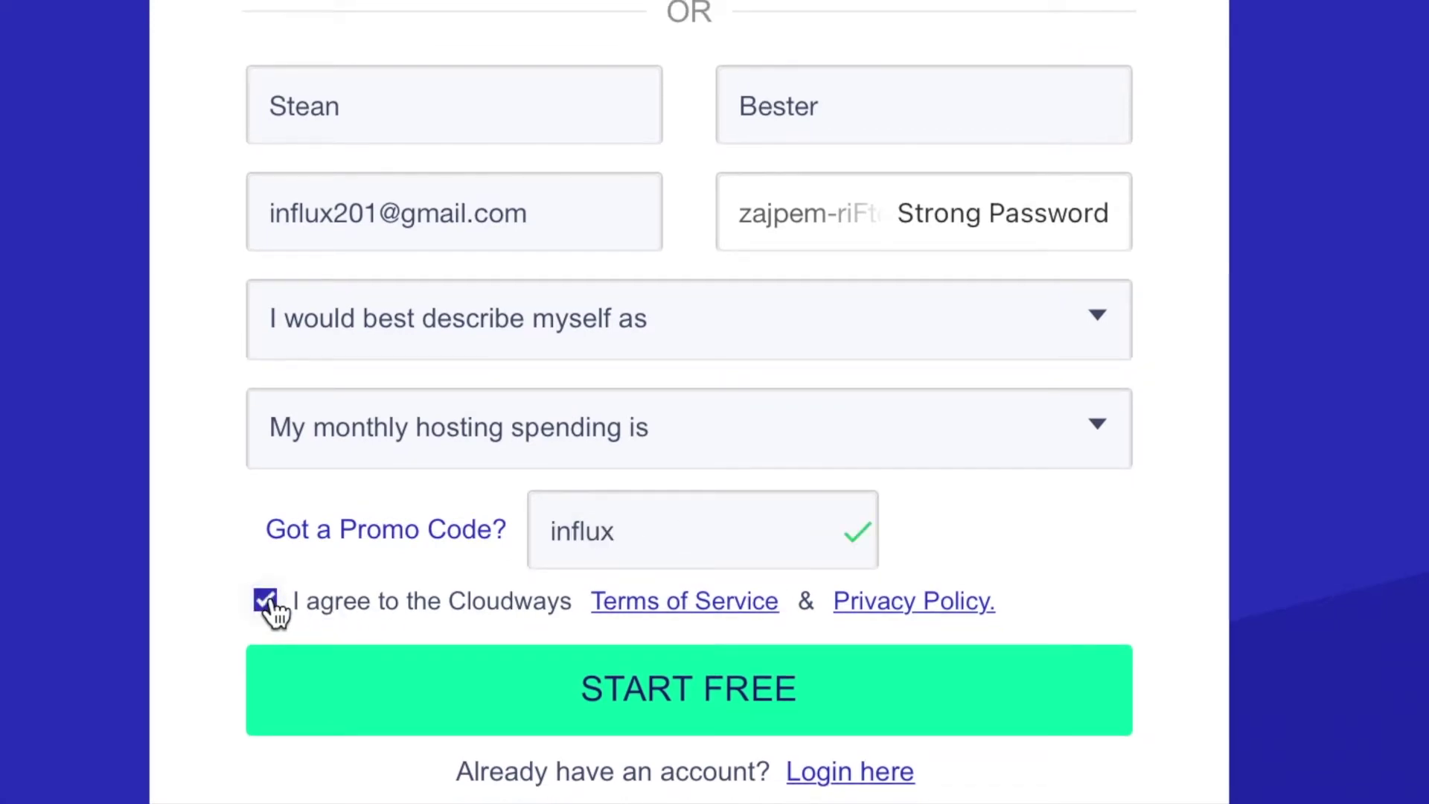
{"action": "left_click", "coordinate": [696, 707]}
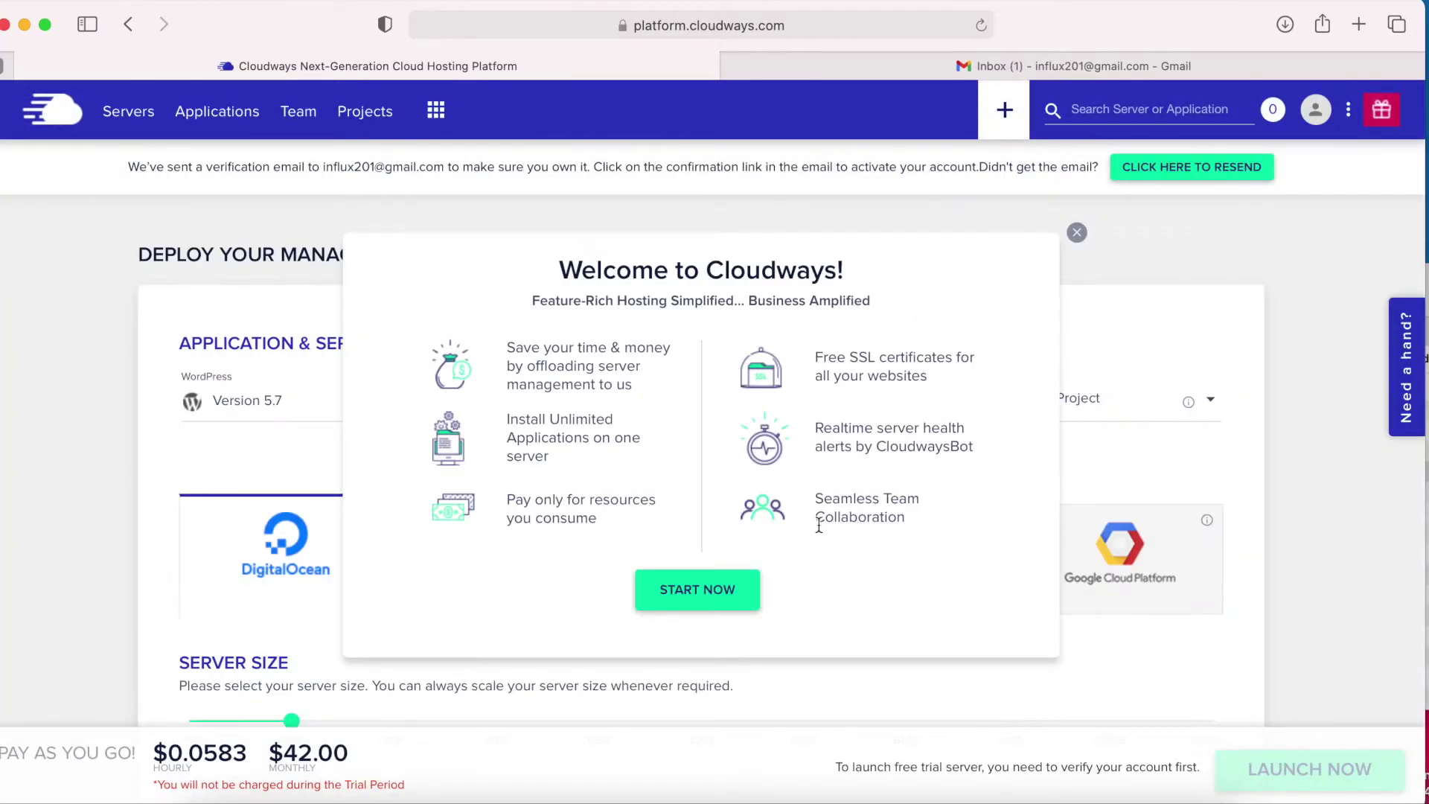
{"action": "left_click", "coordinate": [1078, 237]}
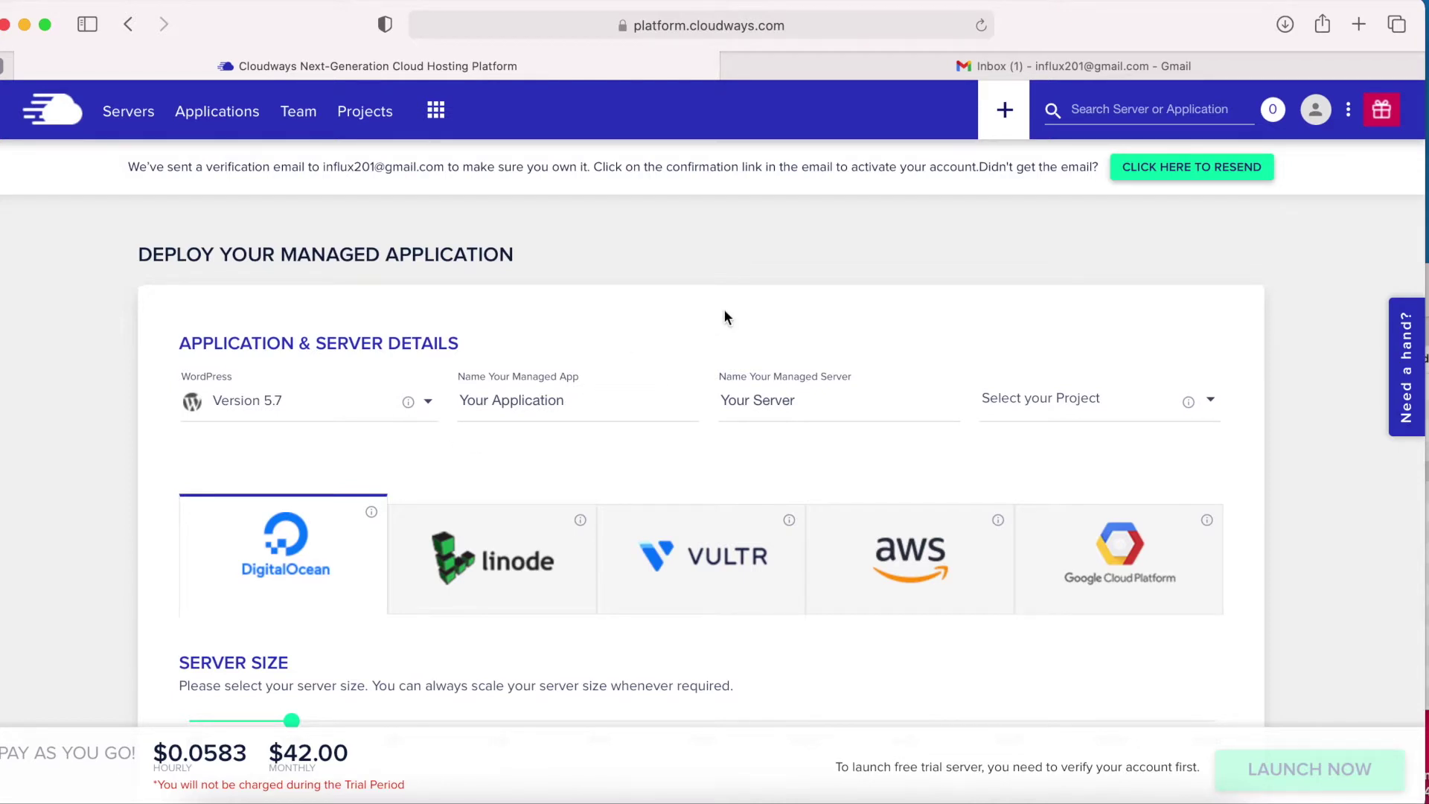
{"action": "left_click", "coordinate": [1042, 65]}
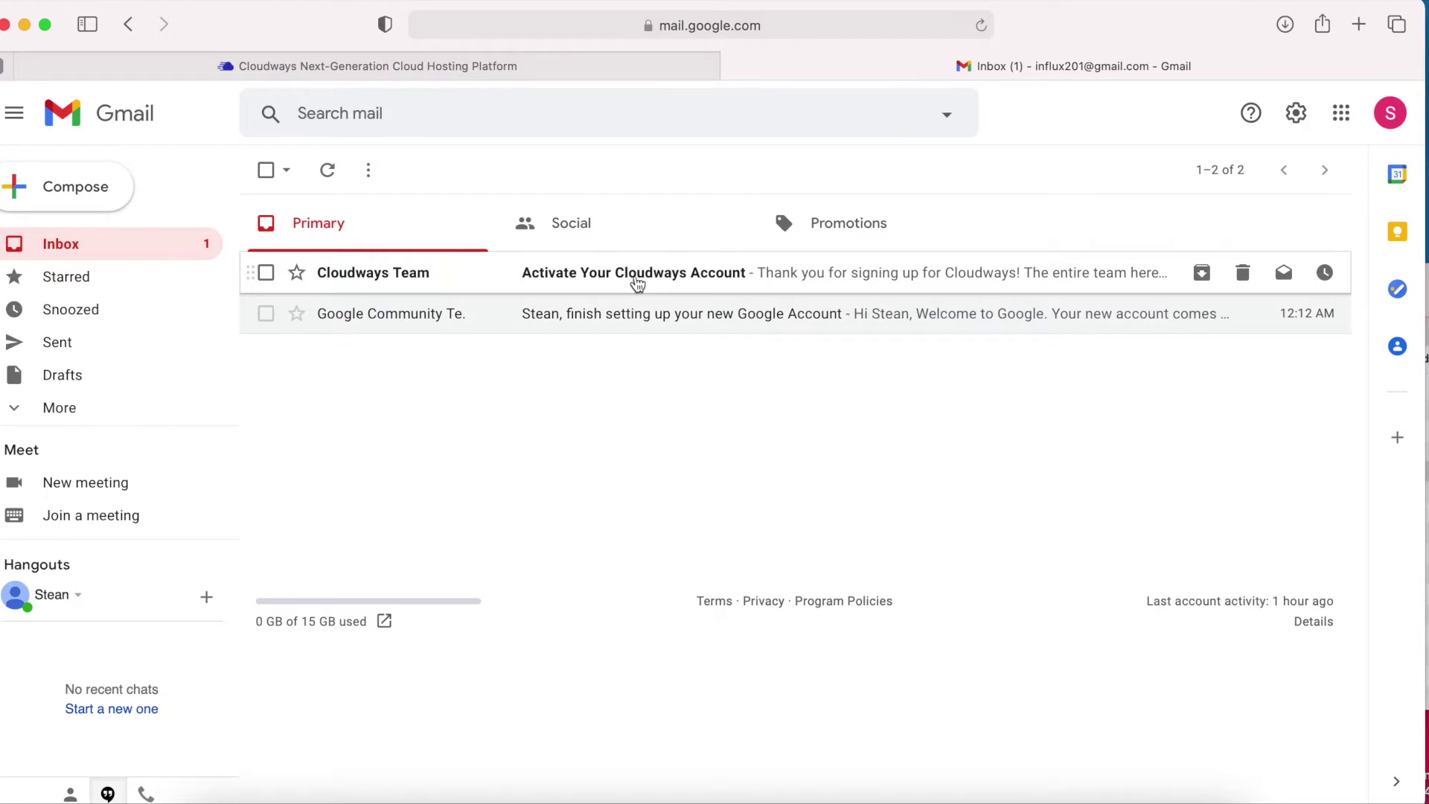
Activate the account from the 'Activate Your Cloudways Account' email.
{"action": "left_click", "coordinate": [653, 282]}
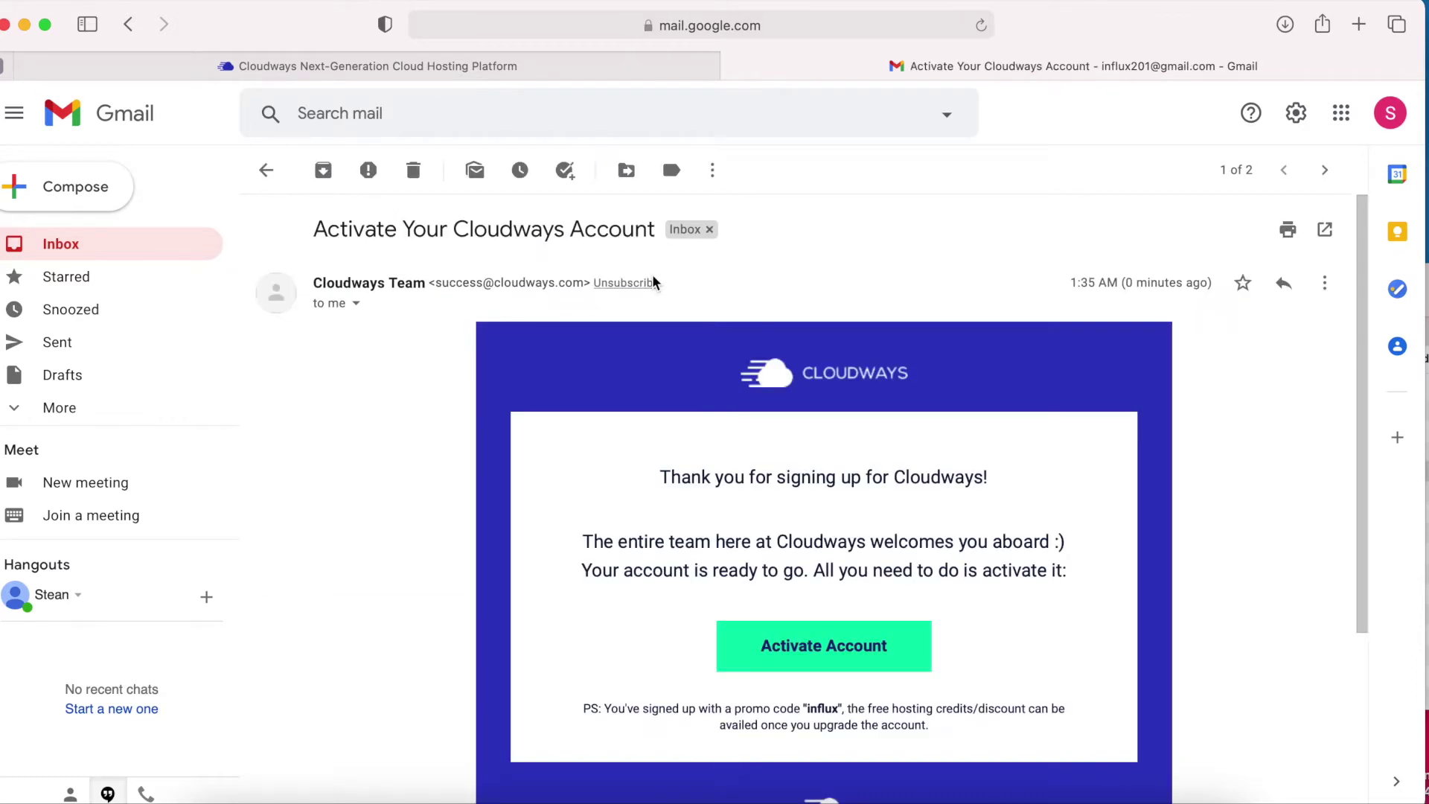
{"action": "left_click", "coordinate": [825, 653]}
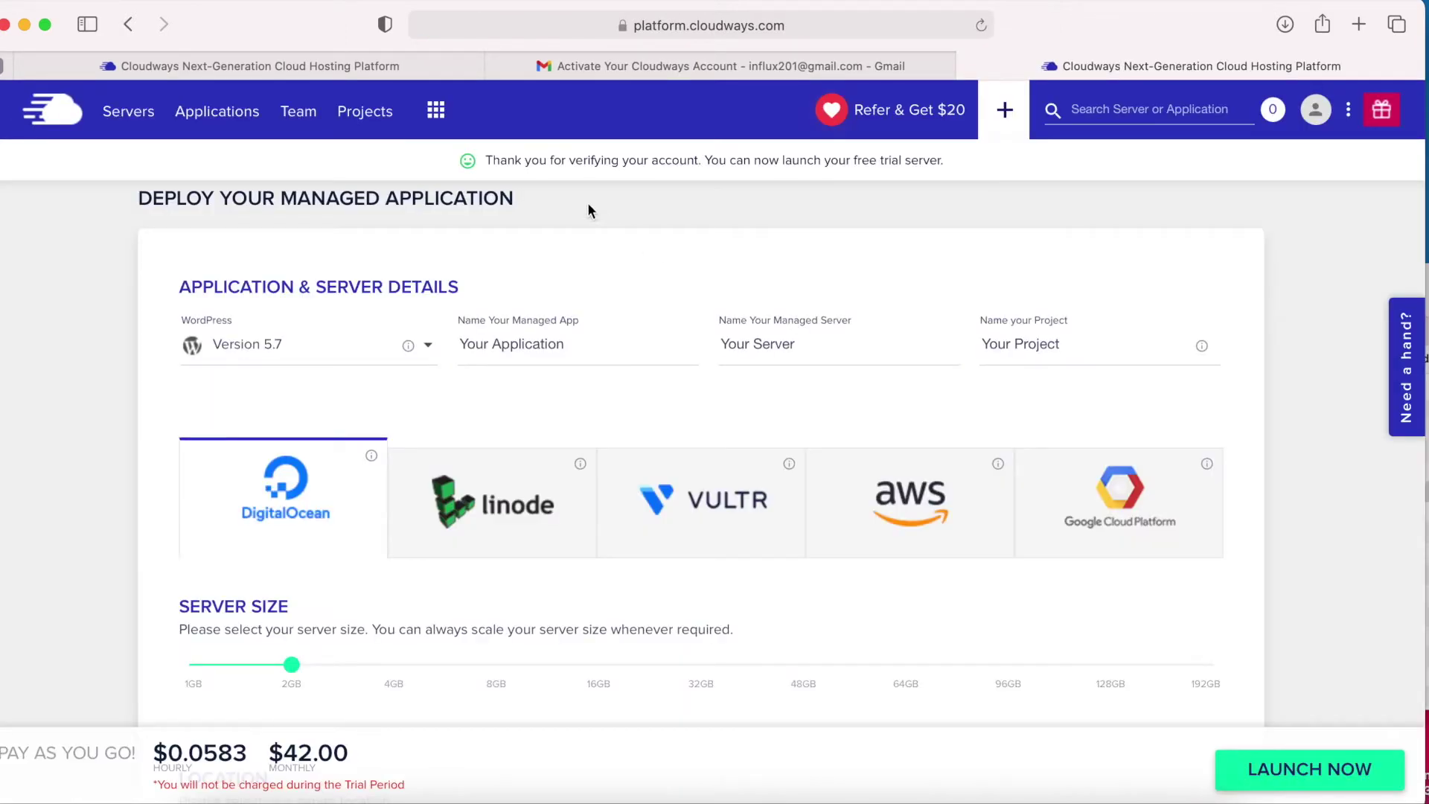
Rename the application to 'My website'.
{"action": "left_click_drag", "start_coordinate": [489, 161], "coordinate": [902, 154]}
{"action": "left_click", "coordinate": [671, 190]}
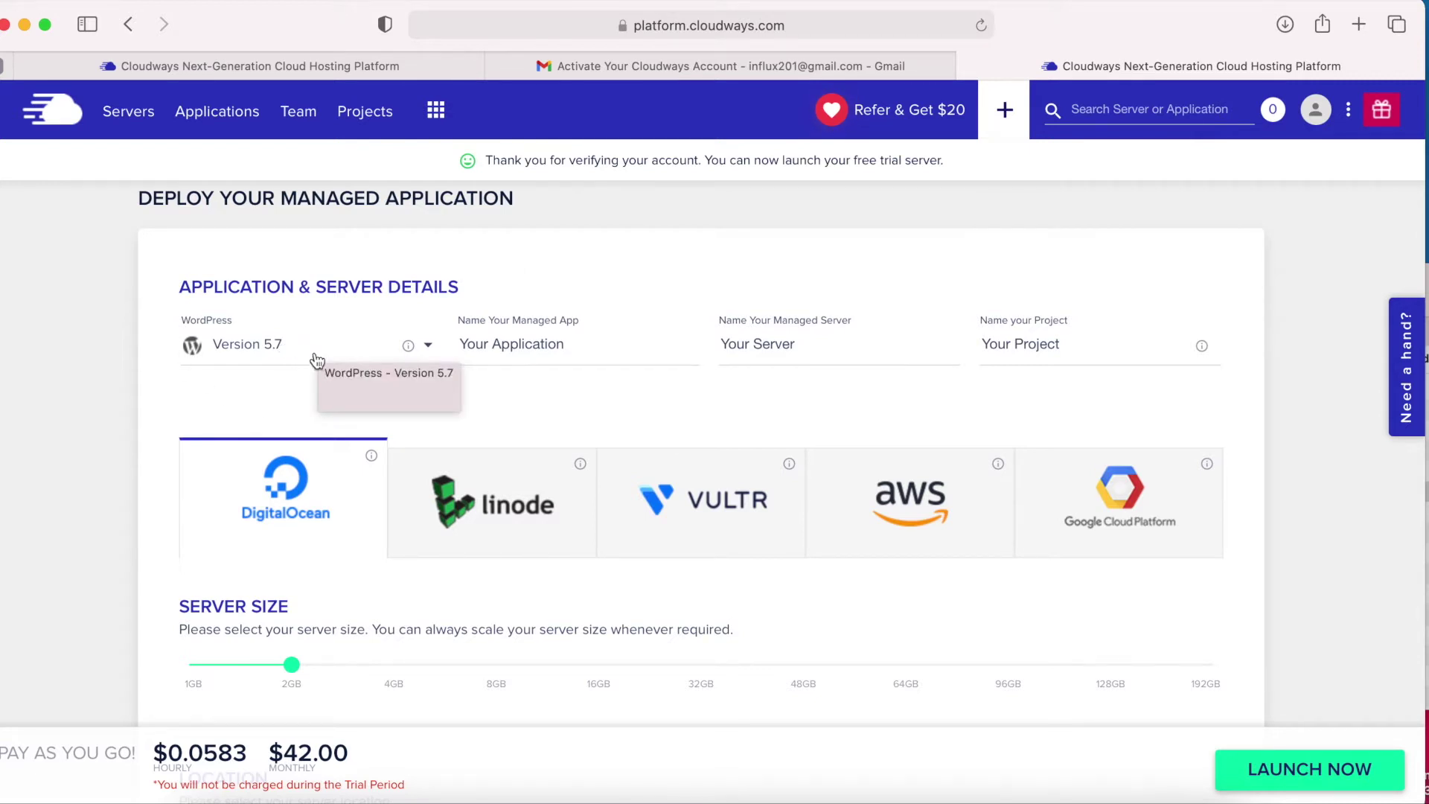
{"action": "triple_click", "coordinate": [520, 346]}
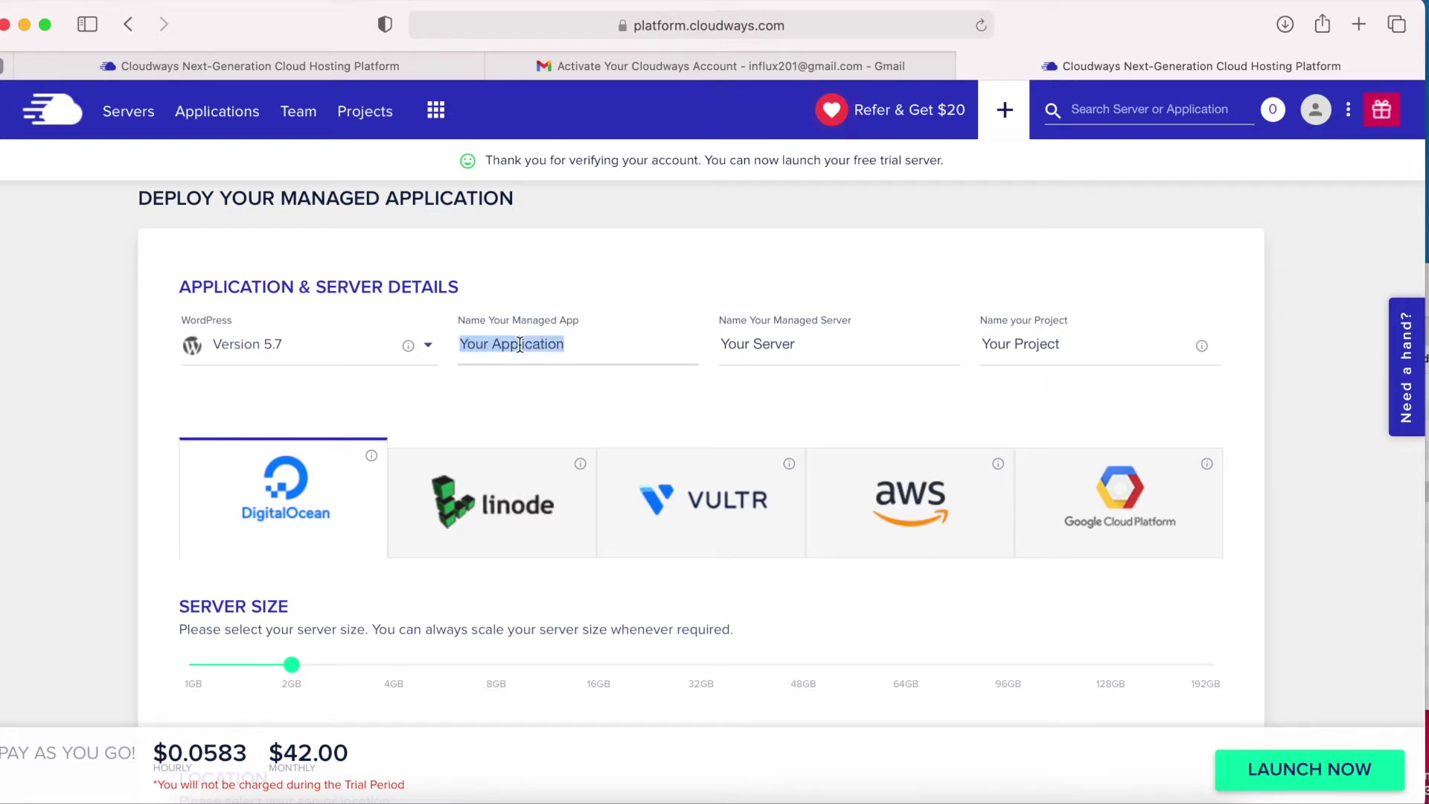
{"action": "type", "text": "MY"}
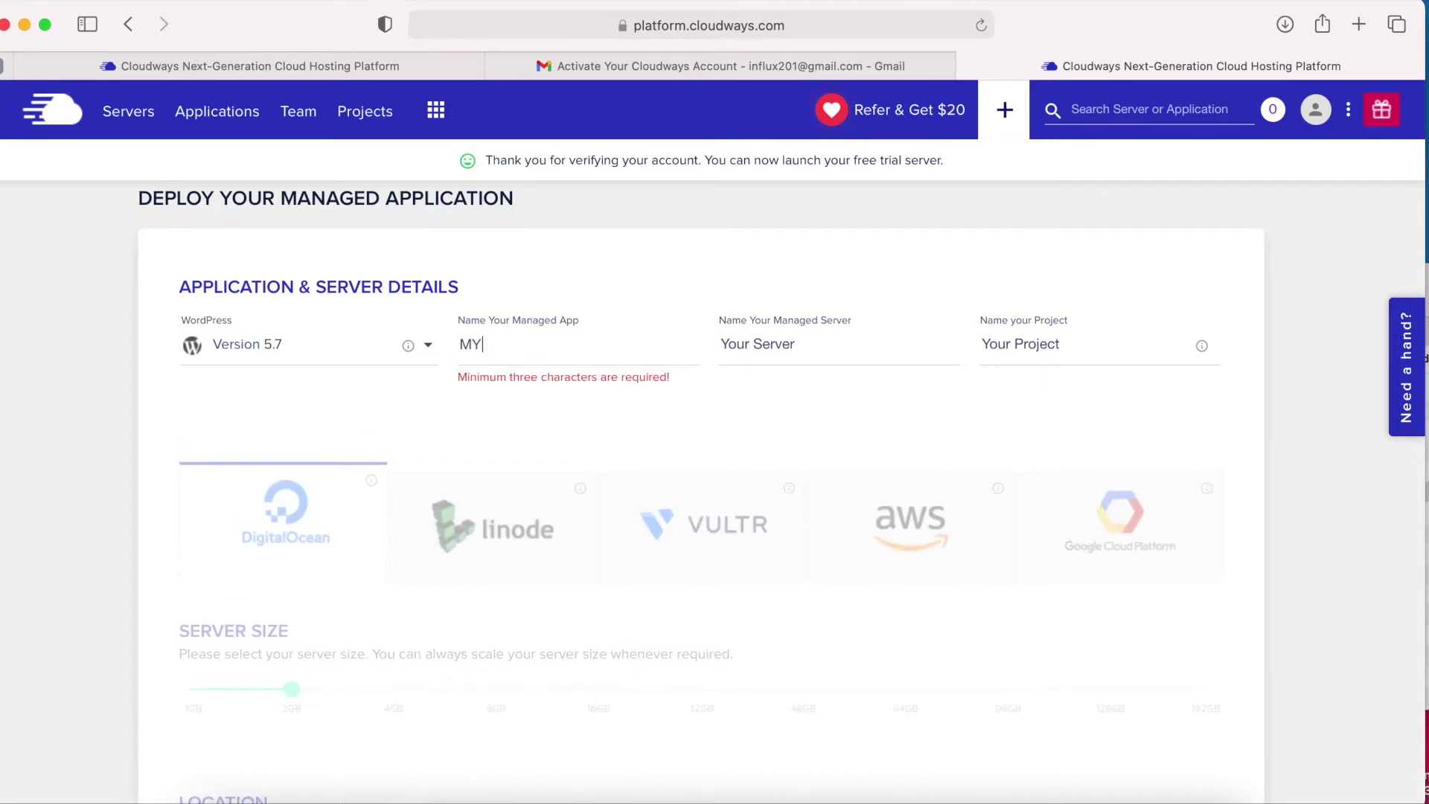
{"action": "key", "text": "BackSpace"}
{"action": "key", "text": "BackSpace"}
{"action": "type", "text": "y webs"}
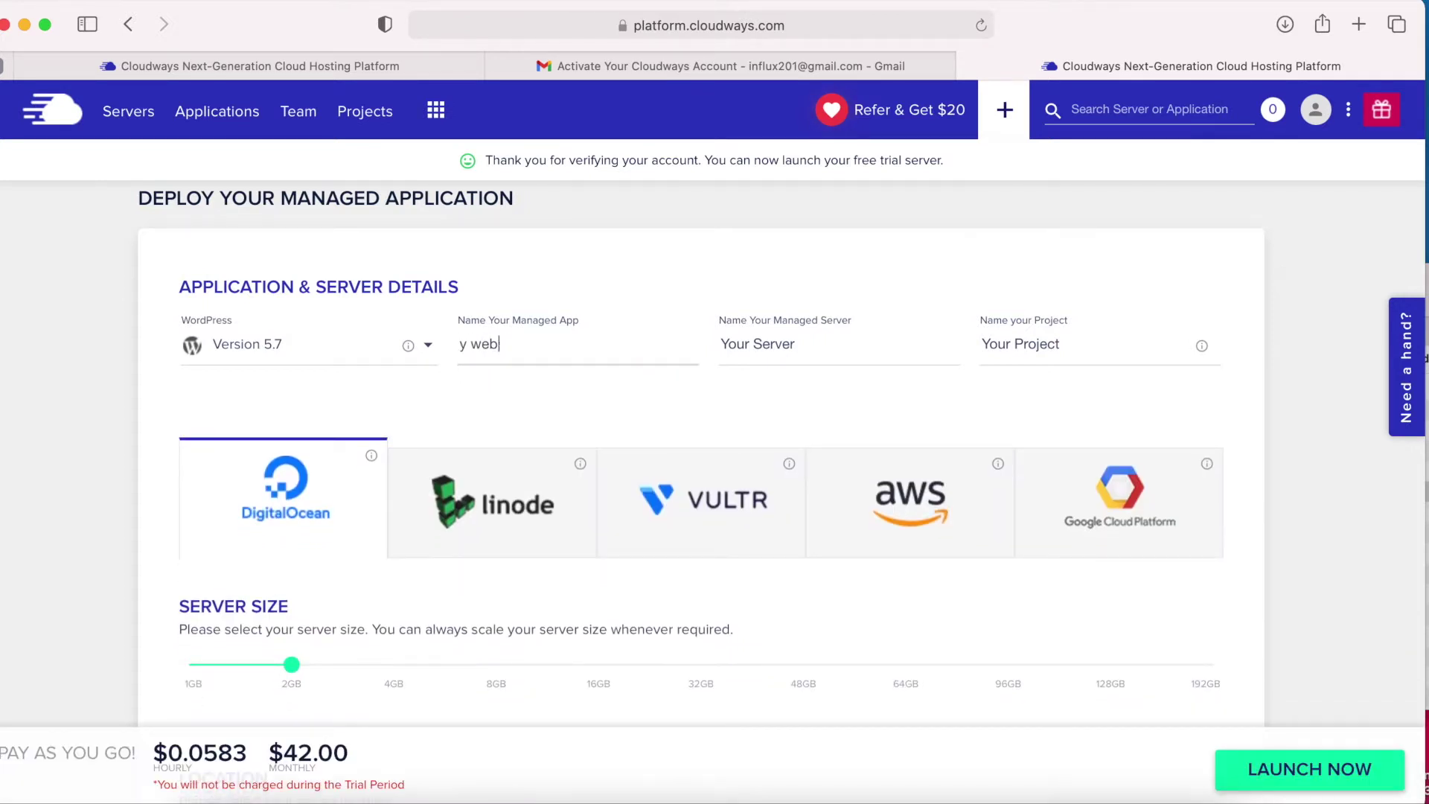
{"action": "key", "text": "BackSpace"}
{"action": "key", "text": "BackSpace"}
{"action": "key", "text": "BackSpace"}
{"action": "key", "text": "BackSpace"}
{"action": "key", "text": "BackSpace"}
{"action": "type", "text": "My website"}
{"action": "key", "text": "super+a"}
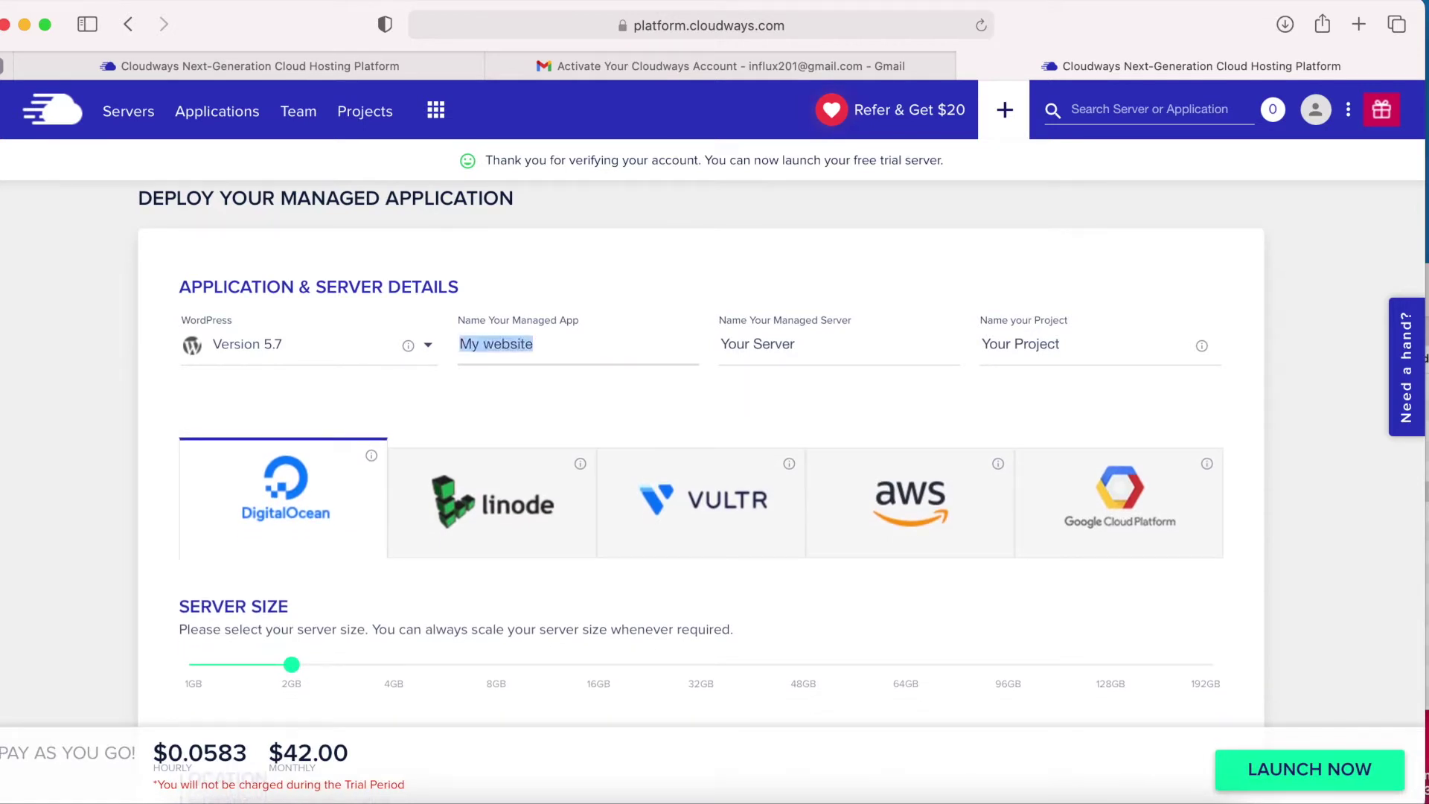
Name the server 'My Server' and the project 'My Website'.
{"action": "left_click", "coordinate": [772, 346]}
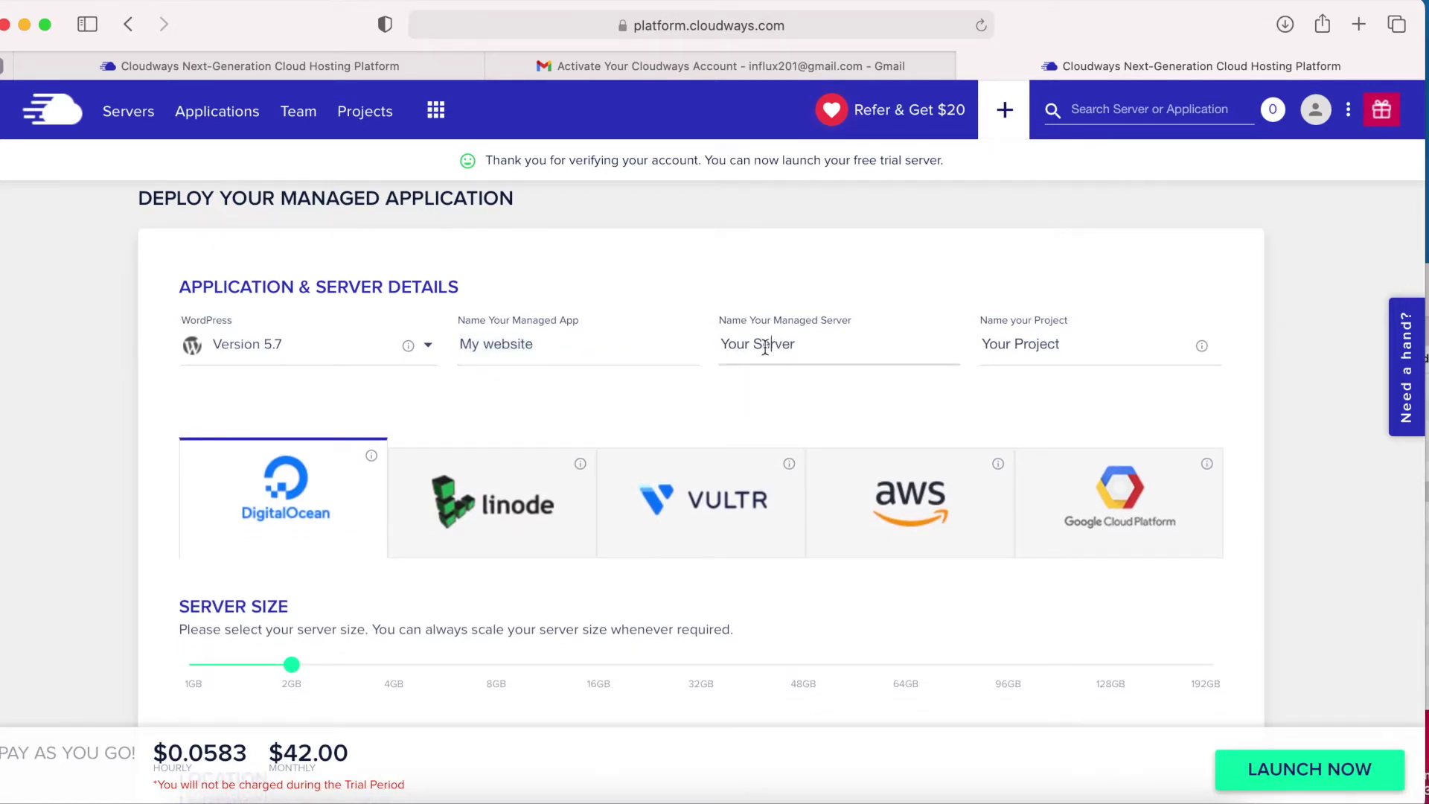
{"action": "double_click", "coordinate": [730, 346]}
{"action": "type", "text": "My"}
{"action": "triple_click", "coordinate": [1033, 345]}
{"action": "type", "text": "My"}
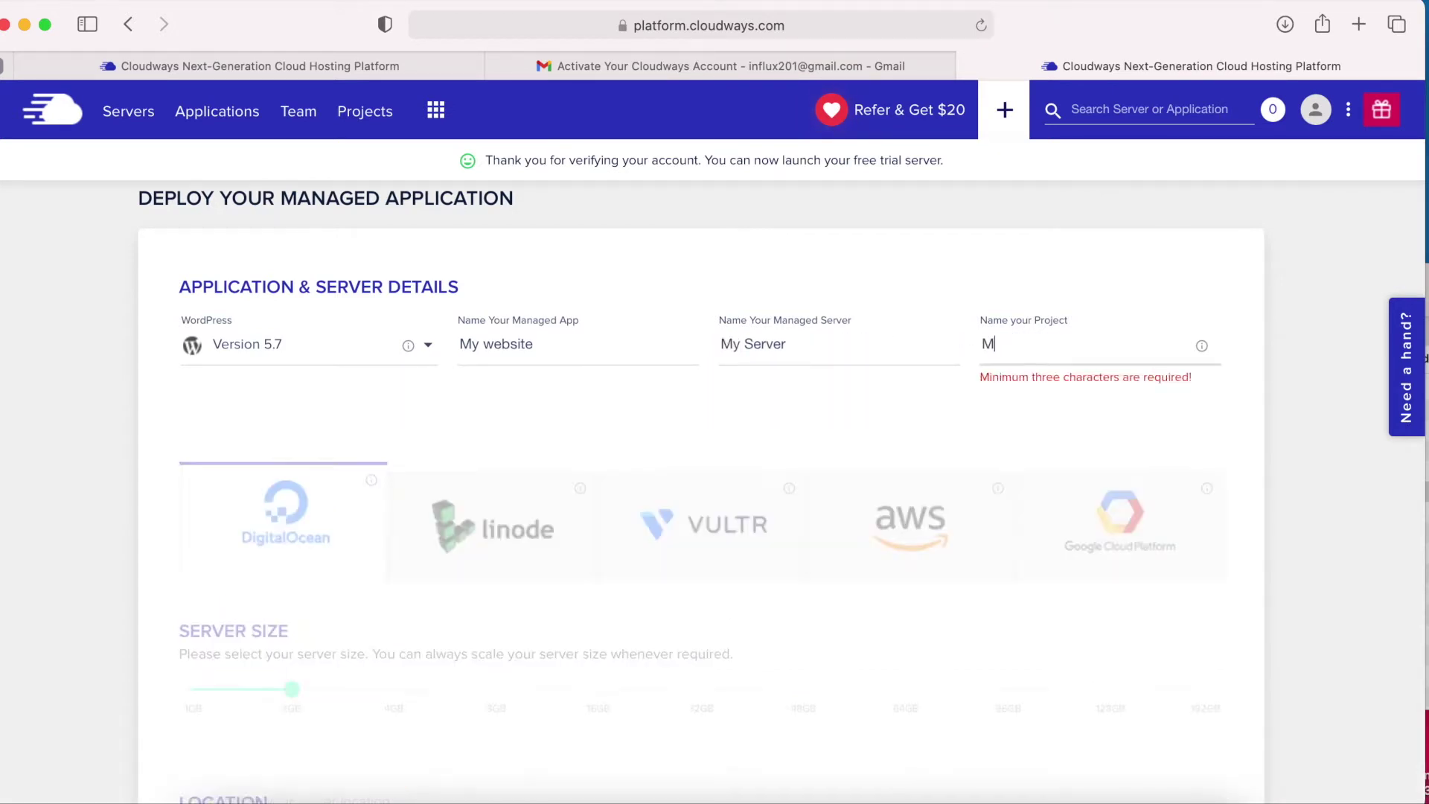
{"action": "type", "text": " Website"}
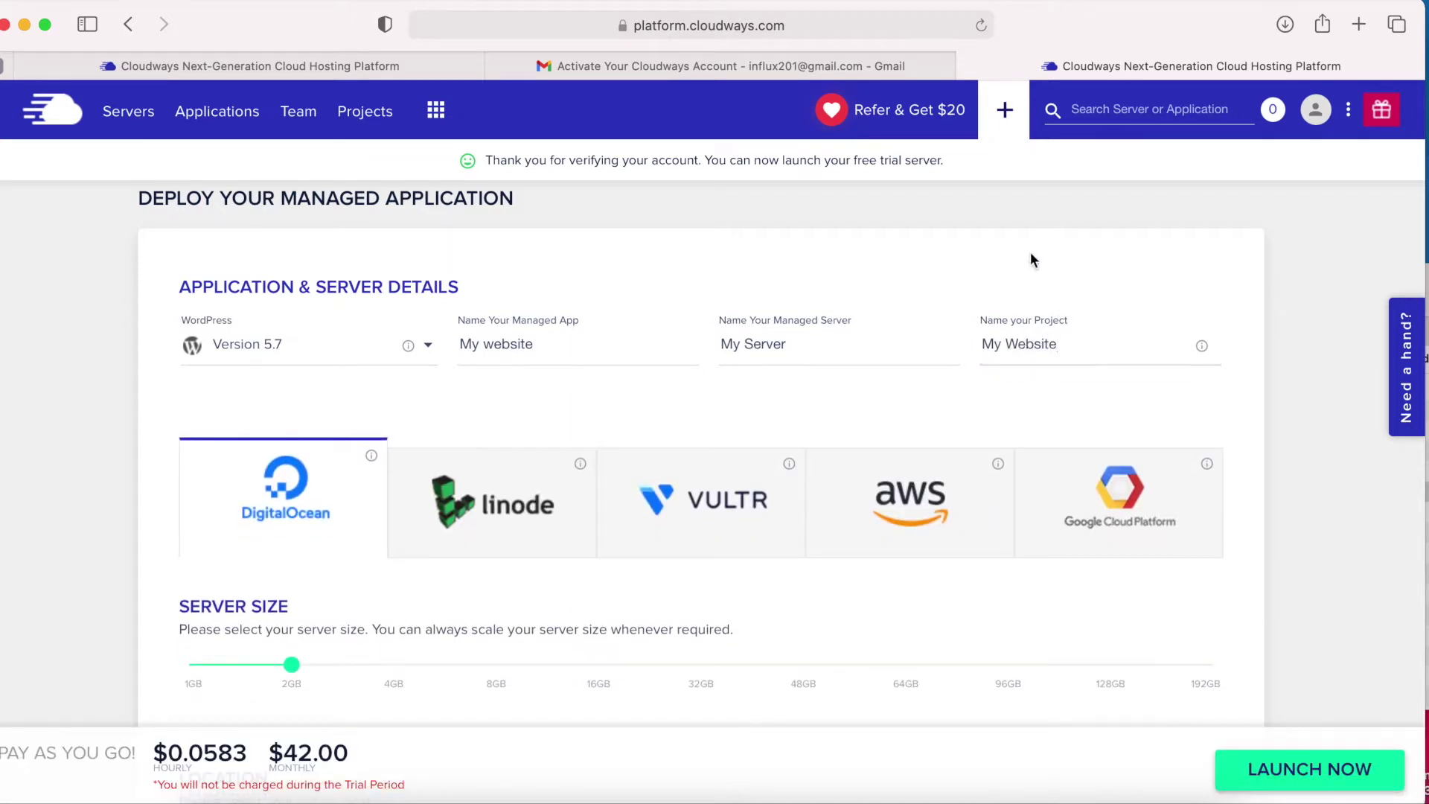
{"action": "scroll", "coordinate": [366, 426], "scroll_direction": "down", "scroll_amount": 2}
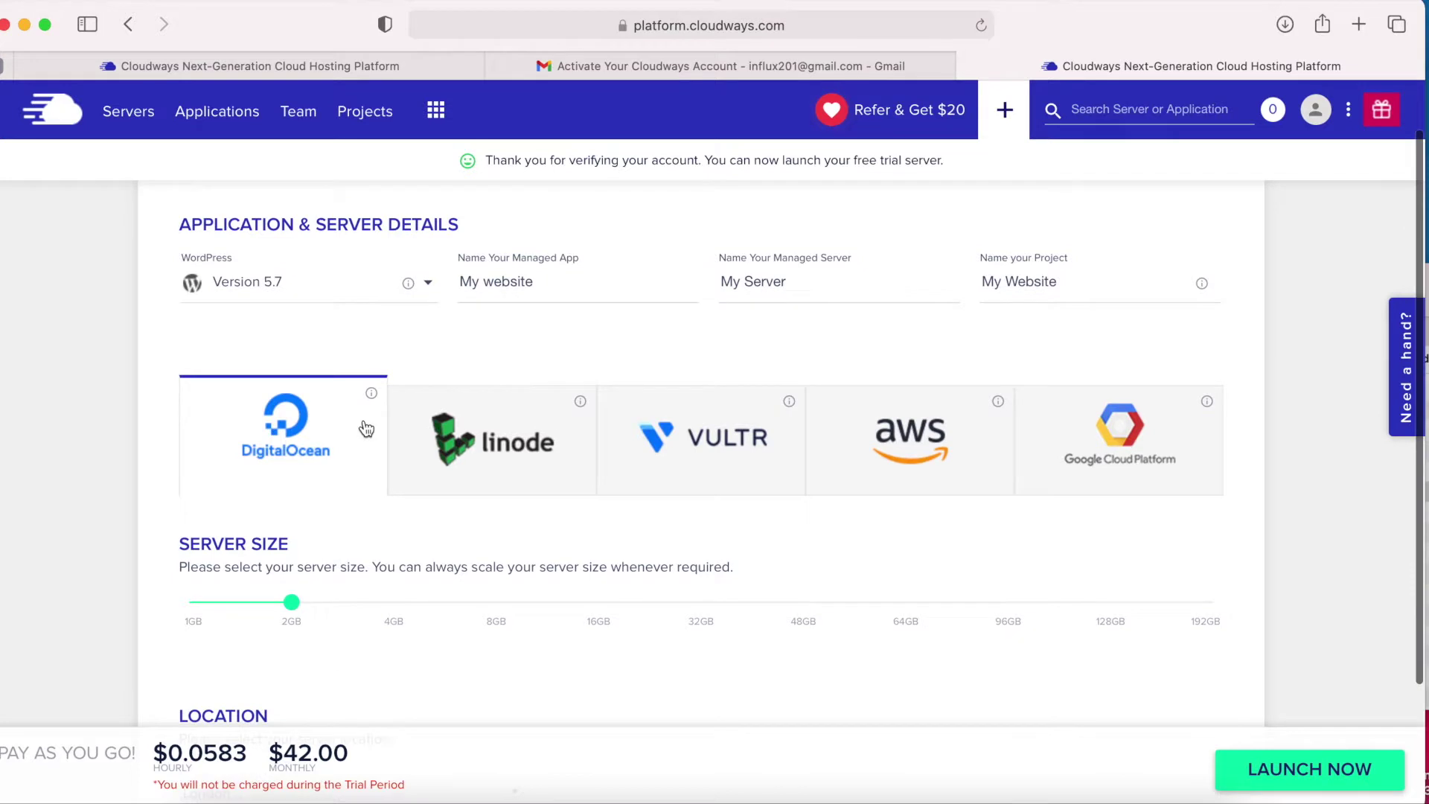
Reduce the DigitalOcean server size to 1GB.
{"action": "scroll", "coordinate": [366, 426], "scroll_direction": "down", "scroll_amount": 1}
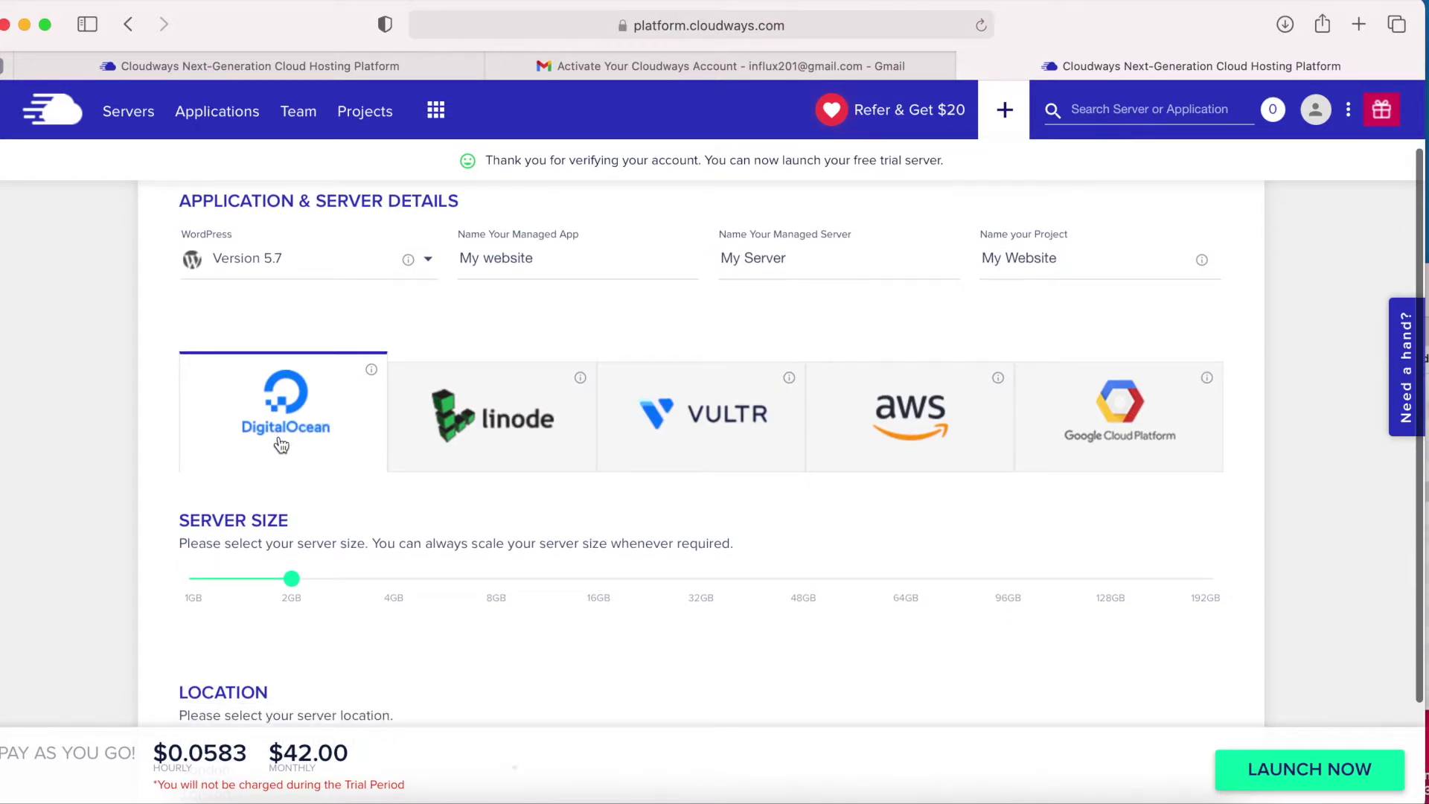
{"action": "scroll", "coordinate": [300, 417], "scroll_direction": "down", "scroll_amount": 3}
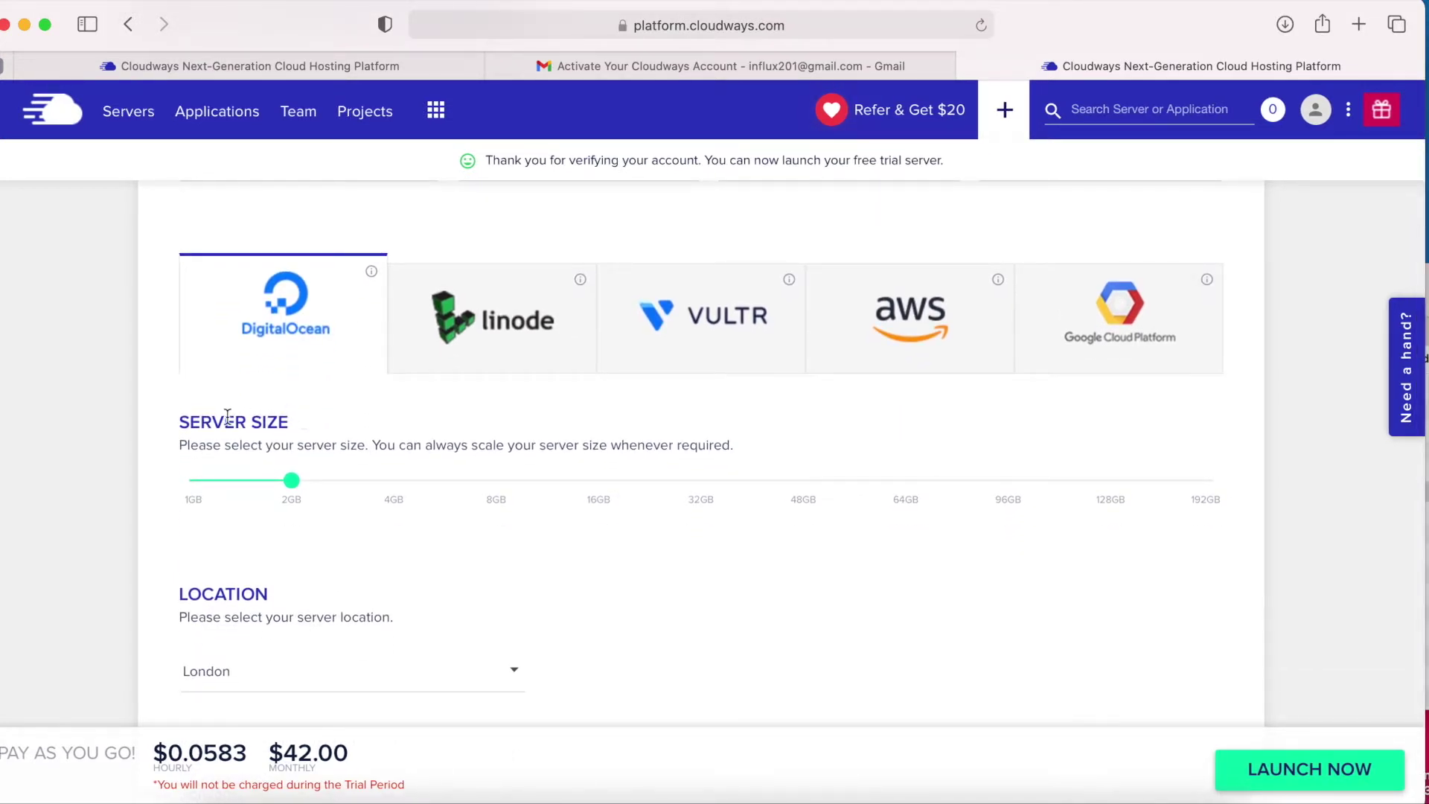
{"action": "mouse_move", "coordinate": [290, 491]}
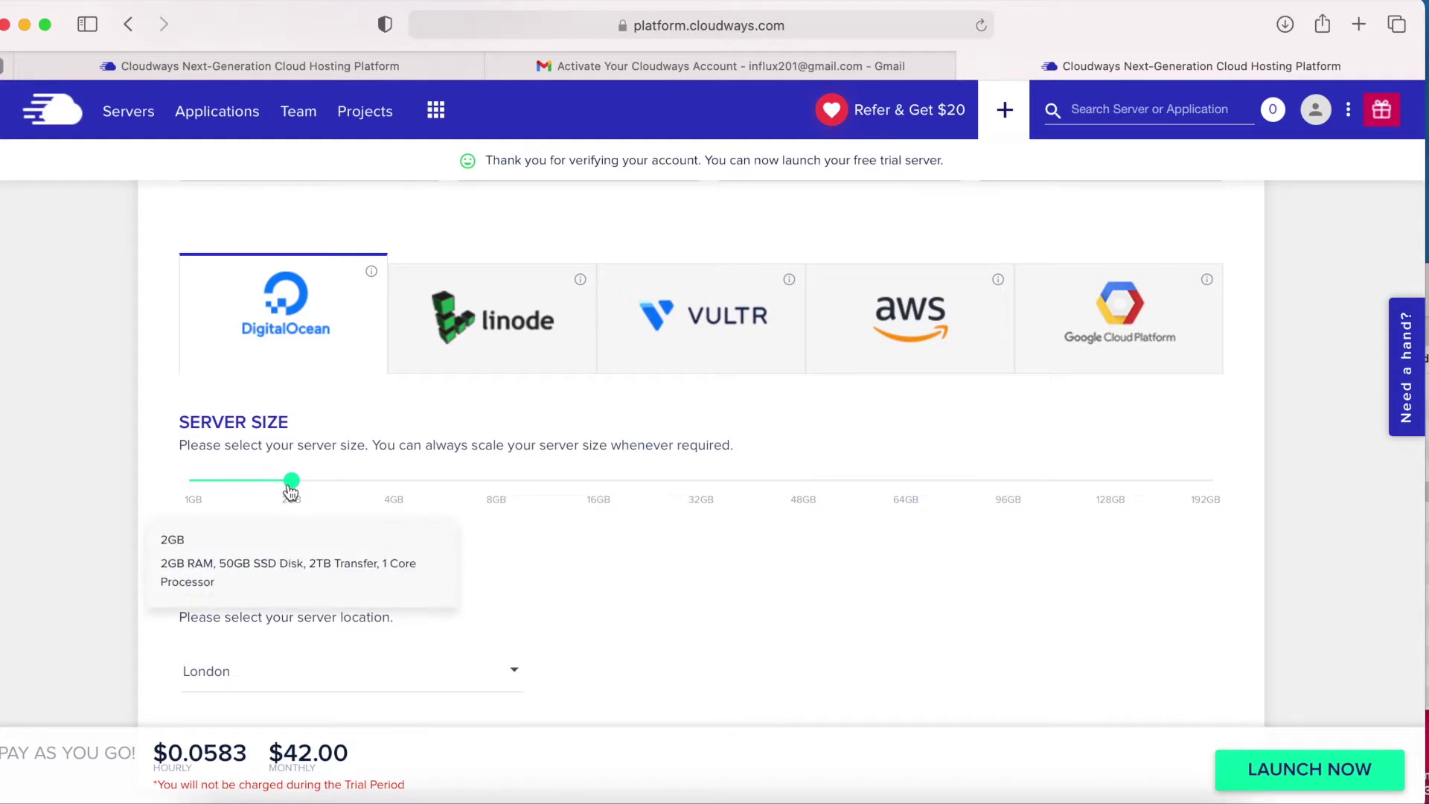
{"action": "left_click_drag", "start_coordinate": [290, 492], "coordinate": [195, 492]}
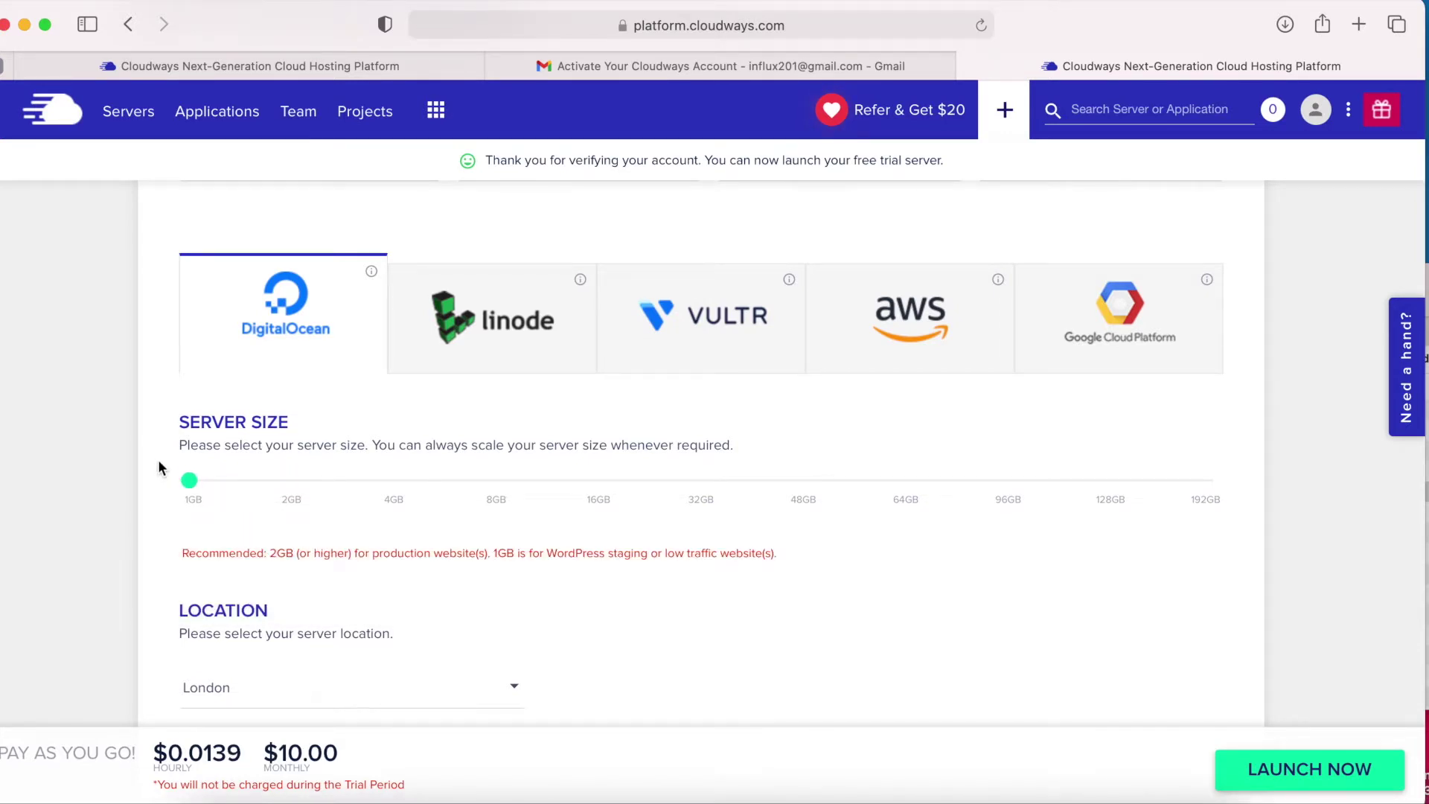
{"action": "scroll", "coordinate": [159, 467], "scroll_direction": "down", "scroll_amount": 2}
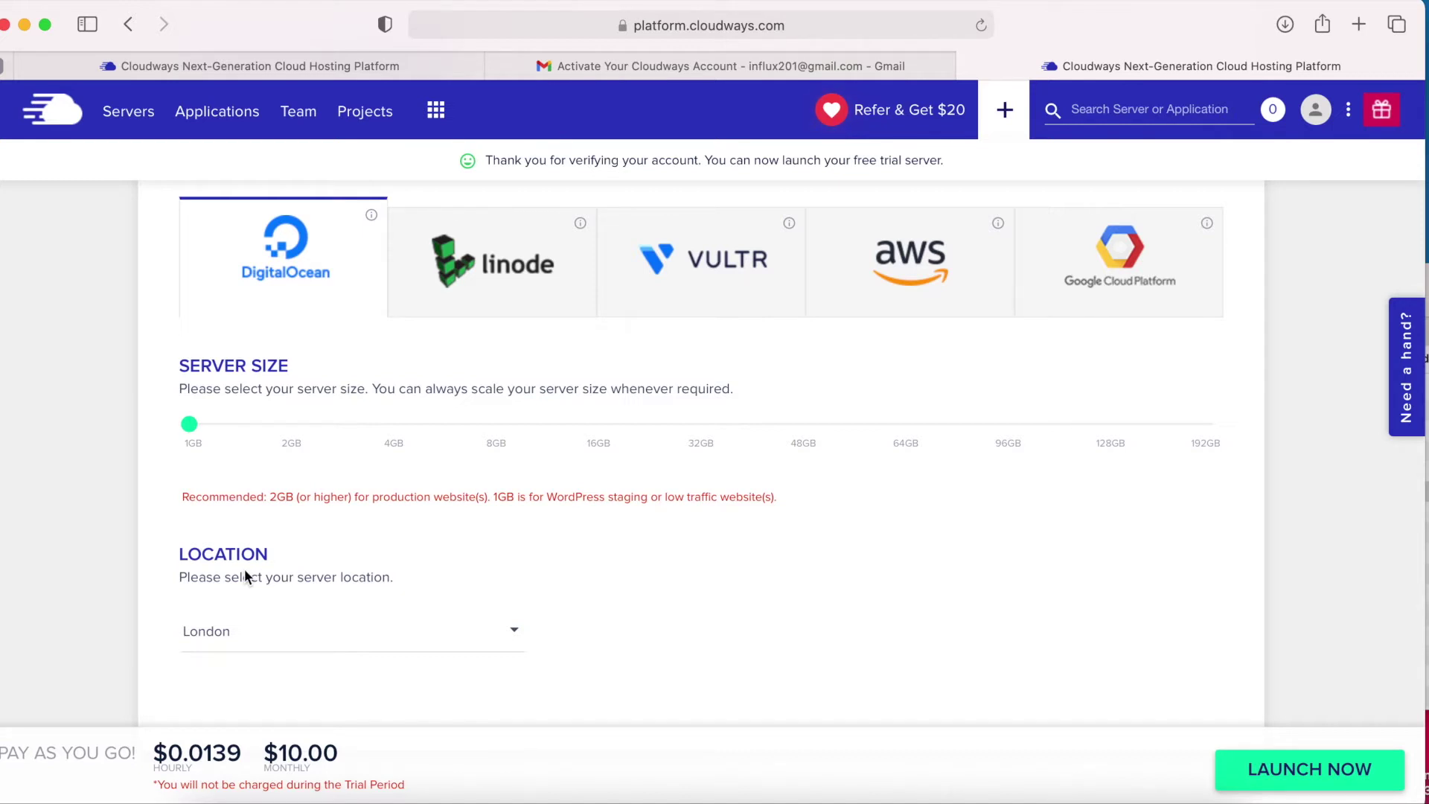
Choose Amsterdam as the server location, giving a $10.00 monthly price.
{"action": "left_click", "coordinate": [280, 631]}
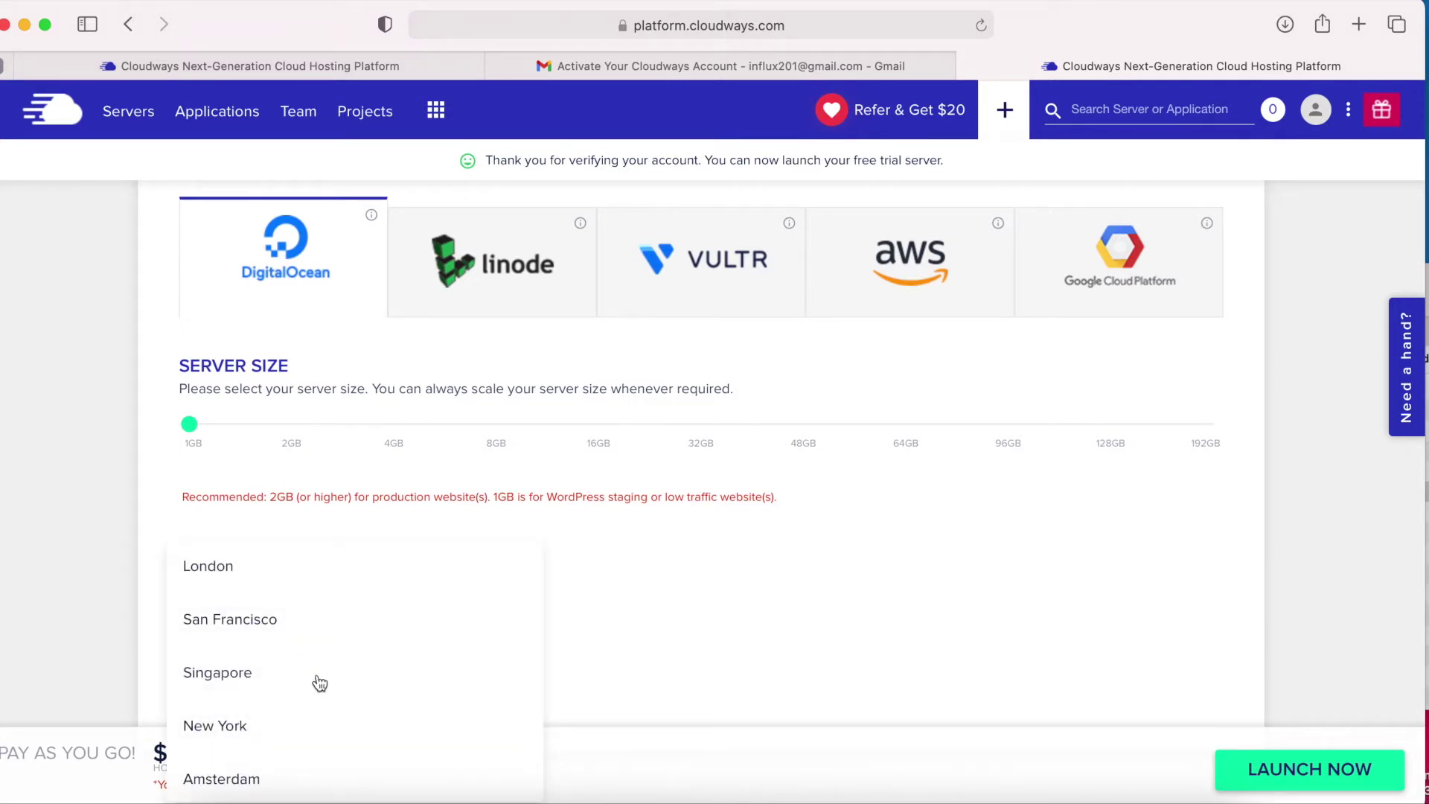
{"action": "scroll", "coordinate": [320, 683], "scroll_direction": "down", "scroll_amount": 2}
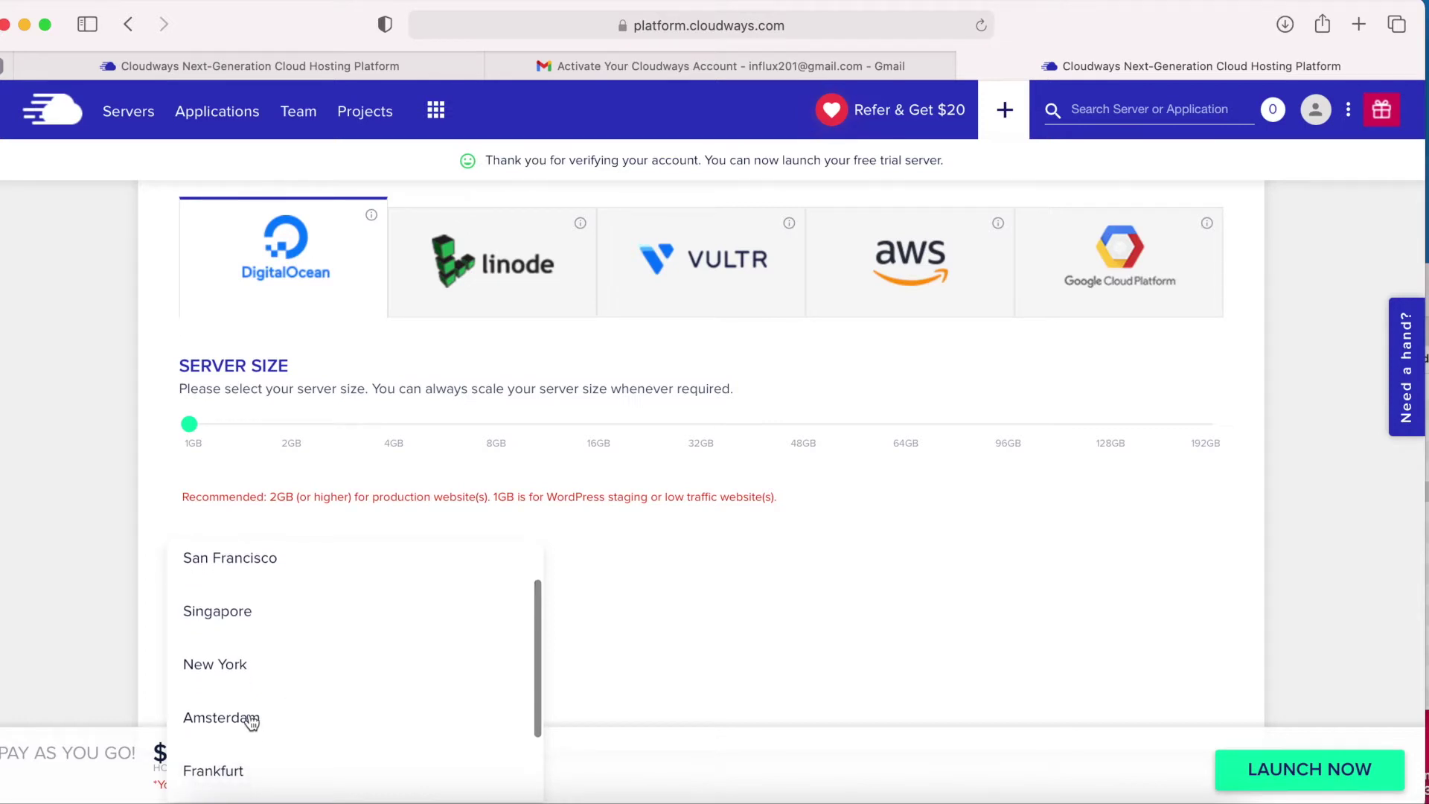
{"action": "left_click", "coordinate": [237, 719]}
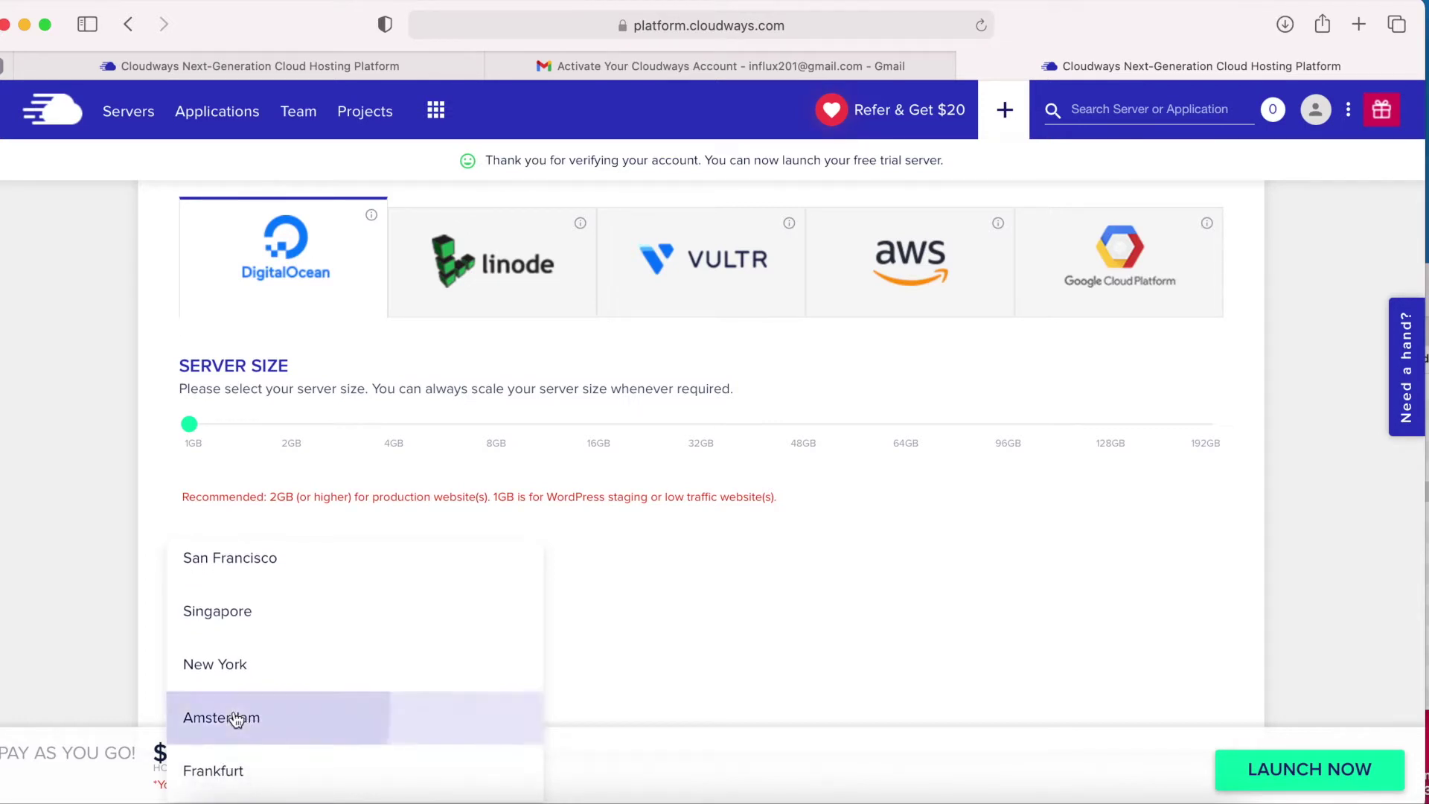
{"action": "left_click_drag", "start_coordinate": [268, 753], "coordinate": [334, 748]}
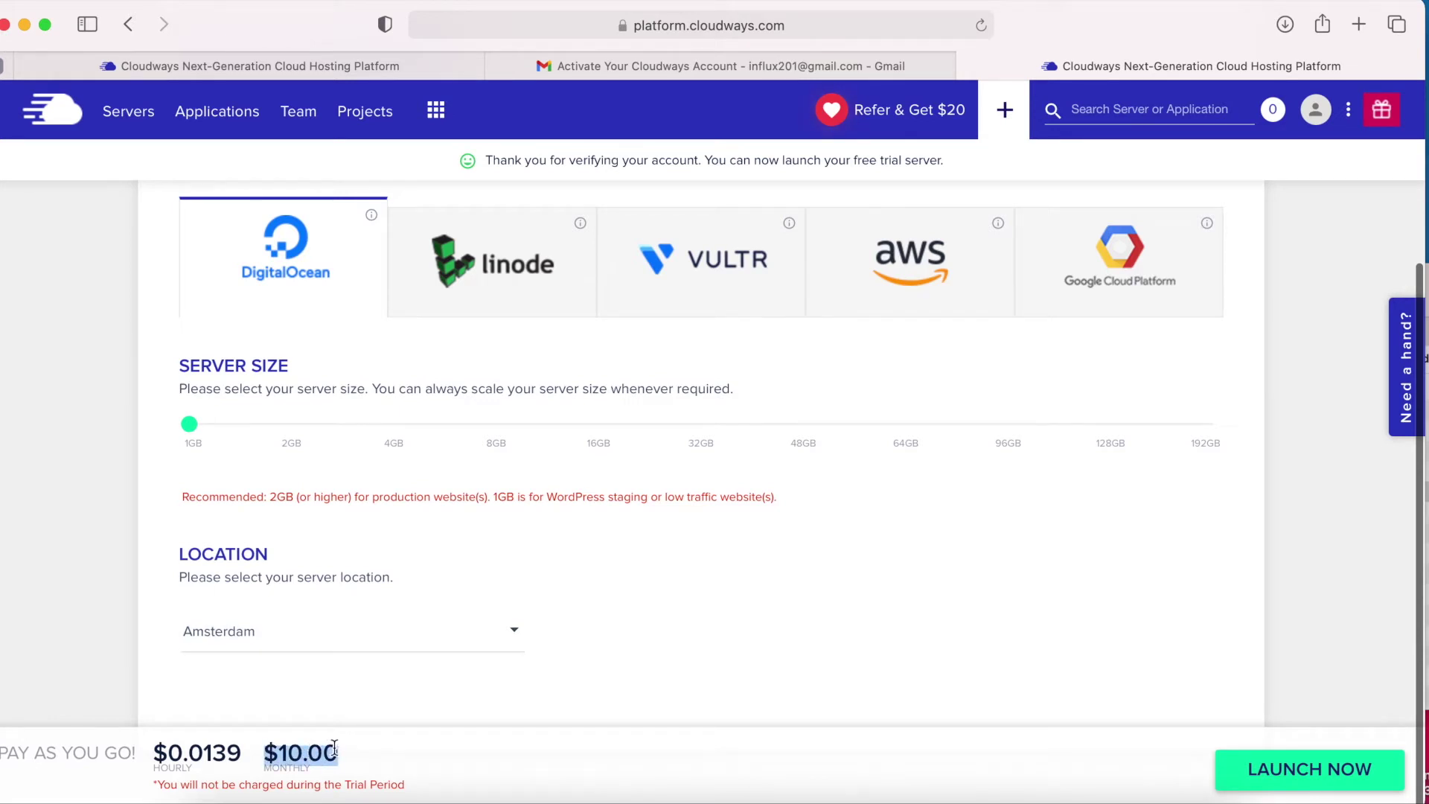
{"action": "left_click", "coordinate": [554, 743]}
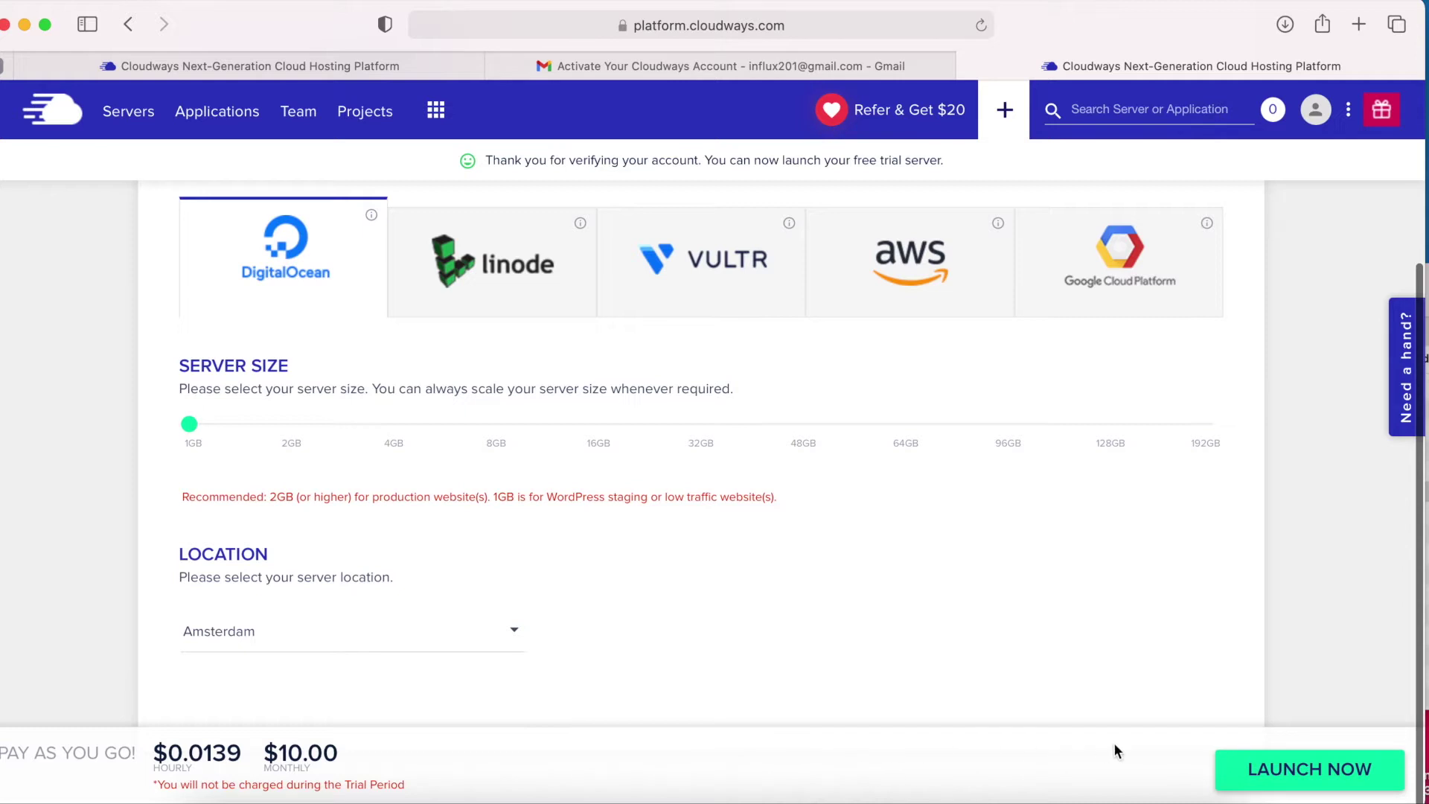
Launch the 1GB Amsterdam server and start the account upgrade.
{"action": "left_click", "coordinate": [1324, 774]}
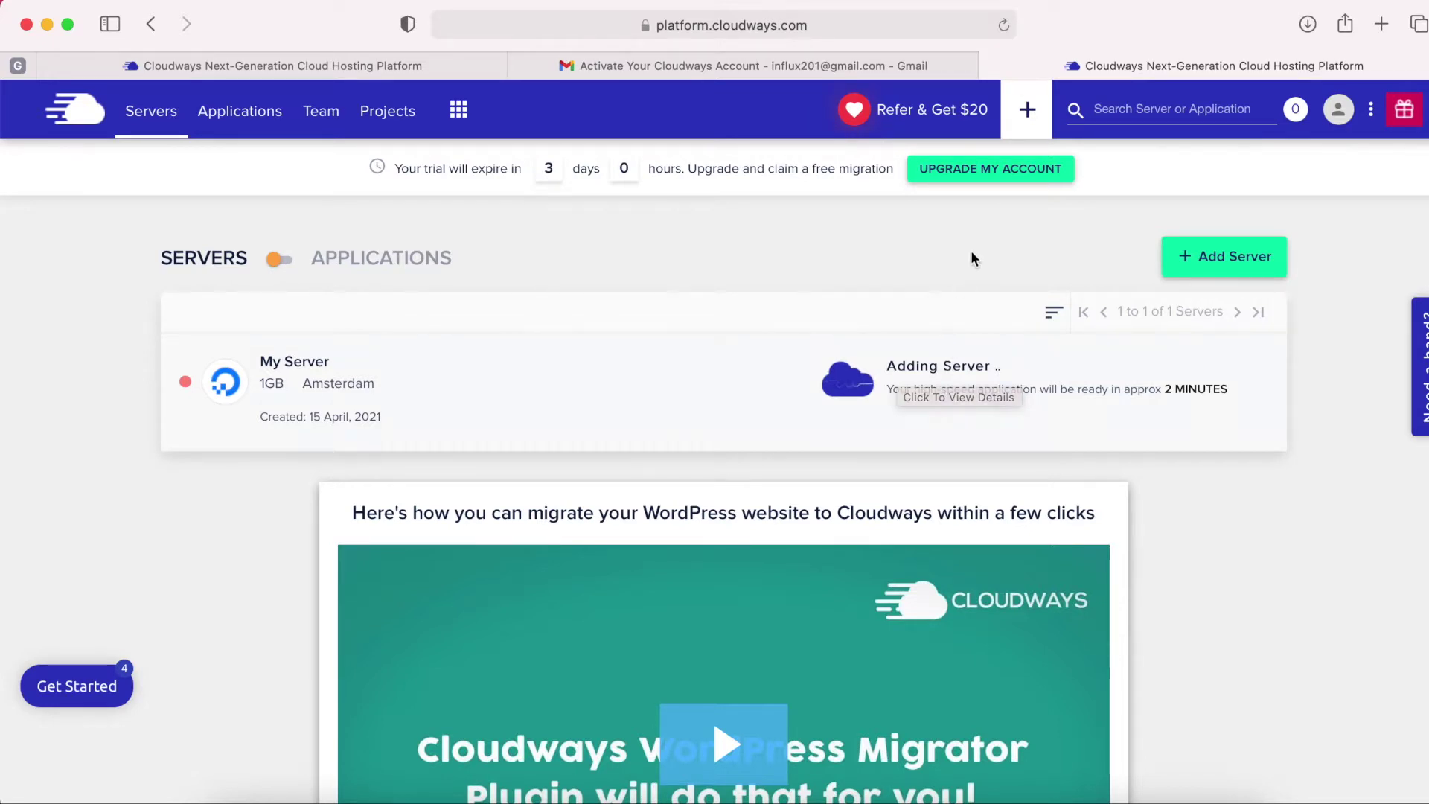
{"action": "left_click", "coordinate": [983, 177]}
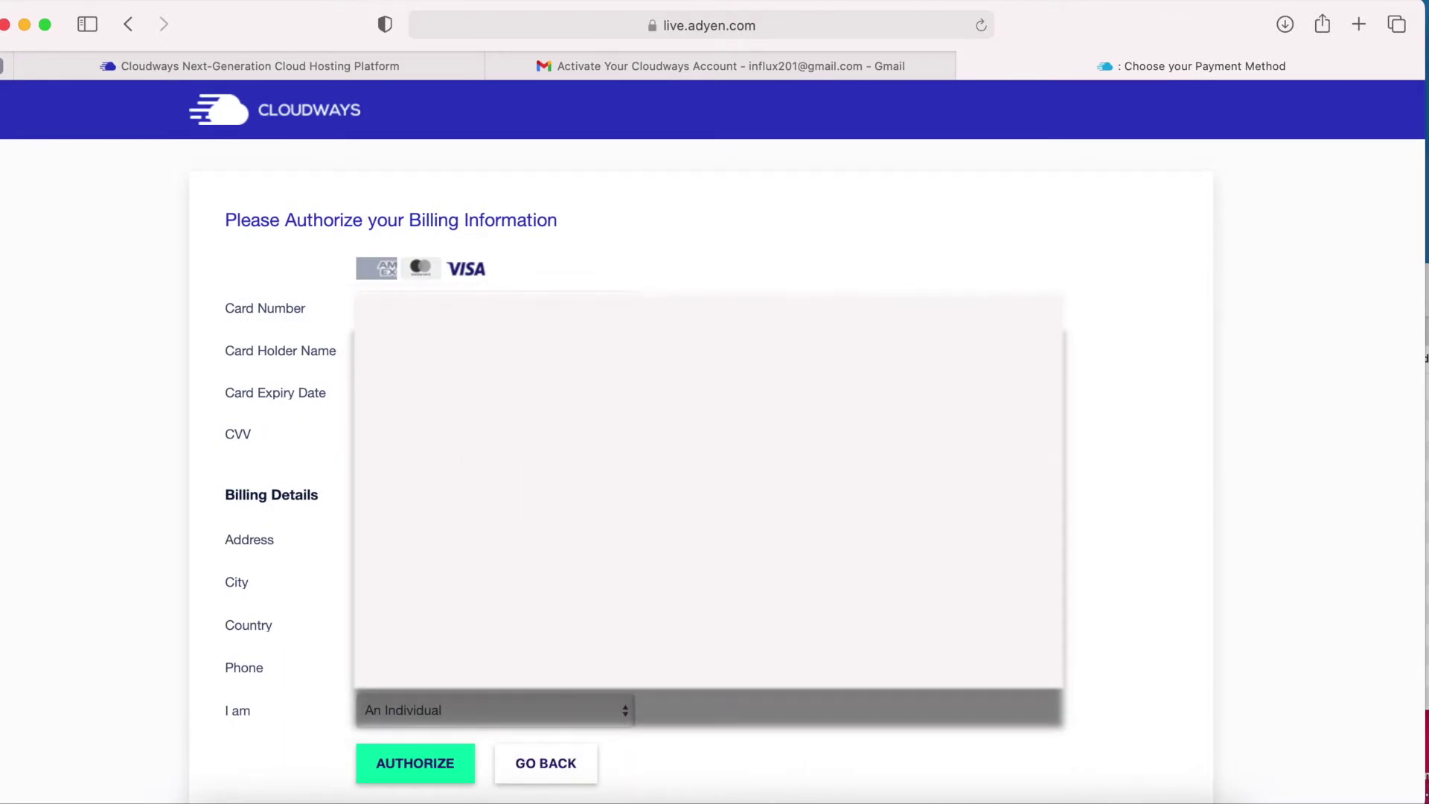
Authorize the entered card and billing details.
{"action": "left_click", "coordinate": [407, 769]}
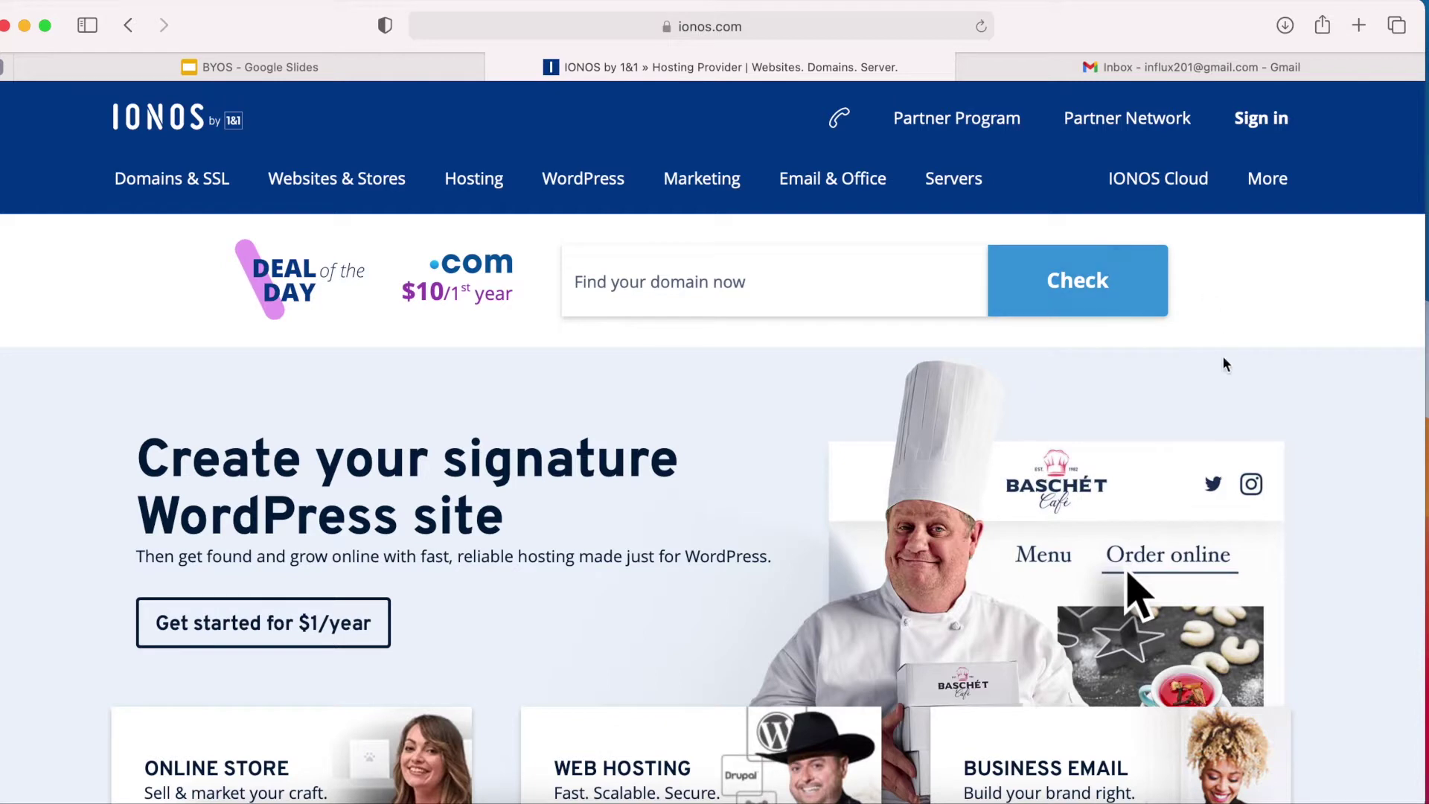
Check IONOS availability of influxnow.com, shown at $10/year for the first year.
{"action": "left_click", "coordinate": [697, 281]}
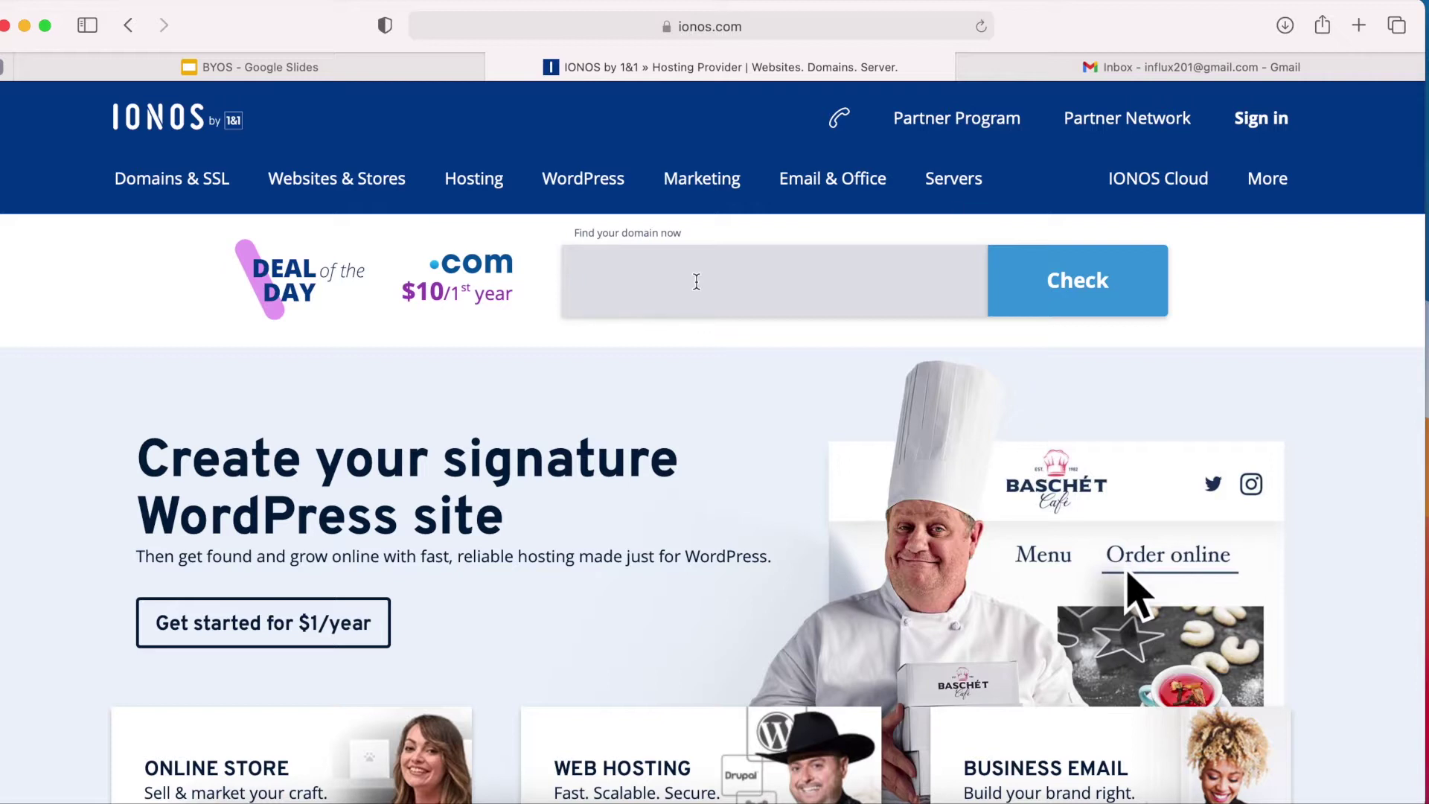
{"action": "type", "text": "influxno"}
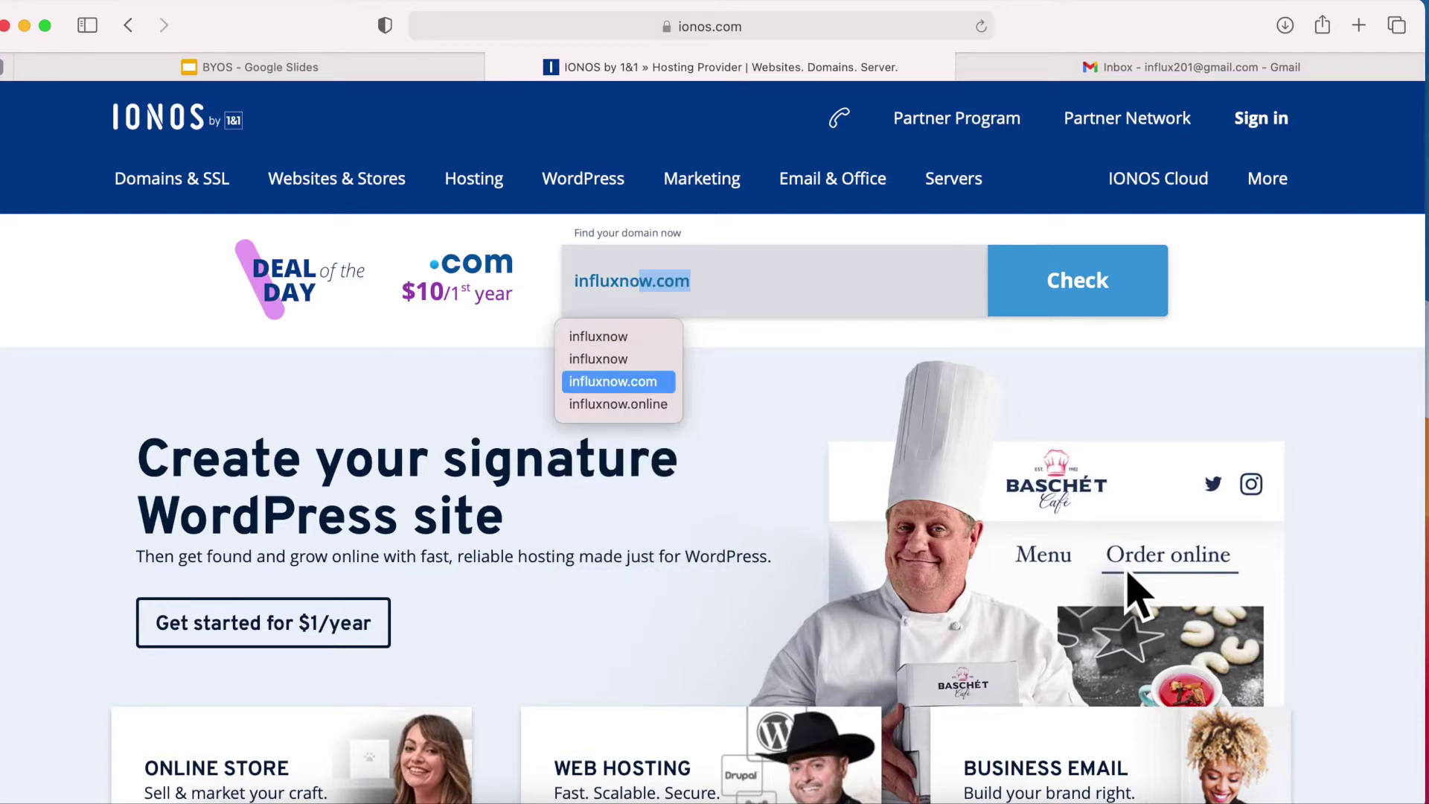
{"action": "key", "text": "Right"}
{"action": "left_click", "coordinate": [781, 328]}
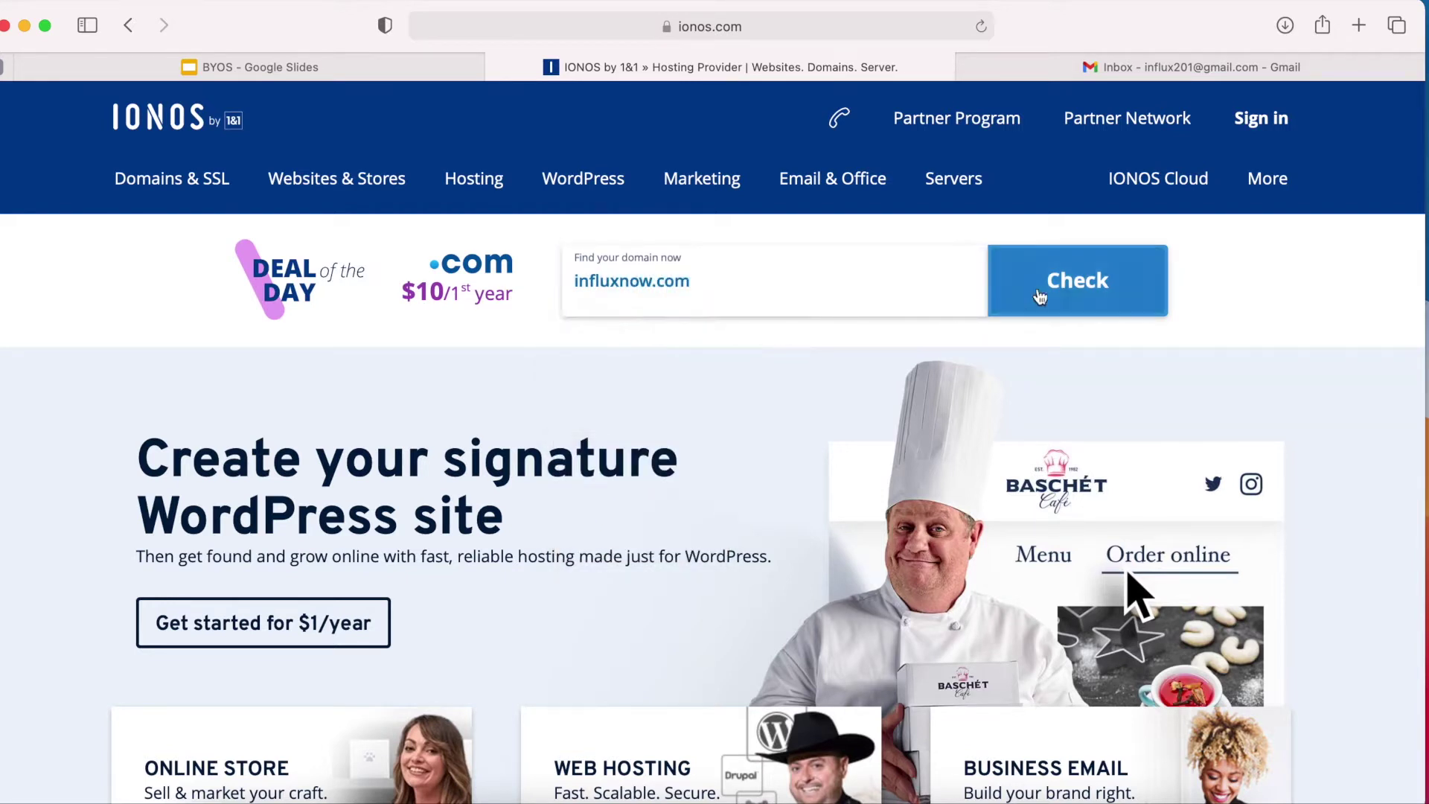
{"action": "left_click", "coordinate": [1079, 291]}
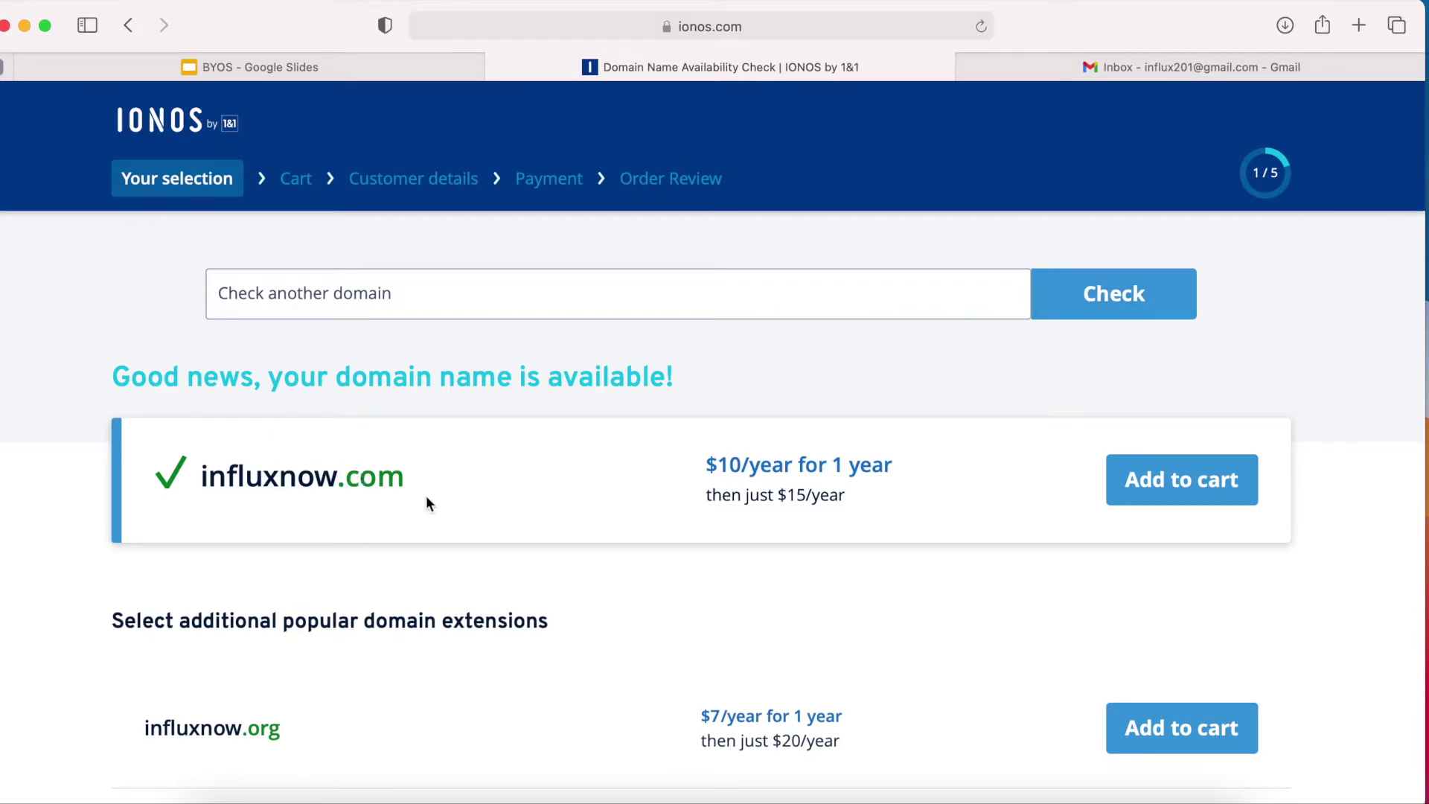
Add influxnow.online to the cart at $1/year for the first year.
{"action": "scroll", "coordinate": [420, 705], "scroll_direction": "down", "scroll_amount": 5}
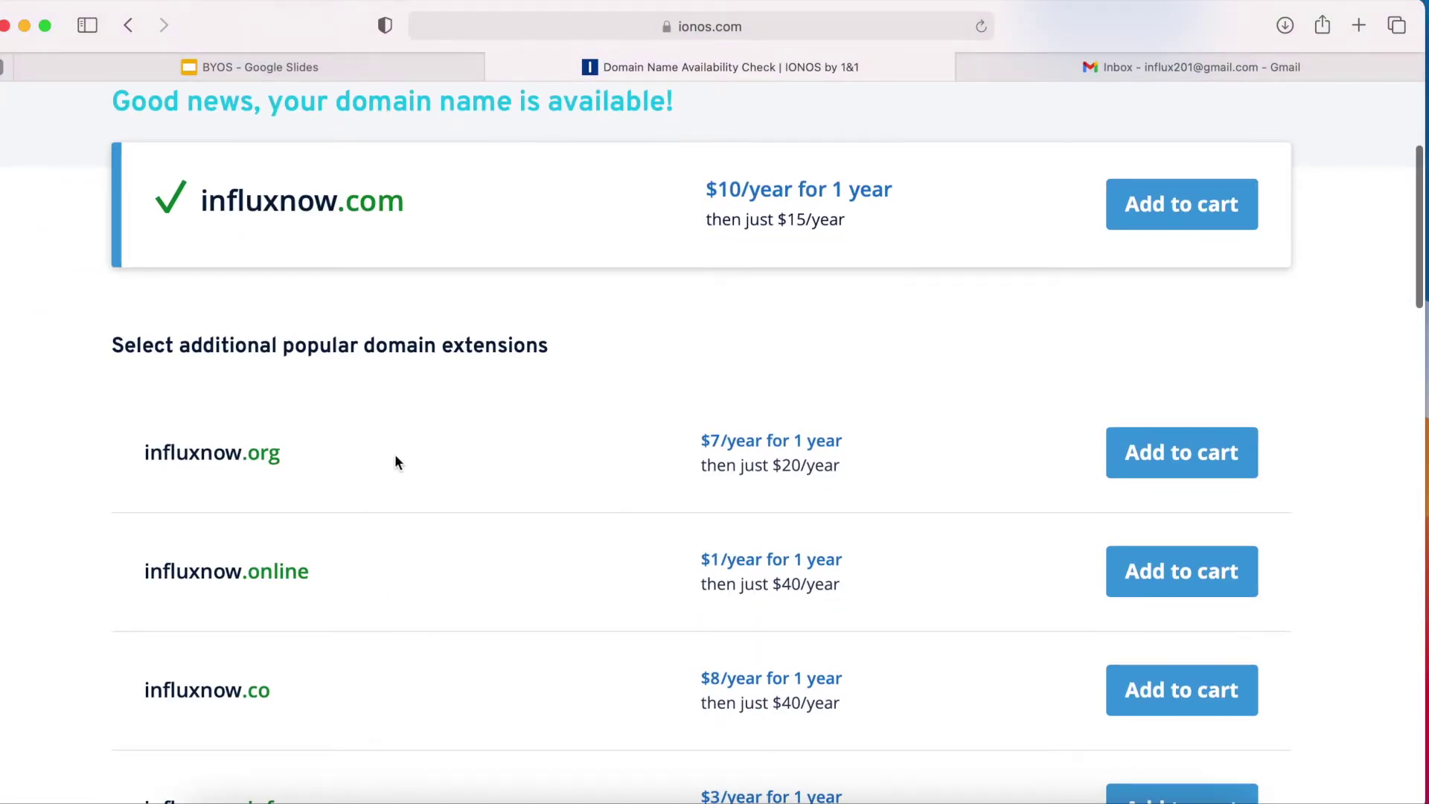
{"action": "scroll", "coordinate": [430, 463], "scroll_direction": "up", "scroll_amount": 4}
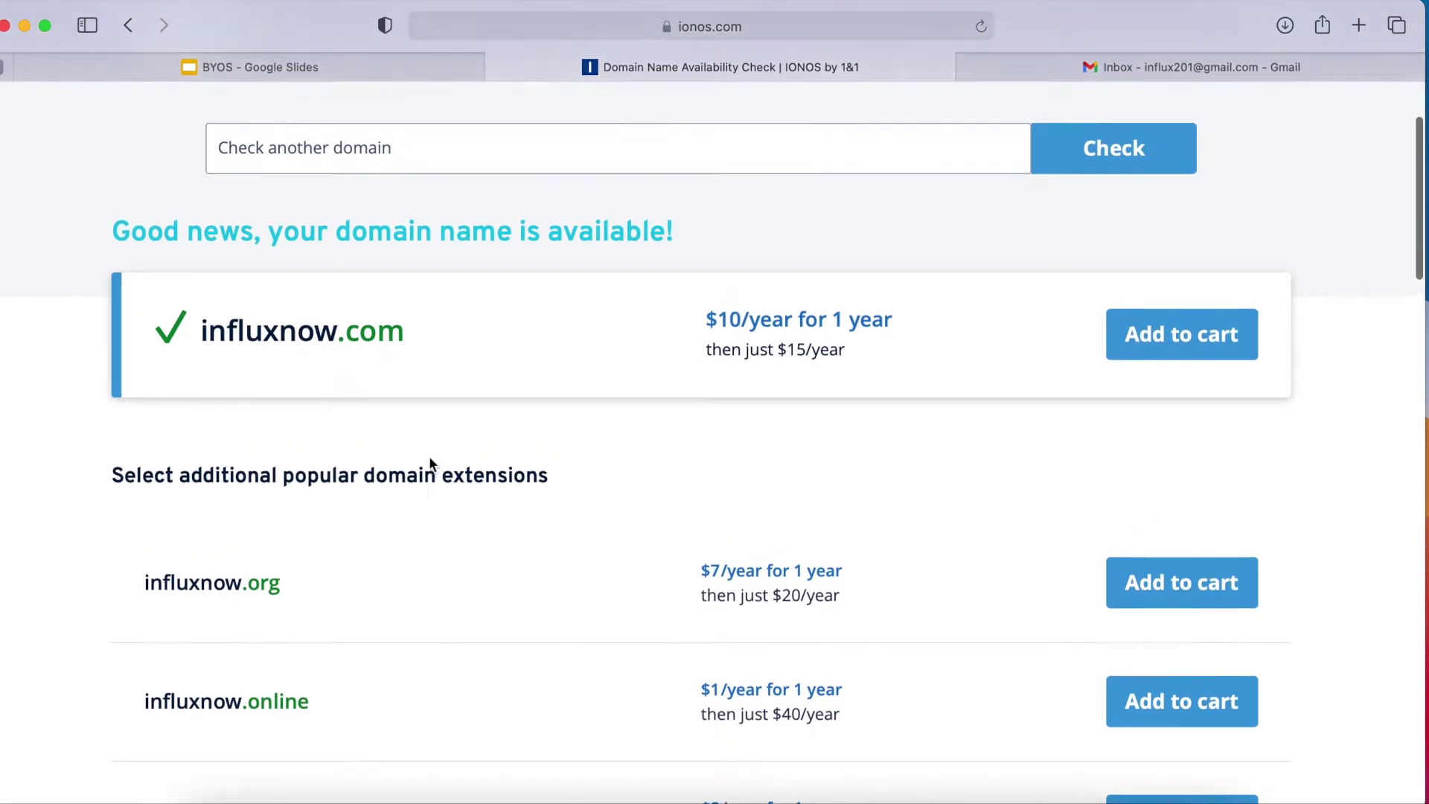
{"action": "scroll", "coordinate": [430, 463], "scroll_direction": "up", "scroll_amount": 1}
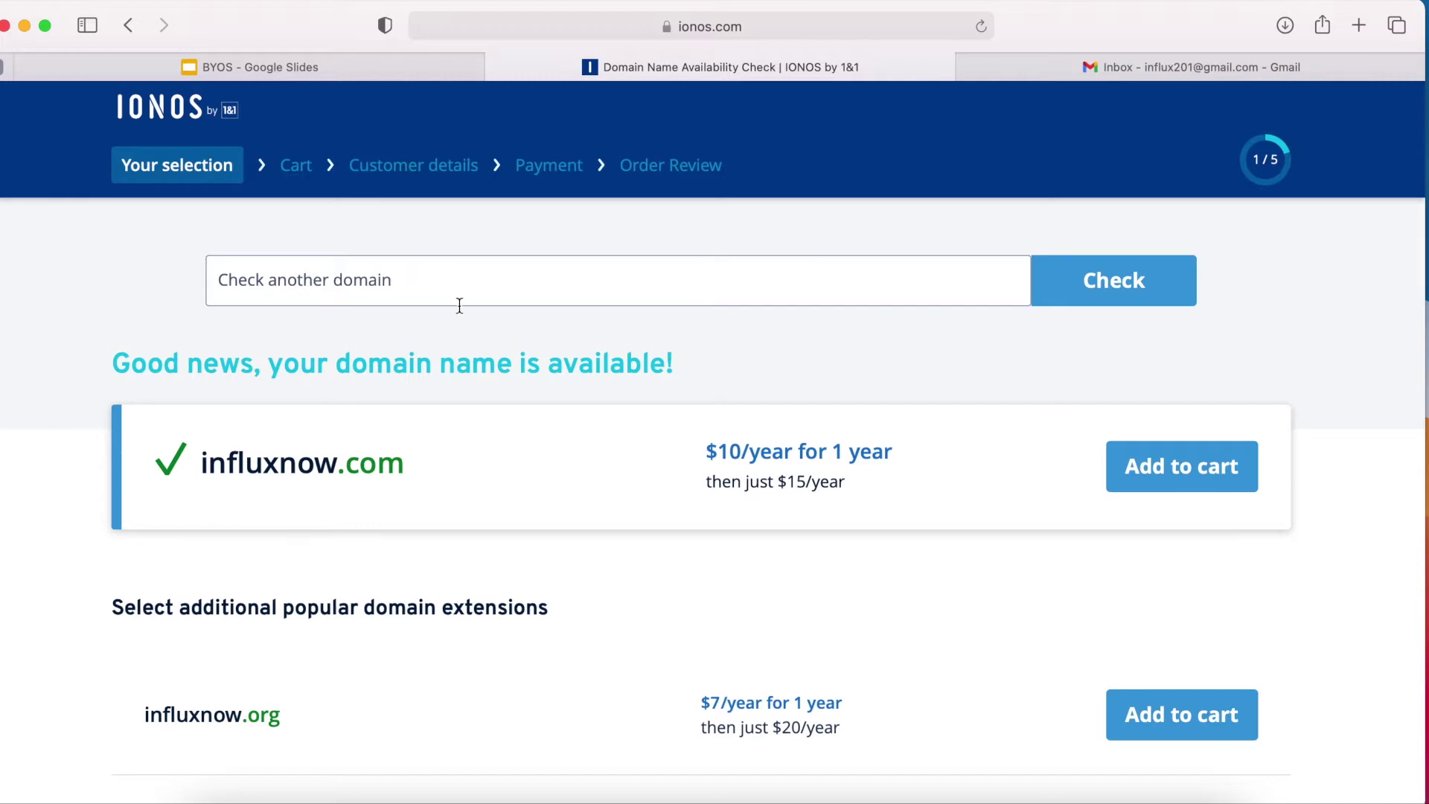
{"action": "scroll", "coordinate": [512, 566], "scroll_direction": "down", "scroll_amount": 3}
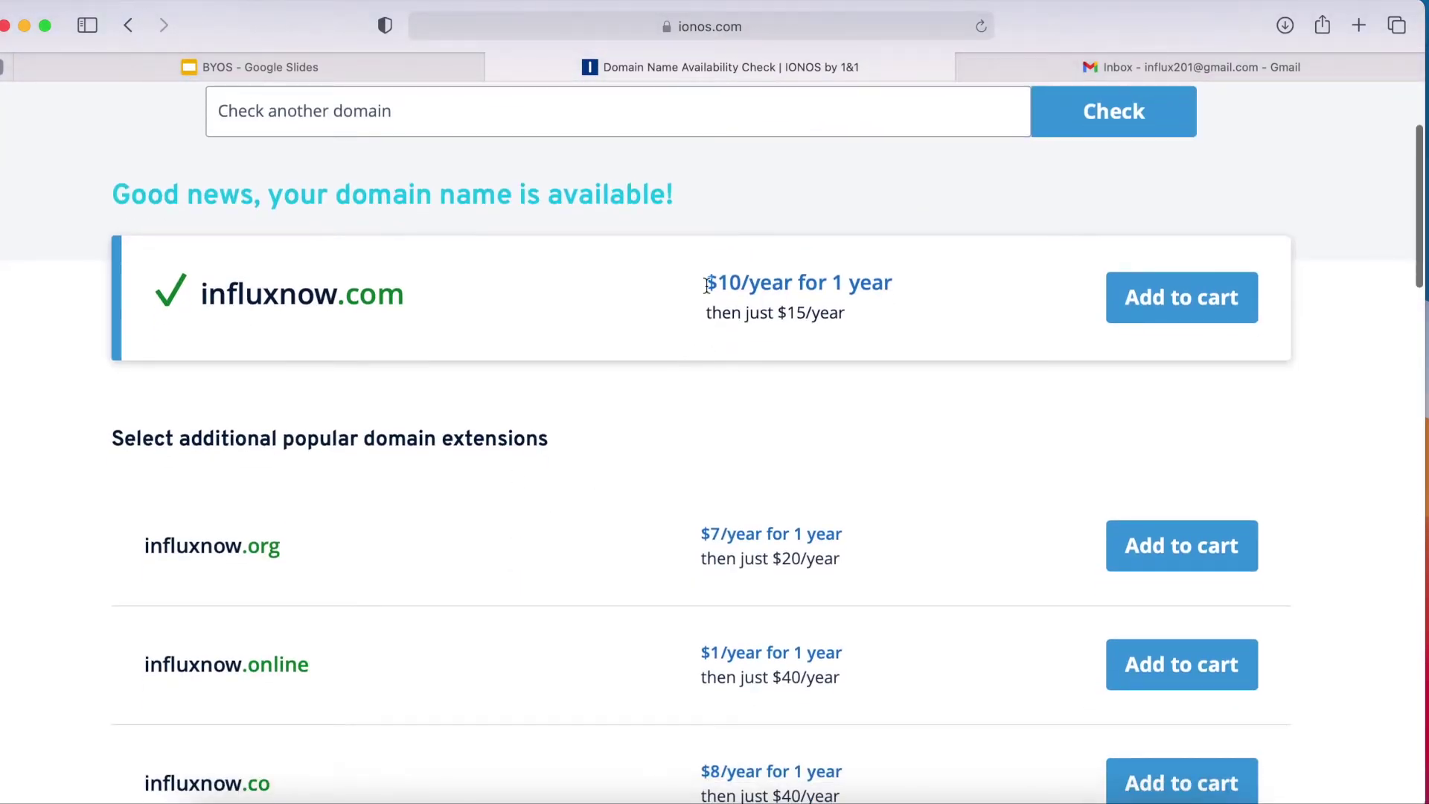
{"action": "scroll", "coordinate": [668, 551], "scroll_direction": "down", "scroll_amount": 2}
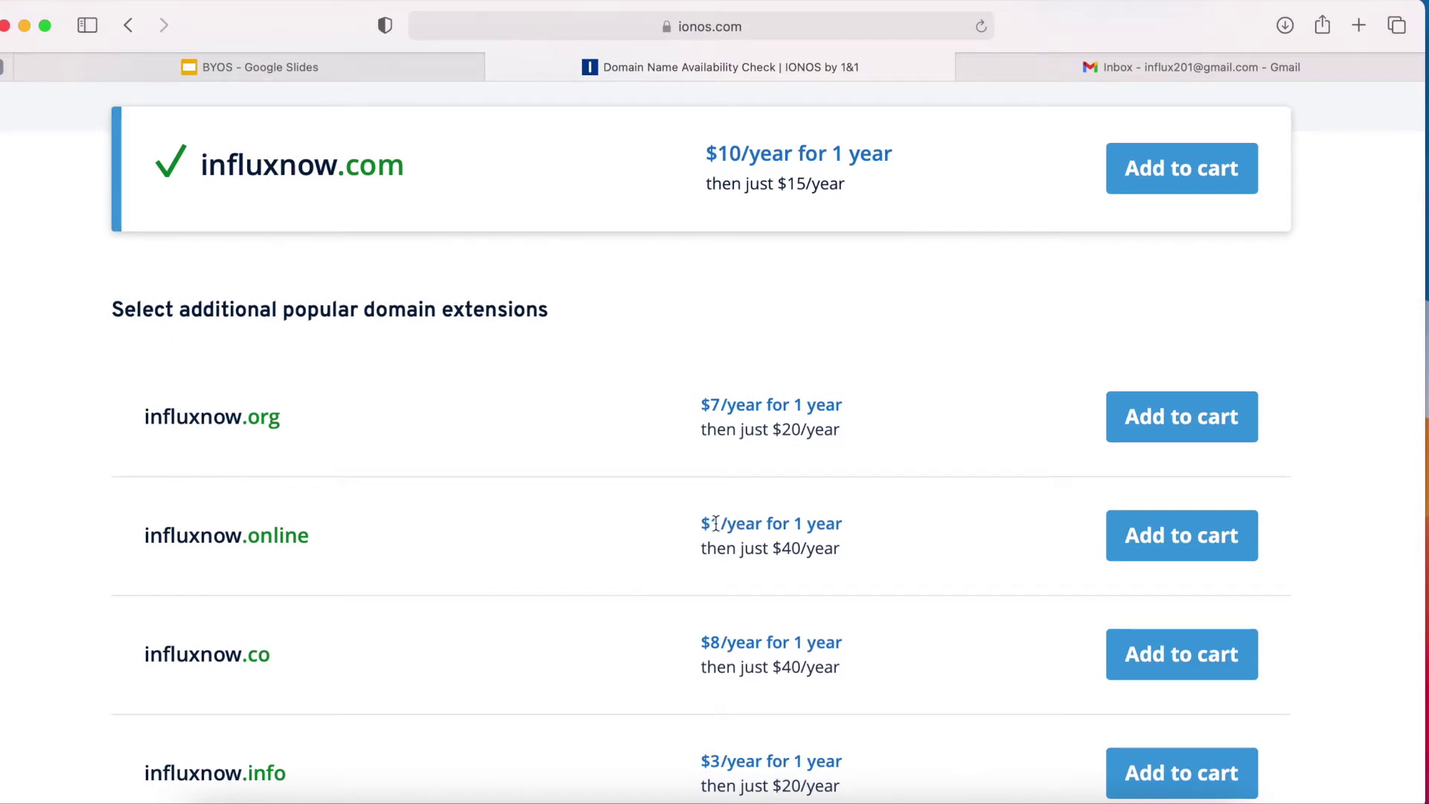
{"action": "left_click", "coordinate": [1169, 535]}
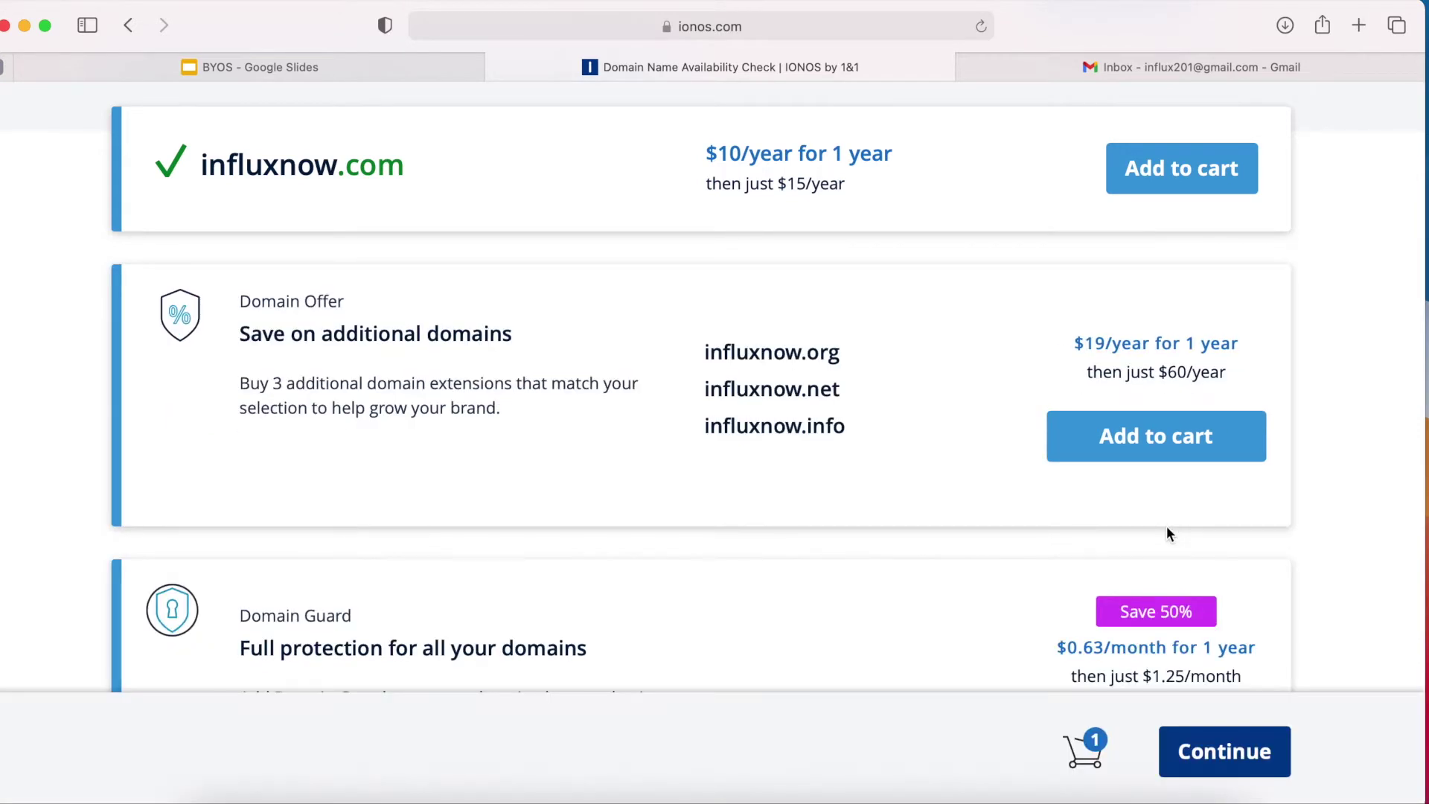
{"action": "scroll", "coordinate": [1167, 526], "scroll_direction": "up", "scroll_amount": 1}
{"action": "scroll", "coordinate": [1167, 526], "scroll_direction": "down", "scroll_amount": 3}
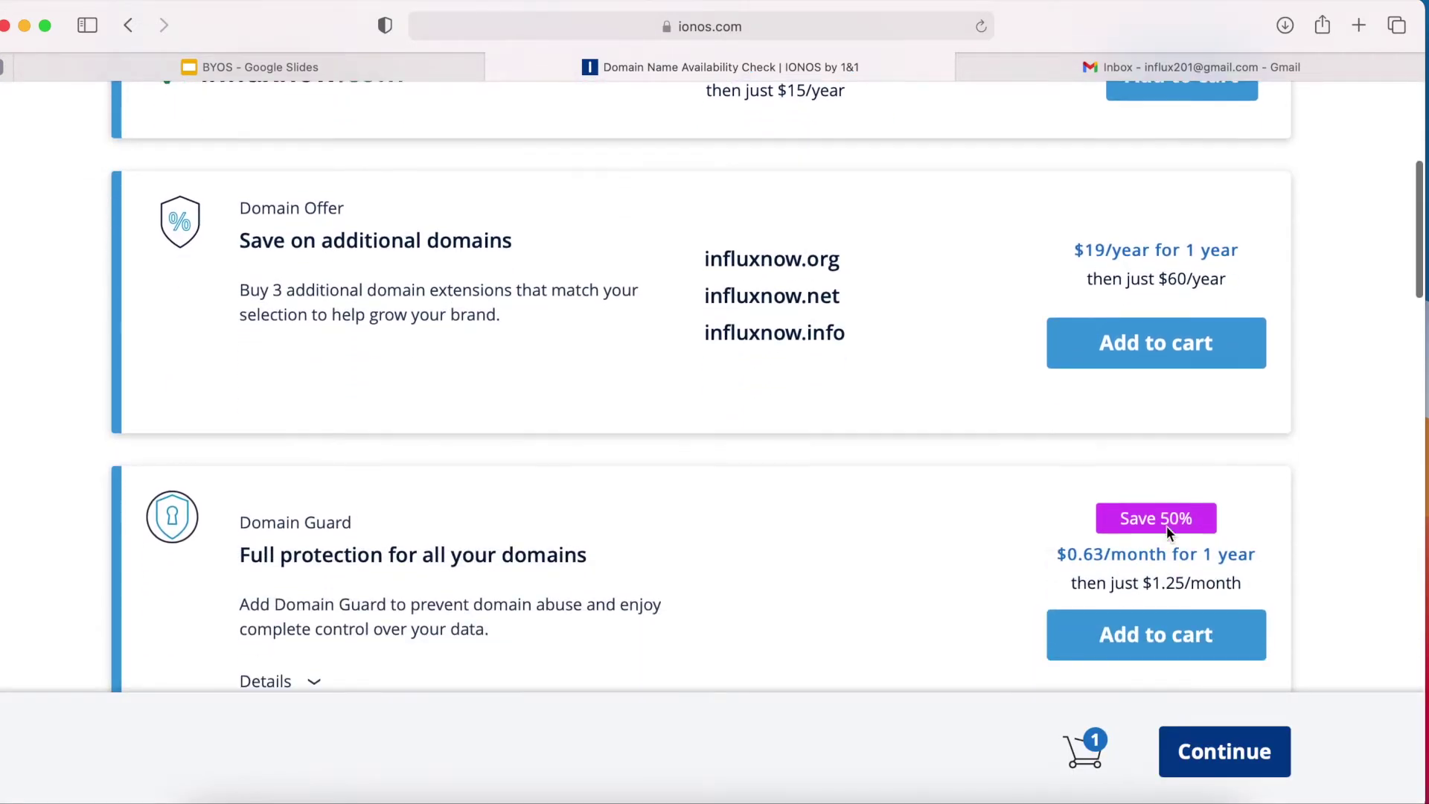
{"action": "scroll", "coordinate": [1167, 525], "scroll_direction": "up", "scroll_amount": 2}
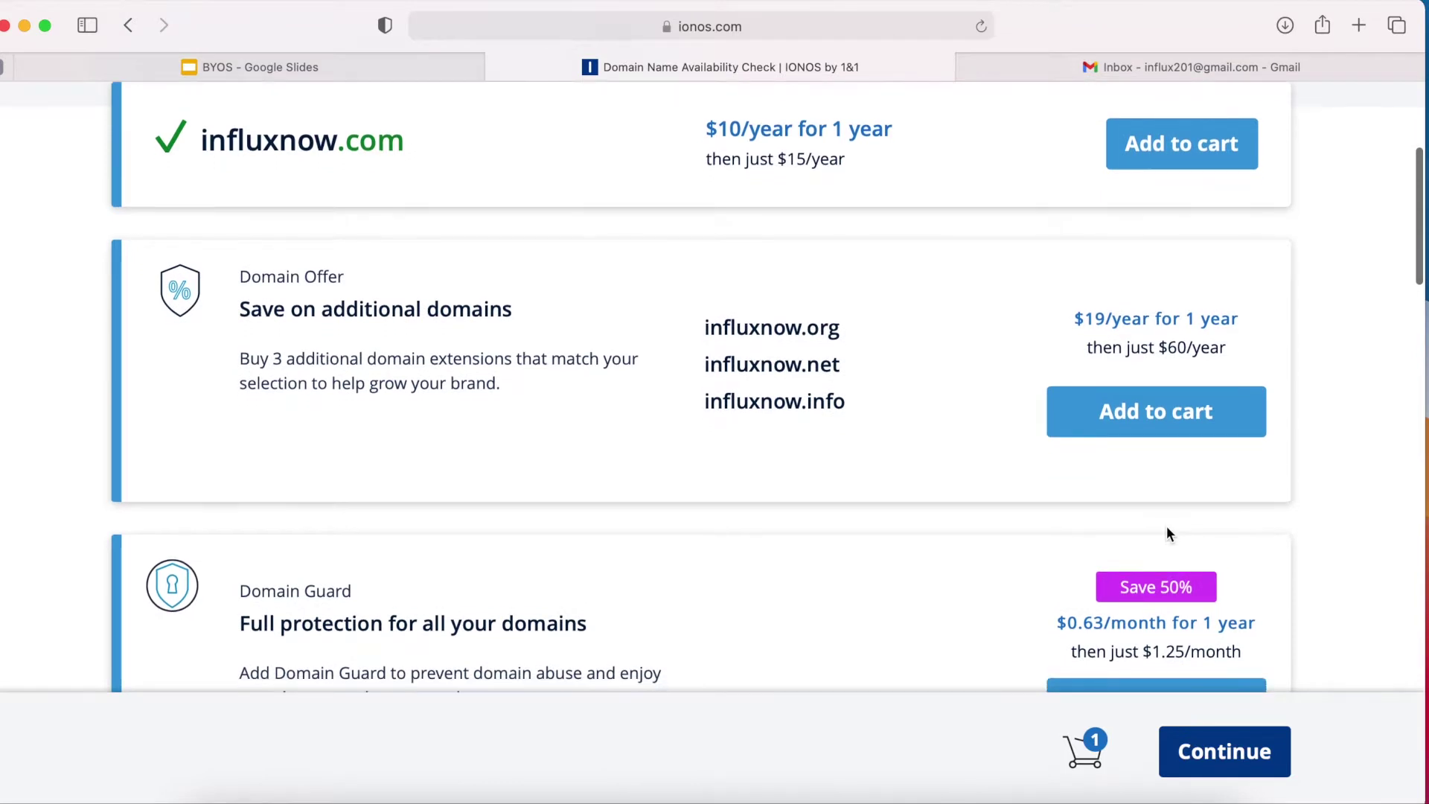
{"action": "scroll", "coordinate": [1248, 211], "scroll_direction": "down", "scroll_amount": 2}
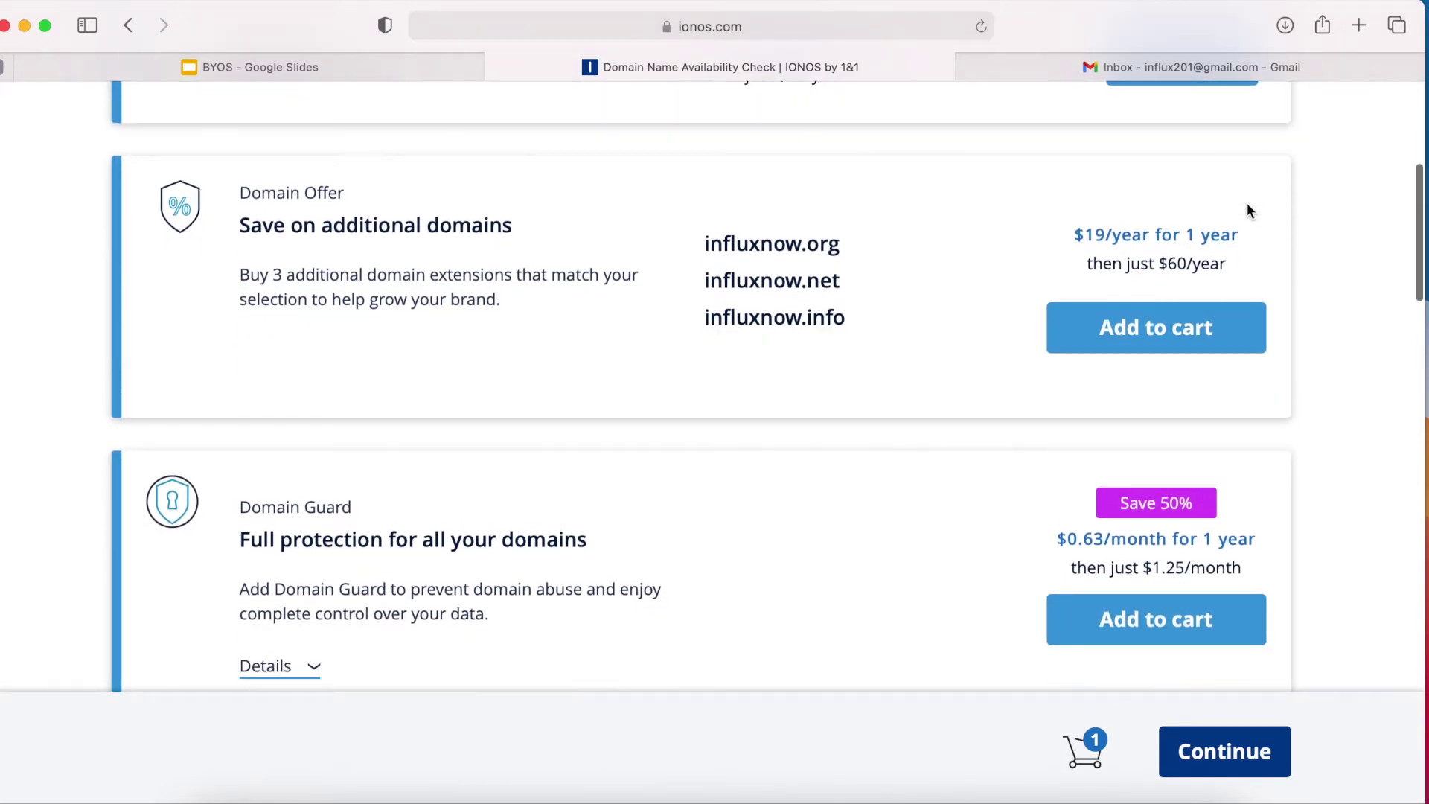
{"action": "scroll", "coordinate": [1285, 566], "scroll_direction": "down", "scroll_amount": 3}
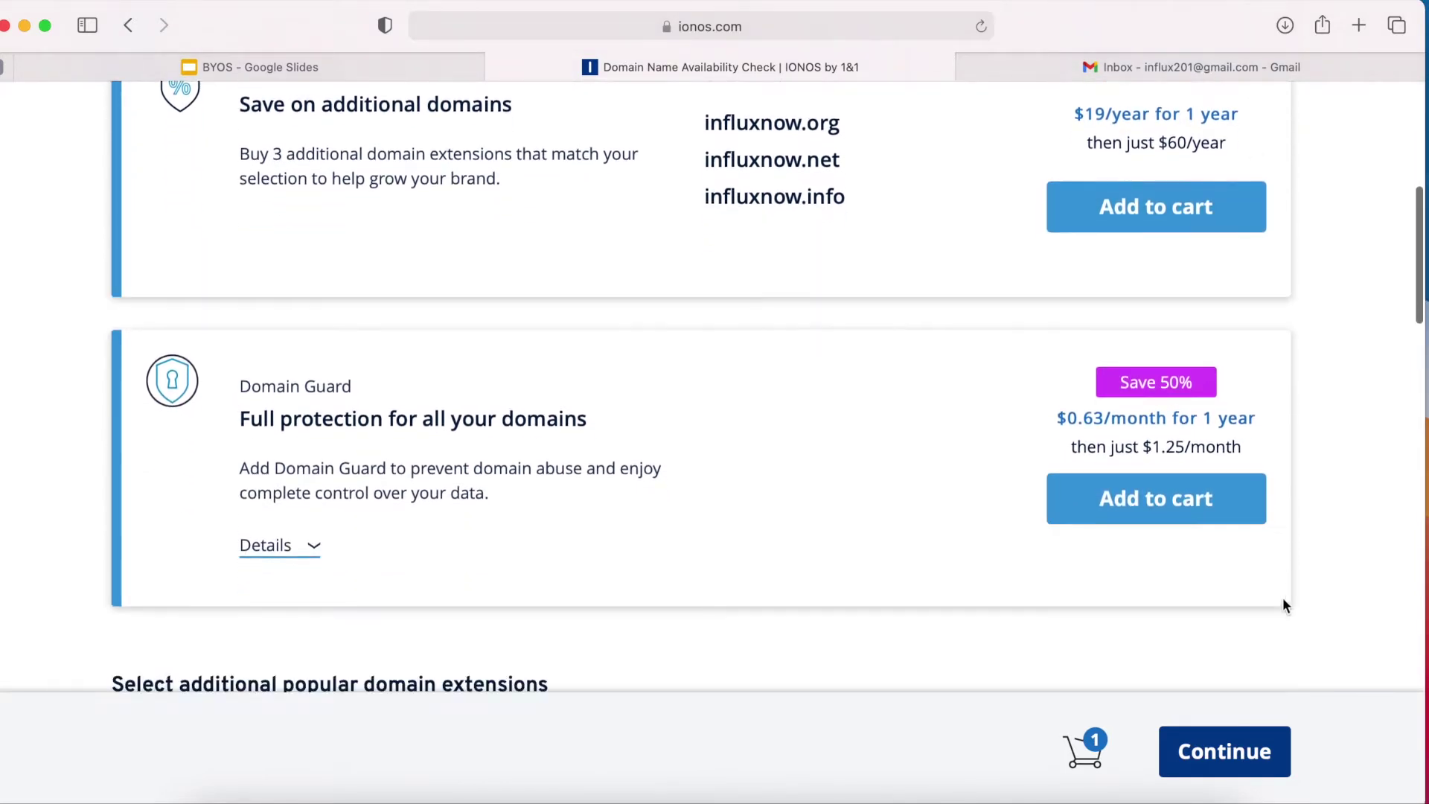
Check out influxnow.online without add-ons as a new customer.
{"action": "left_click", "coordinate": [1227, 755]}
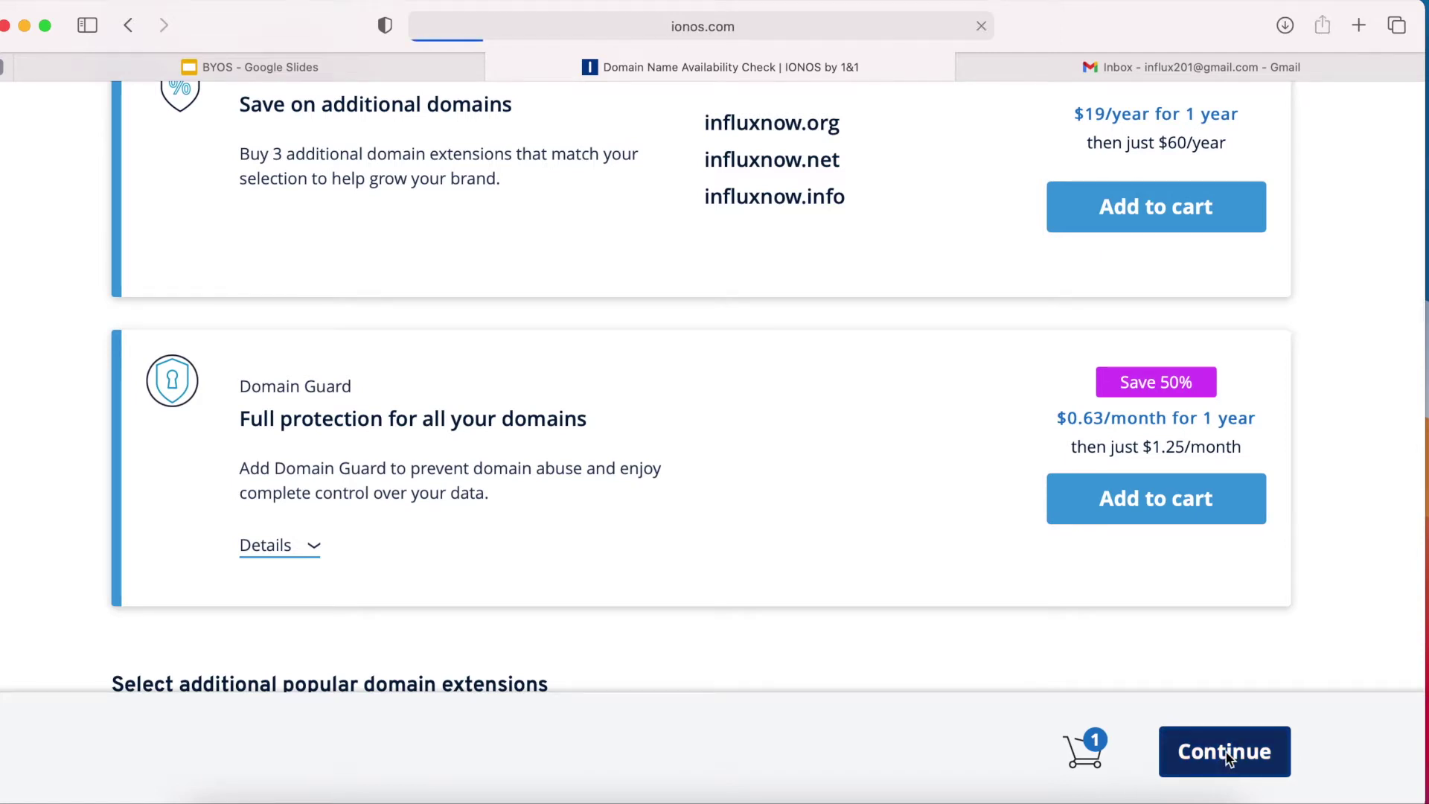
{"action": "scroll", "coordinate": [1062, 494], "scroll_direction": "down", "scroll_amount": 3}
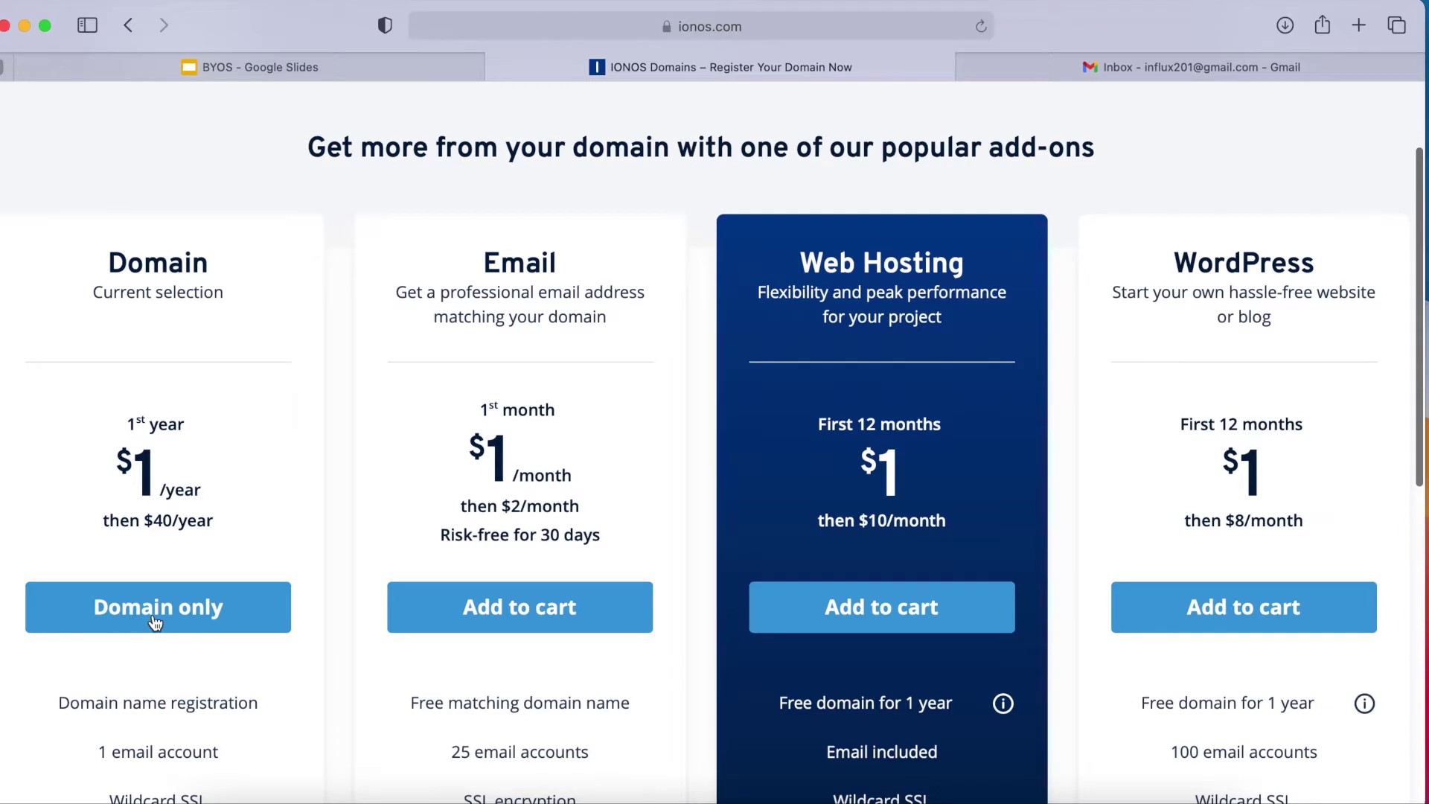
{"action": "scroll", "coordinate": [153, 617], "scroll_direction": "down", "scroll_amount": 1}
{"action": "left_click", "coordinate": [154, 582]}
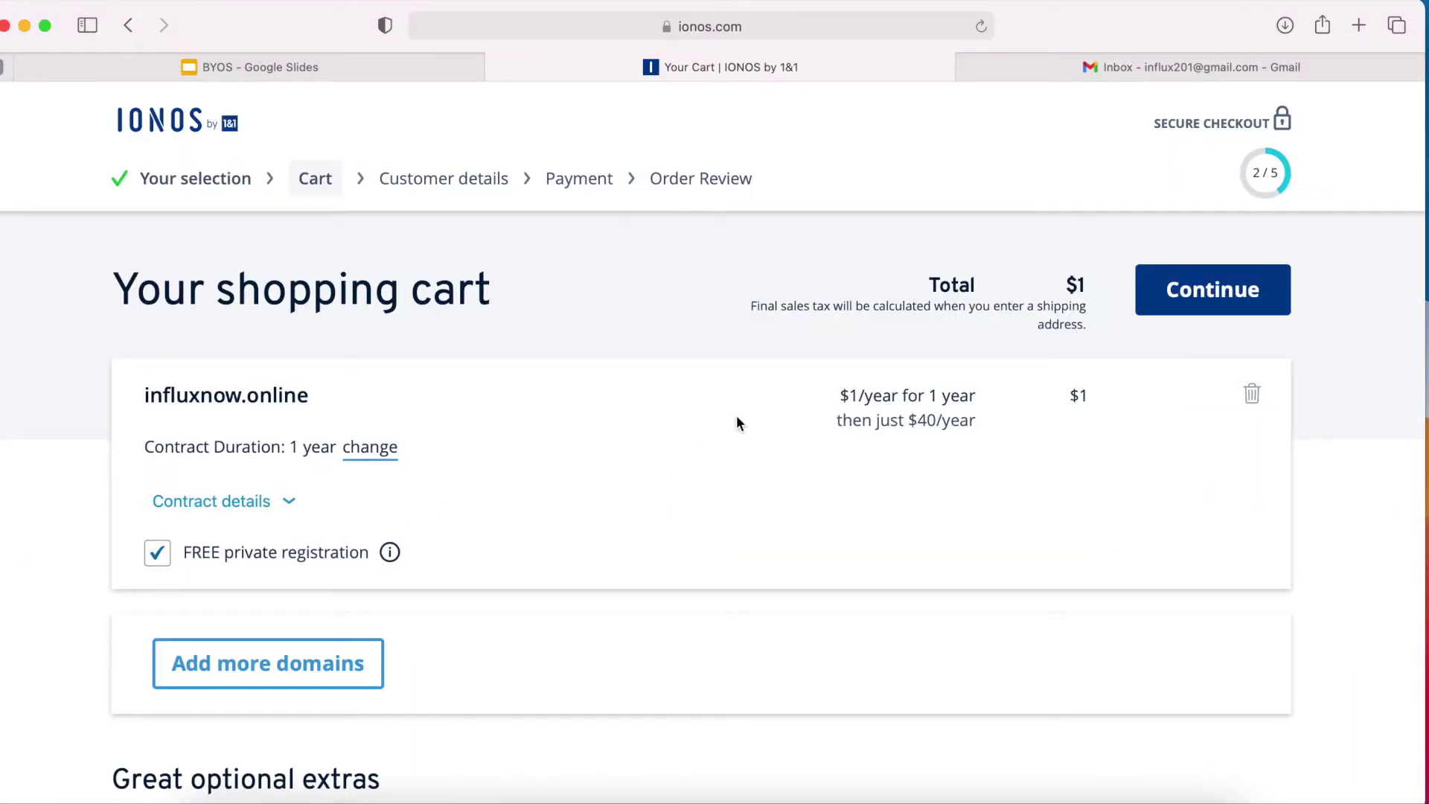
{"action": "left_click", "coordinate": [1212, 294]}
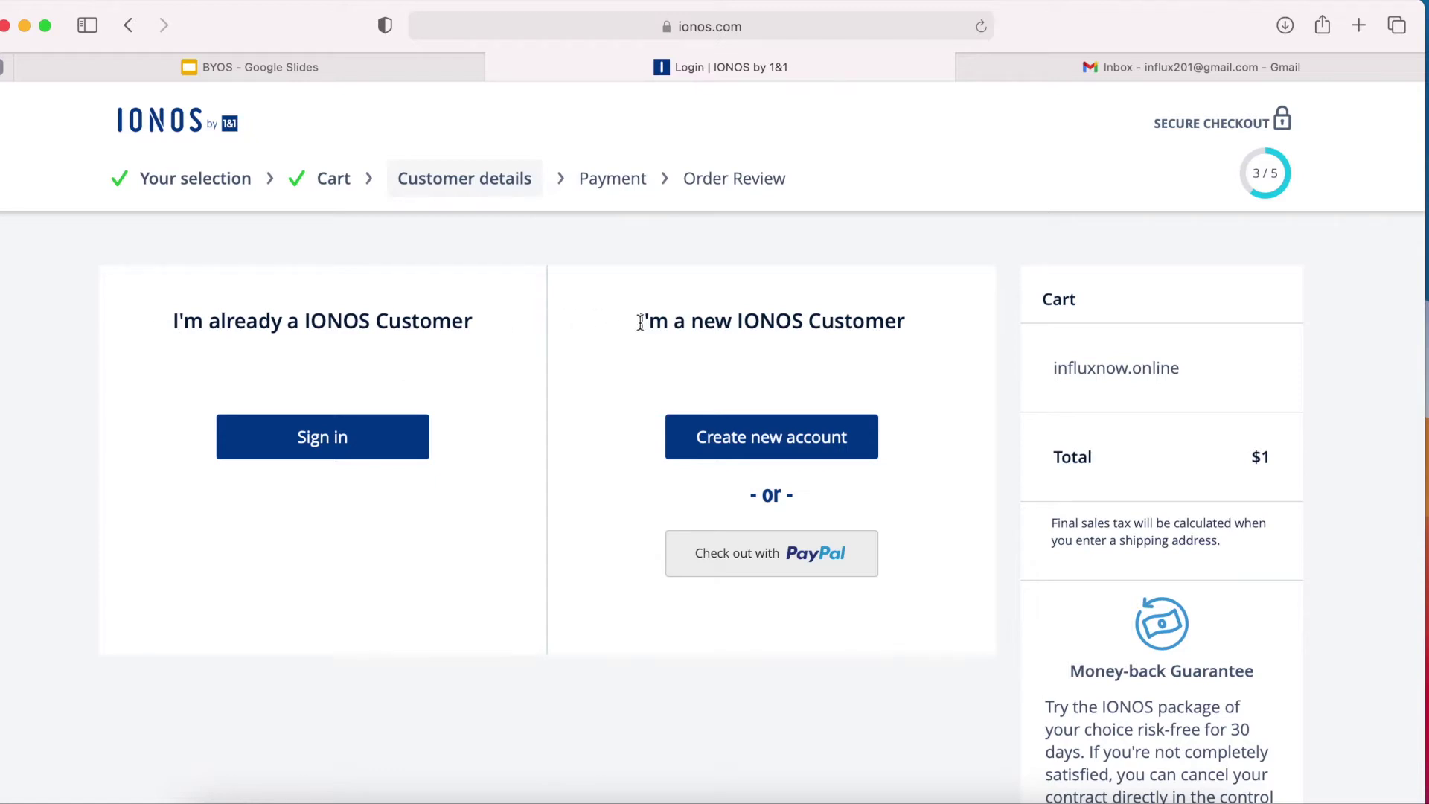
{"action": "left_click", "coordinate": [768, 443]}
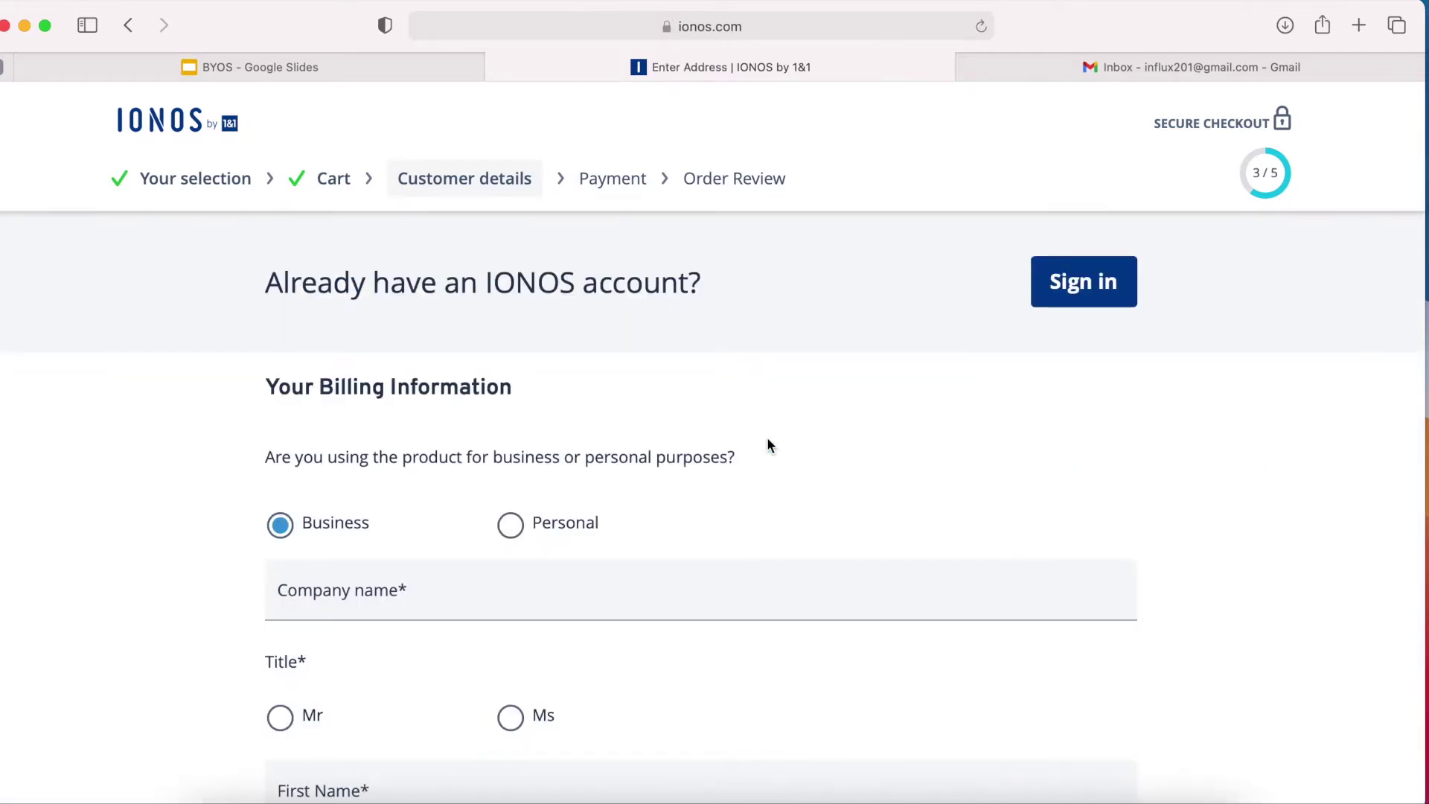
Enter company name Influx, choose title Mr, and fill in the customer's first and last name.
{"action": "scroll", "coordinate": [769, 444], "scroll_direction": "down", "scroll_amount": 2}
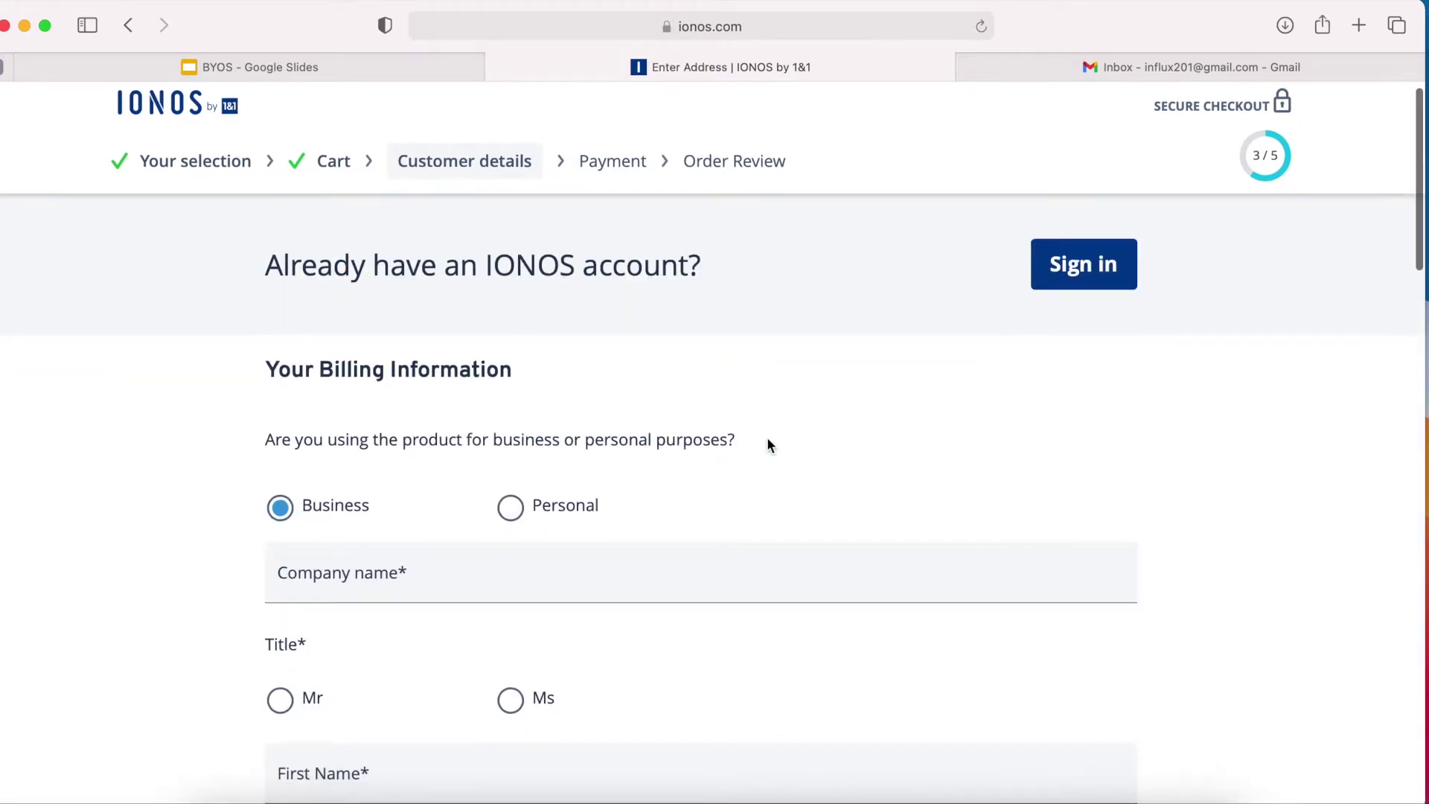
{"action": "scroll", "coordinate": [769, 444], "scroll_direction": "down", "scroll_amount": 1}
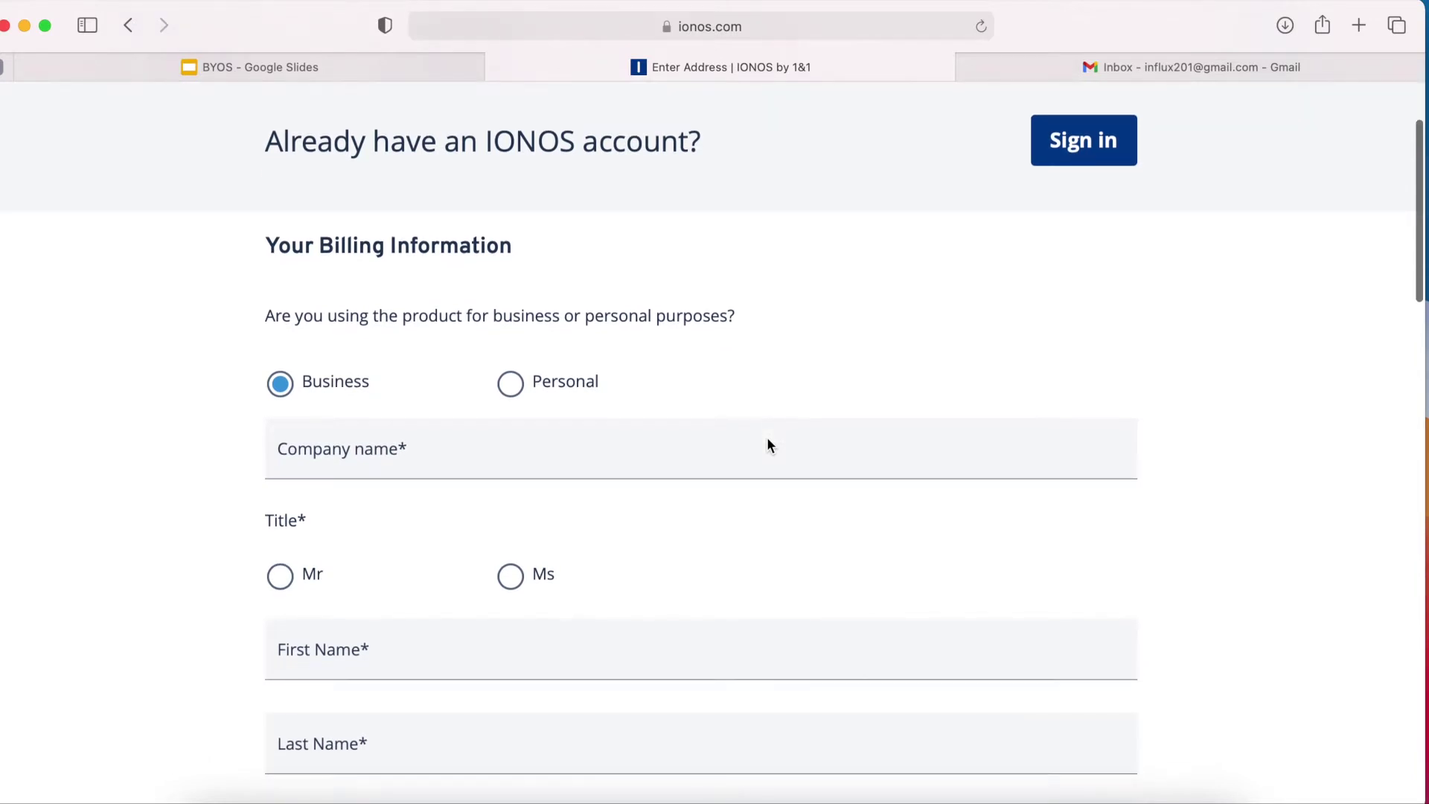
{"action": "left_click", "coordinate": [612, 457]}
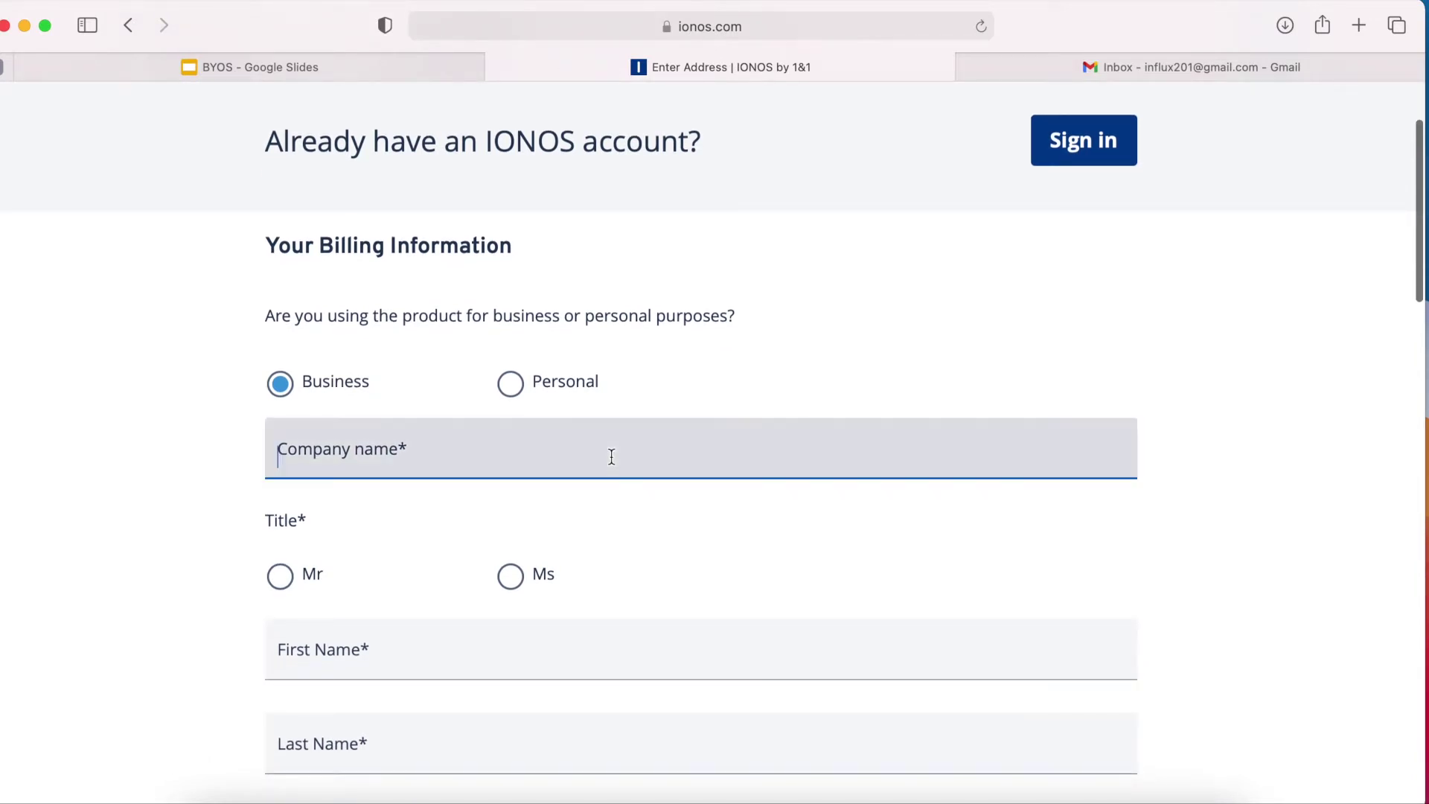
{"action": "type", "text": "INflux"}
{"action": "key", "text": "BackSpace"}
{"action": "key", "text": "BackSpace"}
{"action": "key", "text": "BackSpace"}
{"action": "key", "text": "BackSpace"}
{"action": "key", "text": "BackSpace"}
{"action": "type", "text": "nflux"}
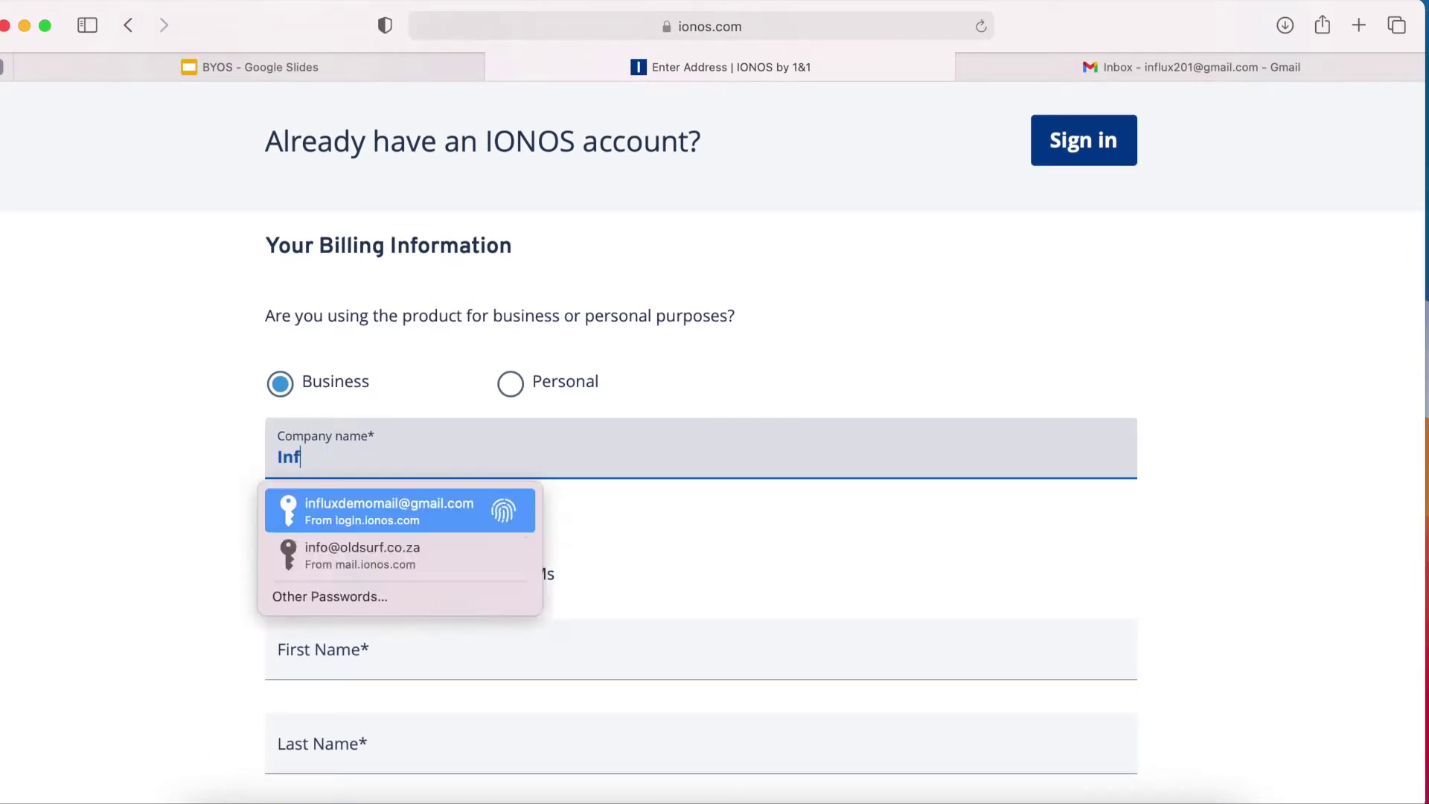
{"action": "scroll", "coordinate": [674, 519], "scroll_direction": "down", "scroll_amount": 4}
{"action": "left_click", "coordinate": [280, 369]}
{"action": "left_click", "coordinate": [367, 427]}
{"action": "key", "text": "Tab"}
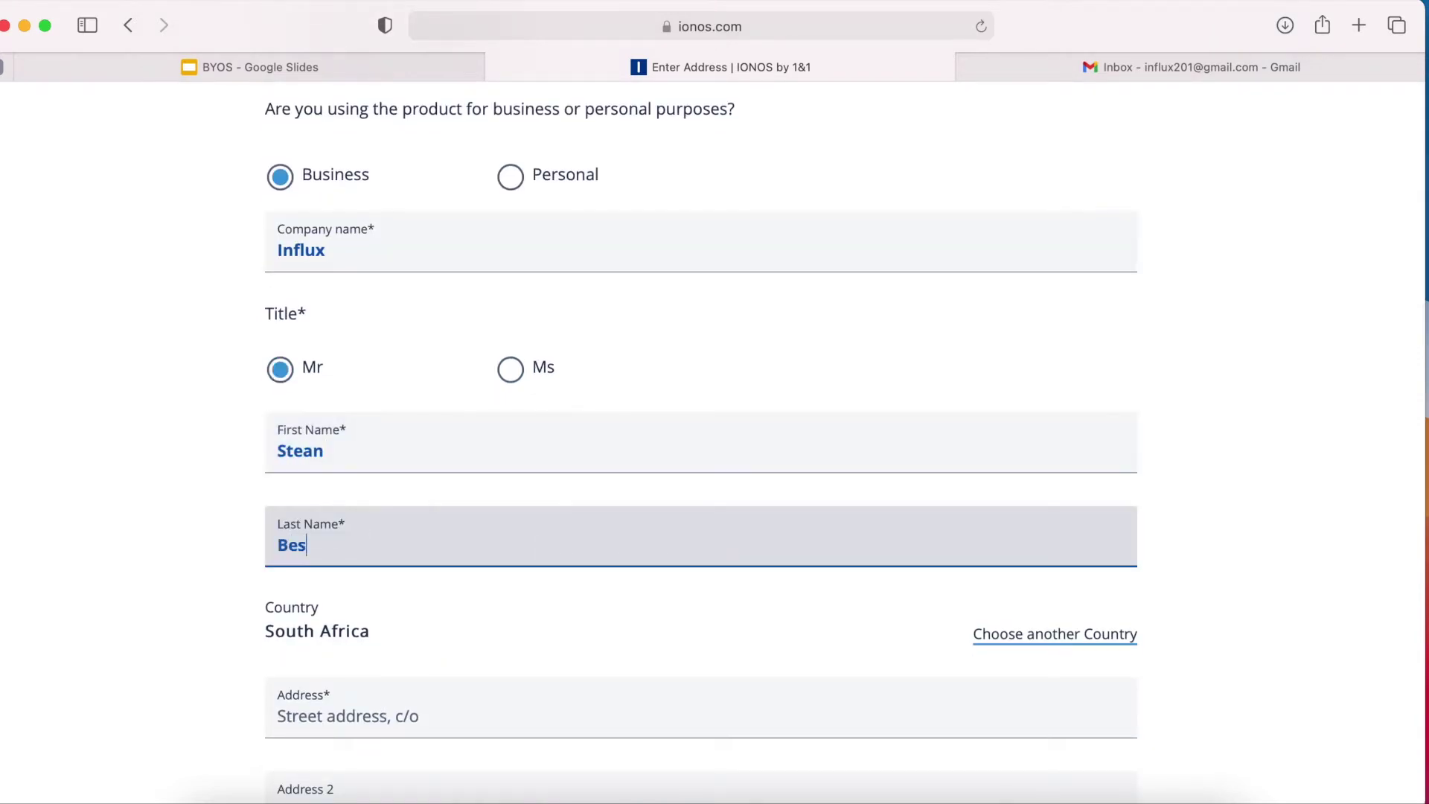
Fill in the street address, city and ZIP code of the Cape Town billing address.
{"action": "scroll", "coordinate": [450, 134], "scroll_direction": "down", "scroll_amount": 8}
{"action": "left_click", "coordinate": [449, 264]}
{"action": "type", "text": "1 Main Rd"}
{"action": "left_click", "coordinate": [456, 357]}
{"action": "type", "text": "1"}
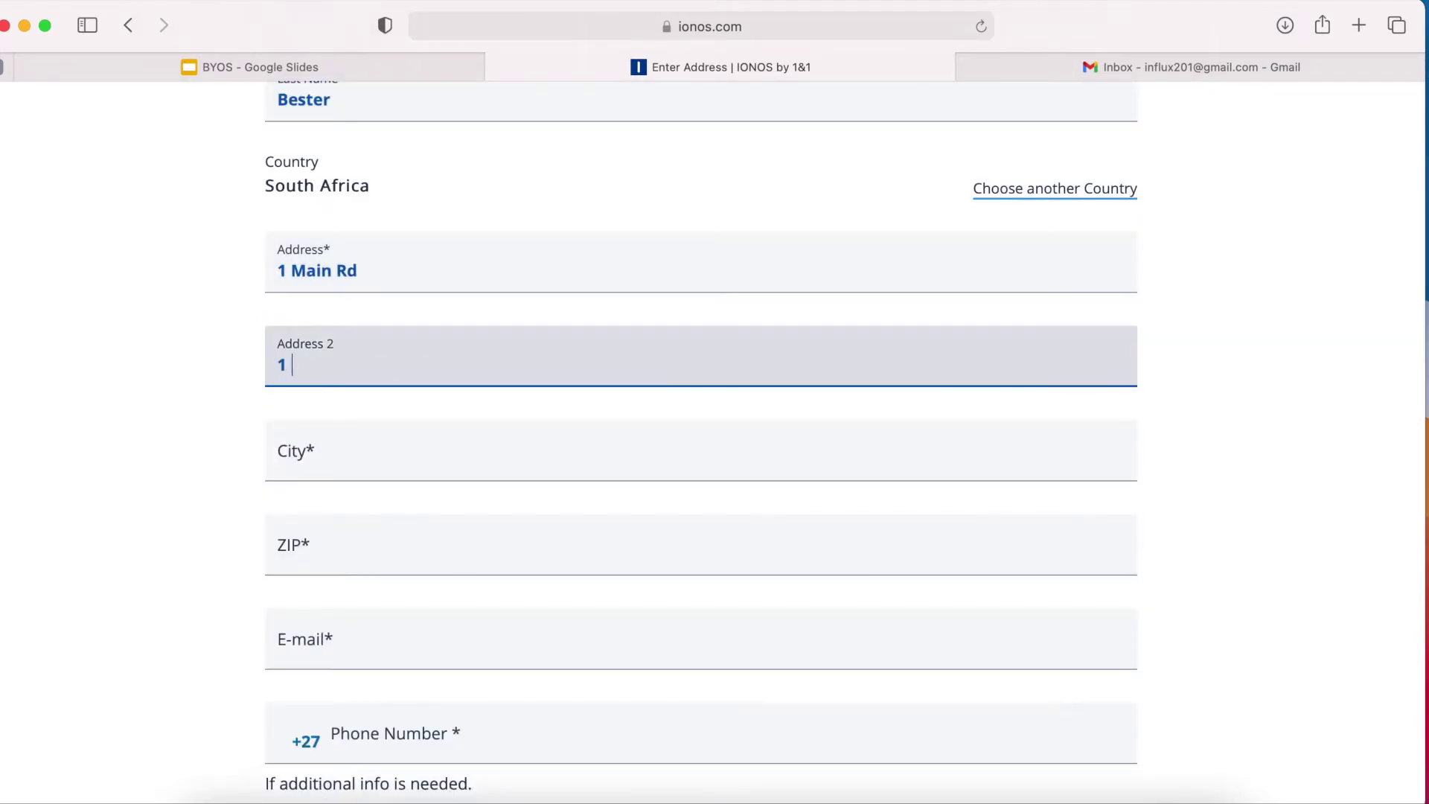
{"action": "key", "text": "BackSpace"}
{"action": "key", "text": "BackSpace"}
{"action": "key", "text": "Tab"}
{"action": "type", "text": "Cape Town"}
{"action": "left_click", "coordinate": [590, 536]}
{"action": "type", "text": "6001"}
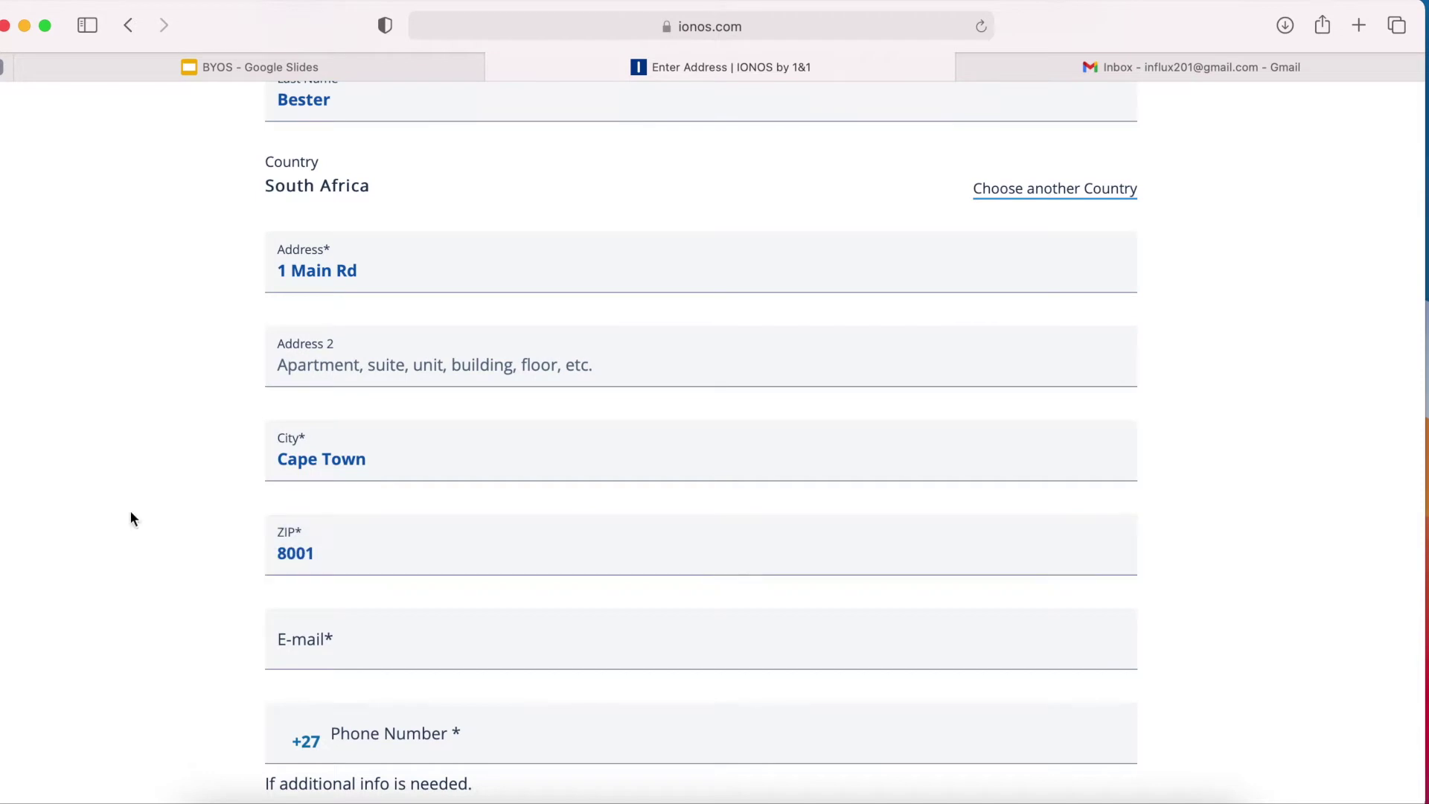
Add the contact e-mail, phone and a Medium-strength account password, then continue to payment.
{"action": "key", "text": "Tab"}
{"action": "scroll", "coordinate": [131, 517], "scroll_direction": "down", "scroll_amount": 6}
{"action": "scroll", "coordinate": [612, 351], "scroll_direction": "down", "scroll_amount": 2}
{"action": "left_click", "coordinate": [421, 169]}
{"action": "key", "text": "Tab"}
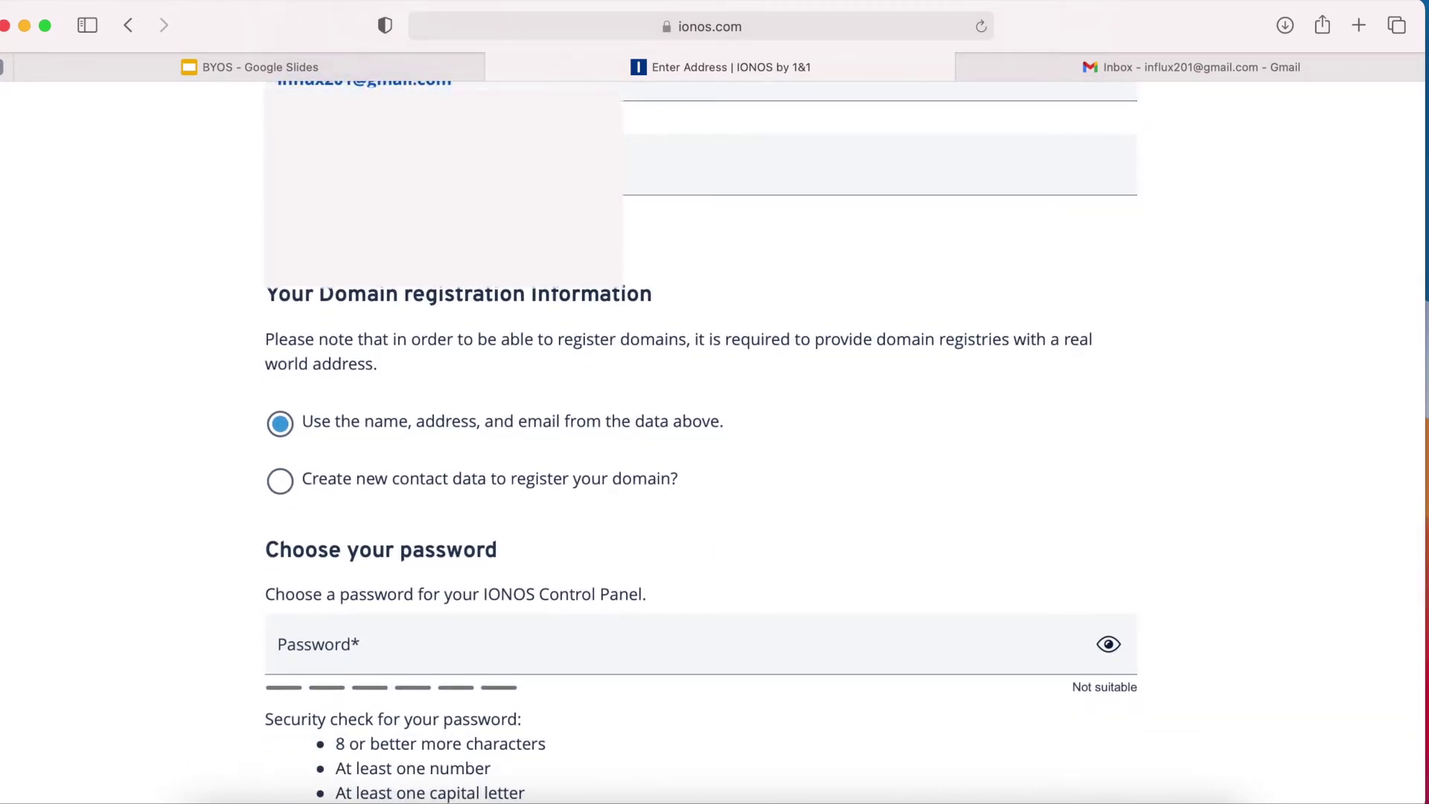
{"action": "scroll", "coordinate": [501, 249], "scroll_direction": "down", "scroll_amount": 5}
{"action": "left_click", "coordinate": [385, 354]}
{"action": "type", "text": "******"}
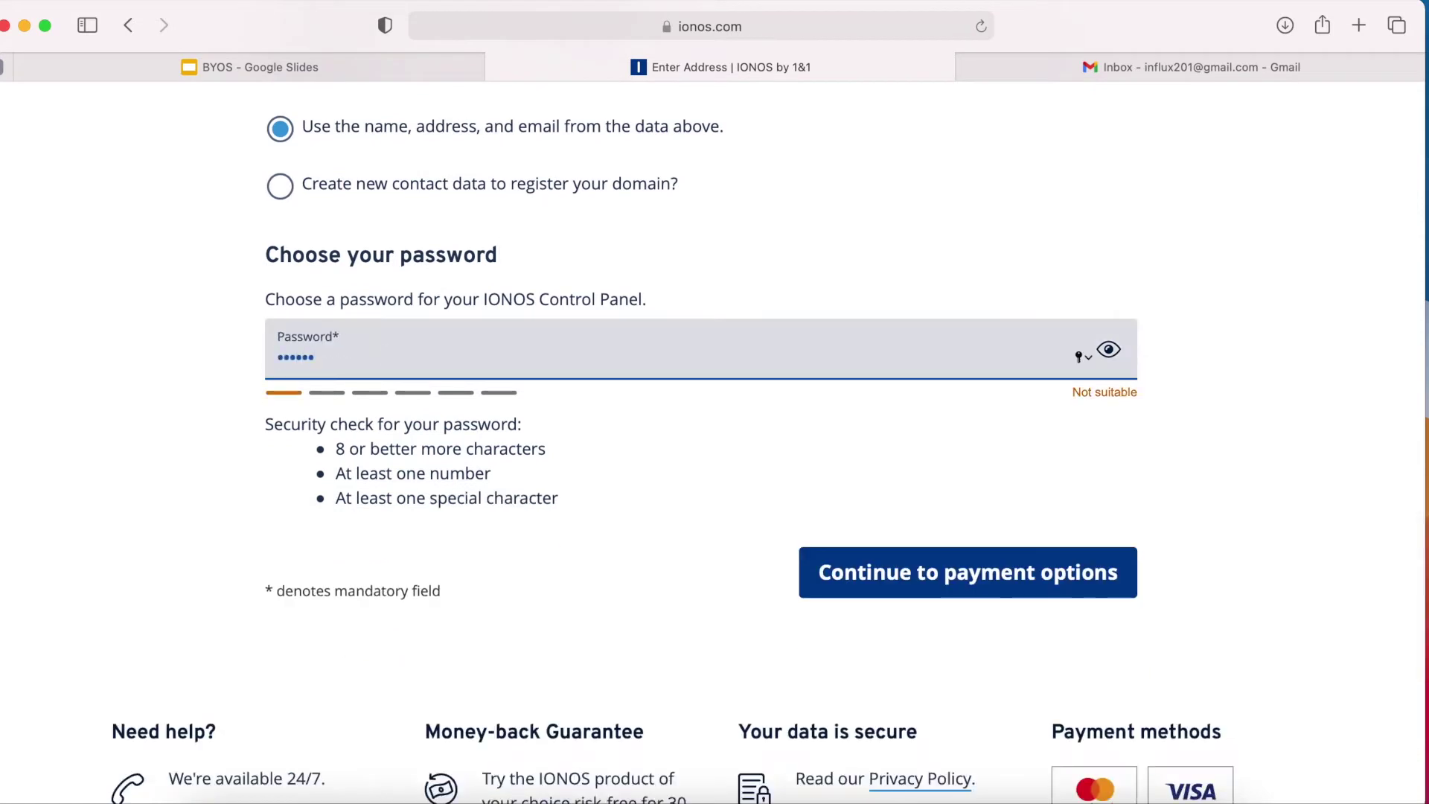
{"action": "type", "text": "****"}
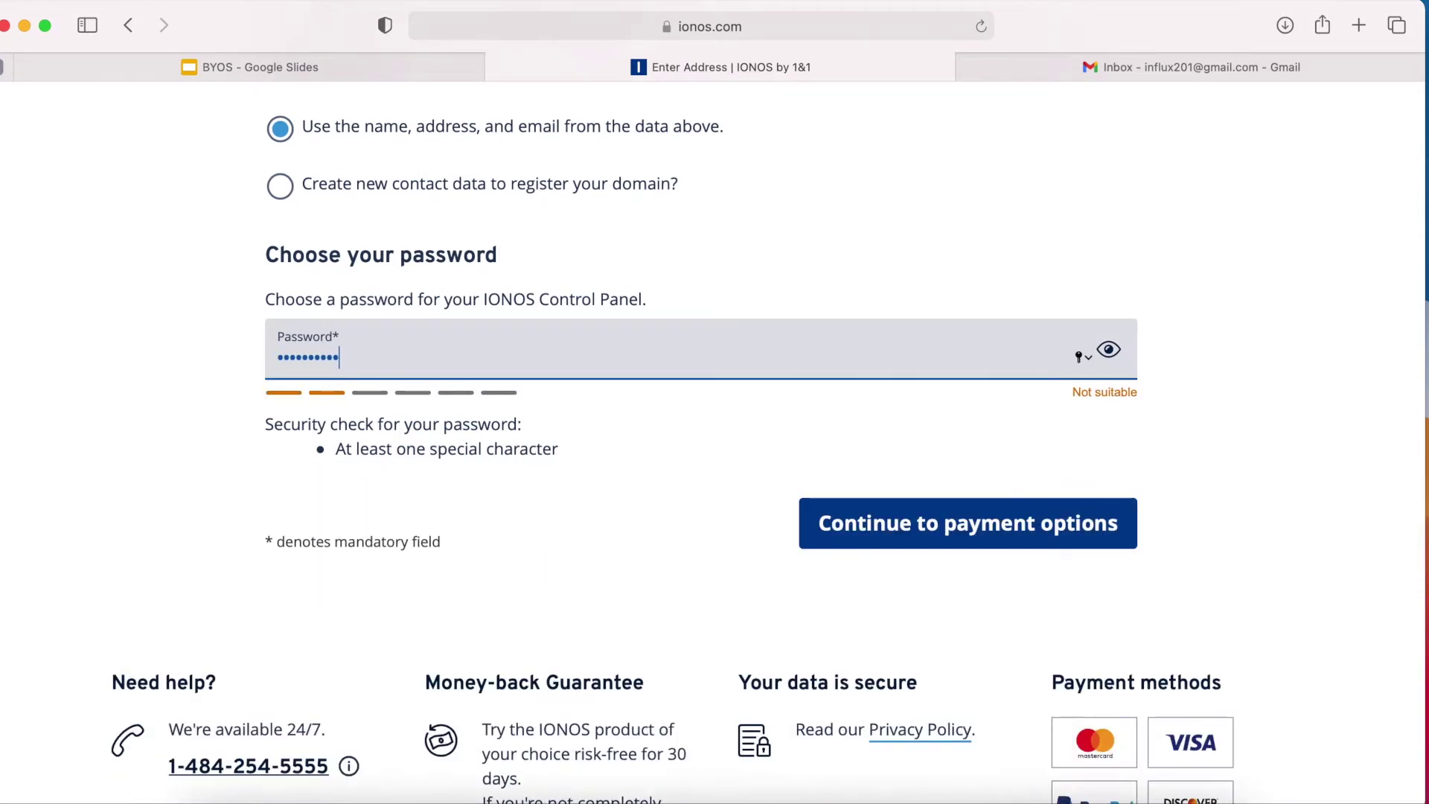
{"action": "type", "text": "*"}
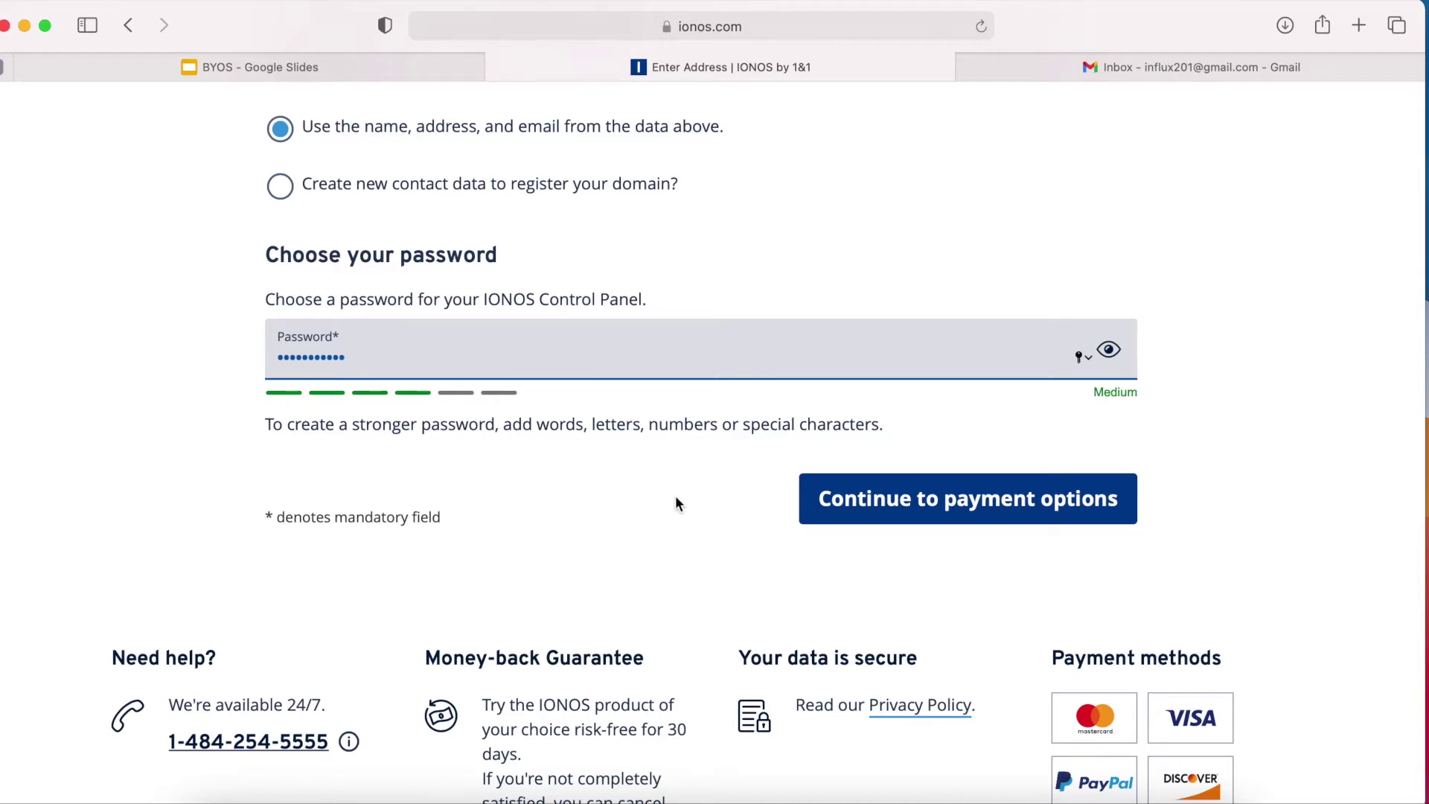
{"action": "scroll", "coordinate": [676, 501], "scroll_direction": "up", "scroll_amount": 2}
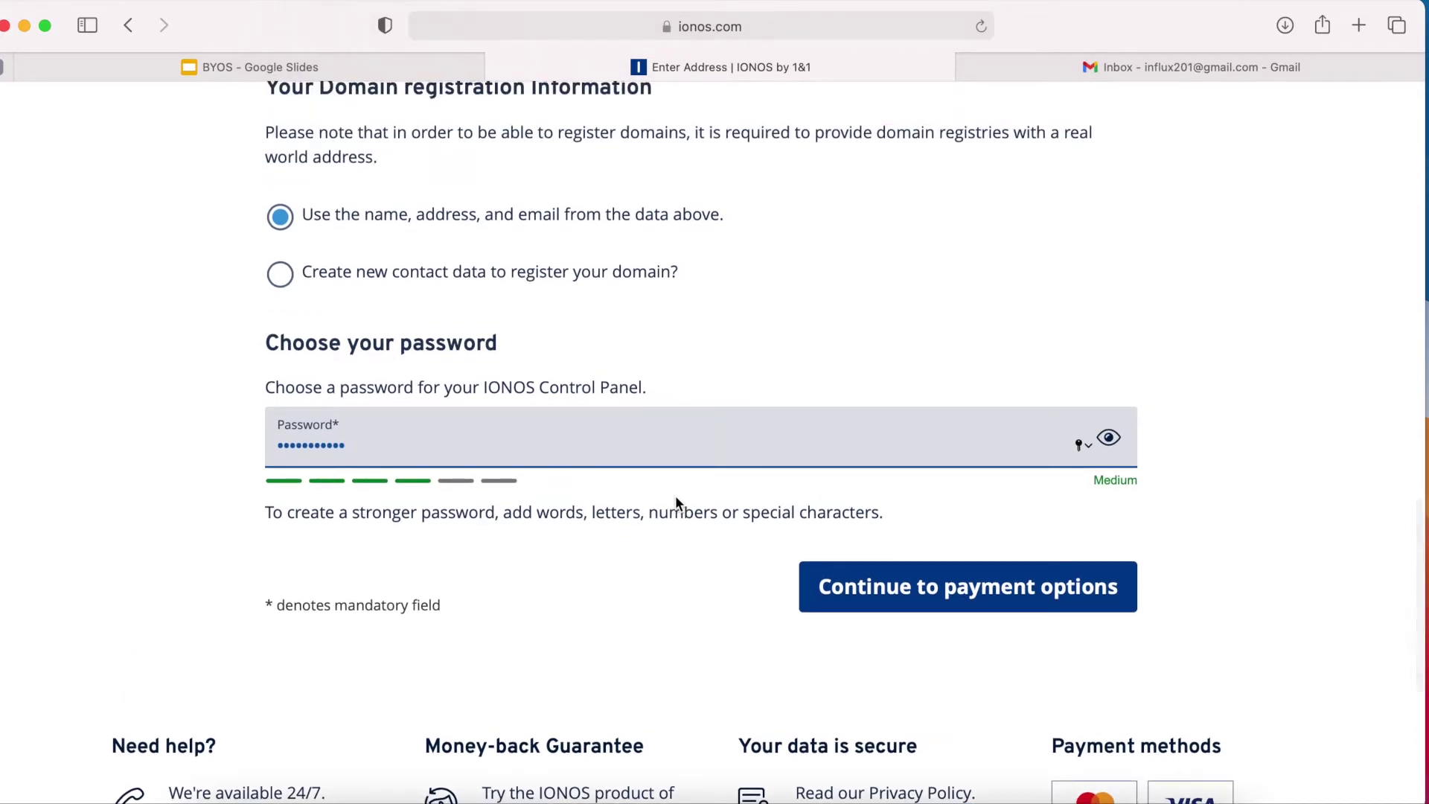
{"action": "left_click", "coordinate": [981, 593]}
Set the credit card's expiry month and year in the payment form.
{"action": "scroll", "coordinate": [695, 505], "scroll_direction": "down", "scroll_amount": 1}
{"action": "scroll", "coordinate": [696, 499], "scroll_direction": "down", "scroll_amount": 1}
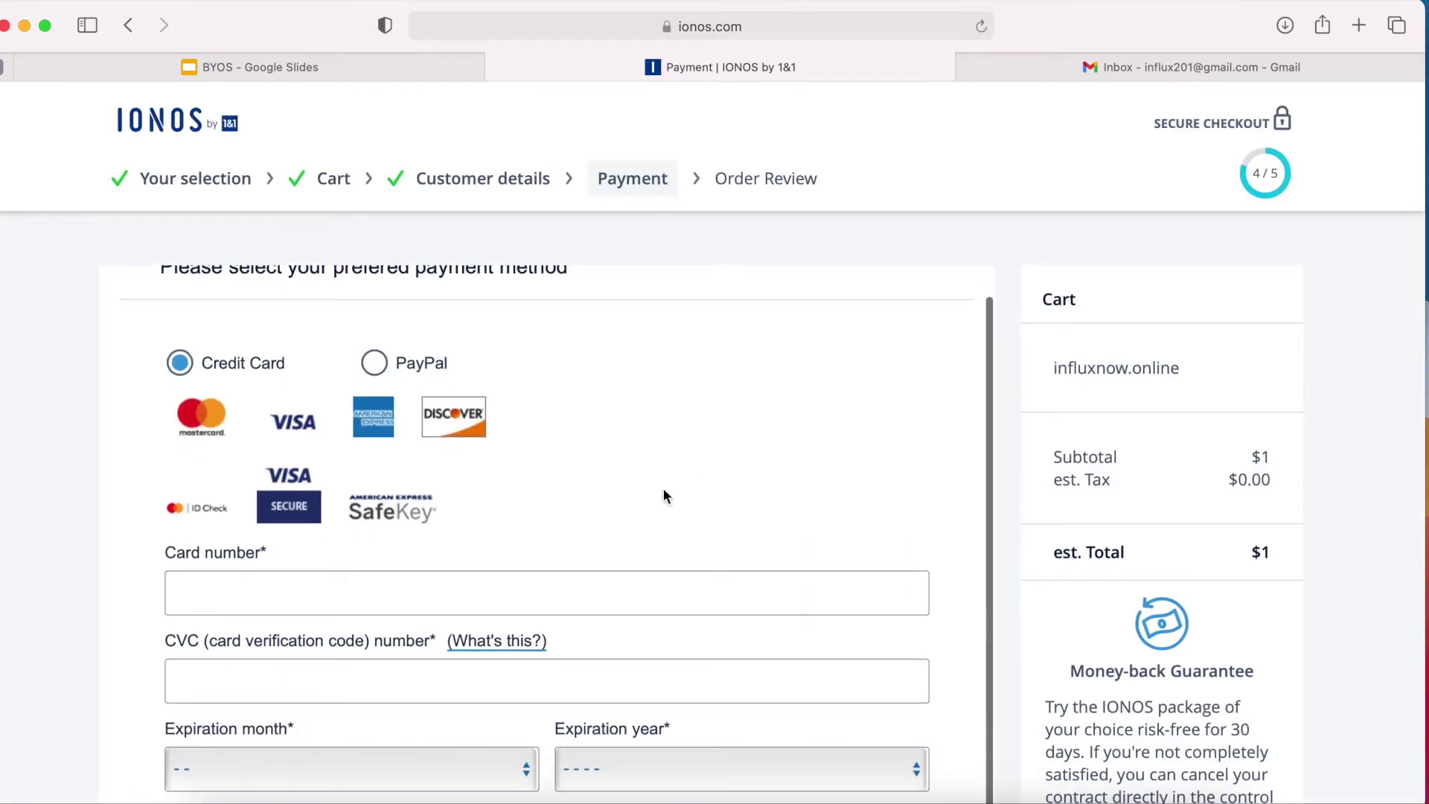
{"action": "scroll", "coordinate": [604, 402], "scroll_direction": "down", "scroll_amount": 1}
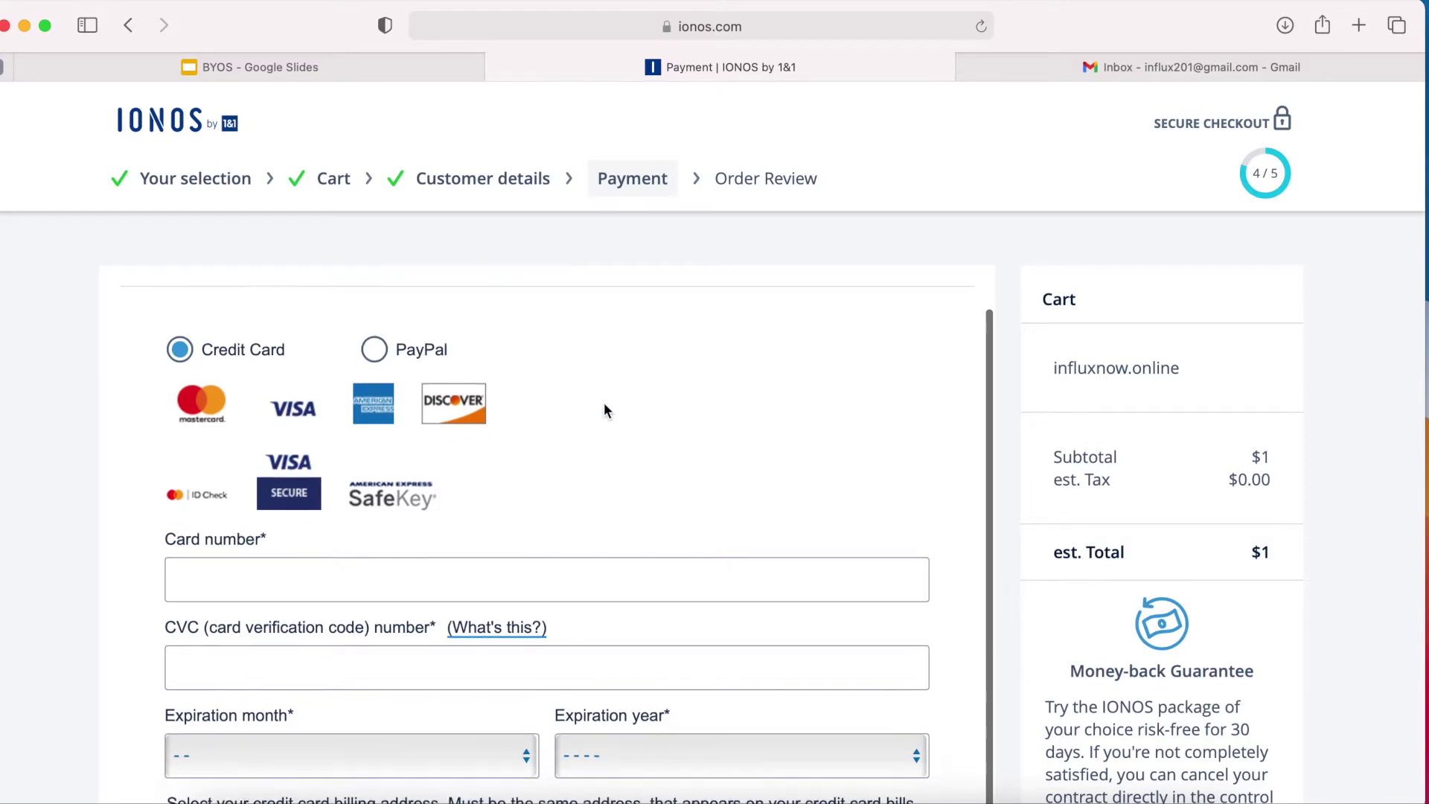
{"action": "scroll", "coordinate": [605, 402], "scroll_direction": "down", "scroll_amount": 3}
{"action": "scroll", "coordinate": [605, 405], "scroll_direction": "down", "scroll_amount": 5}
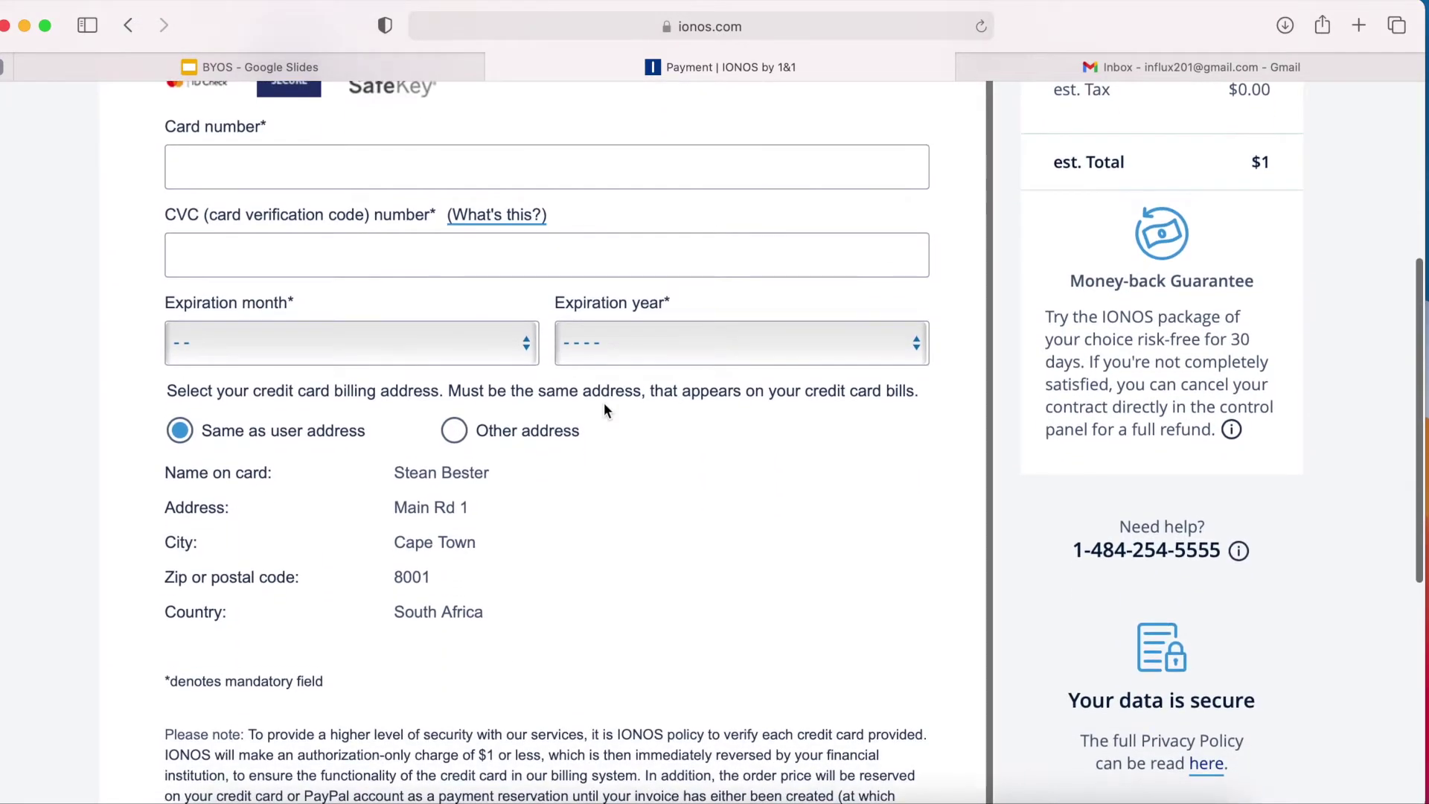
{"action": "scroll", "coordinate": [605, 402], "scroll_direction": "up", "scroll_amount": 3}
{"action": "scroll", "coordinate": [605, 402], "scroll_direction": "down", "scroll_amount": 4}
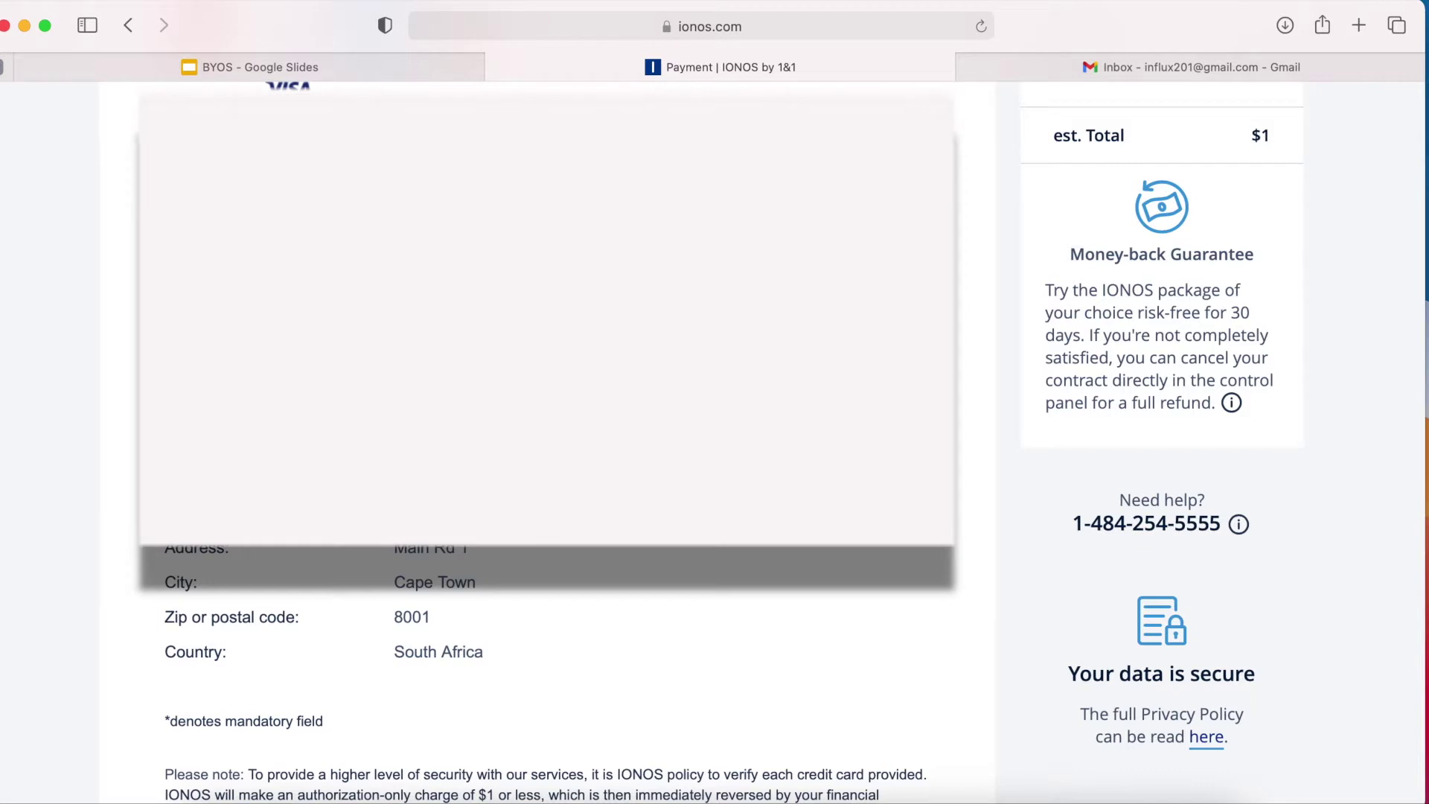
{"action": "left_click", "coordinate": [336, 376]}
{"action": "left_click", "coordinate": [727, 376]}
{"action": "left_click", "coordinate": [633, 480]}
Use a different billing address for the card and continue to the order review.
{"action": "left_click", "coordinate": [172, 471]}
{"action": "scroll", "coordinate": [547, 470], "scroll_direction": "down", "scroll_amount": 4}
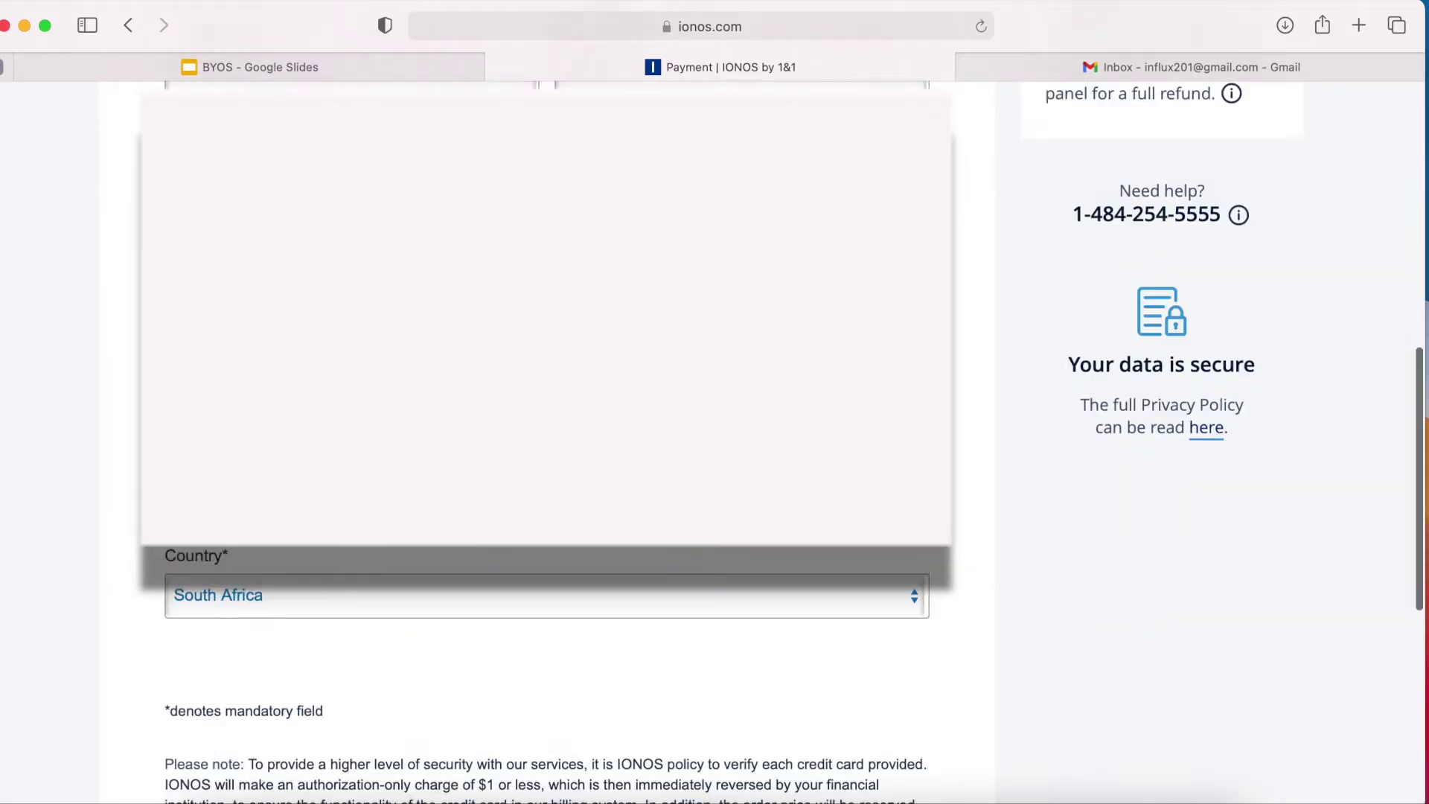
{"action": "scroll", "coordinate": [548, 447], "scroll_direction": "down", "scroll_amount": 3}
{"action": "scroll", "coordinate": [547, 447], "scroll_direction": "down", "scroll_amount": 3}
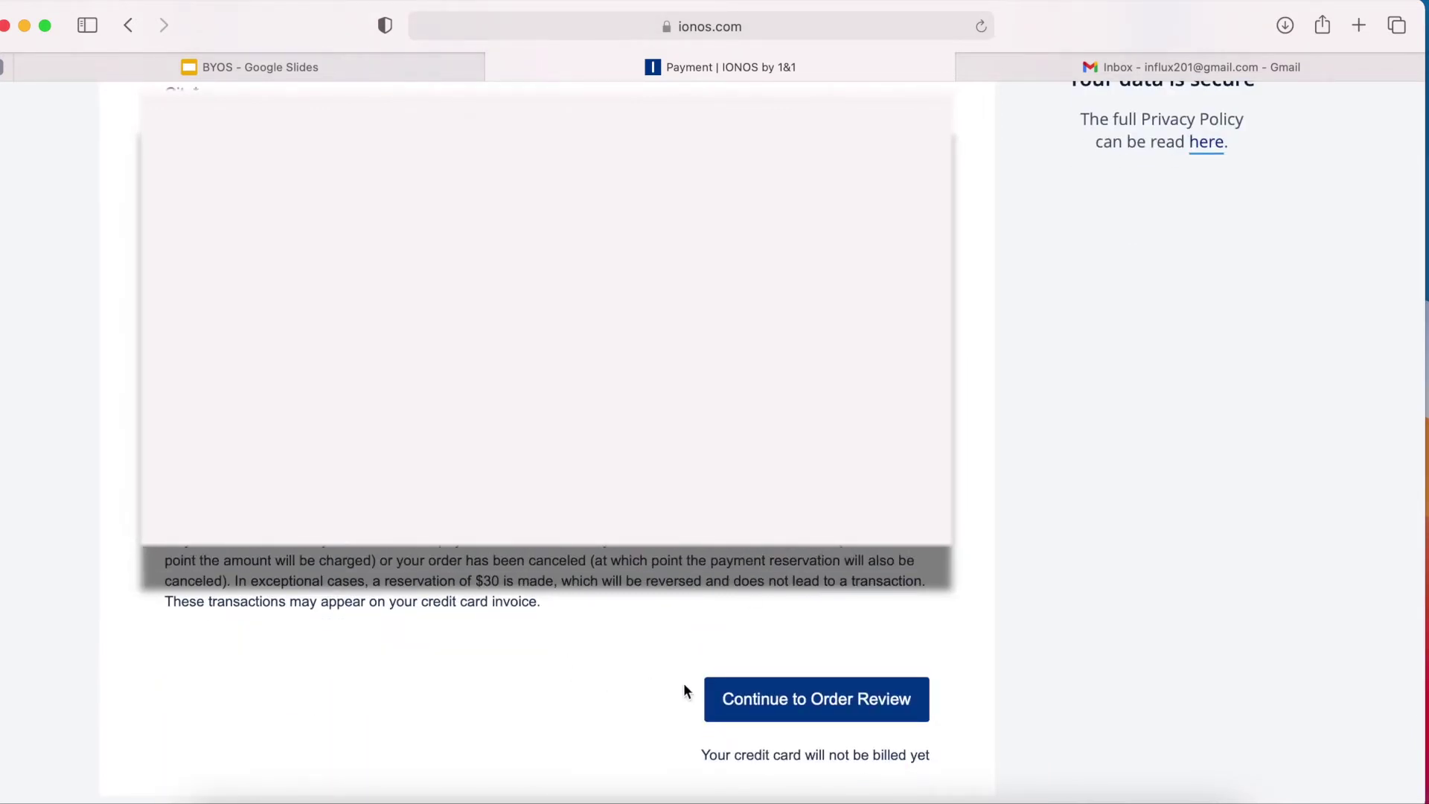
{"action": "left_click", "coordinate": [822, 714]}
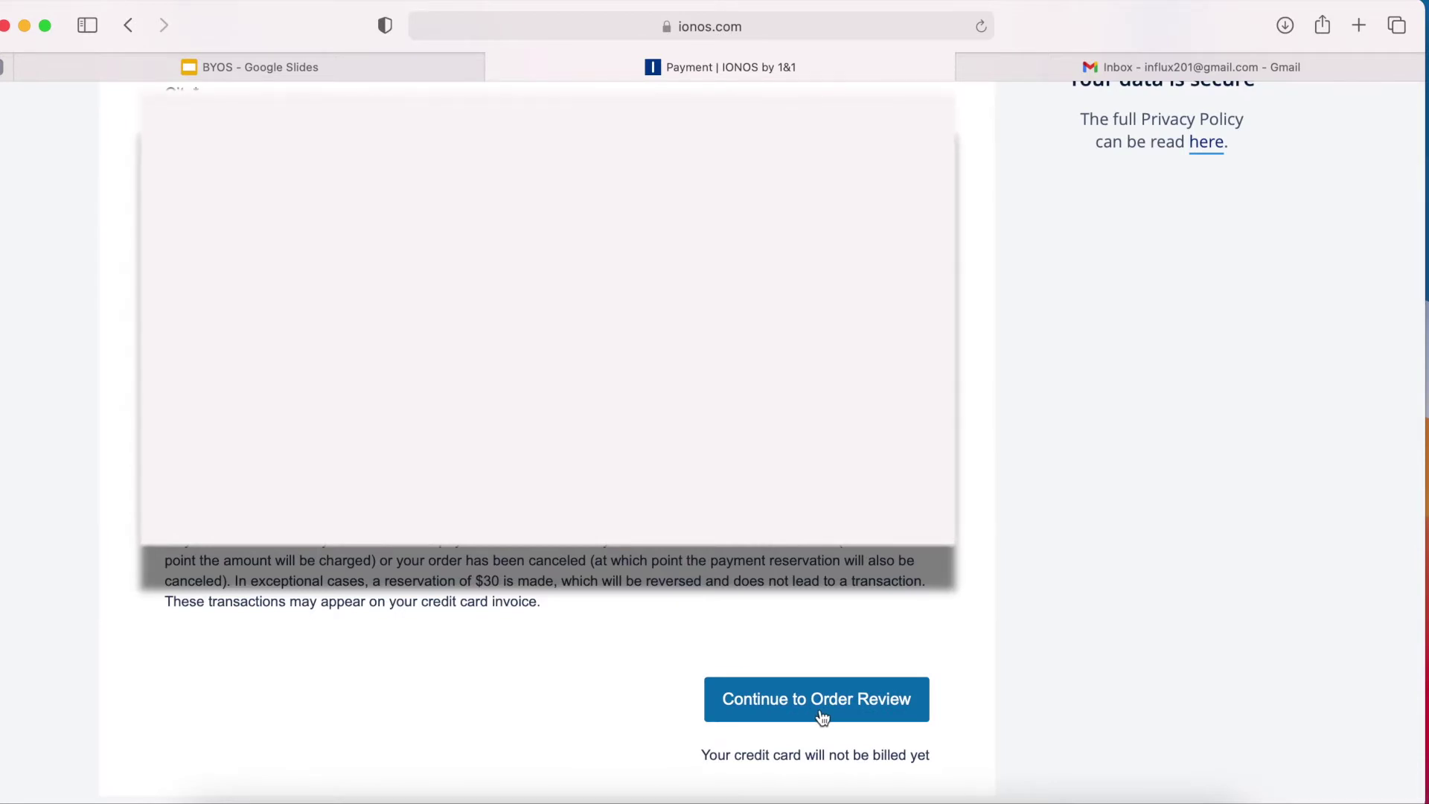
{"action": "scroll", "coordinate": [822, 716], "scroll_direction": "down", "scroll_amount": 1}
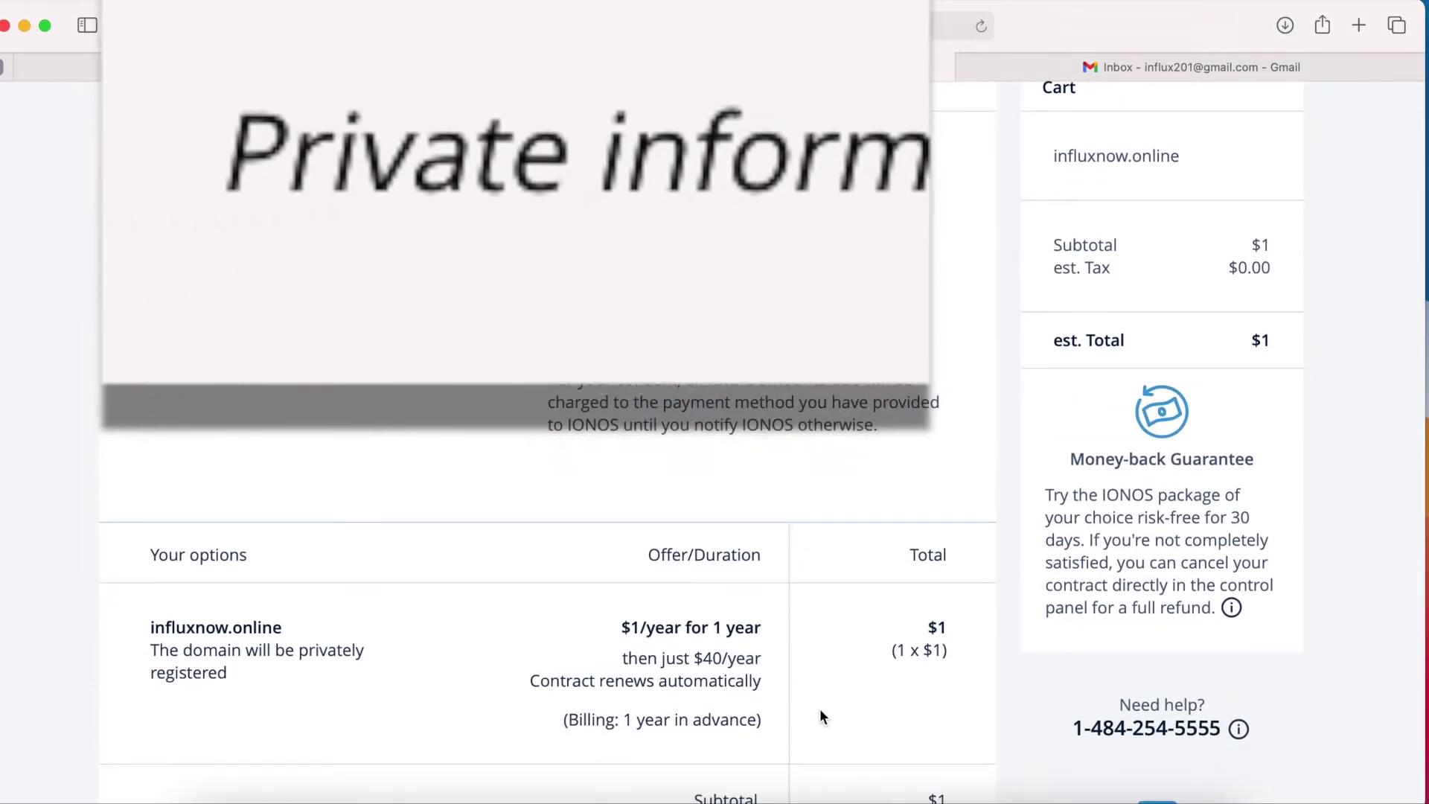
Accept the payment terms and usage-data consent, then place the influxnow.online order.
{"action": "scroll", "coordinate": [822, 714], "scroll_direction": "down", "scroll_amount": 5}
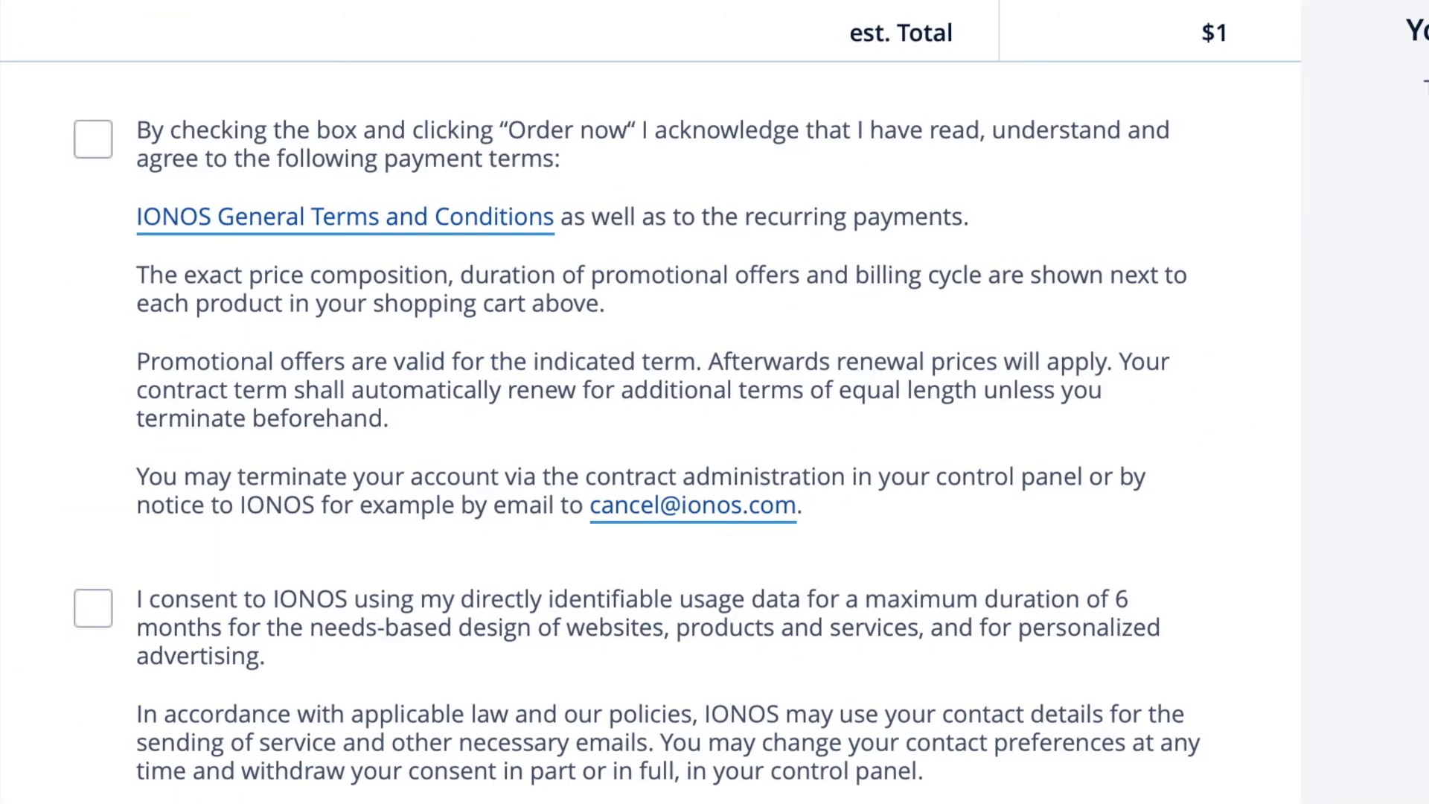
{"action": "left_click", "coordinate": [96, 140]}
{"action": "left_click", "coordinate": [92, 608]}
{"action": "scroll", "coordinate": [385, 735], "scroll_direction": "down", "scroll_amount": 5}
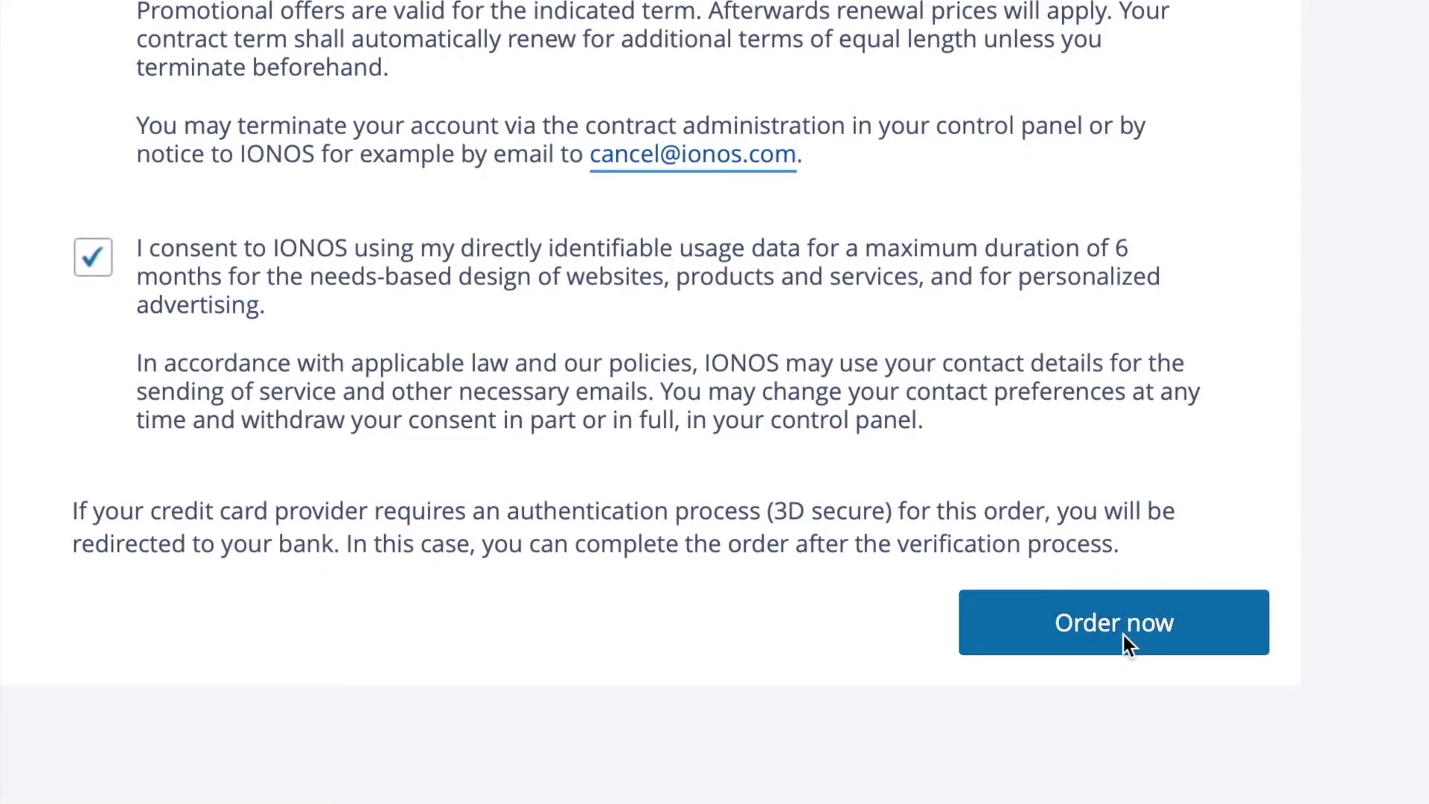
{"action": "left_click", "coordinate": [1124, 636]}
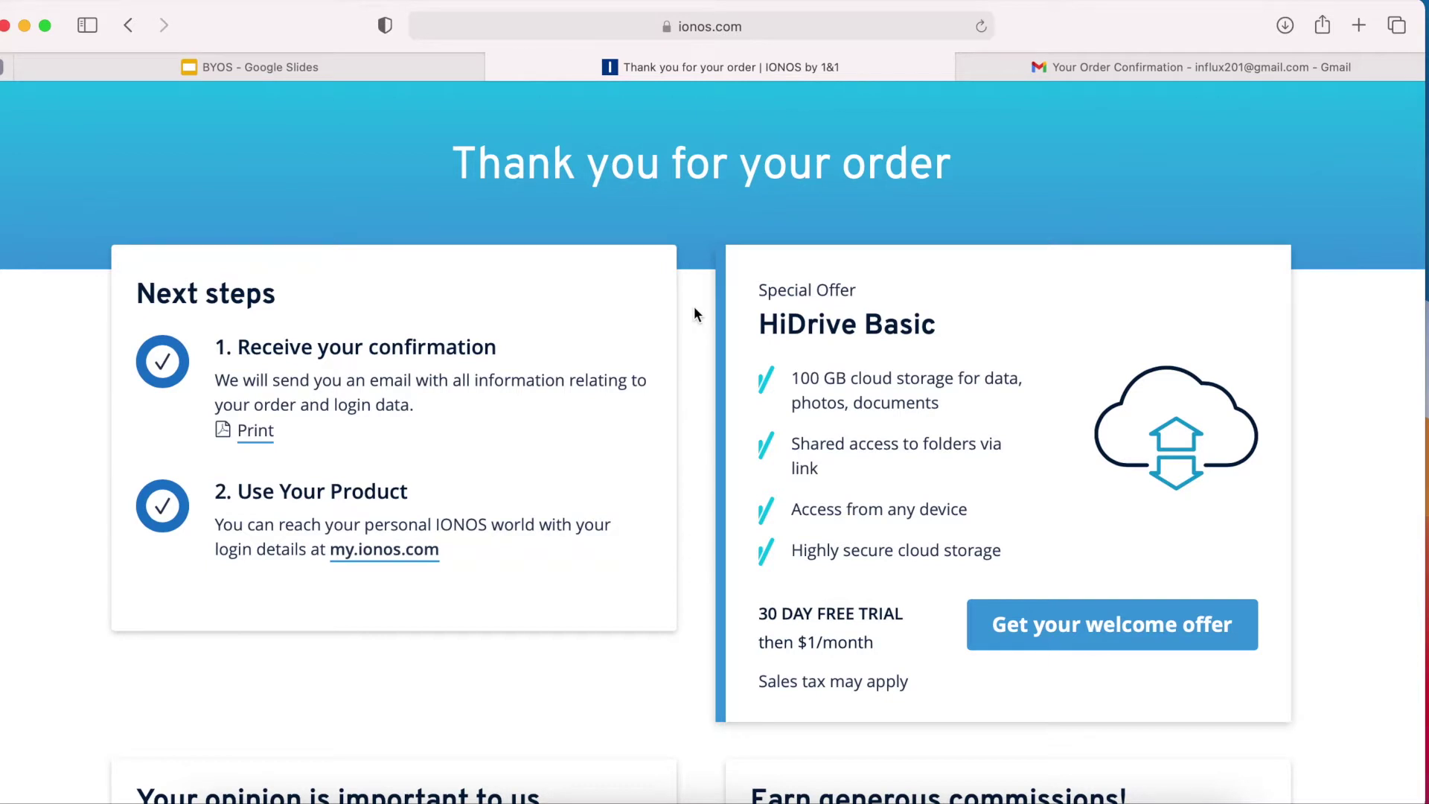
Sign in to the new IONOS customer account, verifying with the billing ZIP code.
{"action": "left_click", "coordinate": [370, 552]}
{"action": "left_click", "coordinate": [559, 313]}
{"action": "type", "text": "influx"}
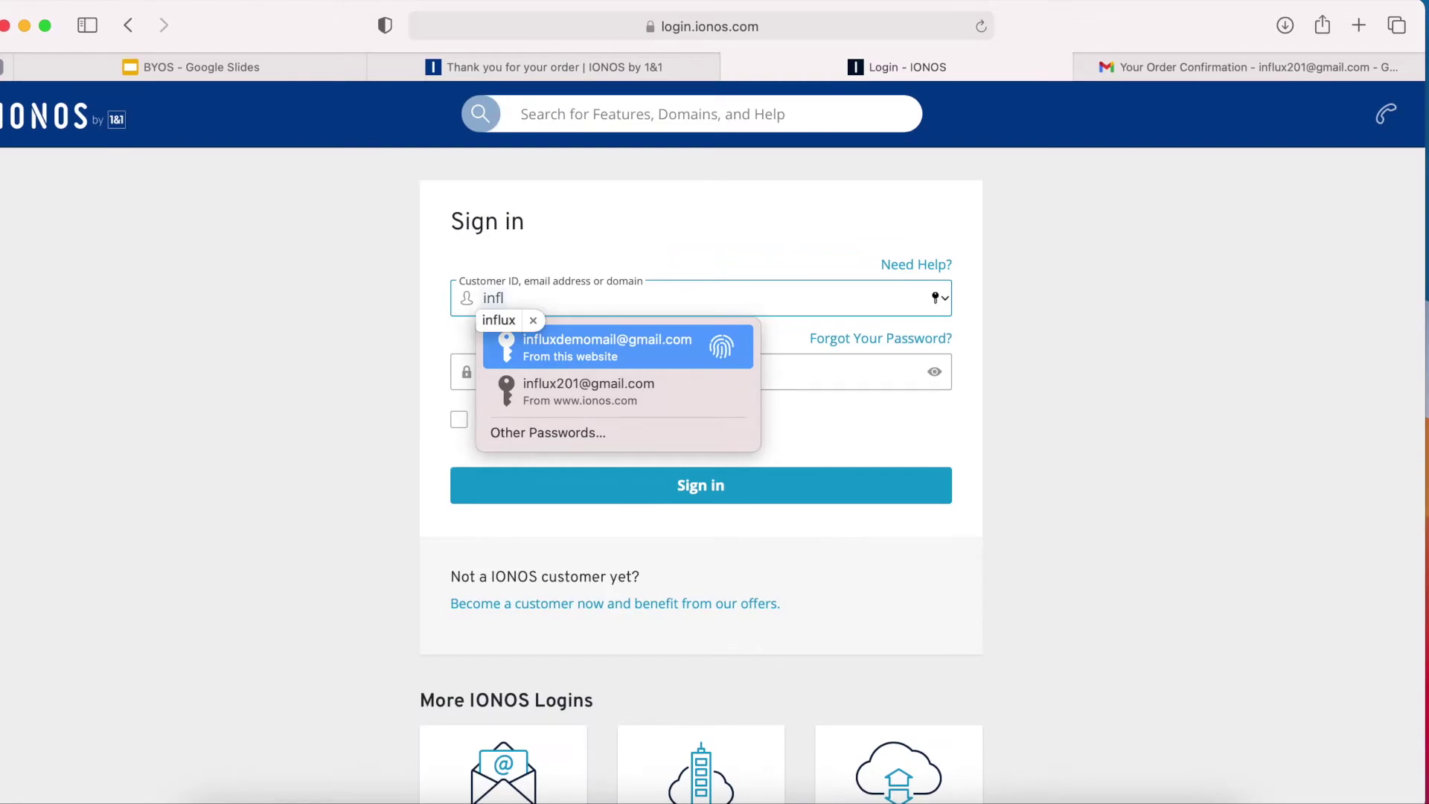
{"action": "left_click", "coordinate": [580, 384]}
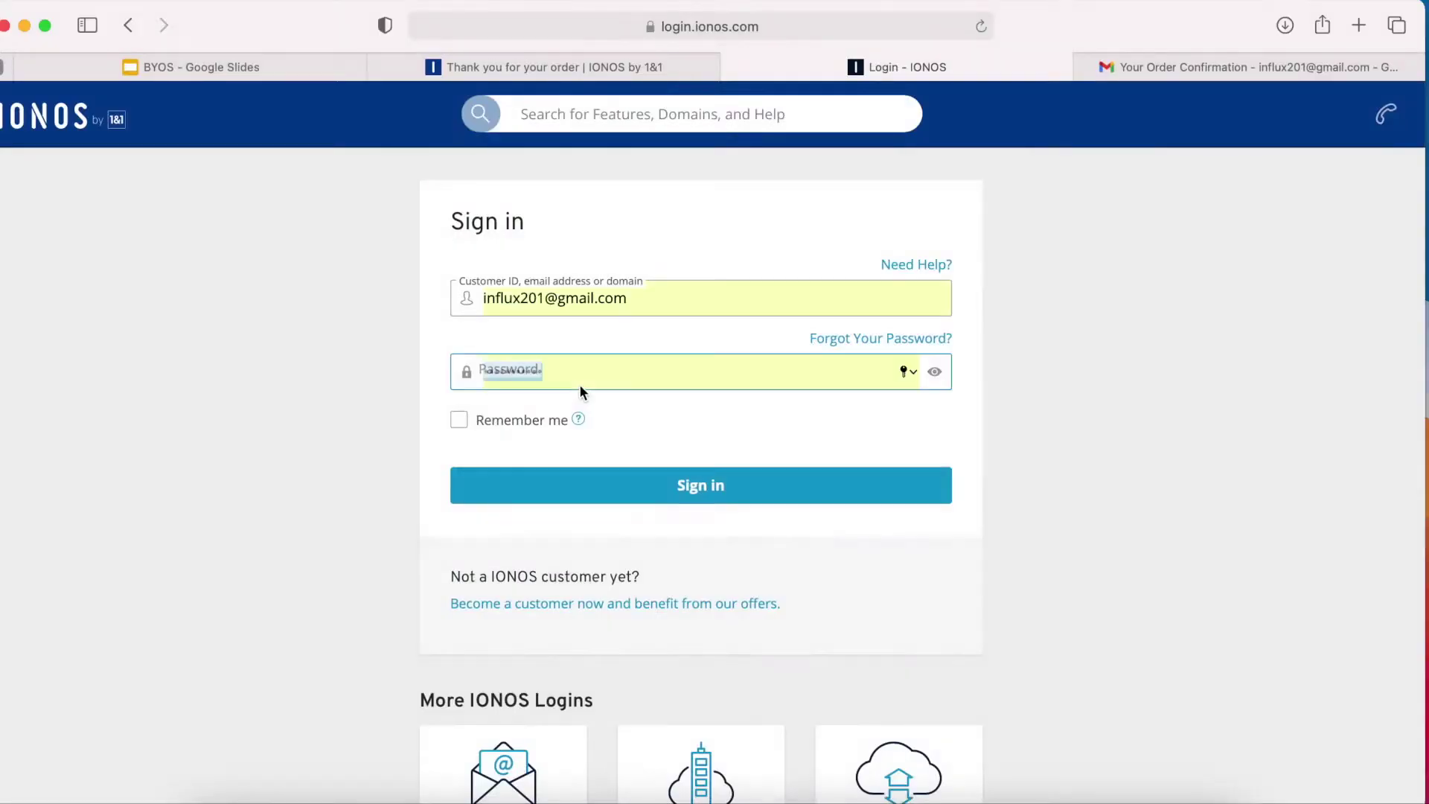
{"action": "left_click", "coordinate": [699, 485]}
{"action": "left_click", "coordinate": [596, 519]}
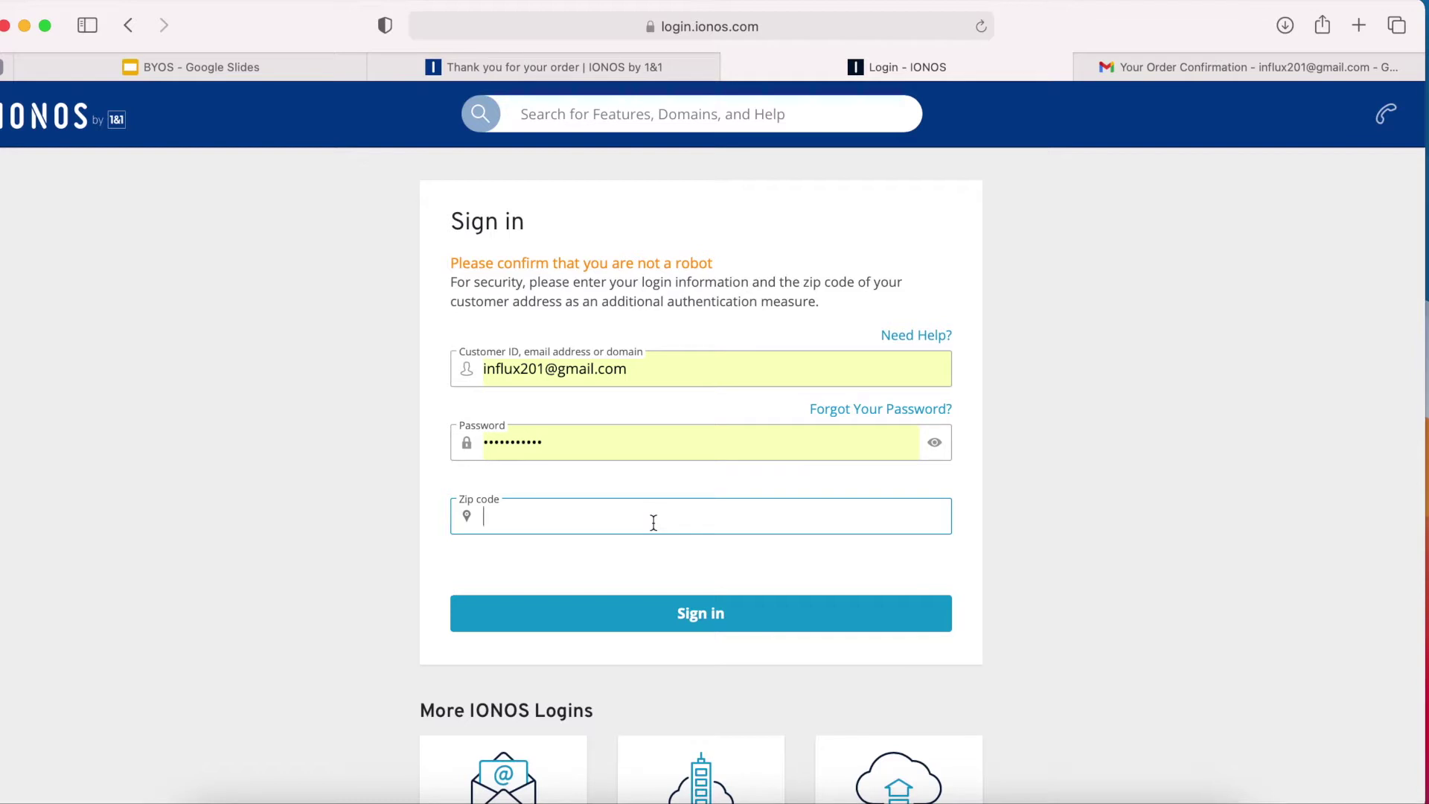
{"action": "type", "text": "8001"}
{"action": "left_click", "coordinate": [747, 614]}
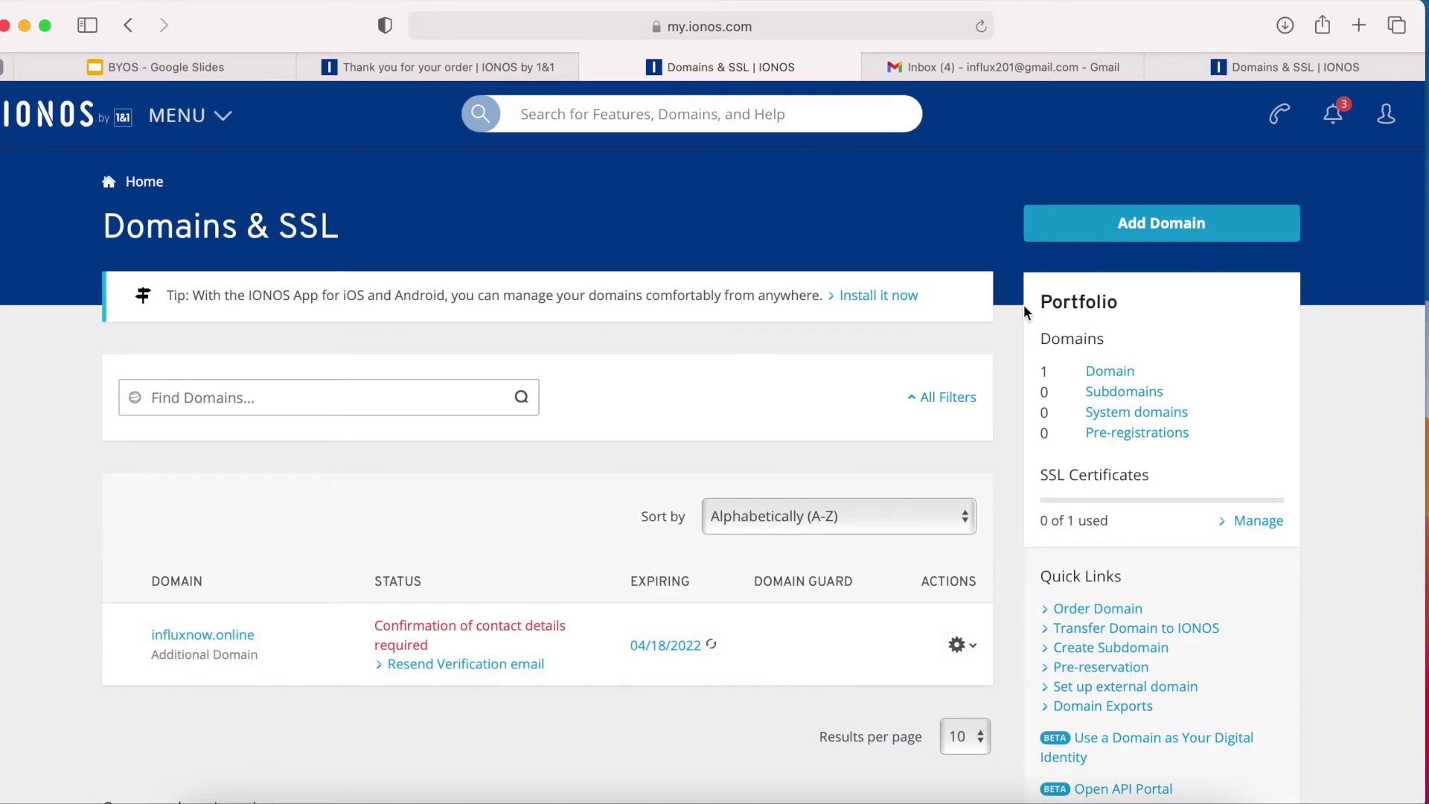
Confirm the influxnow.online contact e-mail via the IONOS message in Gmail, then return to IONOS.
{"action": "left_click", "coordinate": [972, 64]}
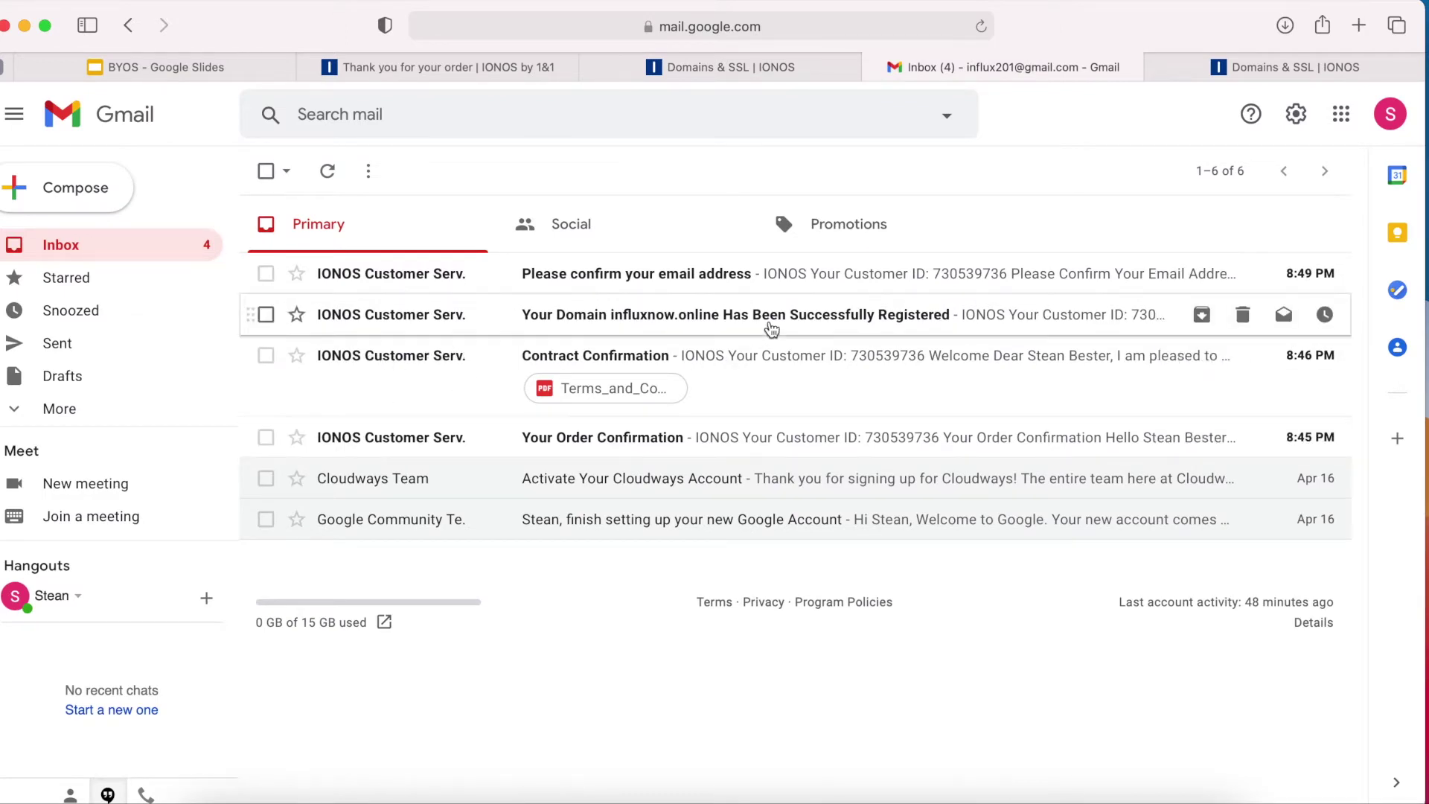
{"action": "left_click", "coordinate": [682, 277]}
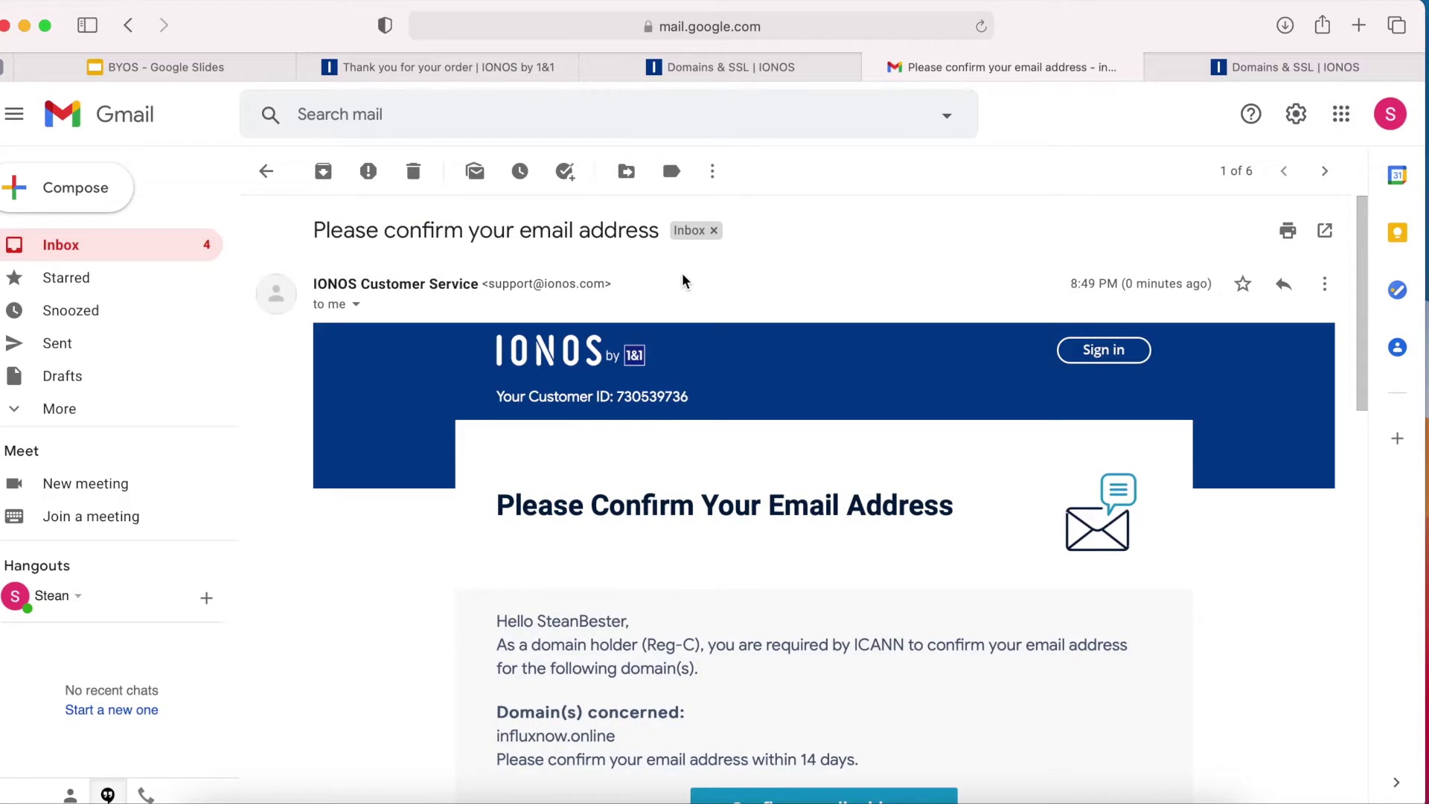
{"action": "scroll", "coordinate": [829, 430], "scroll_direction": "down", "scroll_amount": 5}
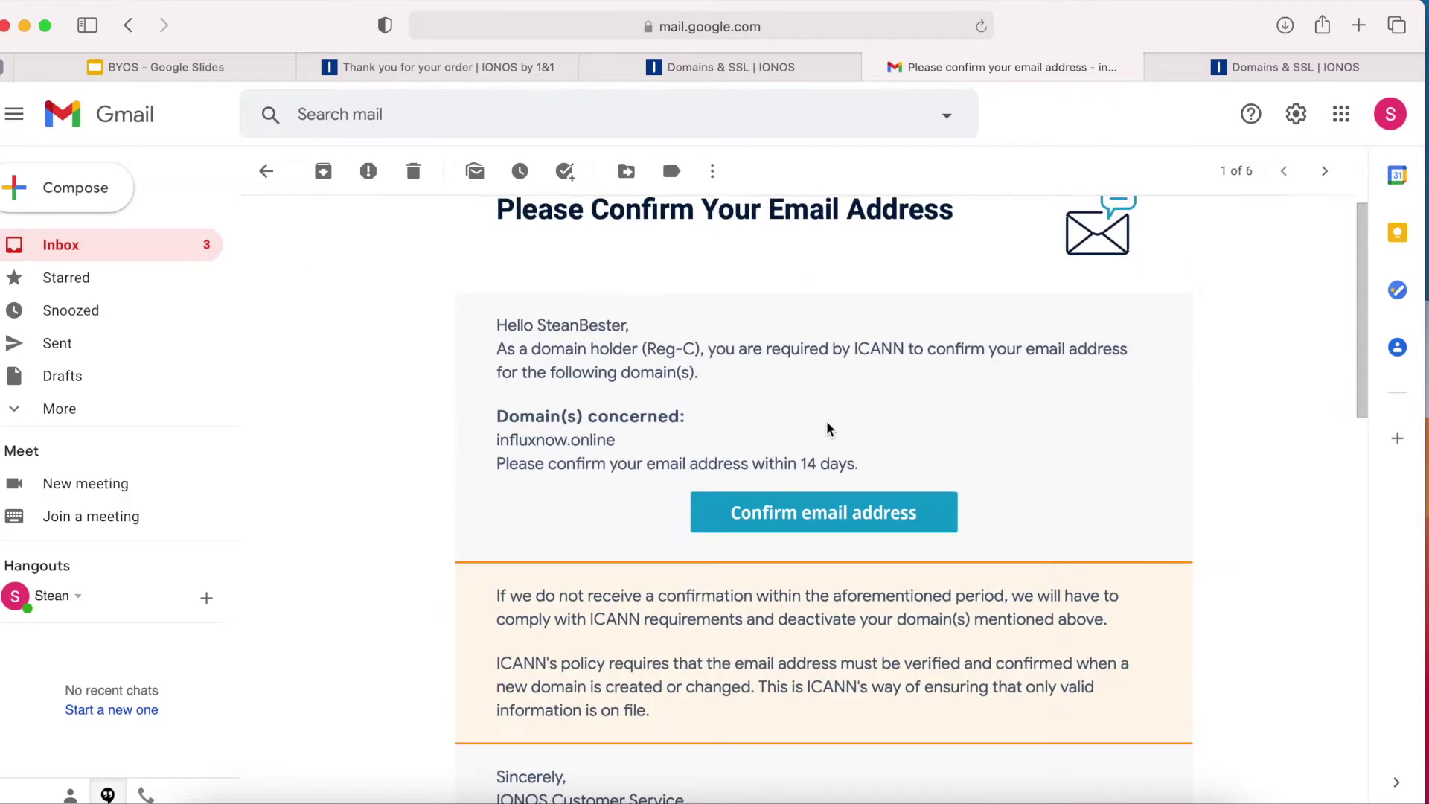
{"action": "left_click", "coordinate": [825, 513]}
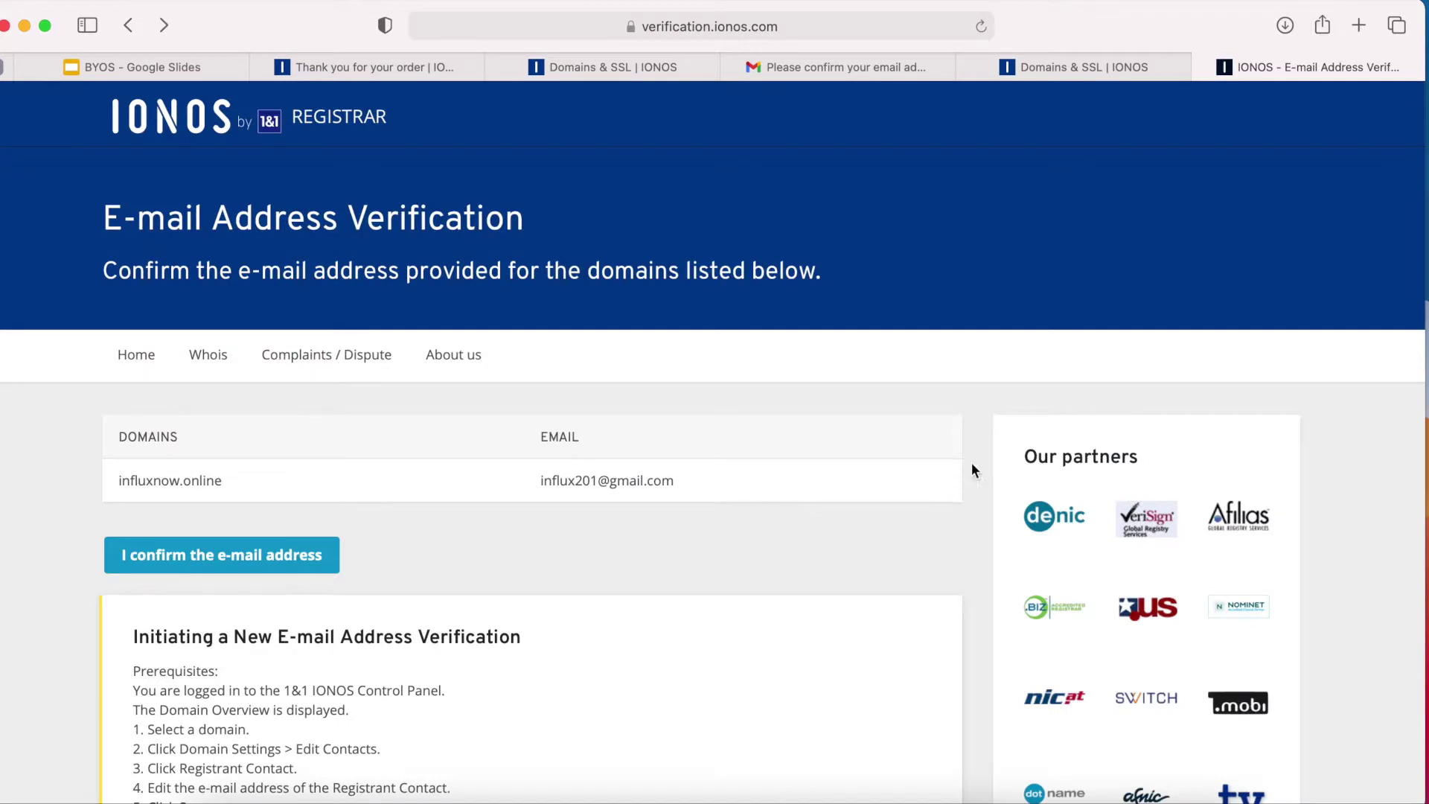
{"action": "left_click", "coordinate": [208, 567]}
{"action": "scroll", "coordinate": [746, 579], "scroll_direction": "down", "scroll_amount": 10}
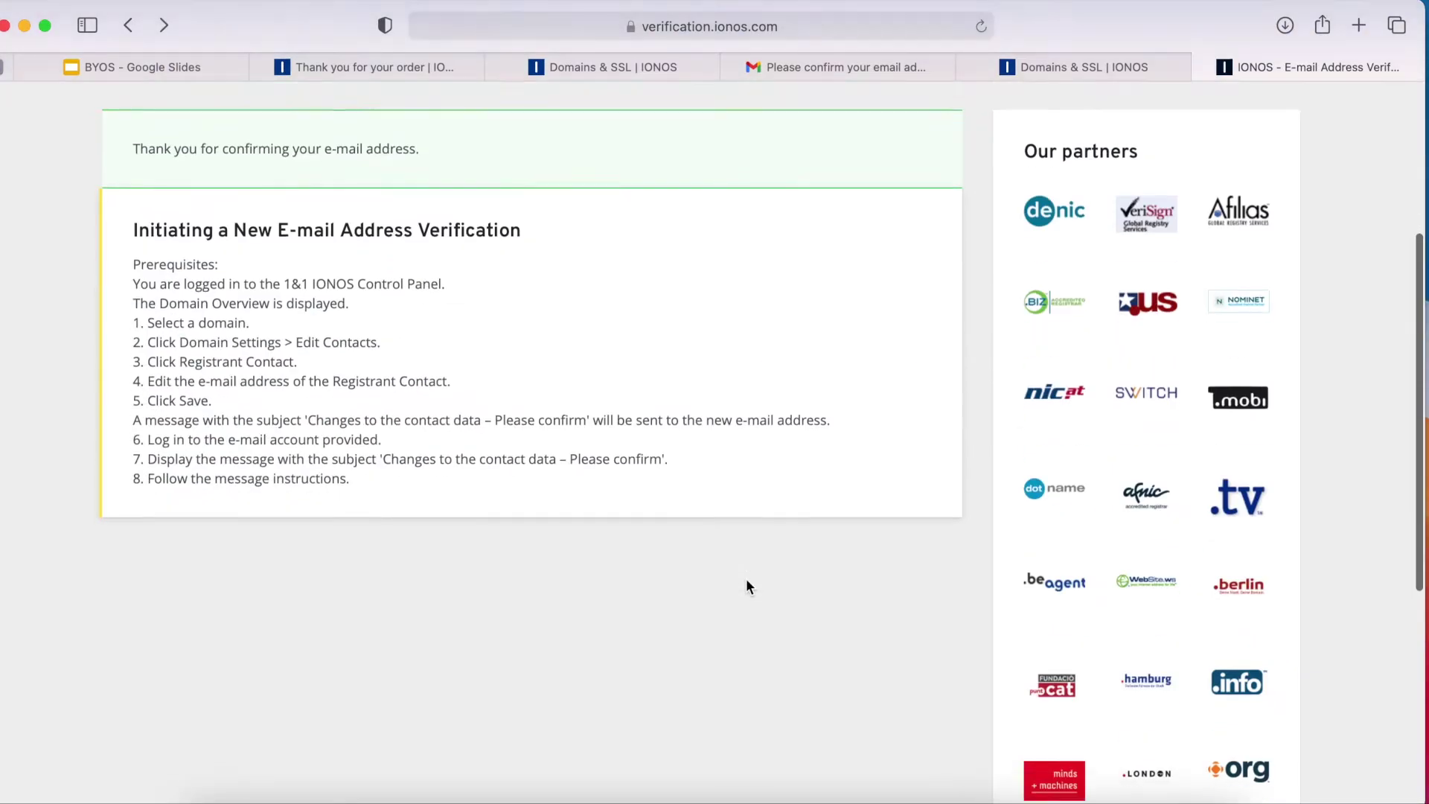
{"action": "scroll", "coordinate": [746, 578], "scroll_direction": "up", "scroll_amount": 10}
{"action": "key", "text": "super+r"}
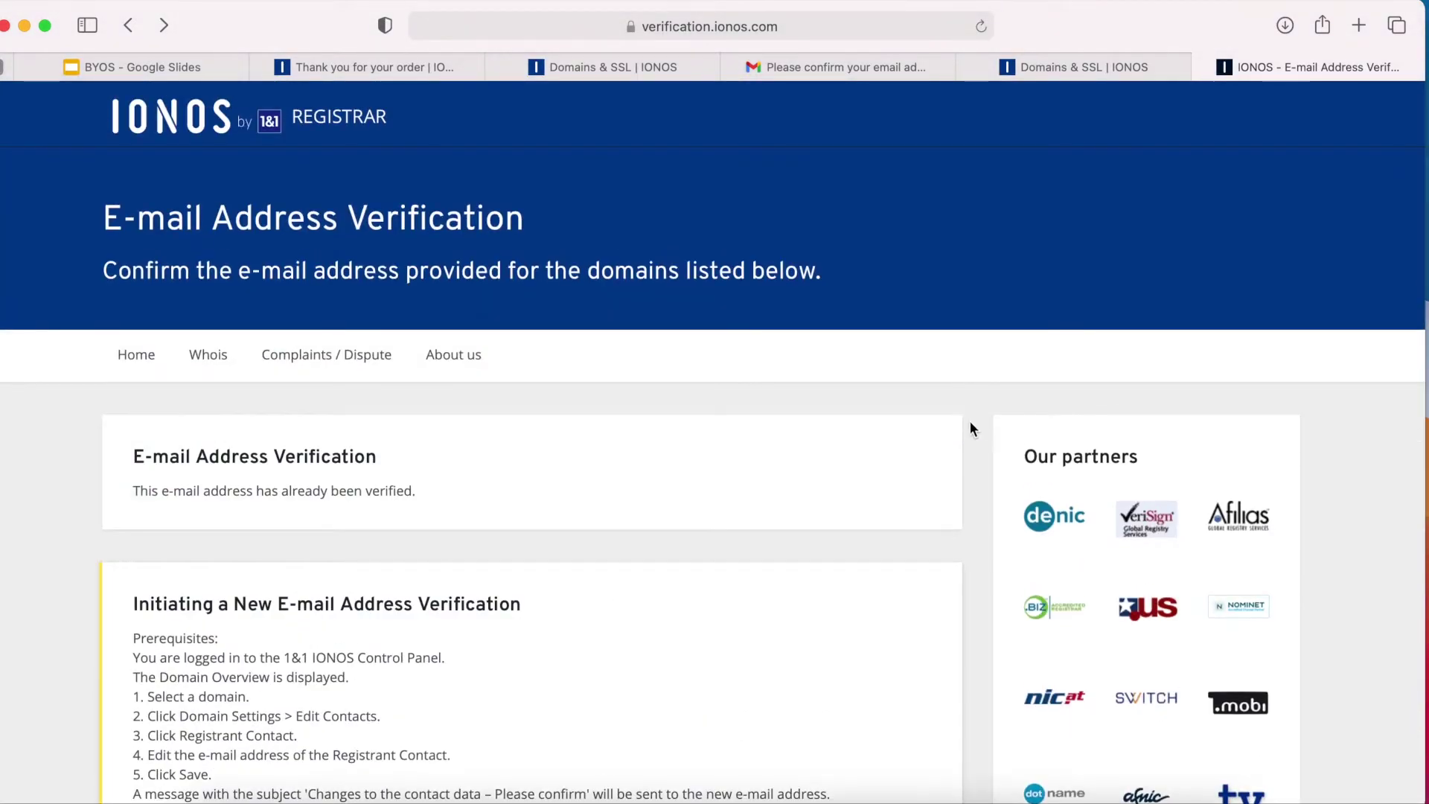
{"action": "left_click", "coordinate": [602, 79]}
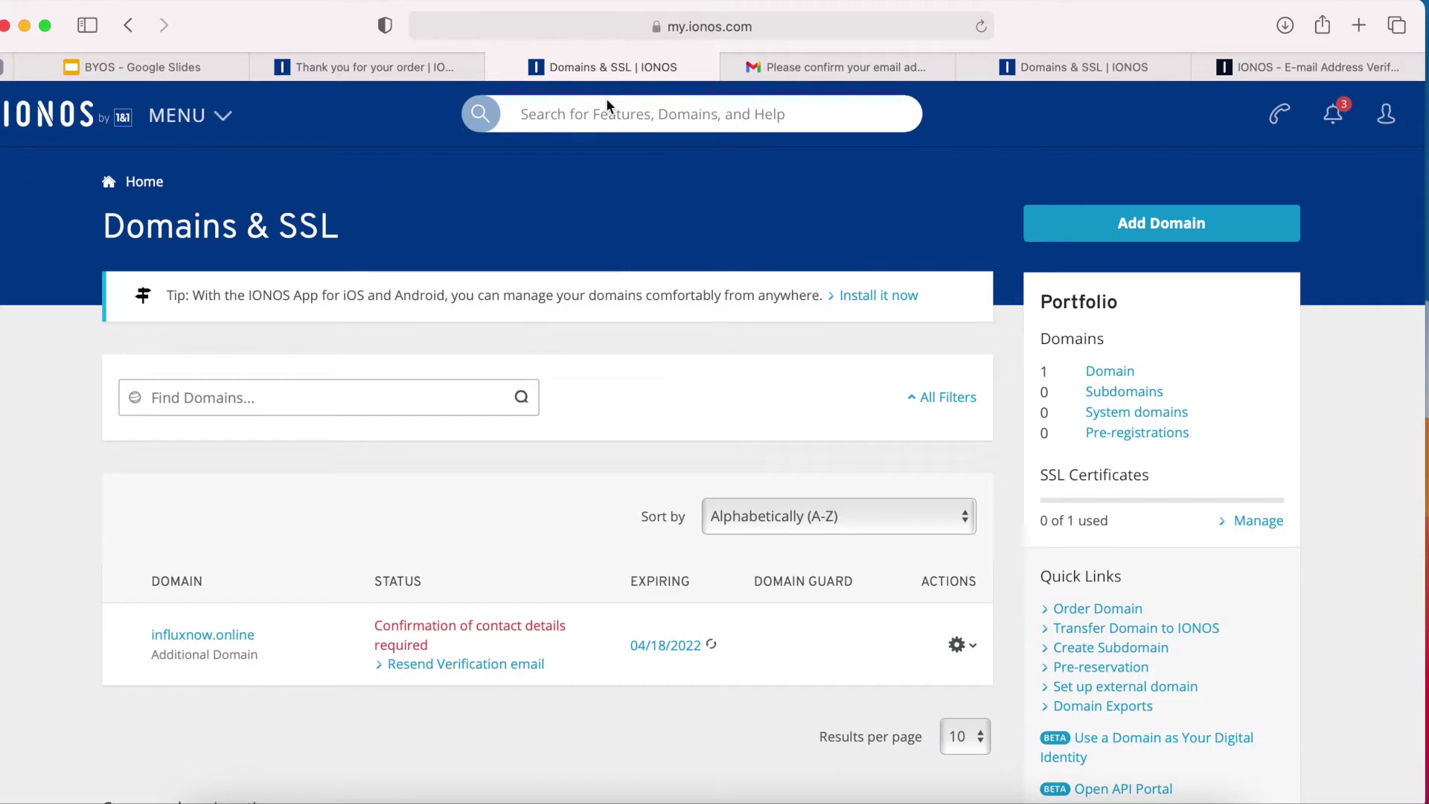
Reload the Domains & SSL page so influxnow.online shows Domain not in use.
{"action": "left_click", "coordinate": [981, 26]}
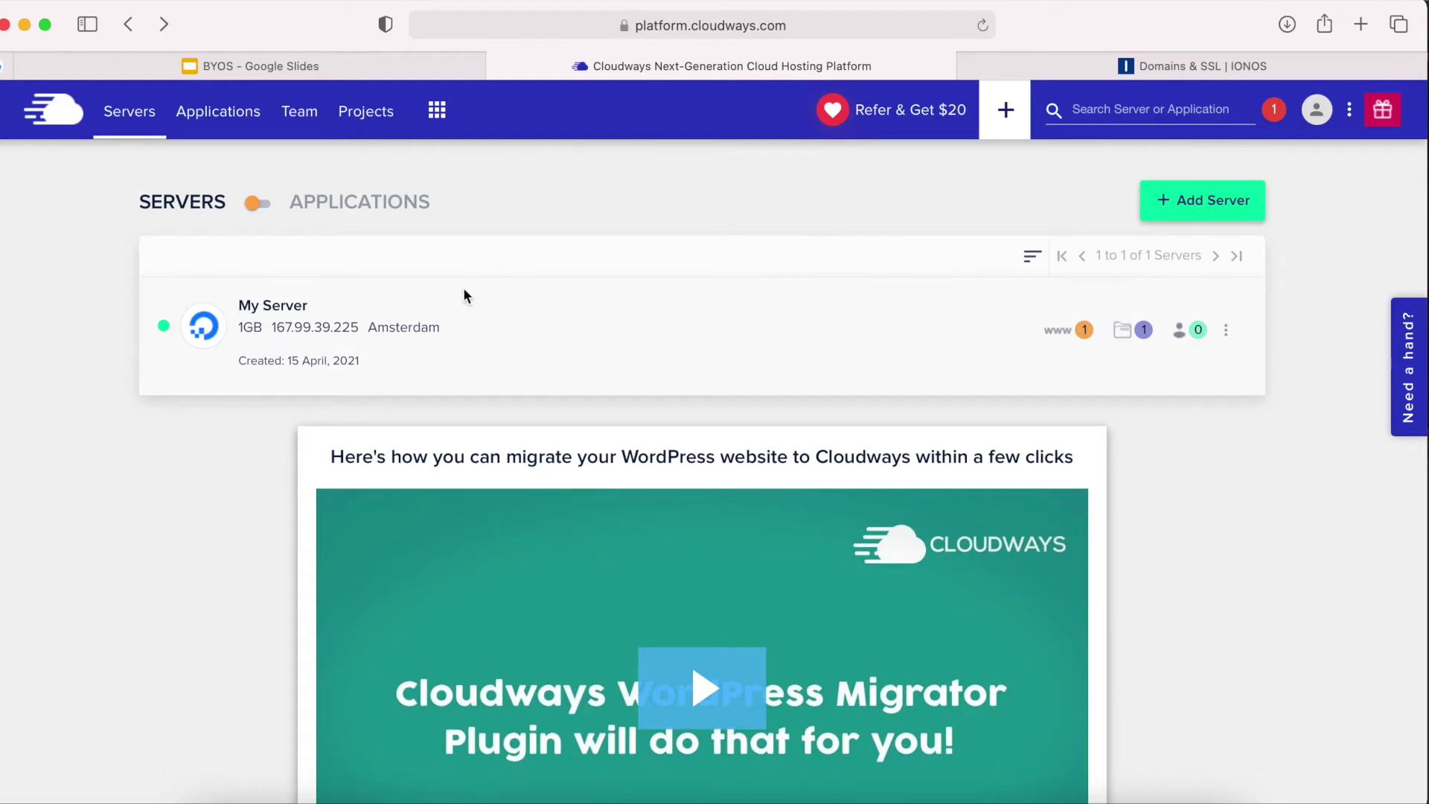
Copy My Server's public IP 167.99.39.225 in Cloudways and switch back to IONOS.
{"action": "left_click", "coordinate": [275, 306]}
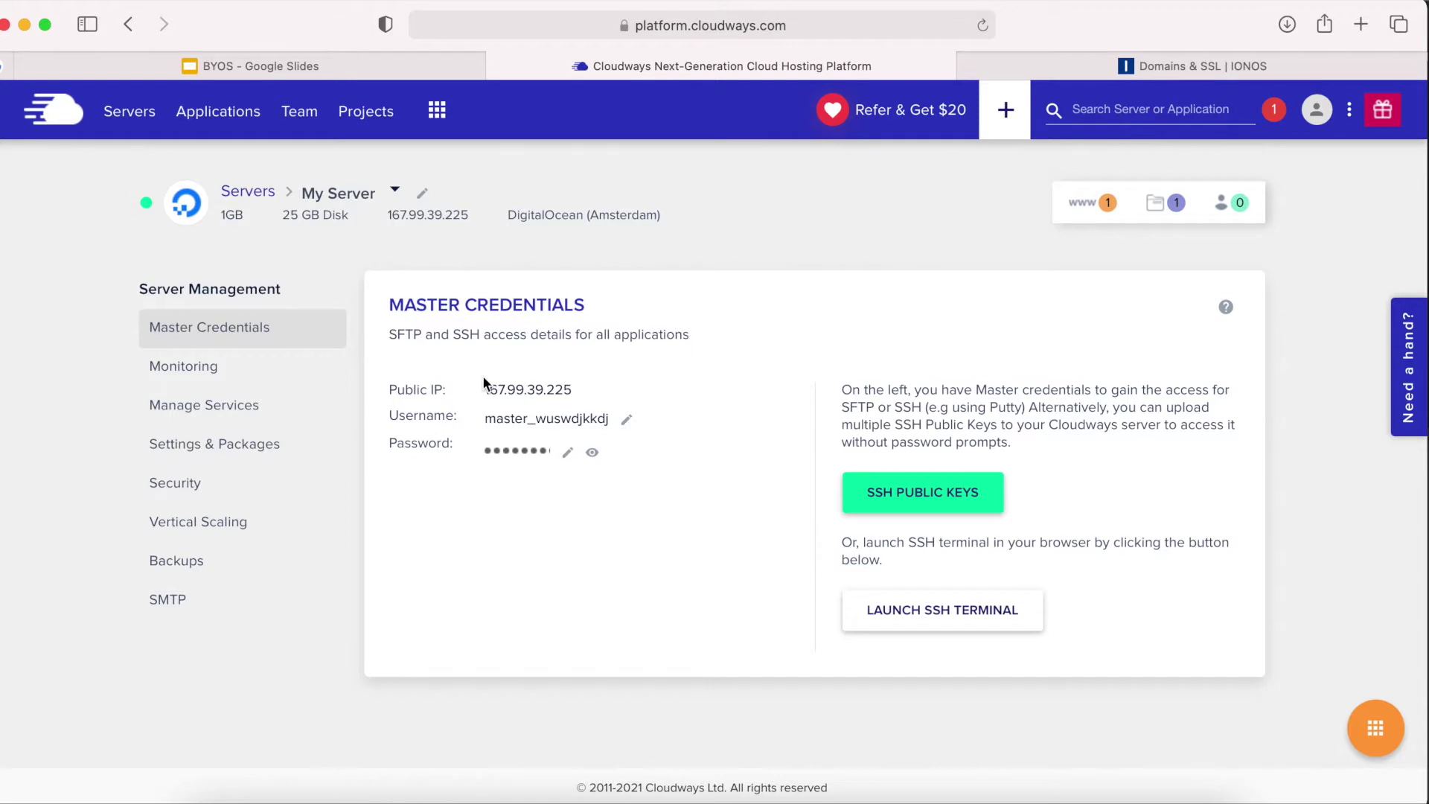
{"action": "left_click", "coordinate": [546, 398]}
{"action": "left_click", "coordinate": [1136, 67]}
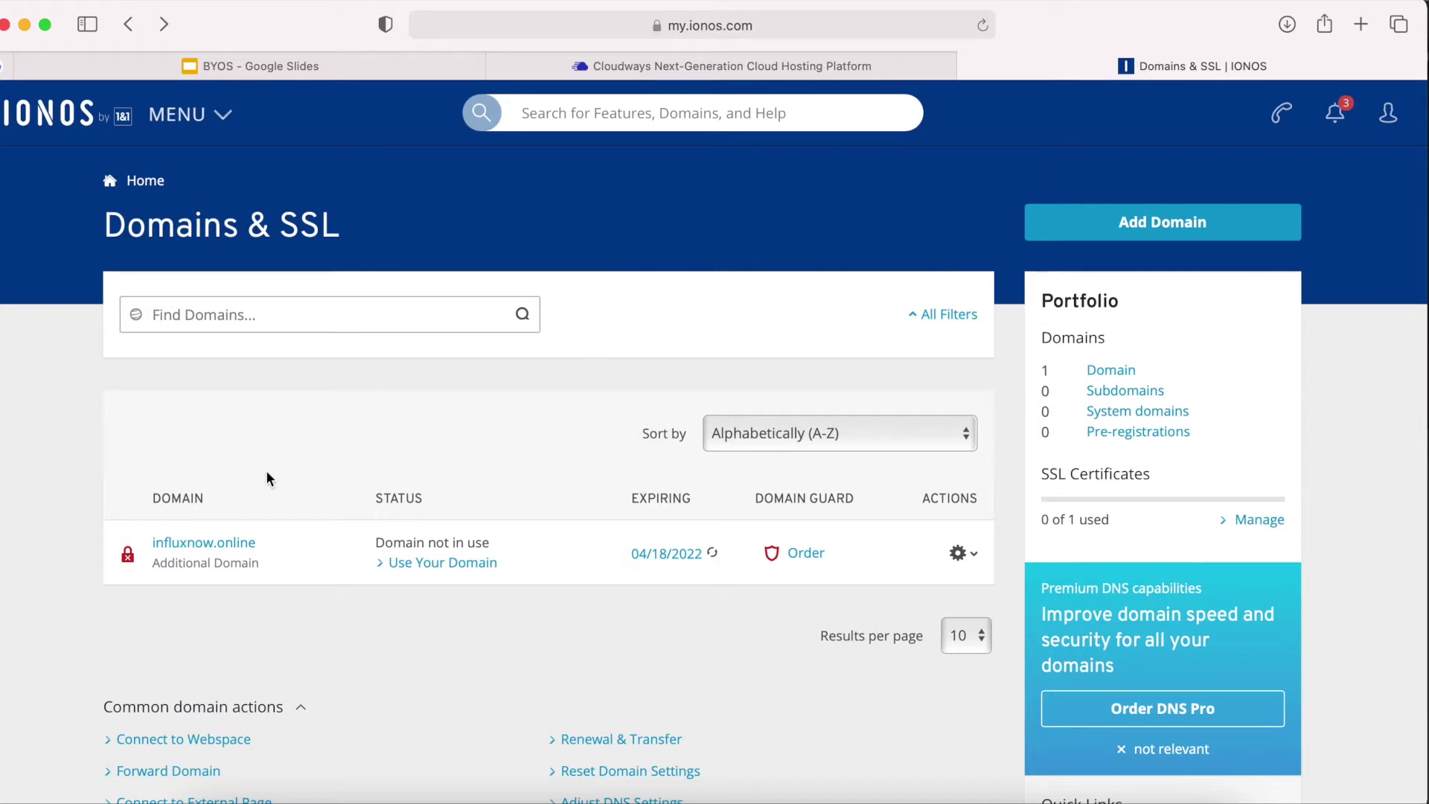
Open influxnow.online's DNS records and start editing the @ A record.
{"action": "left_click", "coordinate": [973, 558]}
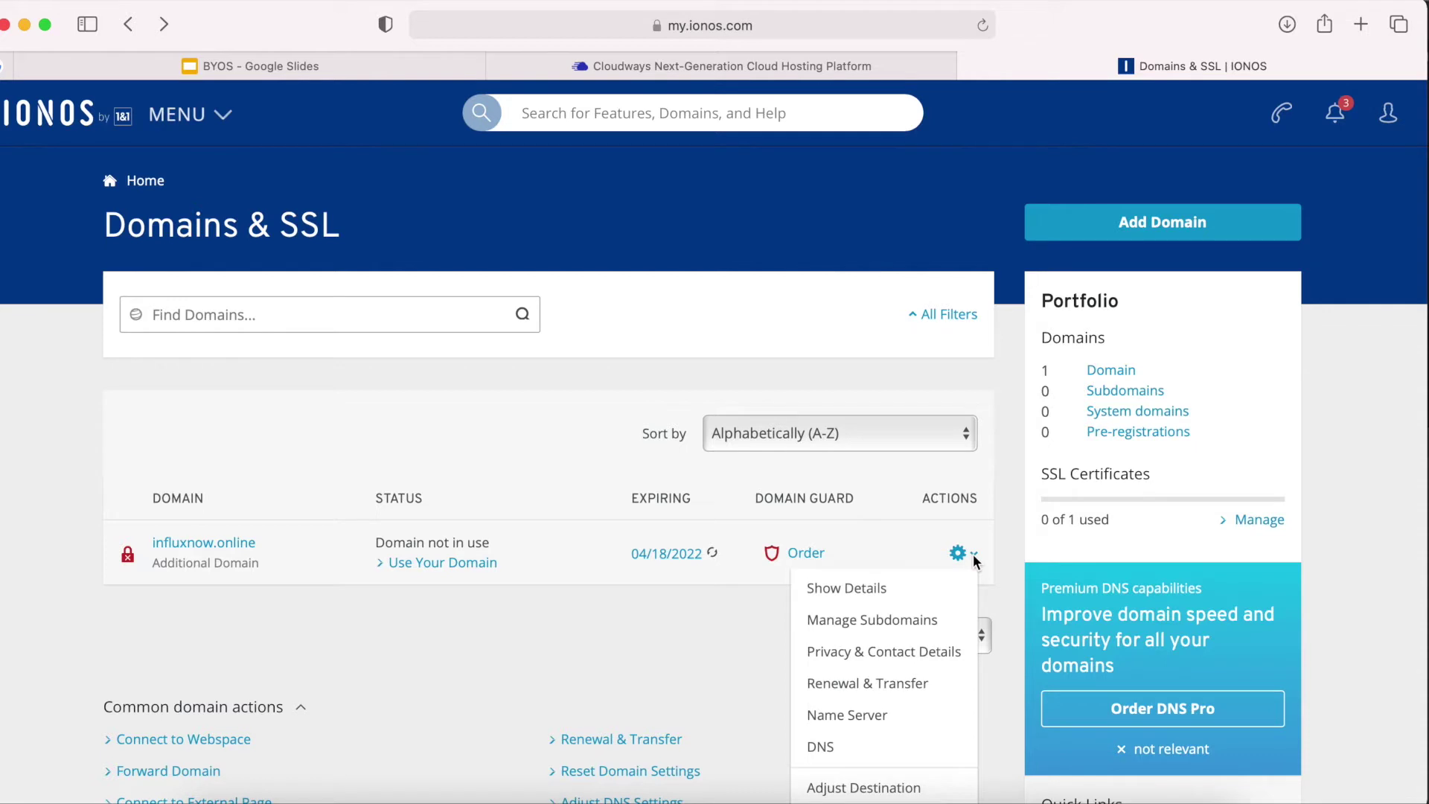
{"action": "left_click", "coordinate": [846, 752]}
{"action": "scroll", "coordinate": [850, 747], "scroll_direction": "down", "scroll_amount": 1}
{"action": "scroll", "coordinate": [851, 747], "scroll_direction": "down", "scroll_amount": 5}
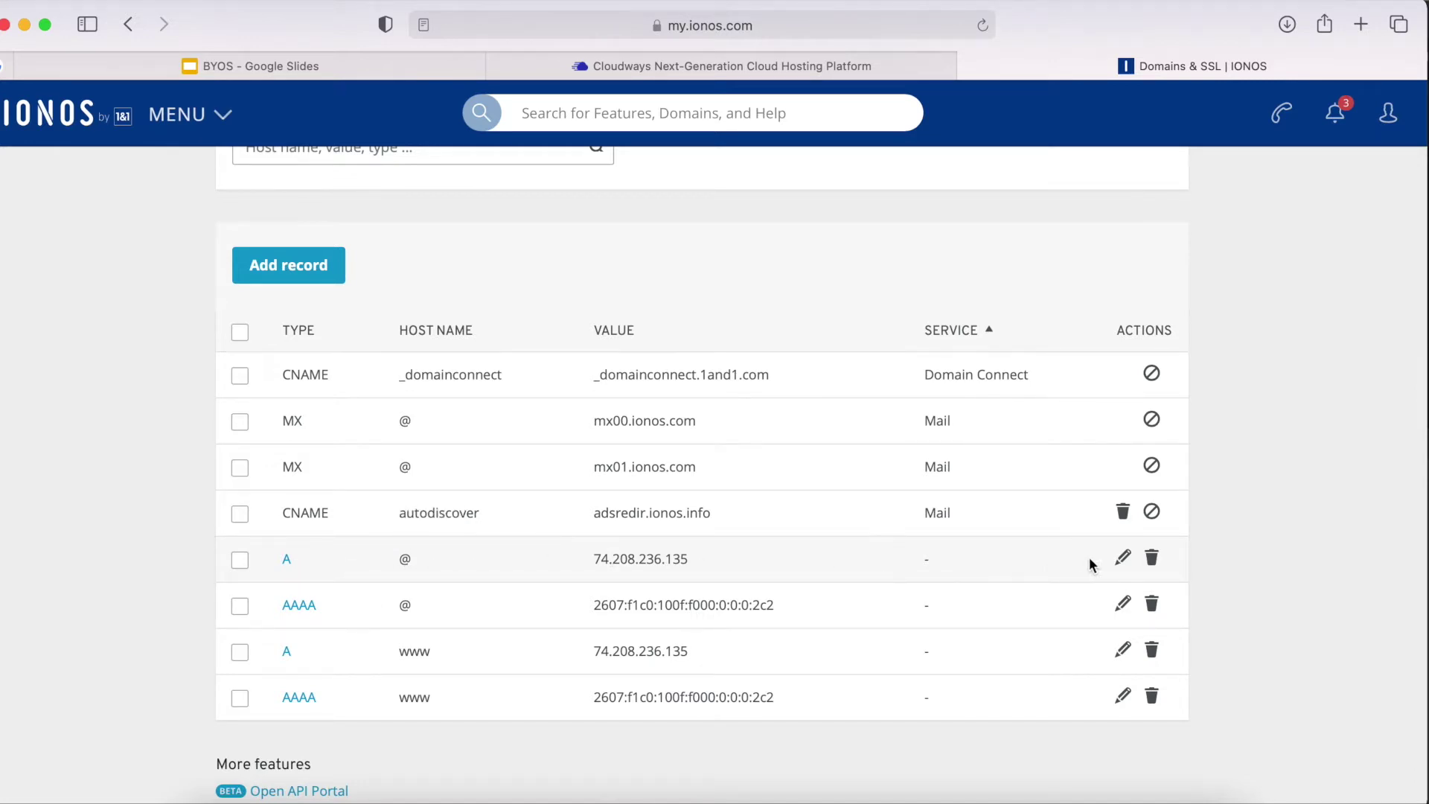
{"action": "left_click", "coordinate": [1122, 559]}
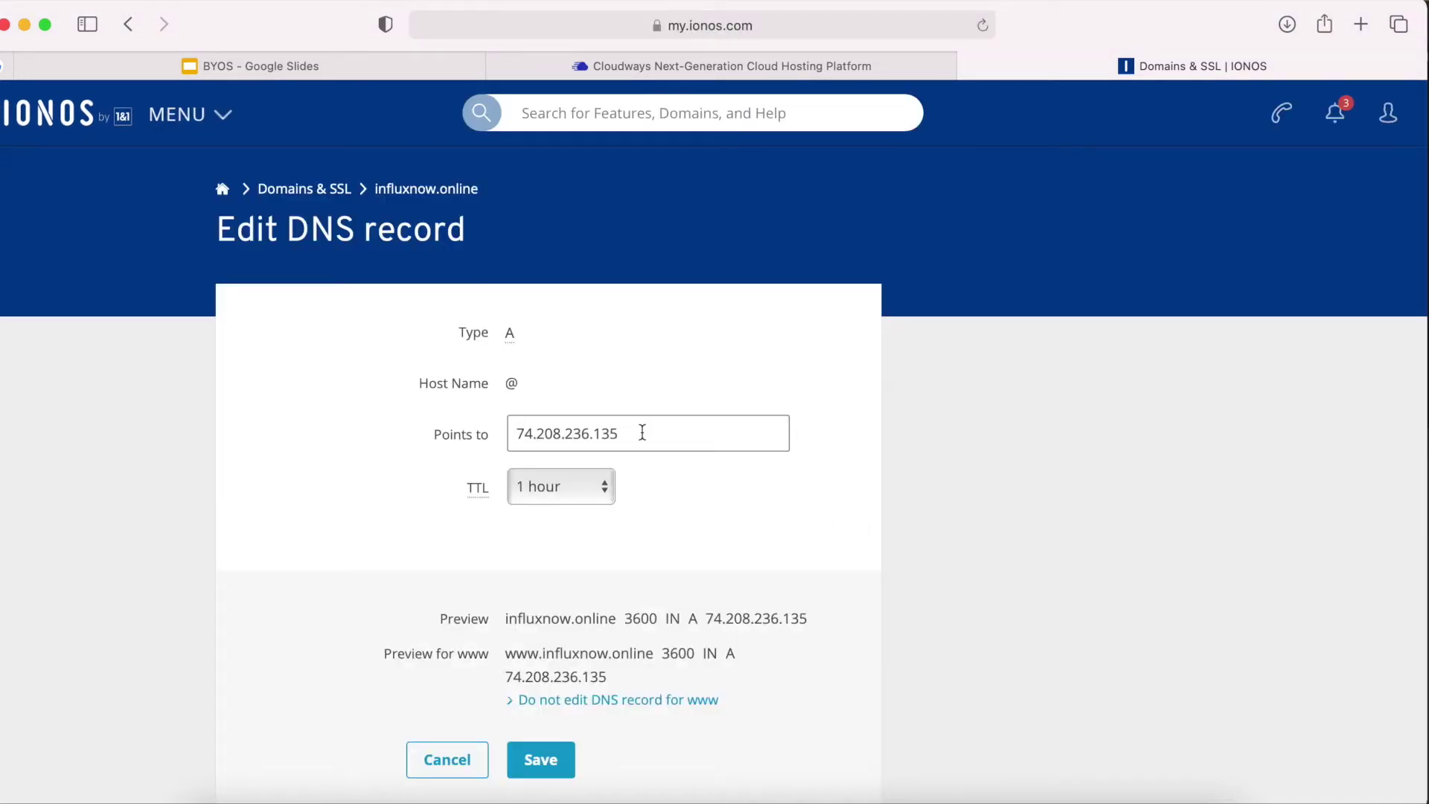
Replace 74.208.236.135 with 167.99.39.225 in the root A record and save it.
{"action": "left_click_drag", "start_coordinate": [620, 434], "coordinate": [517, 434]}
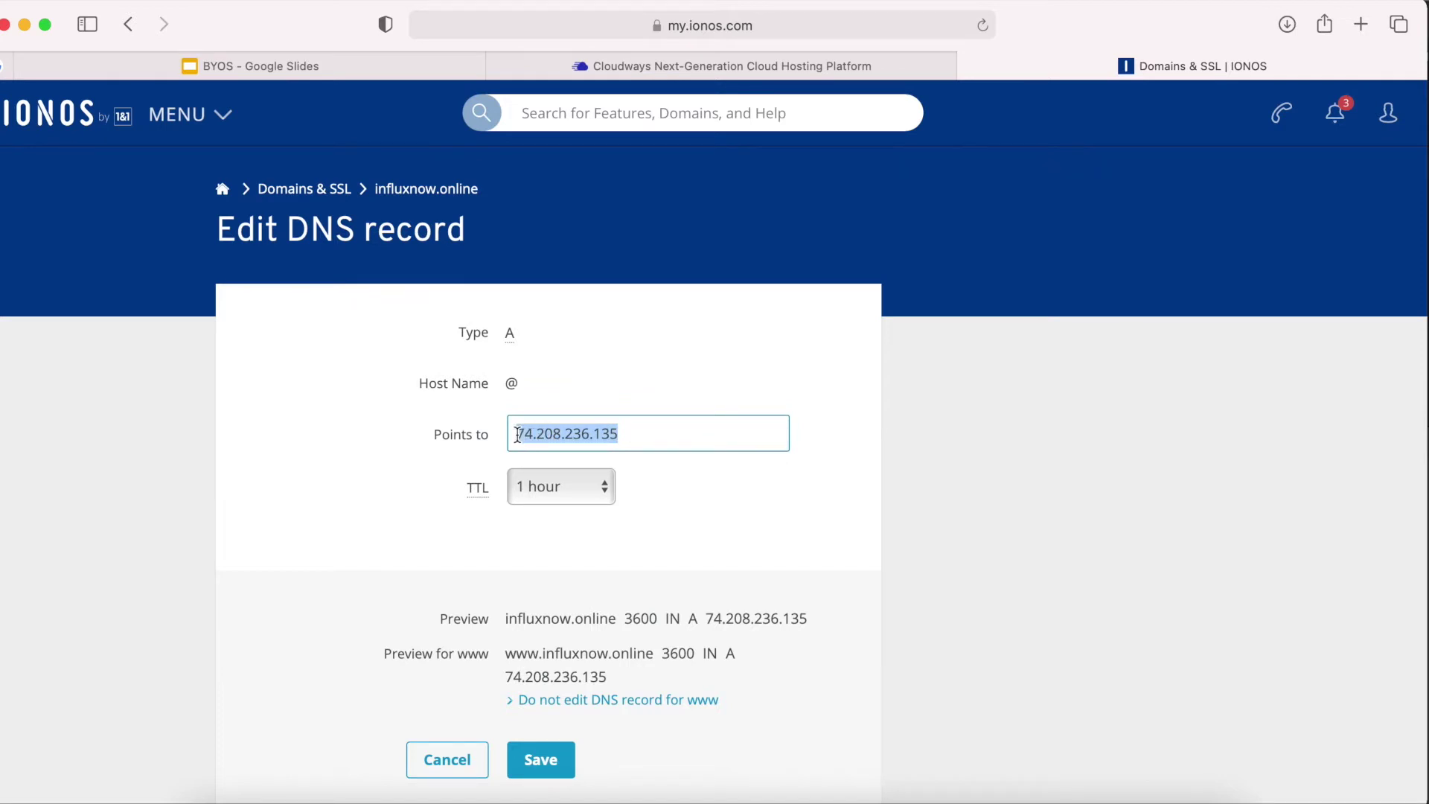
{"action": "type", "text": "167.99.39.225"}
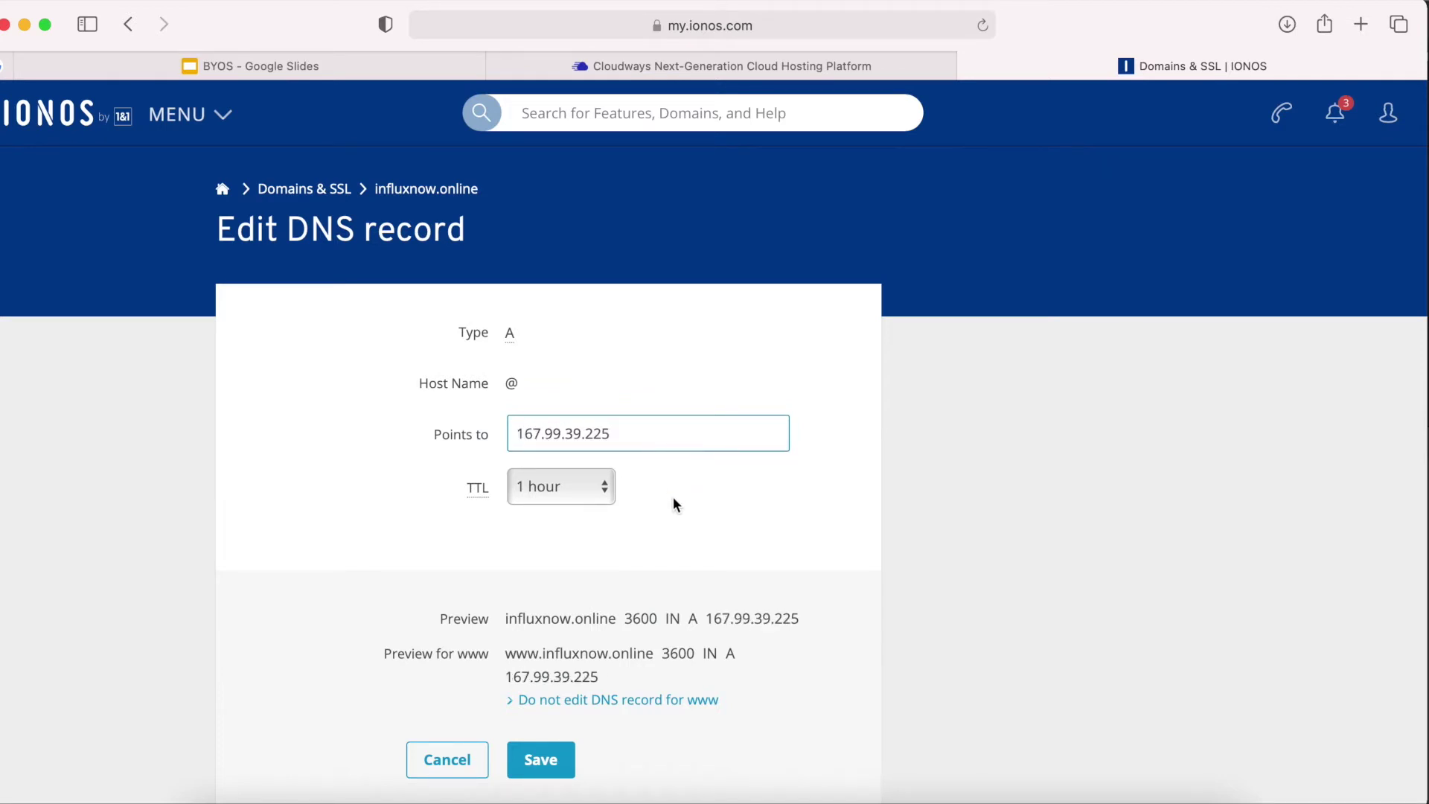
{"action": "left_click", "coordinate": [546, 765]}
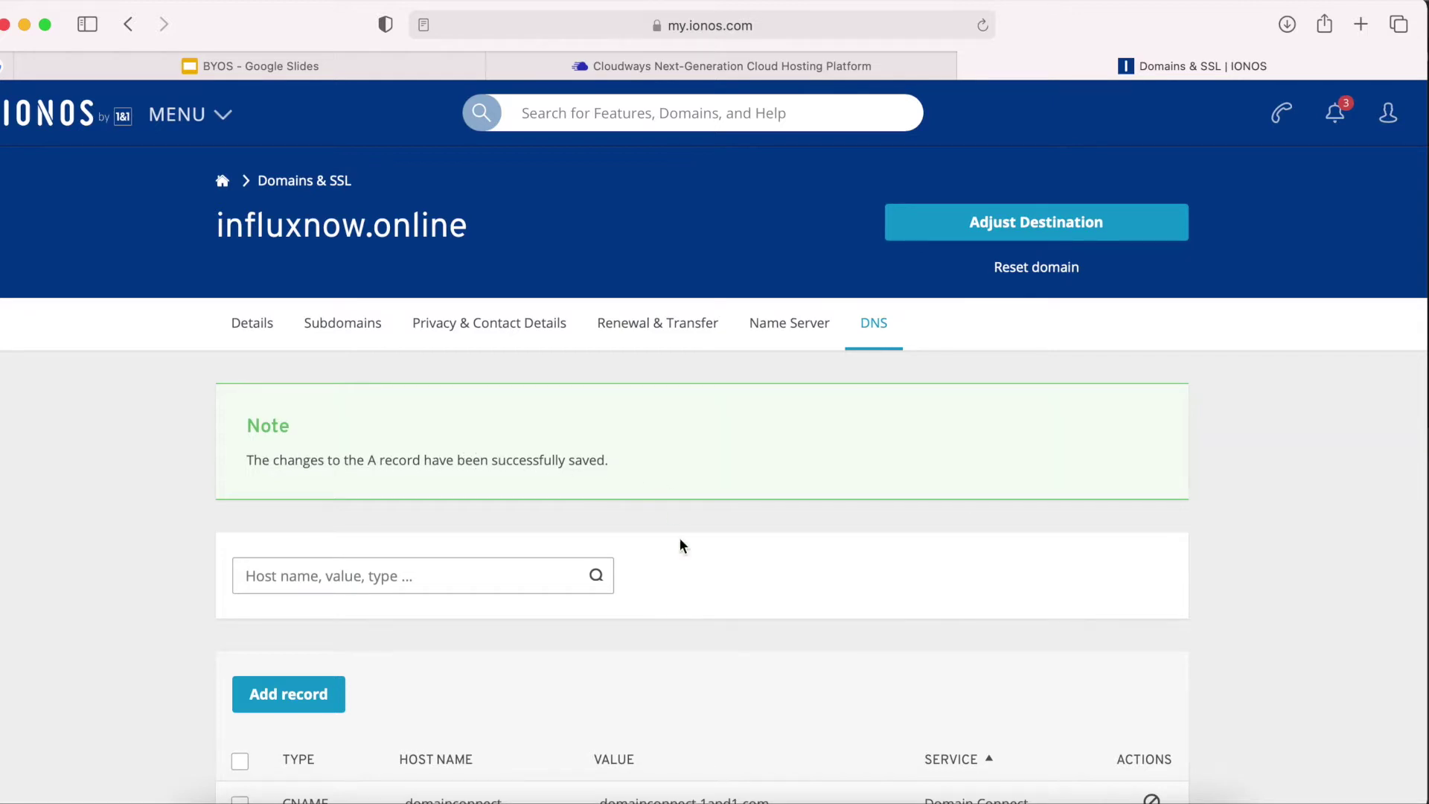
{"action": "scroll", "coordinate": [685, 587], "scroll_direction": "down", "scroll_amount": 6}
Delete the AAAA records for @ and www, leaving only the two A records.
{"action": "scroll", "coordinate": [686, 588], "scroll_direction": "down", "scroll_amount": 1}
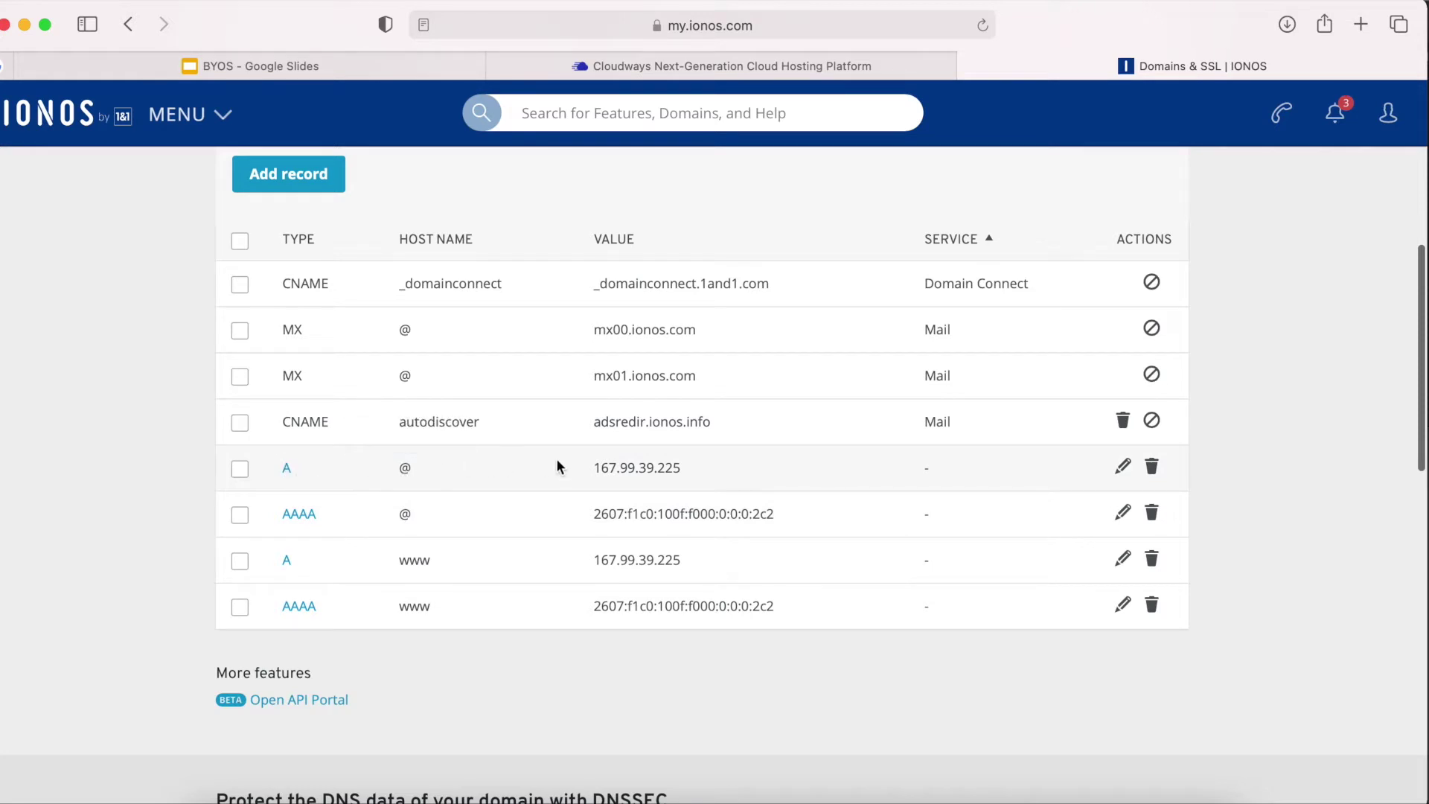
{"action": "mouse_move", "coordinate": [606, 470]}
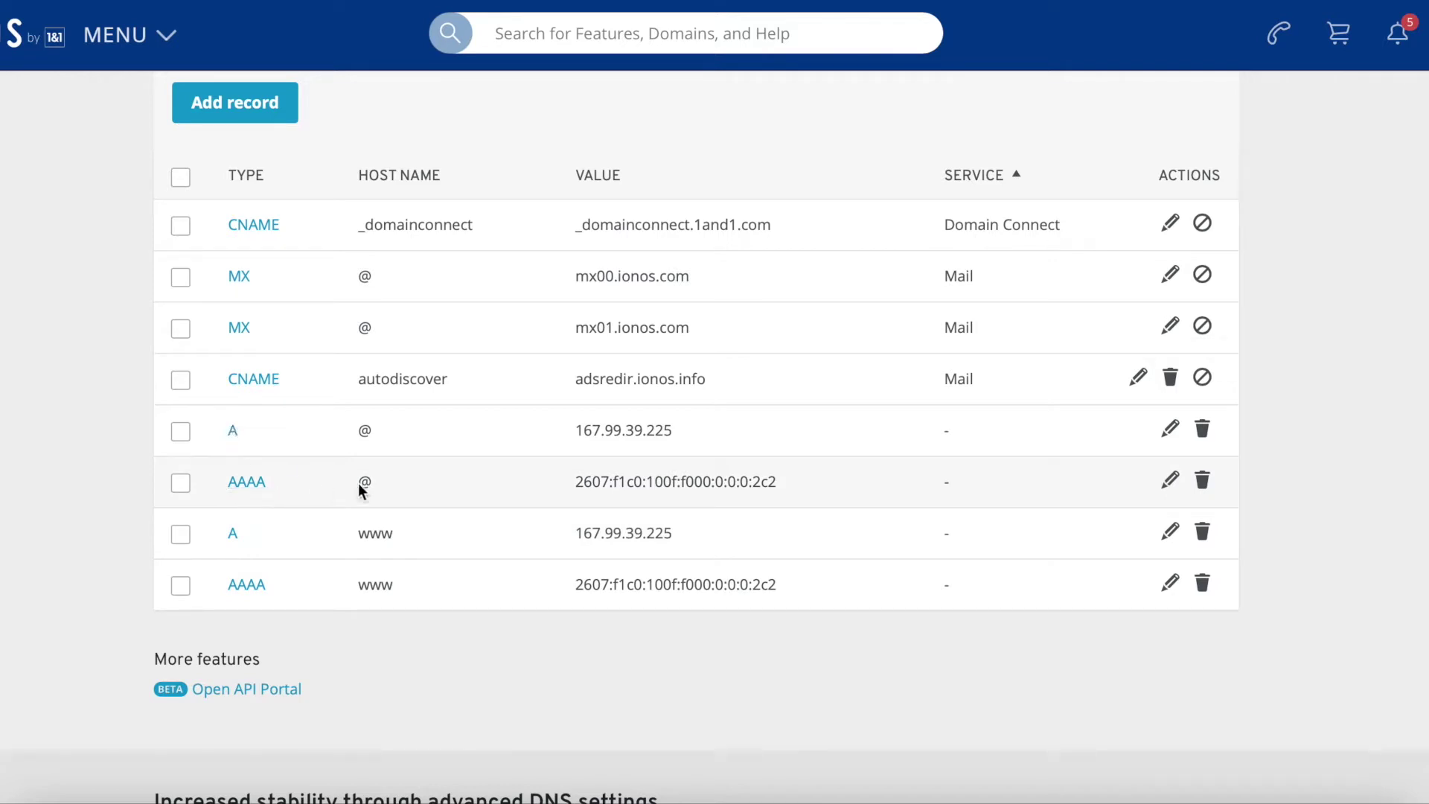
{"action": "left_click", "coordinate": [1203, 483]}
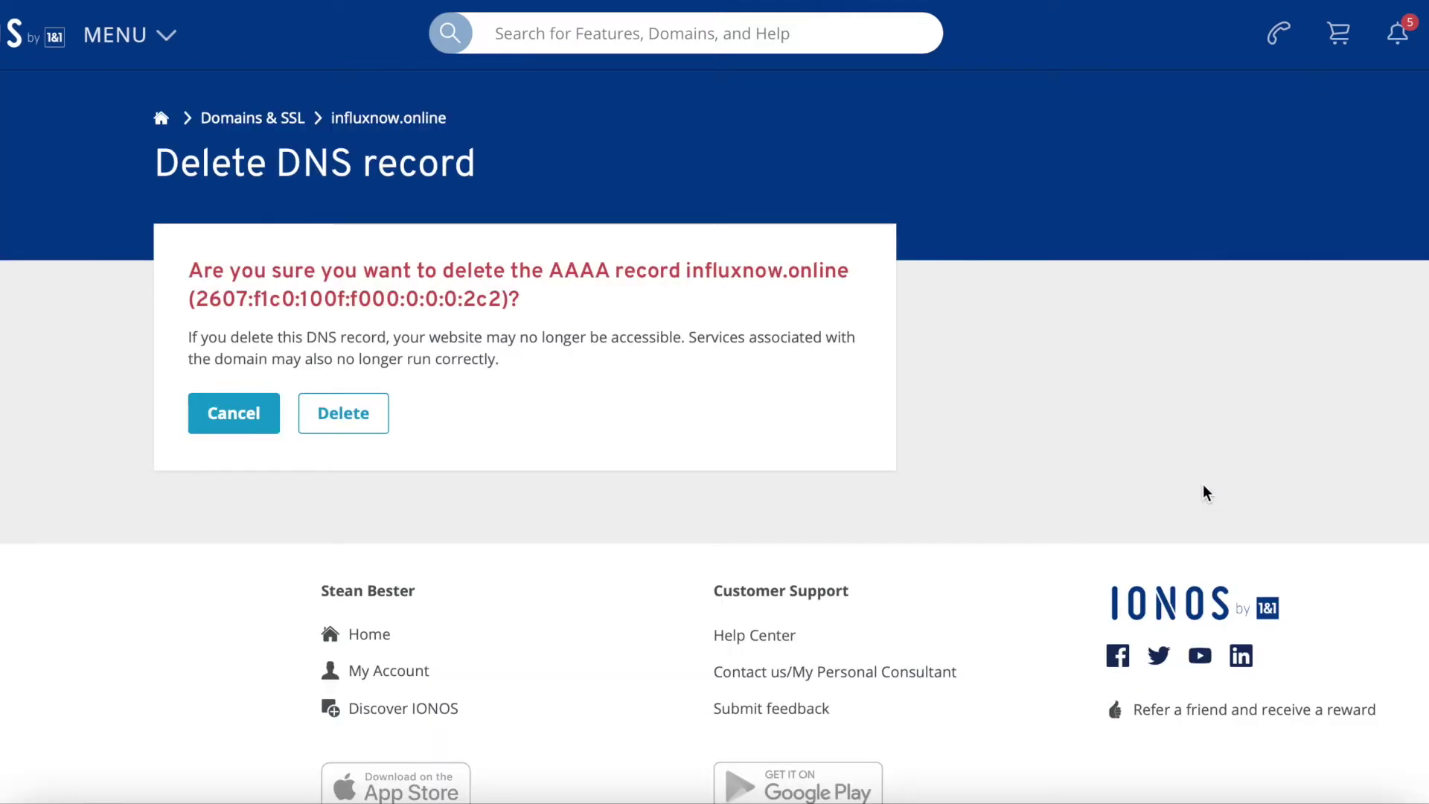
{"action": "left_click", "coordinate": [351, 422]}
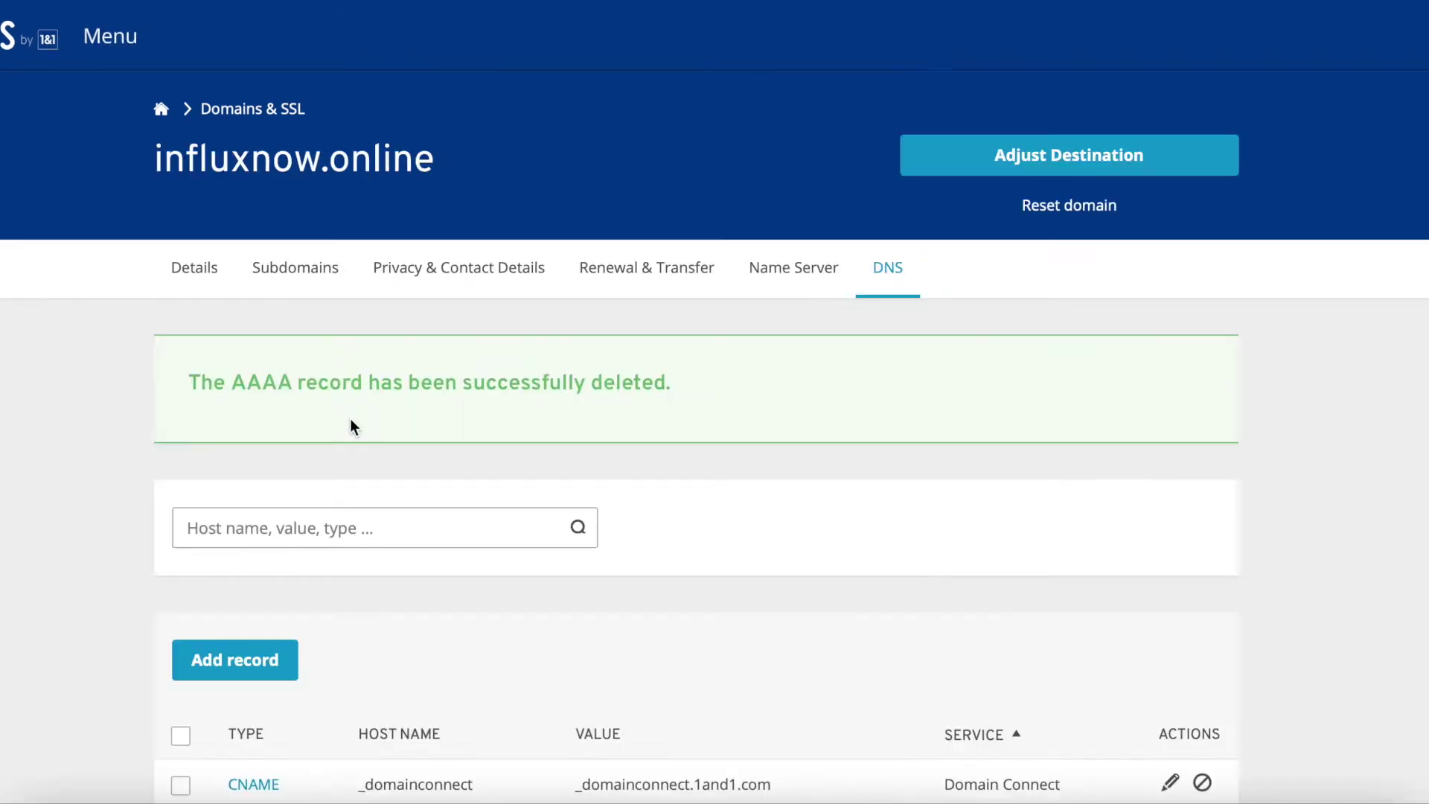
{"action": "scroll", "coordinate": [814, 635], "scroll_direction": "down", "scroll_amount": 4}
{"action": "scroll", "coordinate": [812, 634], "scroll_direction": "down", "scroll_amount": 3}
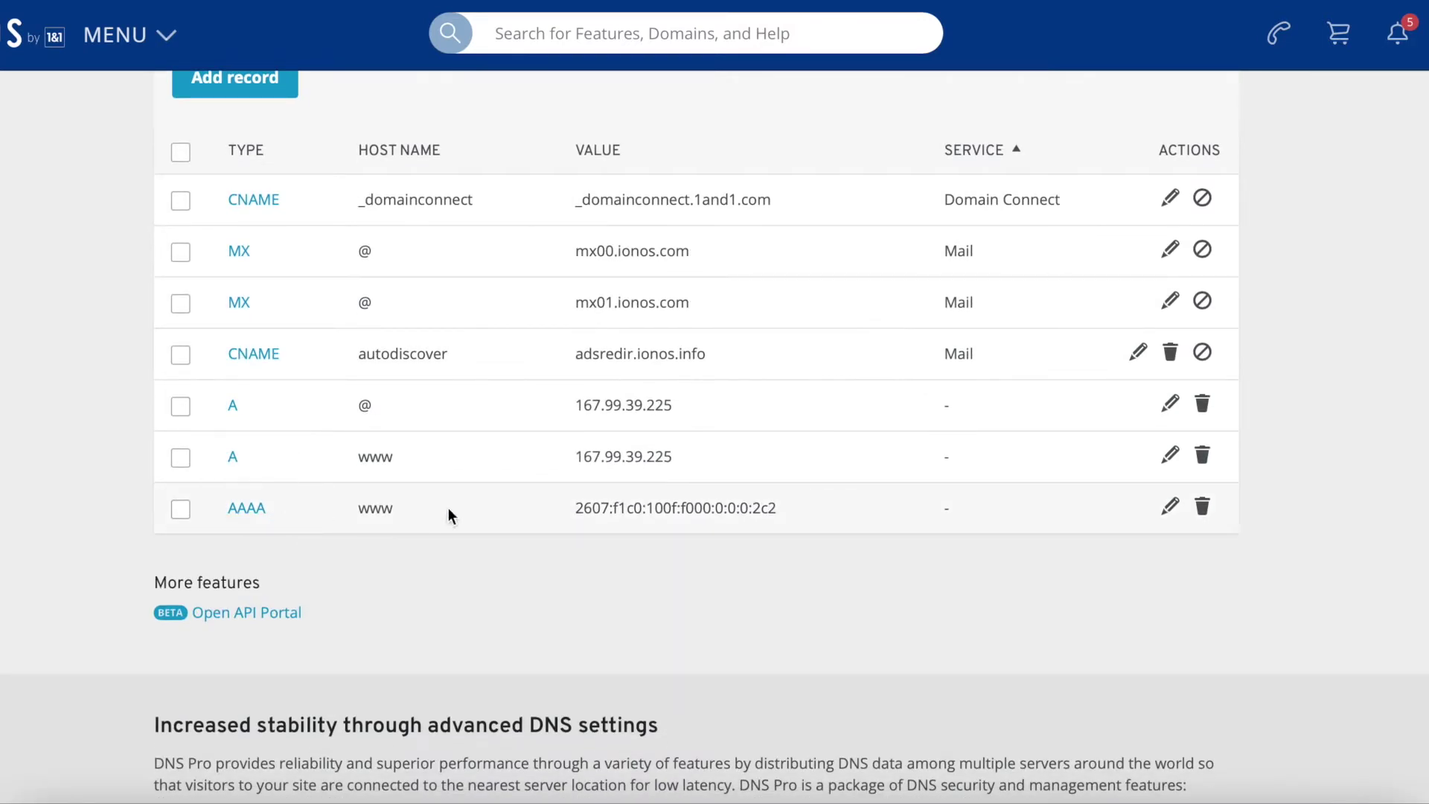
{"action": "left_click", "coordinate": [1203, 509]}
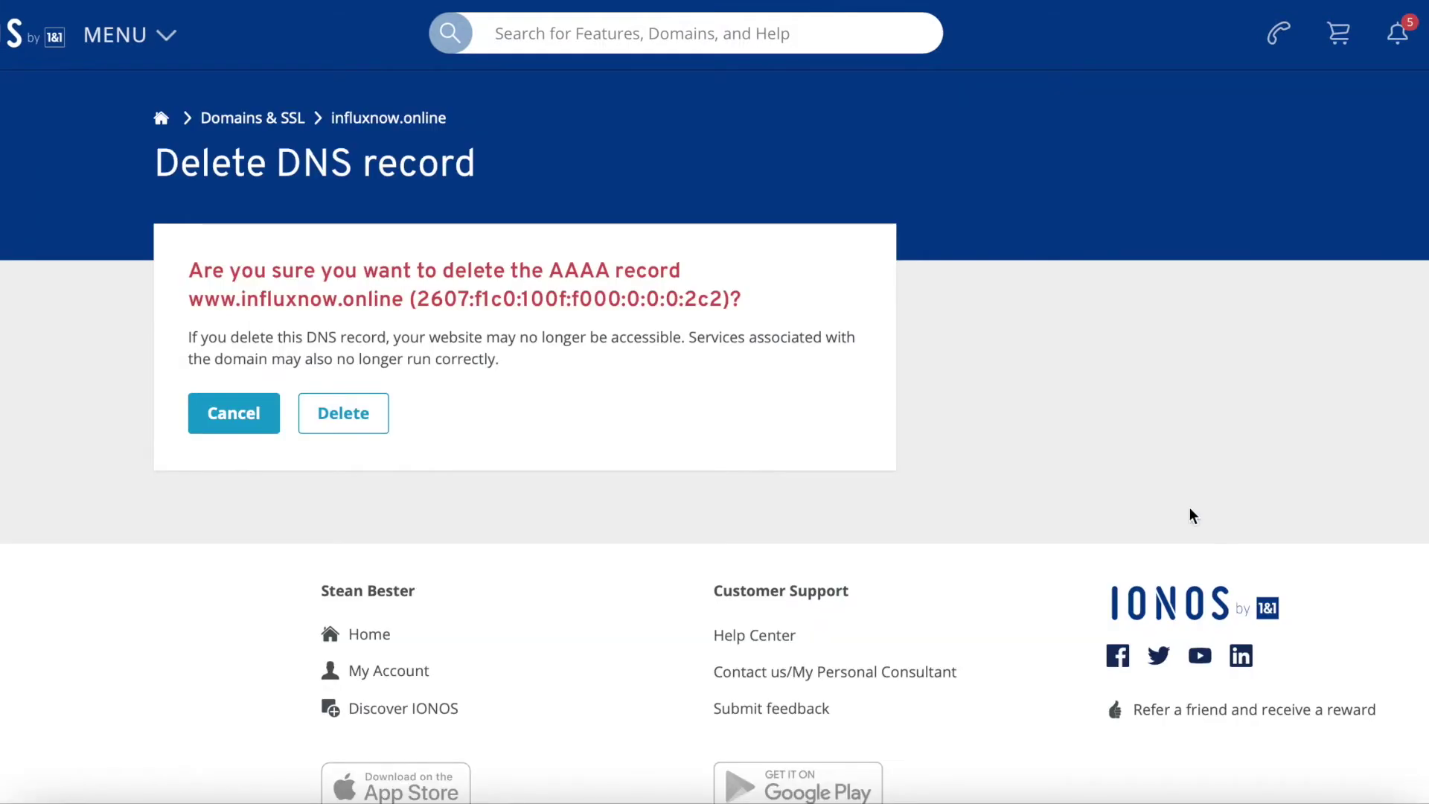
{"action": "left_click", "coordinate": [355, 417]}
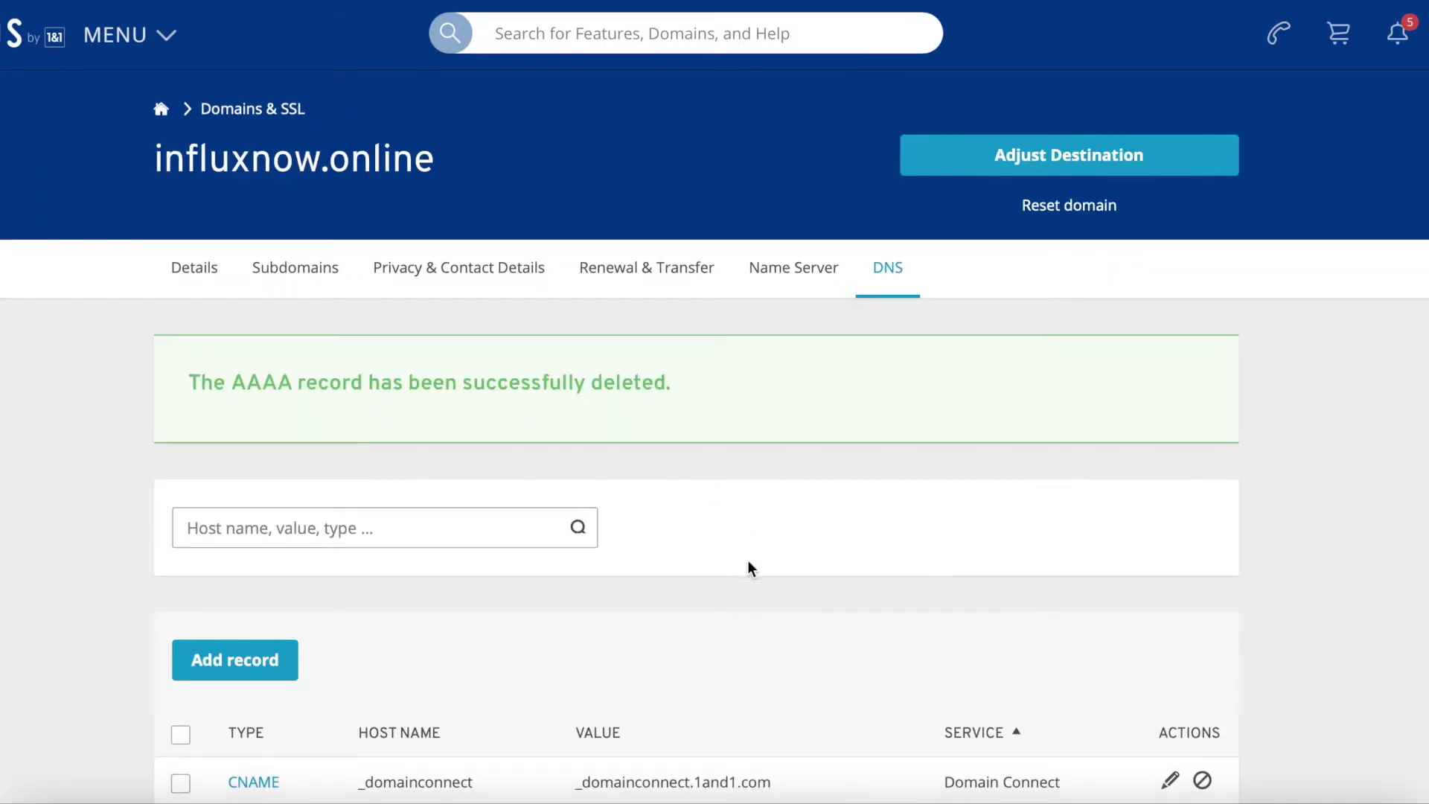
{"action": "scroll", "coordinate": [748, 562], "scroll_direction": "down", "scroll_amount": 7}
{"action": "scroll", "coordinate": [748, 562], "scroll_direction": "up", "scroll_amount": 1}
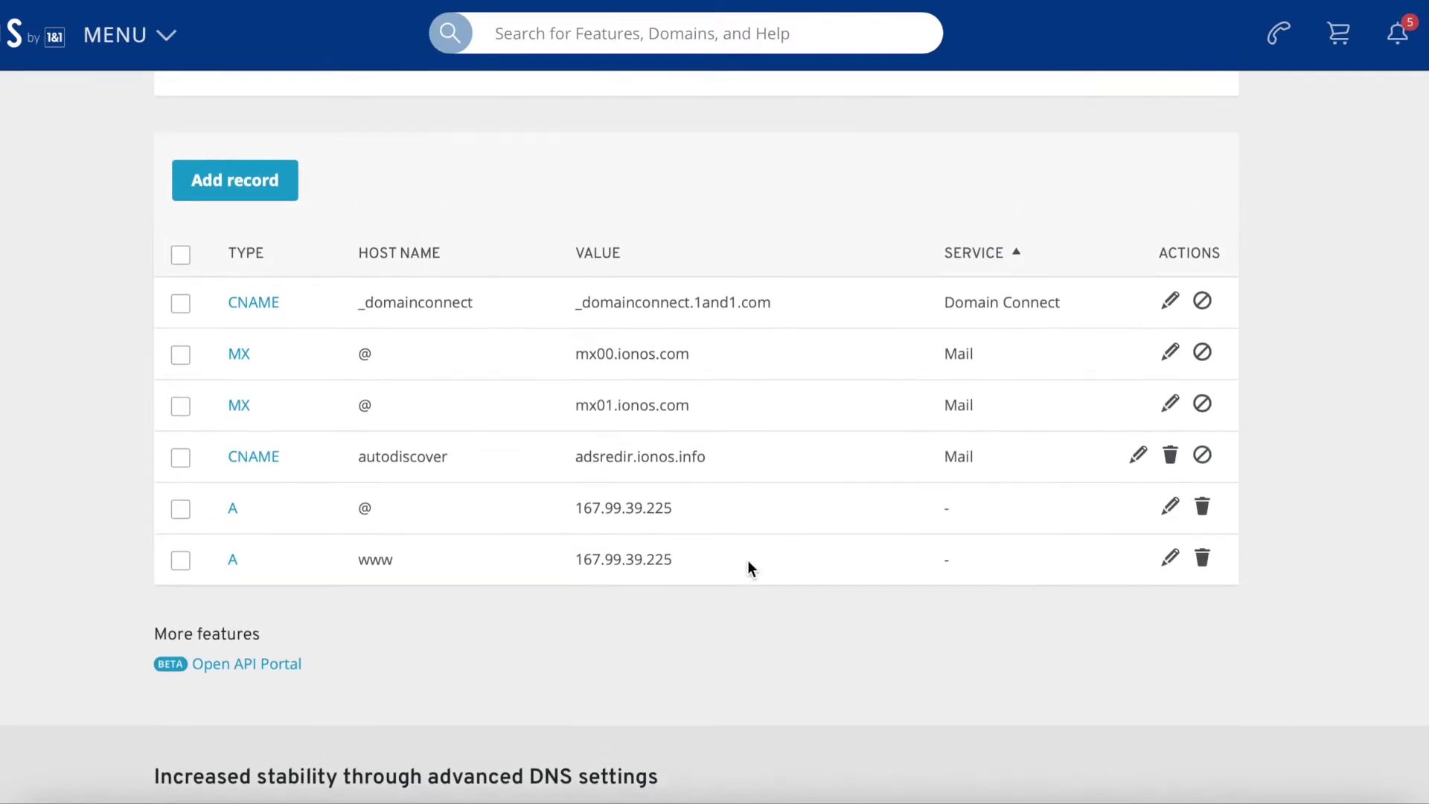
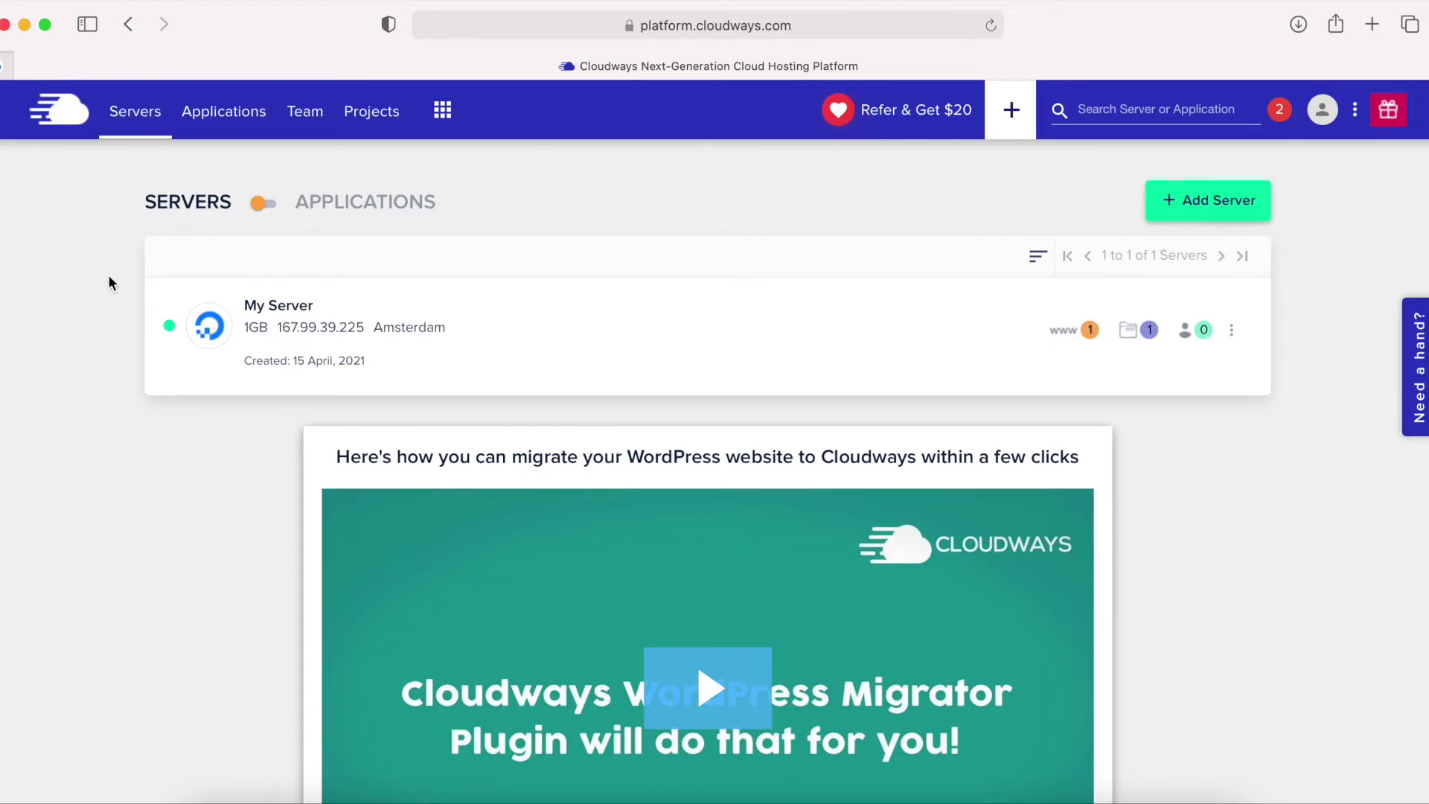
Open the My website application's Access Details and find its WordPress admin panel login.
{"action": "left_click", "coordinate": [228, 121]}
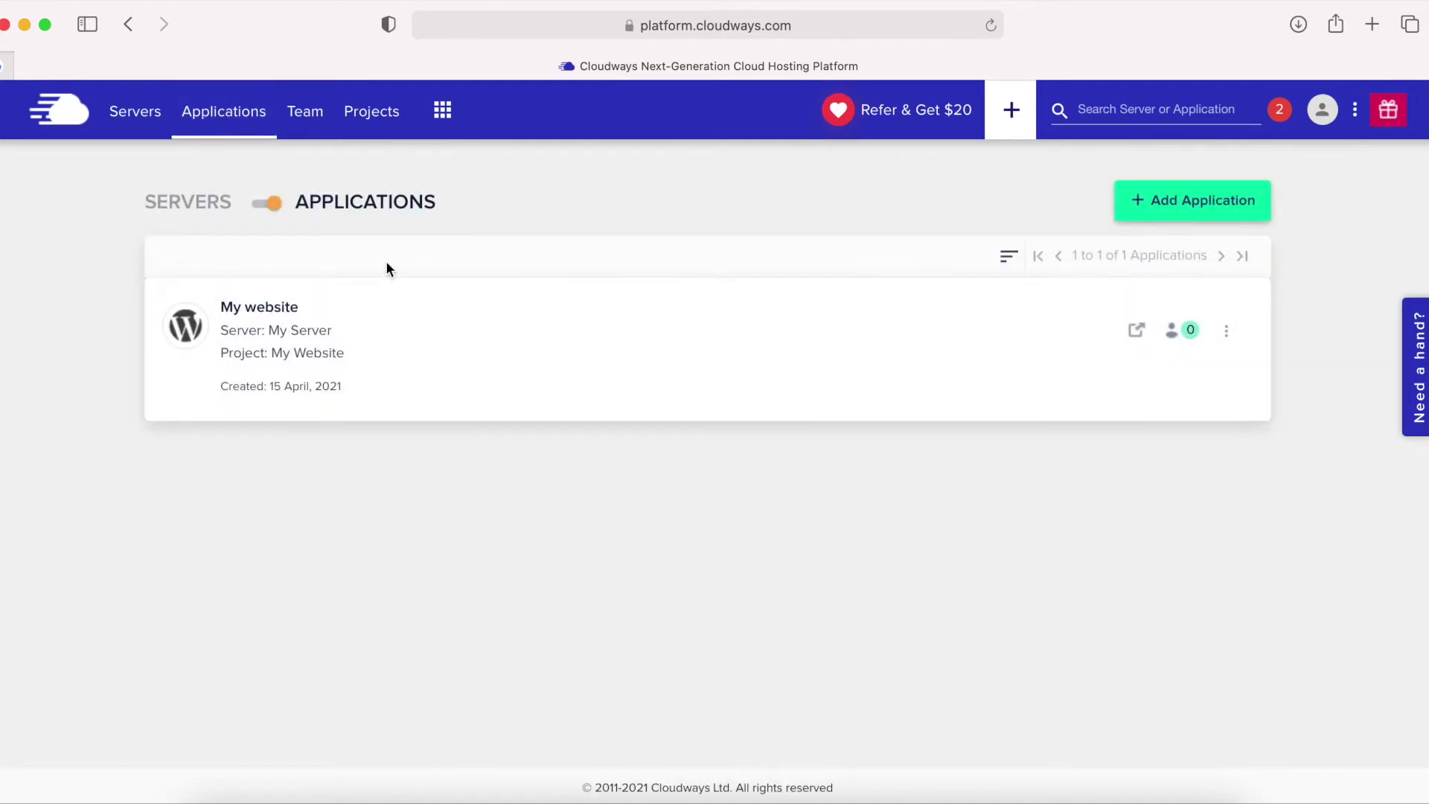
{"action": "left_click", "coordinate": [253, 309]}
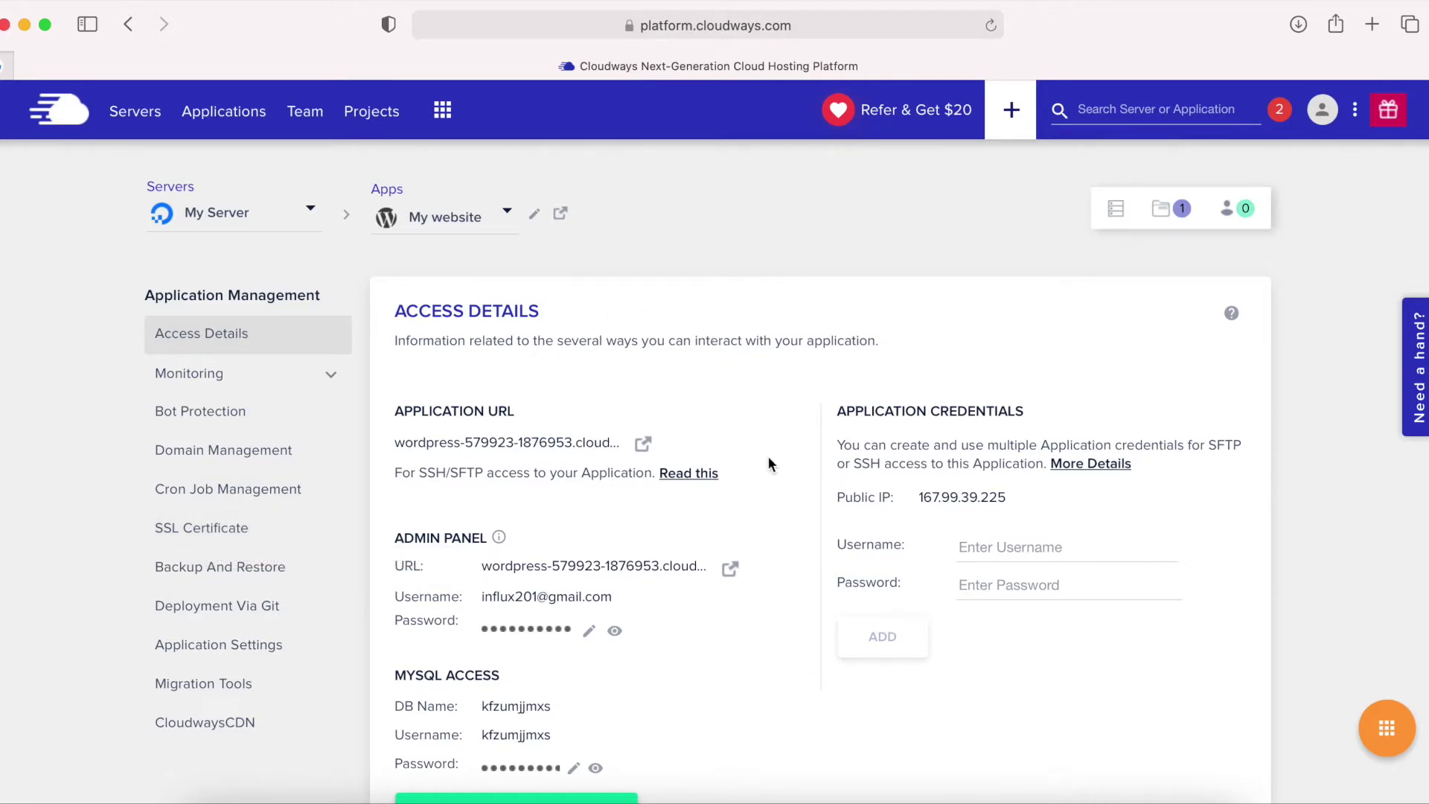
{"action": "left_click_drag", "start_coordinate": [488, 538], "coordinate": [402, 542]}
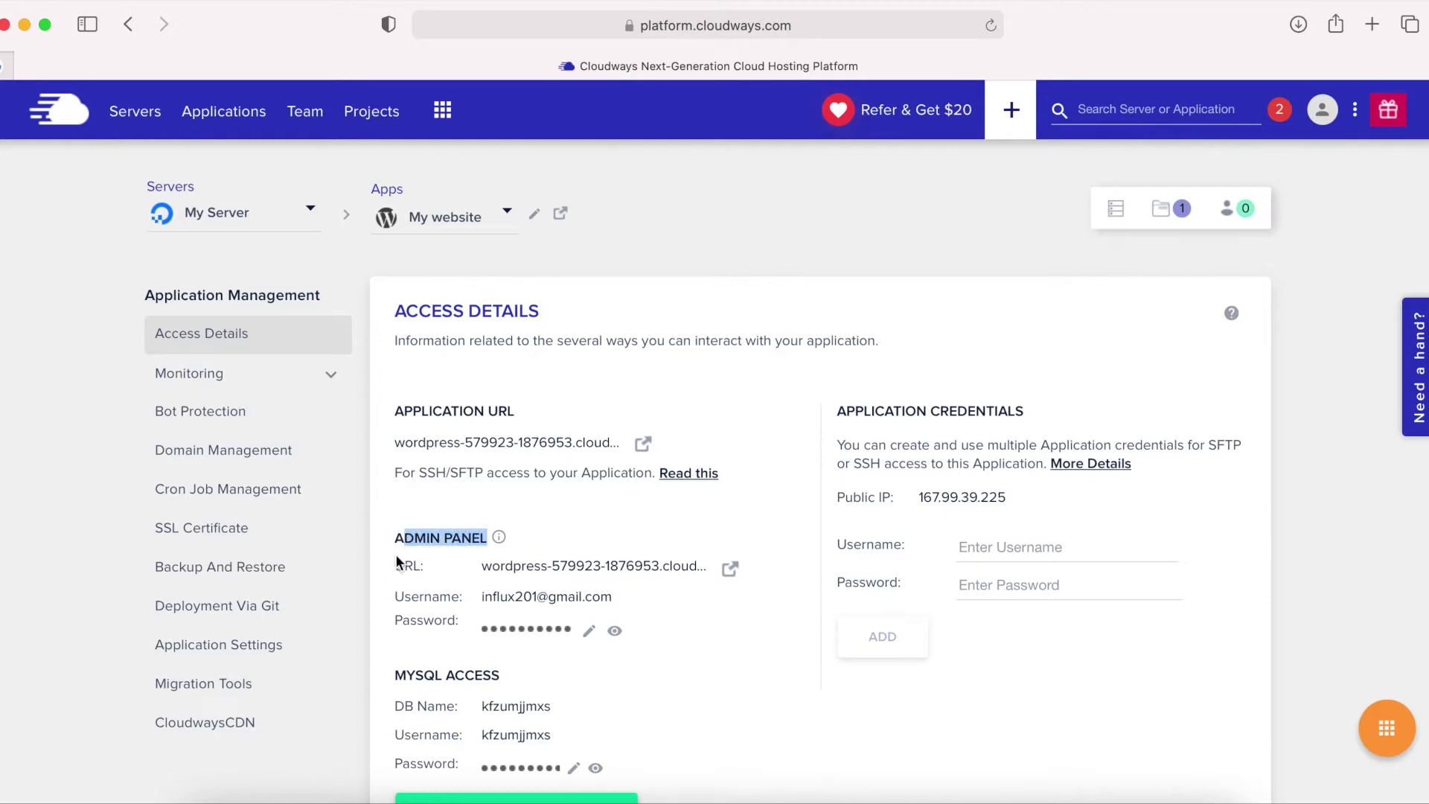
Open the WordPress admin login page and paste in the admin username copied from Cloudways.
{"action": "left_click", "coordinate": [730, 570]}
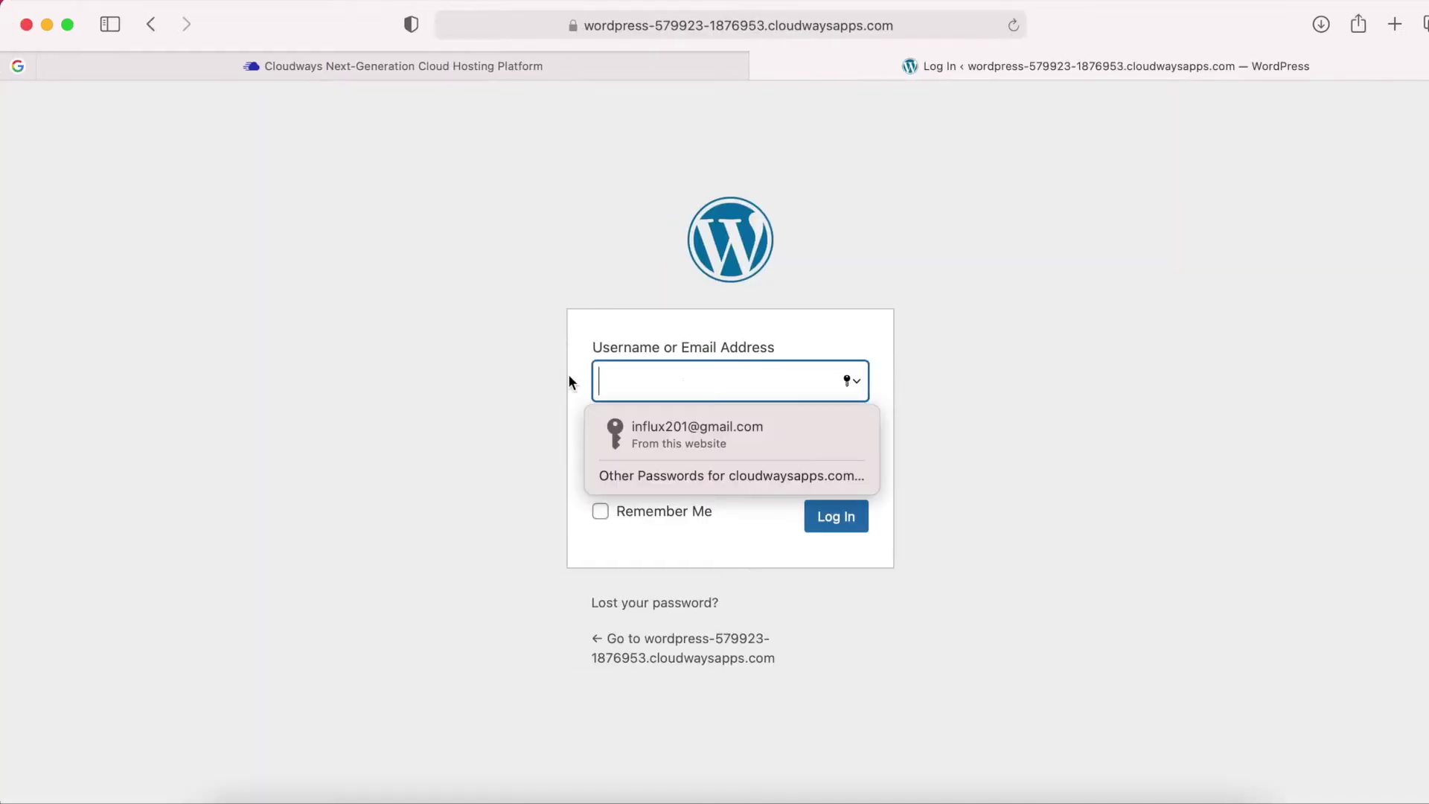
{"action": "left_click", "coordinate": [521, 370]}
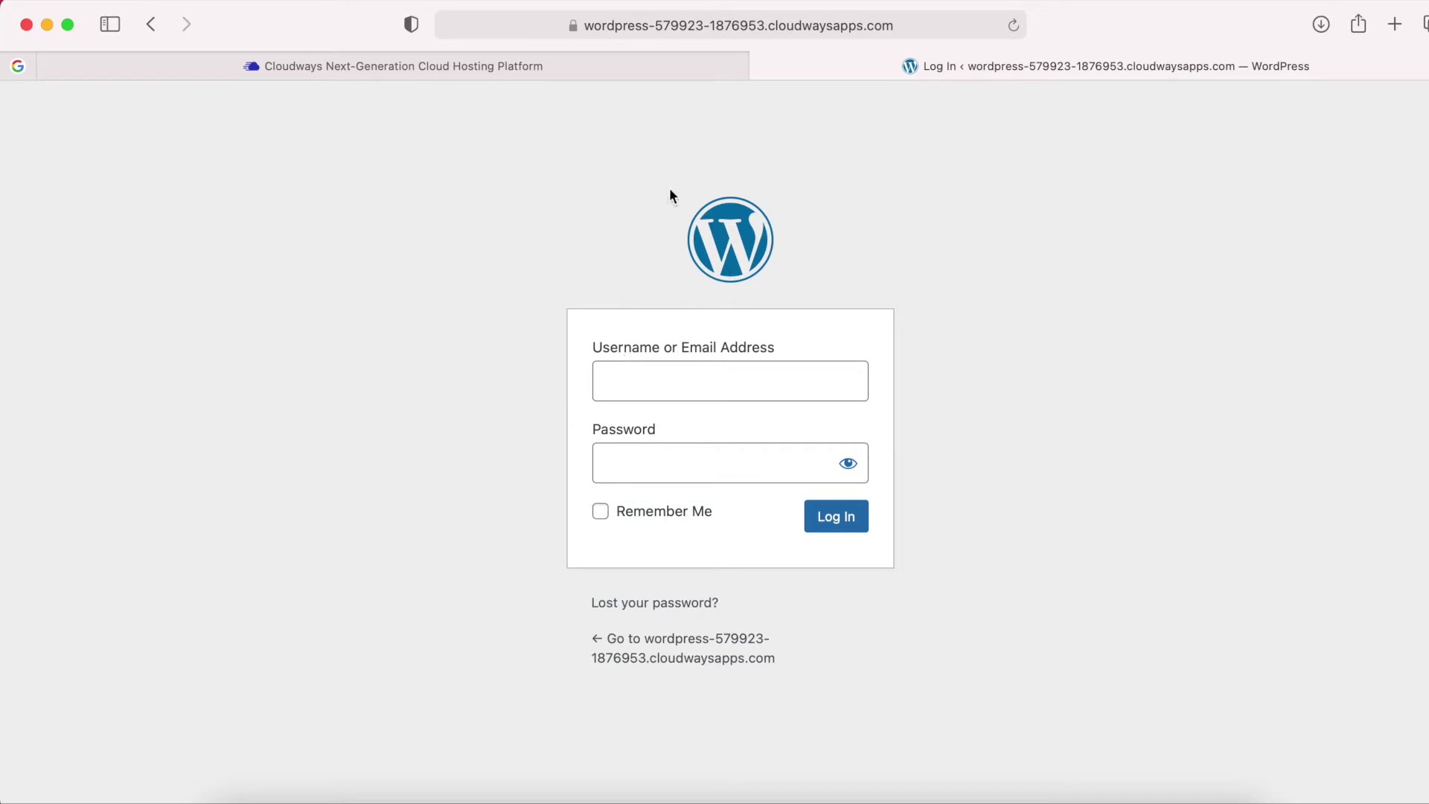
{"action": "left_click", "coordinate": [540, 70]}
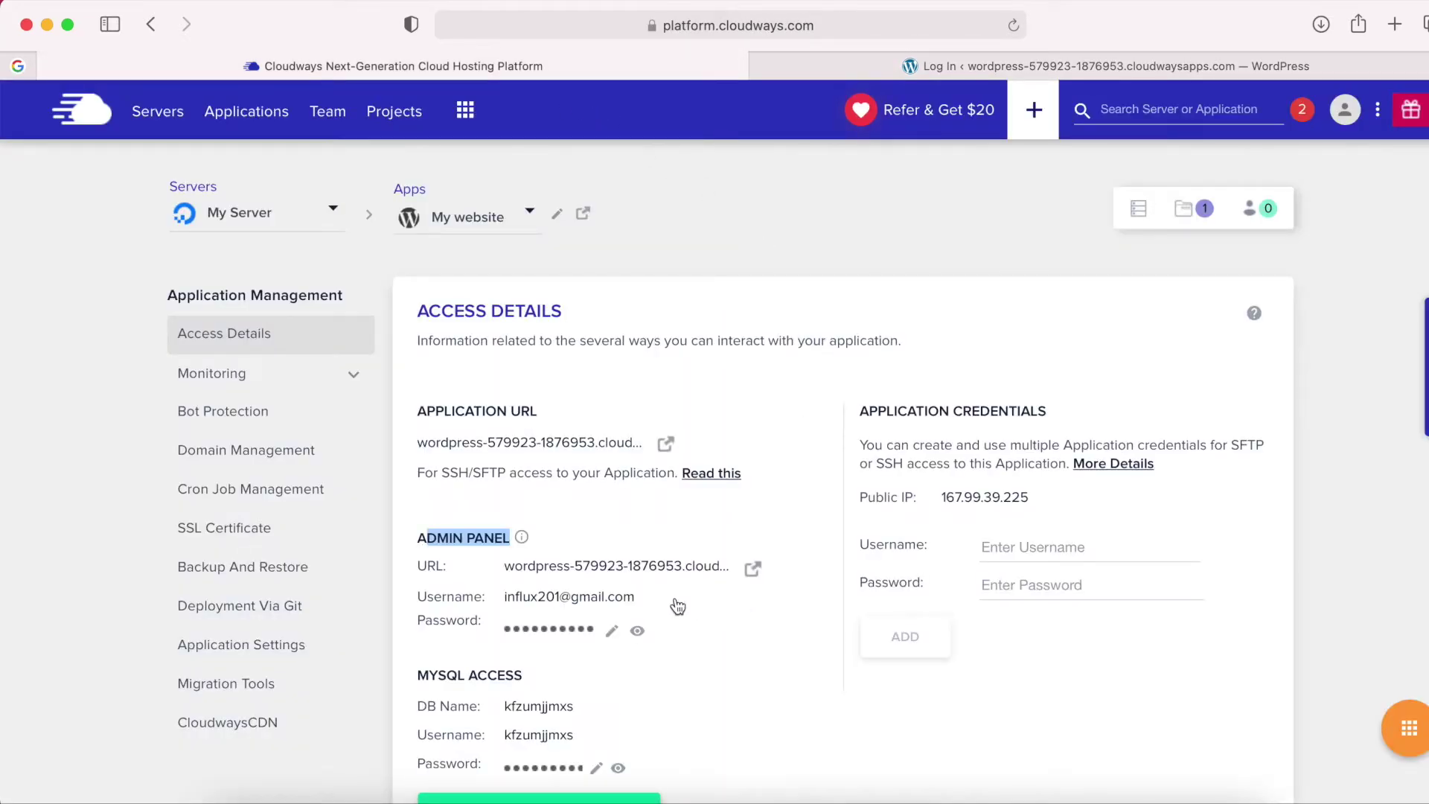
{"action": "left_click", "coordinate": [562, 604]}
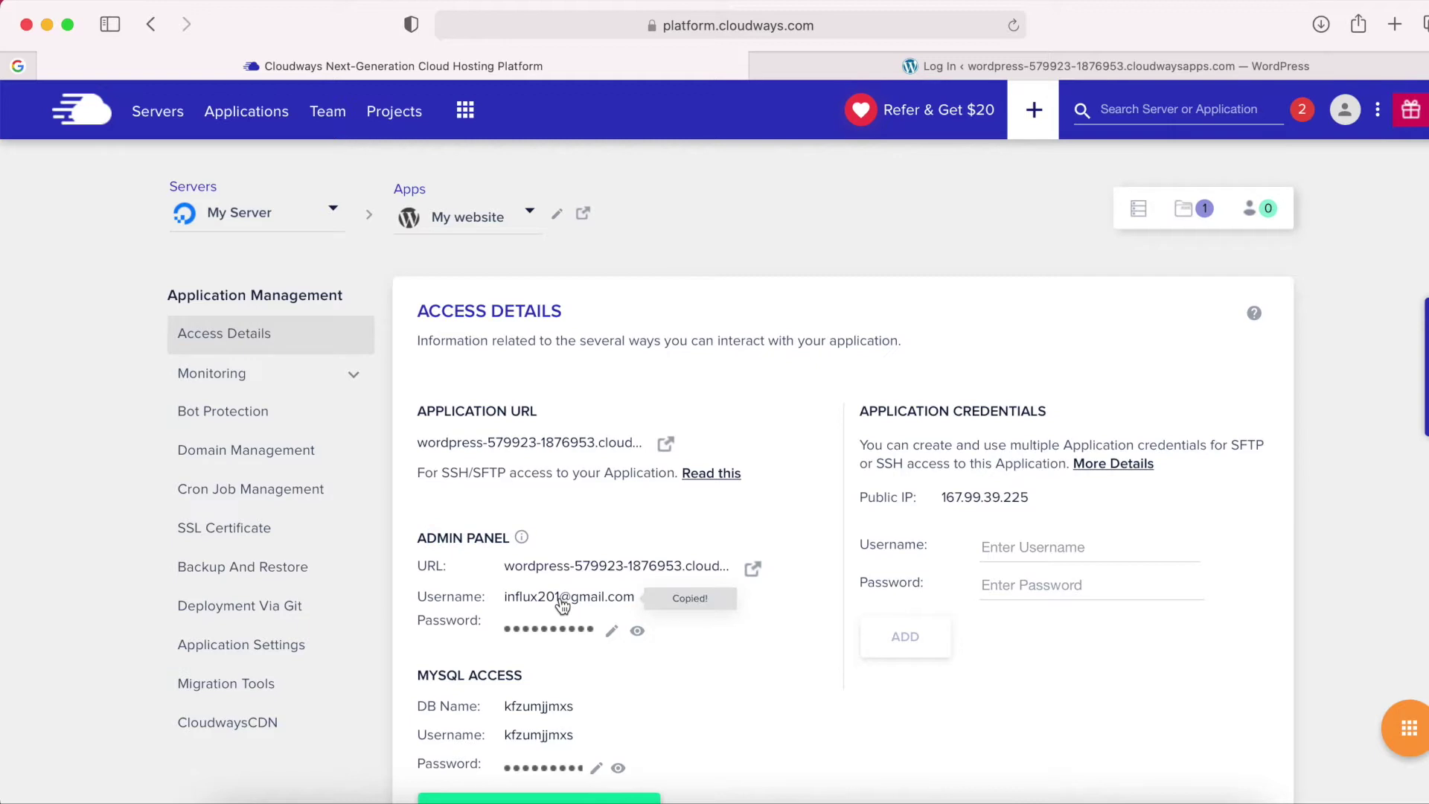
{"action": "left_click", "coordinate": [916, 67]}
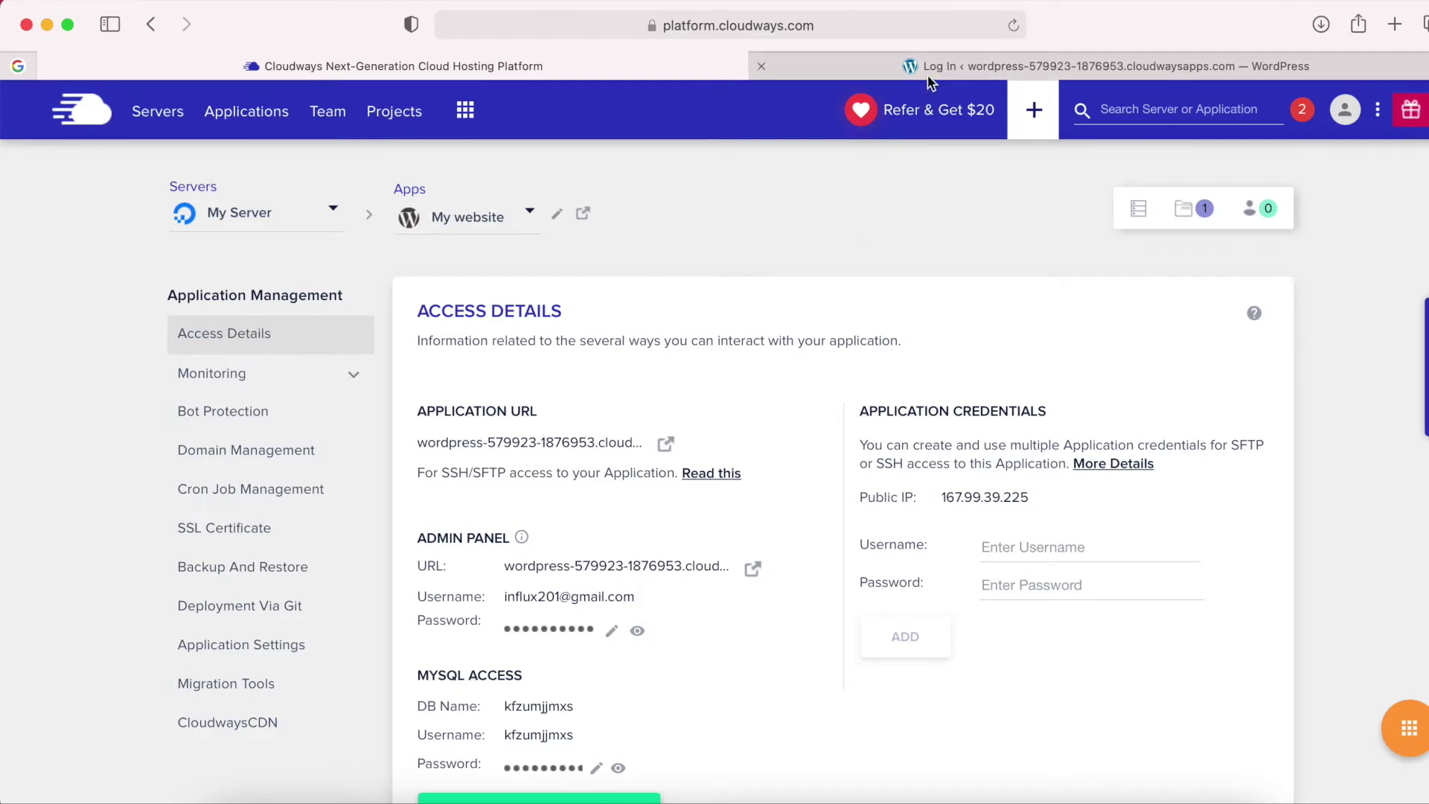
{"action": "left_click", "coordinate": [638, 385]}
{"action": "right_click", "coordinate": [637, 385]}
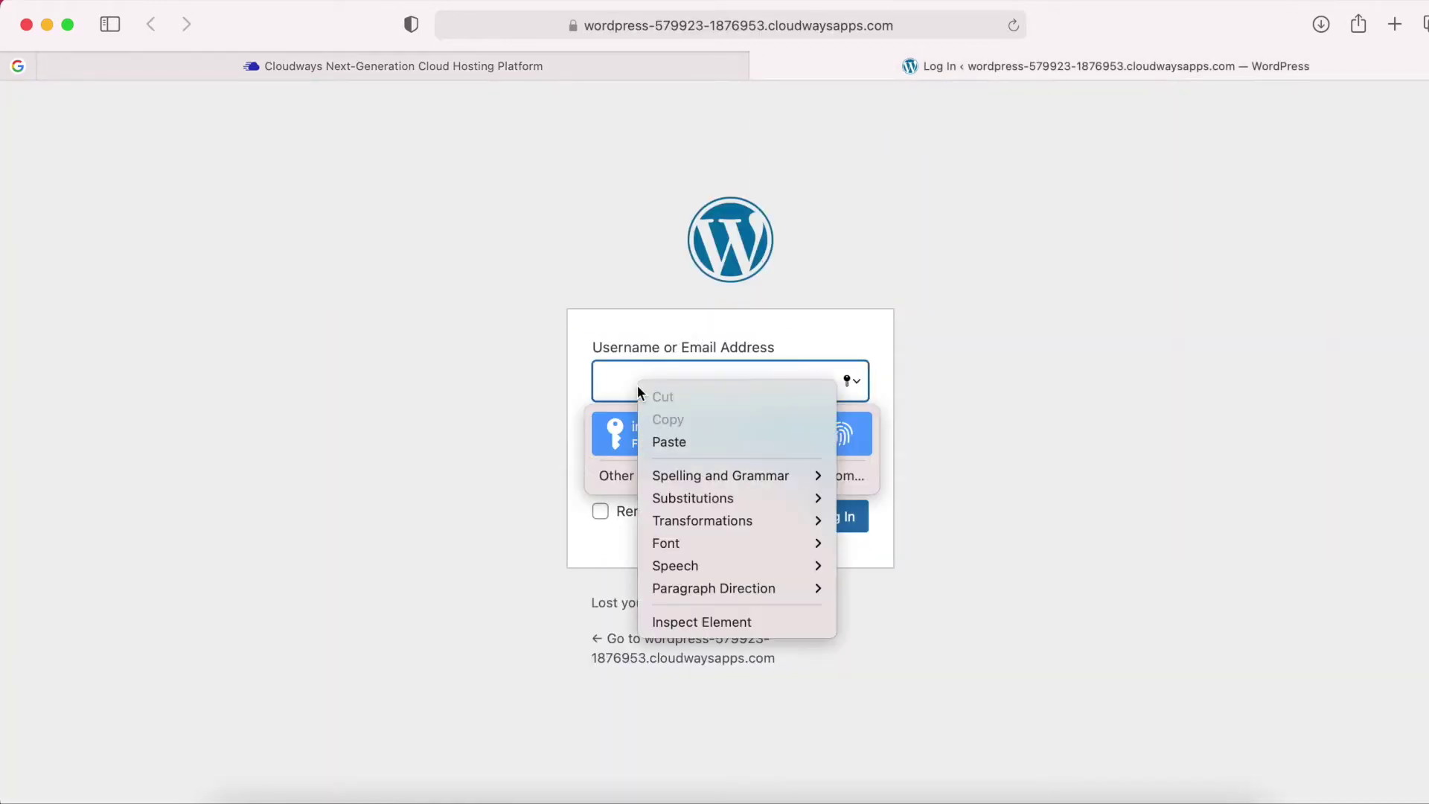
{"action": "left_click", "coordinate": [659, 436]}
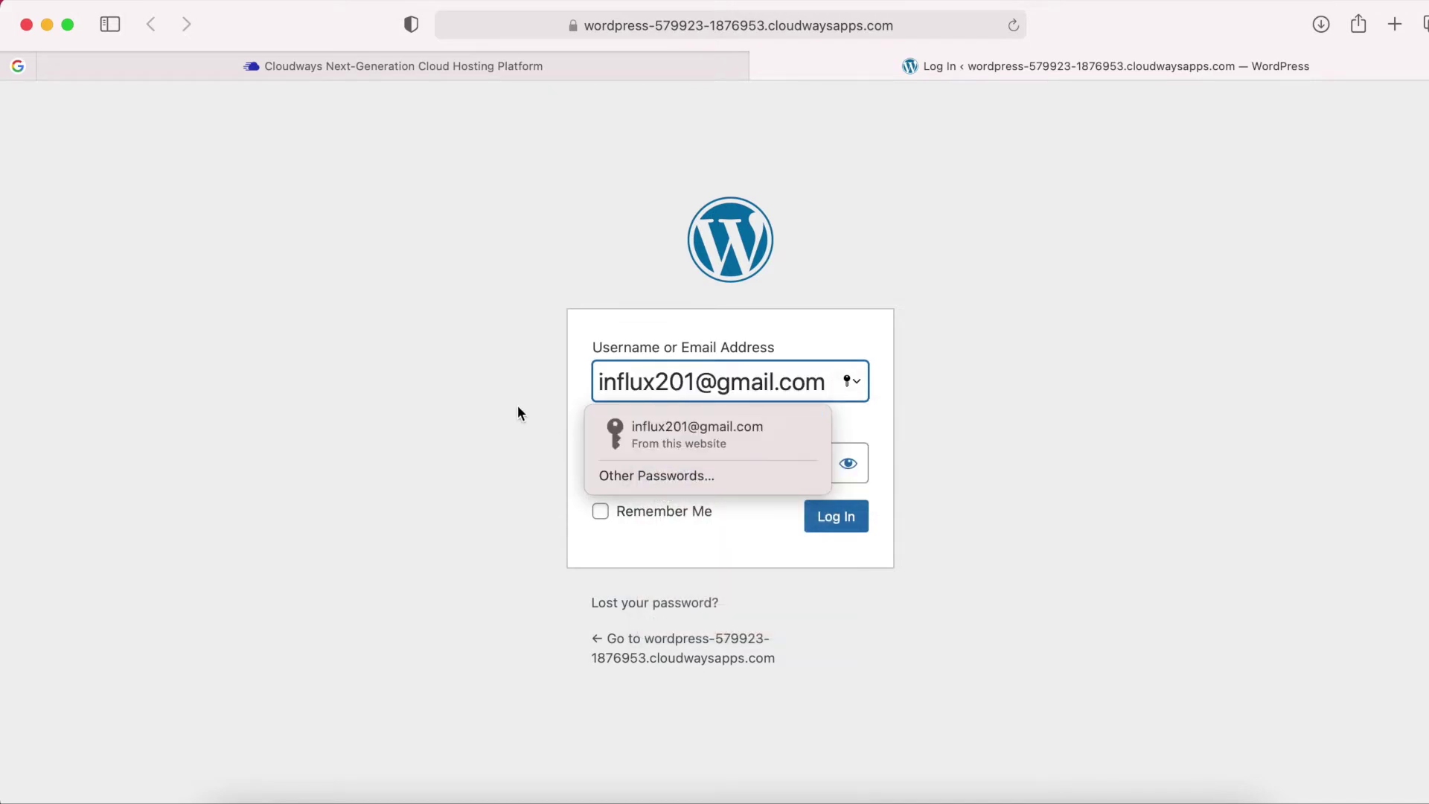
Paste the admin password copied from Cloudways and log in to WordPress.
{"action": "left_click", "coordinate": [448, 66]}
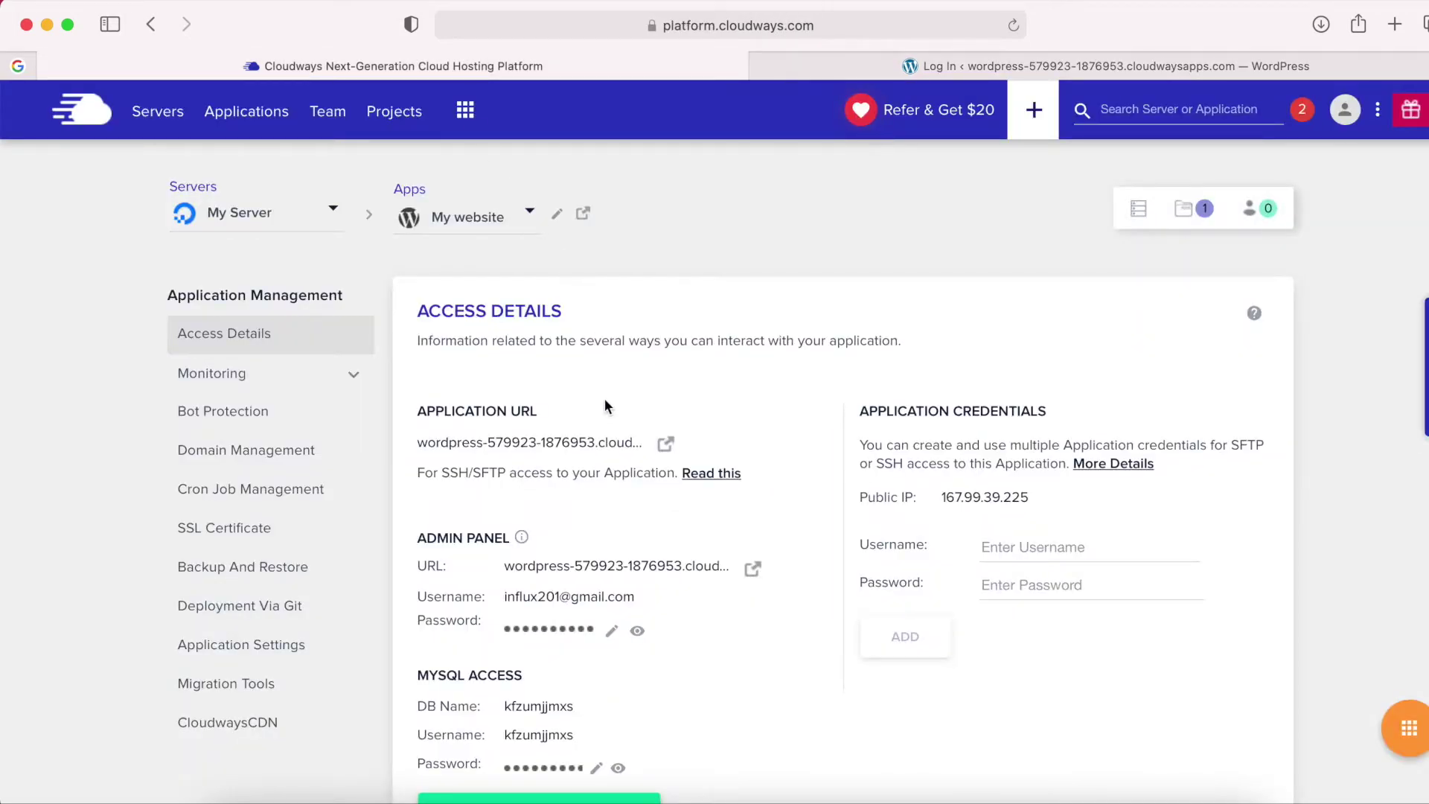
{"action": "left_click", "coordinate": [565, 635]}
{"action": "left_click", "coordinate": [1084, 71]}
{"action": "left_click", "coordinate": [718, 453]}
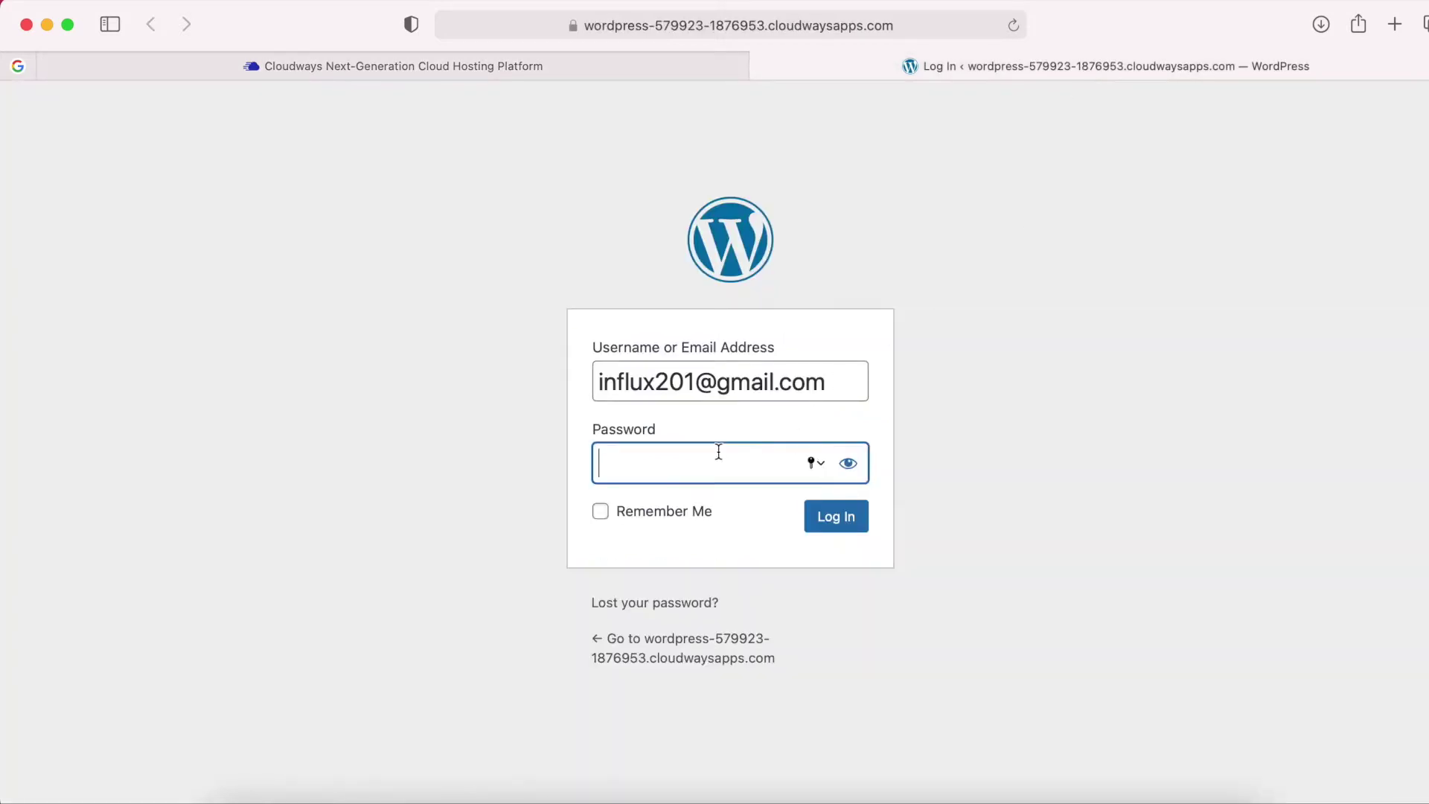
{"action": "right_click", "coordinate": [661, 463]}
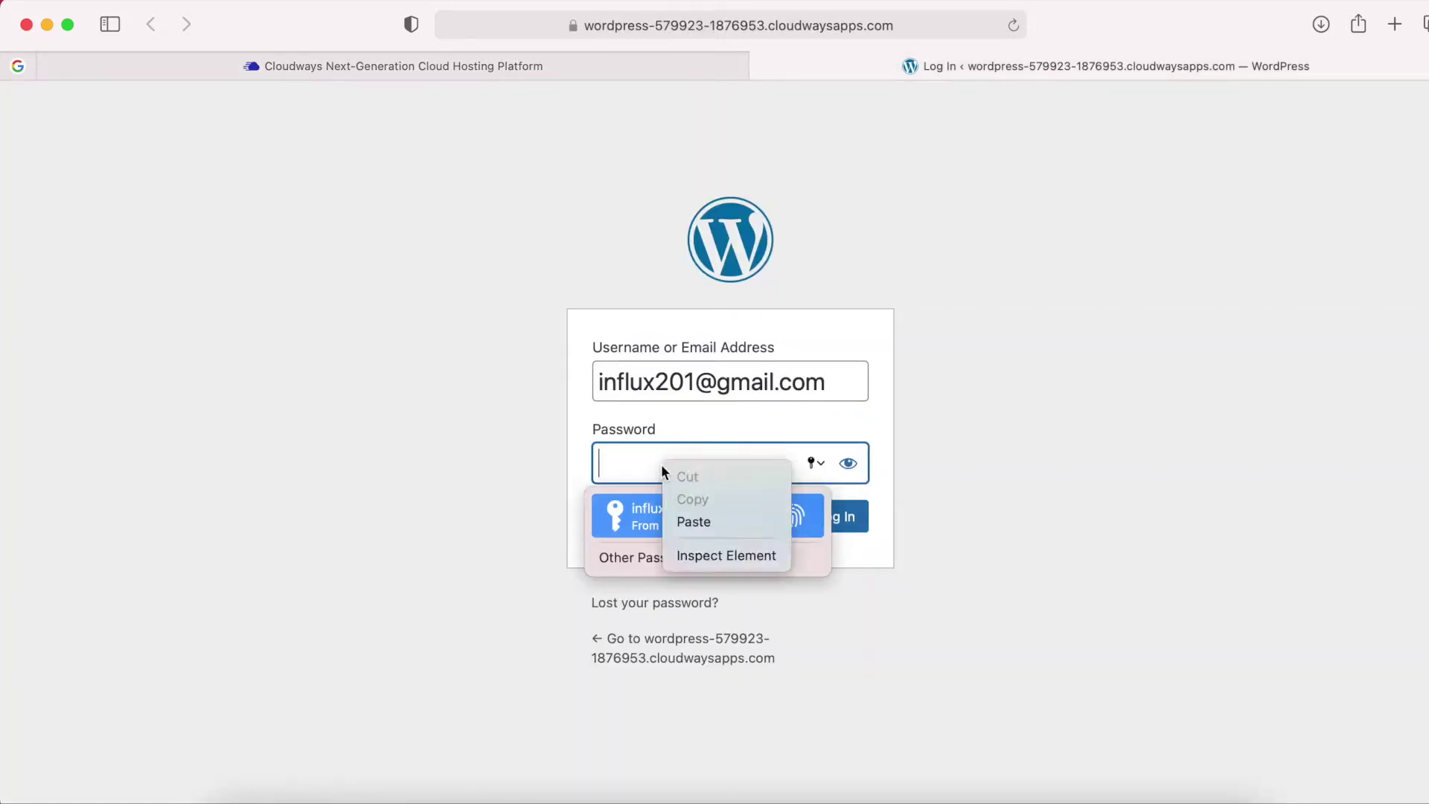
{"action": "left_click", "coordinate": [691, 519]}
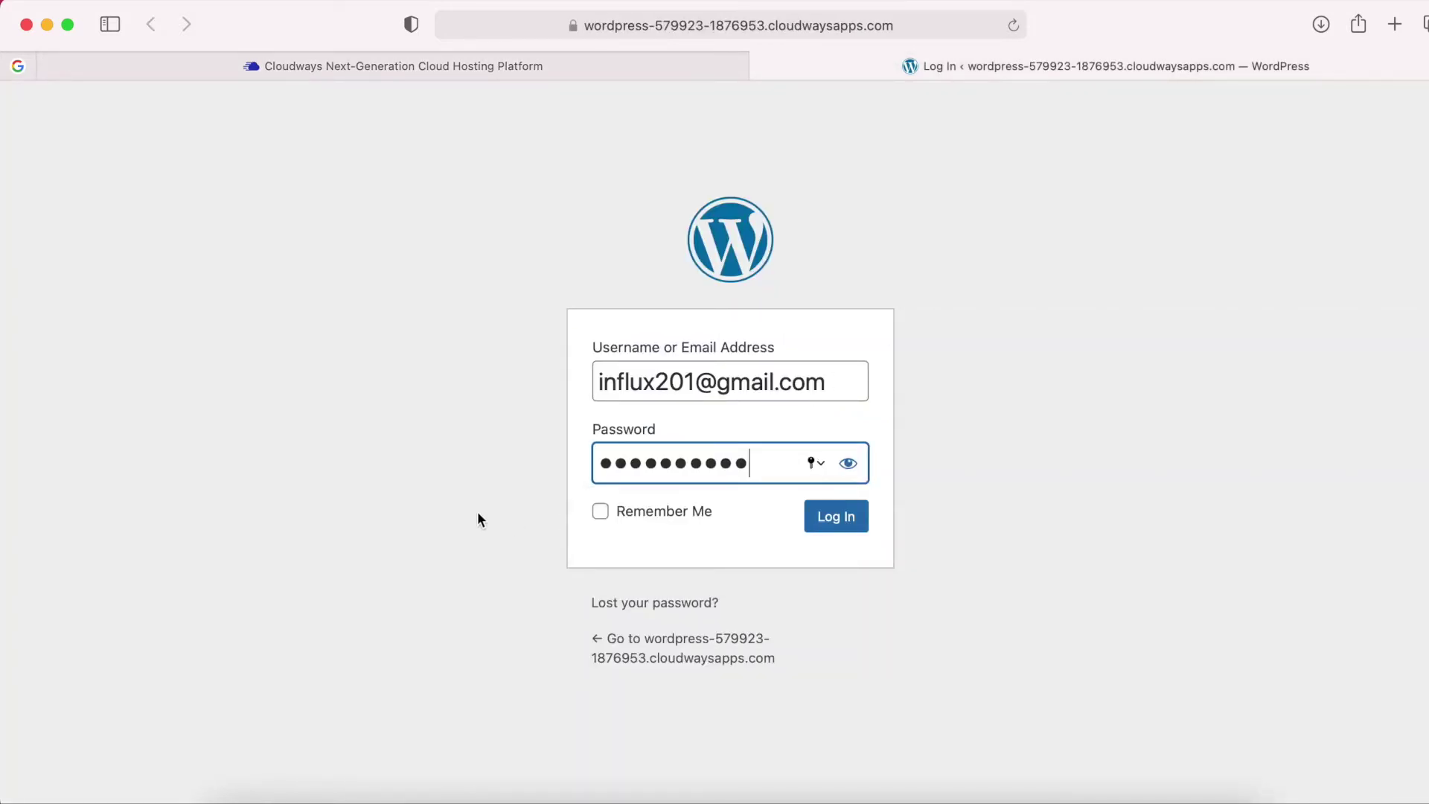
{"action": "left_click", "coordinate": [844, 521]}
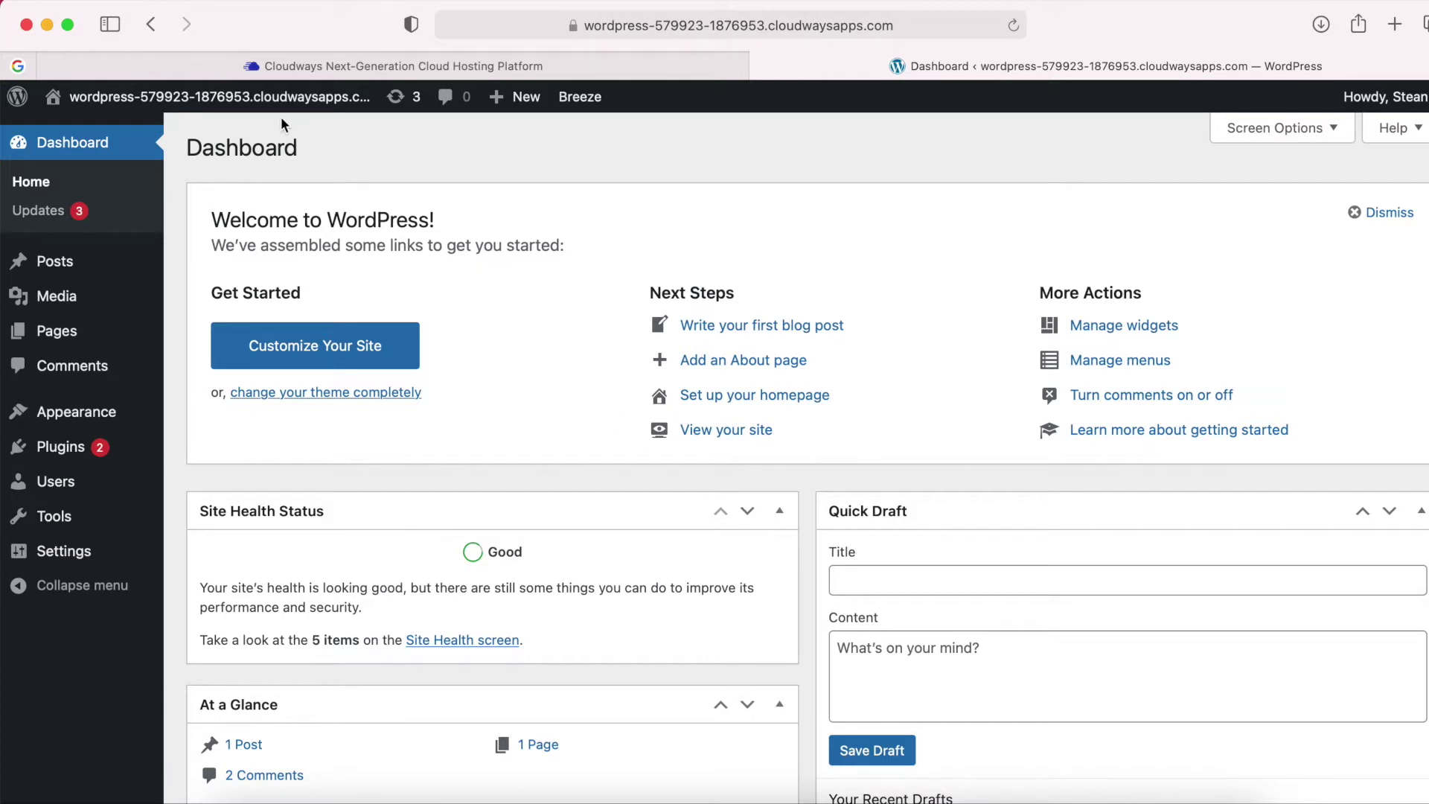
Open the public site from the admin bar in a new tab and look over its default front page.
{"action": "mouse_move", "coordinate": [254, 108]}
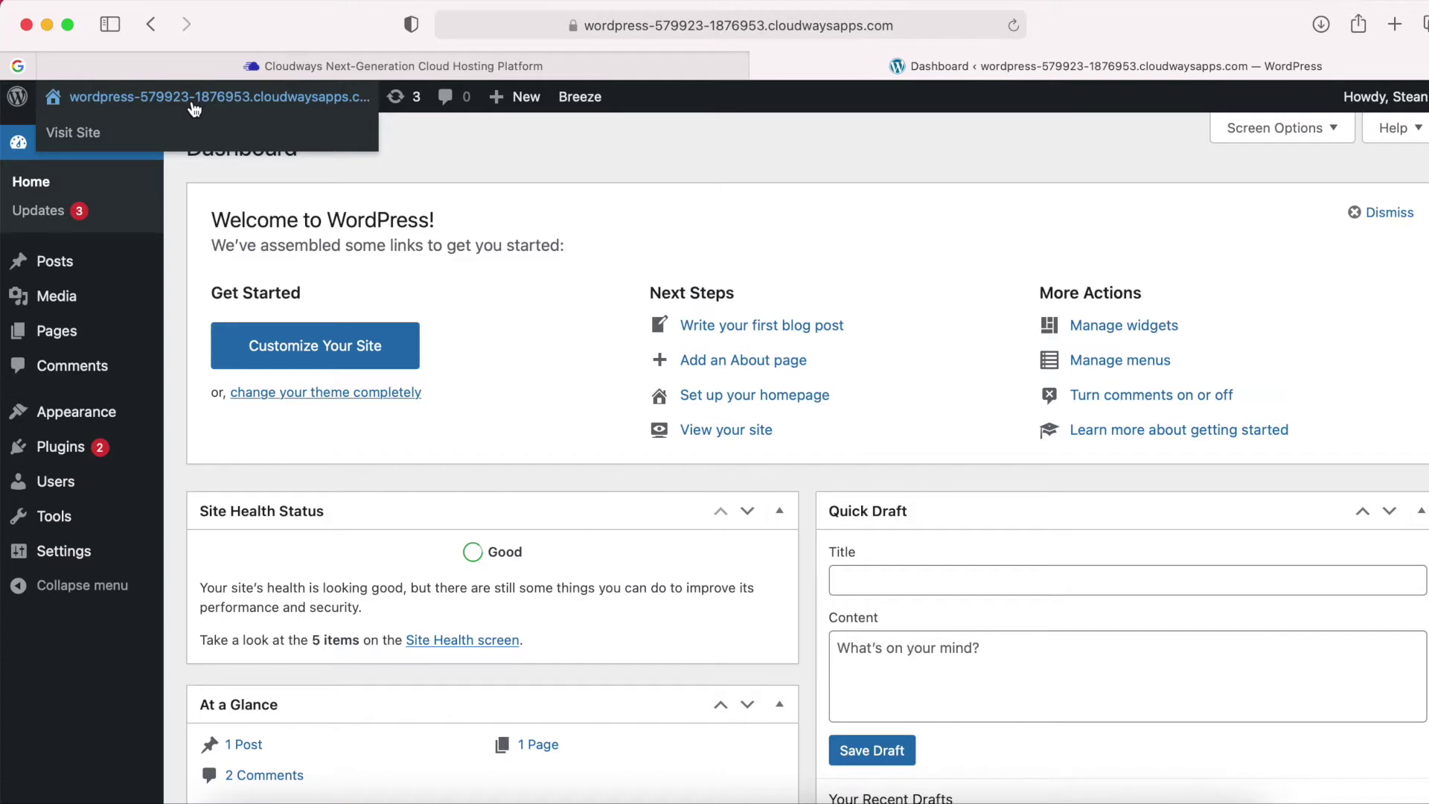
{"action": "right_click", "coordinate": [193, 108]}
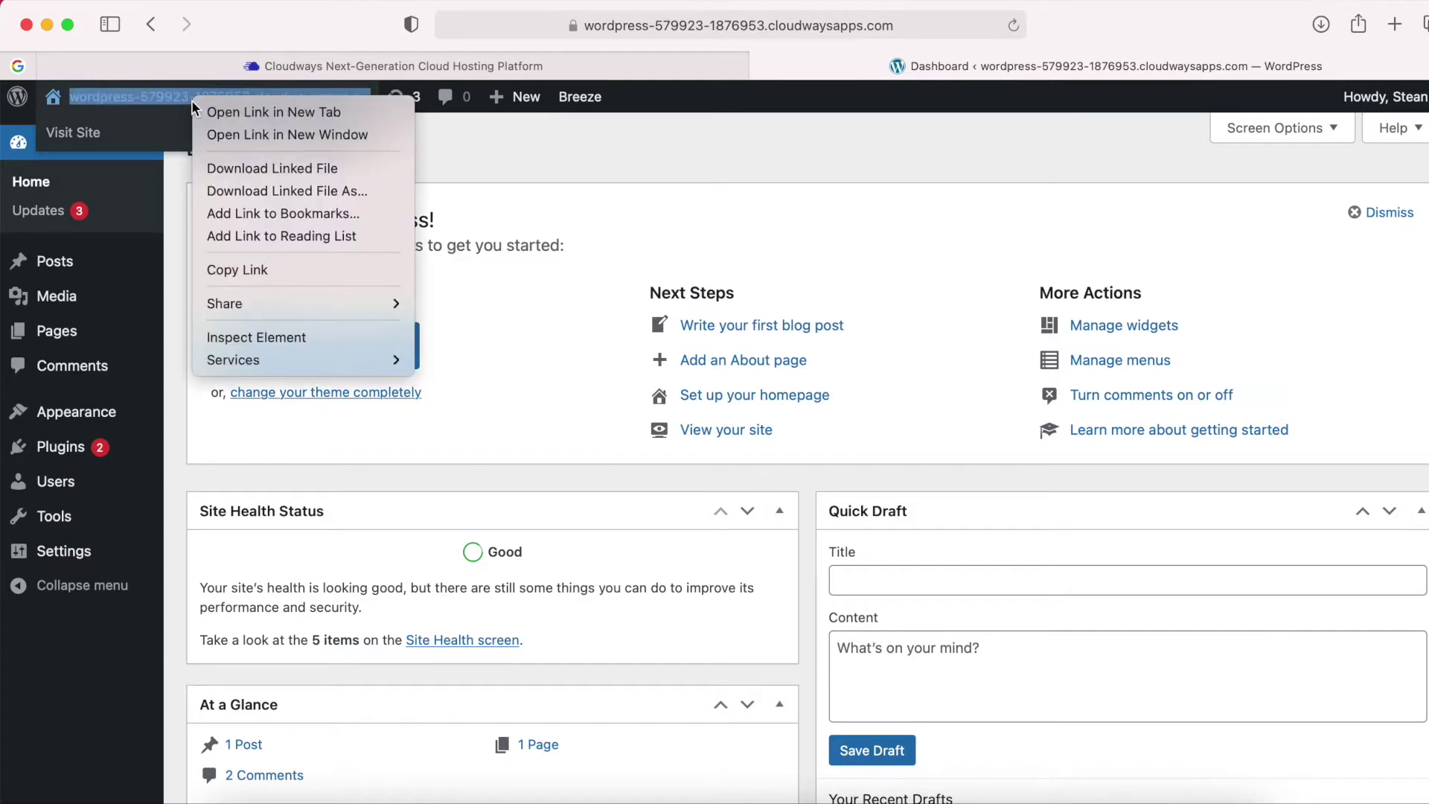
{"action": "left_click", "coordinate": [238, 115]}
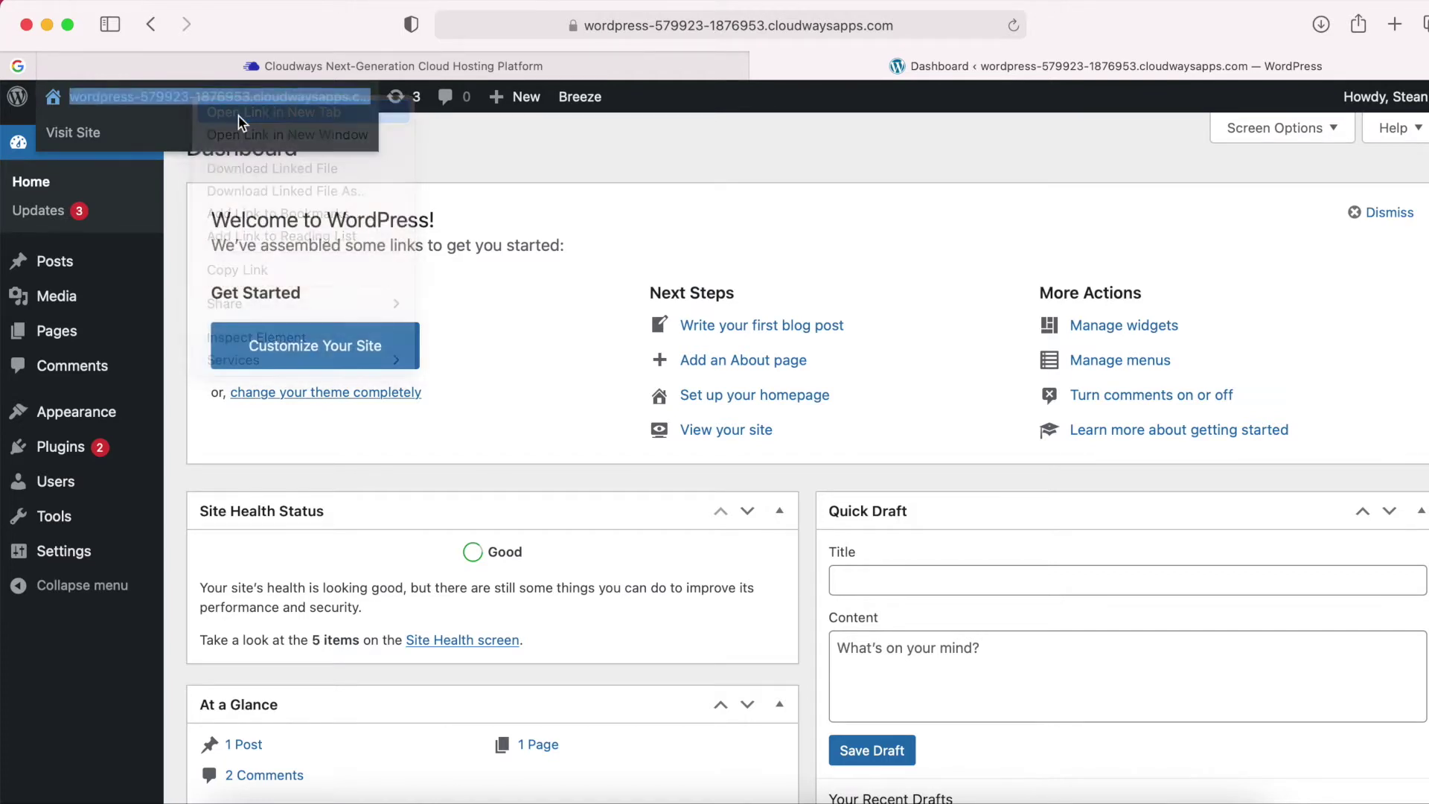
{"action": "left_click", "coordinate": [1094, 72]}
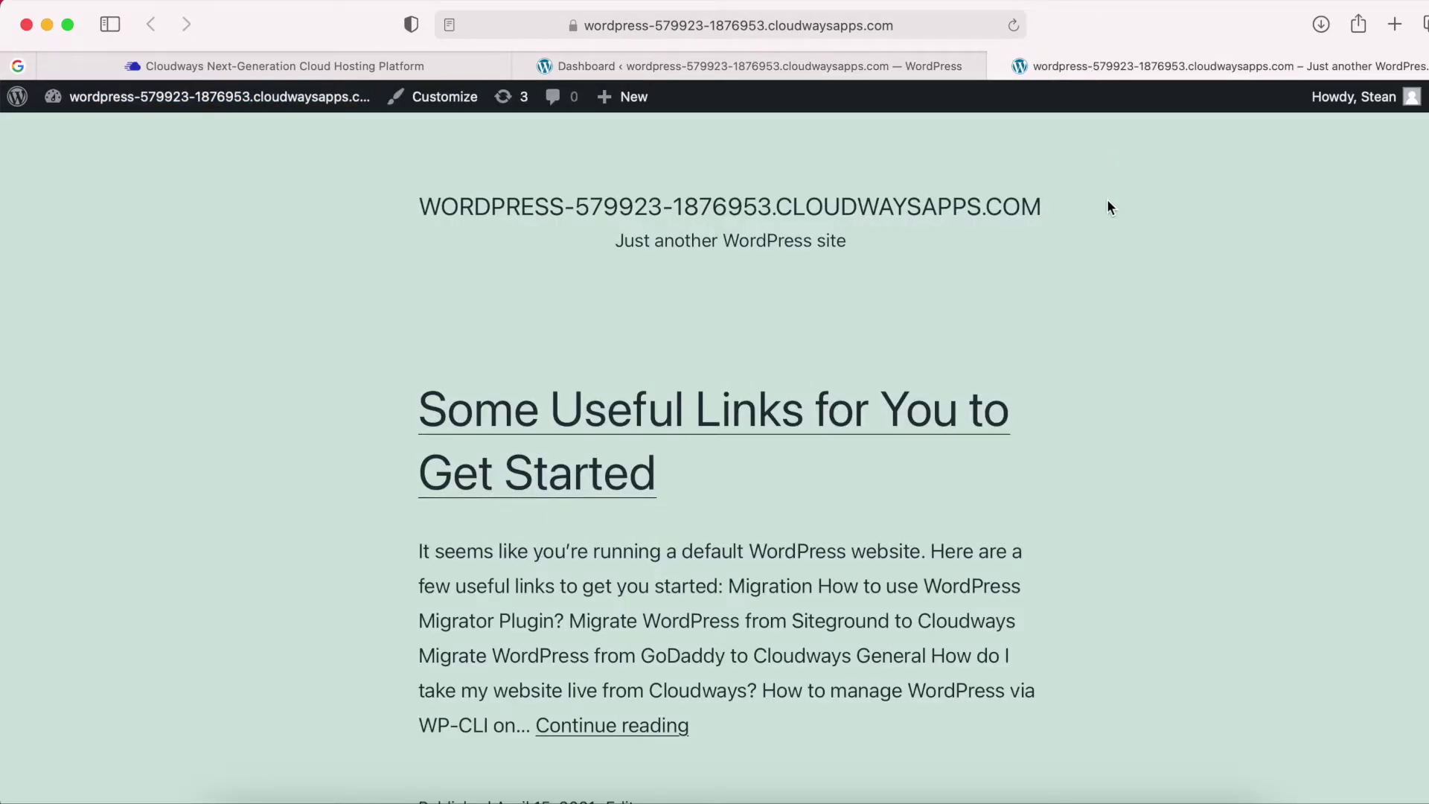
{"action": "scroll", "coordinate": [1108, 203], "scroll_direction": "down", "scroll_amount": 3}
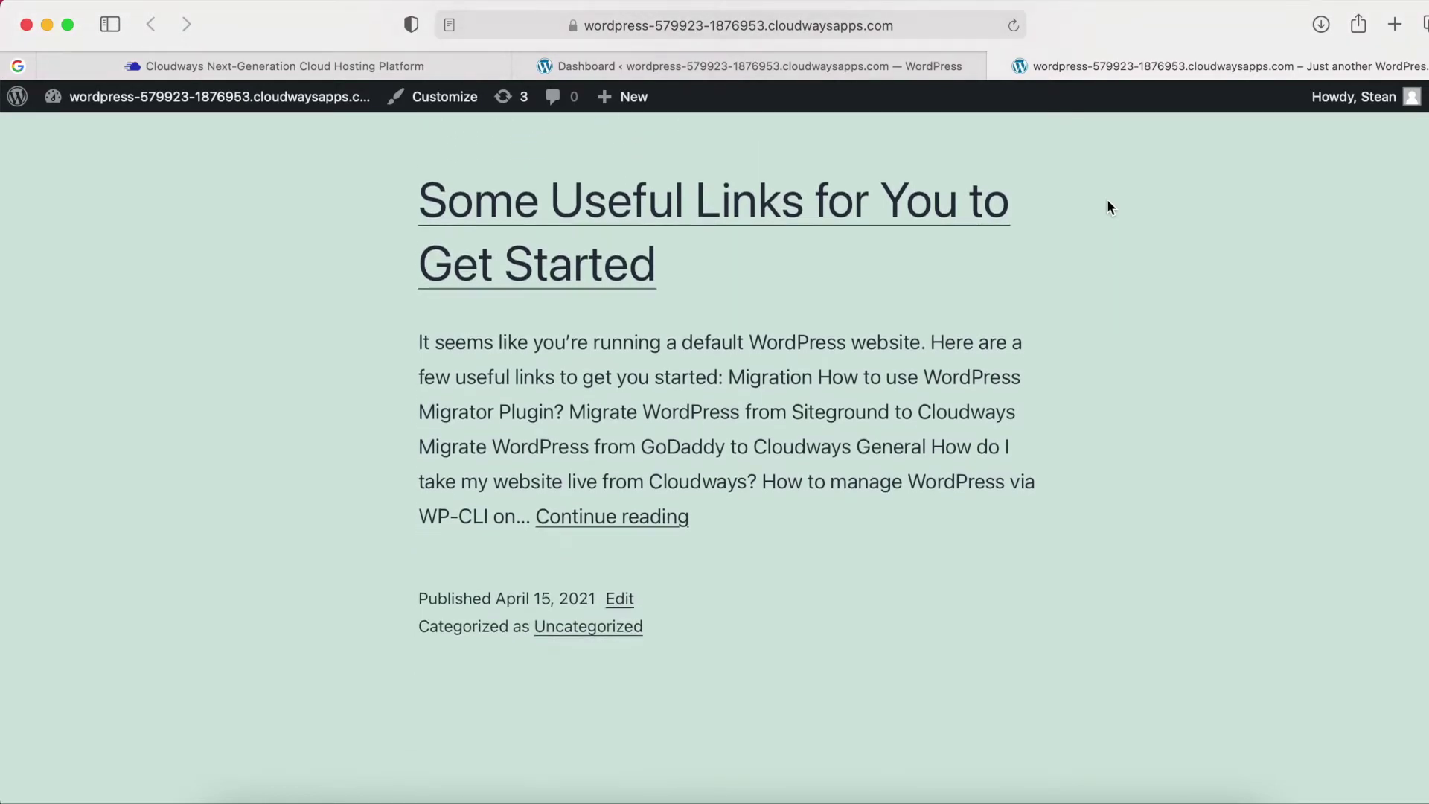
{"action": "scroll", "coordinate": [1107, 199], "scroll_direction": "down", "scroll_amount": 3}
{"action": "scroll", "coordinate": [1106, 198], "scroll_direction": "up", "scroll_amount": 6}
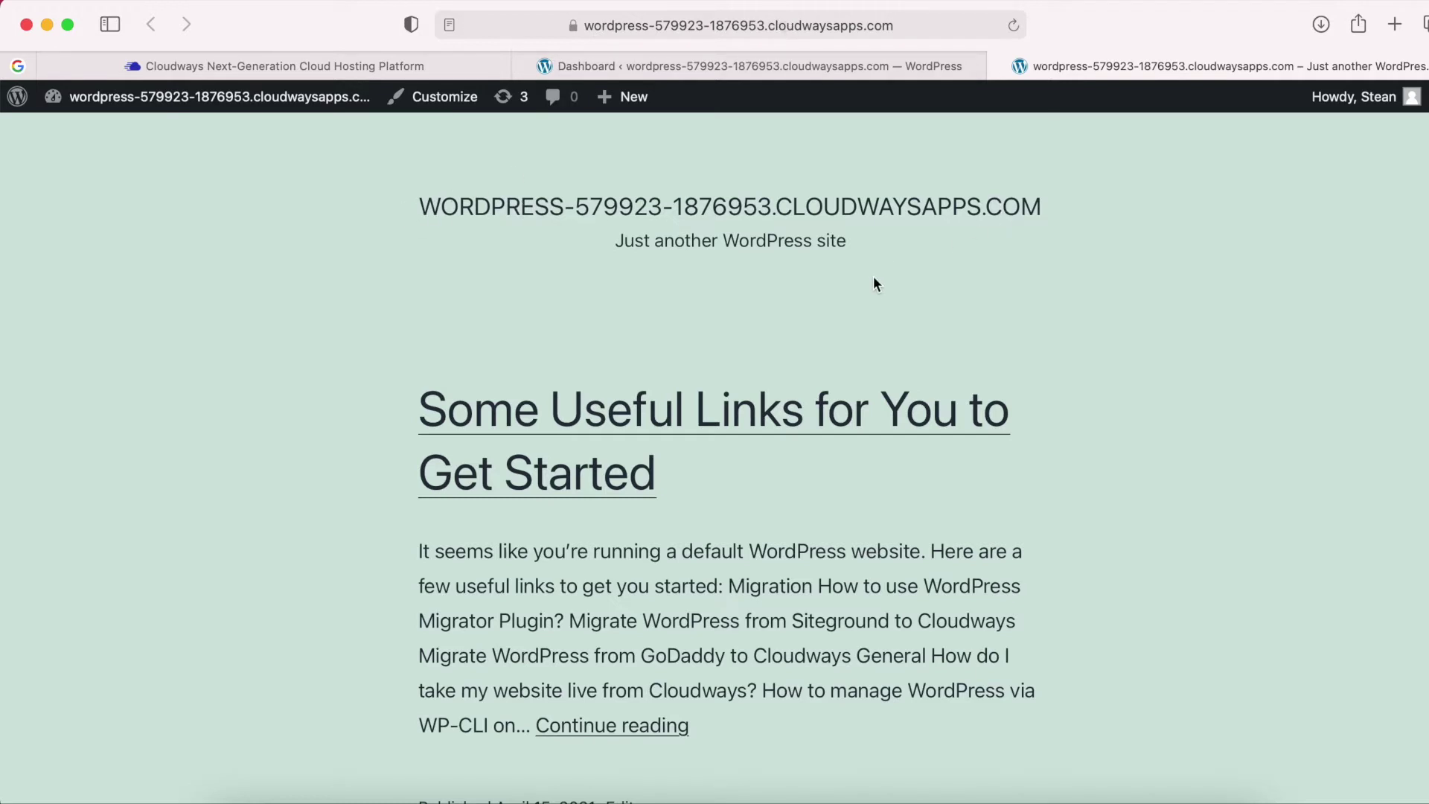
{"action": "scroll", "coordinate": [875, 278], "scroll_direction": "down", "scroll_amount": 6}
{"action": "scroll", "coordinate": [874, 278], "scroll_direction": "up", "scroll_amount": 4}
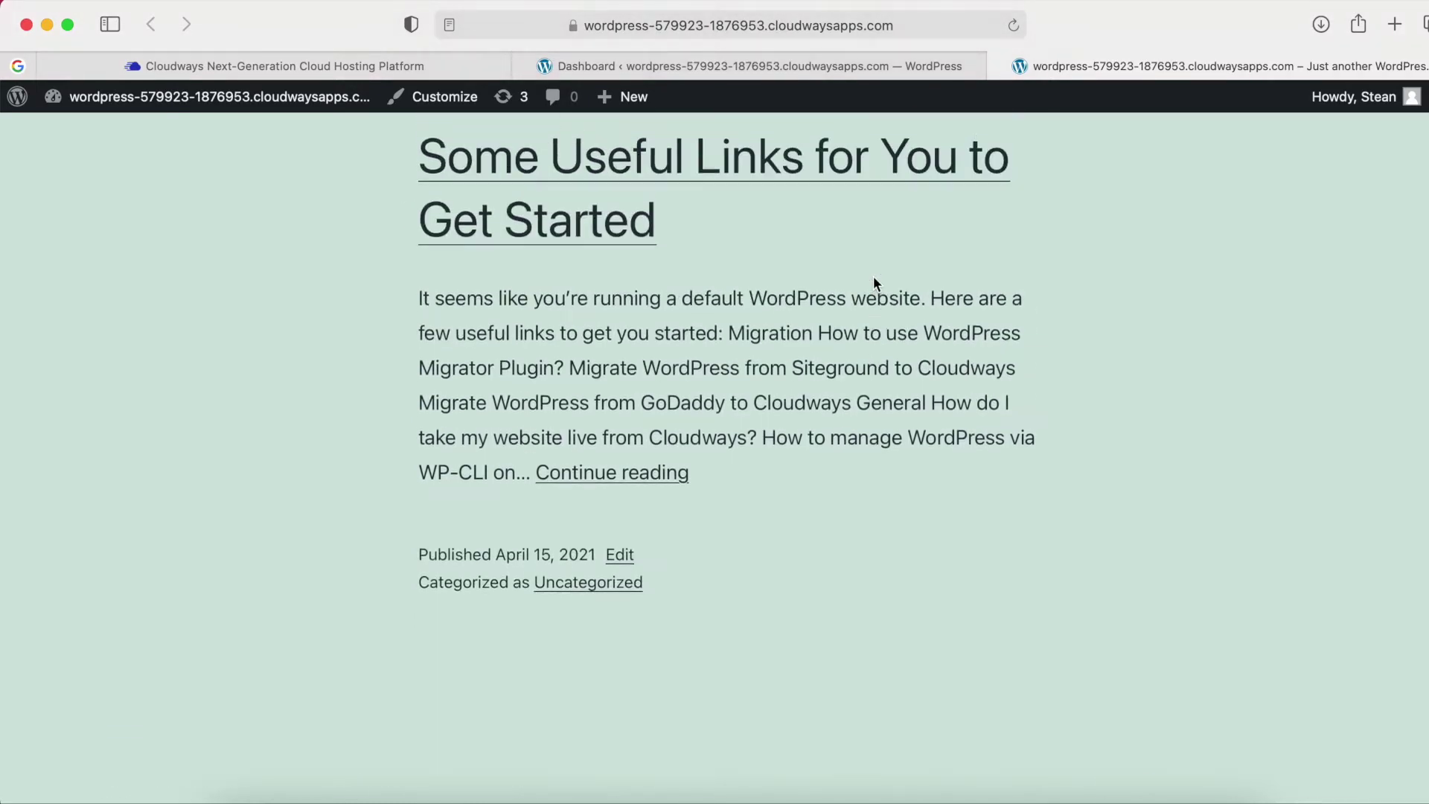
{"action": "scroll", "coordinate": [875, 282], "scroll_direction": "up", "scroll_amount": 3}
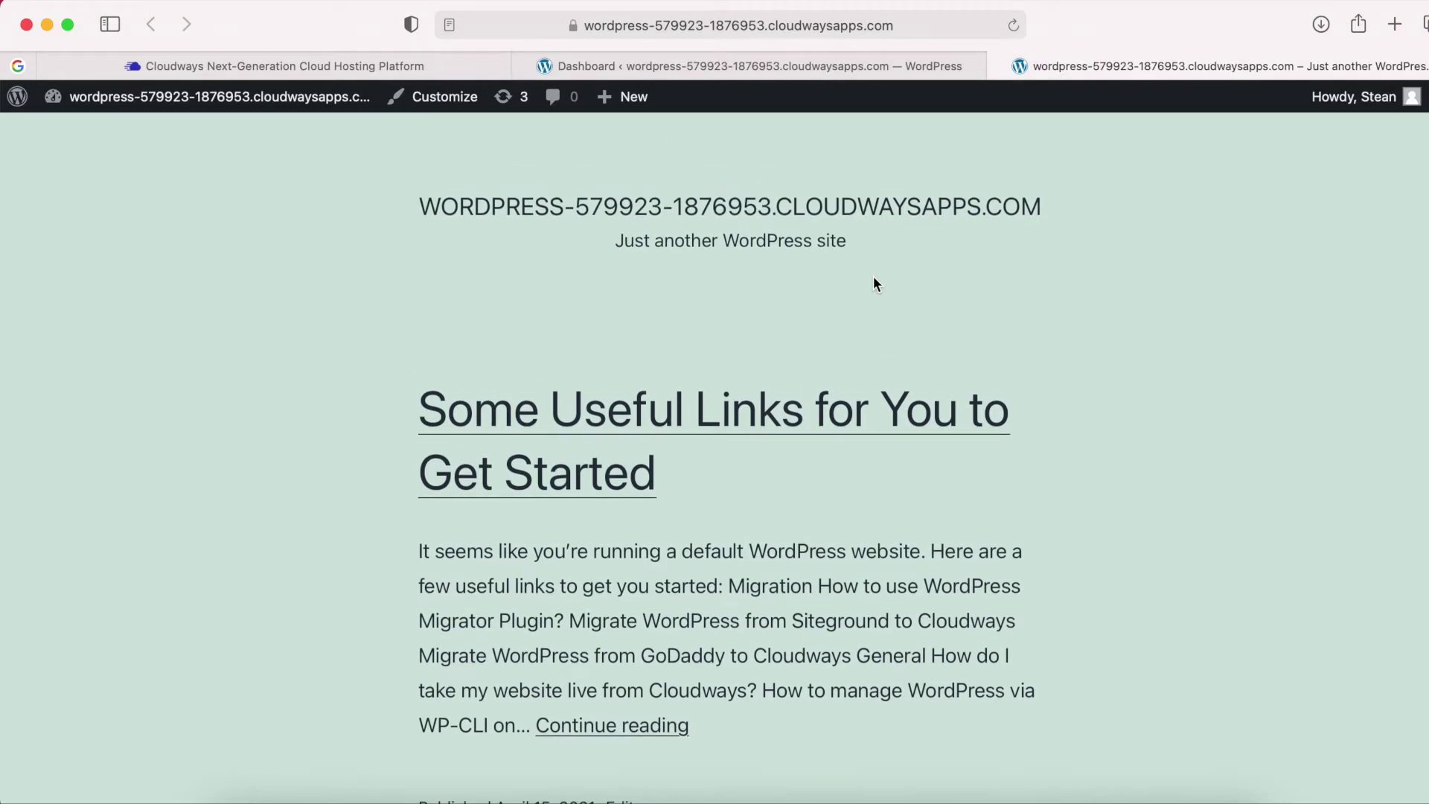
{"action": "scroll", "coordinate": [875, 283], "scroll_direction": "down", "scroll_amount": 1}
{"action": "scroll", "coordinate": [875, 283], "scroll_direction": "up", "scroll_amount": 1}
Back on the Dashboard, dismiss the Welcome to WordPress panel.
{"action": "left_click", "coordinate": [824, 68]}
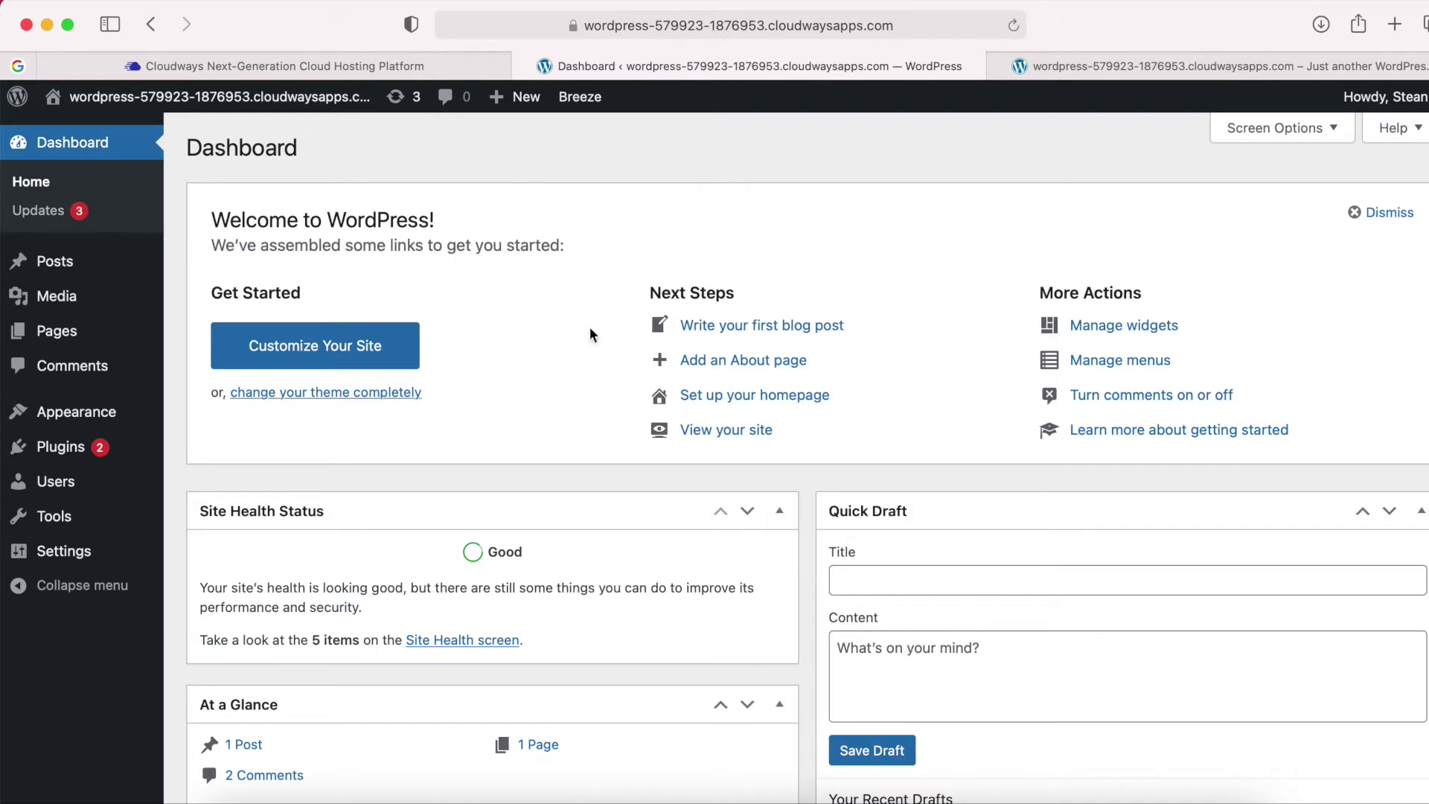
{"action": "left_click", "coordinate": [1383, 216]}
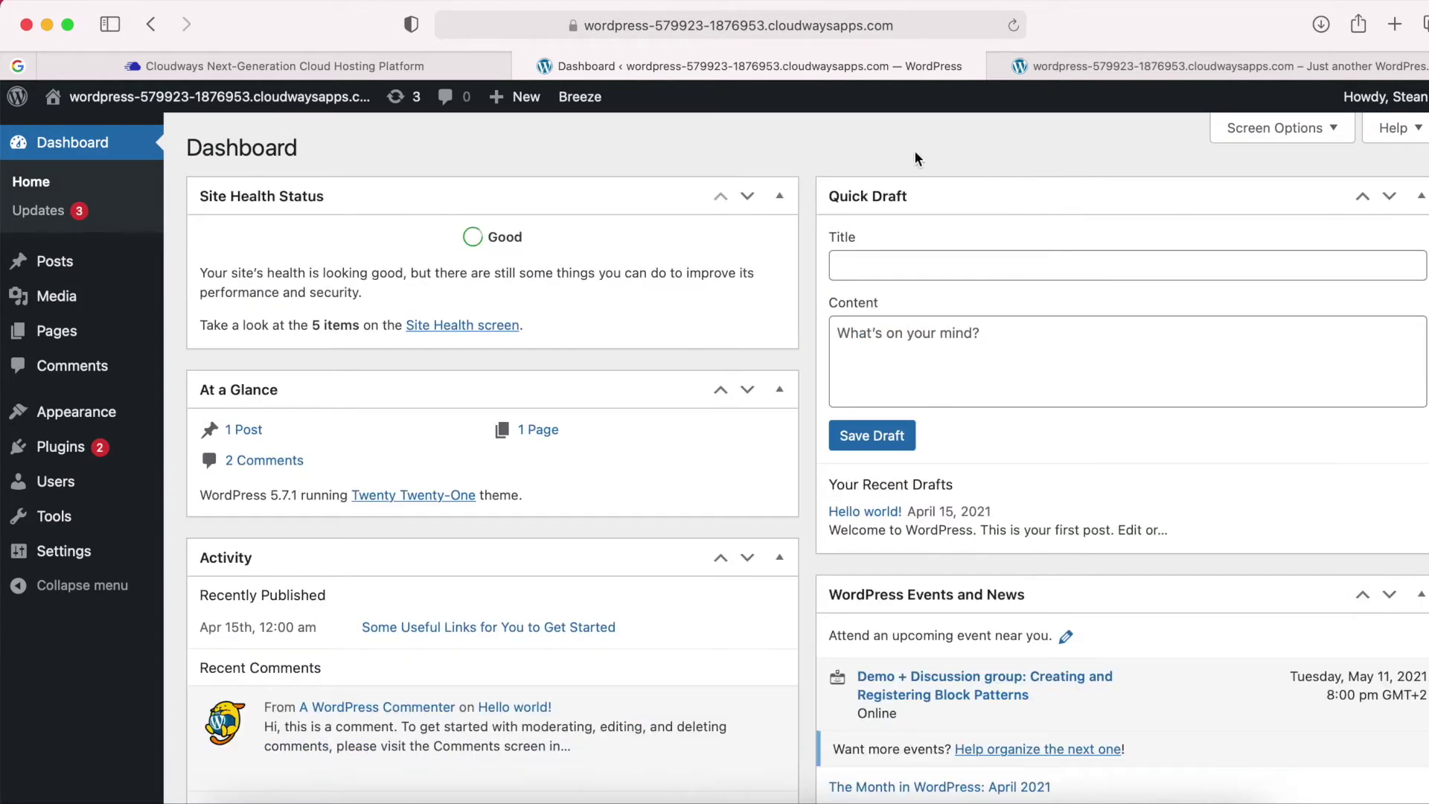
{"action": "scroll", "coordinate": [850, 168], "scroll_direction": "down", "scroll_amount": 5}
{"action": "scroll", "coordinate": [823, 297], "scroll_direction": "up", "scroll_amount": 5}
Collapse the Site Health Status, At a Glance, Activity, Quick Draft and Events and News widgets.
{"action": "left_click", "coordinate": [780, 198]}
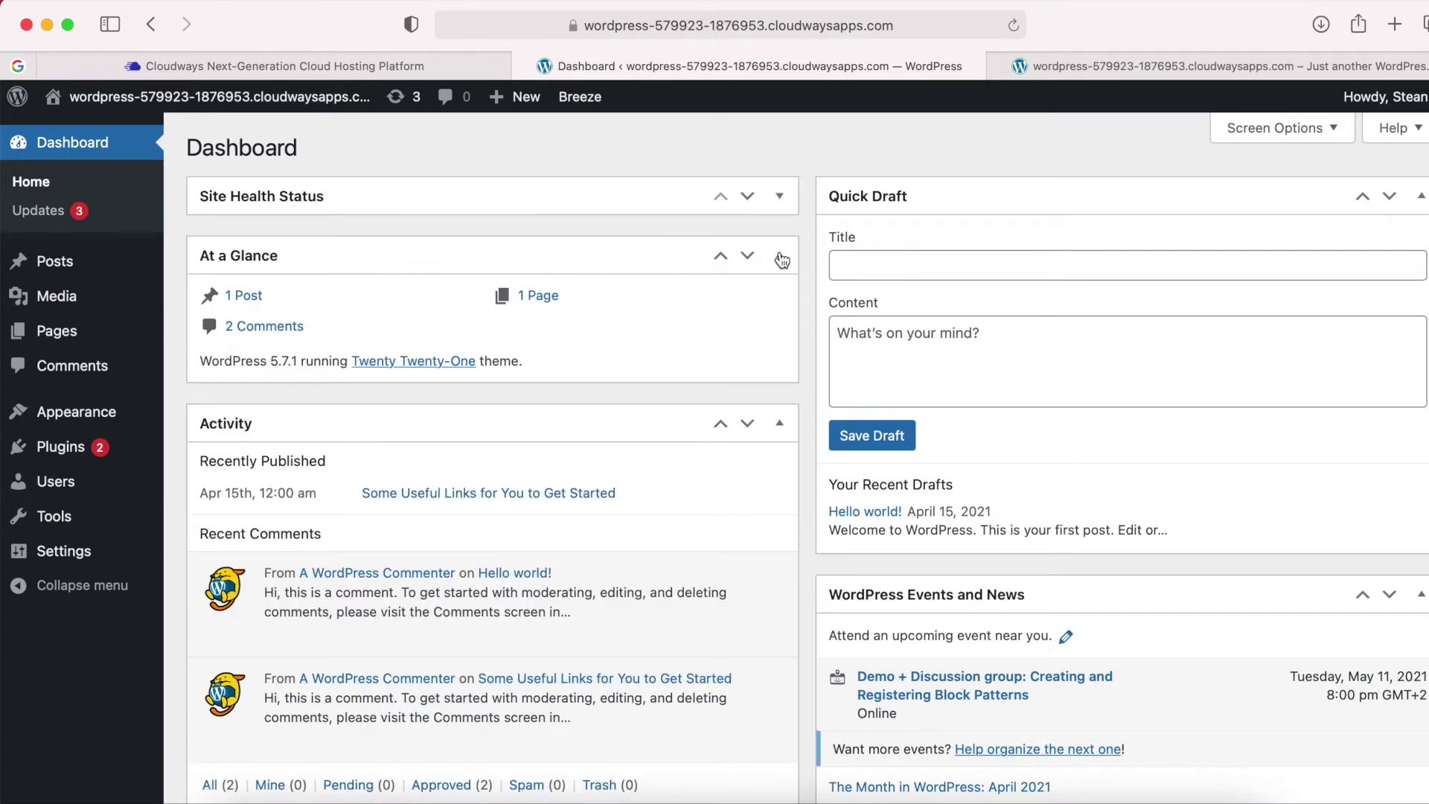
{"action": "left_click", "coordinate": [780, 255]}
{"action": "left_click", "coordinate": [781, 315]}
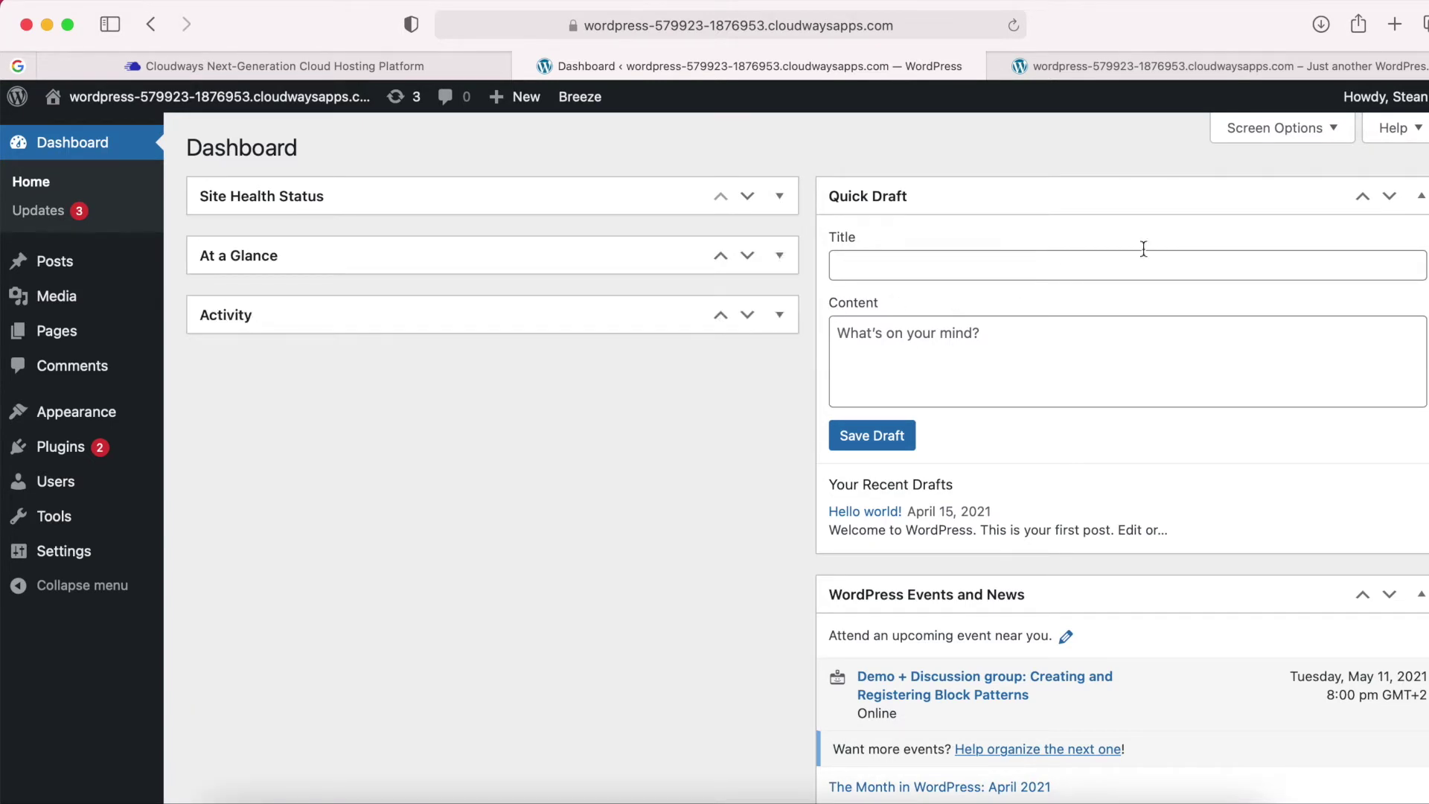
{"action": "left_click", "coordinate": [1421, 197]}
{"action": "left_click", "coordinate": [1422, 255]}
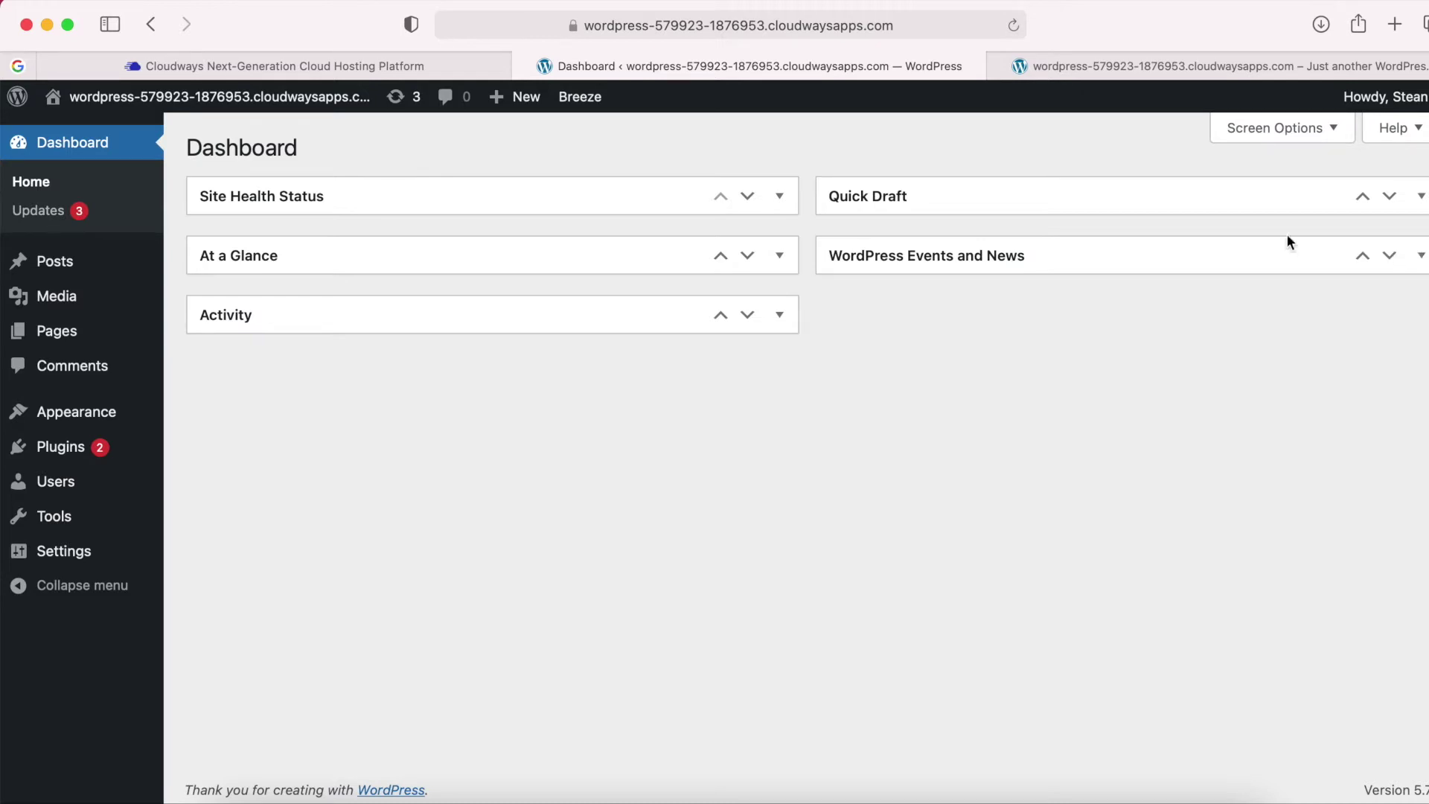
{"action": "mouse_move", "coordinate": [69, 267]}
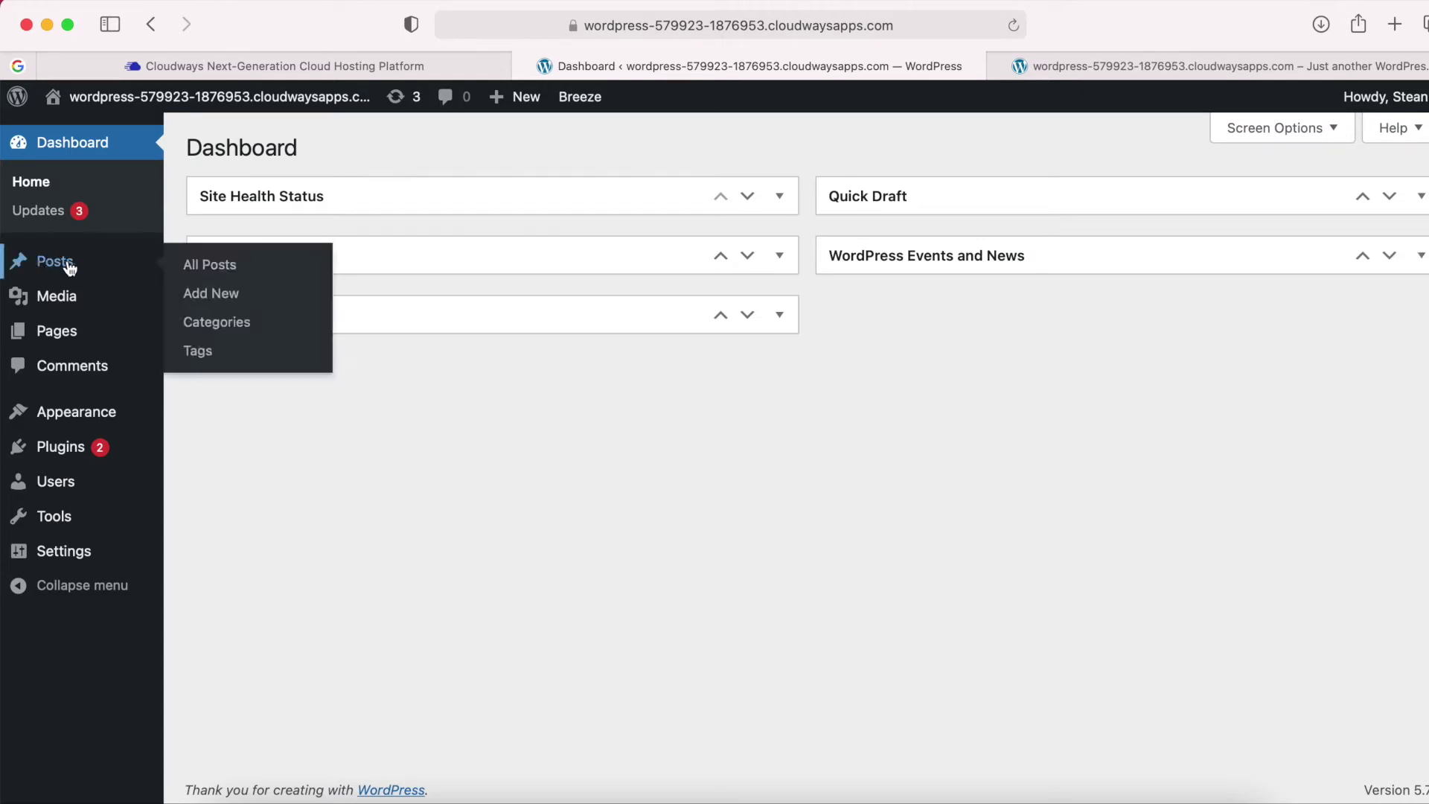
Move both default posts to the trash with the Move to Trash bulk action.
{"action": "left_click", "coordinate": [70, 268]}
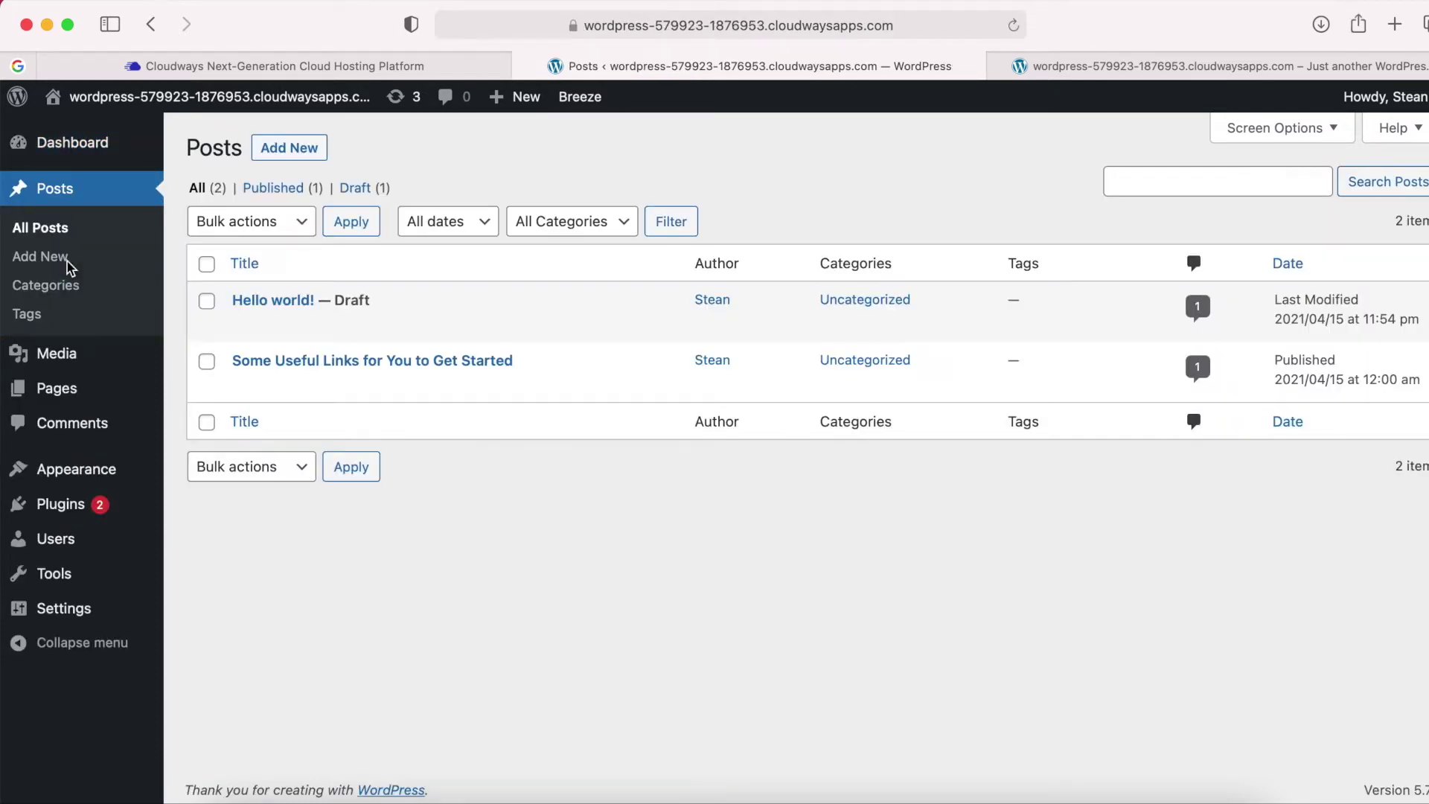
{"action": "mouse_move", "coordinate": [212, 304]}
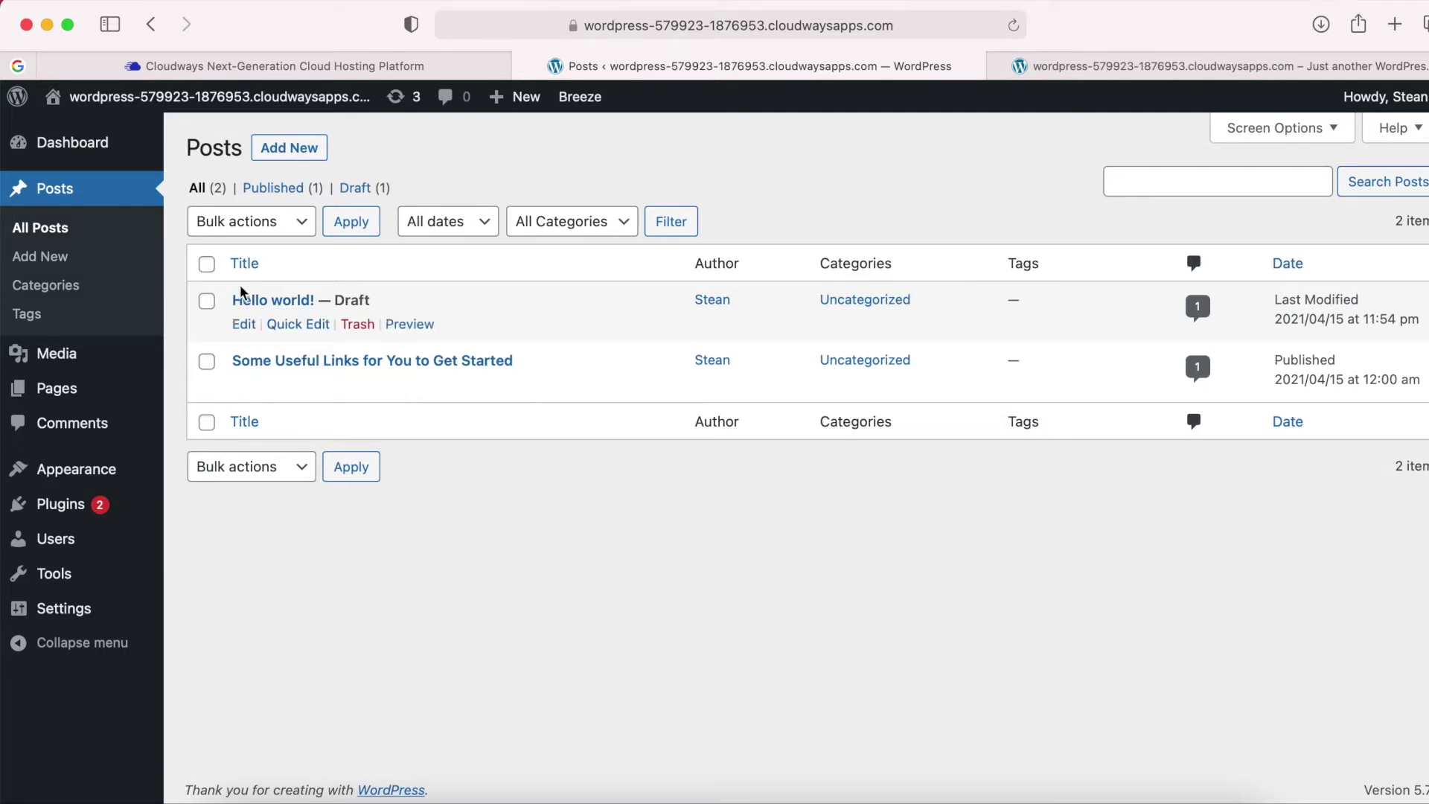
{"action": "left_click", "coordinate": [208, 268]}
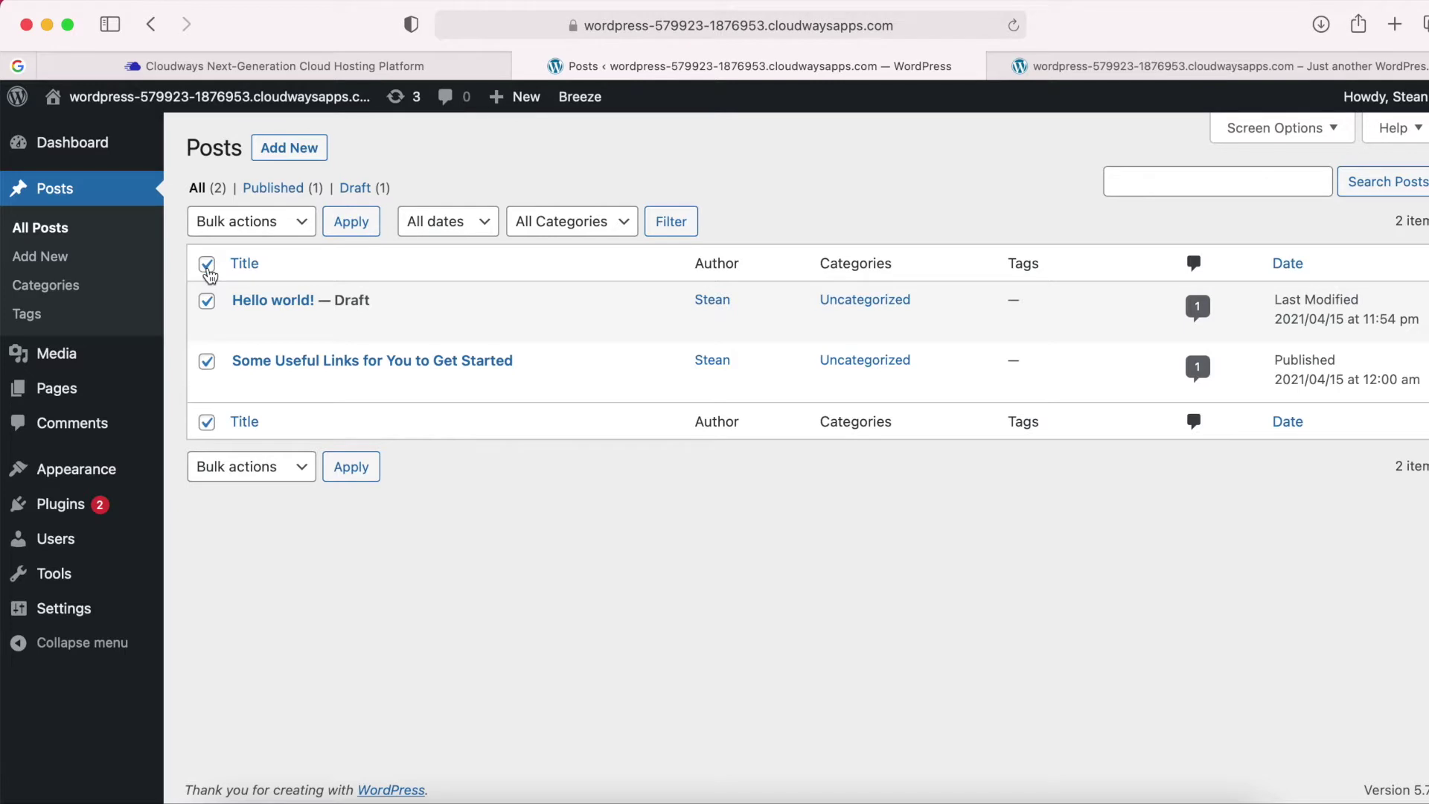
{"action": "left_click", "coordinate": [294, 225]}
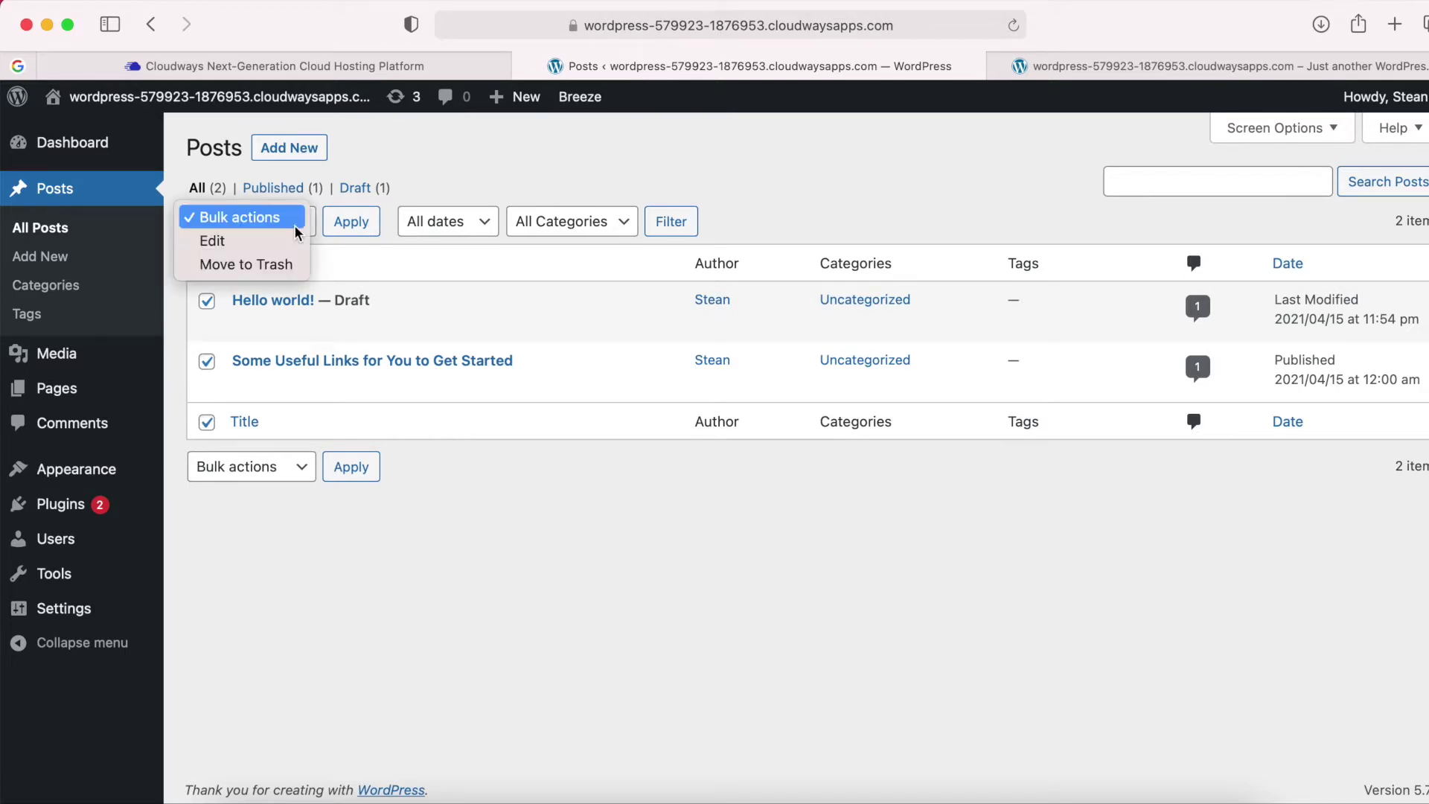
{"action": "left_click", "coordinate": [247, 264]}
{"action": "left_click", "coordinate": [347, 226]}
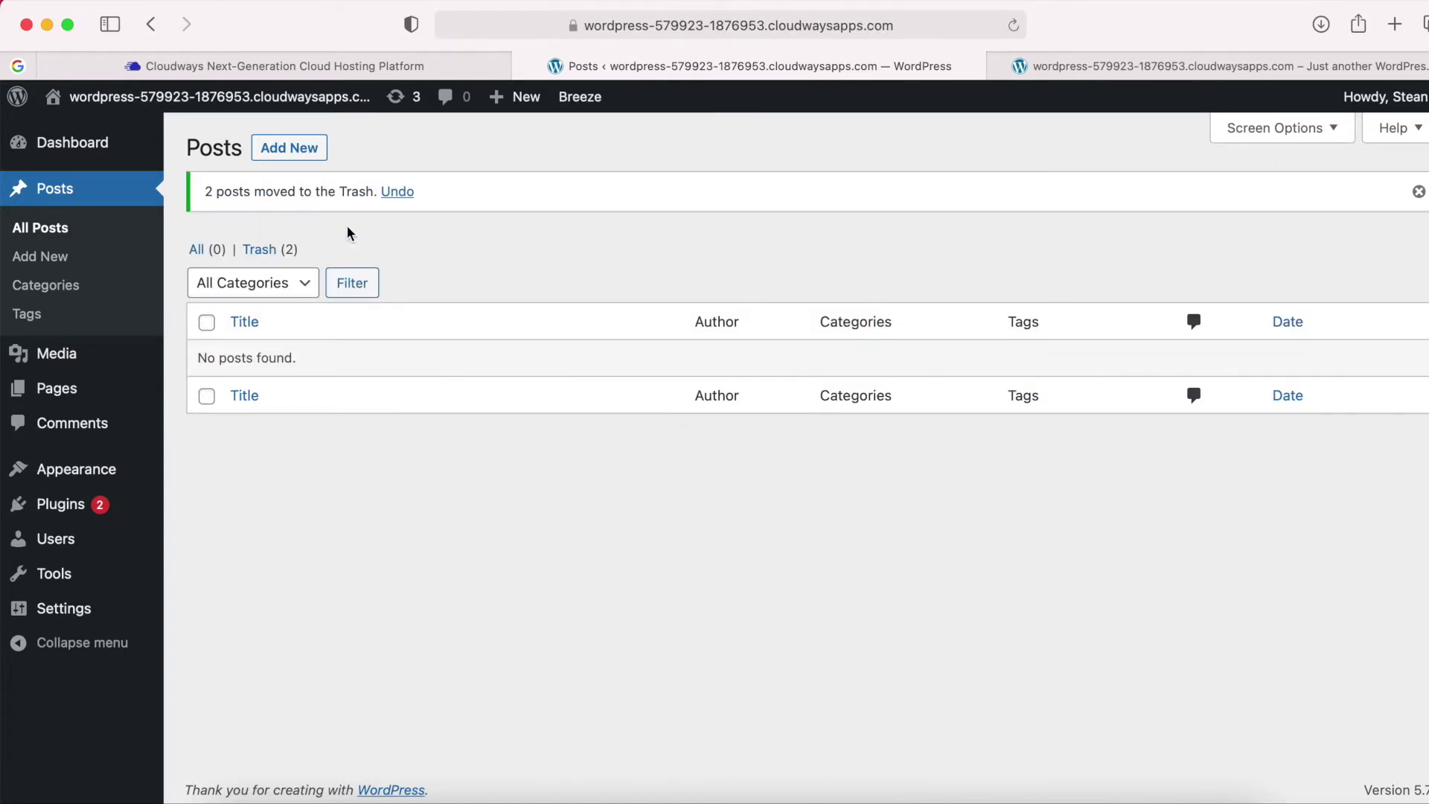
Permanently delete both posts from the Trash with the Delete permanently bulk action.
{"action": "left_click", "coordinate": [261, 249]}
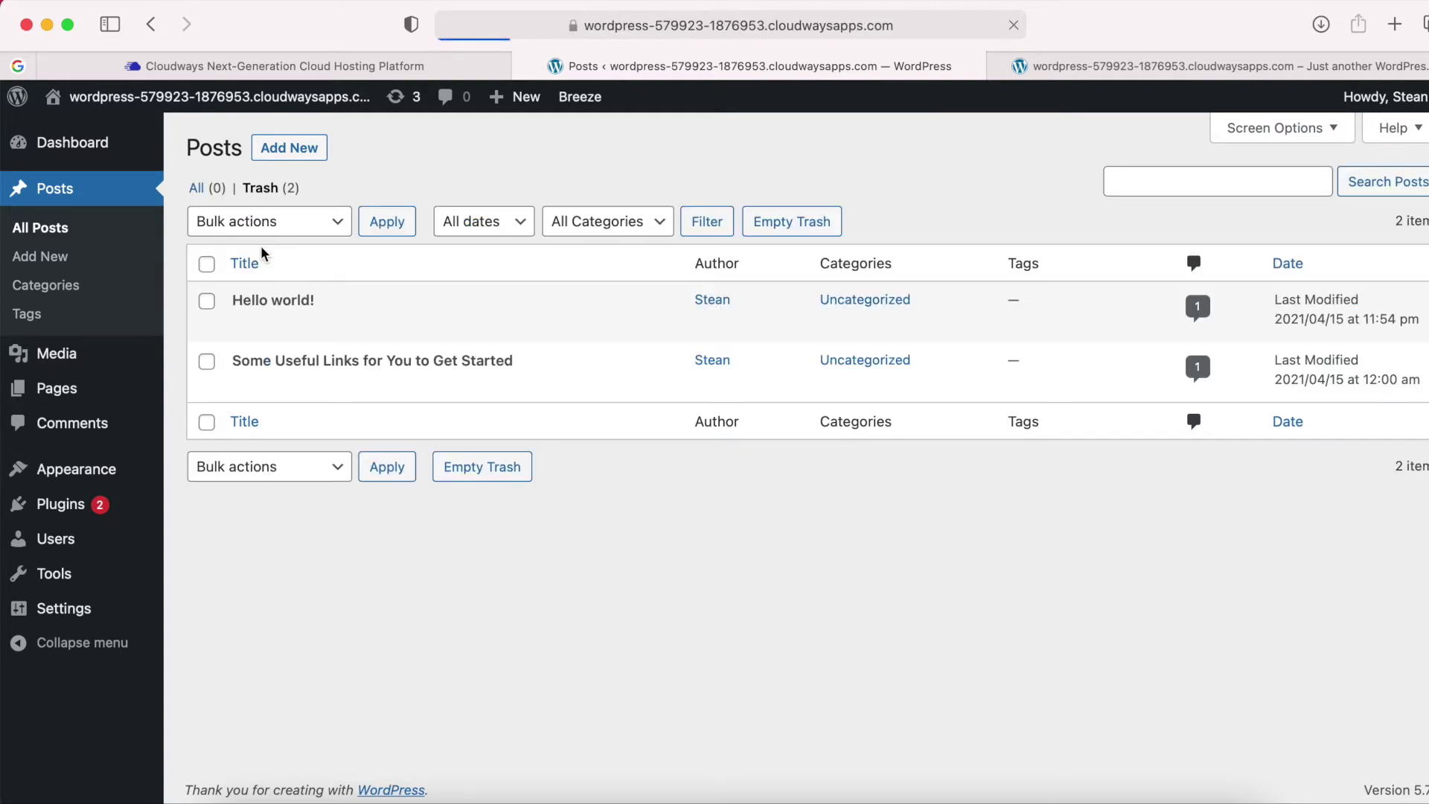
{"action": "left_click", "coordinate": [206, 264]}
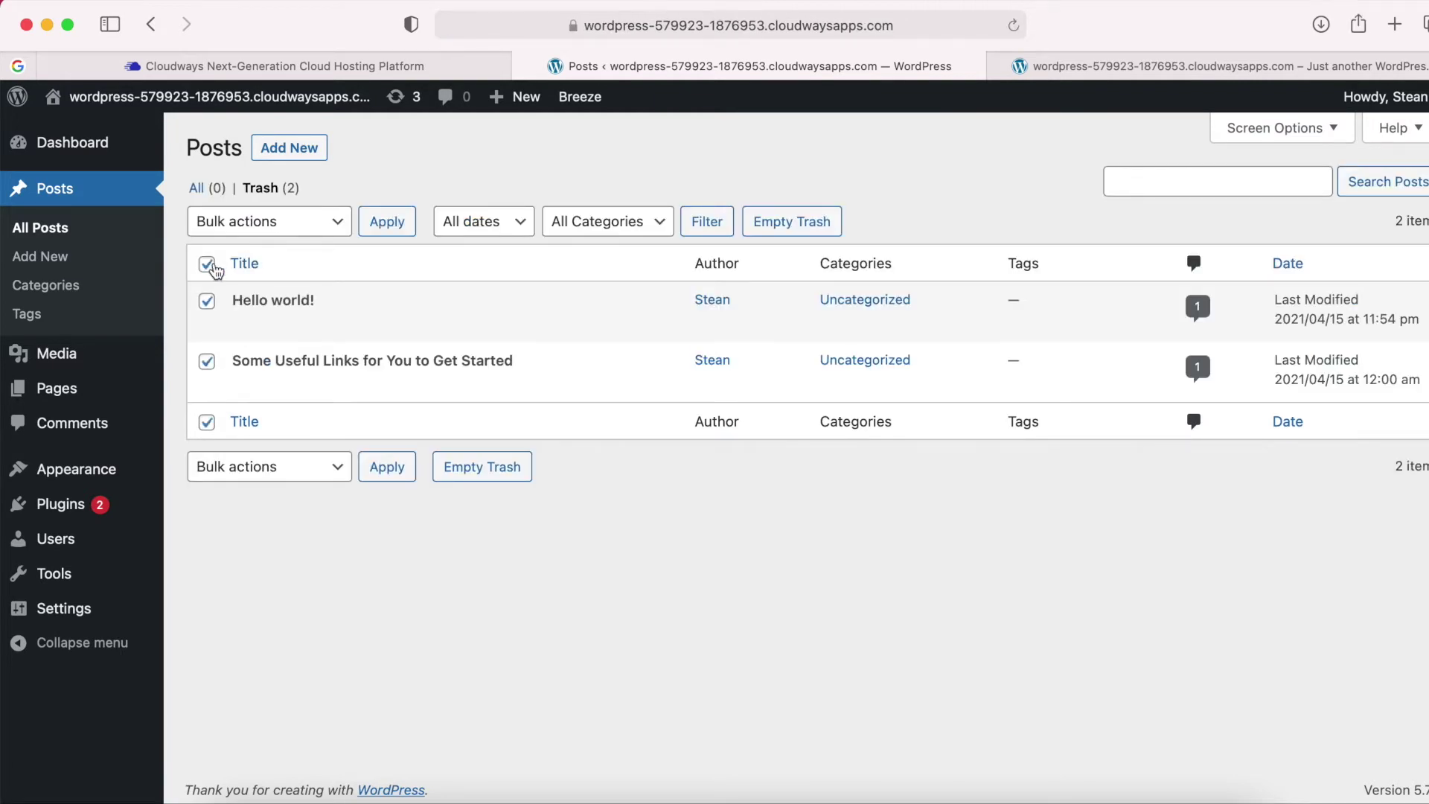
{"action": "left_click", "coordinate": [319, 229]}
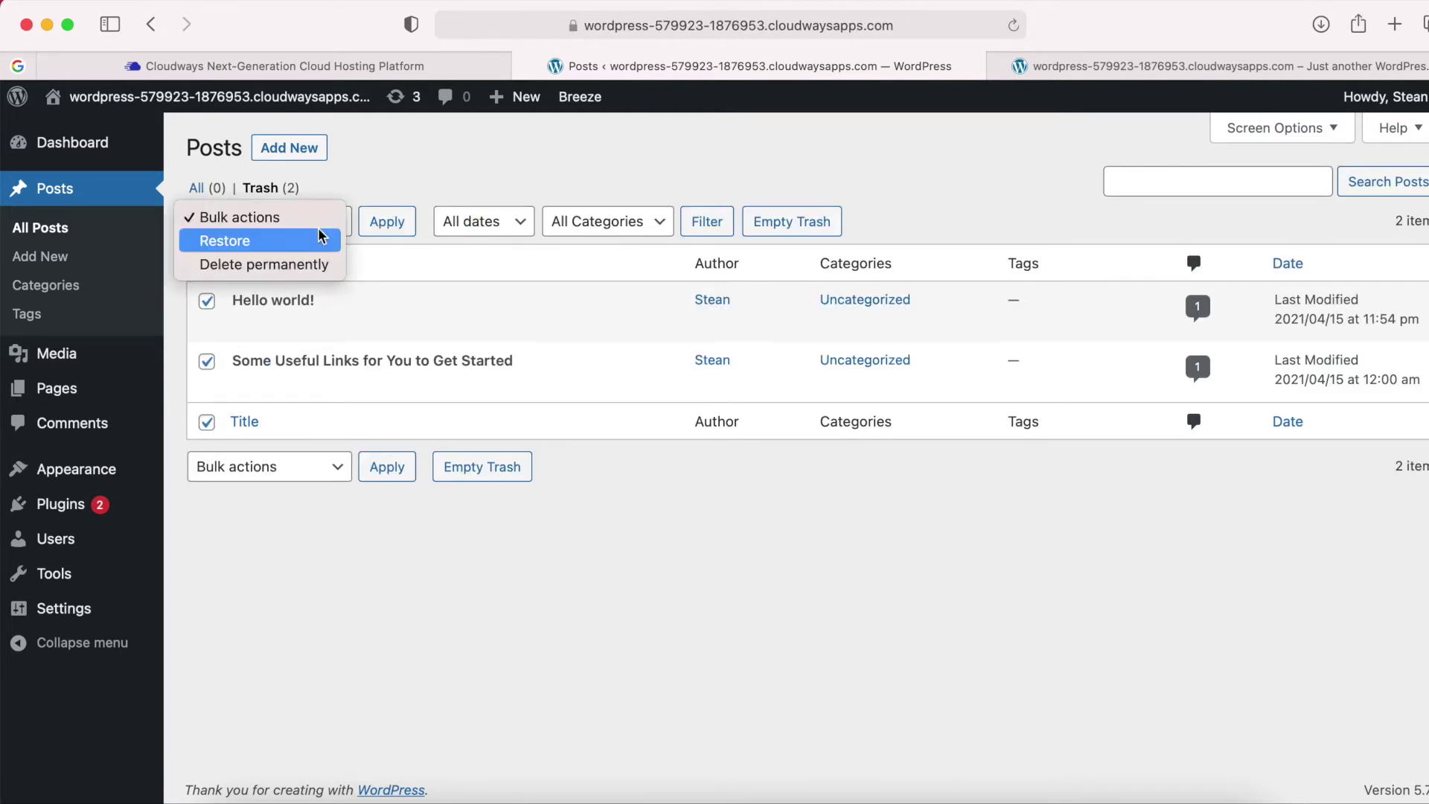
{"action": "left_click", "coordinate": [283, 266]}
{"action": "left_click", "coordinate": [375, 235]}
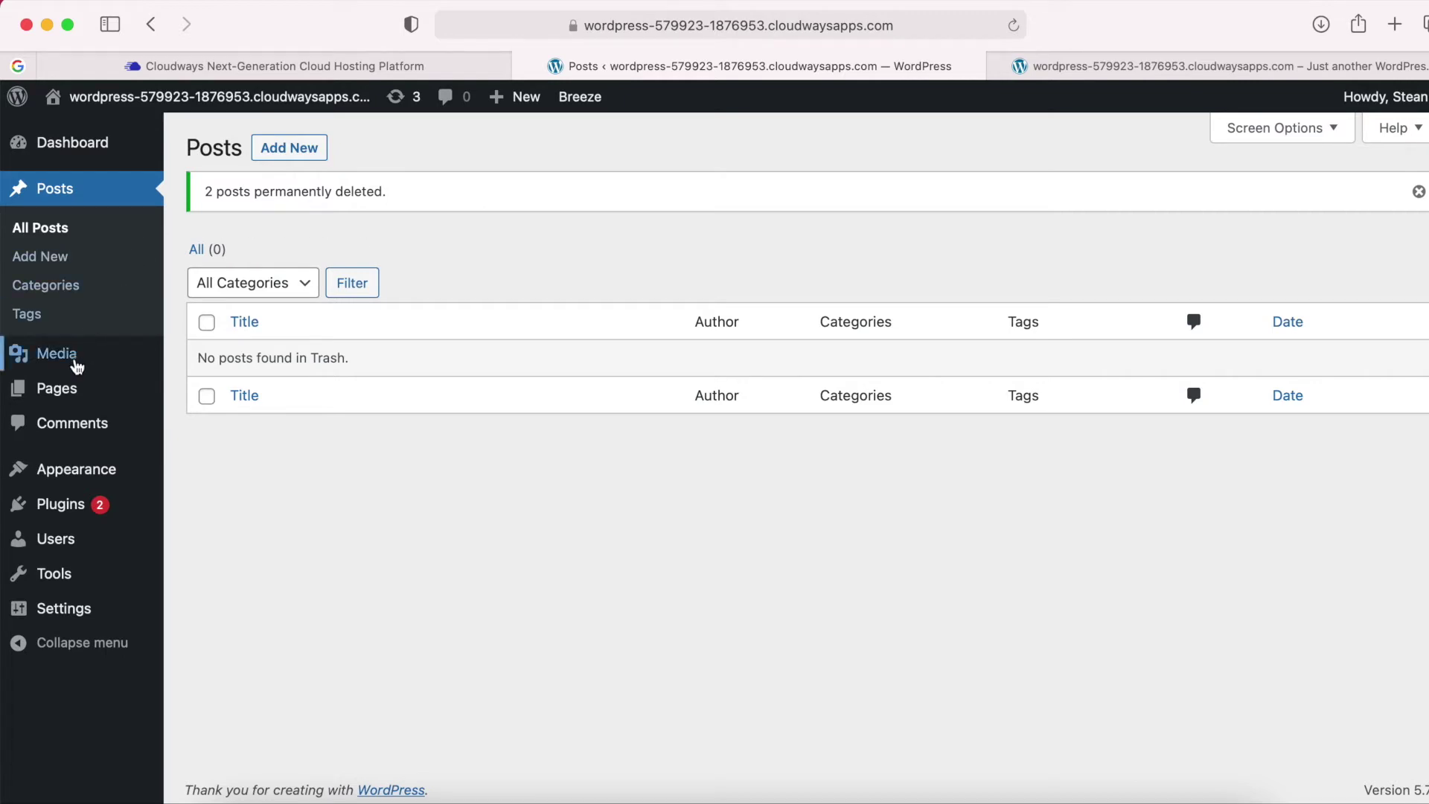
Trash the Sample Page, then delete it permanently from the Pages trash.
{"action": "left_click", "coordinate": [54, 397]}
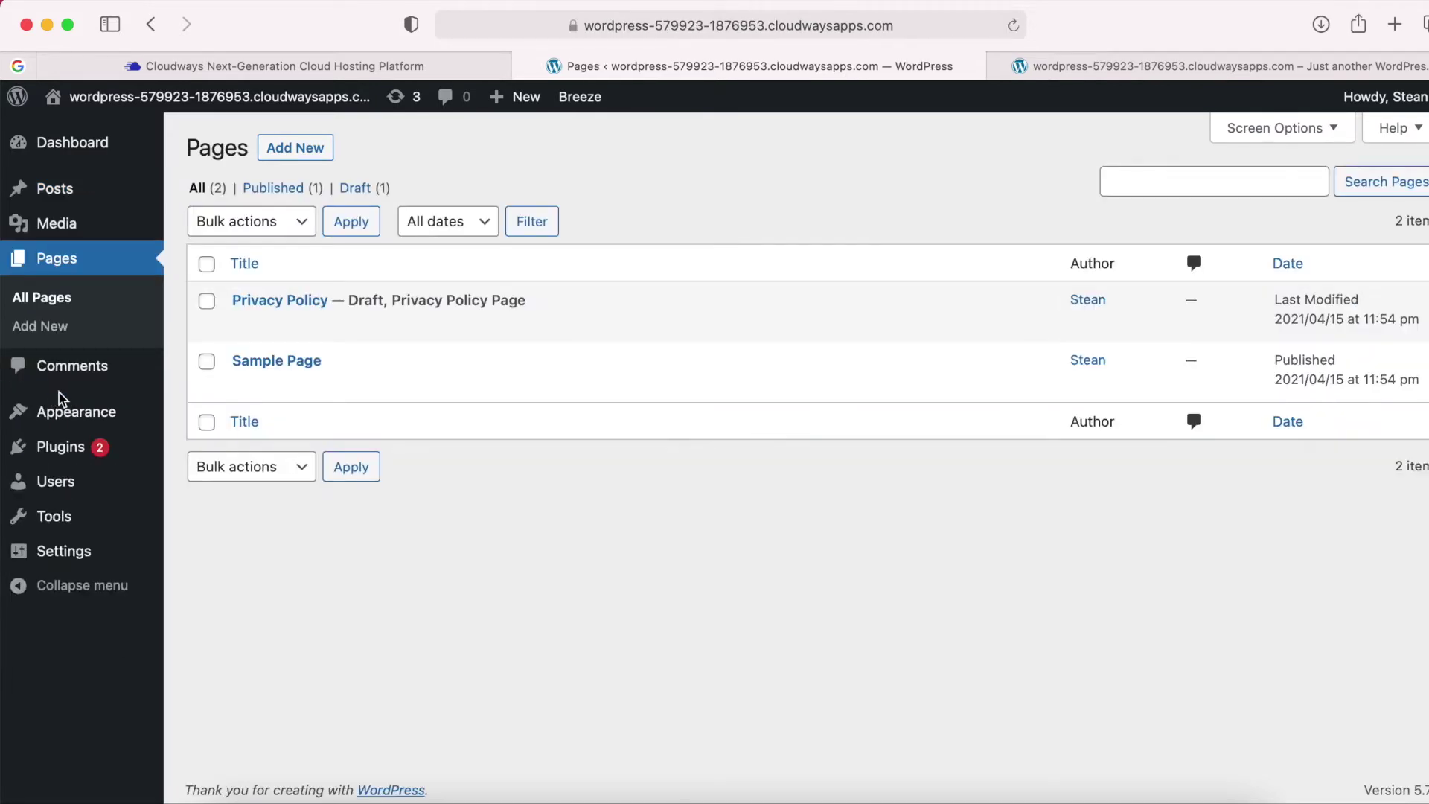
{"action": "mouse_move", "coordinate": [298, 299]}
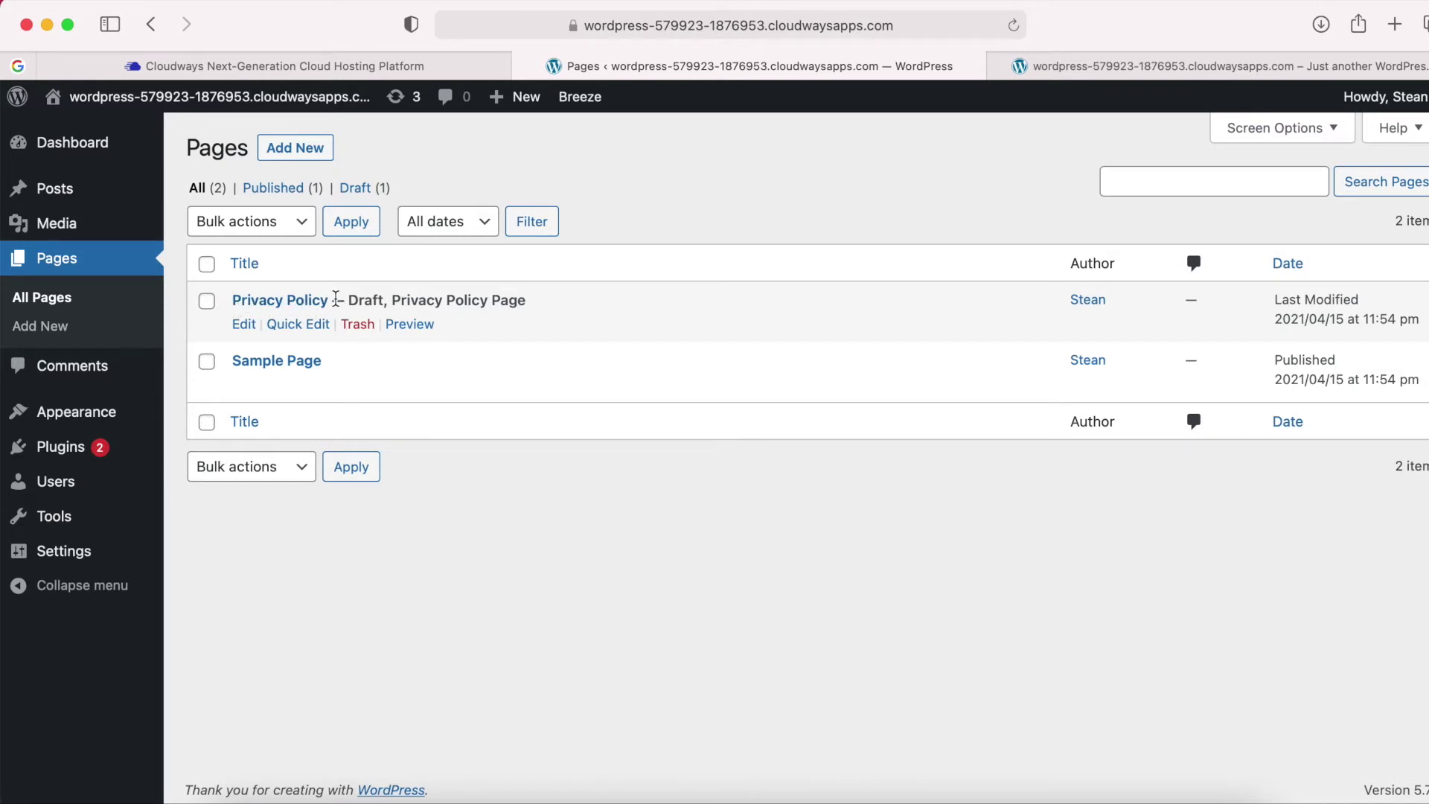
{"action": "mouse_move", "coordinate": [258, 379]}
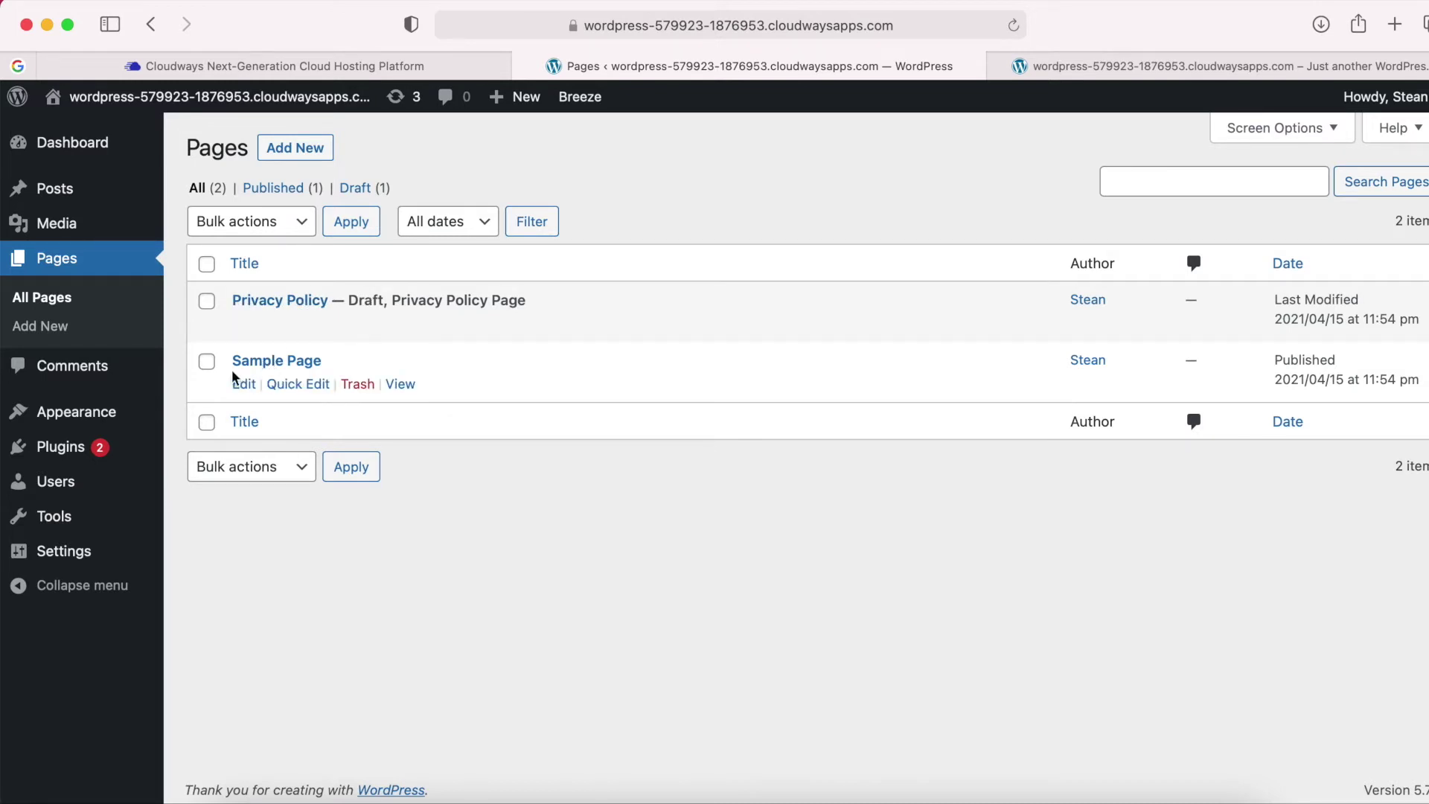
{"action": "left_click", "coordinate": [359, 387]}
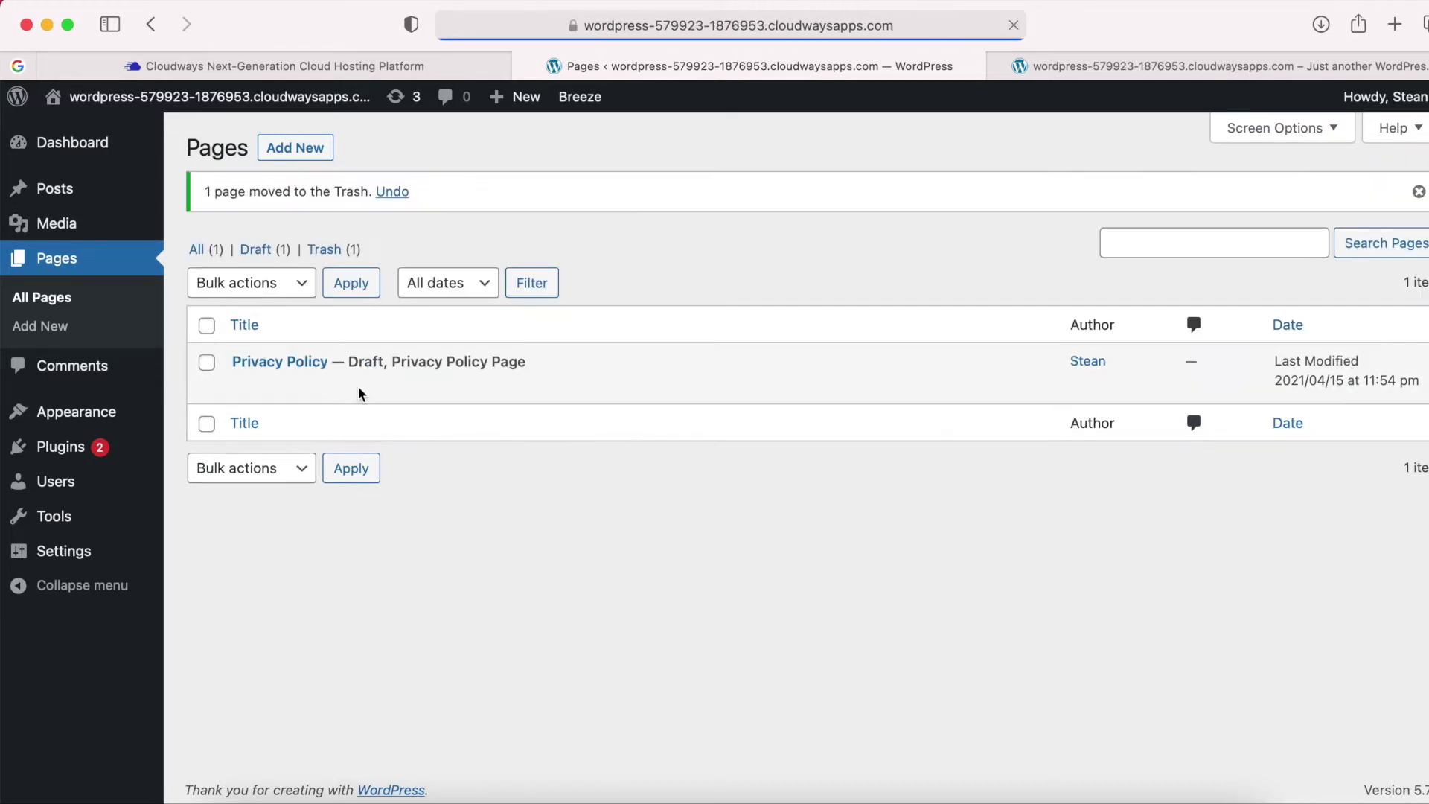
{"action": "left_click", "coordinate": [323, 250]}
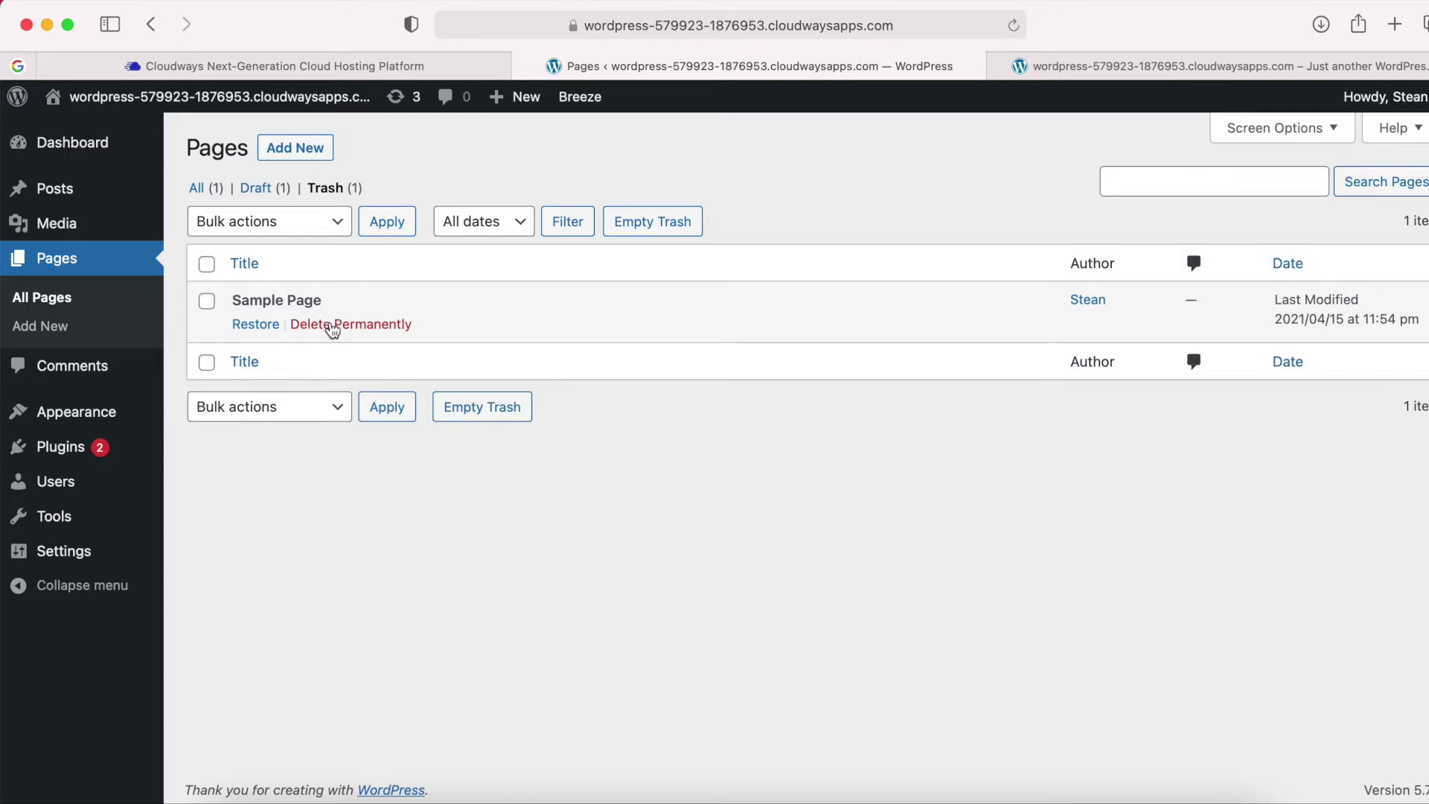
{"action": "left_click", "coordinate": [362, 325]}
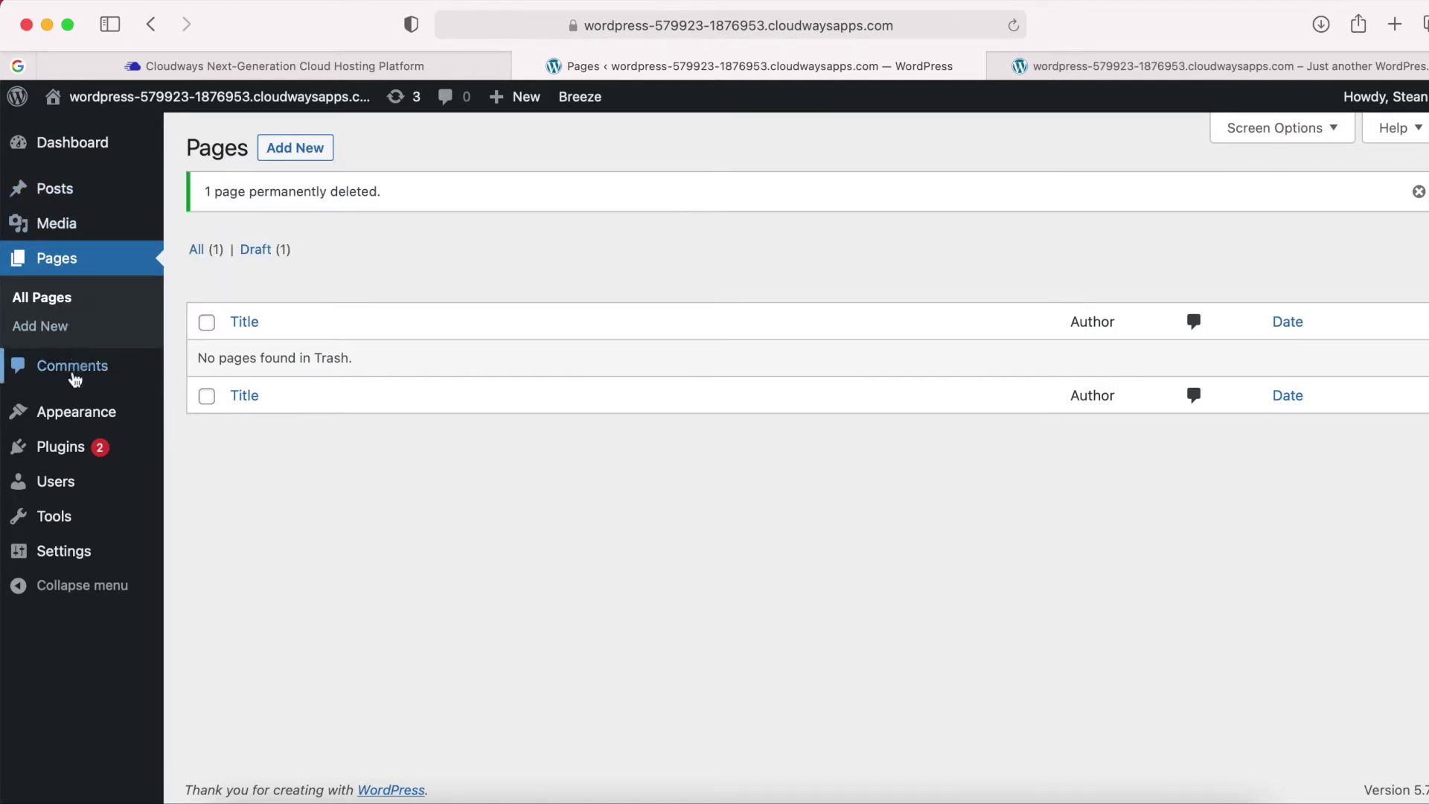
{"action": "mouse_move", "coordinate": [70, 418]}
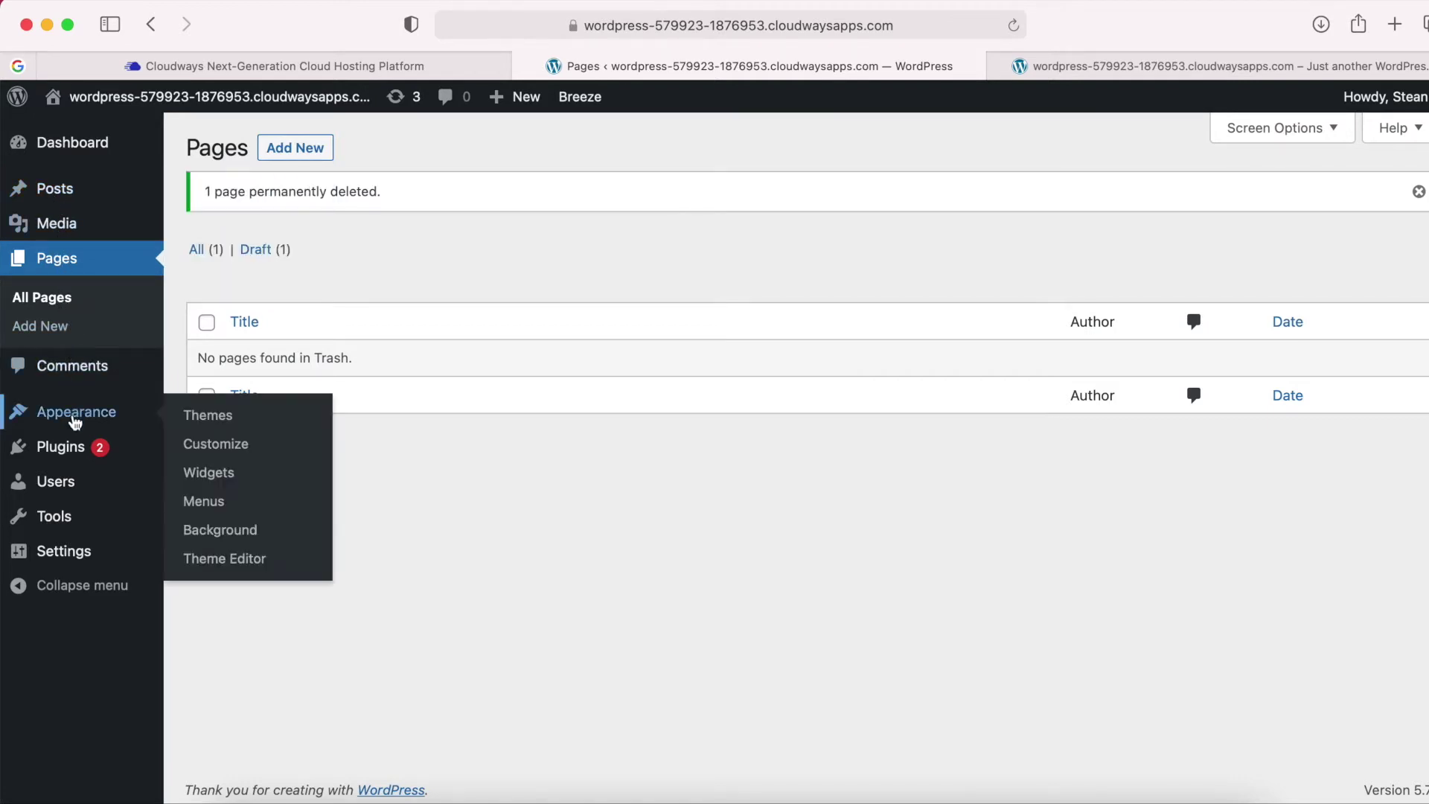
Delete the Twenty Nineteen theme from its Theme Details.
{"action": "left_click", "coordinate": [205, 420]}
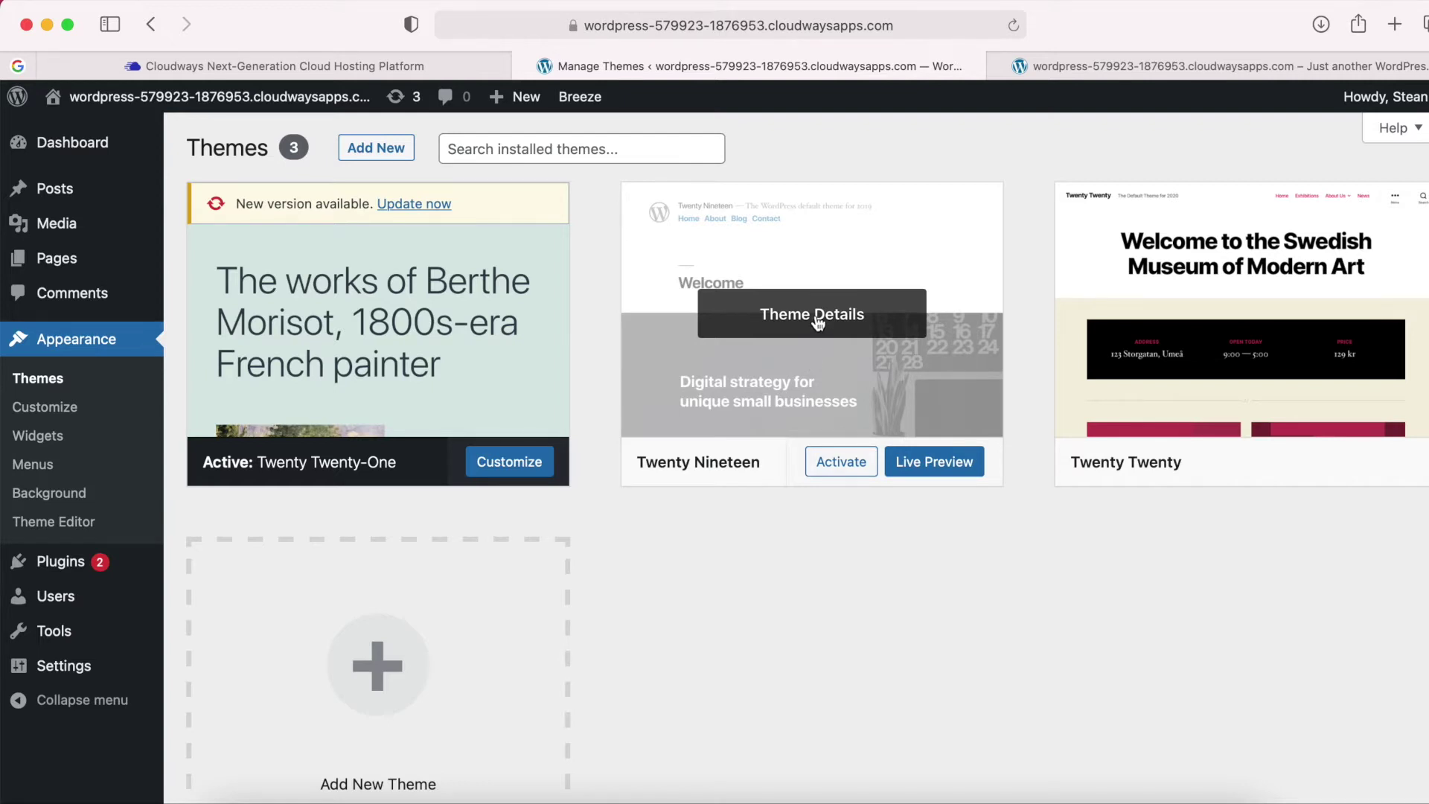
{"action": "left_click", "coordinate": [817, 321]}
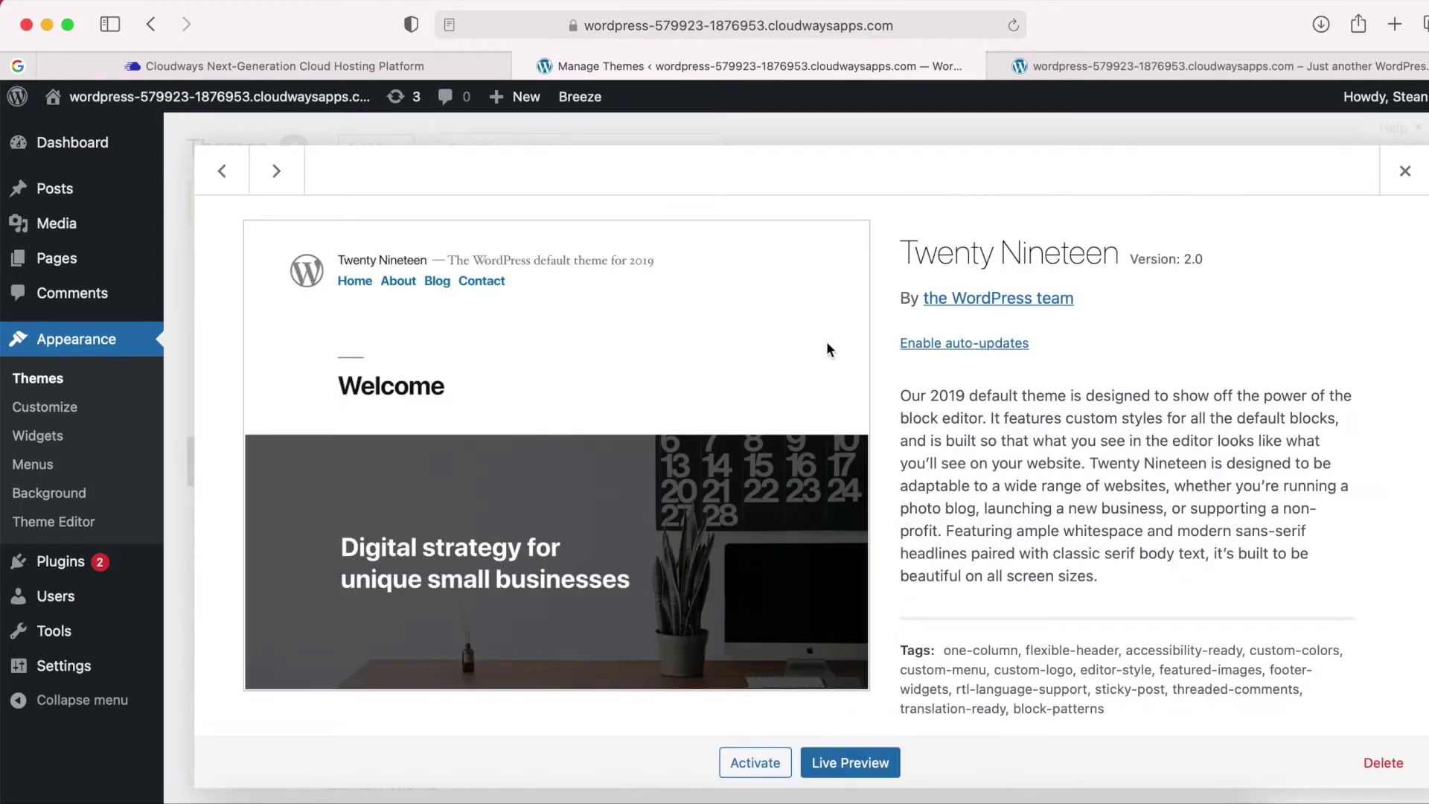
{"action": "left_click", "coordinate": [1377, 765]}
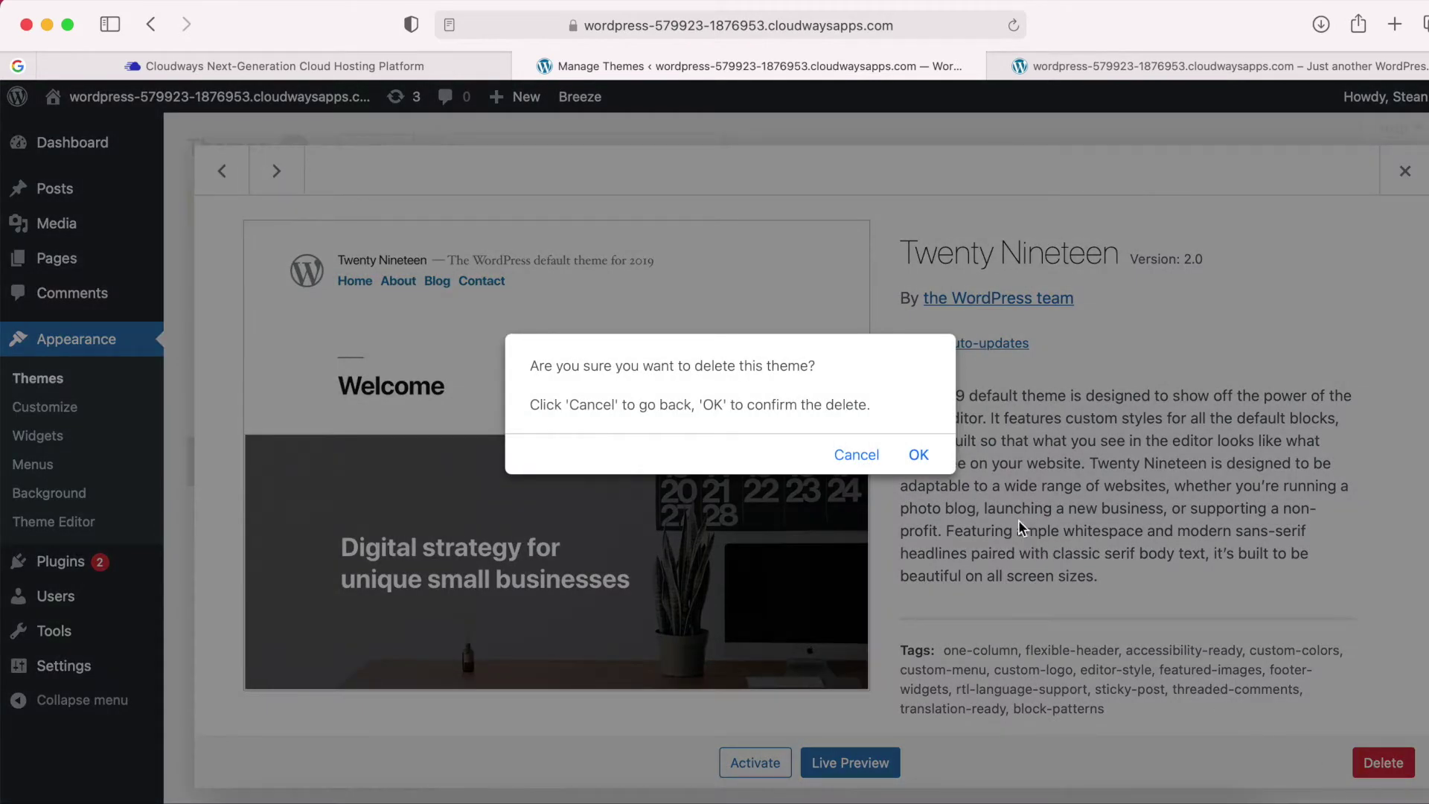
{"action": "left_click", "coordinate": [922, 455]}
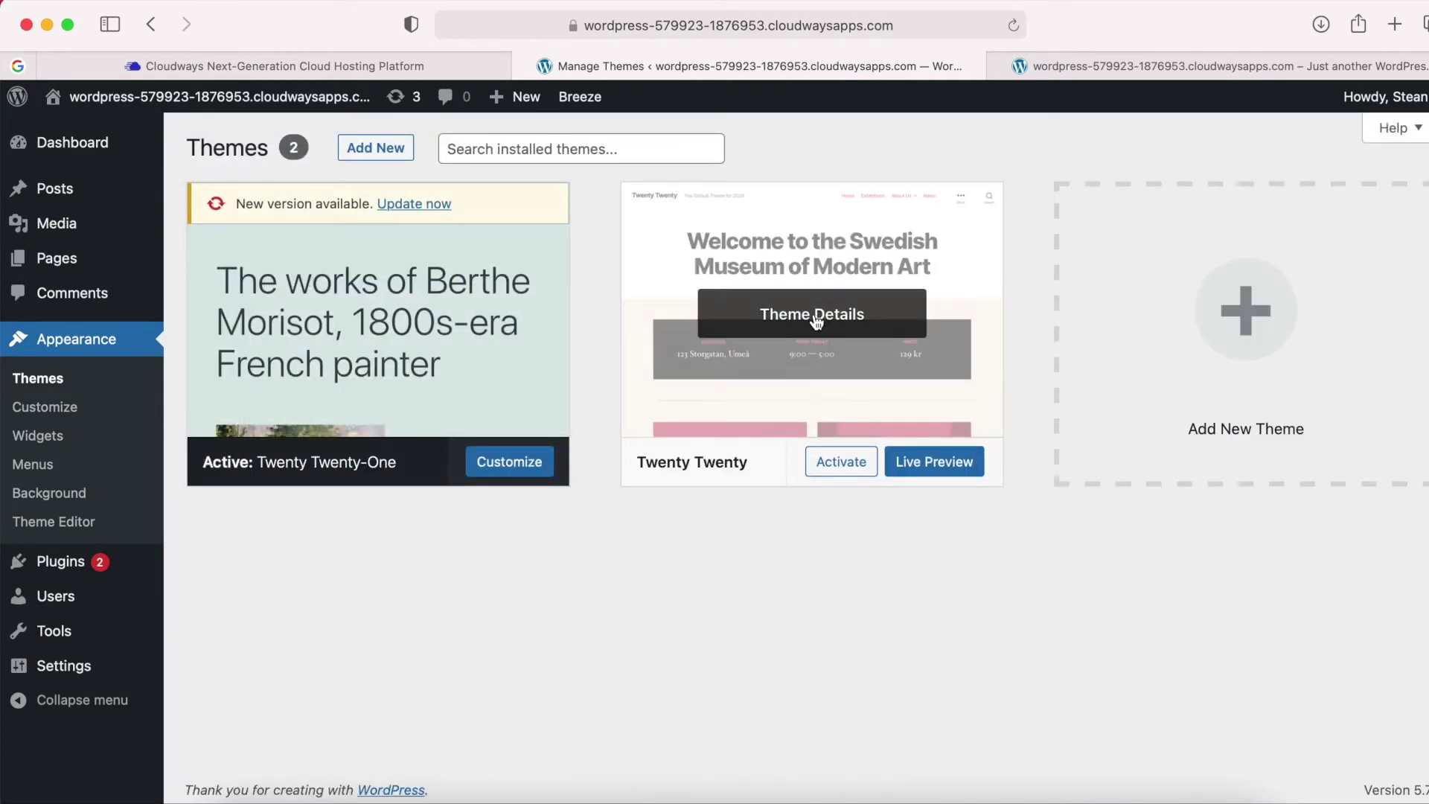
Delete the Twenty Twenty theme as well, leaving only Twenty Twenty-One.
{"action": "left_click", "coordinate": [798, 316]}
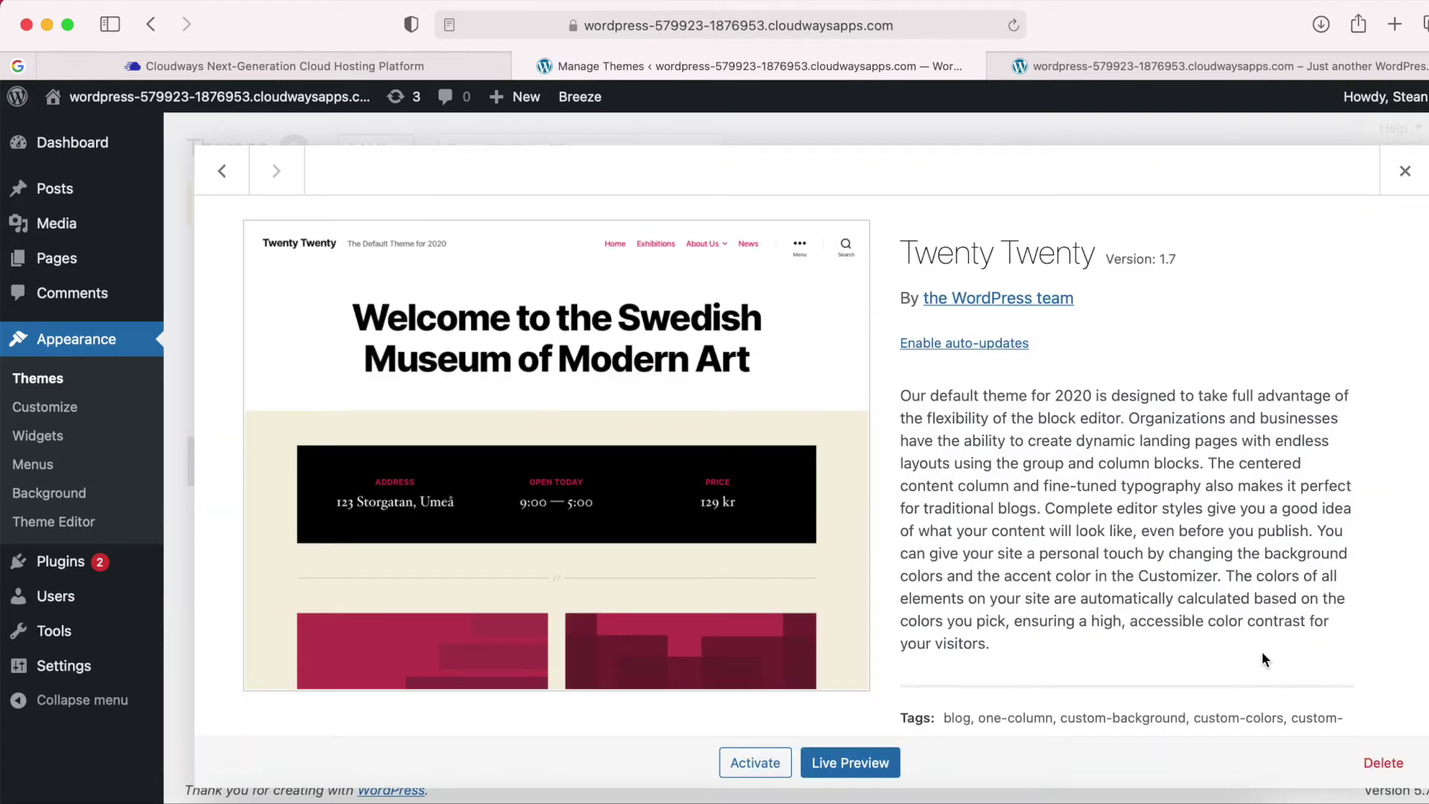
{"action": "left_click", "coordinate": [1384, 764]}
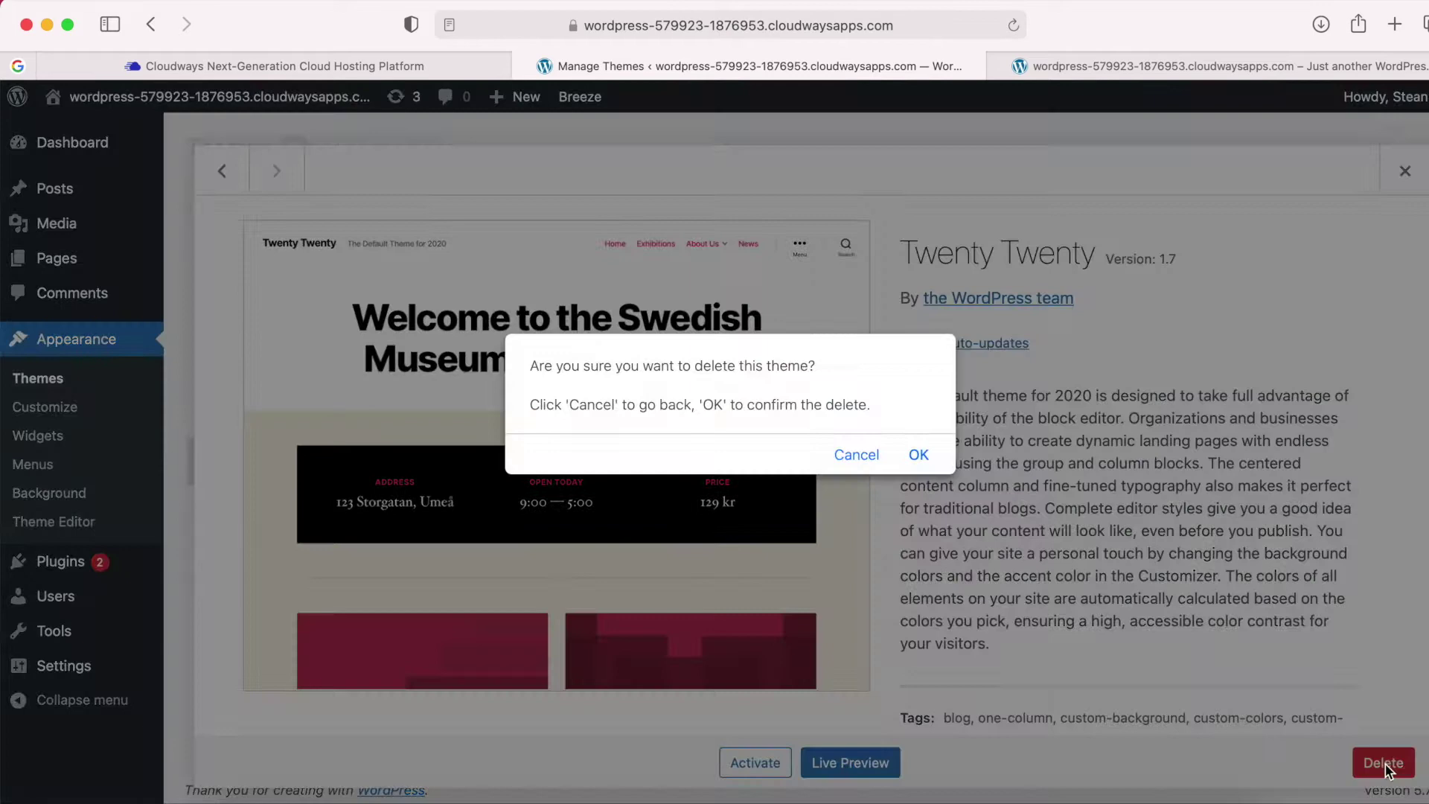
{"action": "left_click", "coordinate": [922, 457]}
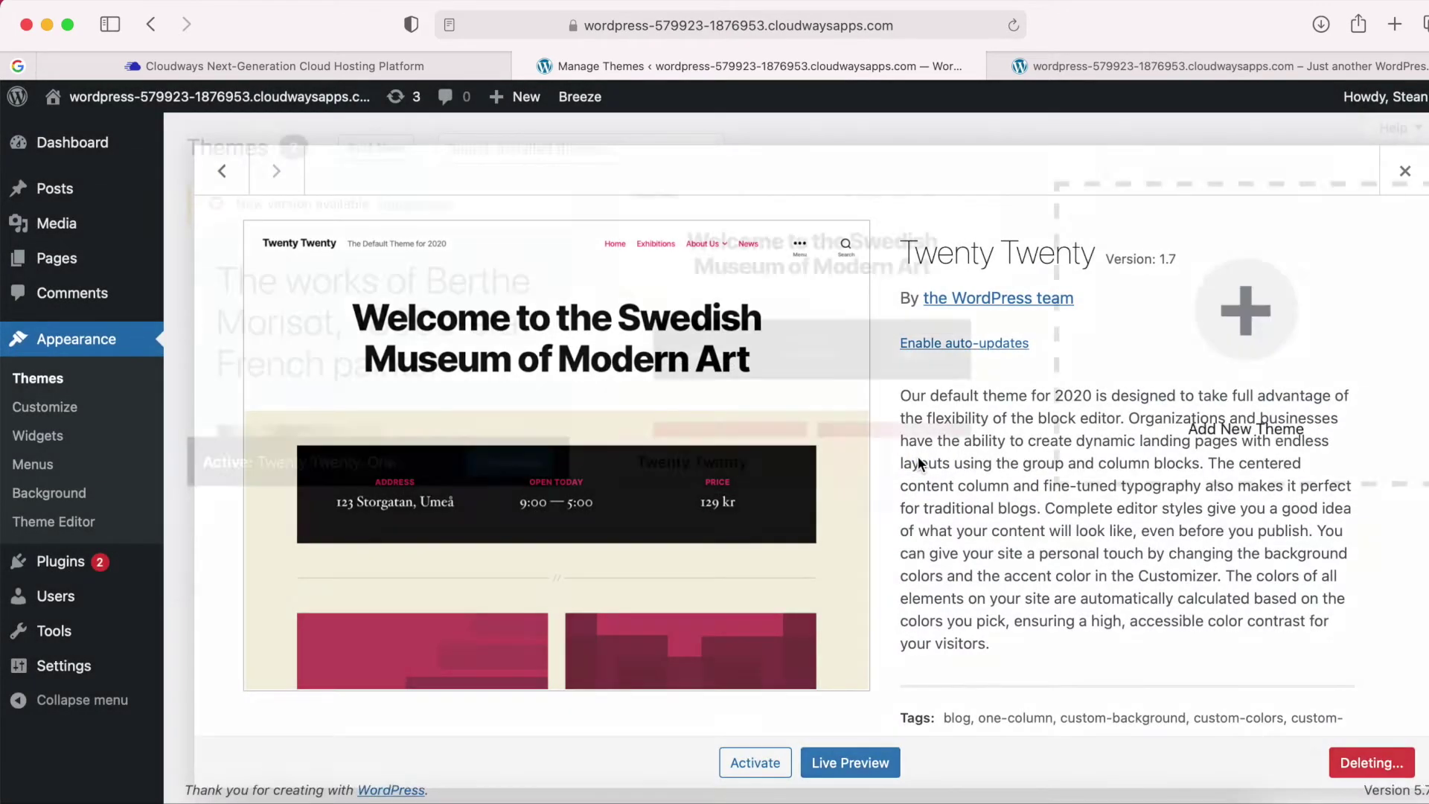
{"action": "scroll", "coordinate": [918, 458], "scroll_direction": "down", "scroll_amount": 3}
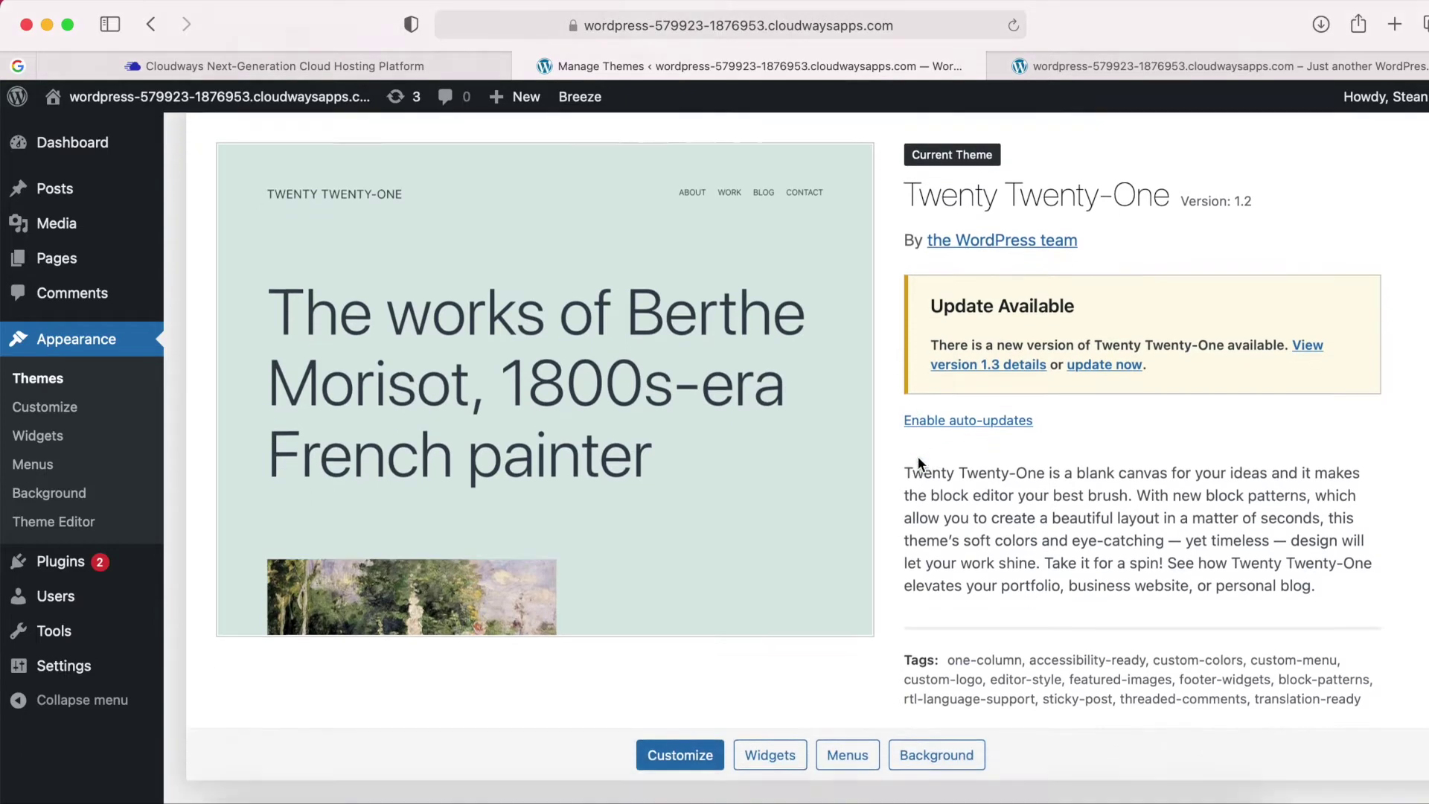
{"action": "scroll", "coordinate": [918, 457], "scroll_direction": "up", "scroll_amount": 3}
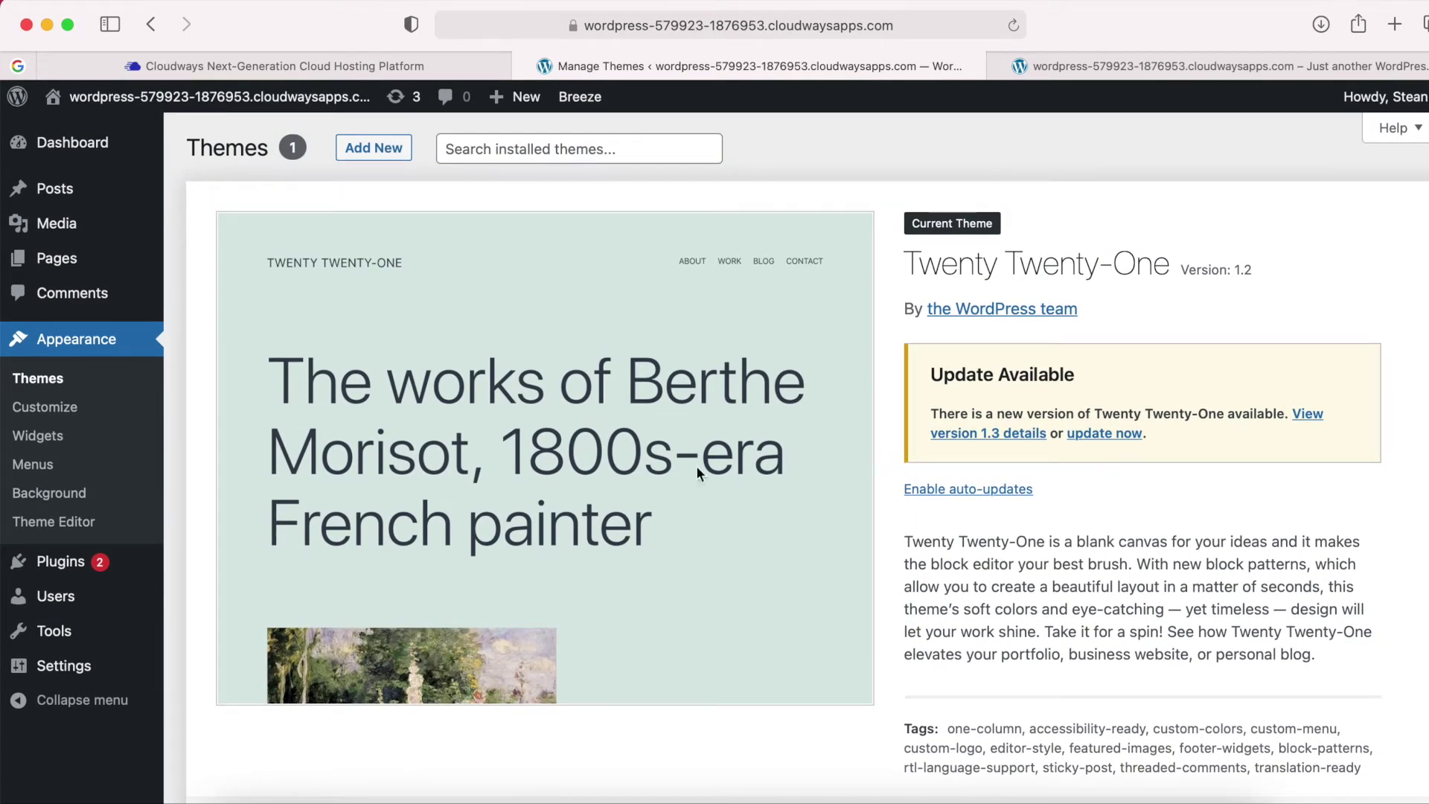
Deactivate all four installed plugins with the Deactivate bulk action.
{"action": "mouse_move", "coordinate": [62, 569]}
{"action": "left_click", "coordinate": [64, 569]}
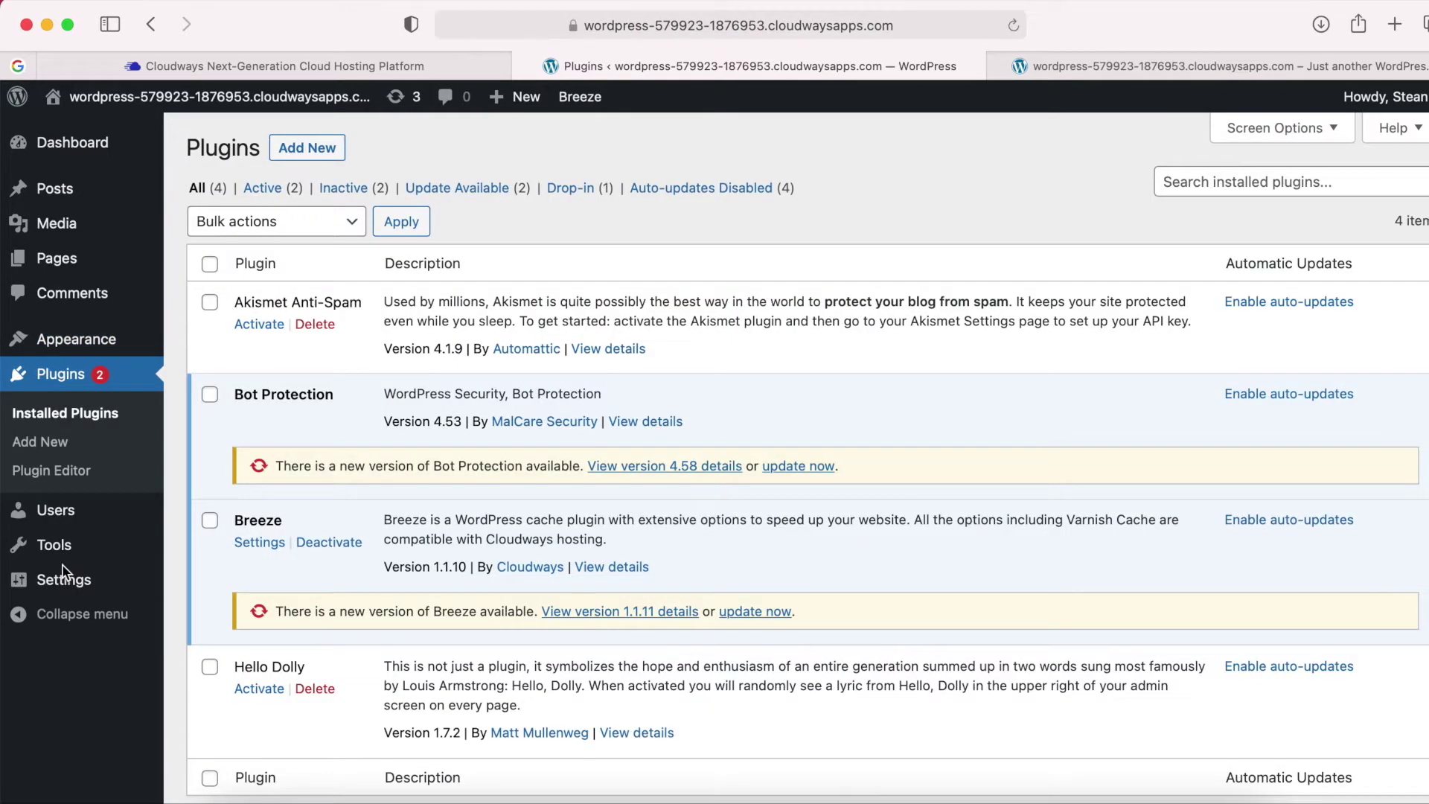
{"action": "scroll", "coordinate": [361, 363], "scroll_direction": "down", "scroll_amount": 3}
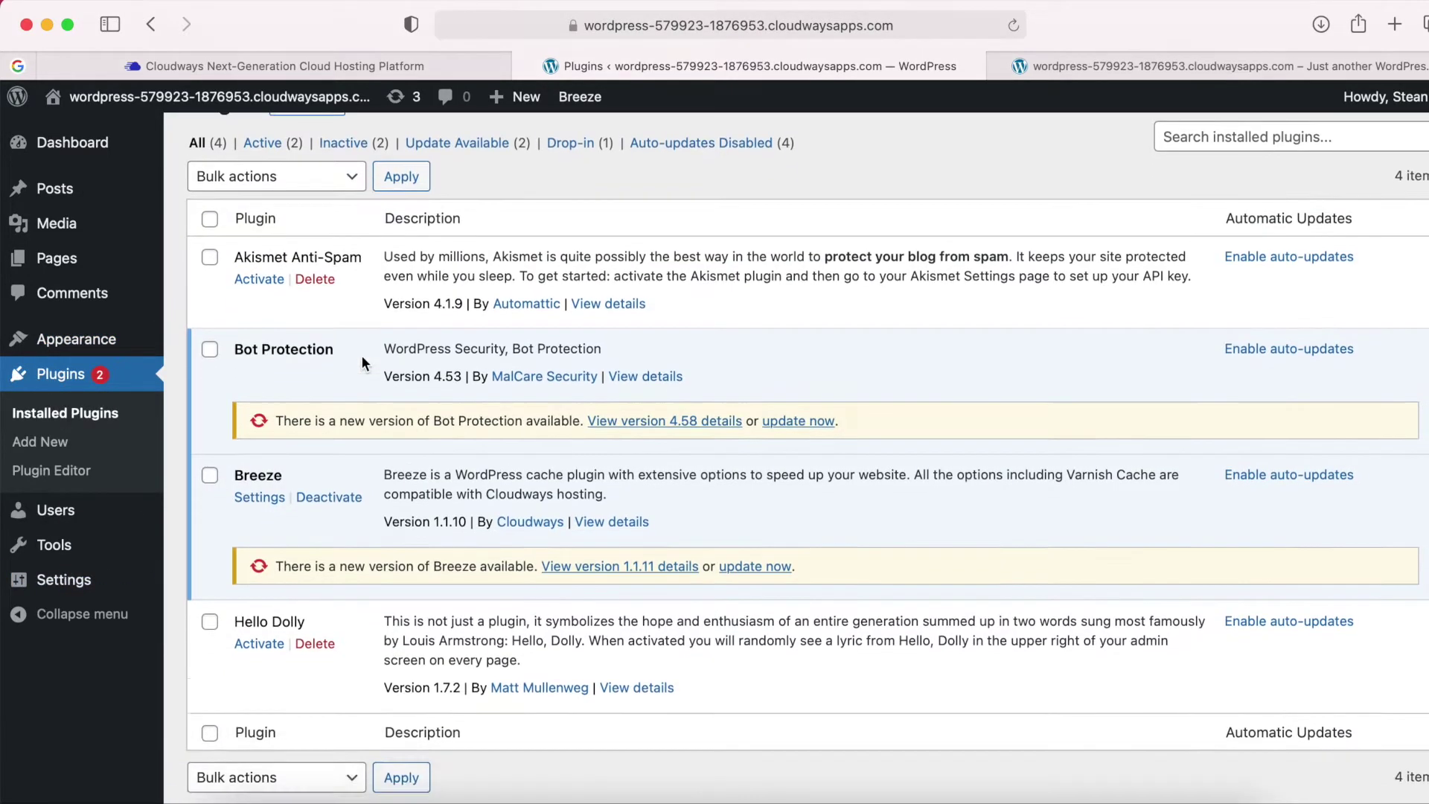
{"action": "scroll", "coordinate": [363, 357], "scroll_direction": "up", "scroll_amount": 3}
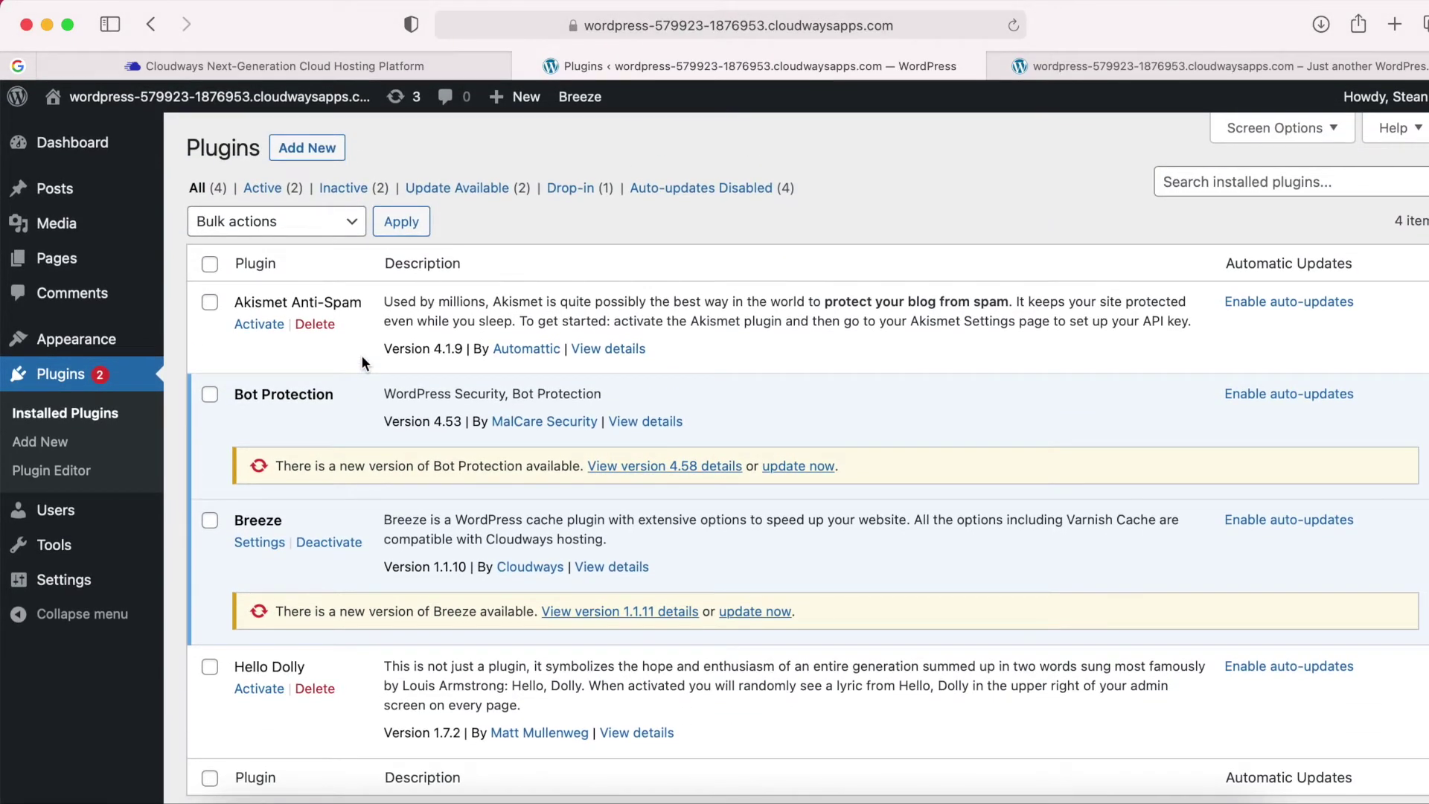
{"action": "left_click", "coordinate": [210, 265]}
{"action": "left_click", "coordinate": [211, 265]}
{"action": "left_click", "coordinate": [211, 265]}
{"action": "left_click", "coordinate": [312, 225]}
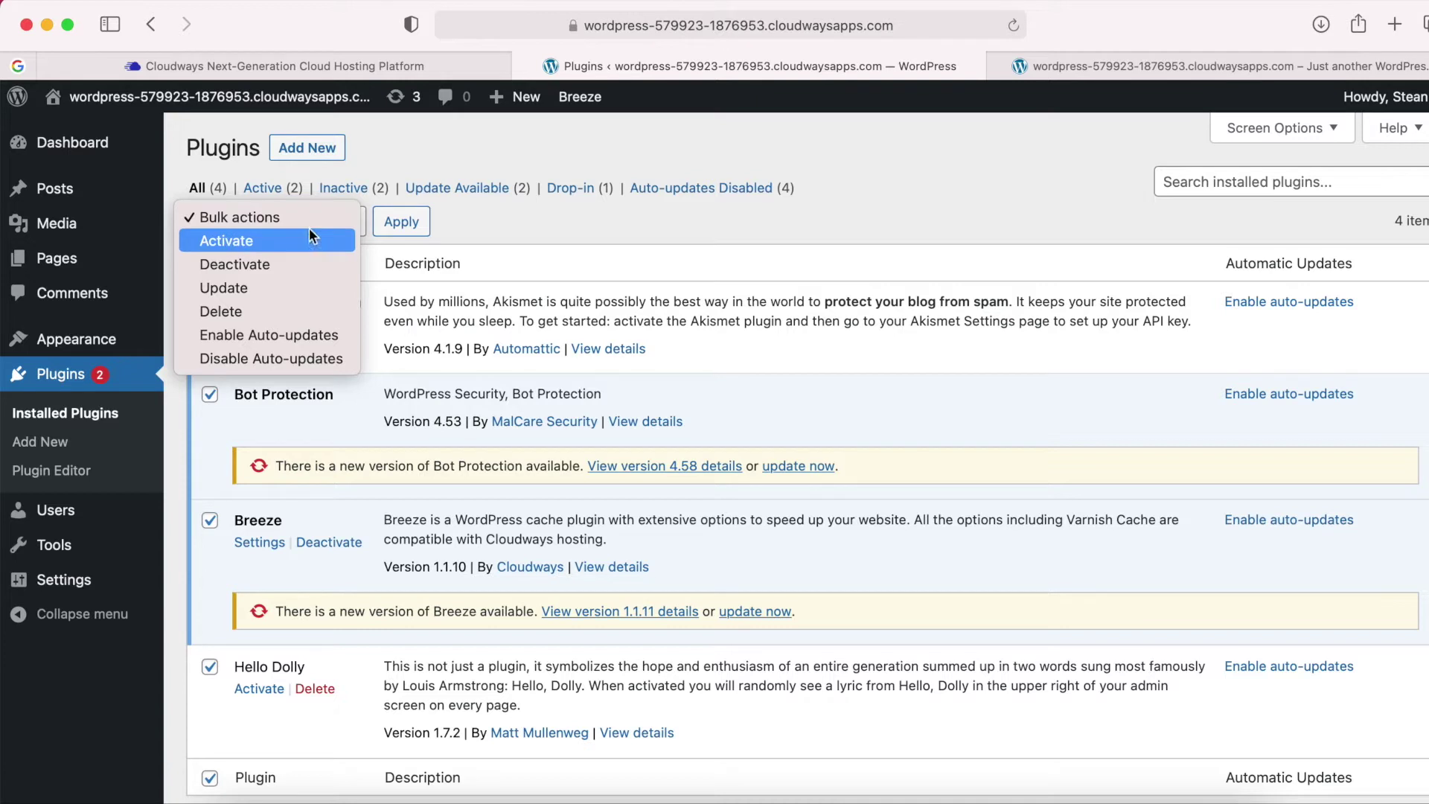
{"action": "left_click", "coordinate": [251, 263]}
{"action": "left_click", "coordinate": [397, 229]}
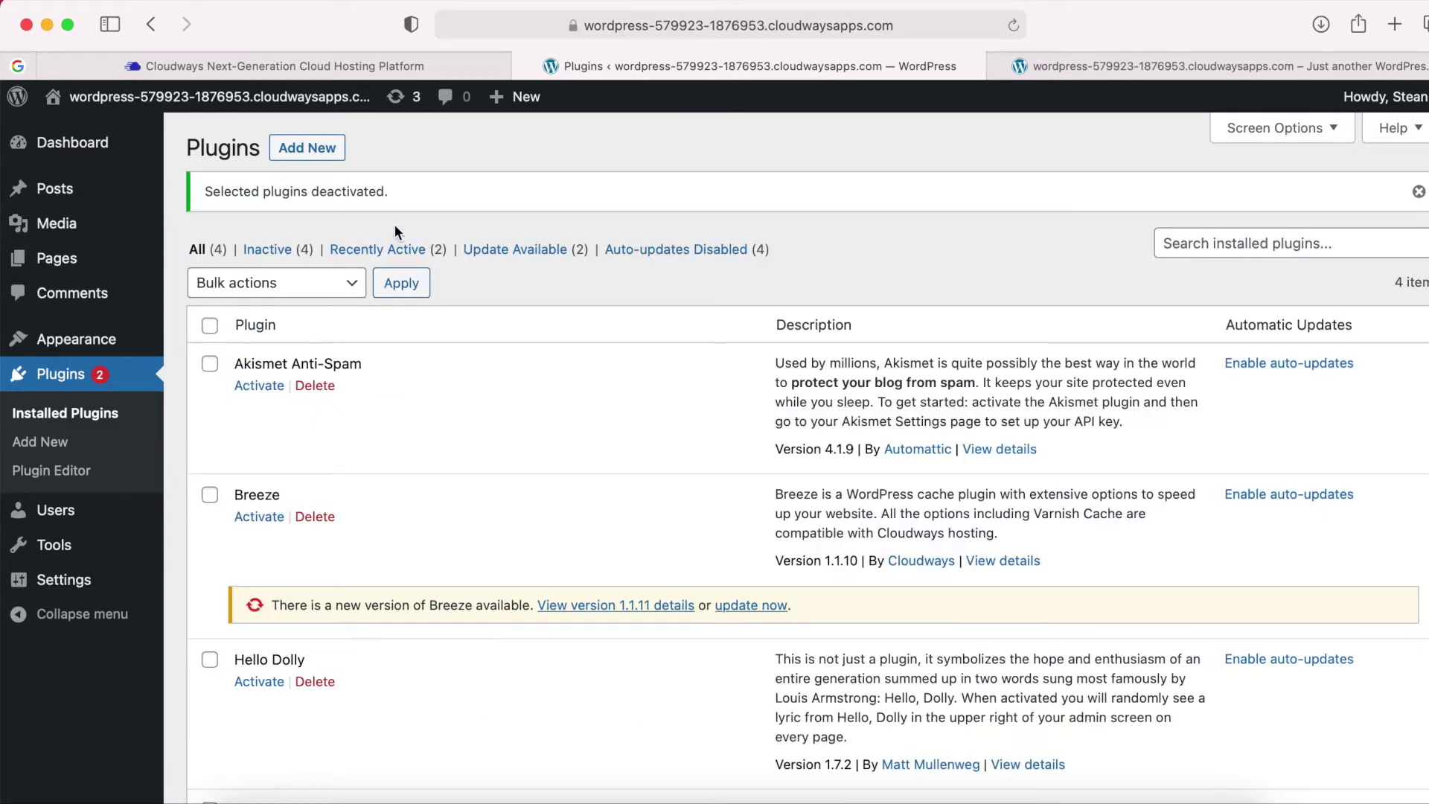
Delete Akismet, Breeze, Hello Dolly and MalCare Security with the Delete bulk action.
{"action": "scroll", "coordinate": [280, 373], "scroll_direction": "down", "scroll_amount": 5}
{"action": "scroll", "coordinate": [279, 373], "scroll_direction": "up", "scroll_amount": 4}
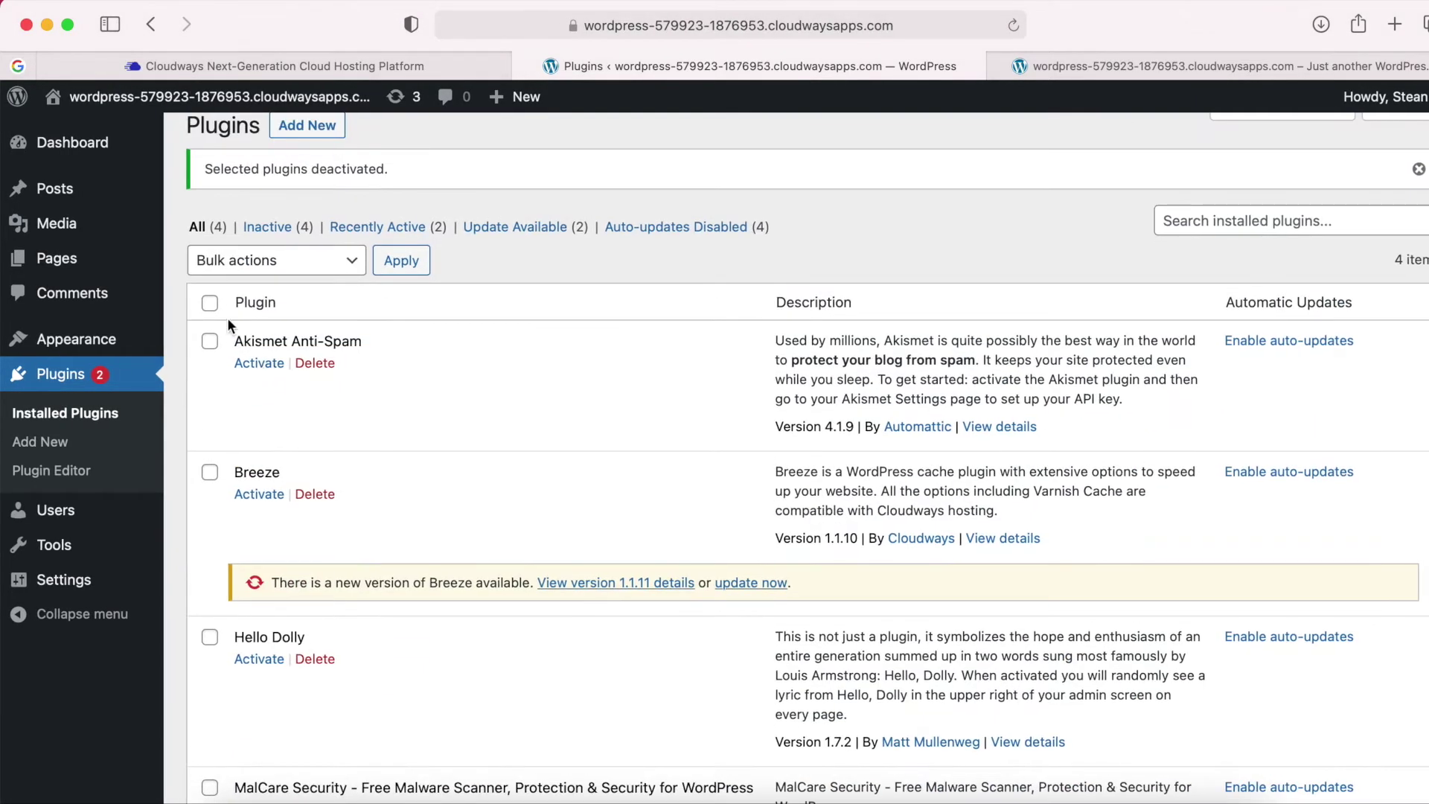
{"action": "scroll", "coordinate": [211, 308], "scroll_direction": "down", "scroll_amount": 1}
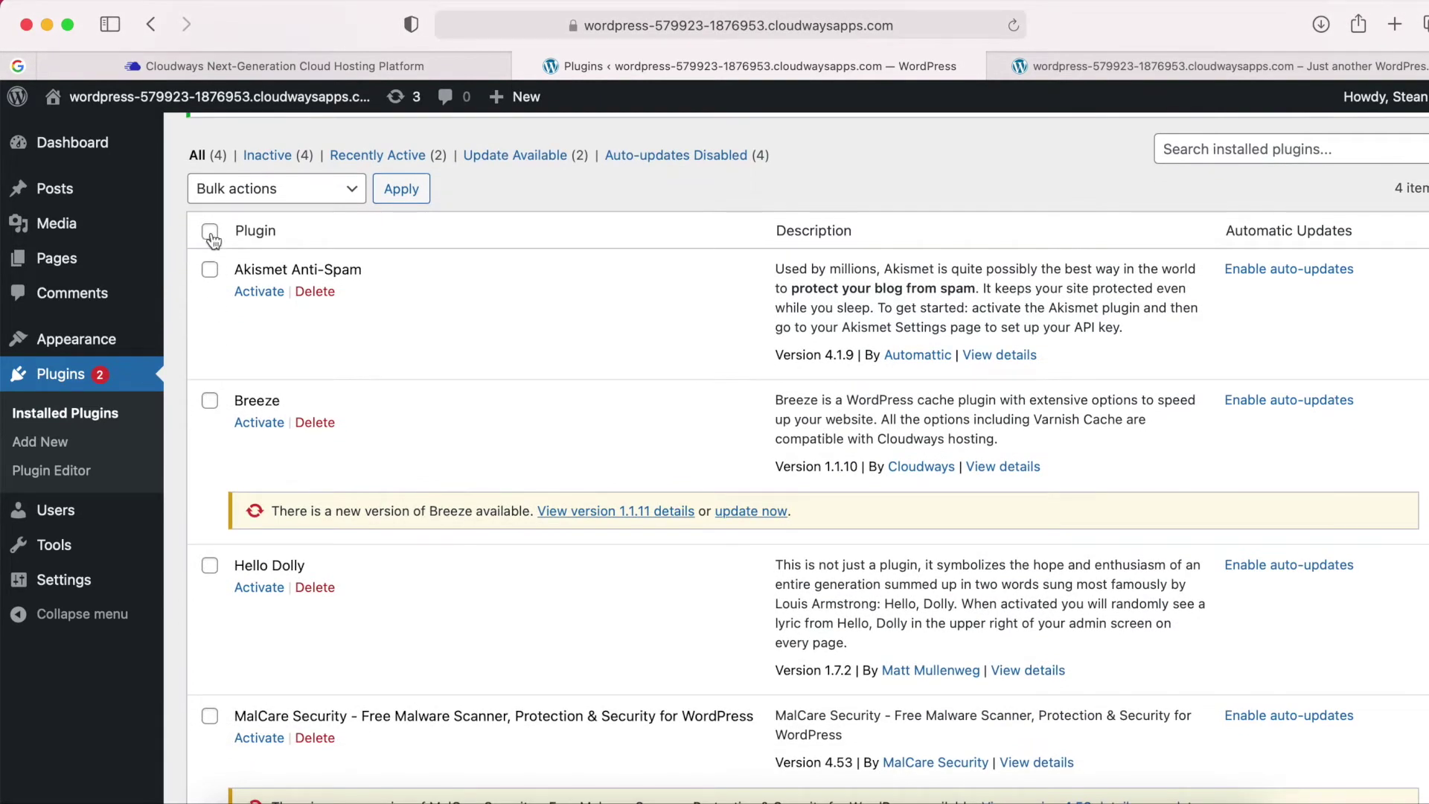
{"action": "left_click", "coordinate": [210, 234]}
{"action": "left_click", "coordinate": [355, 192]}
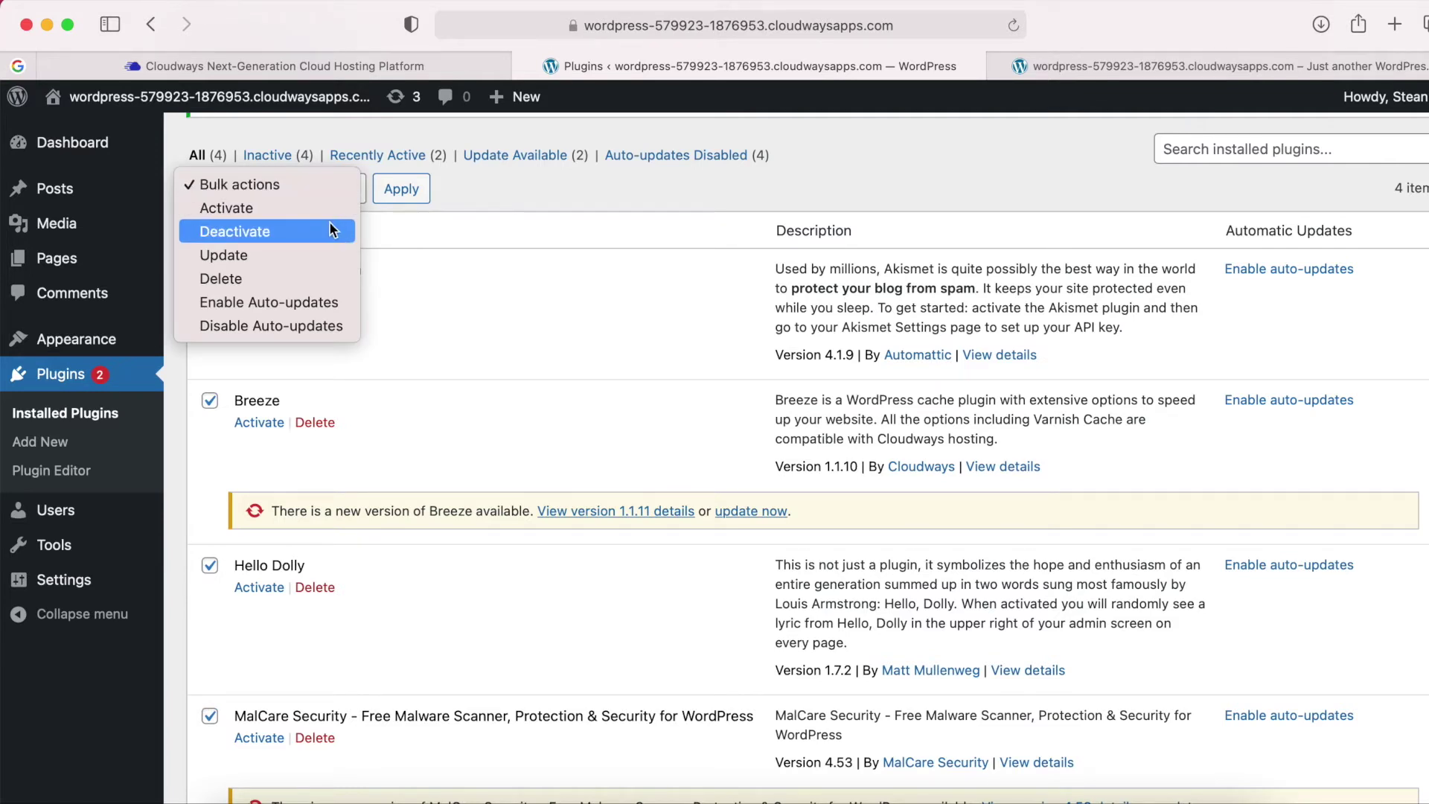
{"action": "left_click", "coordinate": [231, 276]}
{"action": "left_click", "coordinate": [402, 192]}
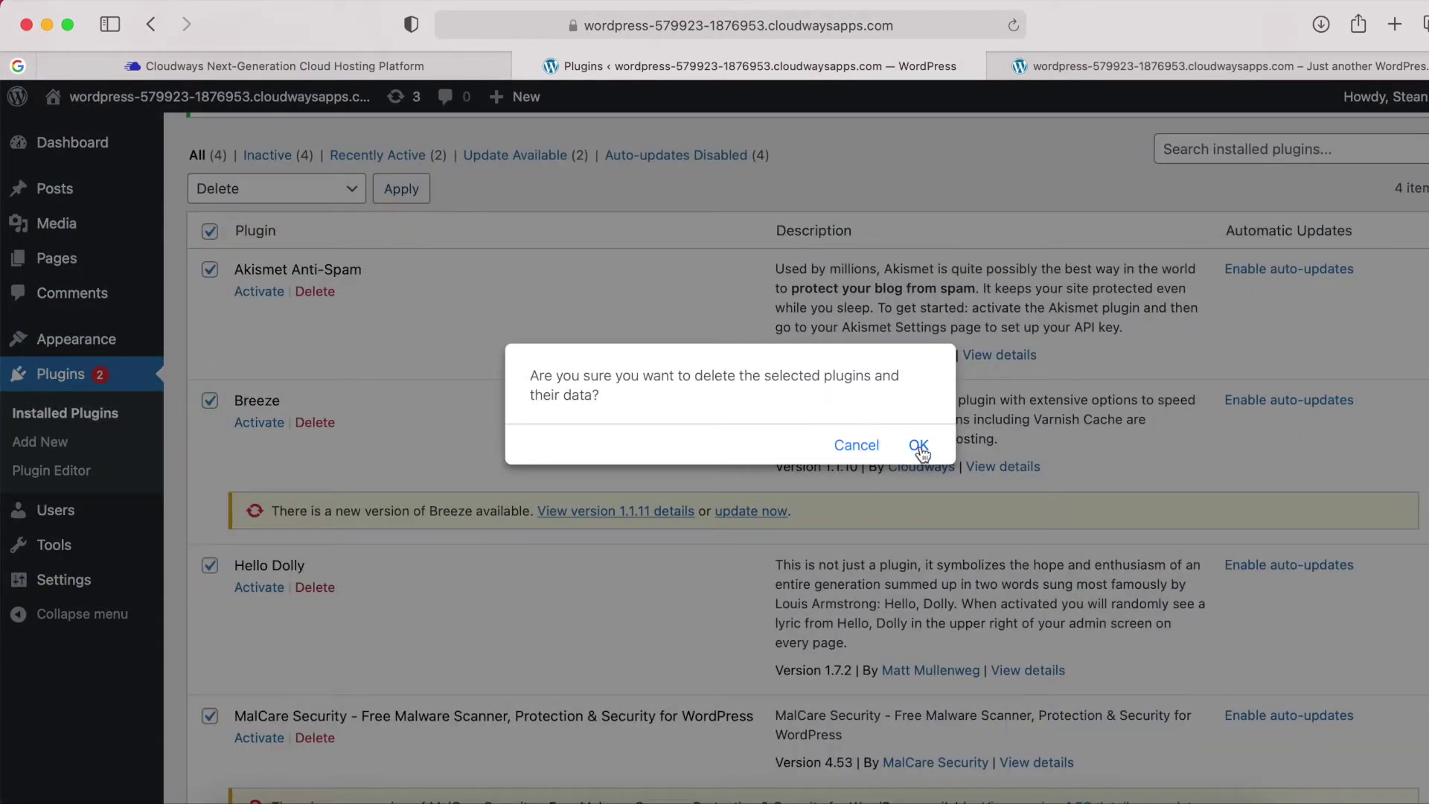
{"action": "left_click", "coordinate": [920, 446]}
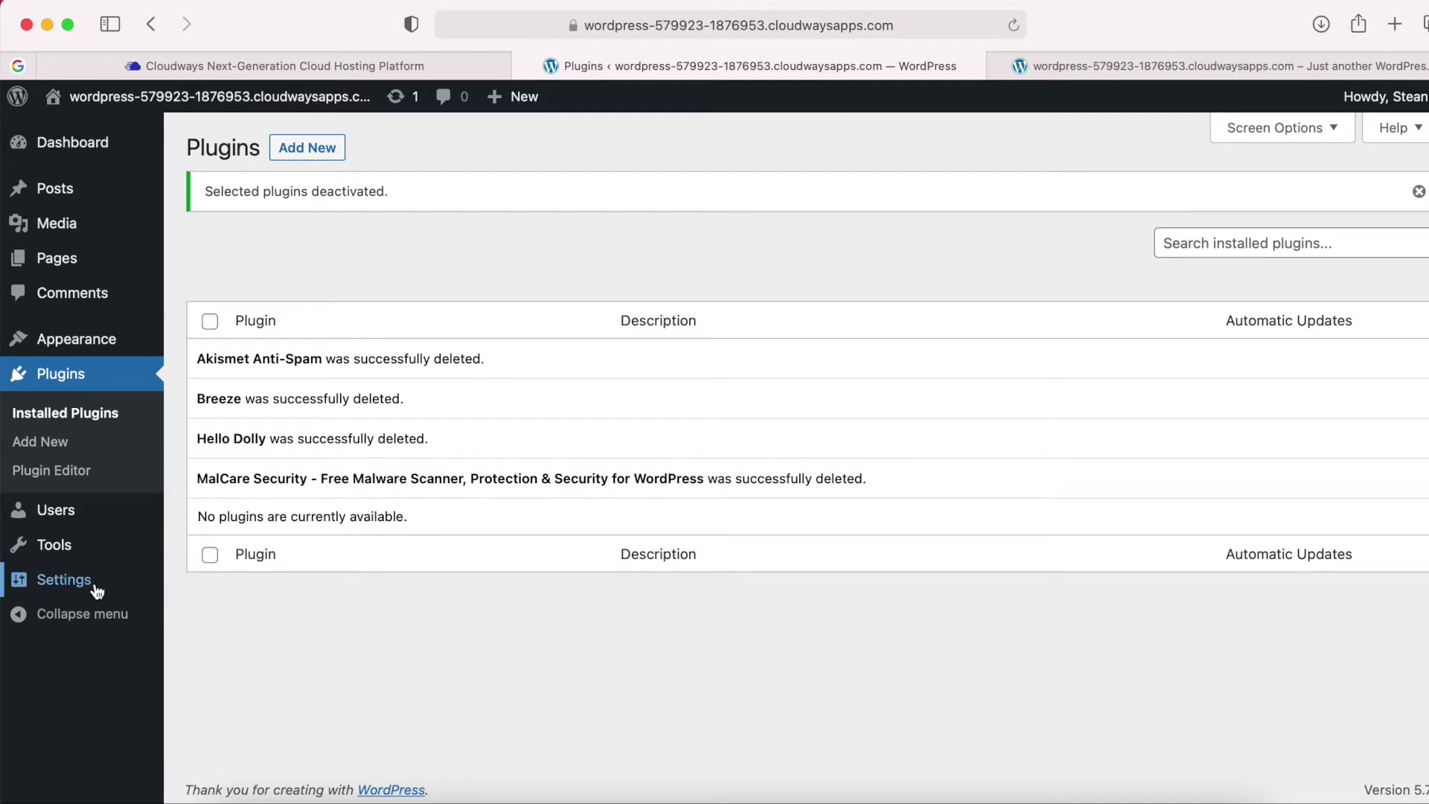
{"action": "mouse_move", "coordinate": [95, 592]}
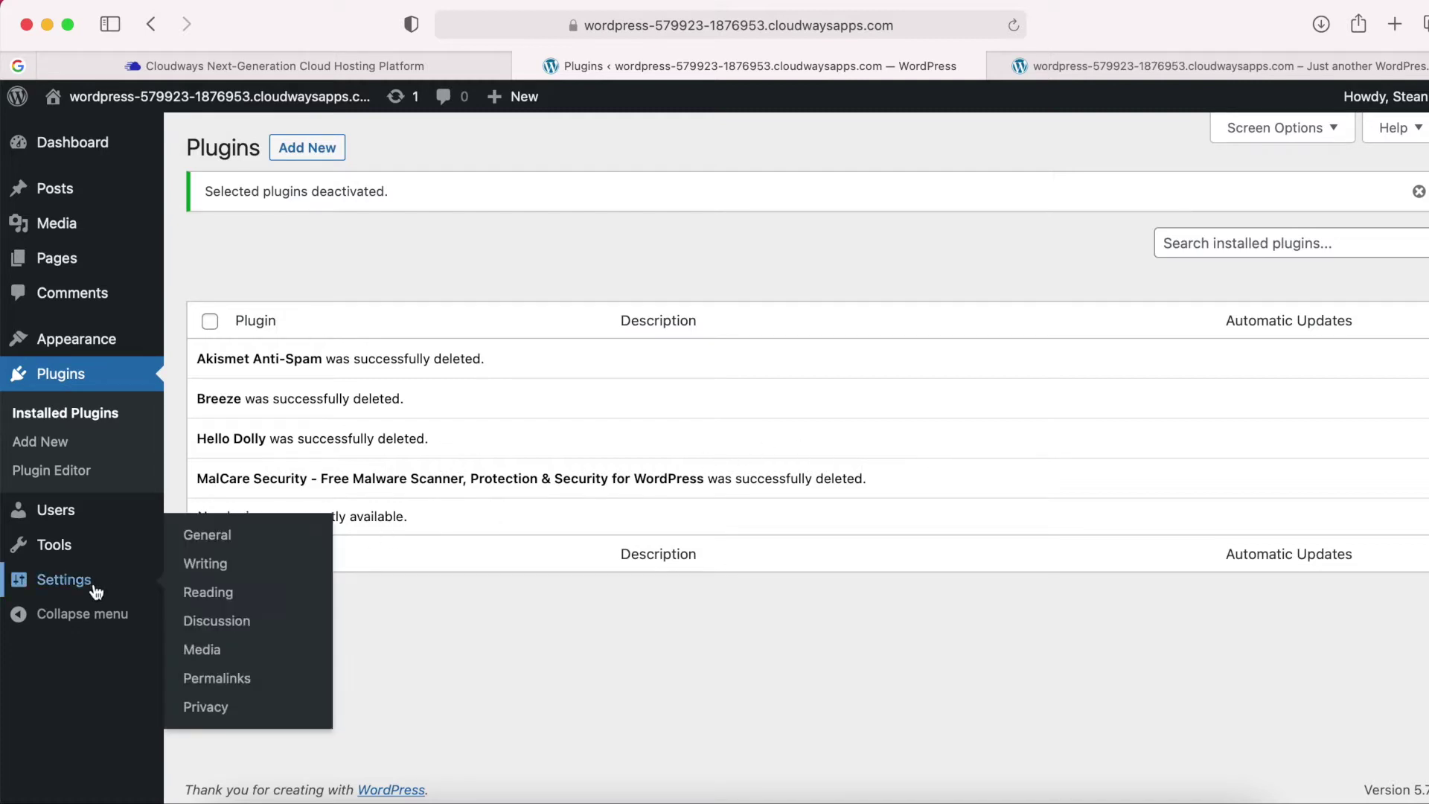
In General Settings, set the site title to 'The Modern Home' and tagline to 'Stylish Modern Furniture'.
{"action": "left_click", "coordinate": [214, 546]}
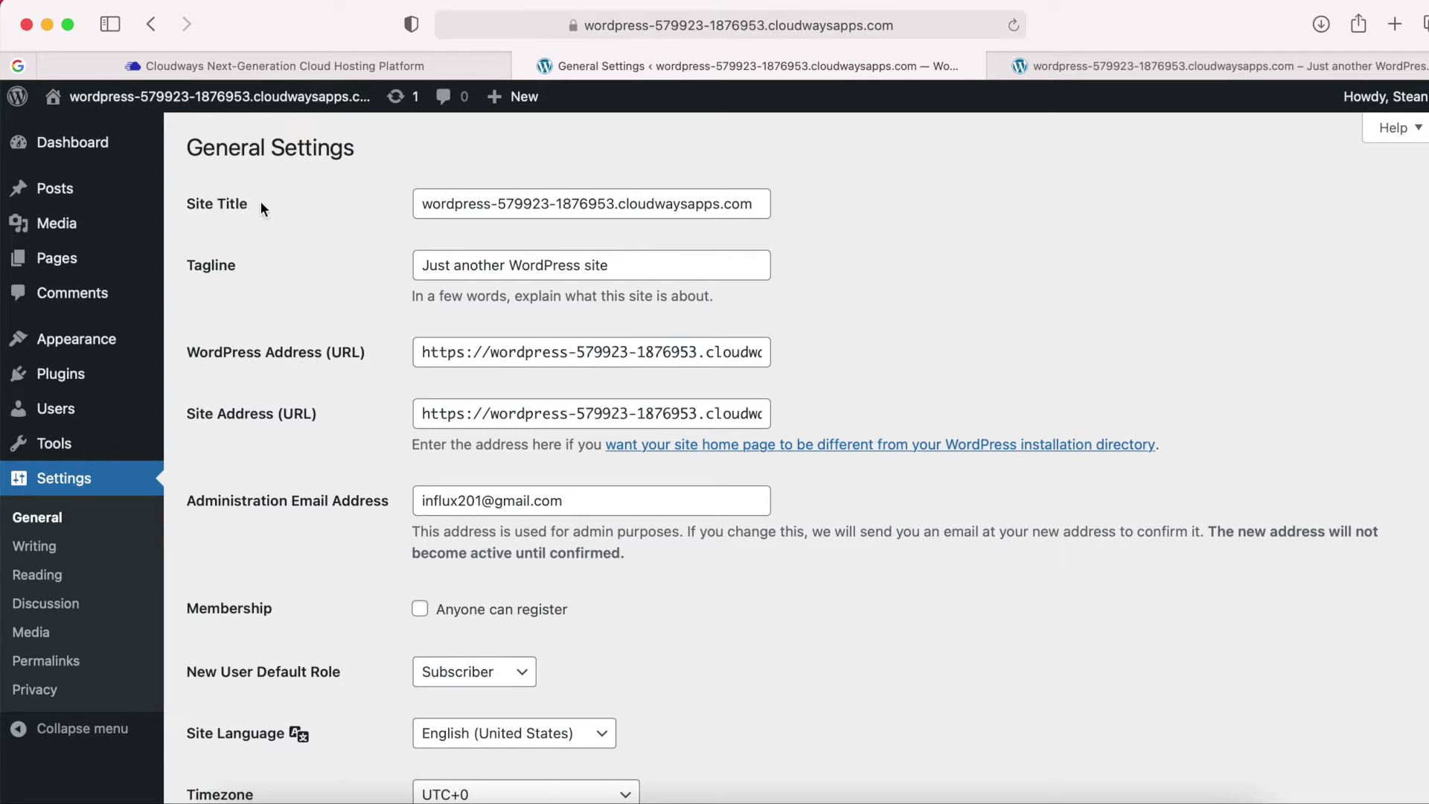
{"action": "triple_click", "coordinate": [467, 207]}
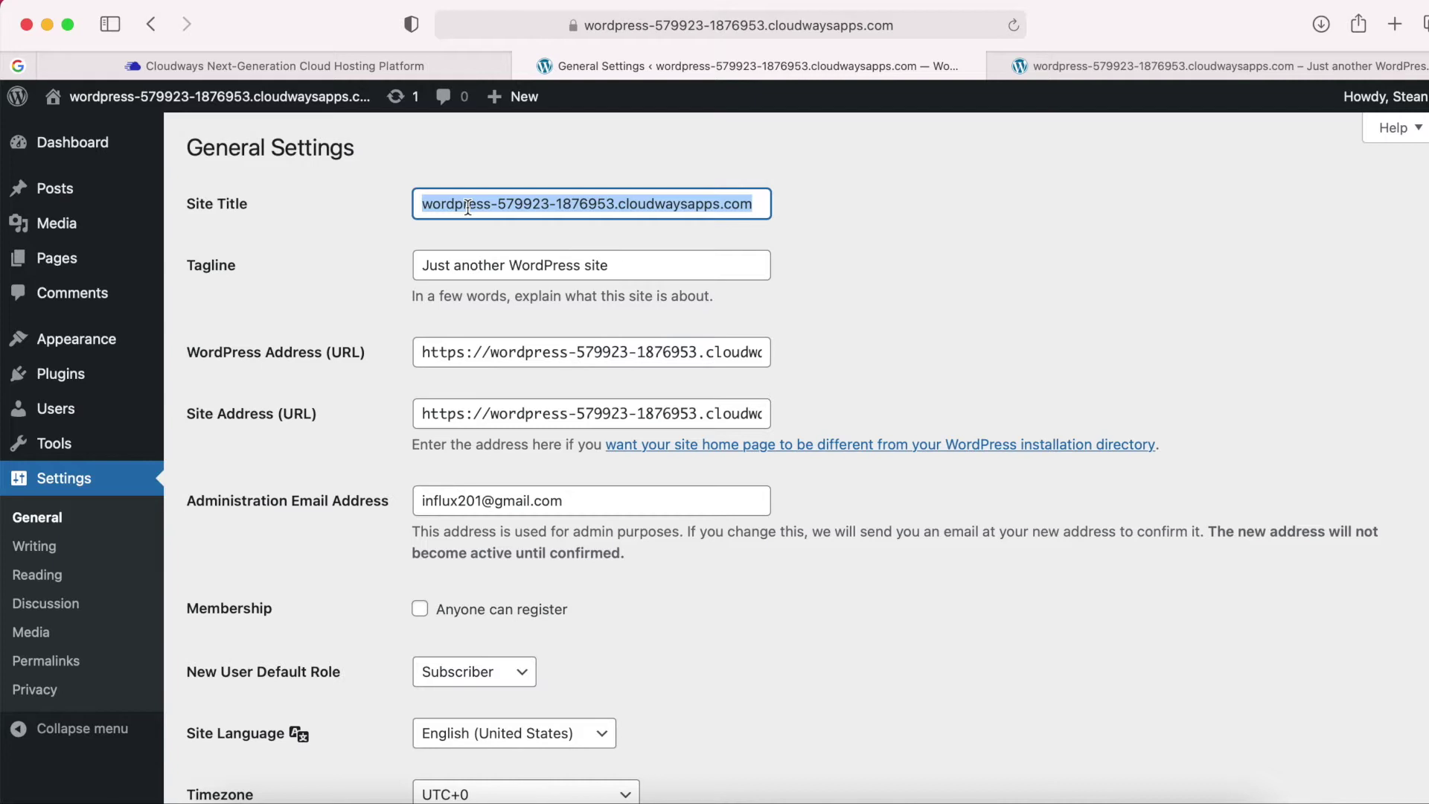
{"action": "type", "text": "The Mor"}
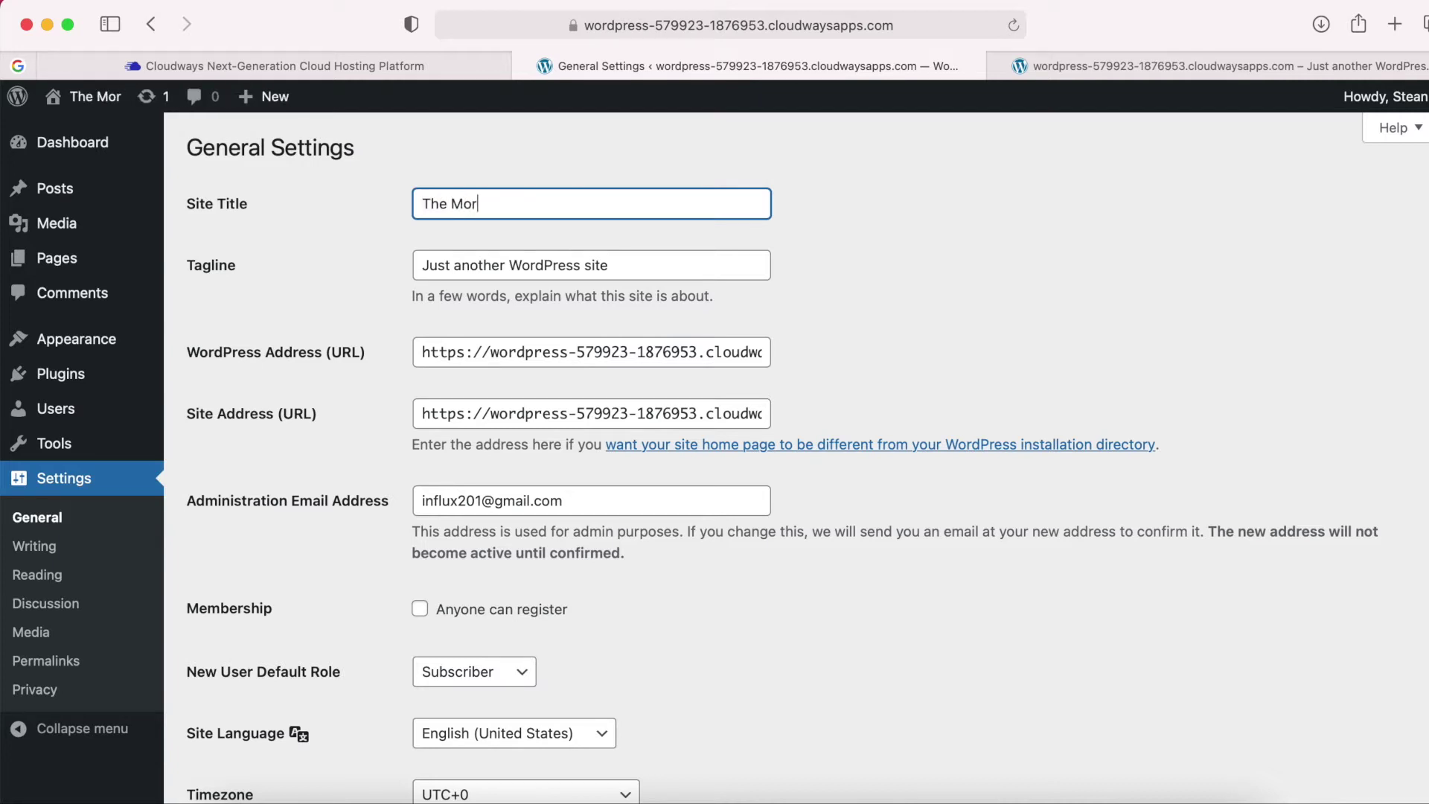
{"action": "key", "text": "BackSpace"}
{"action": "type", "text": "der"}
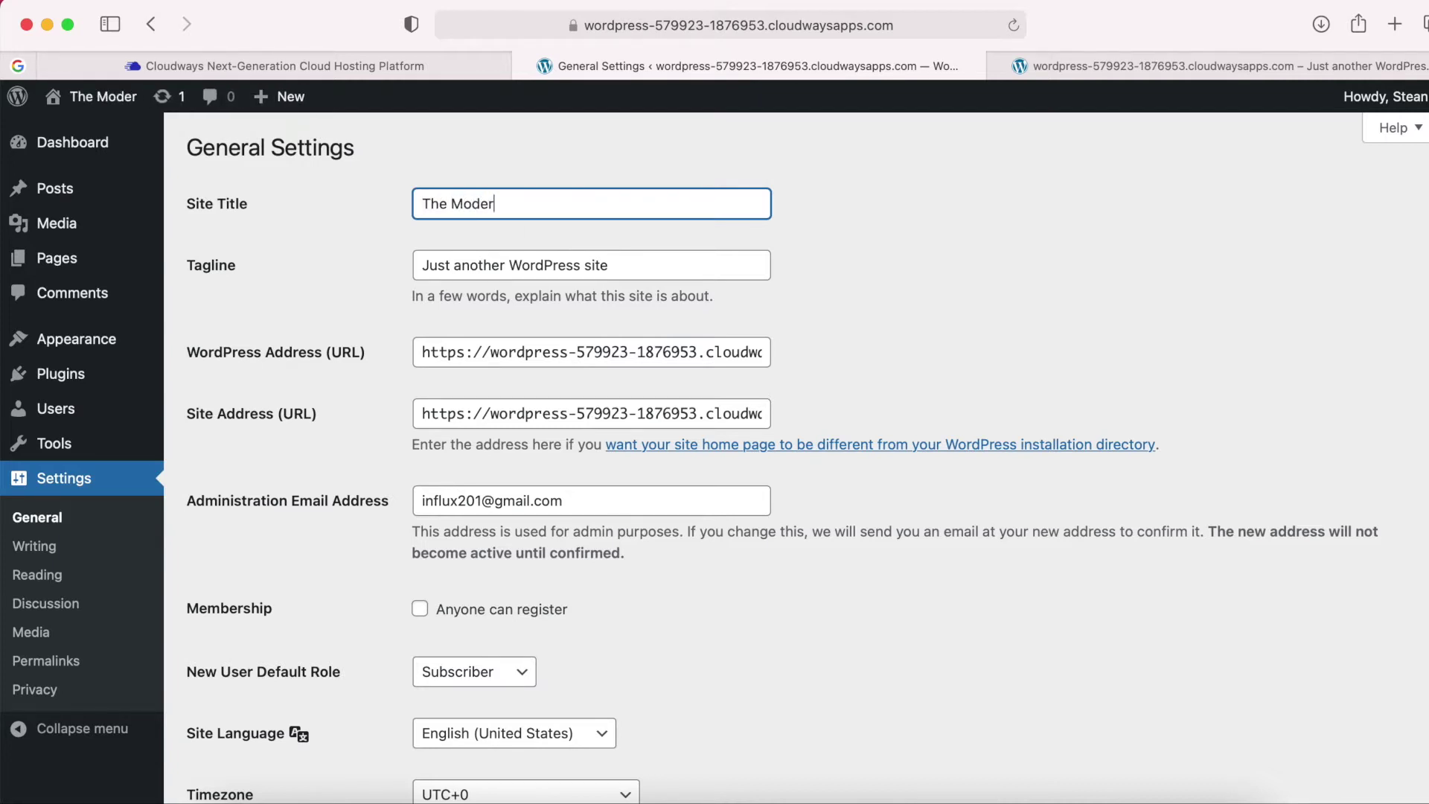
{"action": "type", "text": "n Home"}
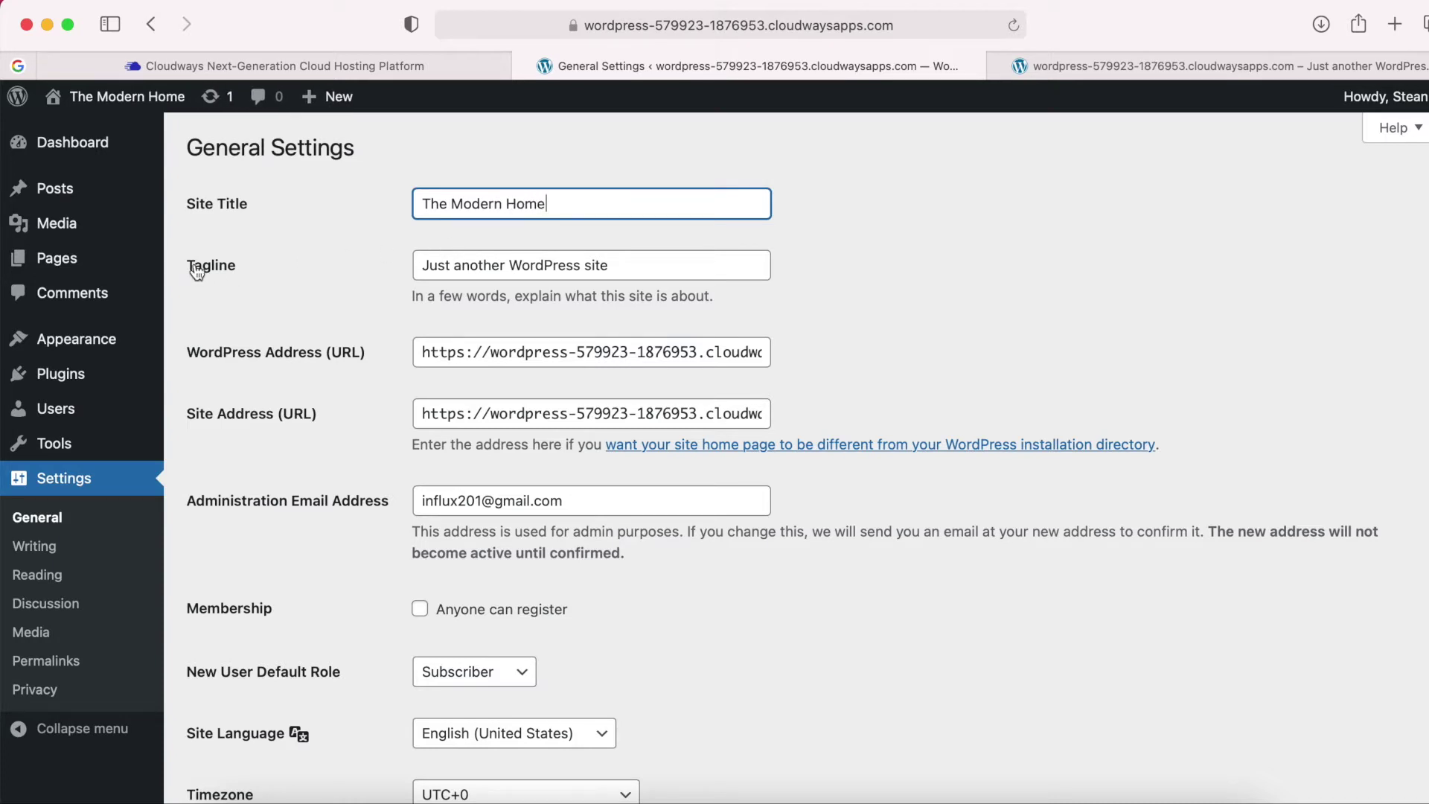
{"action": "triple_click", "coordinate": [512, 267]}
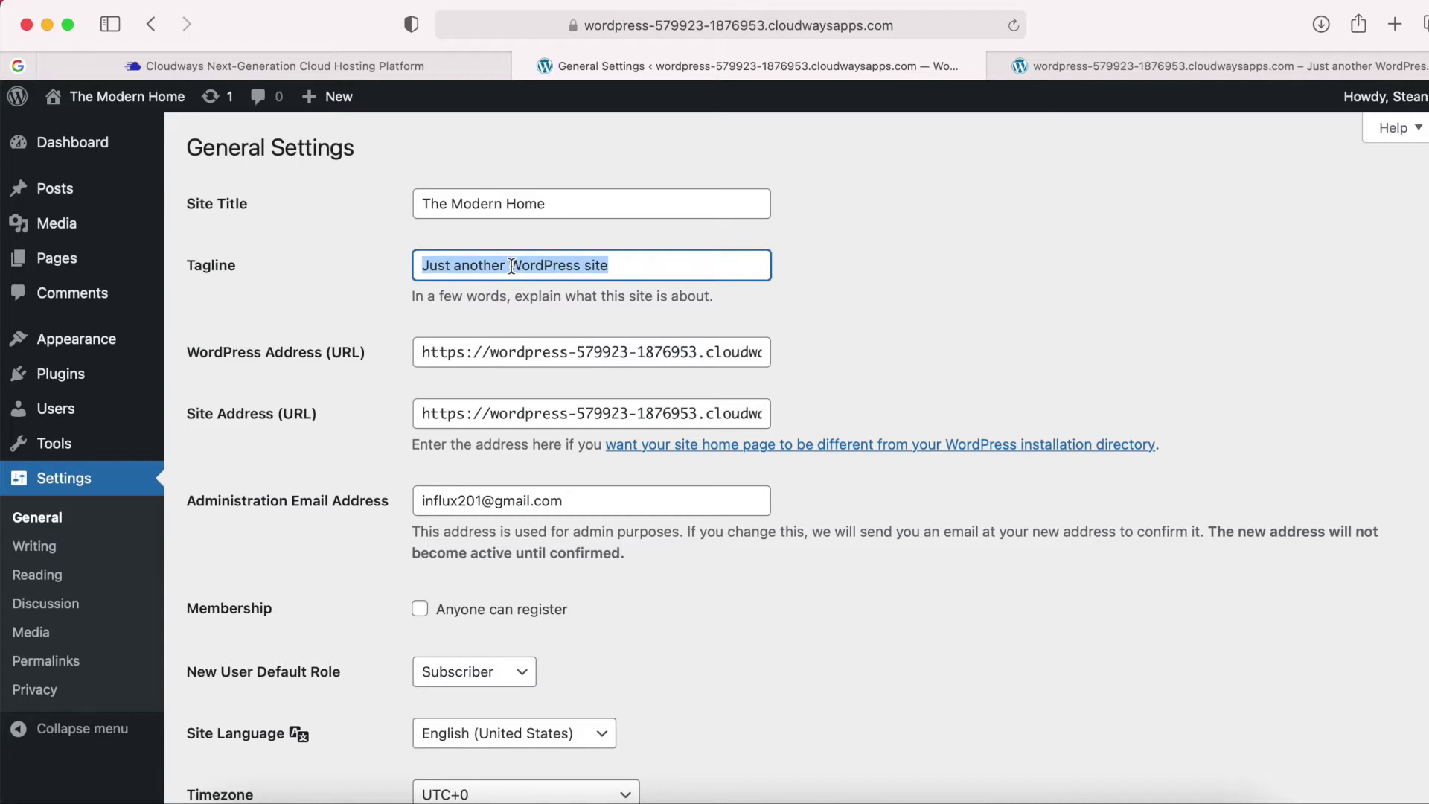
{"action": "type", "text": "Sty"}
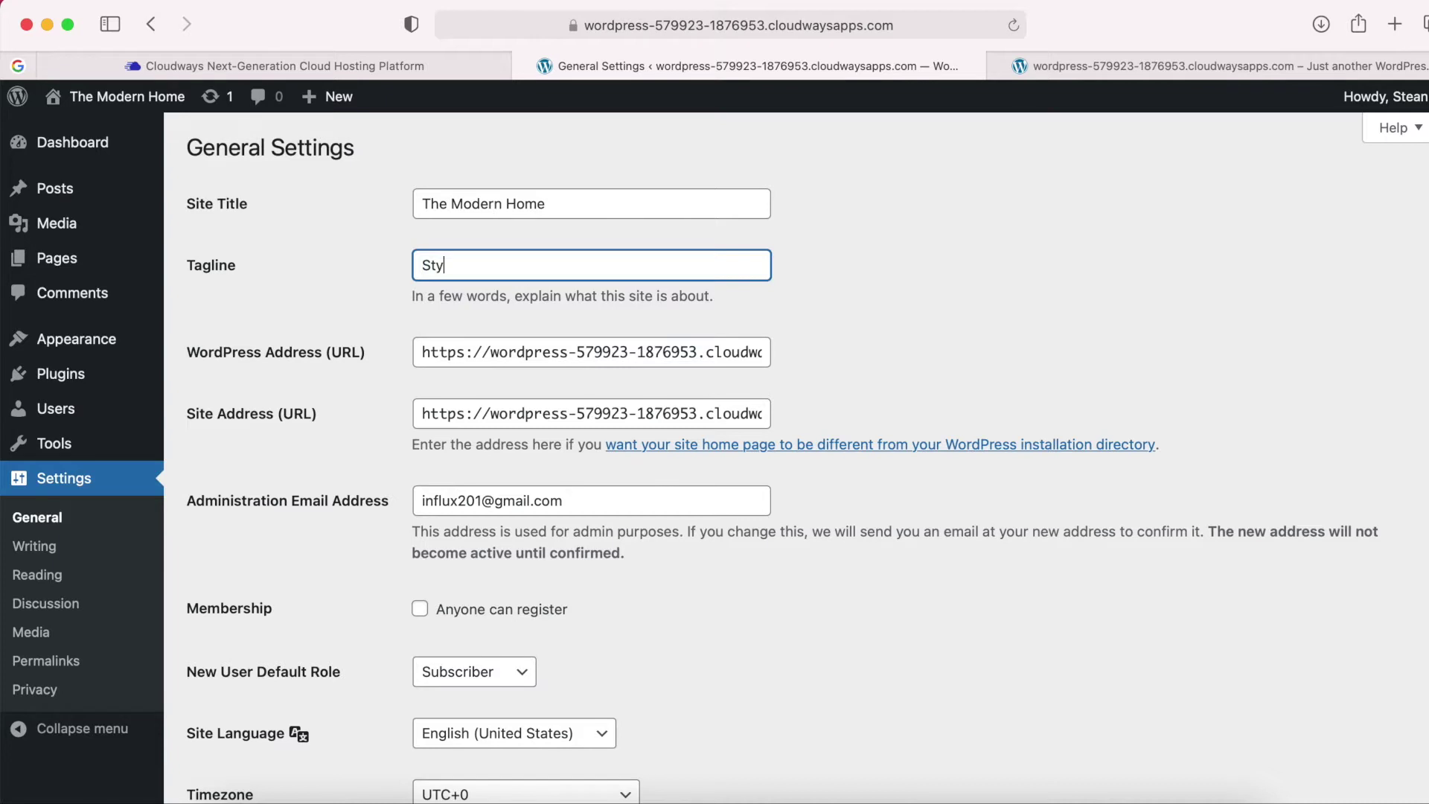
{"action": "type", "text": "lish m"}
{"action": "key", "text": "BackSpace"}
{"action": "type", "text": "Modern Furnityre"}
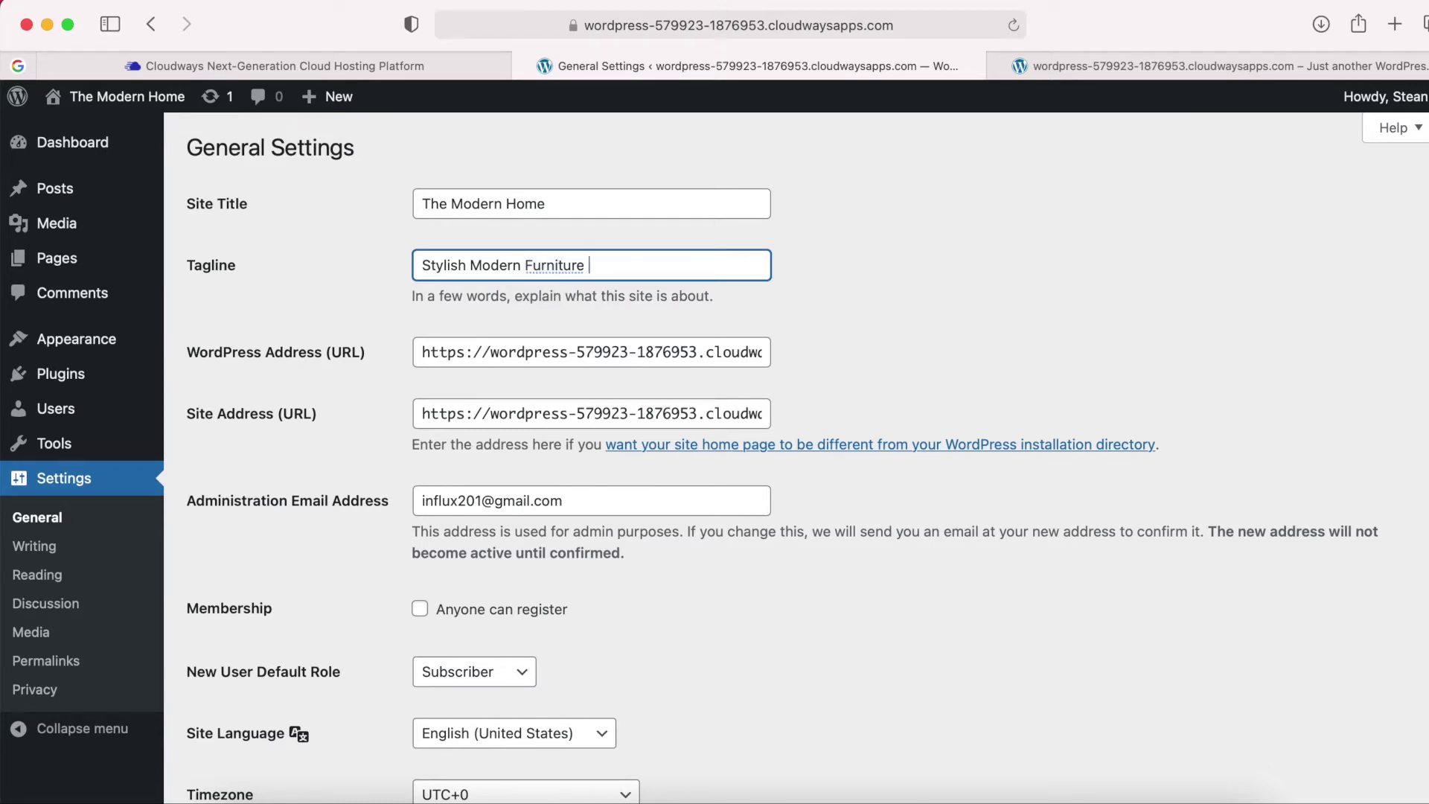
{"action": "left_click", "coordinate": [346, 323]}
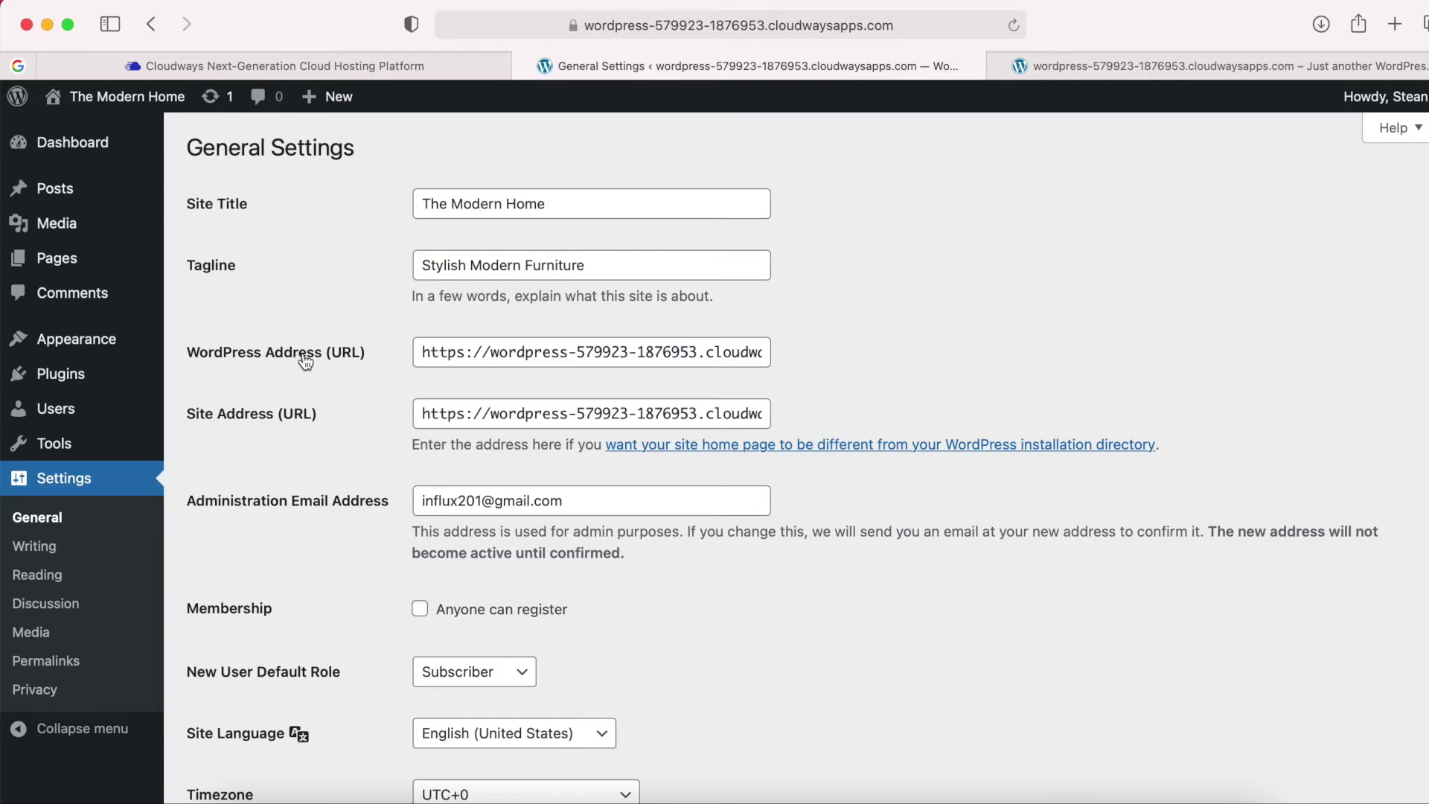
Leave the WordPress Address unchanged and save the General Settings.
{"action": "triple_click", "coordinate": [494, 353]}
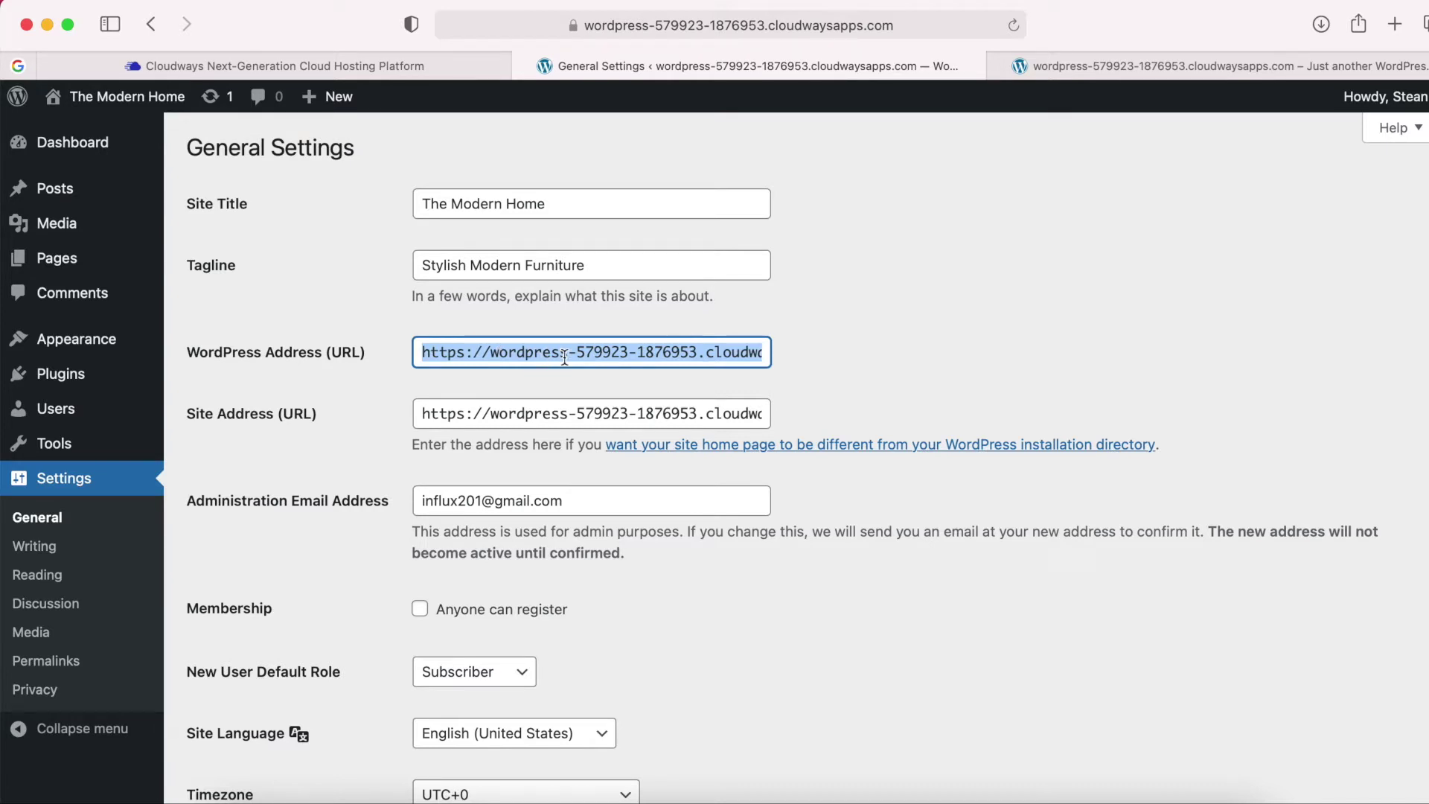
{"action": "left_click", "coordinate": [405, 355]}
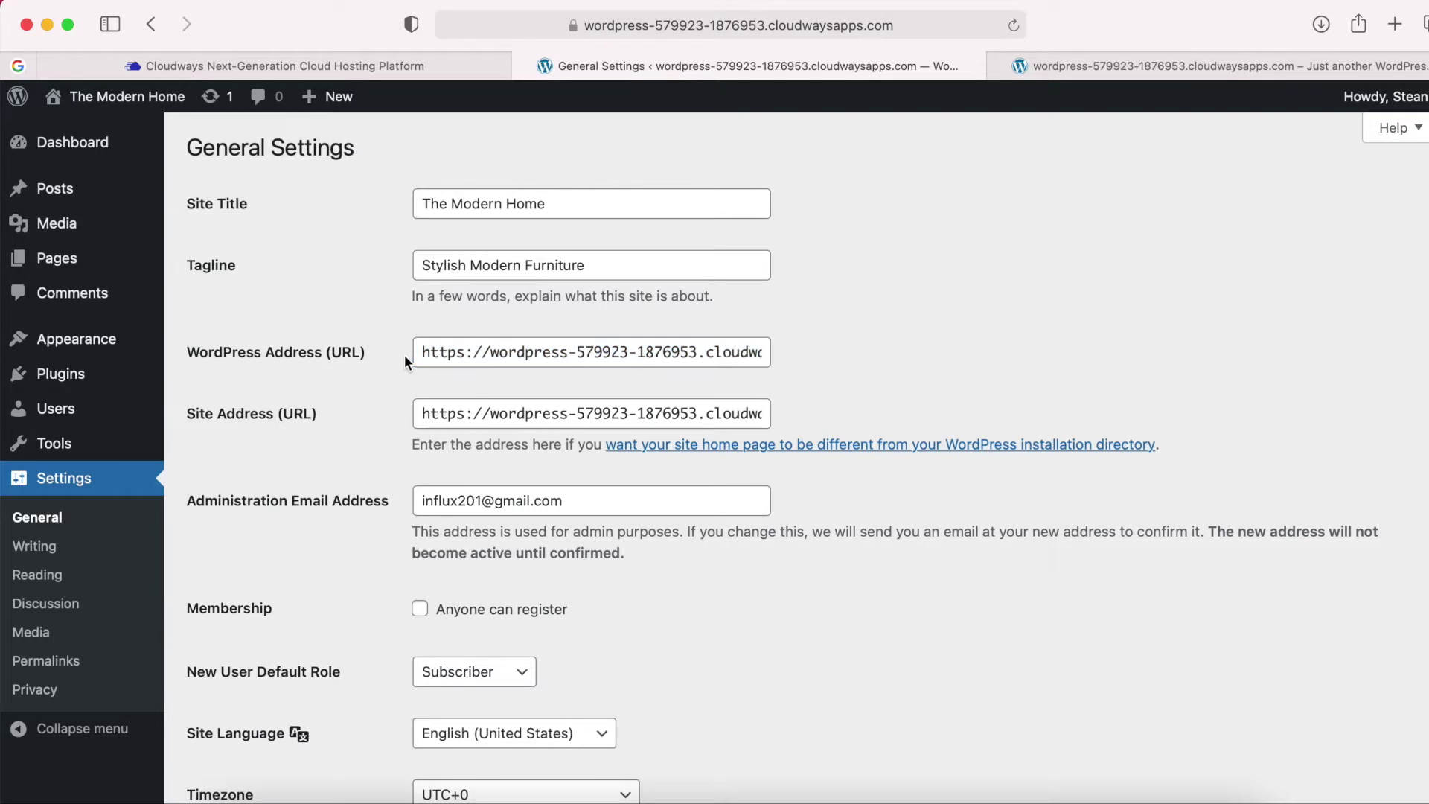
{"action": "scroll", "coordinate": [405, 354], "scroll_direction": "down", "scroll_amount": 3}
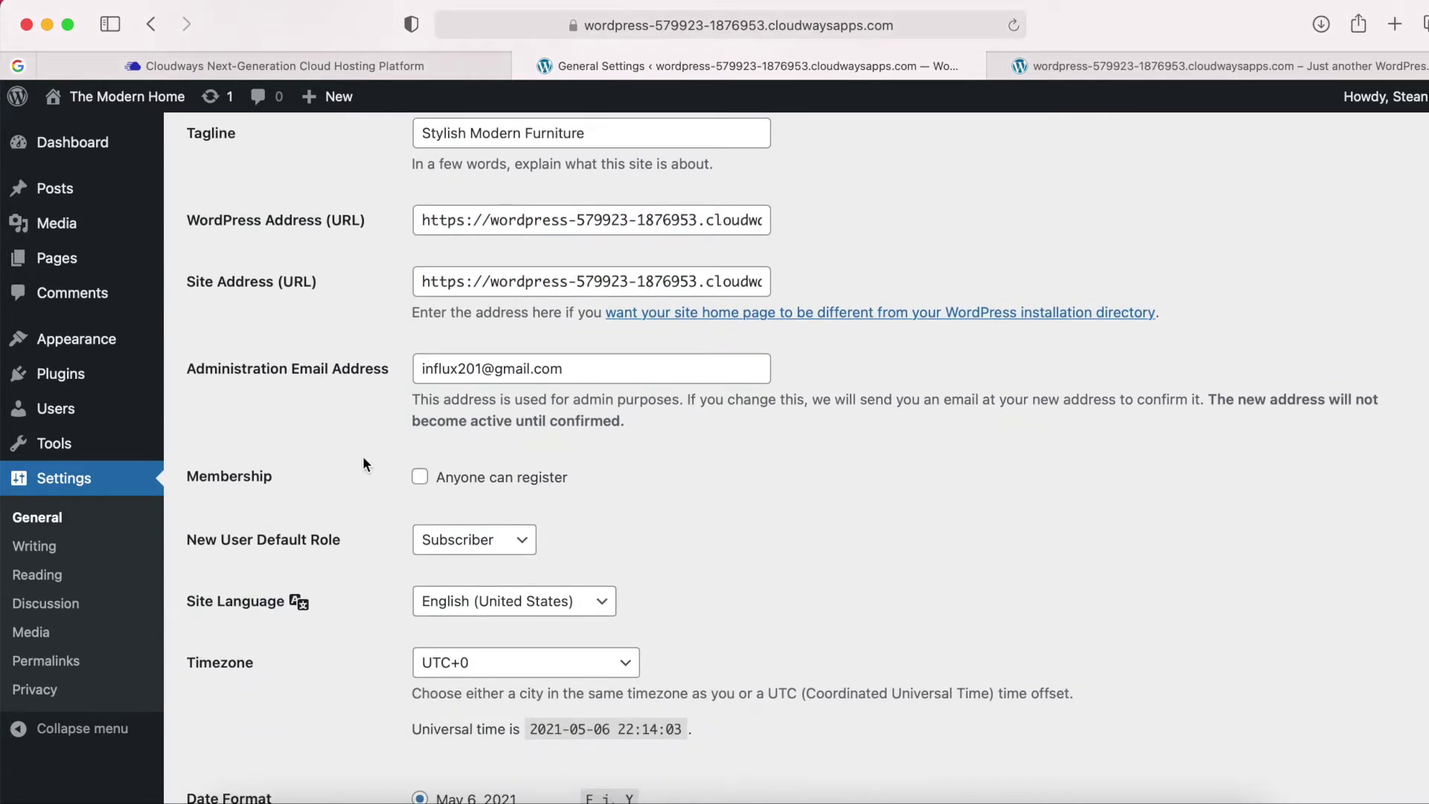
{"action": "scroll", "coordinate": [363, 458], "scroll_direction": "down", "scroll_amount": 1}
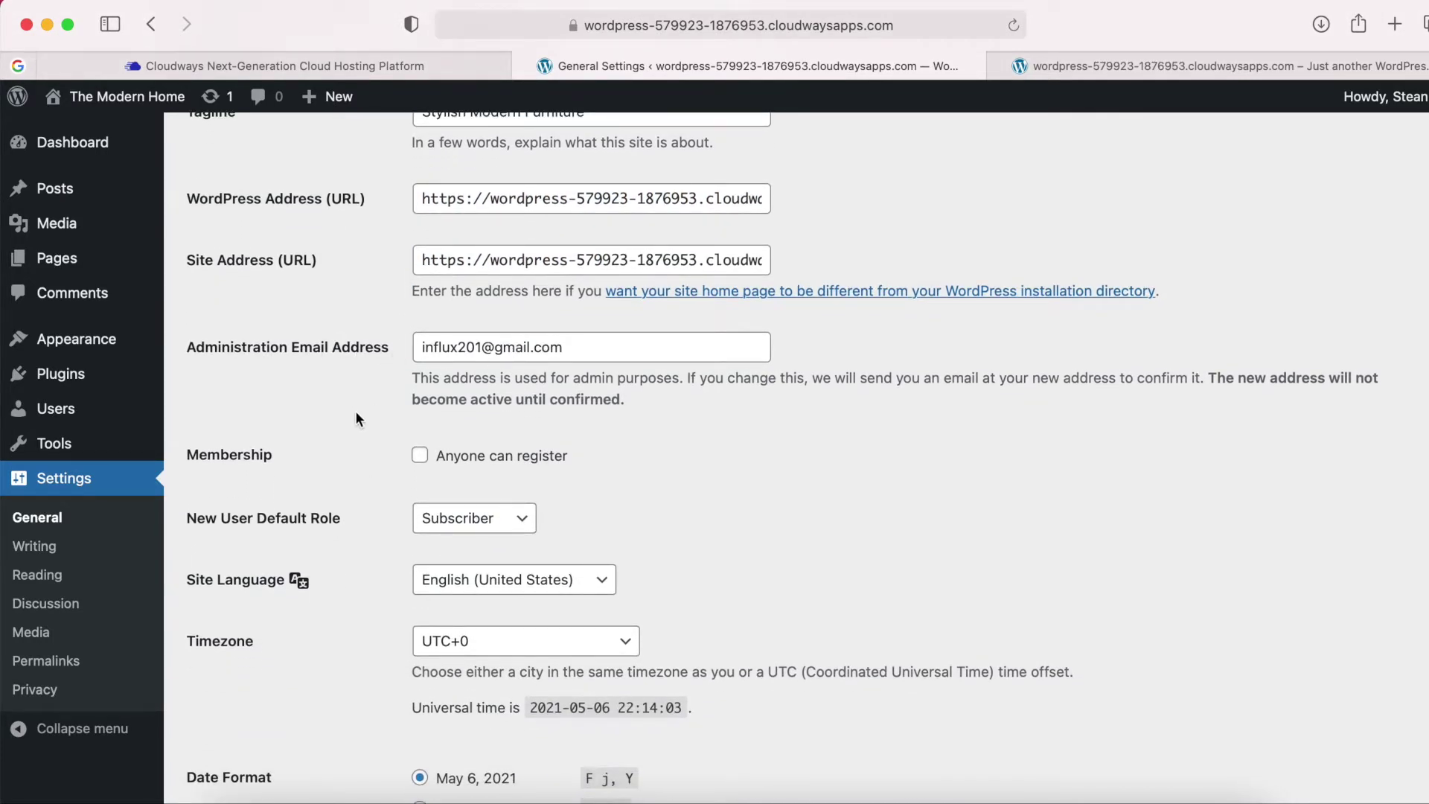
{"action": "scroll", "coordinate": [355, 419], "scroll_direction": "down", "scroll_amount": 3}
{"action": "scroll", "coordinate": [357, 412], "scroll_direction": "up", "scroll_amount": 3}
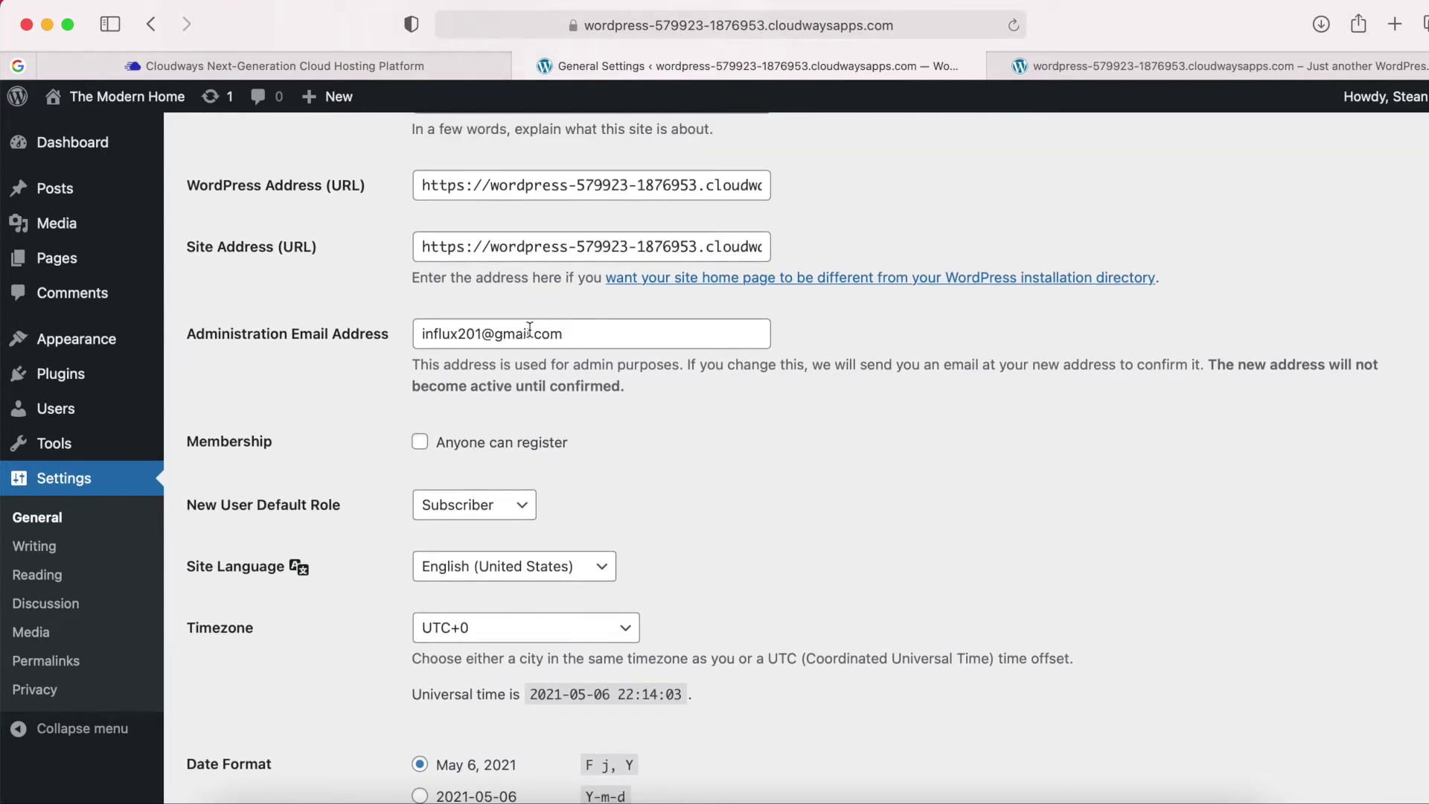
{"action": "scroll", "coordinate": [387, 421], "scroll_direction": "down", "scroll_amount": 3}
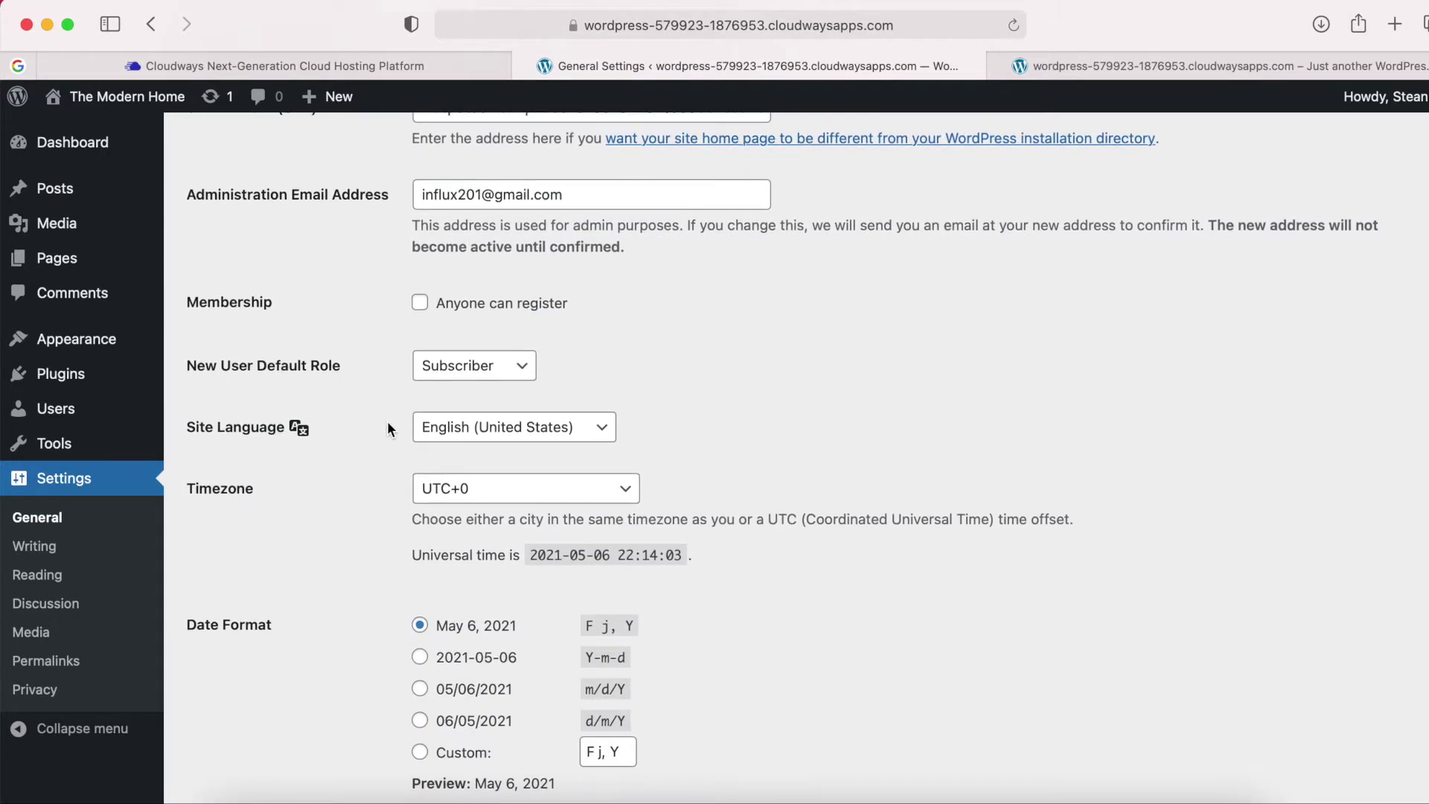
{"action": "scroll", "coordinate": [387, 429], "scroll_direction": "down", "scroll_amount": 5}
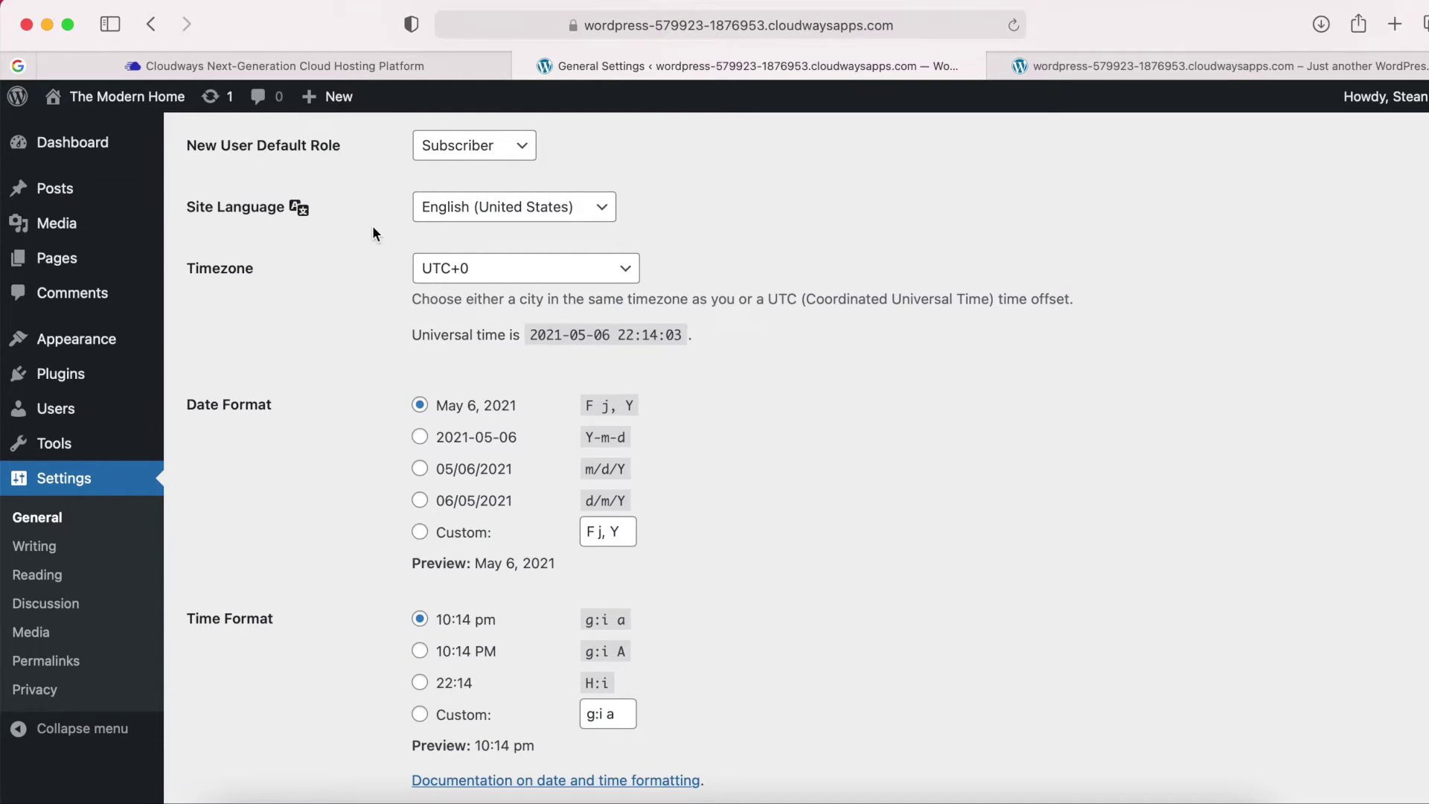
{"action": "scroll", "coordinate": [401, 446], "scroll_direction": "down", "scroll_amount": 5}
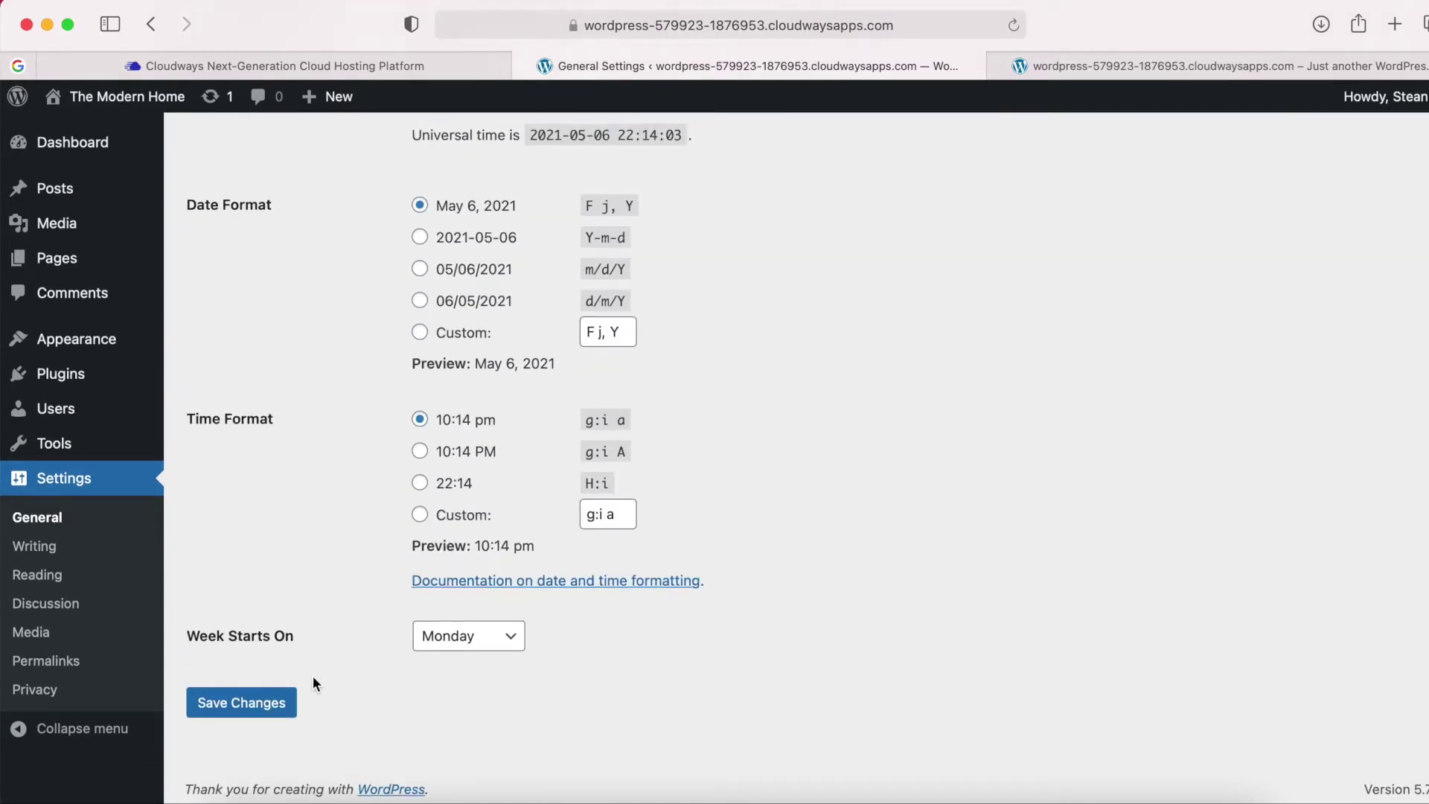
{"action": "left_click", "coordinate": [240, 707]}
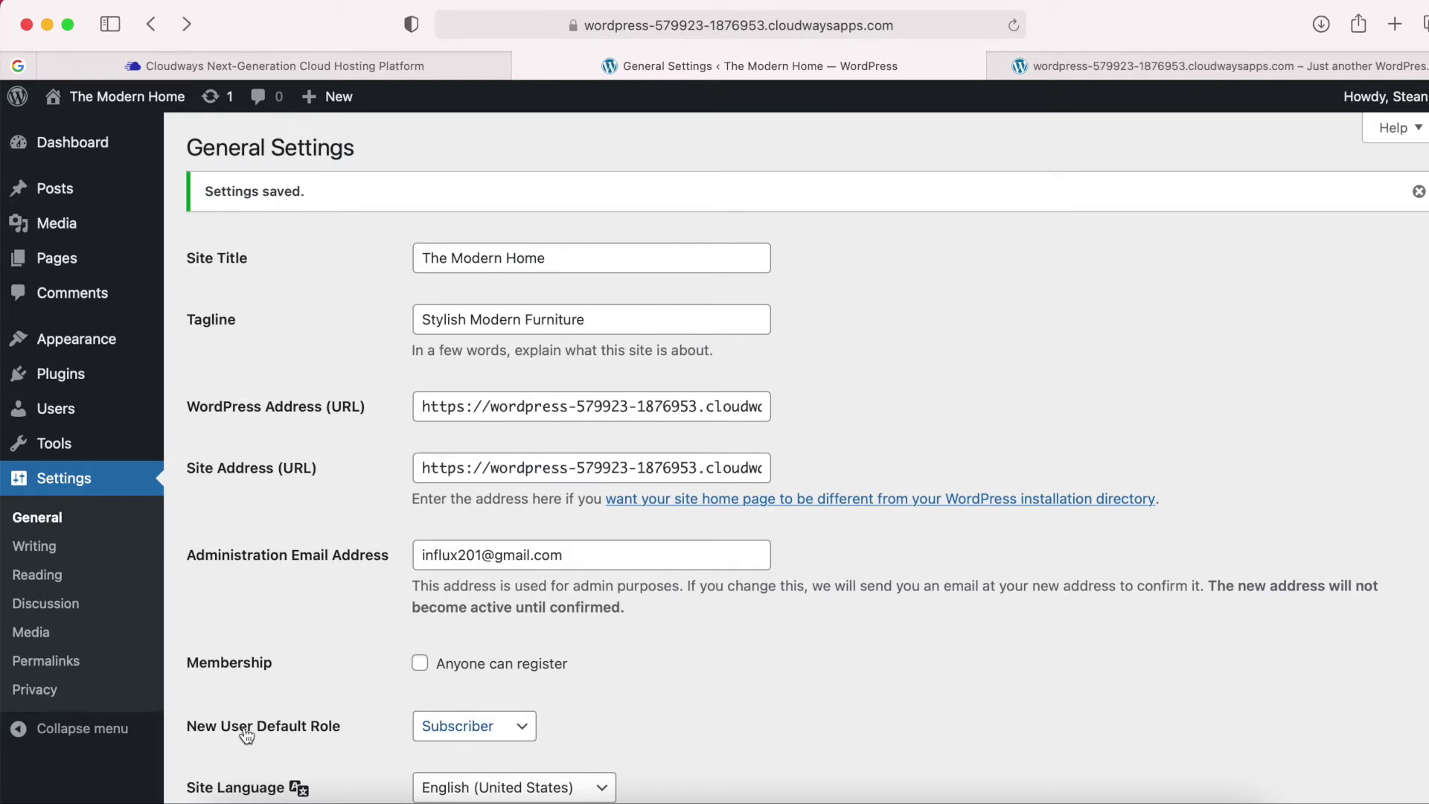
Choose the Post name permalink structure (…/sample-post/) and save it.
{"action": "left_click", "coordinate": [63, 665]}
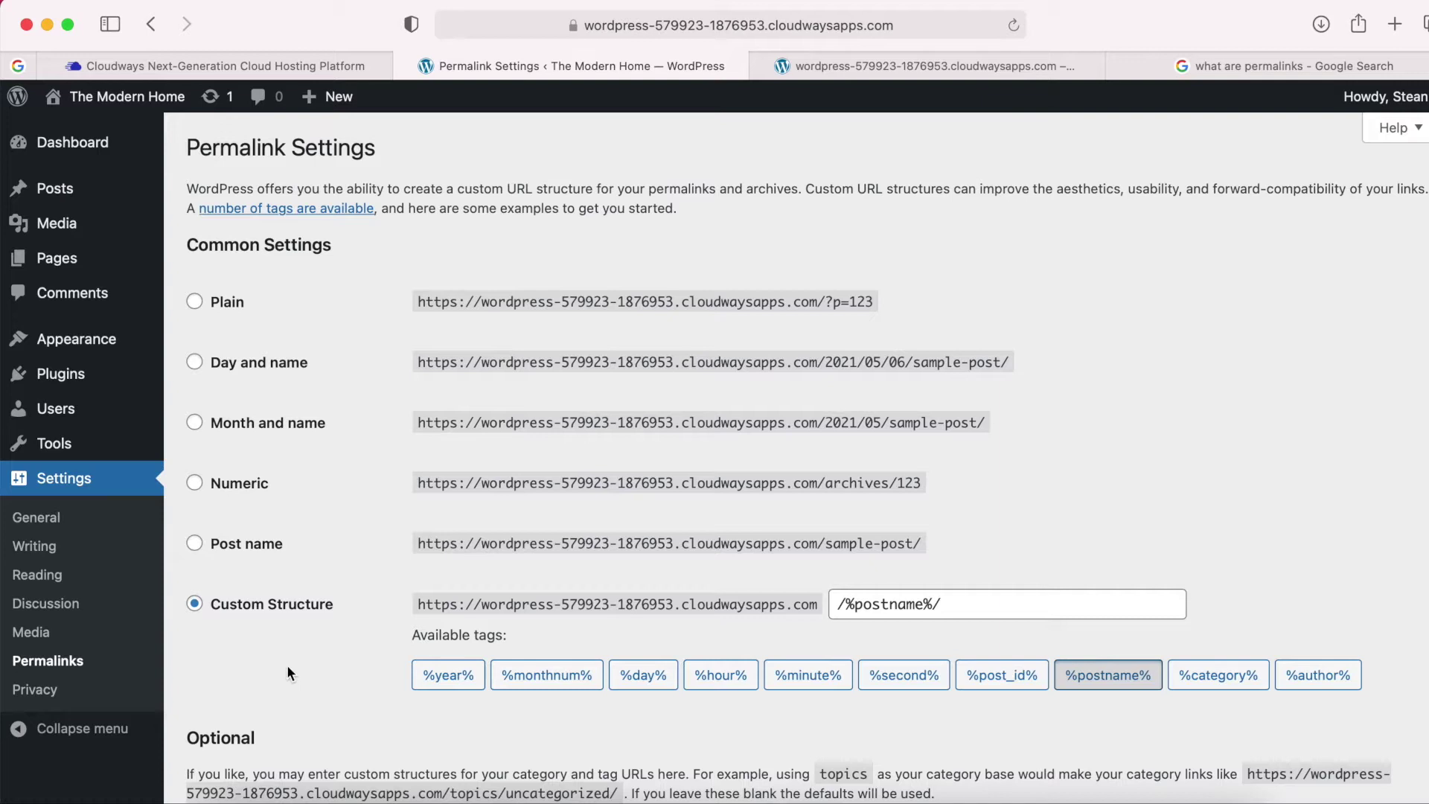
{"action": "left_click_drag", "start_coordinate": [829, 544], "coordinate": [1017, 515]}
{"action": "left_click", "coordinate": [827, 544]}
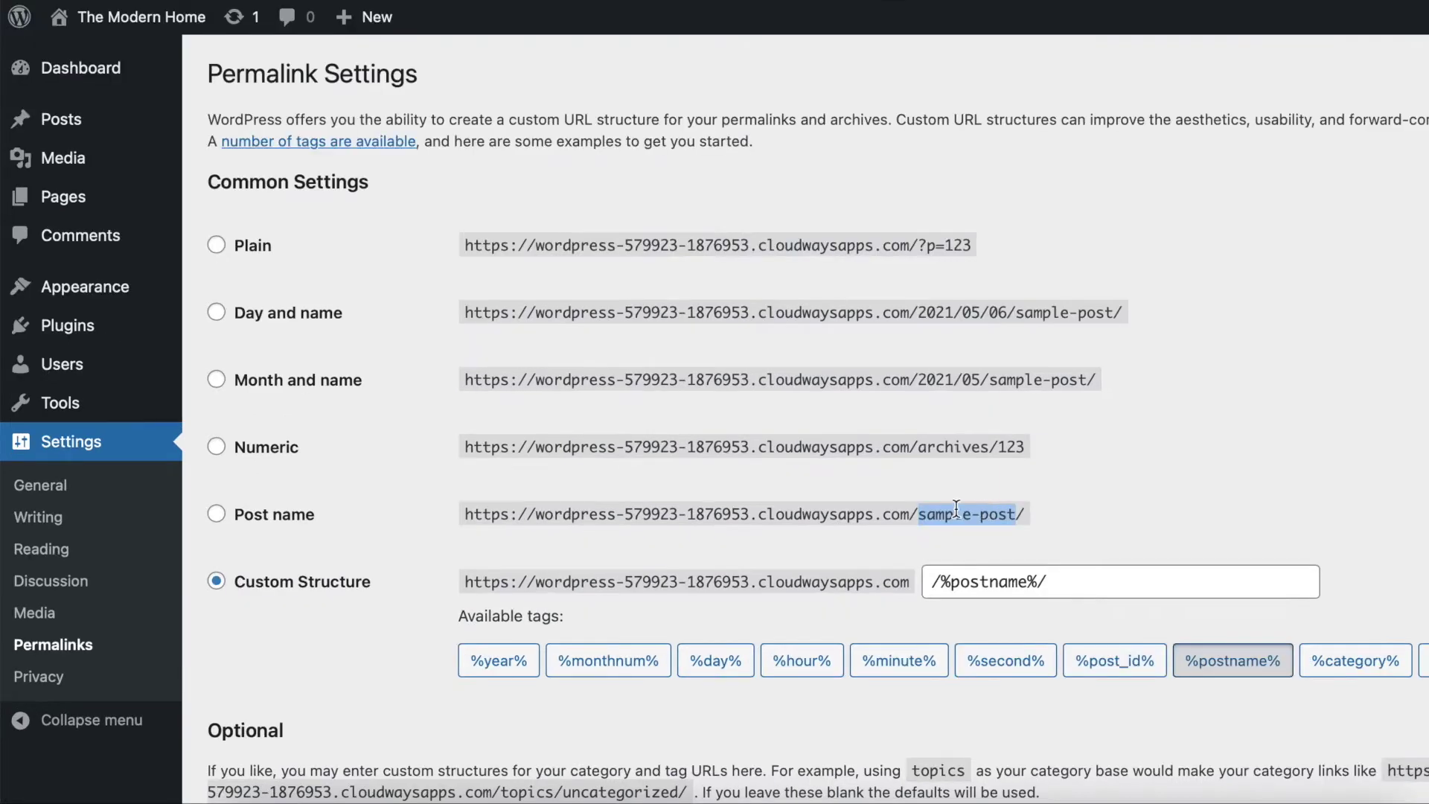
{"action": "left_click", "coordinate": [217, 517]}
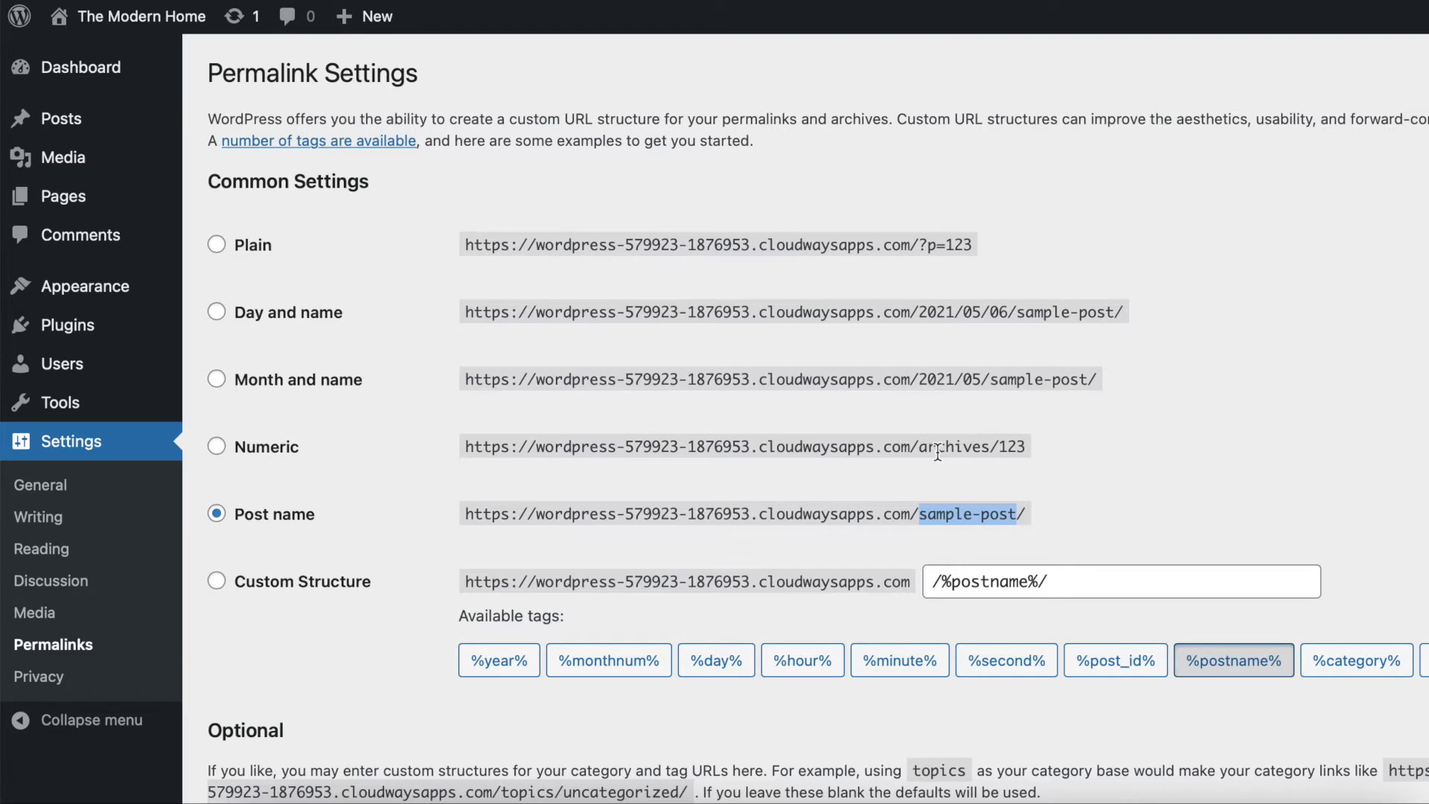
{"action": "left_click", "coordinate": [981, 509]}
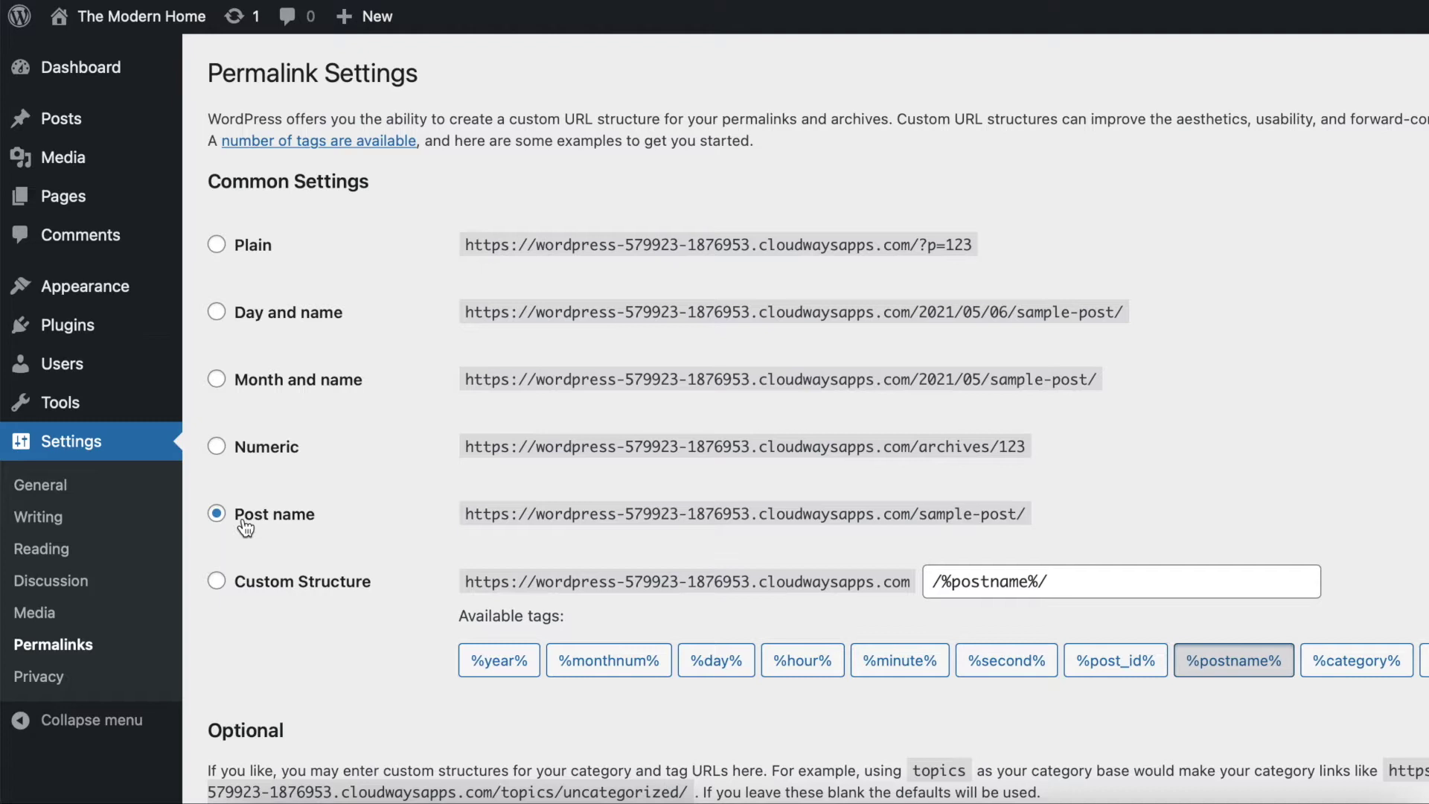
{"action": "scroll", "coordinate": [370, 599], "scroll_direction": "down", "scroll_amount": 5}
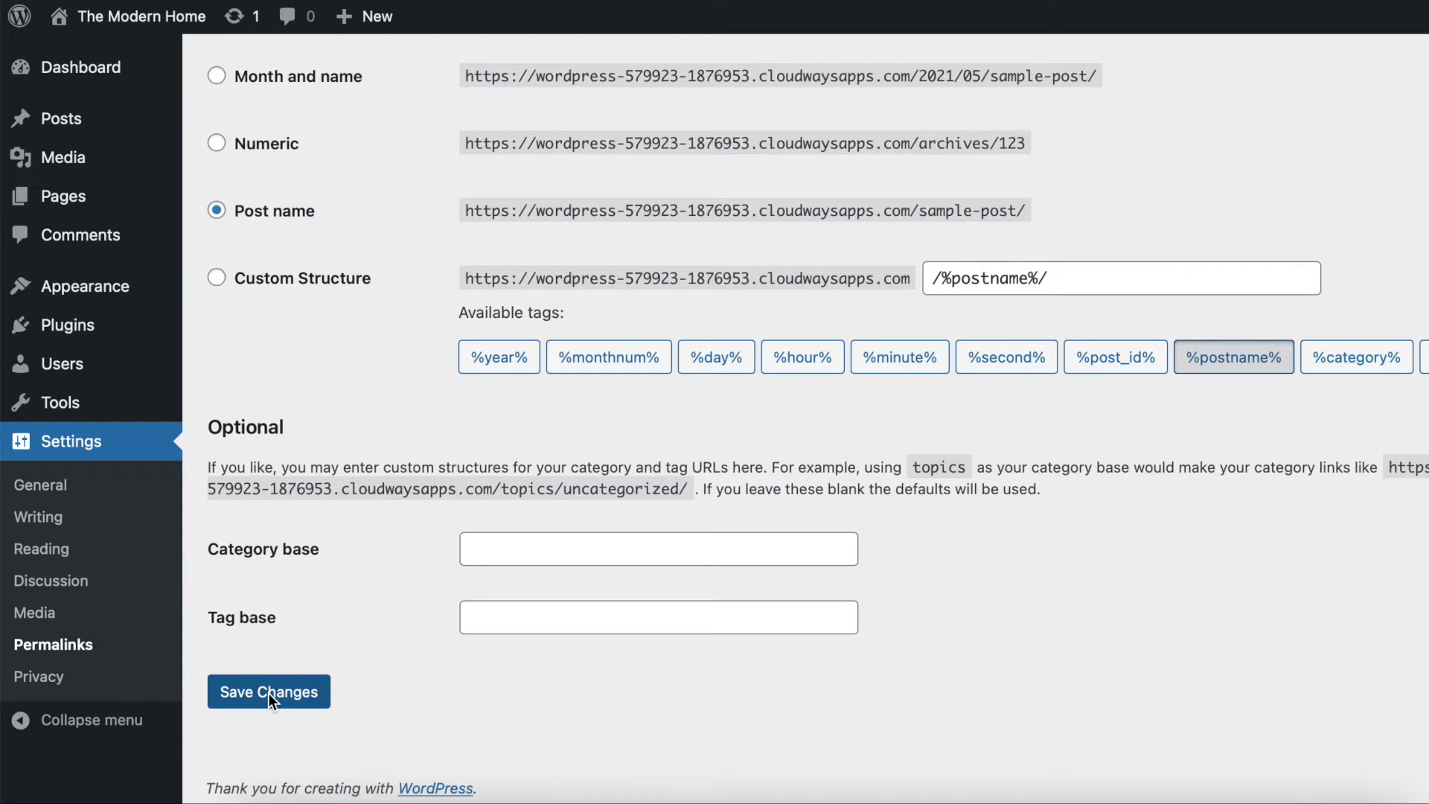
{"action": "left_click", "coordinate": [268, 692]}
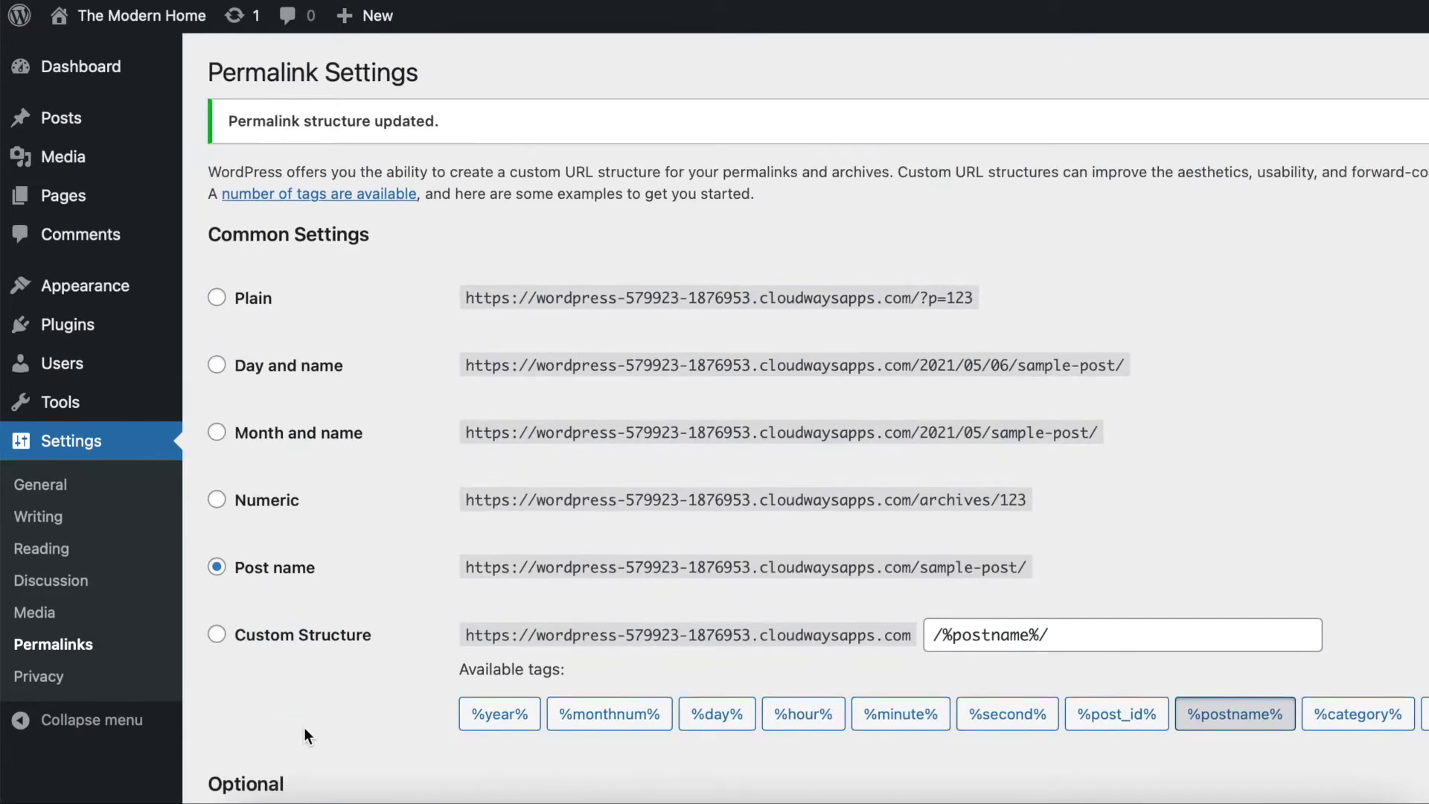
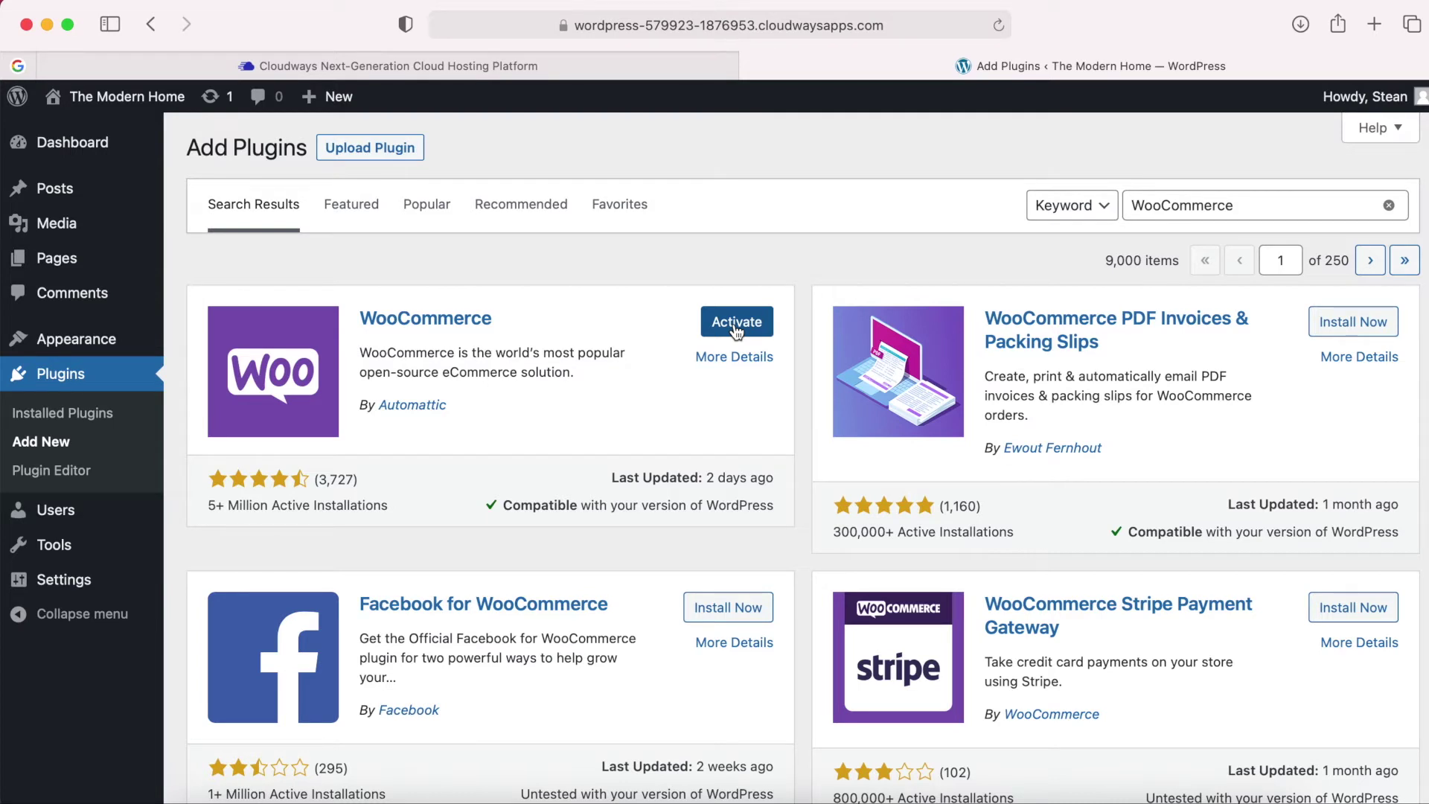
Activate WooCommerce and enter address '1 Main Road' in South Africa — Western Cape.
{"action": "left_click", "coordinate": [737, 327]}
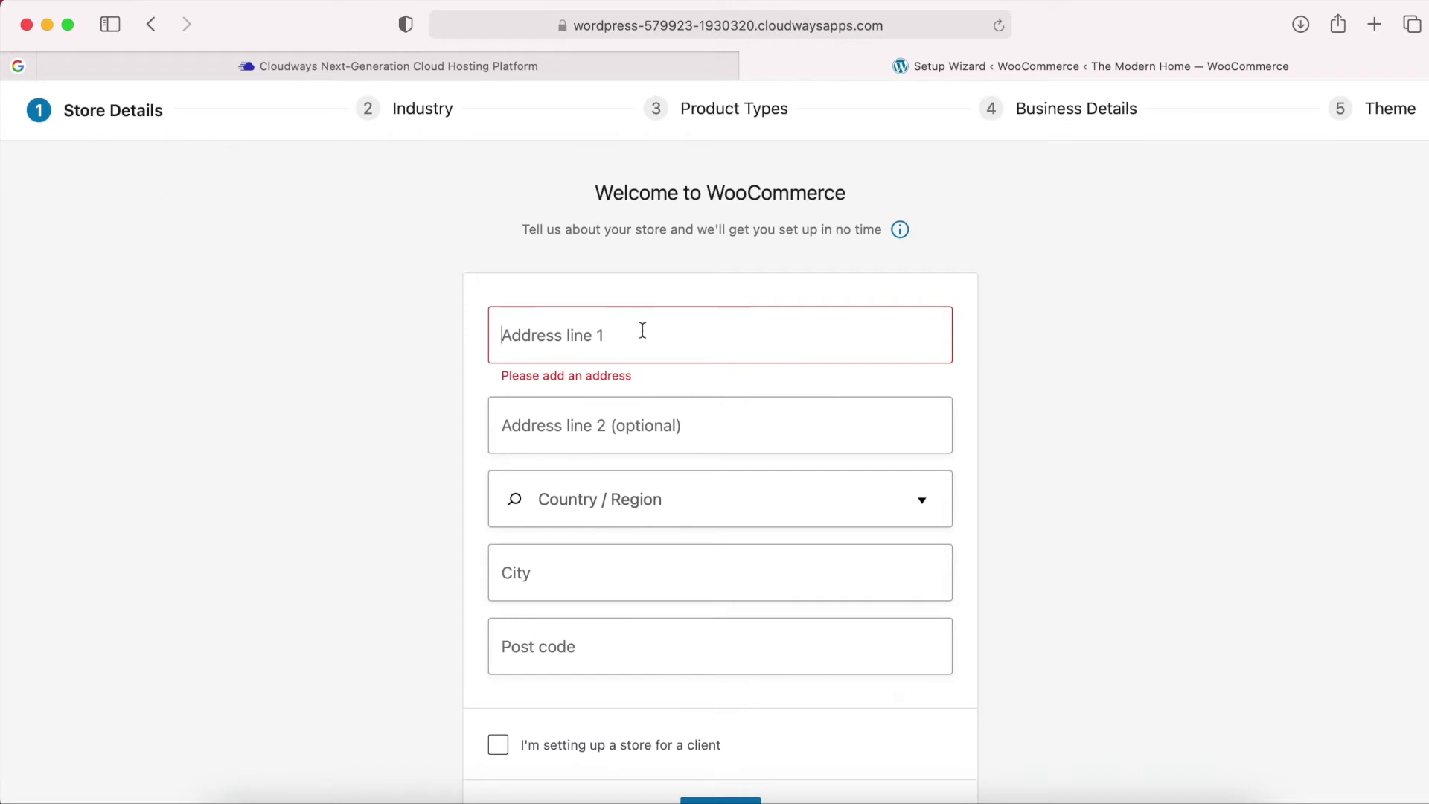
{"action": "left_click", "coordinate": [743, 335]}
{"action": "type", "text": "1 Main Road"}
{"action": "key", "text": "Tab"}
{"action": "key", "text": "Tab"}
{"action": "type", "text": "south af"}
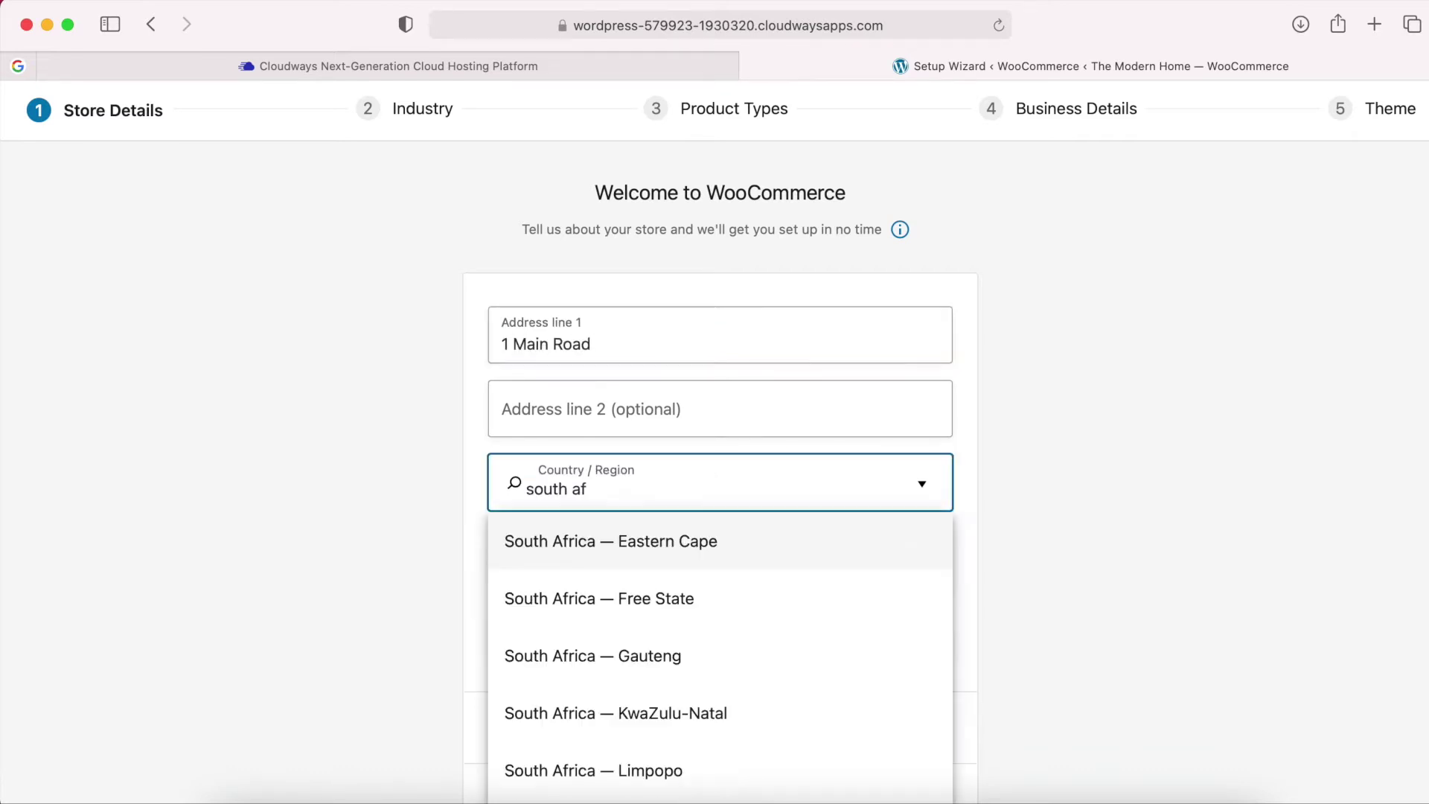
{"action": "left_click", "coordinate": [644, 485]}
Enter city Cape Town and post code 8000, submit, and accept usage tracking.
{"action": "key", "text": "Tab"}
{"action": "type", "text": "Cape Town"}
{"action": "key", "text": "Tab"}
{"action": "type", "text": "8000"}
{"action": "scroll", "coordinate": [848, 526], "scroll_direction": "up", "scroll_amount": 3}
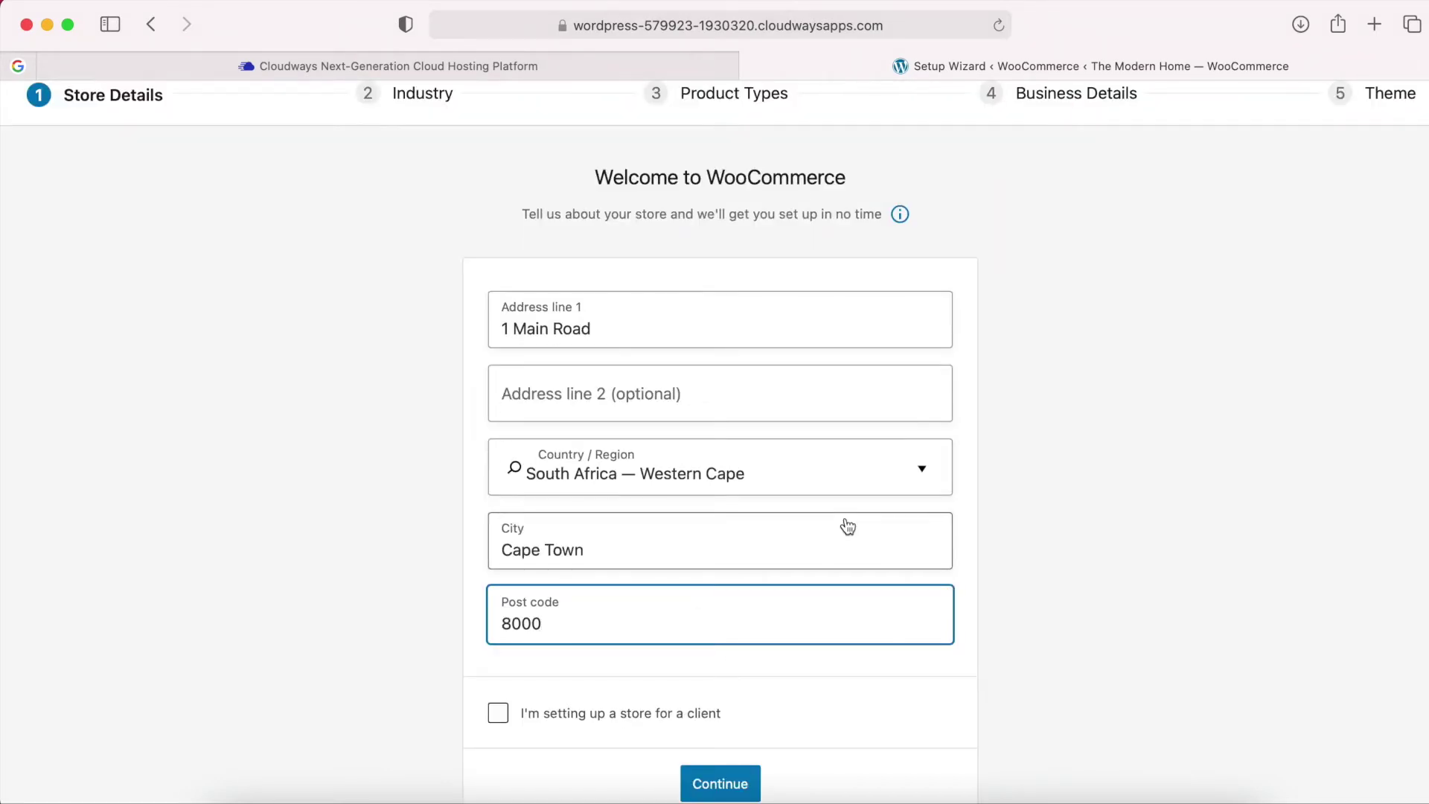
{"action": "scroll", "coordinate": [832, 670], "scroll_direction": "down", "scroll_amount": 1}
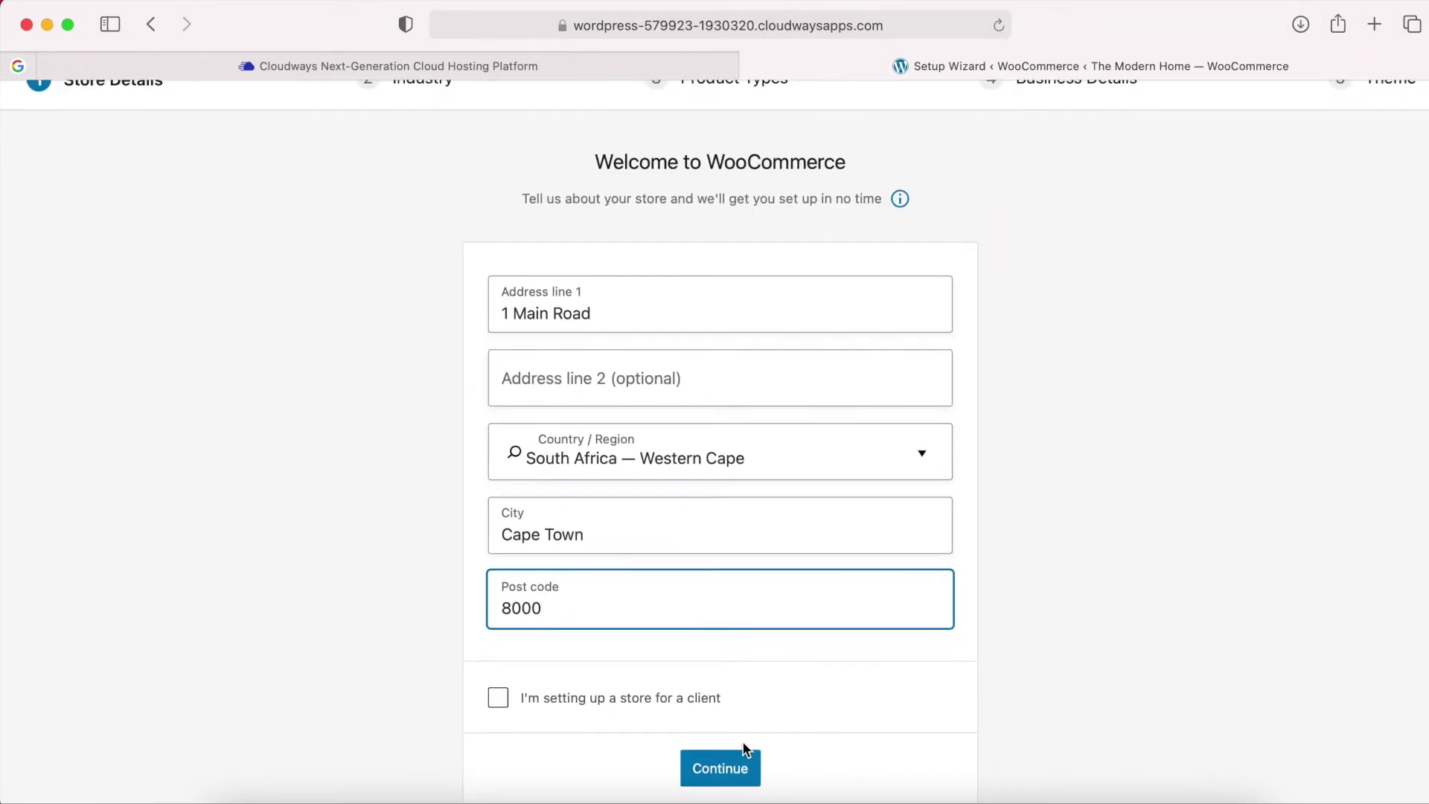
{"action": "left_click", "coordinate": [722, 773]}
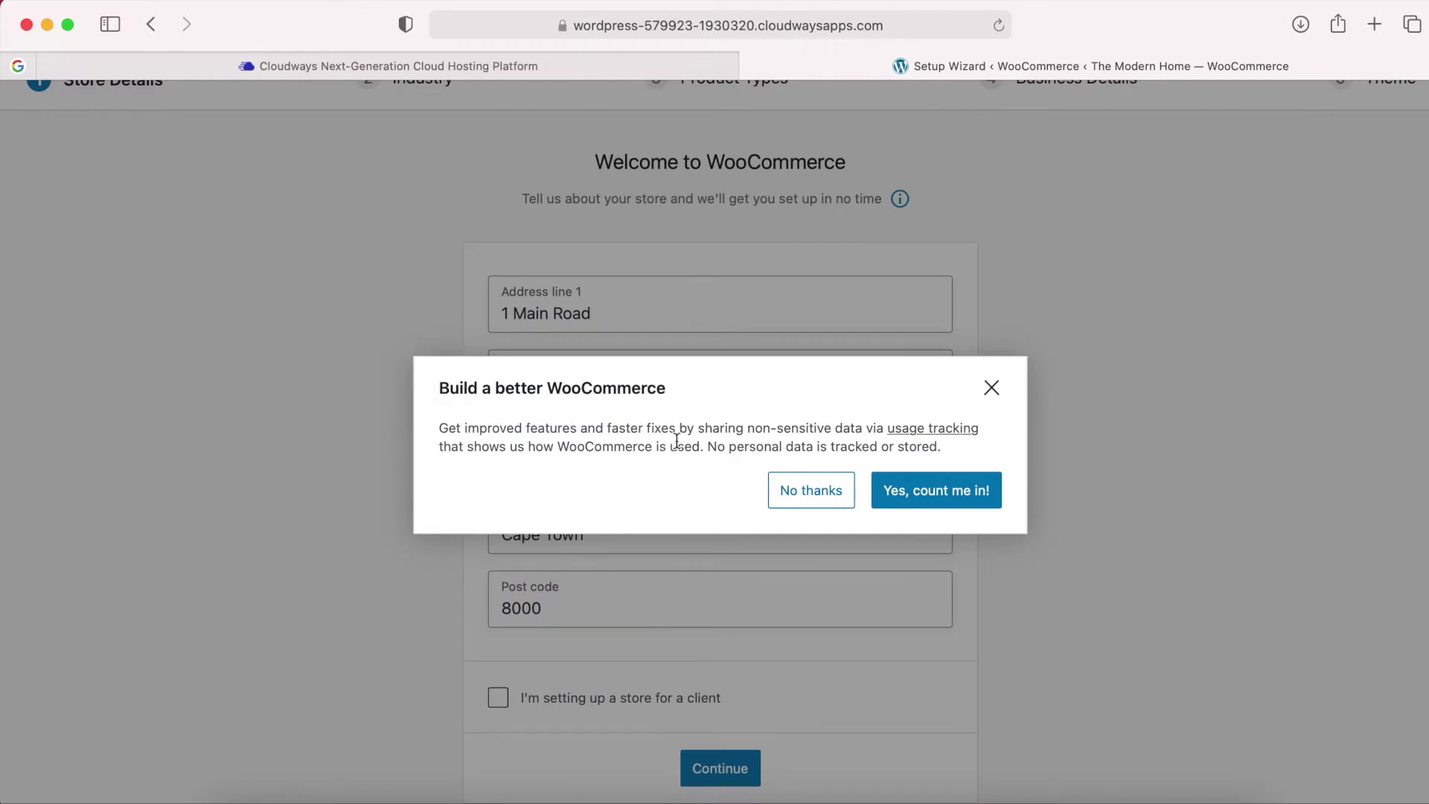
{"action": "left_click", "coordinate": [949, 497]}
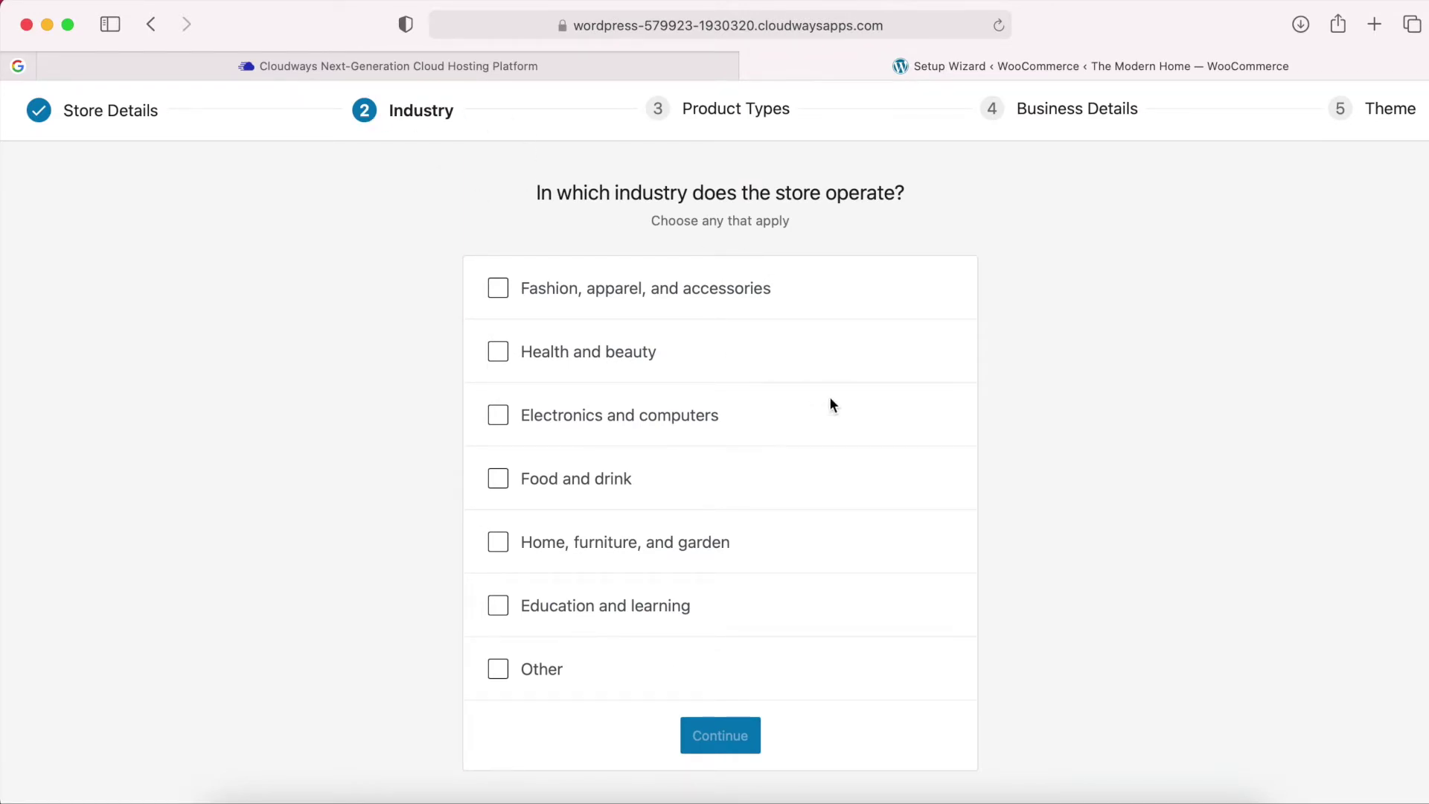
Choose the Home, furniture, and garden industry and Physical products as the product type.
{"action": "left_click", "coordinate": [502, 551]}
{"action": "left_click", "coordinate": [726, 742]}
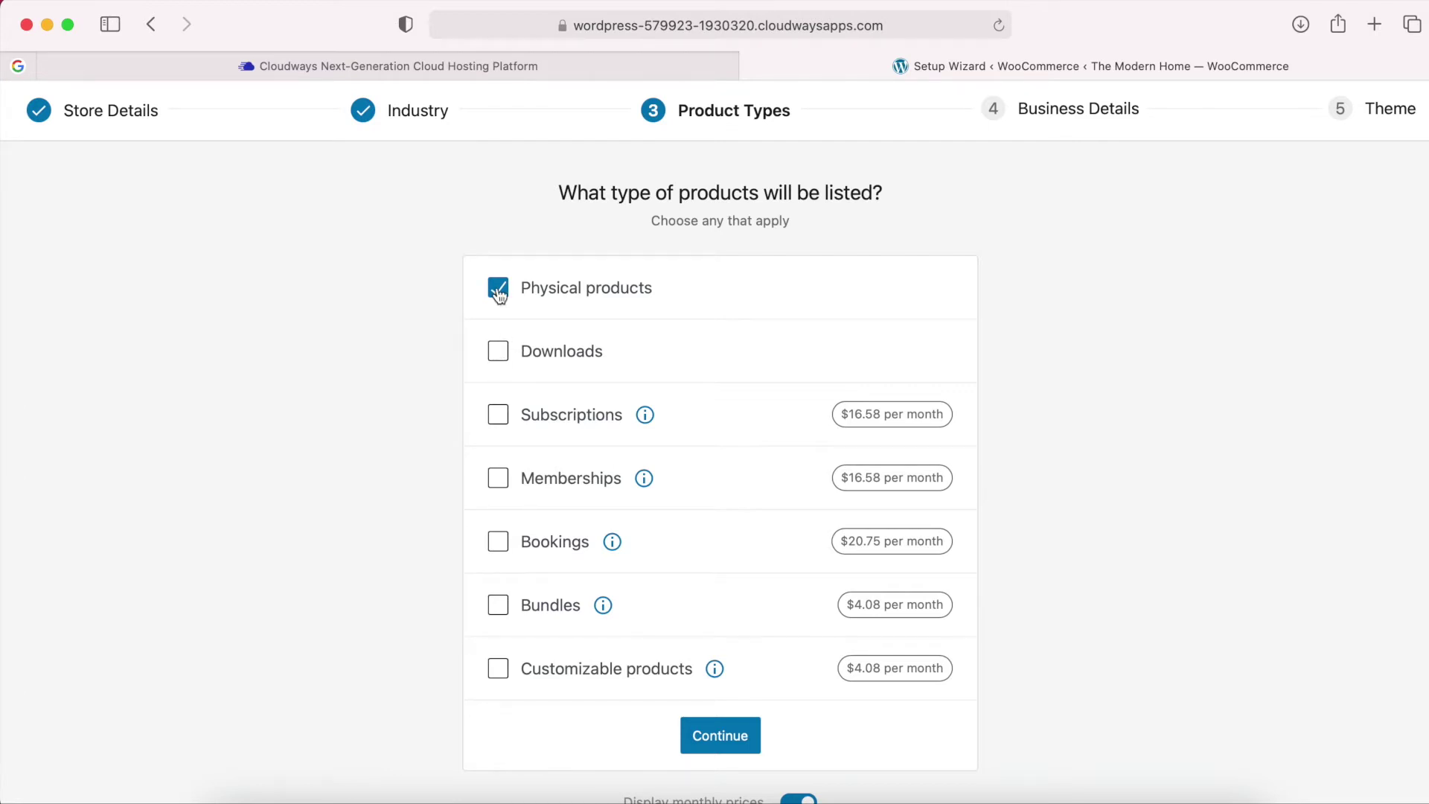
{"action": "left_click", "coordinate": [722, 741]}
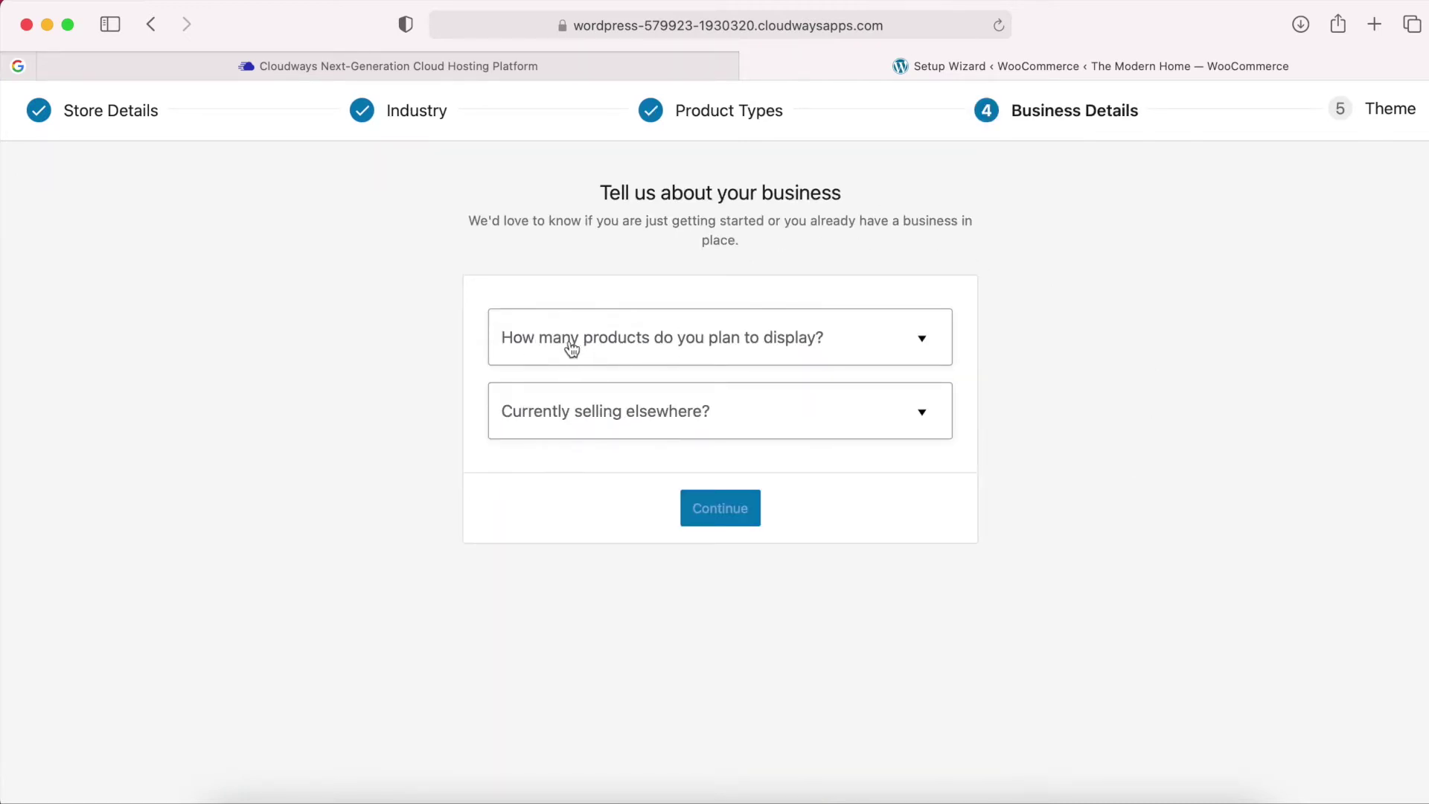
Answer 1 - 10 planned products and No to selling elsewhere.
{"action": "left_click", "coordinate": [919, 344]}
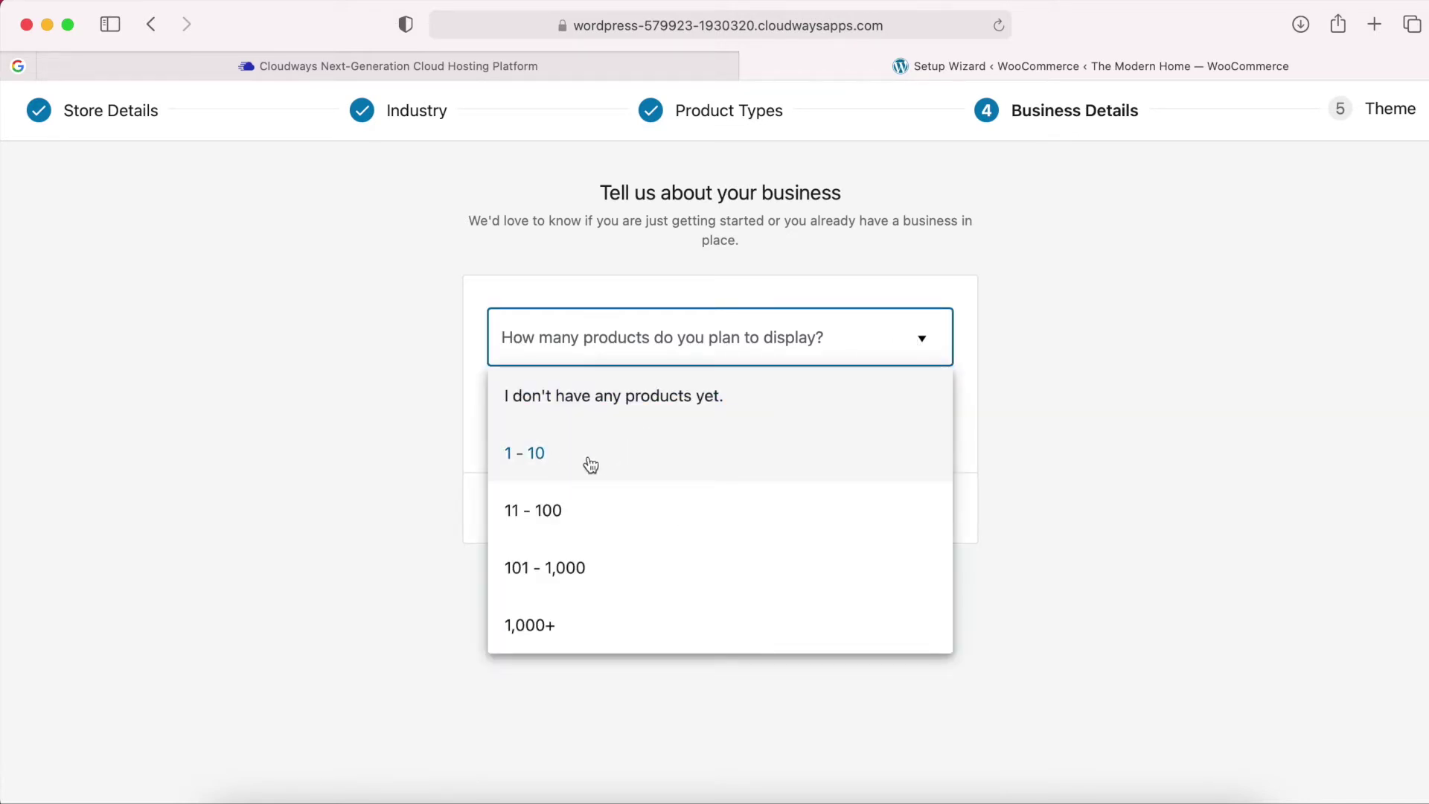
{"action": "left_click", "coordinate": [622, 469]}
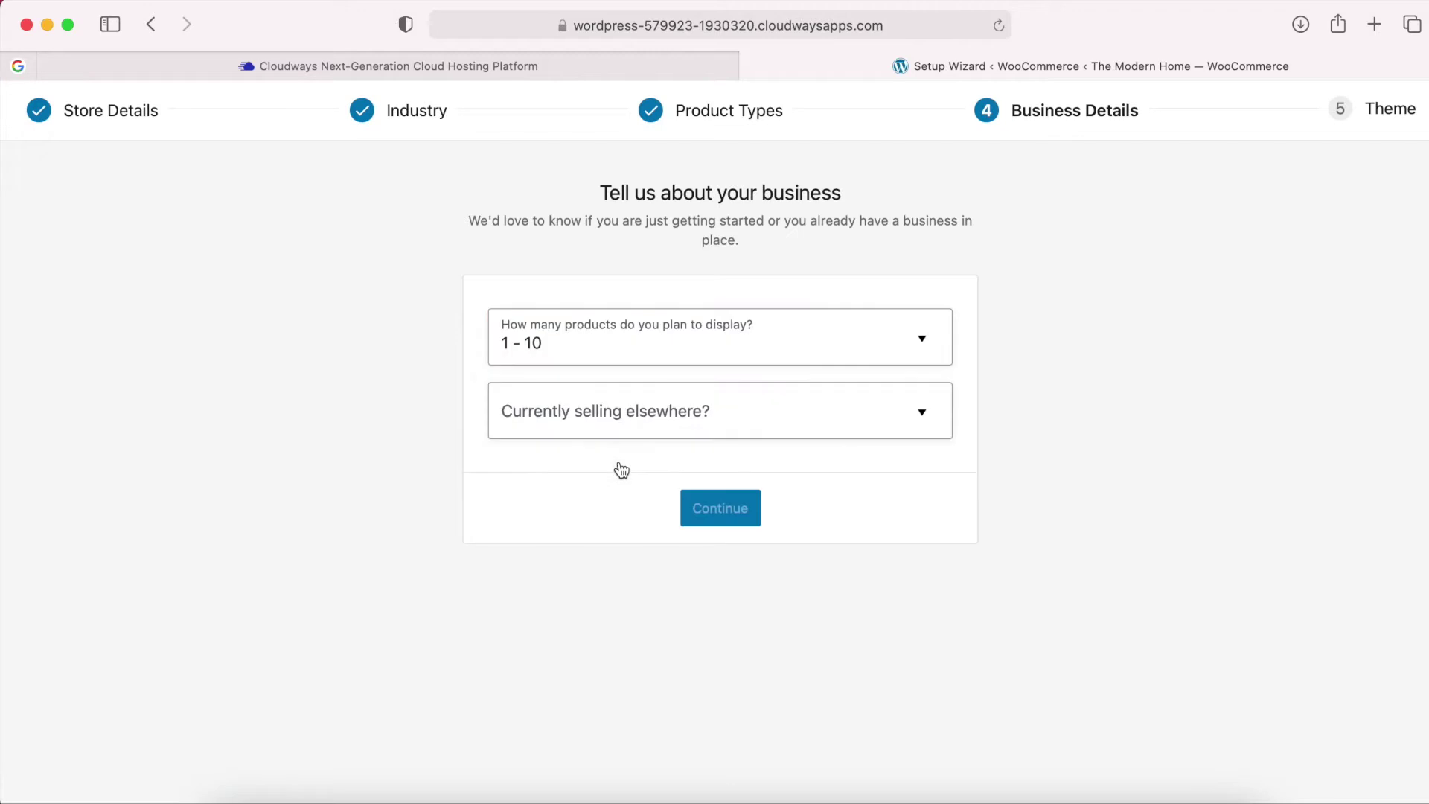
{"action": "left_click", "coordinate": [794, 424]}
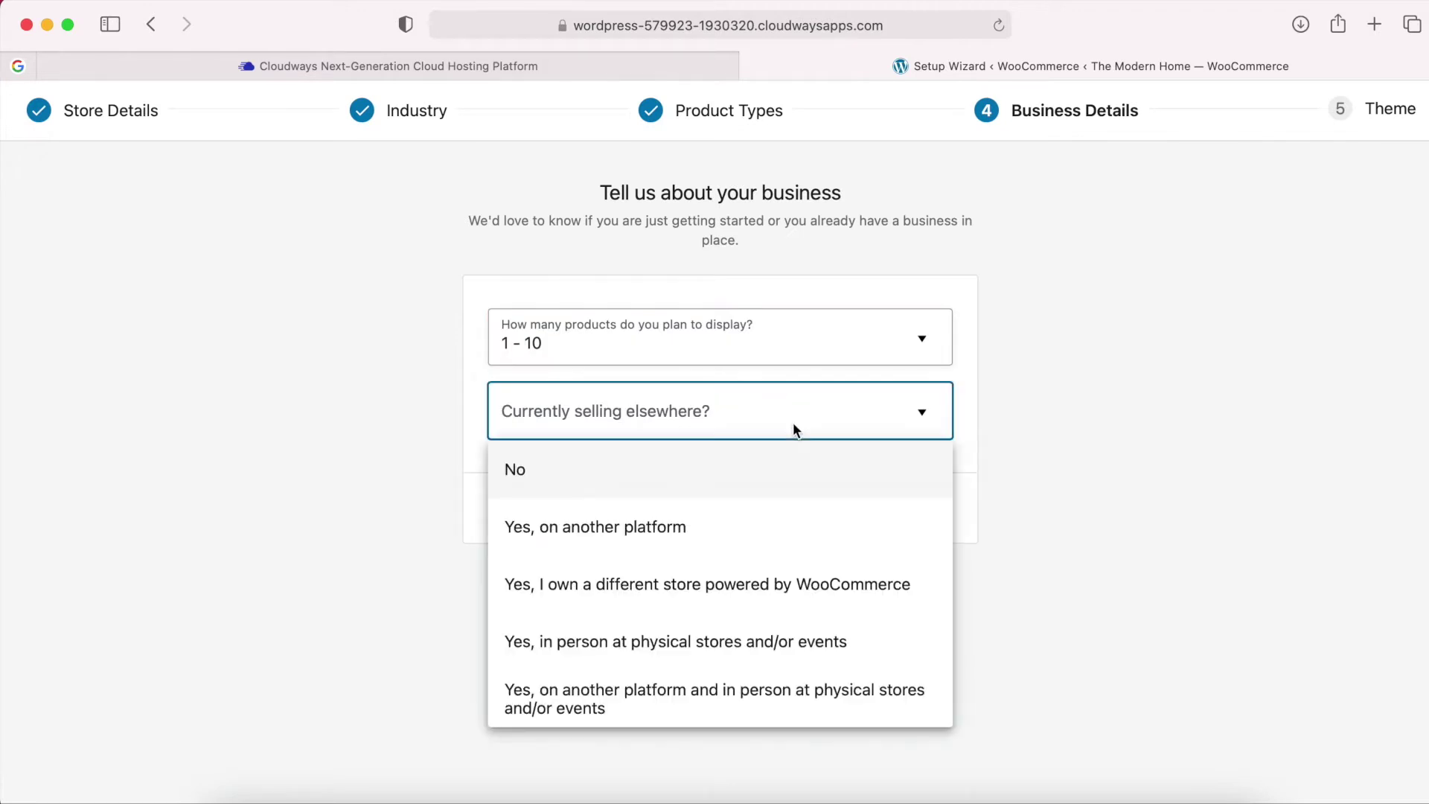
{"action": "left_click", "coordinate": [624, 491]}
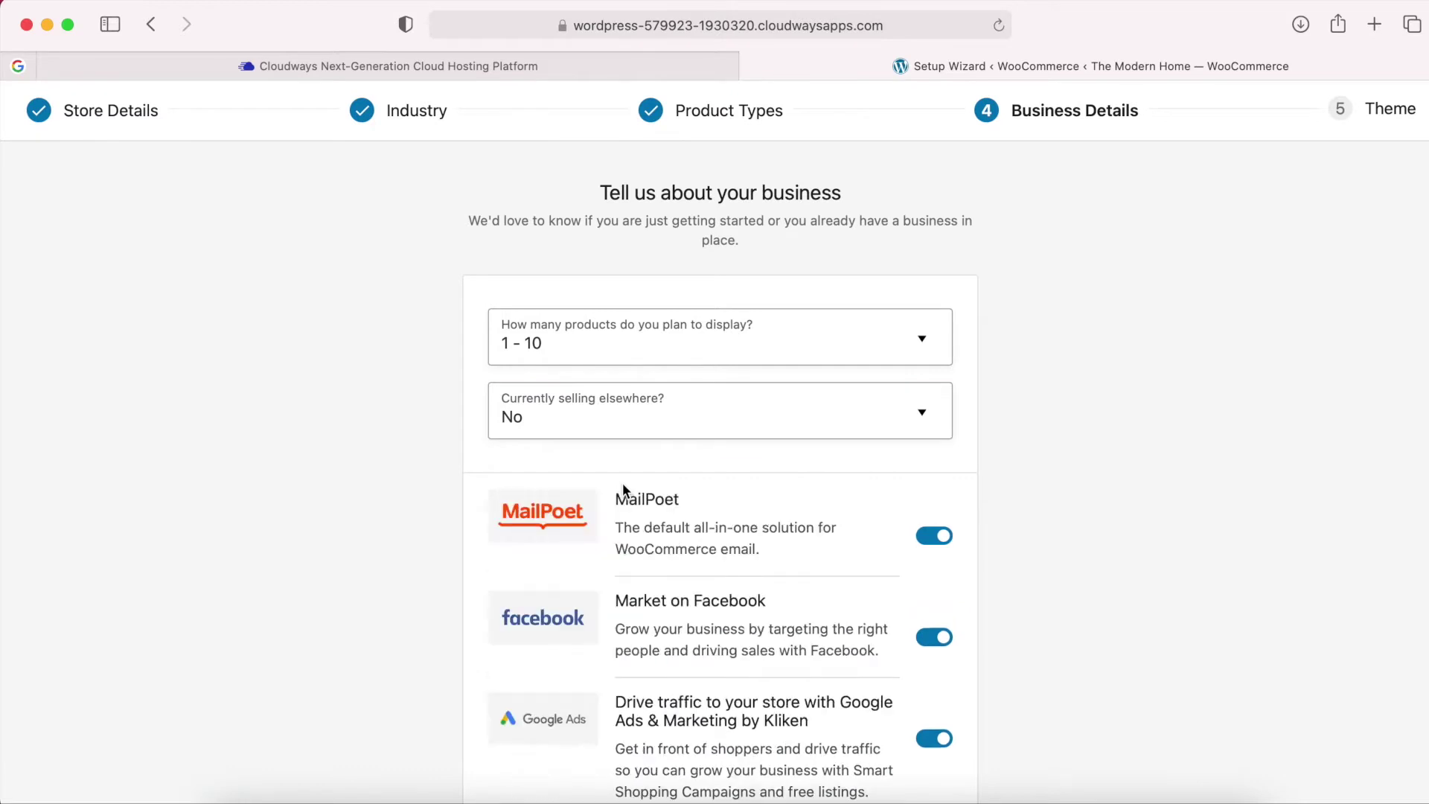
Turn off the Mailchimp, Google Ads, Facebook and MailPoet marketing extensions.
{"action": "scroll", "coordinate": [956, 480], "scroll_direction": "down", "scroll_amount": 5}
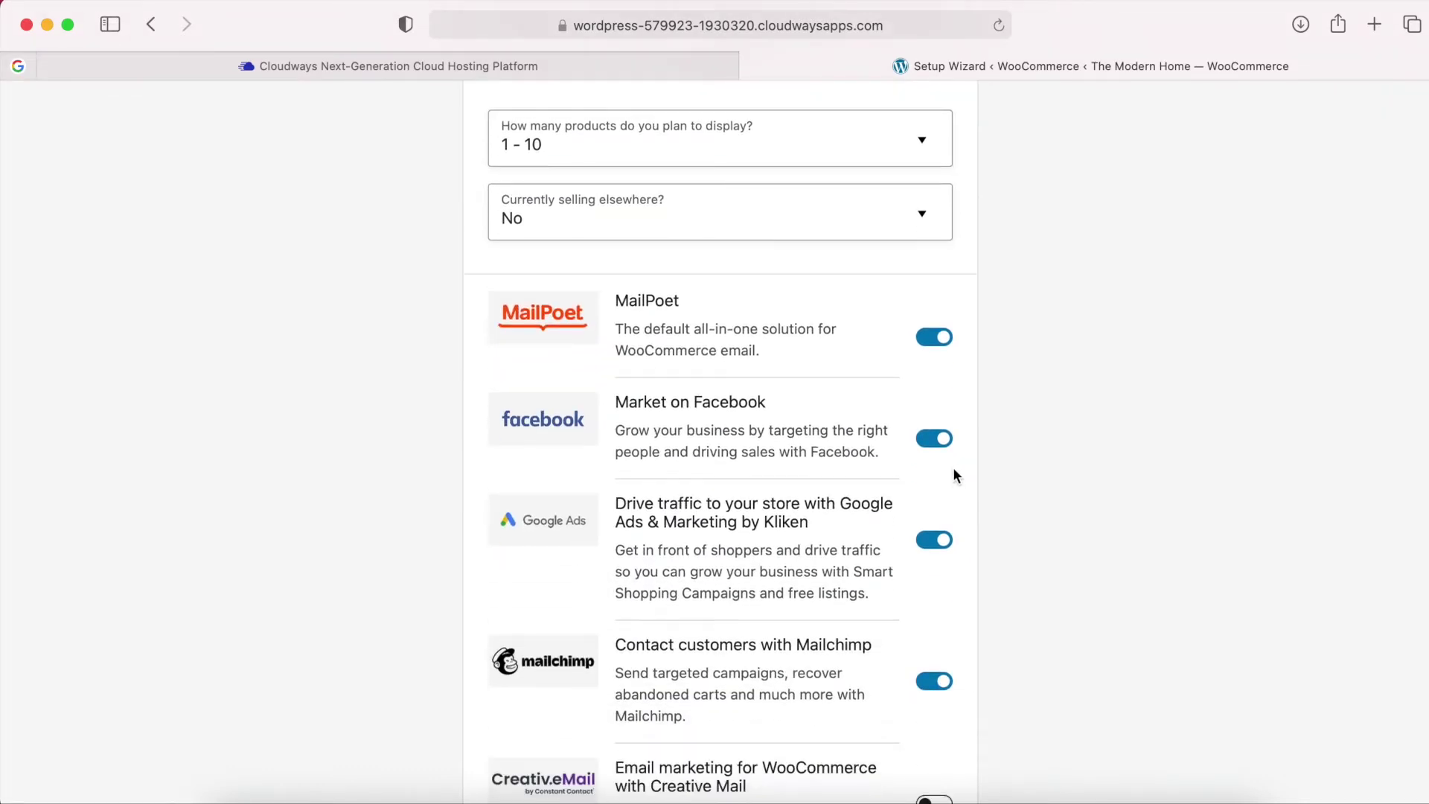
{"action": "scroll", "coordinate": [960, 493], "scroll_direction": "down", "scroll_amount": 4}
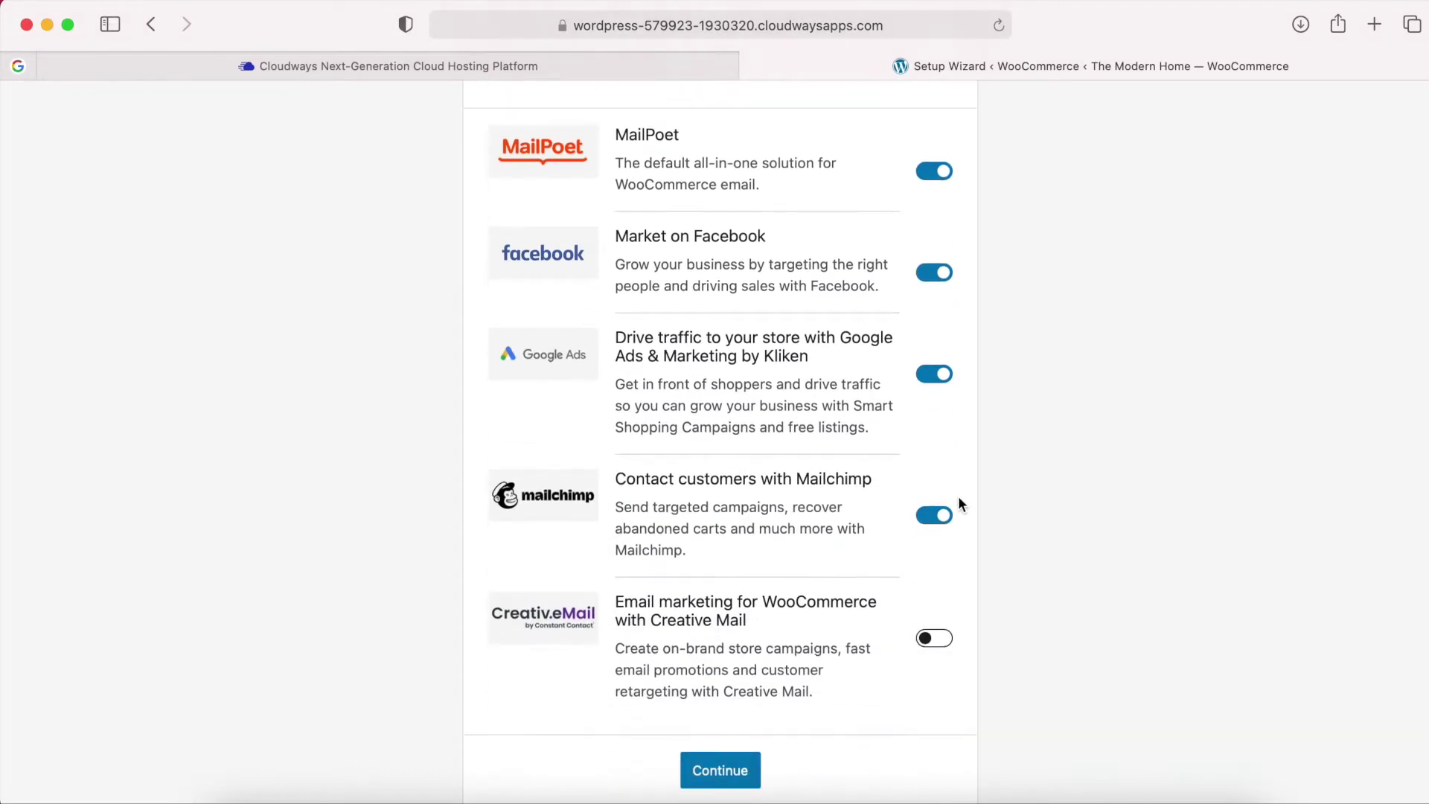
{"action": "left_click", "coordinate": [933, 517]}
{"action": "left_click", "coordinate": [936, 381]}
{"action": "left_click", "coordinate": [933, 278]}
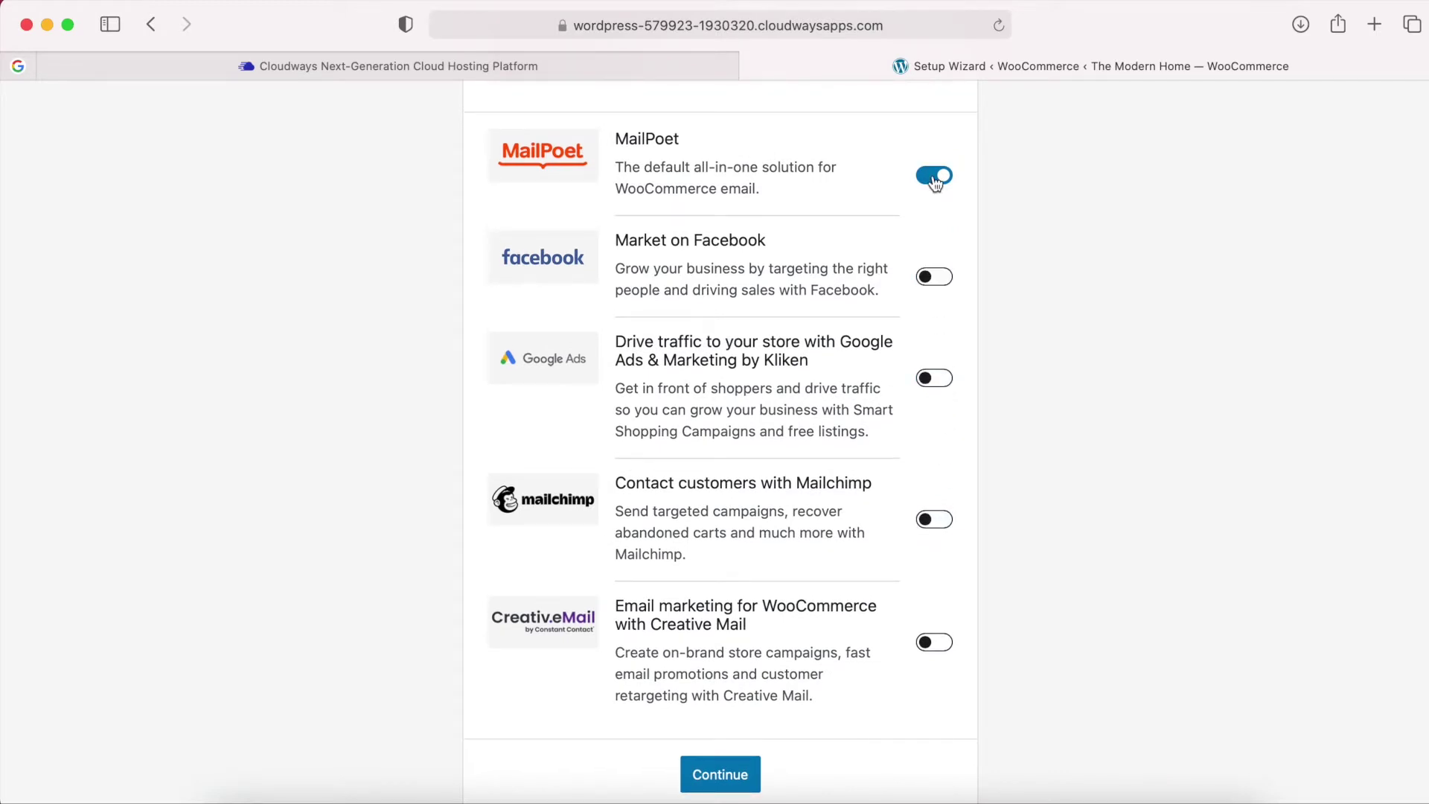
{"action": "left_click", "coordinate": [935, 177]}
{"action": "scroll", "coordinate": [934, 171], "scroll_direction": "up", "scroll_amount": 2}
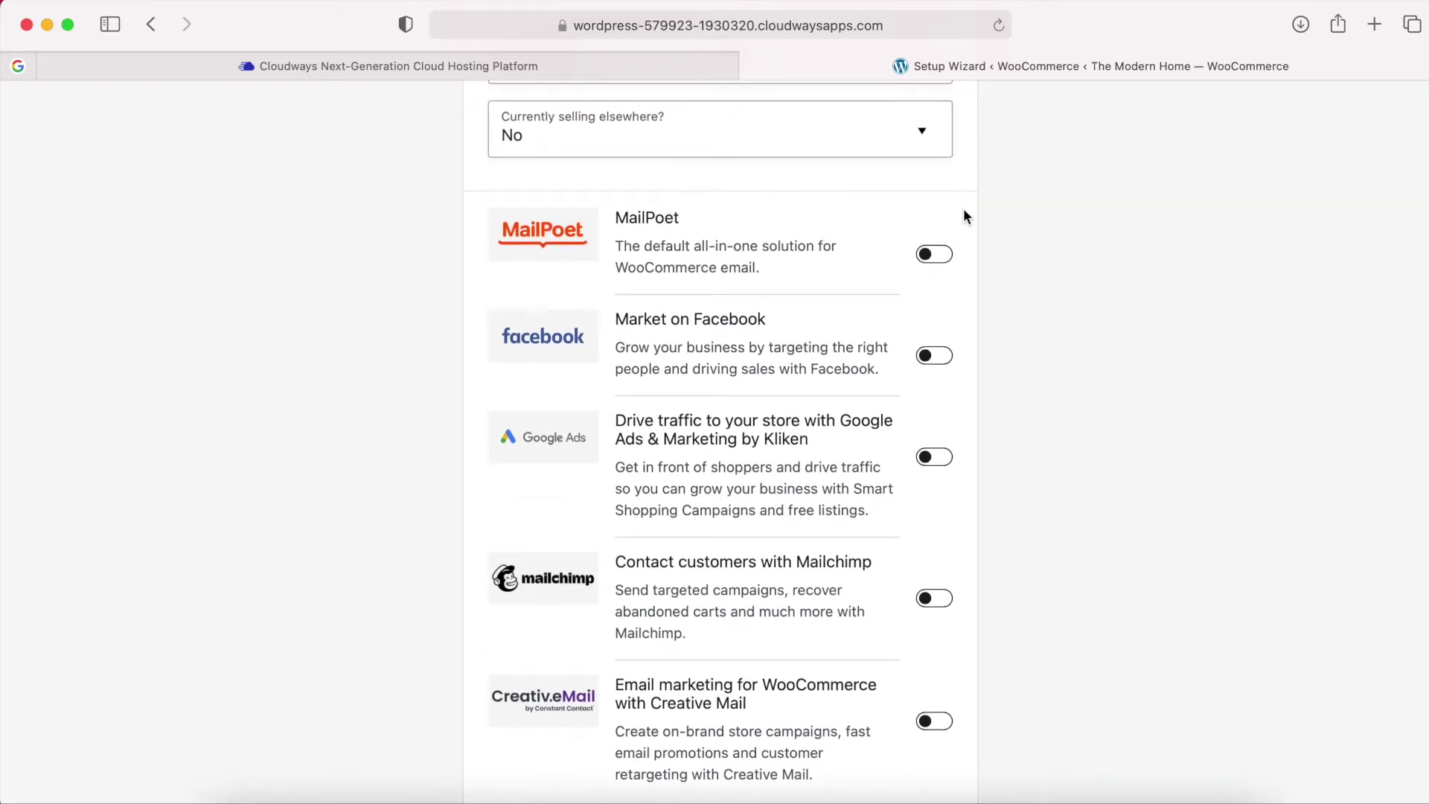
{"action": "scroll", "coordinate": [963, 215], "scroll_direction": "down", "scroll_amount": 2}
{"action": "scroll", "coordinate": [985, 451], "scroll_direction": "up", "scroll_amount": 2}
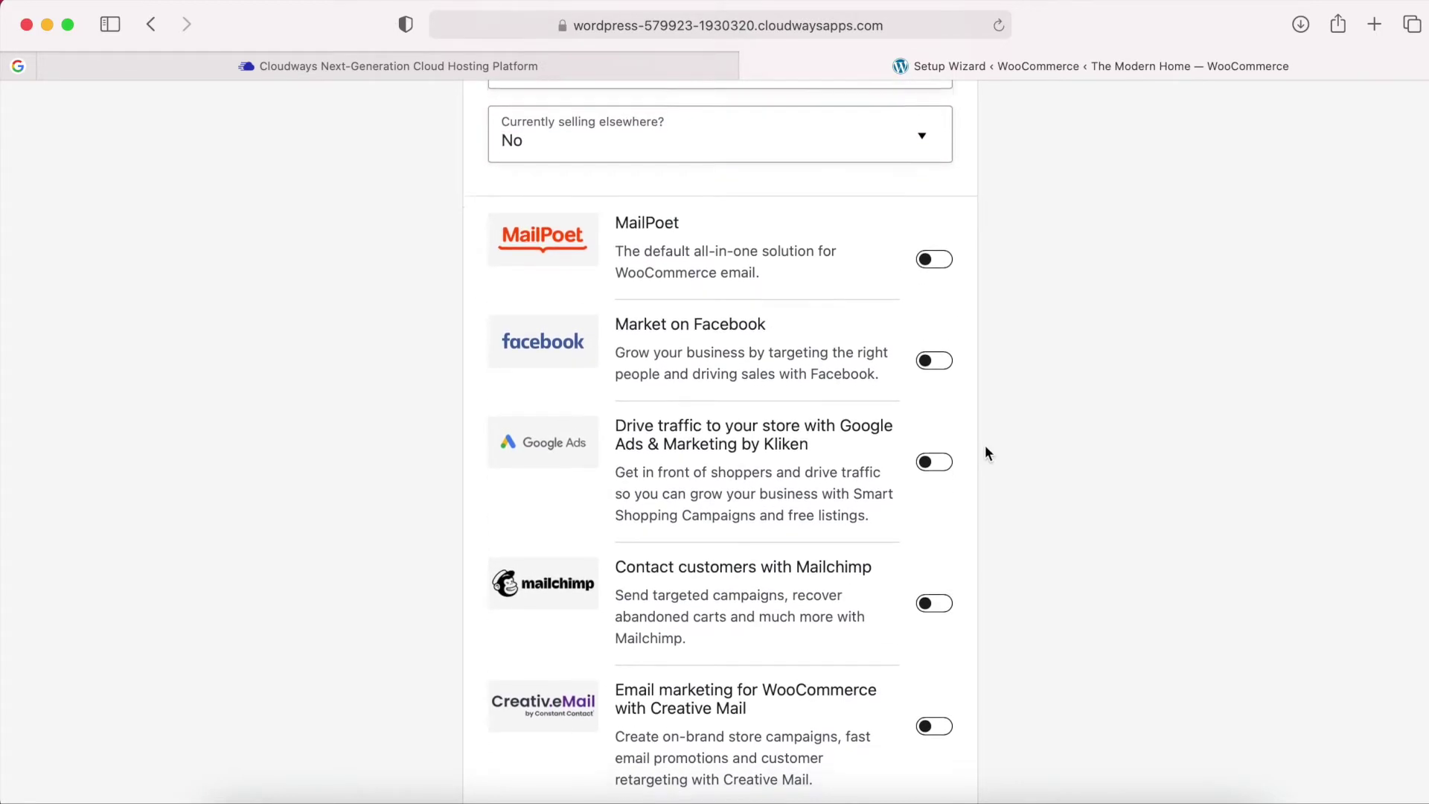
{"action": "scroll", "coordinate": [986, 447], "scroll_direction": "down", "scroll_amount": 2}
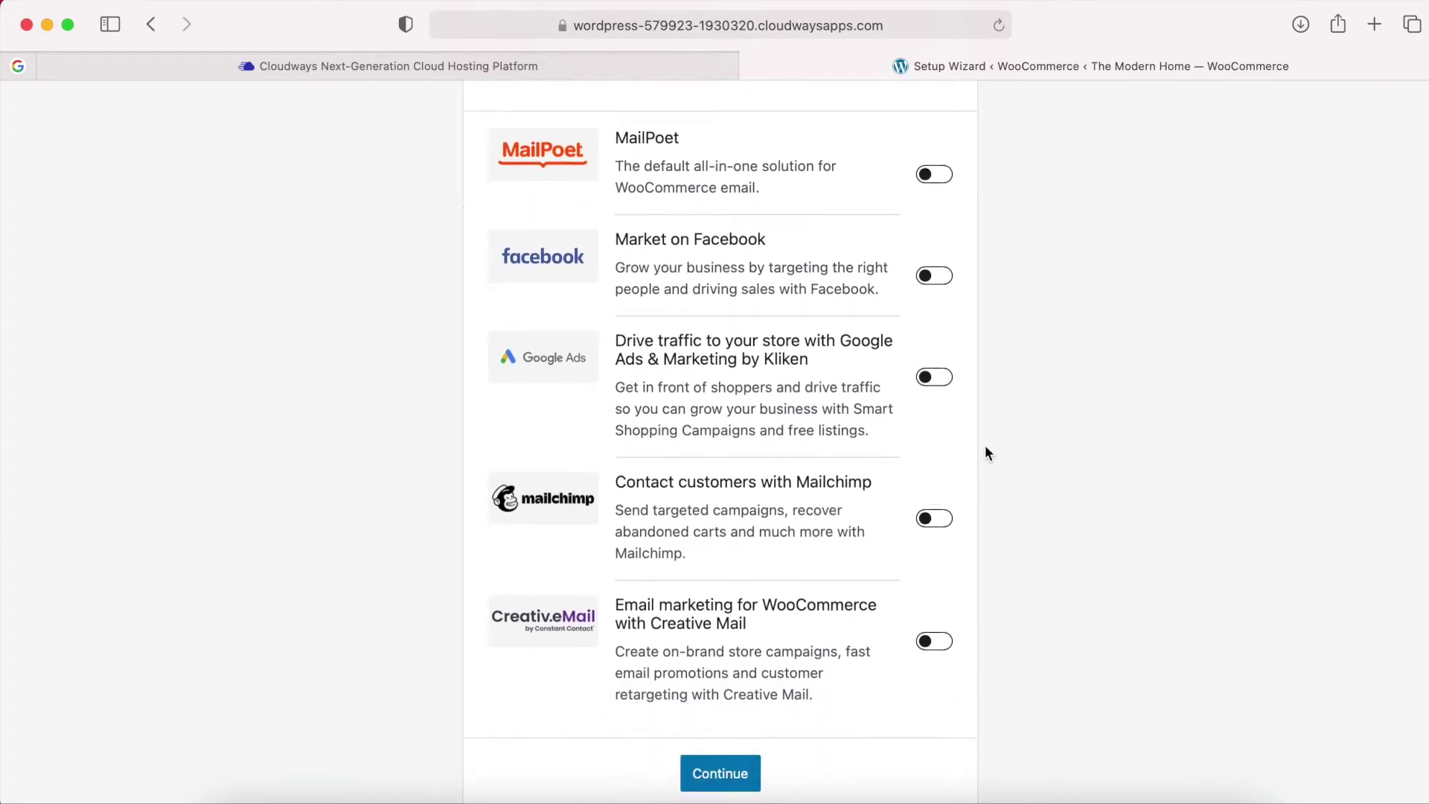
Confirm business details and choose the Storefront theme.
{"action": "left_click", "coordinate": [721, 775]}
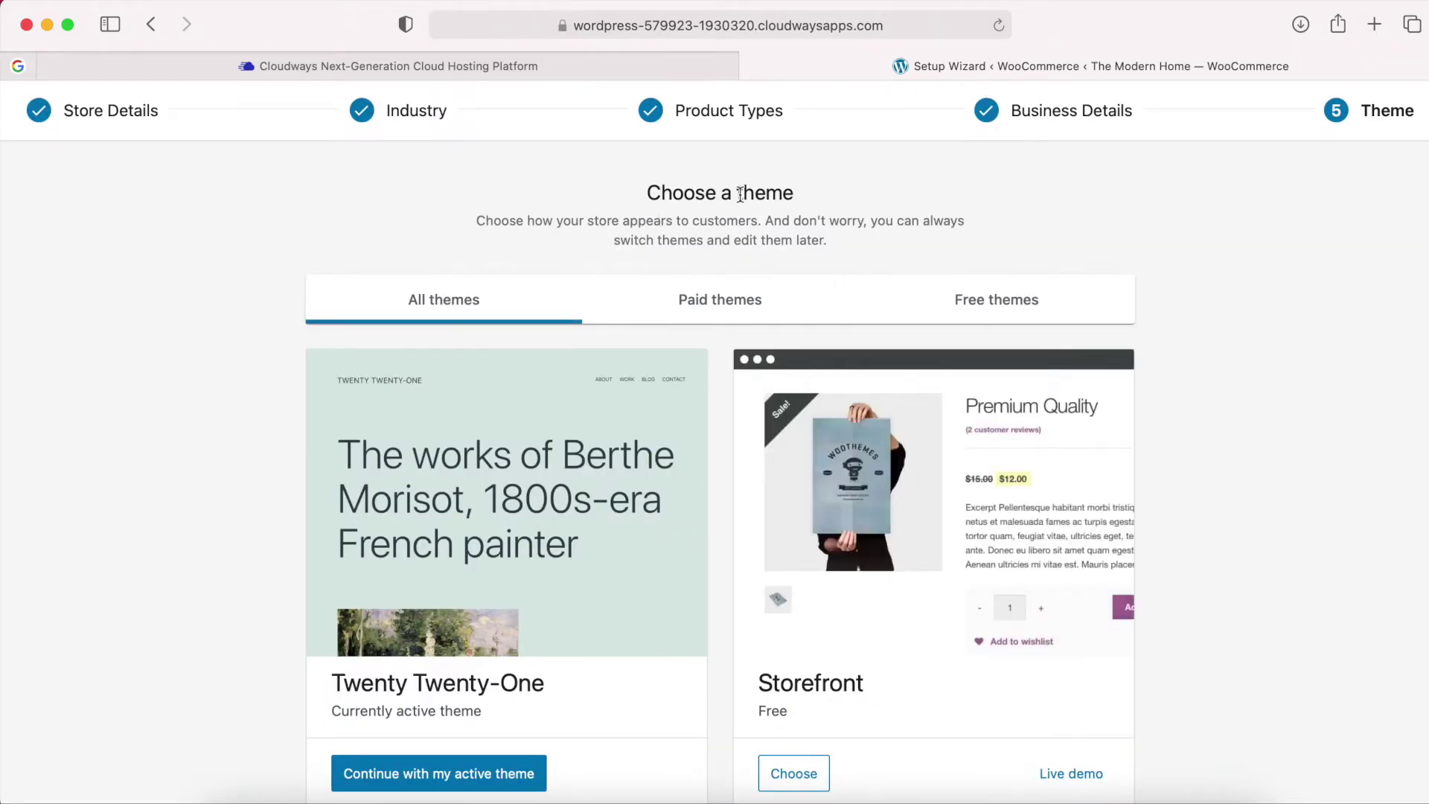
{"action": "scroll", "coordinate": [714, 397], "scroll_direction": "down", "scroll_amount": 3}
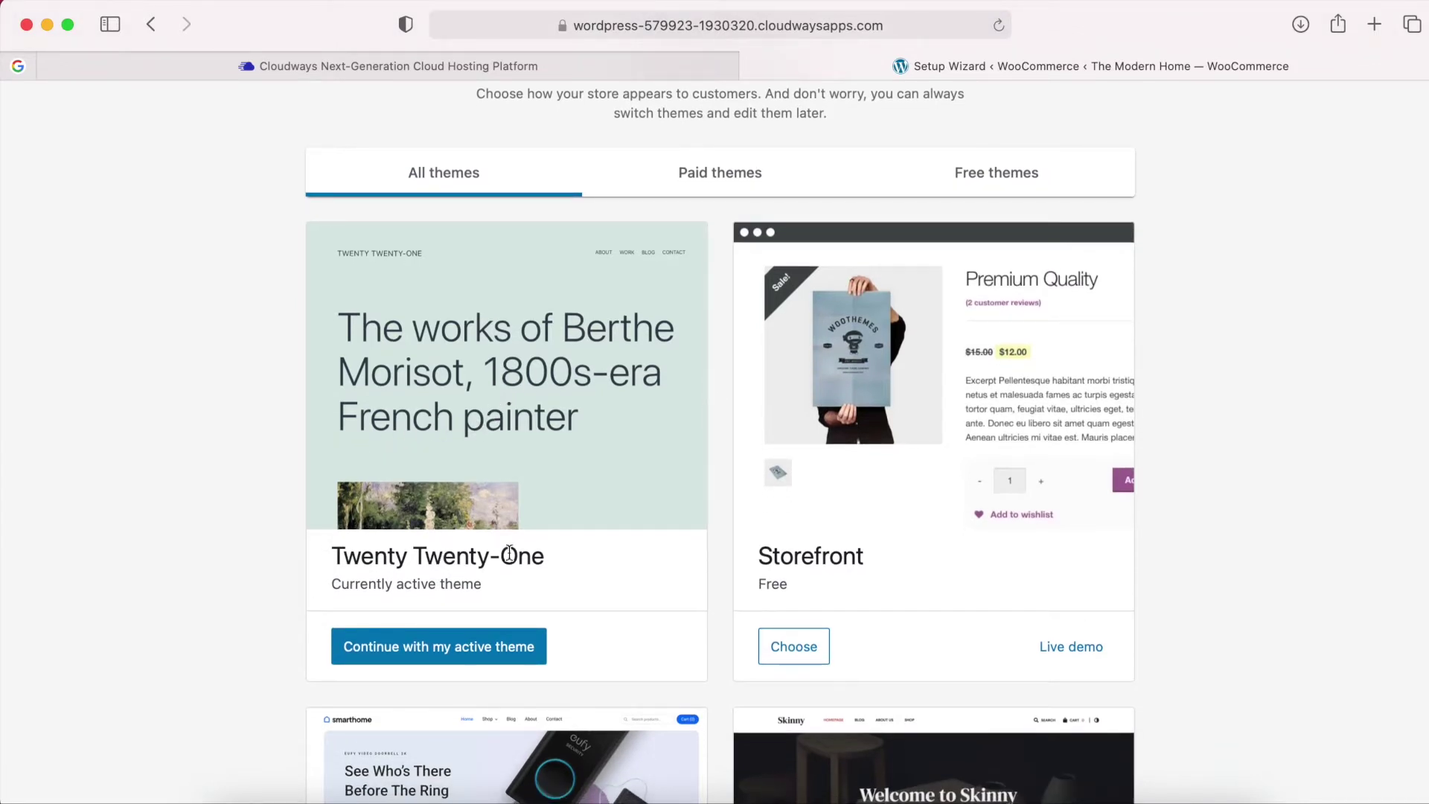
{"action": "scroll", "coordinate": [721, 483], "scroll_direction": "down", "scroll_amount": 1}
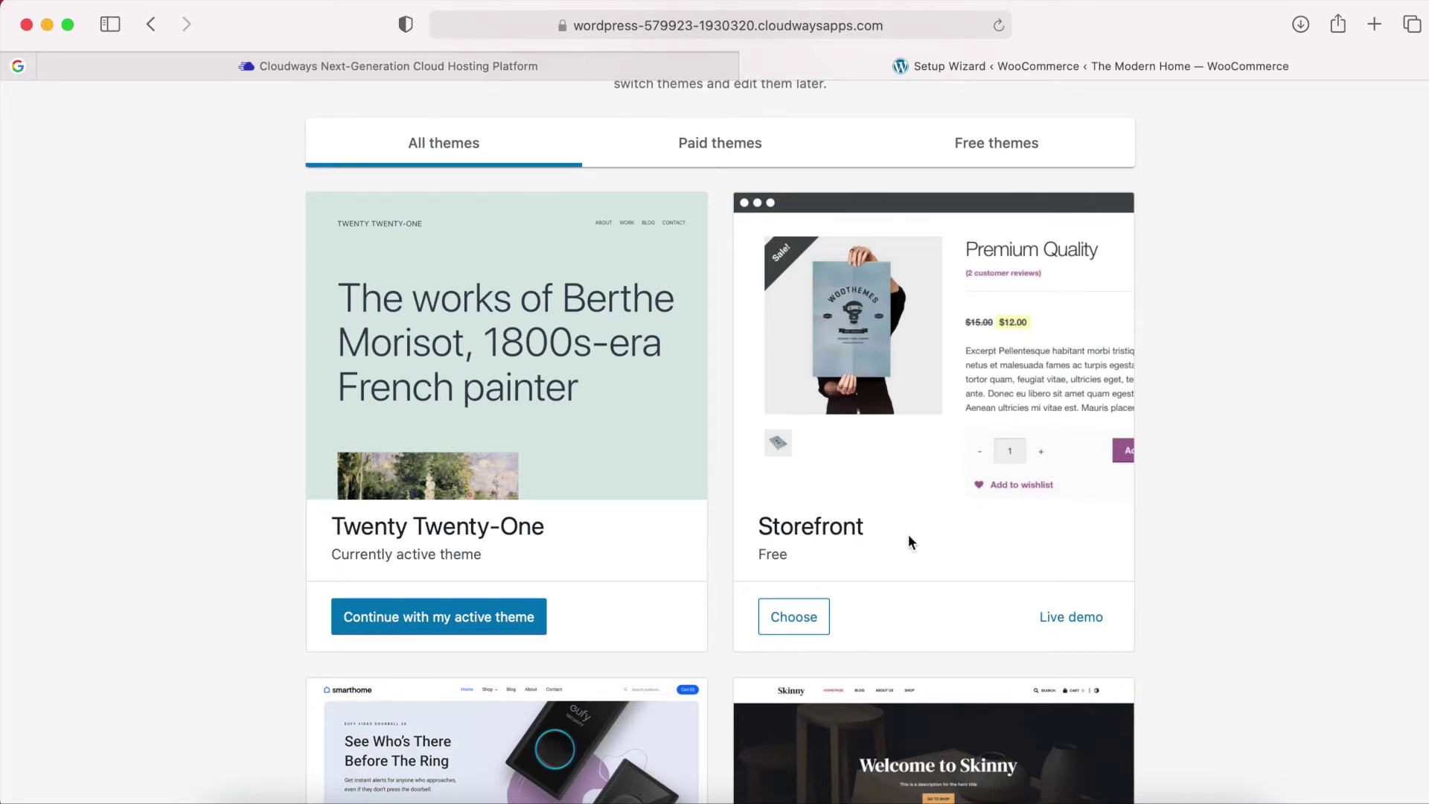
{"action": "scroll", "coordinate": [912, 541], "scroll_direction": "down", "scroll_amount": 1}
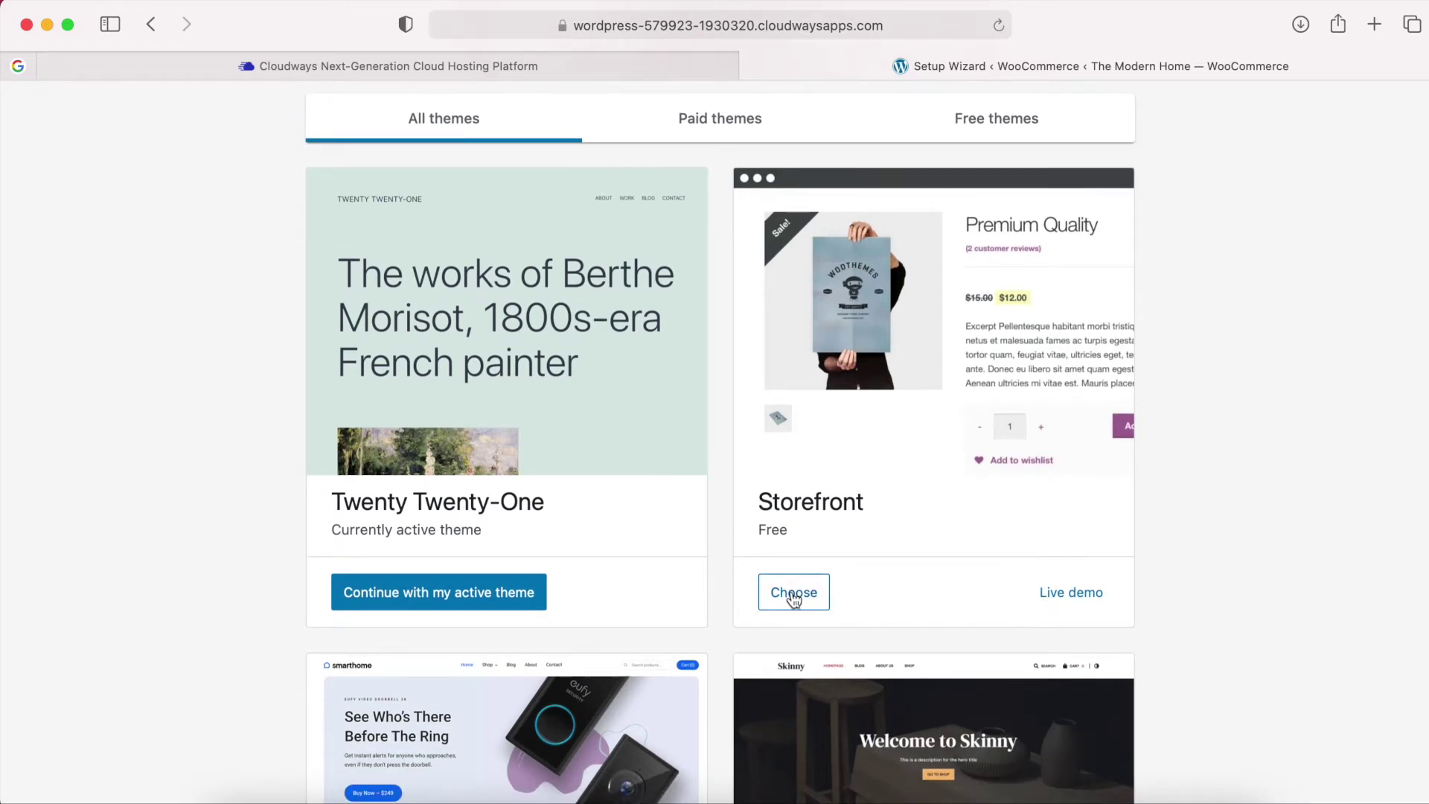
{"action": "left_click", "coordinate": [796, 602]}
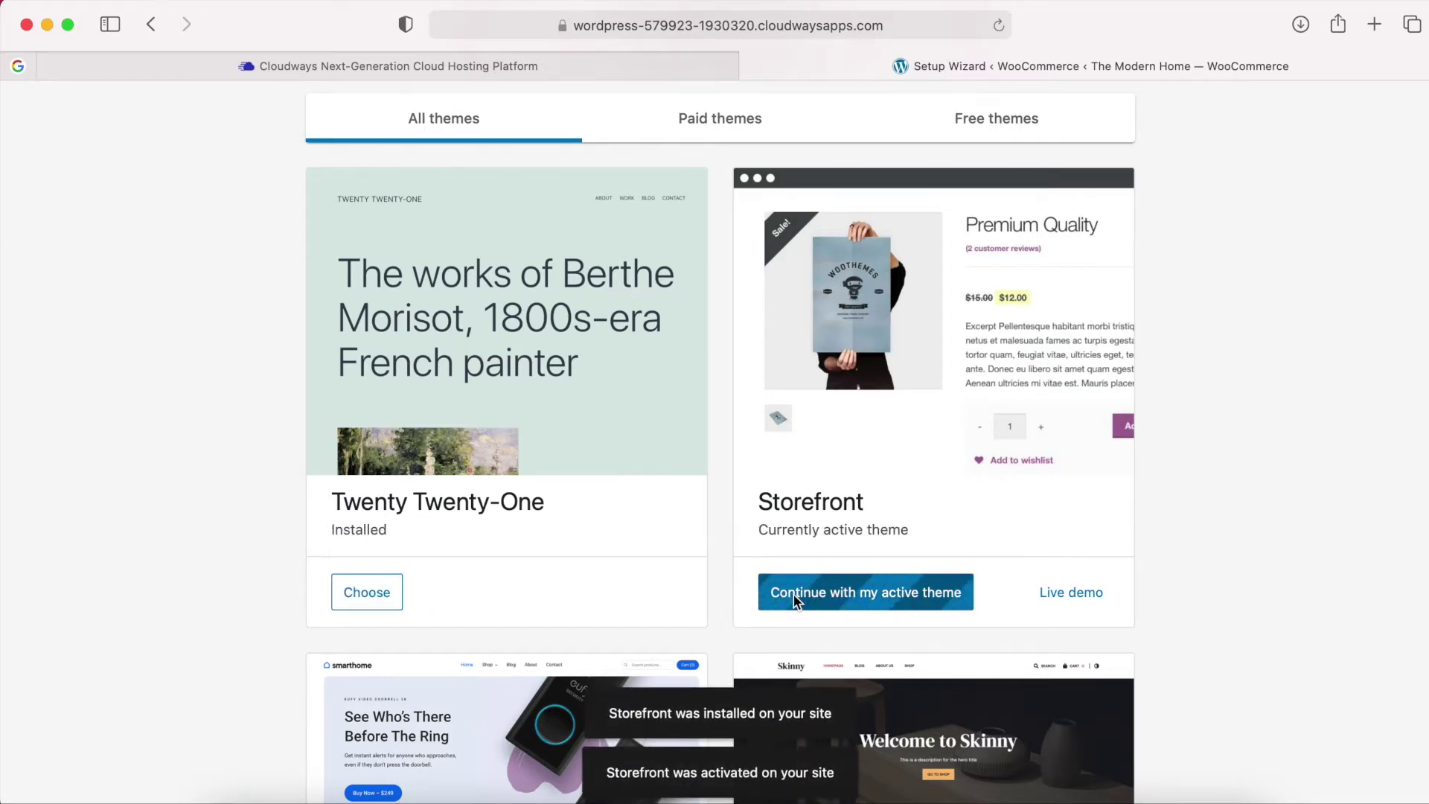
Keep Storefront, decline the Jetpack and Shipping & Tax add-ons, and dismiss the welcome tour.
{"action": "left_click", "coordinate": [796, 600]}
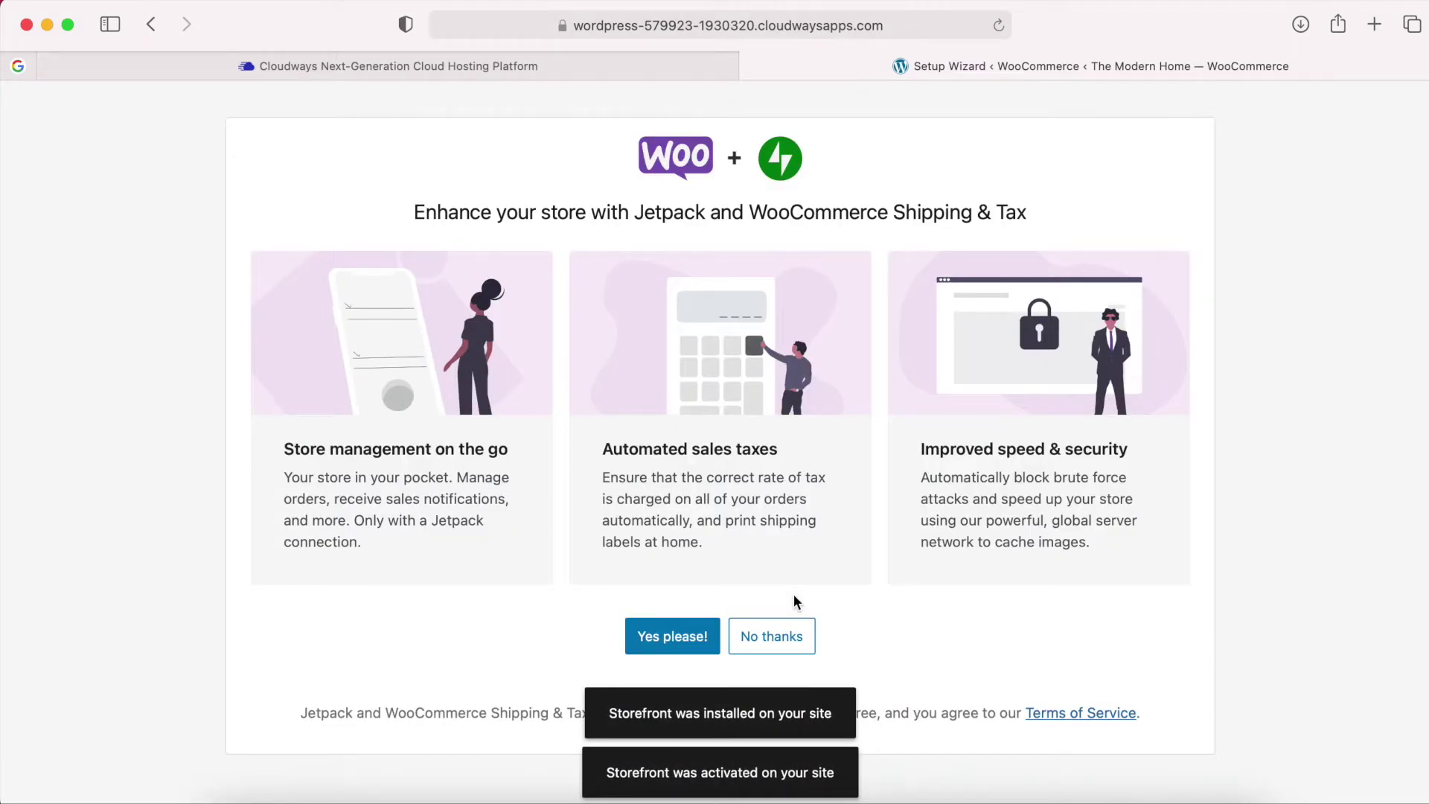
{"action": "left_click", "coordinate": [772, 640]}
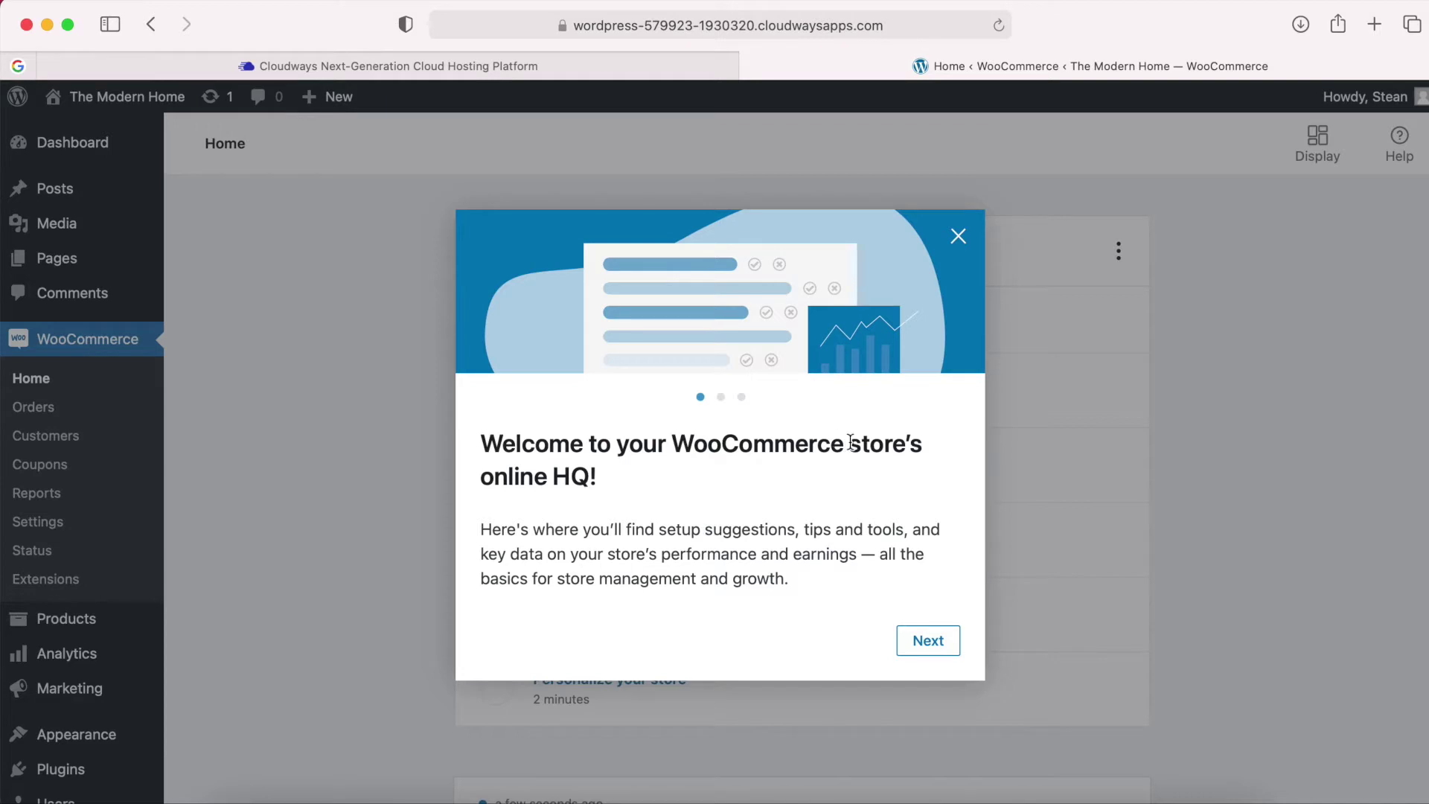
{"action": "left_click", "coordinate": [960, 238]}
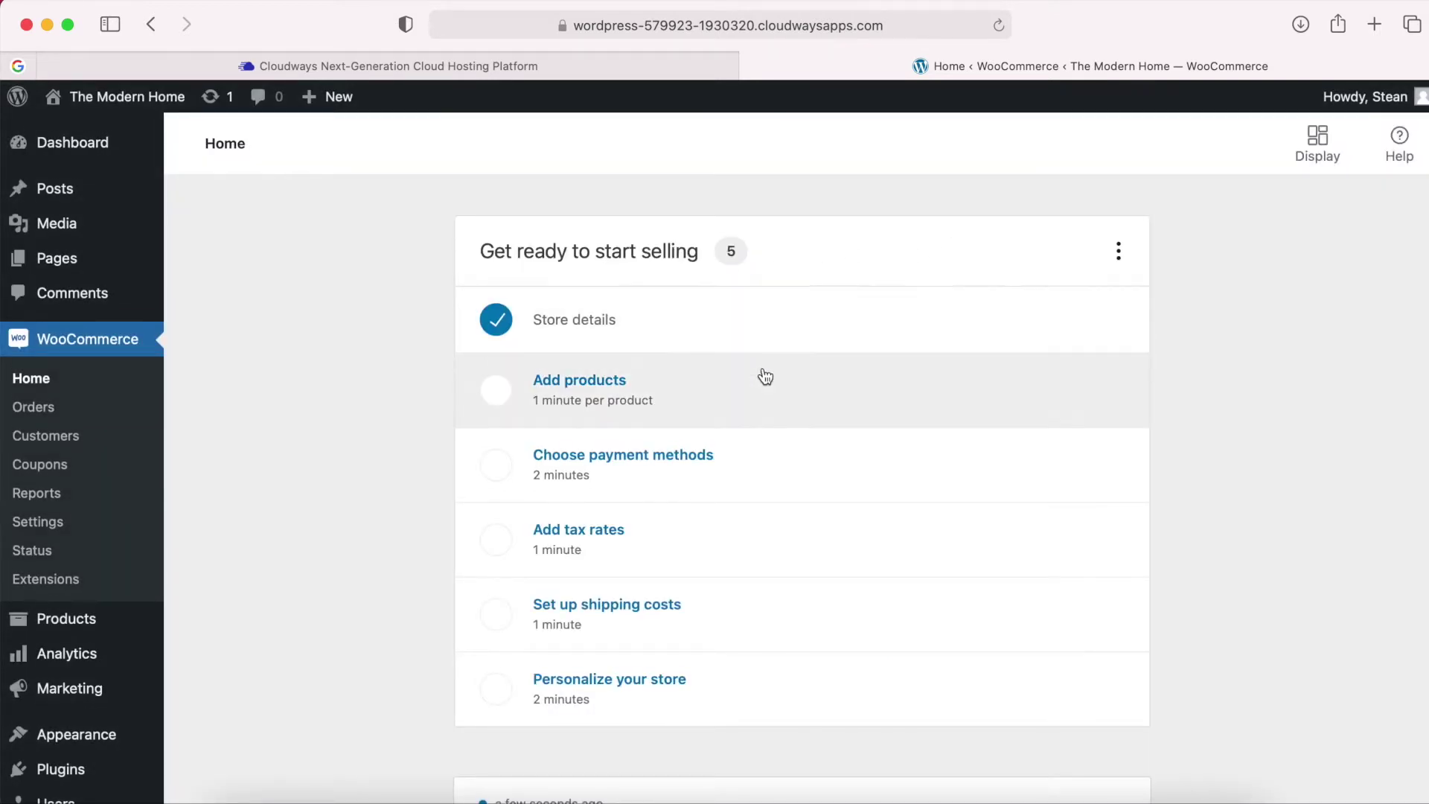
{"action": "scroll", "coordinate": [759, 377], "scroll_direction": "down", "scroll_amount": 1}
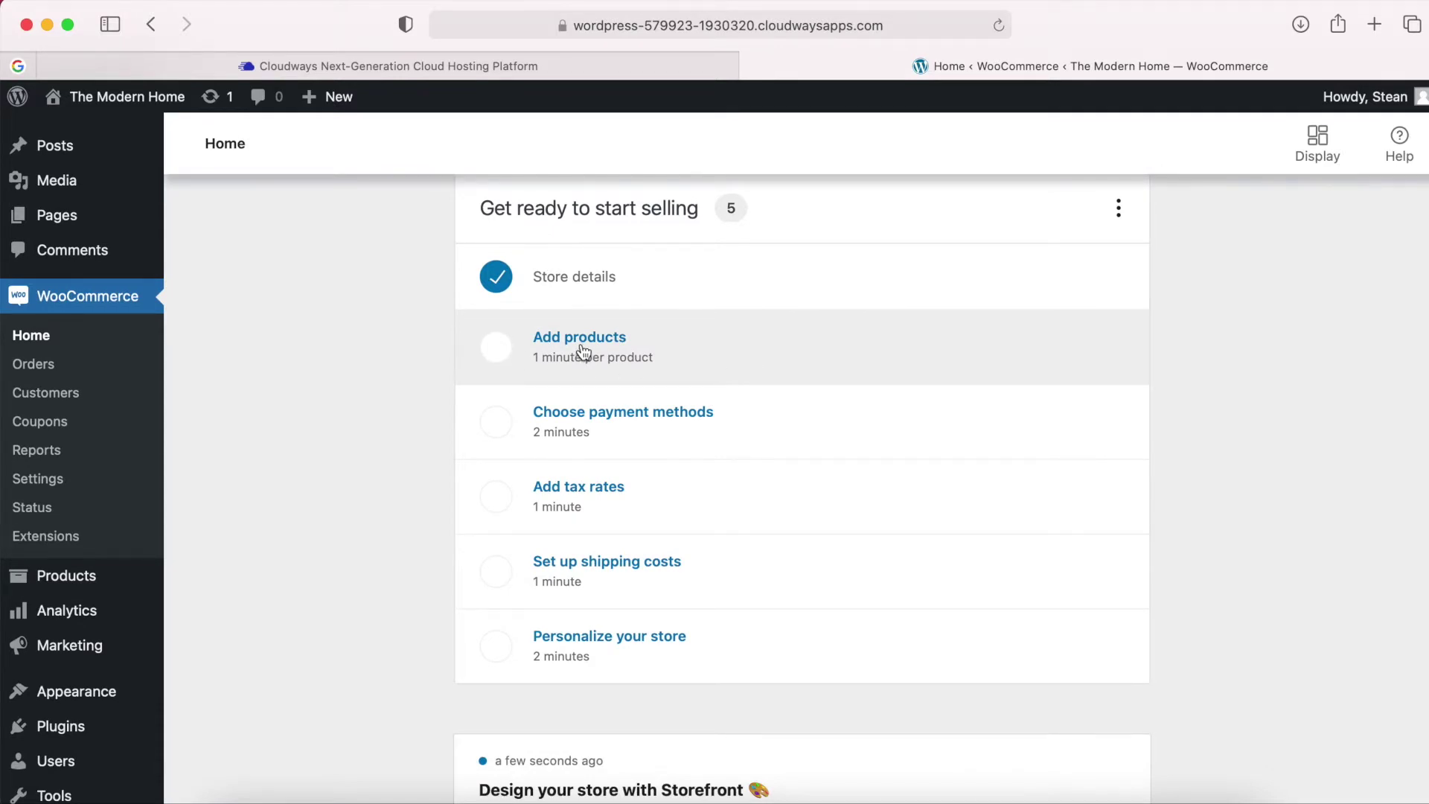
{"action": "scroll", "coordinate": [581, 353], "scroll_direction": "up", "scroll_amount": 1}
{"action": "scroll", "coordinate": [648, 504], "scroll_direction": "down", "scroll_amount": 1}
{"action": "scroll", "coordinate": [648, 504], "scroll_direction": "up", "scroll_amount": 1}
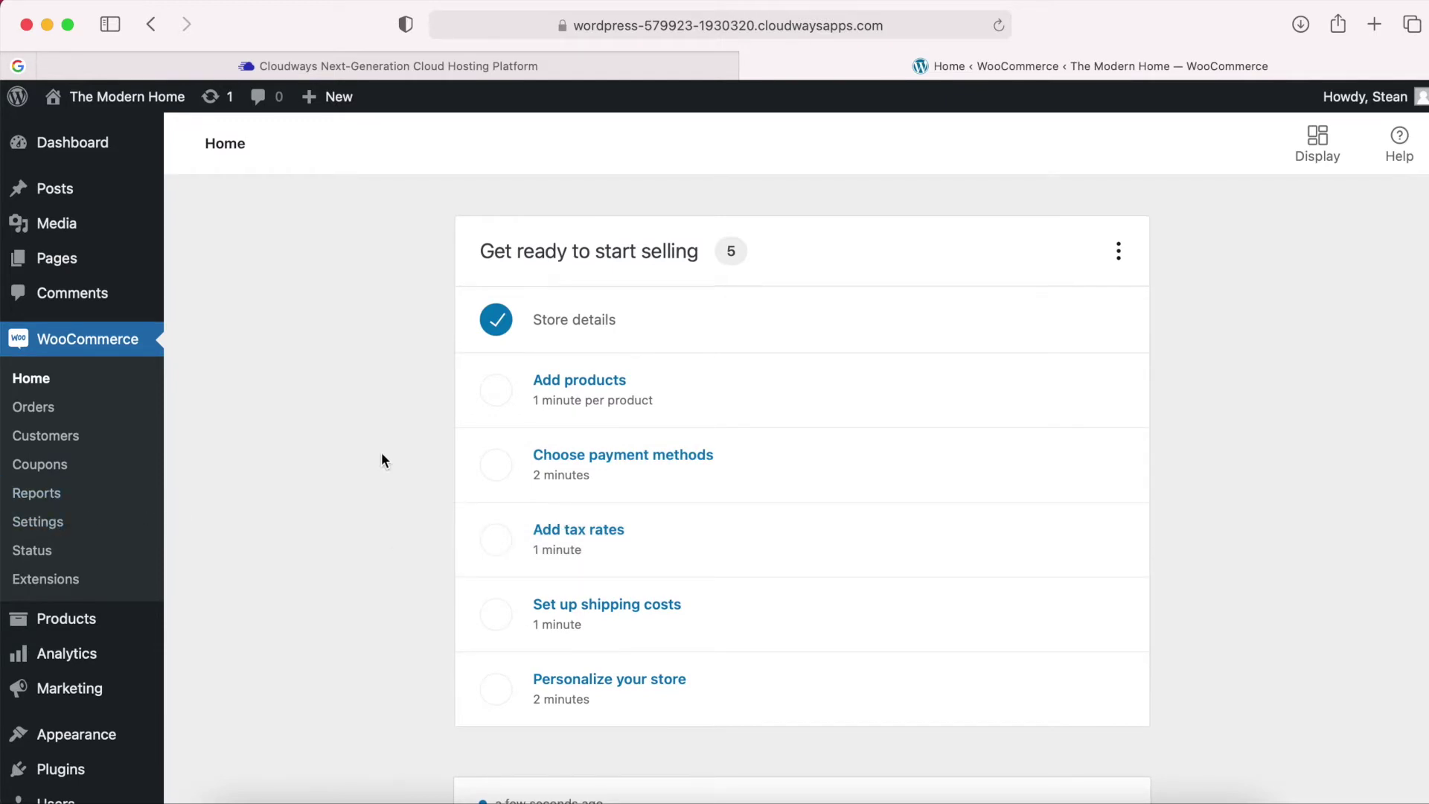
{"action": "scroll", "coordinate": [382, 455], "scroll_direction": "down", "scroll_amount": 2}
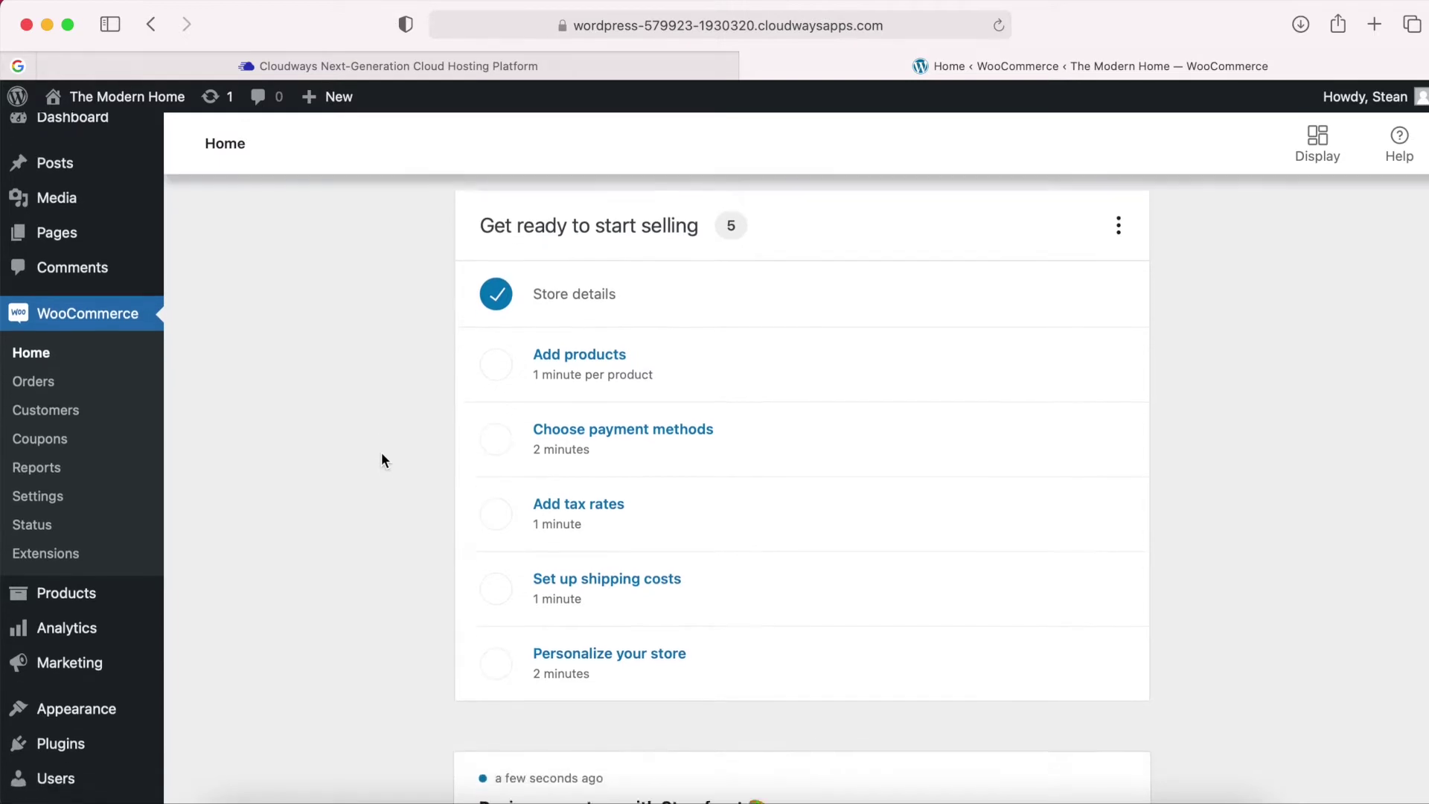
{"action": "scroll", "coordinate": [382, 455], "scroll_direction": "up", "scroll_amount": 2}
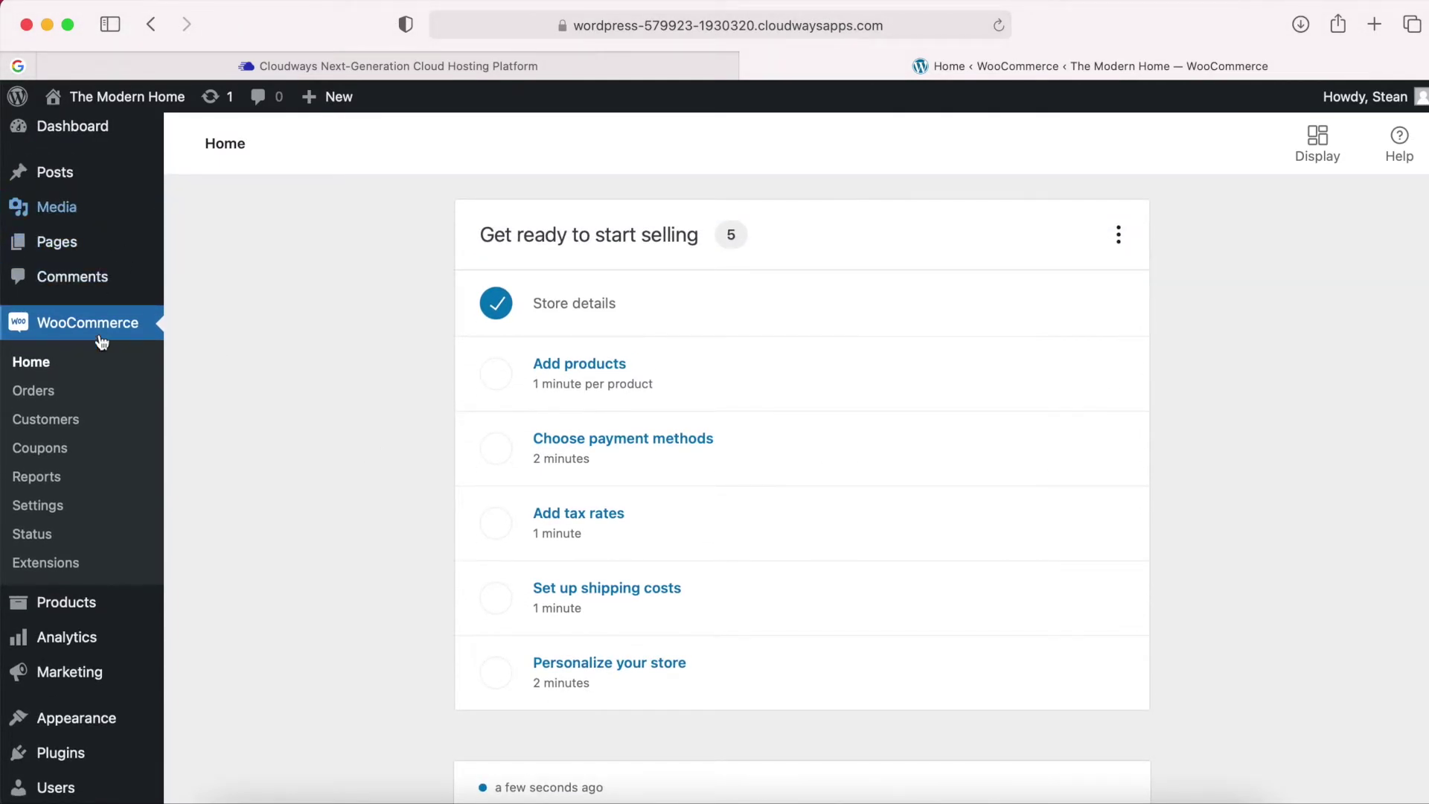
{"action": "scroll", "coordinate": [95, 462], "scroll_direction": "down", "scroll_amount": 4}
{"action": "scroll", "coordinate": [95, 482], "scroll_direction": "up", "scroll_amount": 4}
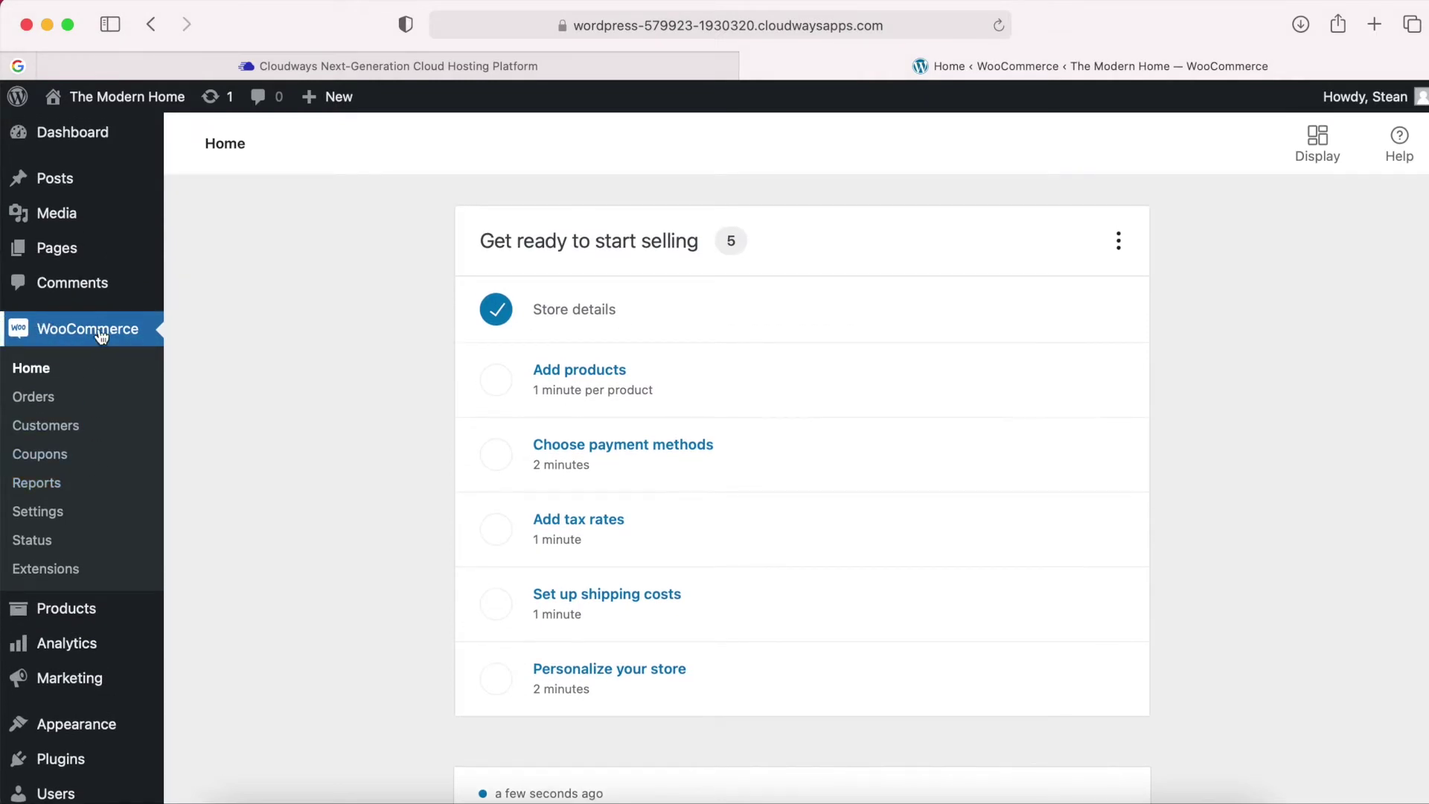
{"action": "scroll", "coordinate": [129, 337], "scroll_direction": "down", "scroll_amount": 3}
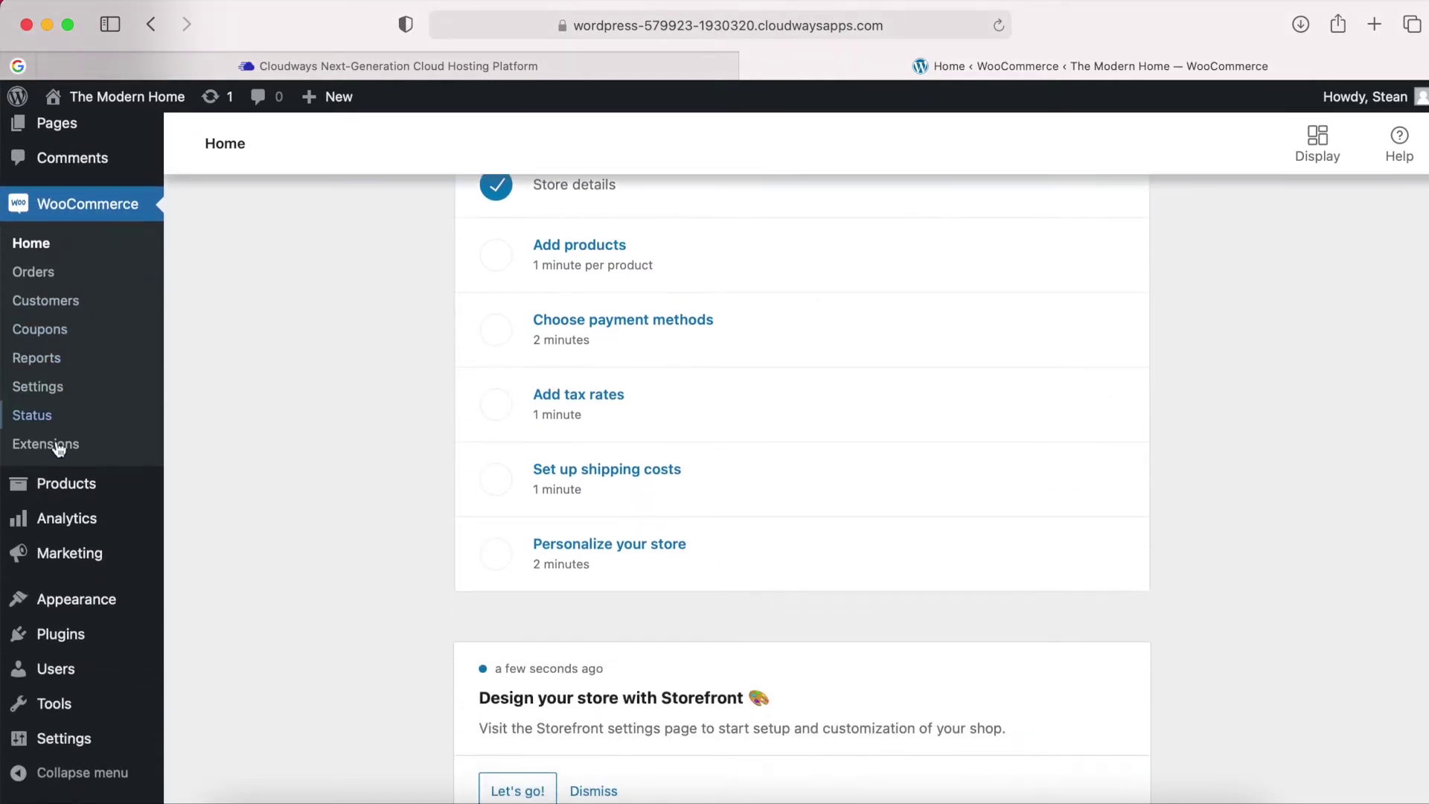
{"action": "mouse_move", "coordinate": [41, 491]}
{"action": "mouse_move", "coordinate": [83, 518]}
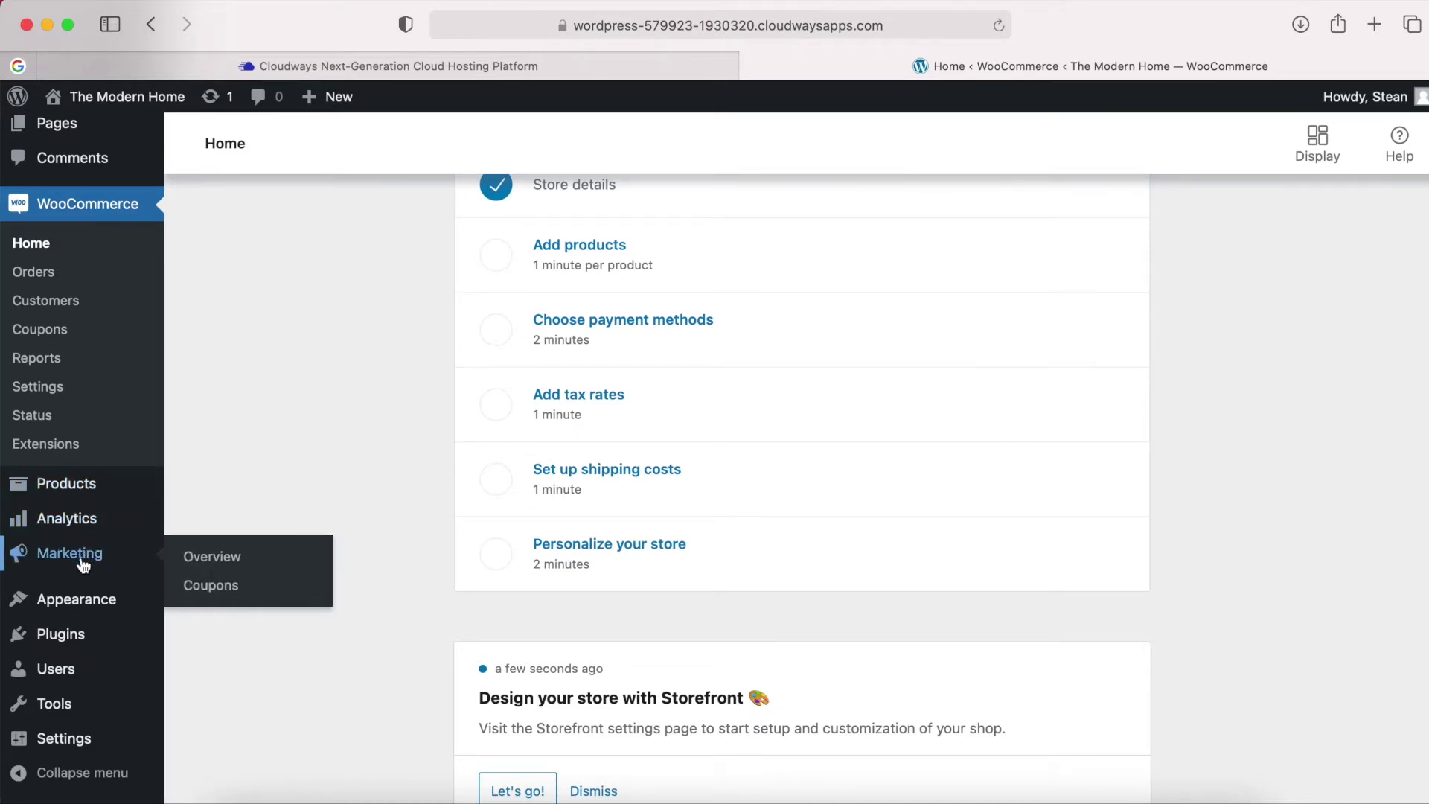
{"action": "scroll", "coordinate": [80, 559], "scroll_direction": "down", "scroll_amount": 1}
{"action": "scroll", "coordinate": [104, 638], "scroll_direction": "up", "scroll_amount": 4}
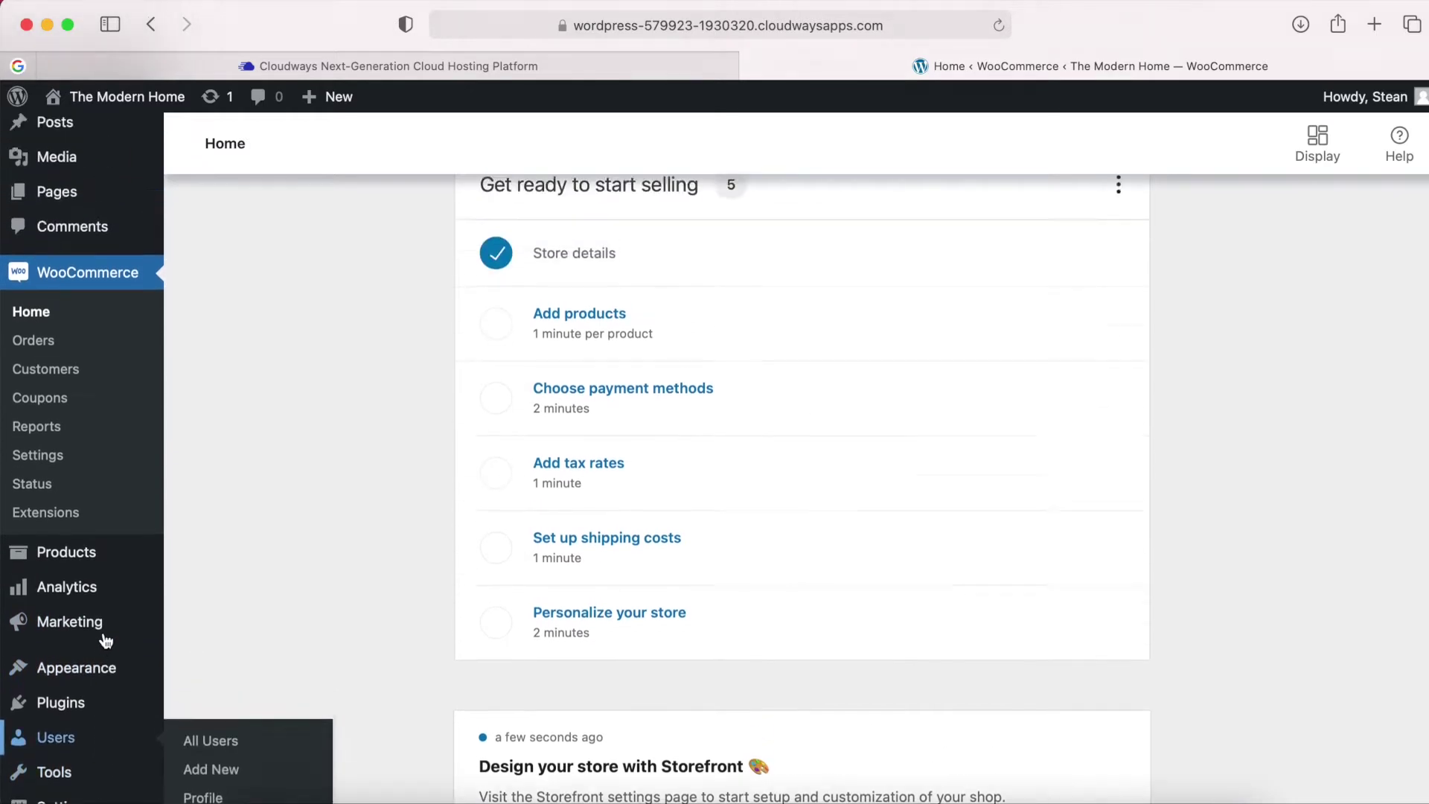
{"action": "mouse_move", "coordinate": [88, 159]}
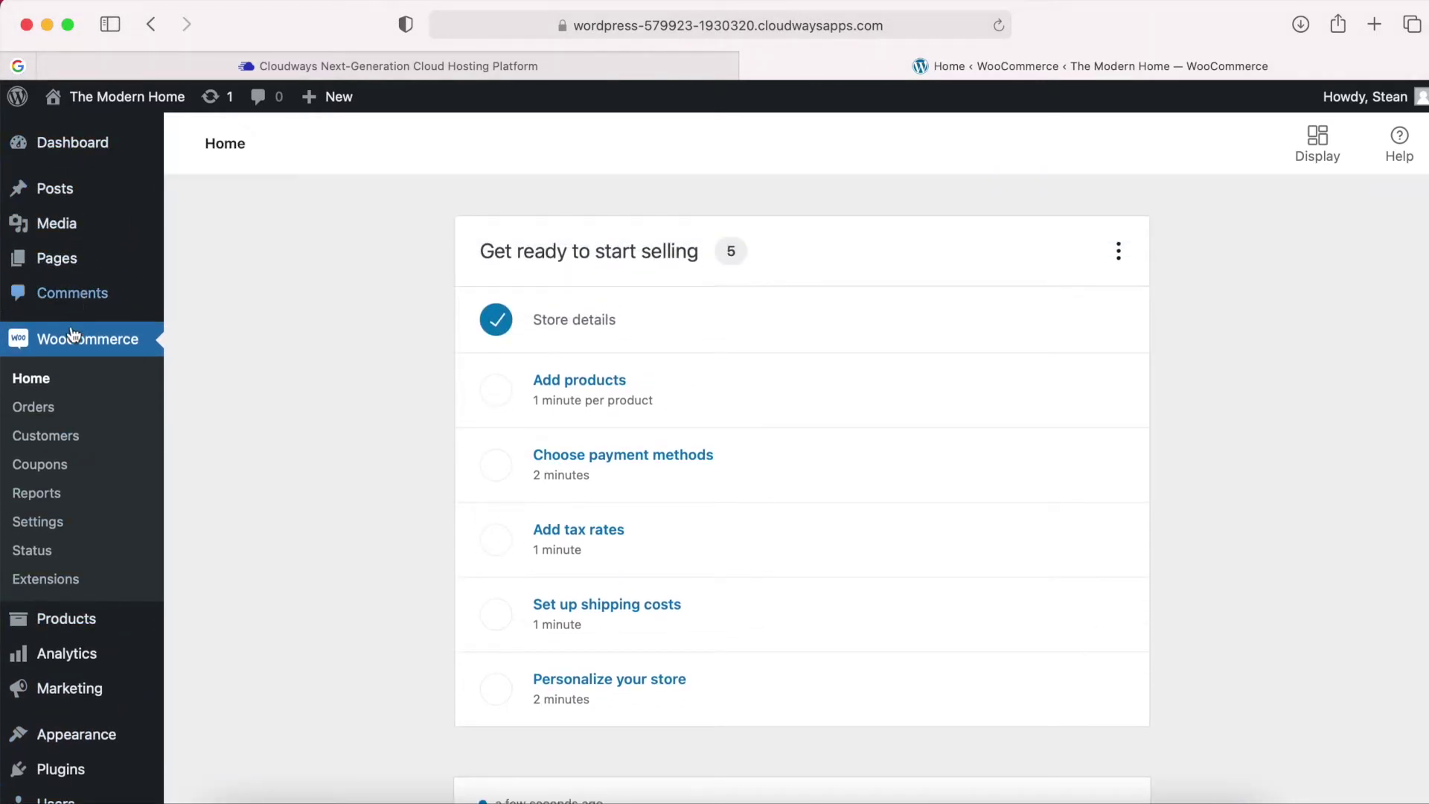
{"action": "scroll", "coordinate": [70, 361], "scroll_direction": "down", "scroll_amount": 3}
{"action": "scroll", "coordinate": [53, 596], "scroll_direction": "down", "scroll_amount": 2}
{"action": "scroll", "coordinate": [59, 655], "scroll_direction": "up", "scroll_amount": 4}
View the storefront in a new browser tab, then return to WooCommerce Settings.
{"action": "right_click", "coordinate": [147, 108]}
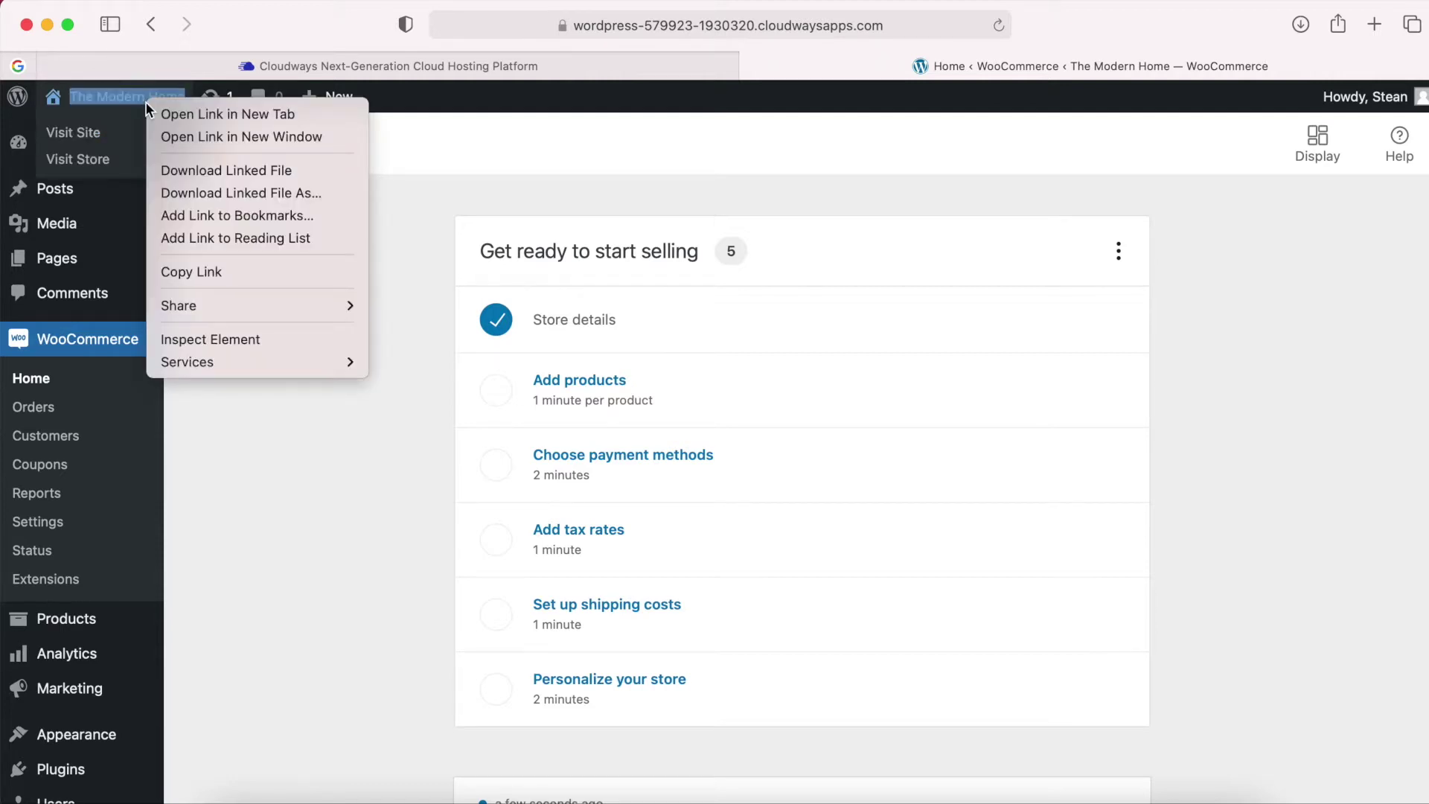
{"action": "left_click", "coordinate": [212, 115]}
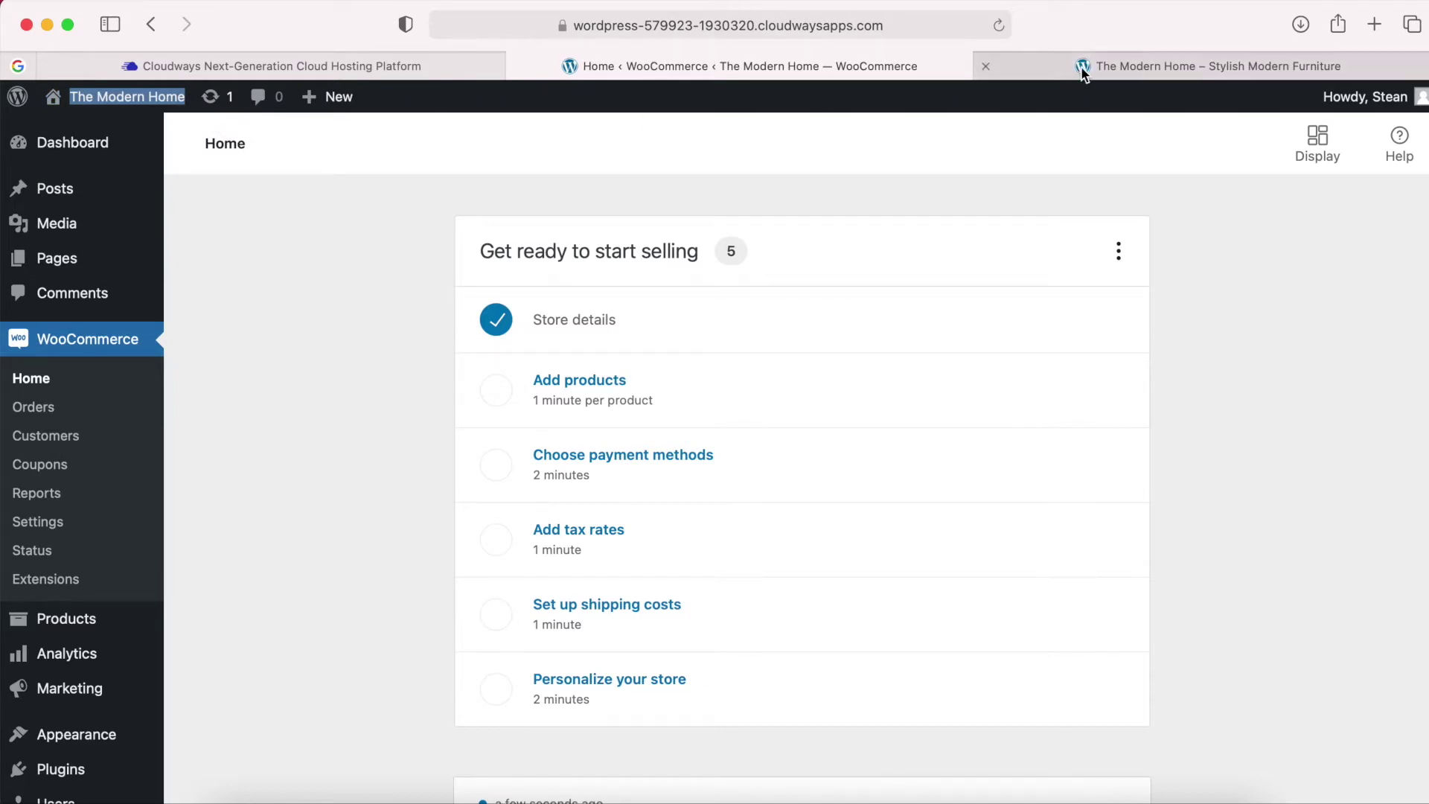
{"action": "left_click", "coordinate": [1107, 72]}
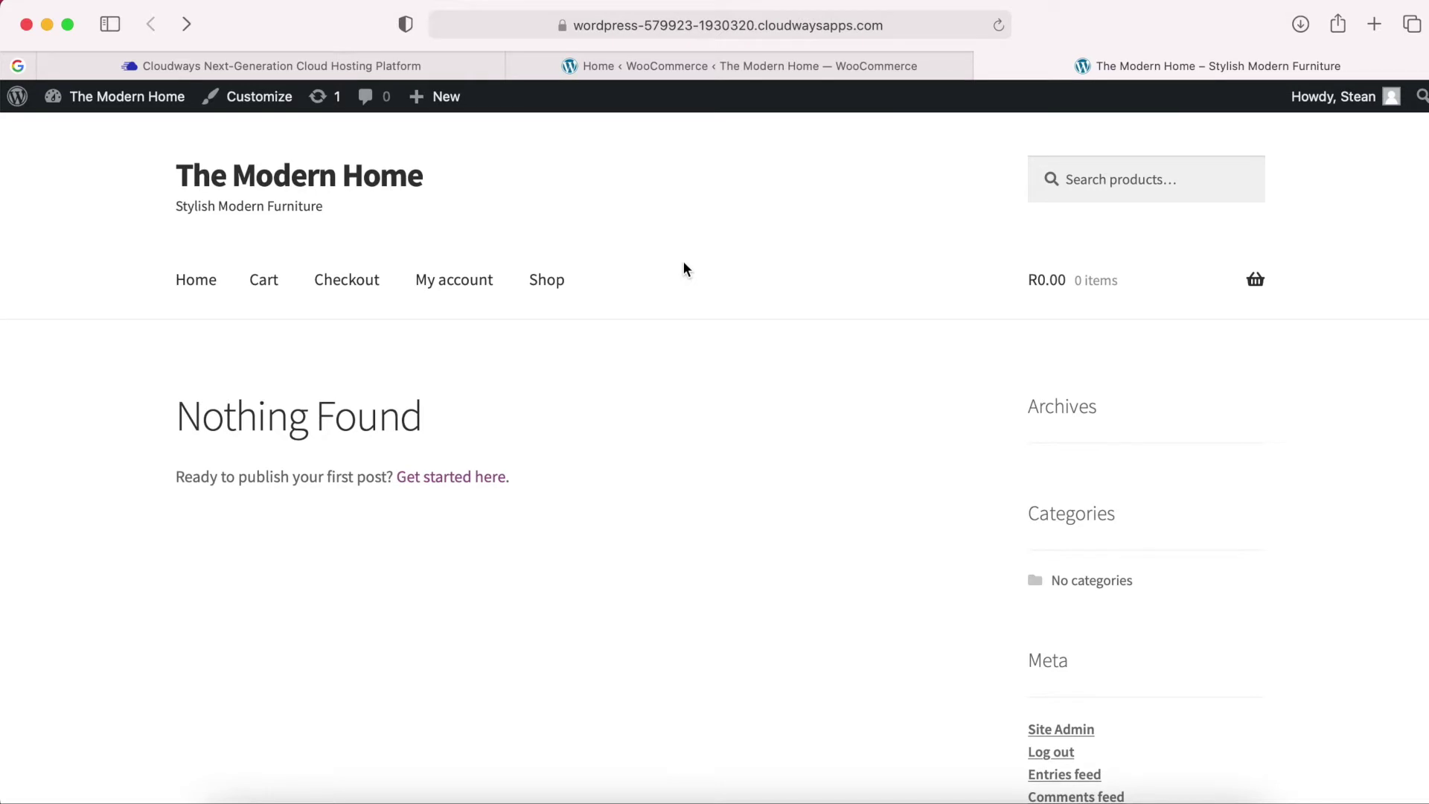
{"action": "left_click", "coordinate": [738, 67]}
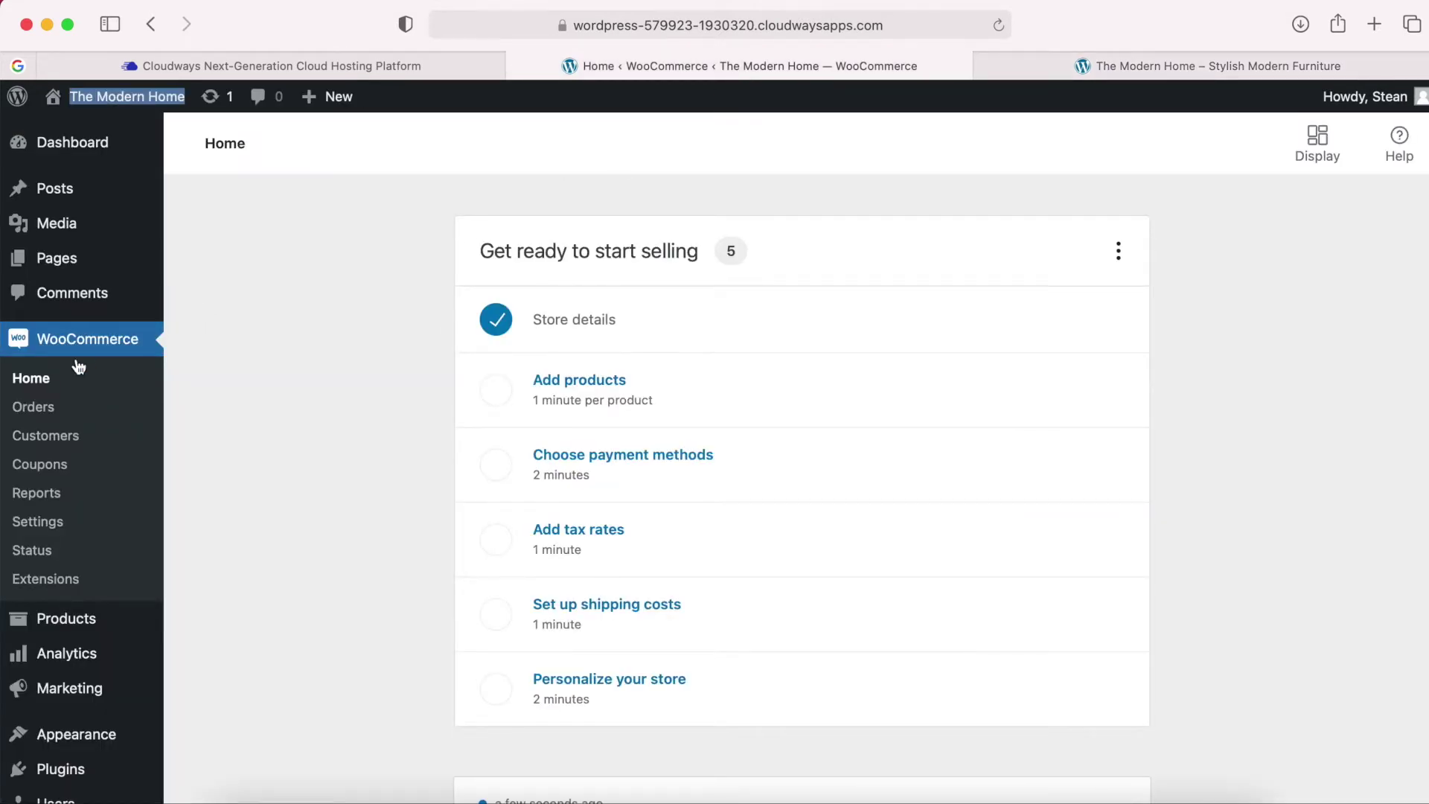
{"action": "left_click", "coordinate": [48, 524]}
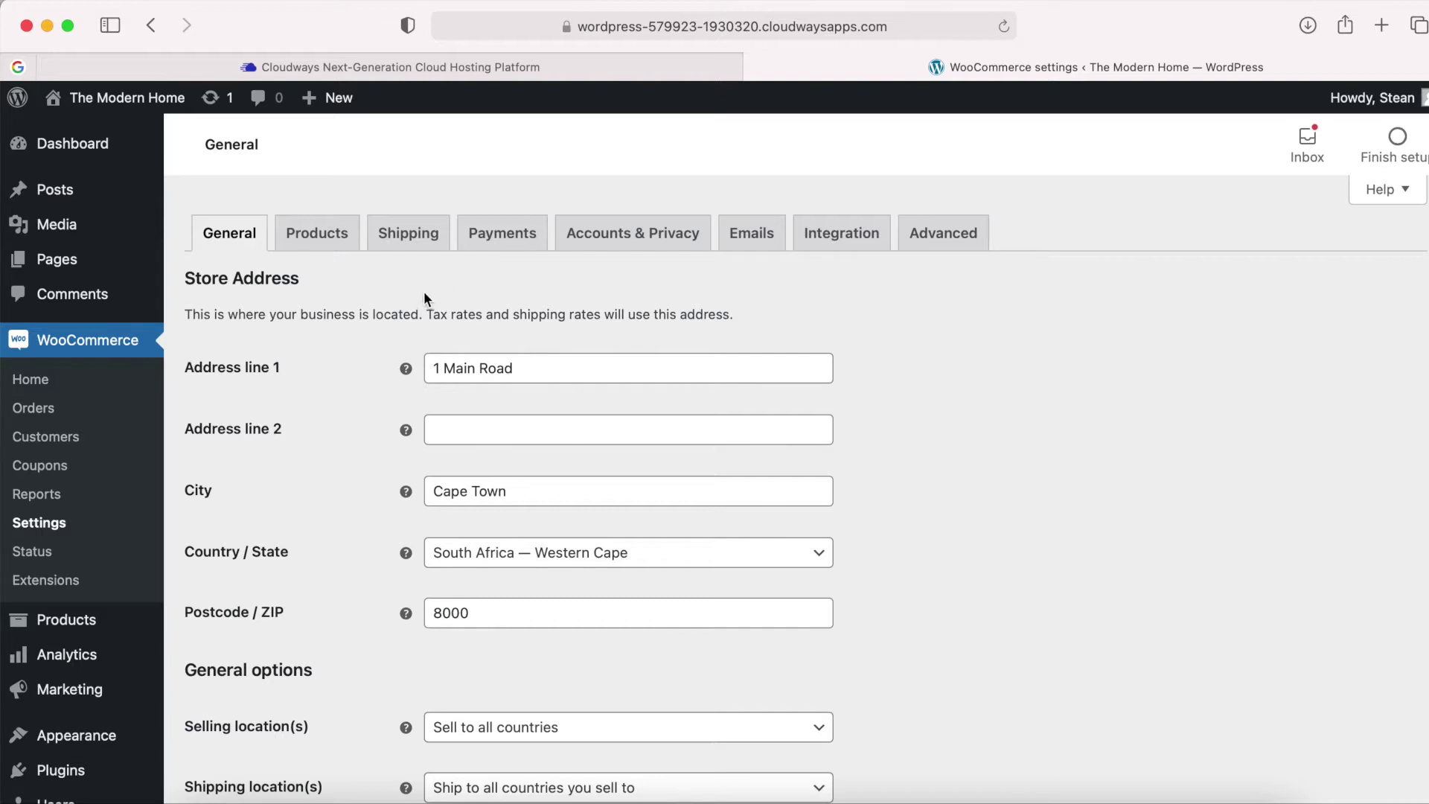
{"action": "scroll", "coordinate": [351, 490], "scroll_direction": "down", "scroll_amount": 1}
{"action": "scroll", "coordinate": [354, 492], "scroll_direction": "up", "scroll_amount": 1}
{"action": "scroll", "coordinate": [335, 561], "scroll_direction": "down", "scroll_amount": 2}
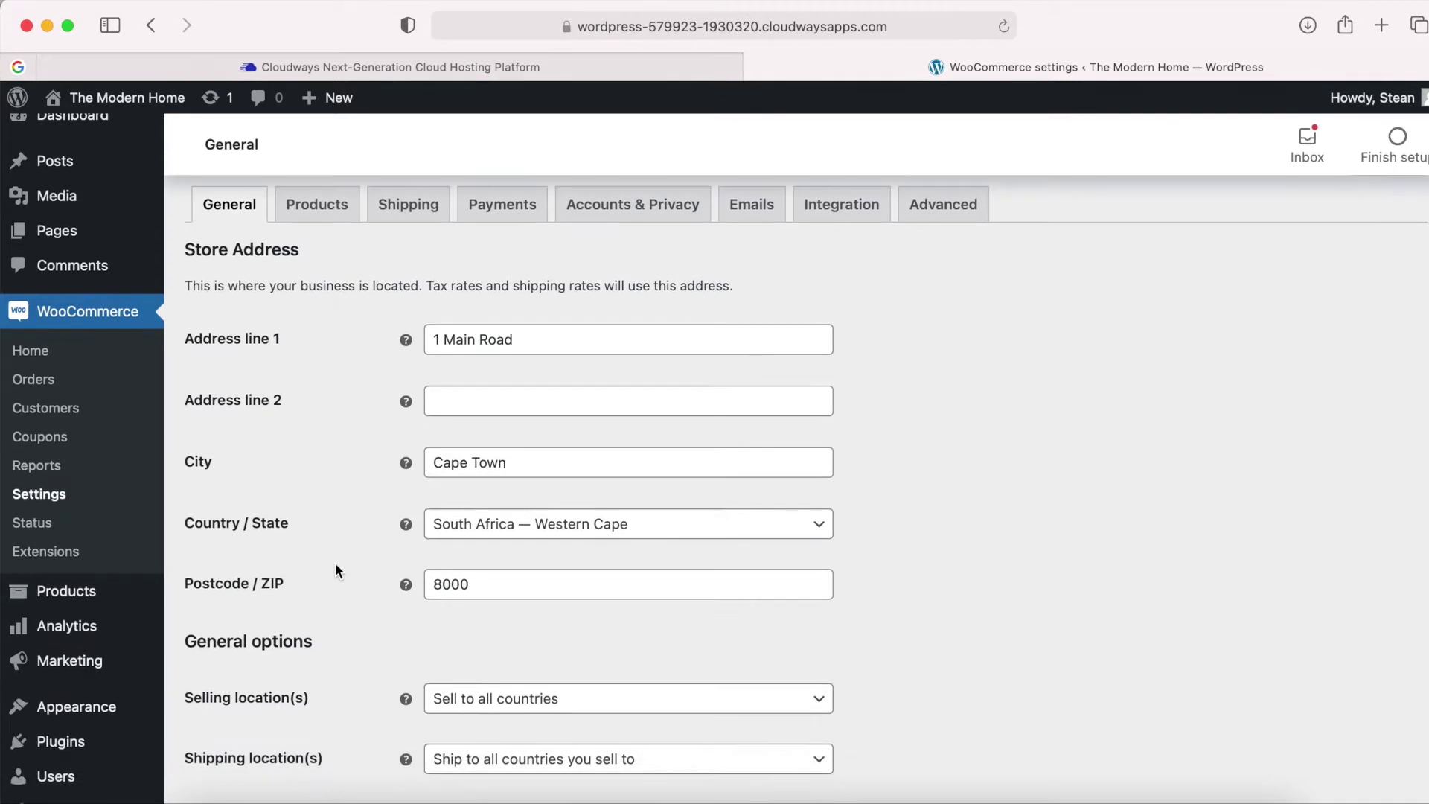
{"action": "scroll", "coordinate": [336, 565], "scroll_direction": "down", "scroll_amount": 1}
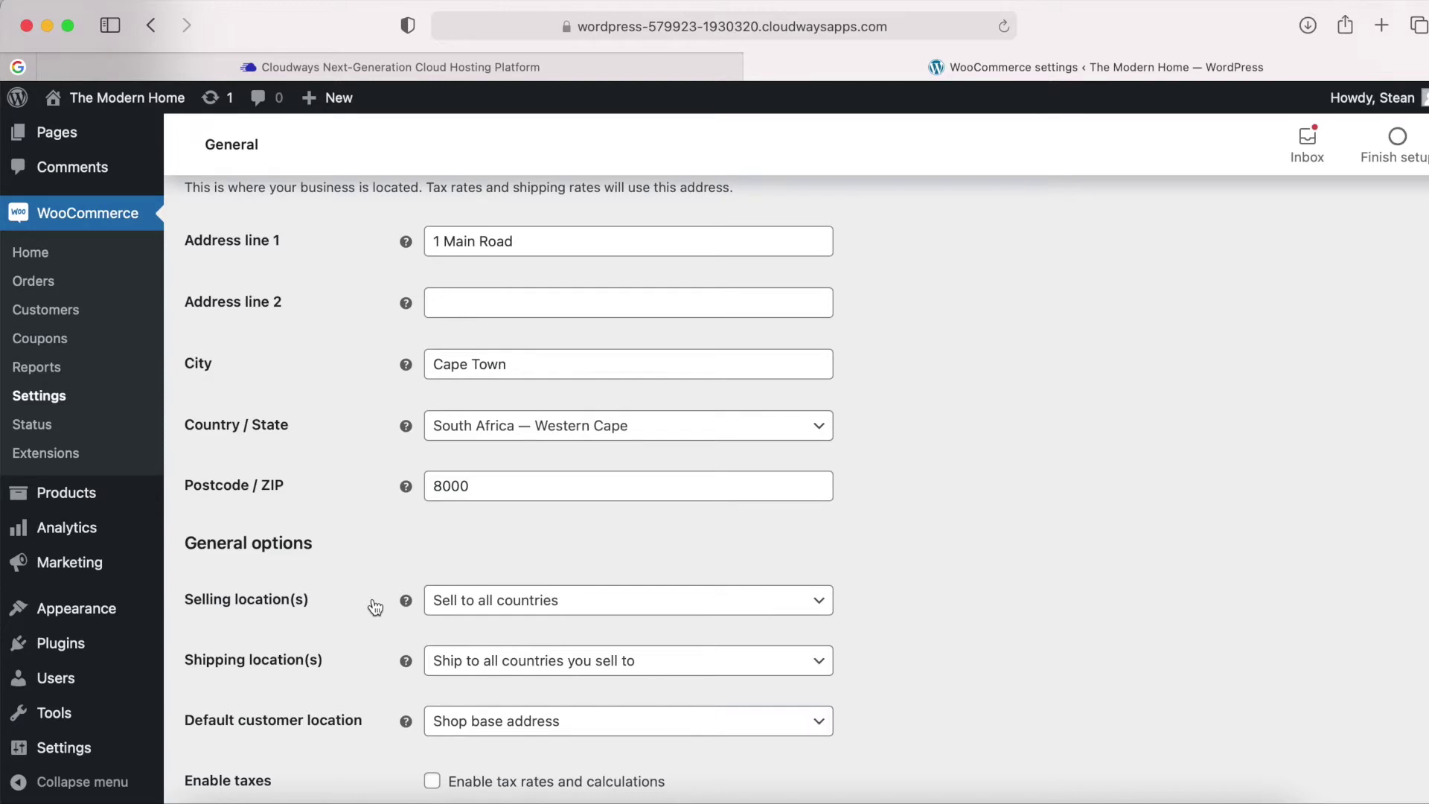
{"action": "left_click", "coordinate": [552, 607]}
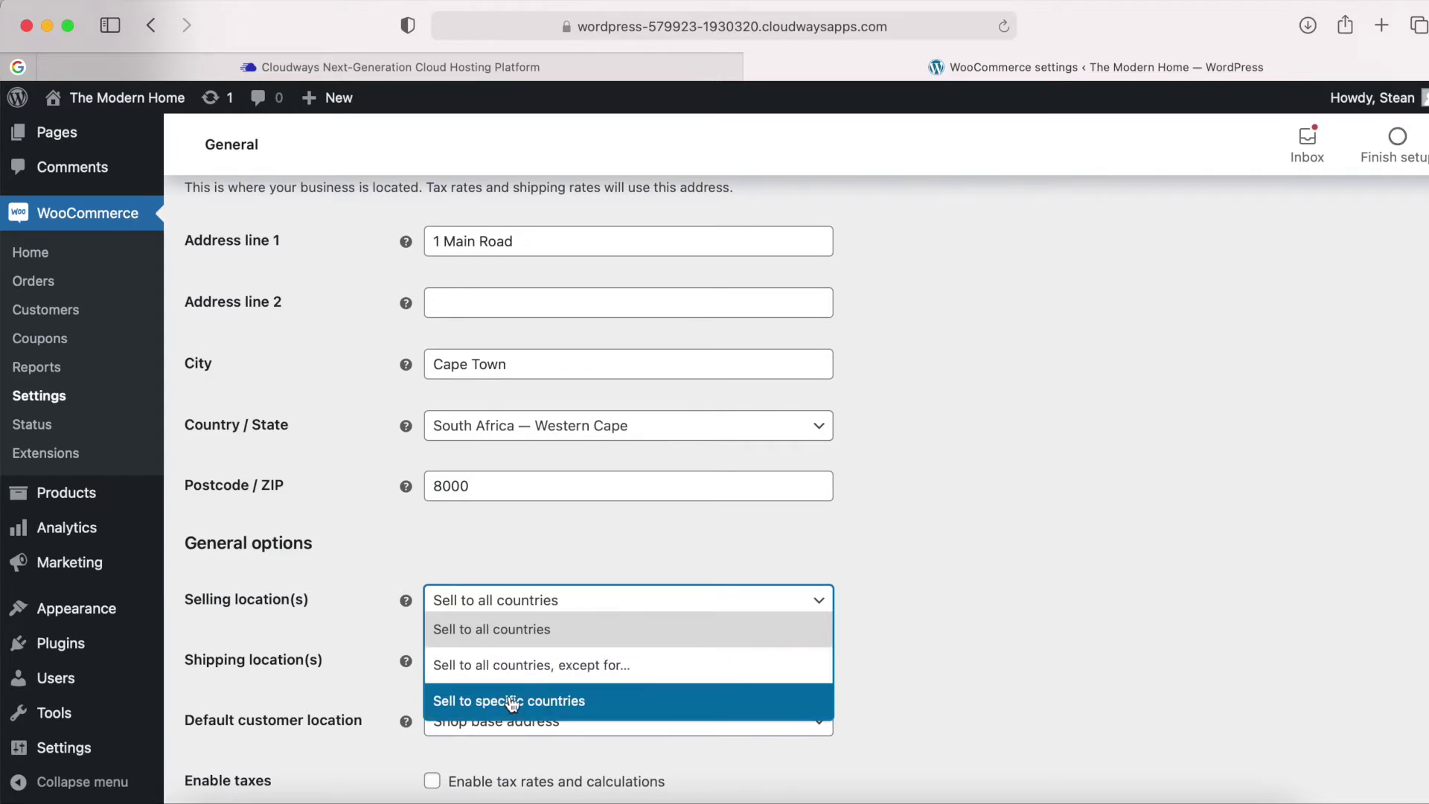
{"action": "left_click", "coordinate": [552, 707]}
{"action": "left_click", "coordinate": [506, 664]}
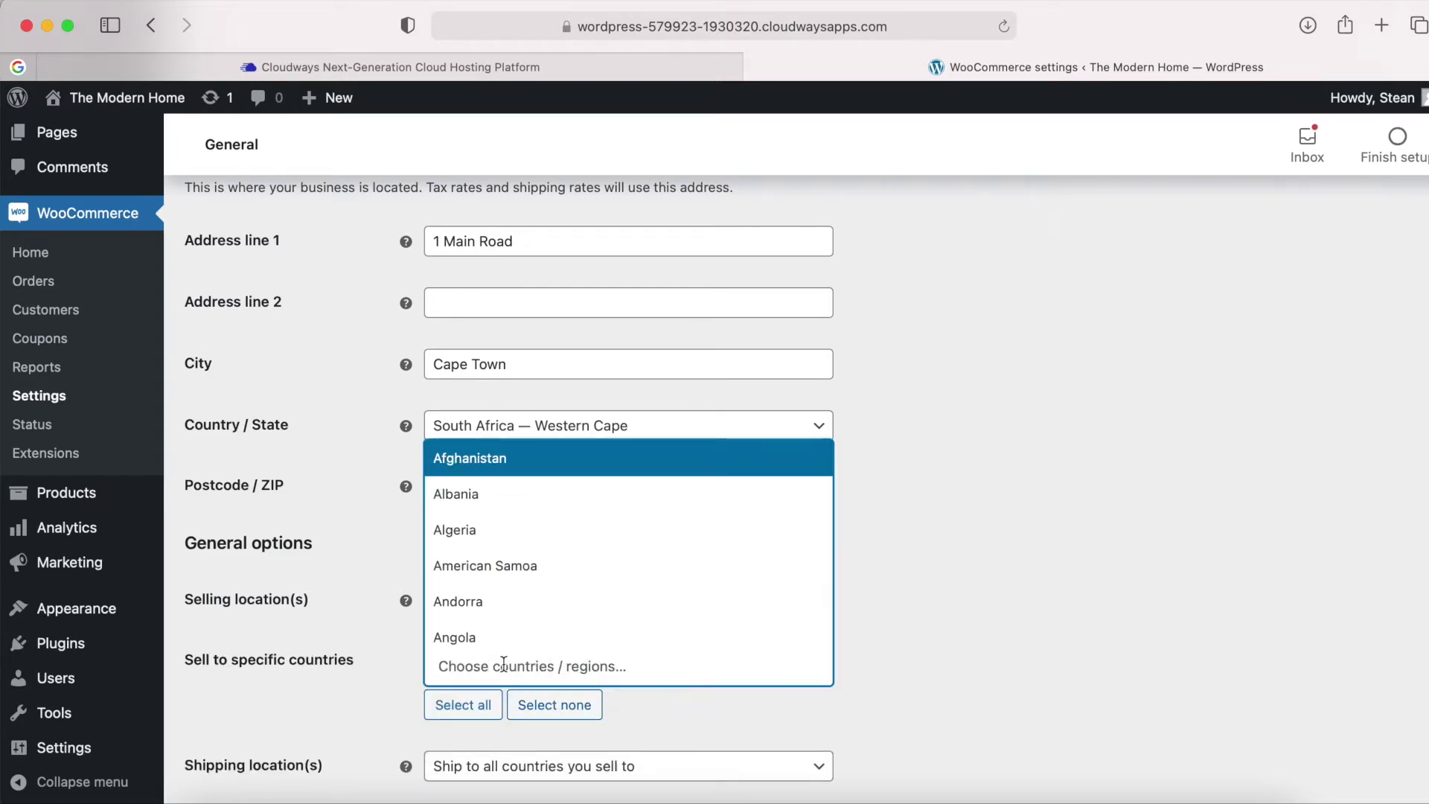
{"action": "left_click", "coordinate": [387, 668]}
{"action": "left_click", "coordinate": [557, 607]}
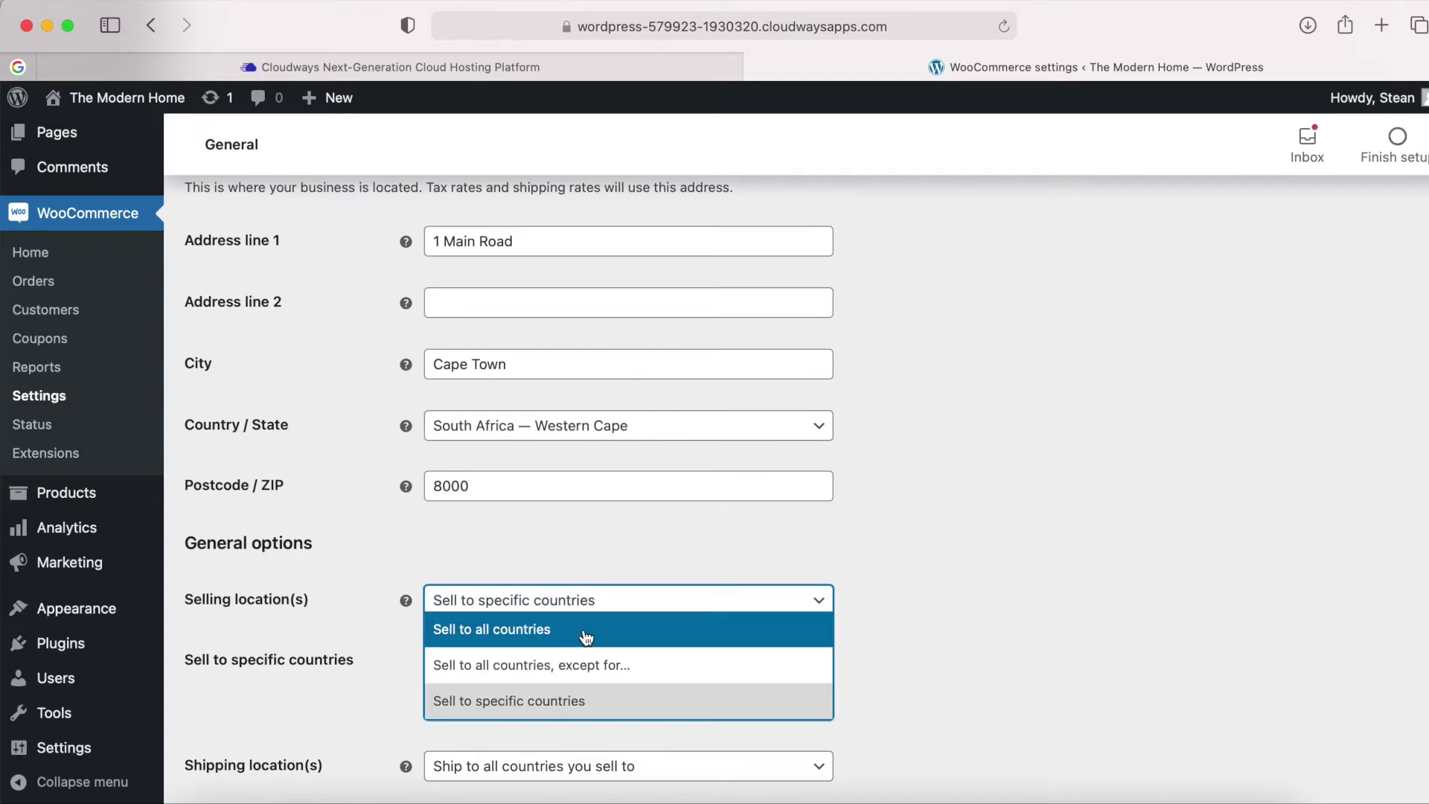
{"action": "left_click", "coordinate": [586, 633]}
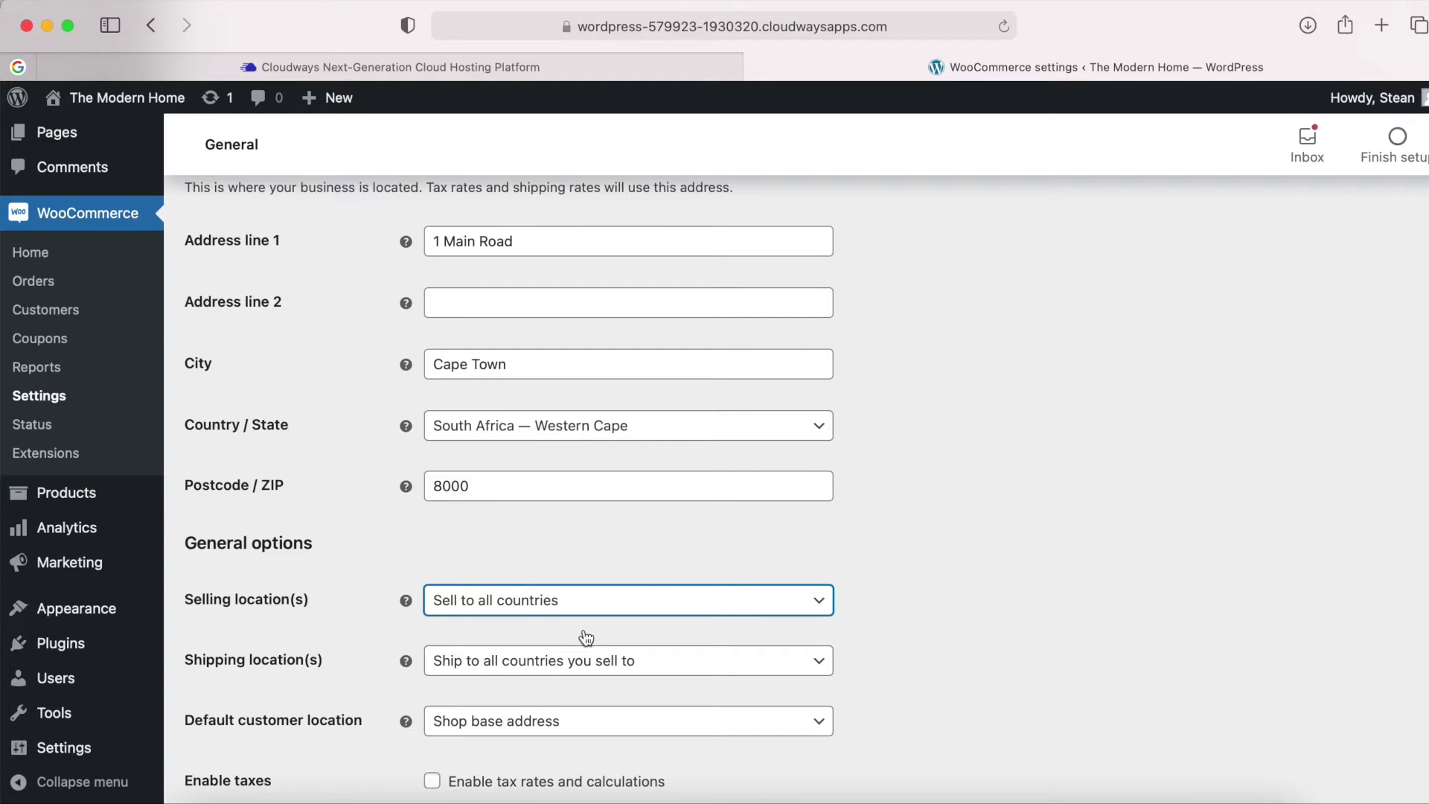
{"action": "scroll", "coordinate": [319, 676], "scroll_direction": "down", "scroll_amount": 1}
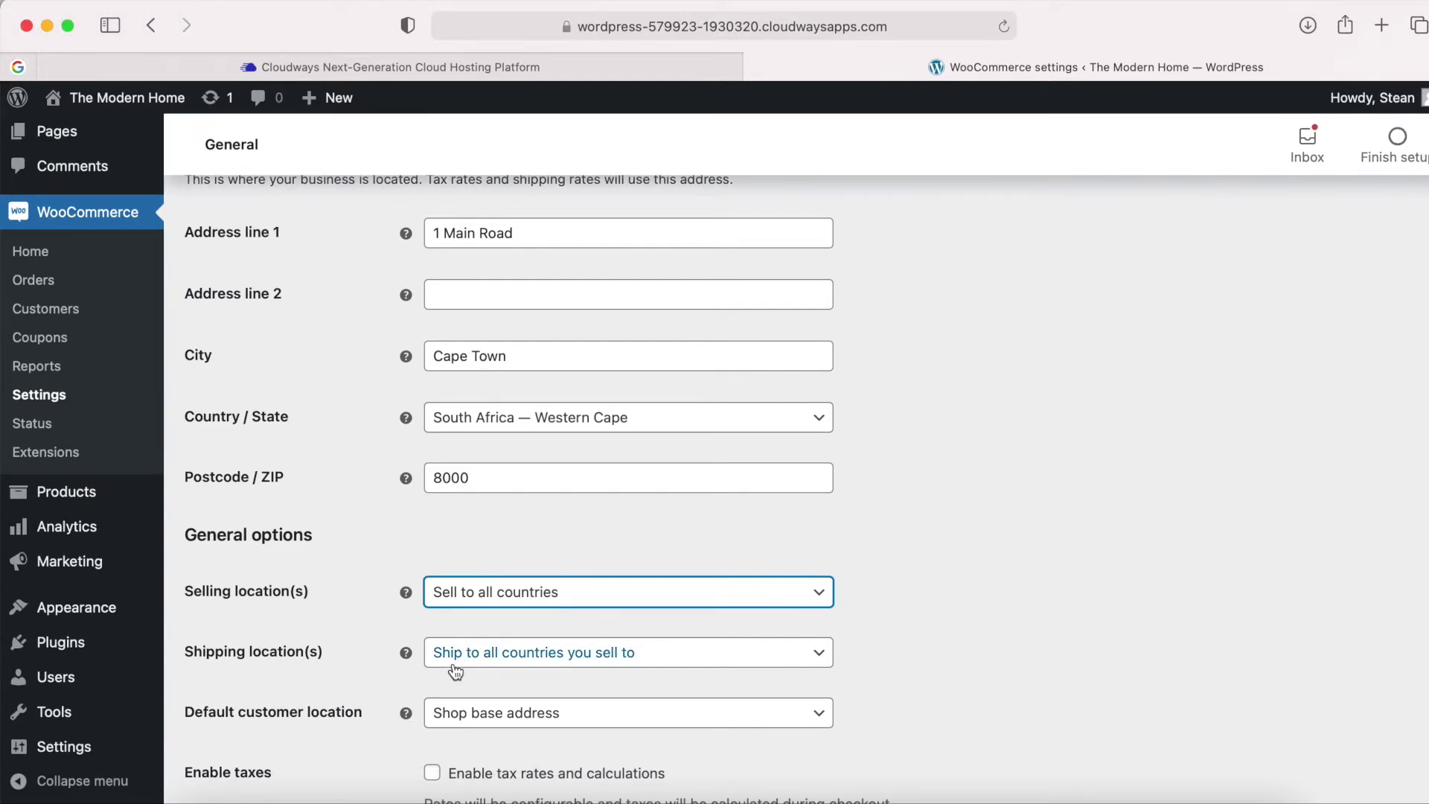
{"action": "scroll", "coordinate": [359, 674], "scroll_direction": "down", "scroll_amount": 3}
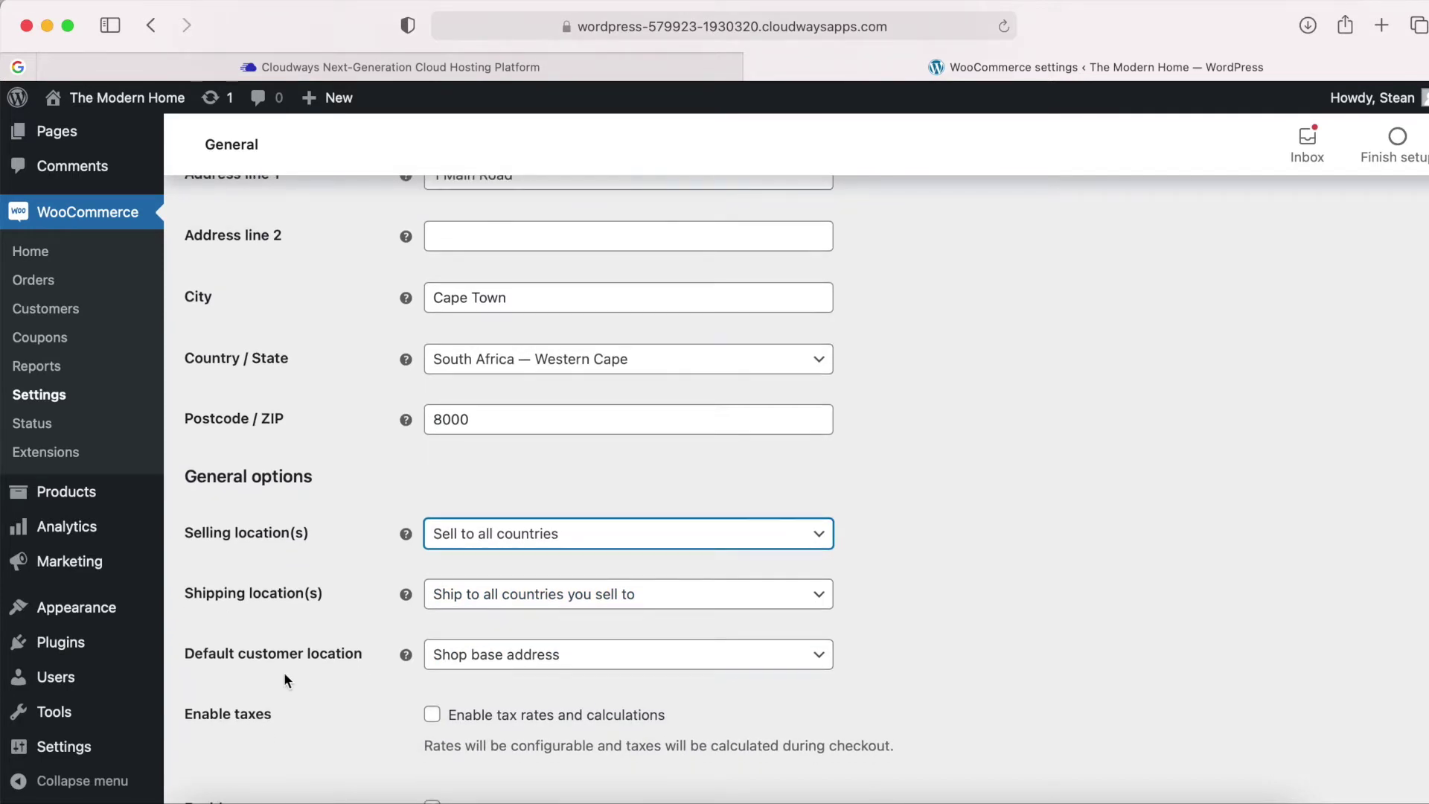
{"action": "scroll", "coordinate": [286, 676], "scroll_direction": "down", "scroll_amount": 2}
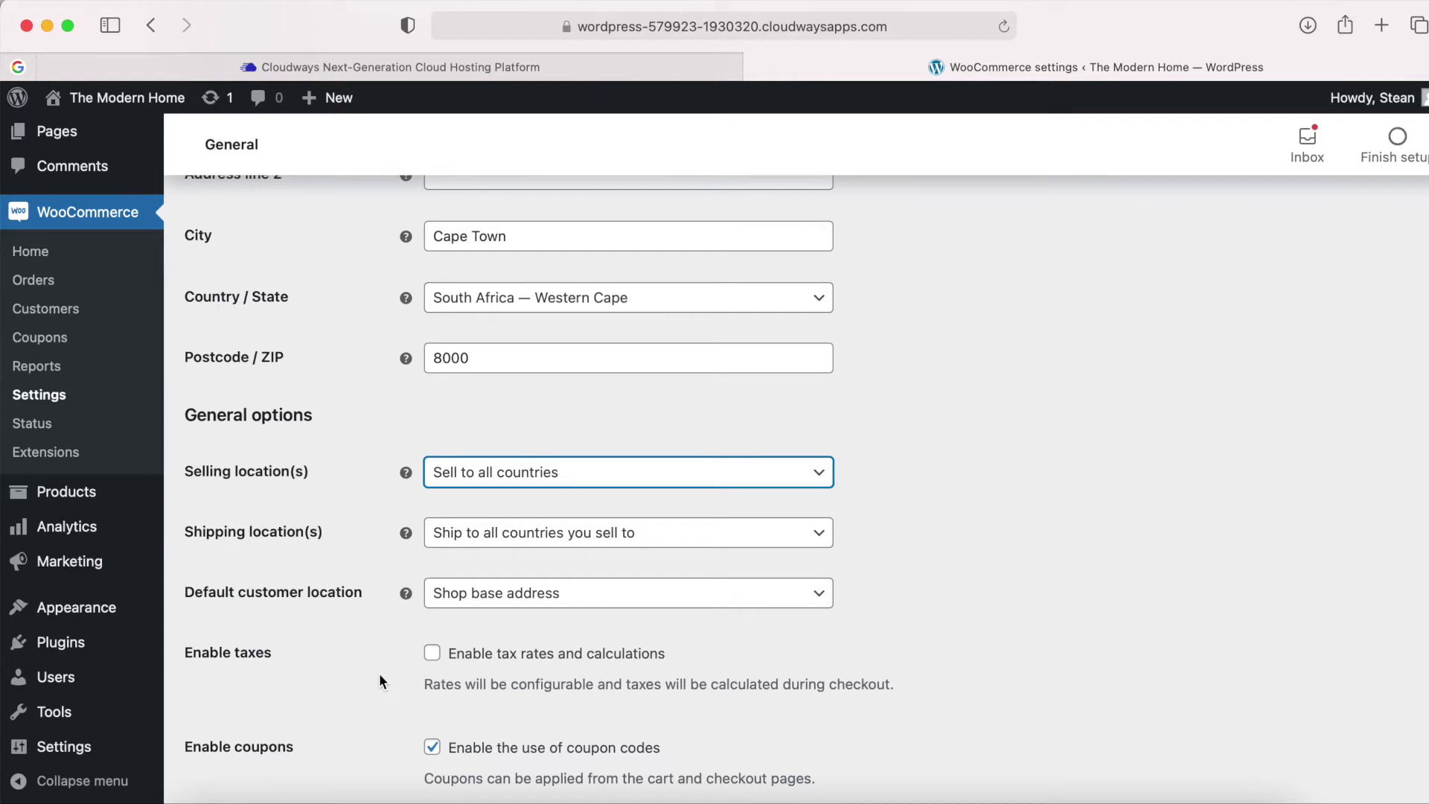
{"action": "scroll", "coordinate": [380, 679], "scroll_direction": "down", "scroll_amount": 1}
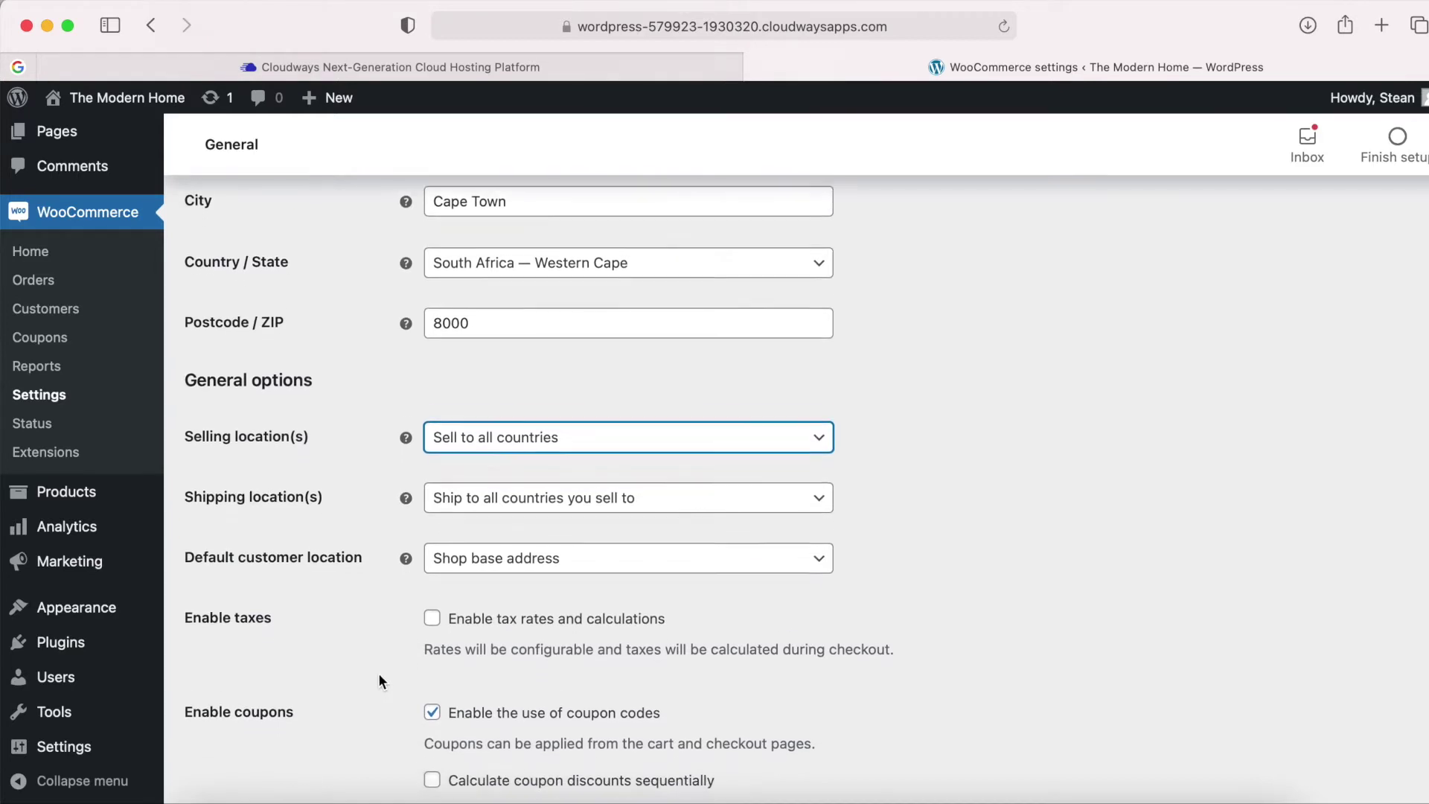
{"action": "scroll", "coordinate": [378, 681], "scroll_direction": "down", "scroll_amount": 4}
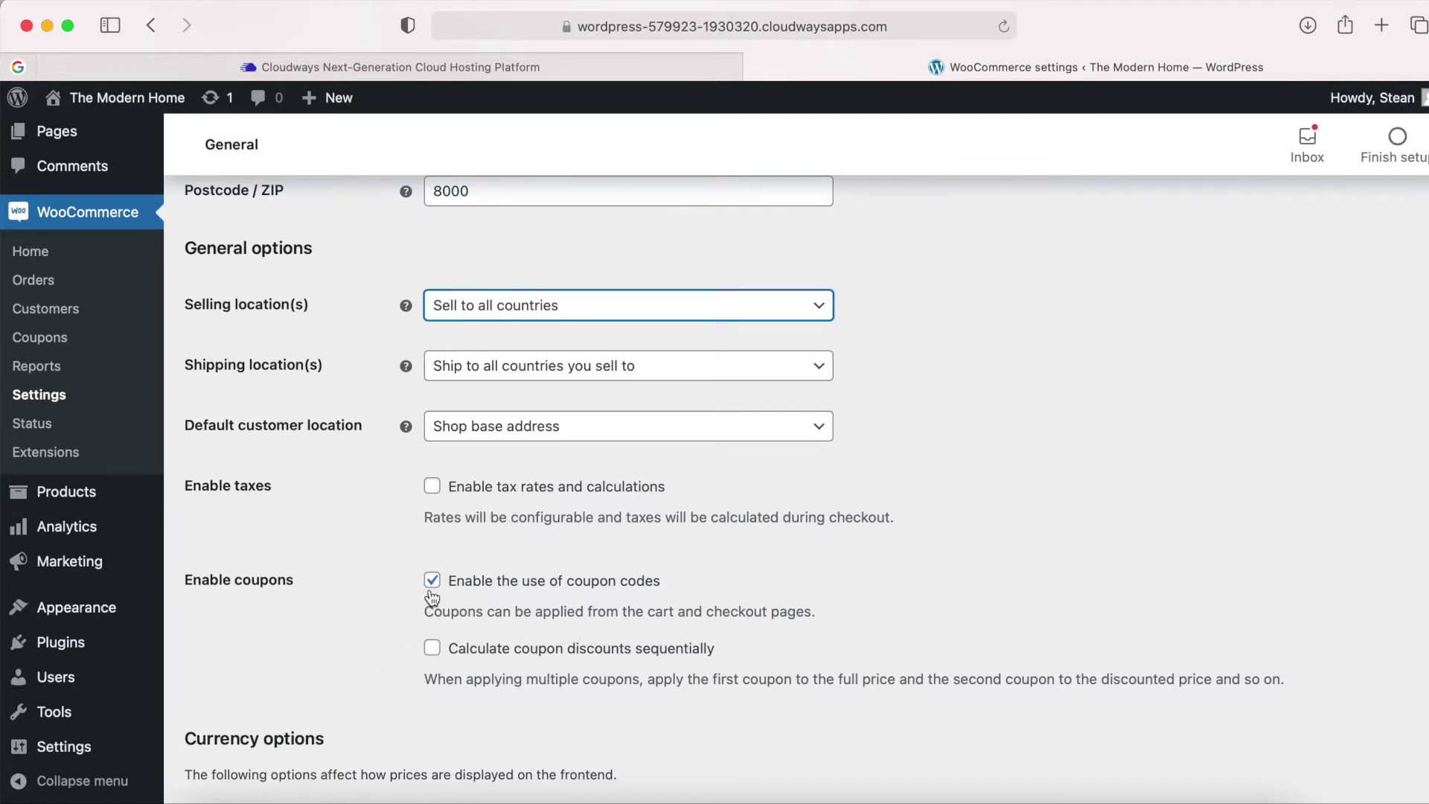
{"action": "scroll", "coordinate": [397, 639], "scroll_direction": "down", "scroll_amount": 2}
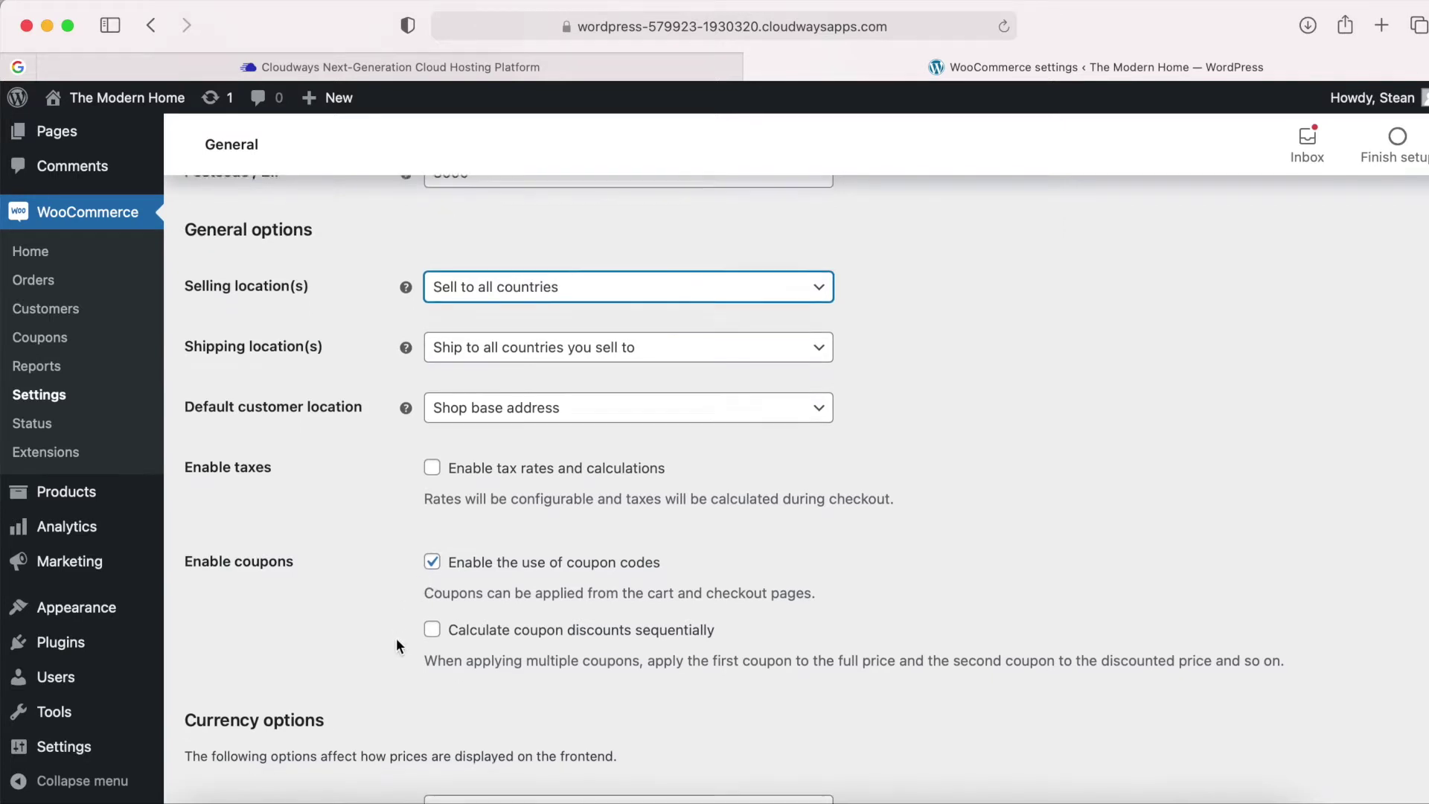
{"action": "scroll", "coordinate": [396, 638], "scroll_direction": "down", "scroll_amount": 3}
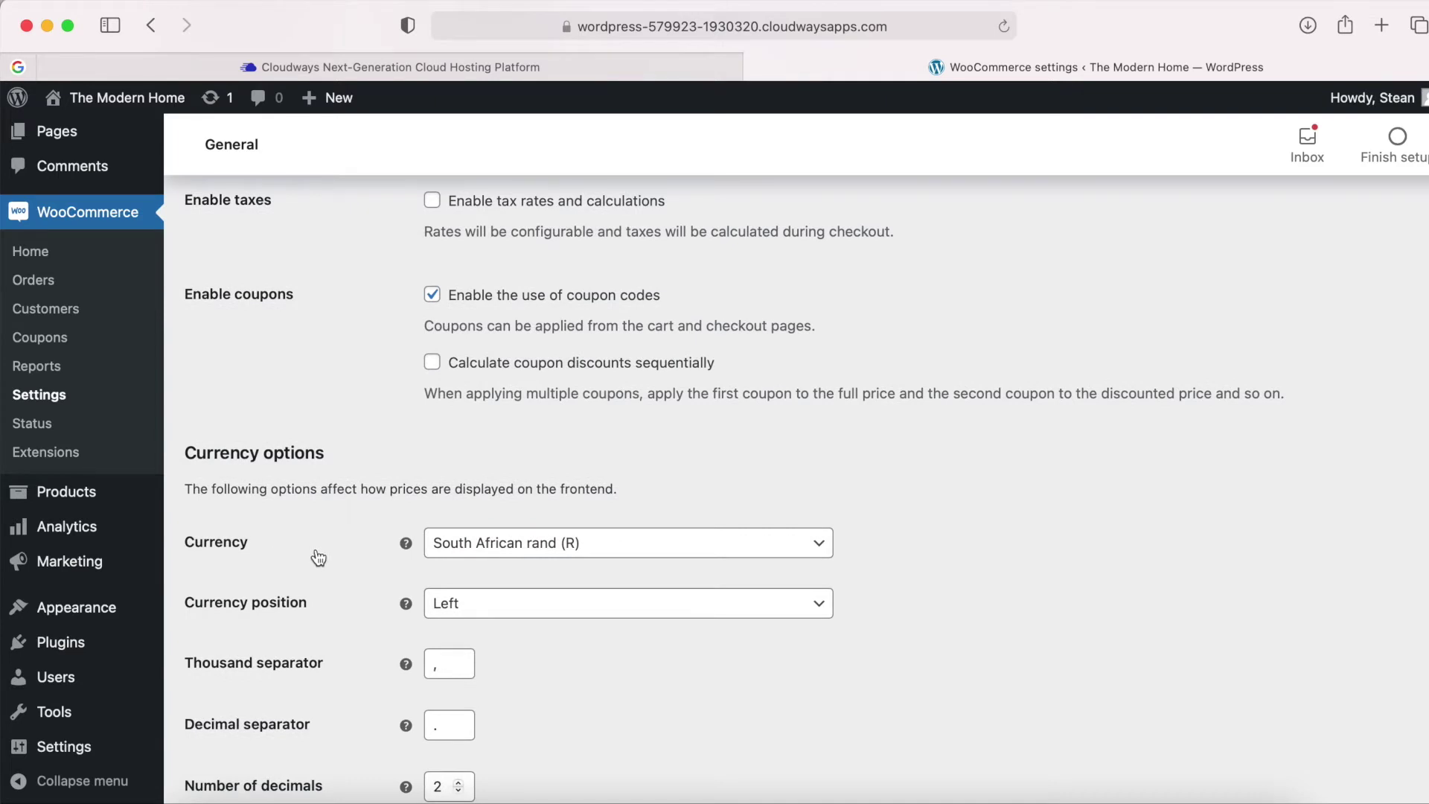
{"action": "scroll", "coordinate": [383, 560], "scroll_direction": "down", "scroll_amount": 1}
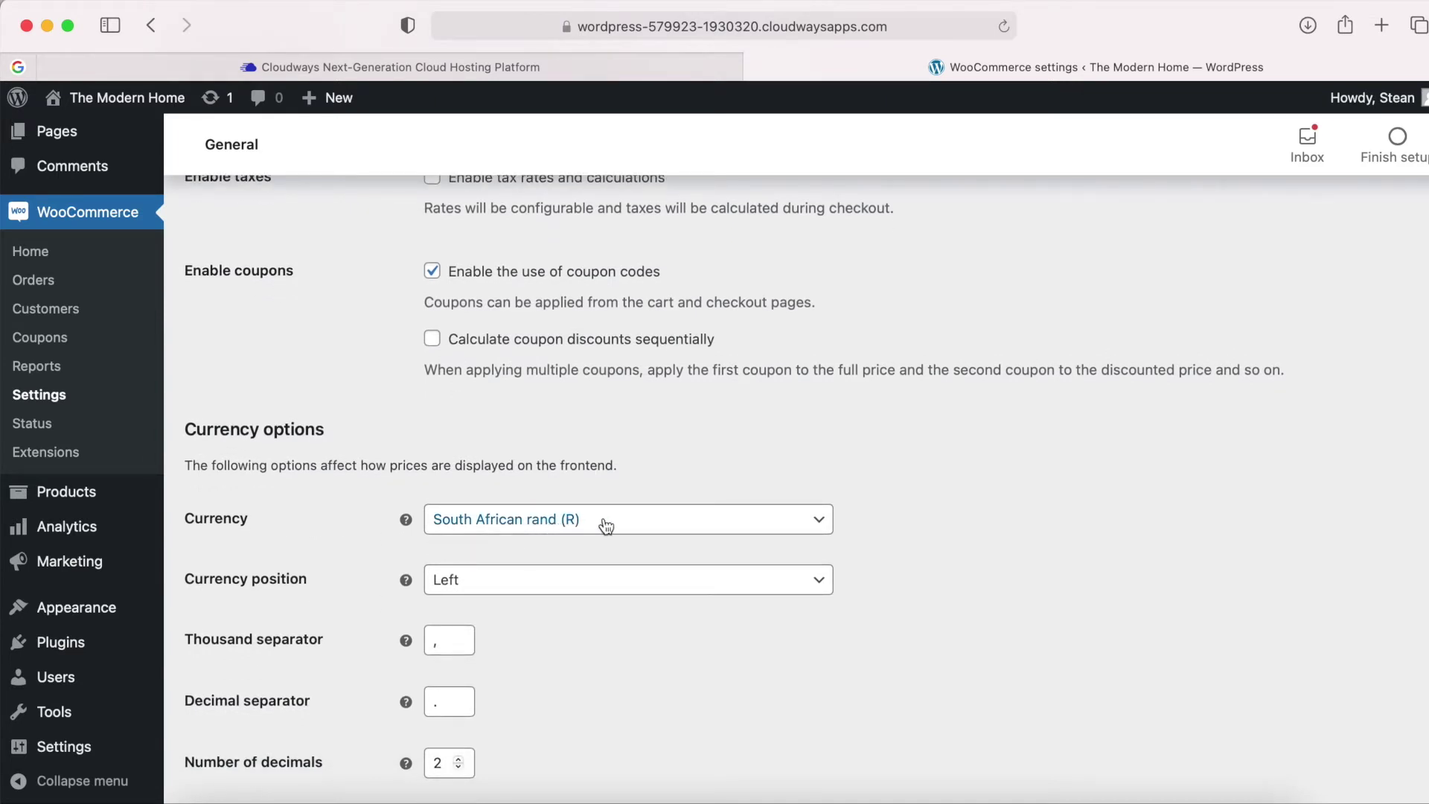
Change the store currency to United States (US) dollar ($) and save the general settings.
{"action": "left_click", "coordinate": [678, 526]}
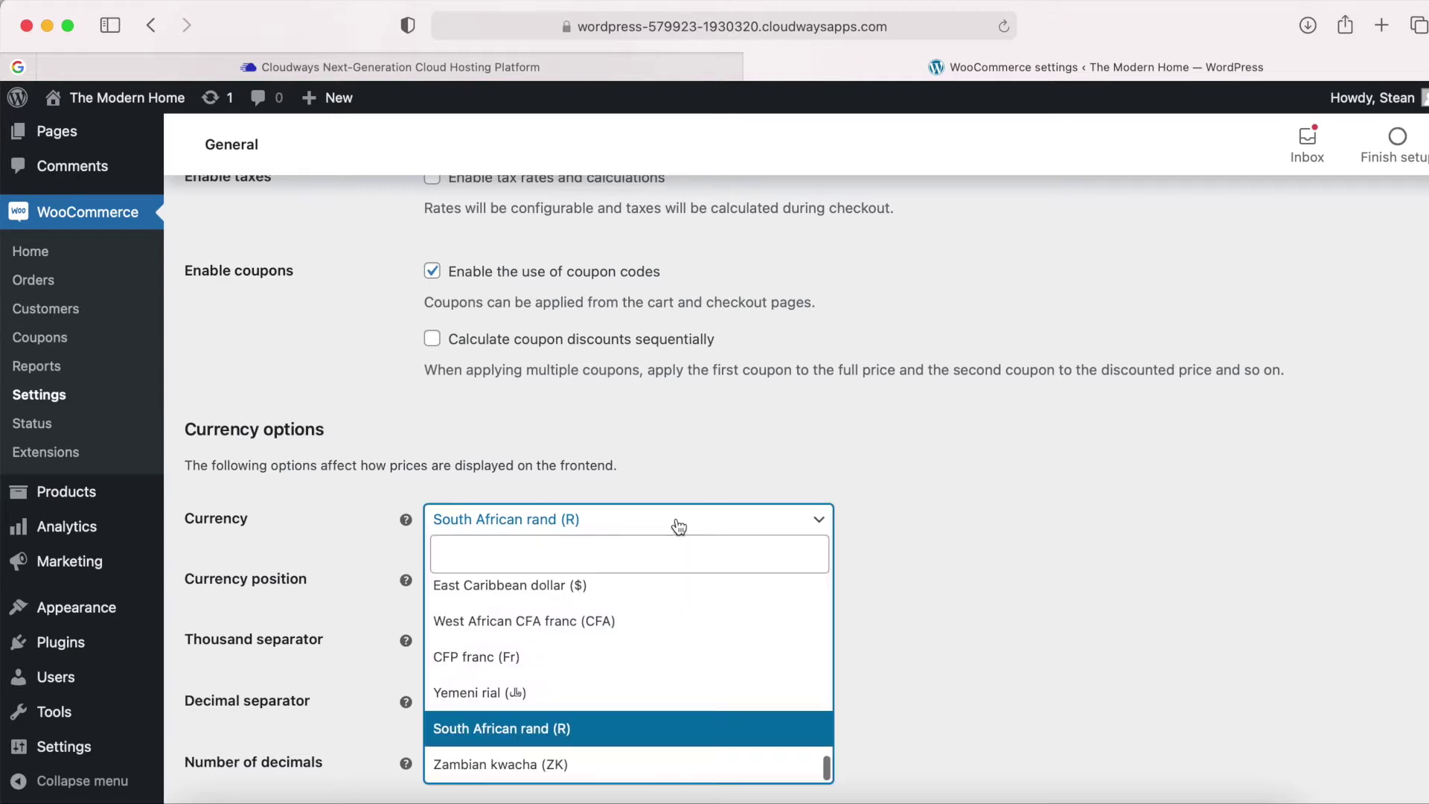
{"action": "type", "text": "un"}
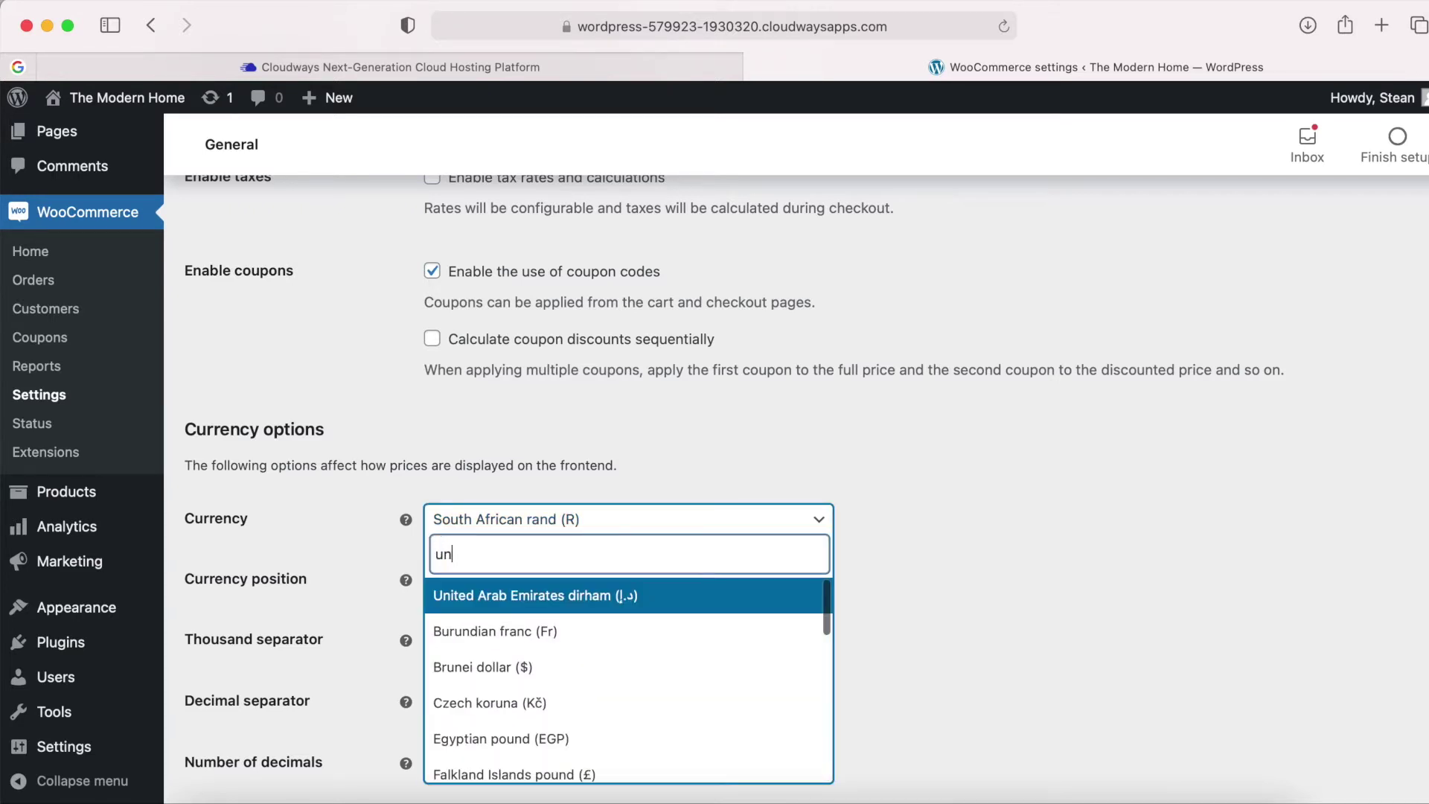
{"action": "key", "text": "BackSpace"}
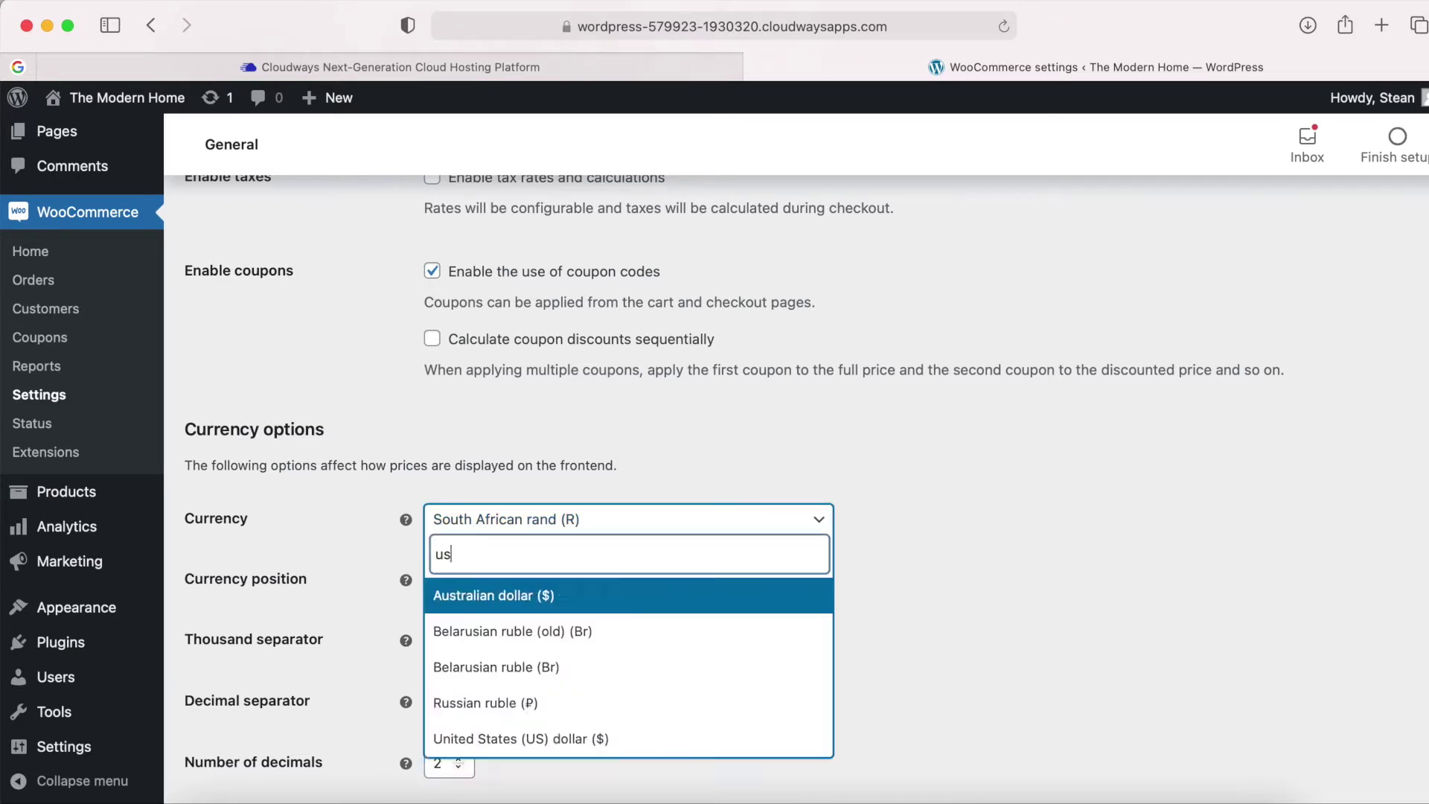
{"action": "left_click", "coordinate": [583, 594]}
{"action": "left_click", "coordinate": [352, 556]}
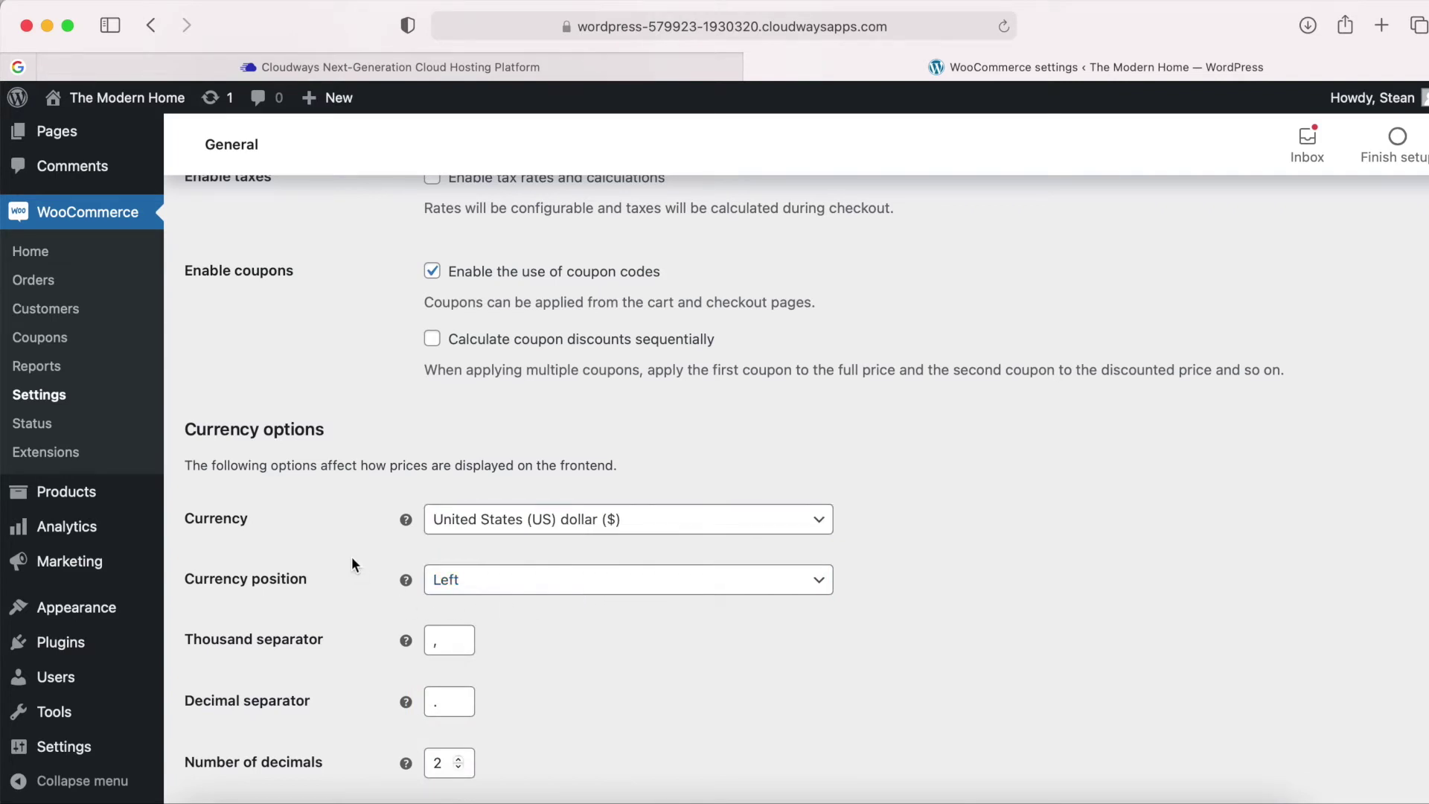
{"action": "scroll", "coordinate": [352, 556], "scroll_direction": "down", "scroll_amount": 1}
{"action": "scroll", "coordinate": [362, 562], "scroll_direction": "down", "scroll_amount": 1}
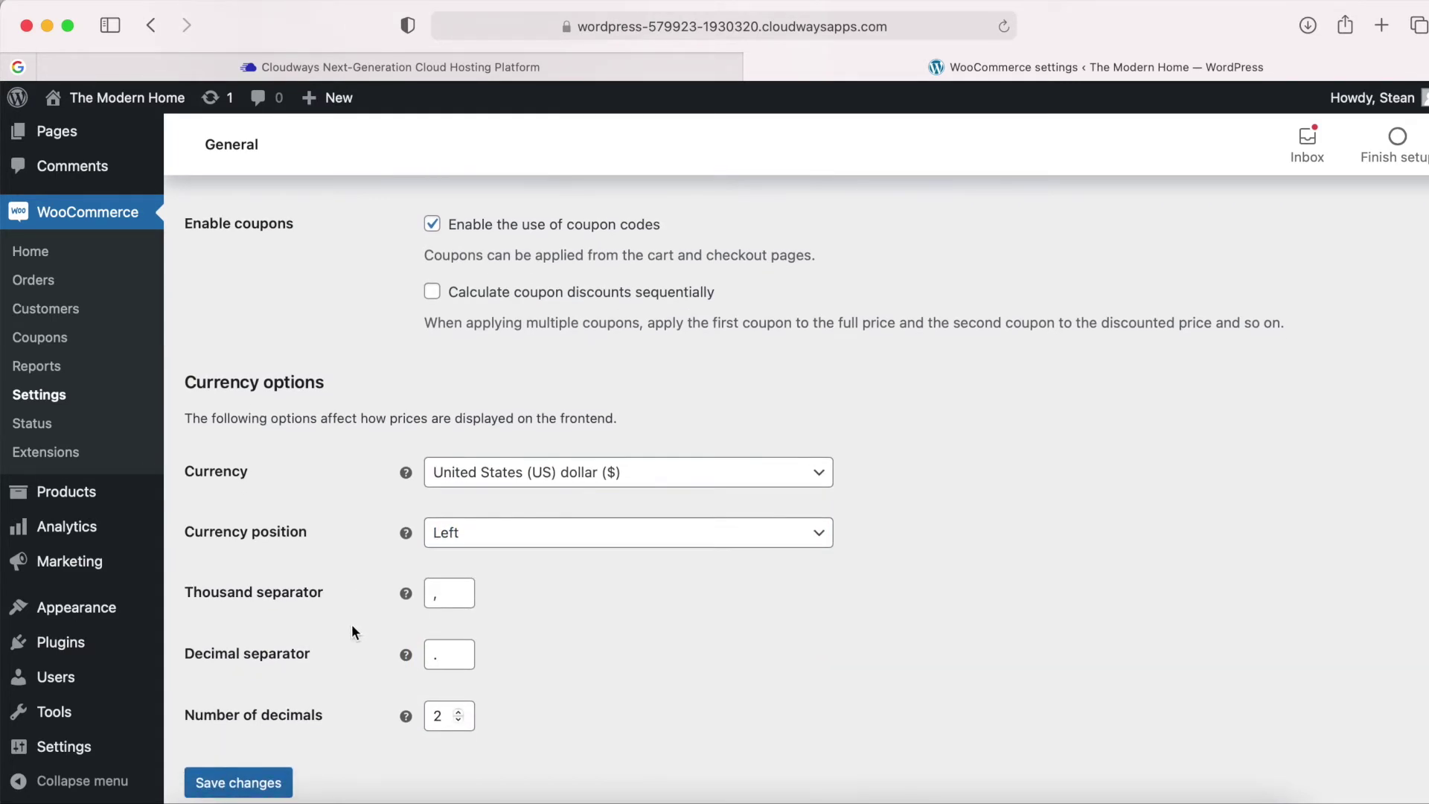
{"action": "scroll", "coordinate": [353, 628], "scroll_direction": "down", "scroll_amount": 2}
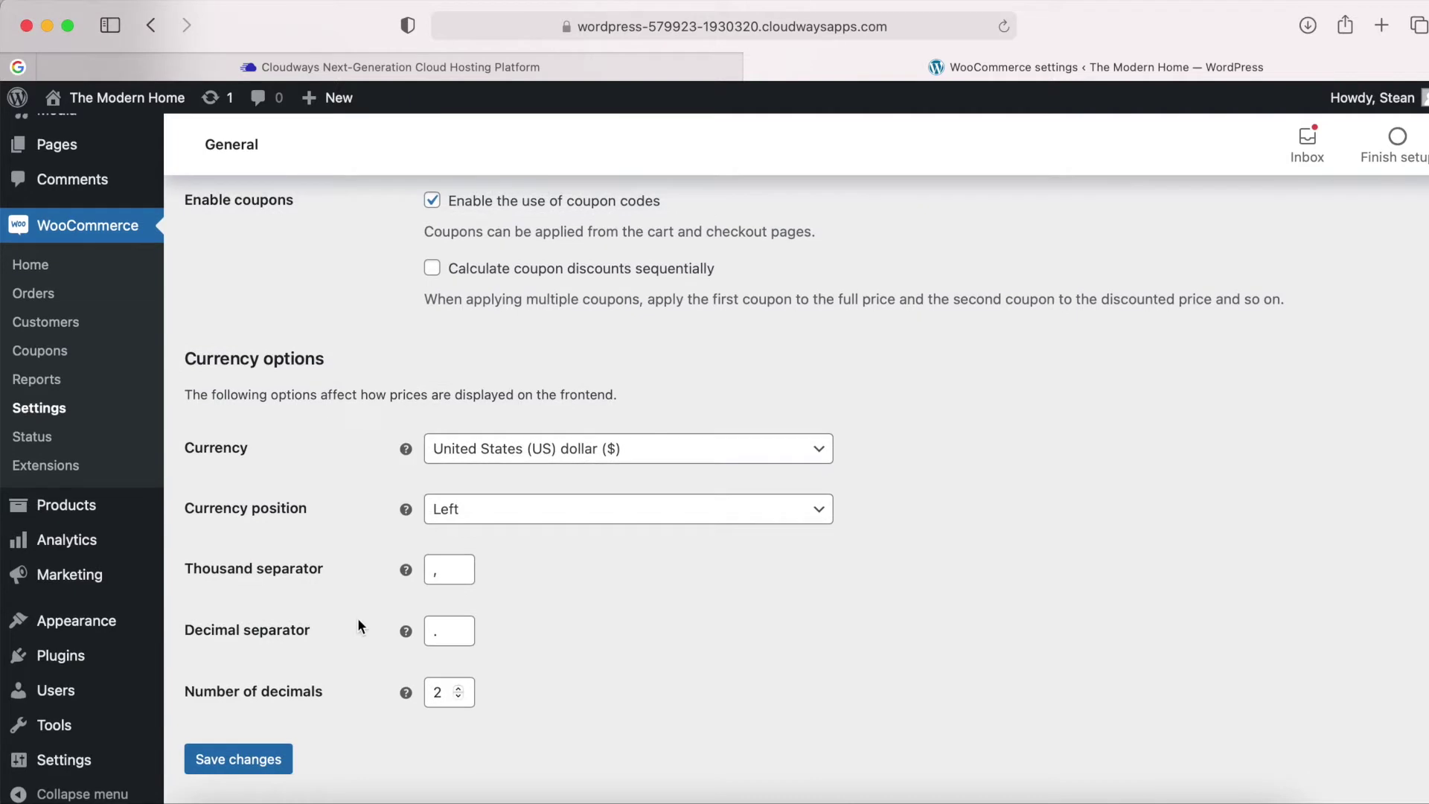
{"action": "scroll", "coordinate": [359, 625], "scroll_direction": "down", "scroll_amount": 2}
{"action": "scroll", "coordinate": [347, 661], "scroll_direction": "up", "scroll_amount": 2}
{"action": "scroll", "coordinate": [333, 666], "scroll_direction": "down", "scroll_amount": 3}
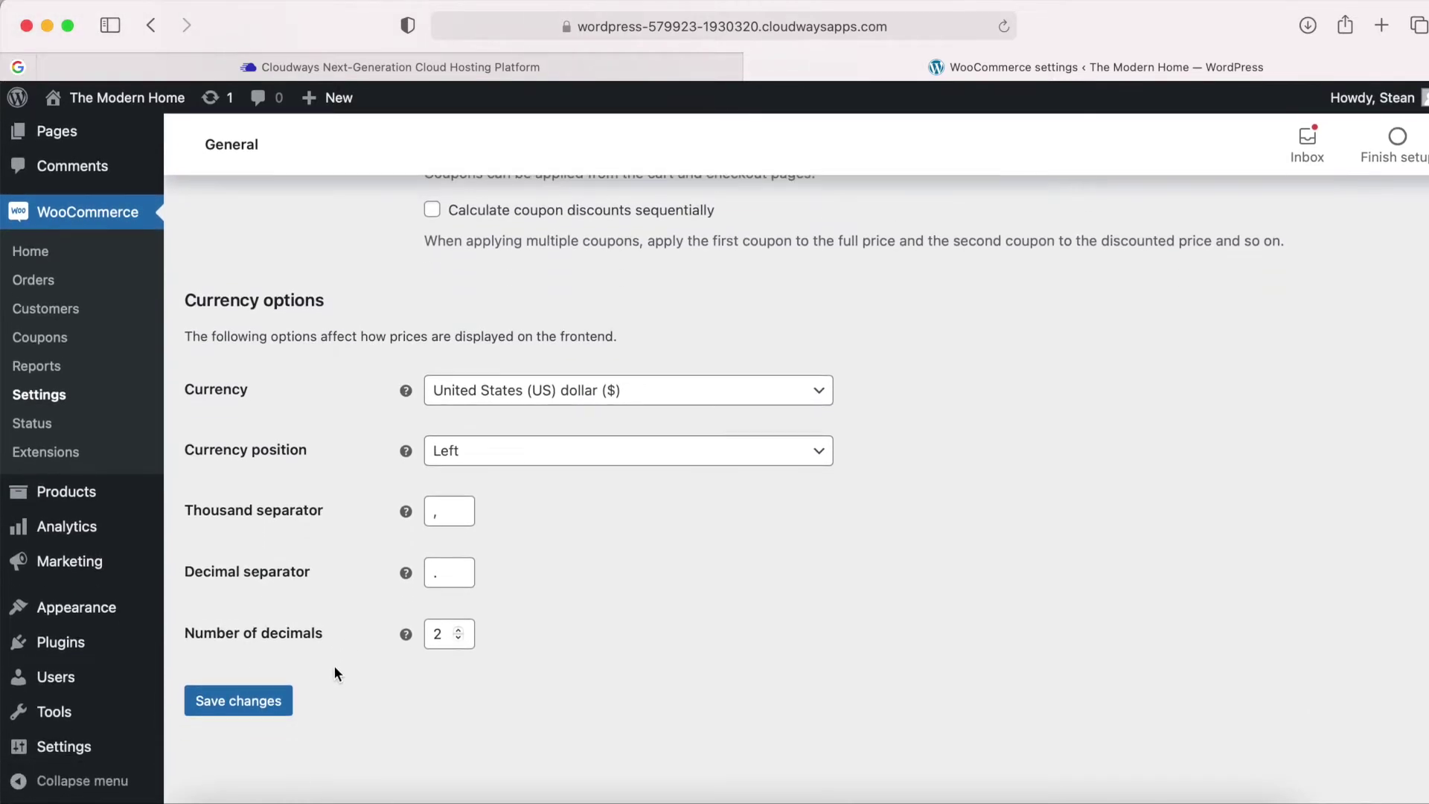
{"action": "left_click", "coordinate": [238, 708]}
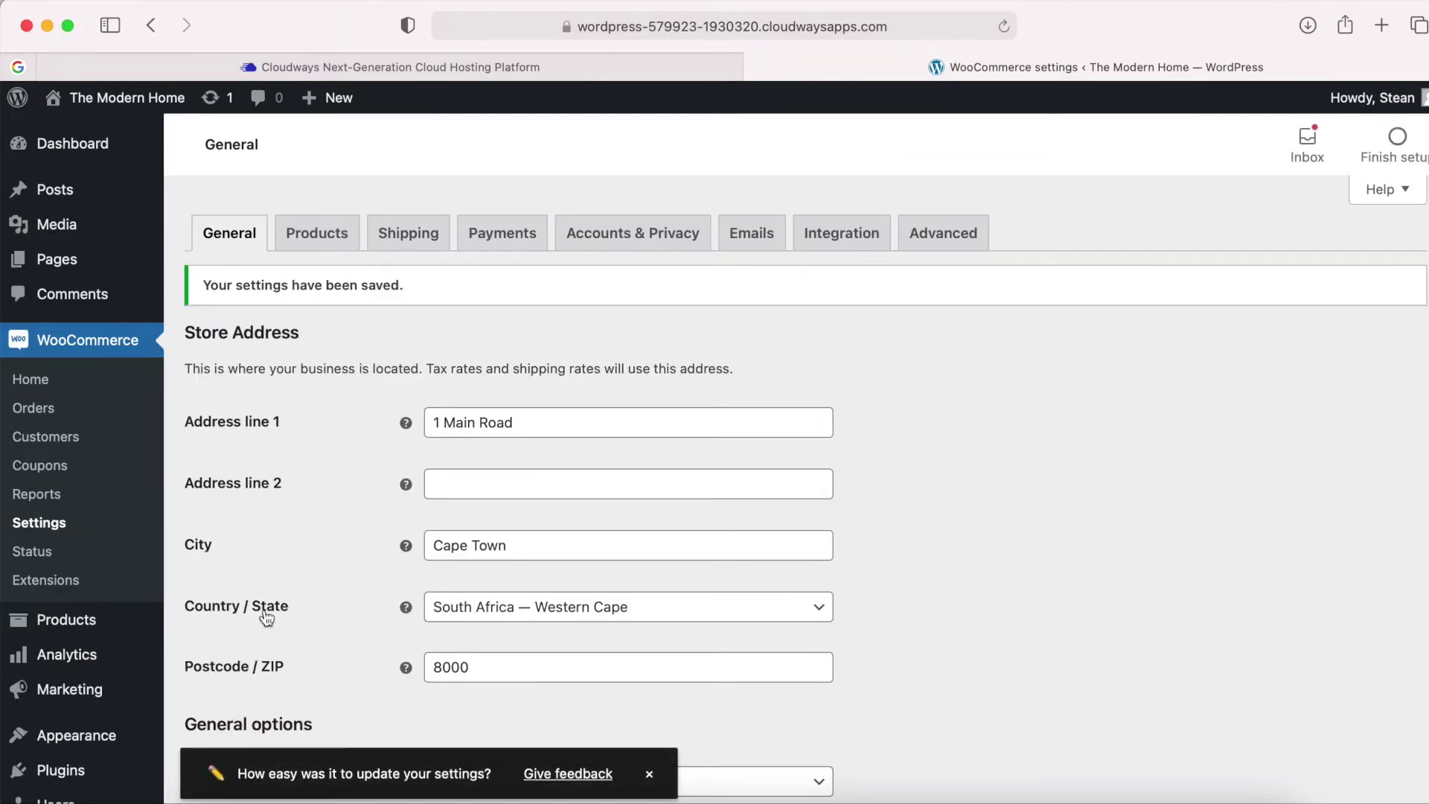
Save the Products settings with kg weights, cm dimensions and star-rated reviews enabled.
{"action": "left_click", "coordinate": [319, 236]}
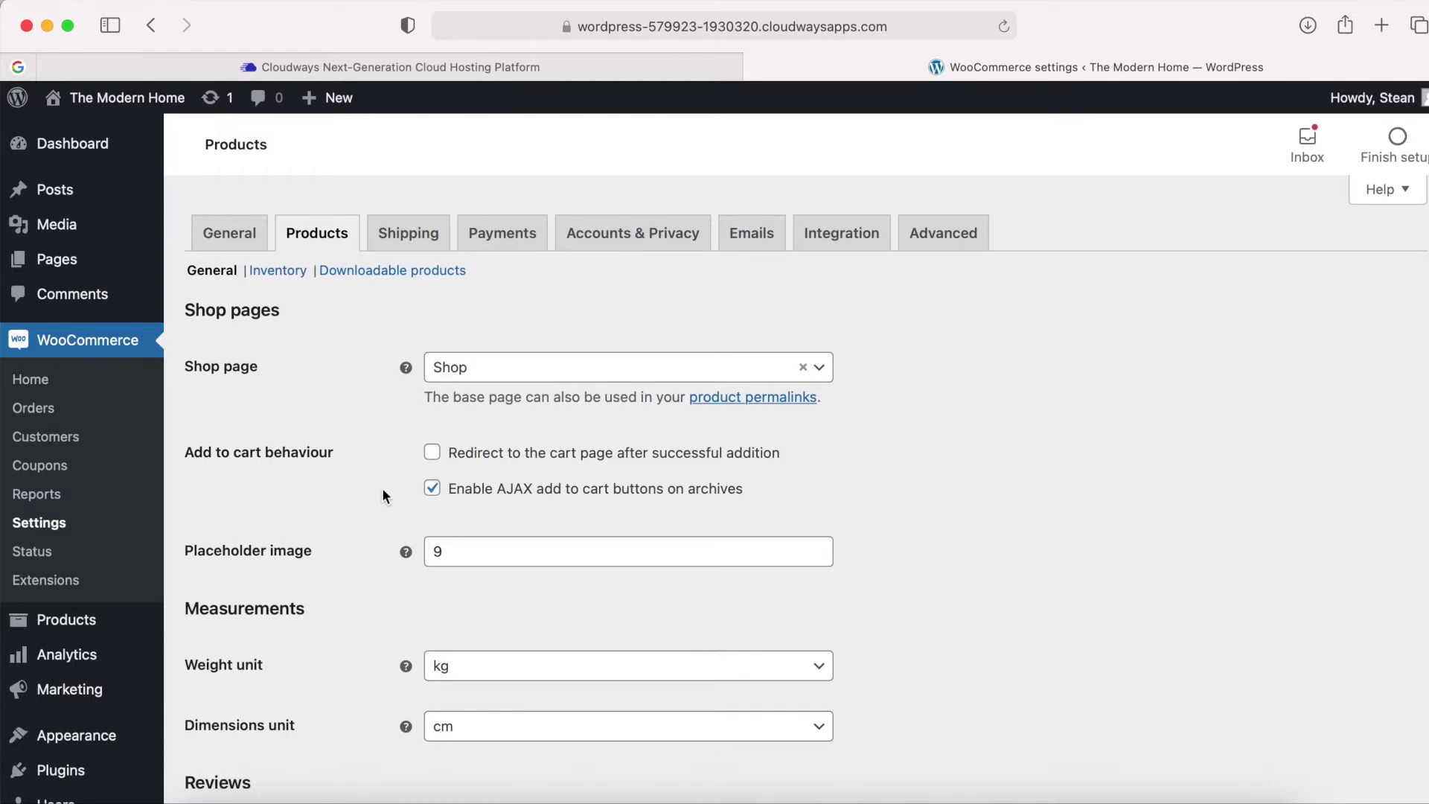
{"action": "scroll", "coordinate": [384, 491], "scroll_direction": "down", "scroll_amount": 3}
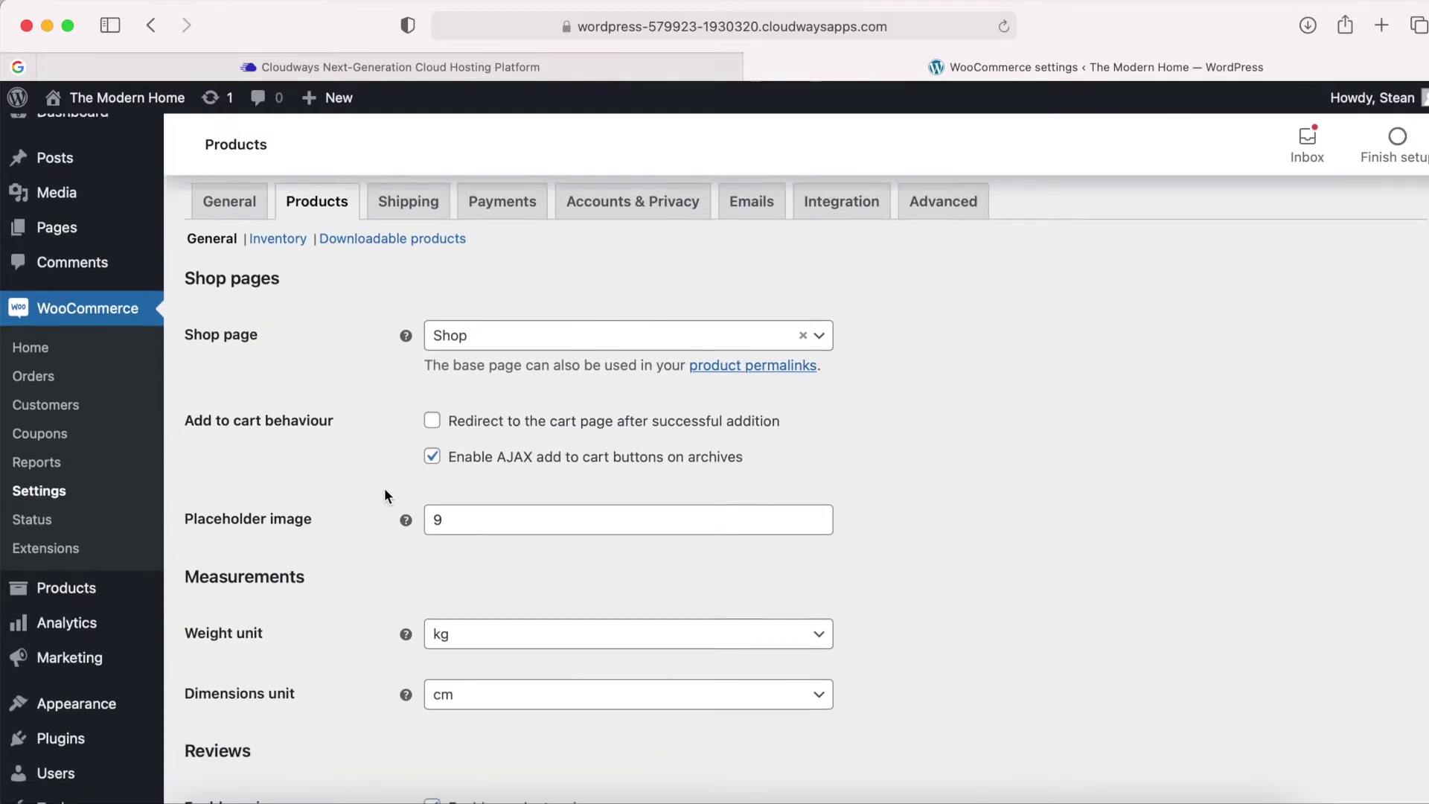
{"action": "scroll", "coordinate": [385, 491], "scroll_direction": "down", "scroll_amount": 2}
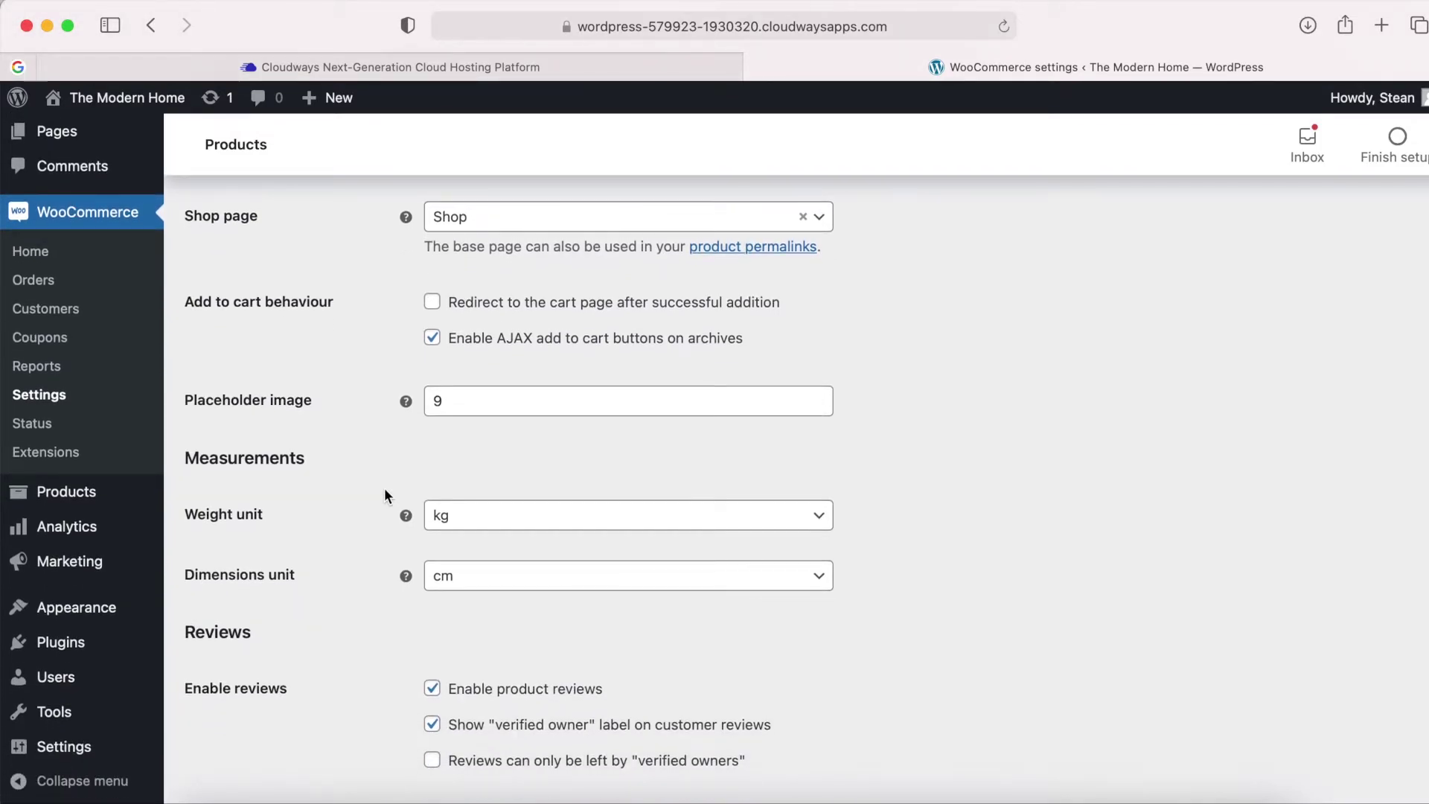
{"action": "scroll", "coordinate": [384, 494], "scroll_direction": "down", "scroll_amount": 4}
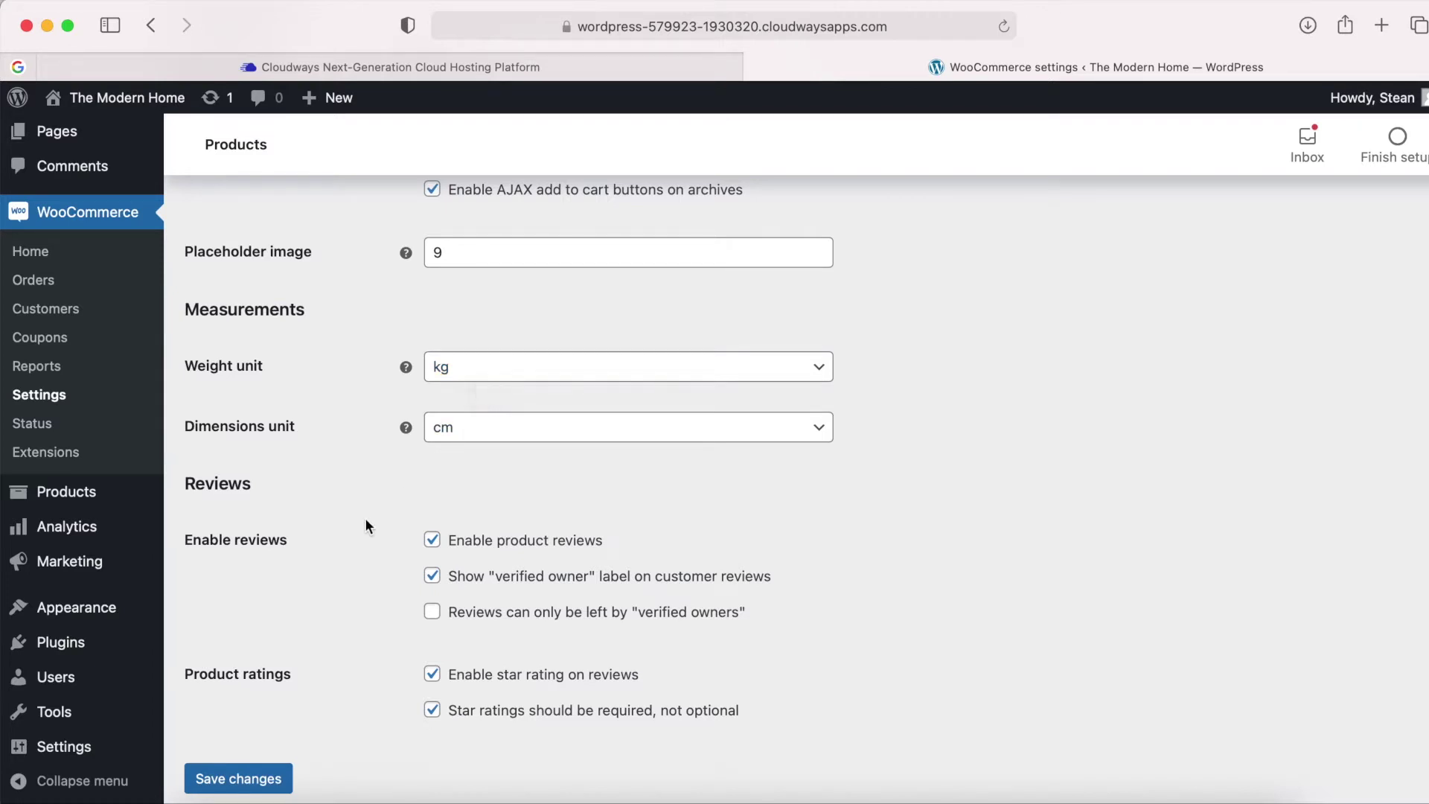
{"action": "scroll", "coordinate": [365, 521], "scroll_direction": "down", "scroll_amount": 2}
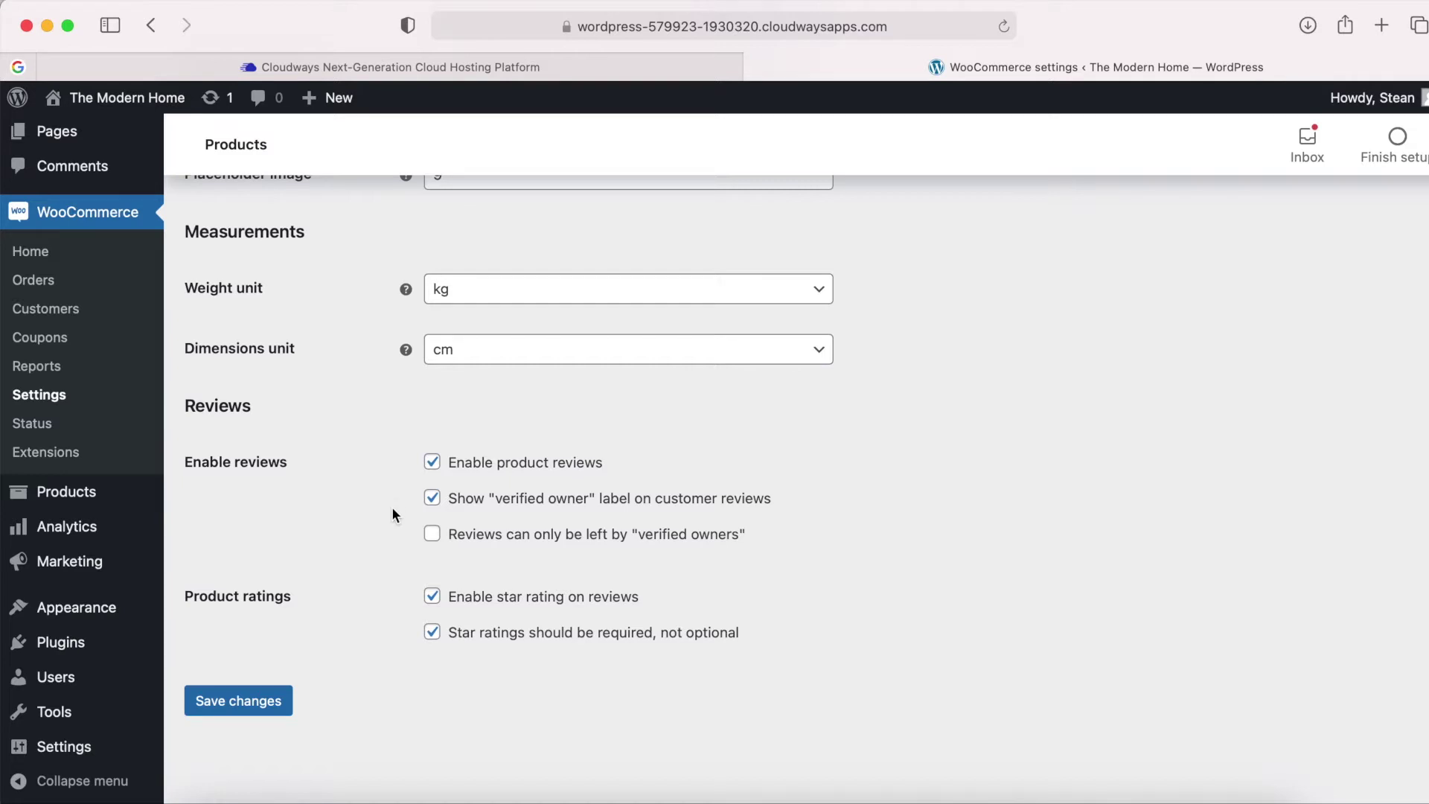
{"action": "left_click", "coordinate": [239, 707]}
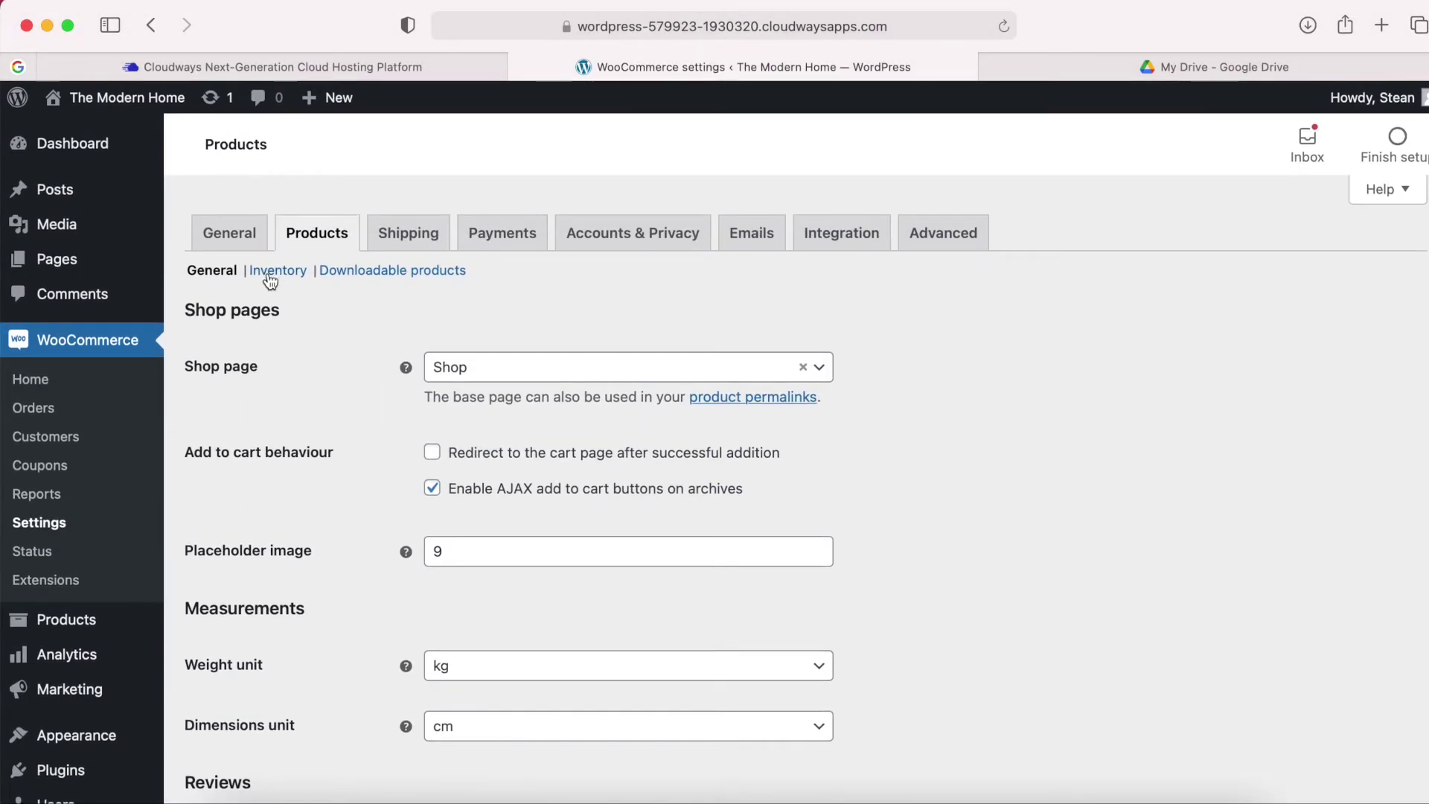
Set Inventory stock display to 'Never show quantity remaining in stock' and save.
{"action": "left_click", "coordinate": [273, 273]}
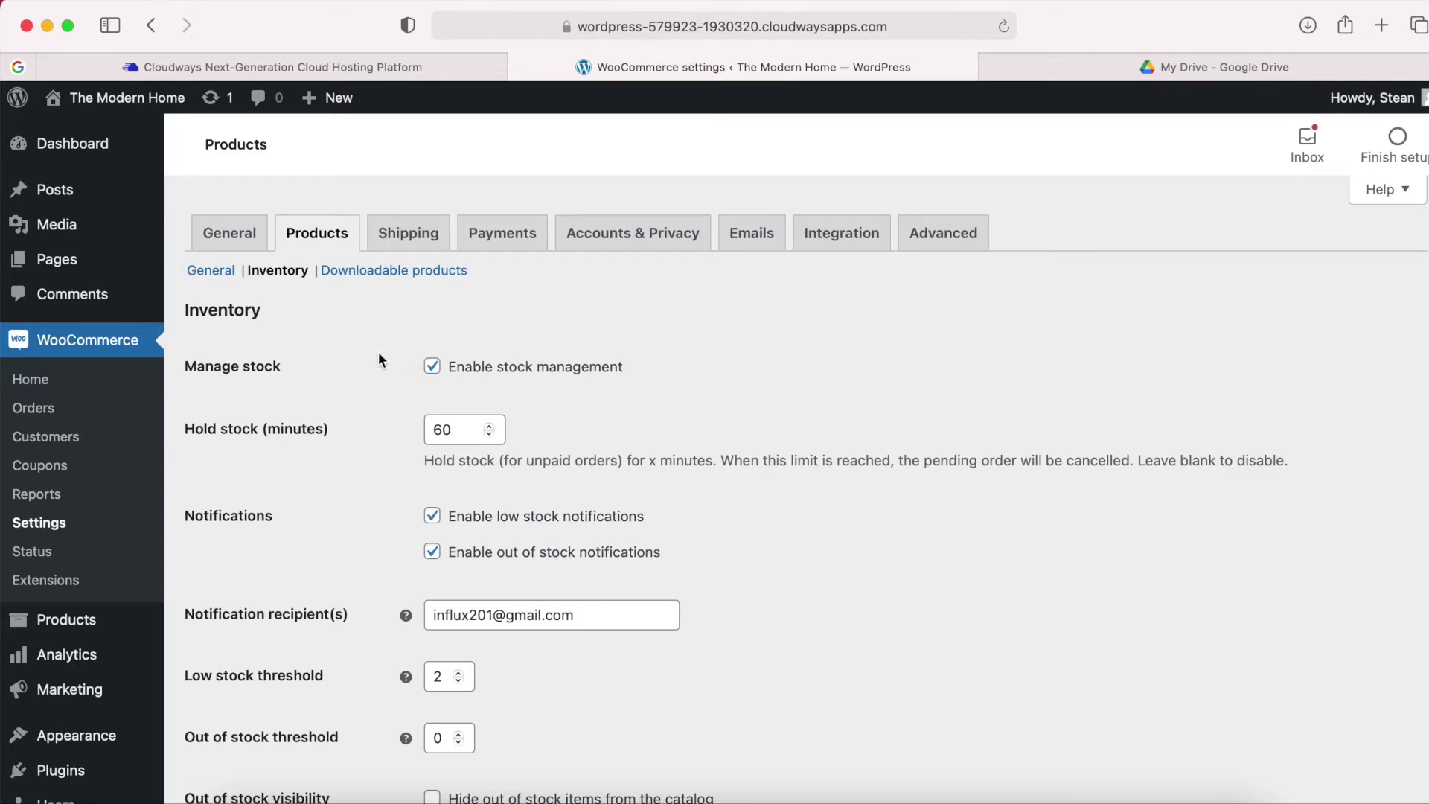
{"action": "scroll", "coordinate": [368, 411], "scroll_direction": "down", "scroll_amount": 1}
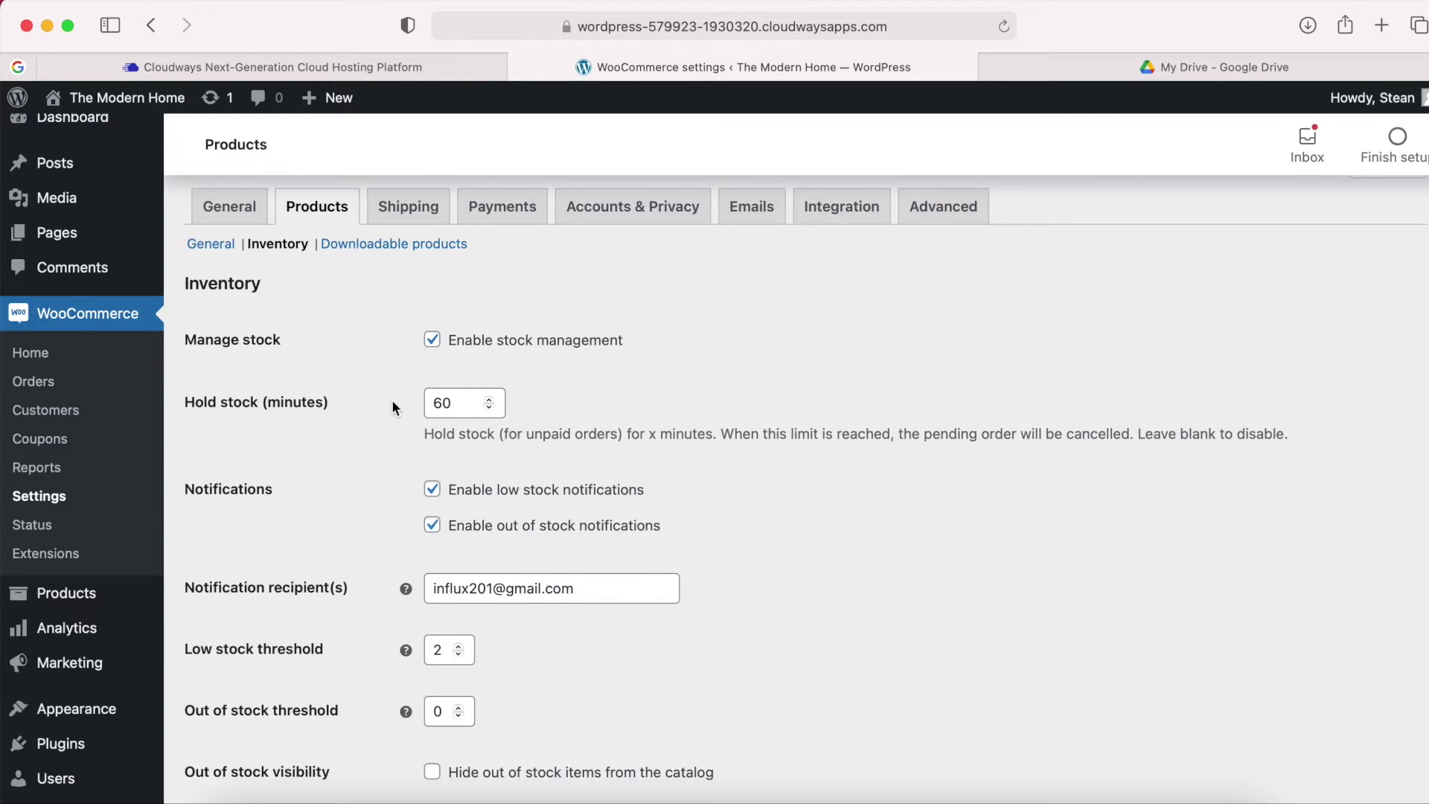
{"action": "left_click_drag", "start_coordinate": [445, 403], "coordinate": [435, 402]}
{"action": "left_click", "coordinate": [391, 408]}
{"action": "scroll", "coordinate": [404, 406], "scroll_direction": "down", "scroll_amount": 3}
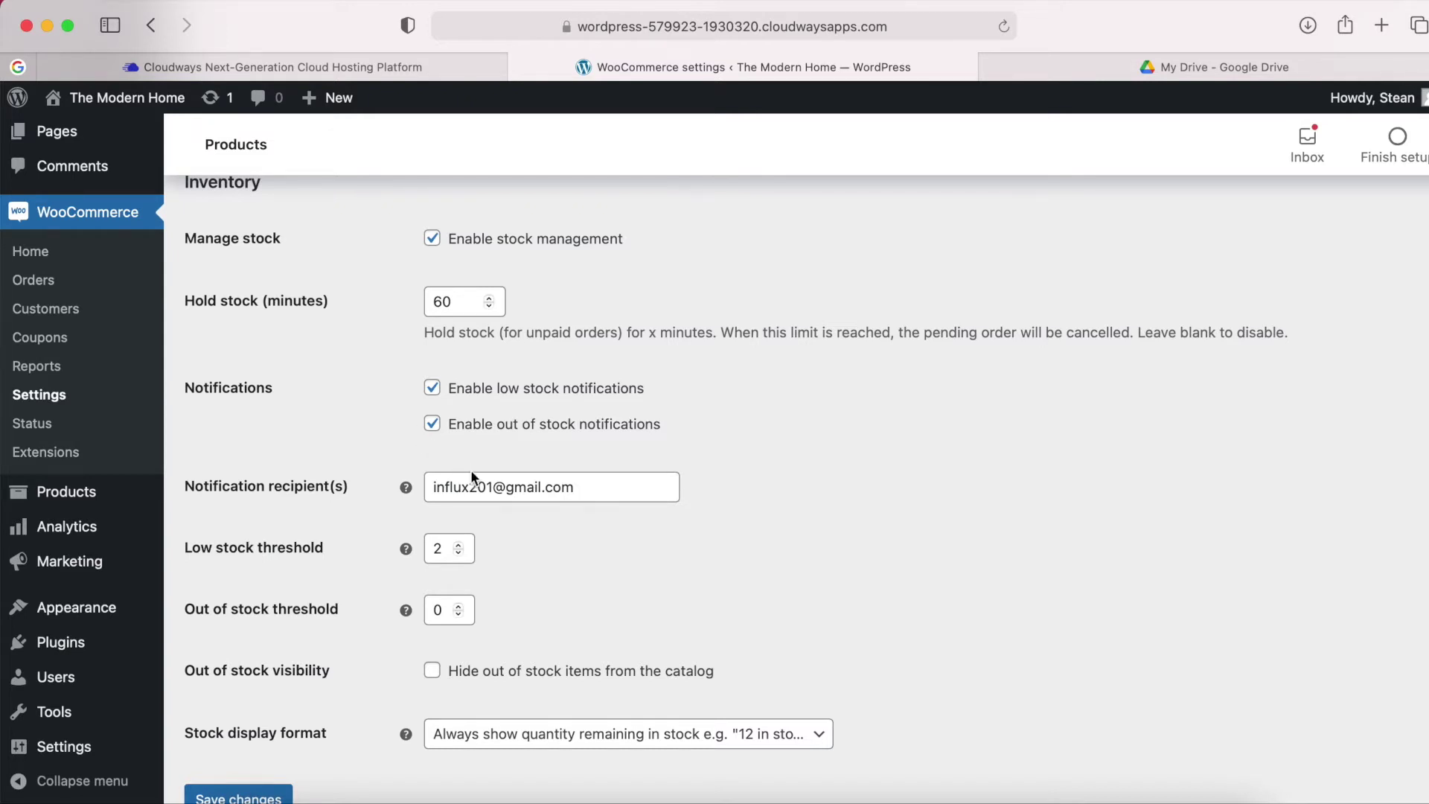
{"action": "scroll", "coordinate": [361, 517], "scroll_direction": "down", "scroll_amount": 3}
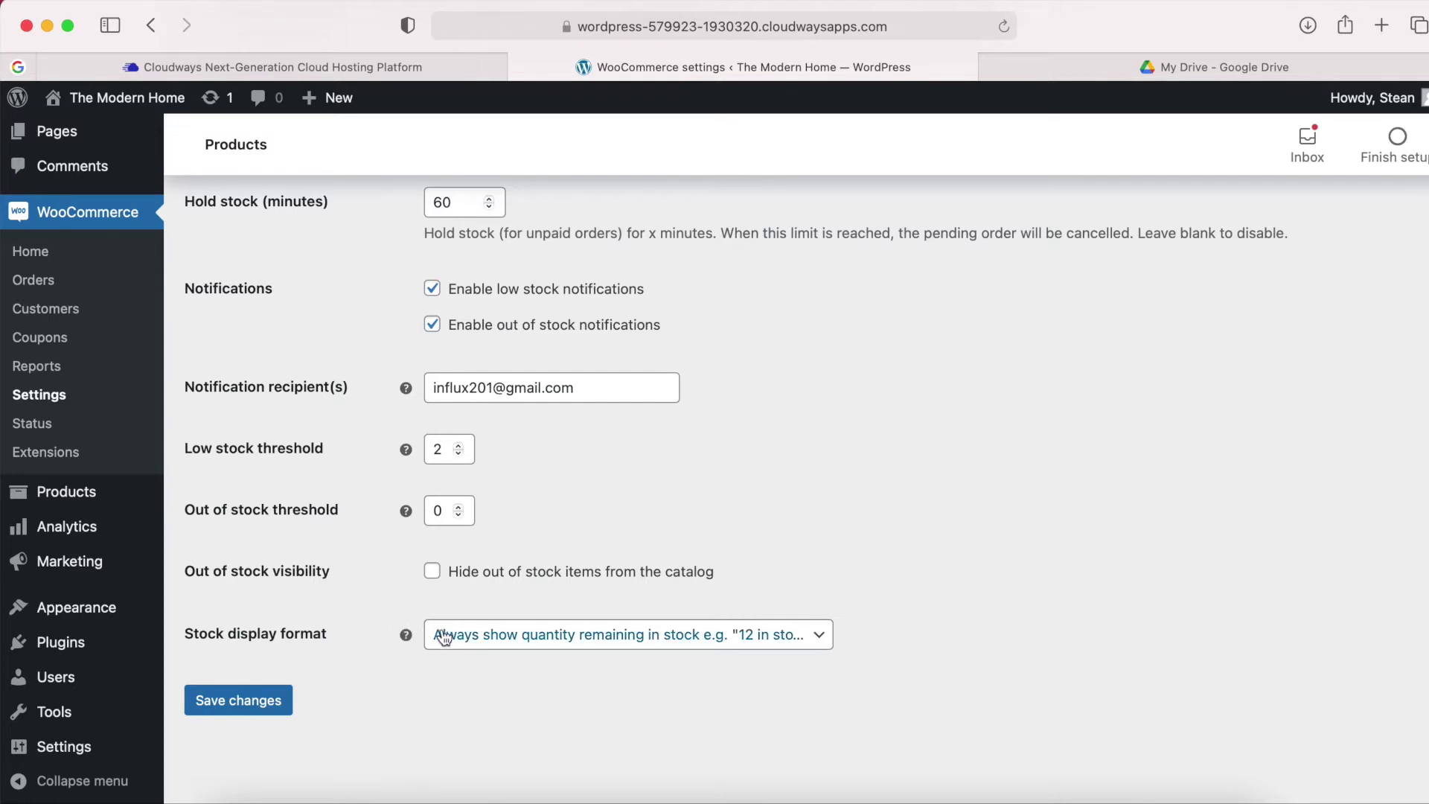
{"action": "left_click", "coordinate": [512, 638]}
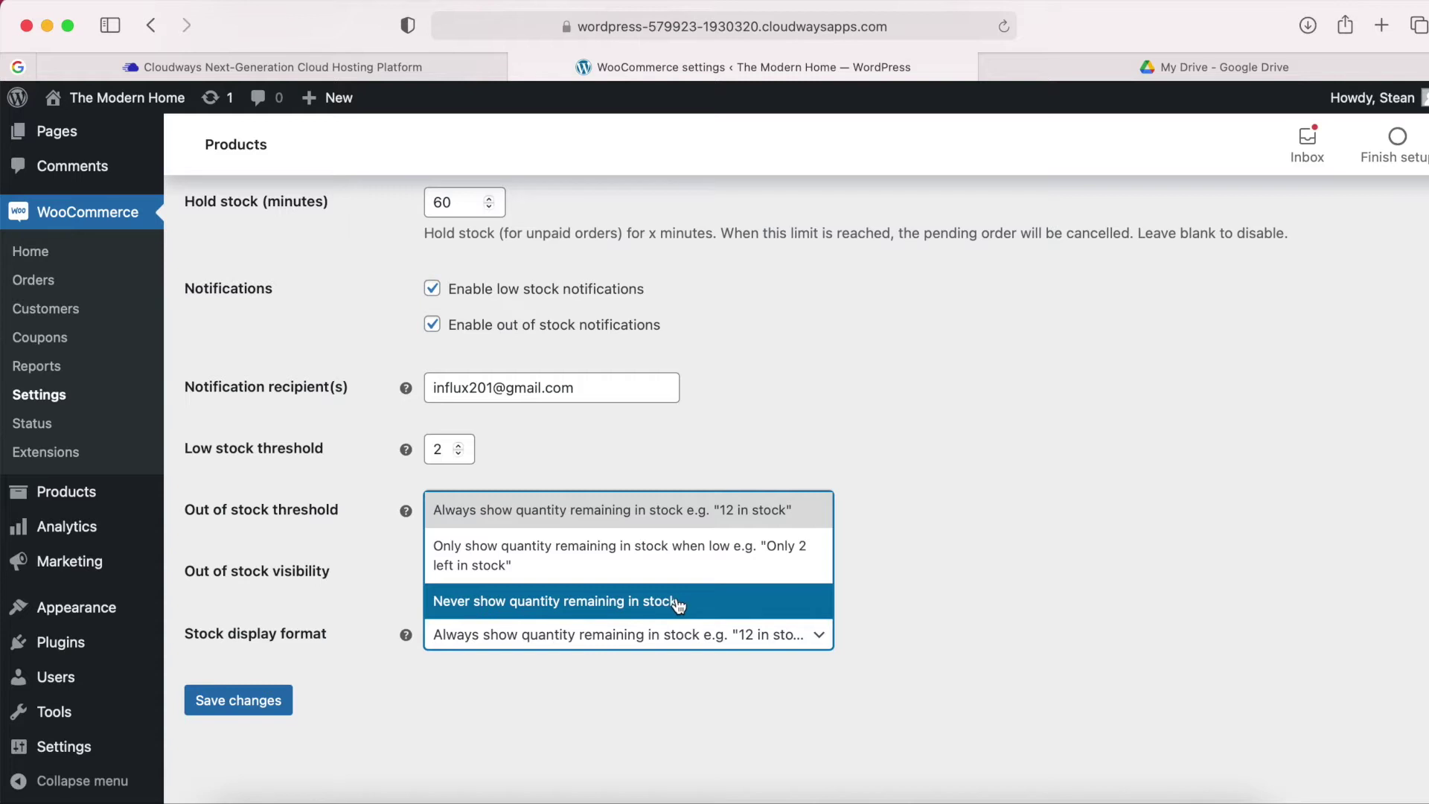
{"action": "left_click", "coordinate": [678, 605]}
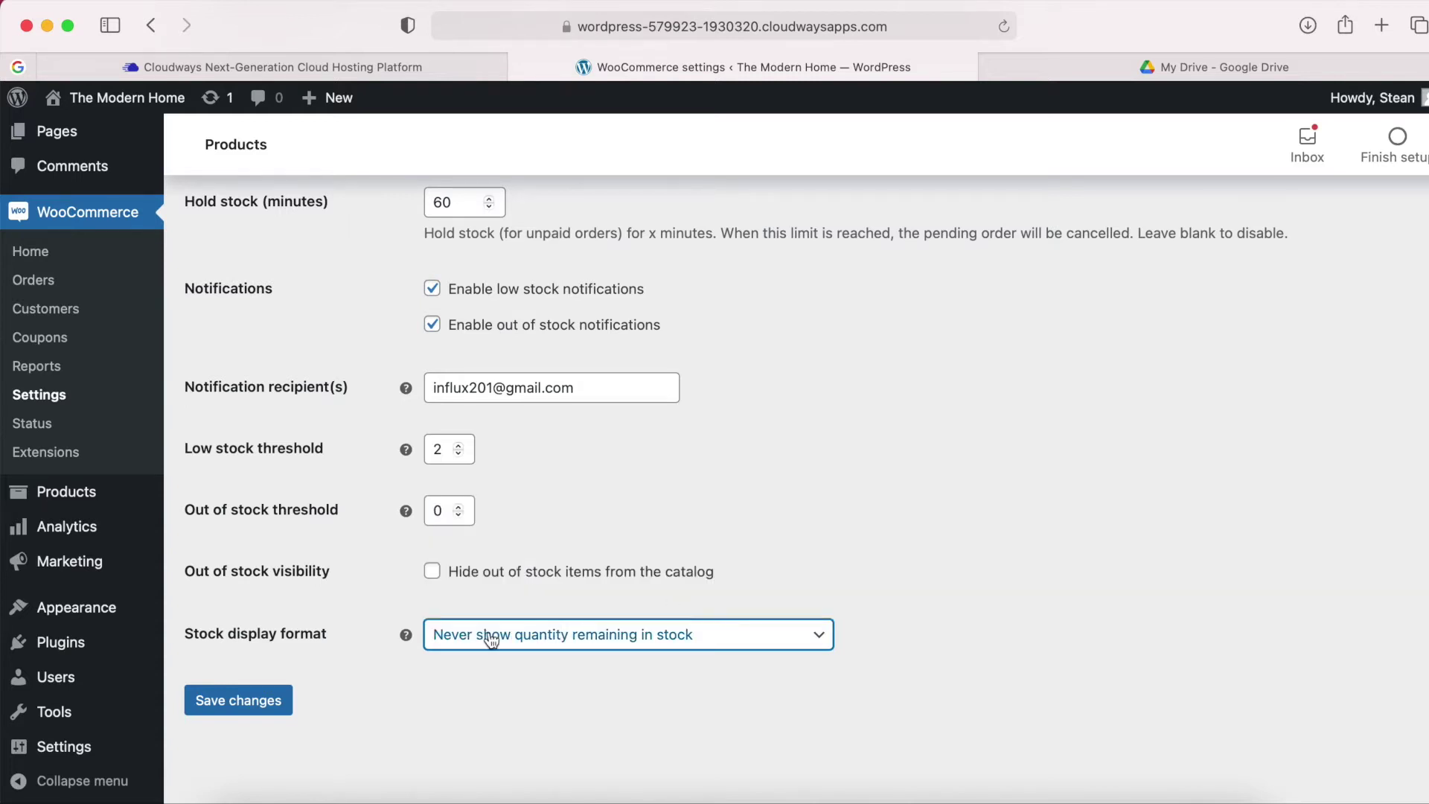
{"action": "left_click", "coordinate": [237, 702]}
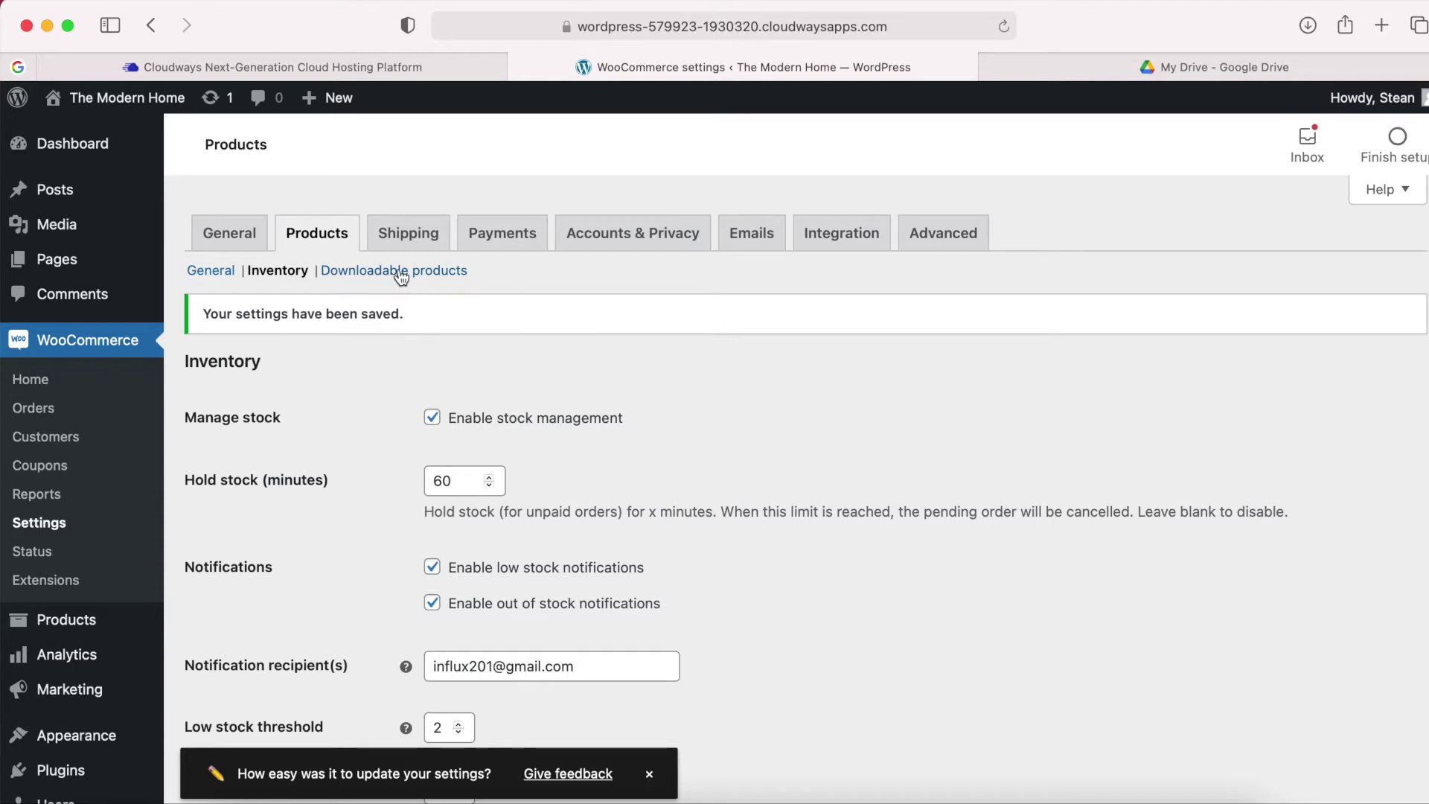
Switch to the Shipping tab of WooCommerce Settings.
{"action": "left_click", "coordinate": [410, 237]}
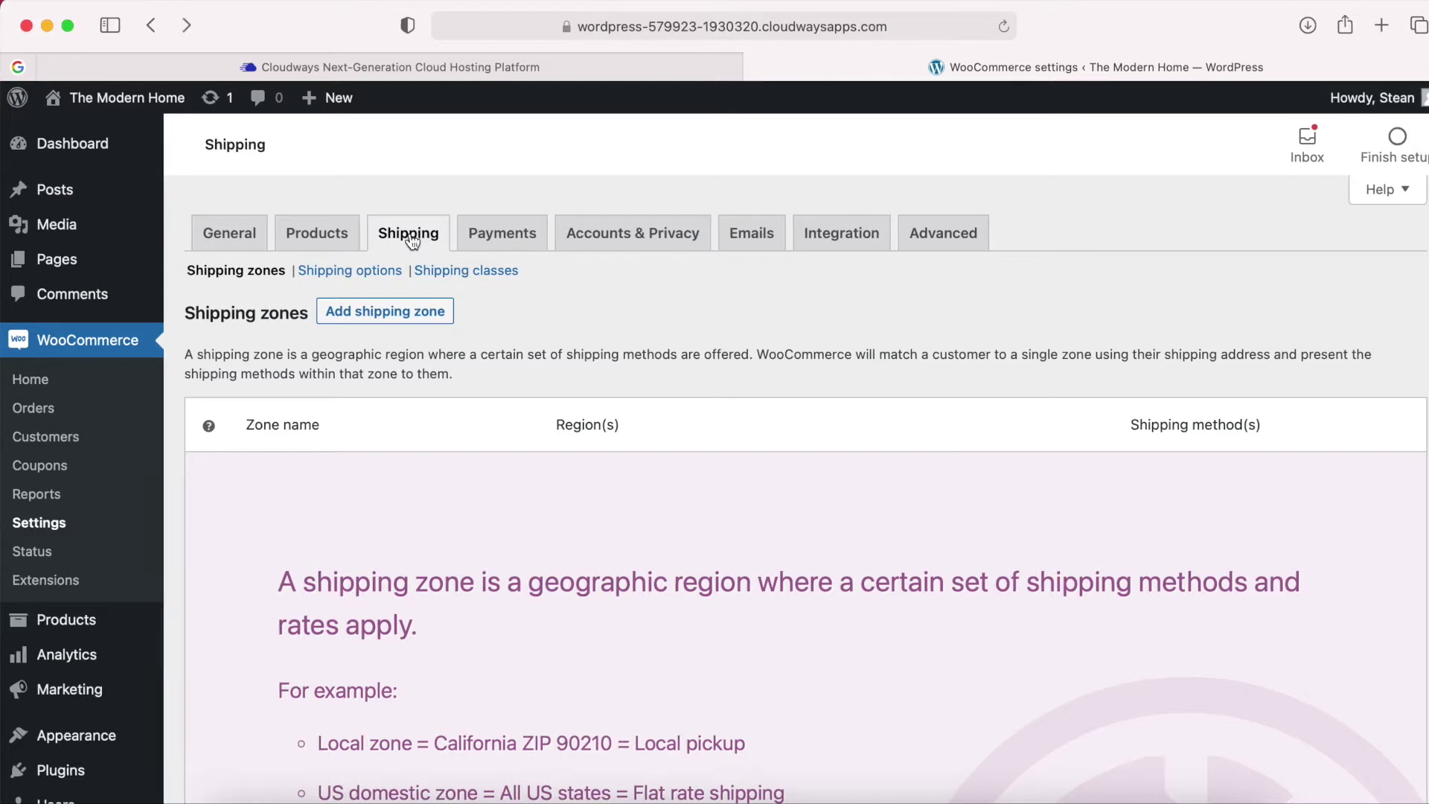
Add a shipping zone named 'Local' with South Africa as its region.
{"action": "left_click", "coordinate": [386, 313]}
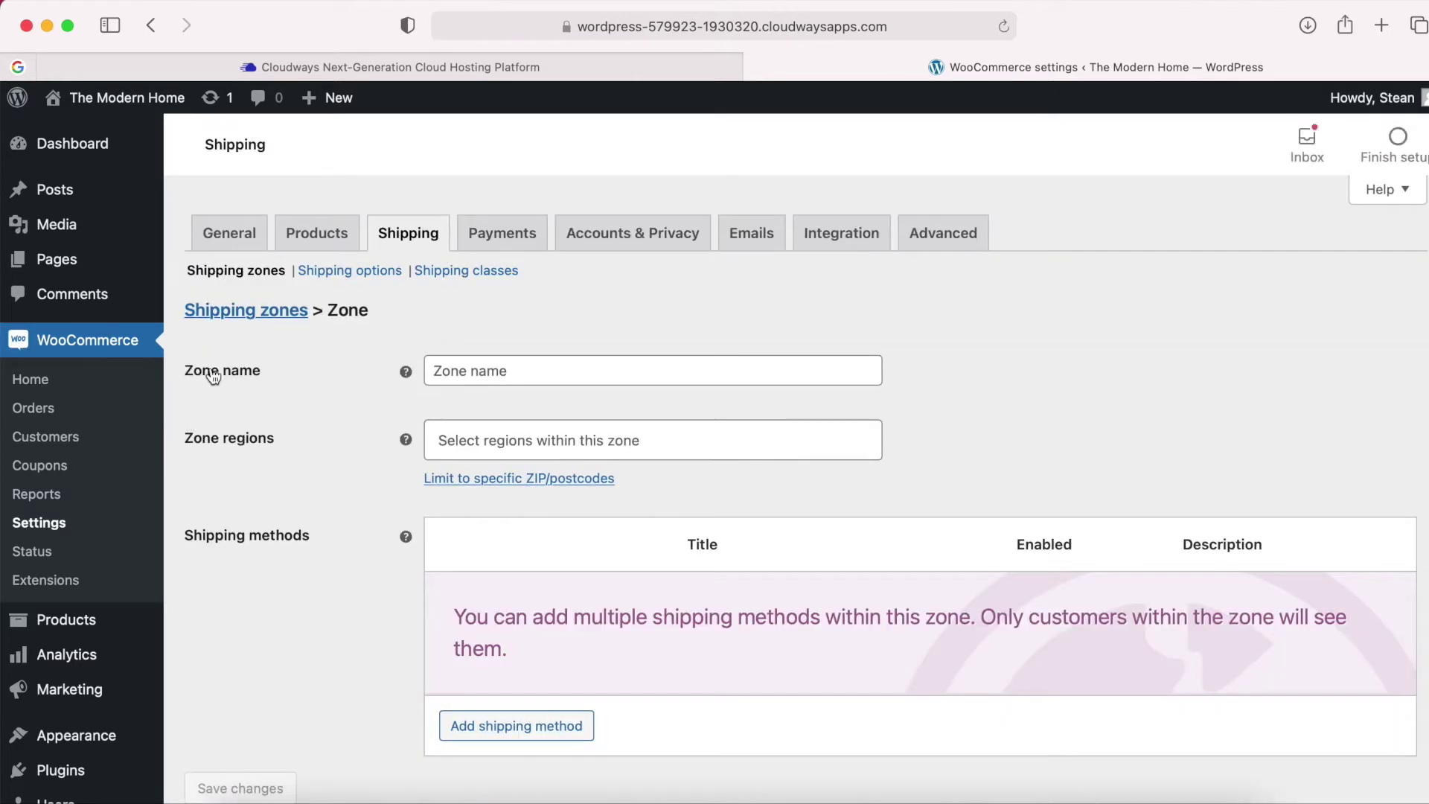
{"action": "left_click", "coordinate": [472, 368]}
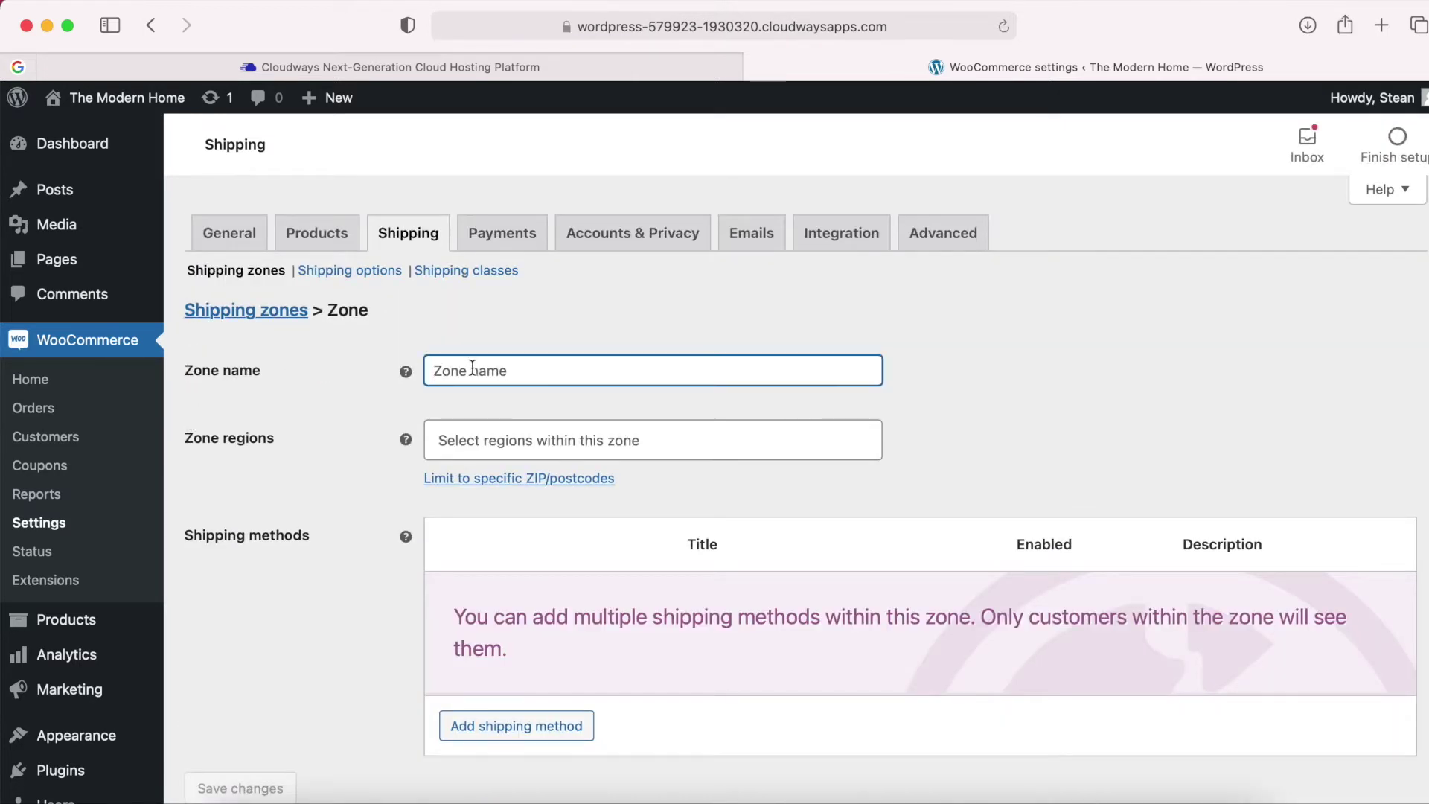
{"action": "type", "text": "Local"}
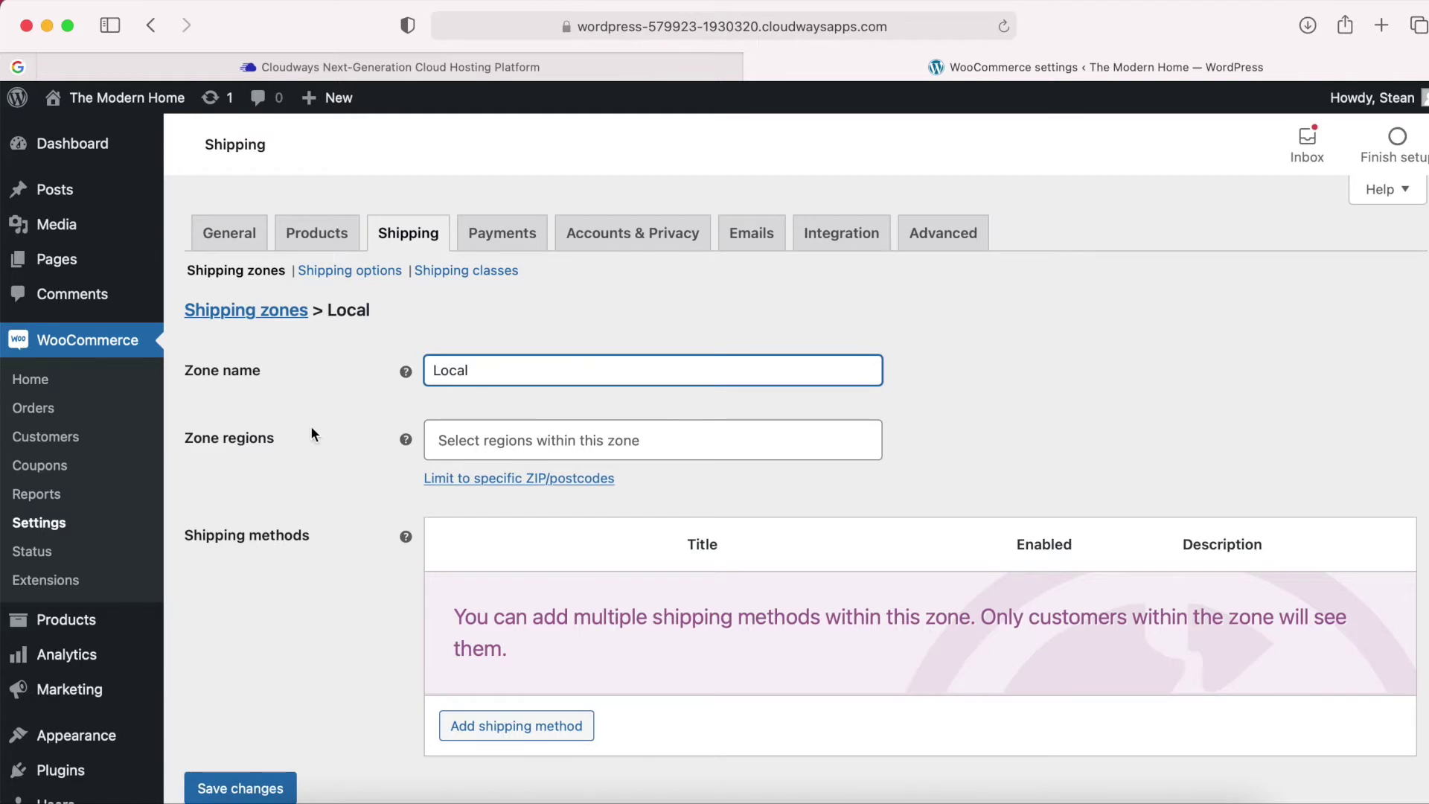
{"action": "left_click", "coordinate": [312, 428]}
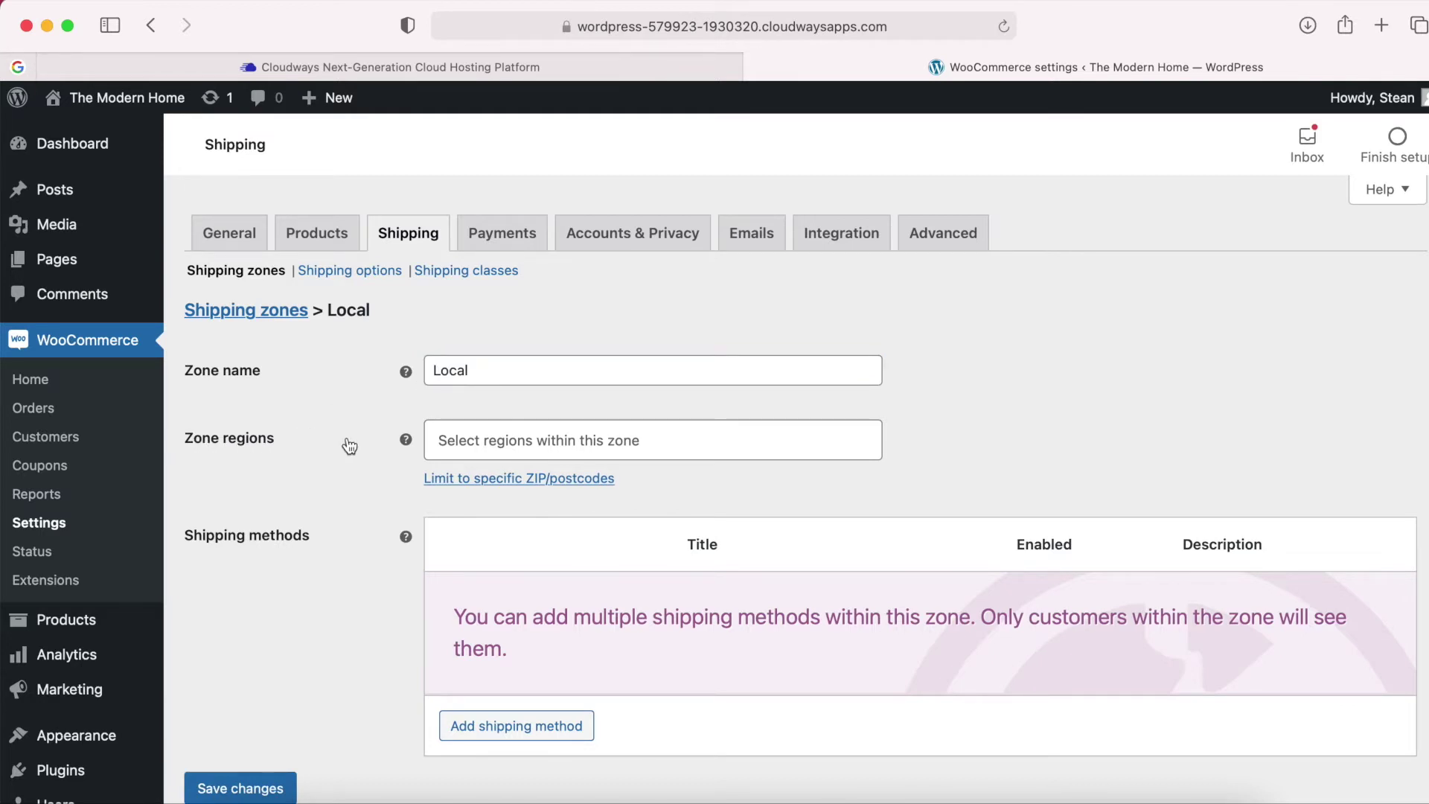
{"action": "type", "text": "Sout"}
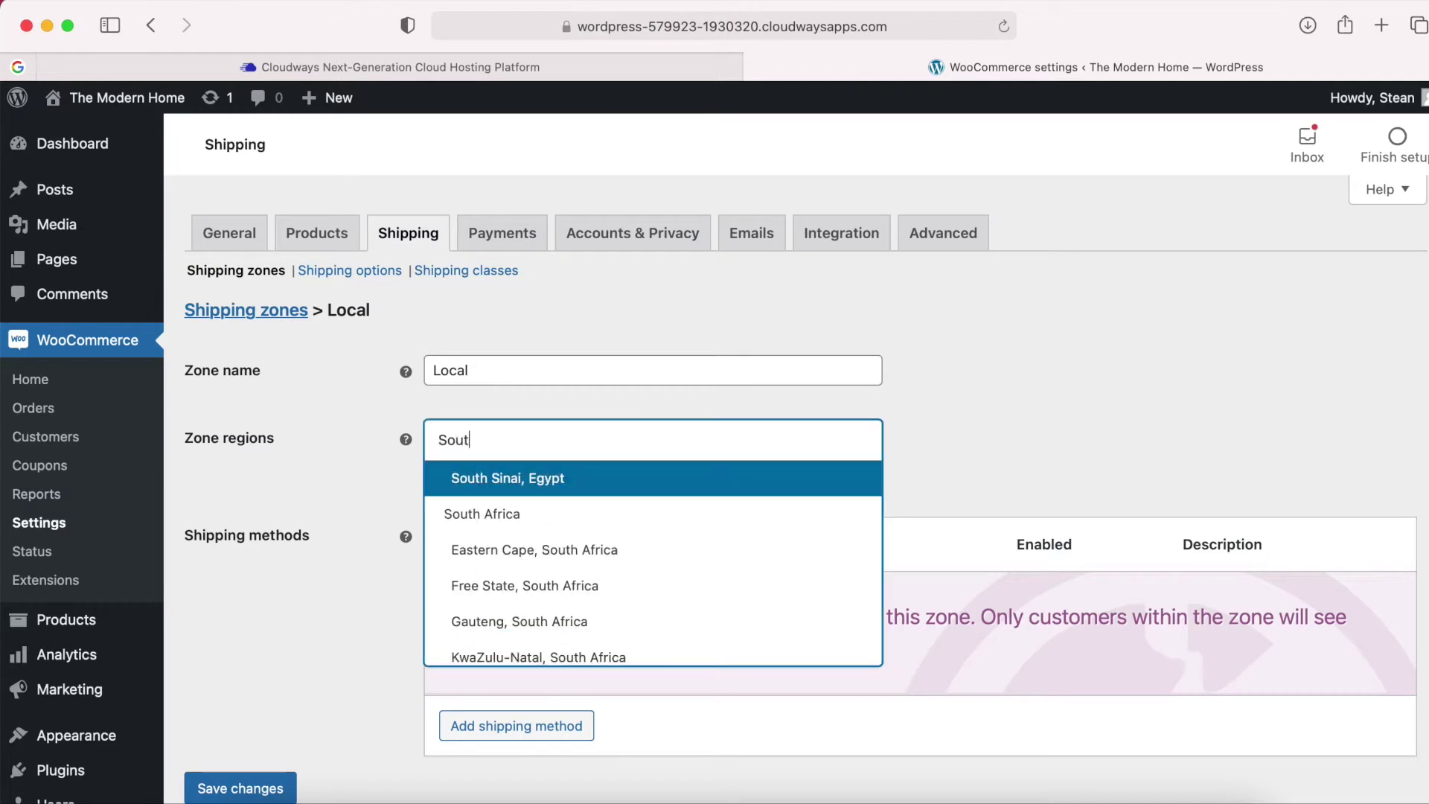
{"action": "type", "text": "h africa"}
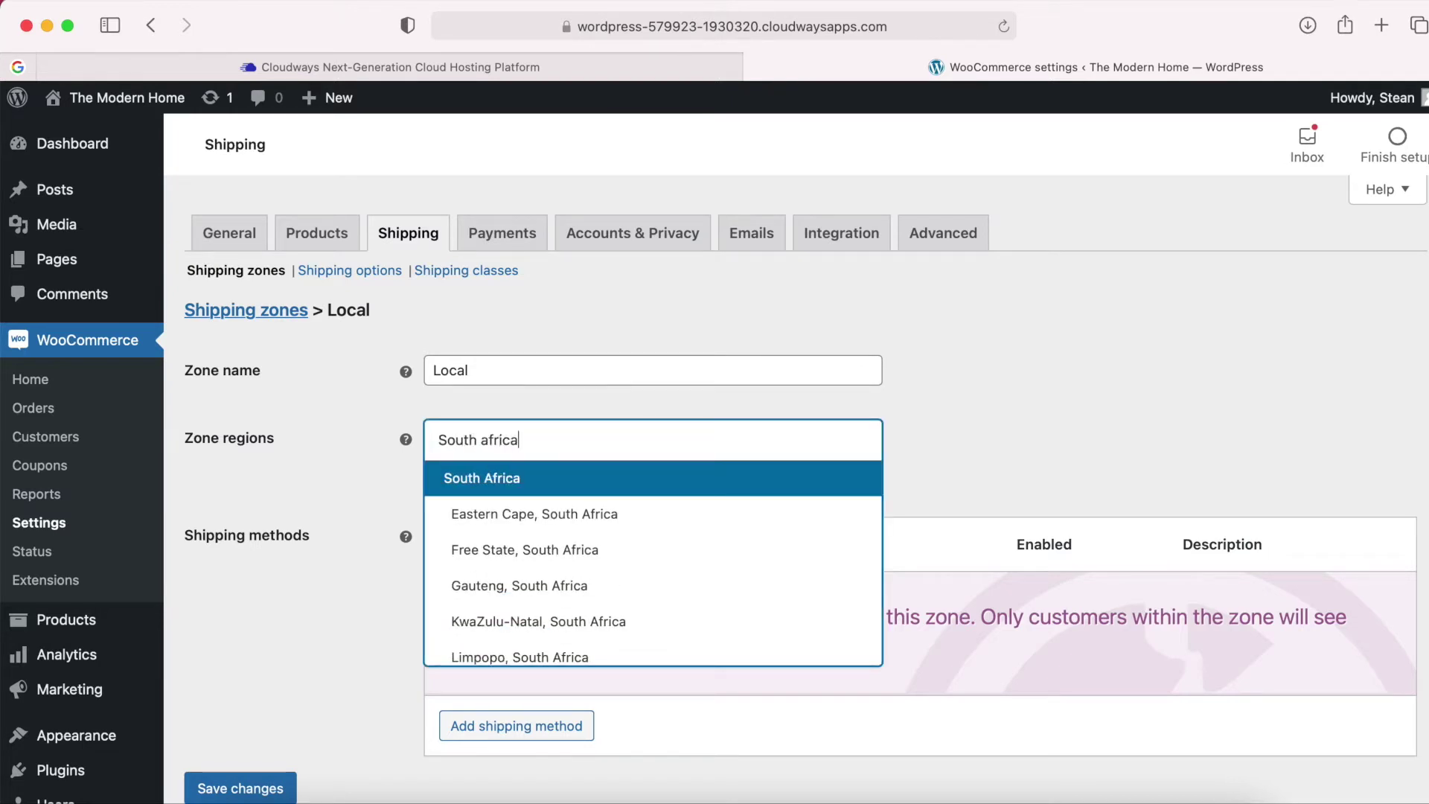
{"action": "left_click", "coordinate": [510, 478]}
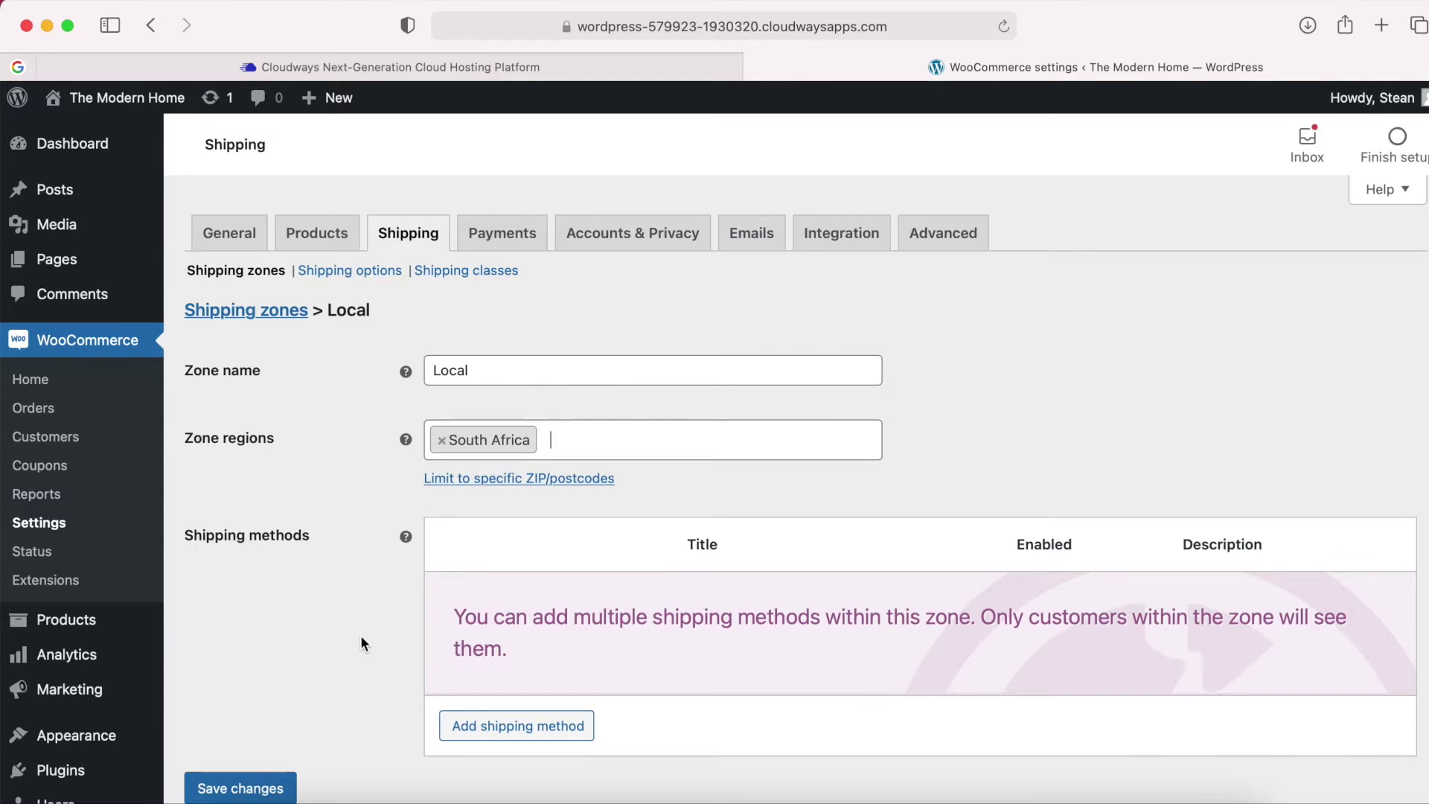
{"action": "left_click", "coordinate": [517, 726]}
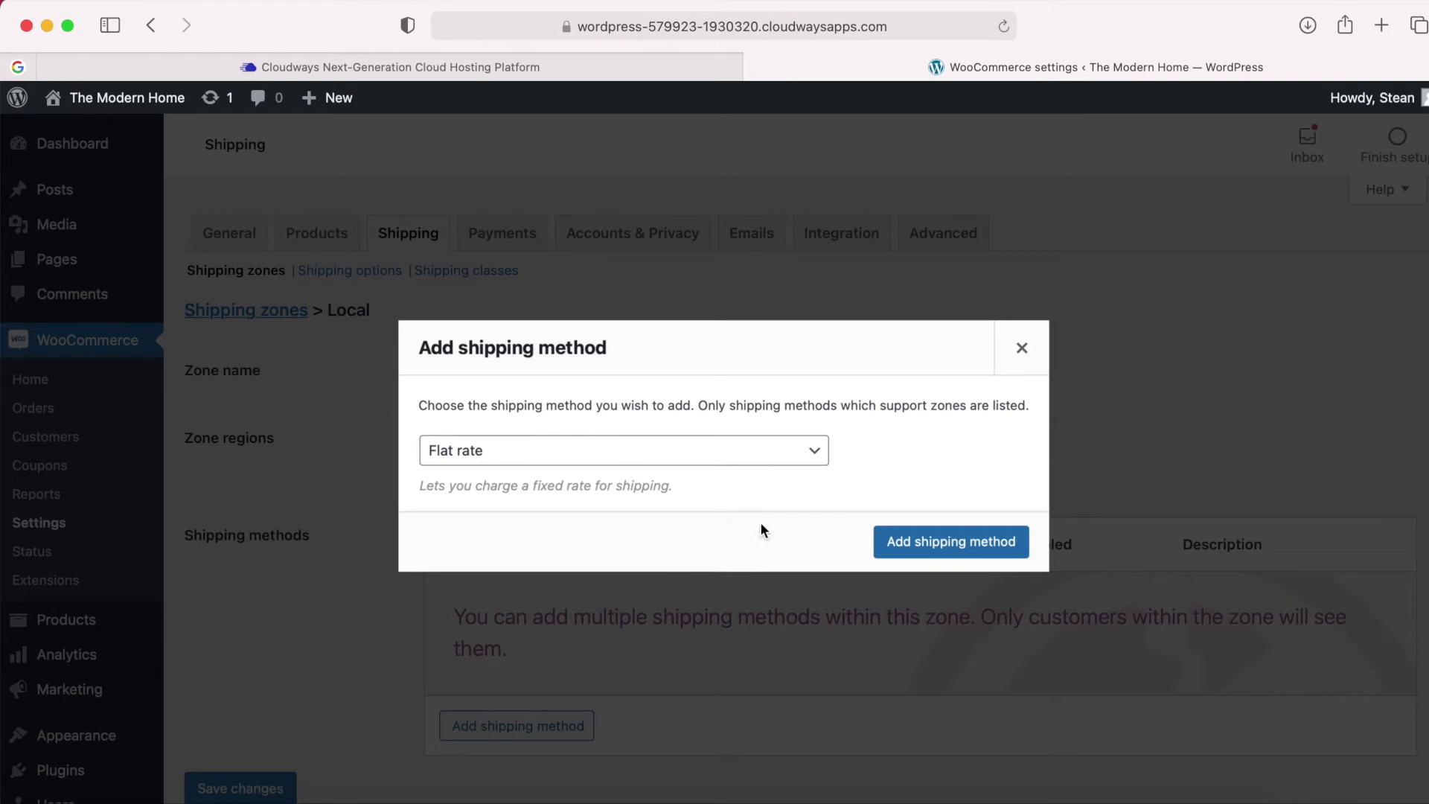
Add a Flat rate shipping method to the Local zone.
{"action": "left_click", "coordinate": [817, 457]}
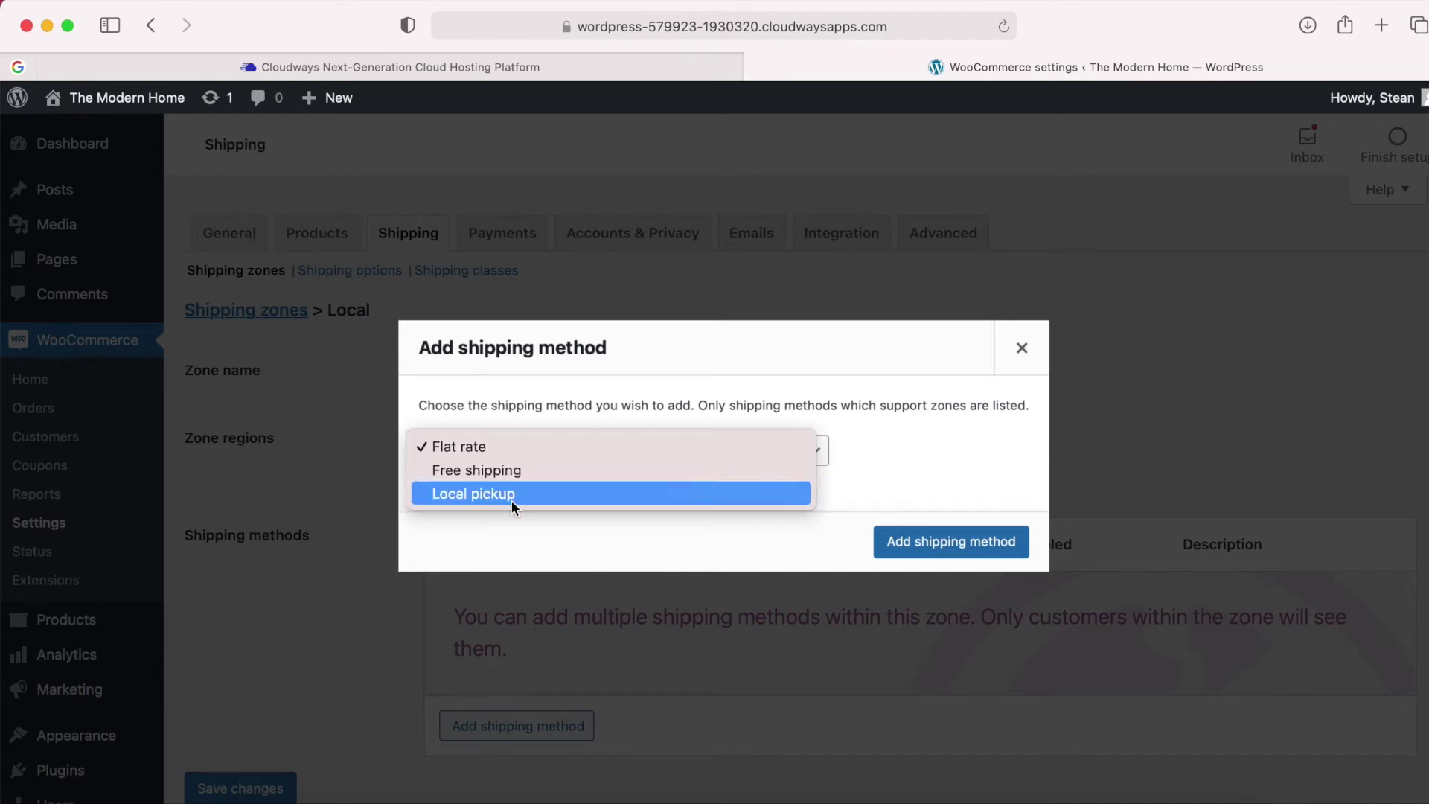
{"action": "left_click", "coordinate": [493, 446]}
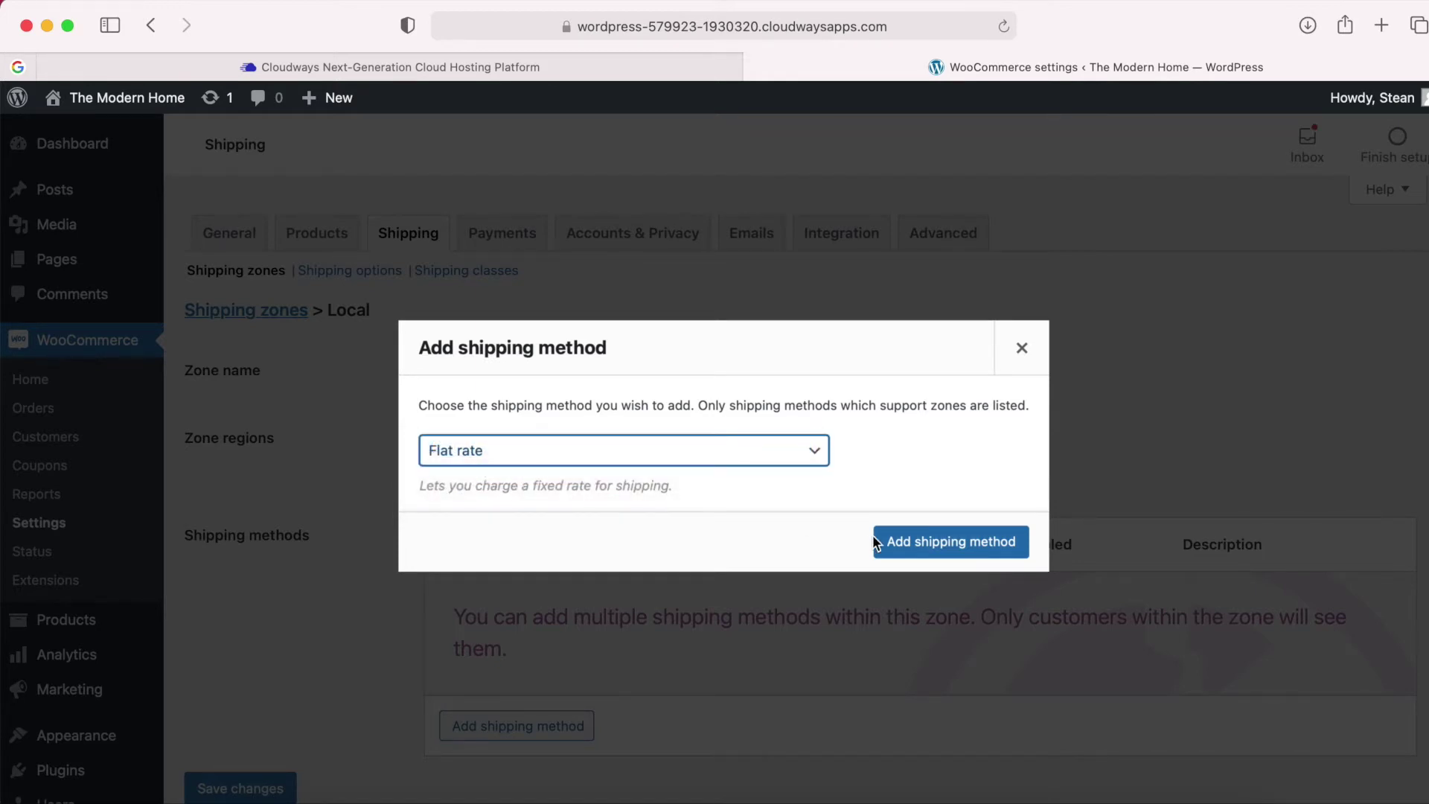
{"action": "left_click", "coordinate": [960, 551]}
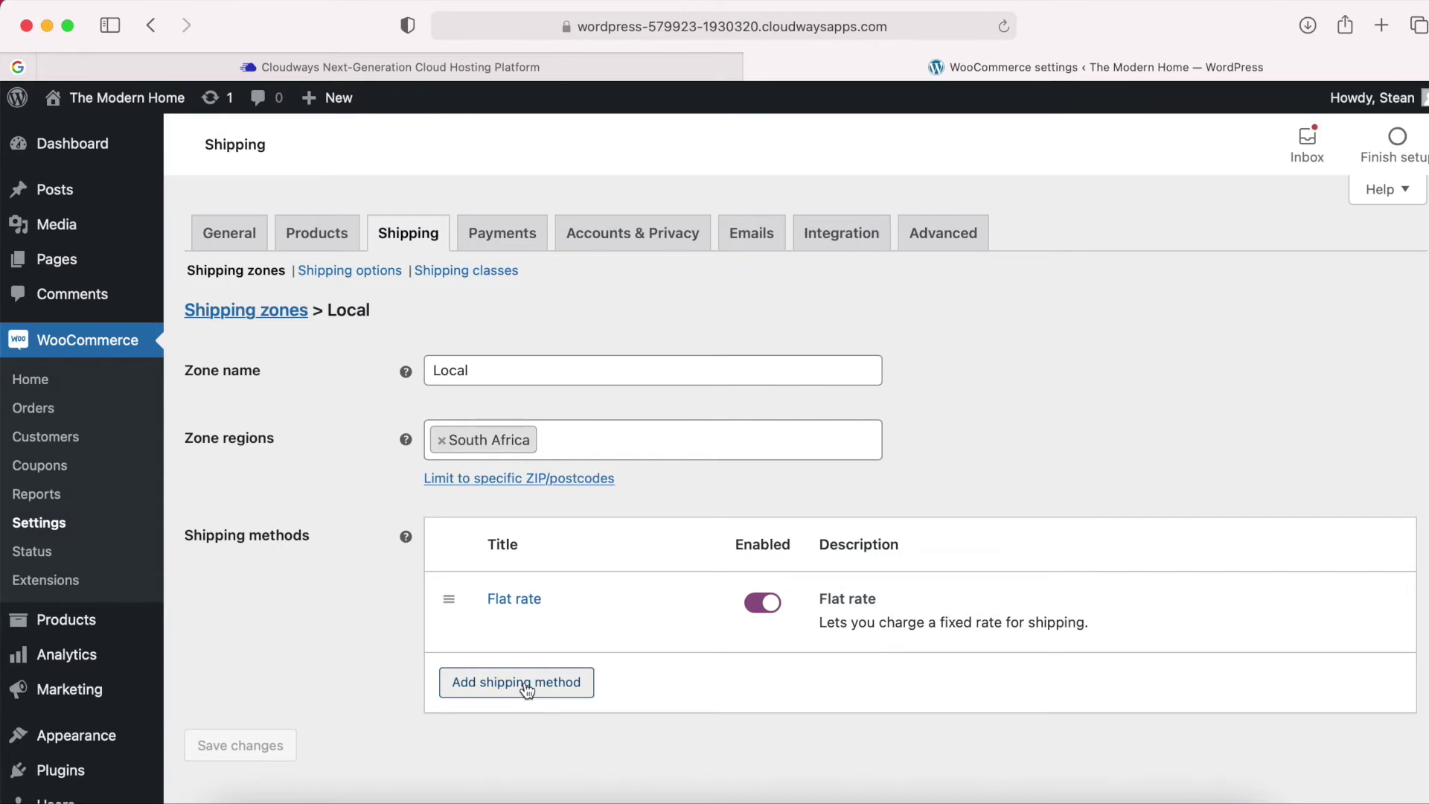
Set the Local zone's Flat rate cost to 10, save, and return to shipping zones.
{"action": "mouse_move", "coordinate": [510, 607]}
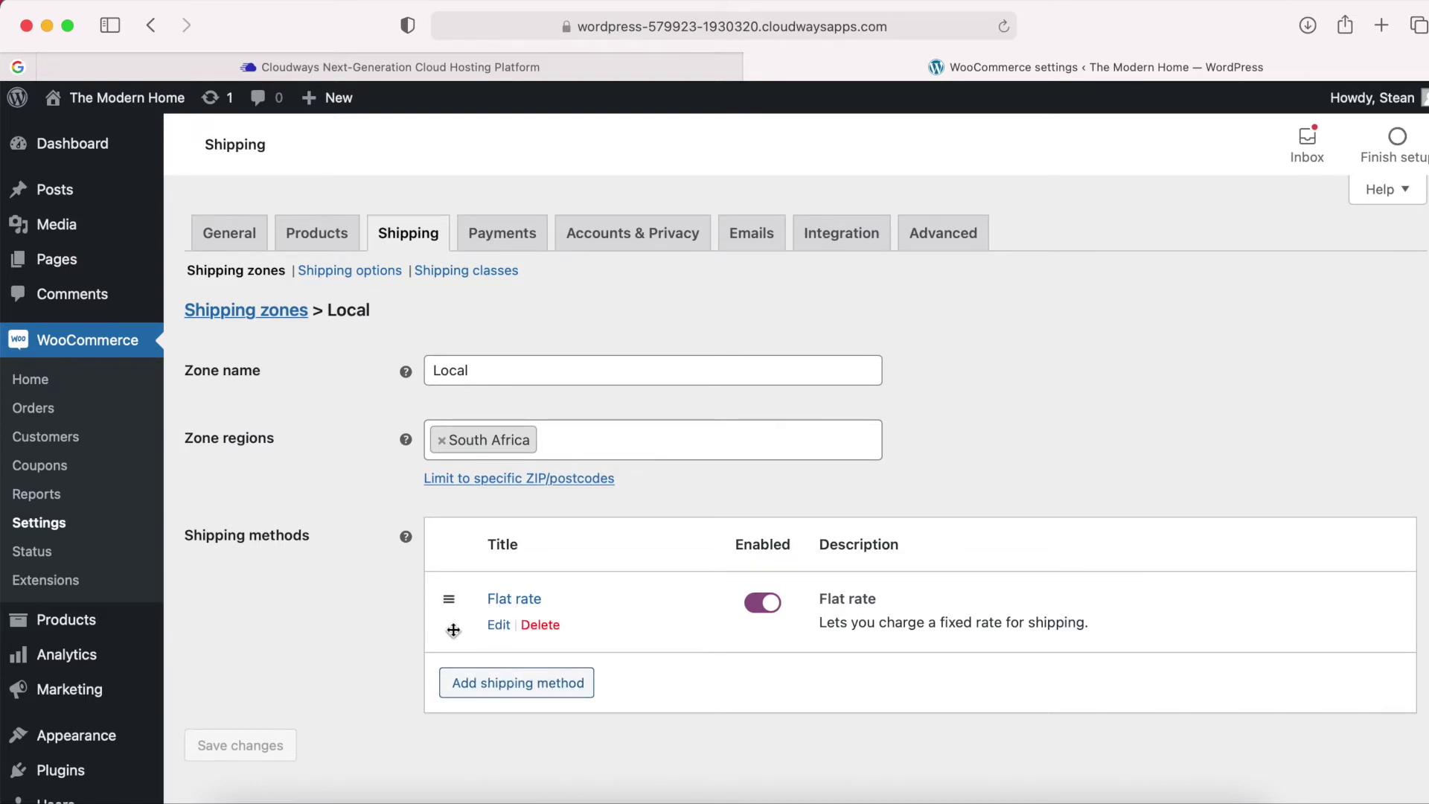
{"action": "left_click", "coordinate": [499, 626]}
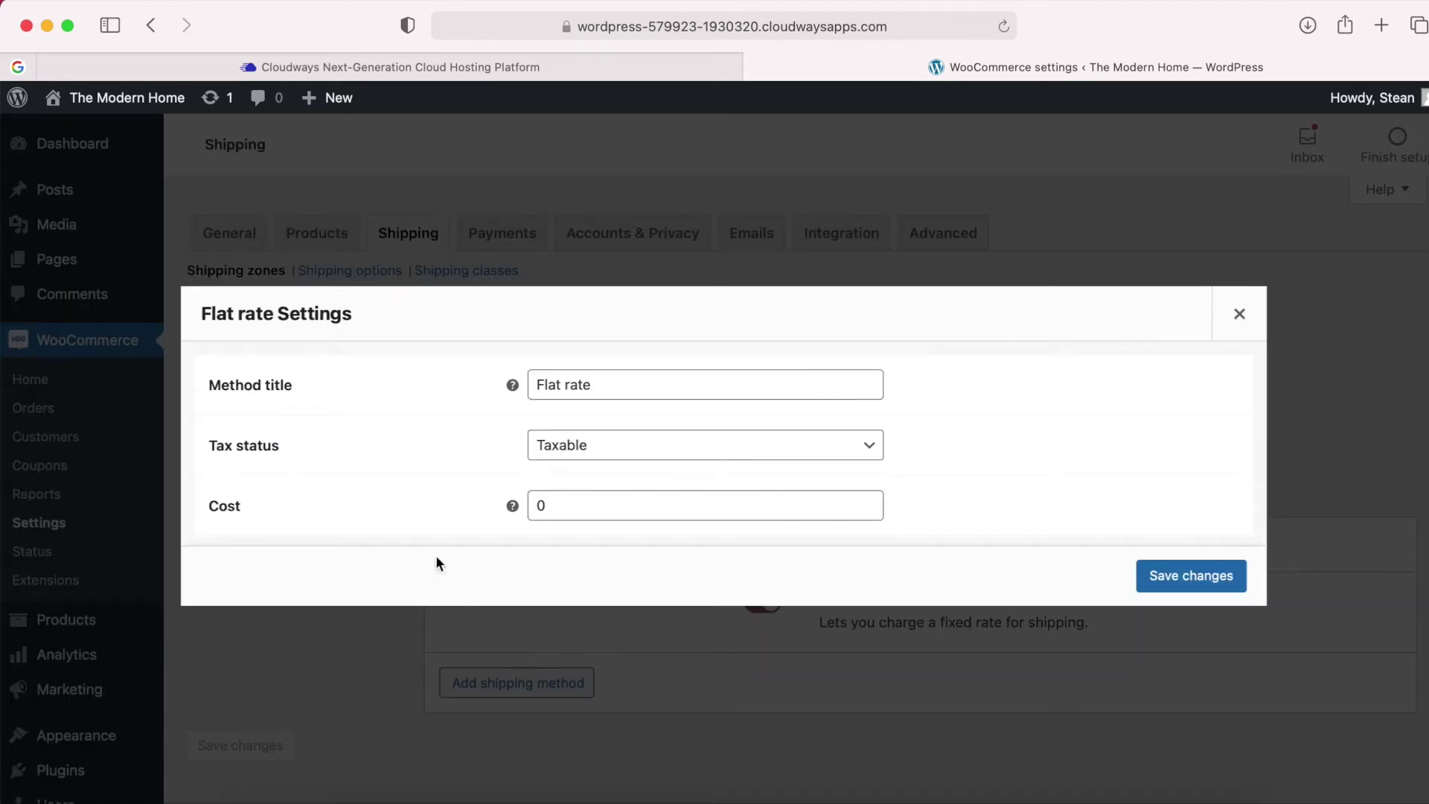
{"action": "left_click", "coordinate": [551, 503]}
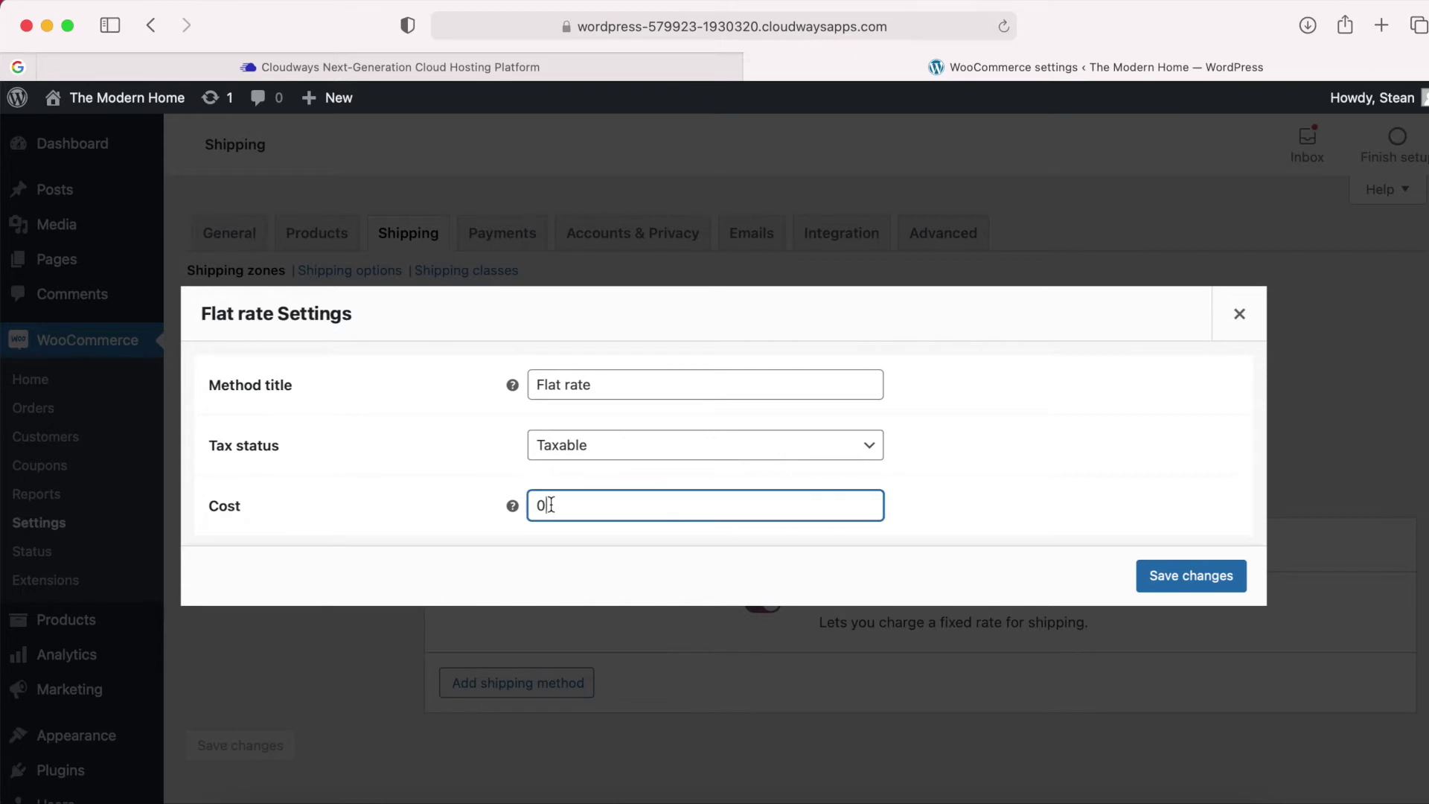
{"action": "double_click", "coordinate": [566, 505]}
{"action": "type", "text": "10"}
{"action": "left_click", "coordinate": [469, 508]}
{"action": "left_click", "coordinate": [614, 512]}
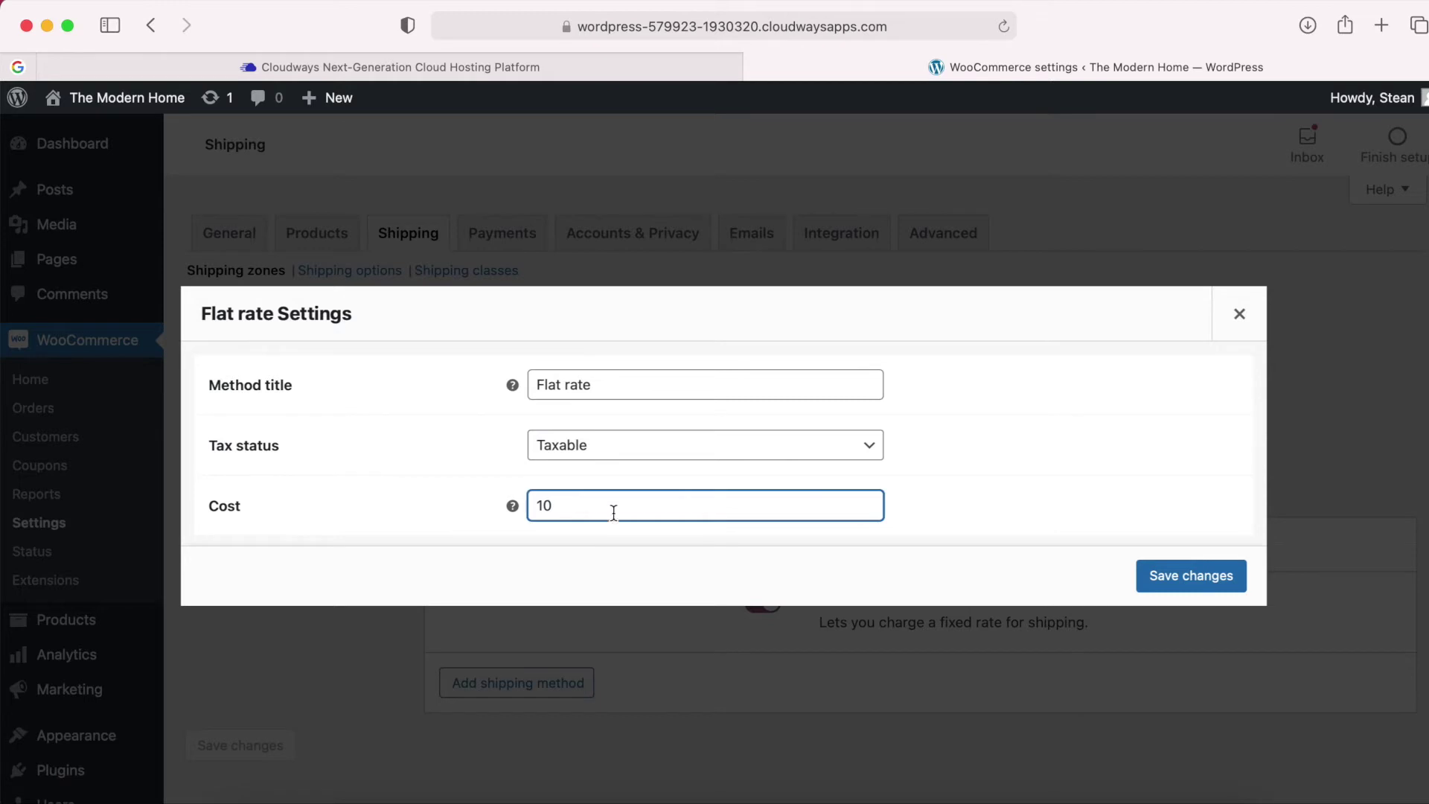
{"action": "left_click", "coordinate": [1193, 578]}
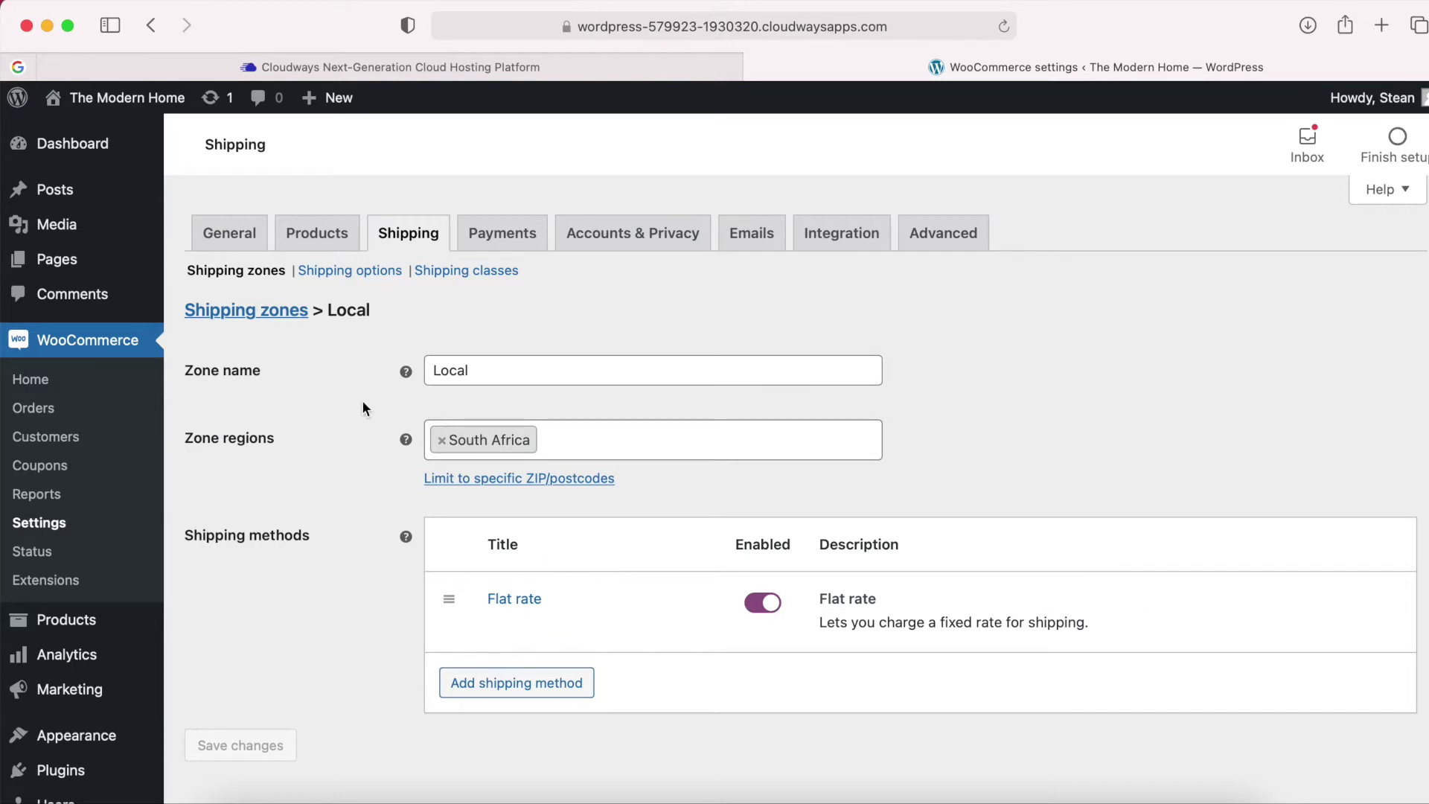
{"action": "left_click", "coordinate": [246, 312]}
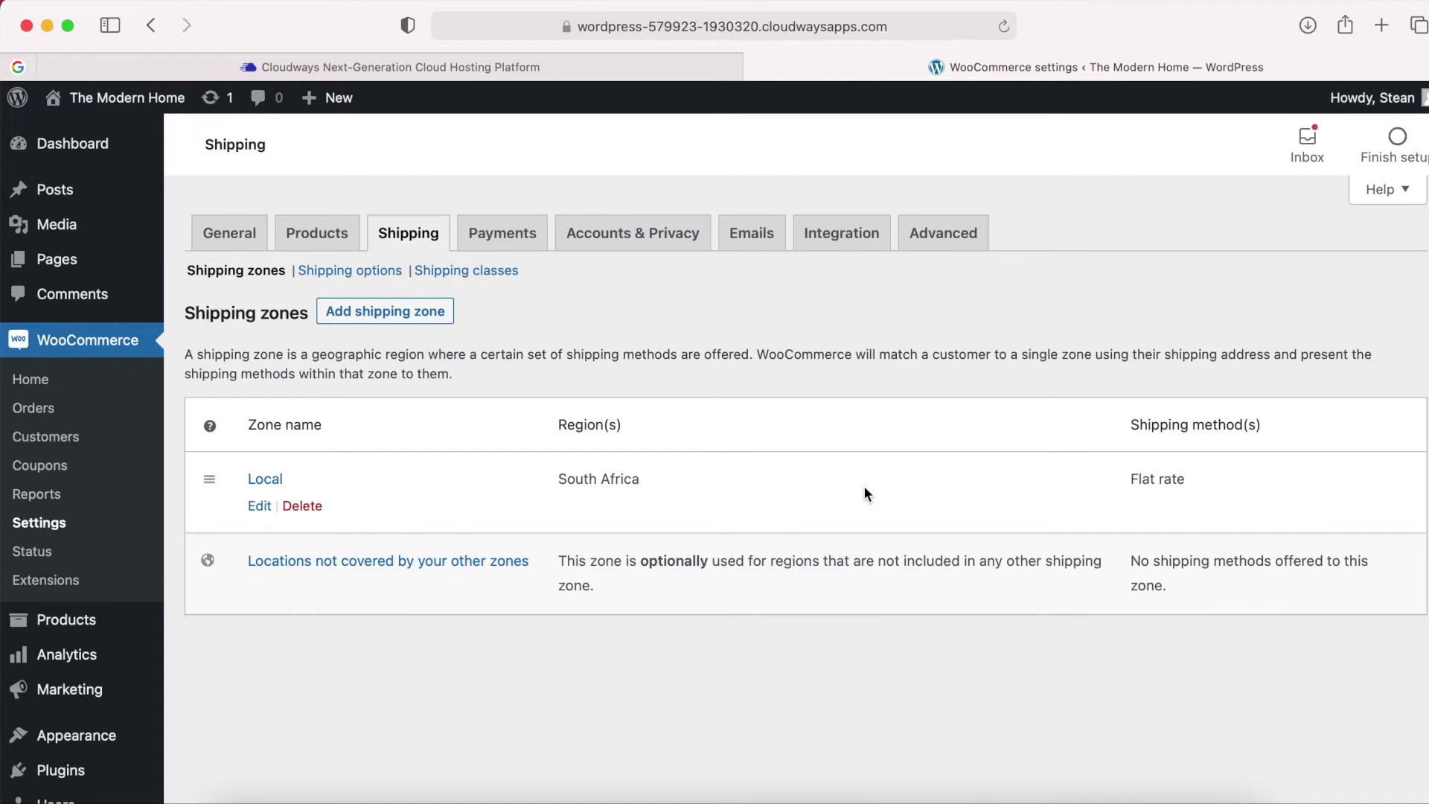
Add a Flat rate method to the zone for locations not covered elsewhere.
{"action": "mouse_move", "coordinate": [526, 555]}
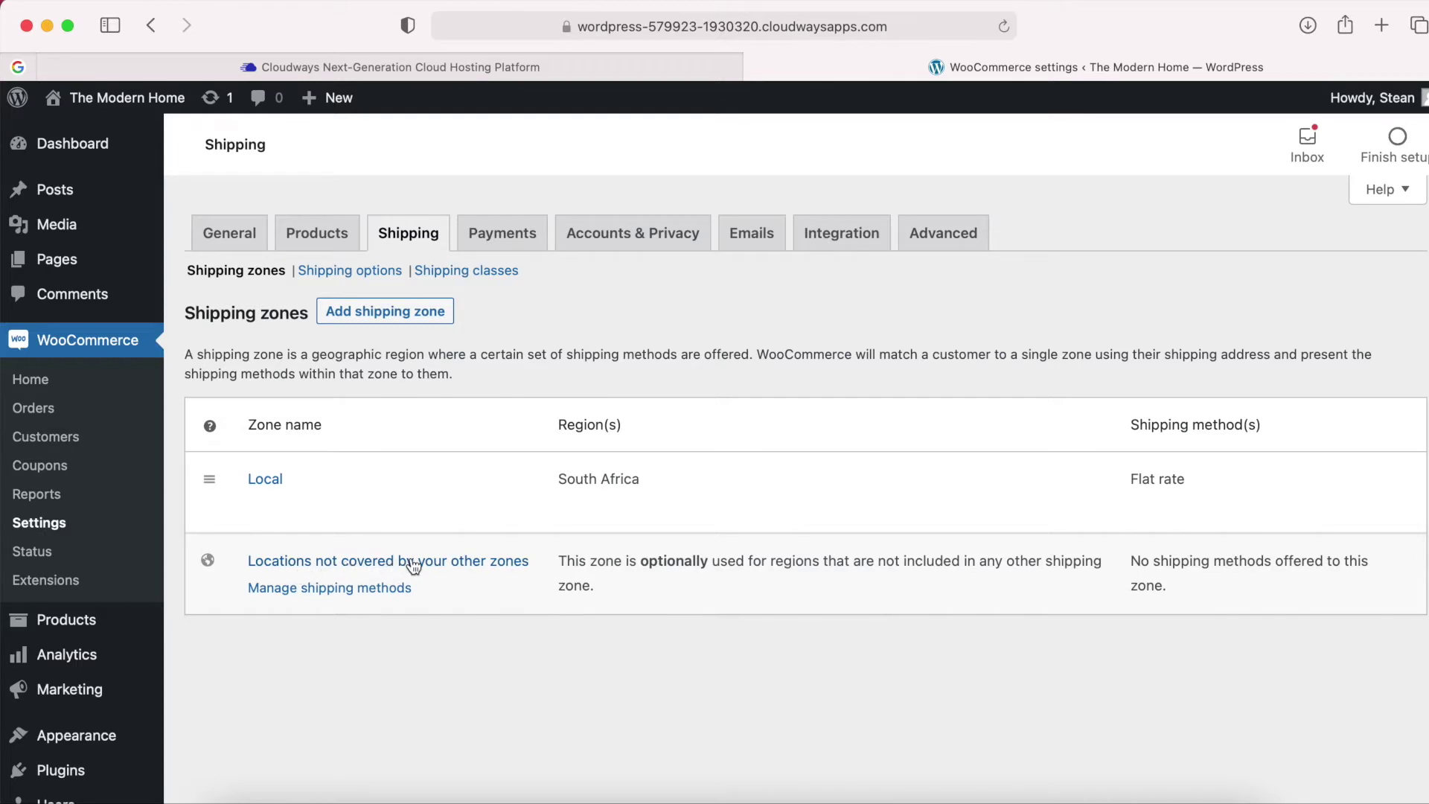
{"action": "left_click", "coordinate": [325, 590]}
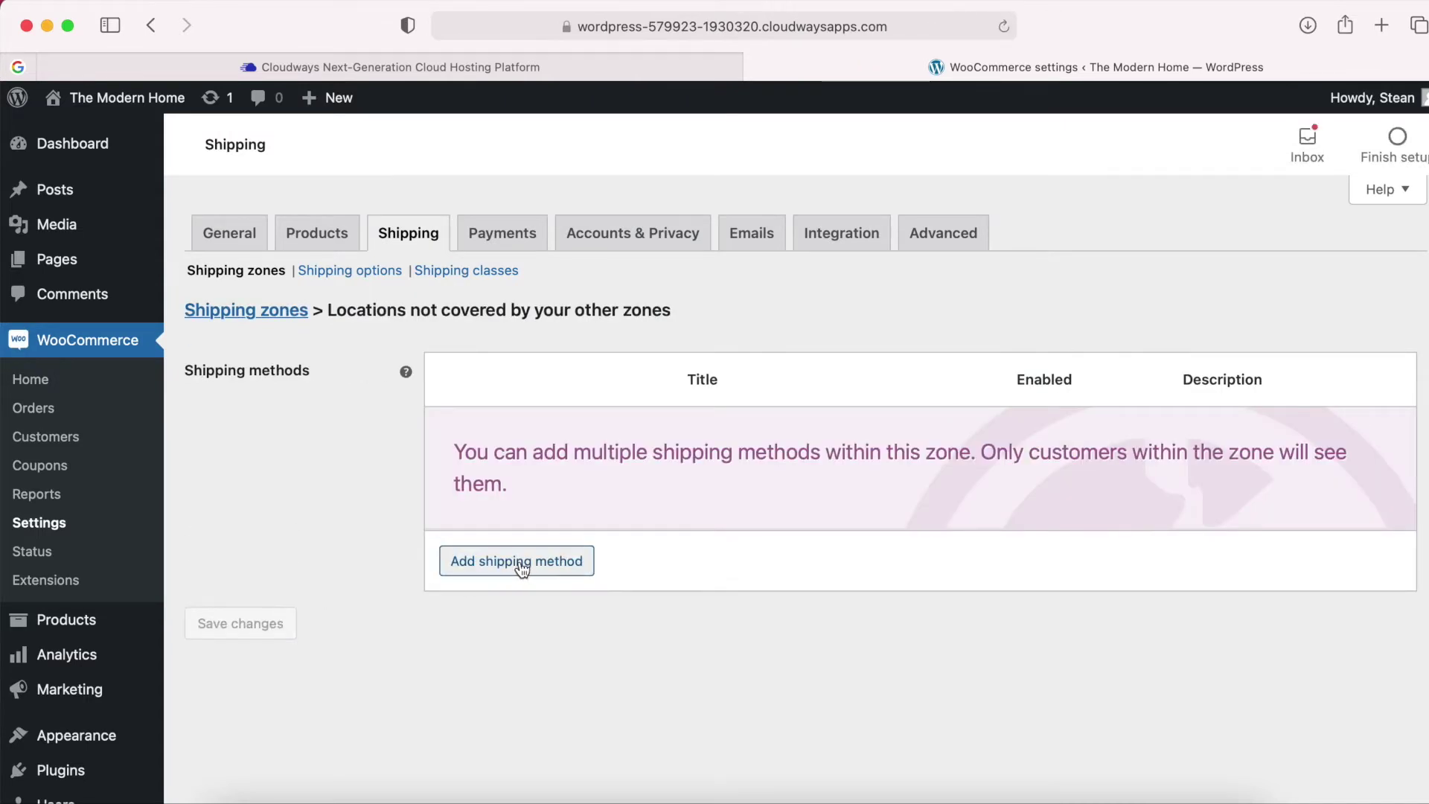
{"action": "left_click", "coordinate": [519, 566]}
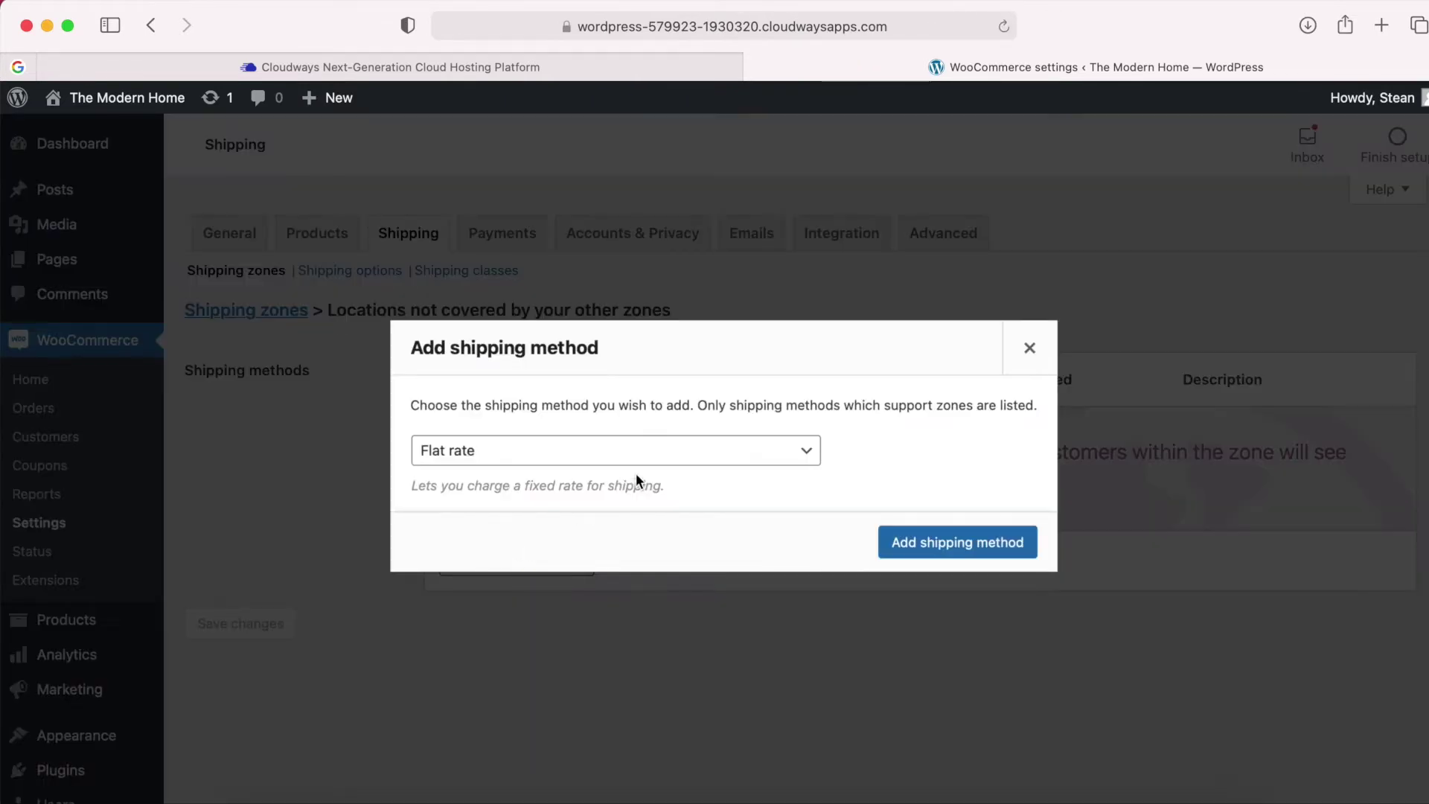
{"action": "left_click", "coordinate": [936, 542]}
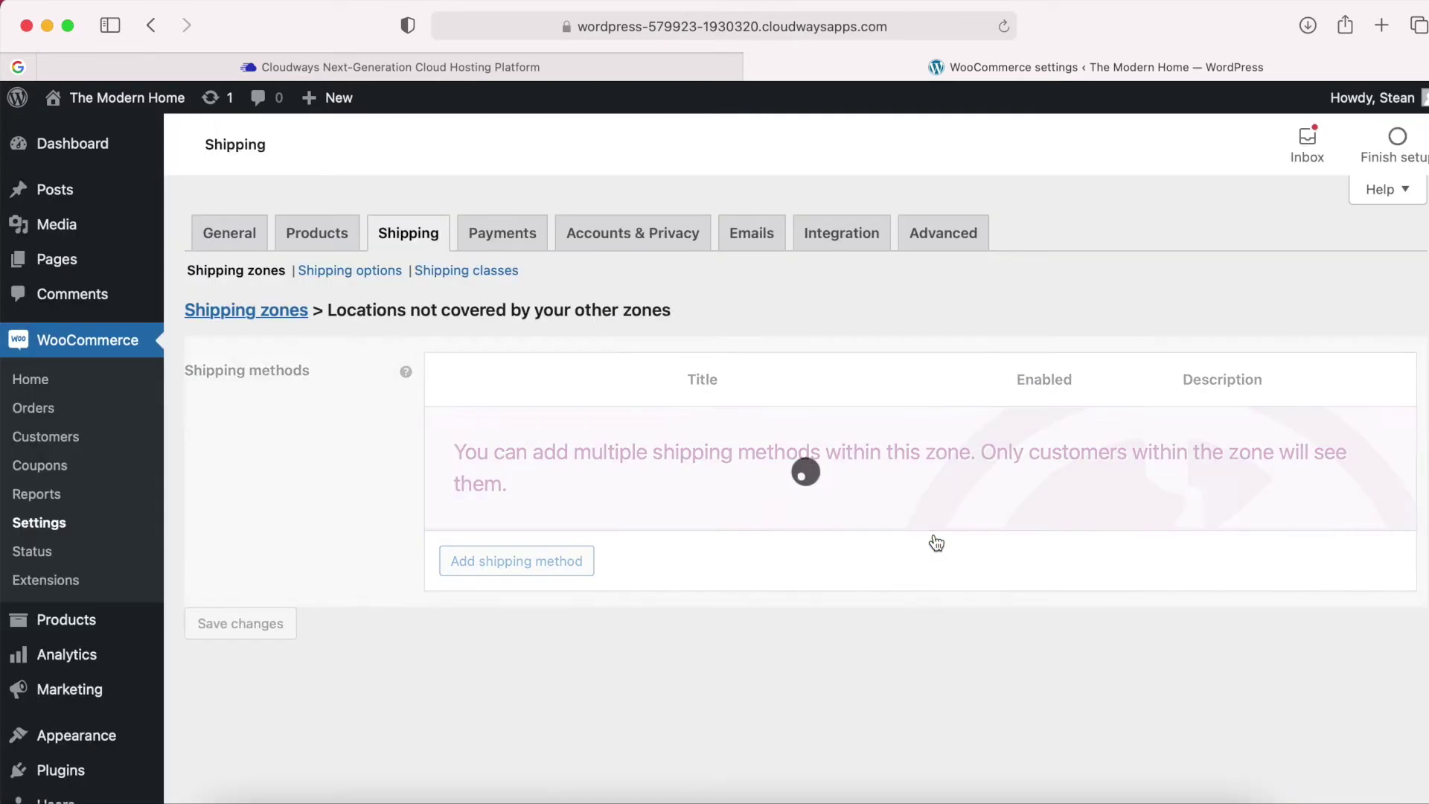
Set that Flat rate cost to 15, save, and go back to shipping zones.
{"action": "mouse_move", "coordinate": [503, 468]}
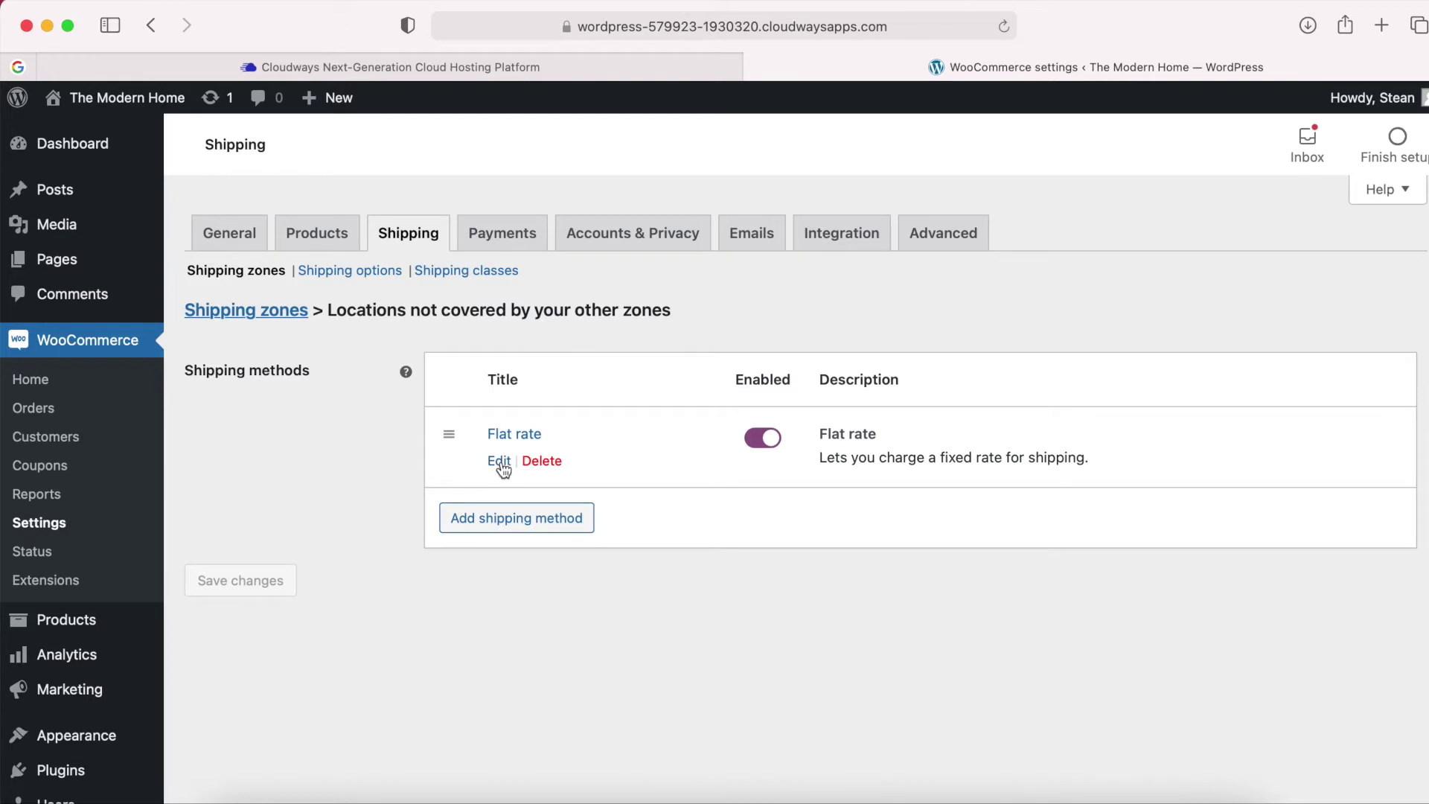
{"action": "left_click", "coordinate": [500, 466]}
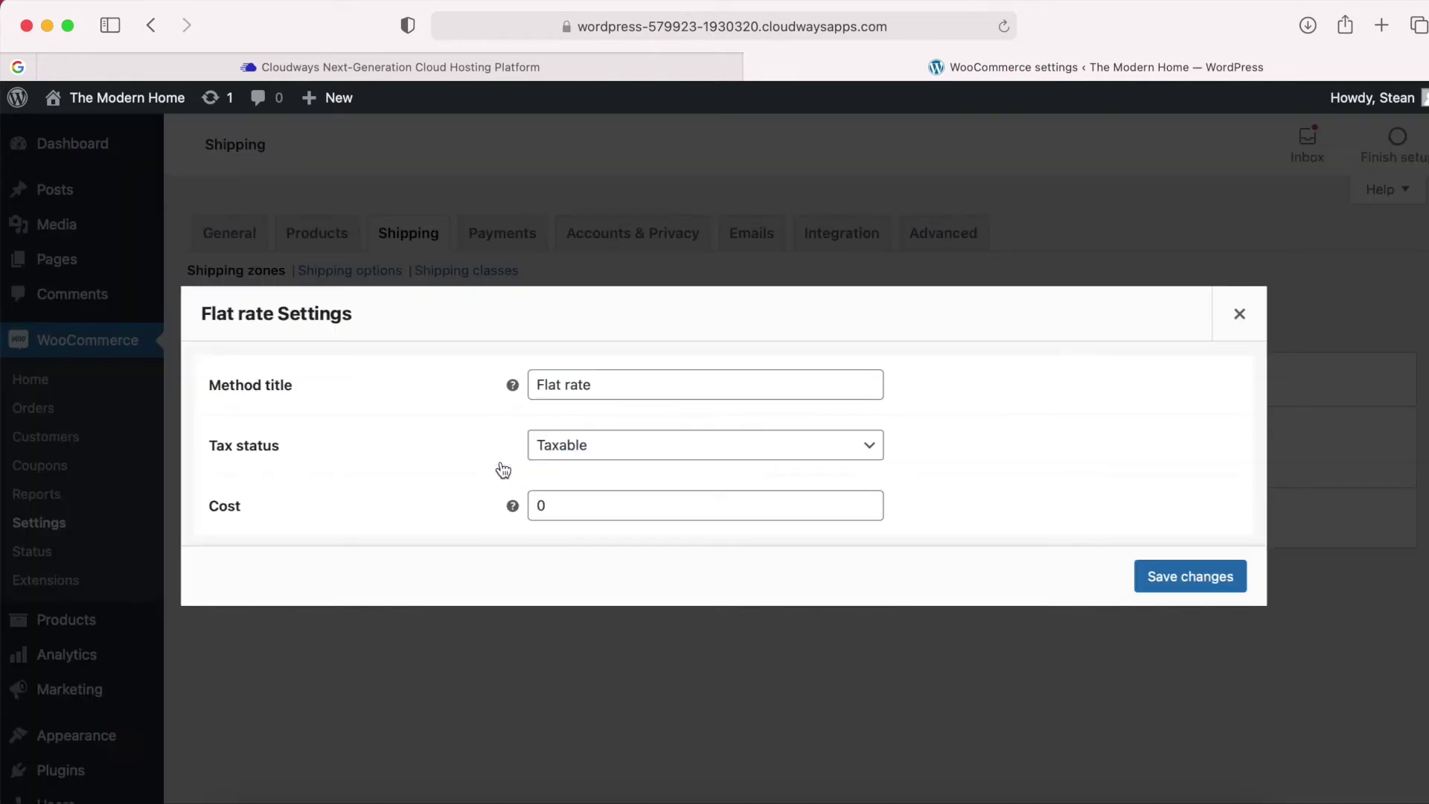
{"action": "double_click", "coordinate": [549, 501]}
{"action": "type", "text": "15"}
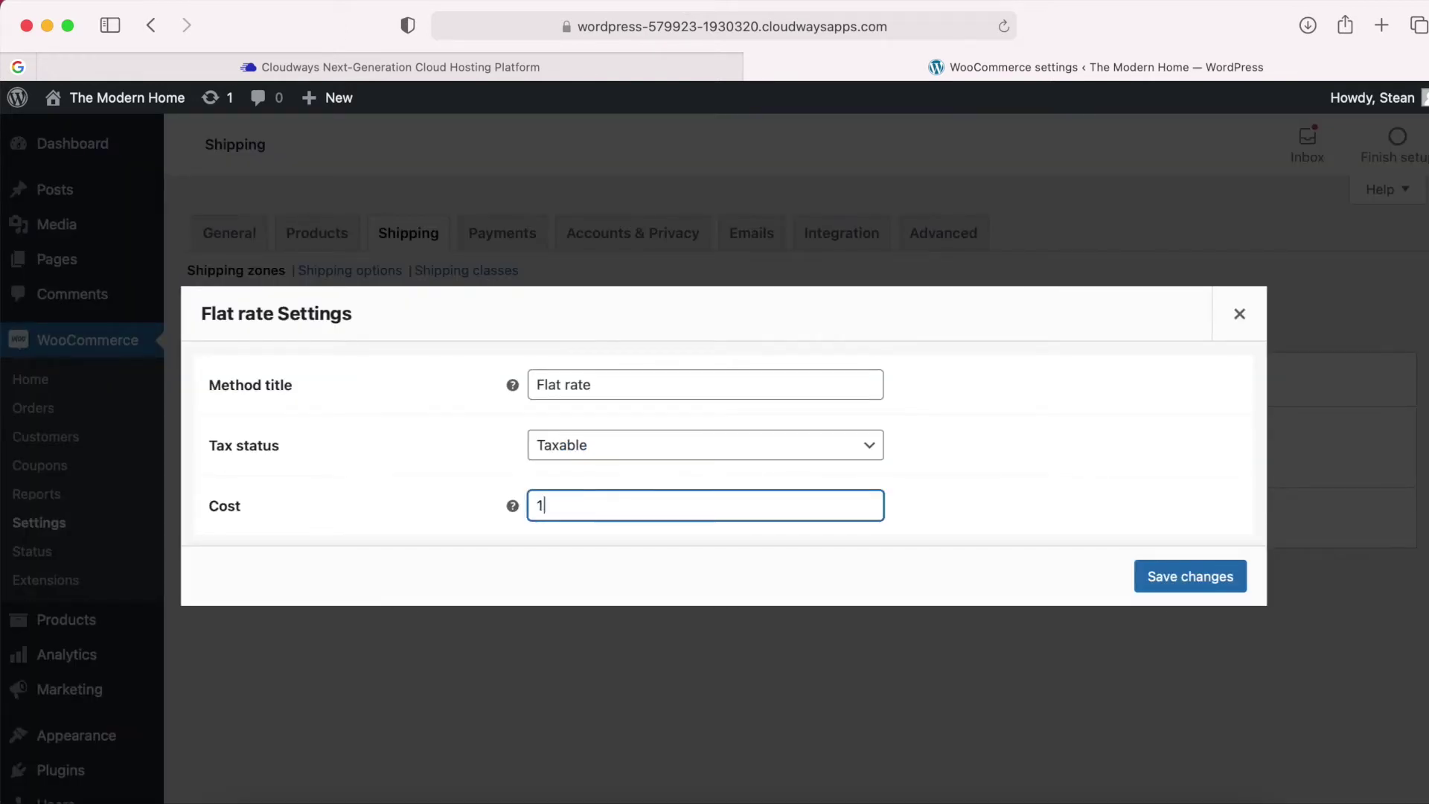
{"action": "left_click", "coordinate": [1005, 471]}
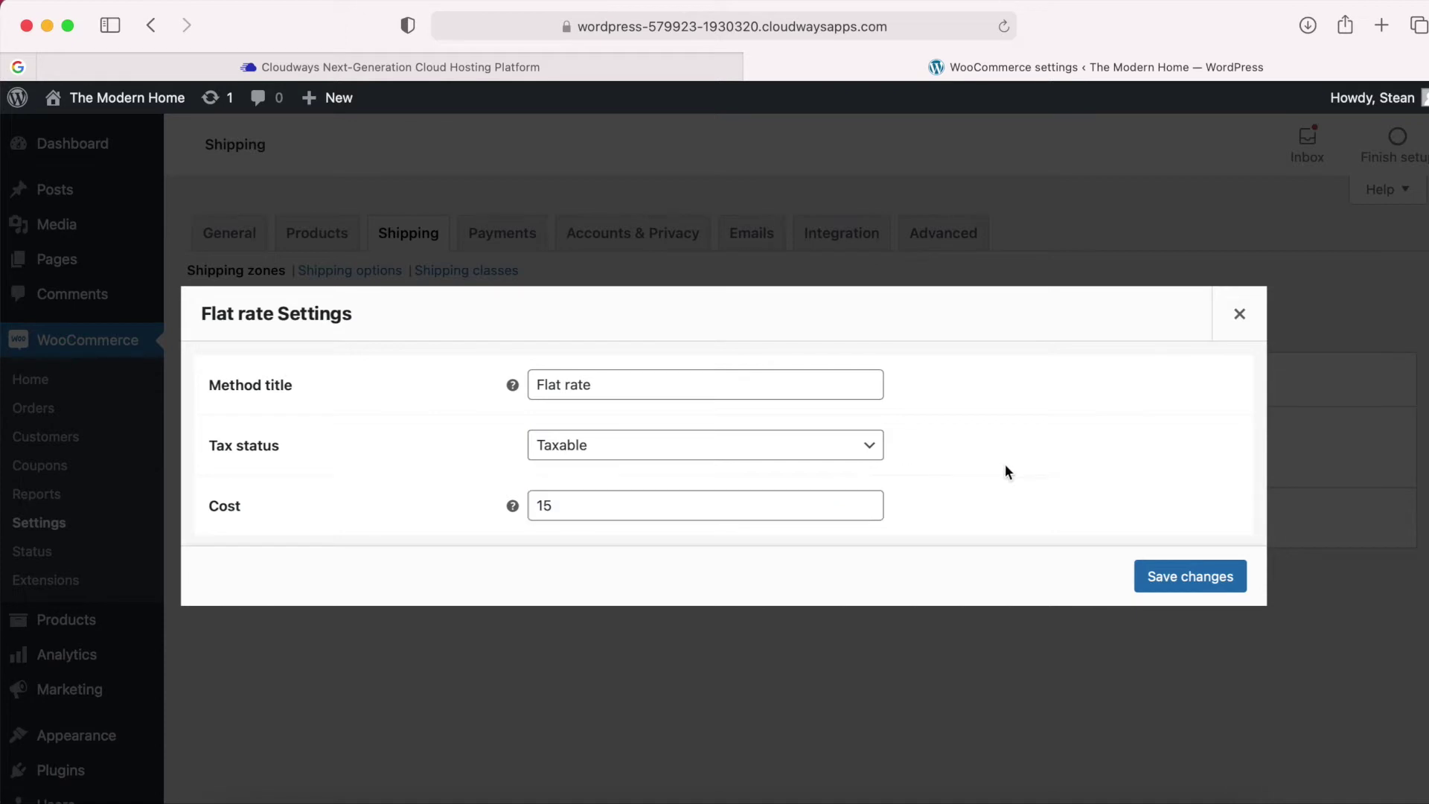
{"action": "left_click", "coordinate": [1182, 579]}
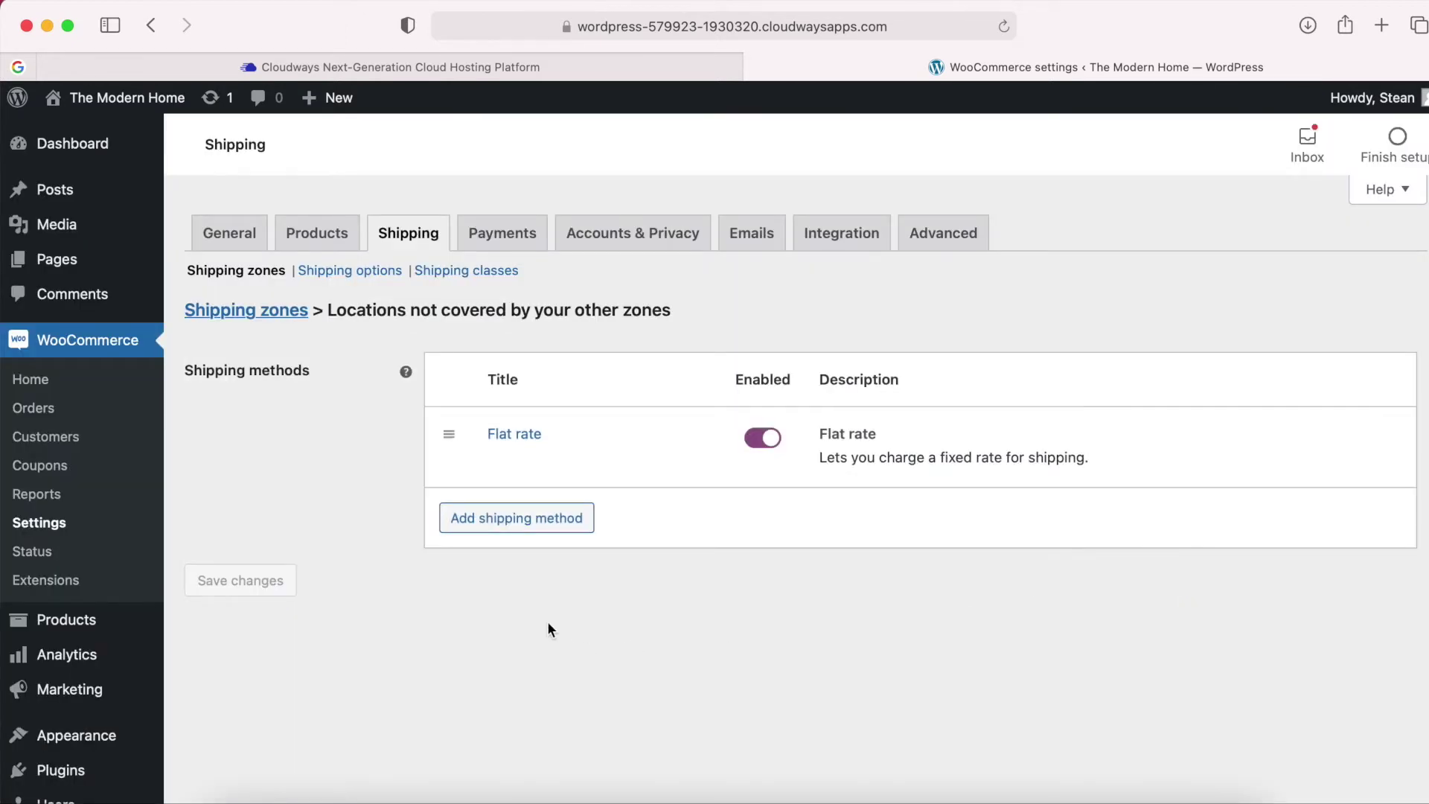
{"action": "left_click", "coordinate": [247, 311]}
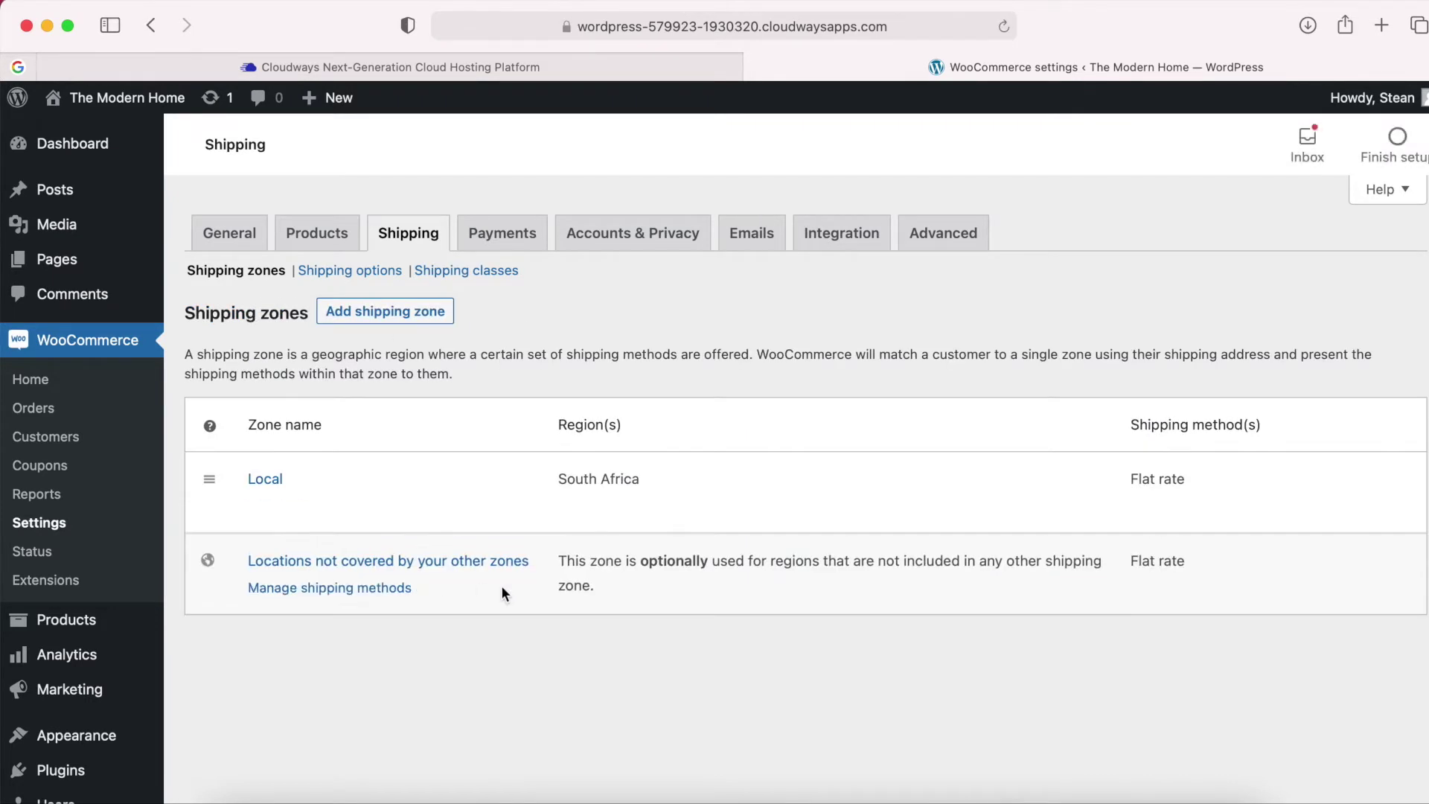
Check that both zones list Flat rate, then go to Shipping options.
{"action": "left_click_drag", "start_coordinate": [1191, 559], "coordinate": [1132, 560]}
{"action": "left_click", "coordinate": [823, 344]}
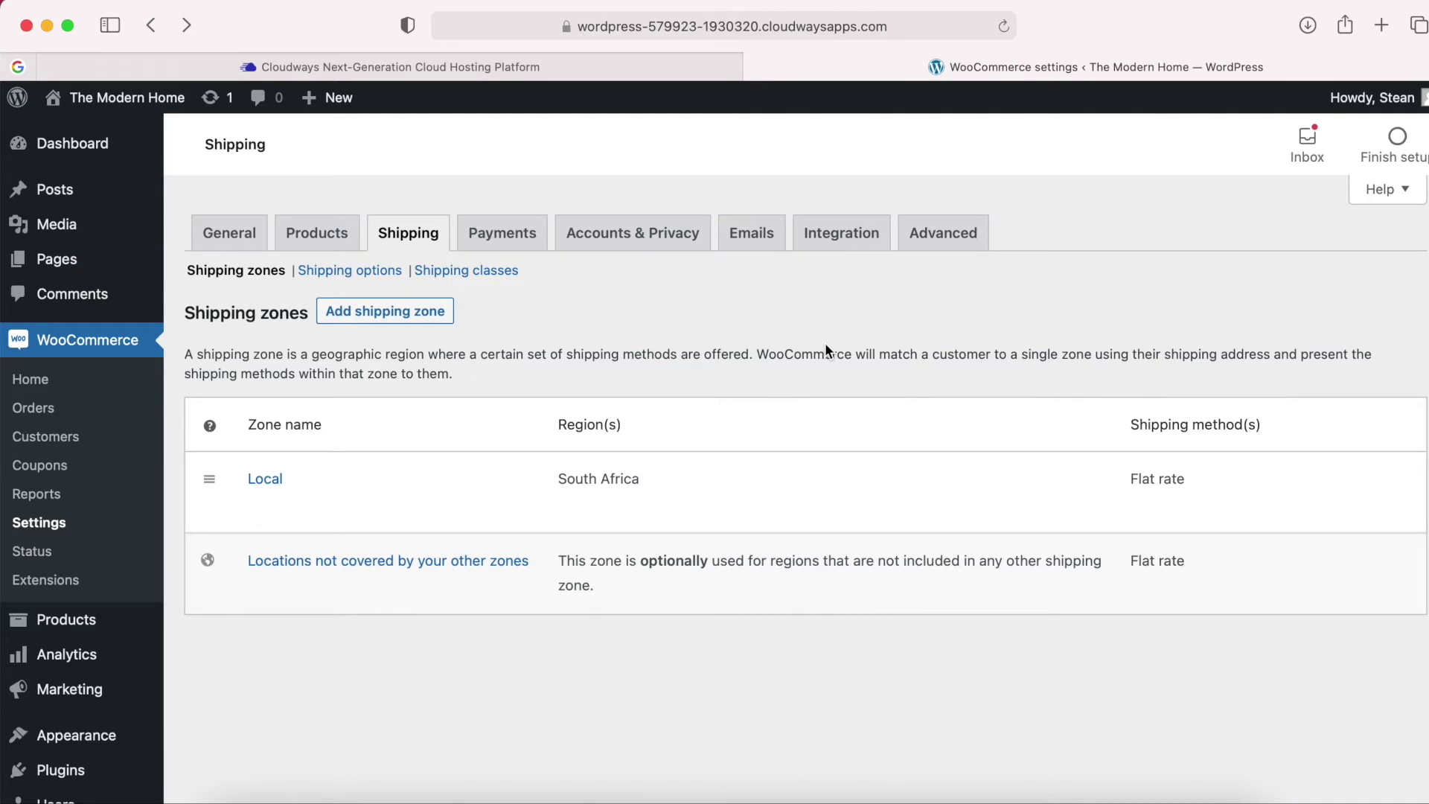
{"action": "left_click", "coordinate": [347, 272]}
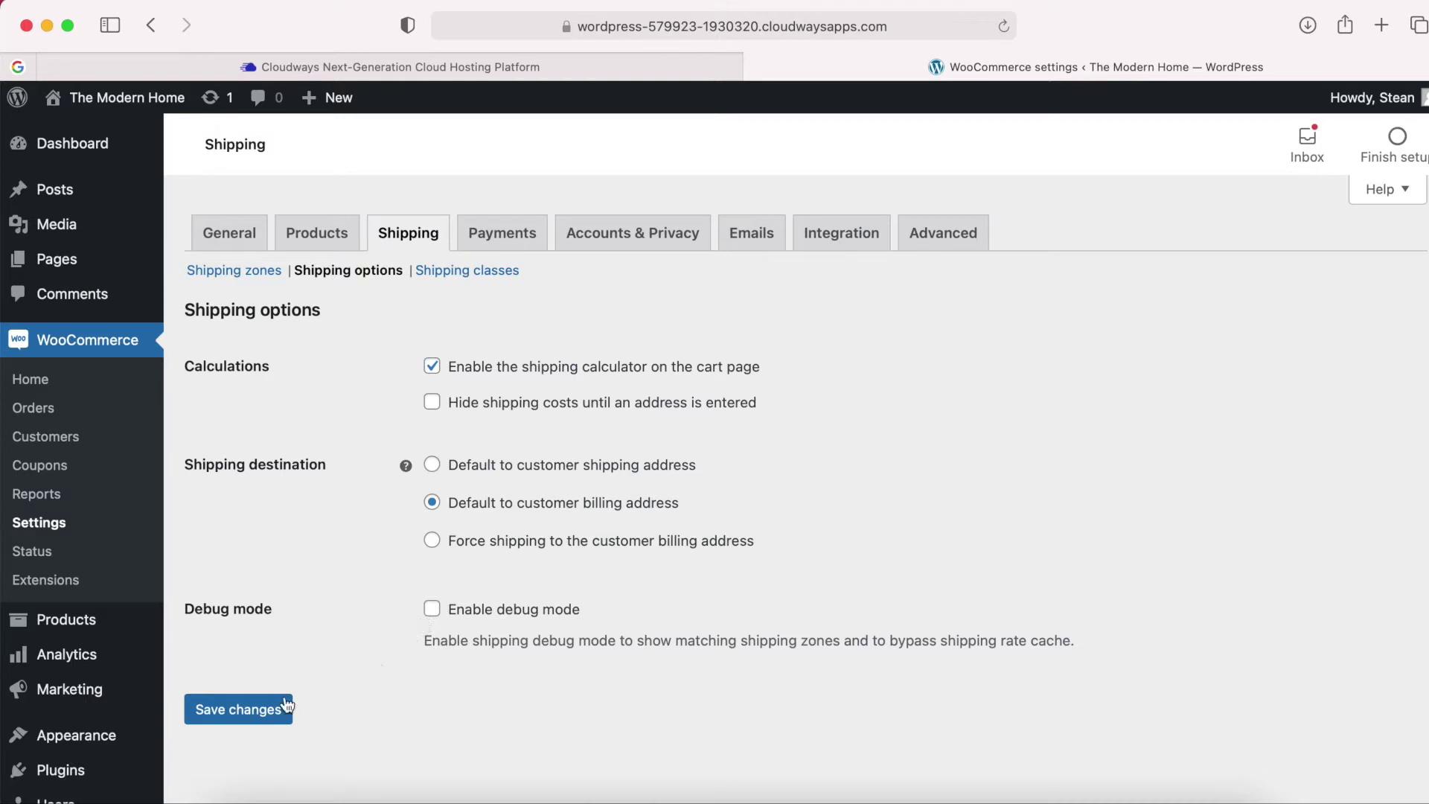
Look over the calculation, destination and debug shipping options, then go to Payments.
{"action": "scroll", "coordinate": [296, 561], "scroll_direction": "down", "scroll_amount": 1}
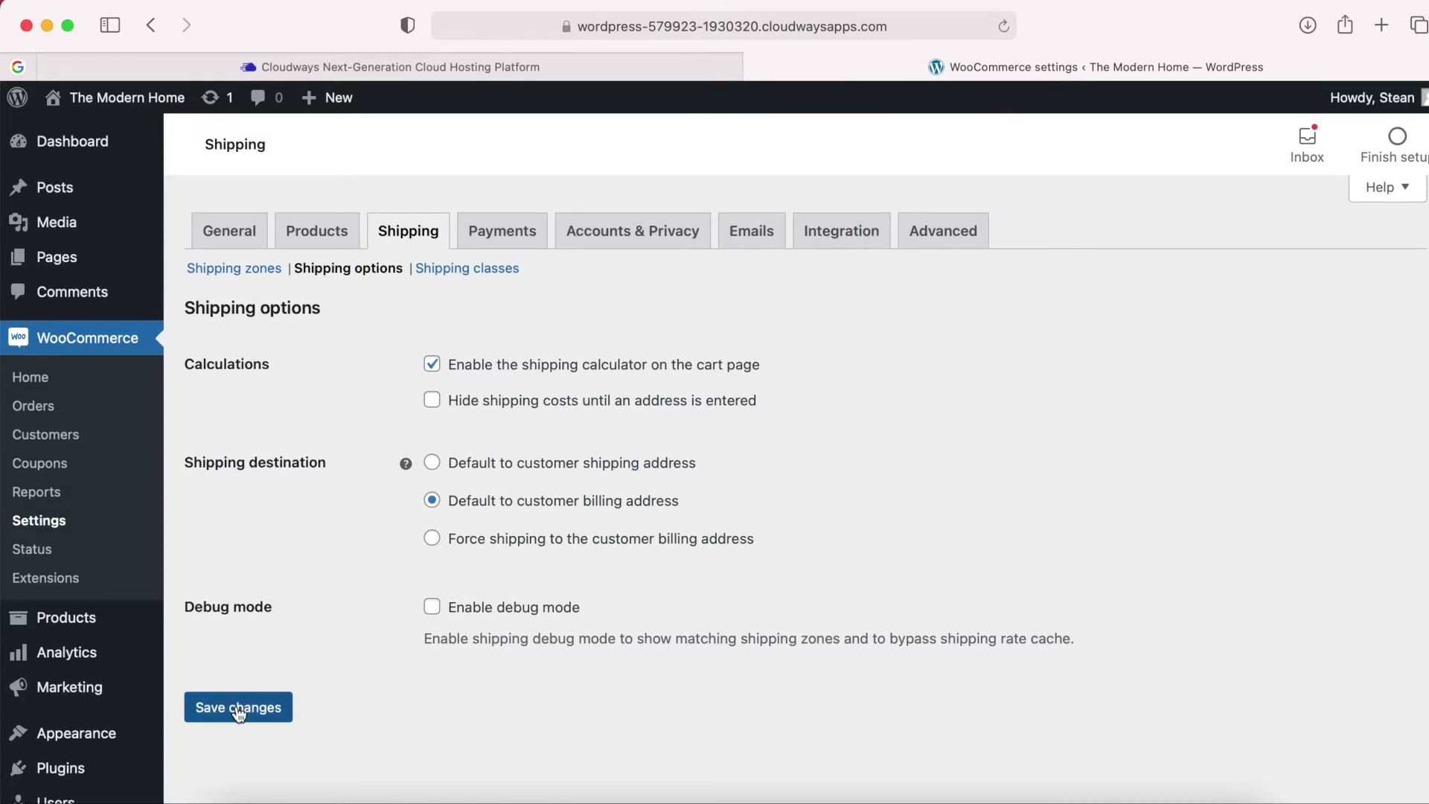
{"action": "scroll", "coordinate": [327, 440], "scroll_direction": "up", "scroll_amount": 1}
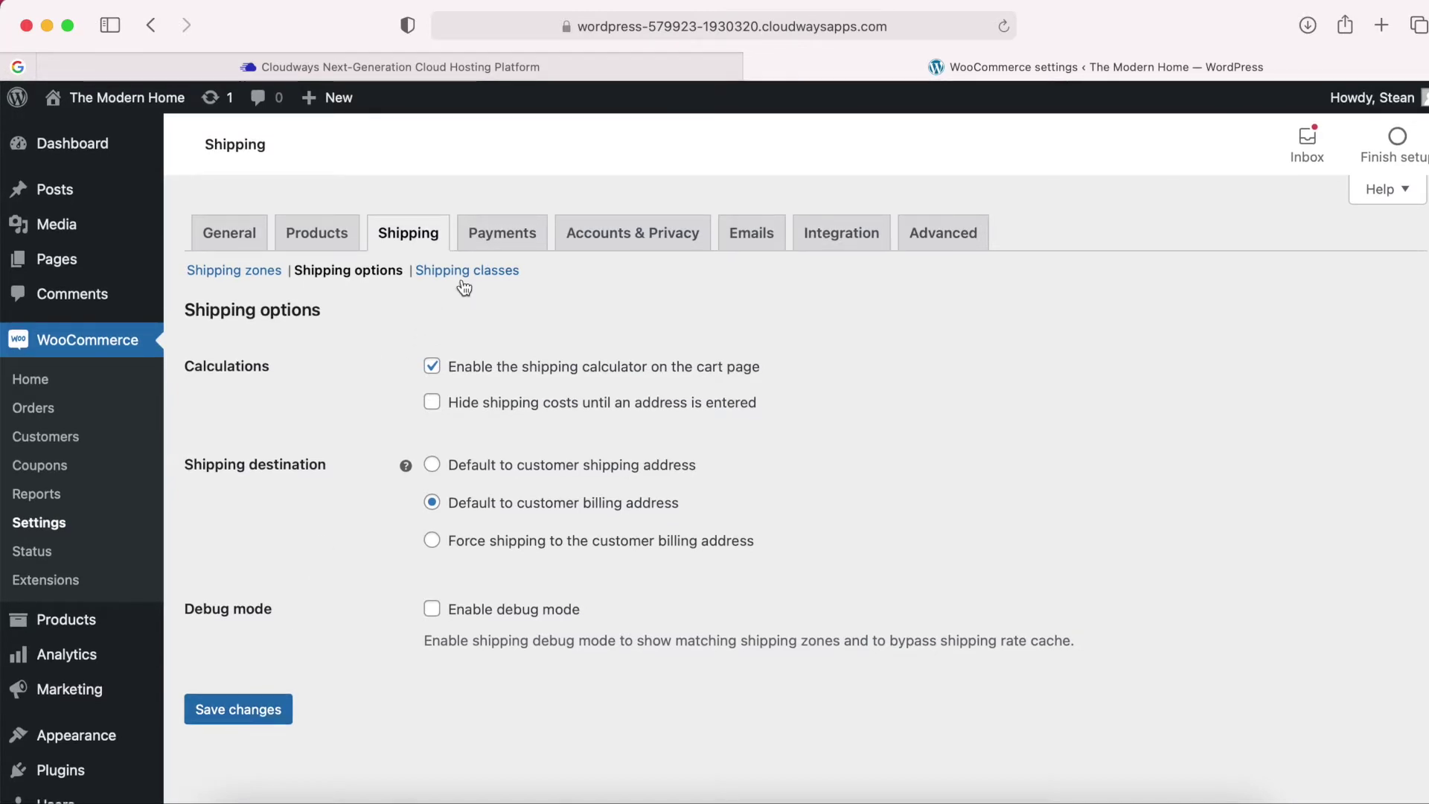
{"action": "left_click", "coordinate": [503, 235]}
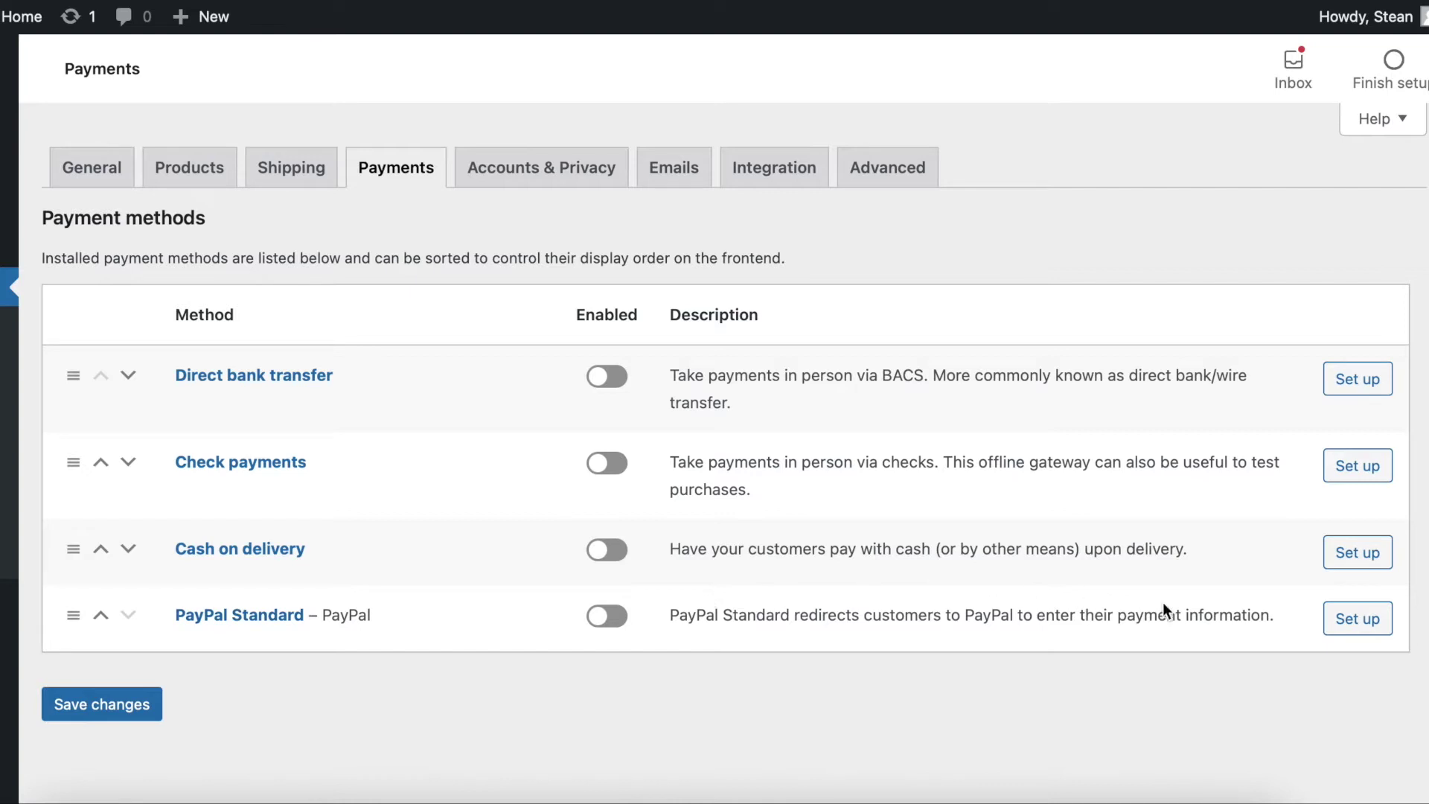
Enable PayPal Standard and enter the store owner's email as the PayPal email.
{"action": "left_click", "coordinate": [1356, 618]}
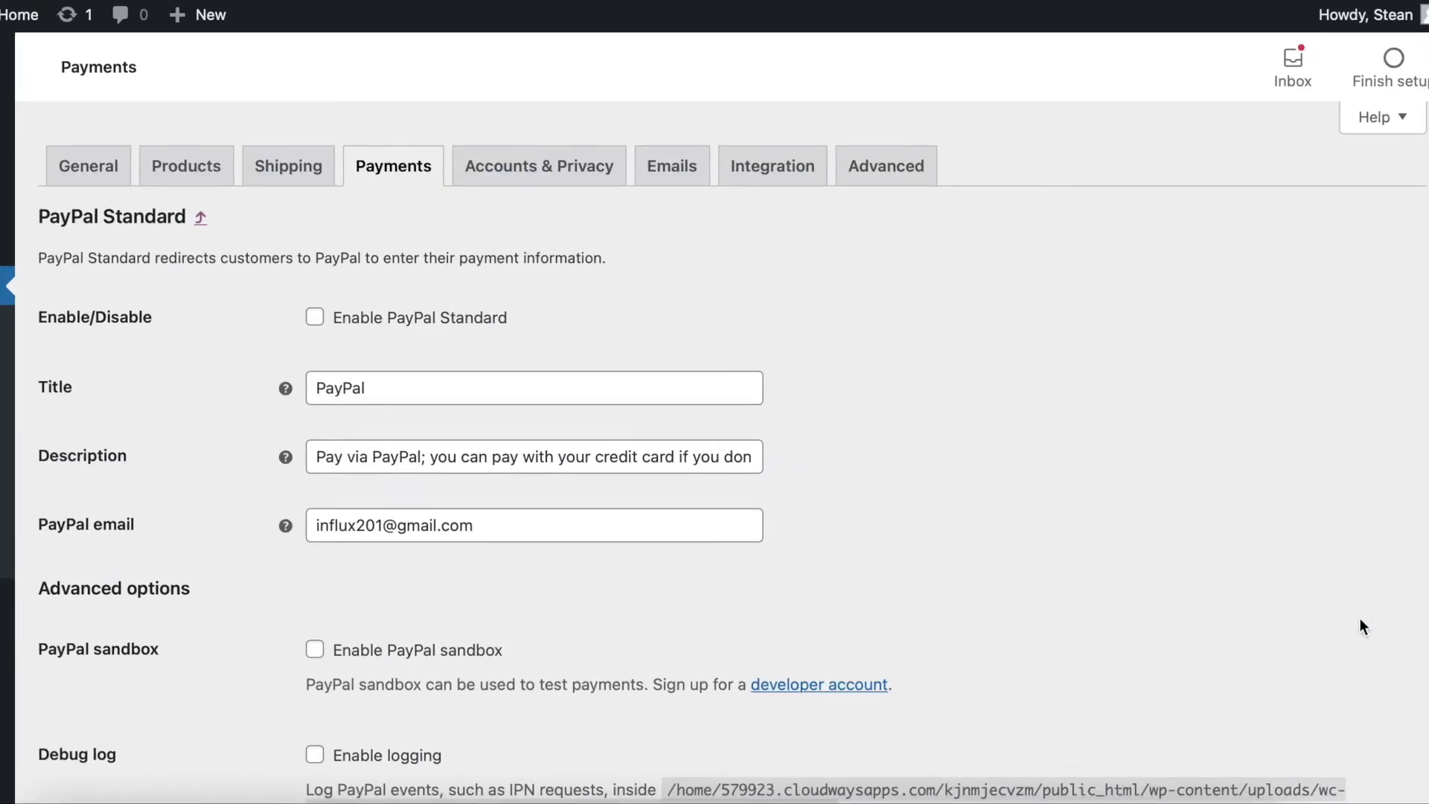
{"action": "left_click", "coordinate": [315, 319]}
{"action": "left_click", "coordinate": [386, 527]}
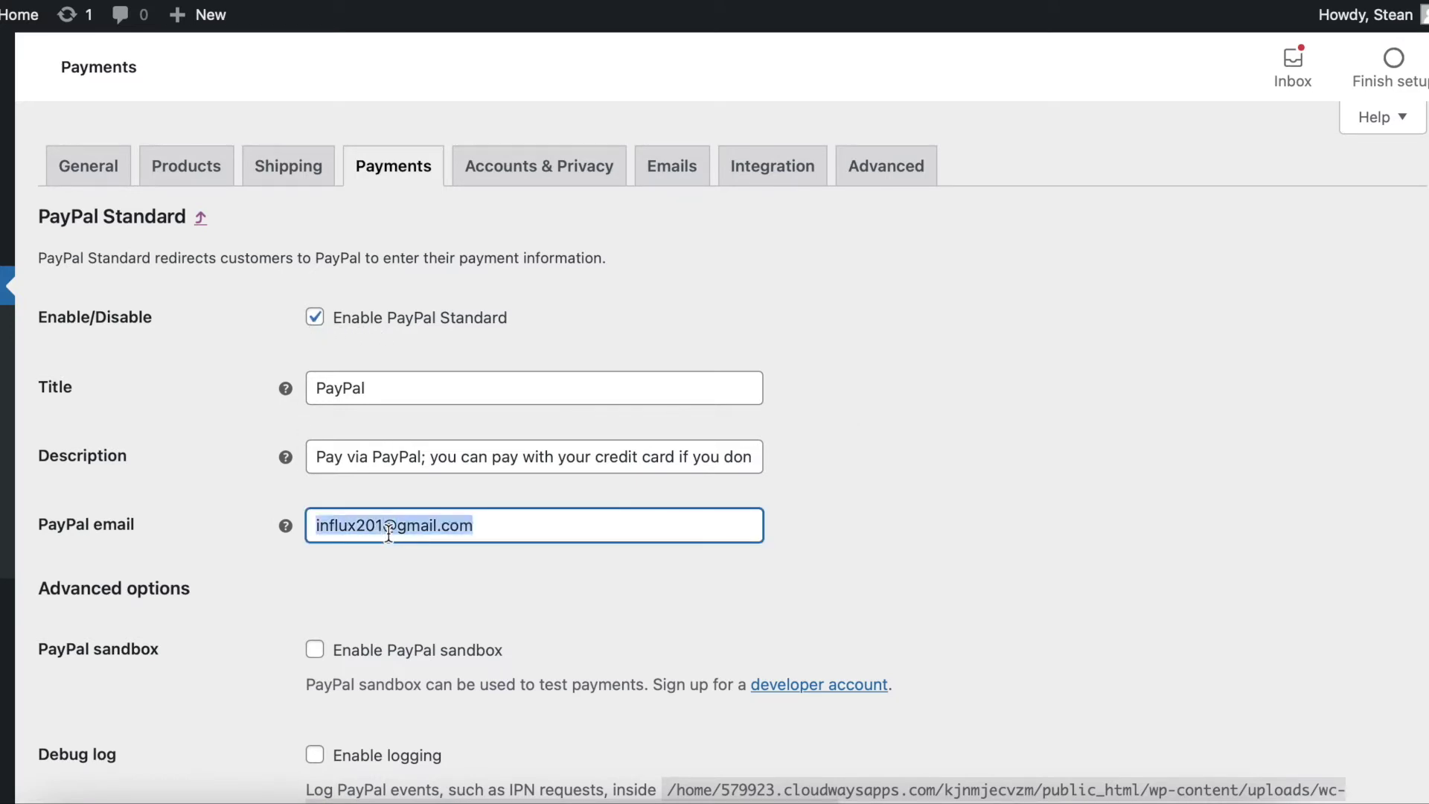
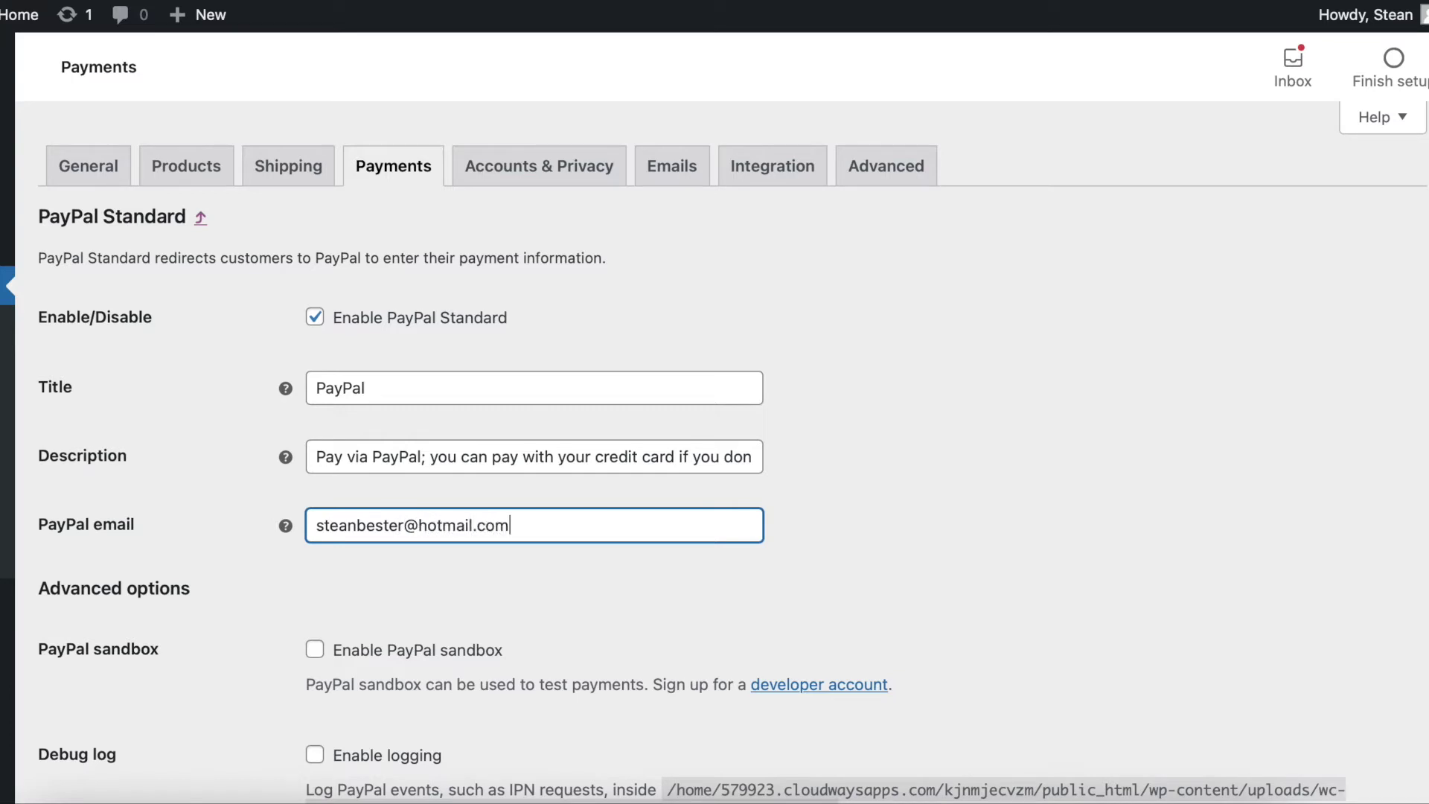
{"action": "key", "text": "super+a"}
{"action": "key", "text": "ctrl+c"}
Paste the same address as the Receiver email and save the PayPal settings.
{"action": "scroll", "coordinate": [298, 611], "scroll_direction": "down", "scroll_amount": 3}
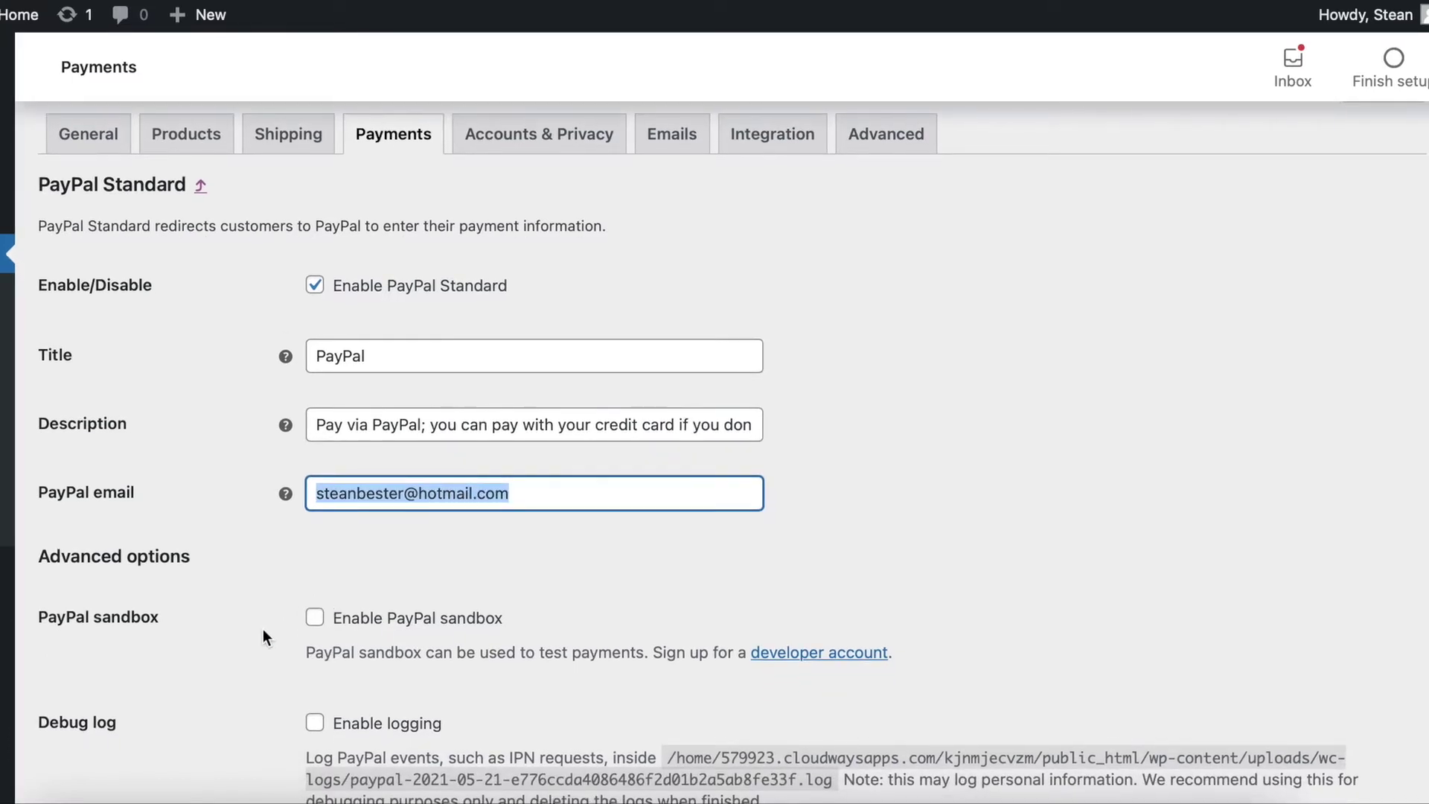
{"action": "scroll", "coordinate": [266, 639], "scroll_direction": "down", "scroll_amount": 5}
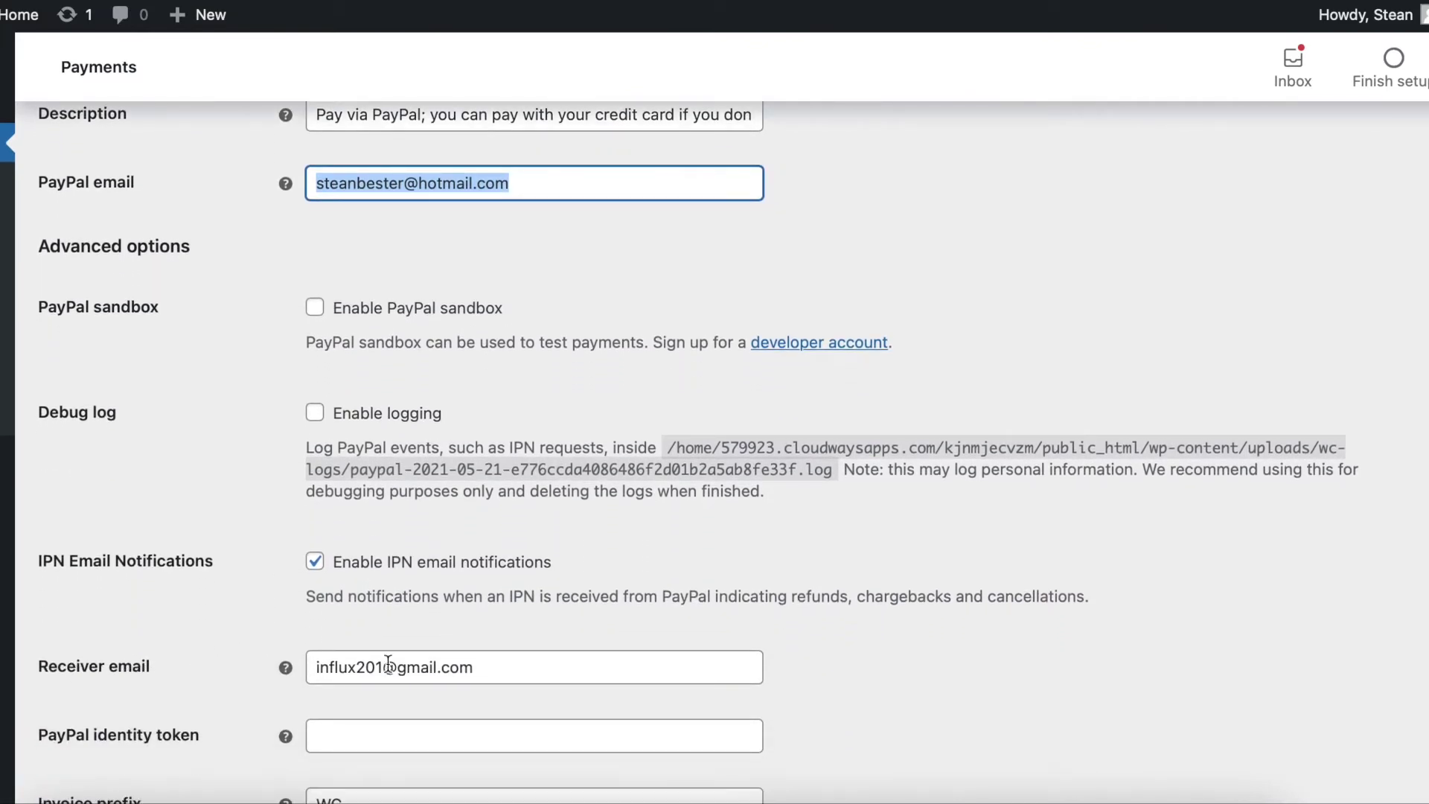
{"action": "triple_click", "coordinate": [400, 667]}
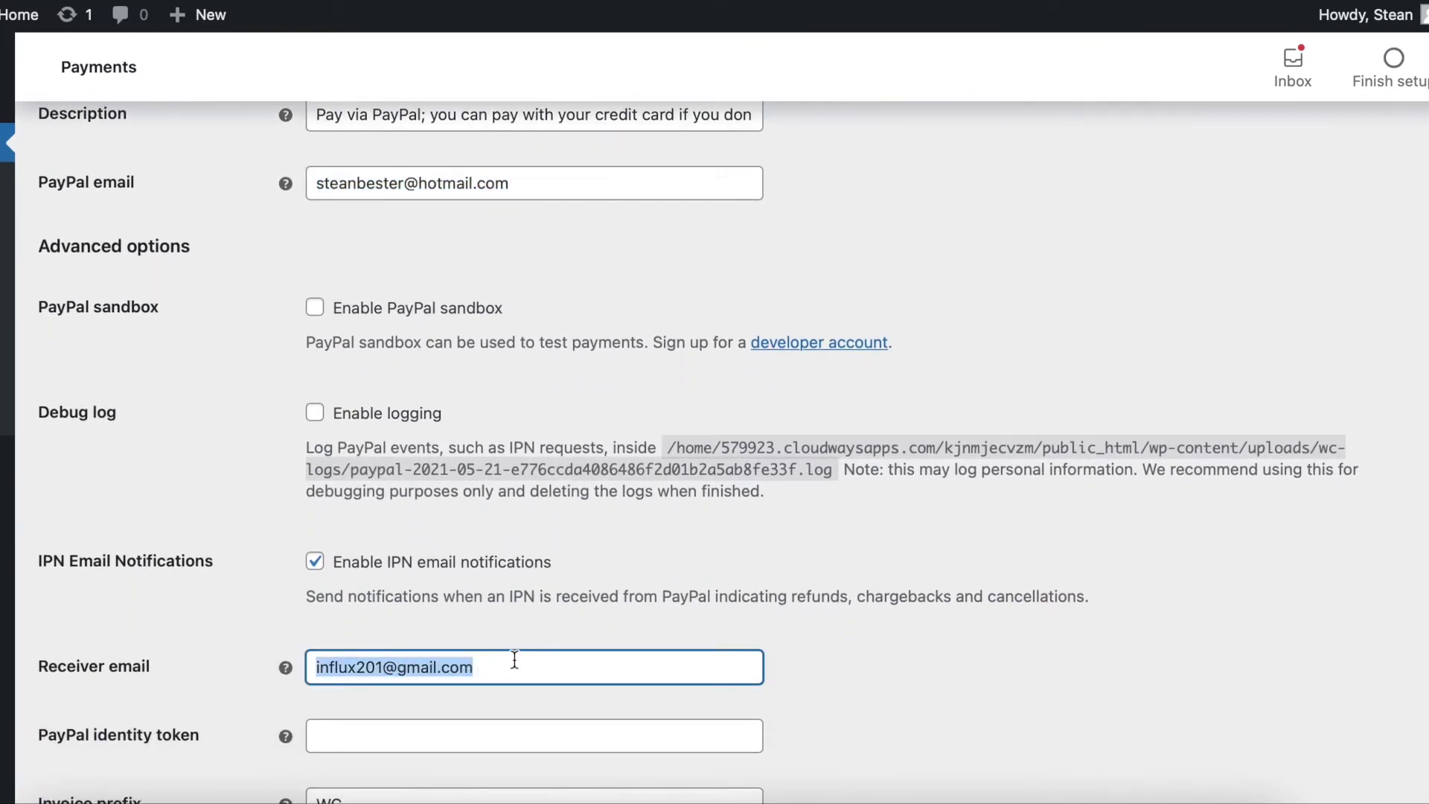
{"action": "key", "text": "ctrl+v"}
{"action": "left_click", "coordinate": [253, 624]}
{"action": "scroll", "coordinate": [254, 624], "scroll_direction": "down", "scroll_amount": 6}
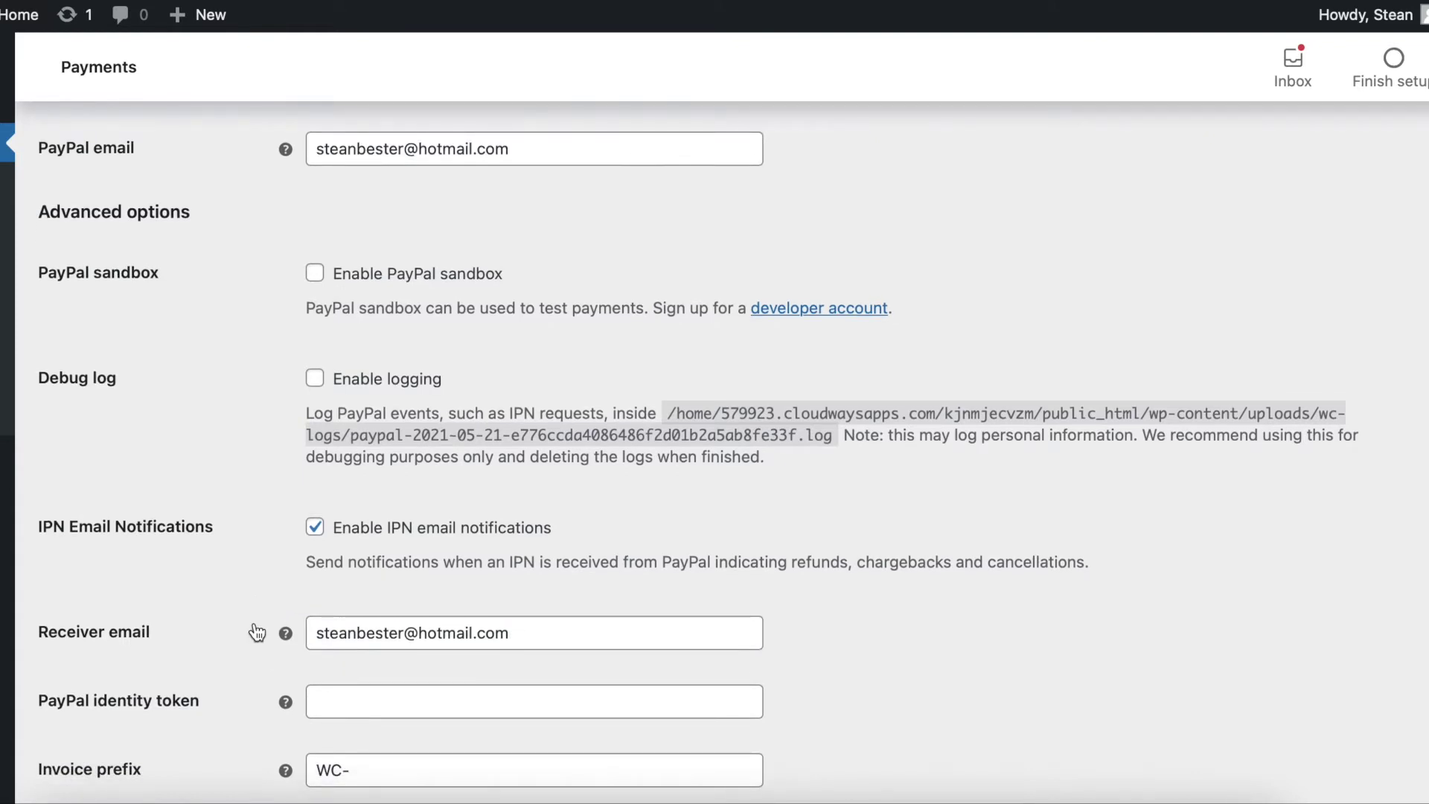
{"action": "scroll", "coordinate": [255, 623], "scroll_direction": "down", "scroll_amount": 10}
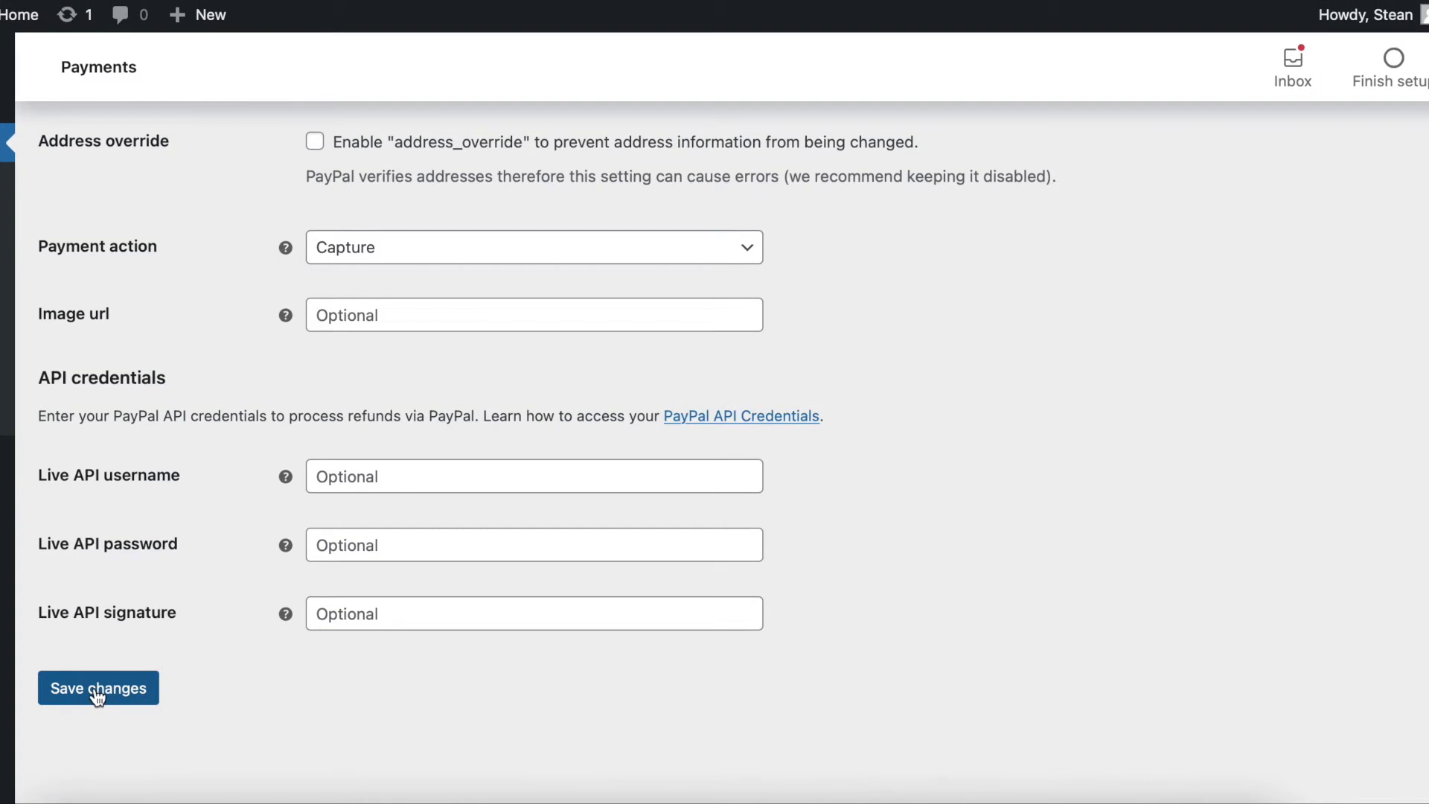
{"action": "left_click", "coordinate": [96, 688]}
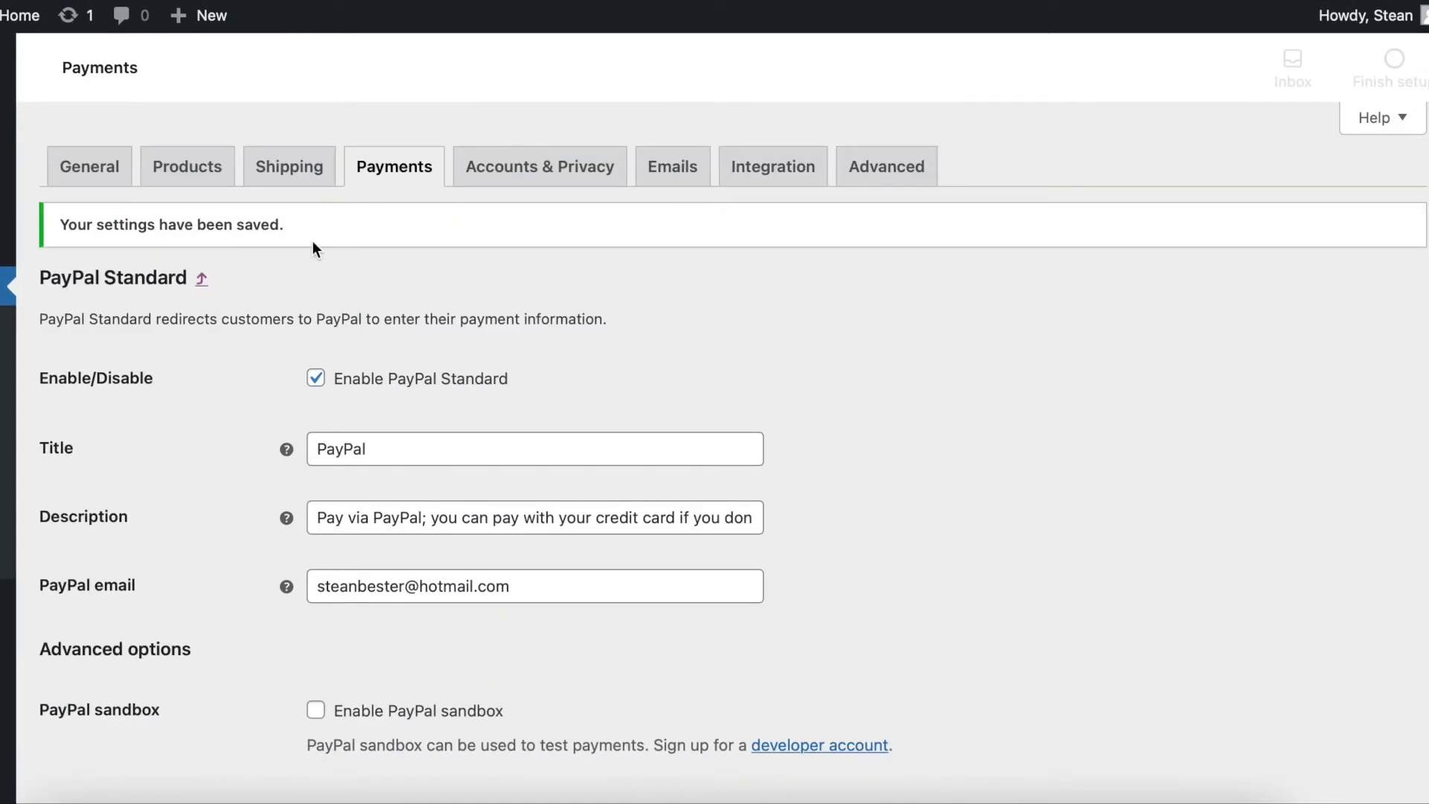
Confirm PayPal Standard is enabled in Payment methods, then go to Accounts & Privacy.
{"action": "left_click", "coordinate": [394, 168]}
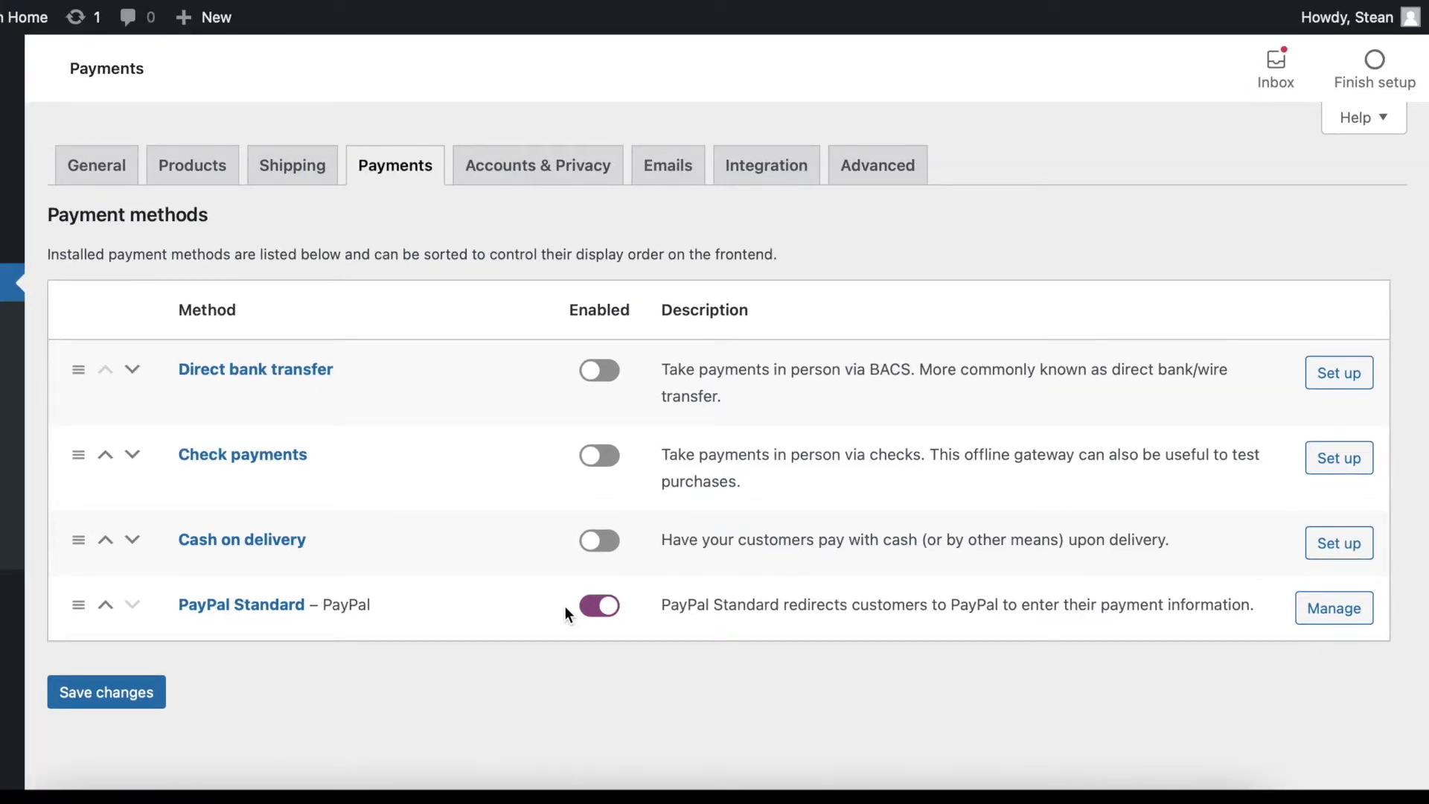
{"action": "left_click", "coordinate": [545, 167]}
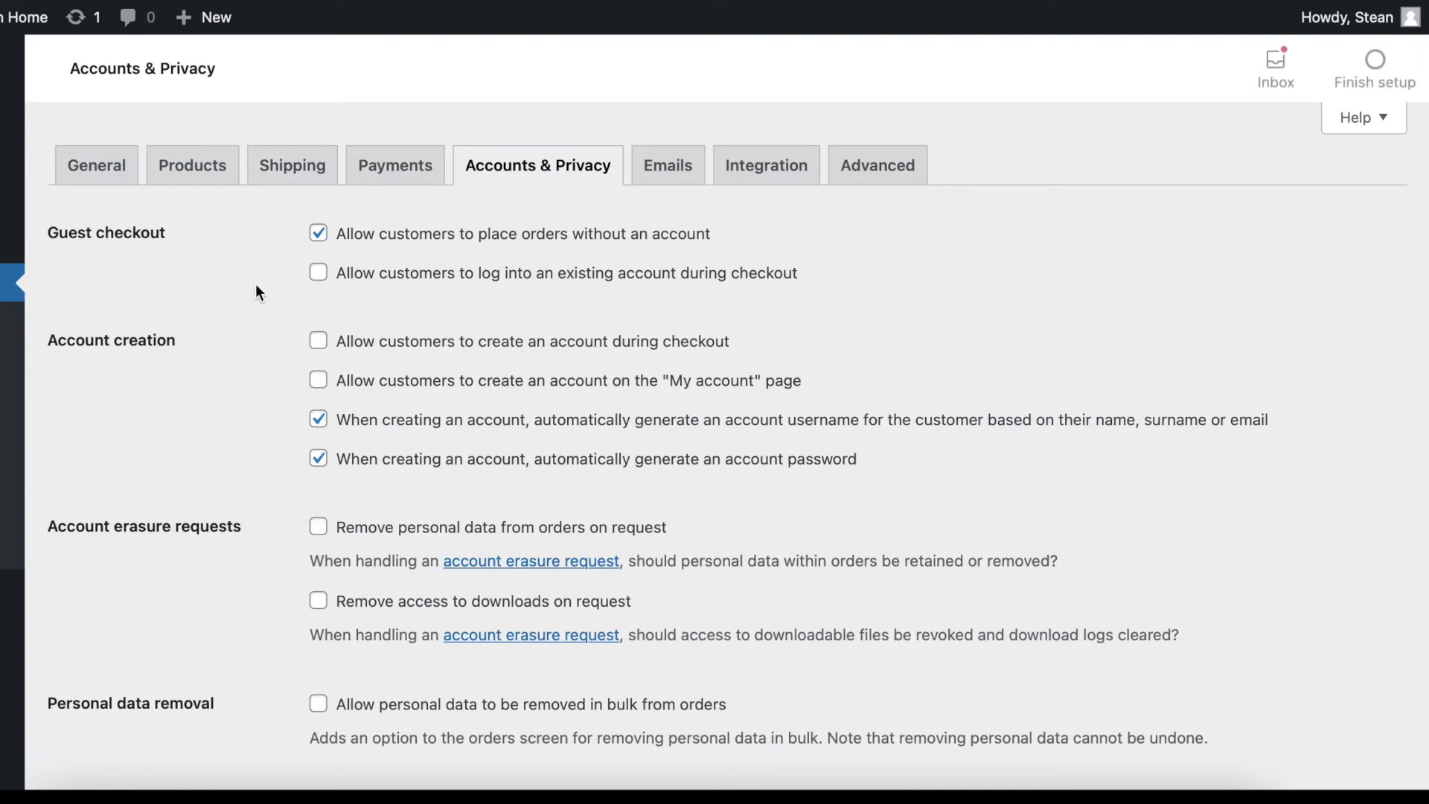
Review the Accounts & Privacy settings allowing guest checkout, then go to Emails.
{"action": "scroll", "coordinate": [256, 291], "scroll_direction": "down", "scroll_amount": 1}
{"action": "scroll", "coordinate": [256, 291], "scroll_direction": "down", "scroll_amount": 2}
{"action": "scroll", "coordinate": [256, 291], "scroll_direction": "up", "scroll_amount": 3}
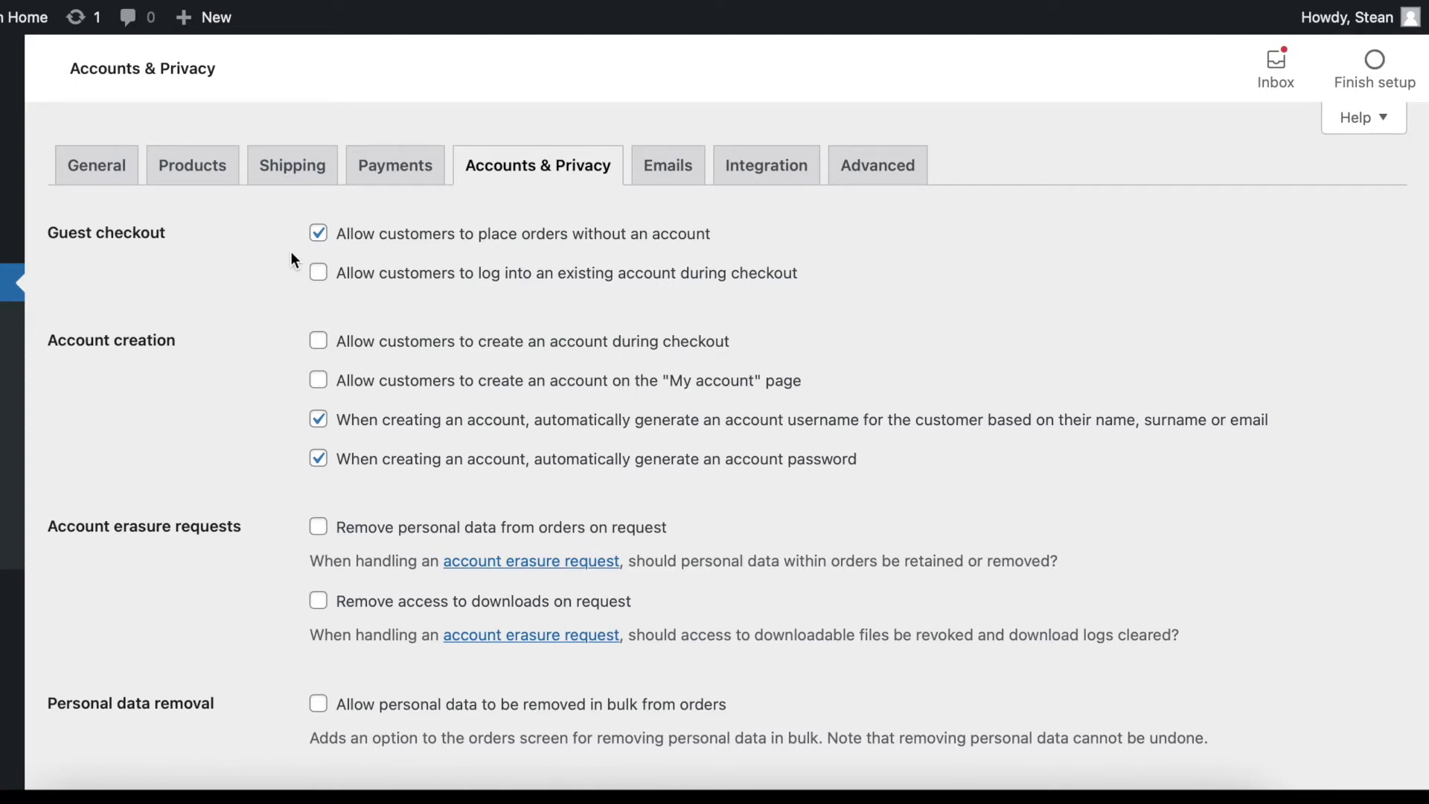
{"action": "left_click", "coordinate": [668, 167]}
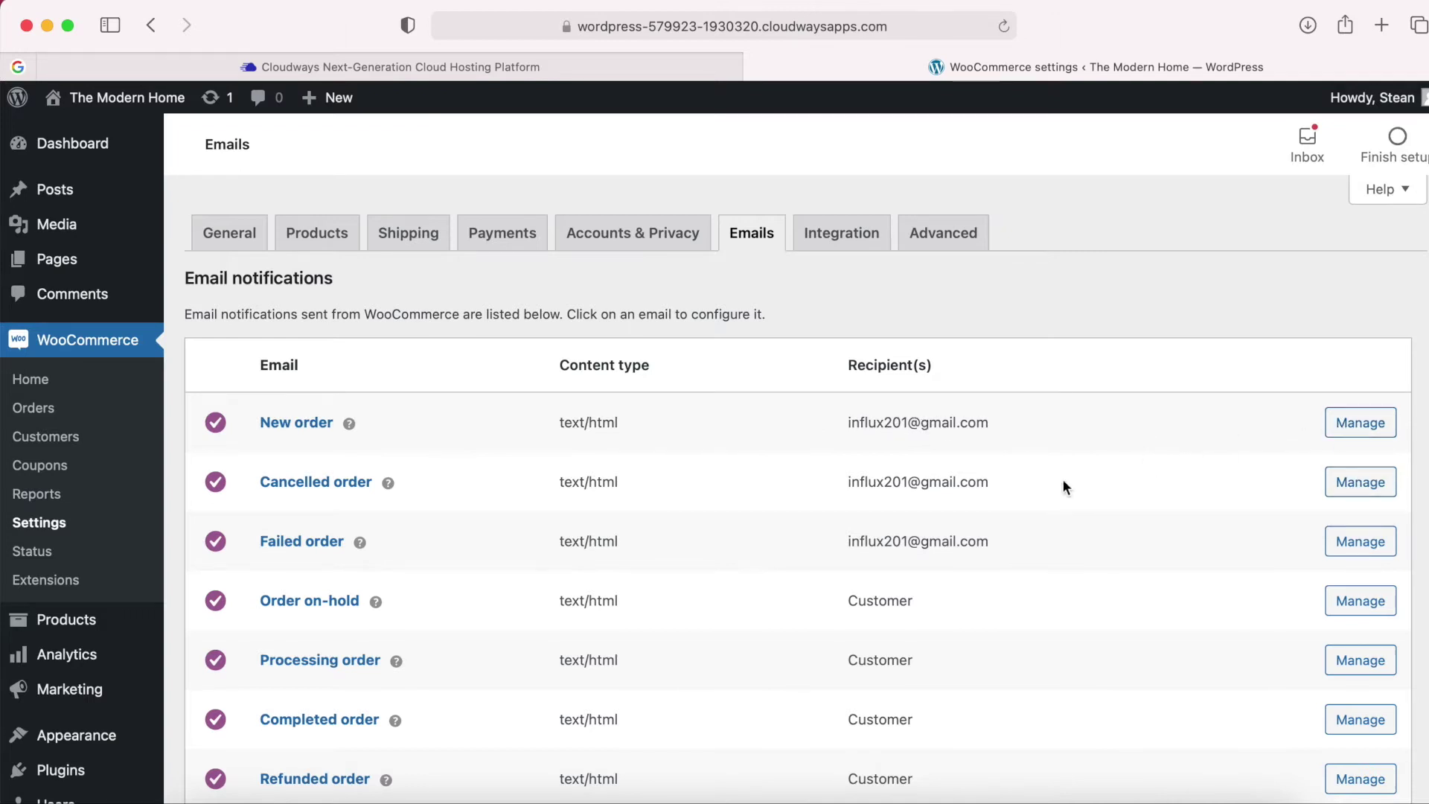
{"action": "scroll", "coordinate": [1063, 481], "scroll_direction": "down", "scroll_amount": 8}
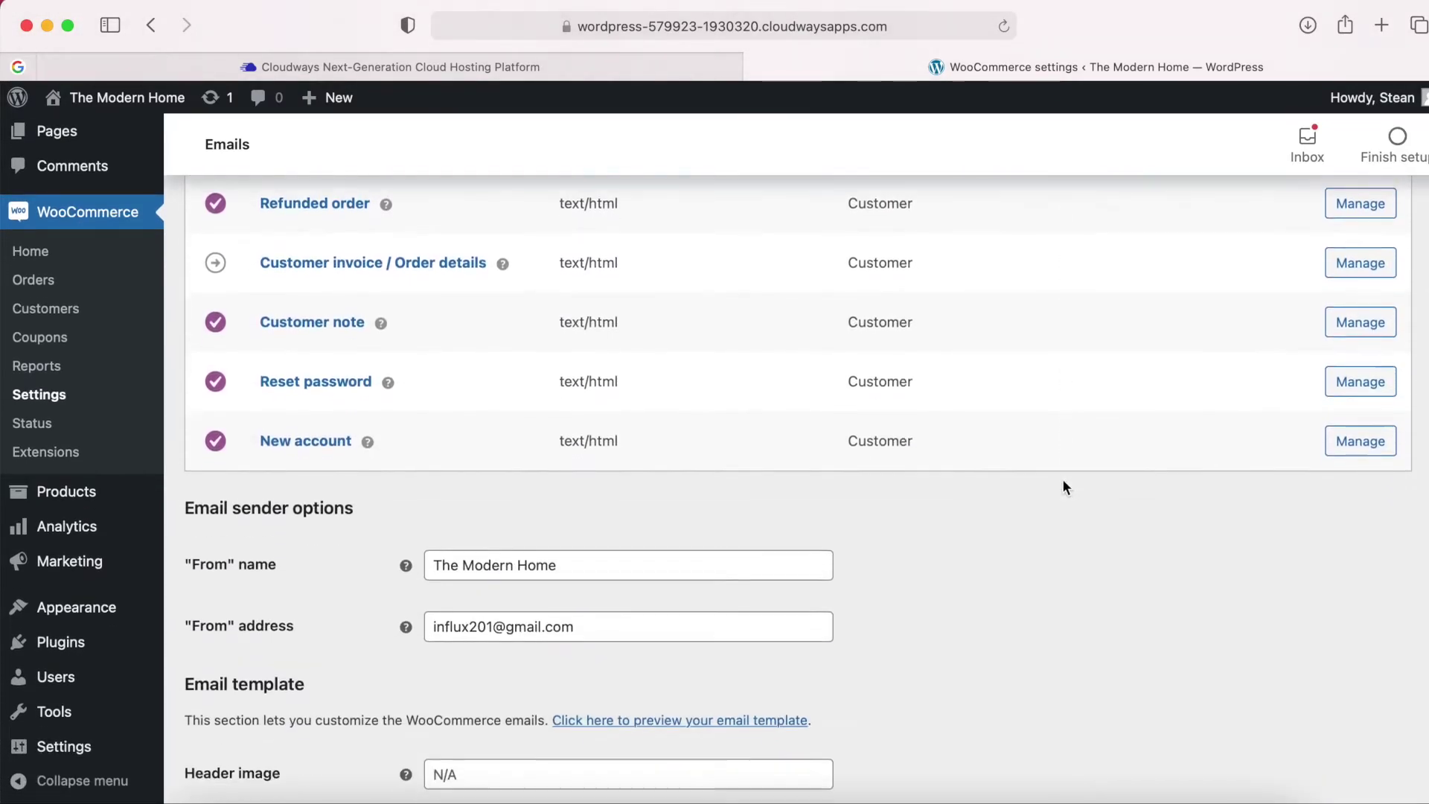
{"action": "scroll", "coordinate": [1061, 479], "scroll_direction": "down", "scroll_amount": 1}
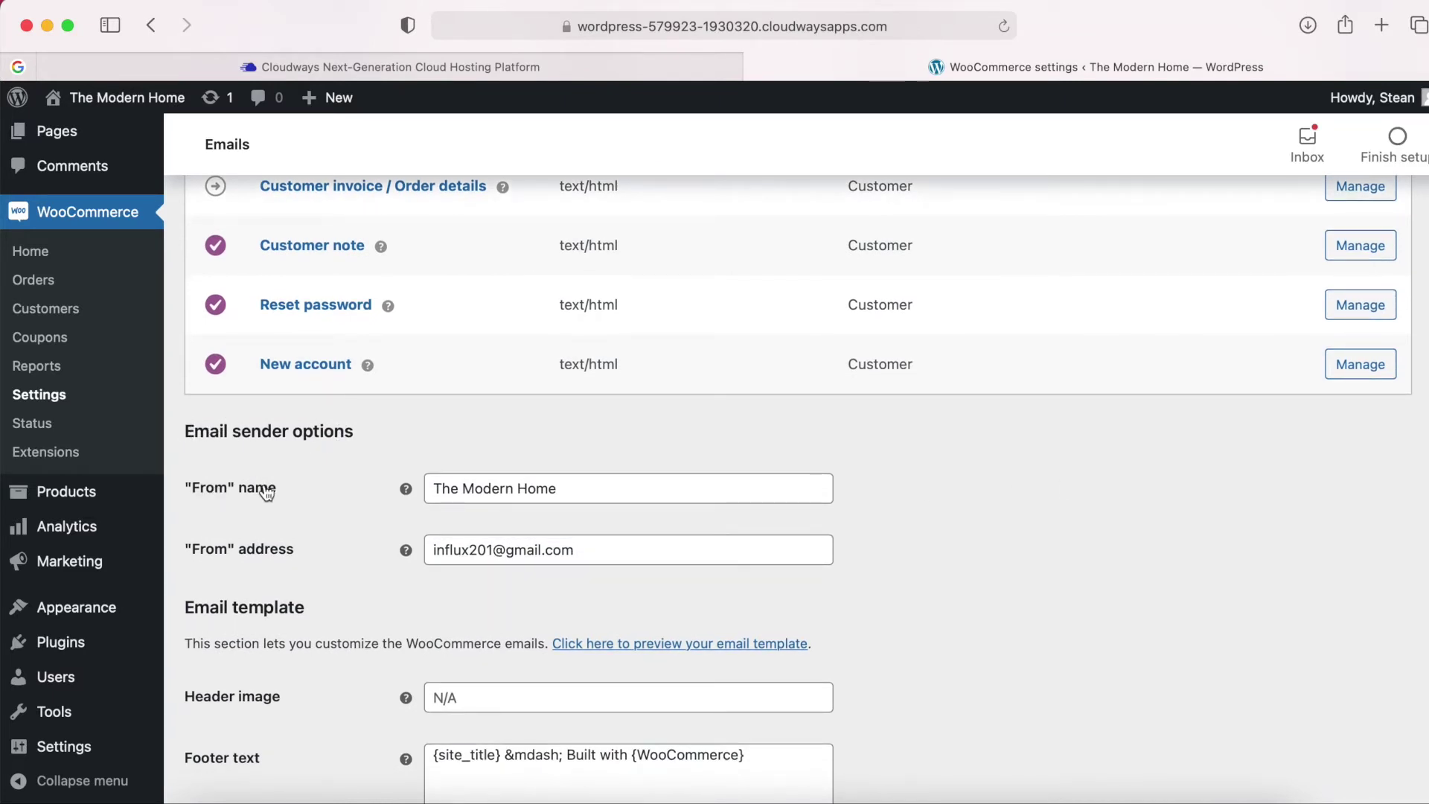
{"action": "triple_click", "coordinate": [503, 488]}
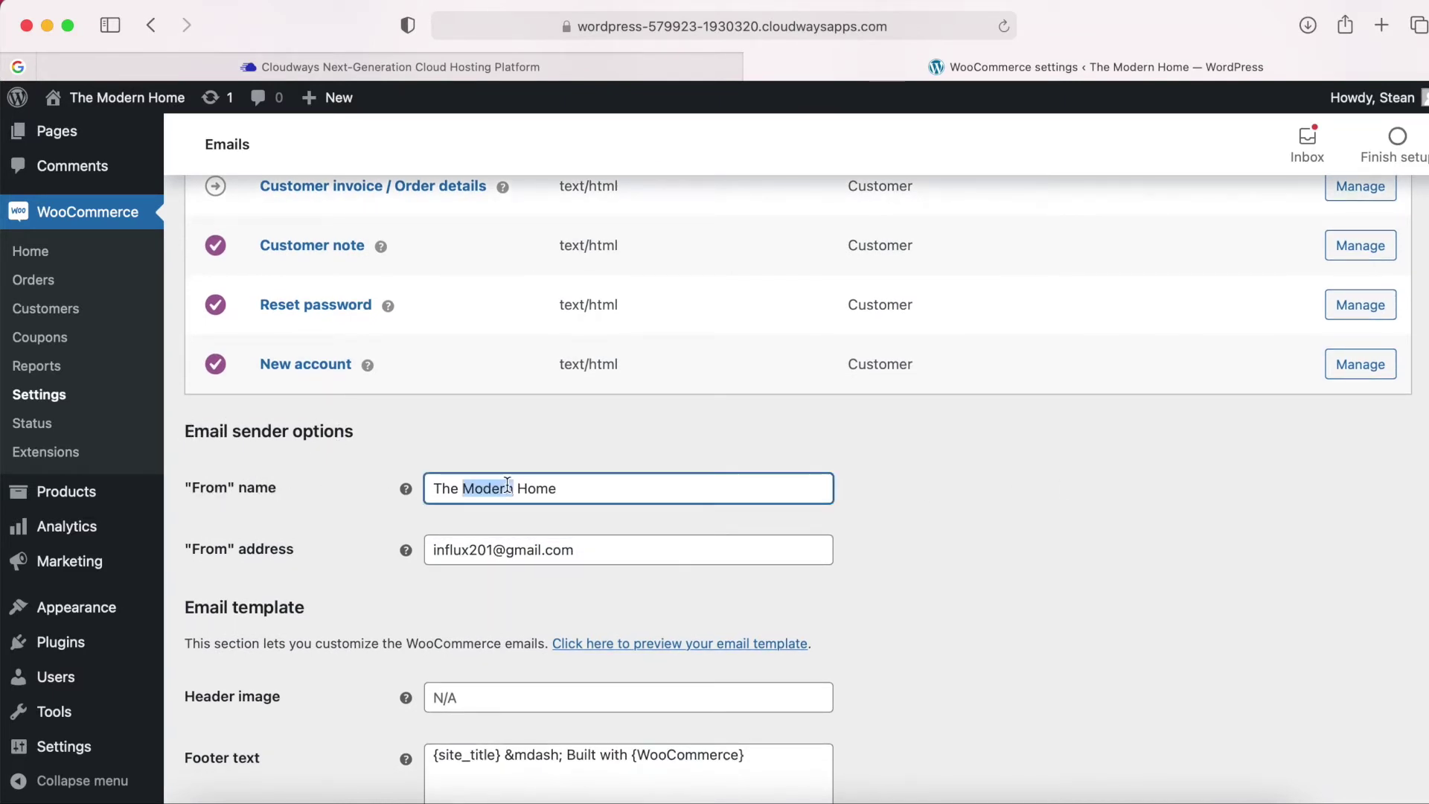
{"action": "left_click", "coordinate": [594, 470]}
{"action": "double_click", "coordinate": [574, 488]}
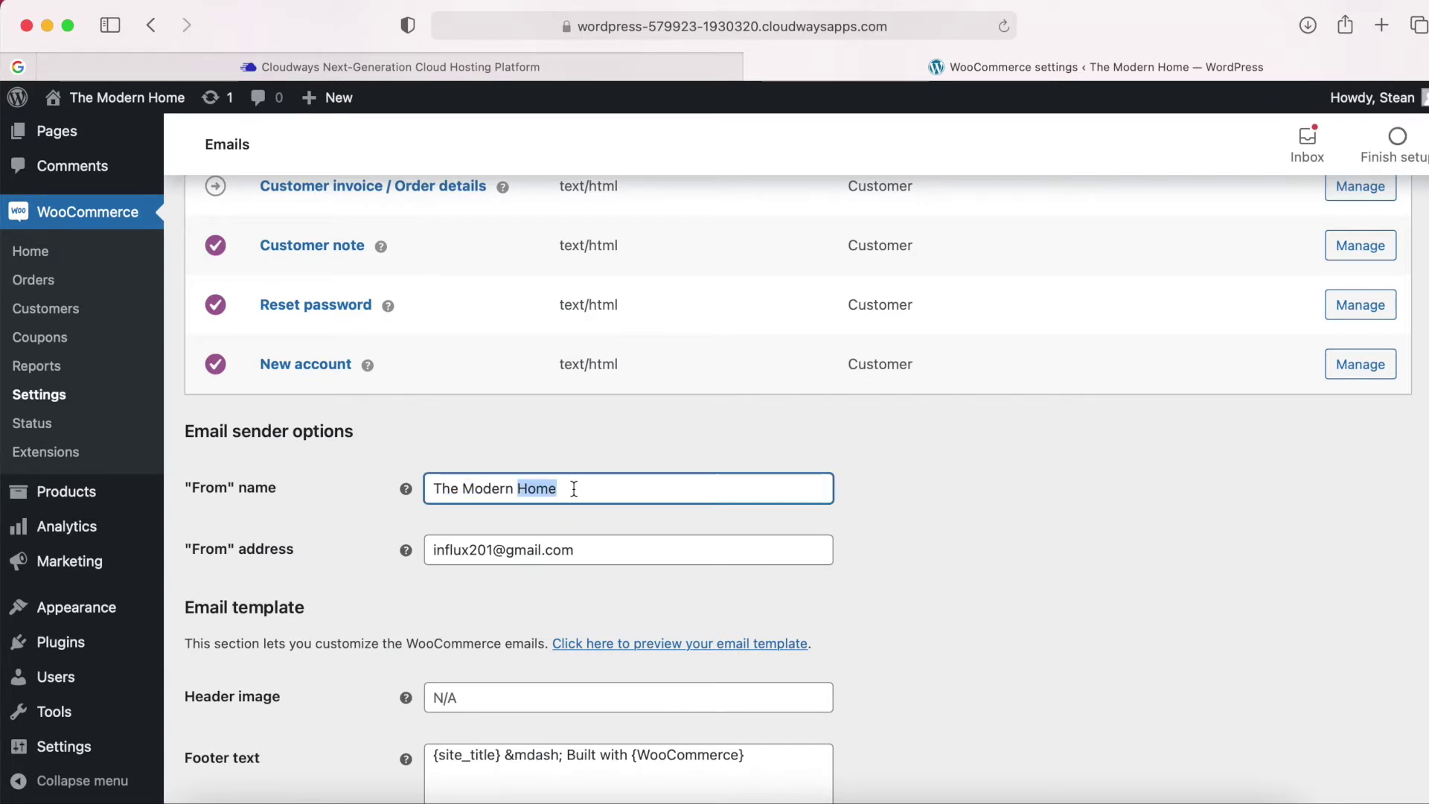
{"action": "triple_click", "coordinate": [574, 488]}
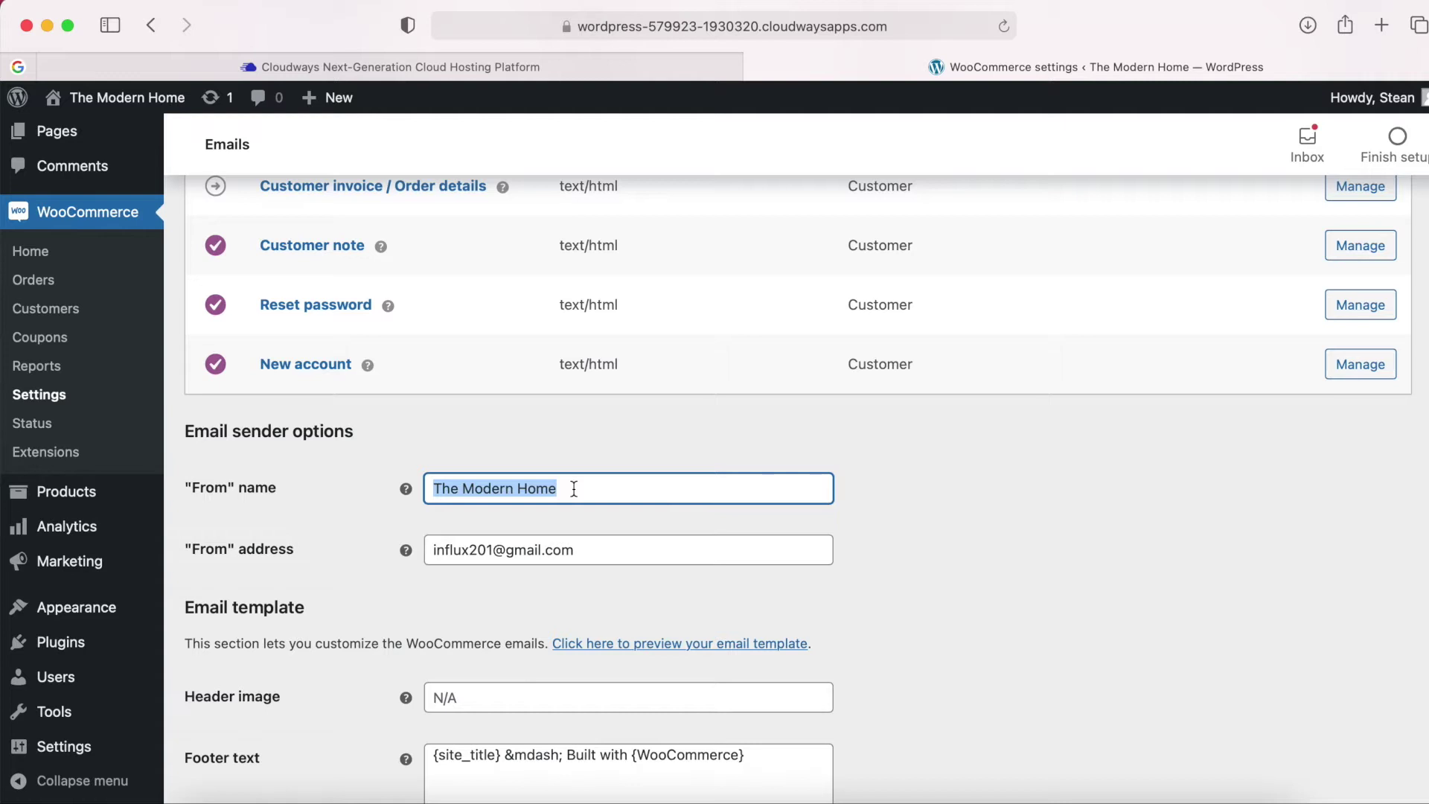
{"action": "left_click", "coordinate": [587, 460]}
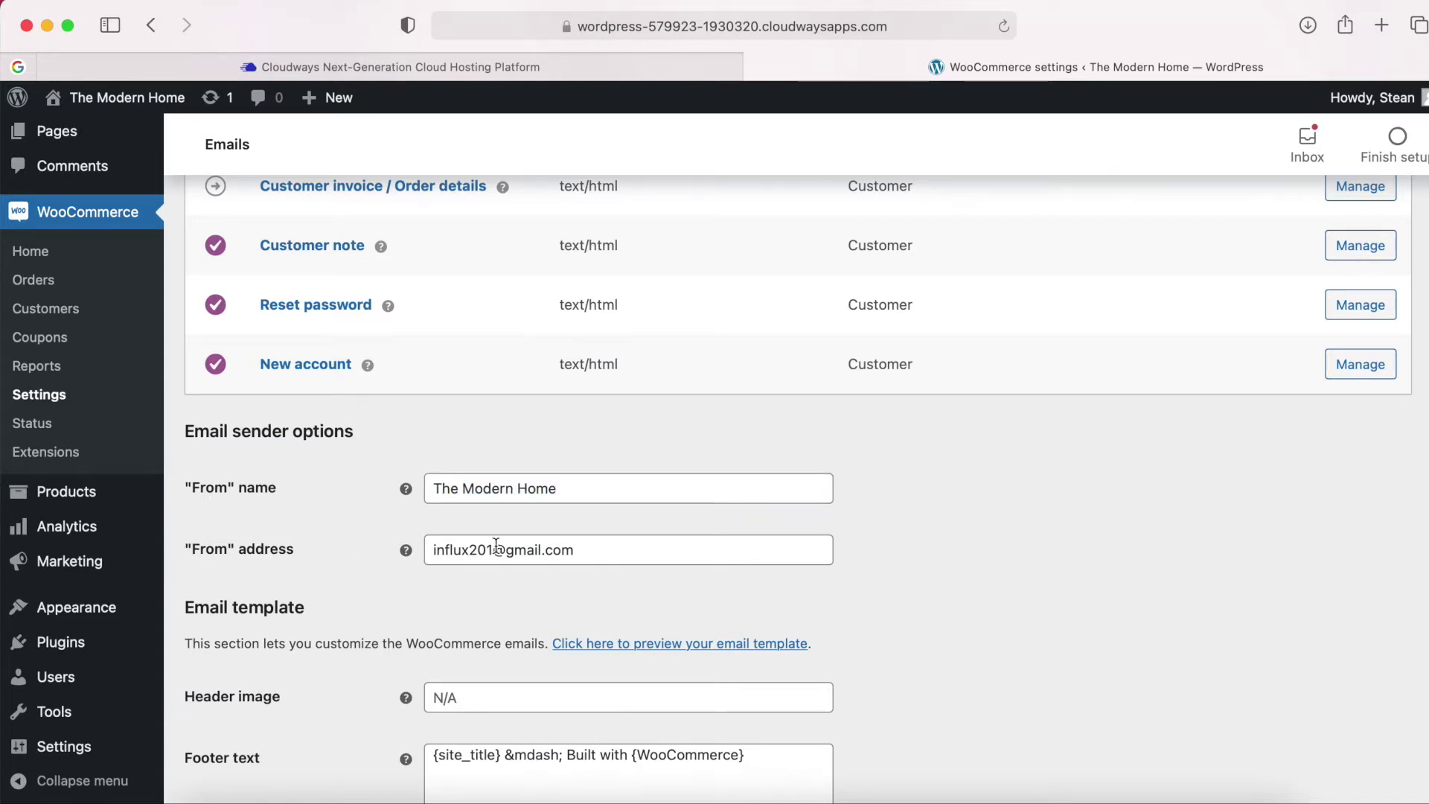
{"action": "triple_click", "coordinate": [611, 546]}
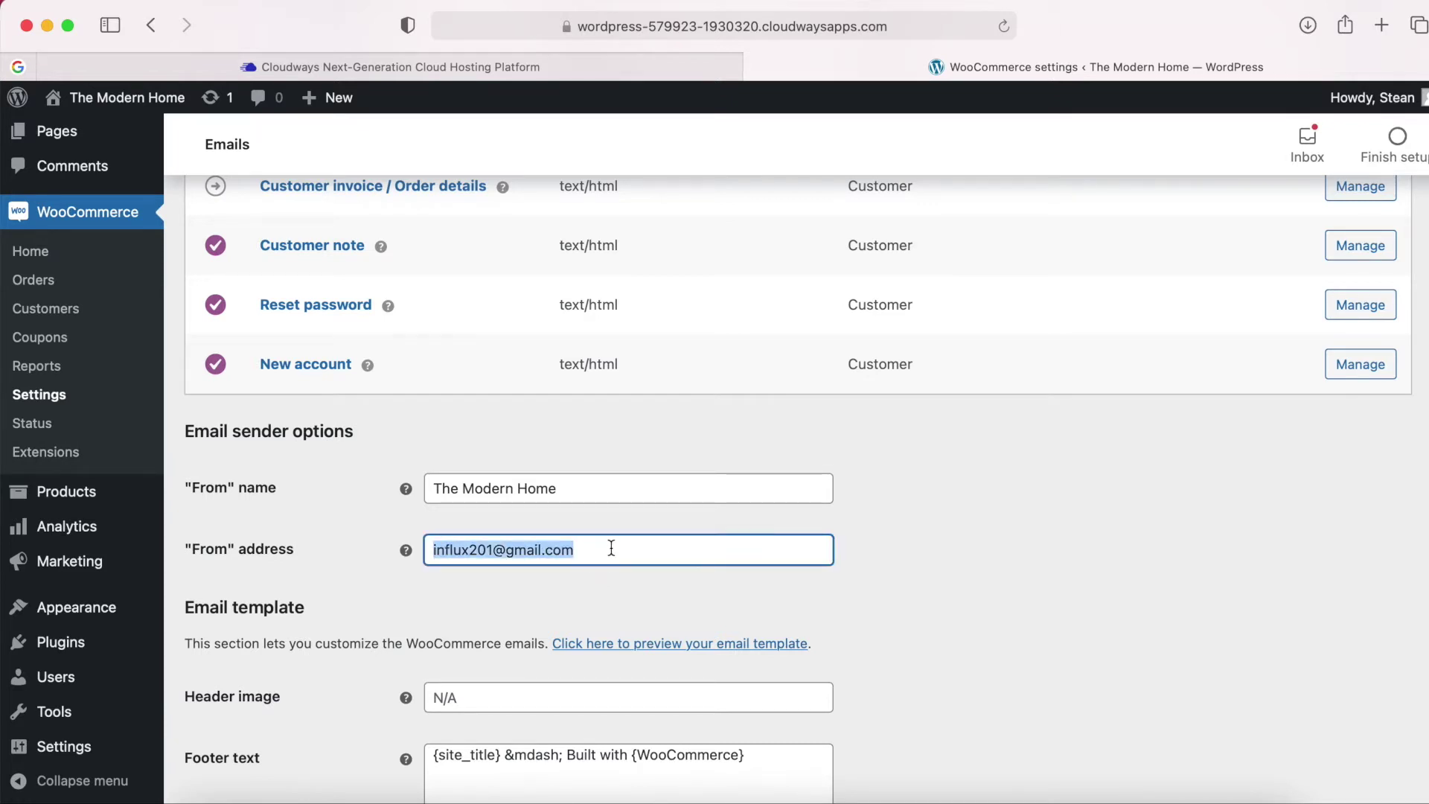
{"action": "left_click", "coordinate": [612, 548]}
{"action": "scroll", "coordinate": [611, 548], "scroll_direction": "down", "scroll_amount": 5}
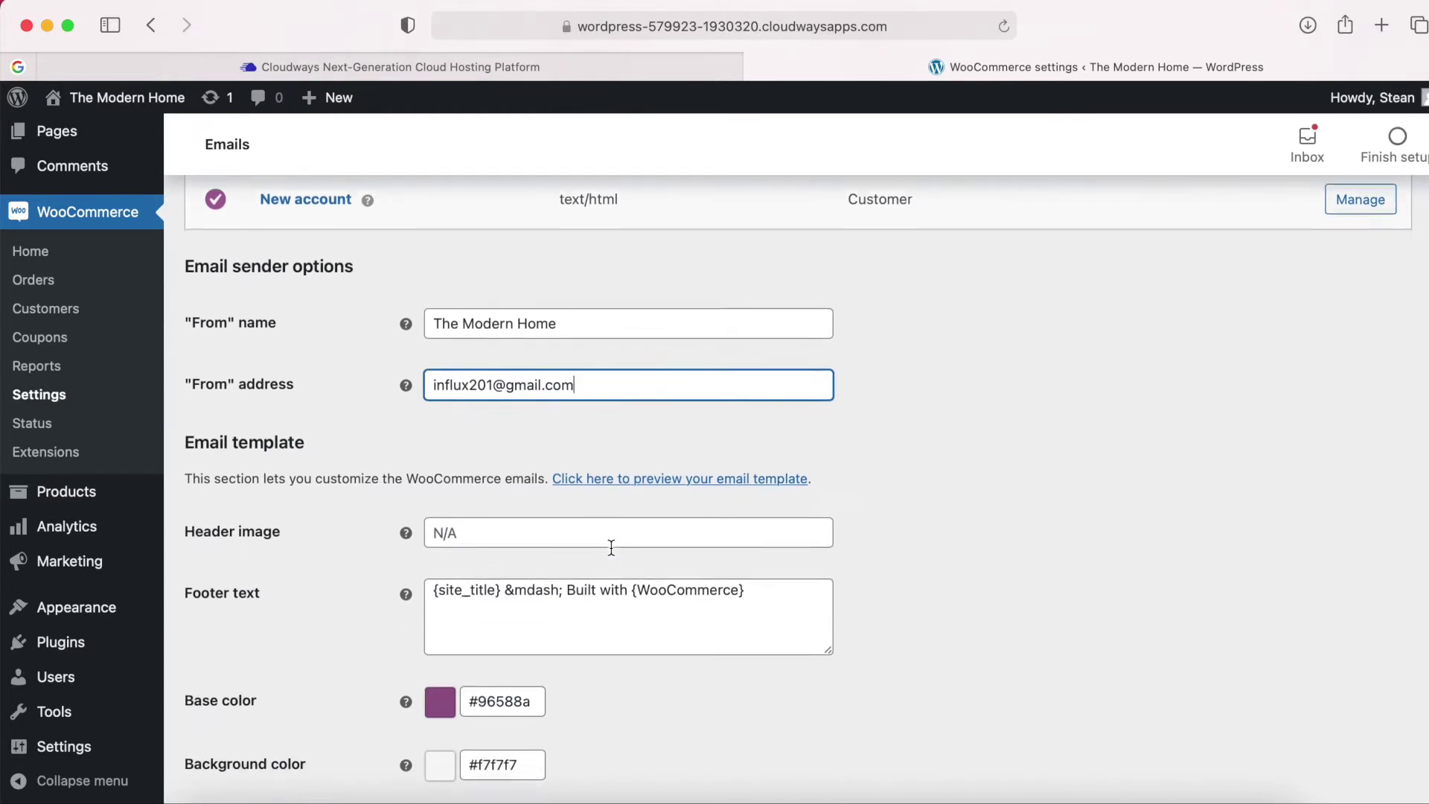
{"action": "left_click_drag", "start_coordinate": [186, 329], "coordinate": [311, 330]}
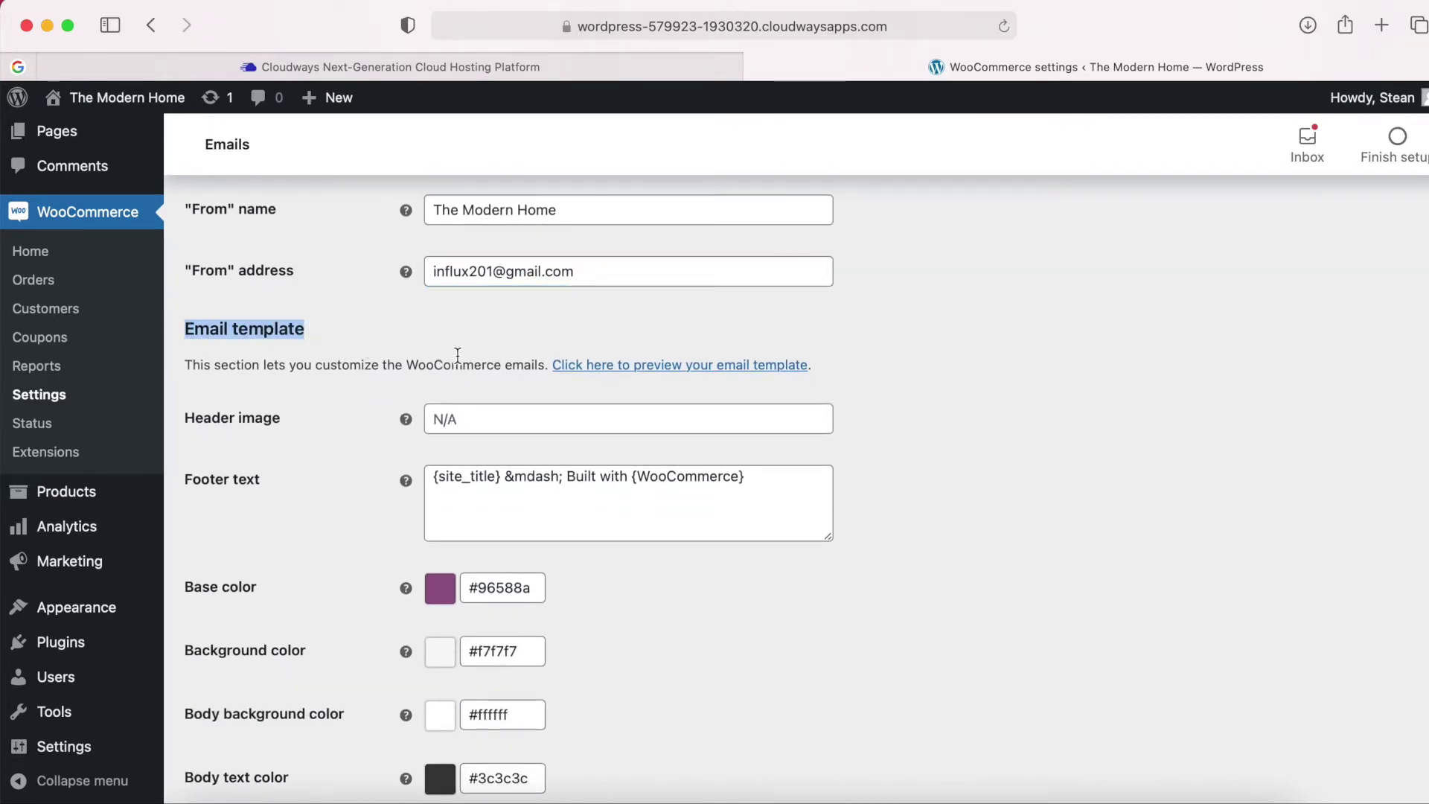
Open the email template preview in a new tab, view it, and return to Emails.
{"action": "right_click", "coordinate": [682, 369]}
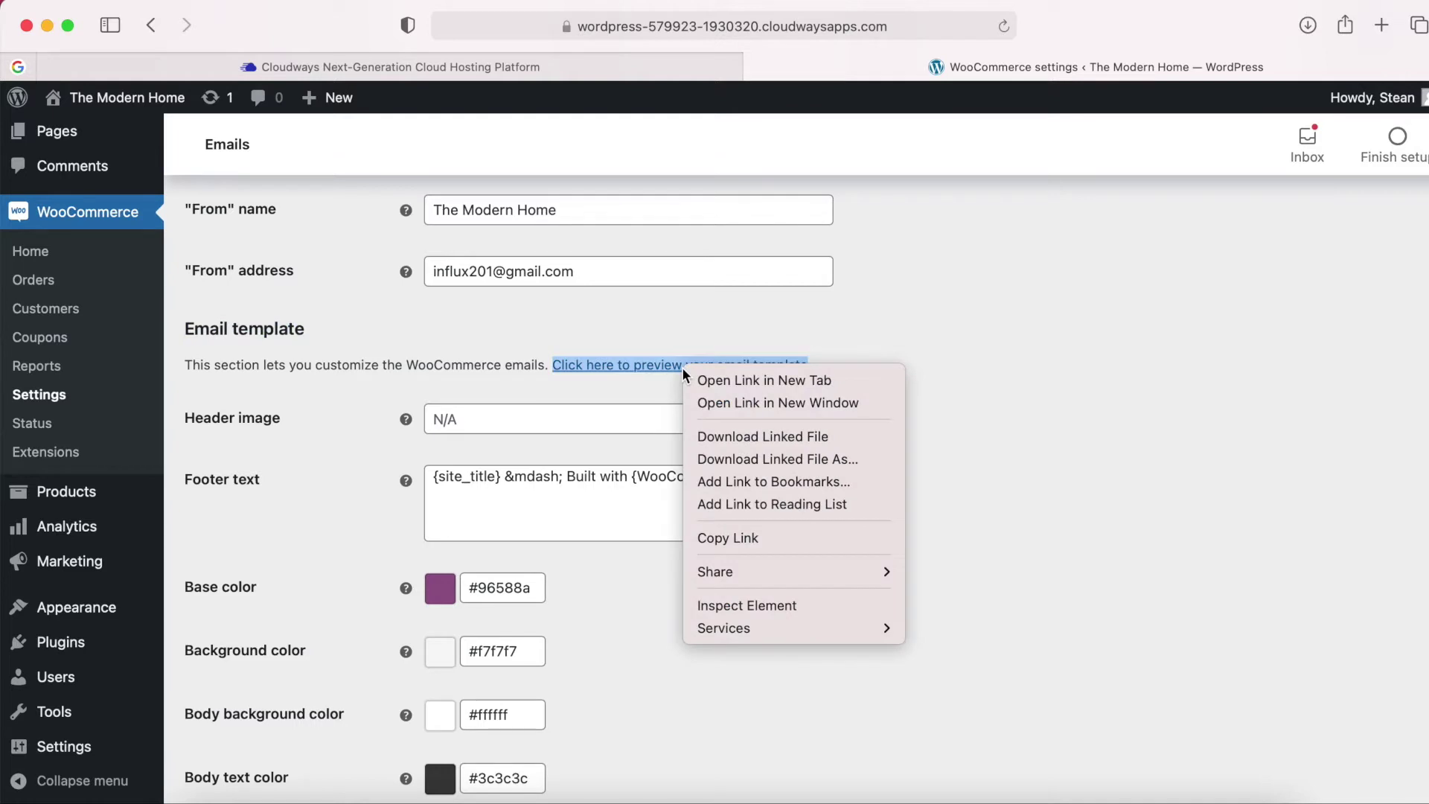
{"action": "left_click", "coordinate": [752, 380]}
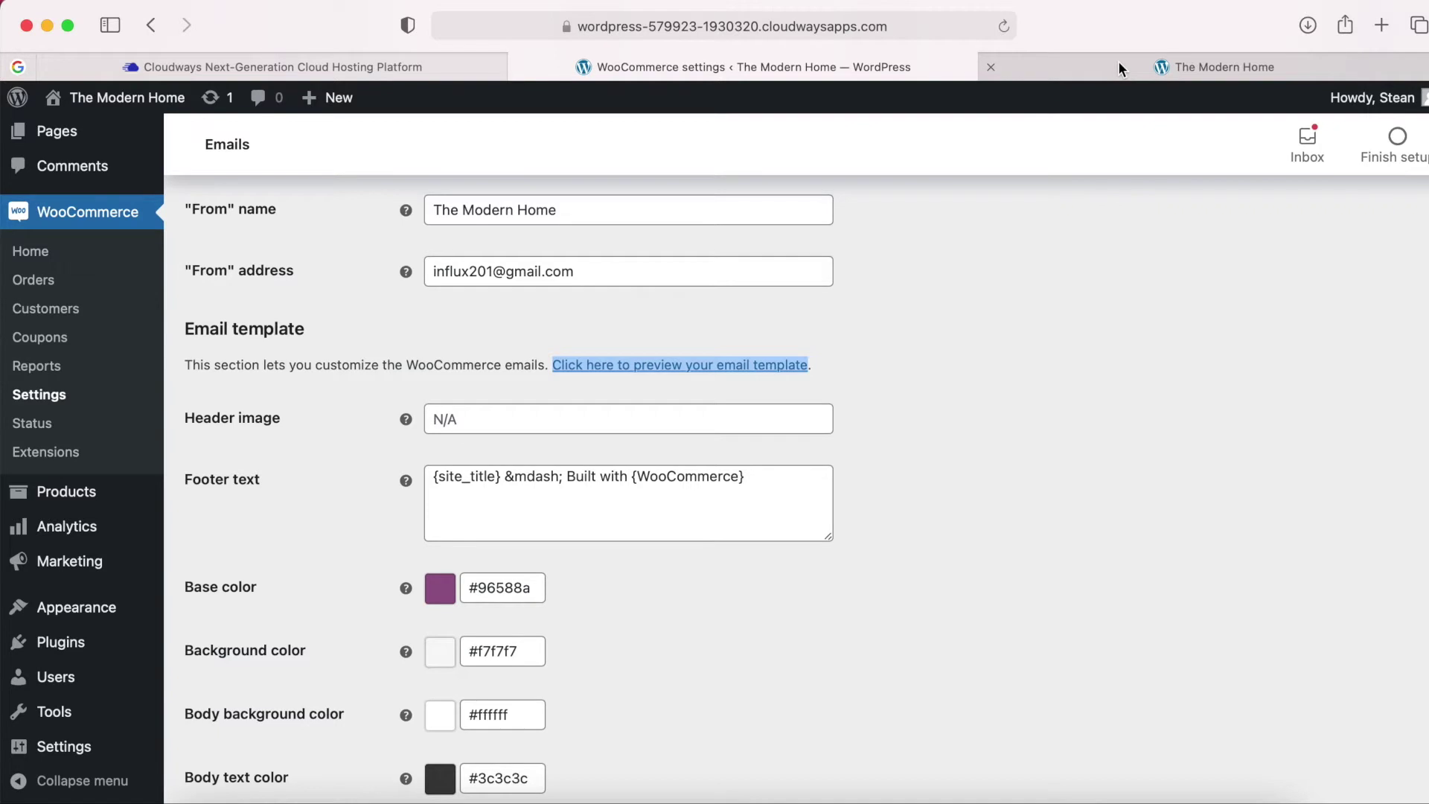
{"action": "left_click", "coordinate": [1119, 61]}
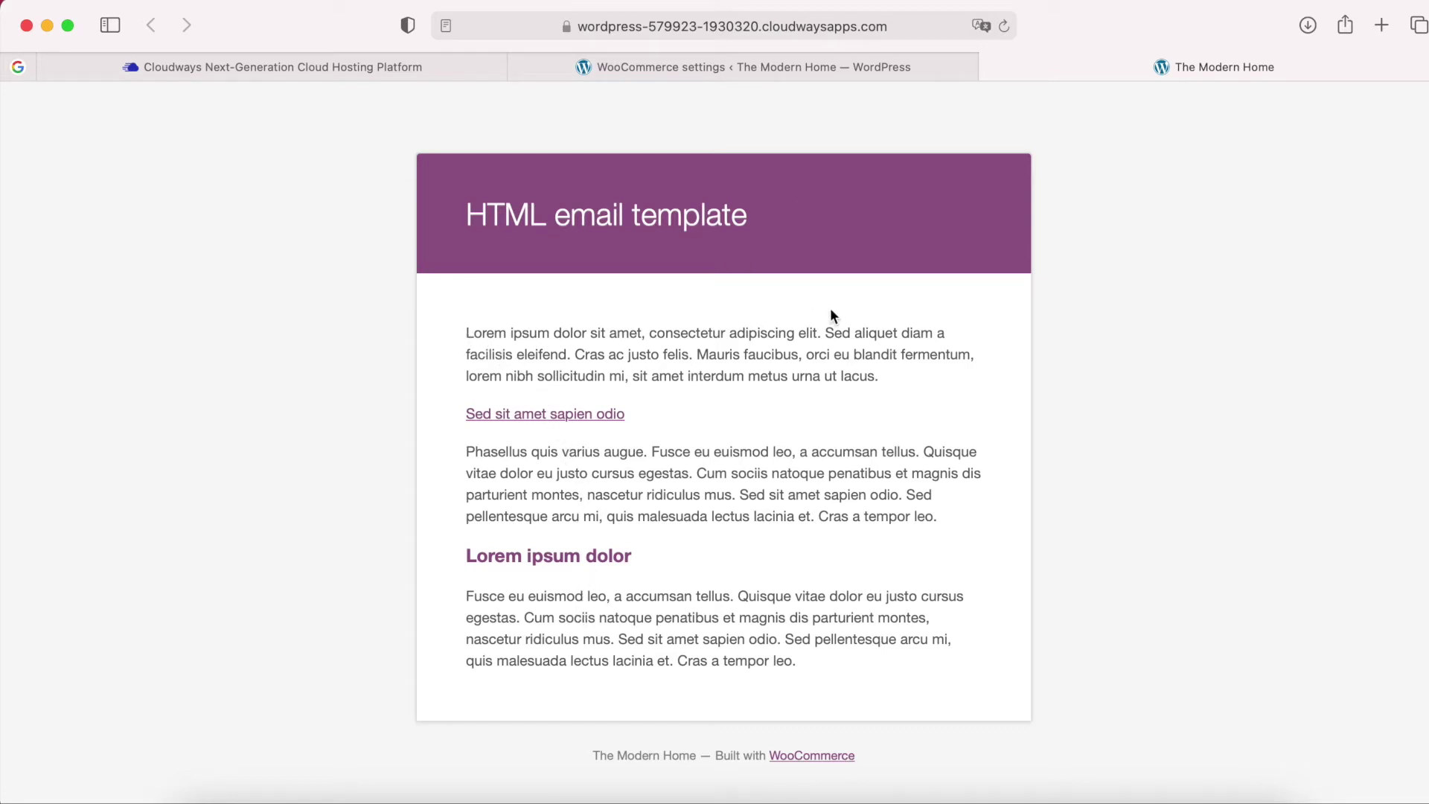
{"action": "left_click", "coordinate": [812, 66]}
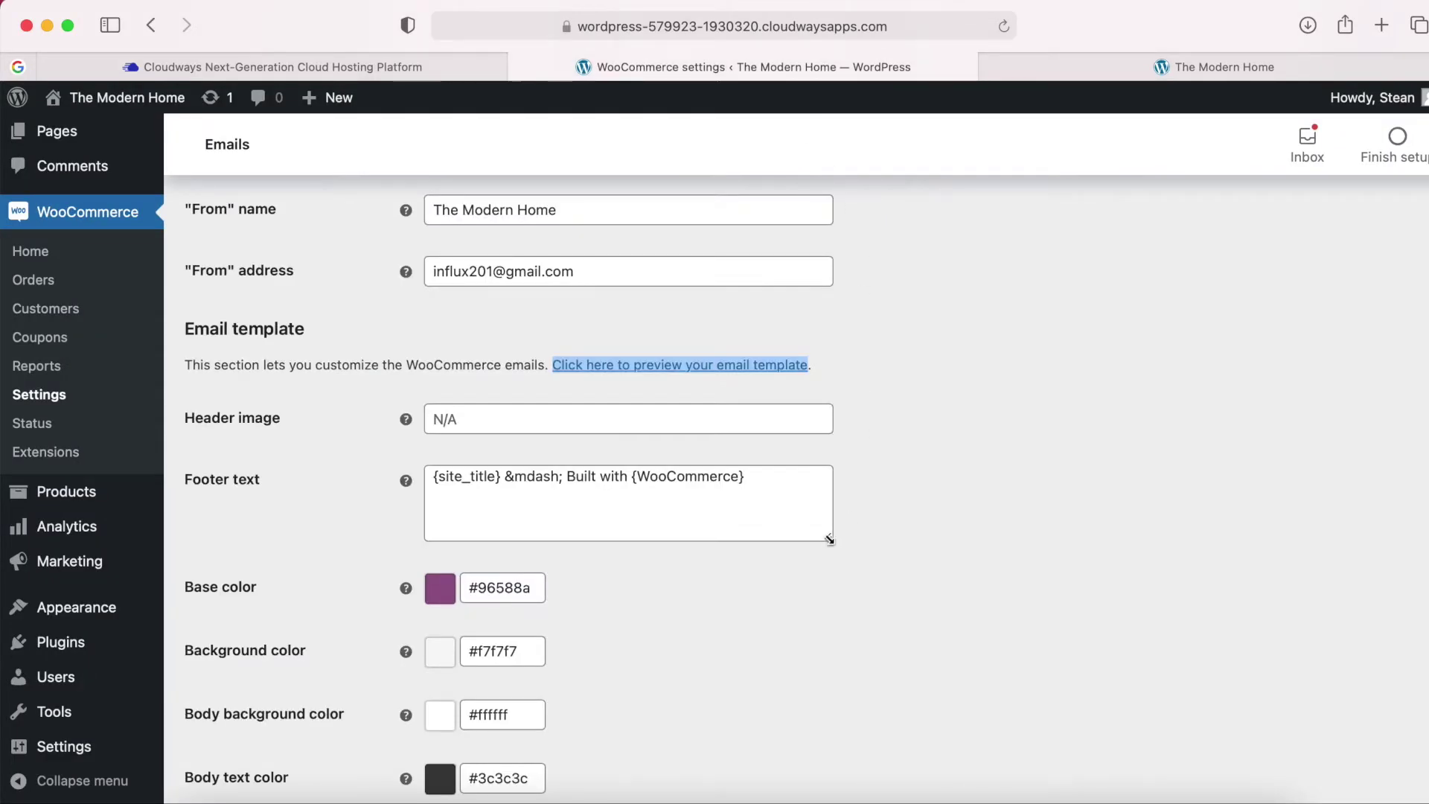
Pick blue #0546a3 as the email Base color in the colour chooser.
{"action": "scroll", "coordinate": [731, 589], "scroll_direction": "down", "scroll_amount": 3}
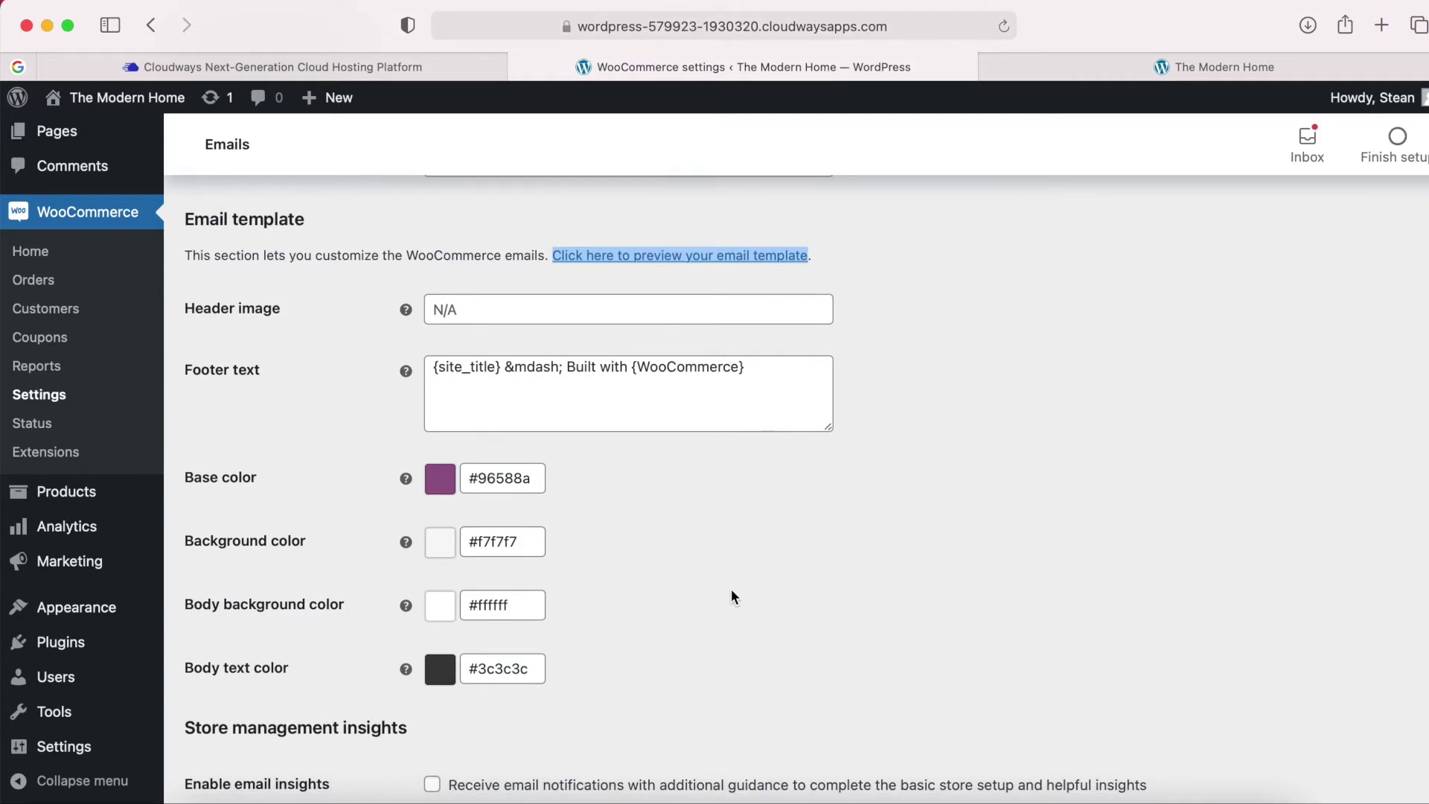
{"action": "left_click", "coordinate": [498, 478]}
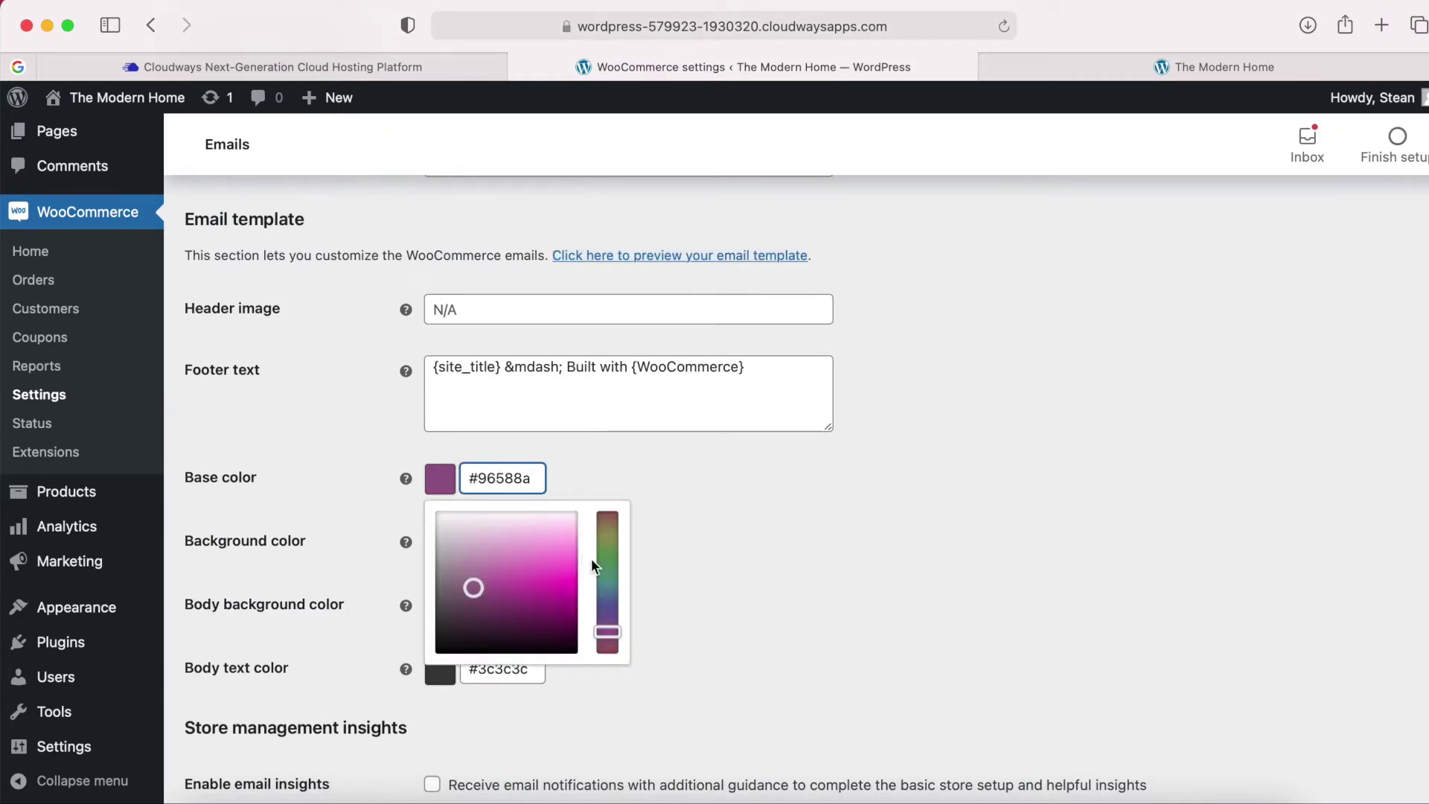
{"action": "left_click_drag", "start_coordinate": [606, 600], "coordinate": [606, 602]}
{"action": "left_click", "coordinate": [506, 480]}
{"action": "left_click_drag", "start_coordinate": [501, 545], "coordinate": [580, 607]}
{"action": "left_click", "coordinate": [591, 569]}
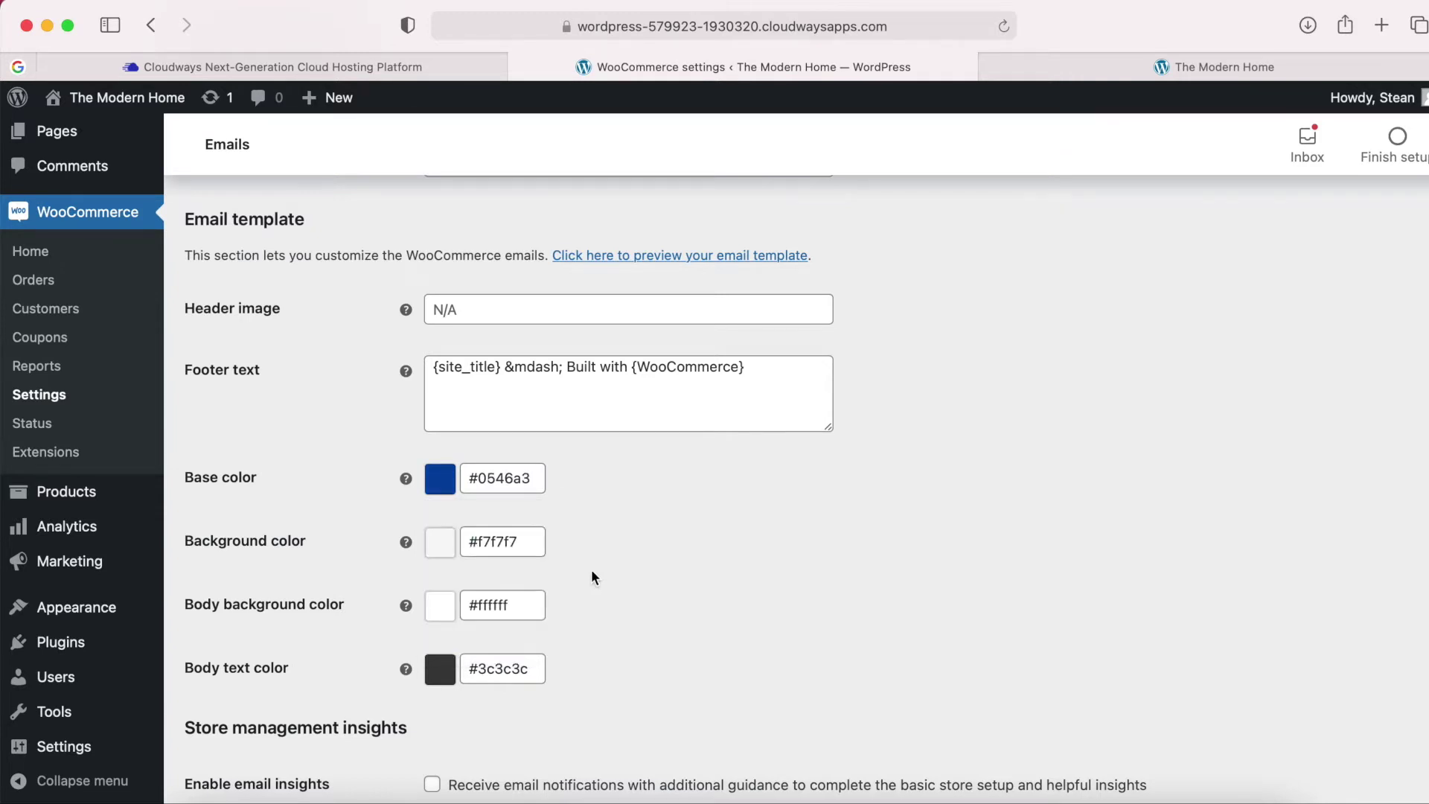
{"action": "scroll", "coordinate": [665, 592], "scroll_direction": "down", "scroll_amount": 1}
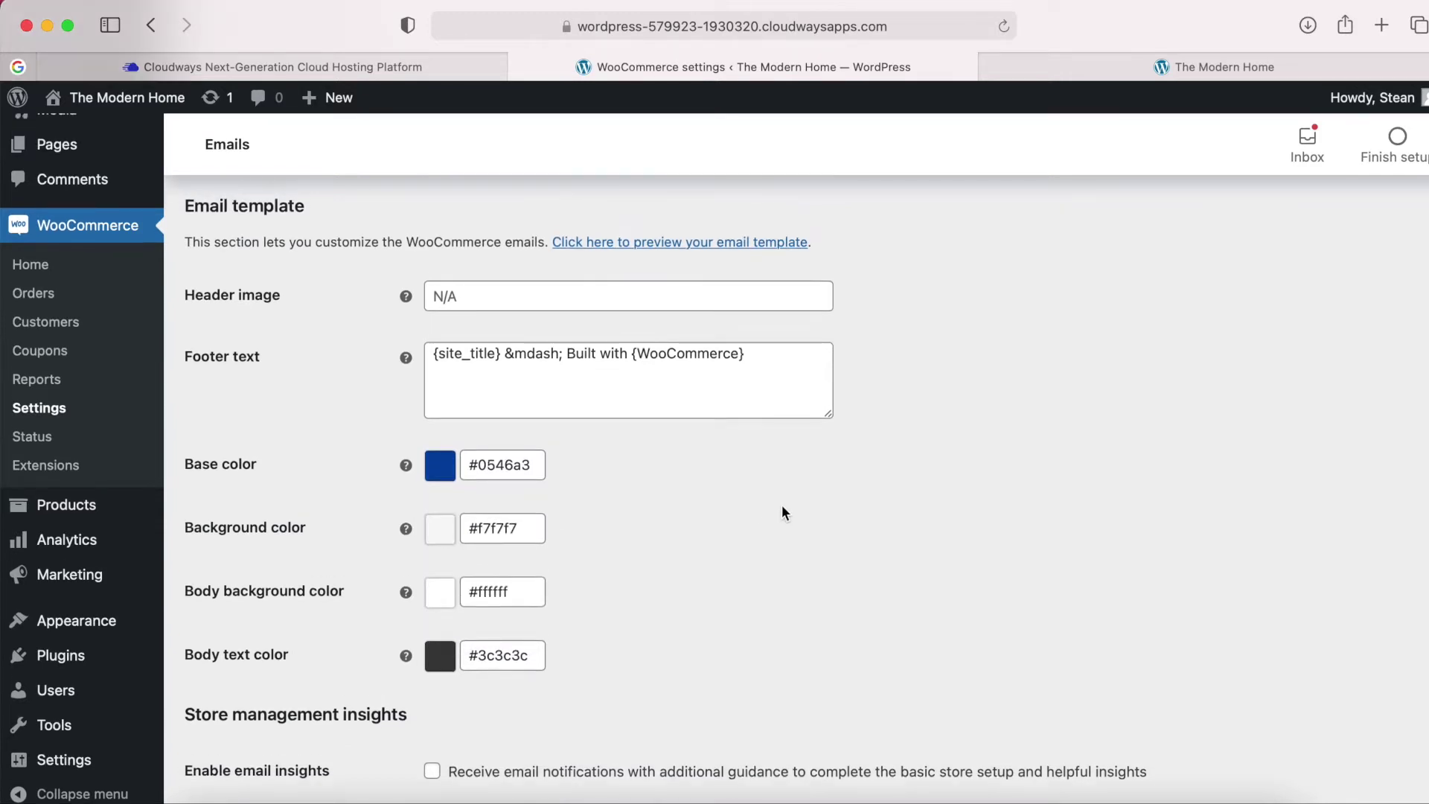
{"action": "scroll", "coordinate": [782, 505], "scroll_direction": "down", "scroll_amount": 1}
{"action": "scroll", "coordinate": [782, 504], "scroll_direction": "up", "scroll_amount": 2}
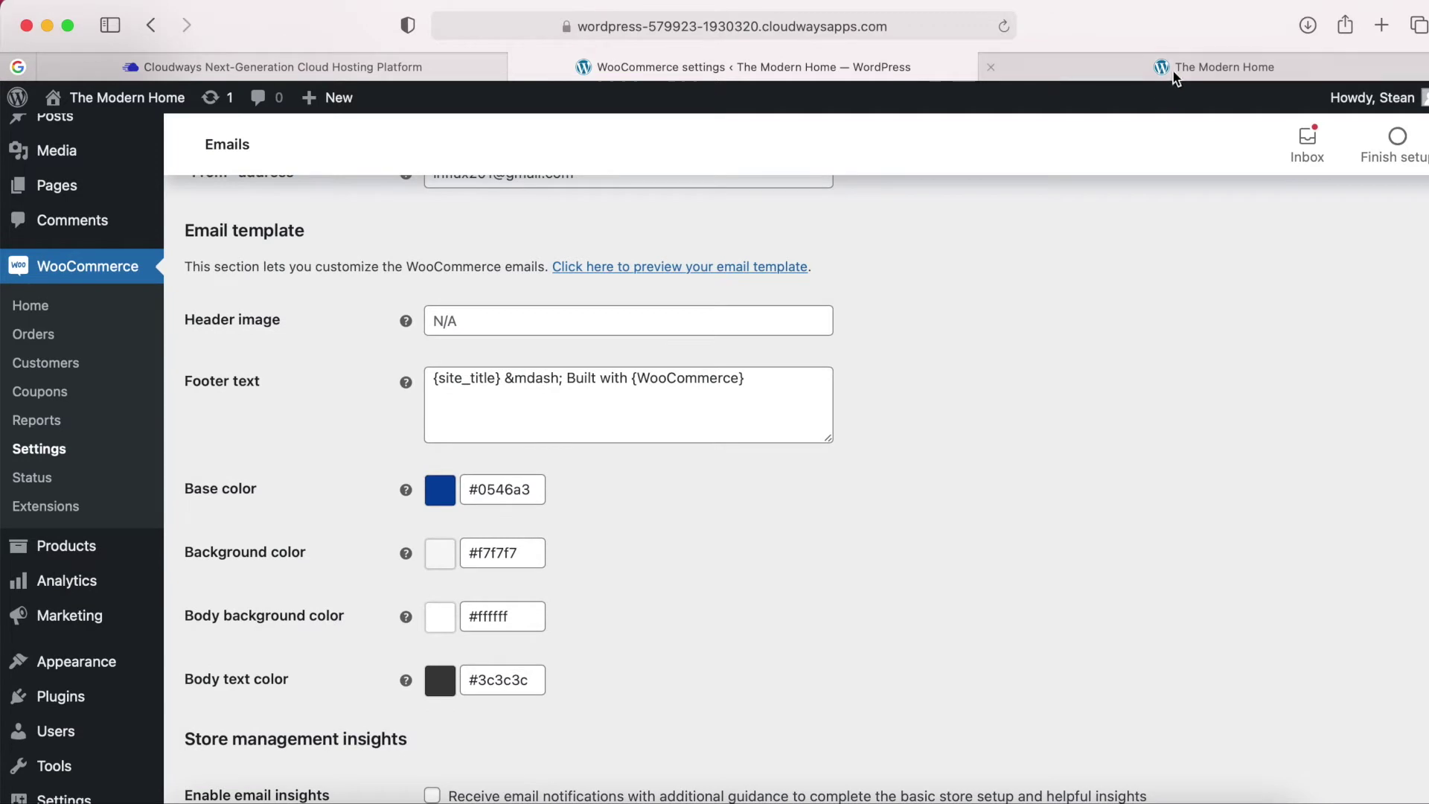
Inspect the site title and Built with WooCommerce footer credit in the preview tab.
{"action": "left_click", "coordinate": [1175, 69]}
{"action": "scroll", "coordinate": [818, 439], "scroll_direction": "down", "scroll_amount": 2}
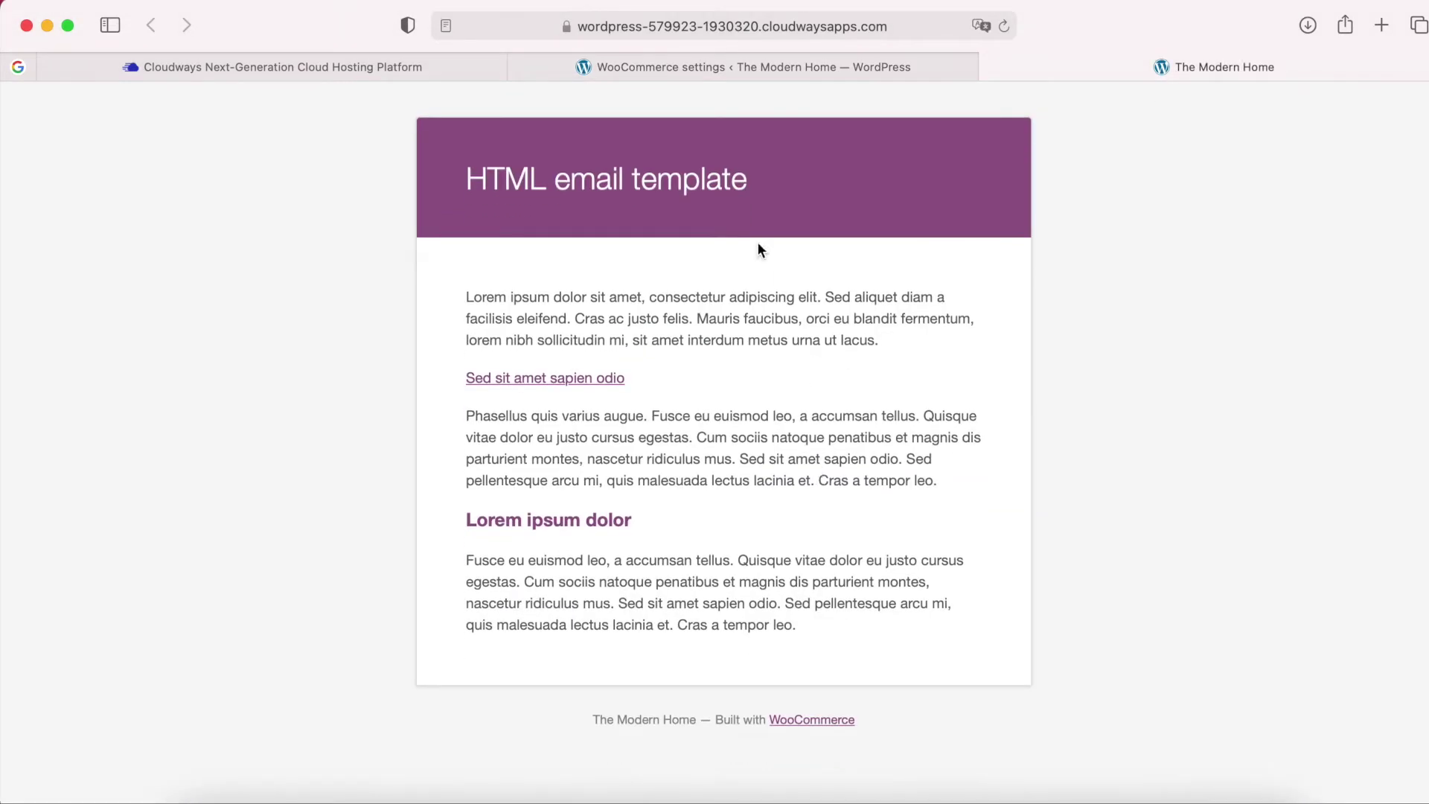
{"action": "left_click_drag", "start_coordinate": [595, 720], "coordinate": [693, 720]}
{"action": "left_click", "coordinate": [856, 719]}
{"action": "mouse_move", "coordinate": [856, 719]}
{"action": "left_mouse_down"}
{"action": "mouse_move", "coordinate": [703, 722]}
{"action": "mouse_move", "coordinate": [855, 721]}
{"action": "left_mouse_up"}
{"action": "left_click", "coordinate": [715, 721]}
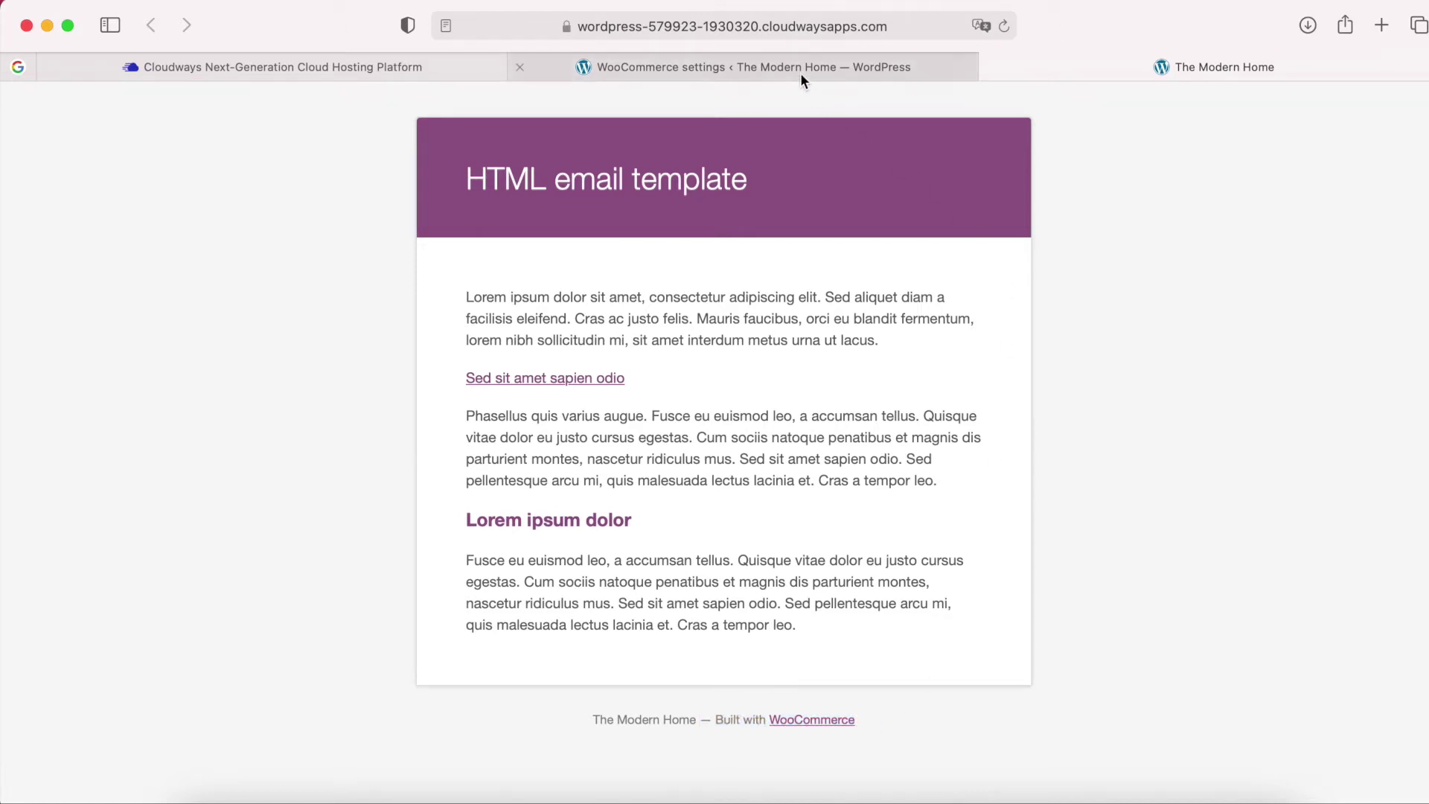
{"action": "left_click", "coordinate": [801, 72]}
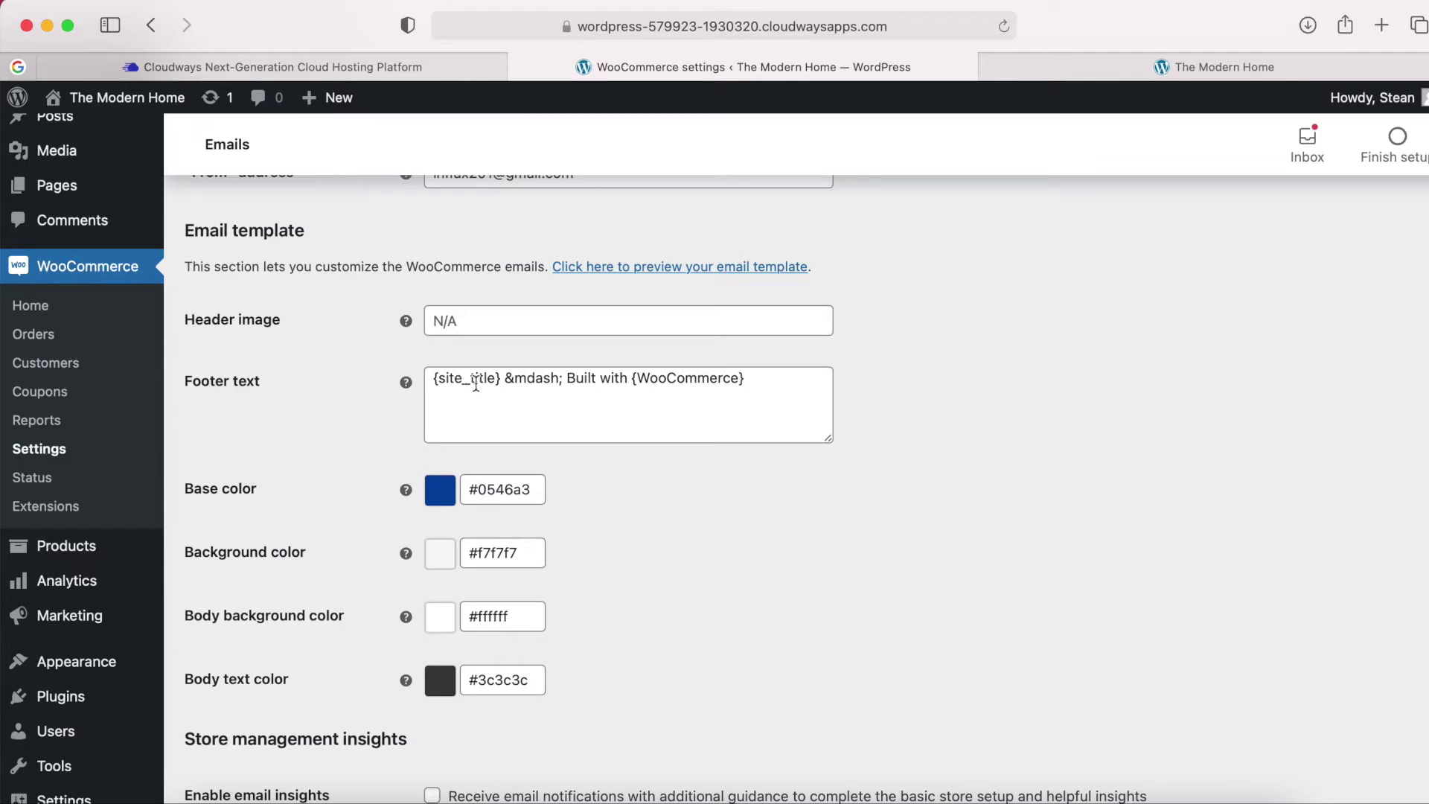
Delete ' &mdash; Built with {WooCommerce}' so Footer text is {site_title}, and save.
{"action": "left_click_drag", "start_coordinate": [500, 378], "coordinate": [434, 377]}
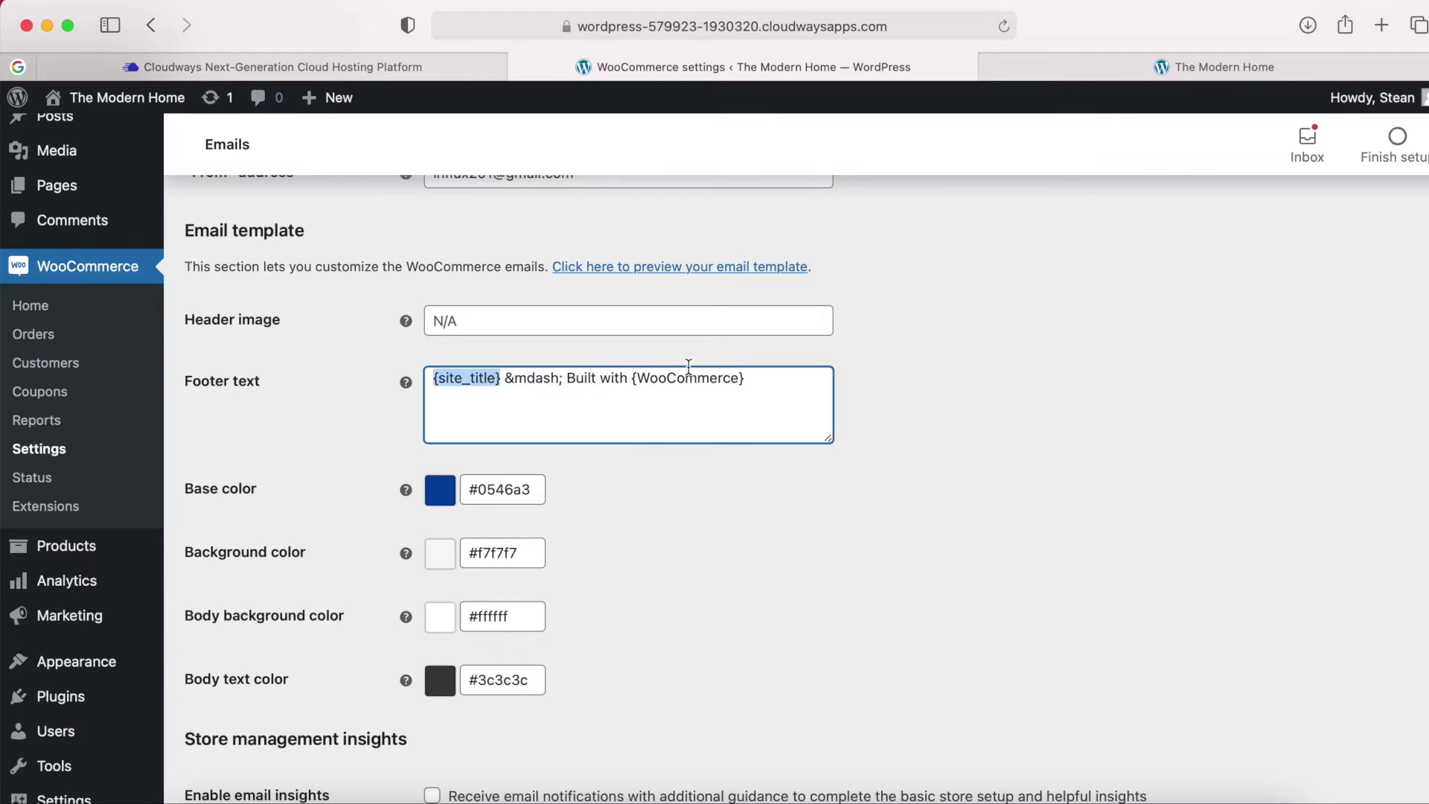
{"action": "left_click", "coordinate": [753, 376], "text": "shift"}
{"action": "key", "text": "BackSpace"}
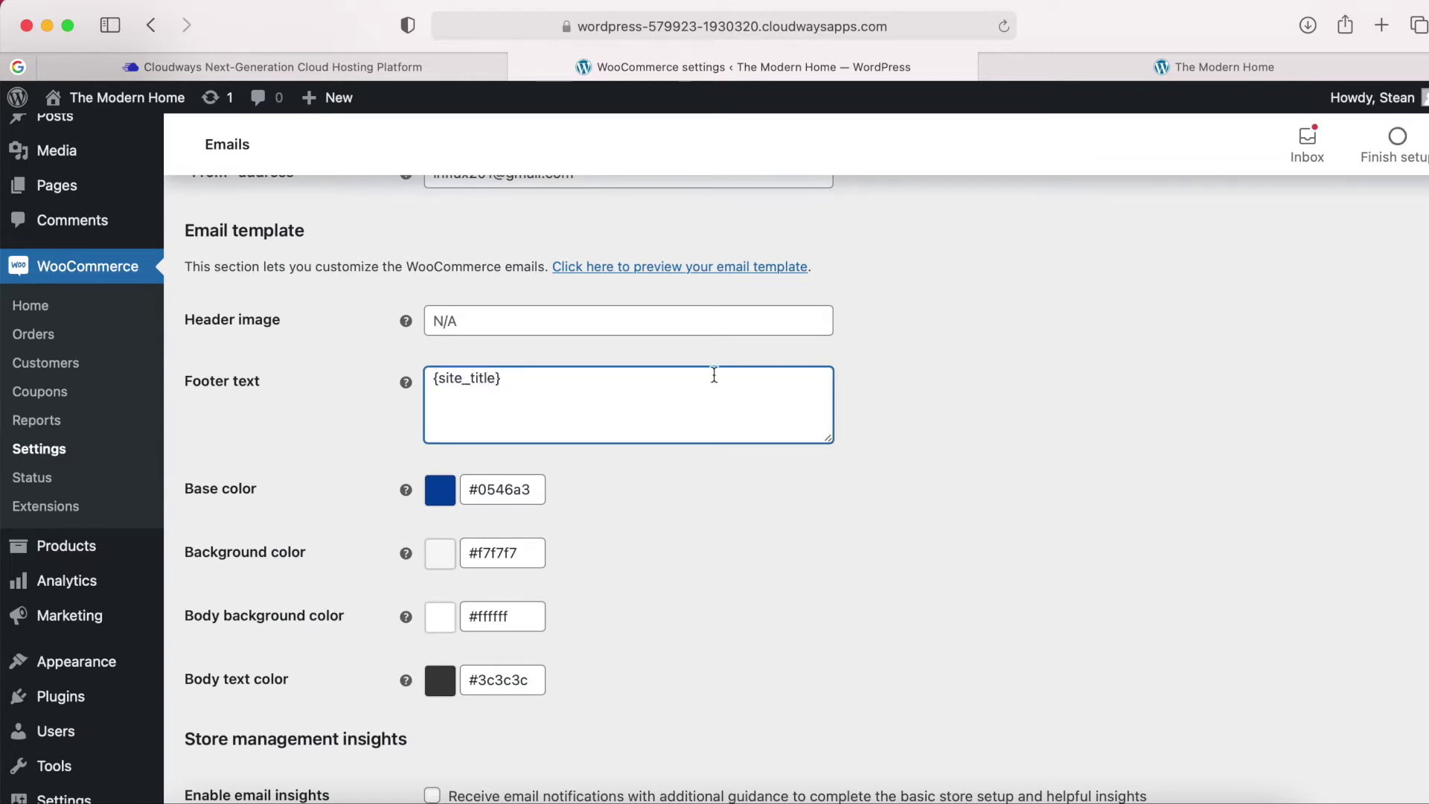
{"action": "left_click", "coordinate": [623, 507]}
{"action": "scroll", "coordinate": [623, 507], "scroll_direction": "down", "scroll_amount": 2}
{"action": "scroll", "coordinate": [624, 509], "scroll_direction": "down", "scroll_amount": 3}
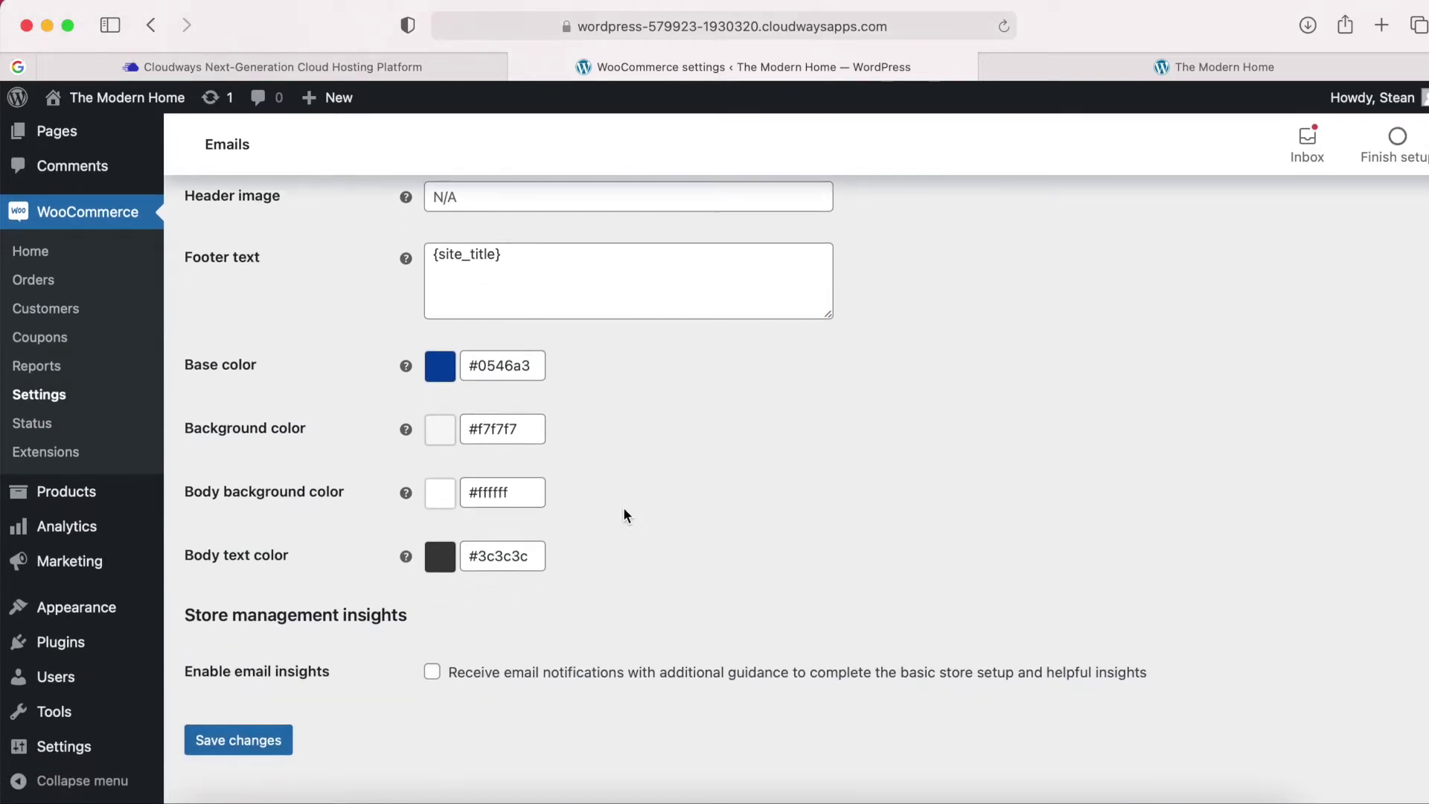
{"action": "left_click", "coordinate": [239, 741]}
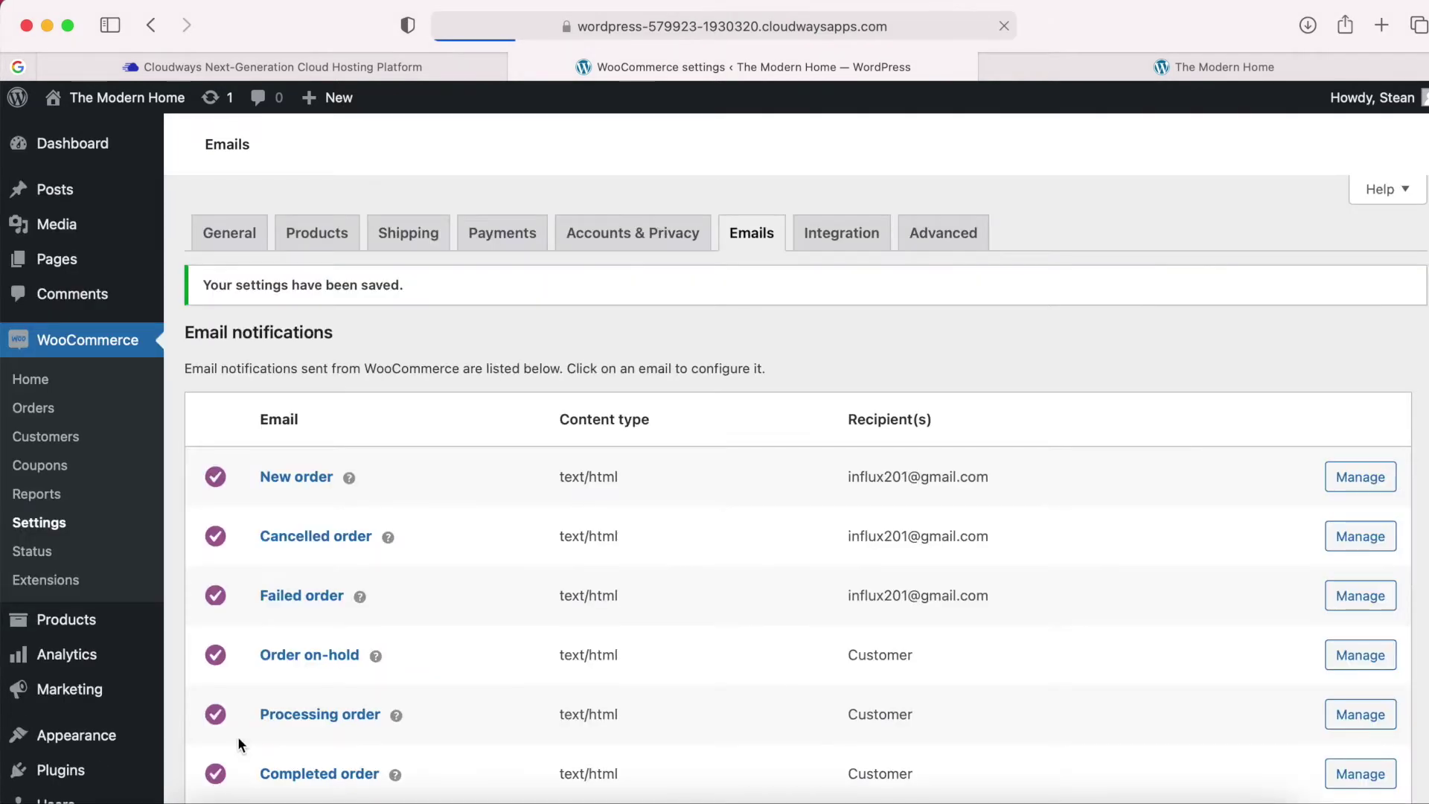
Open a fresh email template preview in a new tab to see the blue design.
{"action": "scroll", "coordinate": [498, 529], "scroll_direction": "down", "scroll_amount": 10}
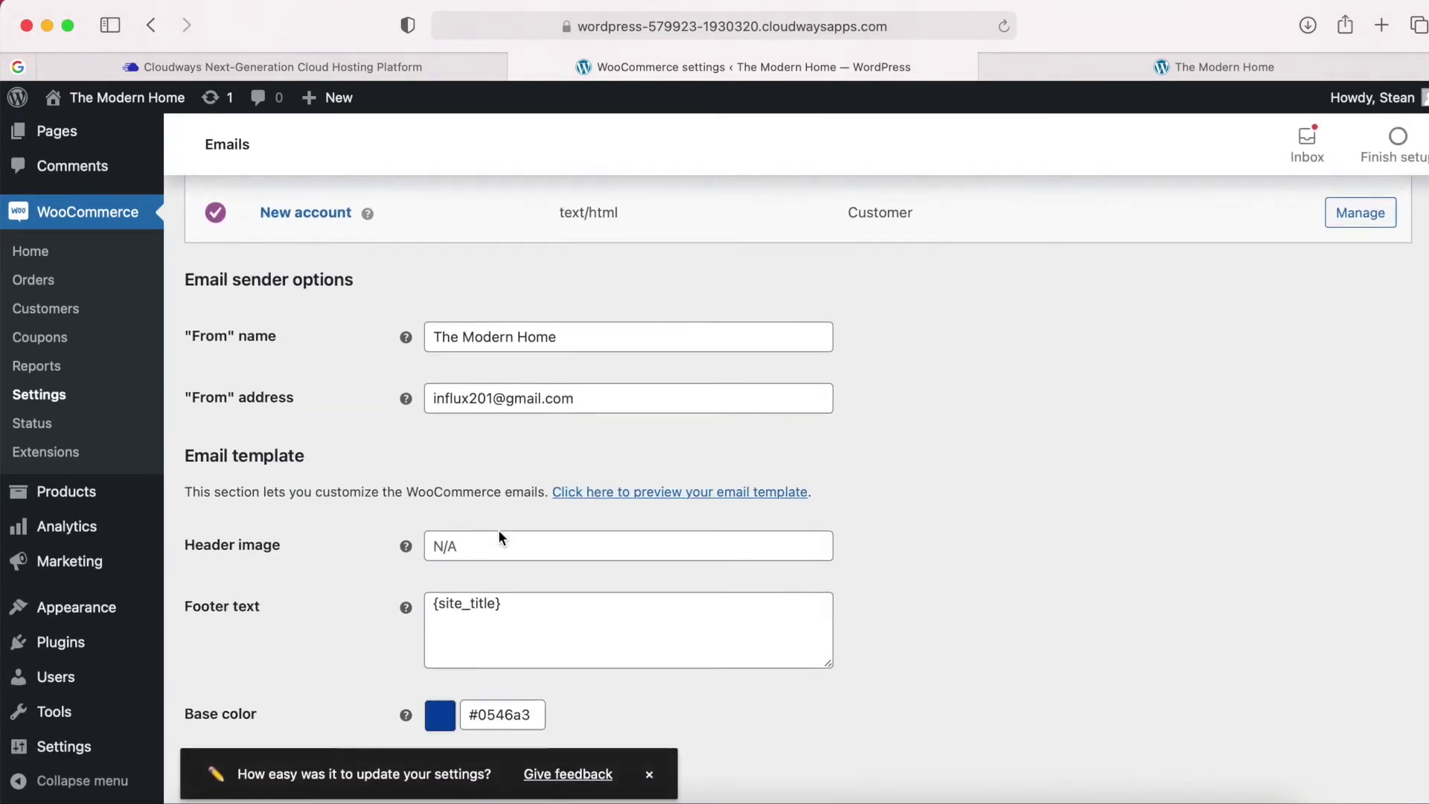
{"action": "right_click", "coordinate": [692, 483]}
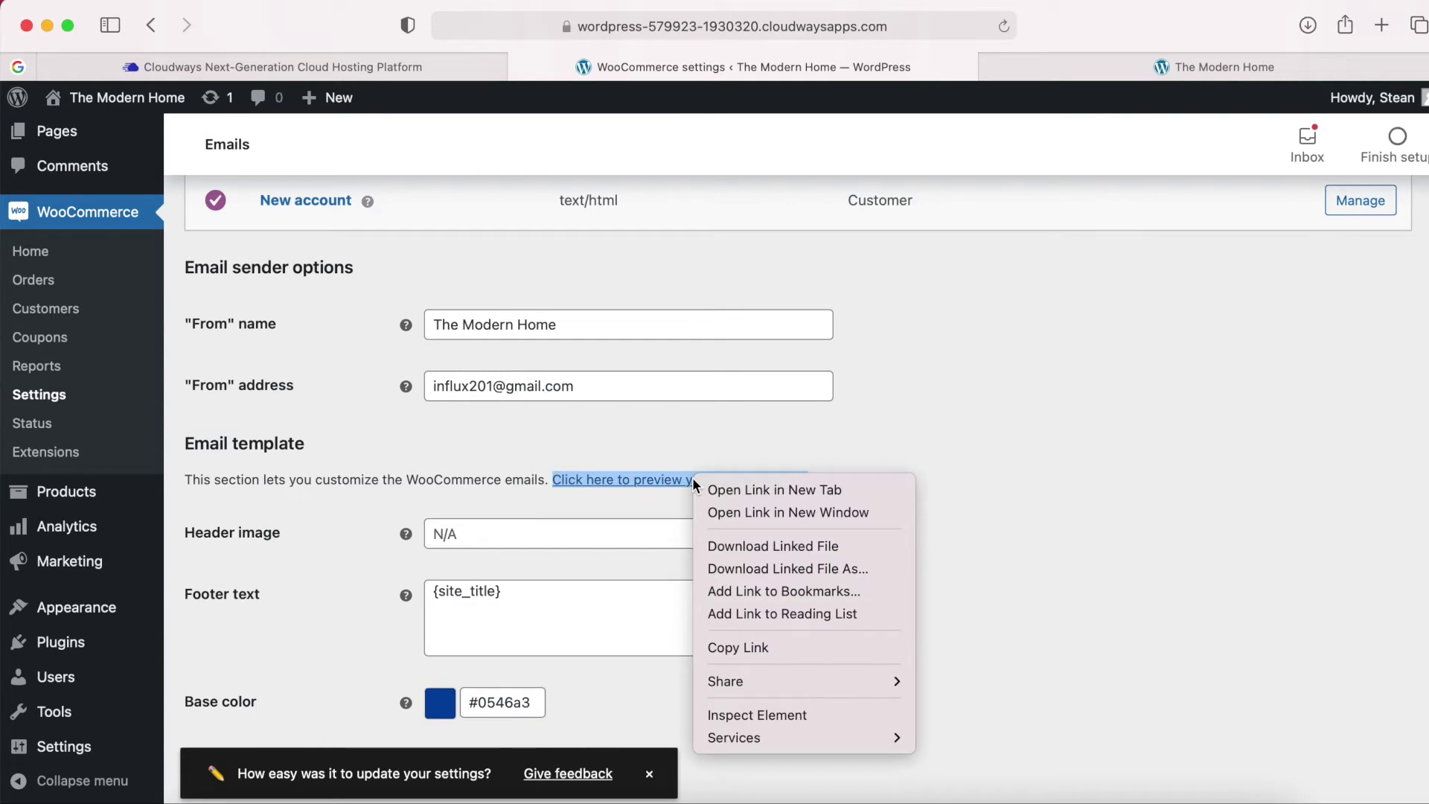
{"action": "left_click", "coordinate": [761, 490]}
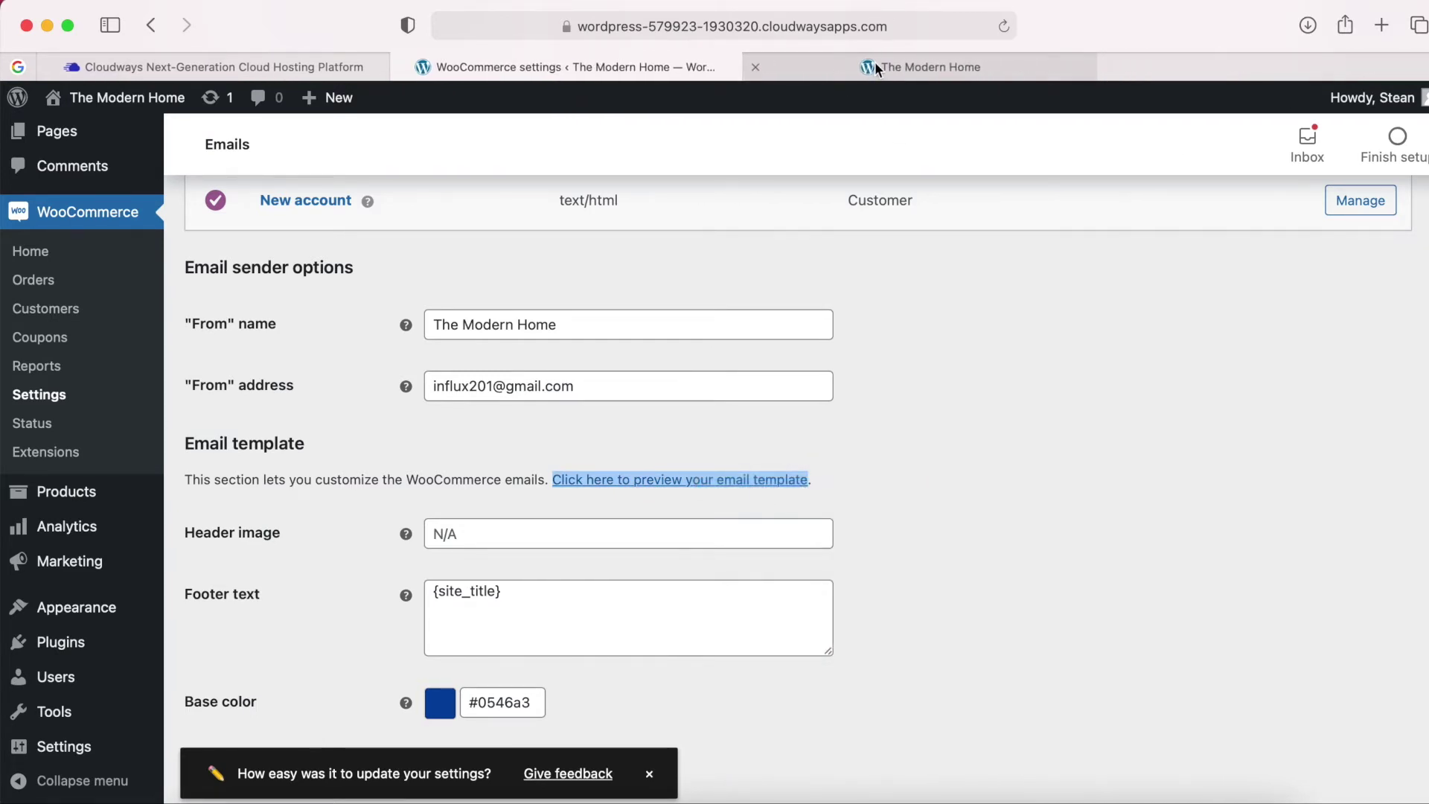
{"action": "left_click", "coordinate": [876, 67]}
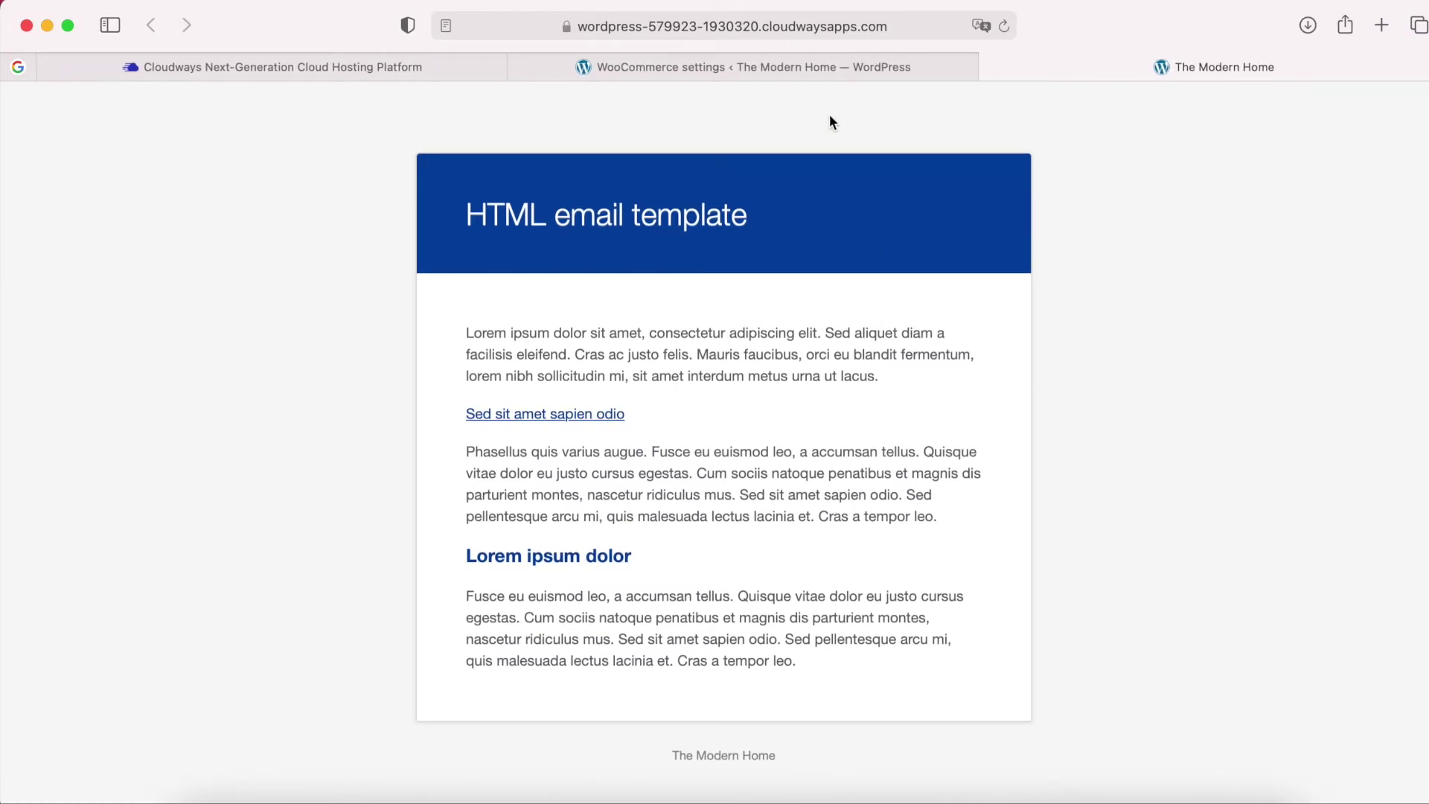
Change the email base colour to the darker blue #03357c and save the settings.
{"action": "left_click", "coordinate": [780, 69]}
{"action": "scroll", "coordinate": [812, 531], "scroll_direction": "down", "scroll_amount": 3}
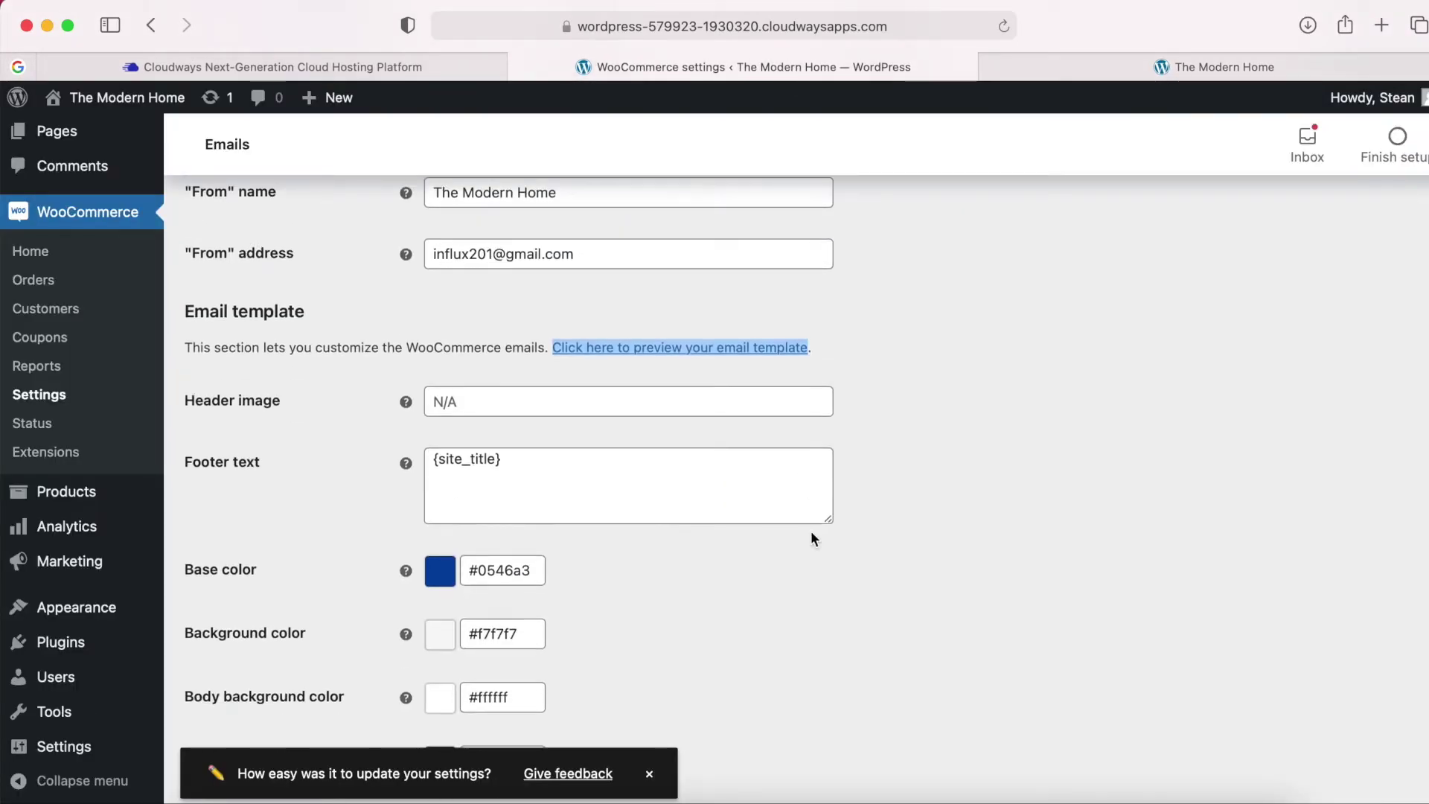
{"action": "left_click", "coordinate": [482, 570]}
{"action": "scroll", "coordinate": [505, 681], "scroll_direction": "down", "scroll_amount": 2}
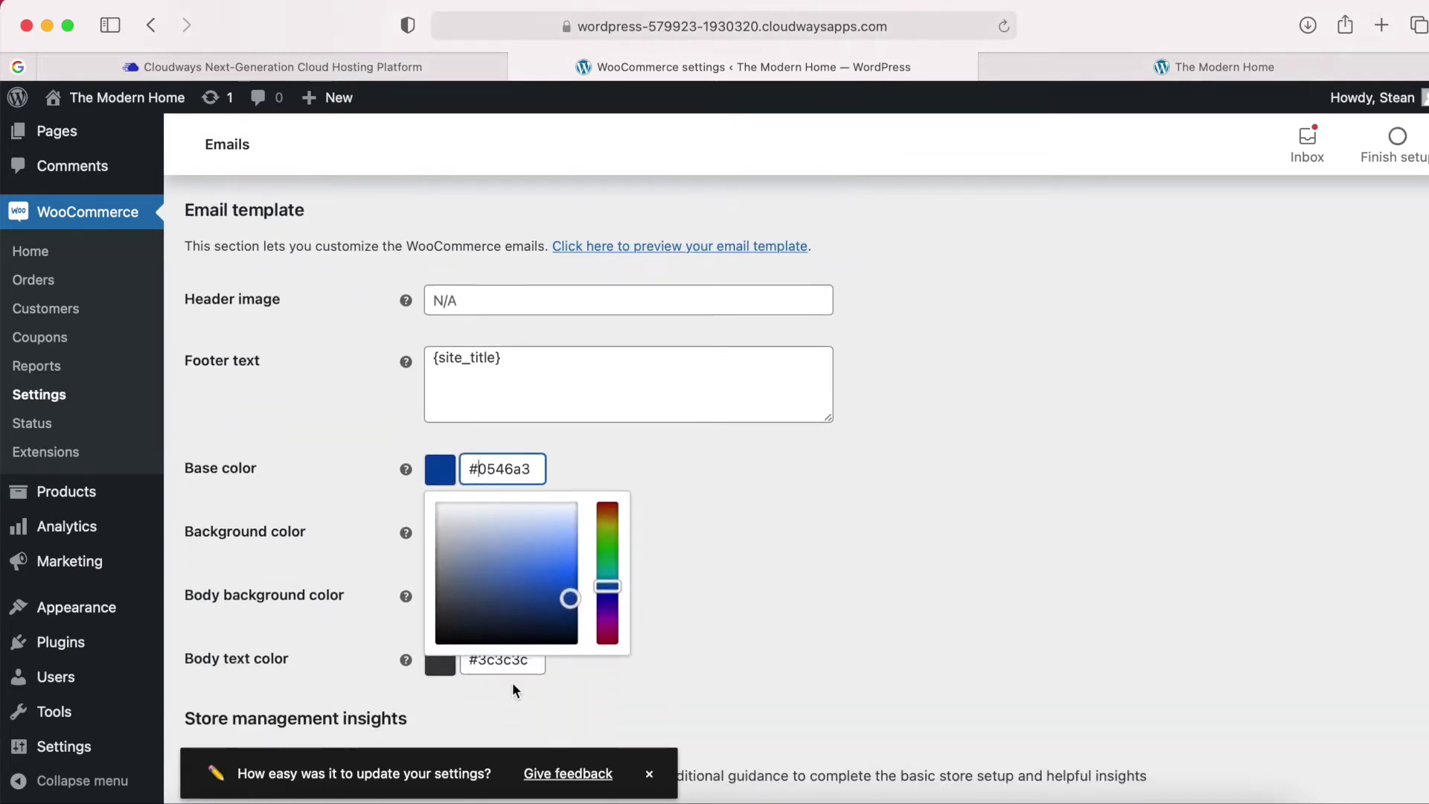
{"action": "left_click", "coordinate": [560, 589]}
{"action": "left_click_drag", "start_coordinate": [560, 589], "coordinate": [632, 593]}
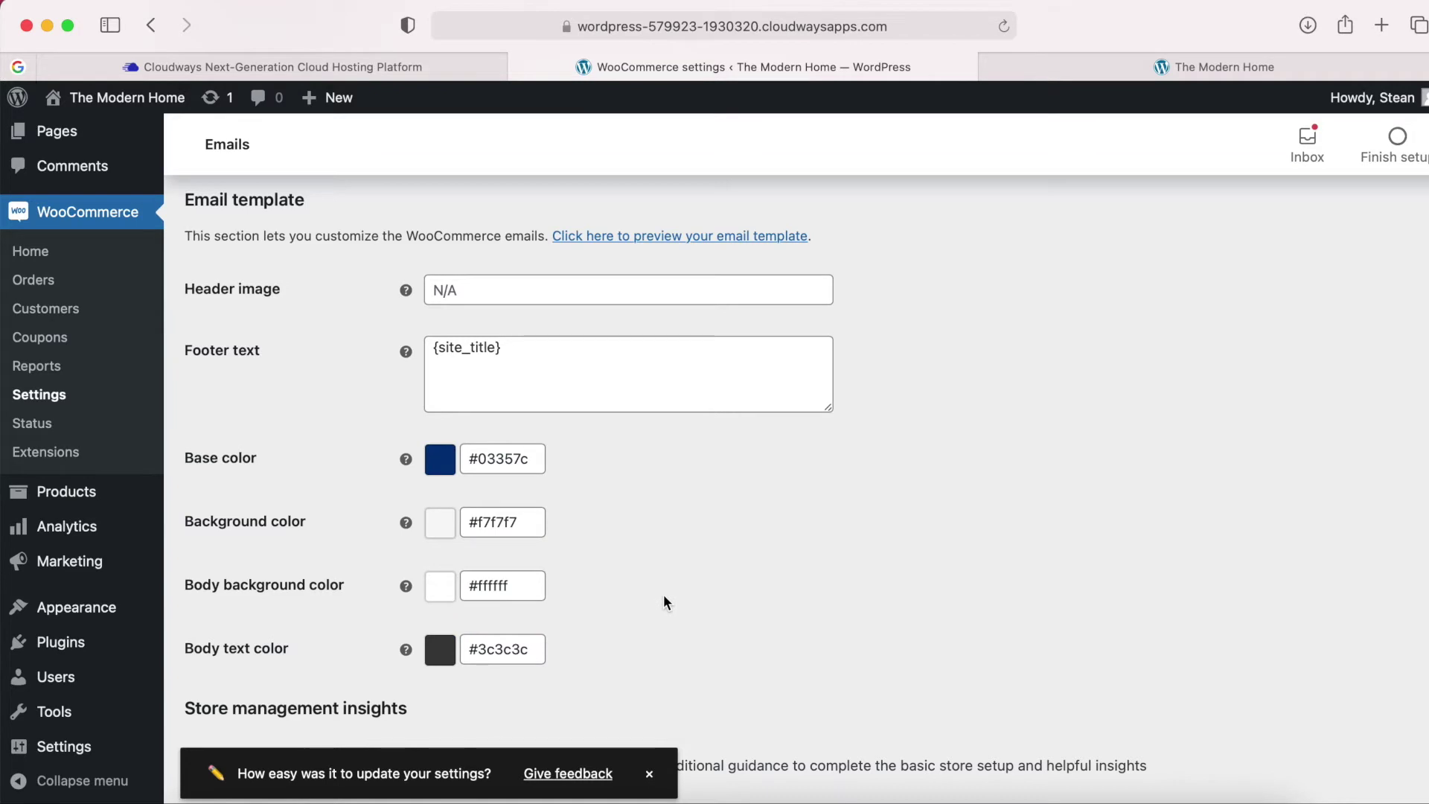
{"action": "scroll", "coordinate": [663, 594], "scroll_direction": "down", "scroll_amount": 3}
{"action": "left_click", "coordinate": [251, 707]}
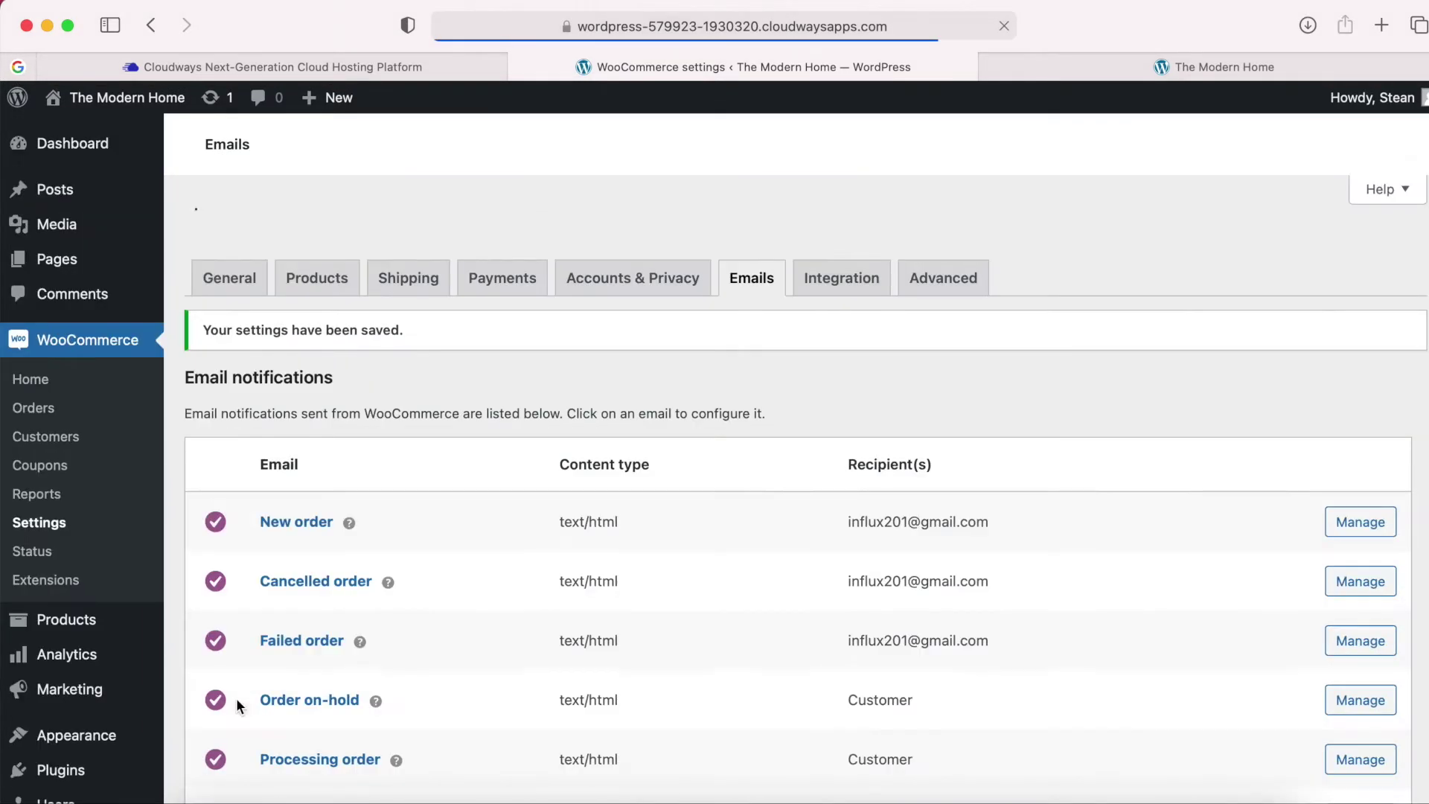
Open a fresh email template preview in a new tab and close the outdated preview.
{"action": "scroll", "coordinate": [397, 609], "scroll_direction": "down", "scroll_amount": 10}
{"action": "right_click", "coordinate": [678, 430]}
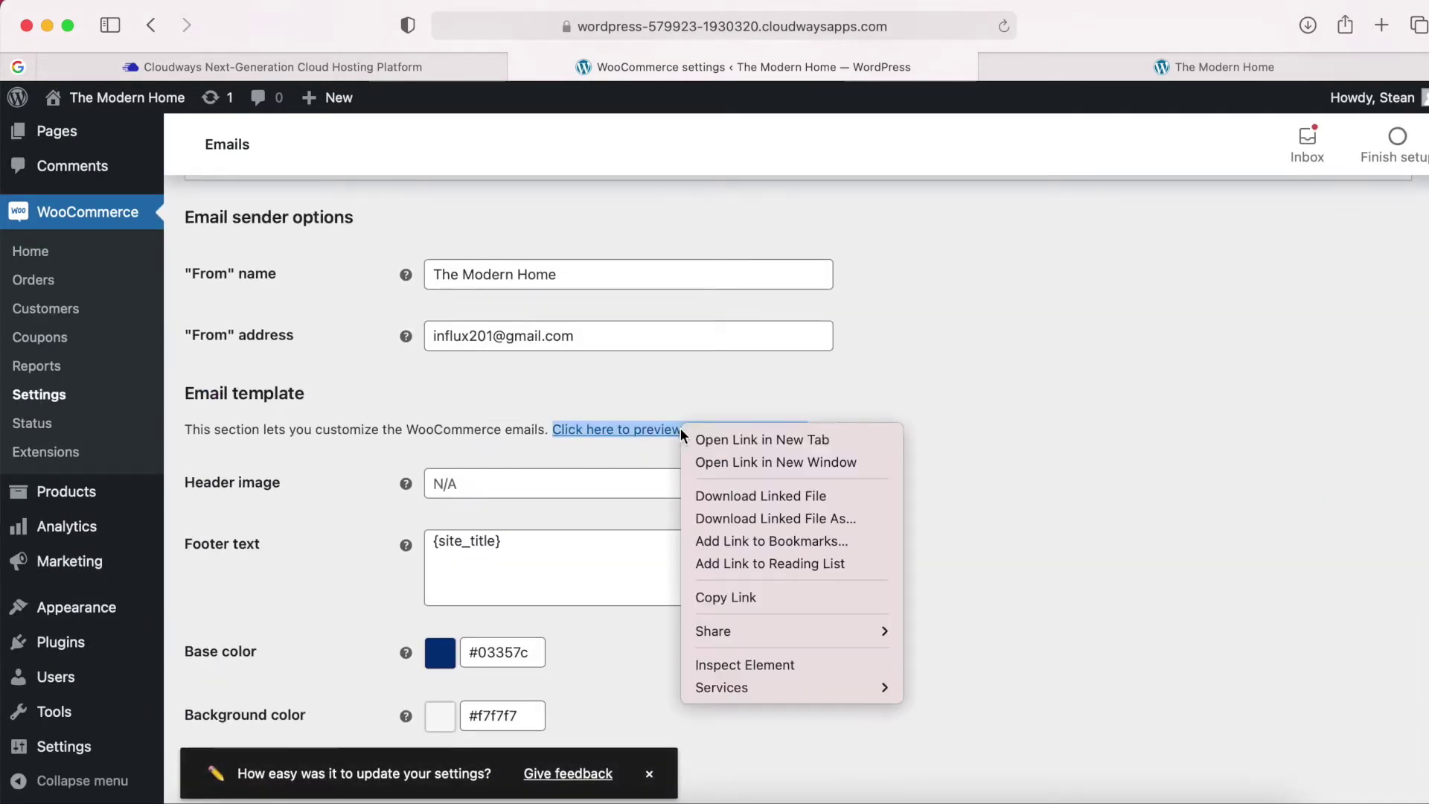
{"action": "left_click", "coordinate": [703, 437]}
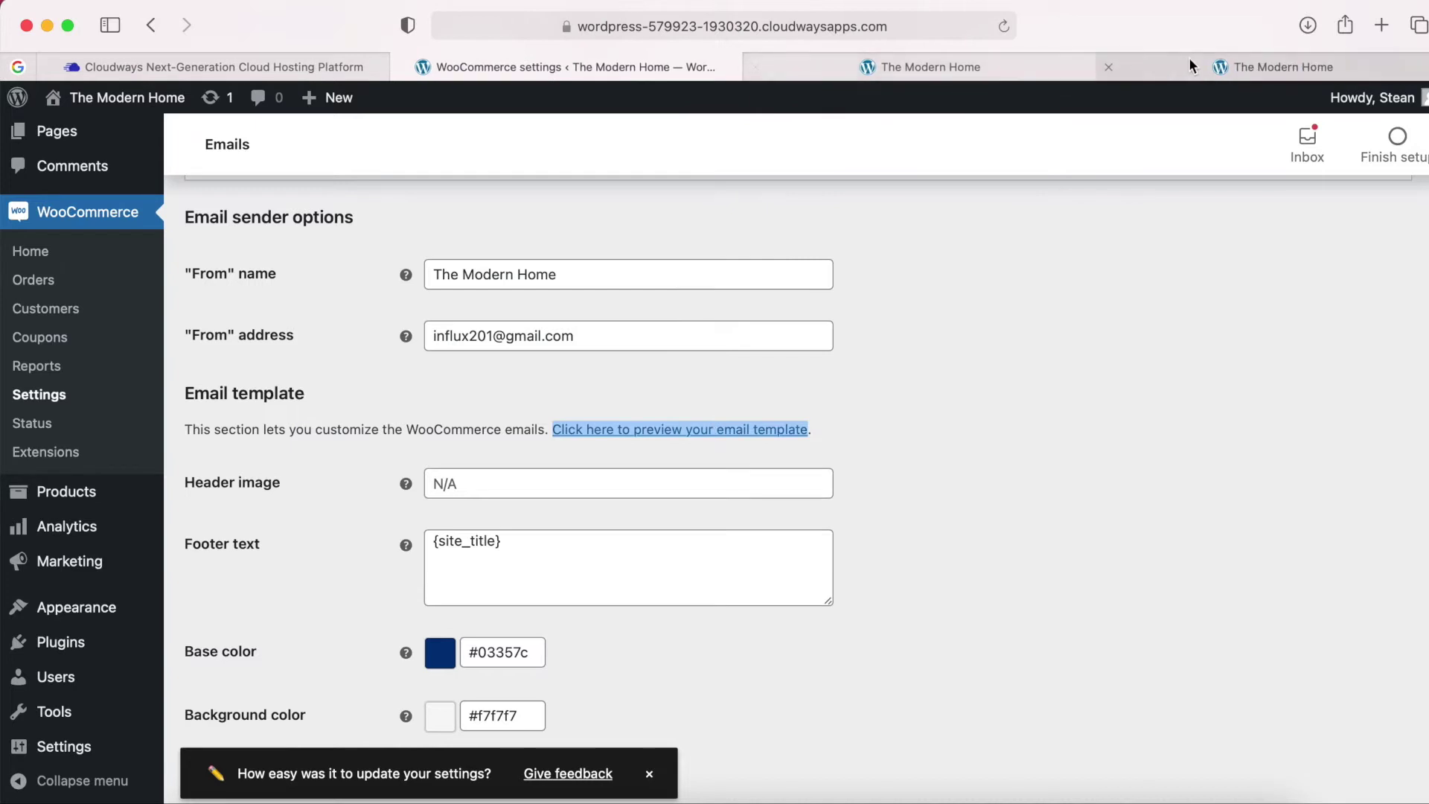
{"action": "left_click", "coordinate": [1190, 58]}
{"action": "left_click", "coordinate": [1040, 75]}
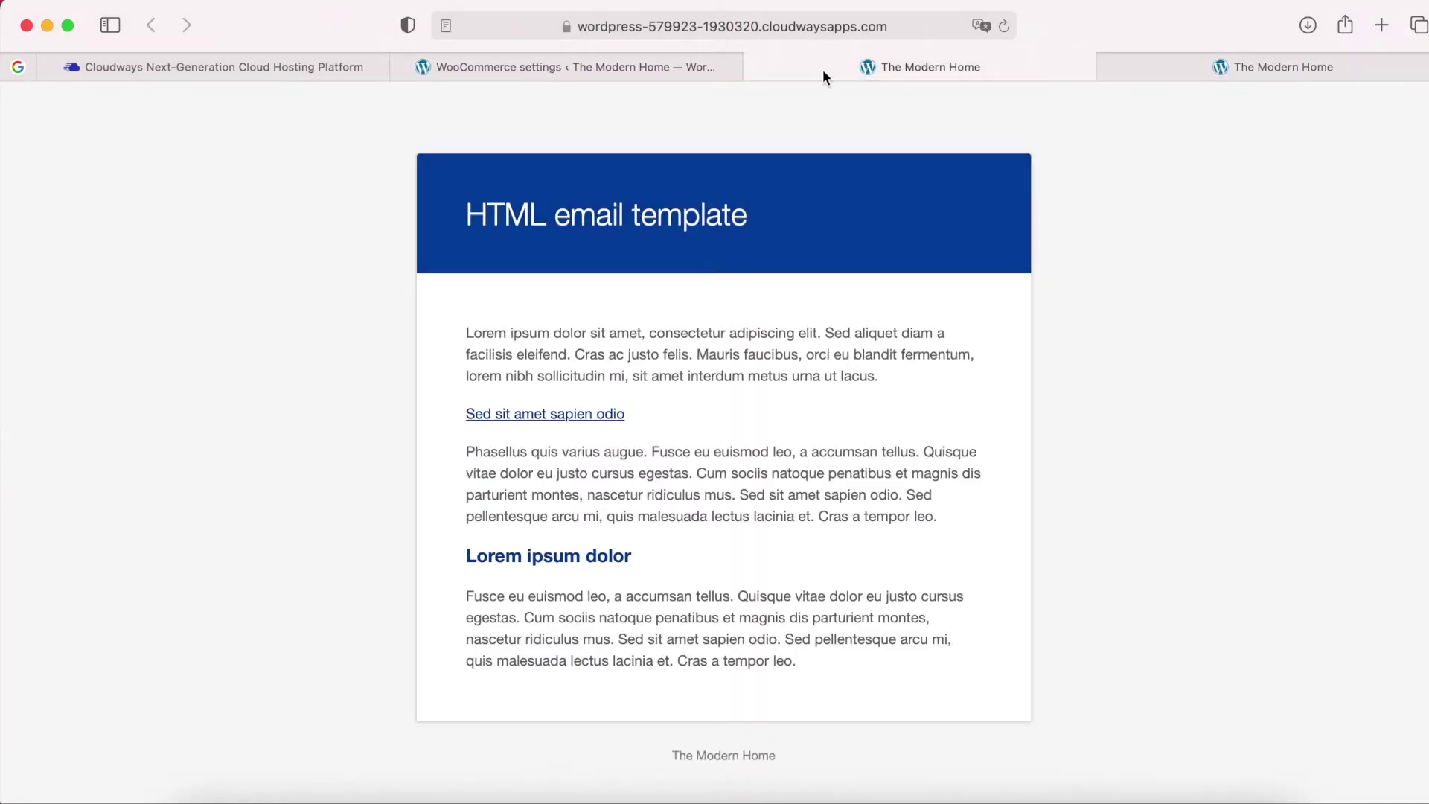
{"action": "left_click", "coordinate": [752, 67]}
{"action": "left_click", "coordinate": [647, 65]}
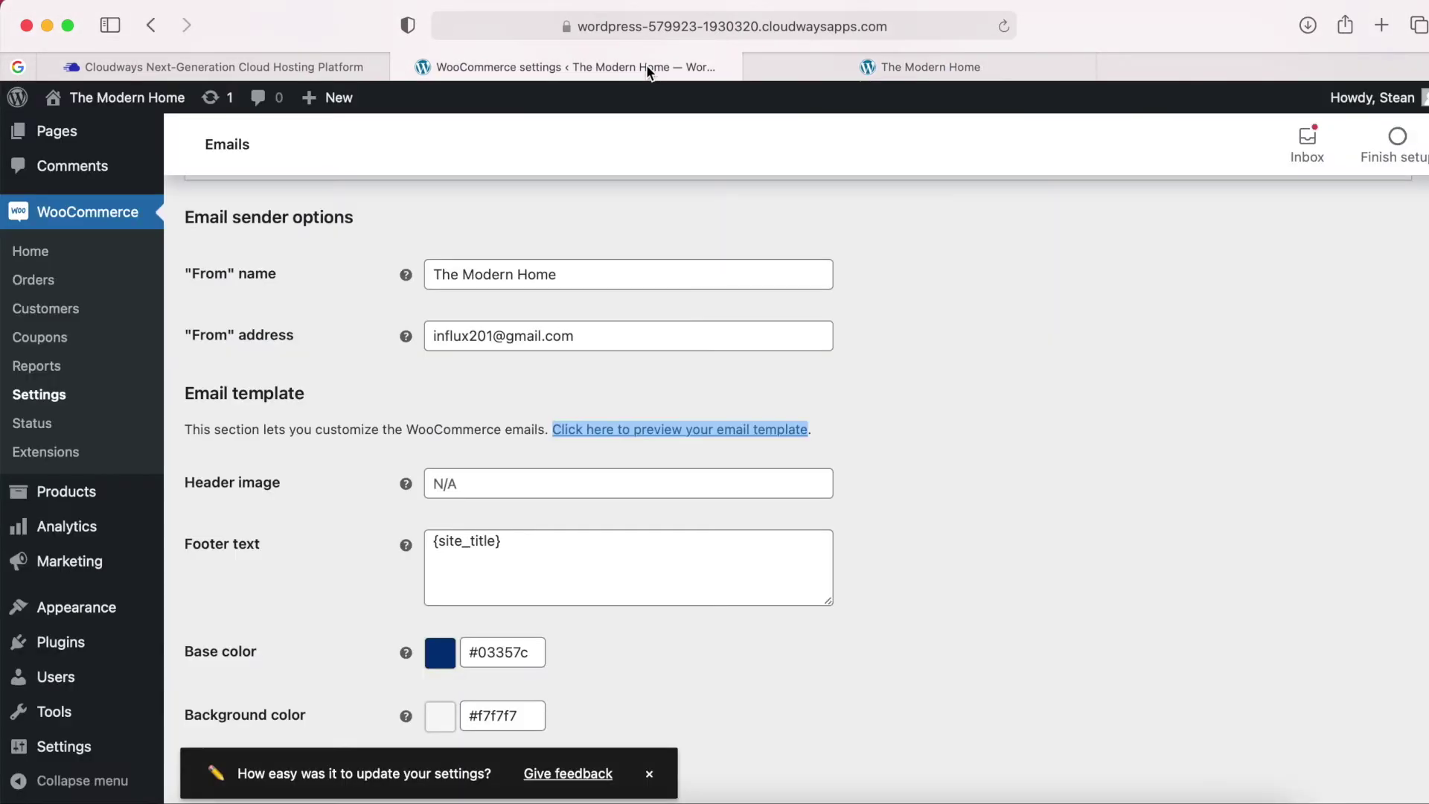
{"action": "scroll", "coordinate": [522, 606], "scroll_direction": "up", "scroll_amount": 10}
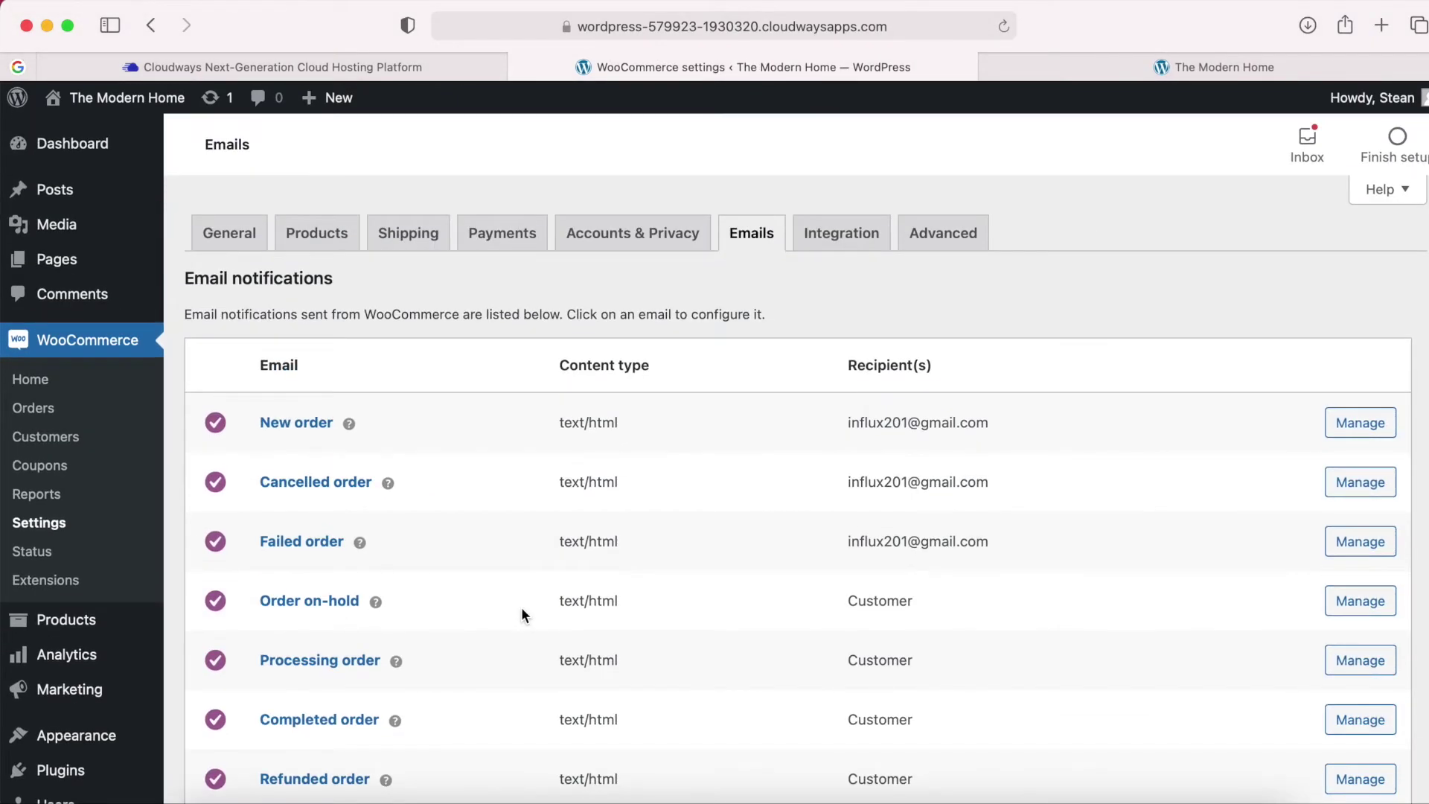
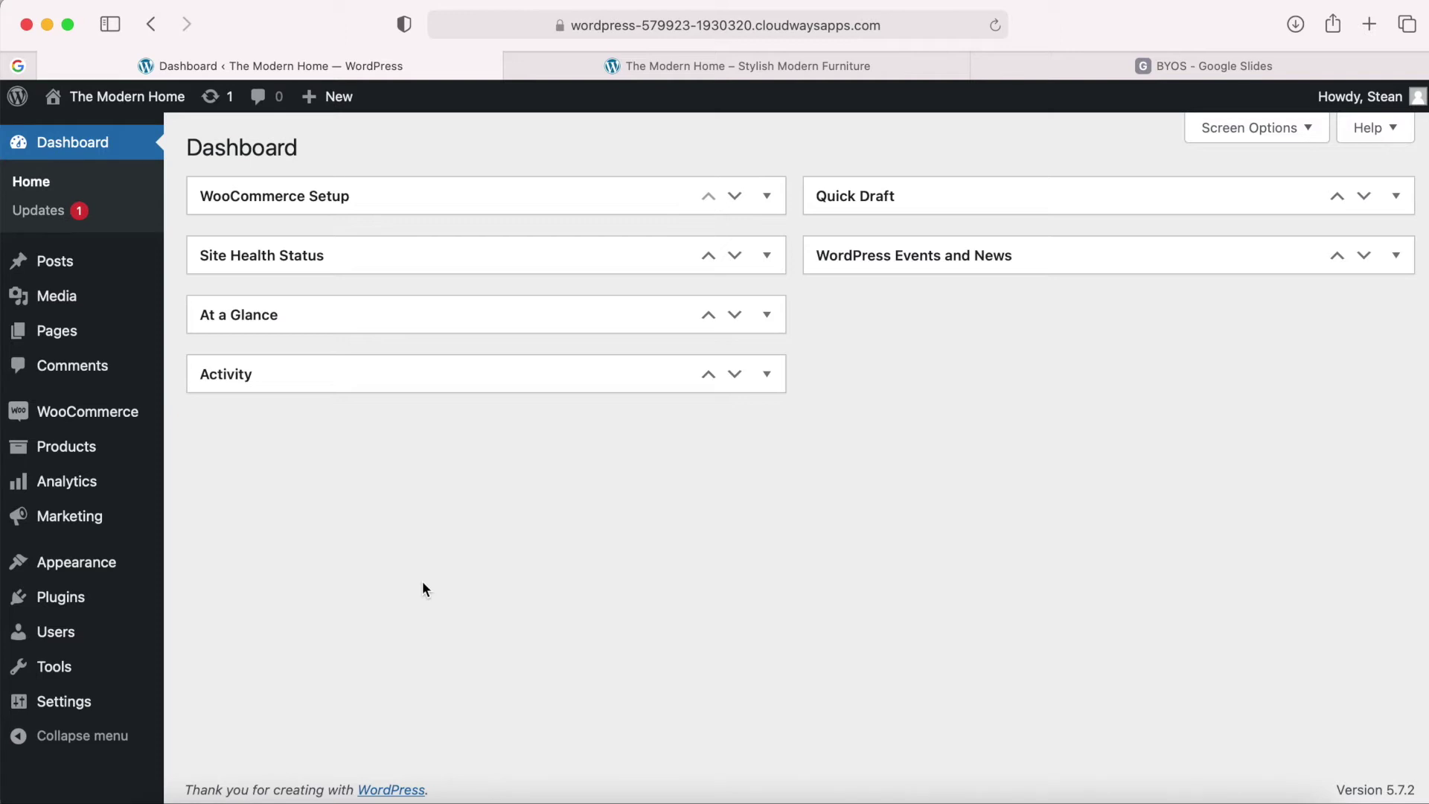
Run the Storefront setup with homepage and example products to launch the Customizer.
{"action": "mouse_move", "coordinate": [105, 571]}
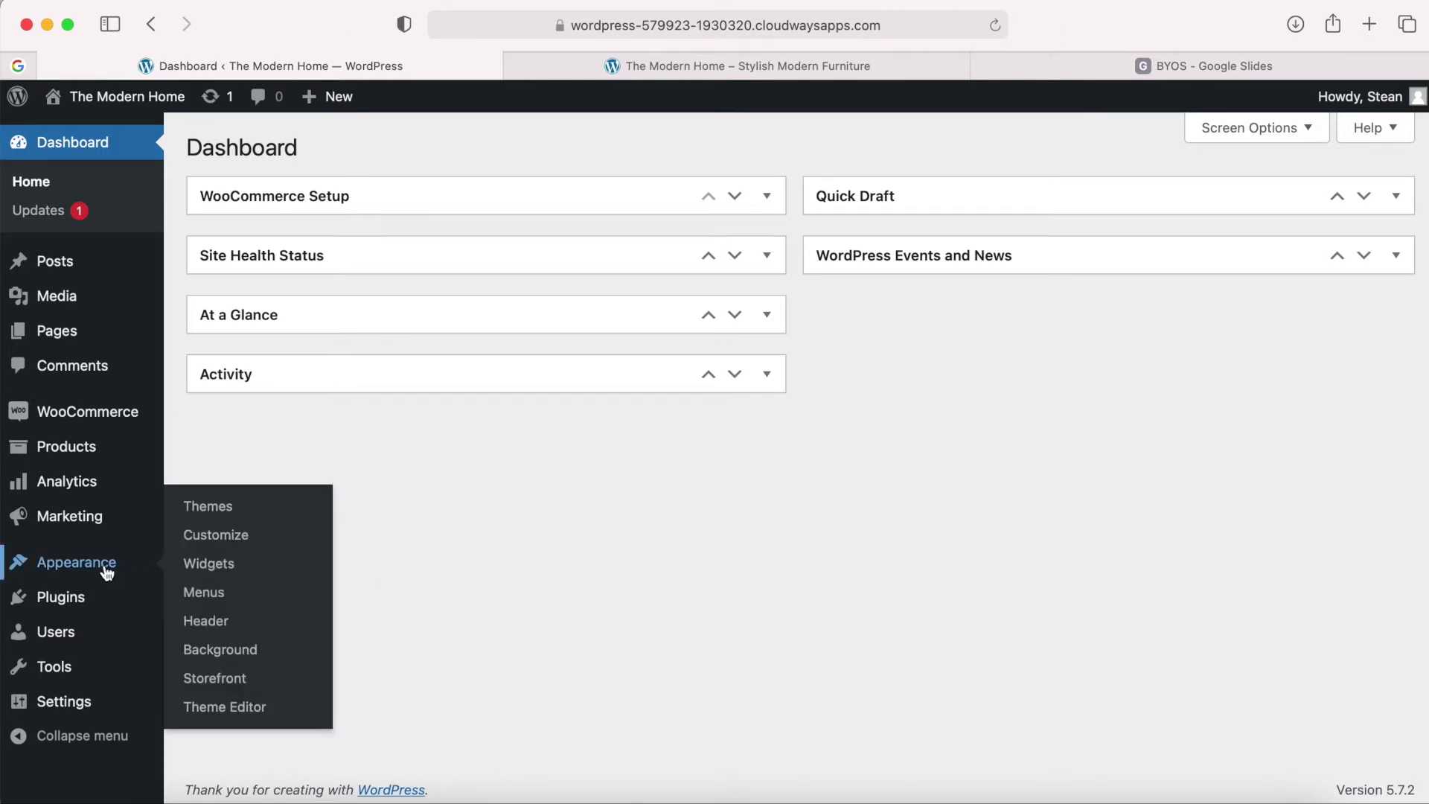
{"action": "left_click", "coordinate": [222, 678]}
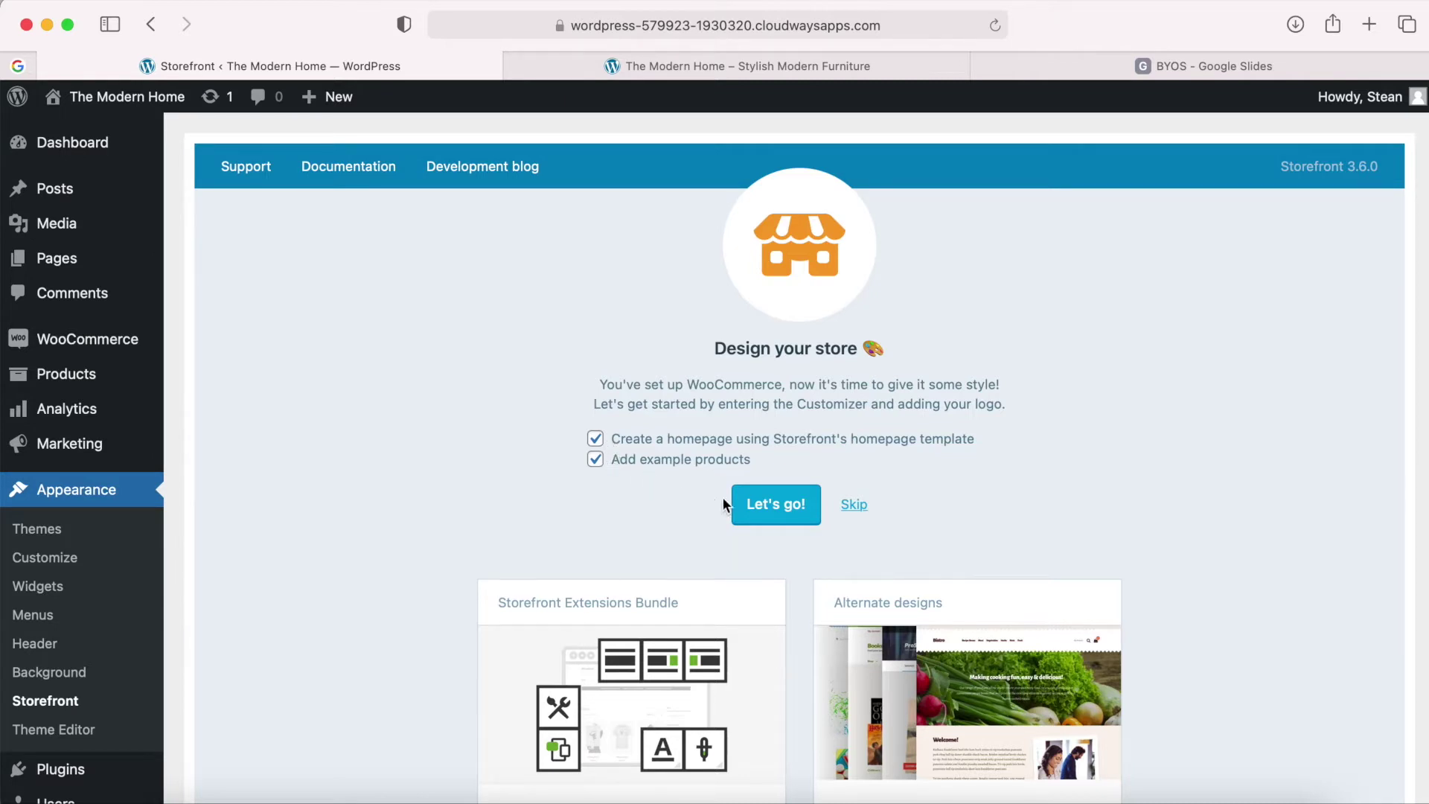
{"action": "left_click", "coordinate": [777, 512]}
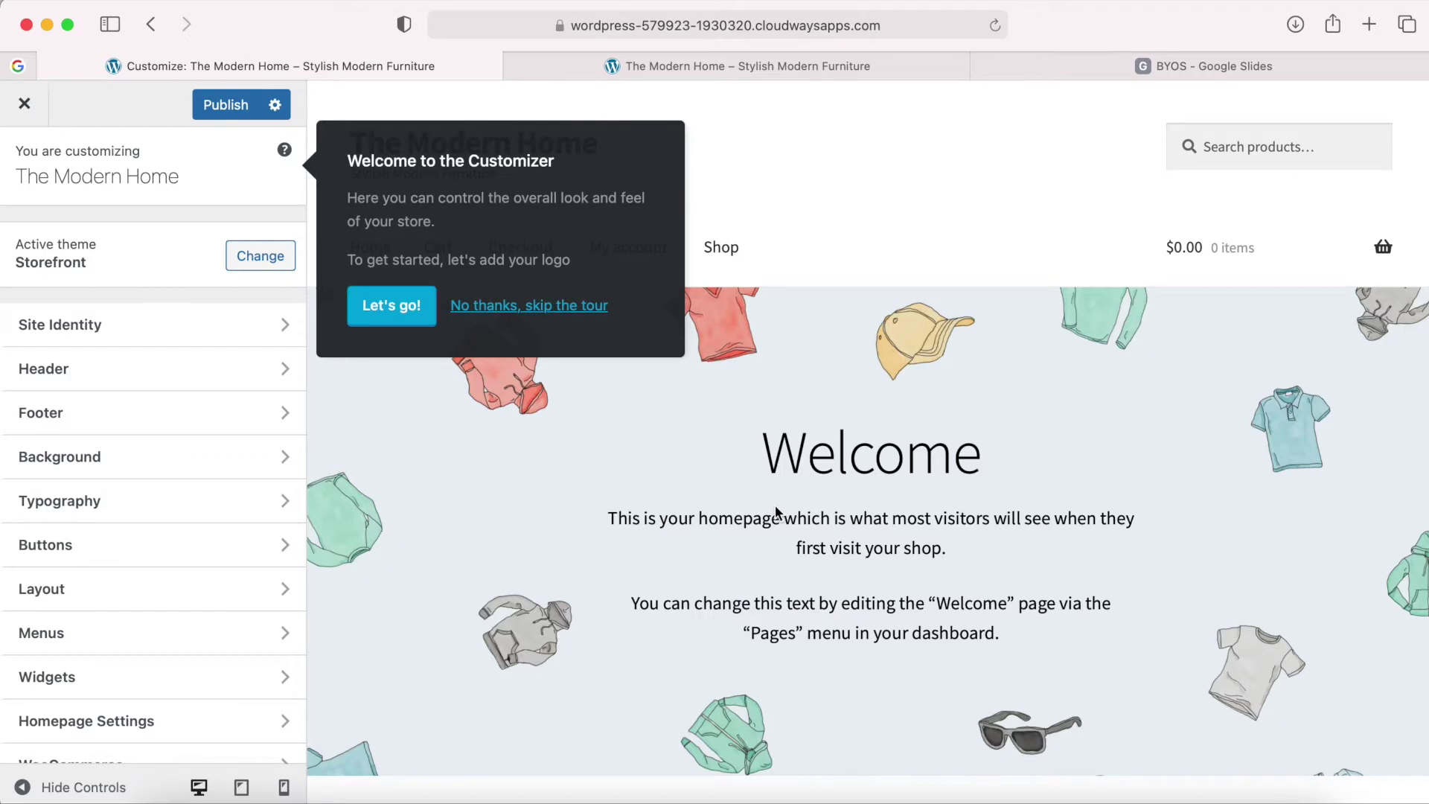
Publish the Customizer changes, close the Customizer, and open the live site in a new tab.
{"action": "left_click", "coordinate": [237, 108]}
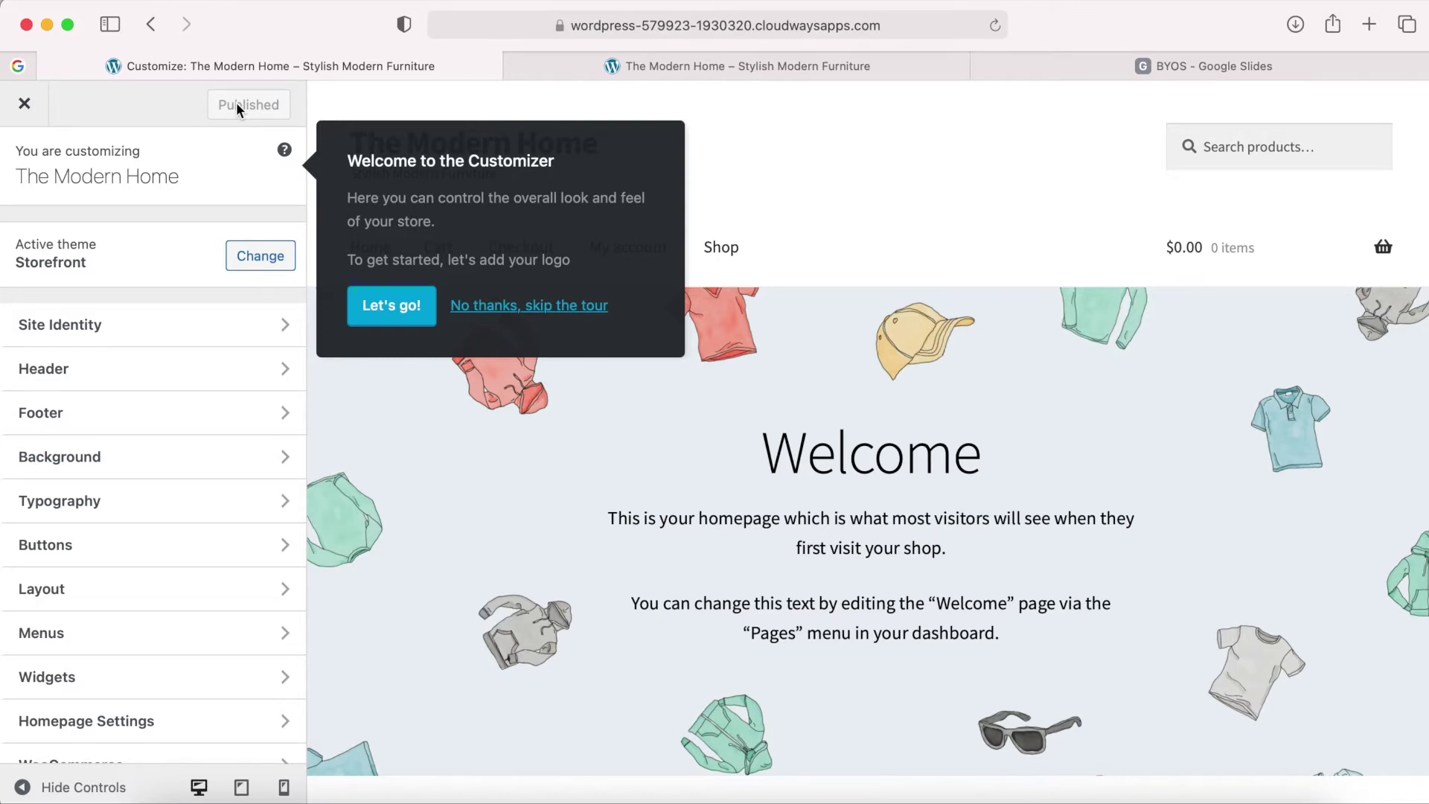
{"action": "left_click", "coordinate": [25, 106]}
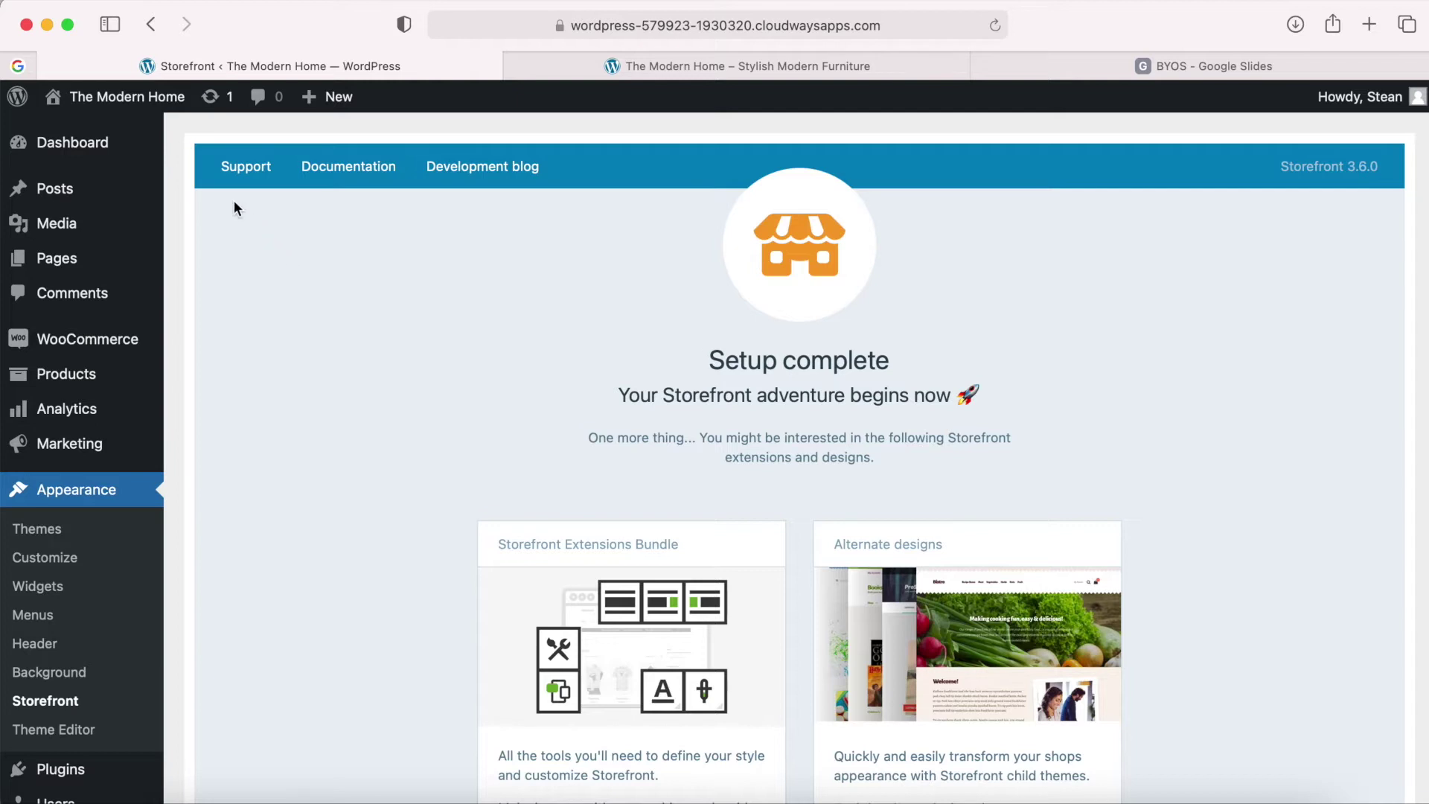
{"action": "right_click", "coordinate": [119, 106]}
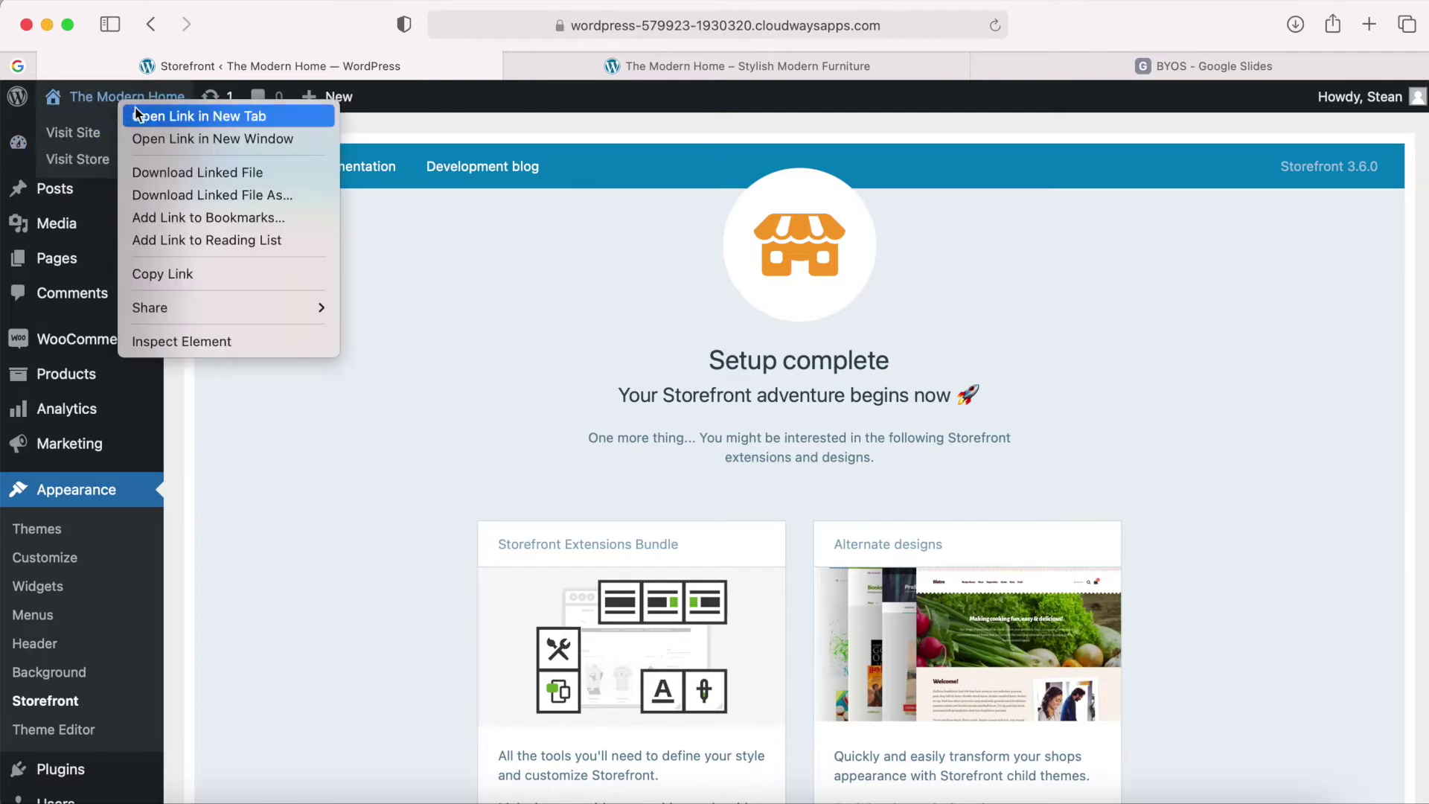
{"action": "left_click", "coordinate": [159, 117]}
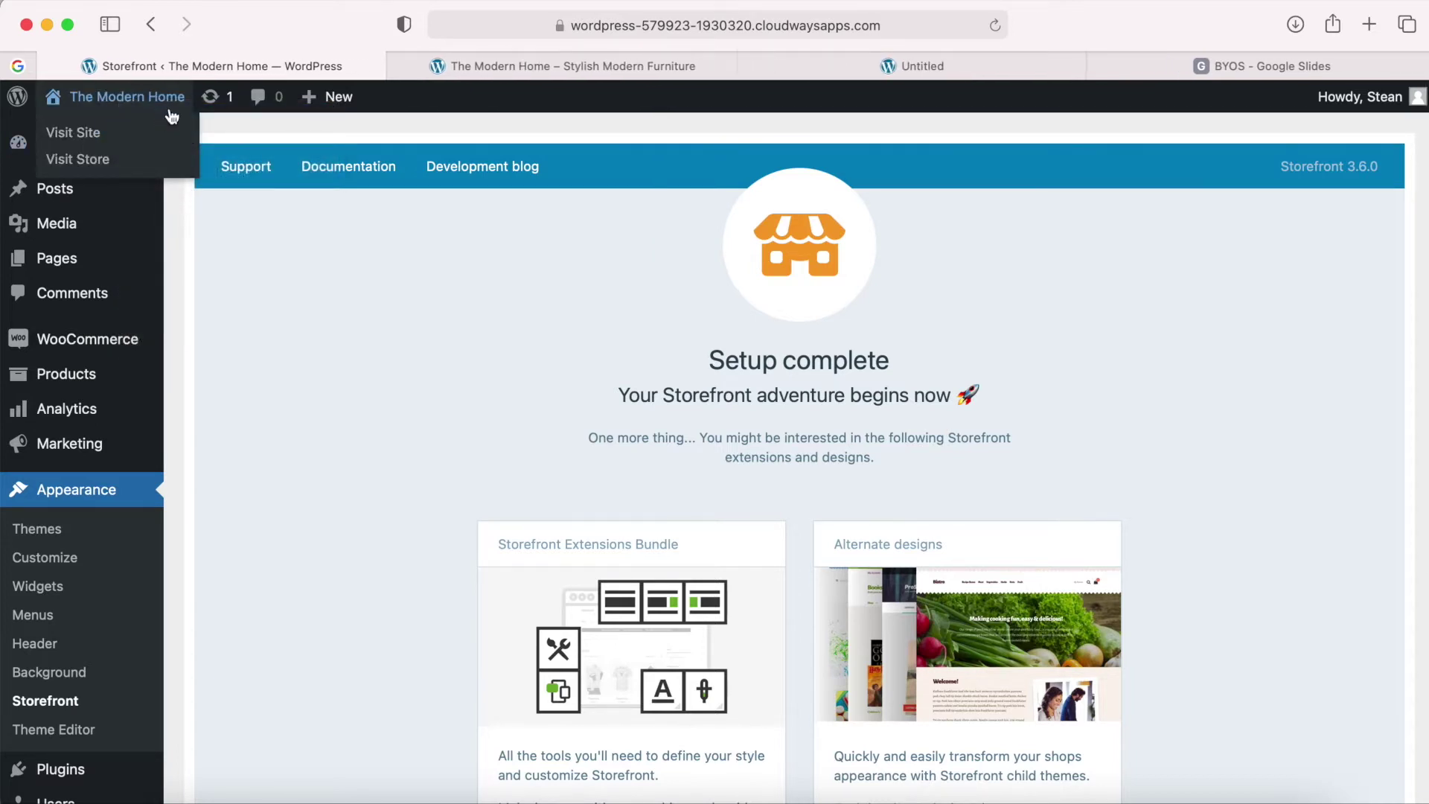
Close the duplicate tab and scroll the storefront homepage through Shop by Category and New In.
{"action": "left_click", "coordinate": [395, 66]}
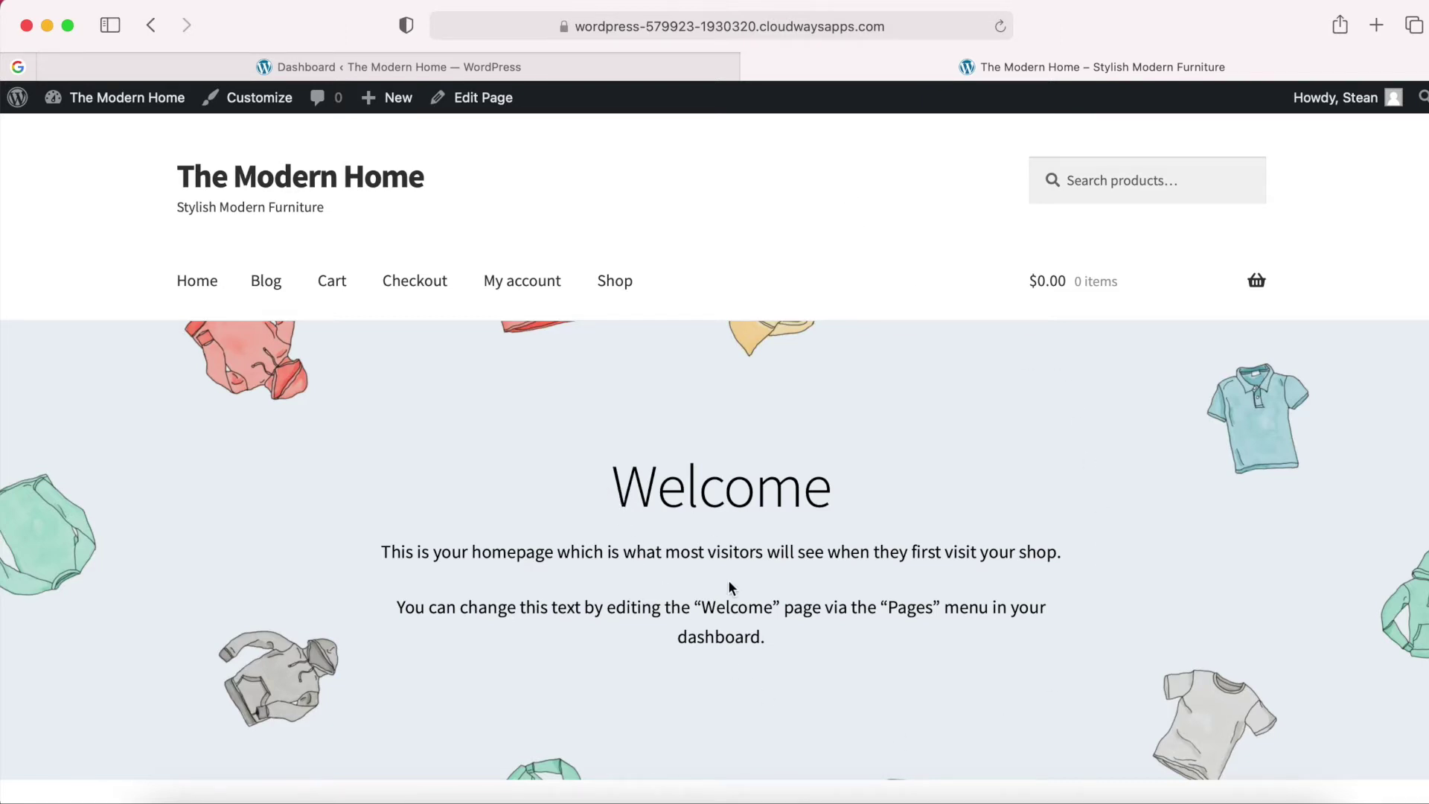
{"action": "scroll", "coordinate": [737, 588], "scroll_direction": "down", "scroll_amount": 6}
{"action": "scroll", "coordinate": [741, 596], "scroll_direction": "down", "scroll_amount": 3}
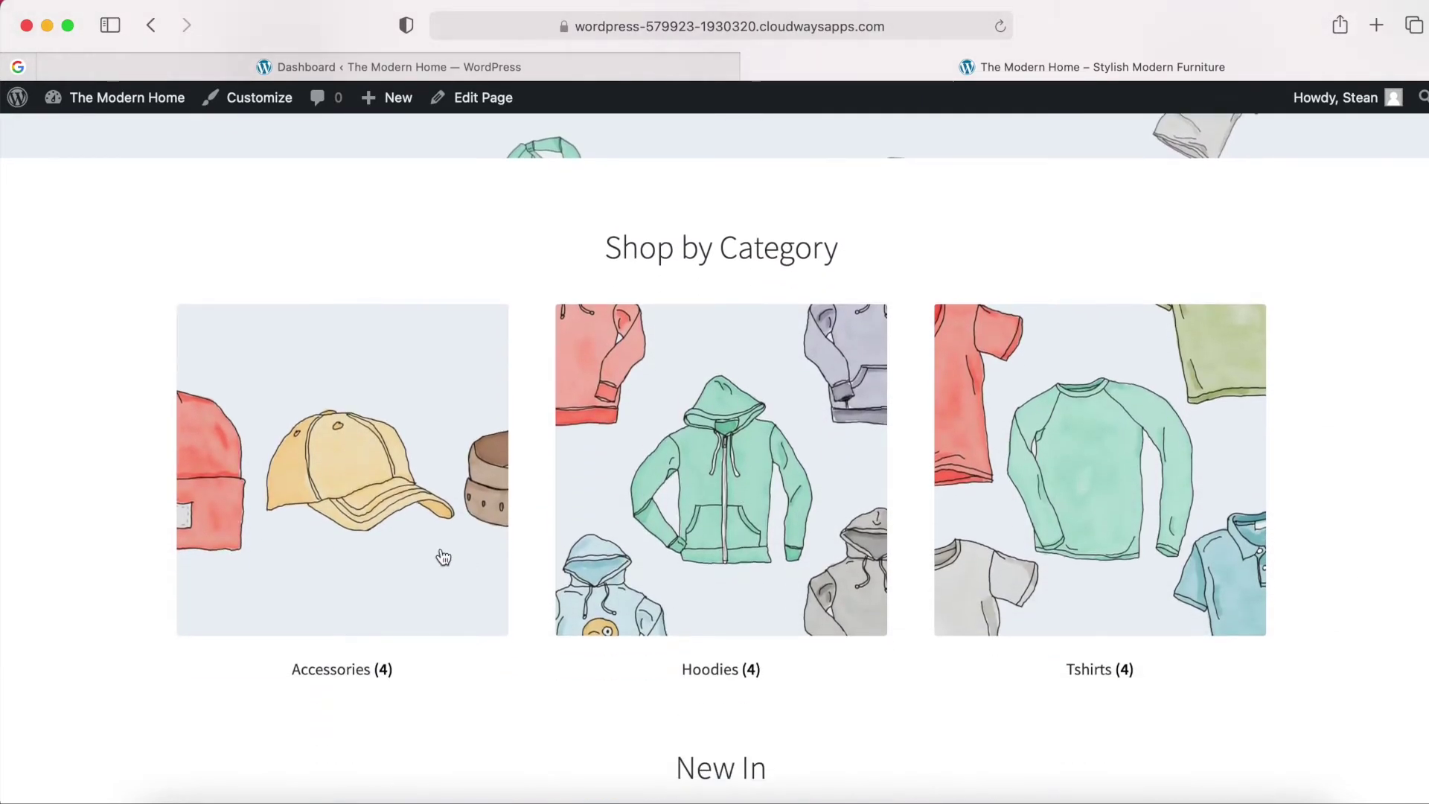
{"action": "scroll", "coordinate": [624, 725], "scroll_direction": "down", "scroll_amount": 6}
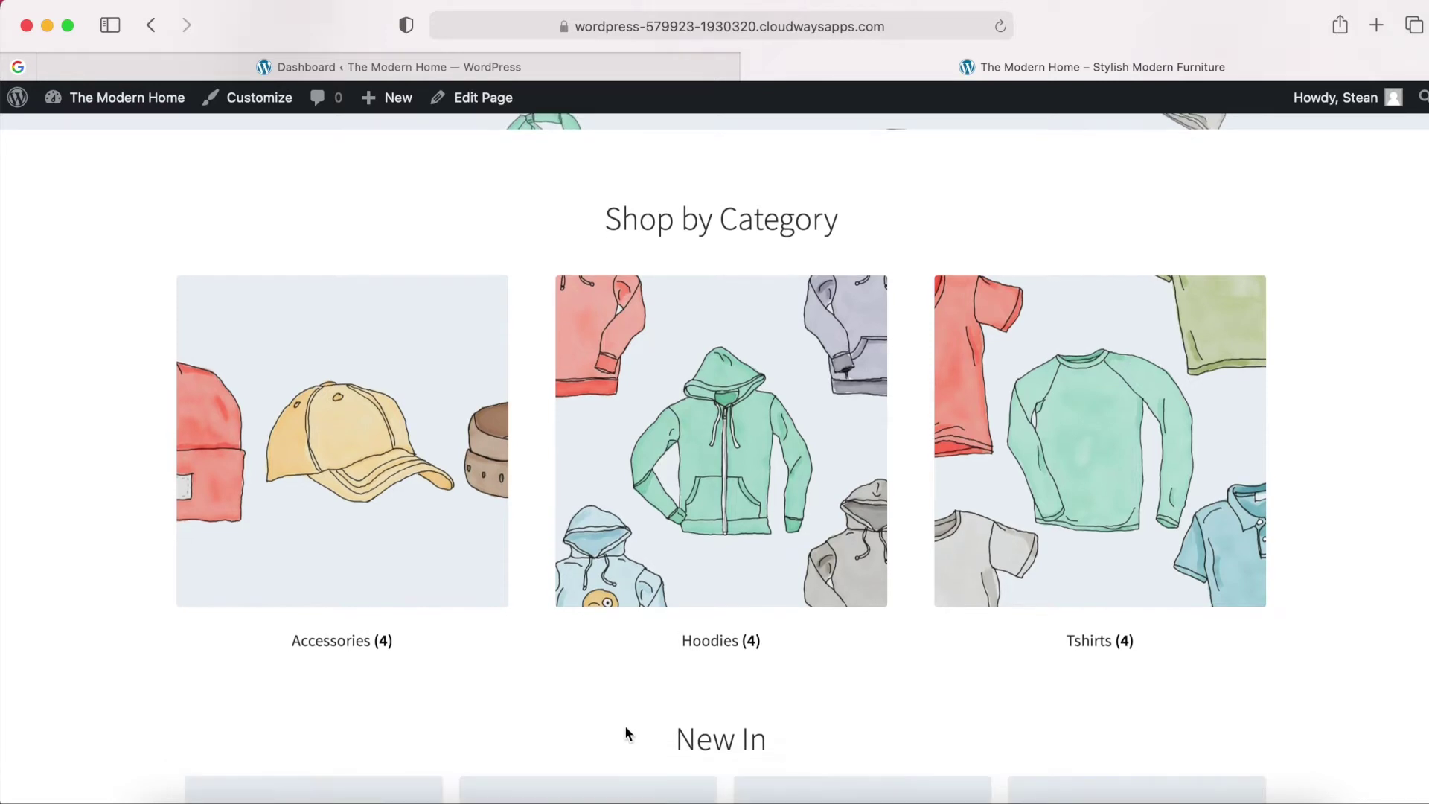
{"action": "scroll", "coordinate": [624, 725], "scroll_direction": "down", "scroll_amount": 7}
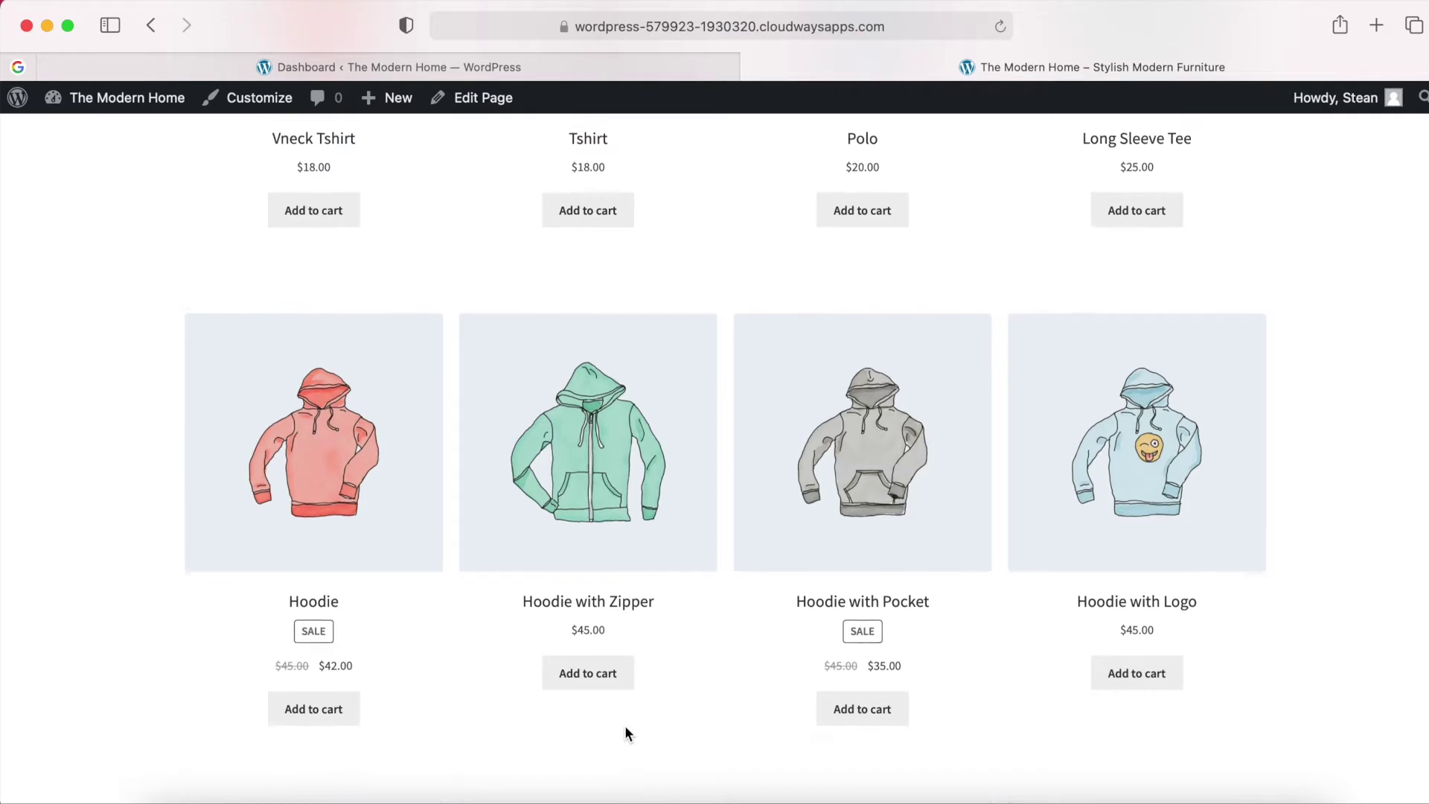
{"action": "scroll", "coordinate": [624, 725], "scroll_direction": "up", "scroll_amount": 1}
Add a Hoodie to the cart from its product page.
{"action": "left_click", "coordinate": [329, 538]}
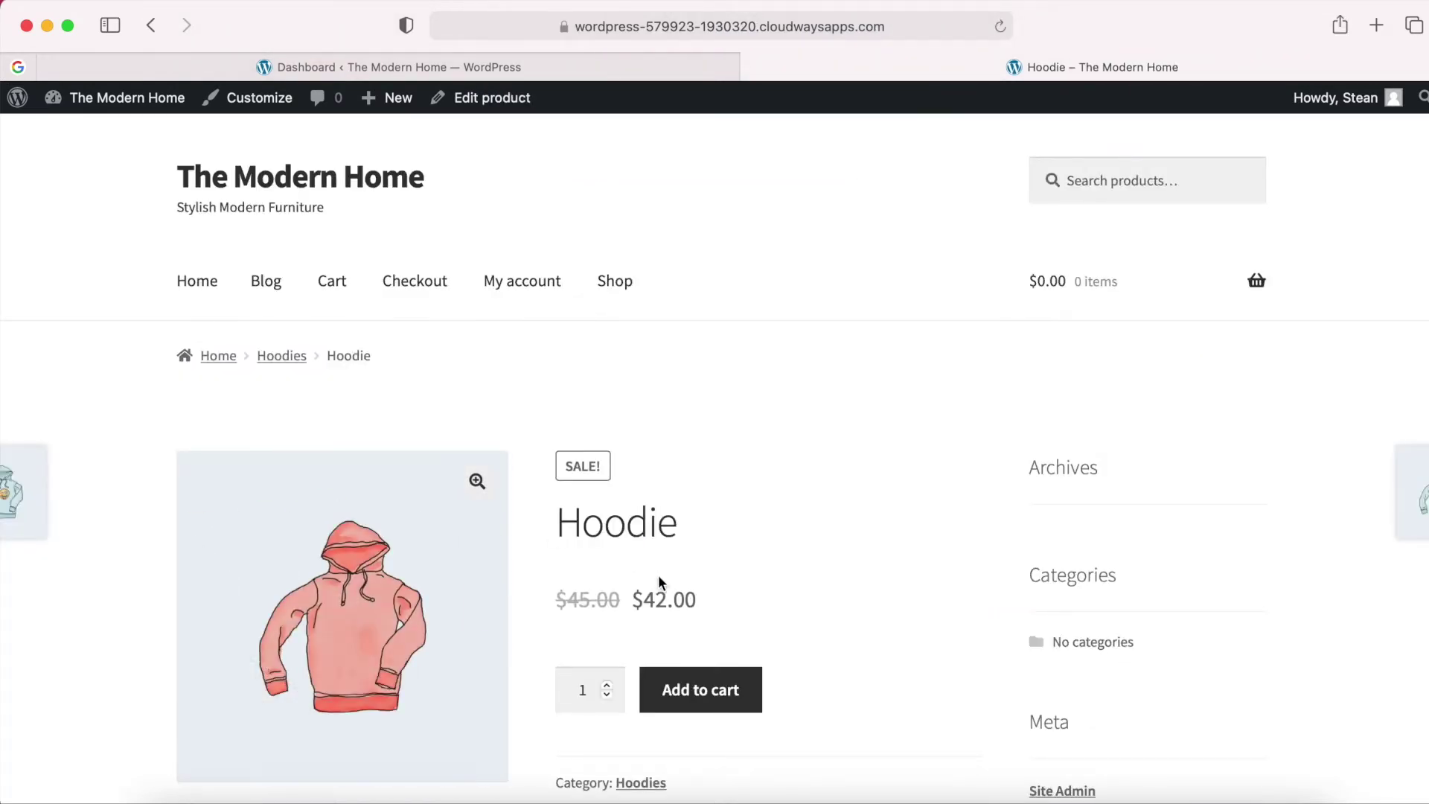
{"action": "scroll", "coordinate": [658, 578], "scroll_direction": "down", "scroll_amount": 1}
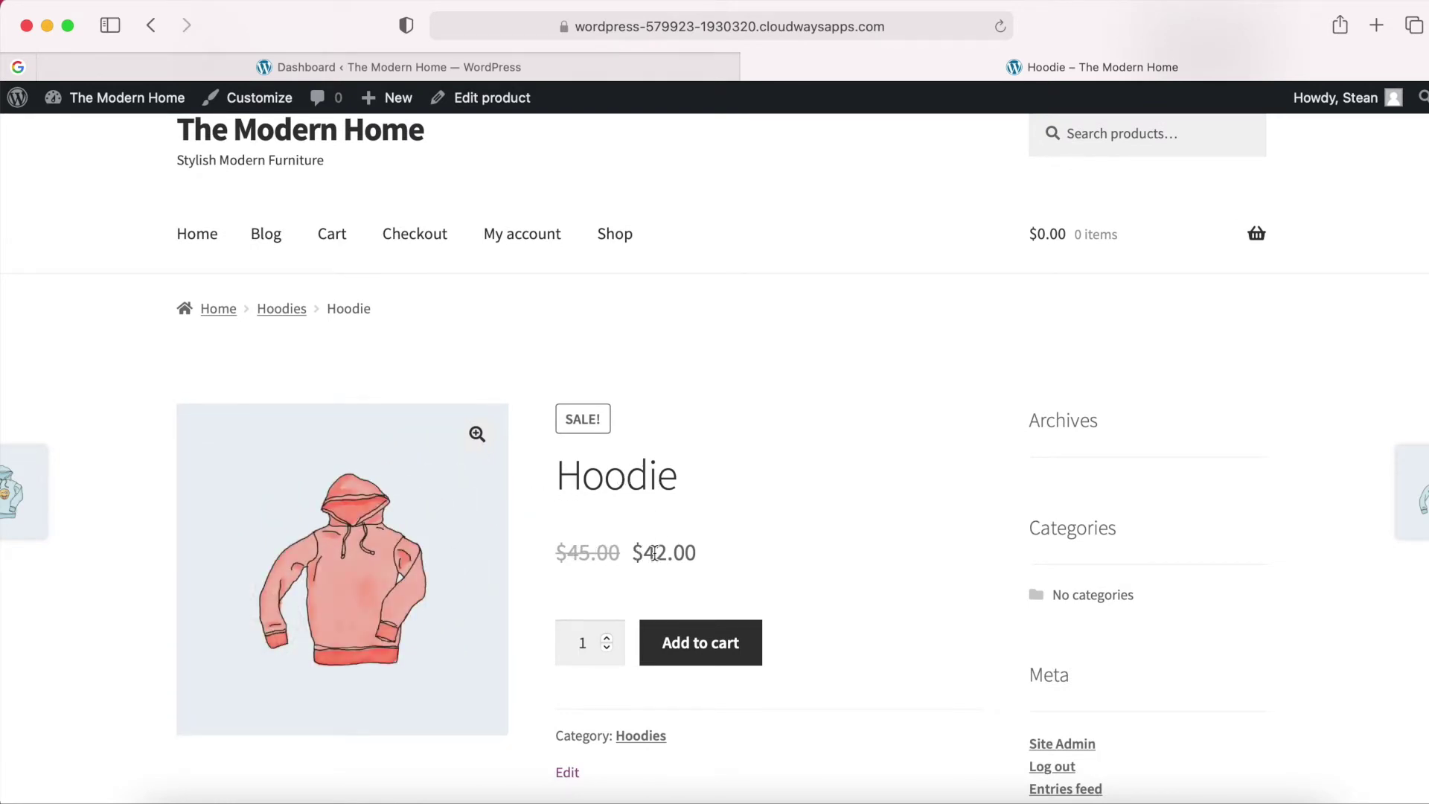
{"action": "scroll", "coordinate": [722, 567], "scroll_direction": "down", "scroll_amount": 4}
{"action": "scroll", "coordinate": [715, 566], "scroll_direction": "down", "scroll_amount": 4}
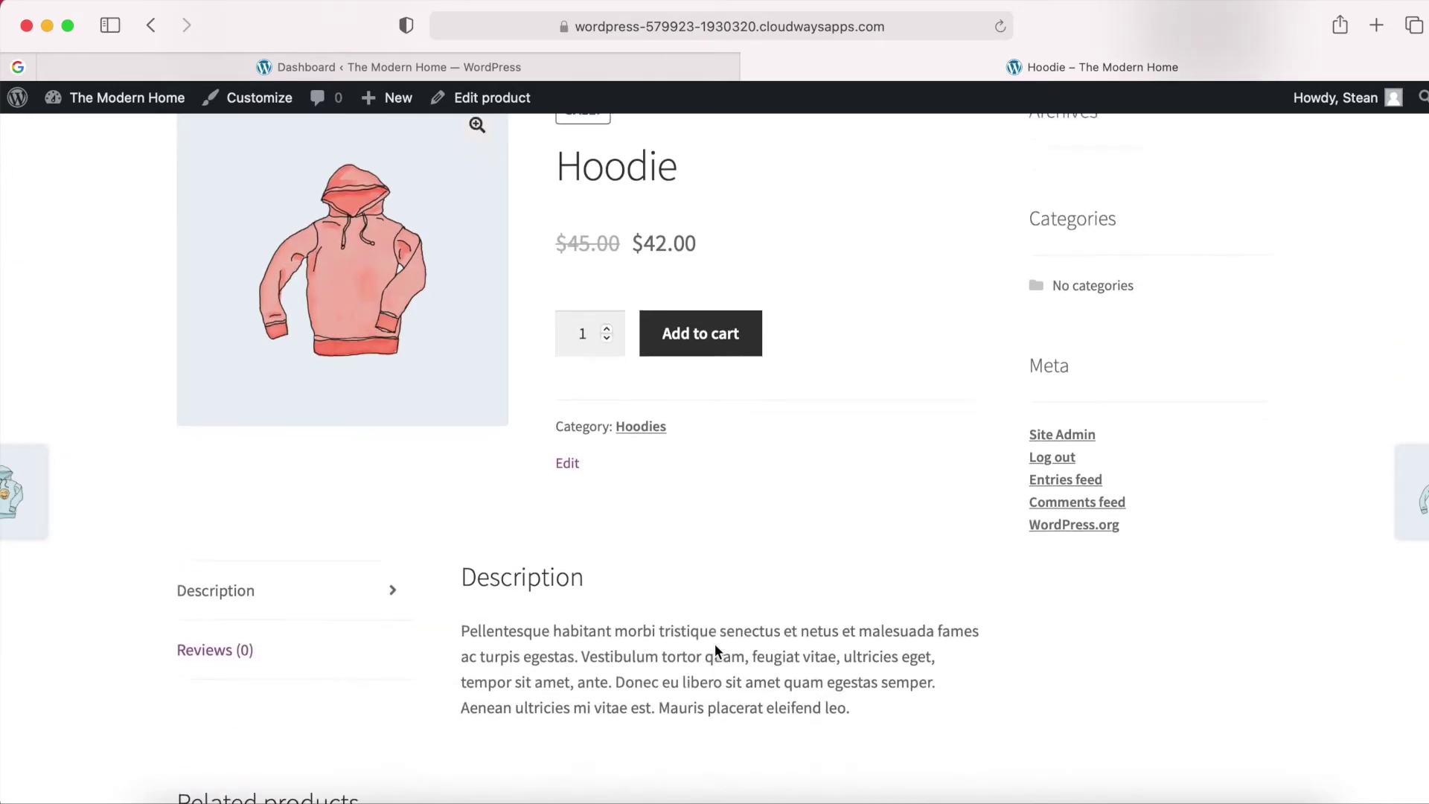
{"action": "scroll", "coordinate": [976, 700], "scroll_direction": "up", "scroll_amount": 5}
{"action": "scroll", "coordinate": [975, 700], "scroll_direction": "up", "scroll_amount": 3}
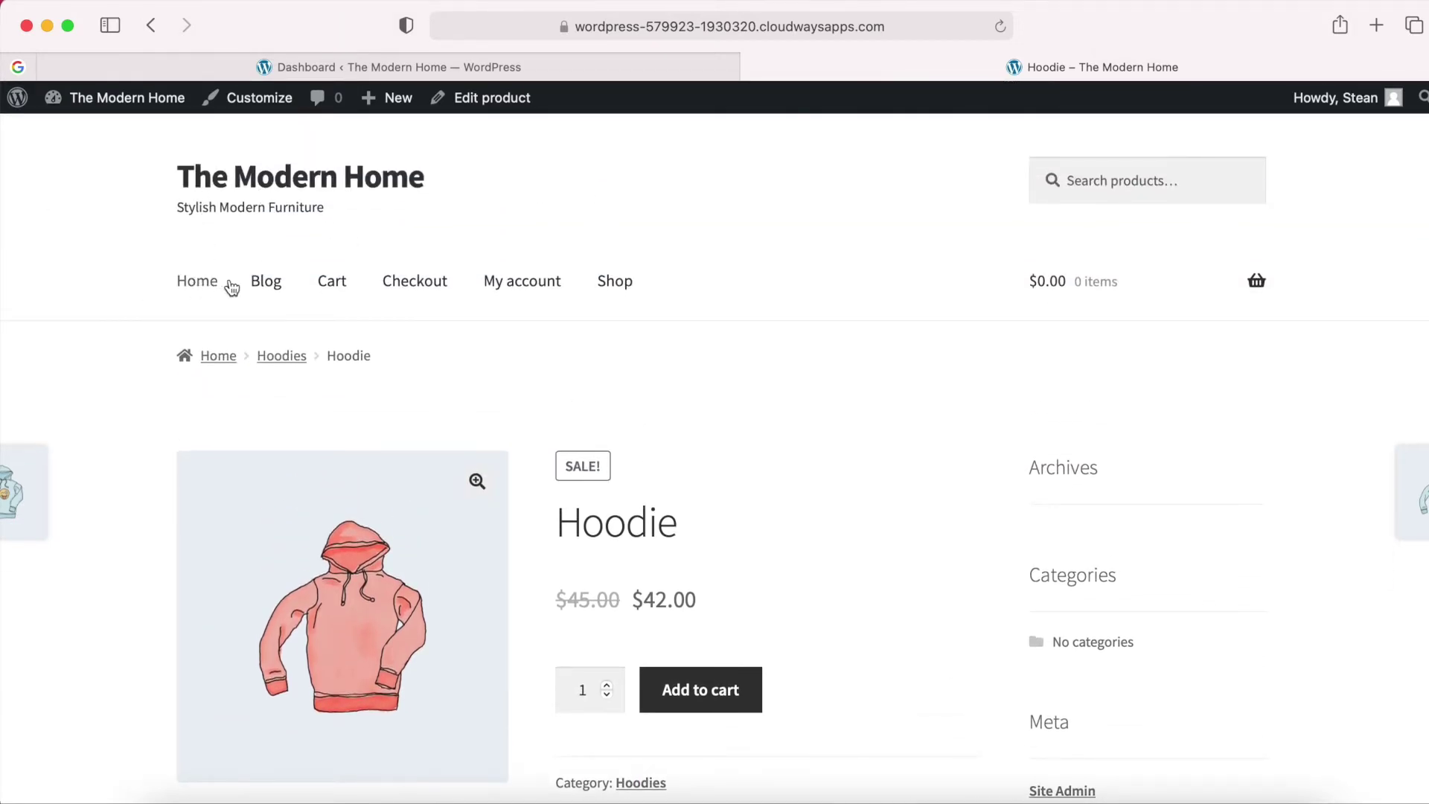
{"action": "scroll", "coordinate": [934, 526], "scroll_direction": "down", "scroll_amount": 4}
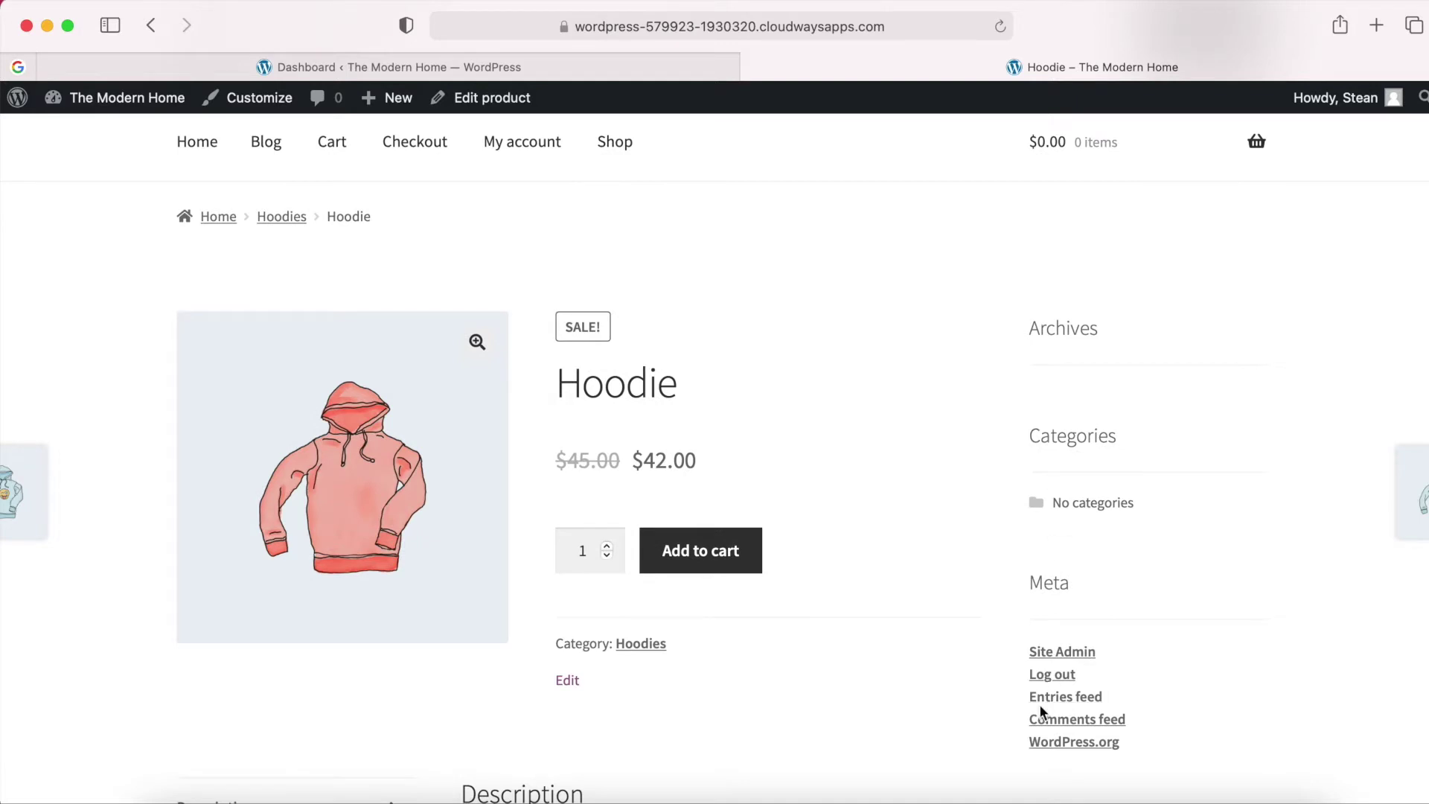
{"action": "scroll", "coordinate": [954, 357], "scroll_direction": "up", "scroll_amount": 1}
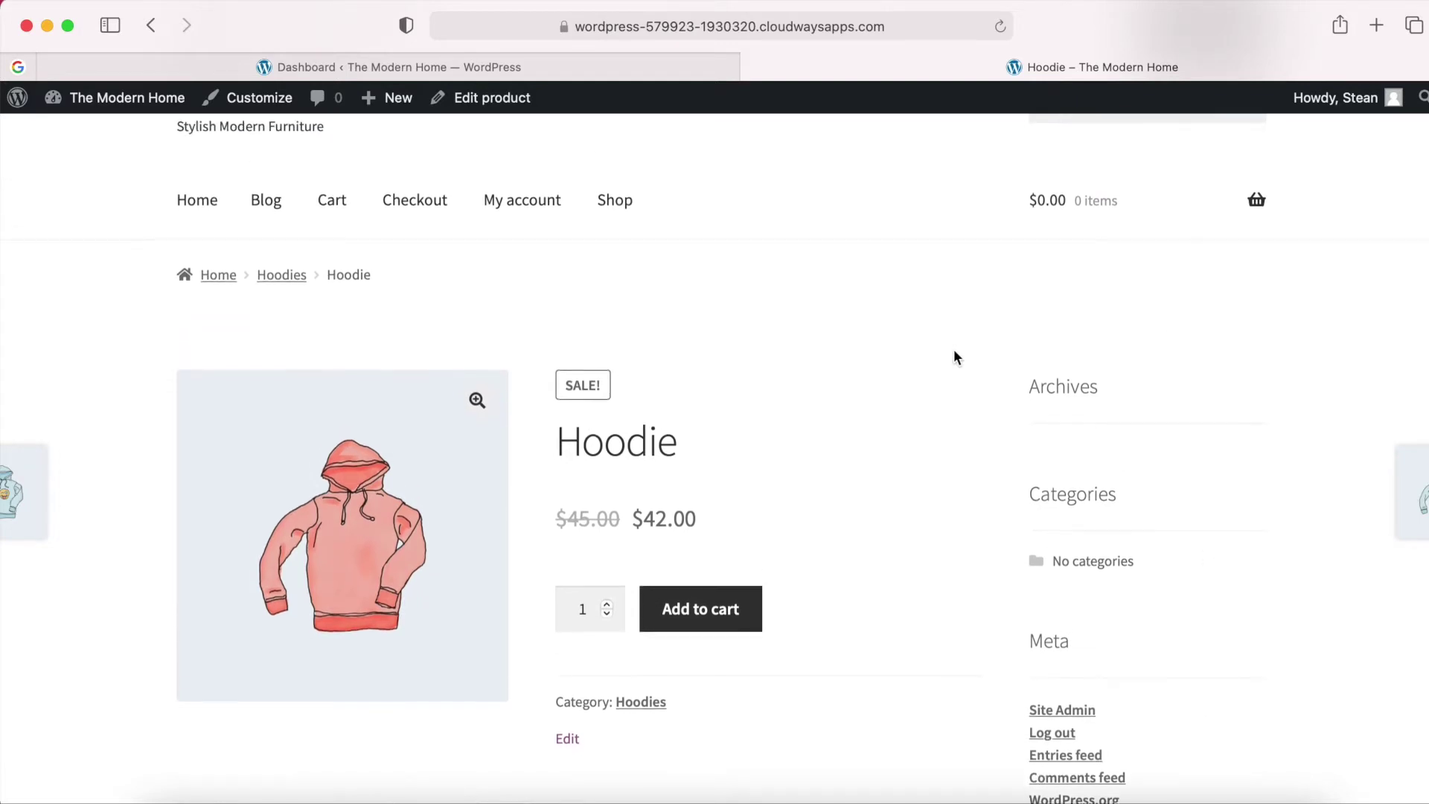
{"action": "left_click", "coordinate": [700, 615]}
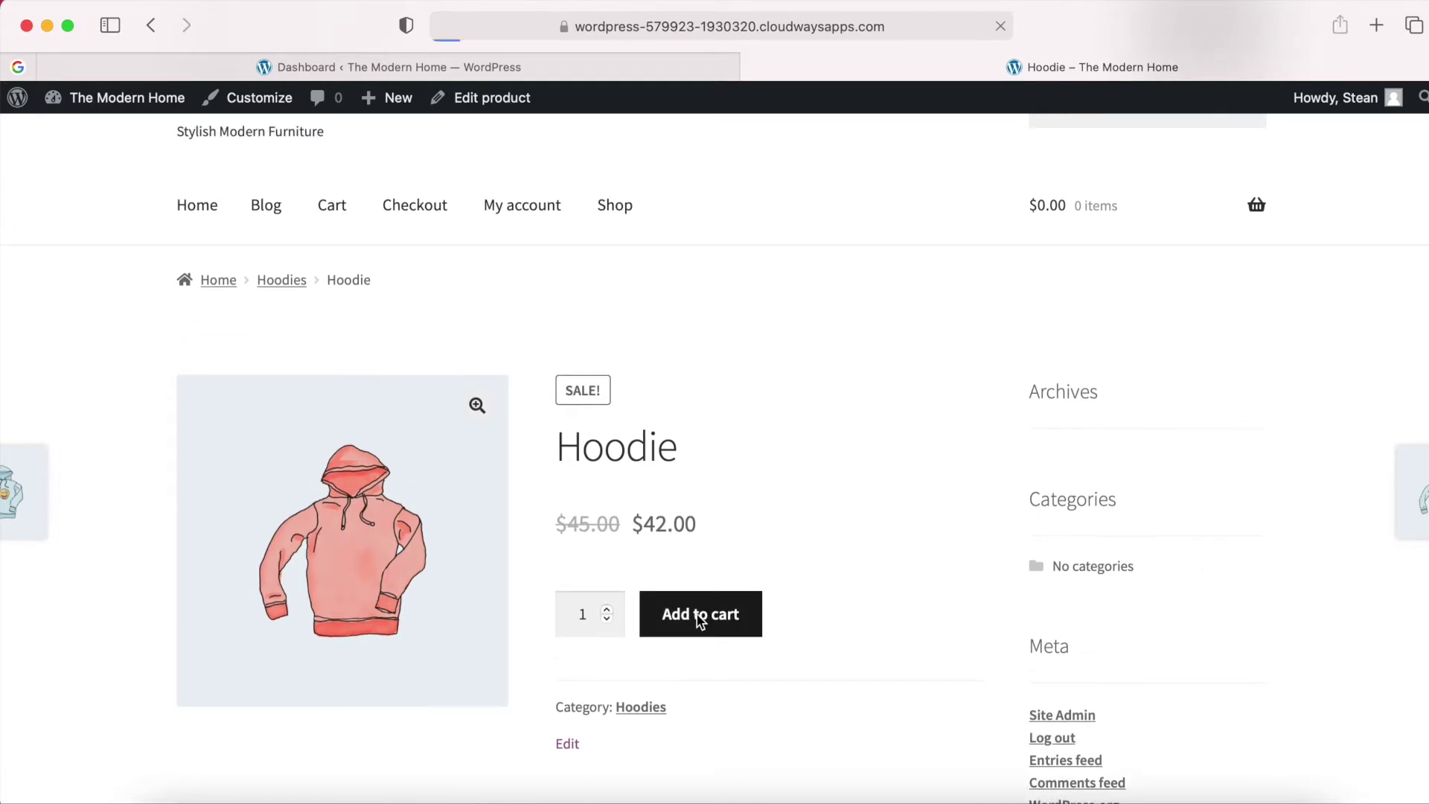
Add a Belt to the cart from the Shop page.
{"action": "scroll", "coordinate": [697, 614], "scroll_direction": "down", "scroll_amount": 1}
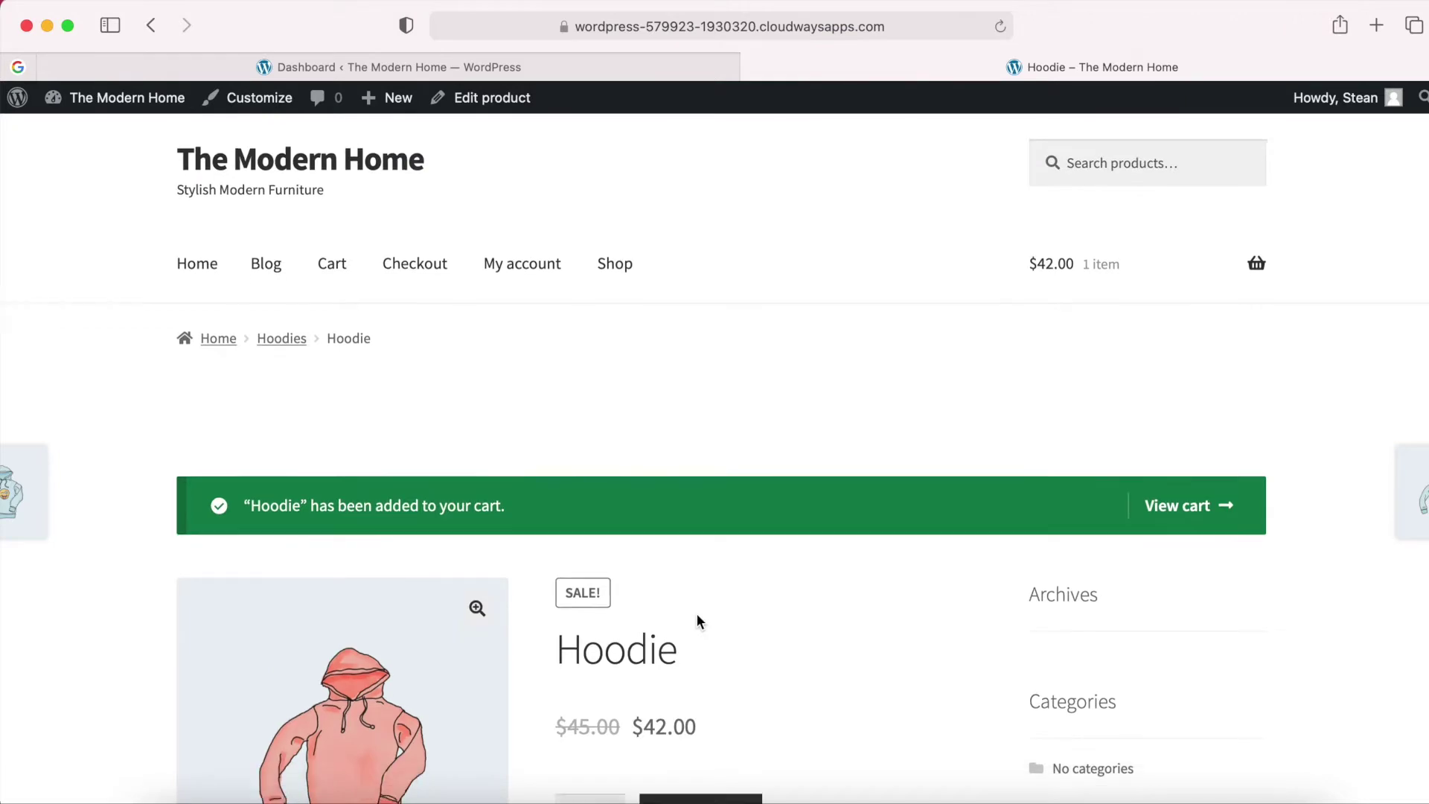
{"action": "left_click", "coordinate": [204, 234]}
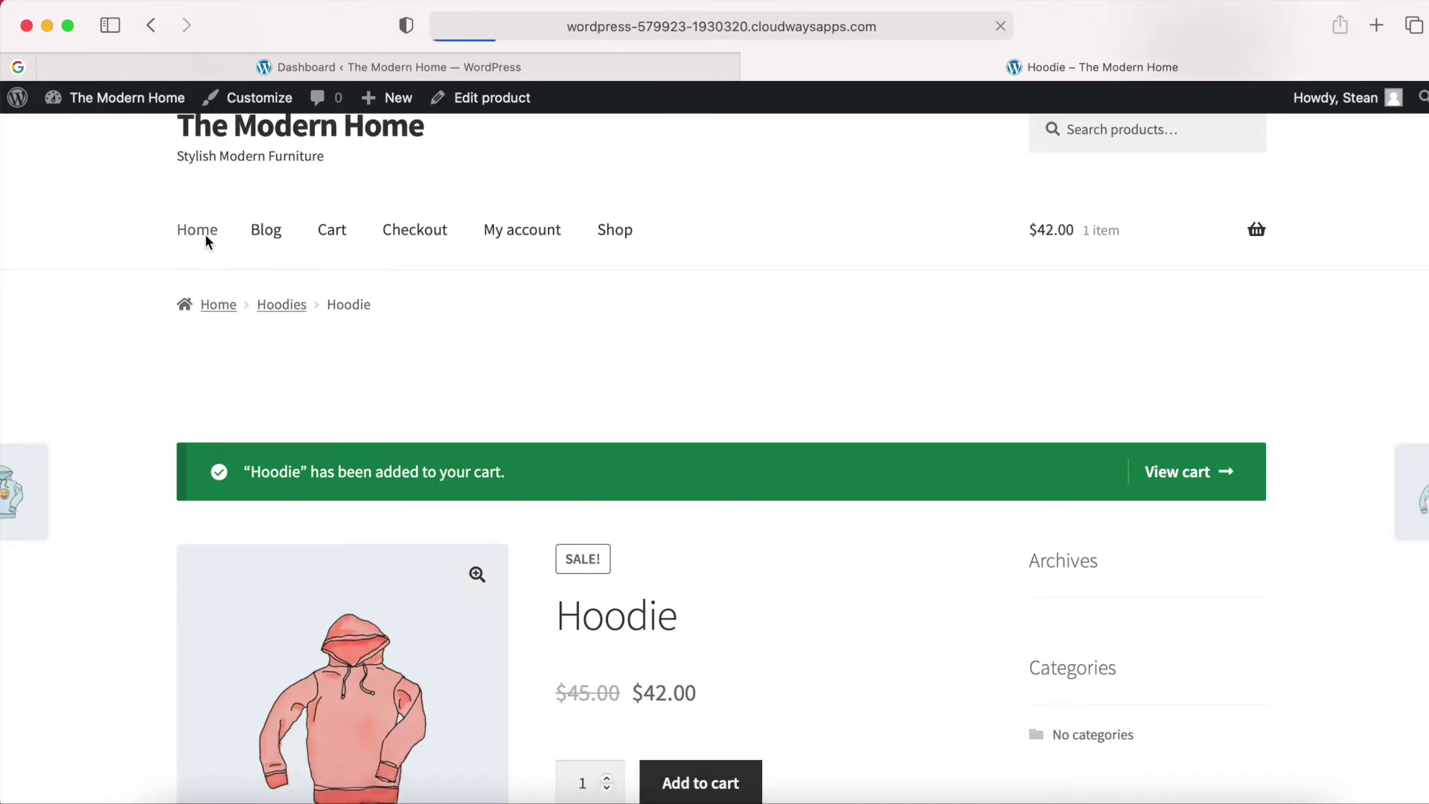
{"action": "scroll", "coordinate": [663, 536], "scroll_direction": "down", "scroll_amount": 3}
{"action": "scroll", "coordinate": [666, 551], "scroll_direction": "down", "scroll_amount": 6}
{"action": "scroll", "coordinate": [665, 551], "scroll_direction": "up", "scroll_amount": 10}
{"action": "left_click", "coordinate": [613, 282]}
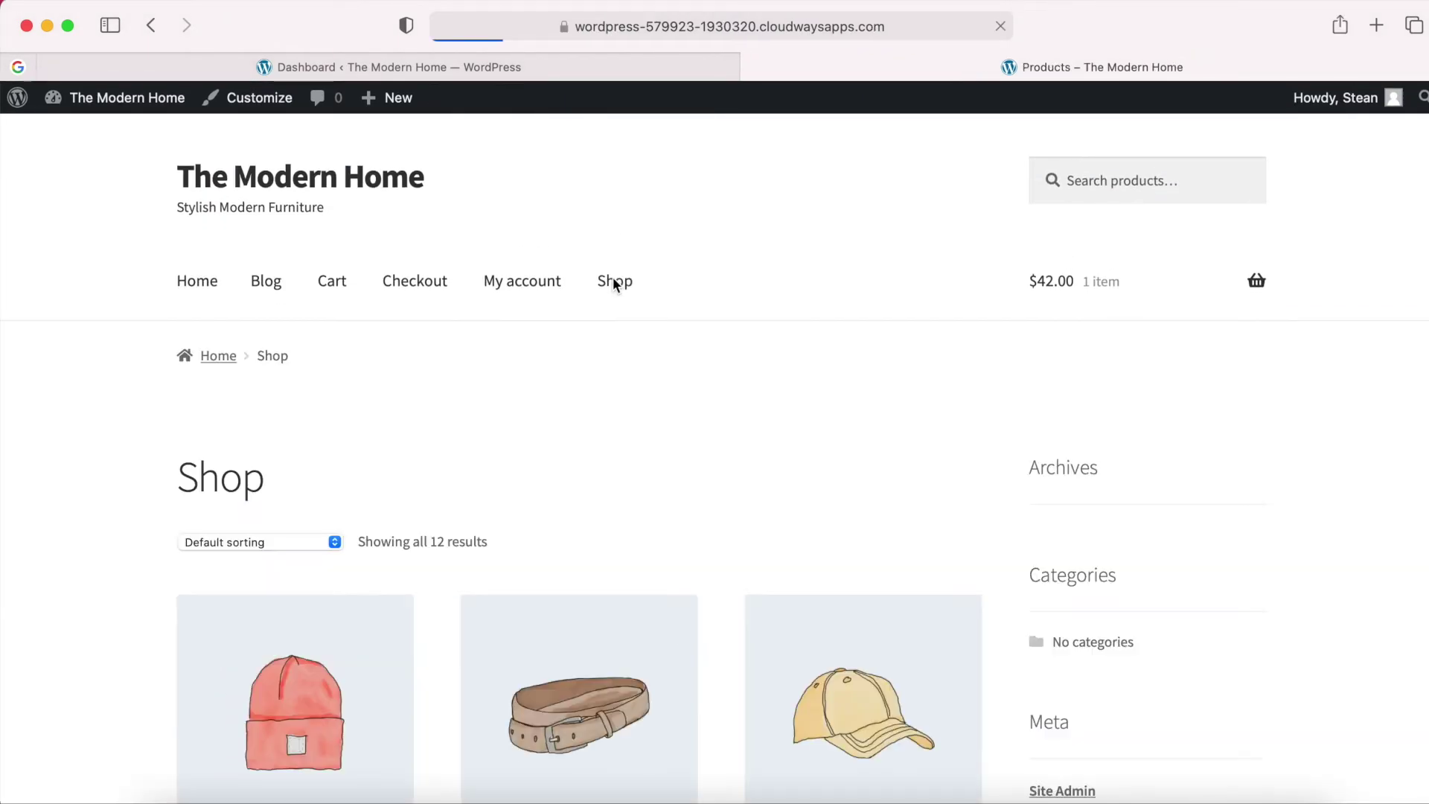
{"action": "scroll", "coordinate": [737, 597], "scroll_direction": "down", "scroll_amount": 5}
{"action": "scroll", "coordinate": [738, 597], "scroll_direction": "down", "scroll_amount": 3}
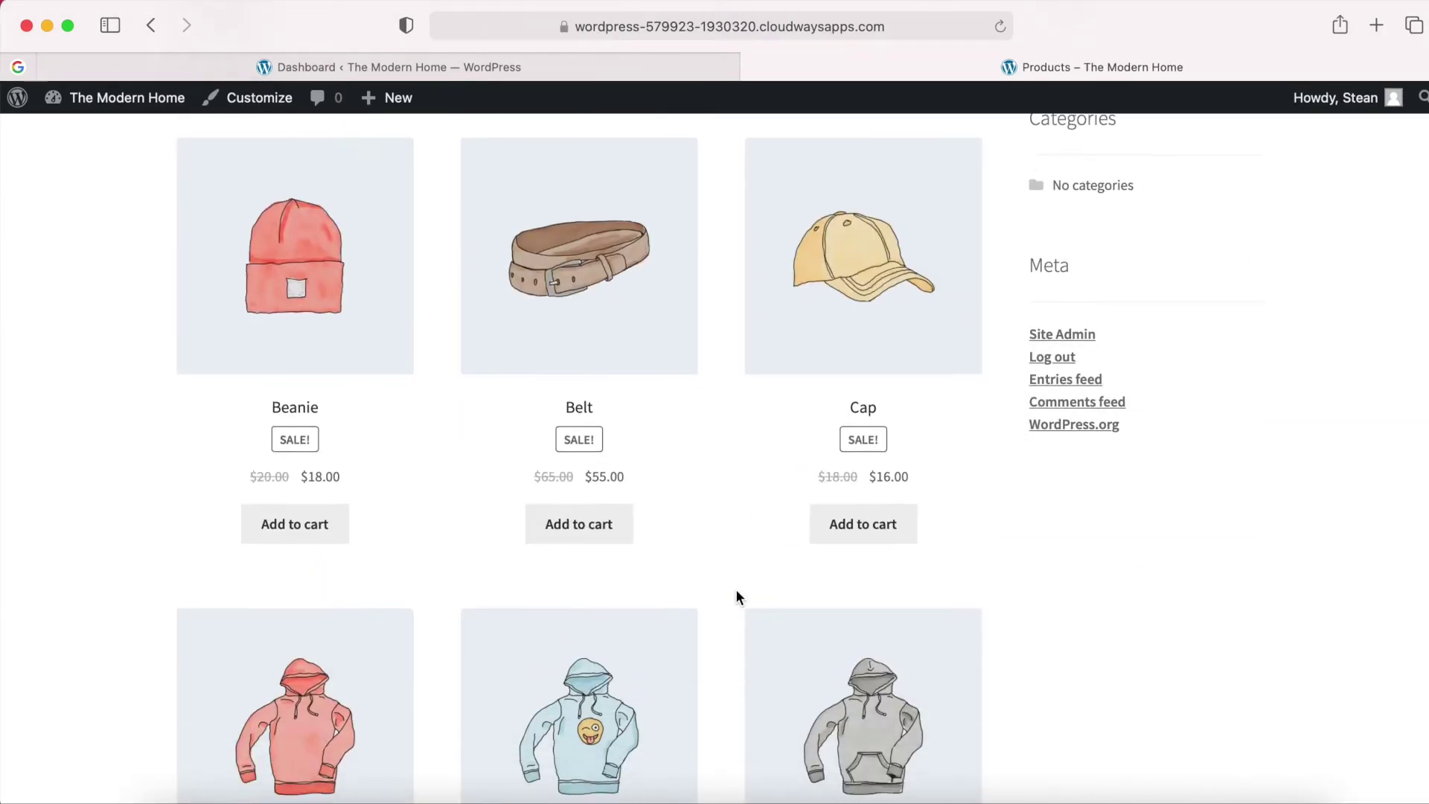
{"action": "left_click", "coordinate": [574, 530]}
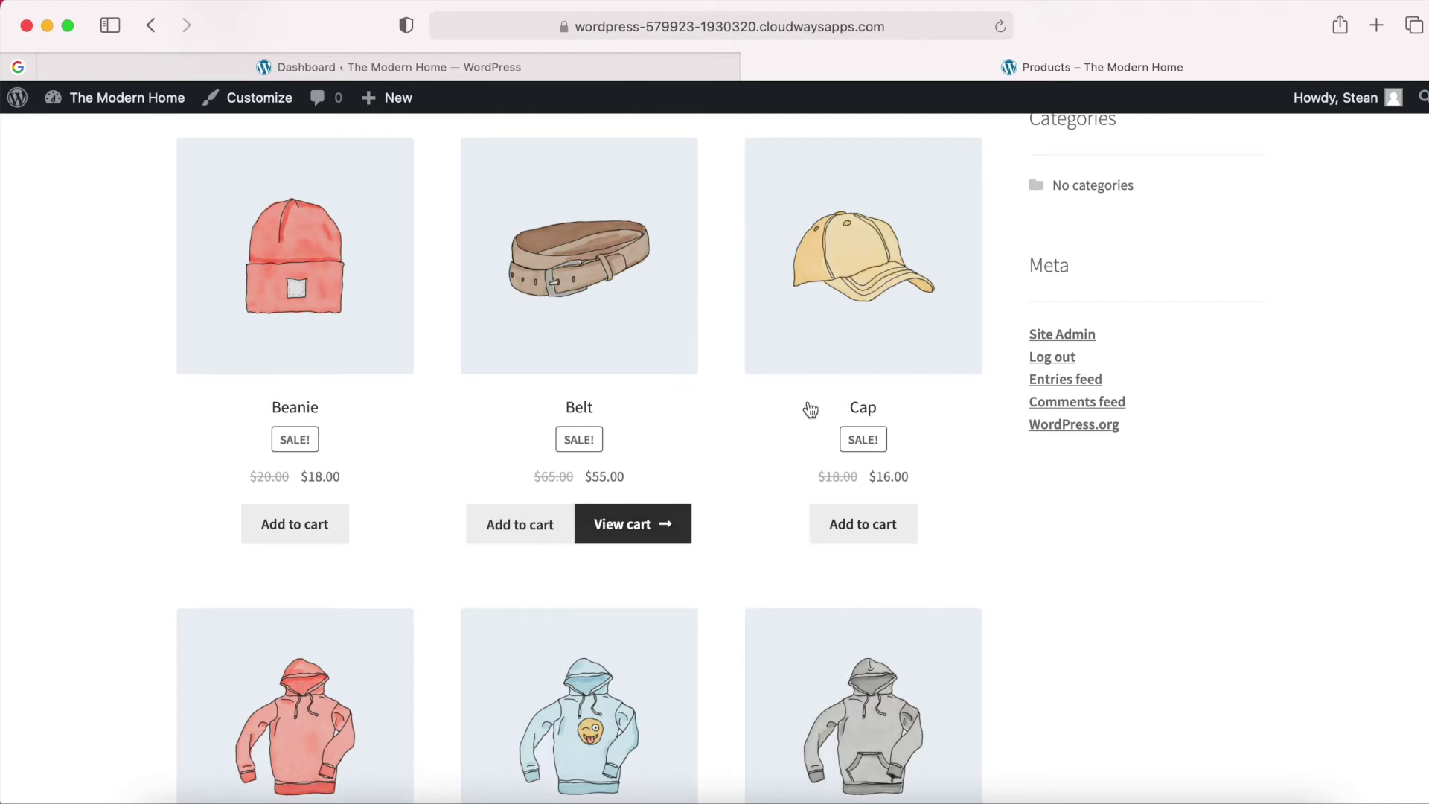
Add two Caps to the cart from the Cap product page.
{"action": "left_click", "coordinate": [820, 308]}
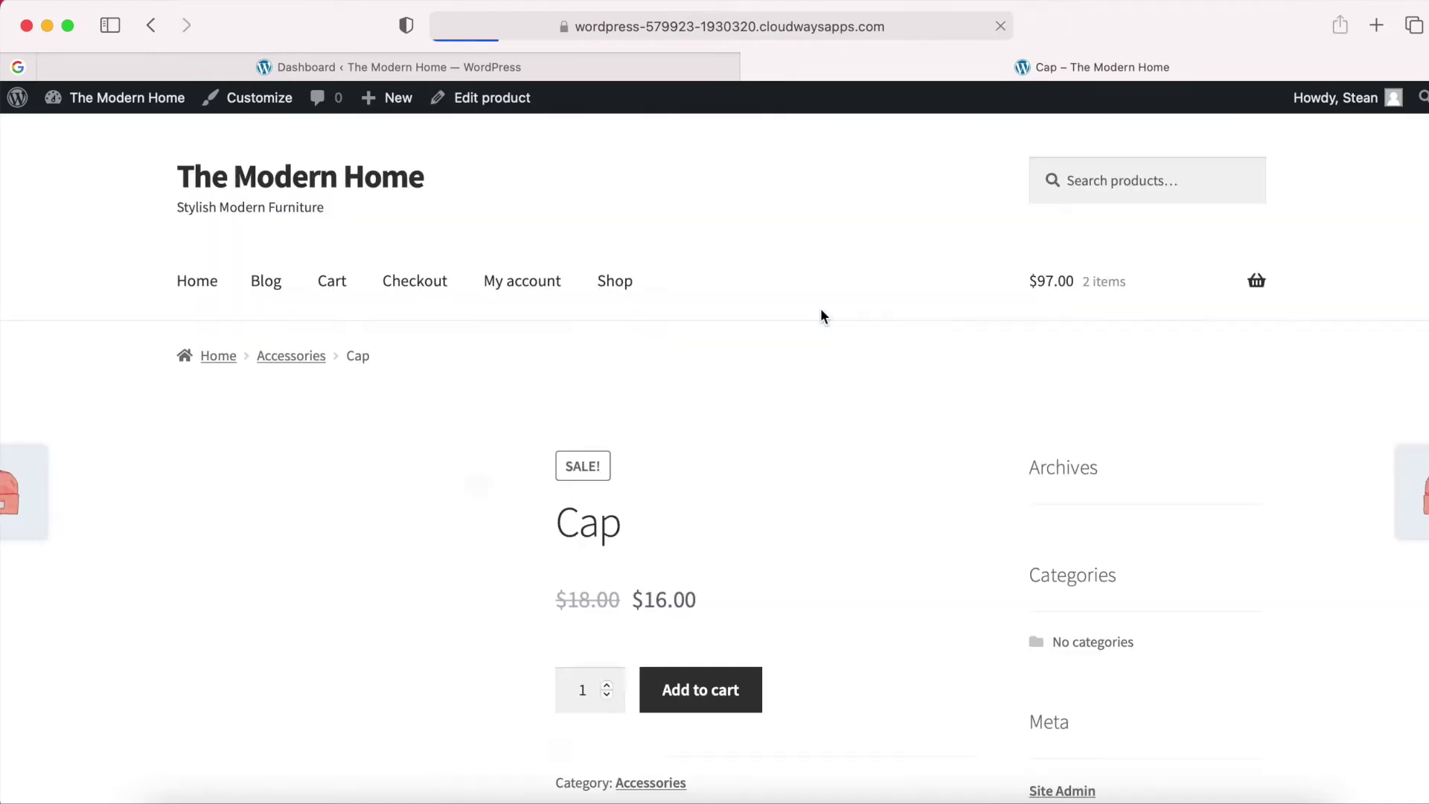
{"action": "scroll", "coordinate": [837, 485], "scroll_direction": "down", "scroll_amount": 3}
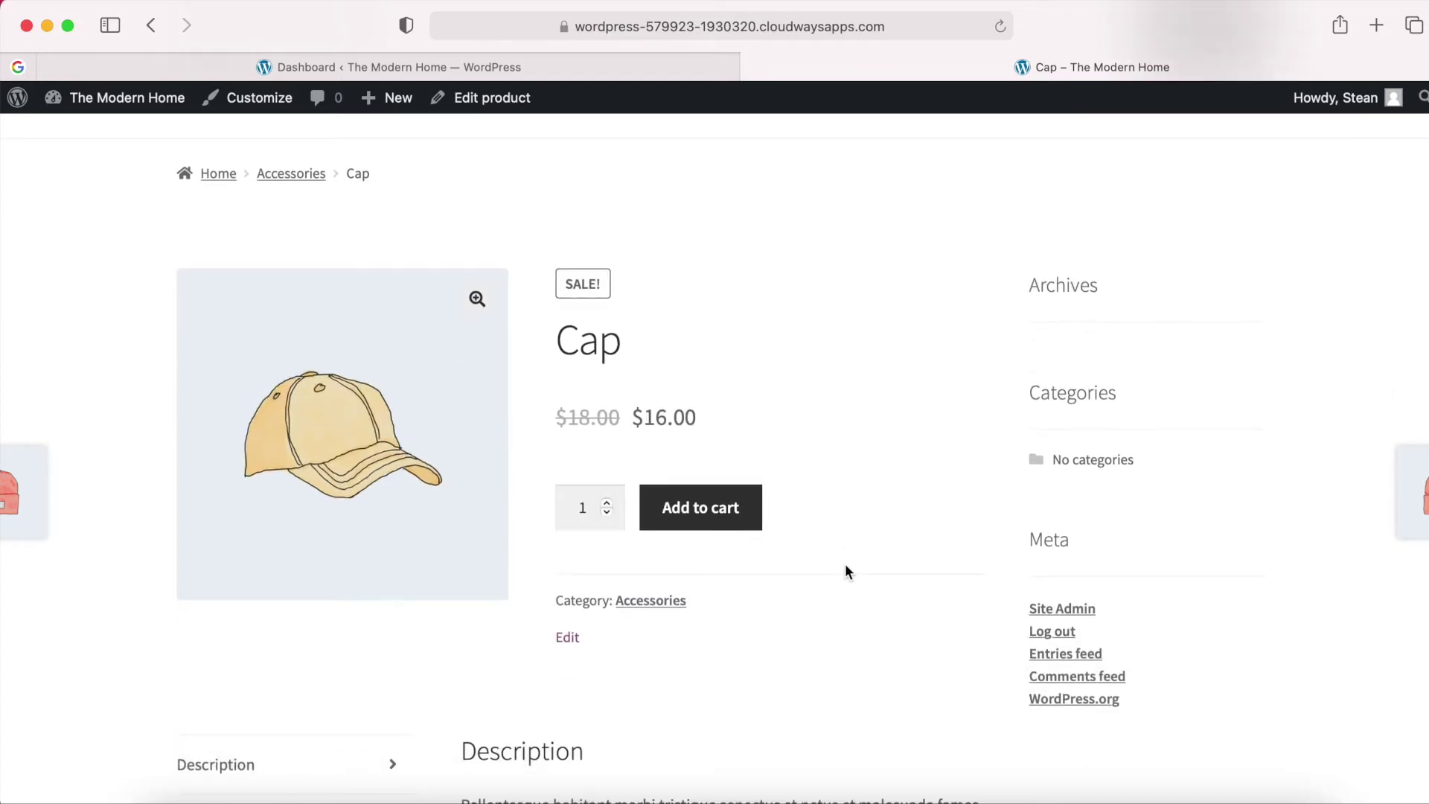
{"action": "left_click", "coordinate": [607, 503]}
{"action": "left_click", "coordinate": [697, 513]}
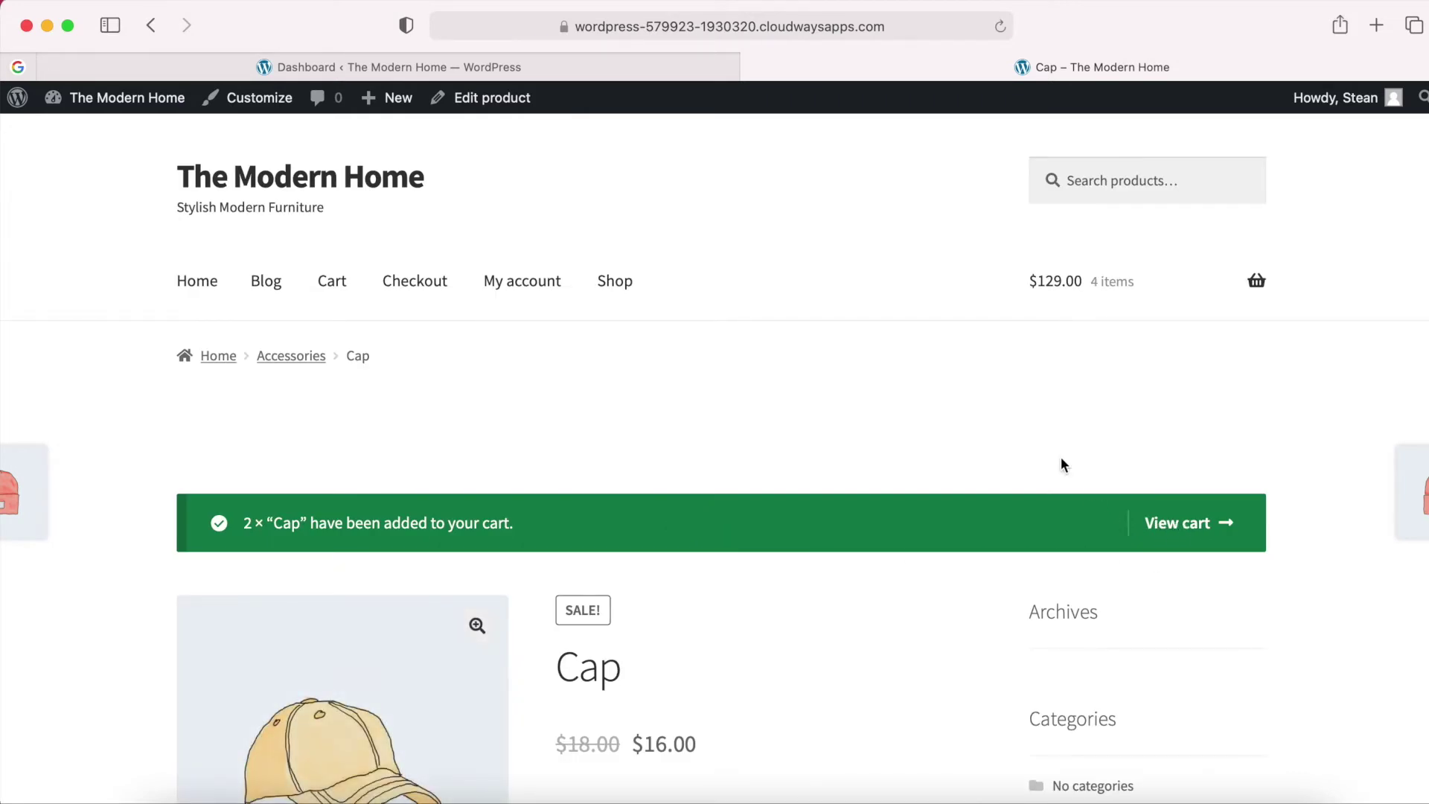
{"action": "mouse_move", "coordinate": [1132, 289]}
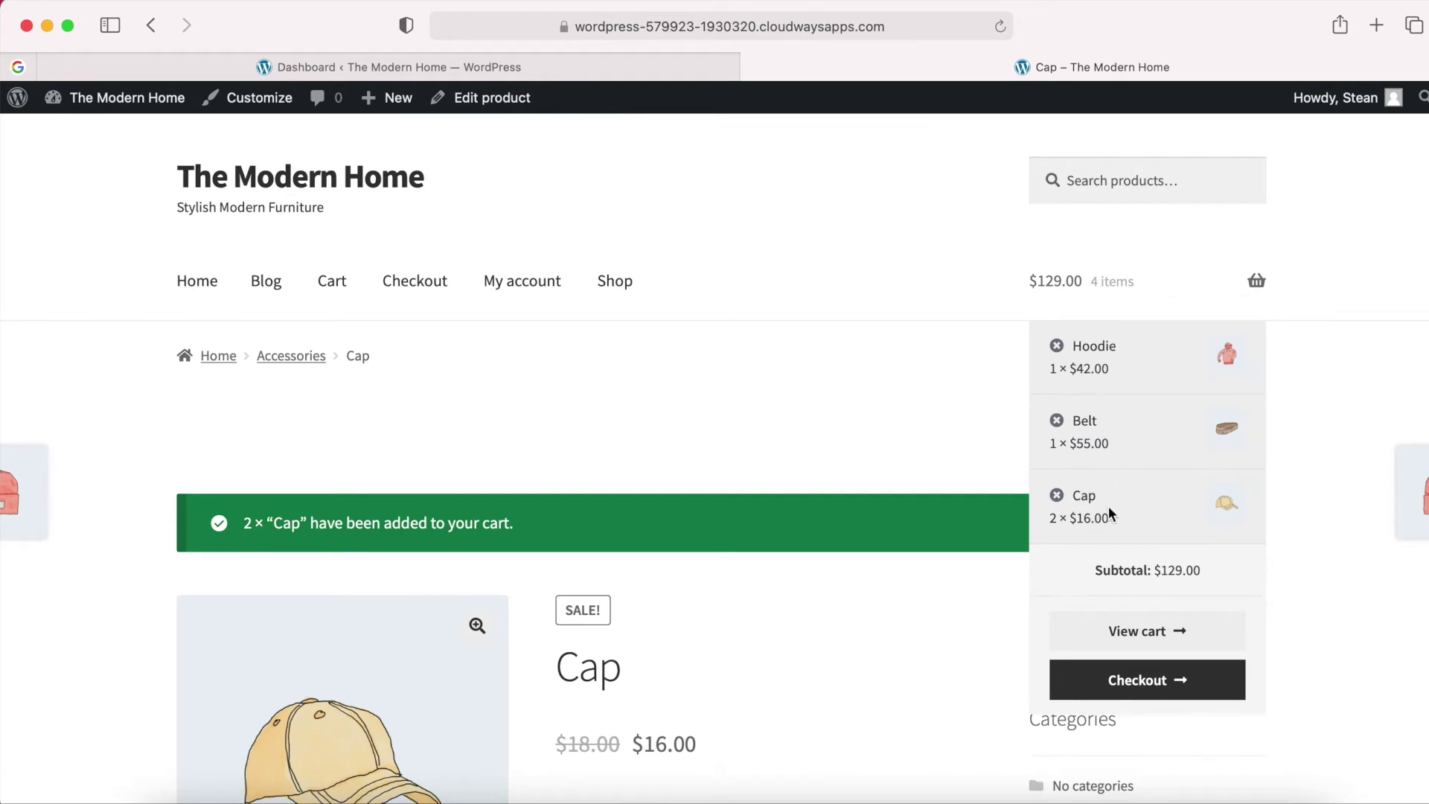
Remove the Belt from the cart and review the $84.00 total with $10.00 shipping.
{"action": "left_click", "coordinate": [1145, 633]}
{"action": "scroll", "coordinate": [1025, 640], "scroll_direction": "down", "scroll_amount": 3}
{"action": "scroll", "coordinate": [1028, 644], "scroll_direction": "down", "scroll_amount": 2}
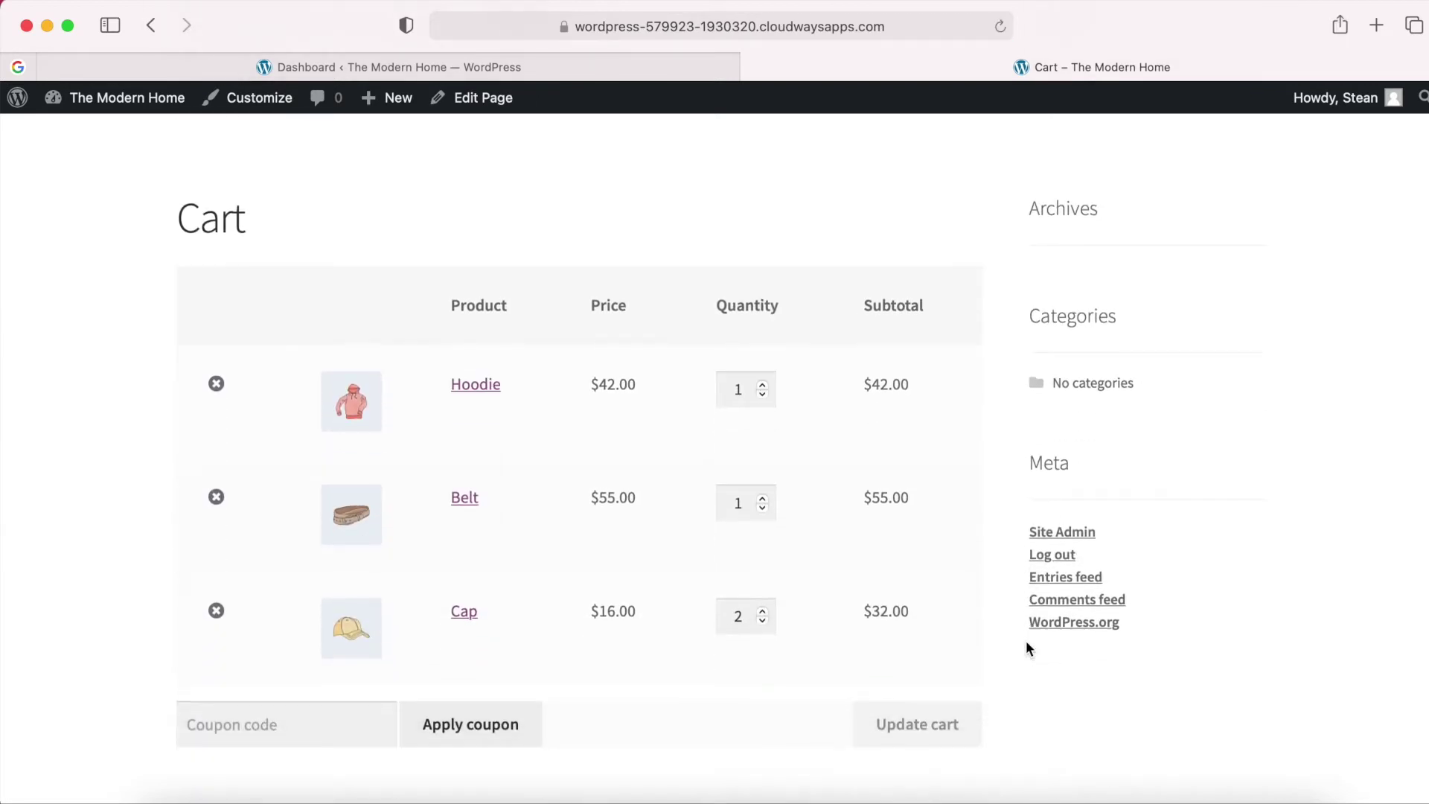
{"action": "left_click", "coordinate": [763, 385]}
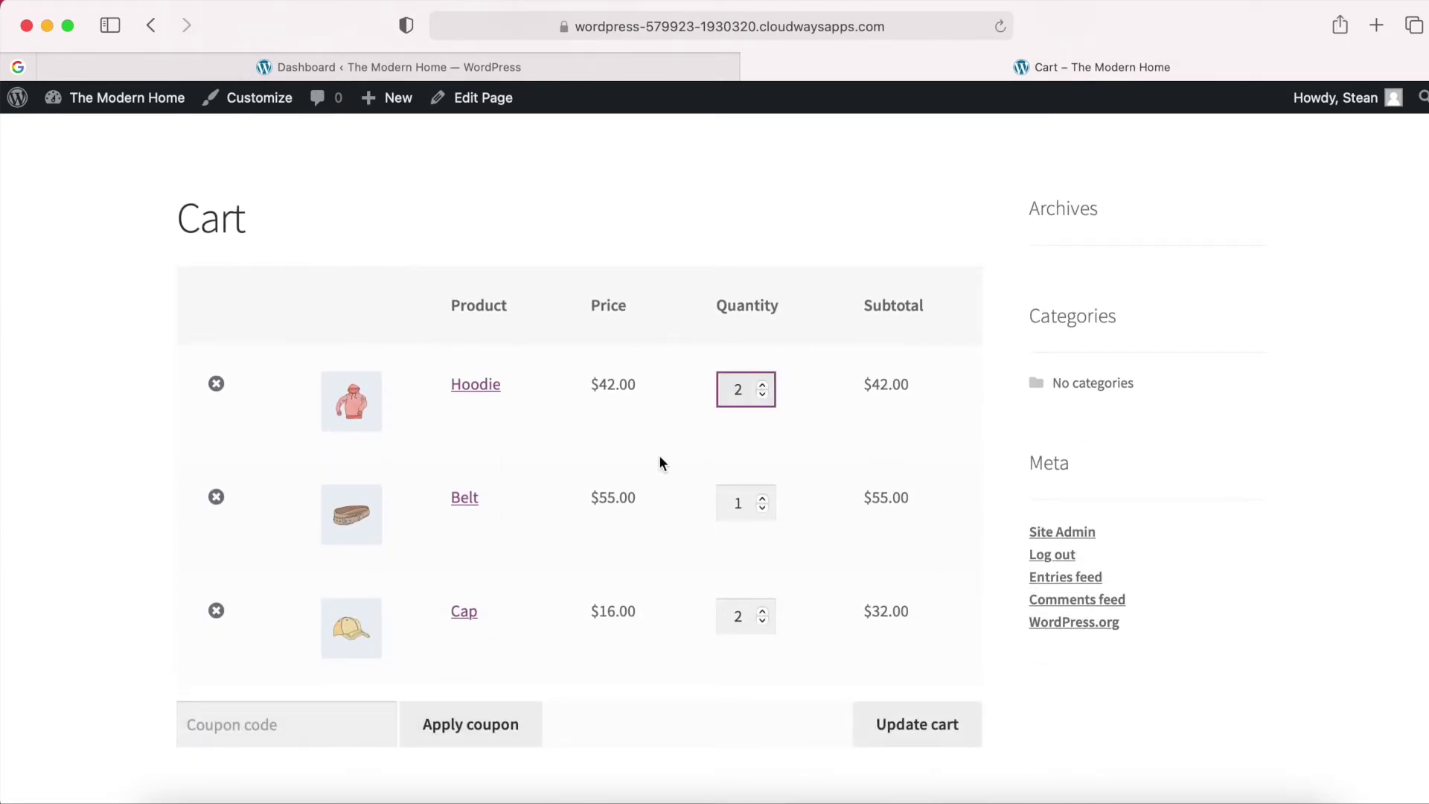
{"action": "scroll", "coordinate": [659, 455], "scroll_direction": "up", "scroll_amount": 1}
{"action": "left_click", "coordinate": [215, 519]}
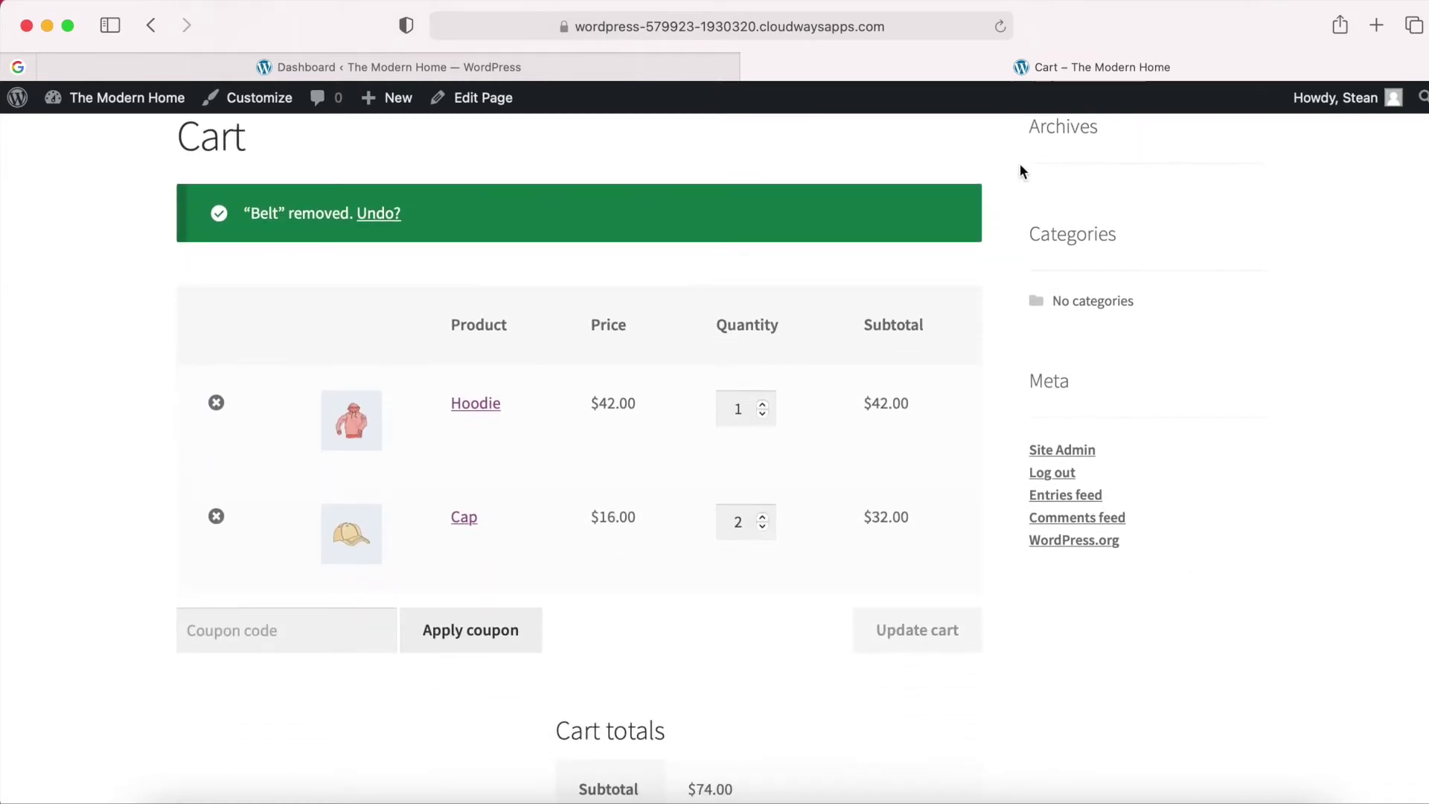
{"action": "scroll", "coordinate": [1006, 290], "scroll_direction": "down", "scroll_amount": 3}
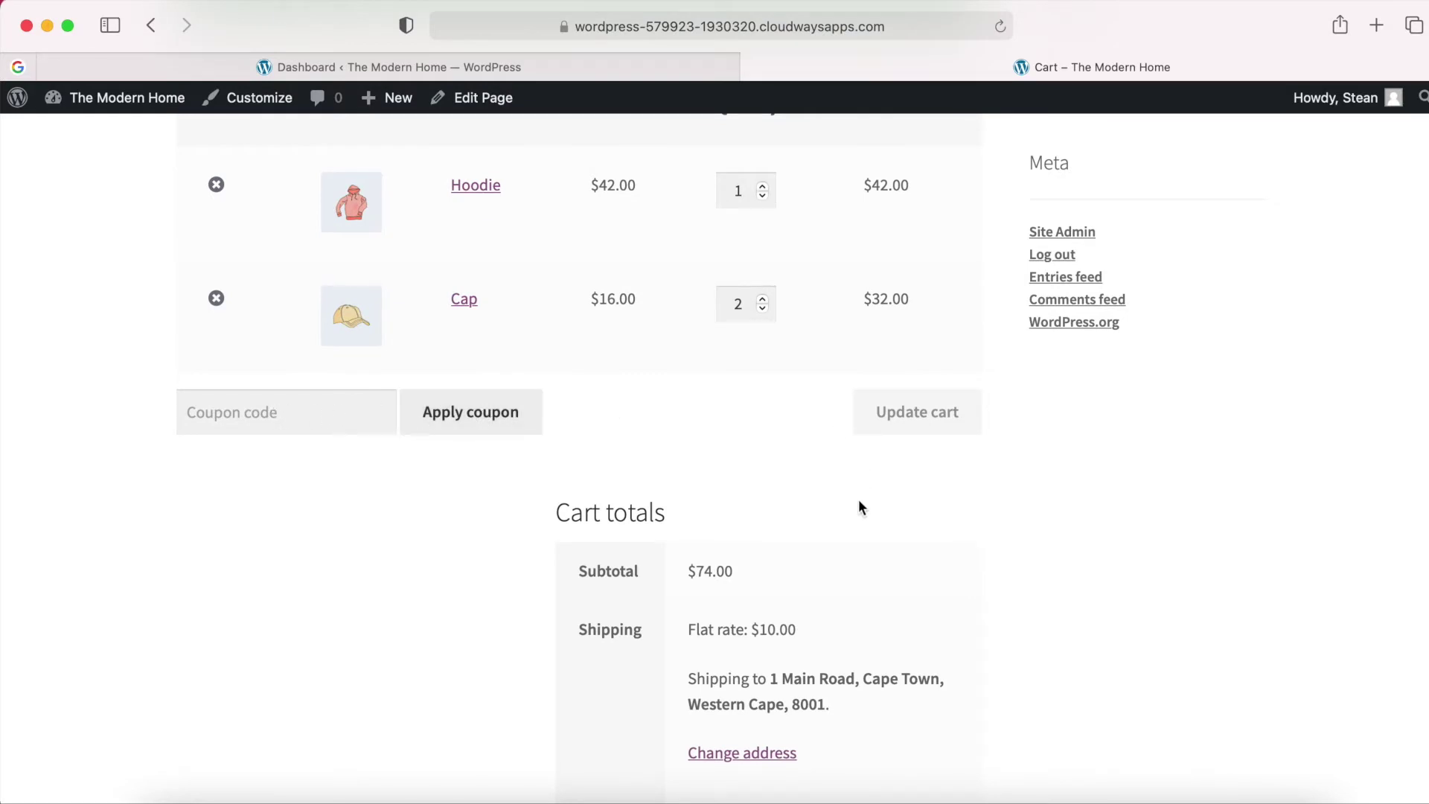
{"action": "scroll", "coordinate": [859, 498], "scroll_direction": "down", "scroll_amount": 2}
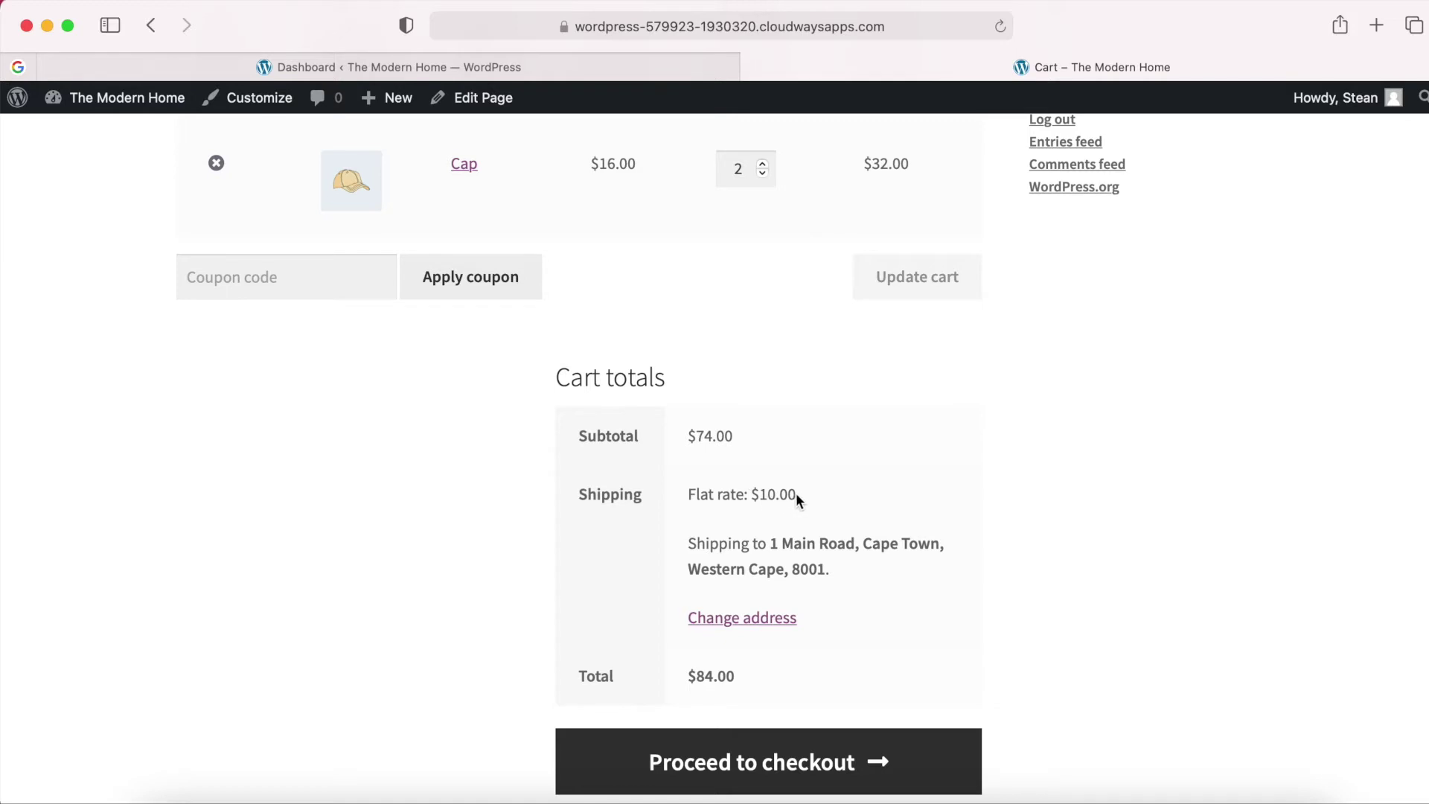
{"action": "scroll", "coordinate": [812, 536], "scroll_direction": "down", "scroll_amount": 2}
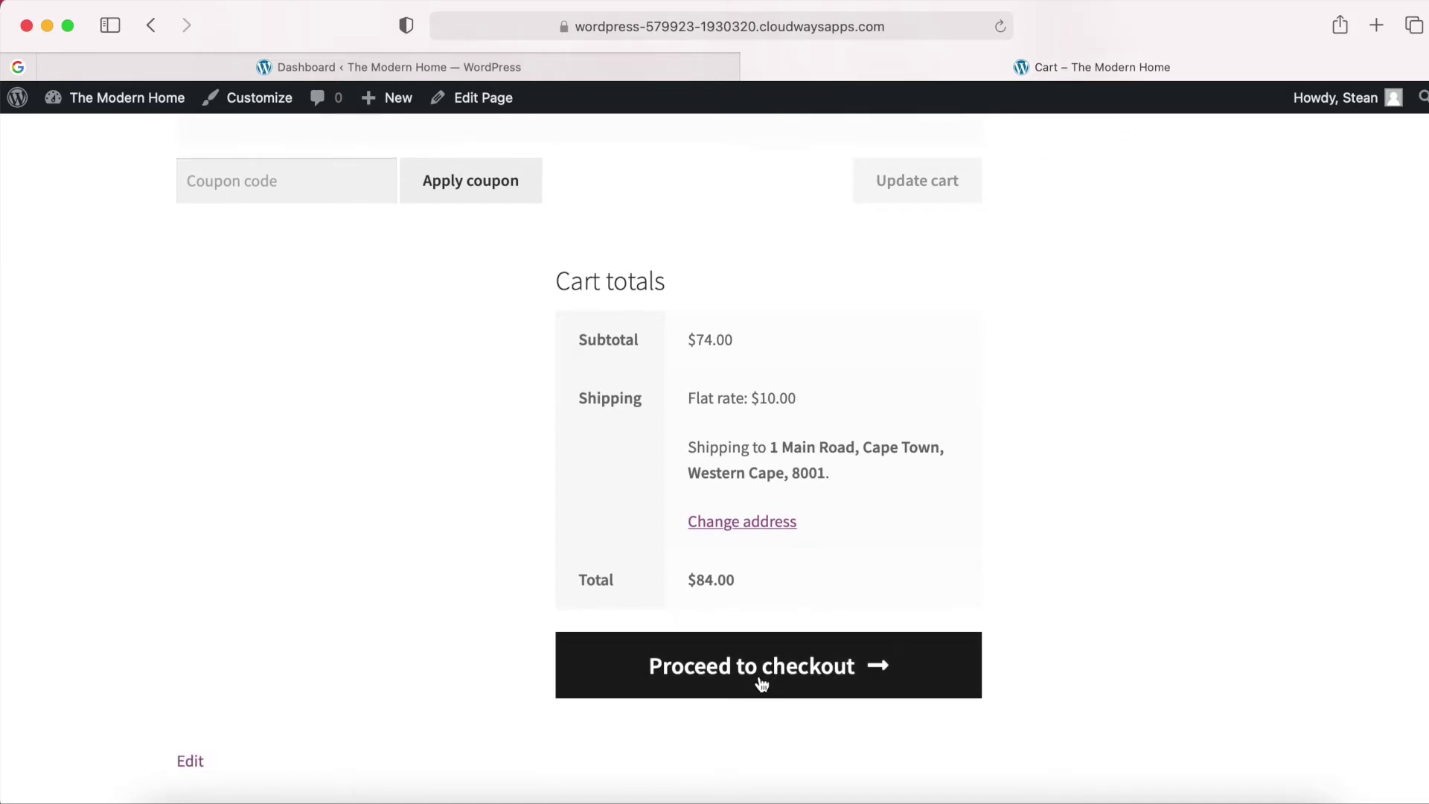
Proceed to checkout and review billing details, the $84.00 order and the PayPal option.
{"action": "left_click", "coordinate": [791, 678]}
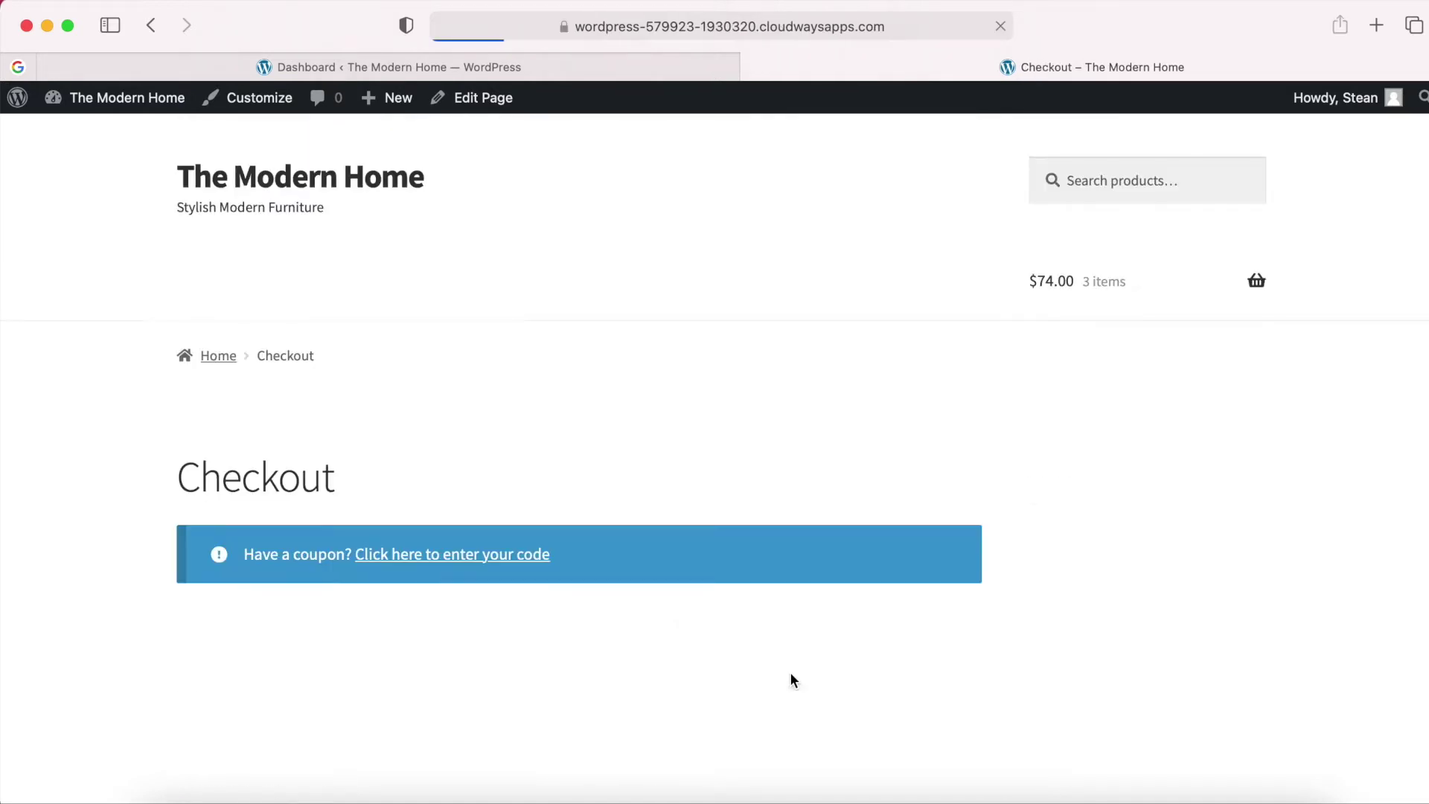
{"action": "scroll", "coordinate": [790, 679], "scroll_direction": "down", "scroll_amount": 3}
{"action": "scroll", "coordinate": [791, 679], "scroll_direction": "down", "scroll_amount": 3}
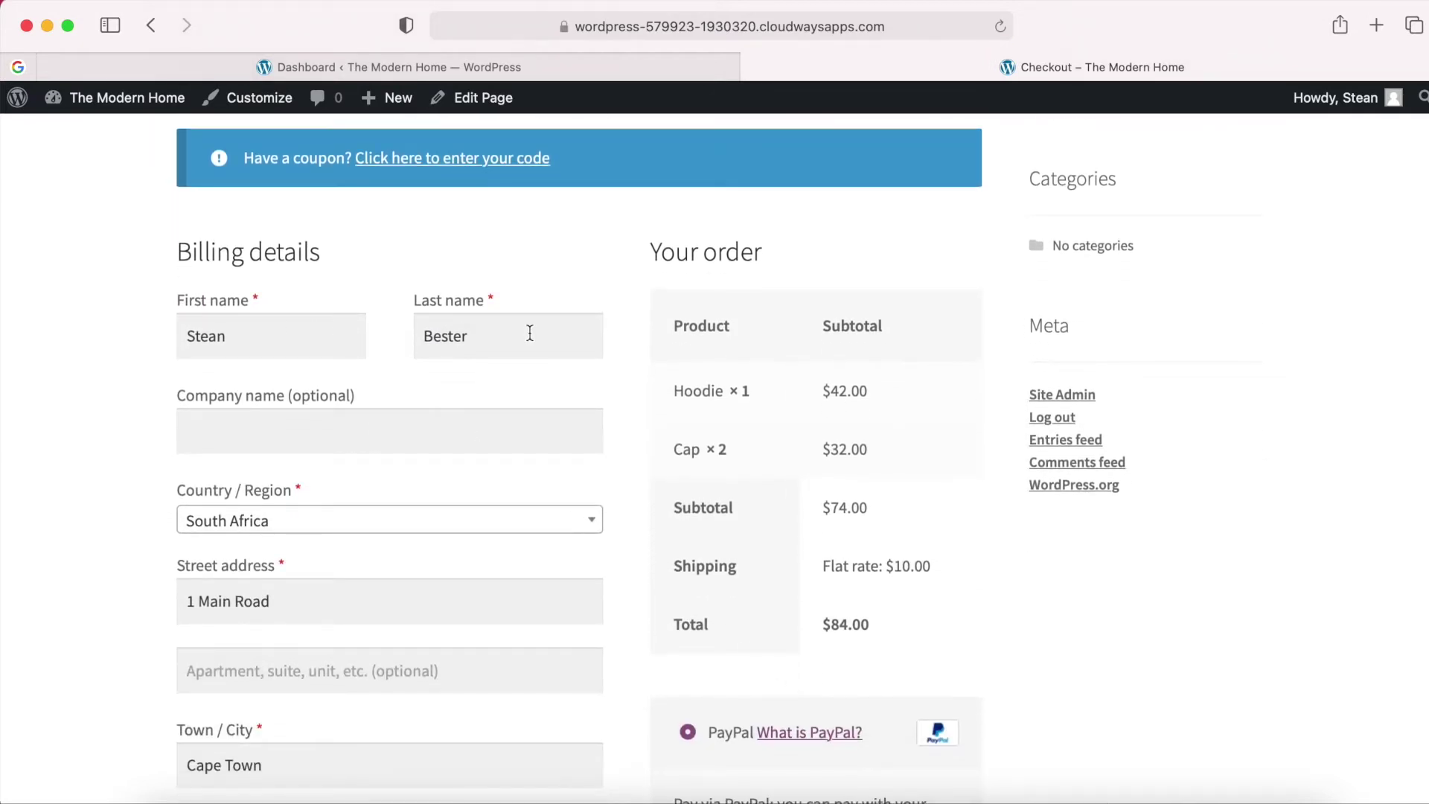
{"action": "scroll", "coordinate": [367, 450], "scroll_direction": "down", "scroll_amount": 5}
{"action": "scroll", "coordinate": [367, 450], "scroll_direction": "up", "scroll_amount": 4}
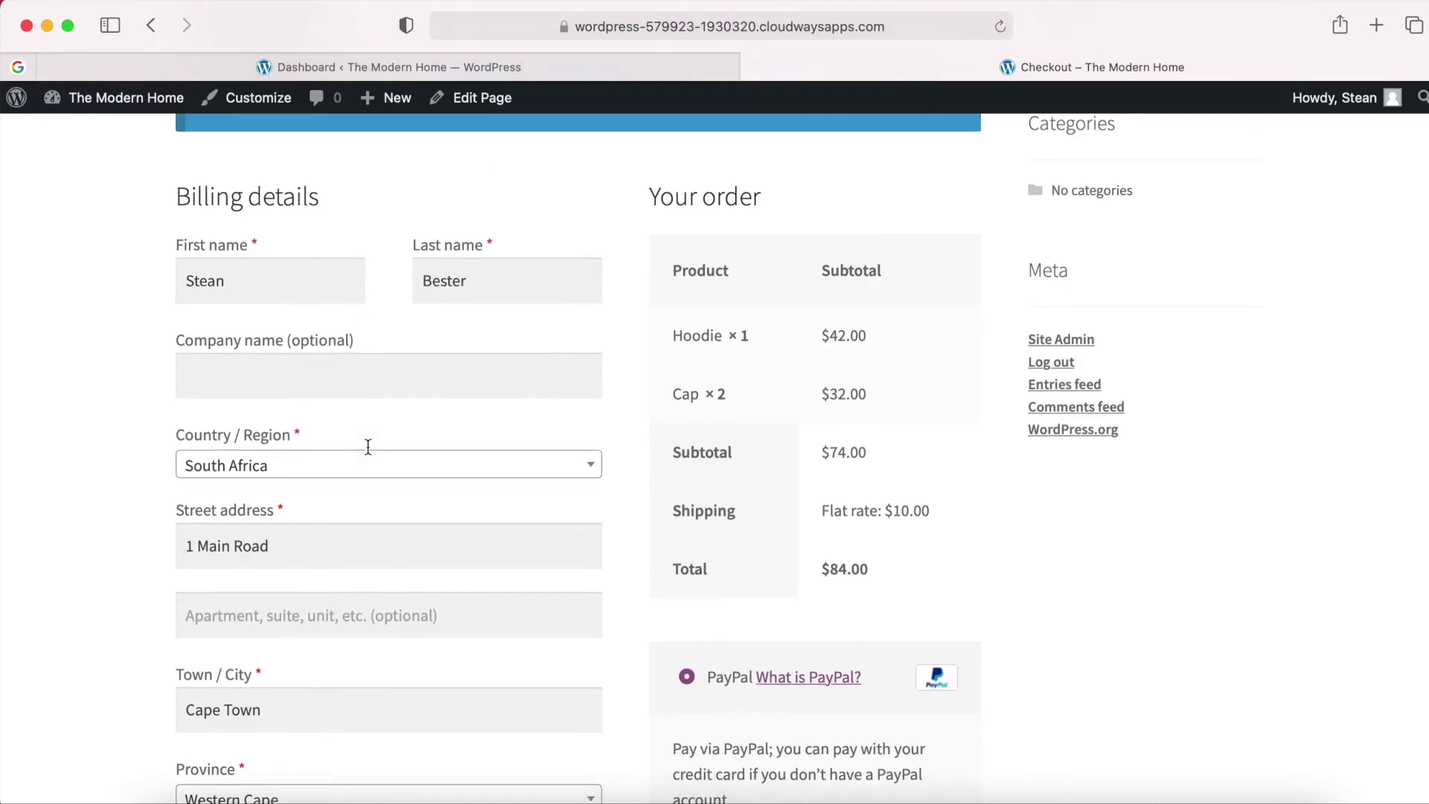
{"action": "scroll", "coordinate": [368, 447], "scroll_direction": "down", "scroll_amount": 5}
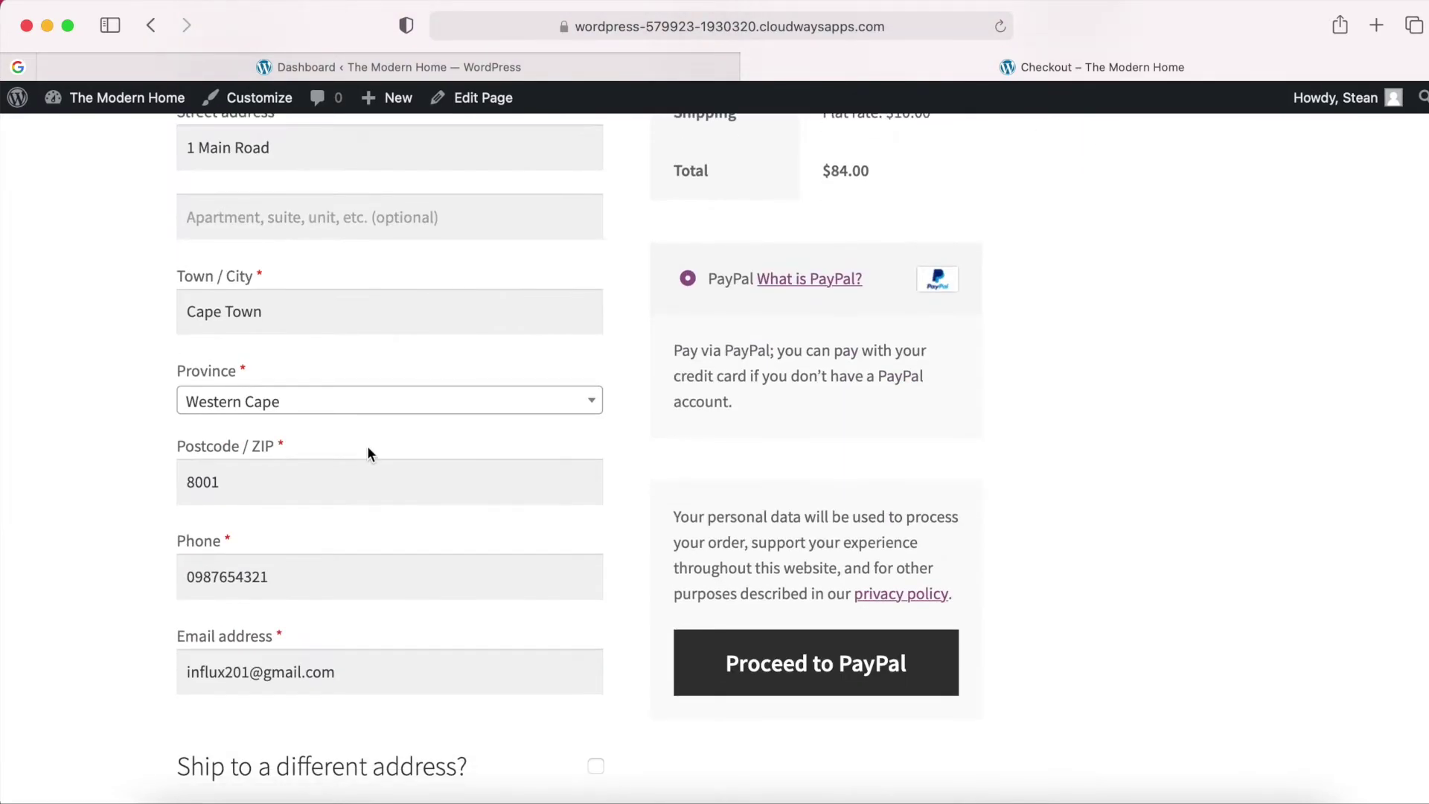
{"action": "scroll", "coordinate": [367, 447], "scroll_direction": "up", "scroll_amount": 6}
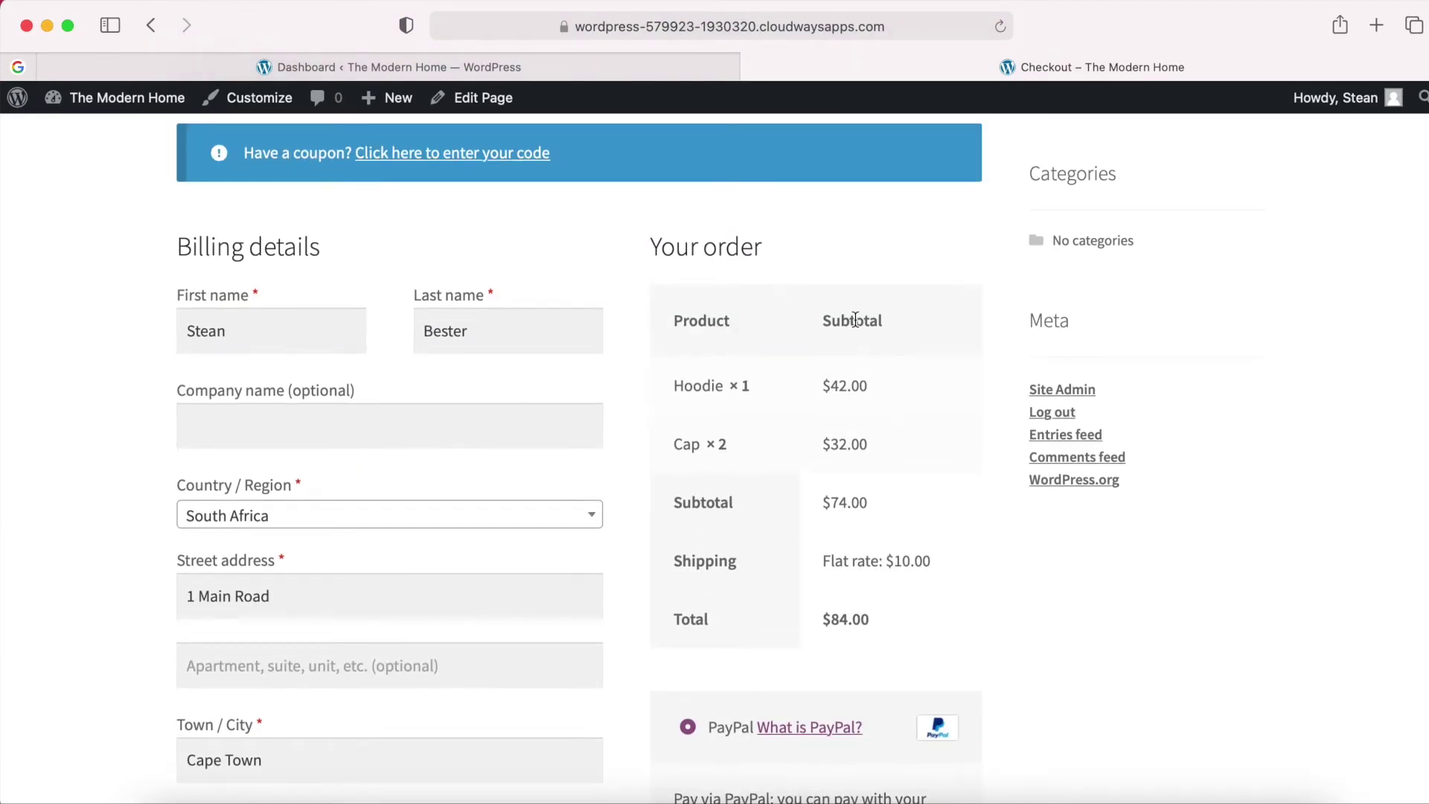
{"action": "scroll", "coordinate": [780, 546], "scroll_direction": "down", "scroll_amount": 1}
{"action": "scroll", "coordinate": [781, 553], "scroll_direction": "down", "scroll_amount": 5}
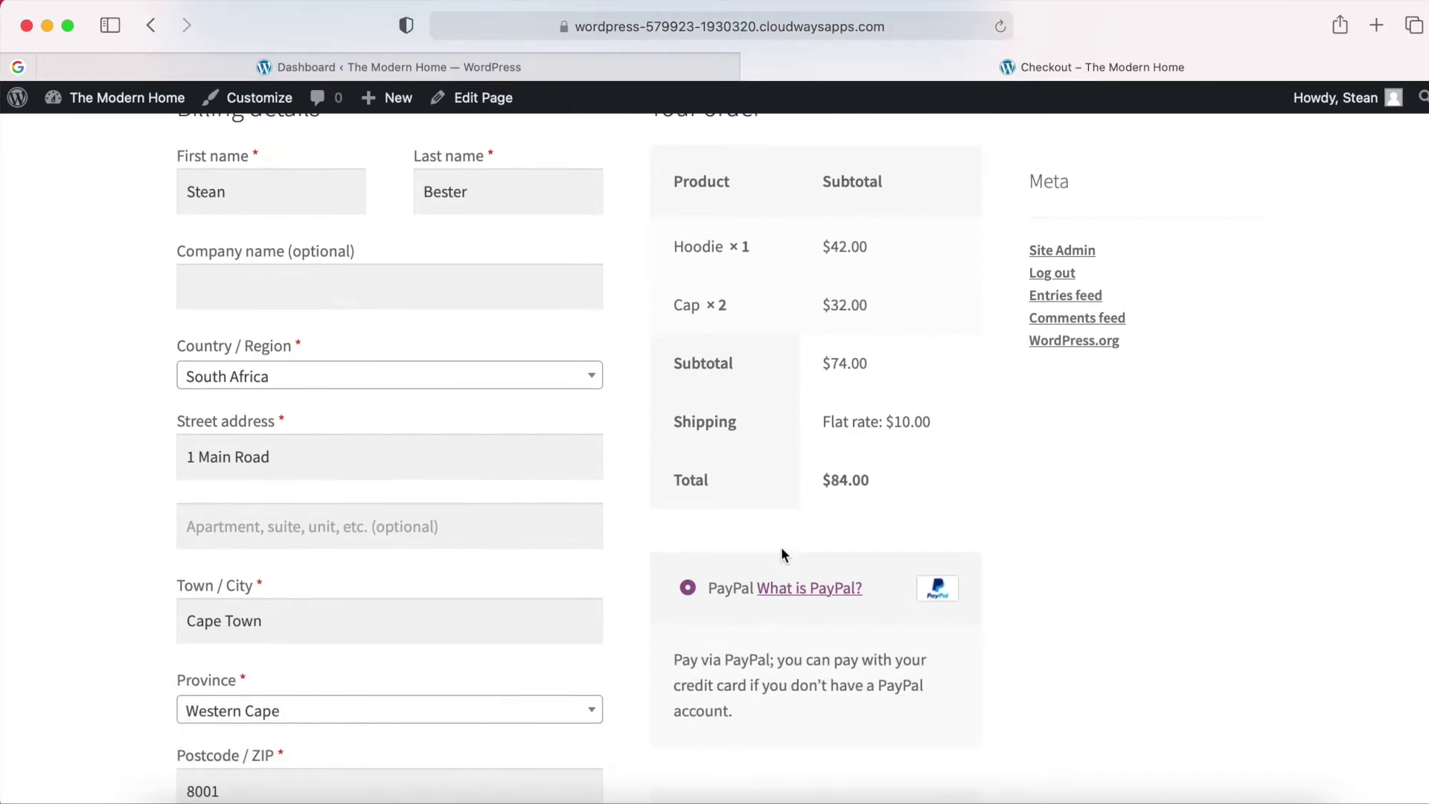
{"action": "scroll", "coordinate": [782, 552], "scroll_direction": "down", "scroll_amount": 3}
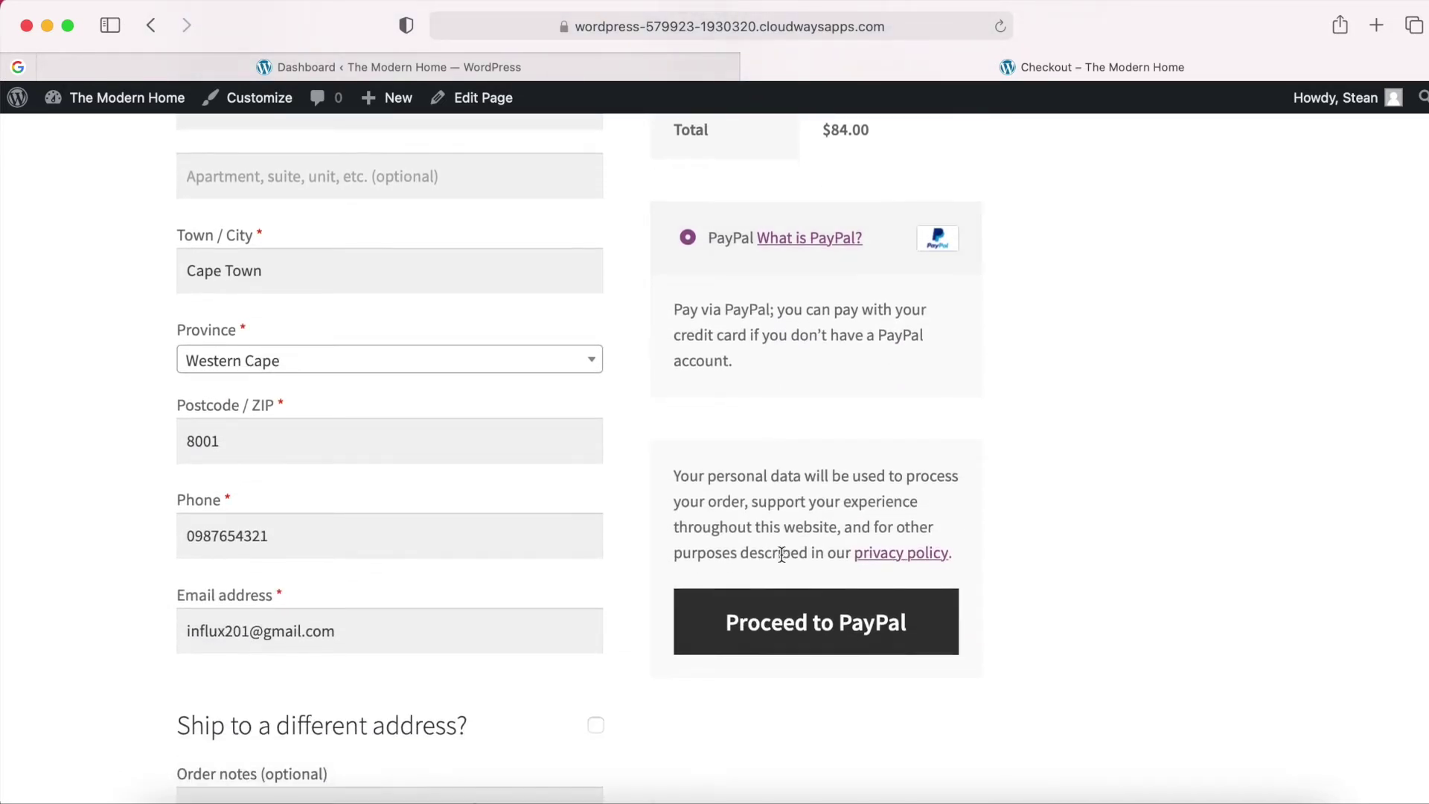
Send the $84.00 order to PayPal, then paste the Google Drive folder link into that tab.
{"action": "left_click", "coordinate": [823, 633]}
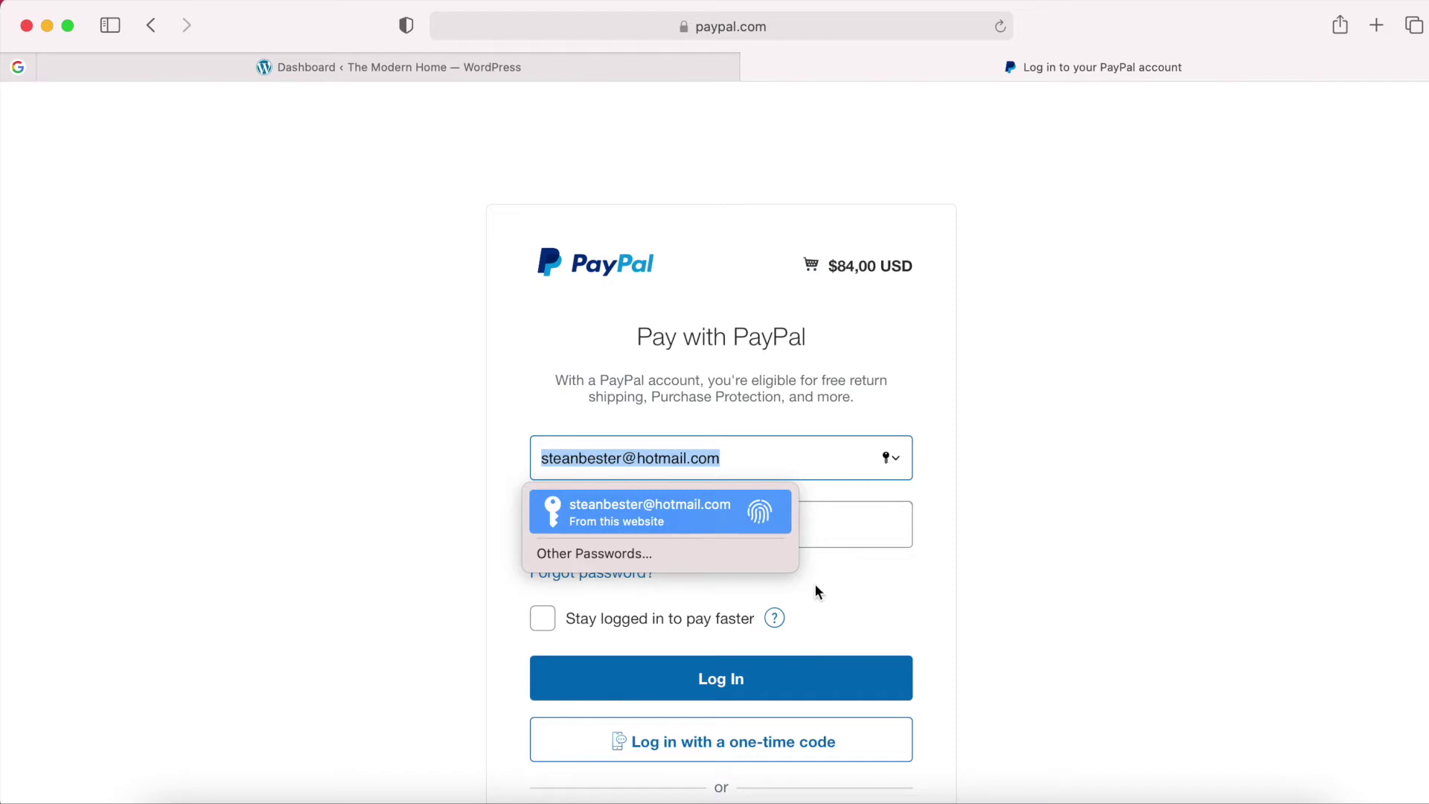
{"action": "left_click", "coordinate": [448, 71]}
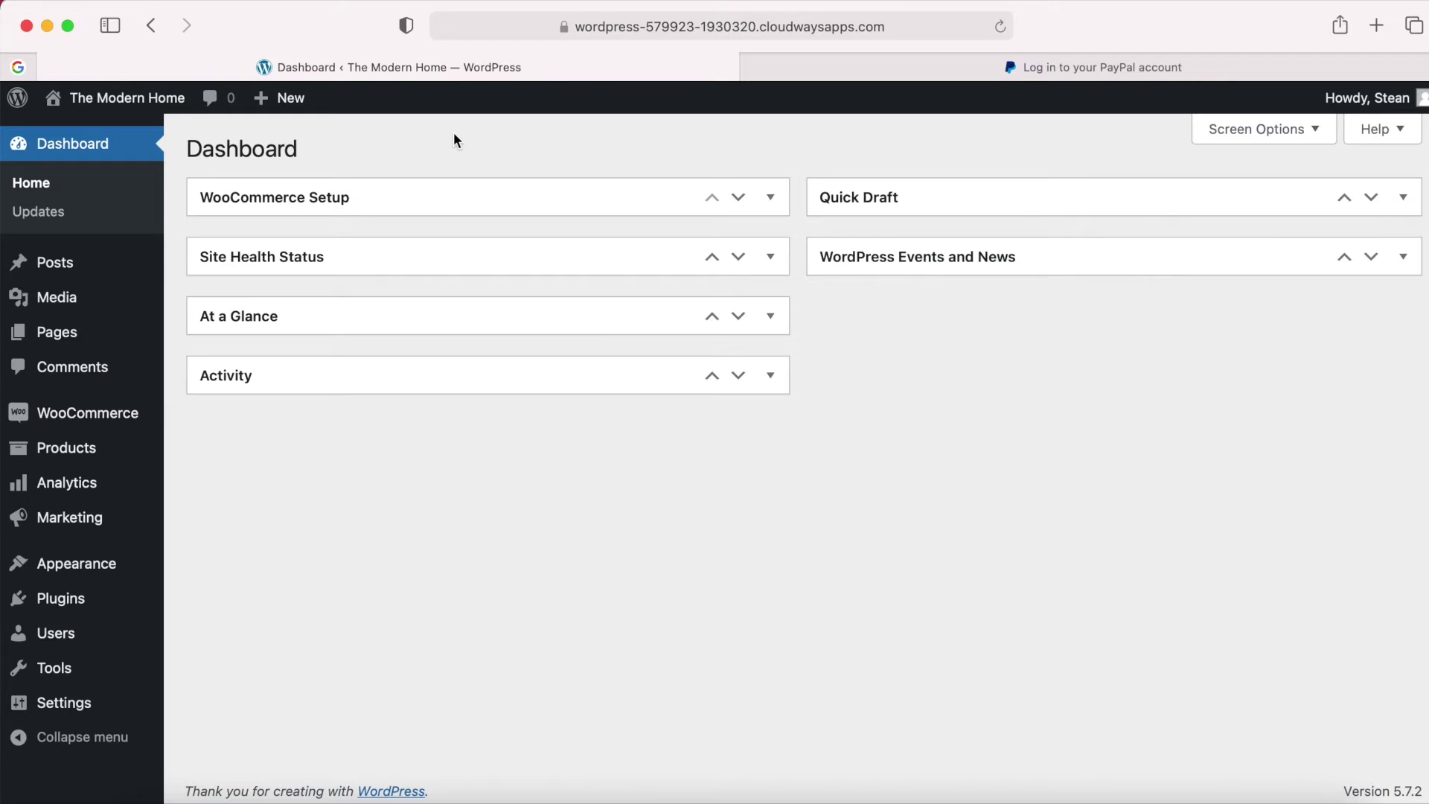
{"action": "left_click", "coordinate": [953, 74]}
{"action": "left_click", "coordinate": [846, 26]}
{"action": "key", "text": "super+v"}
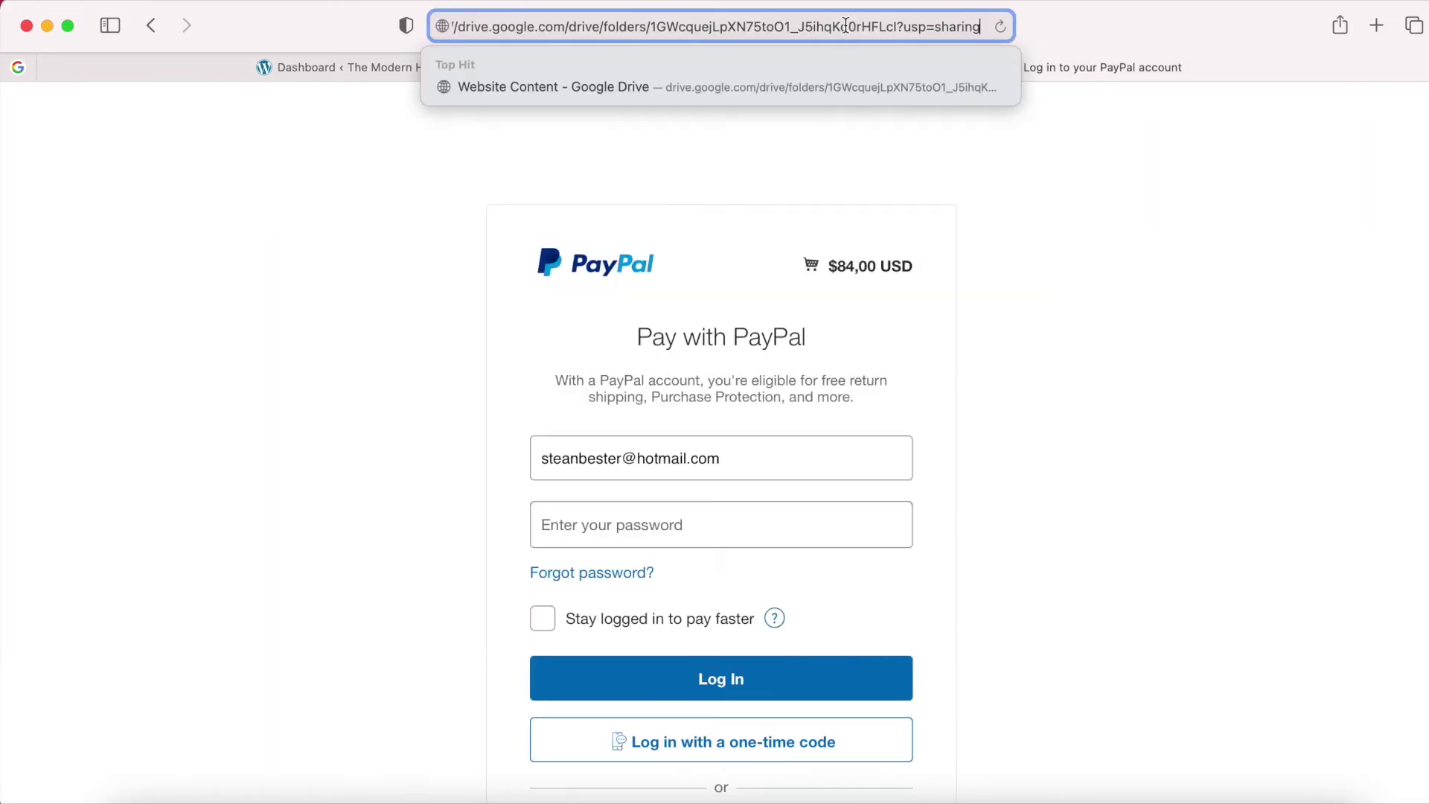
Download all seven items from Category Images through Products Content.txt as one zip.
{"action": "key", "text": "Return"}
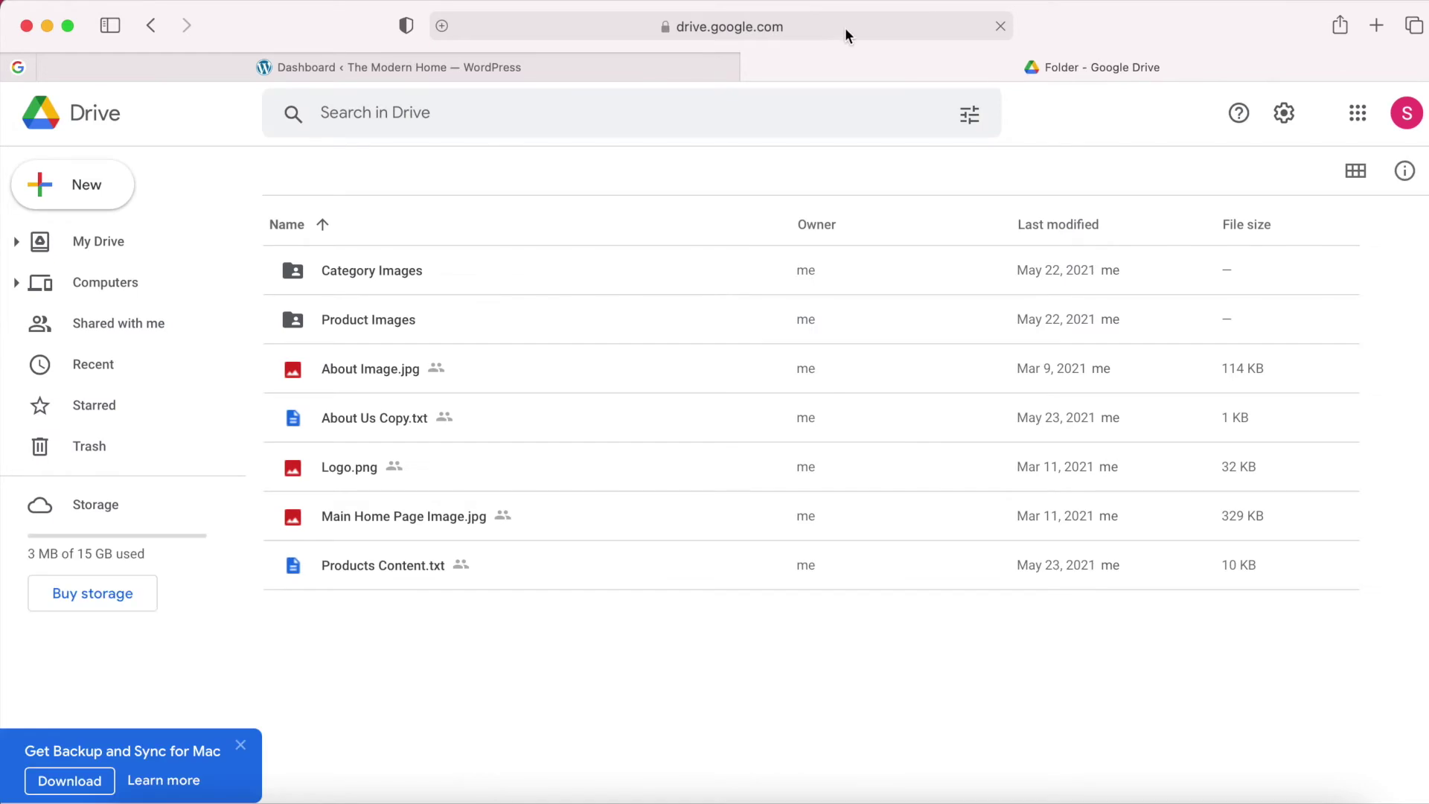
{"action": "left_click", "coordinate": [533, 271]}
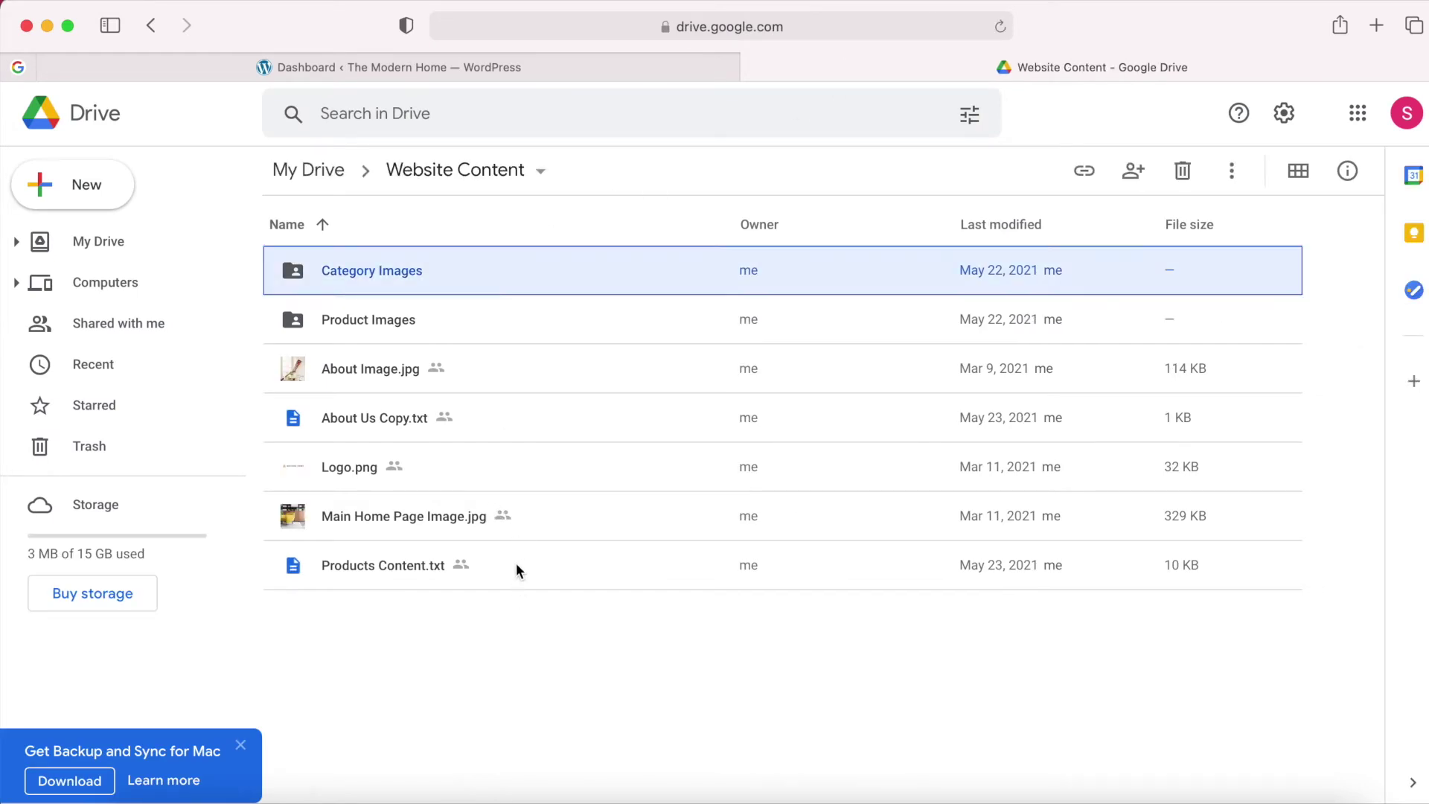
{"action": "left_click", "coordinate": [516, 569], "text": "shift"}
{"action": "right_click", "coordinate": [542, 565]}
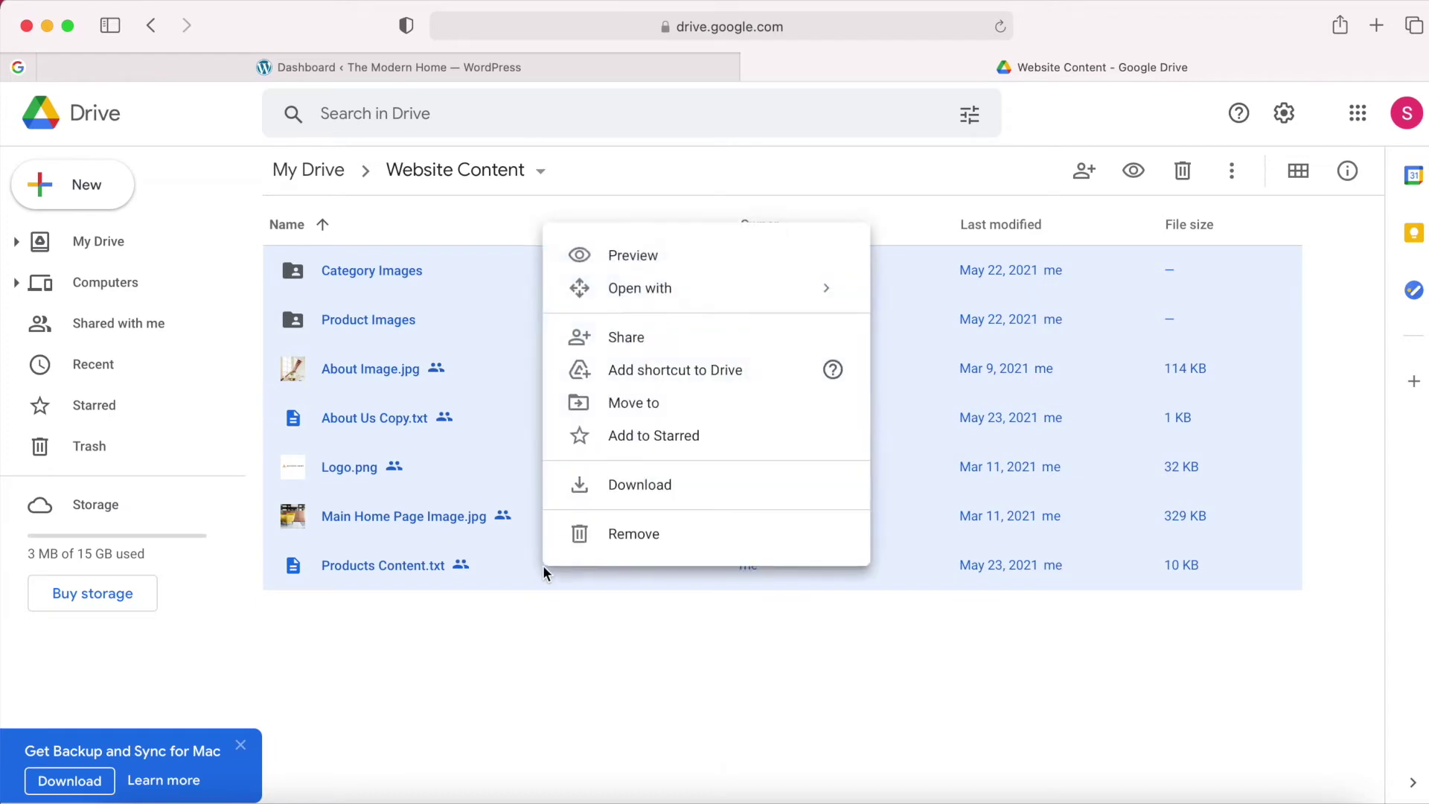
{"action": "left_click", "coordinate": [629, 491]}
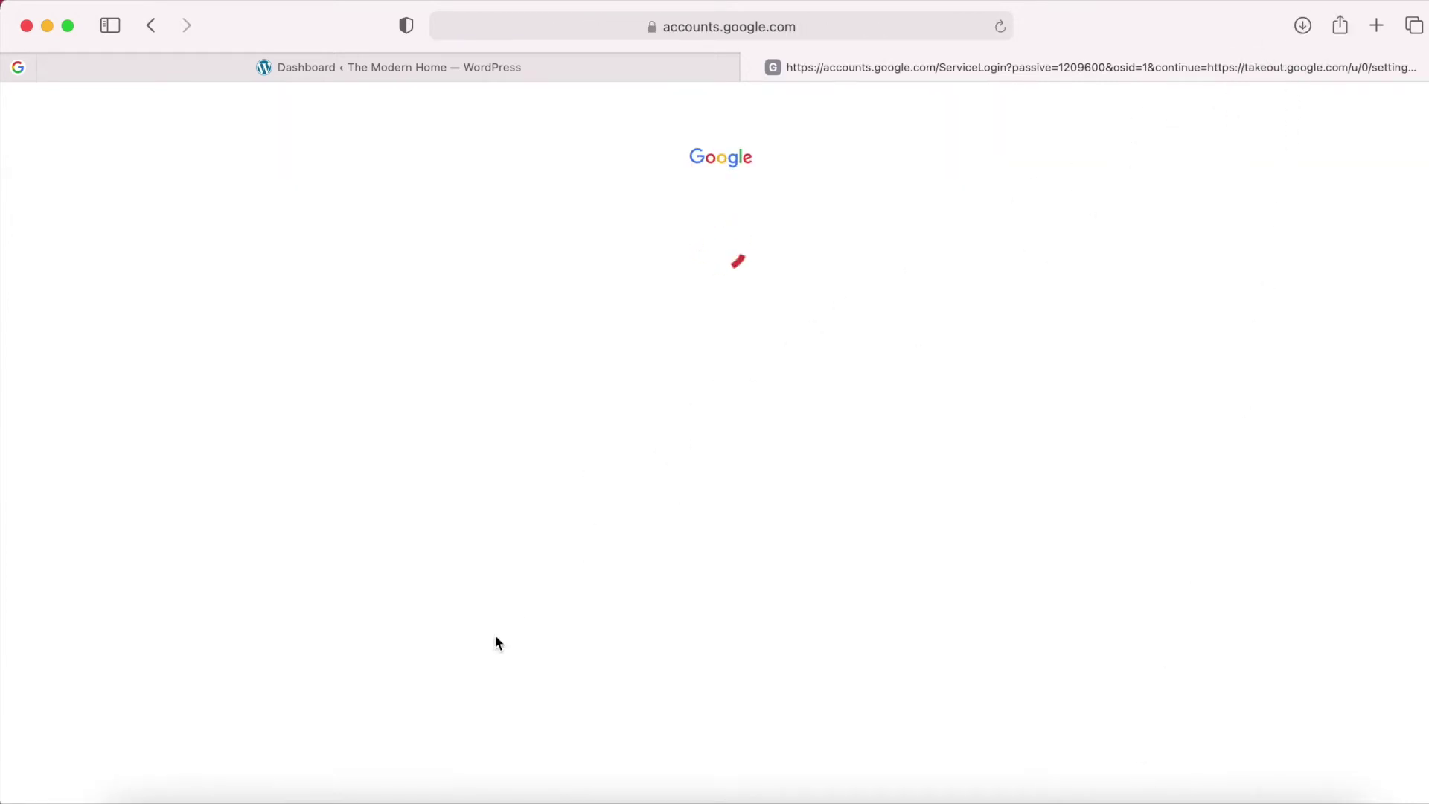
Move the drive-download zip into BYOS Website Content and extract it there.
{"action": "left_click", "coordinate": [142, 798]}
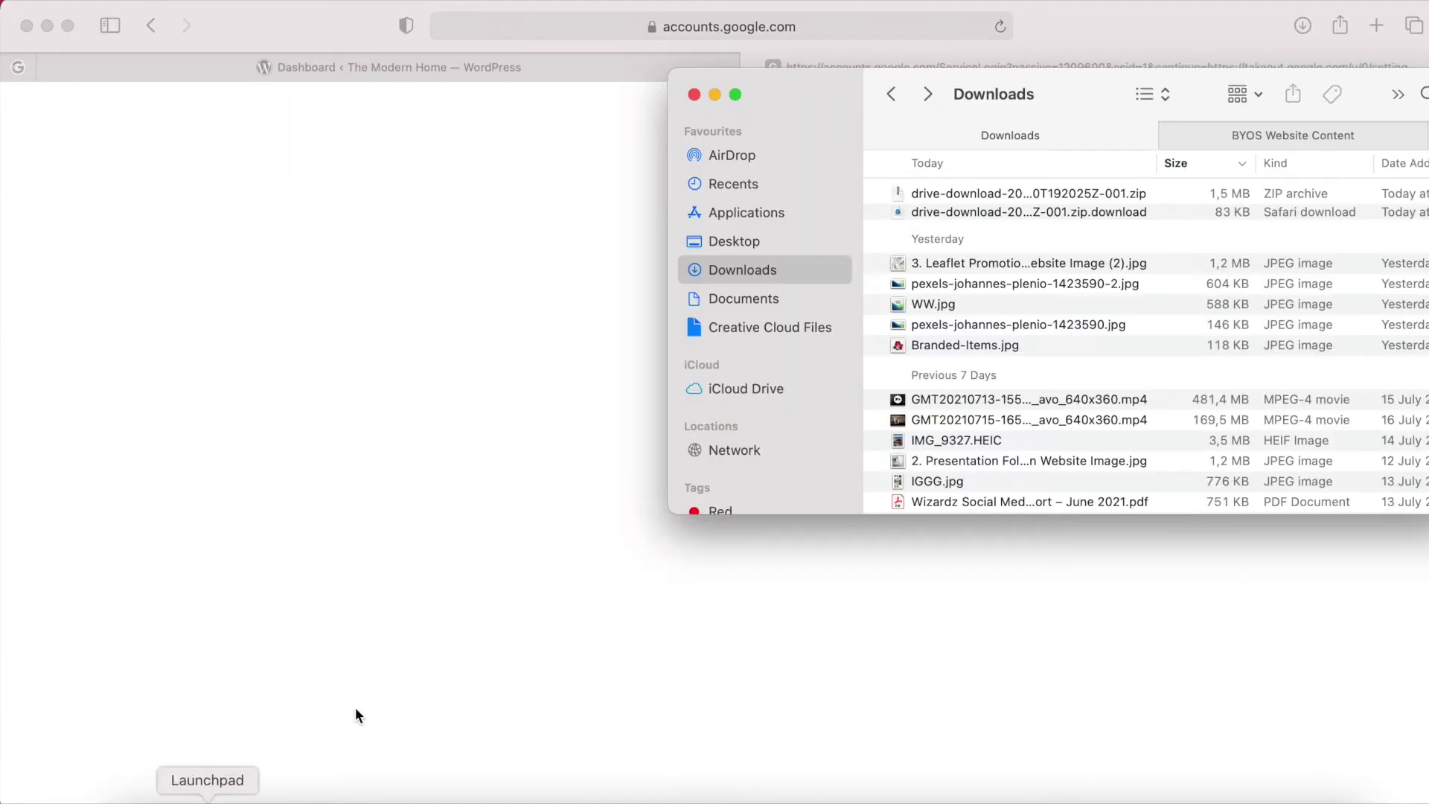
{"action": "left_click", "coordinate": [991, 192]}
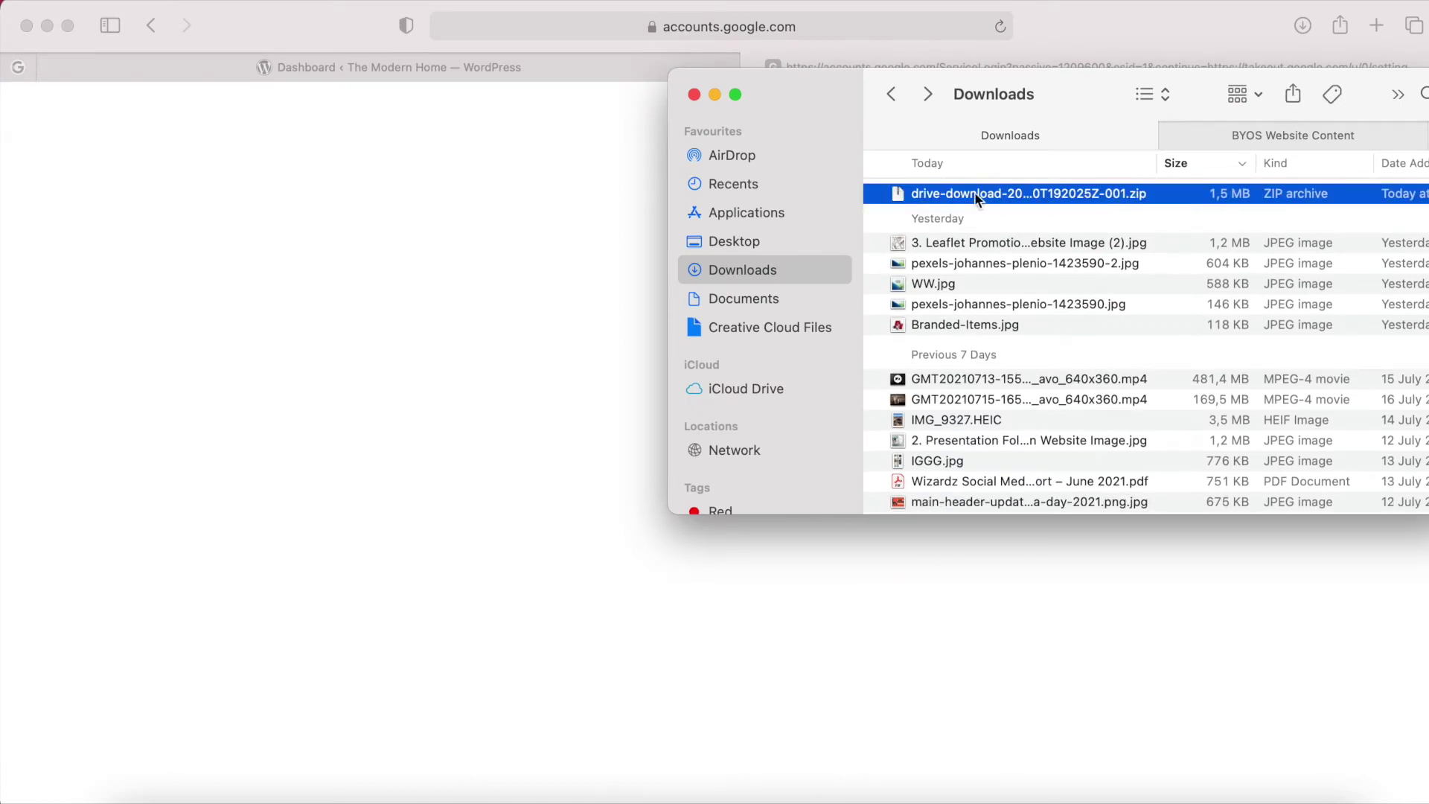
{"action": "left_click_drag", "start_coordinate": [975, 192], "coordinate": [1215, 137]}
{"action": "left_click", "coordinate": [1215, 137]}
{"action": "left_click", "coordinate": [1029, 192]}
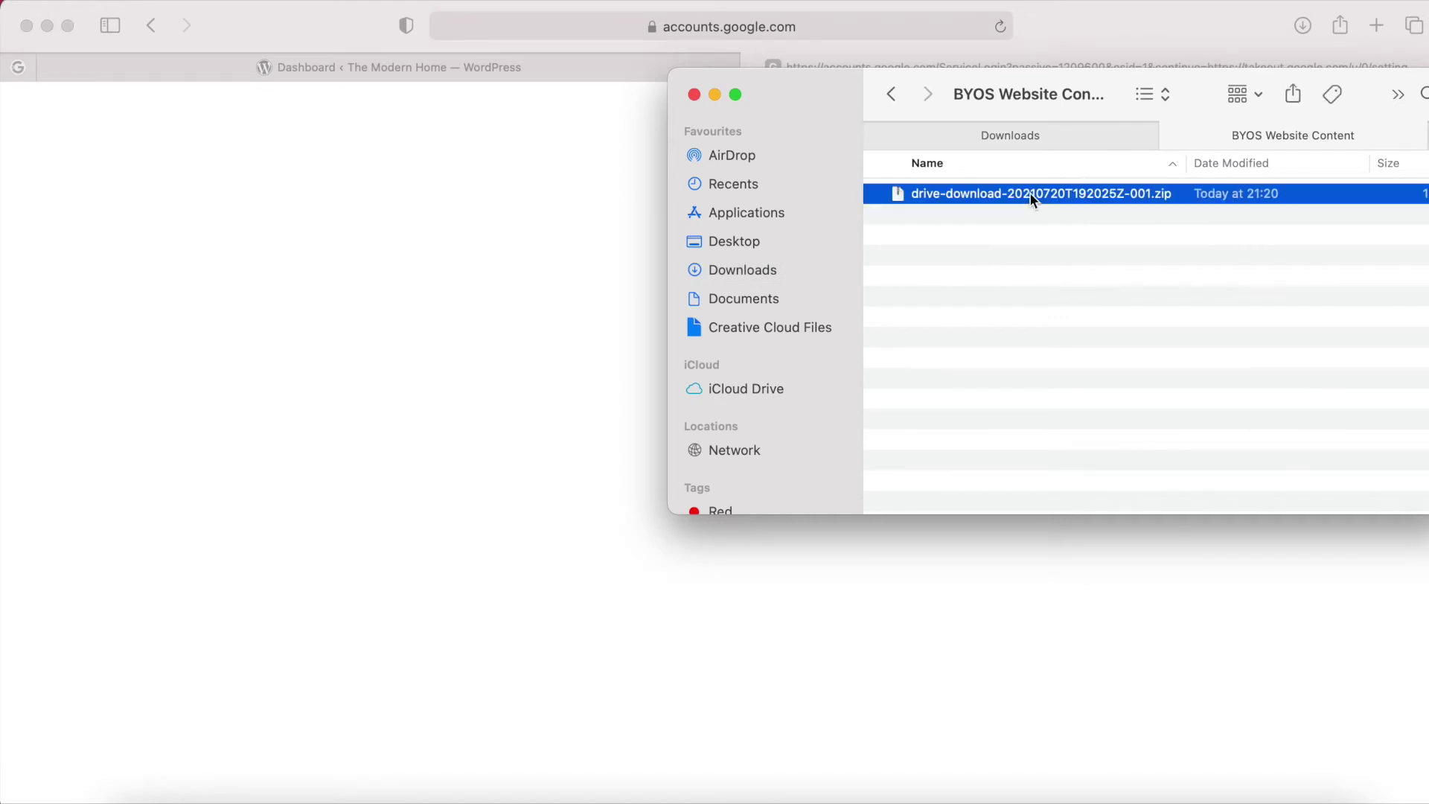
{"action": "double_click", "coordinate": [1030, 192]}
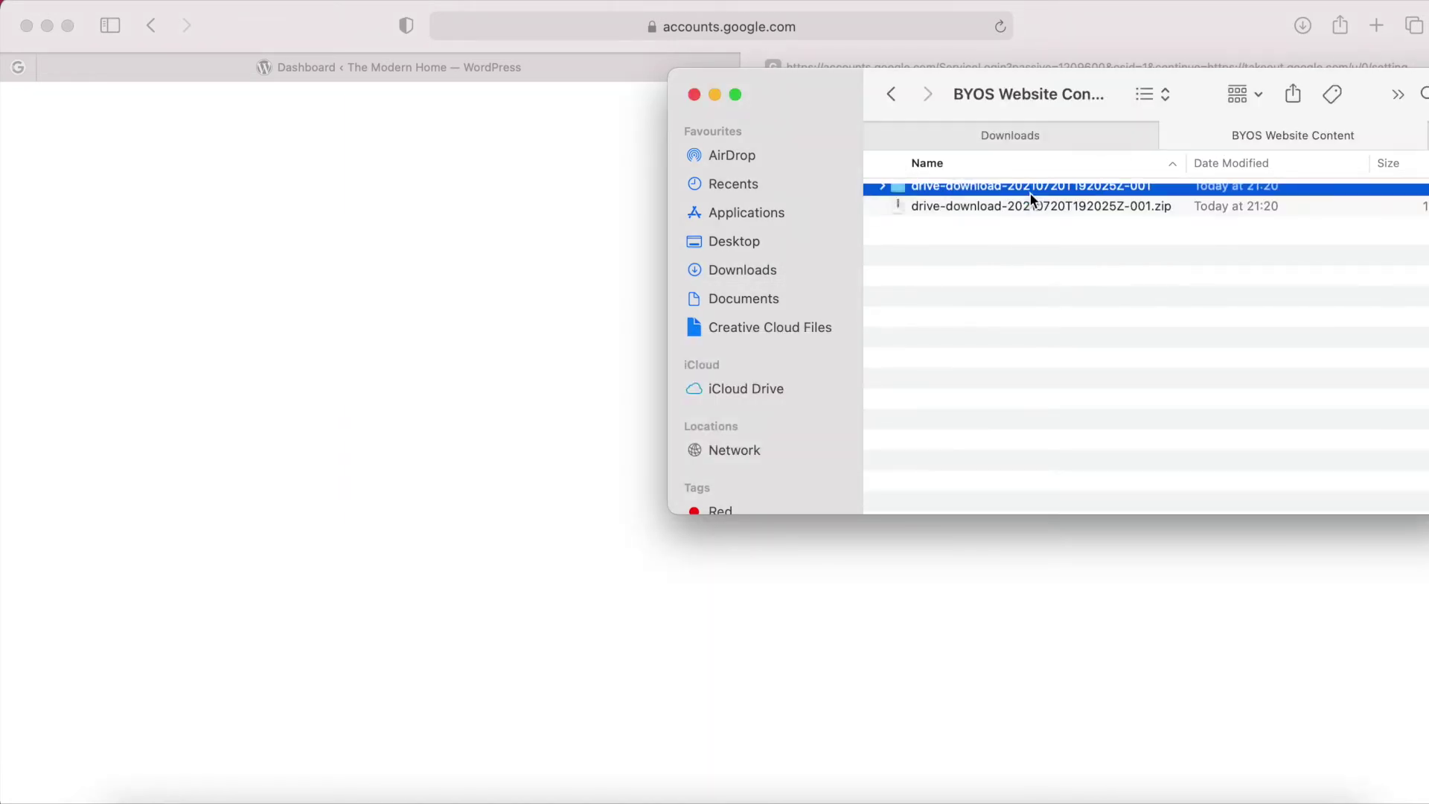
{"action": "double_click", "coordinate": [1001, 195]}
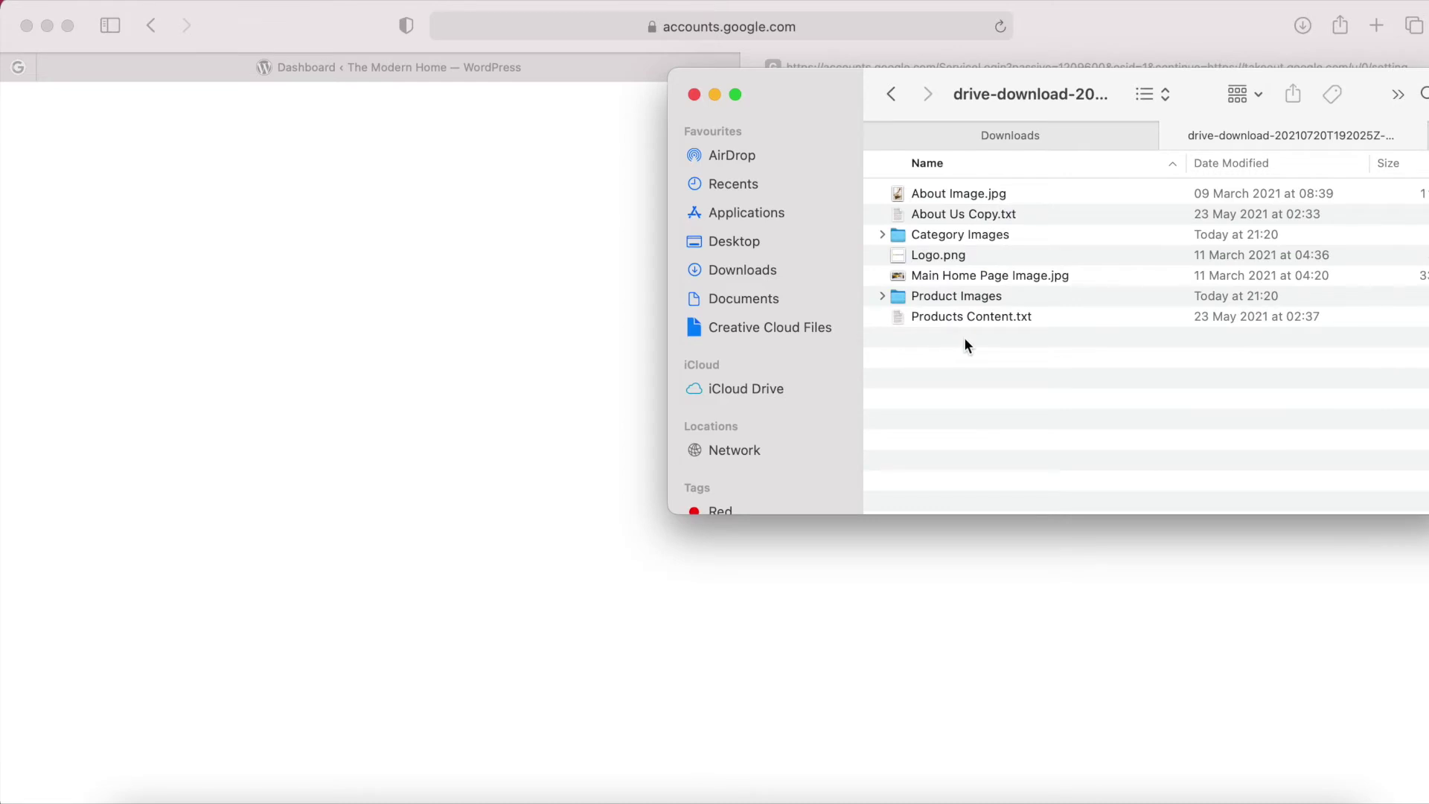
{"action": "left_click", "coordinate": [494, 61]}
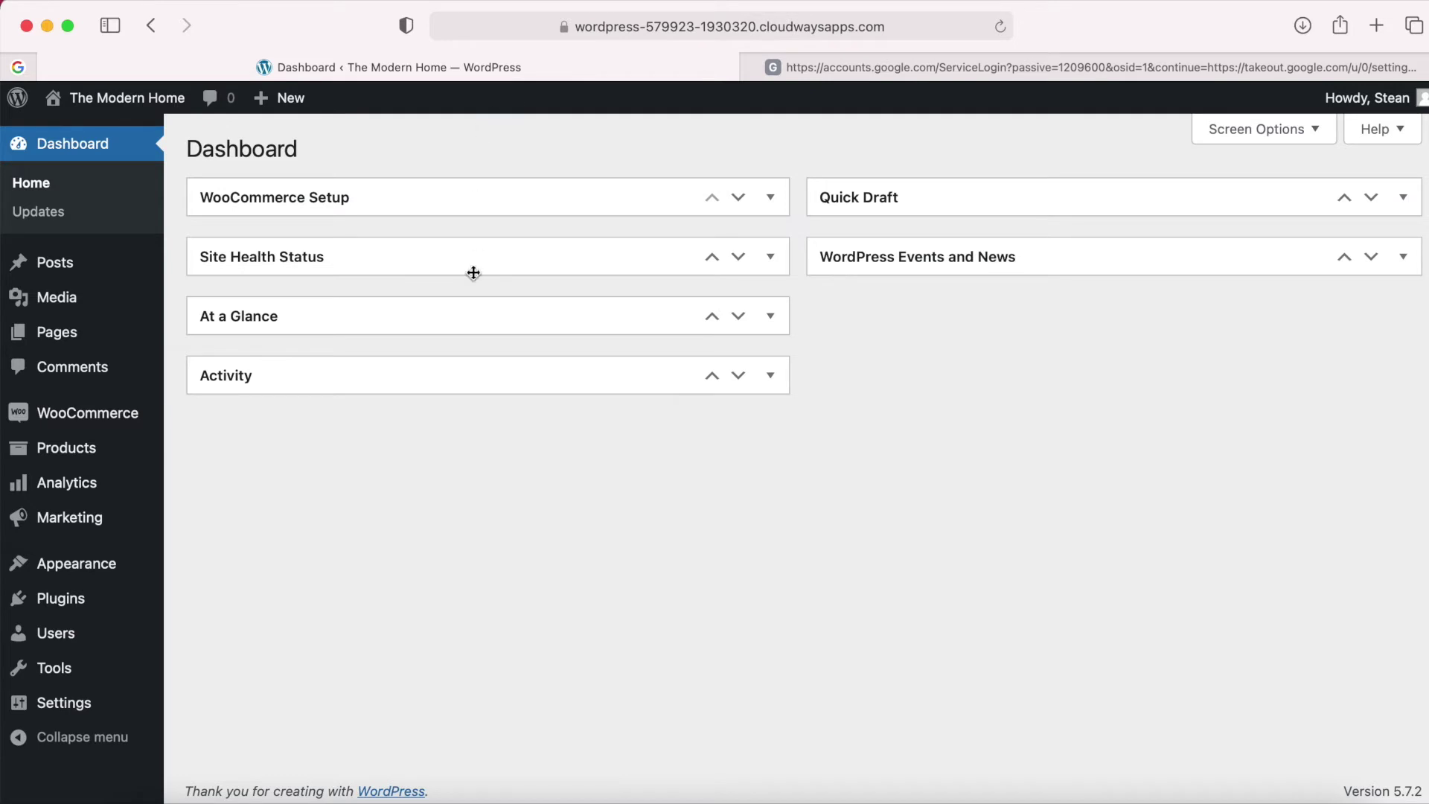
Open Product categories, open the storefront in a new tab, and close the Google accounts tab.
{"action": "mouse_move", "coordinate": [69, 452]}
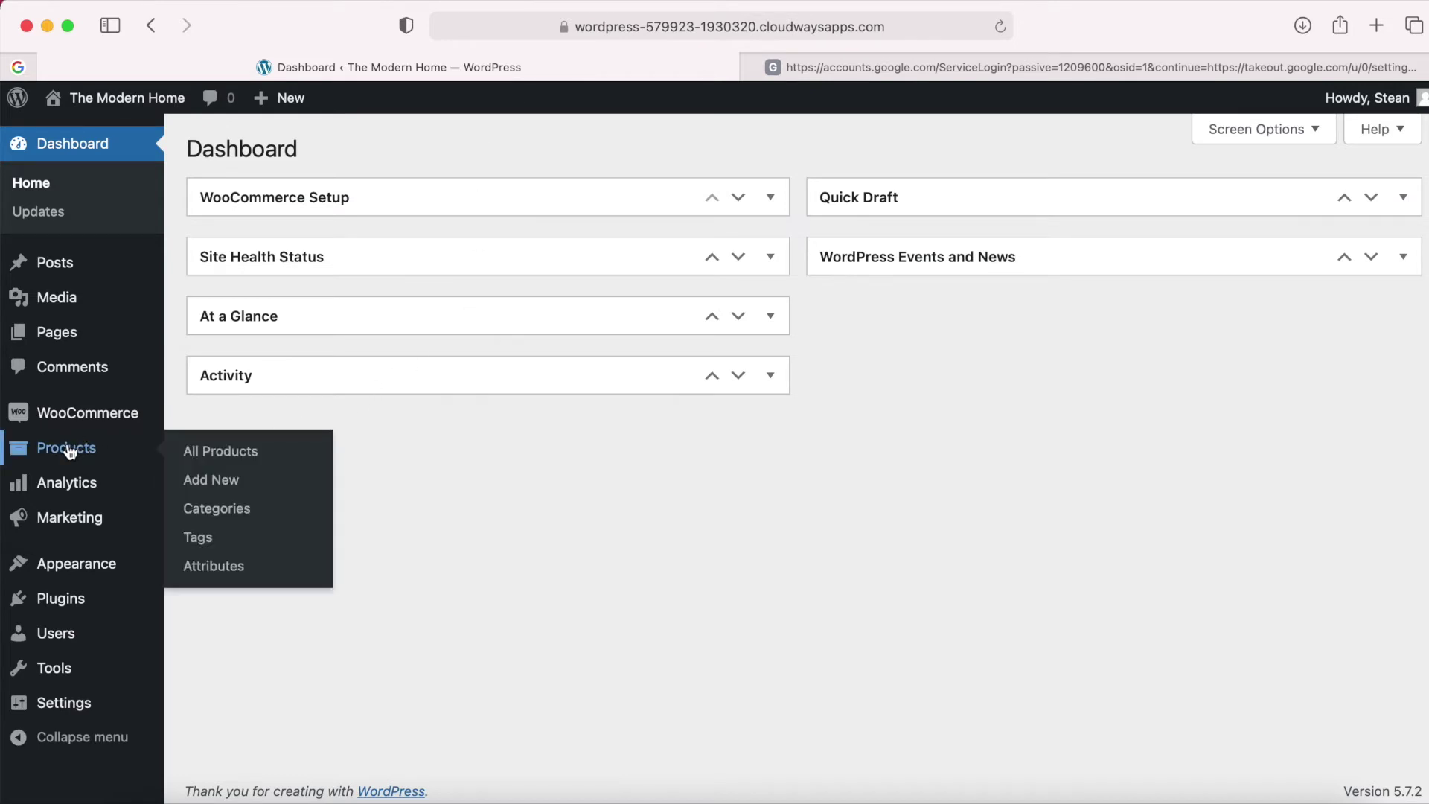
{"action": "left_click", "coordinate": [226, 514]}
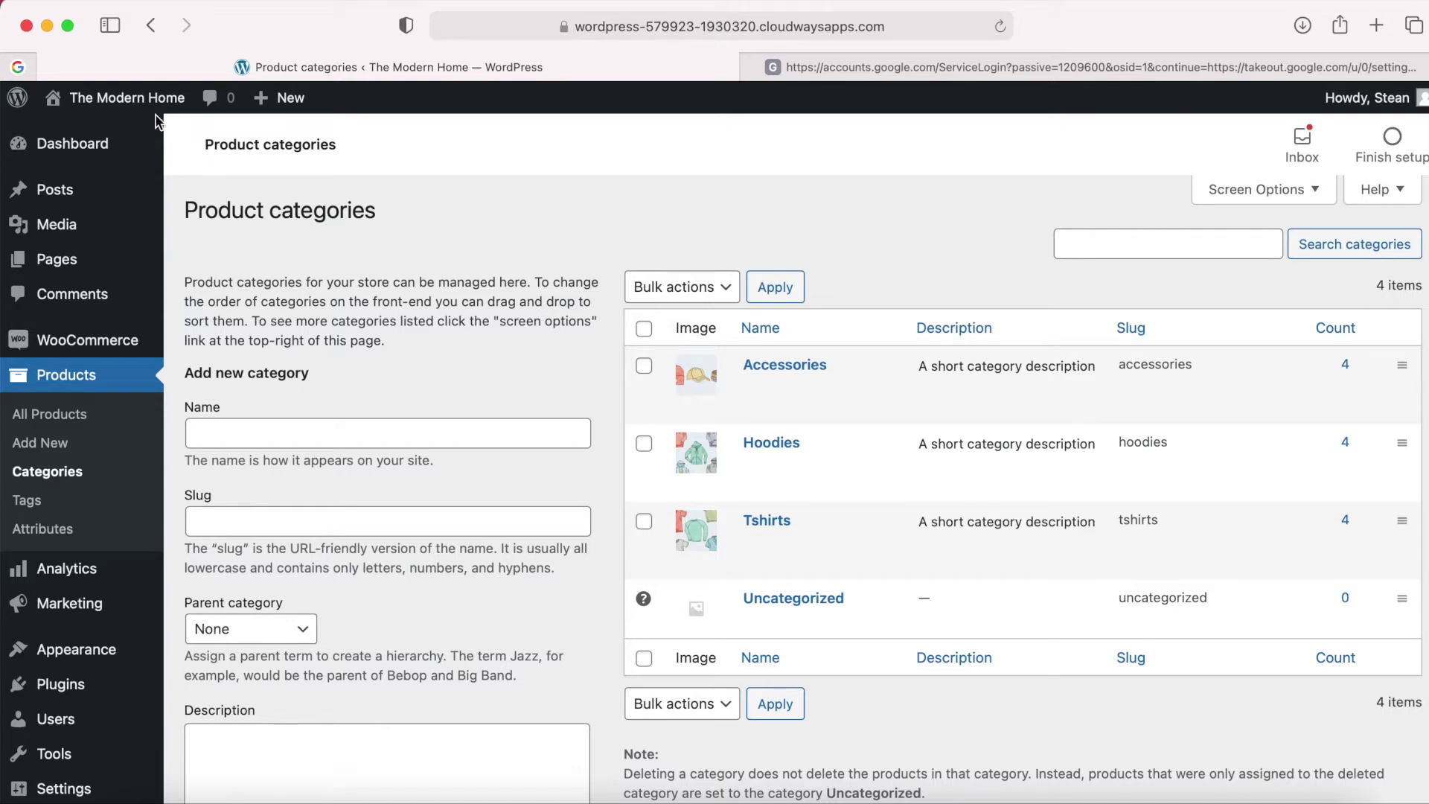
{"action": "right_click", "coordinate": [149, 97]}
{"action": "left_click", "coordinate": [185, 114]}
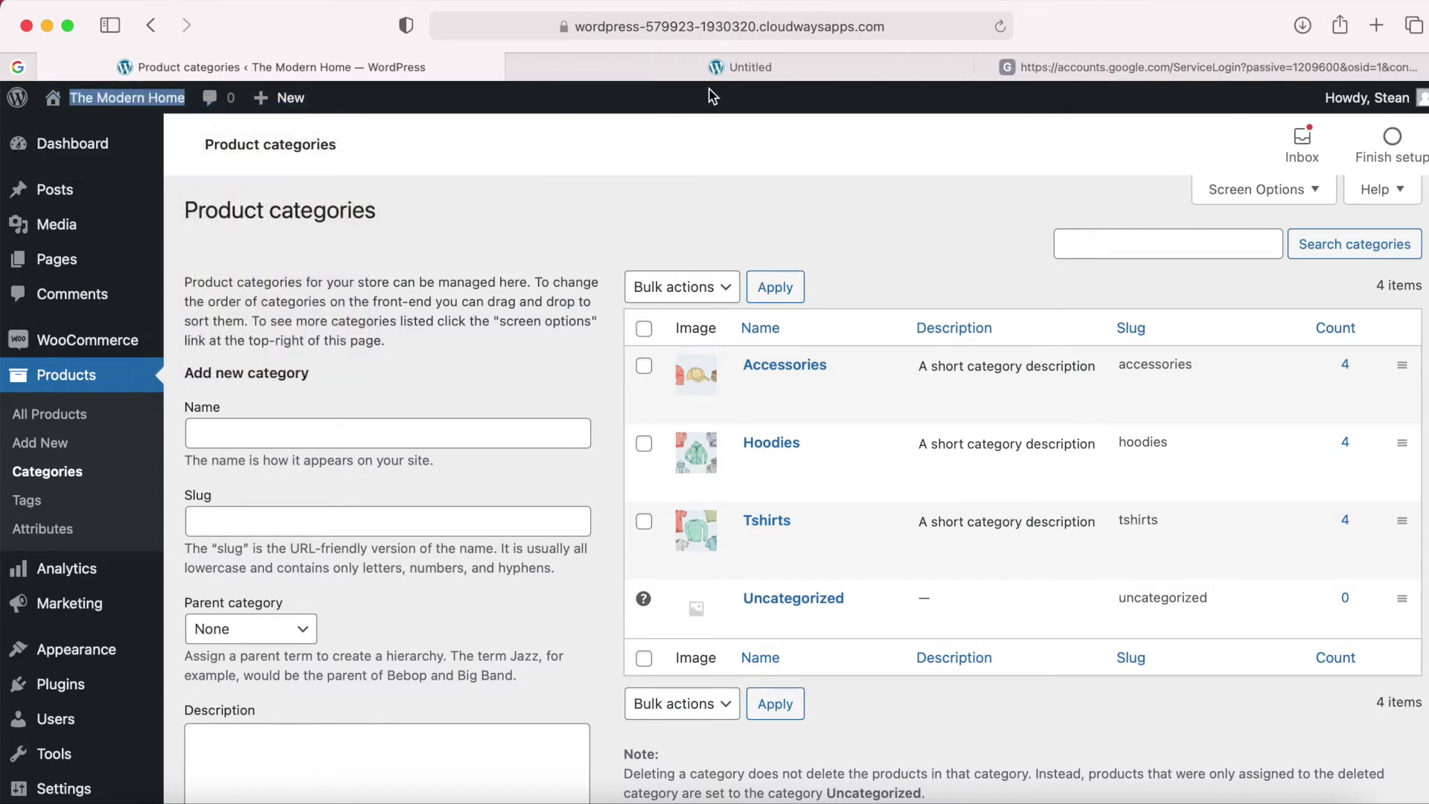
{"action": "left_click", "coordinate": [985, 68]}
{"action": "left_click", "coordinate": [958, 66]}
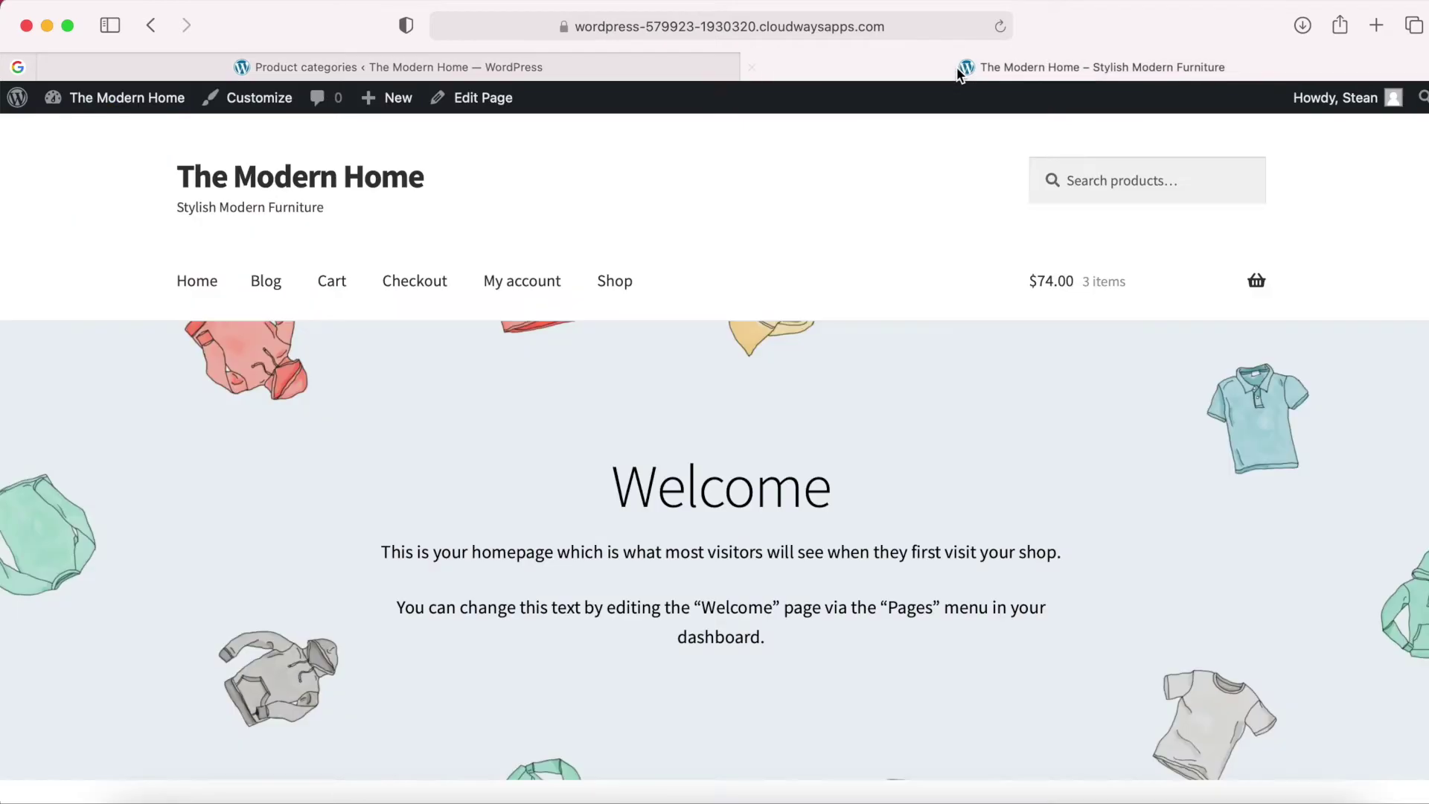
Scroll the storefront, then return to the Product categories list of Accessories, Hoodies, Tshirts, Uncategorized.
{"action": "scroll", "coordinate": [711, 473], "scroll_direction": "down", "scroll_amount": 5}
{"action": "scroll", "coordinate": [714, 470], "scroll_direction": "down", "scroll_amount": 4}
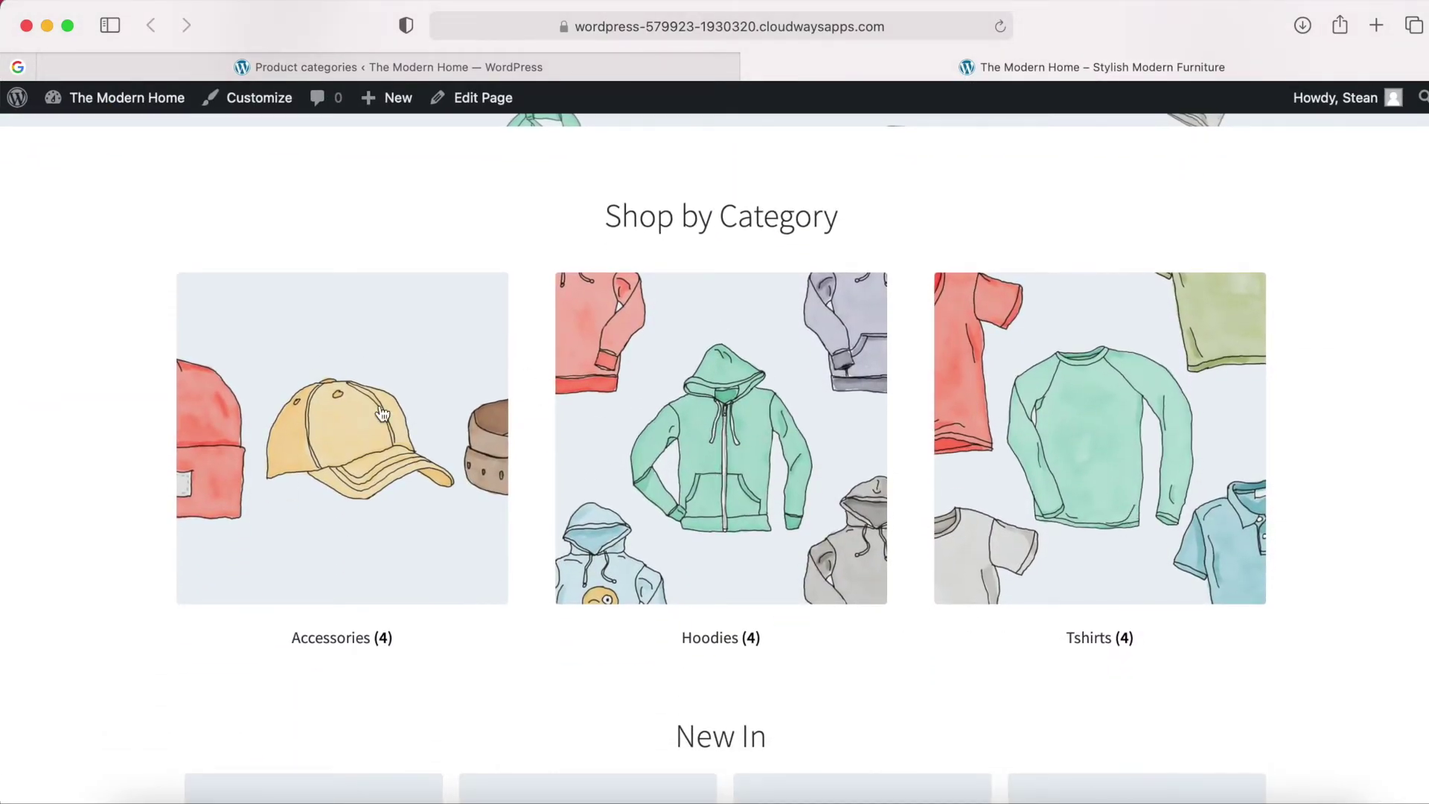
{"action": "scroll", "coordinate": [383, 414], "scroll_direction": "up", "scroll_amount": 1}
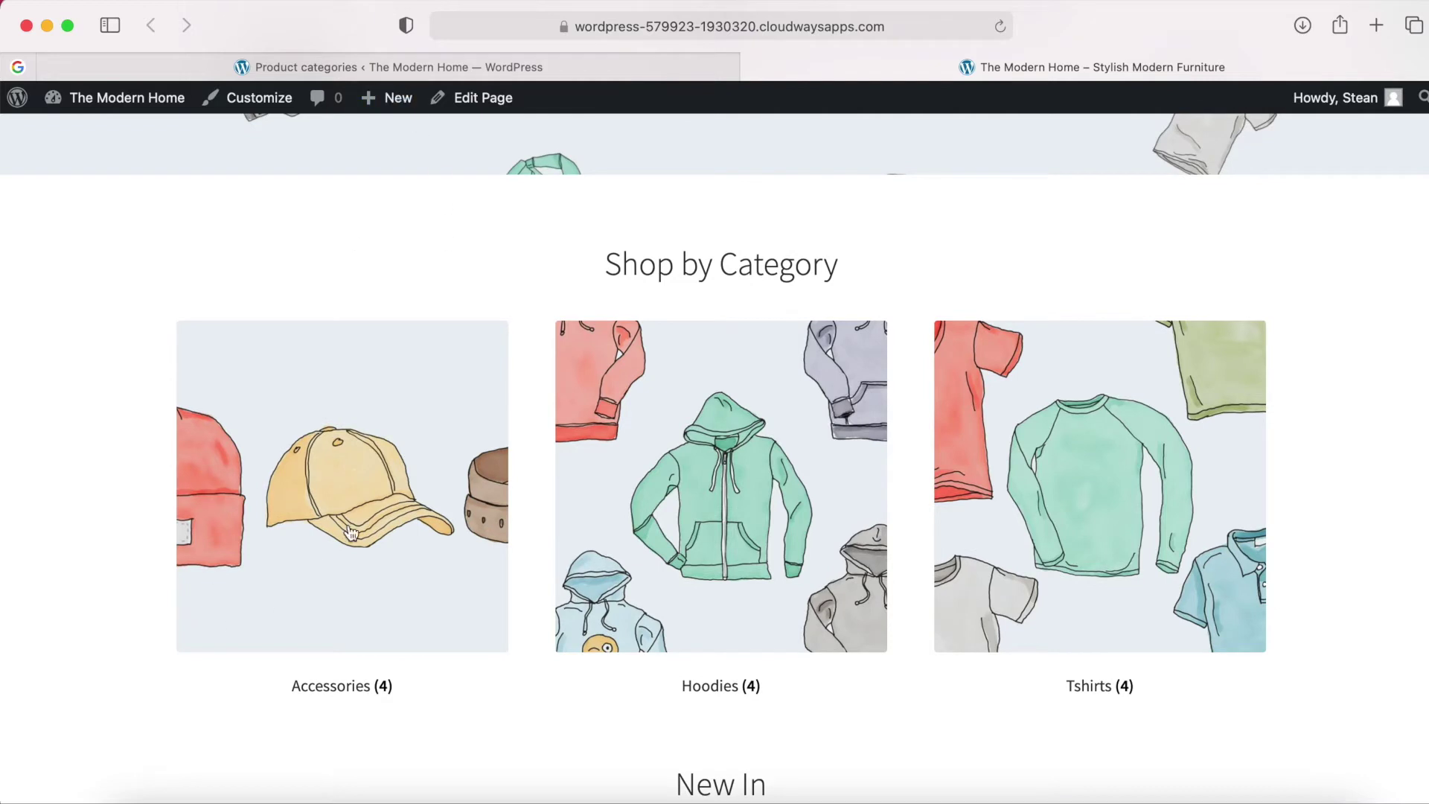
{"action": "left_click", "coordinate": [417, 66]}
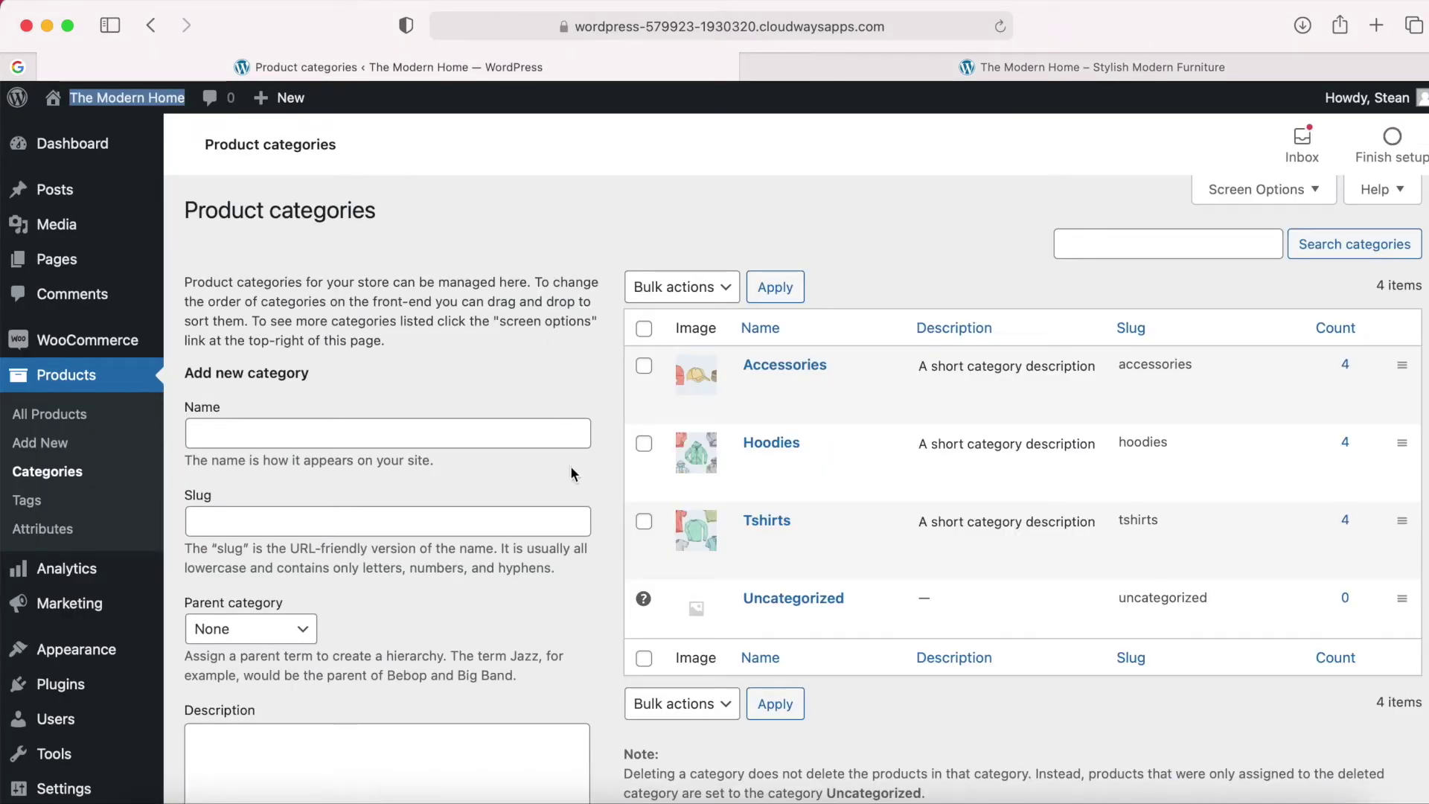
{"action": "mouse_move", "coordinate": [633, 467]}
{"action": "mouse_move", "coordinate": [760, 389]}
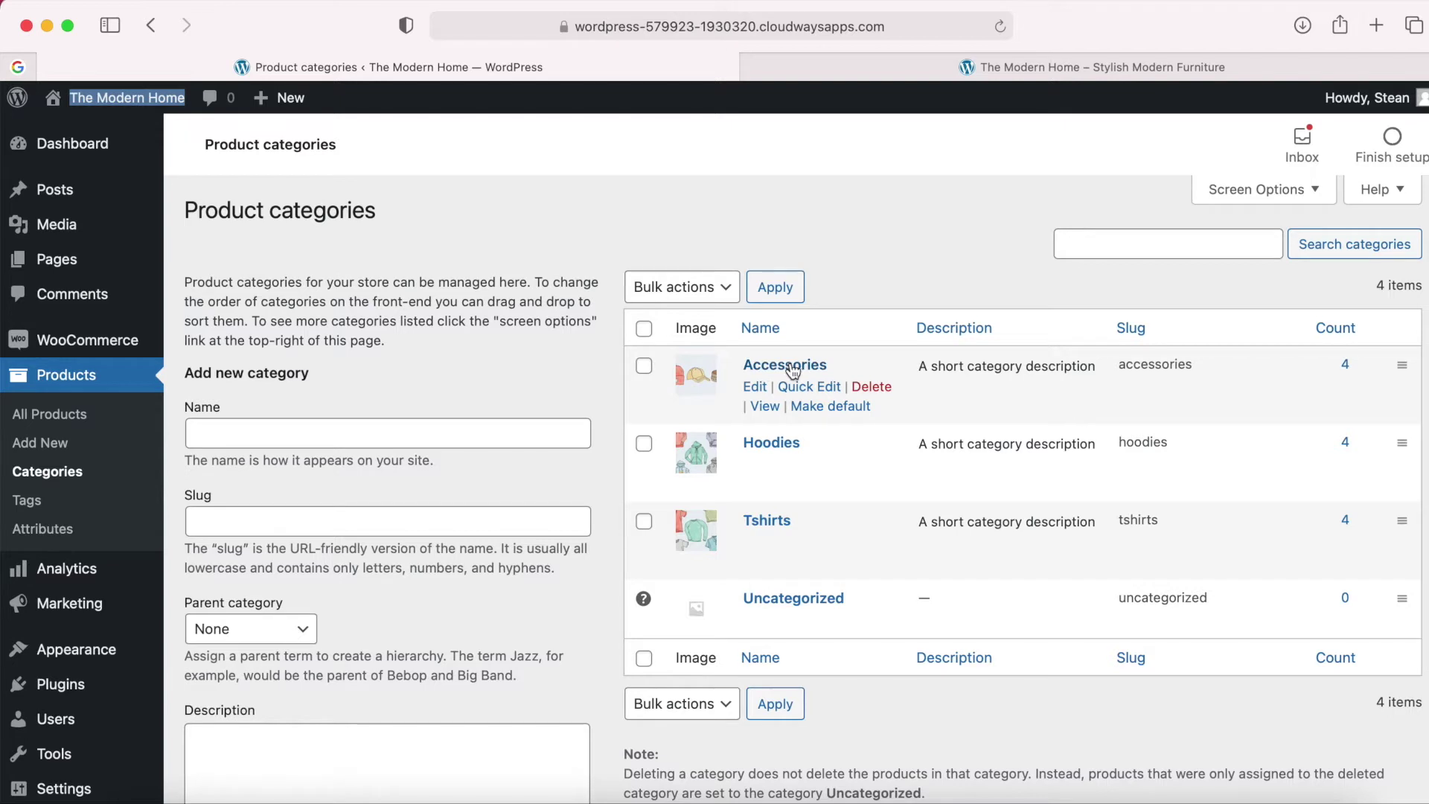
Rename the Accessories category to Chairs with slug chairs.
{"action": "left_click", "coordinate": [755, 390]}
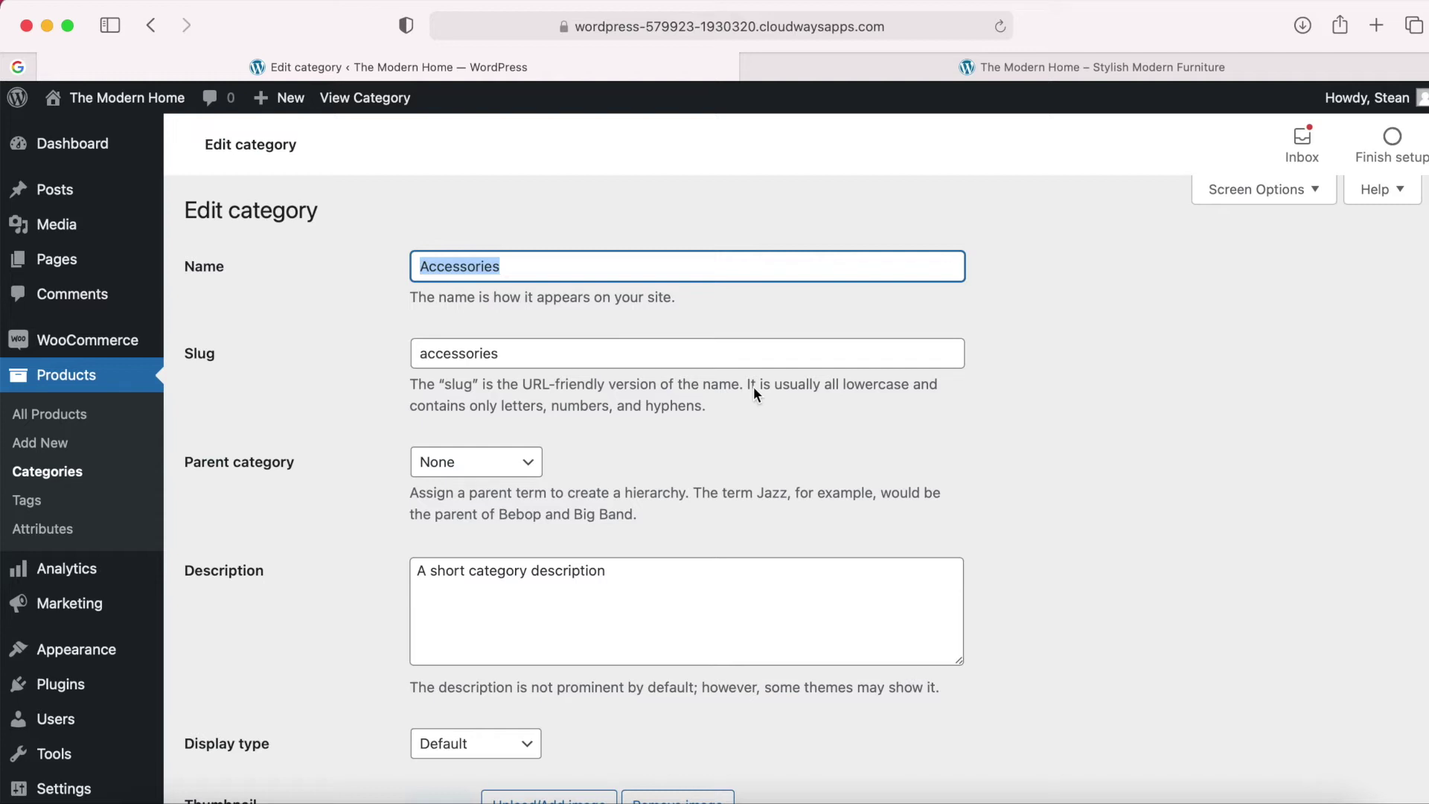
{"action": "type", "text": "Chairs"}
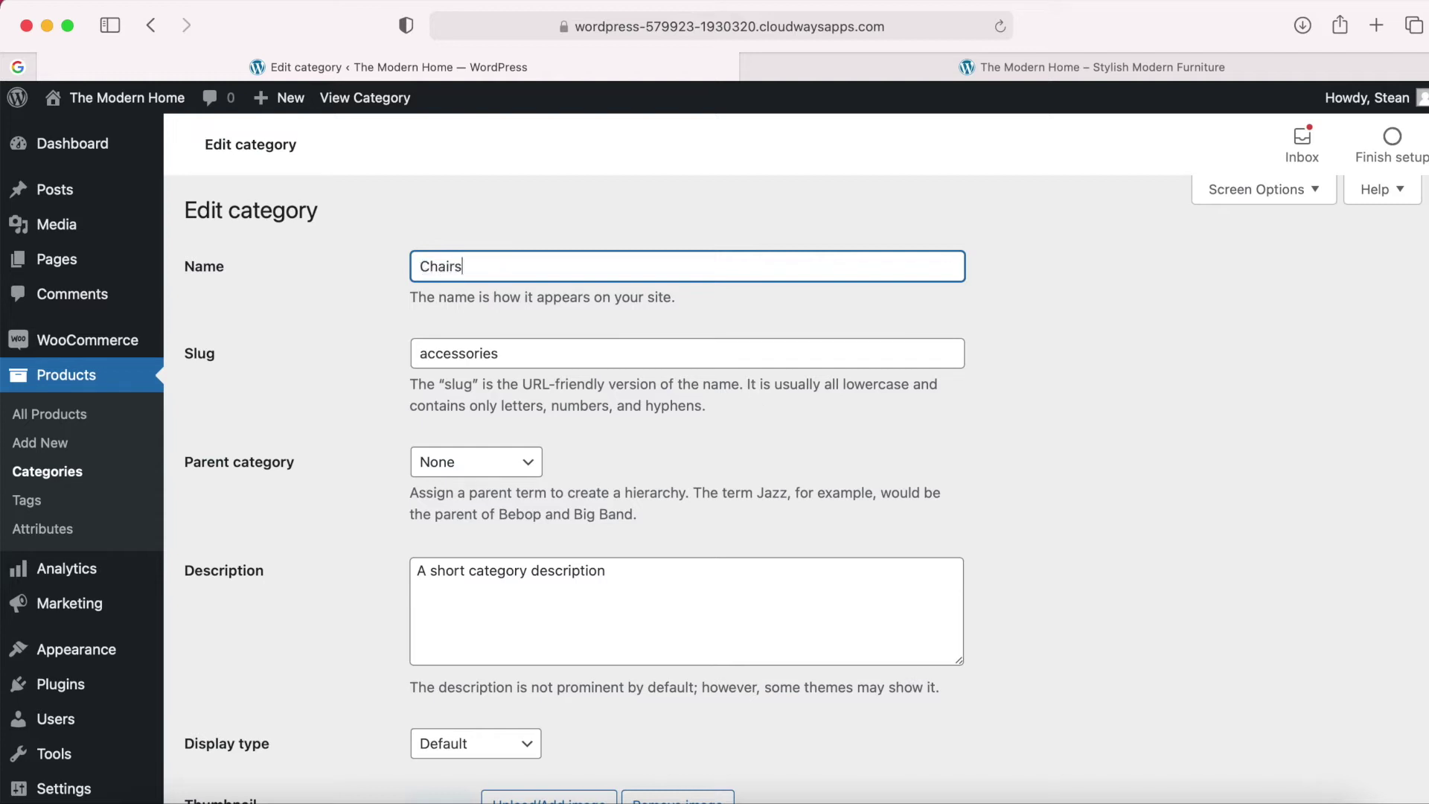
{"action": "left_click", "coordinate": [527, 354]}
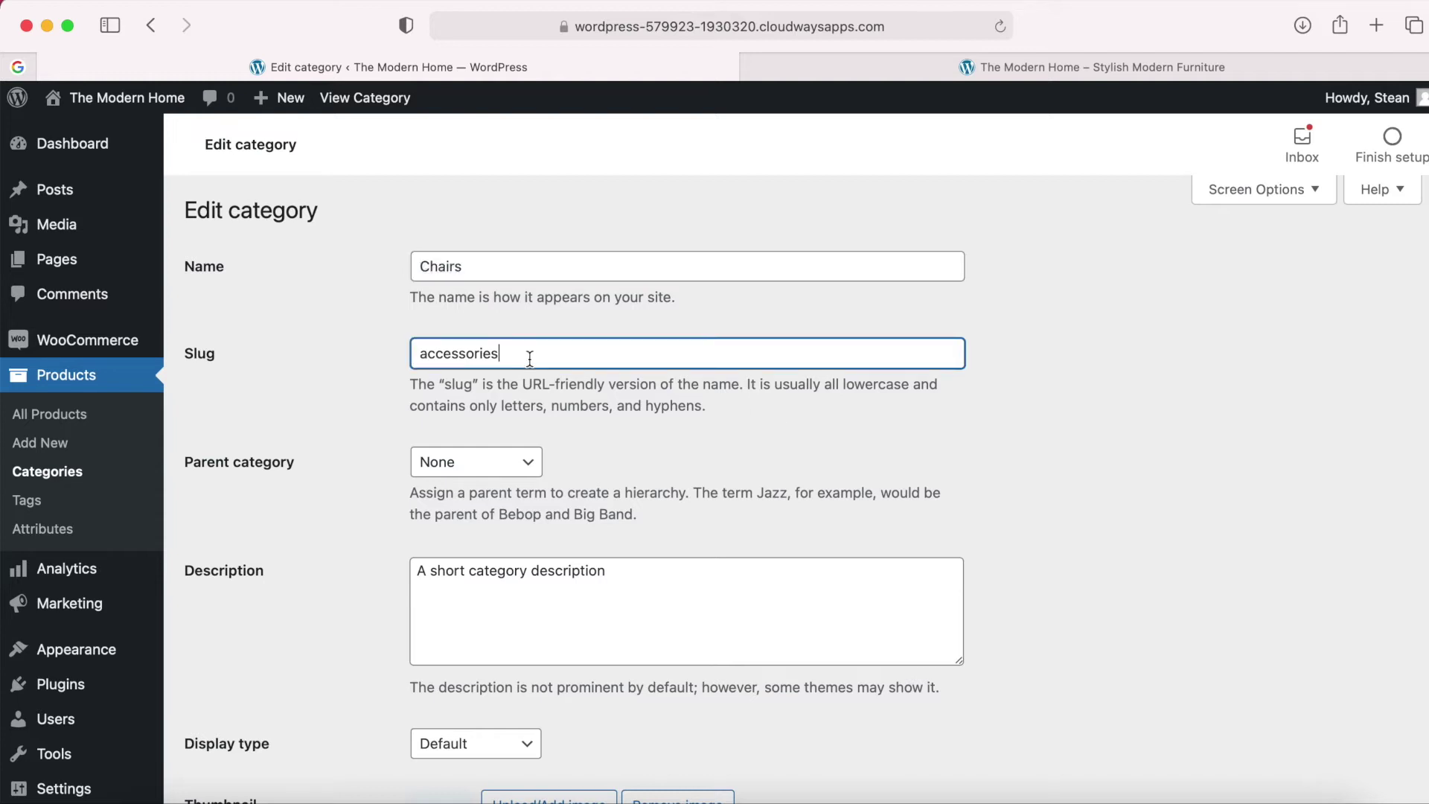
{"action": "double_click", "coordinate": [461, 353]}
{"action": "type", "text": "chairs"}
Replace the category thumbnail with the uploaded 'Chairs - Category Image.jpg'.
{"action": "scroll", "coordinate": [589, 476], "scroll_direction": "down", "scroll_amount": 5}
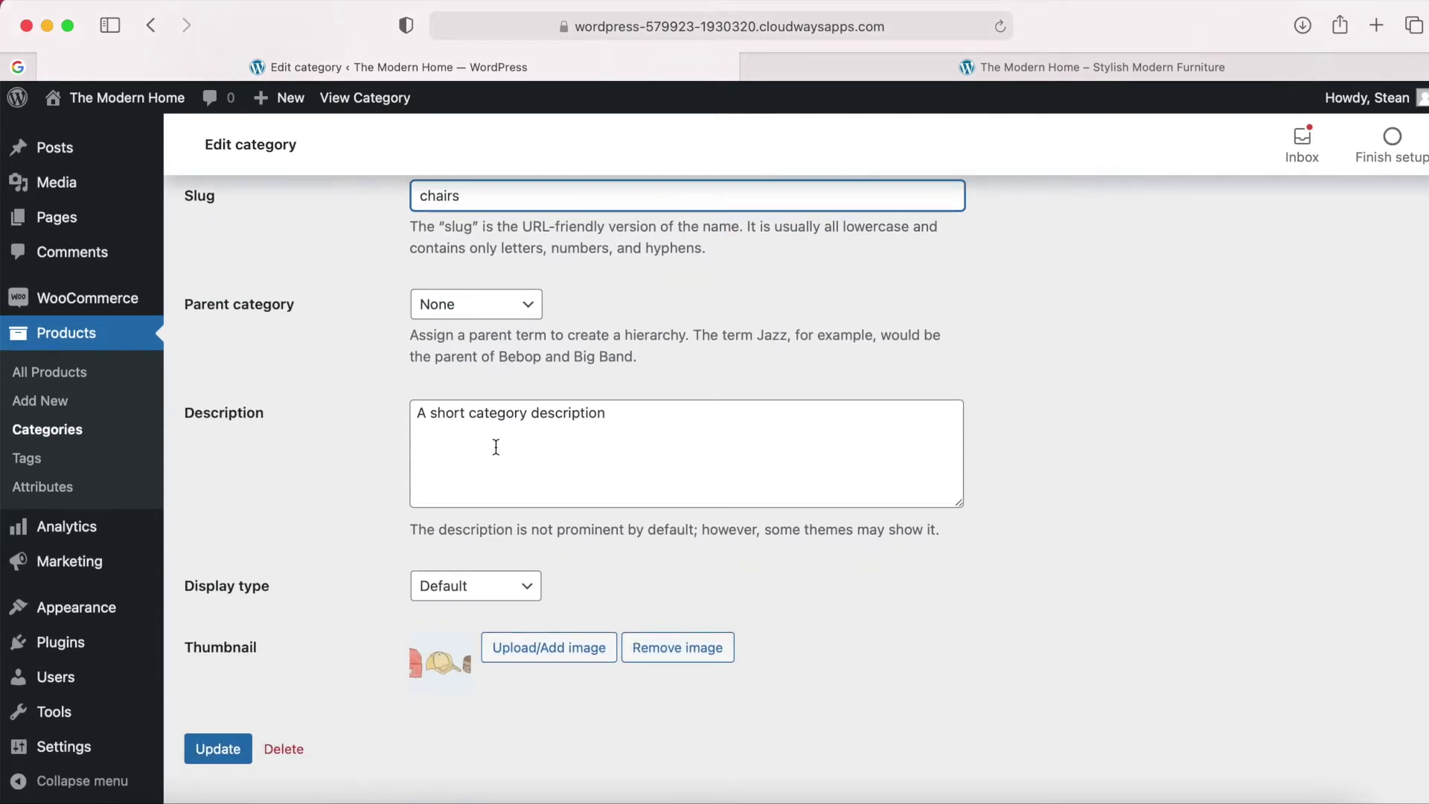
{"action": "scroll", "coordinate": [563, 442], "scroll_direction": "down", "scroll_amount": 2}
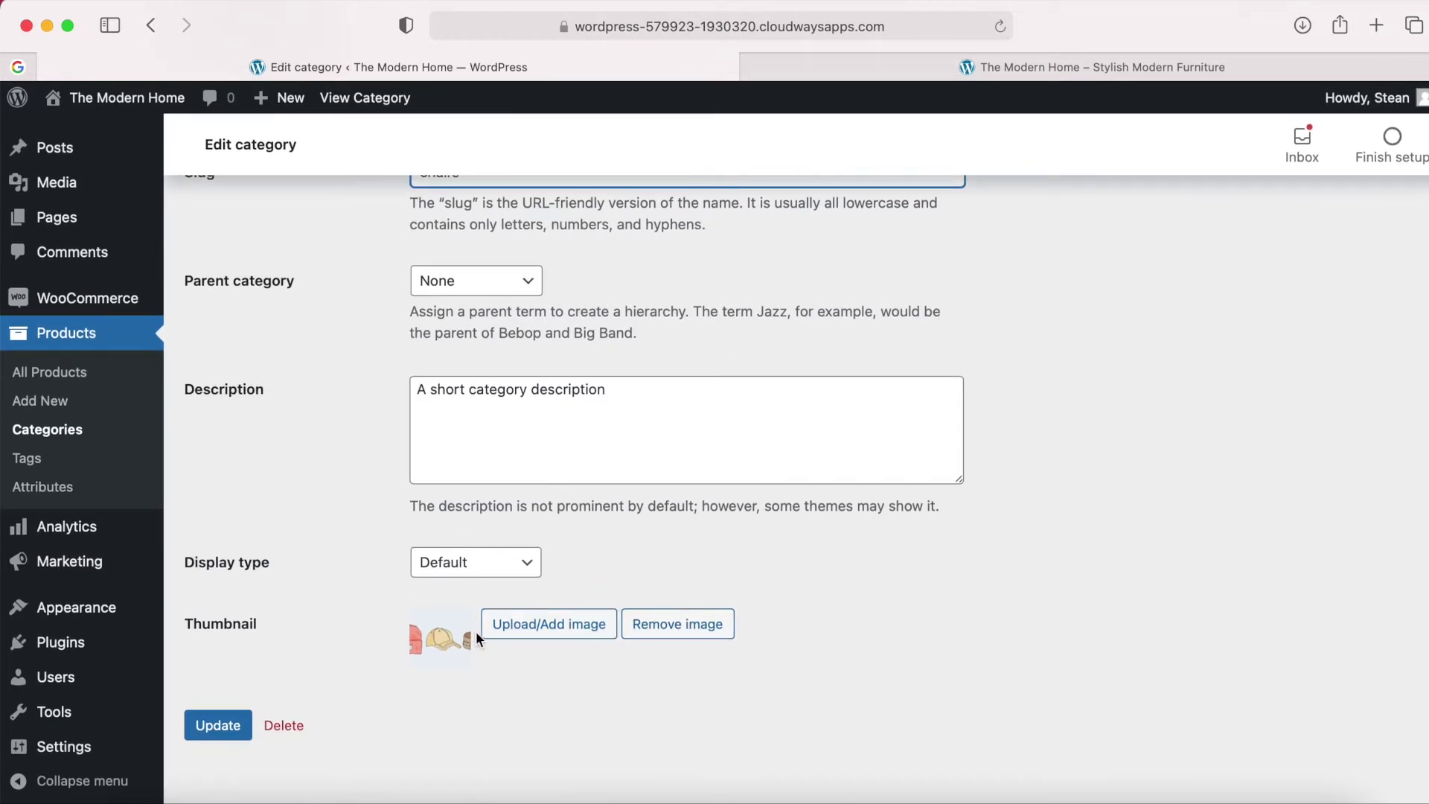
{"action": "left_click", "coordinate": [665, 625]}
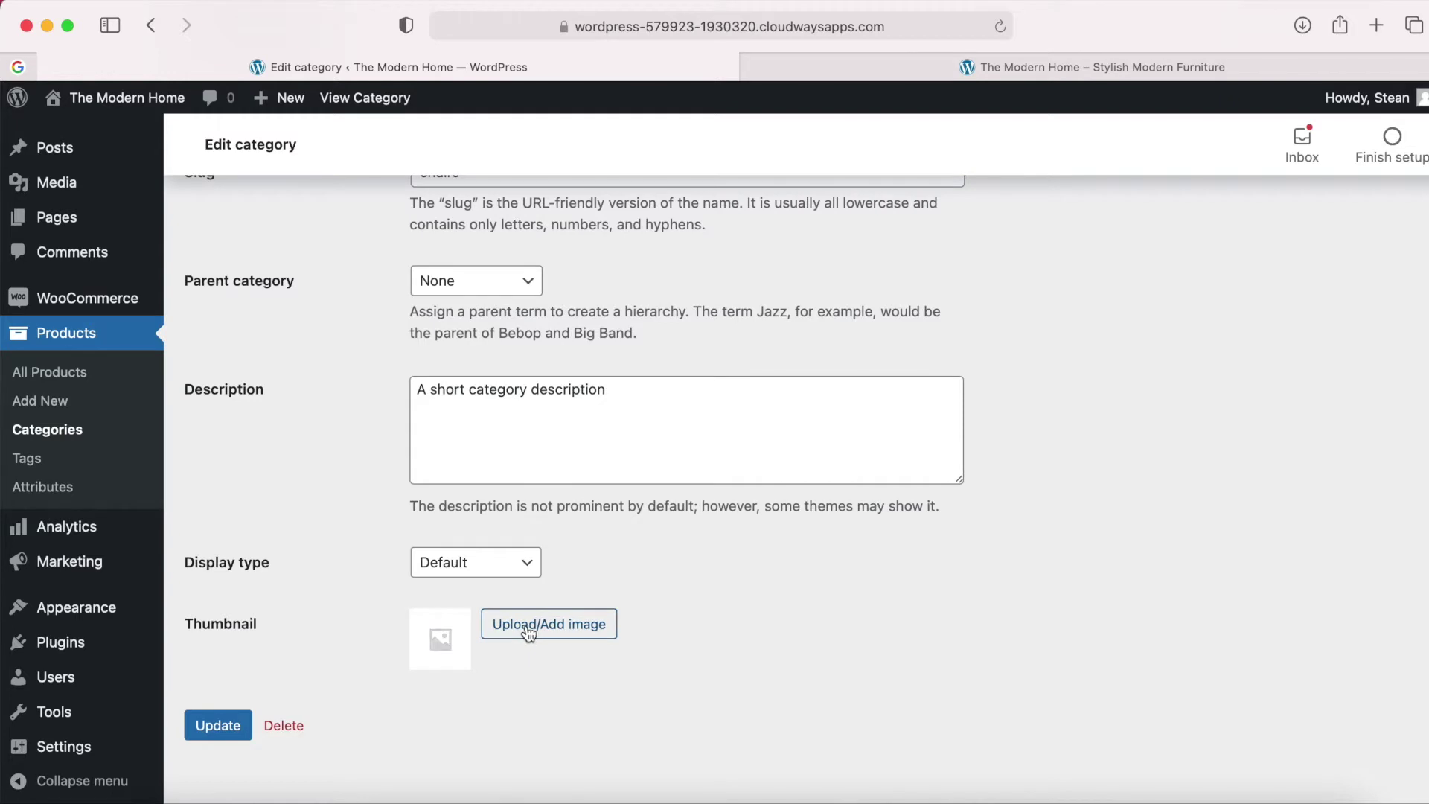
{"action": "left_click", "coordinate": [529, 632]}
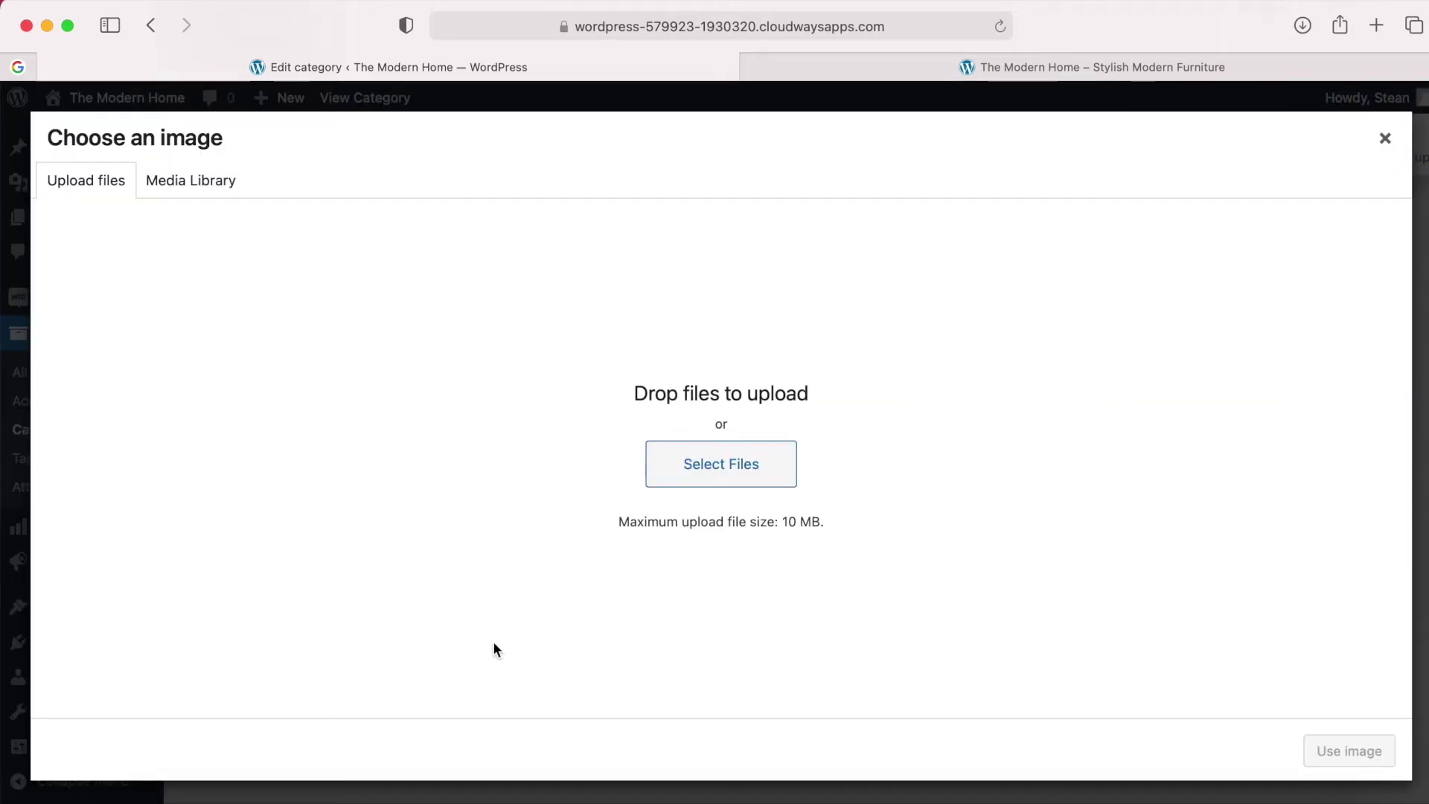
{"action": "left_click", "coordinate": [141, 795]}
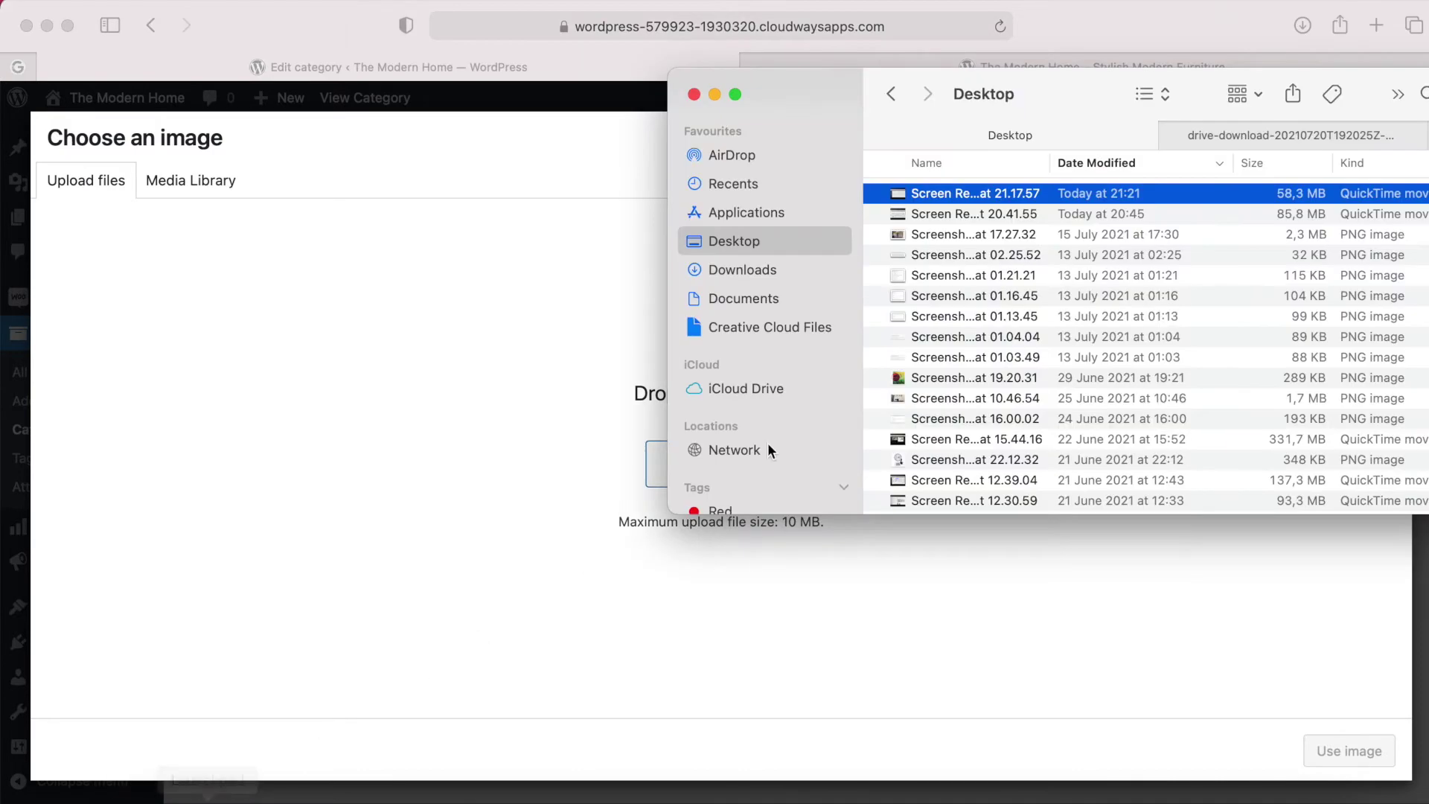
{"action": "left_click", "coordinate": [1316, 136]}
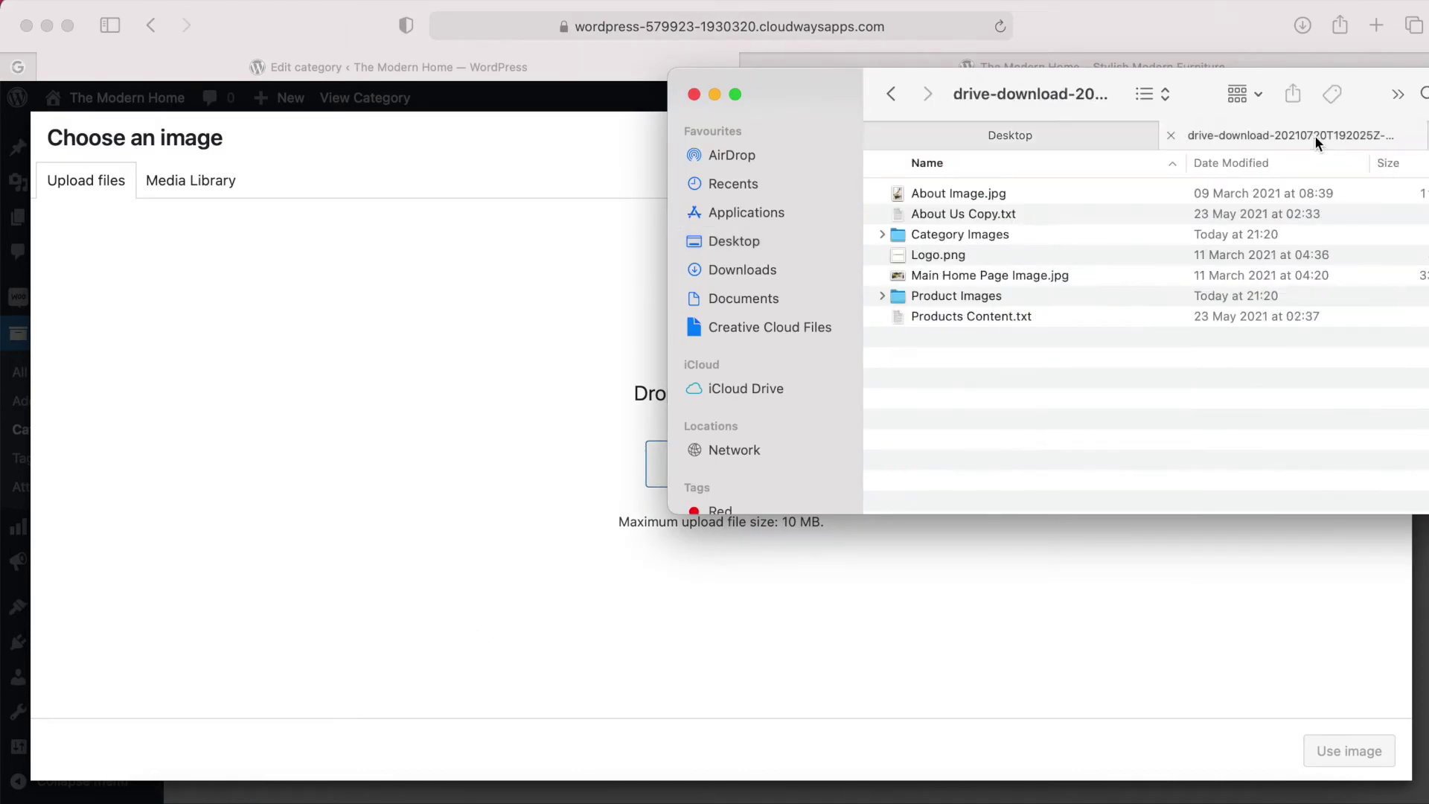
{"action": "double_click", "coordinate": [945, 235]}
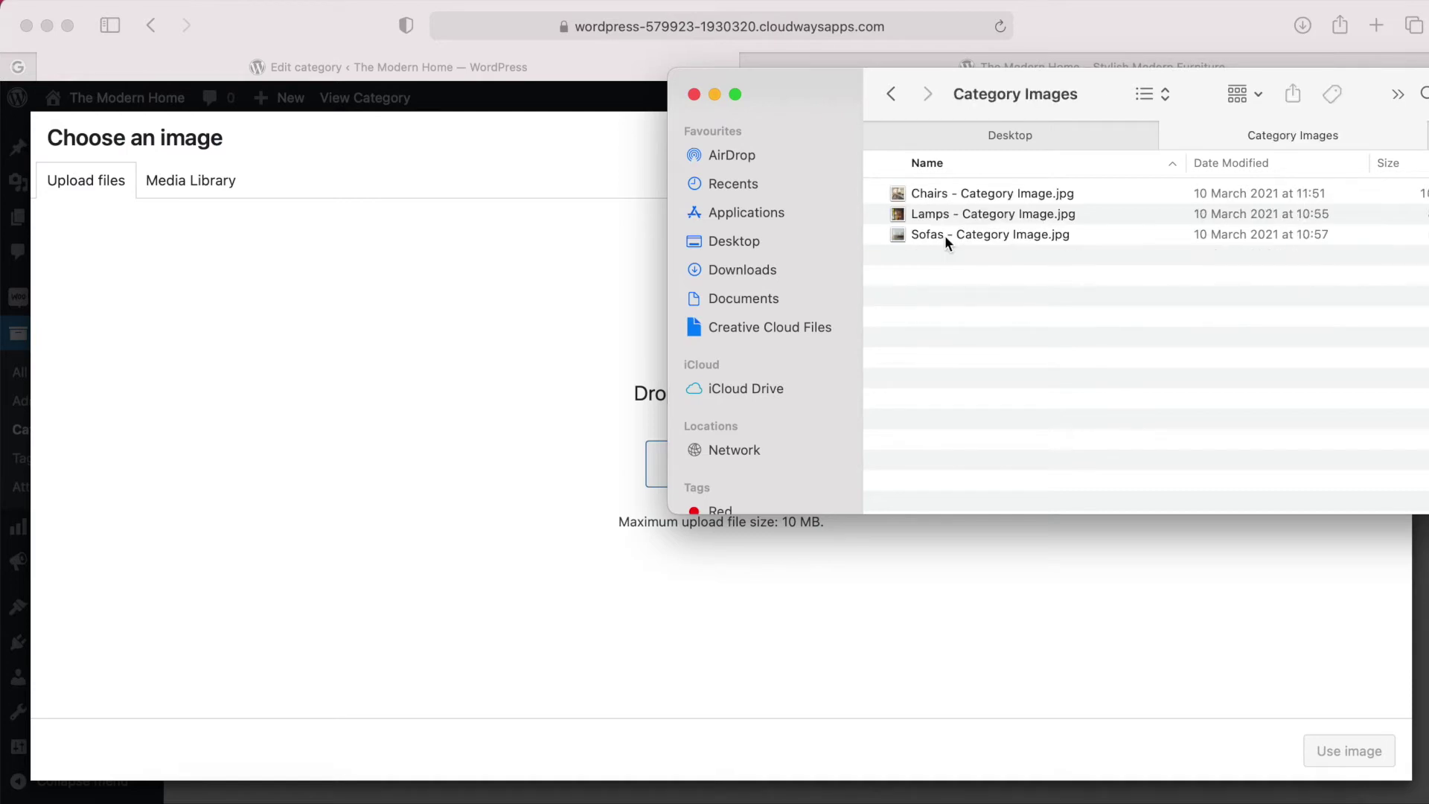
{"action": "left_click", "coordinate": [927, 194]}
{"action": "left_click_drag", "start_coordinate": [921, 193], "coordinate": [500, 345]}
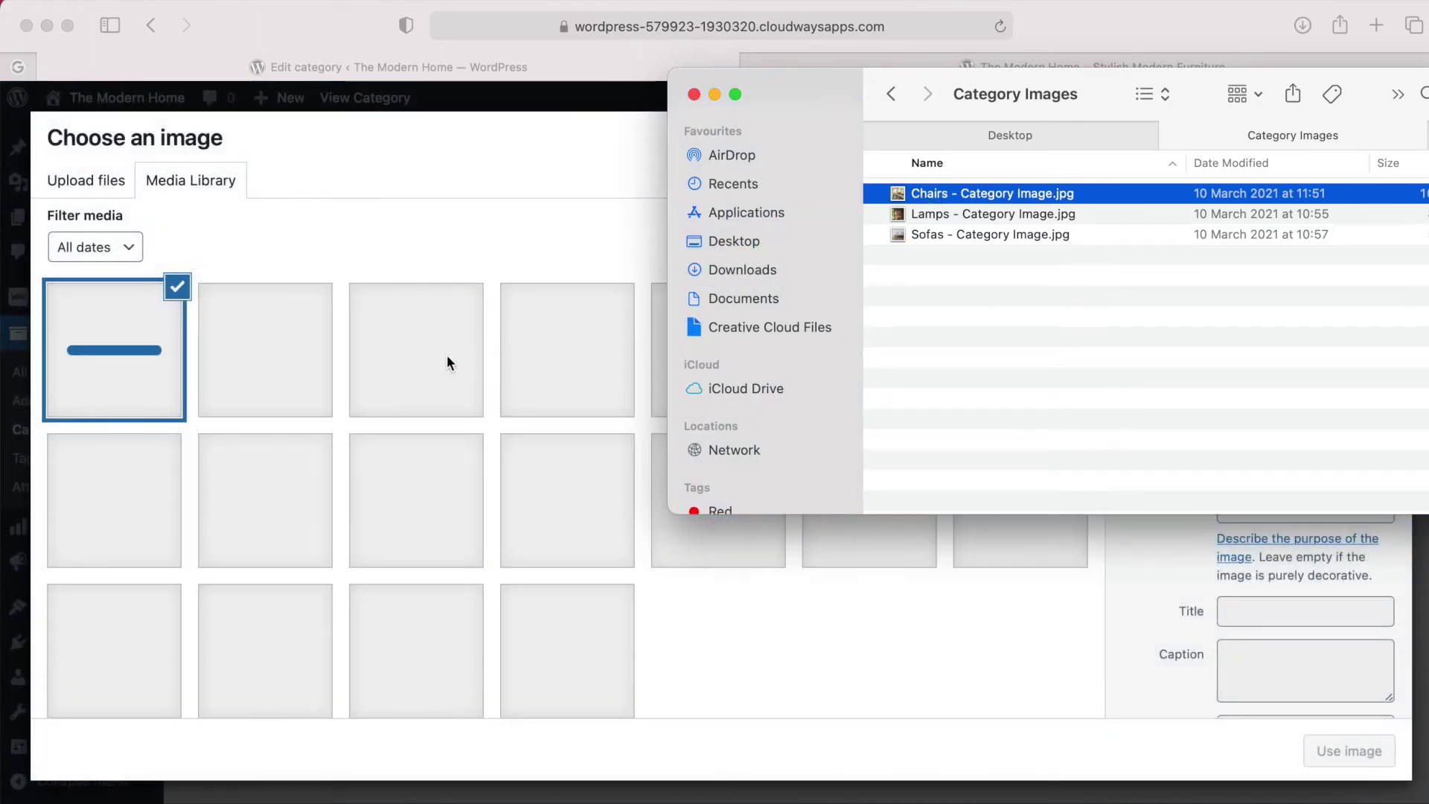
{"action": "left_click", "coordinate": [212, 239]}
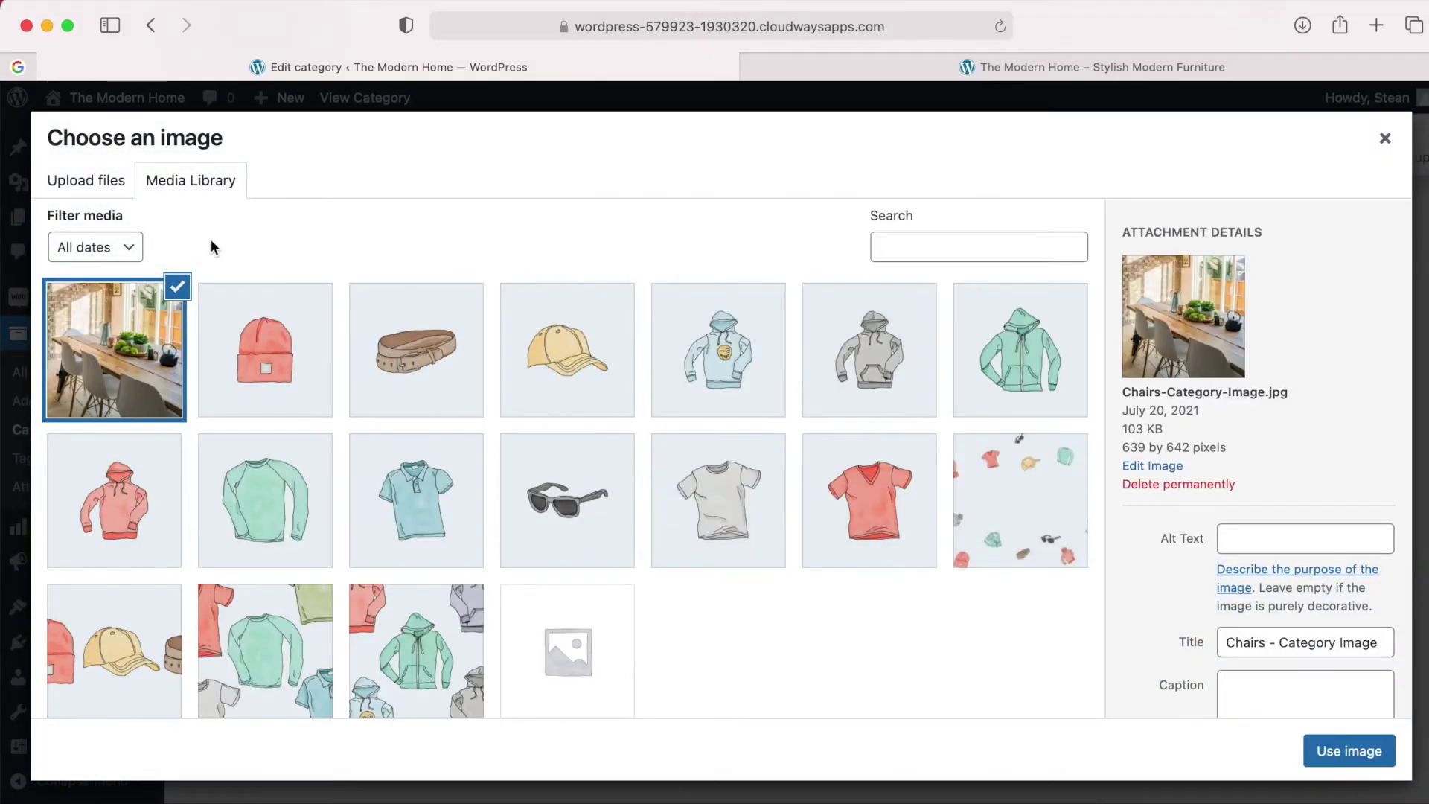
{"action": "left_click", "coordinate": [122, 378]}
{"action": "left_click", "coordinate": [143, 386]}
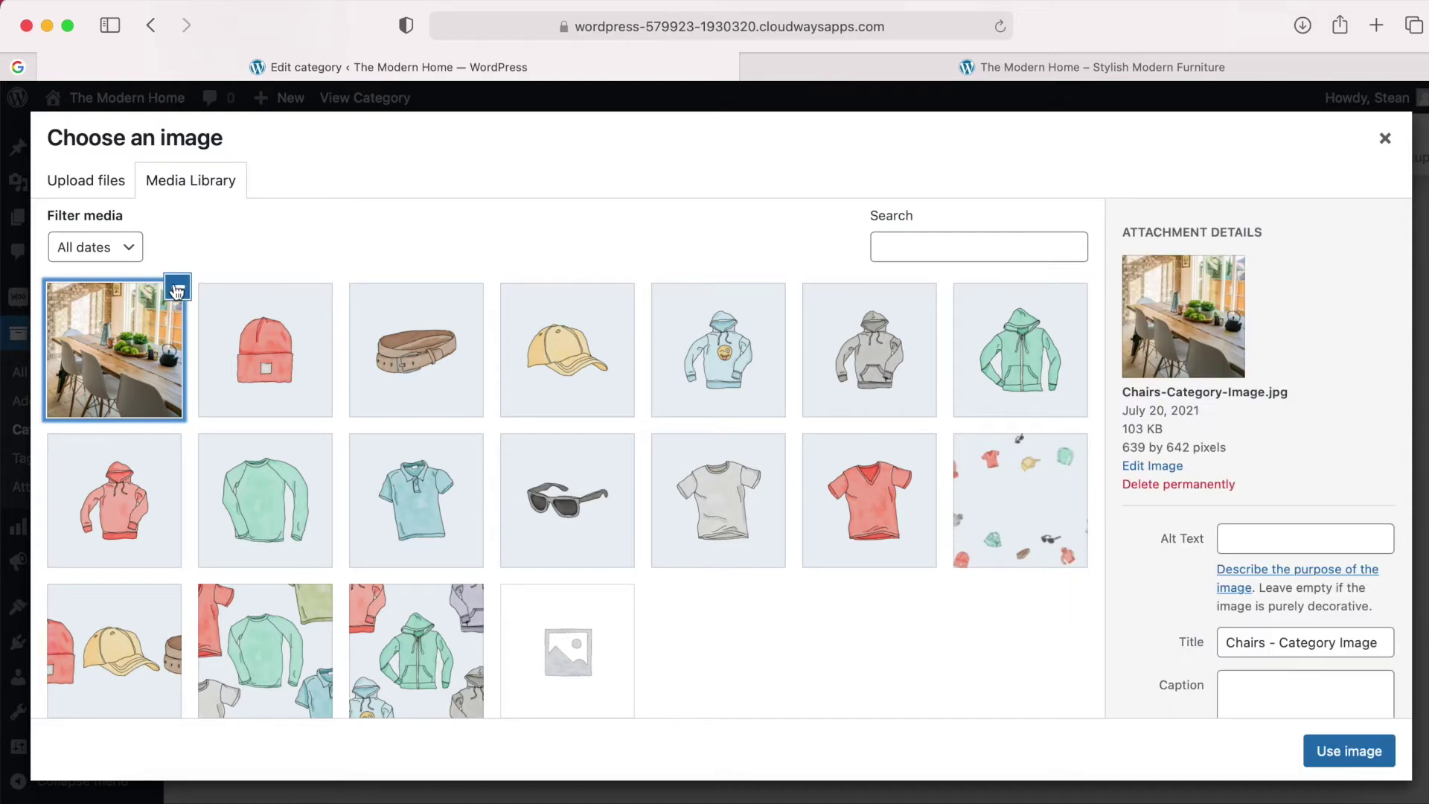
{"action": "left_click", "coordinate": [1344, 751]}
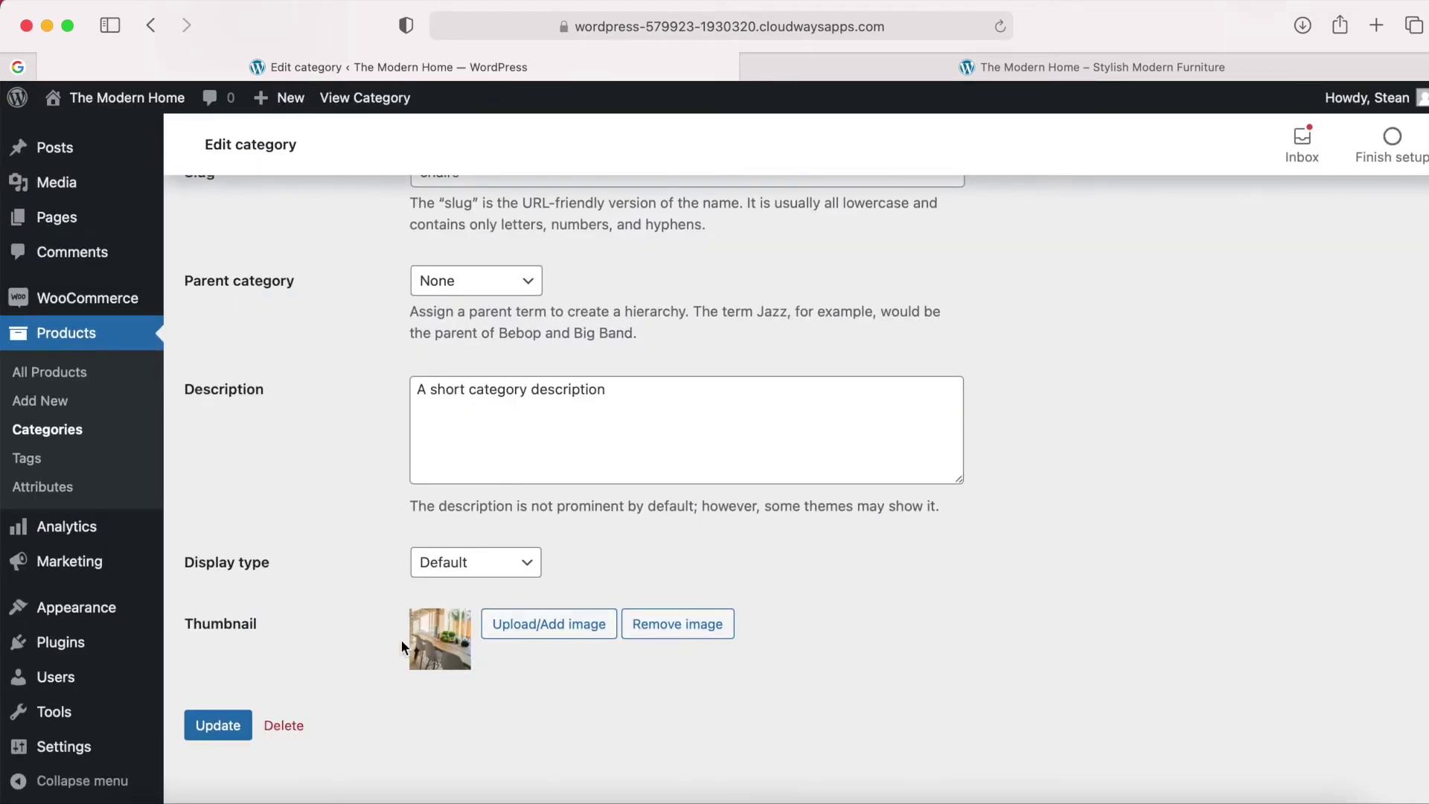
Update the Chairs category and return to the Product categories list.
{"action": "left_click", "coordinate": [215, 727]}
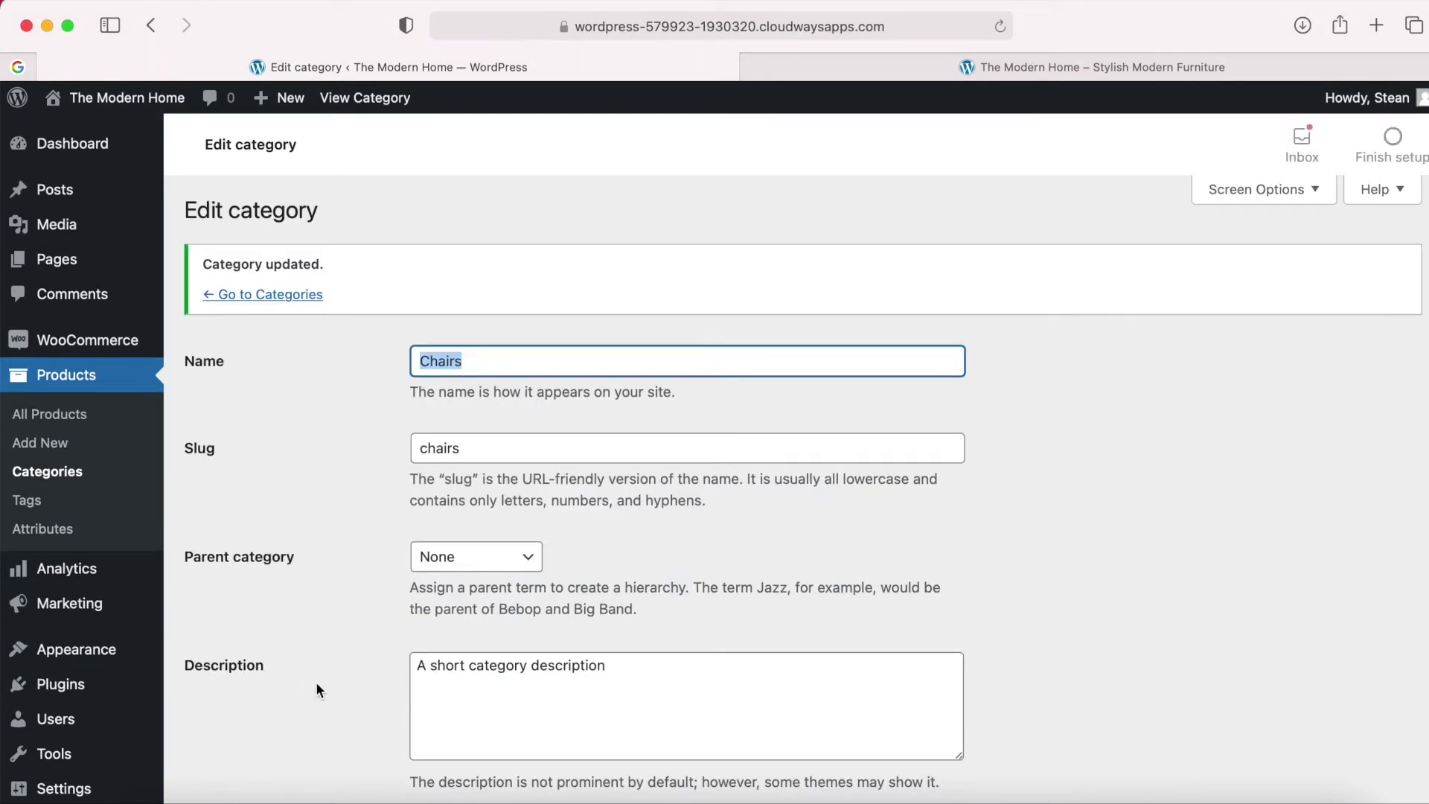
{"action": "scroll", "coordinate": [316, 681], "scroll_direction": "down", "scroll_amount": 3}
{"action": "scroll", "coordinate": [315, 690], "scroll_direction": "down", "scroll_amount": 1}
{"action": "scroll", "coordinate": [344, 427], "scroll_direction": "up", "scroll_amount": 5}
{"action": "left_click", "coordinate": [236, 294]}
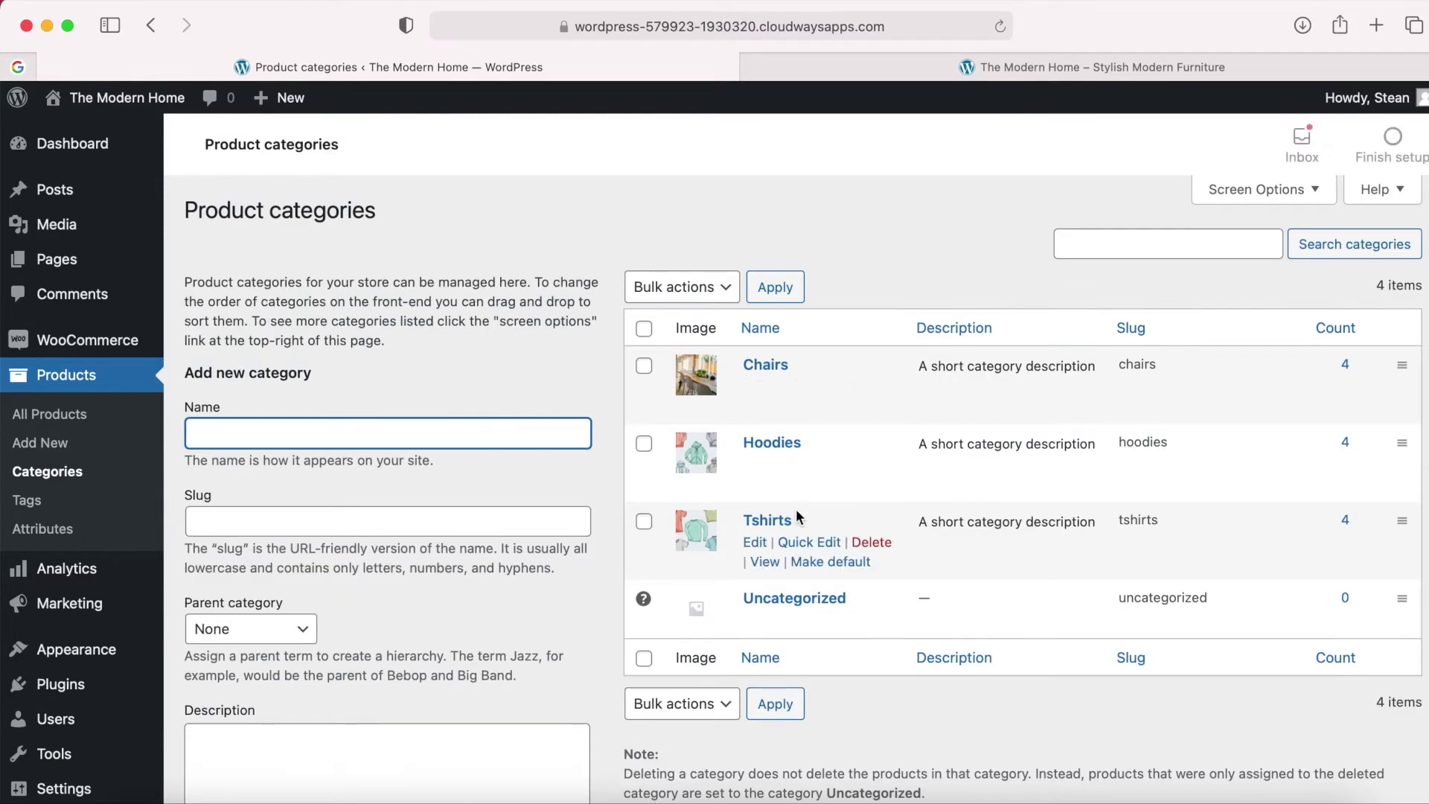
{"action": "scroll", "coordinate": [789, 476], "scroll_direction": "down", "scroll_amount": 1}
Rename the Hoodies category to Sofas with slug sofas.
{"action": "left_click", "coordinate": [767, 394]}
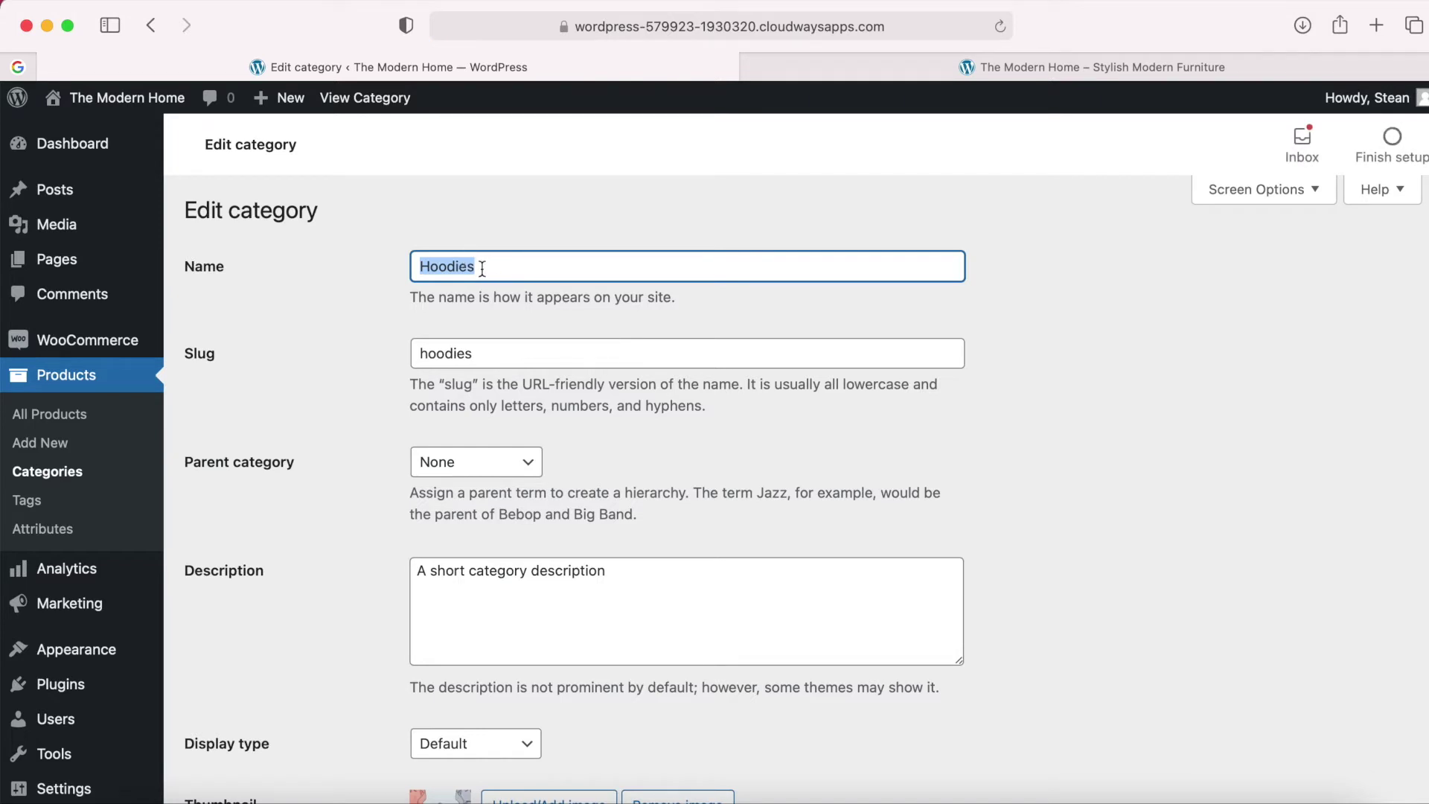
{"action": "type", "text": "Sofas"}
{"action": "double_click", "coordinate": [452, 353]}
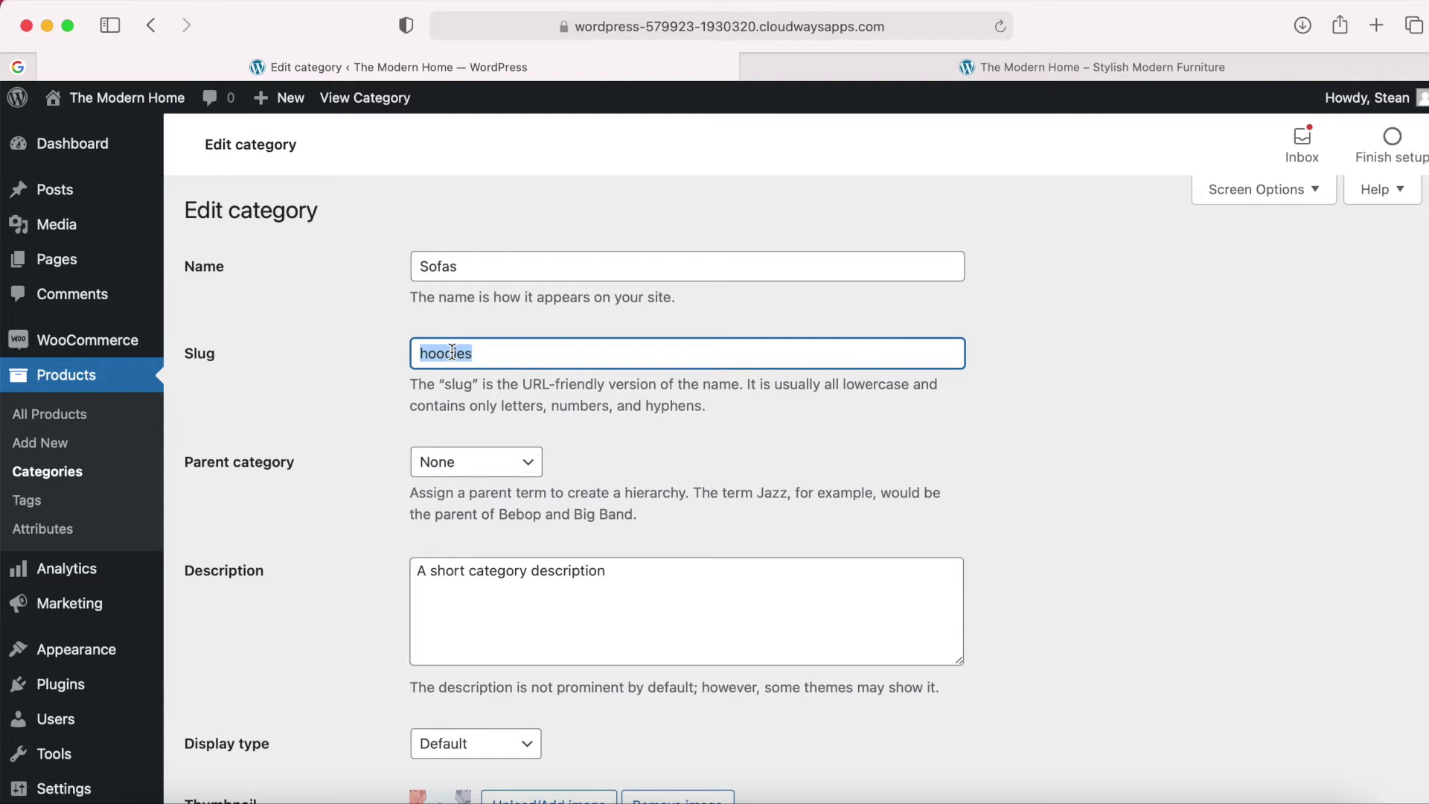
{"action": "type", "text": "sof"}
{"action": "left_click", "coordinate": [739, 465]}
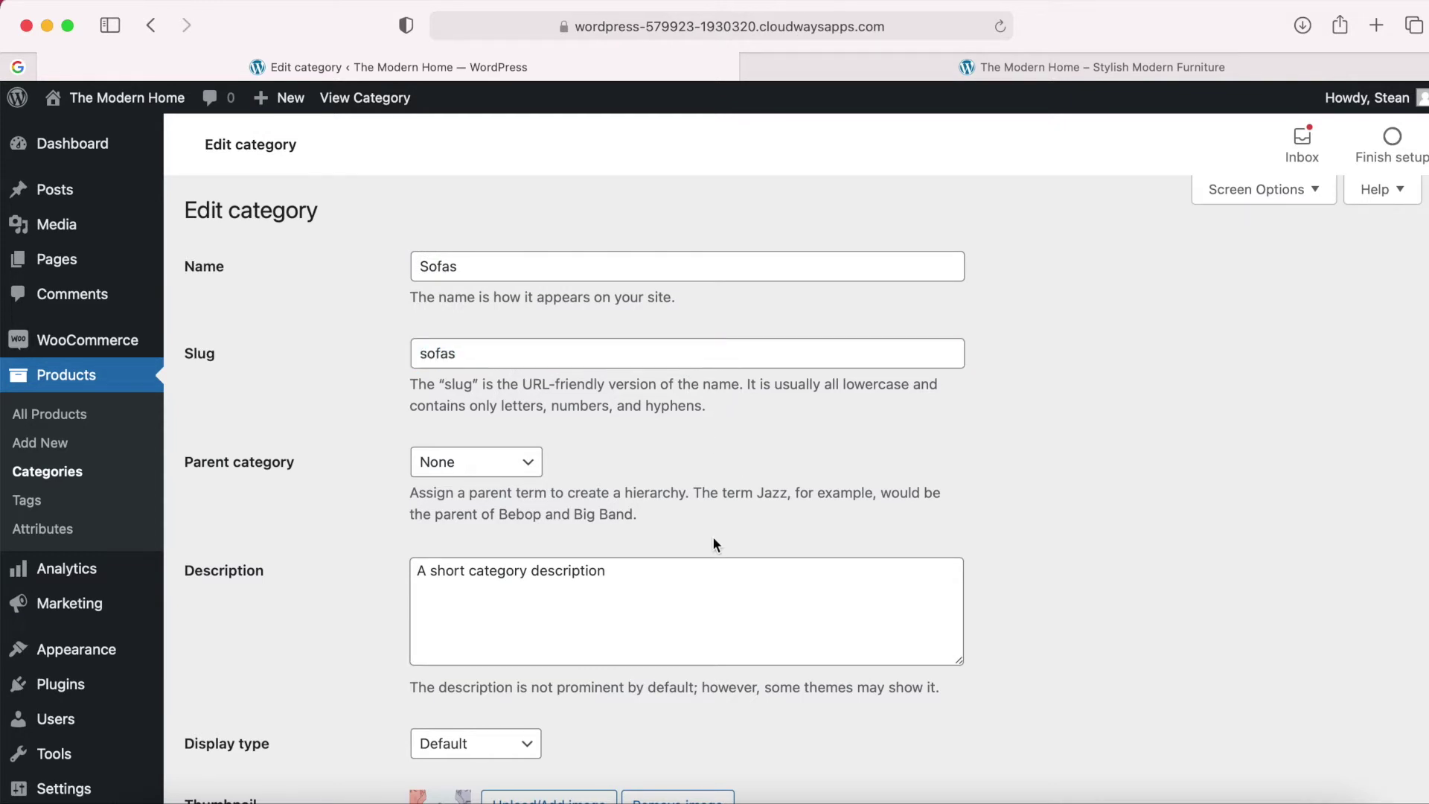
Swap in the uploaded sofa image as thumbnail, update Sofas, and return to categories.
{"action": "scroll", "coordinate": [712, 536], "scroll_direction": "down", "scroll_amount": 3}
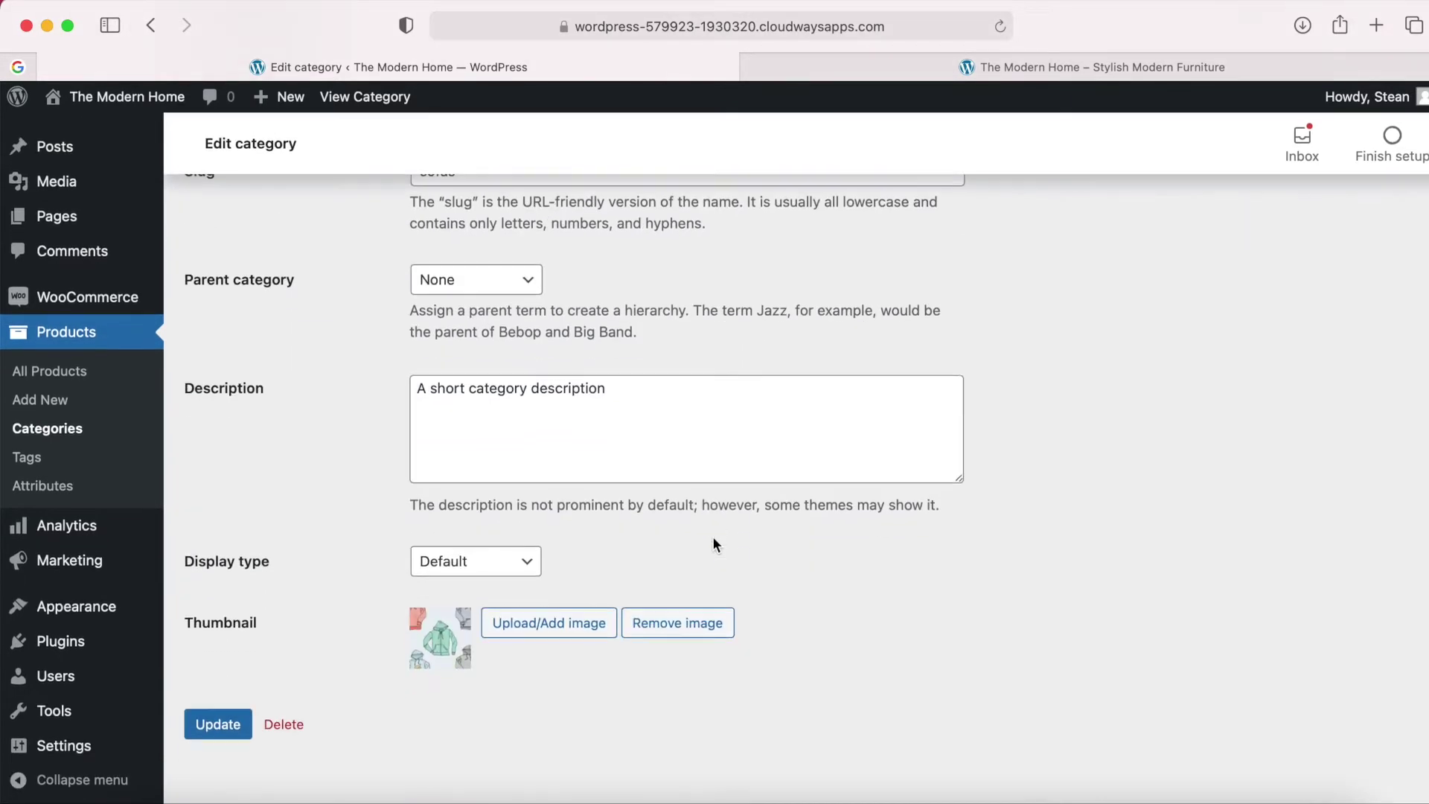
{"action": "left_click", "coordinate": [653, 627]}
{"action": "left_click", "coordinate": [533, 641]}
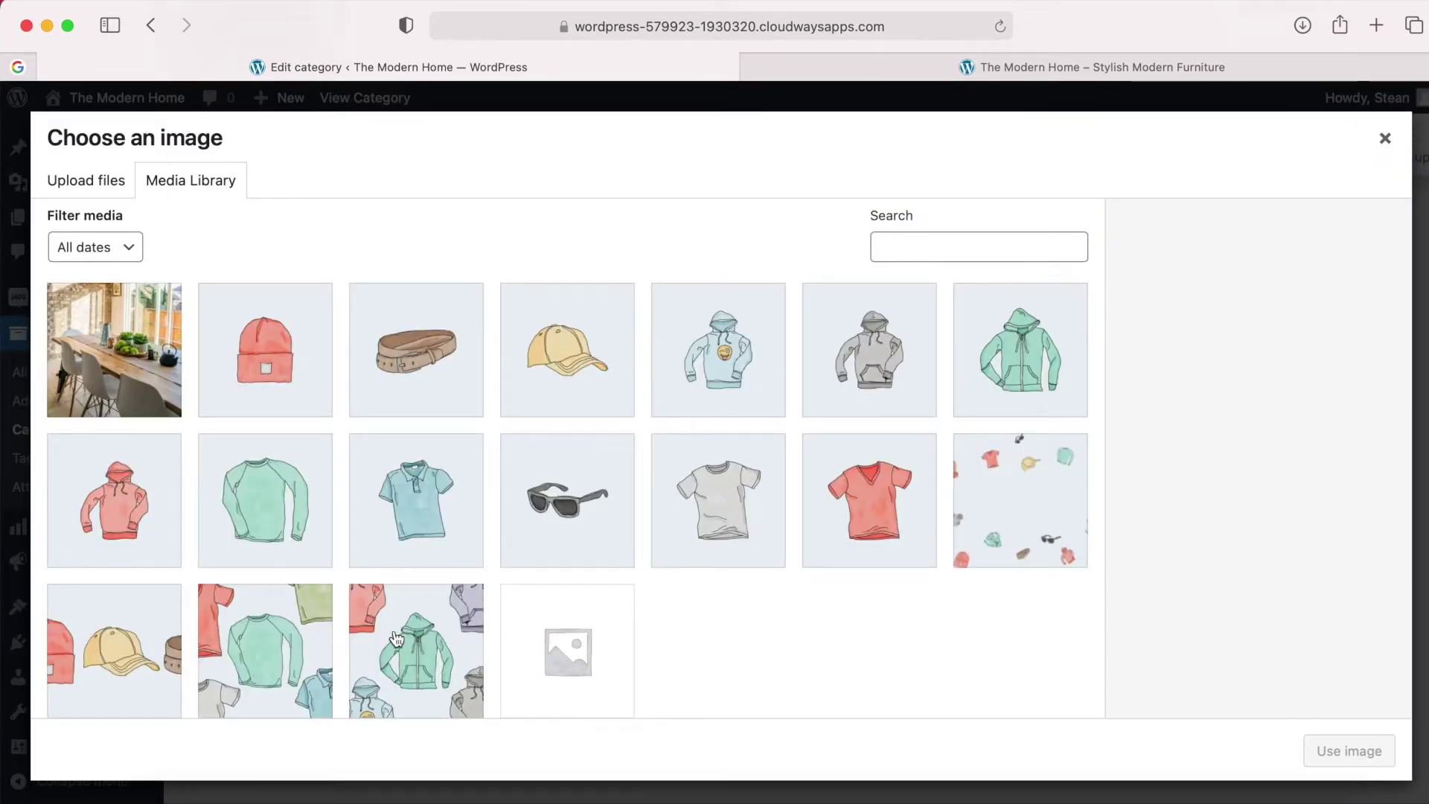
{"action": "left_click", "coordinate": [141, 794]}
{"action": "left_click_drag", "start_coordinate": [957, 238], "coordinate": [397, 356]}
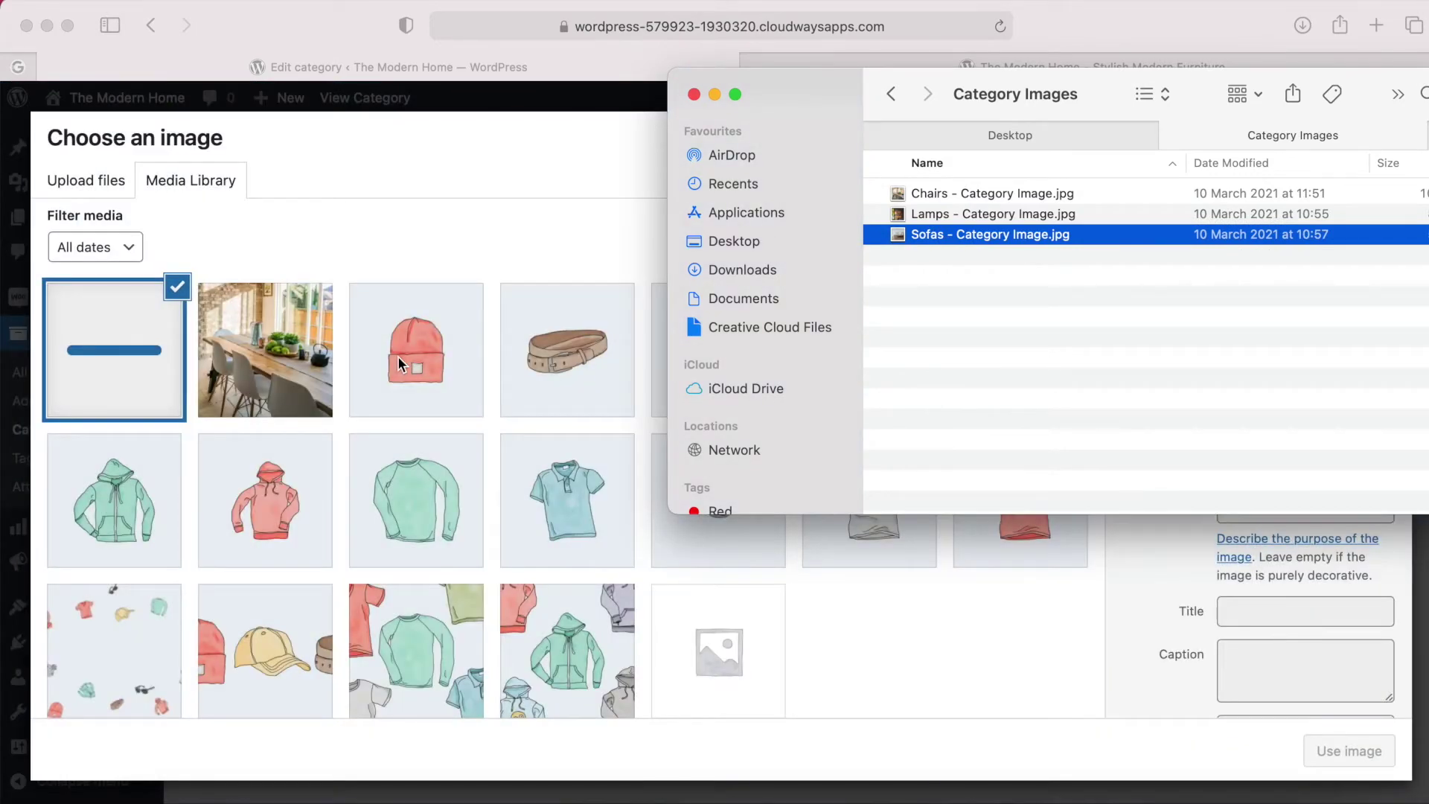
{"action": "left_click", "coordinate": [493, 61]}
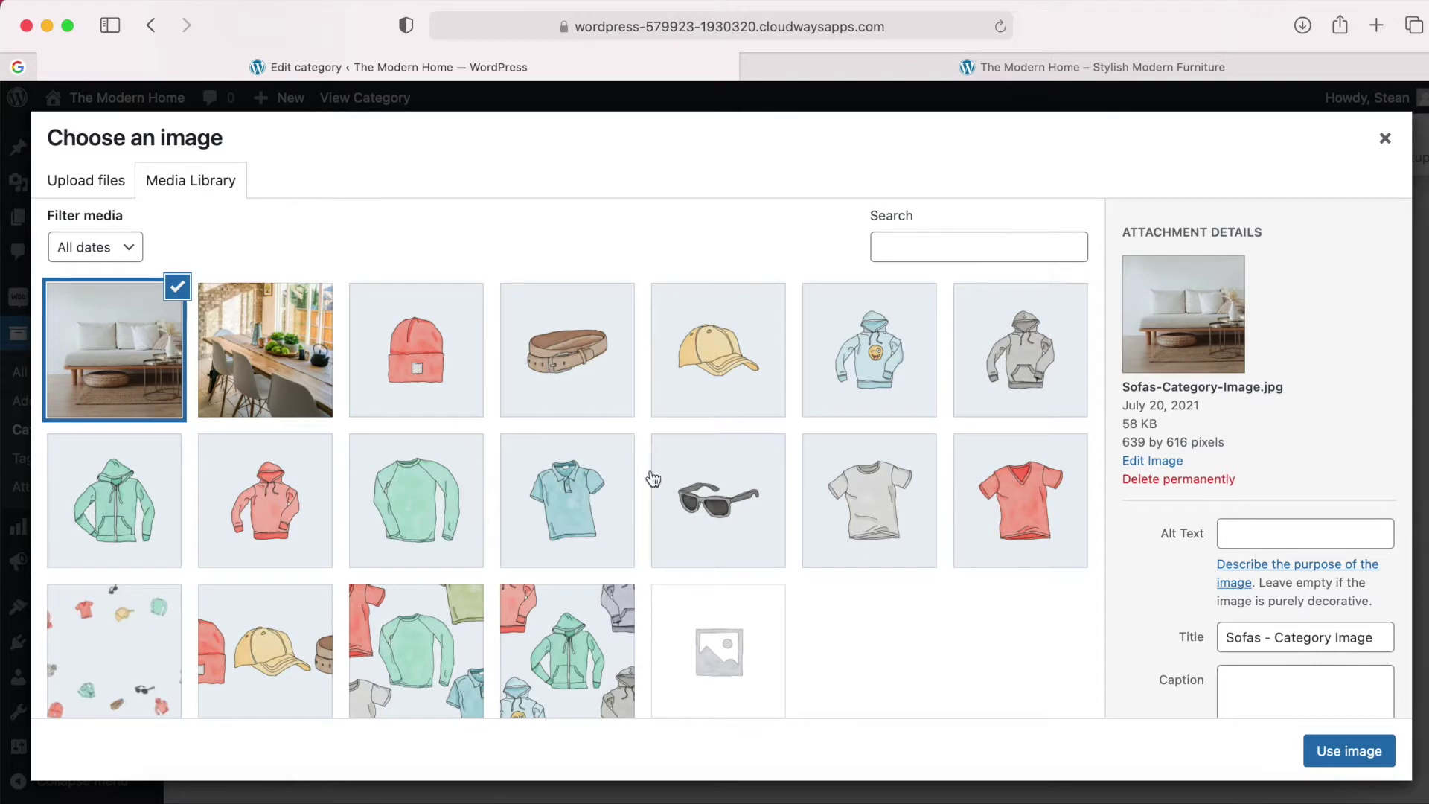
{"action": "left_click", "coordinate": [1347, 750]}
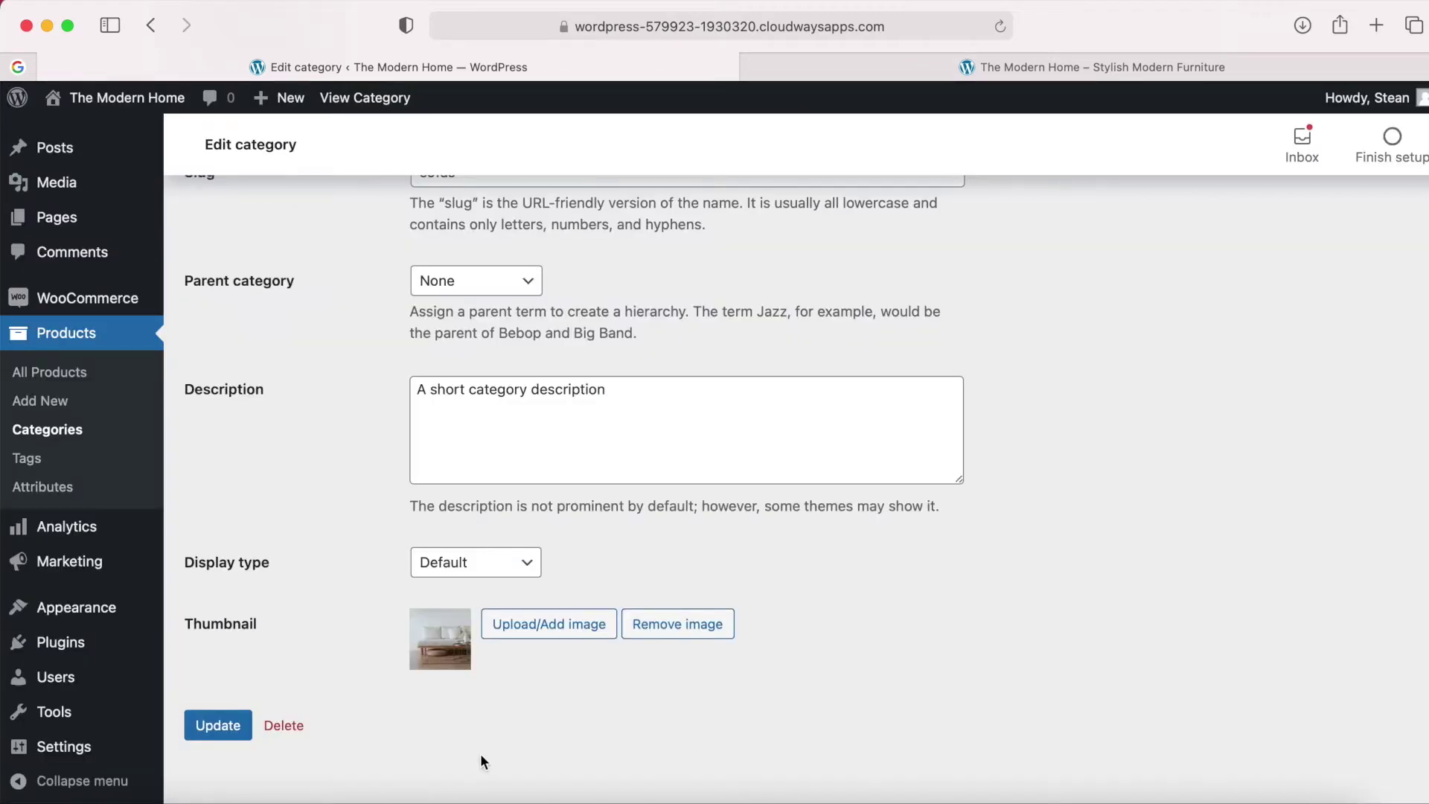
{"action": "left_click", "coordinate": [231, 728]}
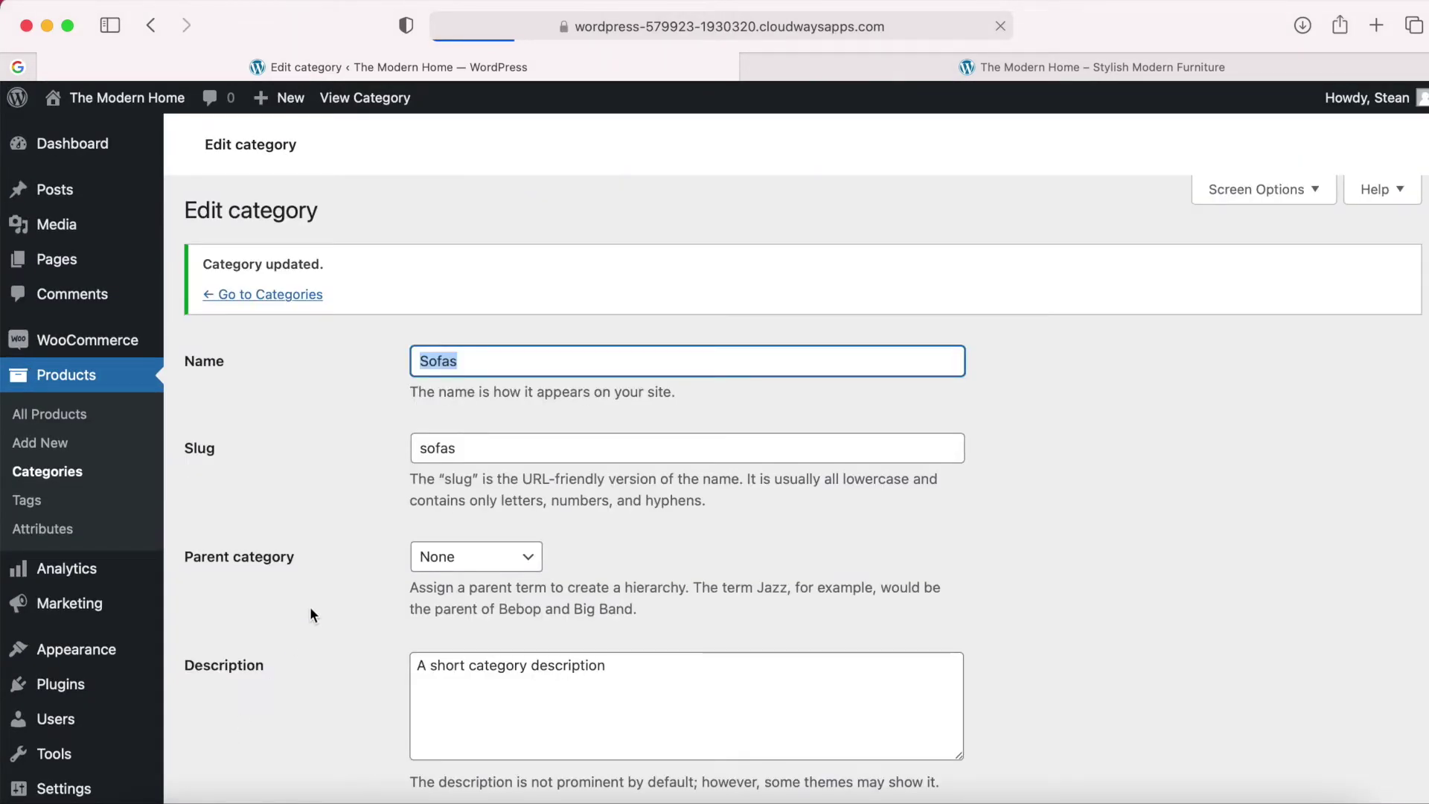
{"action": "left_click", "coordinate": [270, 296]}
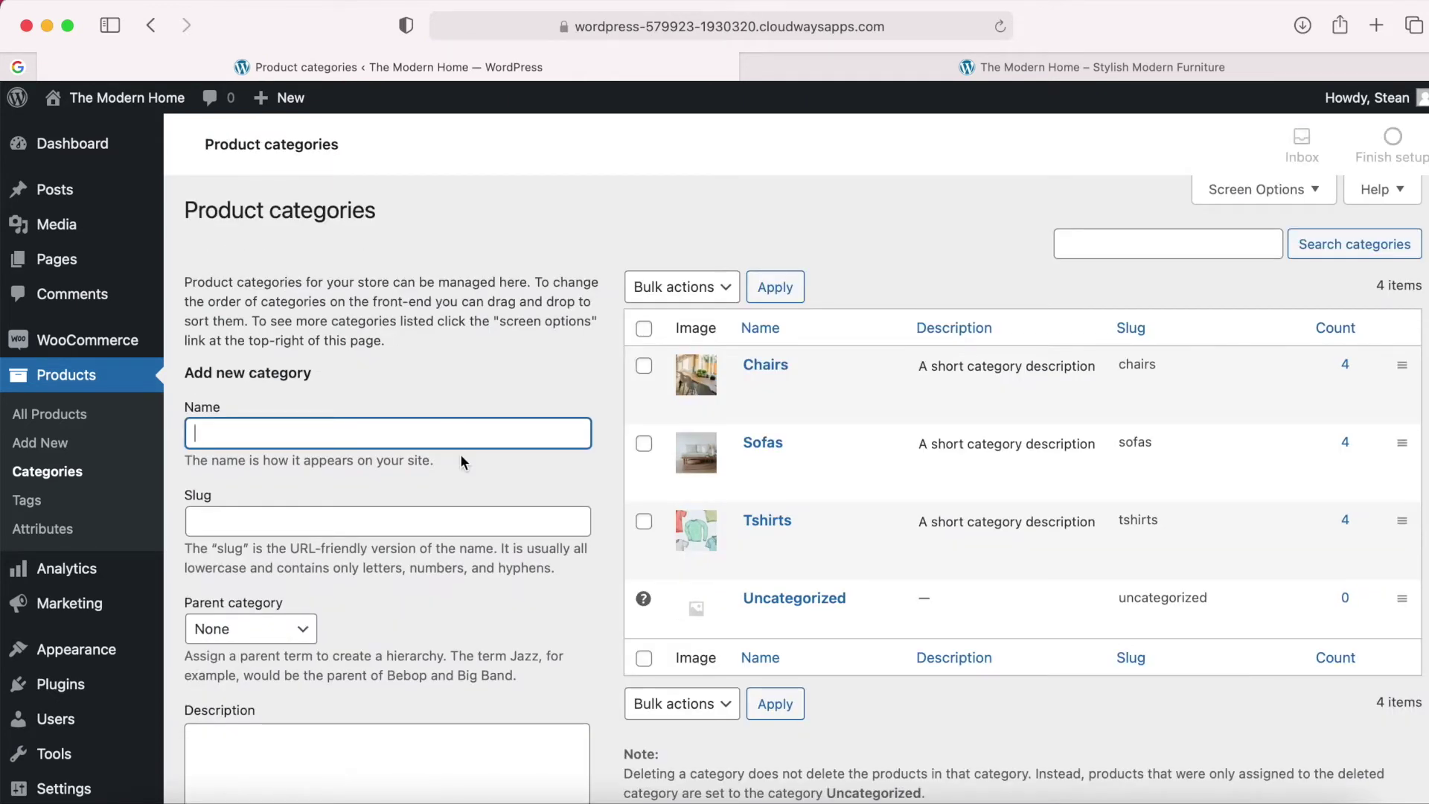
{"action": "mouse_move", "coordinate": [765, 525]}
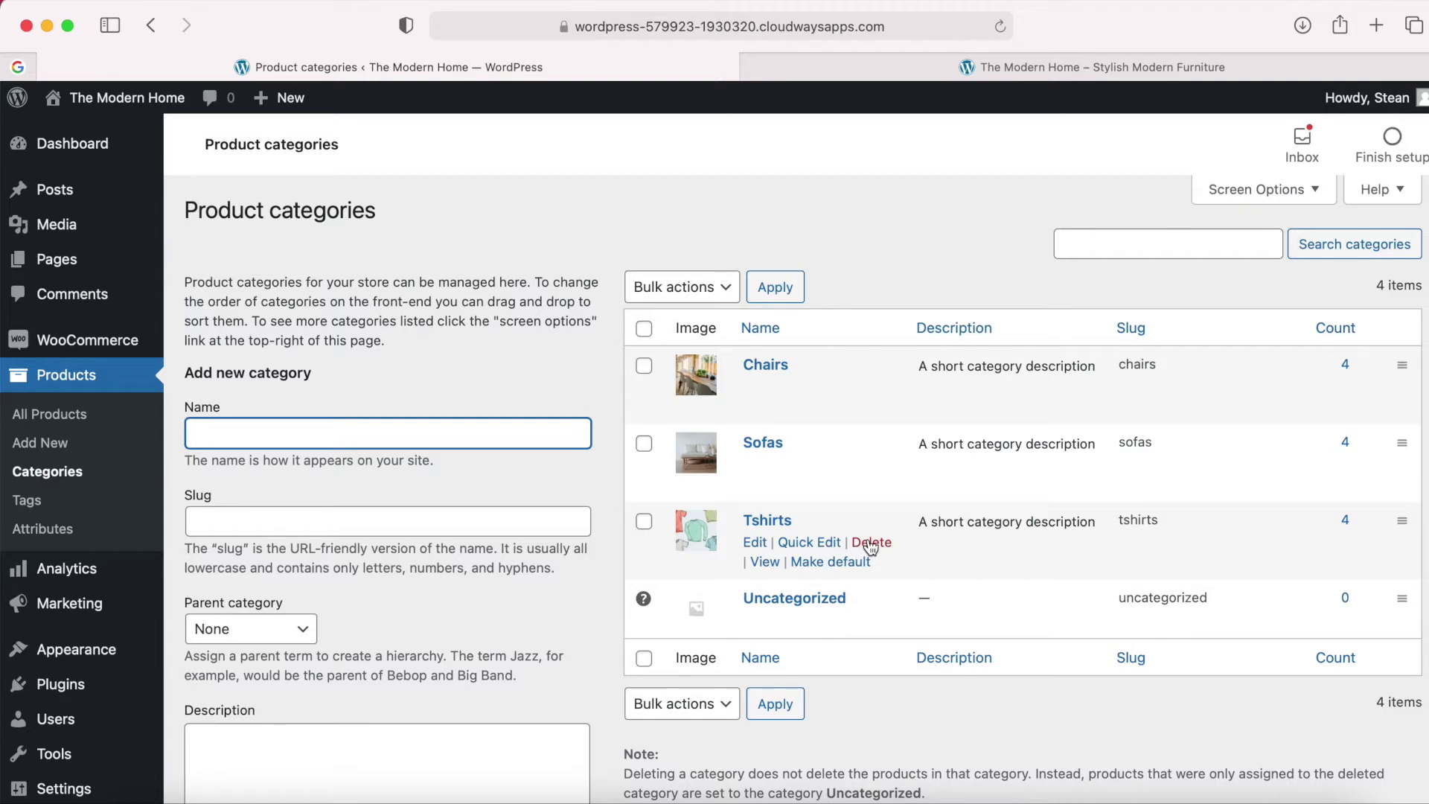
Delete the Tshirts category and confirm the permanent deletion.
{"action": "left_click", "coordinate": [871, 544]}
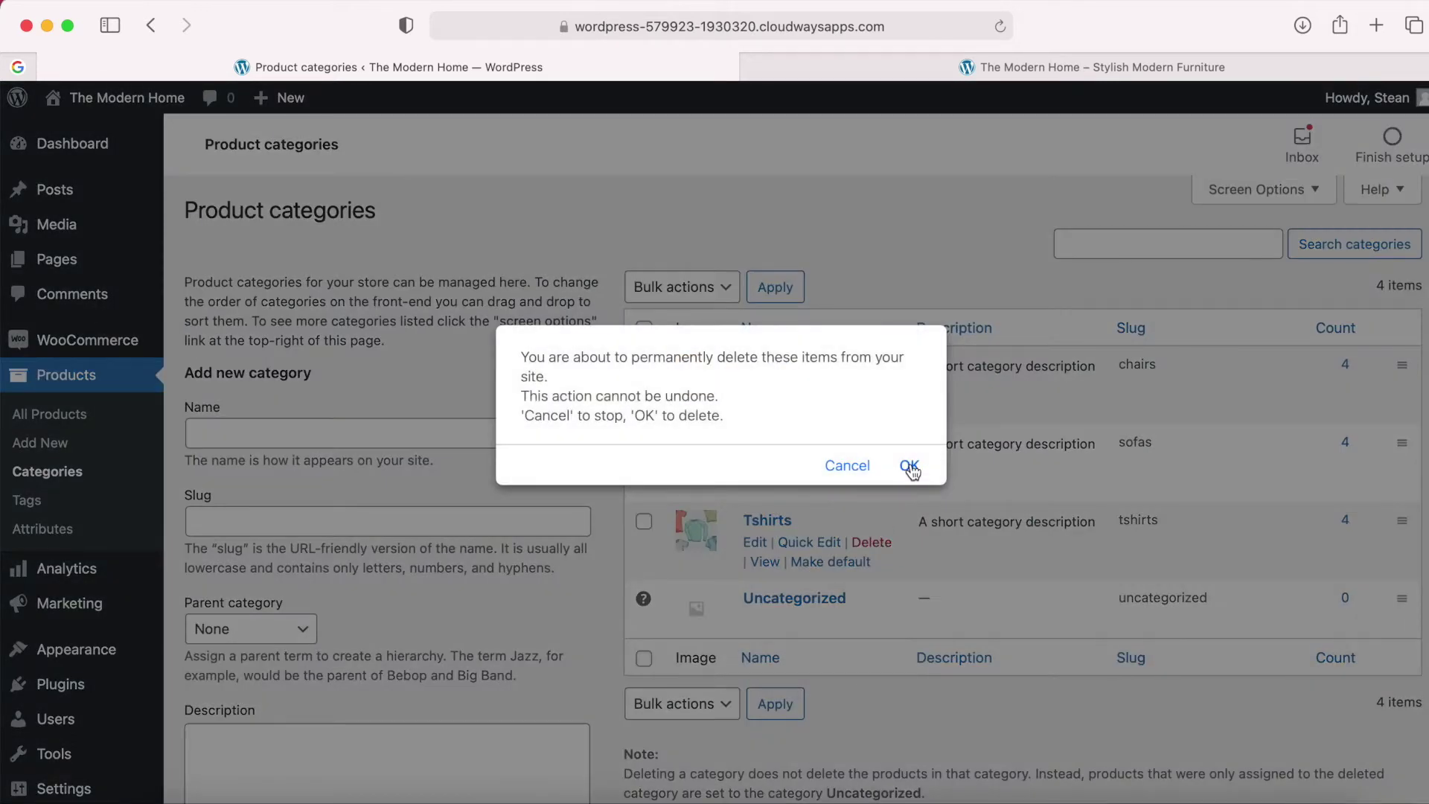
{"action": "left_click", "coordinate": [909, 466]}
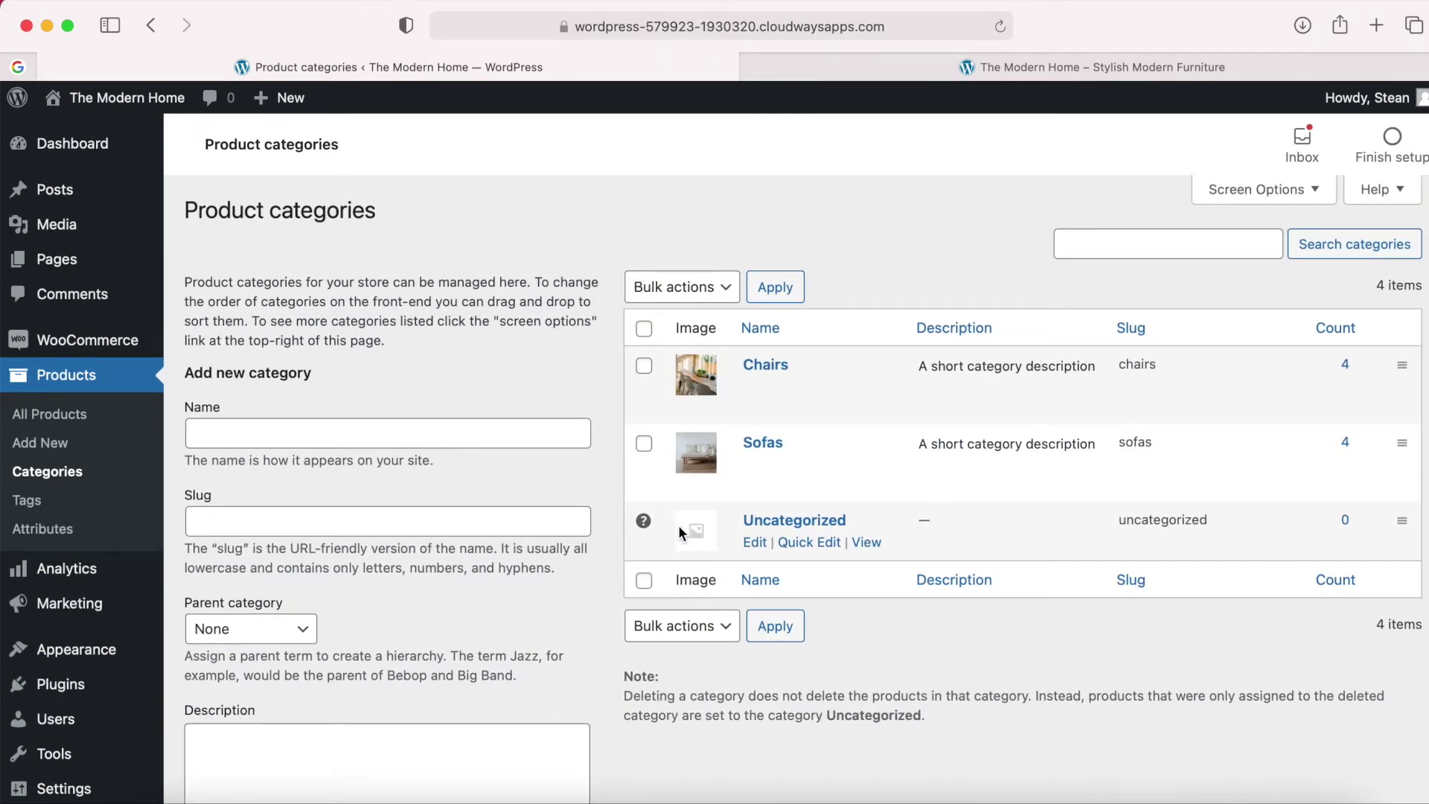
{"action": "scroll", "coordinate": [678, 525], "scroll_direction": "down", "scroll_amount": 1}
{"action": "scroll", "coordinate": [234, 394], "scroll_direction": "up", "scroll_amount": 1}
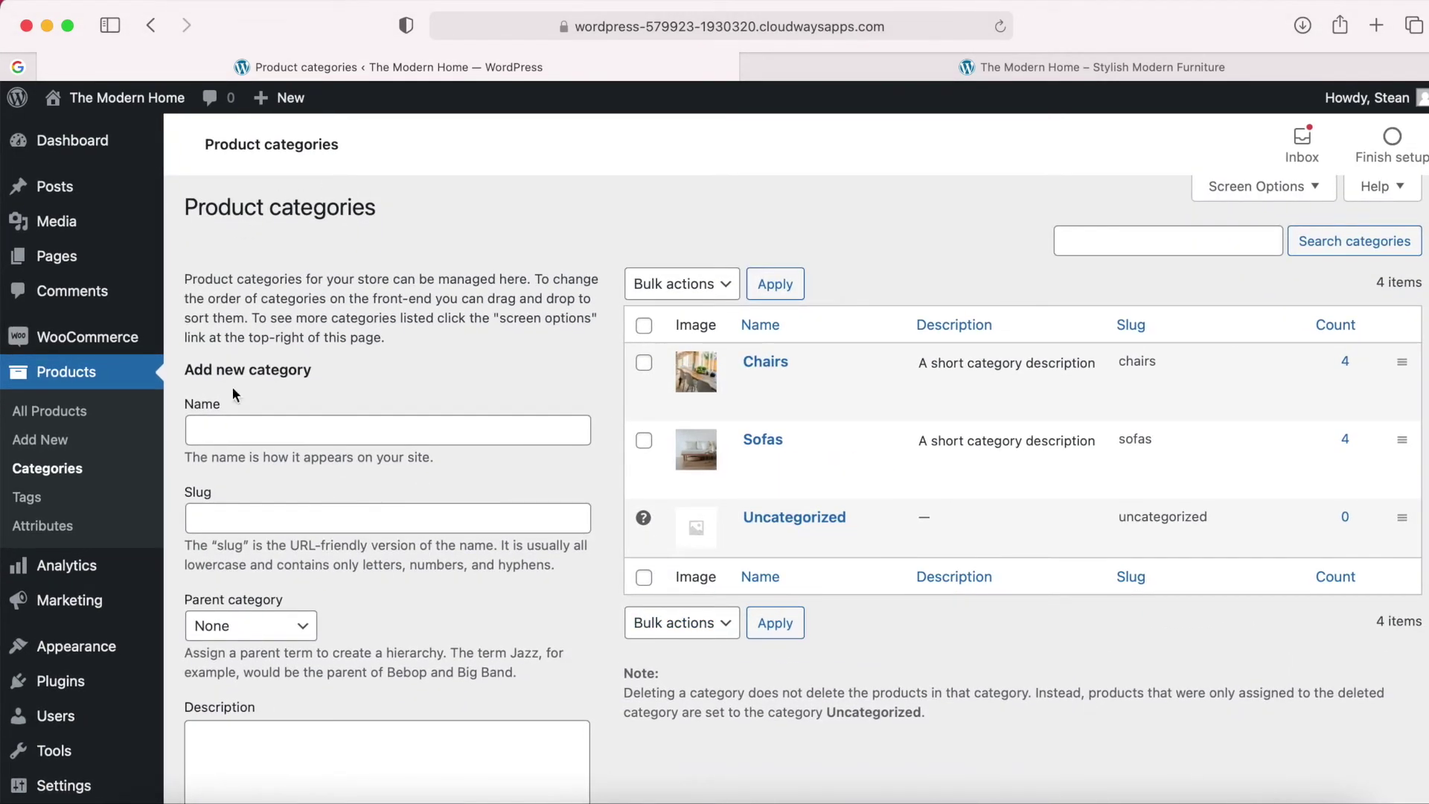
{"action": "scroll", "coordinate": [397, 507], "scroll_direction": "down", "scroll_amount": 1}
Enter Lamps as the new category name and lamps as its slug.
{"action": "left_click", "coordinate": [301, 400]}
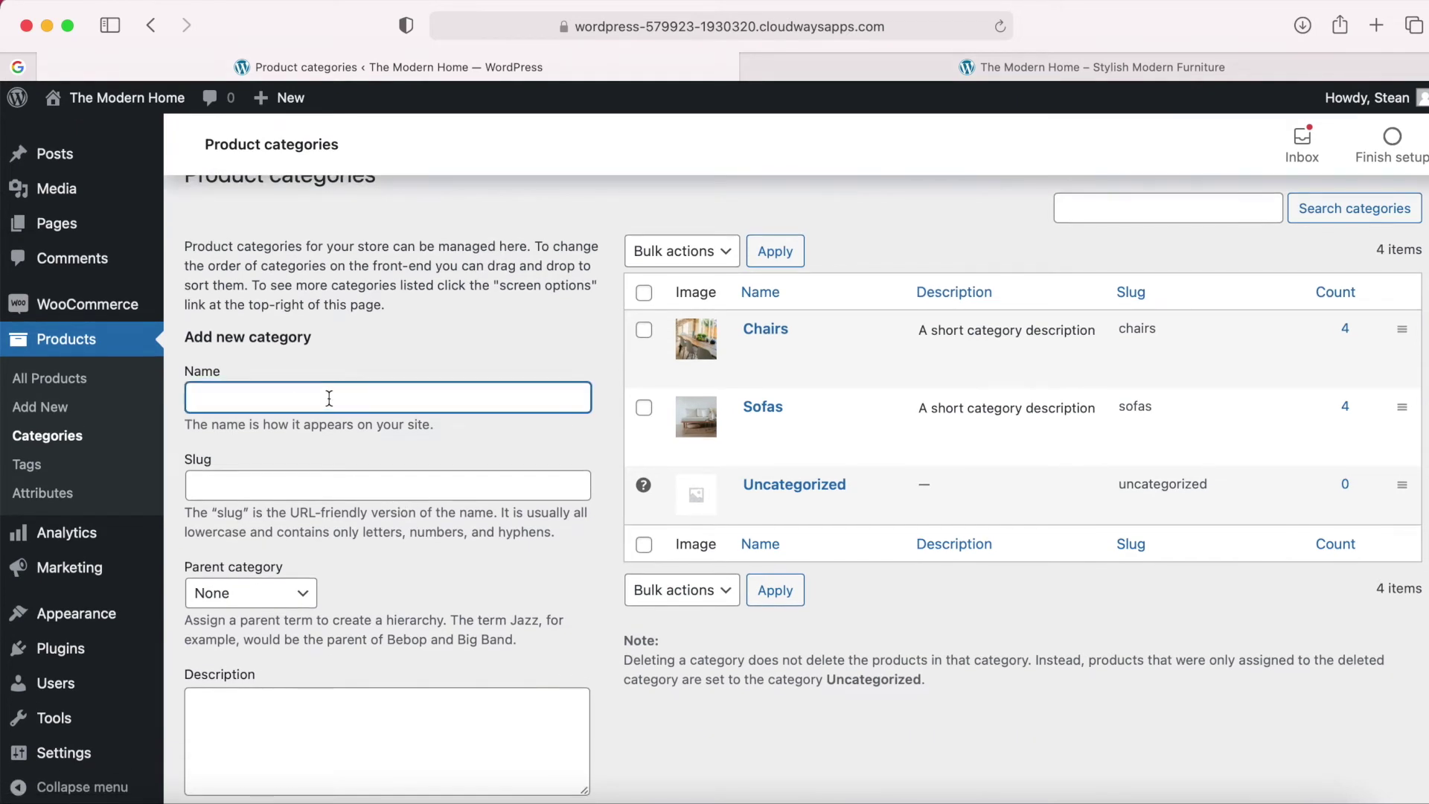
{"action": "type", "text": "Lamps"}
{"action": "left_click", "coordinate": [341, 488]}
{"action": "type", "text": "lamps"}
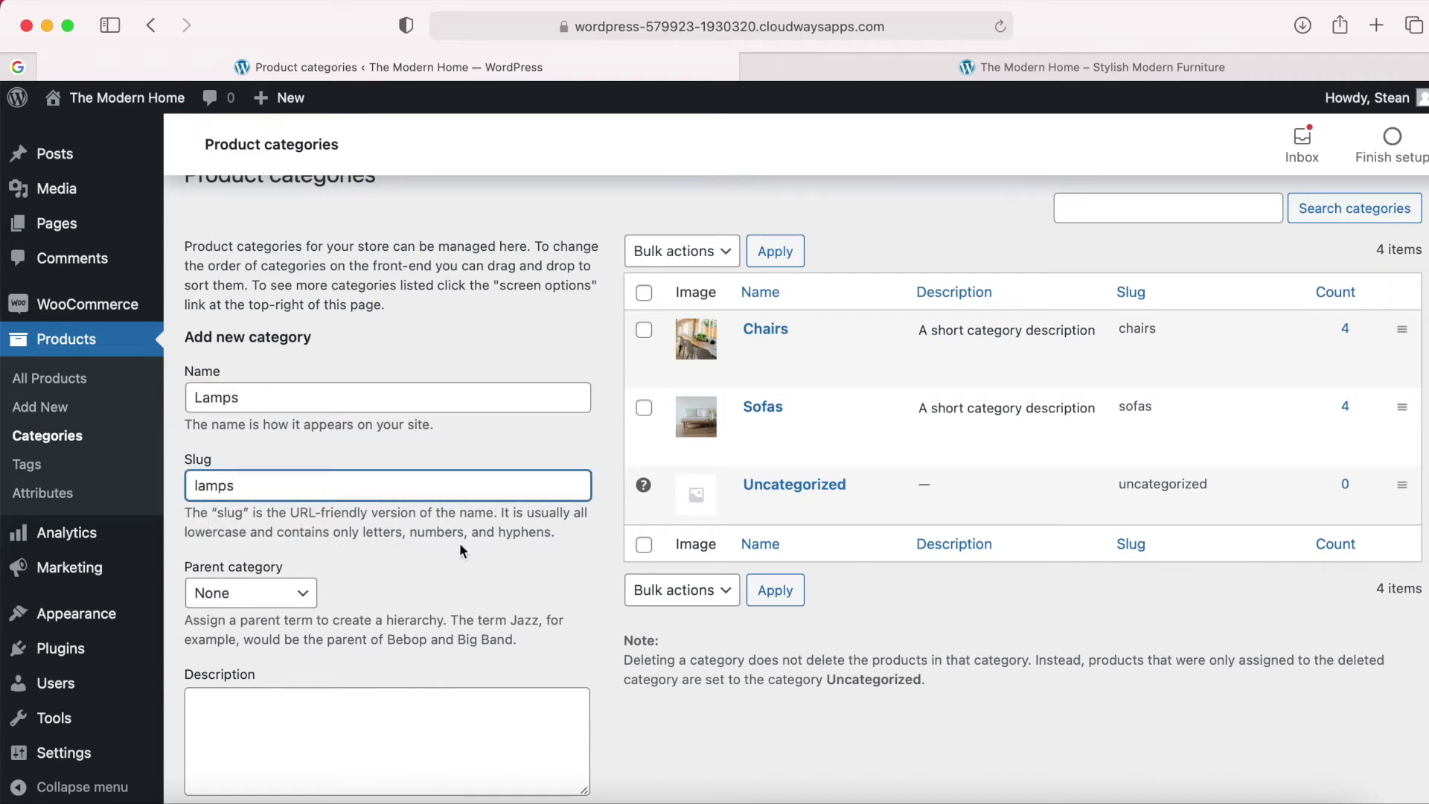
Upload the Lamps image as the thumbnail and add the new Lamps category.
{"action": "scroll", "coordinate": [469, 563], "scroll_direction": "down", "scroll_amount": 5}
{"action": "scroll", "coordinate": [471, 559], "scroll_direction": "down", "scroll_amount": 2}
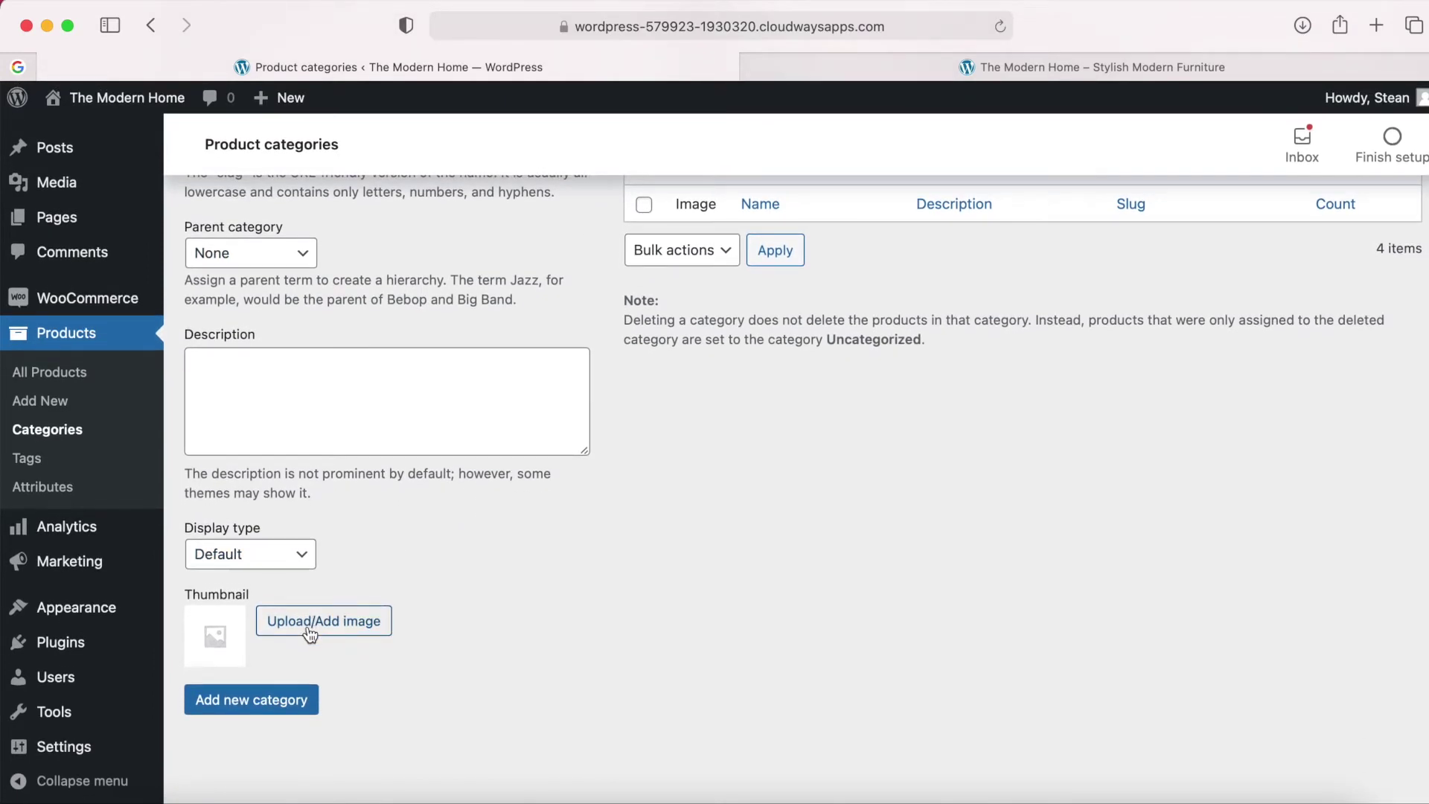
{"action": "left_click", "coordinate": [311, 622]}
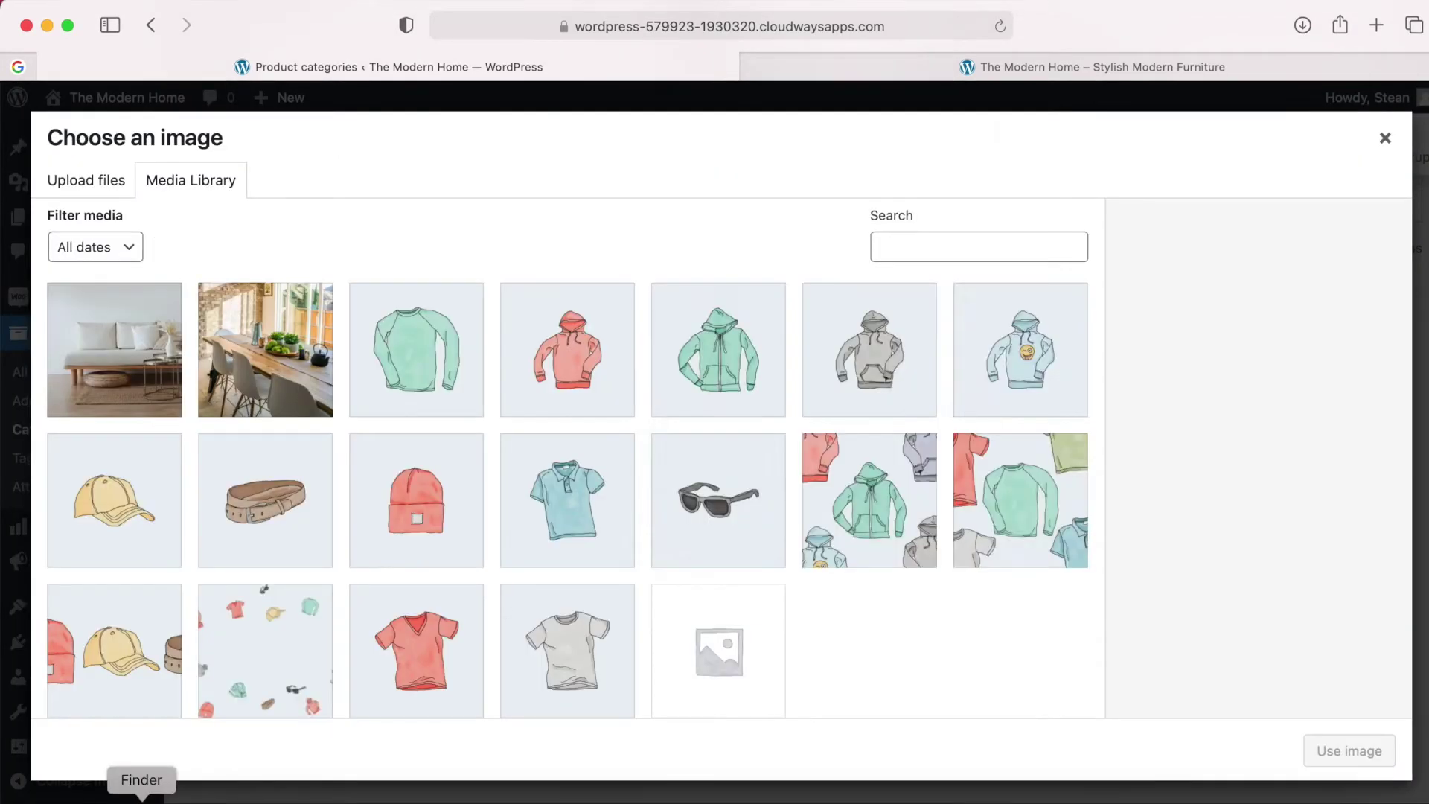
{"action": "left_click", "coordinate": [141, 801]}
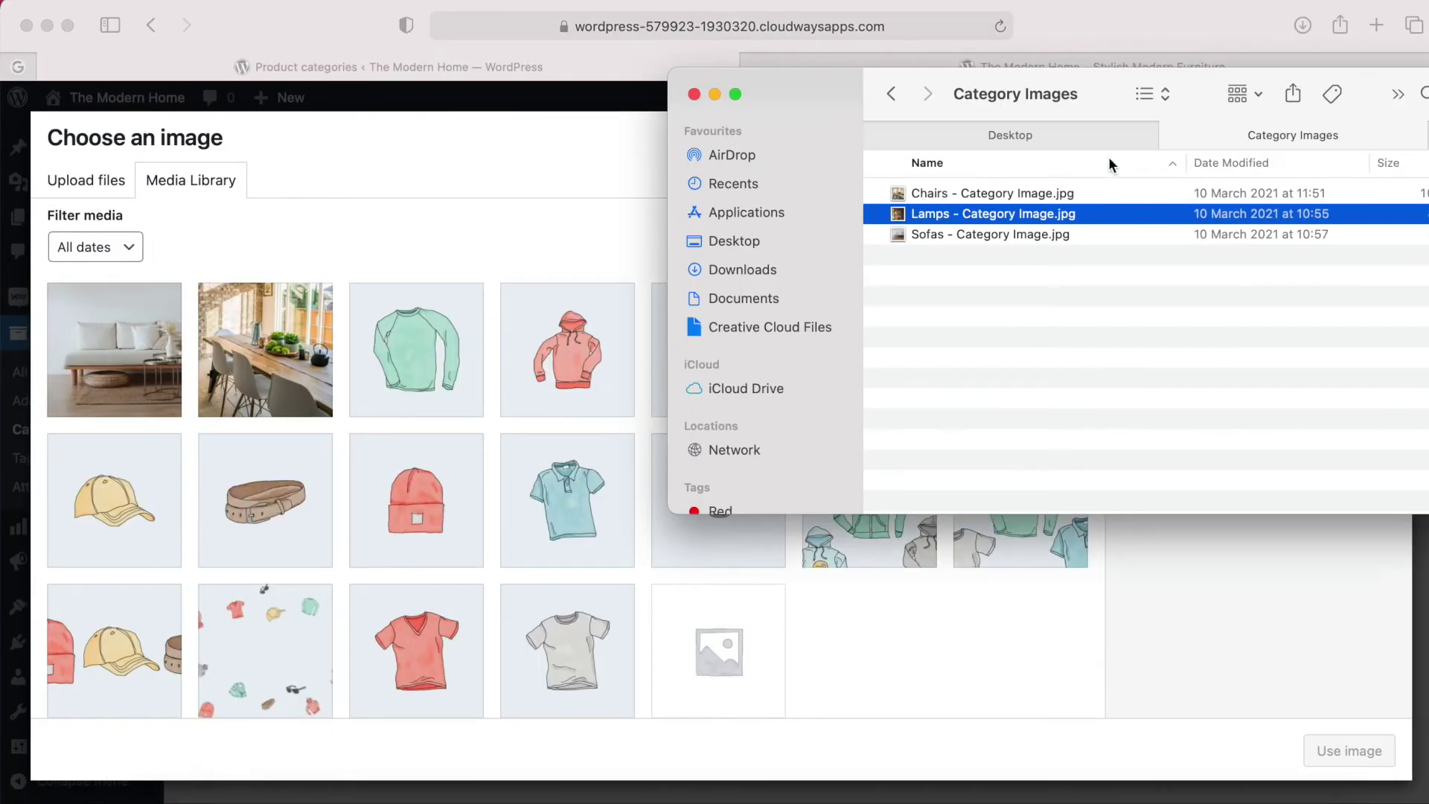
{"action": "left_click_drag", "start_coordinate": [927, 215], "coordinate": [426, 291]}
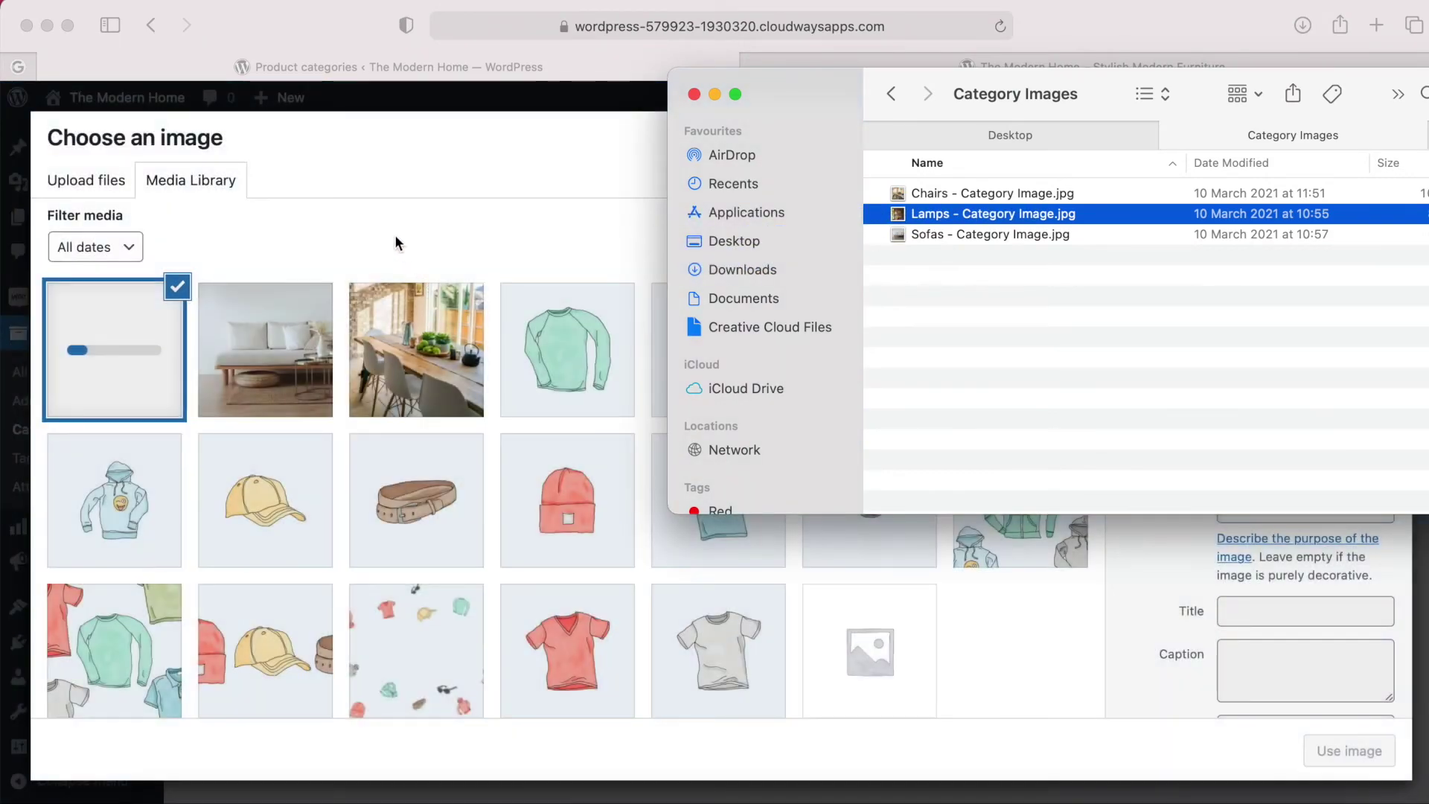
{"action": "left_click", "coordinate": [395, 235]}
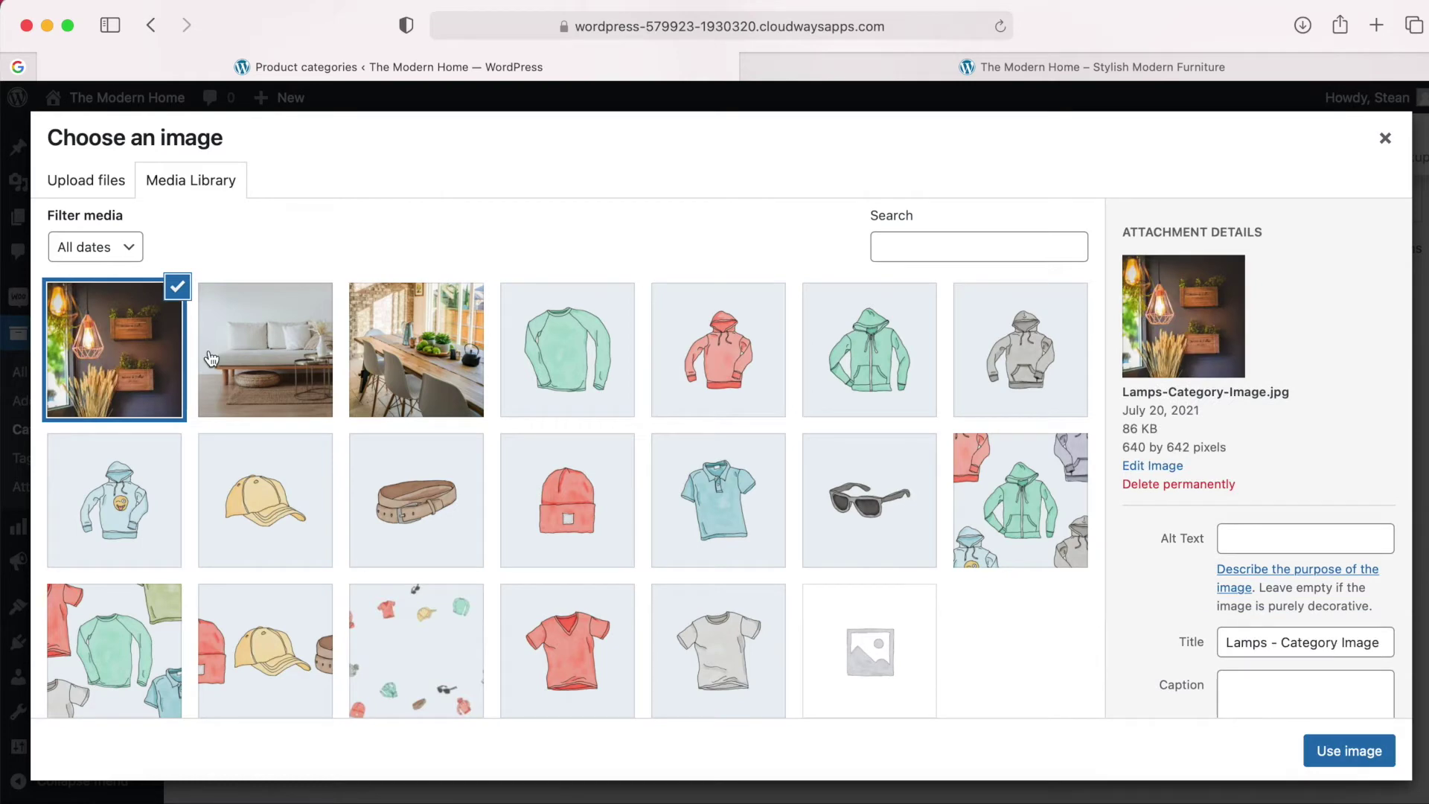
{"action": "left_click", "coordinate": [1352, 754]}
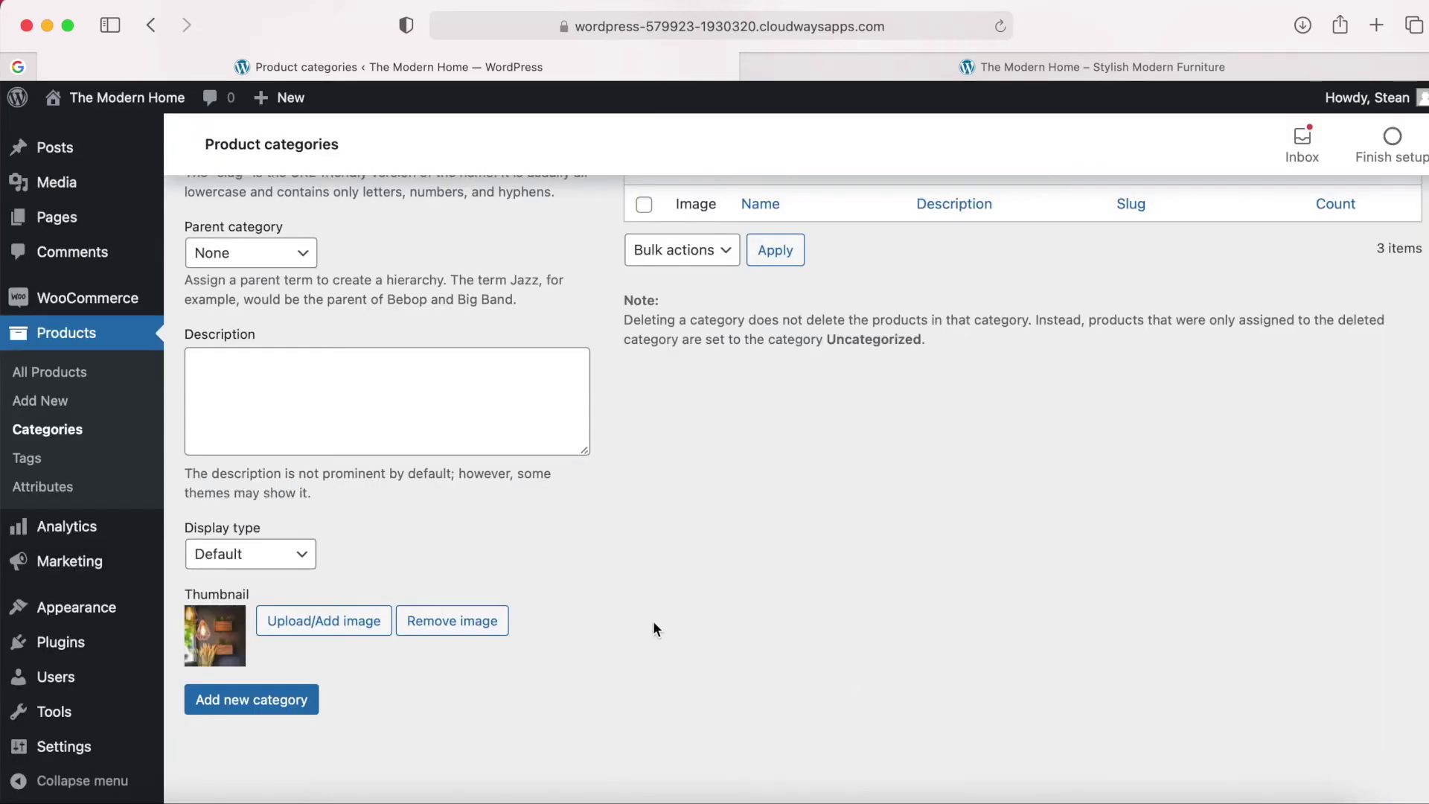
{"action": "scroll", "coordinate": [654, 629], "scroll_direction": "up", "scroll_amount": 3}
{"action": "scroll", "coordinate": [654, 626], "scroll_direction": "down", "scroll_amount": 3}
{"action": "left_click", "coordinate": [251, 714]}
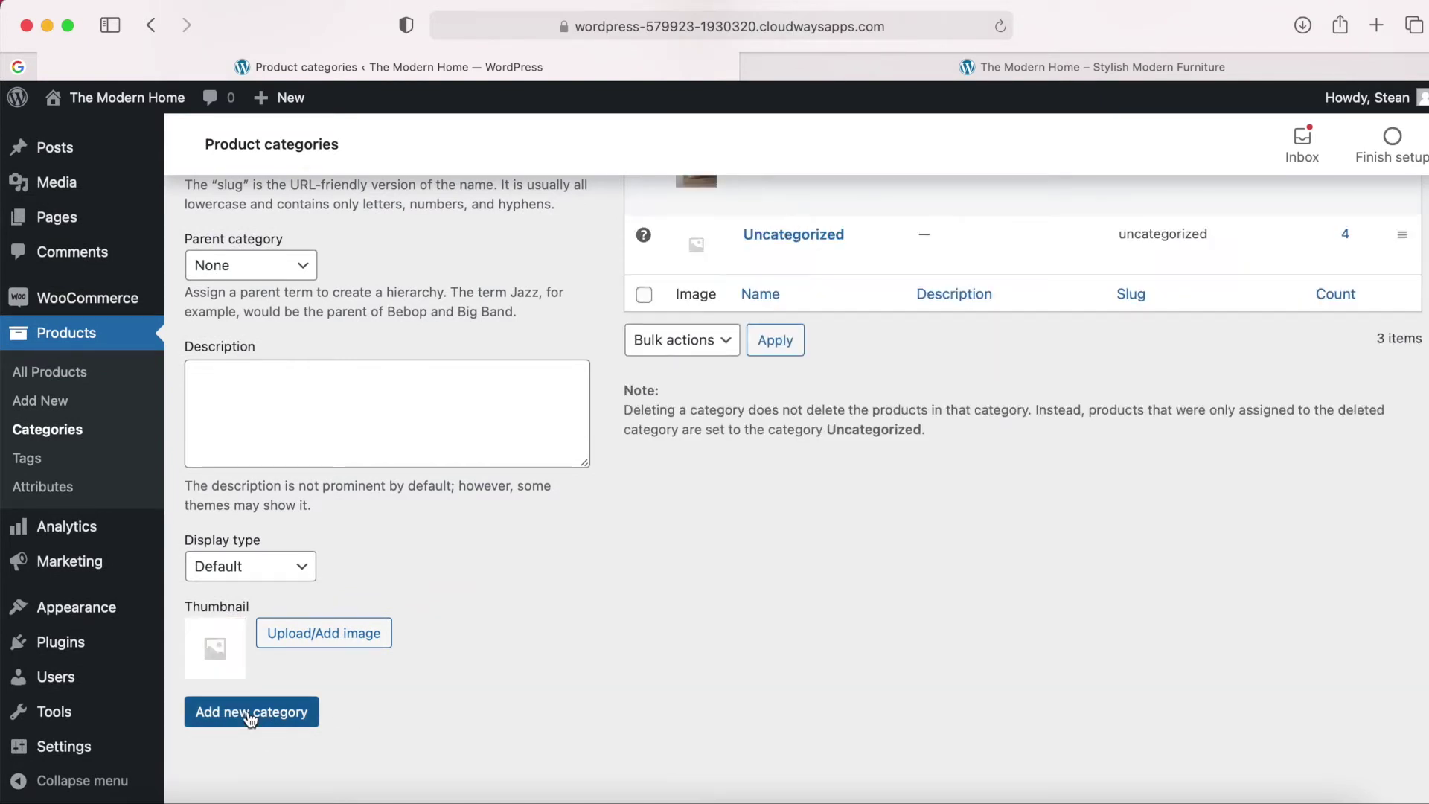
{"action": "scroll", "coordinate": [891, 490], "scroll_direction": "up", "scroll_amount": 5}
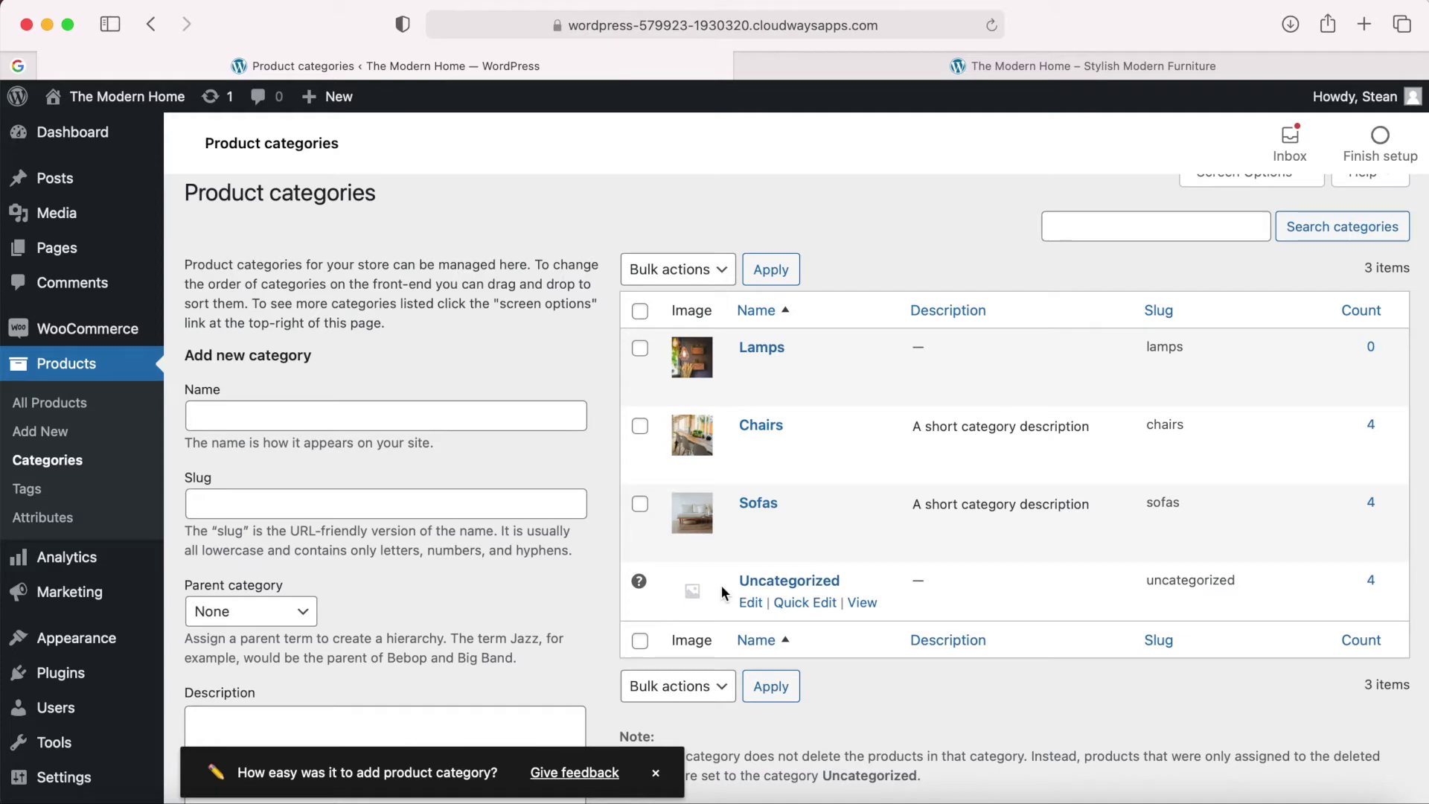
{"action": "mouse_move", "coordinate": [641, 580]}
Go to All Products and review the 12 sample products.
{"action": "left_click", "coordinate": [72, 408]}
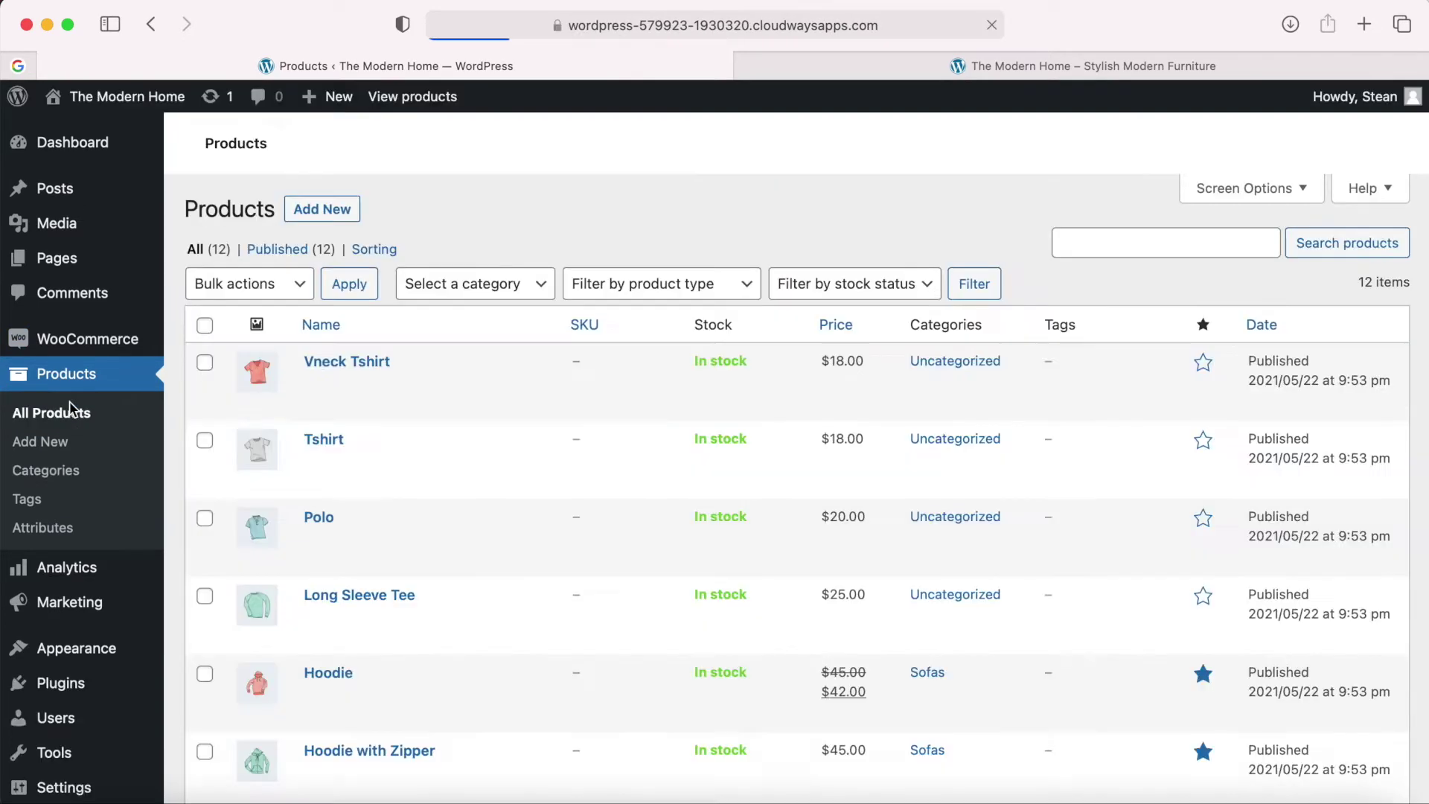
{"action": "scroll", "coordinate": [555, 240], "scroll_direction": "down", "scroll_amount": 5}
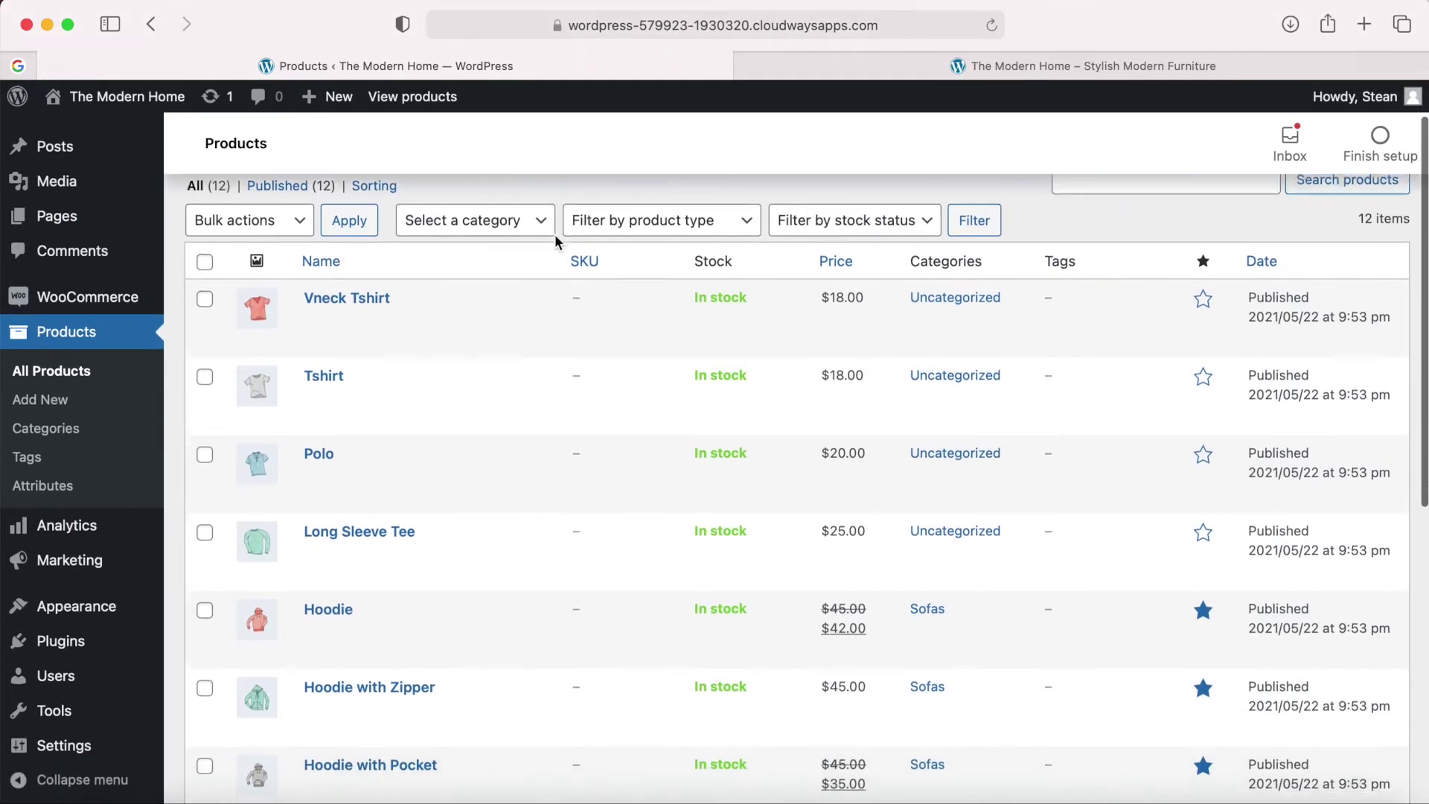
{"action": "scroll", "coordinate": [555, 240], "scroll_direction": "up", "scroll_amount": 5}
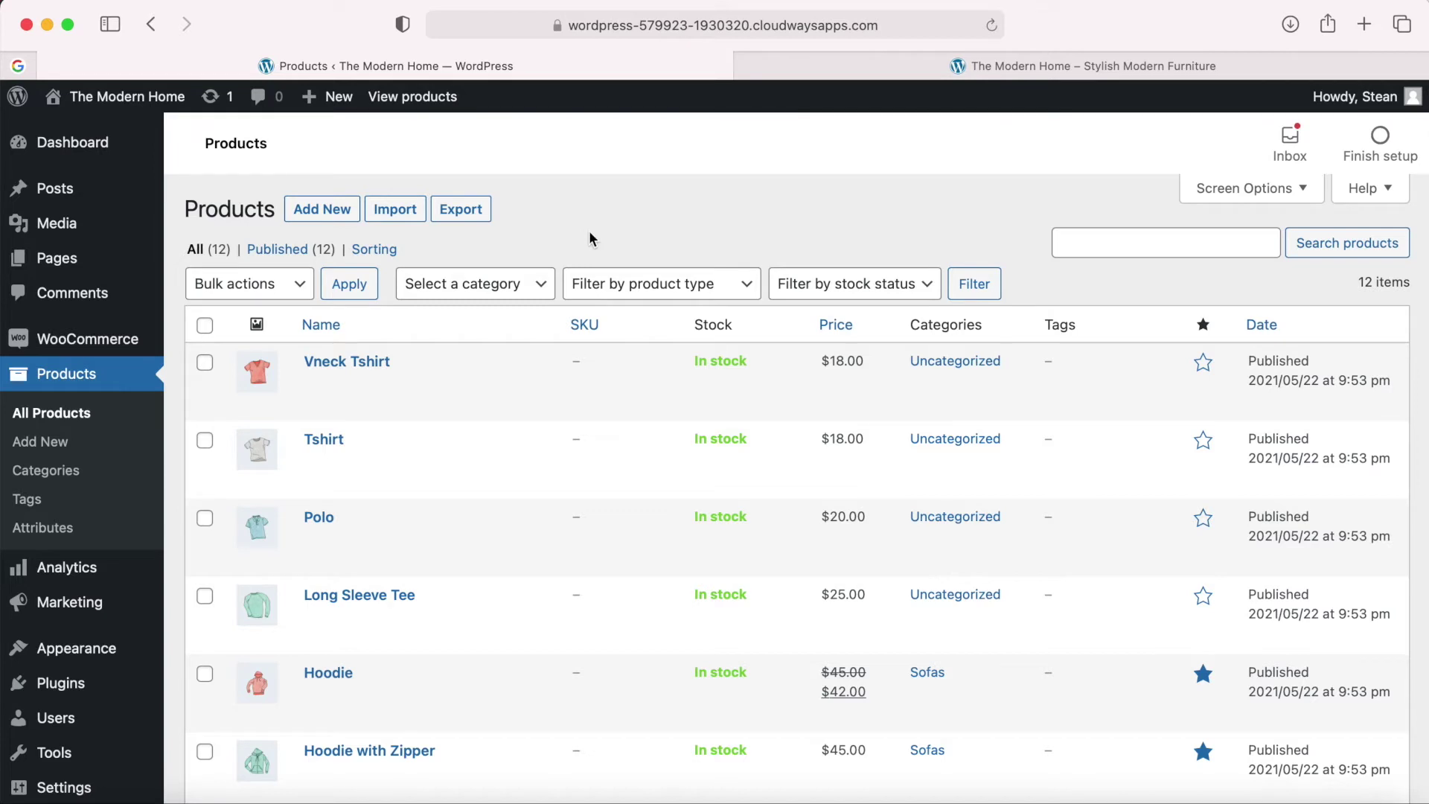
{"action": "scroll", "coordinate": [437, 457], "scroll_direction": "down", "scroll_amount": 3}
{"action": "scroll", "coordinate": [440, 458], "scroll_direction": "up", "scroll_amount": 2}
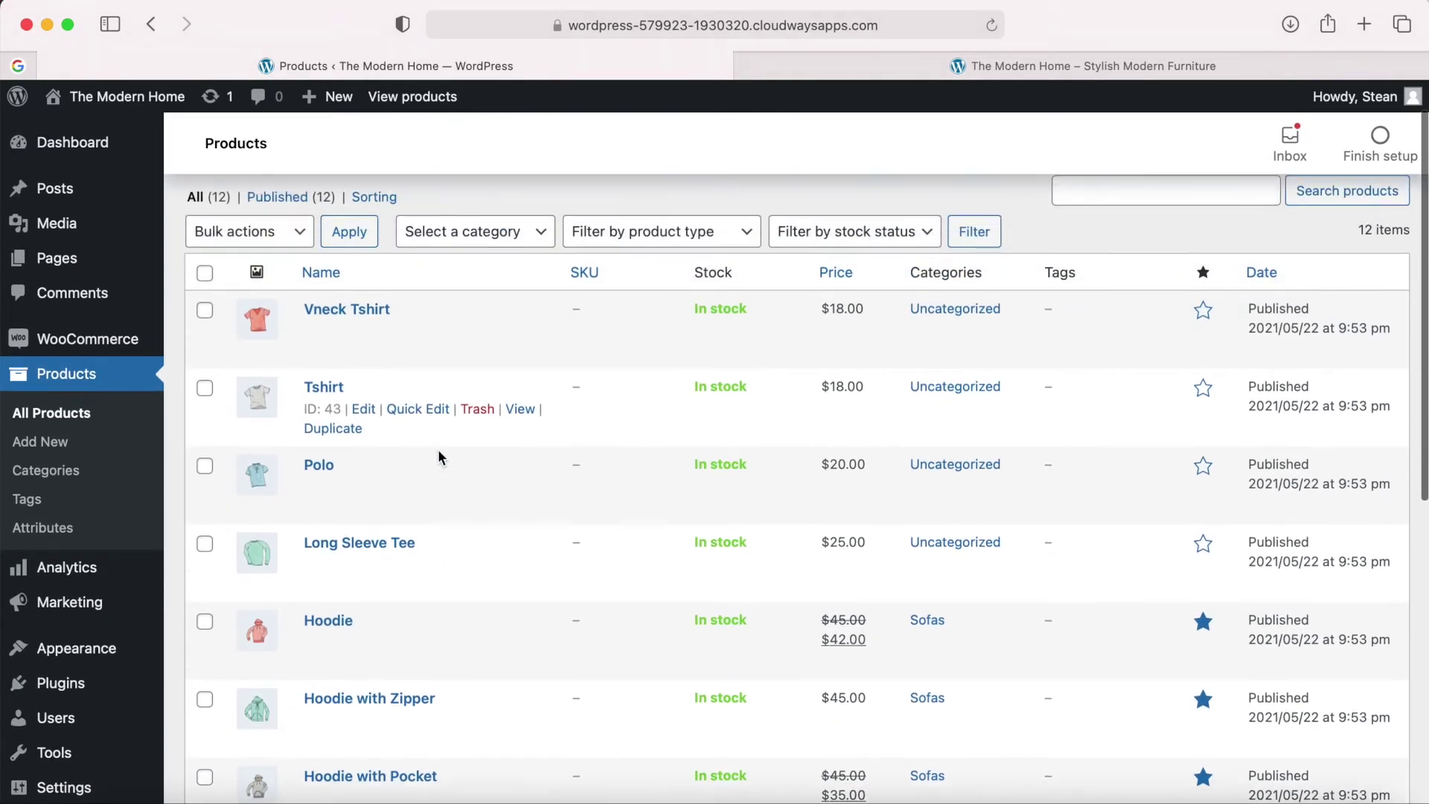
{"action": "scroll", "coordinate": [440, 457], "scroll_direction": "up", "scroll_amount": 2}
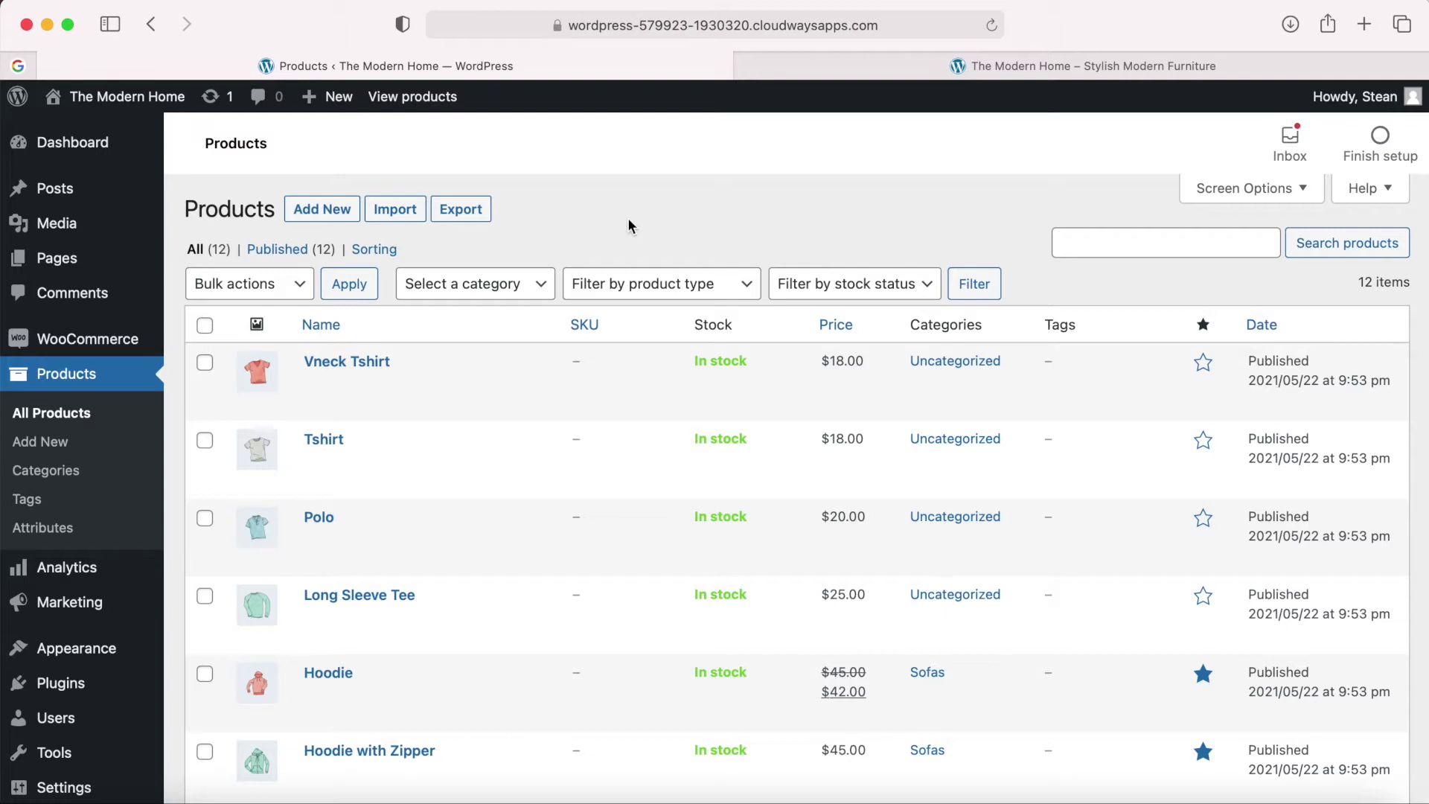
{"action": "scroll", "coordinate": [298, 447], "scroll_direction": "down", "scroll_amount": 1}
{"action": "scroll", "coordinate": [298, 452], "scroll_direction": "up", "scroll_amount": 1}
{"action": "scroll", "coordinate": [409, 462], "scroll_direction": "down", "scroll_amount": 5}
{"action": "scroll", "coordinate": [409, 462], "scroll_direction": "up", "scroll_amount": 5}
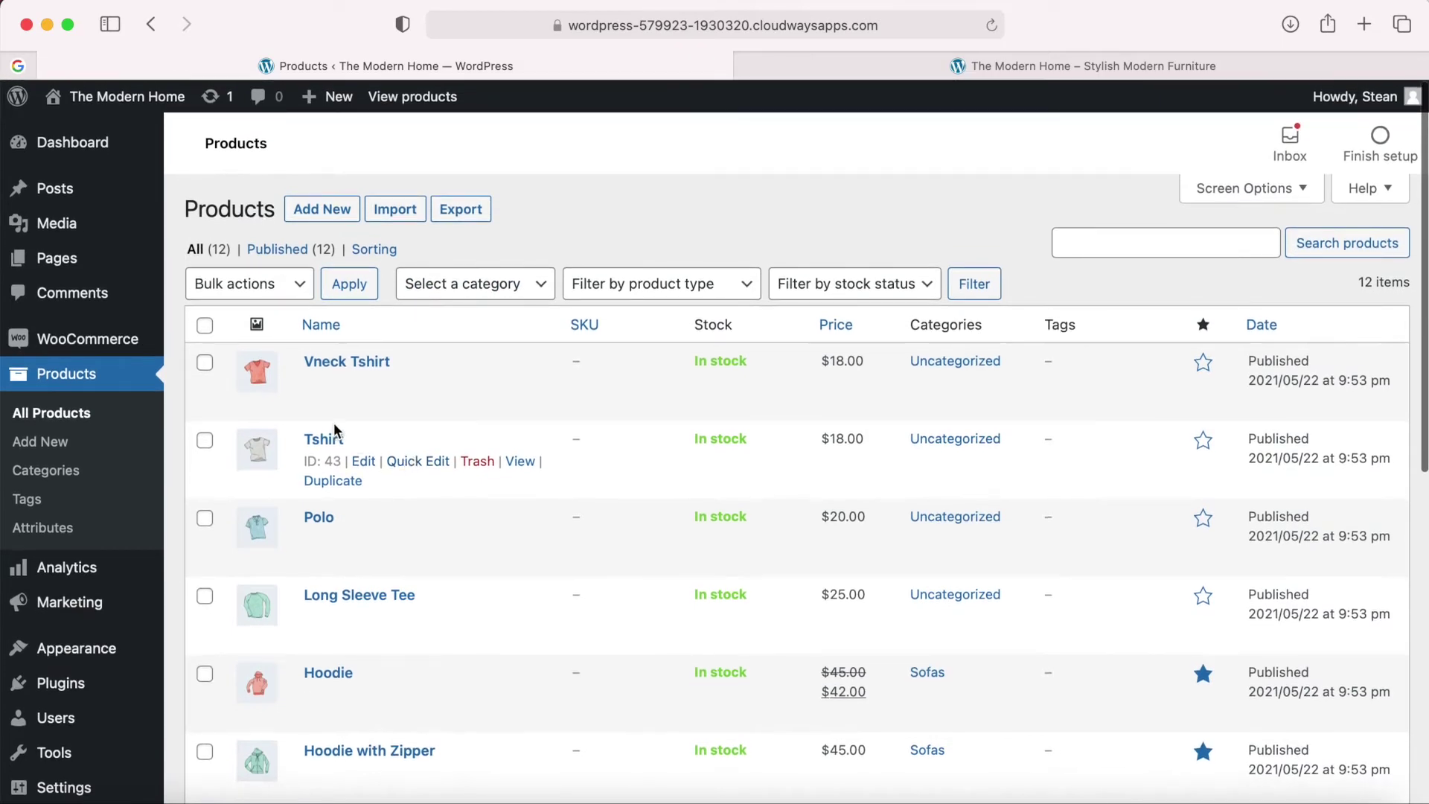
Select all products and apply the Move to Trash bulk action.
{"action": "left_click", "coordinate": [205, 326]}
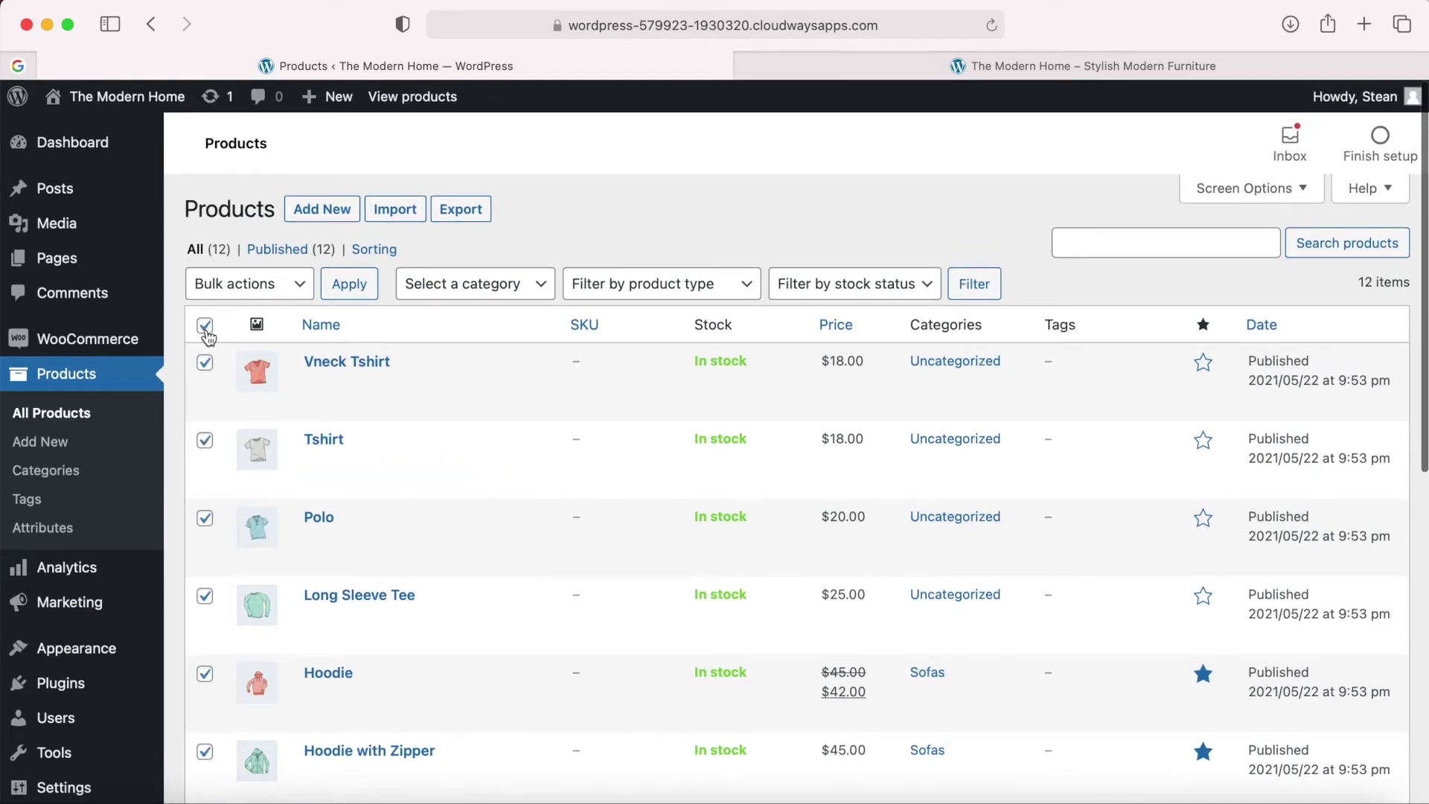
{"action": "scroll", "coordinate": [208, 328], "scroll_direction": "down", "scroll_amount": 5}
{"action": "scroll", "coordinate": [209, 327], "scroll_direction": "up", "scroll_amount": 5}
{"action": "left_click", "coordinate": [293, 295]}
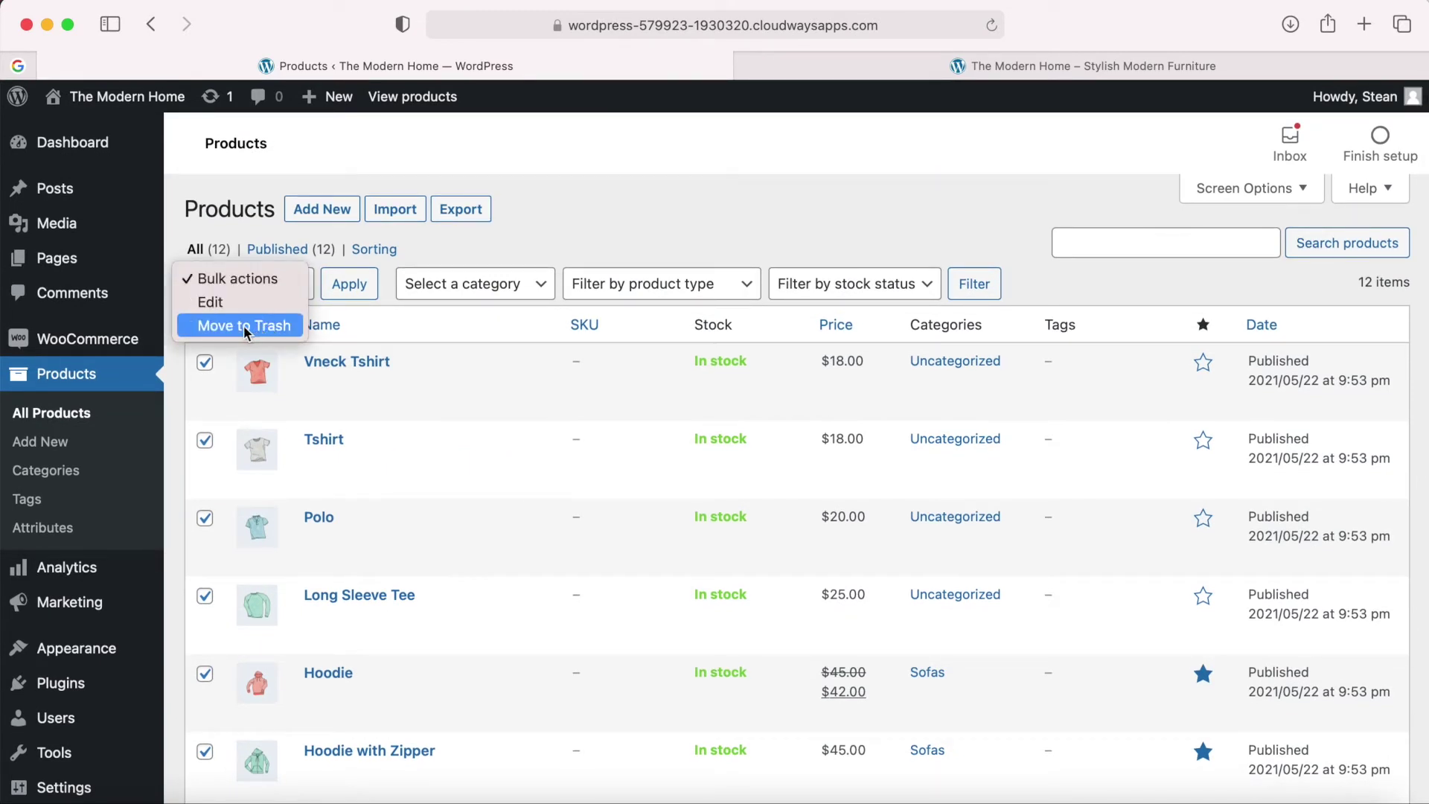
{"action": "left_click", "coordinate": [251, 329]}
{"action": "left_click", "coordinate": [350, 297]}
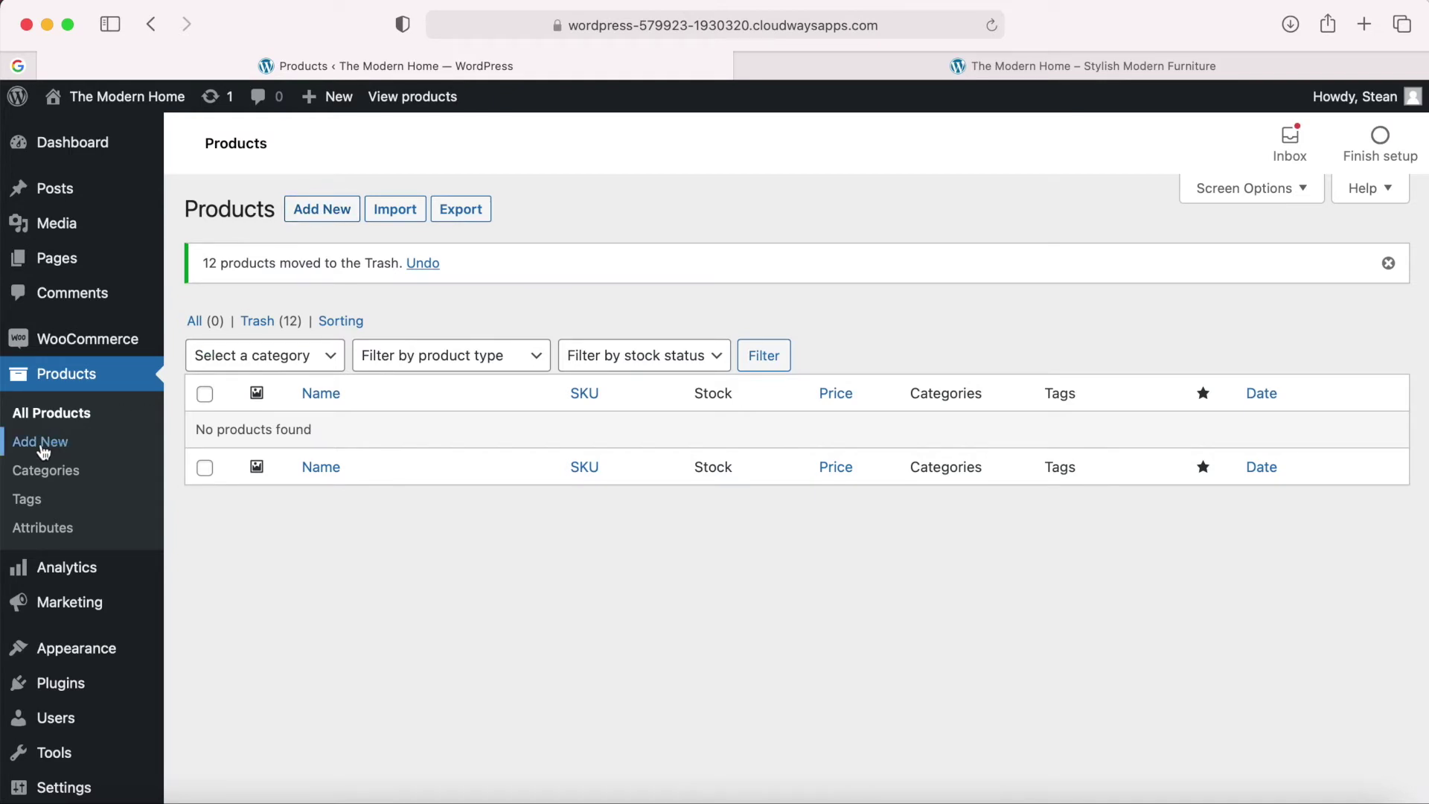
Start a new product and look over the empty Add new product form.
{"action": "left_click", "coordinate": [325, 212]}
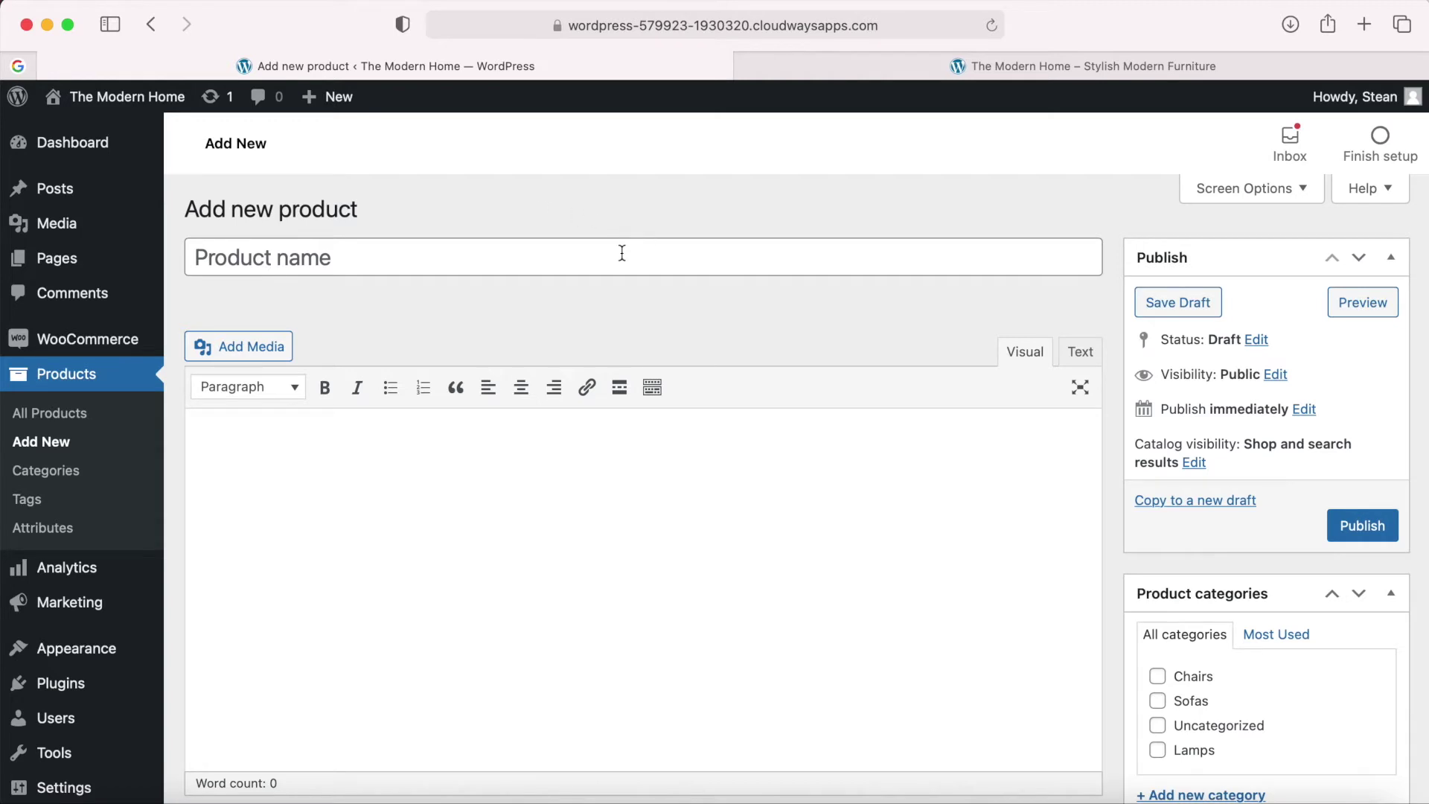
{"action": "scroll", "coordinate": [562, 460], "scroll_direction": "down", "scroll_amount": 2}
{"action": "scroll", "coordinate": [561, 460], "scroll_direction": "up", "scroll_amount": 2}
{"action": "scroll", "coordinate": [531, 469], "scroll_direction": "down", "scroll_amount": 4}
{"action": "scroll", "coordinate": [530, 497], "scroll_direction": "up", "scroll_amount": 4}
{"action": "left_click", "coordinate": [318, 261]}
{"action": "scroll", "coordinate": [450, 574], "scroll_direction": "down", "scroll_amount": 3}
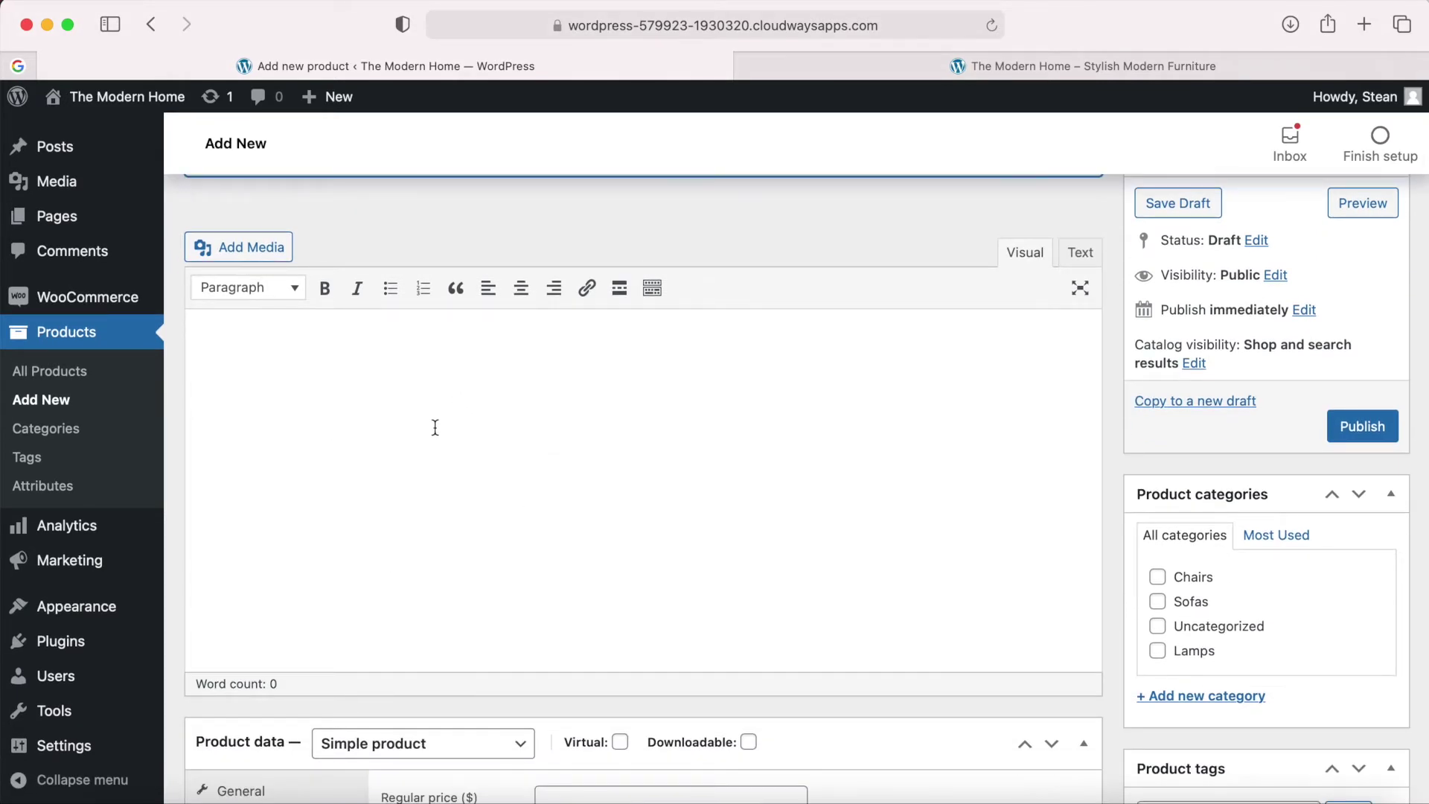
{"action": "scroll", "coordinate": [413, 406], "scroll_direction": "down", "scroll_amount": 5}
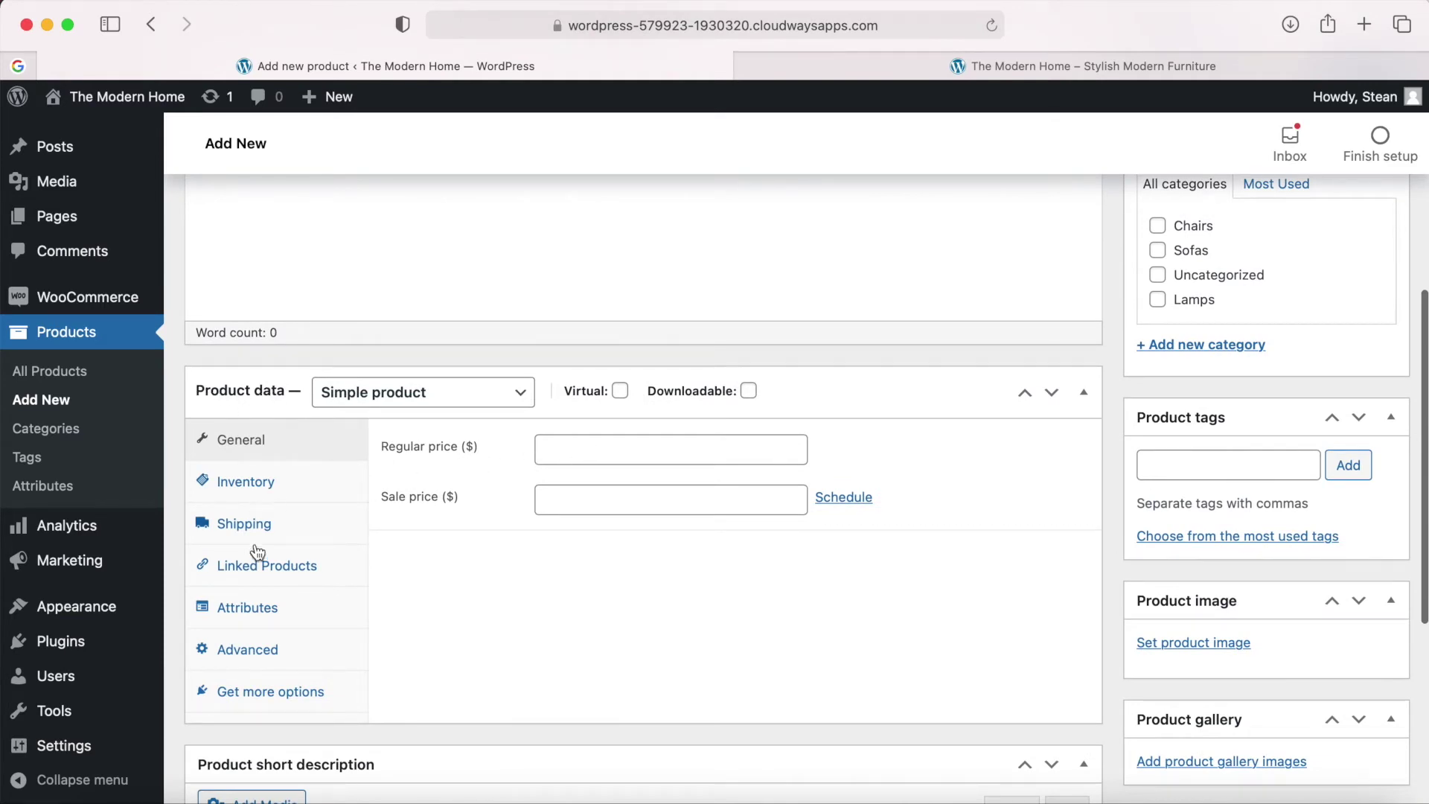
{"action": "scroll", "coordinate": [494, 628], "scroll_direction": "down", "scroll_amount": 6}
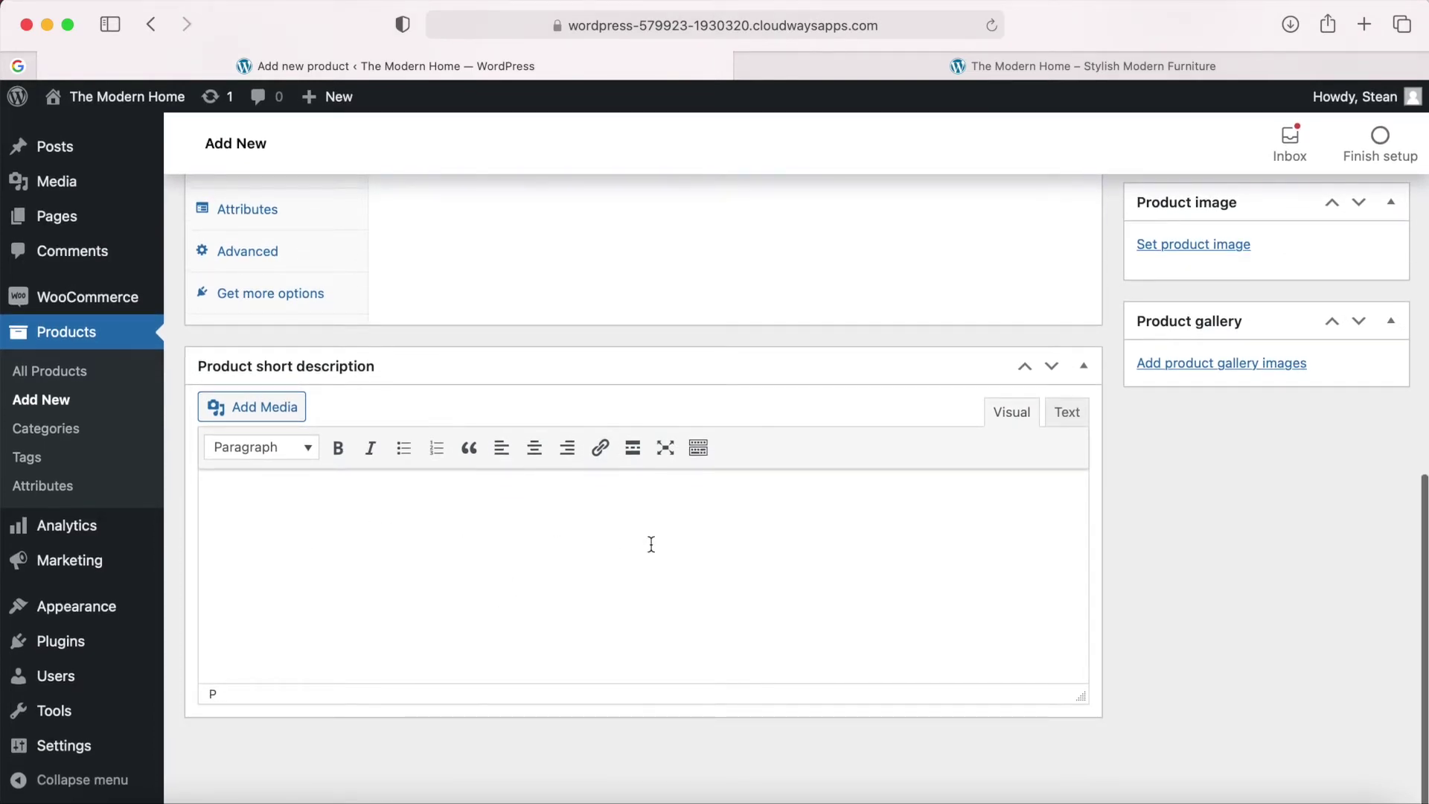
{"action": "scroll", "coordinate": [651, 544], "scroll_direction": "up", "scroll_amount": 2}
{"action": "scroll", "coordinate": [651, 544], "scroll_direction": "up", "scroll_amount": 15}
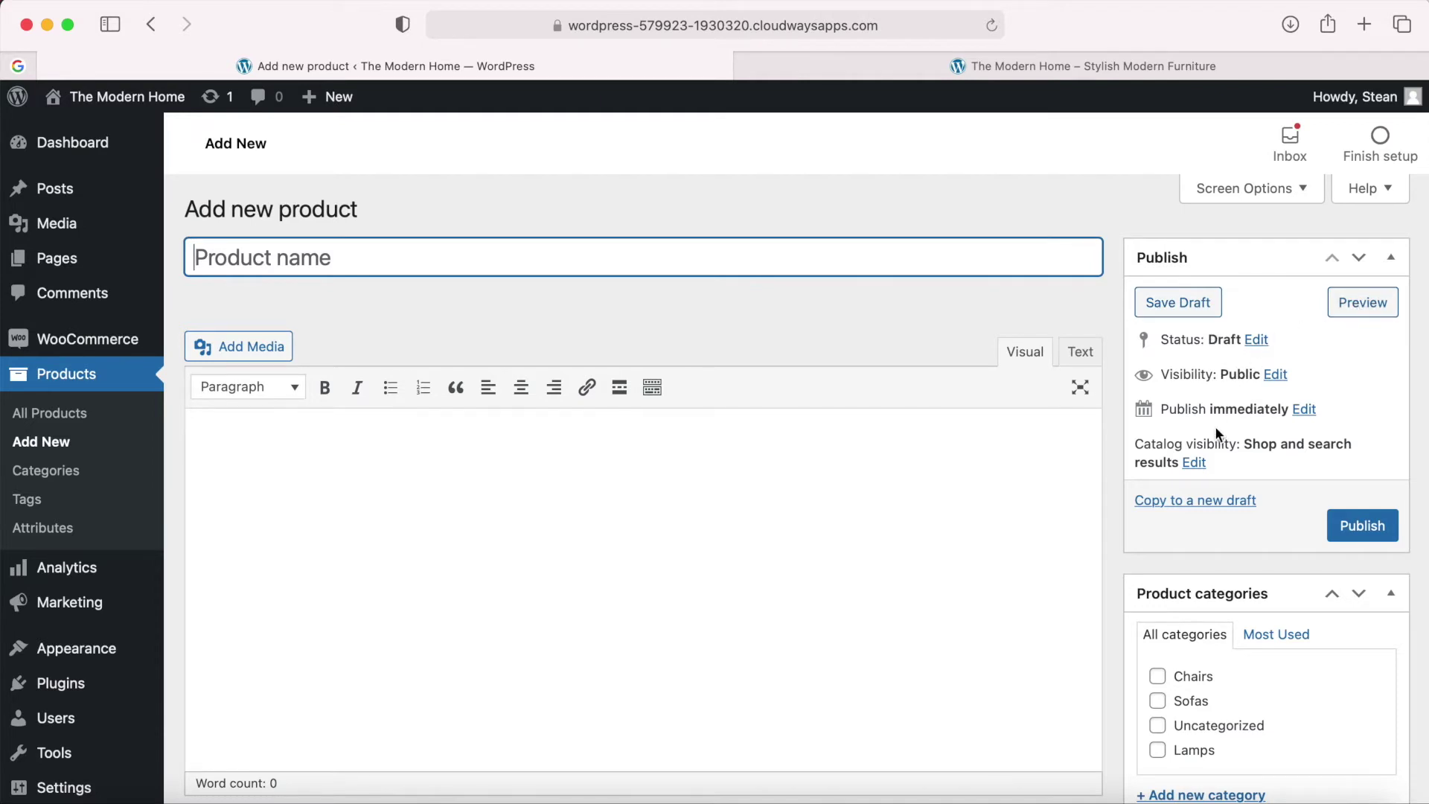
{"action": "scroll", "coordinate": [1216, 430], "scroll_direction": "down", "scroll_amount": 5}
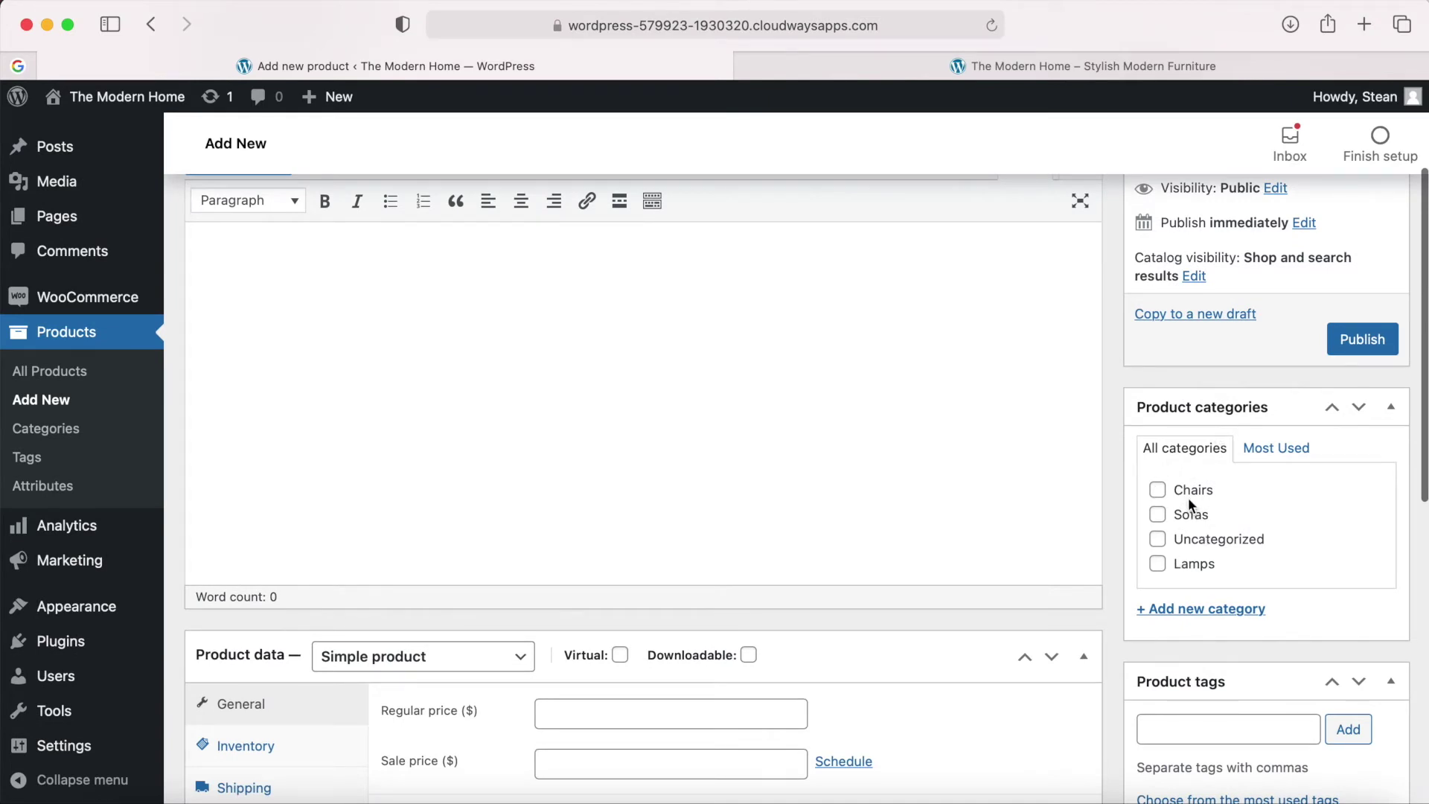
{"action": "scroll", "coordinate": [1188, 497], "scroll_direction": "down", "scroll_amount": 4}
{"action": "scroll", "coordinate": [1160, 492], "scroll_direction": "down", "scroll_amount": 6}
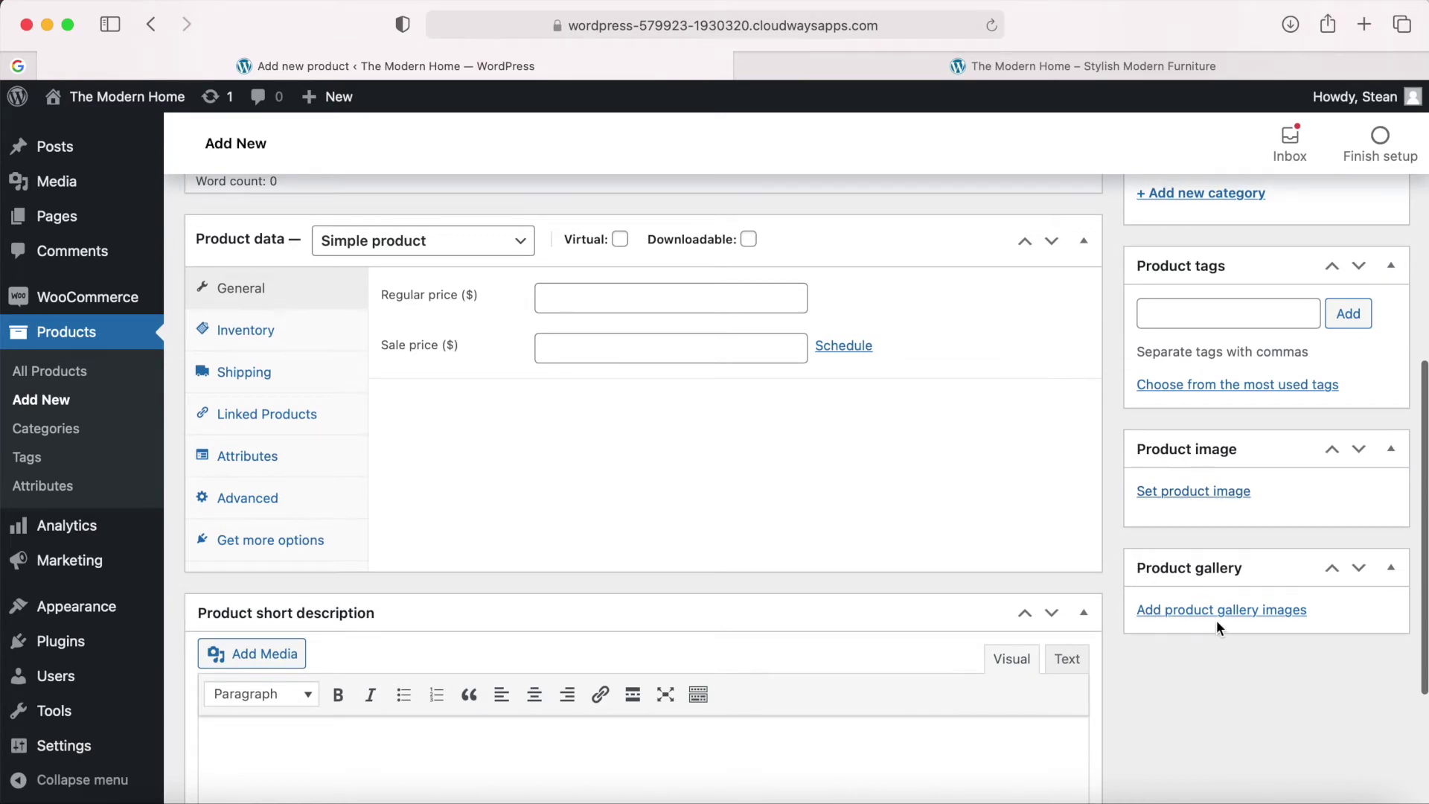
{"action": "scroll", "coordinate": [1217, 624], "scroll_direction": "up", "scroll_amount": 10}
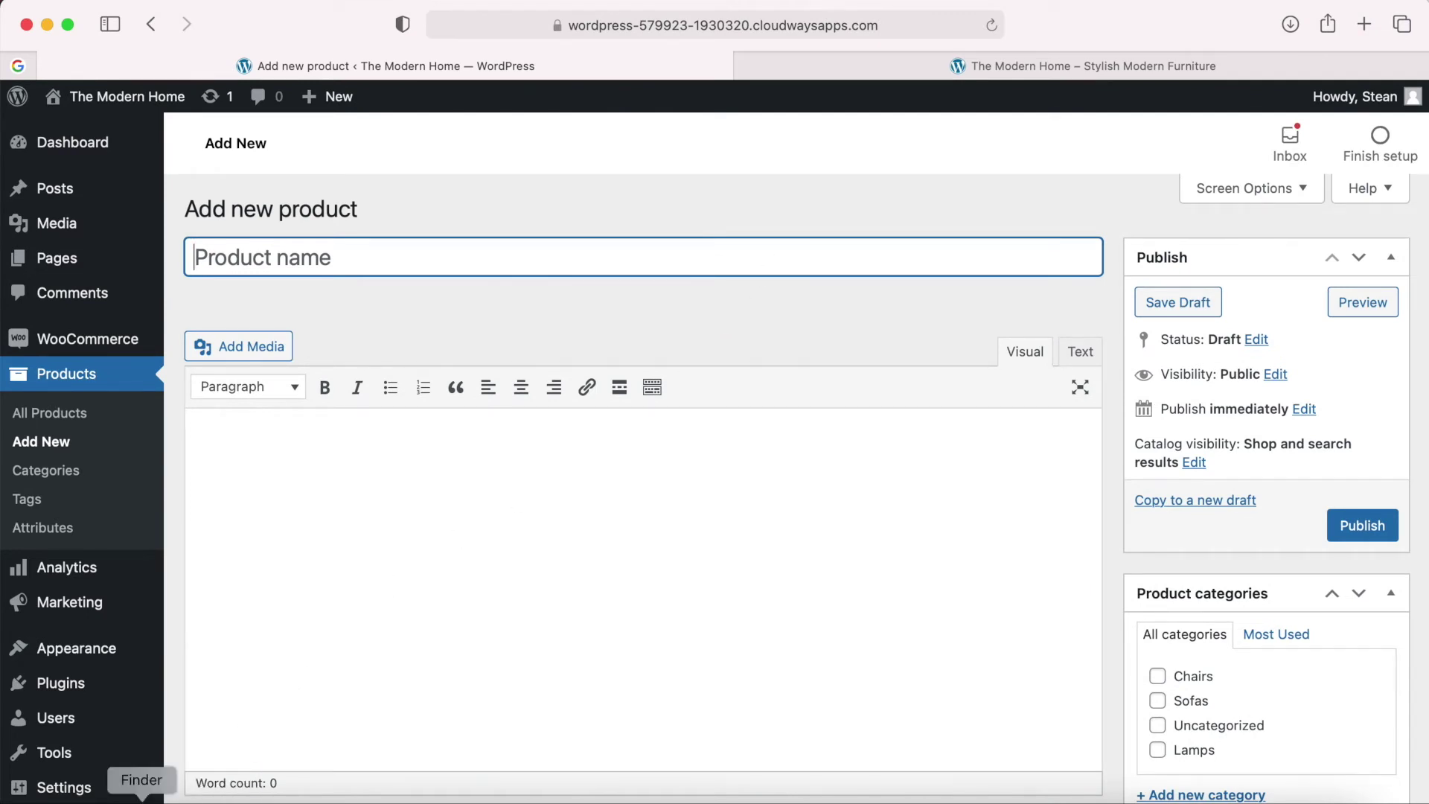
Copy 'Vipp Armchair' from Products Content.txt and paste it as the product name.
{"action": "left_click", "coordinate": [142, 794]}
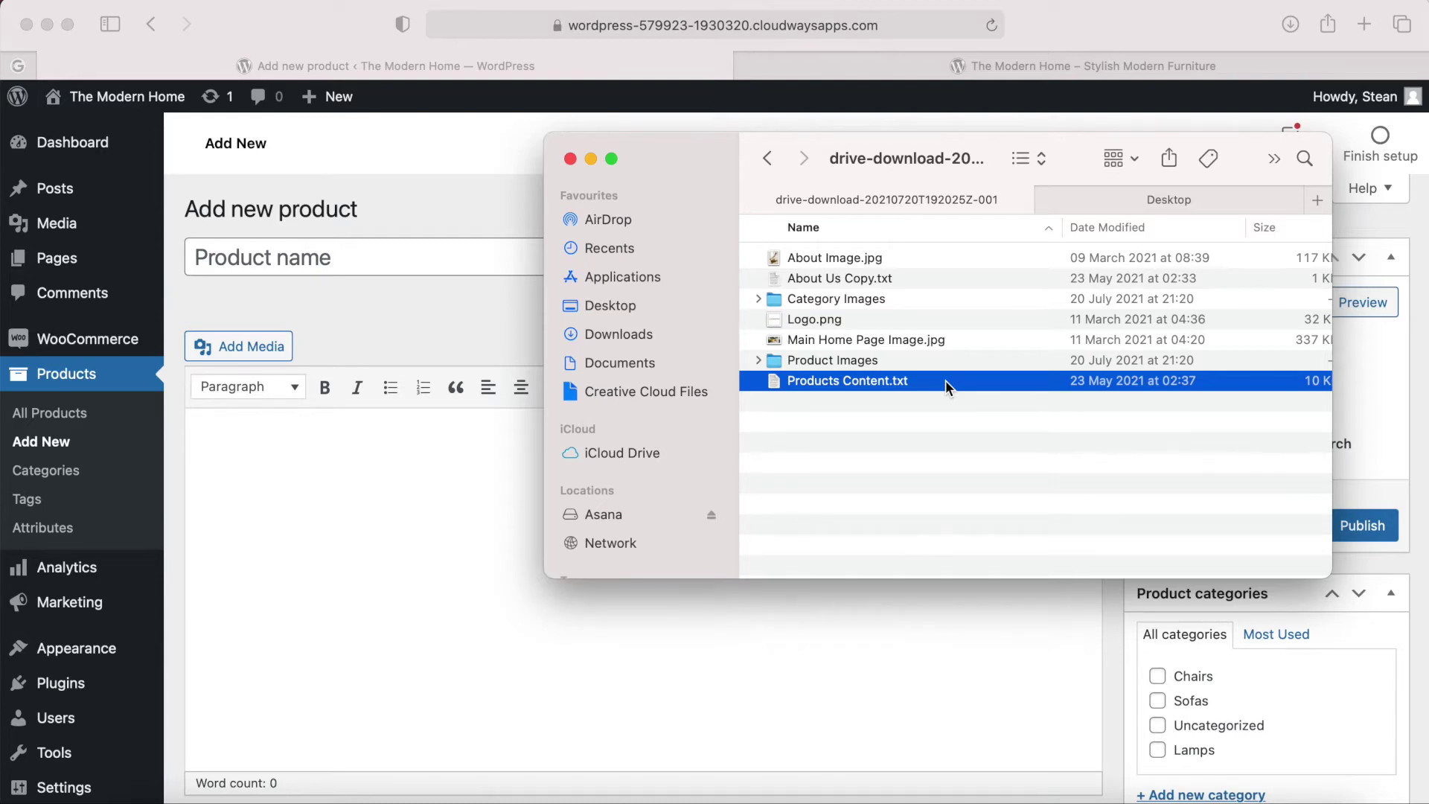
{"action": "double_click", "coordinate": [945, 381]}
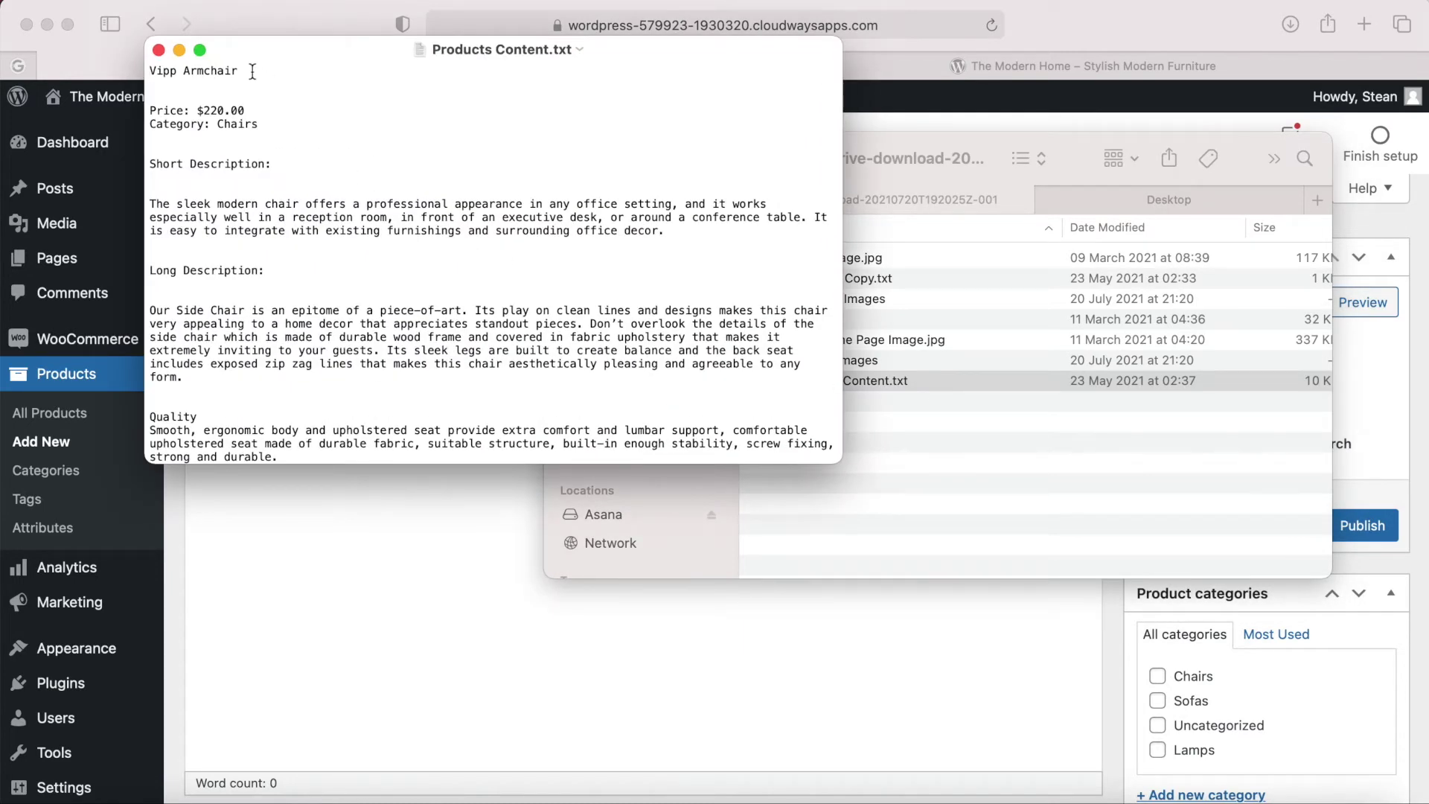
{"action": "left_click_drag", "start_coordinate": [239, 71], "coordinate": [146, 69]}
{"action": "key", "text": "super+c"}
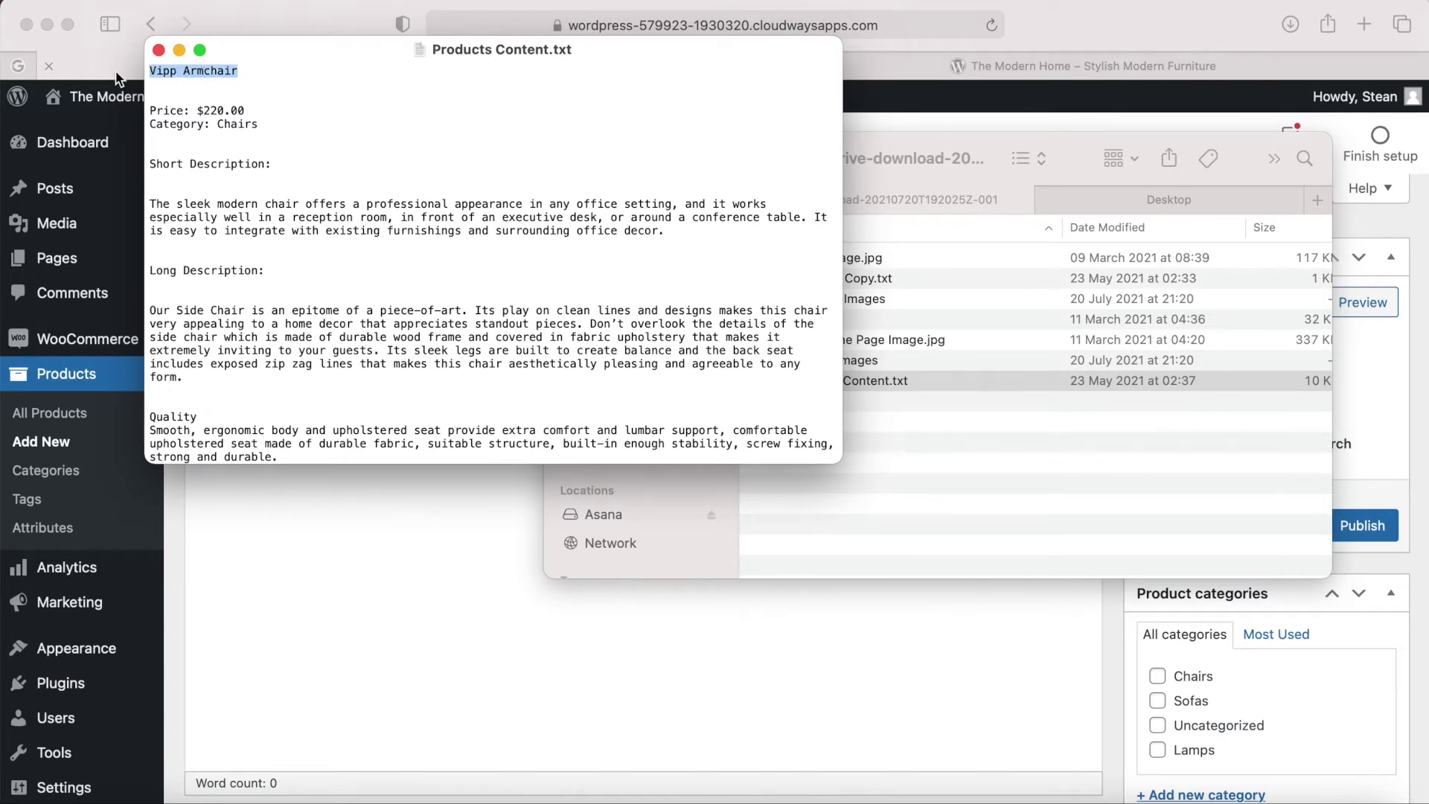
{"action": "left_click", "coordinate": [115, 75]}
{"action": "key", "text": "super+v"}
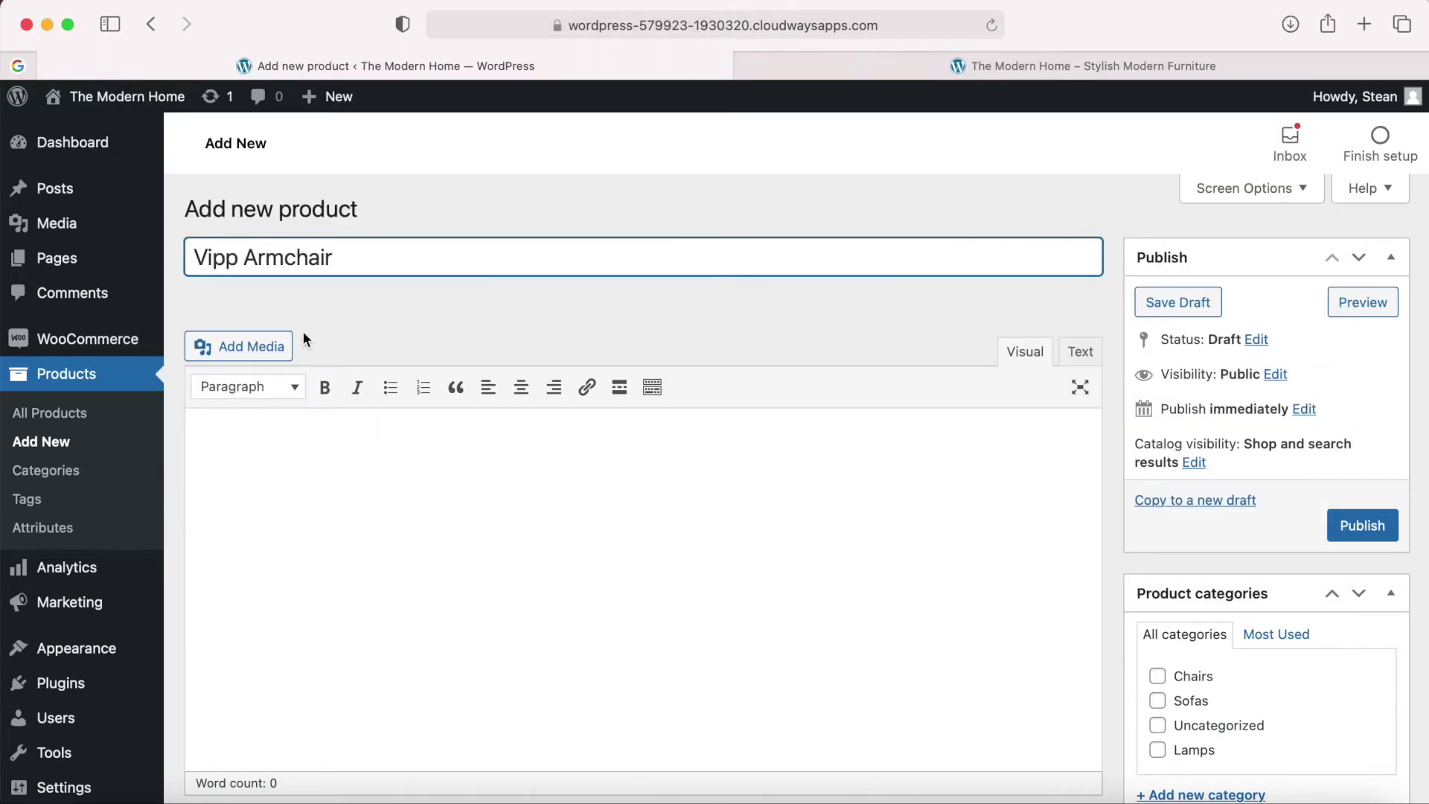
Paste the long description from Products Content.txt into the product editor.
{"action": "left_click", "coordinate": [304, 445]}
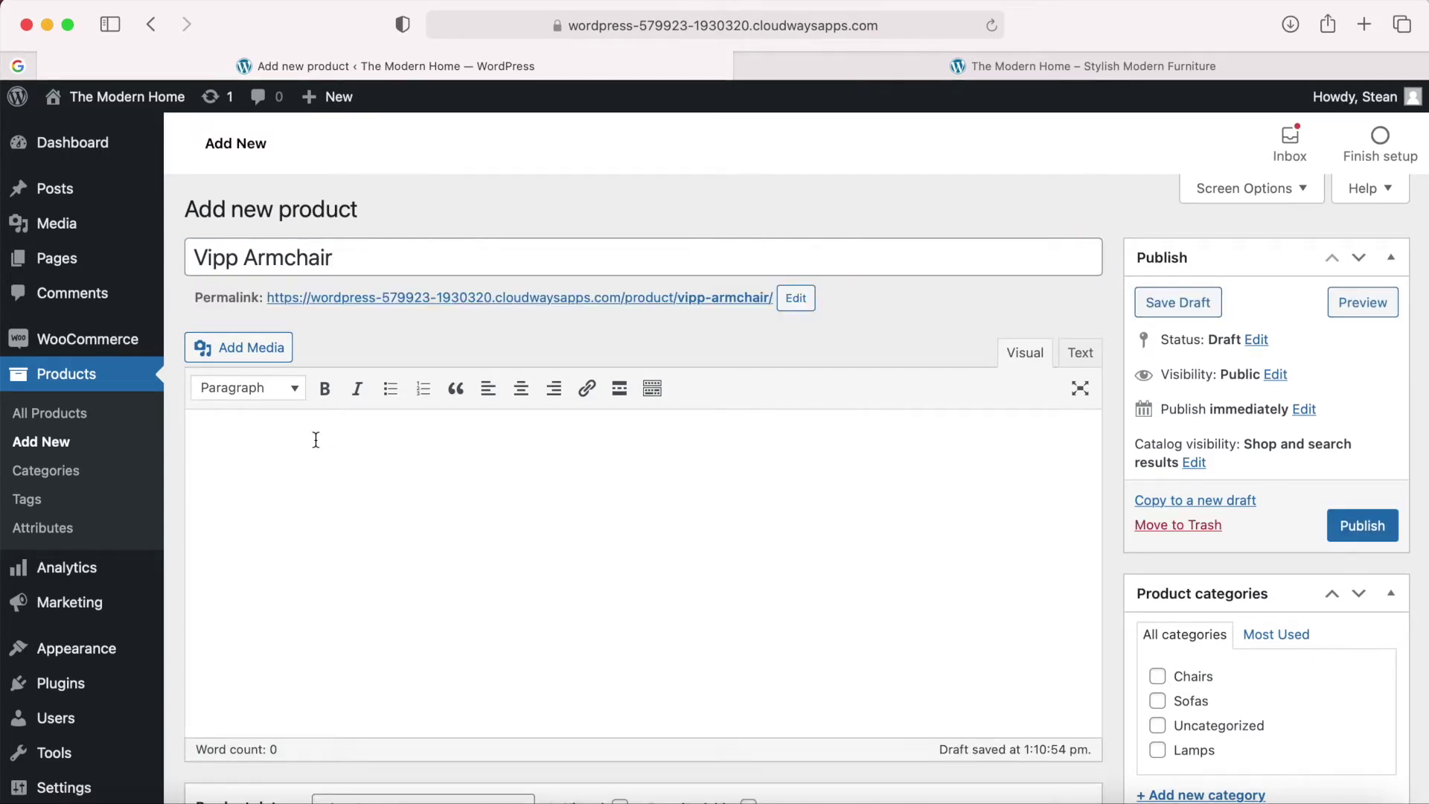
{"action": "left_click", "coordinate": [1270, 794]}
{"action": "scroll", "coordinate": [422, 306], "scroll_direction": "down", "scroll_amount": 3}
{"action": "scroll", "coordinate": [422, 305], "scroll_direction": "down", "scroll_amount": 3}
{"action": "left_click_drag", "start_coordinate": [408, 423], "coordinate": [136, 170]}
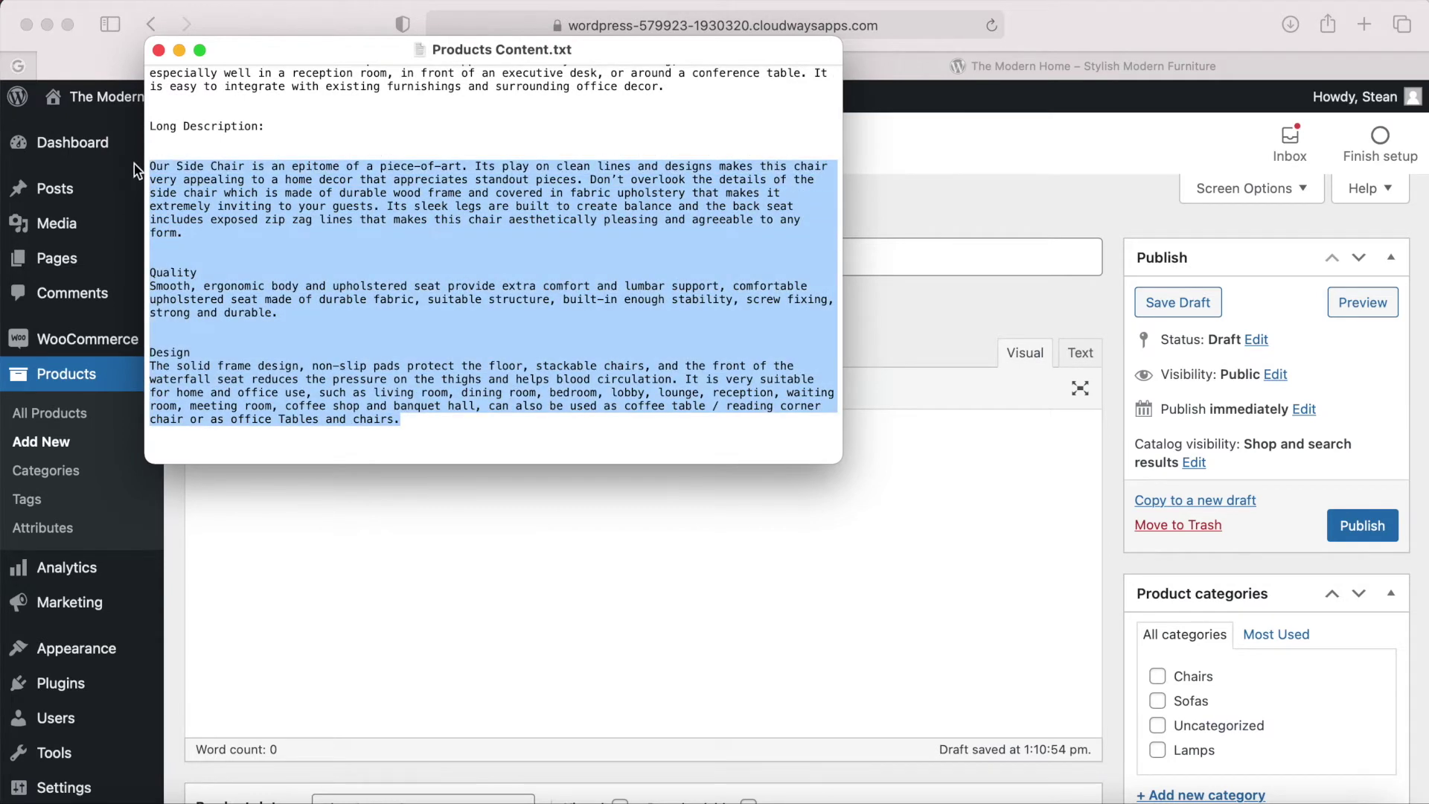
{"action": "left_click", "coordinate": [241, 491]}
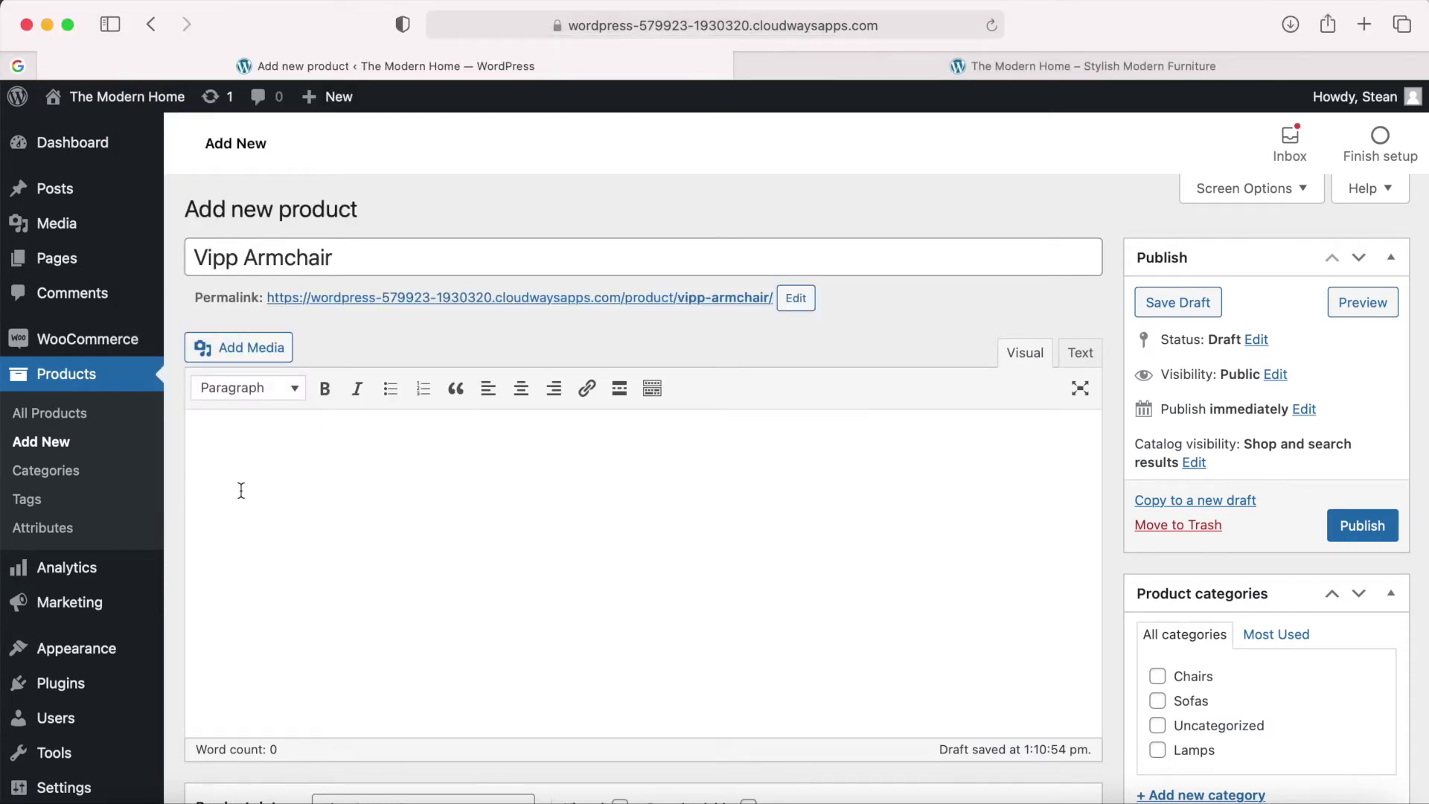
{"action": "key", "text": "super+v"}
Set the regular price to 220, matching the listed $220.00.
{"action": "scroll", "coordinate": [298, 521], "scroll_direction": "down", "scroll_amount": 10}
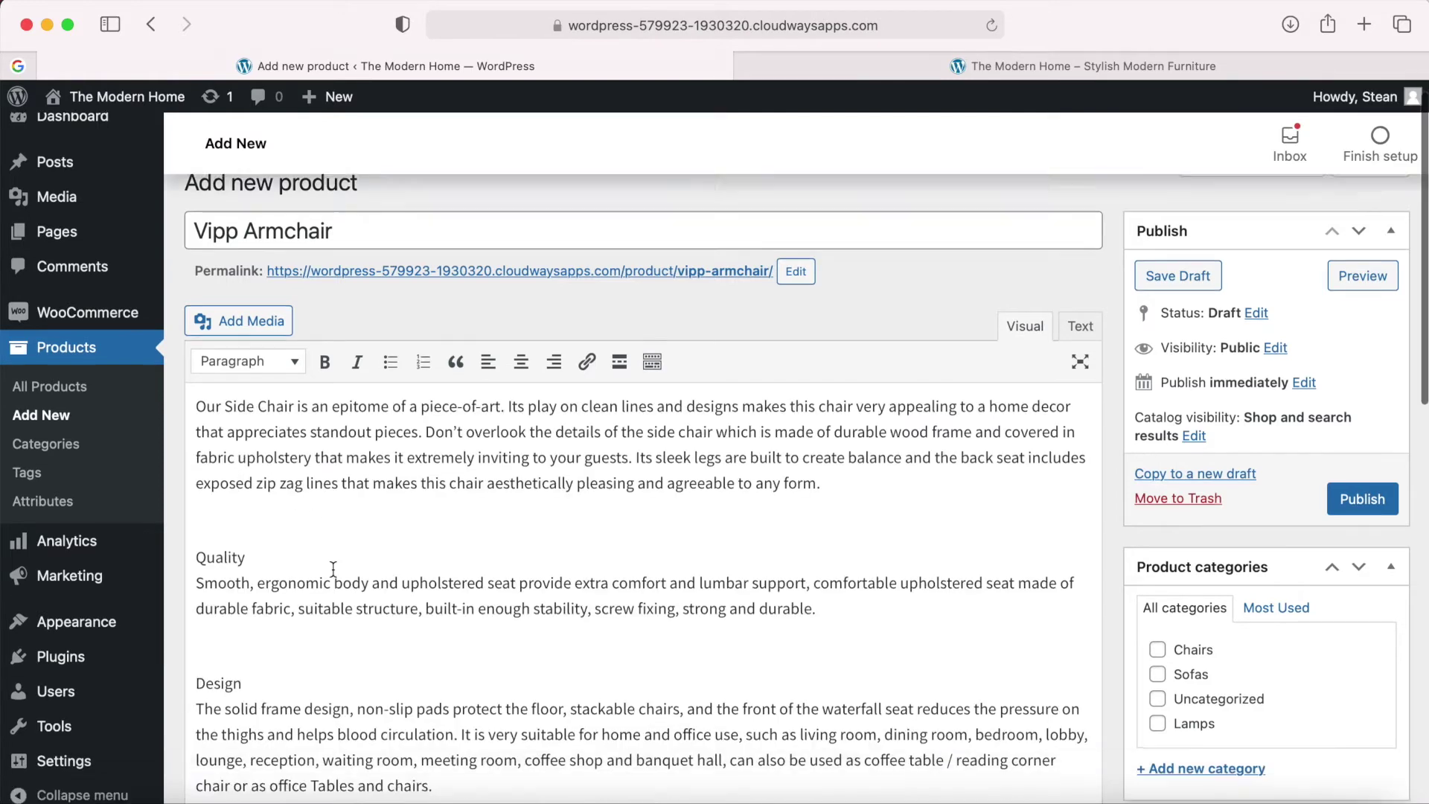
{"action": "scroll", "coordinate": [334, 570], "scroll_direction": "down", "scroll_amount": 4}
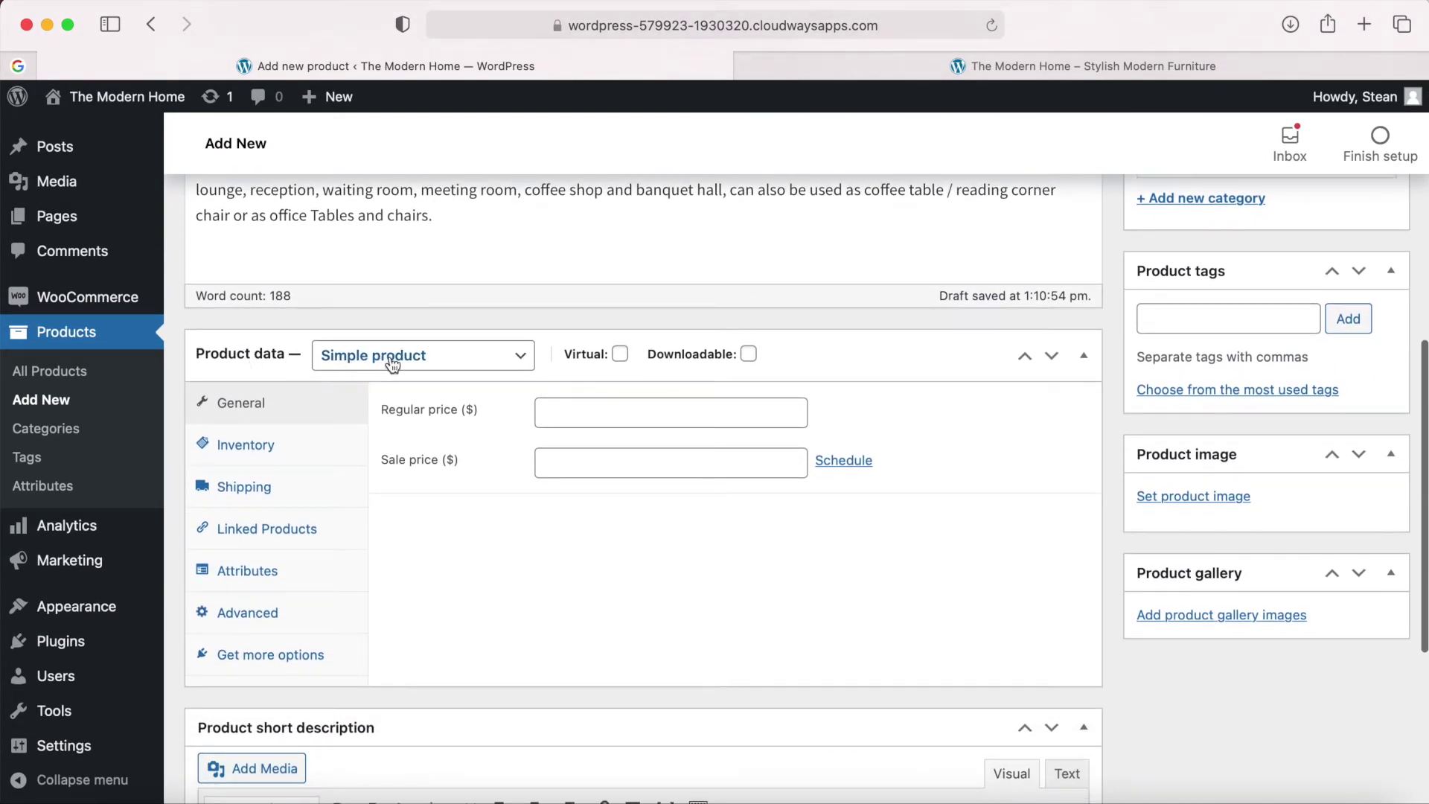
{"action": "left_click", "coordinate": [589, 413]}
{"action": "left_click", "coordinate": [1269, 800]}
{"action": "scroll", "coordinate": [221, 117], "scroll_direction": "up", "scroll_amount": 5}
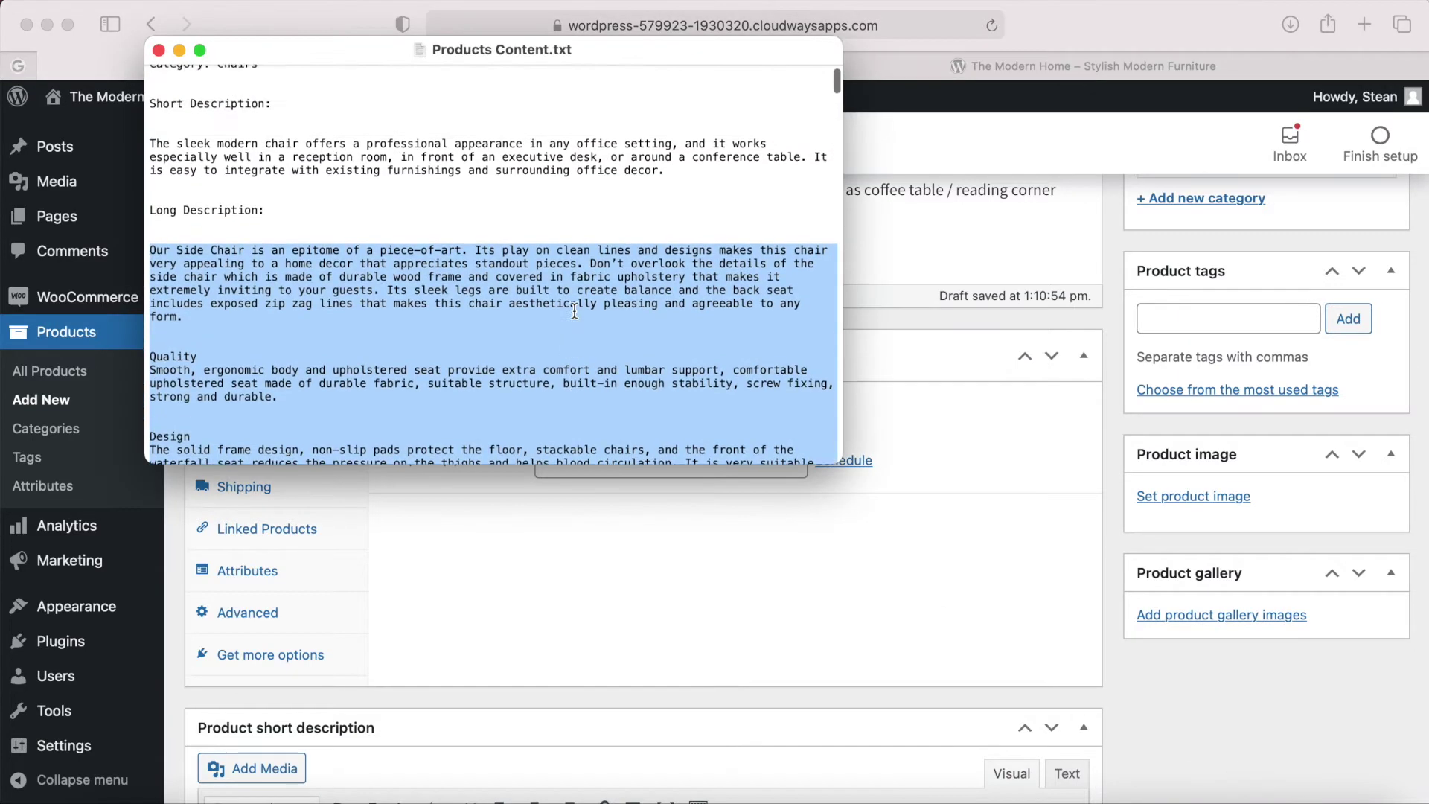
{"action": "left_click", "coordinate": [218, 112]}
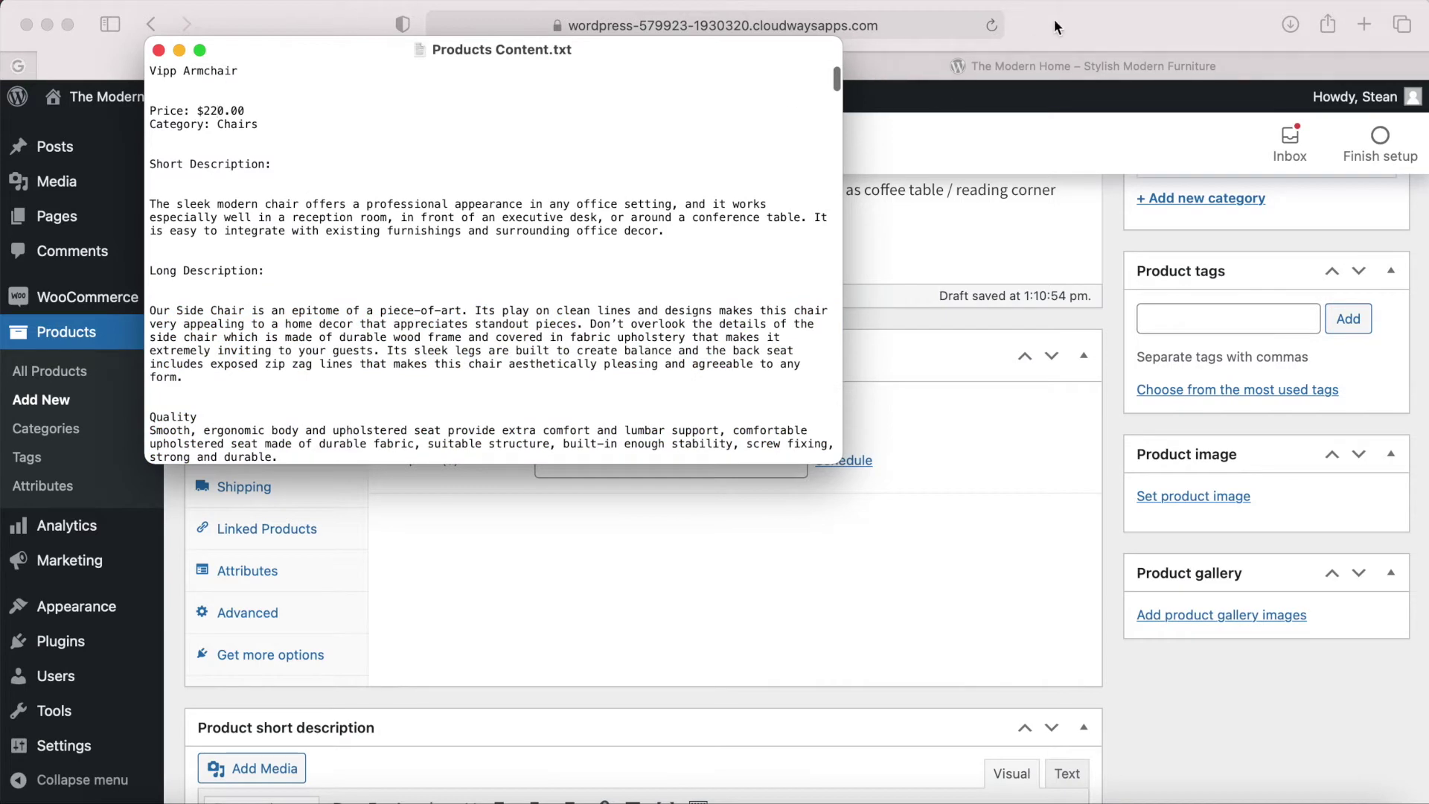
{"action": "left_click", "coordinate": [1054, 21]}
{"action": "type", "text": "220"}
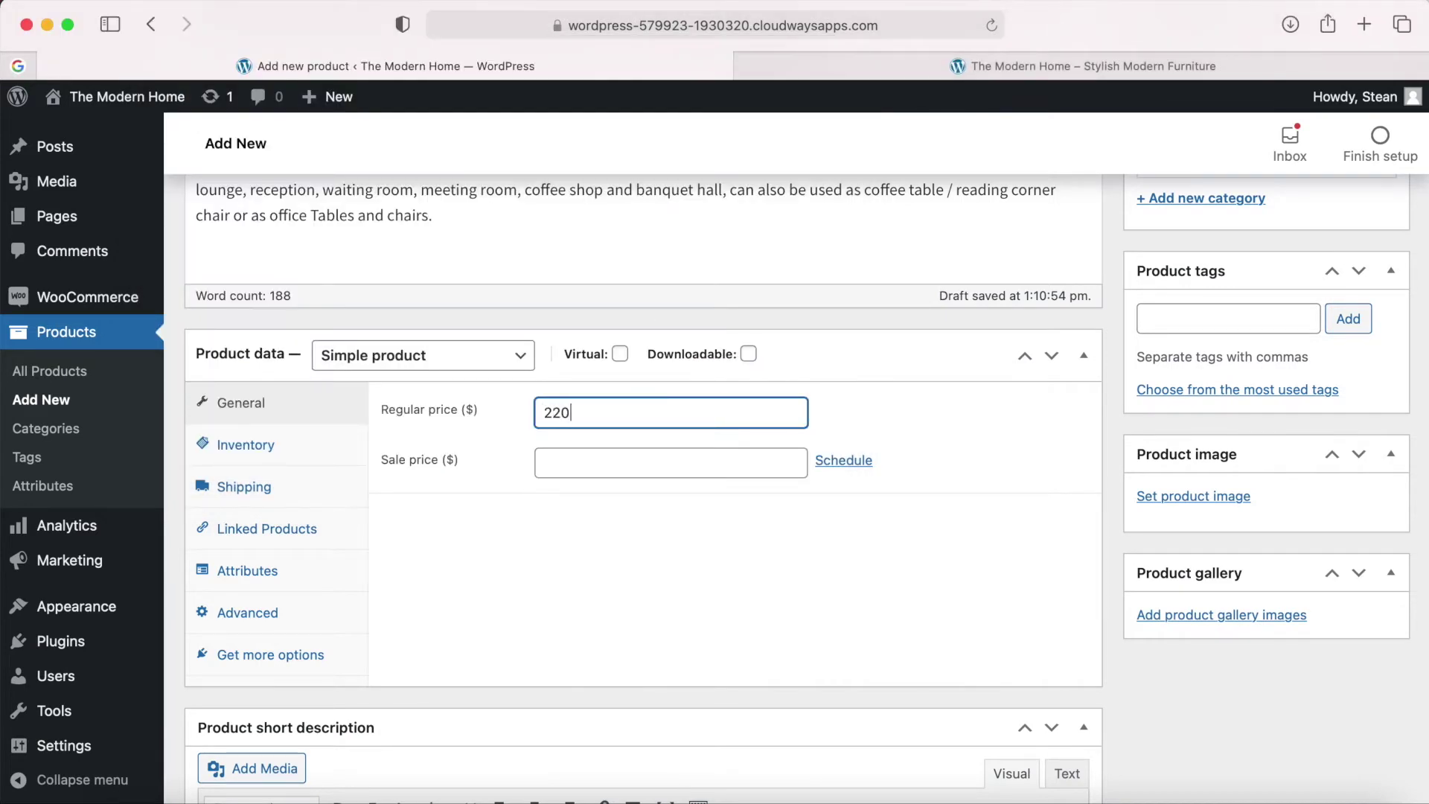
{"action": "key", "text": "Tab"}
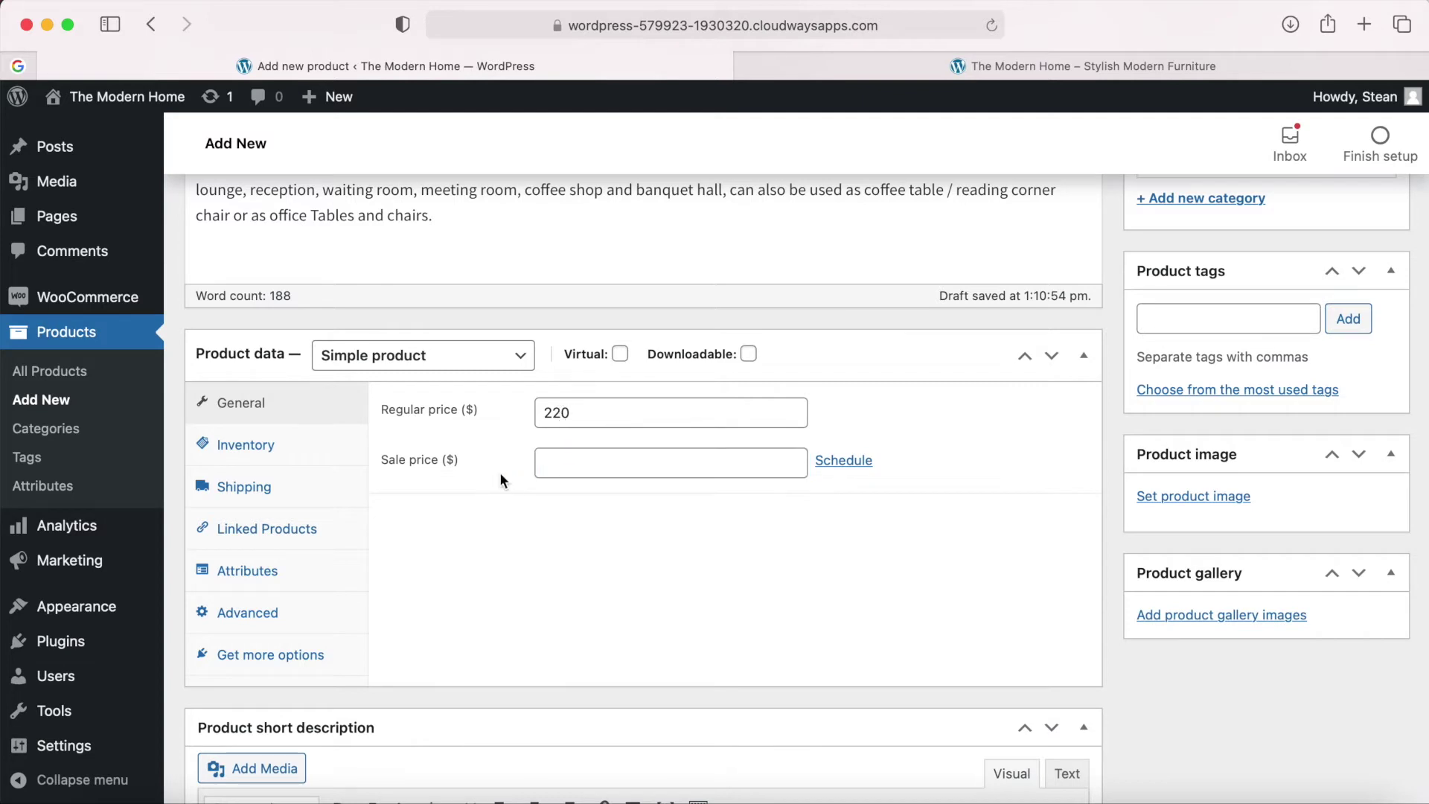
{"action": "left_click", "coordinate": [570, 464]}
Enable stock management in Inventory with a stock quantity of 10.
{"action": "left_click", "coordinate": [258, 447]}
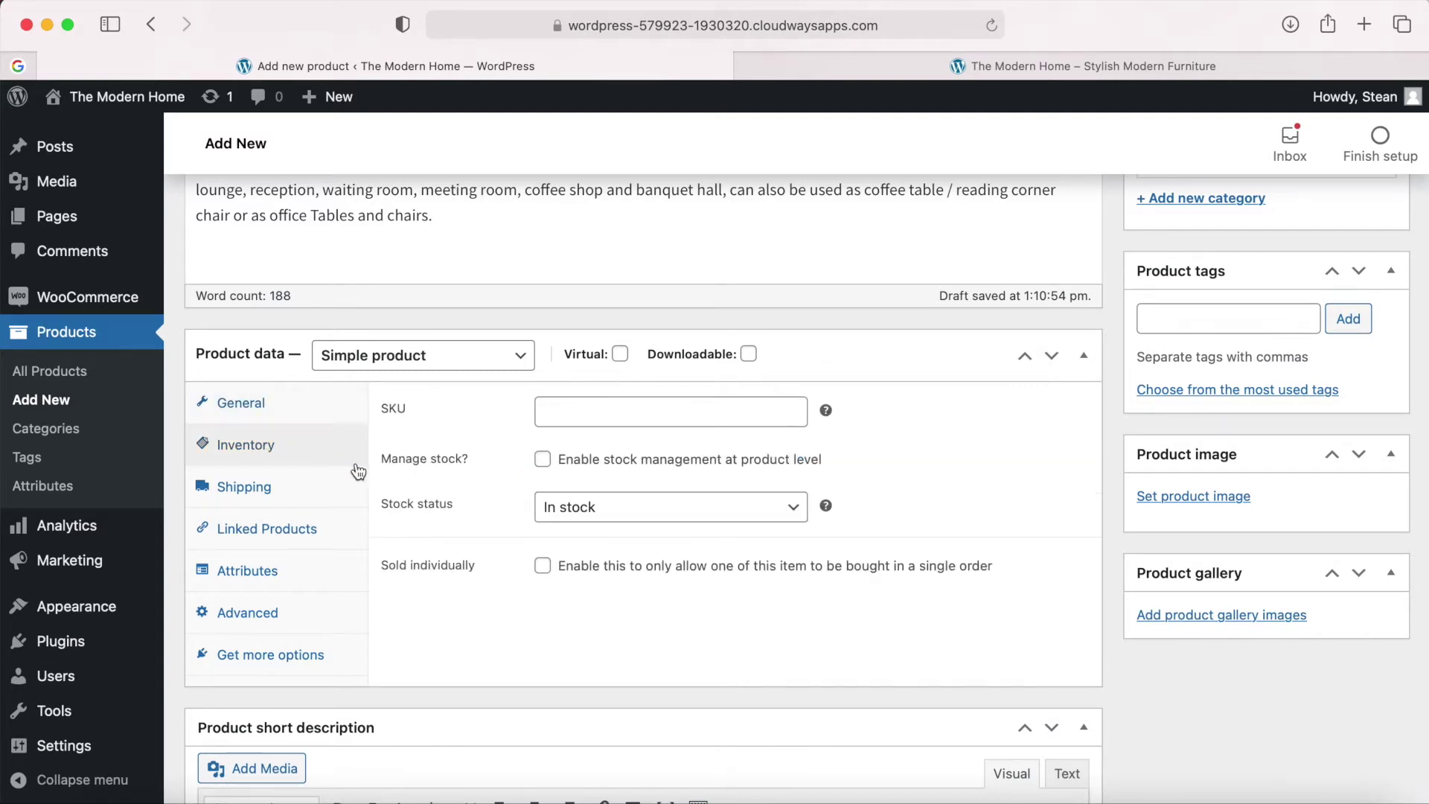
{"action": "left_click", "coordinate": [544, 461]}
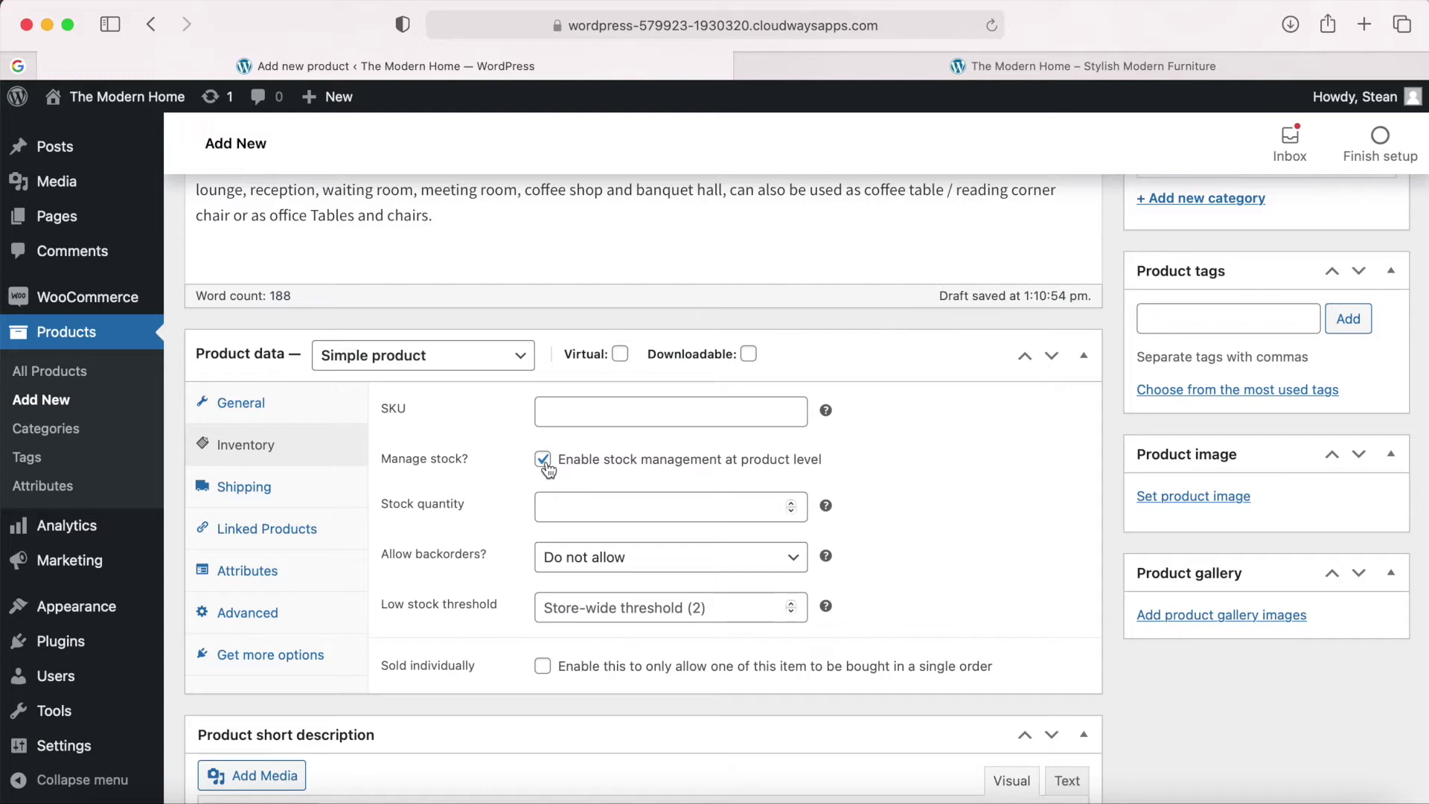
{"action": "left_click", "coordinate": [571, 499]}
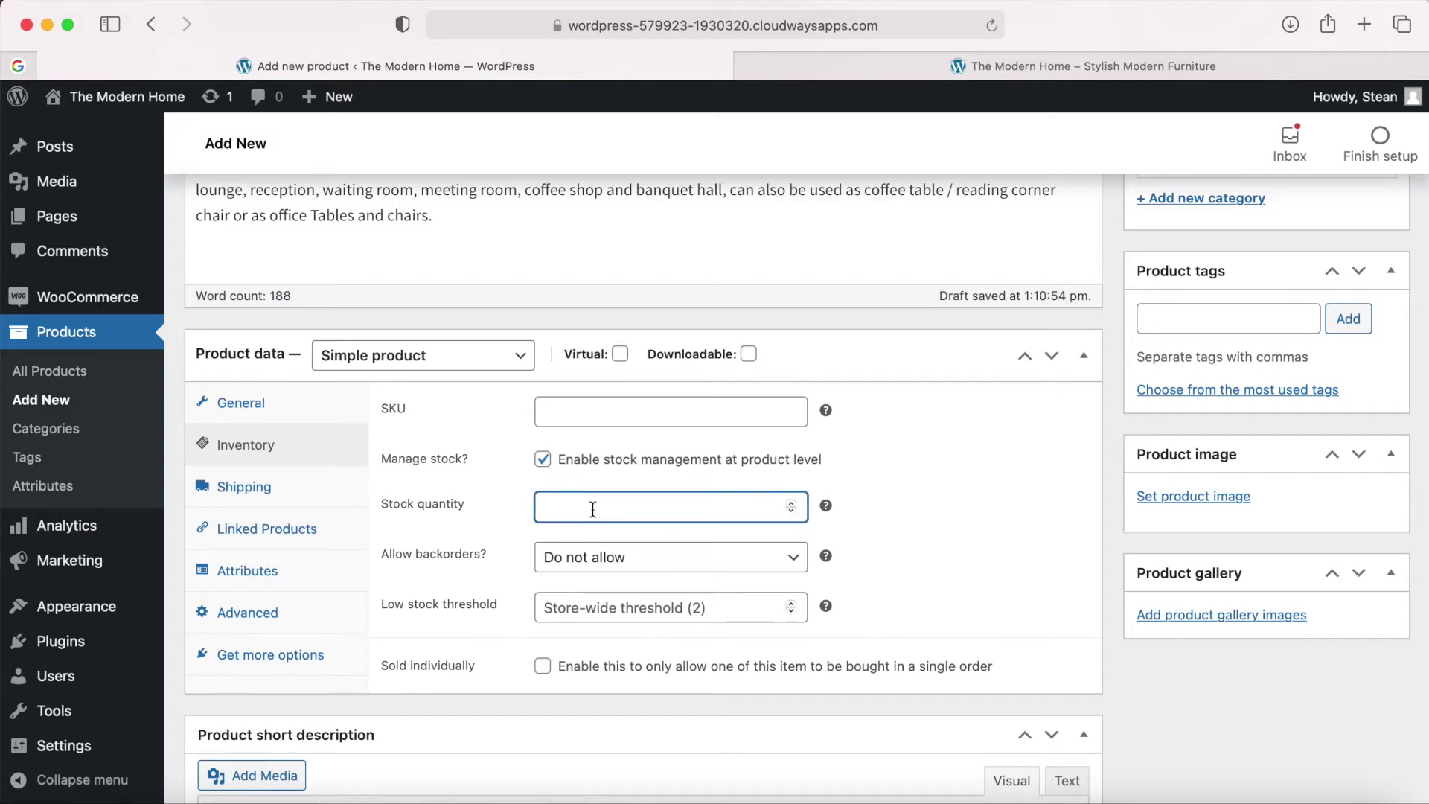
{"action": "type", "text": "10"}
{"action": "left_click", "coordinate": [981, 504]}
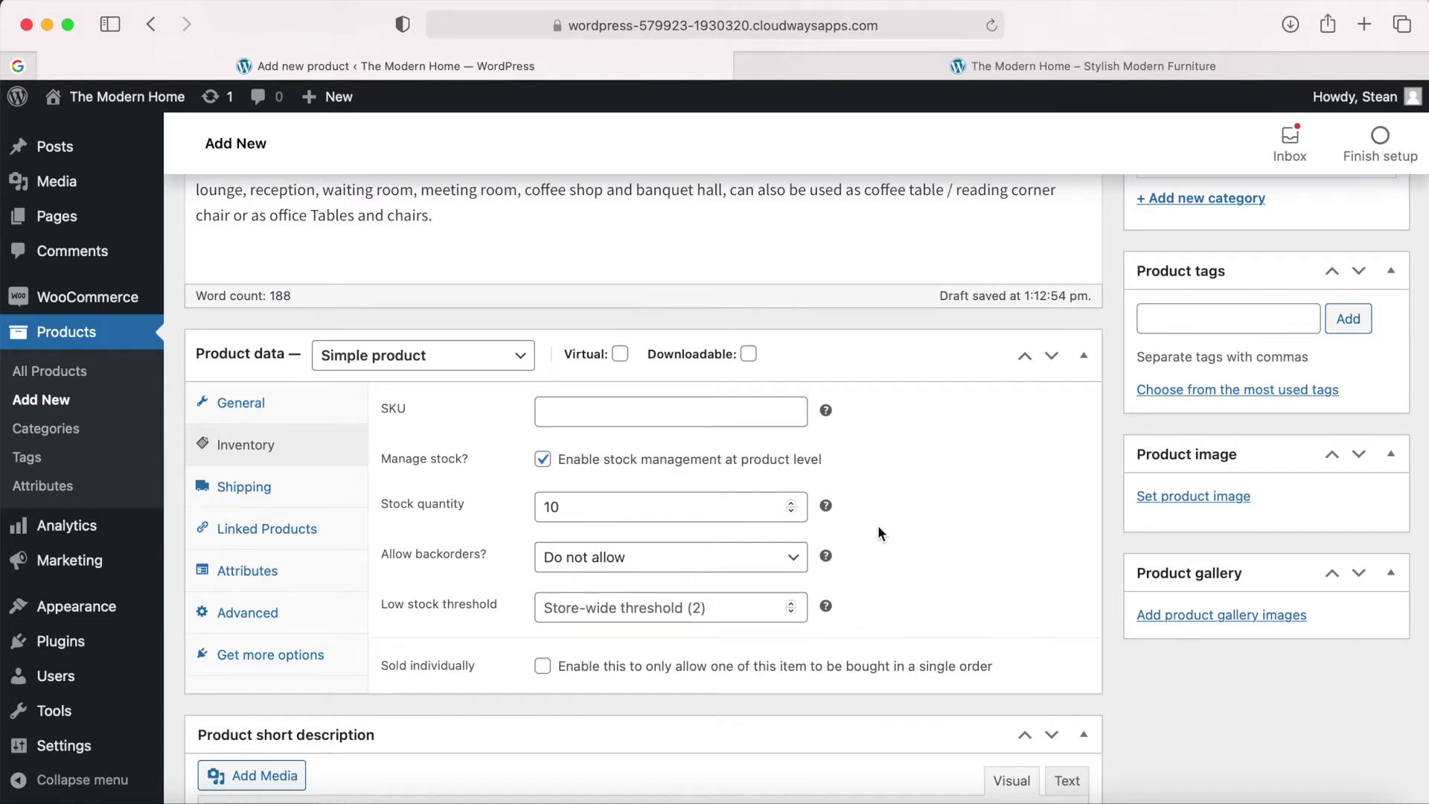
Review the Shipping, Linked Products, Attributes and Advanced product data tabs.
{"action": "scroll", "coordinate": [878, 525], "scroll_direction": "down", "scroll_amount": 1}
{"action": "left_click", "coordinate": [313, 465]}
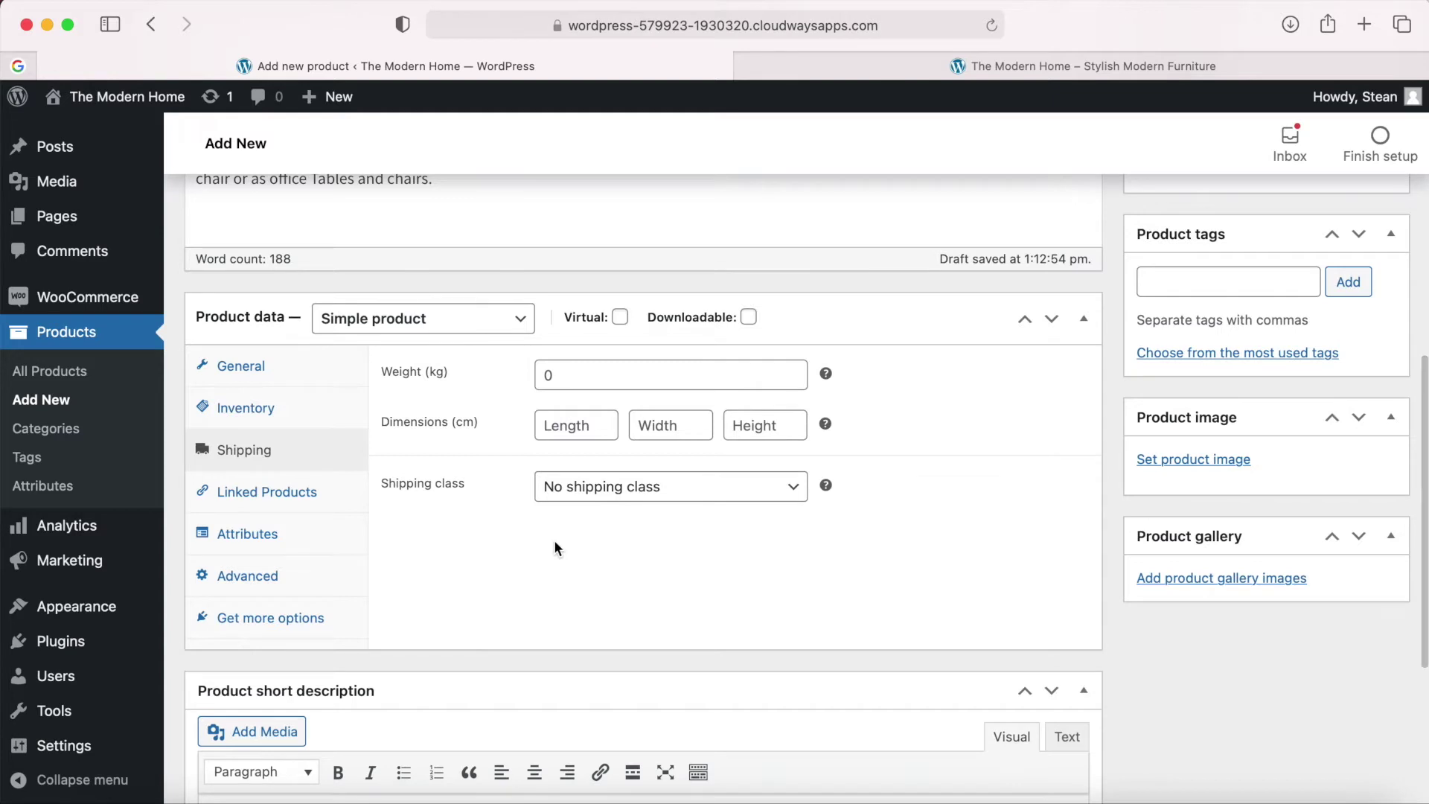
{"action": "left_click", "coordinate": [274, 494]}
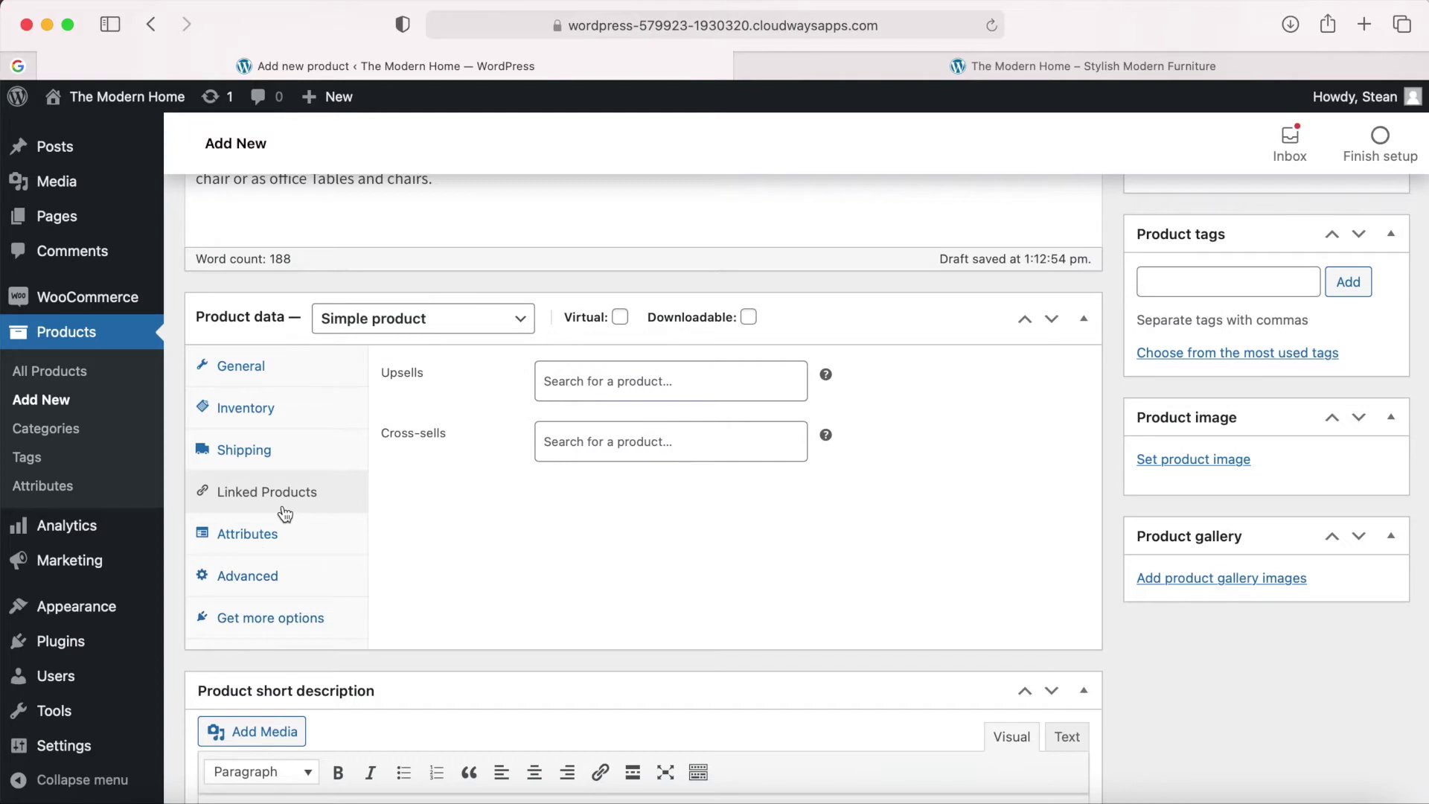
{"action": "left_click", "coordinate": [279, 533]}
{"action": "left_click", "coordinate": [282, 574]}
{"action": "scroll", "coordinate": [316, 590], "scroll_direction": "down", "scroll_amount": 2}
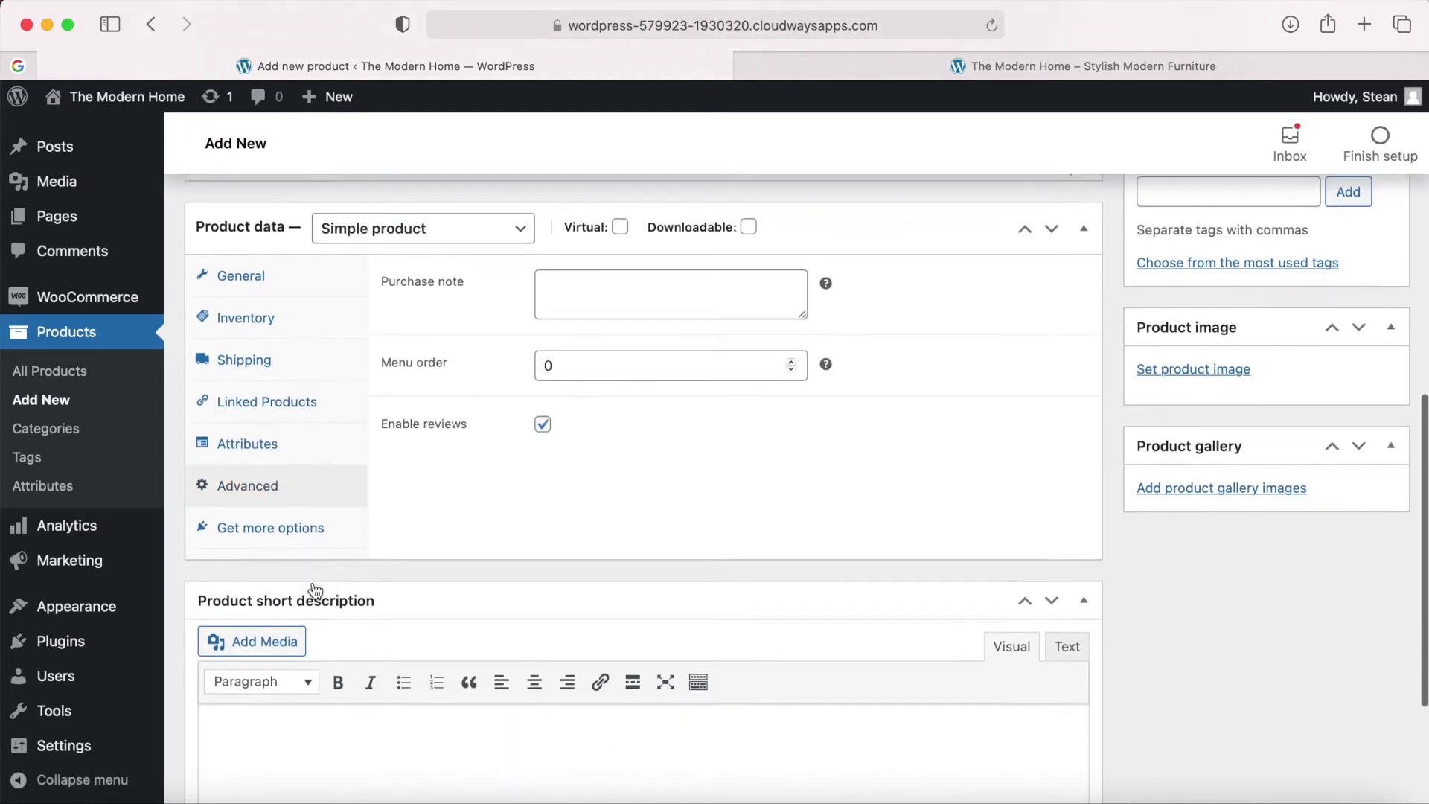
{"action": "scroll", "coordinate": [315, 591], "scroll_direction": "down", "scroll_amount": 4}
{"action": "left_click", "coordinate": [399, 522]}
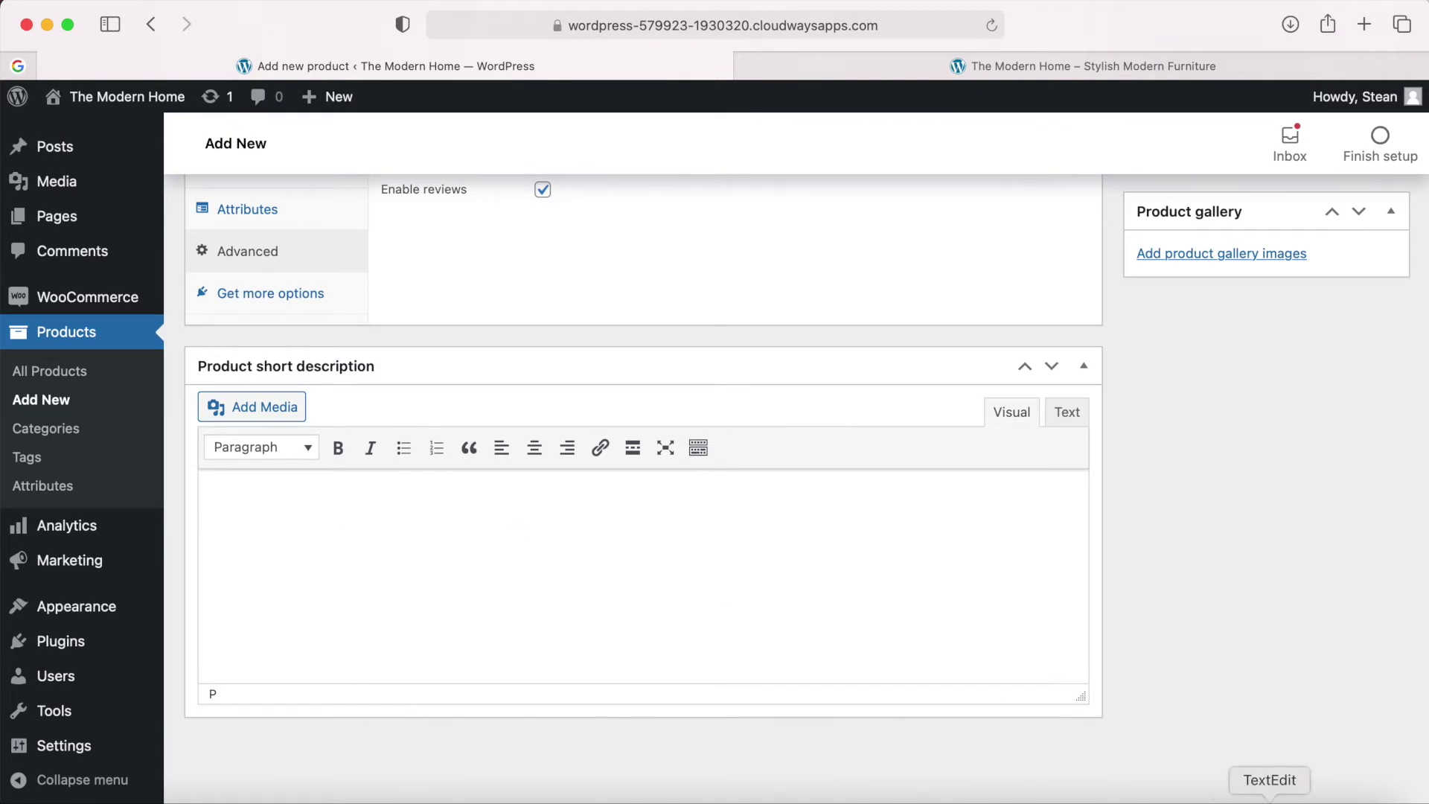
Copy the short description paragraph from the content file into the short description box.
{"action": "left_click", "coordinate": [1270, 793]}
{"action": "left_click_drag", "start_coordinate": [679, 231], "coordinate": [144, 209]}
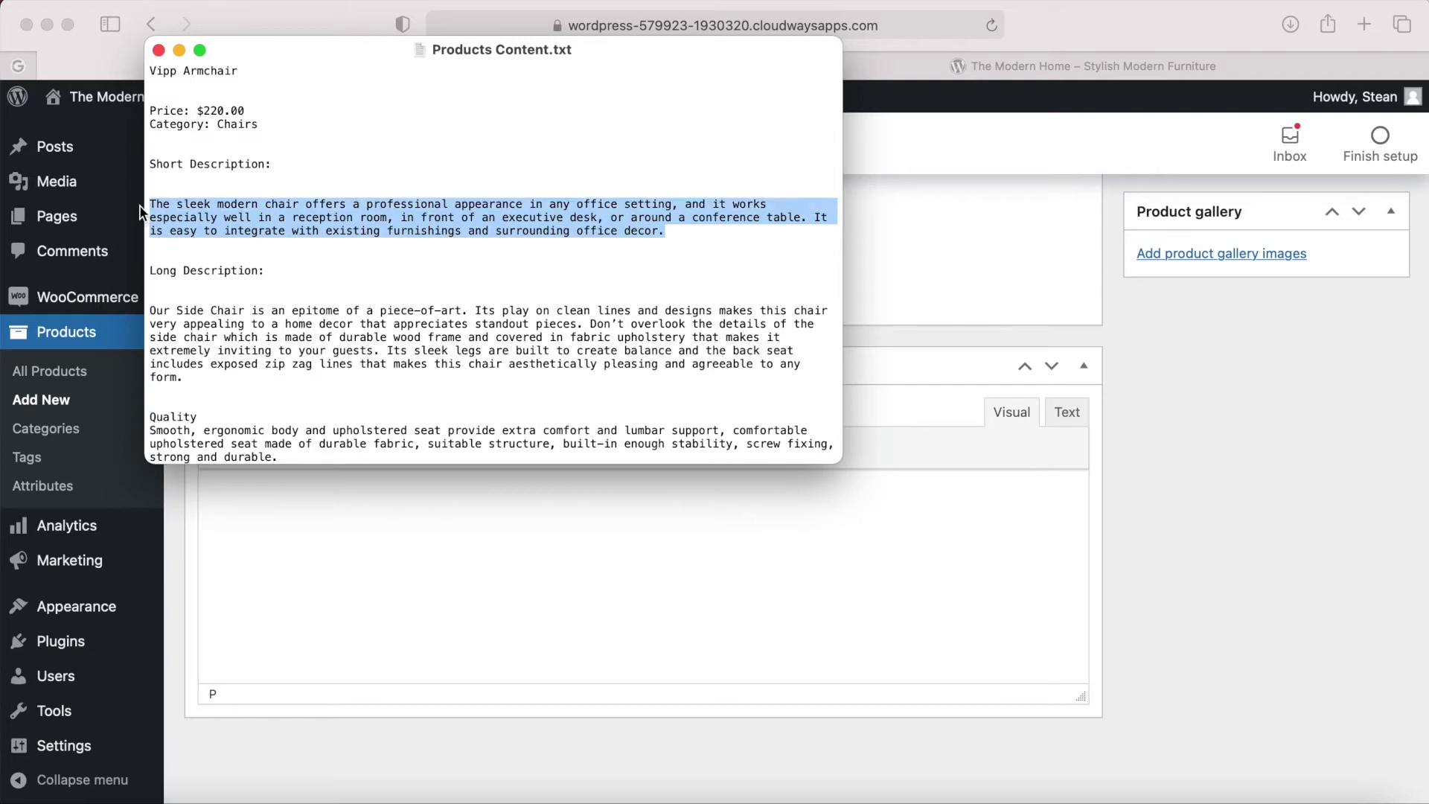
{"action": "right_click", "coordinate": [227, 211]}
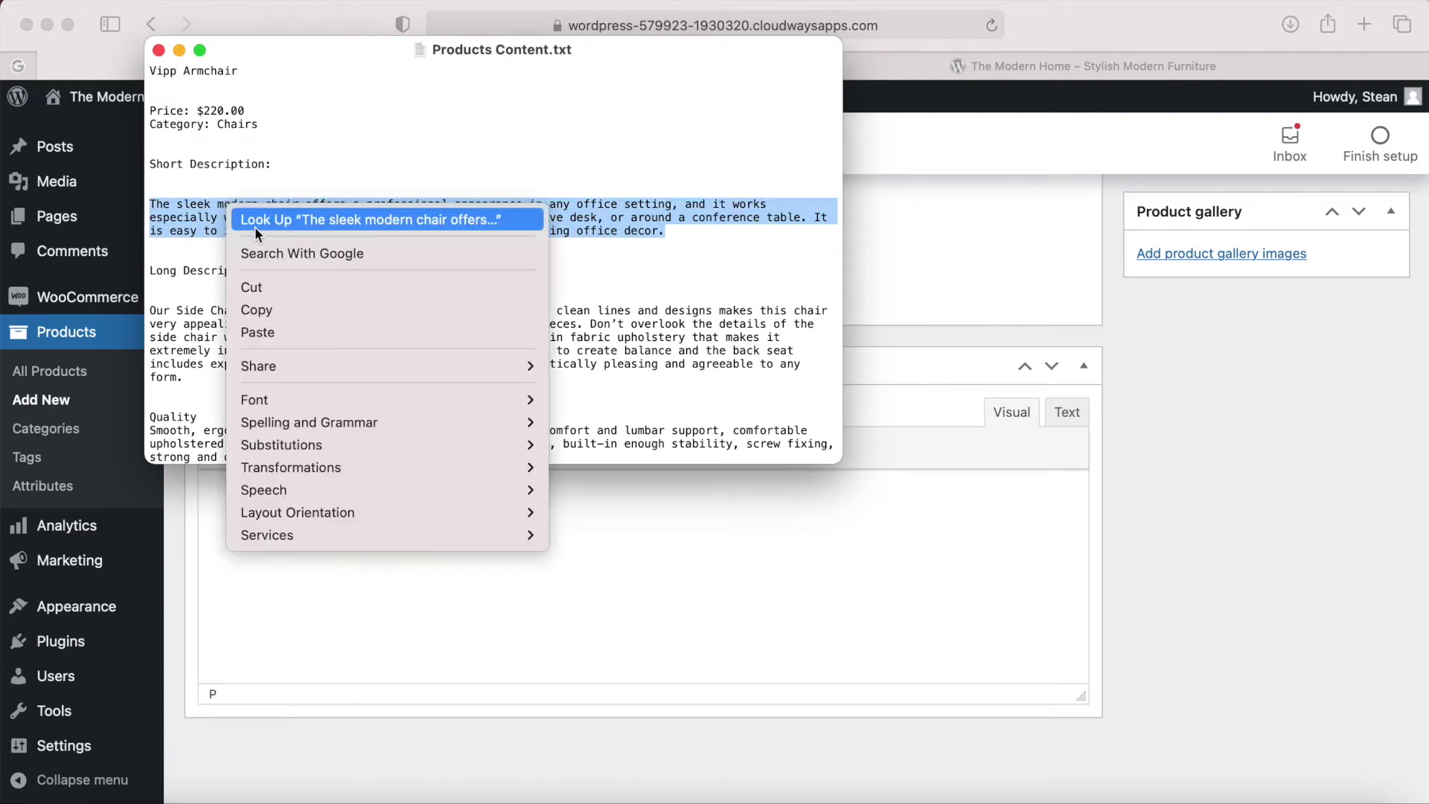
{"action": "left_click", "coordinate": [258, 310]}
{"action": "left_click", "coordinate": [293, 528]}
{"action": "right_click", "coordinate": [306, 530]}
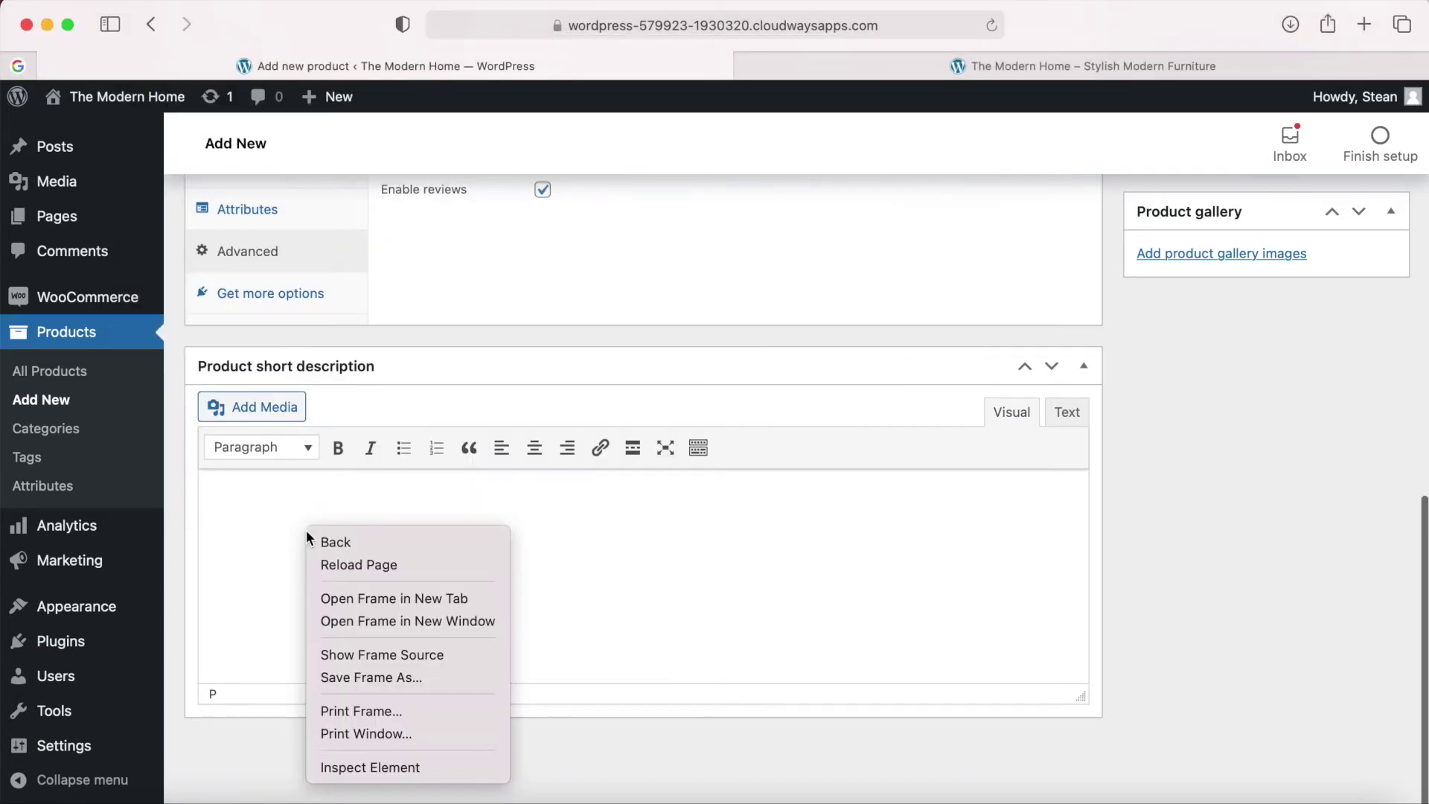
{"action": "left_click", "coordinate": [270, 571]}
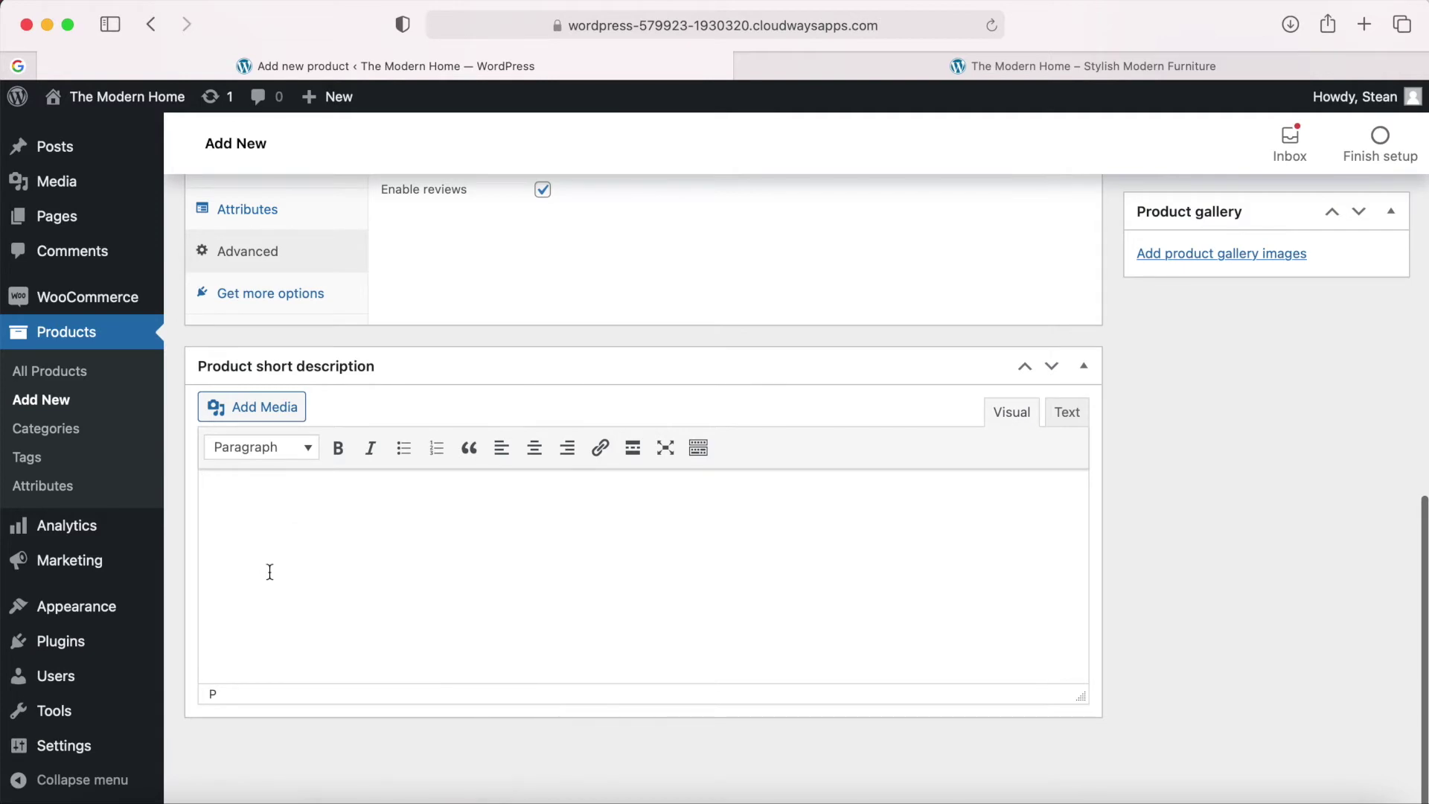
{"action": "key", "text": "super+v"}
{"action": "scroll", "coordinate": [1131, 485], "scroll_direction": "up", "scroll_amount": 15}
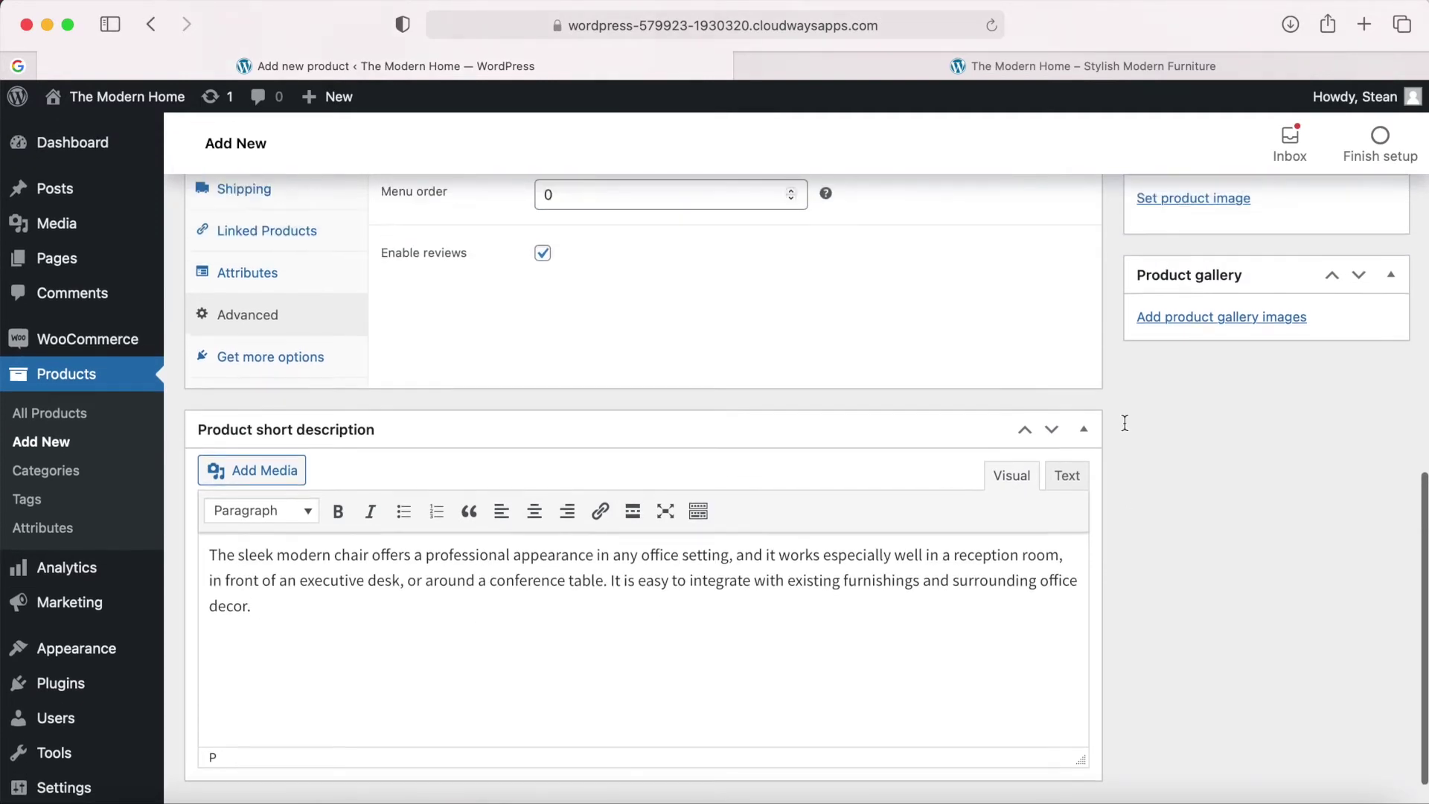
{"action": "scroll", "coordinate": [1125, 423], "scroll_direction": "up", "scroll_amount": 3}
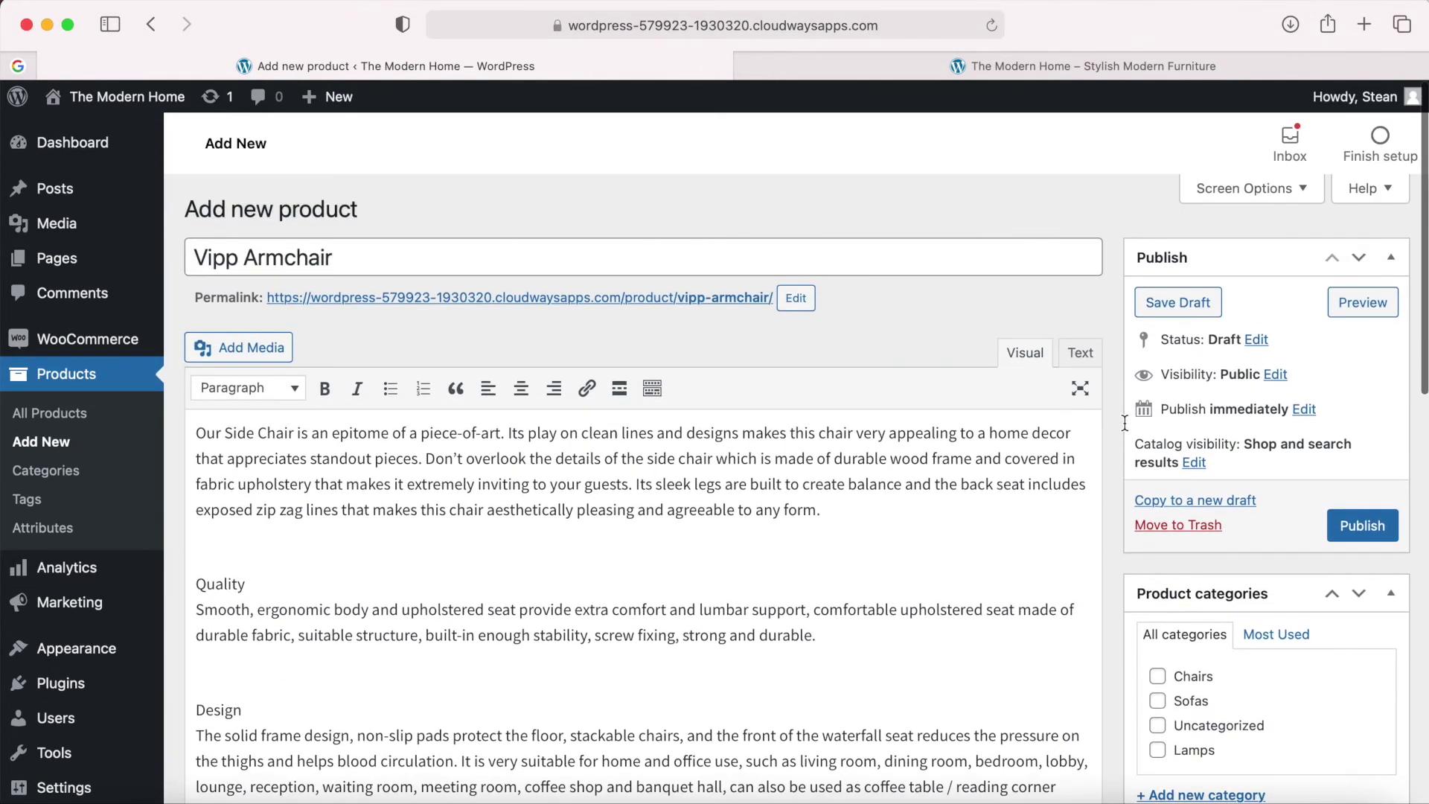
{"action": "scroll", "coordinate": [1085, 504], "scroll_direction": "down", "scroll_amount": 3}
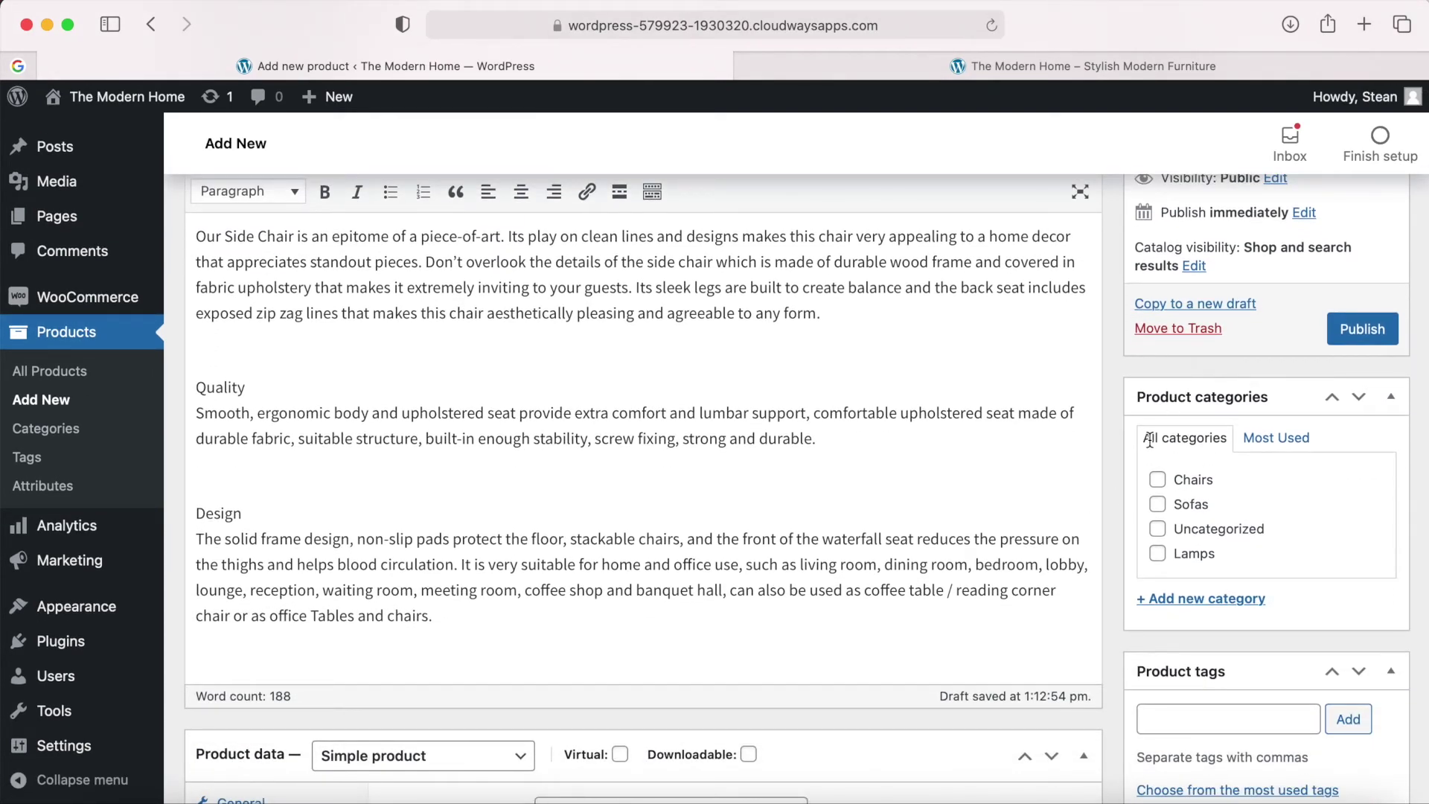
Confirm the category in the notes and tick Chairs under Product categories.
{"action": "left_click", "coordinate": [1181, 795]}
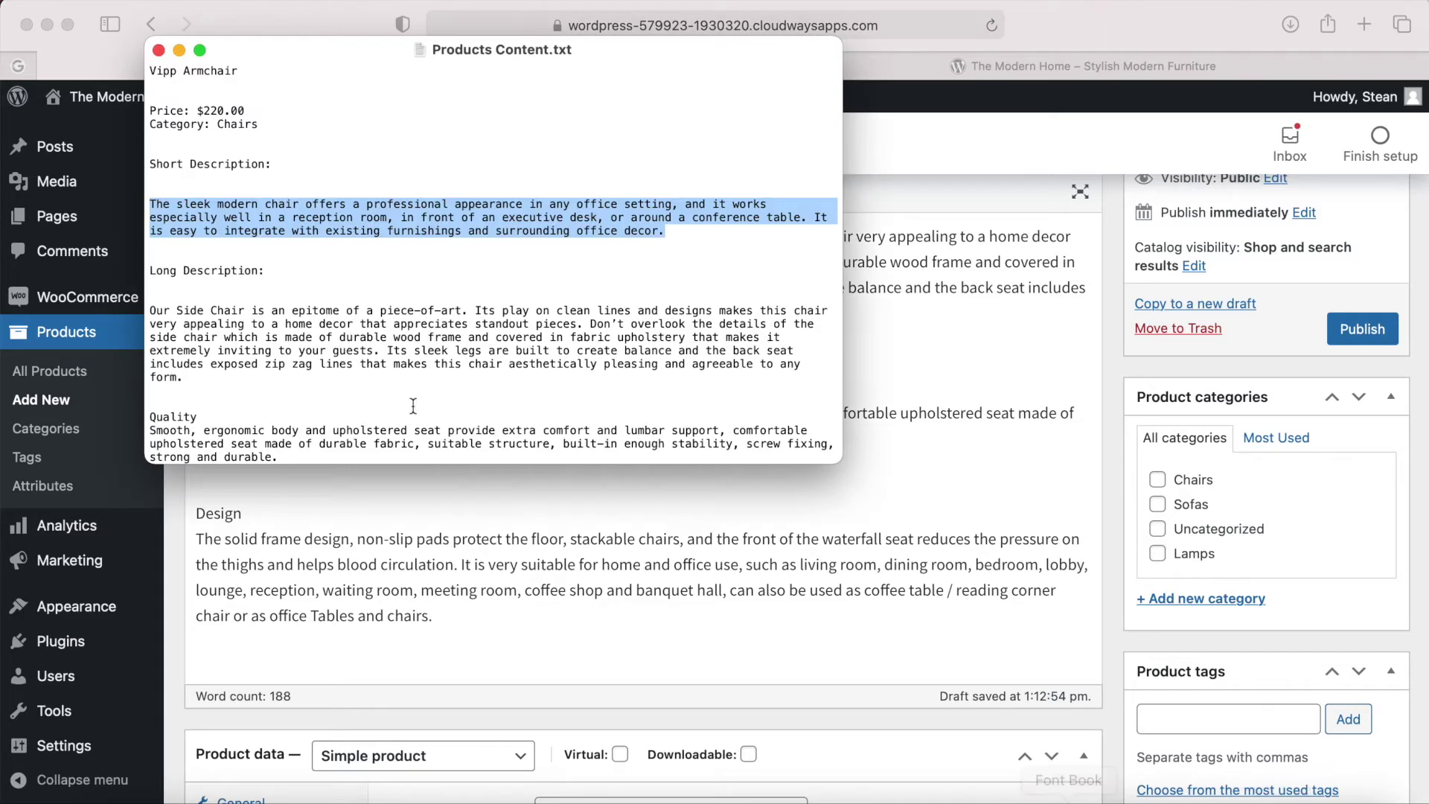
{"action": "left_click", "coordinate": [244, 116]}
{"action": "double_click", "coordinate": [240, 137]}
{"action": "double_click", "coordinate": [237, 124]}
{"action": "left_click", "coordinate": [1138, 264]}
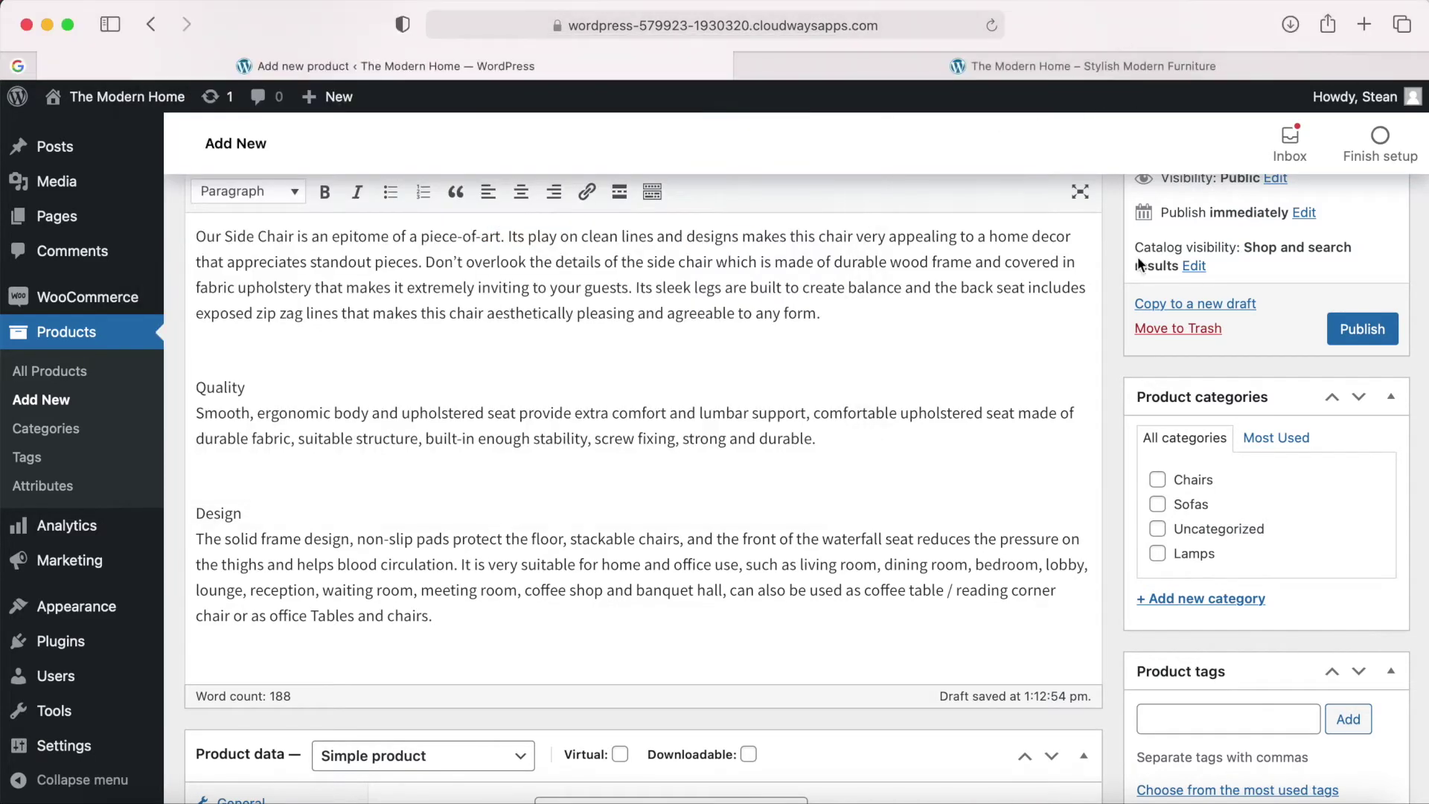
{"action": "left_click", "coordinate": [1159, 482]}
Open the product image picker and locate Vipp Armchair 1.jpg in the 1 Vipp Armchair folder.
{"action": "scroll", "coordinate": [1121, 567], "scroll_direction": "down", "scroll_amount": 5}
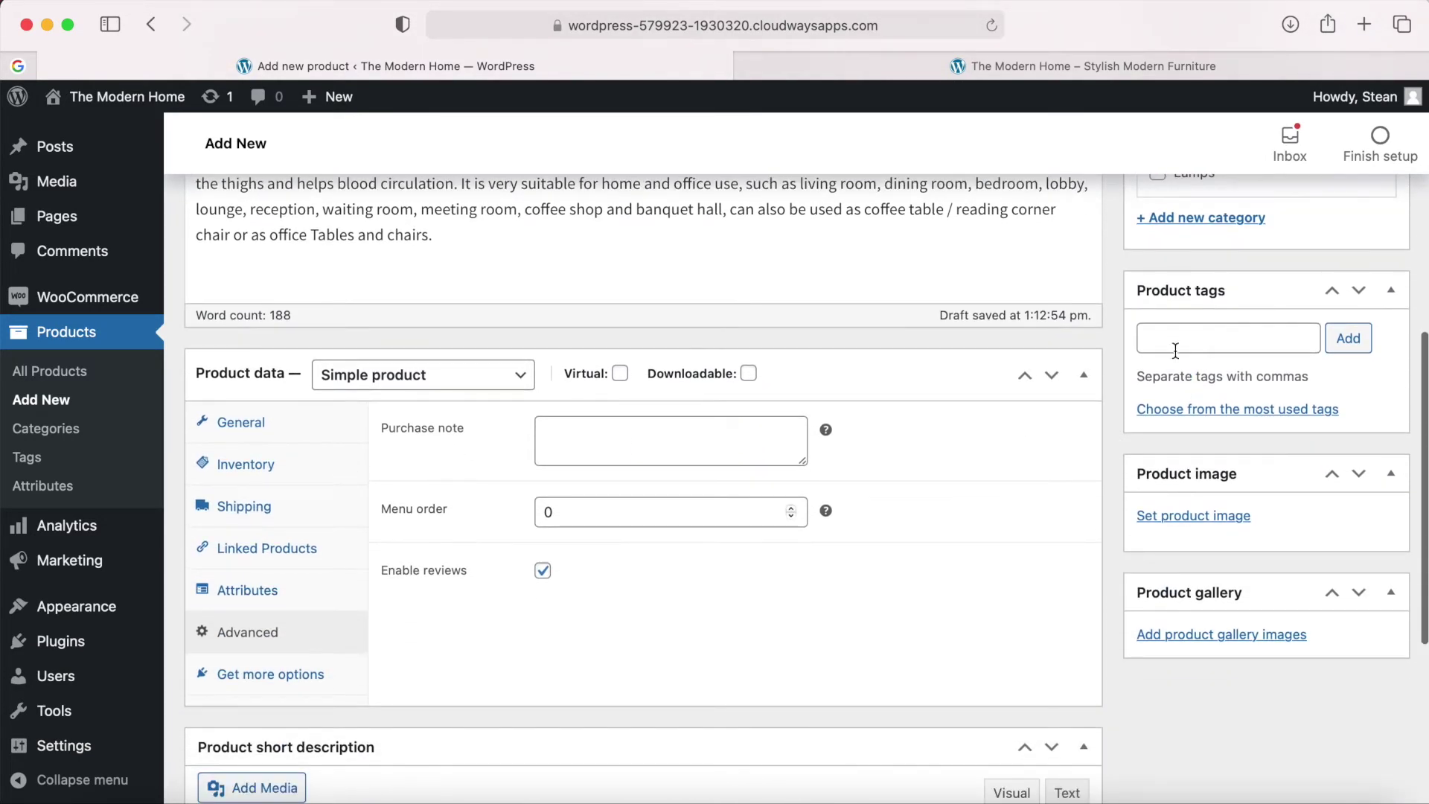
{"action": "scroll", "coordinate": [1113, 484], "scroll_direction": "down", "scroll_amount": 1}
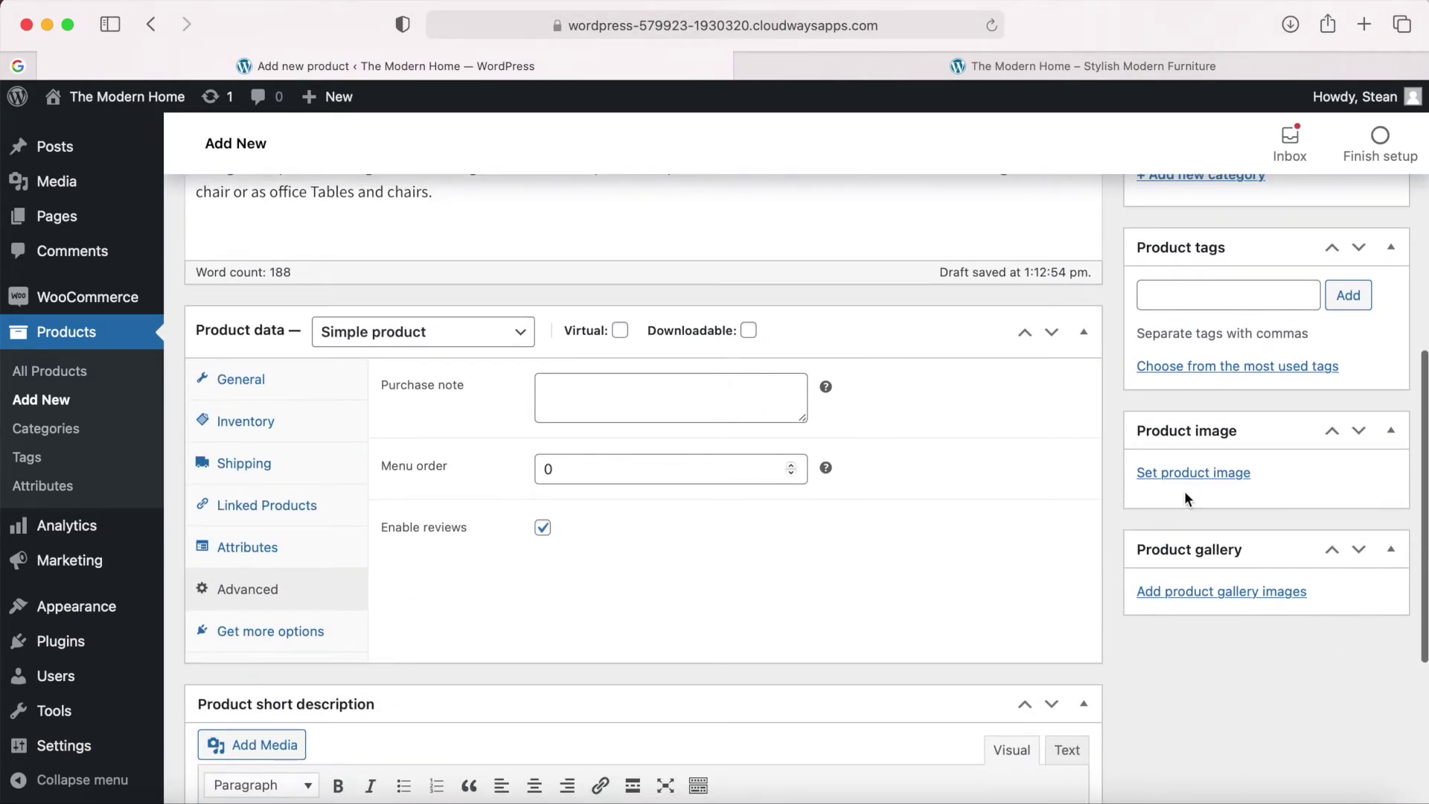
{"action": "left_click", "coordinate": [1186, 471]}
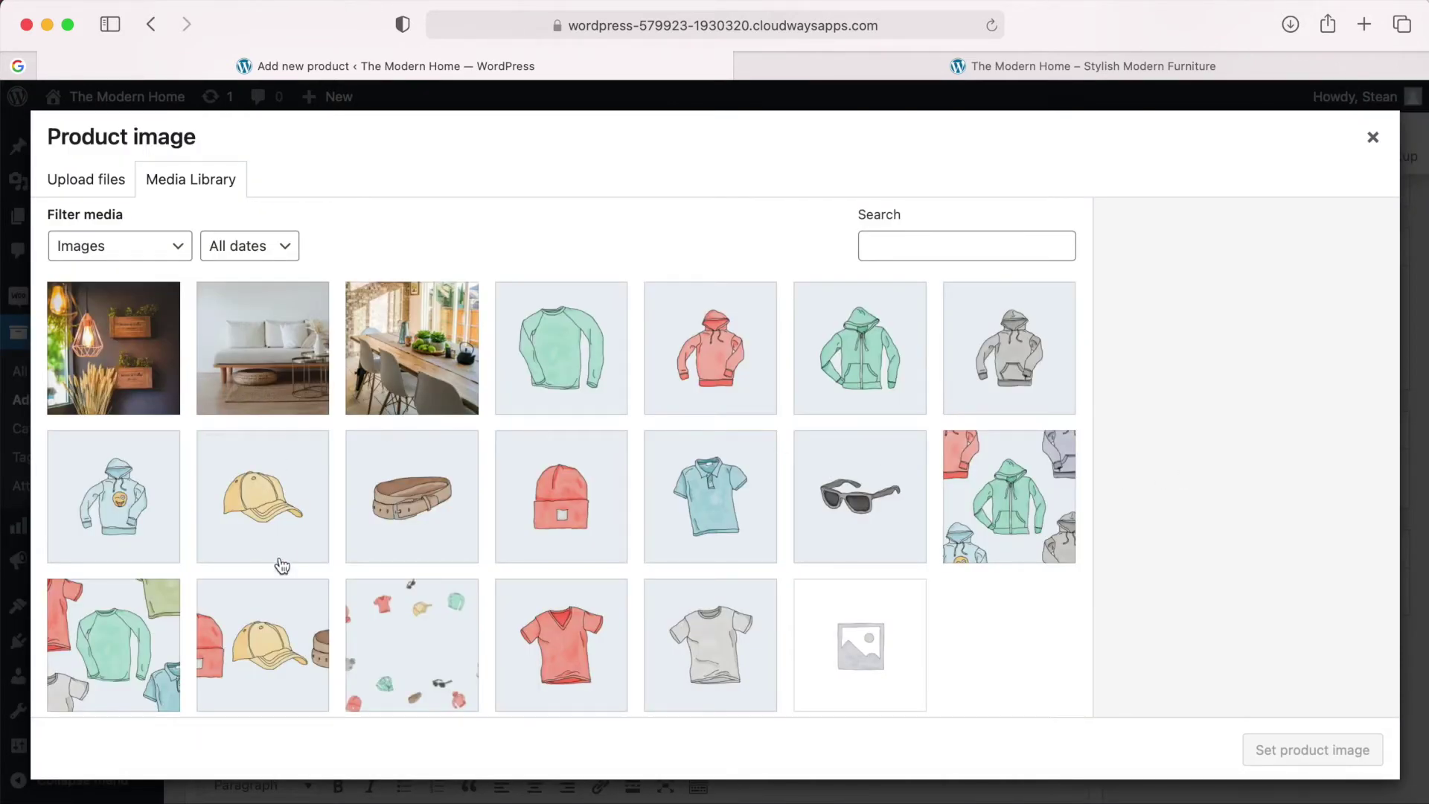
{"action": "left_click", "coordinate": [108, 801]}
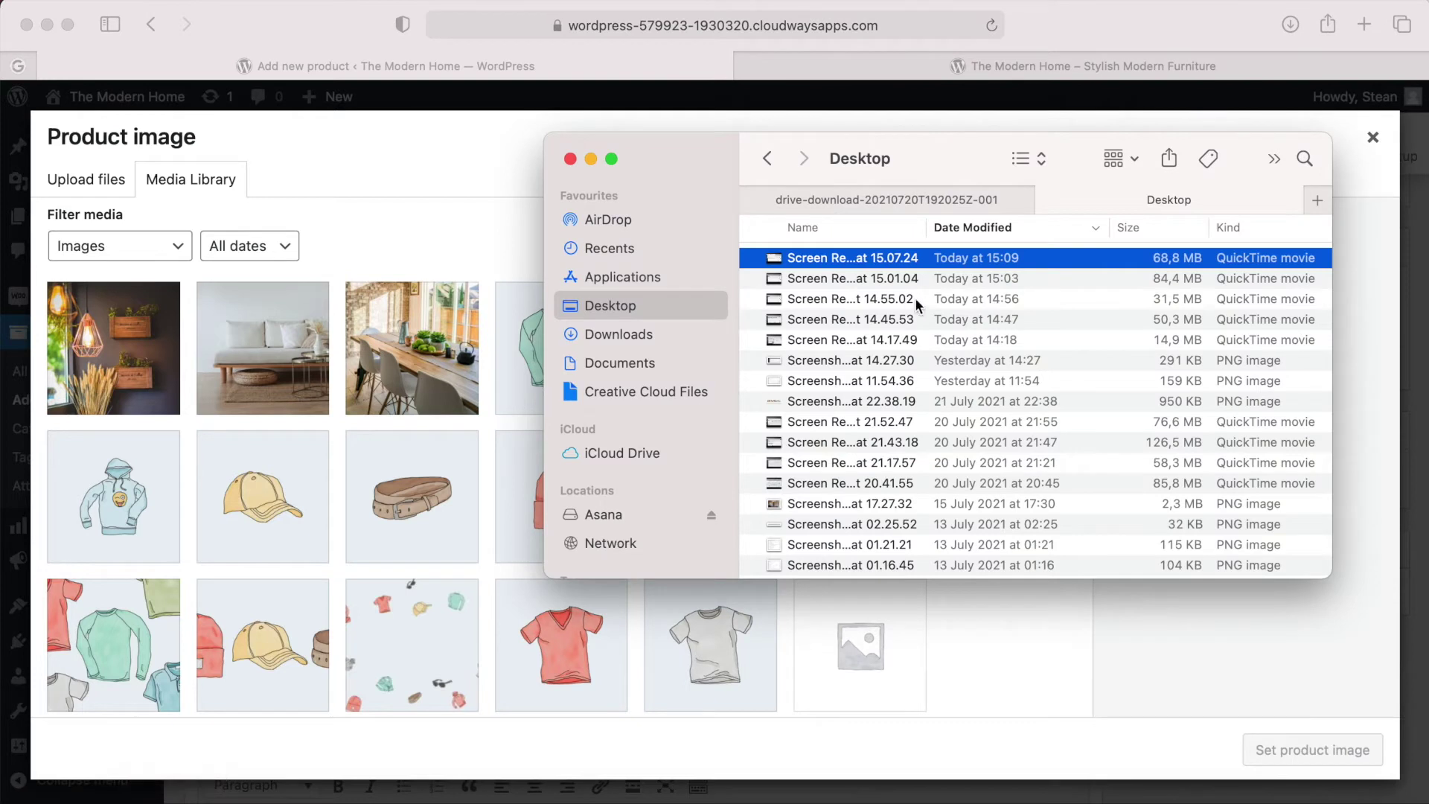
{"action": "left_click", "coordinate": [867, 201]}
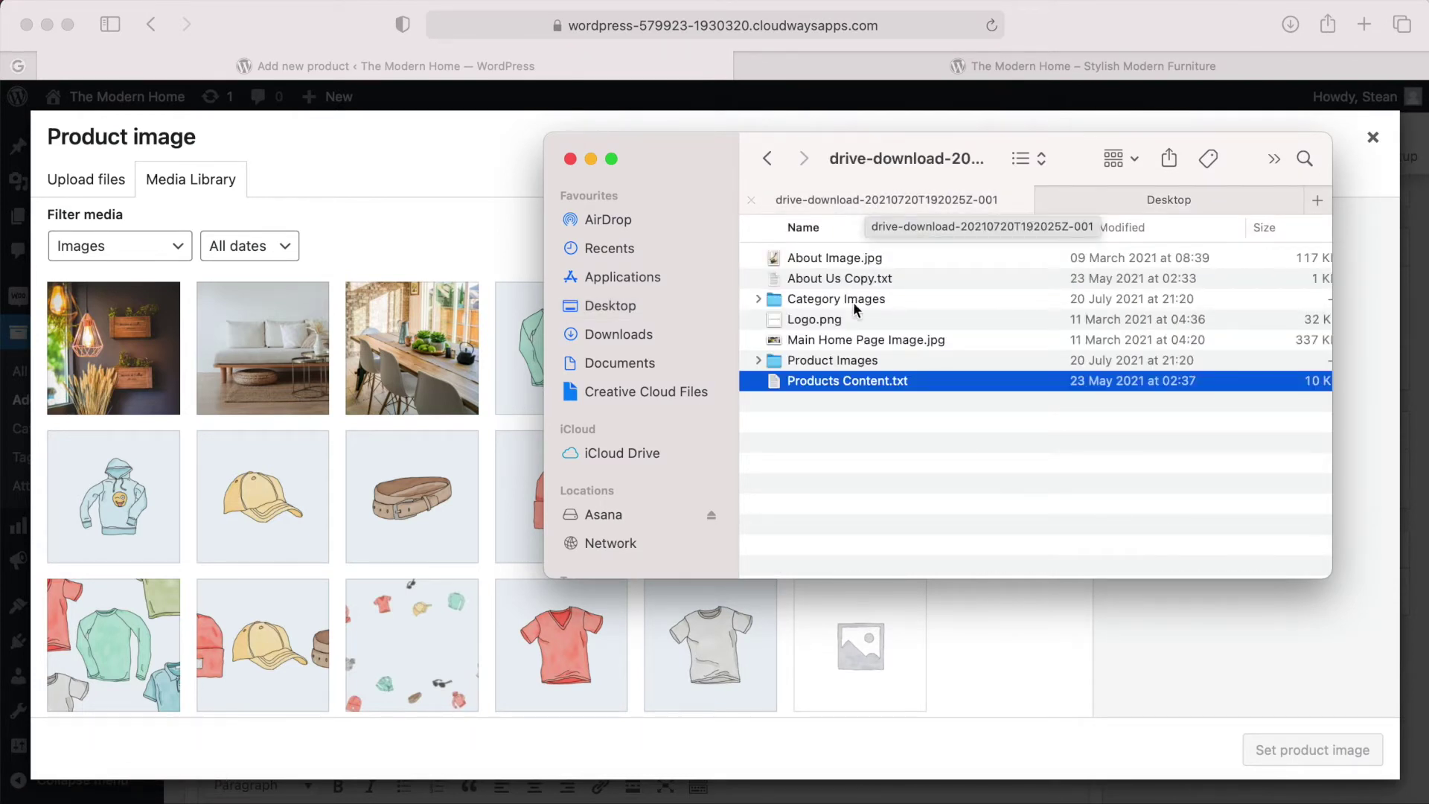
{"action": "double_click", "coordinate": [808, 363]}
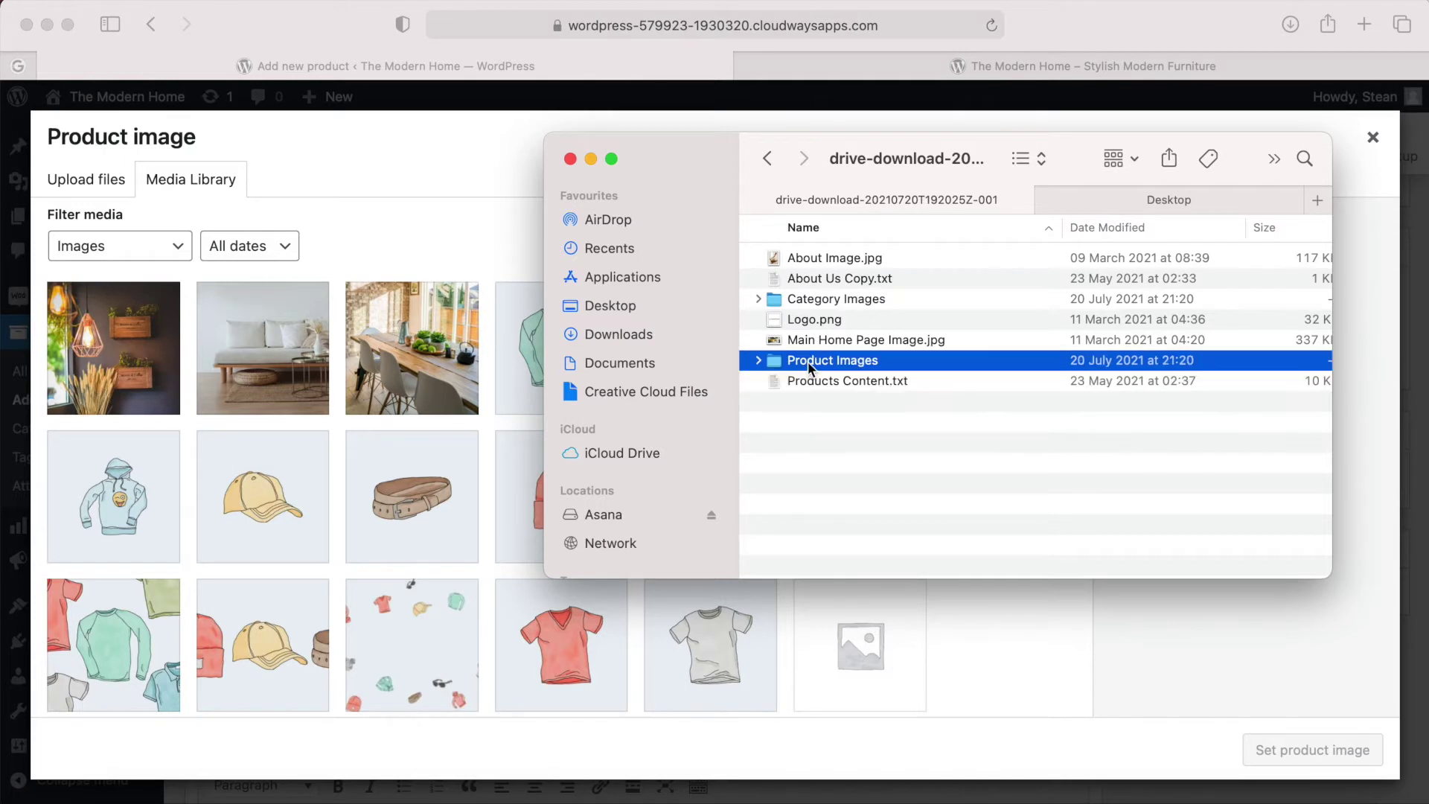
{"action": "left_click", "coordinate": [798, 254]}
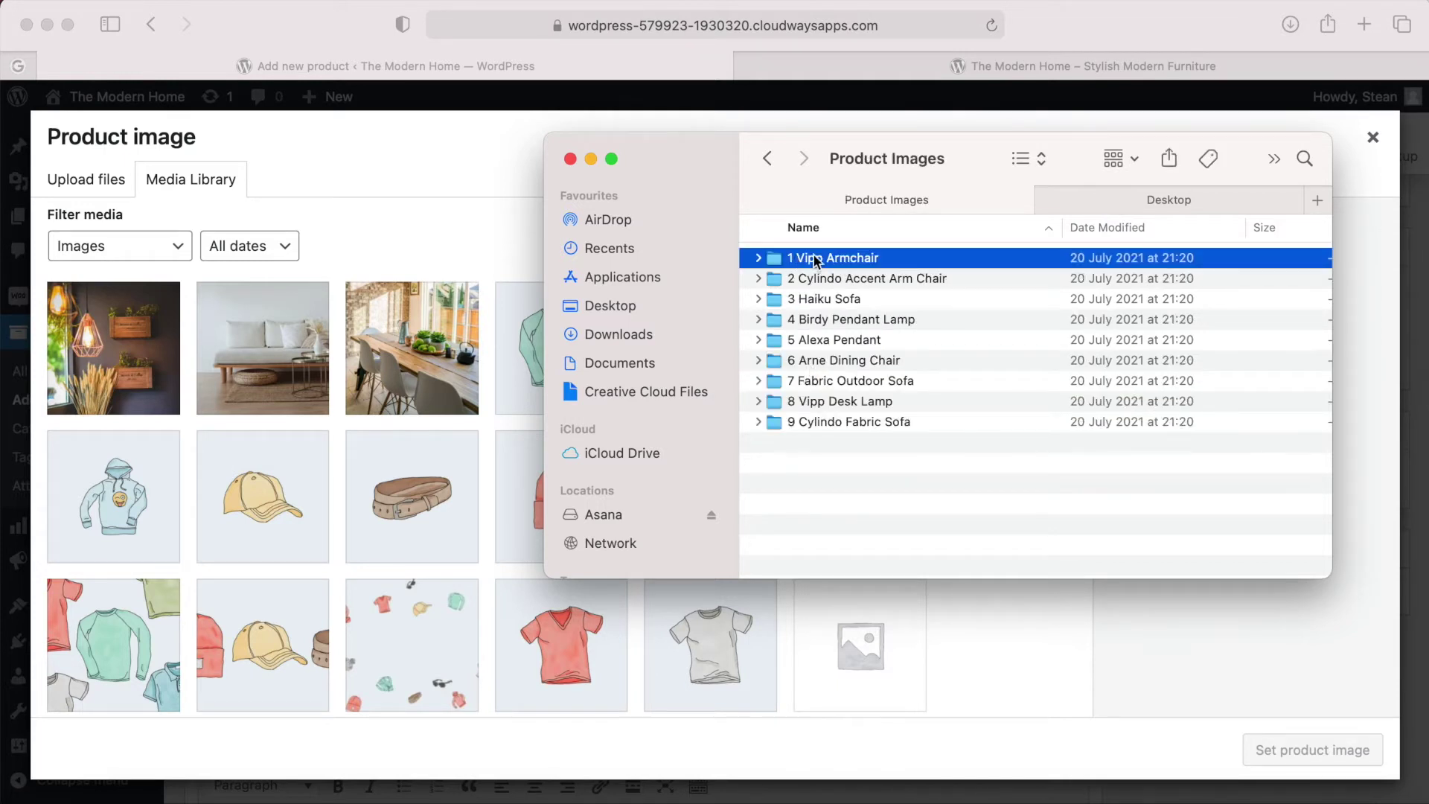
{"action": "double_click", "coordinate": [879, 258]}
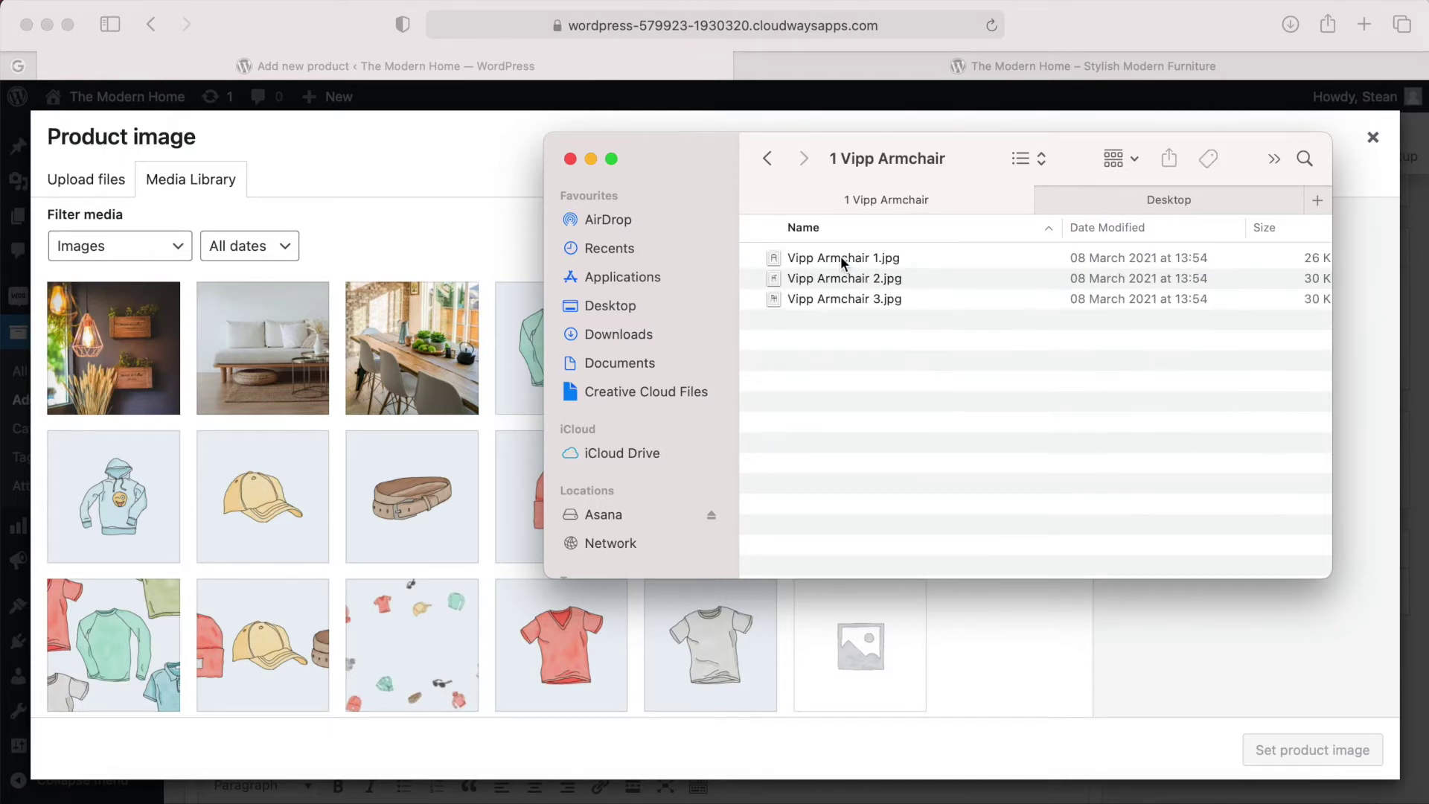
{"action": "left_click", "coordinate": [841, 256]}
Upload Vipp Armchair 1.jpg to the media library and set it as the product image.
{"action": "left_click_drag", "start_coordinate": [812, 253], "coordinate": [329, 391]}
{"action": "left_click", "coordinate": [461, 238]}
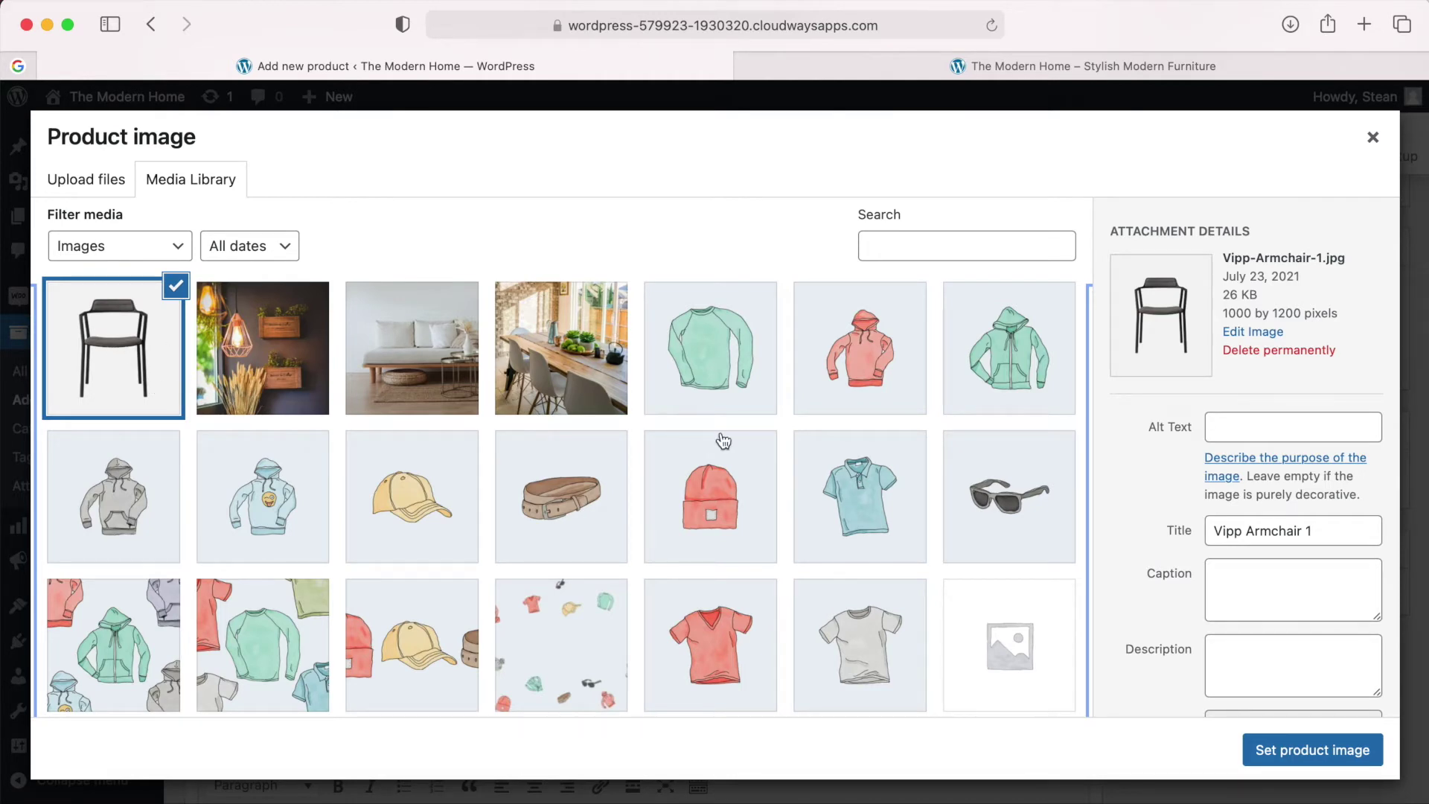
{"action": "left_click", "coordinate": [1311, 750]}
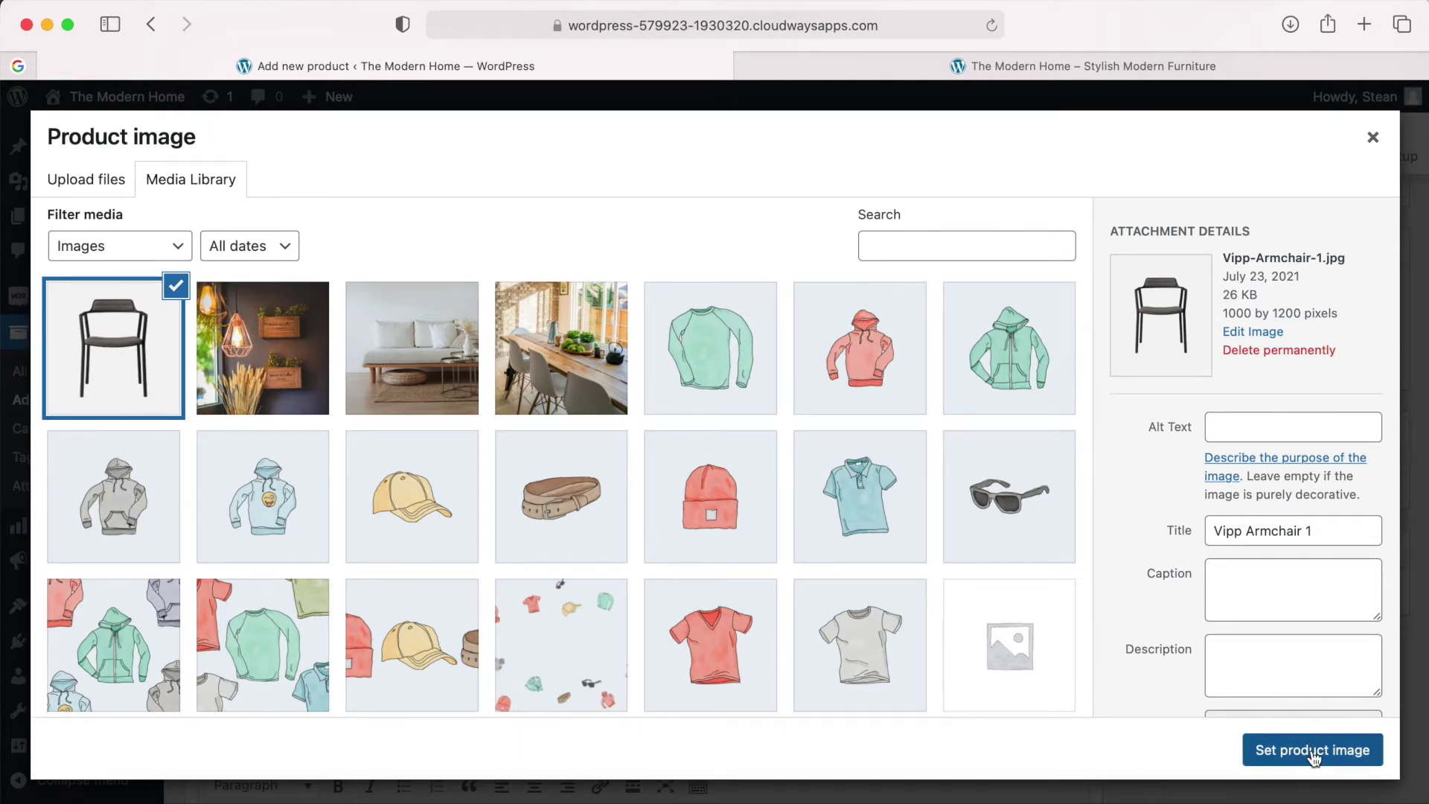
{"action": "scroll", "coordinate": [1248, 689], "scroll_direction": "down", "scroll_amount": 3}
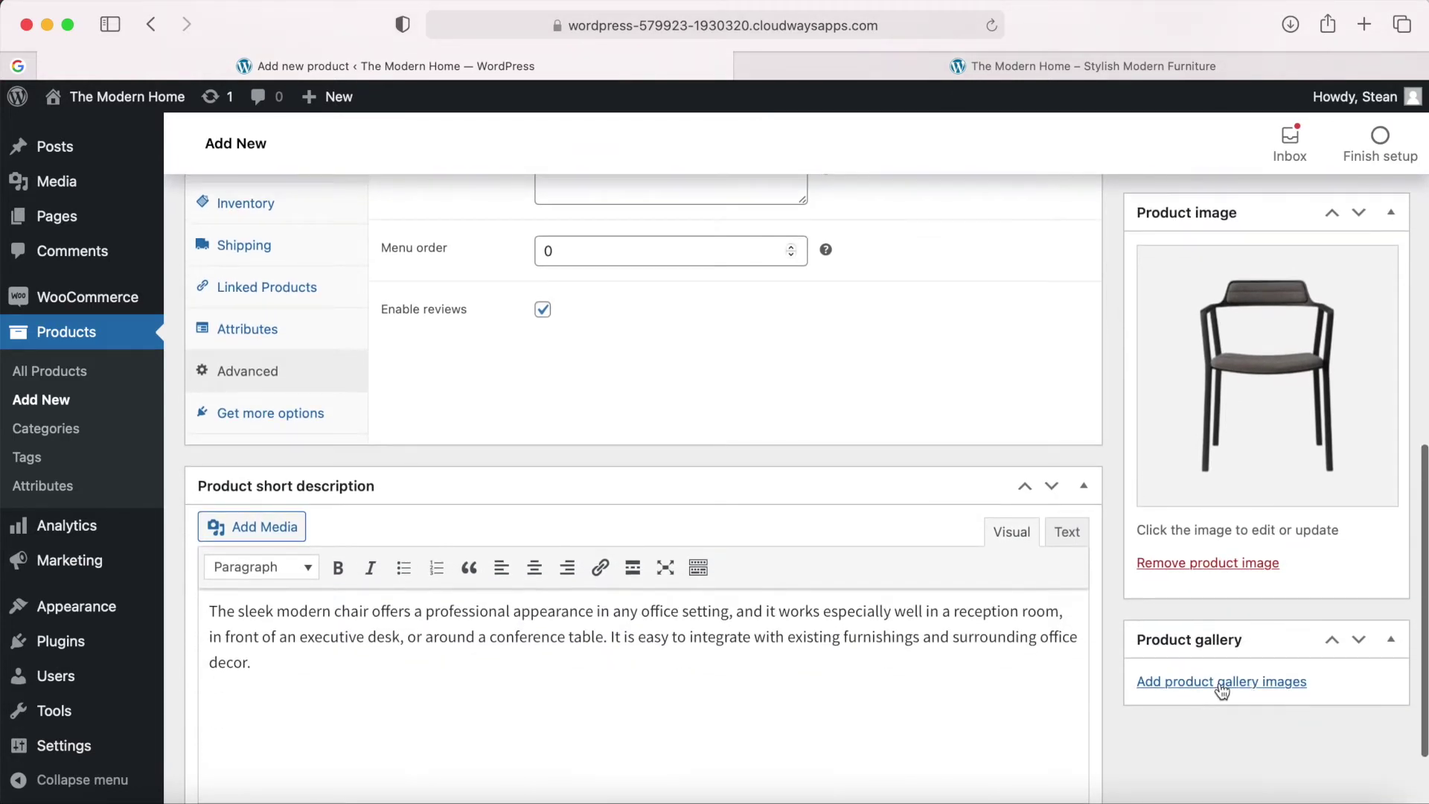
Upload Vipp Armchair 2.jpg and 3.jpg and add both to the product gallery.
{"action": "left_click", "coordinate": [1224, 687]}
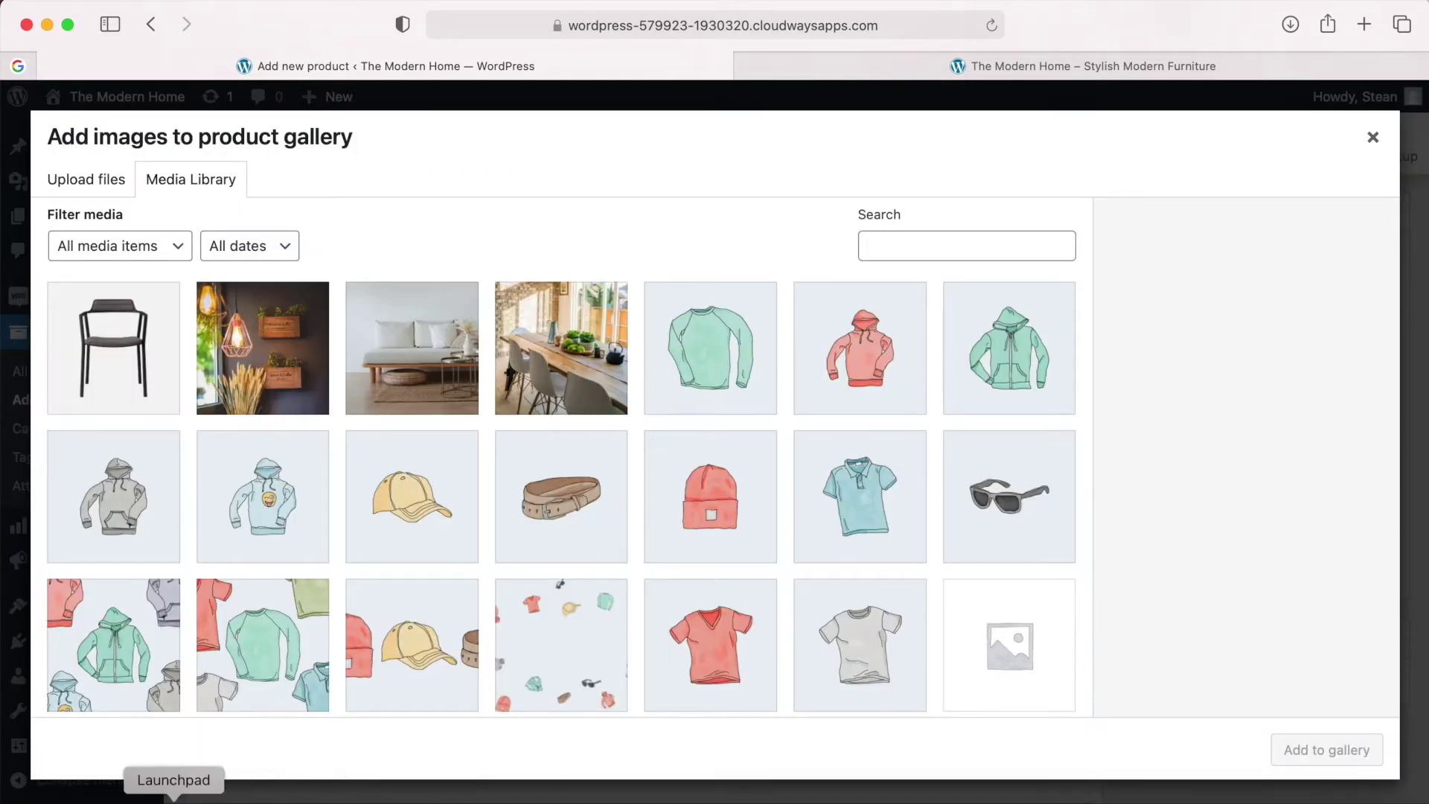
{"action": "left_click", "coordinate": [105, 797]}
{"action": "left_click", "coordinate": [813, 258]}
{"action": "left_click", "coordinate": [939, 261]}
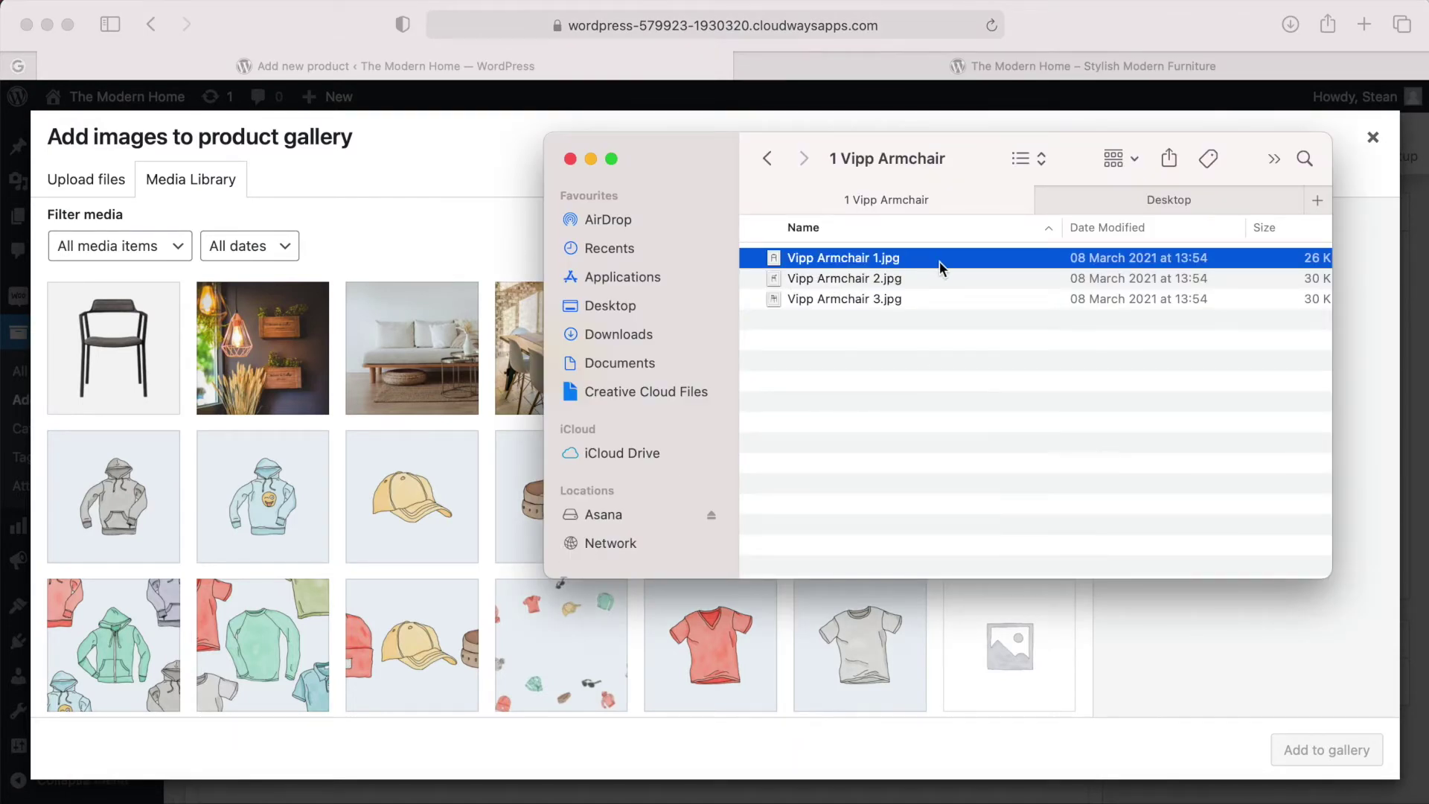
{"action": "left_click", "coordinate": [876, 278]}
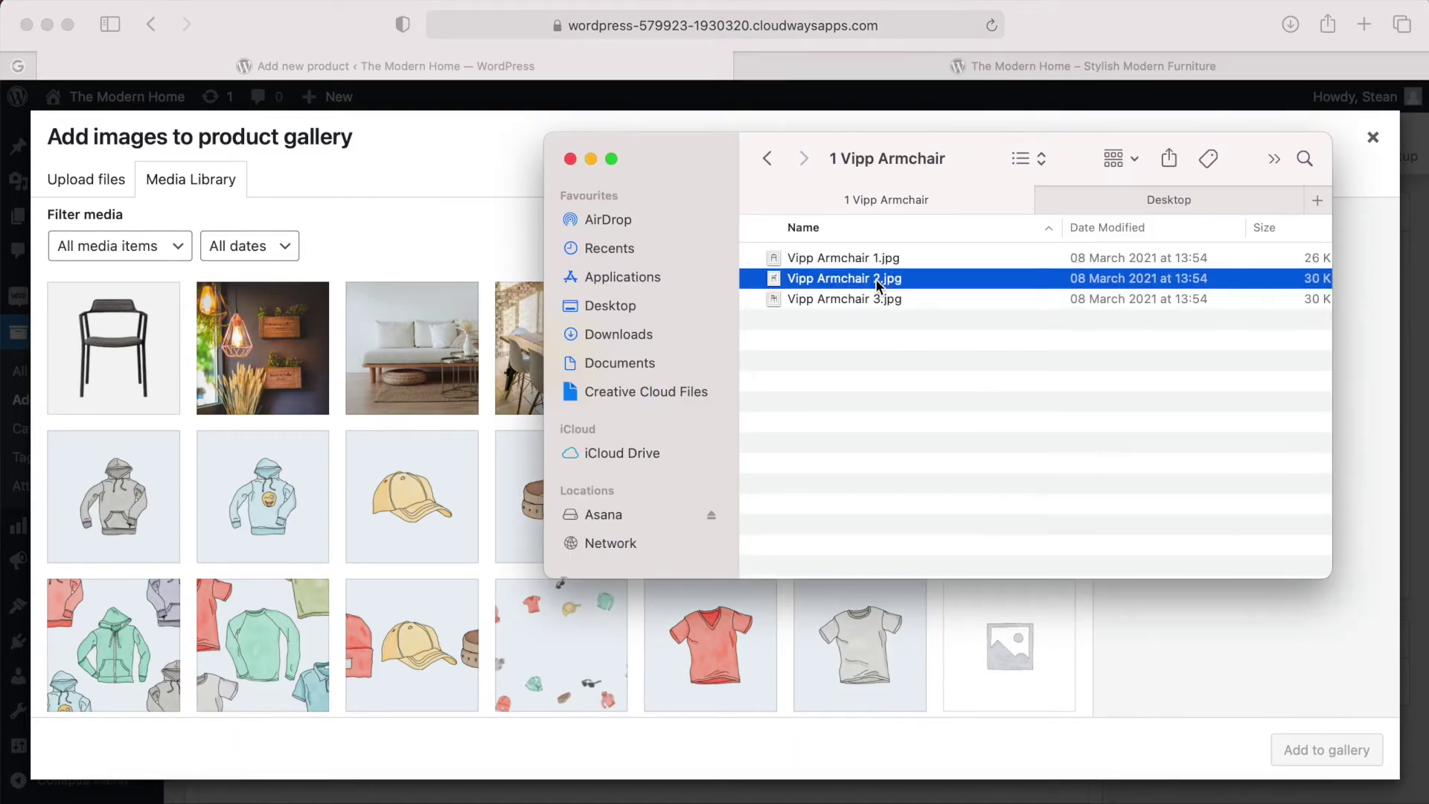
{"action": "left_click", "coordinate": [841, 298], "text": "shift"}
{"action": "left_click_drag", "start_coordinate": [821, 281], "coordinate": [373, 352]}
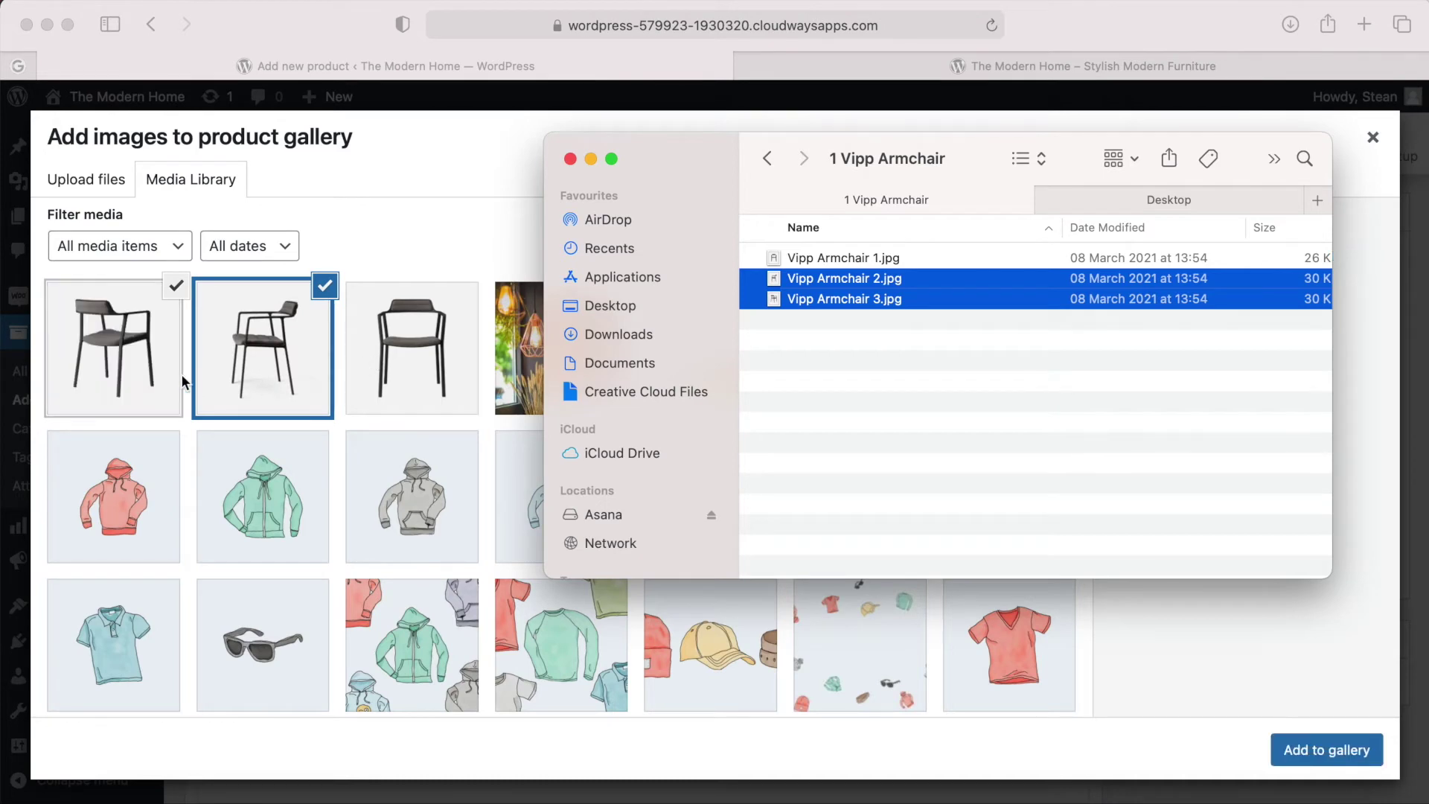
{"action": "left_click", "coordinate": [397, 228]}
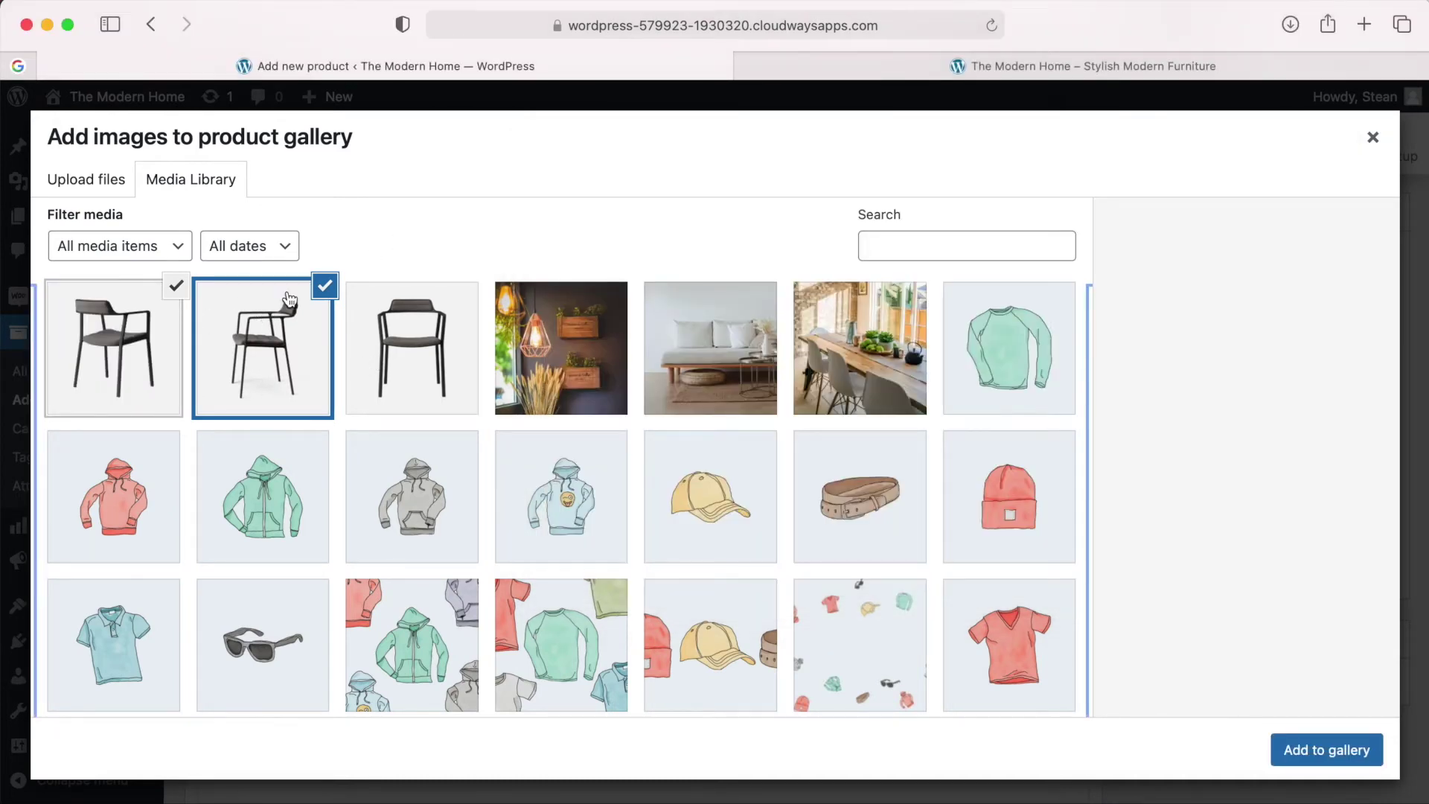
{"action": "left_click", "coordinate": [1326, 750]}
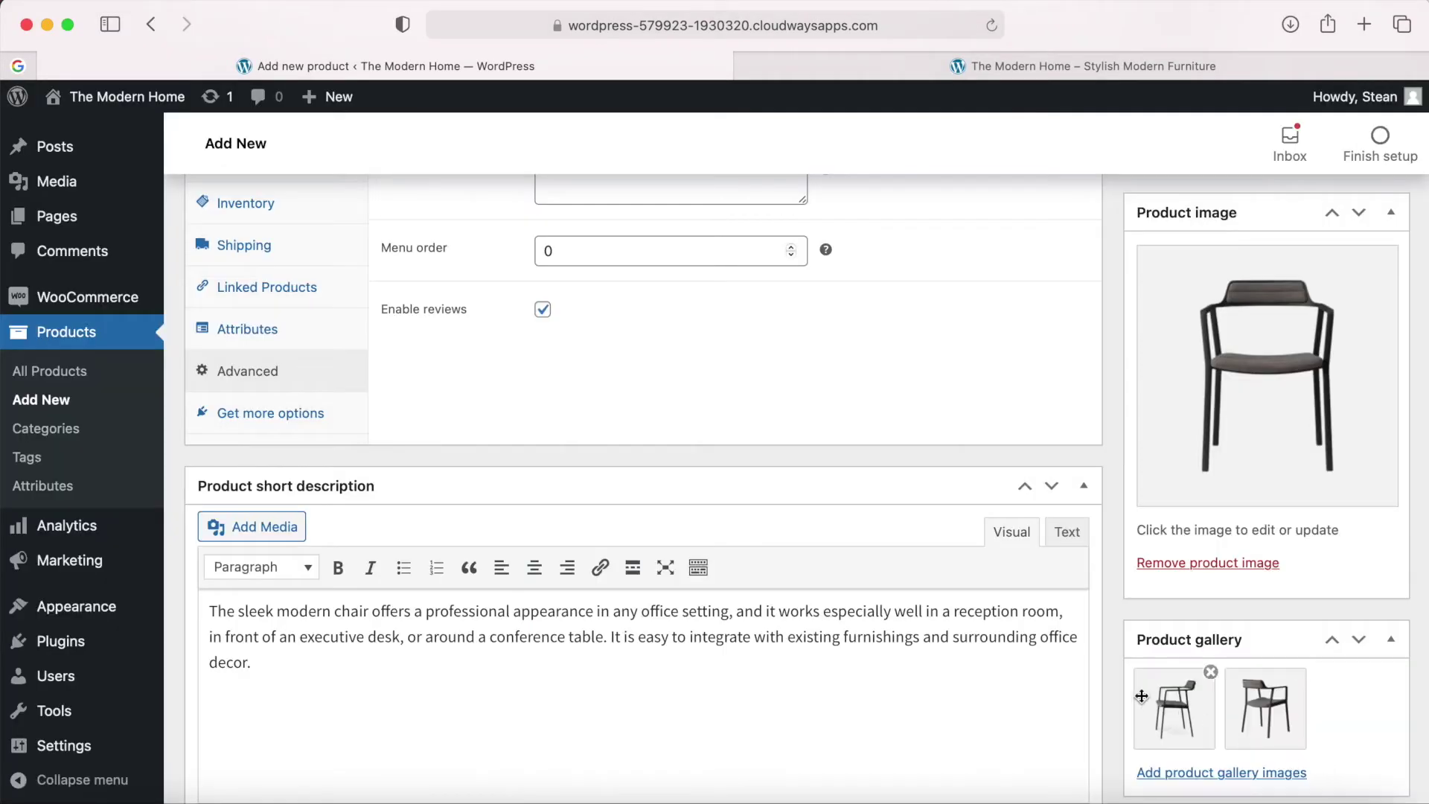
{"action": "scroll", "coordinate": [1126, 694], "scroll_direction": "down", "scroll_amount": 2}
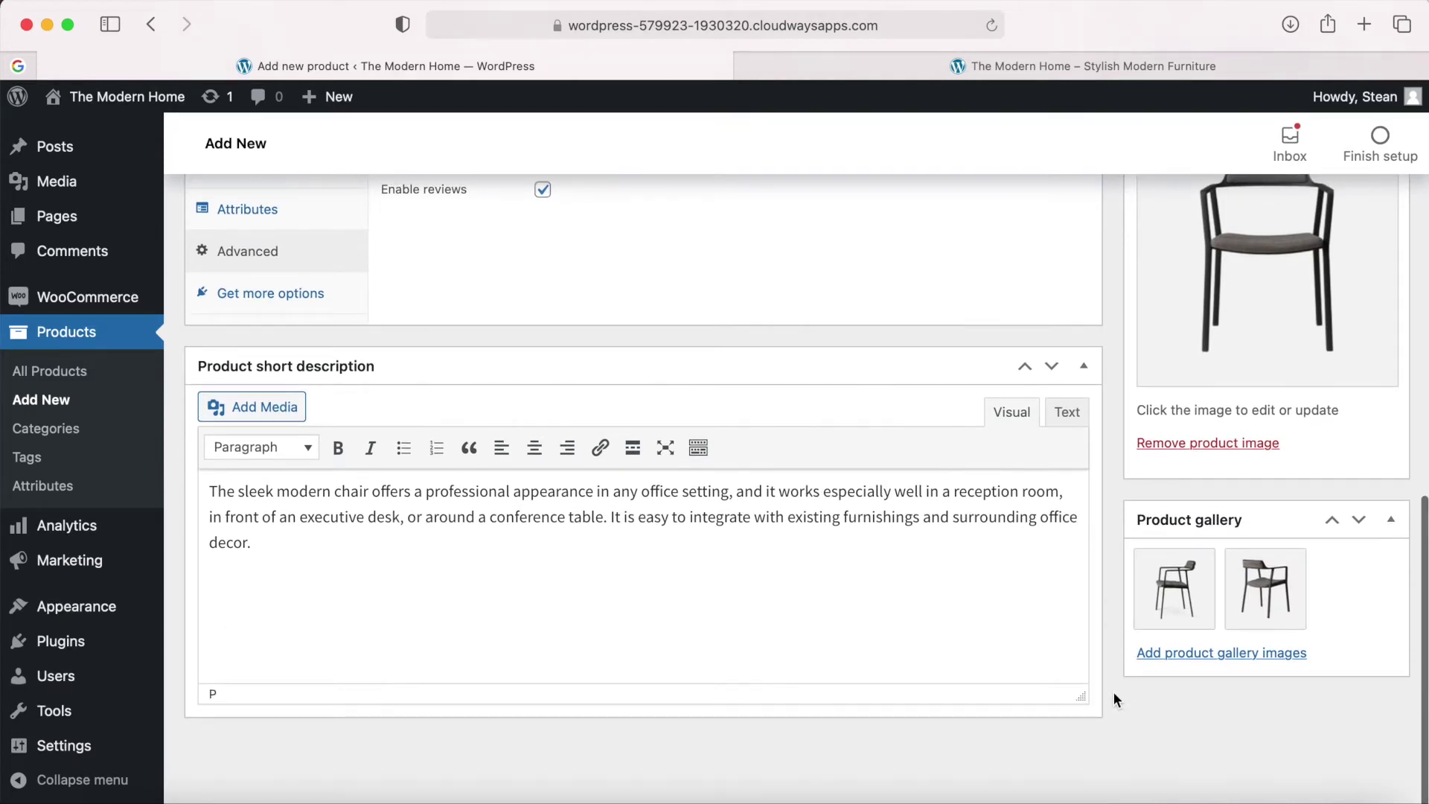
{"action": "scroll", "coordinate": [1114, 691], "scroll_direction": "up", "scroll_amount": 5}
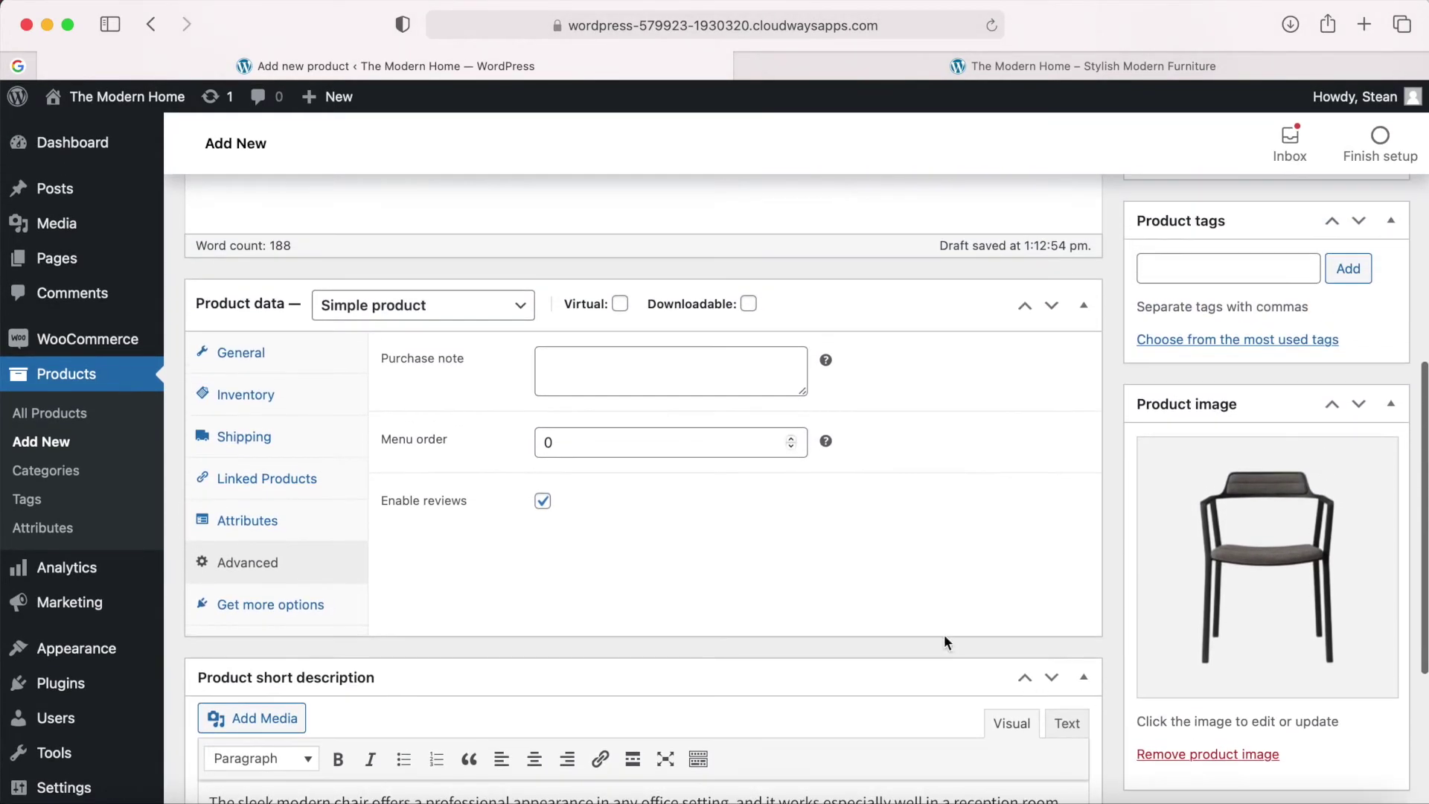
Review the General ($220), Inventory and Shipping settings, then preview the draft.
{"action": "left_click", "coordinate": [259, 356]}
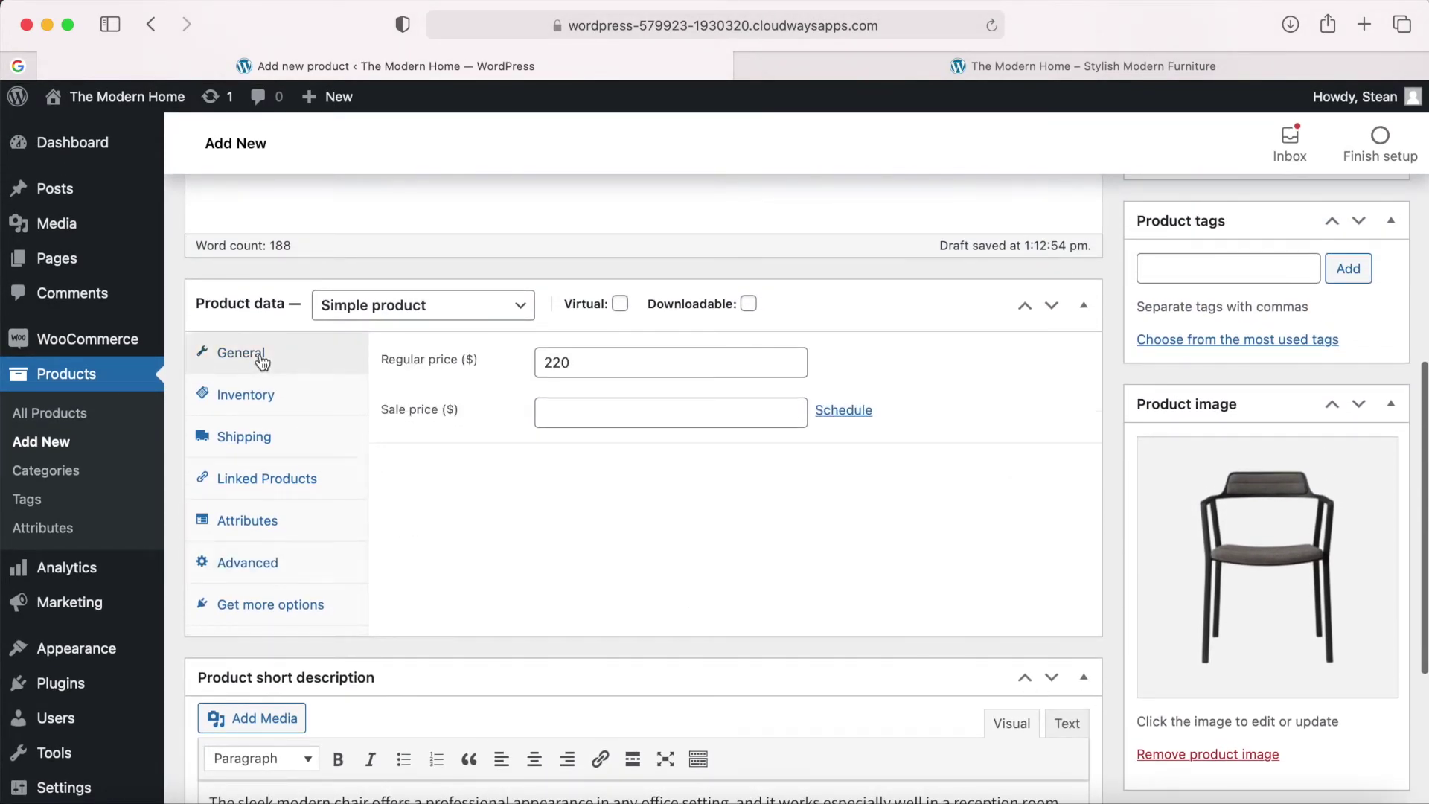
{"action": "left_click", "coordinate": [270, 395]}
{"action": "left_click", "coordinate": [268, 437]}
{"action": "left_click", "coordinate": [261, 358]}
{"action": "scroll", "coordinate": [913, 458], "scroll_direction": "up", "scroll_amount": 10}
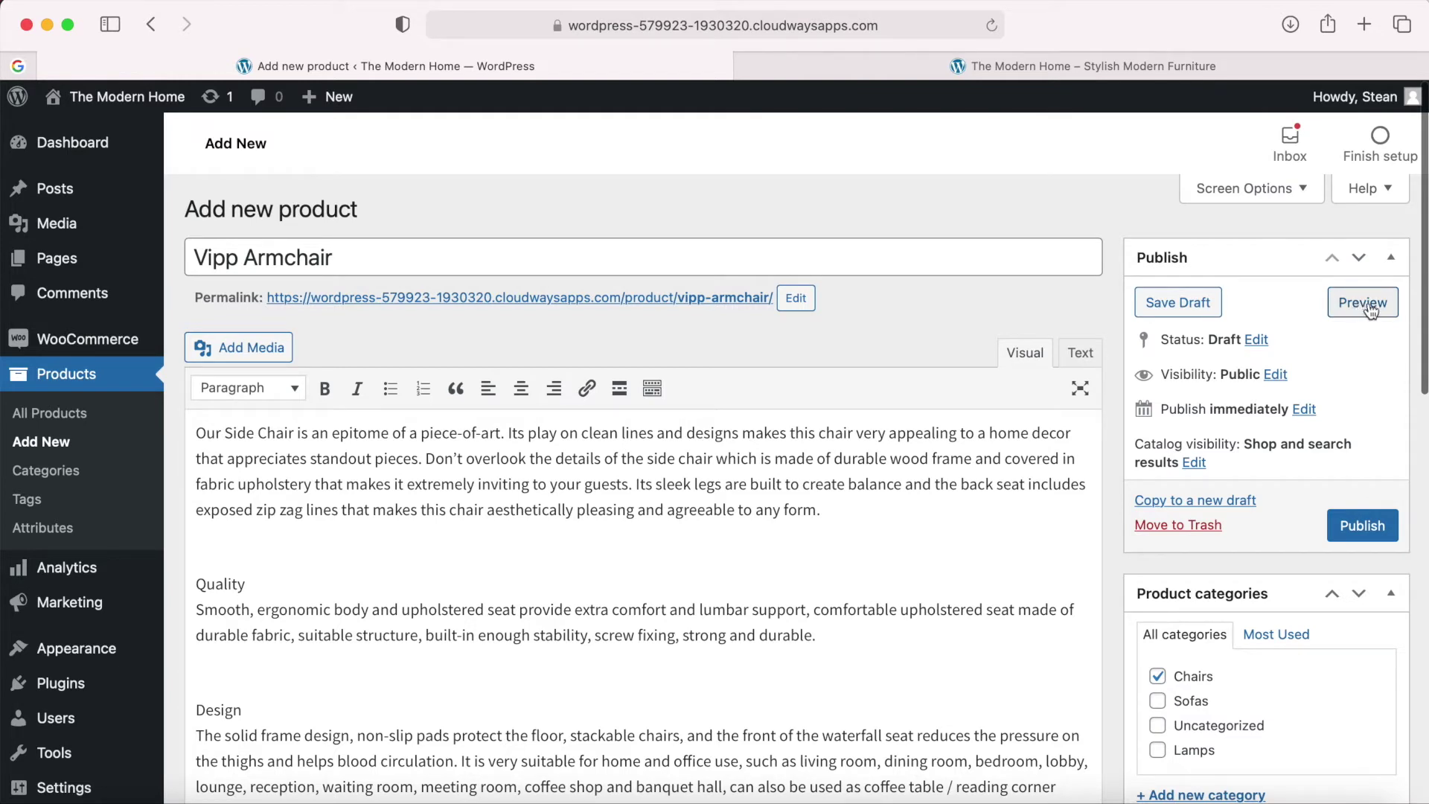
{"action": "left_click", "coordinate": [1363, 302]}
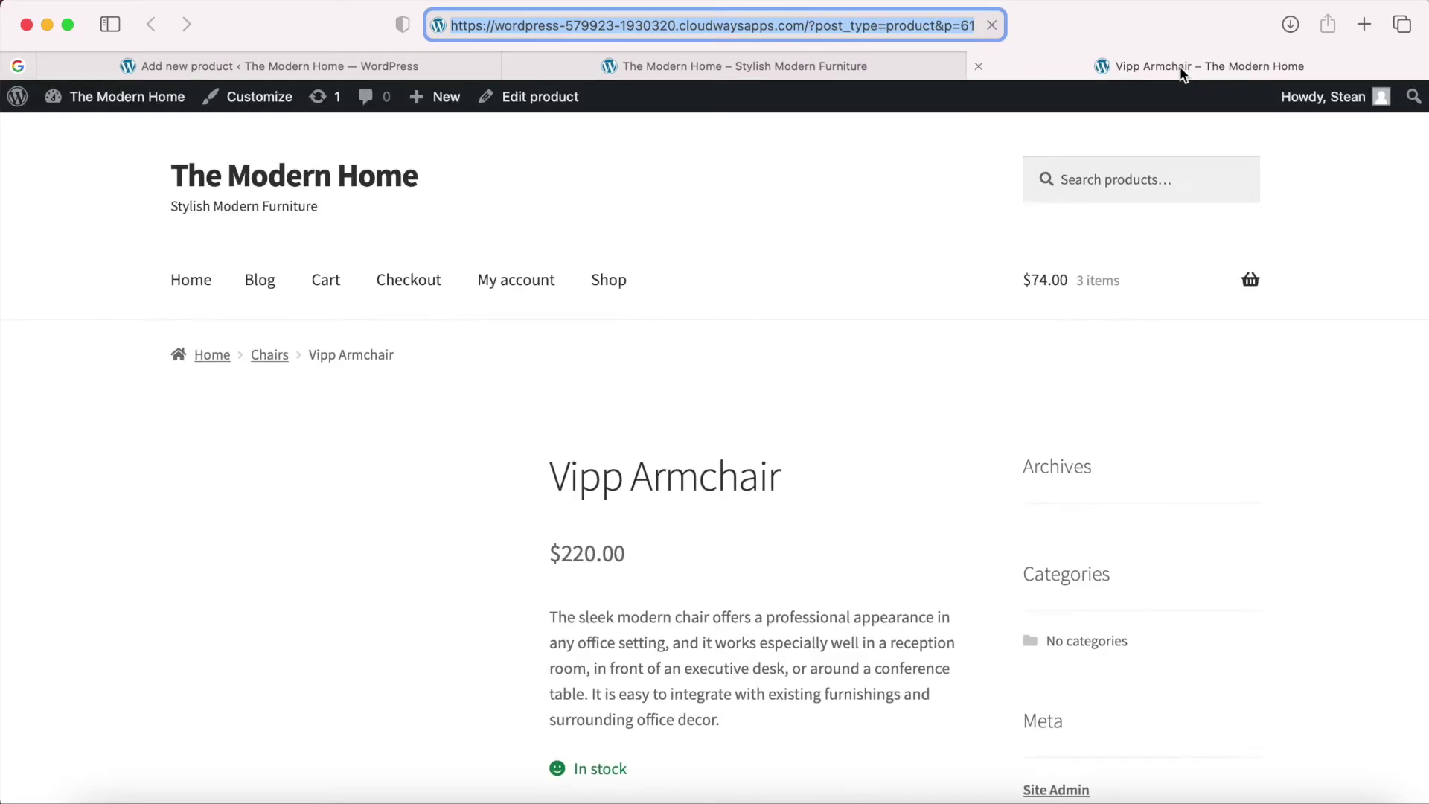
{"action": "scroll", "coordinate": [822, 461], "scroll_direction": "down", "scroll_amount": 4}
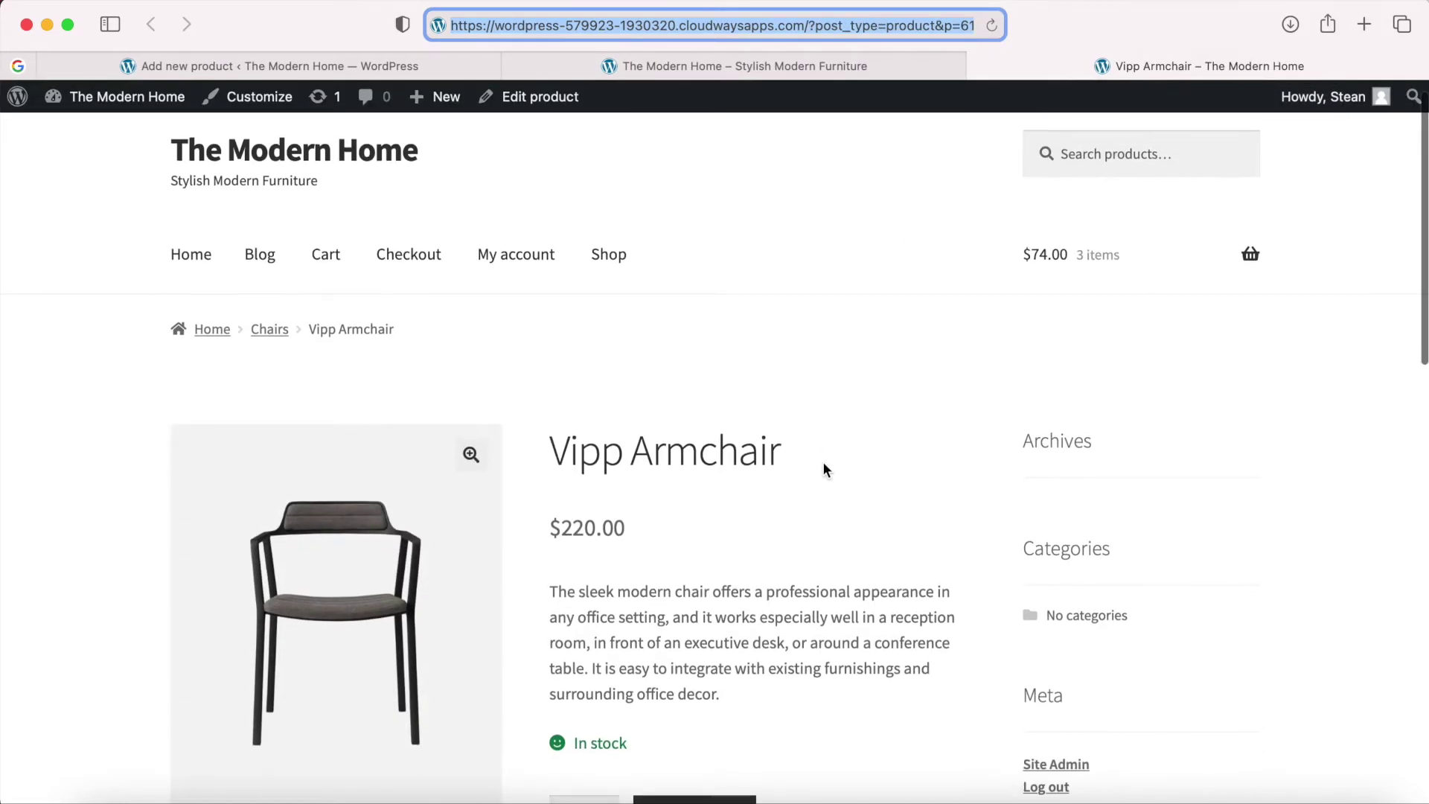
{"action": "scroll", "coordinate": [824, 463], "scroll_direction": "down", "scroll_amount": 1}
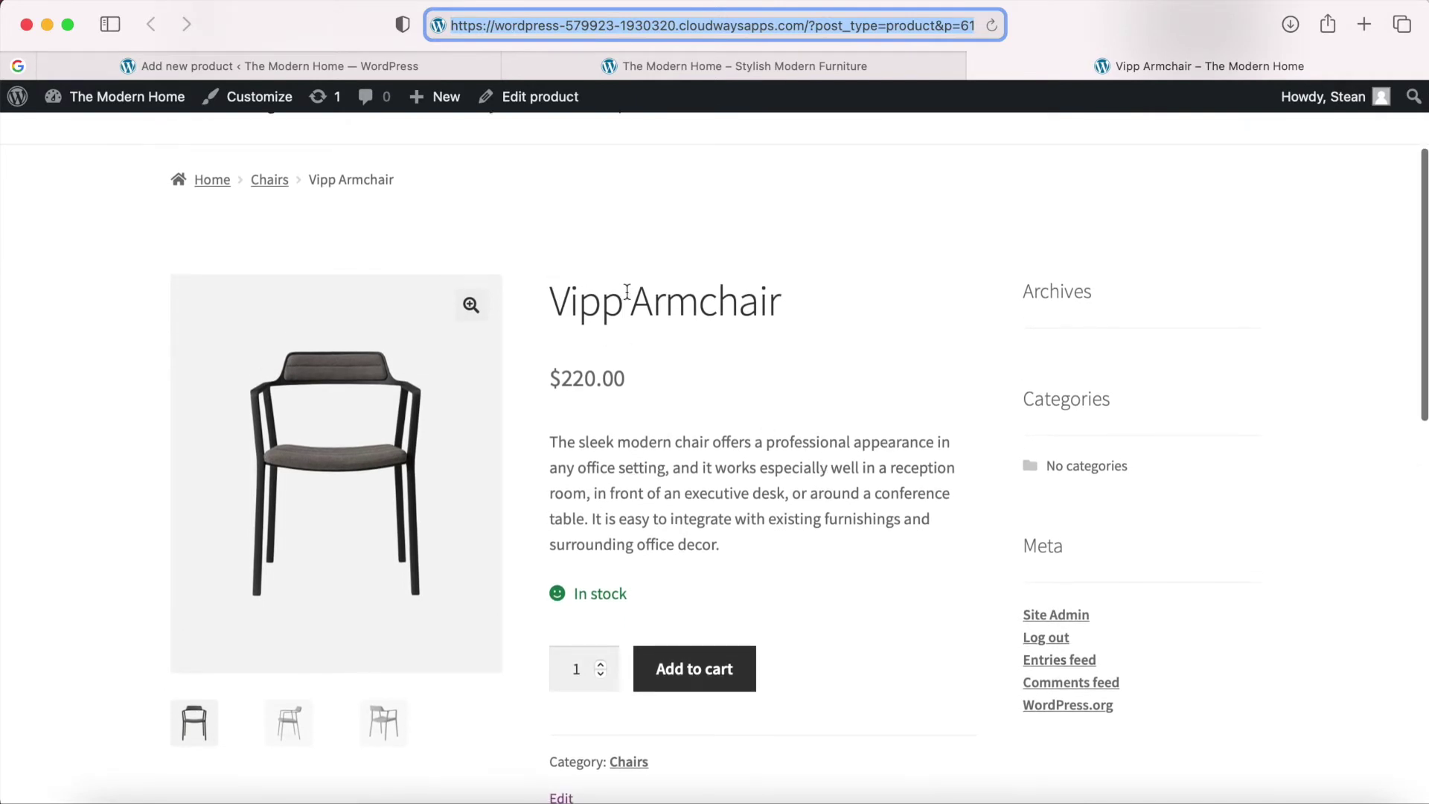
{"action": "scroll", "coordinate": [722, 469], "scroll_direction": "down", "scroll_amount": 10}
{"action": "scroll", "coordinate": [723, 467], "scroll_direction": "down", "scroll_amount": 5}
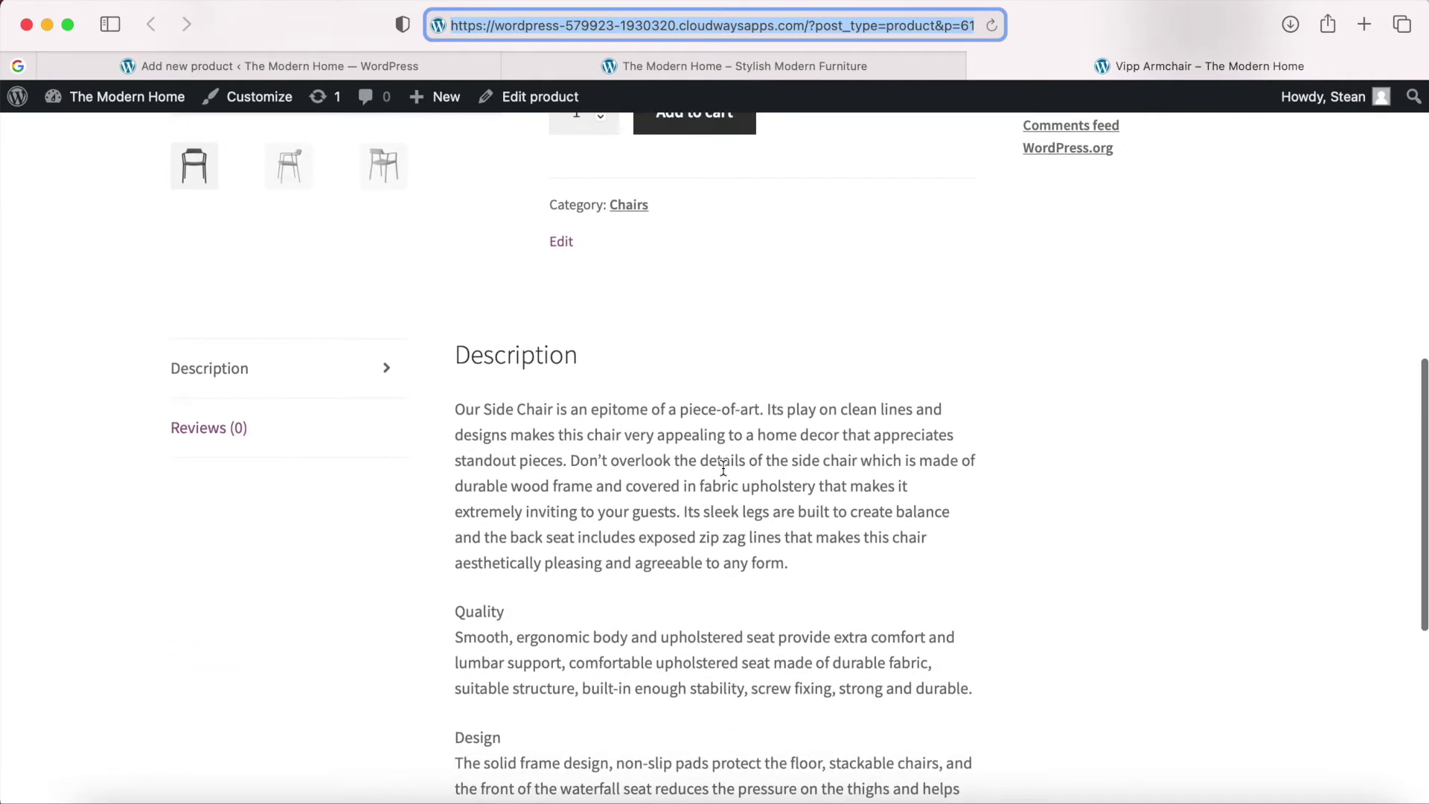
{"action": "scroll", "coordinate": [765, 697], "scroll_direction": "down", "scroll_amount": 3}
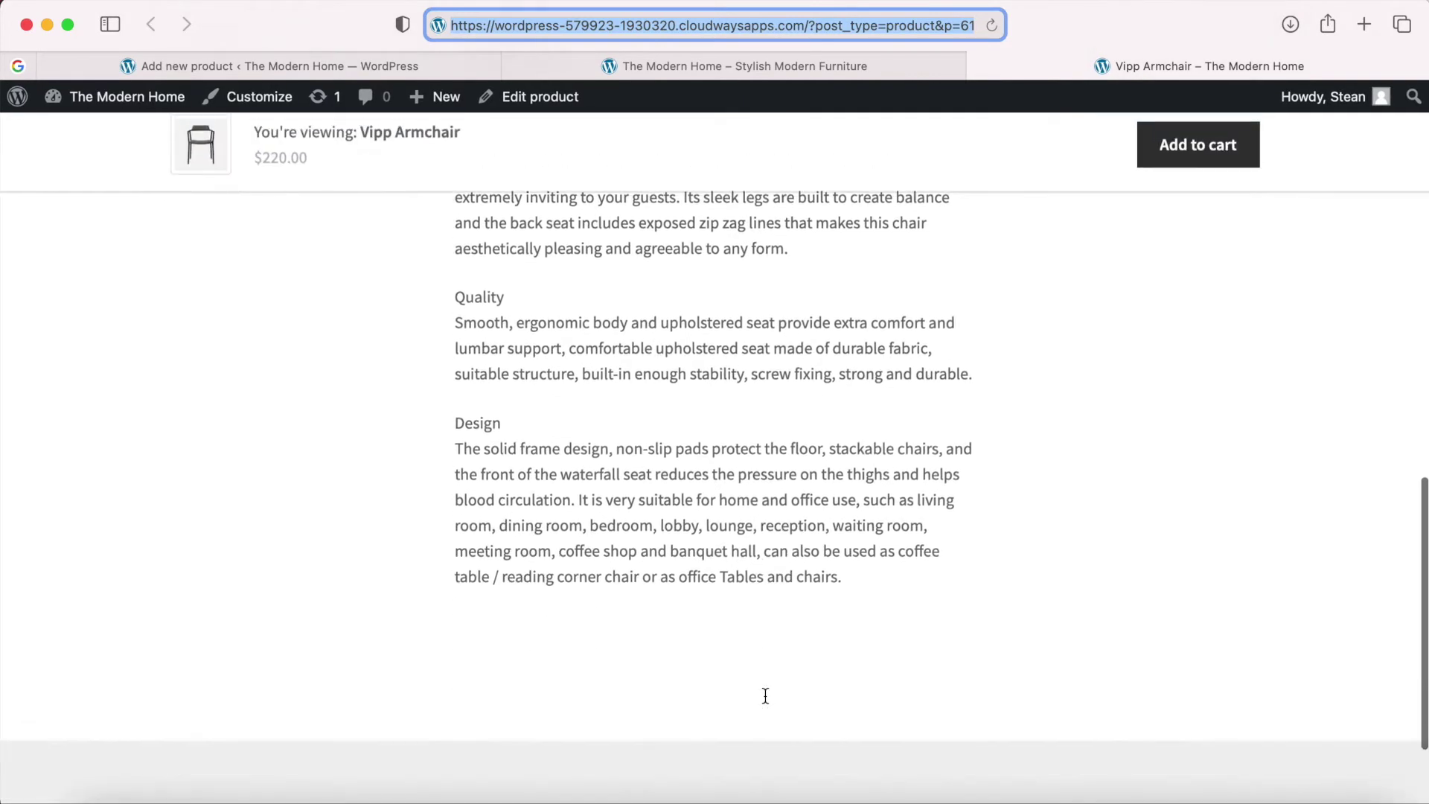
{"action": "scroll", "coordinate": [765, 696], "scroll_direction": "up", "scroll_amount": 15}
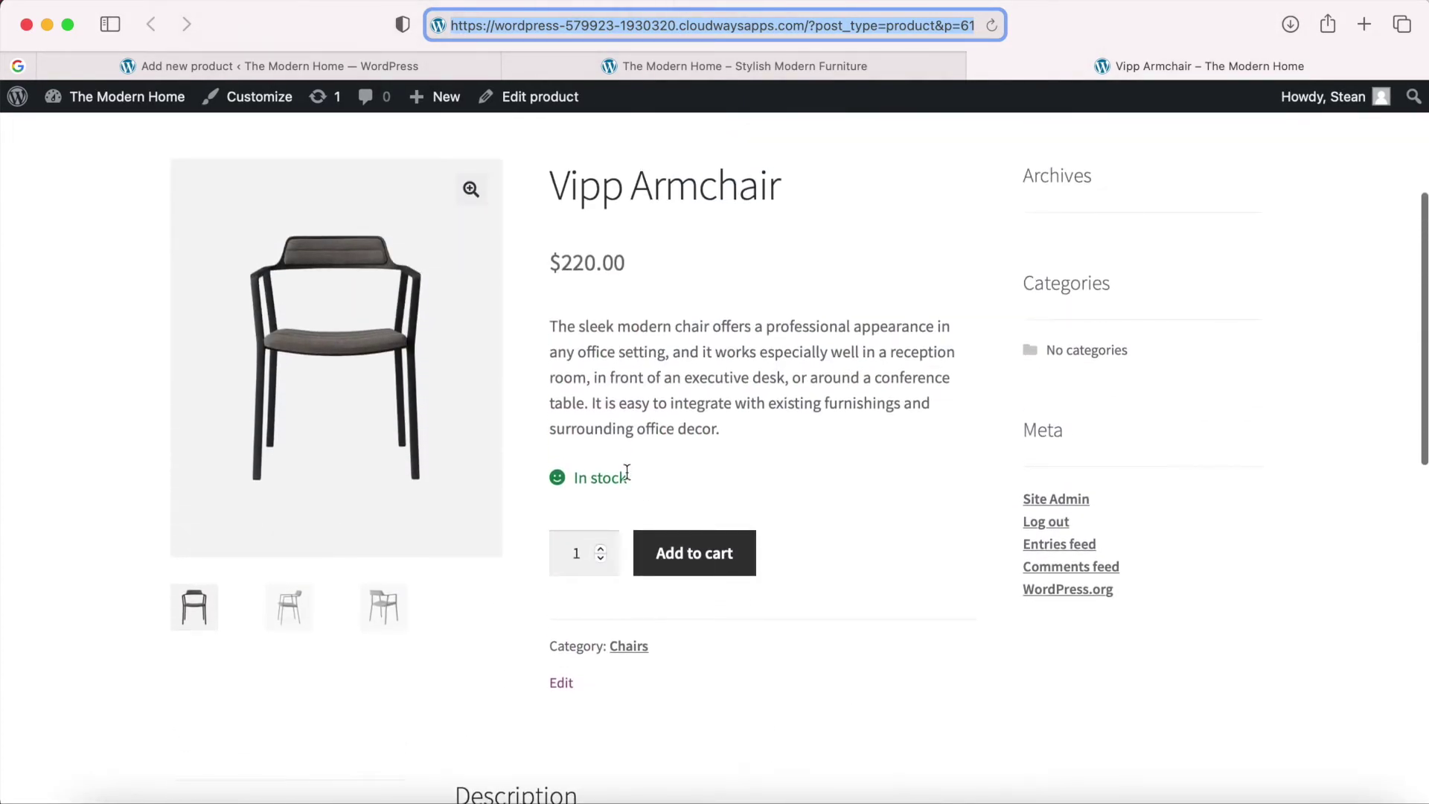
{"action": "left_click_drag", "start_coordinate": [720, 428], "coordinate": [549, 323]}
{"action": "left_click", "coordinate": [761, 404]}
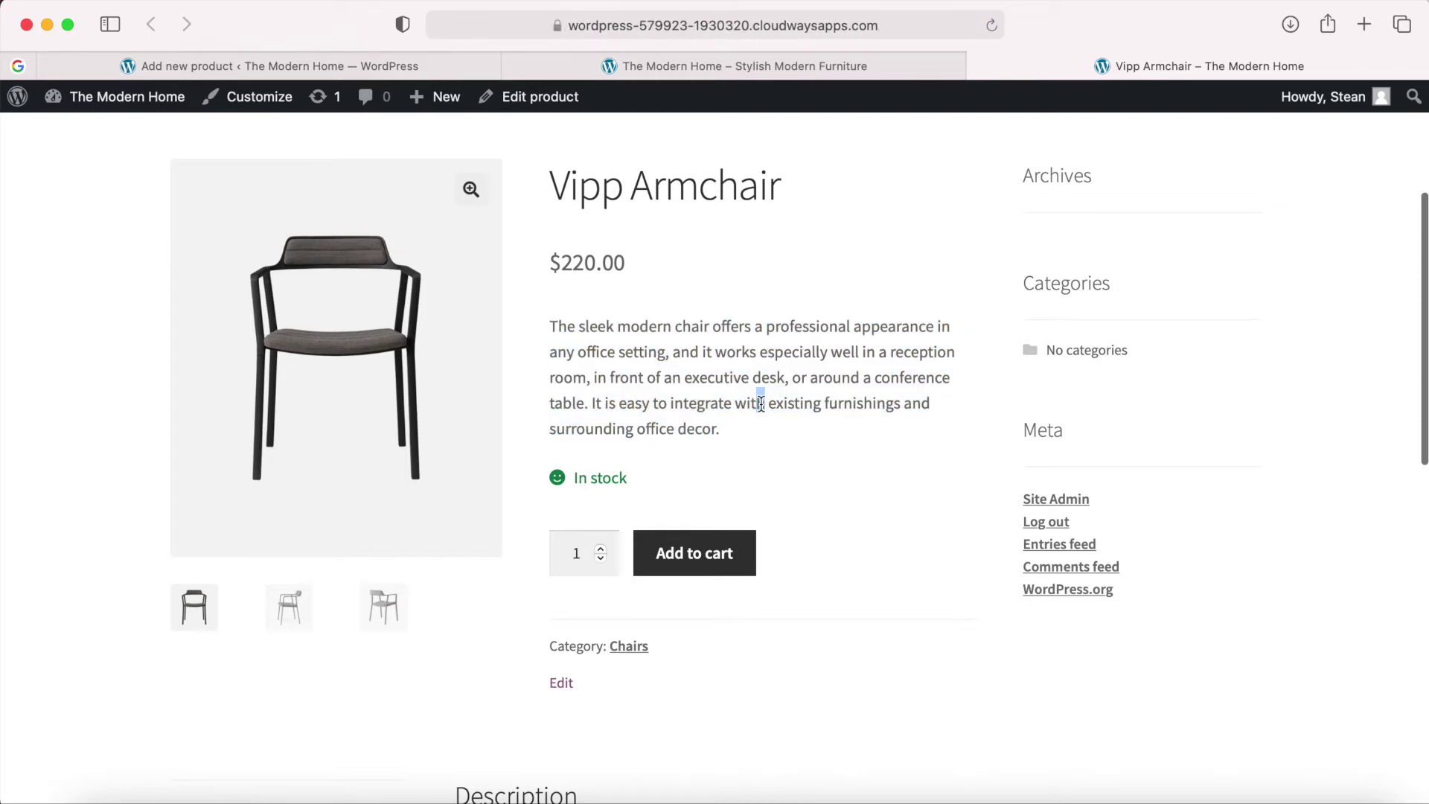
{"action": "scroll", "coordinate": [761, 403], "scroll_direction": "up", "scroll_amount": 4}
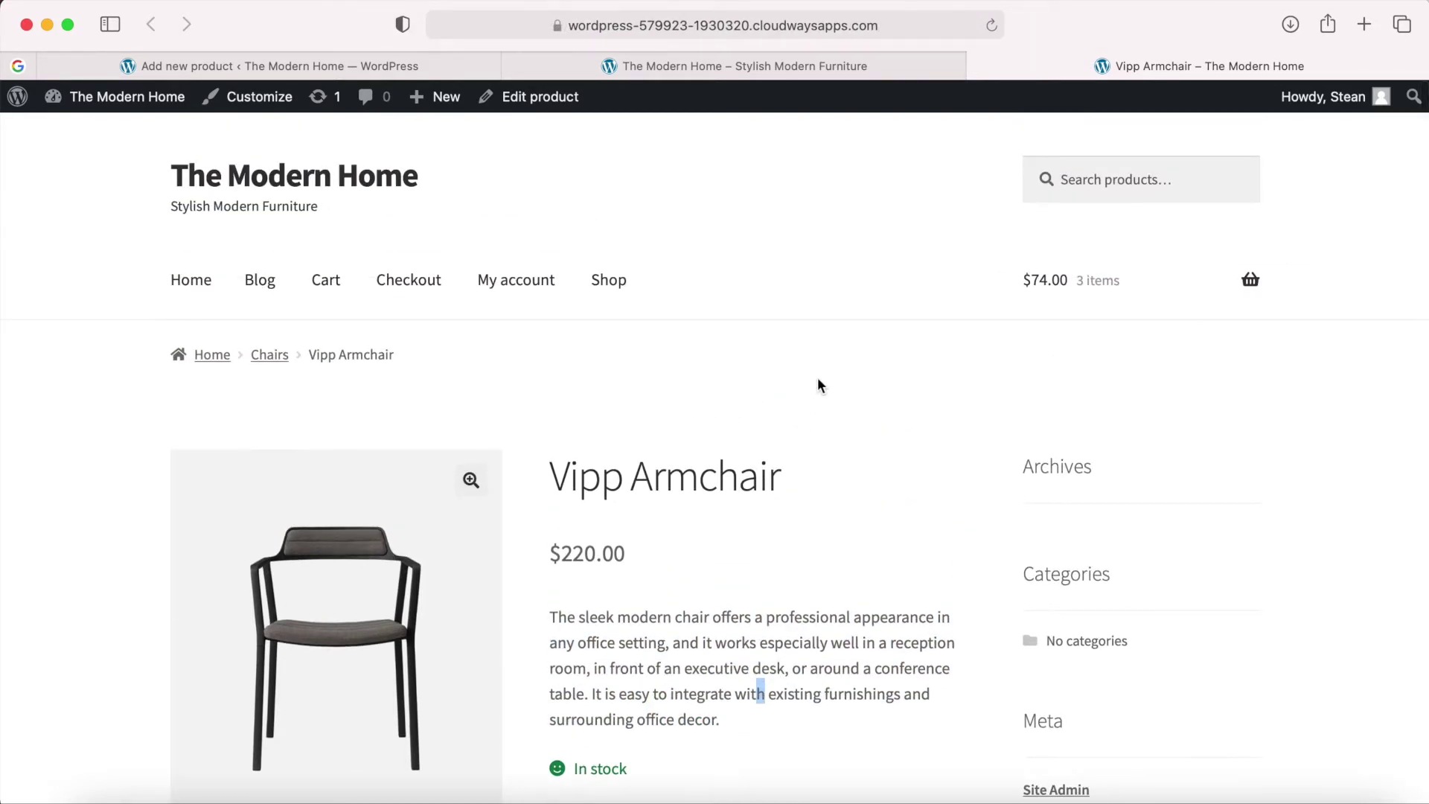
{"action": "scroll", "coordinate": [867, 469], "scroll_direction": "down", "scroll_amount": 1}
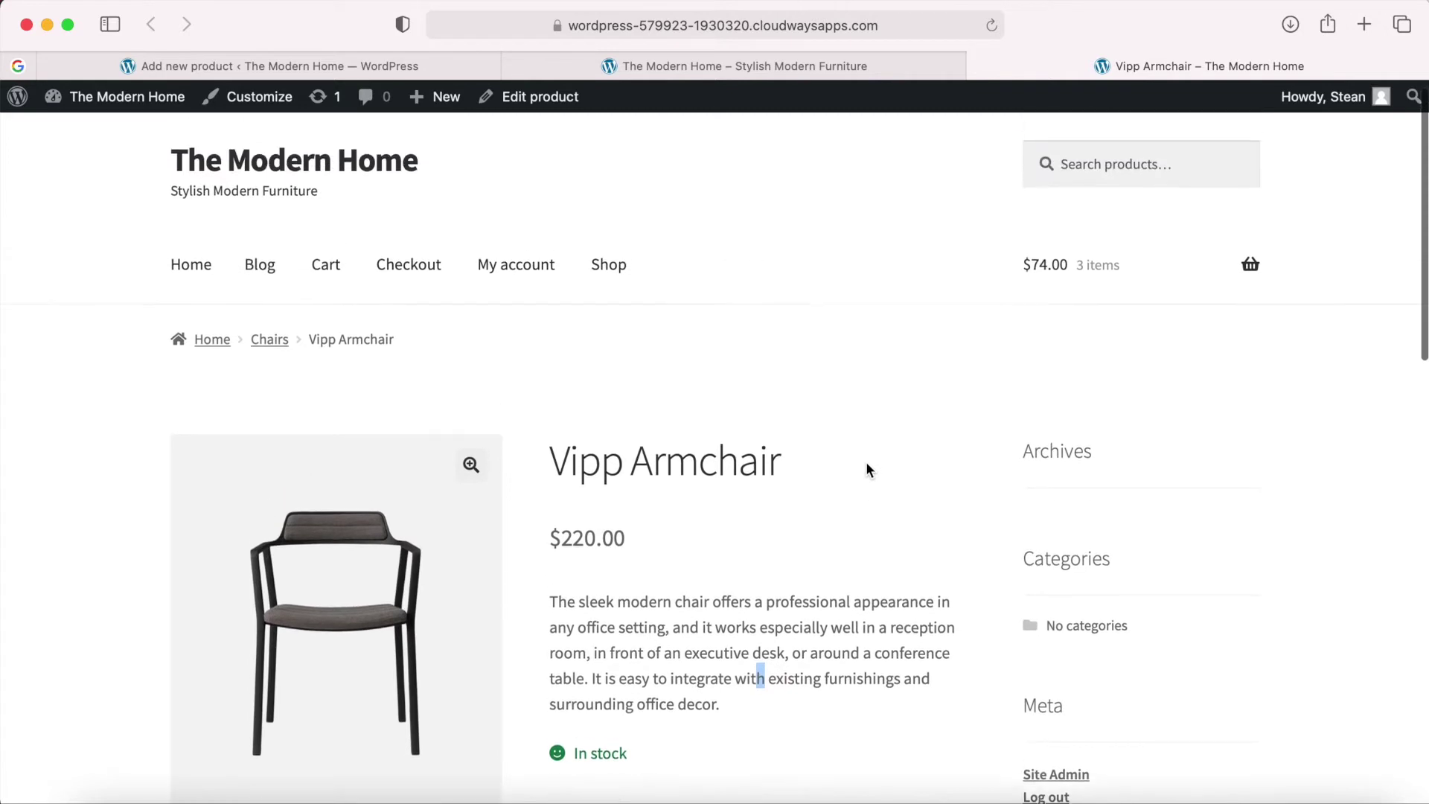
{"action": "scroll", "coordinate": [848, 480], "scroll_direction": "down", "scroll_amount": 1}
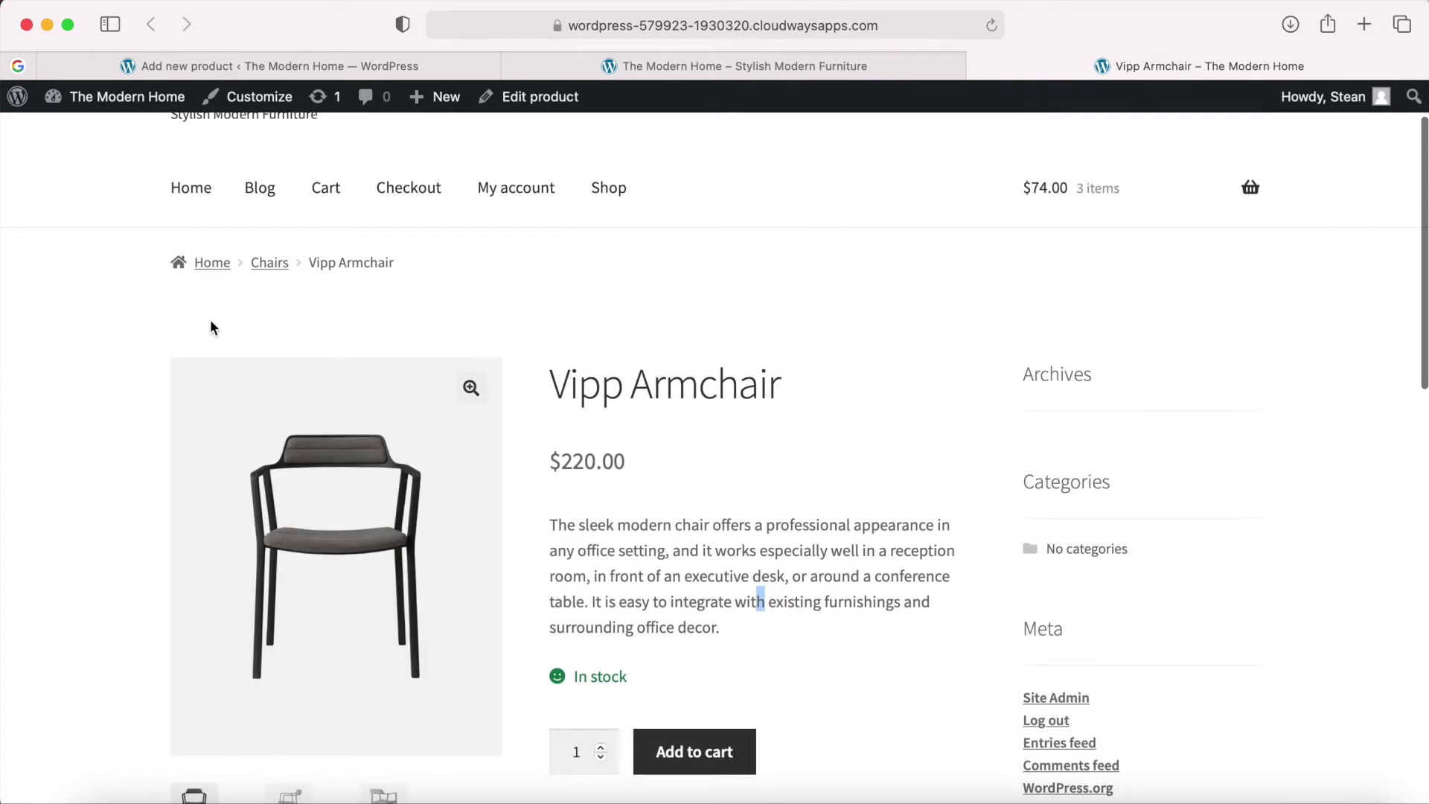
{"action": "scroll", "coordinate": [968, 353], "scroll_direction": "down", "scroll_amount": 8}
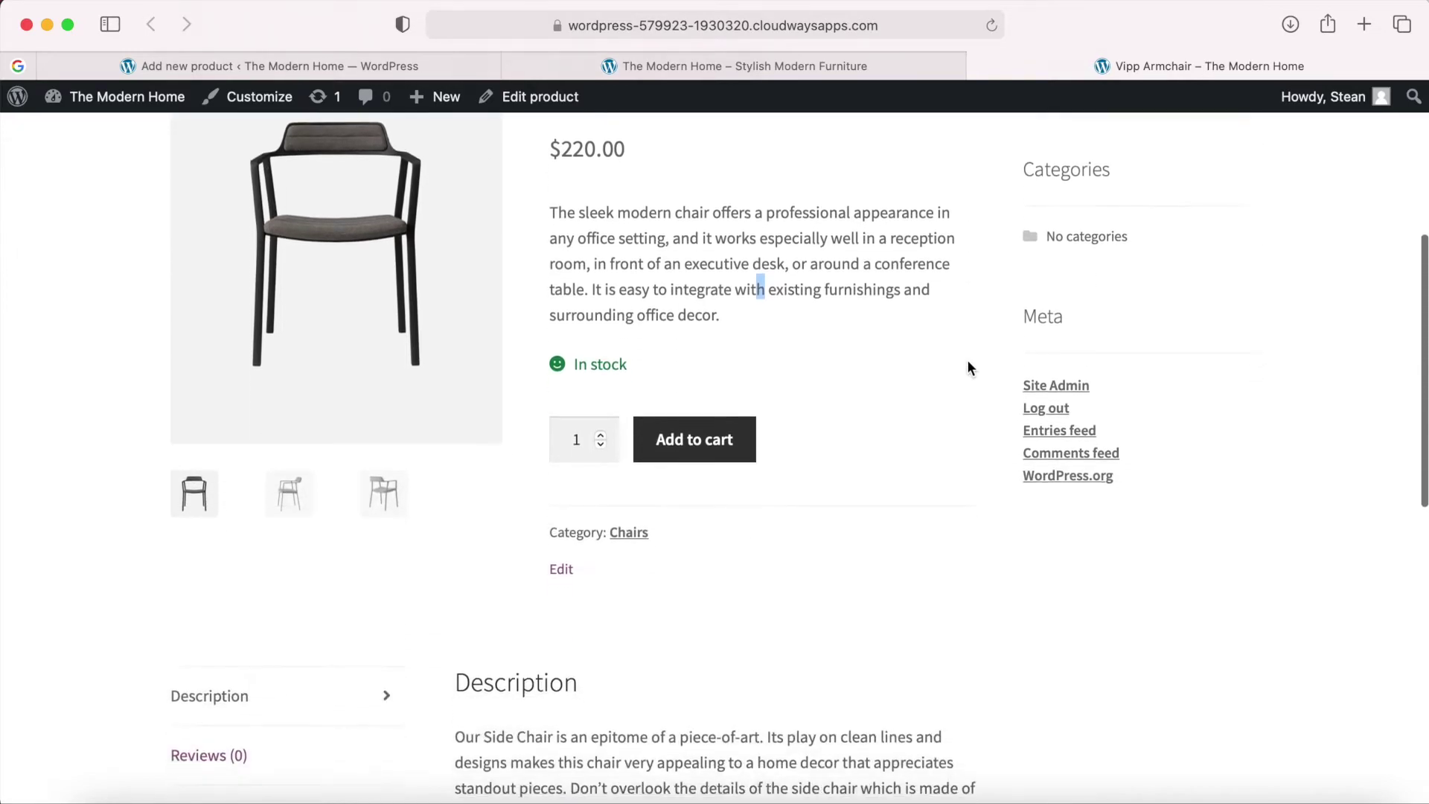
{"action": "scroll", "coordinate": [969, 365], "scroll_direction": "down", "scroll_amount": 3}
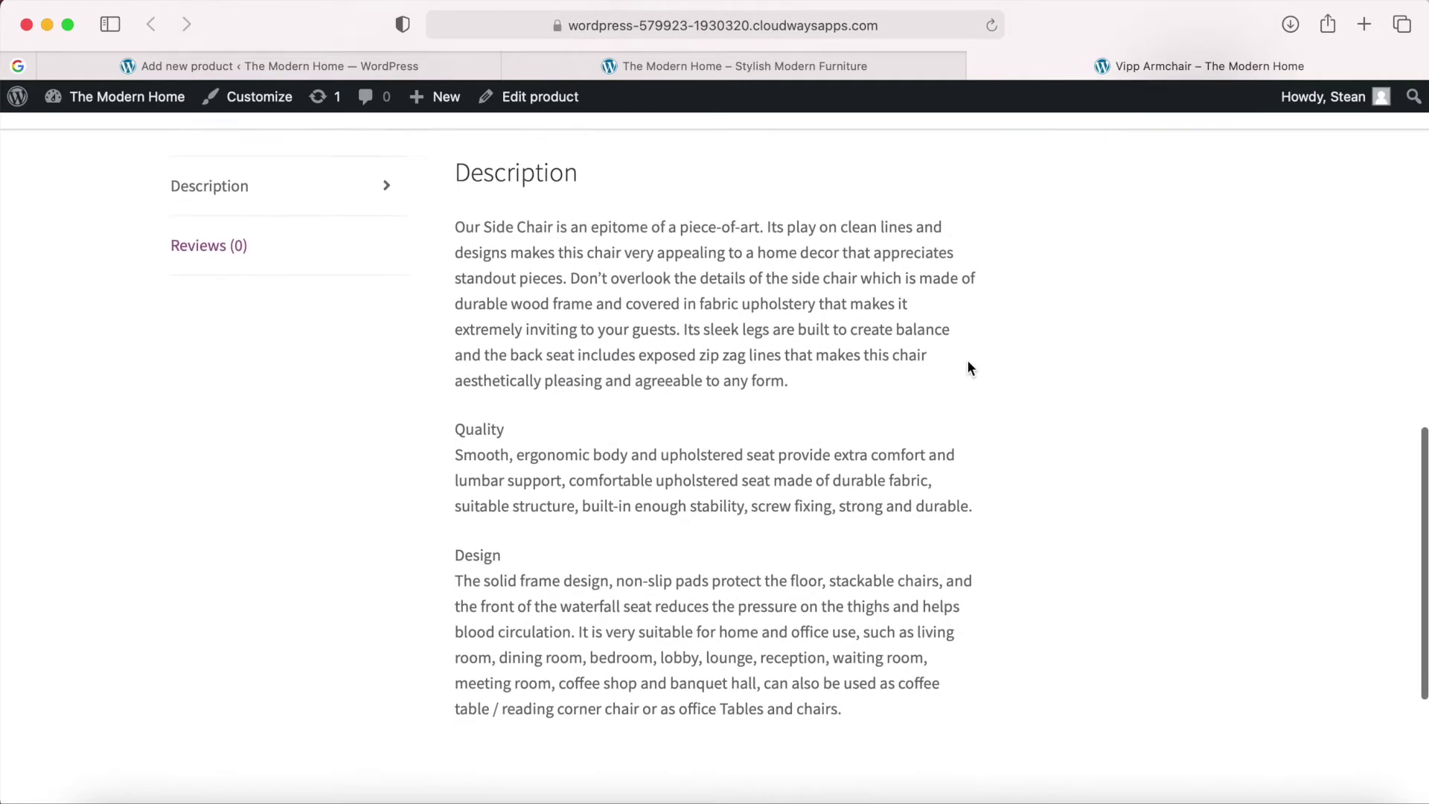
{"action": "scroll", "coordinate": [968, 366], "scroll_direction": "up", "scroll_amount": 11}
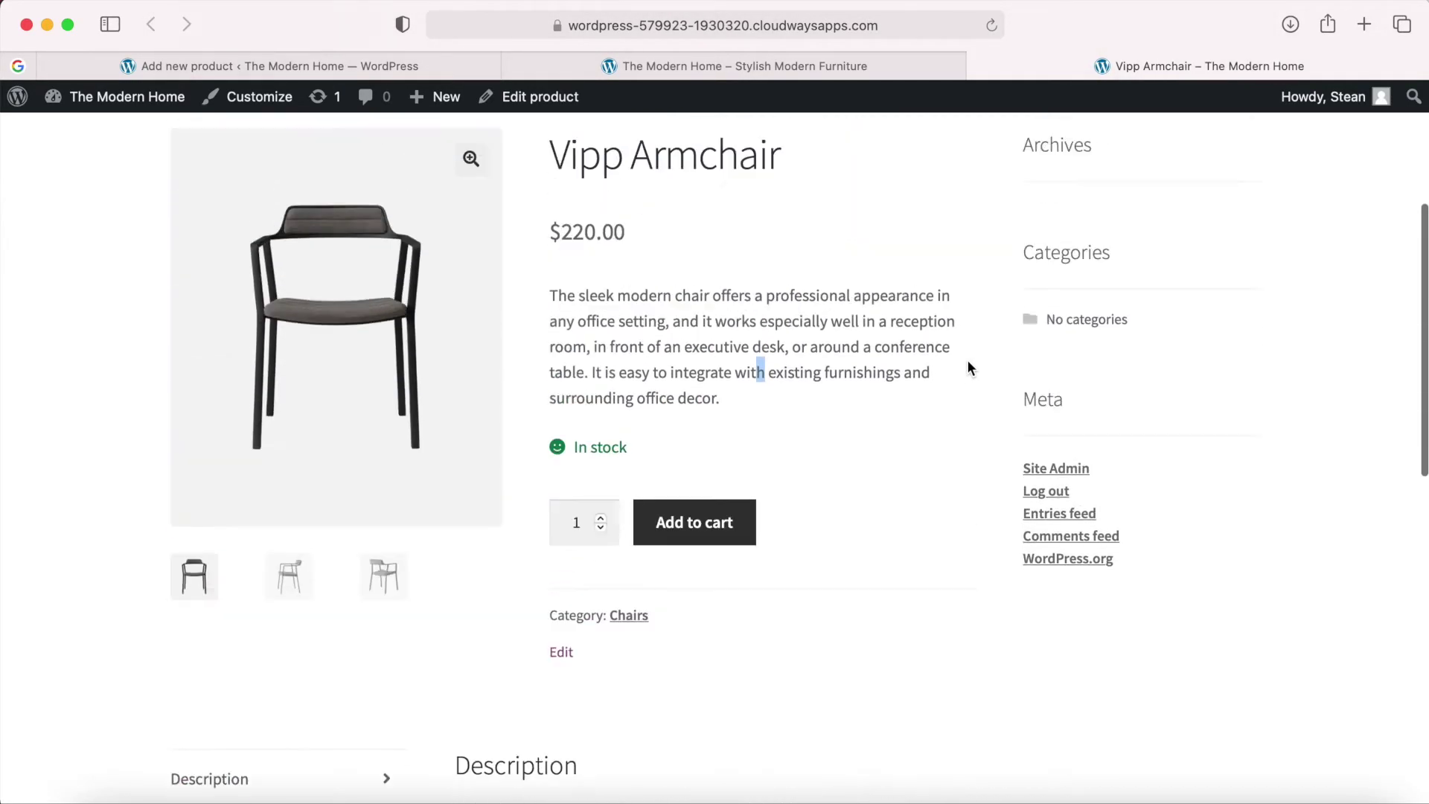
{"action": "scroll", "coordinate": [1011, 473], "scroll_direction": "down", "scroll_amount": 2}
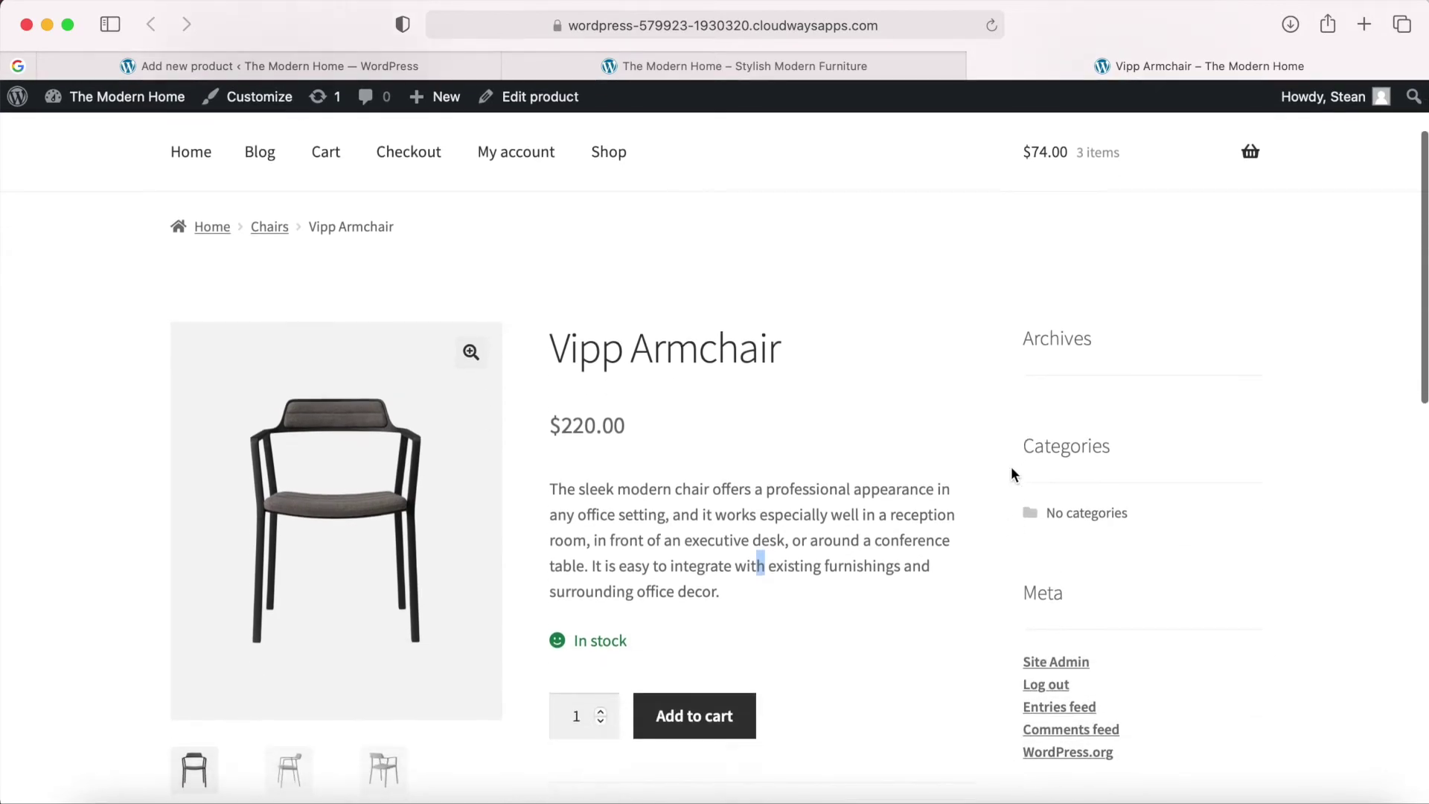
{"action": "scroll", "coordinate": [1221, 670], "scroll_direction": "down", "scroll_amount": 1}
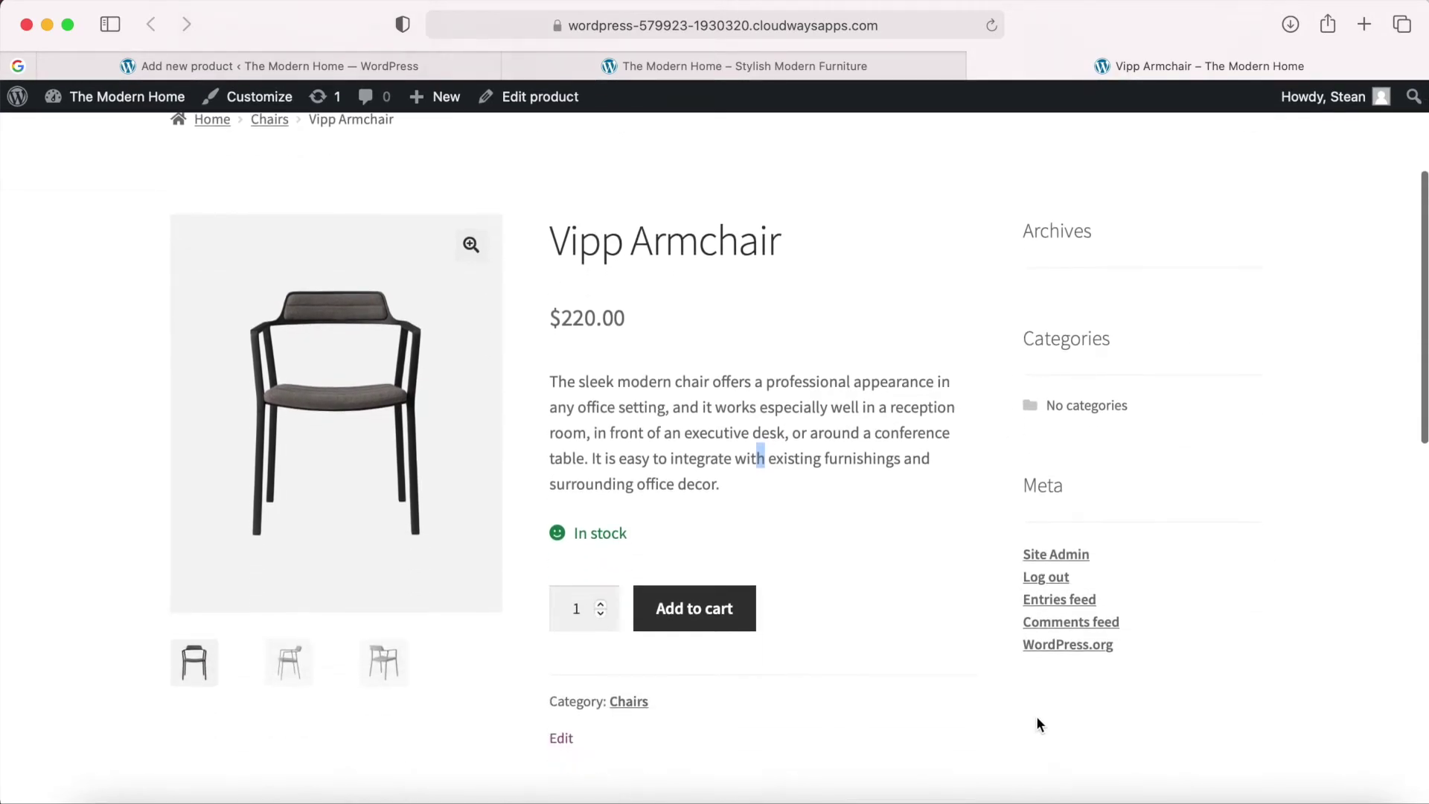
{"action": "scroll", "coordinate": [1018, 692], "scroll_direction": "up", "scroll_amount": 2}
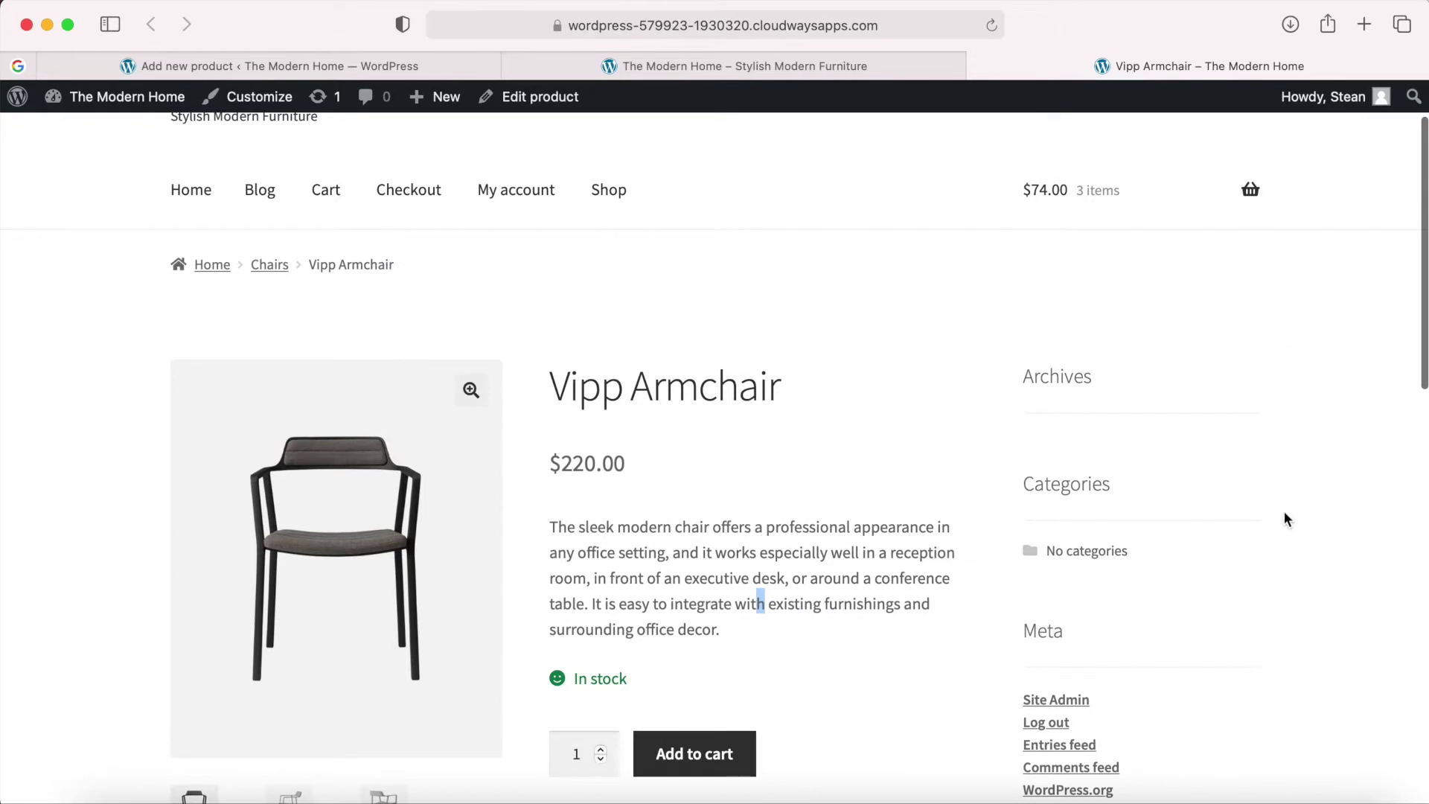
{"action": "scroll", "coordinate": [1250, 470], "scroll_direction": "down", "scroll_amount": 1}
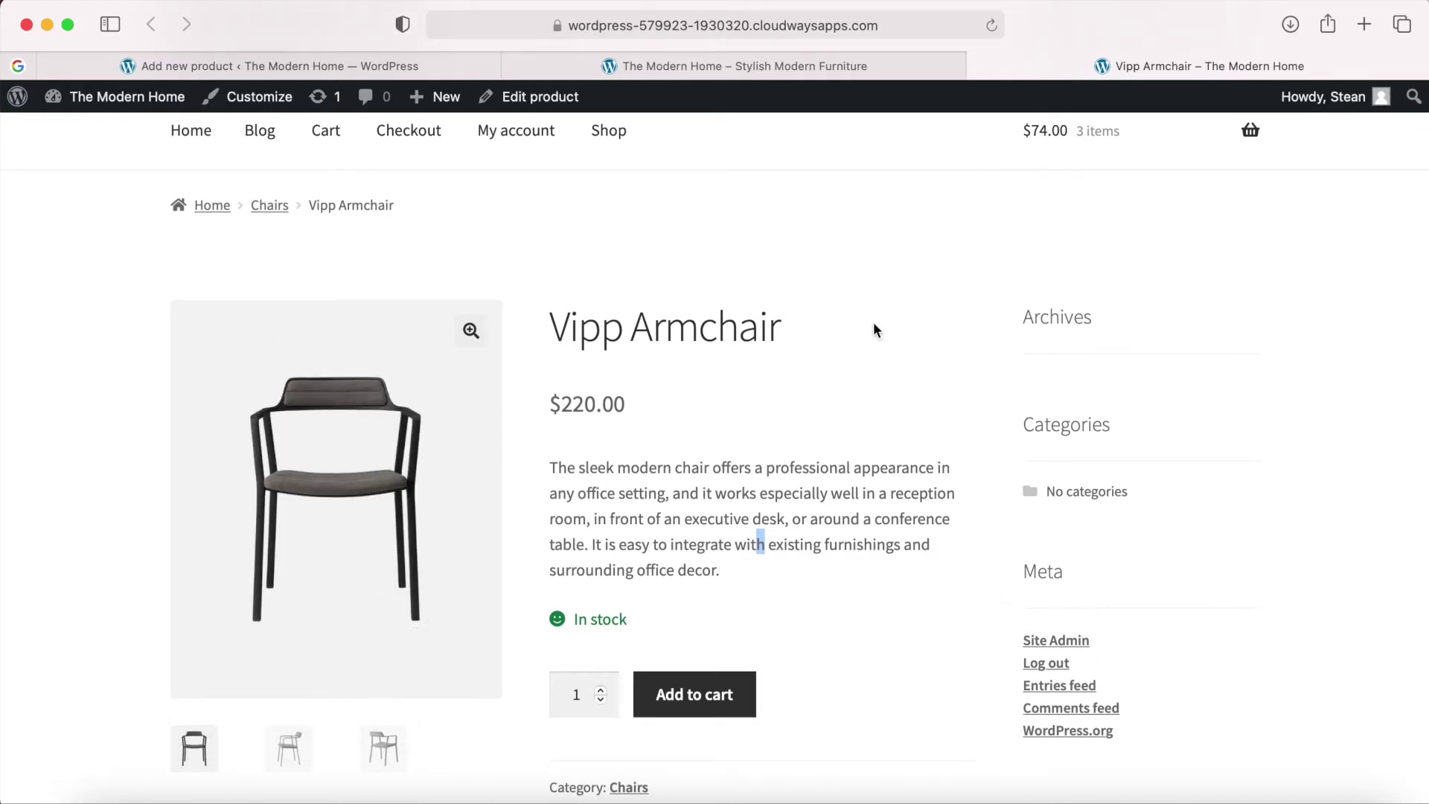
{"action": "scroll", "coordinate": [954, 577], "scroll_direction": "down", "scroll_amount": 2}
{"action": "scroll", "coordinate": [959, 639], "scroll_direction": "down", "scroll_amount": 7}
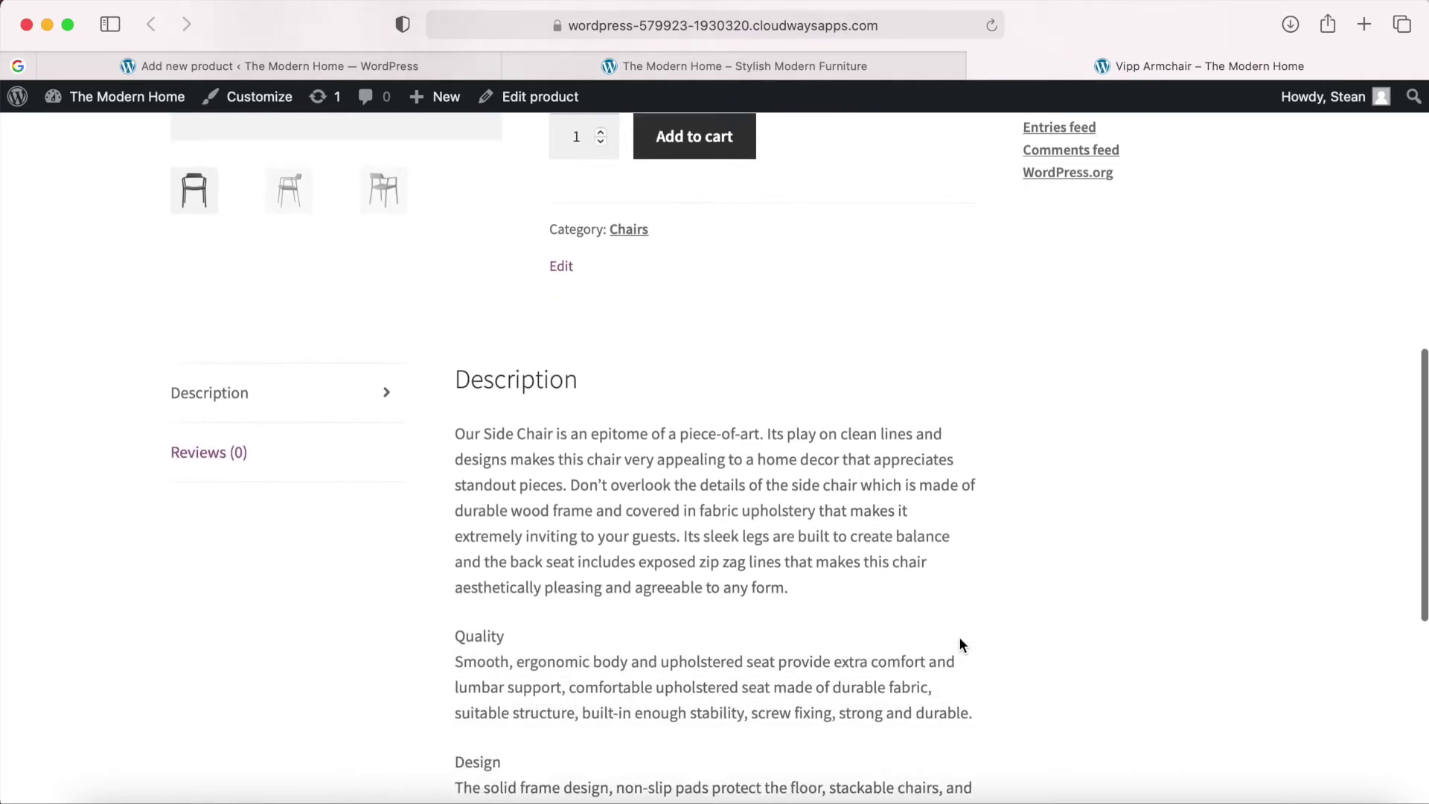
{"action": "scroll", "coordinate": [221, 528], "scroll_direction": "up", "scroll_amount": 9}
{"action": "scroll", "coordinate": [521, 424], "scroll_direction": "down", "scroll_amount": 1}
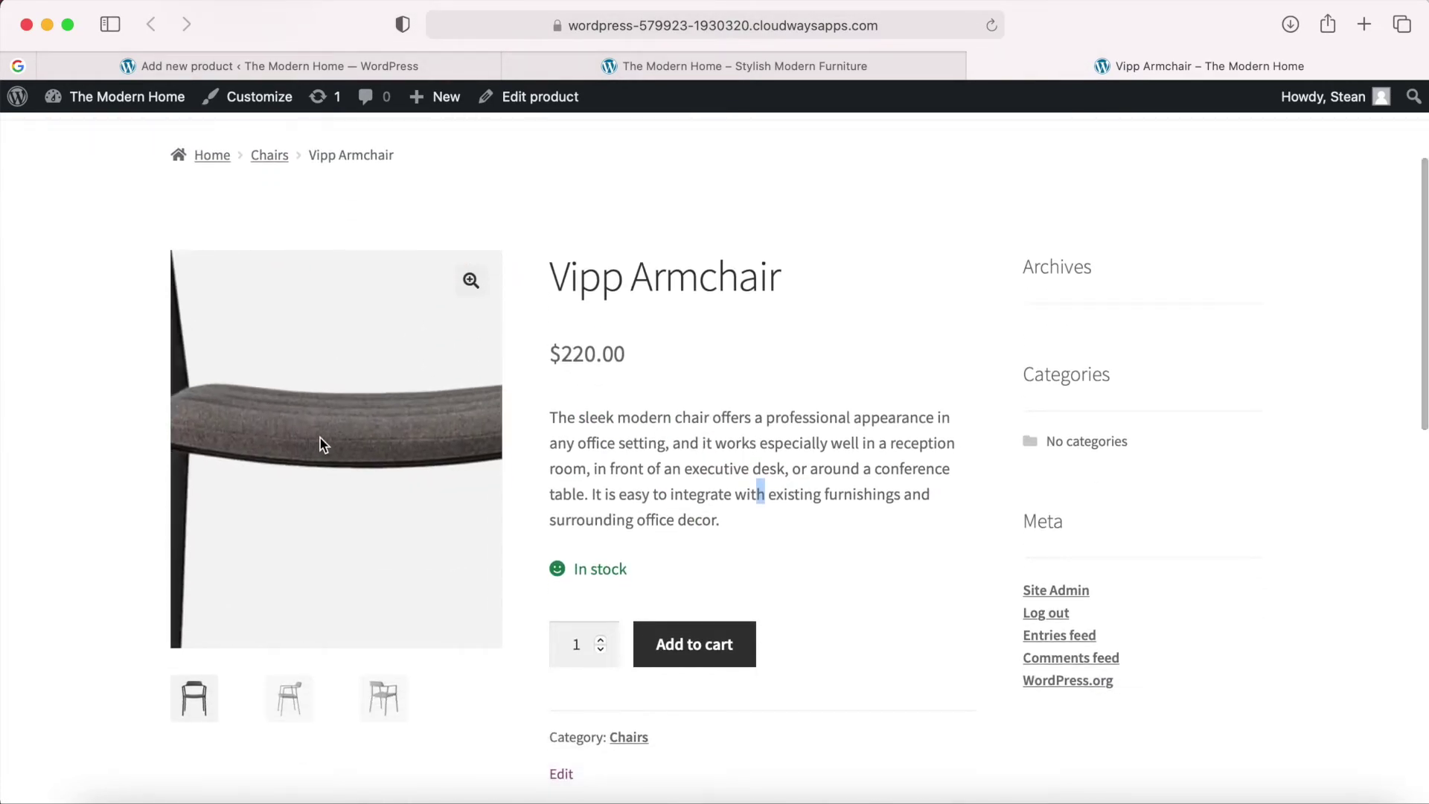
Browse all three Vipp Armchair photos in the full-screen lightbox, then close it.
{"action": "left_click", "coordinate": [456, 285]}
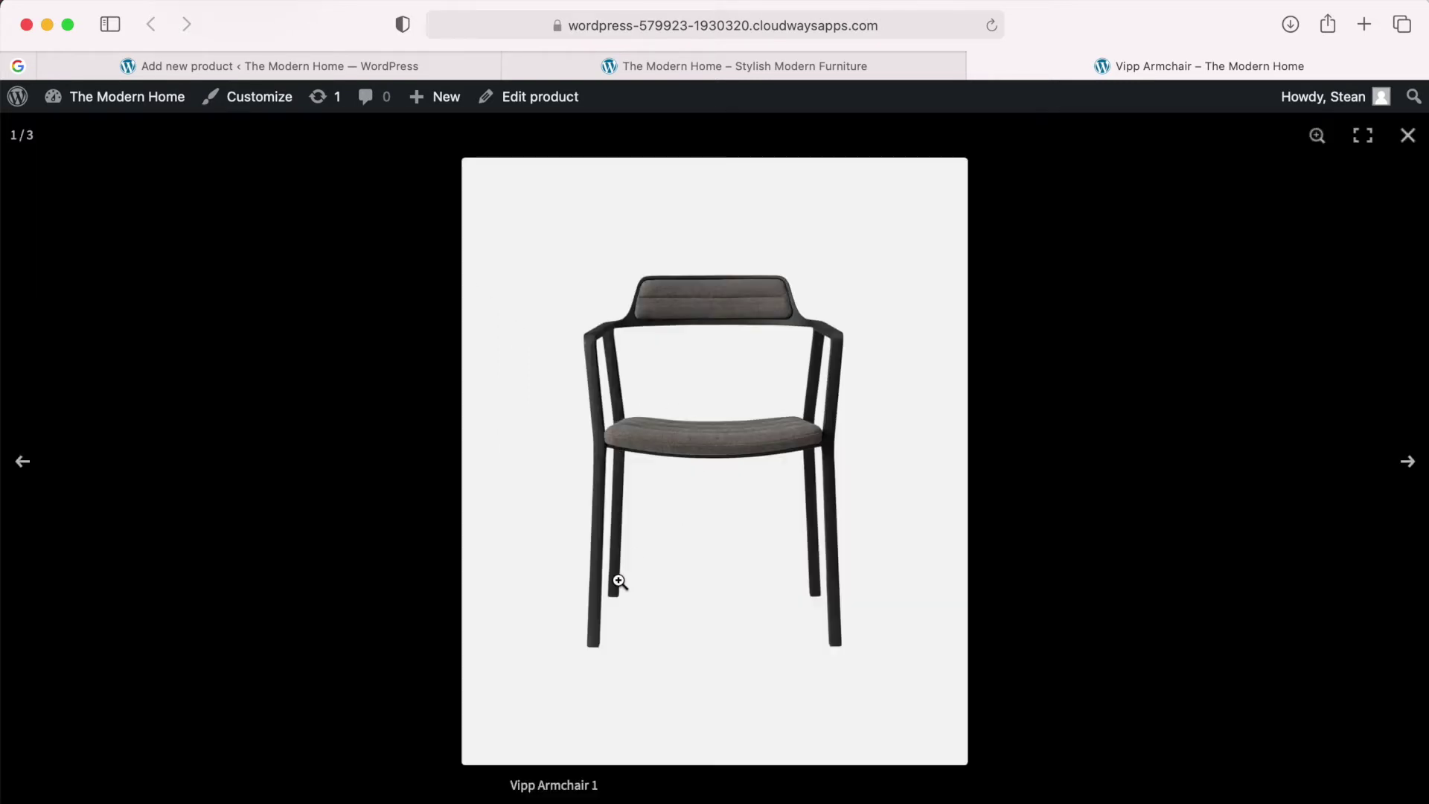
{"action": "left_click", "coordinate": [1409, 463]}
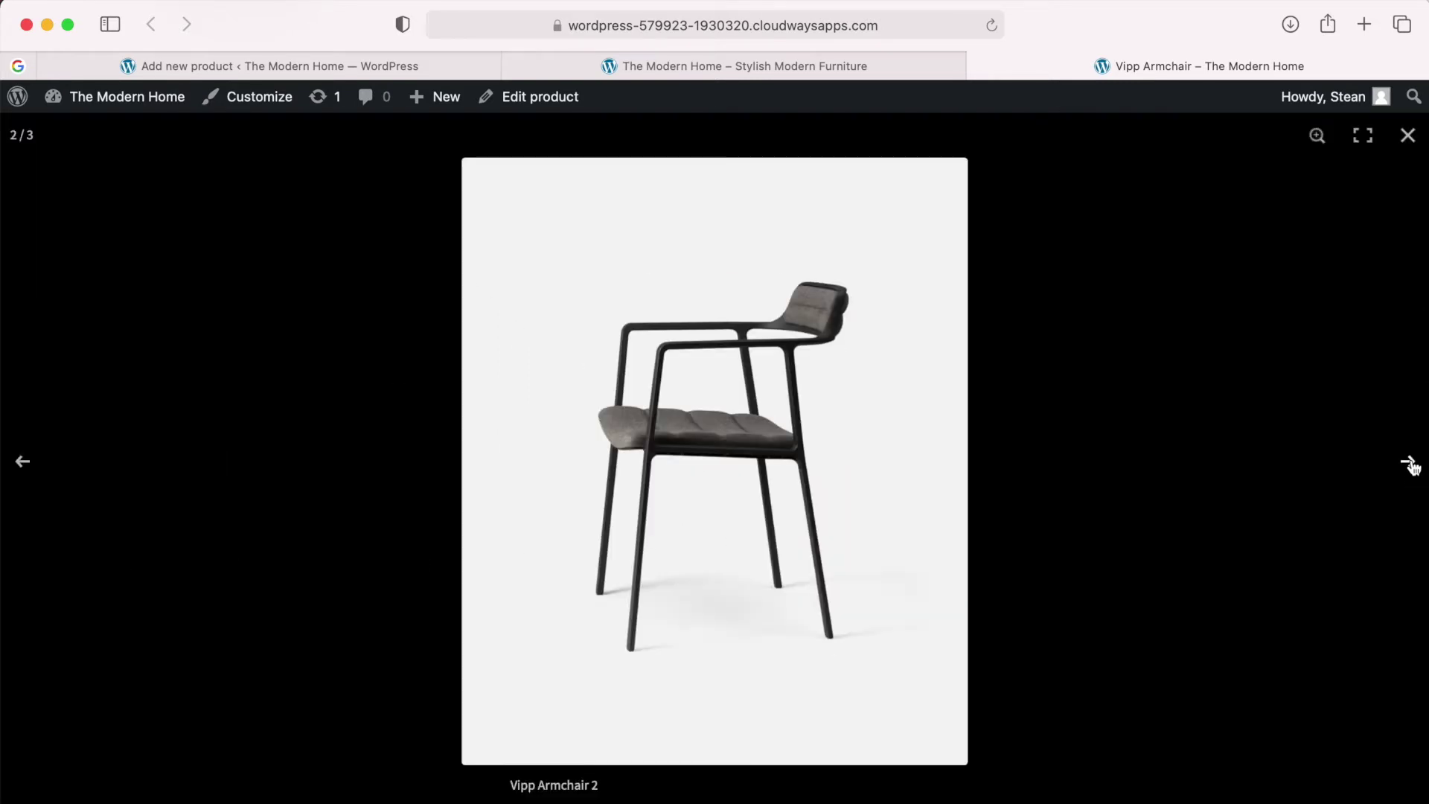
{"action": "left_click", "coordinate": [1409, 463]}
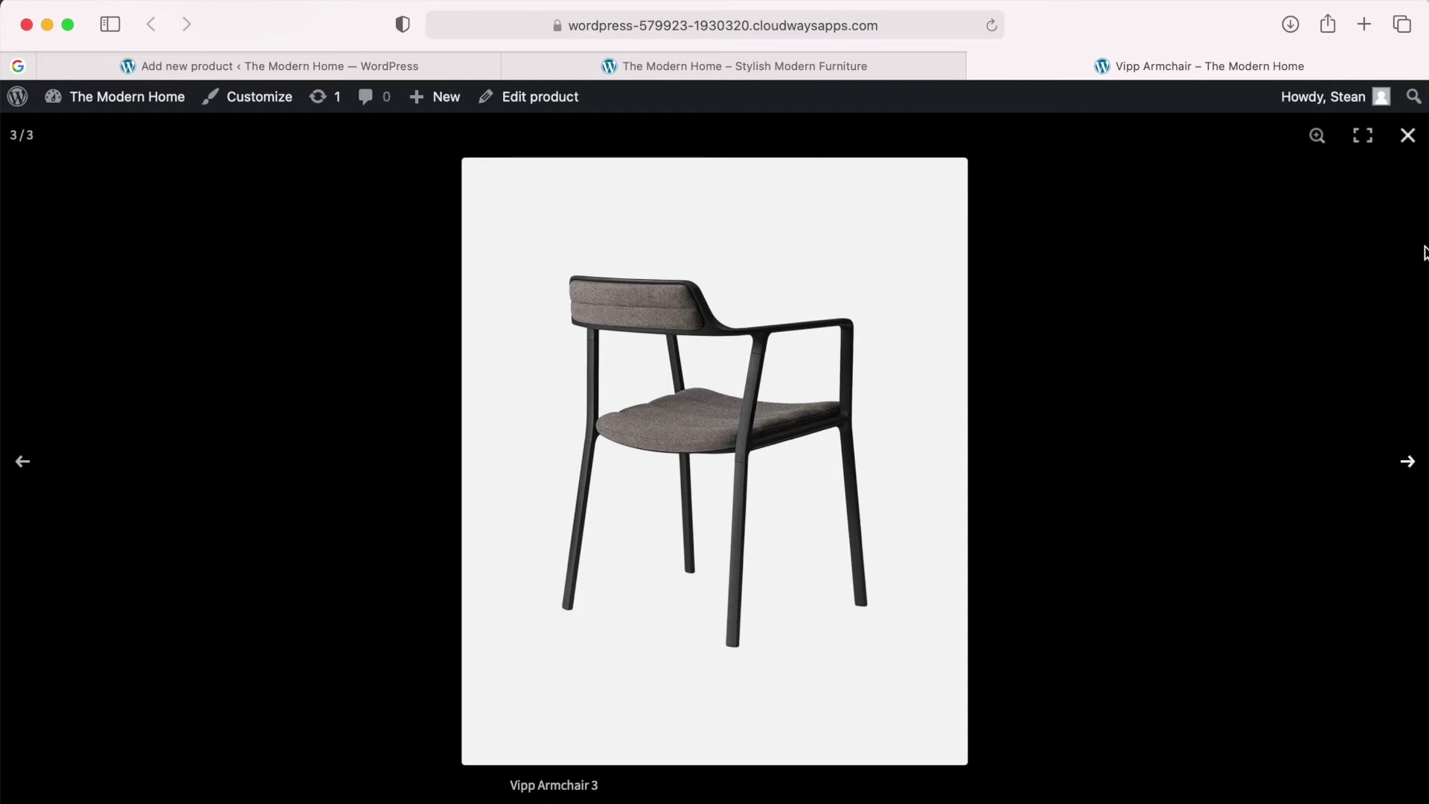
{"action": "left_click", "coordinate": [1408, 136]}
Switch the main image to the second, then the third chair view, and return to the editor.
{"action": "scroll", "coordinate": [945, 434], "scroll_direction": "down", "scroll_amount": 2}
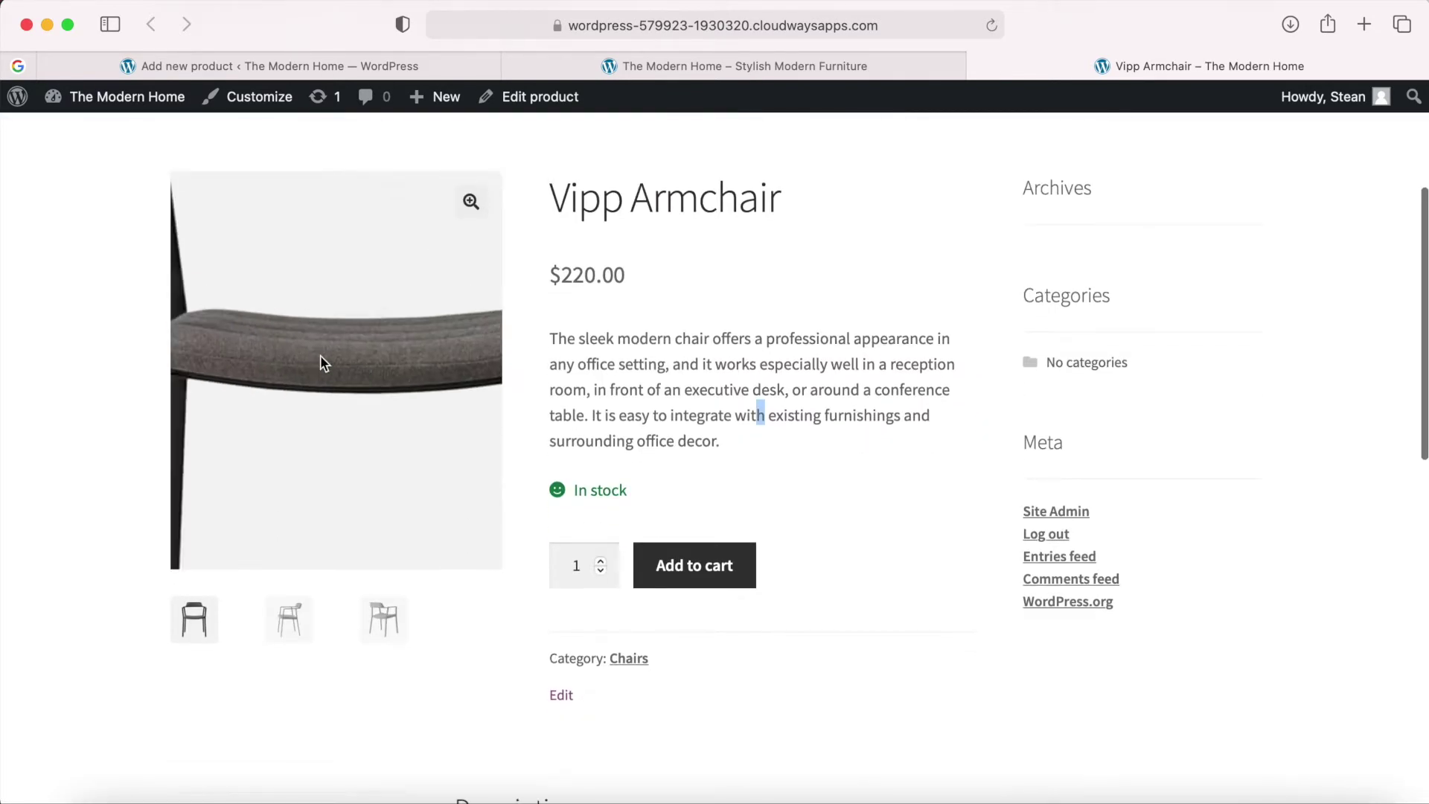
{"action": "scroll", "coordinate": [712, 510], "scroll_direction": "down", "scroll_amount": 1}
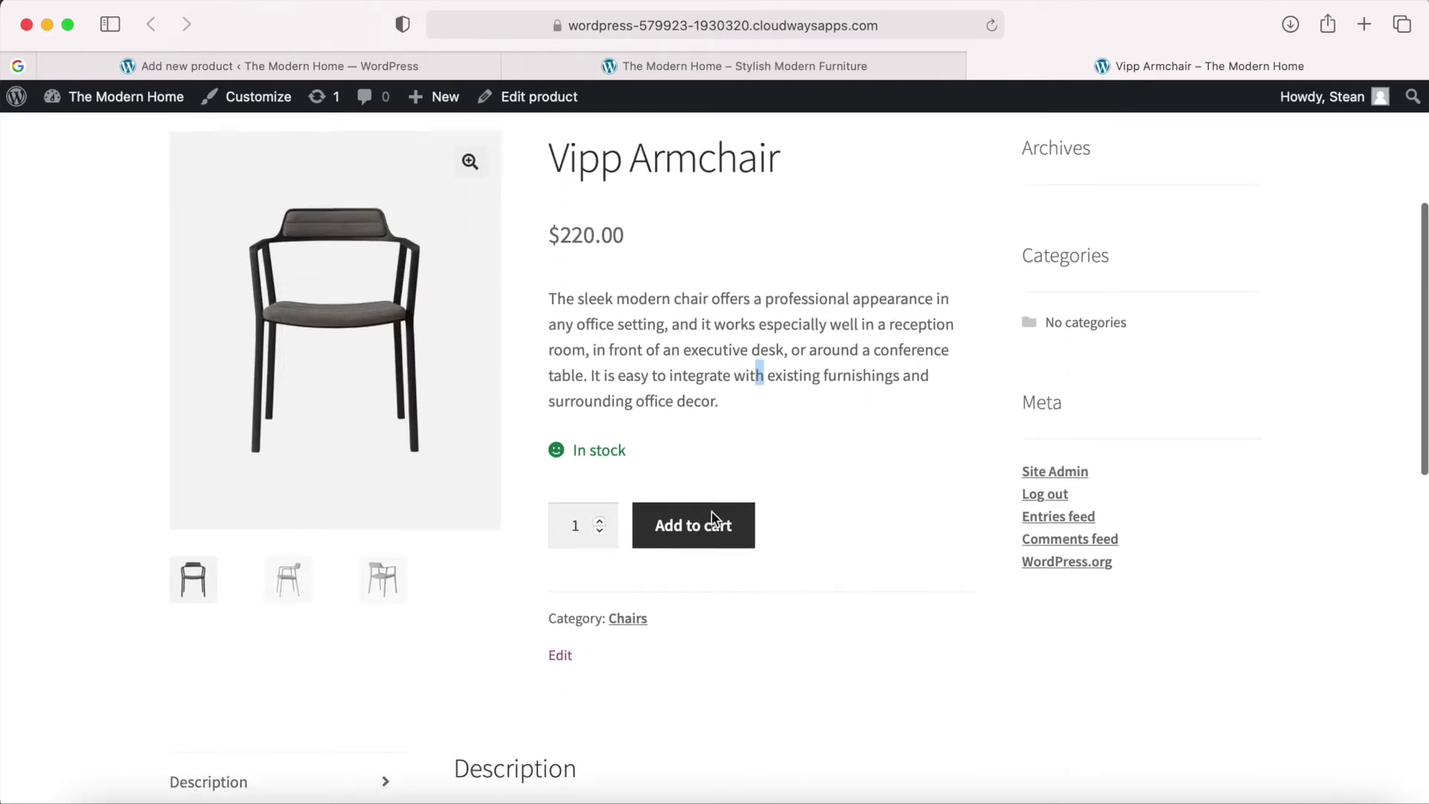
{"action": "scroll", "coordinate": [712, 512], "scroll_direction": "up", "scroll_amount": 3}
{"action": "scroll", "coordinate": [700, 556], "scroll_direction": "up", "scroll_amount": 5}
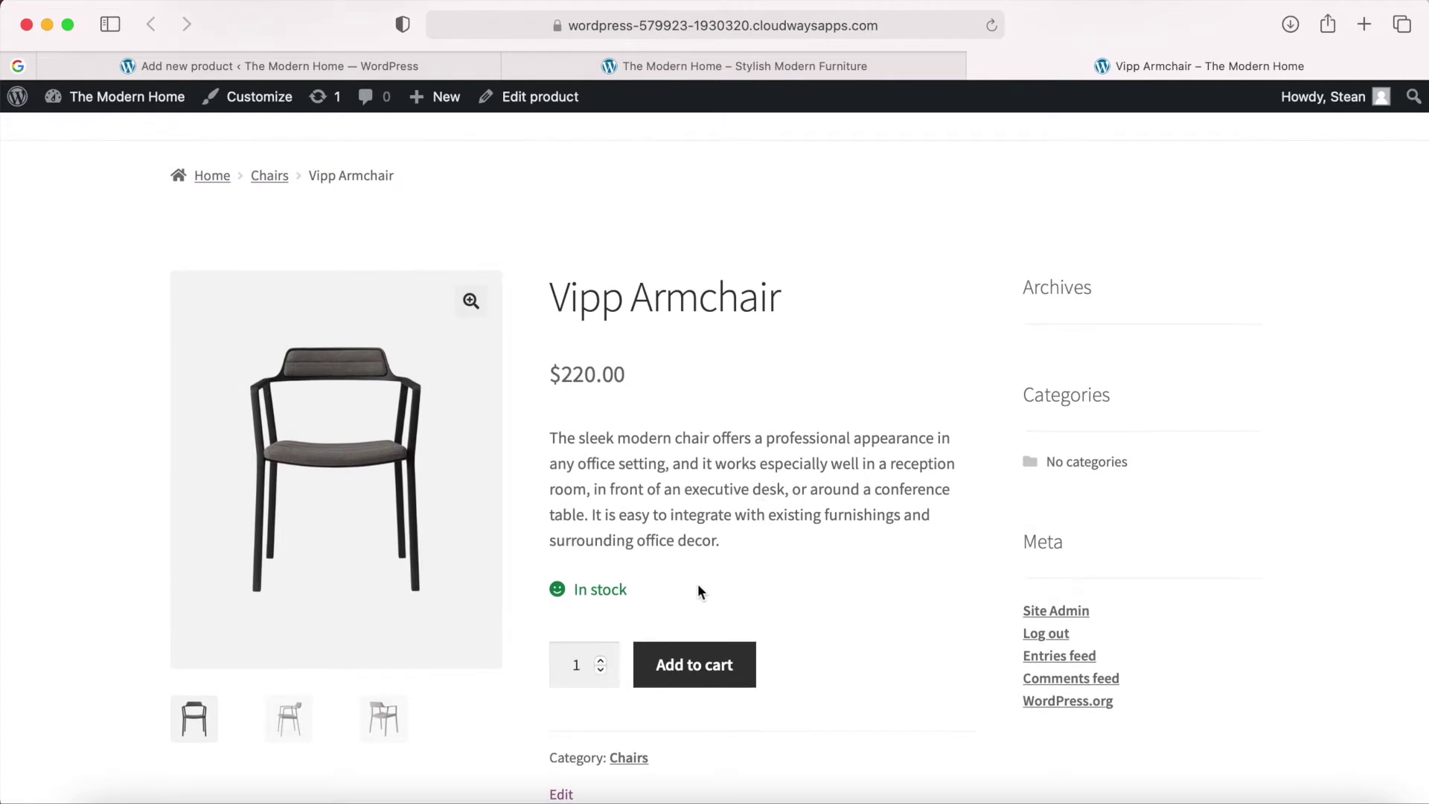
{"action": "scroll", "coordinate": [697, 592], "scroll_direction": "down", "scroll_amount": 7}
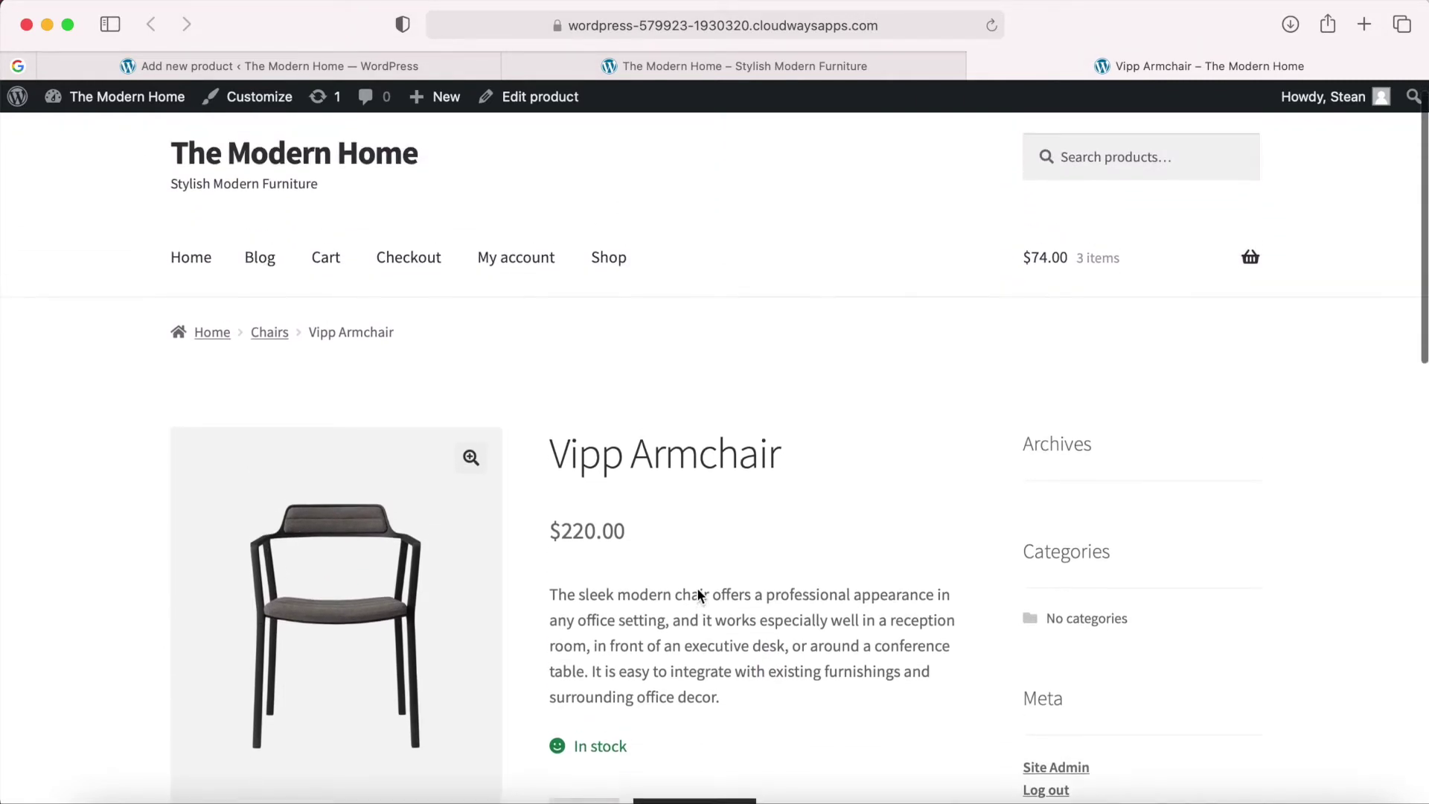
{"action": "left_click", "coordinate": [289, 580]}
{"action": "left_click", "coordinate": [384, 569]}
{"action": "scroll", "coordinate": [718, 633], "scroll_direction": "down", "scroll_amount": 2}
{"action": "scroll", "coordinate": [717, 629], "scroll_direction": "down", "scroll_amount": 6}
{"action": "scroll", "coordinate": [716, 629], "scroll_direction": "up", "scroll_amount": 15}
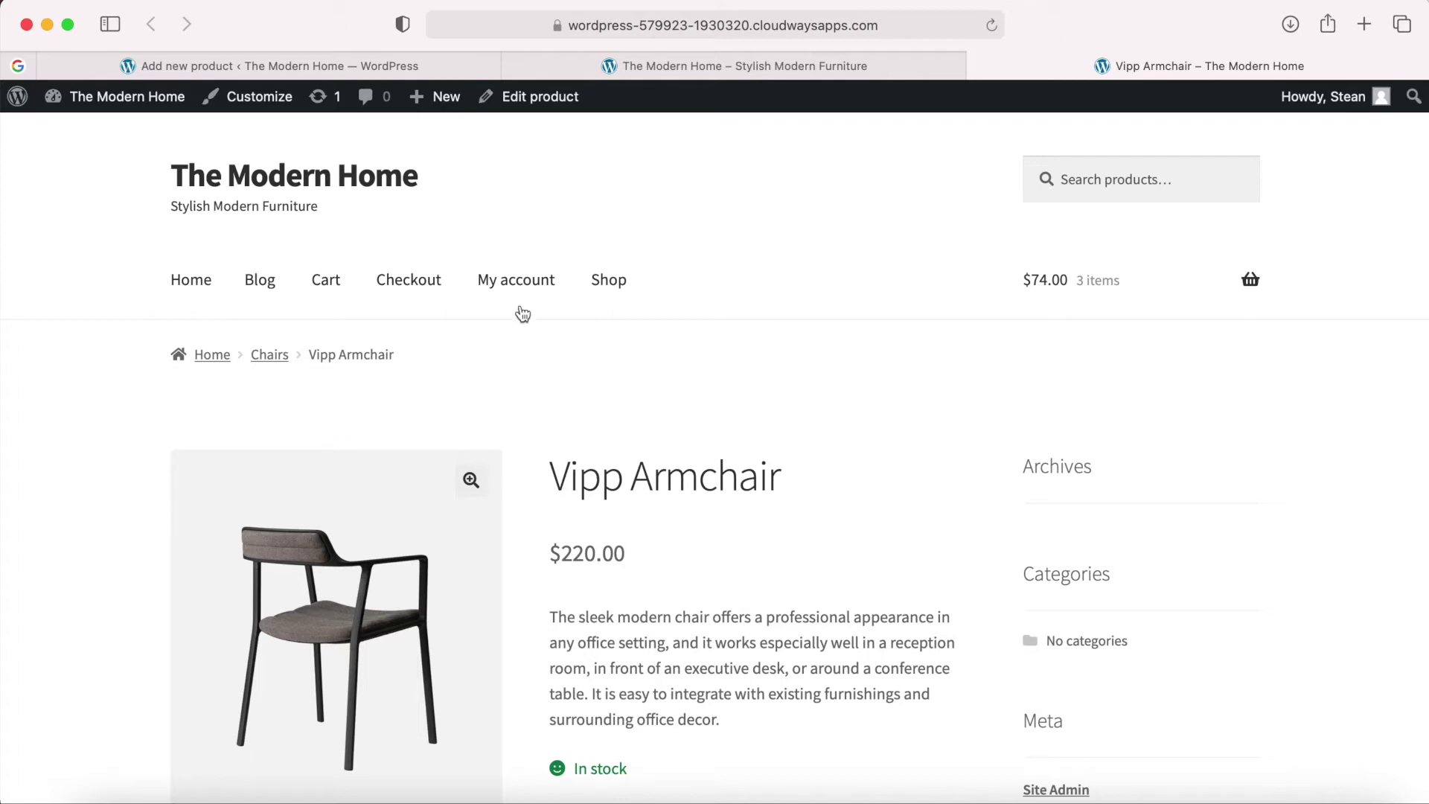
{"action": "left_click", "coordinate": [338, 65]}
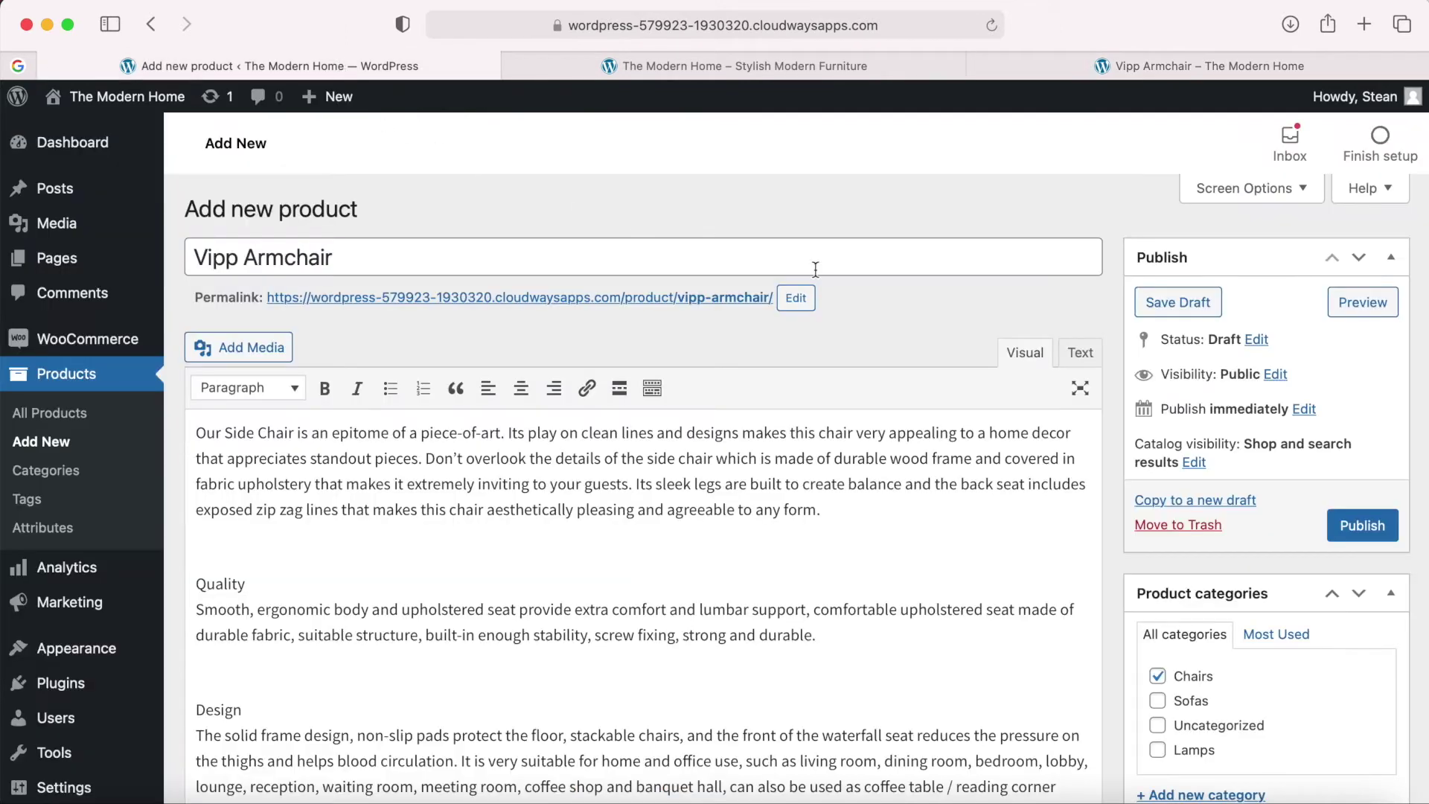
Publish the Vipp Armchair, dismiss the stock notice, and open View Product in a new tab.
{"action": "left_click", "coordinate": [1361, 526]}
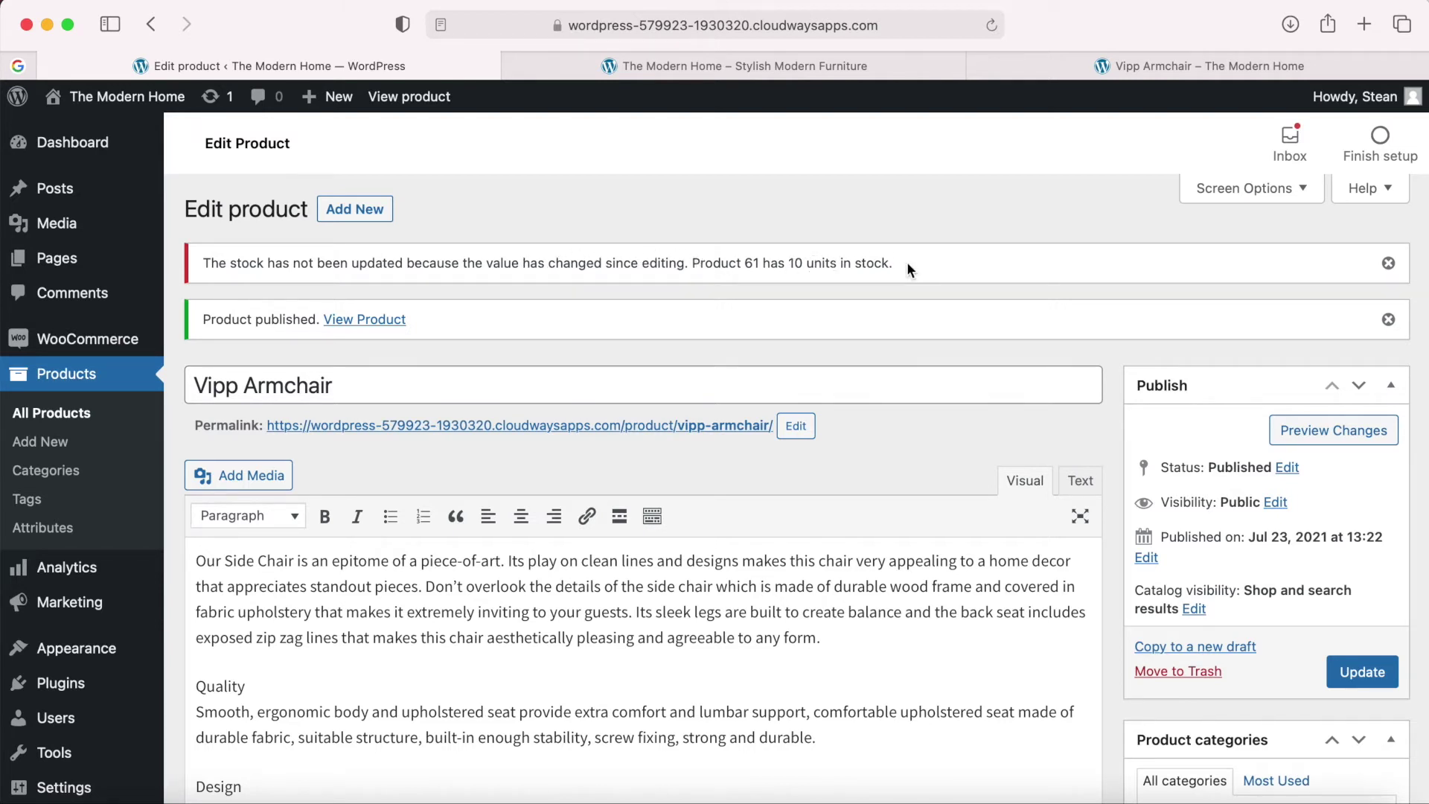
{"action": "left_click", "coordinate": [1389, 264]}
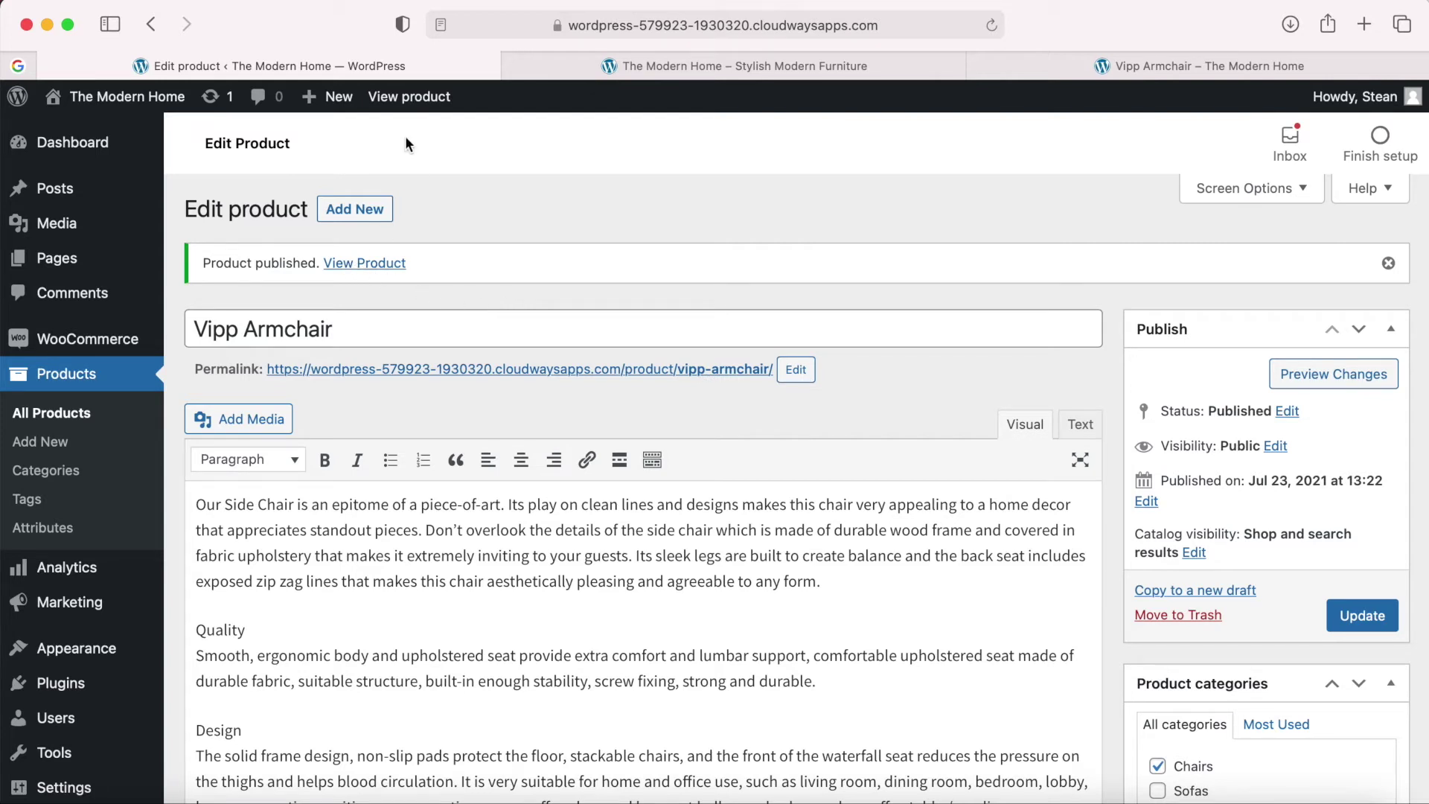
{"action": "right_click", "coordinate": [368, 265]}
{"action": "left_click", "coordinate": [401, 273]}
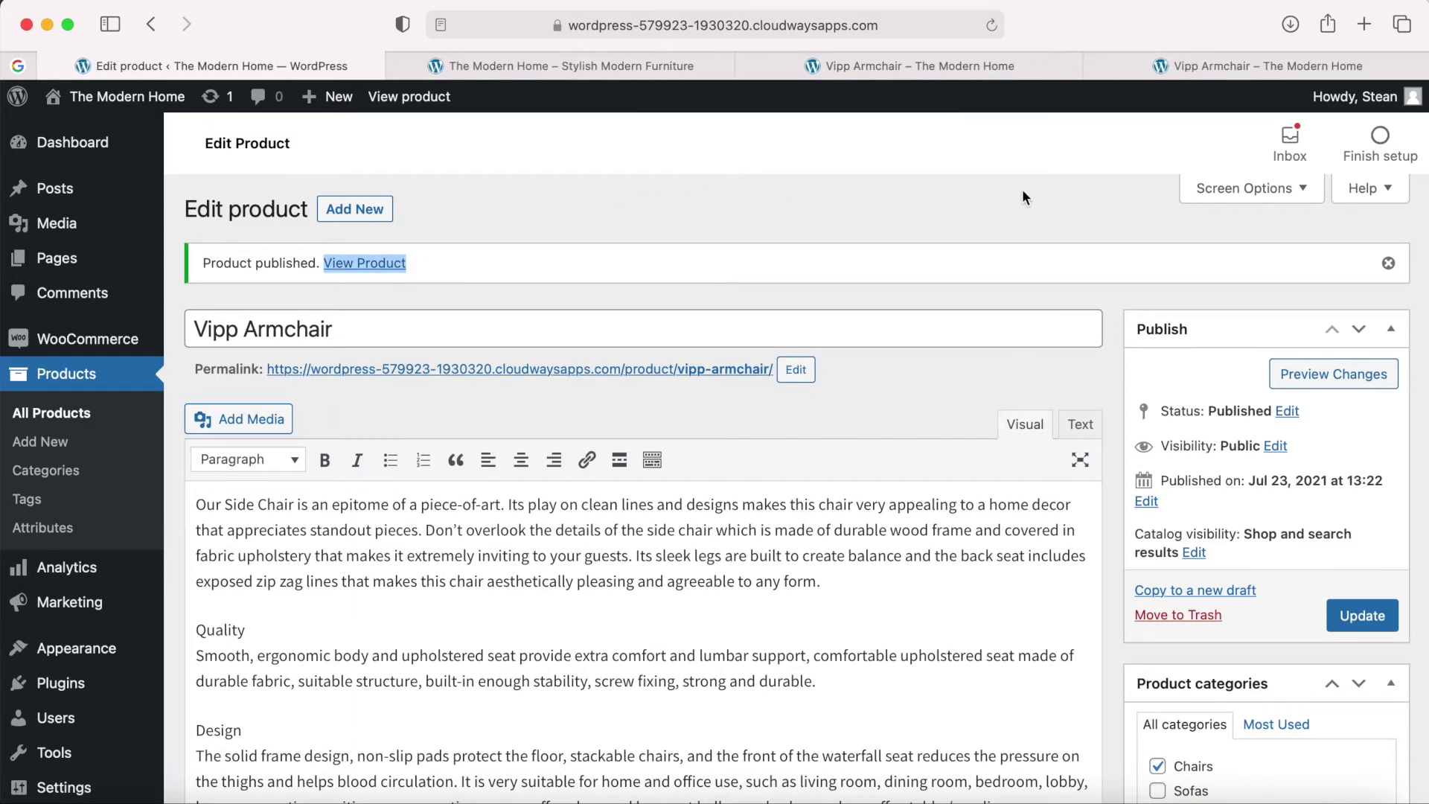
Look over the live Vipp Armchair page, then go back to its Edit product tab.
{"action": "left_click", "coordinate": [1249, 68]}
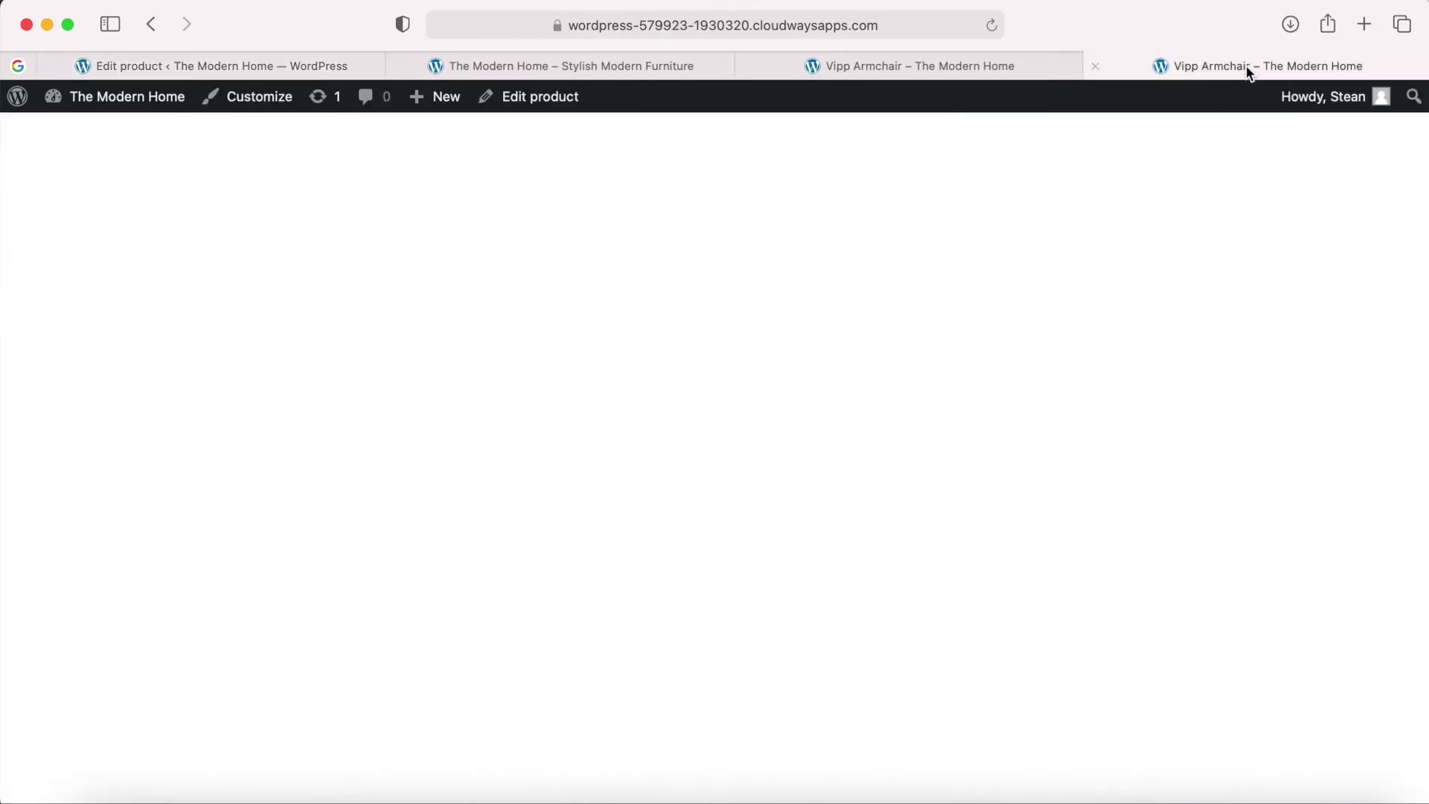
{"action": "scroll", "coordinate": [829, 399], "scroll_direction": "down", "scroll_amount": 2}
{"action": "scroll", "coordinate": [829, 399], "scroll_direction": "up", "scroll_amount": 2}
{"action": "scroll", "coordinate": [665, 435], "scroll_direction": "down", "scroll_amount": 3}
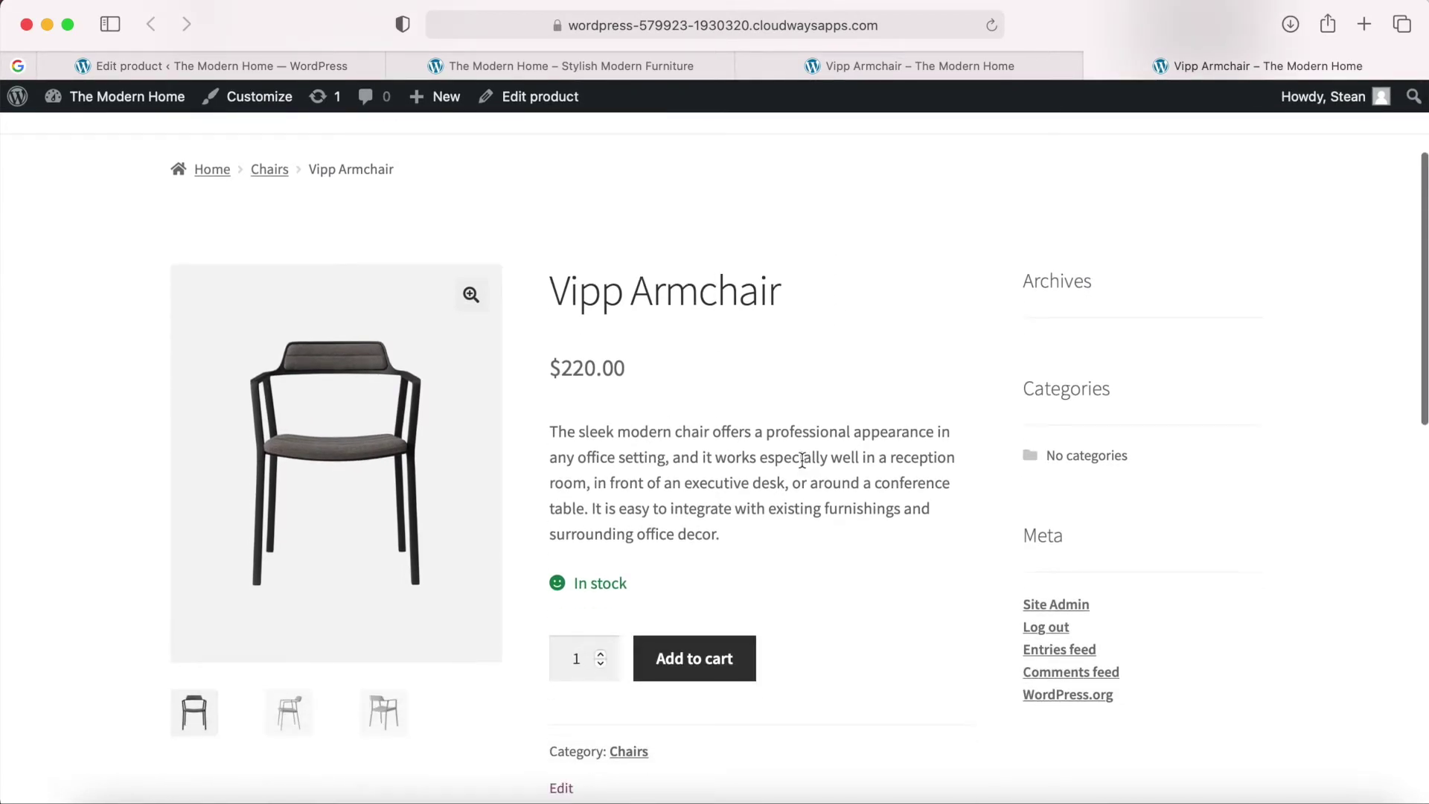
{"action": "scroll", "coordinate": [803, 460], "scroll_direction": "down", "scroll_amount": 2}
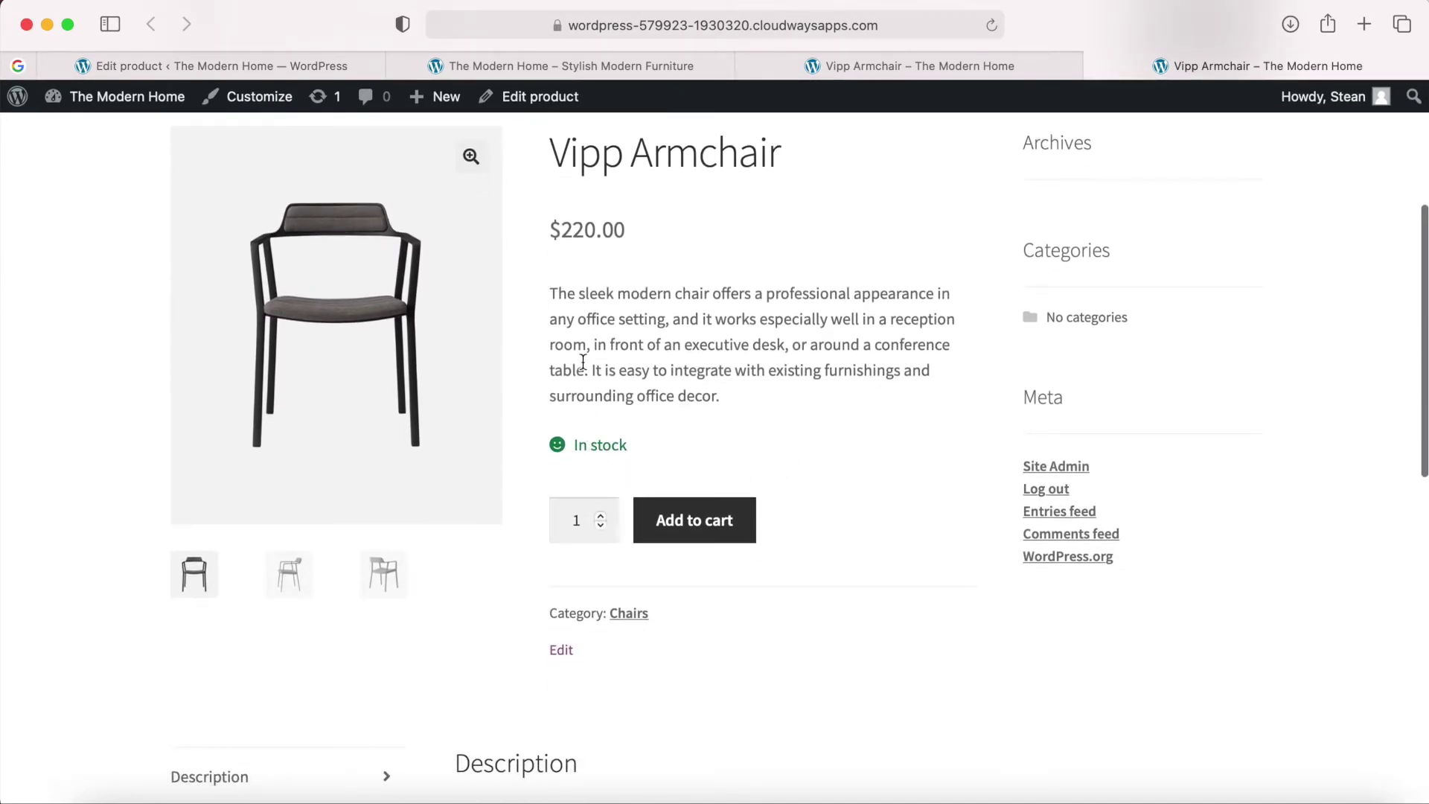
{"action": "scroll", "coordinate": [583, 362], "scroll_direction": "down", "scroll_amount": 6}
{"action": "scroll", "coordinate": [583, 362], "scroll_direction": "up", "scroll_amount": 10}
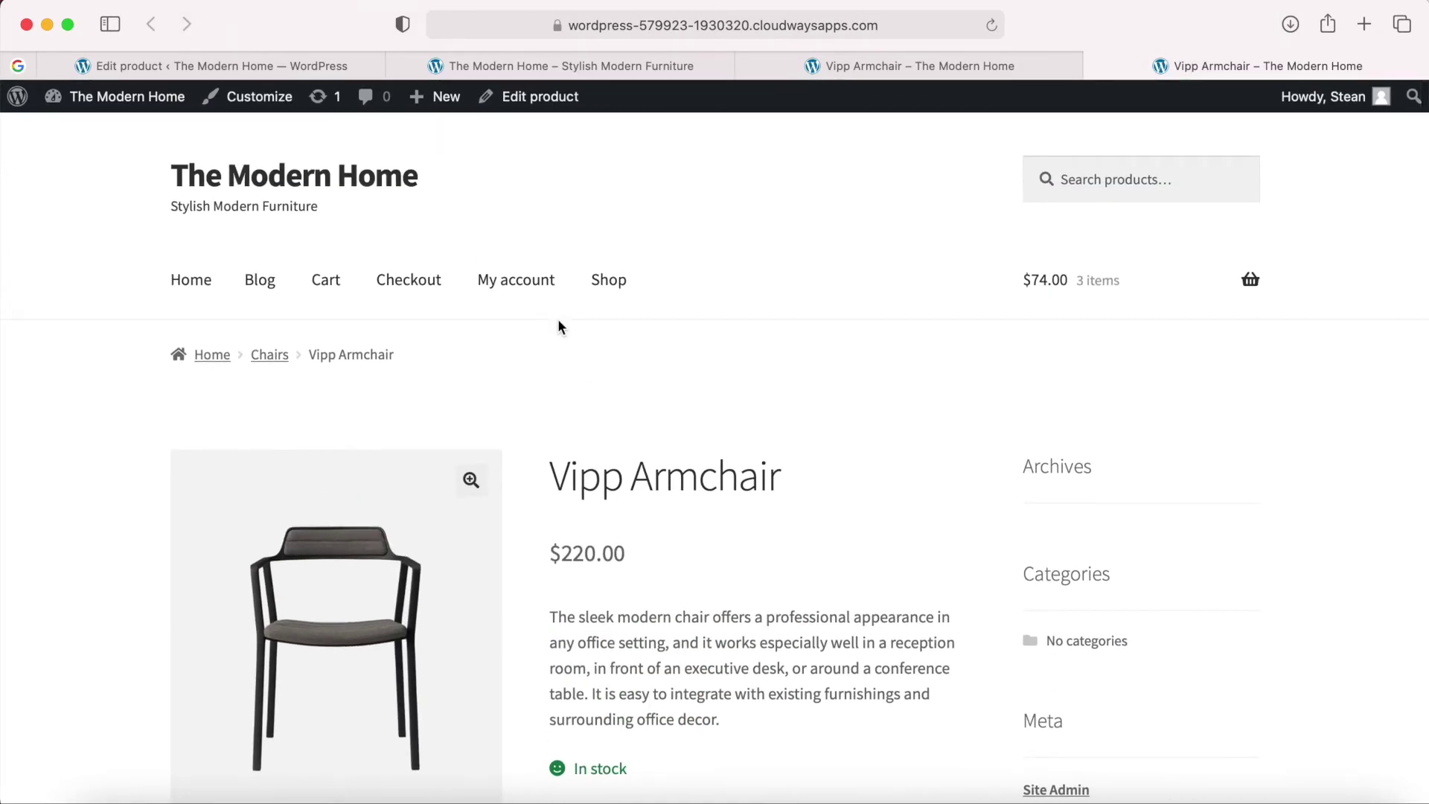
{"action": "left_click", "coordinate": [285, 69]}
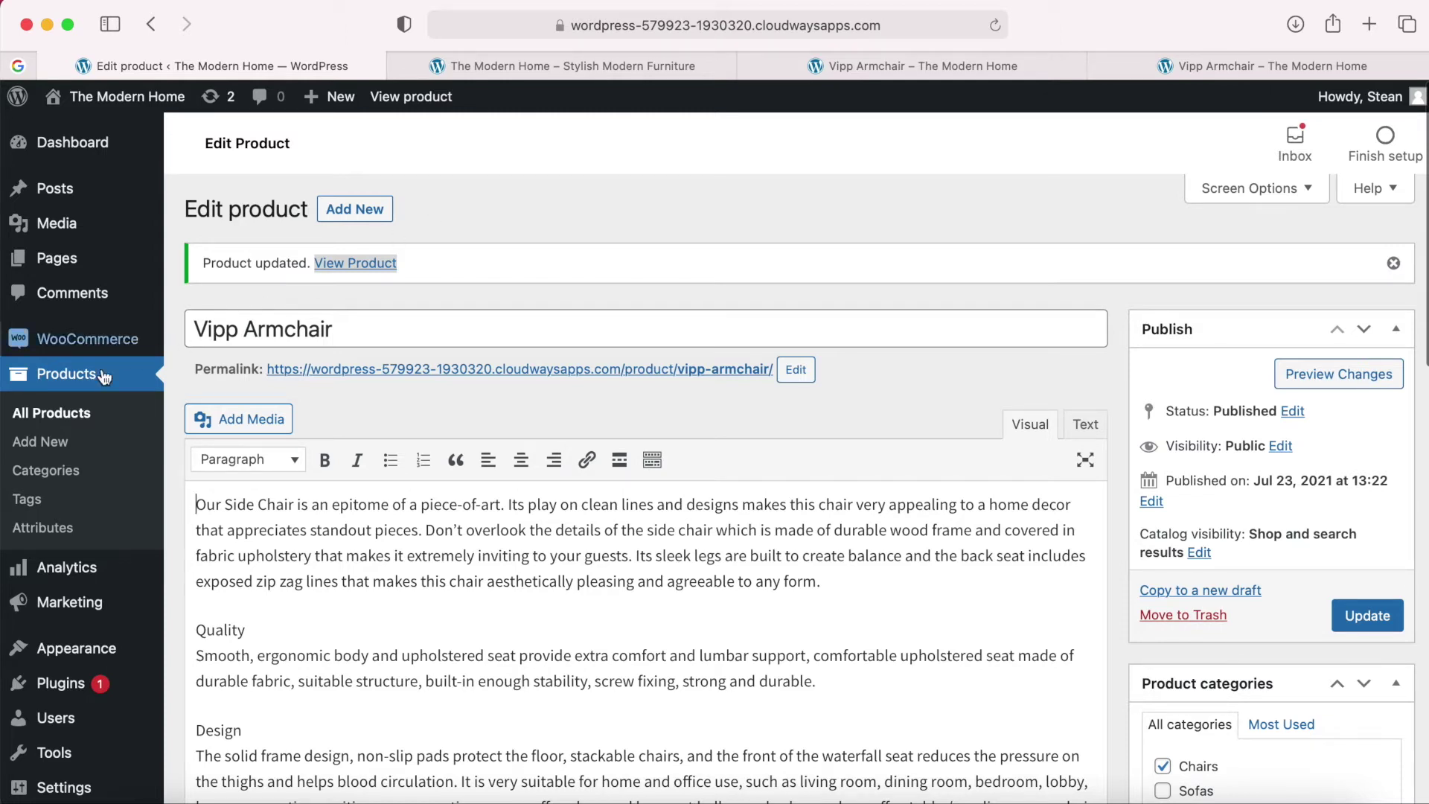
Start a new product titled Cylindo Accent Arm Chair, copying the name from the content file.
{"action": "left_click", "coordinate": [357, 213]}
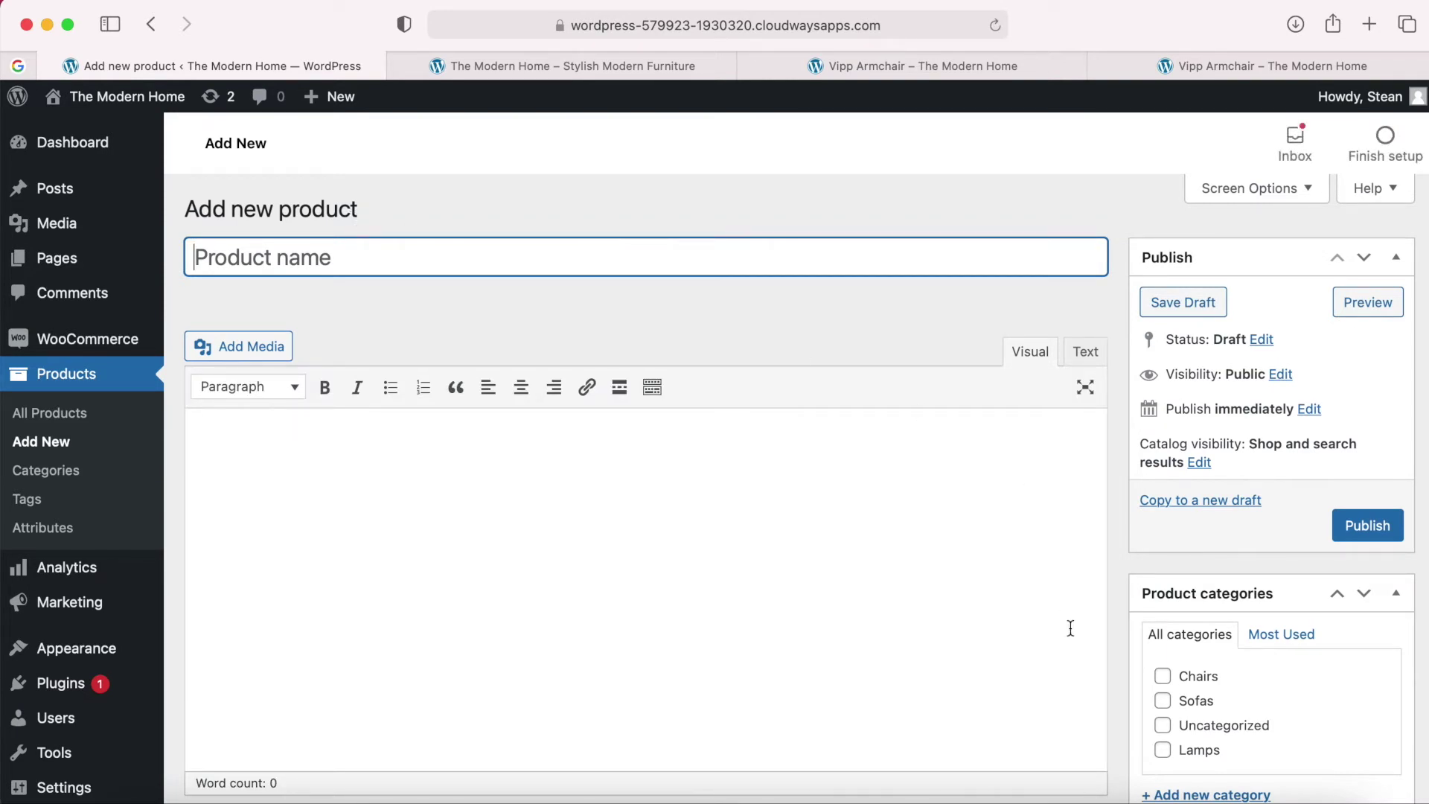
{"action": "left_click", "coordinate": [1169, 778]}
{"action": "scroll", "coordinate": [971, 424], "scroll_direction": "down", "scroll_amount": 10}
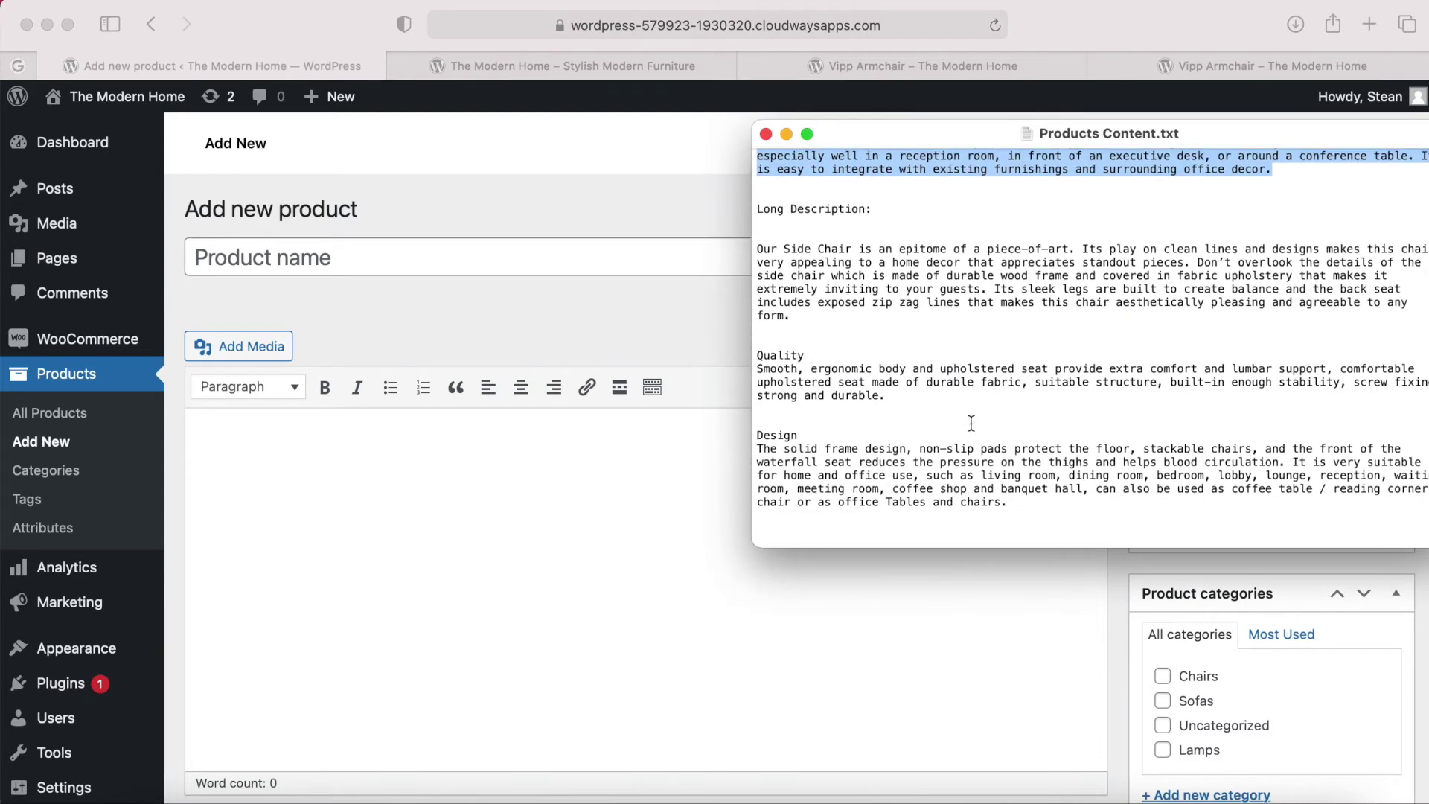
{"action": "left_click_drag", "start_coordinate": [908, 354], "coordinate": [761, 356]}
{"action": "key", "text": "super+c"}
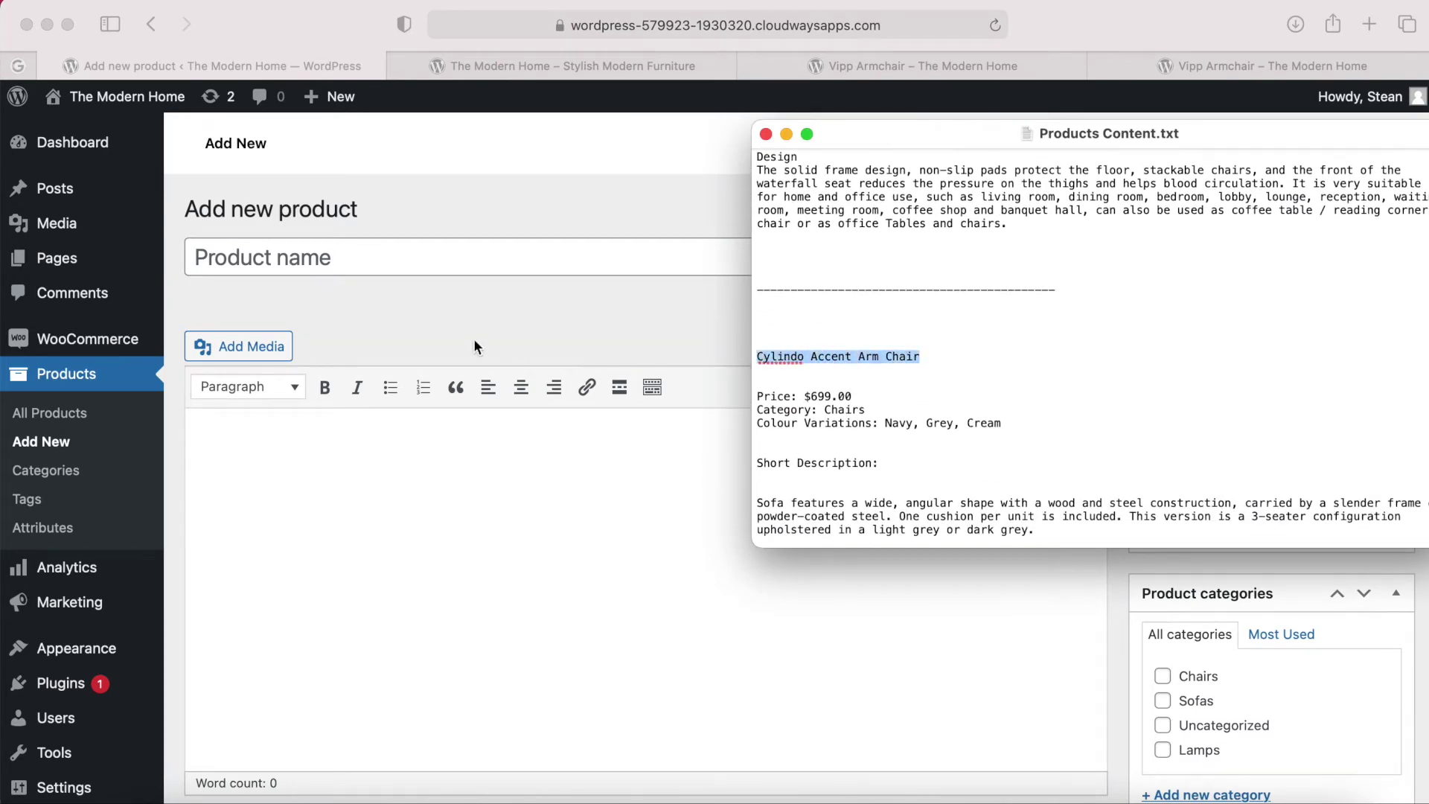
{"action": "left_click", "coordinate": [484, 352]}
{"action": "left_click", "coordinate": [399, 260]}
{"action": "key", "text": "super+v"}
Paste the 53-word long description from the content file into the description editor.
{"action": "left_click", "coordinate": [390, 463]}
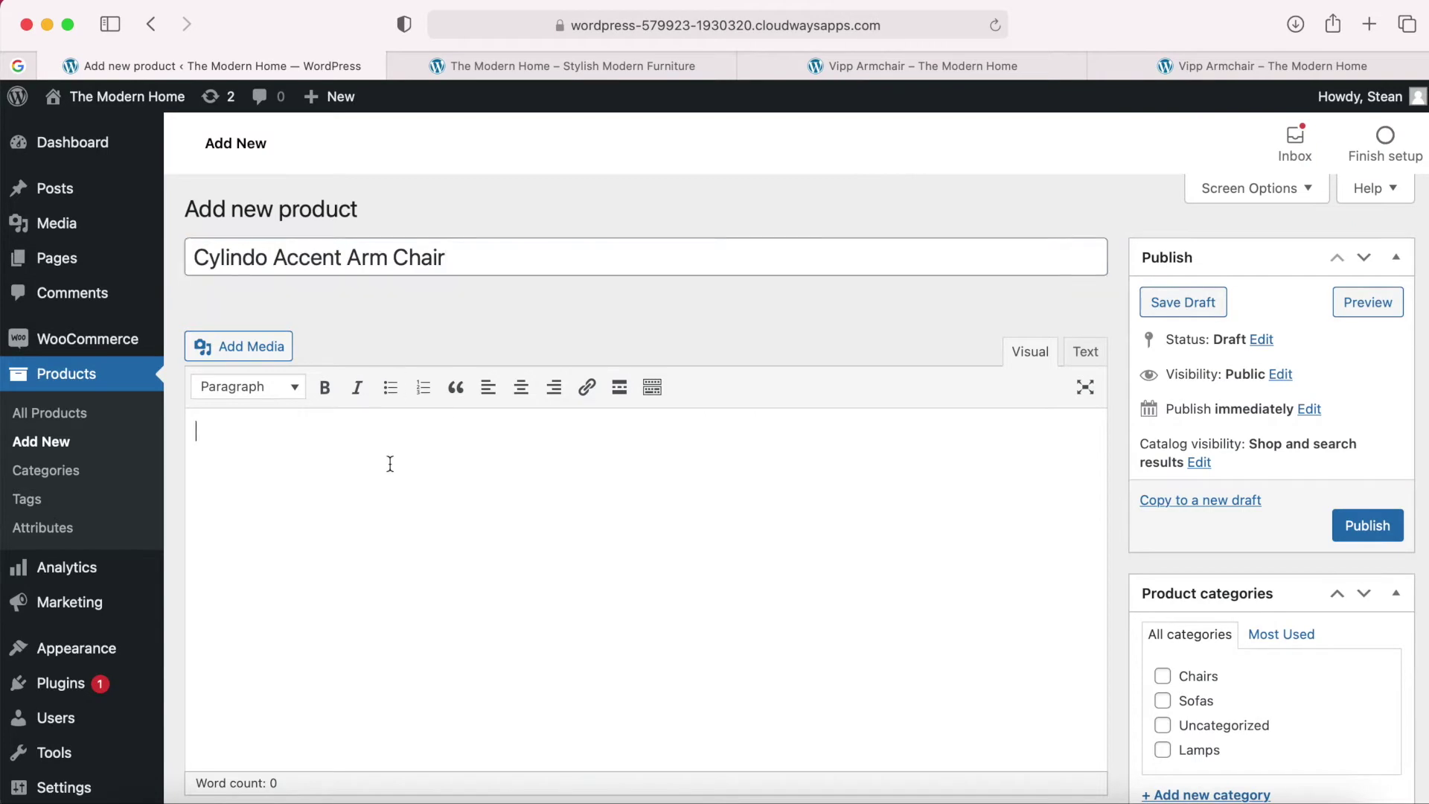
{"action": "scroll", "coordinate": [390, 463], "scroll_direction": "down", "scroll_amount": 3}
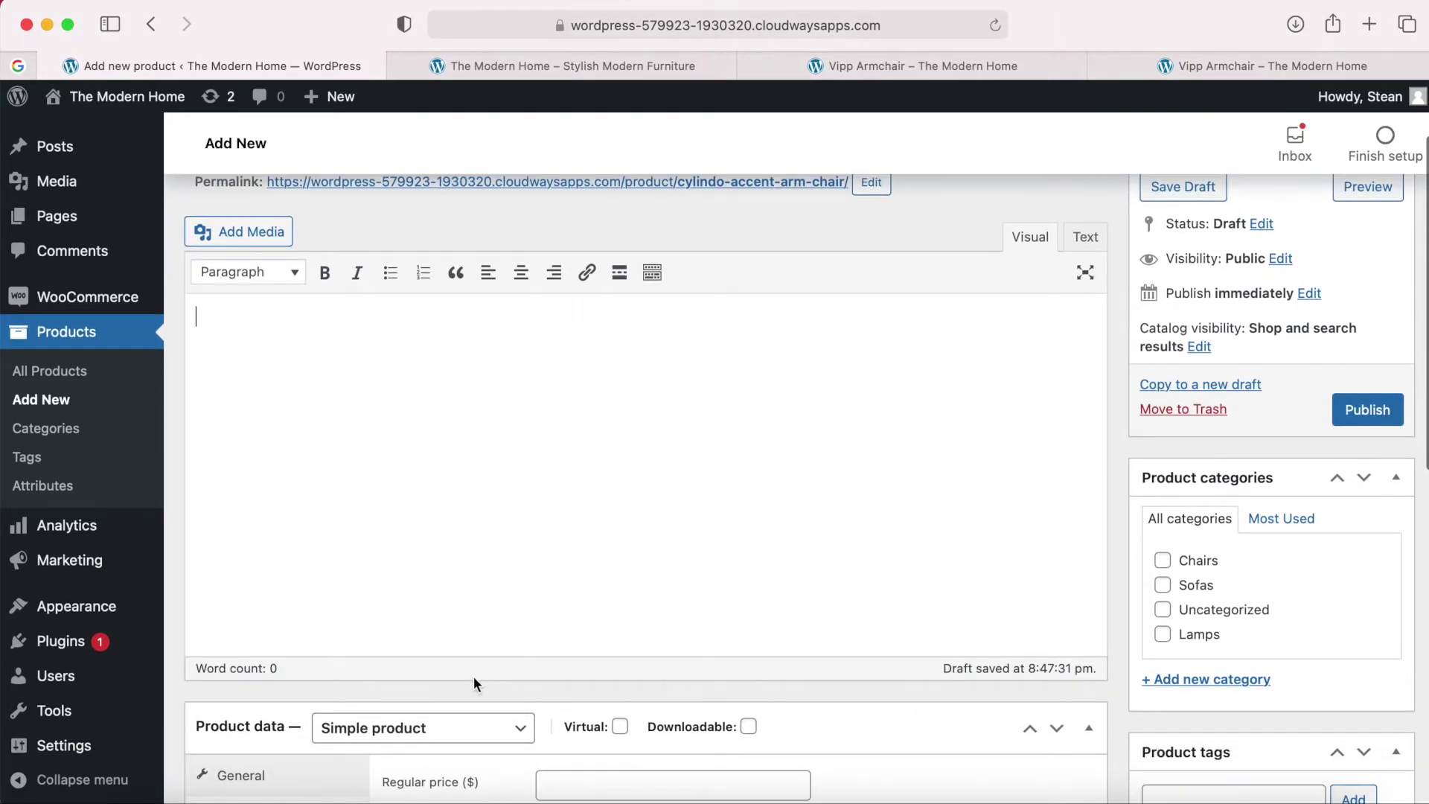
{"action": "left_click", "coordinate": [1169, 798]}
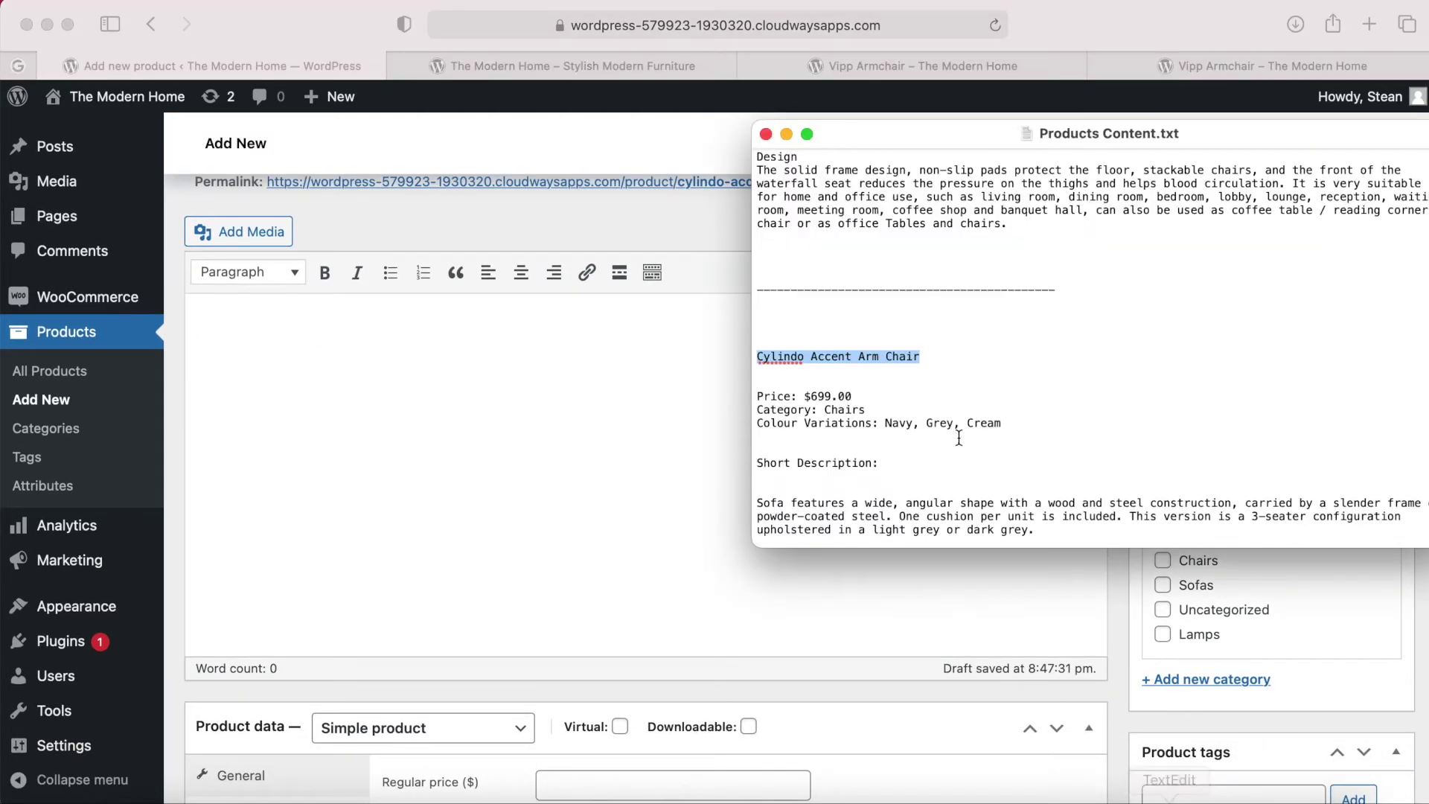
{"action": "scroll", "coordinate": [965, 441], "scroll_direction": "down", "scroll_amount": 10}
{"action": "scroll", "coordinate": [959, 439], "scroll_direction": "up", "scroll_amount": 1}
{"action": "left_click_drag", "start_coordinate": [975, 472], "coordinate": [755, 344]}
{"action": "key", "text": "super+c"}
{"action": "left_click", "coordinate": [565, 369]}
{"action": "key", "text": "super+v"}
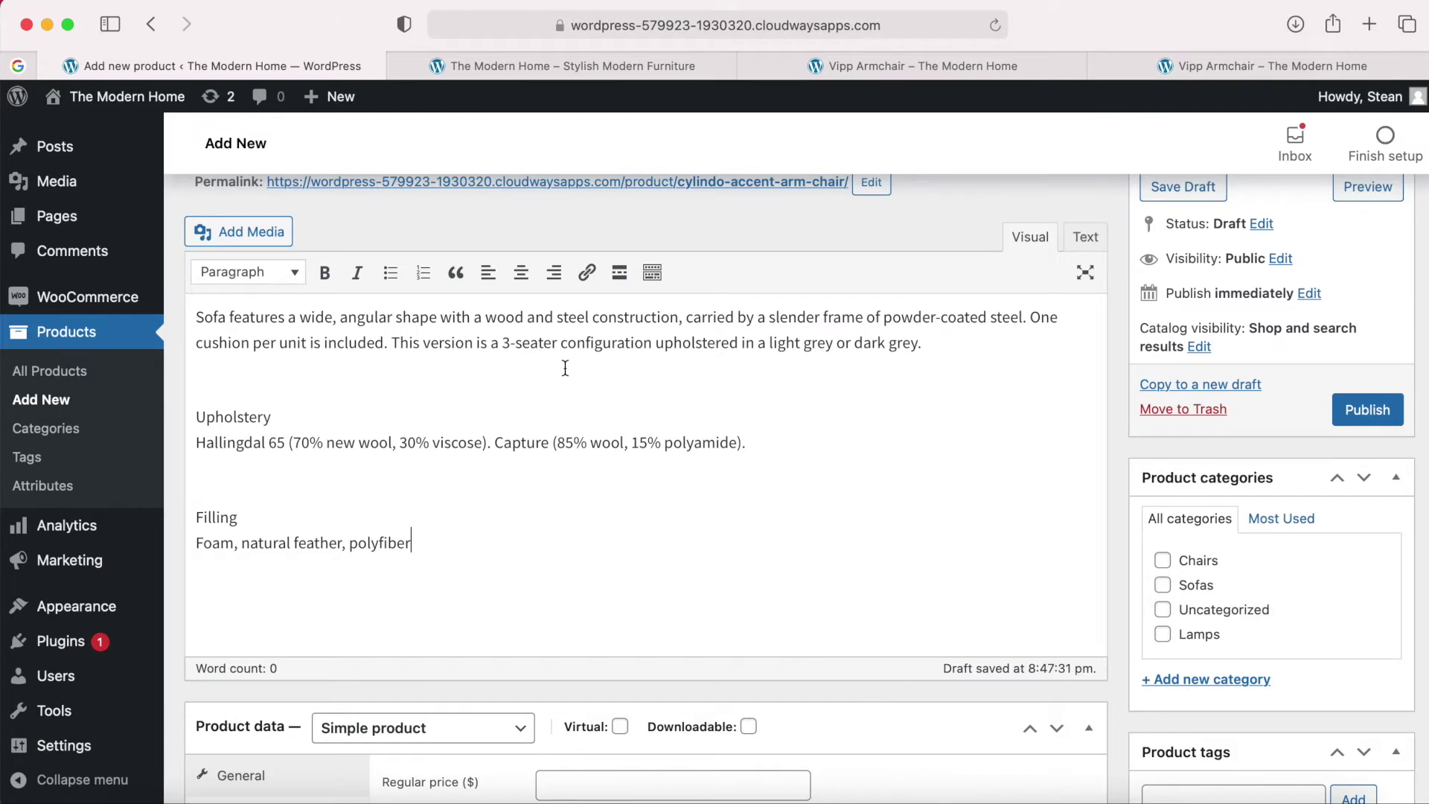
Paste the short description paragraph from the content file into the short description box.
{"action": "scroll", "coordinate": [562, 535], "scroll_direction": "down", "scroll_amount": 5}
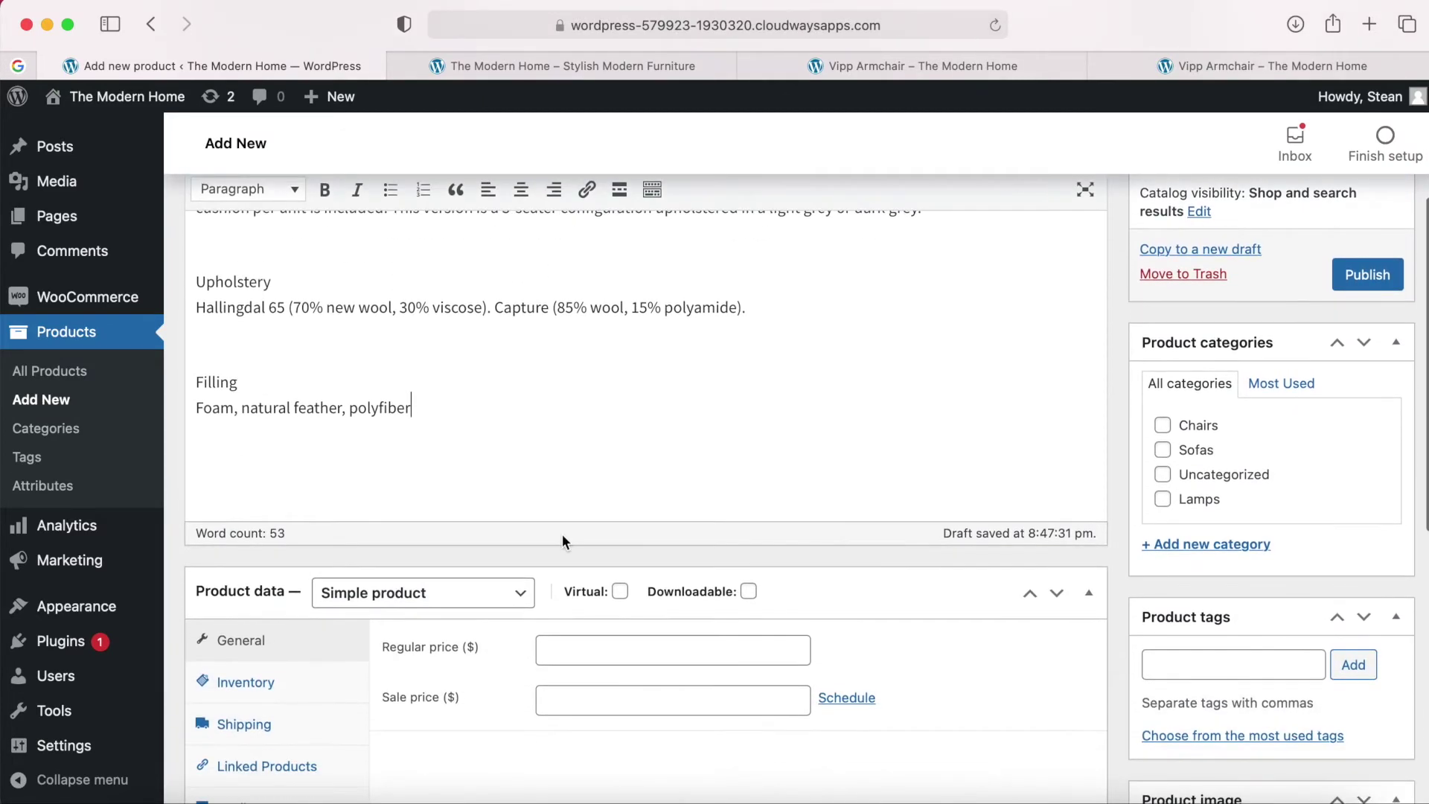
{"action": "scroll", "coordinate": [562, 541], "scroll_direction": "down", "scroll_amount": 2}
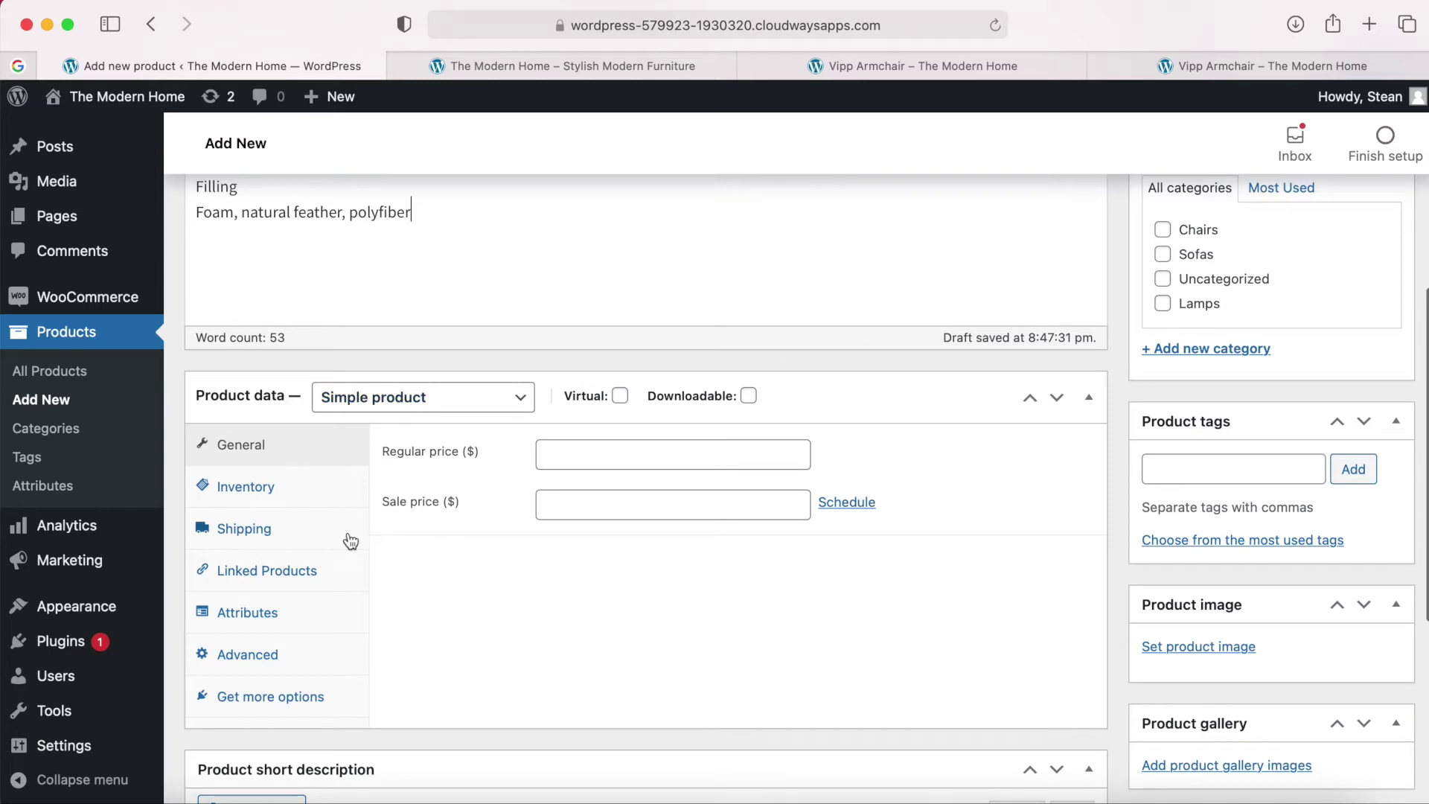
{"action": "scroll", "coordinate": [415, 517], "scroll_direction": "down", "scroll_amount": 5}
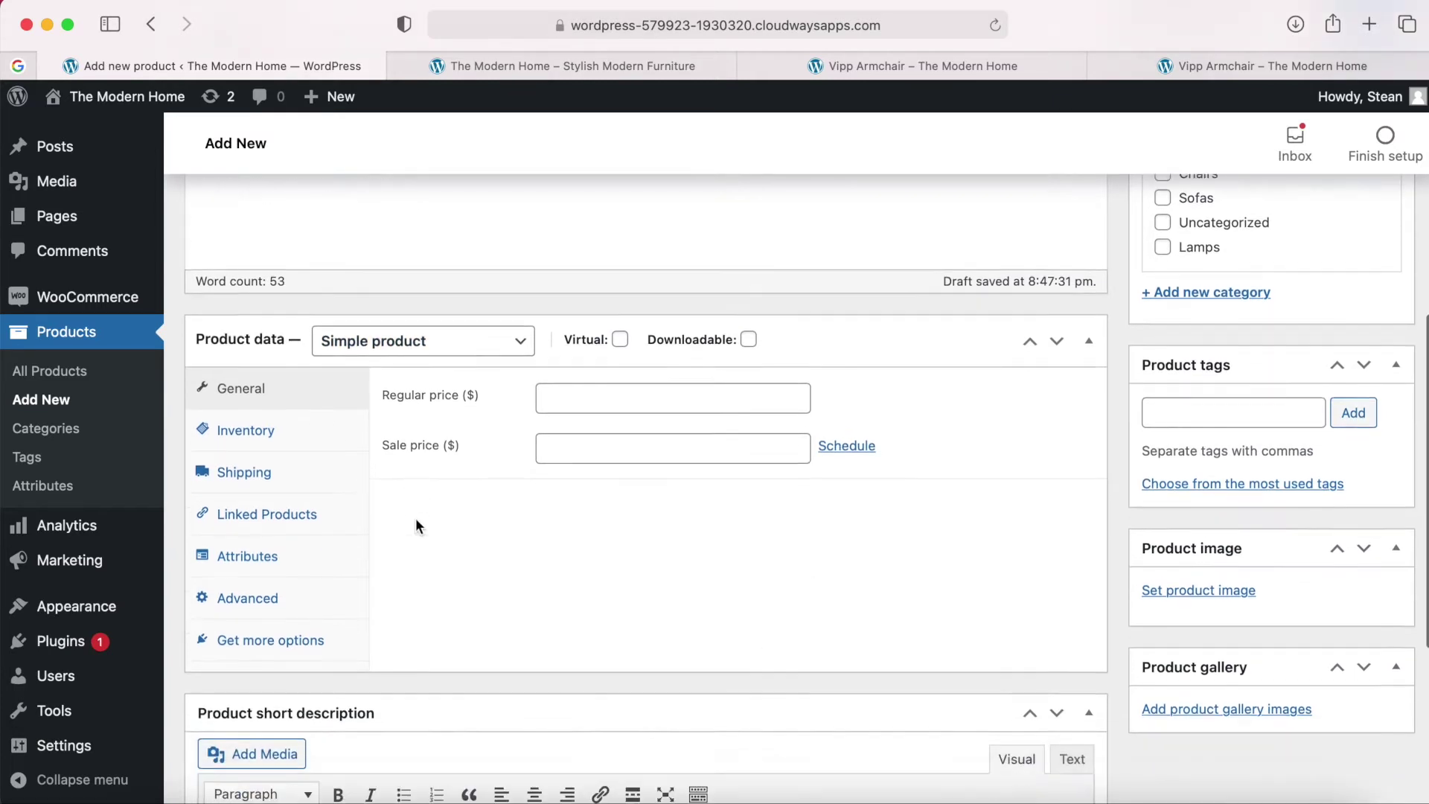
{"action": "scroll", "coordinate": [417, 520], "scroll_direction": "down", "scroll_amount": 2}
{"action": "left_click", "coordinate": [380, 584]}
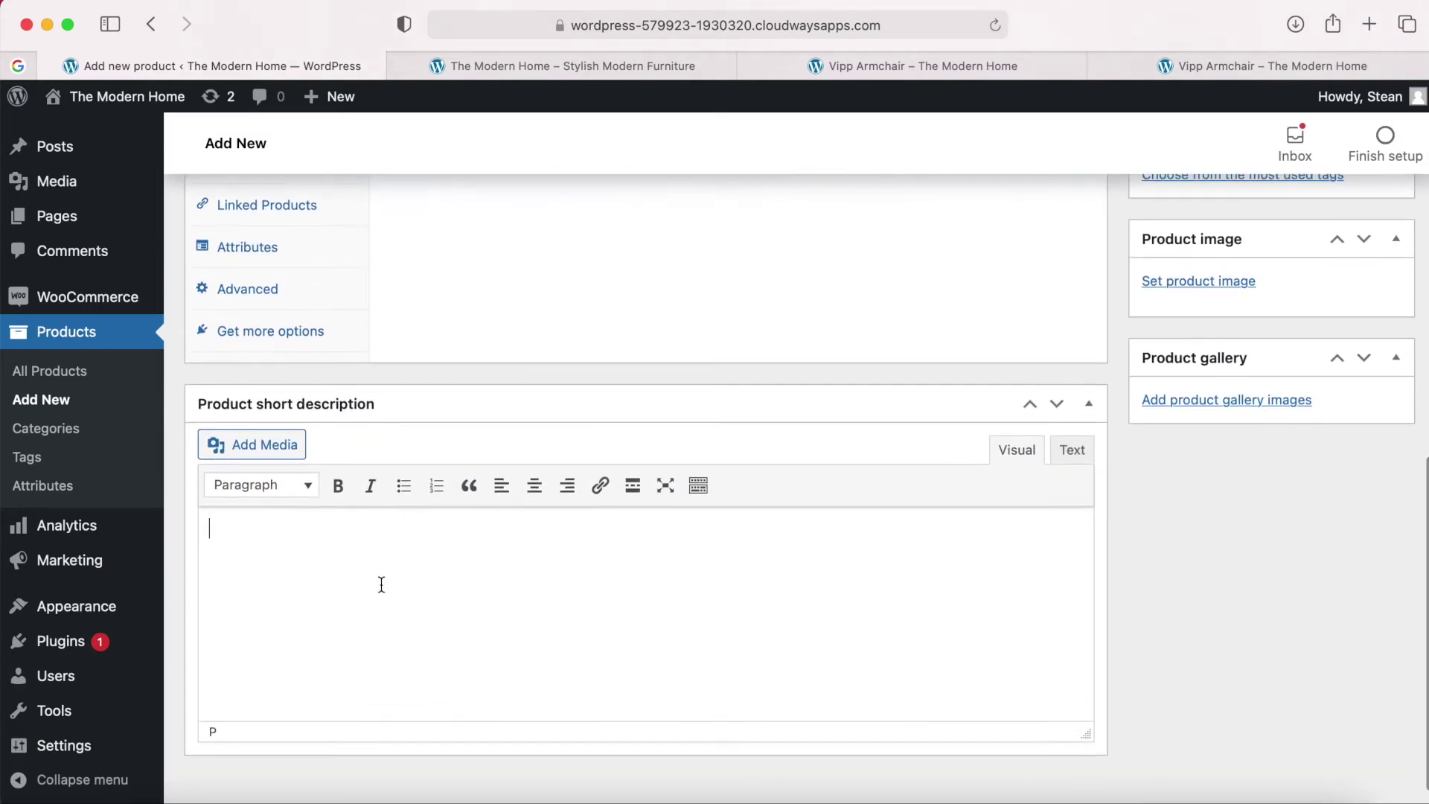
{"action": "left_click", "coordinate": [1167, 795]}
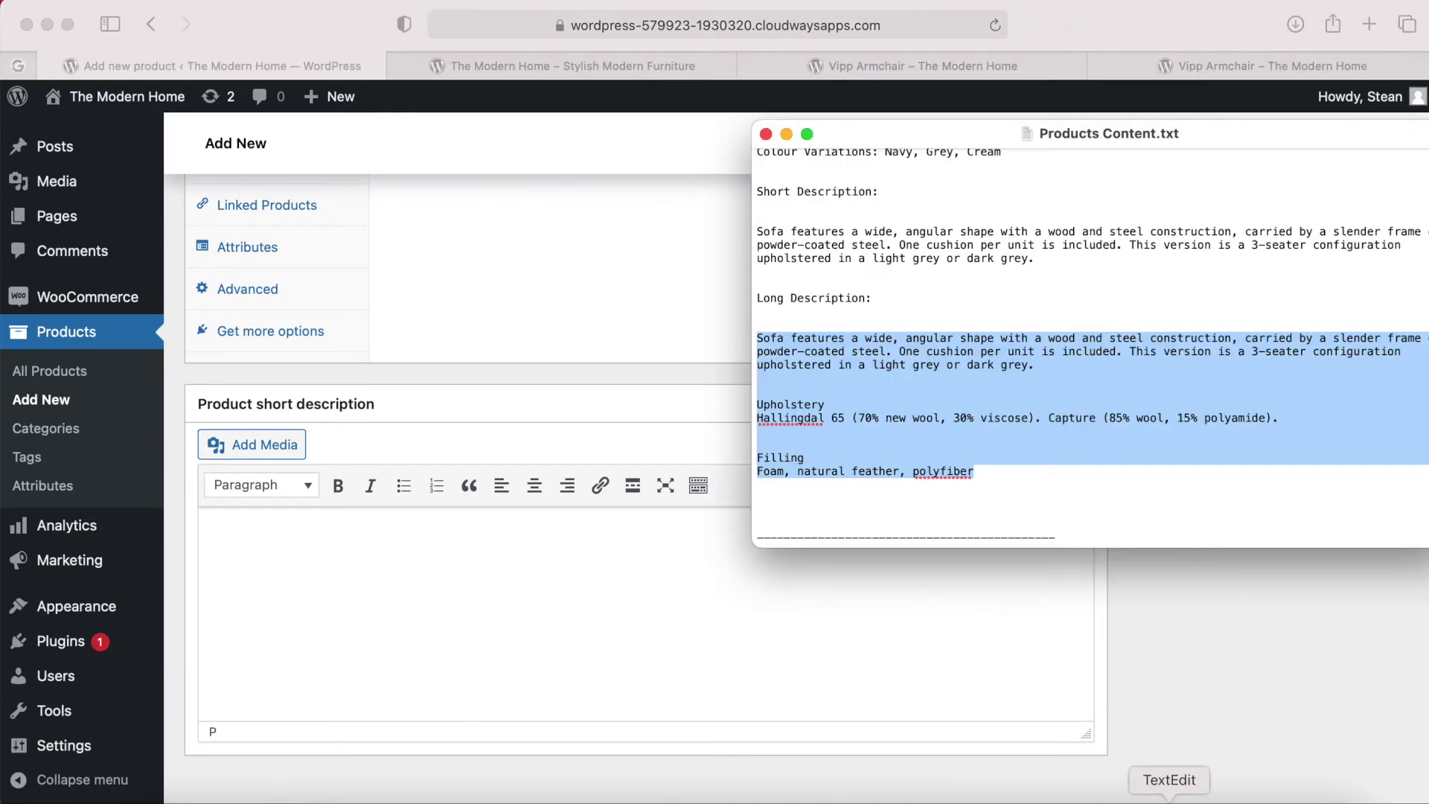
{"action": "scroll", "coordinate": [1048, 328], "scroll_direction": "up", "scroll_amount": 2}
{"action": "left_click_drag", "start_coordinate": [1048, 328], "coordinate": [757, 297]}
{"action": "key", "text": "super+c"}
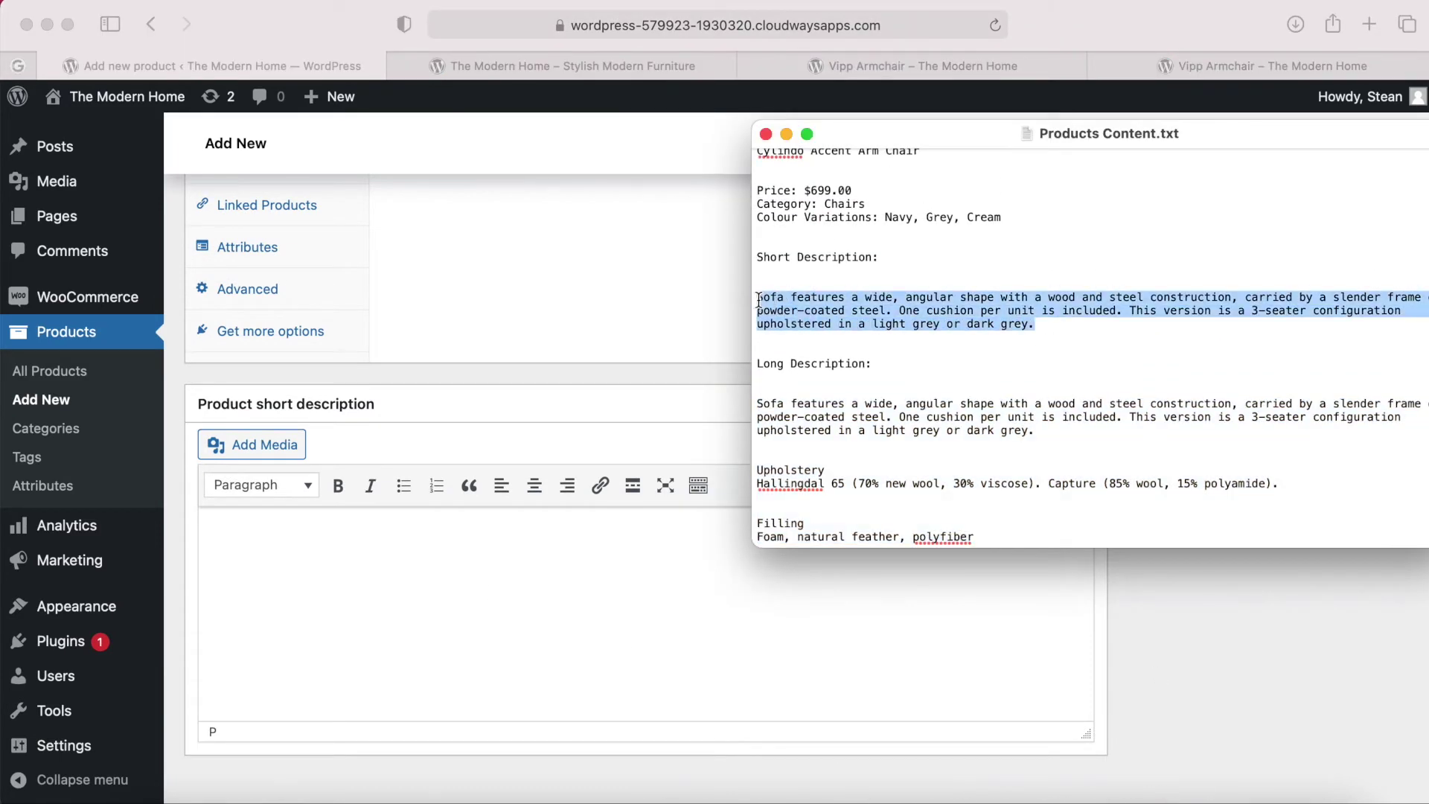
{"action": "left_click", "coordinate": [491, 554]}
{"action": "key", "text": "super+v"}
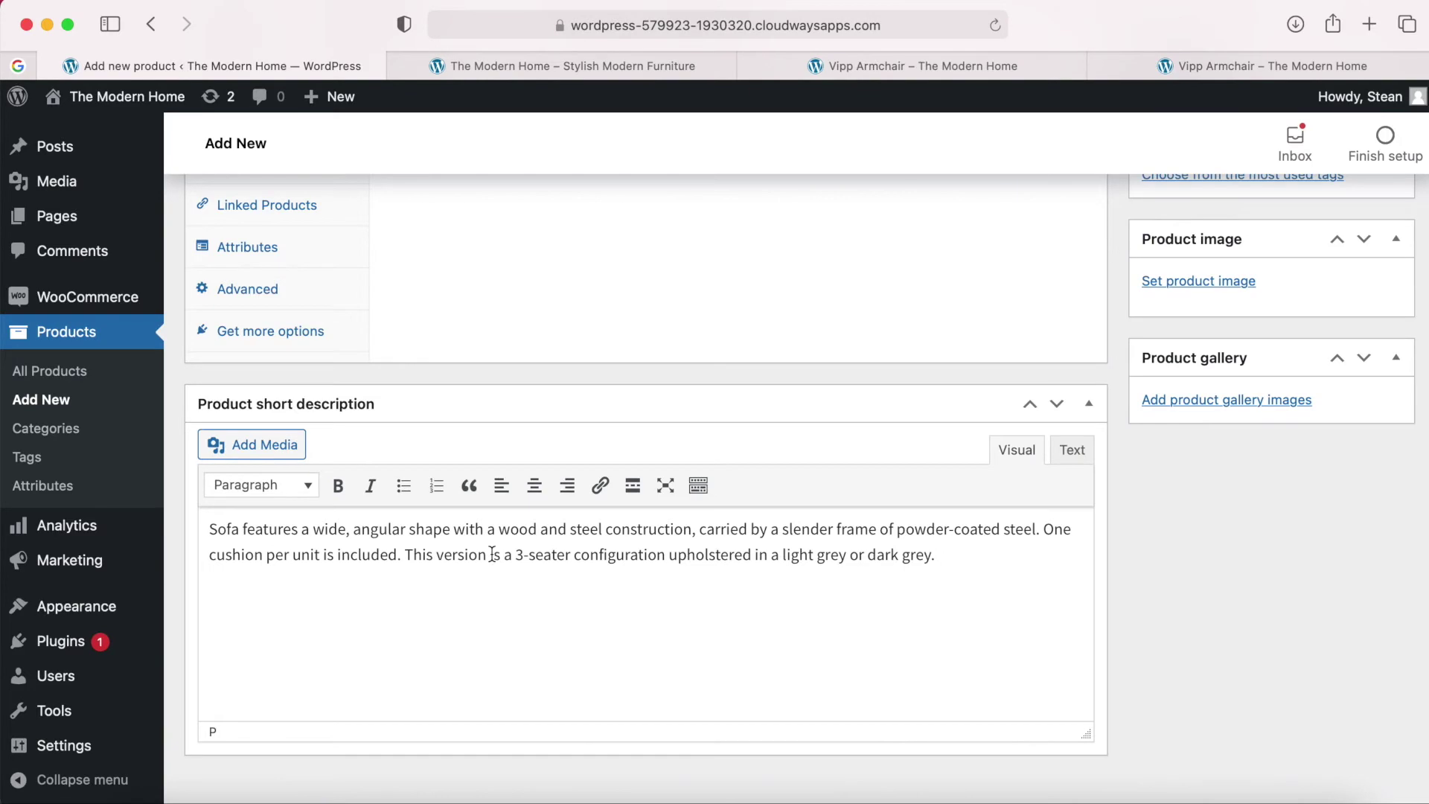
{"action": "scroll", "coordinate": [492, 554], "scroll_direction": "up", "scroll_amount": 10}
{"action": "scroll", "coordinate": [492, 554], "scroll_direction": "down", "scroll_amount": 3}
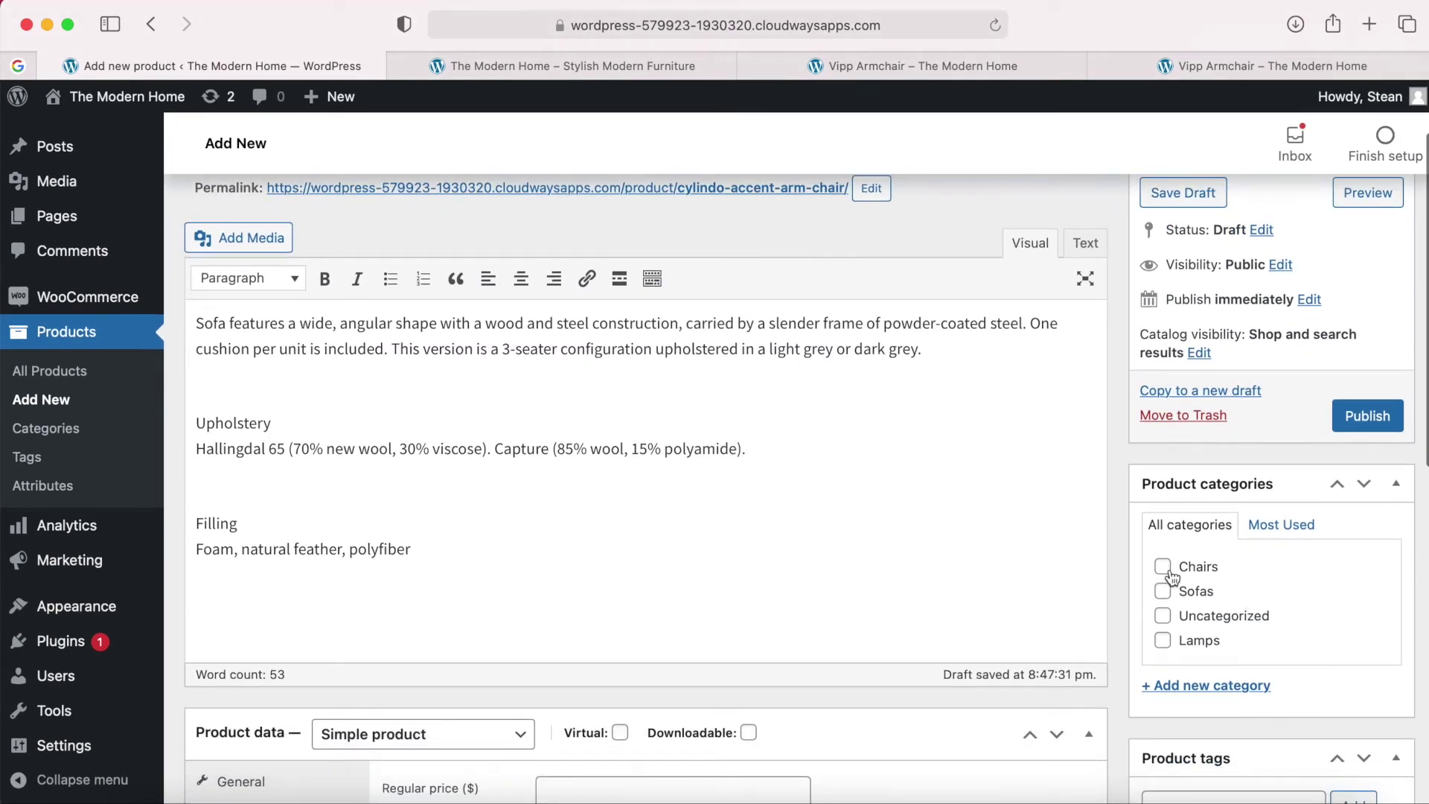
Open the product image picker and preview the Cylindo Accent Arm Chair colour photos.
{"action": "scroll", "coordinate": [1171, 577], "scroll_direction": "down", "scroll_amount": 5}
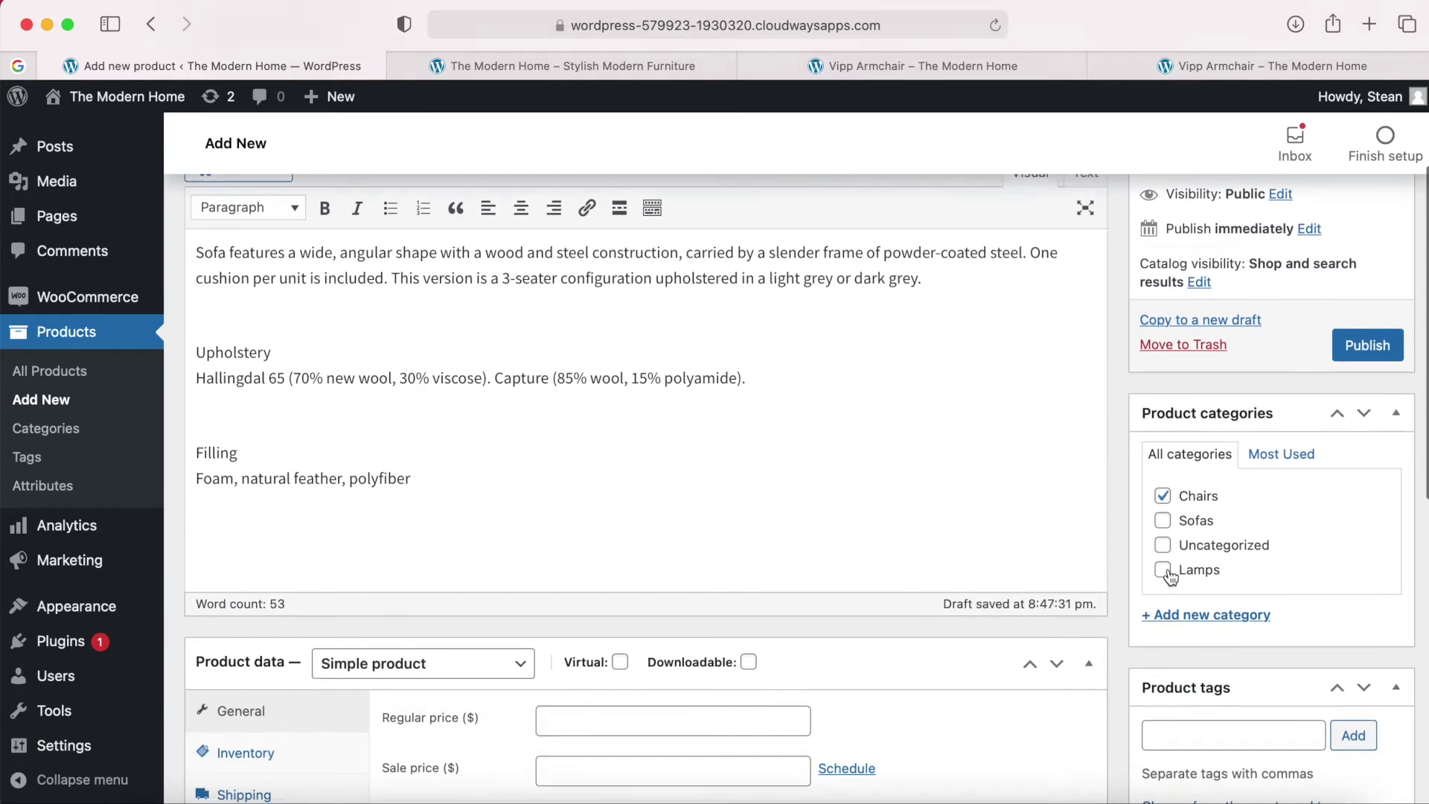
{"action": "scroll", "coordinate": [1171, 574], "scroll_direction": "down", "scroll_amount": 3}
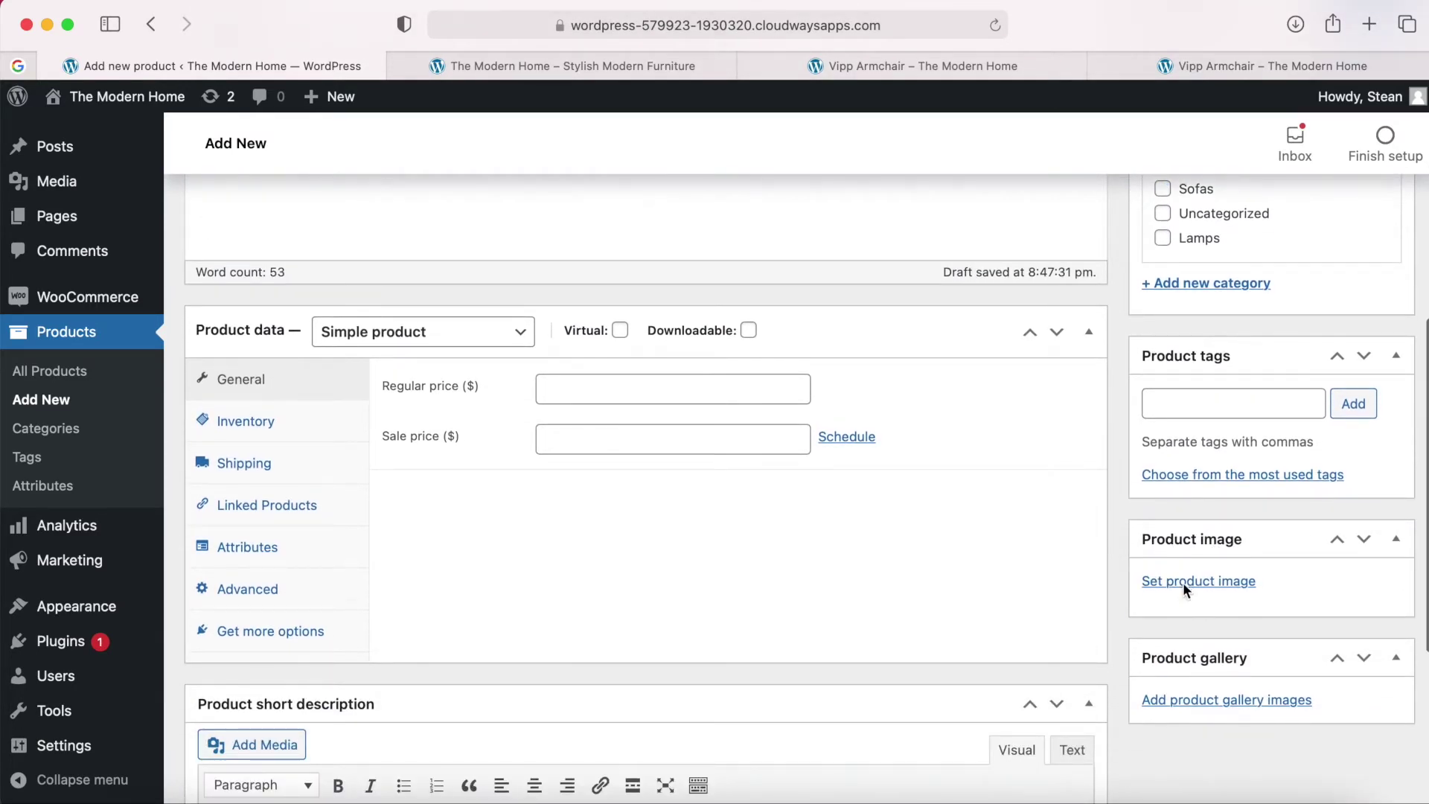
{"action": "left_click", "coordinate": [1182, 582]}
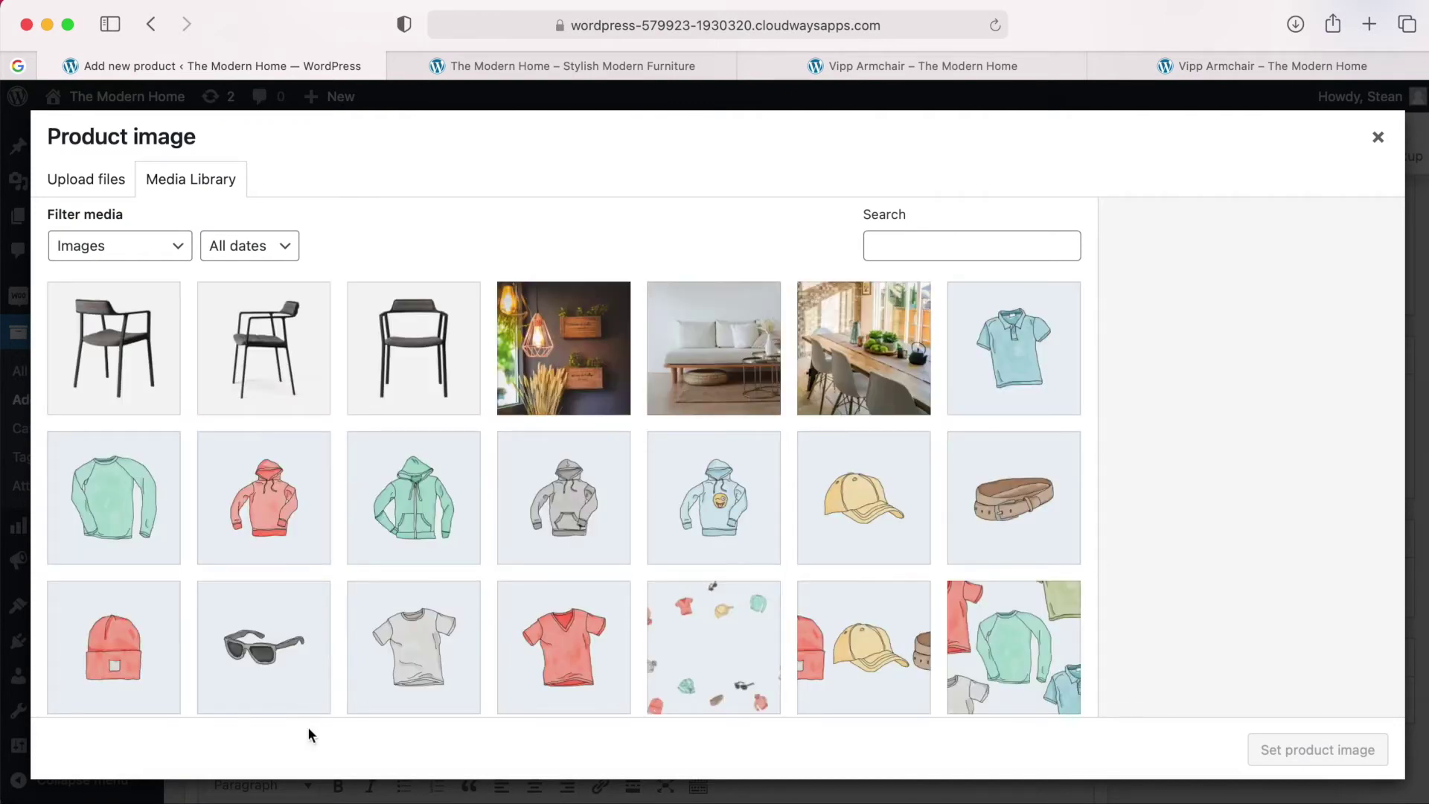
{"action": "left_click", "coordinate": [143, 797]}
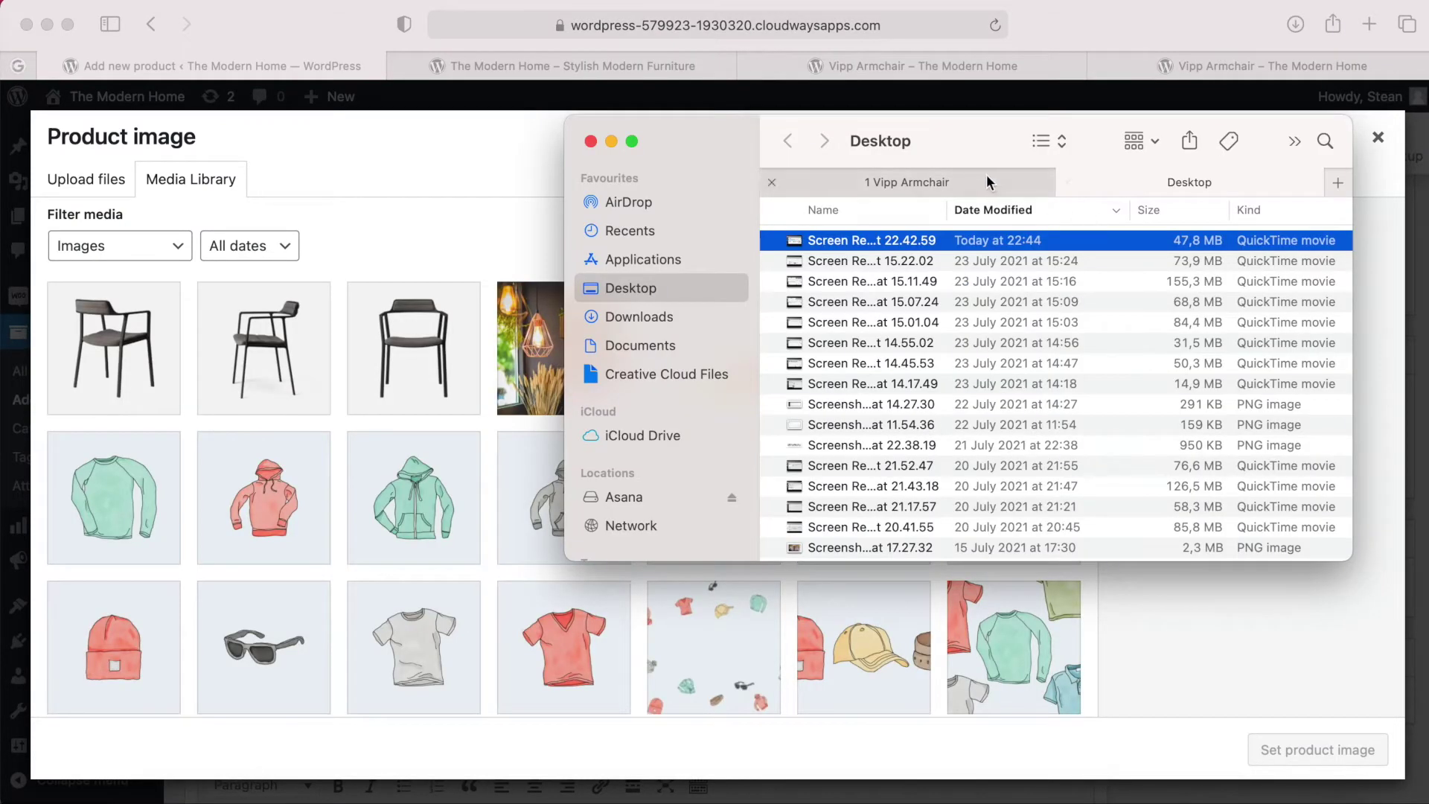
{"action": "left_click", "coordinate": [988, 182]}
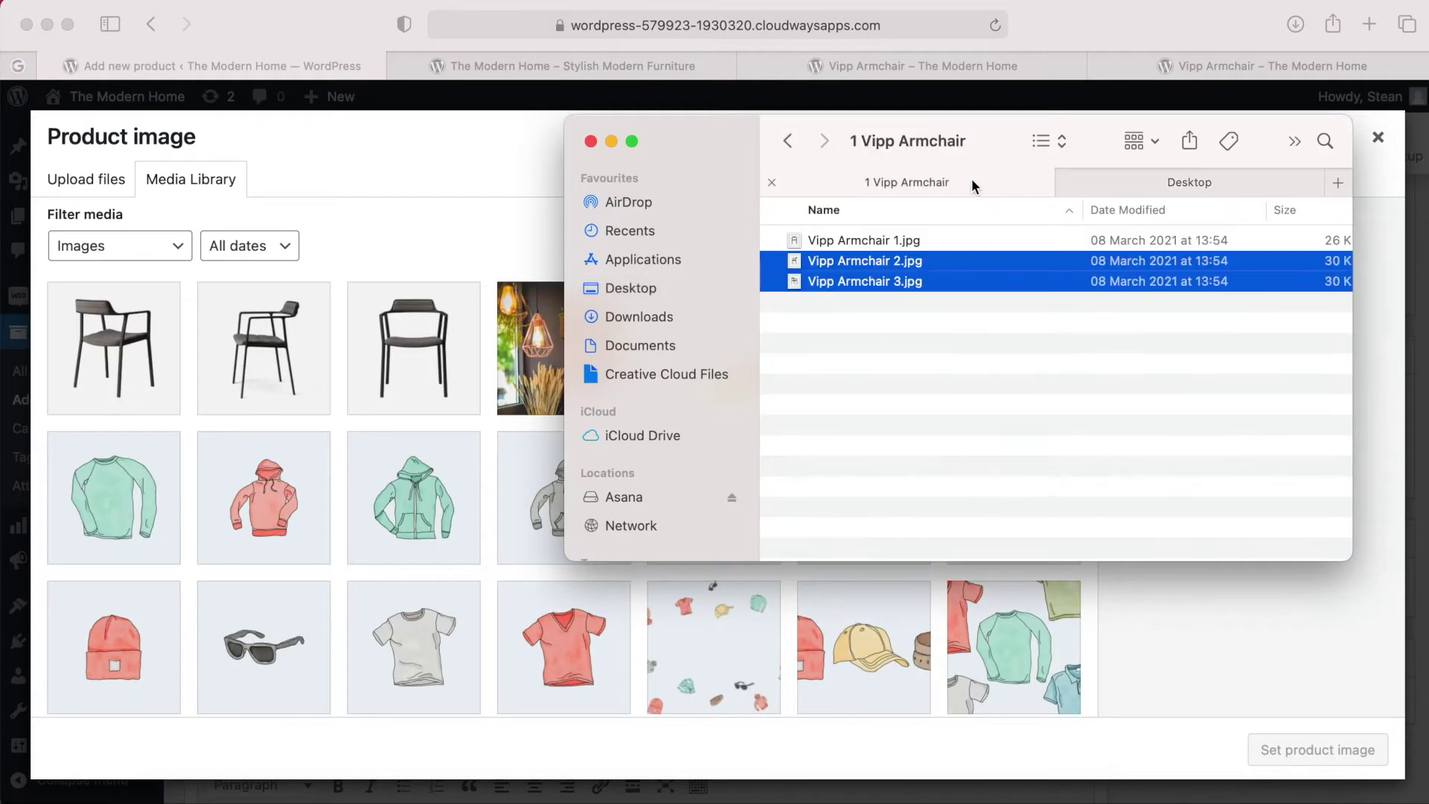
{"action": "left_click", "coordinate": [788, 141]}
{"action": "double_click", "coordinate": [838, 263]}
{"action": "left_click", "coordinate": [823, 246]}
{"action": "key", "text": "space"}
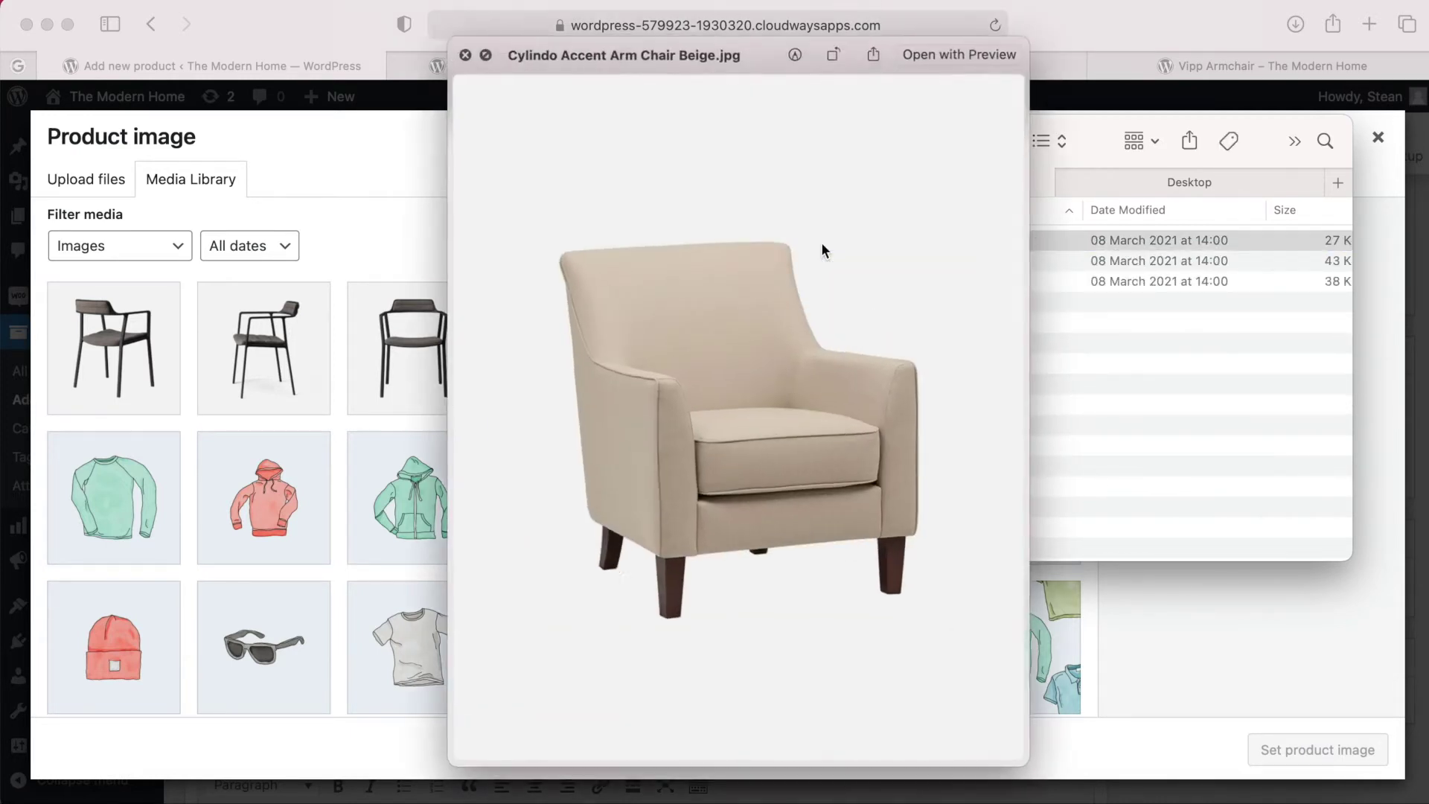
{"action": "key", "text": "Down"}
{"action": "key", "text": "Down"}
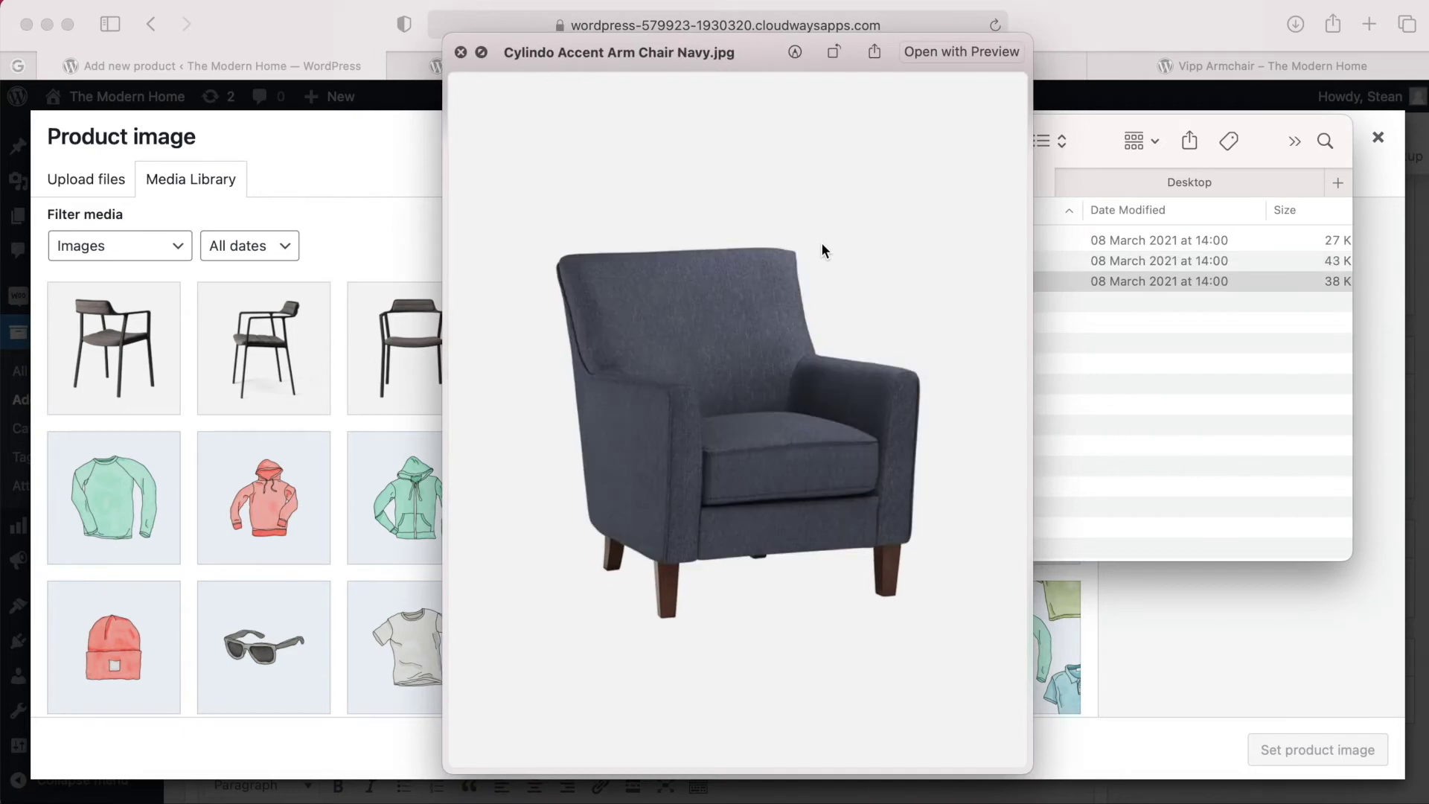
{"action": "key", "text": "Up"}
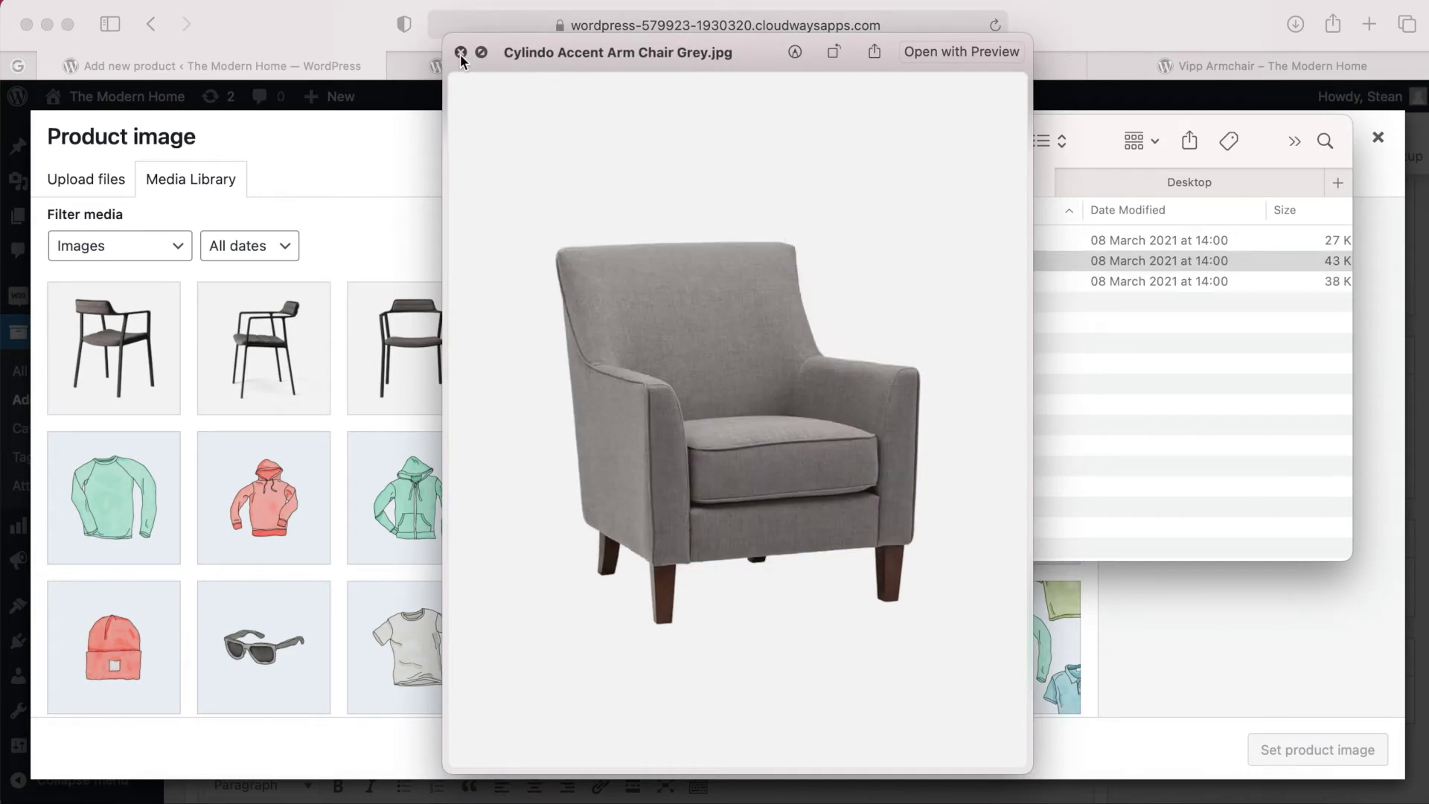
{"action": "left_click", "coordinate": [461, 52]}
Upload the Cylindo Accent Arm Chair Grey.jpg photo and set it as the product image.
{"action": "left_click_drag", "start_coordinate": [873, 268], "coordinate": [370, 321]}
{"action": "left_click", "coordinate": [402, 260]}
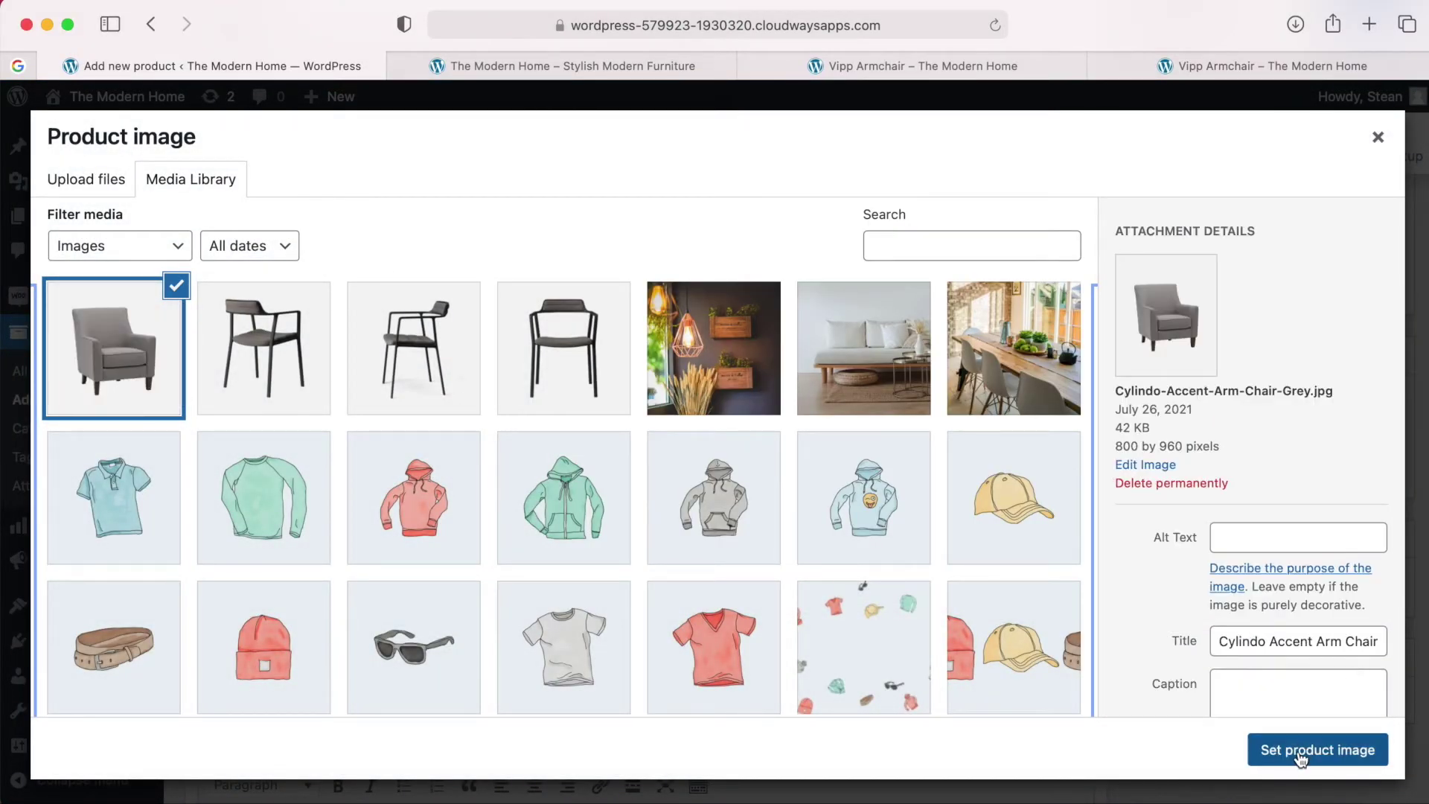
{"action": "left_click", "coordinate": [1300, 752]}
{"action": "scroll", "coordinate": [1102, 663], "scroll_direction": "down", "scroll_amount": 1}
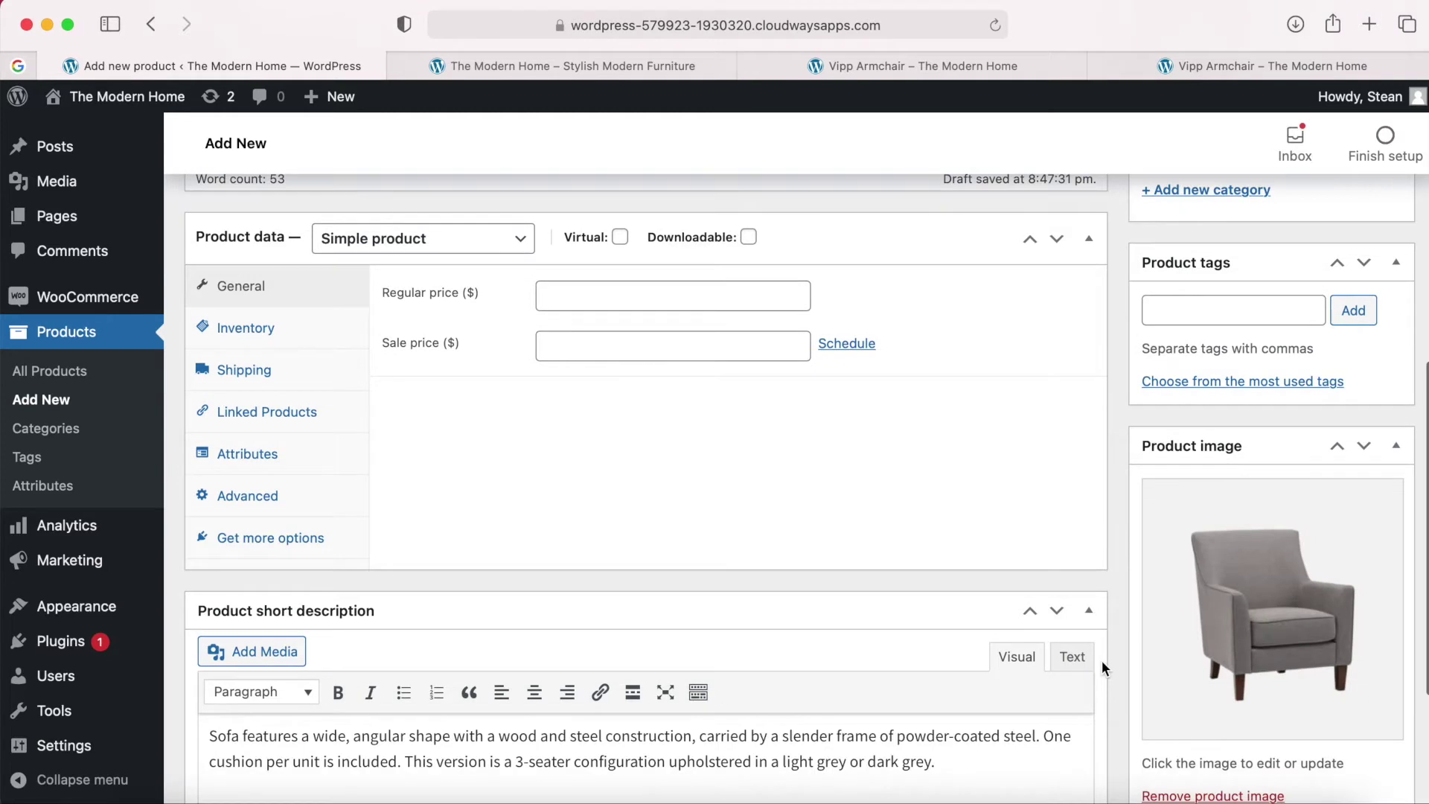
Make the product a Variable product and view its shipping and attribute settings.
{"action": "scroll", "coordinate": [1102, 662], "scroll_direction": "up", "scroll_amount": 3}
{"action": "scroll", "coordinate": [1102, 660], "scroll_direction": "up", "scroll_amount": 1}
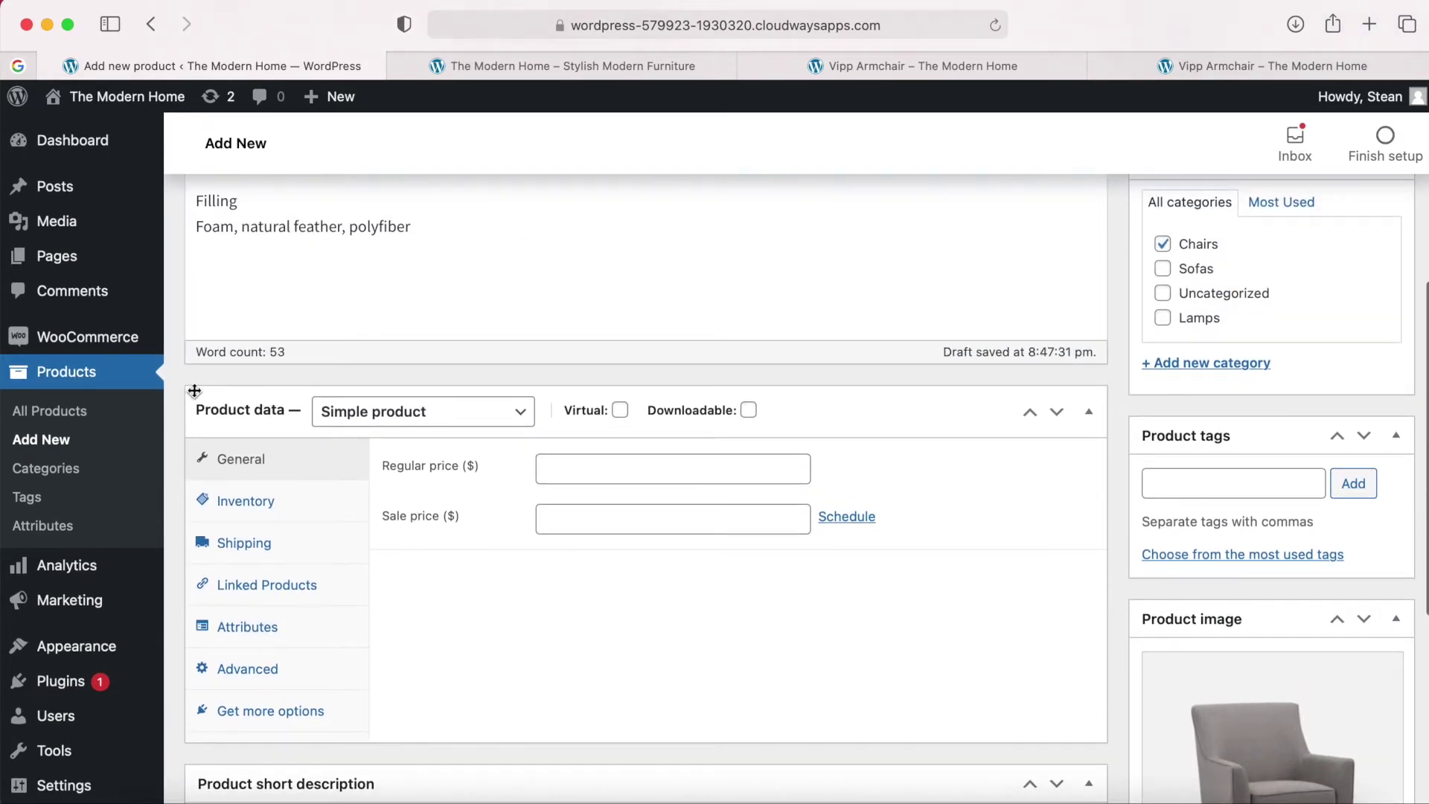
{"action": "scroll", "coordinate": [194, 389], "scroll_direction": "down", "scroll_amount": 1}
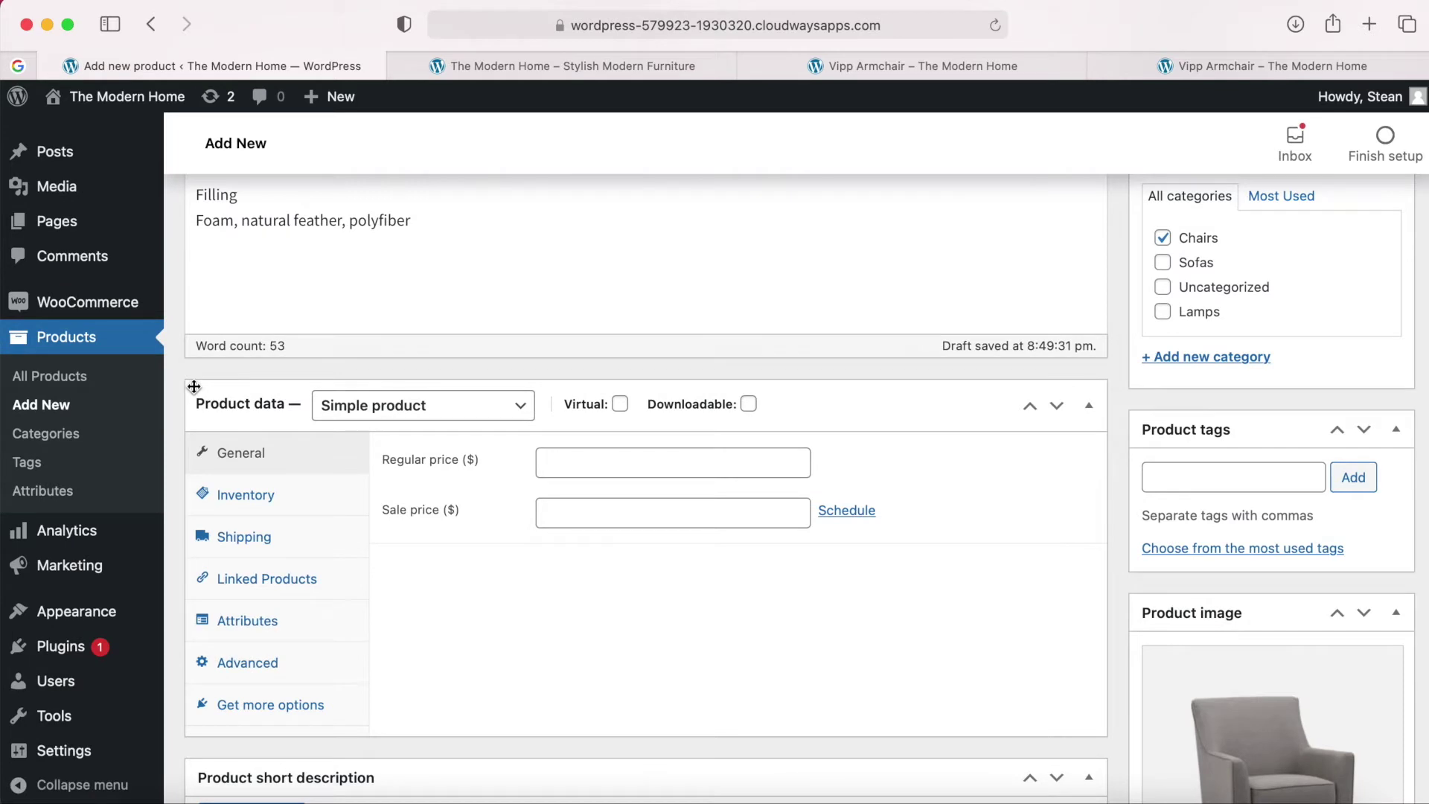
{"action": "left_click", "coordinate": [517, 412]}
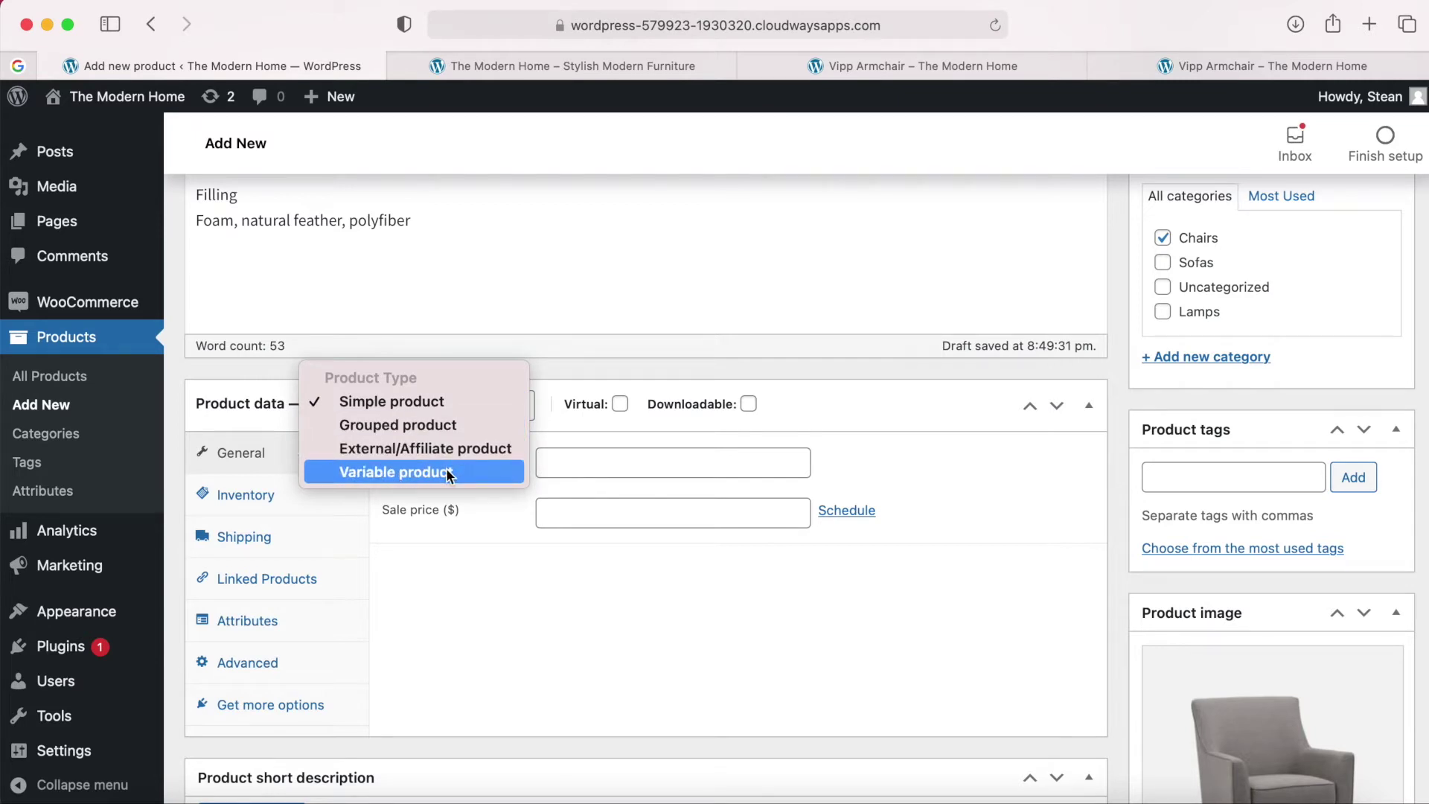
{"action": "left_click", "coordinate": [421, 475]}
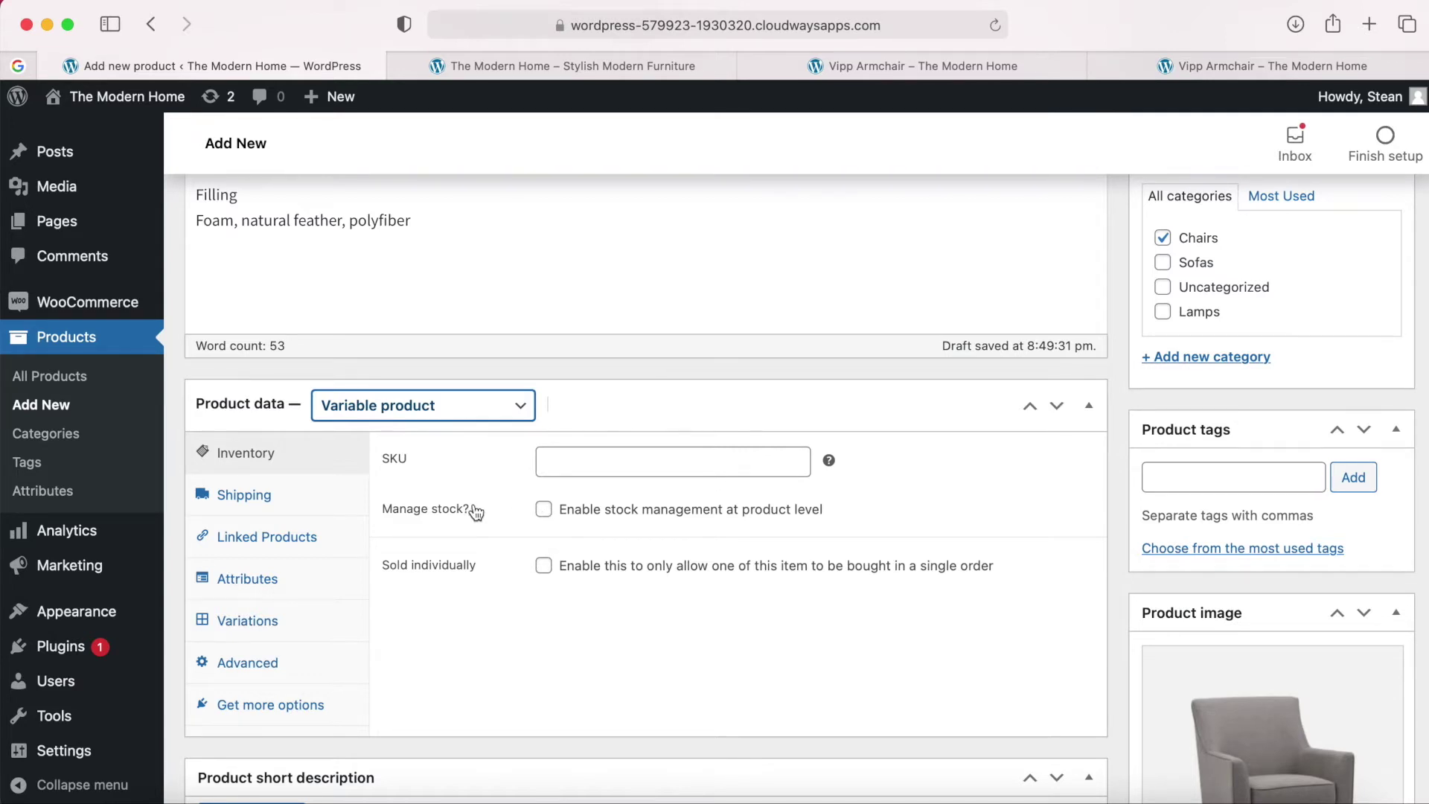
{"action": "scroll", "coordinate": [473, 511], "scroll_direction": "down", "scroll_amount": 2}
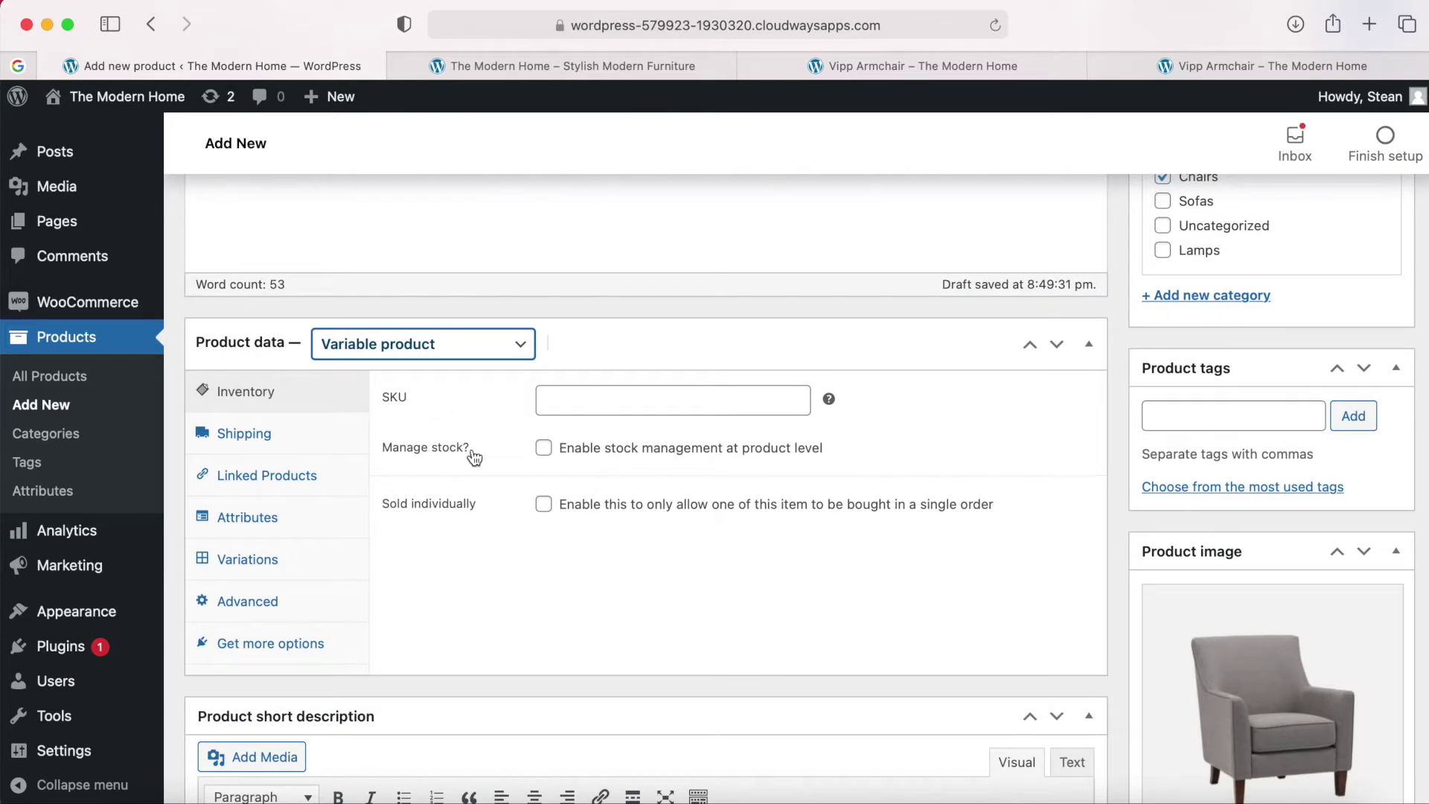
{"action": "left_click", "coordinate": [254, 440]}
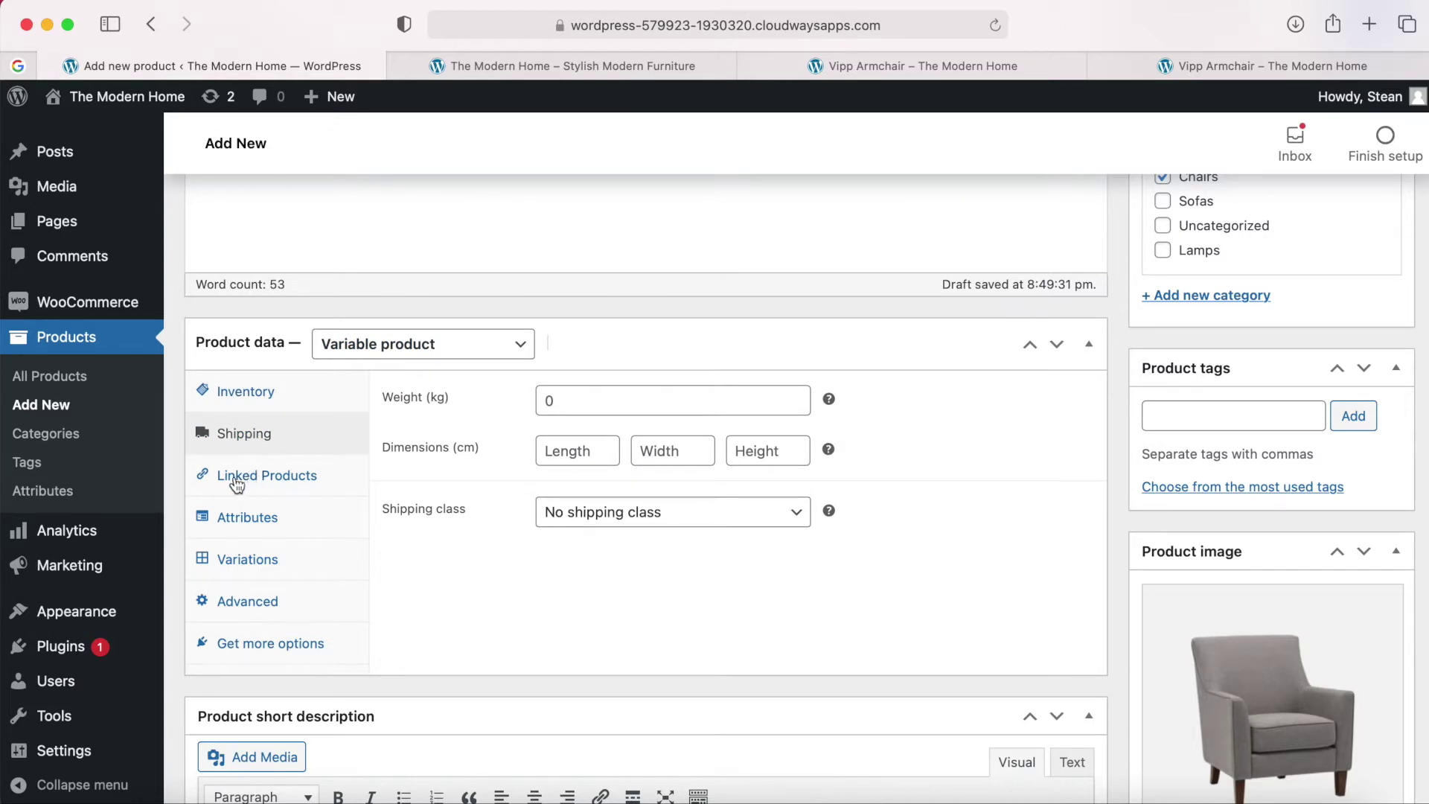
{"action": "left_click", "coordinate": [249, 526]}
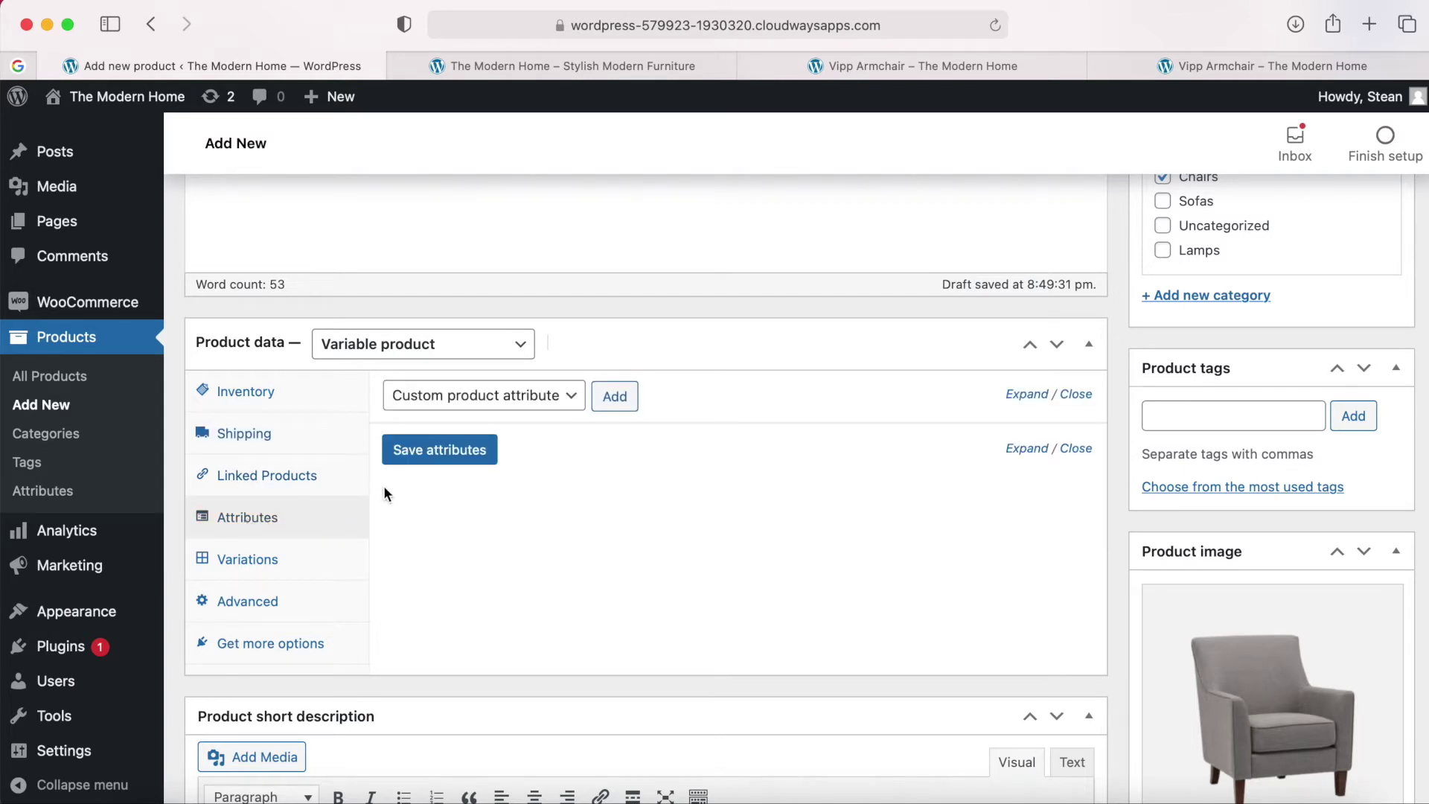
Add a new custom product attribute named Colour.
{"action": "left_click", "coordinate": [615, 399]}
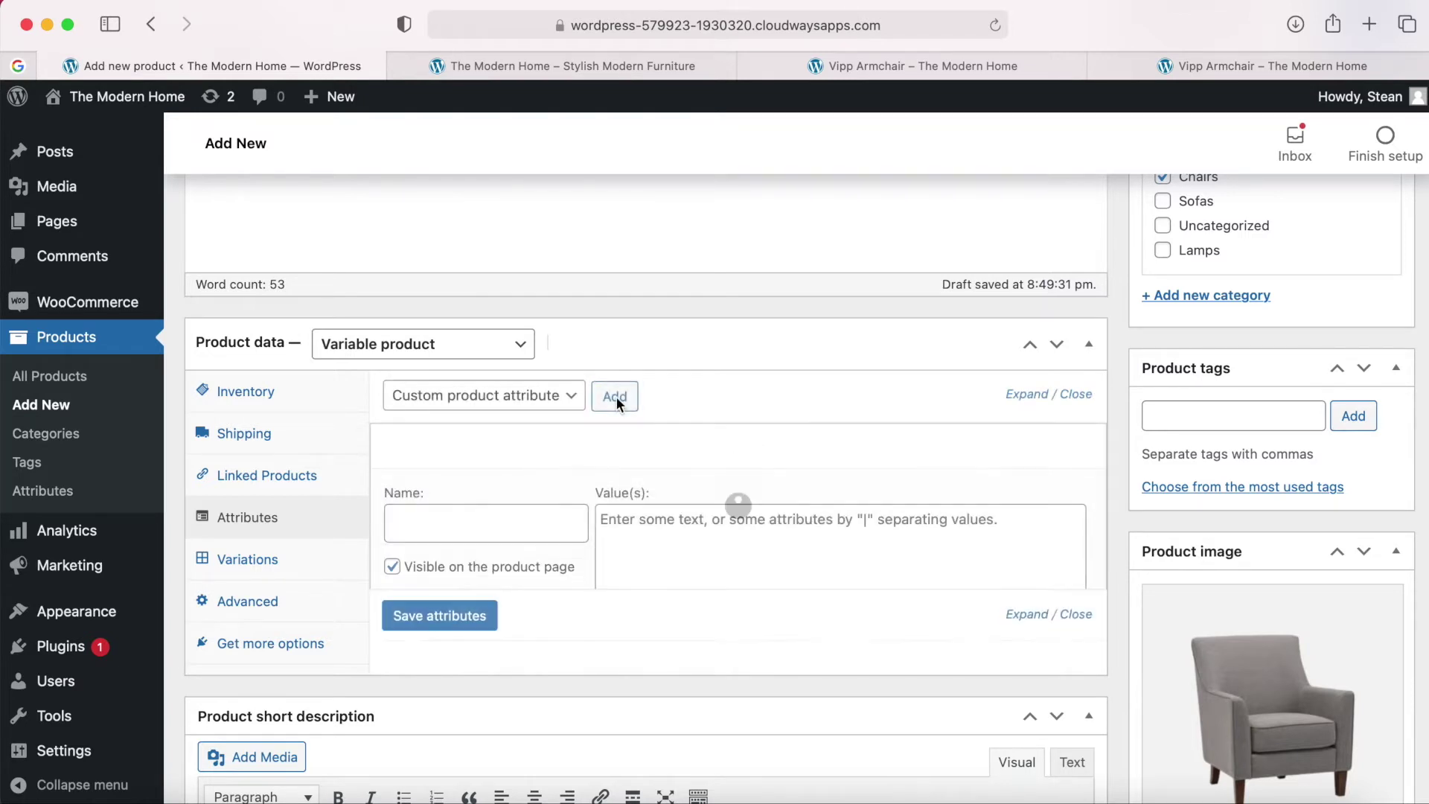
{"action": "left_click", "coordinate": [414, 521]}
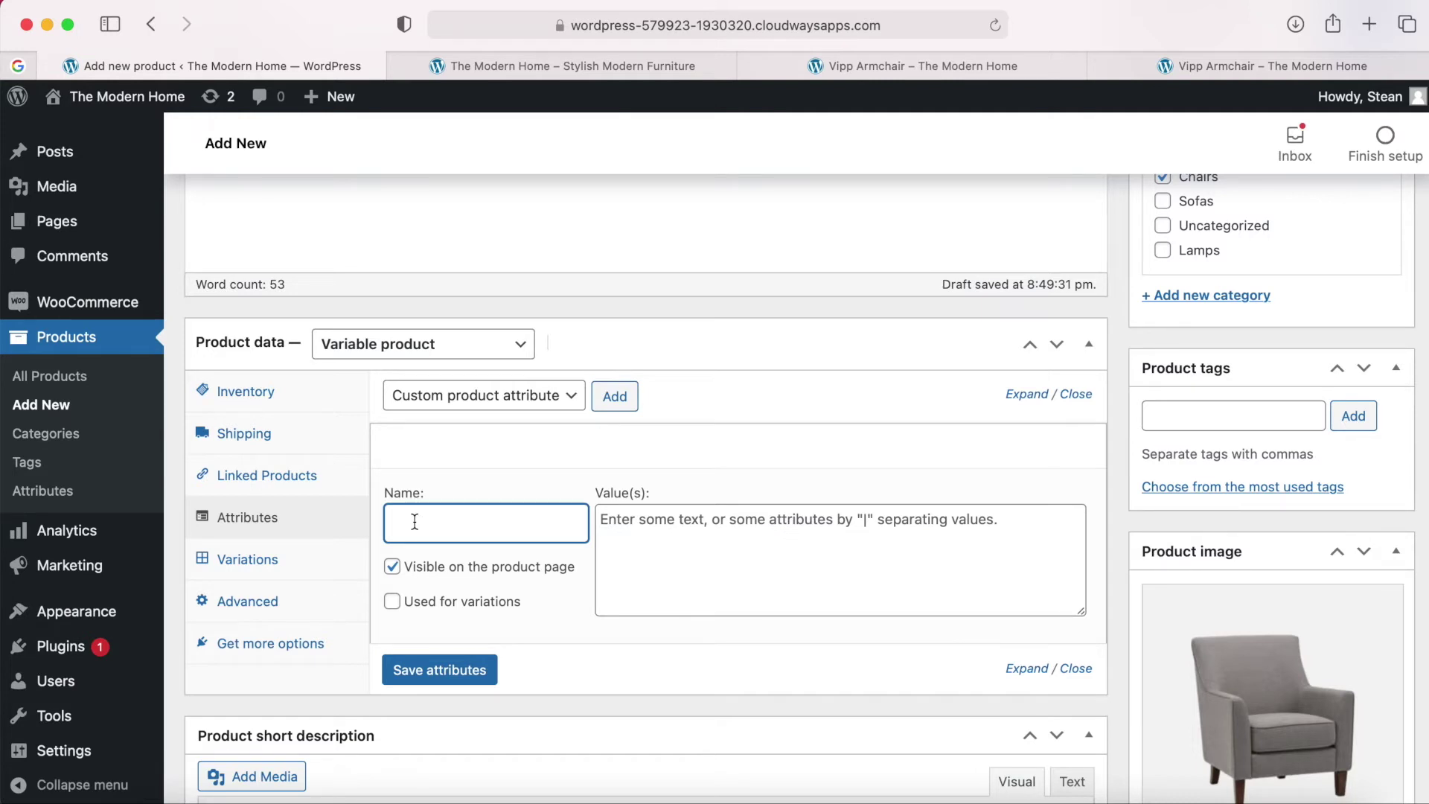
{"action": "type", "text": "Colo"}
{"action": "left_click", "coordinate": [472, 463]}
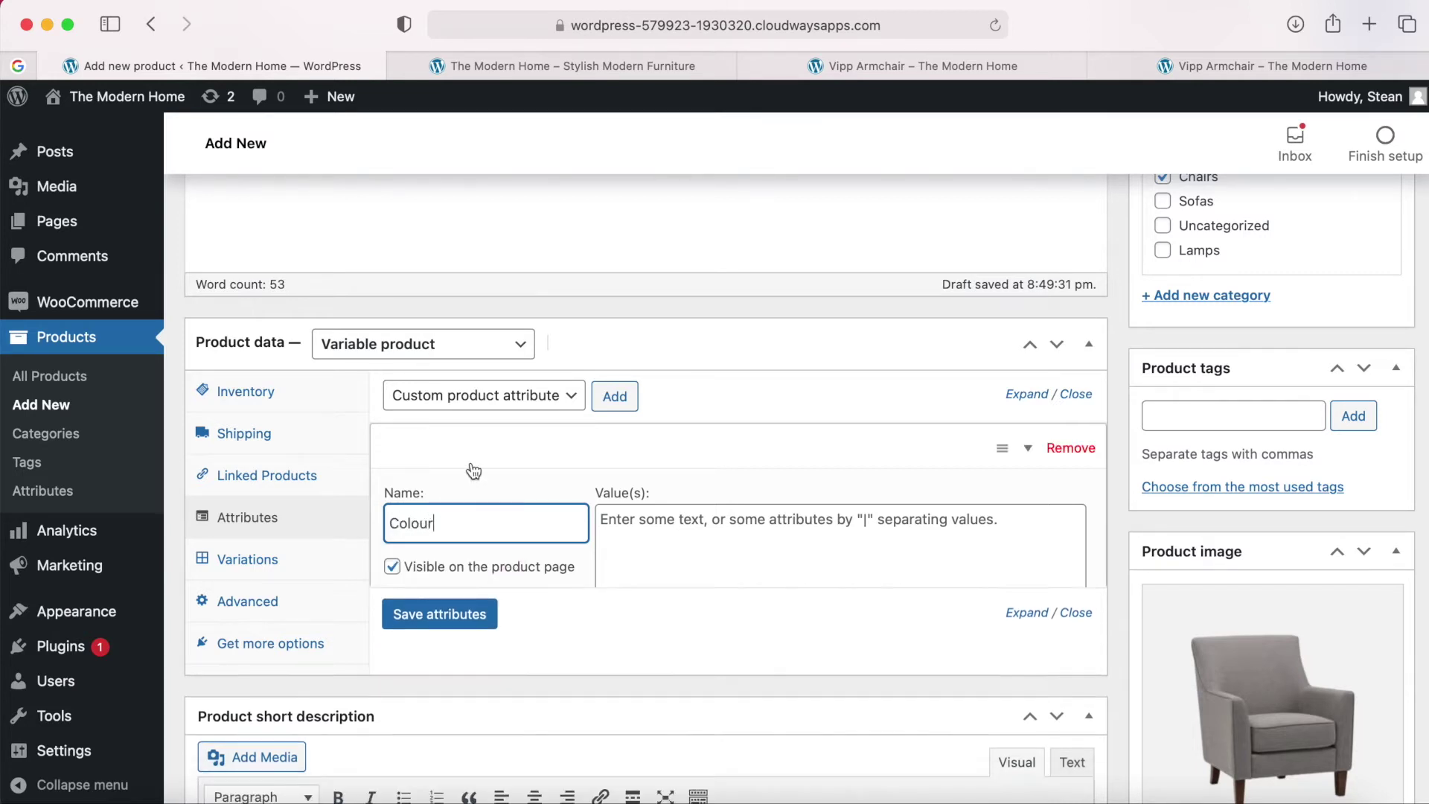
{"action": "left_click", "coordinate": [578, 454]}
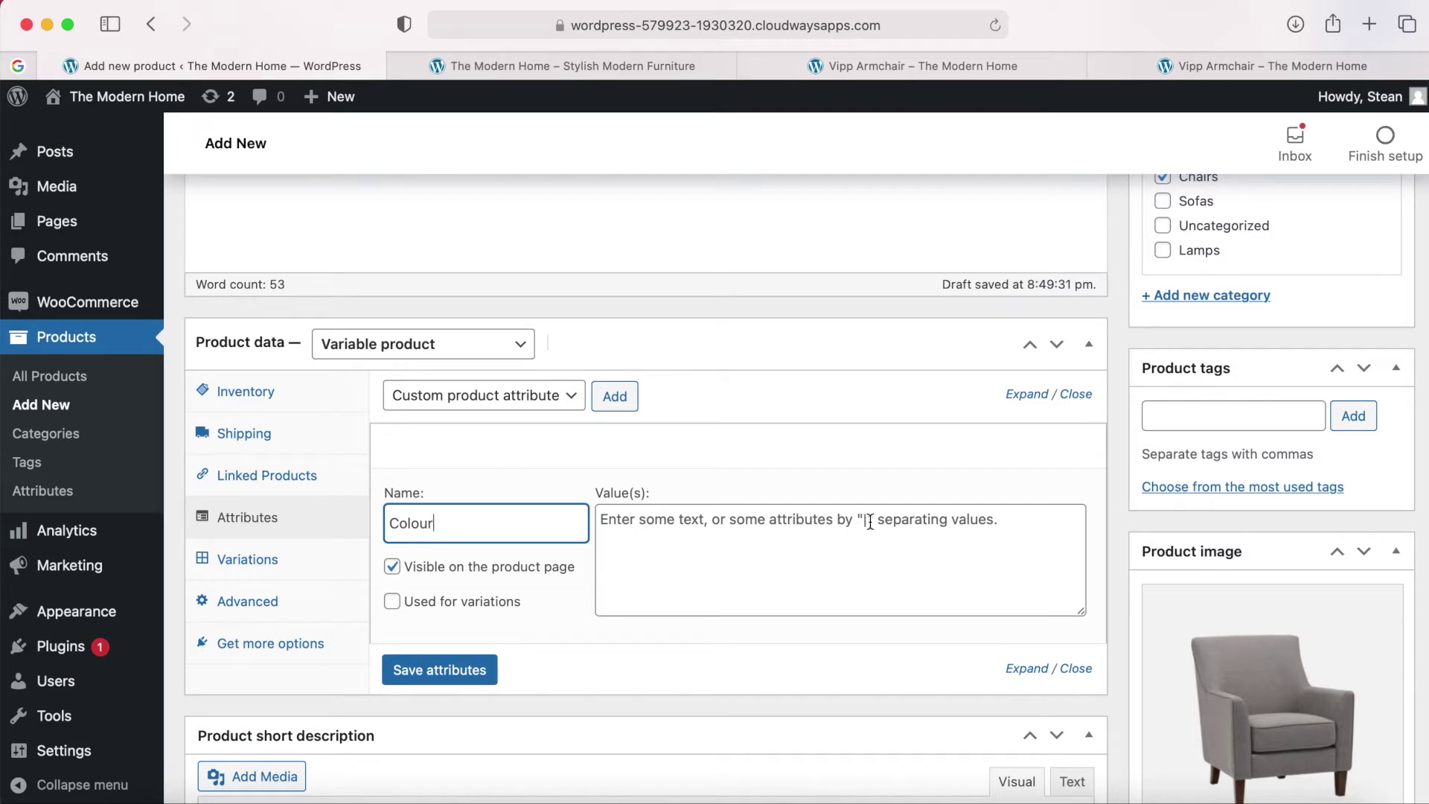
Enter the values Navy | Grey | Cream, pasted from the product notes with the commas replaced.
{"action": "left_click", "coordinate": [868, 522]}
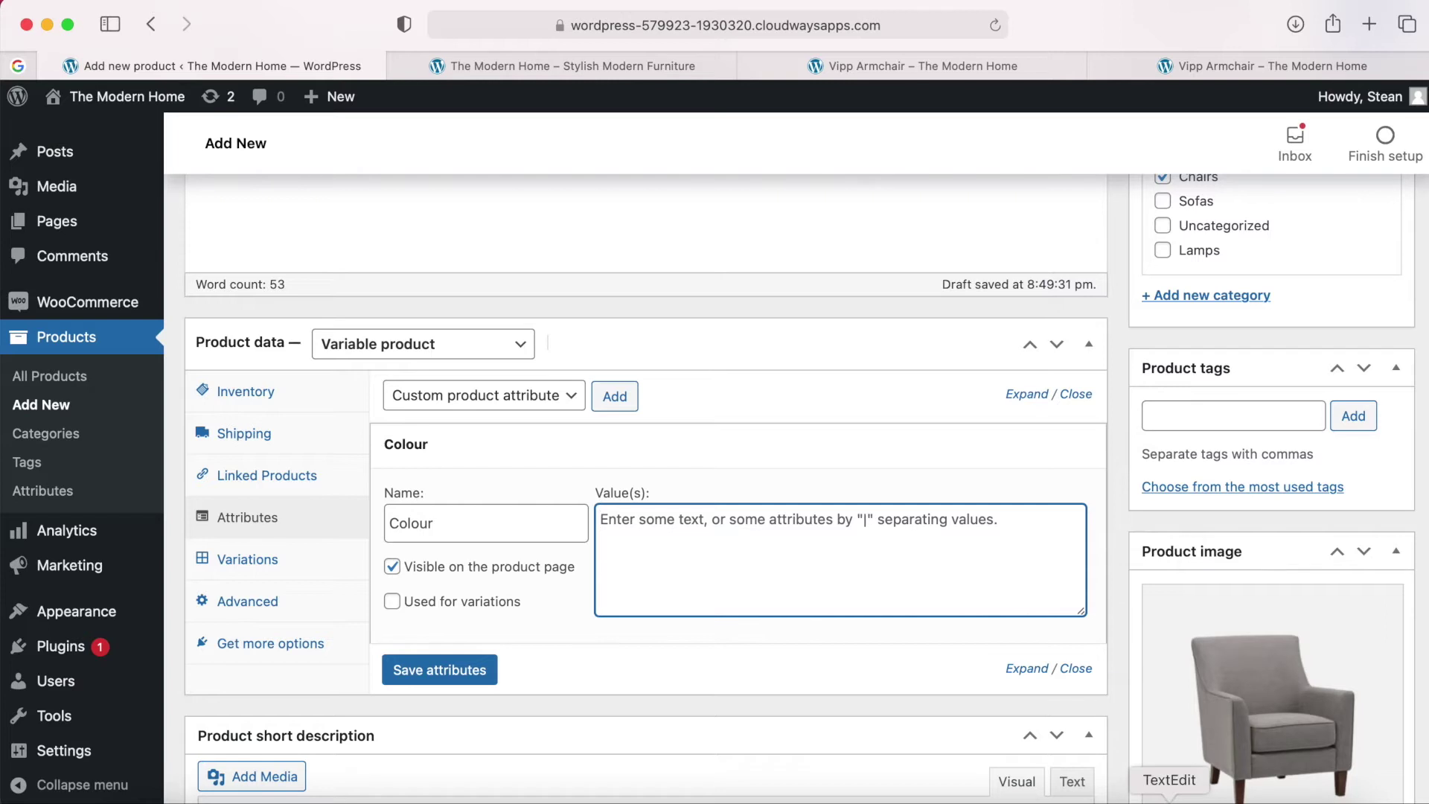
{"action": "left_click", "coordinate": [1165, 795]}
{"action": "scroll", "coordinate": [909, 365], "scroll_direction": "up", "scroll_amount": 3}
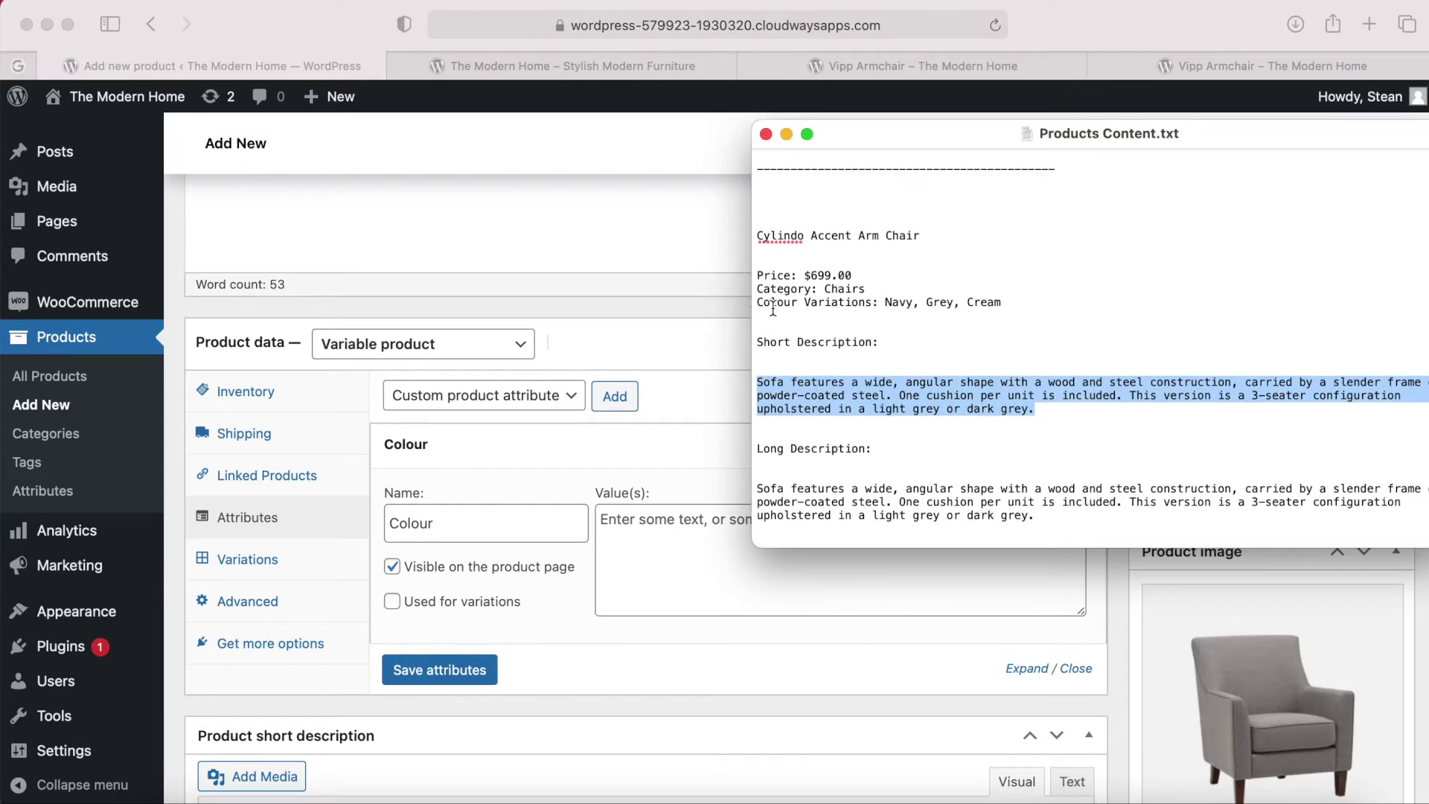
{"action": "left_click_drag", "start_coordinate": [1003, 303], "coordinate": [888, 310]}
{"action": "key", "text": "super+c"}
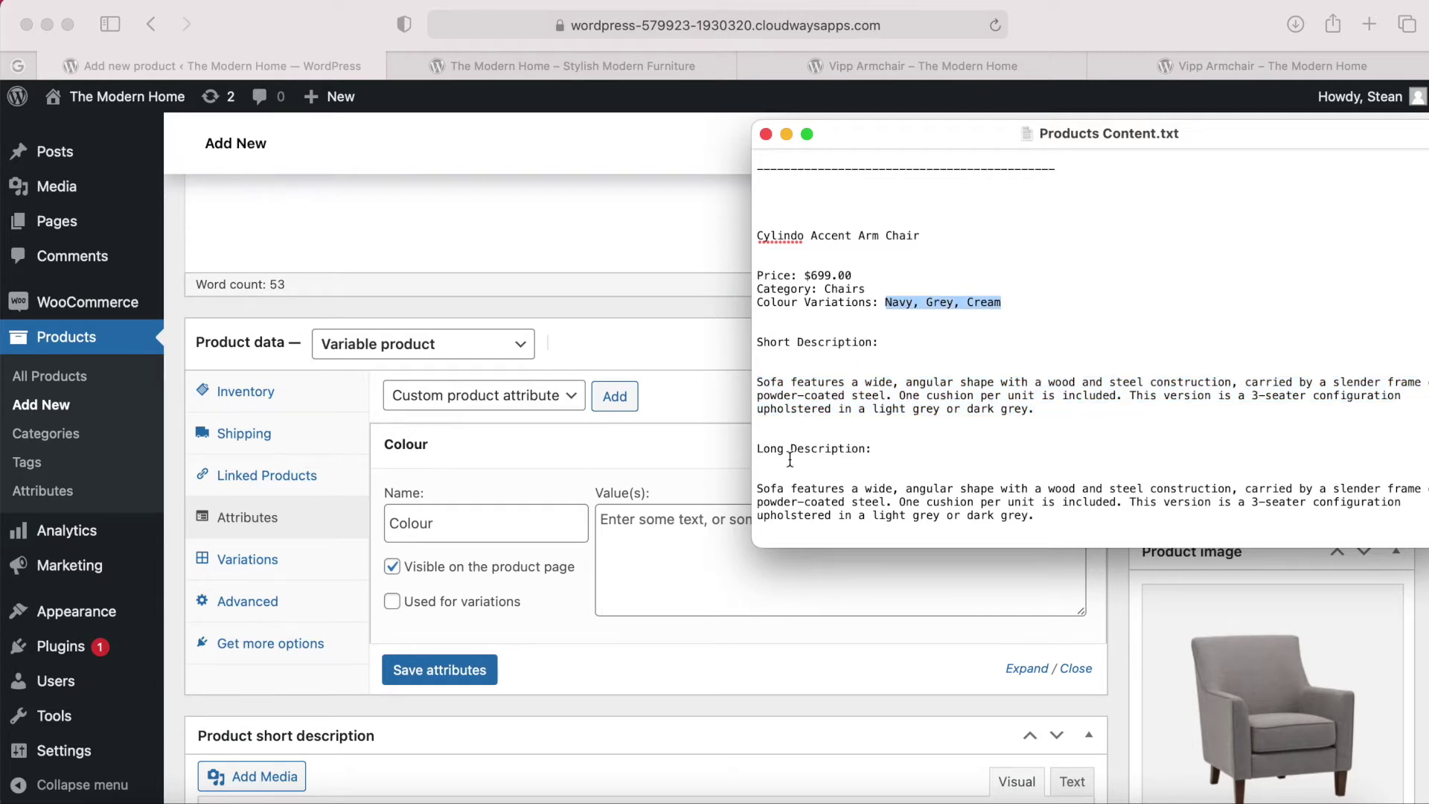
{"action": "left_click", "coordinate": [726, 518]}
{"action": "key", "text": "super+v"}
{"action": "left_click", "coordinate": [638, 519]}
{"action": "key", "text": "BackSpace"}
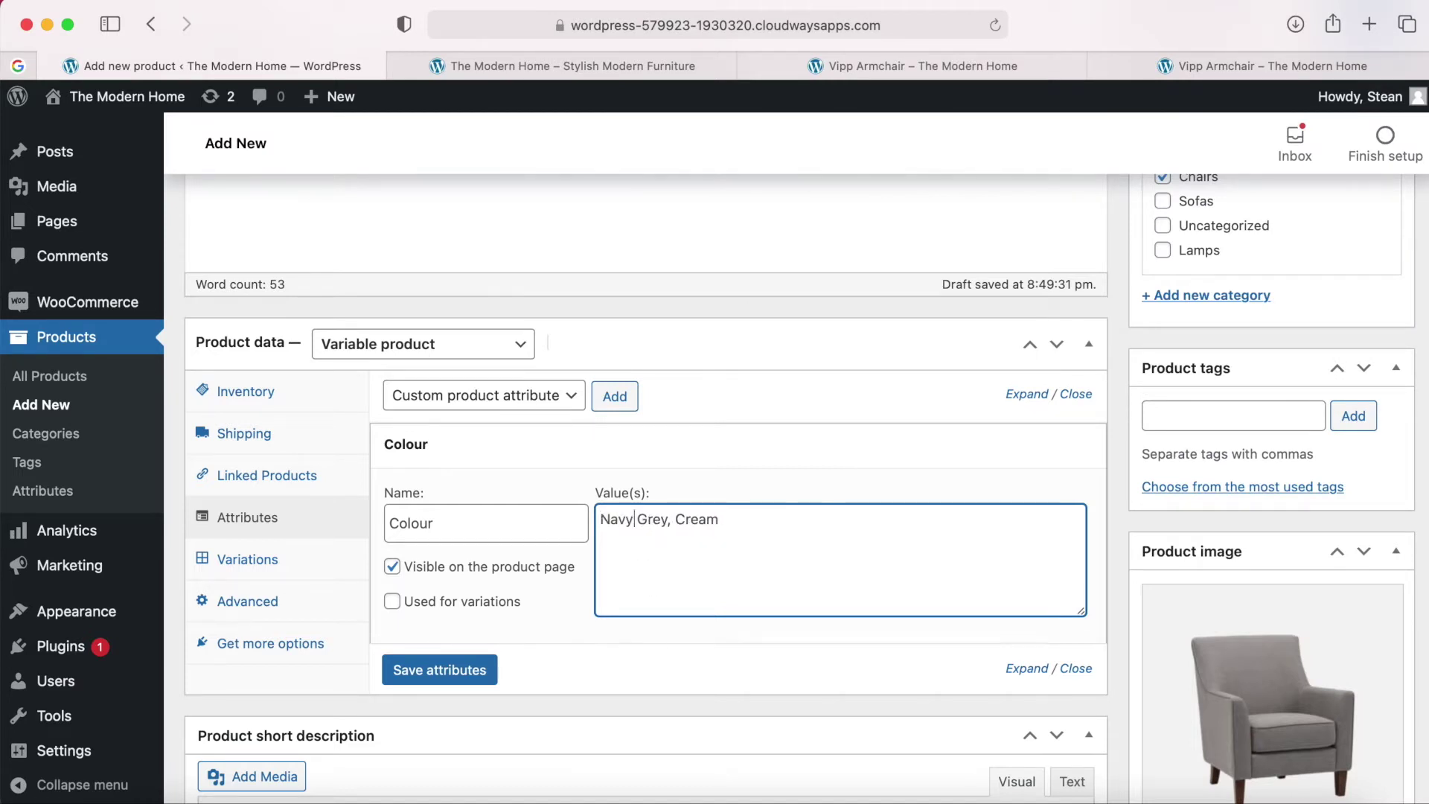
{"action": "type", "text": "| "}
{"action": "type", "text": "|"}
{"action": "key", "text": "BackSpace"}
{"action": "key", "text": "Right"}
{"action": "type", "text": "||"}
Mark Colour as used for variations, save the attributes, and check the saved values.
{"action": "left_click", "coordinate": [391, 601]}
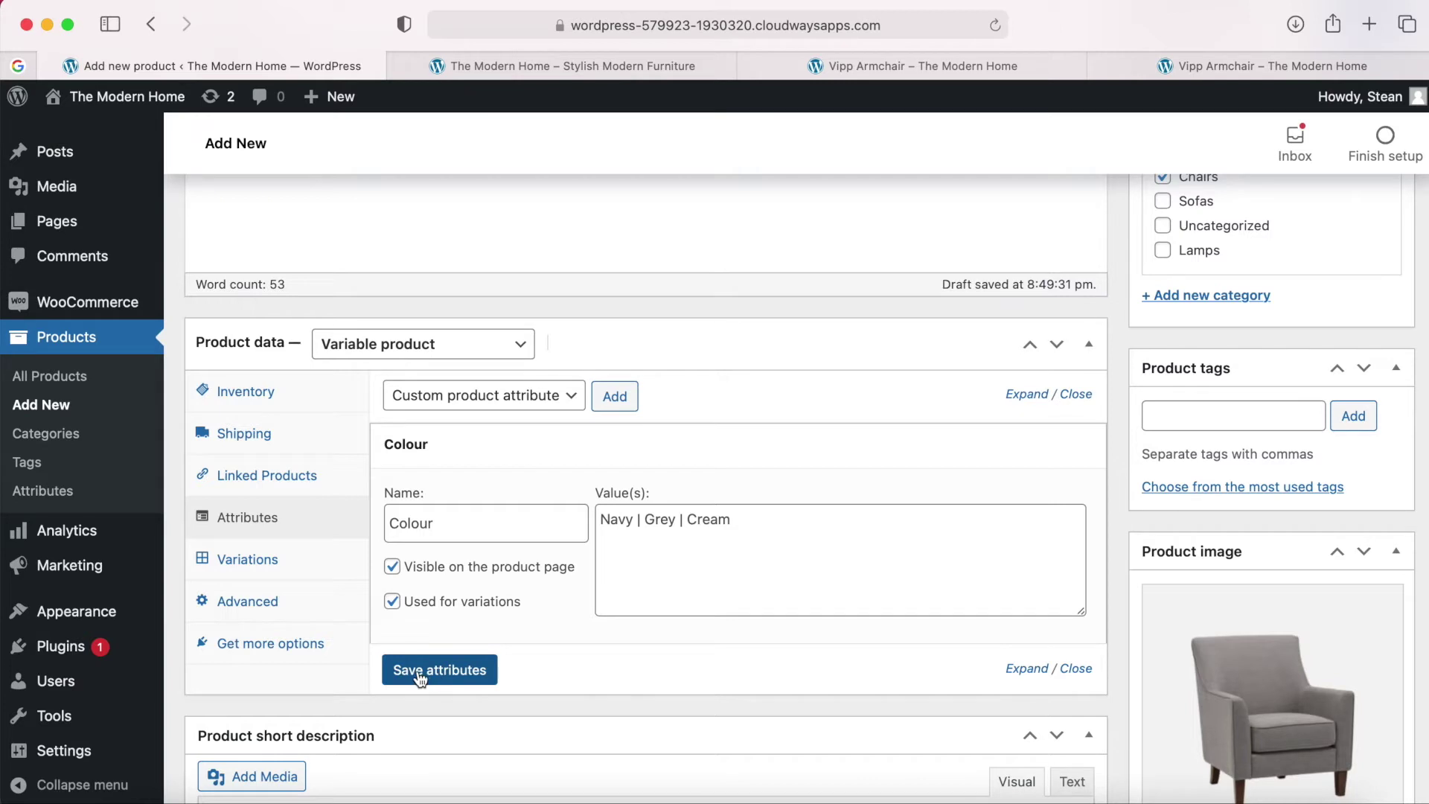
{"action": "left_click", "coordinate": [442, 673]}
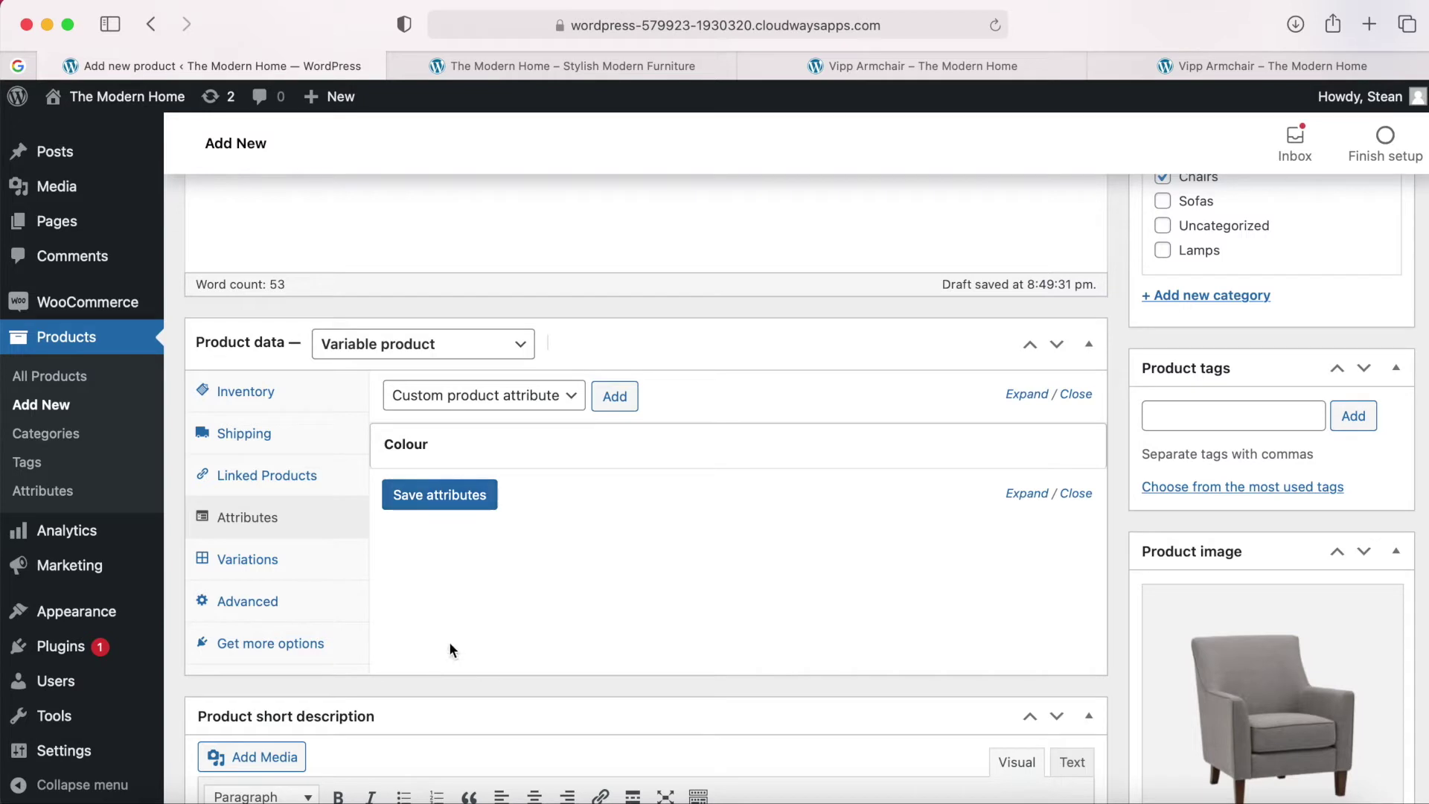
{"action": "mouse_move", "coordinate": [456, 450]}
{"action": "left_click", "coordinate": [1029, 449]}
{"action": "left_click", "coordinate": [1028, 449]}
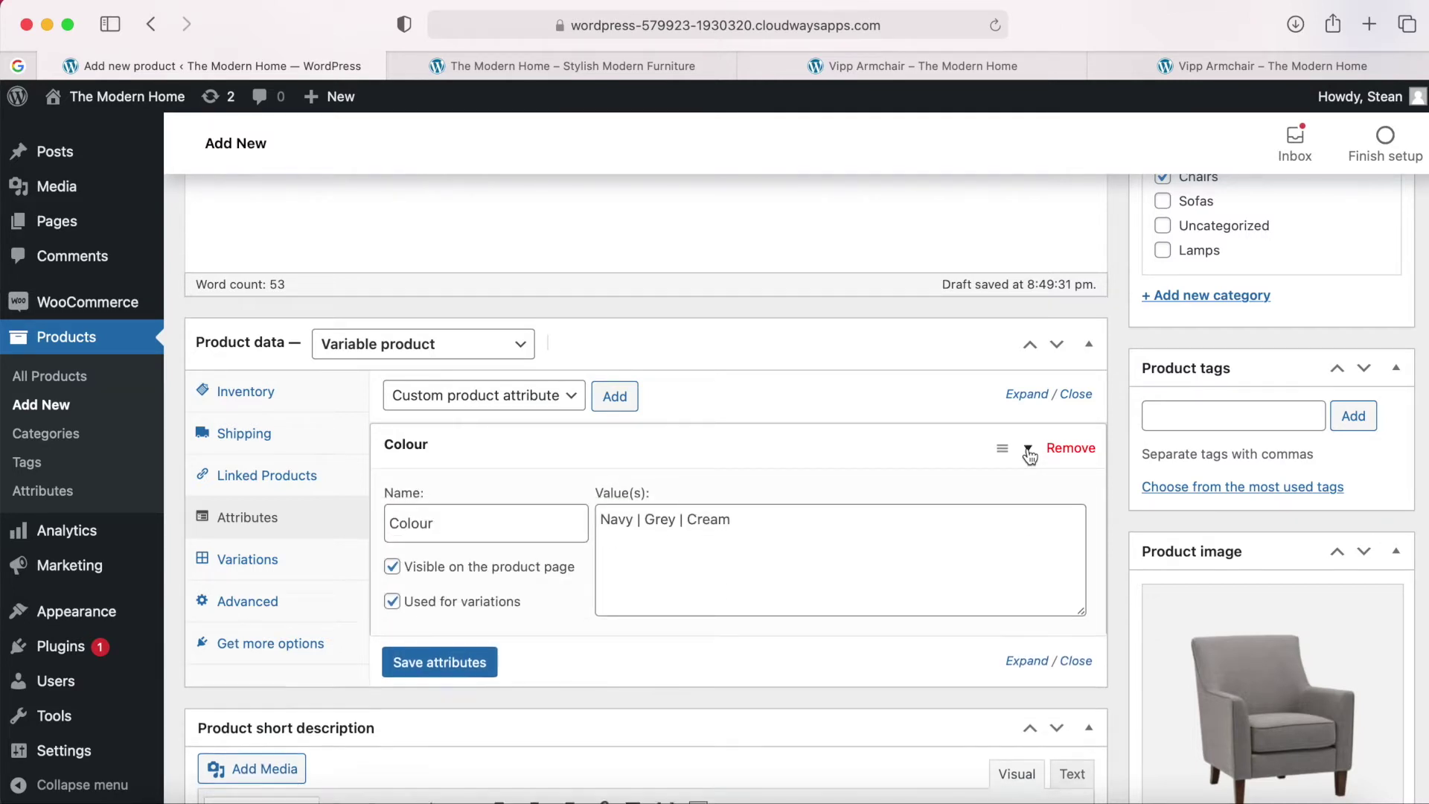
{"action": "left_click", "coordinate": [1028, 449]}
{"action": "left_click", "coordinate": [768, 519]}
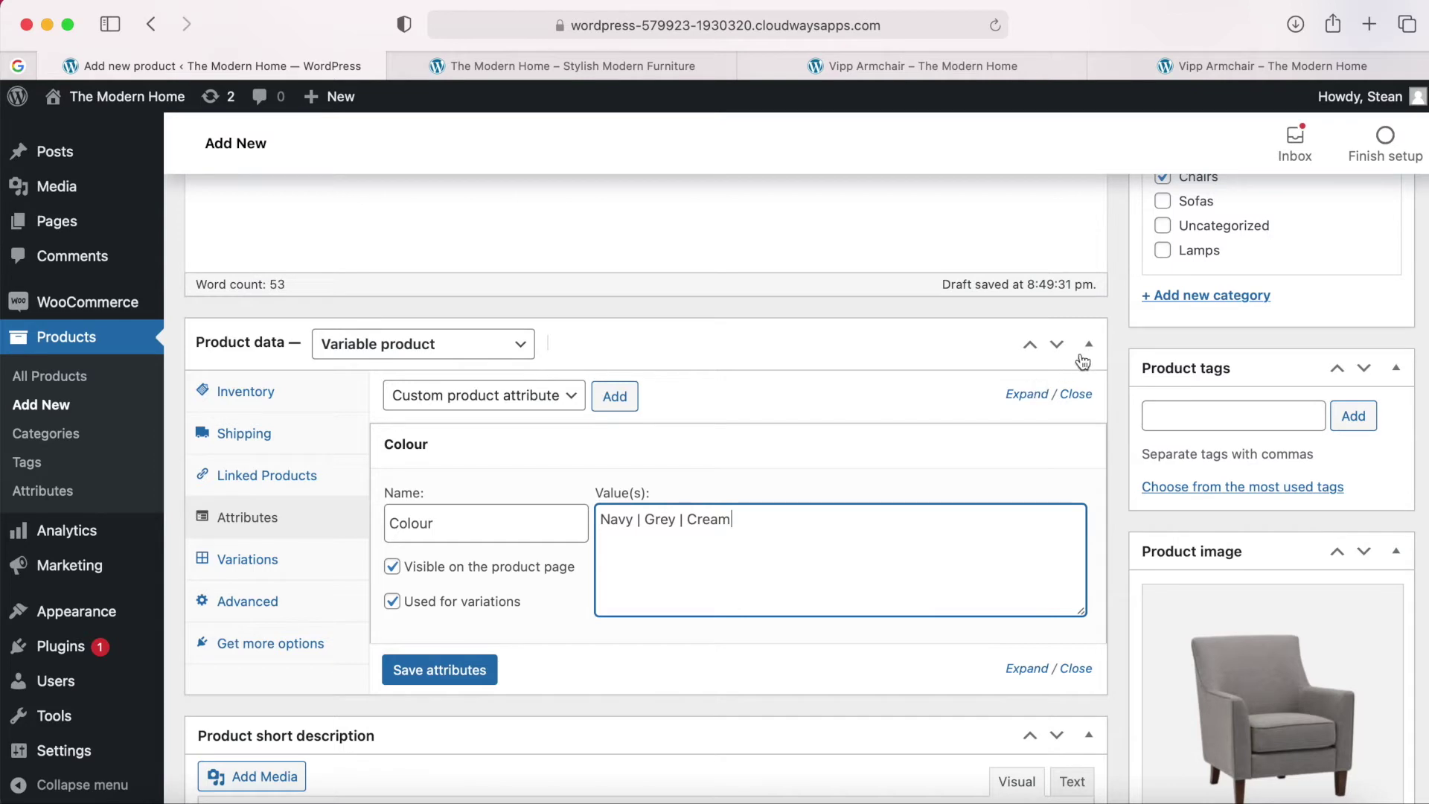
{"action": "left_click", "coordinate": [1029, 451]}
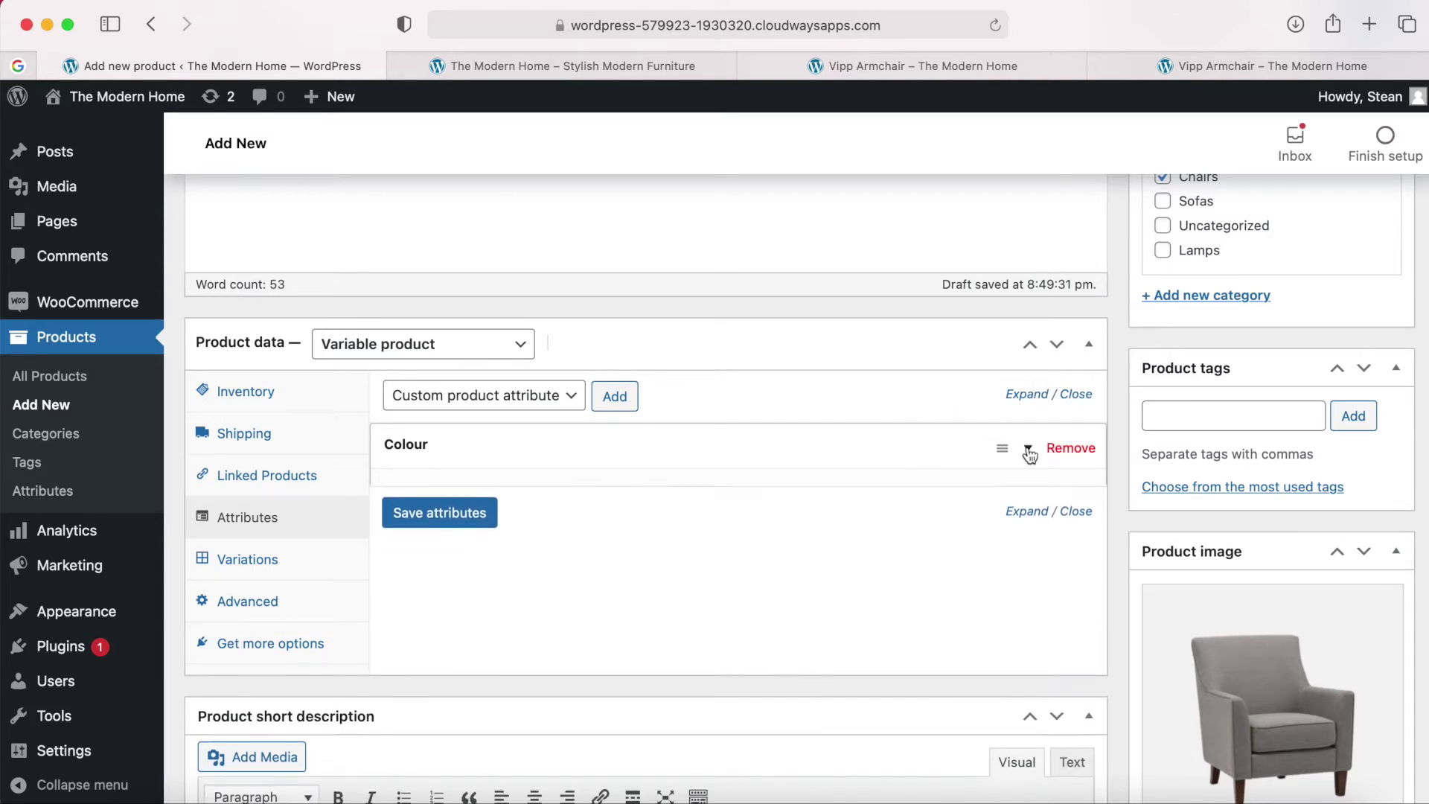
{"action": "left_click", "coordinate": [252, 561]}
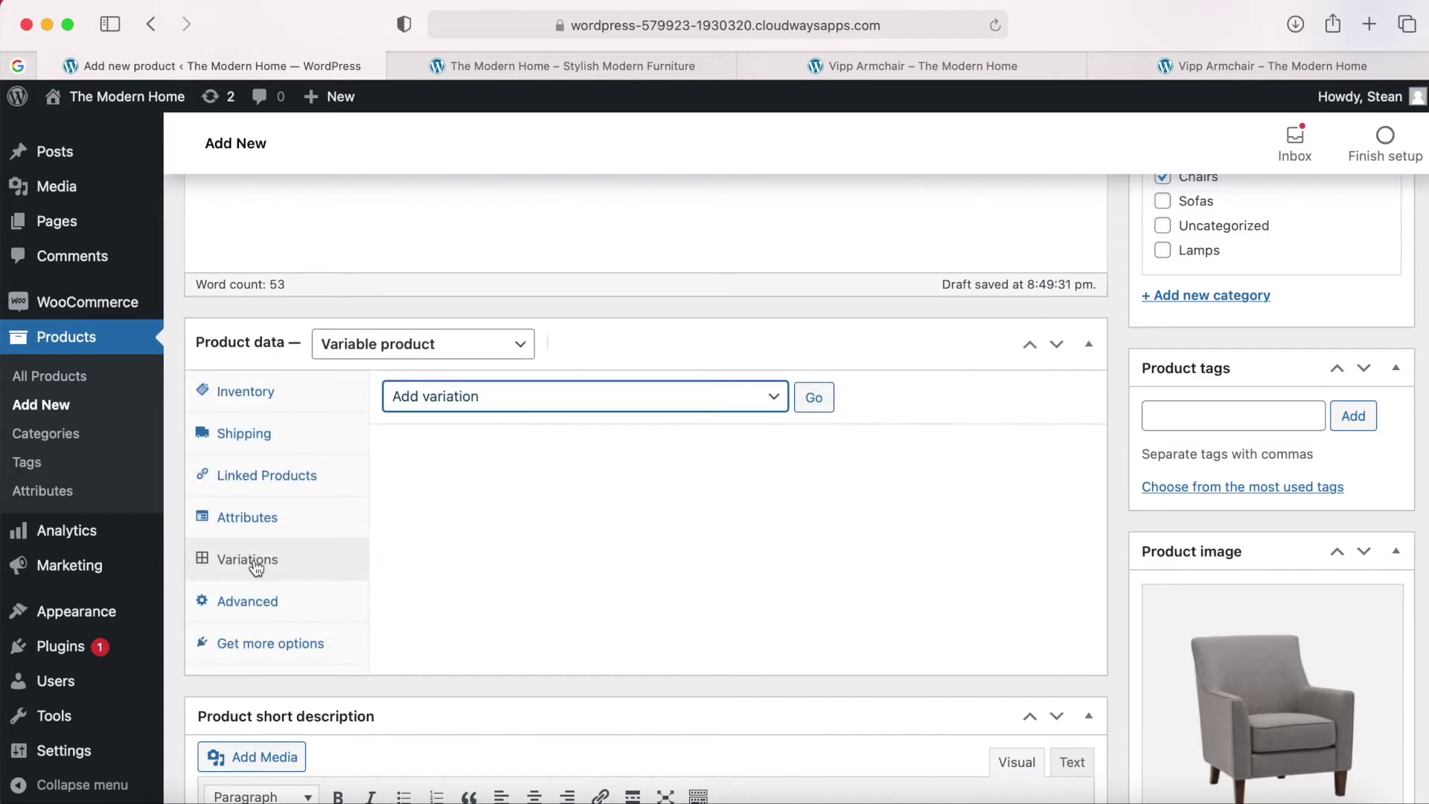
Create variations from all attributes, adding Navy, Grey and Cream variations.
{"action": "left_click", "coordinate": [728, 401]}
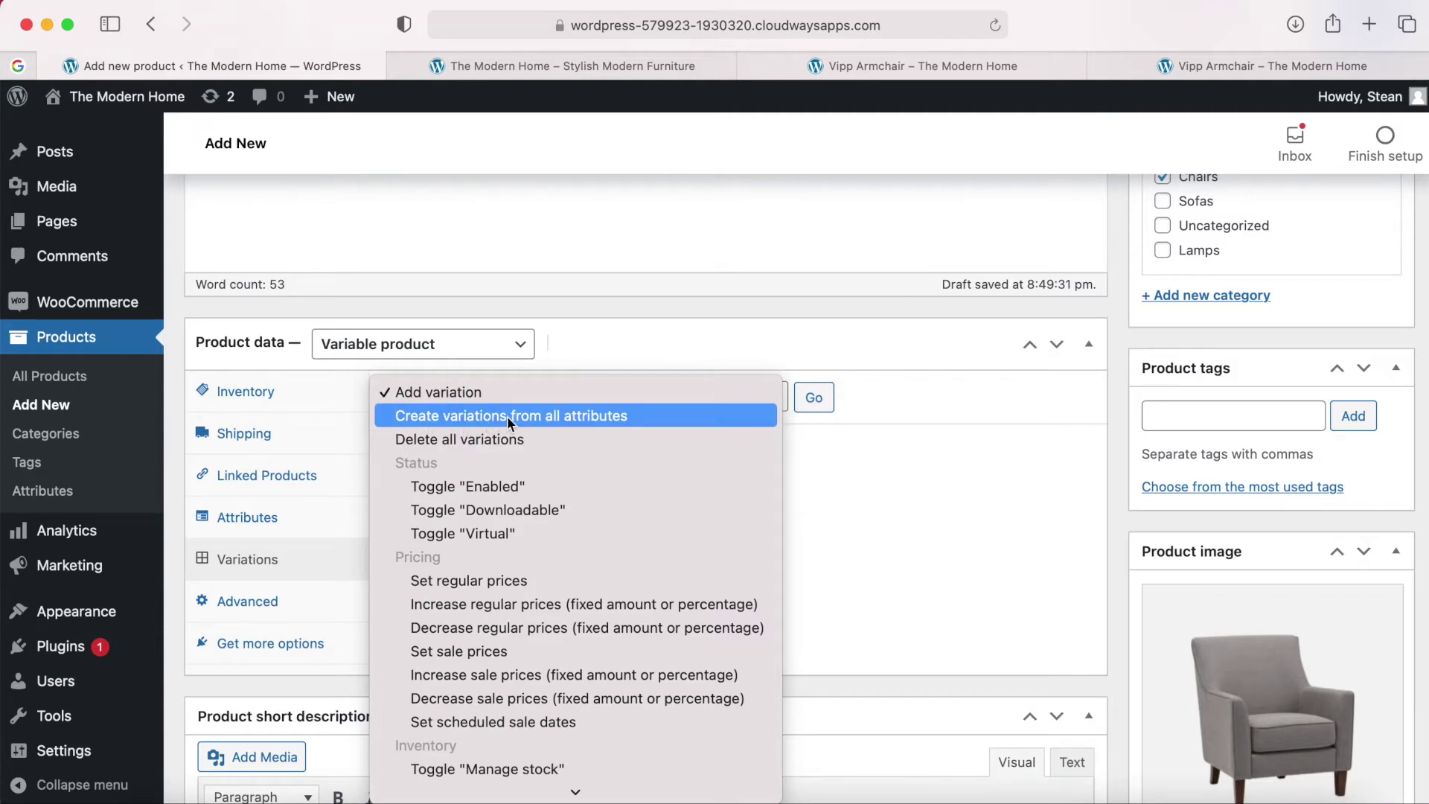
{"action": "left_click", "coordinate": [569, 417]}
{"action": "left_click", "coordinate": [813, 399]}
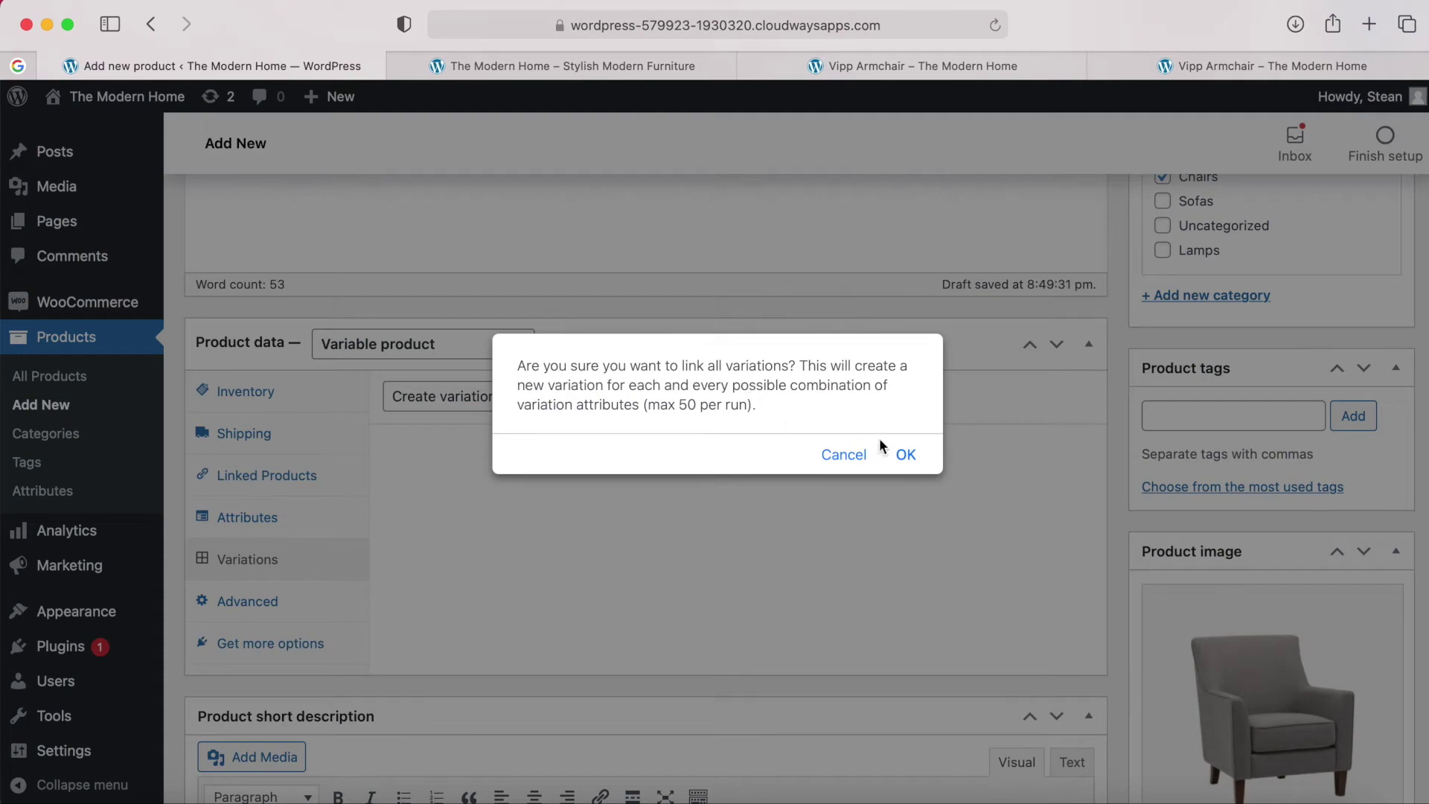
{"action": "left_click", "coordinate": [904, 456]}
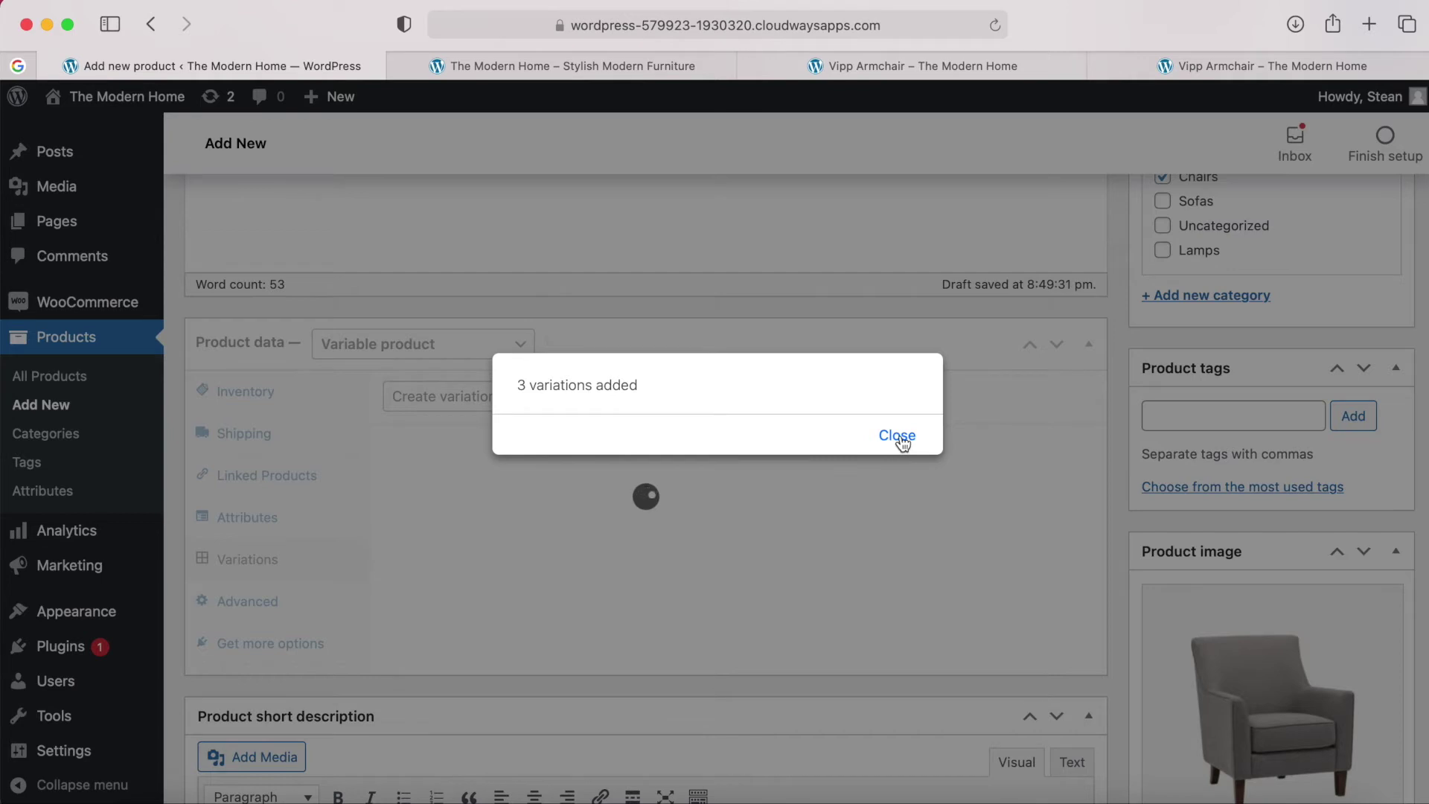
{"action": "left_click", "coordinate": [900, 437]}
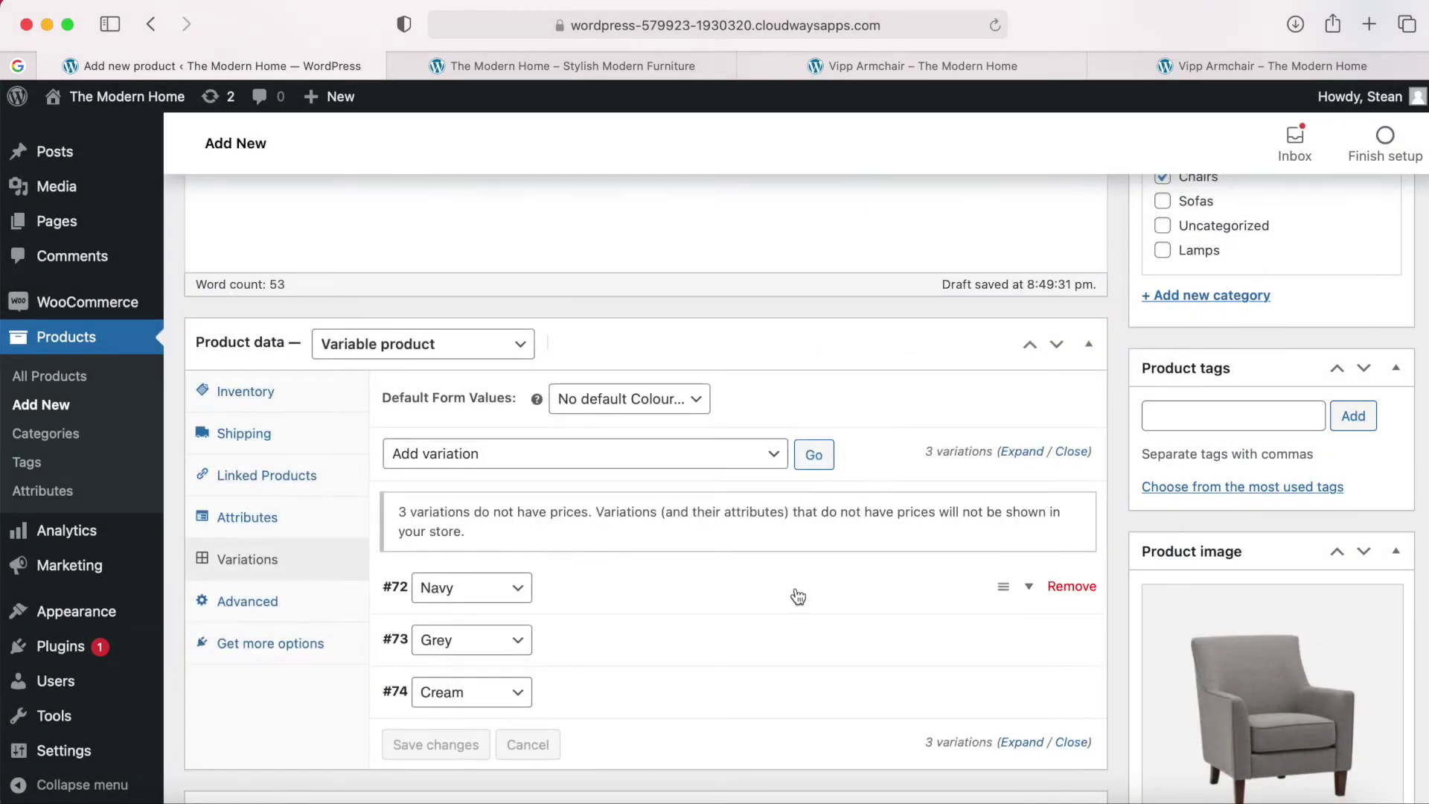
{"action": "scroll", "coordinate": [799, 596], "scroll_direction": "down", "scroll_amount": 1}
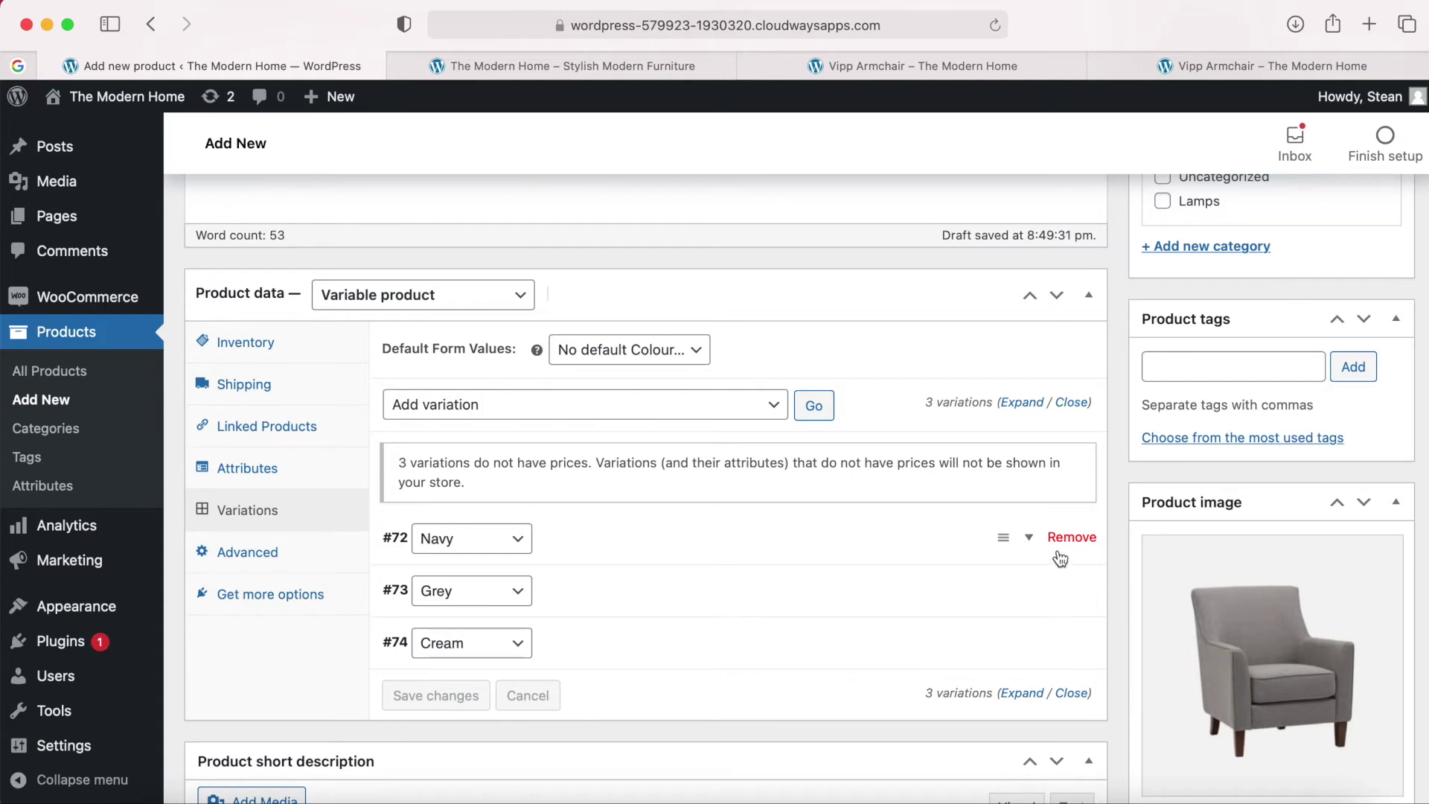
Expand variation #72 Navy to show its details.
{"action": "left_click", "coordinate": [1029, 537]}
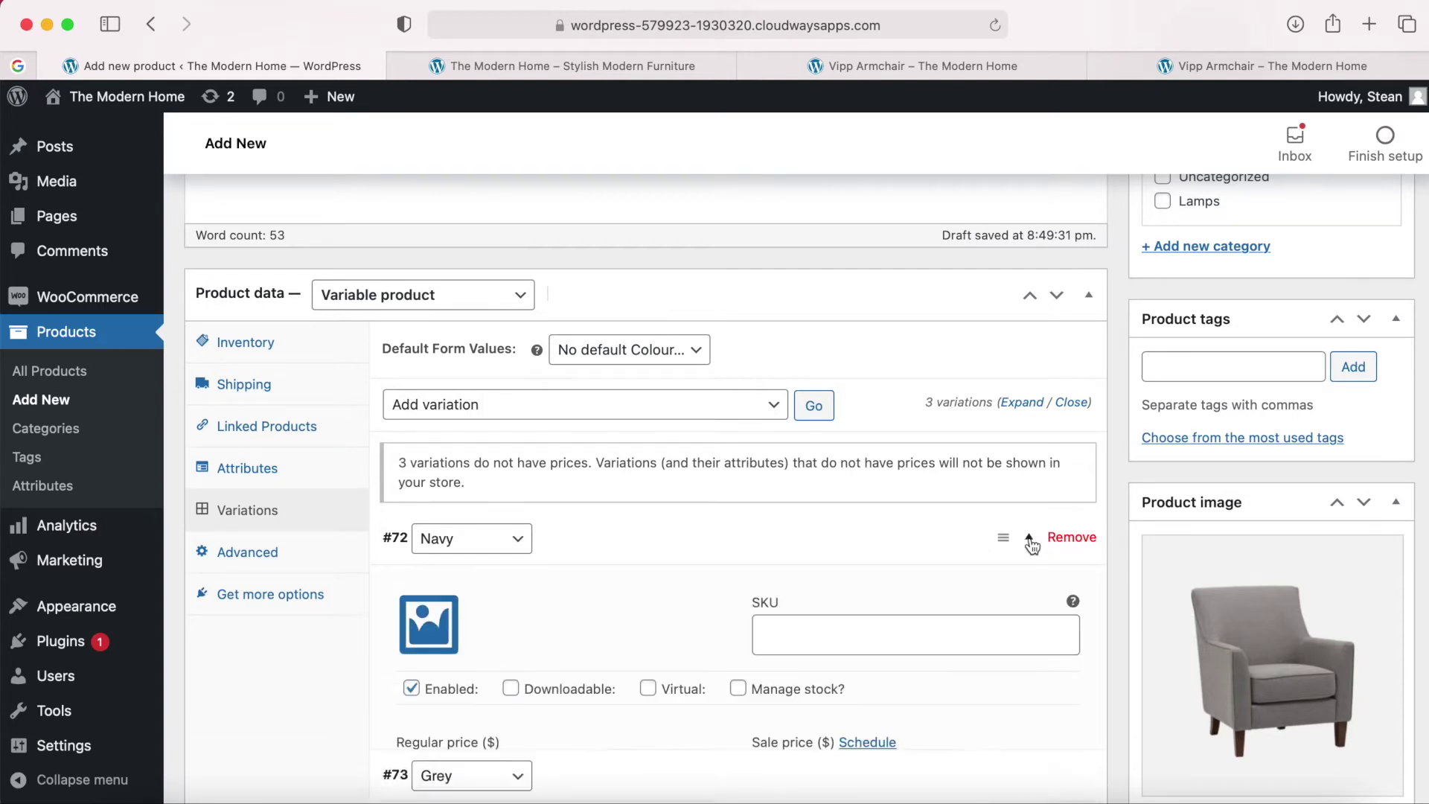
{"action": "scroll", "coordinate": [1032, 546], "scroll_direction": "down", "scroll_amount": 2}
{"action": "scroll", "coordinate": [1032, 547], "scroll_direction": "down", "scroll_amount": 4}
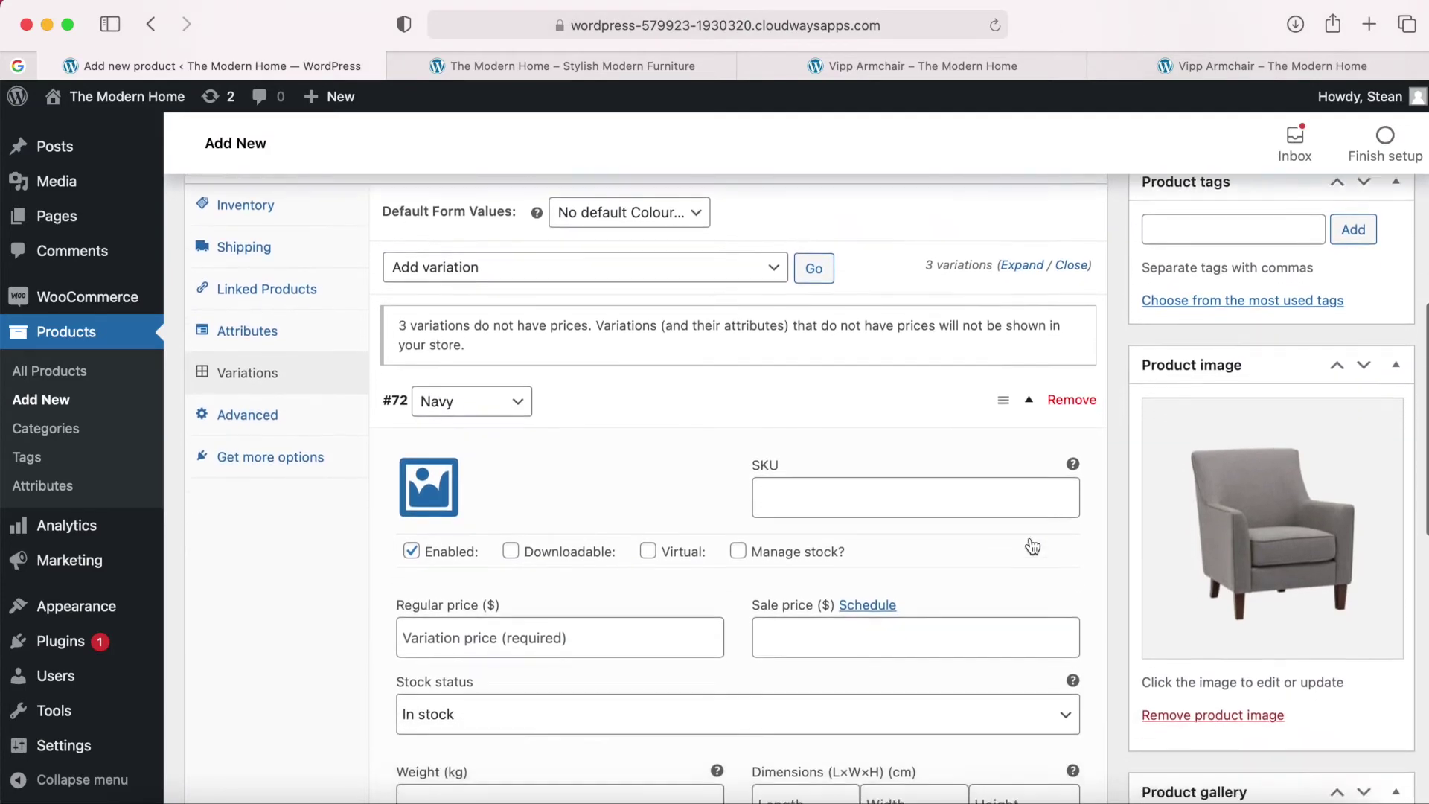
{"action": "scroll", "coordinate": [1031, 544], "scroll_direction": "down", "scroll_amount": 1}
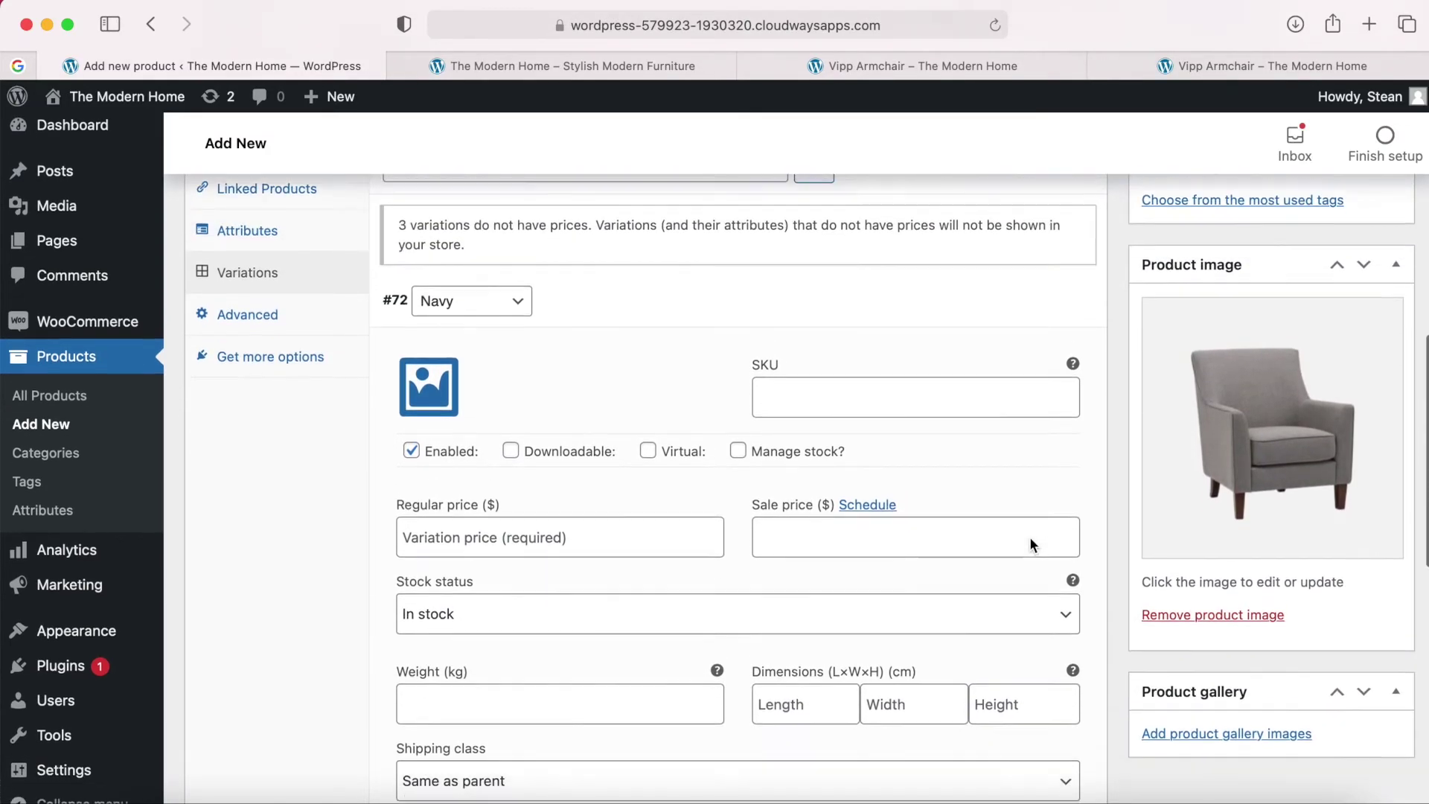
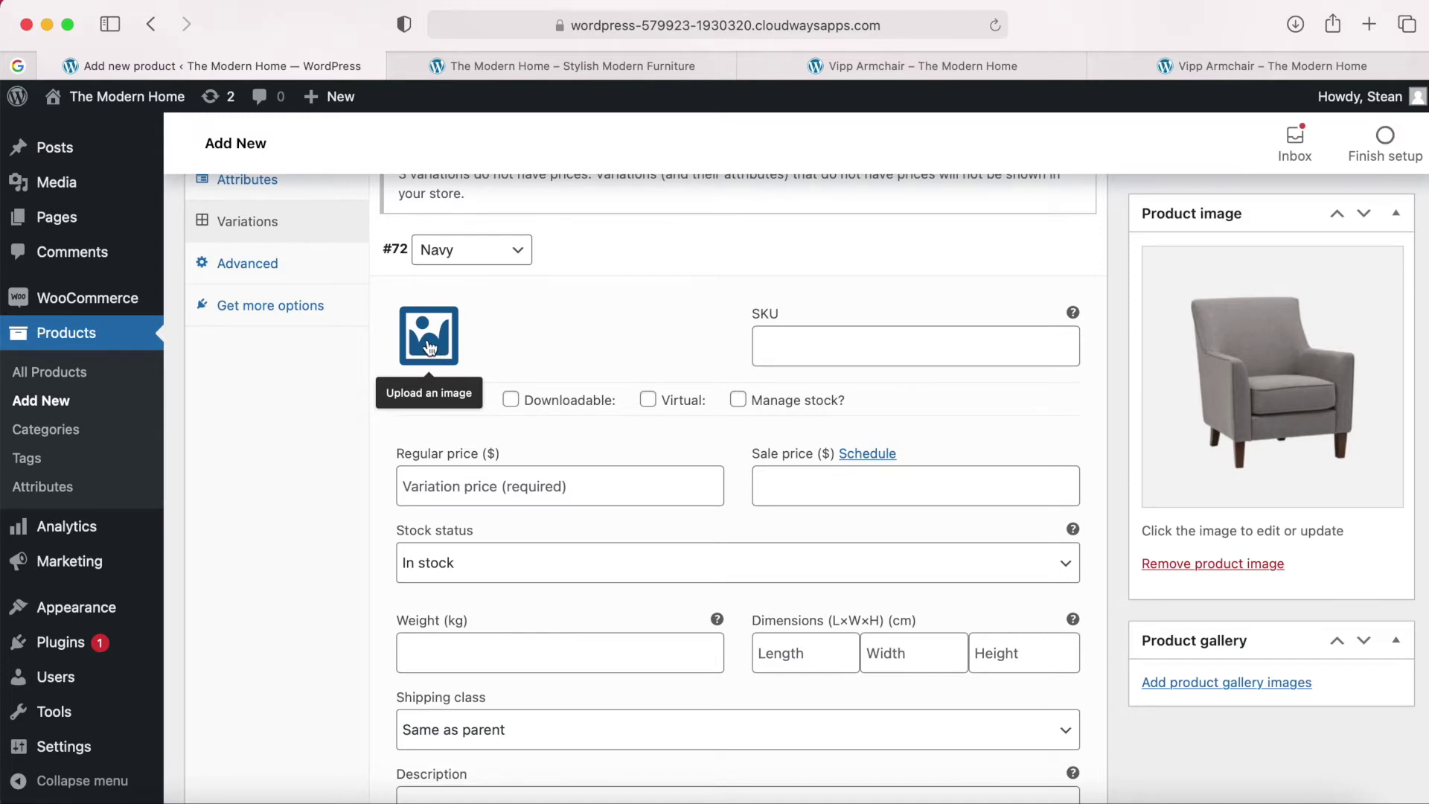
Upload Cylindo-Accent-Arm-Chair-Navy.jpg and set it as the Navy variation's image.
{"action": "left_click", "coordinate": [430, 348]}
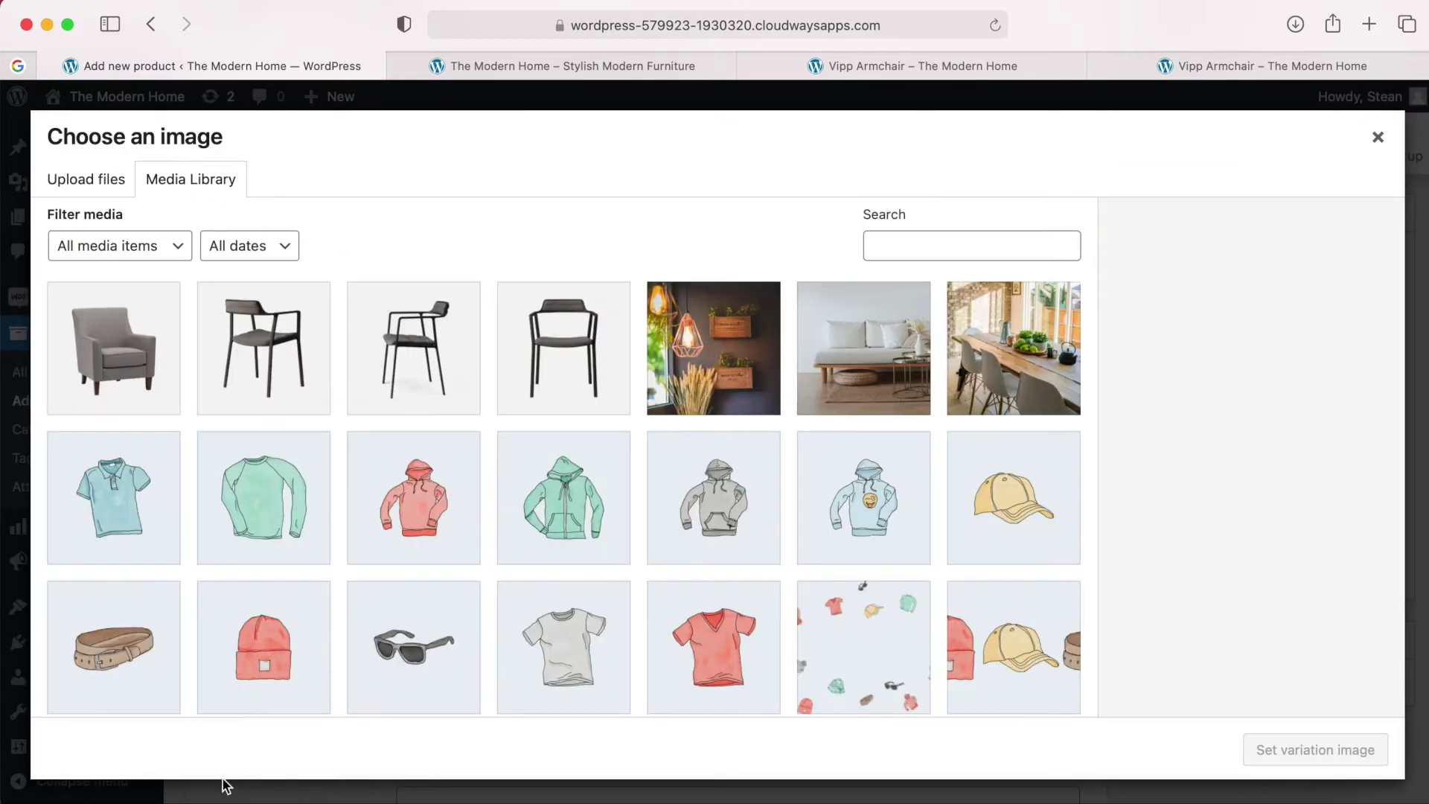
{"action": "left_click", "coordinate": [142, 799]}
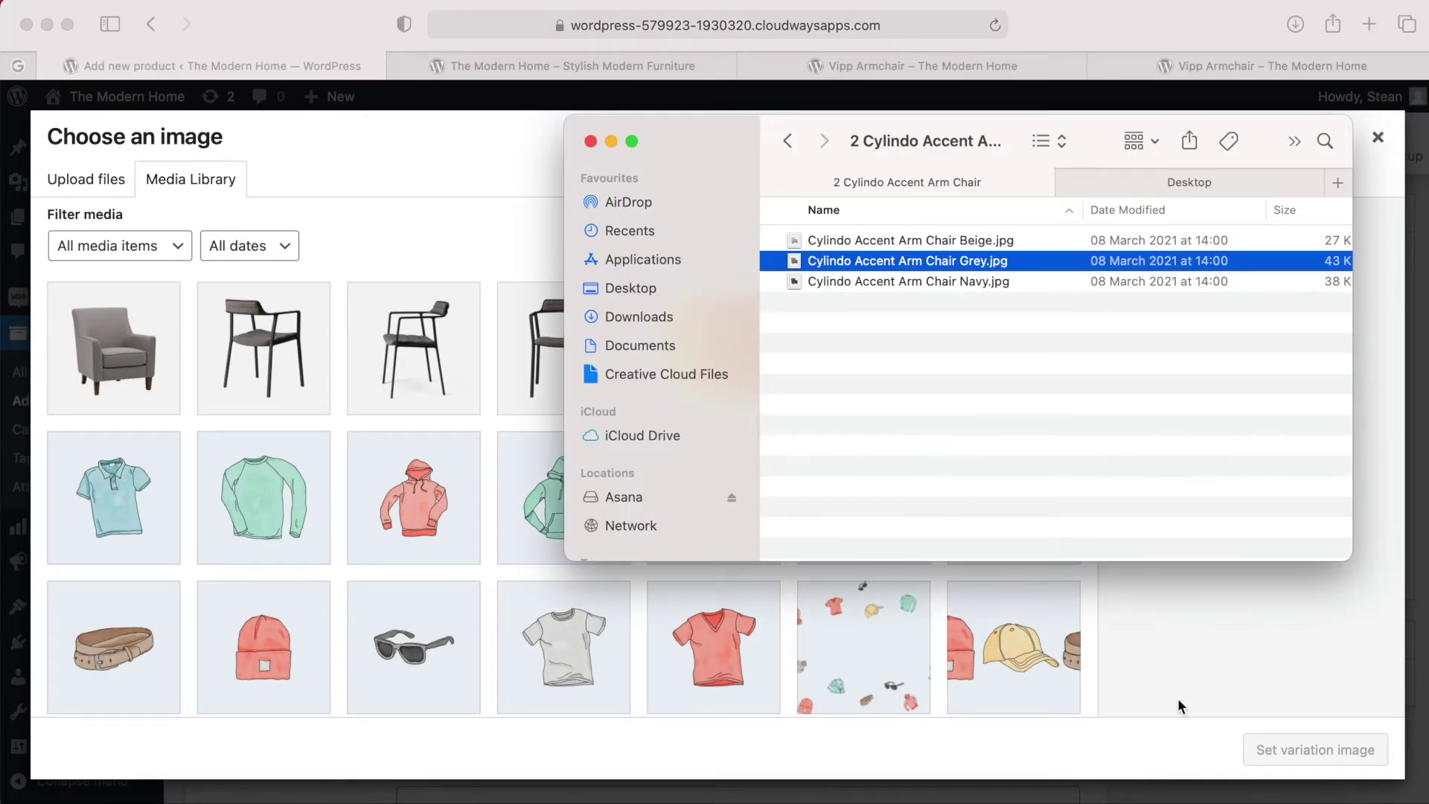
{"action": "left_click", "coordinate": [1165, 795]}
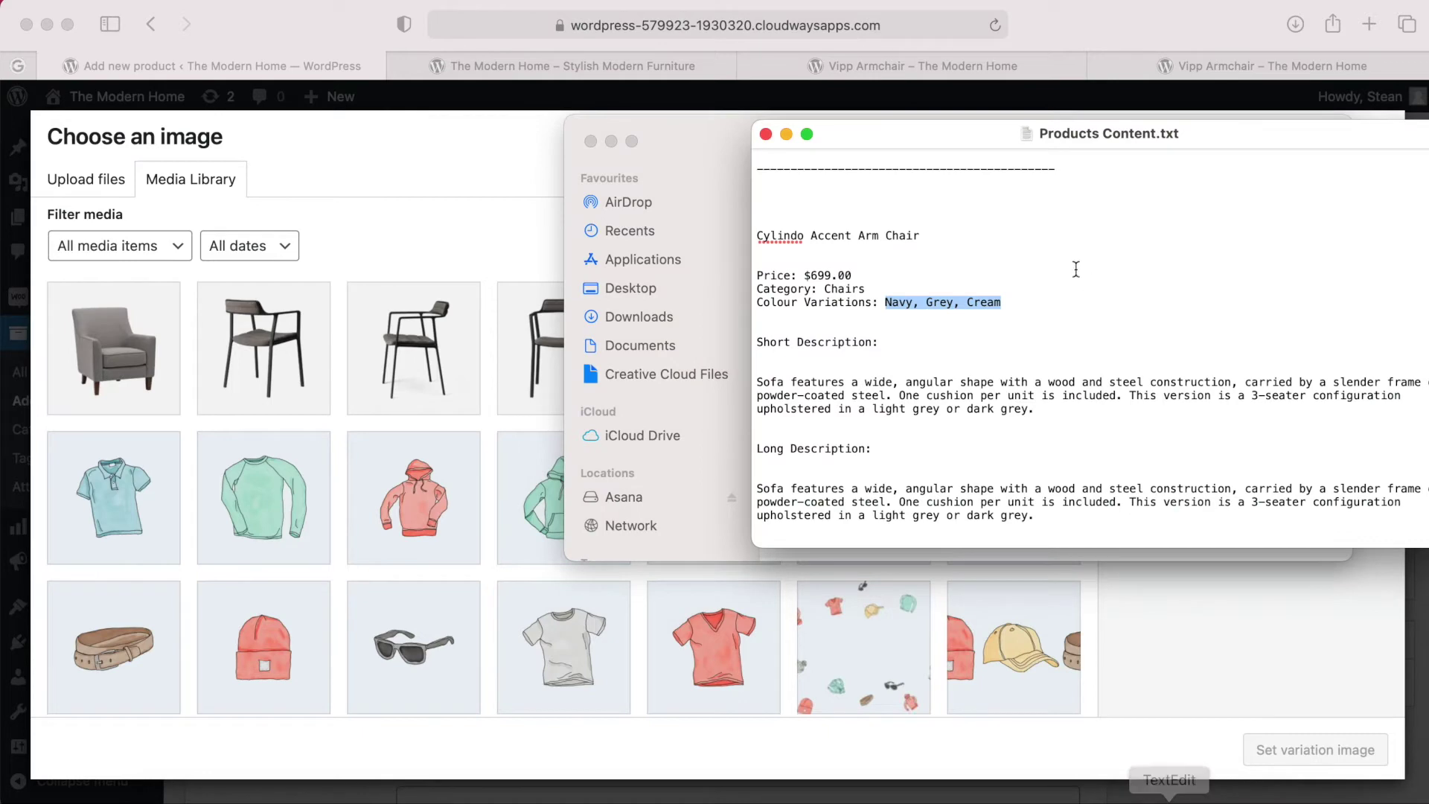
{"action": "left_click", "coordinate": [907, 301]}
{"action": "left_click", "coordinate": [714, 136]}
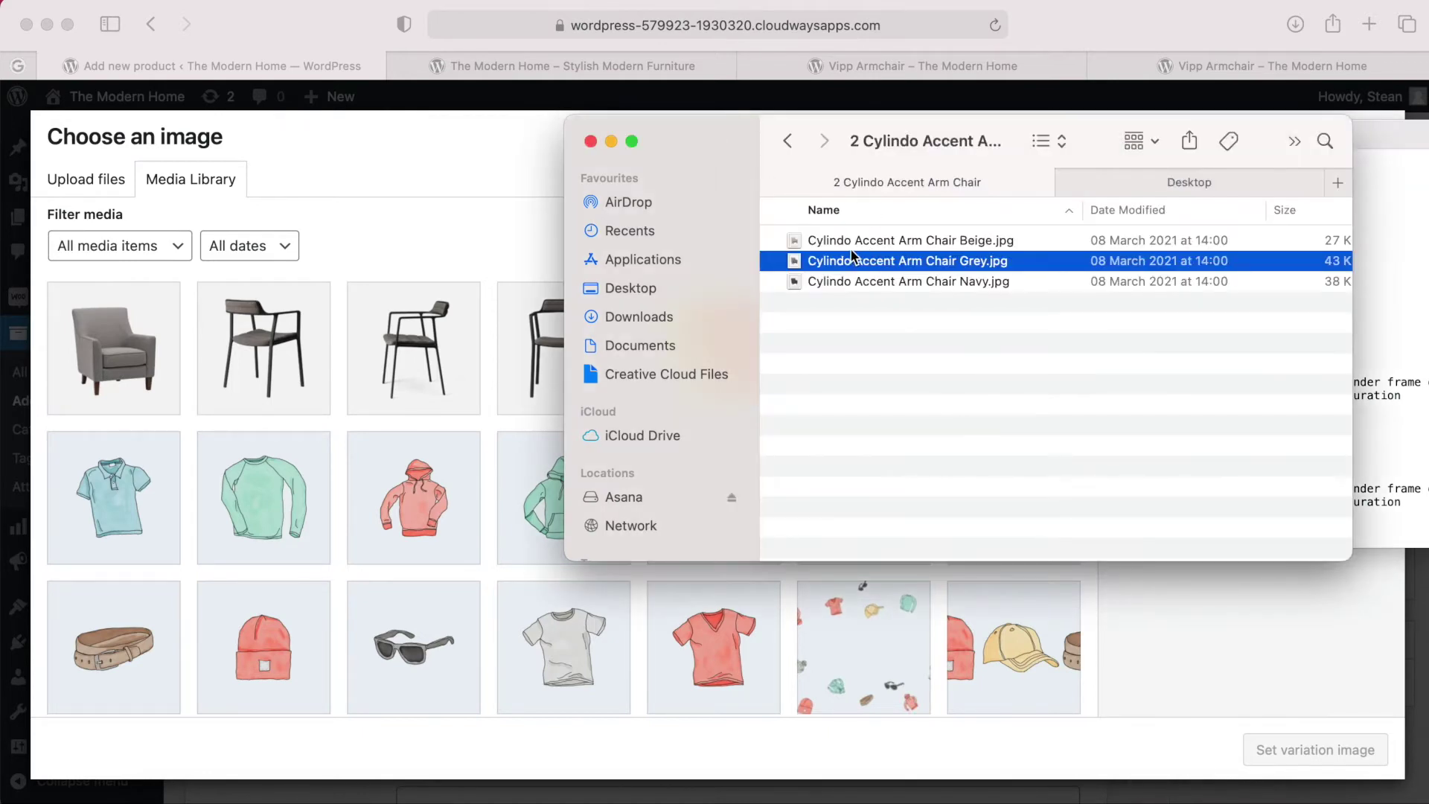
{"action": "key", "text": "space"}
{"action": "key", "text": "Down"}
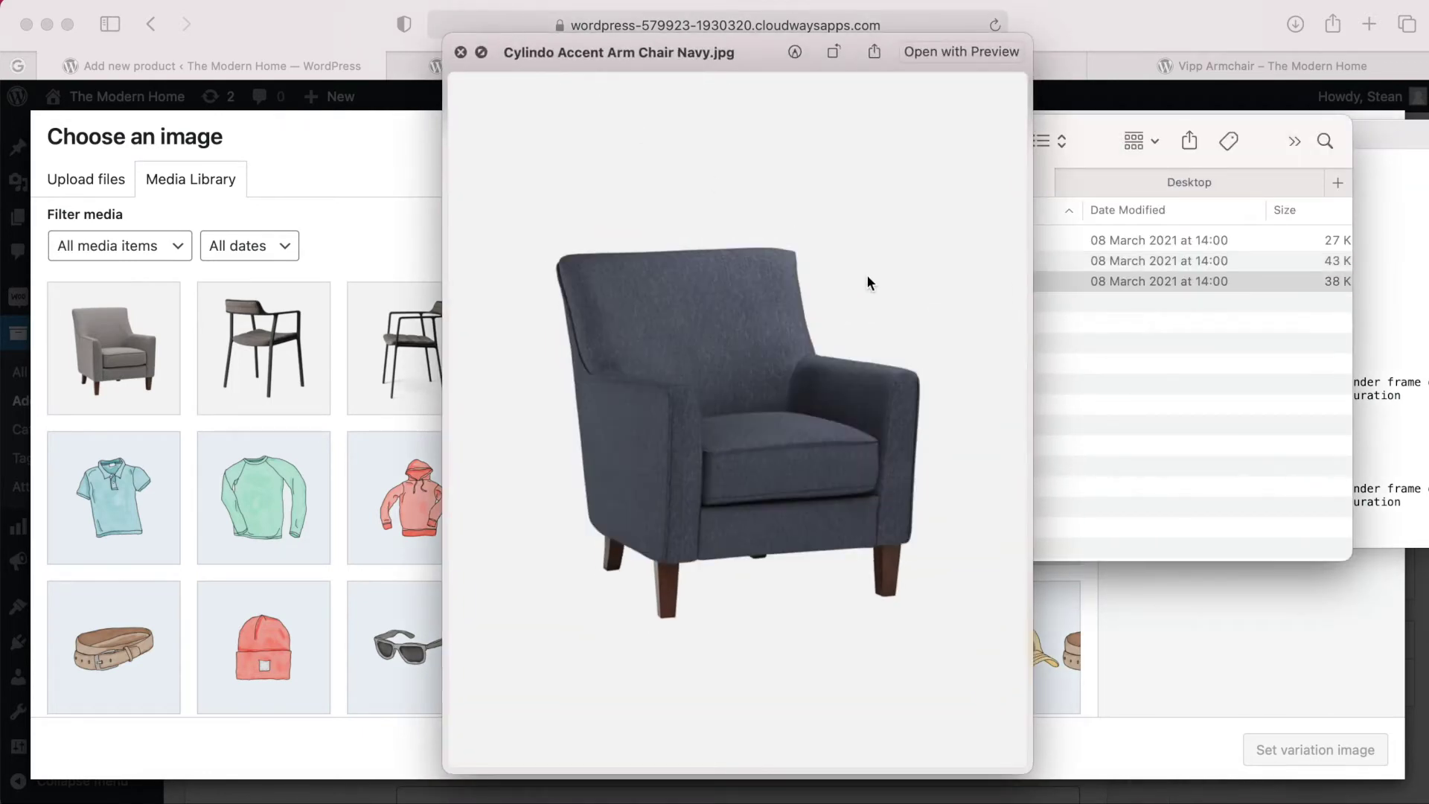
{"action": "left_click", "coordinate": [460, 52]}
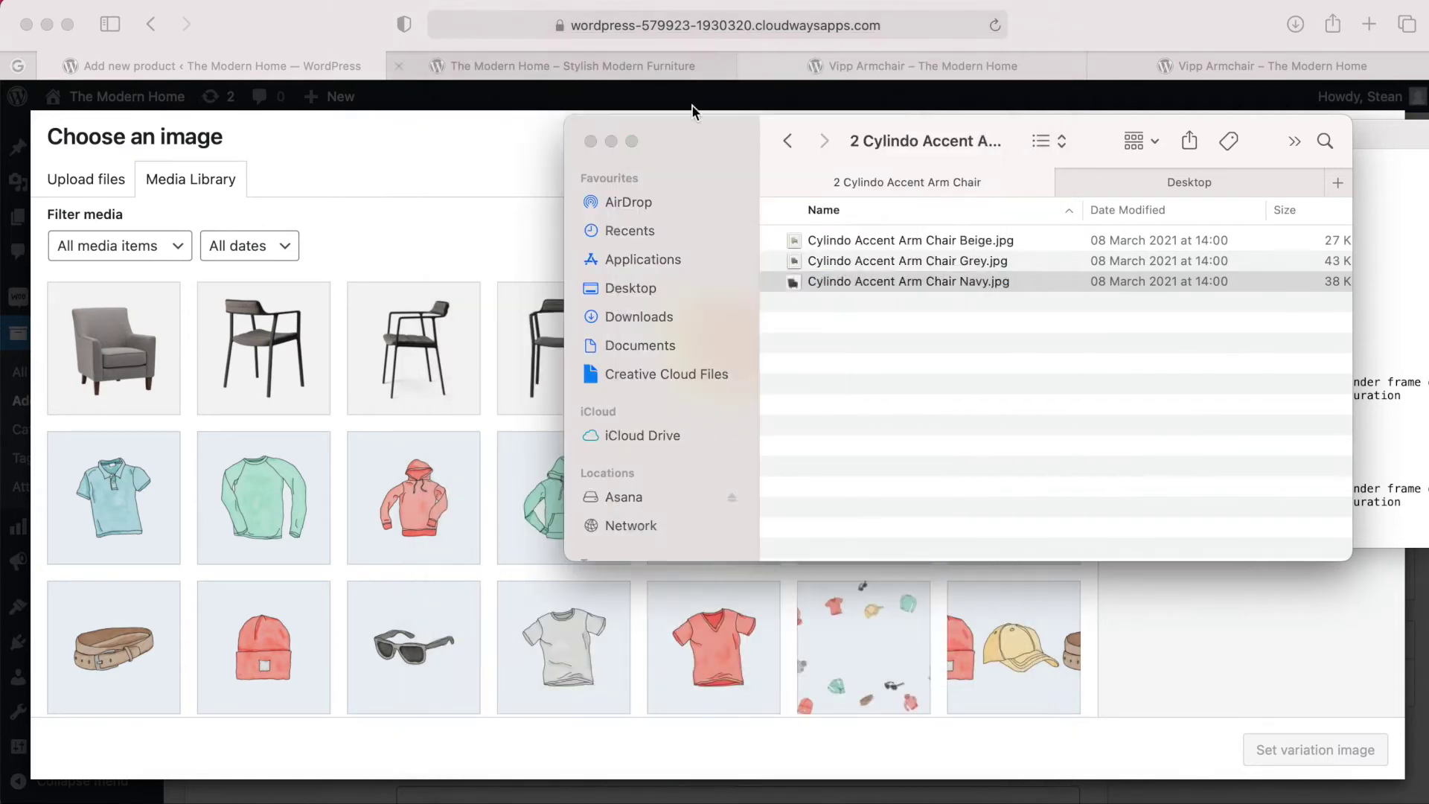
{"action": "left_click", "coordinate": [856, 281]}
{"action": "left_click_drag", "start_coordinate": [857, 281], "coordinate": [382, 344]}
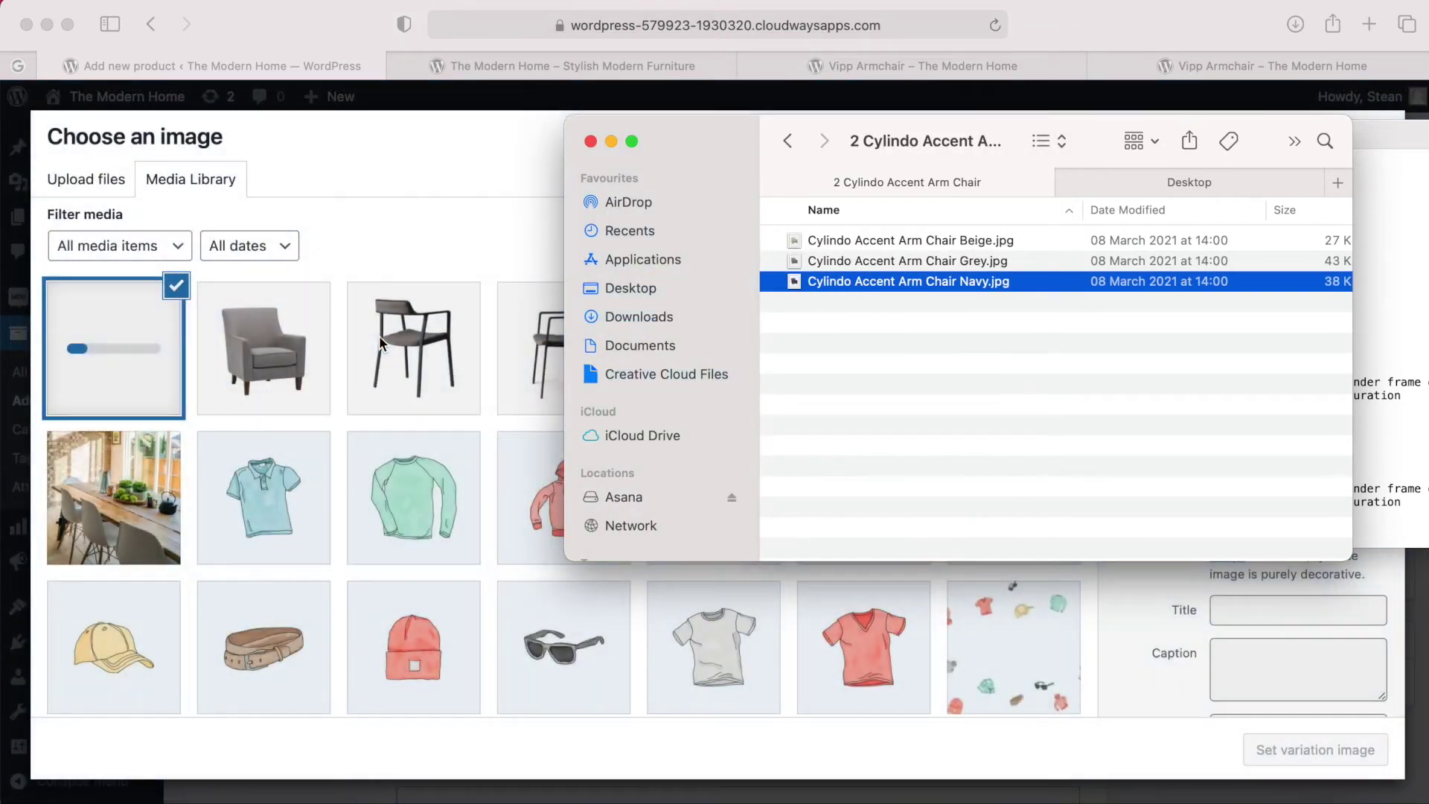
{"action": "left_click", "coordinate": [374, 222]}
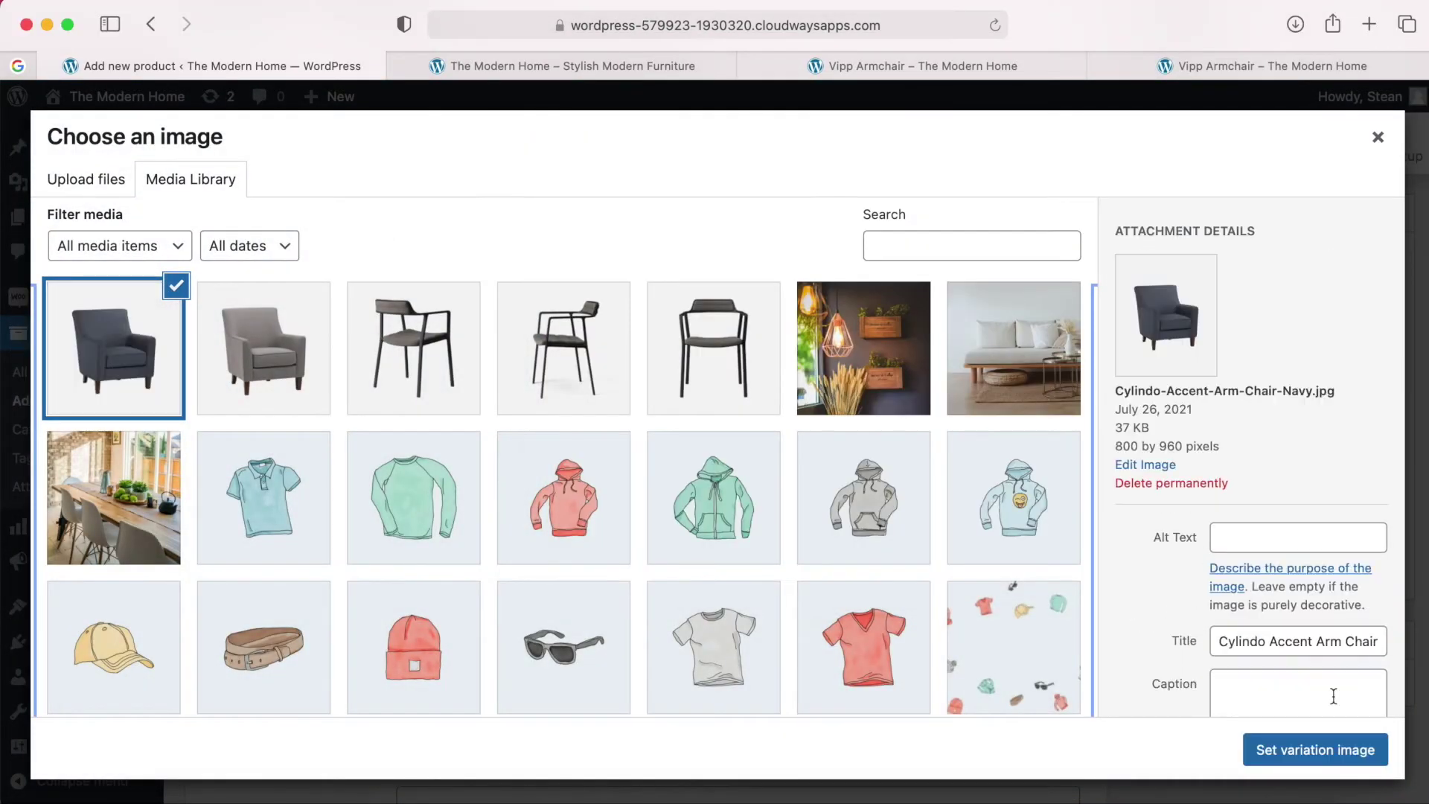
{"action": "left_click", "coordinate": [1315, 750]}
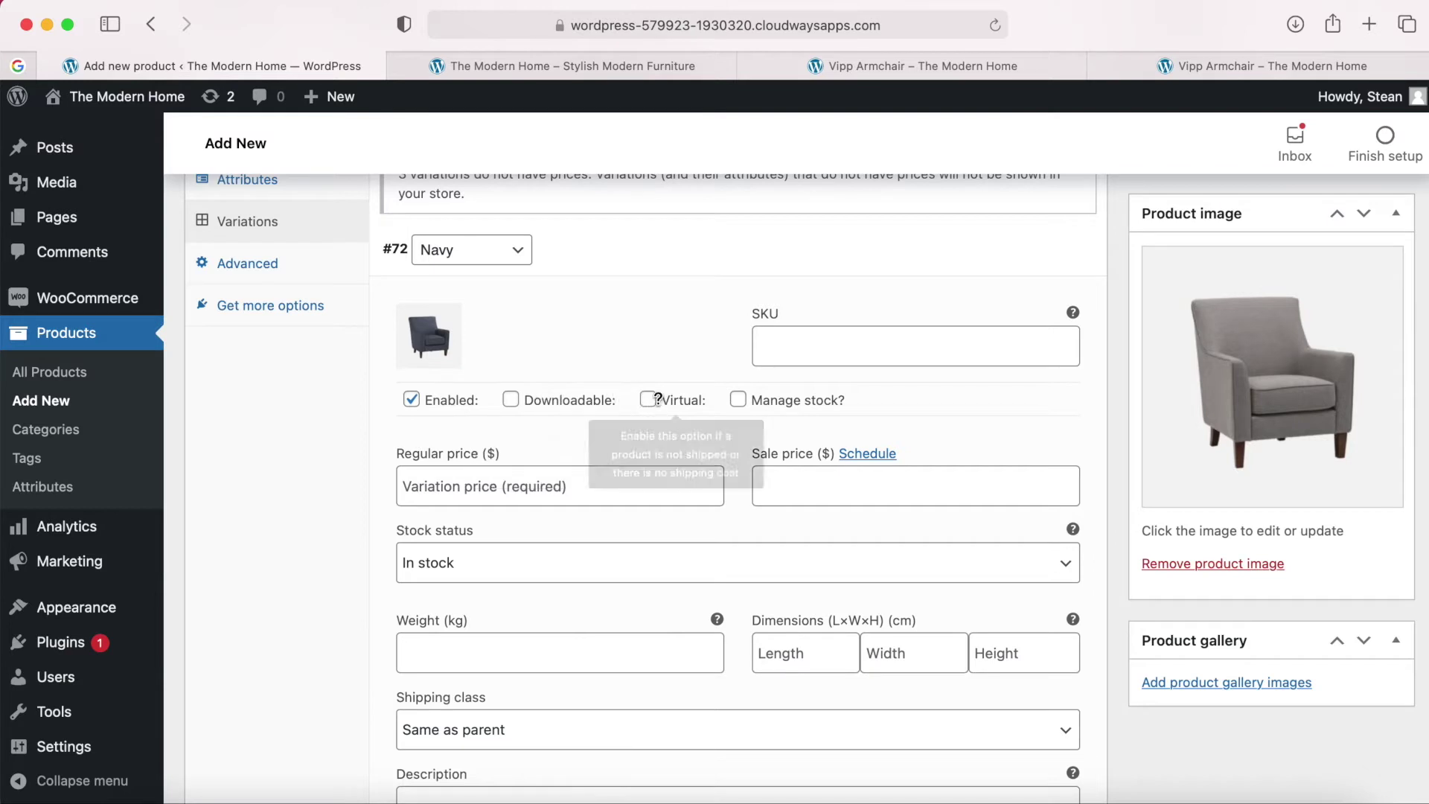
Turn on Manage stock for the Navy variation and enter a regular price of 699.
{"action": "mouse_move", "coordinate": [747, 402]}
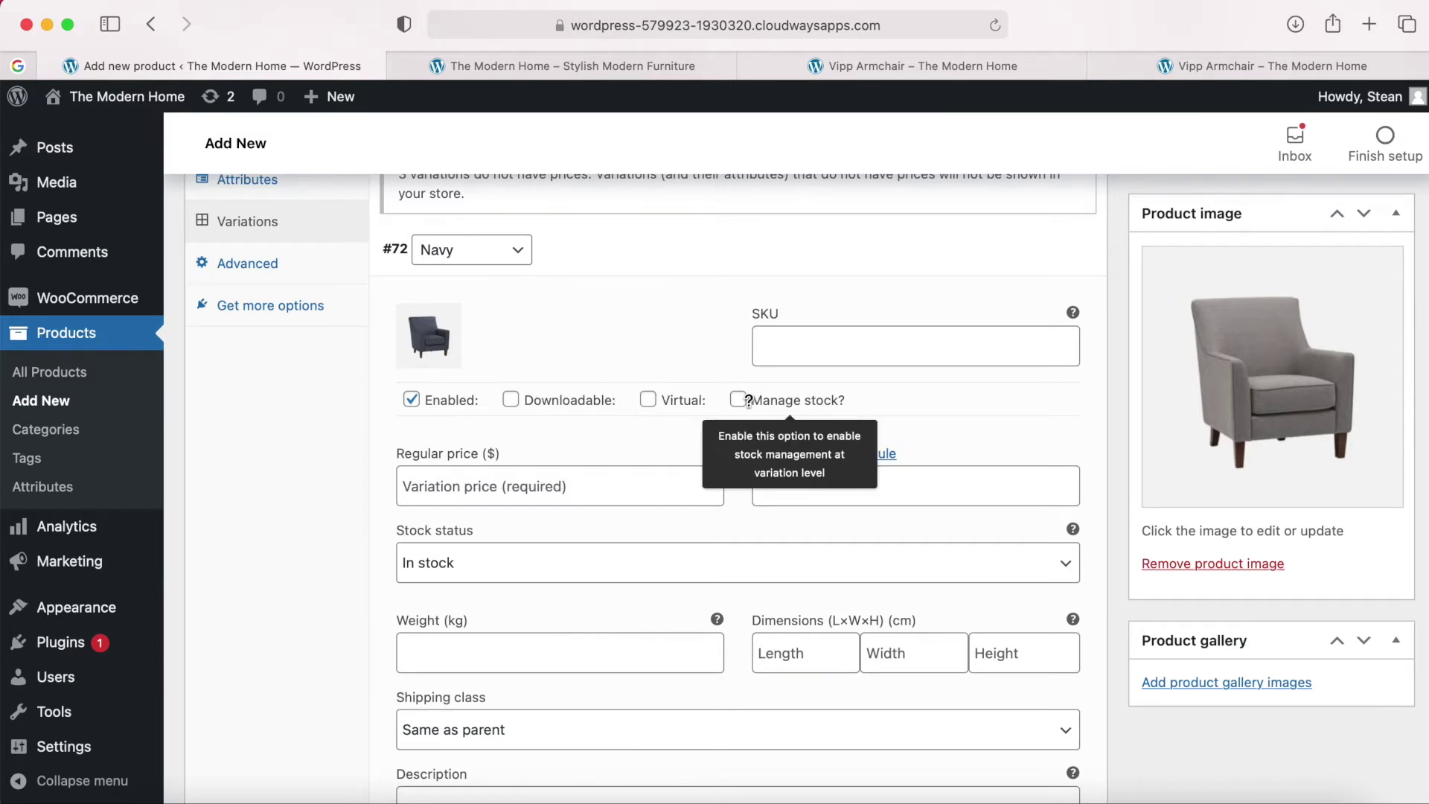
{"action": "left_click", "coordinate": [742, 402]}
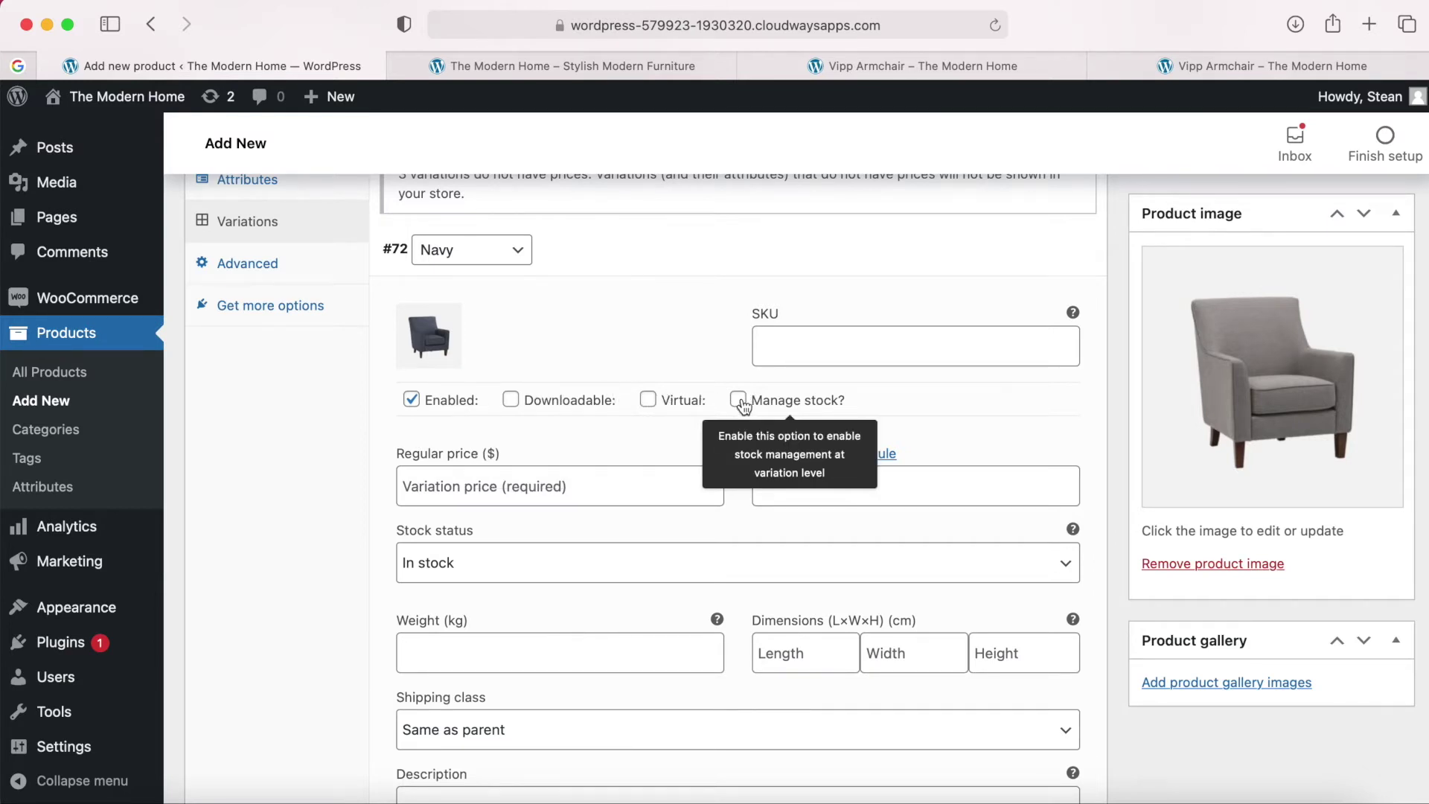
{"action": "left_click", "coordinate": [495, 488]}
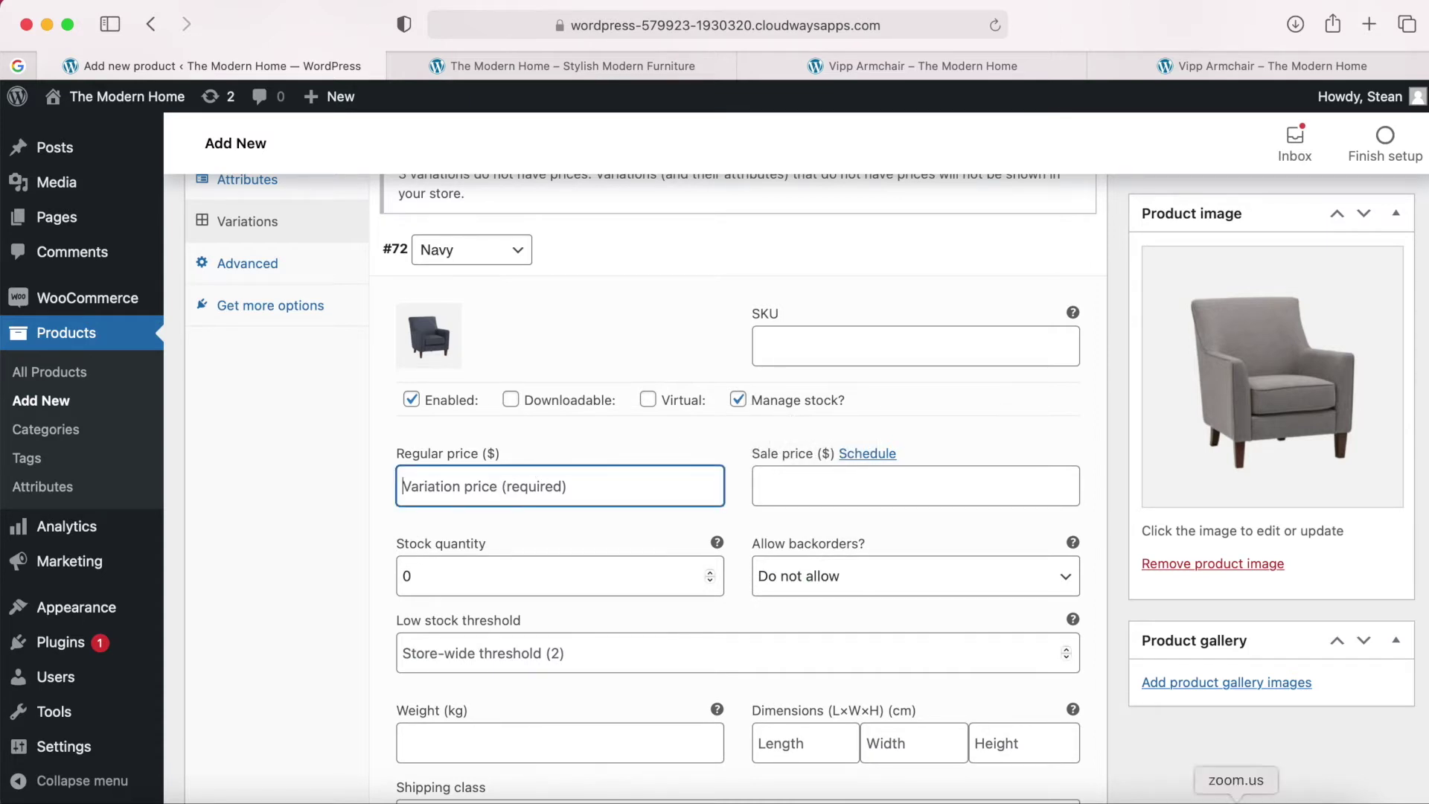
{"action": "left_click", "coordinate": [1165, 796]}
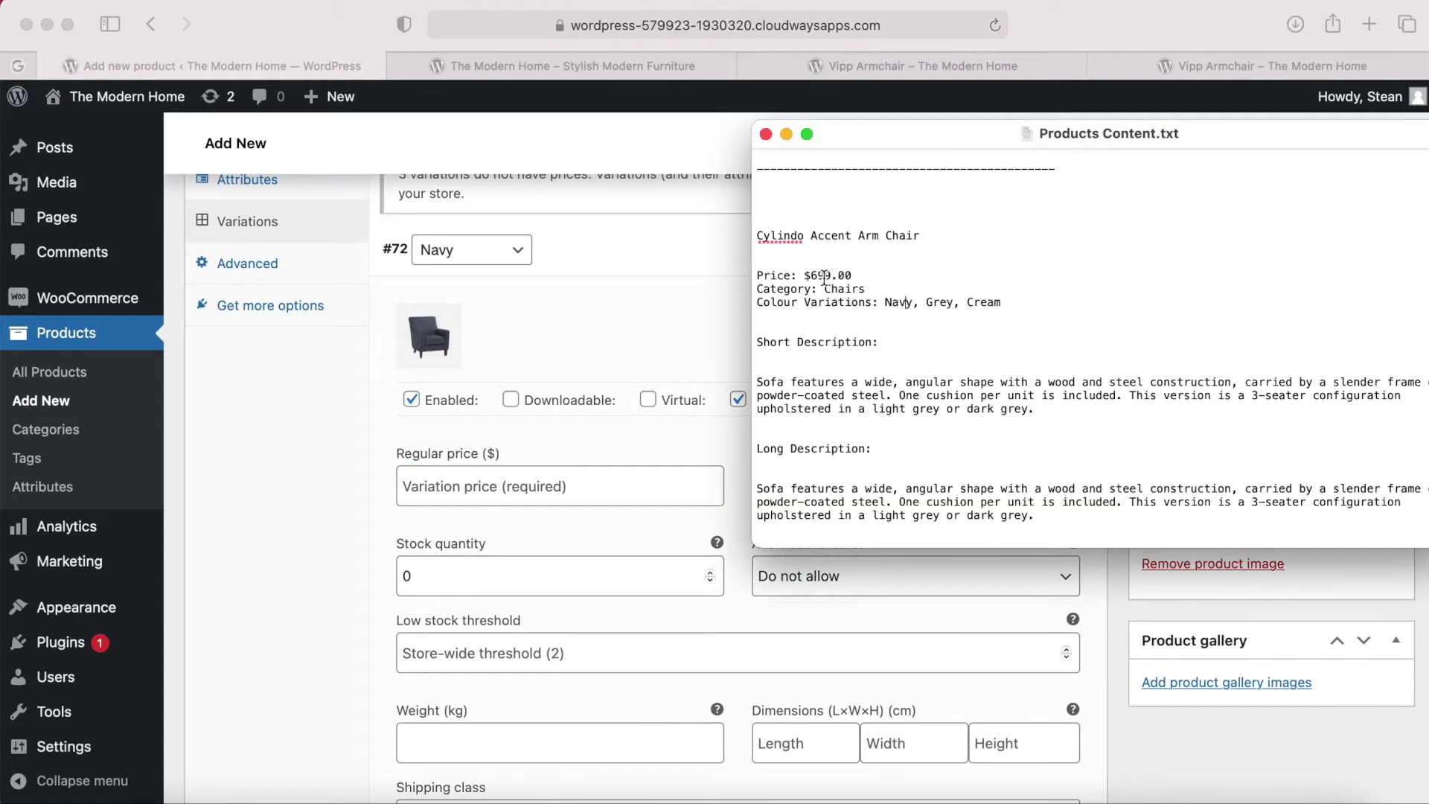
{"action": "left_click", "coordinate": [481, 488]}
{"action": "type", "text": "699"}
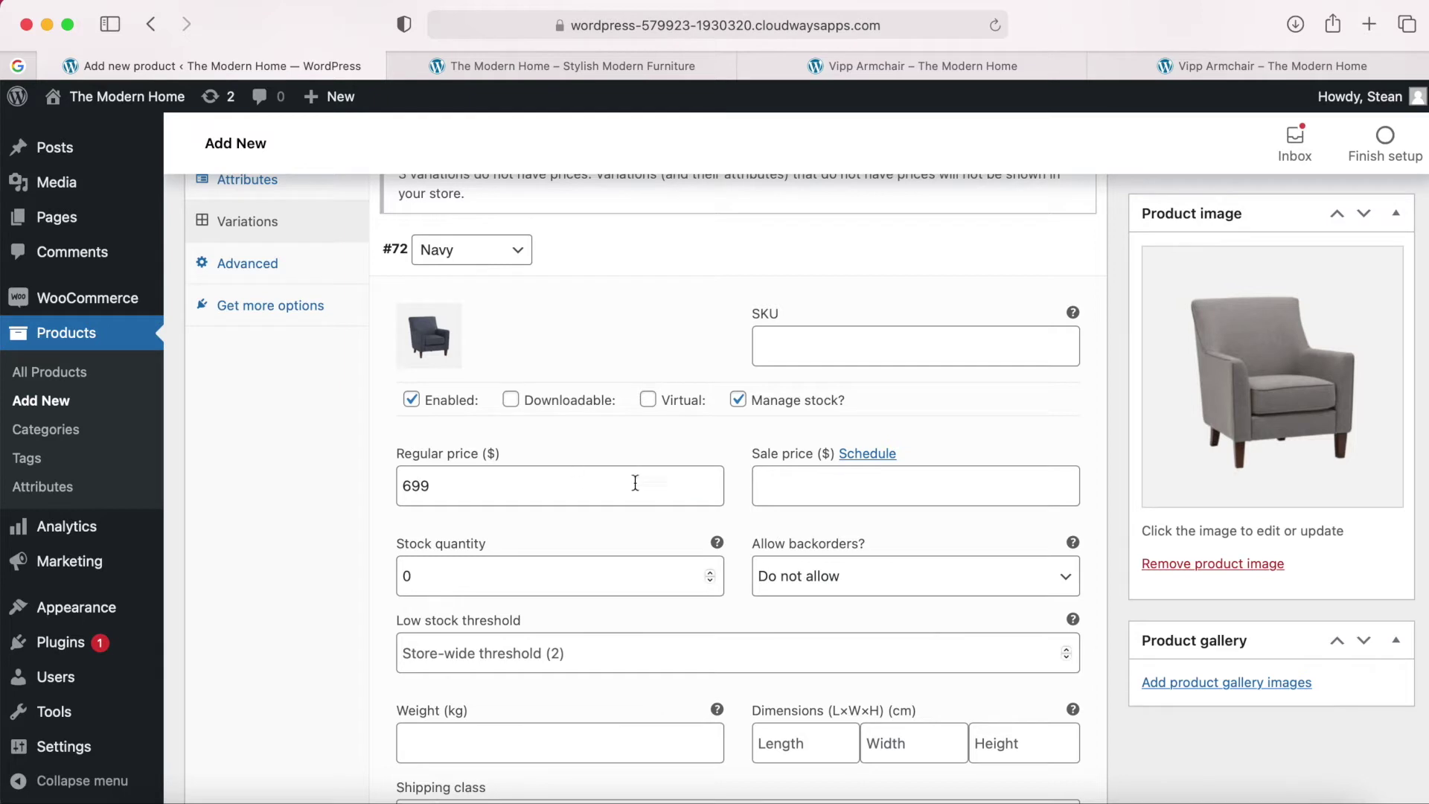
Set the Navy stock quantity to 17 and keep backorders at Do not allow.
{"action": "left_click", "coordinate": [823, 481]}
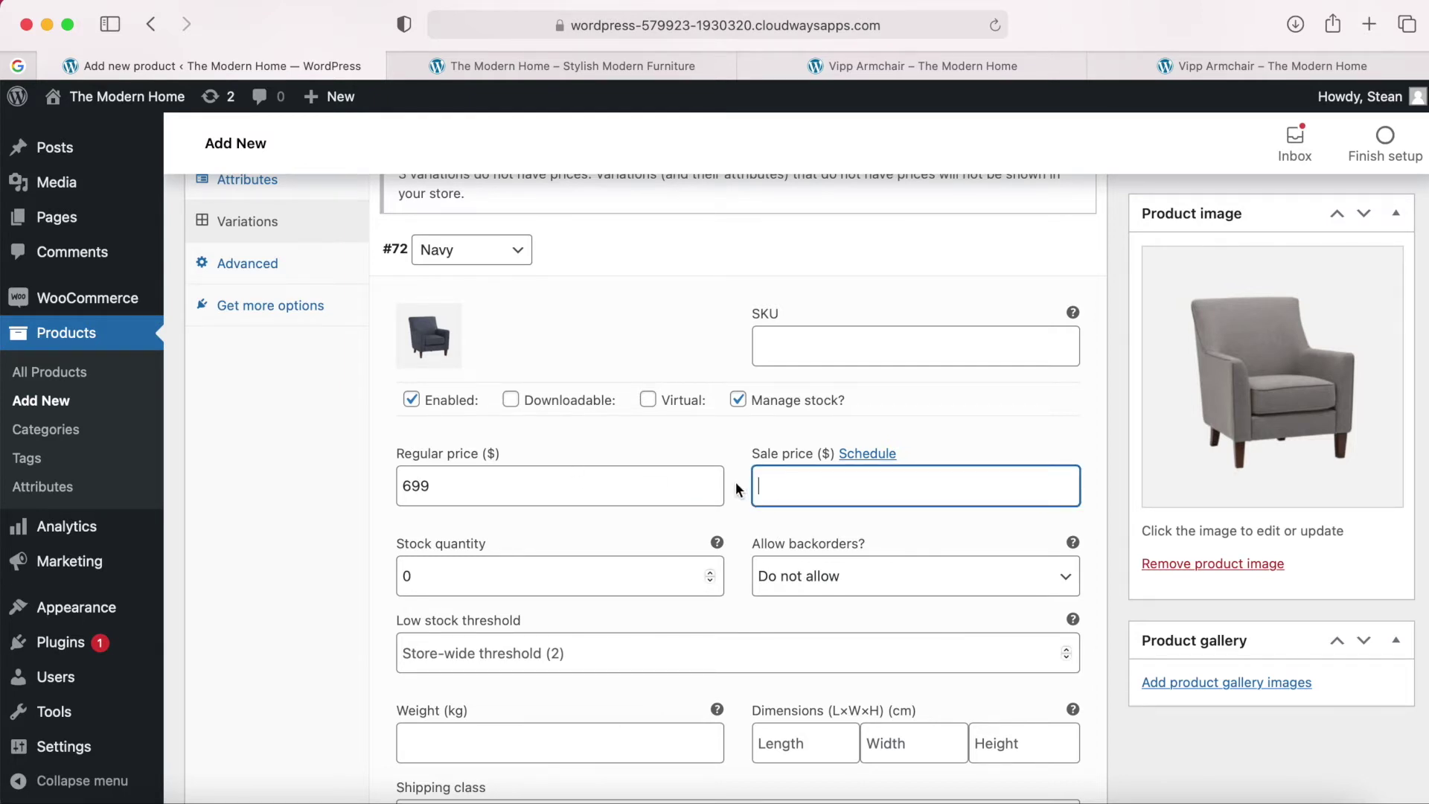
{"action": "scroll", "coordinate": [737, 489], "scroll_direction": "down", "scroll_amount": 1}
{"action": "left_click", "coordinate": [530, 539]}
{"action": "double_click", "coordinate": [529, 539]}
{"action": "type", "text": "17"}
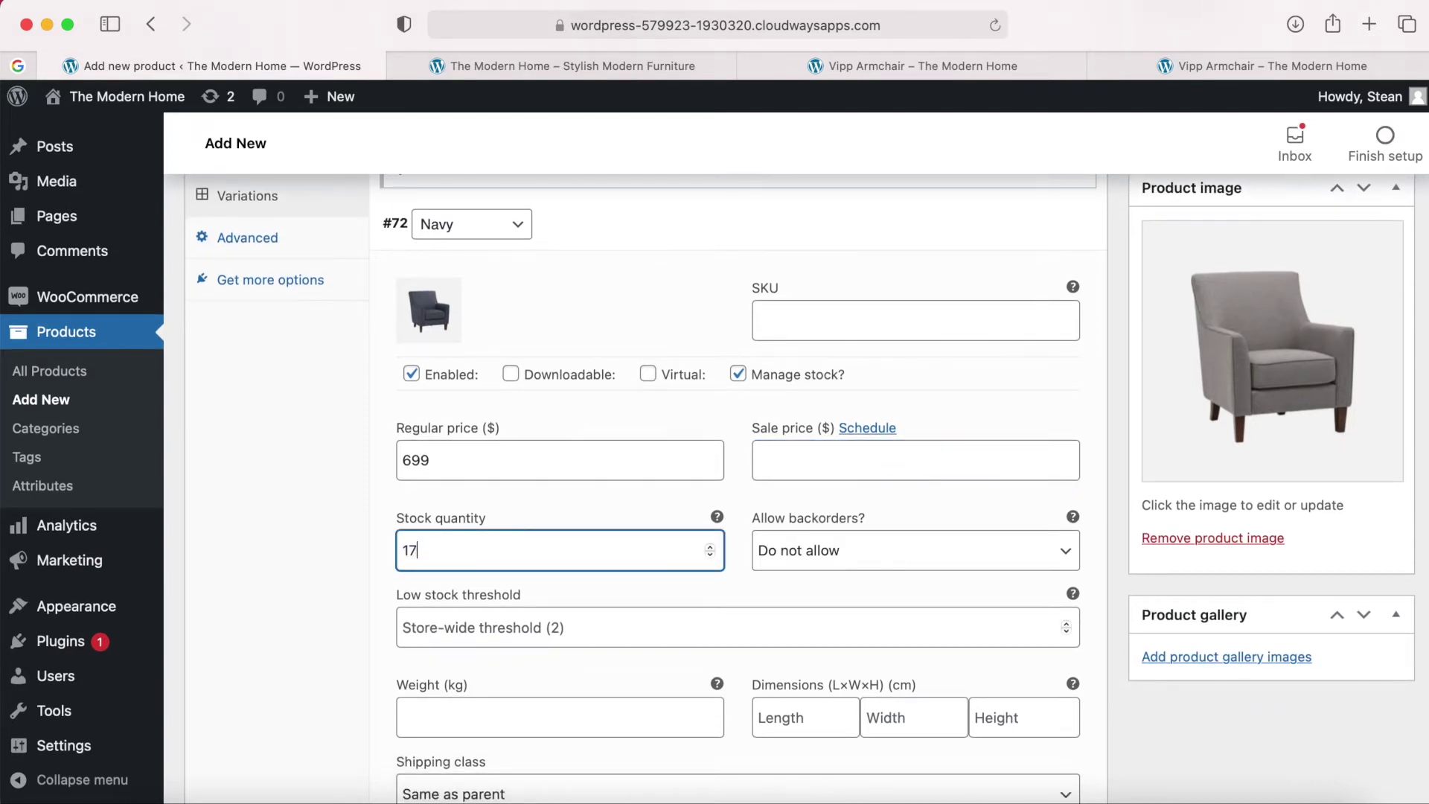
{"action": "left_click", "coordinate": [730, 490]}
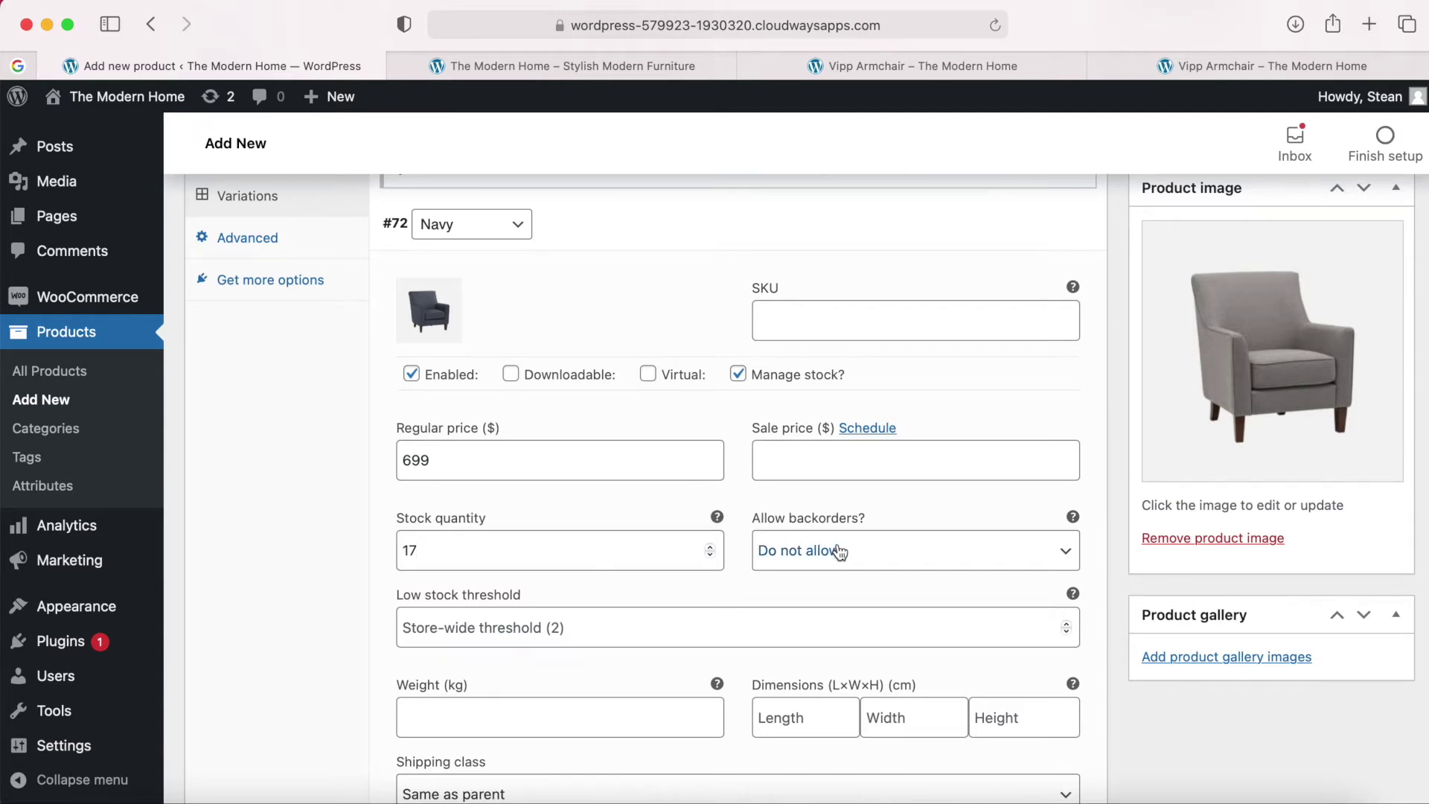
{"action": "left_click", "coordinate": [864, 548]}
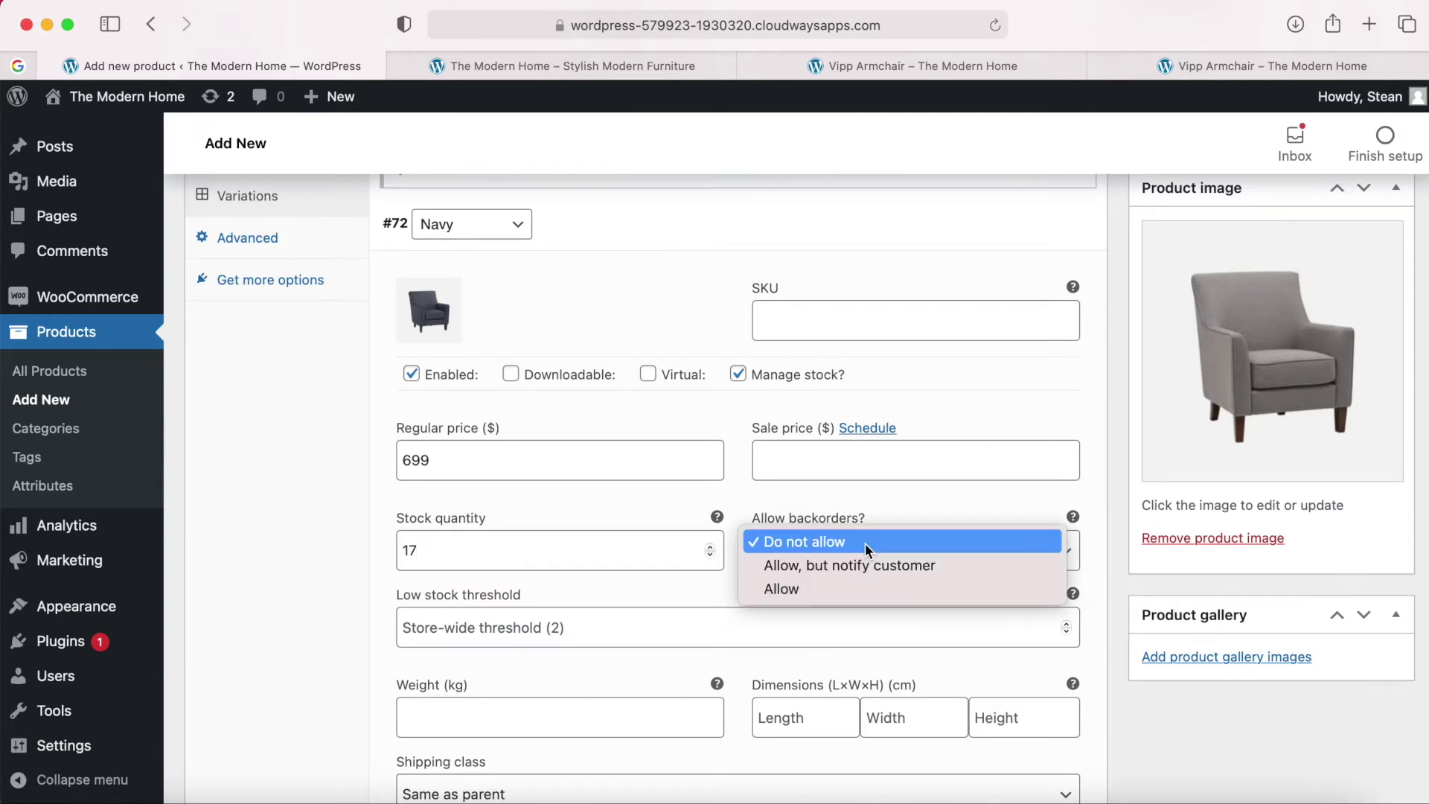
{"action": "left_click", "coordinate": [886, 502]}
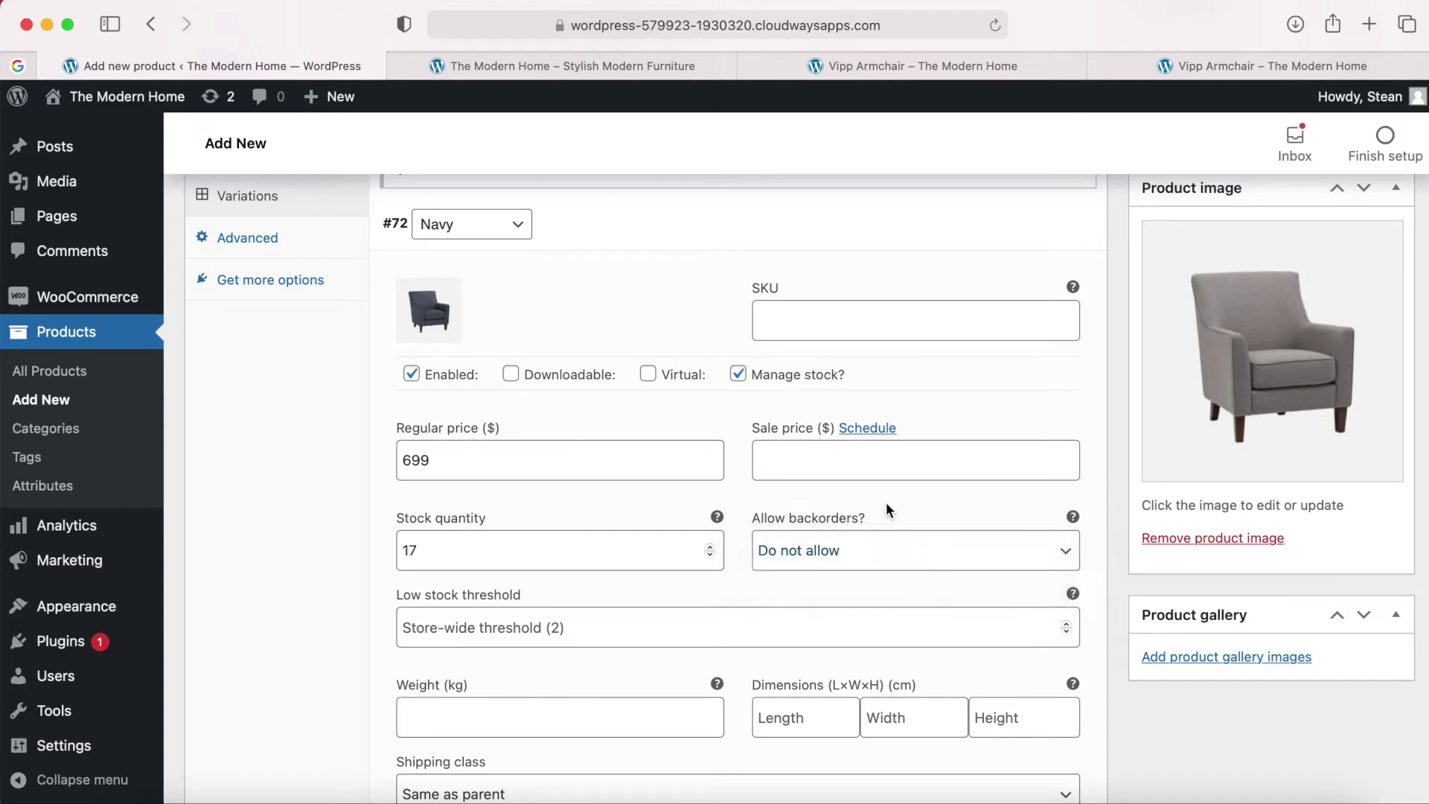
{"action": "scroll", "coordinate": [727, 506], "scroll_direction": "down", "scroll_amount": 2}
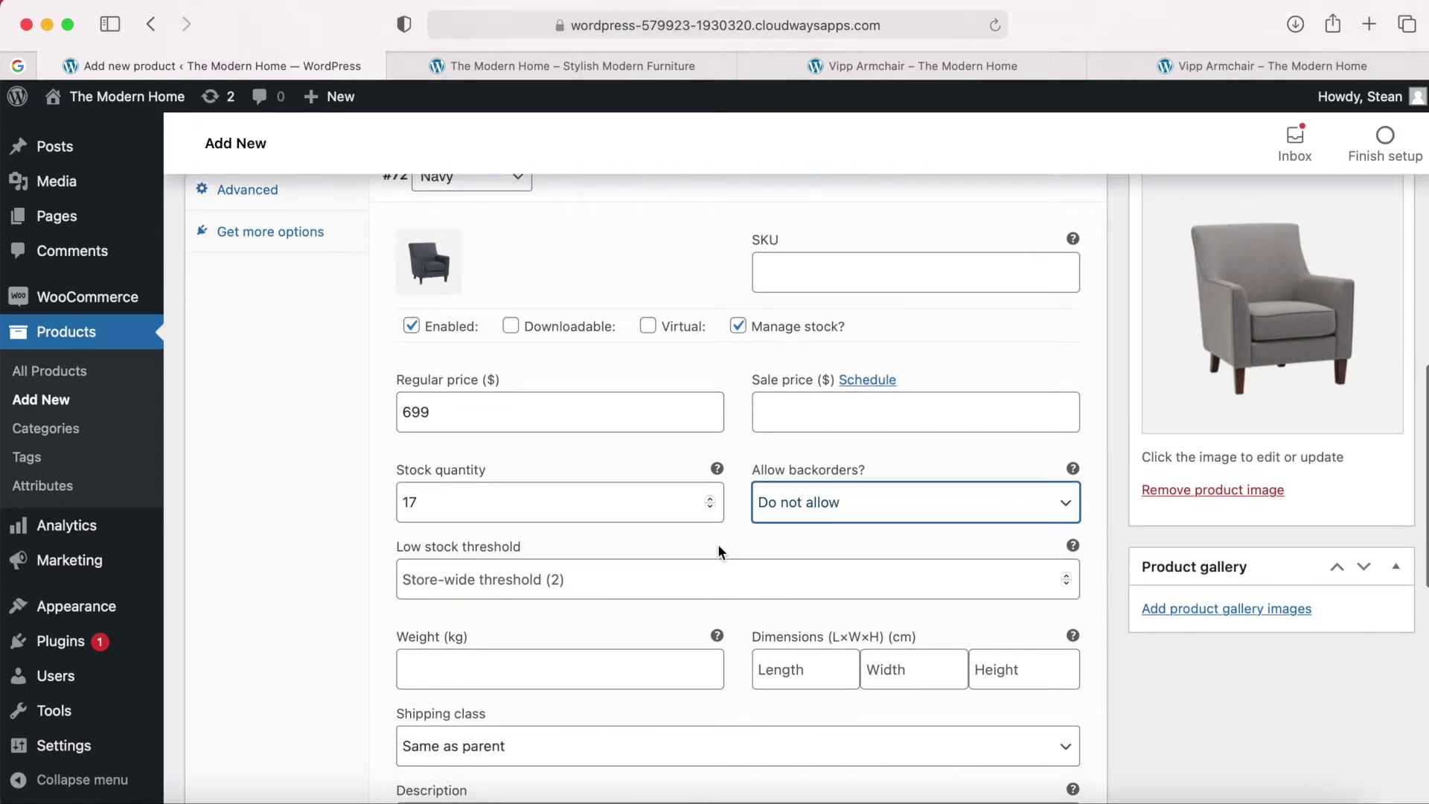
{"action": "scroll", "coordinate": [717, 551], "scroll_direction": "down", "scroll_amount": 4}
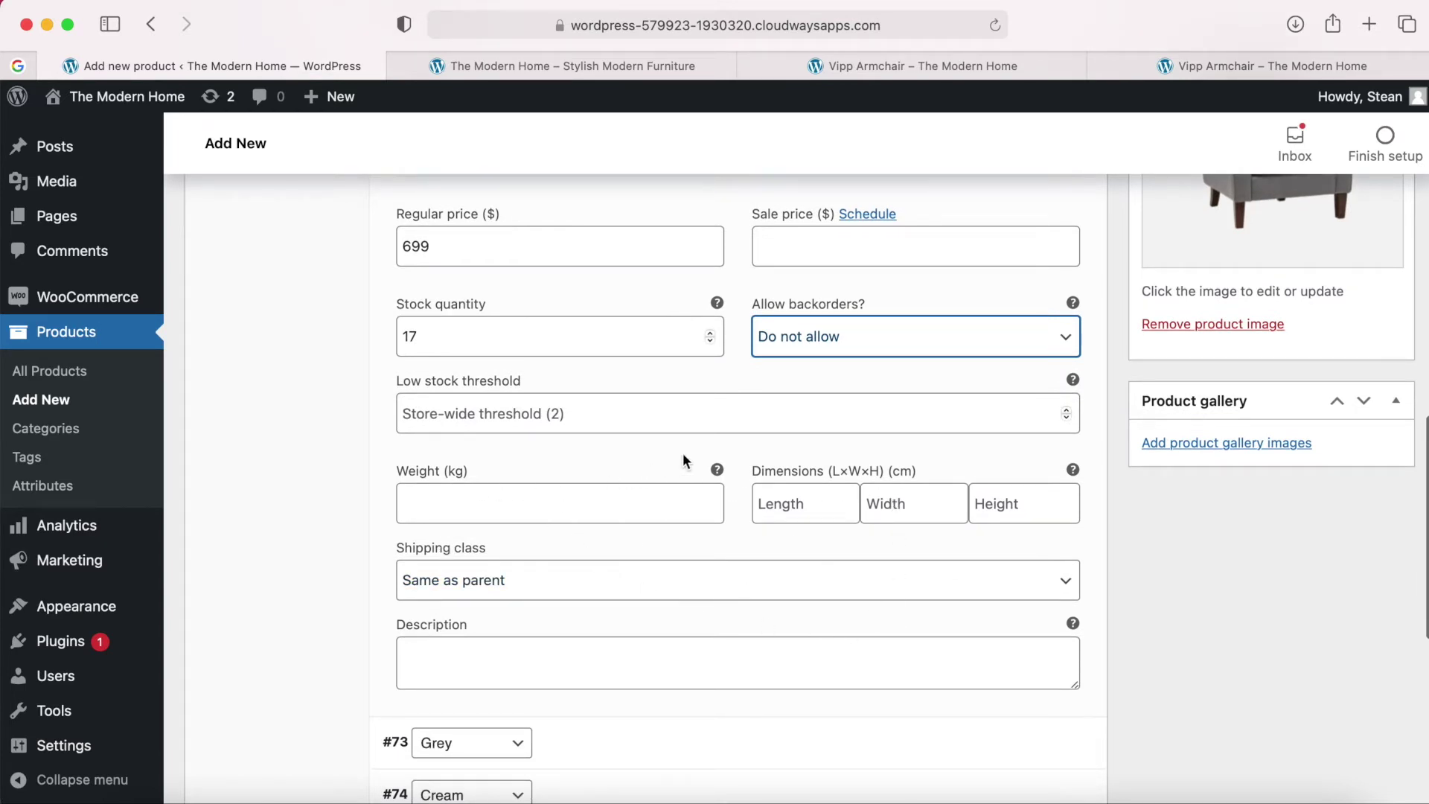
{"action": "scroll", "coordinate": [682, 459], "scroll_direction": "down", "scroll_amount": 2}
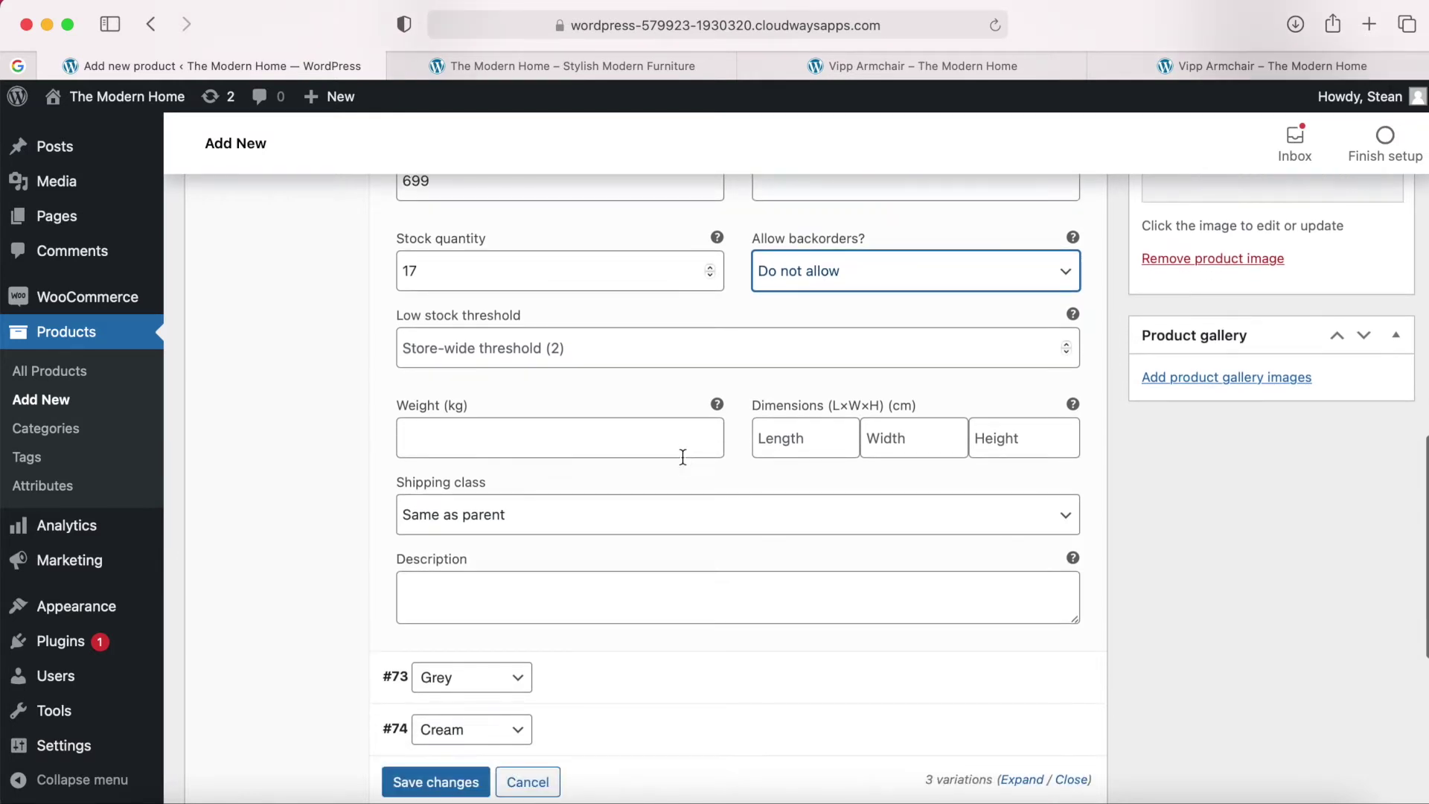
{"action": "scroll", "coordinate": [650, 592], "scroll_direction": "up", "scroll_amount": 3}
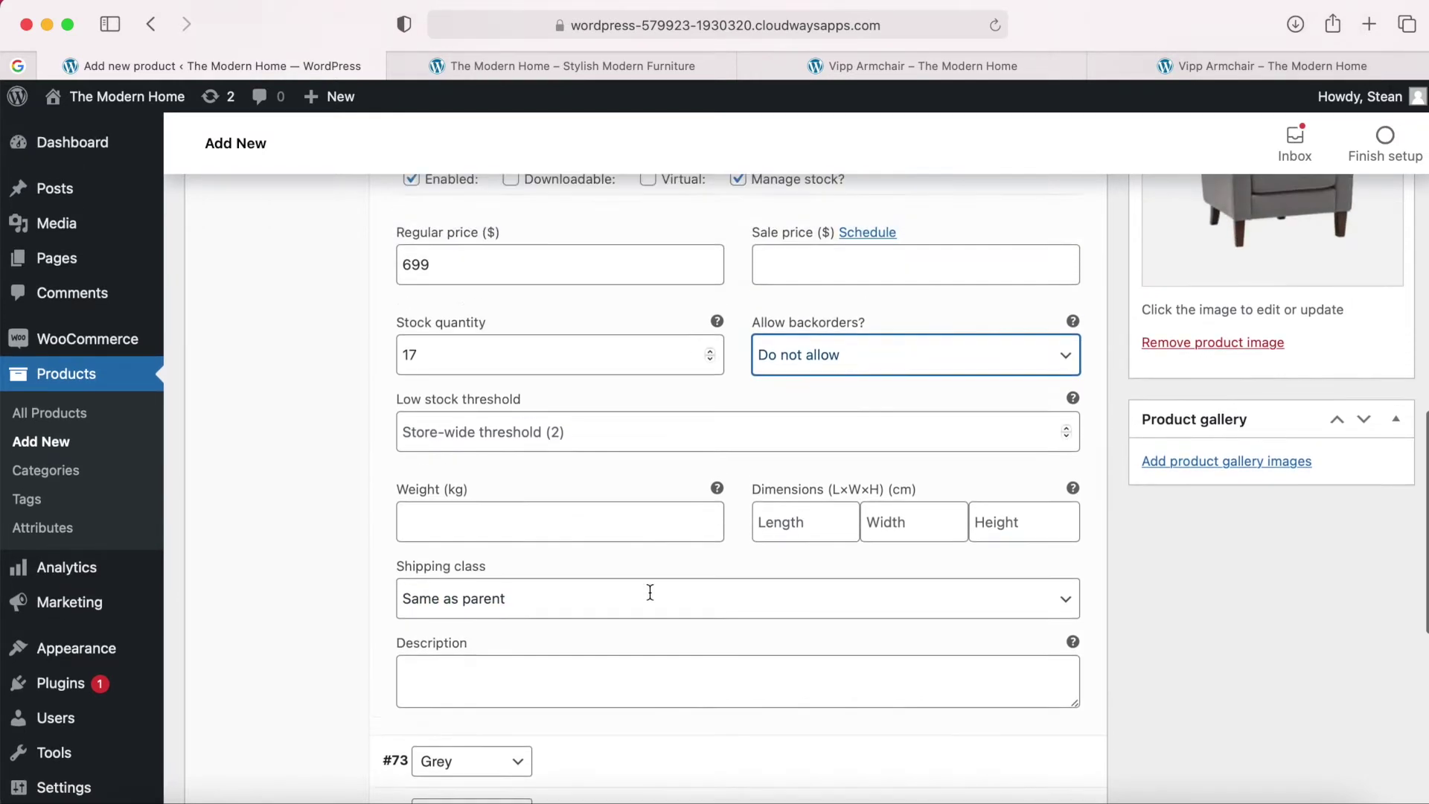
{"action": "scroll", "coordinate": [646, 489], "scroll_direction": "up", "scroll_amount": 3}
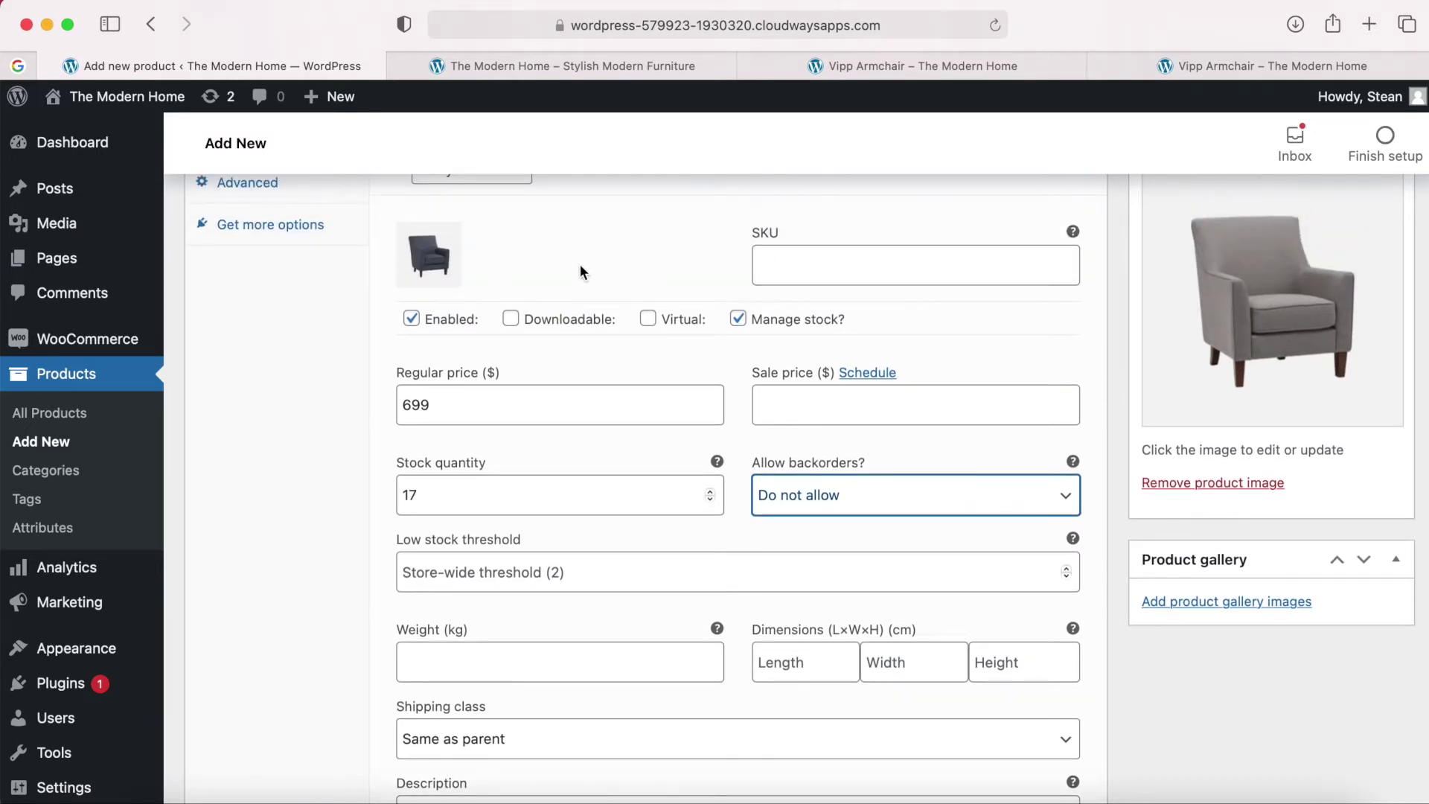
{"action": "scroll", "coordinate": [579, 265], "scroll_direction": "up", "scroll_amount": 2}
{"action": "scroll", "coordinate": [579, 265], "scroll_direction": "down", "scroll_amount": 1}
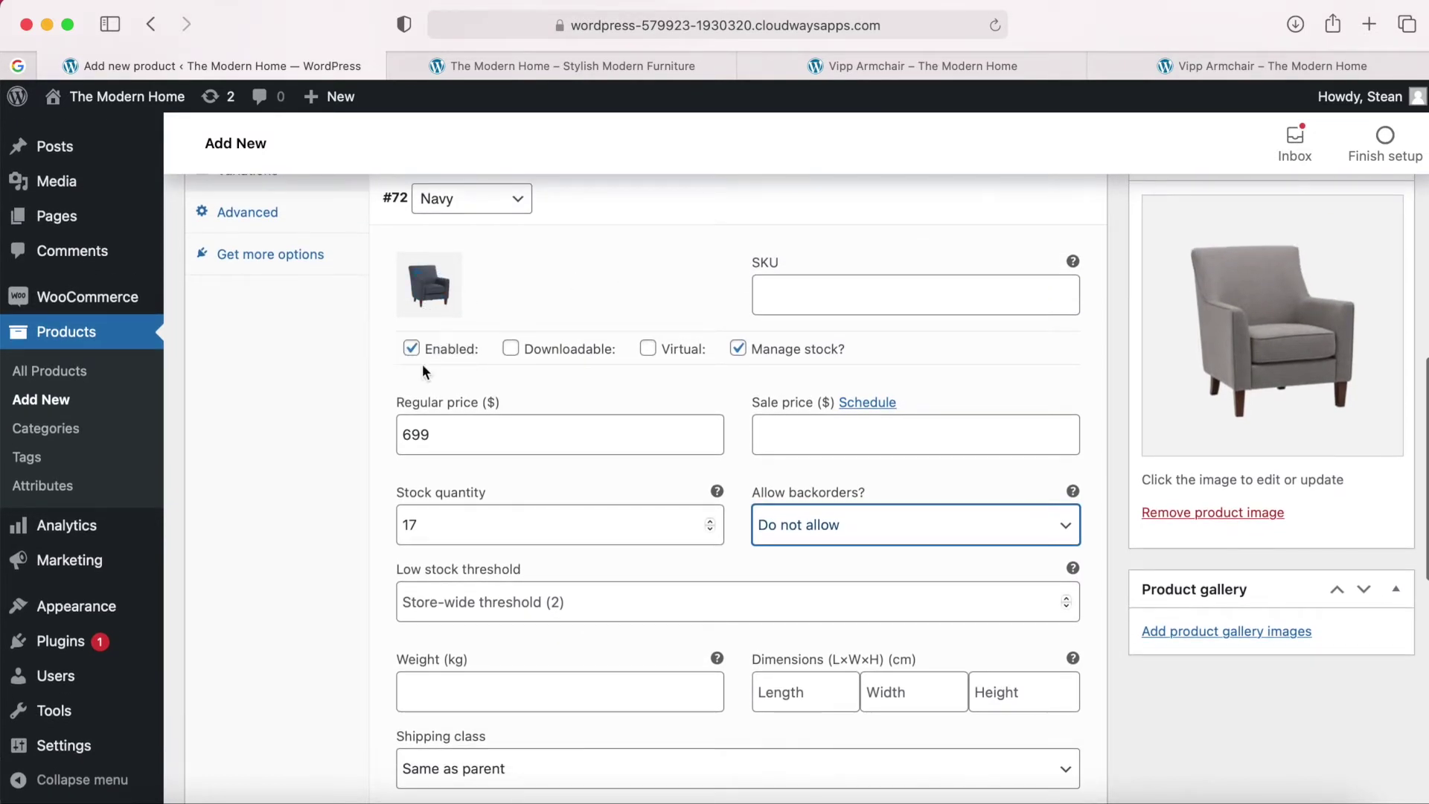
{"action": "scroll", "coordinate": [573, 503], "scroll_direction": "up", "scroll_amount": 2}
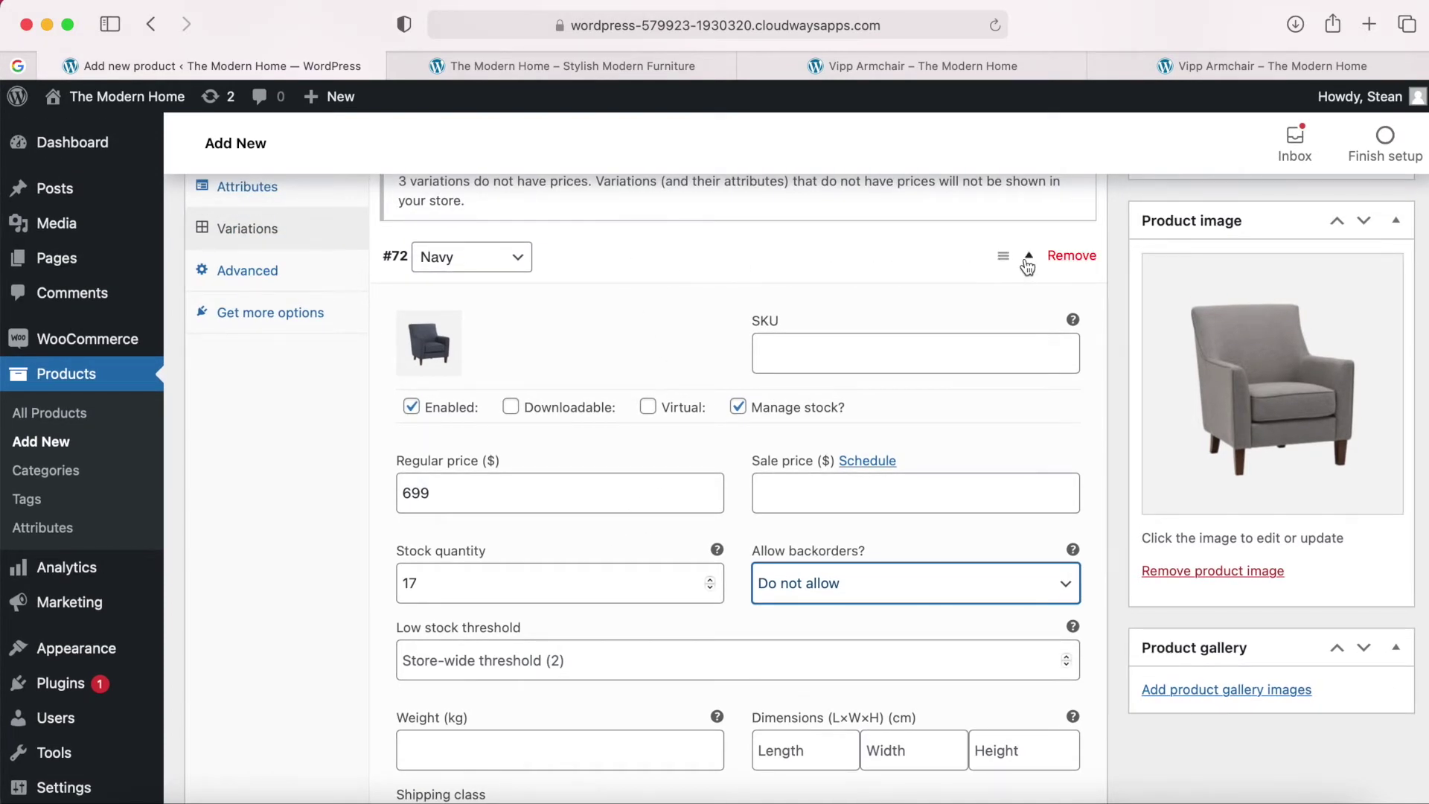
Expand variation #73 Grey and set Cylindo-Accent-Arm-Chair-Grey-1.jpg as its image.
{"action": "left_click", "coordinate": [1030, 256]}
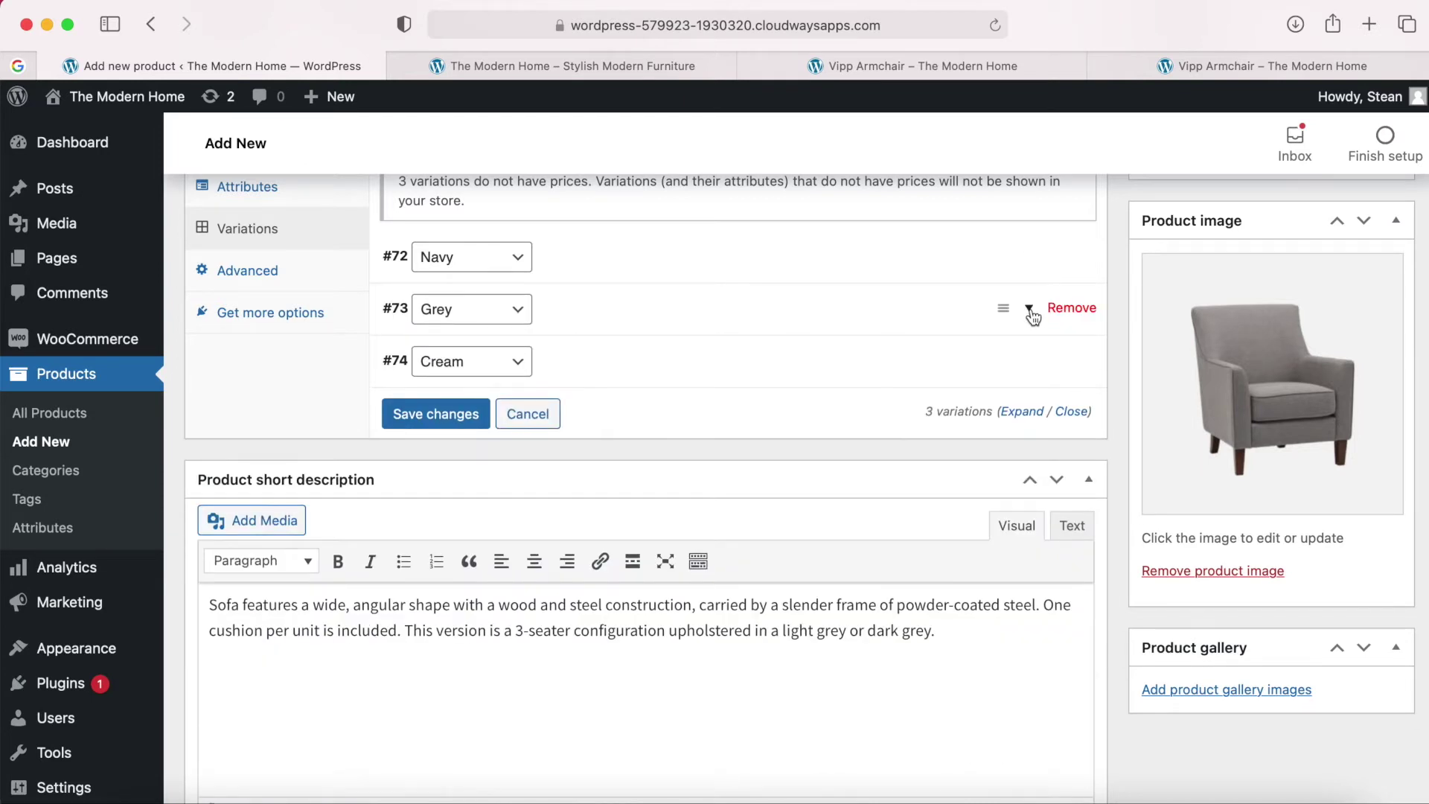
{"action": "left_click", "coordinate": [1031, 311]}
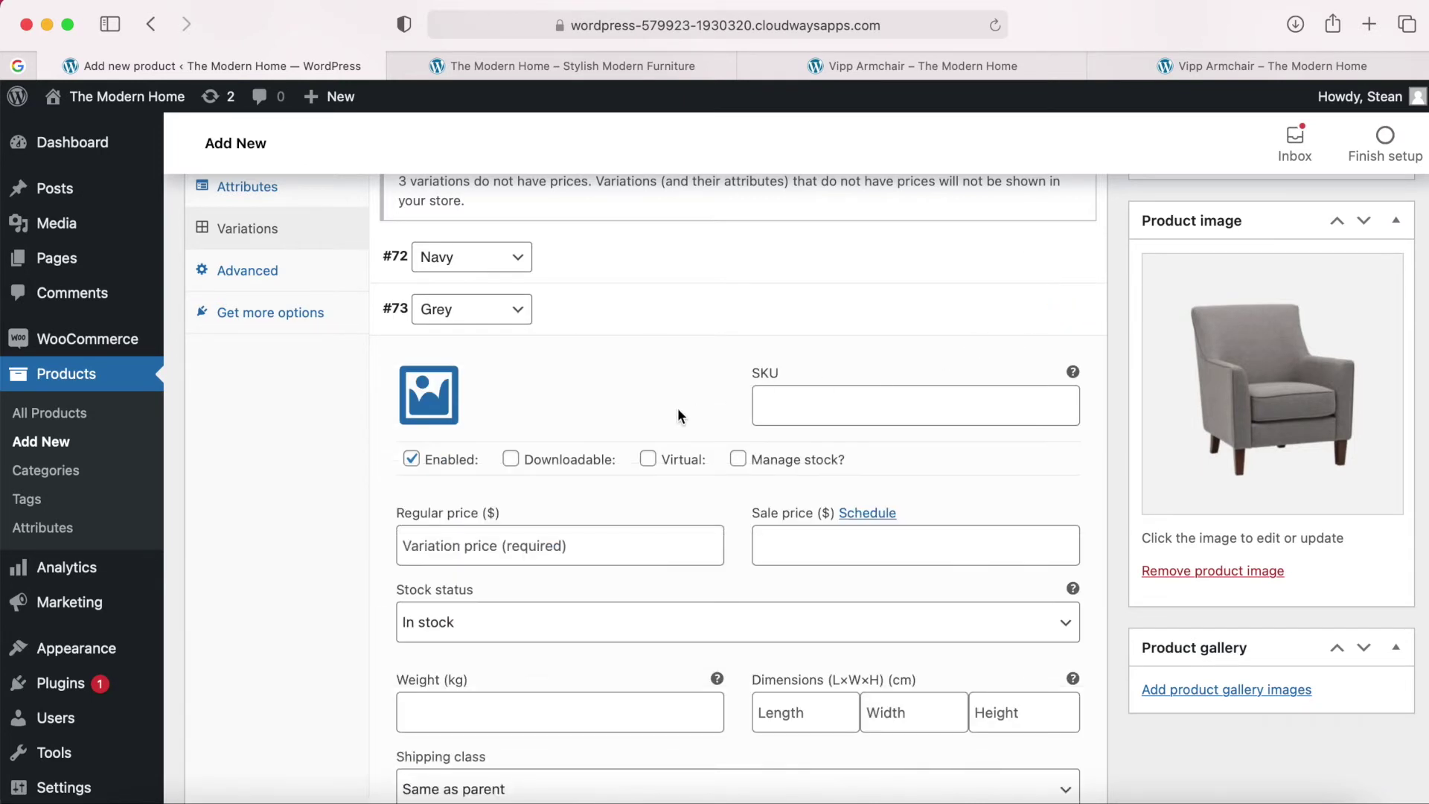
{"action": "scroll", "coordinate": [678, 414], "scroll_direction": "down", "scroll_amount": 2}
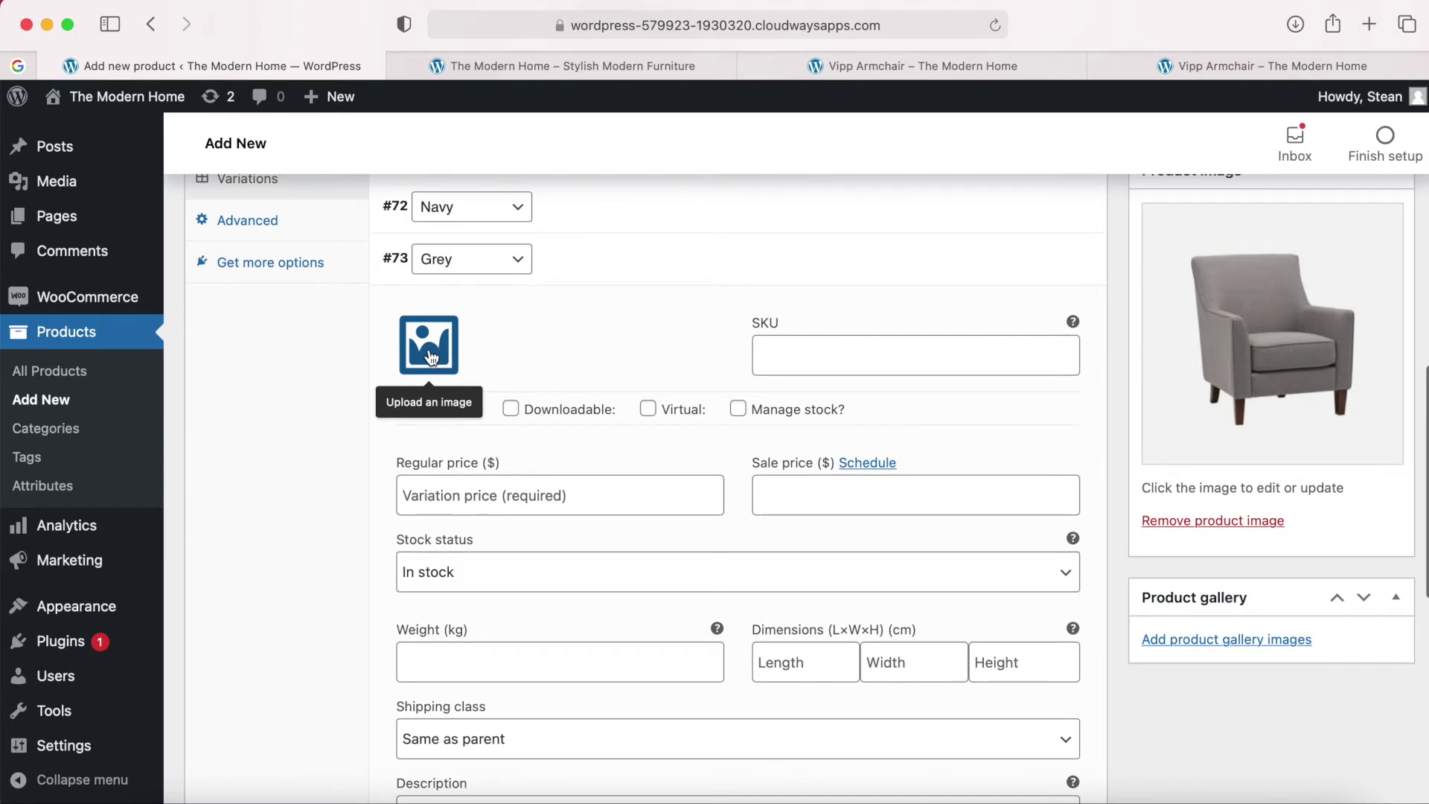
{"action": "left_click", "coordinate": [430, 356]}
{"action": "left_click", "coordinate": [140, 797]}
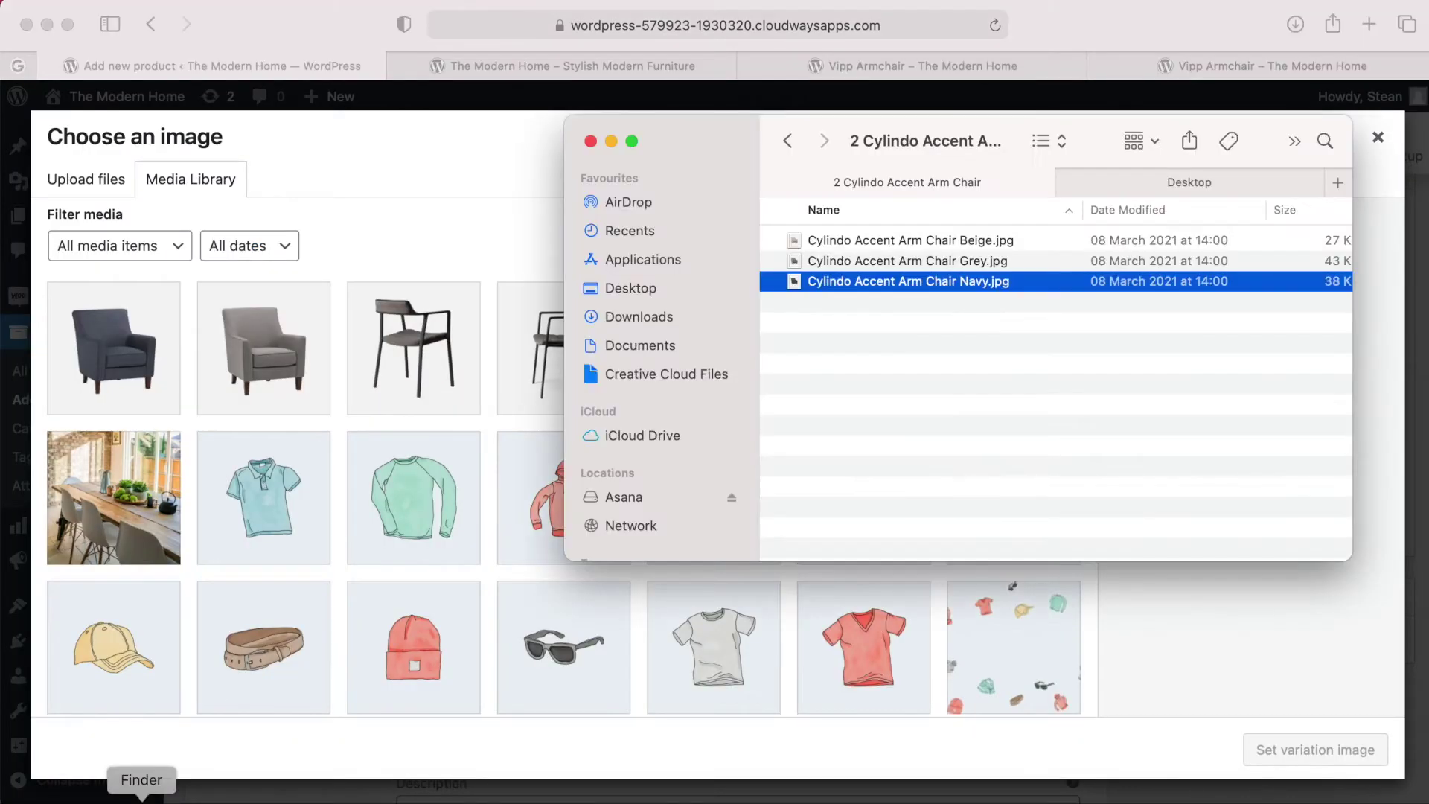
{"action": "left_click", "coordinate": [825, 262]}
{"action": "key", "text": "space"}
{"action": "left_click", "coordinate": [461, 52]}
{"action": "left_click", "coordinate": [828, 262]}
{"action": "left_click_drag", "start_coordinate": [828, 262], "coordinate": [408, 327]}
{"action": "left_click", "coordinate": [400, 249]}
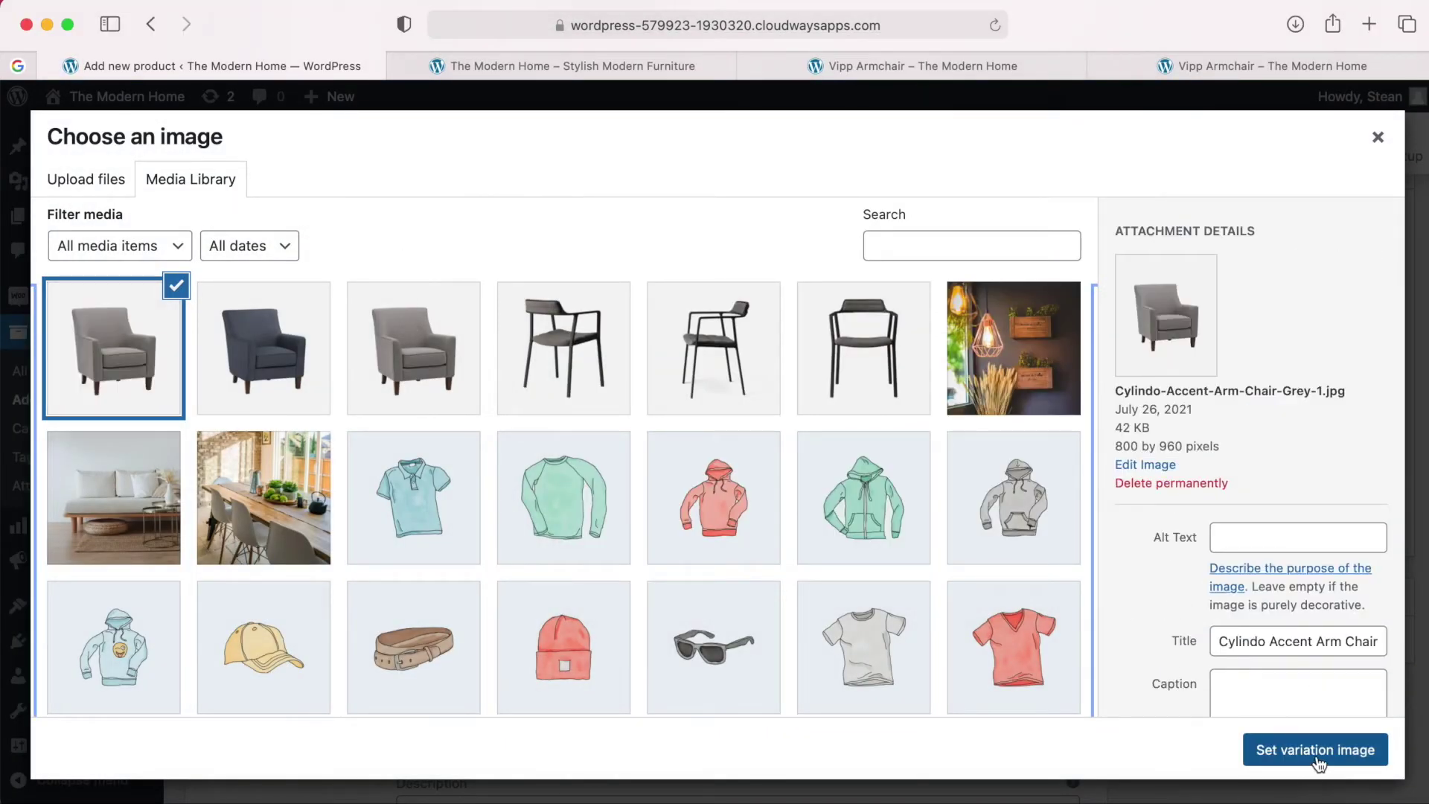
{"action": "left_click", "coordinate": [1315, 750]}
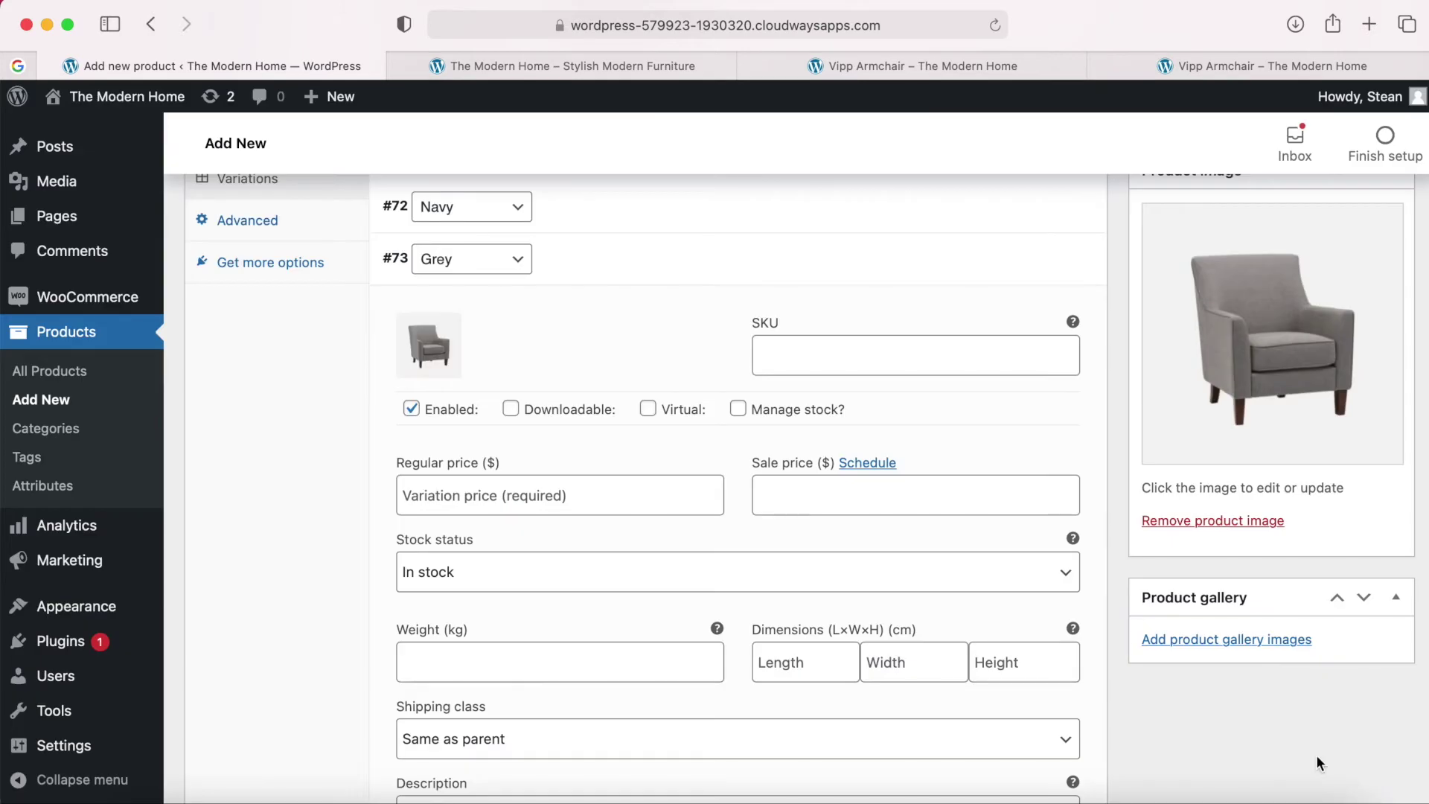
Turn on Manage stock for the Grey variation and enter a 699 regular price.
{"action": "left_click", "coordinate": [739, 406]}
{"action": "left_click", "coordinate": [618, 493]}
{"action": "type", "text": "699"}
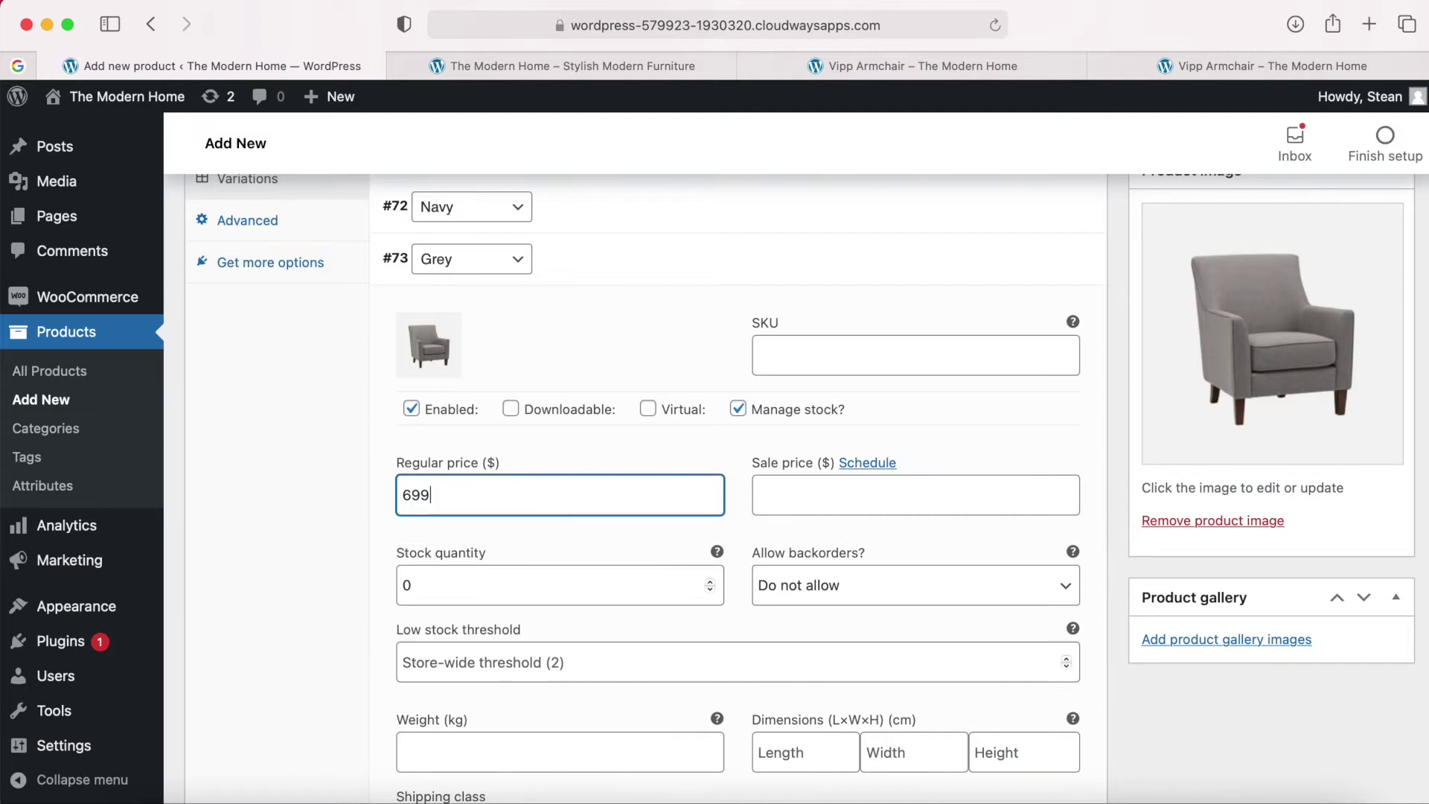
{"action": "left_click", "coordinate": [683, 446]}
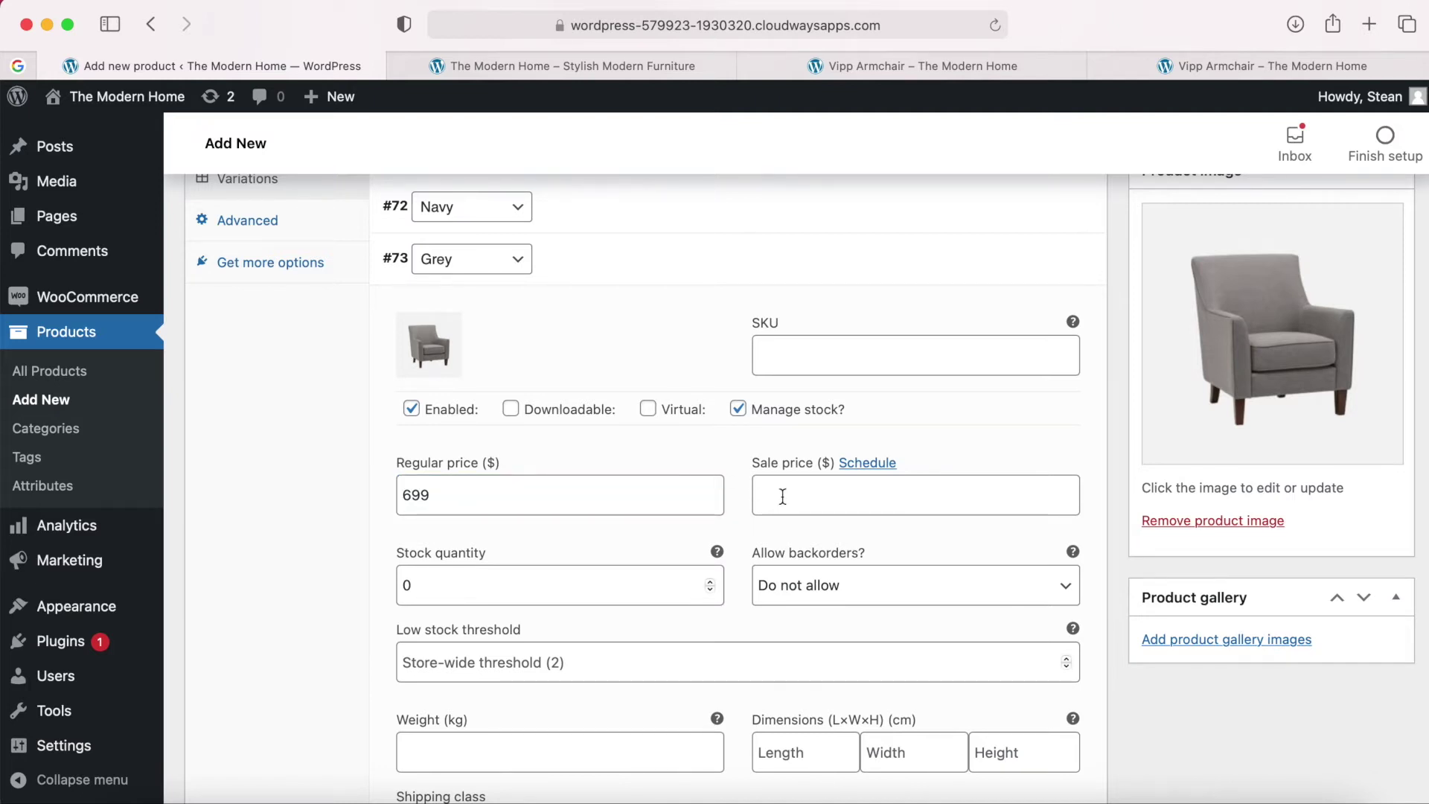
Set the Grey variation's stock quantity to 13 and collapse its row.
{"action": "left_click", "coordinate": [871, 494]}
{"action": "scroll", "coordinate": [819, 506], "scroll_direction": "down", "scroll_amount": 1}
{"action": "double_click", "coordinate": [579, 541]}
{"action": "type", "text": "1"}
{"action": "left_click", "coordinate": [695, 481]}
{"action": "scroll", "coordinate": [741, 546], "scroll_direction": "down", "scroll_amount": 2}
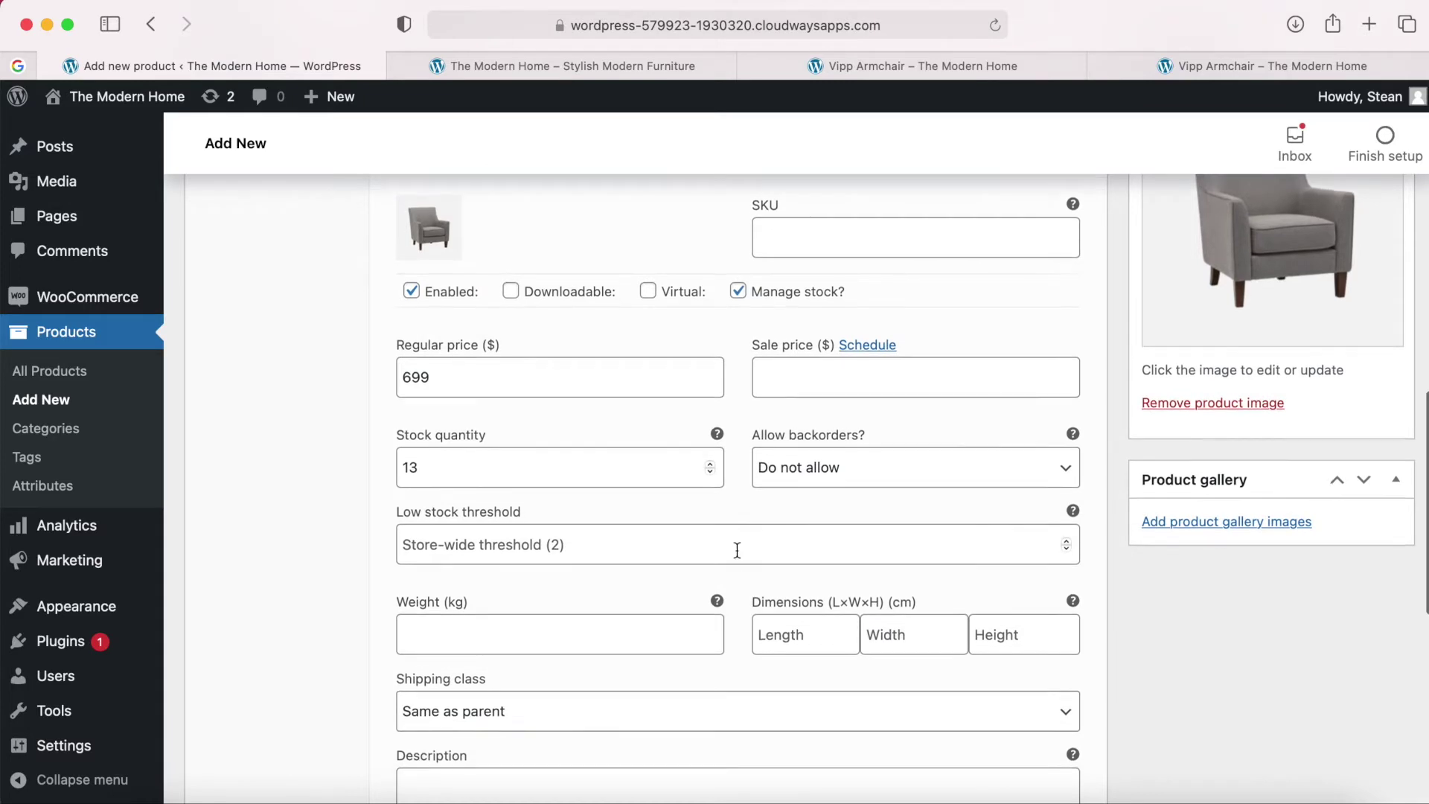
{"action": "scroll", "coordinate": [737, 549], "scroll_direction": "down", "scroll_amount": 1}
{"action": "scroll", "coordinate": [737, 549], "scroll_direction": "up", "scroll_amount": 3}
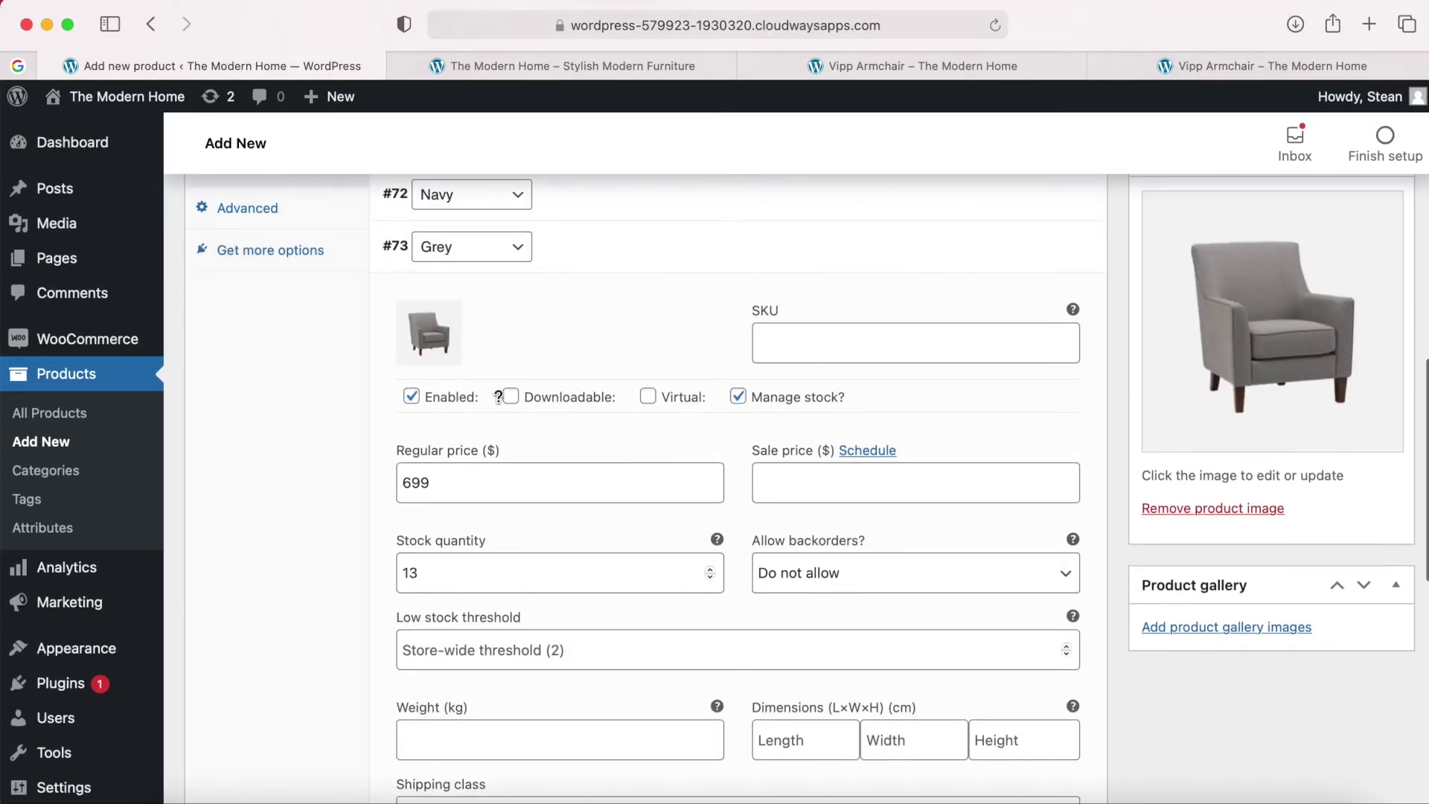
{"action": "scroll", "coordinate": [960, 342], "scroll_direction": "up", "scroll_amount": 1}
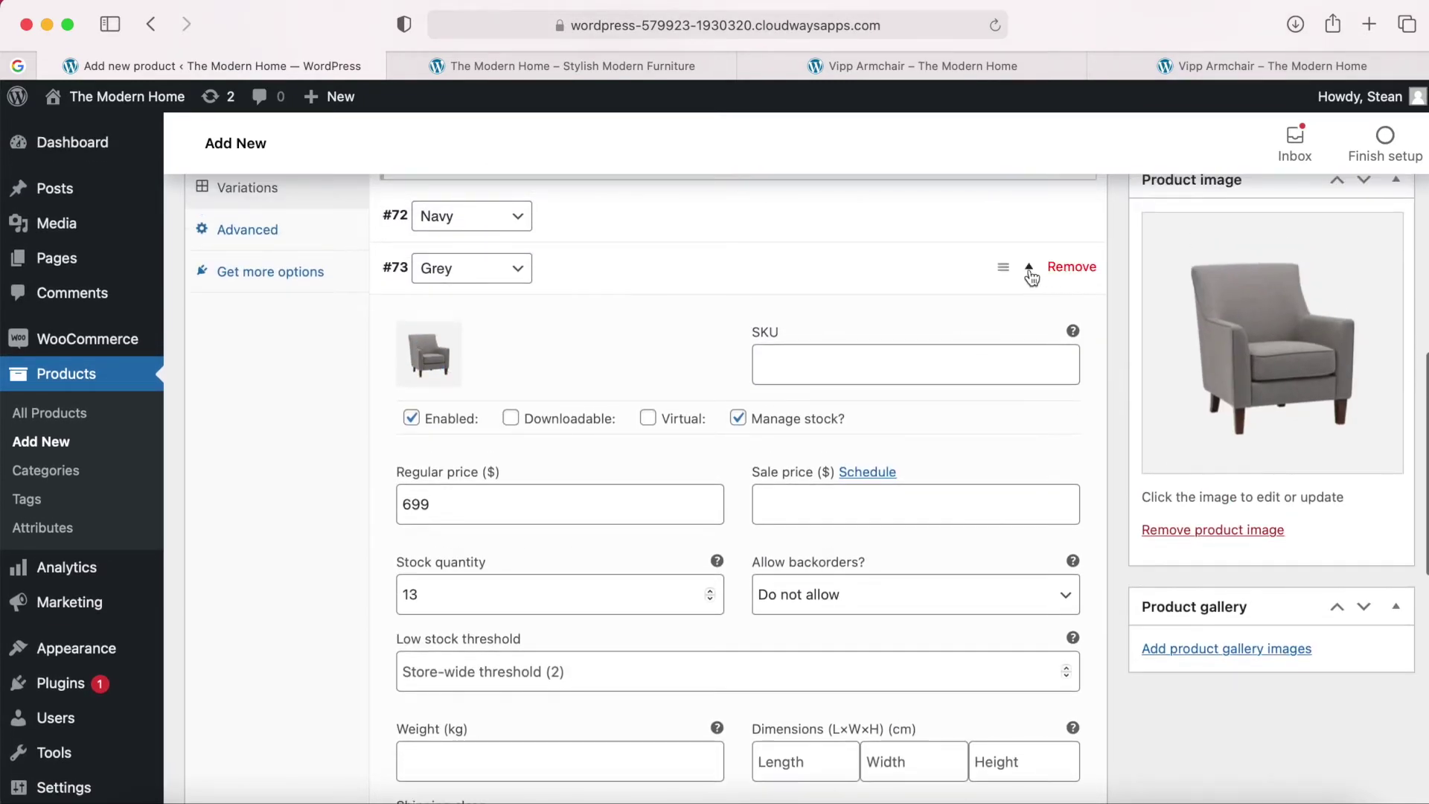
{"action": "left_click", "coordinate": [1029, 268]}
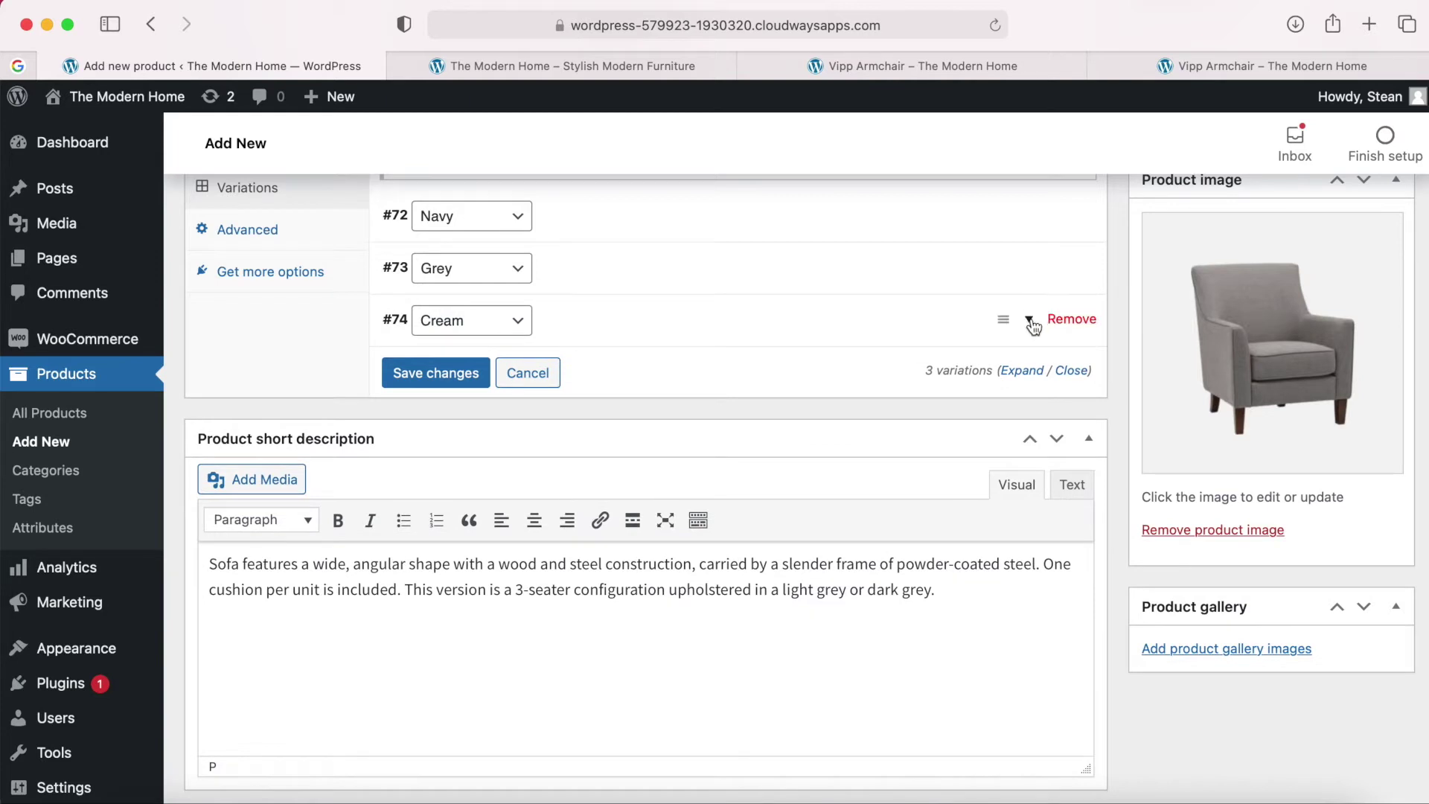
Expand variation #74 Cream and set the beige chair photo as its image.
{"action": "left_click", "coordinate": [1030, 322]}
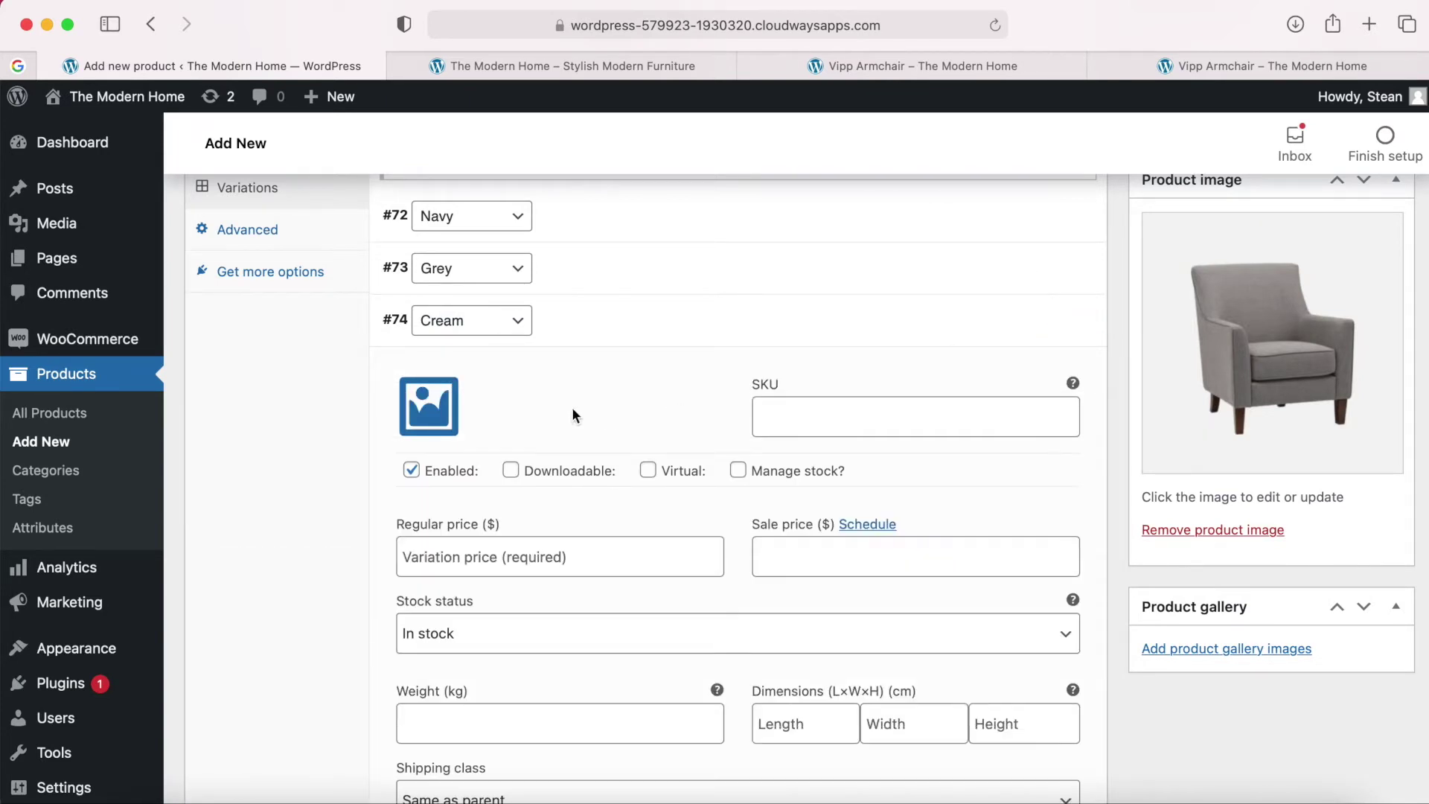
{"action": "left_click", "coordinate": [431, 416]}
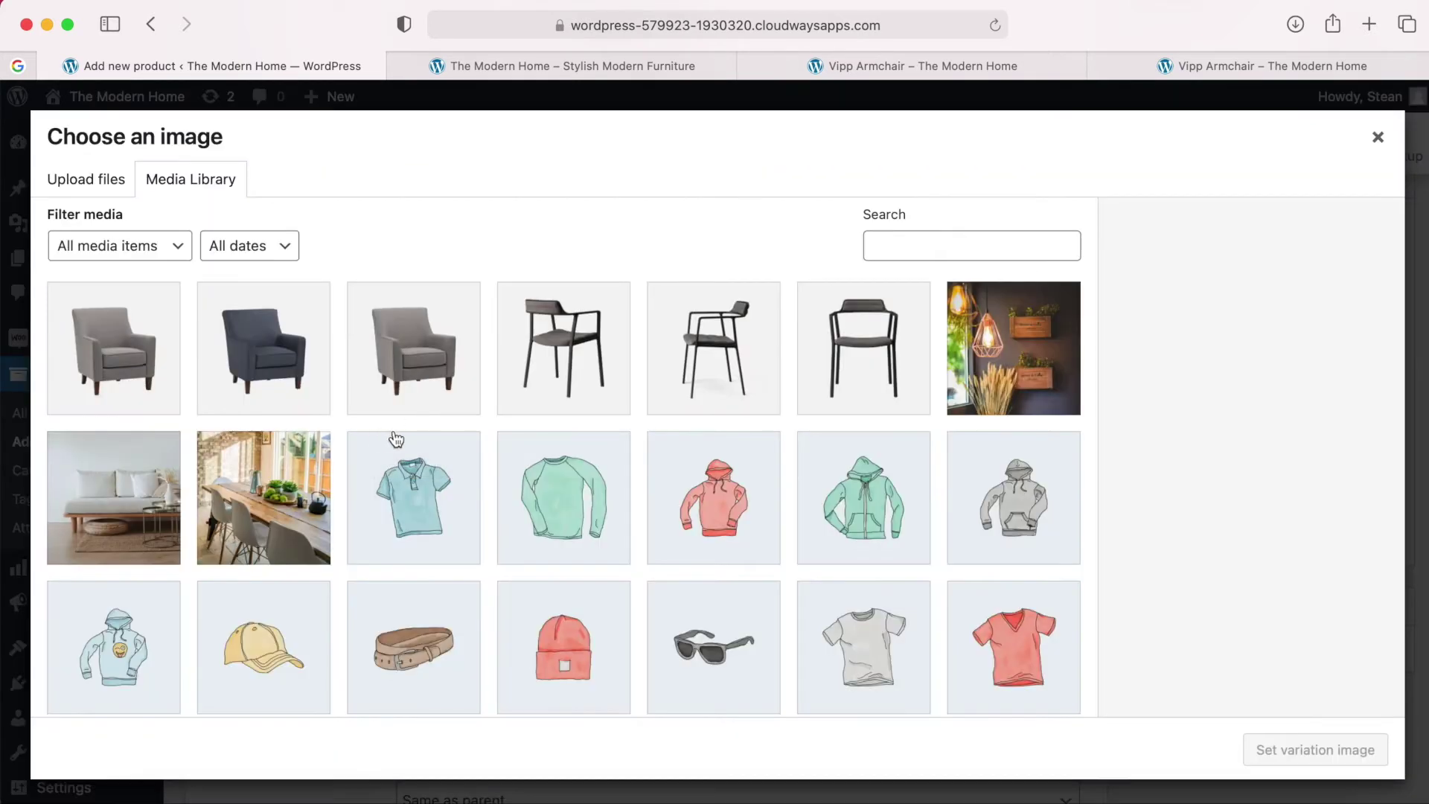
{"action": "left_click", "coordinate": [142, 800]}
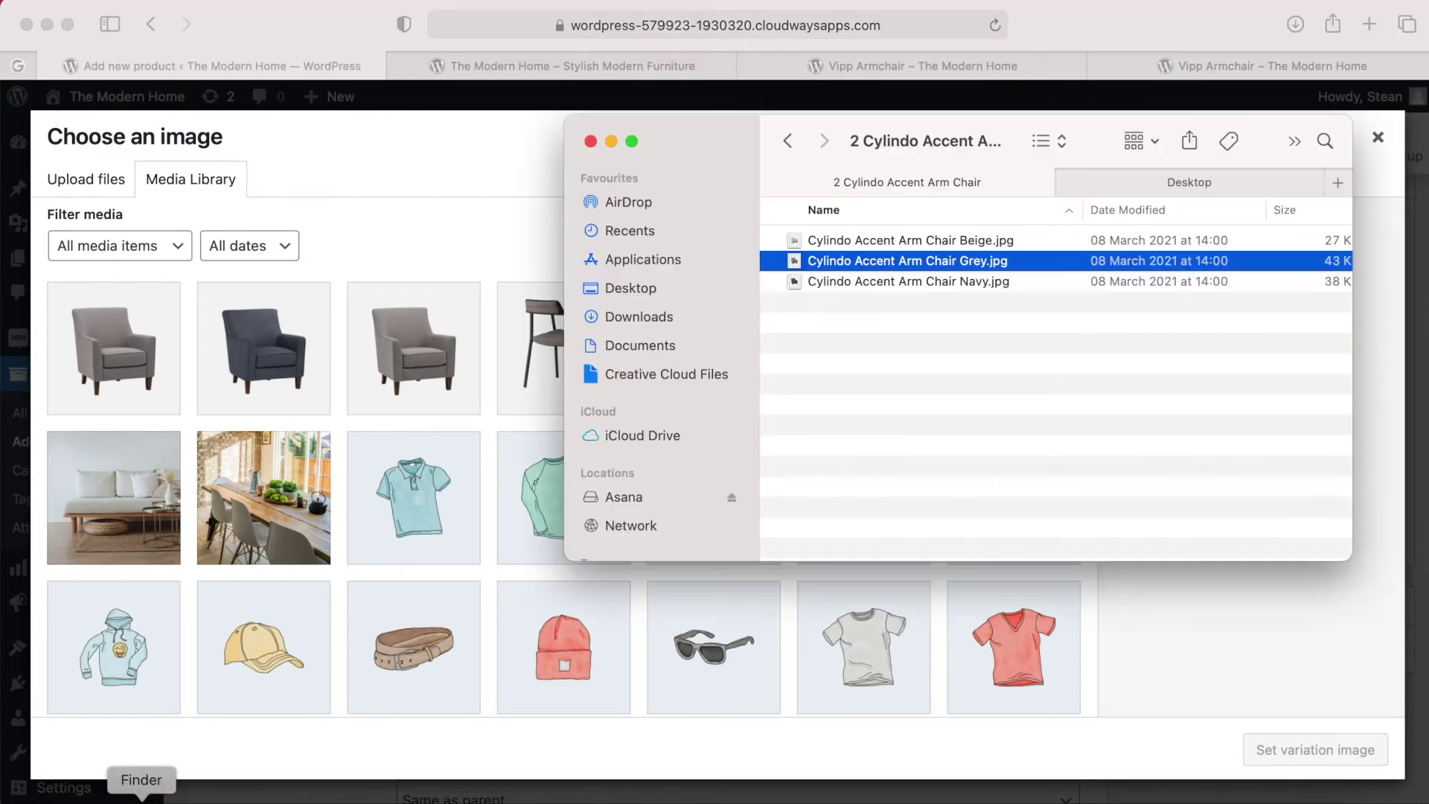
{"action": "left_click", "coordinate": [868, 238]}
{"action": "left_click_drag", "start_coordinate": [867, 237], "coordinate": [350, 354]}
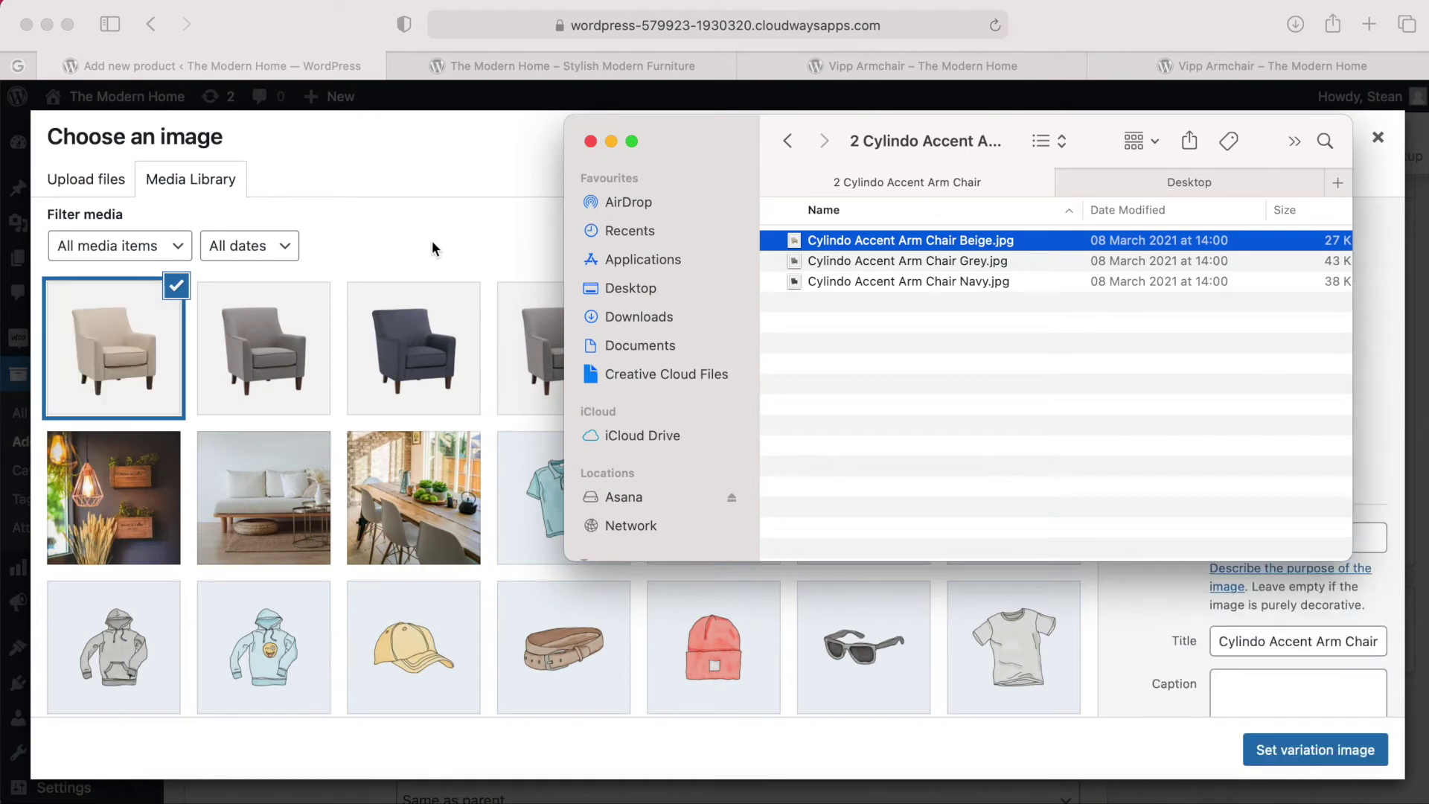
{"action": "left_click", "coordinate": [433, 246]}
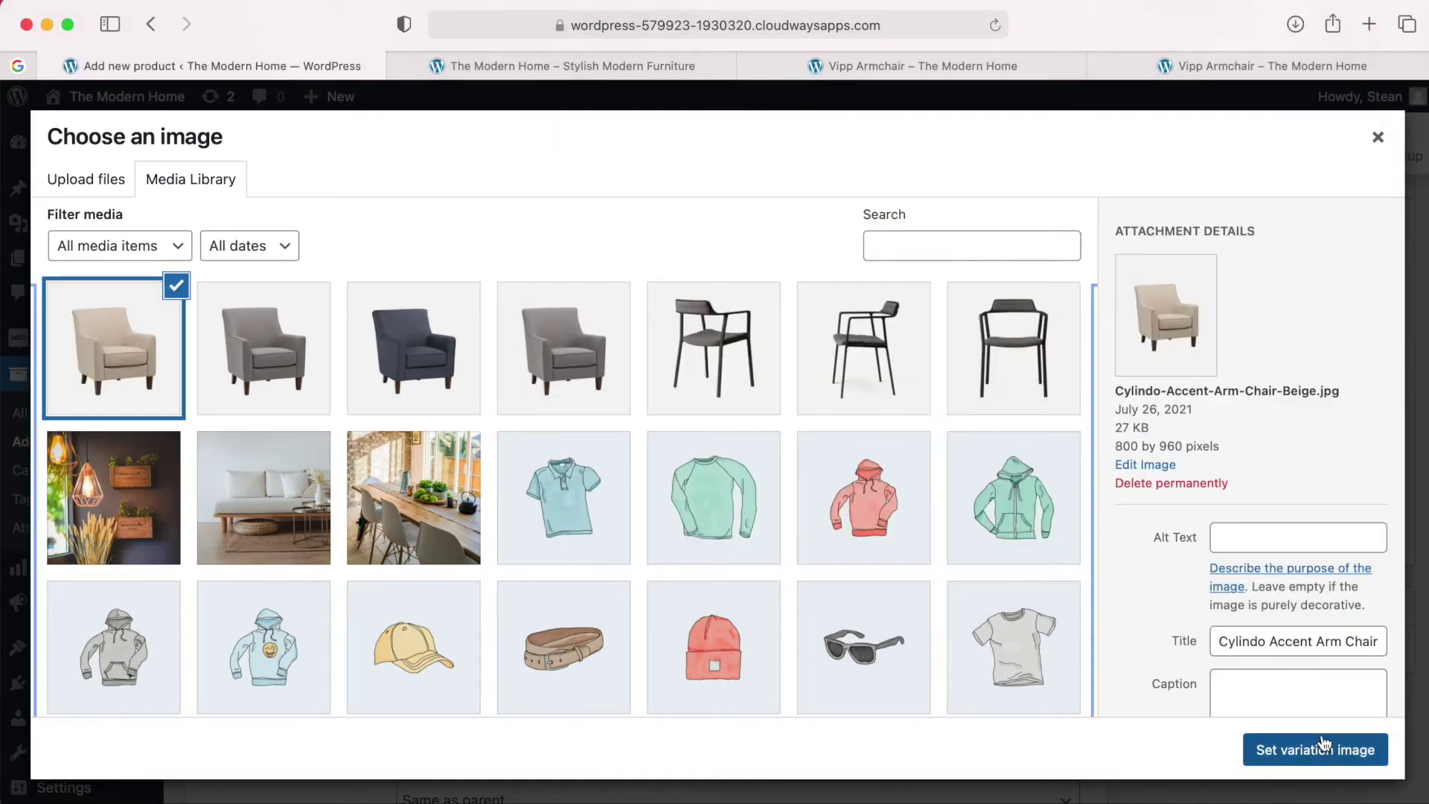
{"action": "left_click", "coordinate": [1322, 749]}
Turn on Manage stock for Cream with a 699 regular price and 16 in stock.
{"action": "scroll", "coordinate": [756, 490], "scroll_direction": "down", "scroll_amount": 1}
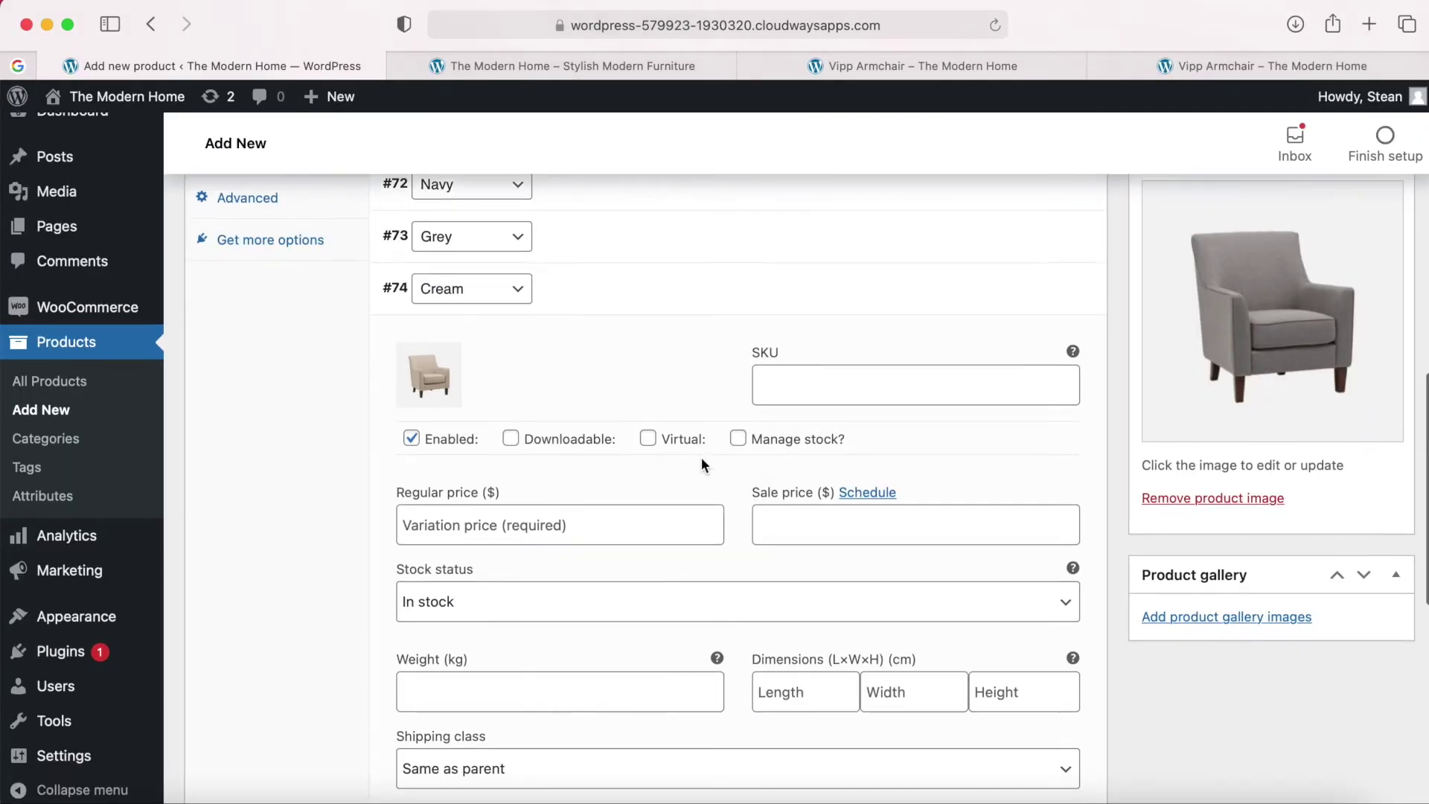
{"action": "left_click", "coordinate": [738, 440]}
{"action": "left_click", "coordinate": [500, 513]}
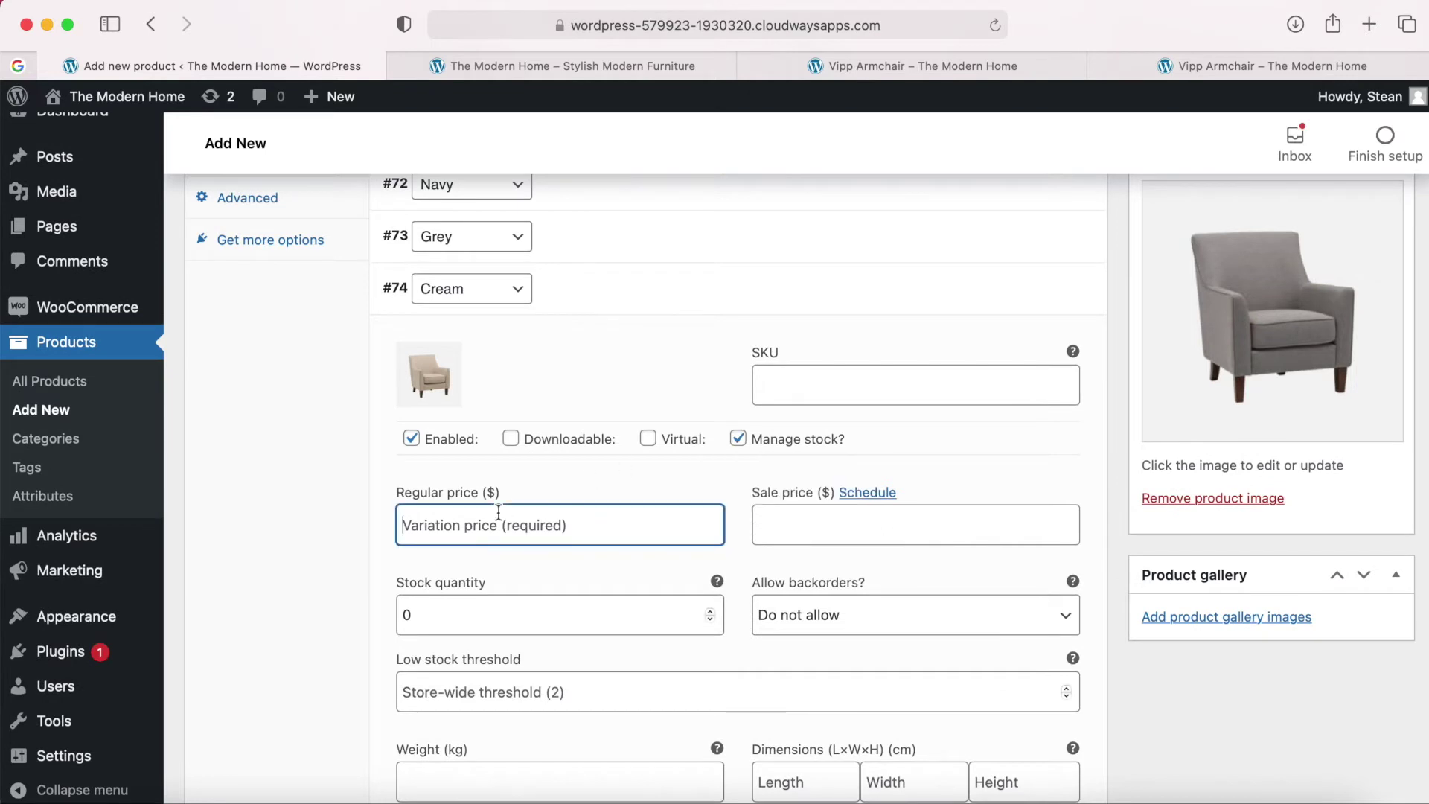
{"action": "type", "text": "699"}
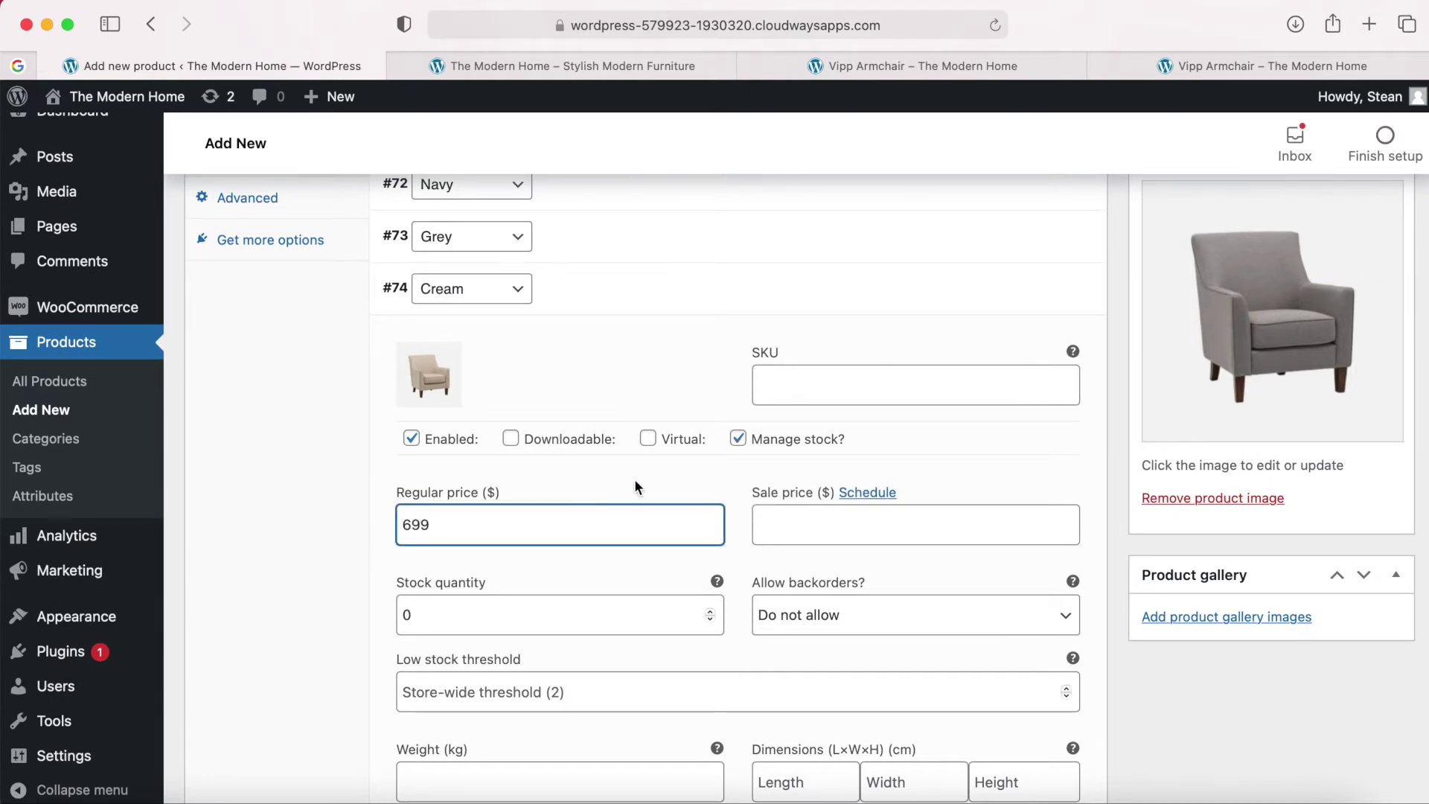
{"action": "scroll", "coordinate": [739, 481], "scroll_direction": "down", "scroll_amount": 3}
{"action": "double_click", "coordinate": [570, 514]}
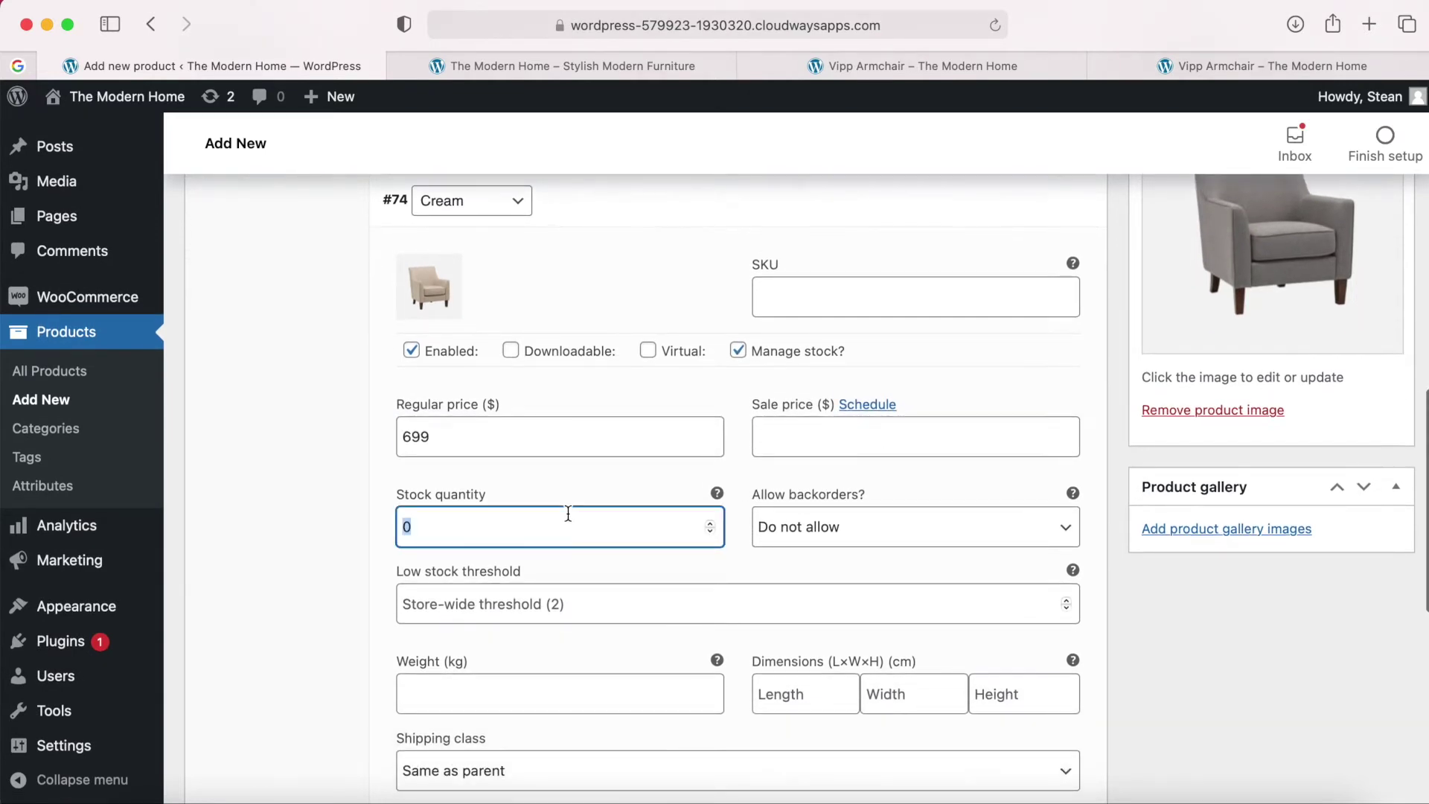
{"action": "left_click", "coordinate": [756, 473]}
{"action": "scroll", "coordinate": [742, 480], "scroll_direction": "down", "scroll_amount": 2}
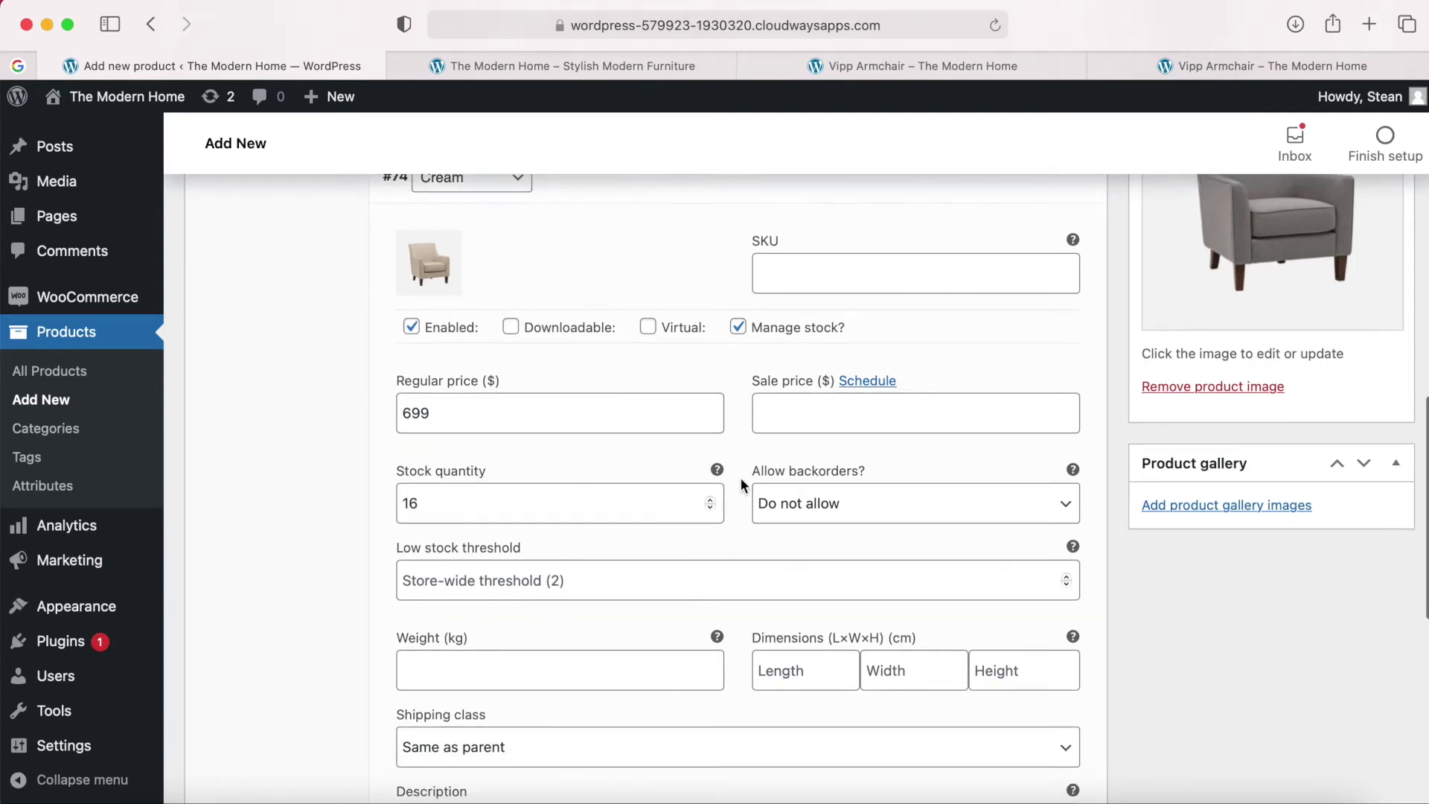
{"action": "scroll", "coordinate": [741, 476], "scroll_direction": "down", "scroll_amount": 2}
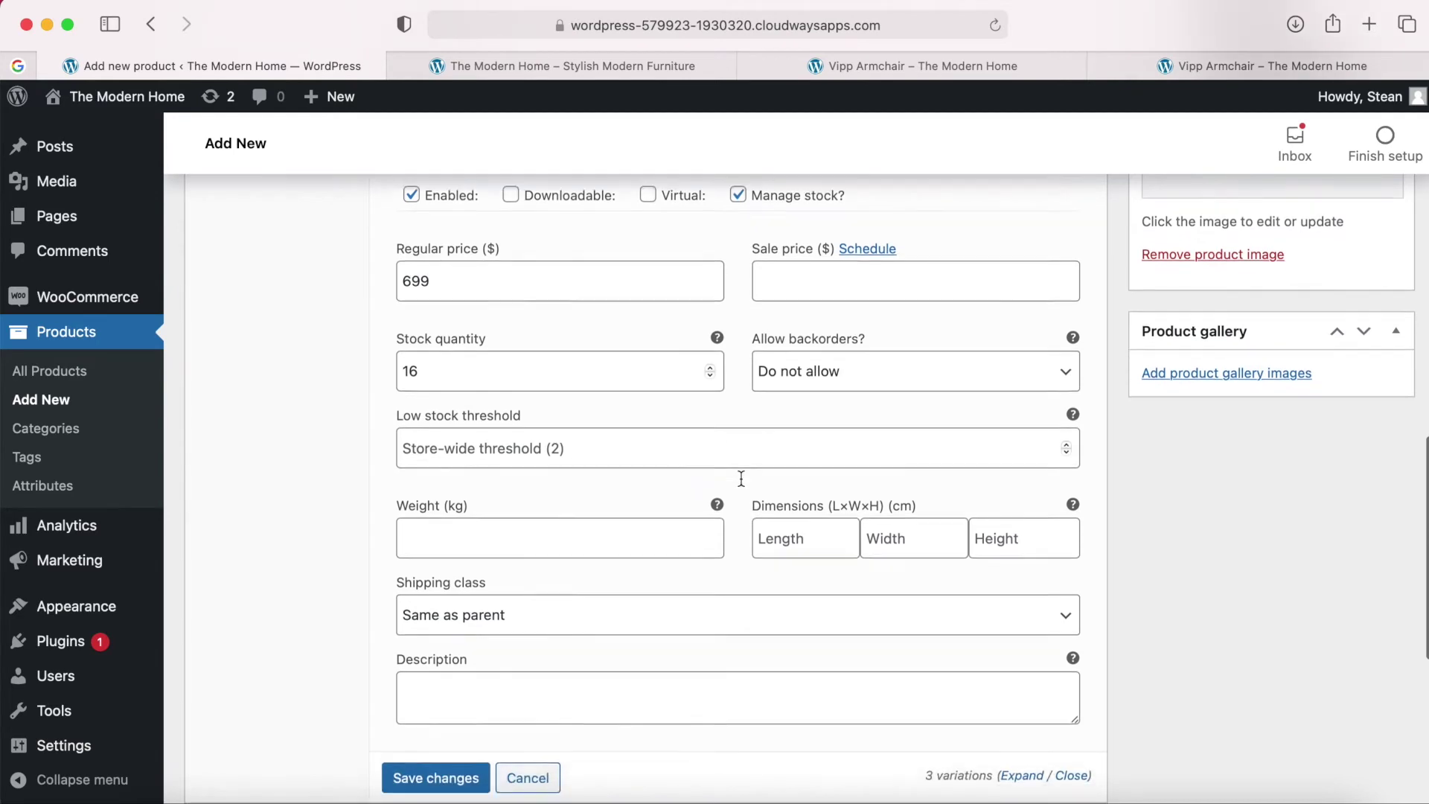
{"action": "scroll", "coordinate": [740, 477], "scroll_direction": "up", "scroll_amount": 3}
{"action": "scroll", "coordinate": [778, 453], "scroll_direction": "up", "scroll_amount": 3}
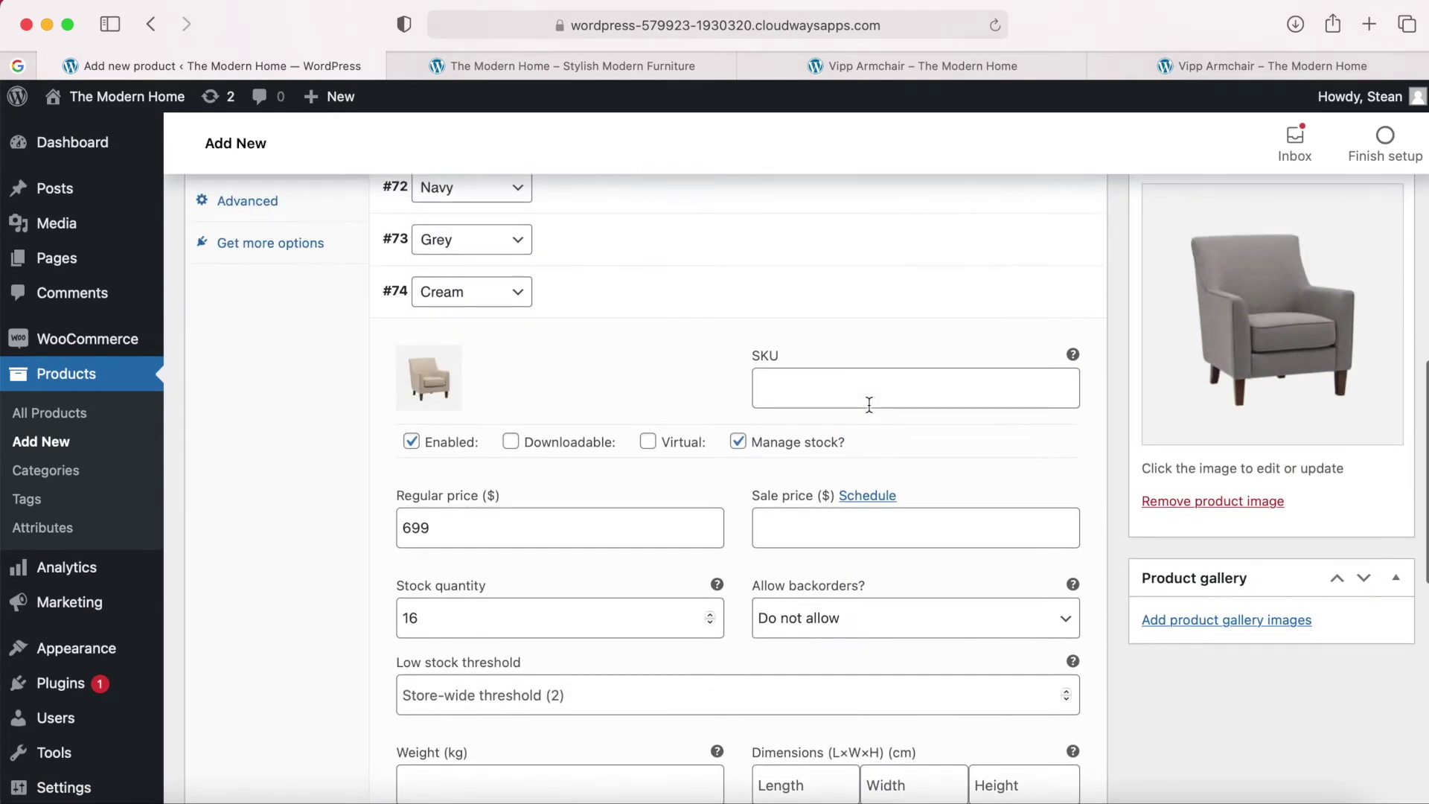
{"action": "left_click", "coordinate": [1030, 295]}
{"action": "scroll", "coordinate": [845, 336], "scroll_direction": "up", "scroll_amount": 4}
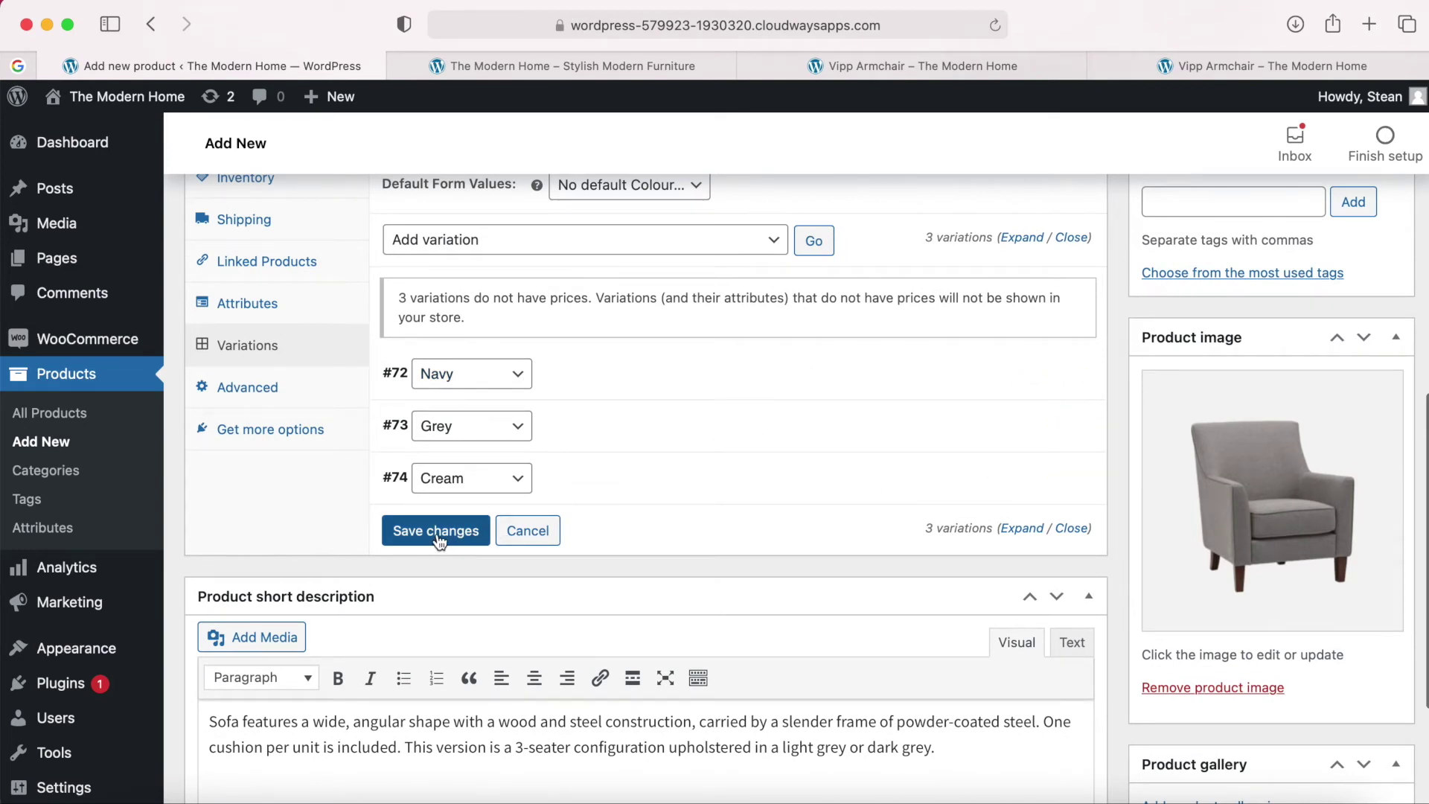
{"action": "scroll", "coordinate": [439, 536], "scroll_direction": "up", "scroll_amount": 1}
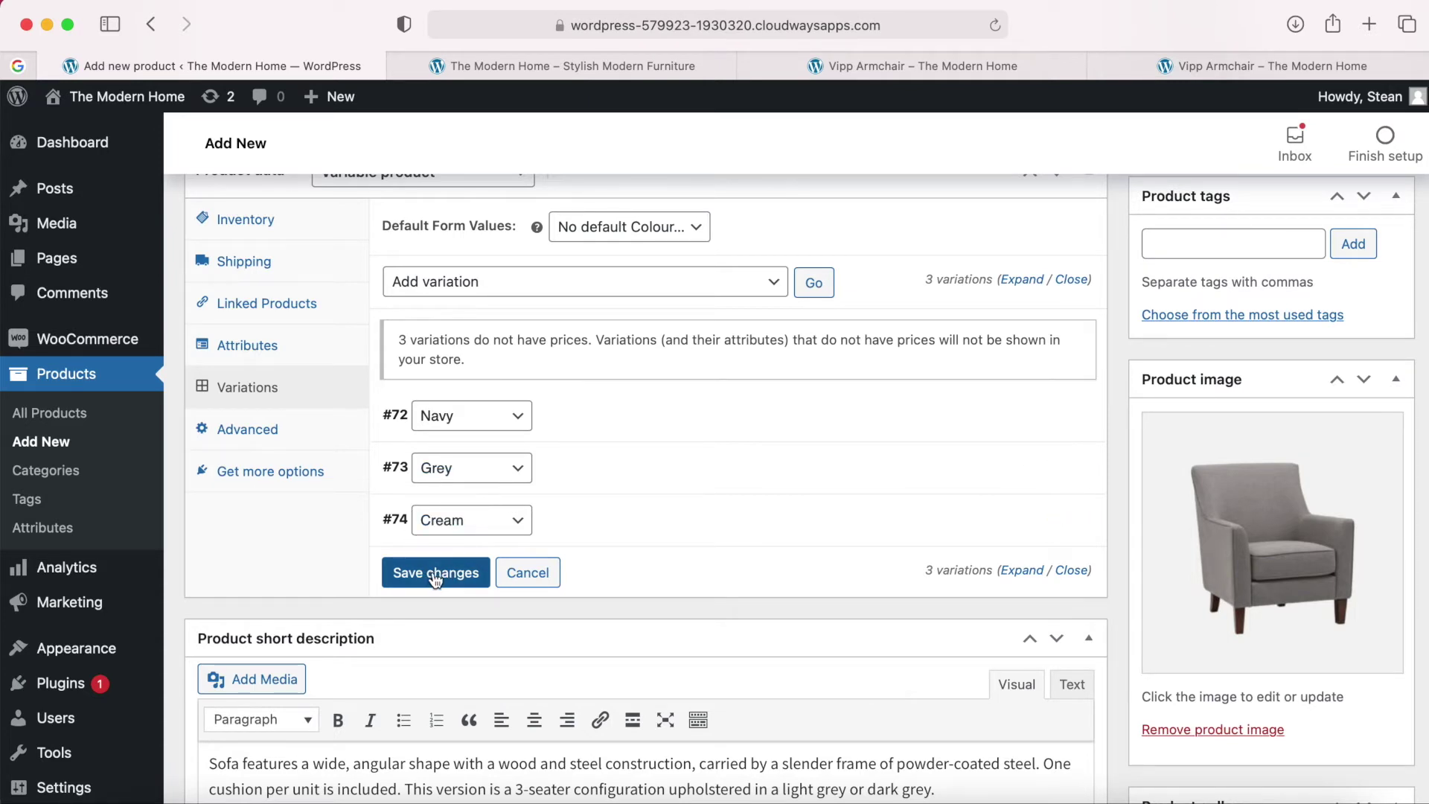
Save the variation changes and recheck the Cream variation's details.
{"action": "left_click", "coordinate": [434, 579]}
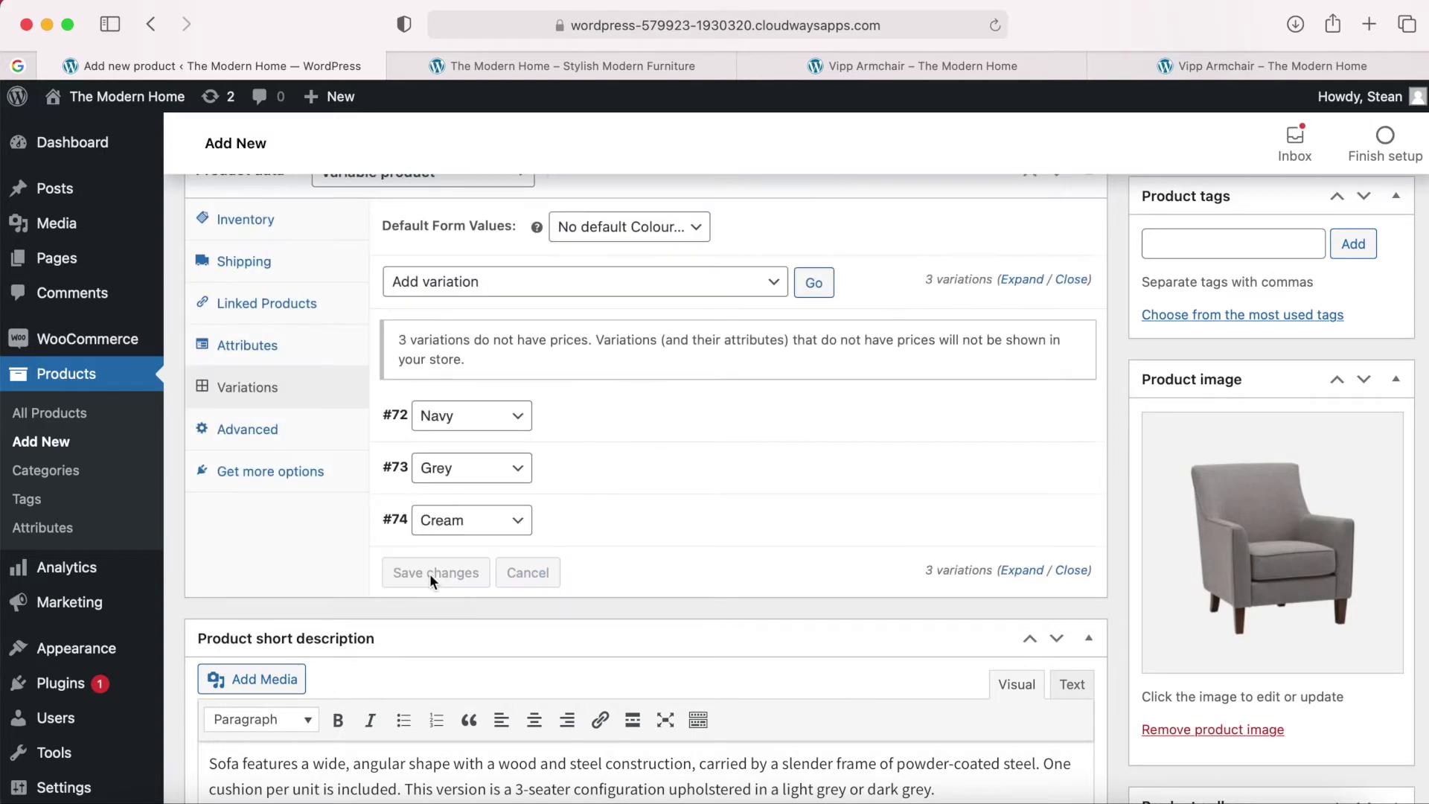
{"action": "scroll", "coordinate": [1072, 447], "scroll_direction": "up", "scroll_amount": 3}
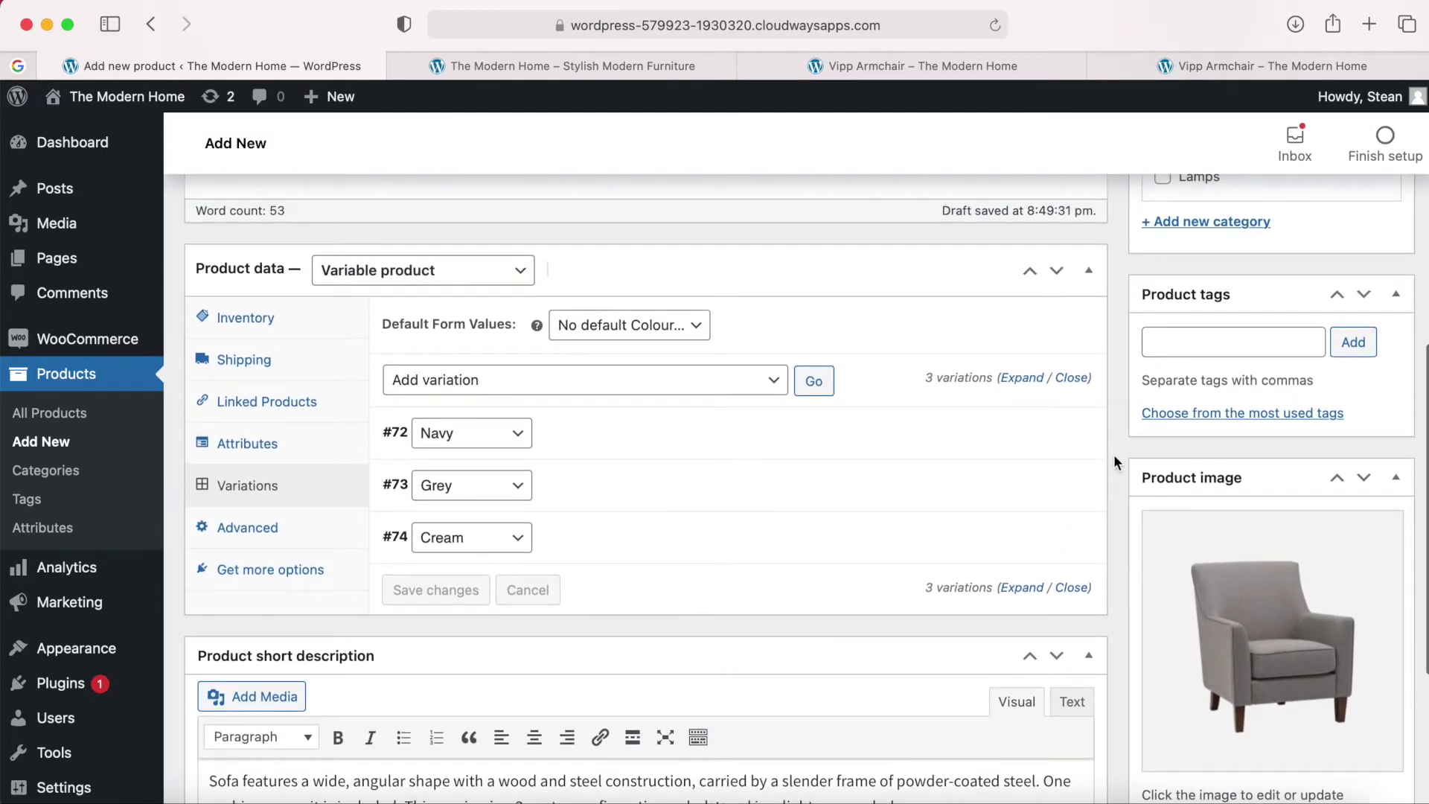
{"action": "scroll", "coordinate": [1115, 467], "scroll_direction": "down", "scroll_amount": 6}
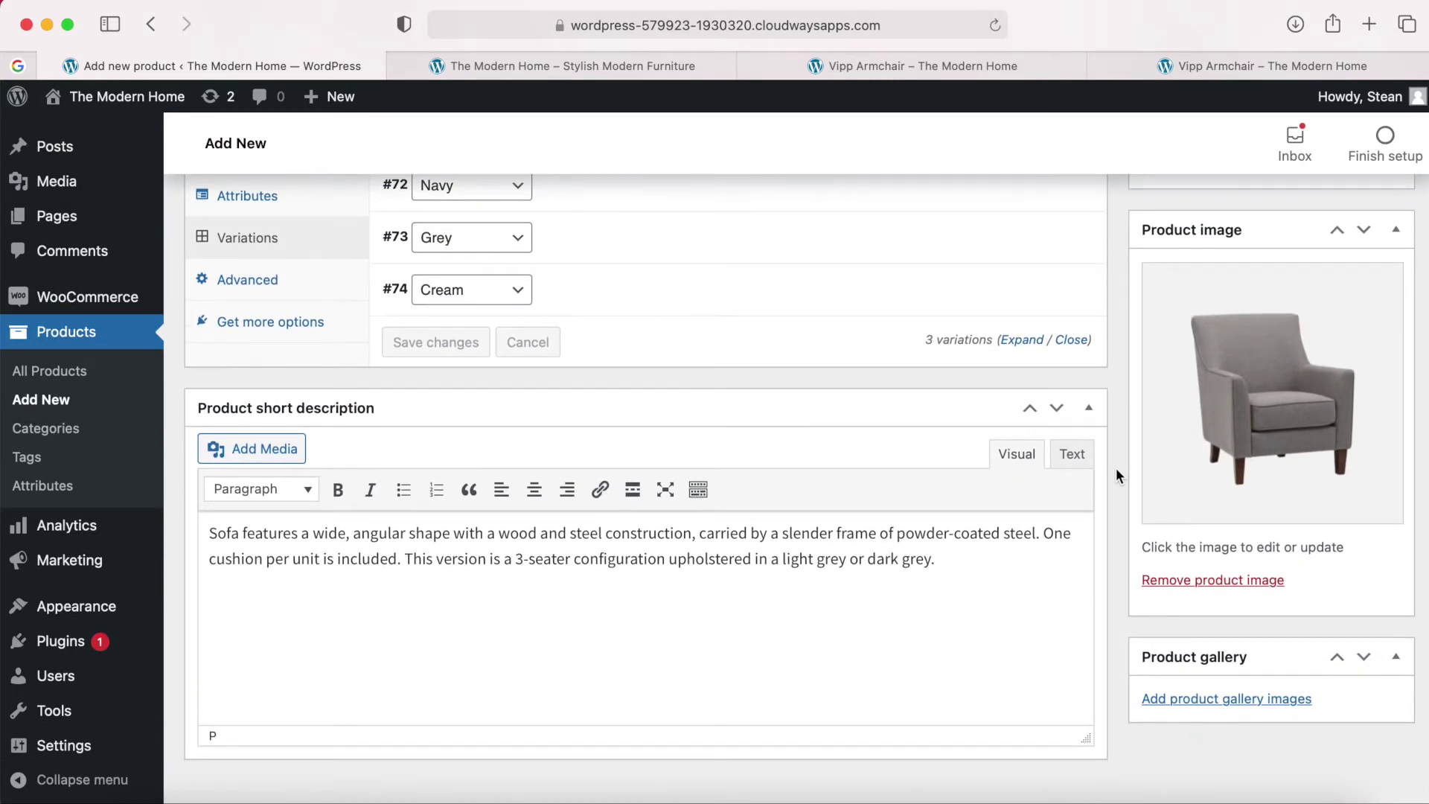
{"action": "scroll", "coordinate": [1115, 467], "scroll_direction": "down", "scroll_amount": 1}
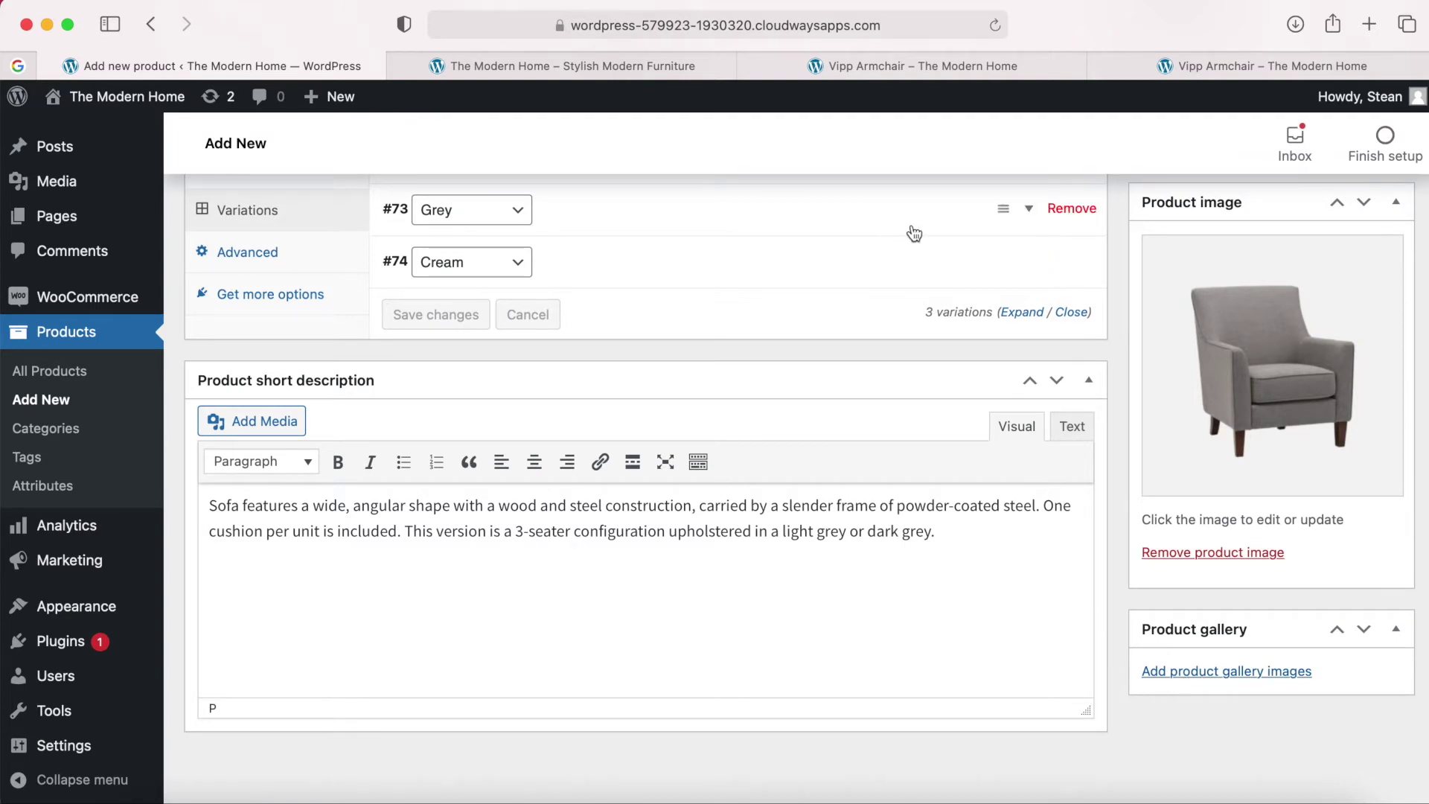
{"action": "left_click", "coordinate": [1022, 263]}
{"action": "mouse_move", "coordinate": [436, 354]}
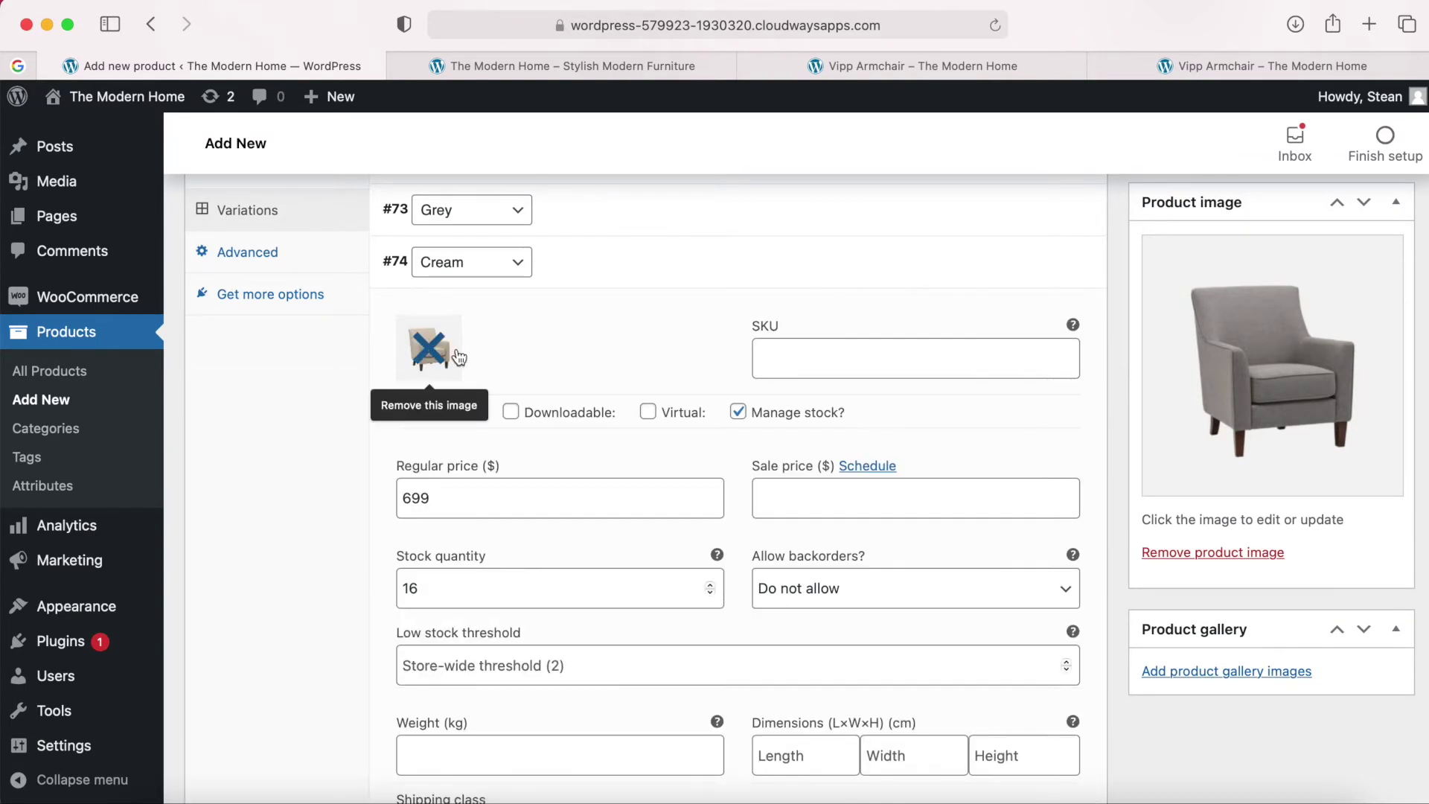
{"action": "left_click", "coordinate": [1027, 265]}
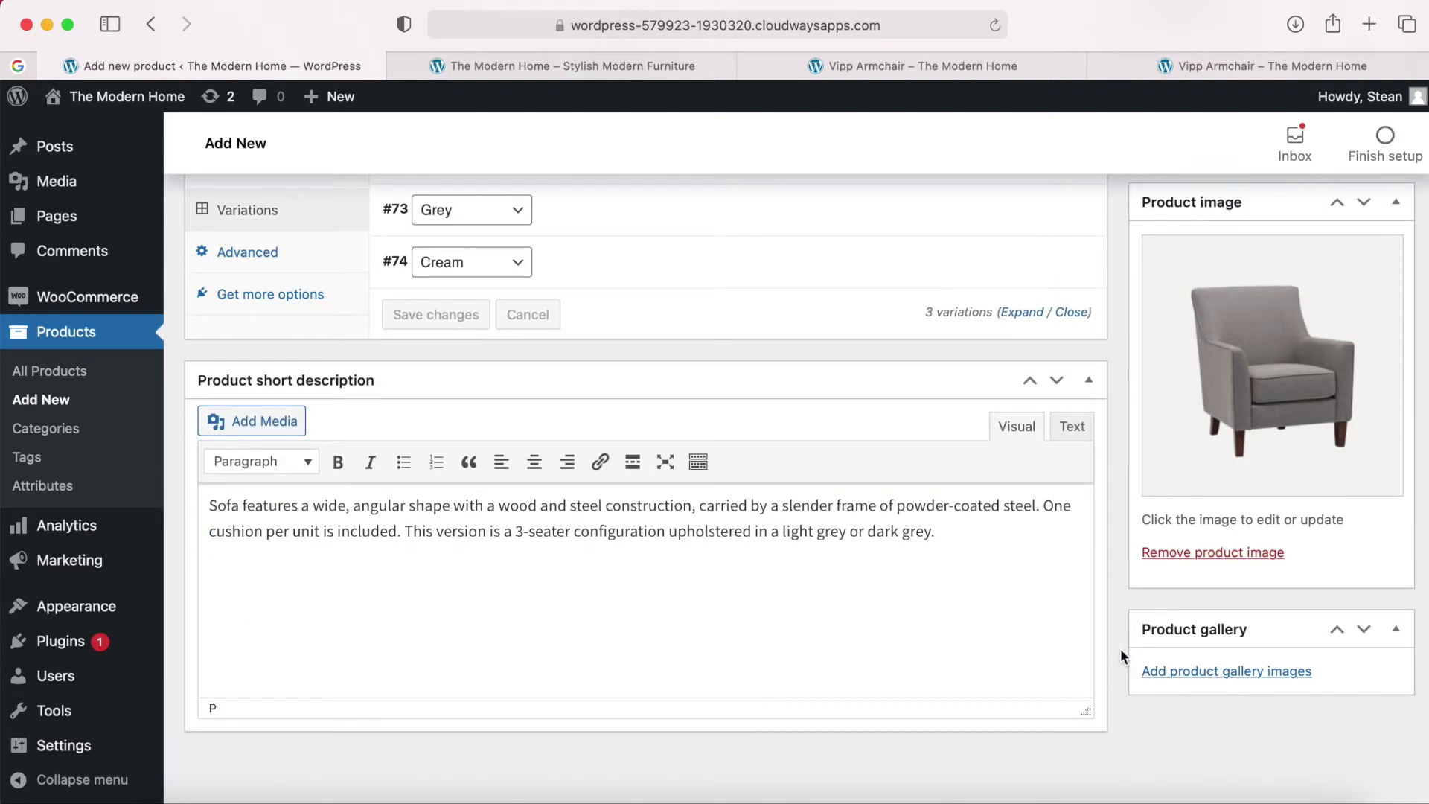
Open a preview of the product page in a new tab.
{"action": "scroll", "coordinate": [1121, 656], "scroll_direction": "up", "scroll_amount": 5}
{"action": "scroll", "coordinate": [1120, 650], "scroll_direction": "up", "scroll_amount": 8}
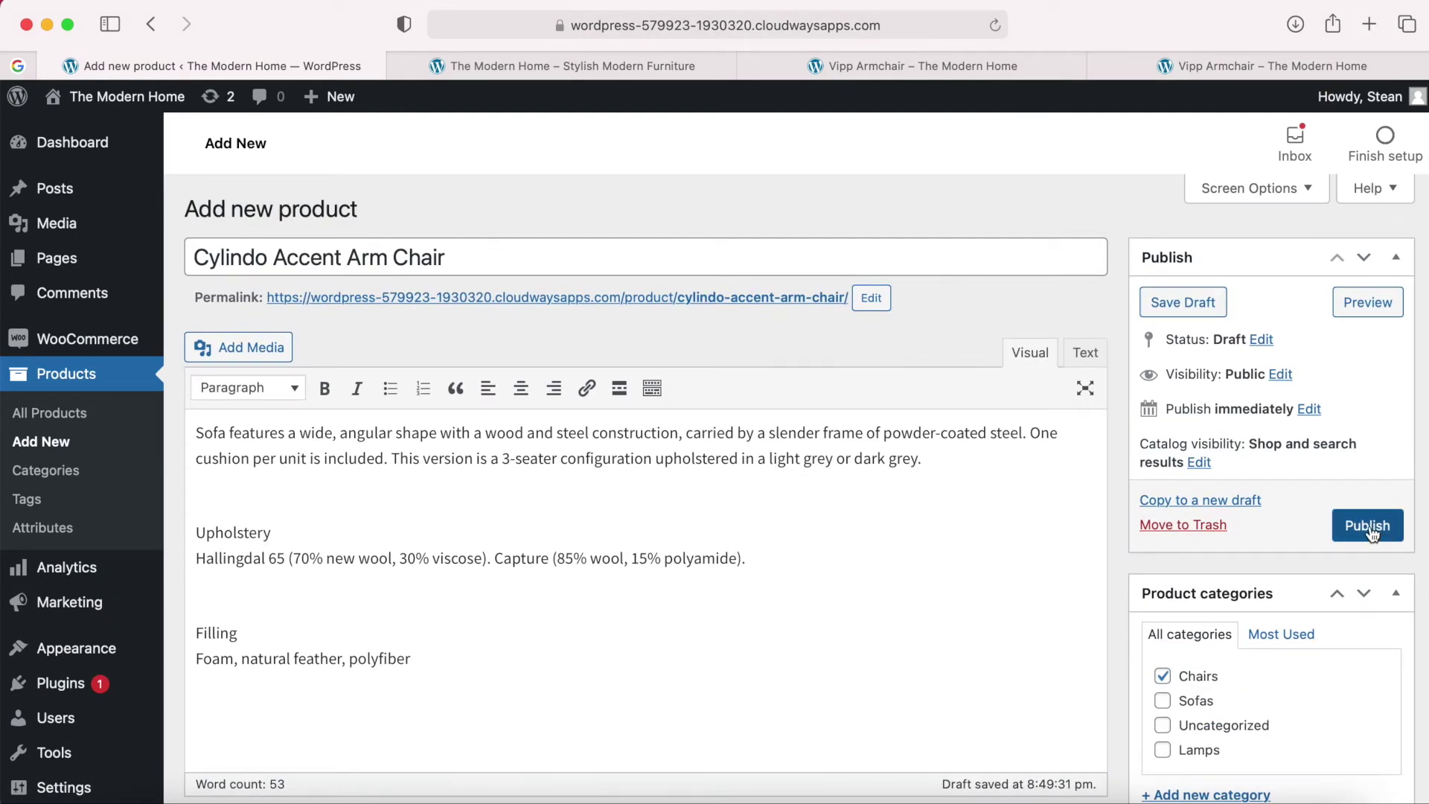
{"action": "left_click", "coordinate": [1368, 303]}
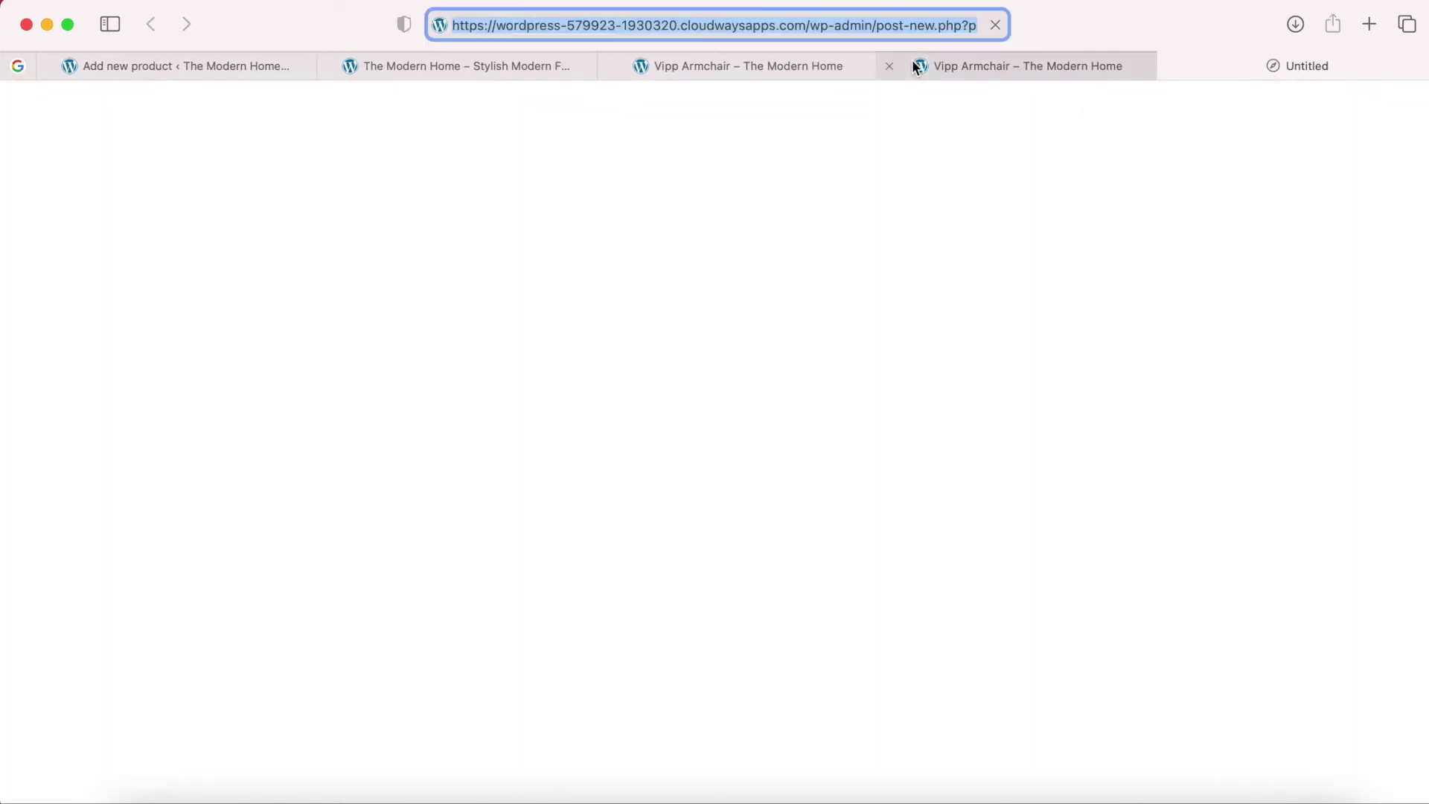
Close the old Vipp Armchair and storefront tabs and look over the preview page.
{"action": "left_click", "coordinate": [890, 67]}
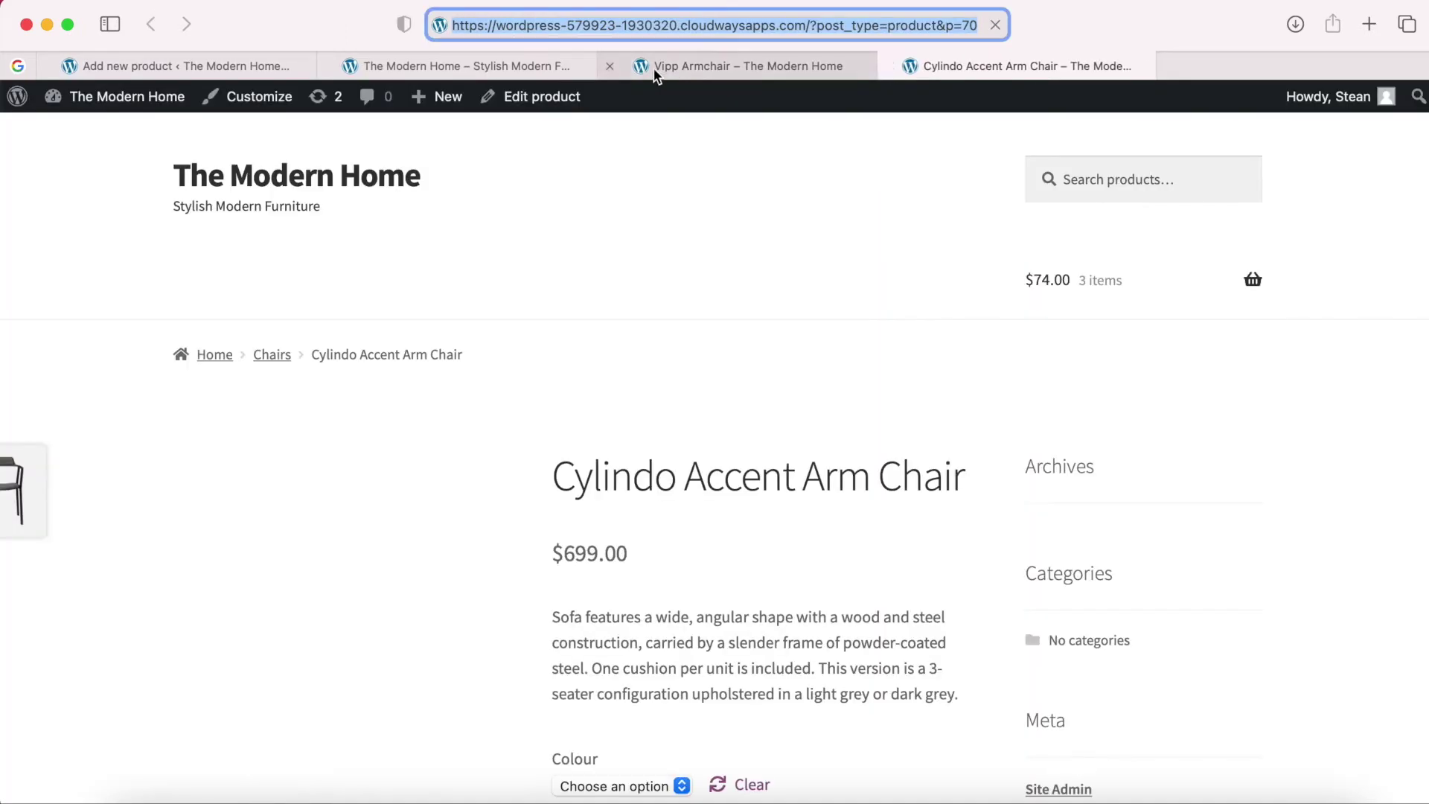
{"action": "left_click", "coordinate": [610, 65]}
{"action": "left_click", "coordinate": [334, 66]}
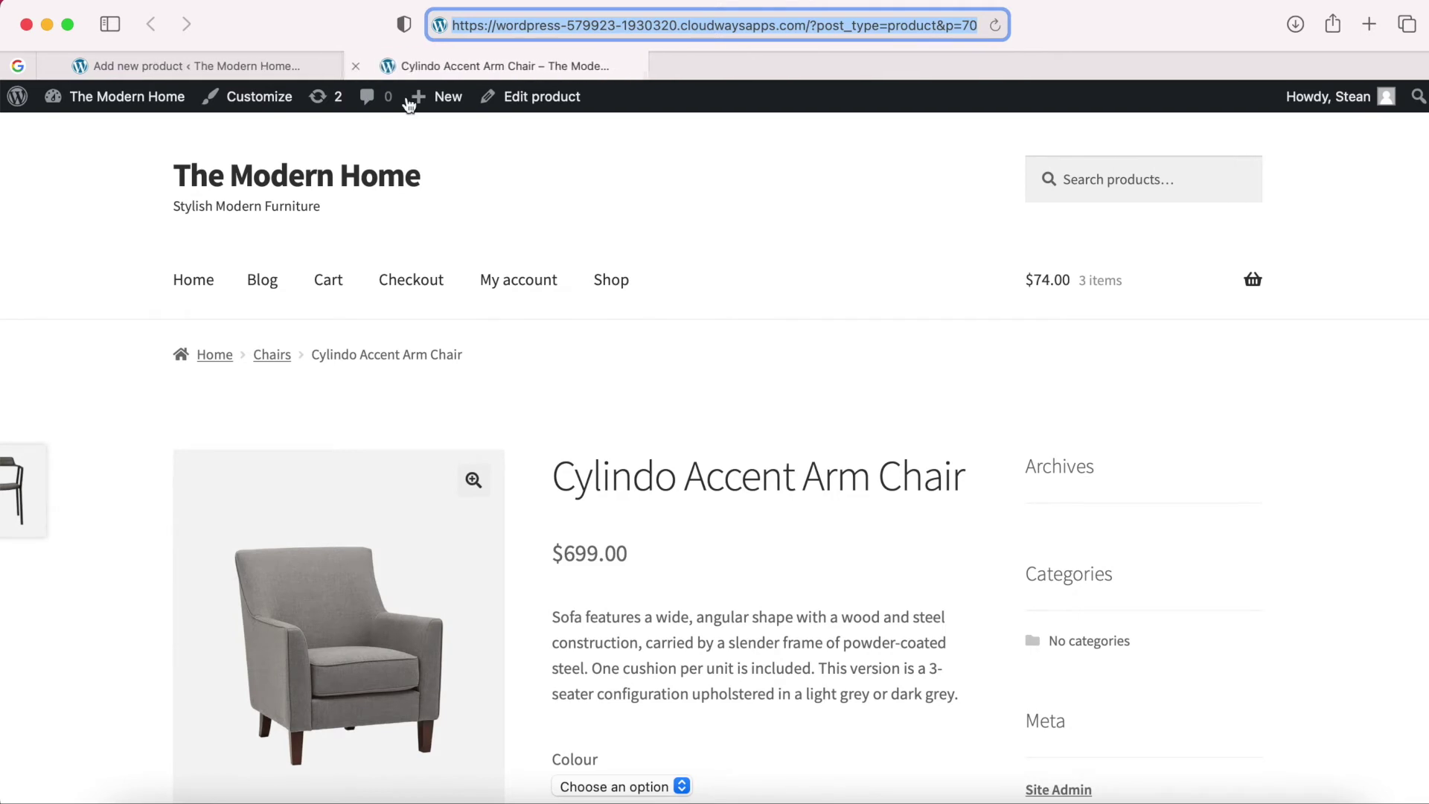
{"action": "scroll", "coordinate": [760, 420], "scroll_direction": "down", "scroll_amount": 3}
{"action": "scroll", "coordinate": [759, 424], "scroll_direction": "up", "scroll_amount": 2}
{"action": "scroll", "coordinate": [759, 420], "scroll_direction": "down", "scroll_amount": 5}
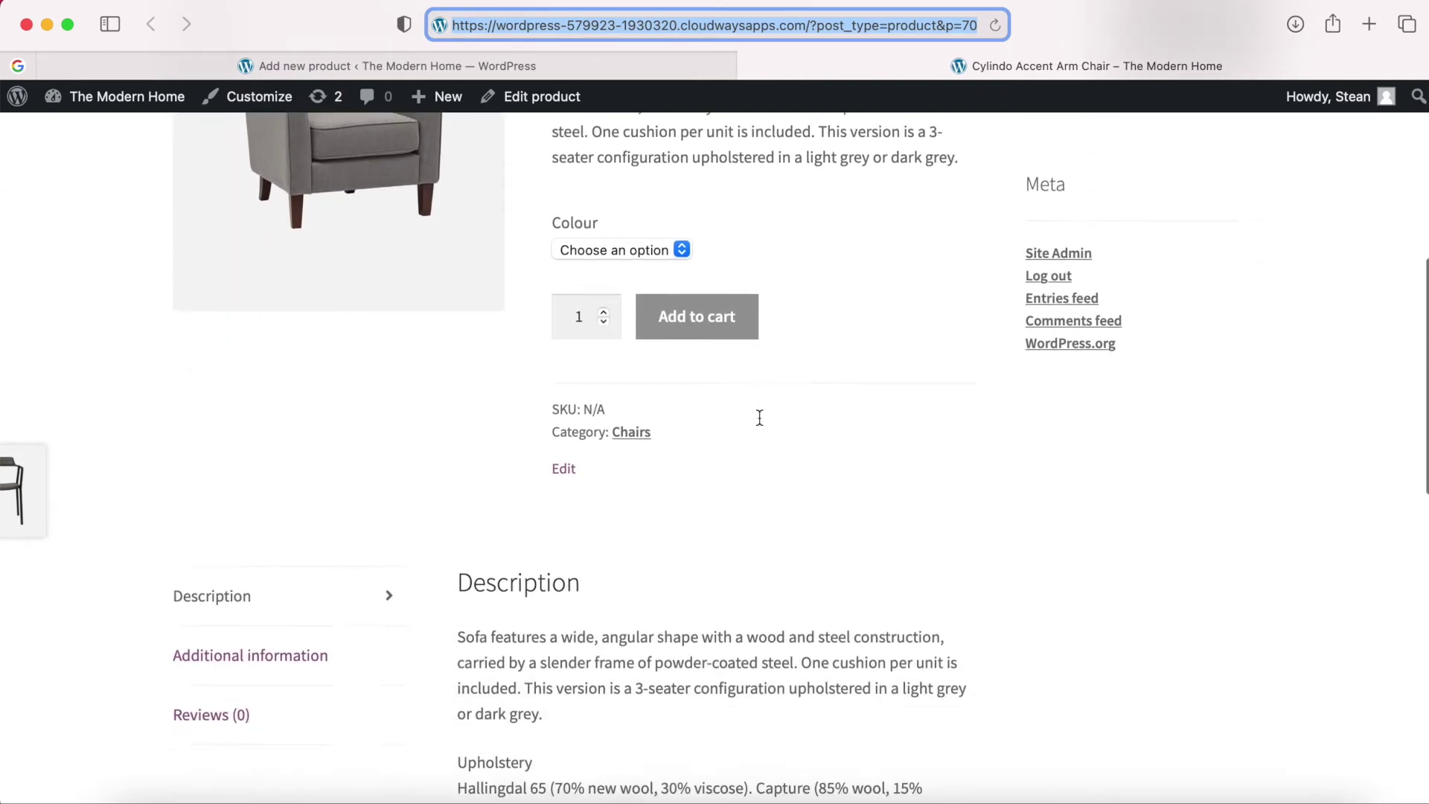
{"action": "scroll", "coordinate": [760, 418], "scroll_direction": "down", "scroll_amount": 2}
{"action": "scroll", "coordinate": [760, 417], "scroll_direction": "up", "scroll_amount": 5}
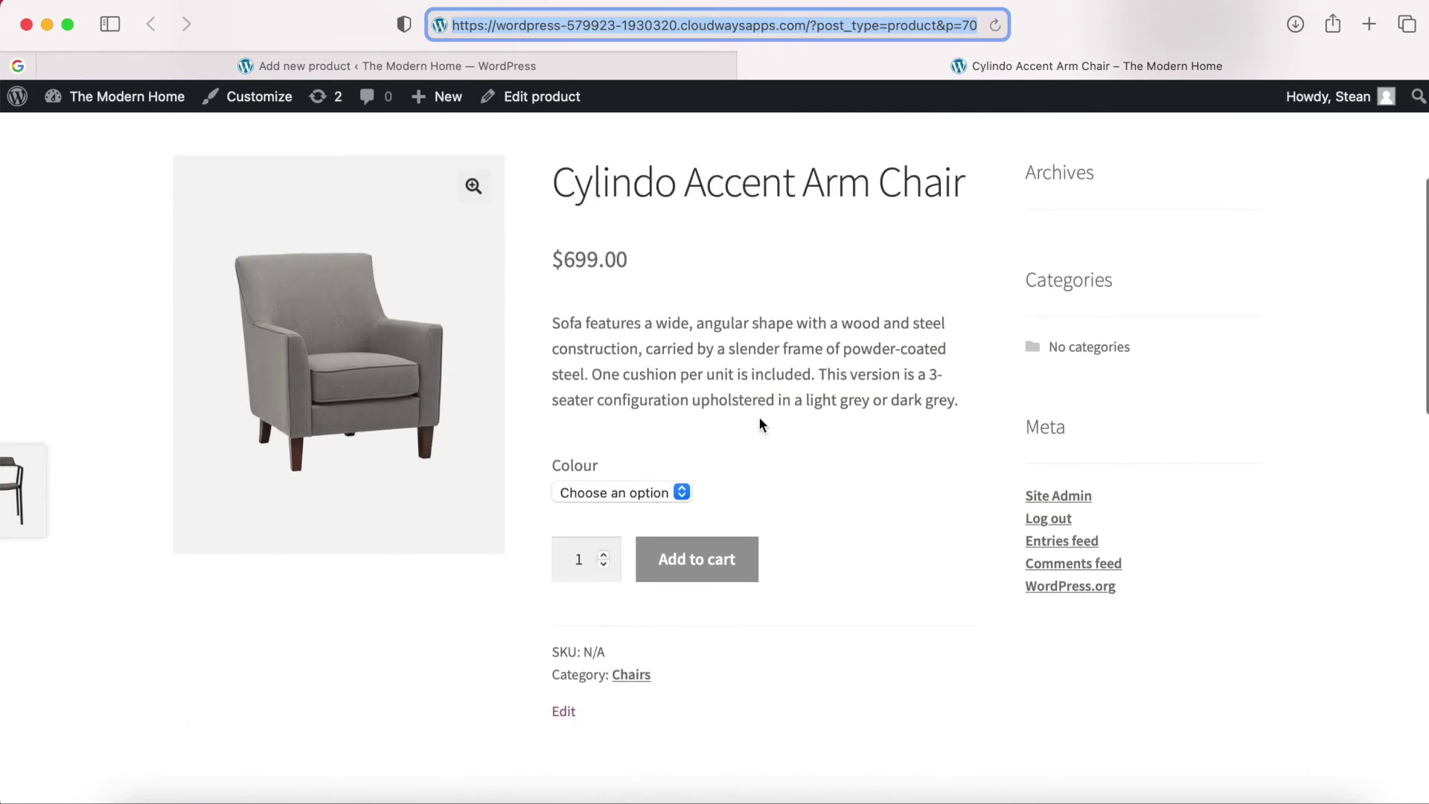
{"action": "scroll", "coordinate": [749, 313], "scroll_direction": "up", "scroll_amount": 1}
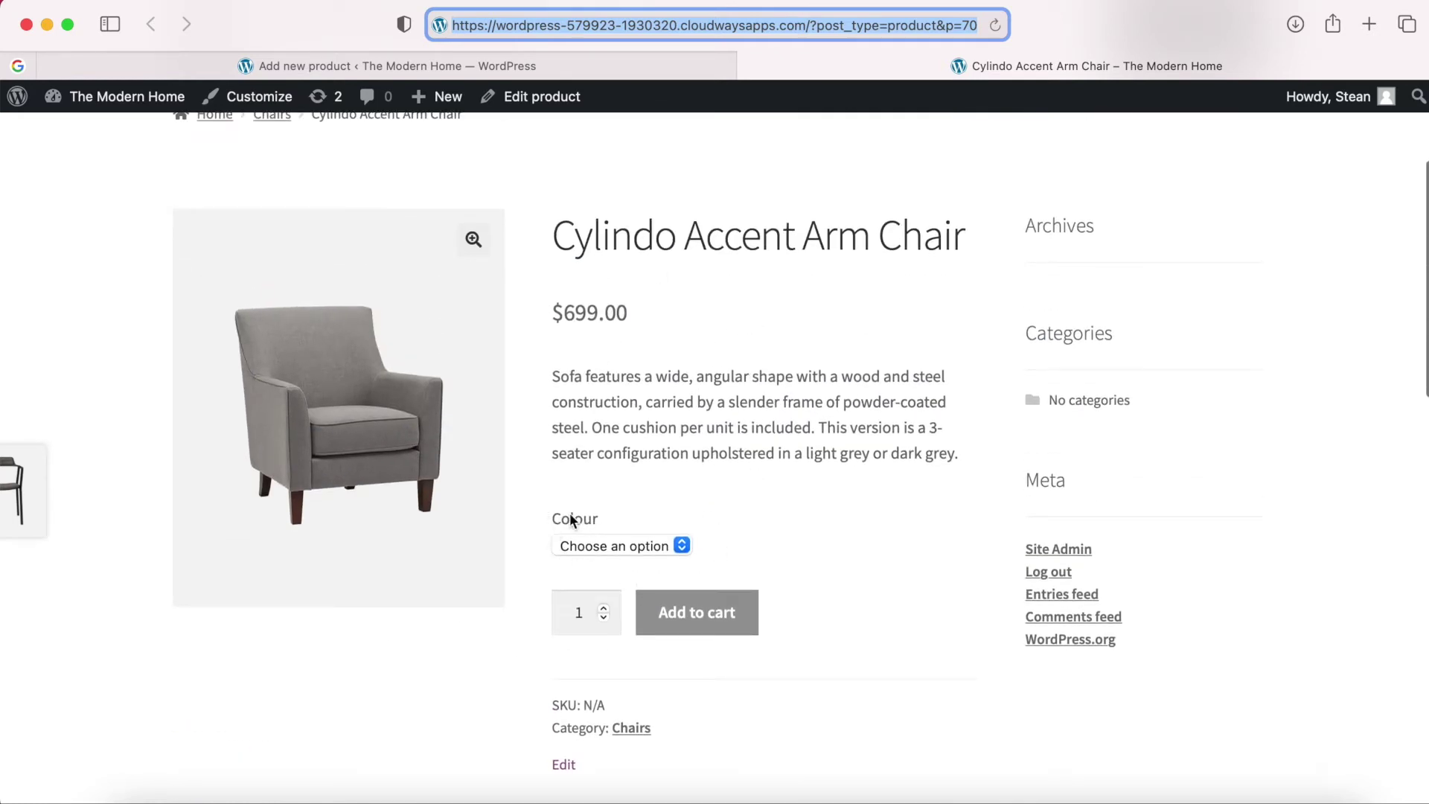
Choose Navy, then Grey, in the Colour dropdown to check image and stock.
{"action": "left_click", "coordinate": [636, 547]}
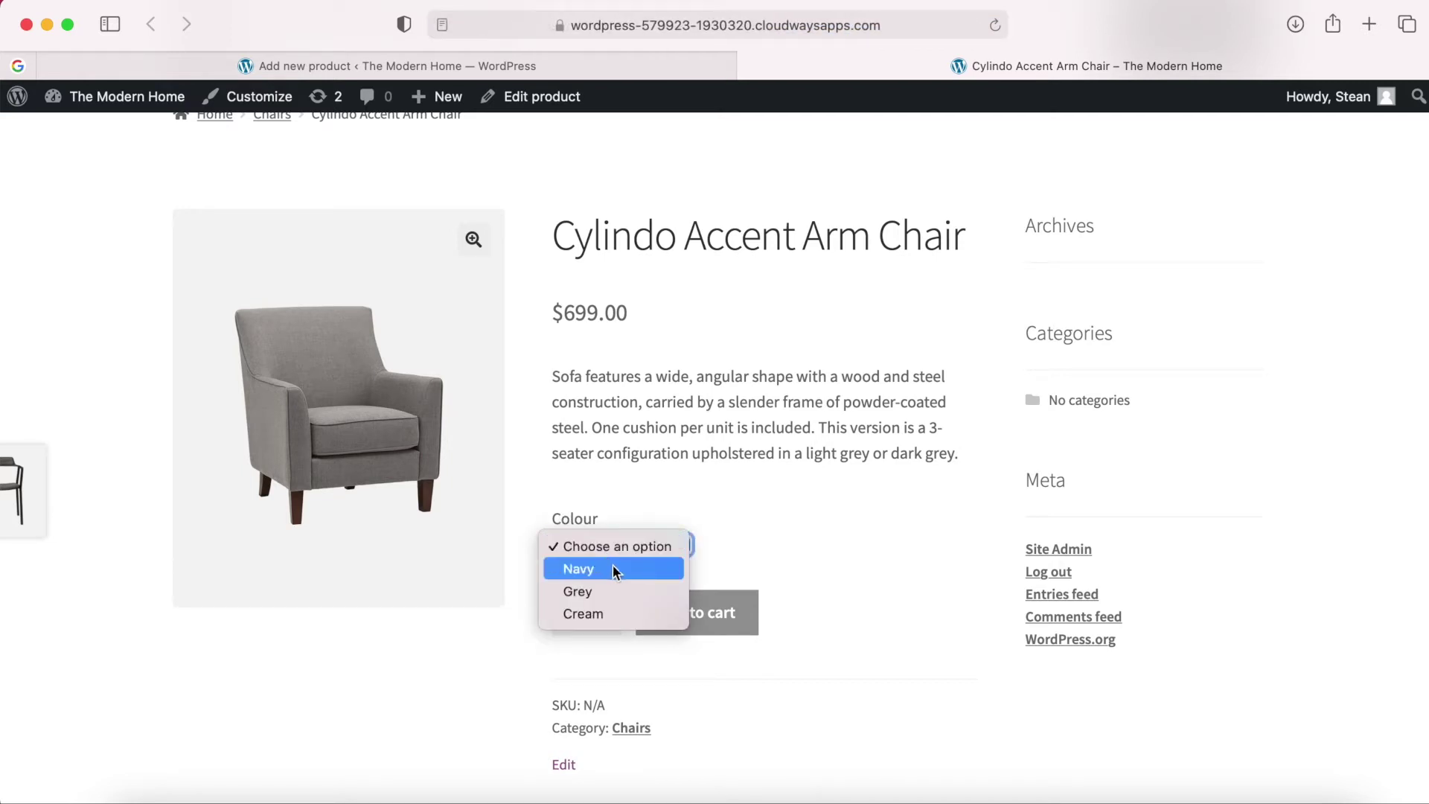
{"action": "left_click", "coordinate": [613, 568]}
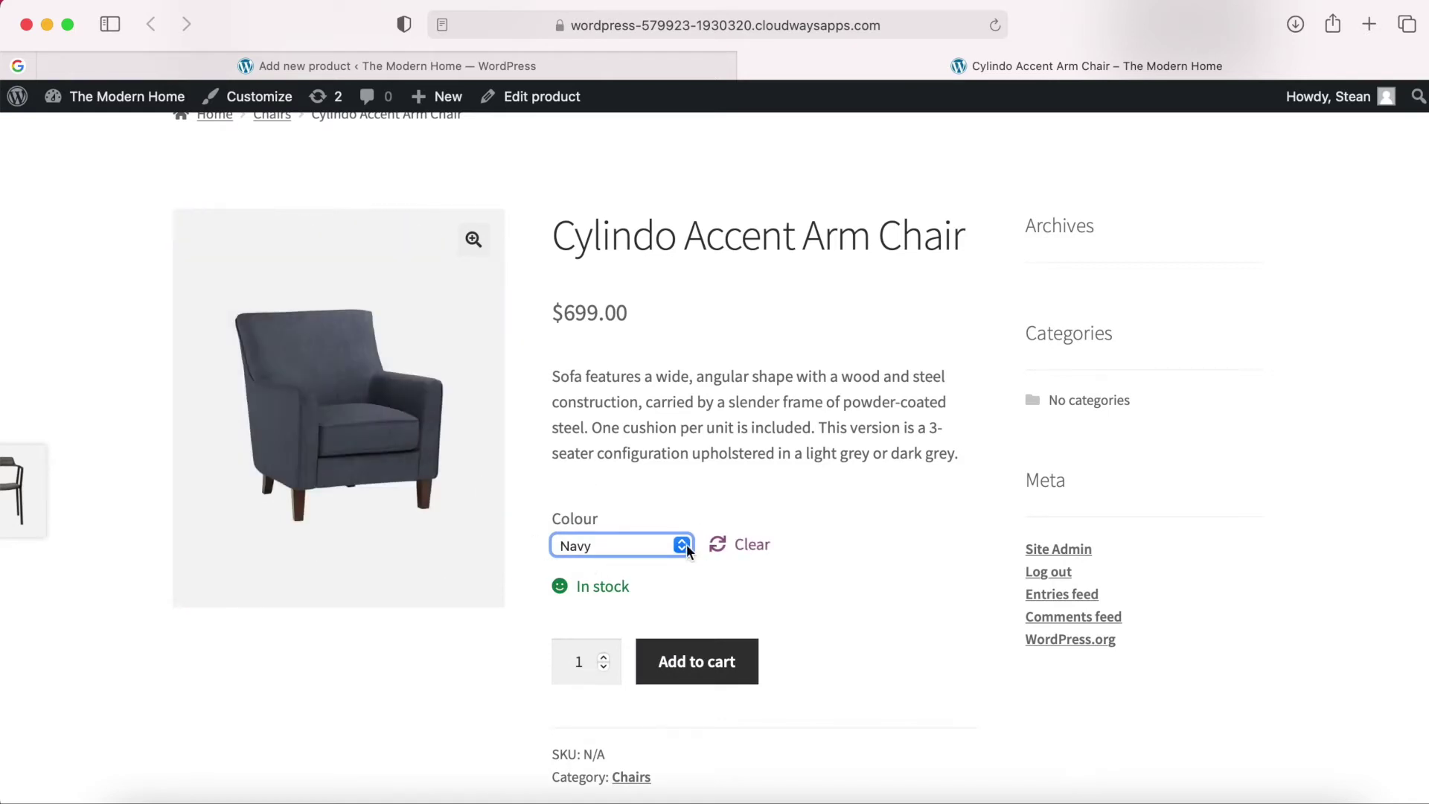
{"action": "left_click", "coordinate": [678, 546]}
{"action": "left_click", "coordinate": [645, 569]}
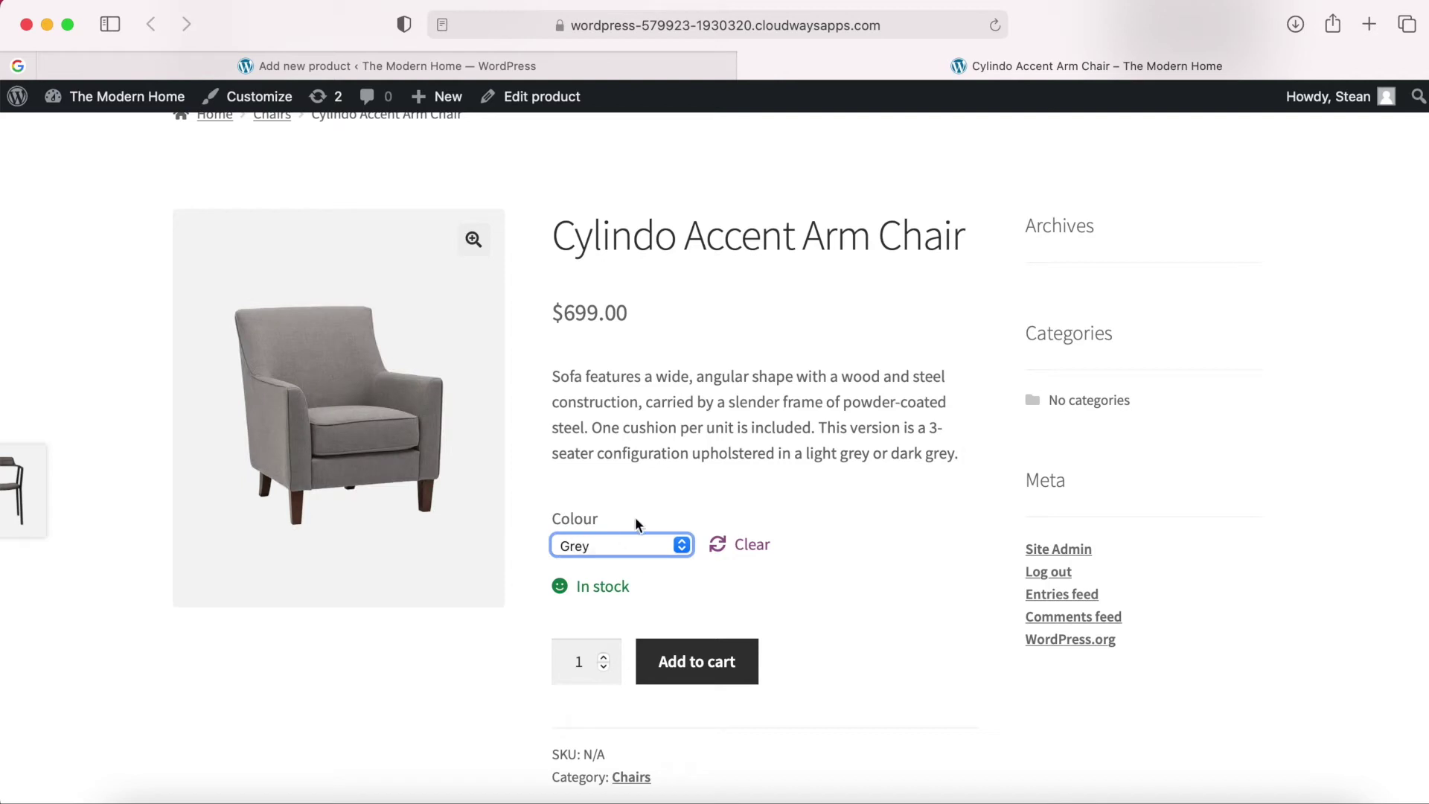
{"action": "scroll", "coordinate": [648, 506], "scroll_direction": "down", "scroll_amount": 1}
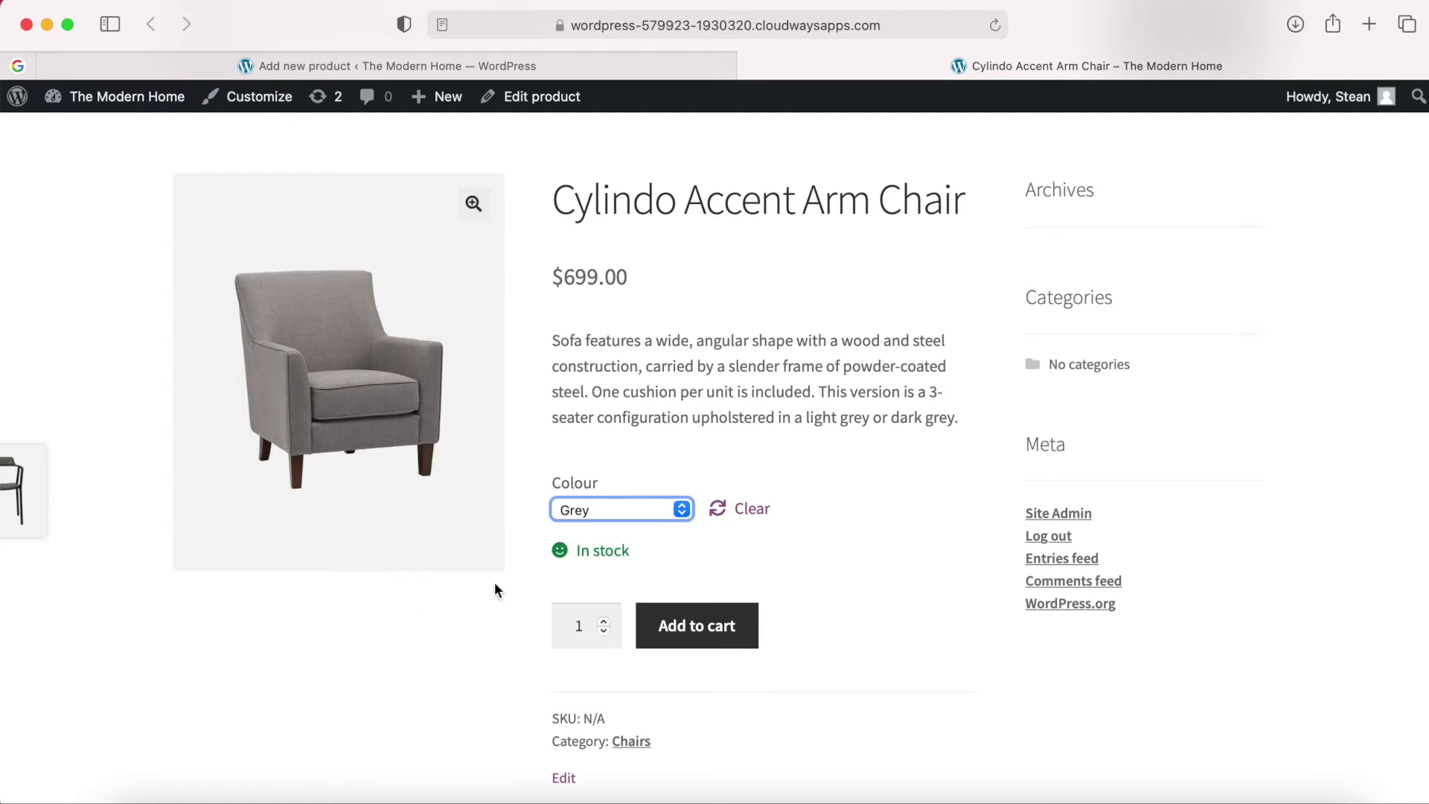
{"action": "scroll", "coordinate": [665, 570], "scroll_direction": "up", "scroll_amount": 1}
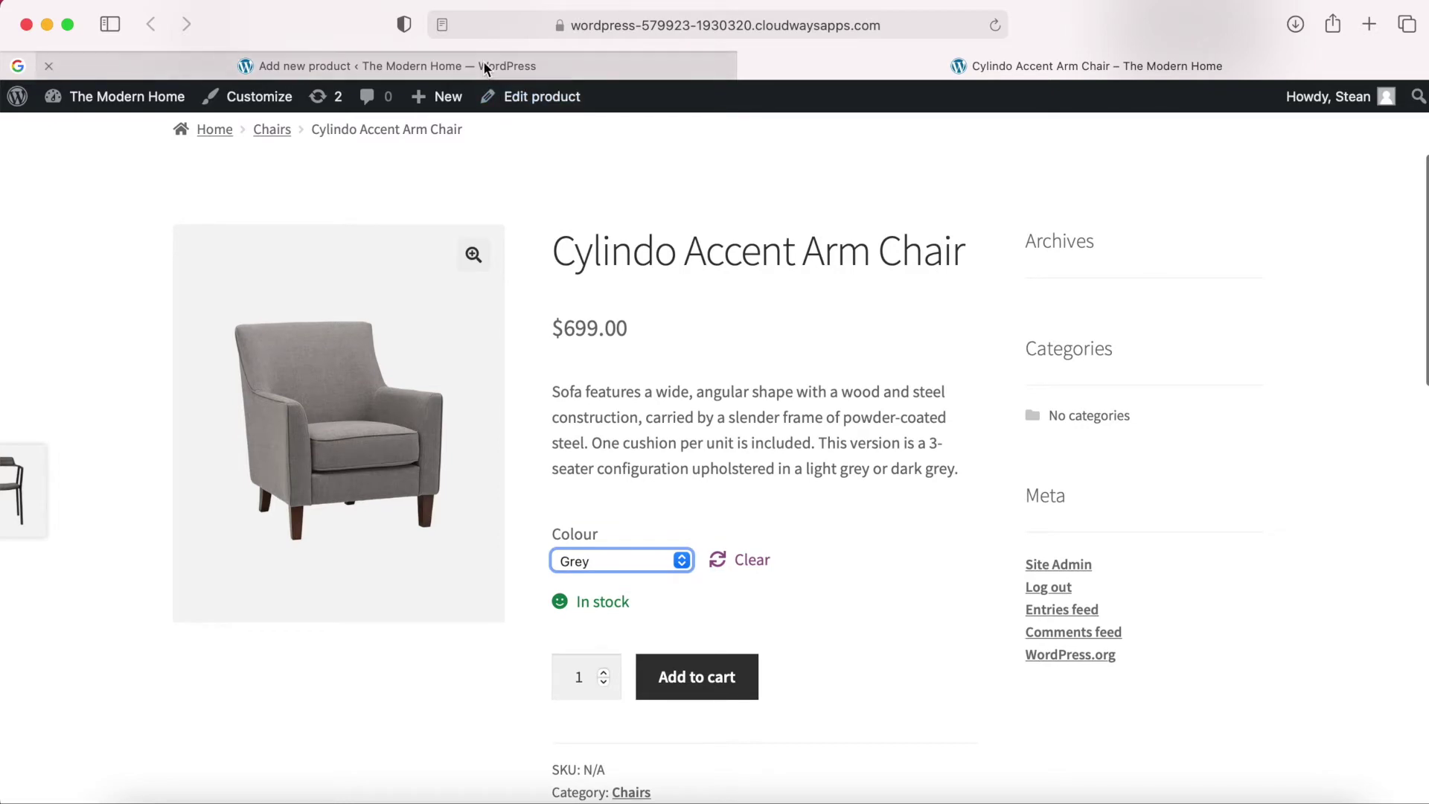
Add the grey and beige chair photos to the arm chair's product gallery.
{"action": "left_click", "coordinate": [482, 63]}
{"action": "scroll", "coordinate": [1110, 475], "scroll_direction": "down", "scroll_amount": 6}
{"action": "scroll", "coordinate": [1110, 469], "scroll_direction": "down", "scroll_amount": 5}
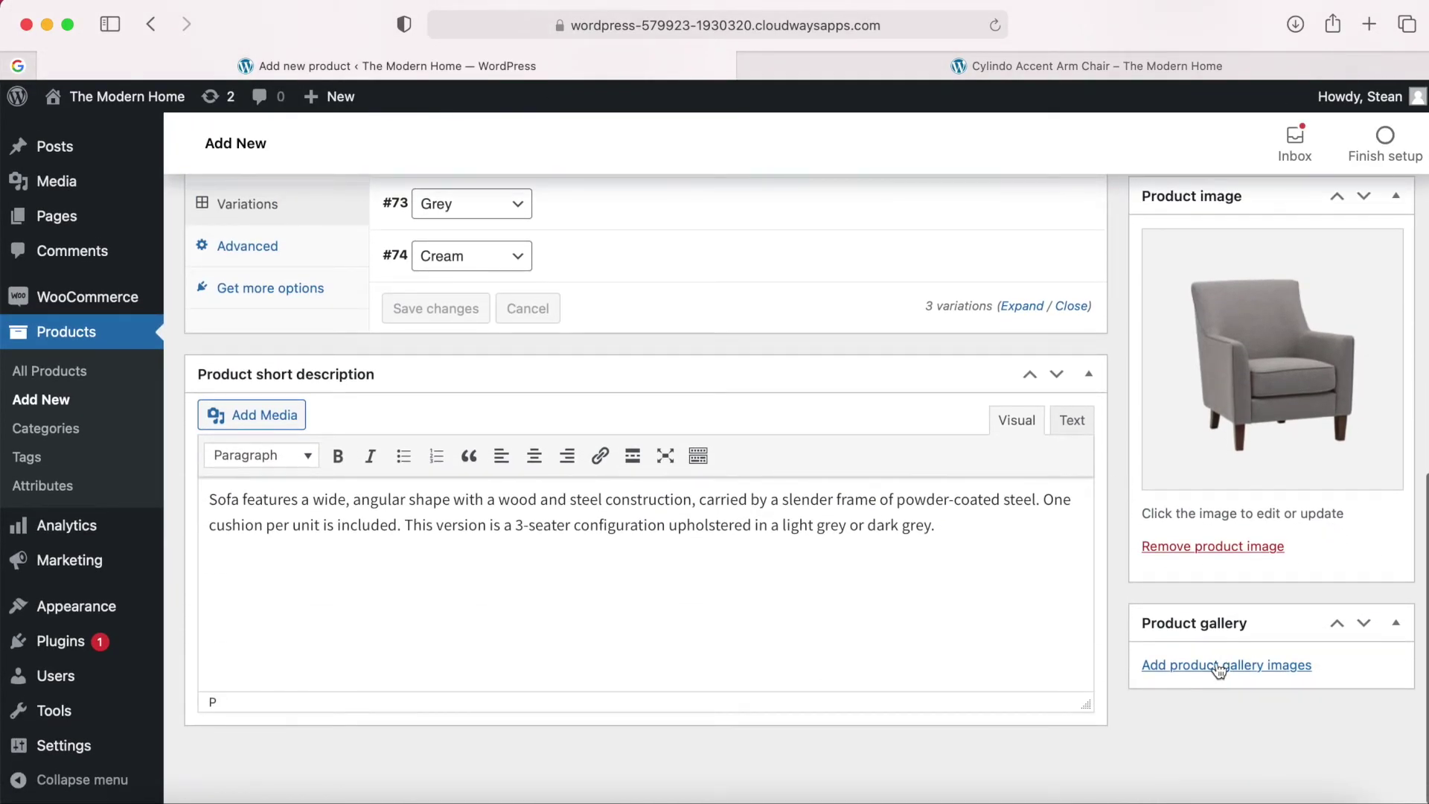
{"action": "left_click", "coordinate": [1218, 668]}
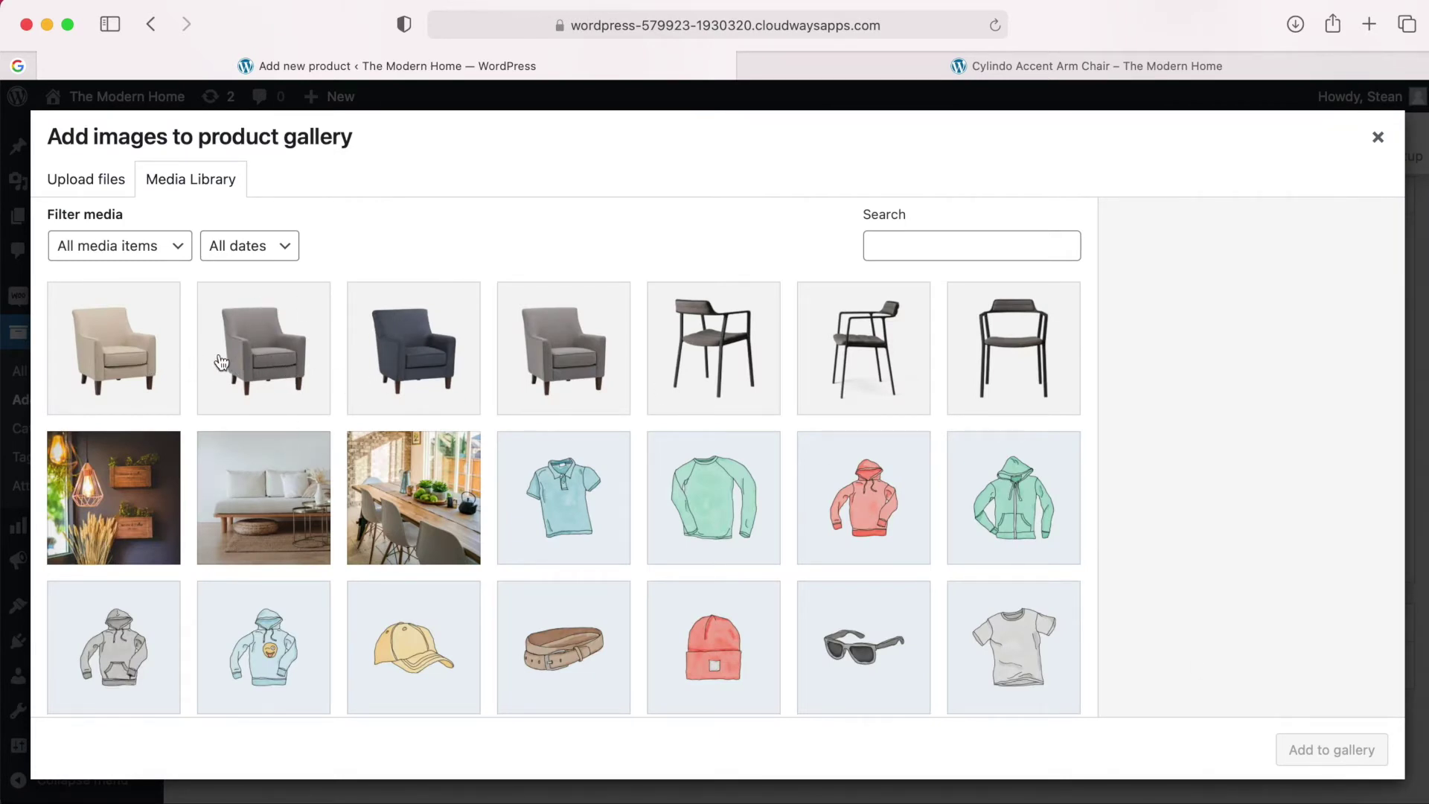
{"action": "left_click", "coordinate": [143, 361]}
{"action": "left_click", "coordinate": [245, 360]}
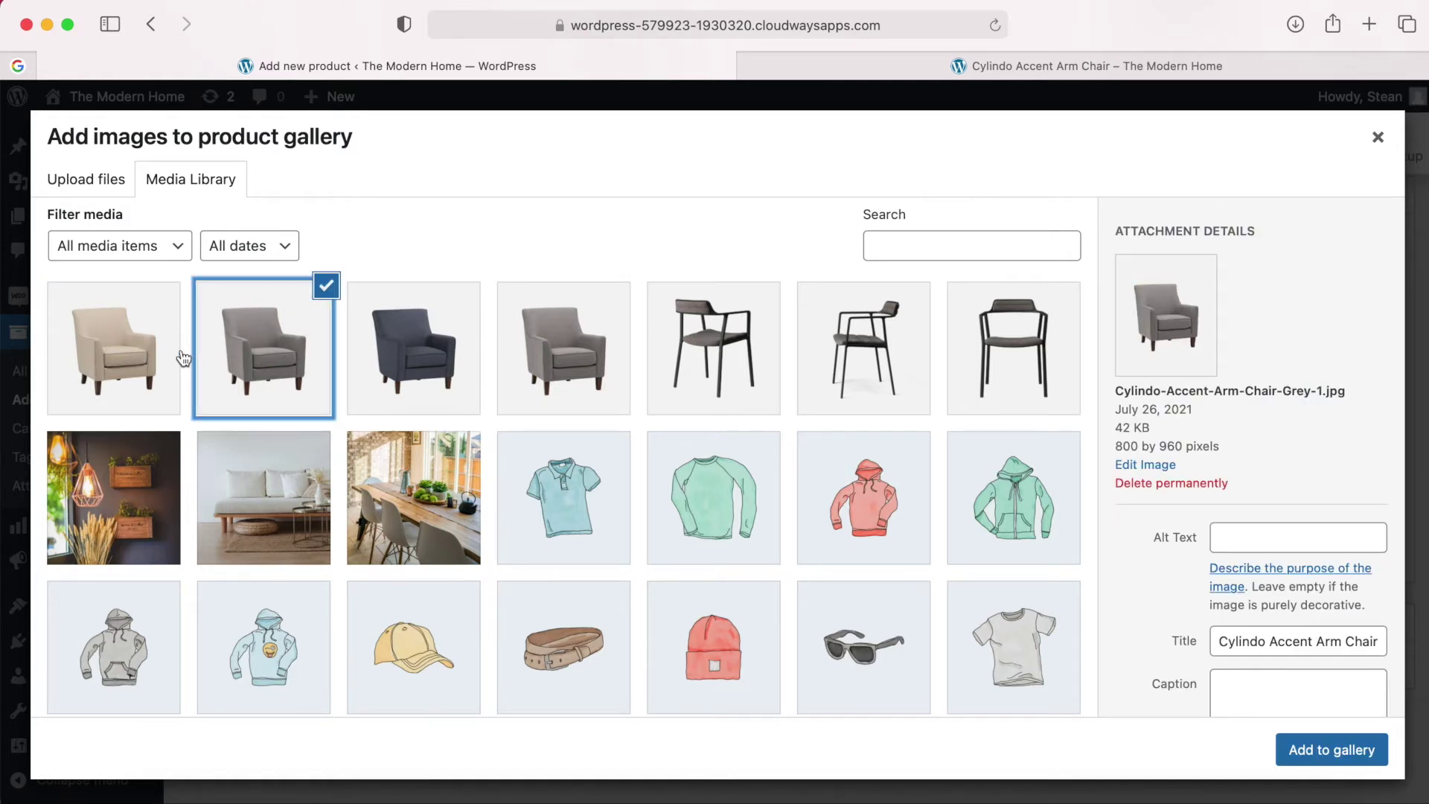
{"action": "left_click", "coordinate": [138, 348]}
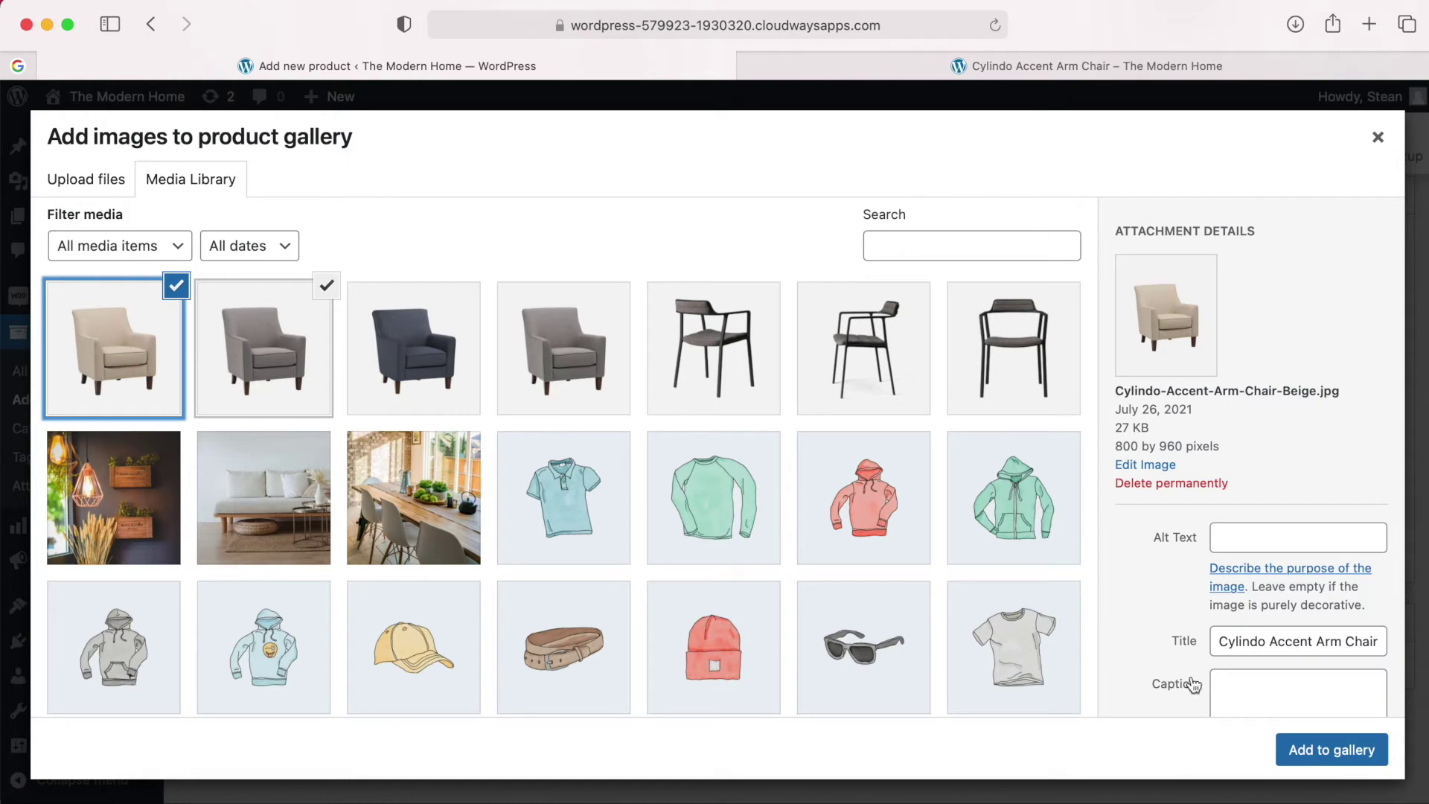
{"action": "left_click", "coordinate": [1319, 749]}
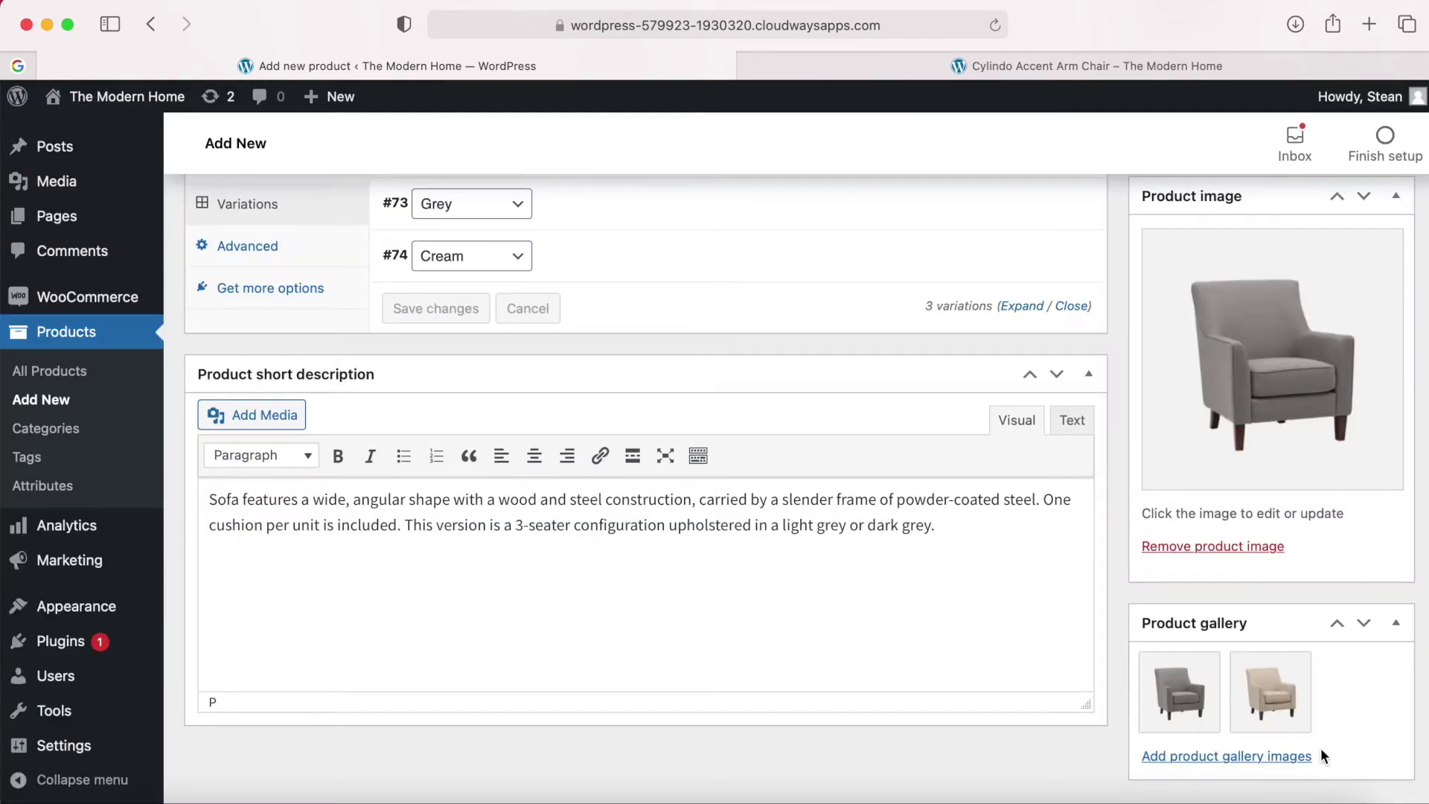
{"action": "scroll", "coordinate": [1120, 698], "scroll_direction": "up", "scroll_amount": 10}
{"action": "scroll", "coordinate": [1120, 698], "scroll_direction": "up", "scroll_amount": 3}
{"action": "left_click", "coordinate": [1366, 302]}
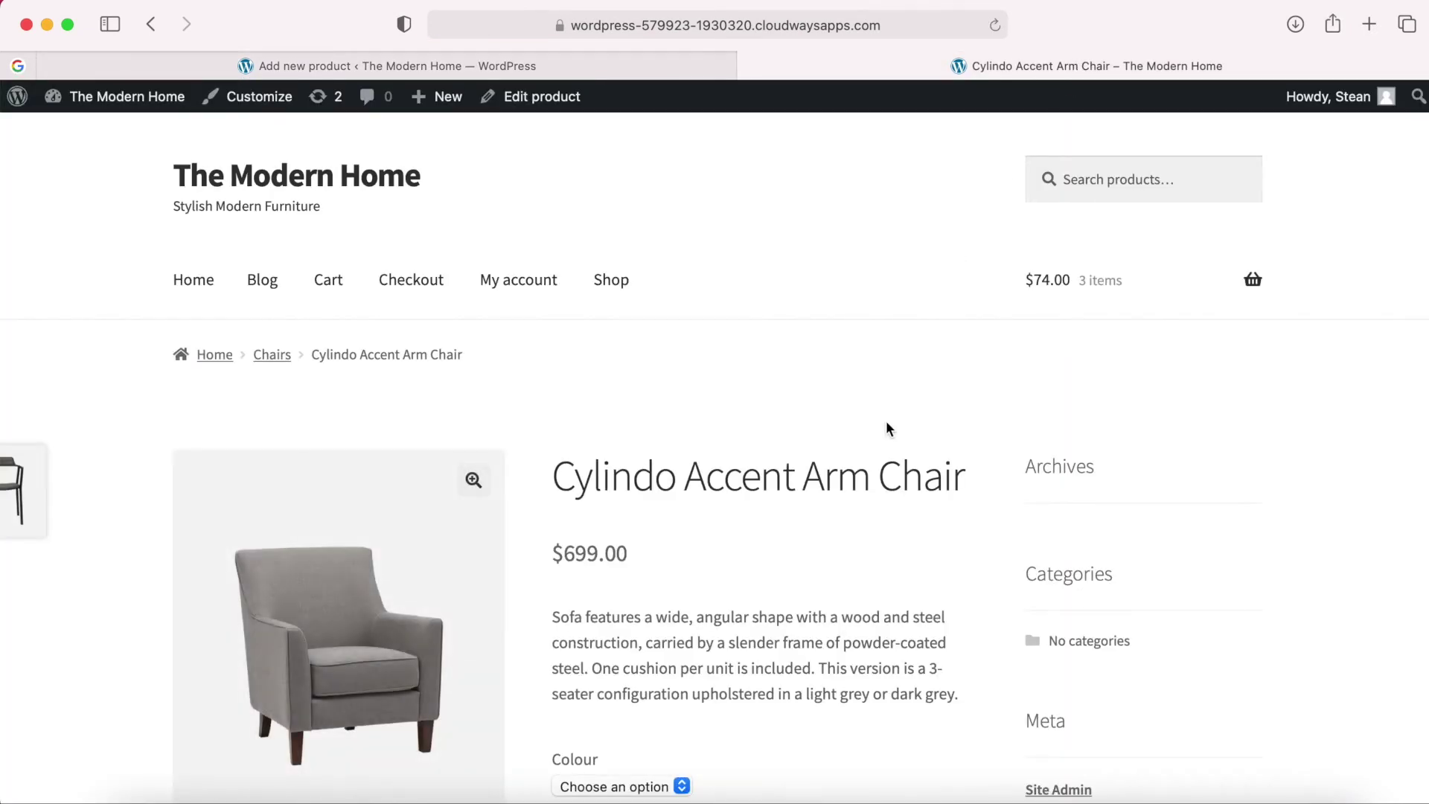
{"action": "scroll", "coordinate": [886, 422], "scroll_direction": "down", "scroll_amount": 4}
{"action": "scroll", "coordinate": [887, 423], "scroll_direction": "down", "scroll_amount": 1}
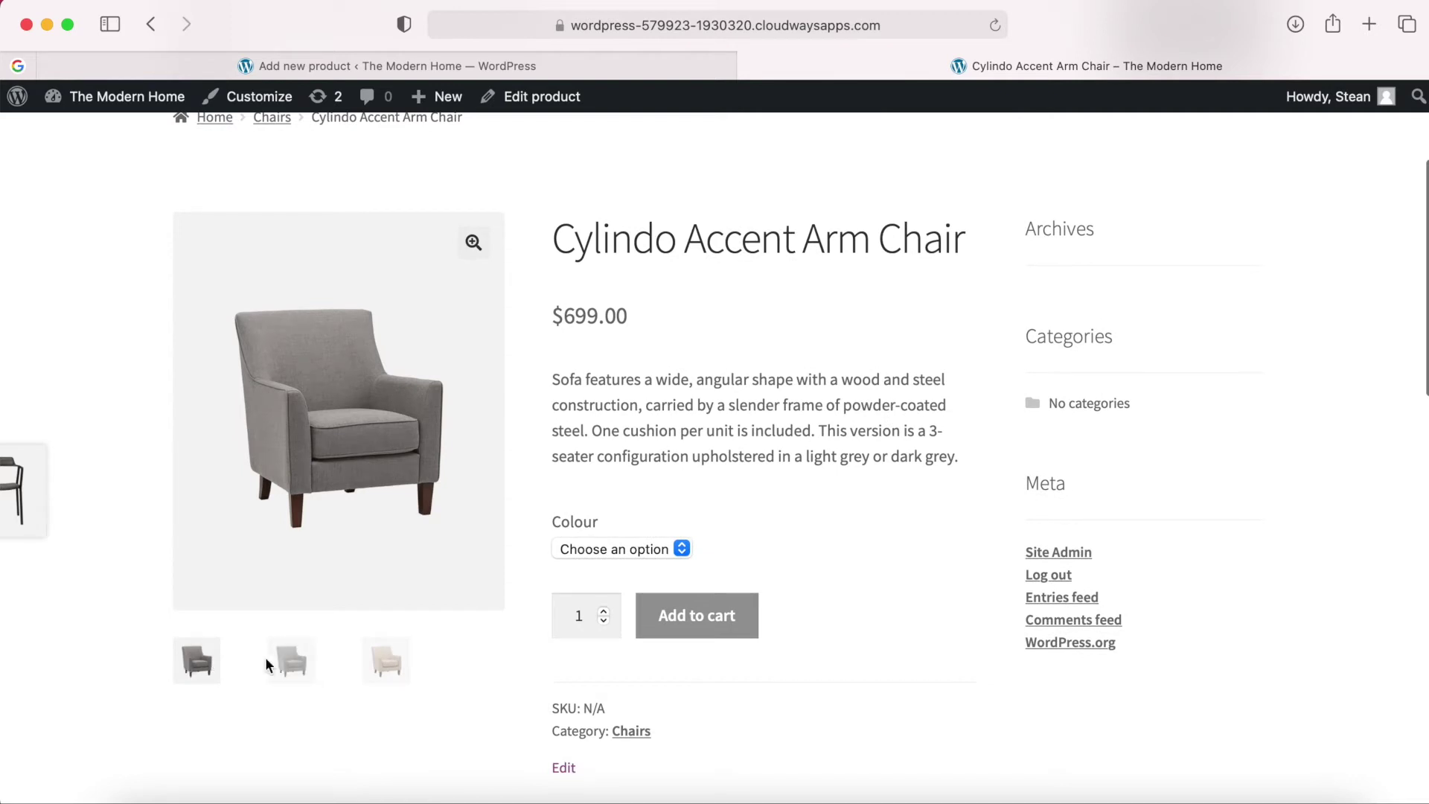
{"action": "left_click", "coordinate": [289, 661]}
{"action": "left_click", "coordinate": [198, 661]}
{"action": "left_click", "coordinate": [278, 672]}
{"action": "left_click", "coordinate": [386, 662]}
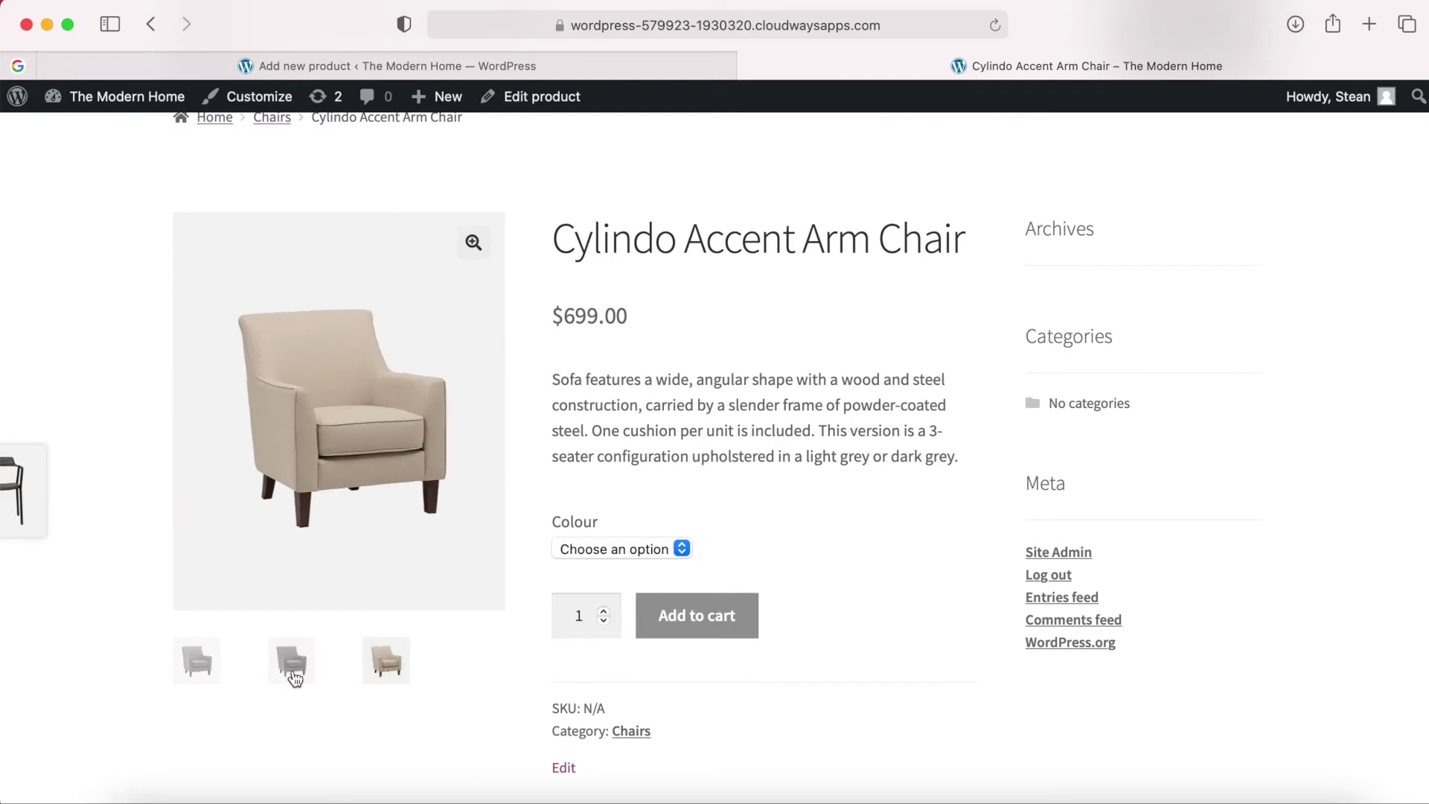
{"action": "left_click", "coordinate": [280, 676]}
{"action": "left_click", "coordinate": [197, 670]}
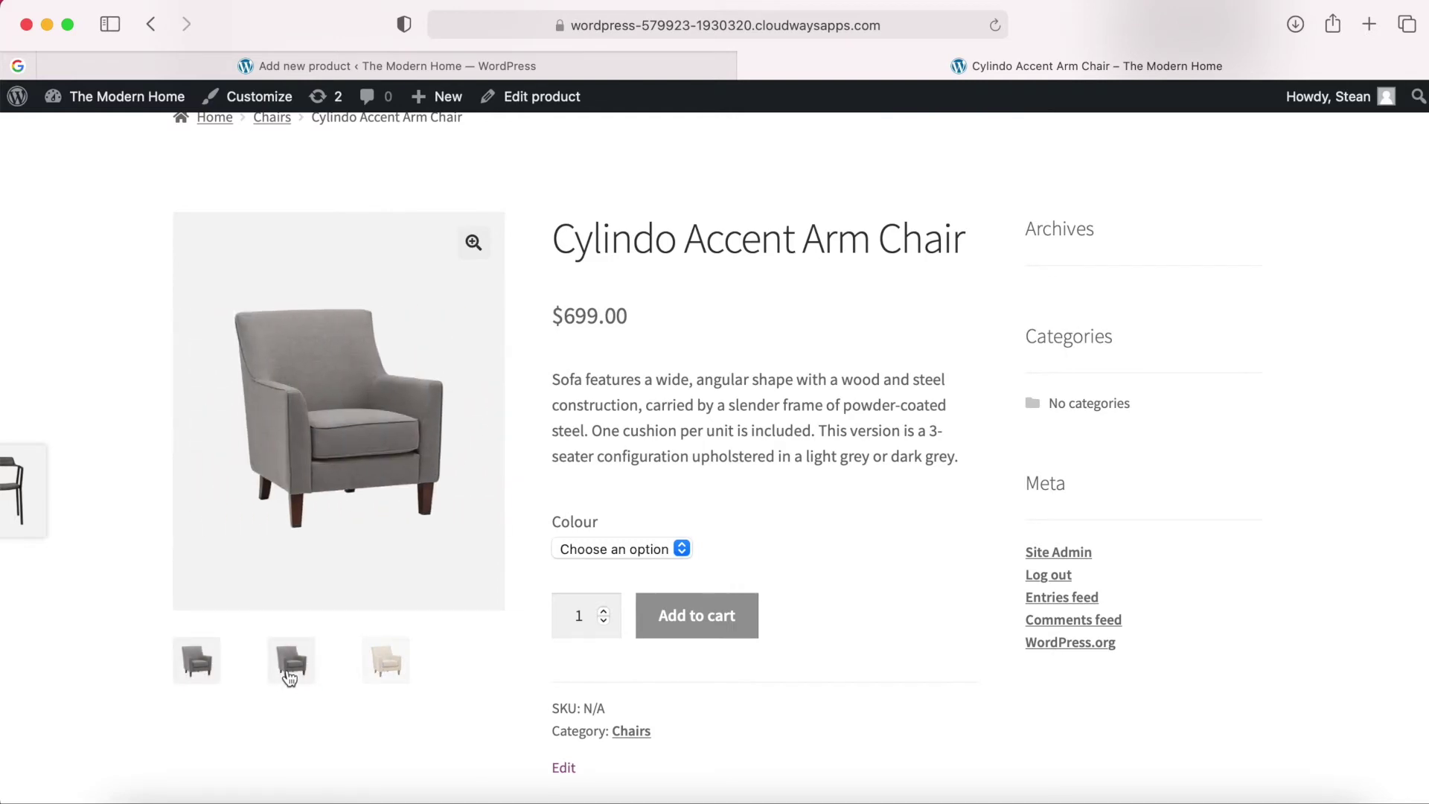
{"action": "left_click", "coordinate": [283, 664]}
{"action": "left_click", "coordinate": [467, 70]}
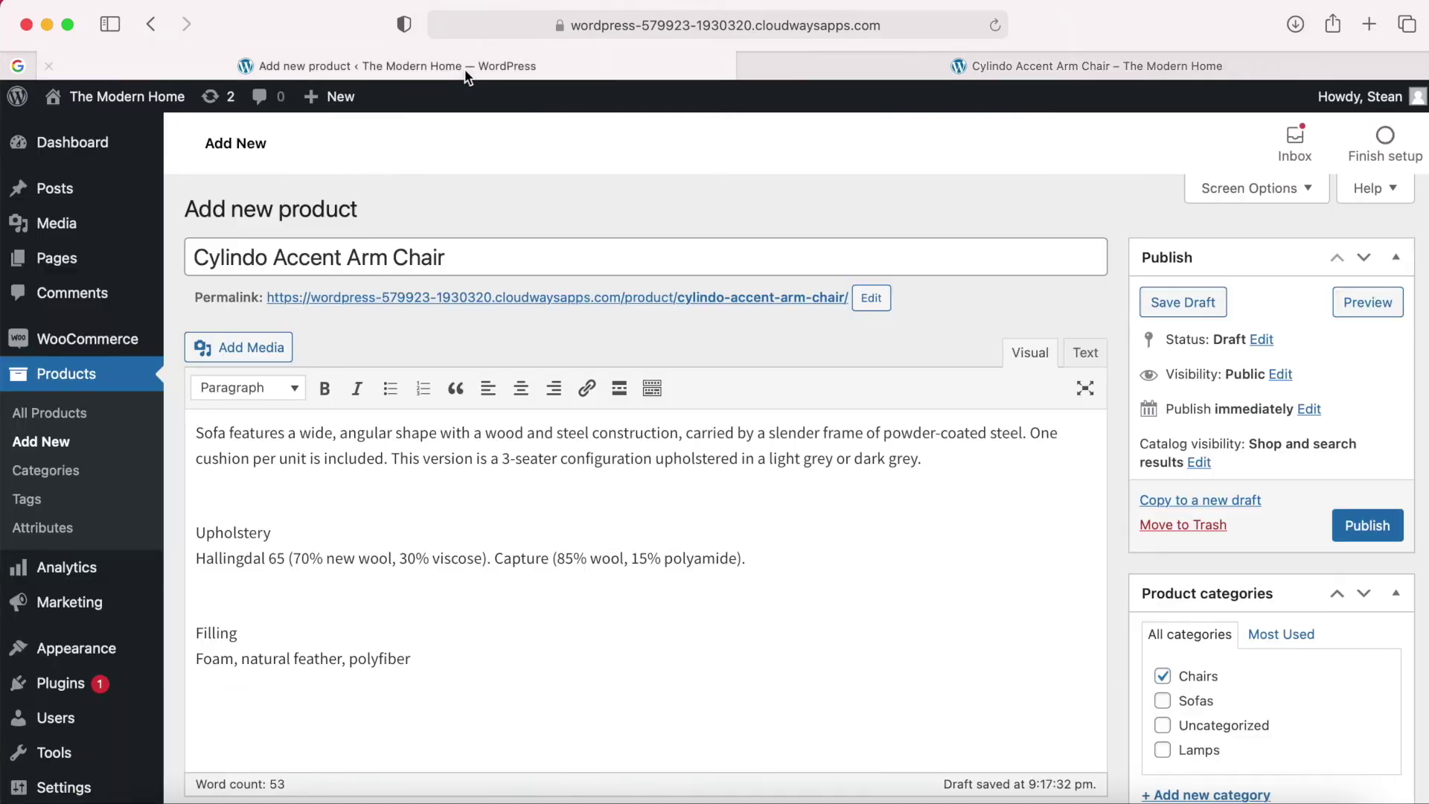
Replace the grey chair photo in the product gallery with the navy chair photo.
{"action": "scroll", "coordinate": [1106, 638], "scroll_direction": "down", "scroll_amount": 20}
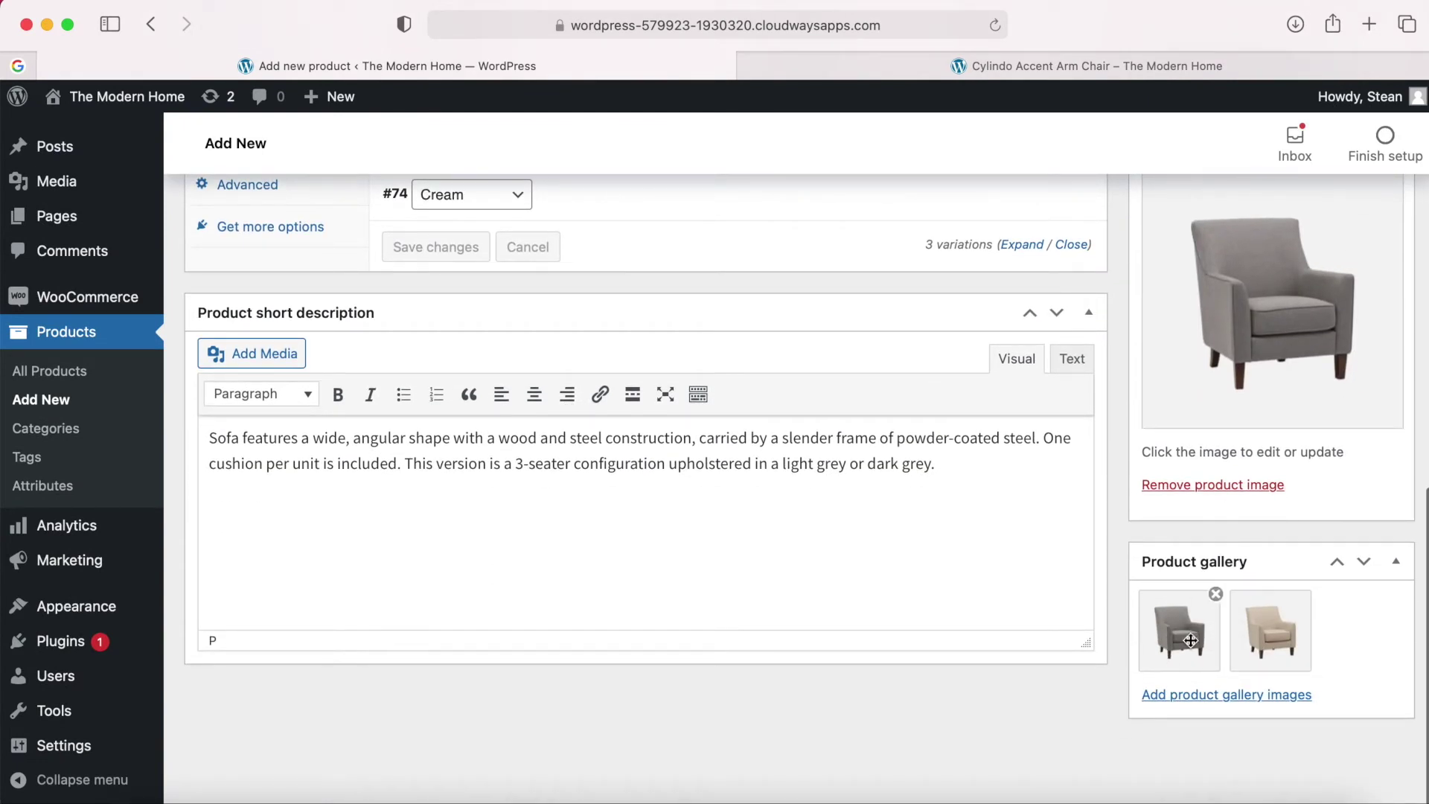
{"action": "left_click", "coordinate": [1216, 595]}
{"action": "left_click", "coordinate": [1223, 697]}
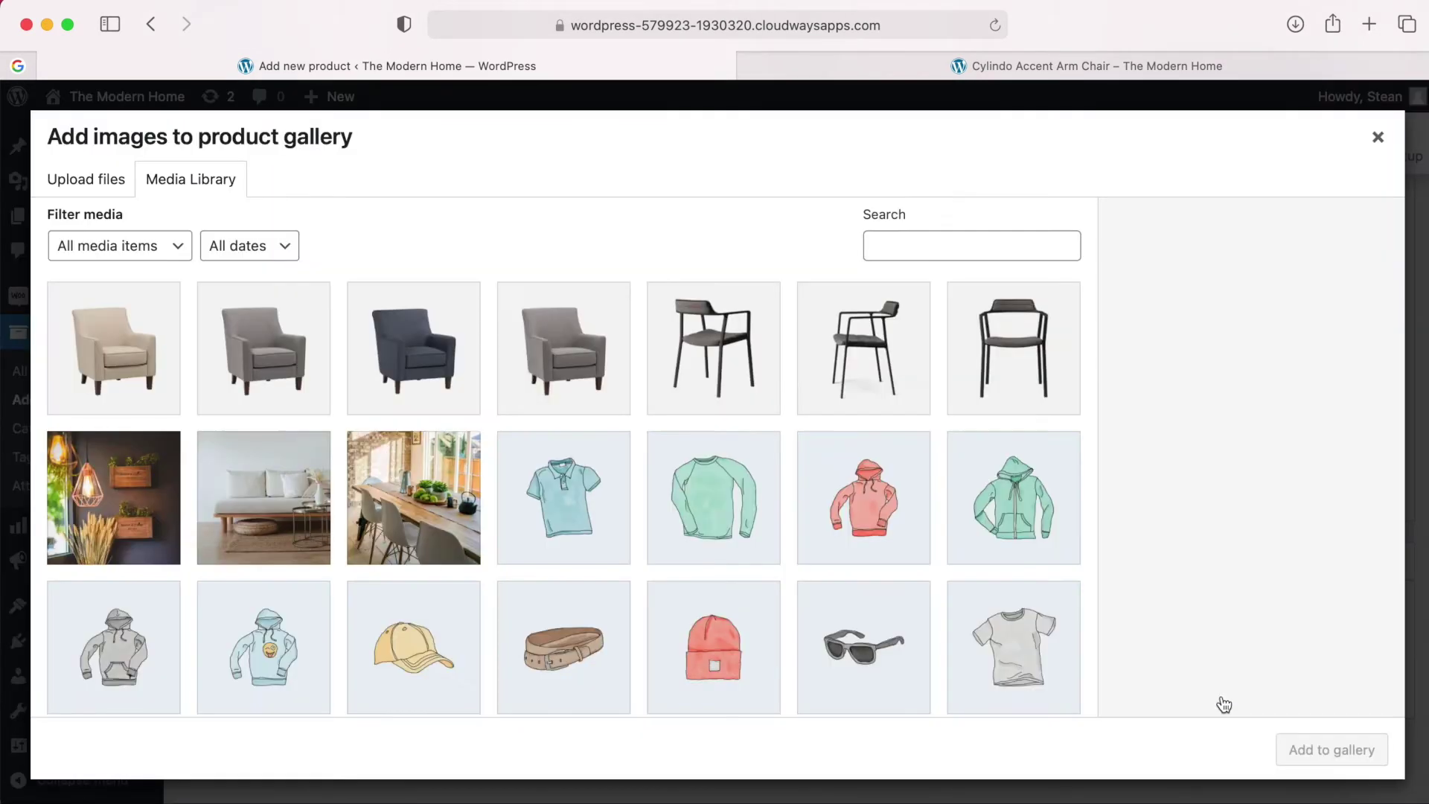
{"action": "left_click", "coordinate": [426, 388]}
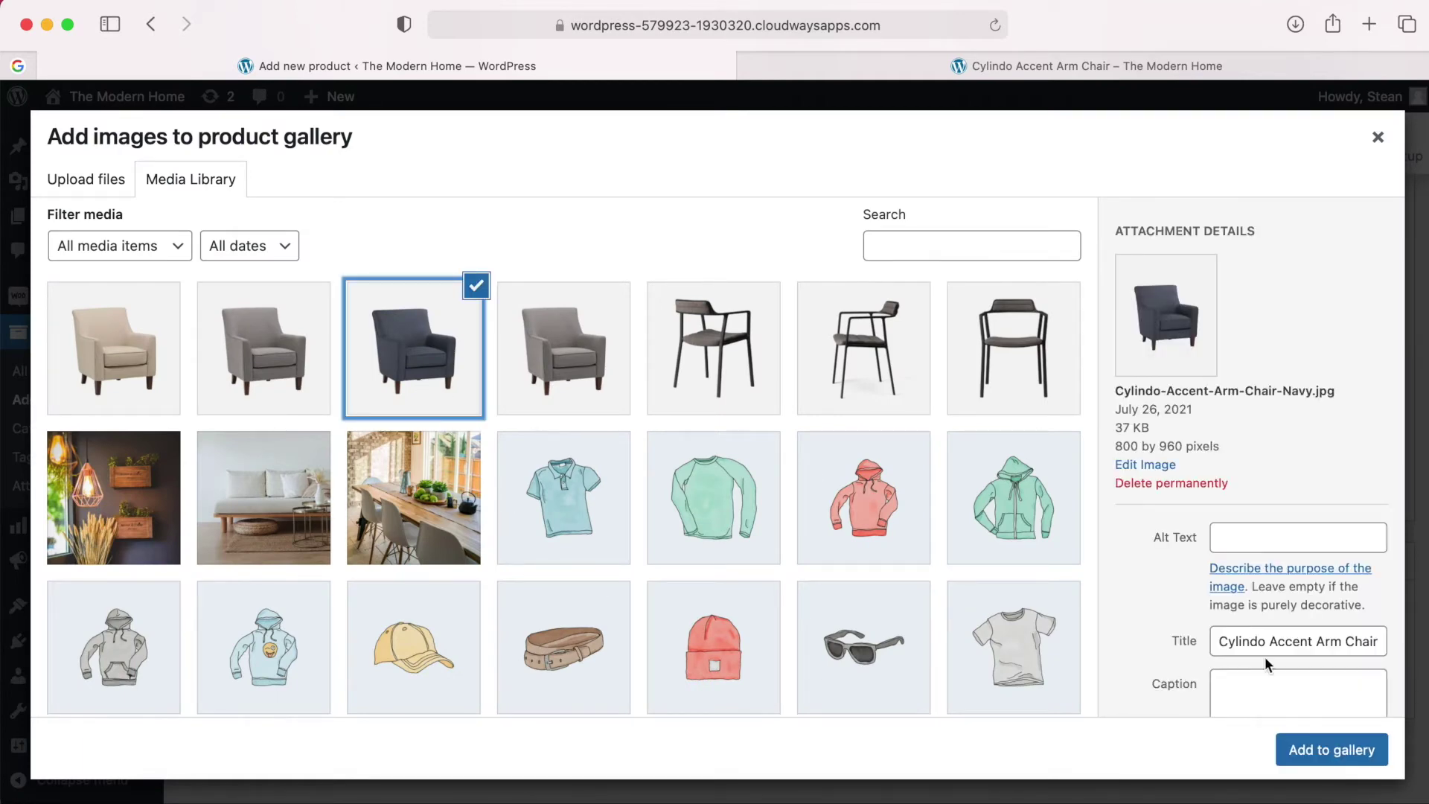
{"action": "left_click", "coordinate": [1332, 749]}
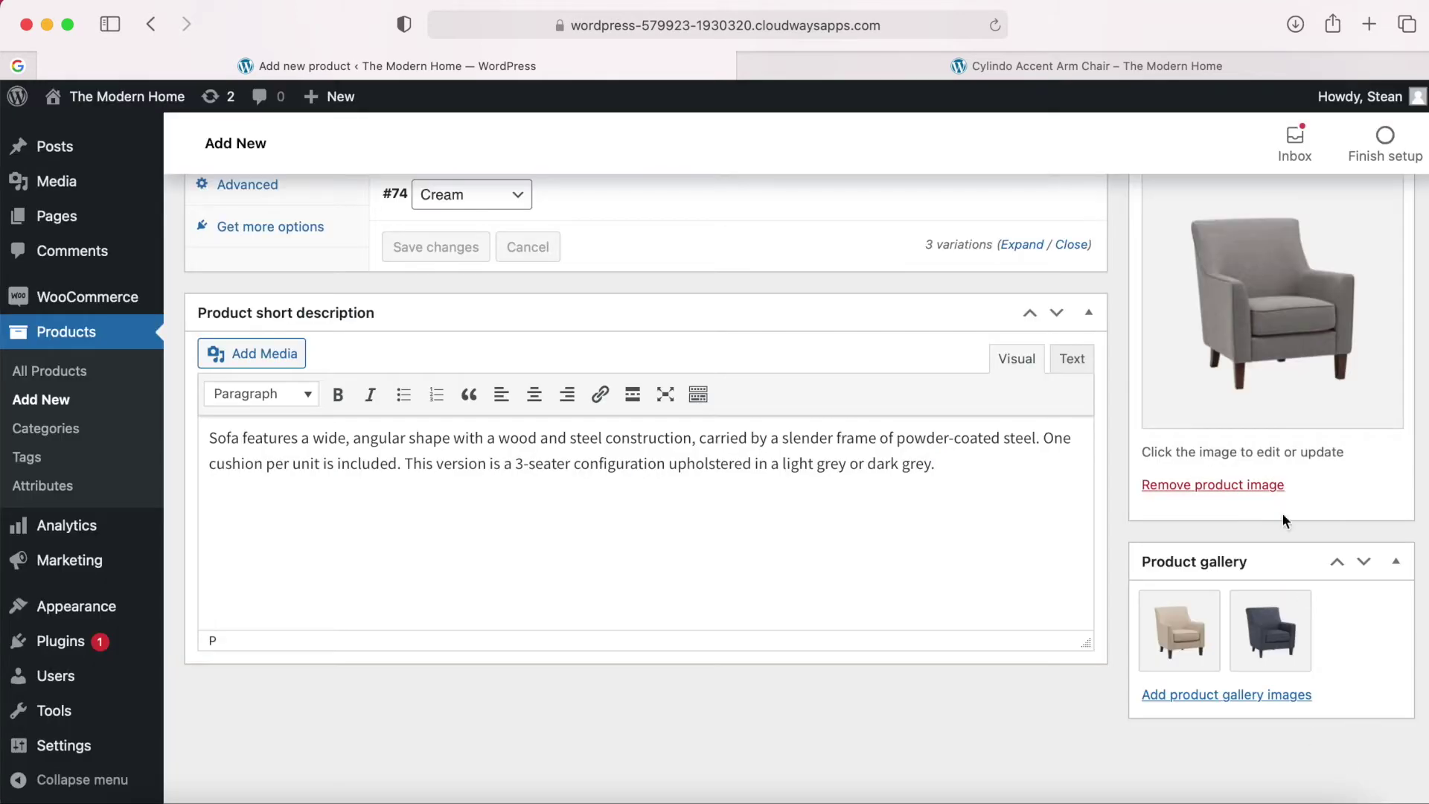
{"action": "scroll", "coordinate": [1158, 674], "scroll_direction": "up", "scroll_amount": 15}
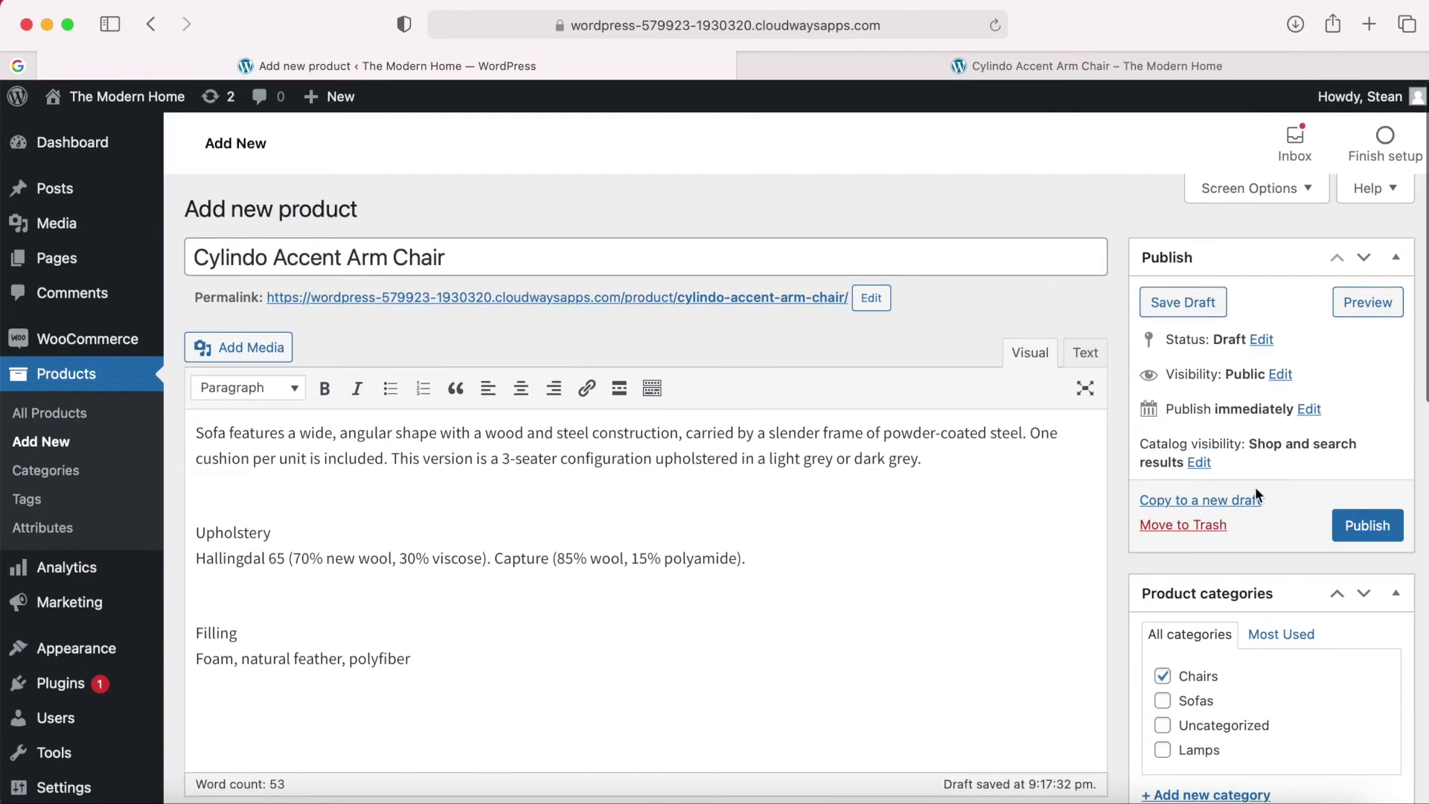
Preview the chair on the storefront and view its navy, grey and beige gallery images.
{"action": "left_click", "coordinate": [1373, 311]}
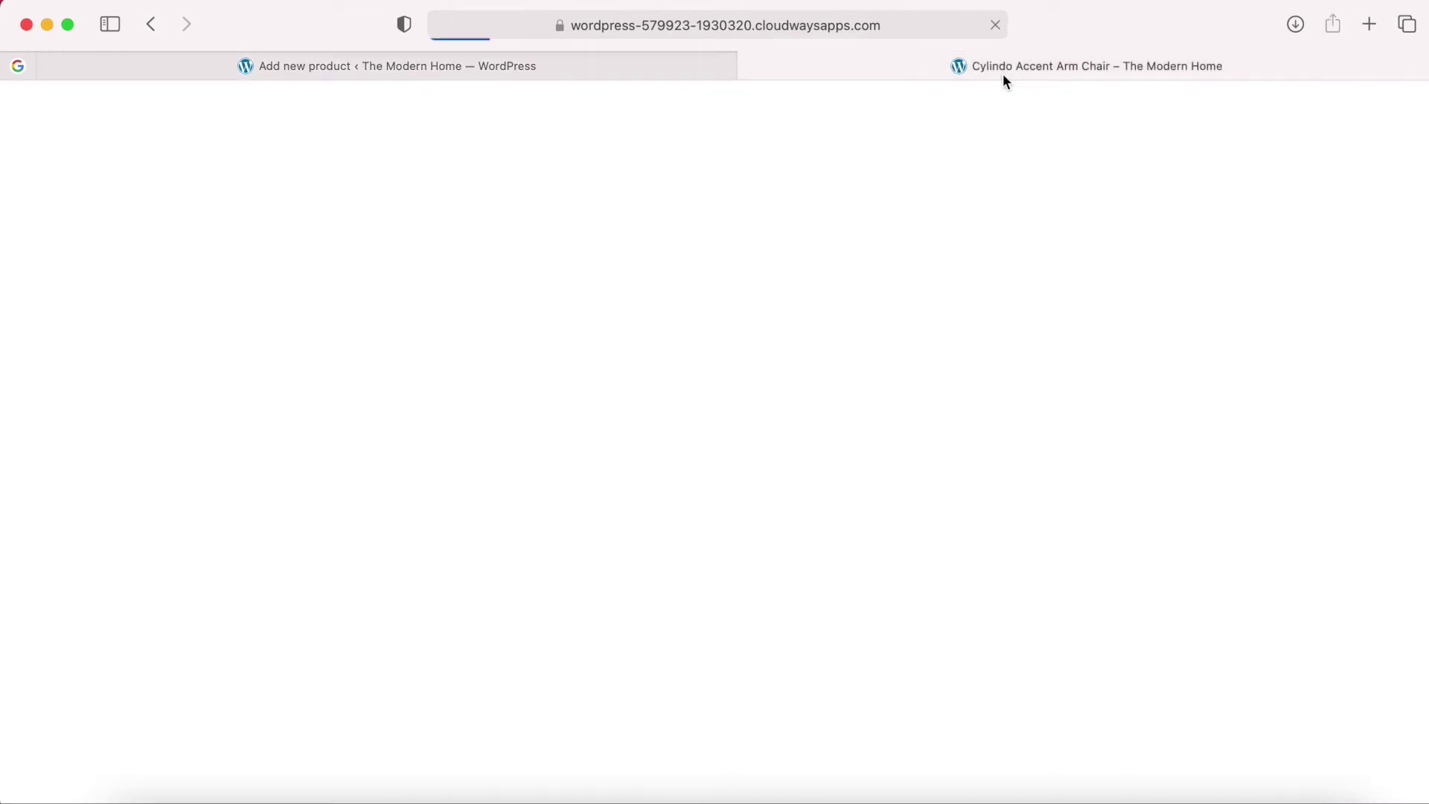
{"action": "scroll", "coordinate": [792, 521], "scroll_direction": "down", "scroll_amount": 5}
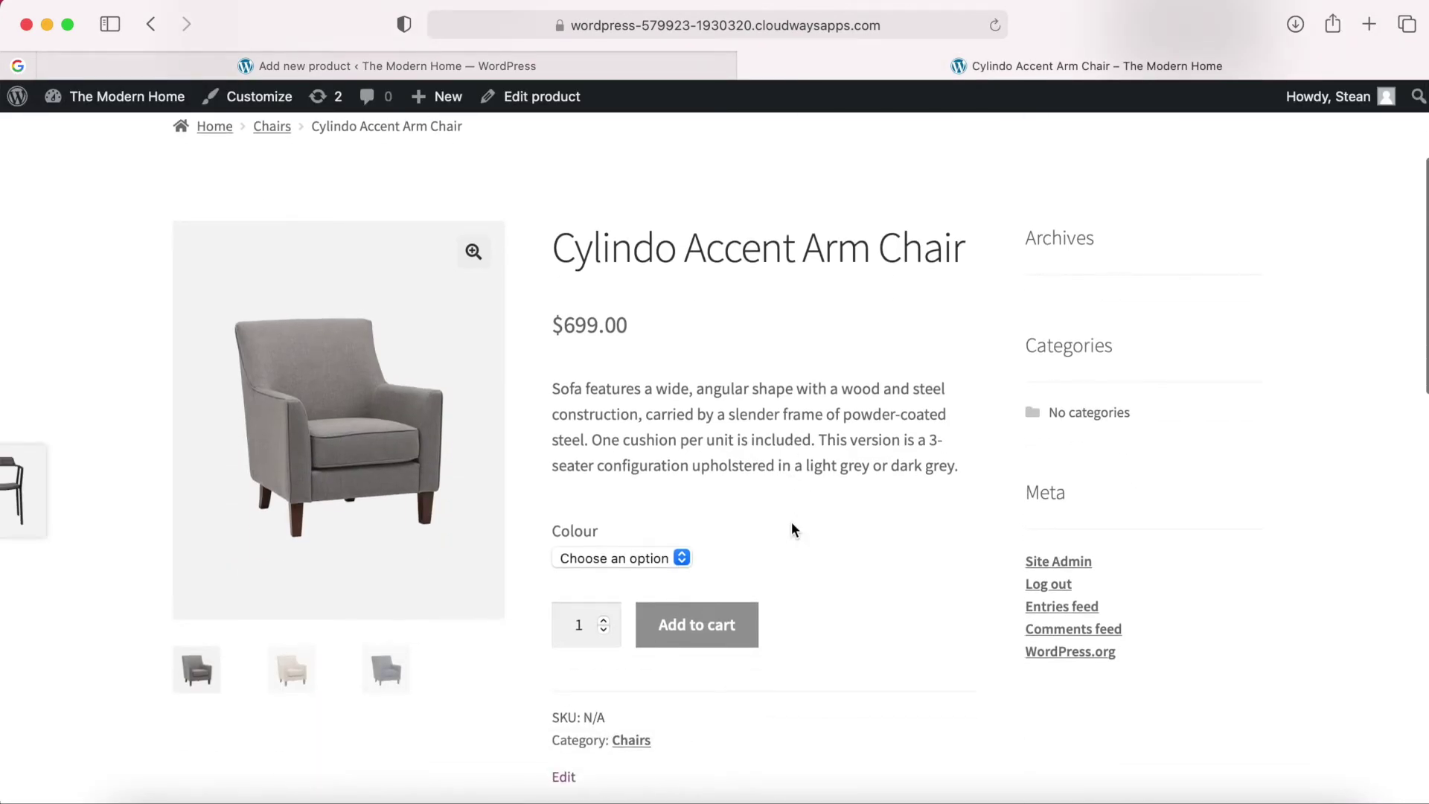
{"action": "left_click", "coordinate": [382, 678]}
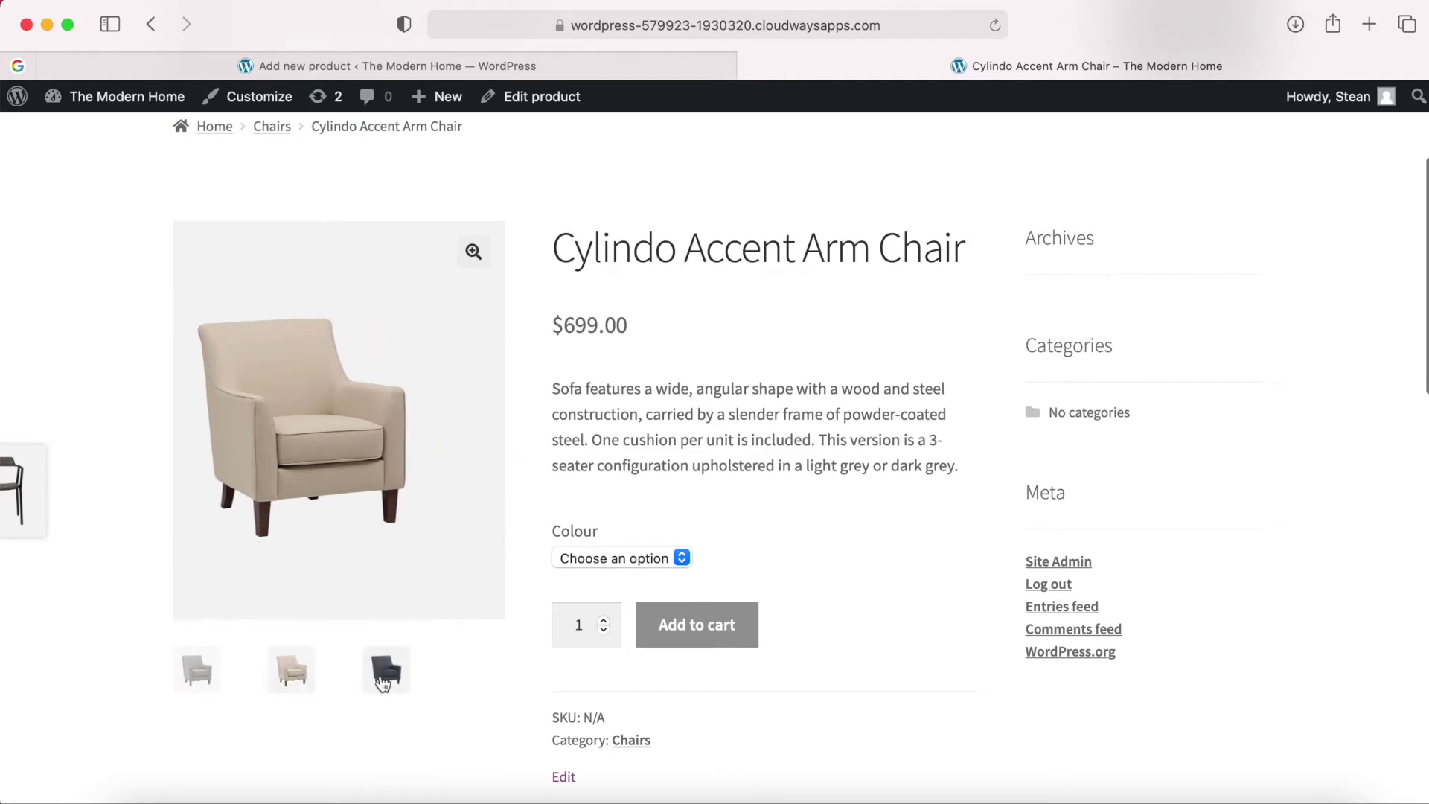
{"action": "left_click", "coordinate": [191, 670]}
{"action": "left_click", "coordinate": [289, 672]}
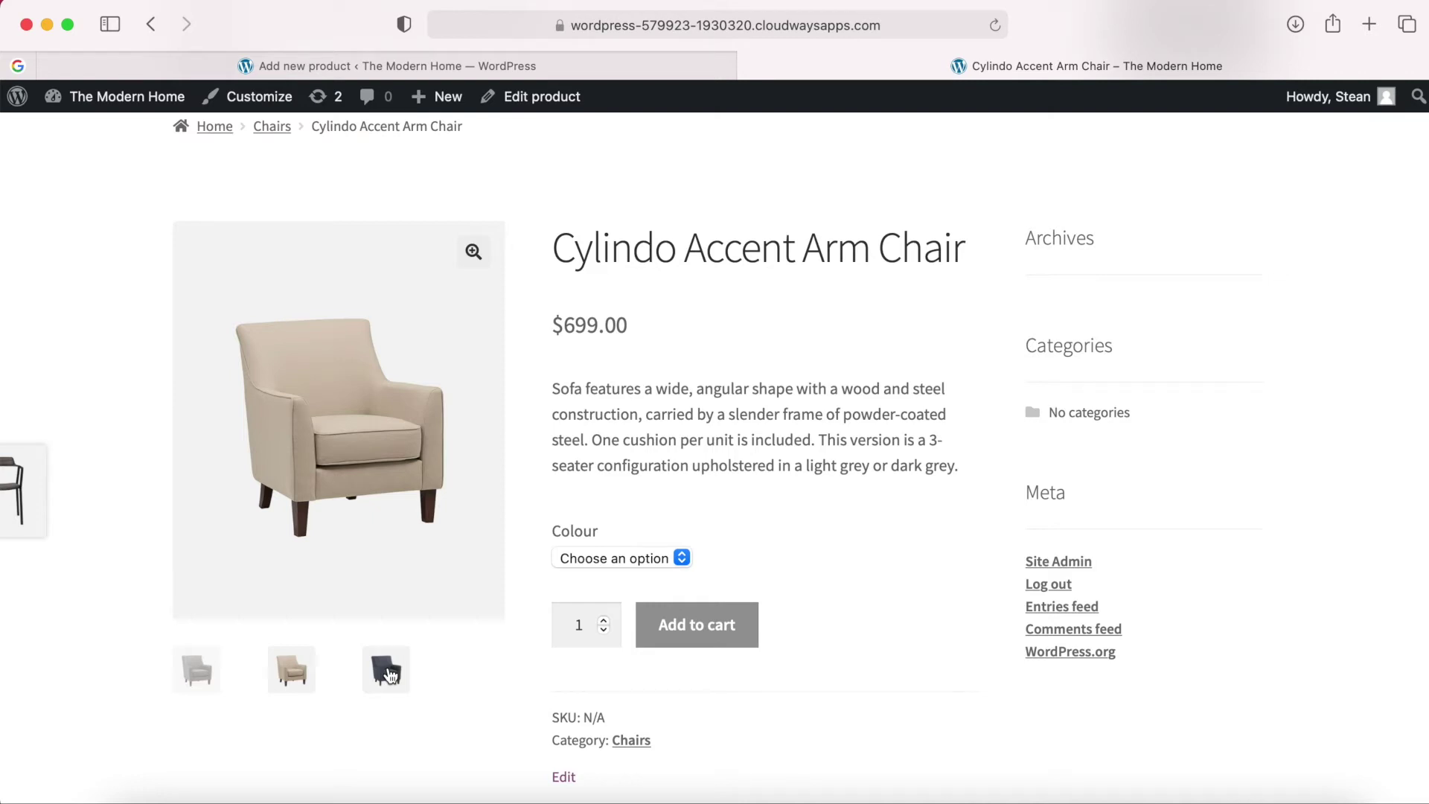
Switch the chair's Colour option through Navy, Grey and then Cream.
{"action": "left_click", "coordinate": [662, 559]}
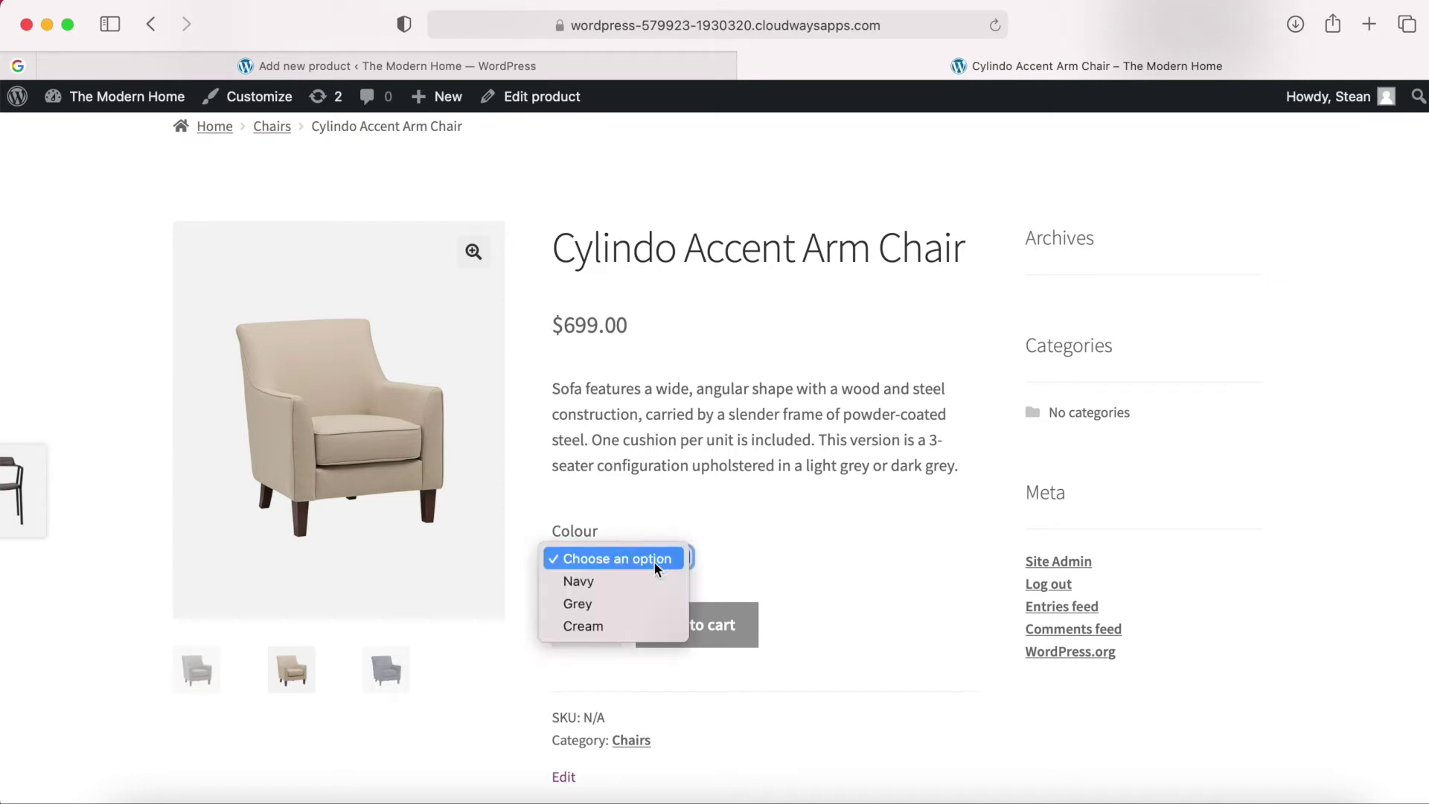
{"action": "left_click", "coordinate": [615, 581]}
{"action": "left_click", "coordinate": [643, 563]}
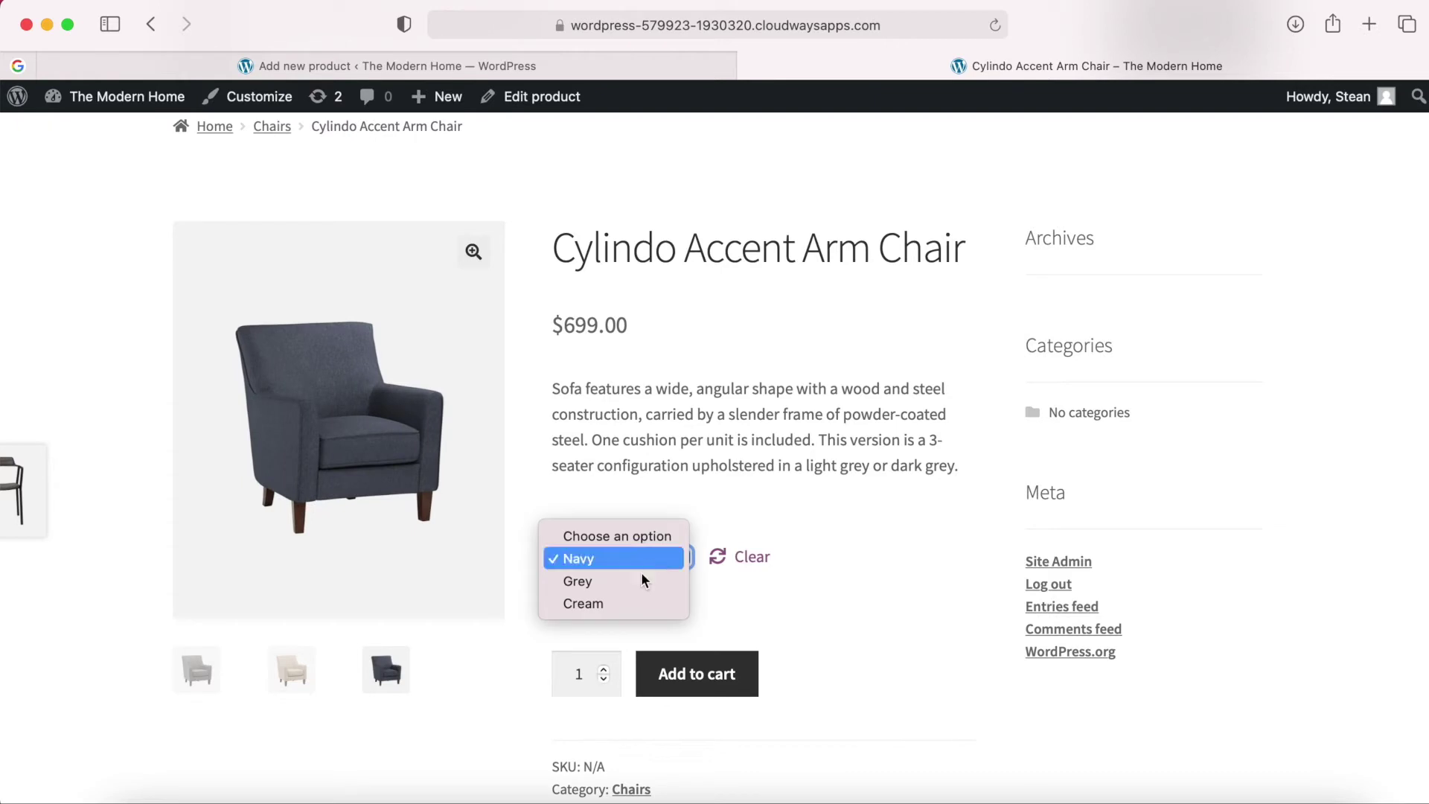
{"action": "left_click", "coordinate": [627, 589]}
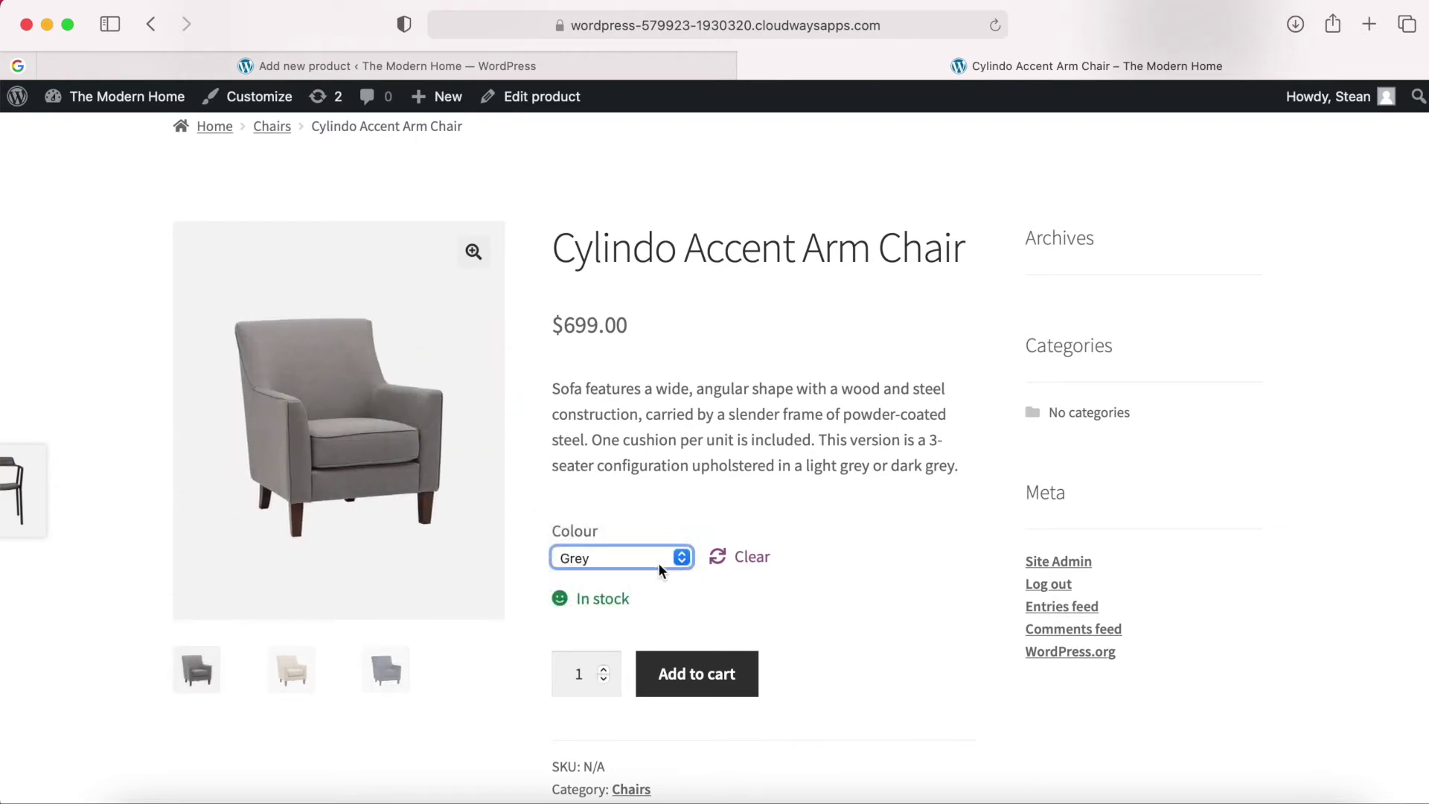
{"action": "left_click", "coordinate": [660, 558]}
{"action": "left_click", "coordinate": [636, 583]}
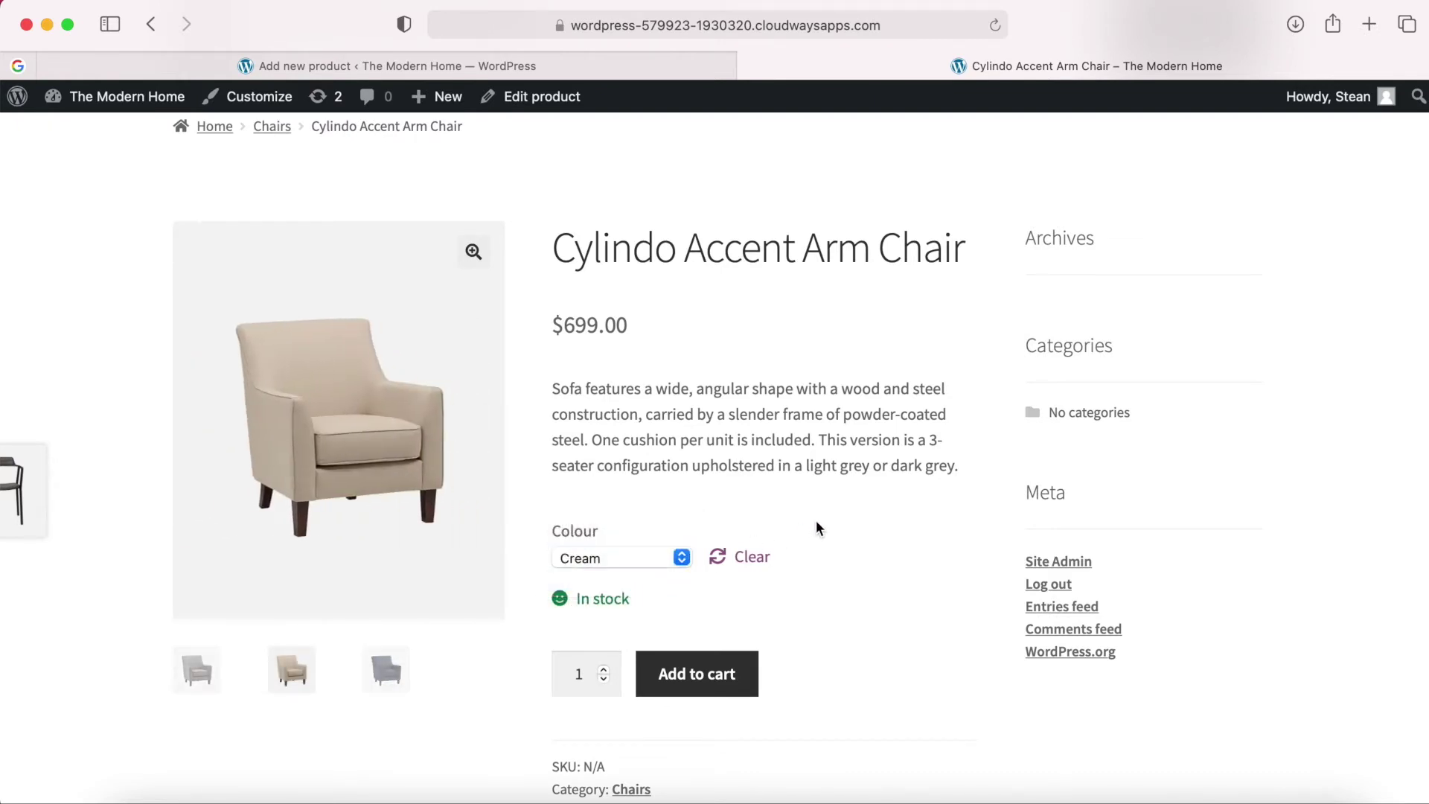
Check the Additional information, Reviews and Description tabs, then return to the chair's editor.
{"action": "scroll", "coordinate": [816, 520], "scroll_direction": "down", "scroll_amount": 2}
{"action": "scroll", "coordinate": [816, 526], "scroll_direction": "down", "scroll_amount": 10}
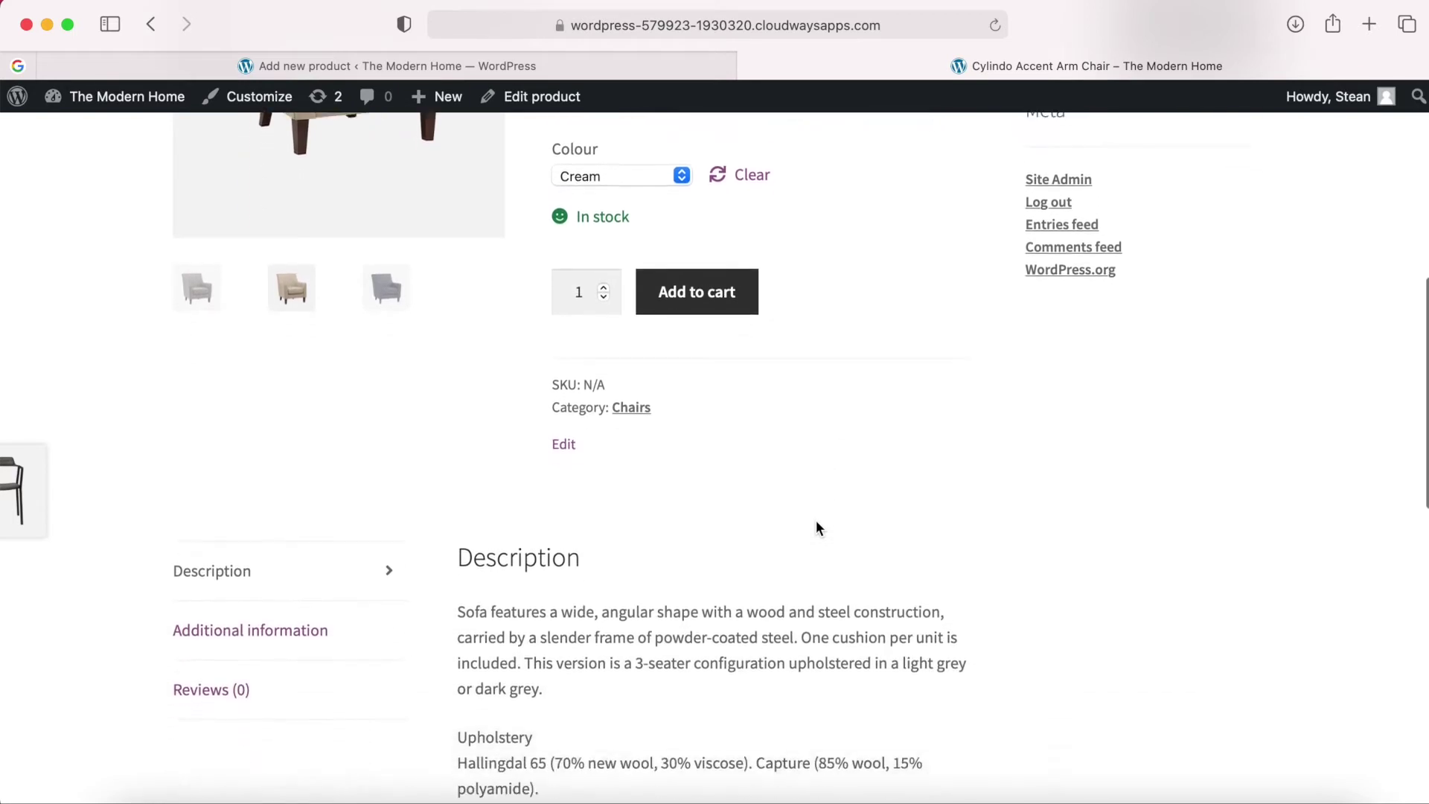
{"action": "scroll", "coordinate": [817, 521], "scroll_direction": "down", "scroll_amount": 1}
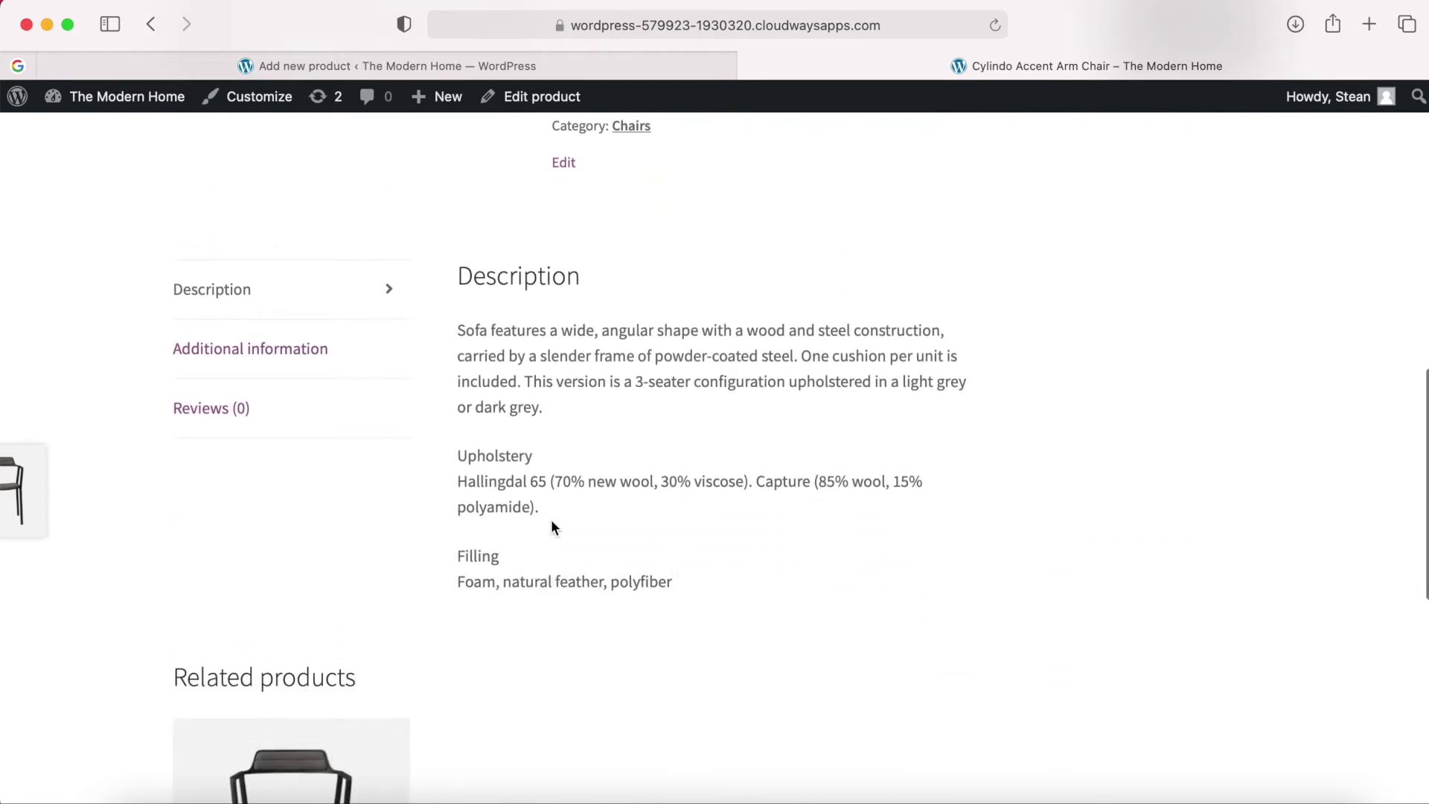
{"action": "scroll", "coordinate": [592, 559], "scroll_direction": "up", "scroll_amount": 12}
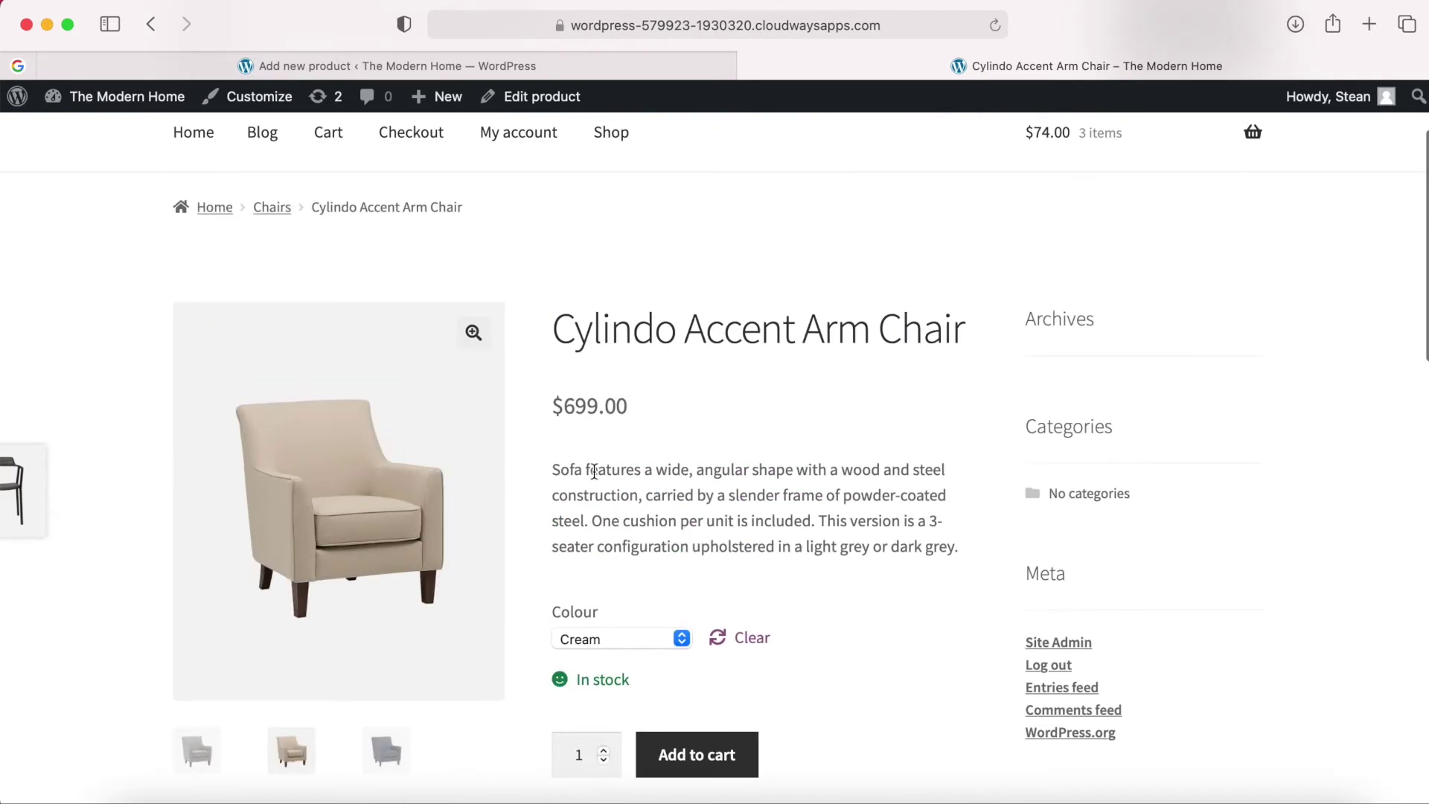
{"action": "scroll", "coordinate": [632, 476], "scroll_direction": "up", "scroll_amount": 1}
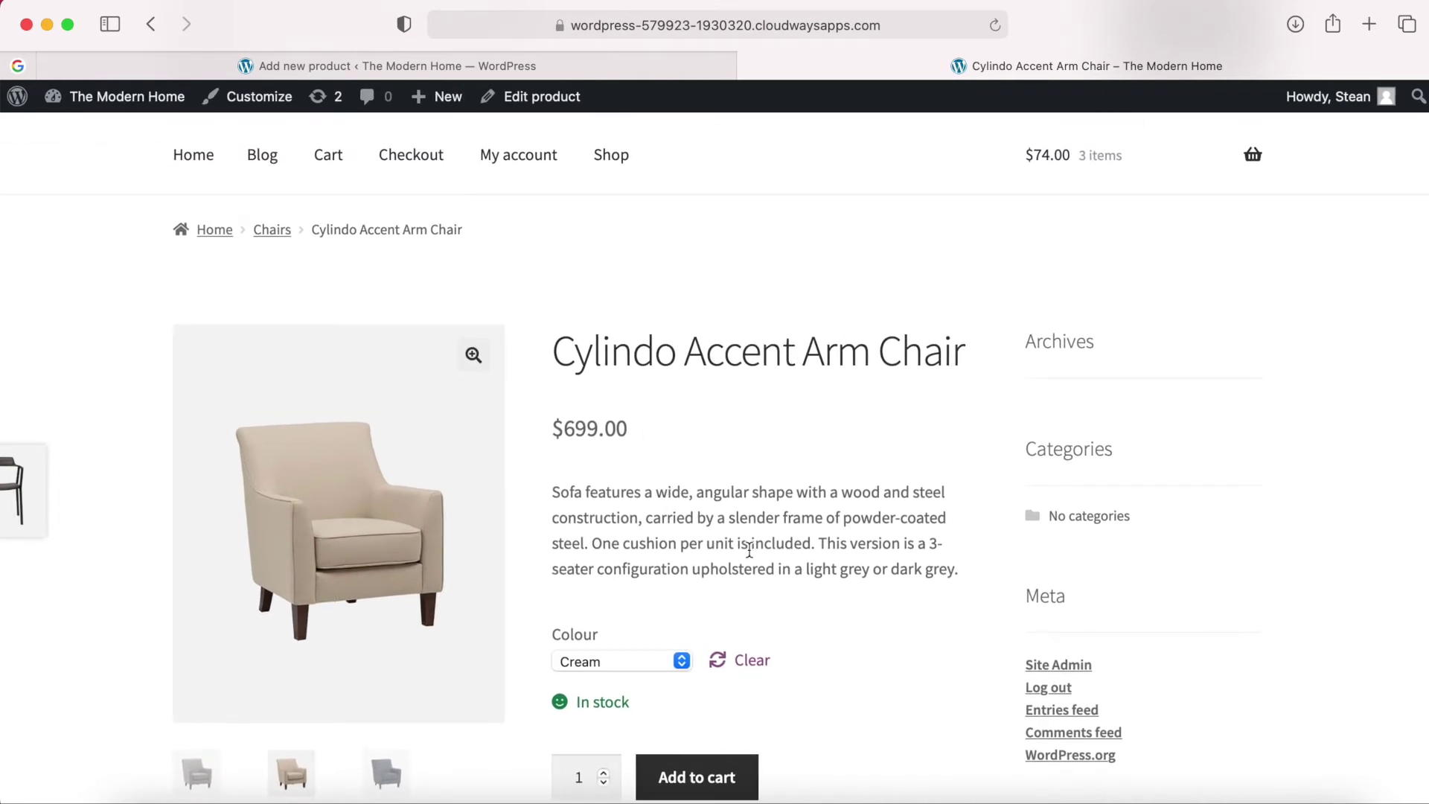
{"action": "scroll", "coordinate": [749, 551], "scroll_direction": "down", "scroll_amount": 10}
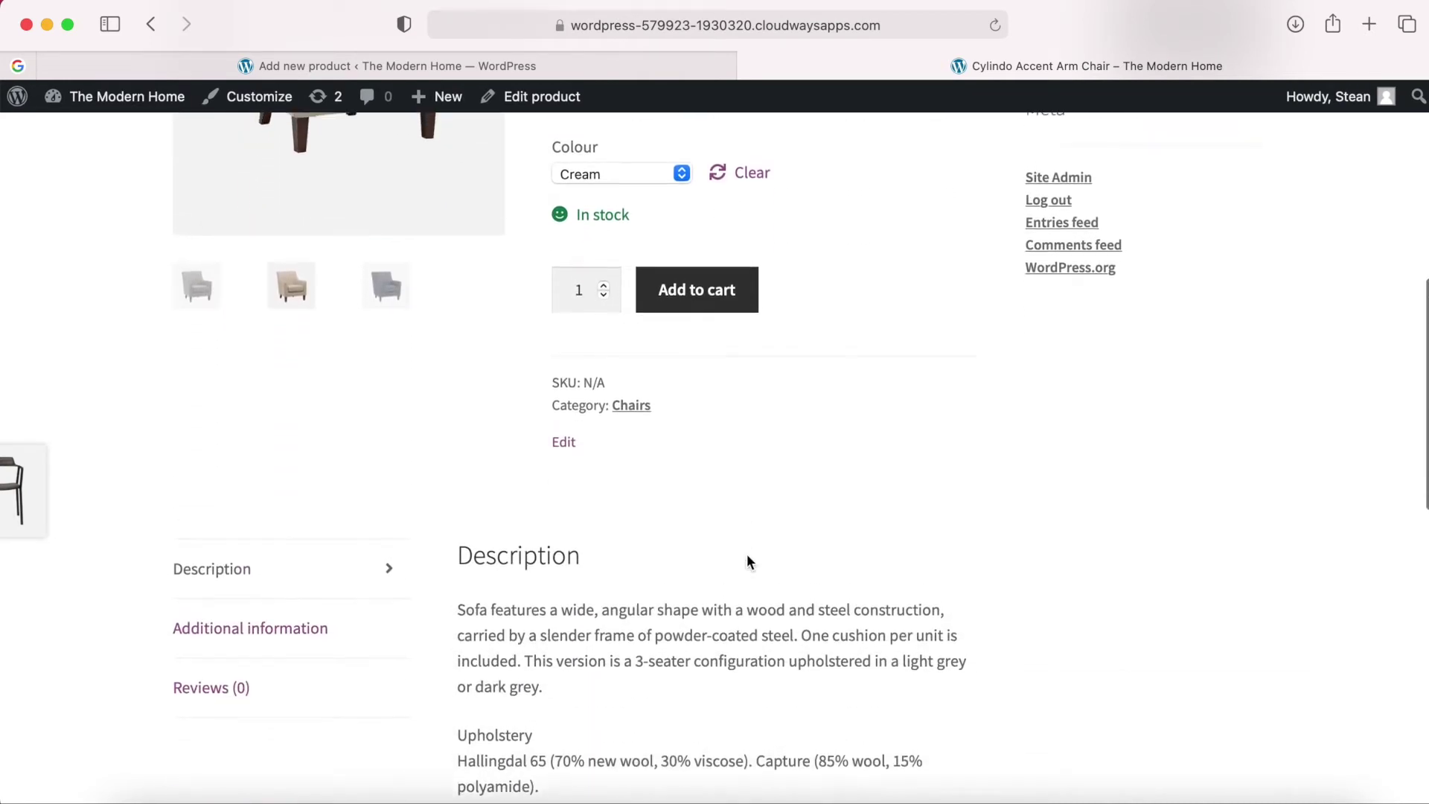
{"action": "left_click", "coordinate": [261, 582]}
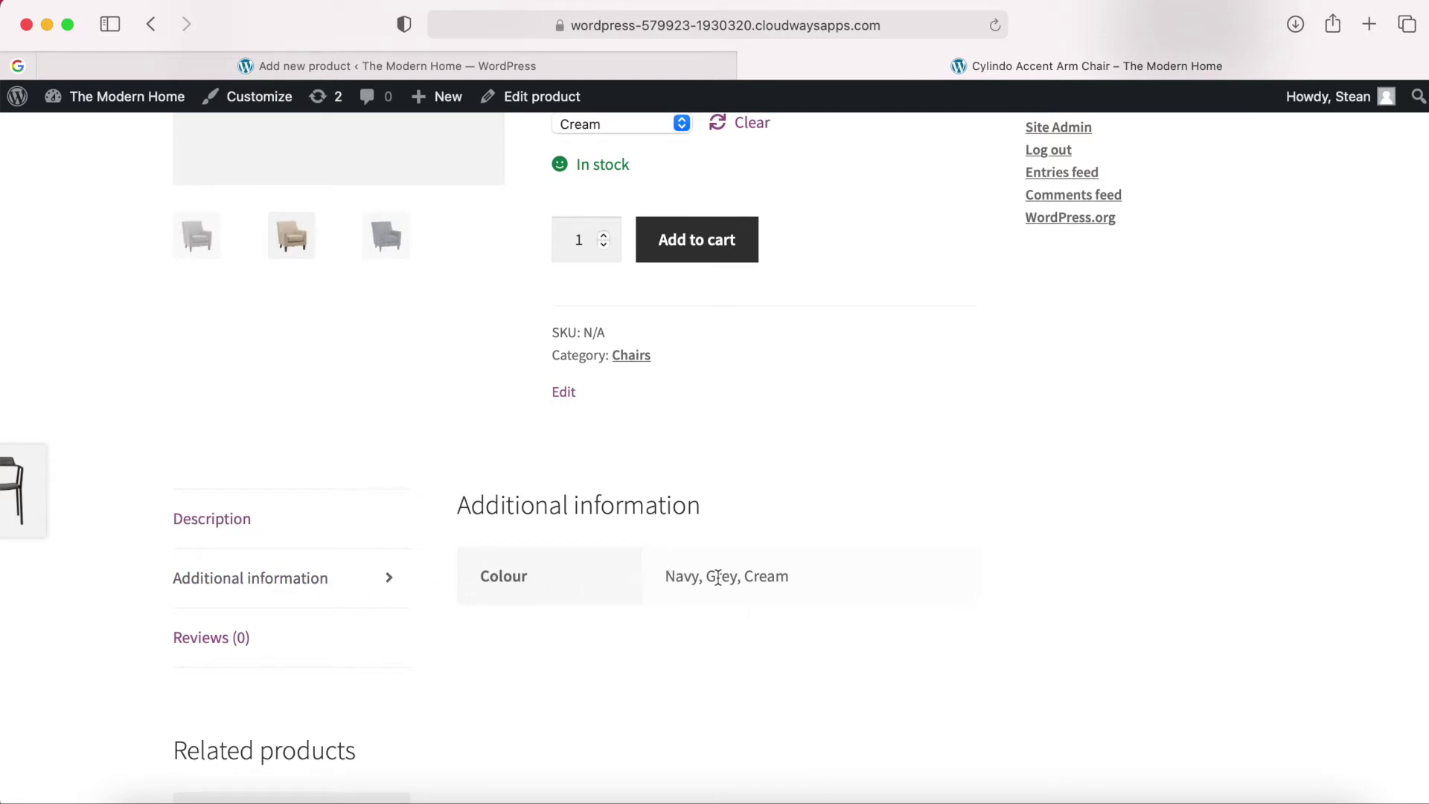
{"action": "left_click", "coordinate": [212, 646]}
{"action": "scroll", "coordinate": [695, 674], "scroll_direction": "down", "scroll_amount": 2}
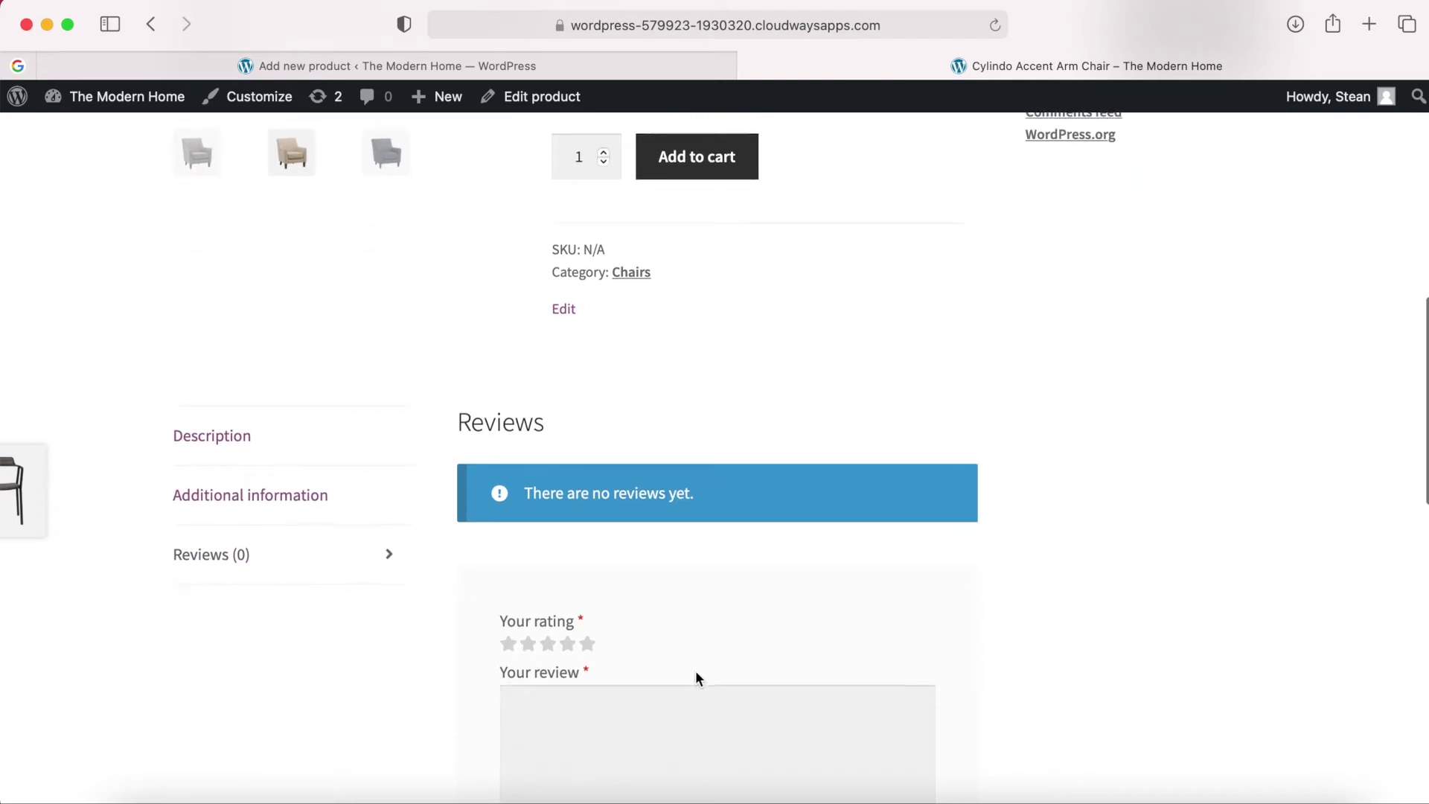
{"action": "scroll", "coordinate": [697, 675], "scroll_direction": "up", "scroll_amount": 2}
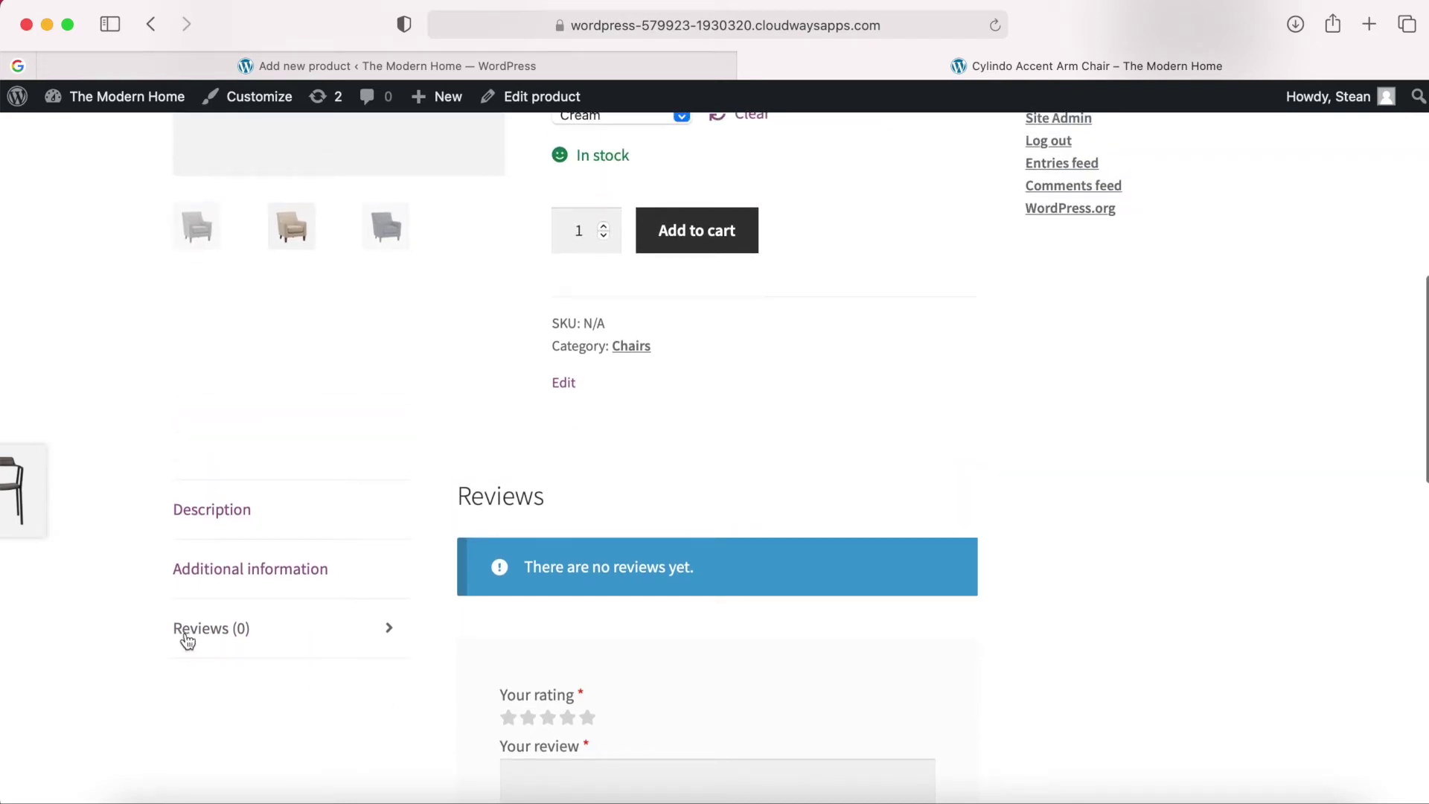
{"action": "scroll", "coordinate": [727, 670], "scroll_direction": "down", "scroll_amount": 3}
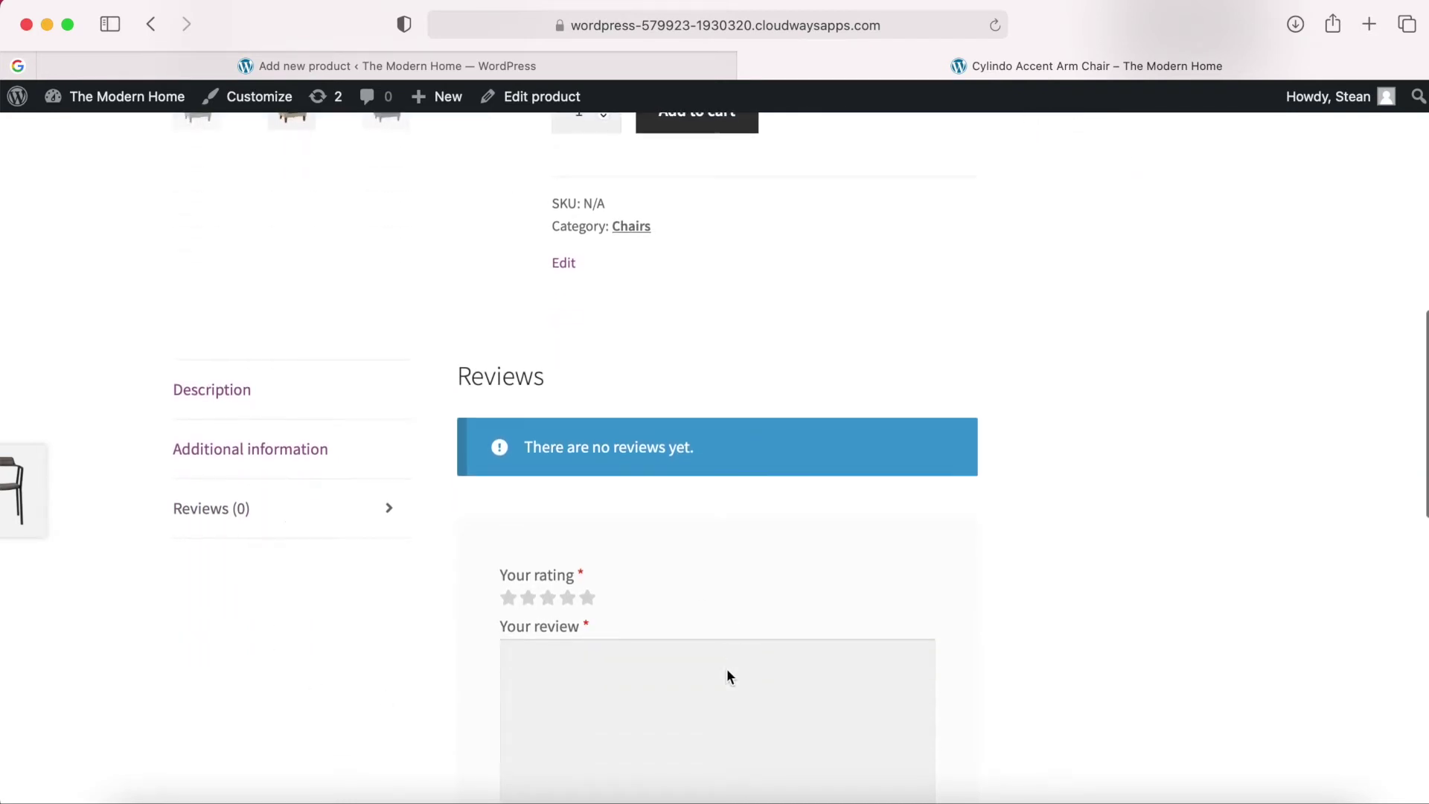
{"action": "scroll", "coordinate": [728, 674], "scroll_direction": "up", "scroll_amount": 4}
{"action": "scroll", "coordinate": [718, 676], "scroll_direction": "down", "scroll_amount": 5}
{"action": "scroll", "coordinate": [717, 676], "scroll_direction": "up", "scroll_amount": 1}
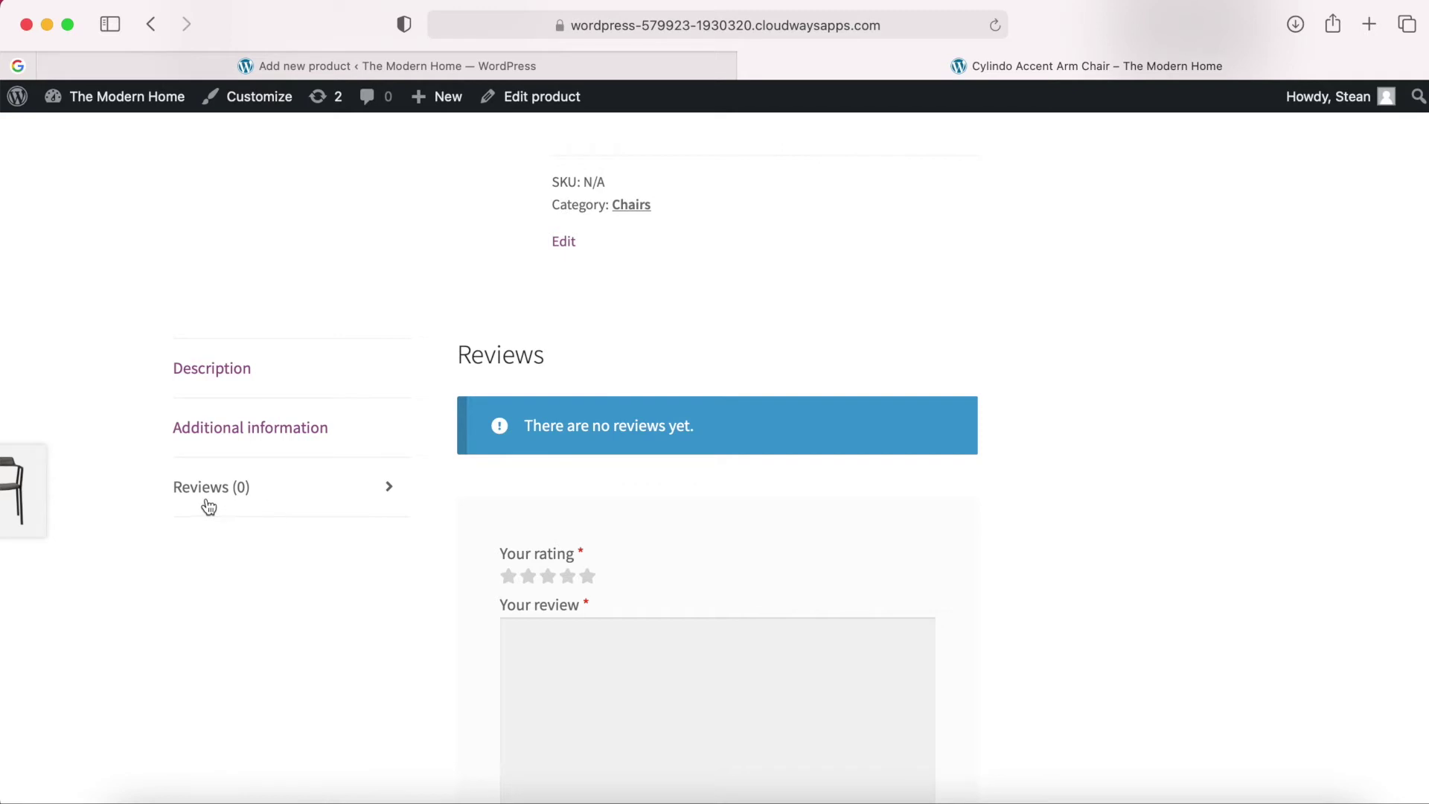
{"action": "left_click", "coordinate": [272, 374]}
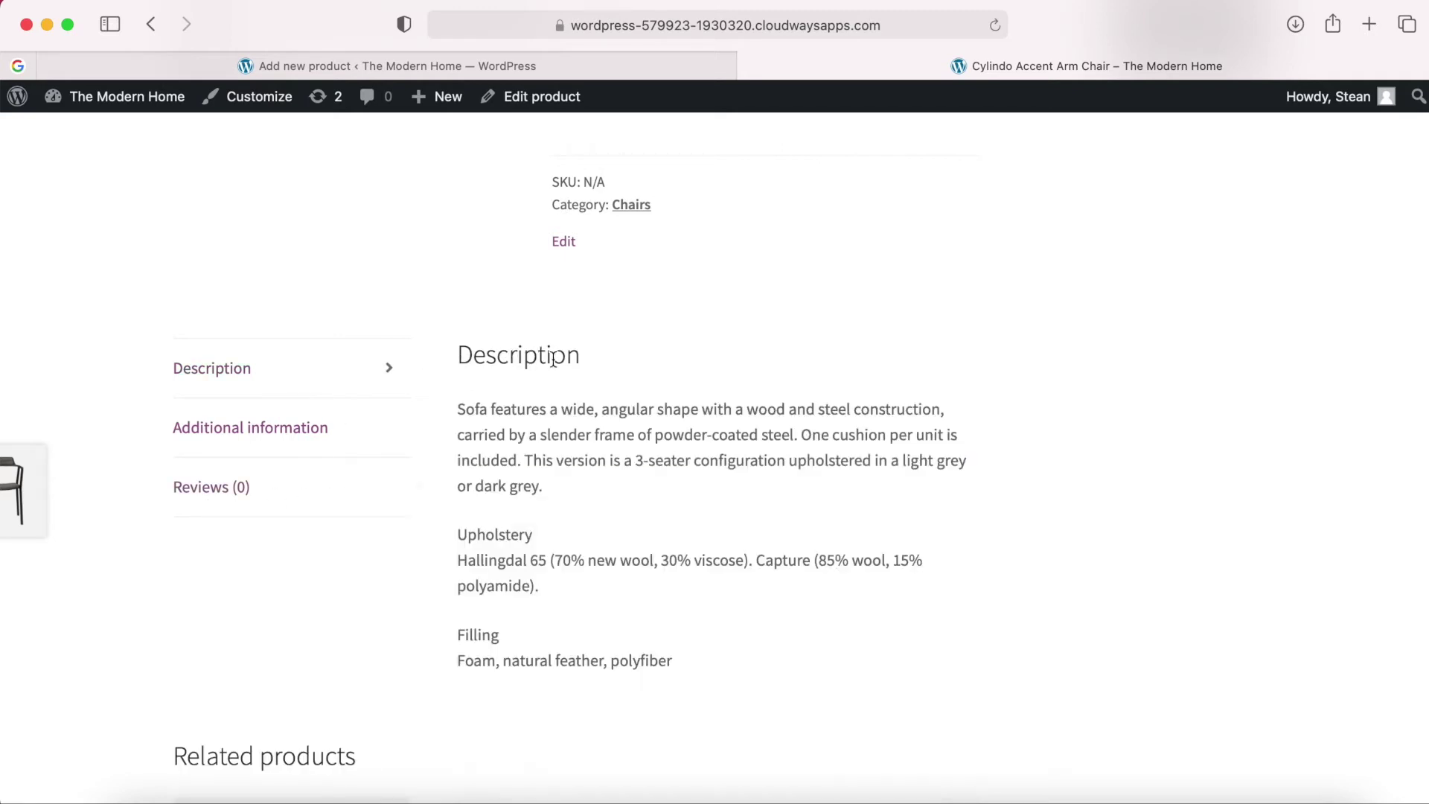
{"action": "scroll", "coordinate": [583, 365], "scroll_direction": "up", "scroll_amount": 10}
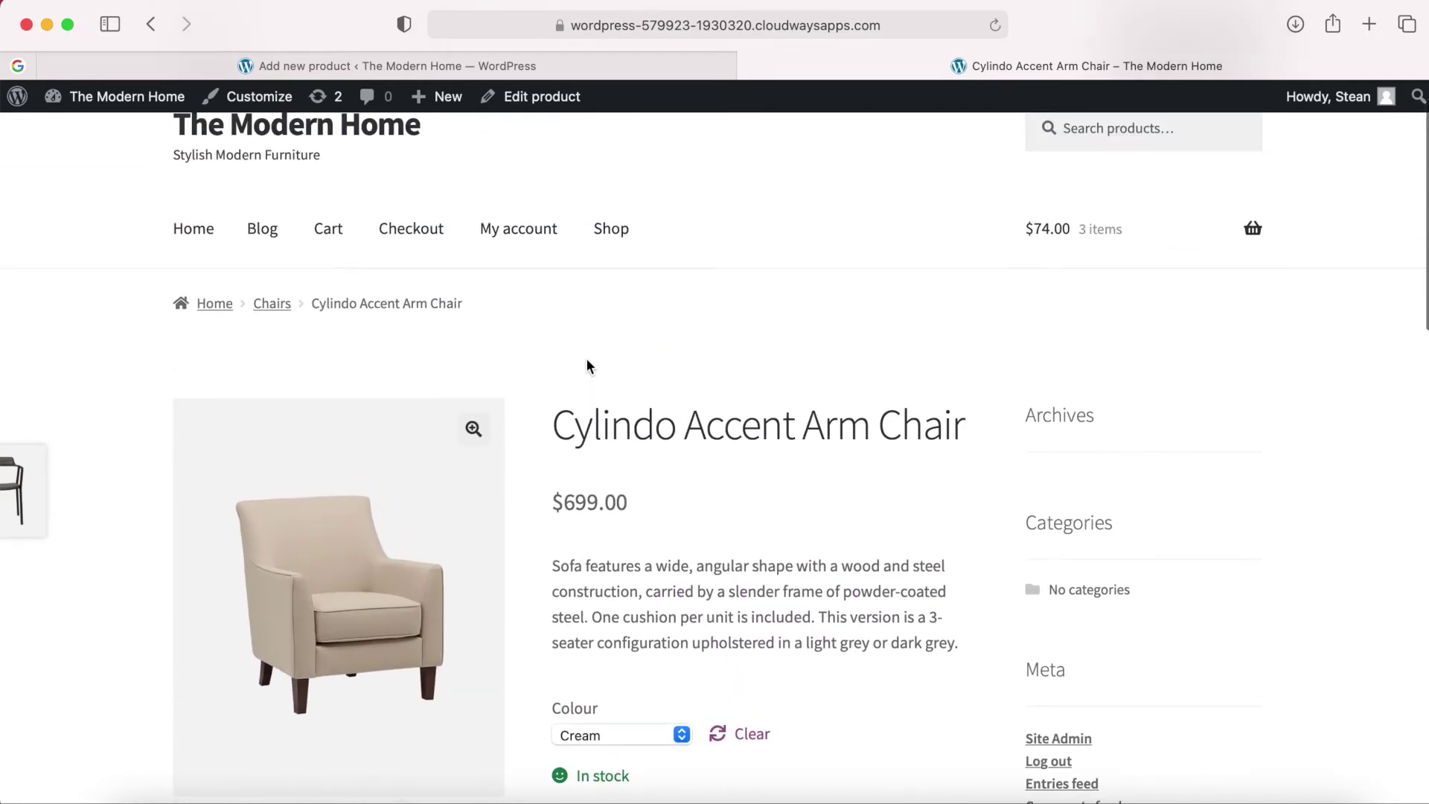
{"action": "scroll", "coordinate": [700, 447], "scroll_direction": "down", "scroll_amount": 5}
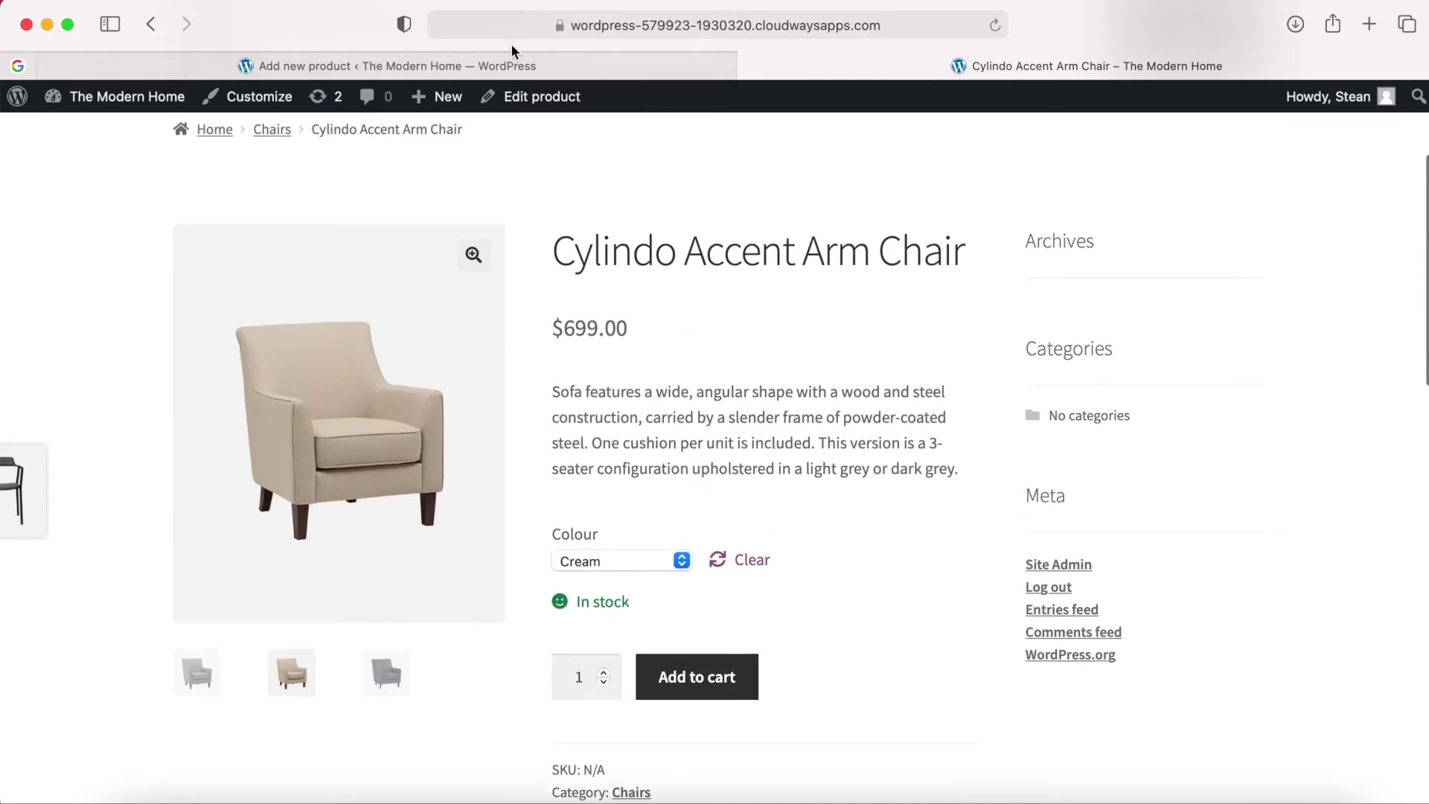
{"action": "left_click", "coordinate": [484, 66]}
Publish the Cylindo Accent Arm Chair and open its live page in a new tab.
{"action": "left_click", "coordinate": [1372, 533]}
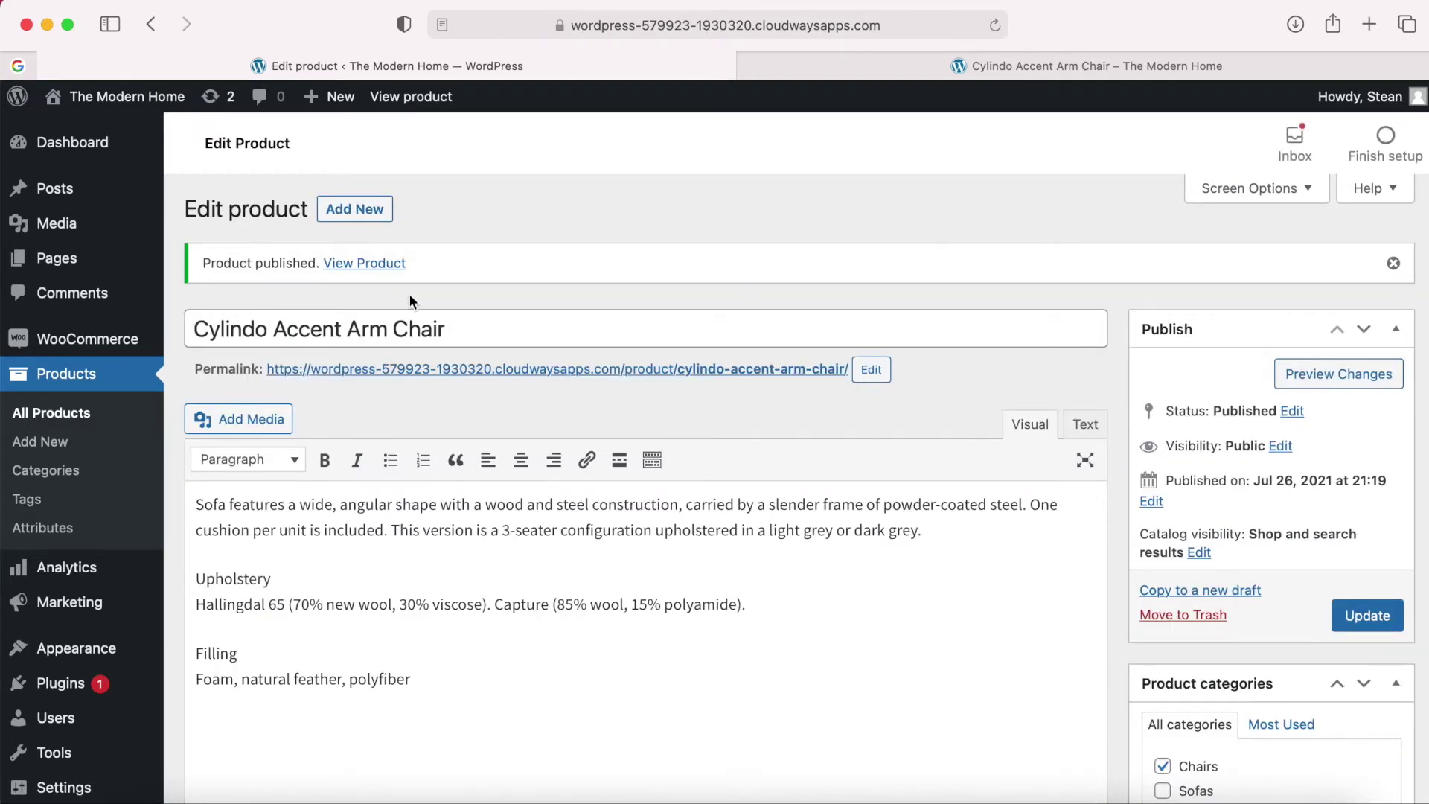
{"action": "right_click", "coordinate": [368, 270]}
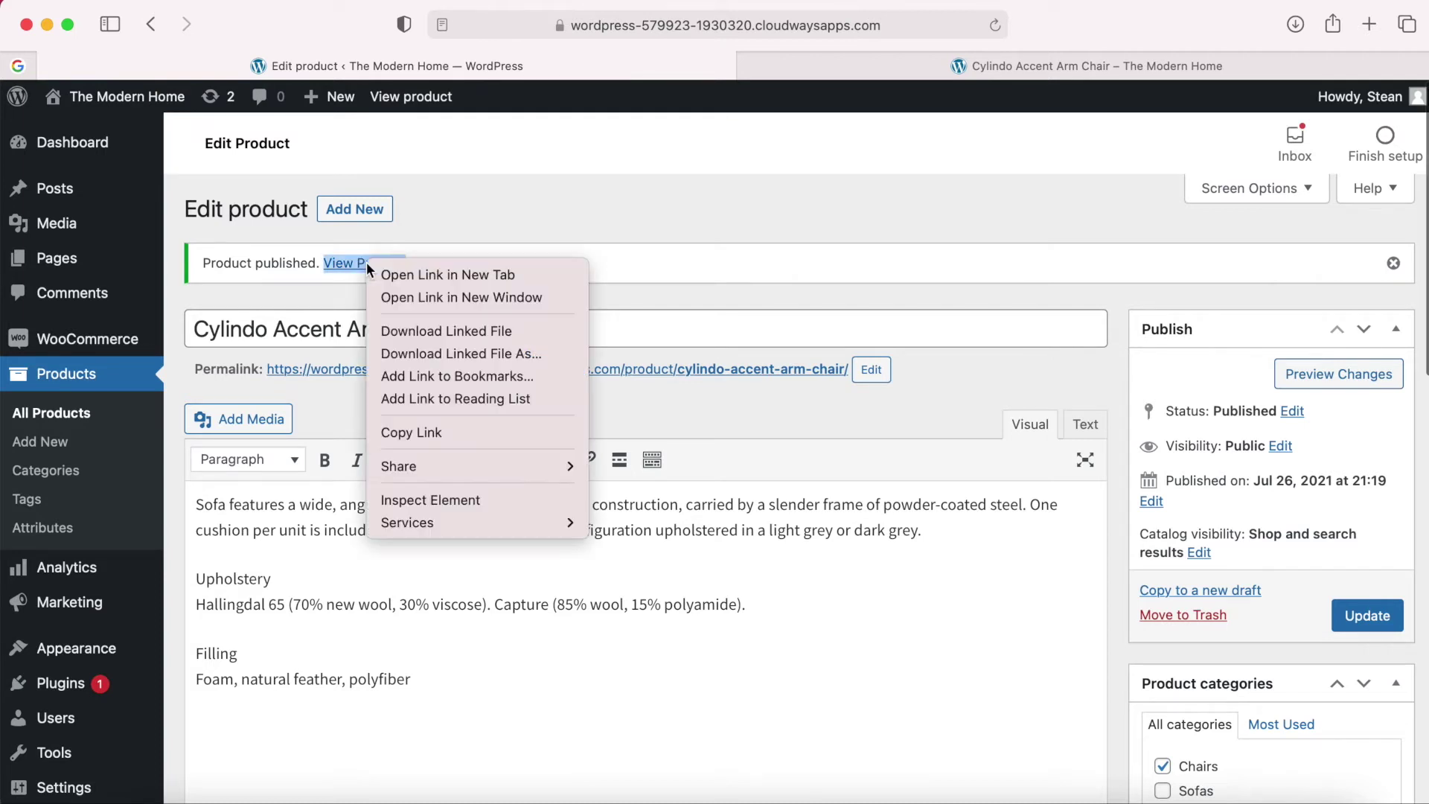
{"action": "left_click", "coordinate": [405, 276]}
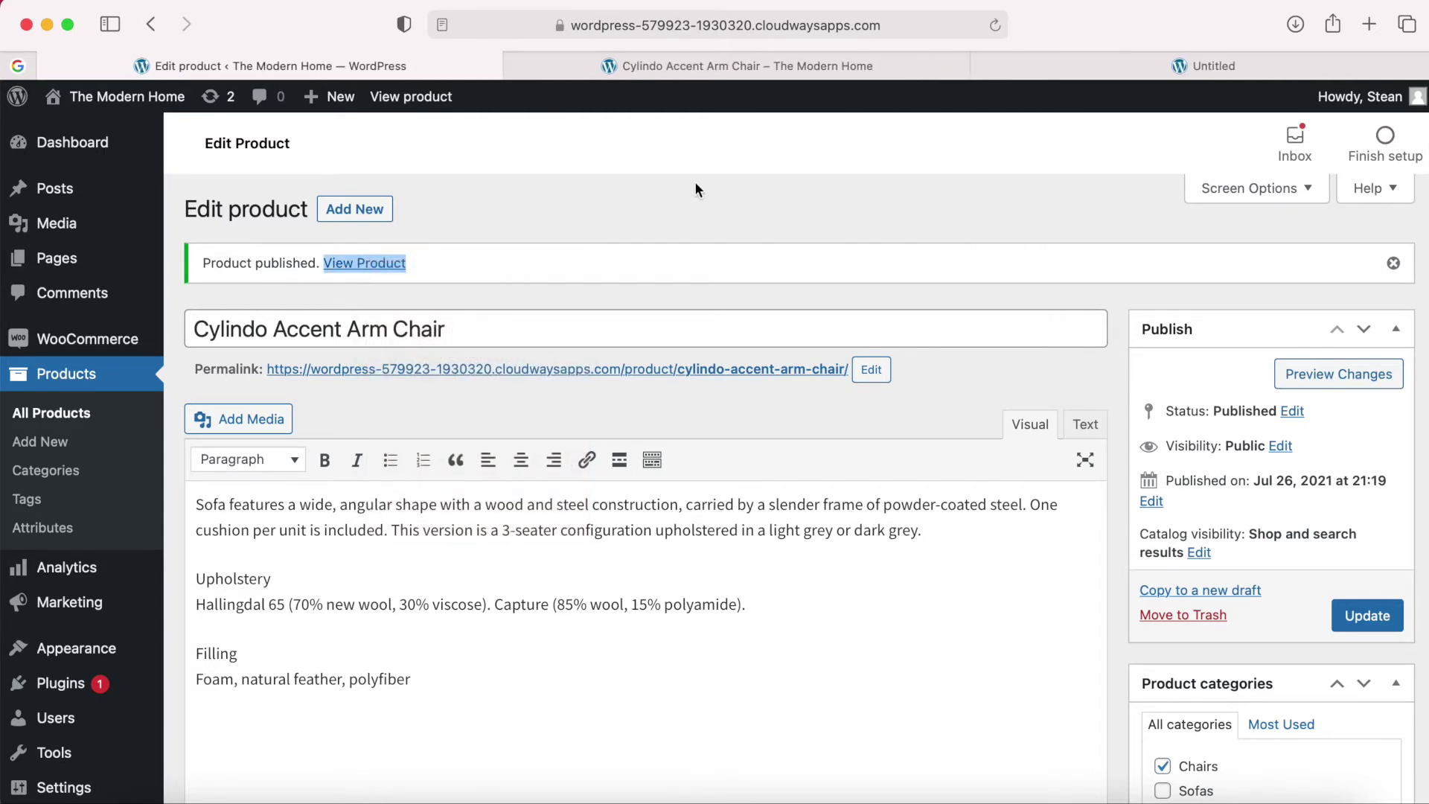
{"action": "left_click", "coordinate": [1069, 68]}
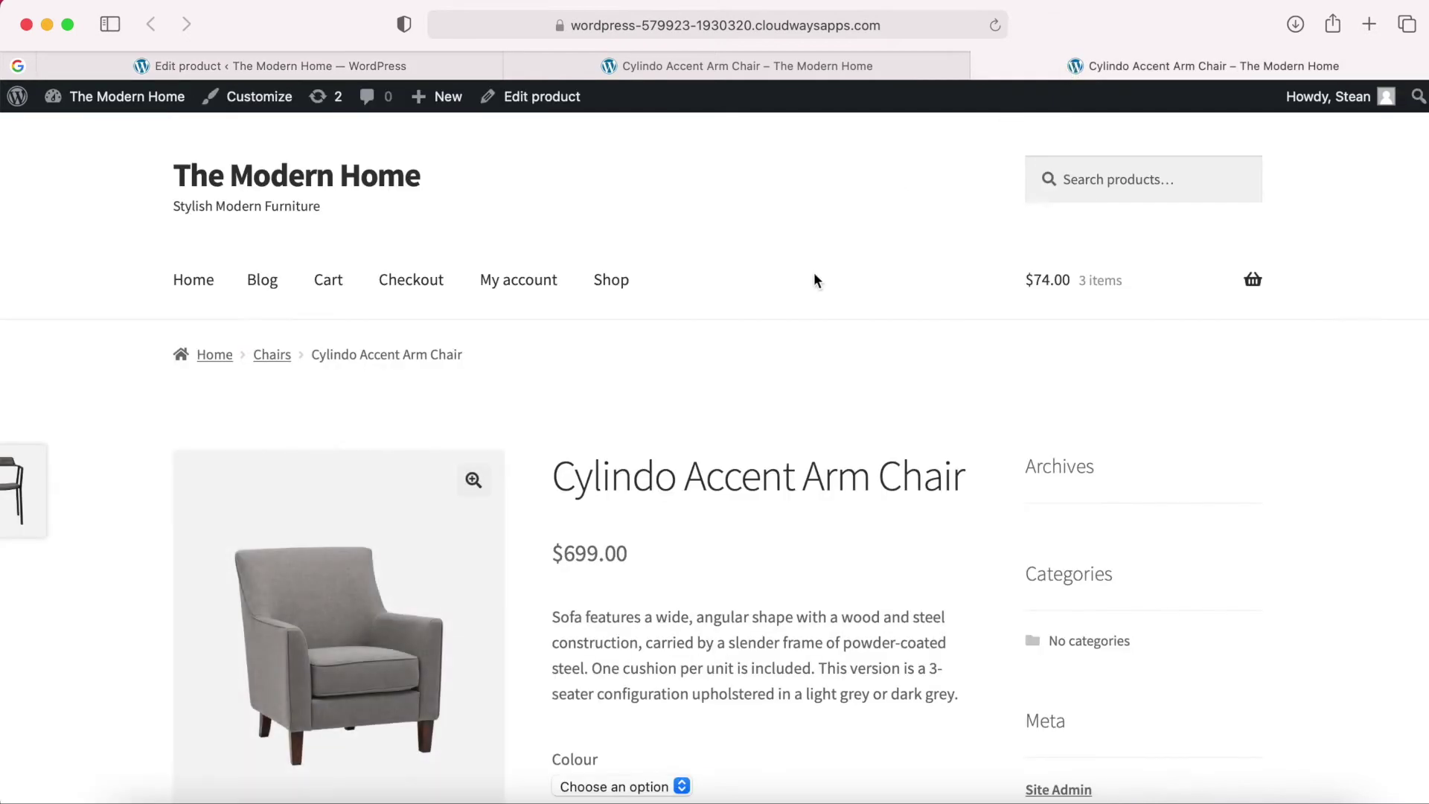
Try the Grey and then Cream colours on the live page, then return to the editor.
{"action": "scroll", "coordinate": [728, 426], "scroll_direction": "down", "scroll_amount": 3}
{"action": "scroll", "coordinate": [729, 430], "scroll_direction": "down", "scroll_amount": 10}
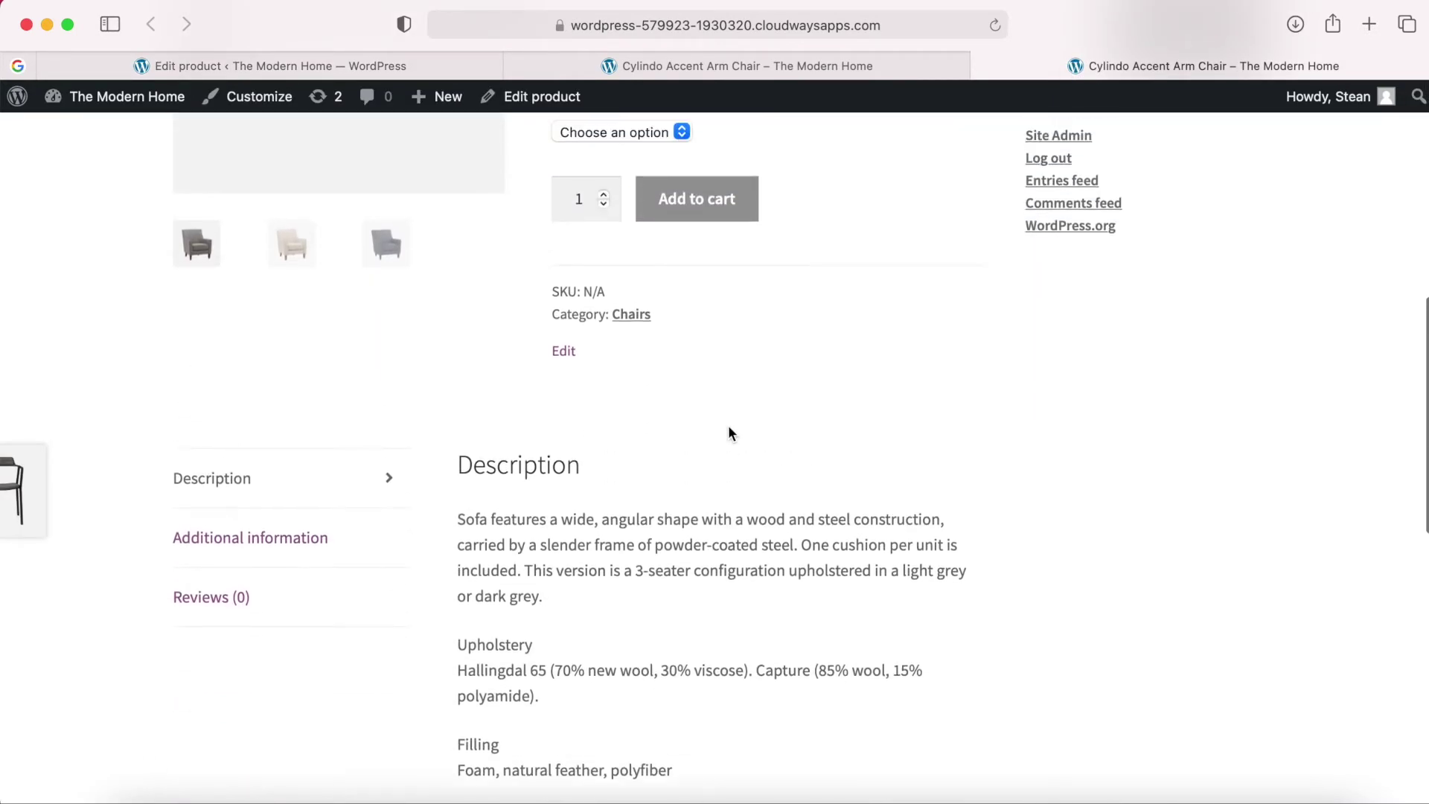
{"action": "scroll", "coordinate": [728, 426], "scroll_direction": "up", "scroll_amount": 5}
{"action": "left_click", "coordinate": [674, 340]}
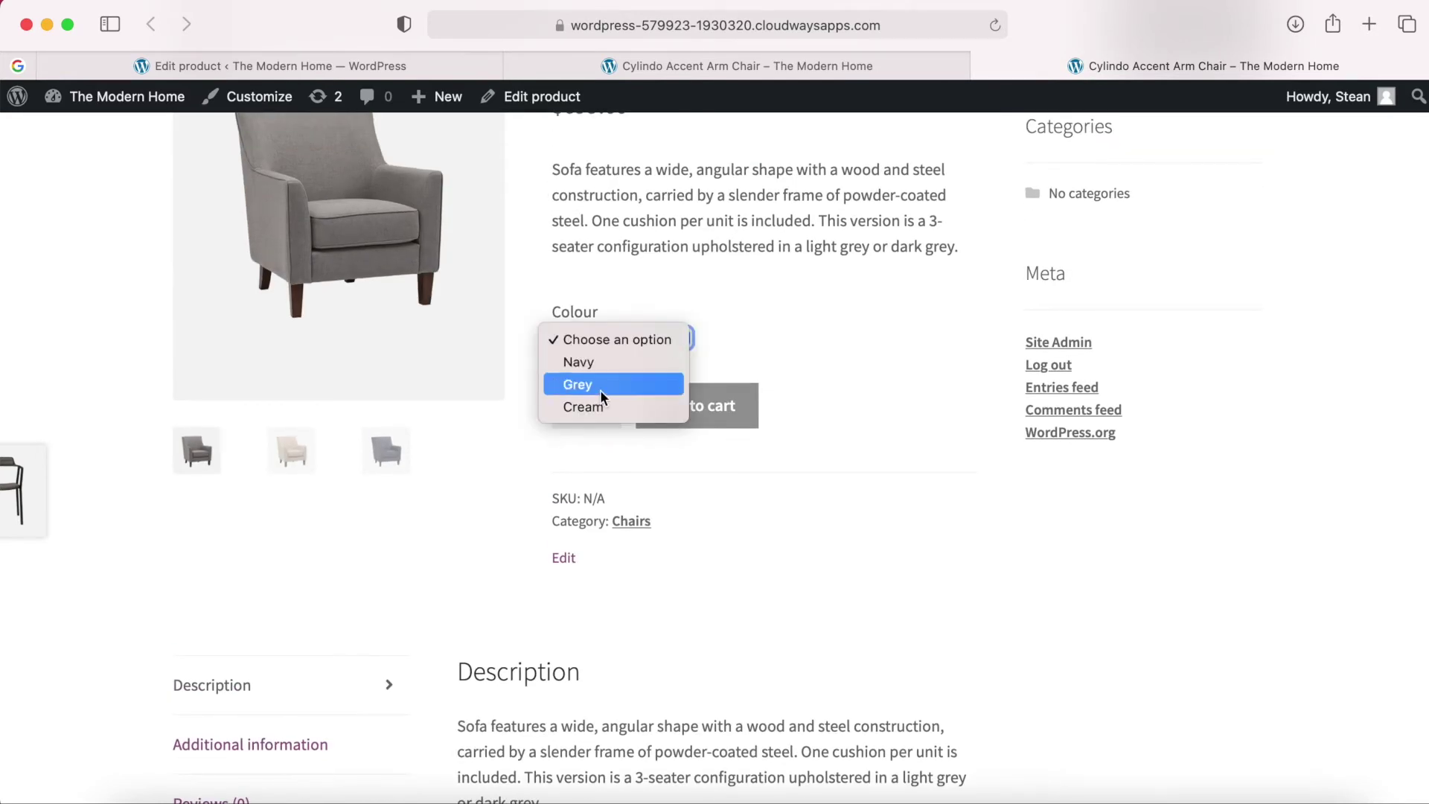
{"action": "left_click", "coordinate": [588, 384]}
{"action": "left_click", "coordinate": [642, 340]}
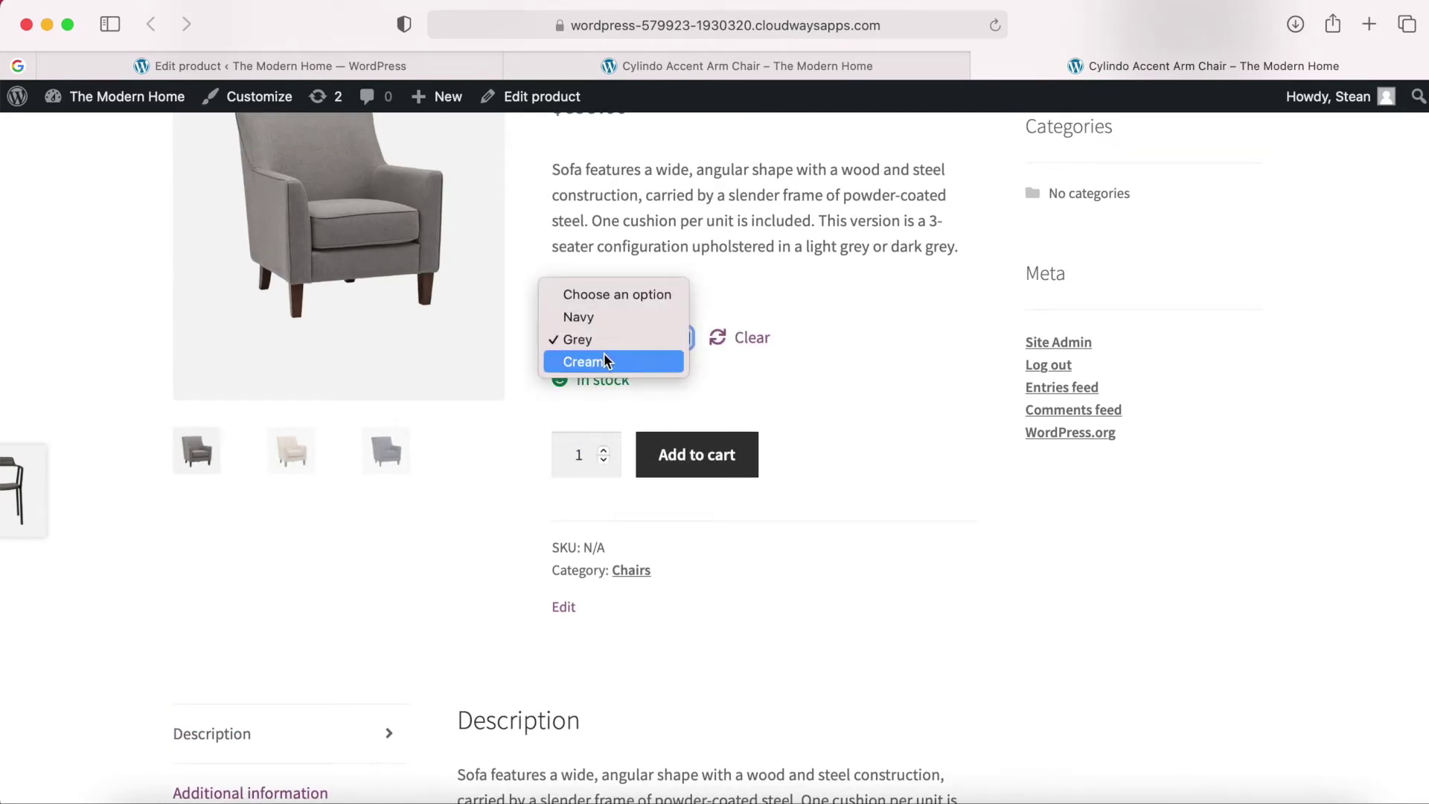
{"action": "left_click", "coordinate": [605, 359]}
{"action": "left_click", "coordinate": [370, 65]}
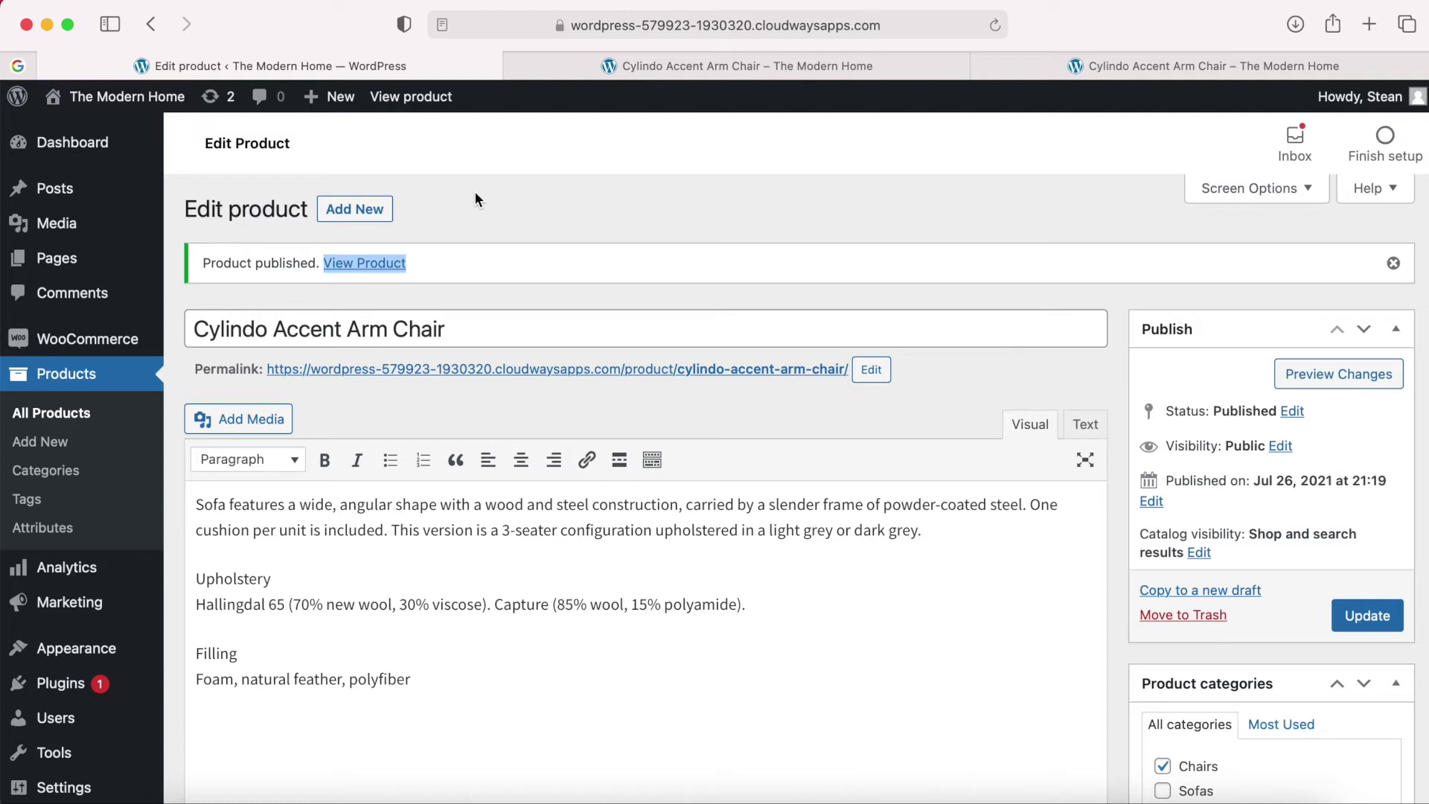
Start a new product named 'Haiku Sofa', copied from the Products Content.txt notes.
{"action": "left_click", "coordinate": [357, 211]}
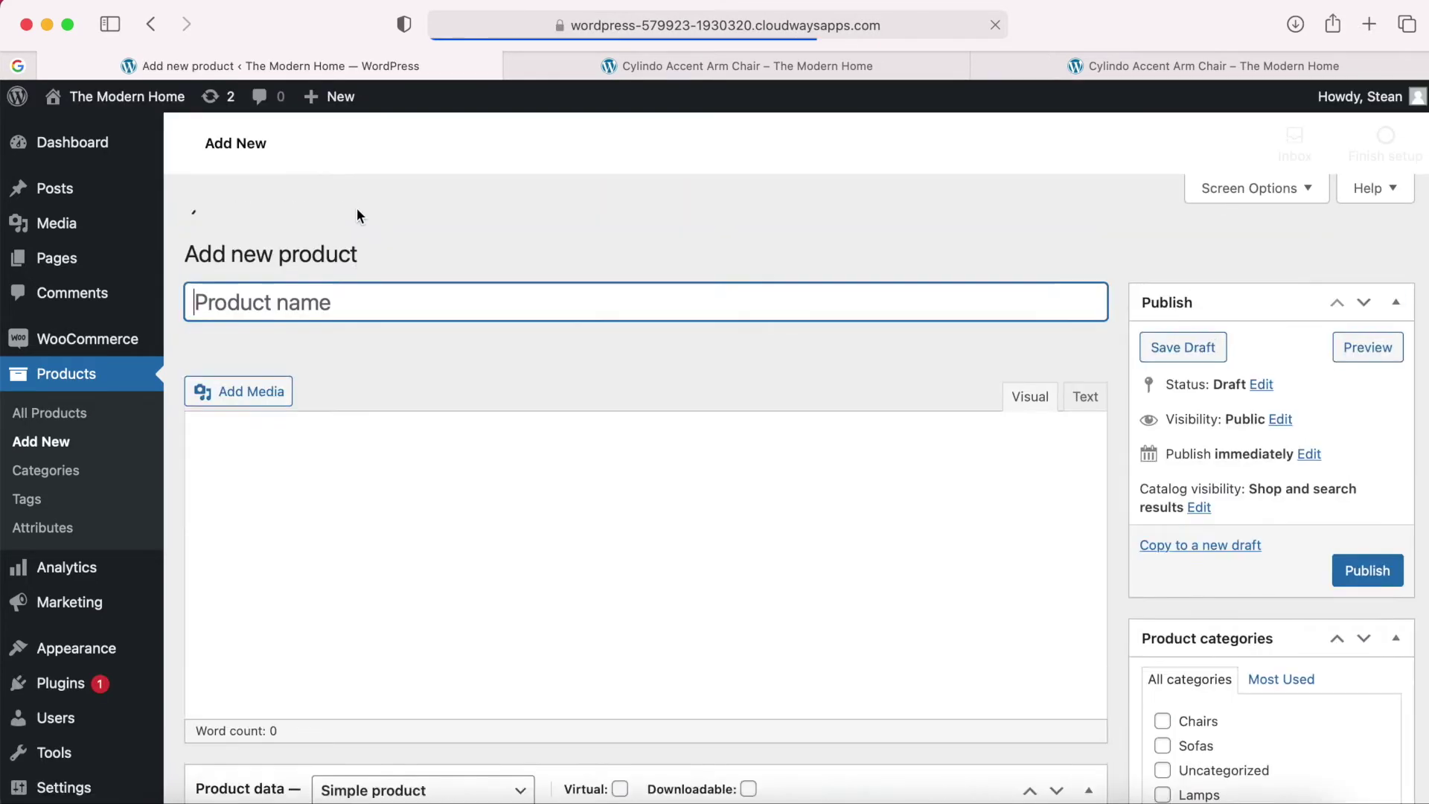
{"action": "left_click", "coordinate": [1137, 798]}
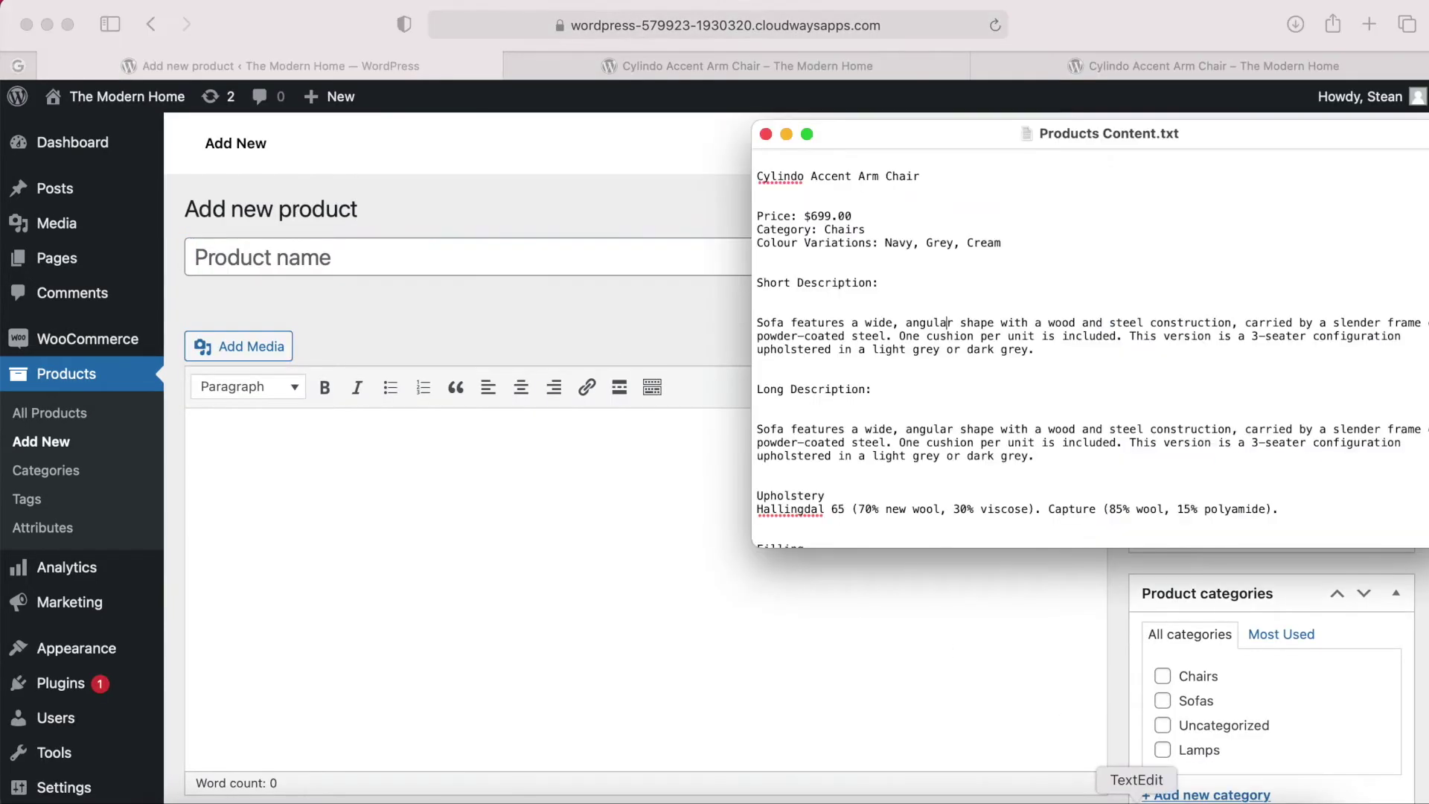
{"action": "scroll", "coordinate": [938, 409], "scroll_direction": "down", "scroll_amount": 10}
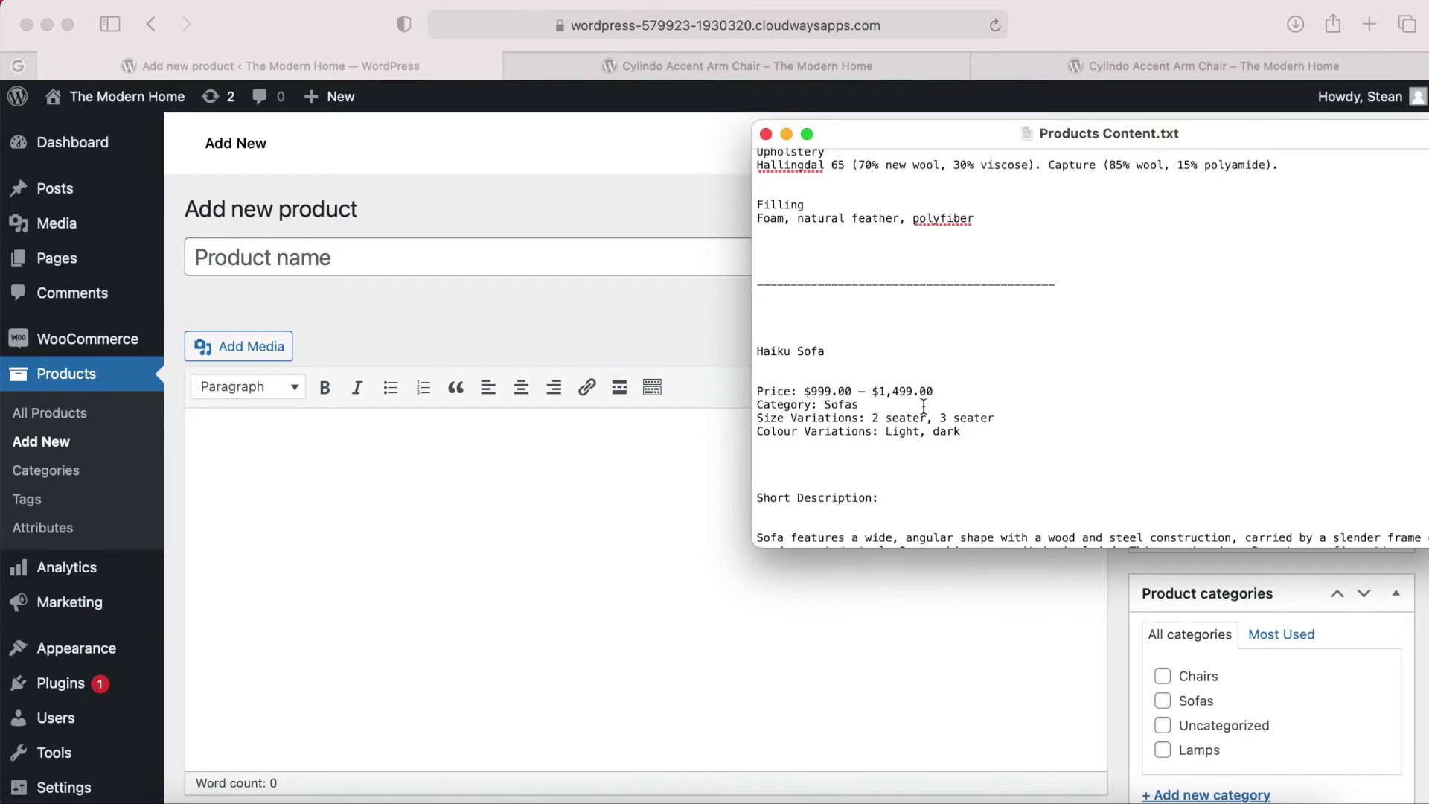
{"action": "left_click_drag", "start_coordinate": [836, 347], "coordinate": [754, 350]}
{"action": "key", "text": "super+c"}
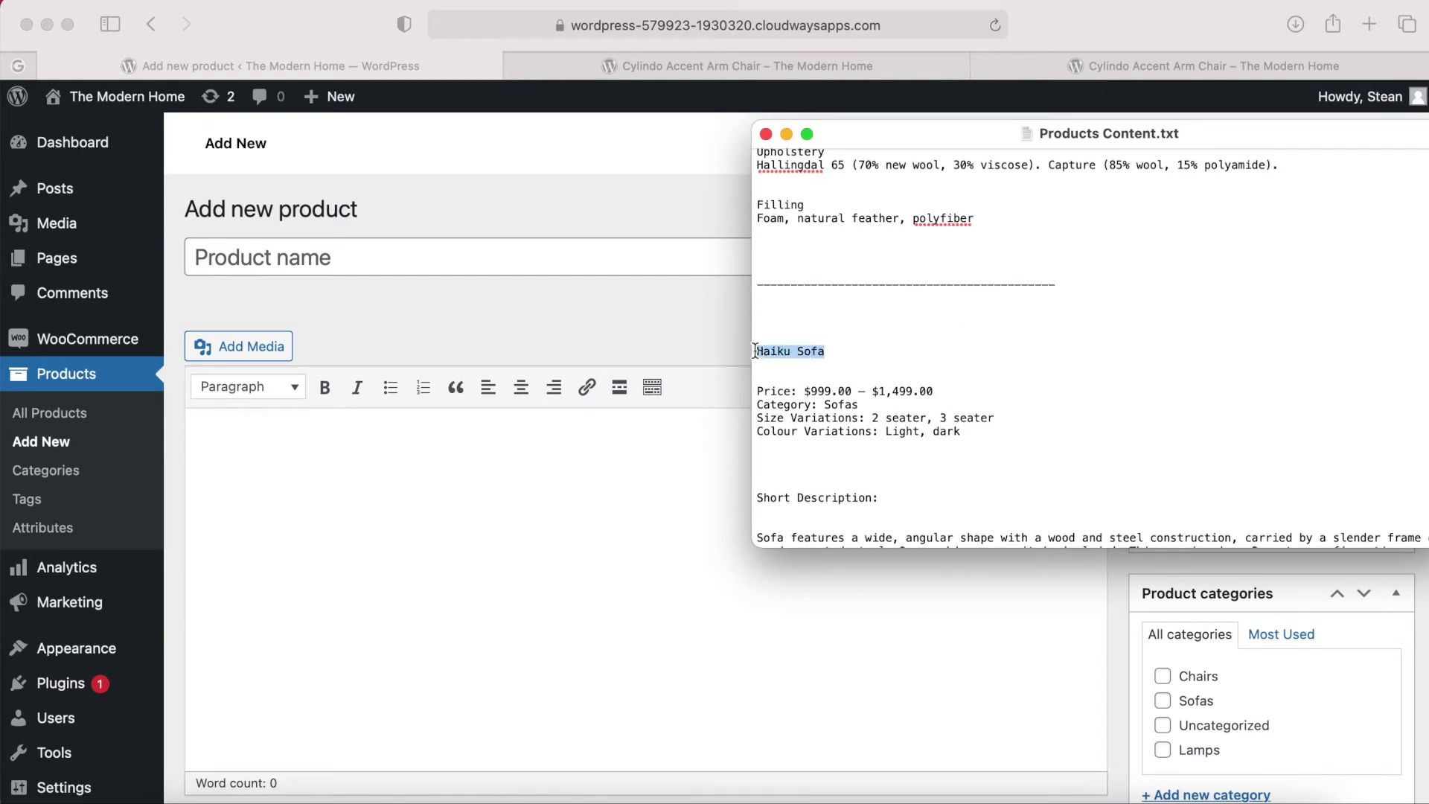
{"action": "left_click", "coordinate": [270, 260]}
{"action": "key", "text": "super+v"}
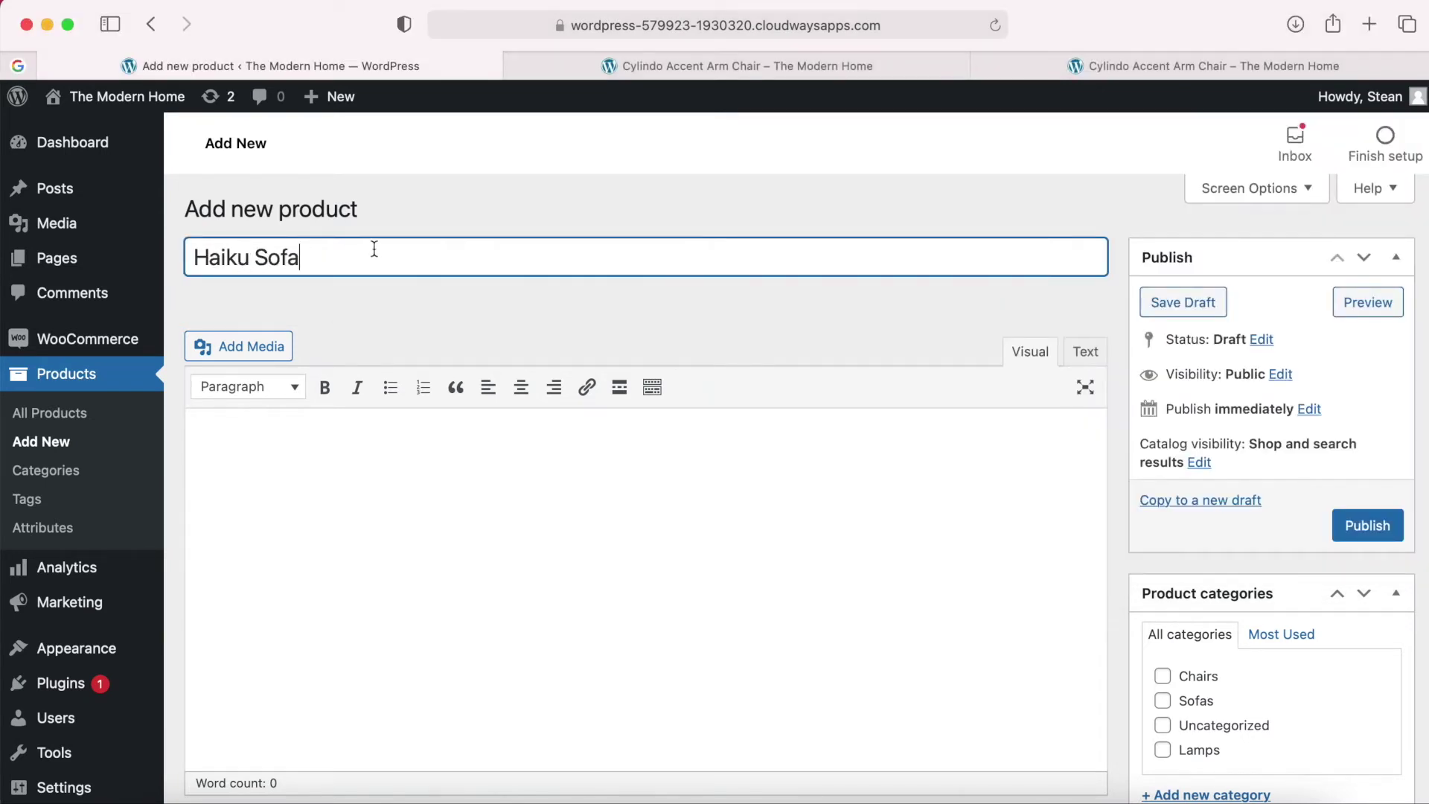
Paste the Haiku Sofa long description from the notes into the product description.
{"action": "left_click", "coordinate": [344, 484]}
{"action": "scroll", "coordinate": [344, 489], "scroll_direction": "down", "scroll_amount": 2}
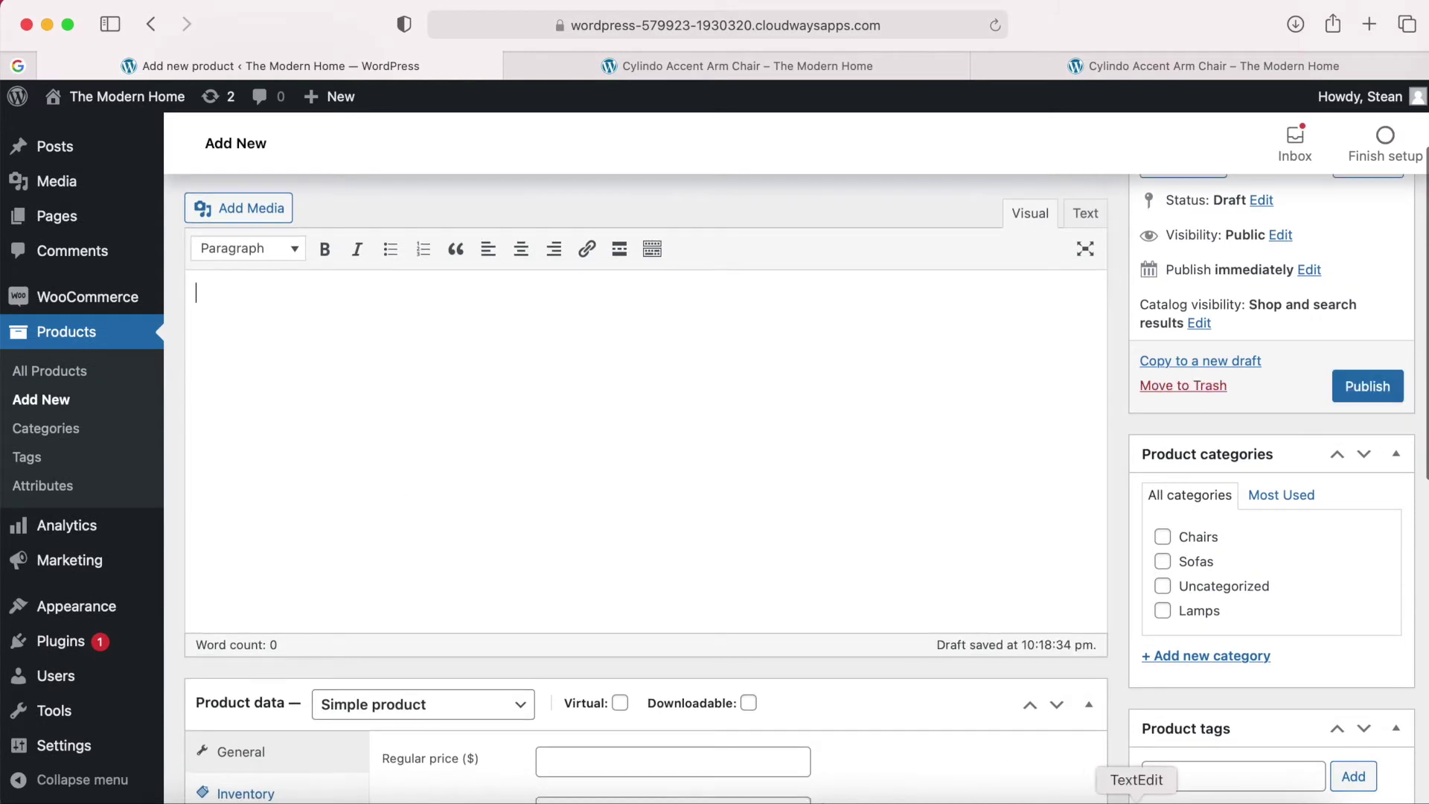
{"action": "left_click", "coordinate": [1021, 799]}
{"action": "scroll", "coordinate": [946, 422], "scroll_direction": "down", "scroll_amount": 10}
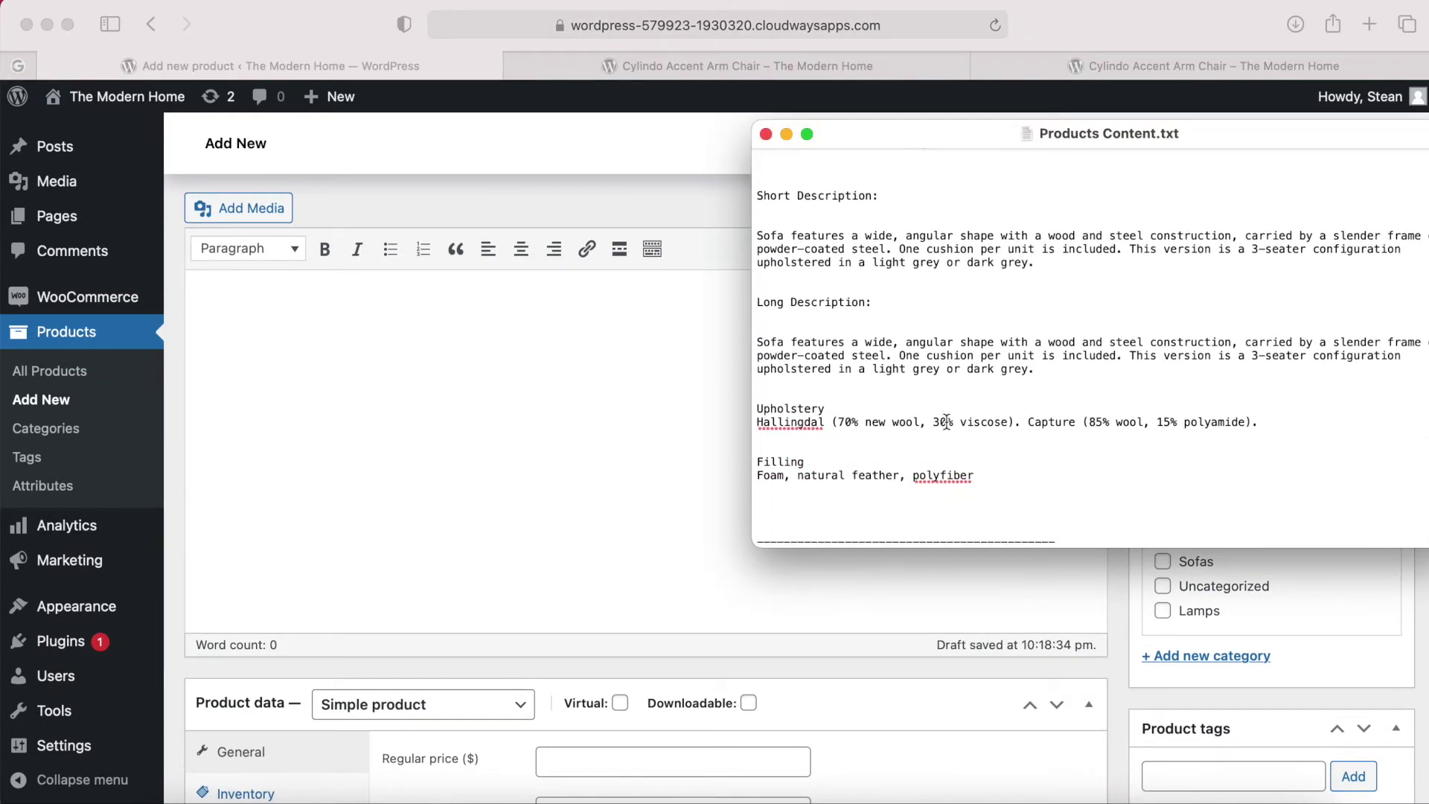
{"action": "left_click_drag", "start_coordinate": [983, 473], "coordinate": [757, 346]}
{"action": "key", "text": "super+c"}
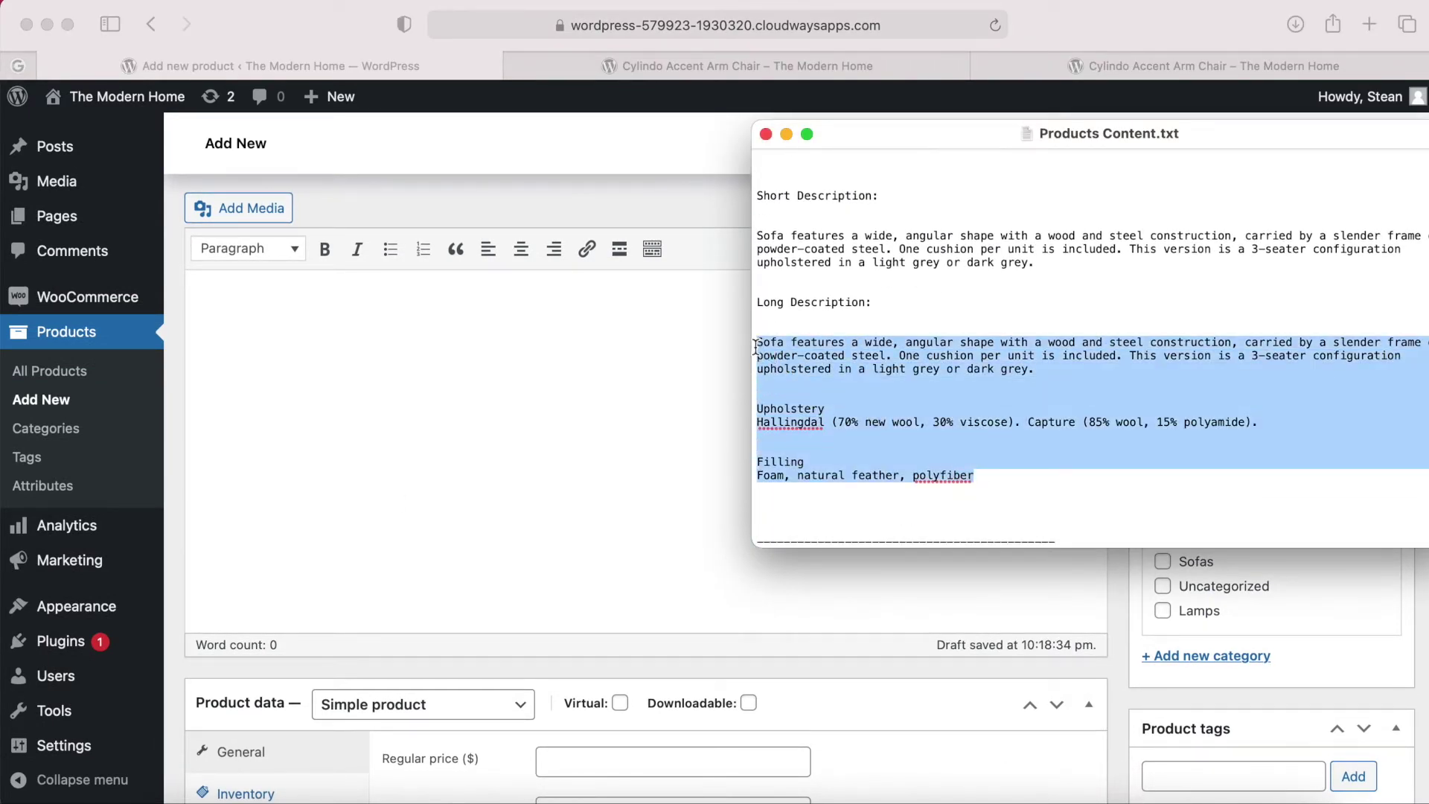
{"action": "left_click", "coordinate": [498, 354]}
{"action": "key", "text": "super+v"}
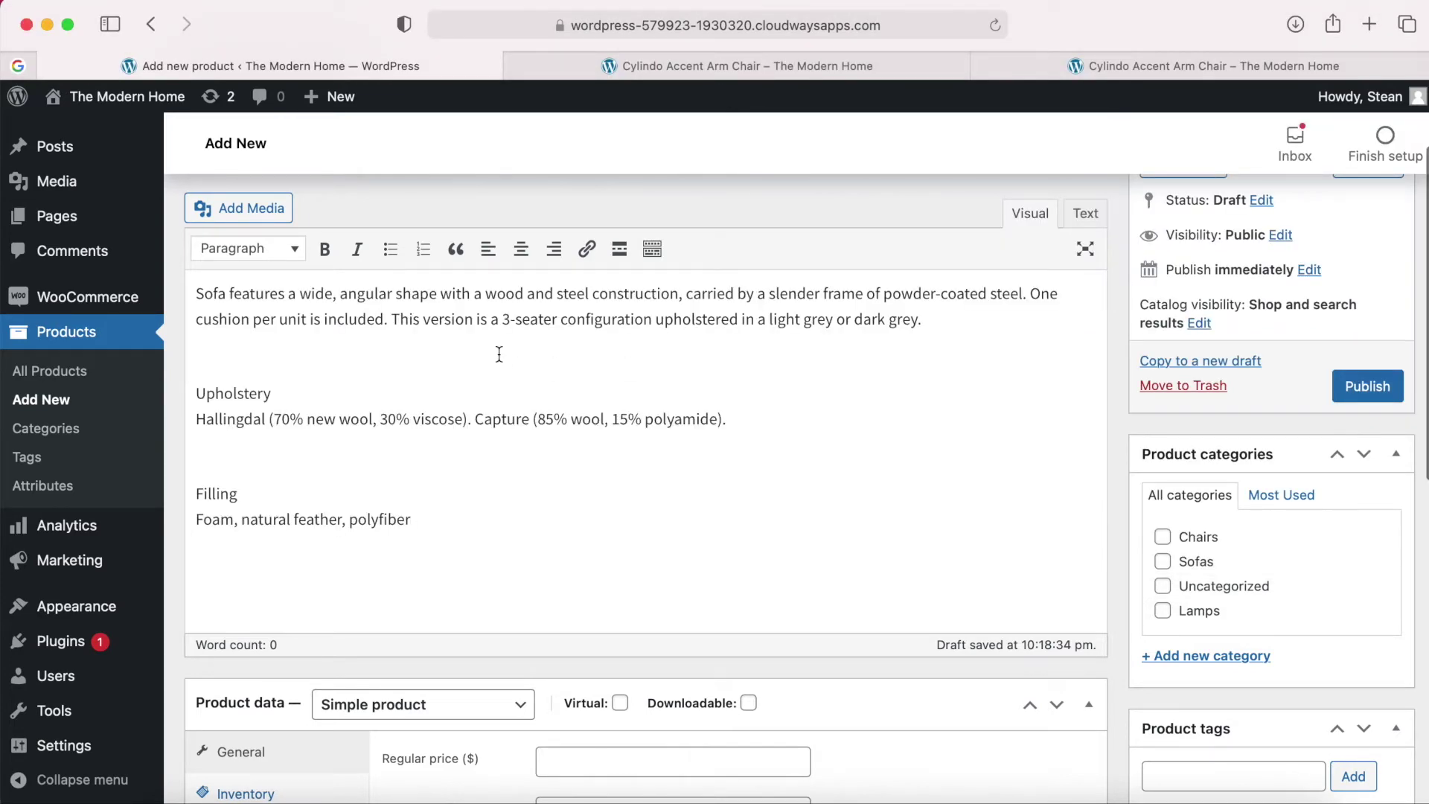
Copy the sofa's short description from the notes into Product short description.
{"action": "scroll", "coordinate": [499, 354], "scroll_direction": "down", "scroll_amount": 3}
{"action": "scroll", "coordinate": [440, 501], "scroll_direction": "down", "scroll_amount": 2}
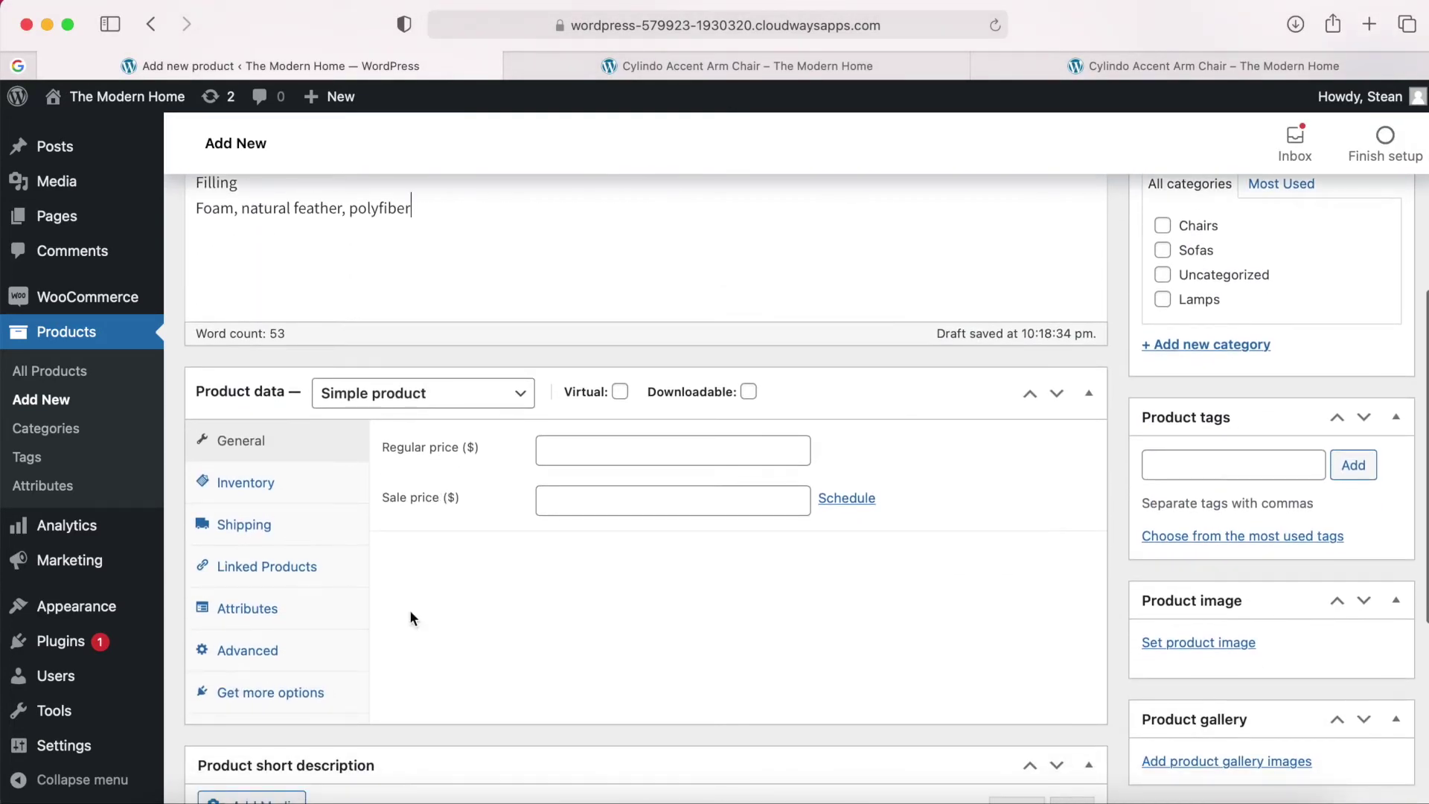
{"action": "scroll", "coordinate": [580, 618], "scroll_direction": "down", "scroll_amount": 5}
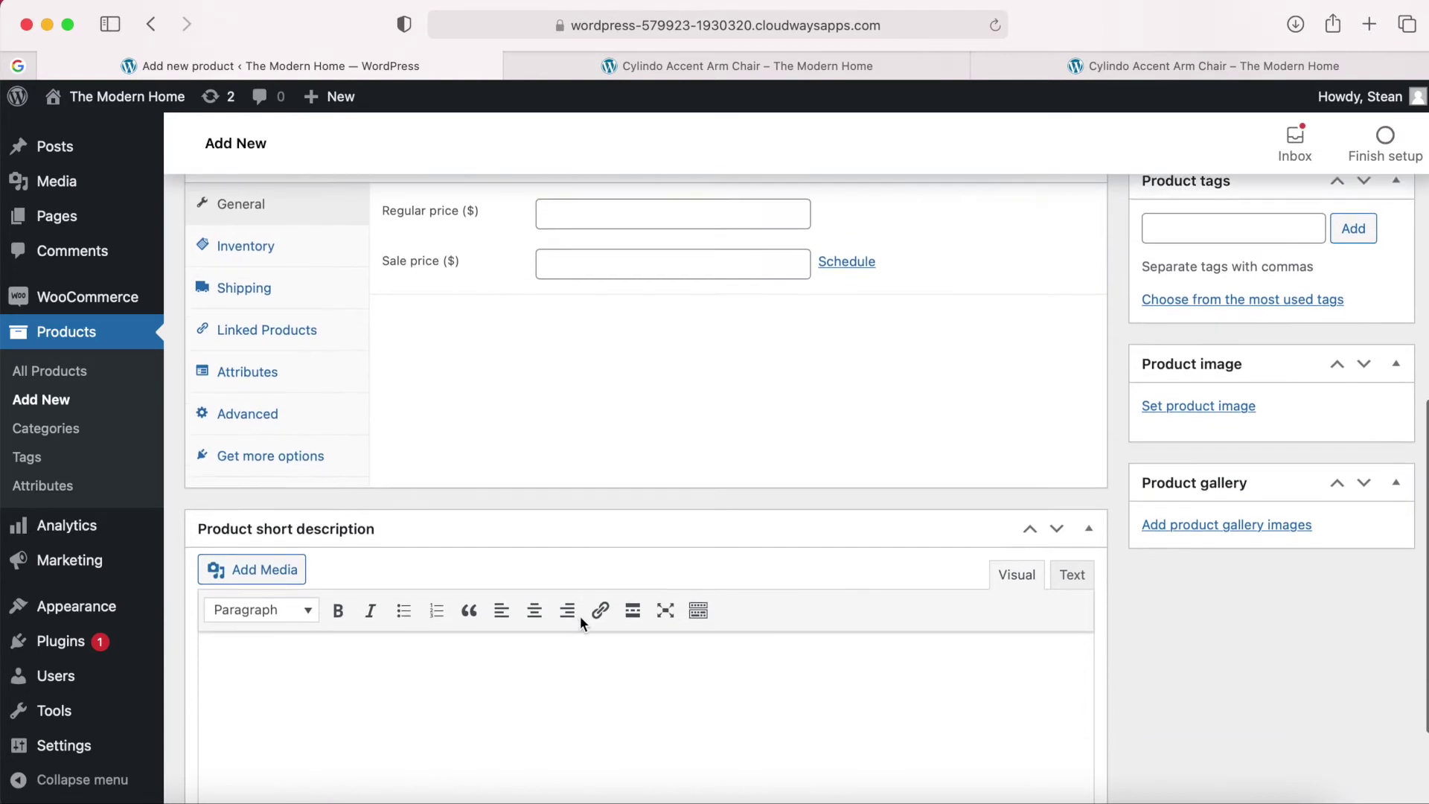
{"action": "left_click", "coordinate": [467, 655]}
{"action": "scroll", "coordinate": [467, 655], "scroll_direction": "down", "scroll_amount": 1}
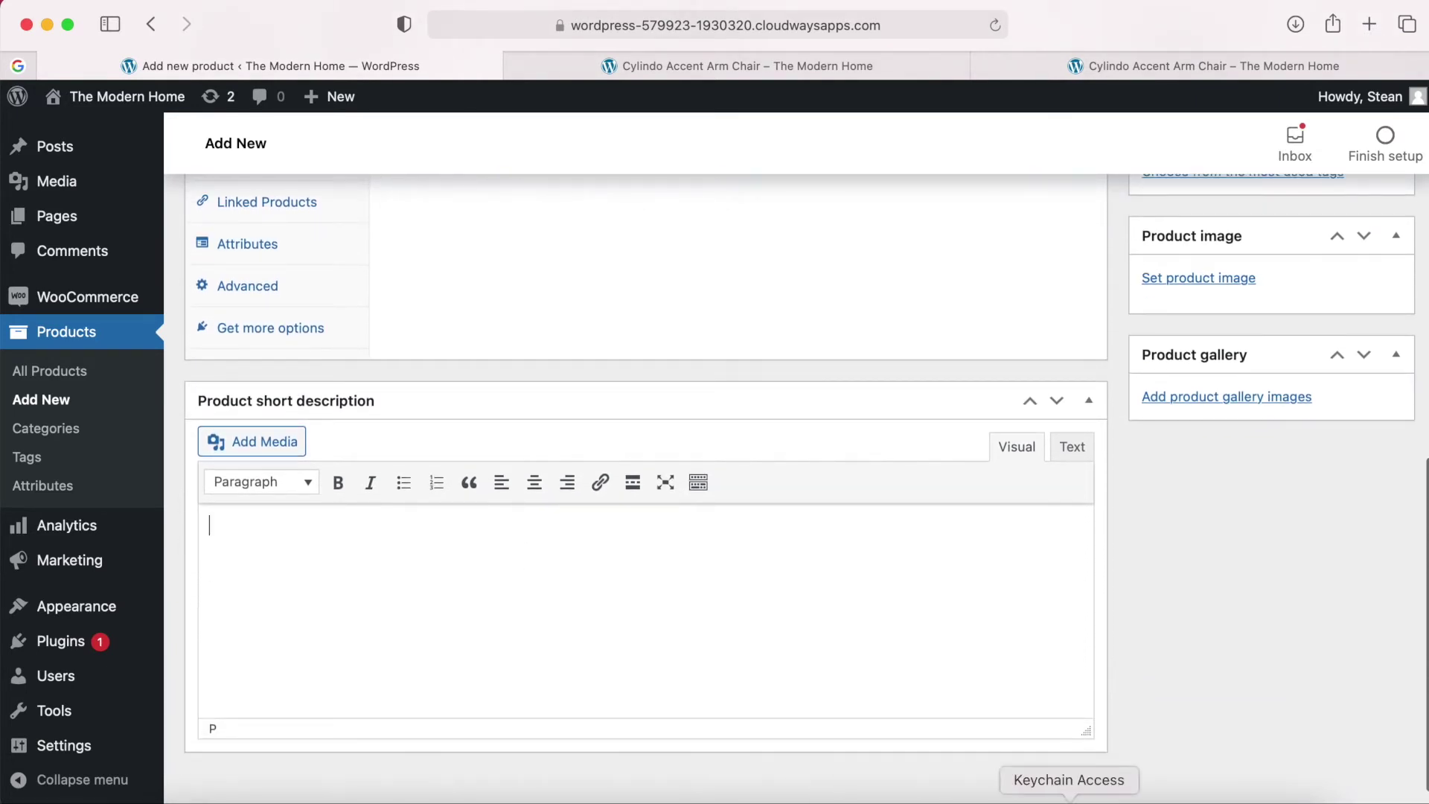
{"action": "left_click", "coordinate": [1124, 796]}
{"action": "left_click_drag", "start_coordinate": [1065, 266], "coordinate": [753, 236]}
{"action": "key", "text": "cmd+c"}
{"action": "left_click", "coordinate": [367, 559]}
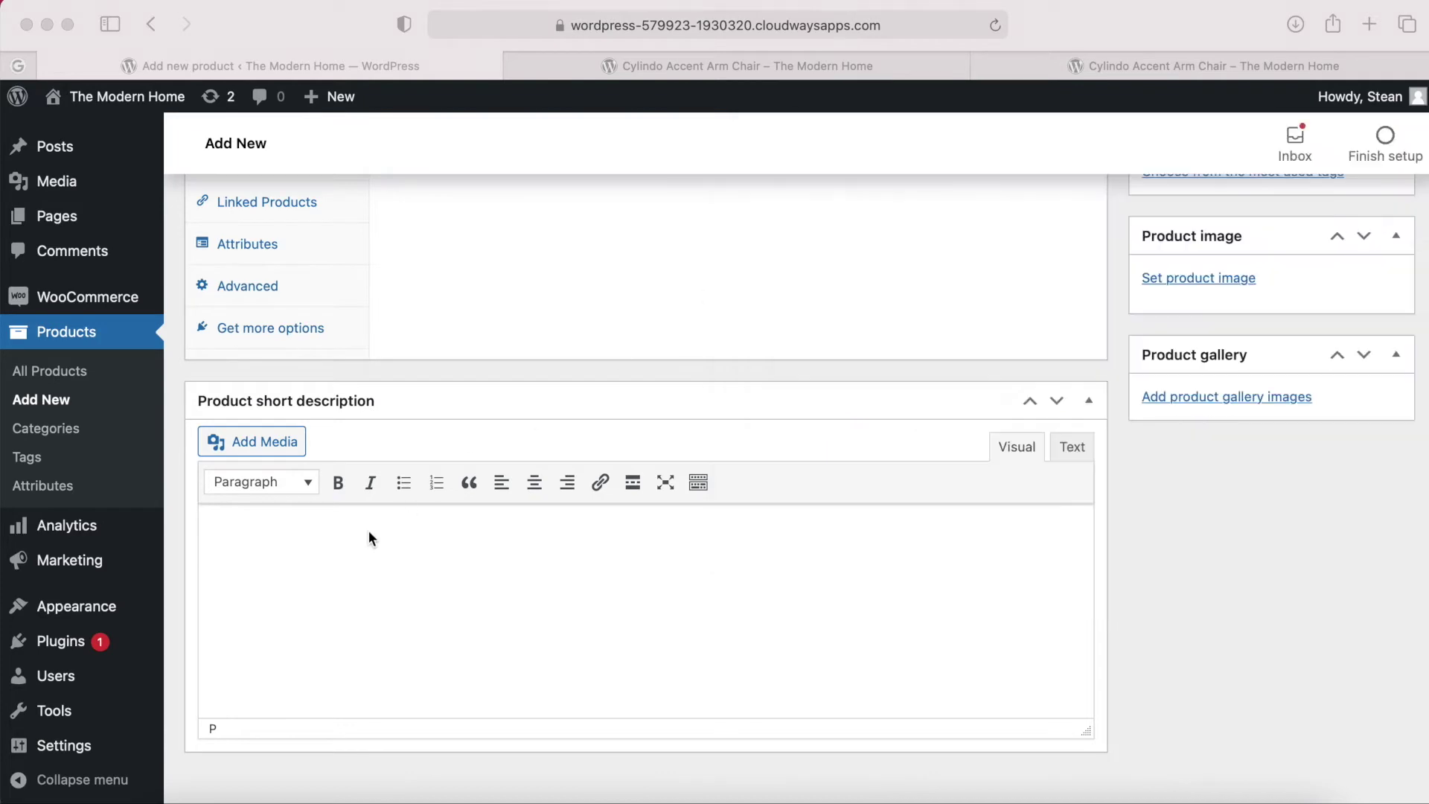
{"action": "key", "text": "cmd+v"}
File the product under the Sofas category.
{"action": "scroll", "coordinate": [968, 547], "scroll_direction": "up", "scroll_amount": 6}
{"action": "scroll", "coordinate": [974, 545], "scroll_direction": "up", "scroll_amount": 3}
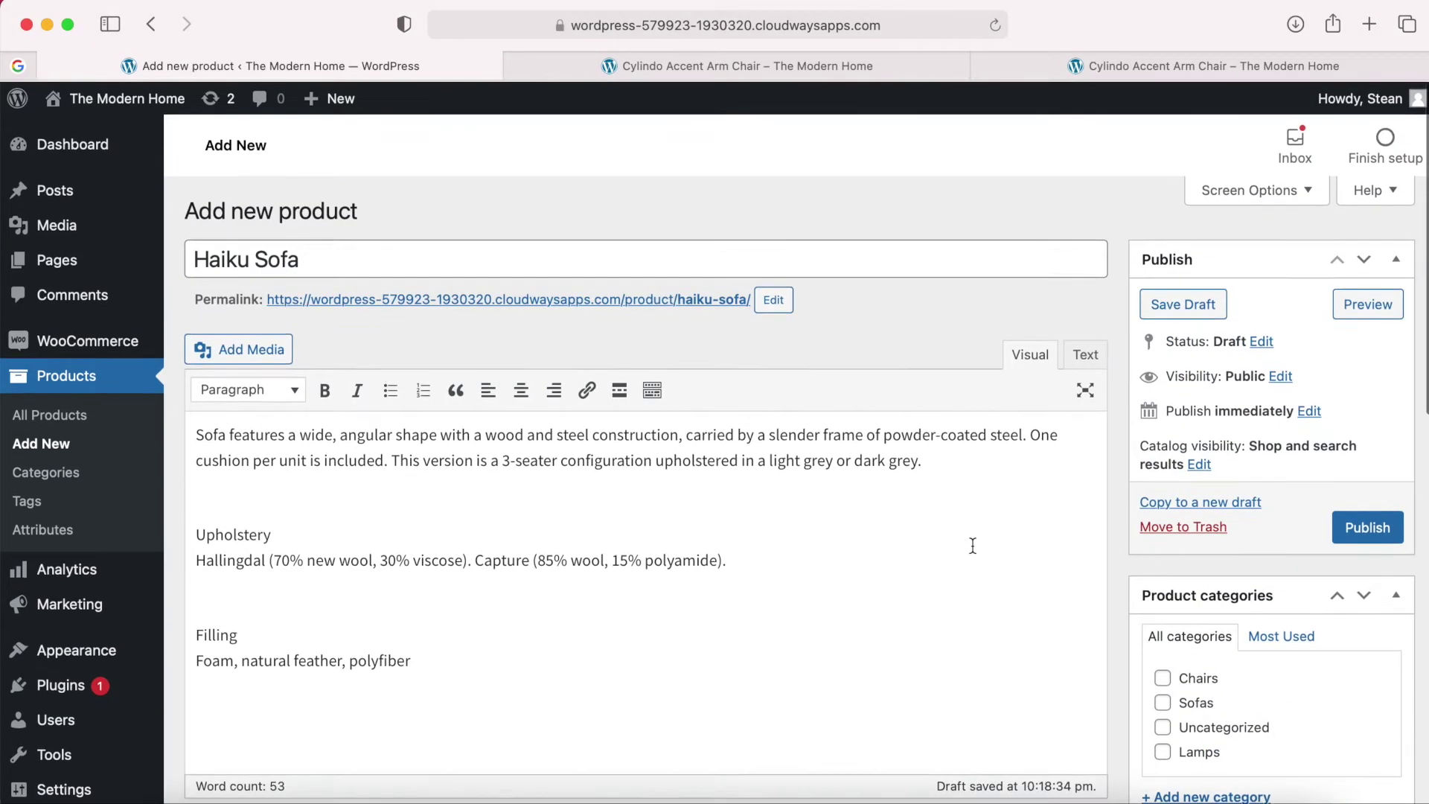
{"action": "scroll", "coordinate": [974, 546], "scroll_direction": "down", "scroll_amount": 3}
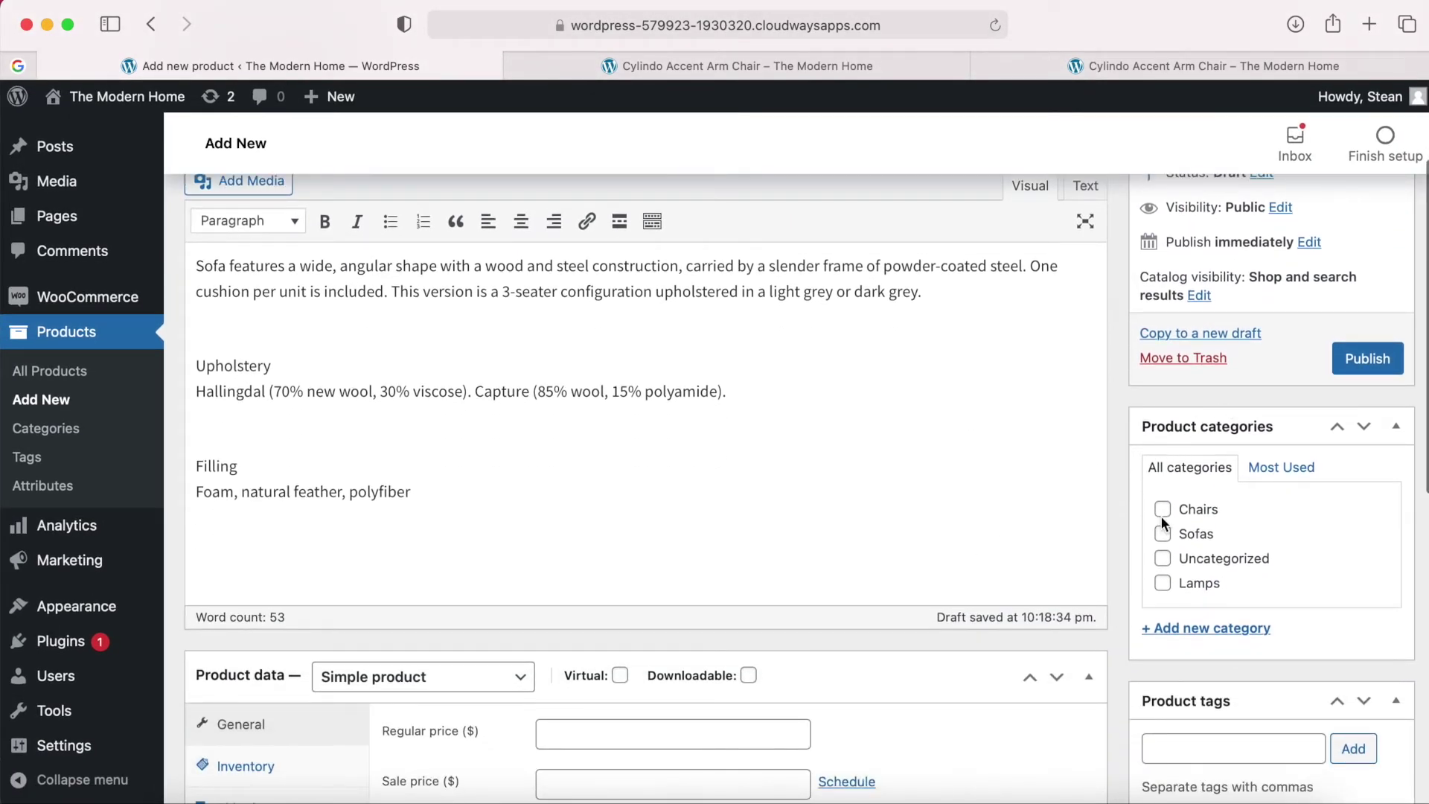
{"action": "left_click", "coordinate": [1163, 534]}
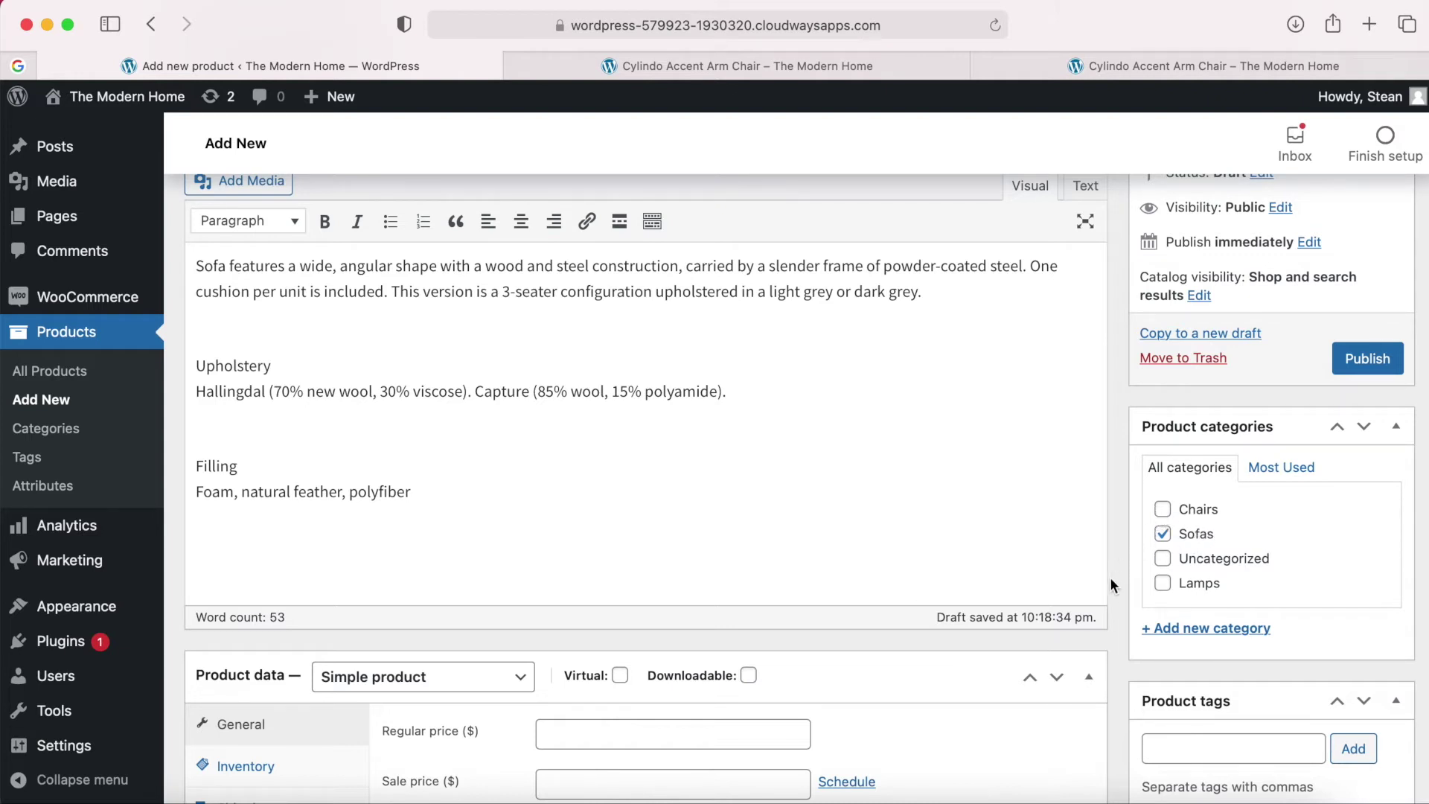
{"action": "scroll", "coordinate": [1111, 580], "scroll_direction": "down", "scroll_amount": 8}
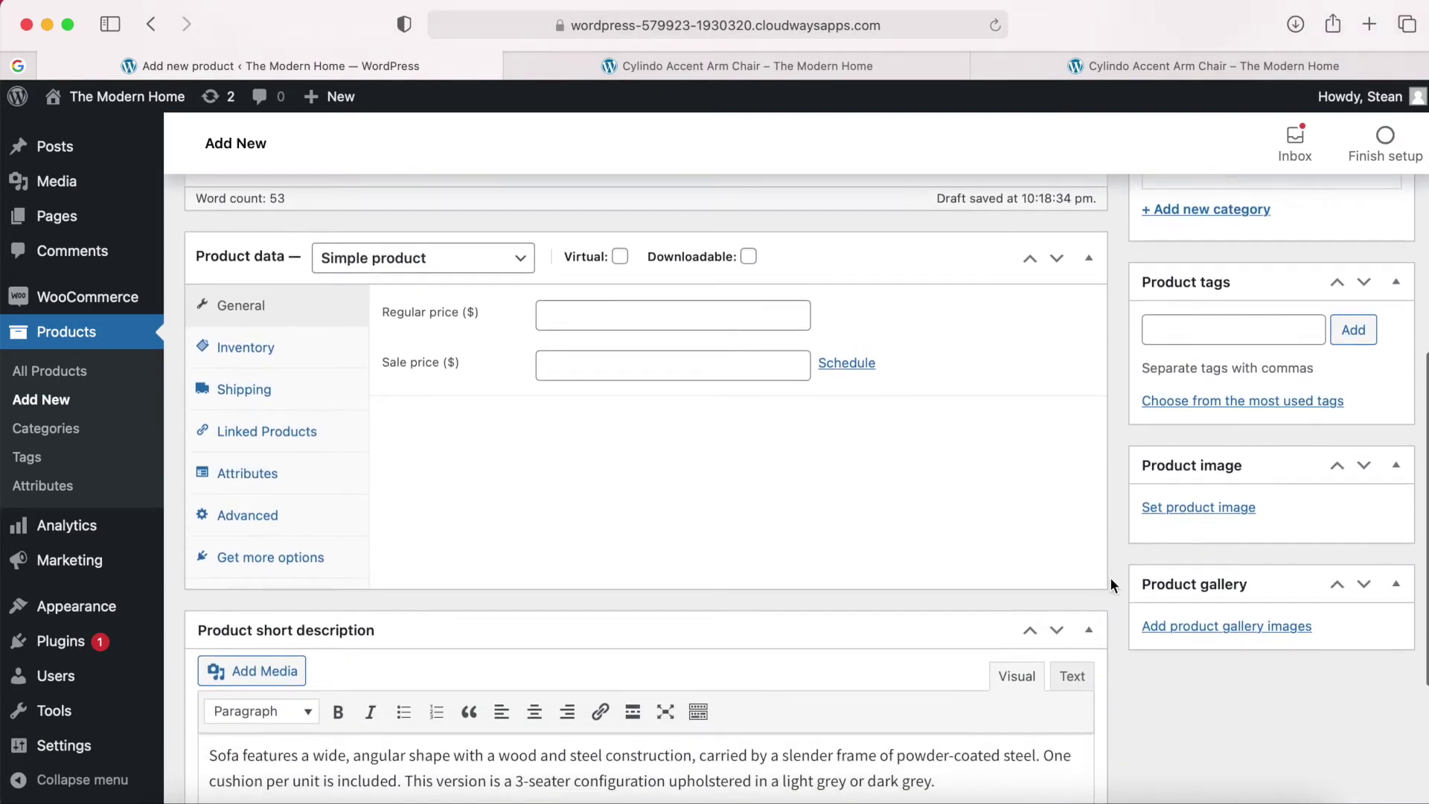
Upload Haiku Sofa 2 seater 1.jpg and set it as the product image.
{"action": "left_click", "coordinate": [1210, 499]}
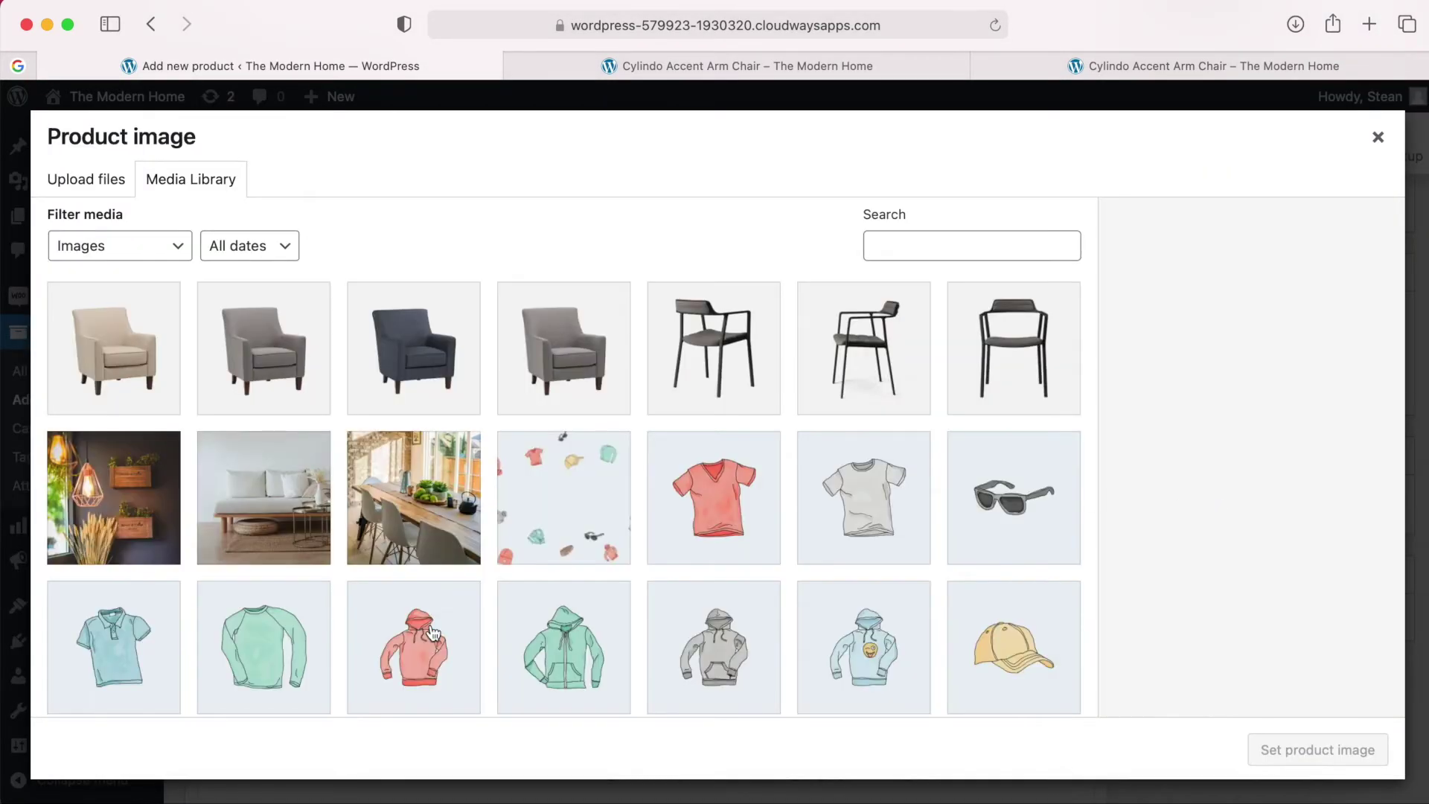
{"action": "left_click", "coordinate": [179, 796]}
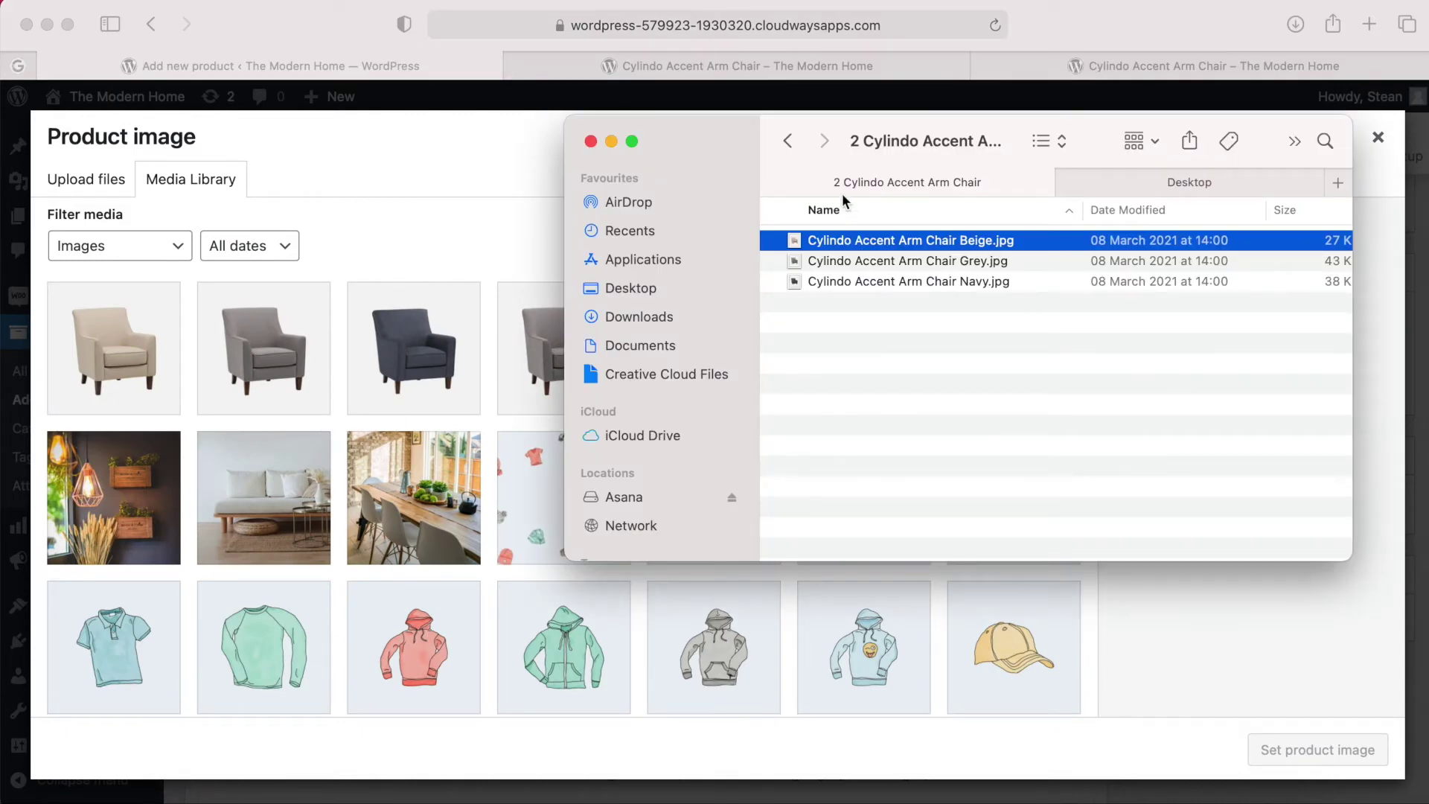
{"action": "left_click", "coordinate": [788, 140]}
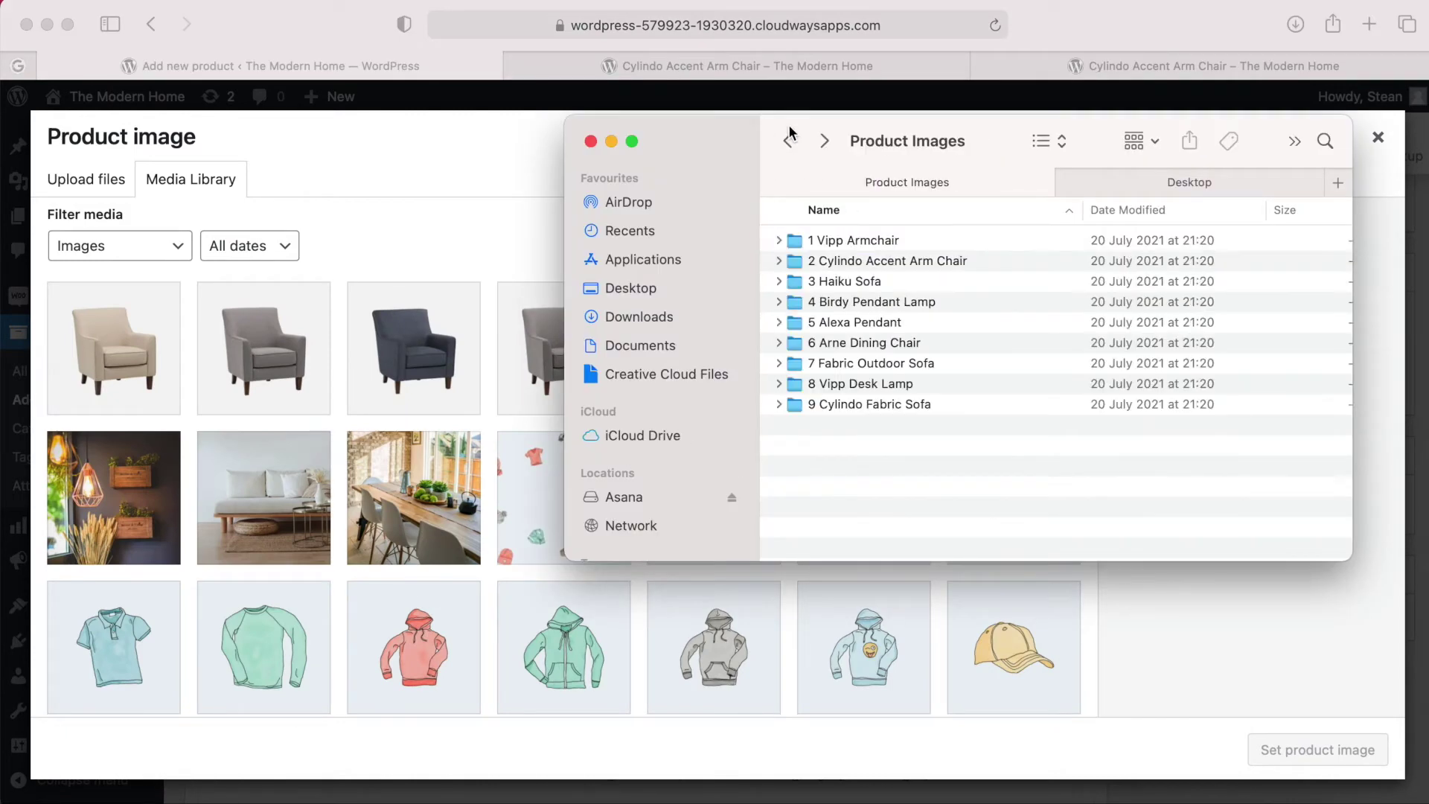
{"action": "double_click", "coordinate": [833, 283]}
{"action": "left_click", "coordinate": [834, 244]}
{"action": "key", "text": "space"}
{"action": "key", "text": "Down"}
{"action": "key", "text": "Down"}
{"action": "key", "text": "Up"}
{"action": "key", "text": "Up"}
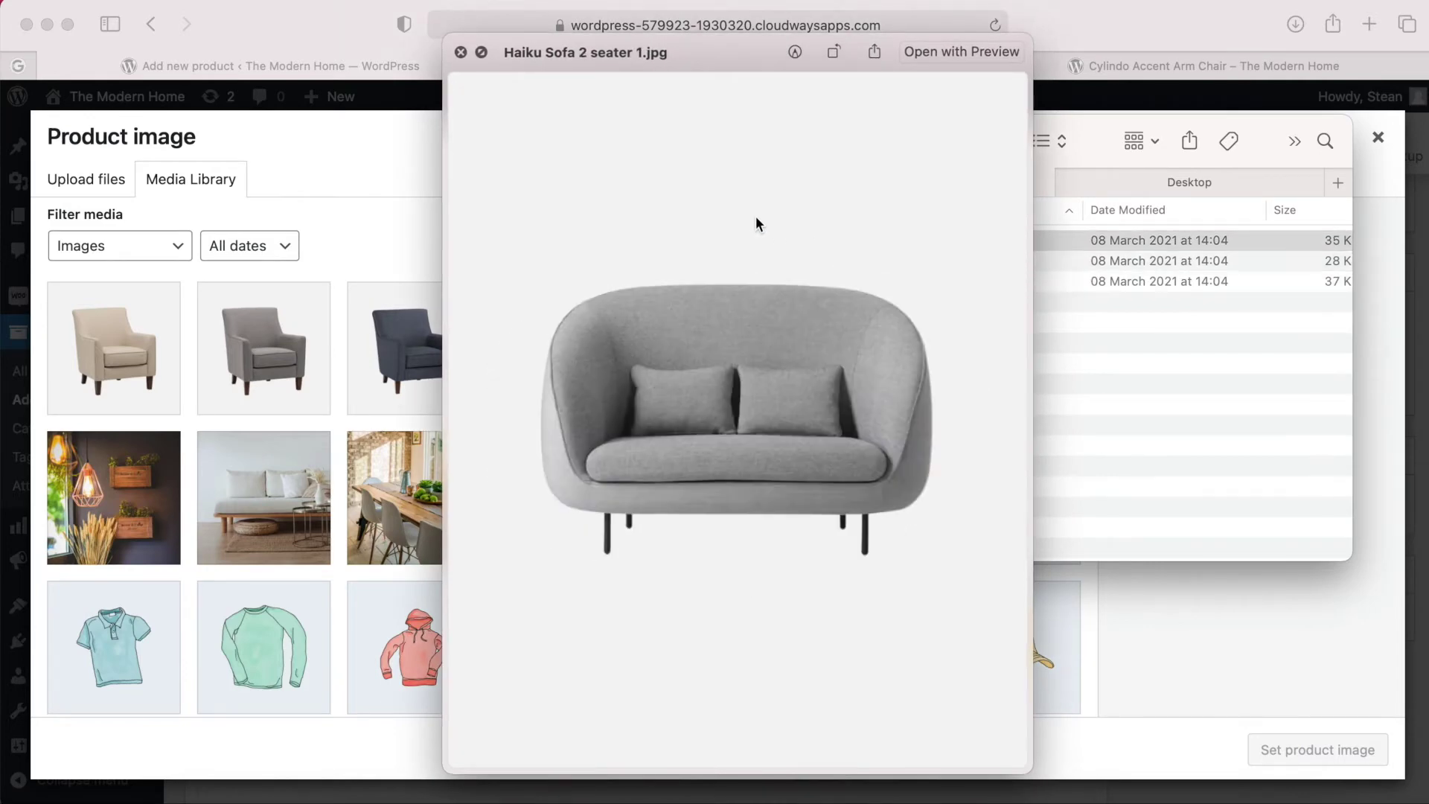
{"action": "left_click", "coordinate": [461, 52]}
{"action": "left_click_drag", "start_coordinate": [849, 246], "coordinate": [388, 328]}
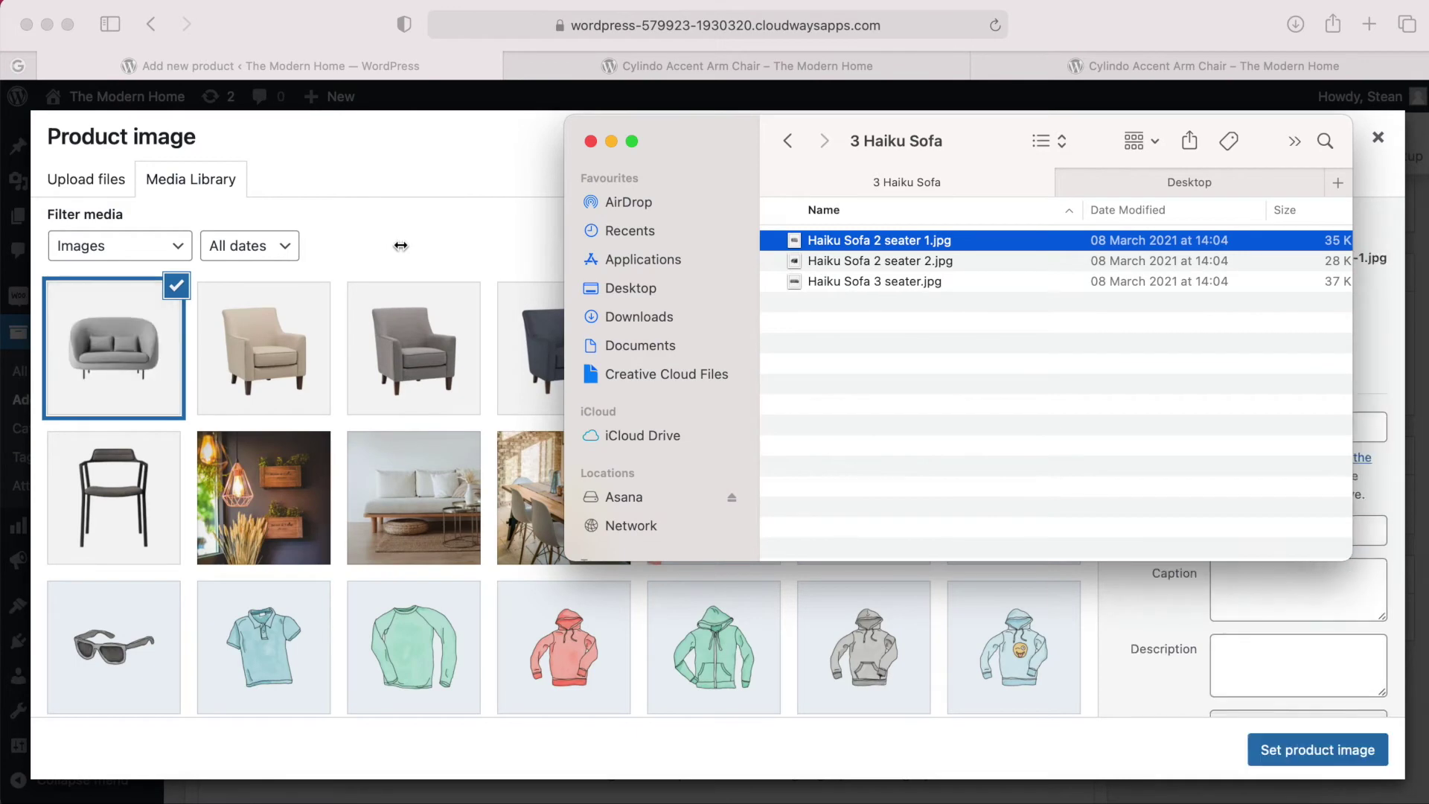
{"action": "left_click", "coordinate": [402, 250]}
{"action": "left_click", "coordinate": [1318, 750]}
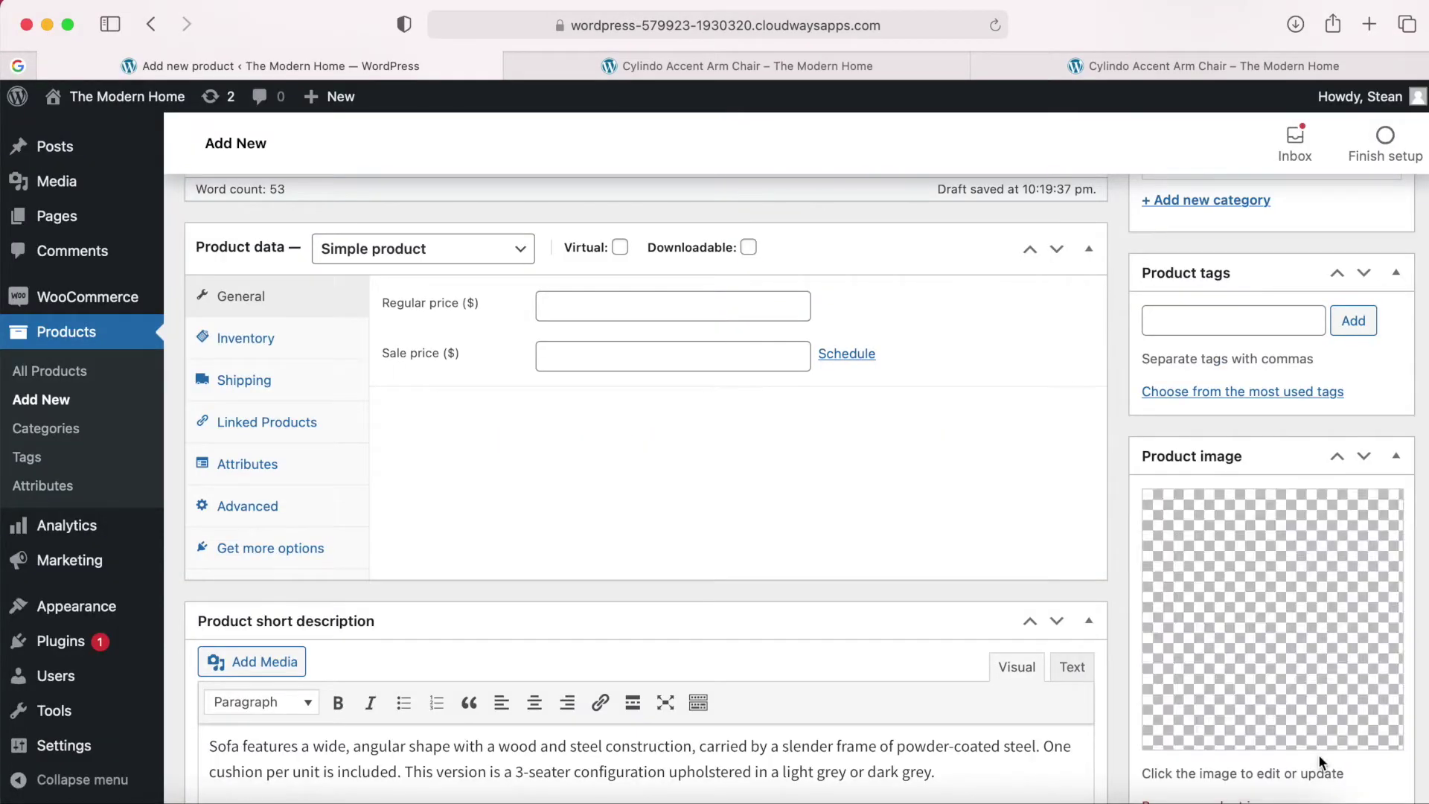
Upload Haiku Sofa 2 seater 2.jpg and Haiku Sofa 3 seater.jpg into the product gallery.
{"action": "scroll", "coordinate": [1281, 739], "scroll_direction": "down", "scroll_amount": 5}
{"action": "scroll", "coordinate": [1280, 738], "scroll_direction": "down", "scroll_amount": 1}
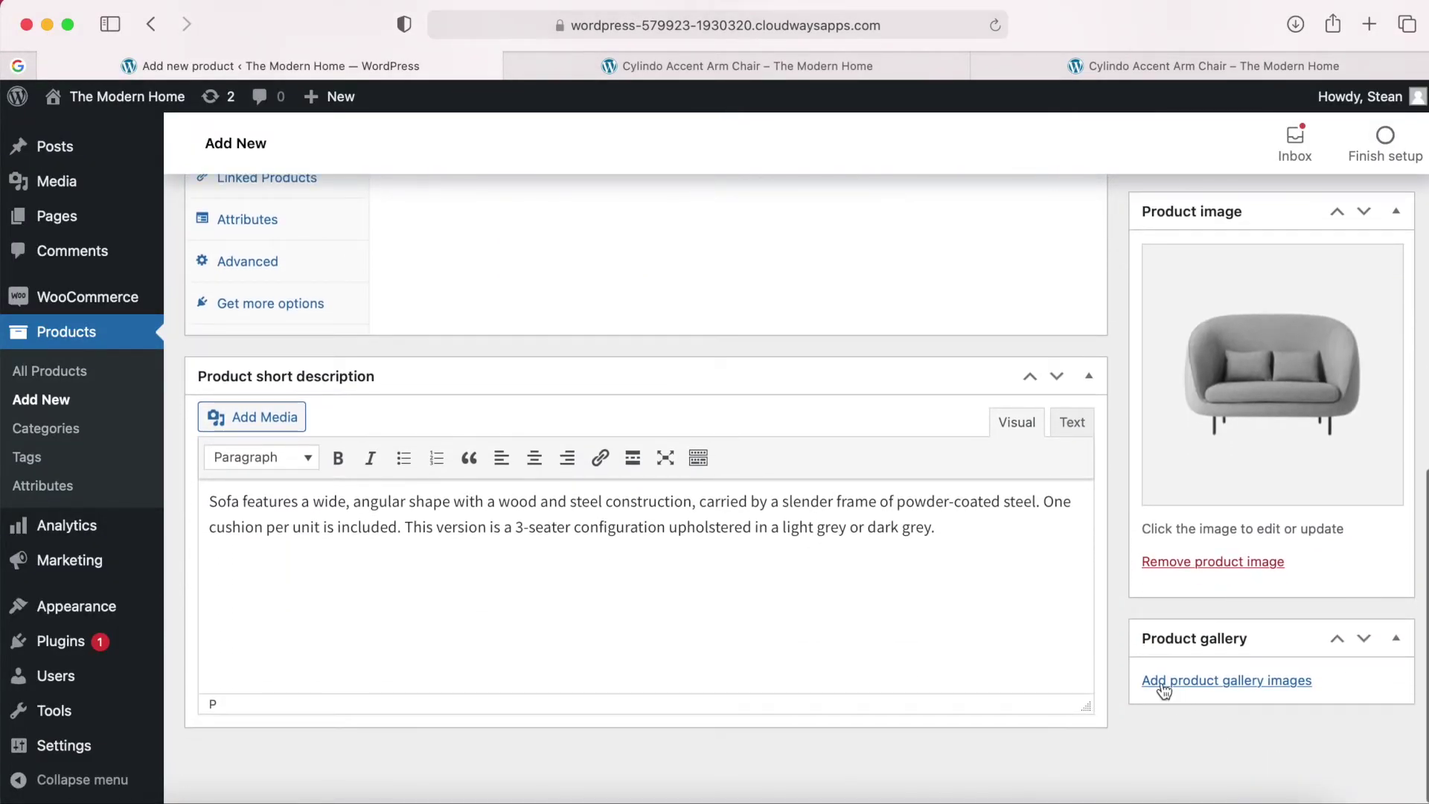
{"action": "left_click", "coordinate": [1222, 690]}
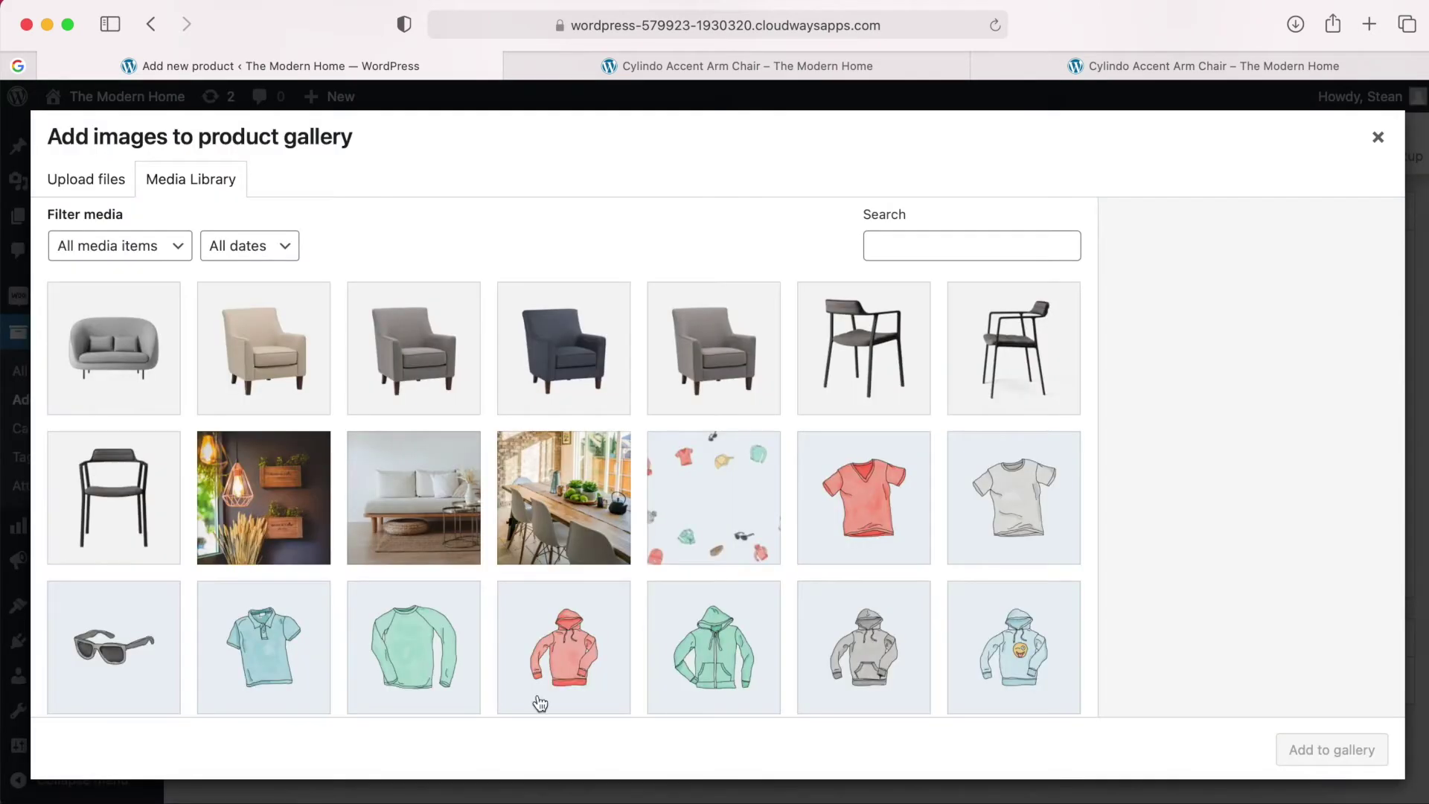
{"action": "left_click", "coordinate": [176, 791]}
{"action": "left_click", "coordinate": [832, 262]}
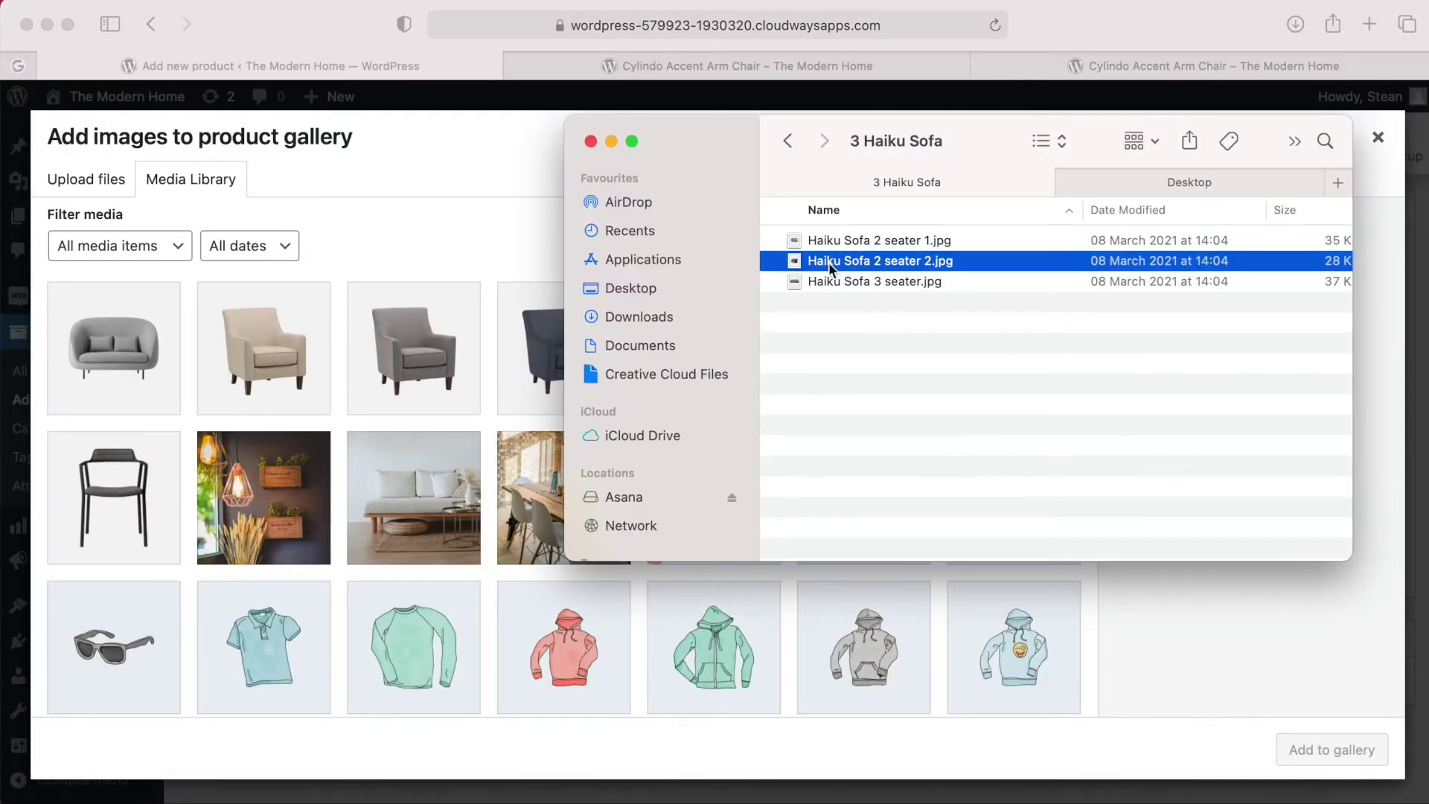
{"action": "left_click", "coordinate": [823, 282], "text": "shift"}
{"action": "left_click_drag", "start_coordinate": [822, 277], "coordinate": [400, 269]}
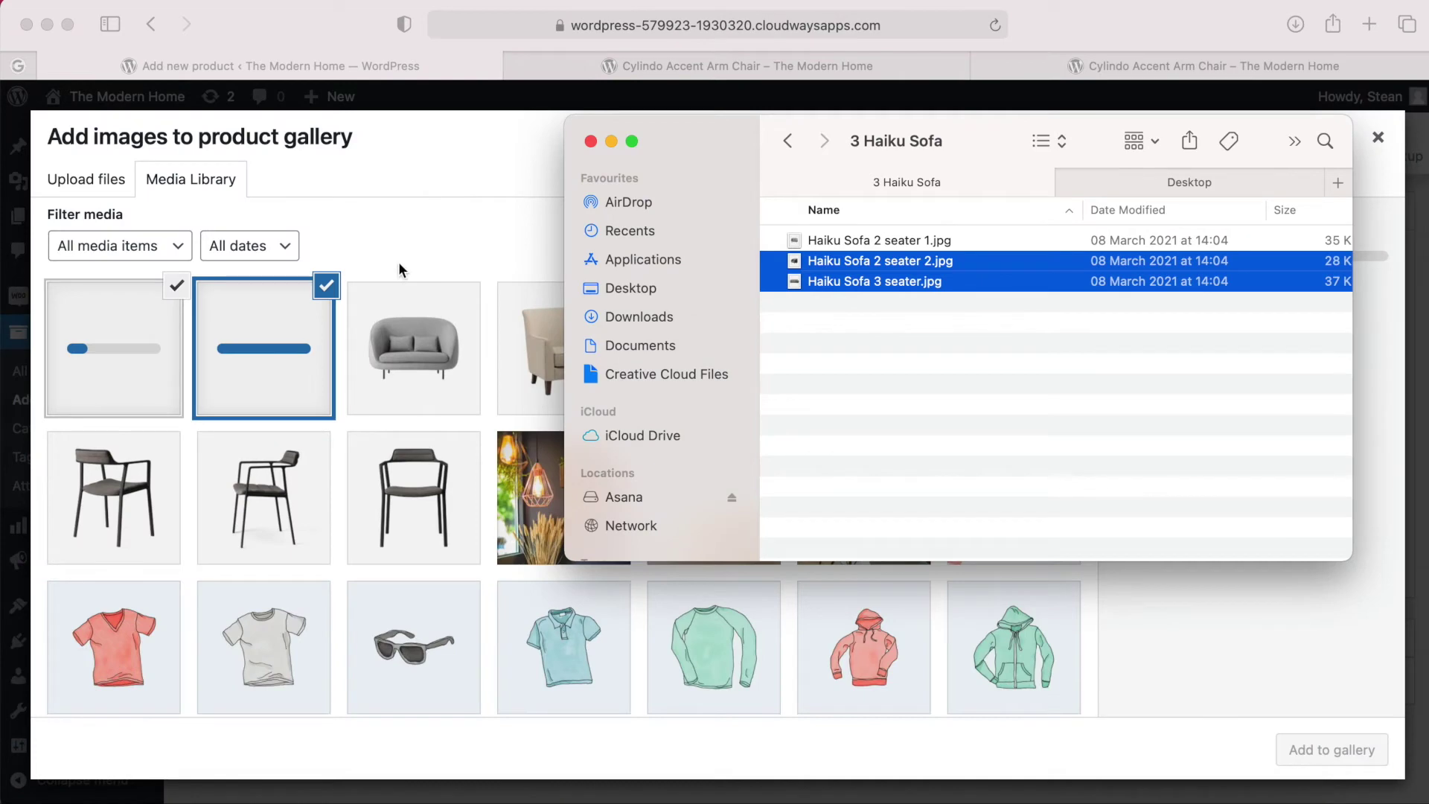
{"action": "left_click", "coordinate": [426, 246]}
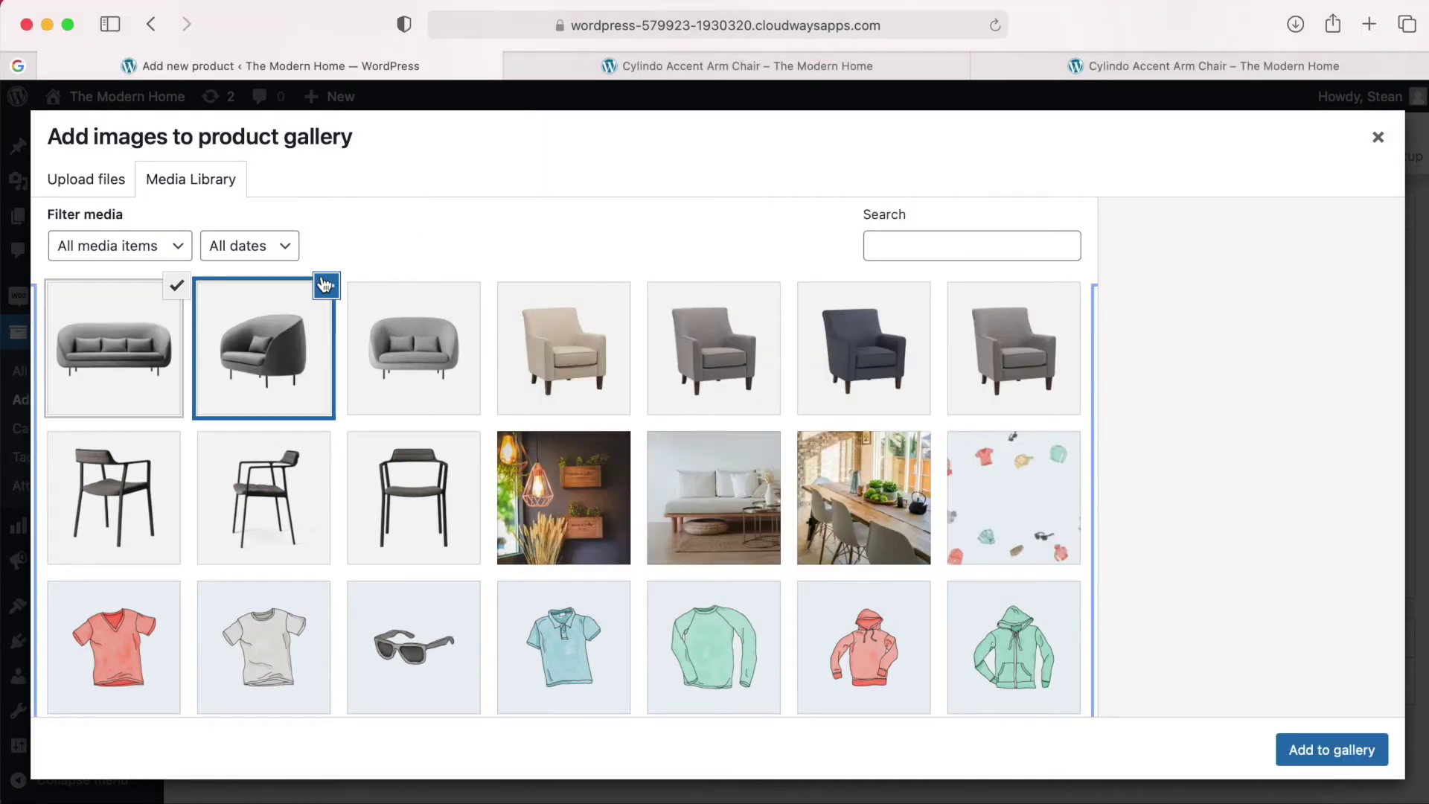
{"action": "left_click", "coordinate": [1284, 745]}
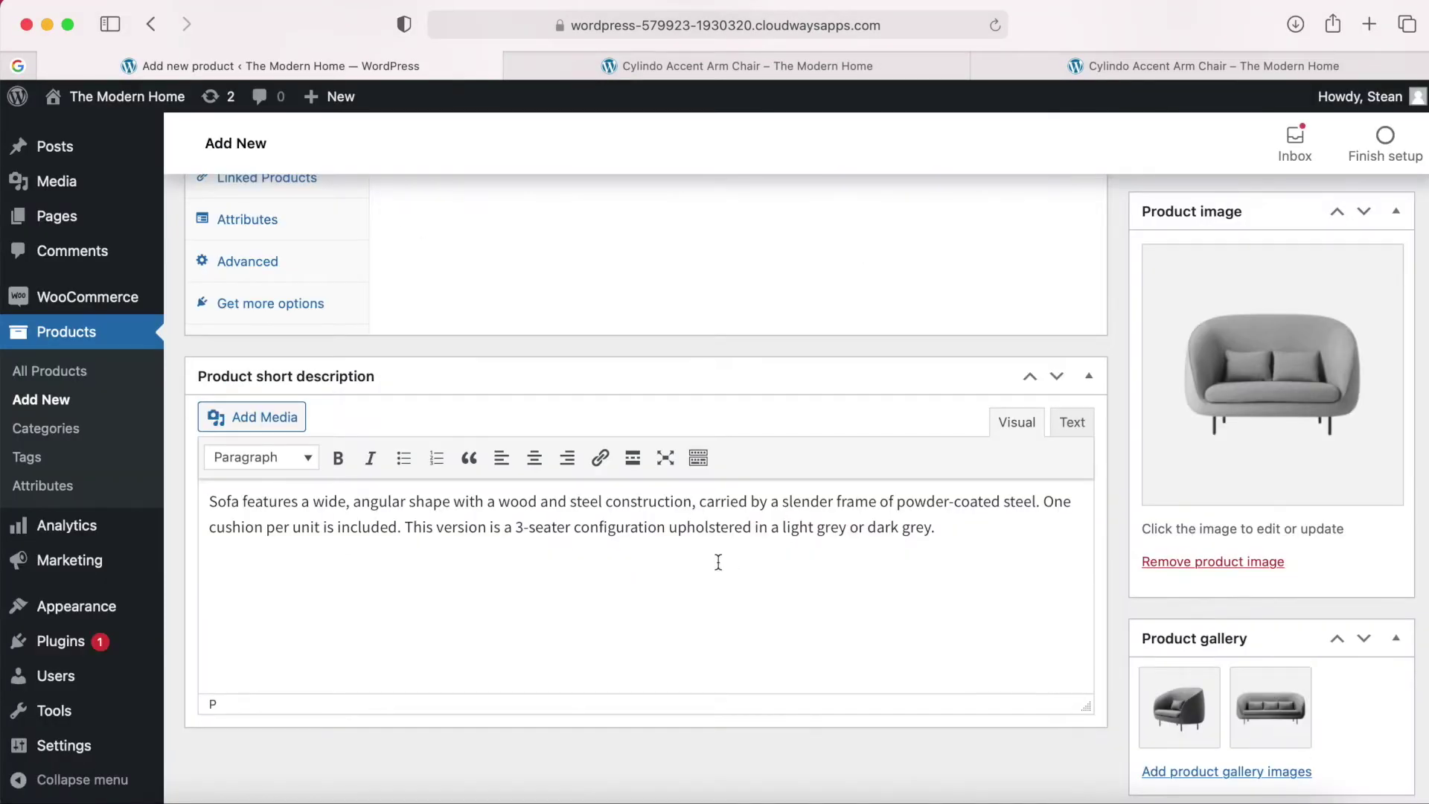
Change the product type to Variable product.
{"action": "scroll", "coordinate": [926, 598], "scroll_direction": "up", "scroll_amount": 5}
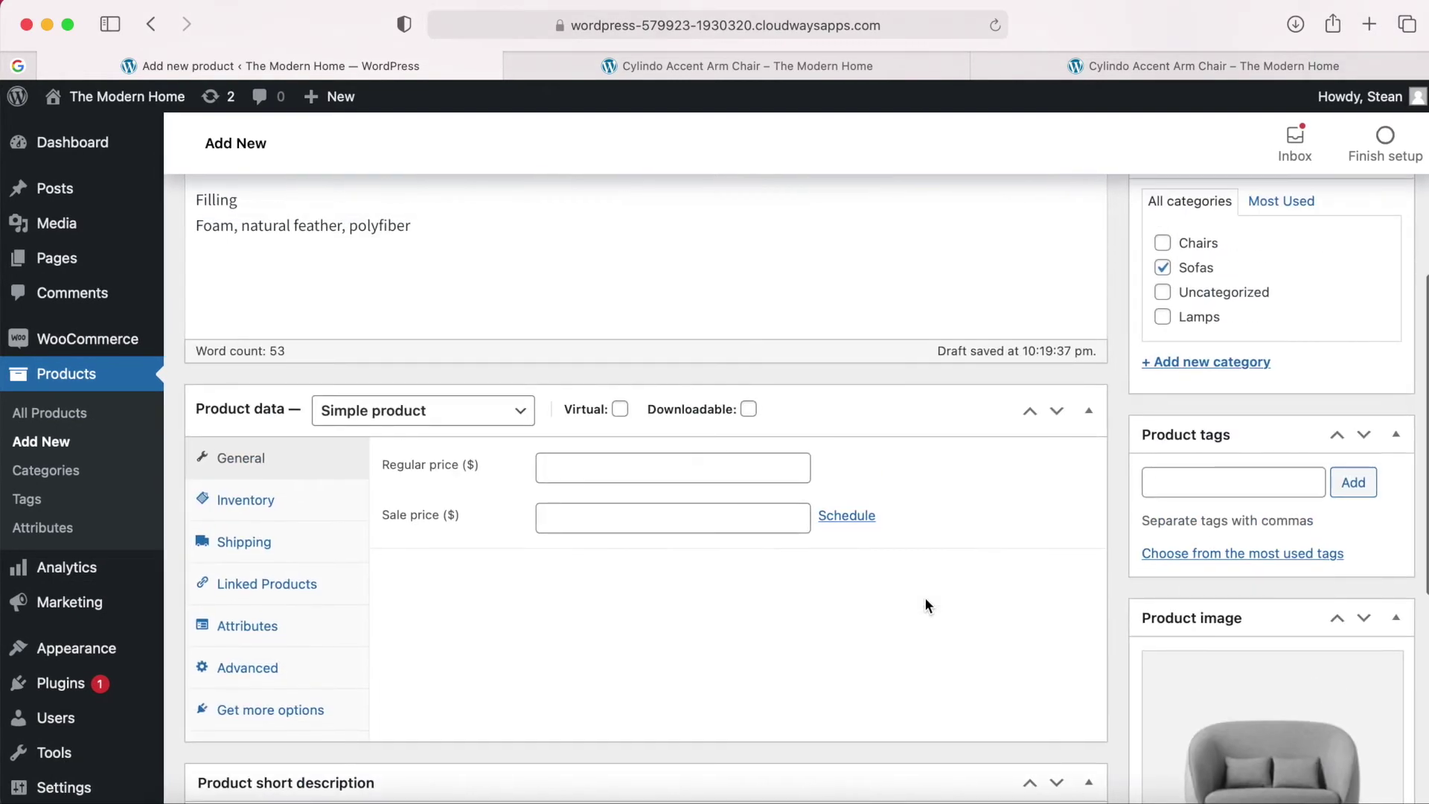
{"action": "scroll", "coordinate": [925, 604], "scroll_direction": "down", "scroll_amount": 1}
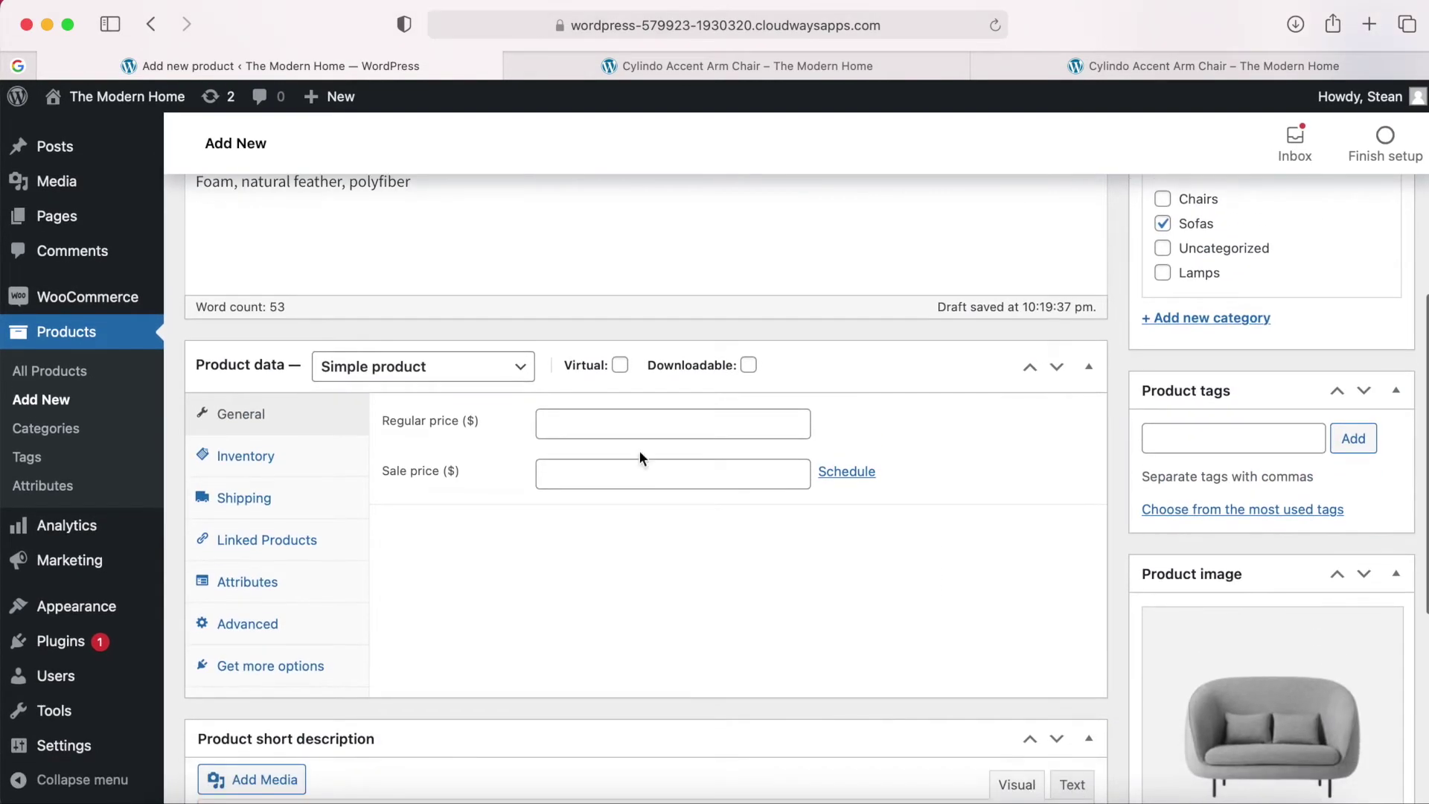
{"action": "left_click", "coordinate": [410, 367]}
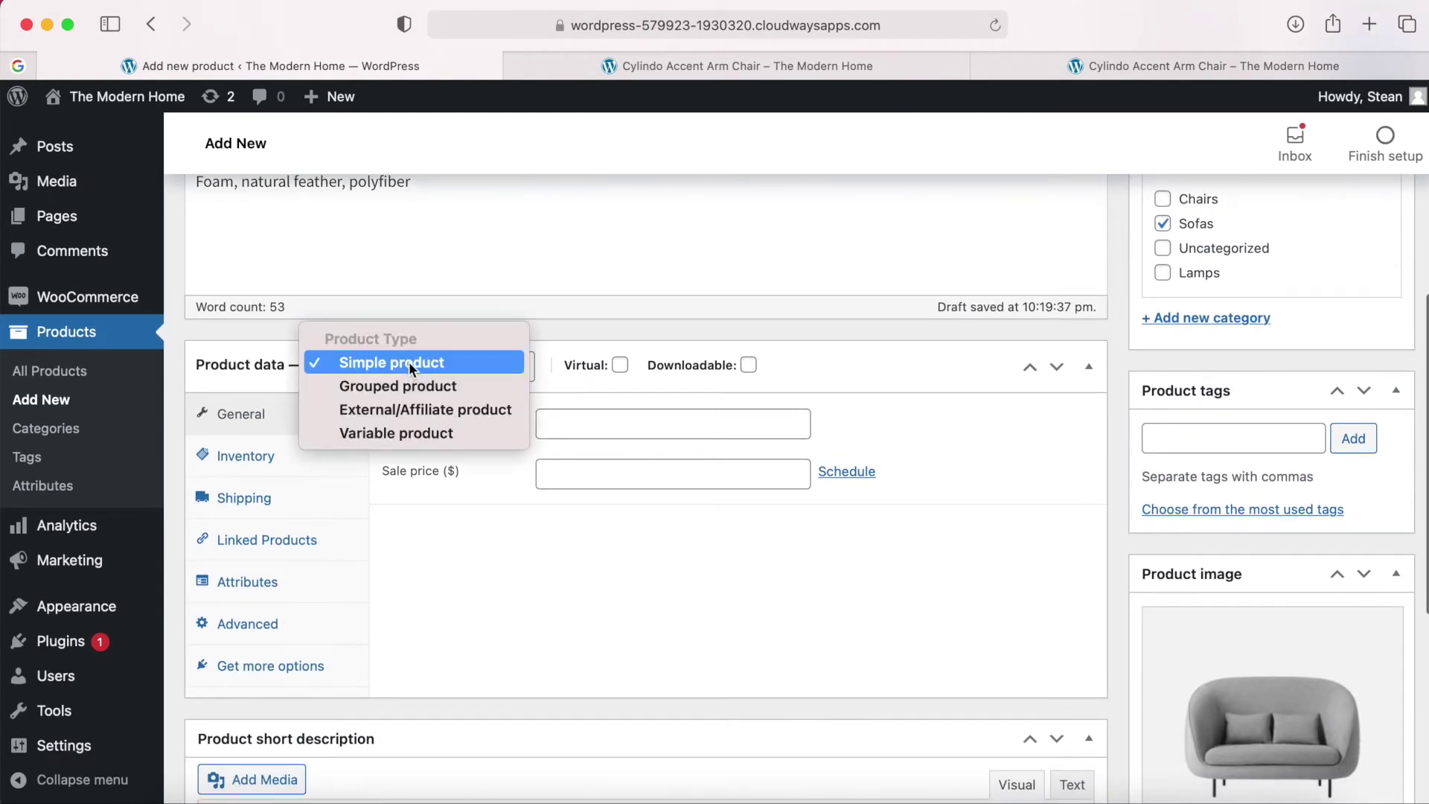
{"action": "left_click", "coordinate": [400, 435]}
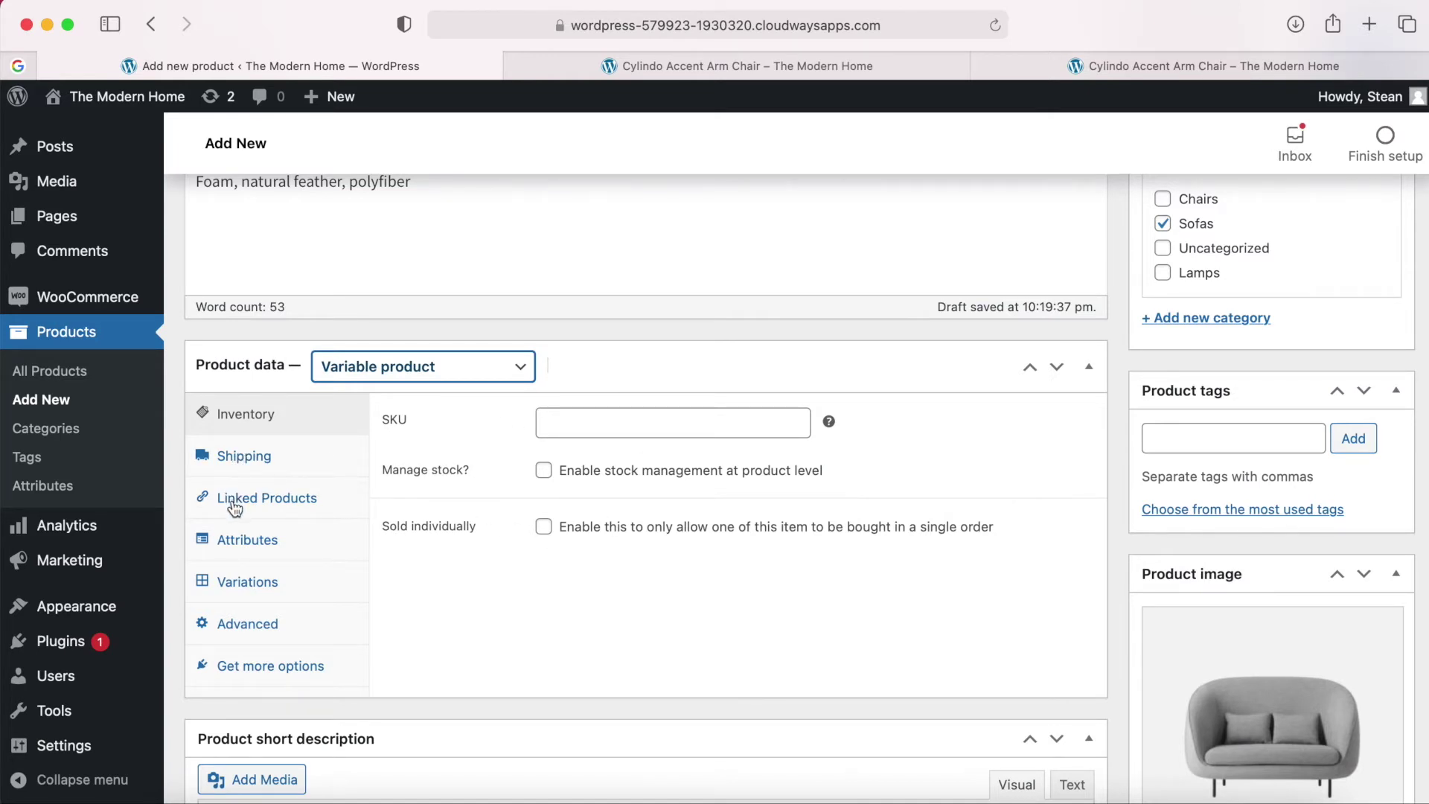
Add a custom product attribute named Colour.
{"action": "left_click", "coordinate": [239, 551]}
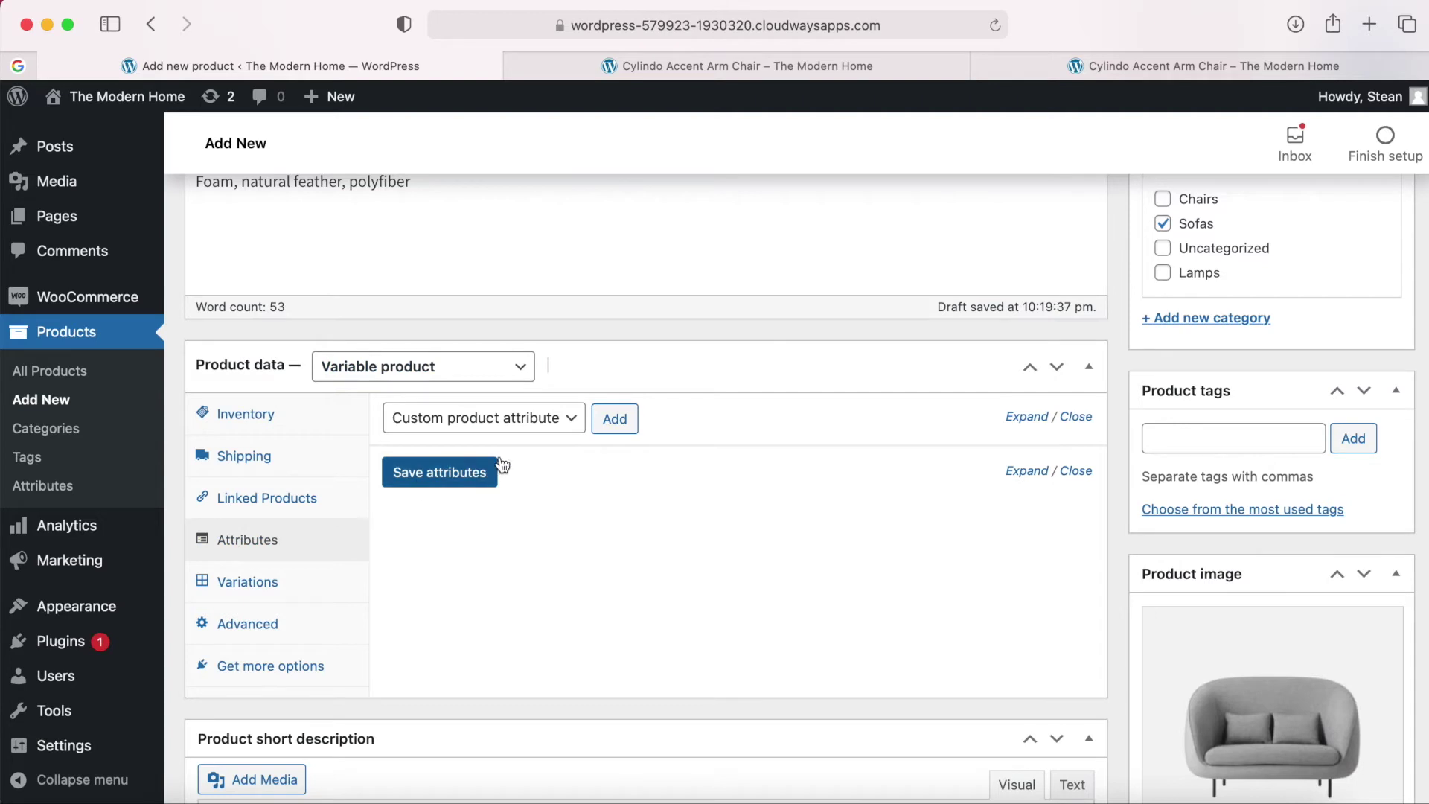
{"action": "left_click", "coordinate": [617, 428]}
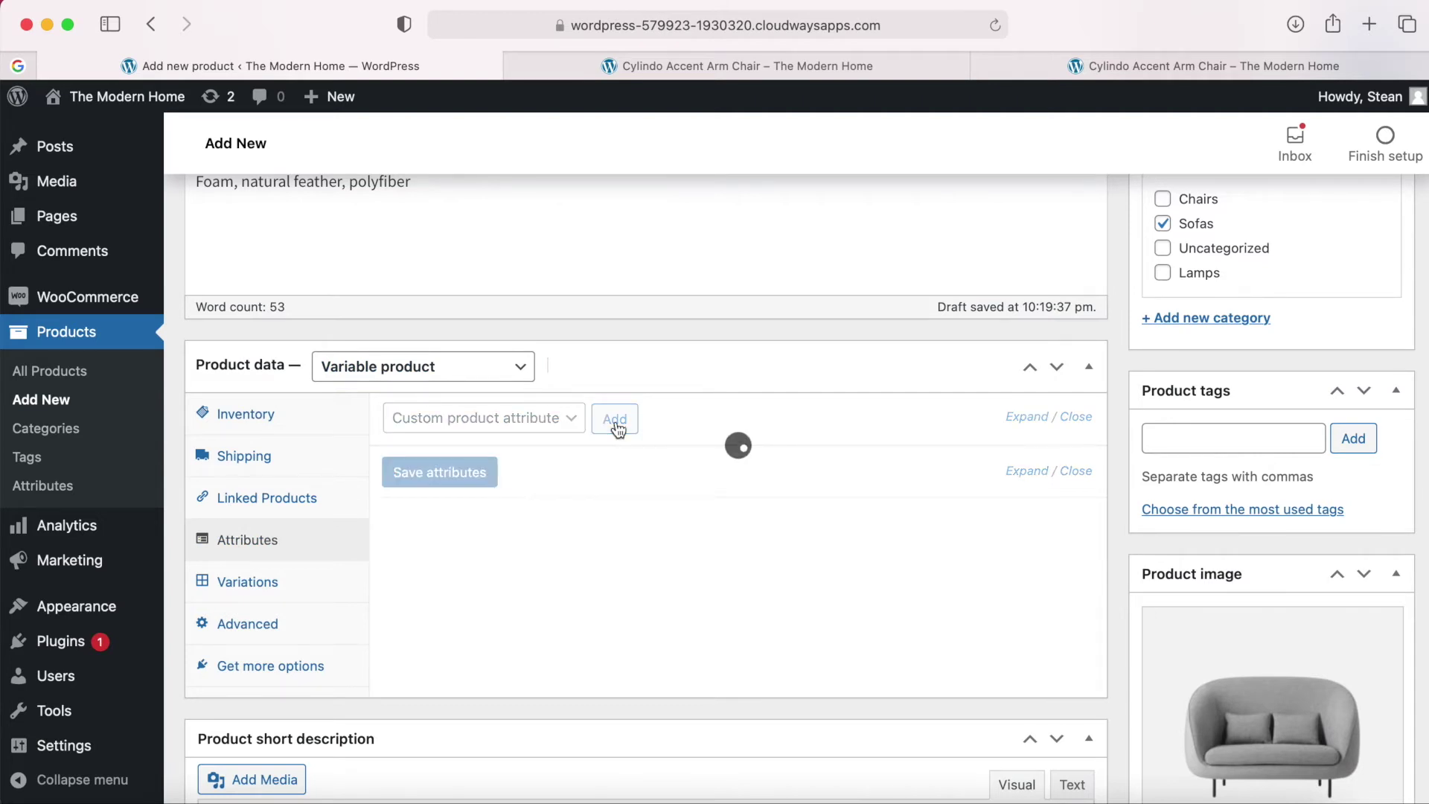
{"action": "scroll", "coordinate": [744, 529], "scroll_direction": "down", "scroll_amount": 1}
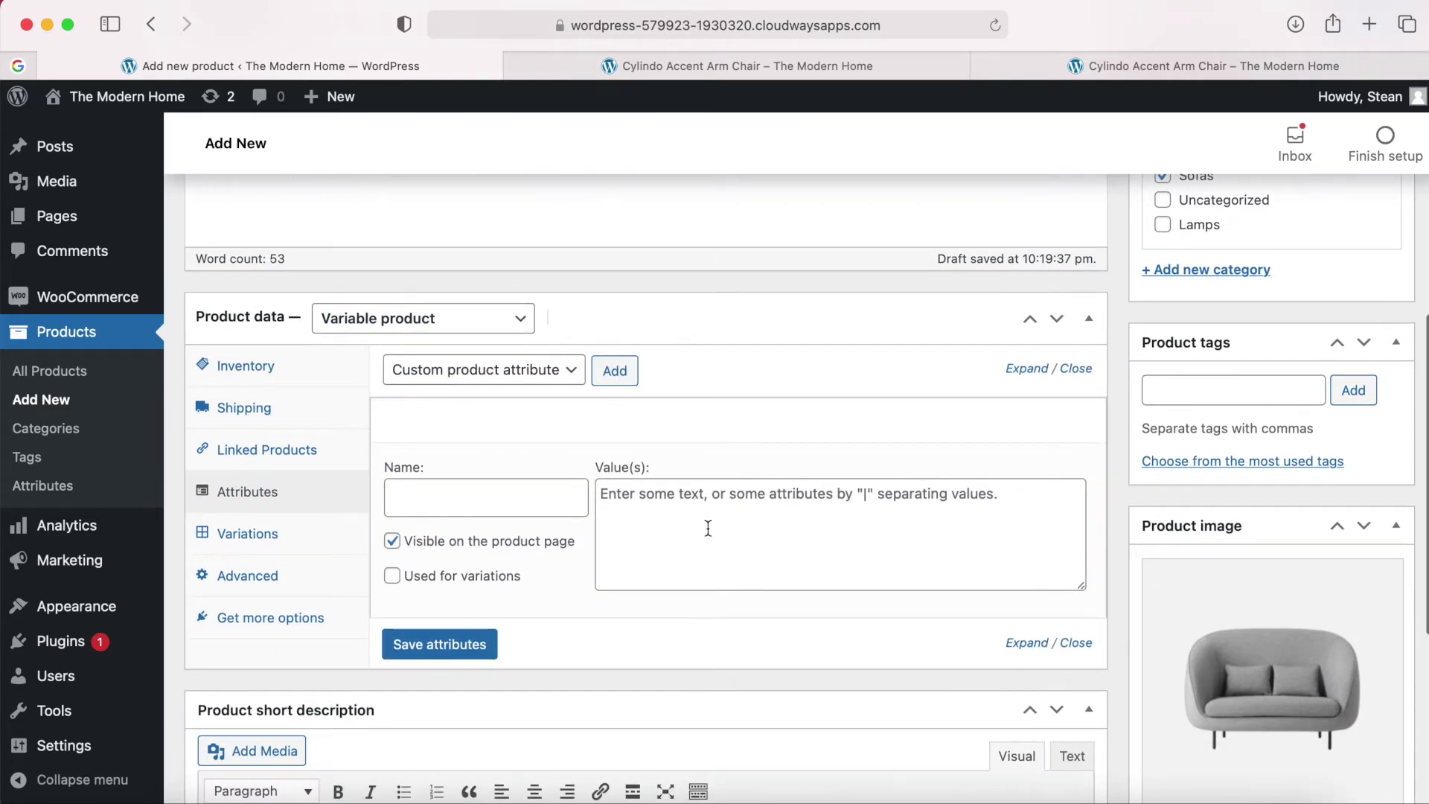
{"action": "left_click", "coordinate": [1085, 782]}
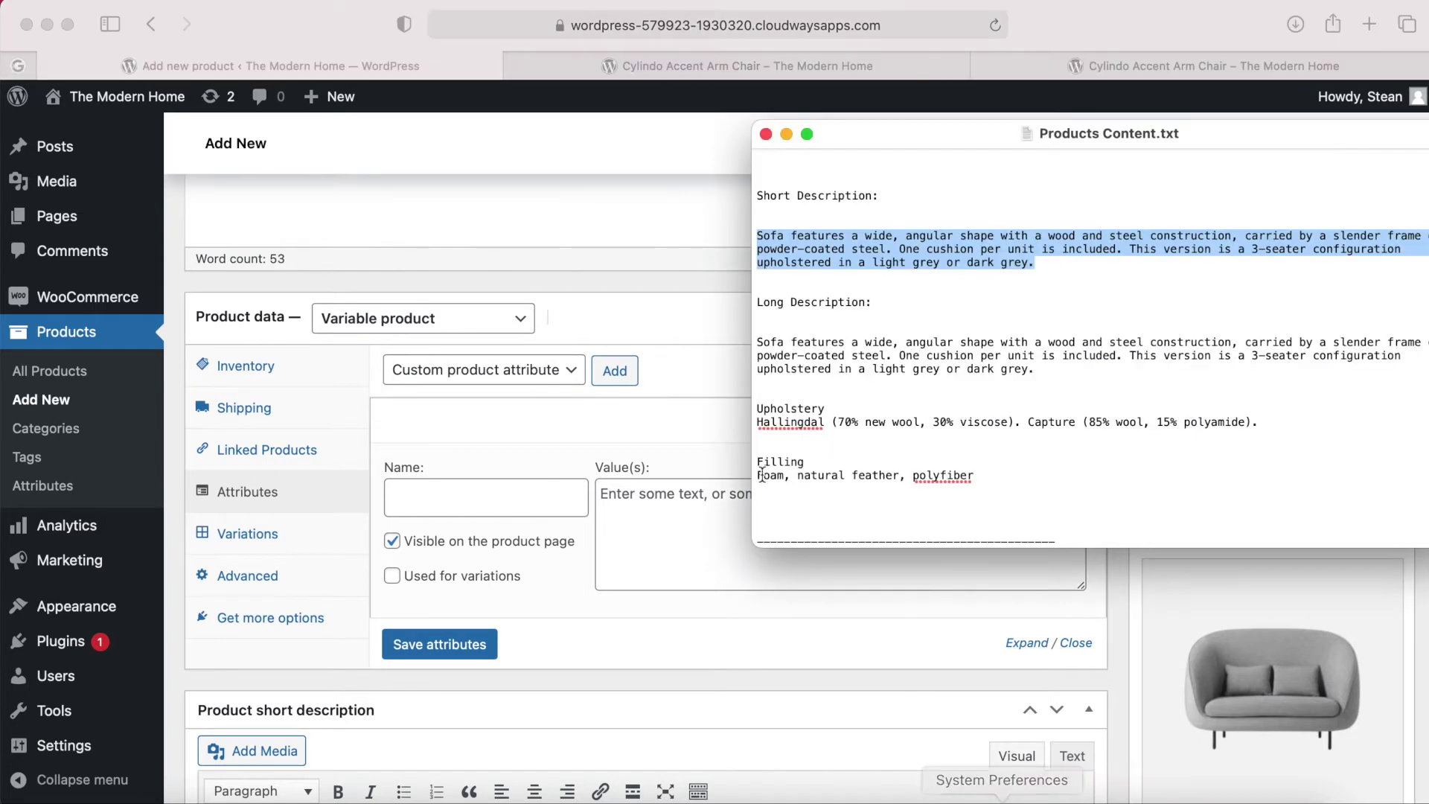
{"action": "scroll", "coordinate": [867, 278], "scroll_direction": "up", "scroll_amount": 3}
{"action": "scroll", "coordinate": [868, 277], "scroll_direction": "up", "scroll_amount": 2}
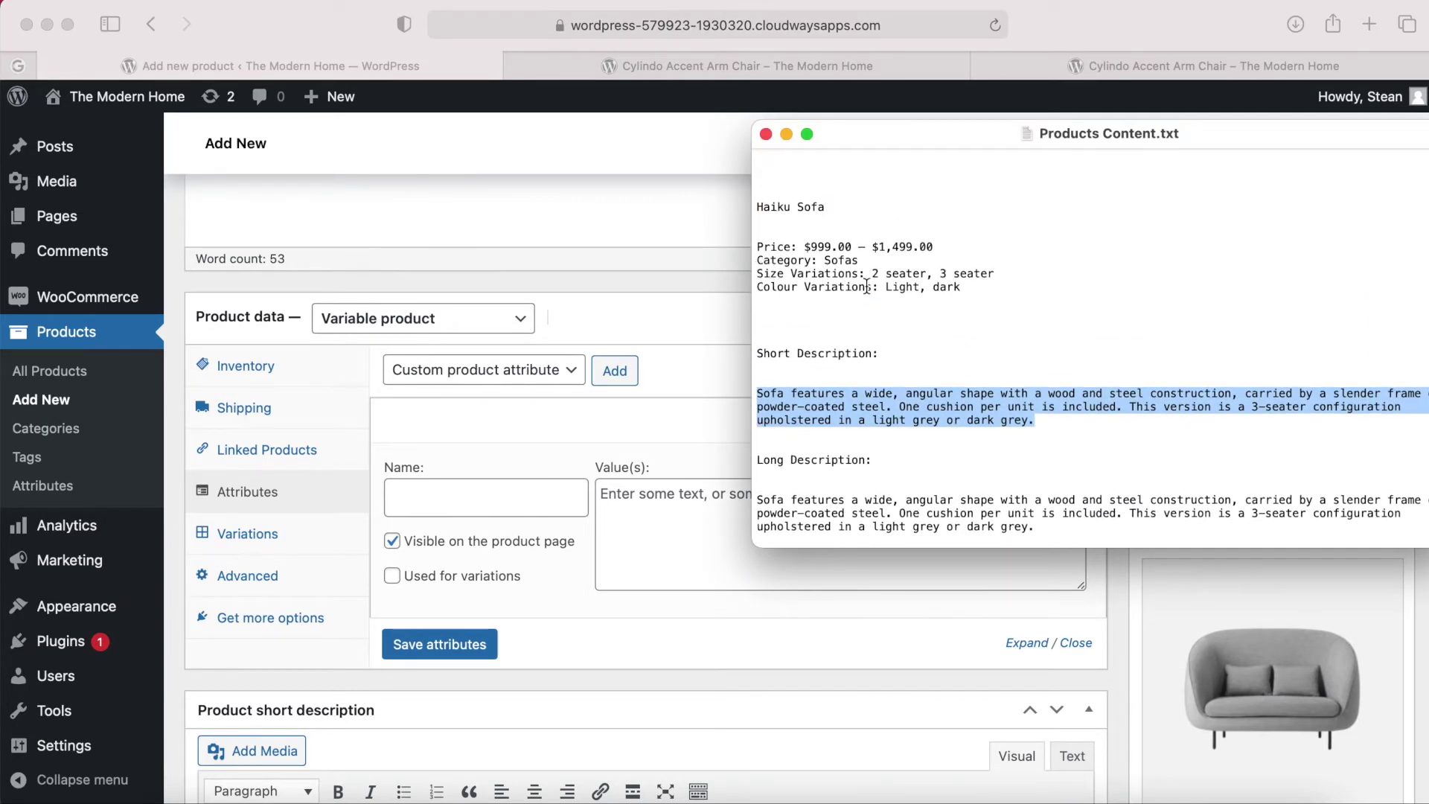
{"action": "left_click", "coordinate": [450, 506]}
{"action": "left_click", "coordinate": [445, 500]}
{"action": "type", "text": "Colour"}
Set the Colour attribute's values to Light | dark, copied from the notes.
{"action": "left_click", "coordinate": [652, 523]}
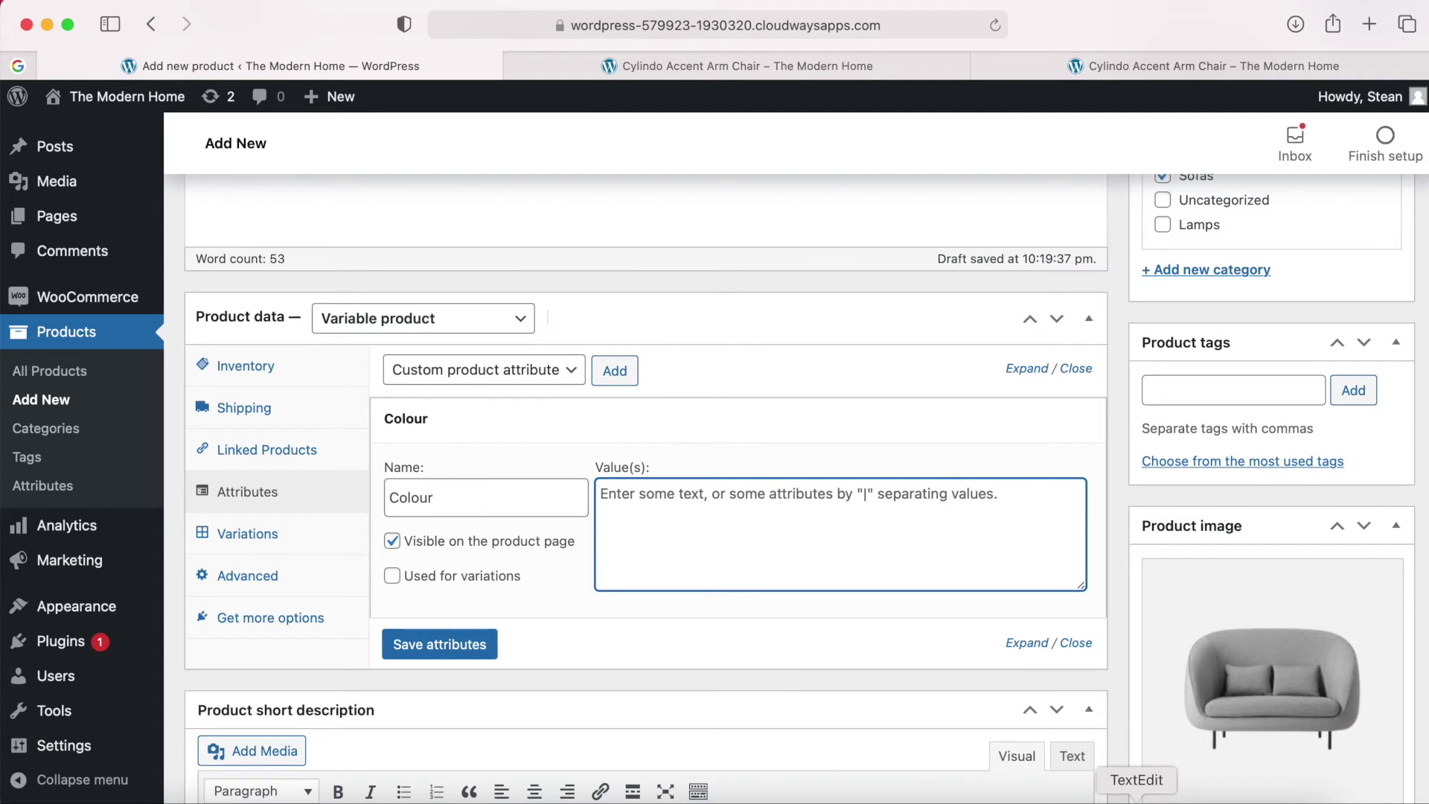
{"action": "left_click", "coordinate": [1137, 800]}
{"action": "left_click", "coordinate": [971, 285]}
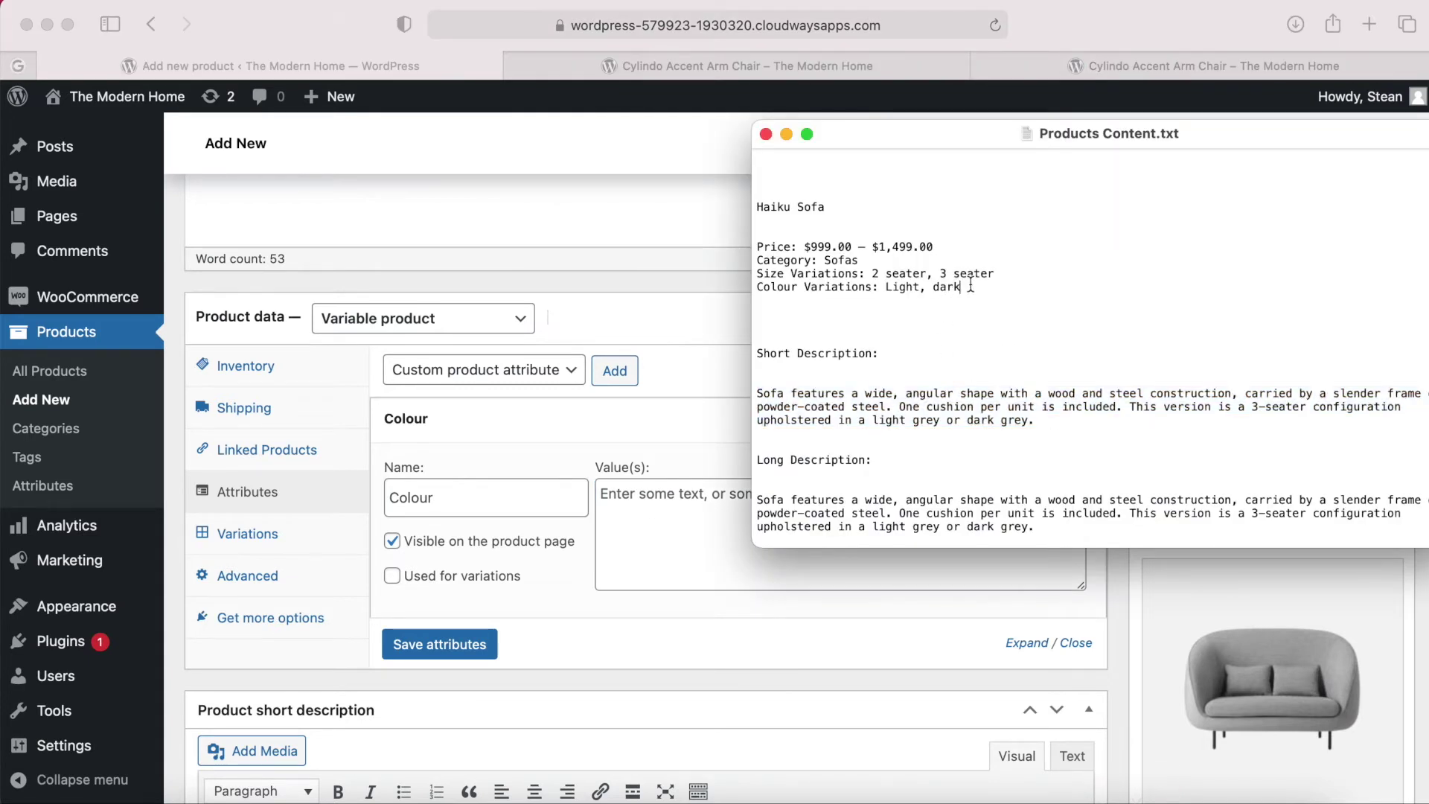
{"action": "left_click_drag", "start_coordinate": [969, 285], "coordinate": [884, 288]}
{"action": "key", "text": "super+c"}
{"action": "left_click", "coordinate": [660, 506]}
{"action": "key", "text": "super+v"}
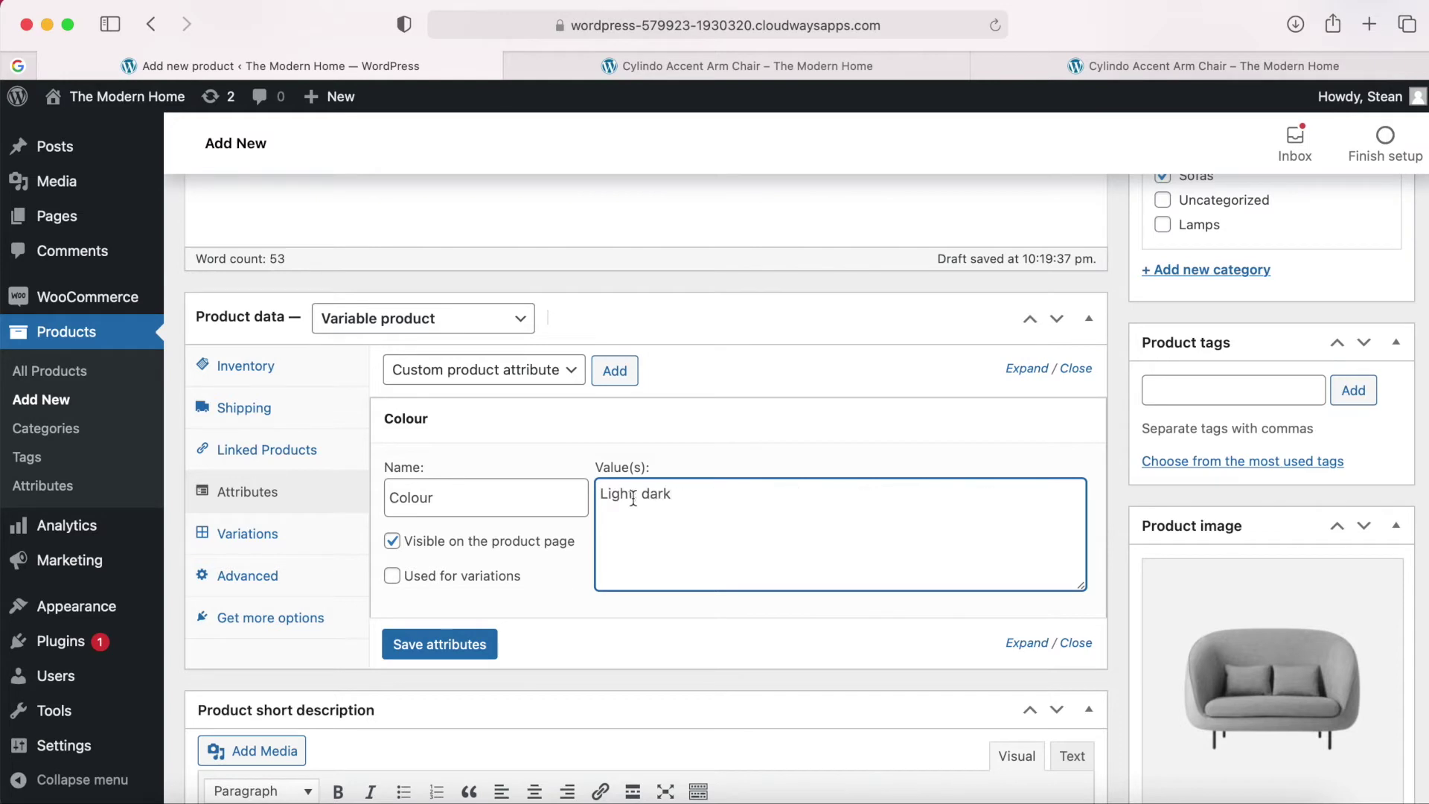
{"action": "left_click", "coordinate": [637, 494]}
{"action": "key", "text": "BackSpace"}
{"action": "type", "text": "|"}
{"action": "type", "text": "|"}
Mark Colour as used for variations and add a second blank attribute.
{"action": "left_click", "coordinate": [393, 577]}
{"action": "left_click", "coordinate": [440, 644]}
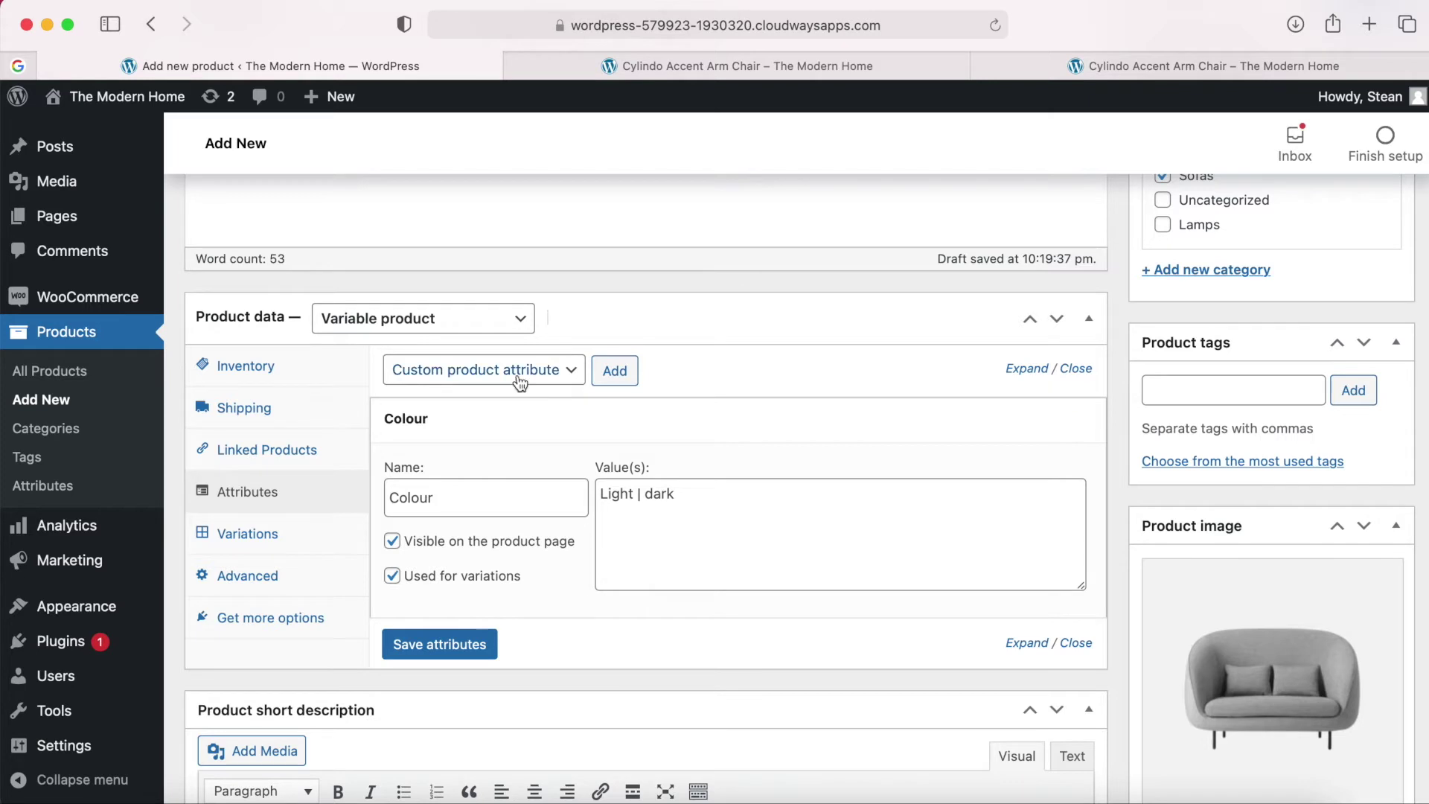
{"action": "left_click", "coordinate": [615, 372]}
{"action": "scroll", "coordinate": [631, 704], "scroll_direction": "down", "scroll_amount": 5}
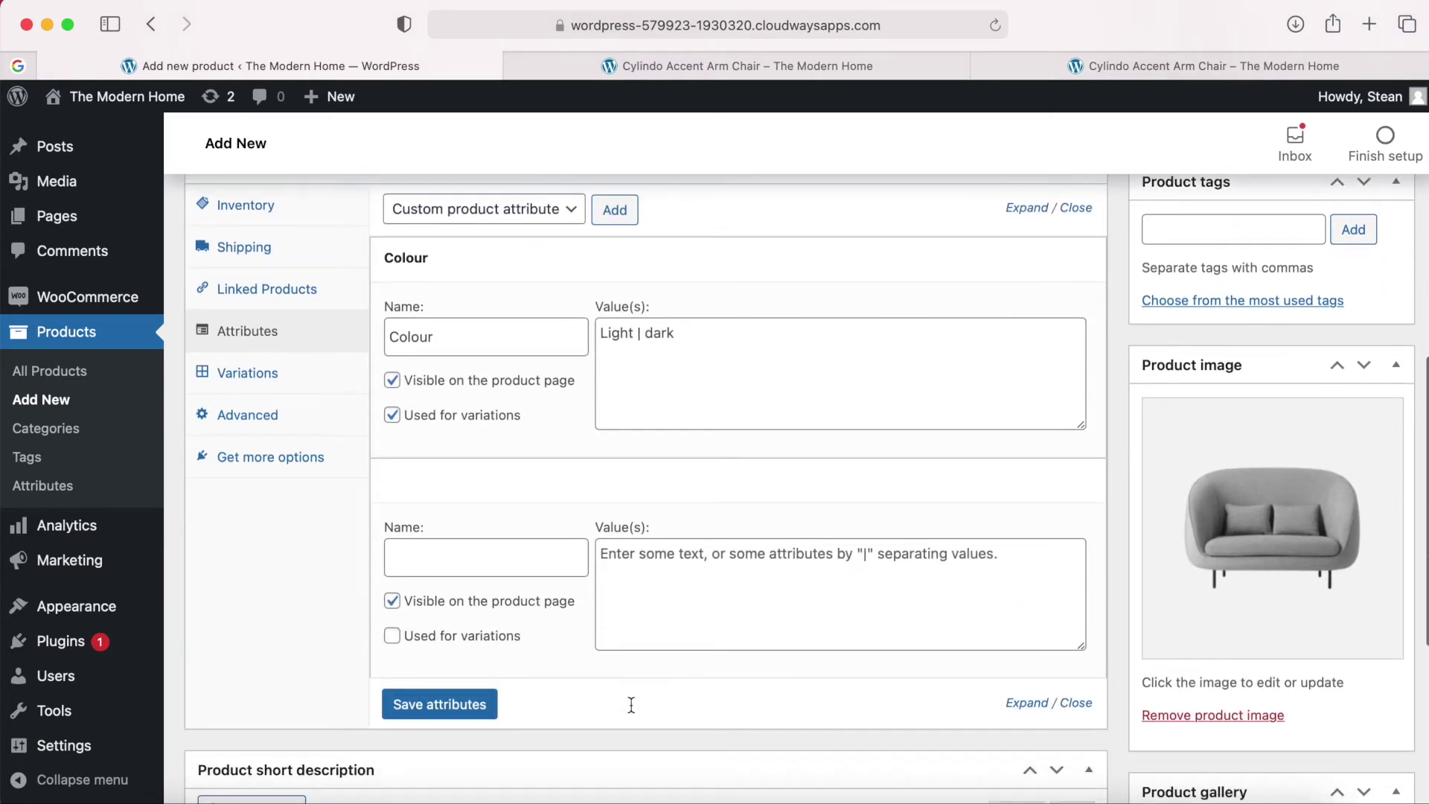
Name the second attribute Size with values '2 seater | 3 seater'.
{"action": "left_click", "coordinate": [472, 558]}
{"action": "left_click", "coordinate": [1136, 800]}
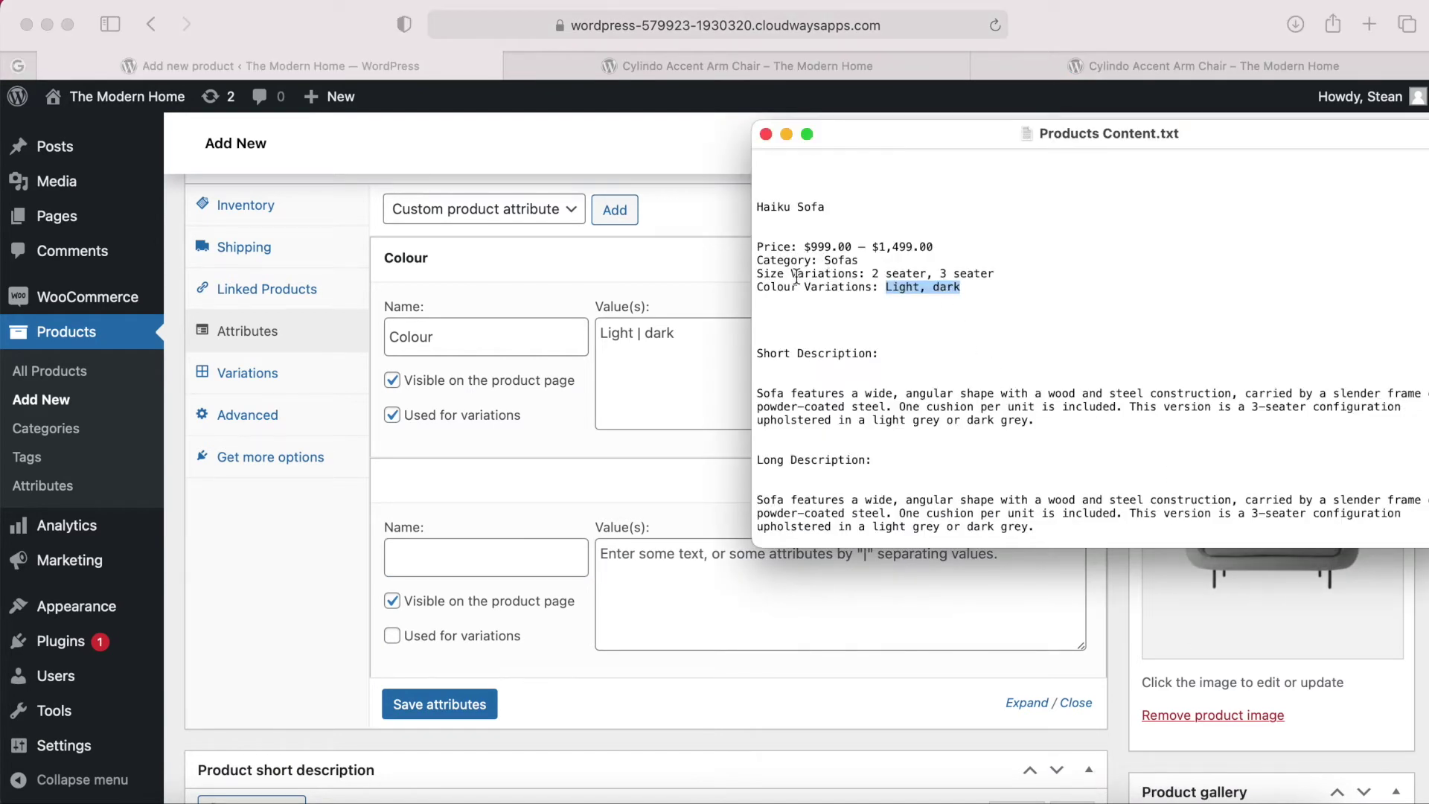
{"action": "left_click", "coordinate": [430, 557]}
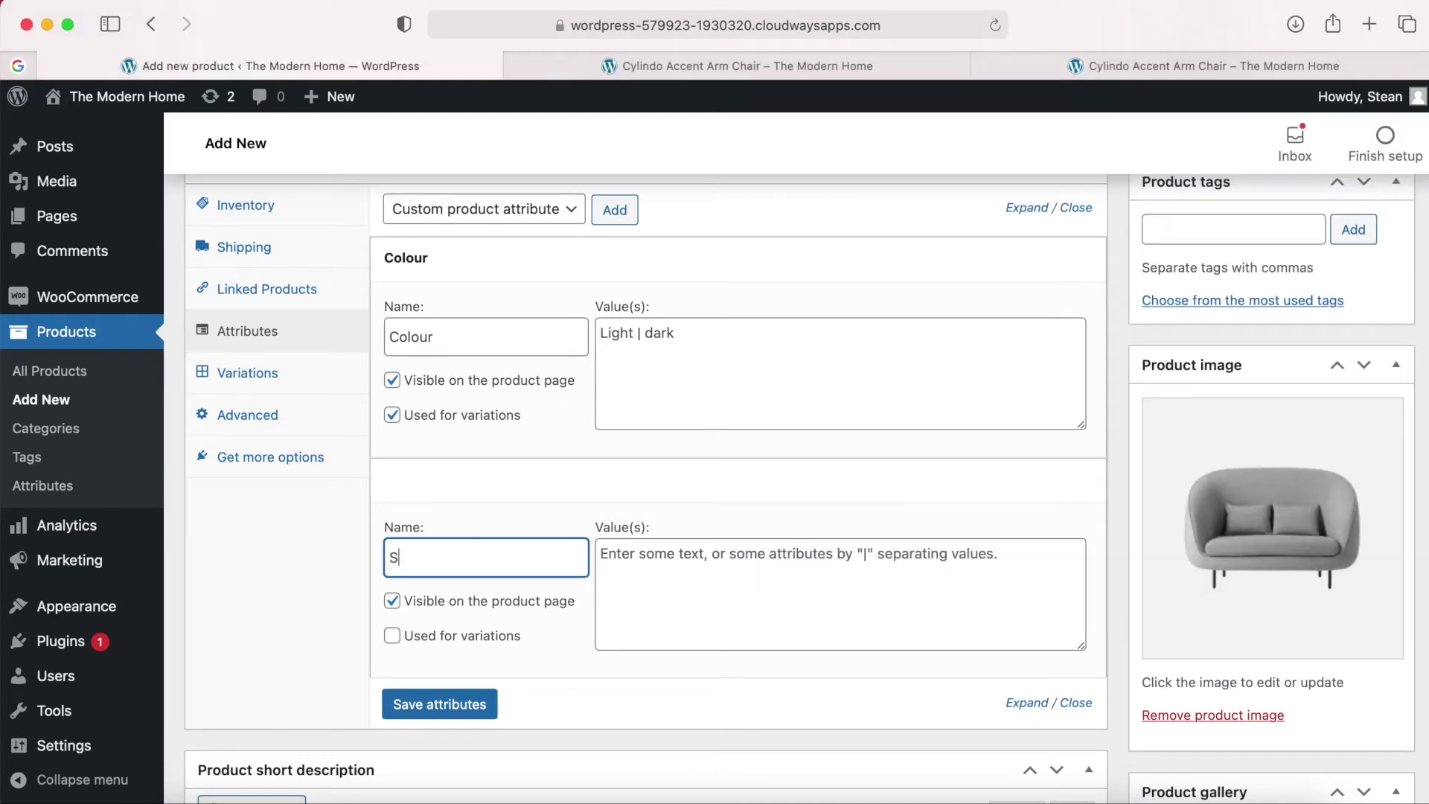
{"action": "type", "text": "Size"}
{"action": "left_click", "coordinate": [697, 605]}
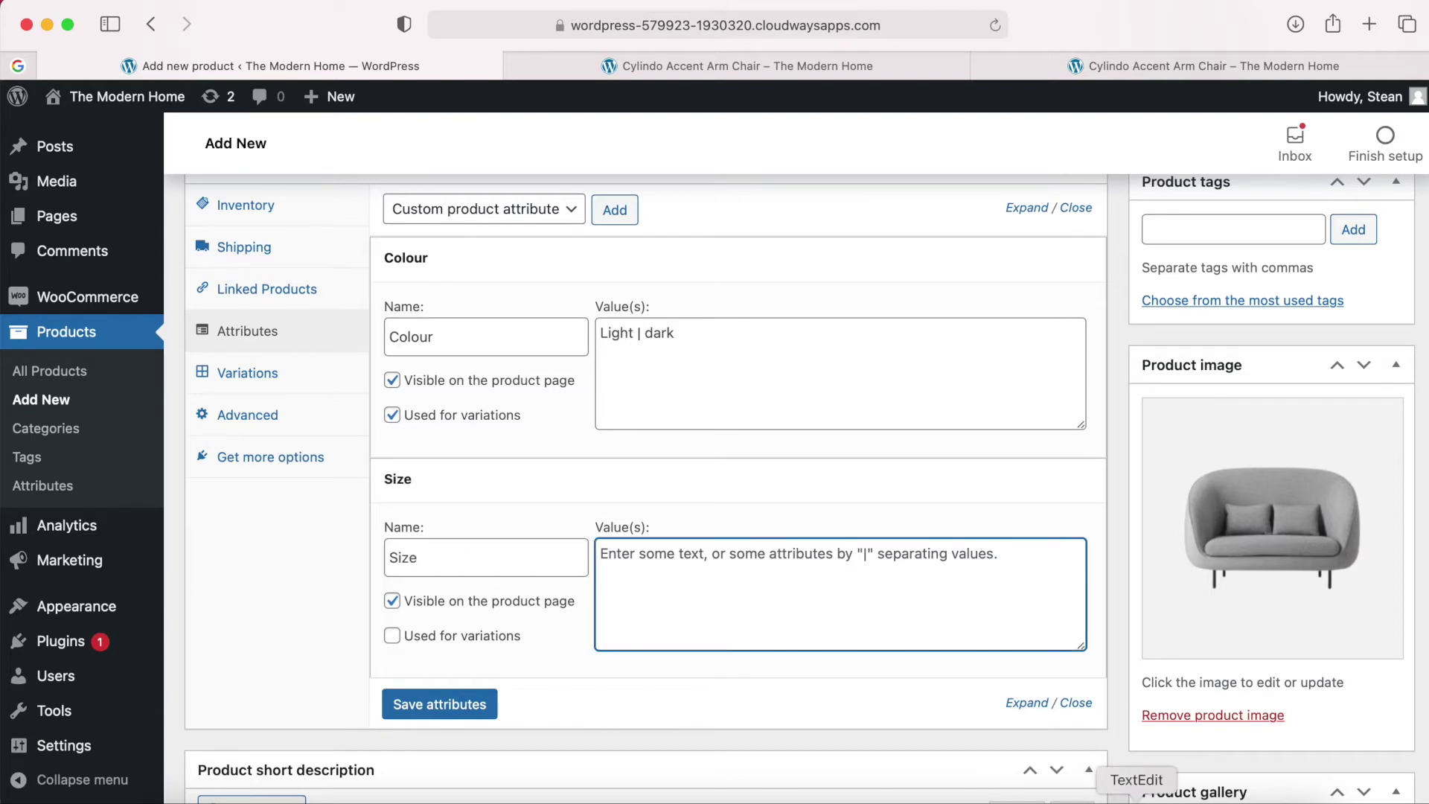
{"action": "left_click", "coordinate": [1137, 800]}
{"action": "left_click_drag", "start_coordinate": [996, 273], "coordinate": [875, 272]}
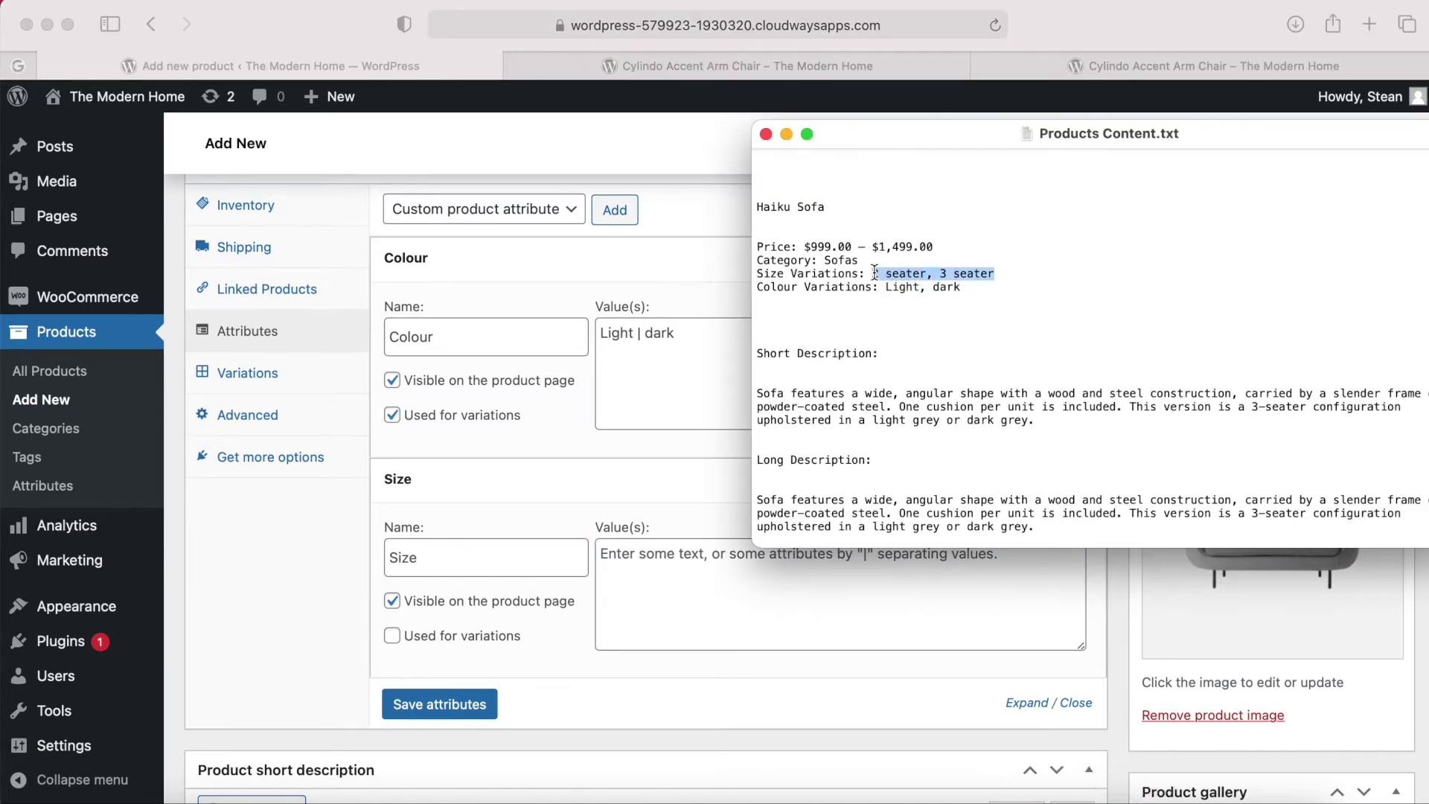
{"action": "key", "text": "super+c"}
{"action": "left_click", "coordinate": [740, 581]}
{"action": "key", "text": "super+v"}
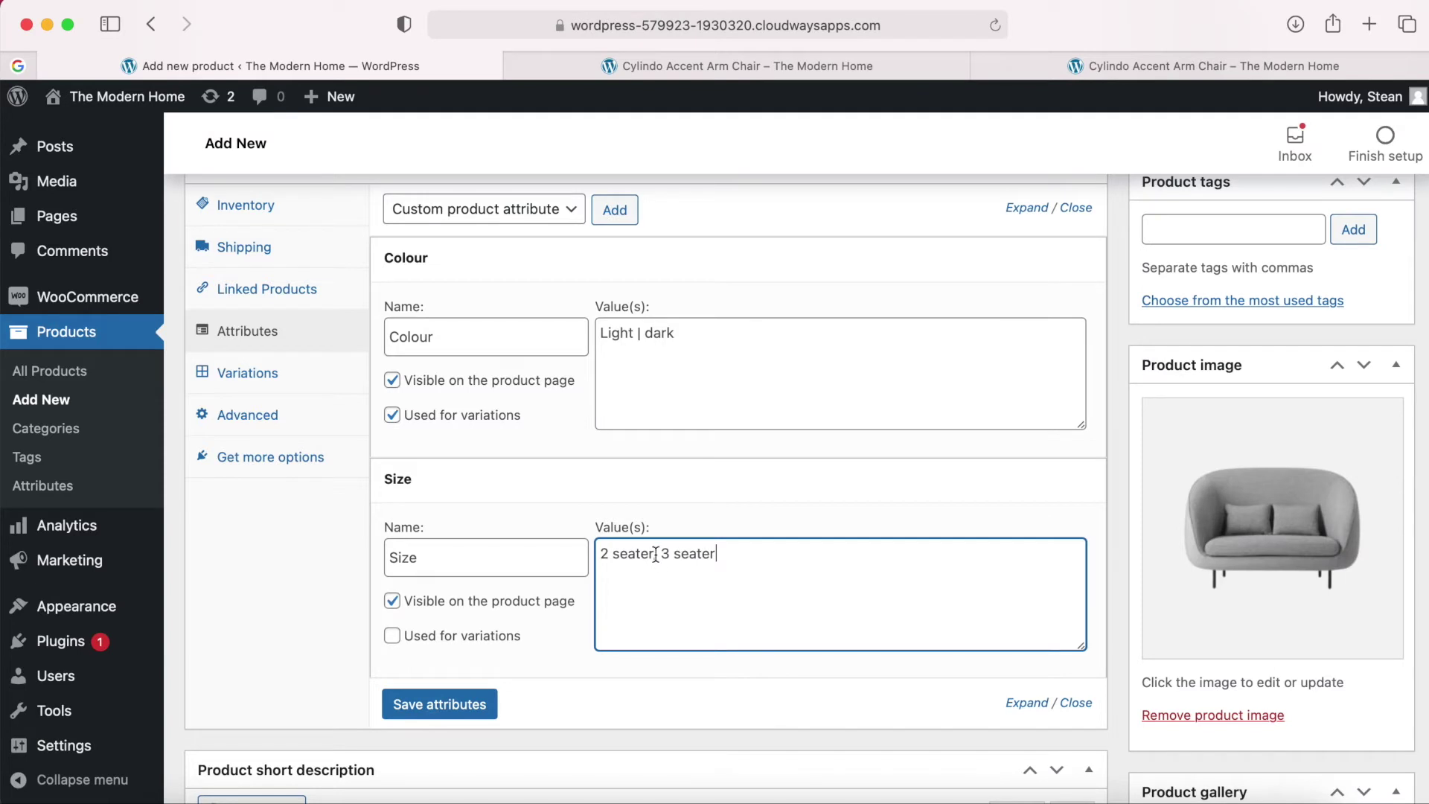
{"action": "key", "text": "BackSpace"}
{"action": "type", "text": "|"}
Use Size for variations and save the Colour and Size attributes.
{"action": "left_click", "coordinate": [392, 636]}
{"action": "left_click", "coordinate": [439, 704]}
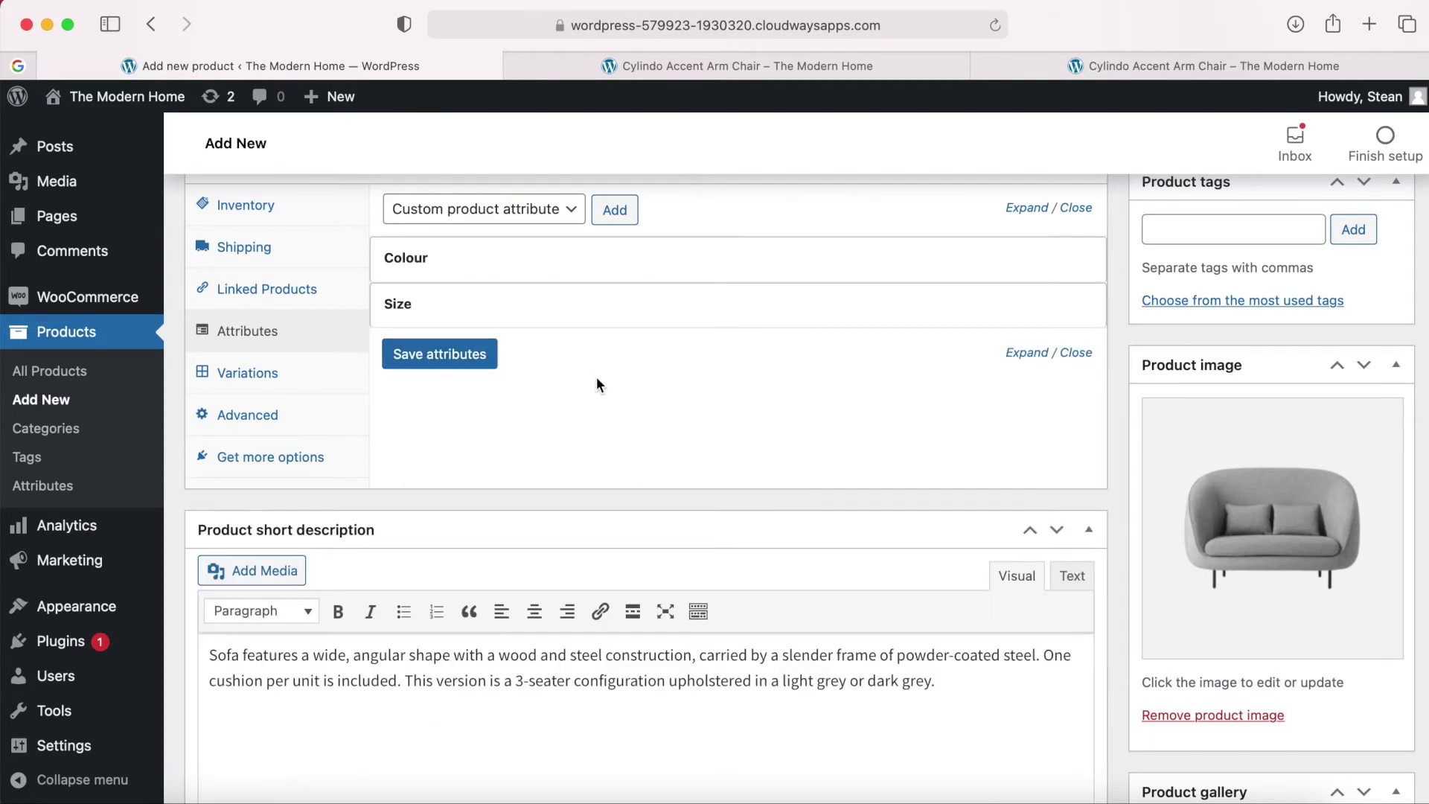
{"action": "scroll", "coordinate": [597, 377], "scroll_direction": "up", "scroll_amount": 1}
Generate variations #90–#93 from all Colour and Size combinations, then expand #90.
{"action": "left_click", "coordinate": [257, 425]}
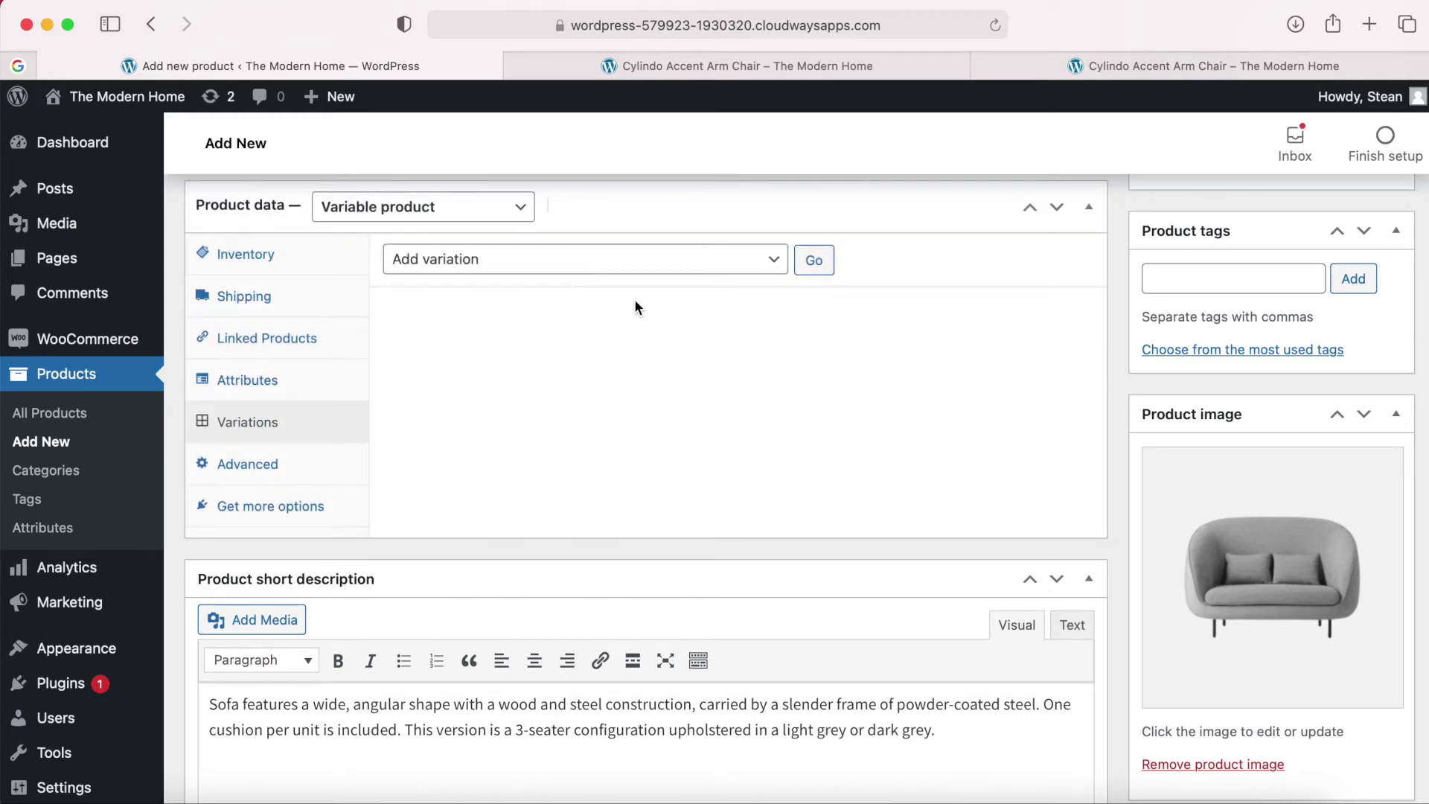
{"action": "left_click", "coordinate": [772, 266]}
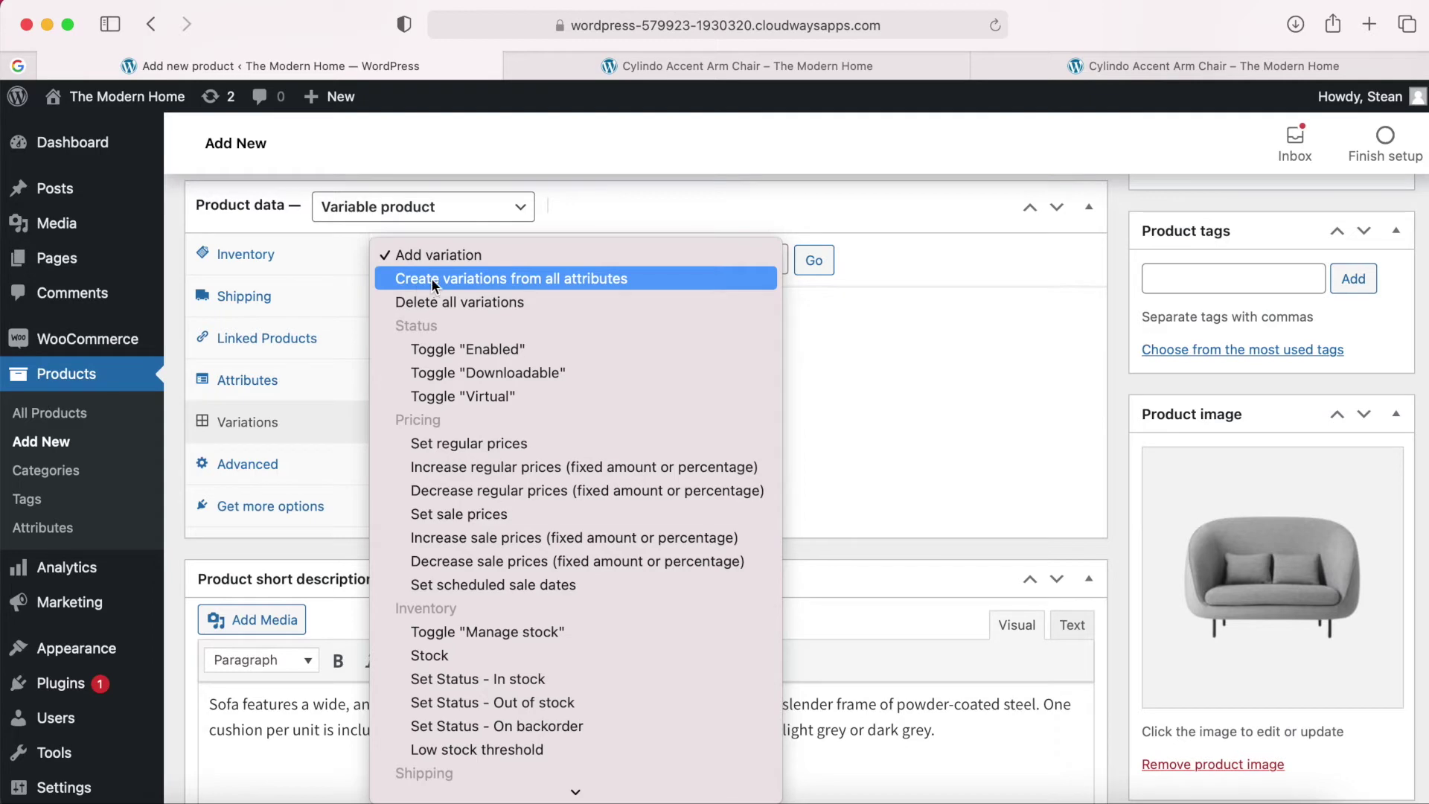
{"action": "left_click", "coordinate": [573, 278]}
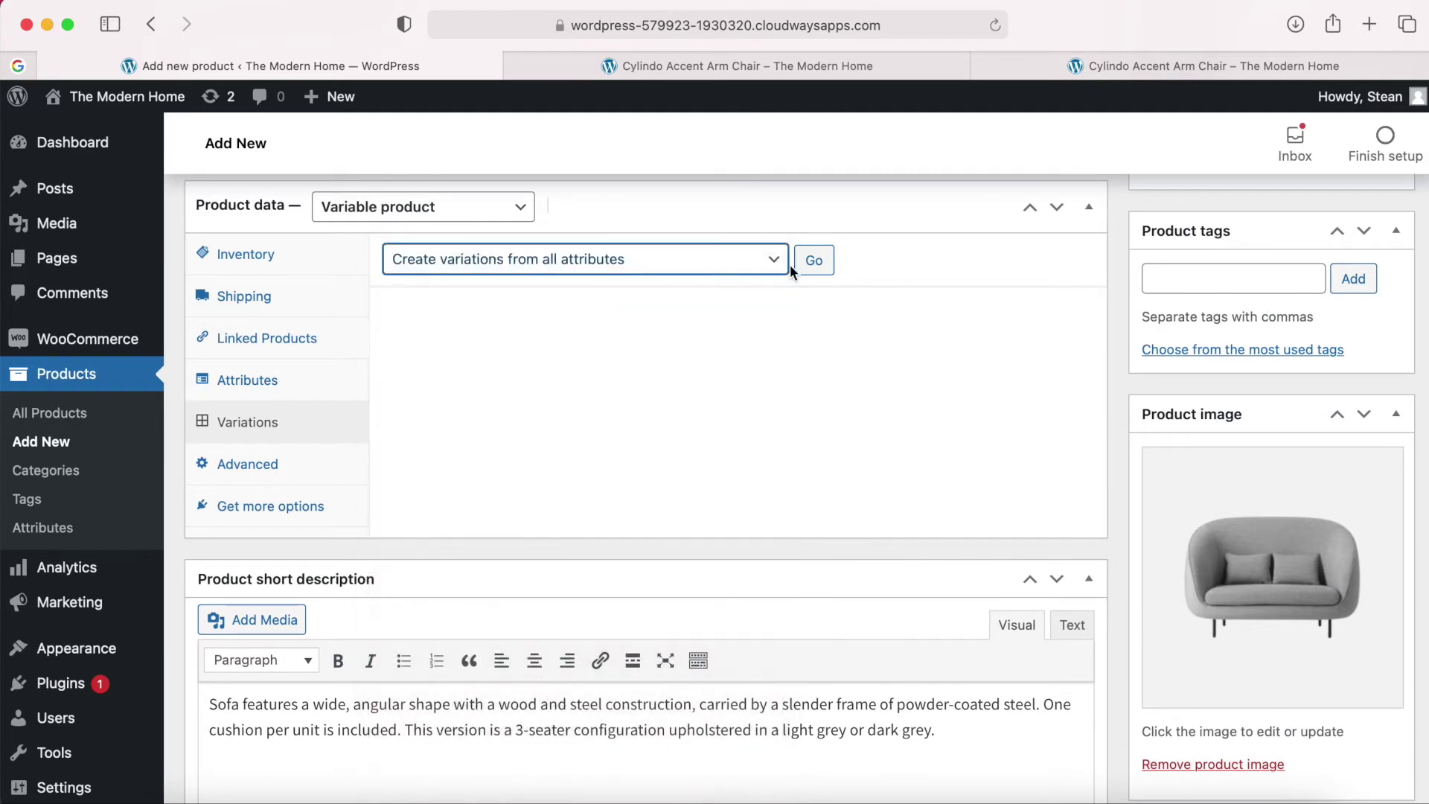
{"action": "left_click", "coordinate": [815, 260]}
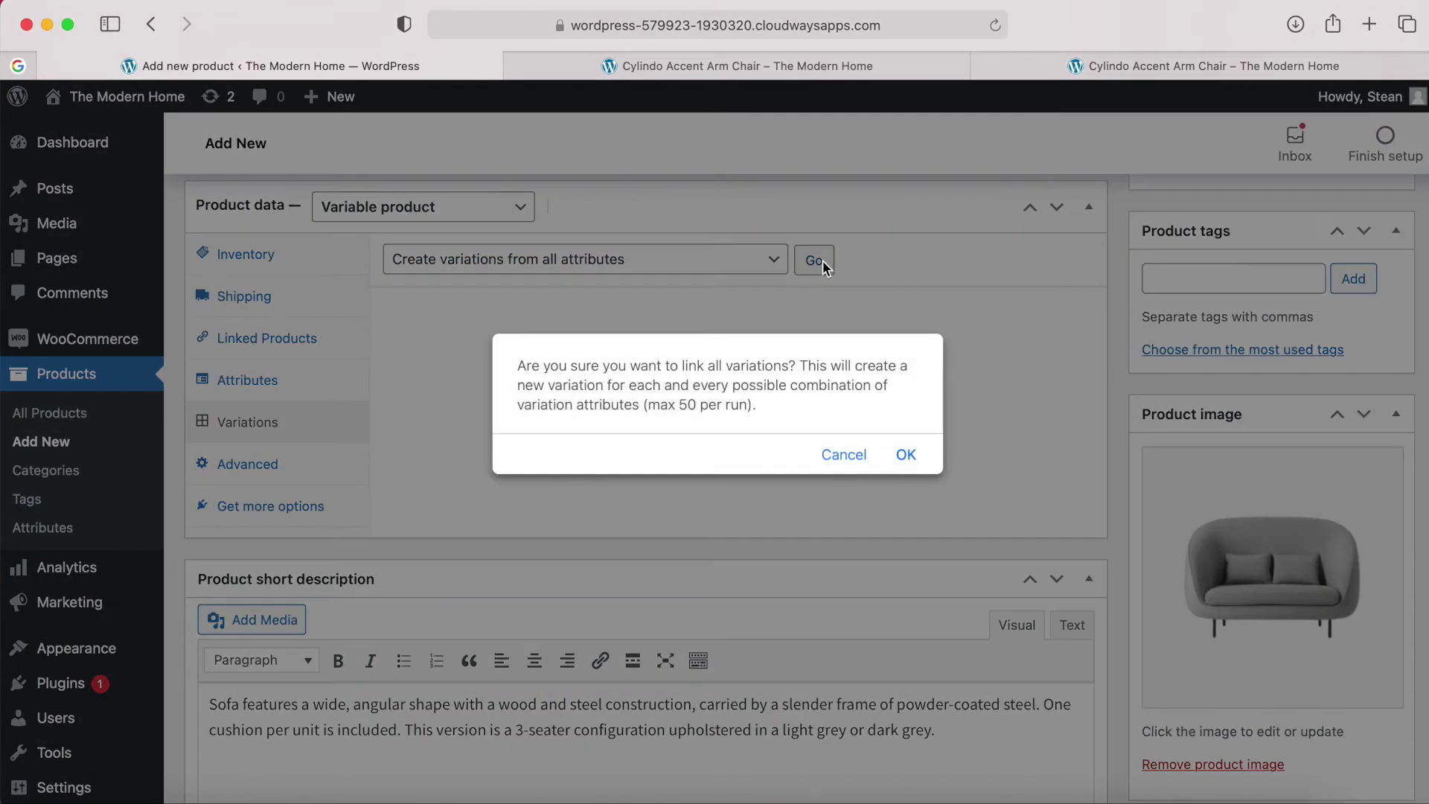
{"action": "left_click", "coordinate": [904, 456]}
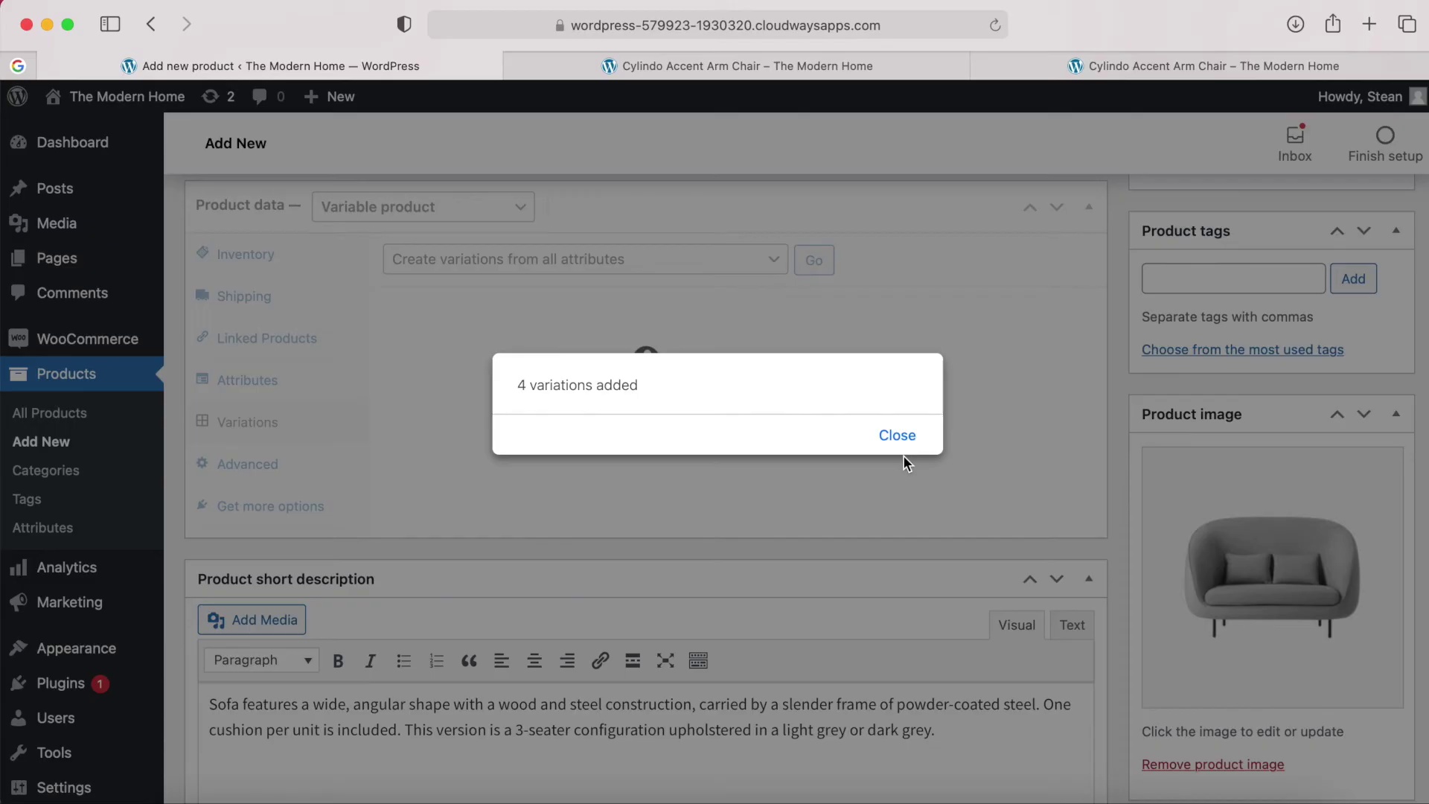
{"action": "left_click", "coordinate": [898, 441]}
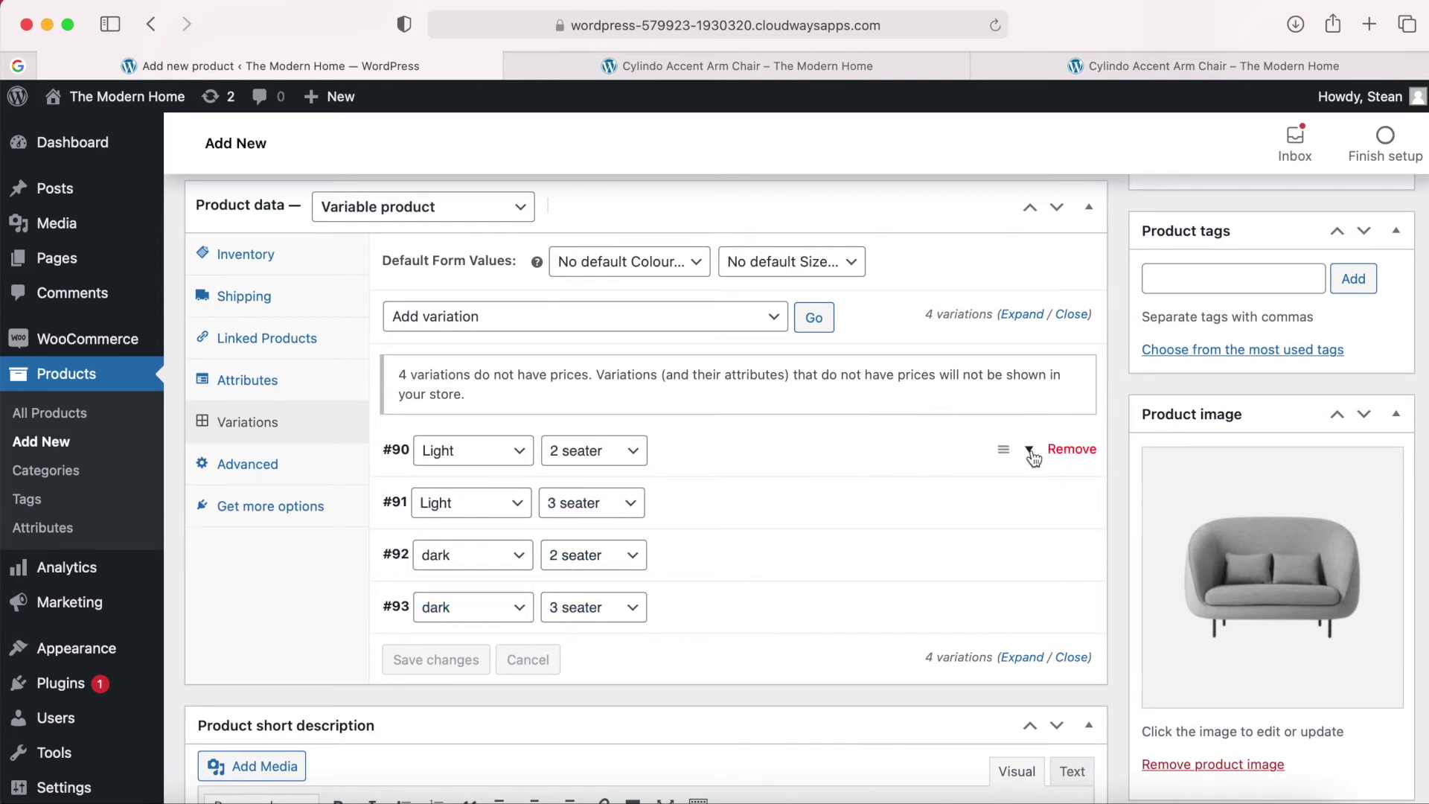
{"action": "left_click", "coordinate": [1030, 451]}
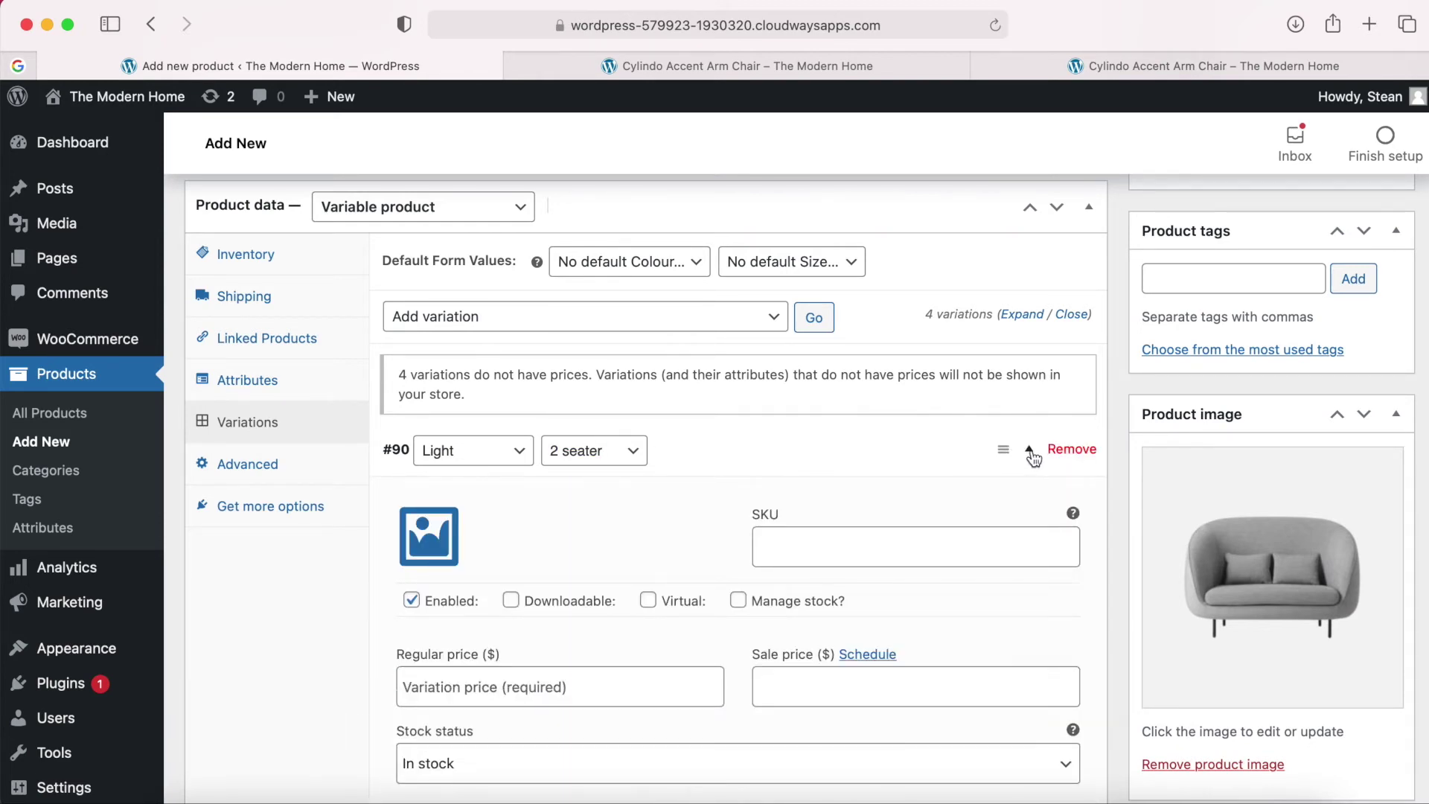
{"action": "scroll", "coordinate": [1034, 457], "scroll_direction": "down", "scroll_amount": 4}
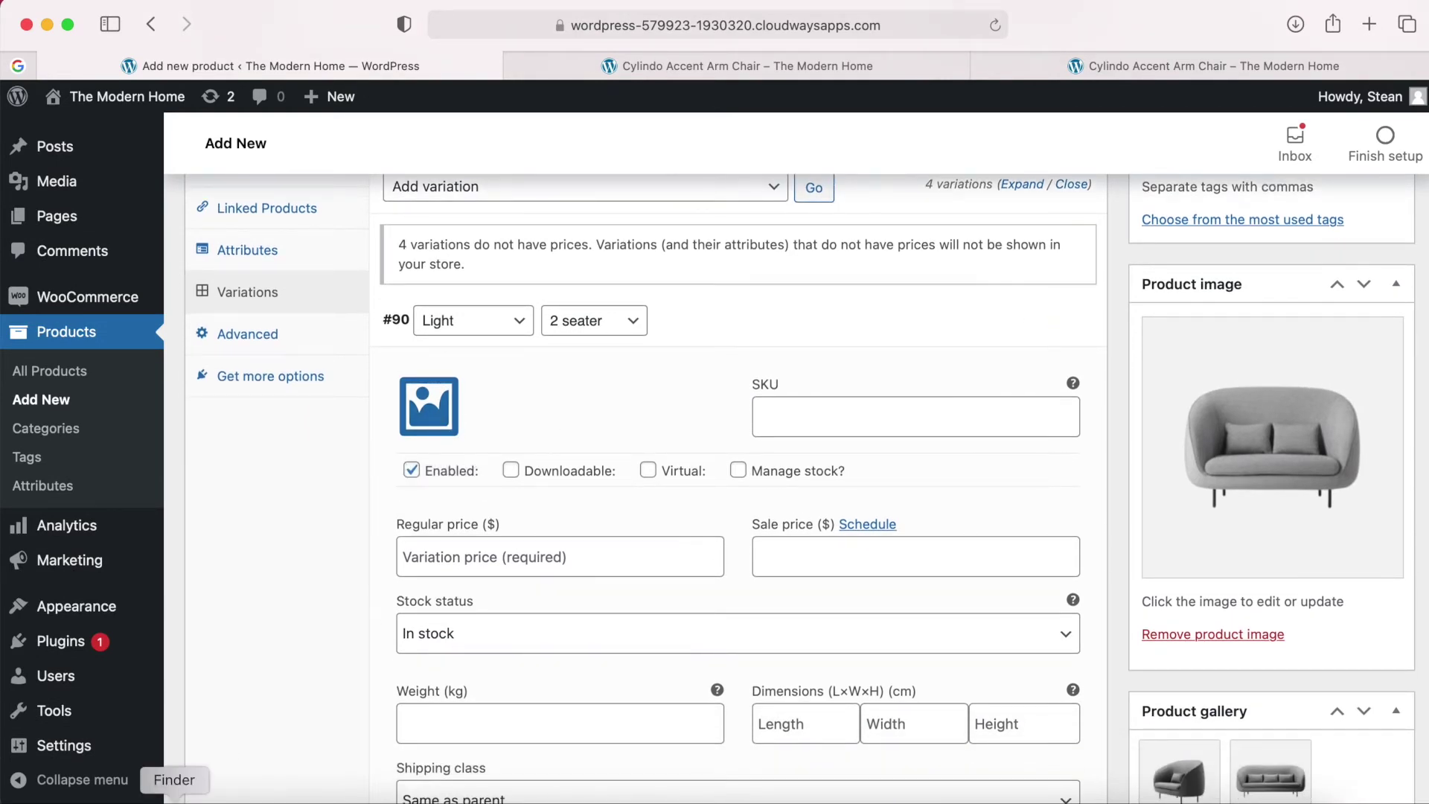
{"action": "left_click", "coordinate": [175, 798]}
{"action": "left_click", "coordinate": [857, 242]}
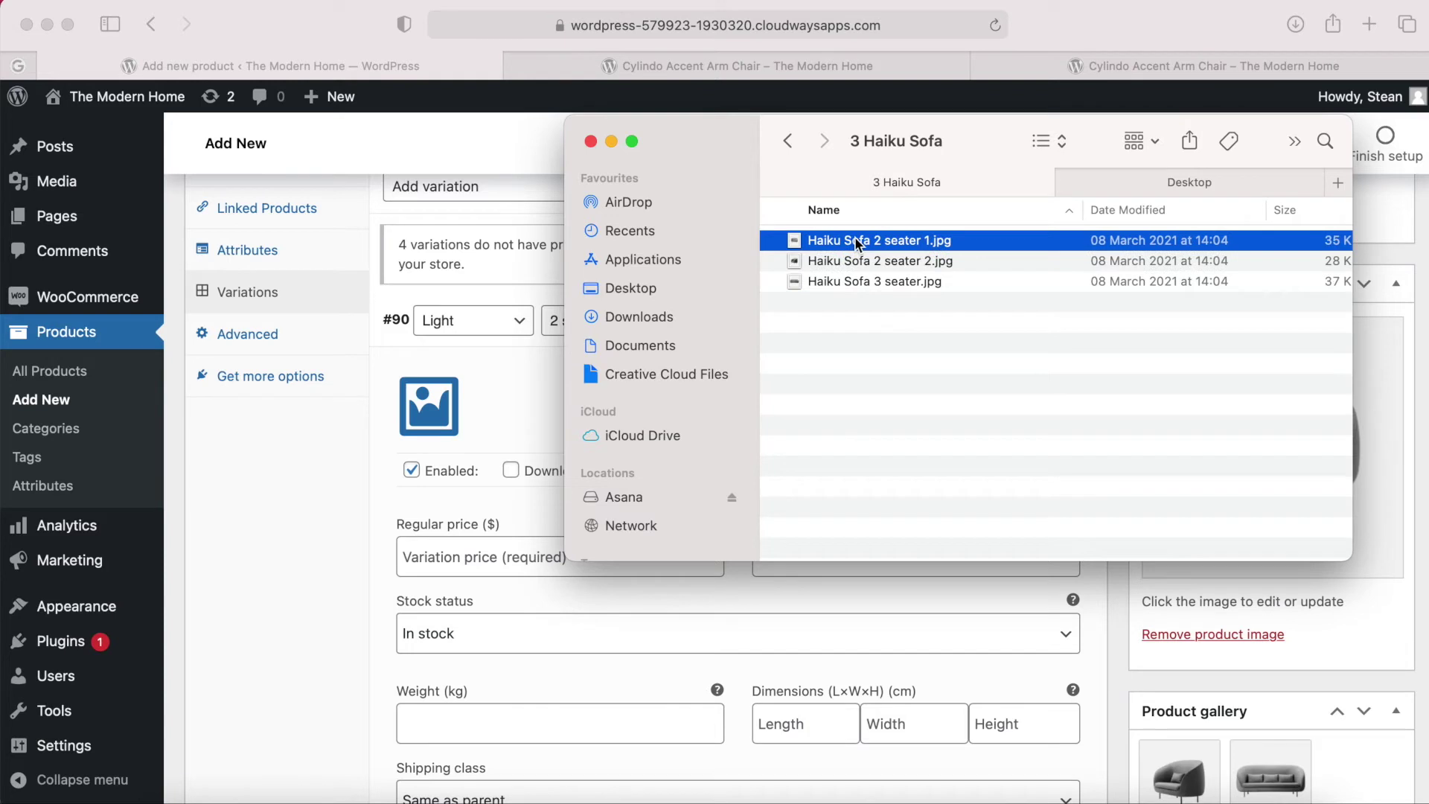
{"action": "key", "text": "space"}
{"action": "key", "text": "Down"}
{"action": "key", "text": "Down"}
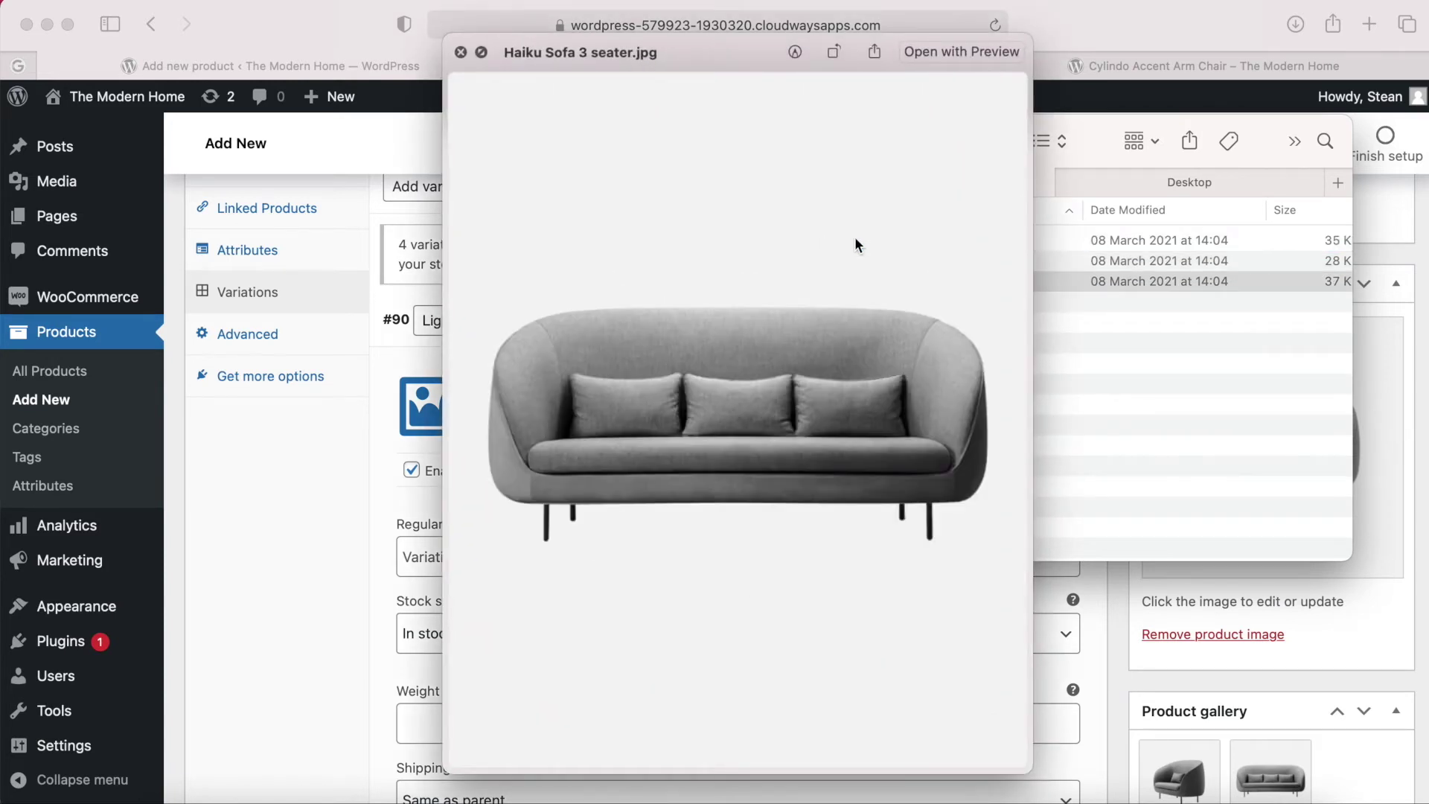
{"action": "key", "text": "Up"}
{"action": "key", "text": "Up"}
{"action": "key", "text": "Down"}
{"action": "key", "text": "Down"}
{"action": "left_click", "coordinate": [461, 52]}
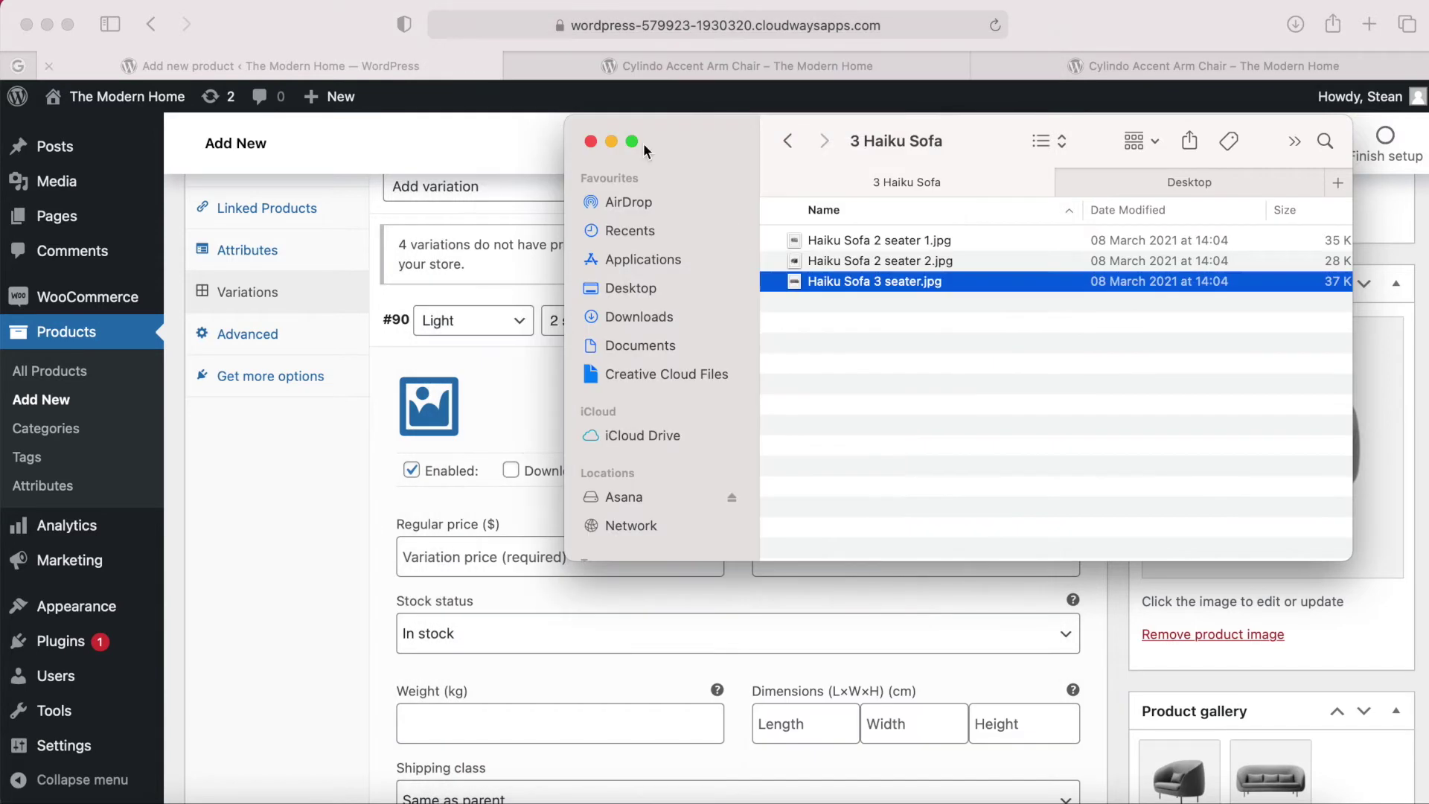
{"action": "left_click", "coordinate": [521, 421]}
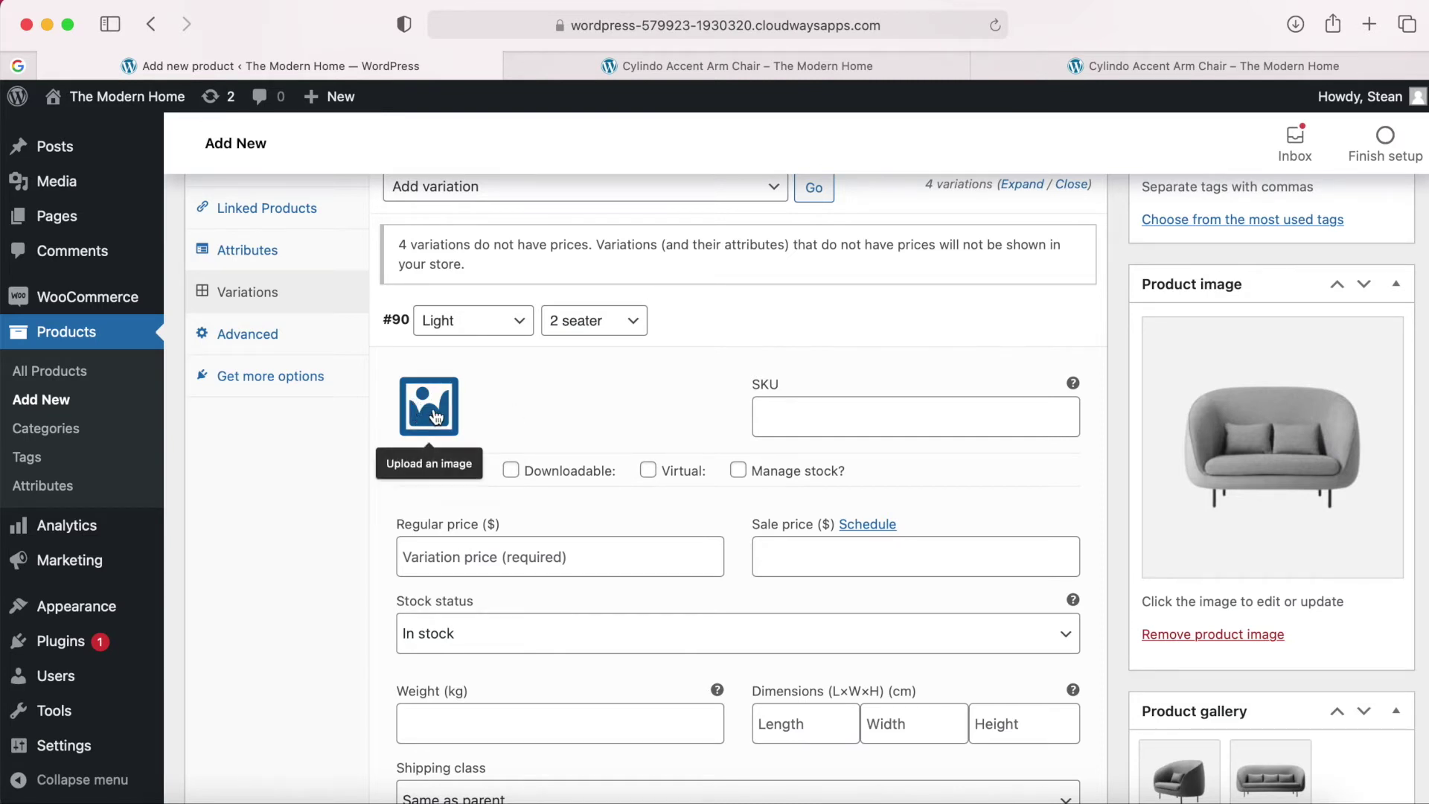
Turn on stock management for variation #90 and enter a regular price of 999.
{"action": "mouse_move", "coordinate": [1172, 773]}
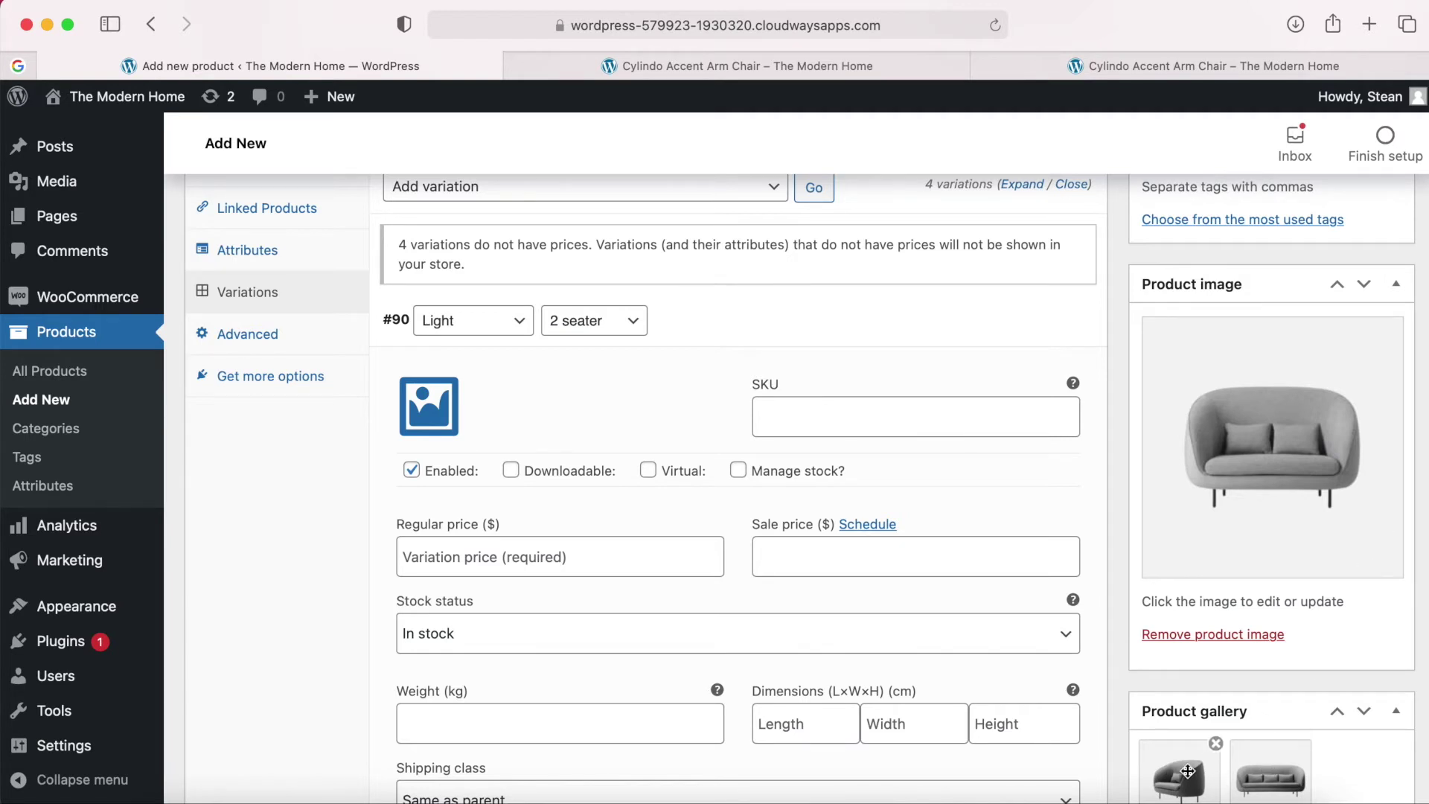
{"action": "scroll", "coordinate": [612, 422], "scroll_direction": "down", "scroll_amount": 1}
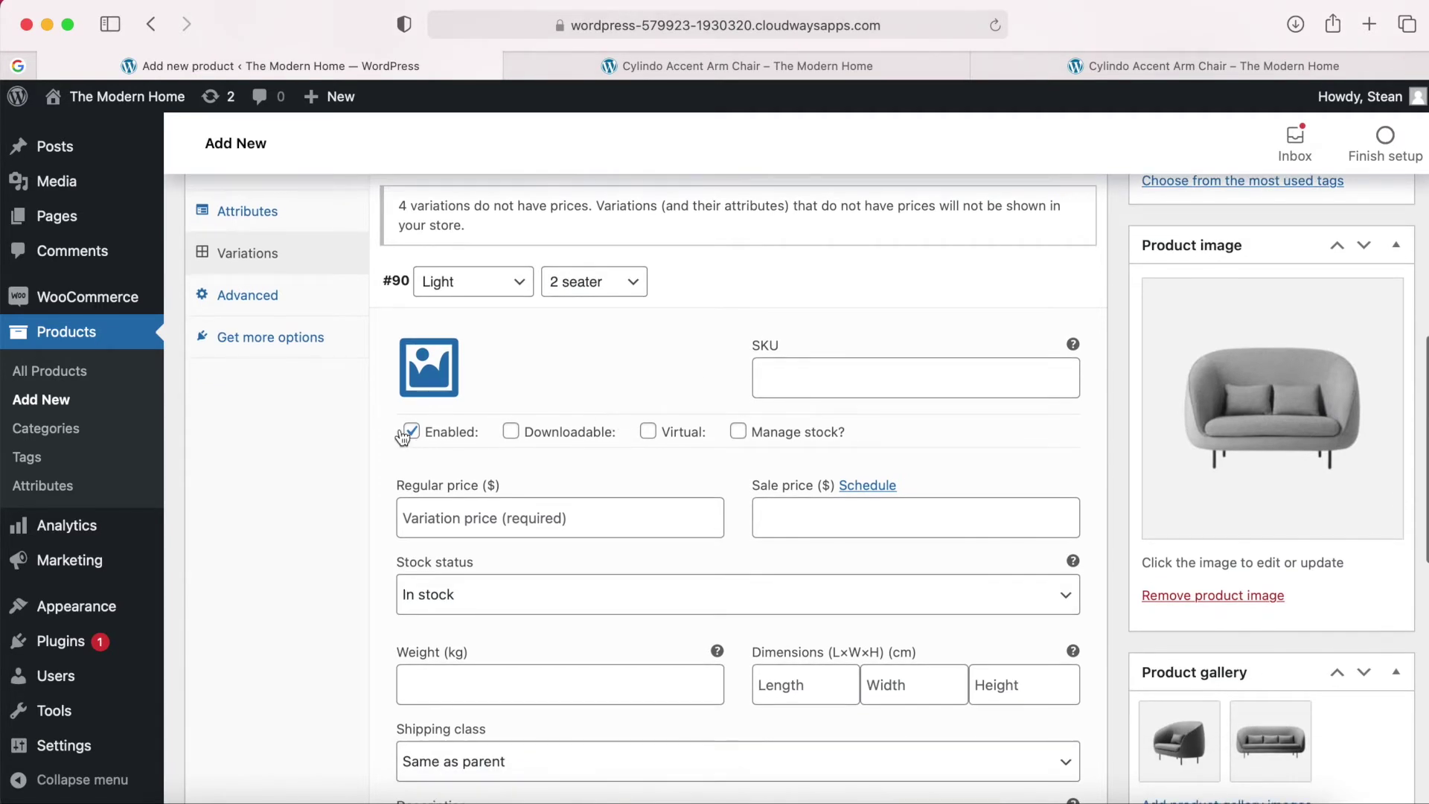
{"action": "left_click", "coordinate": [738, 434]}
{"action": "left_click", "coordinate": [475, 520]}
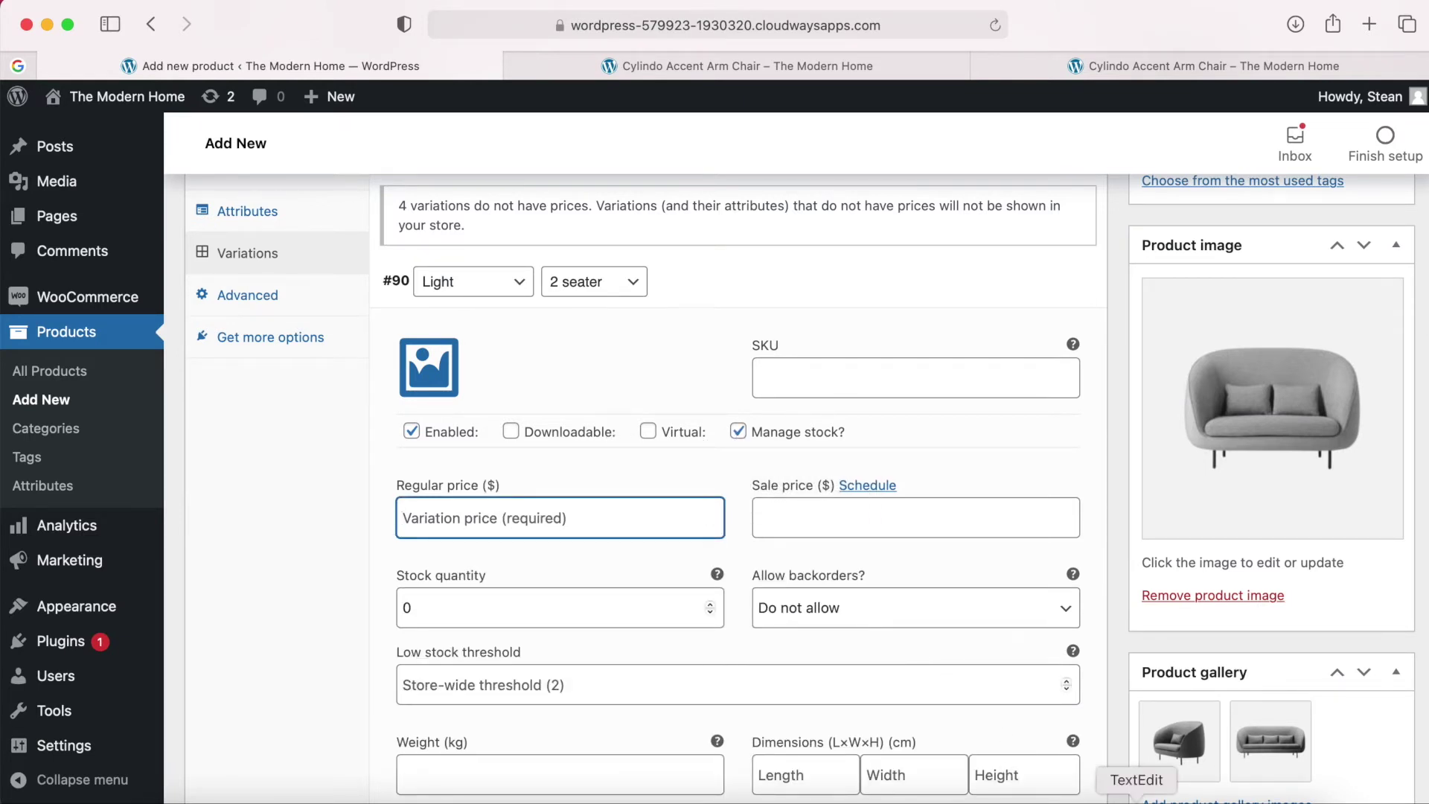
{"action": "left_click", "coordinate": [1133, 798]}
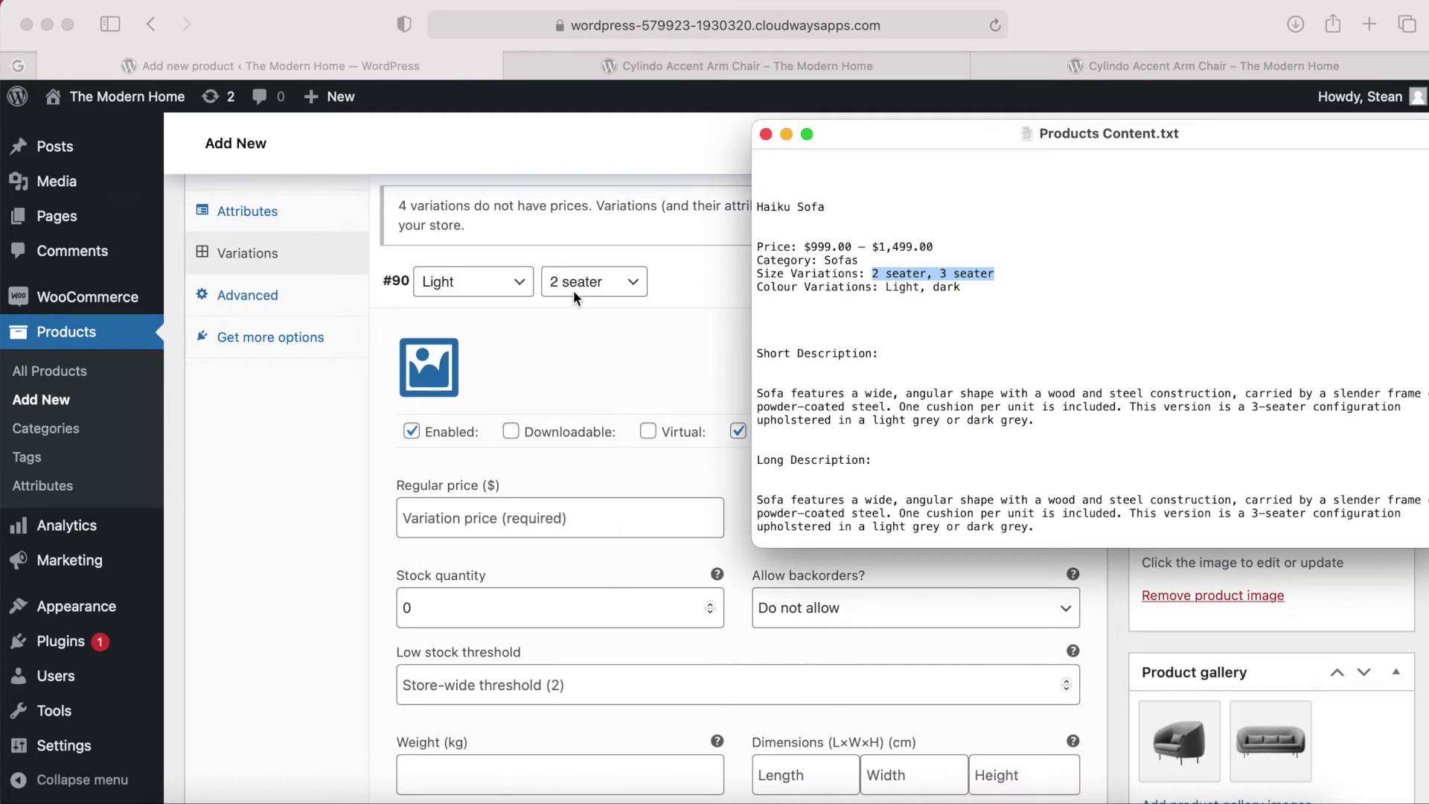
{"action": "double_click", "coordinate": [826, 246]}
{"action": "left_click", "coordinate": [453, 525]}
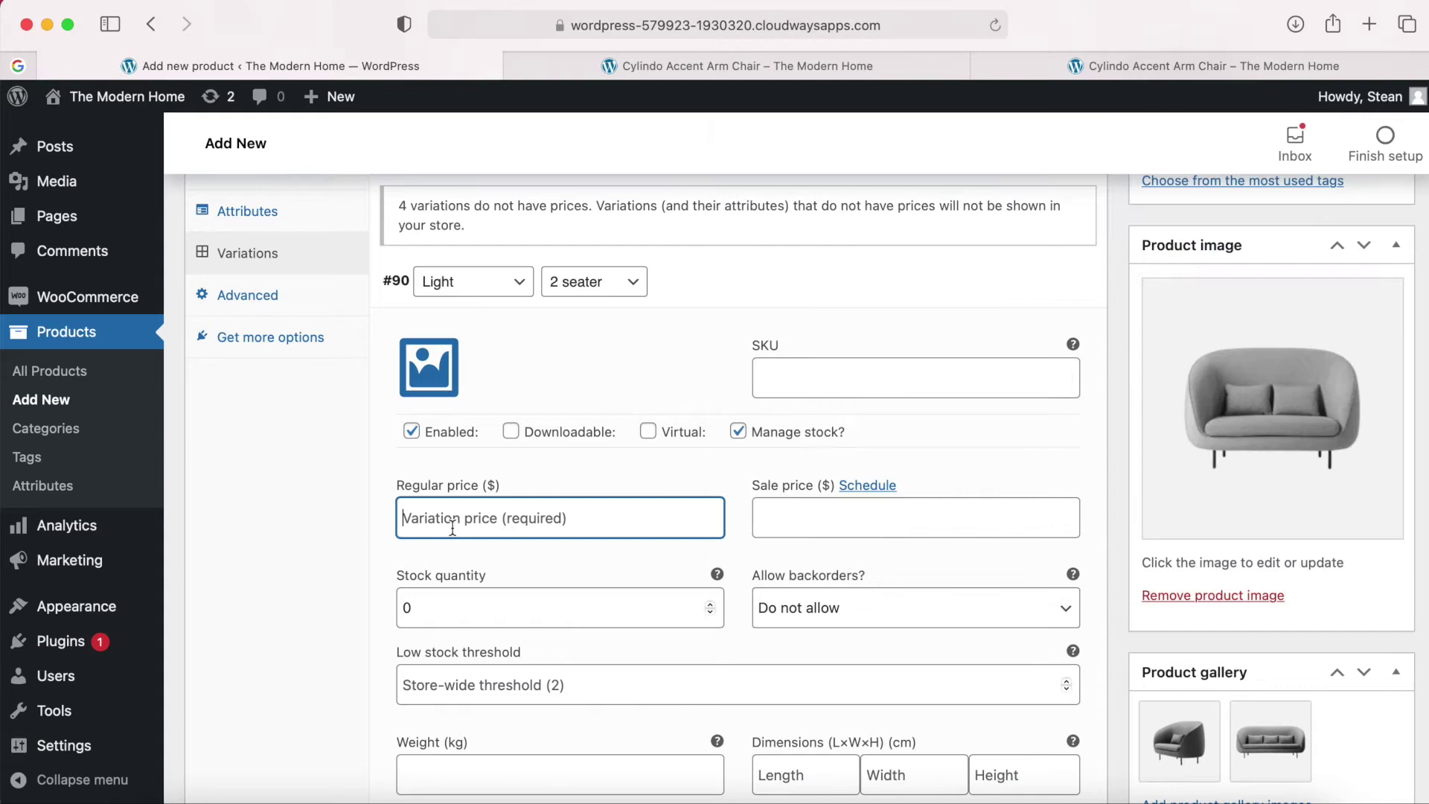
{"action": "type", "text": "999"}
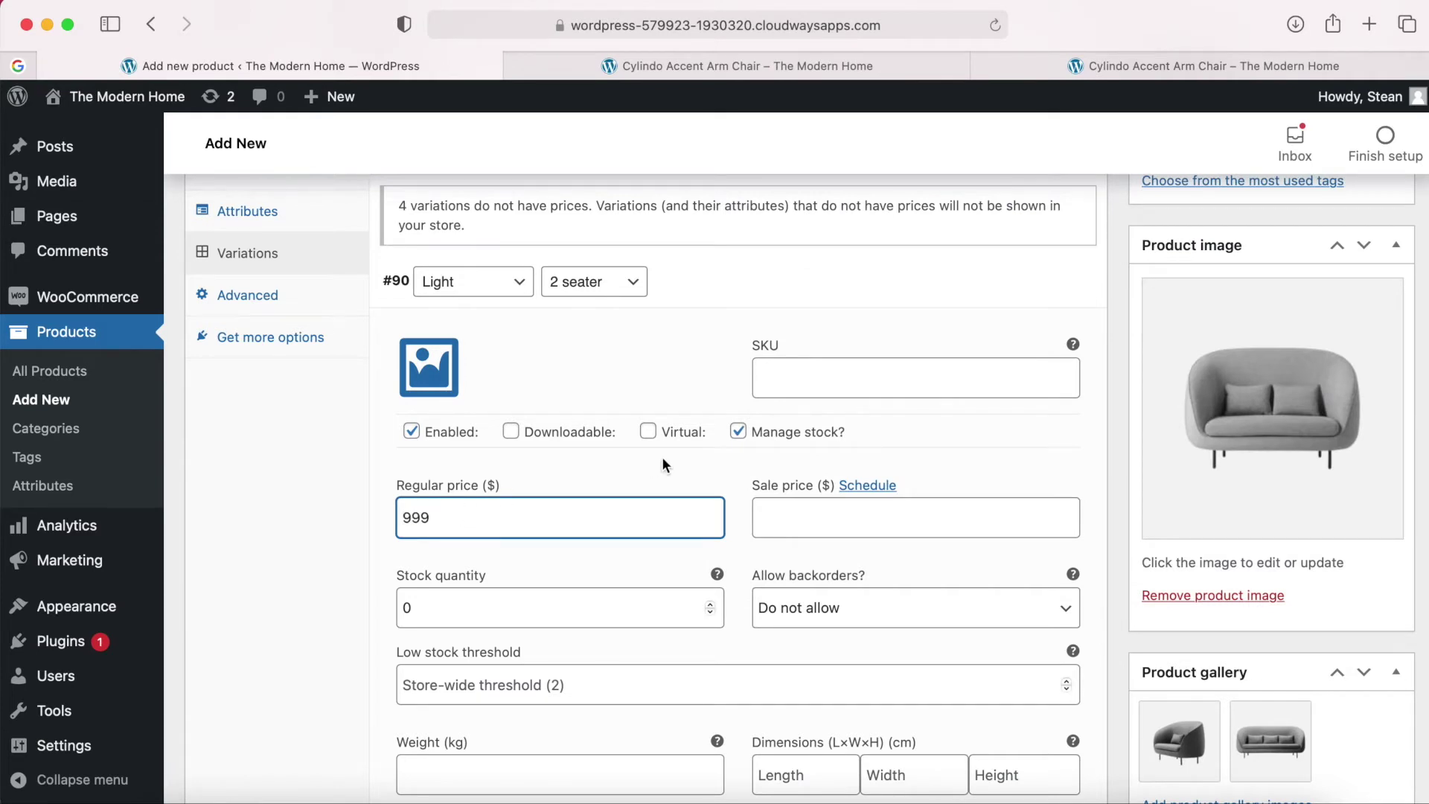
Set variation #90's stock quantity to 9.
{"action": "scroll", "coordinate": [733, 493], "scroll_direction": "down", "scroll_amount": 3}
{"action": "left_click", "coordinate": [665, 479]}
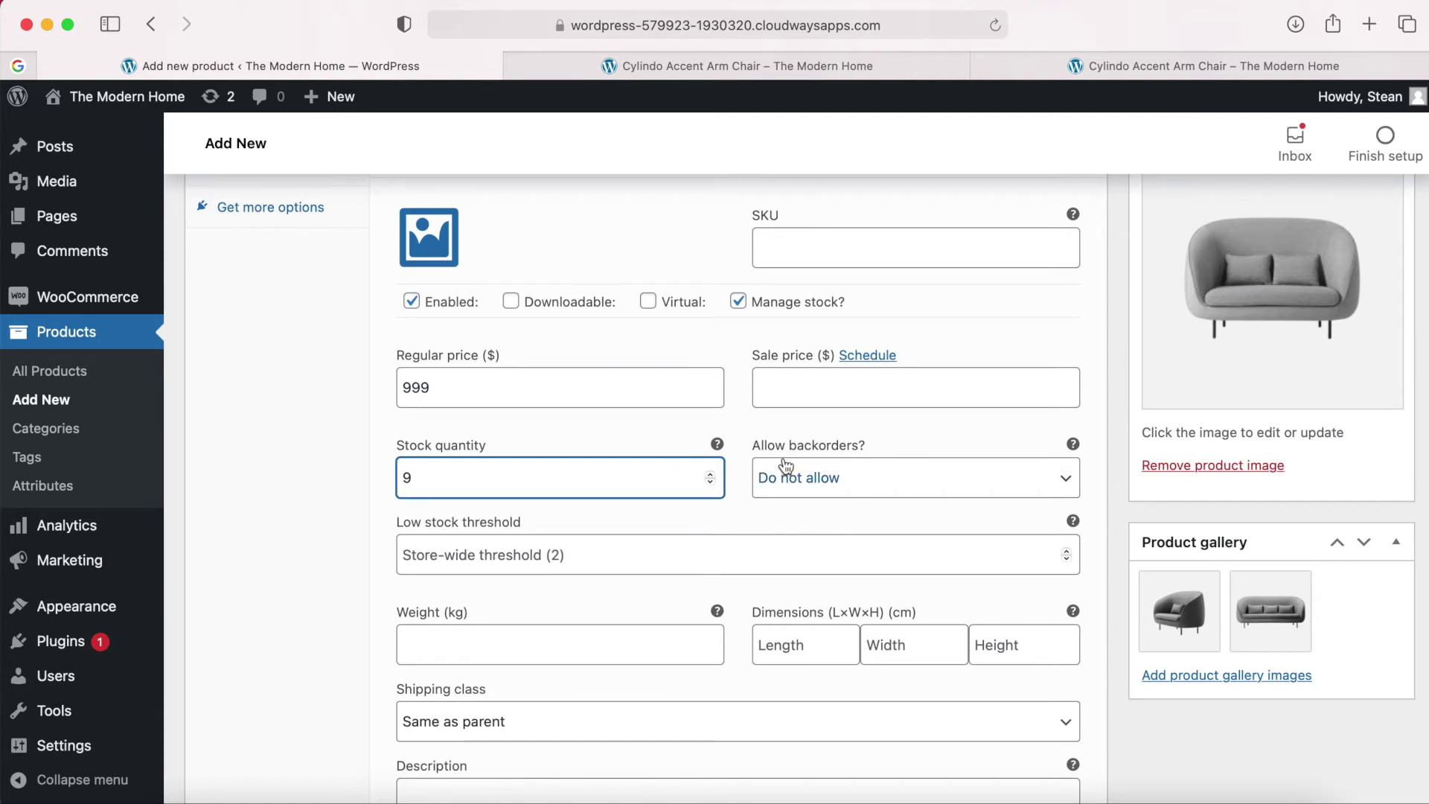
{"action": "left_click", "coordinate": [740, 469]}
{"action": "scroll", "coordinate": [740, 469], "scroll_direction": "down", "scroll_amount": 2}
{"action": "scroll", "coordinate": [740, 469], "scroll_direction": "down", "scroll_amount": 2}
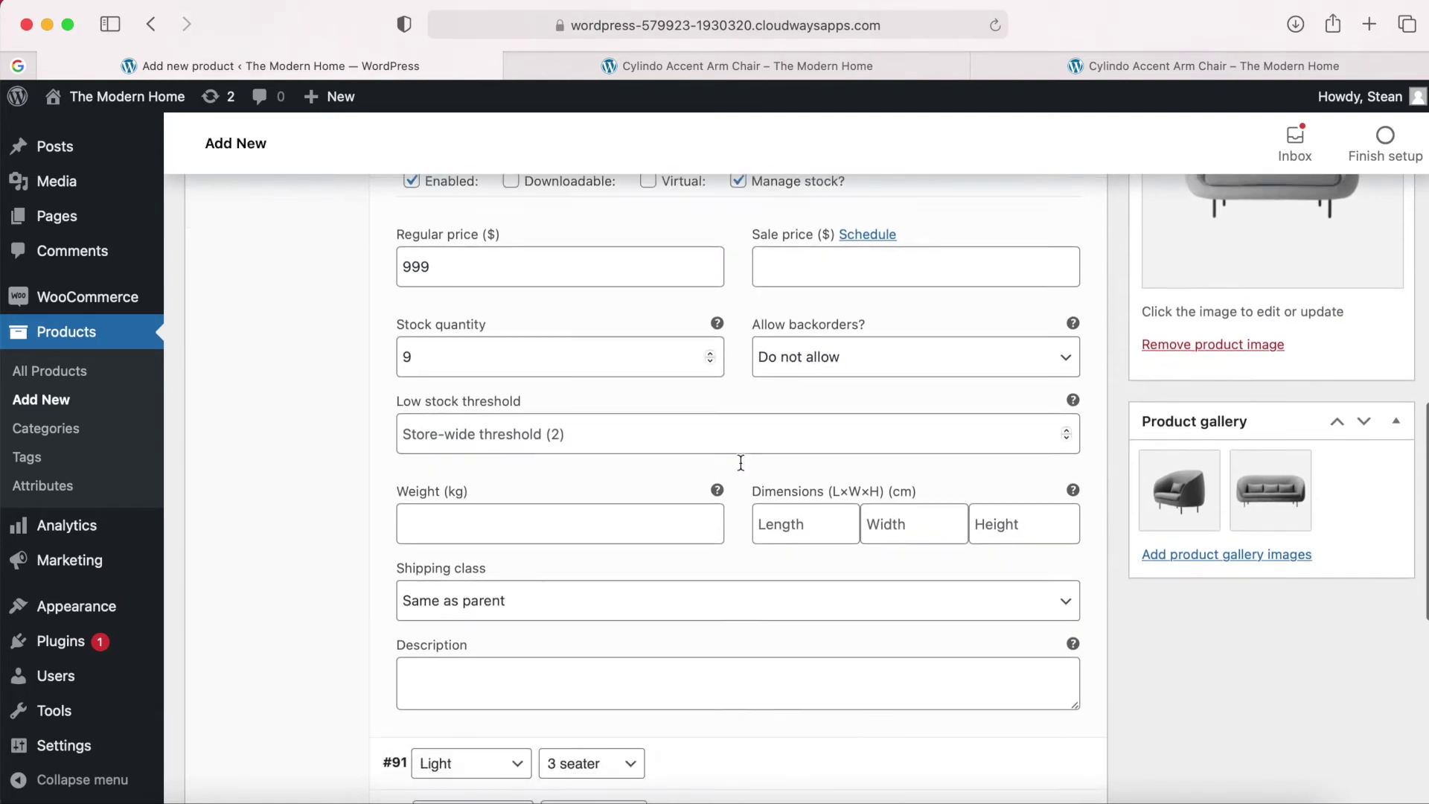
{"action": "scroll", "coordinate": [817, 440], "scroll_direction": "up", "scroll_amount": 5}
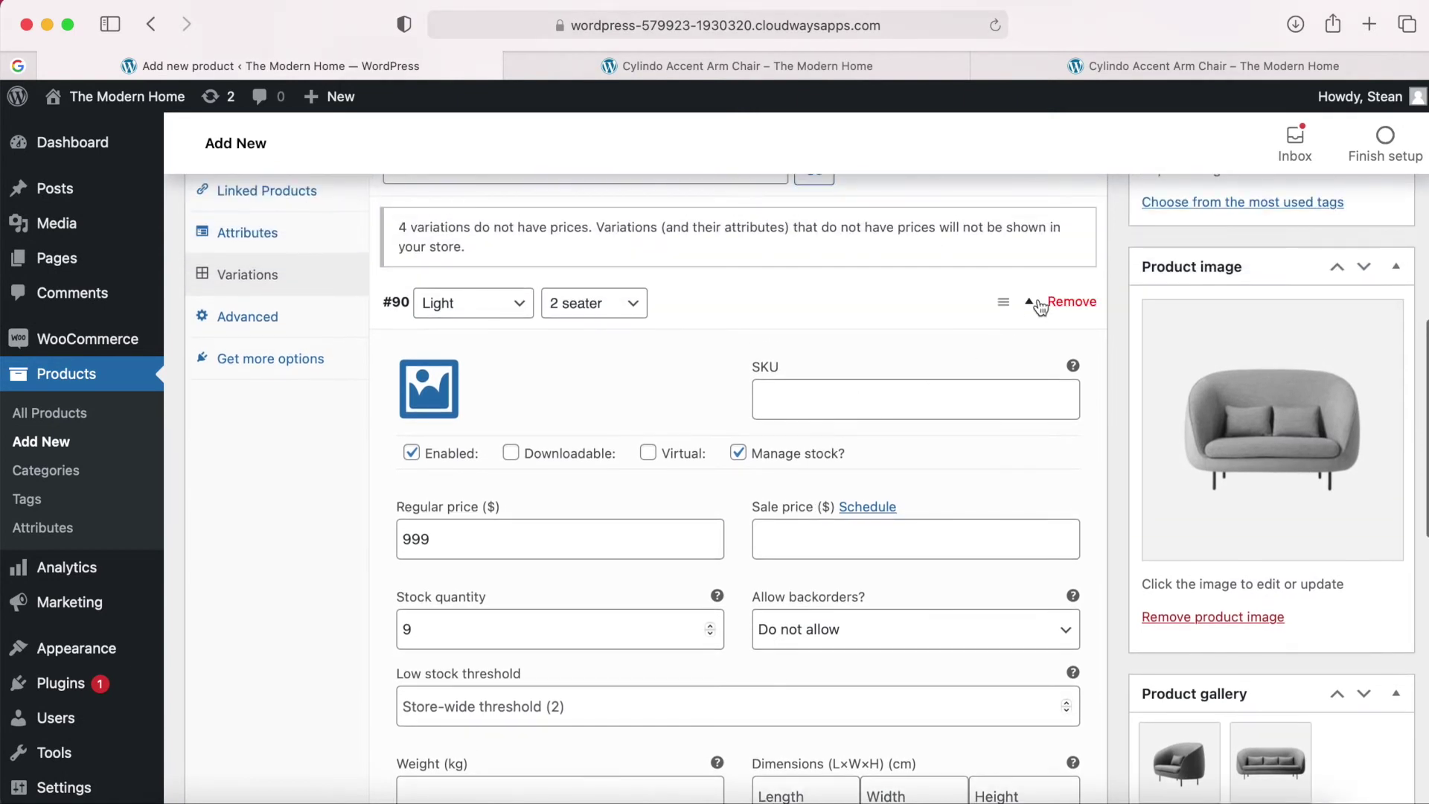
Expand variation #91 (Light, 3 seater), enable stock management and enter regular price 1499.
{"action": "left_click", "coordinate": [1034, 306]}
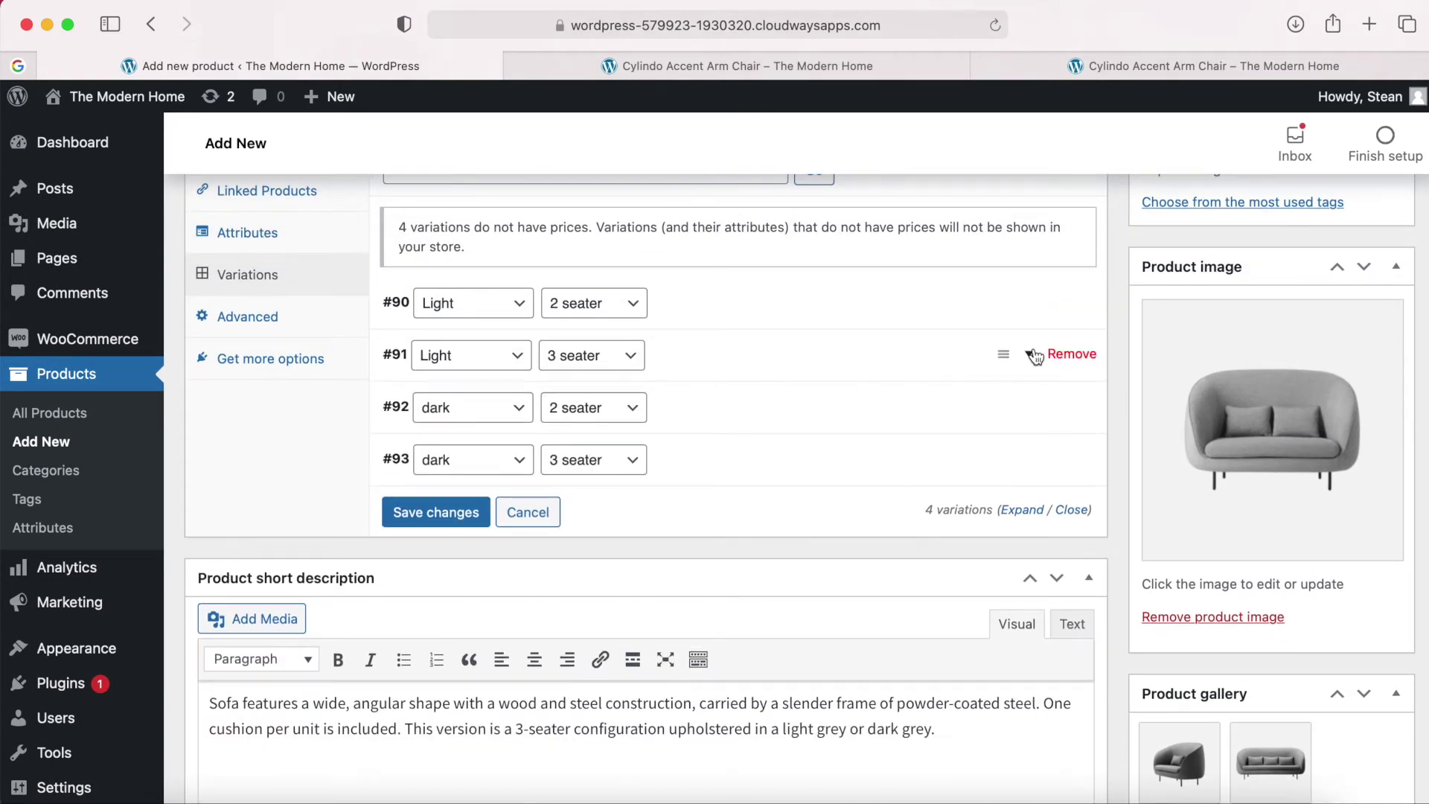
{"action": "left_click", "coordinate": [1030, 356]}
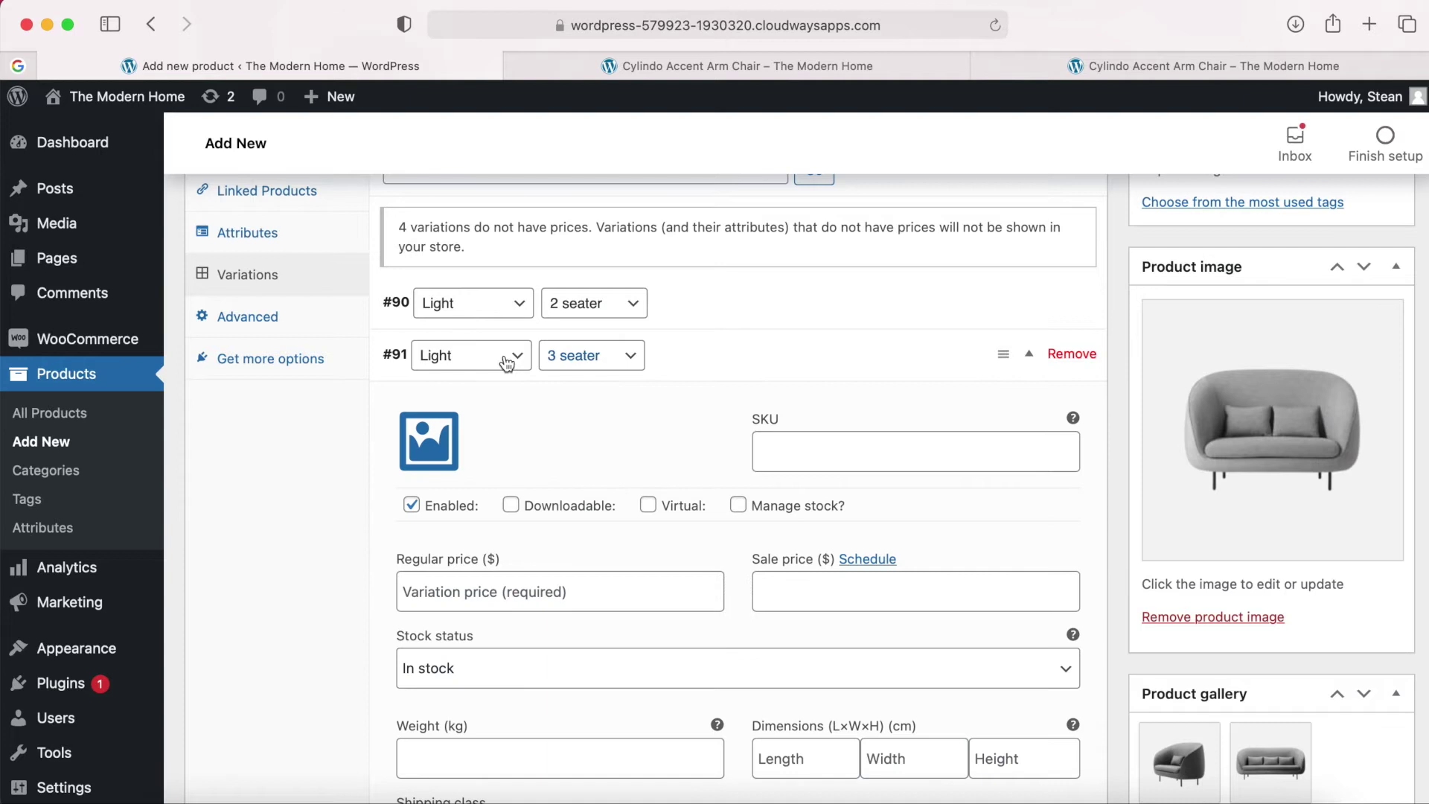
{"action": "left_click", "coordinate": [736, 514]}
{"action": "left_click", "coordinate": [515, 589]}
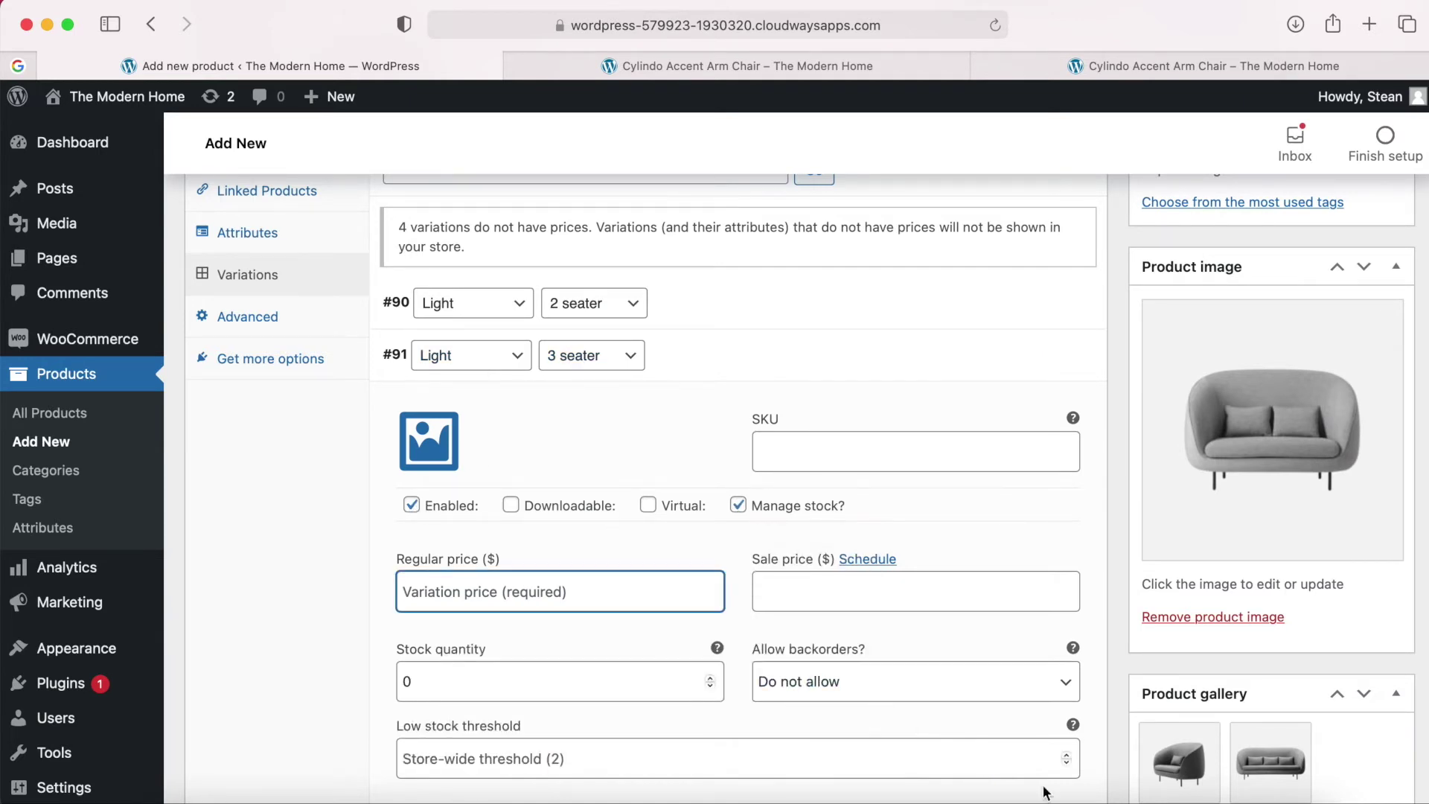
{"action": "left_click", "coordinate": [1137, 795]}
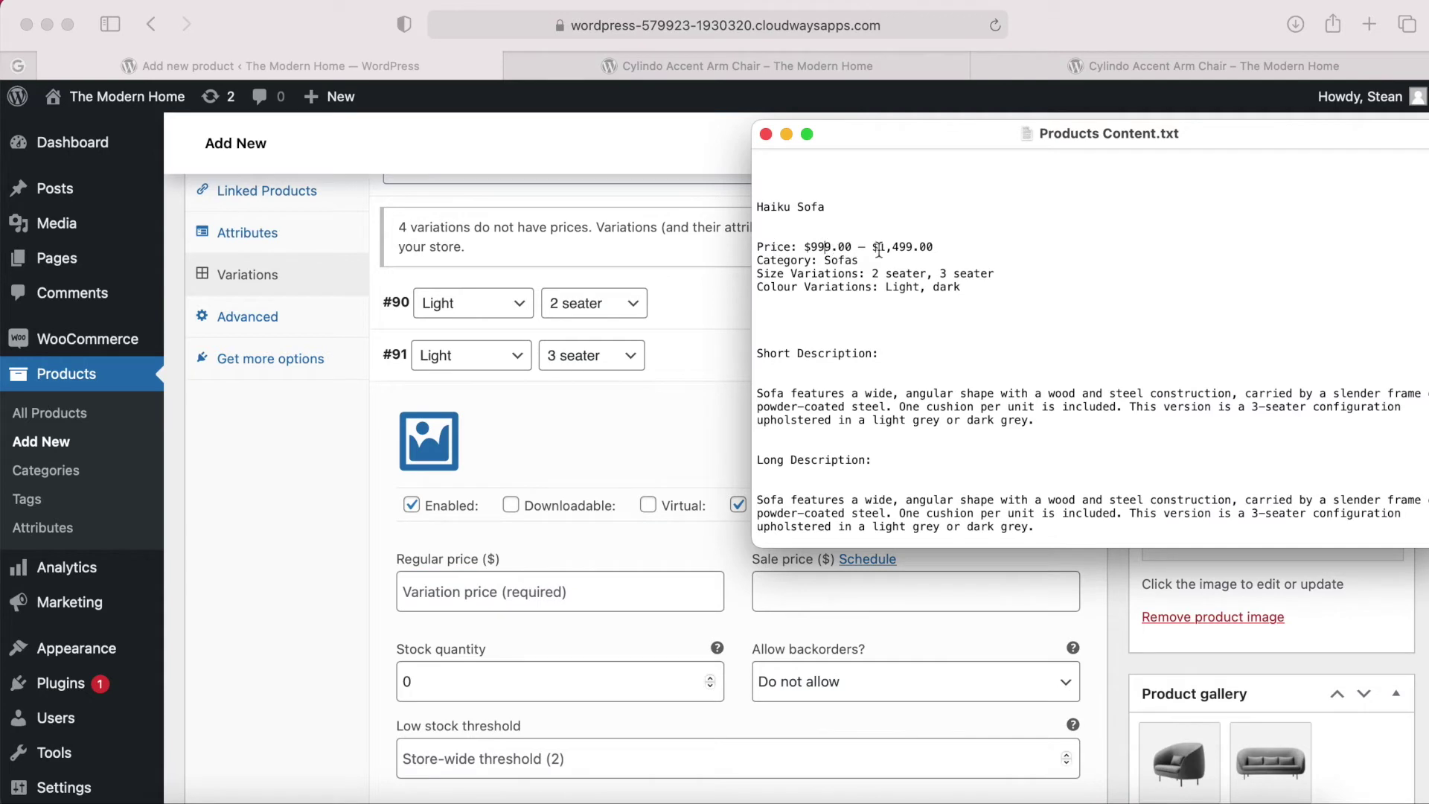
{"action": "left_click", "coordinate": [487, 590]}
{"action": "type", "text": "1499"}
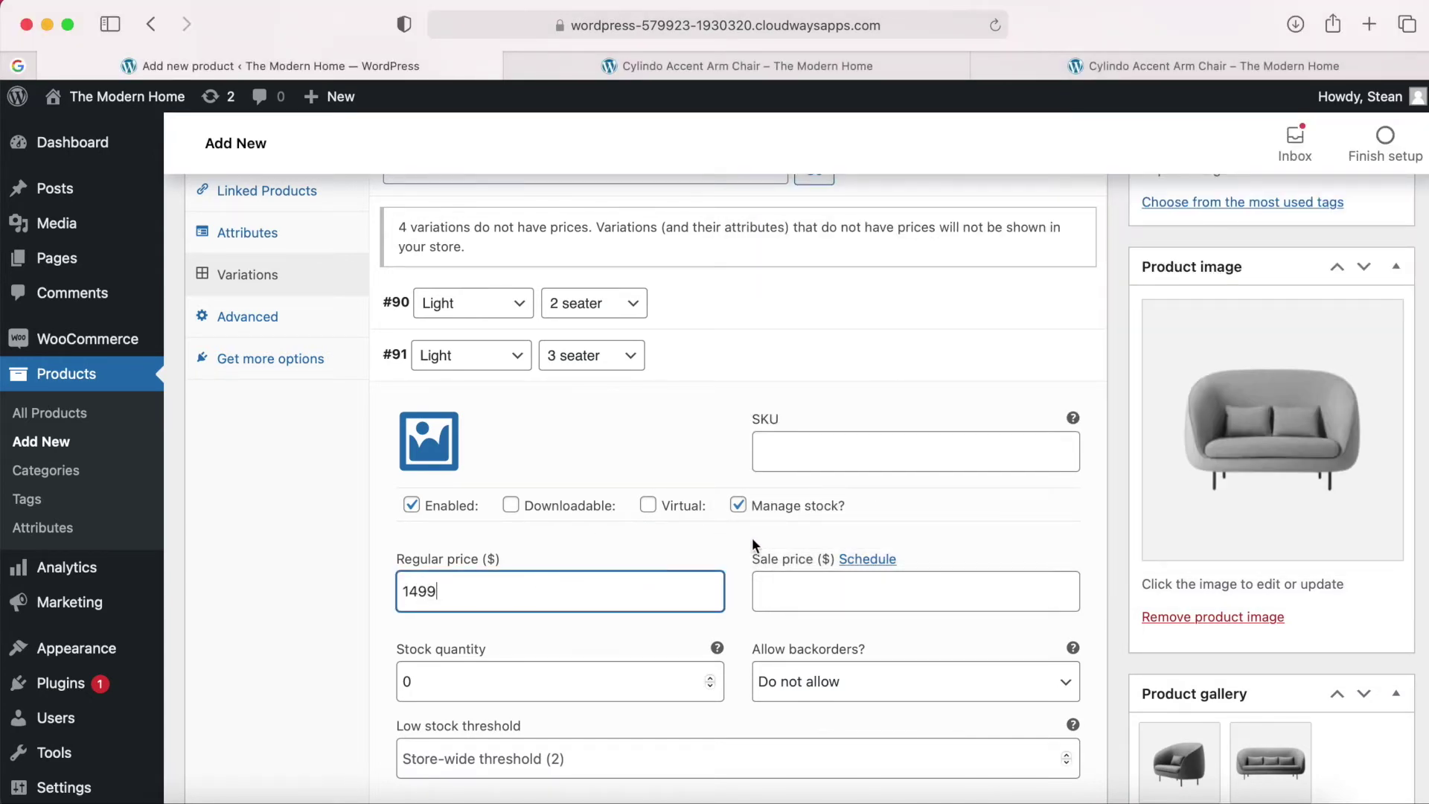
Set variation #91's stock quantity to 10, then collapse it and expand variation #92.
{"action": "scroll", "coordinate": [746, 586], "scroll_direction": "down", "scroll_amount": 3}
{"action": "left_click", "coordinate": [622, 523]}
{"action": "key", "text": "super+a"}
{"action": "type", "text": "10"}
{"action": "left_click", "coordinate": [743, 488]}
{"action": "scroll", "coordinate": [744, 489], "scroll_direction": "down", "scroll_amount": 3}
{"action": "scroll", "coordinate": [744, 488], "scroll_direction": "up", "scroll_amount": 3}
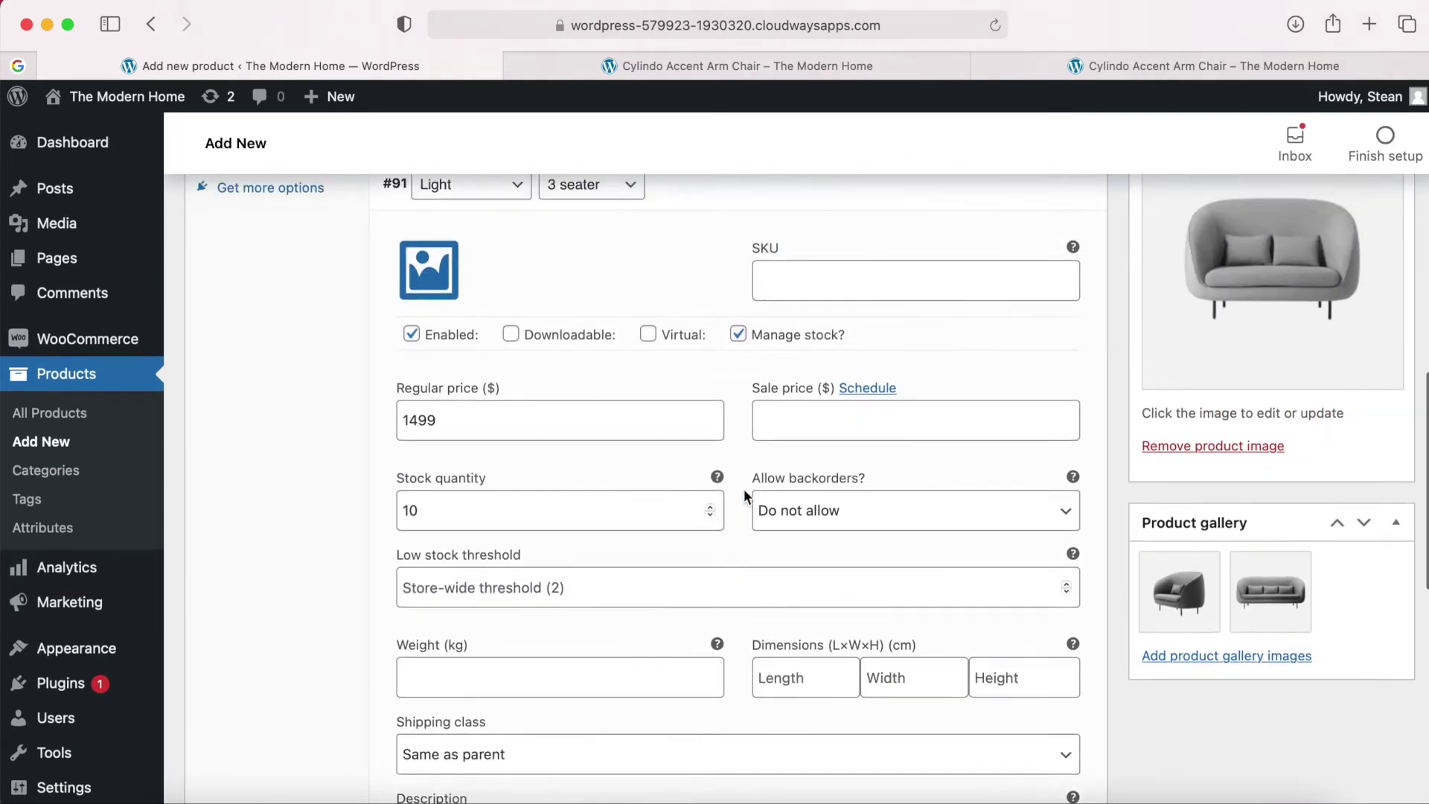
{"action": "scroll", "coordinate": [743, 488], "scroll_direction": "up", "scroll_amount": 1}
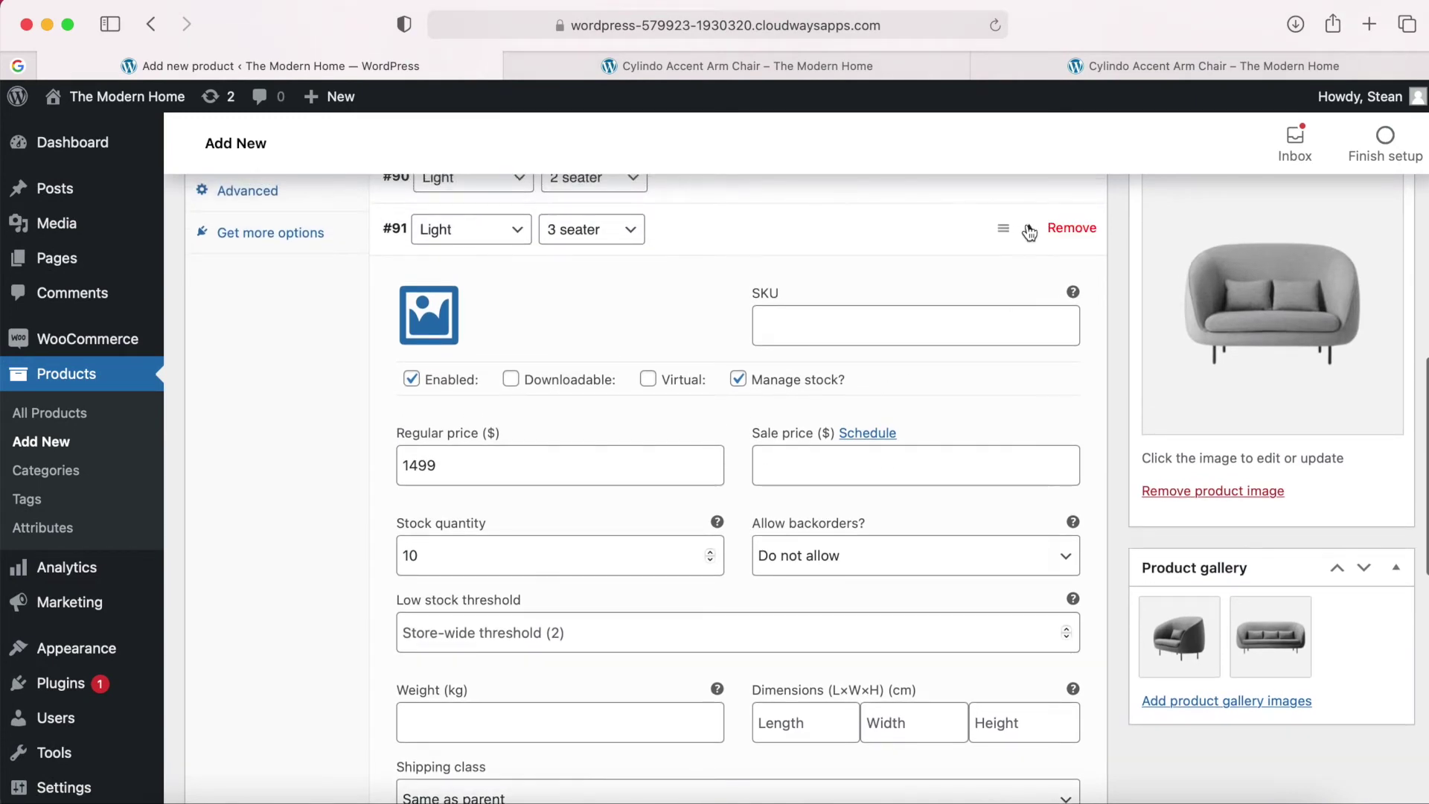
{"action": "left_click", "coordinate": [1030, 233]}
{"action": "left_click", "coordinate": [1031, 283]}
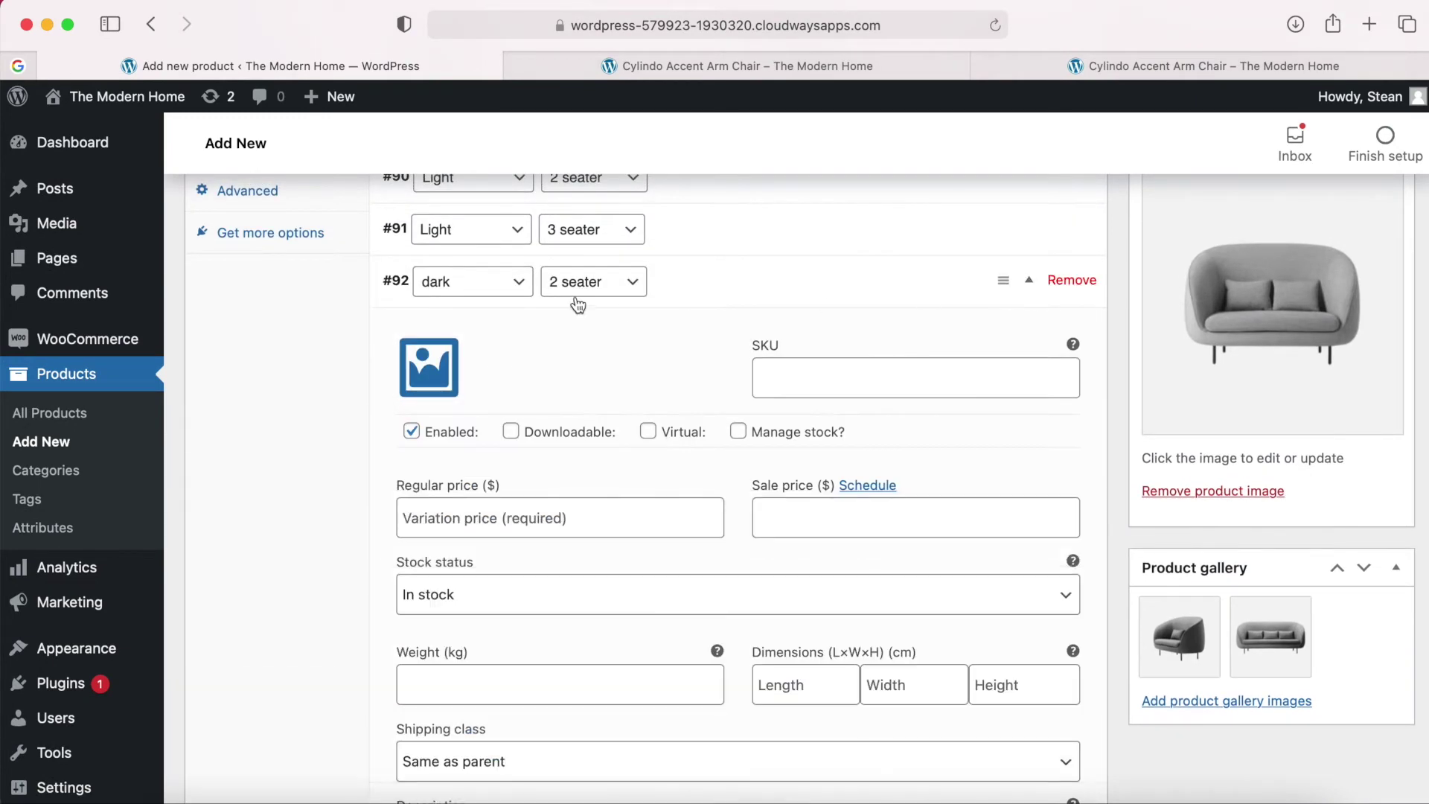
Enable stock tracking on variation #92 and set its regular price to 999.
{"action": "left_click", "coordinate": [737, 431]}
{"action": "scroll", "coordinate": [738, 432], "scroll_direction": "down", "scroll_amount": 1}
{"action": "left_click", "coordinate": [637, 461]}
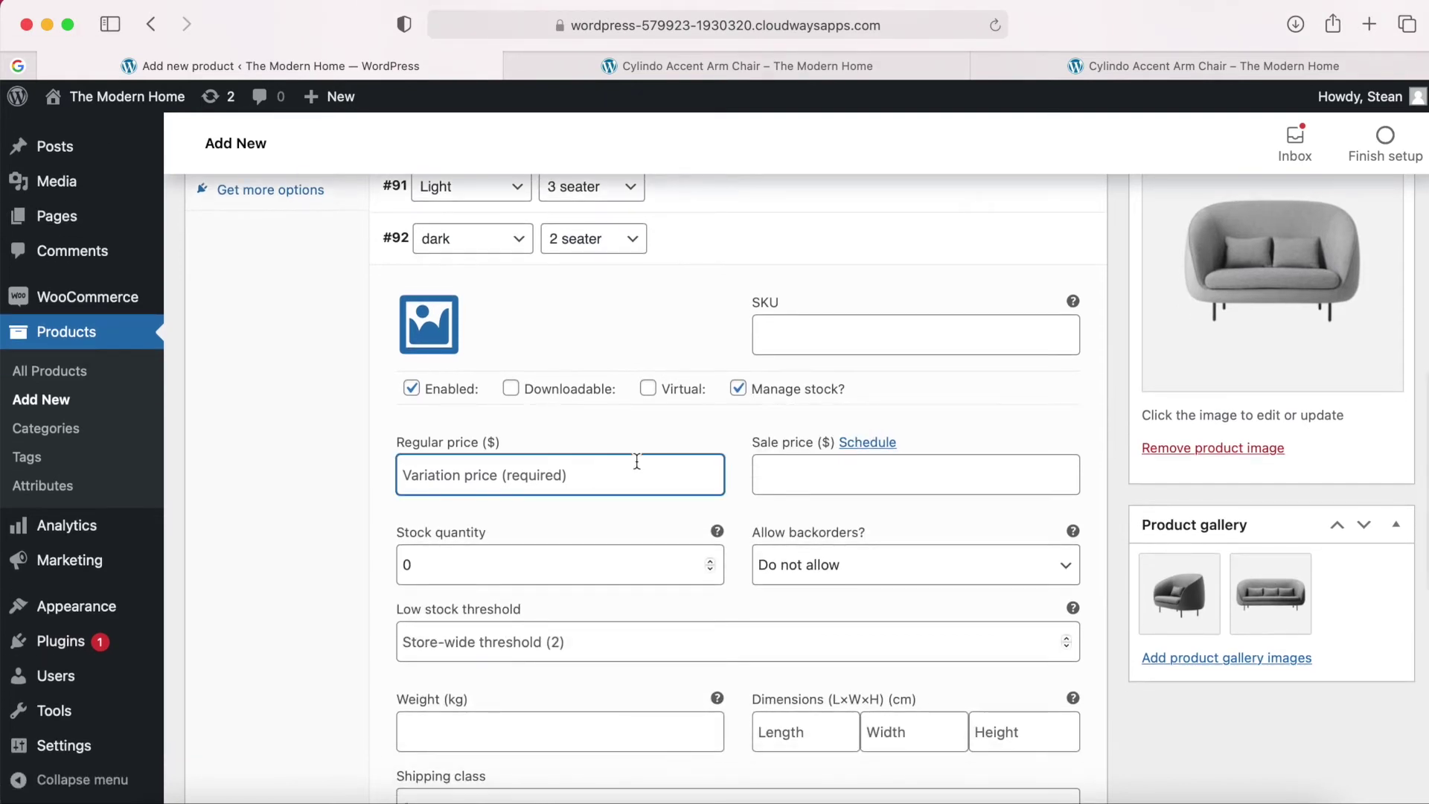
{"action": "type", "text": "999"}
{"action": "left_click", "coordinate": [744, 459]}
{"action": "scroll", "coordinate": [744, 459], "scroll_direction": "down", "scroll_amount": 2}
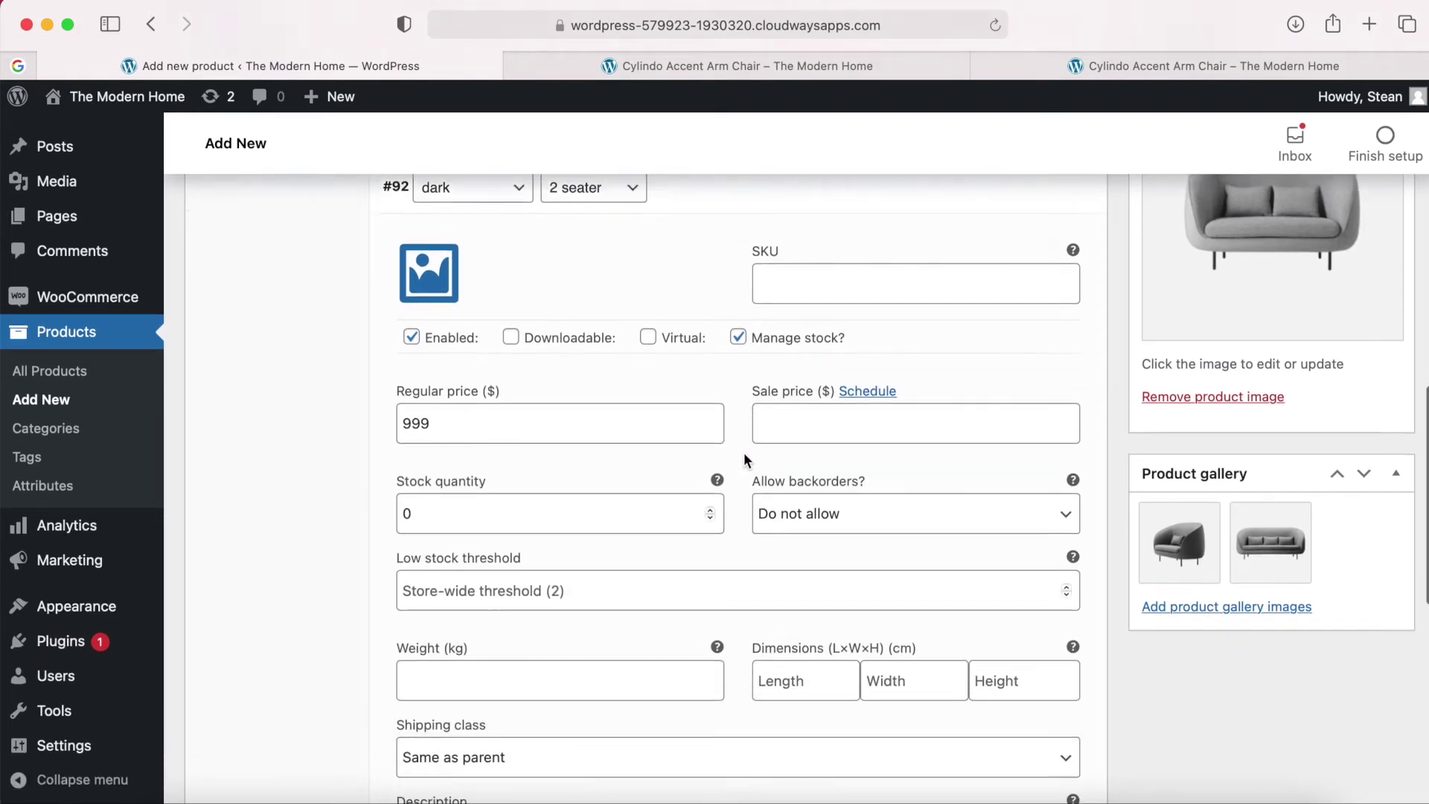
Give variation #92 a sale price of 699 and a stock quantity of 11.
{"action": "left_click", "coordinate": [794, 392]}
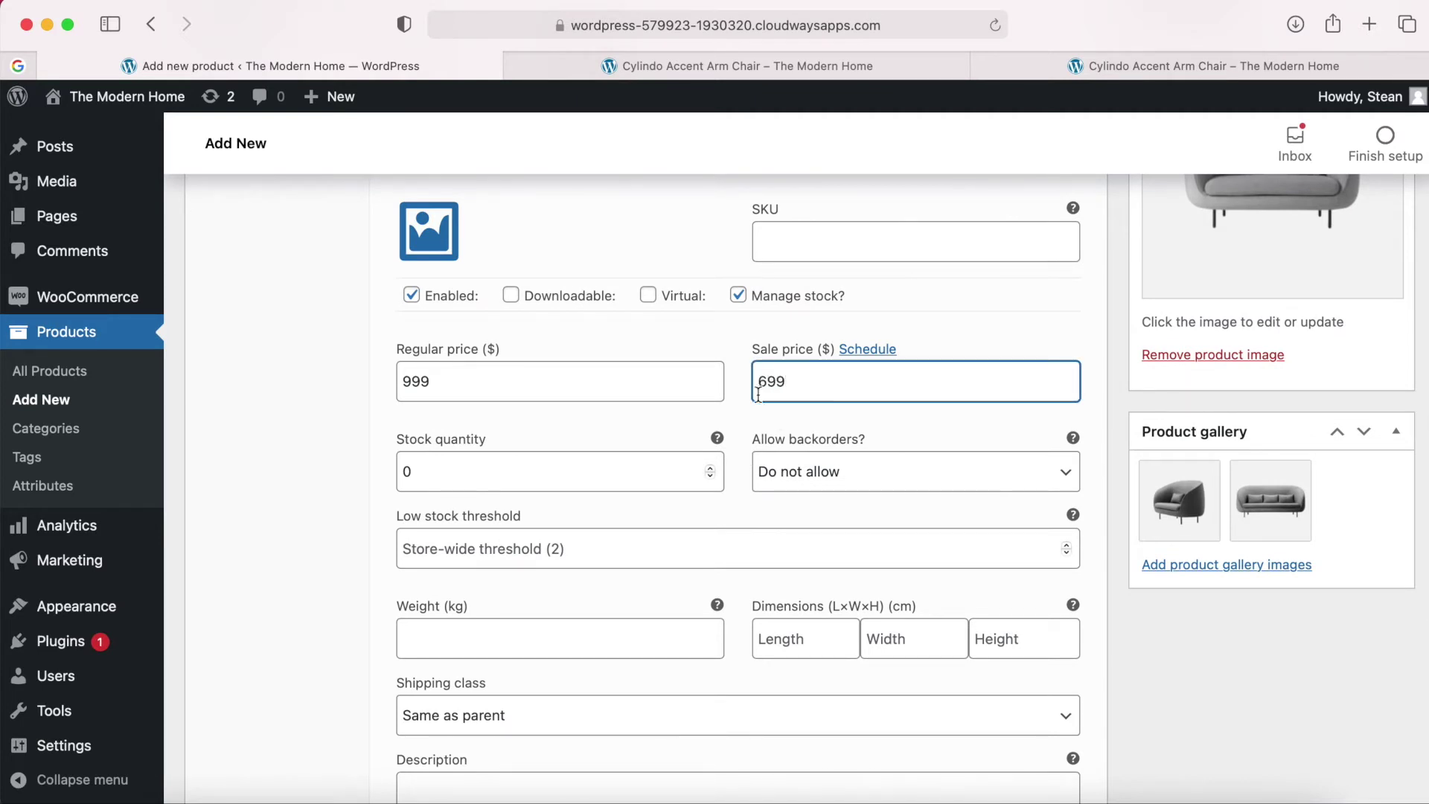
{"action": "left_click", "coordinate": [736, 392]}
{"action": "scroll", "coordinate": [735, 392], "scroll_direction": "down", "scroll_amount": 2}
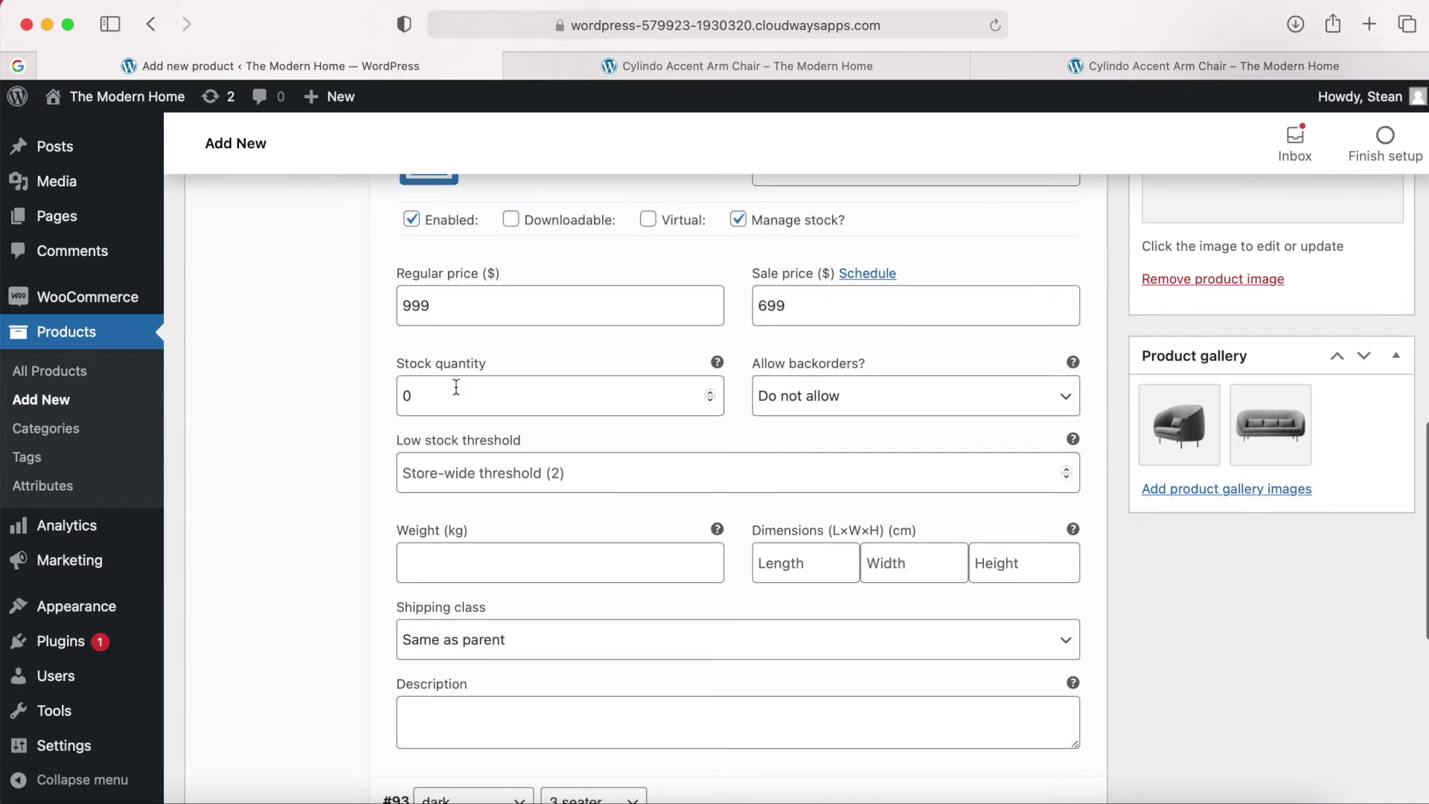
{"action": "double_click", "coordinate": [428, 398]}
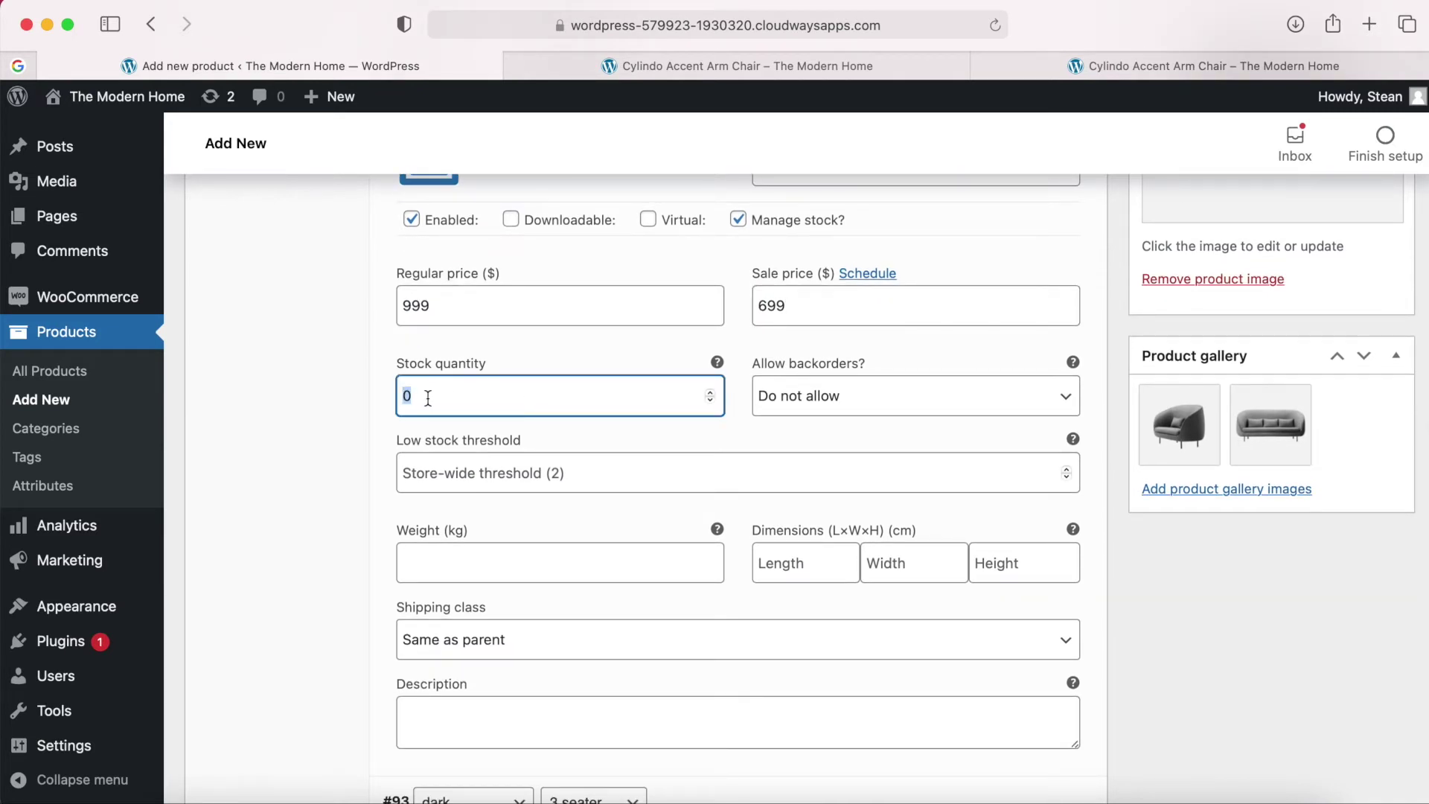
{"action": "type", "text": "11"}
{"action": "left_click", "coordinate": [758, 420]}
{"action": "scroll", "coordinate": [731, 423], "scroll_direction": "down", "scroll_amount": 1}
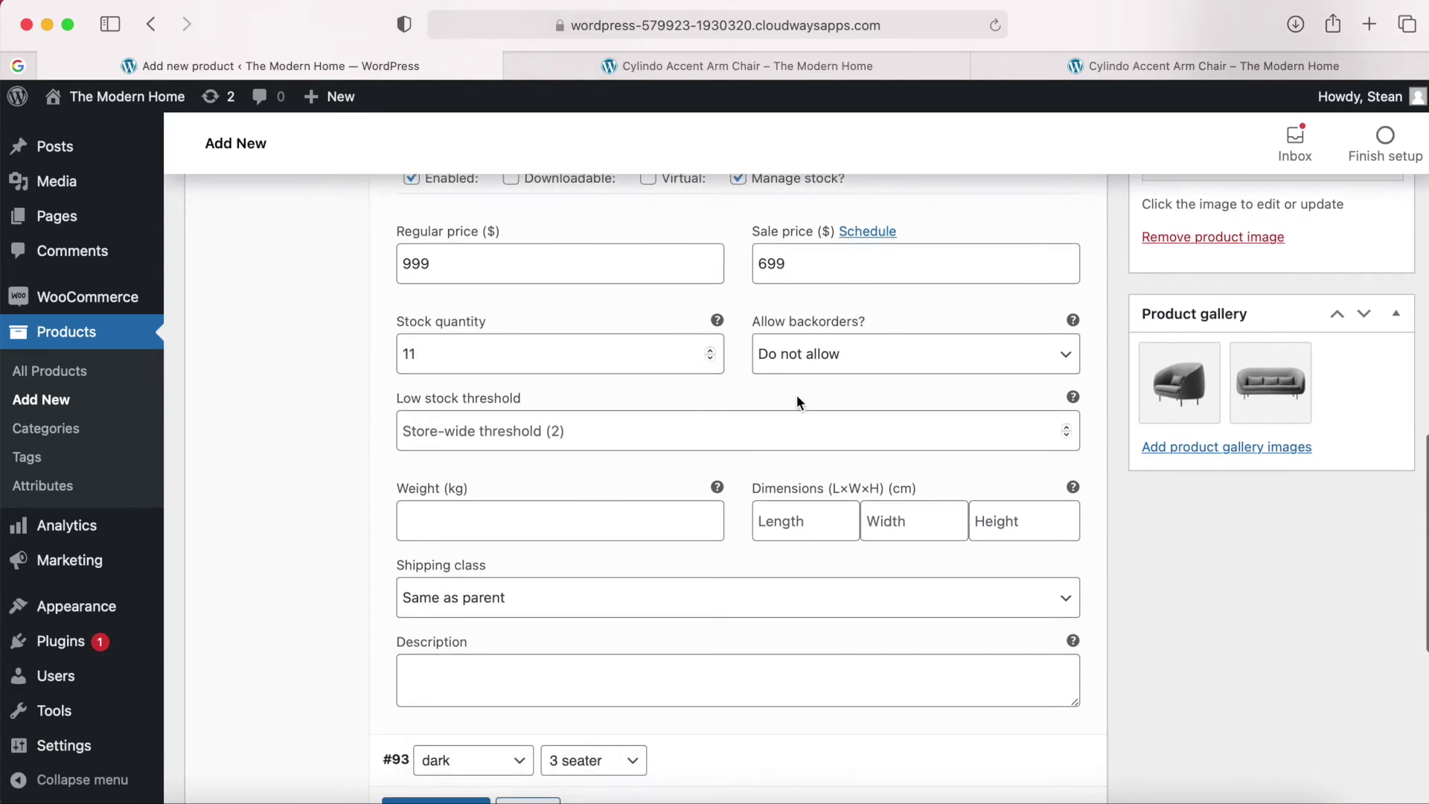
{"action": "scroll", "coordinate": [862, 539], "scroll_direction": "up", "scroll_amount": 2}
{"action": "scroll", "coordinate": [862, 535], "scroll_direction": "up", "scroll_amount": 4}
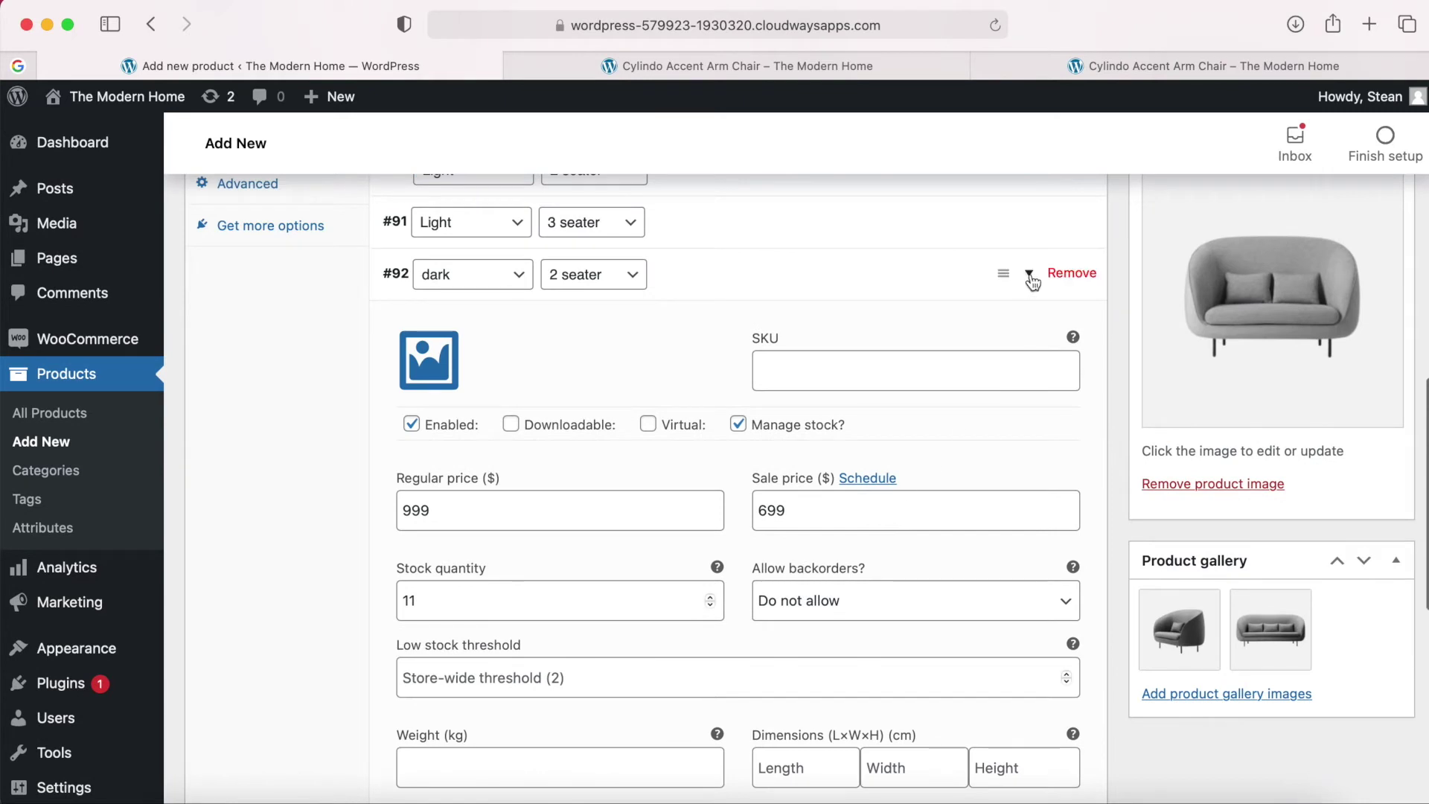
Expand variation #93 (dark, 3 seater), enable stock management and enter regular price 1499.
{"action": "left_click", "coordinate": [1031, 276]}
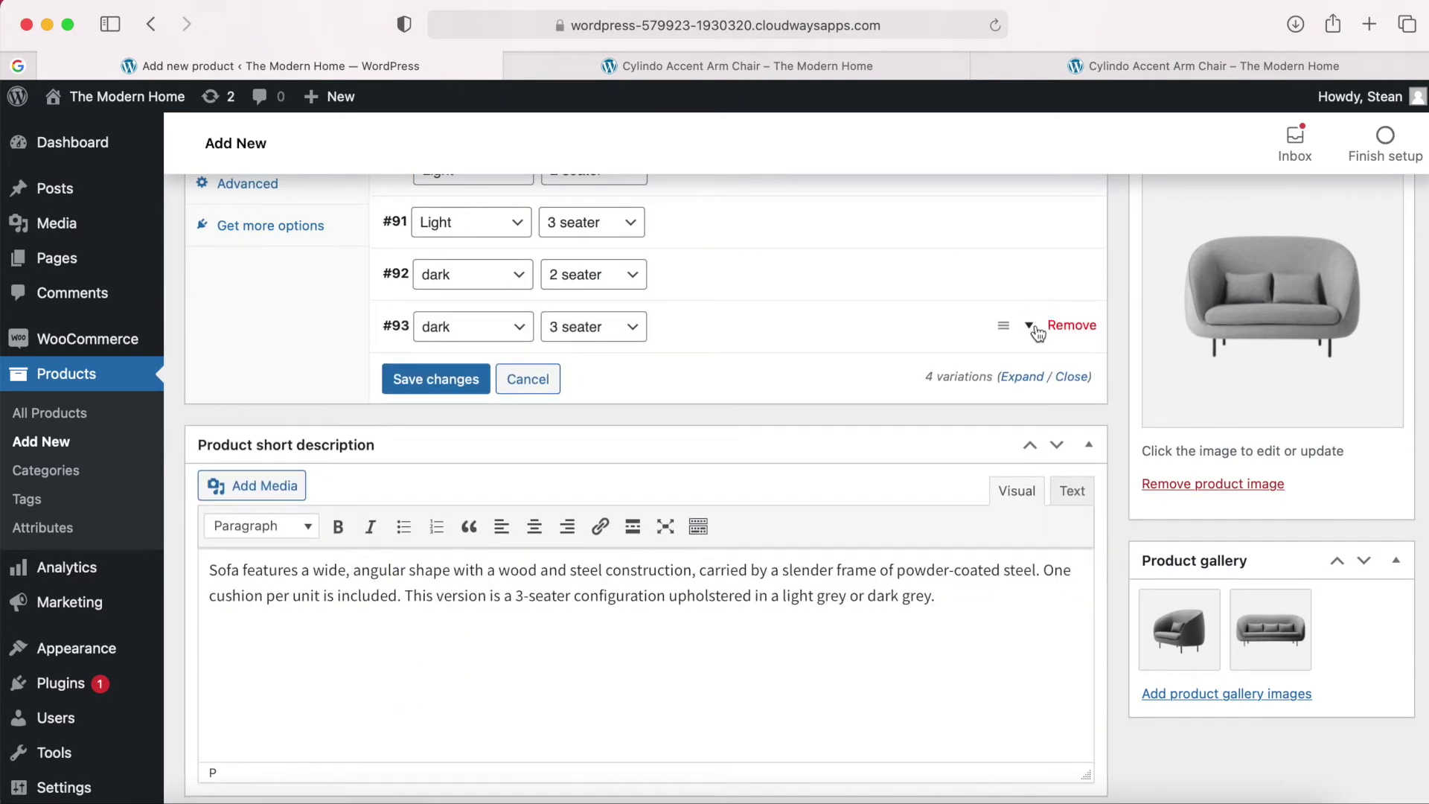
{"action": "left_click", "coordinate": [1031, 328]}
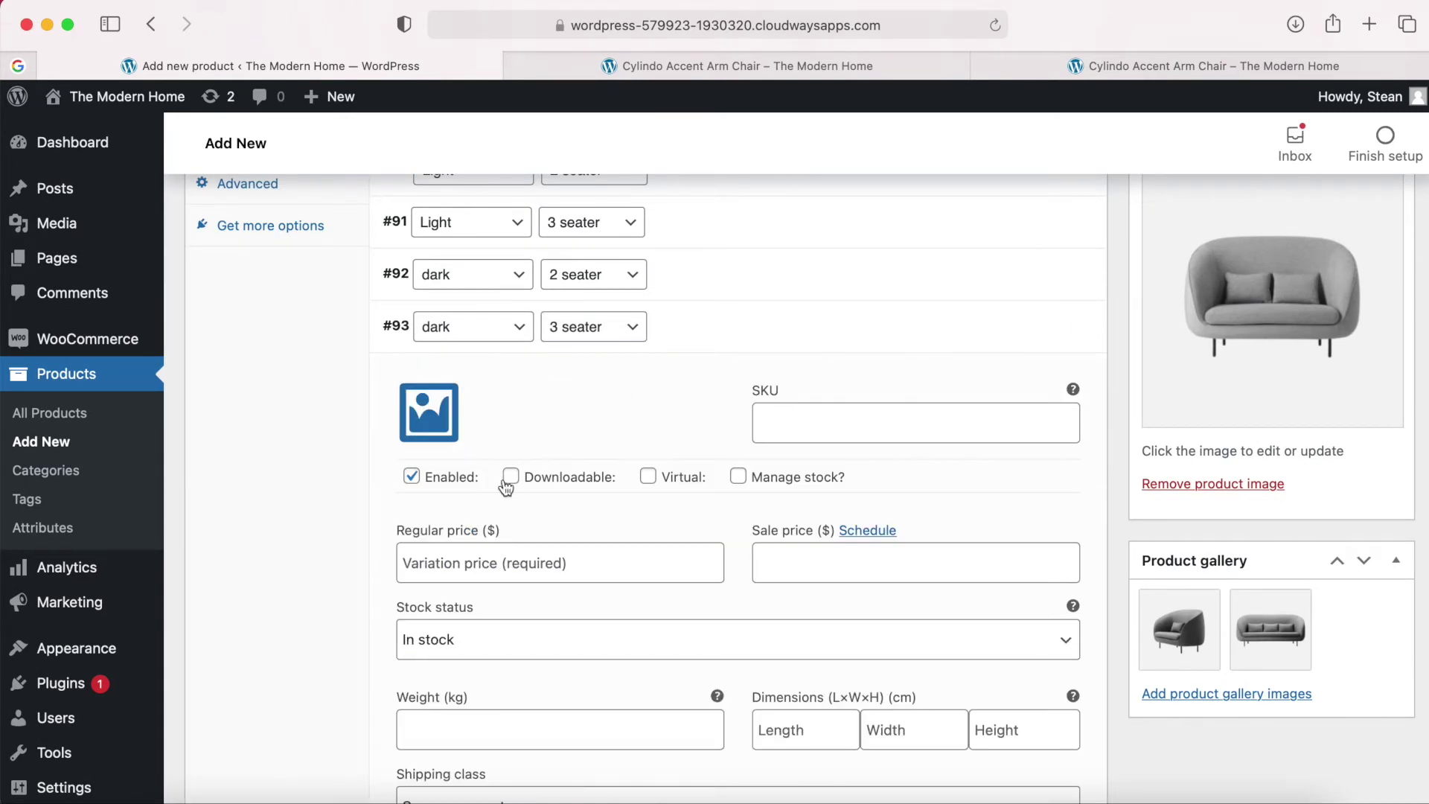
{"action": "left_click", "coordinate": [738, 477]}
{"action": "left_click", "coordinate": [539, 558]}
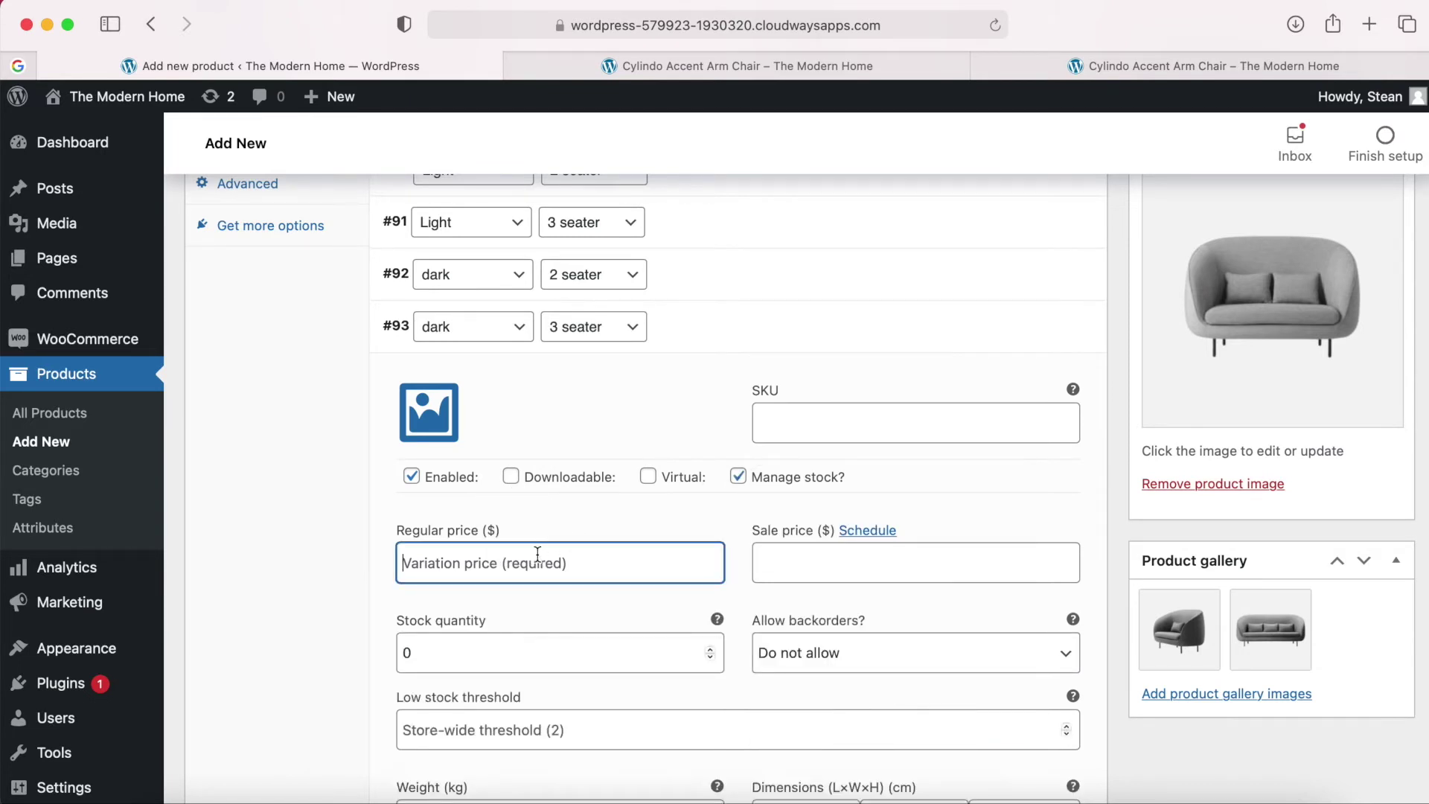
{"action": "type", "text": "1499"}
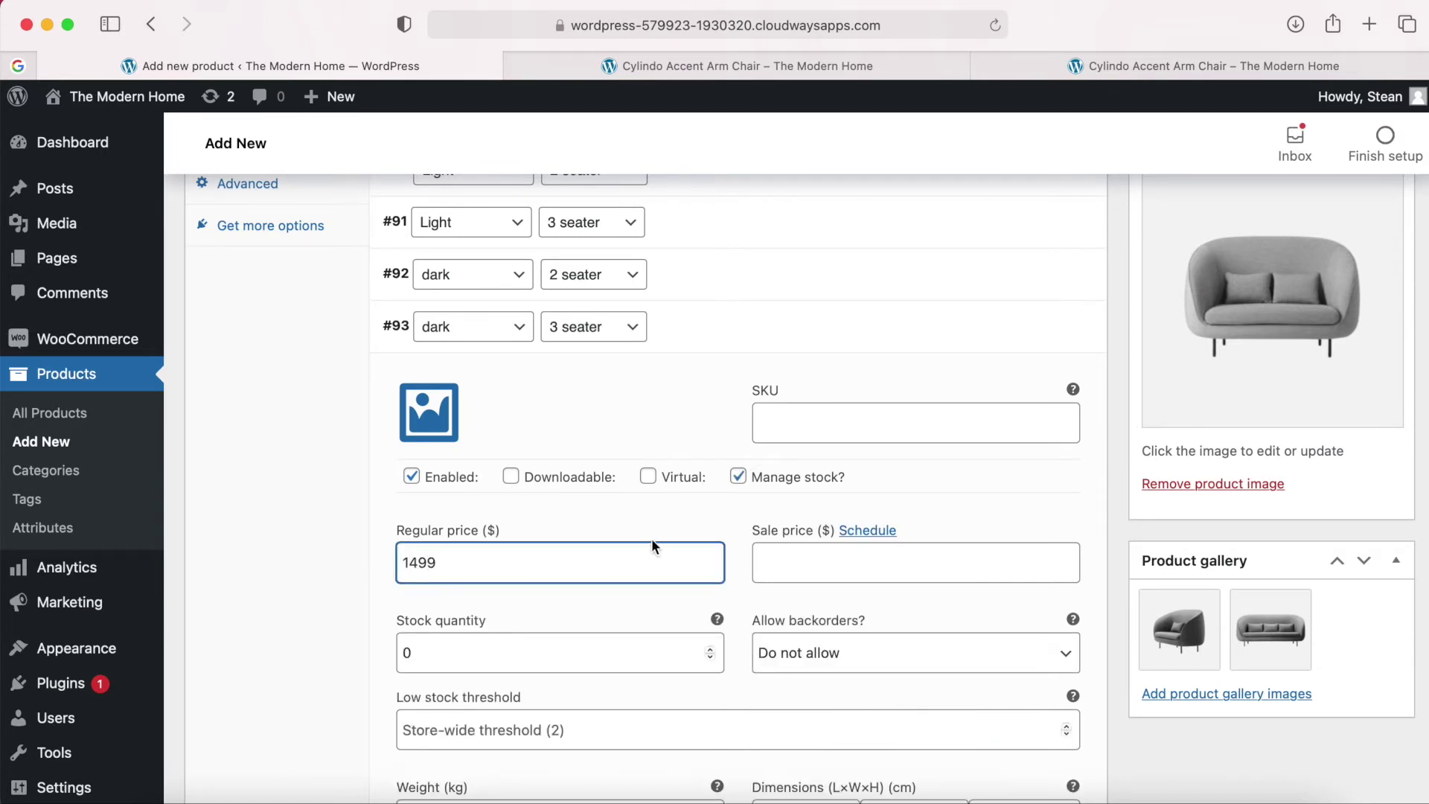
{"action": "scroll", "coordinate": [733, 539], "scroll_direction": "down", "scroll_amount": 3}
Set variation #93's stock quantity to 12, collapse it and save all variation changes.
{"action": "left_click", "coordinate": [645, 533]}
{"action": "key", "text": "BackSpace"}
{"action": "type", "text": "1"}
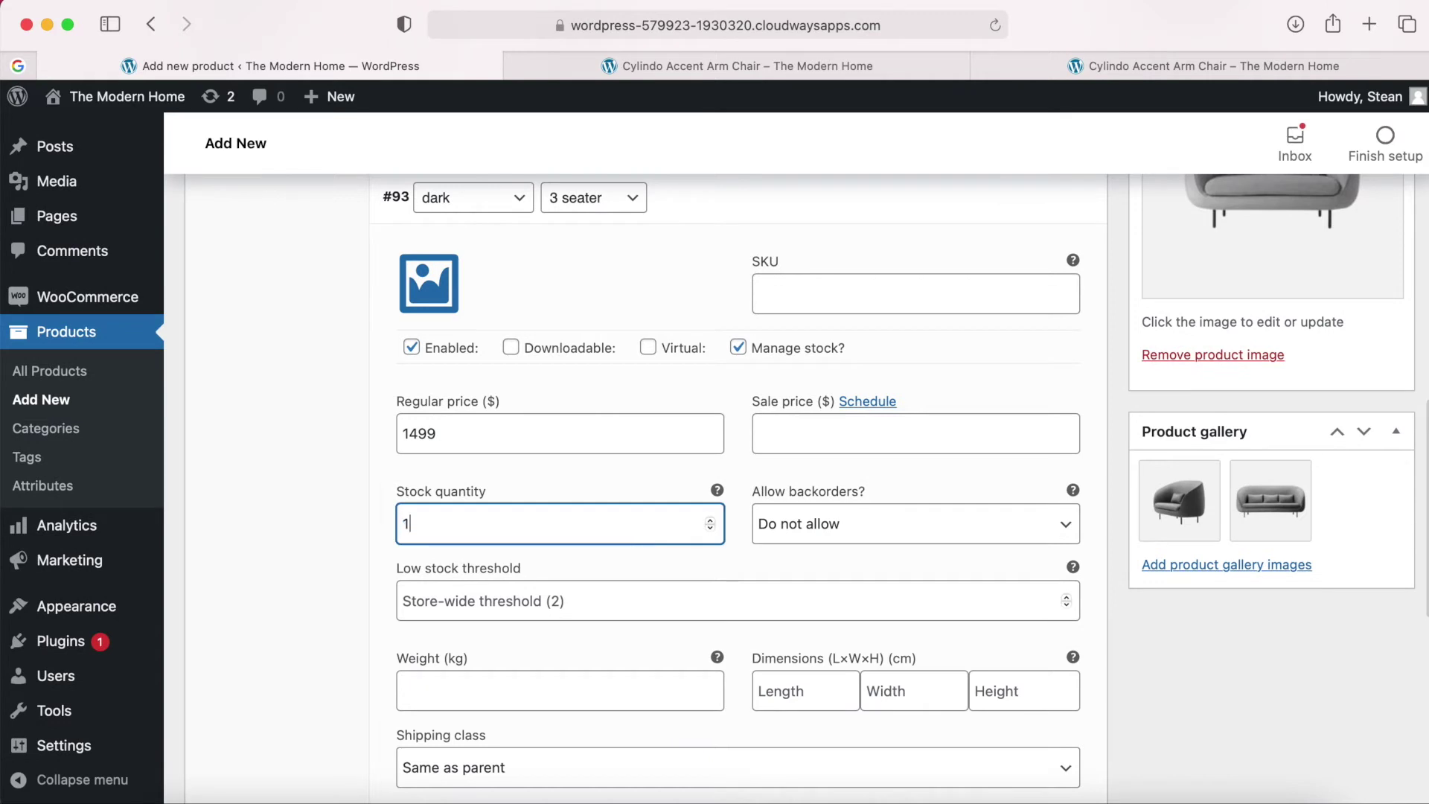
{"action": "left_click", "coordinate": [736, 524]}
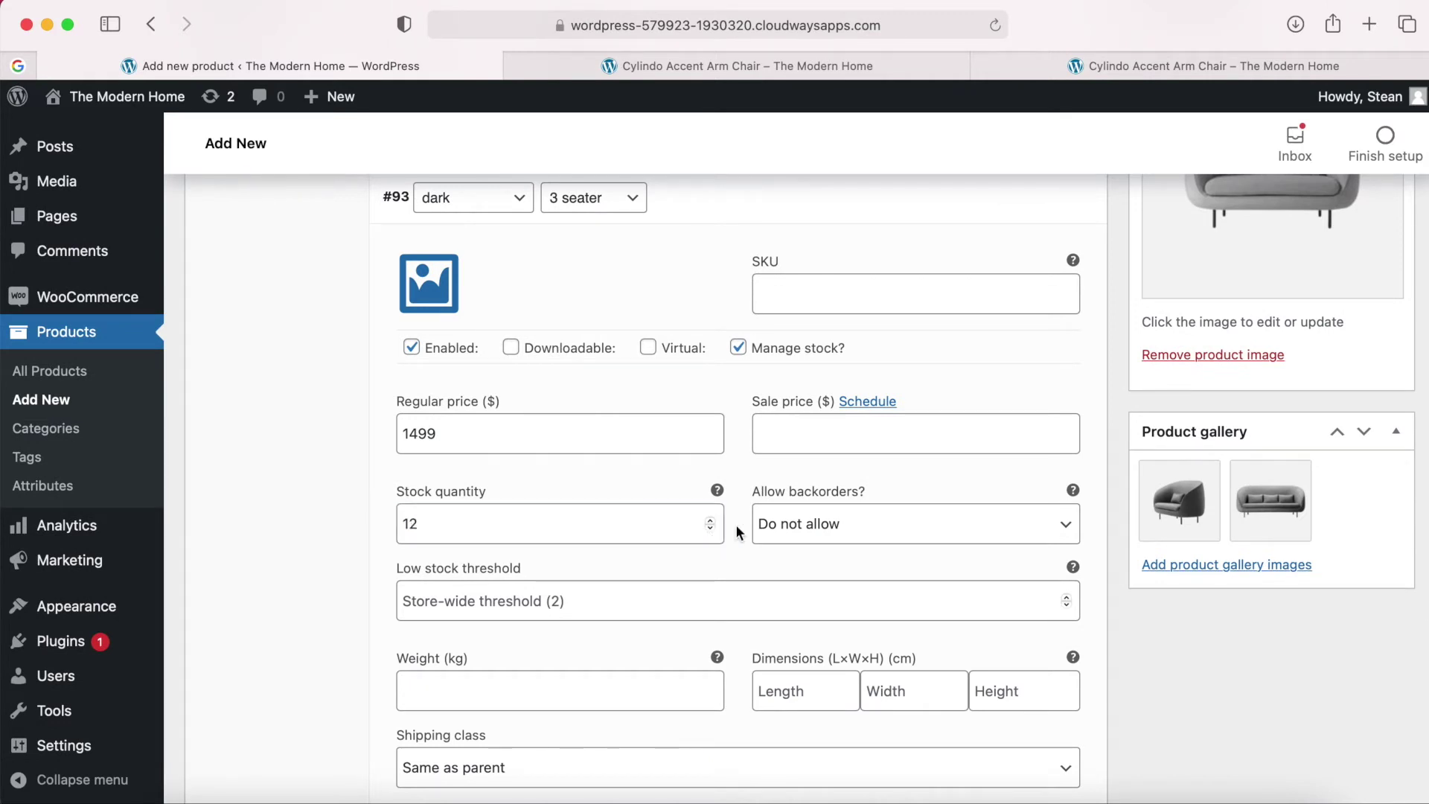
{"action": "scroll", "coordinate": [735, 524], "scroll_direction": "down", "scroll_amount": 4}
{"action": "scroll", "coordinate": [735, 524], "scroll_direction": "up", "scroll_amount": 8}
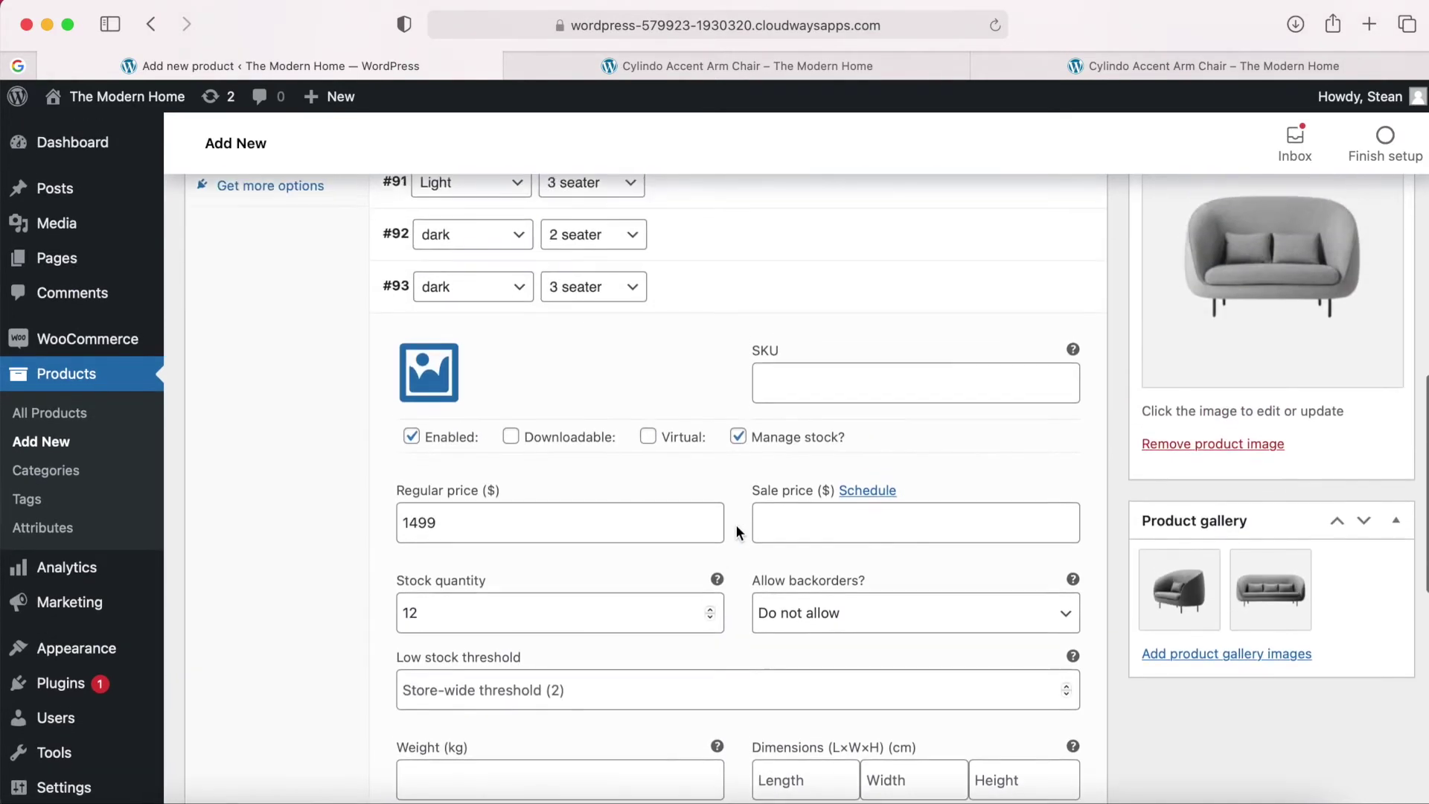
{"action": "left_click", "coordinate": [1040, 364]}
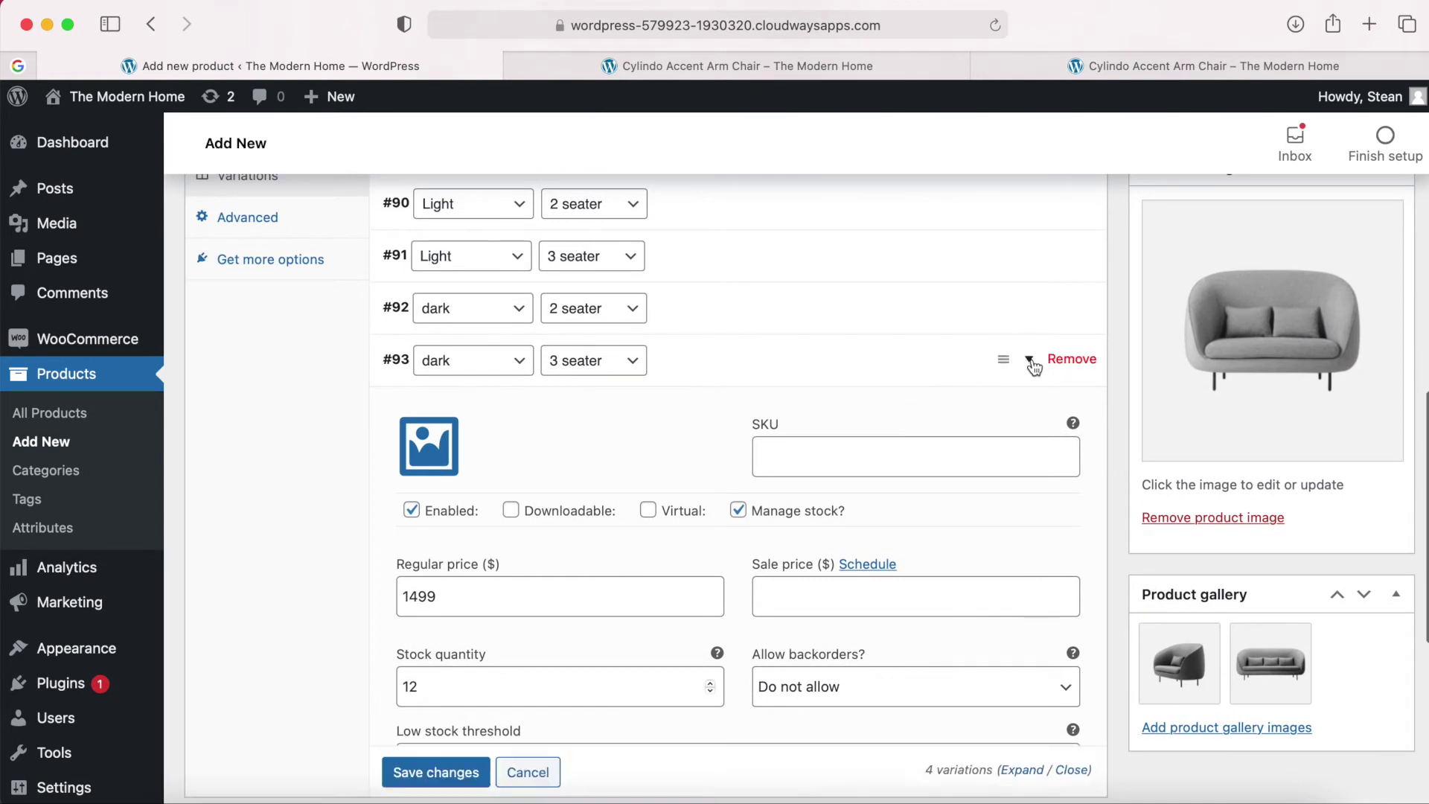
{"action": "scroll", "coordinate": [886, 489], "scroll_direction": "up", "scroll_amount": 2}
{"action": "left_click", "coordinate": [458, 447]}
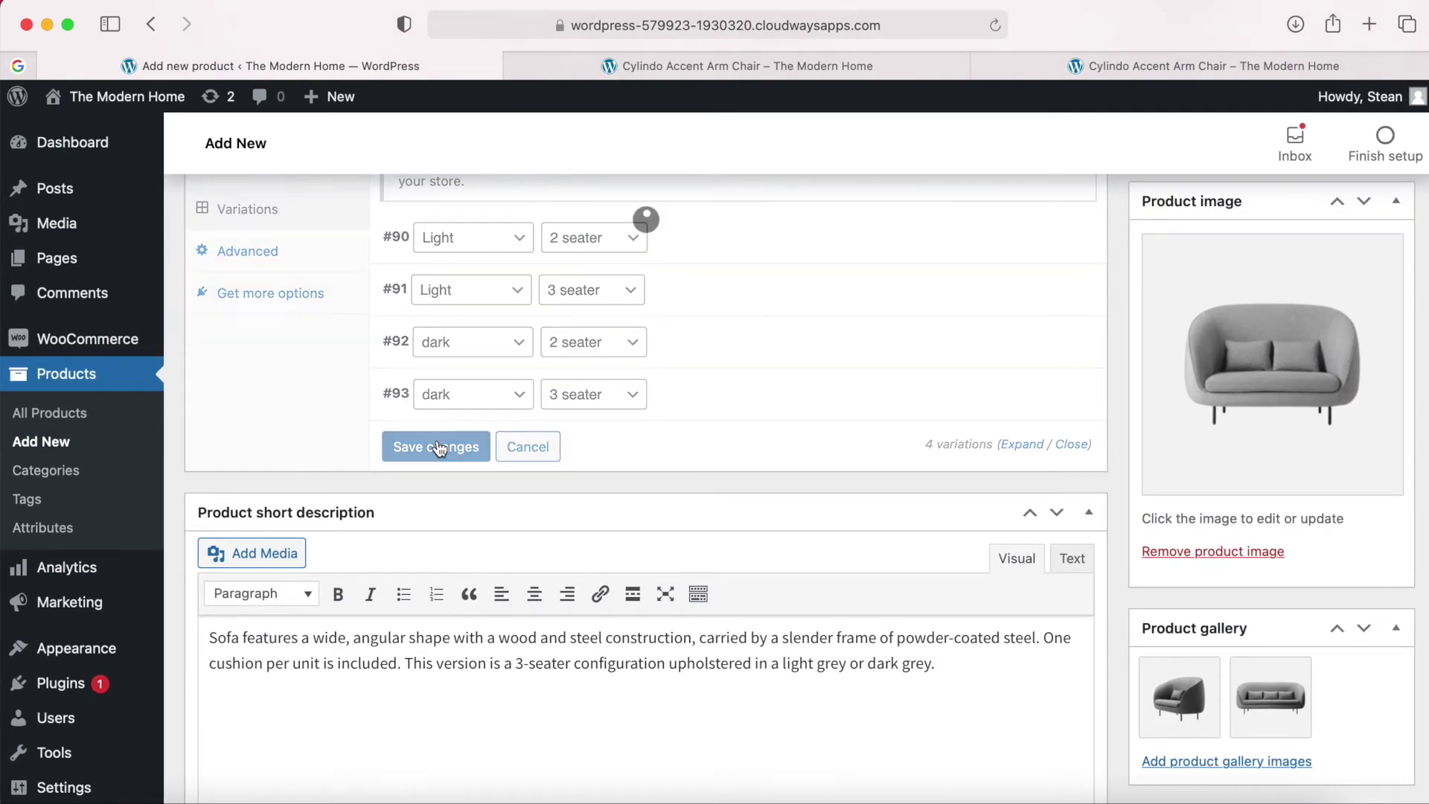
Review the Colour and Size attributes, then go back to the variations list.
{"action": "scroll", "coordinate": [648, 249], "scroll_direction": "up", "scroll_amount": 1}
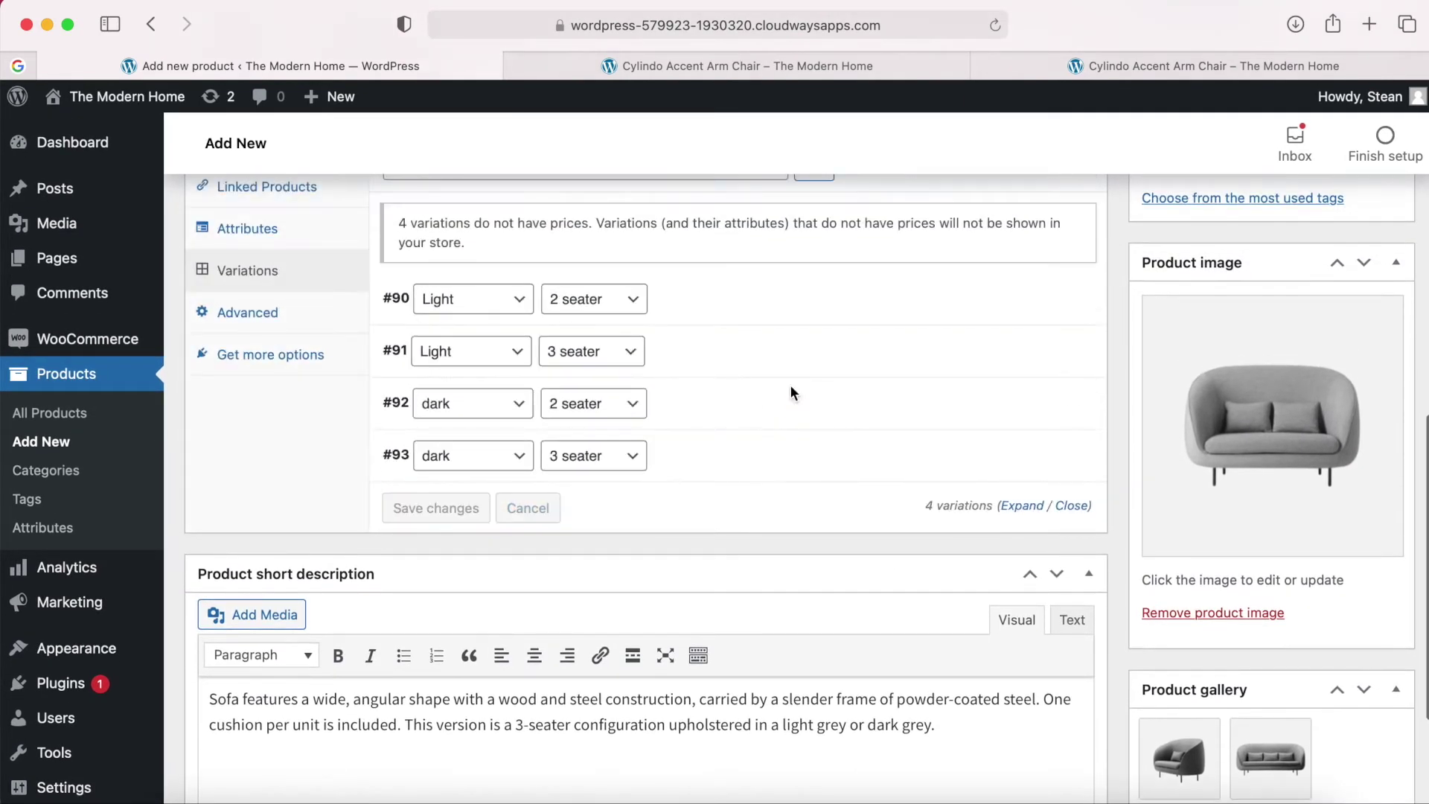
{"action": "scroll", "coordinate": [789, 384], "scroll_direction": "up", "scroll_amount": 4}
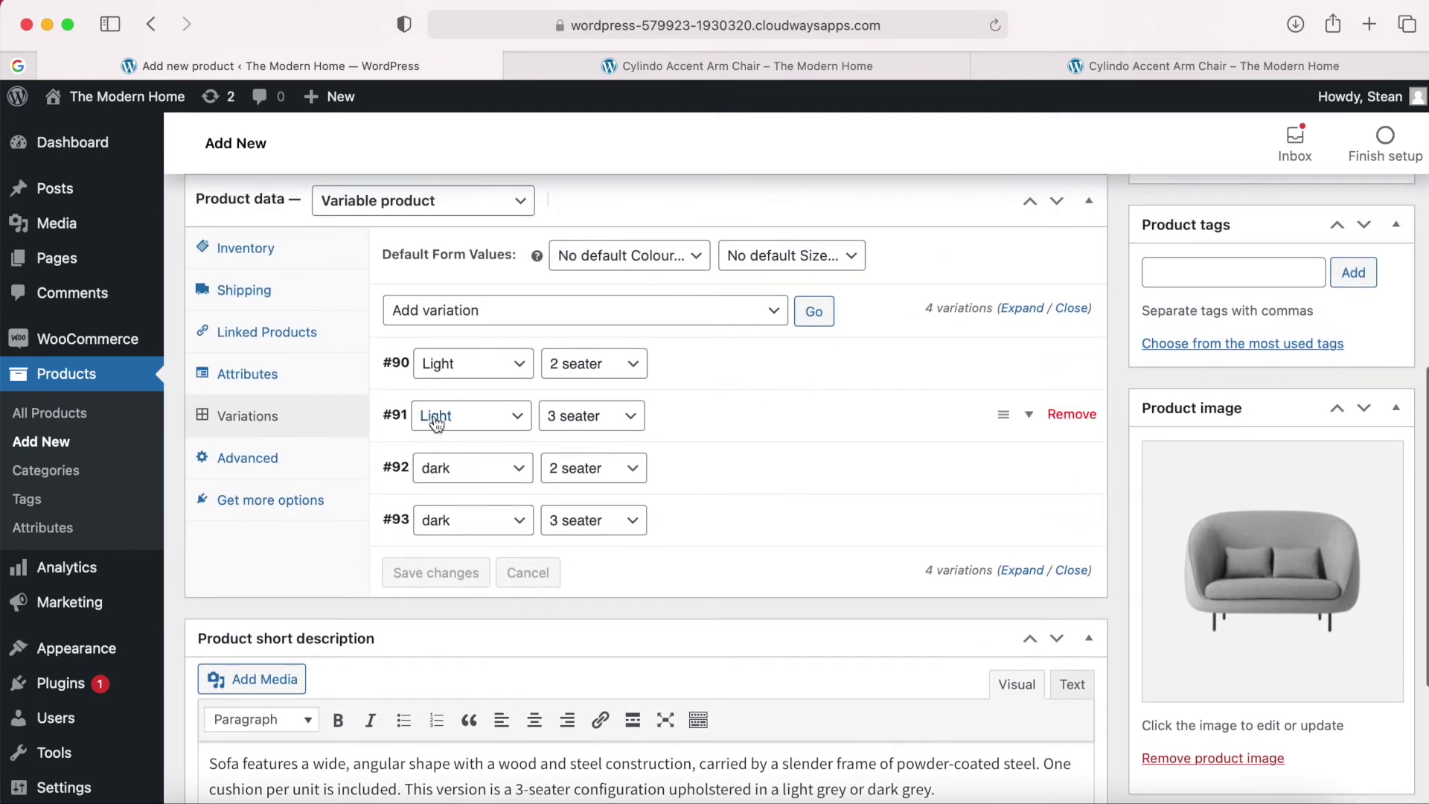
{"action": "left_click", "coordinate": [255, 375]}
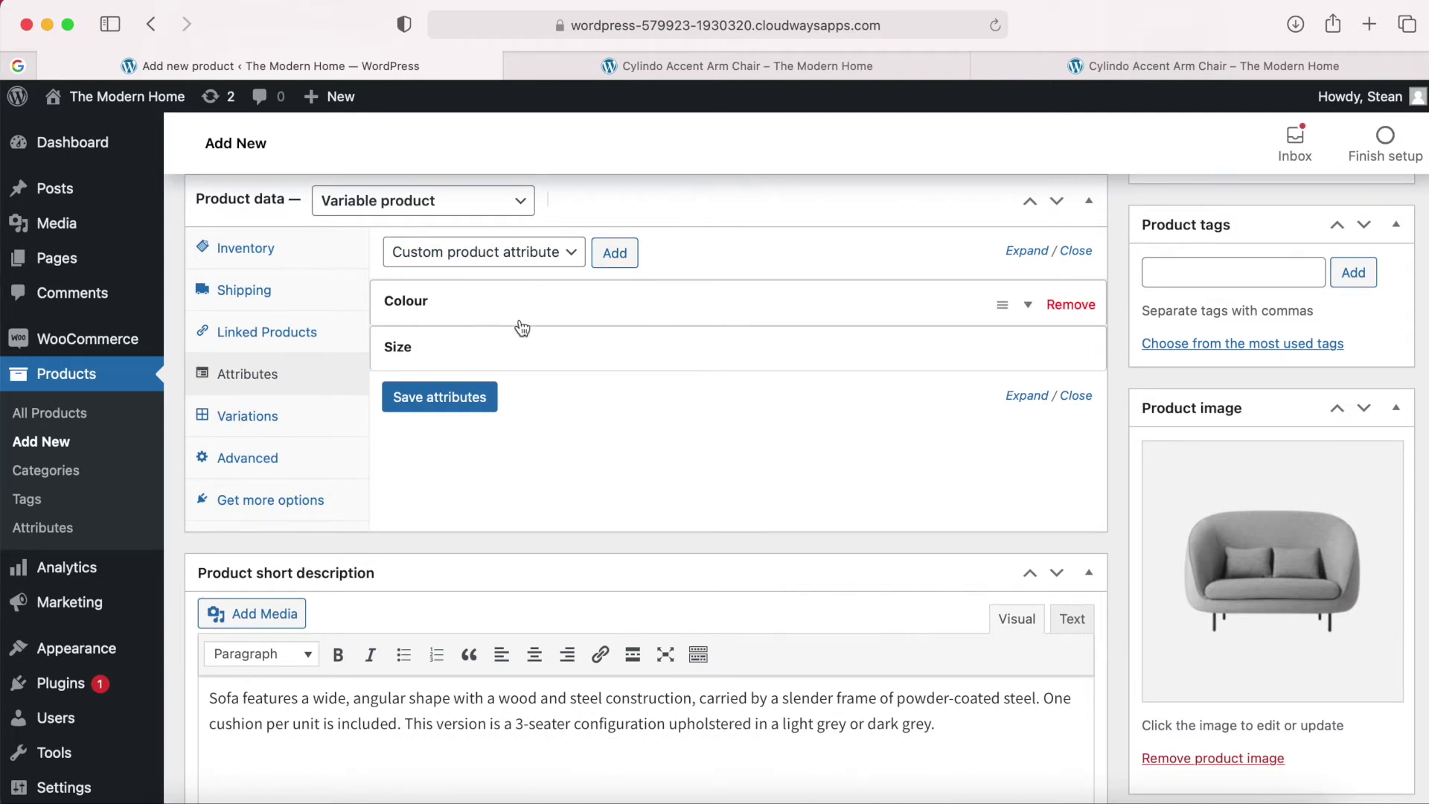
{"action": "left_click", "coordinate": [274, 421]}
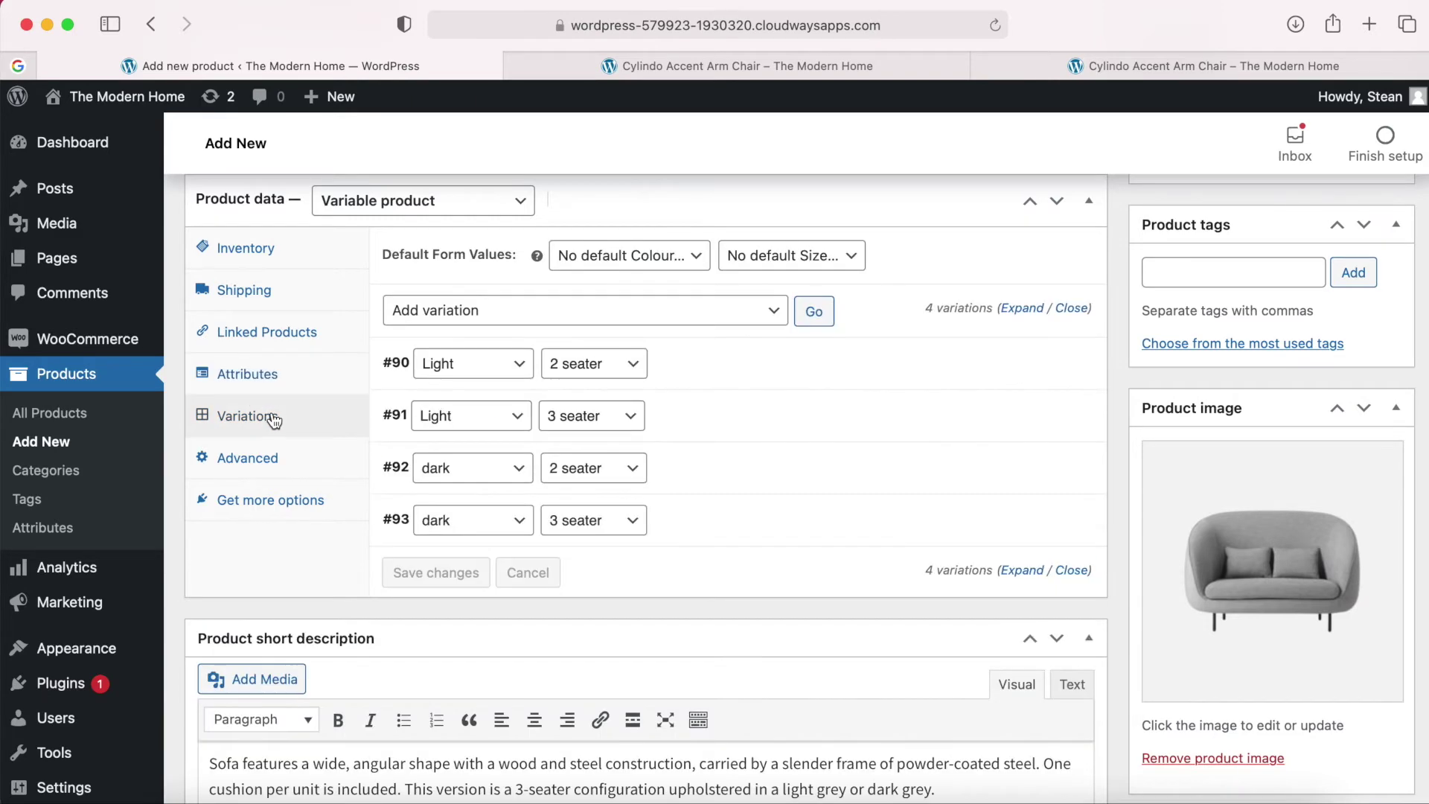
{"action": "scroll", "coordinate": [645, 460], "scroll_direction": "down", "scroll_amount": 3}
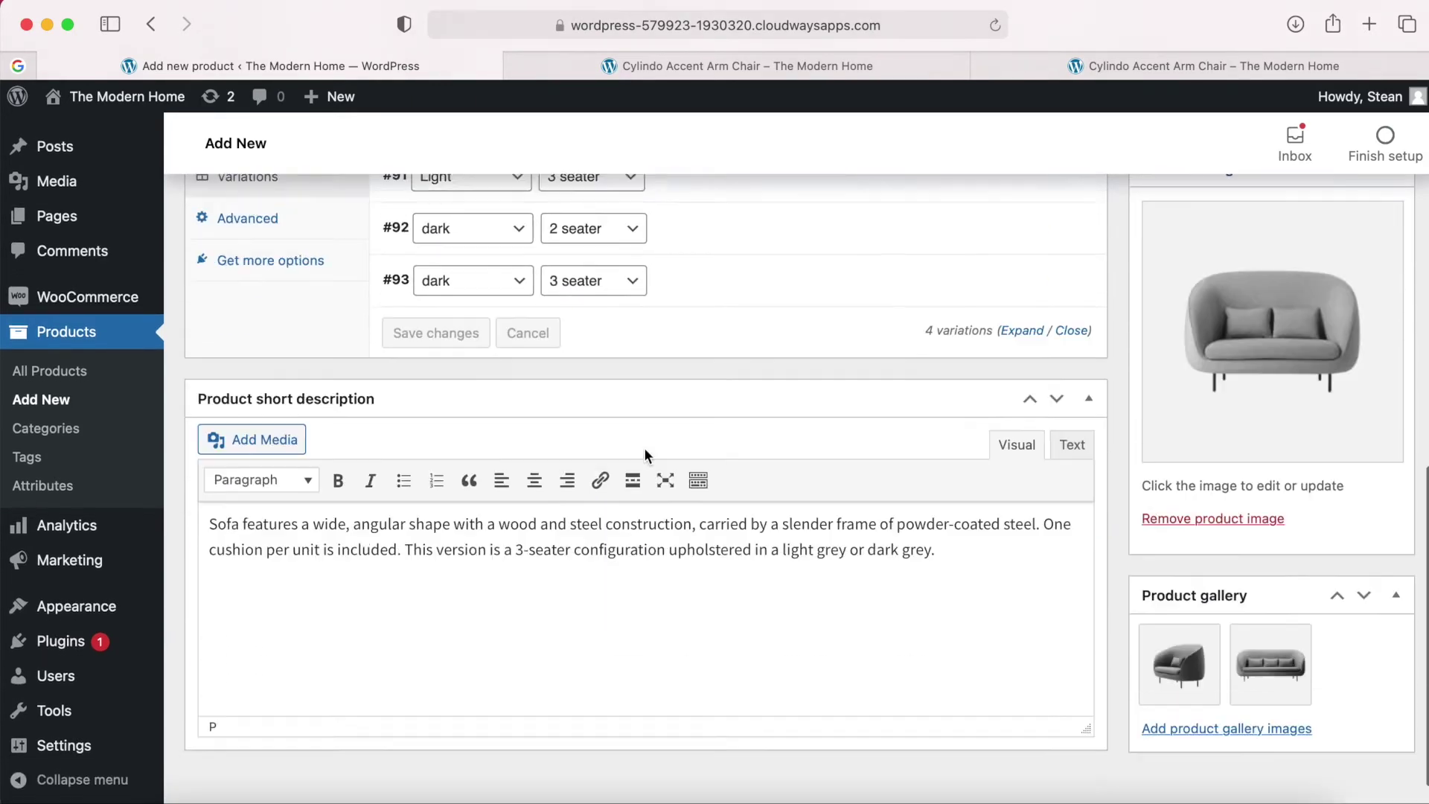
{"action": "scroll", "coordinate": [647, 455], "scroll_direction": "up", "scroll_amount": 10}
{"action": "scroll", "coordinate": [645, 448], "scroll_direction": "up", "scroll_amount": 3}
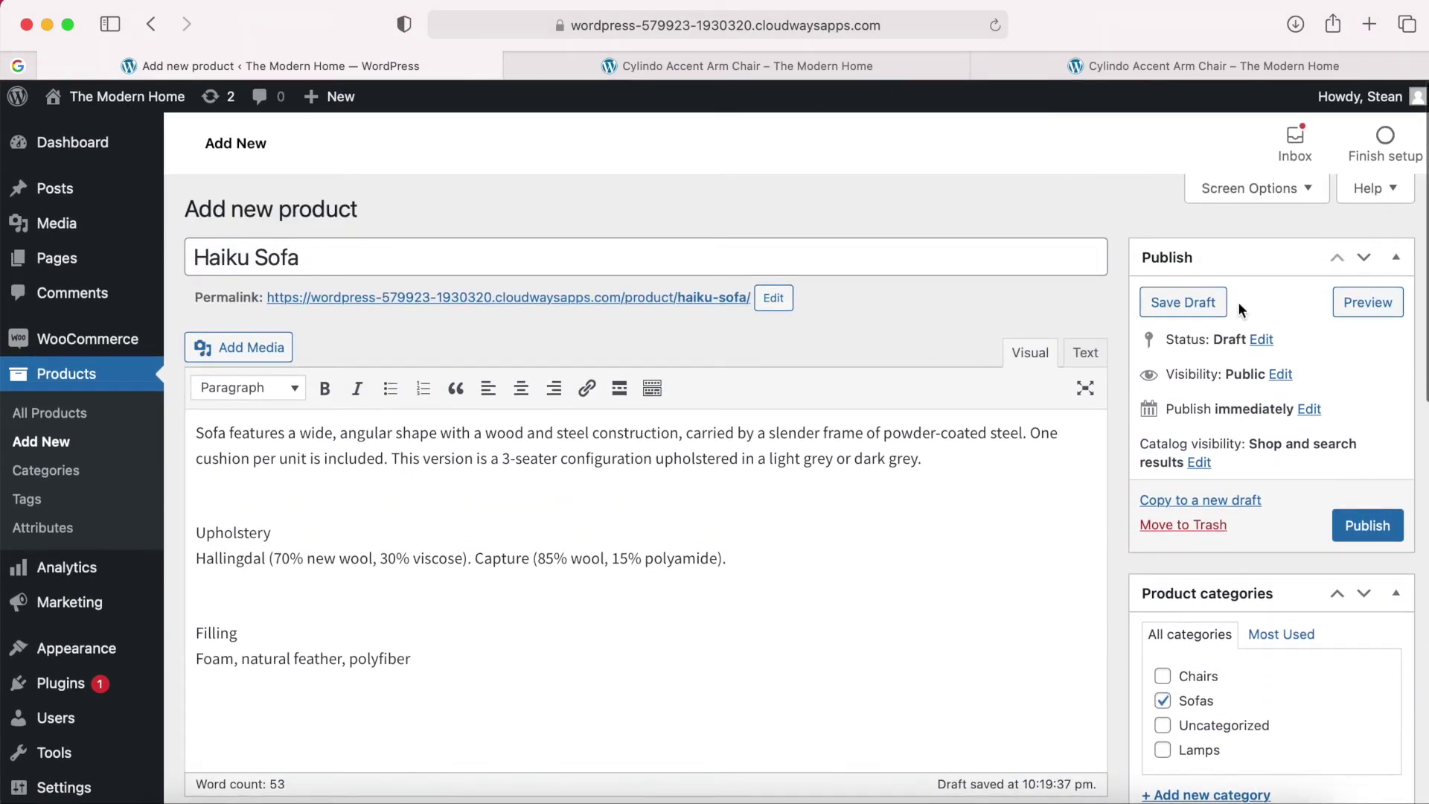
{"action": "left_click", "coordinate": [1357, 301]}
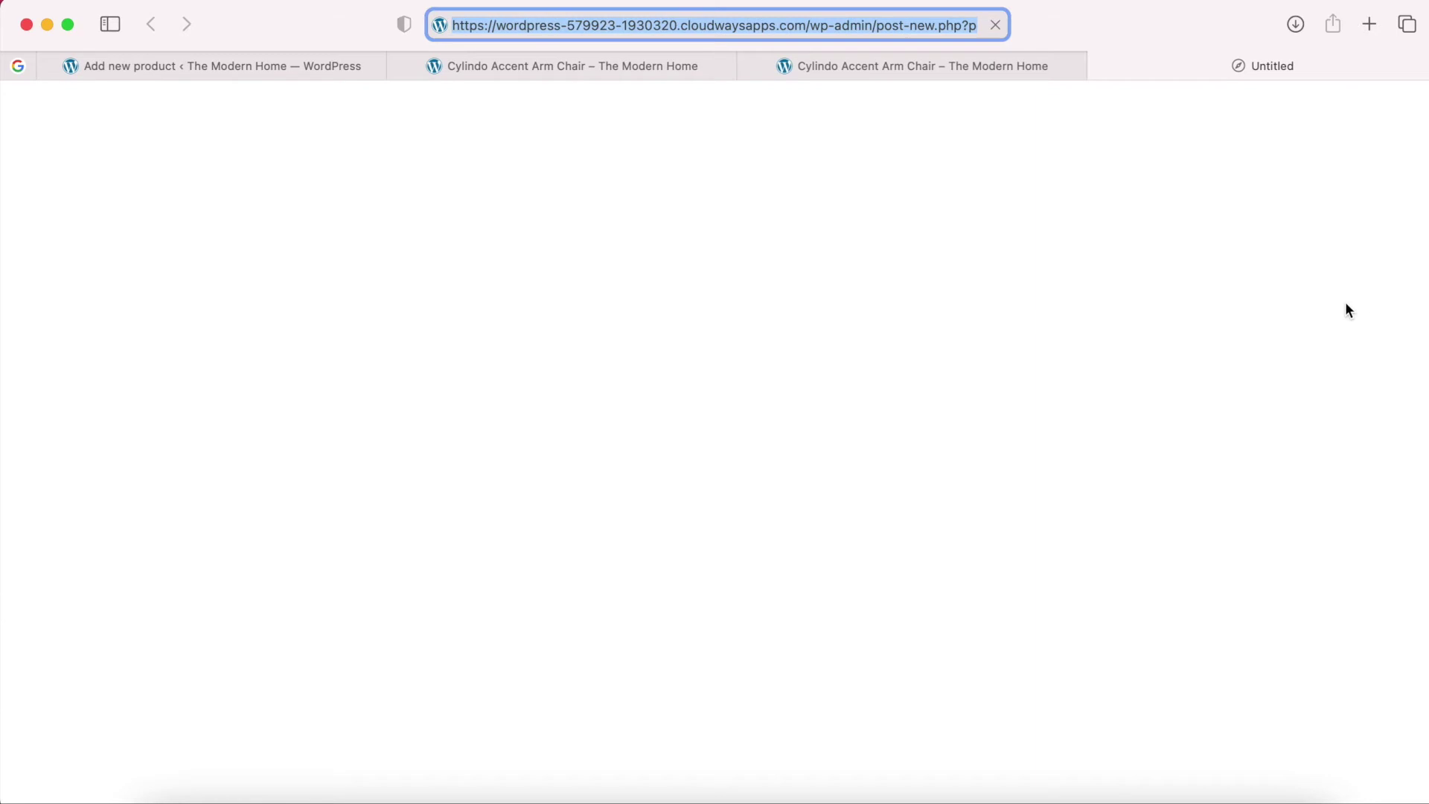
{"action": "left_click", "coordinate": [748, 64]}
{"action": "left_click", "coordinate": [519, 66]}
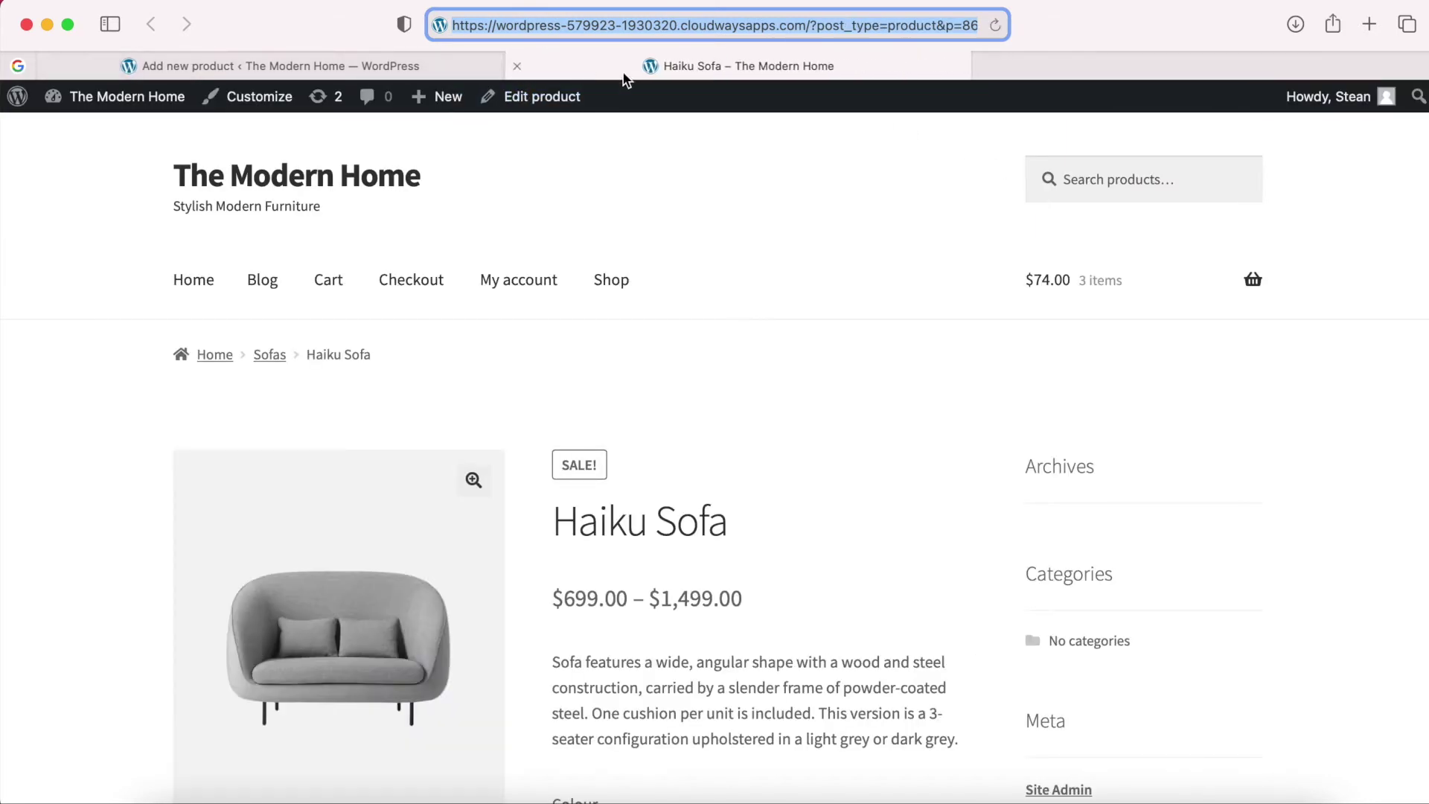
{"action": "scroll", "coordinate": [813, 368], "scroll_direction": "down", "scroll_amount": 2}
{"action": "scroll", "coordinate": [814, 370], "scroll_direction": "down", "scroll_amount": 4}
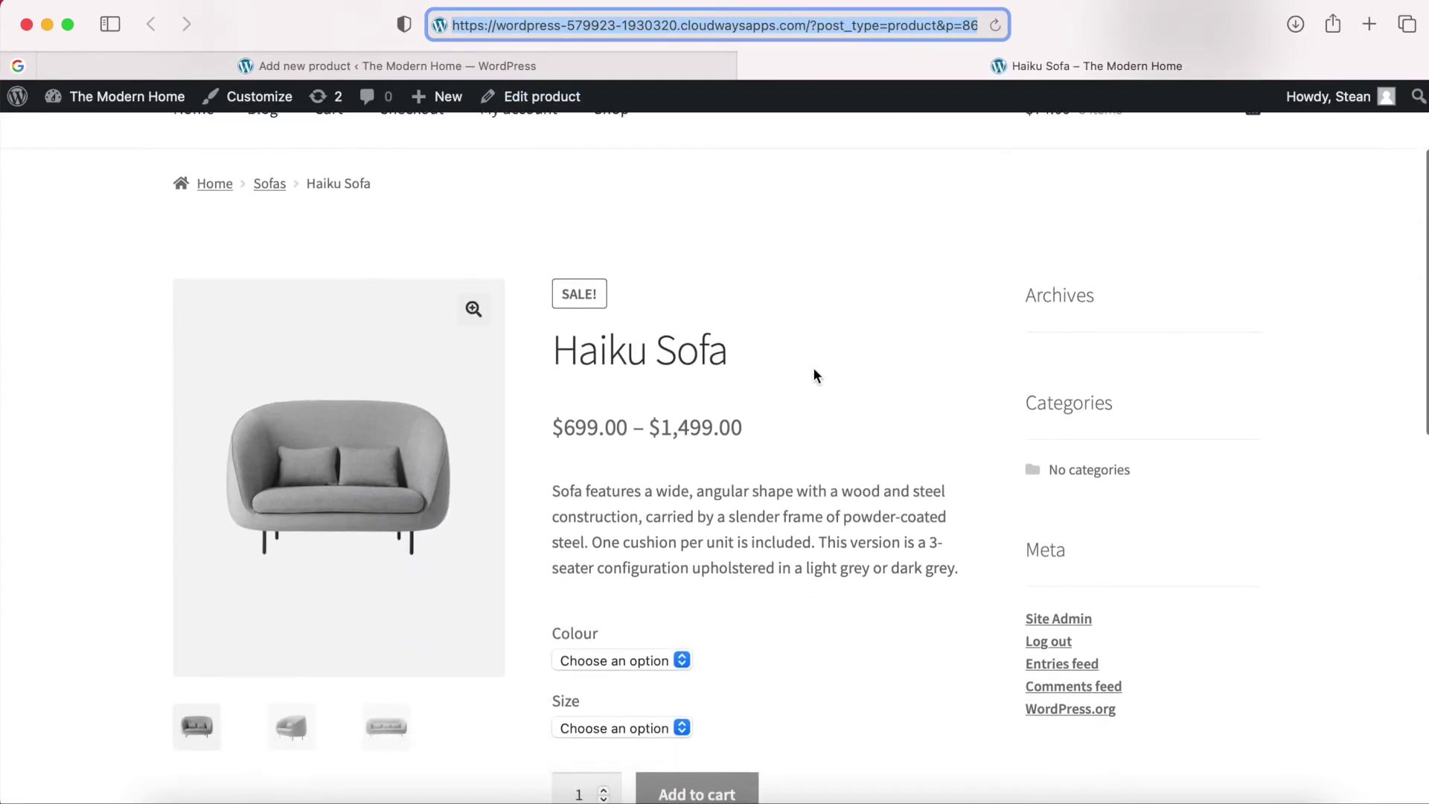
{"action": "scroll", "coordinate": [814, 372], "scroll_direction": "down", "scroll_amount": 2}
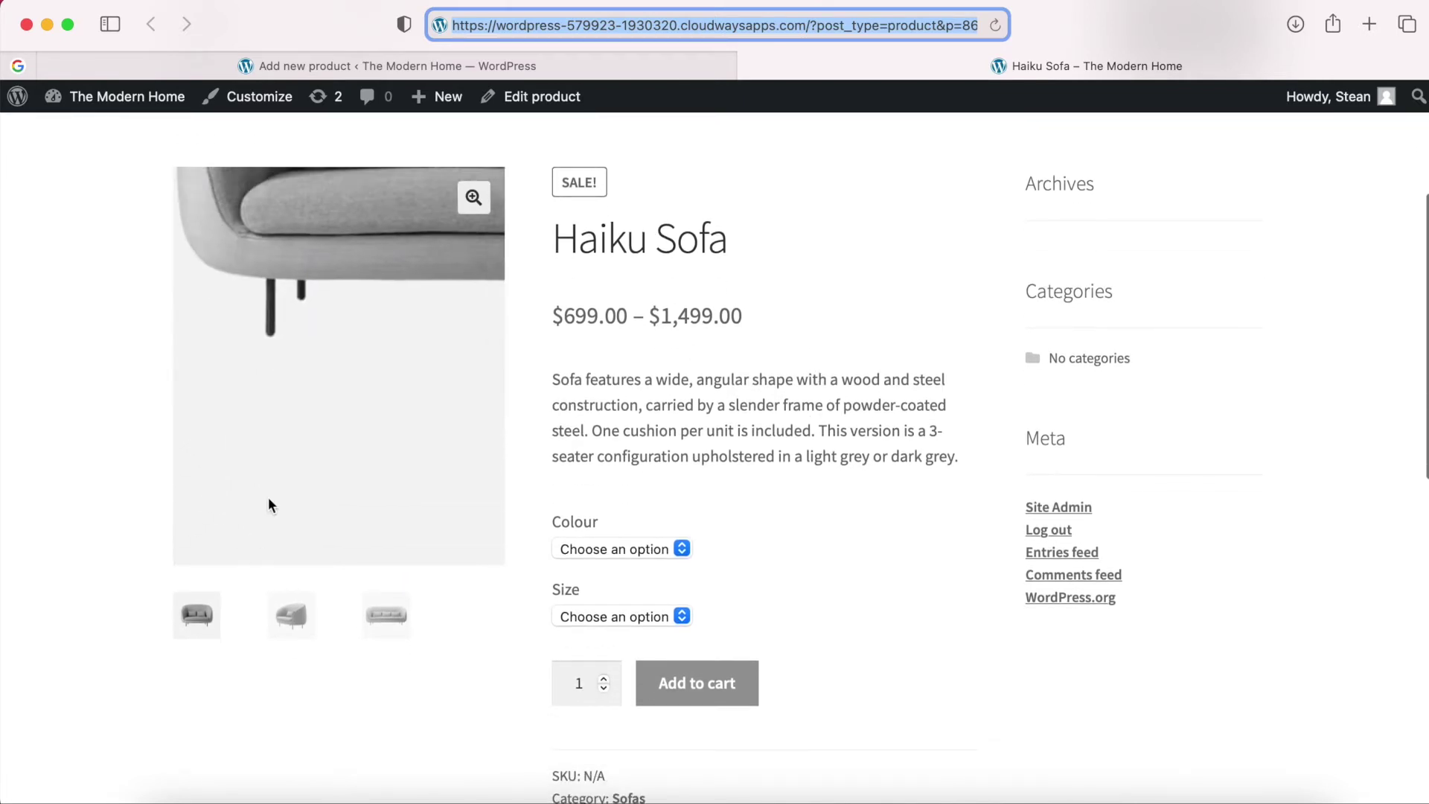
{"action": "left_click", "coordinate": [289, 617]}
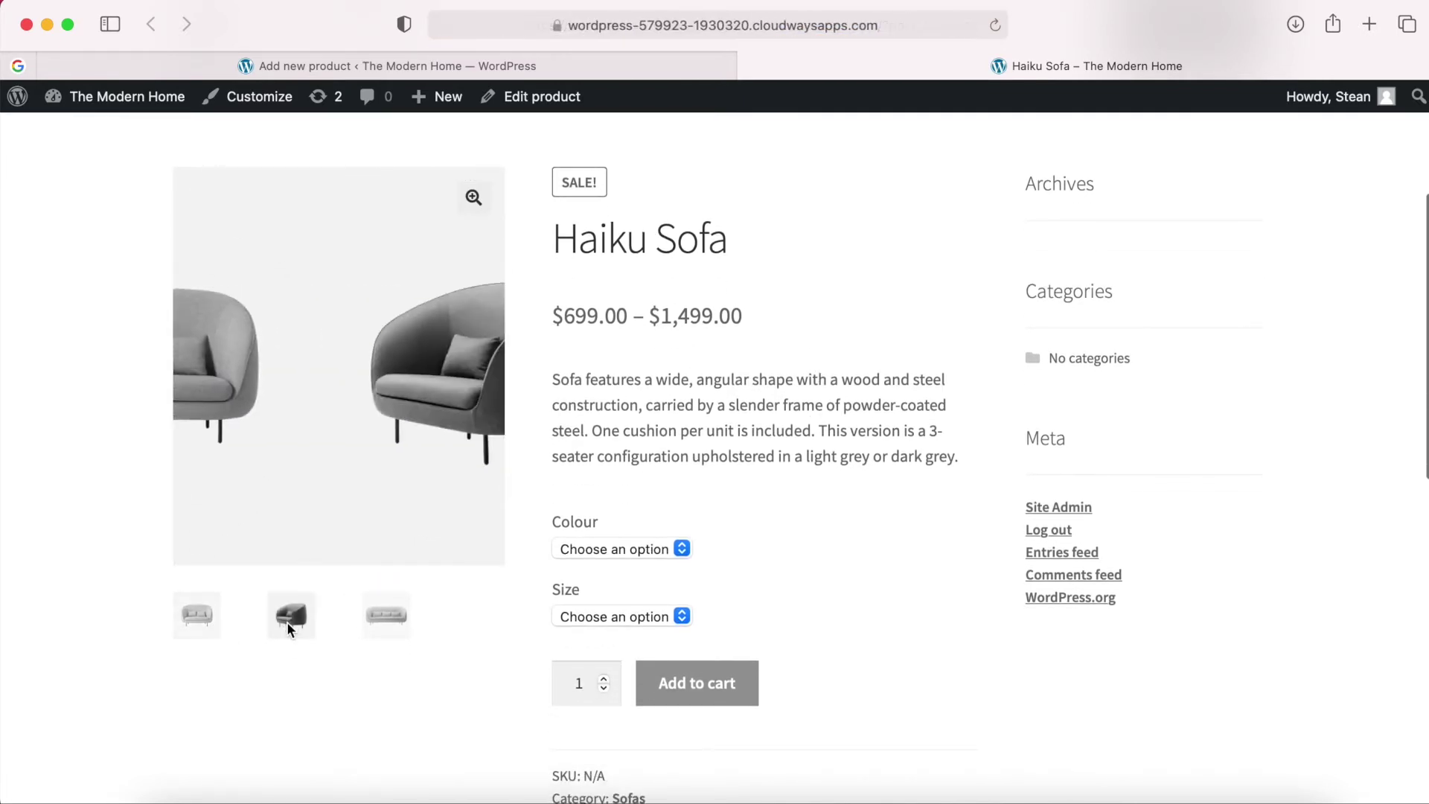
{"action": "left_click", "coordinate": [375, 630]}
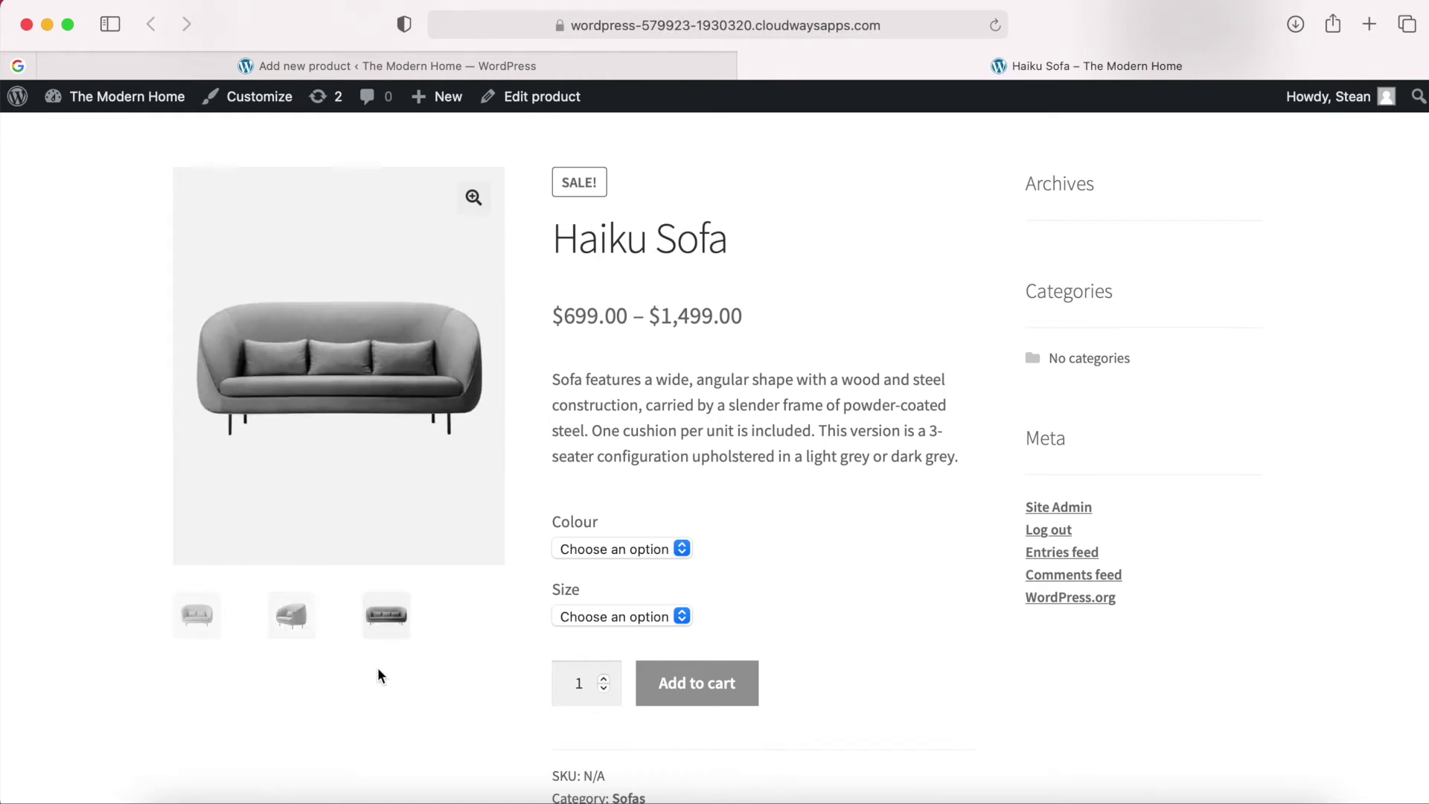
{"action": "scroll", "coordinate": [377, 674], "scroll_direction": "down", "scroll_amount": 1}
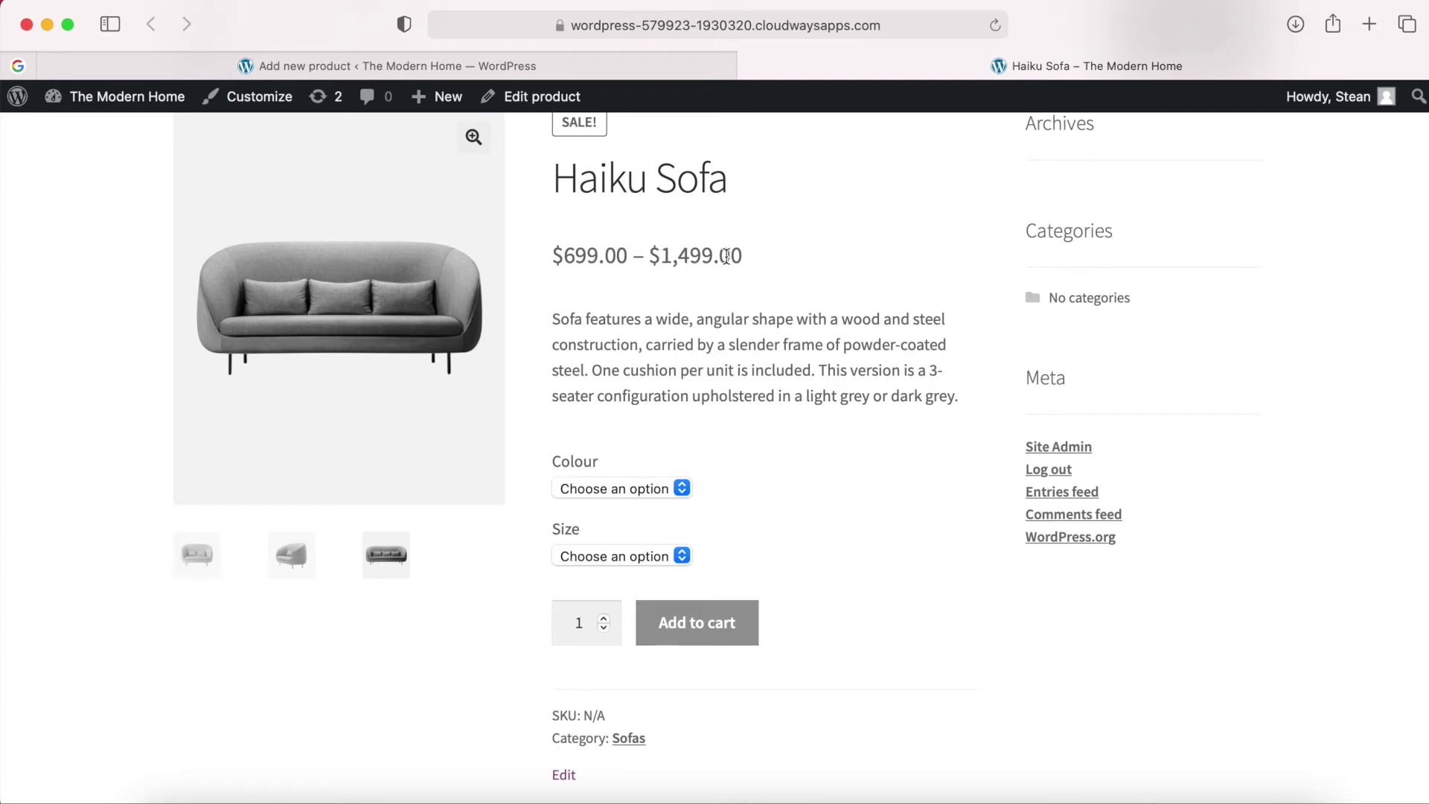
{"action": "scroll", "coordinate": [779, 261], "scroll_direction": "down", "scroll_amount": 8}
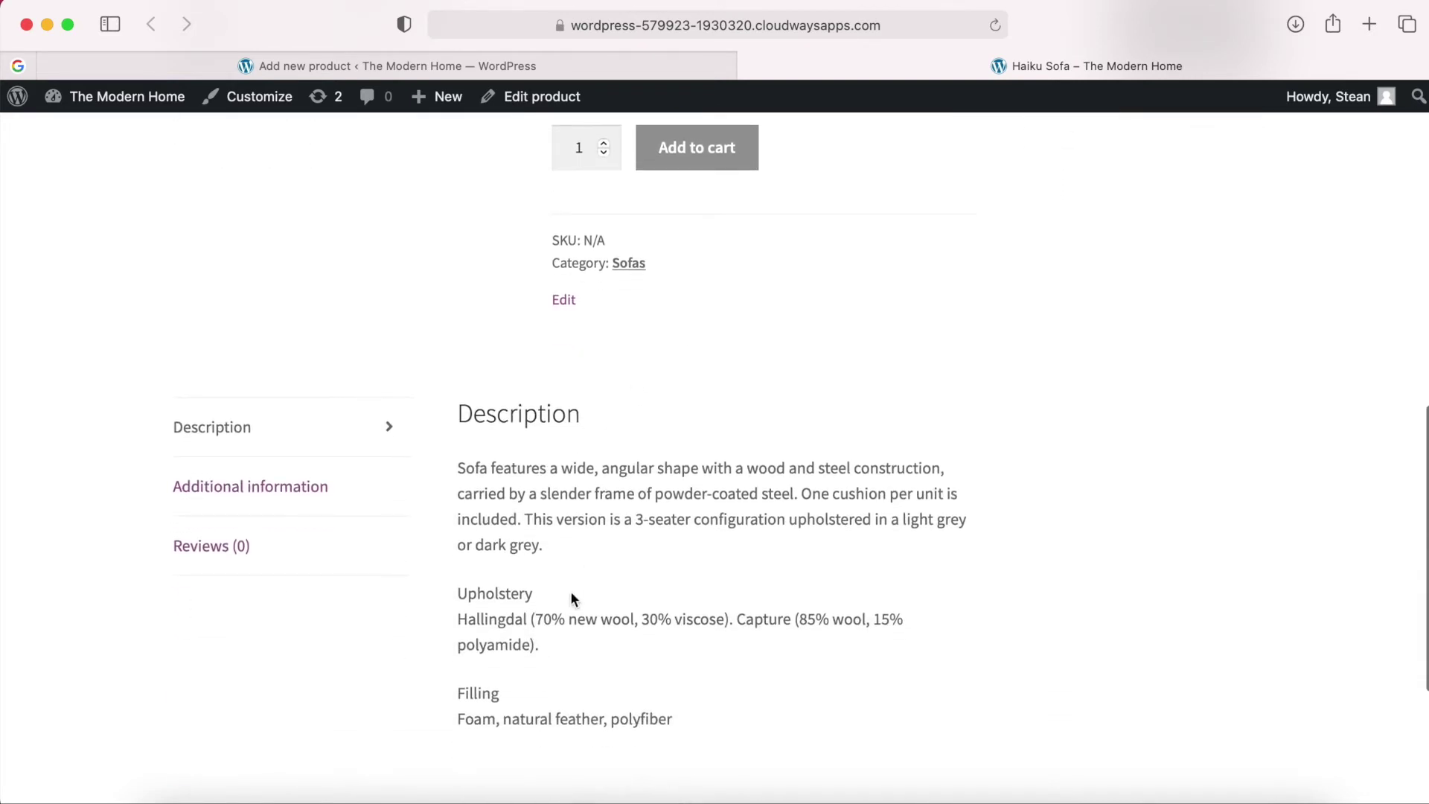
{"action": "scroll", "coordinate": [571, 589], "scroll_direction": "up", "scroll_amount": 5}
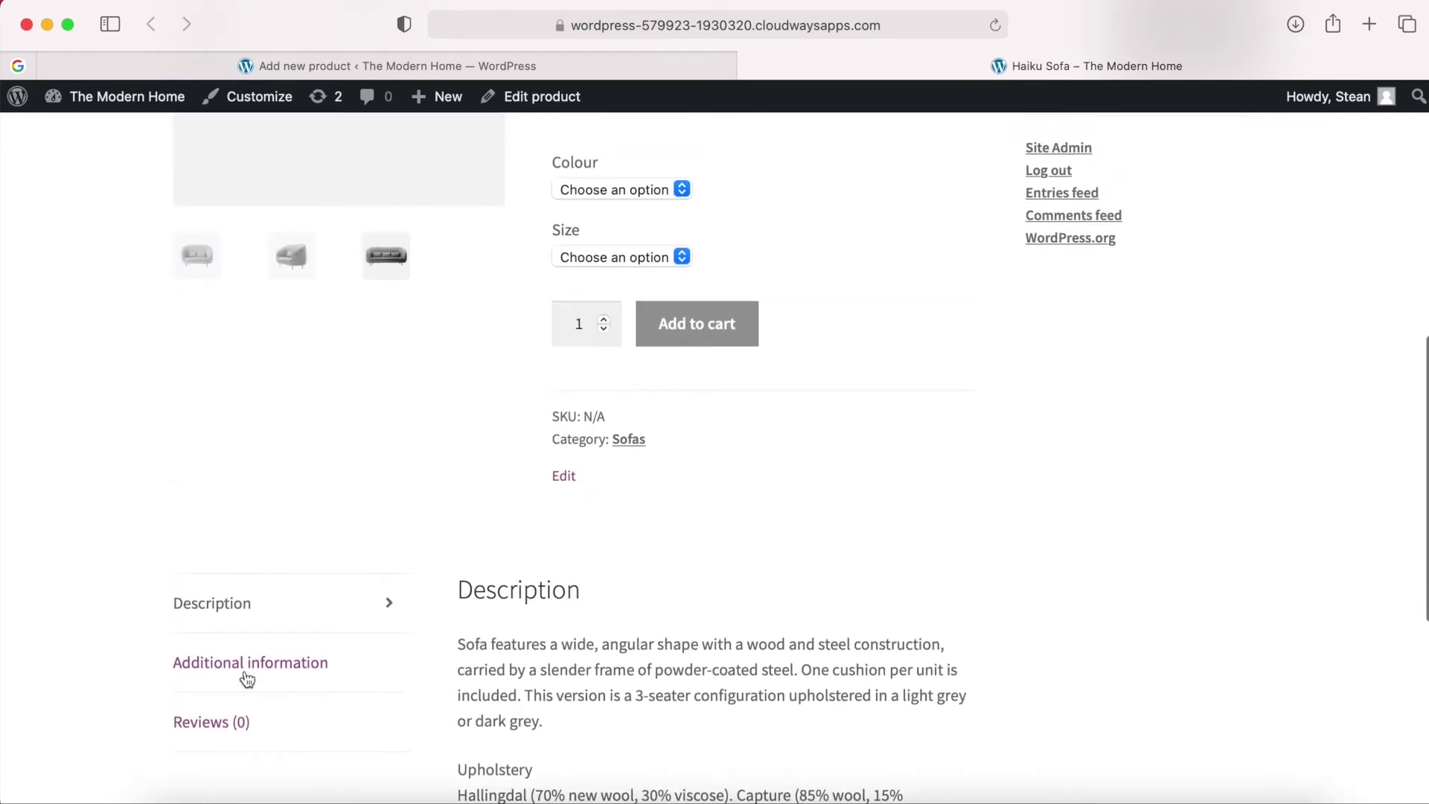
{"action": "left_click", "coordinate": [247, 677]}
{"action": "scroll", "coordinate": [393, 682], "scroll_direction": "down", "scroll_amount": 1}
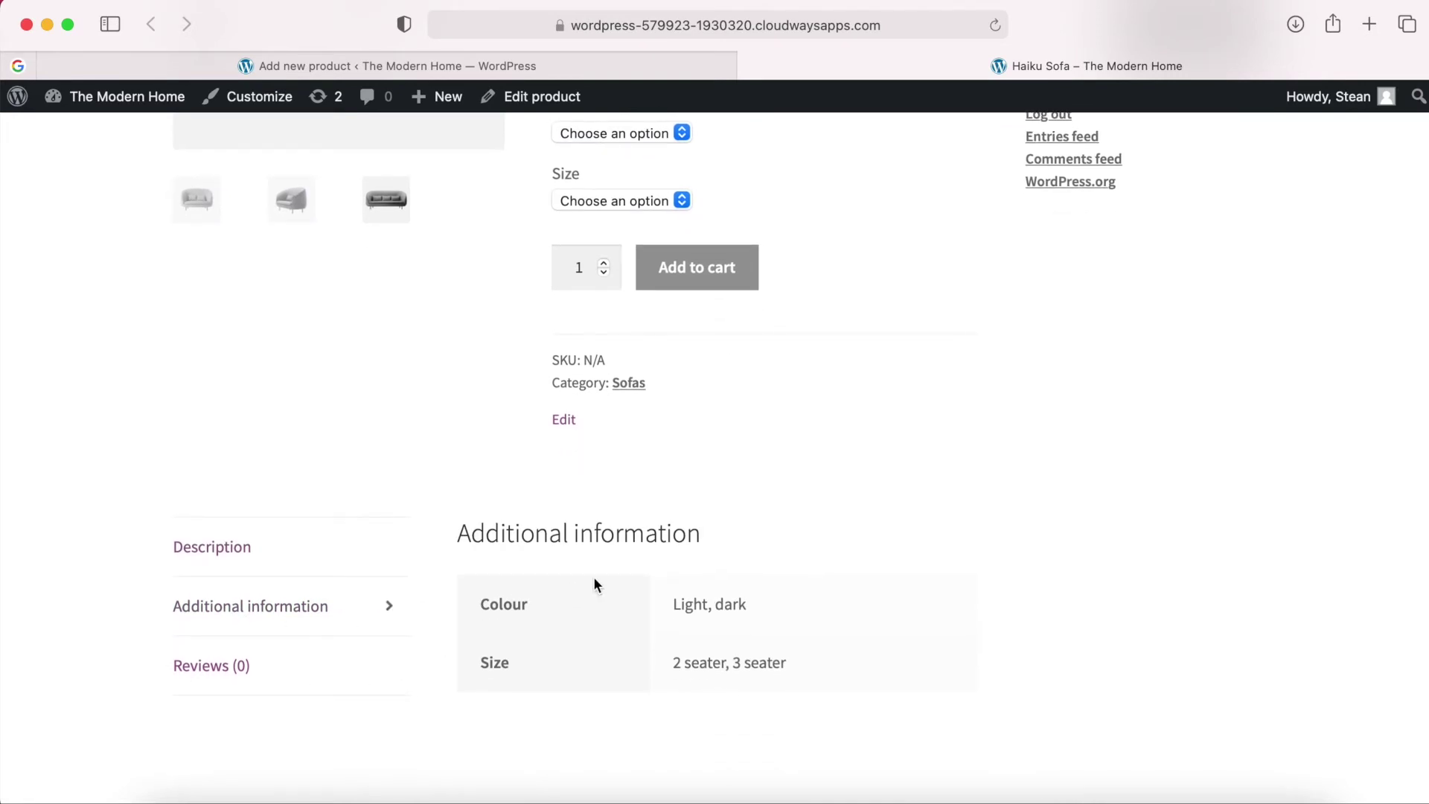
{"action": "scroll", "coordinate": [581, 584], "scroll_direction": "up", "scroll_amount": 5}
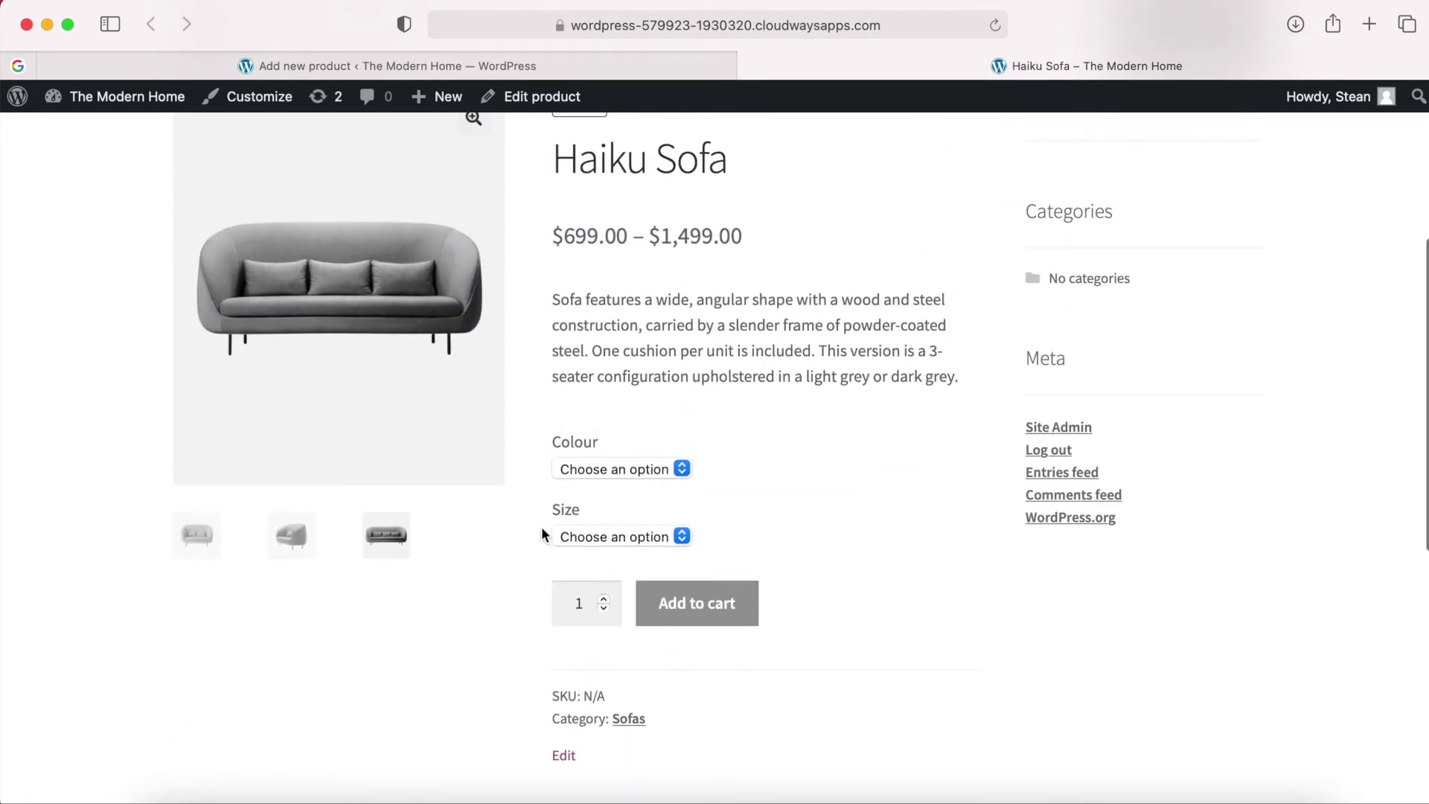
Check the sofa's prices for the Light 2 seater and Light 3 seater options.
{"action": "left_click", "coordinate": [594, 476]}
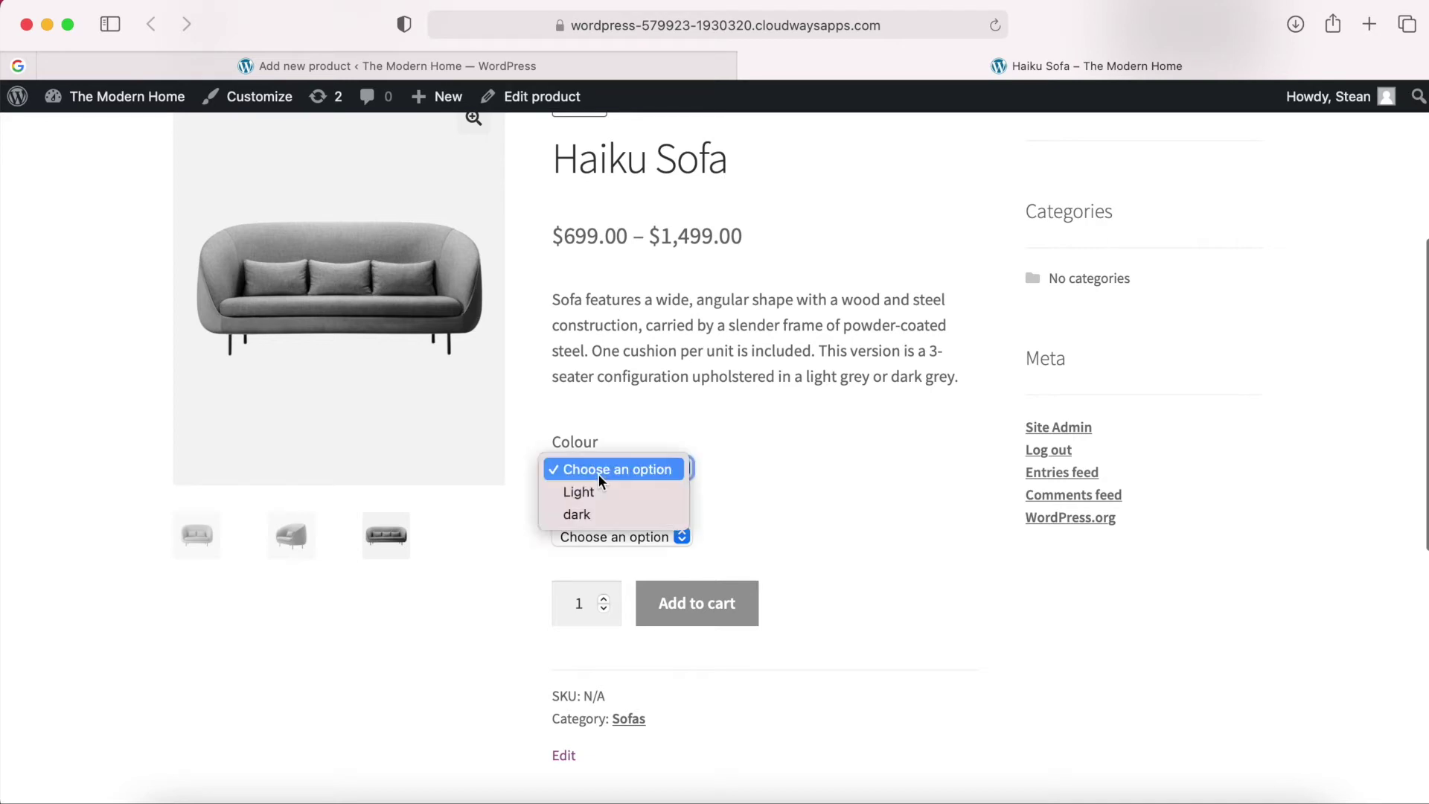
{"action": "left_click", "coordinate": [605, 494]}
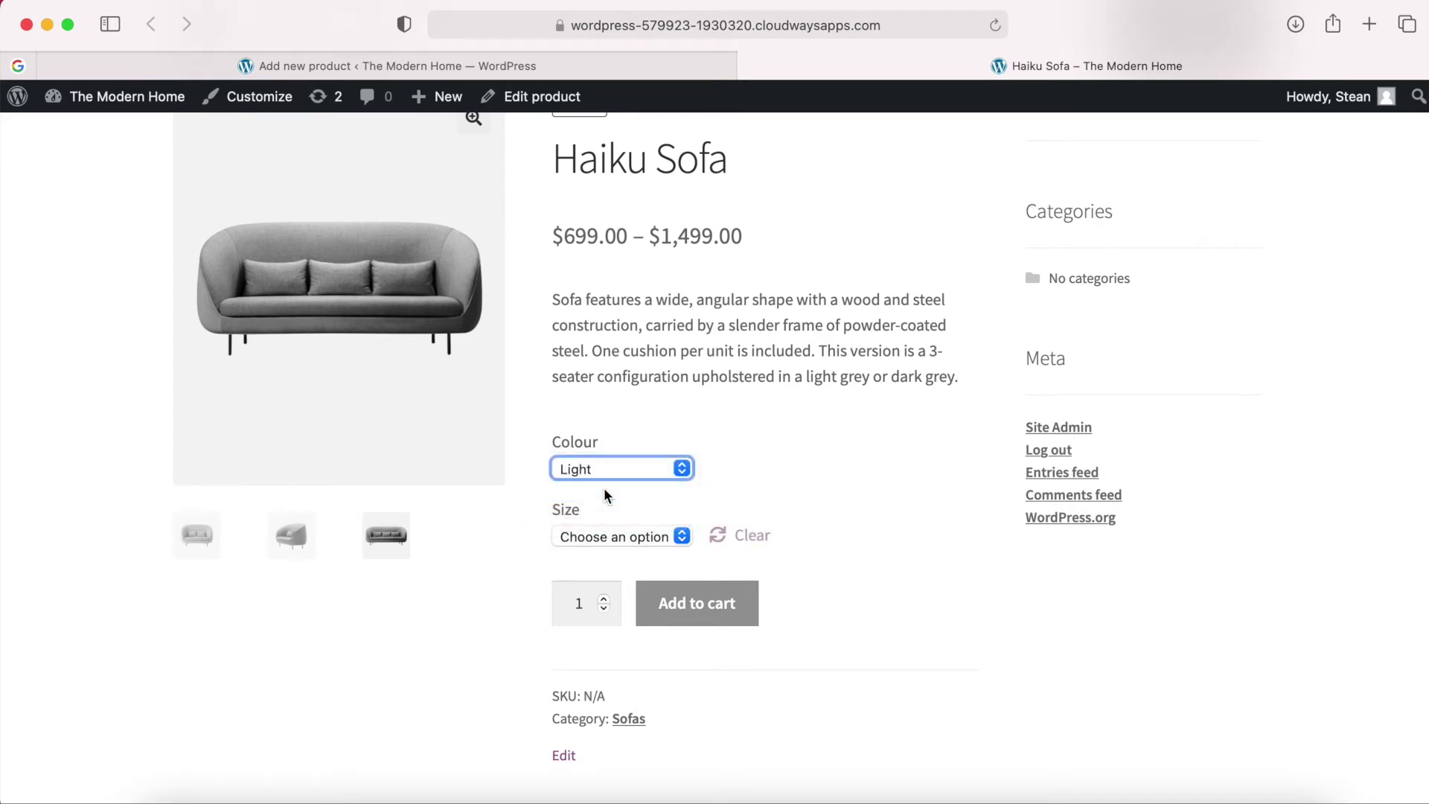
{"action": "left_click", "coordinate": [639, 540]}
{"action": "left_click", "coordinate": [617, 560]}
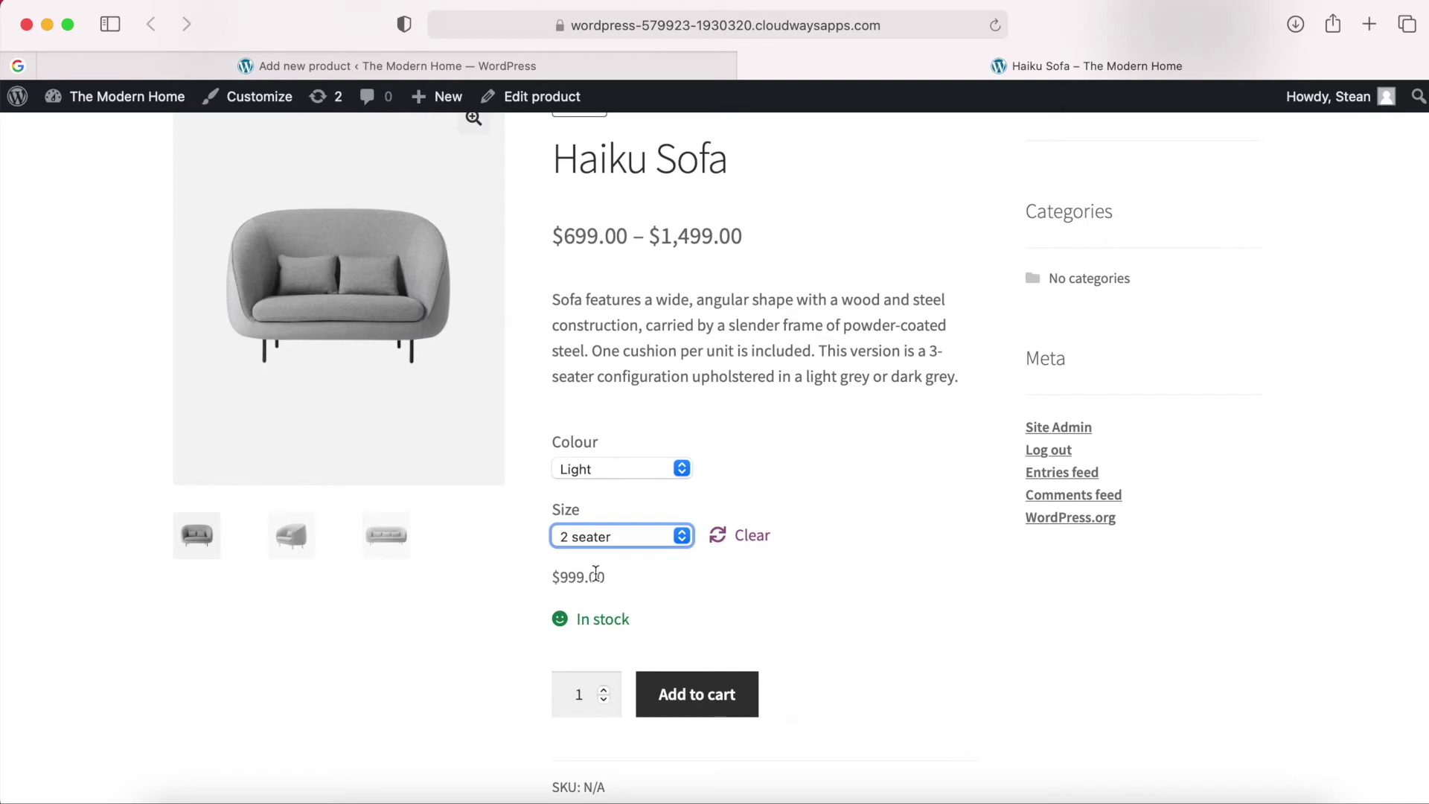
{"action": "left_click", "coordinate": [643, 537]}
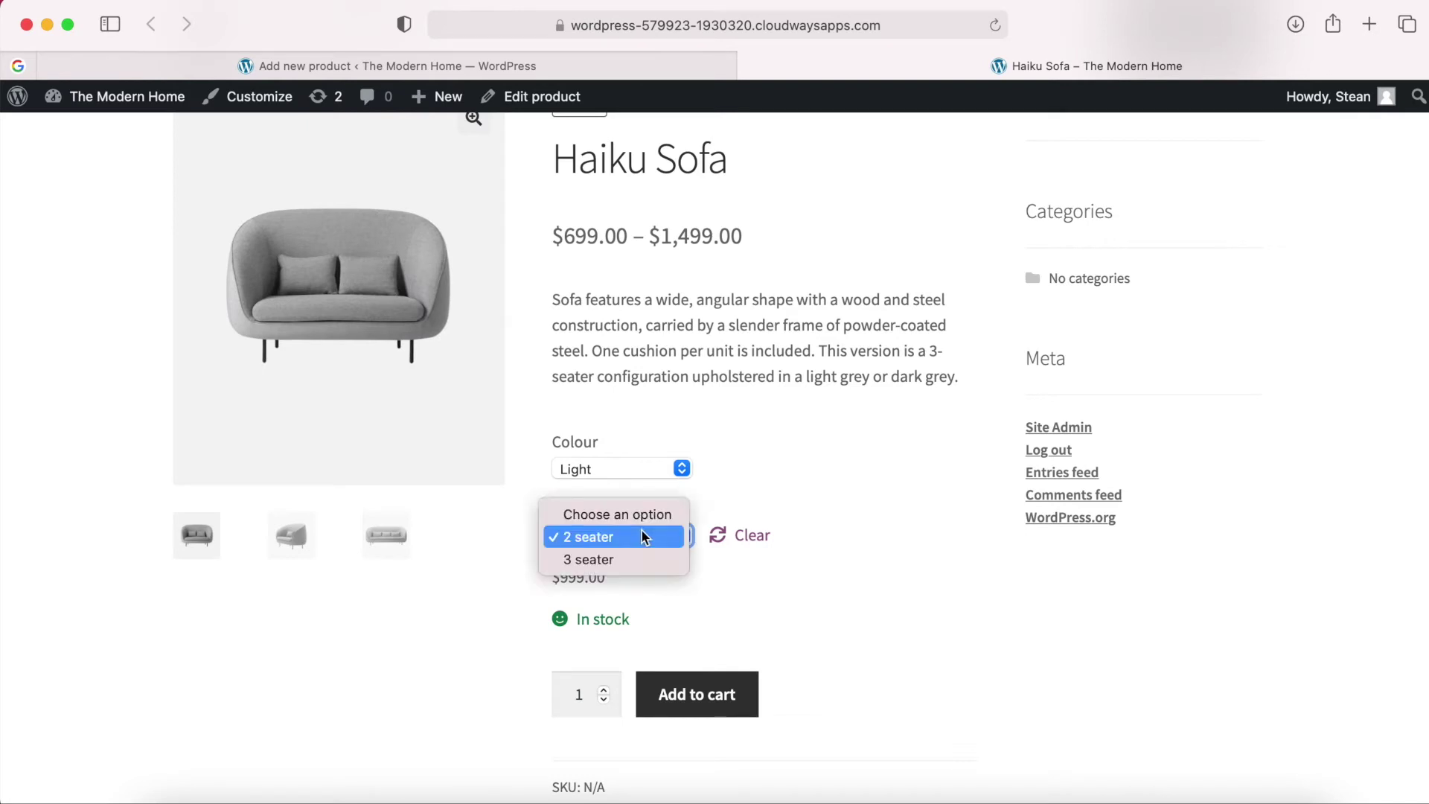
{"action": "left_click", "coordinate": [606, 560]}
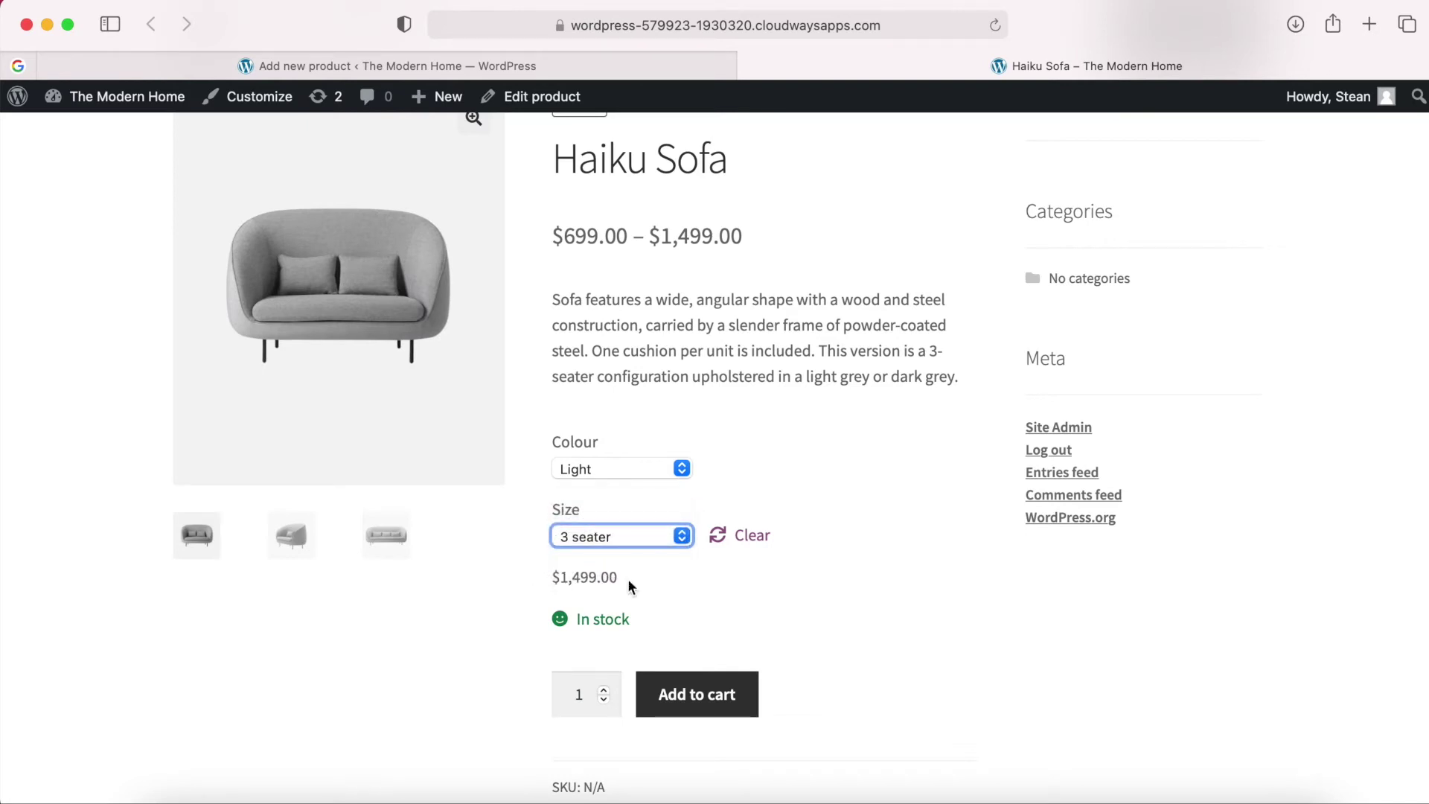
Select dark, 2 seater to show $699.00 reduced from $999.00 and In stock.
{"action": "left_click", "coordinate": [662, 473]}
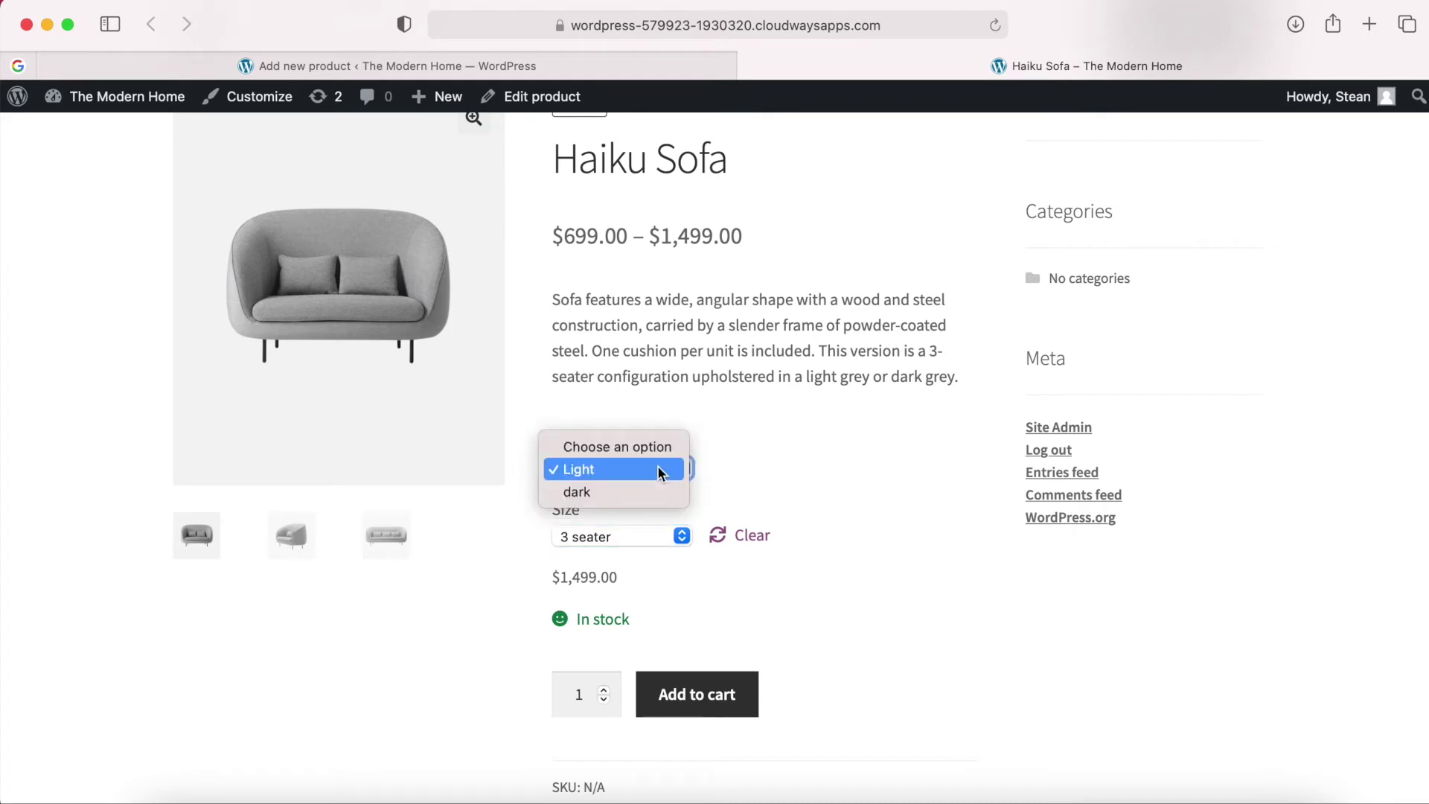
{"action": "left_click", "coordinate": [624, 494]}
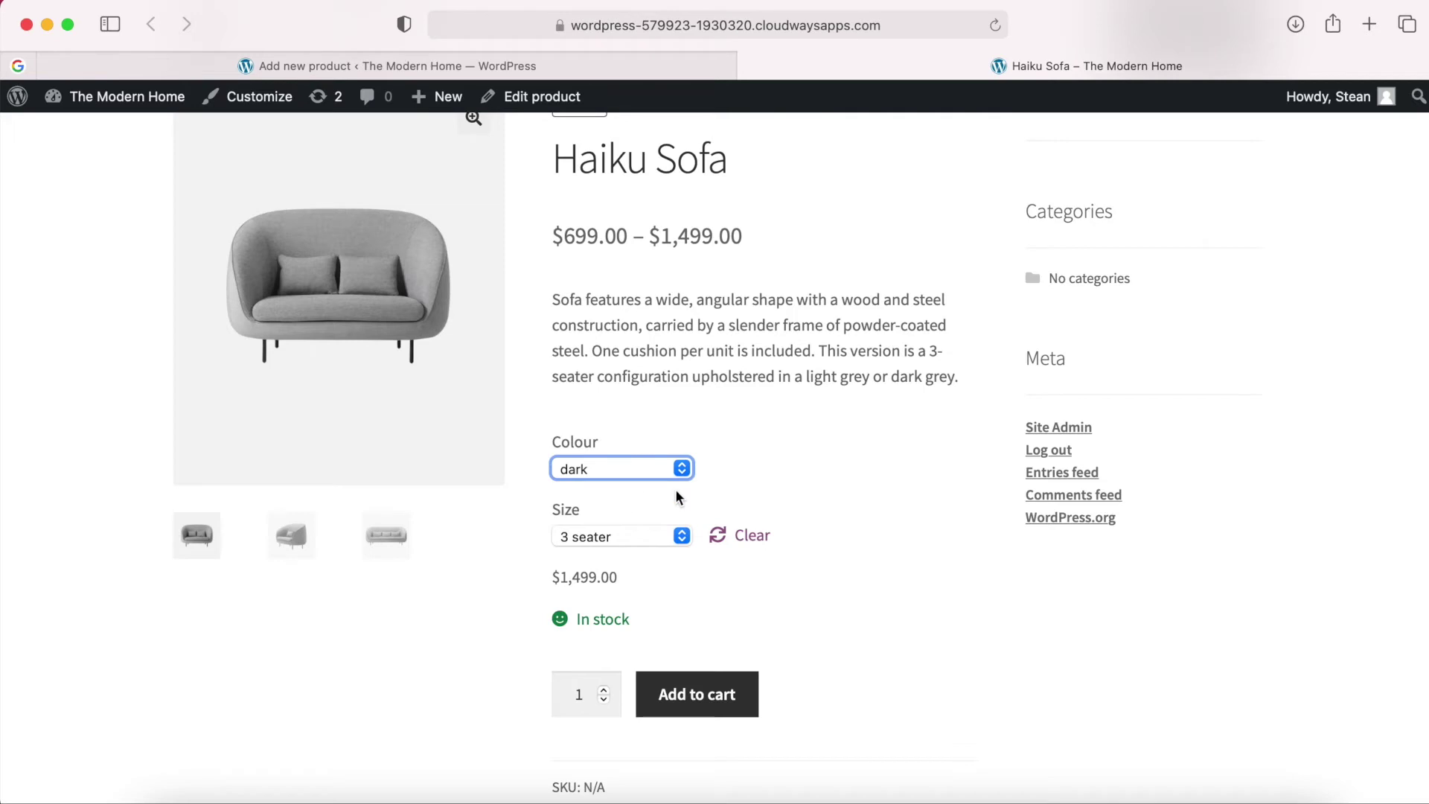
{"action": "left_click", "coordinate": [729, 499]}
{"action": "left_click", "coordinate": [642, 533]}
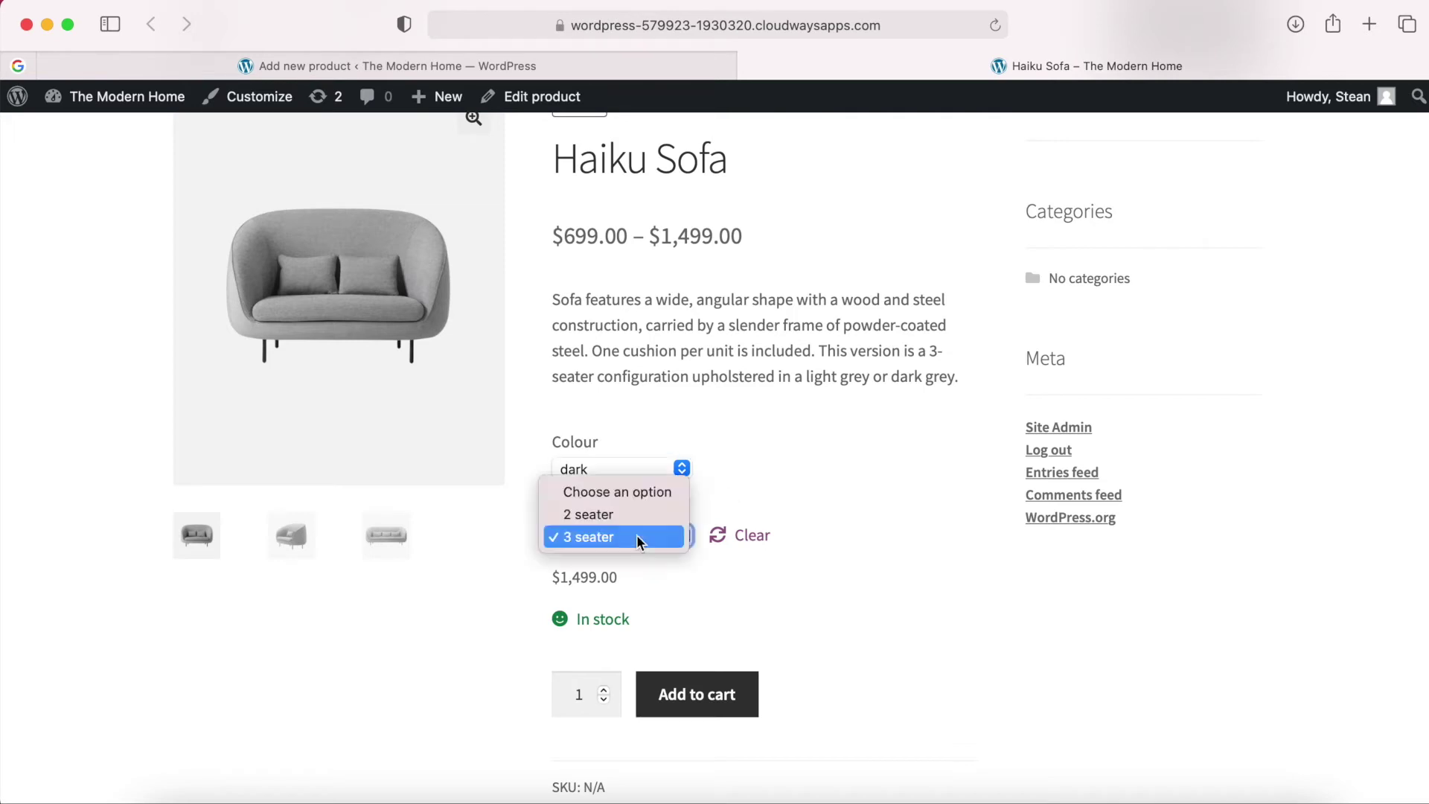
{"action": "left_click", "coordinate": [617, 515]}
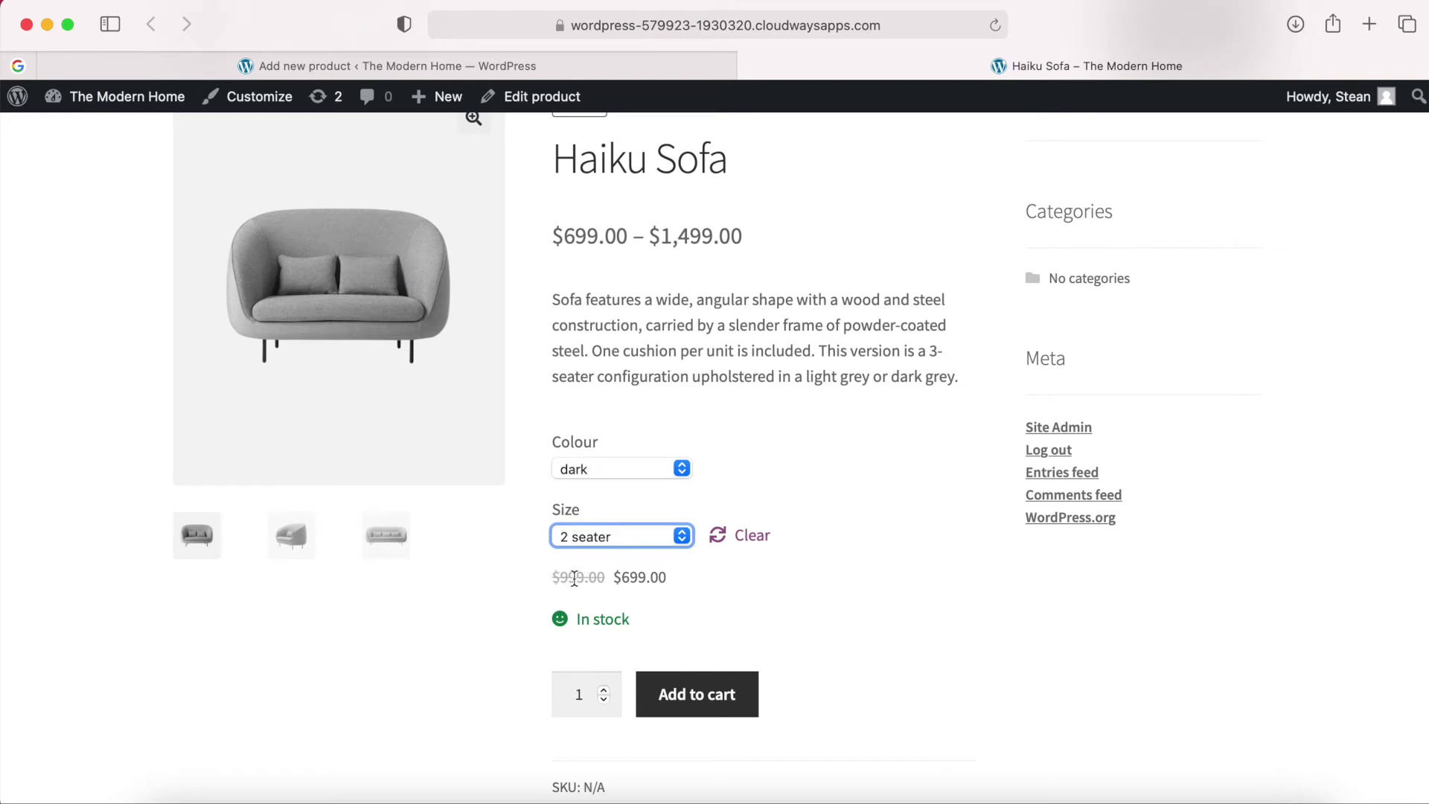
{"action": "scroll", "coordinate": [672, 585], "scroll_direction": "up", "scroll_amount": 2}
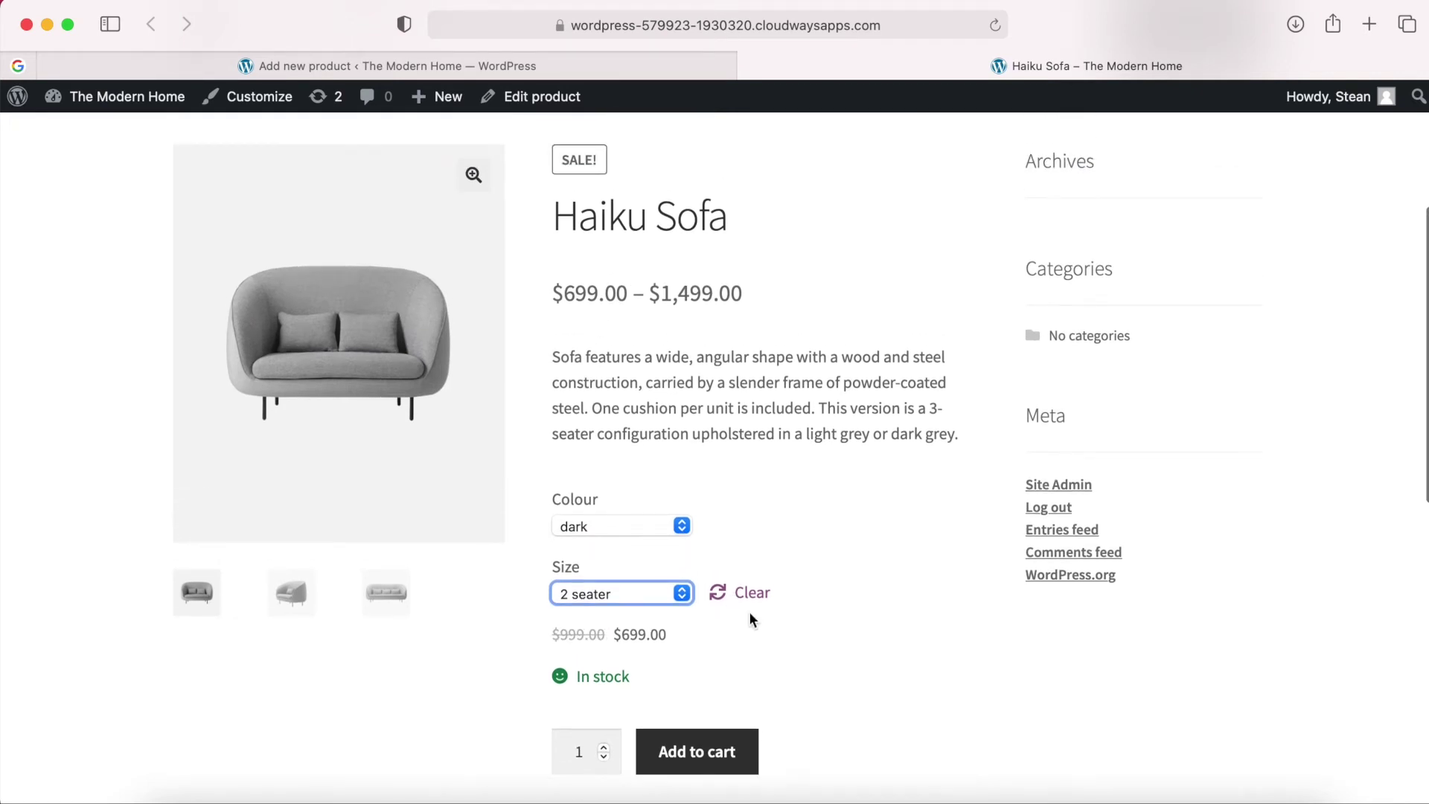
{"action": "scroll", "coordinate": [749, 611], "scroll_direction": "up", "scroll_amount": 2}
{"action": "scroll", "coordinate": [749, 611], "scroll_direction": "down", "scroll_amount": 5}
{"action": "scroll", "coordinate": [752, 620], "scroll_direction": "down", "scroll_amount": 2}
{"action": "scroll", "coordinate": [752, 620], "scroll_direction": "up", "scroll_amount": 4}
{"action": "scroll", "coordinate": [751, 618], "scroll_direction": "up", "scroll_amount": 2}
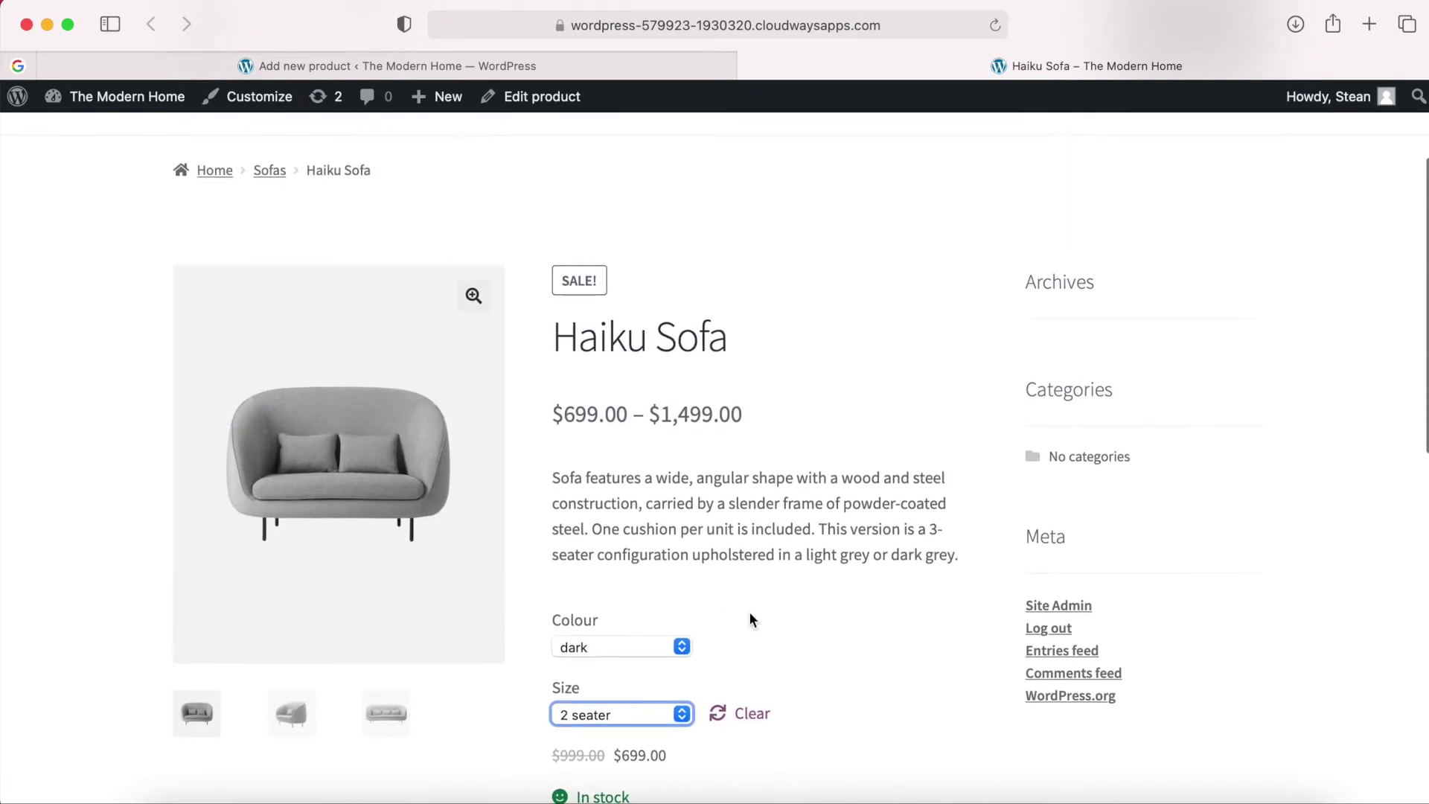
{"action": "scroll", "coordinate": [750, 618], "scroll_direction": "down", "scroll_amount": 10}
{"action": "scroll", "coordinate": [751, 618], "scroll_direction": "up", "scroll_amount": 5}
{"action": "scroll", "coordinate": [749, 620], "scroll_direction": "up", "scroll_amount": 5}
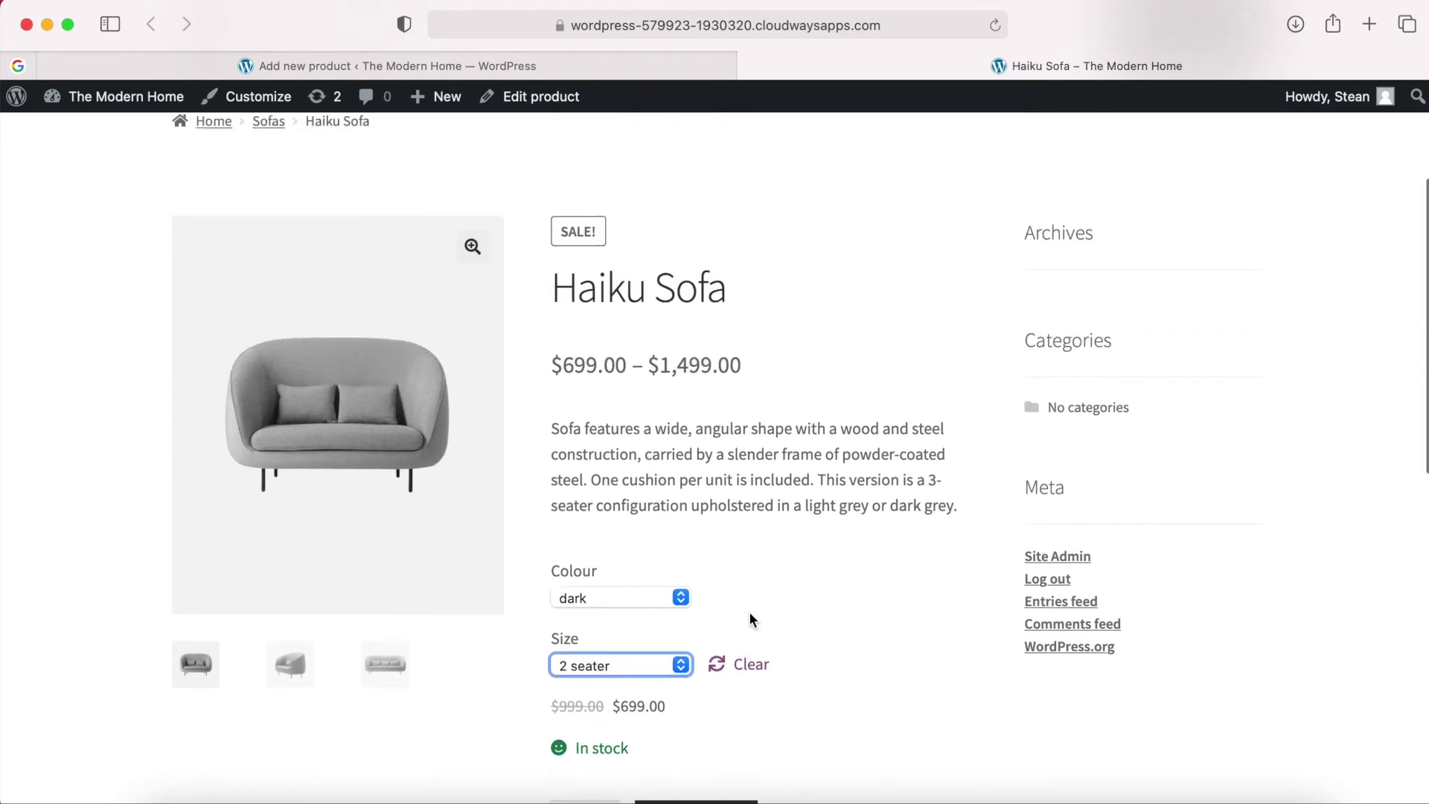
Publish the Haiku Sofa product and close the old storefront tab.
{"action": "left_click", "coordinate": [418, 69]}
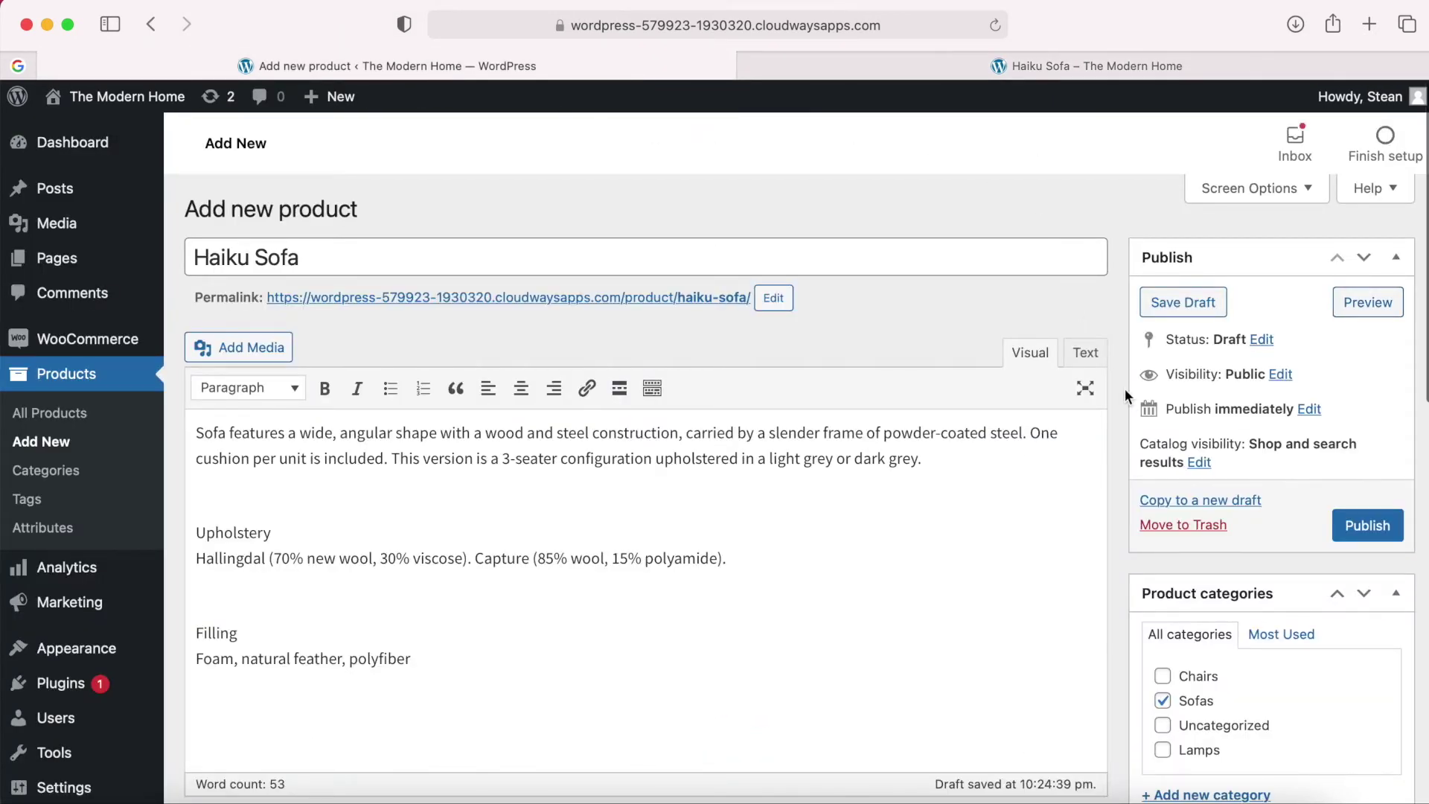
{"action": "scroll", "coordinate": [1124, 388], "scroll_direction": "down", "scroll_amount": 1}
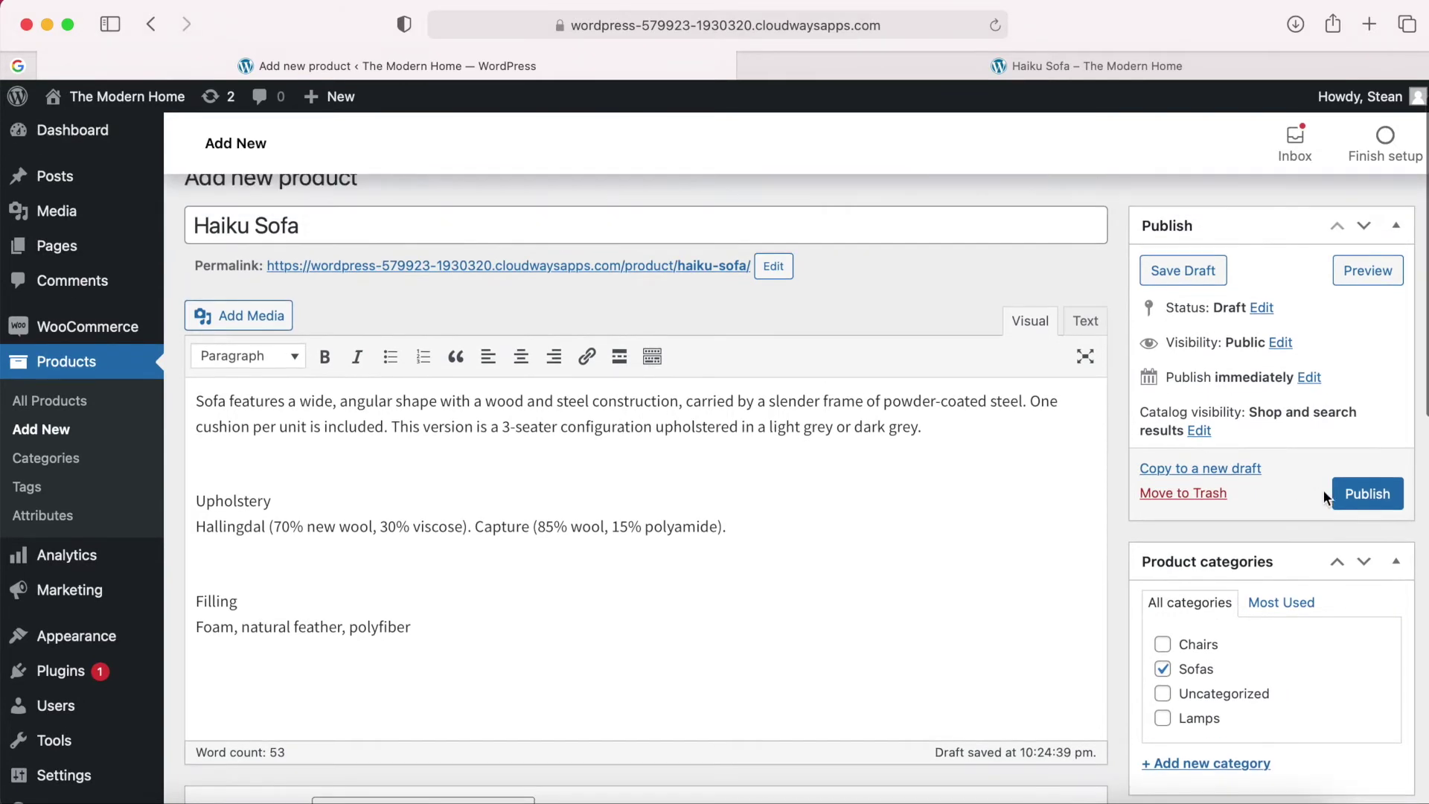
{"action": "left_click", "coordinate": [1373, 501]}
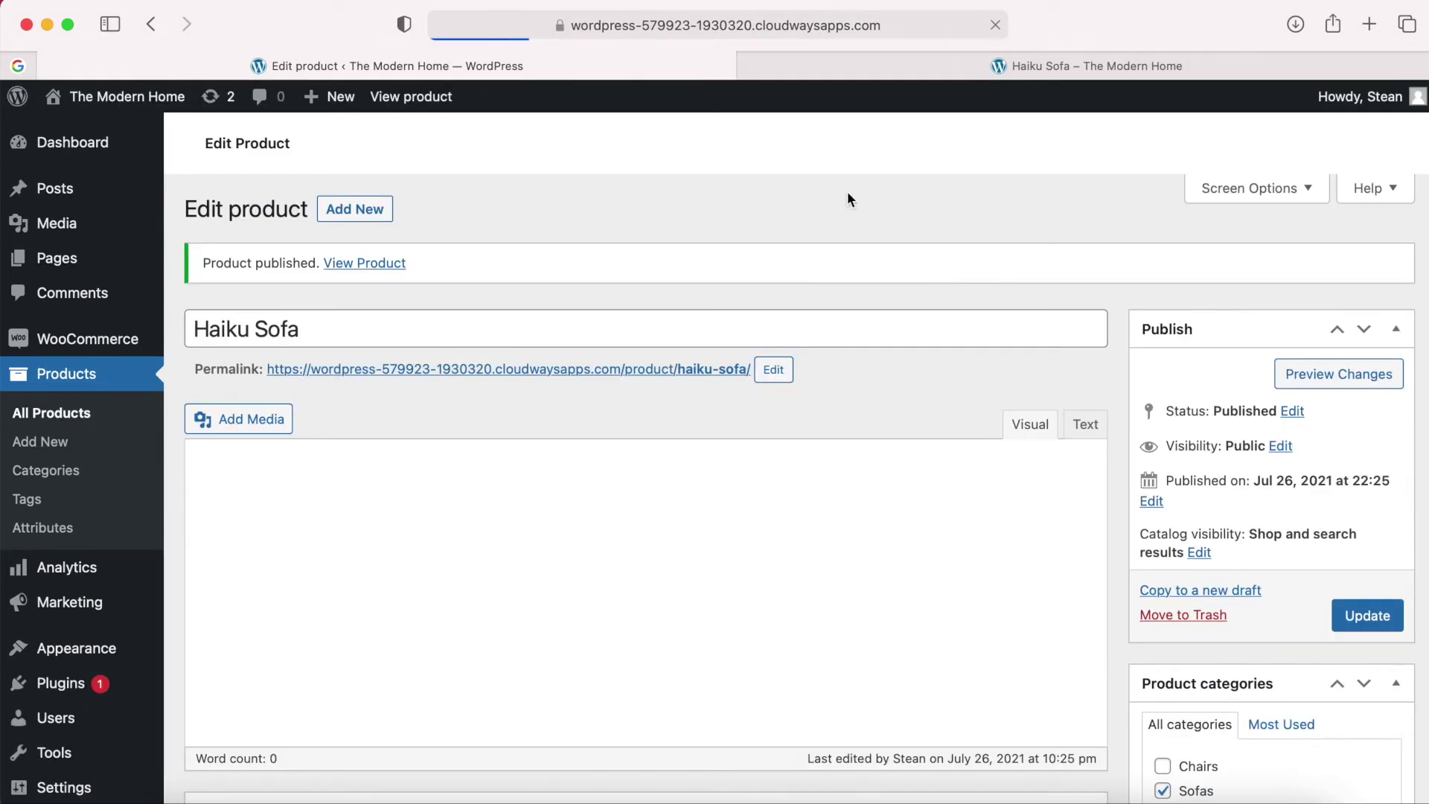
{"action": "left_click", "coordinate": [752, 66]}
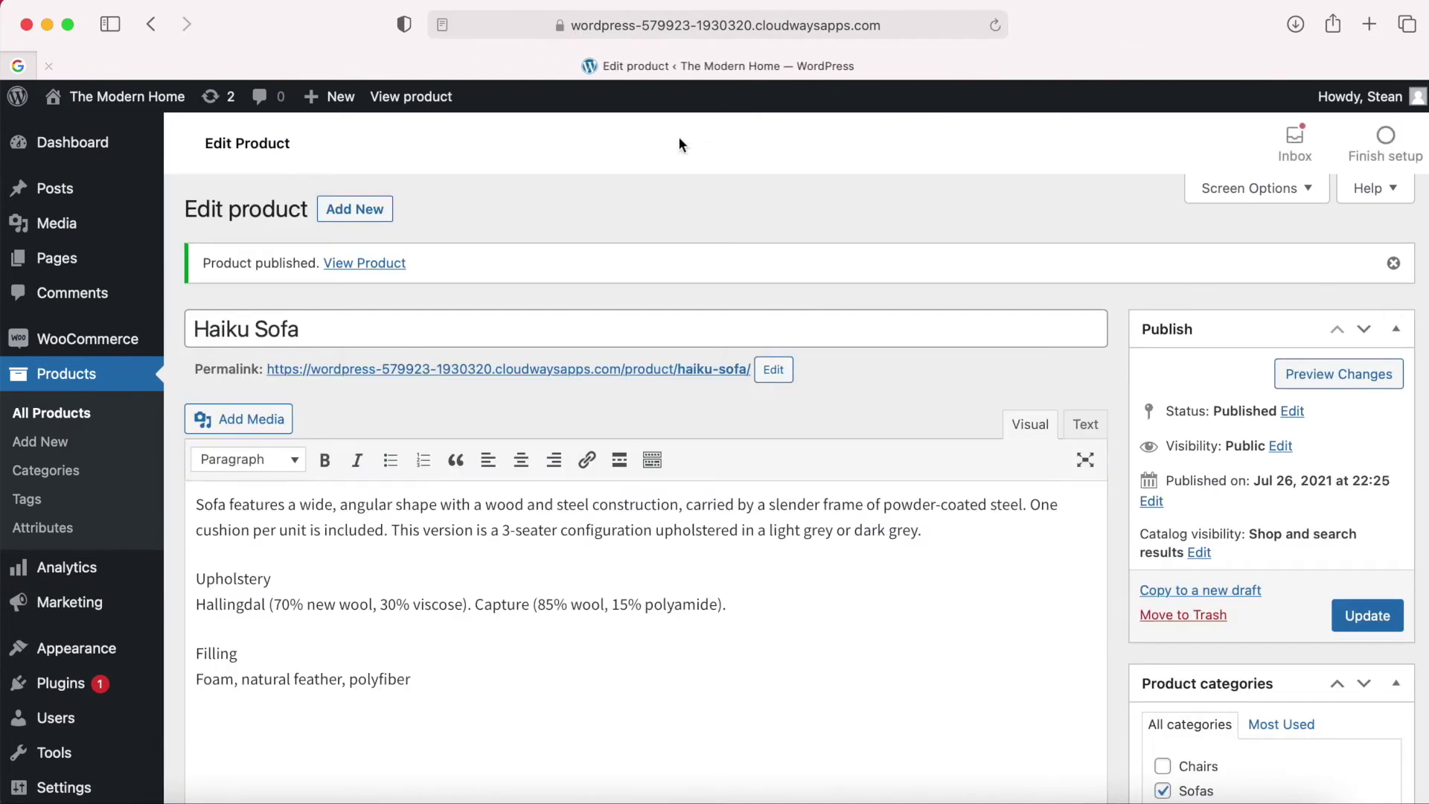
Open the published product page in a new tab and review it, then return to the editor.
{"action": "right_click", "coordinate": [367, 268]}
{"action": "left_click", "coordinate": [408, 276]}
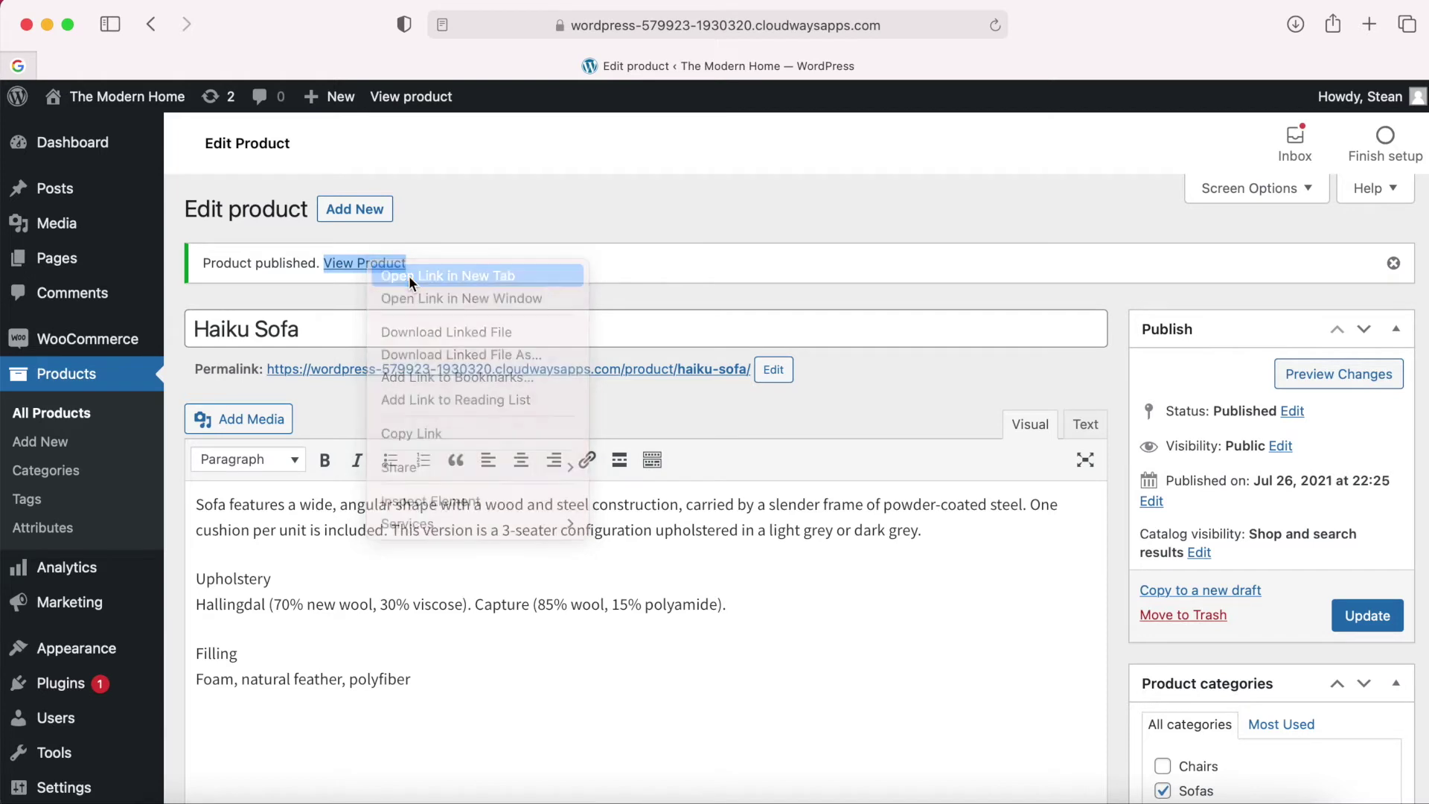
{"action": "left_click", "coordinate": [935, 69]}
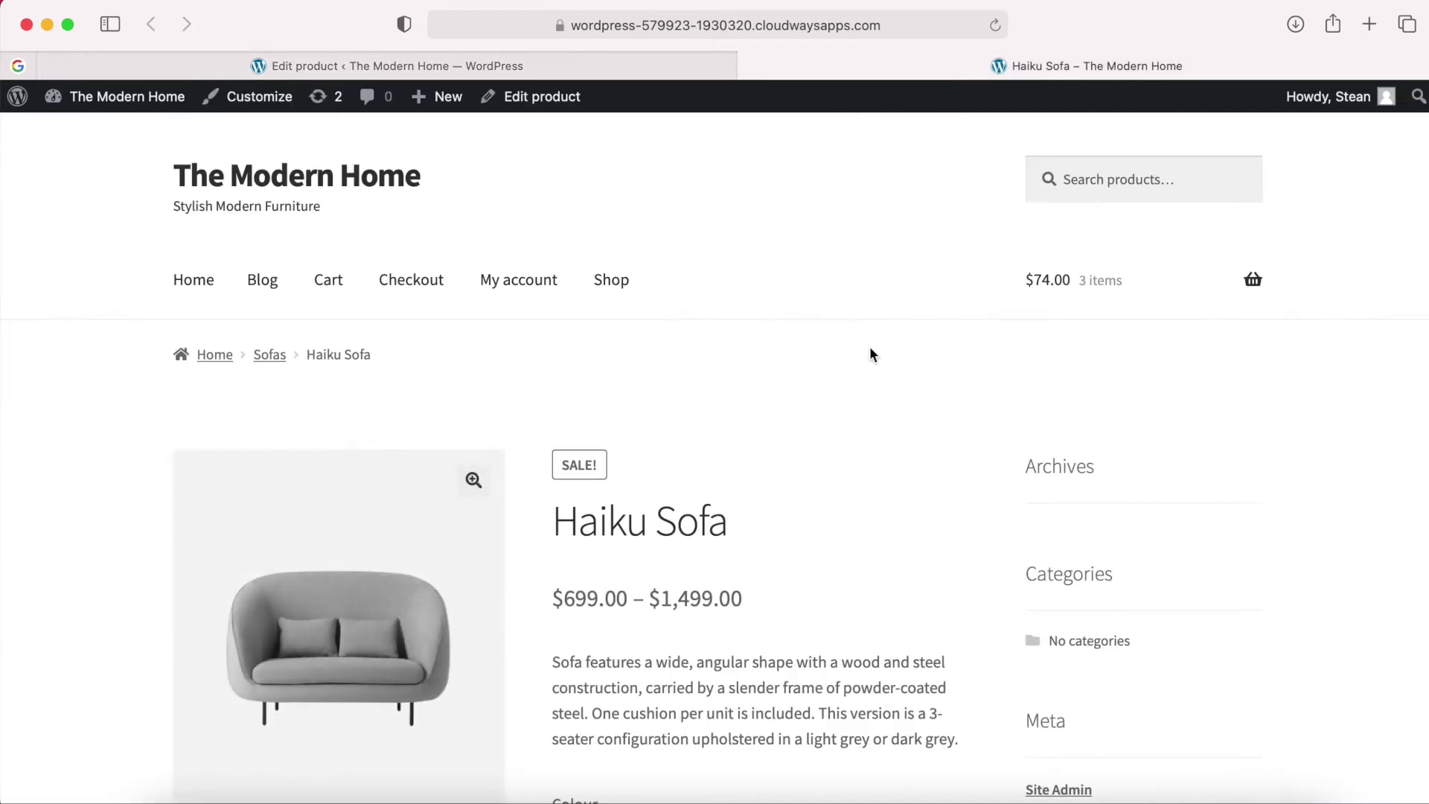
{"action": "scroll", "coordinate": [856, 417], "scroll_direction": "down", "scroll_amount": 1}
{"action": "scroll", "coordinate": [858, 420], "scroll_direction": "down", "scroll_amount": 2}
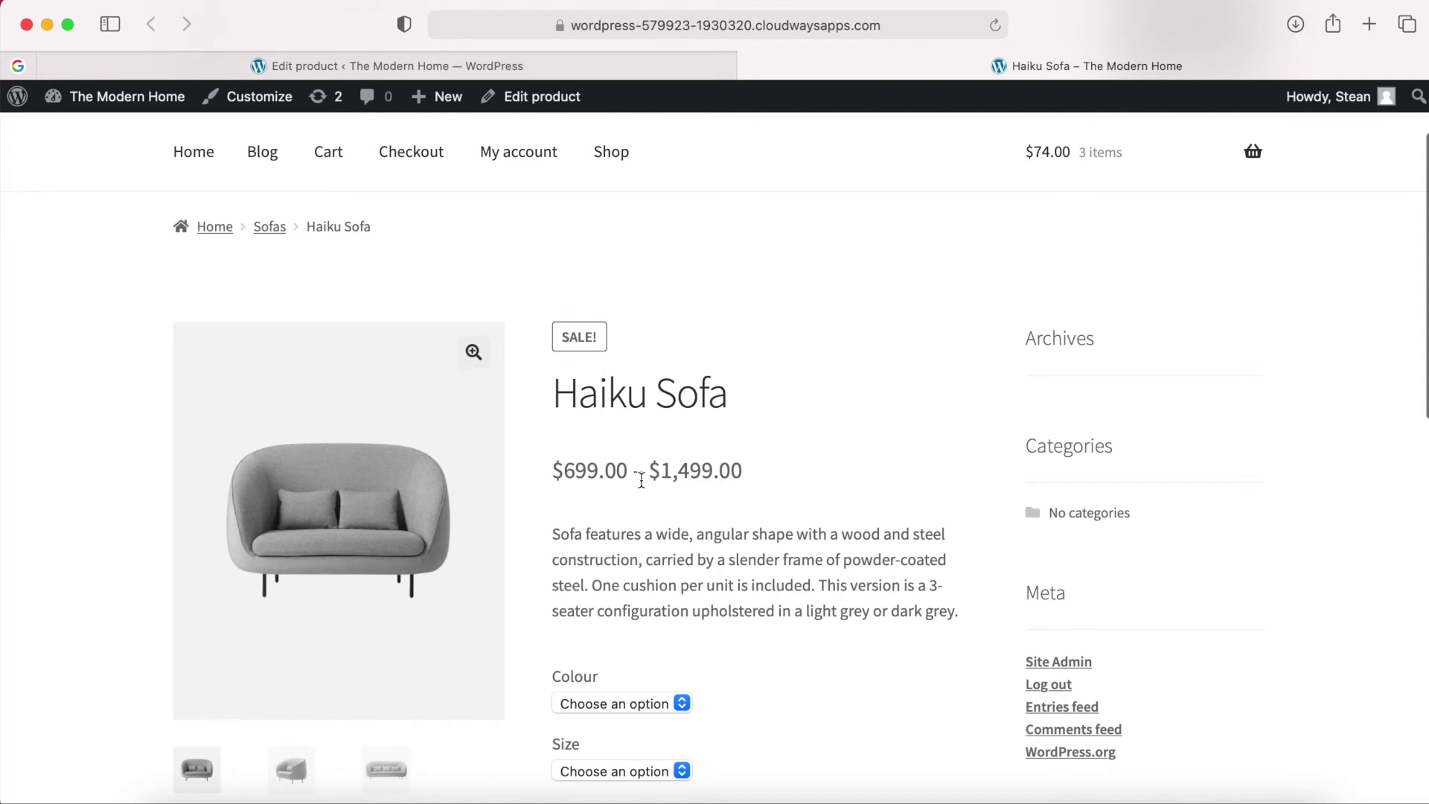
{"action": "scroll", "coordinate": [670, 521], "scroll_direction": "down", "scroll_amount": 1}
{"action": "scroll", "coordinate": [761, 566], "scroll_direction": "down", "scroll_amount": 2}
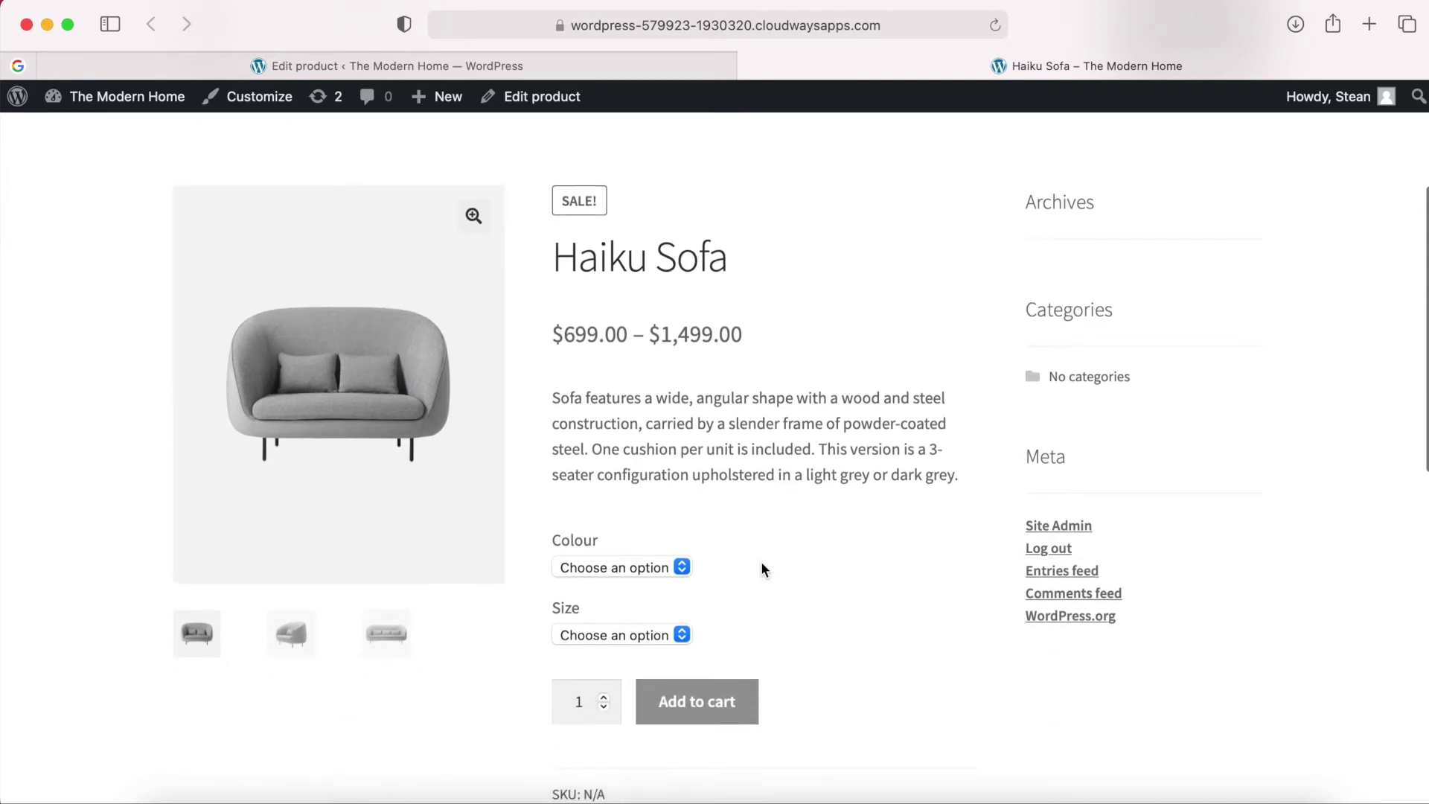
{"action": "scroll", "coordinate": [761, 564], "scroll_direction": "down", "scroll_amount": 10}
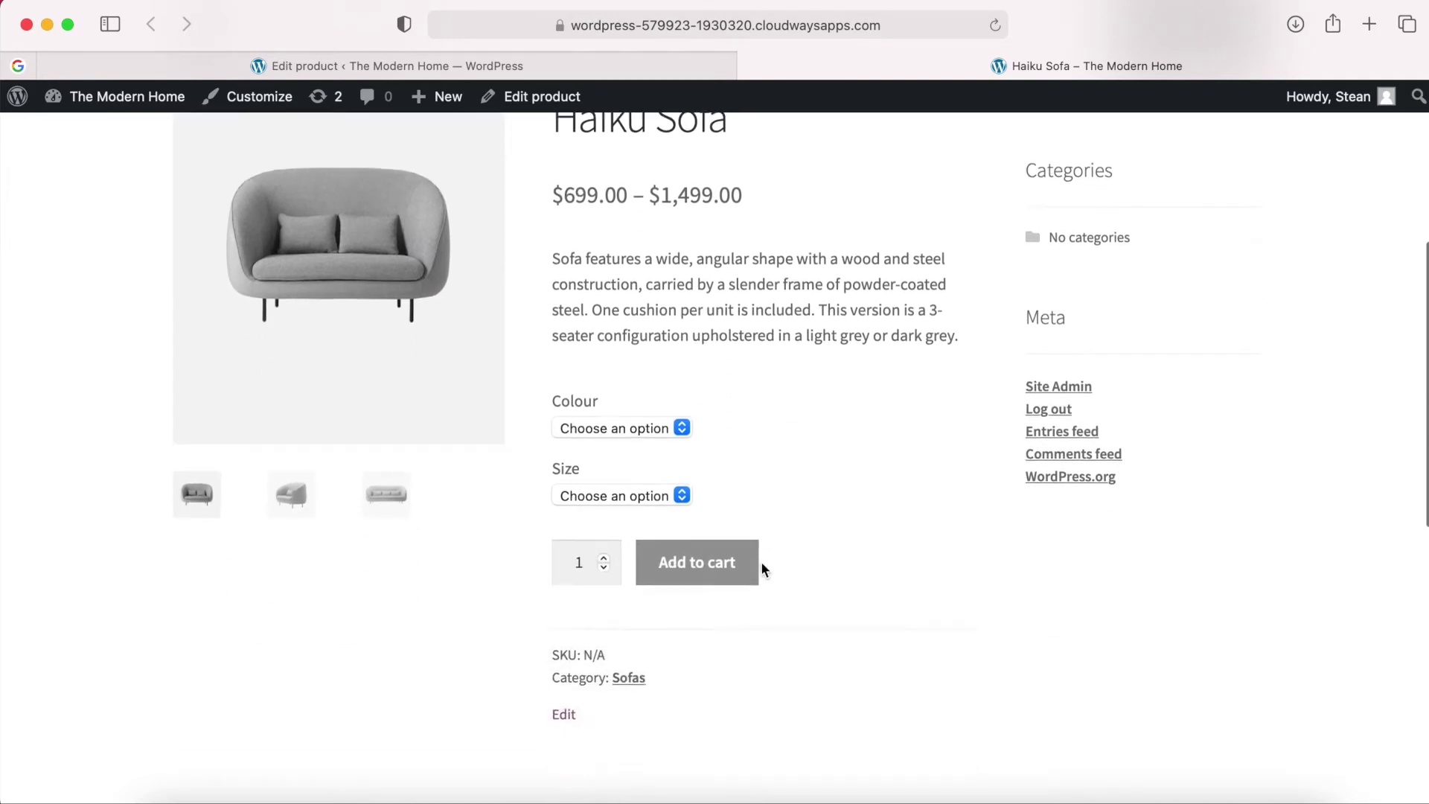
{"action": "scroll", "coordinate": [762, 562], "scroll_direction": "up", "scroll_amount": 15}
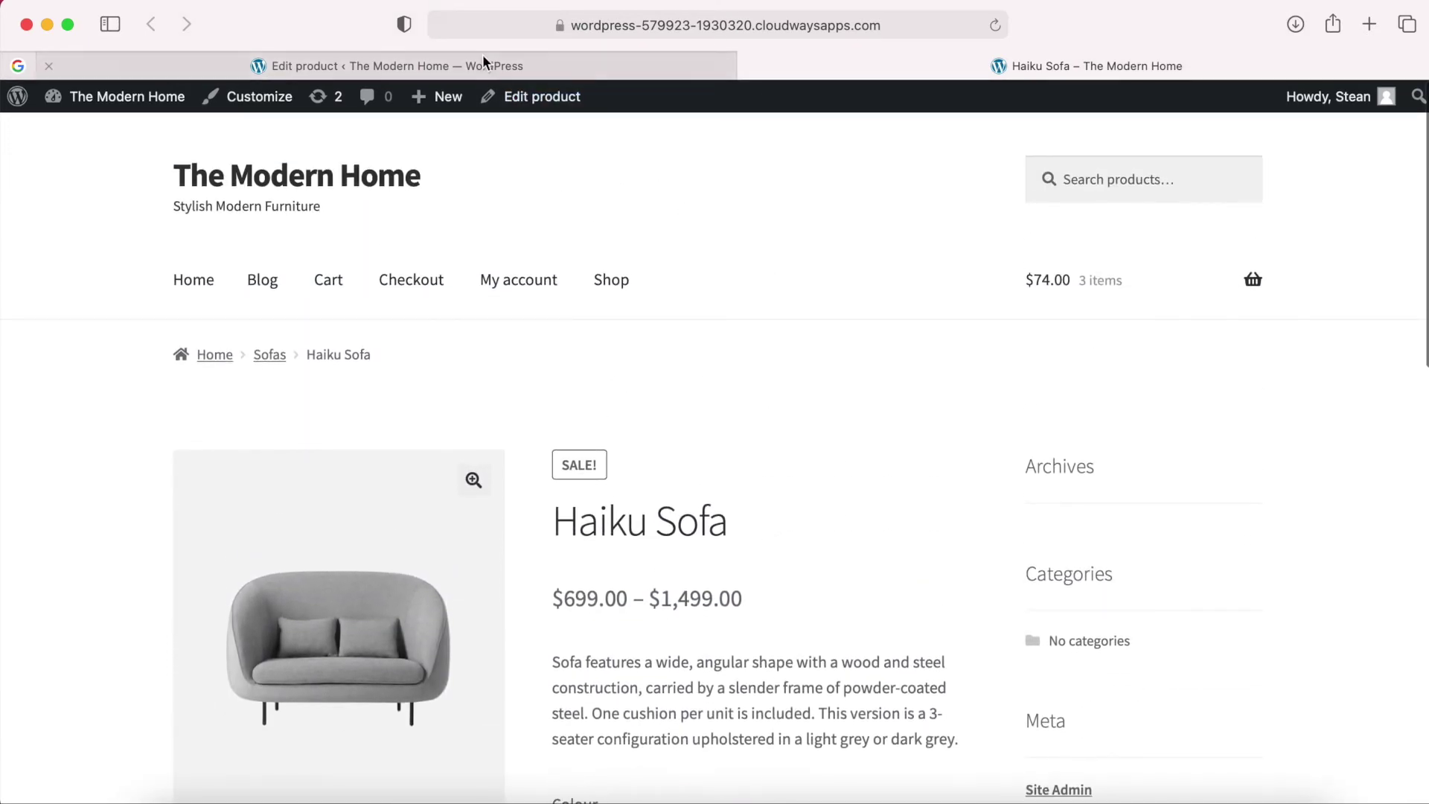
{"action": "left_click", "coordinate": [487, 66]}
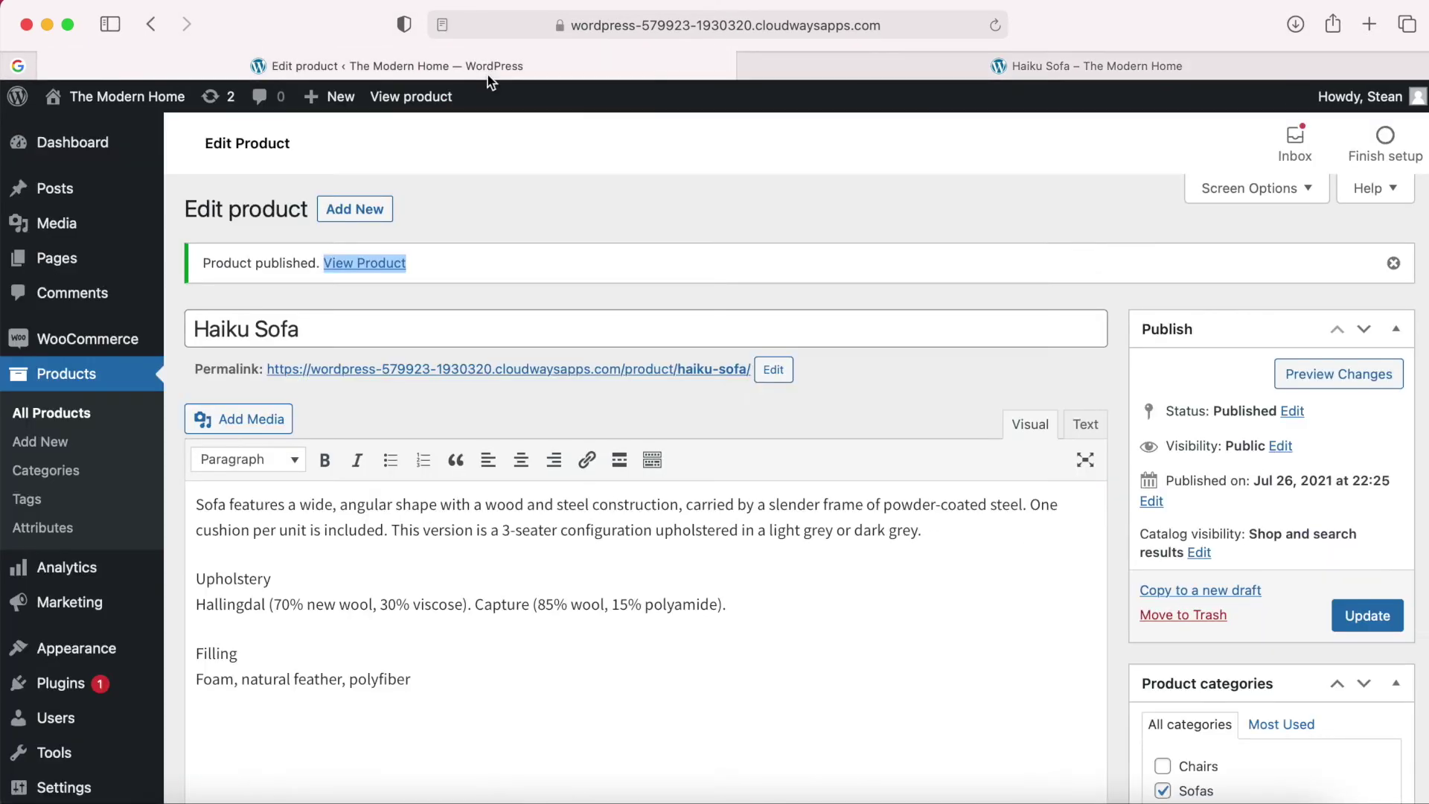
{"action": "left_click", "coordinate": [492, 197]}
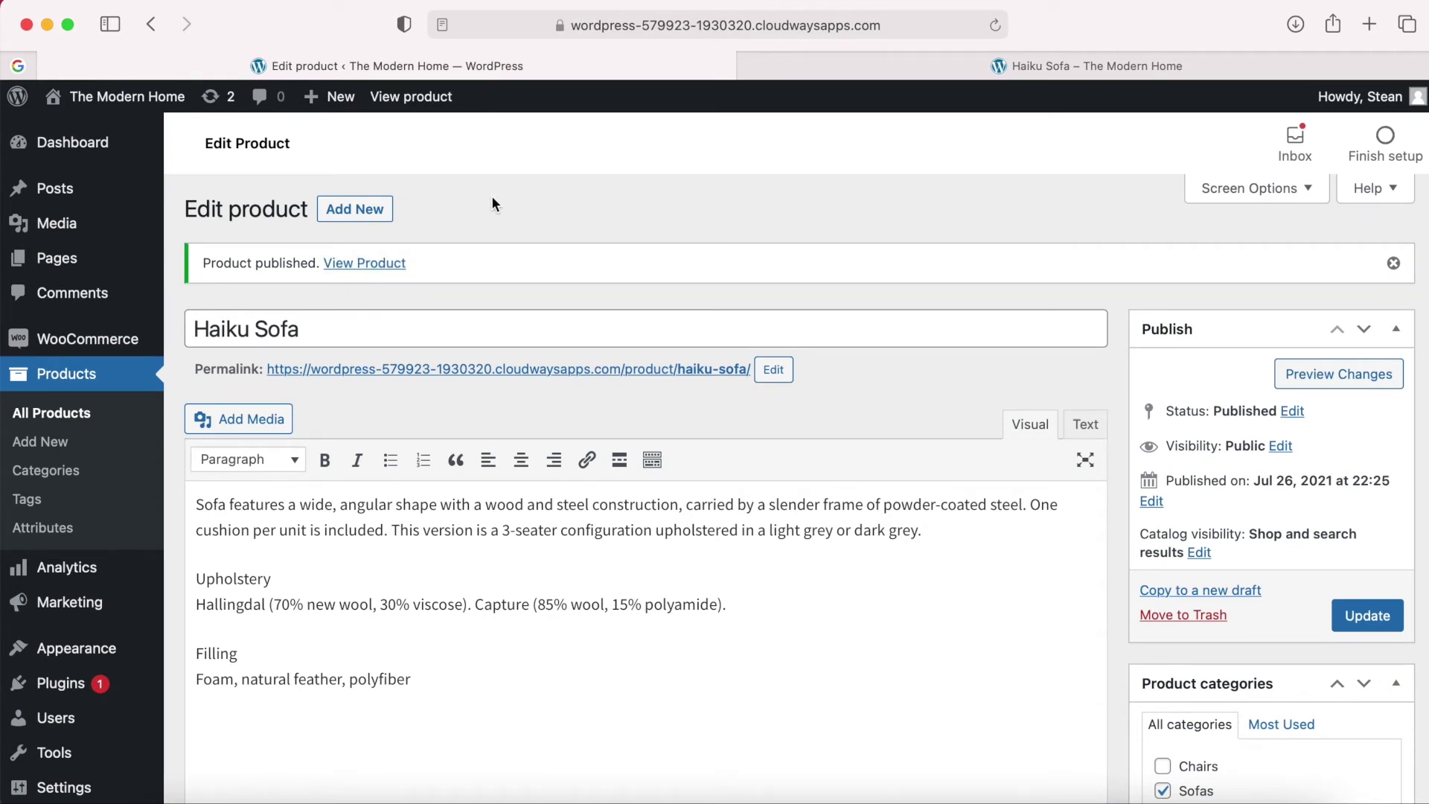
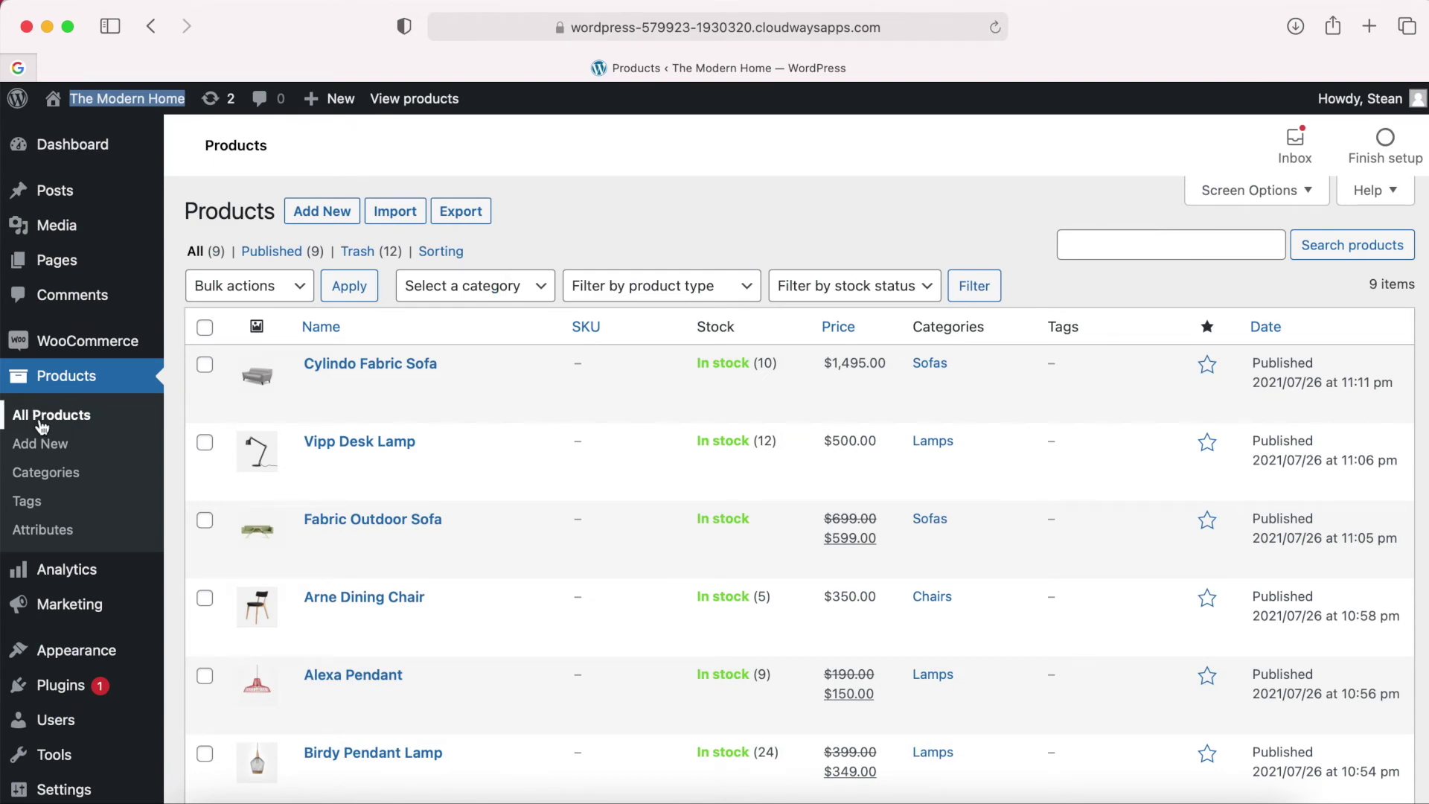
Open the live site in a new browser tab from the admin bar's site name.
{"action": "scroll", "coordinate": [766, 488], "scroll_direction": "down", "scroll_amount": 5}
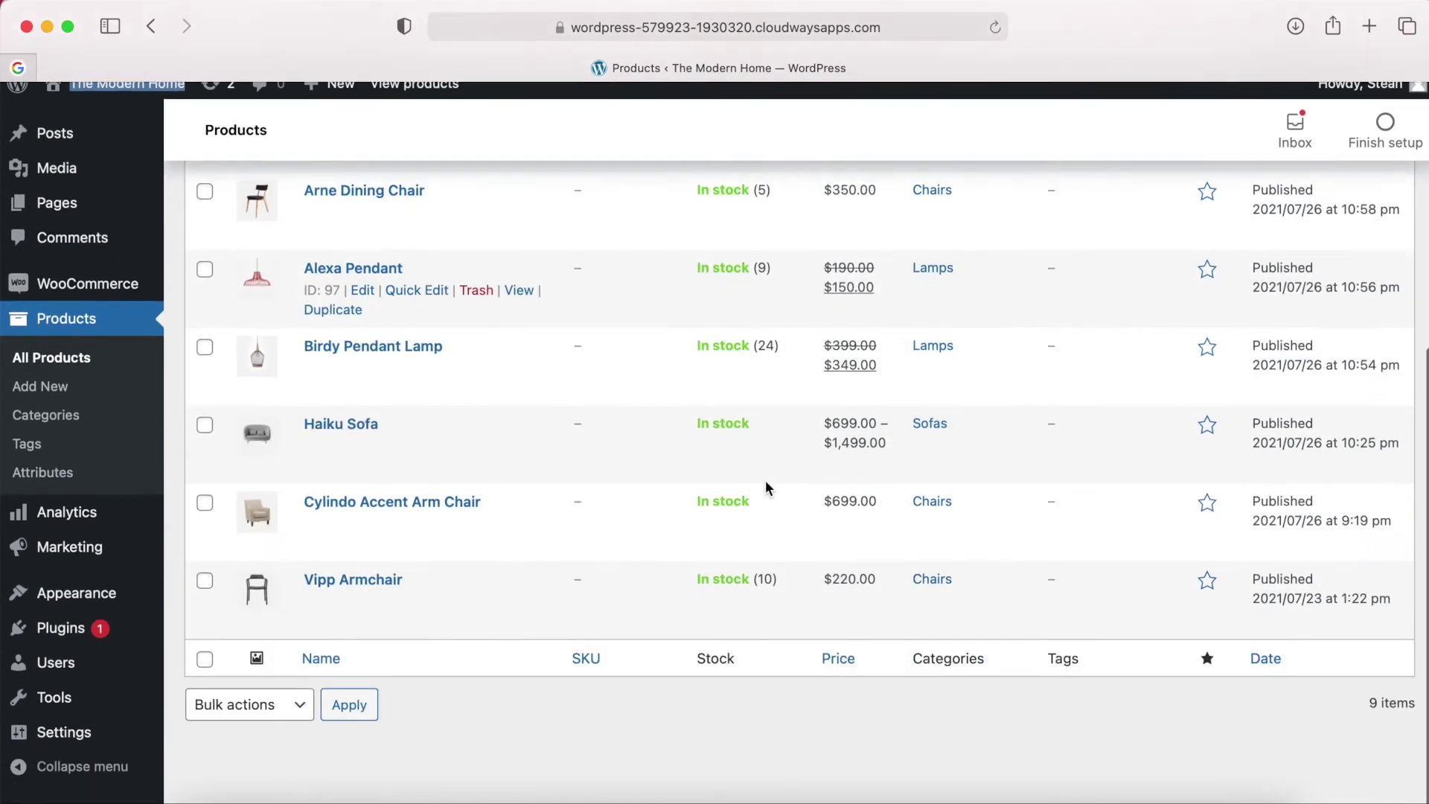
{"action": "scroll", "coordinate": [767, 488], "scroll_direction": "up", "scroll_amount": 6}
{"action": "right_click", "coordinate": [143, 102]}
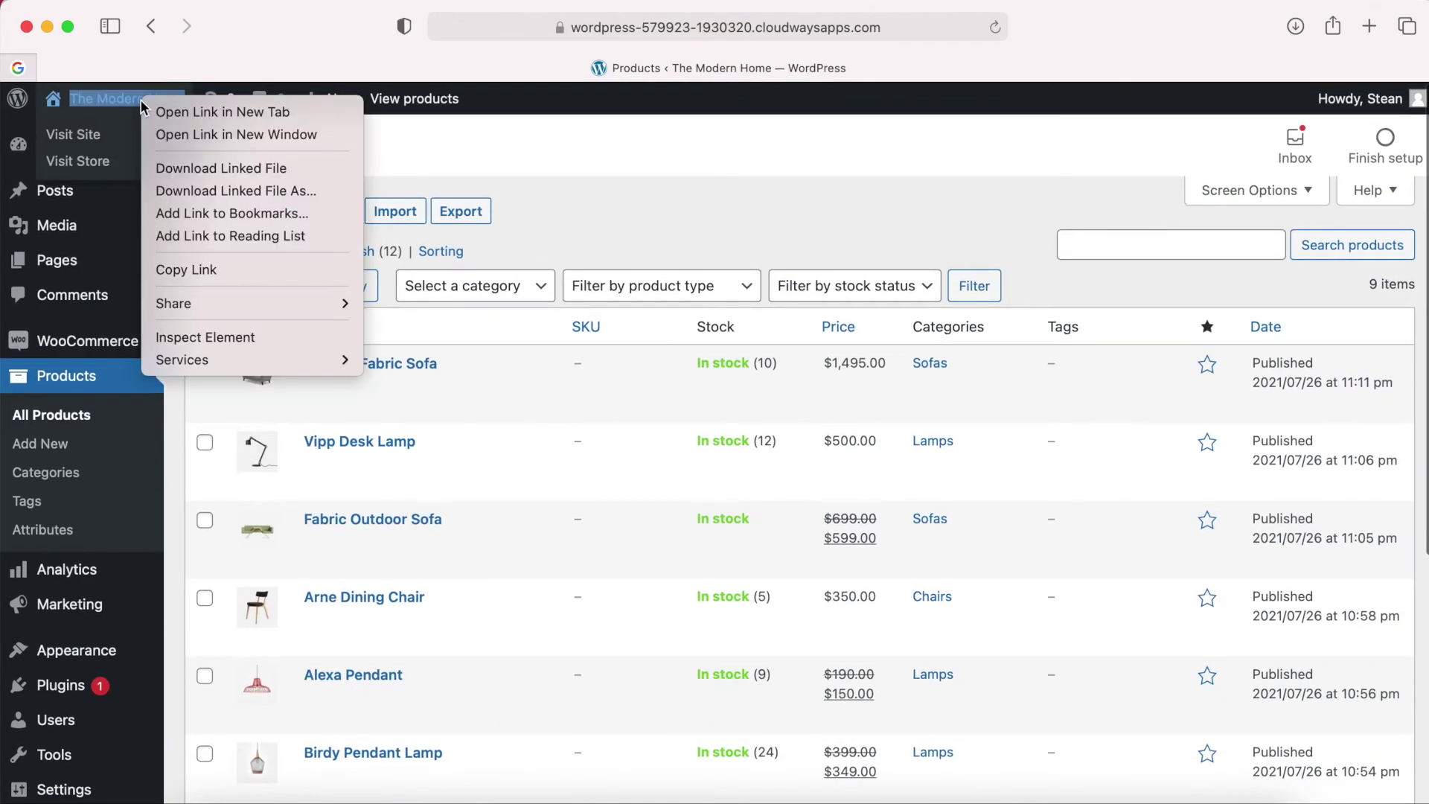
{"action": "left_click", "coordinate": [168, 112]}
{"action": "left_click", "coordinate": [832, 66]}
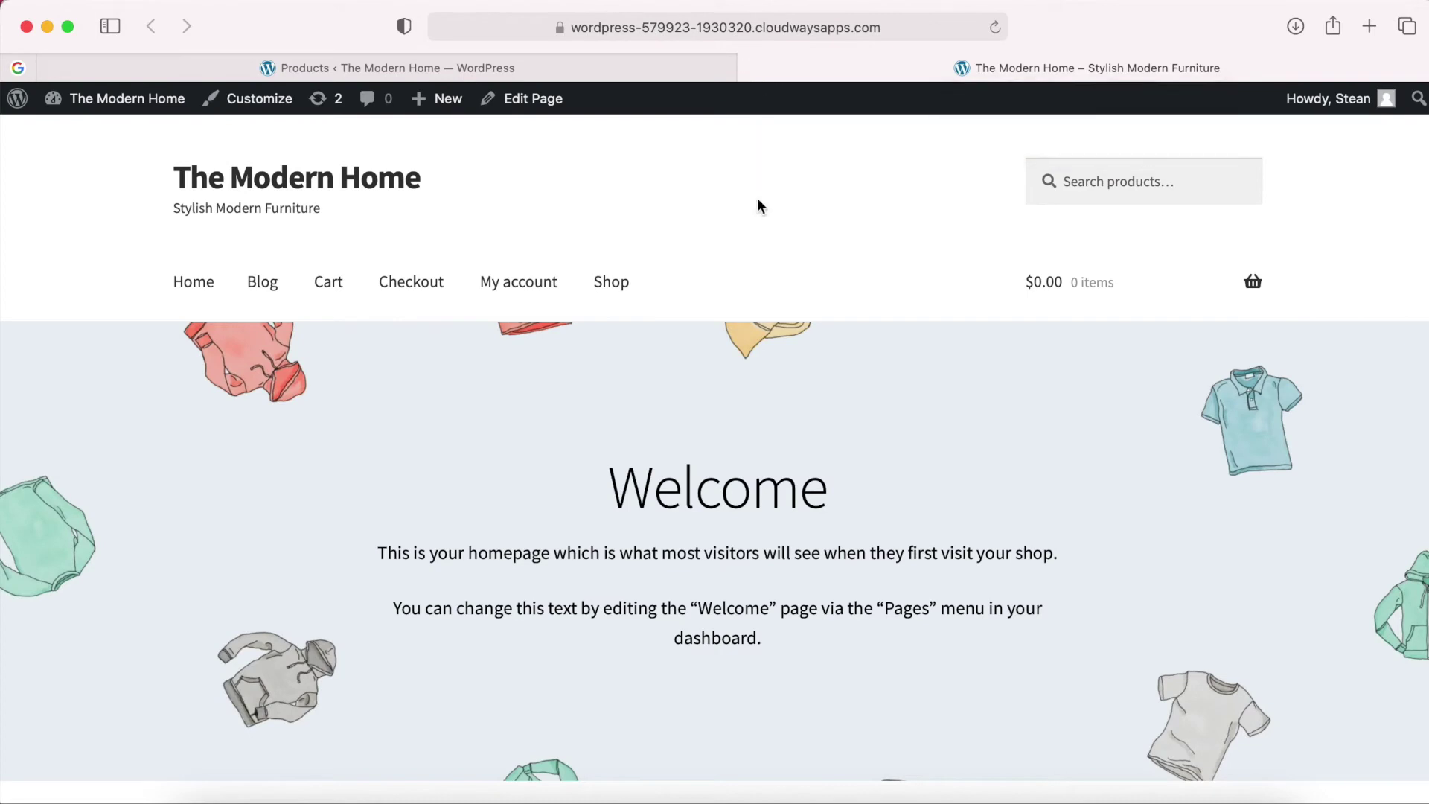
Browse the homepage, then go to the Shop page listing all 9 products.
{"action": "scroll", "coordinate": [758, 202], "scroll_direction": "down", "scroll_amount": 8}
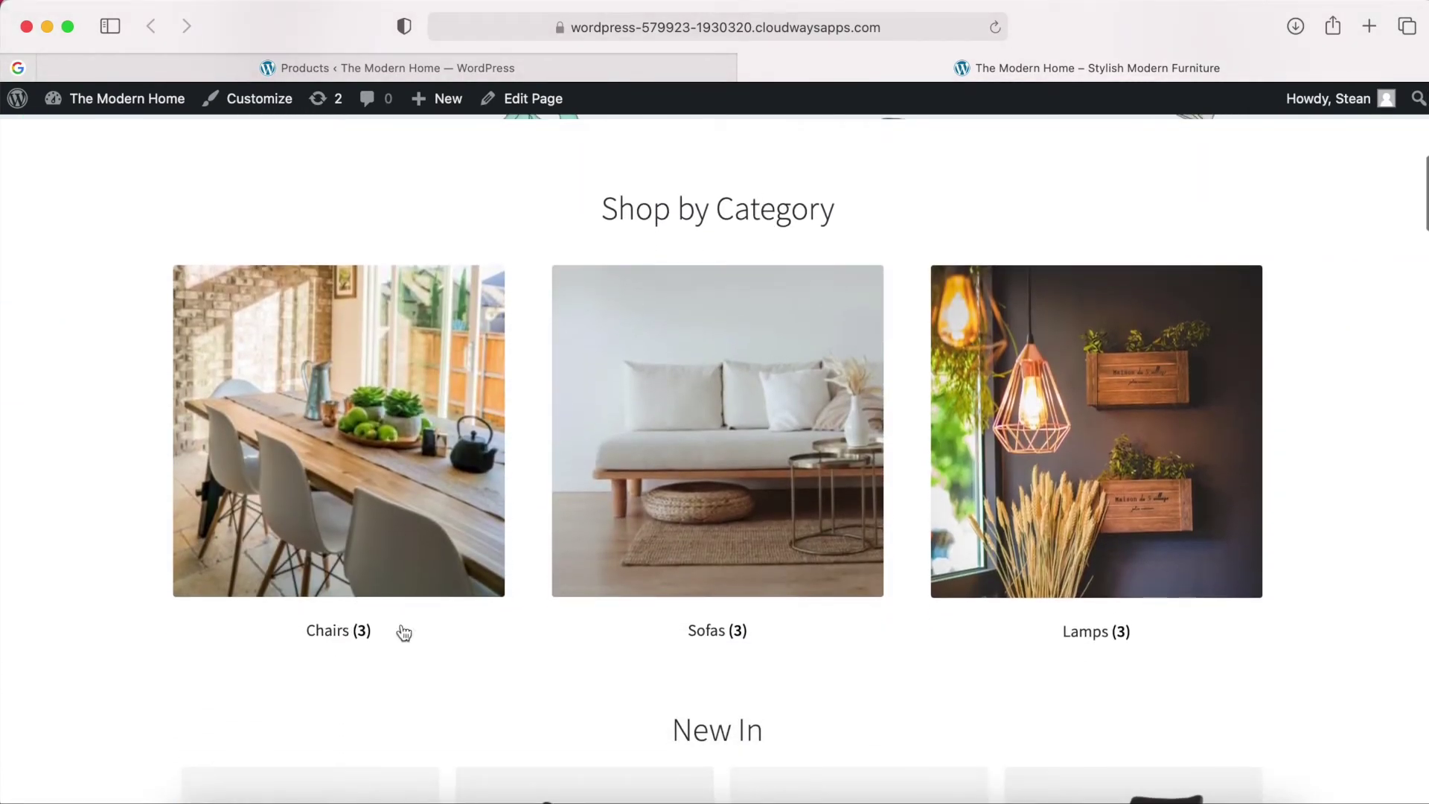
{"action": "scroll", "coordinate": [1109, 612], "scroll_direction": "down", "scroll_amount": 15}
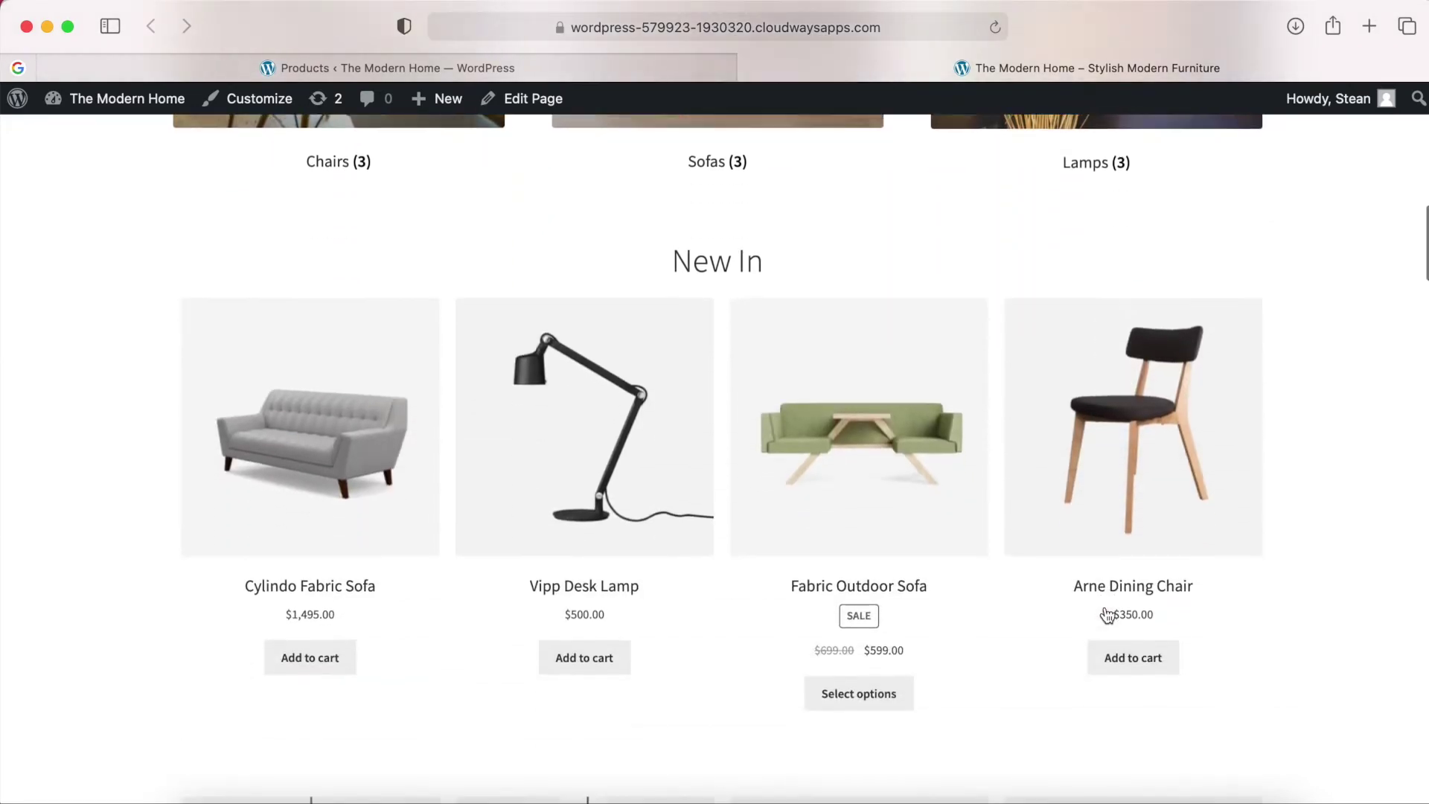
{"action": "scroll", "coordinate": [1108, 615], "scroll_direction": "down", "scroll_amount": 8}
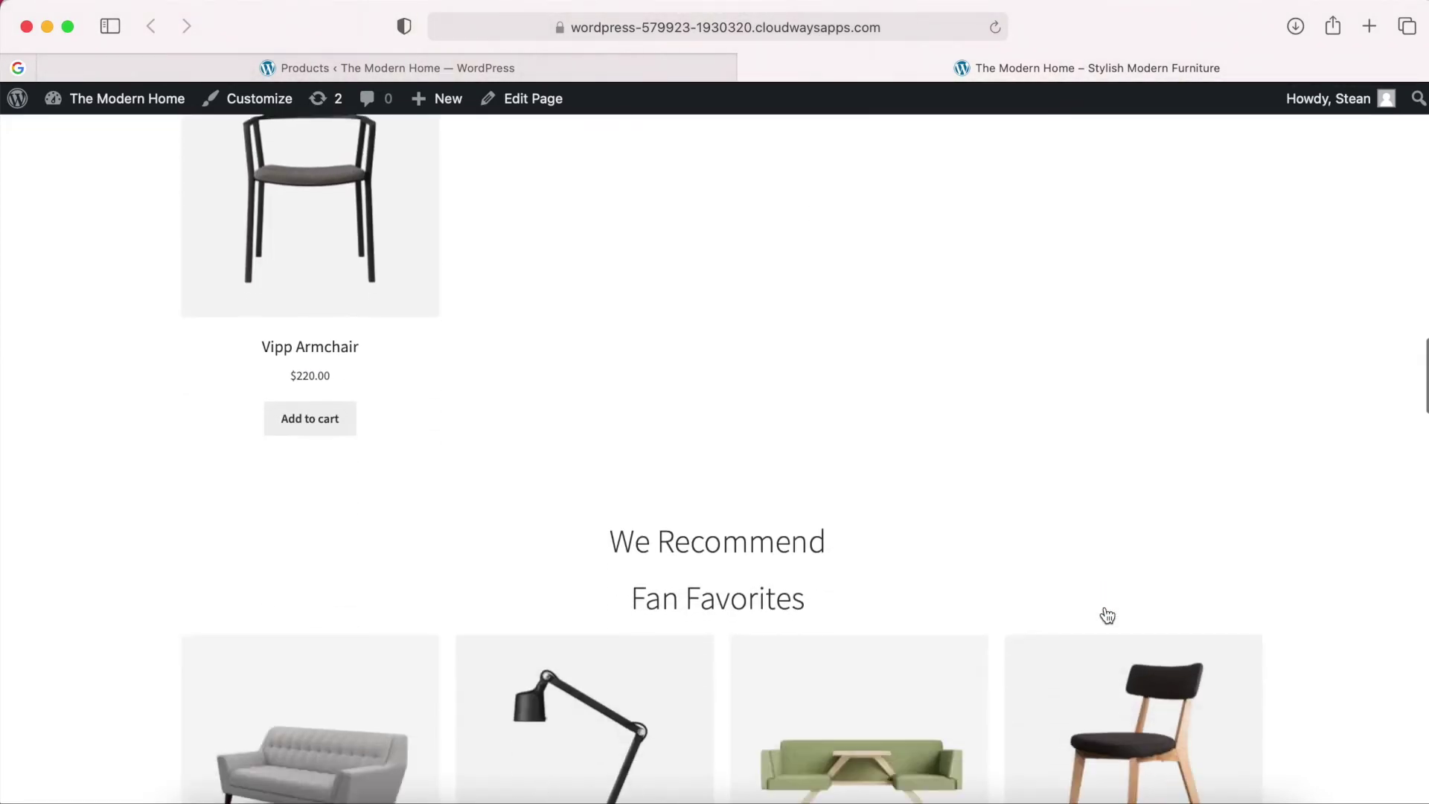
{"action": "scroll", "coordinate": [1104, 616], "scroll_direction": "up", "scroll_amount": 20}
{"action": "scroll", "coordinate": [793, 368], "scroll_direction": "up", "scroll_amount": 4}
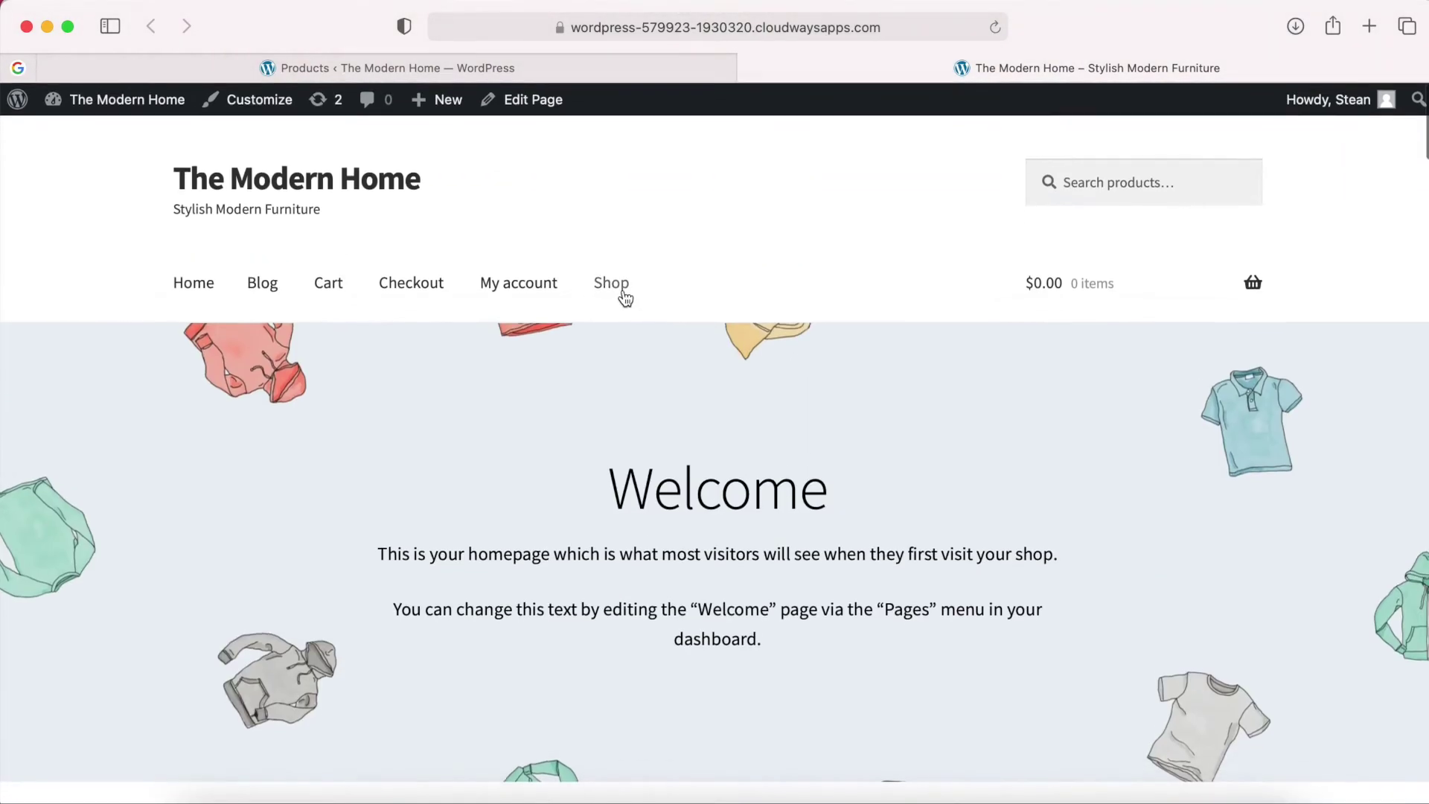
{"action": "left_click", "coordinate": [612, 283]}
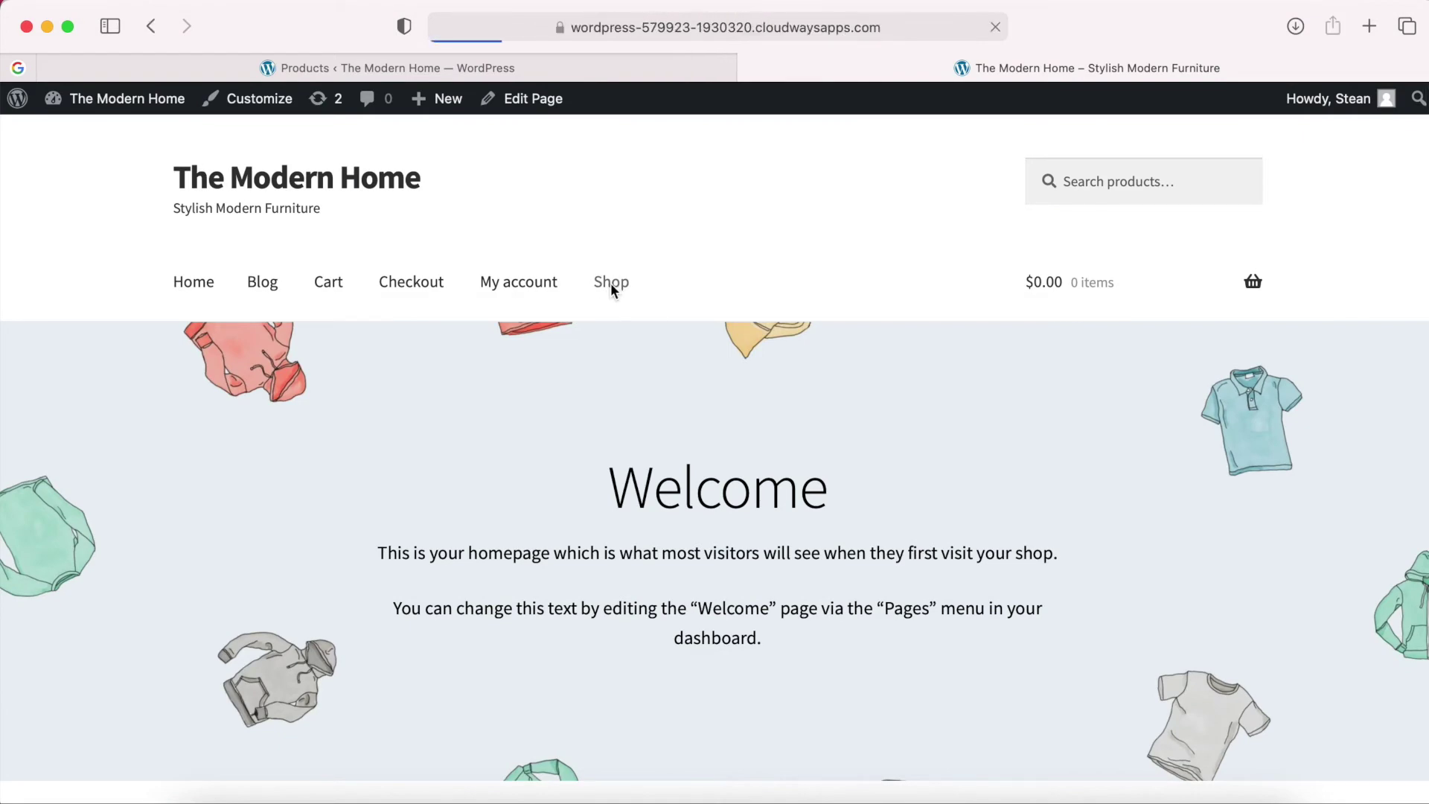
{"action": "scroll", "coordinate": [700, 462], "scroll_direction": "down", "scroll_amount": 4}
{"action": "scroll", "coordinate": [701, 458], "scroll_direction": "down", "scroll_amount": 13}
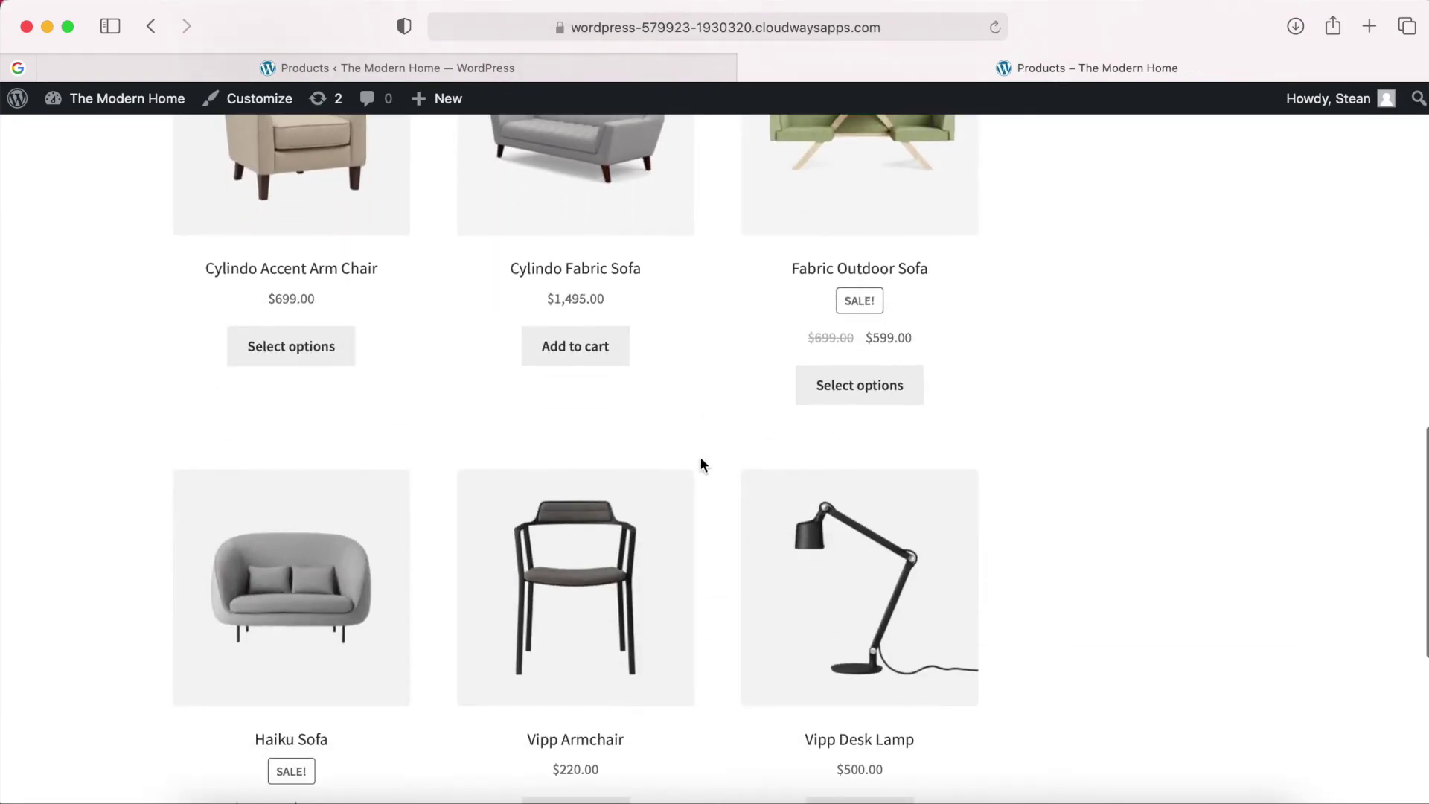
{"action": "scroll", "coordinate": [700, 457], "scroll_direction": "up", "scroll_amount": 15}
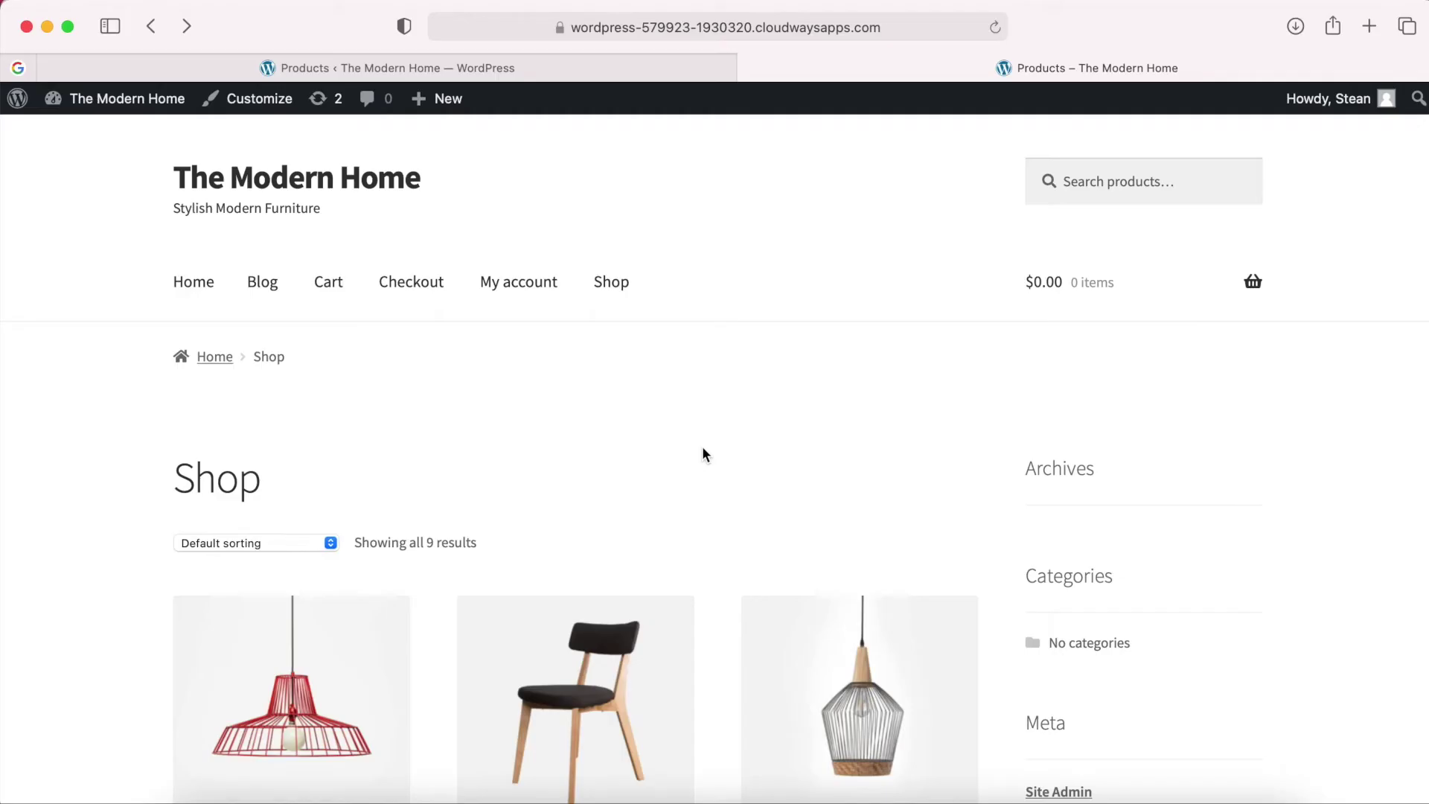
Return to the Dashboard and start a new page via Pages > Add New.
{"action": "left_click", "coordinate": [120, 108]}
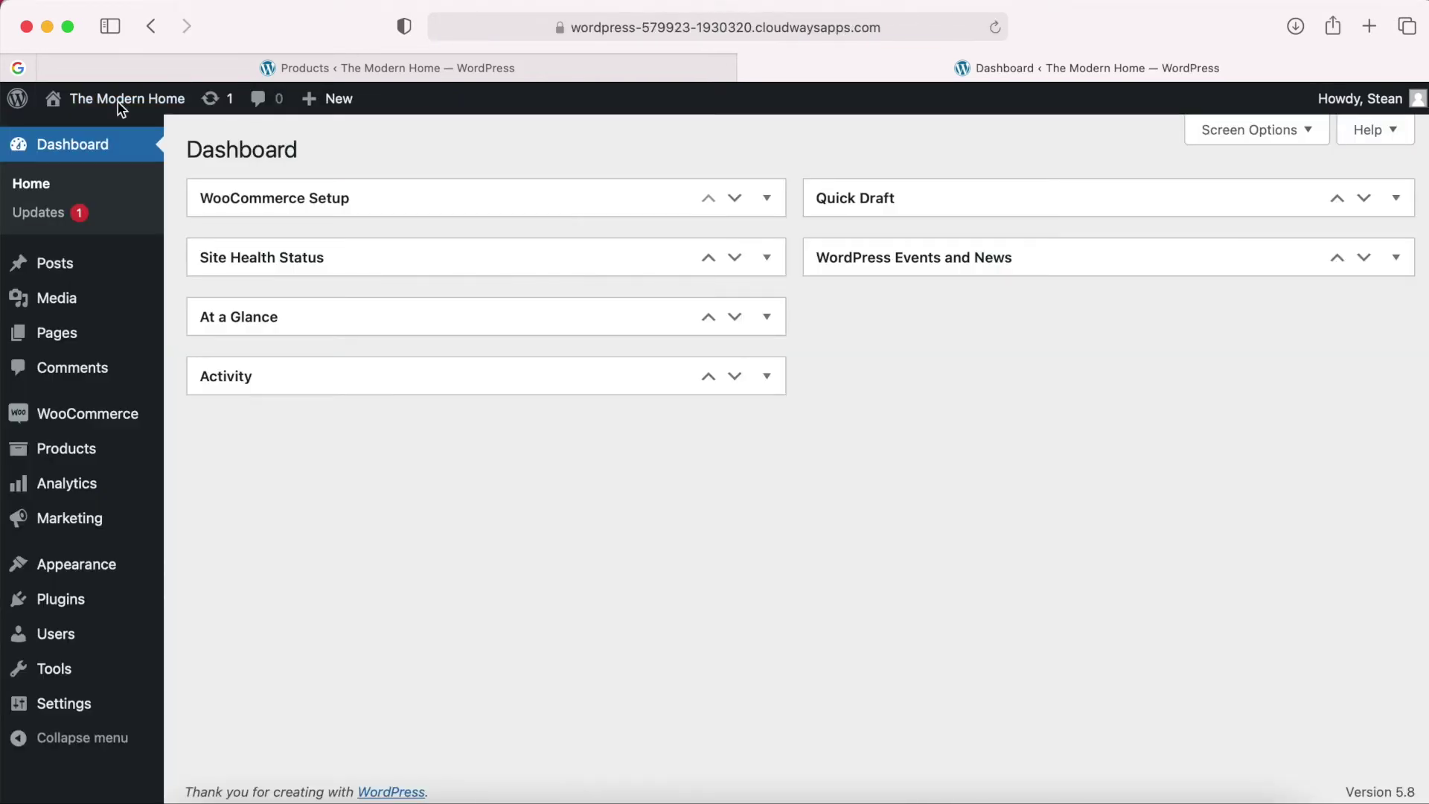
{"action": "mouse_move", "coordinate": [82, 340]}
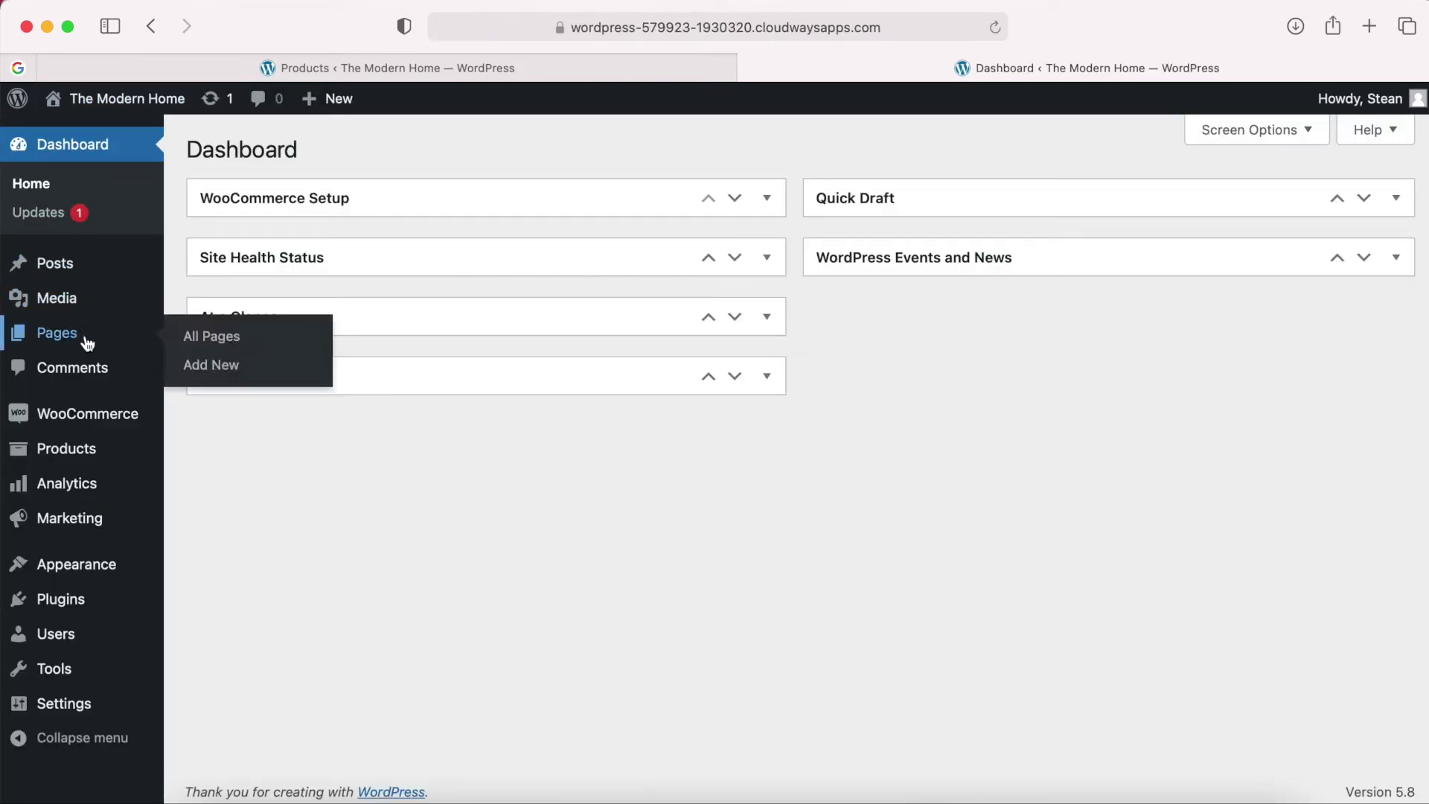
{"action": "left_click", "coordinate": [217, 372]}
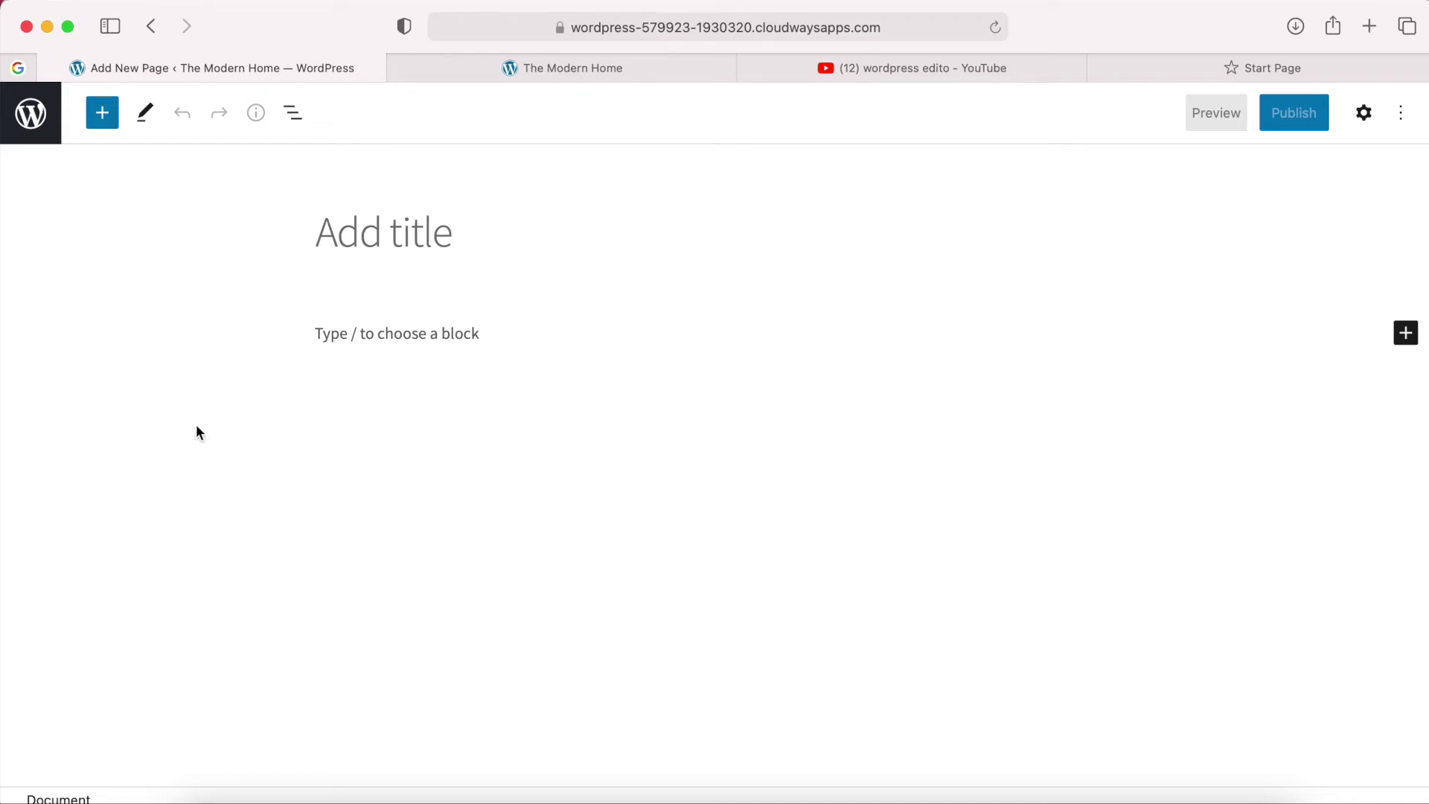
Title the new page 'About Us' and place the cursor in the first body block.
{"action": "left_click", "coordinate": [364, 236]}
{"action": "type", "text": "About Us"}
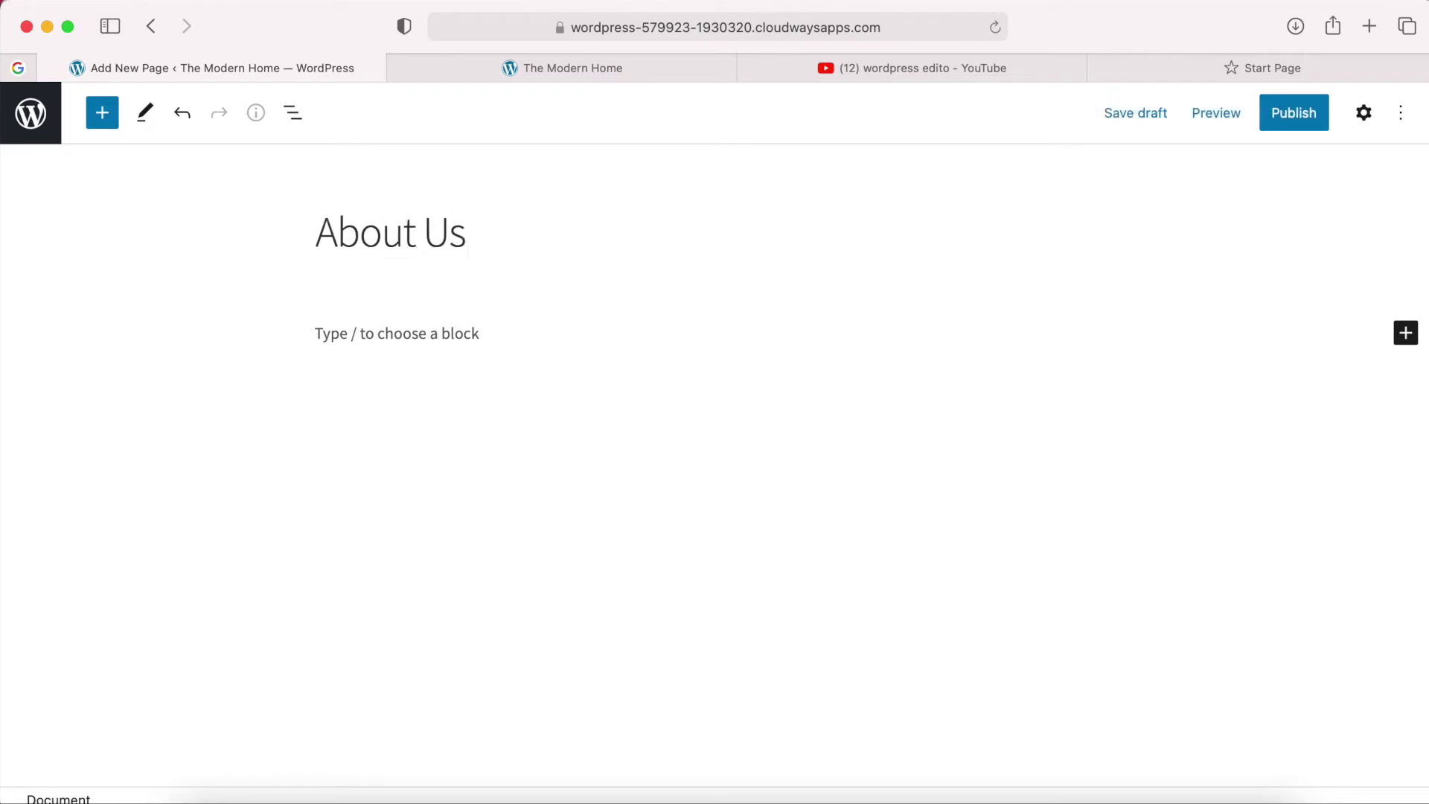
{"action": "left_click", "coordinate": [347, 337]}
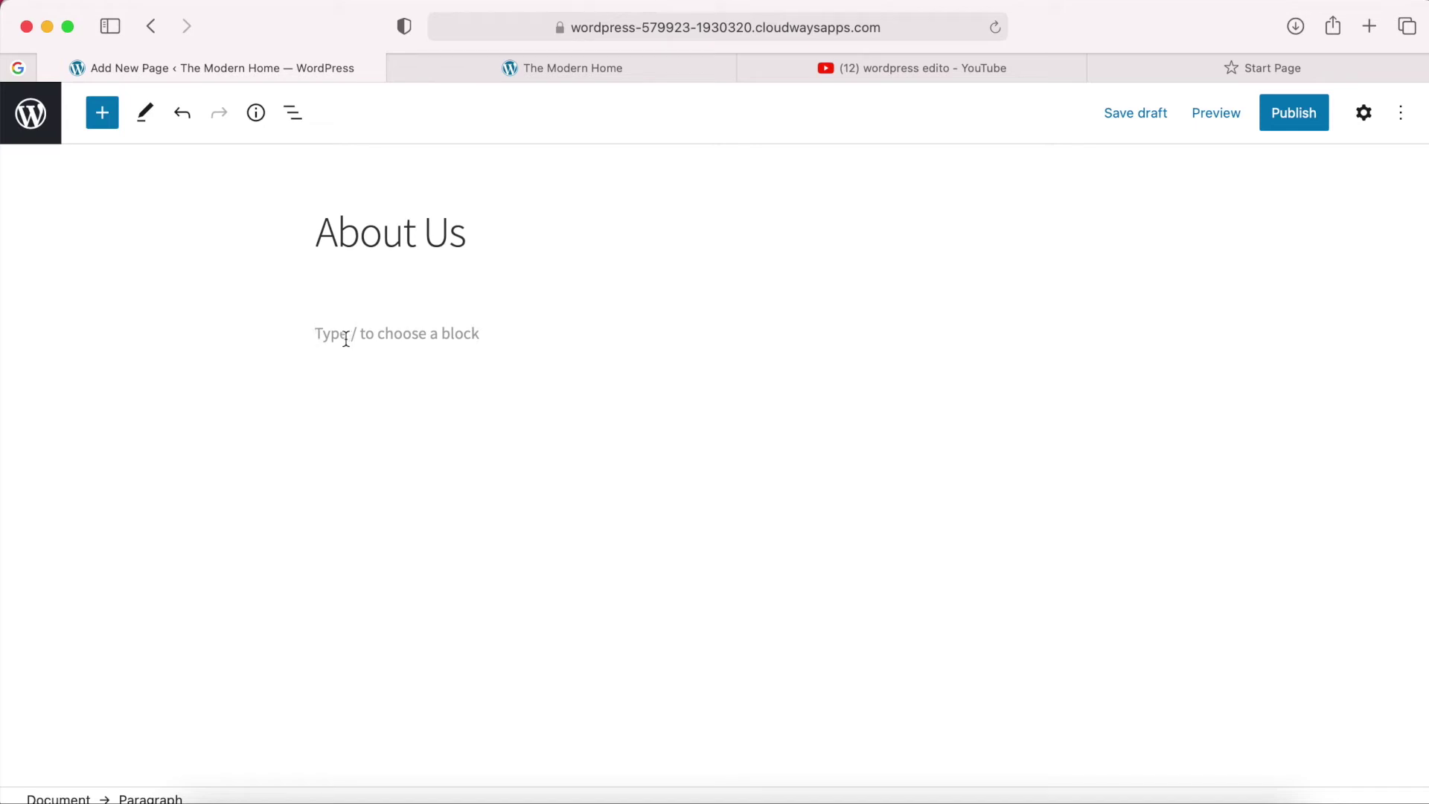
Open the block inserter and look over the Text blocks.
{"action": "left_click", "coordinate": [103, 119]}
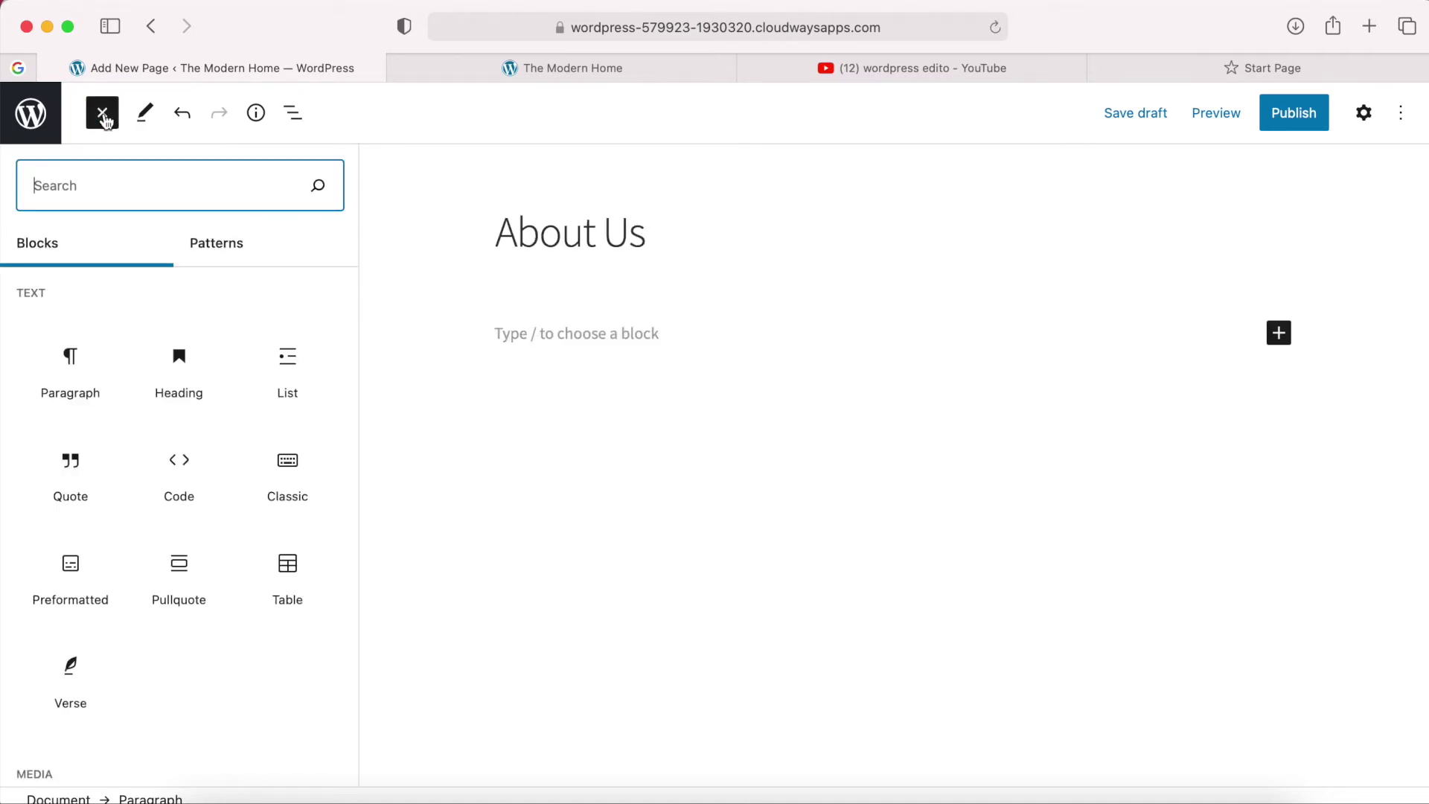
{"action": "mouse_move", "coordinate": [66, 367]}
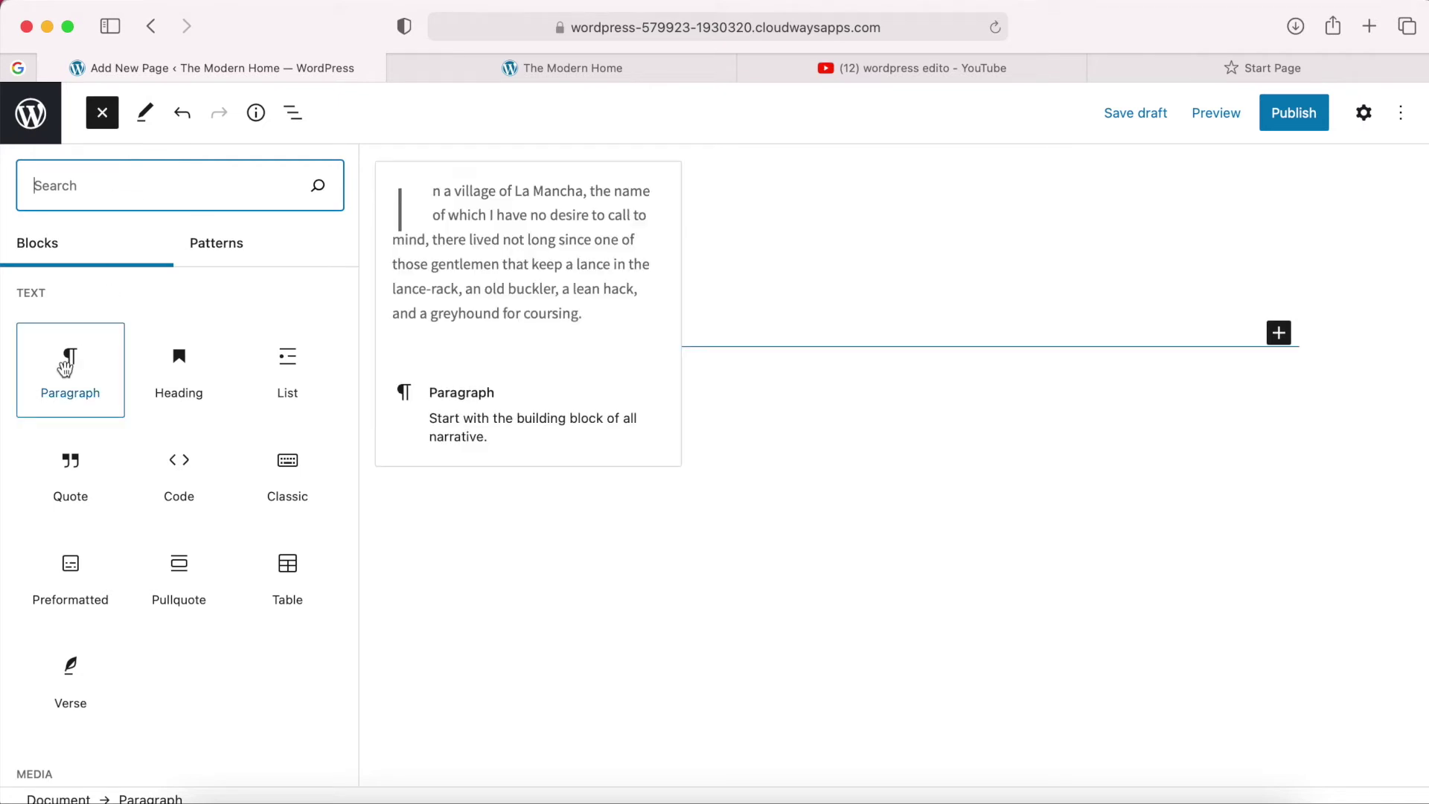
{"action": "mouse_move", "coordinate": [271, 371]}
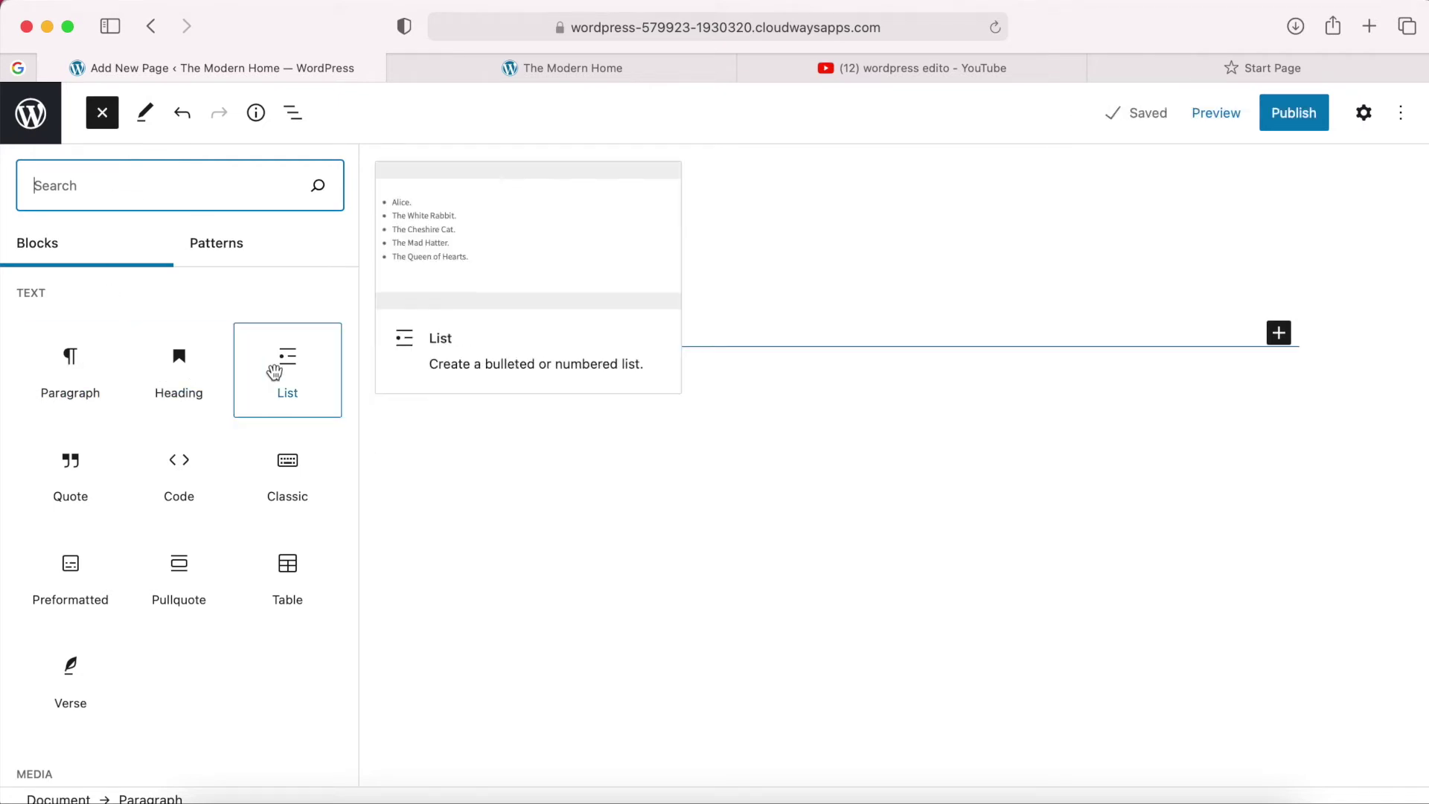
{"action": "mouse_move", "coordinate": [84, 465]}
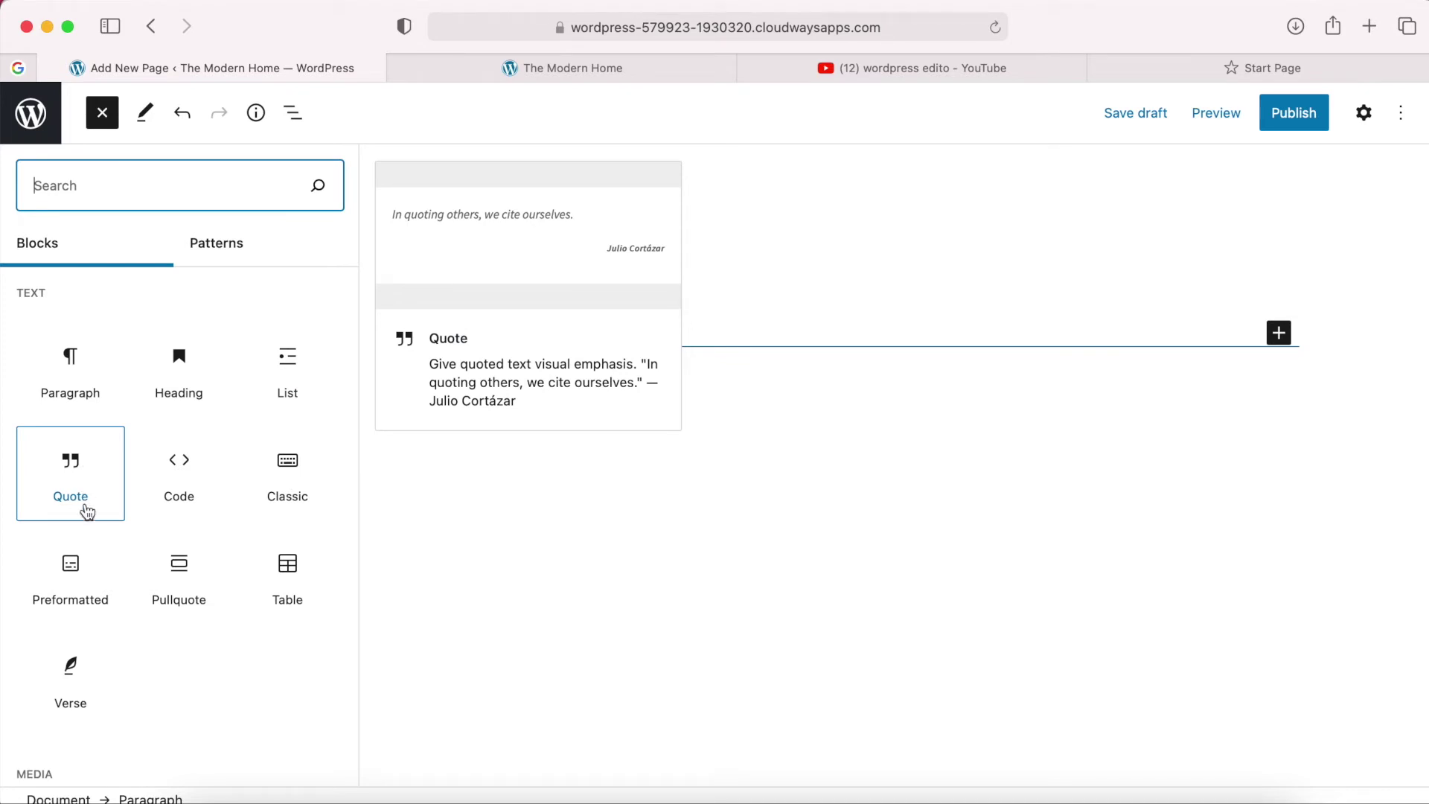
{"action": "mouse_move", "coordinate": [85, 557]}
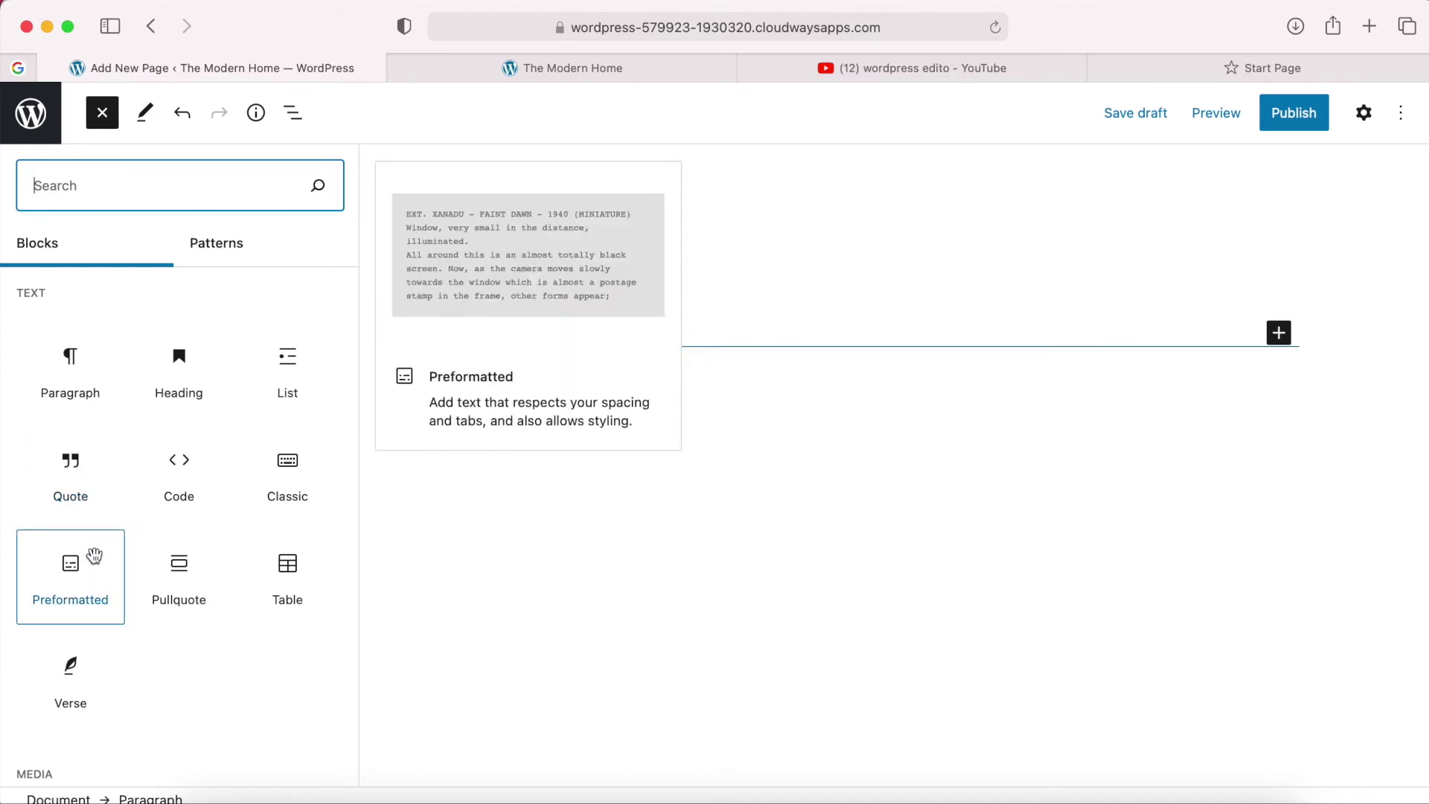
{"action": "scroll", "coordinate": [166, 606], "scroll_direction": "down", "scroll_amount": 8}
{"action": "mouse_move", "coordinate": [170, 609]}
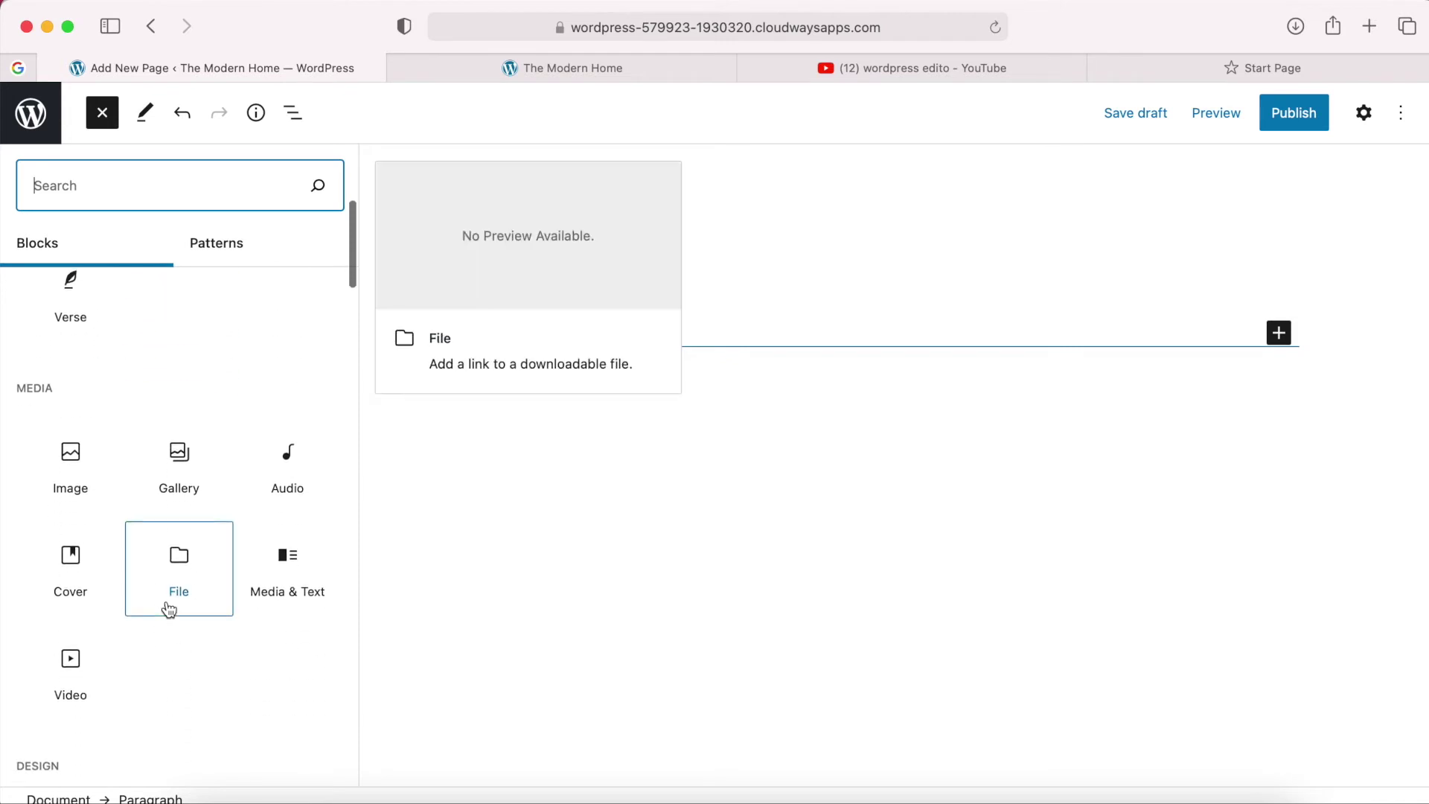
{"action": "mouse_move", "coordinate": [183, 467]}
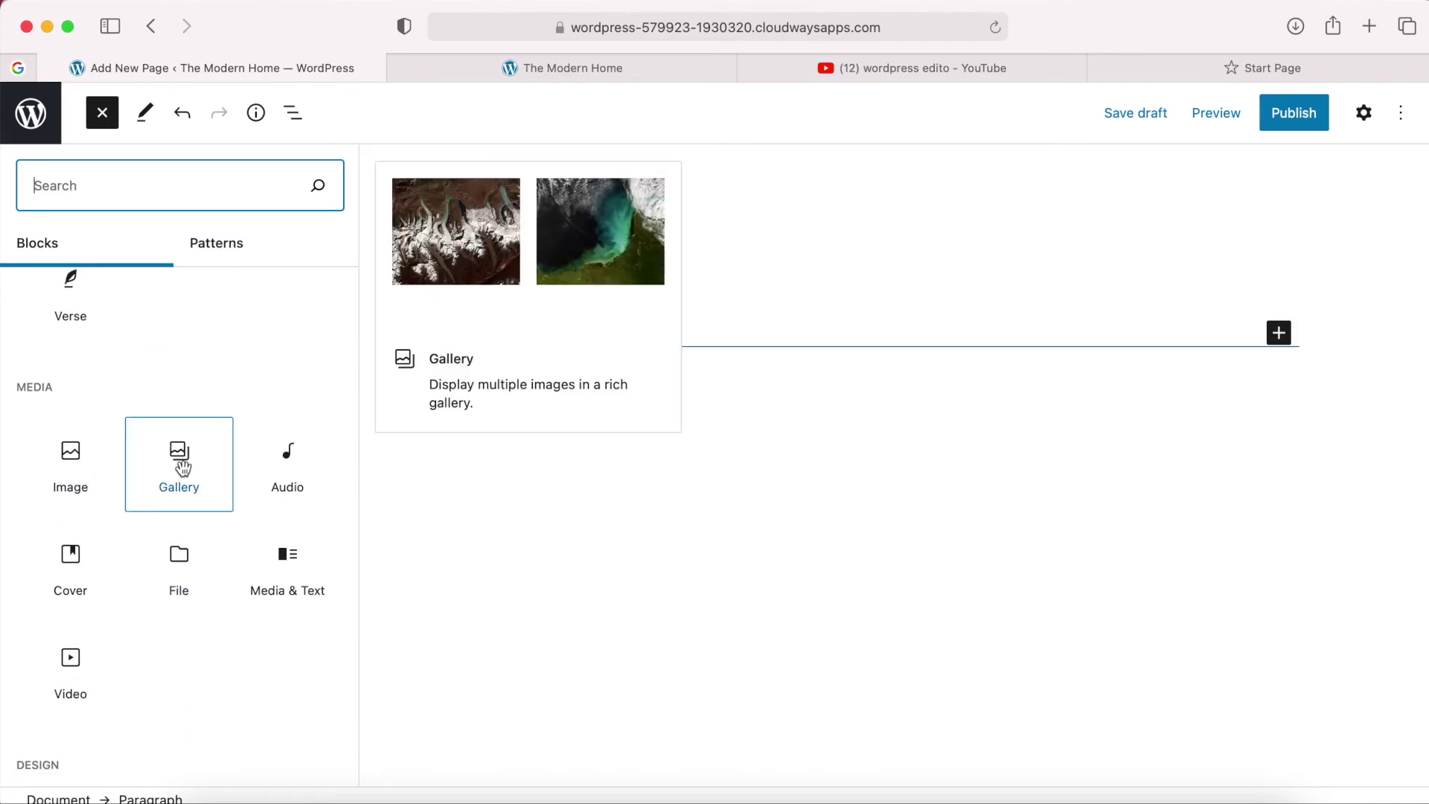
Scroll through the Media and Design blocks down to Columns.
{"action": "scroll", "coordinate": [239, 644], "scroll_direction": "down", "scroll_amount": 5}
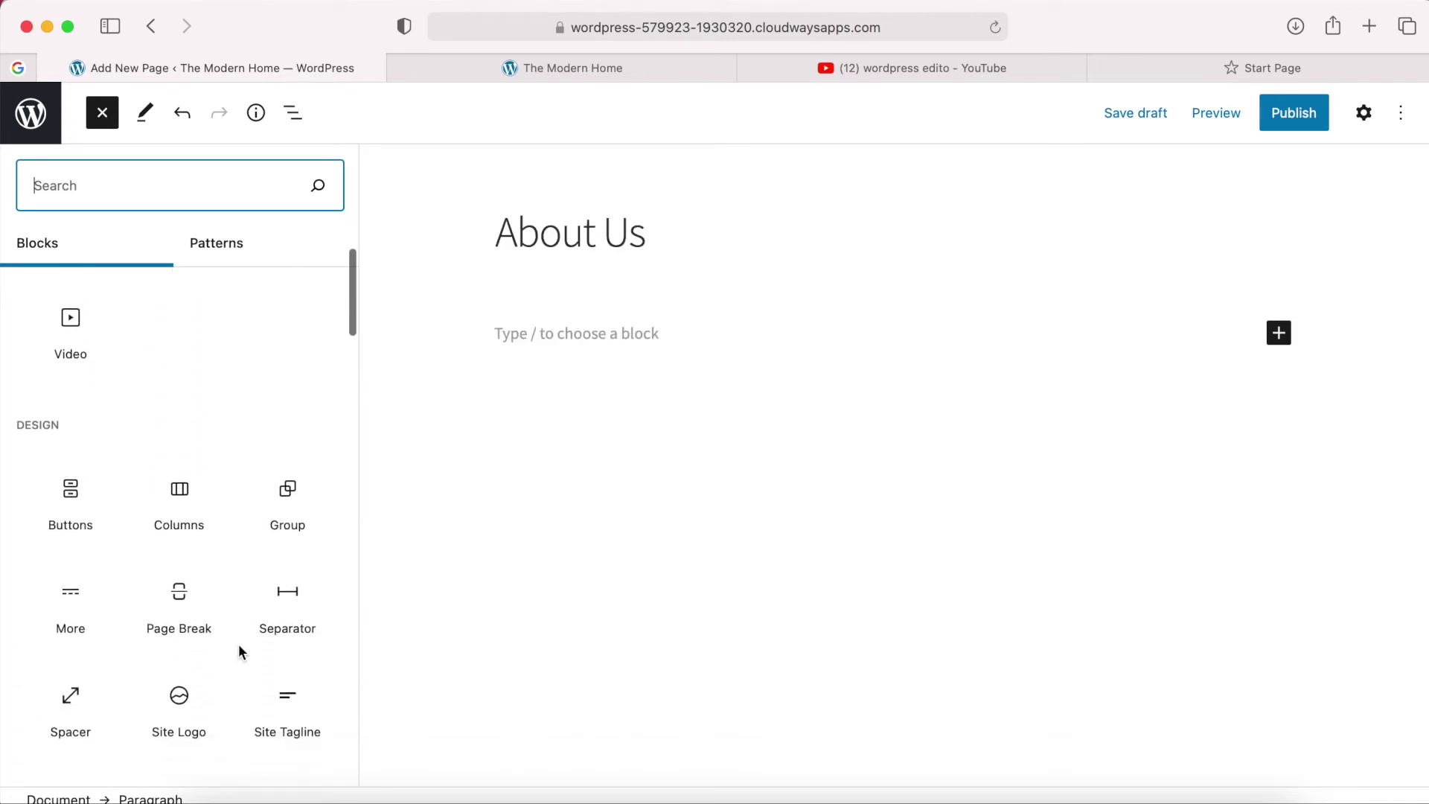
{"action": "scroll", "coordinate": [239, 645], "scroll_direction": "down", "scroll_amount": 8}
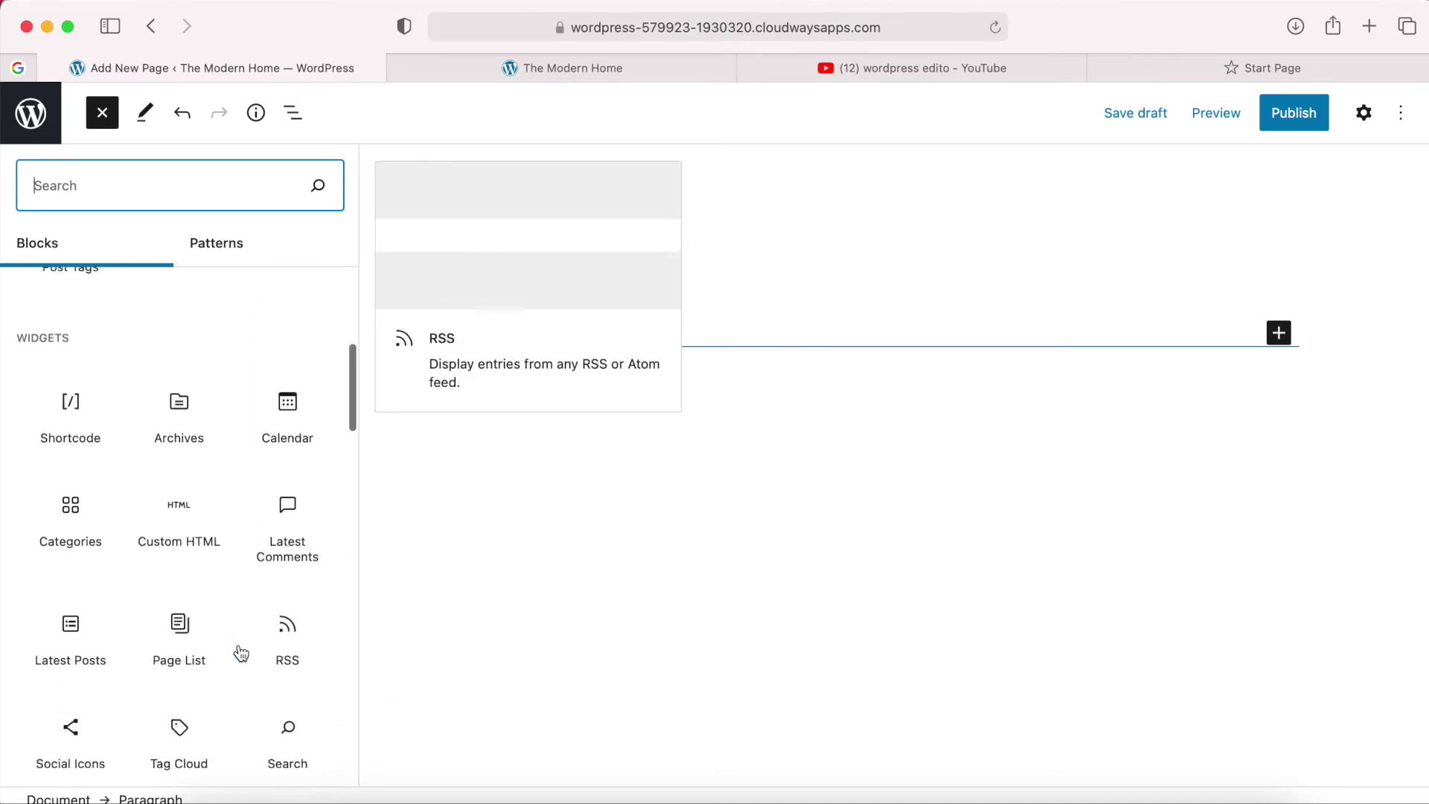
{"action": "scroll", "coordinate": [240, 652], "scroll_direction": "down", "scroll_amount": 2}
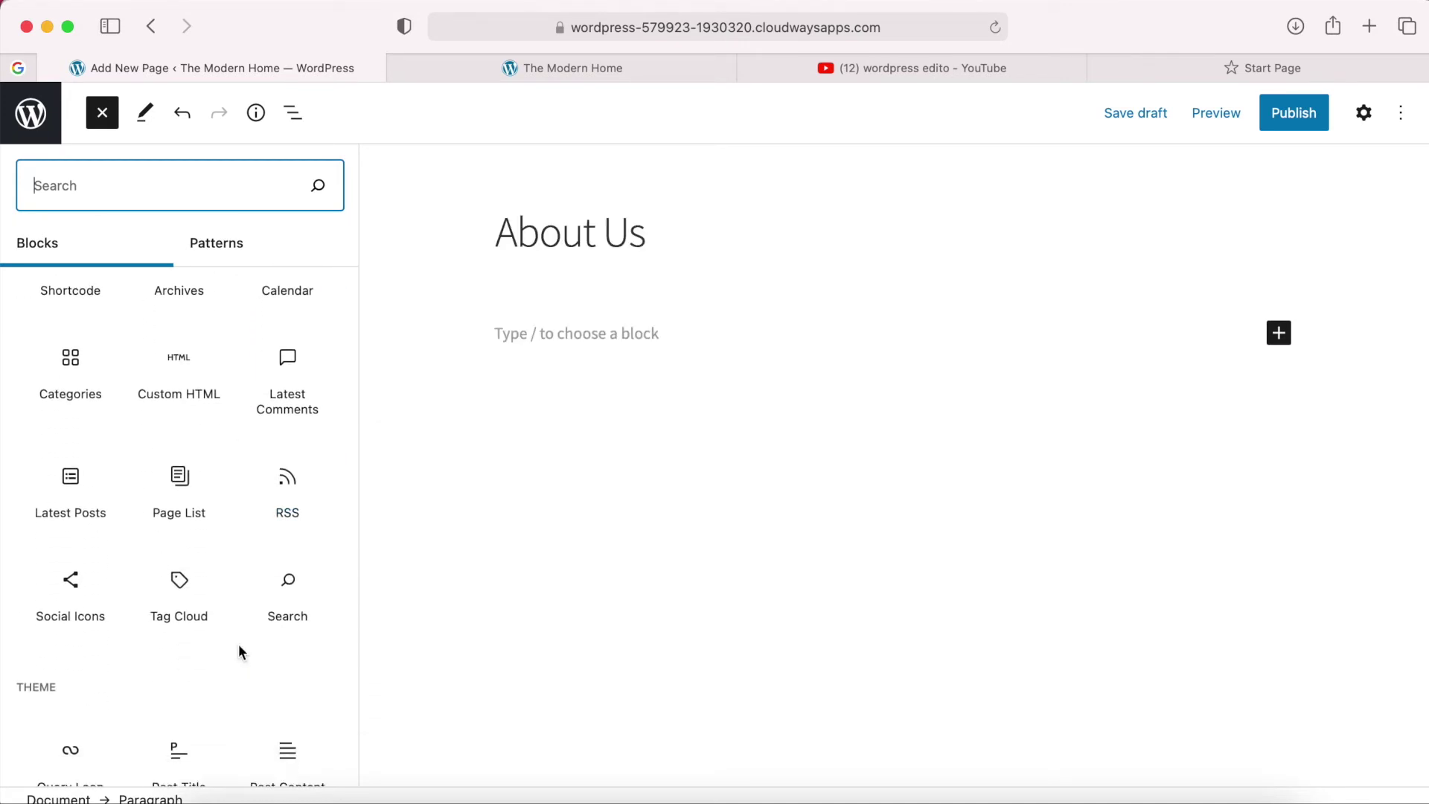
{"action": "scroll", "coordinate": [240, 653], "scroll_direction": "down", "scroll_amount": 7}
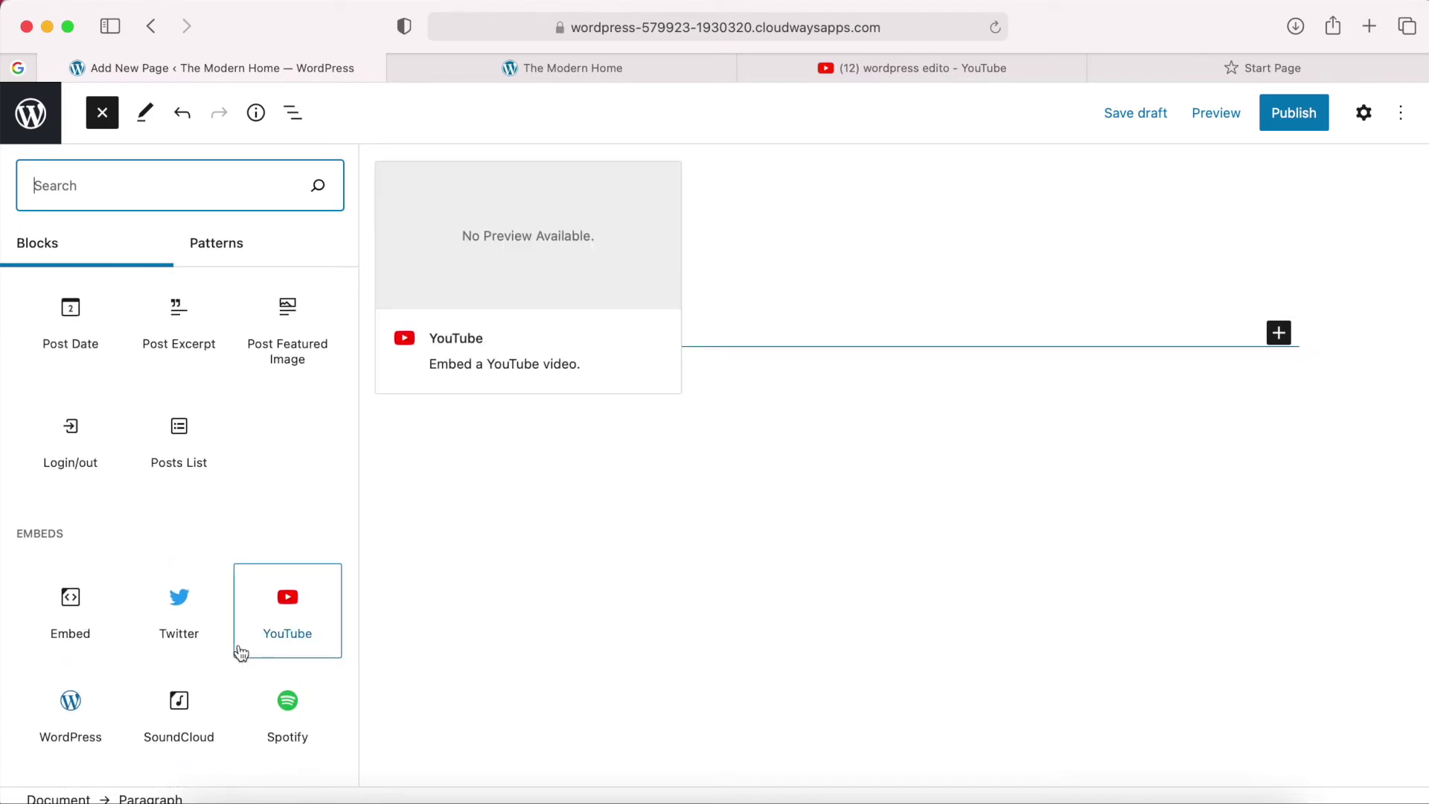
{"action": "scroll", "coordinate": [157, 719], "scroll_direction": "down", "scroll_amount": 8}
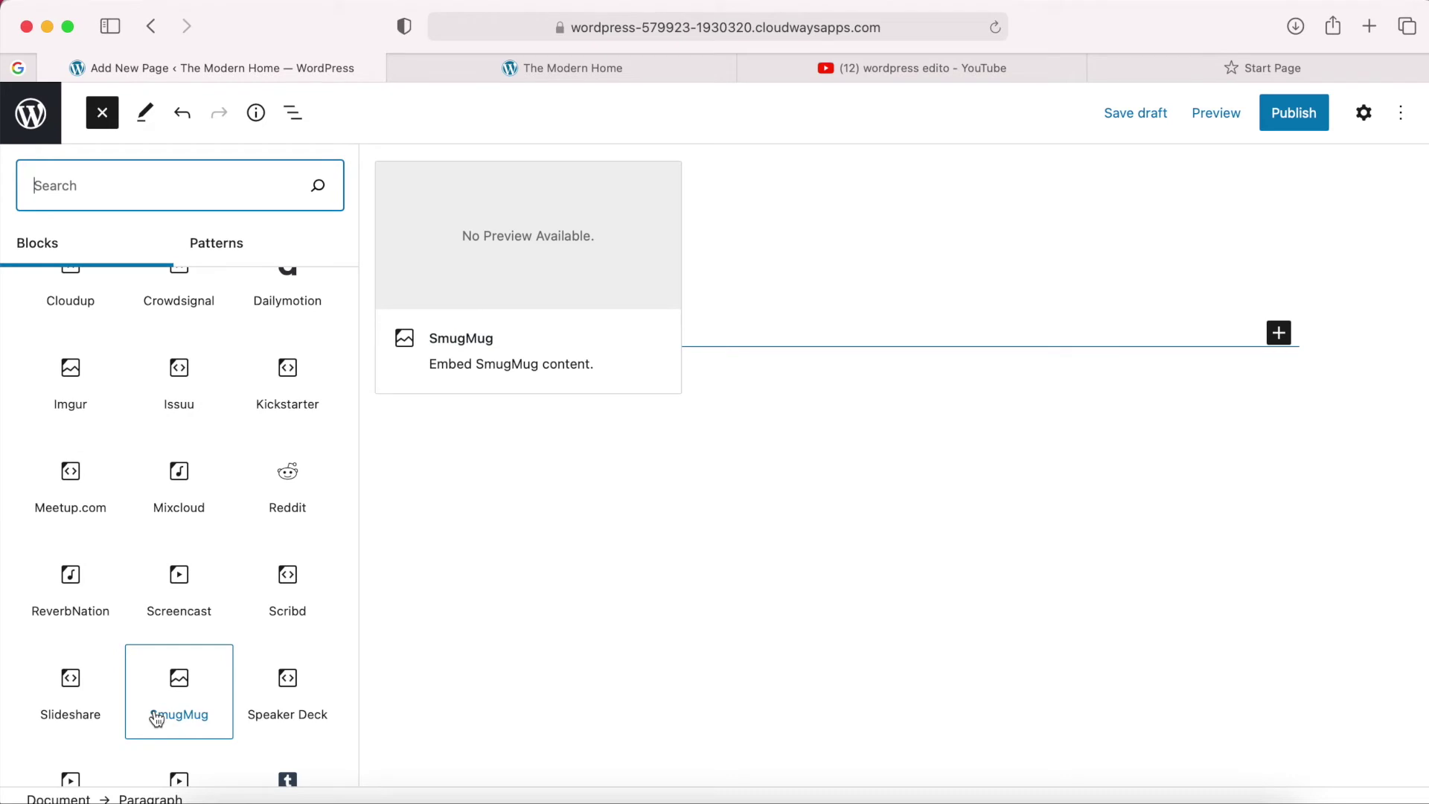
{"action": "scroll", "coordinate": [157, 719], "scroll_direction": "up", "scroll_amount": 15}
{"action": "scroll", "coordinate": [156, 719], "scroll_direction": "up", "scroll_amount": 2}
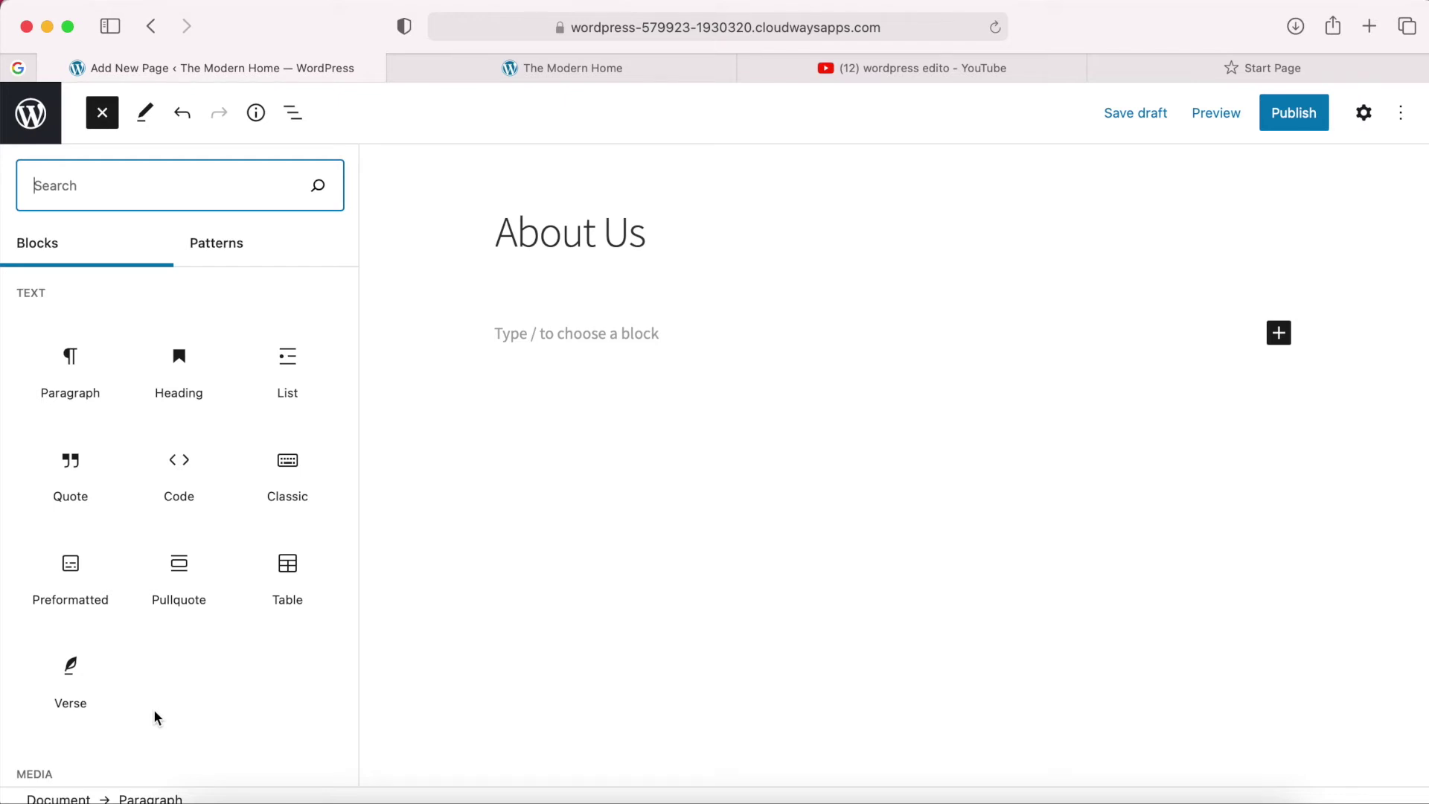
{"action": "scroll", "coordinate": [167, 690], "scroll_direction": "down", "scroll_amount": 1}
{"action": "scroll", "coordinate": [144, 159], "scroll_direction": "up", "scroll_amount": 1}
{"action": "scroll", "coordinate": [181, 504], "scroll_direction": "down", "scroll_amount": 4}
{"action": "scroll", "coordinate": [183, 506], "scroll_direction": "down", "scroll_amount": 8}
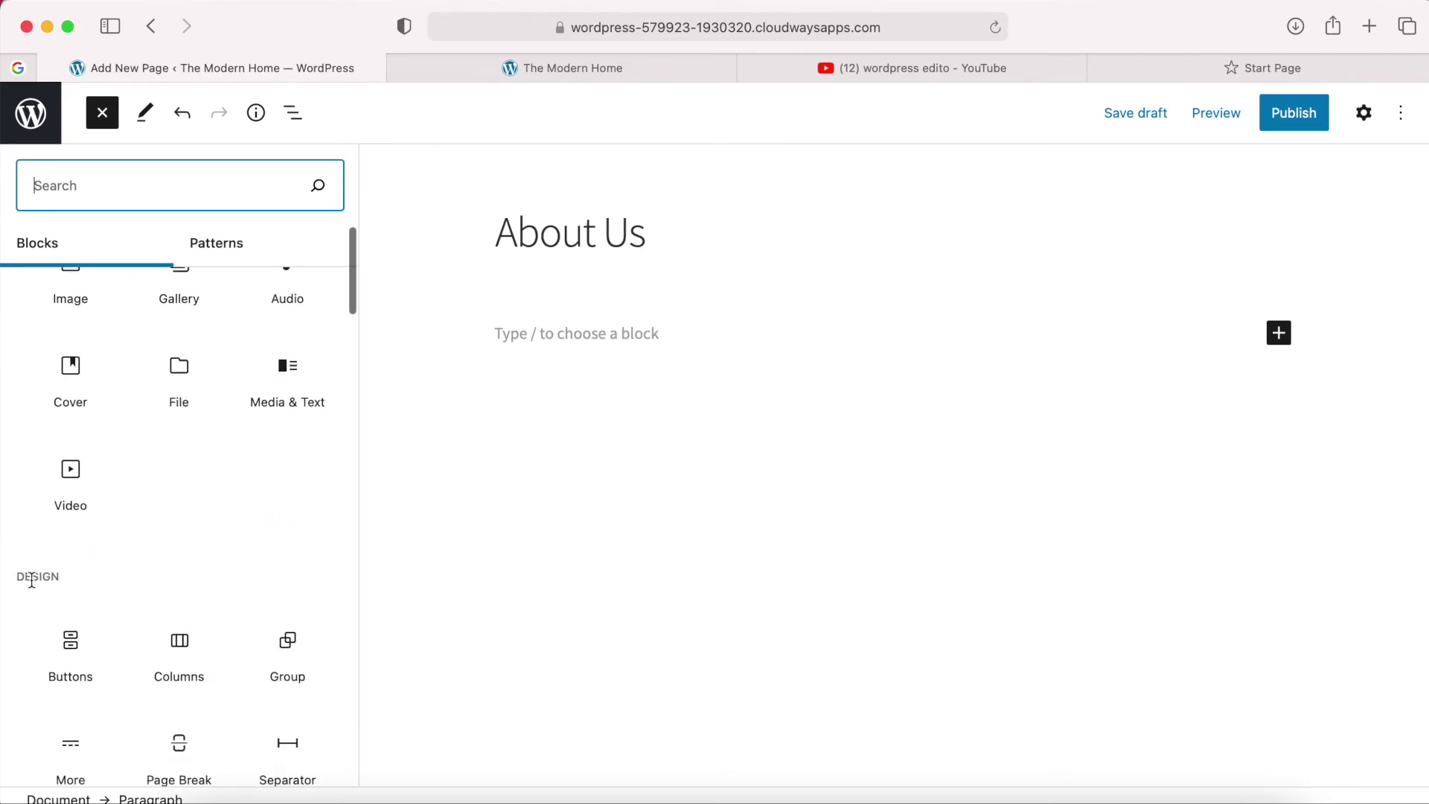
{"action": "mouse_move", "coordinate": [167, 651]}
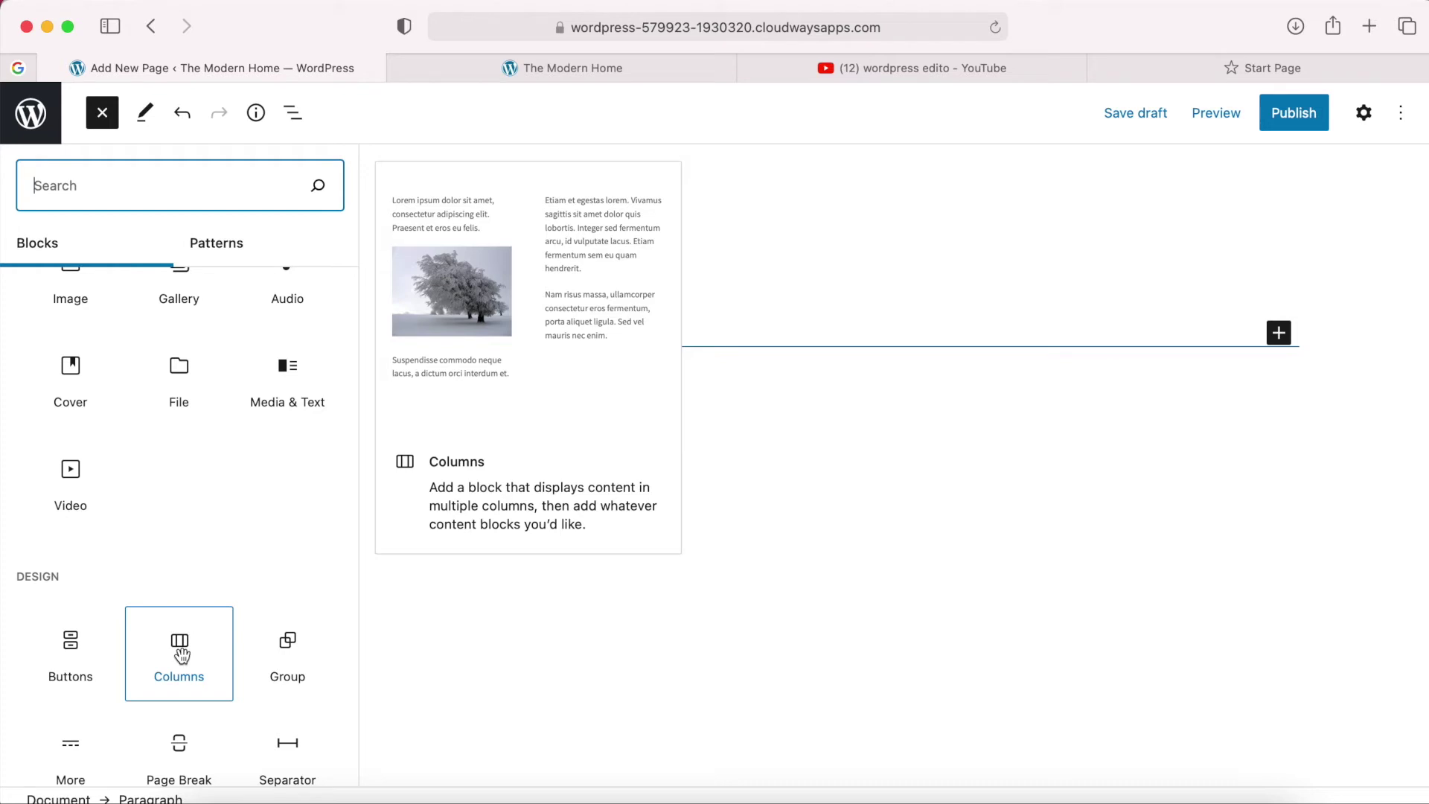
Insert a 50/50 Columns block under the title and target the left column.
{"action": "left_click", "coordinate": [180, 654]}
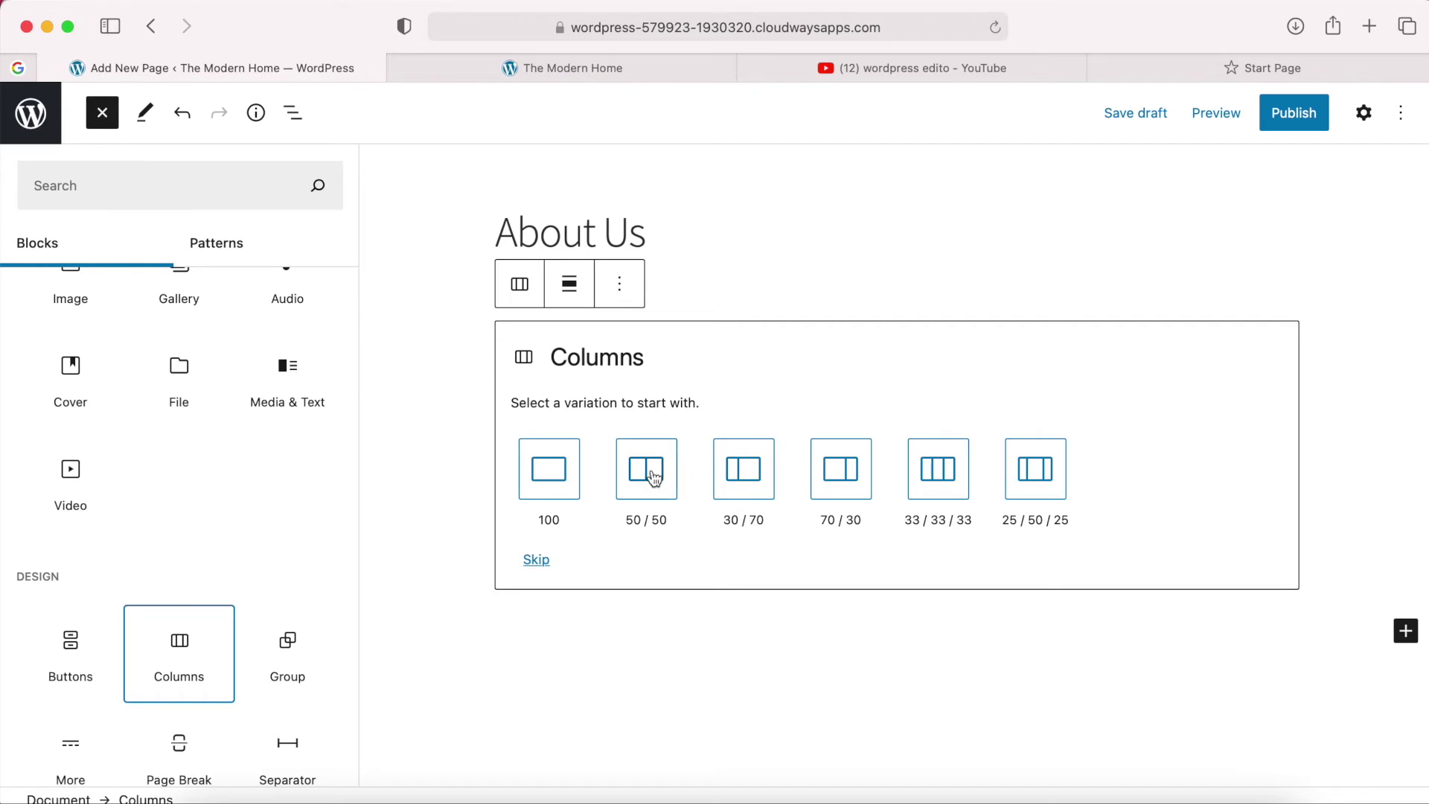
{"action": "key", "text": "Escape"}
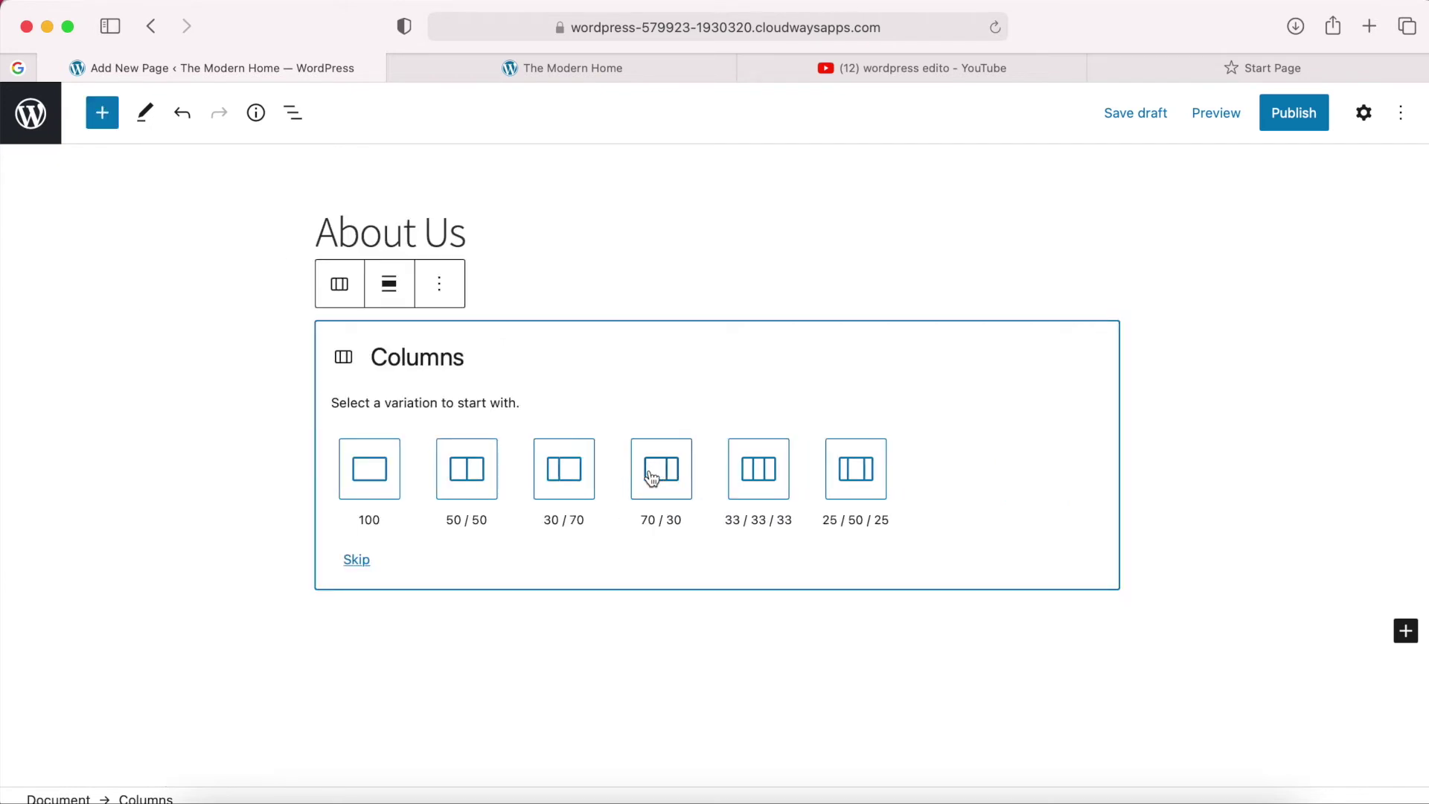
{"action": "left_click", "coordinate": [466, 484]}
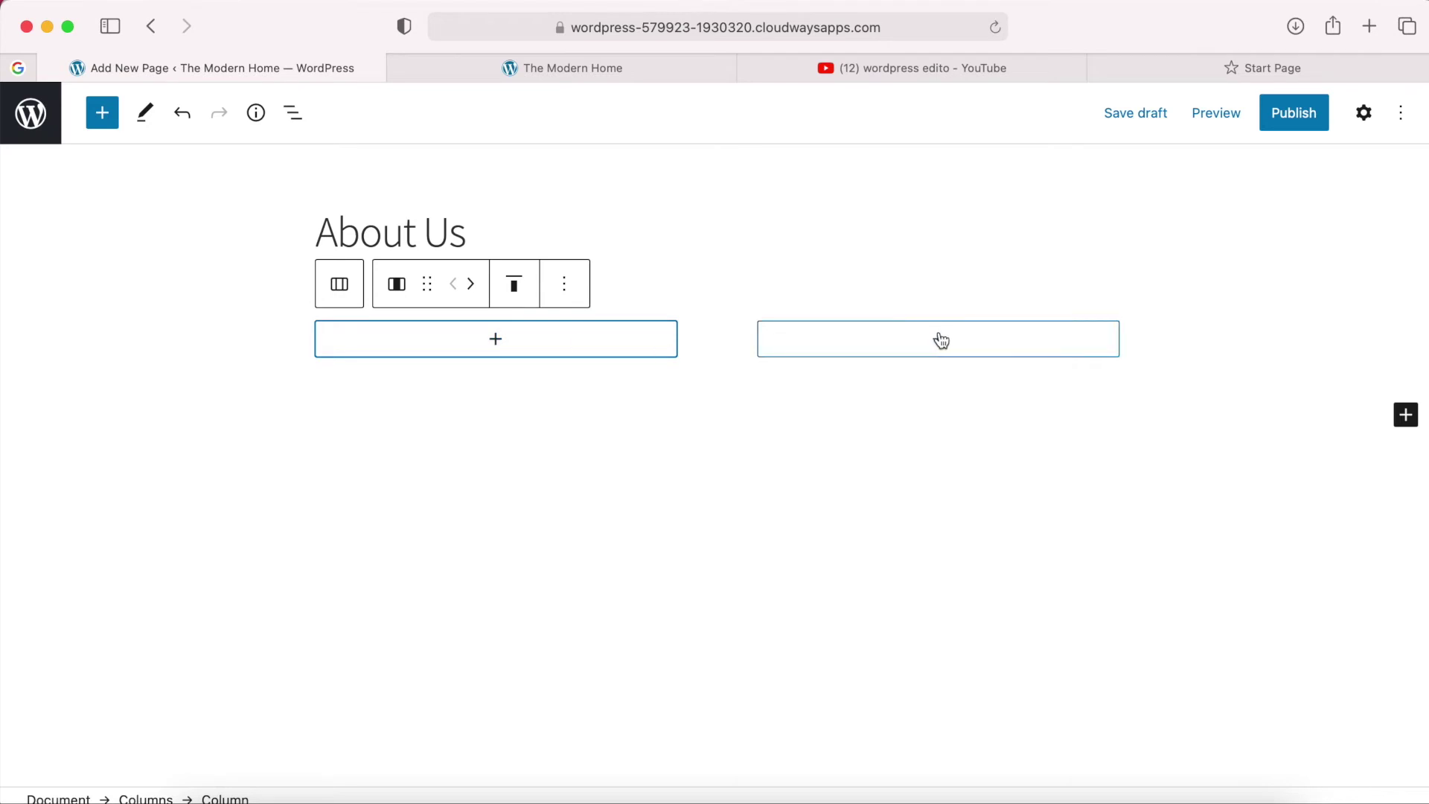
{"action": "left_click", "coordinate": [499, 344]}
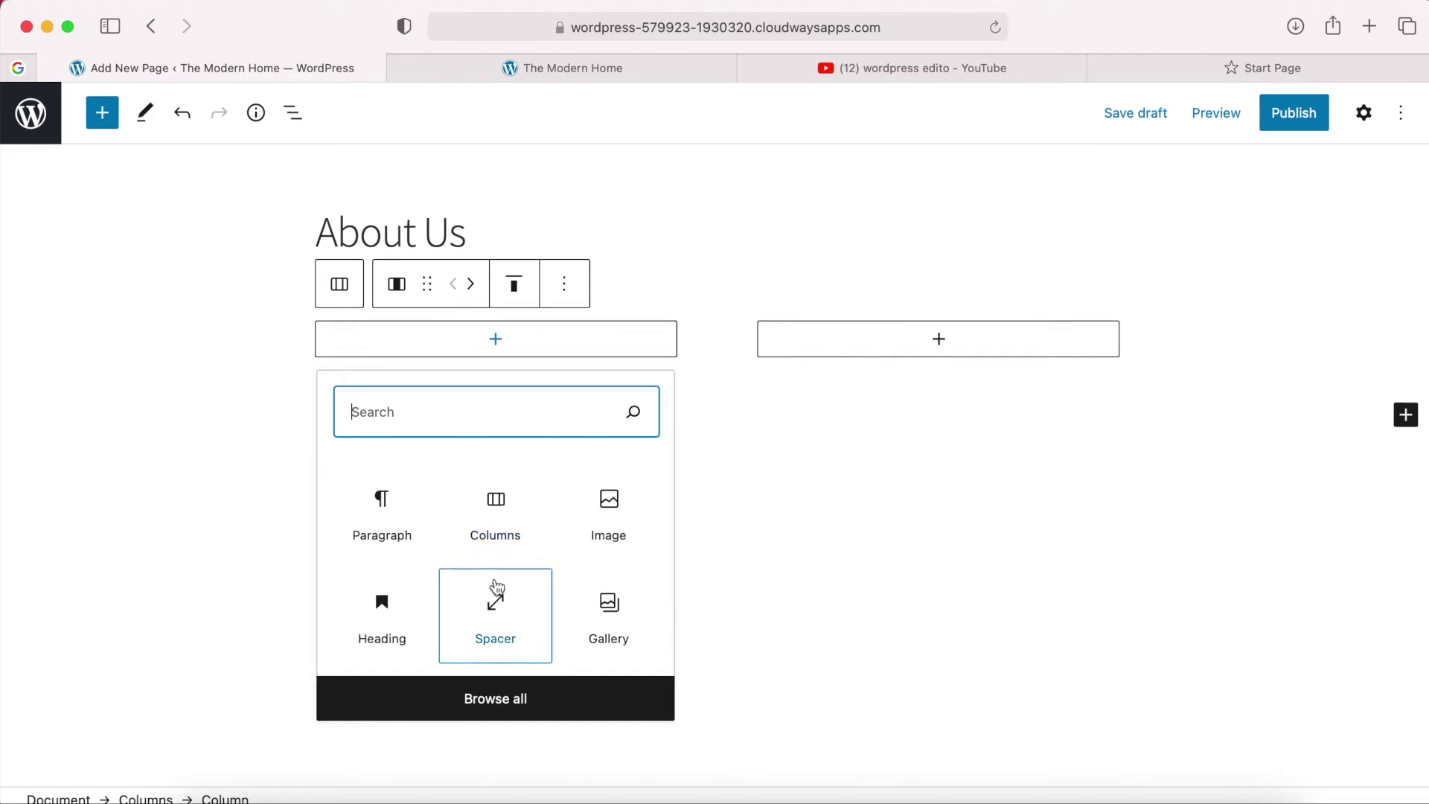
Upload About Image.jpg as an Image block in the left column.
{"action": "left_click", "coordinate": [616, 515]}
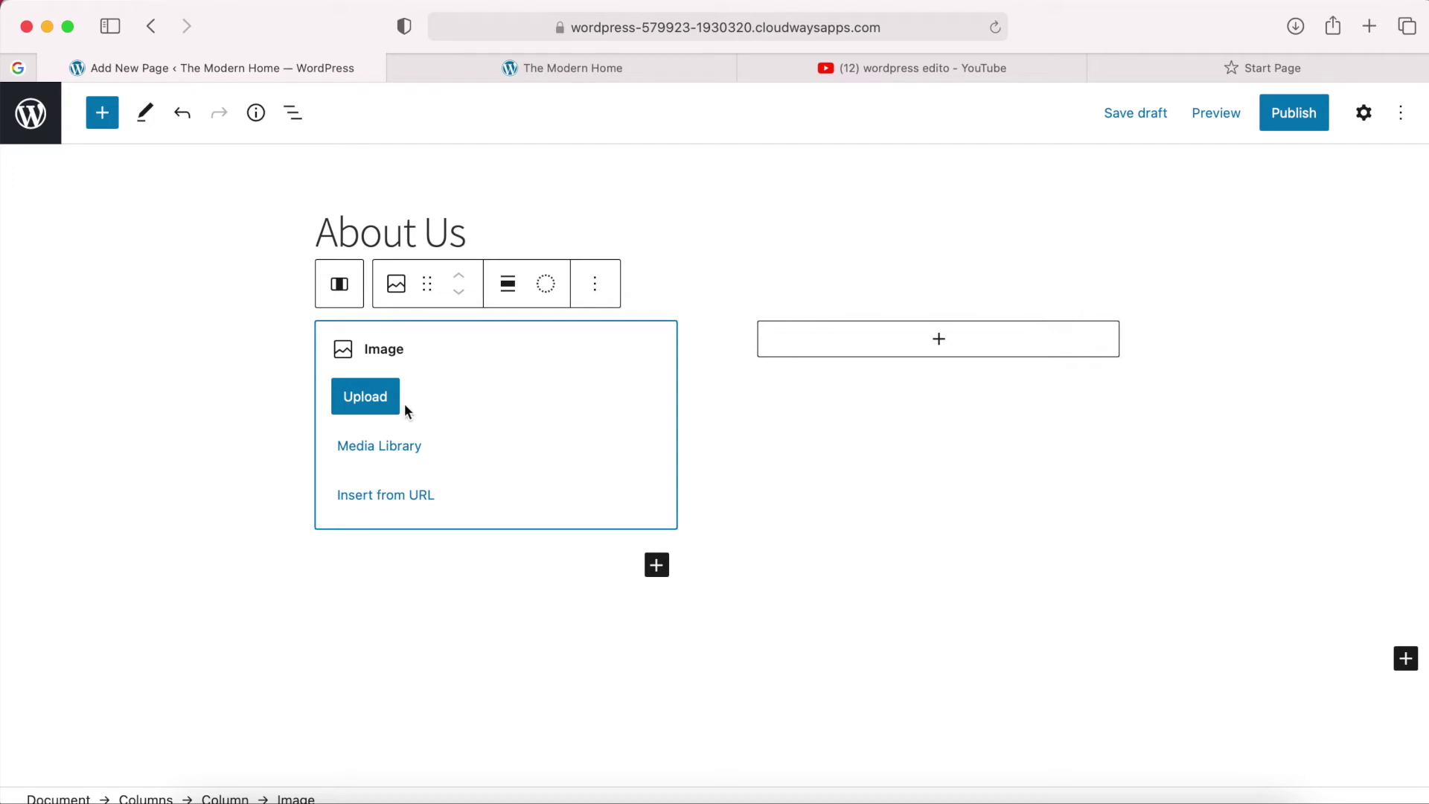
{"action": "left_click", "coordinate": [366, 399]}
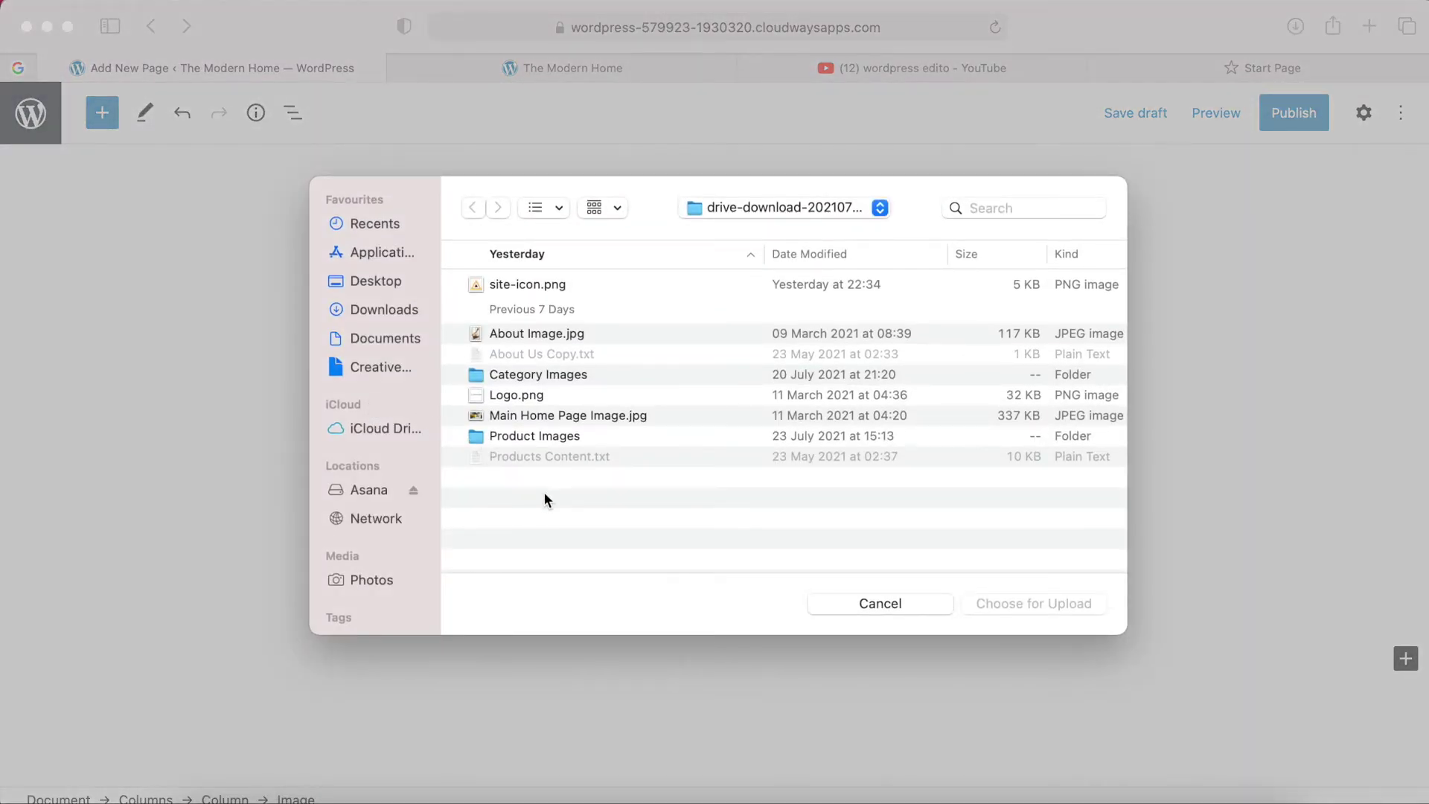
{"action": "left_click", "coordinate": [517, 332]}
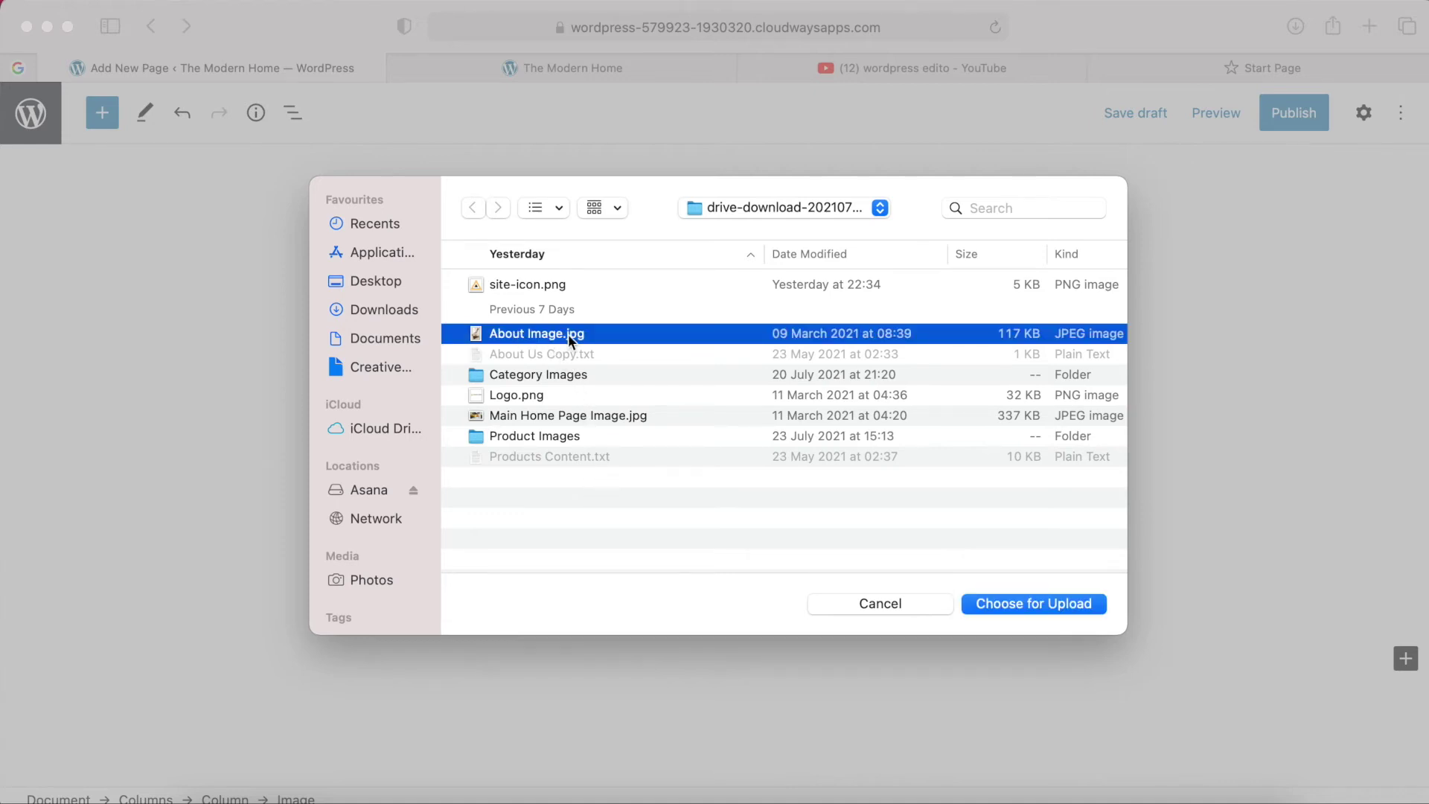
{"action": "left_click", "coordinate": [1025, 604]}
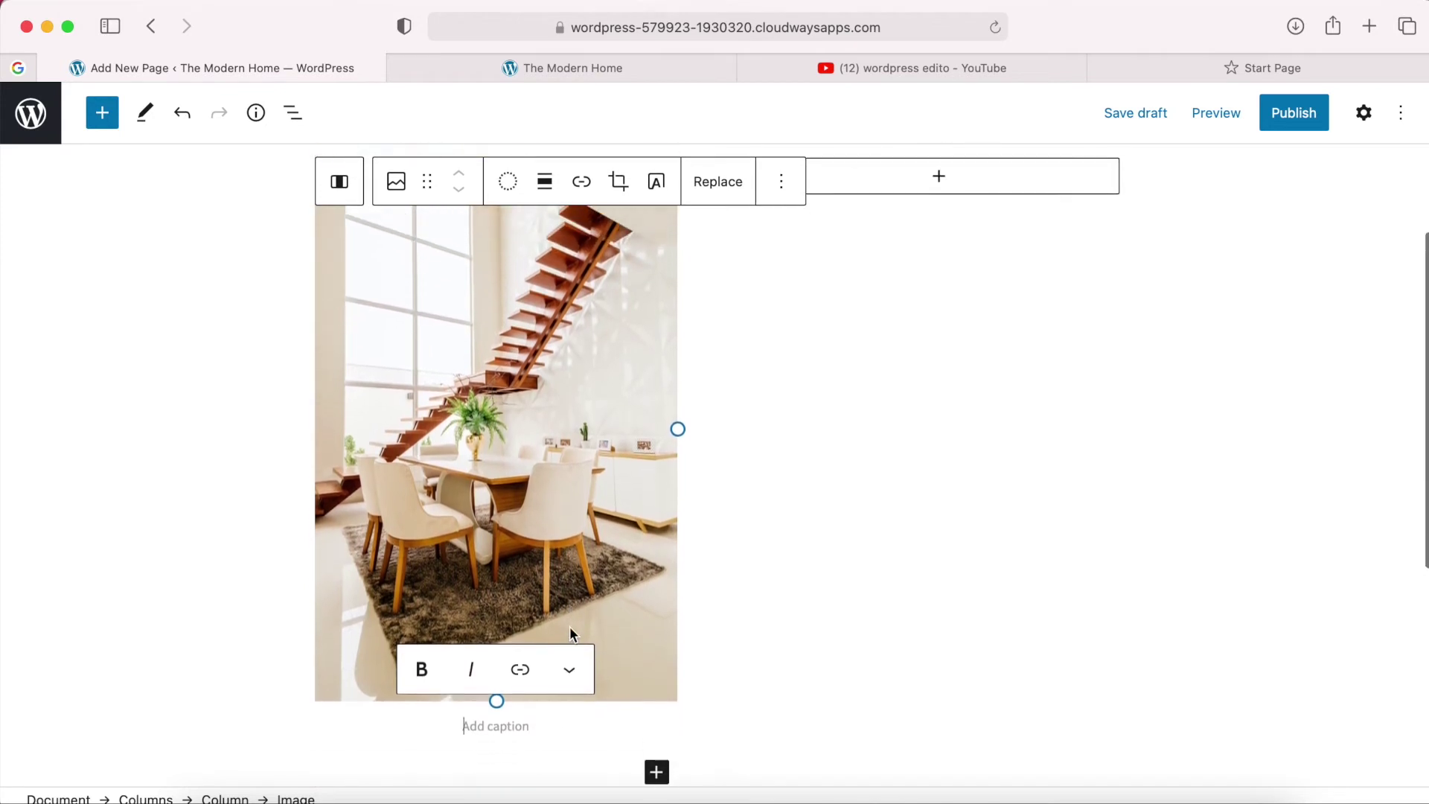
{"action": "scroll", "coordinate": [571, 630], "scroll_direction": "up", "scroll_amount": 3}
Set the staircase image to Wide width and show its block settings sidebar.
{"action": "left_click", "coordinate": [568, 530]}
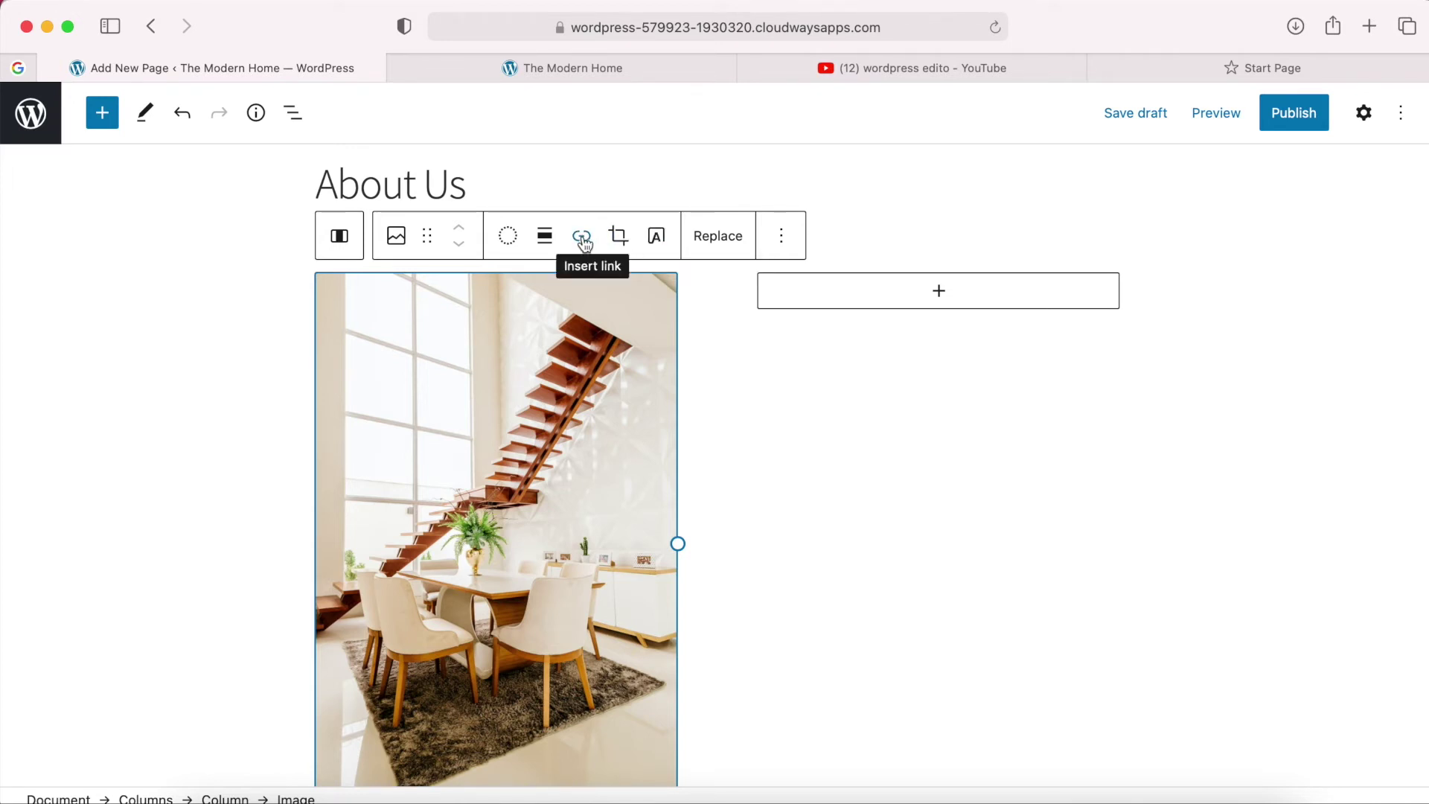
{"action": "left_click", "coordinate": [541, 240]}
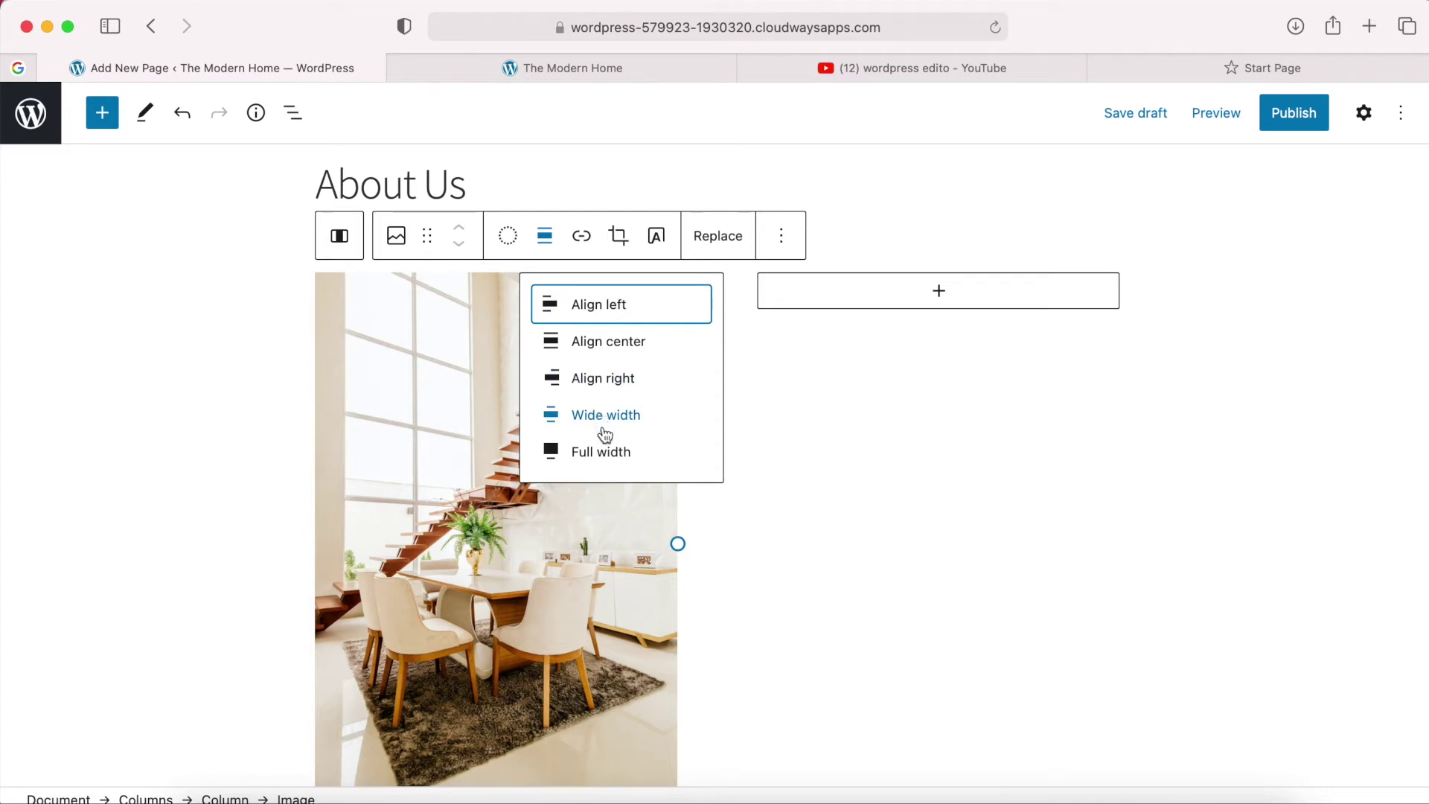
{"action": "left_click", "coordinate": [604, 356]}
{"action": "scroll", "coordinate": [602, 347], "scroll_direction": "up", "scroll_amount": 5}
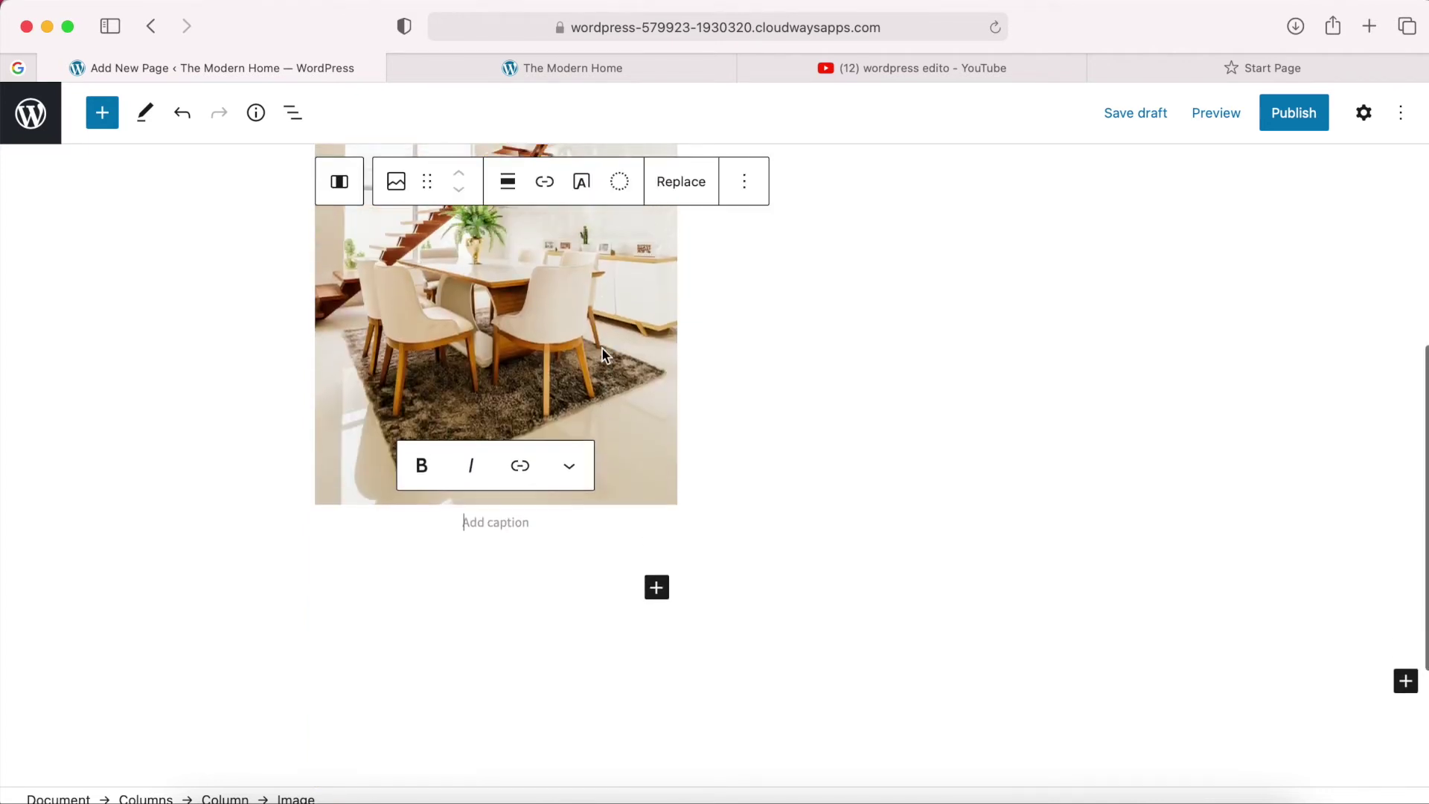
{"action": "left_click", "coordinate": [588, 395]}
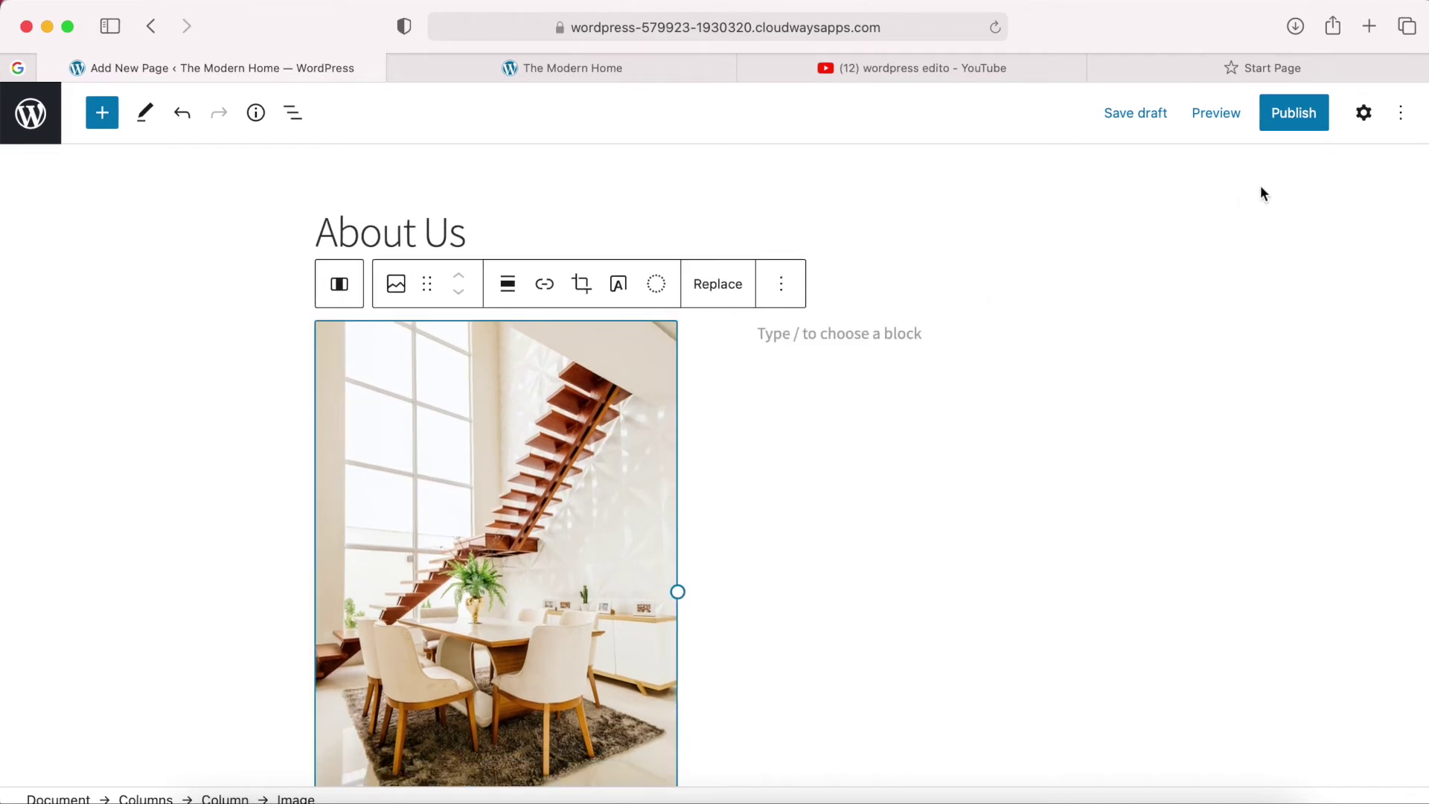
{"action": "left_click", "coordinate": [1364, 114]}
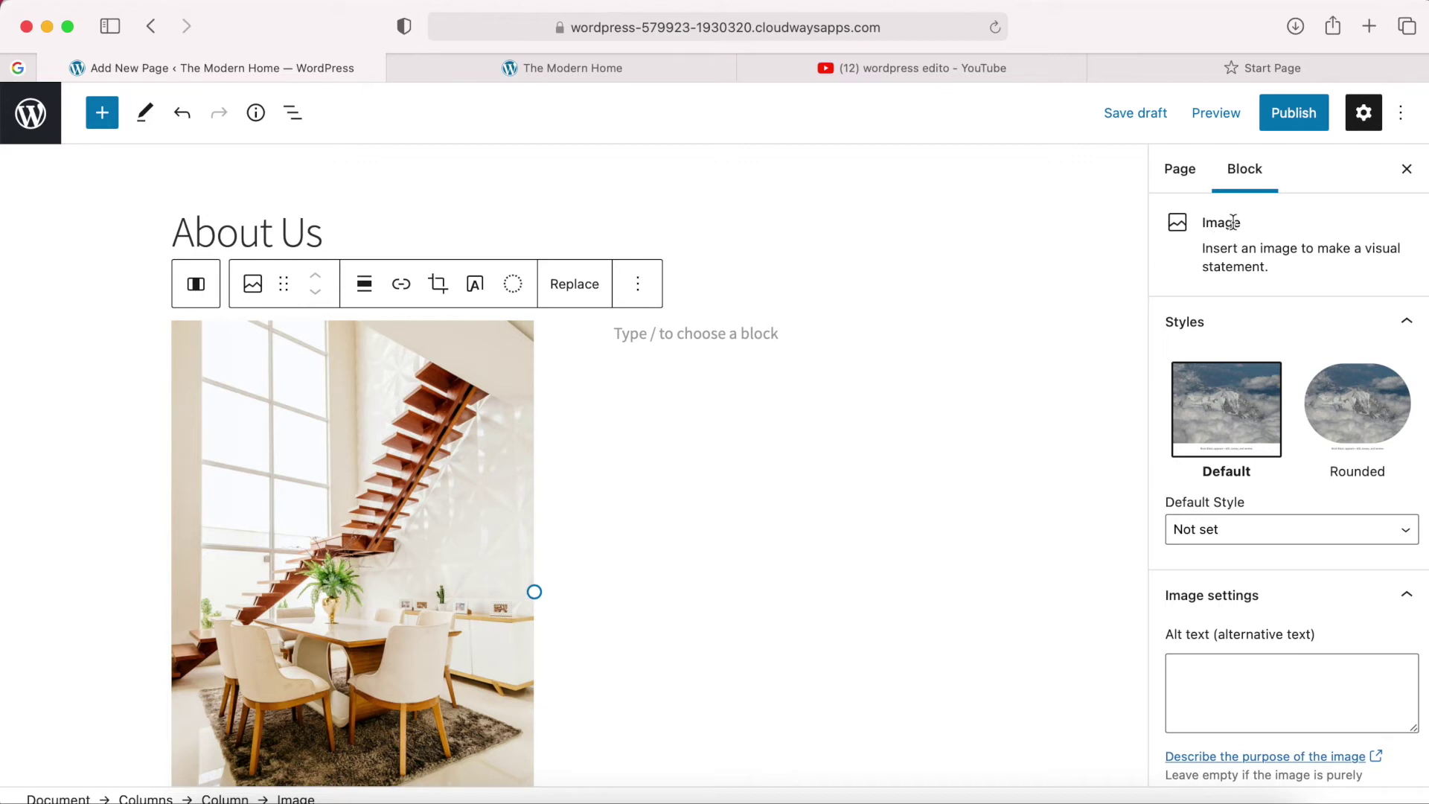
{"action": "scroll", "coordinate": [1228, 231], "scroll_direction": "down", "scroll_amount": 2}
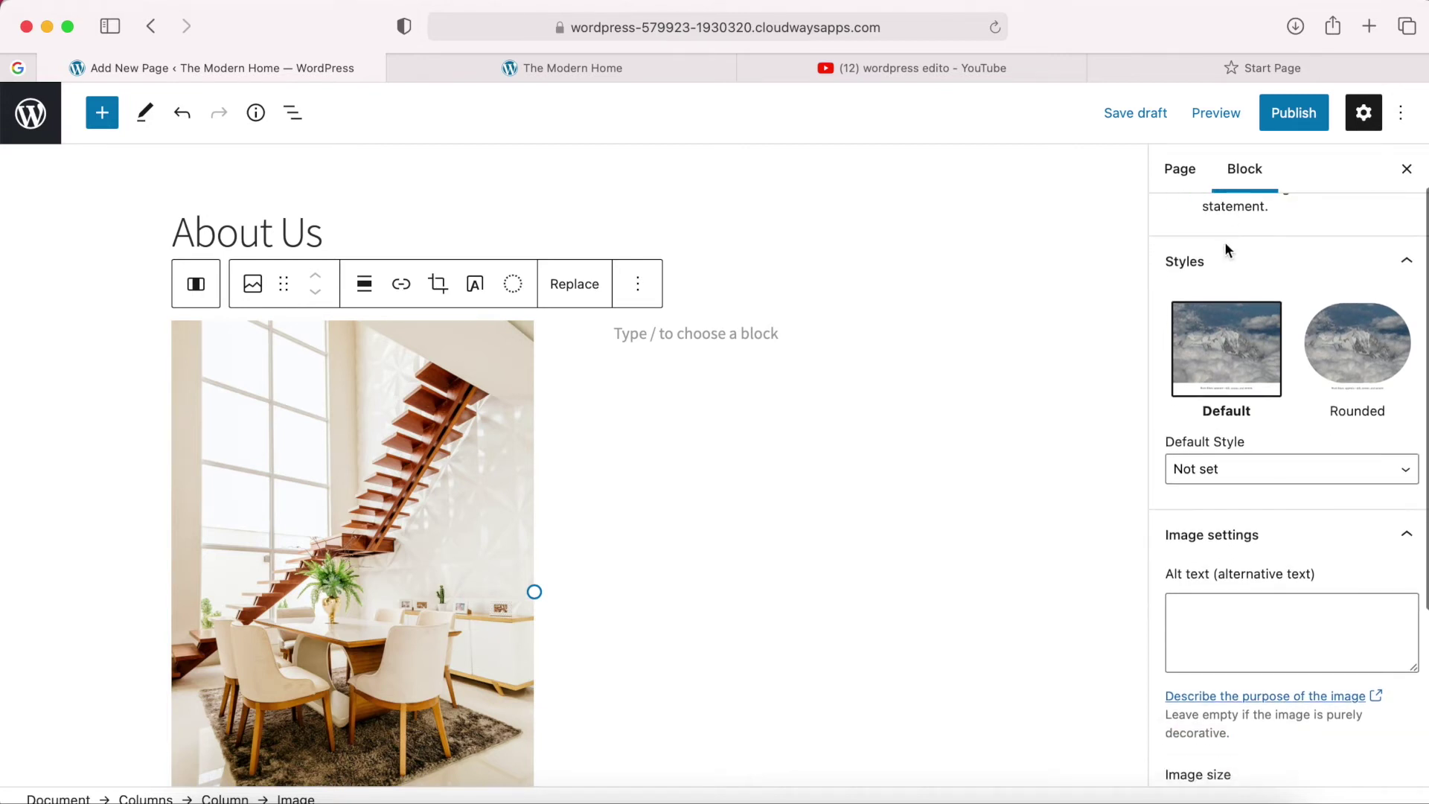
{"action": "left_click", "coordinate": [1325, 350]}
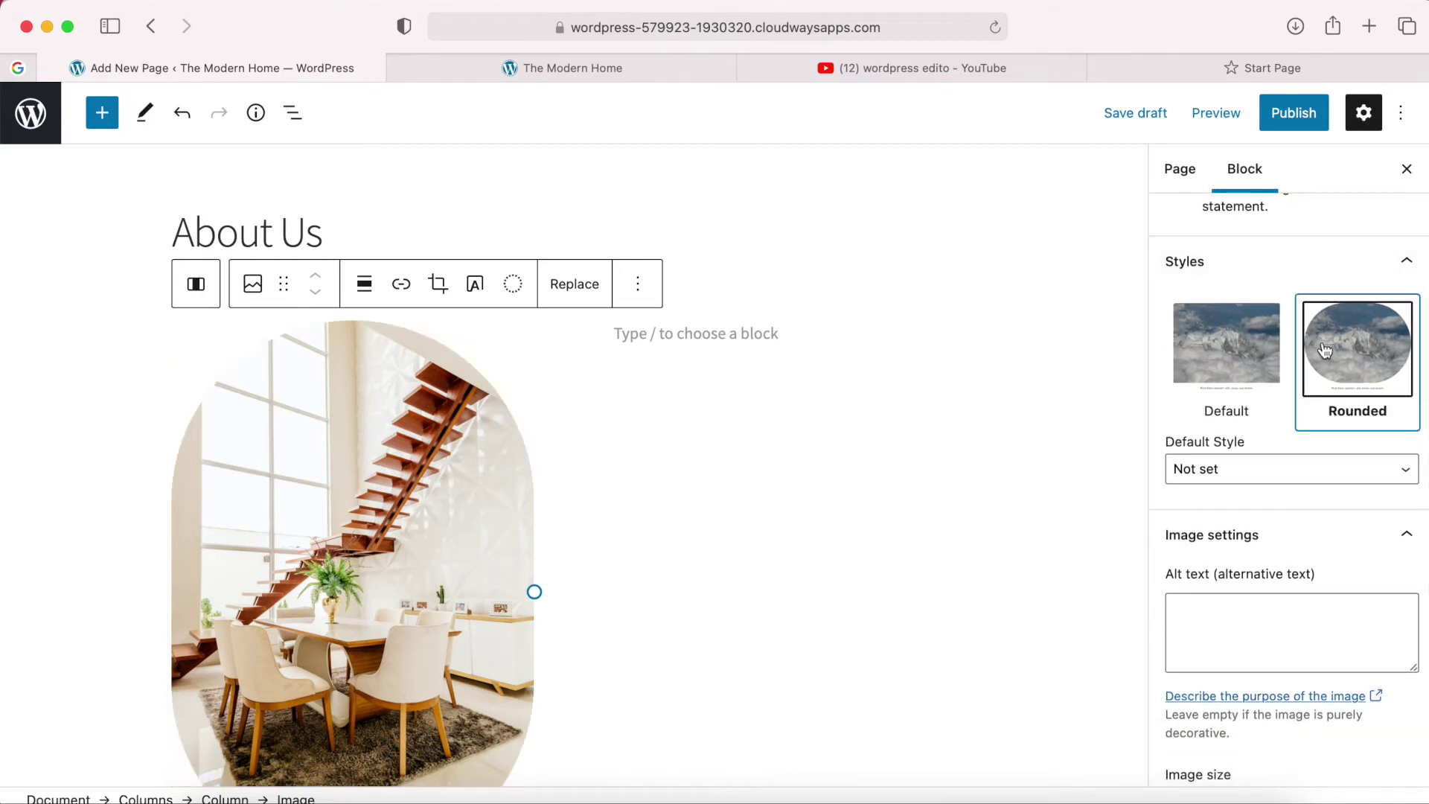
{"action": "left_click", "coordinate": [1230, 362]}
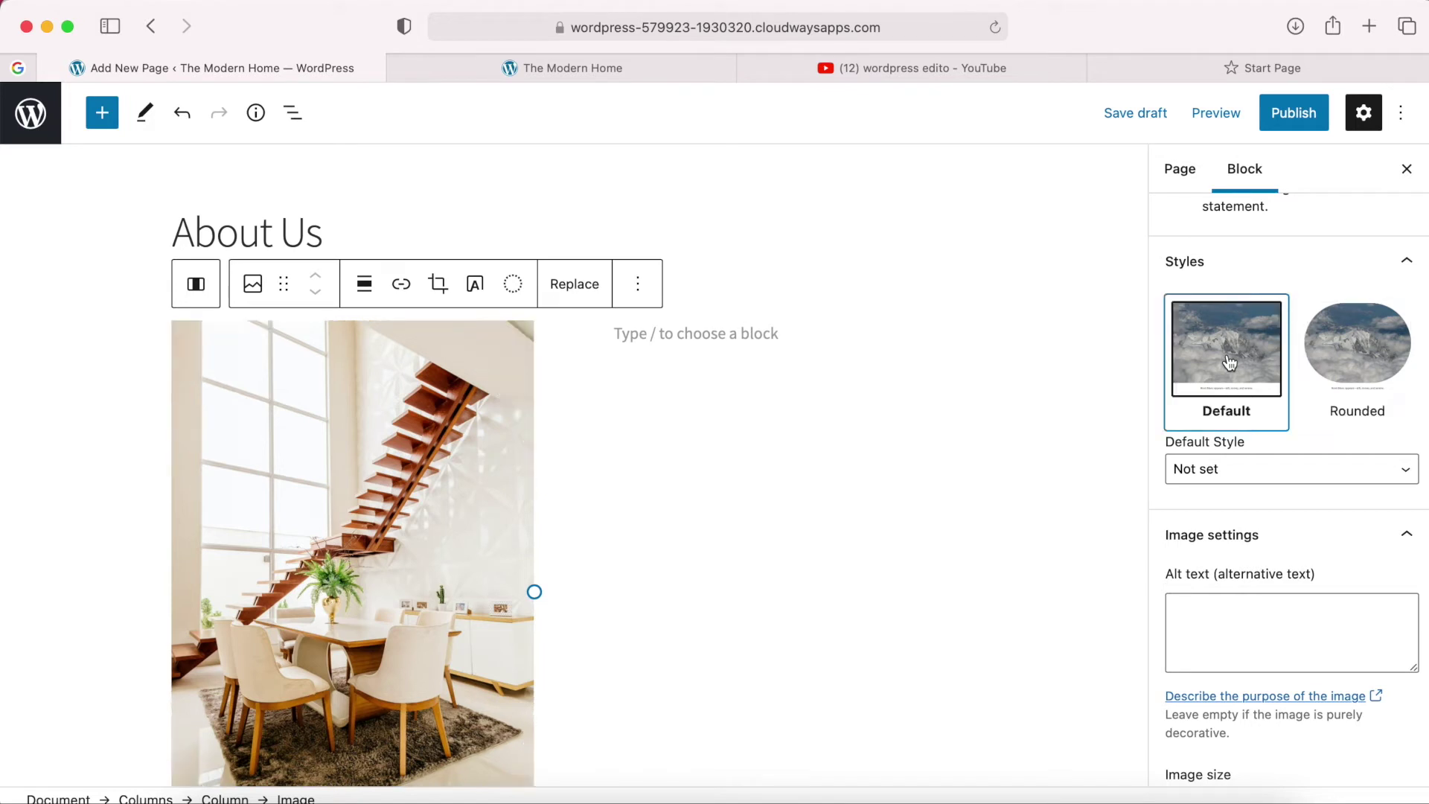
{"action": "scroll", "coordinate": [1230, 362], "scroll_direction": "down", "scroll_amount": 8}
{"action": "left_click", "coordinate": [1233, 536]}
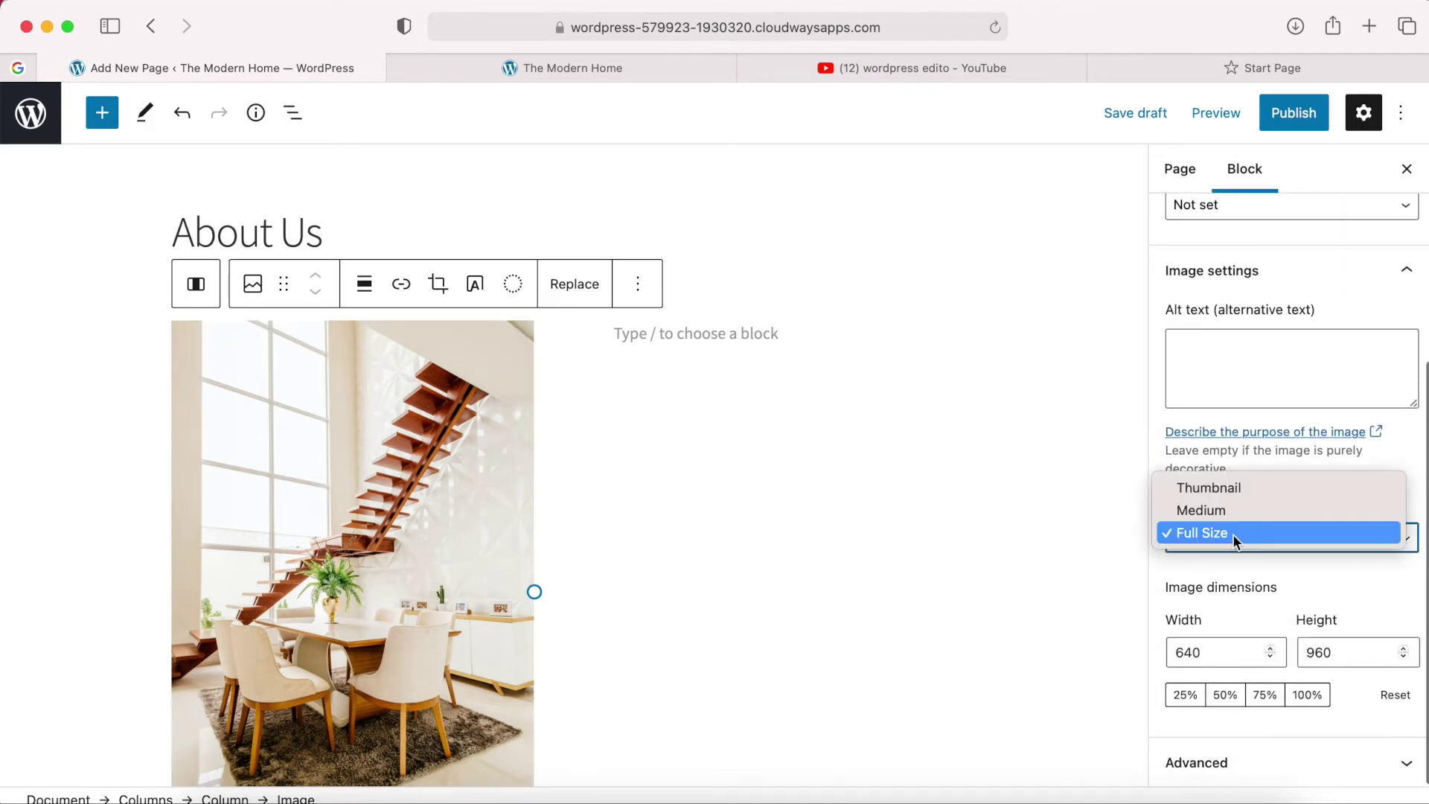
{"action": "left_click", "coordinate": [1204, 511]}
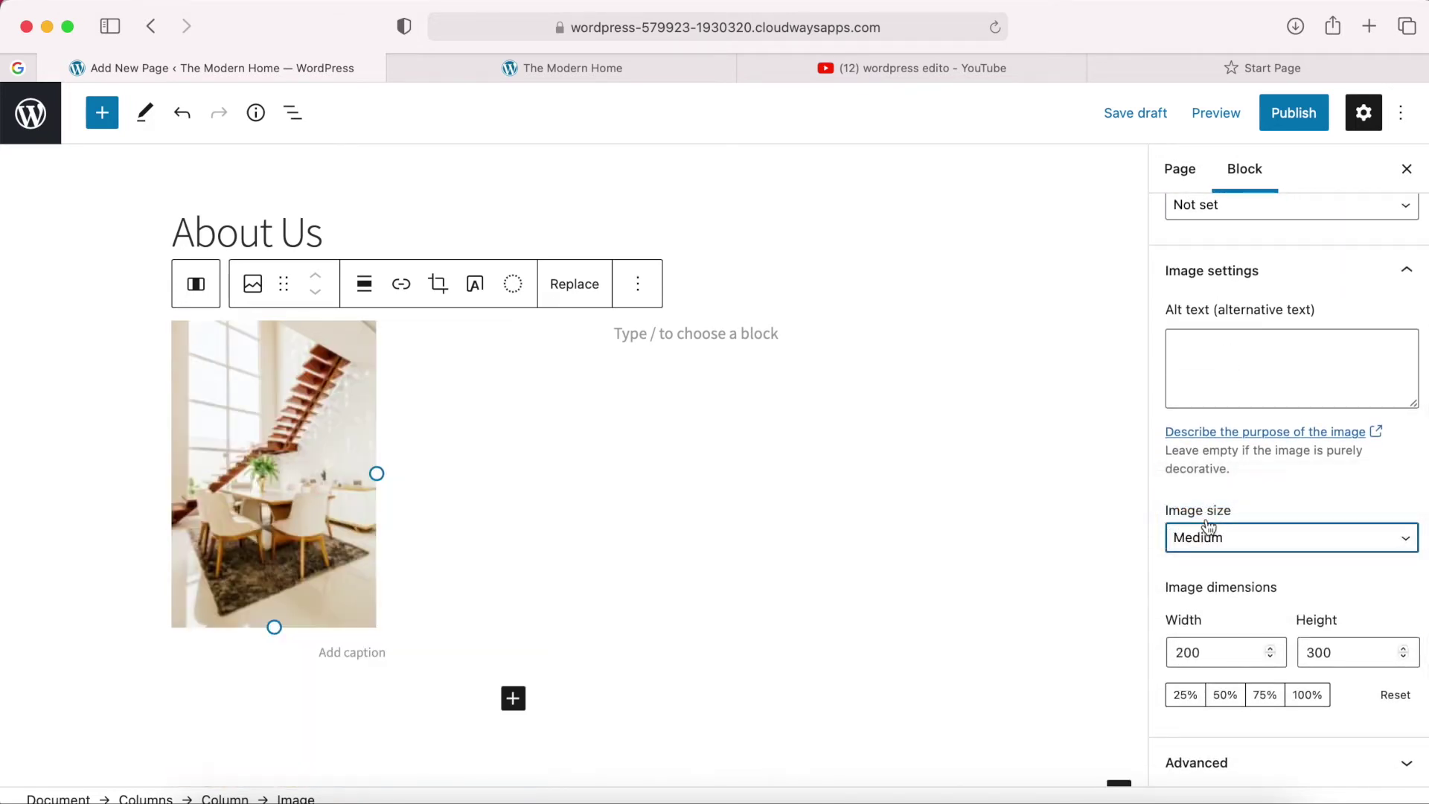
{"action": "left_click", "coordinate": [1209, 526]}
{"action": "left_click", "coordinate": [1200, 552]}
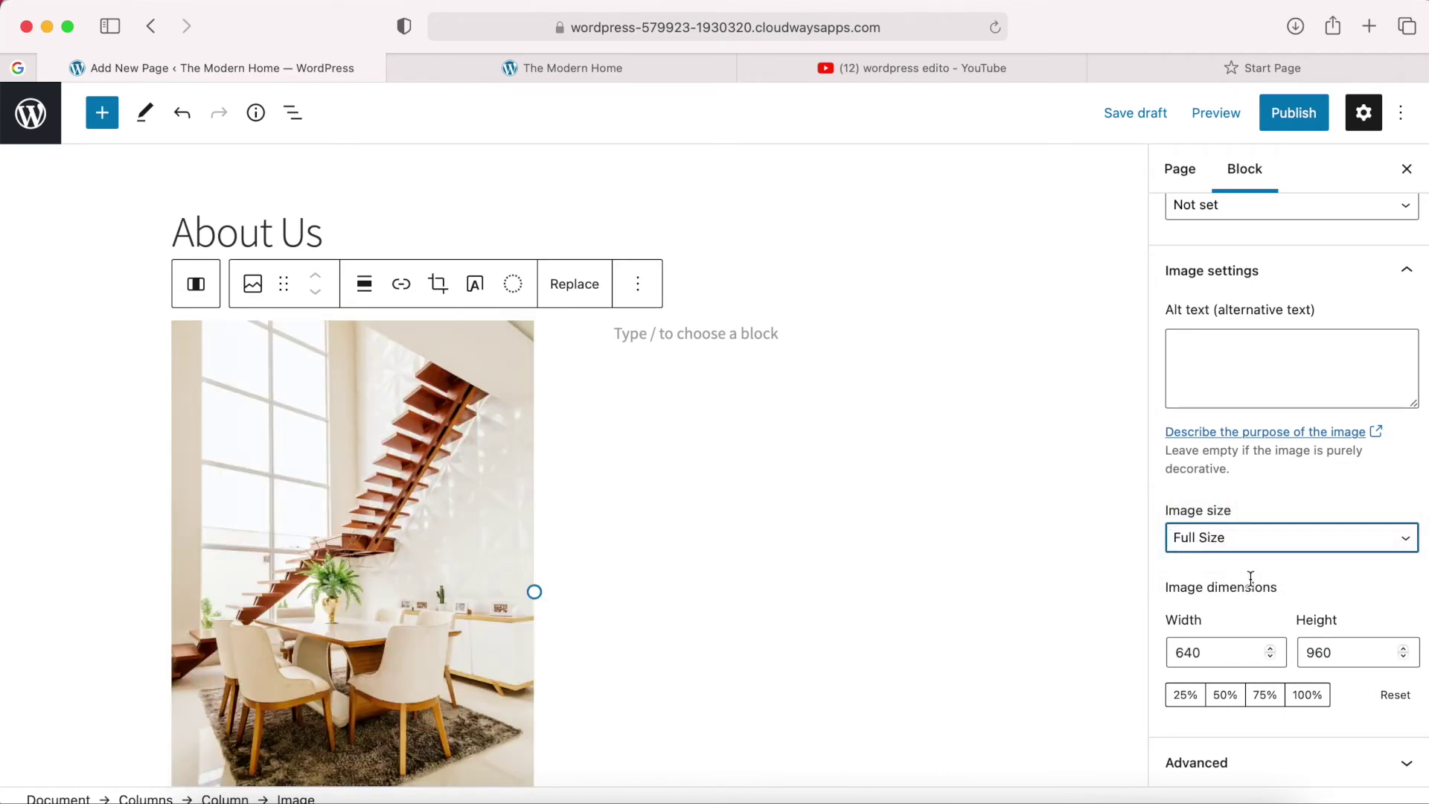
{"action": "scroll", "coordinate": [1251, 579], "scroll_direction": "up", "scroll_amount": 5}
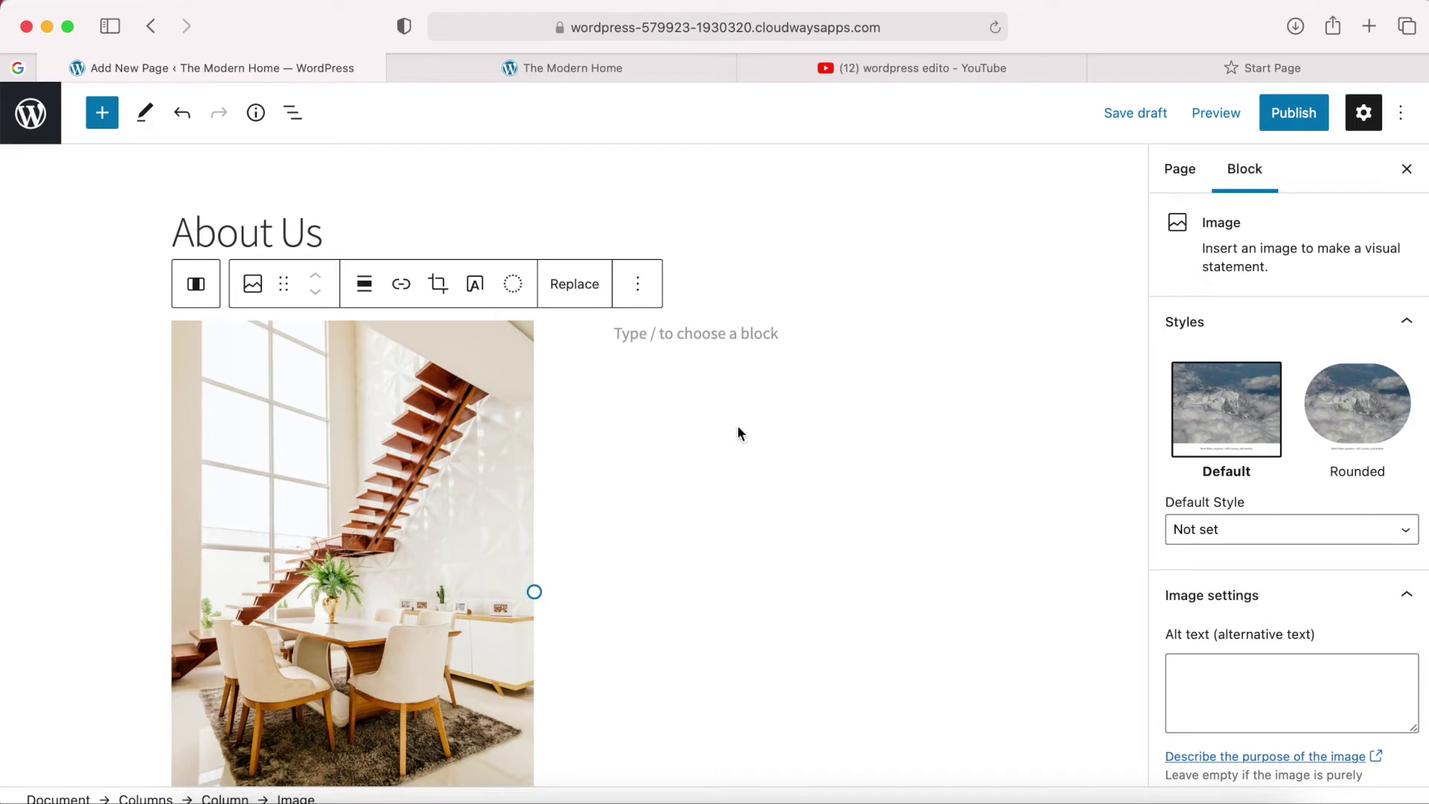
{"action": "left_click", "coordinate": [698, 338]}
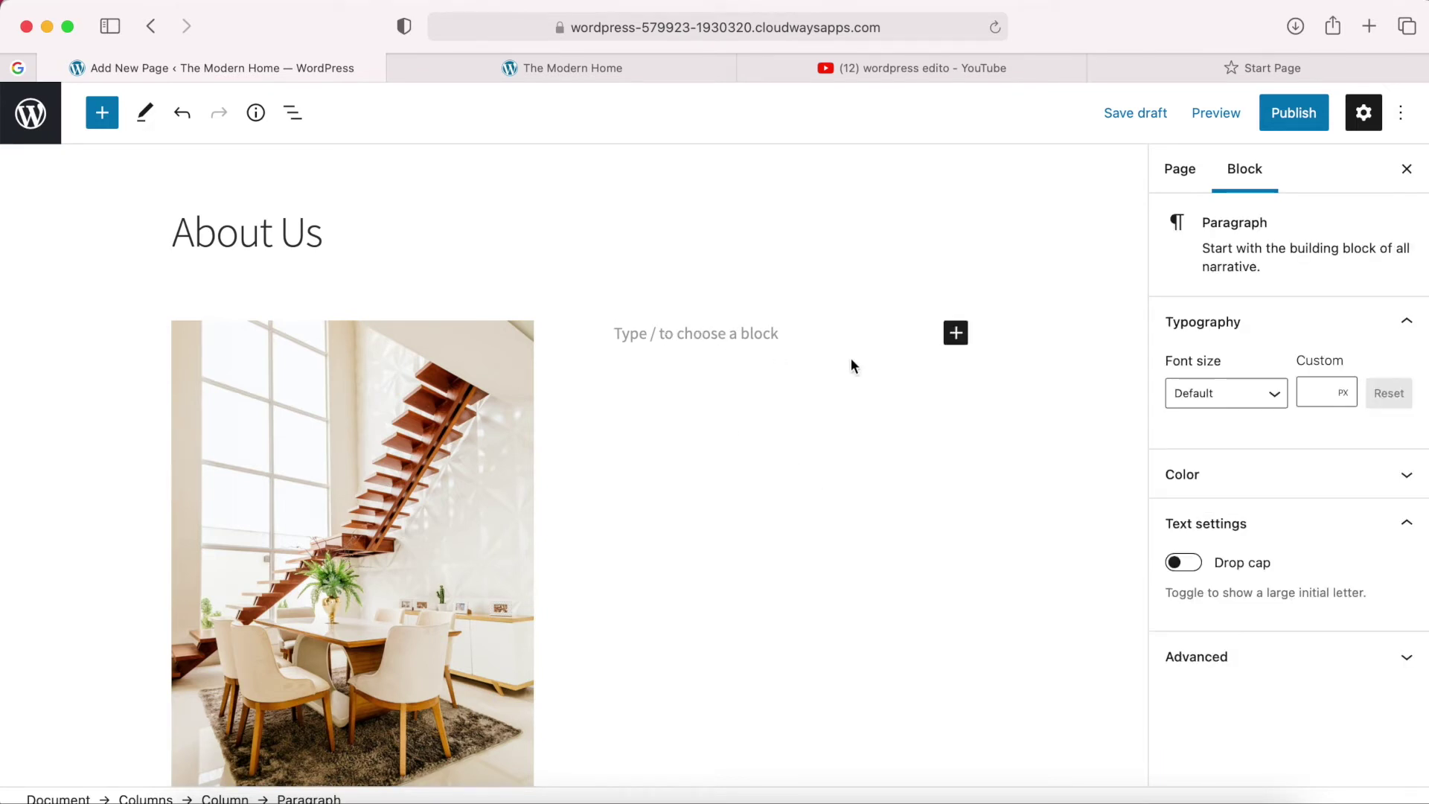
Add a Paragraph block to the right column, then bring up Finder's drive-download folder.
{"action": "left_click", "coordinate": [958, 336]}
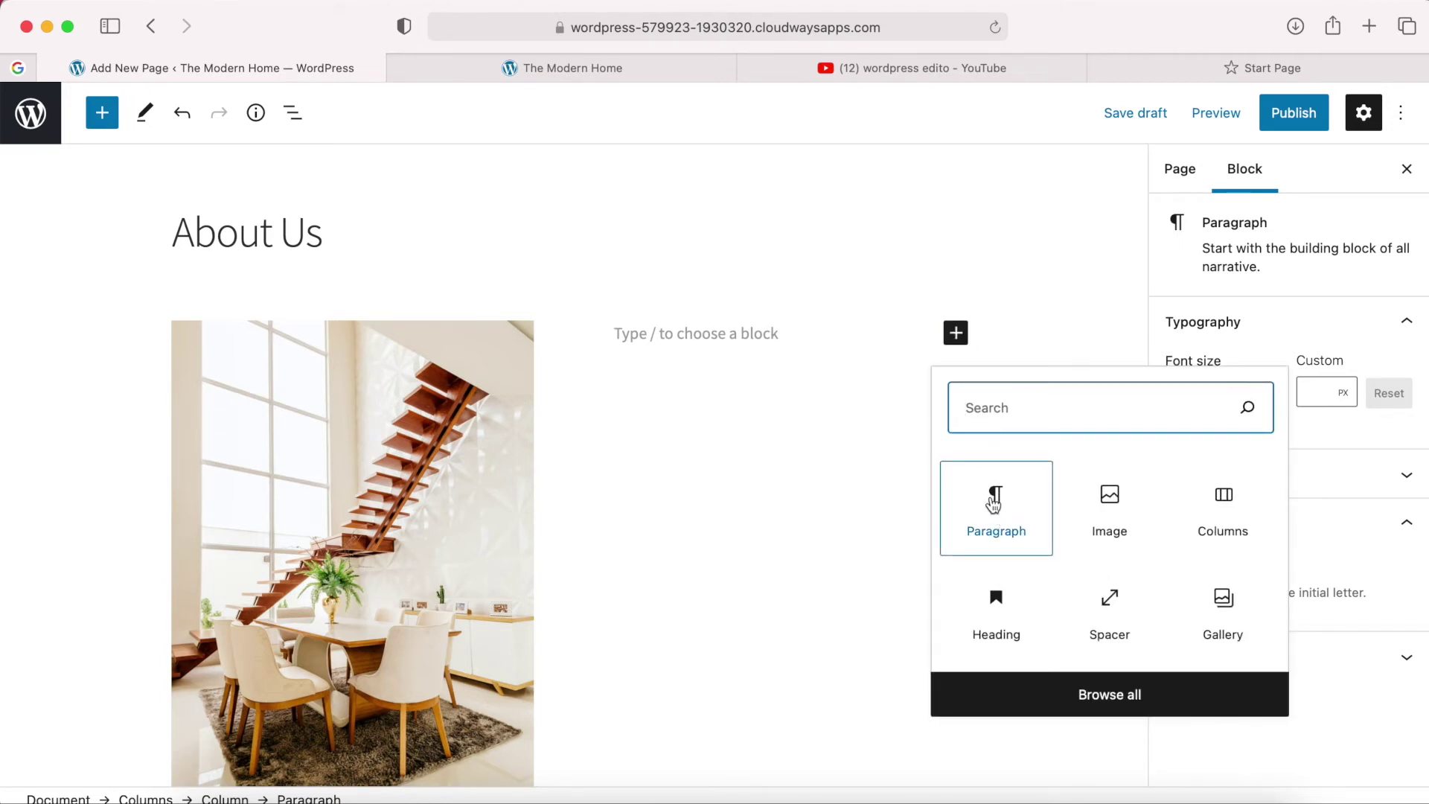
{"action": "left_click", "coordinate": [994, 503]}
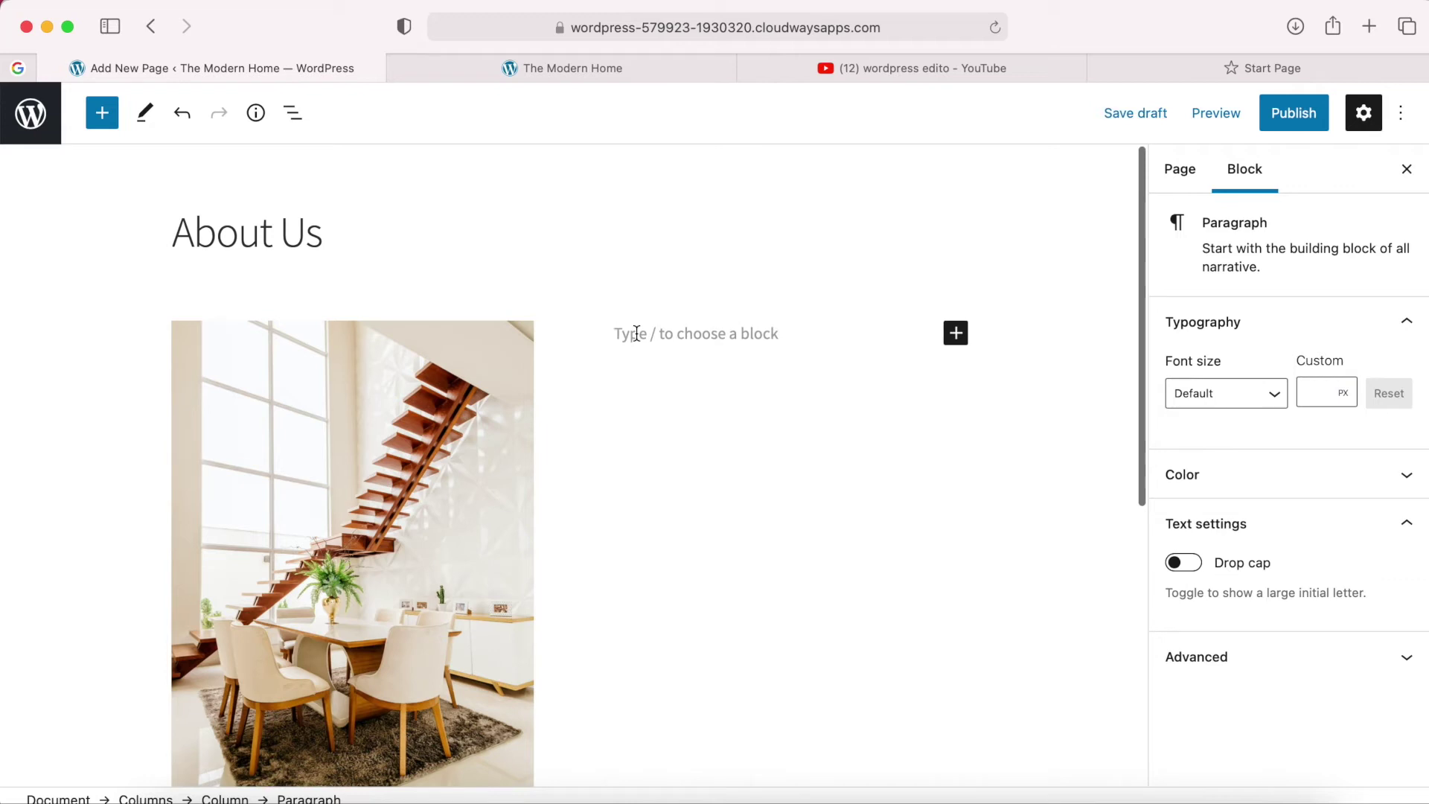
{"action": "left_click", "coordinate": [169, 795]}
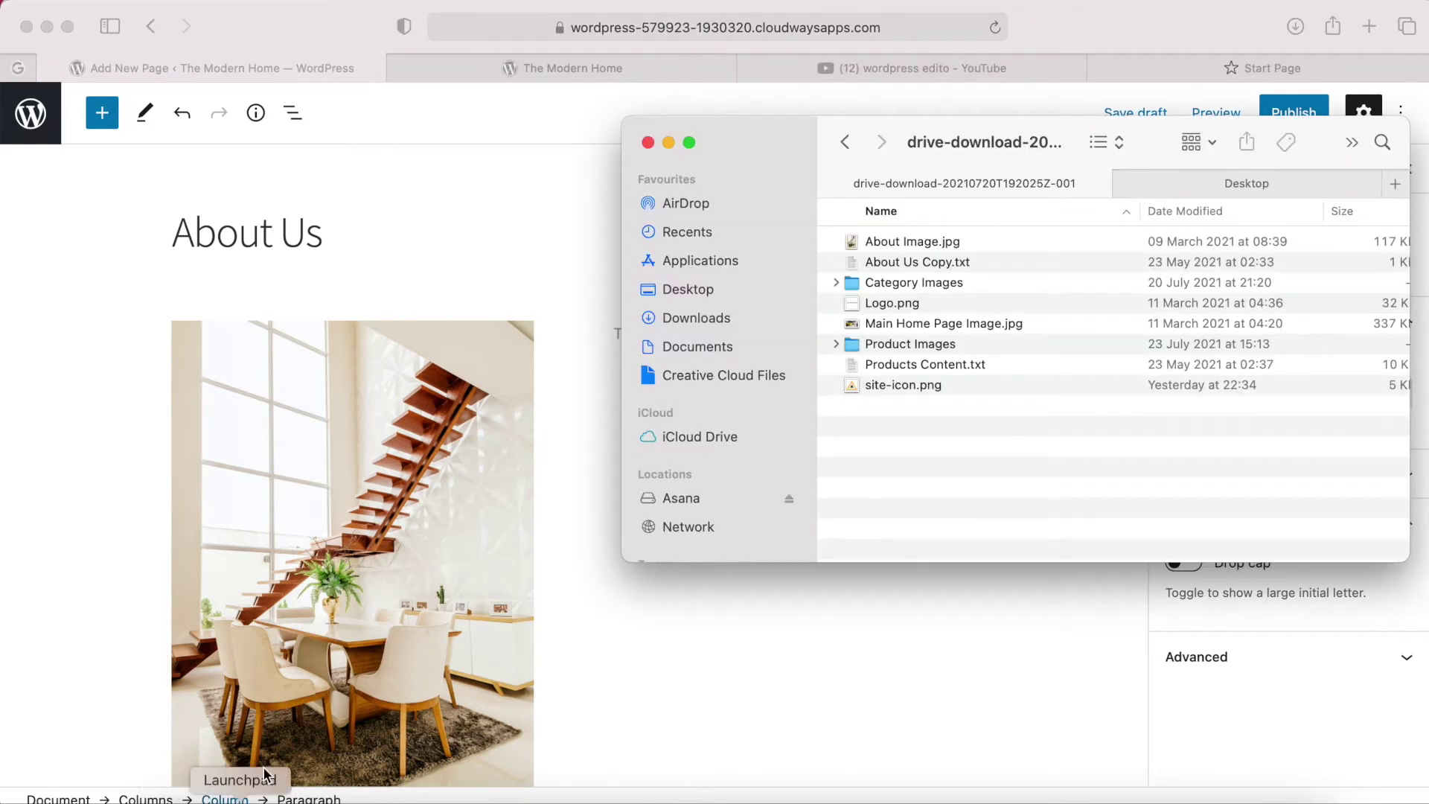
Copy the furniture text from About Us Copy.txt in TextEdit and return to Safari.
{"action": "double_click", "coordinate": [895, 261]}
{"action": "left_click", "coordinate": [688, 328]}
{"action": "left_click_drag", "start_coordinate": [803, 351], "coordinate": [141, 115]}
{"action": "key", "text": "super+c"}
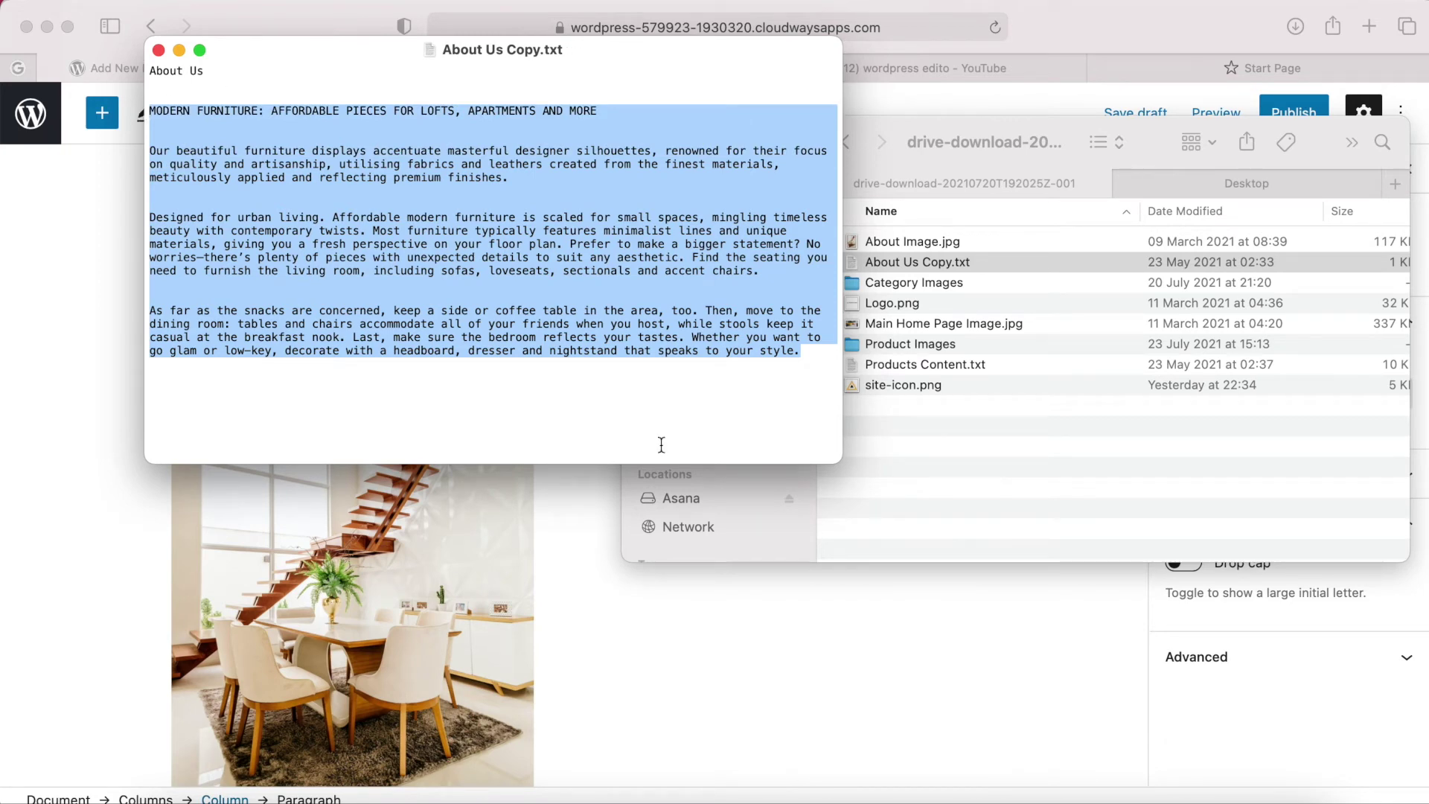
{"action": "left_click", "coordinate": [642, 597]}
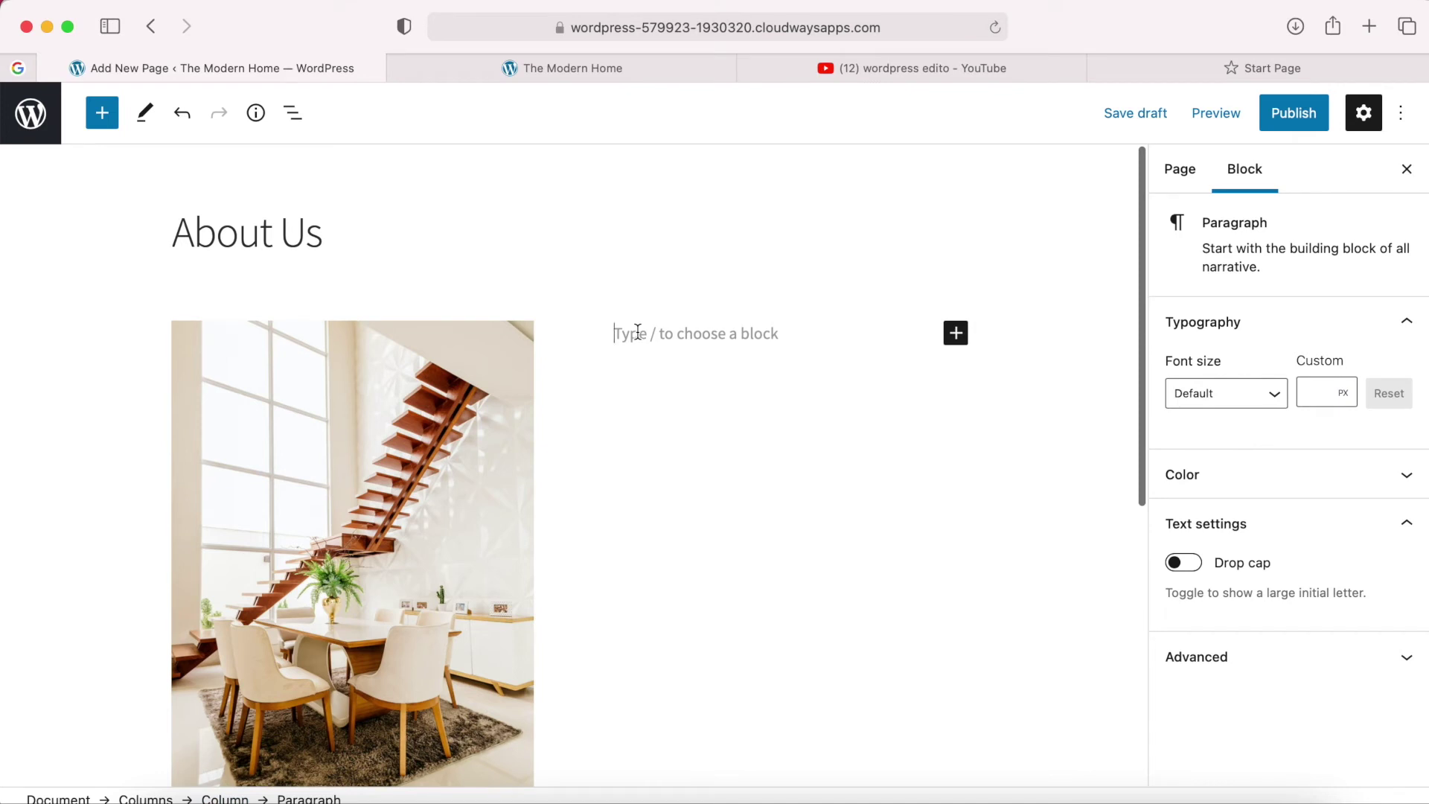
Paste the furniture copy into the right-column paragraph, keeping the default font size.
{"action": "key", "text": "super+v"}
{"action": "scroll", "coordinate": [758, 348], "scroll_direction": "up", "scroll_amount": 5}
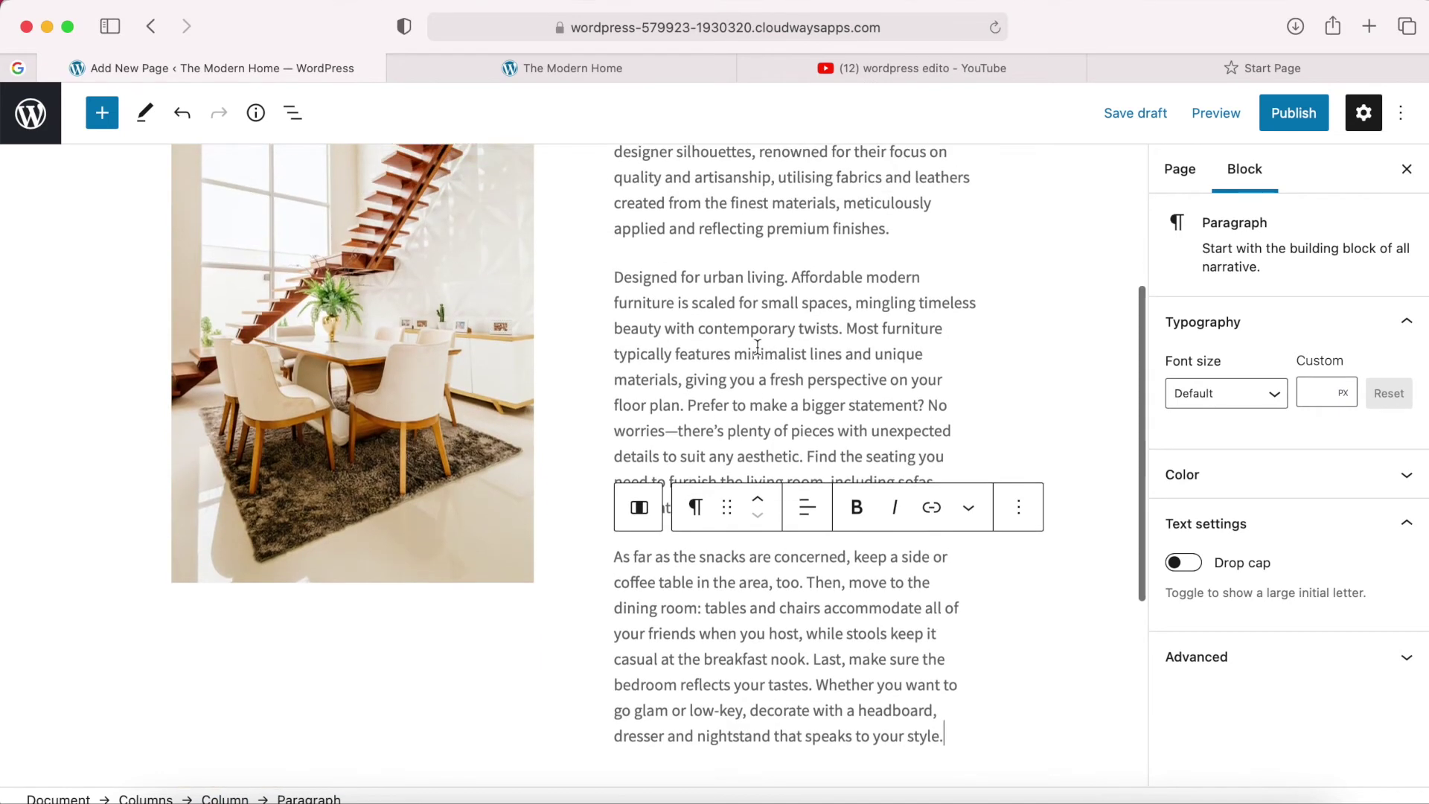
{"action": "scroll", "coordinate": [758, 347], "scroll_direction": "up", "scroll_amount": 2}
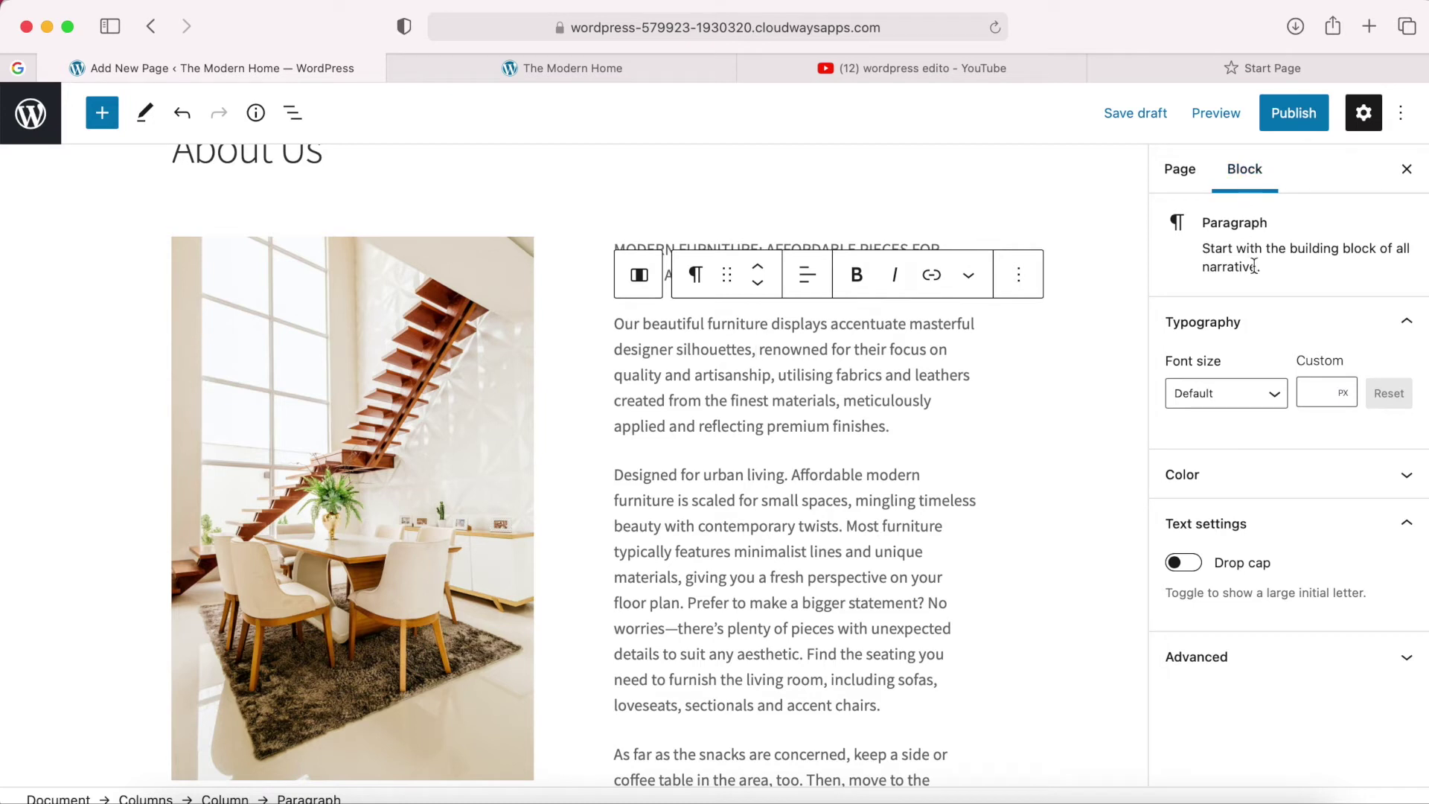
{"action": "left_click", "coordinate": [1254, 393]}
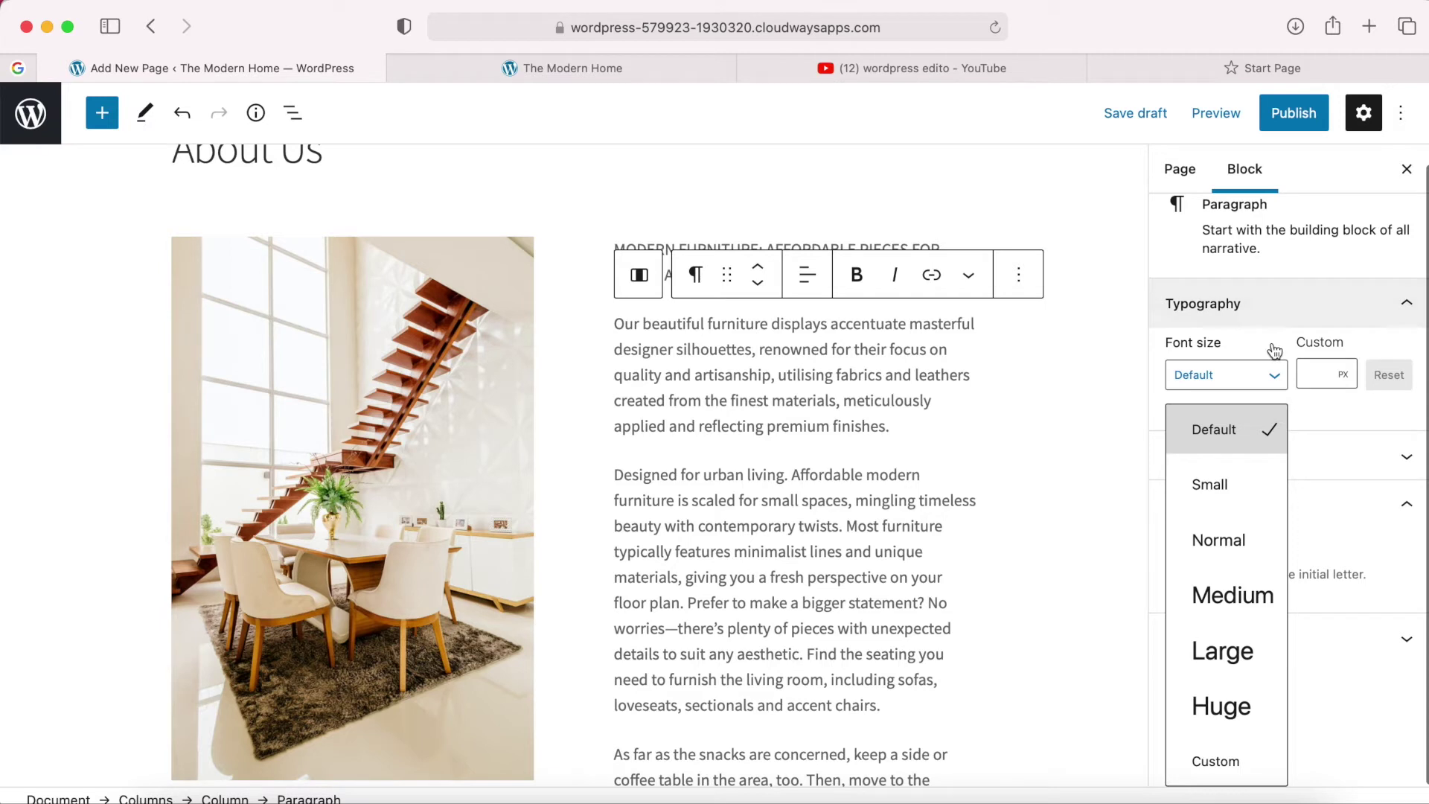
{"action": "left_click", "coordinate": [1273, 422]}
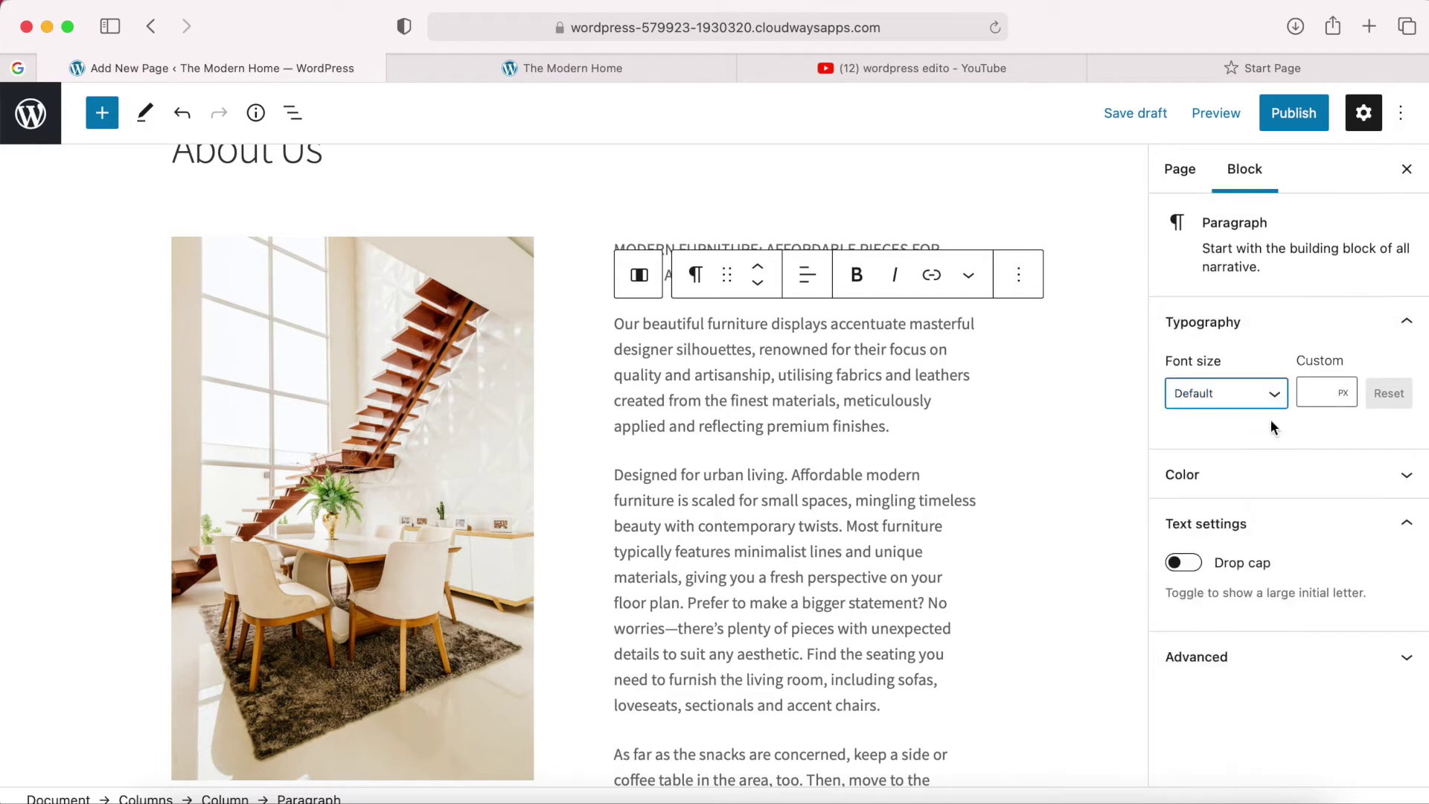
Try green and black text colours, then clear it back to the default grey.
{"action": "left_click", "coordinate": [1333, 477]}
{"action": "left_click", "coordinate": [1269, 561]}
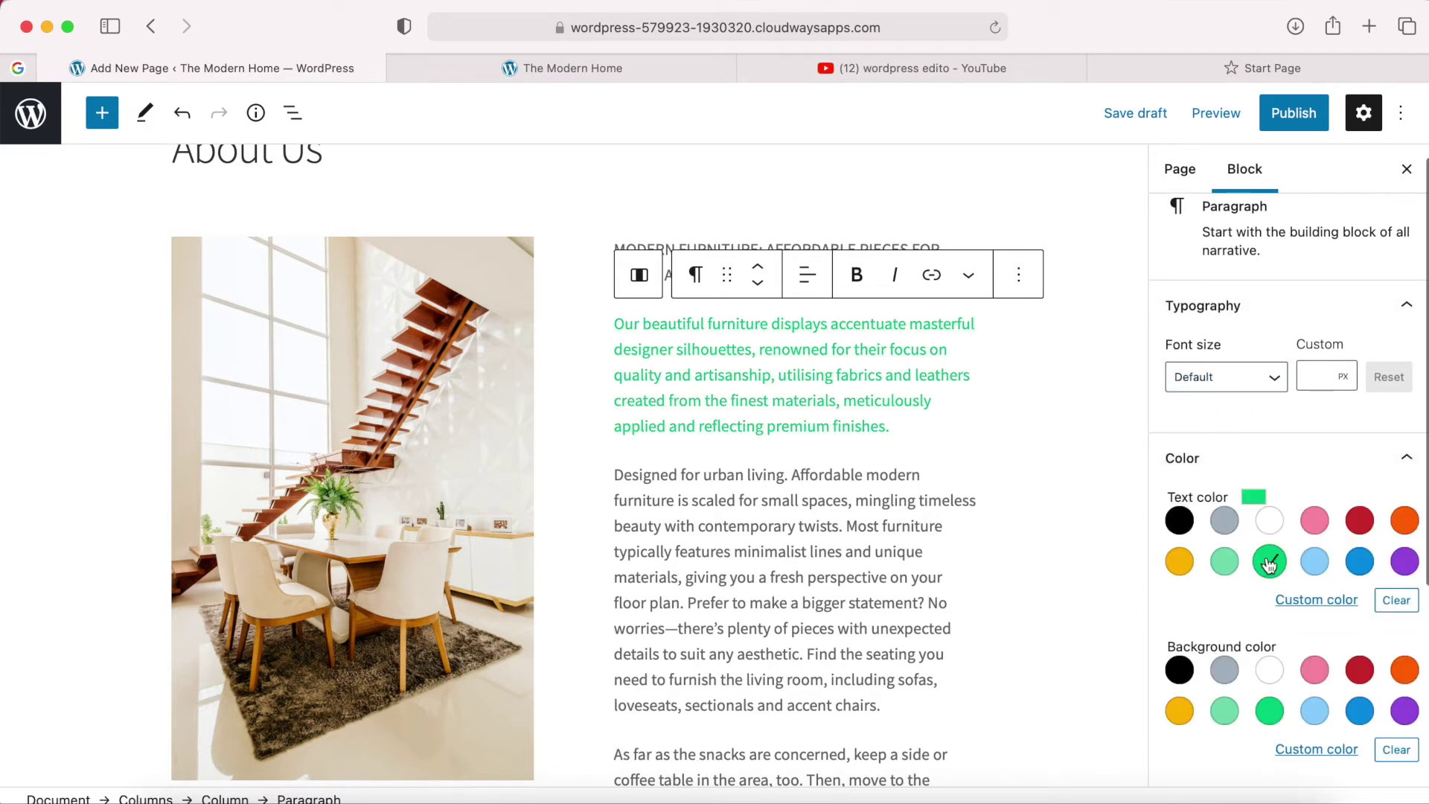
{"action": "left_click", "coordinate": [1182, 522]}
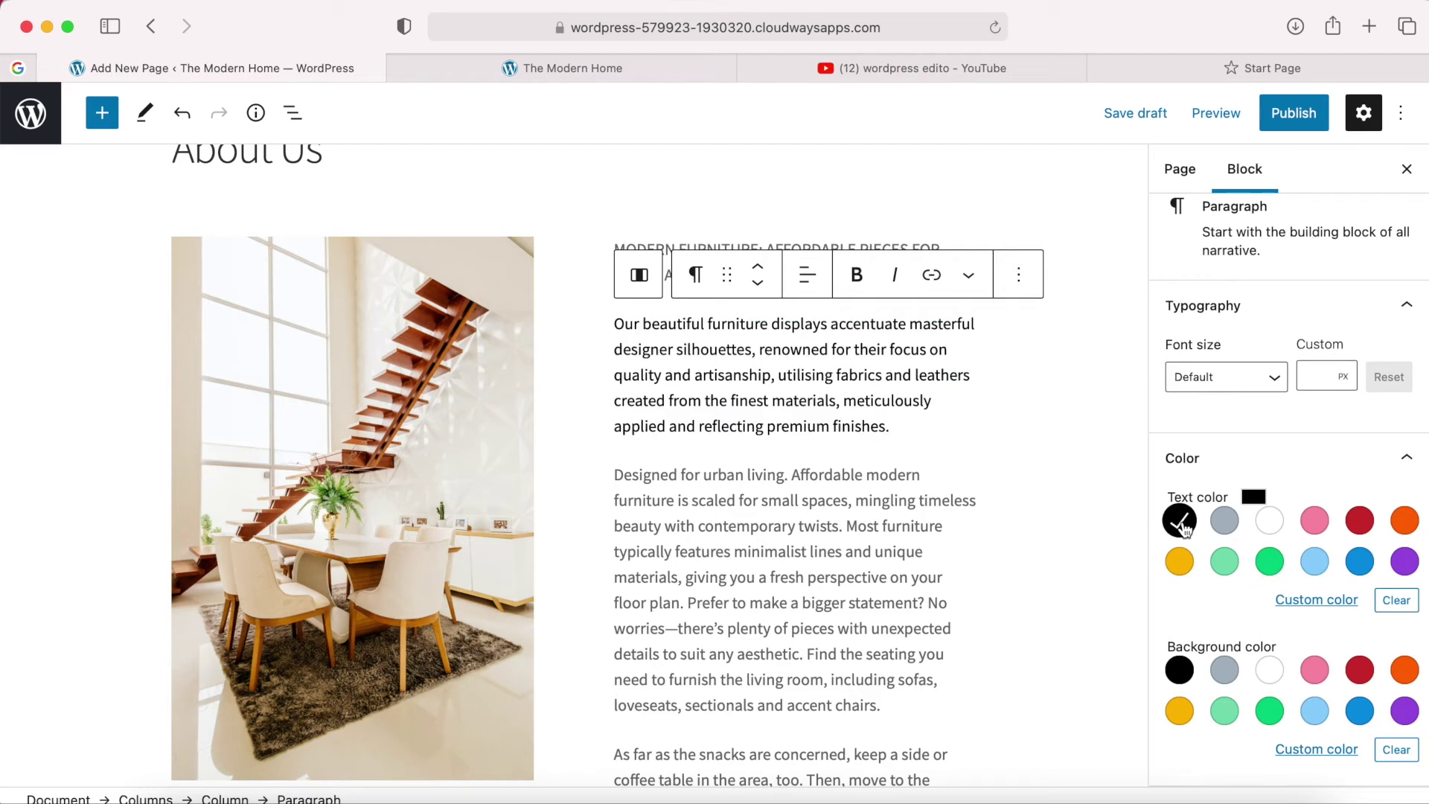
{"action": "left_click", "coordinate": [1181, 521]}
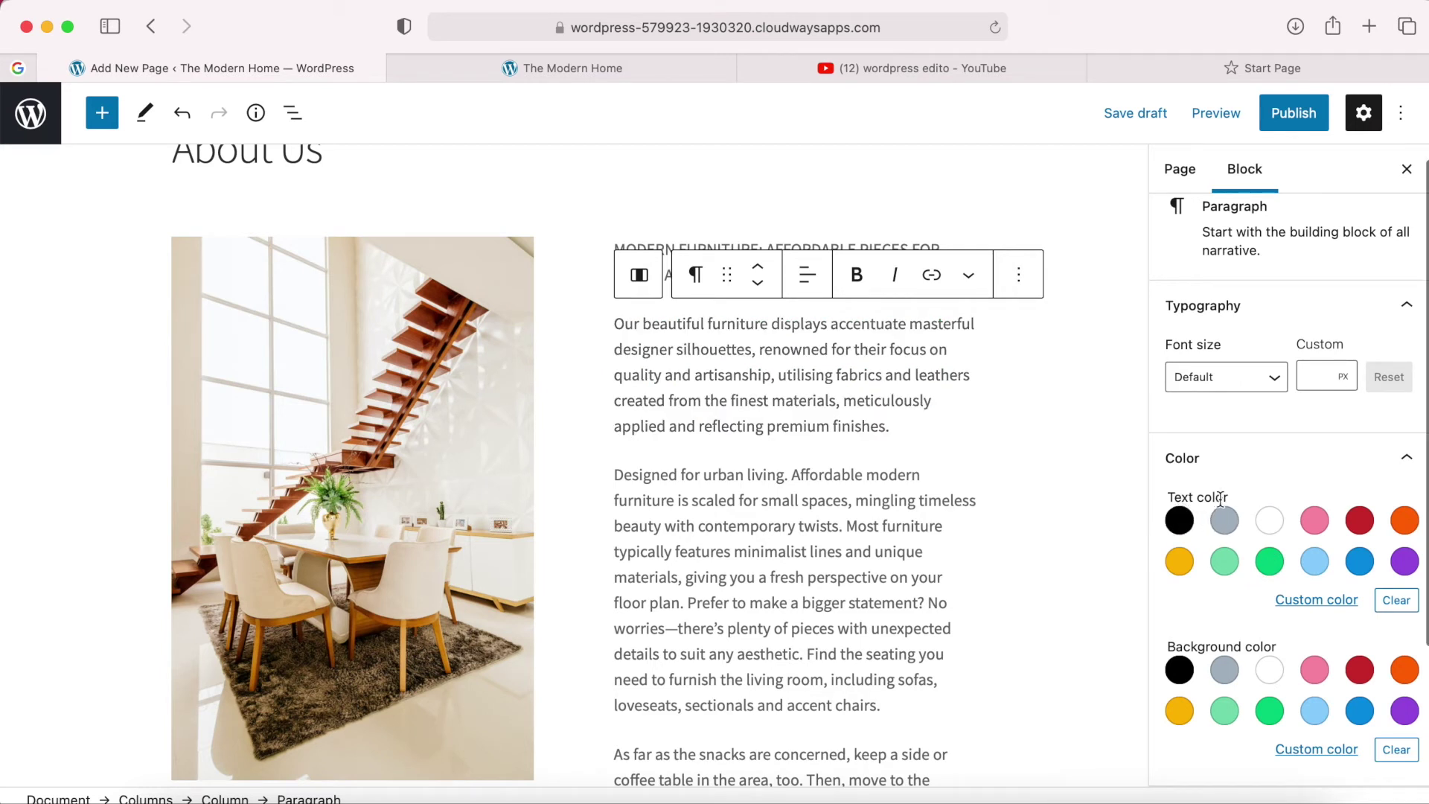
{"action": "scroll", "coordinate": [1221, 497], "scroll_direction": "down", "scroll_amount": 5}
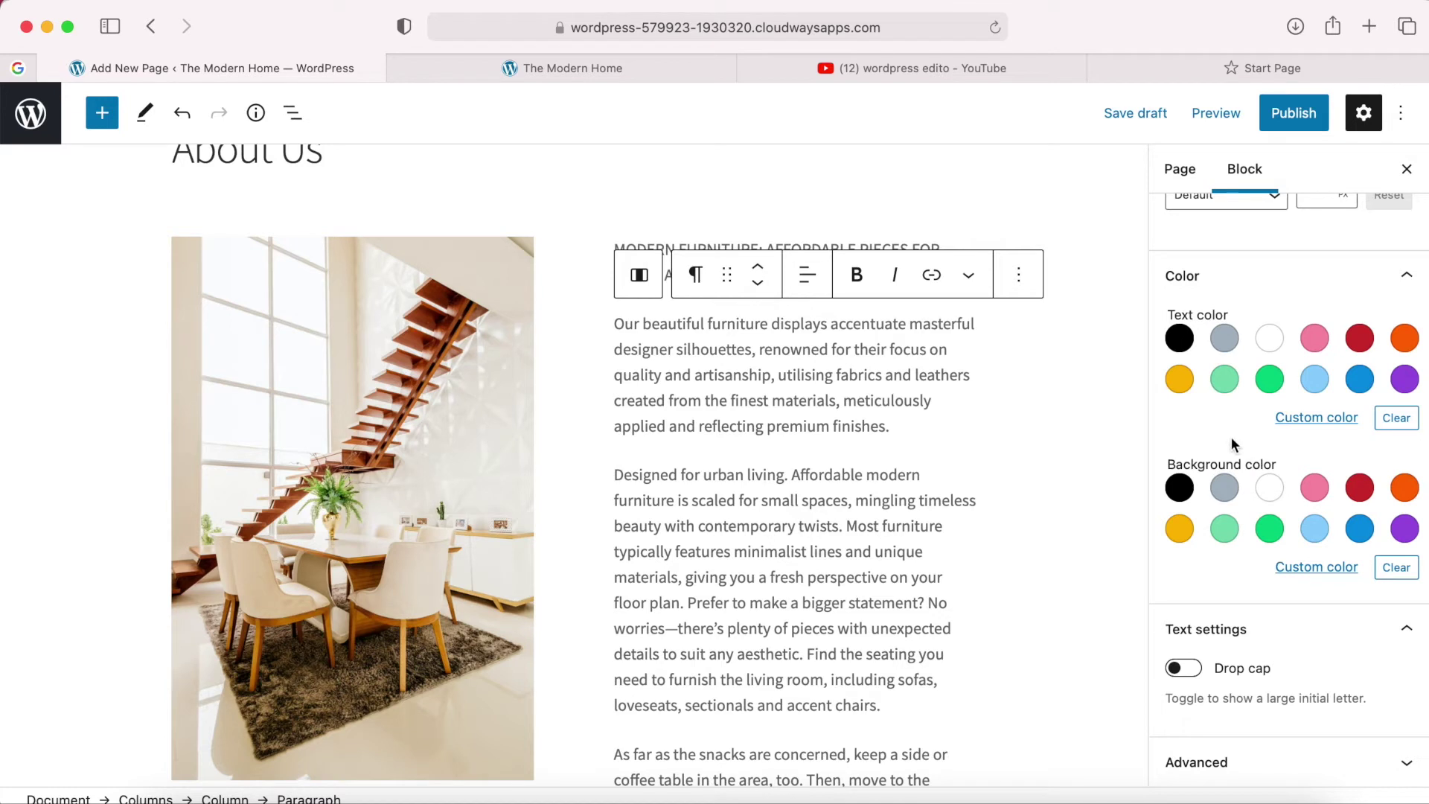
{"action": "scroll", "coordinate": [1215, 437], "scroll_direction": "up", "scroll_amount": 3}
{"action": "scroll", "coordinate": [1216, 437], "scroll_direction": "up", "scroll_amount": 1}
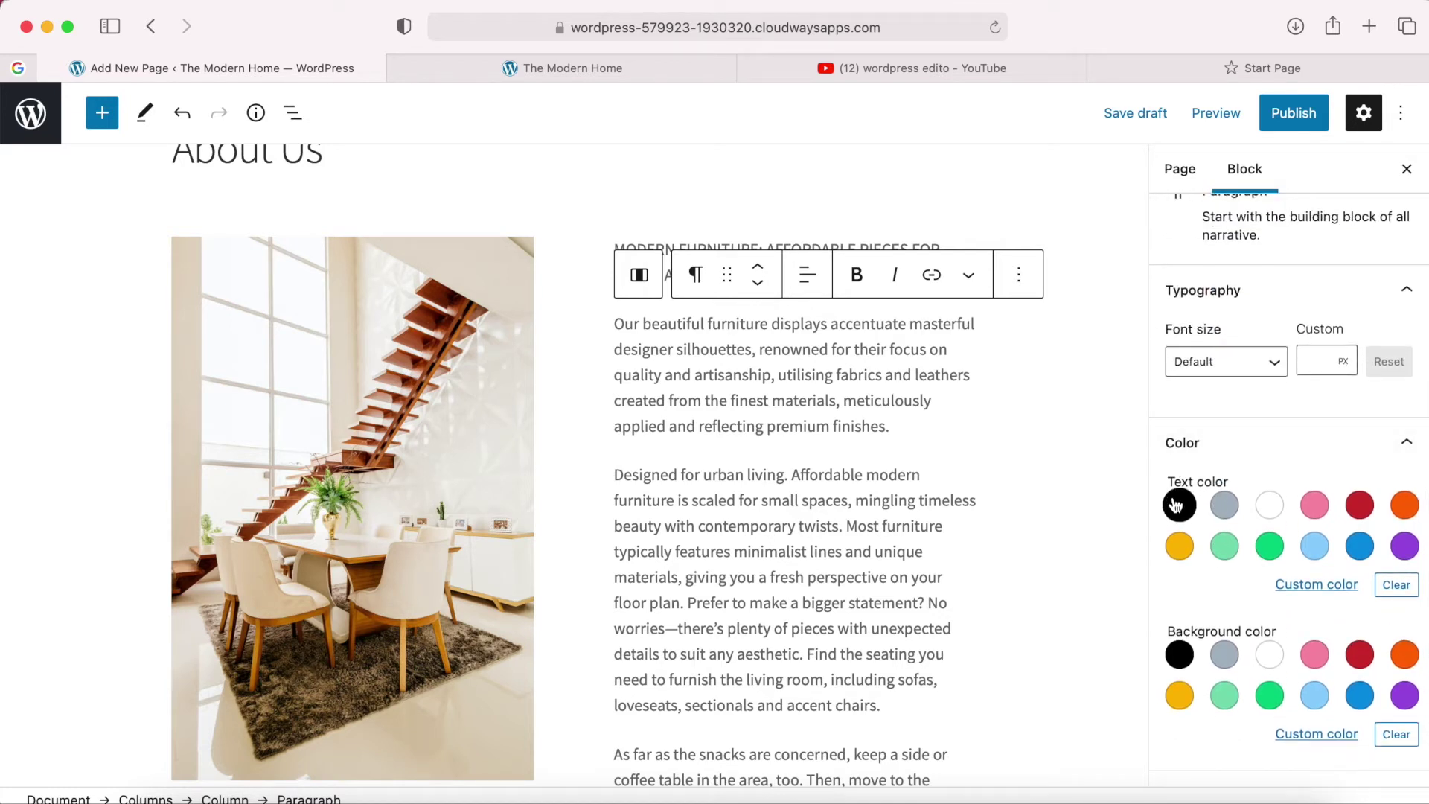
{"action": "scroll", "coordinate": [1219, 581], "scroll_direction": "up", "scroll_amount": 1}
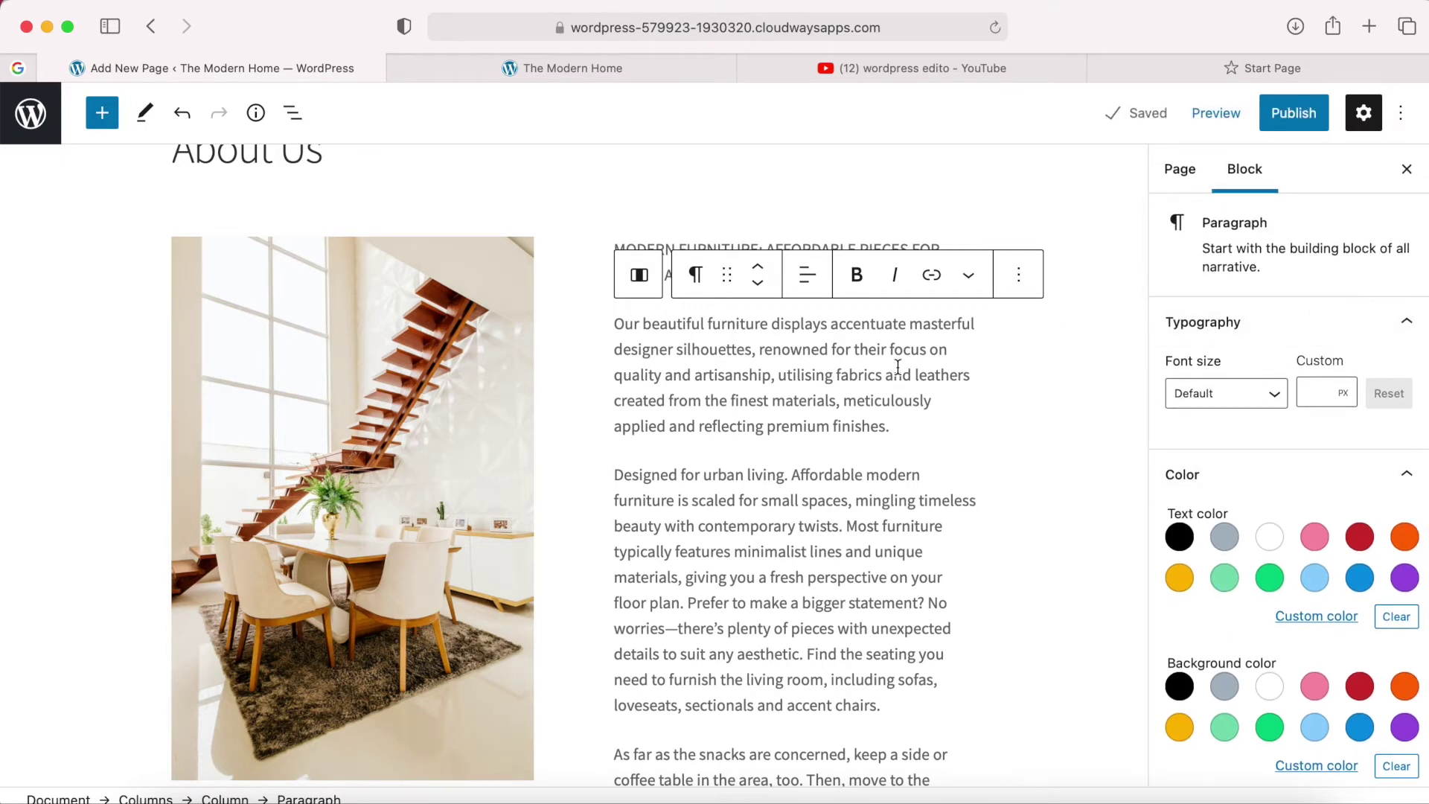
{"action": "scroll", "coordinate": [812, 591], "scroll_direction": "down", "scroll_amount": 8}
{"action": "scroll", "coordinate": [814, 588], "scroll_direction": "up", "scroll_amount": 9}
{"action": "left_click", "coordinate": [802, 372]}
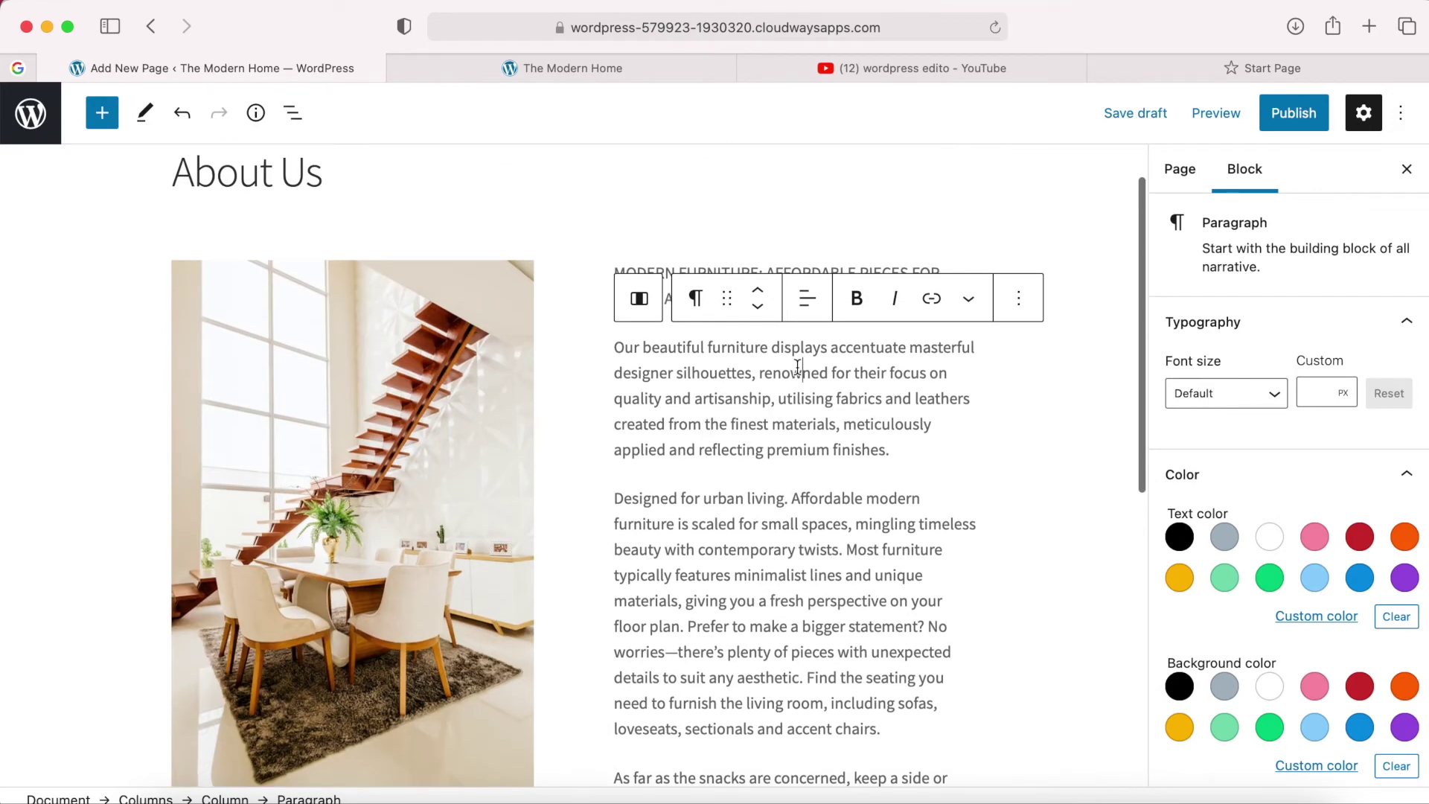
Preview the About Us draft in a new tab and close the YouTube and Start Page tabs.
{"action": "left_click", "coordinate": [1214, 117]}
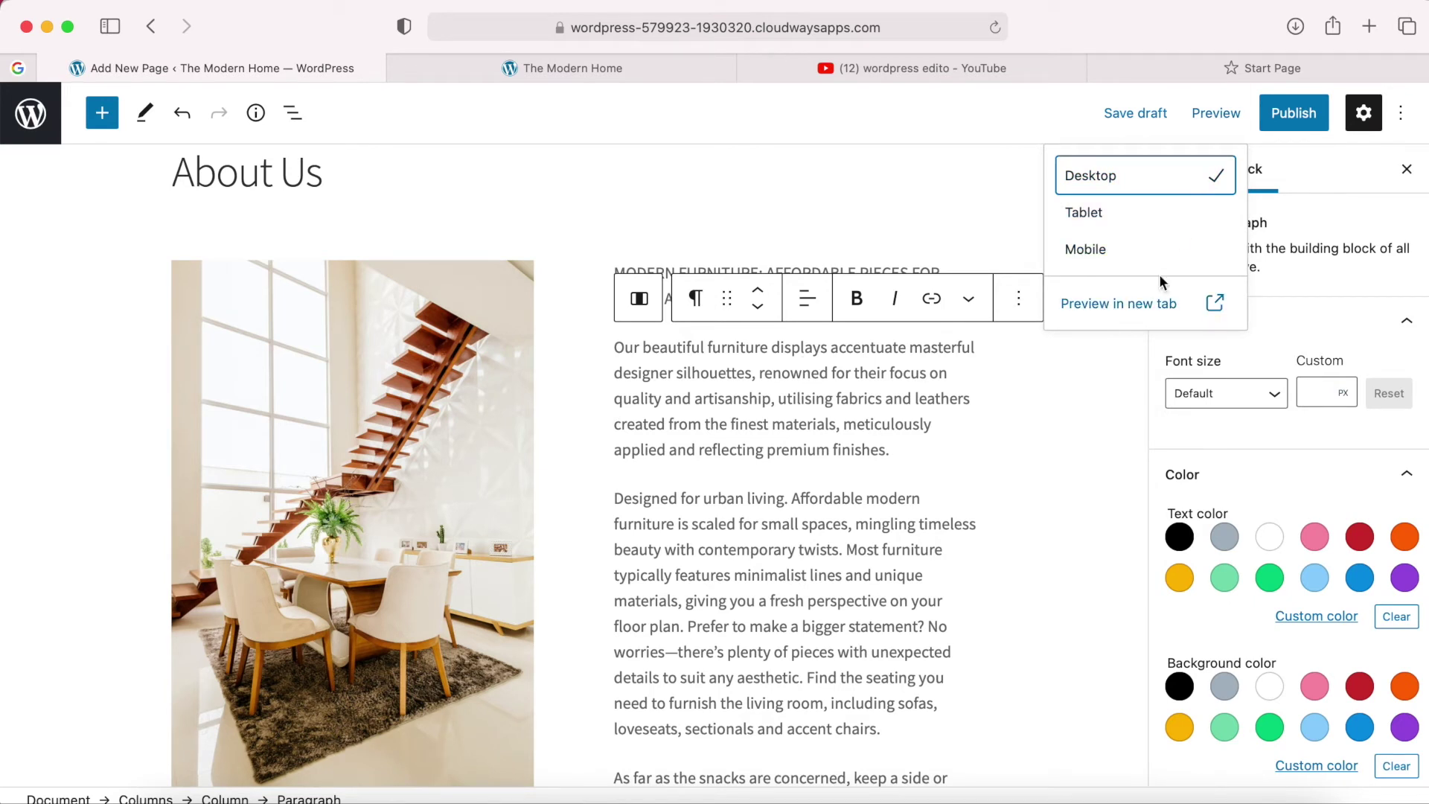
{"action": "left_click", "coordinate": [1133, 305]}
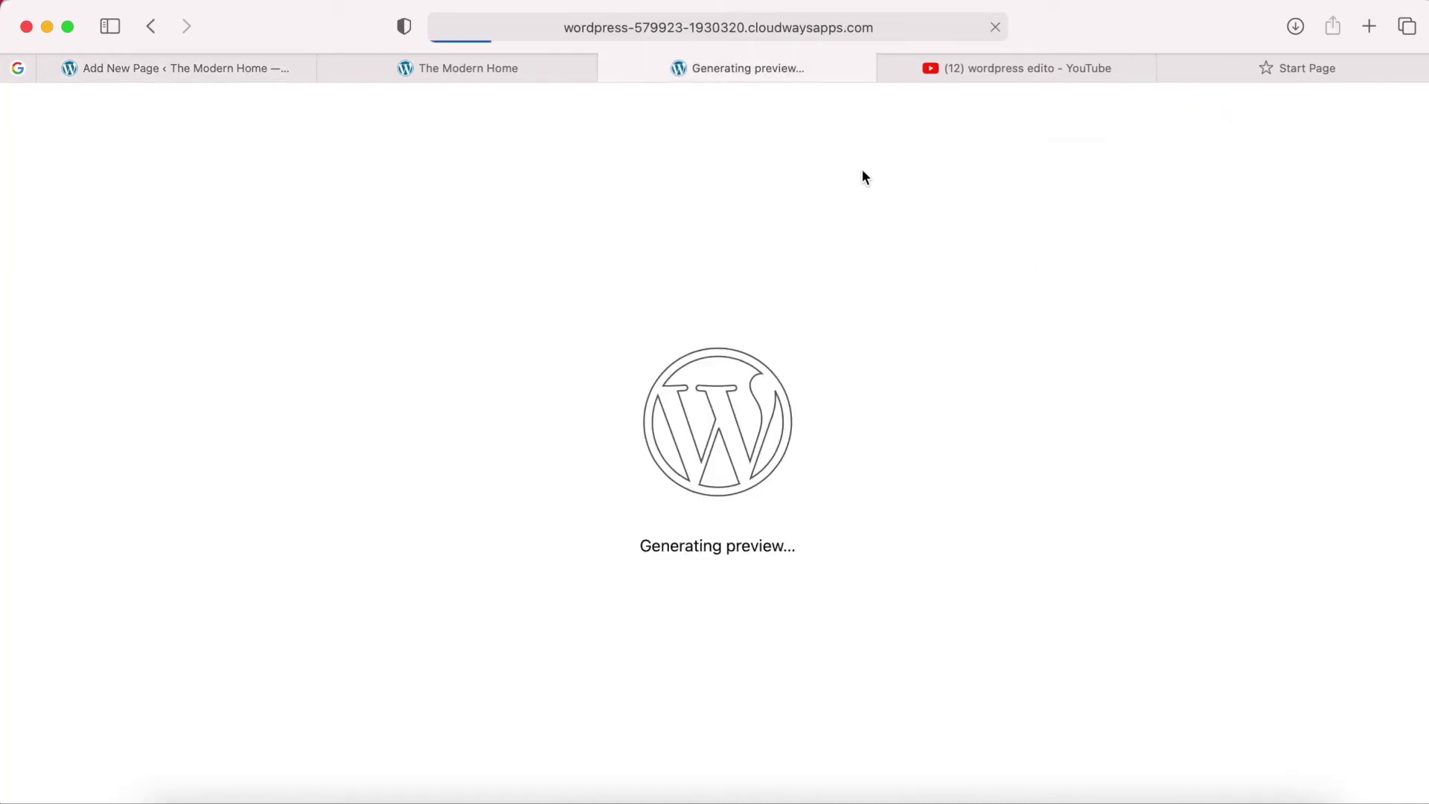
{"action": "left_click", "coordinate": [891, 67]}
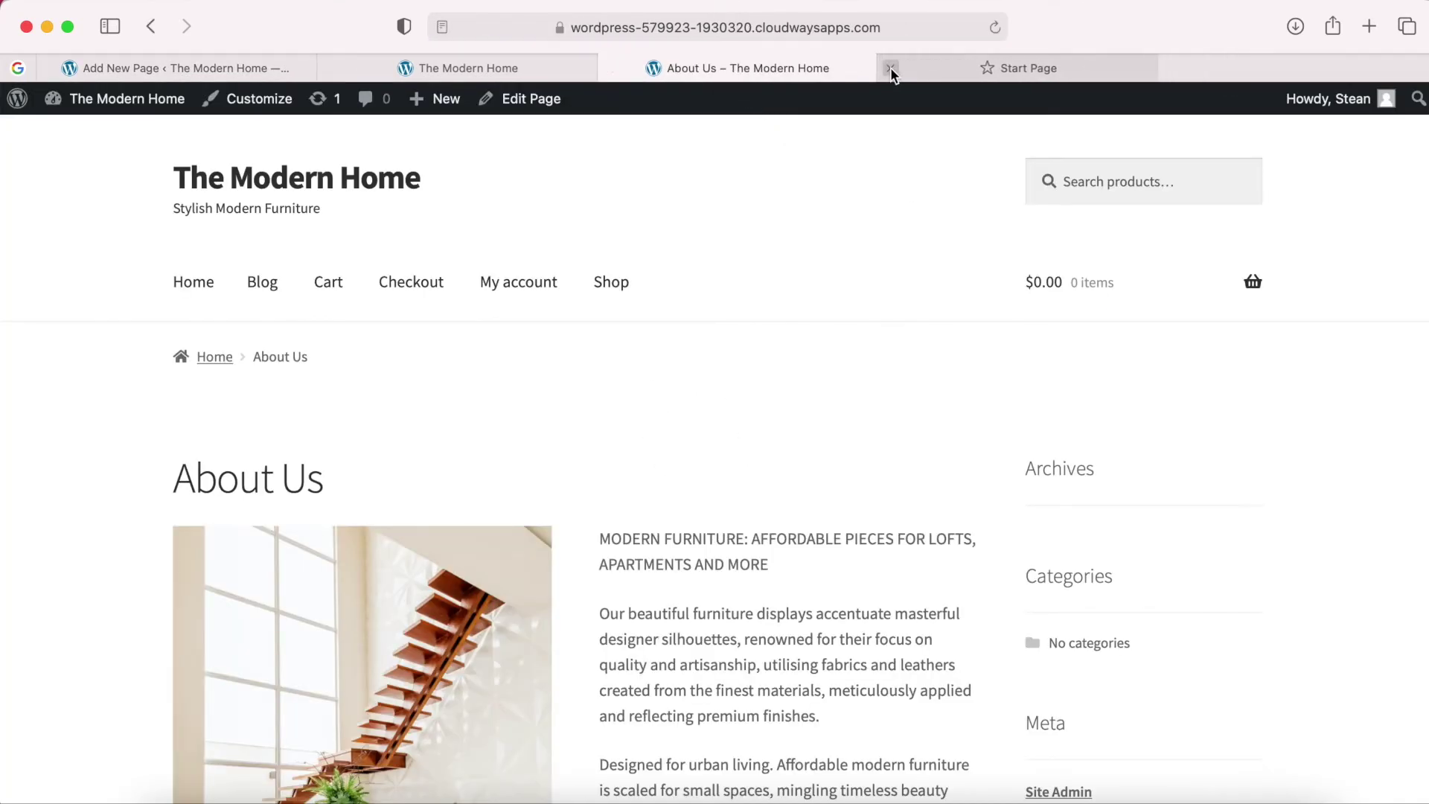
{"action": "left_click", "coordinate": [890, 67]}
Review the preview, highlighting the MODERN FURNITURE line, then return to the page editor.
{"action": "scroll", "coordinate": [908, 227], "scroll_direction": "down", "scroll_amount": 3}
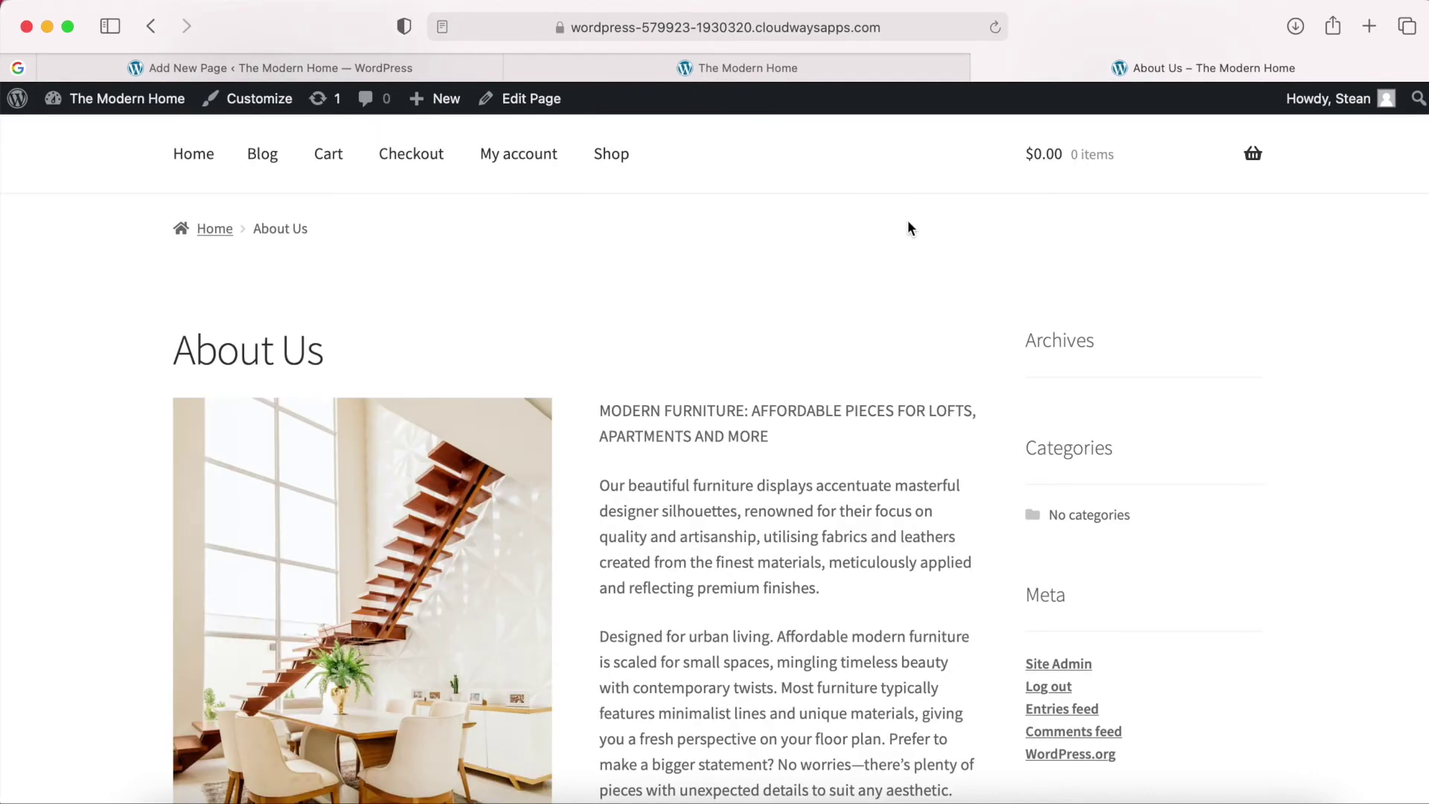
{"action": "scroll", "coordinate": [904, 283], "scroll_direction": "down", "scroll_amount": 2}
{"action": "scroll", "coordinate": [902, 312], "scroll_direction": "down", "scroll_amount": 5}
{"action": "scroll", "coordinate": [902, 311], "scroll_direction": "up", "scroll_amount": 5}
{"action": "scroll", "coordinate": [901, 312], "scroll_direction": "up", "scroll_amount": 2}
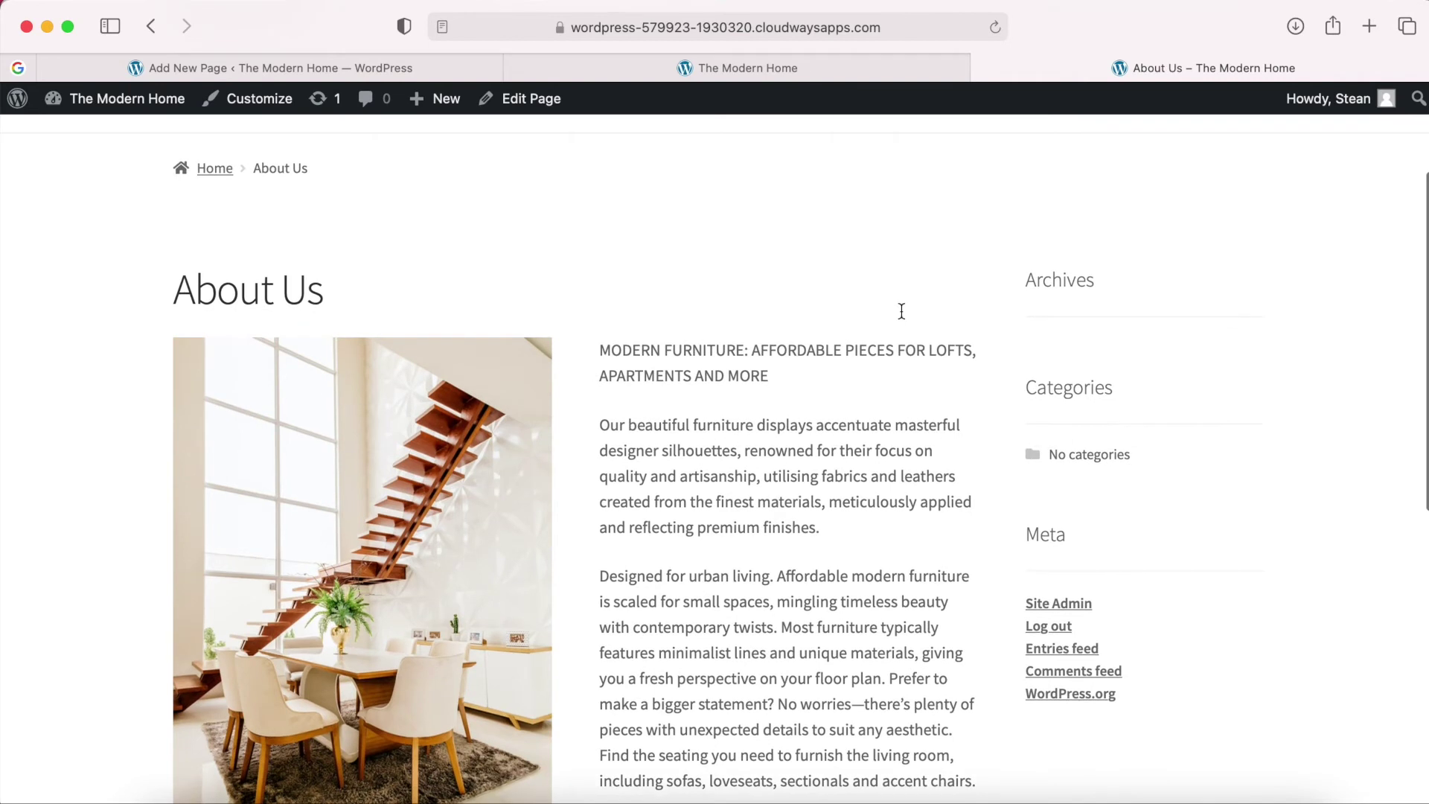
{"action": "scroll", "coordinate": [983, 308], "scroll_direction": "down", "scroll_amount": 1}
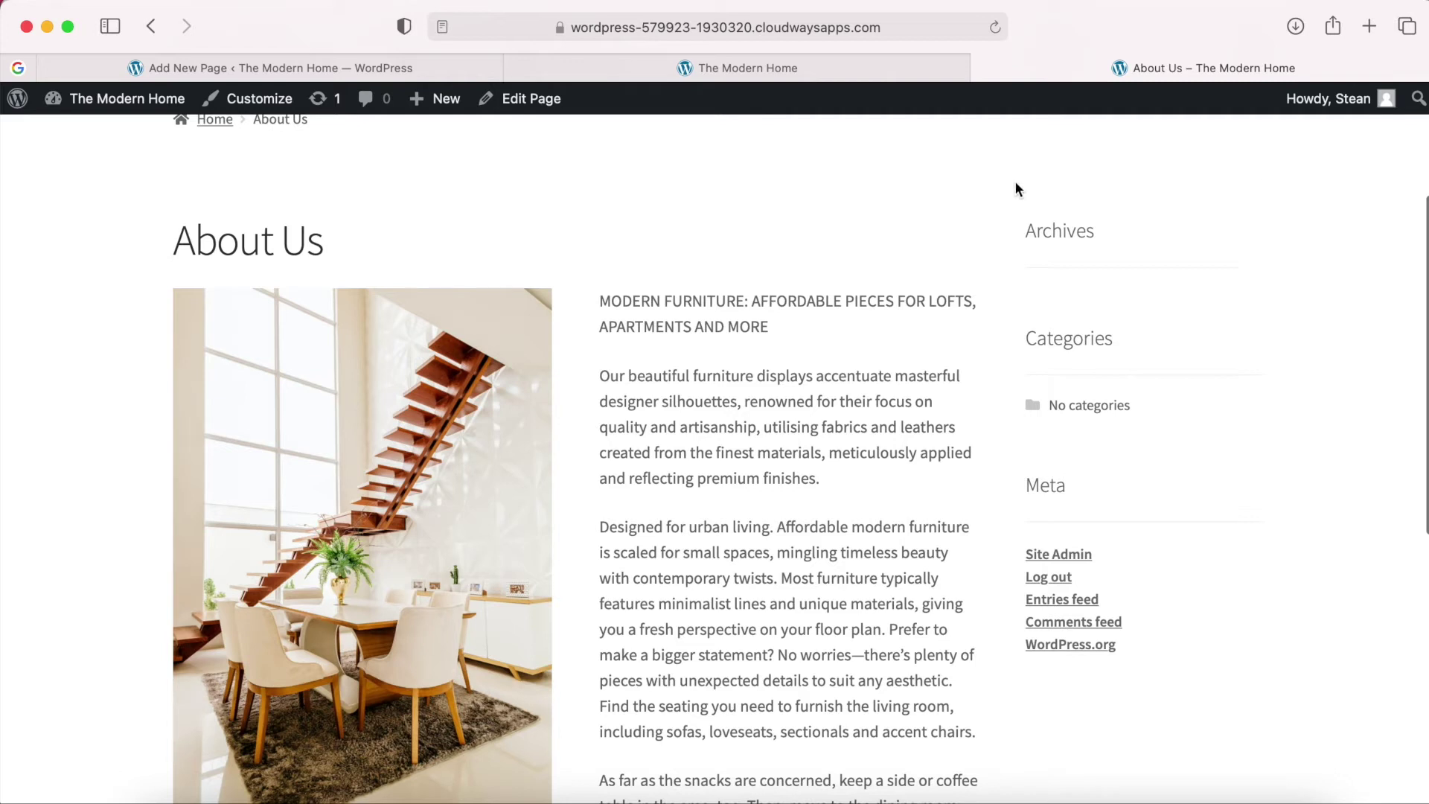
{"action": "scroll", "coordinate": [953, 173], "scroll_direction": "up", "scroll_amount": 2}
{"action": "scroll", "coordinate": [953, 173], "scroll_direction": "down", "scroll_amount": 1}
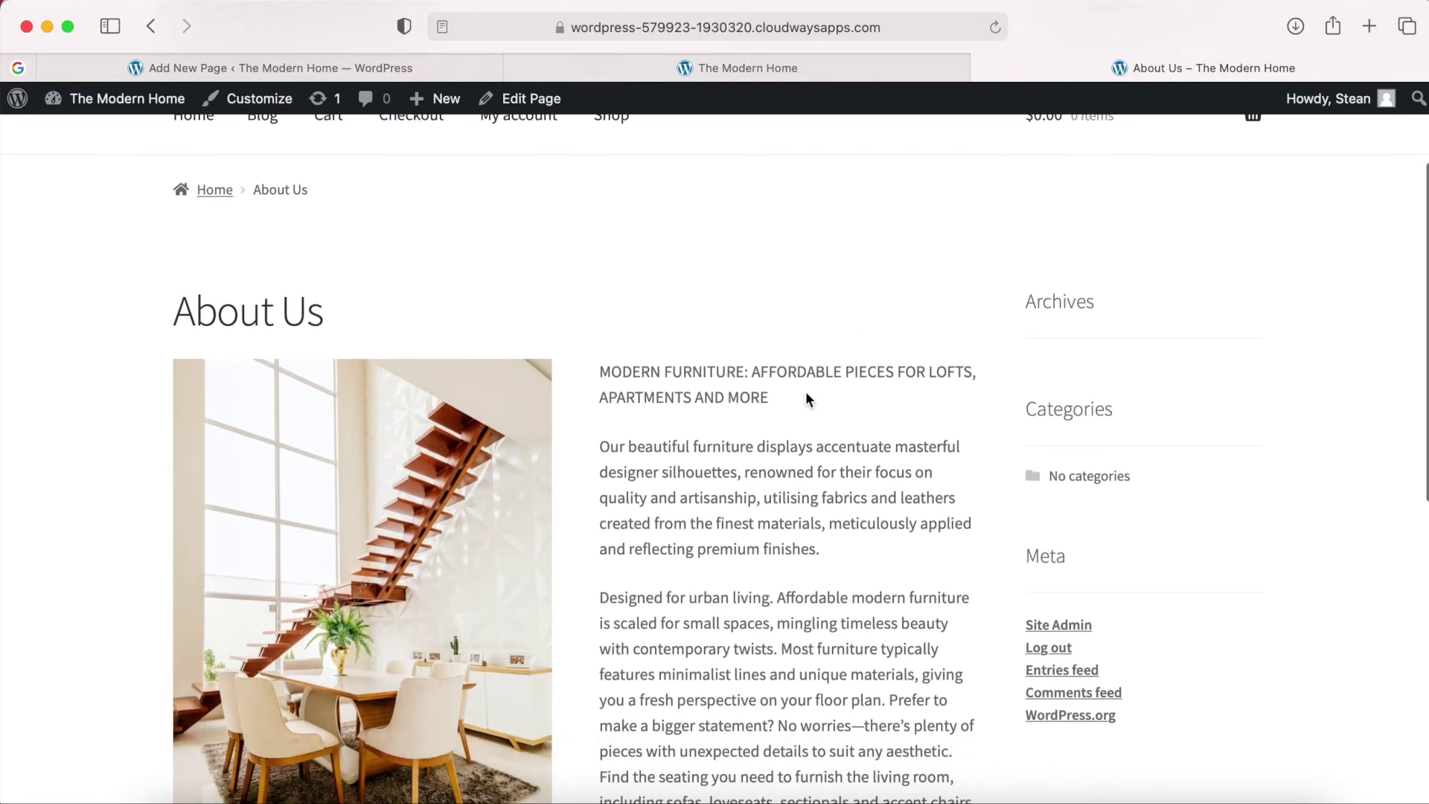
{"action": "left_click_drag", "start_coordinate": [770, 396], "coordinate": [600, 370]}
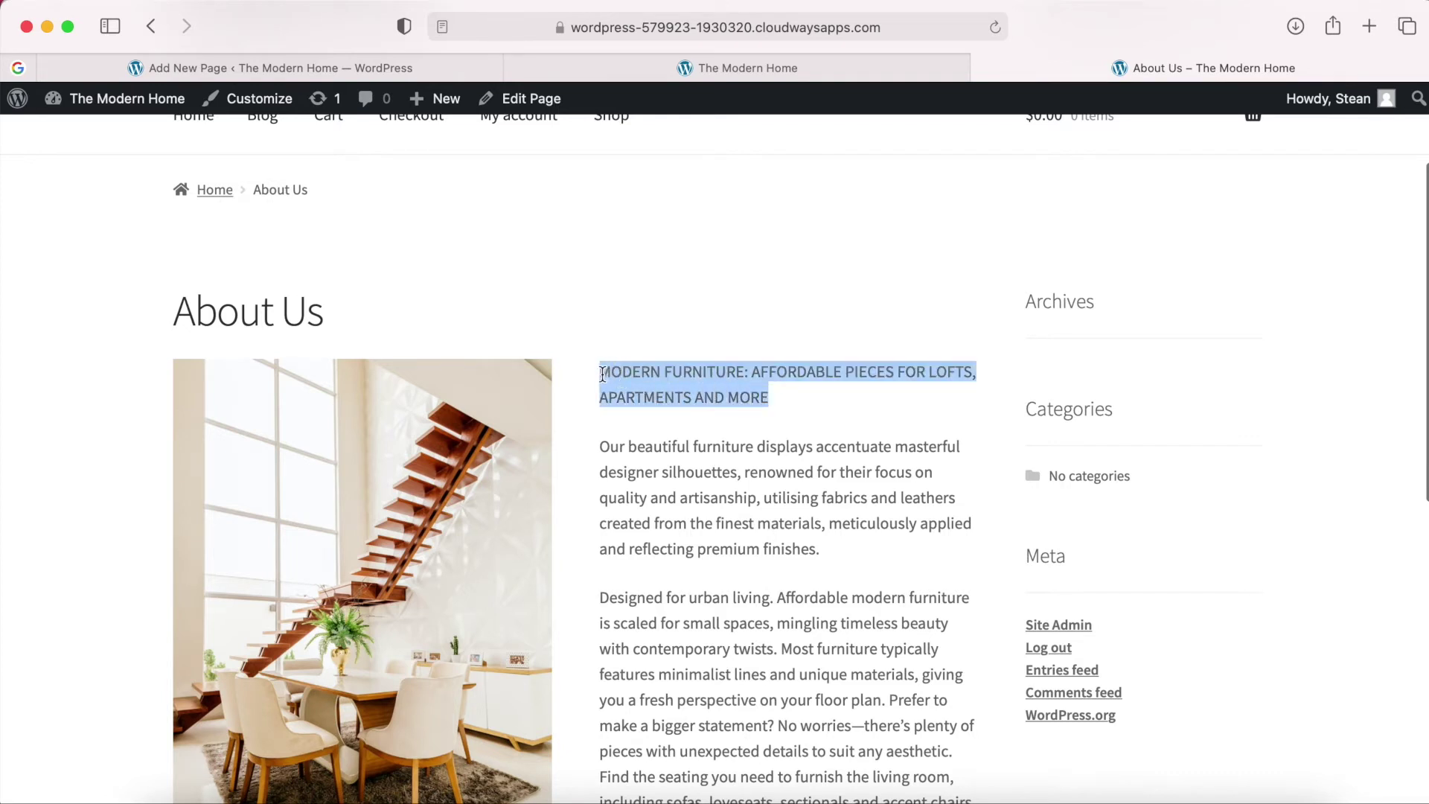
{"action": "left_click", "coordinate": [643, 376]}
{"action": "left_click_drag", "start_coordinate": [771, 398], "coordinate": [599, 366]}
{"action": "left_click", "coordinate": [748, 332]}
{"action": "scroll", "coordinate": [772, 319], "scroll_direction": "up", "scroll_amount": 2}
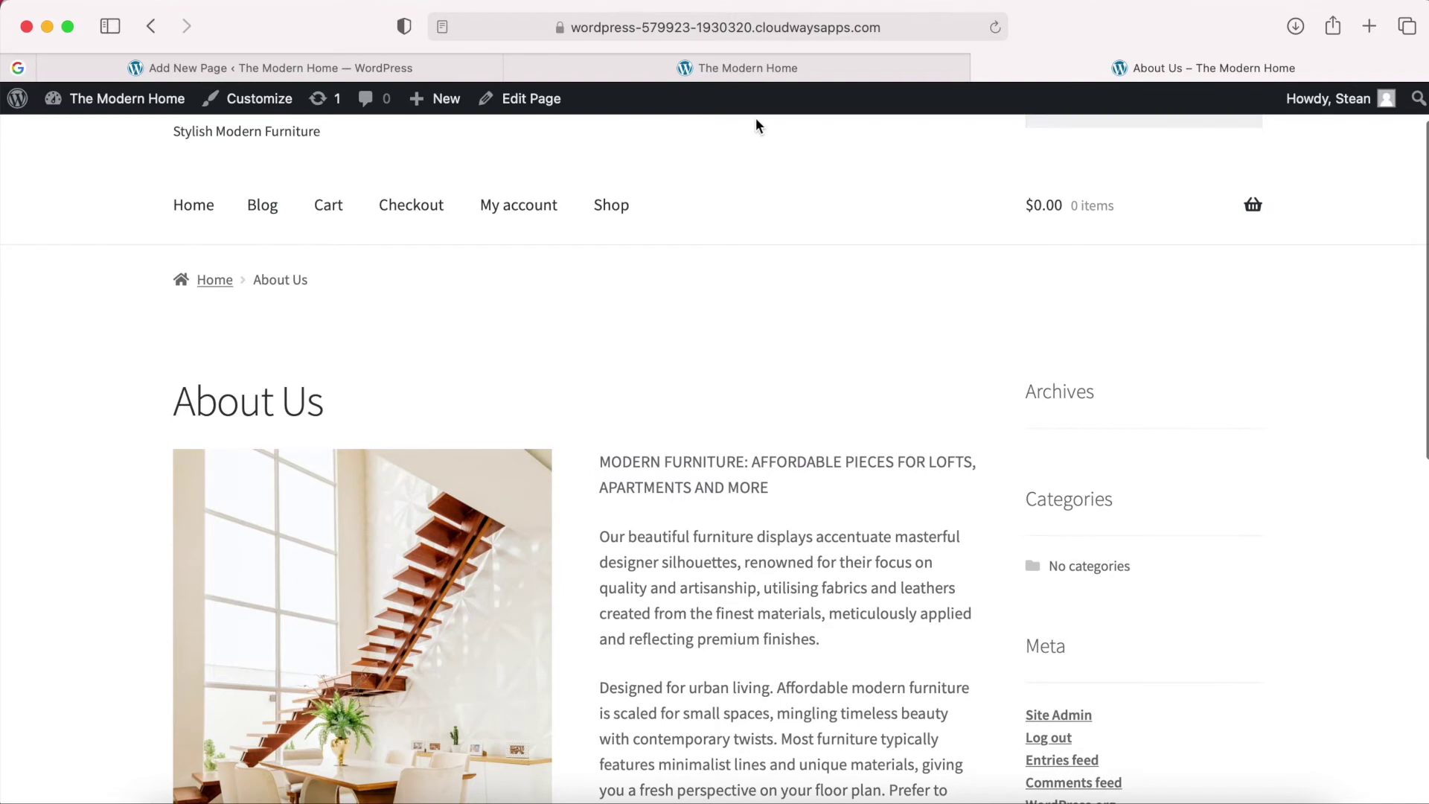
{"action": "left_click", "coordinate": [374, 66]}
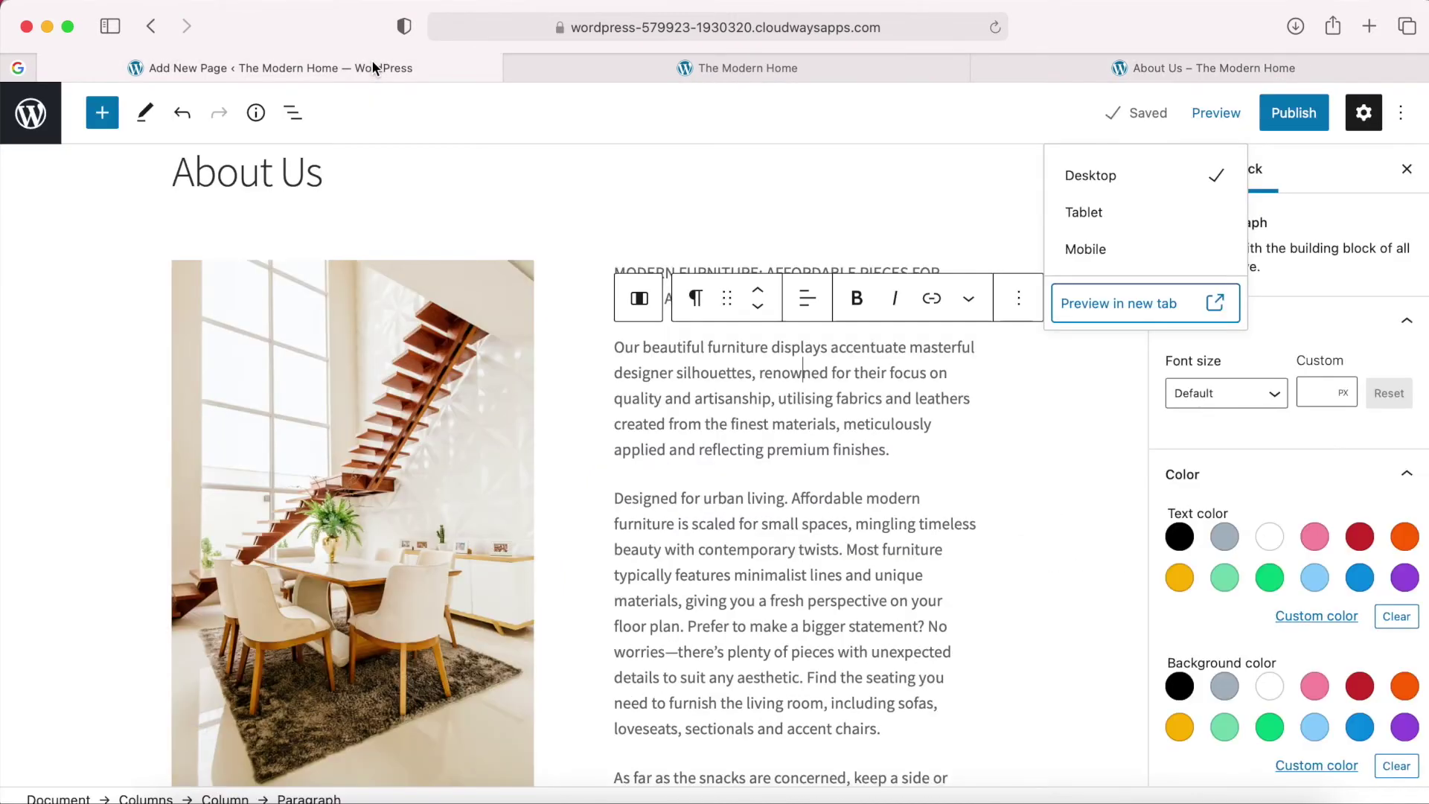
Select the MODERN FURNITURE paragraph, briefly applying and then removing bold.
{"action": "left_click", "coordinate": [1052, 408]}
{"action": "scroll", "coordinate": [835, 434], "scroll_direction": "up", "scroll_amount": 1}
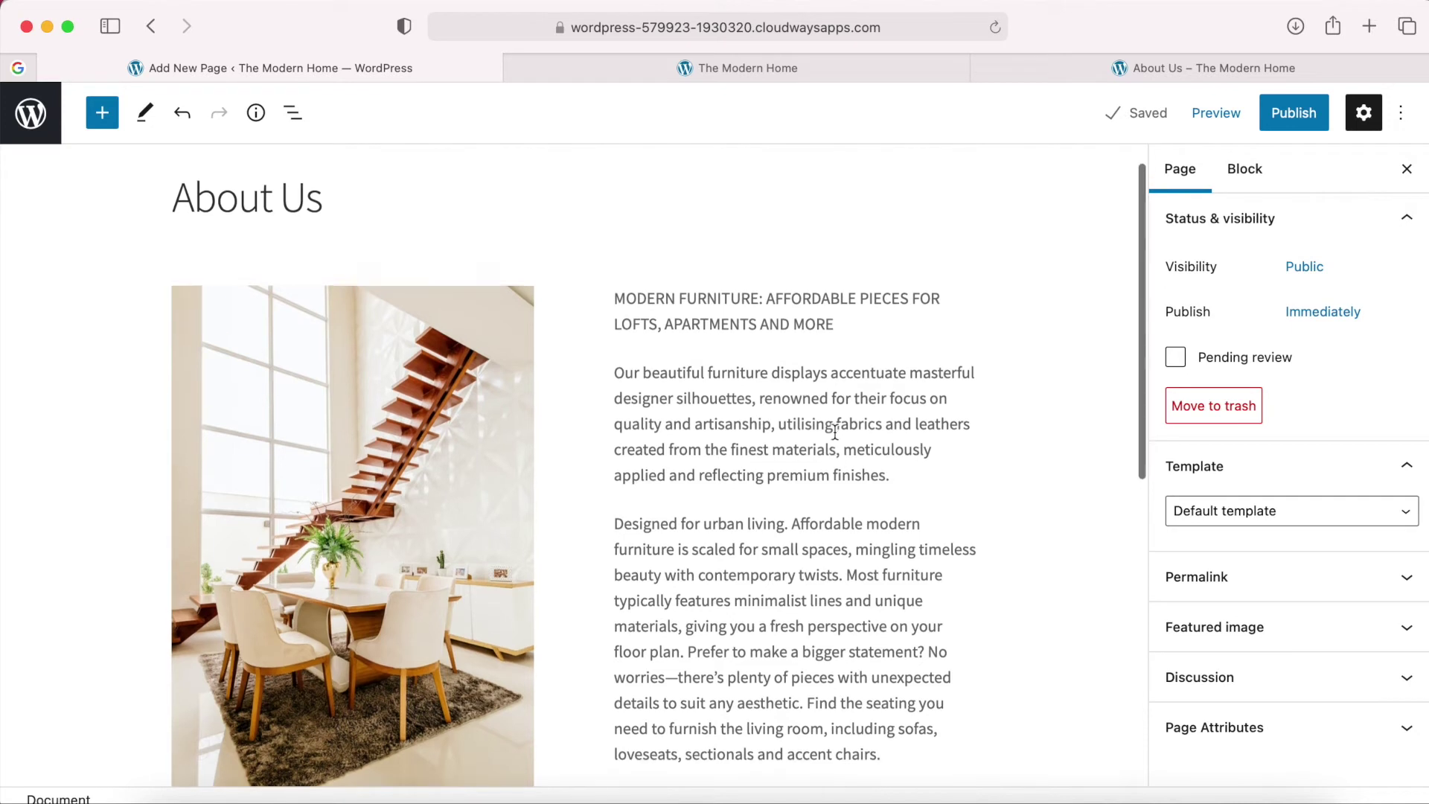
{"action": "scroll", "coordinate": [836, 433], "scroll_direction": "up", "scroll_amount": 1}
{"action": "left_click", "coordinate": [811, 347]}
{"action": "left_click_drag", "start_coordinate": [836, 341], "coordinate": [616, 318]}
{"action": "left_click", "coordinate": [858, 270]}
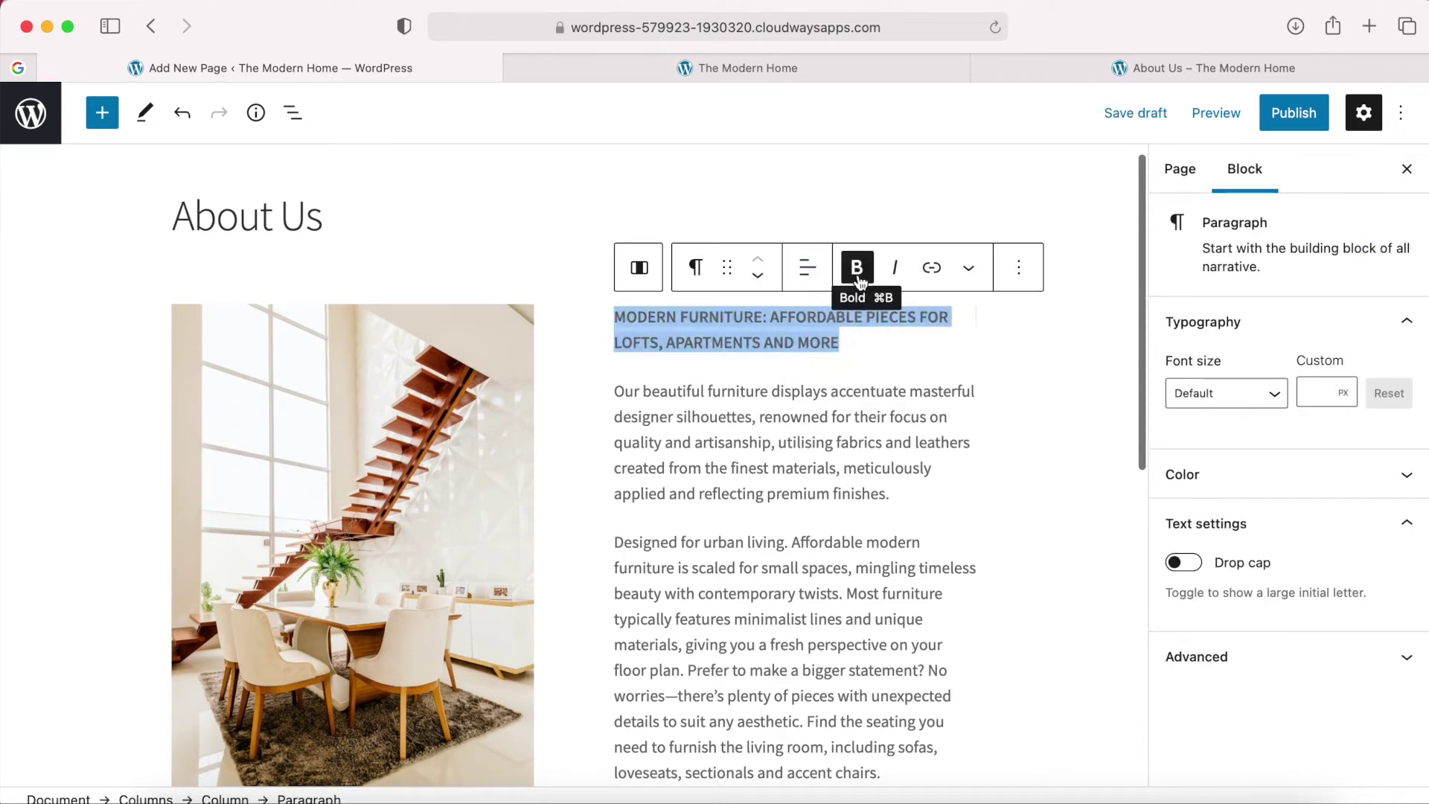
{"action": "left_click", "coordinate": [858, 269]}
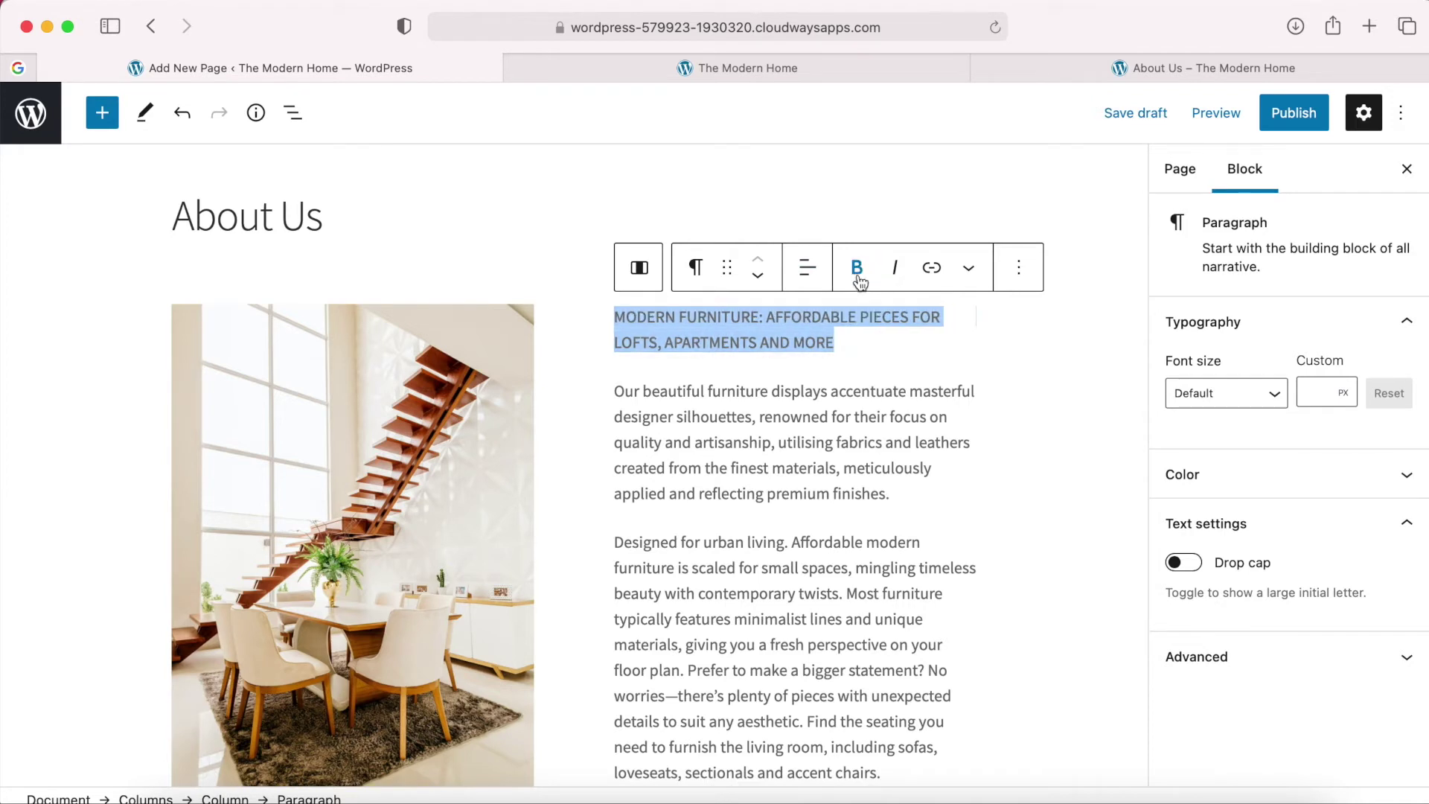
Transform the MODERN FURNITURE paragraph into a heading and set its level to H3.
{"action": "left_click", "coordinate": [696, 269]}
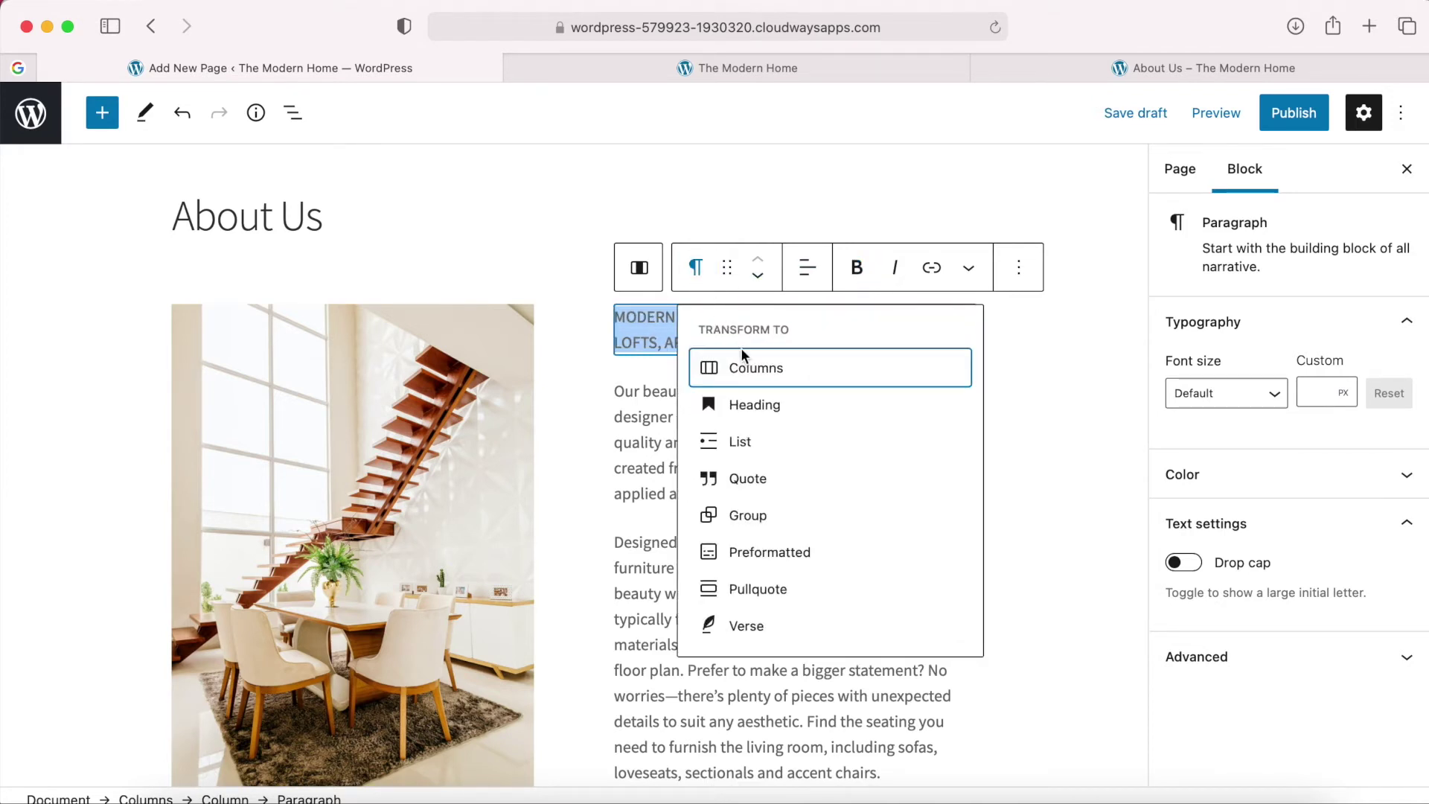
{"action": "left_click", "coordinate": [750, 408]}
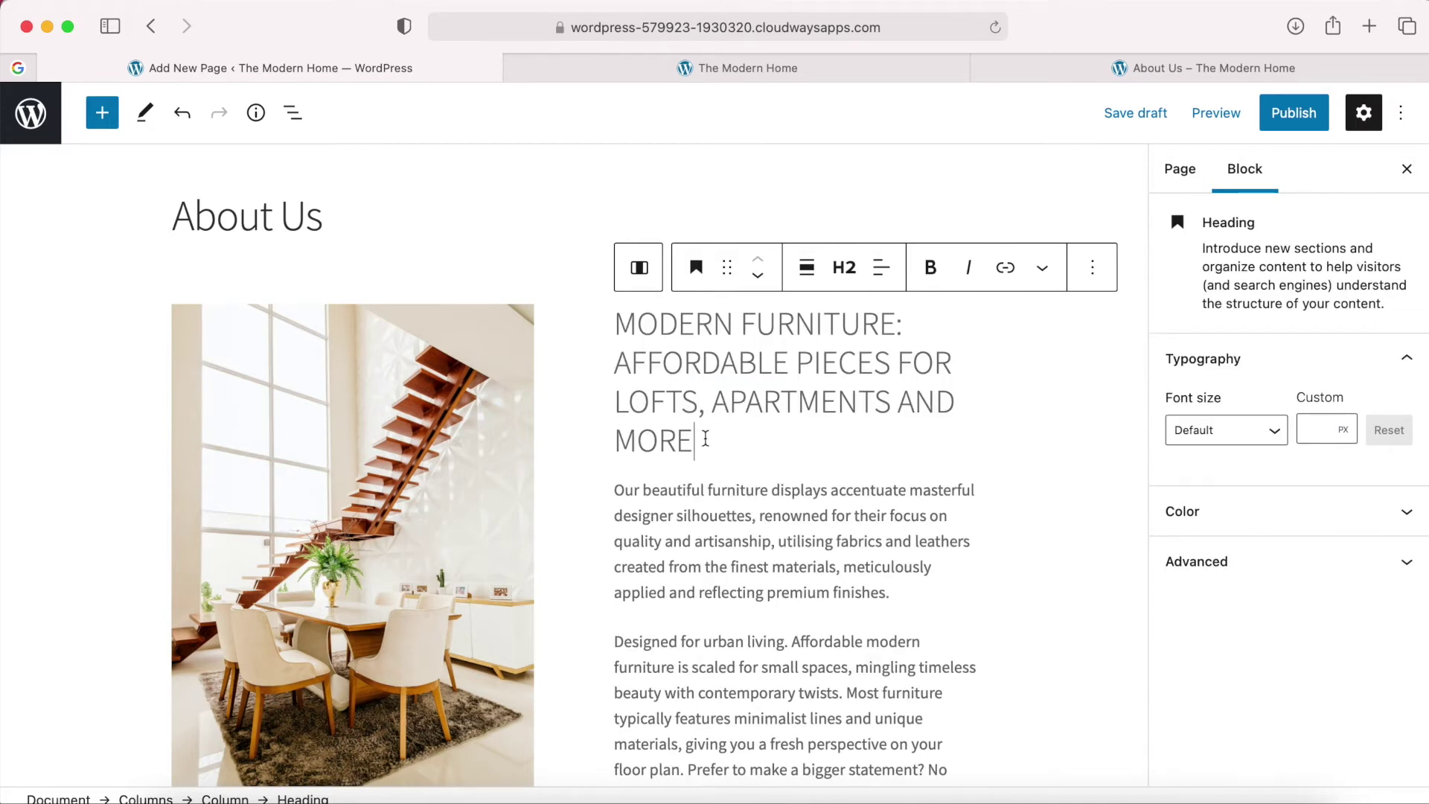
{"action": "left_click_drag", "start_coordinate": [696, 441], "coordinate": [615, 365]}
{"action": "left_click", "coordinate": [702, 362]}
{"action": "left_click", "coordinate": [845, 270]}
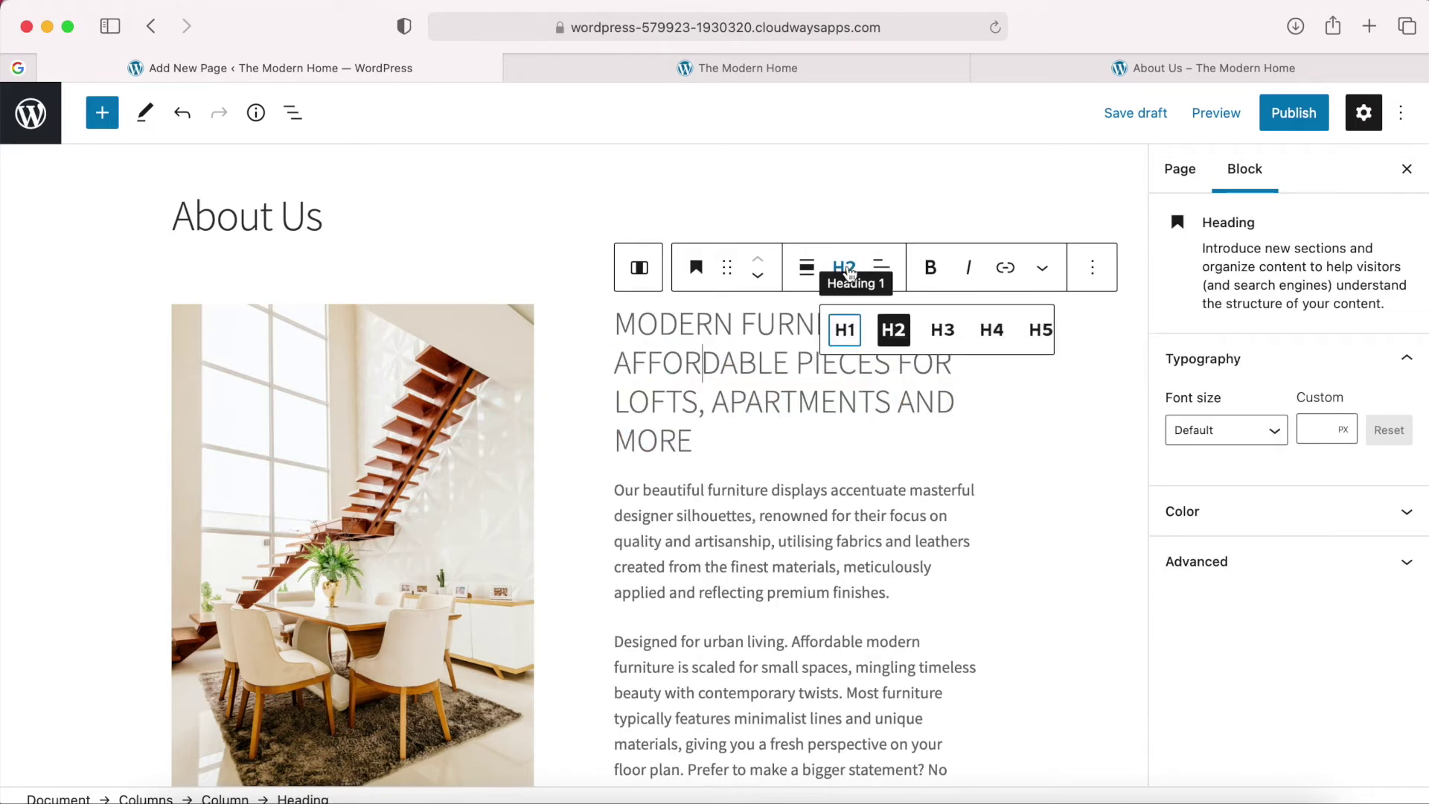
{"action": "left_click", "coordinate": [944, 330]}
{"action": "left_click", "coordinate": [883, 387]}
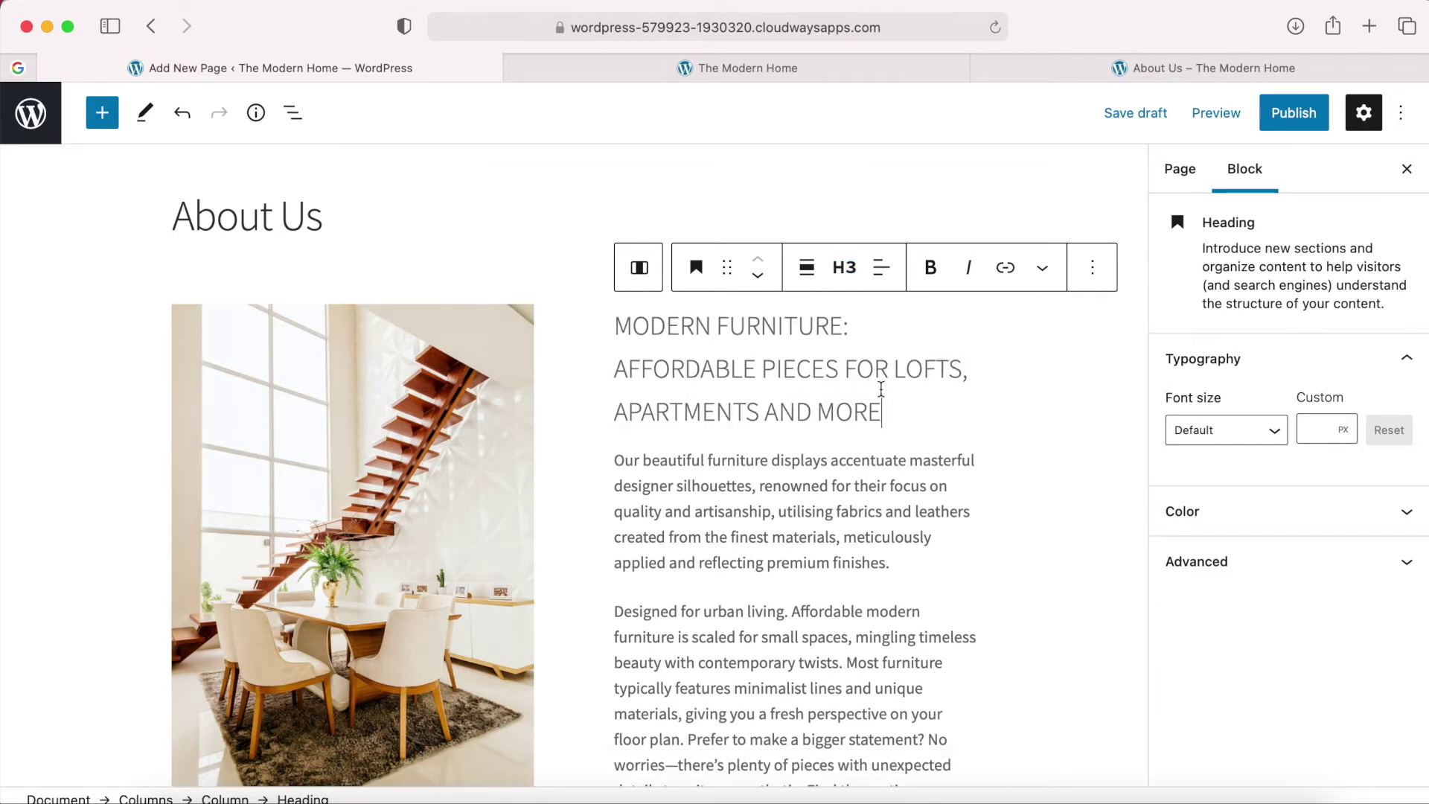
Check the updated line in the About Us preview tab, then return to the editor.
{"action": "scroll", "coordinate": [890, 400], "scroll_direction": "down", "scroll_amount": 2}
{"action": "scroll", "coordinate": [890, 400], "scroll_direction": "down", "scroll_amount": 2}
{"action": "scroll", "coordinate": [893, 402], "scroll_direction": "up", "scroll_amount": 3}
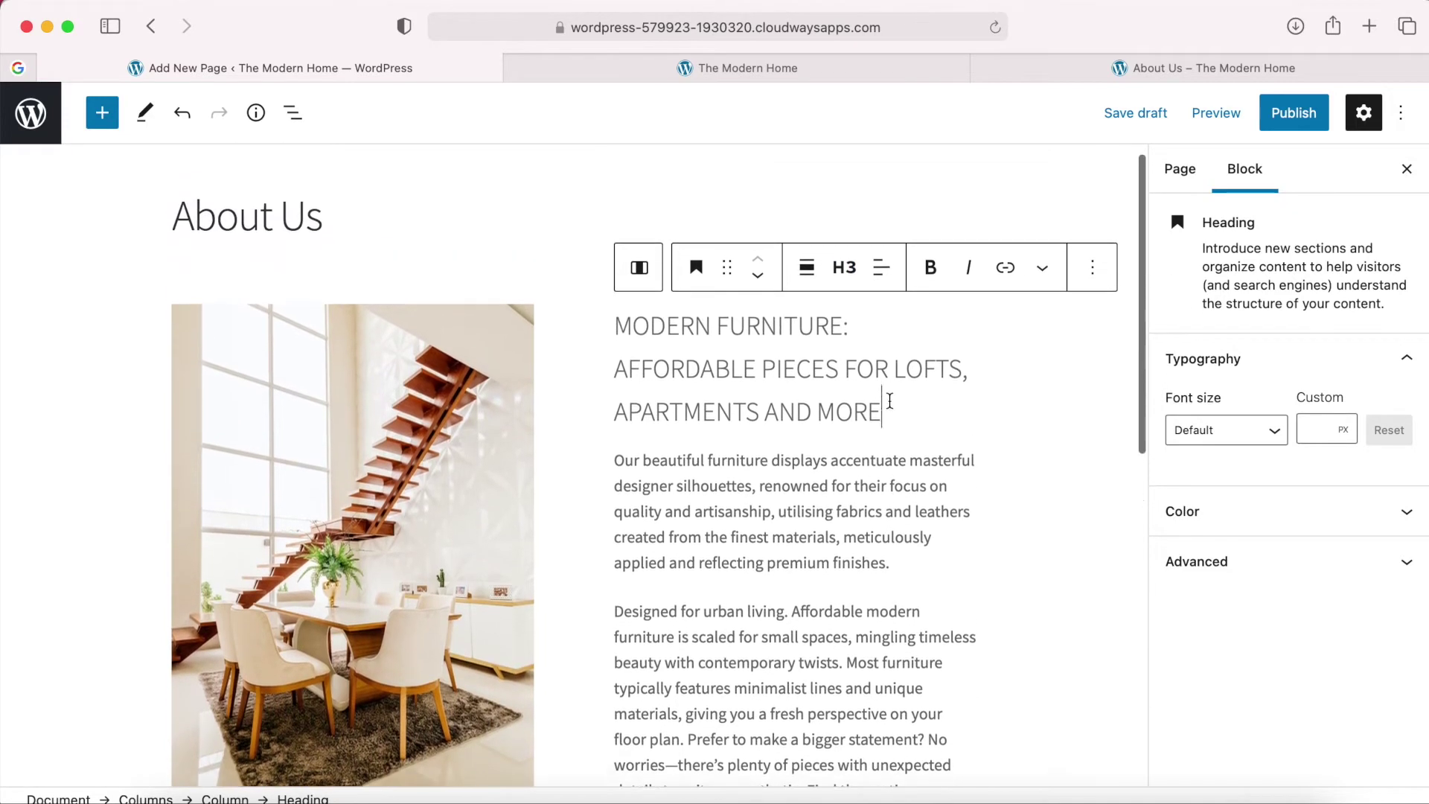
{"action": "left_click", "coordinate": [1109, 65]}
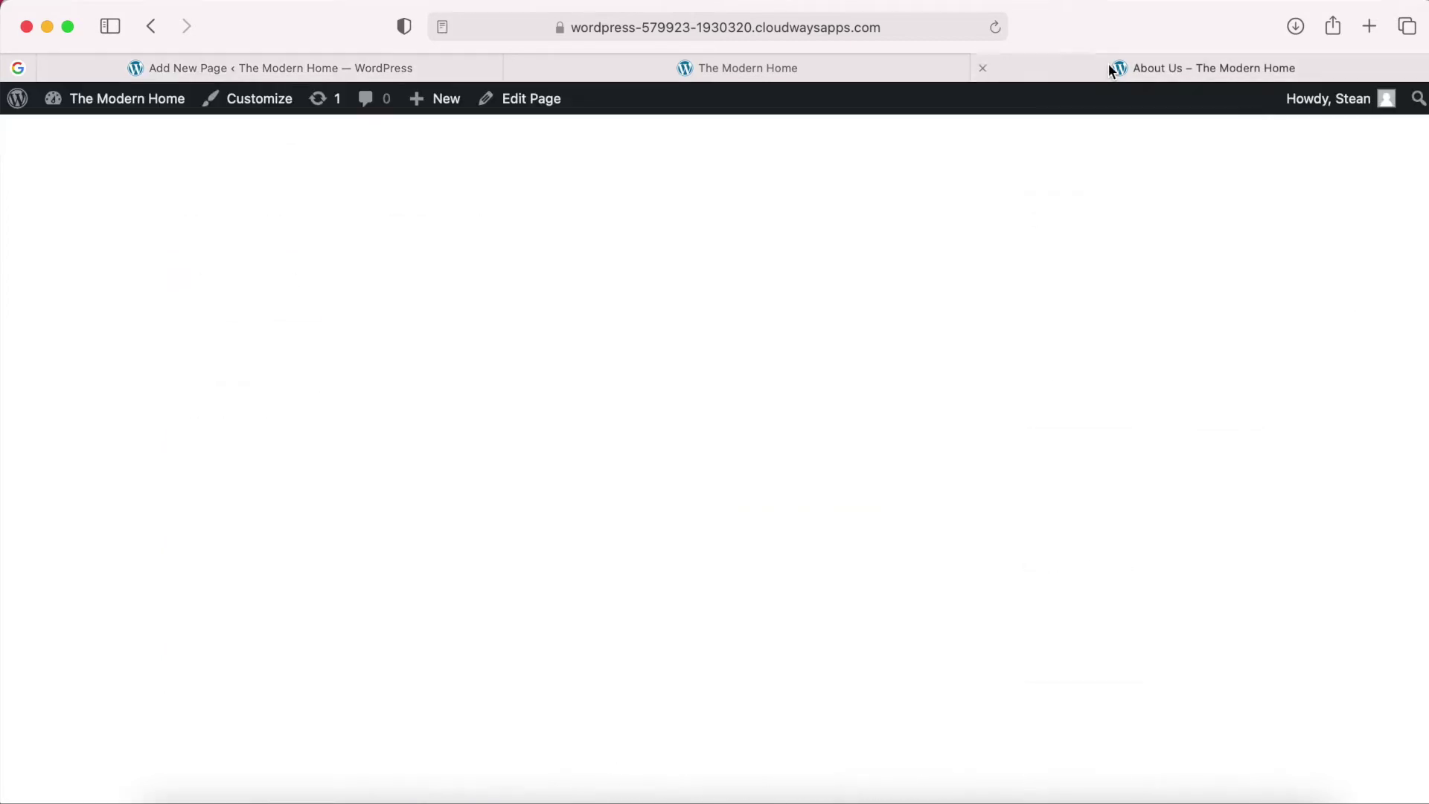
{"action": "scroll", "coordinate": [1011, 406], "scroll_direction": "down", "scroll_amount": 2}
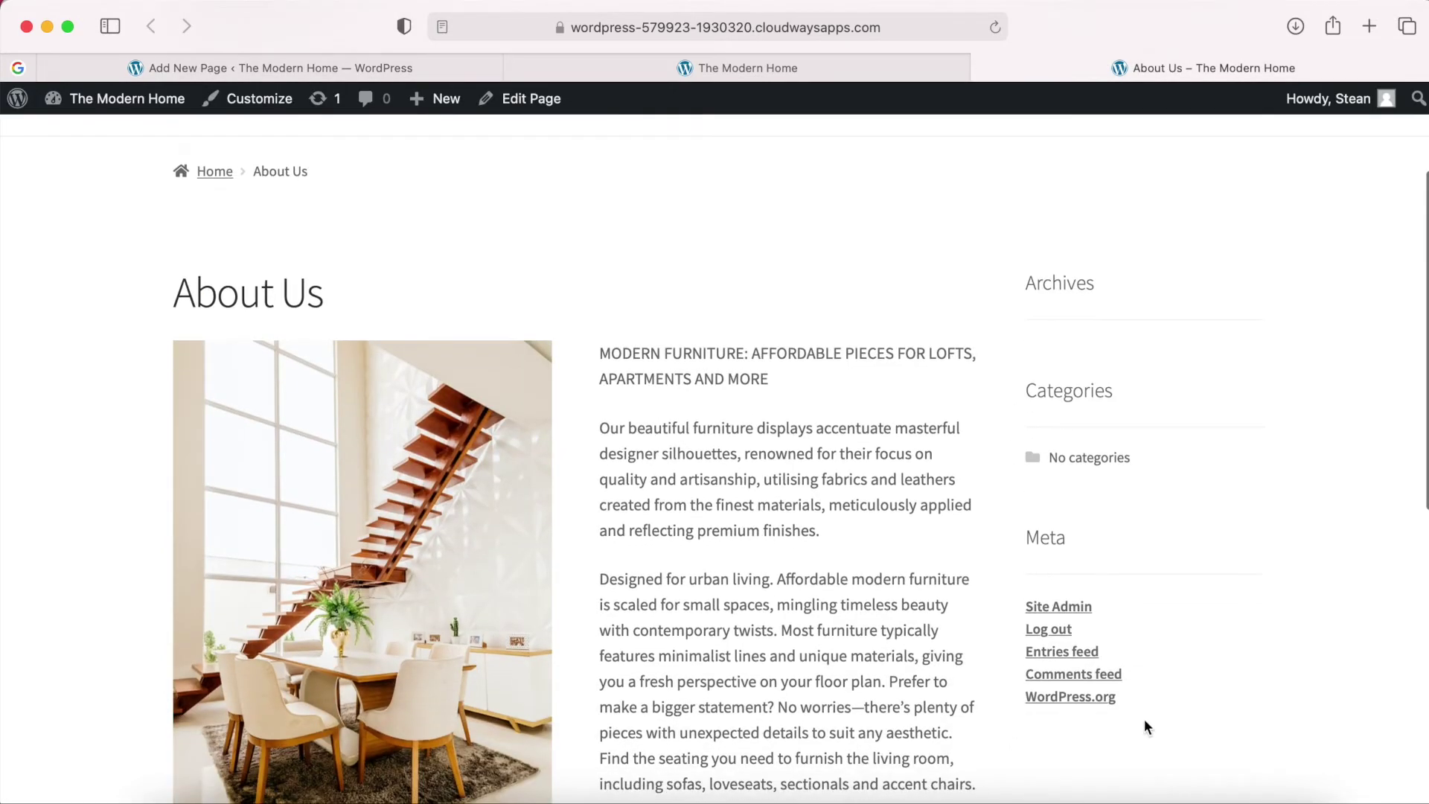
{"action": "left_click", "coordinate": [360, 64]}
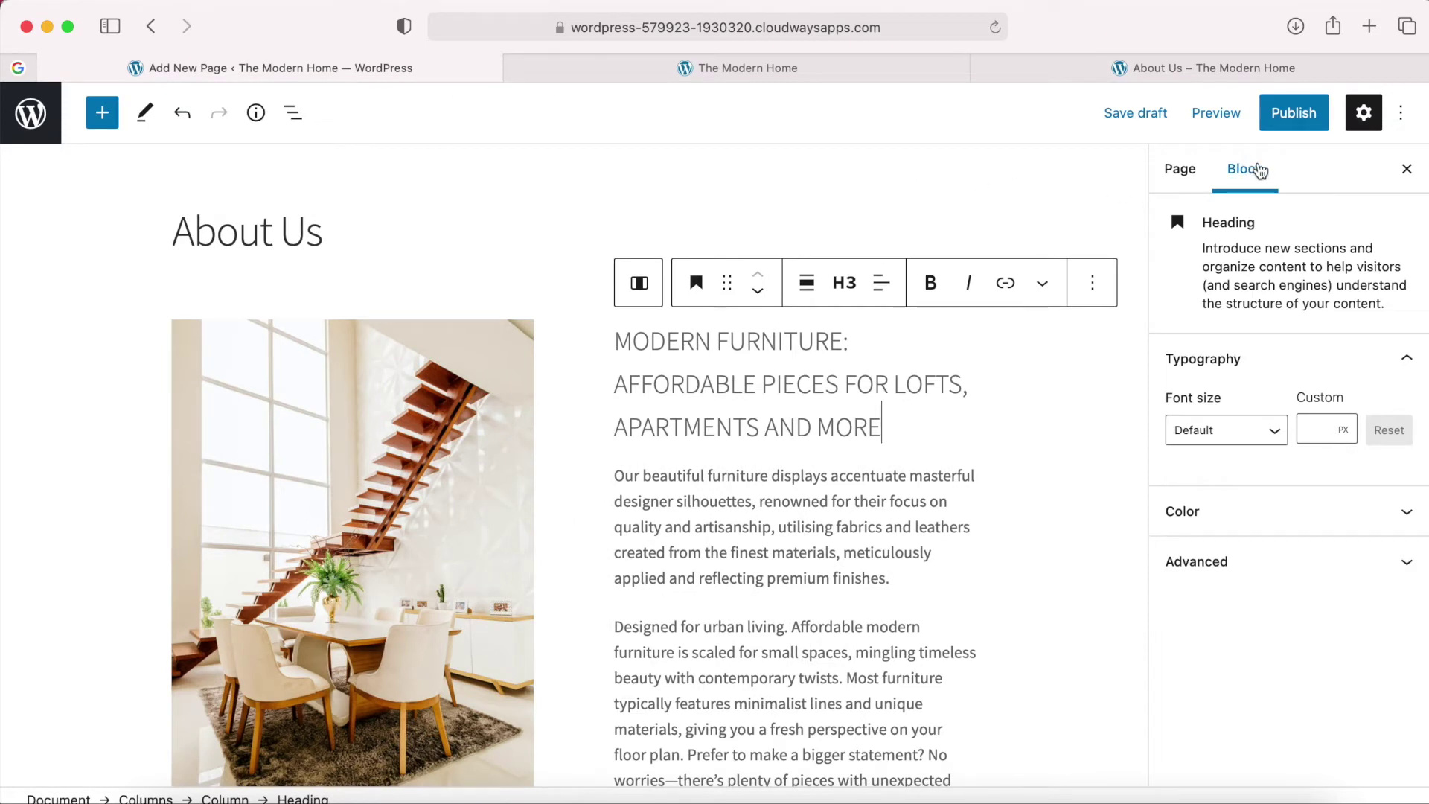
Set the About Us page template to Full width.
{"action": "left_click", "coordinate": [1185, 176]}
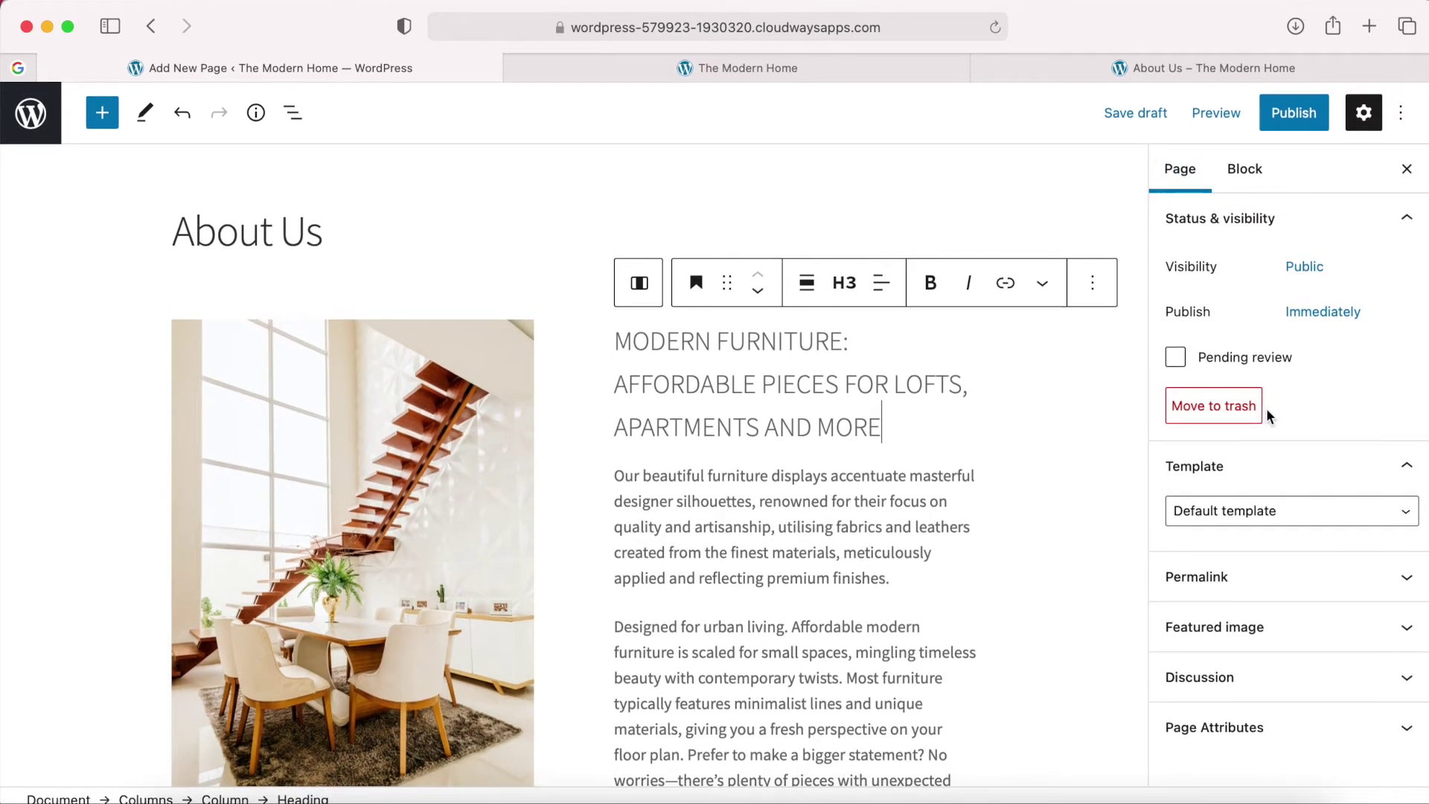
{"action": "left_click", "coordinate": [1246, 510]}
{"action": "left_click", "coordinate": [1246, 506]}
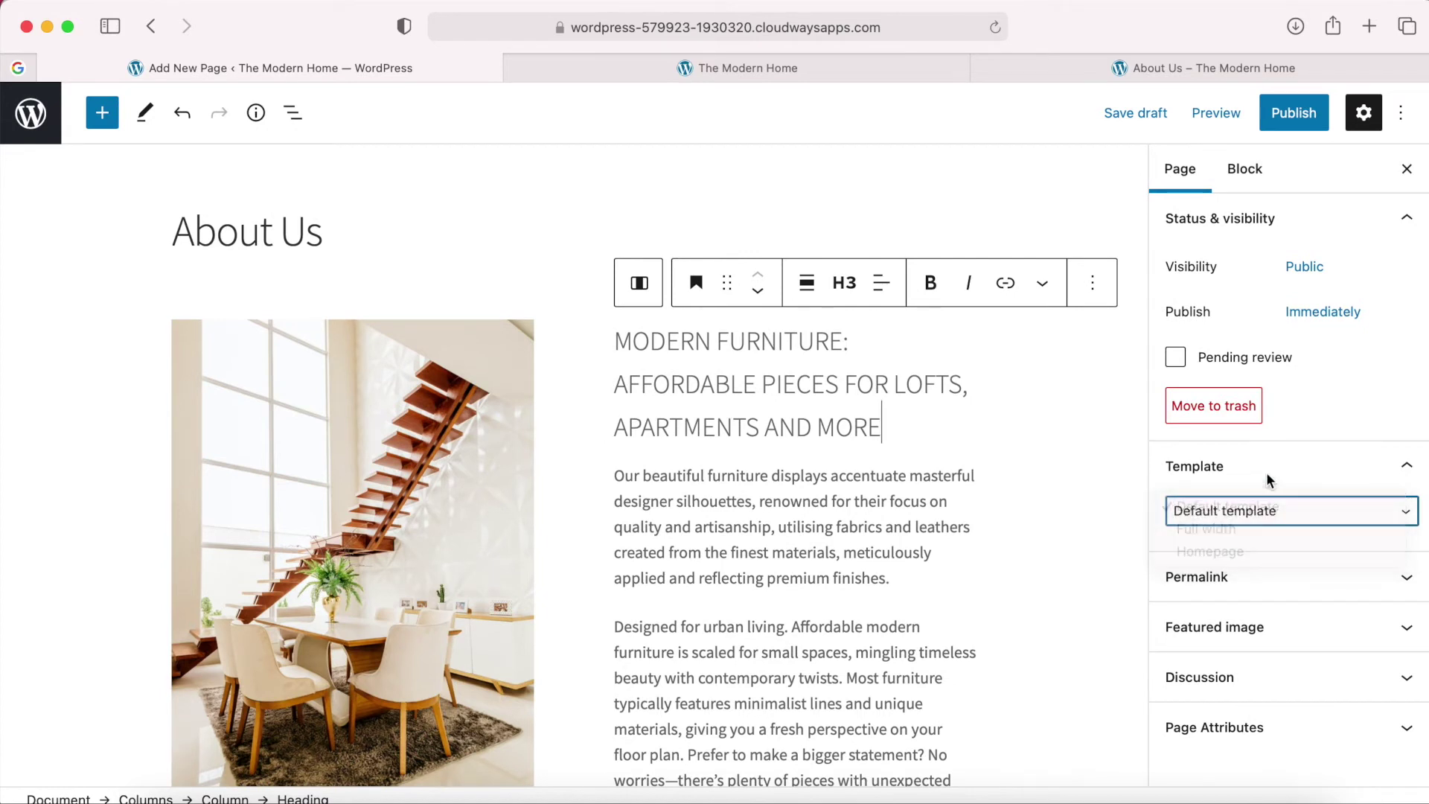
{"action": "left_click", "coordinate": [1331, 514]}
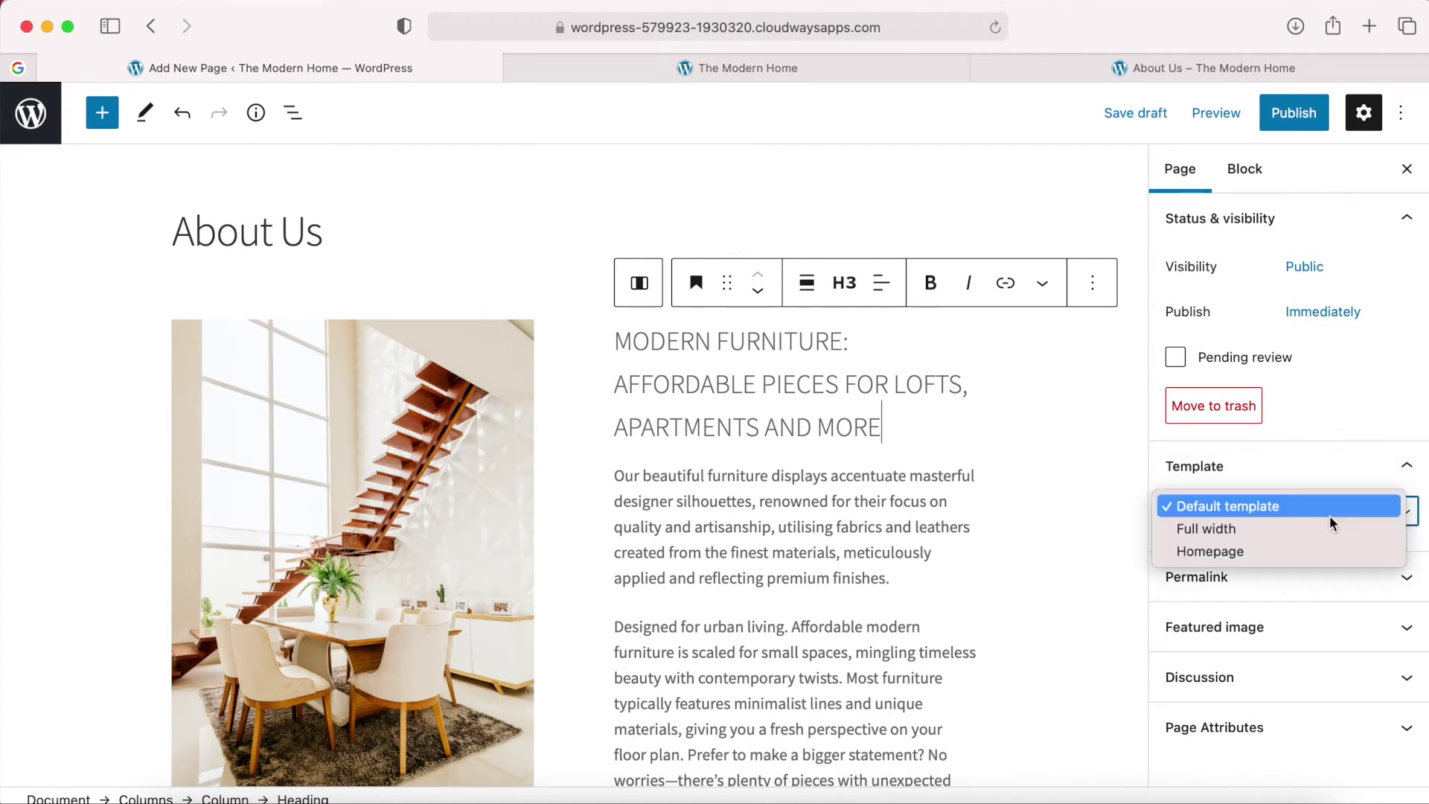
{"action": "left_click", "coordinate": [1206, 530]}
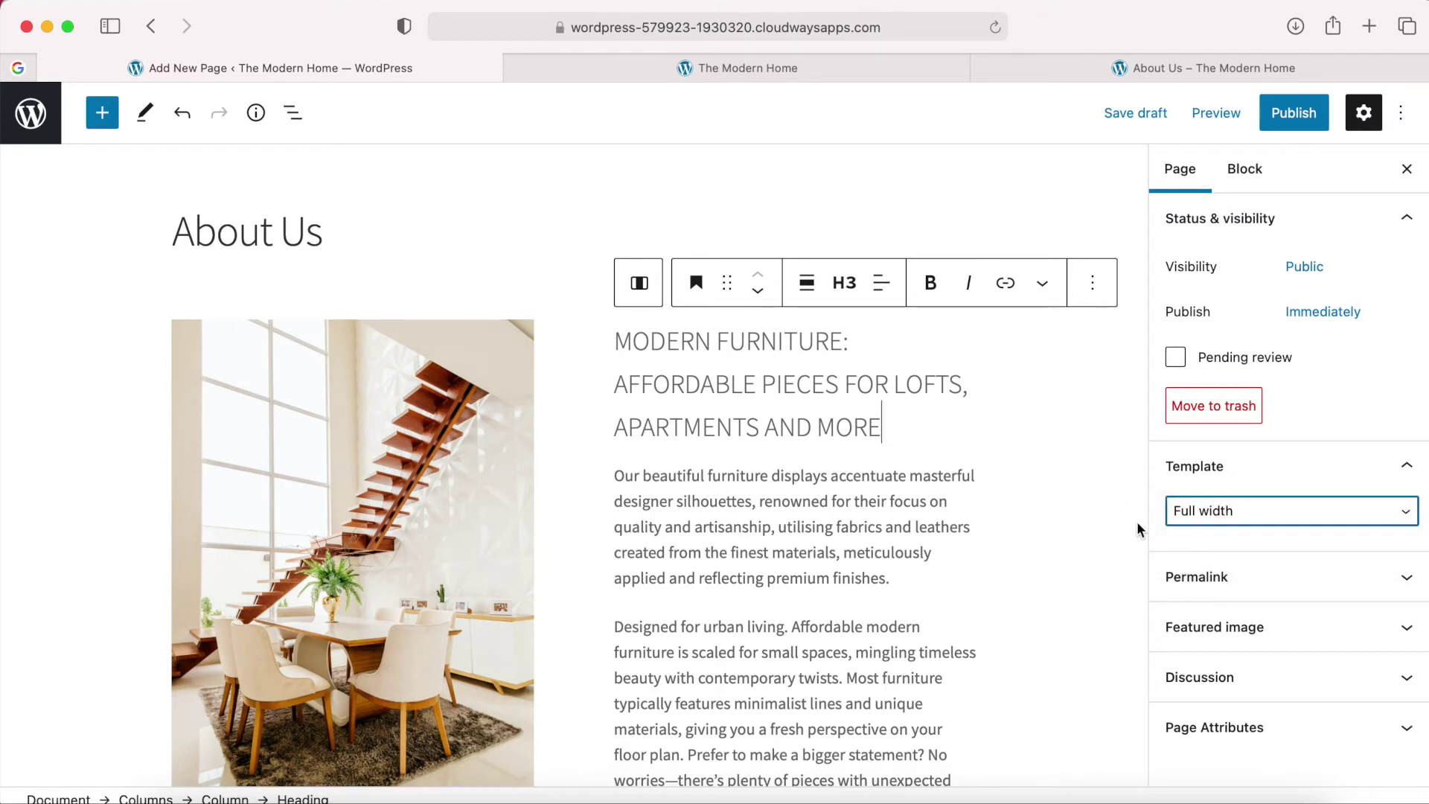
Preview the page in a new tab and scroll through it.
{"action": "left_click", "coordinate": [1226, 122]}
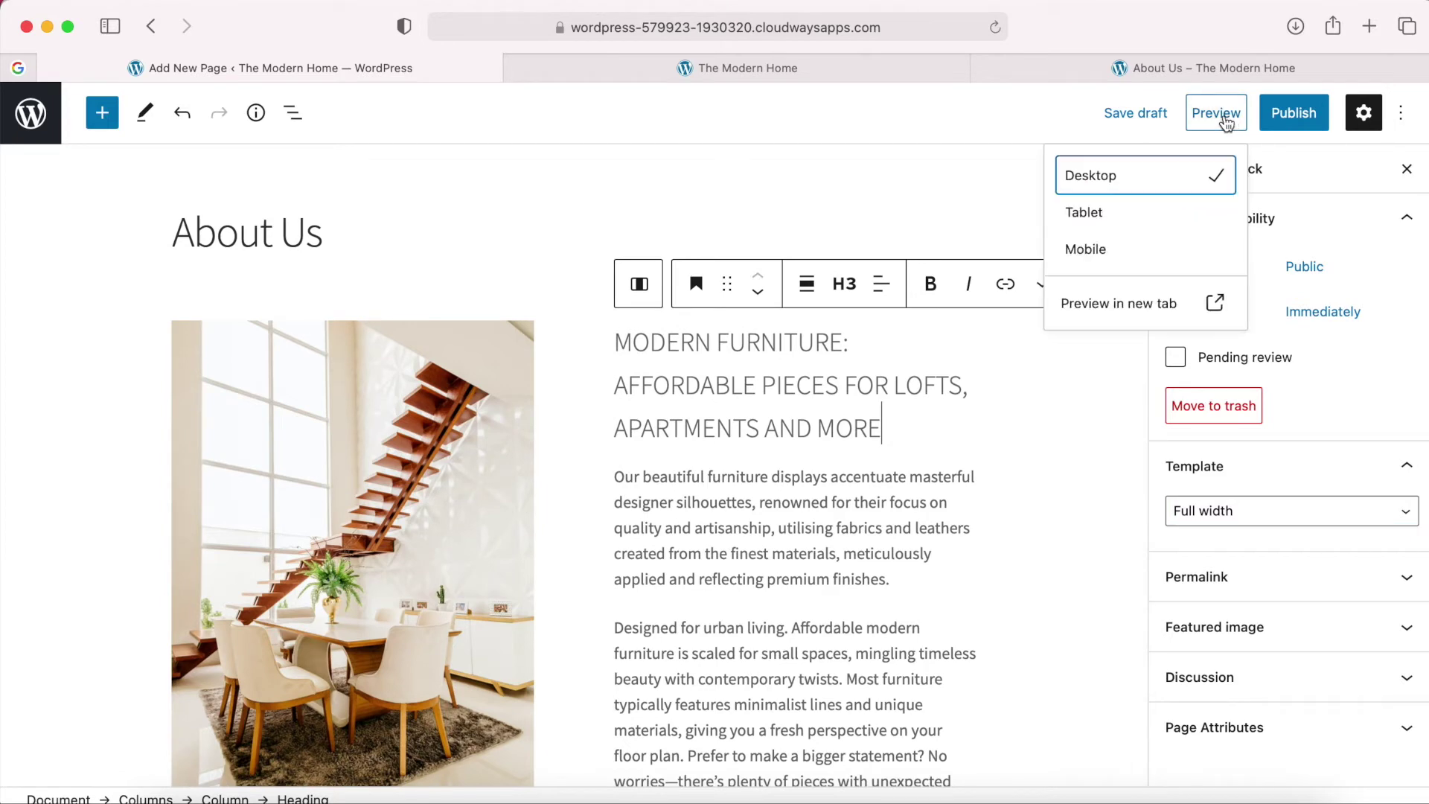
{"action": "left_click", "coordinate": [1109, 305]}
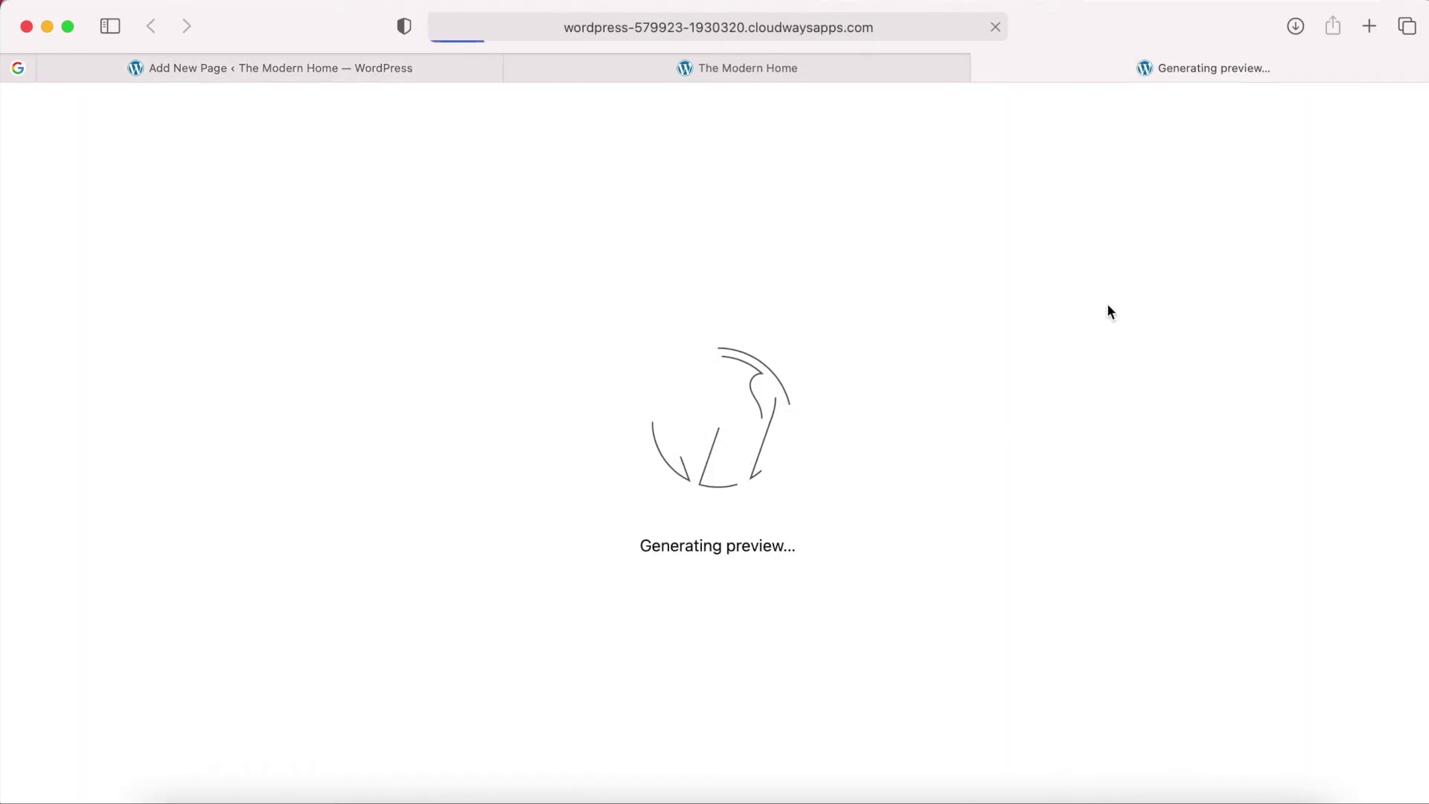
{"action": "scroll", "coordinate": [980, 453], "scroll_direction": "down", "scroll_amount": 2}
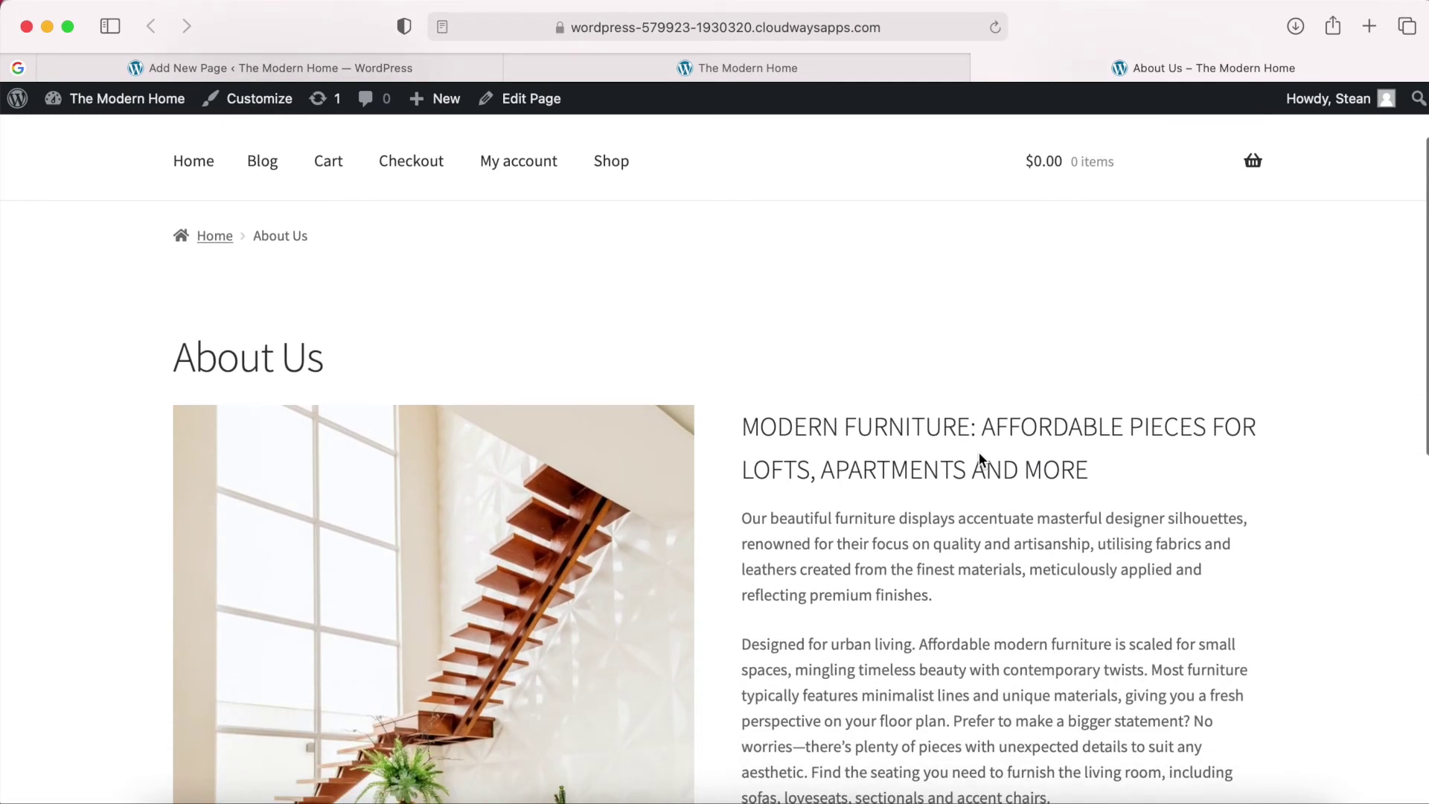
{"action": "scroll", "coordinate": [980, 453], "scroll_direction": "down", "scroll_amount": 5}
{"action": "scroll", "coordinate": [979, 452], "scroll_direction": "down", "scroll_amount": 2}
{"action": "scroll", "coordinate": [980, 453], "scroll_direction": "up", "scroll_amount": 6}
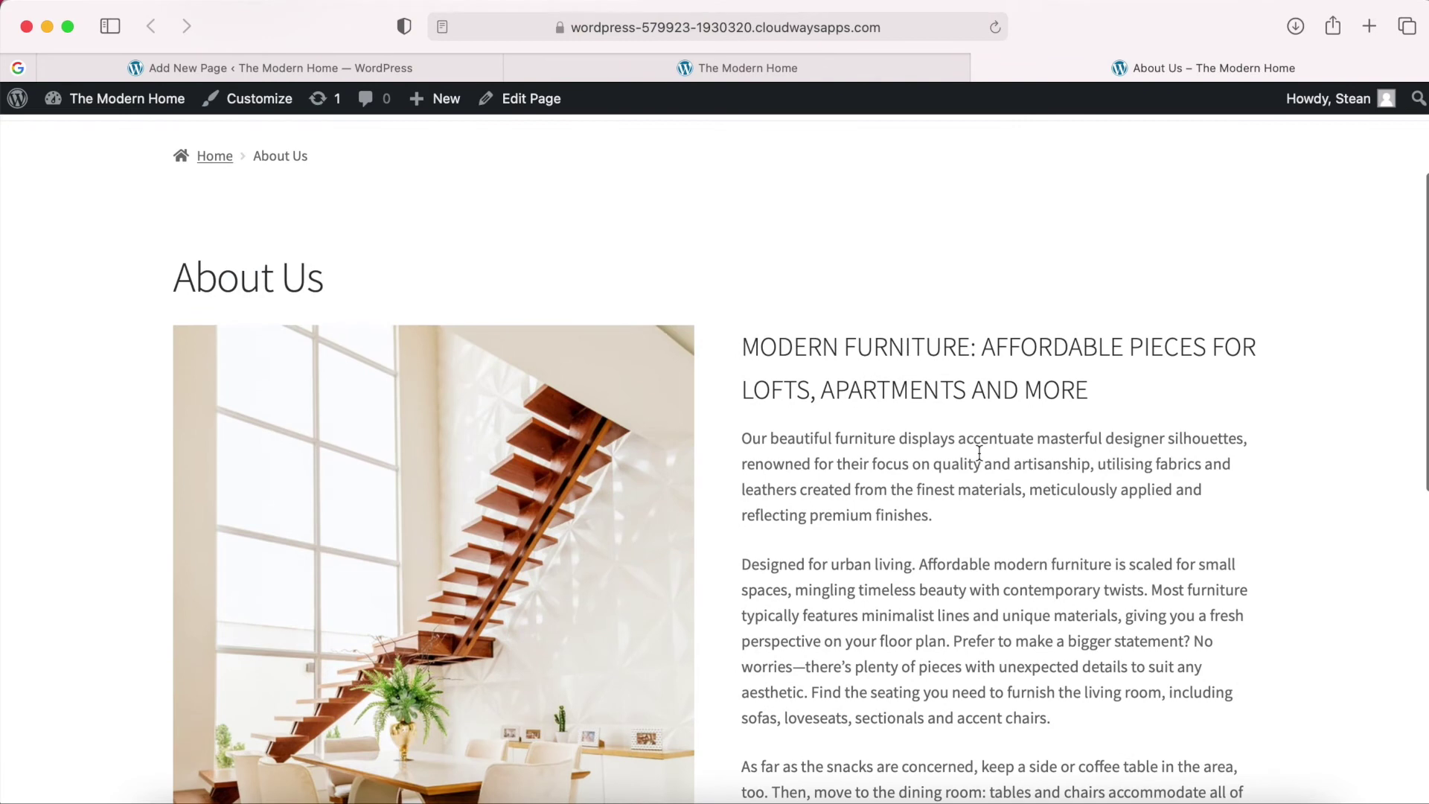
{"action": "scroll", "coordinate": [937, 516], "scroll_direction": "down", "scroll_amount": 6}
{"action": "scroll", "coordinate": [936, 516], "scroll_direction": "up", "scroll_amount": 5}
{"action": "scroll", "coordinate": [937, 515], "scroll_direction": "up", "scroll_amount": 4}
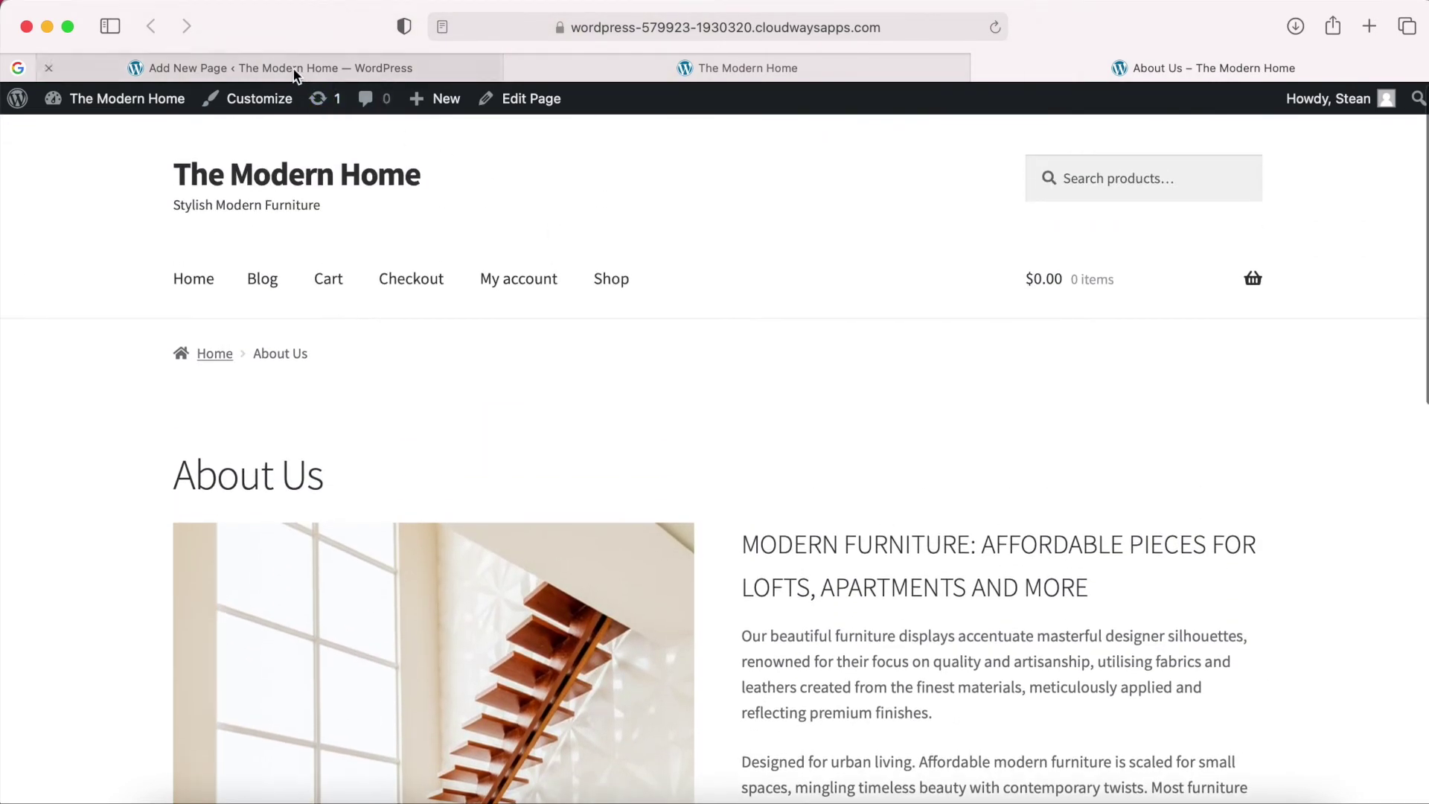
Publish the About Us page from the editor.
{"action": "left_click", "coordinate": [296, 72]}
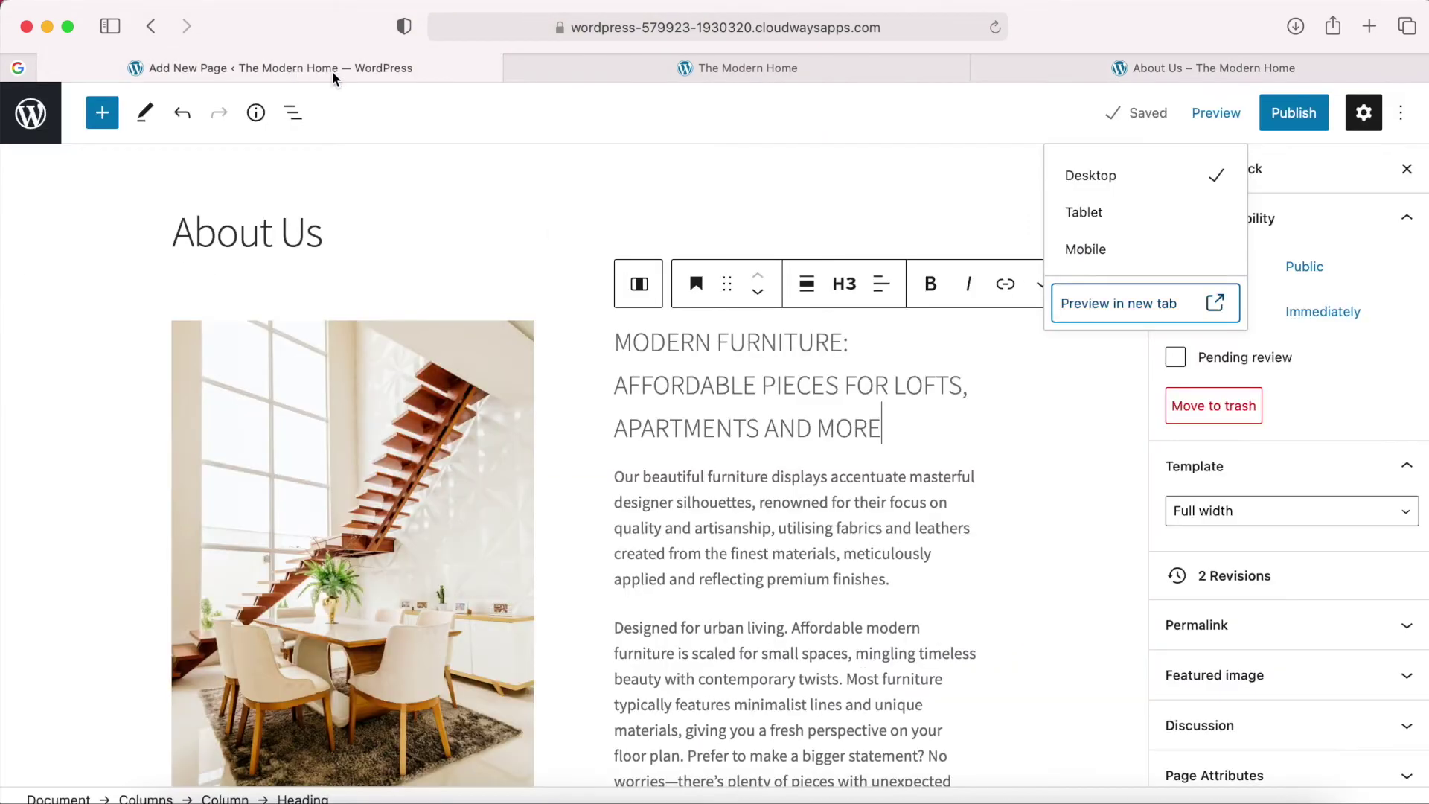
{"action": "left_click", "coordinate": [1297, 122]}
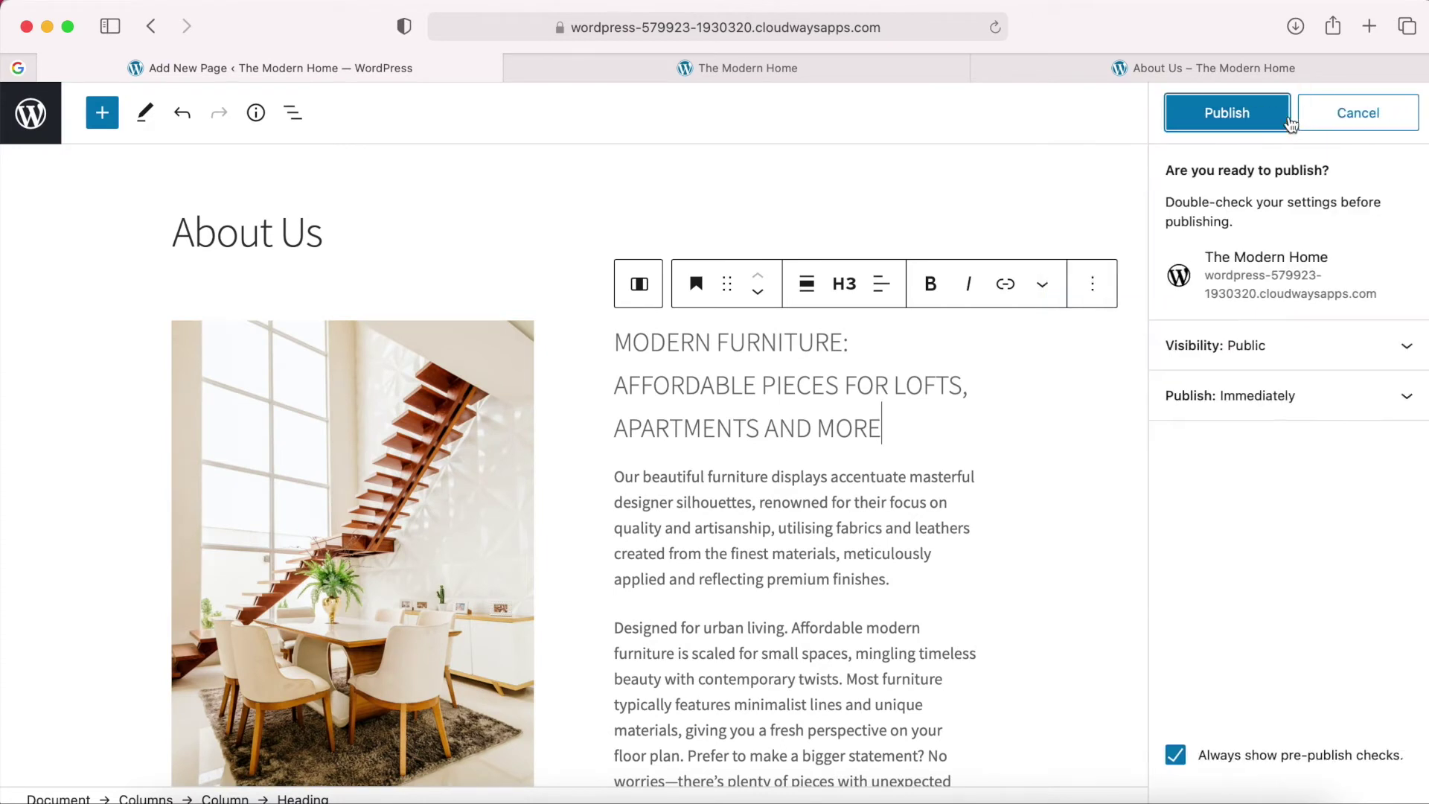
{"action": "left_click", "coordinate": [1247, 123]}
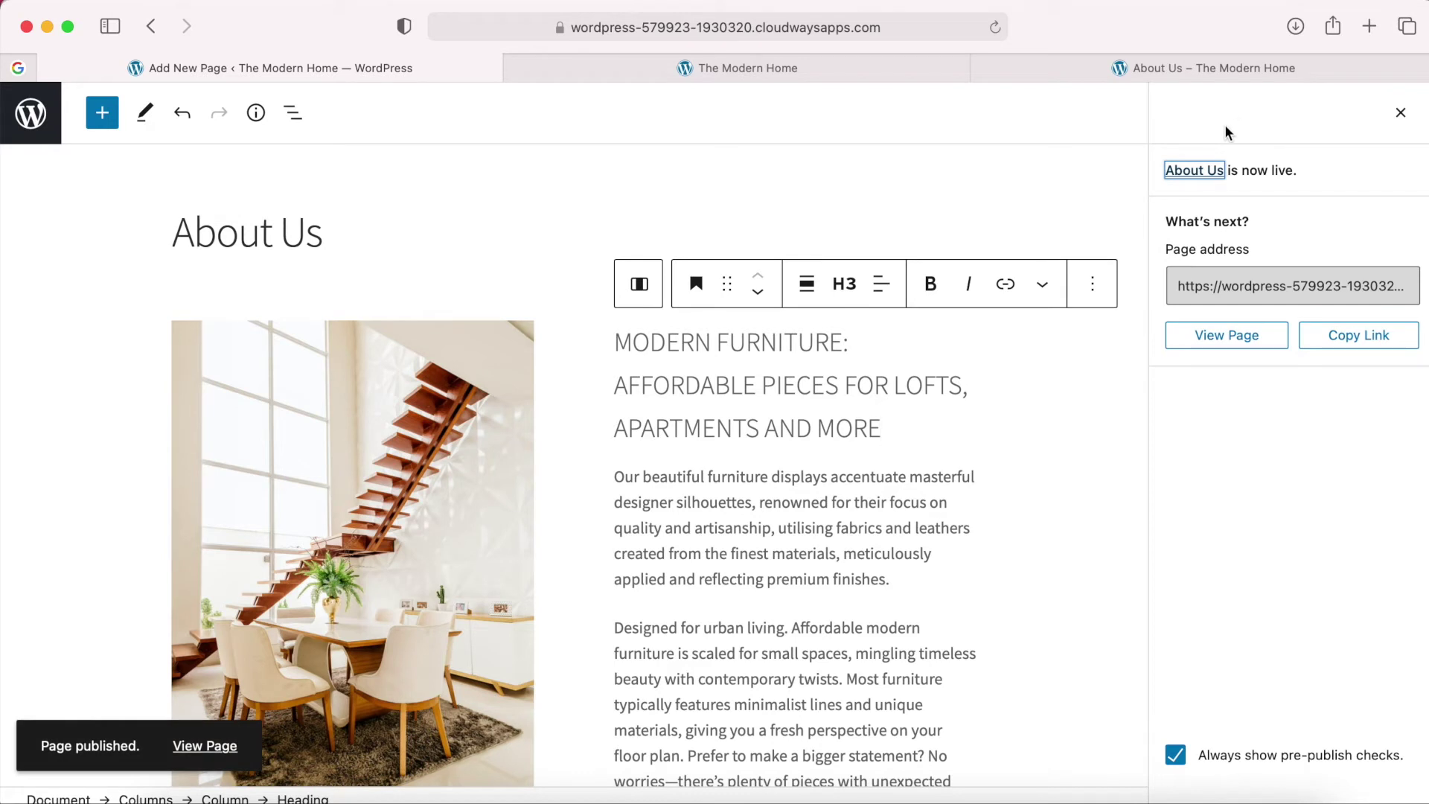
Open the live page in a new tab and check its /about-us/ address.
{"action": "right_click", "coordinate": [1224, 345]}
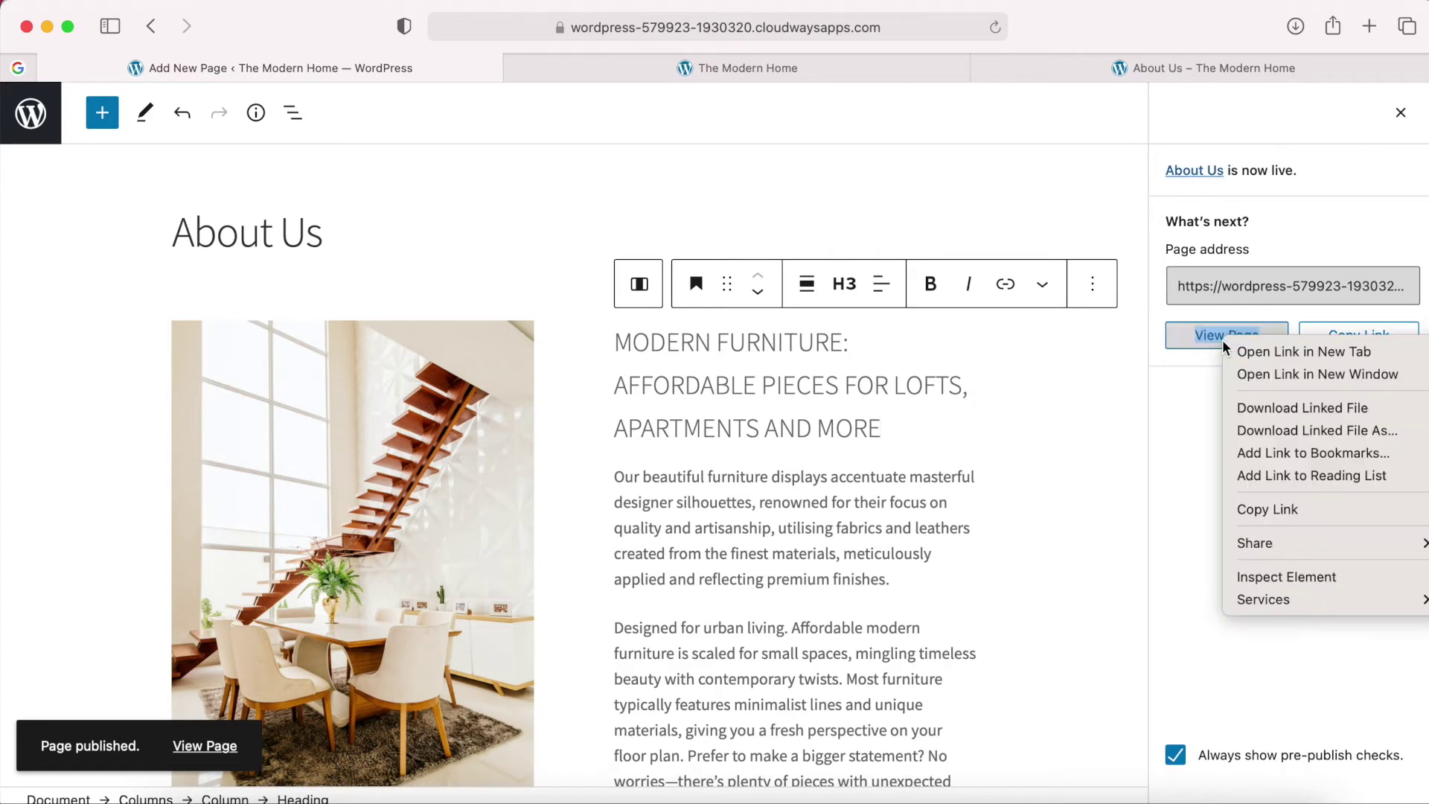
{"action": "left_click", "coordinate": [1304, 353]}
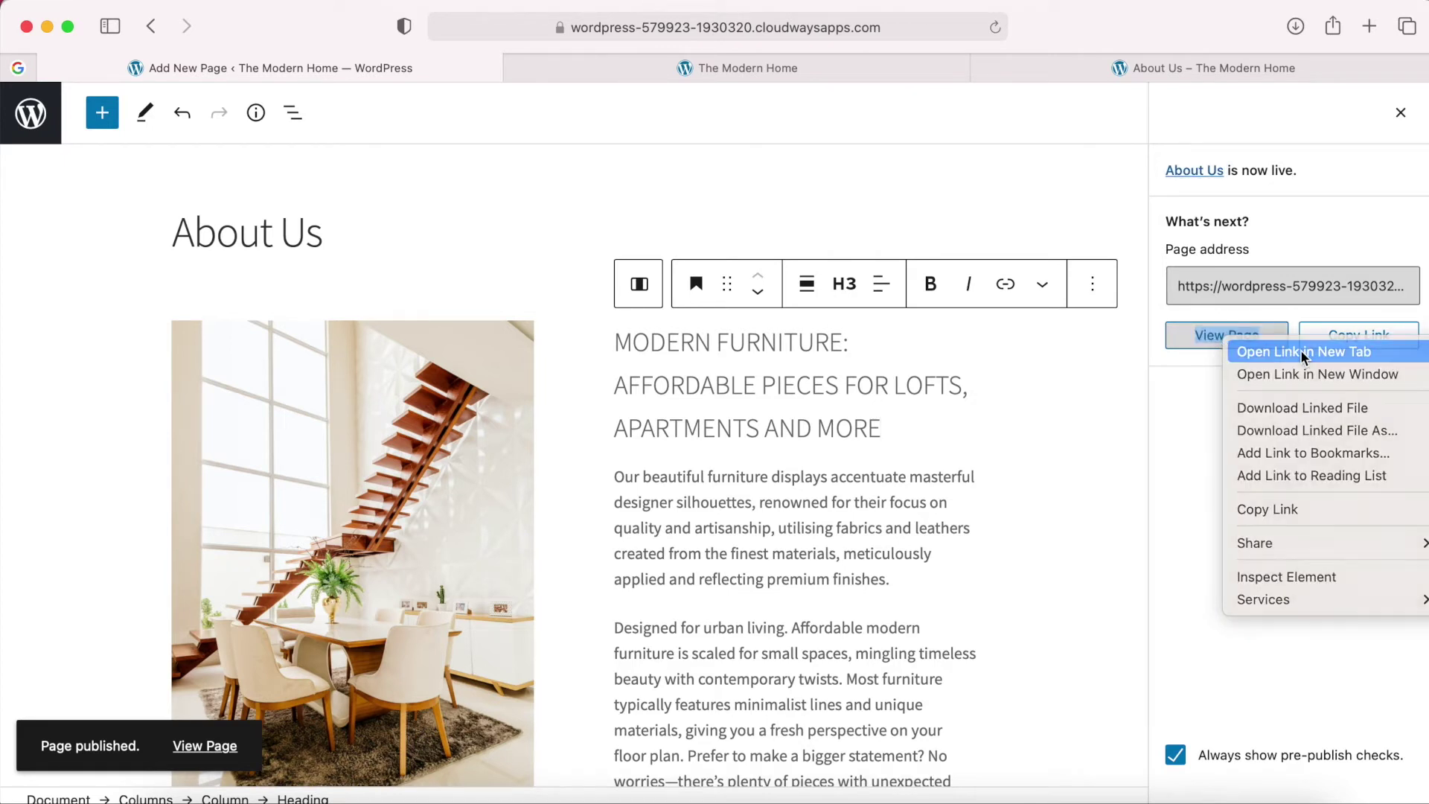
{"action": "left_click", "coordinate": [1257, 74]}
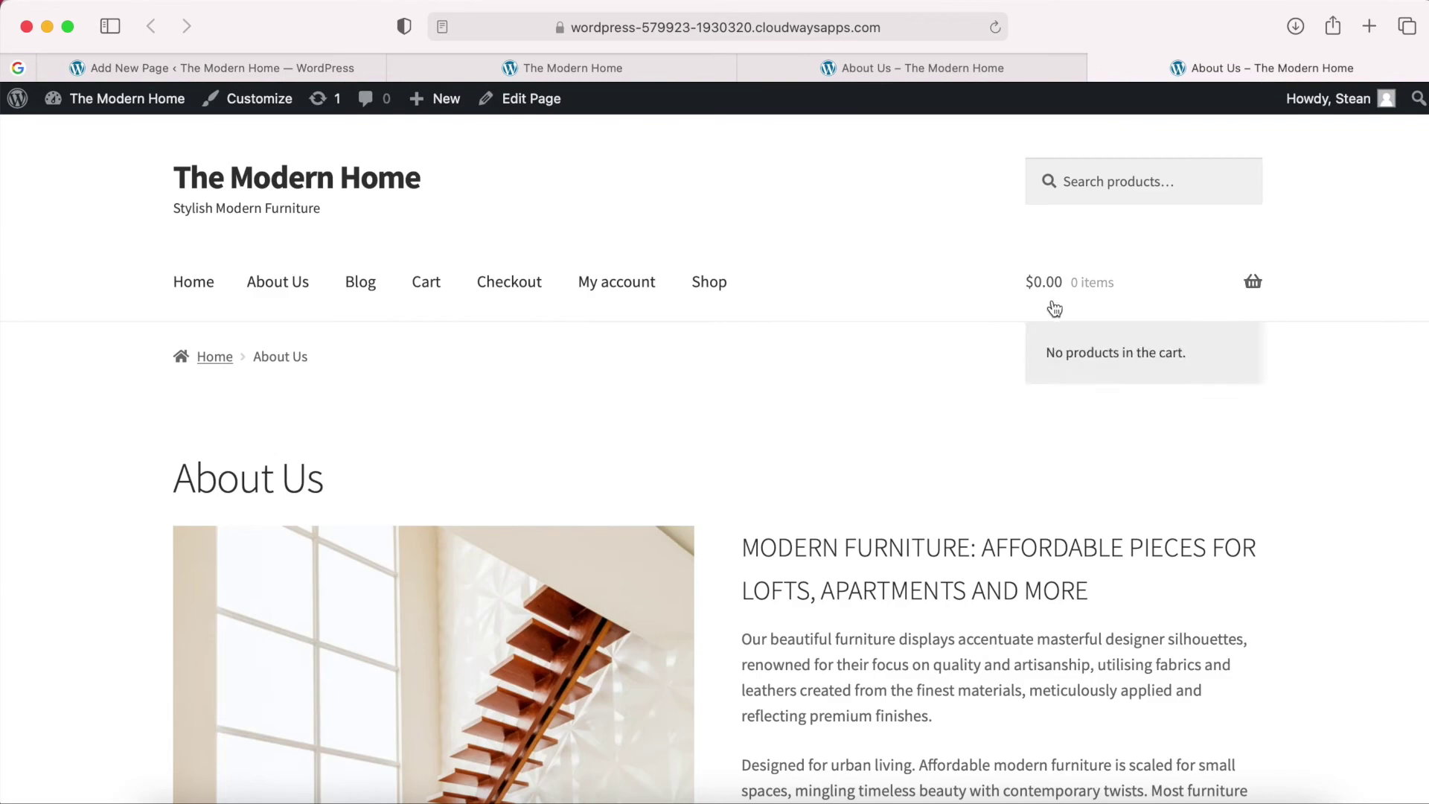
{"action": "scroll", "coordinate": [998, 513], "scroll_direction": "down", "scroll_amount": 8}
{"action": "scroll", "coordinate": [998, 508], "scroll_direction": "up", "scroll_amount": 8}
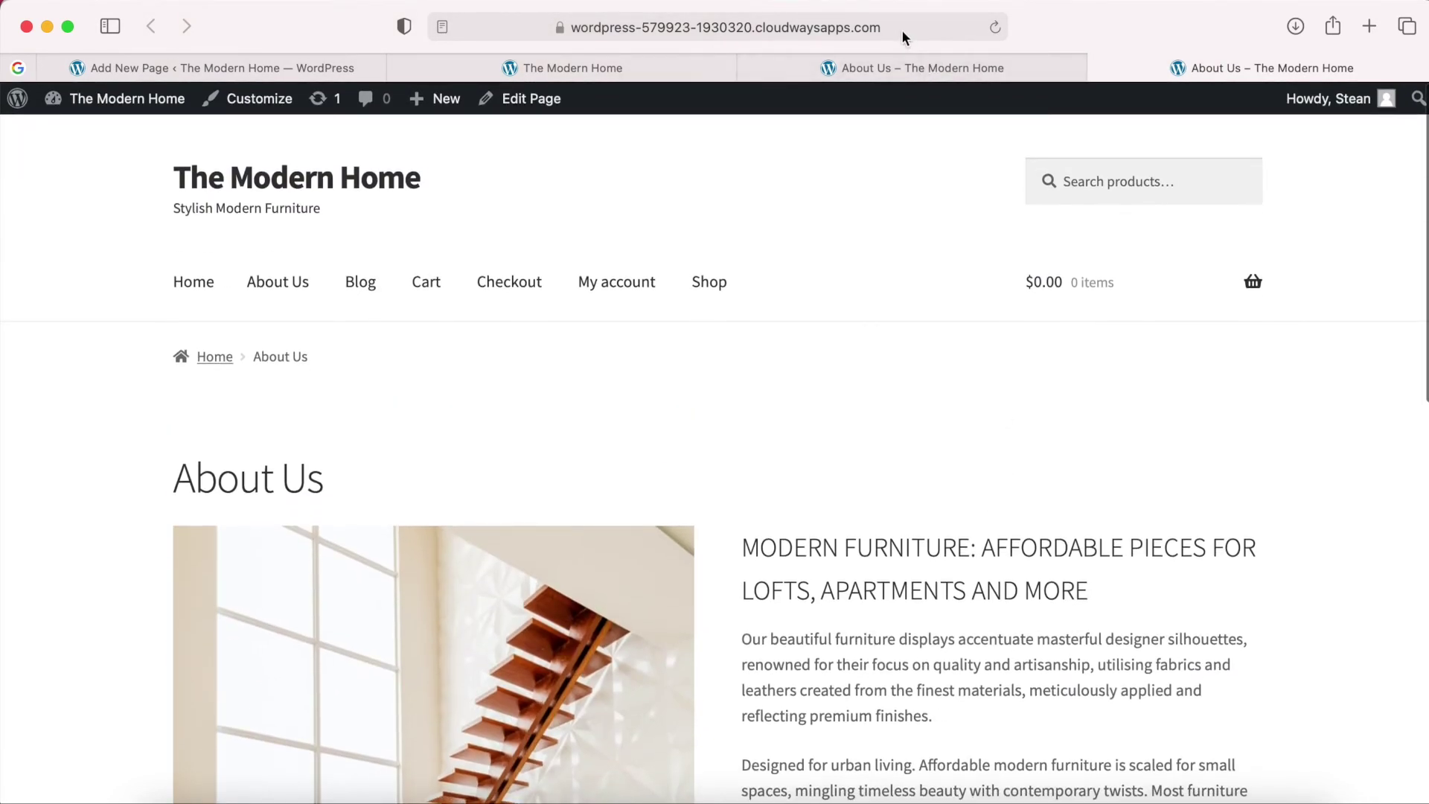
{"action": "left_click", "coordinate": [901, 29]}
{"action": "left_click", "coordinate": [842, 28]}
{"action": "left_click_drag", "start_coordinate": [810, 28], "coordinate": [871, 27]}
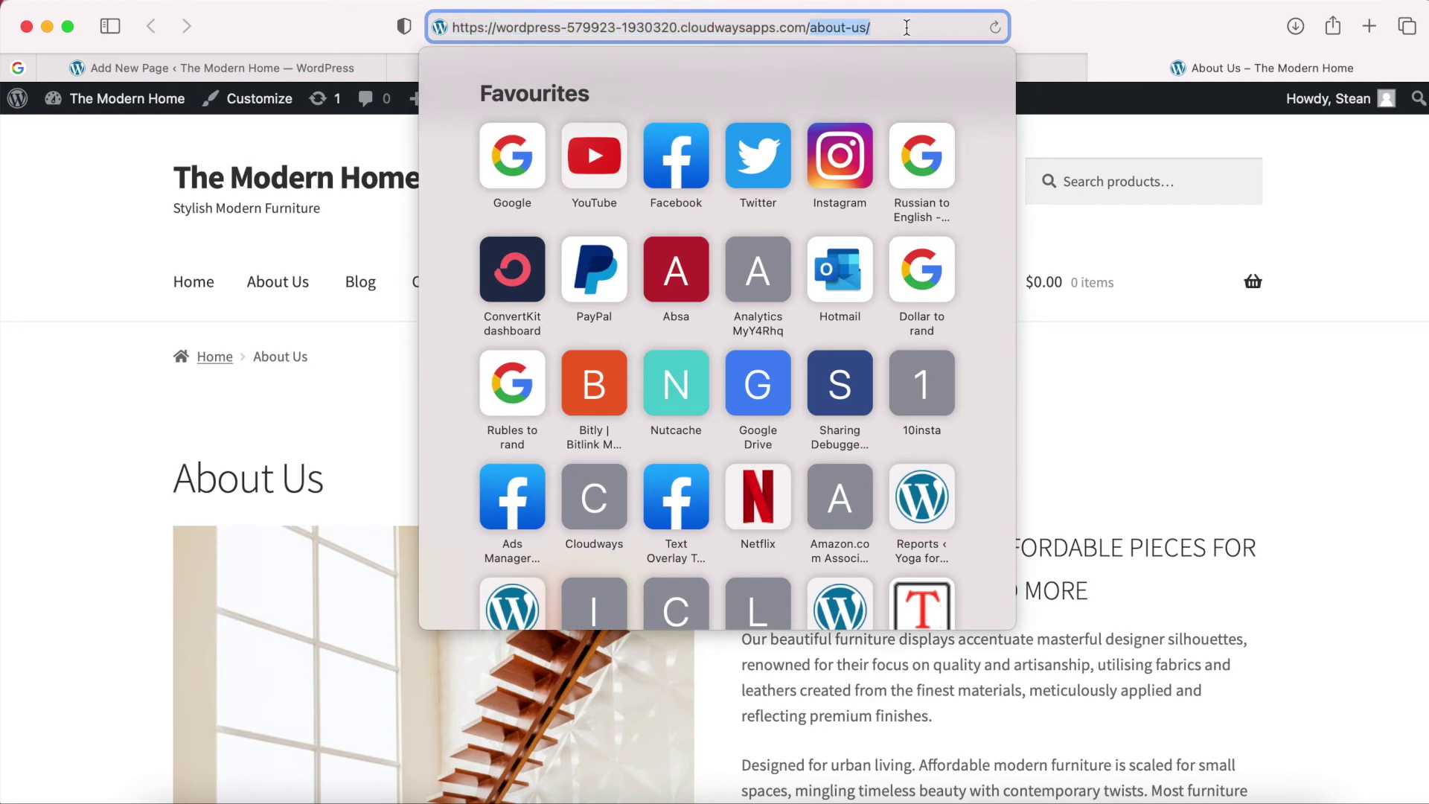
{"action": "left_click", "coordinate": [1096, 27]}
{"action": "scroll", "coordinate": [986, 451], "scroll_direction": "down", "scroll_amount": 7}
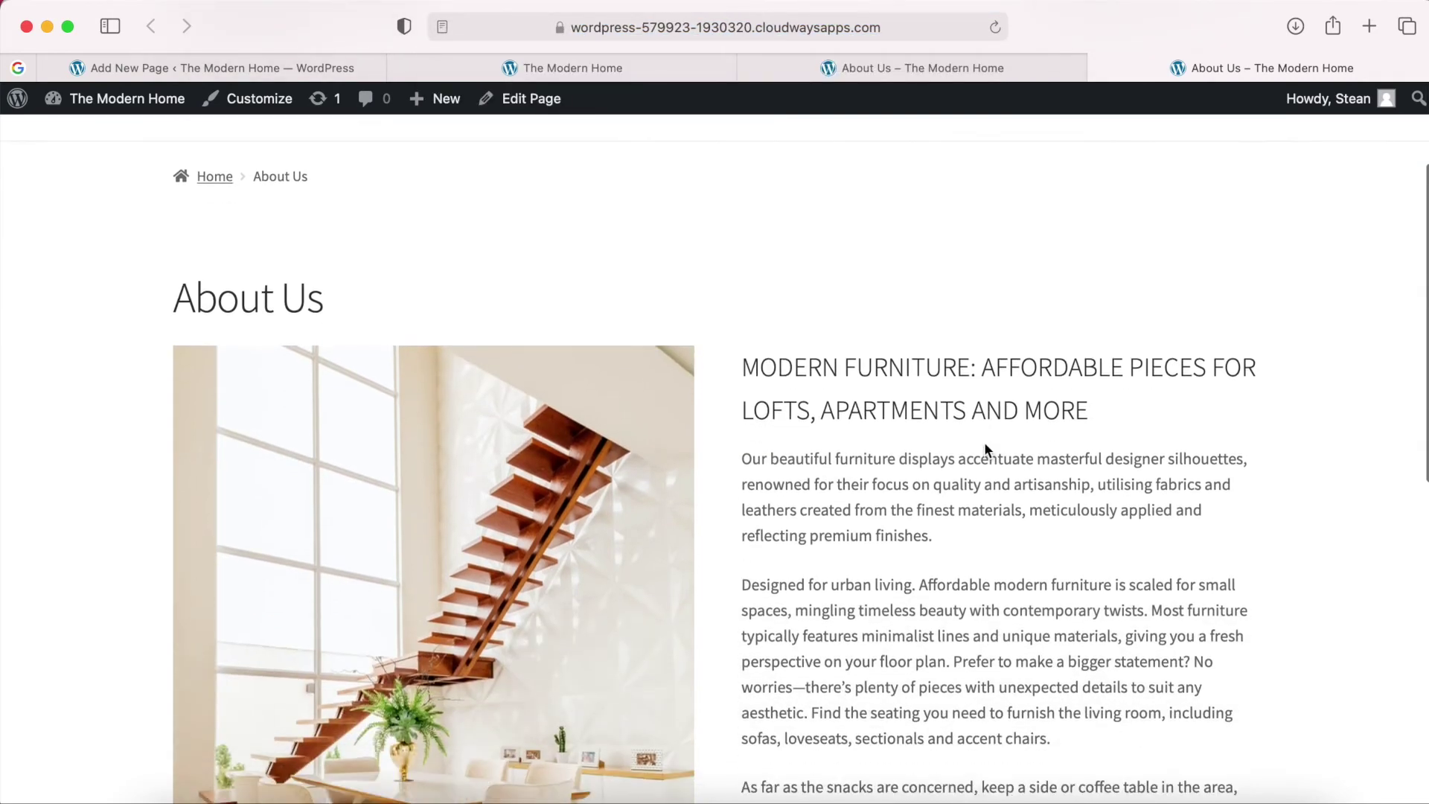
{"action": "scroll", "coordinate": [985, 451], "scroll_direction": "up", "scroll_amount": 7}
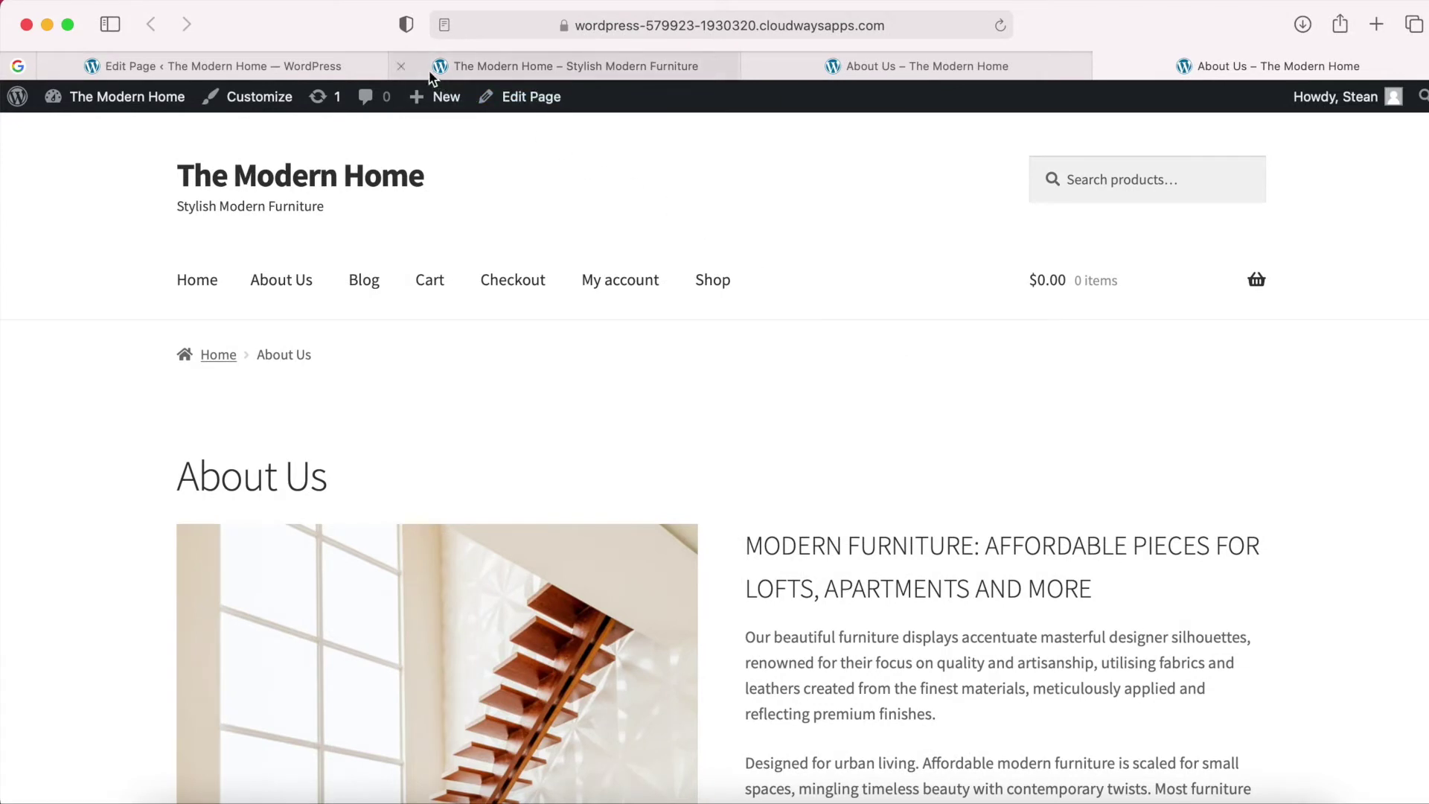
Close the three extra browser tabs.
{"action": "left_click", "coordinate": [403, 64]}
{"action": "left_click", "coordinate": [404, 64]}
{"action": "left_click", "coordinate": [403, 64]}
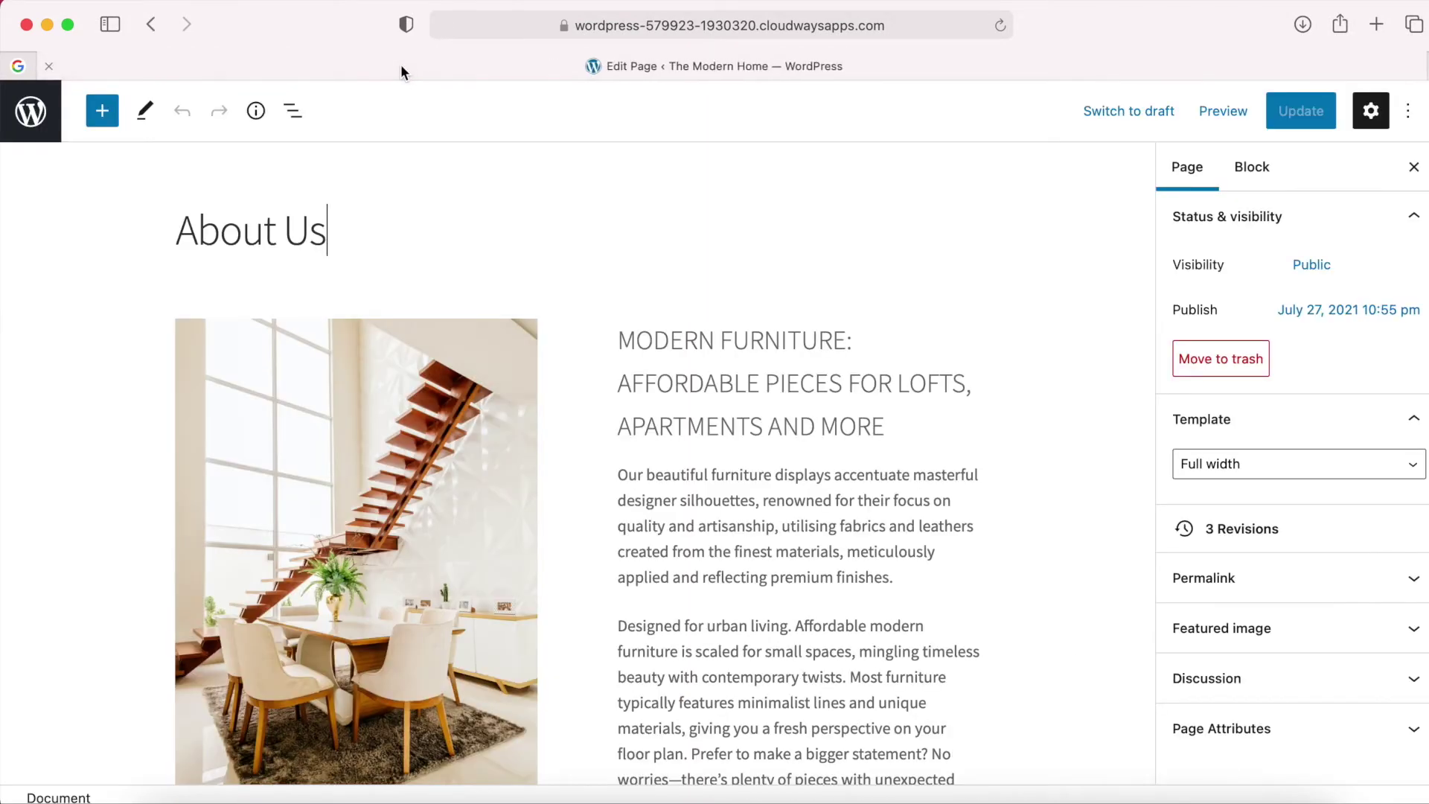
Create a new page titled 'Contact Us'.
{"action": "left_click", "coordinate": [34, 118]}
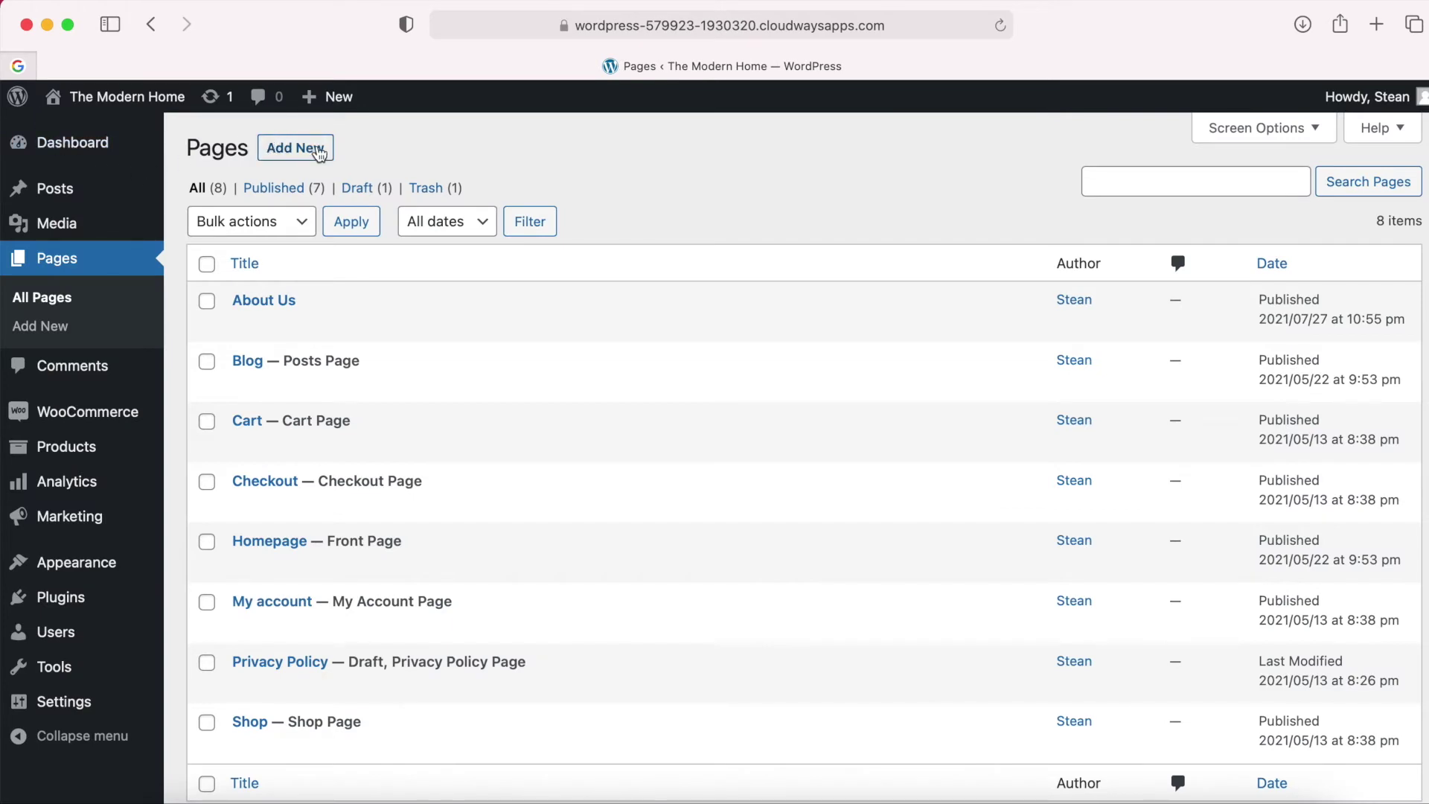
{"action": "left_click", "coordinate": [301, 151]}
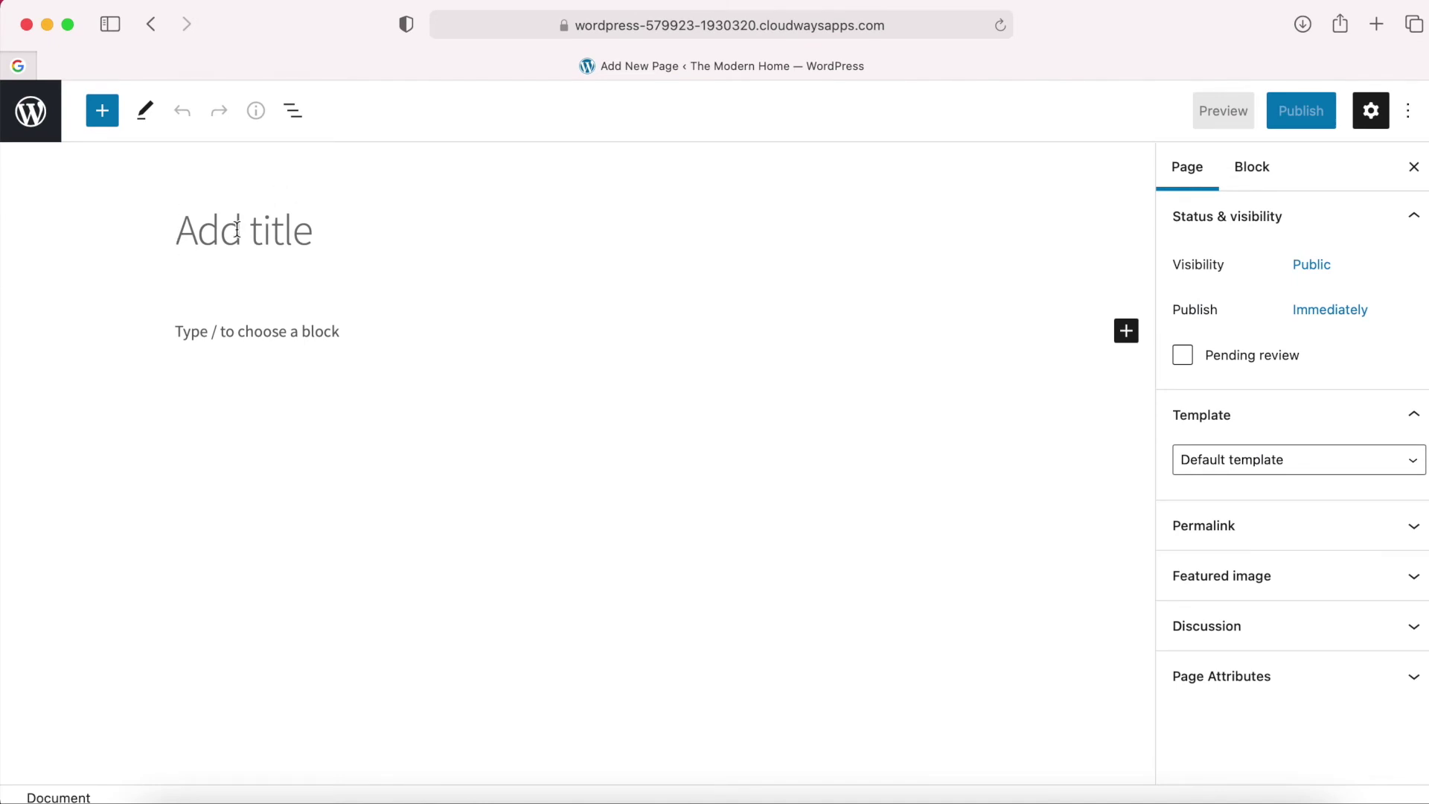
{"action": "type", "text": "Contac"}
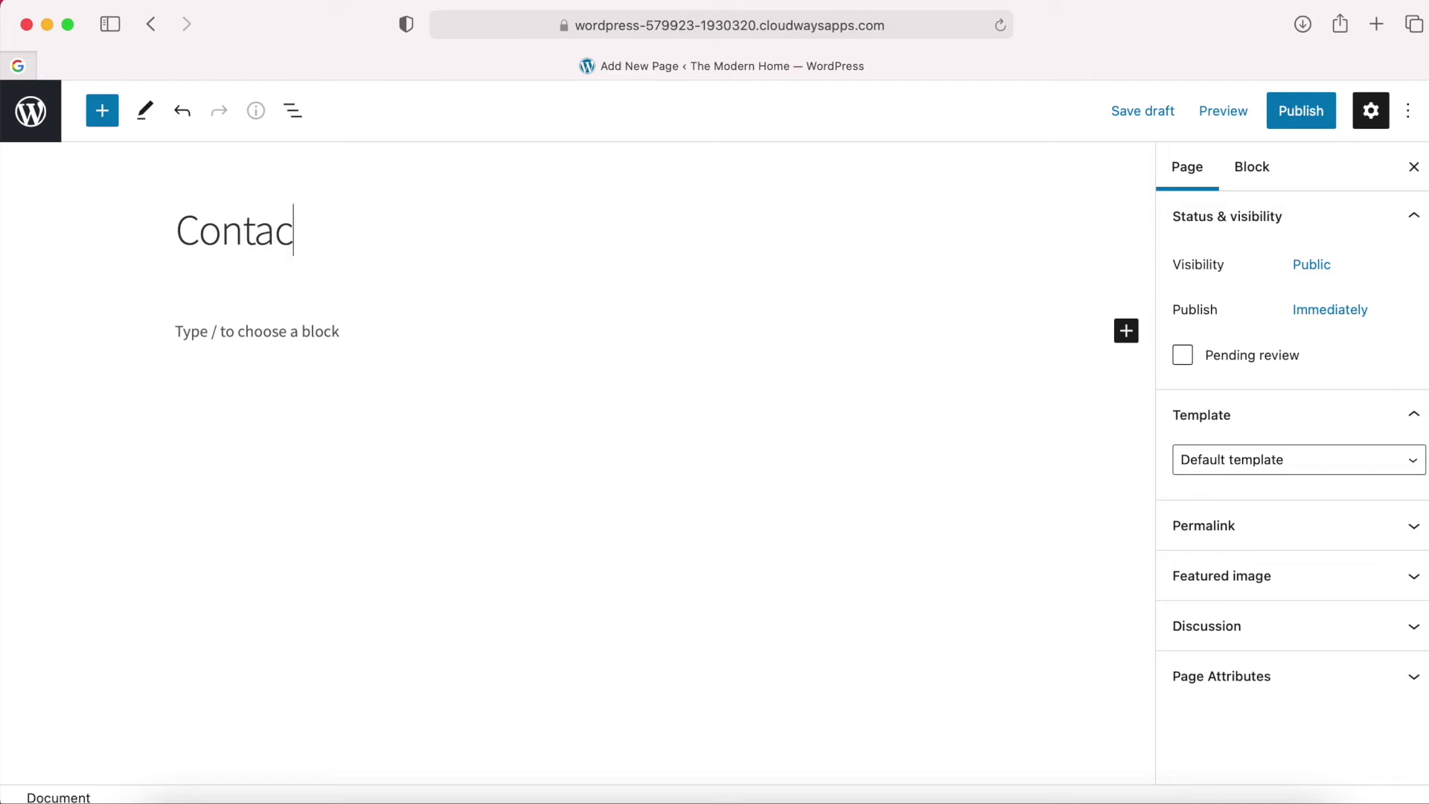
{"action": "type", "text": "t Us"}
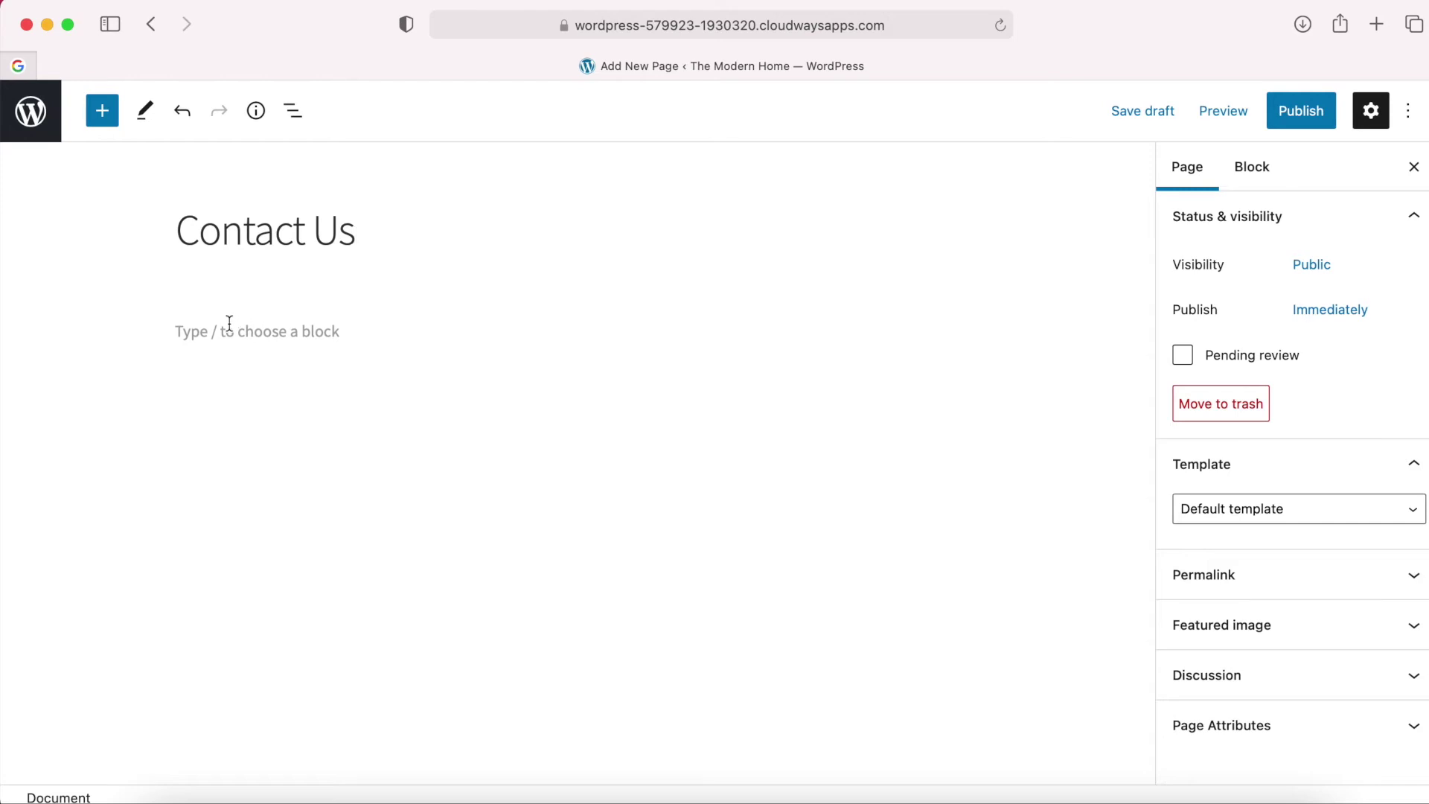
Write the contact email and telephone number as two lines of the first paragraph.
{"action": "left_click", "coordinate": [229, 323]}
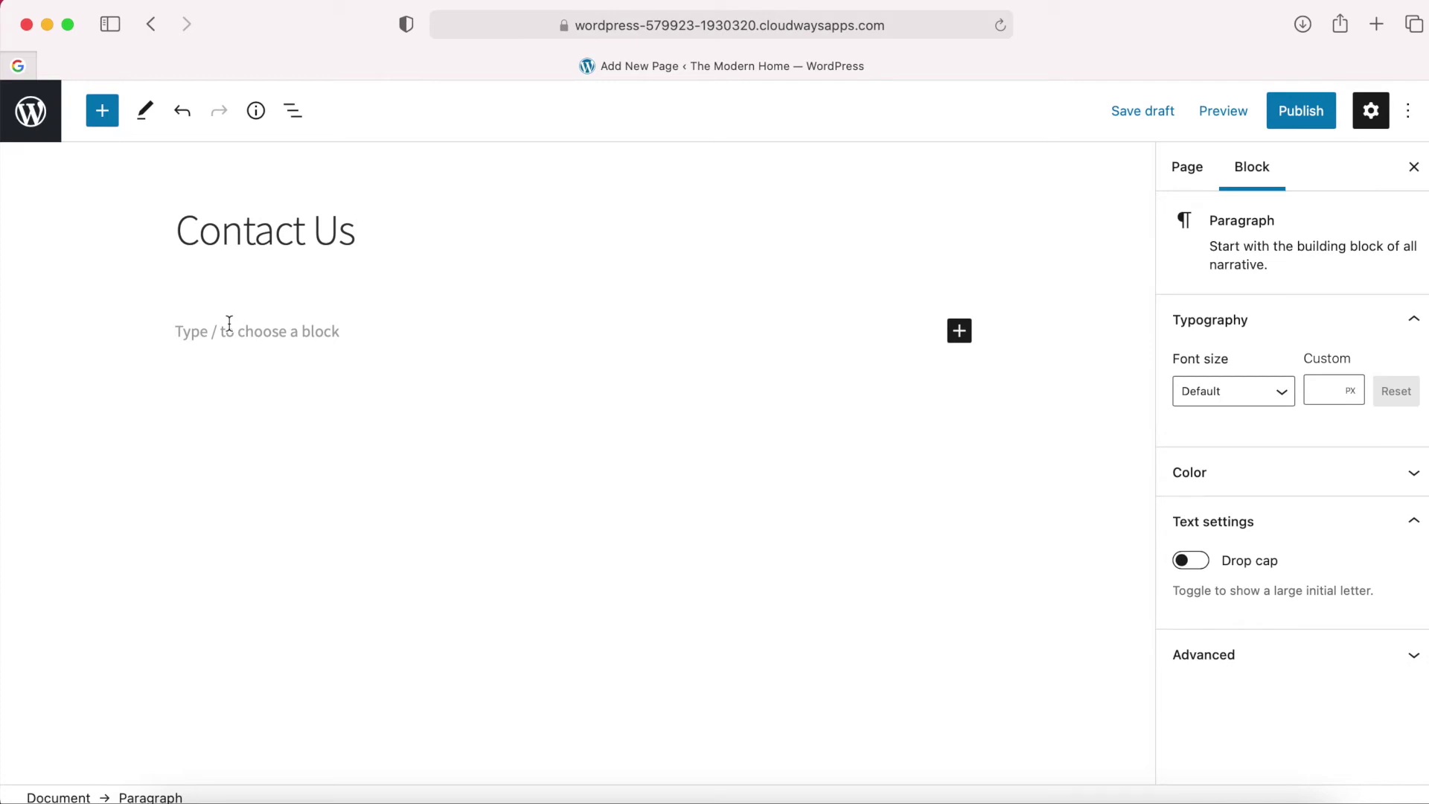
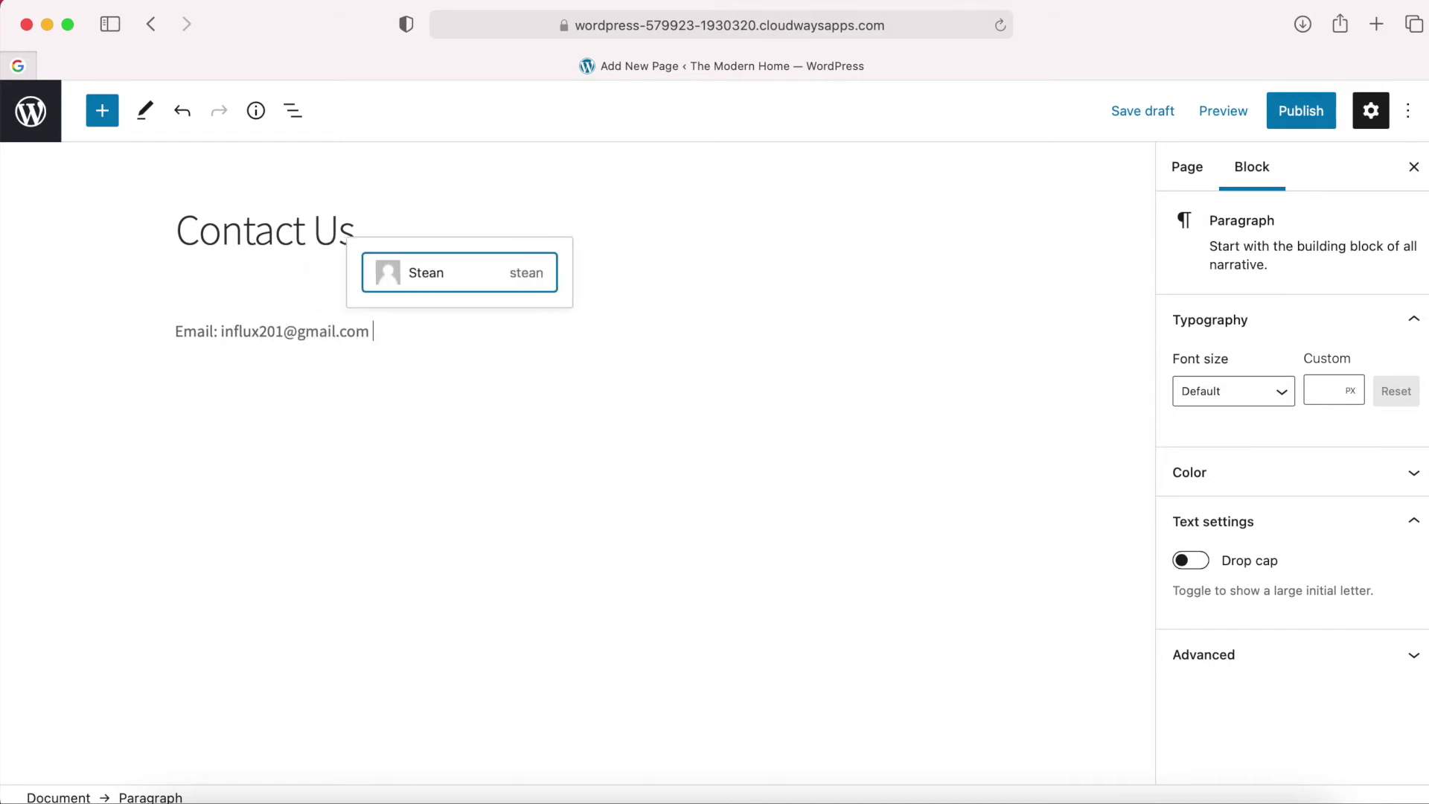
{"action": "key", "text": "Return"}
{"action": "type", "text": "Tel"}
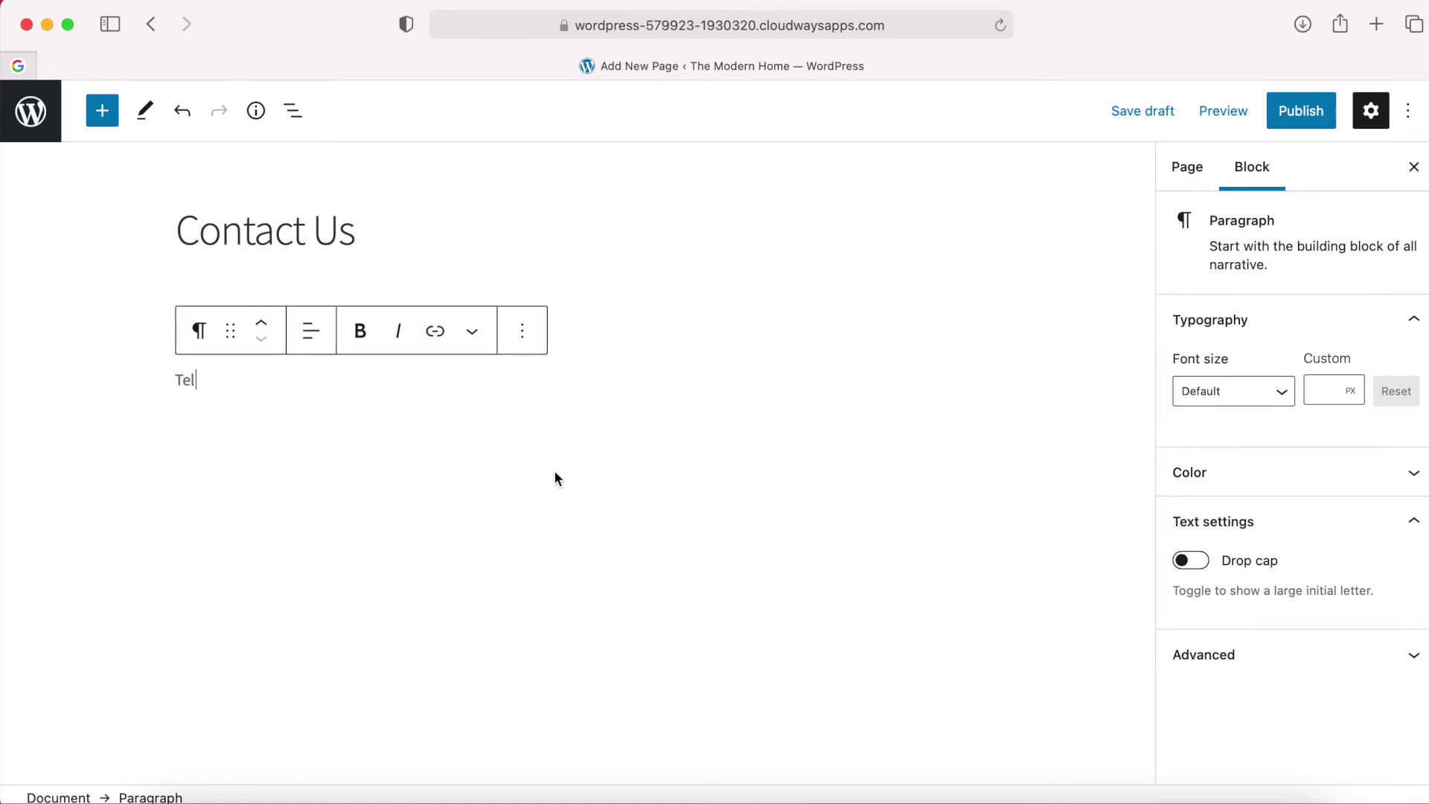
{"action": "left_click", "coordinate": [600, 332]}
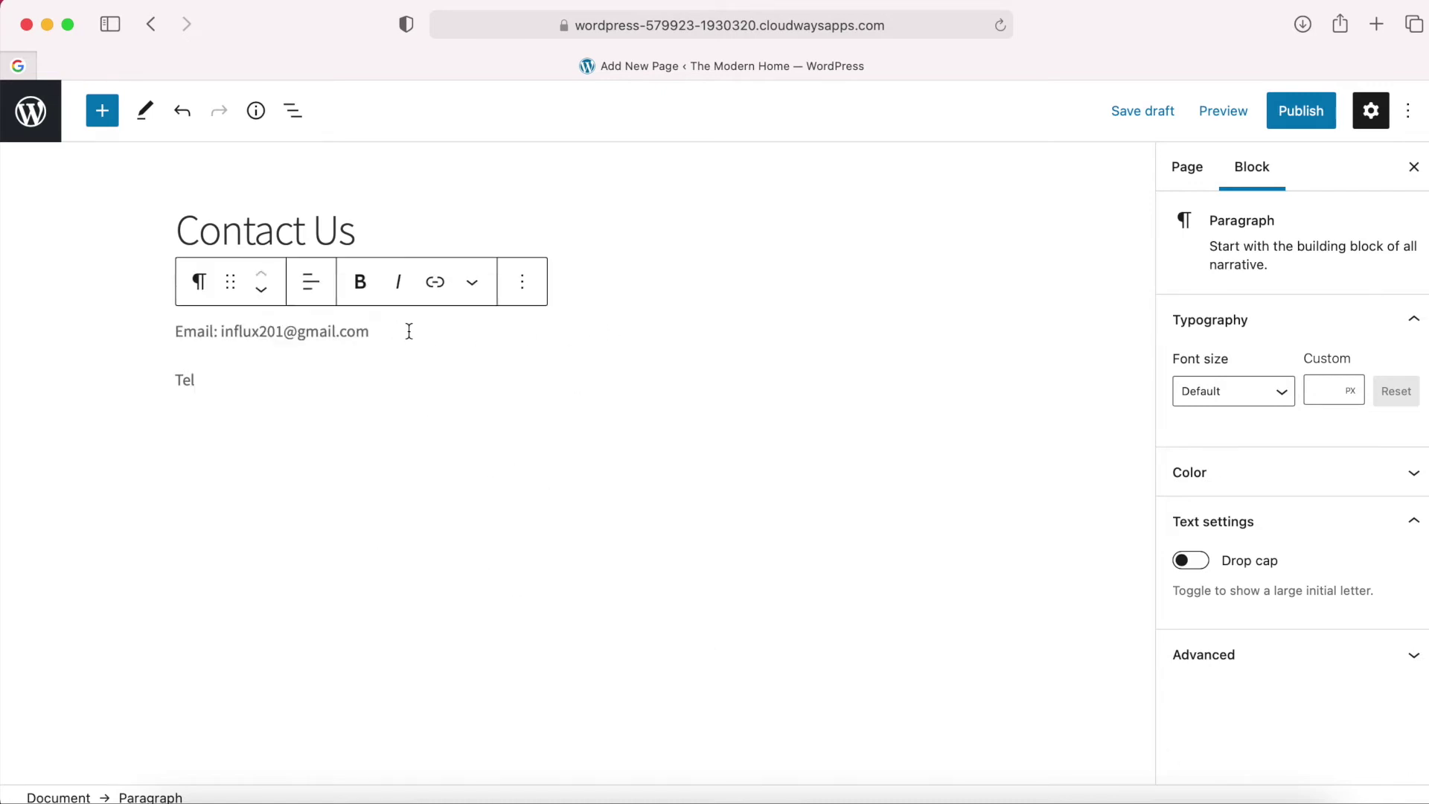
{"action": "left_click", "coordinate": [203, 392]}
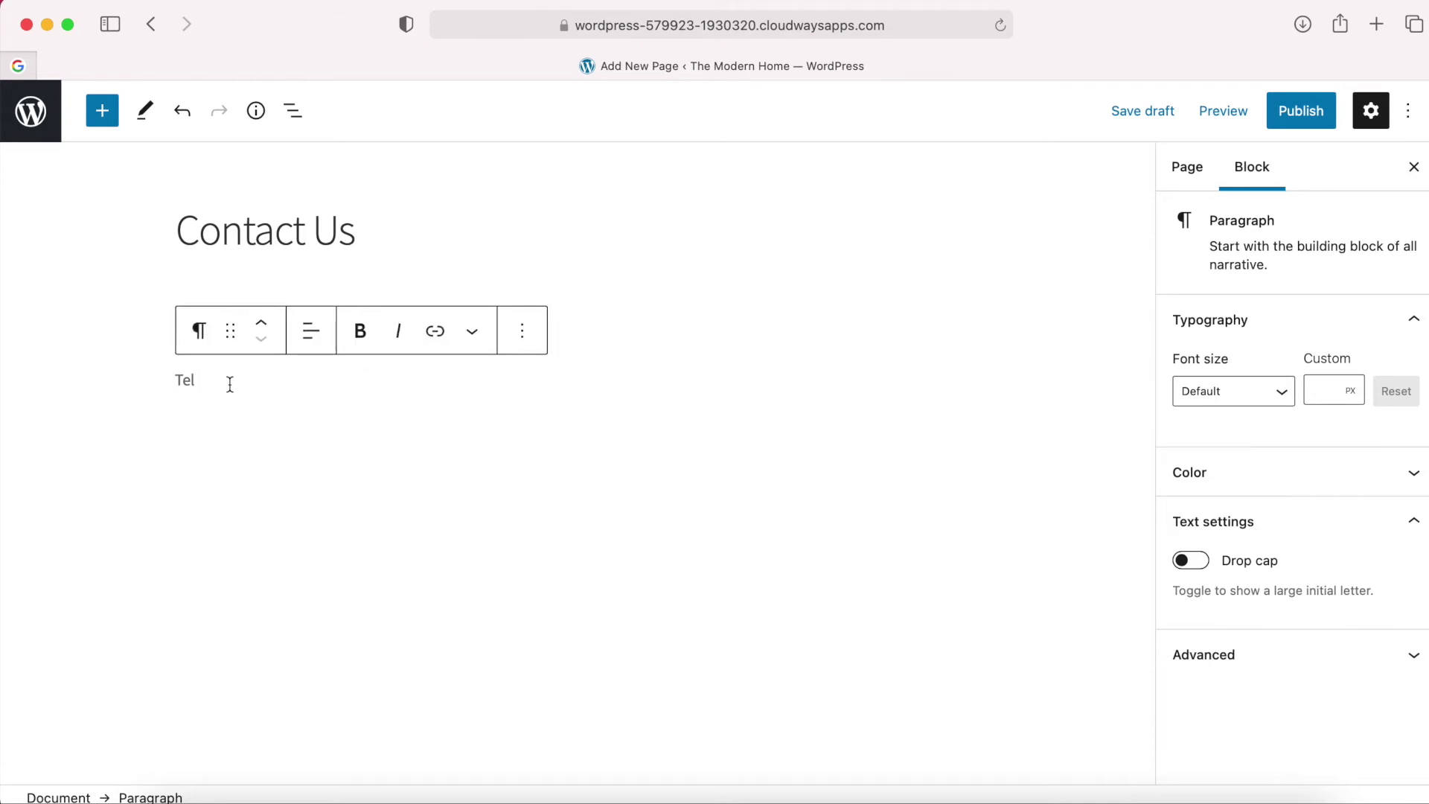
{"action": "left_click", "coordinate": [568, 336]}
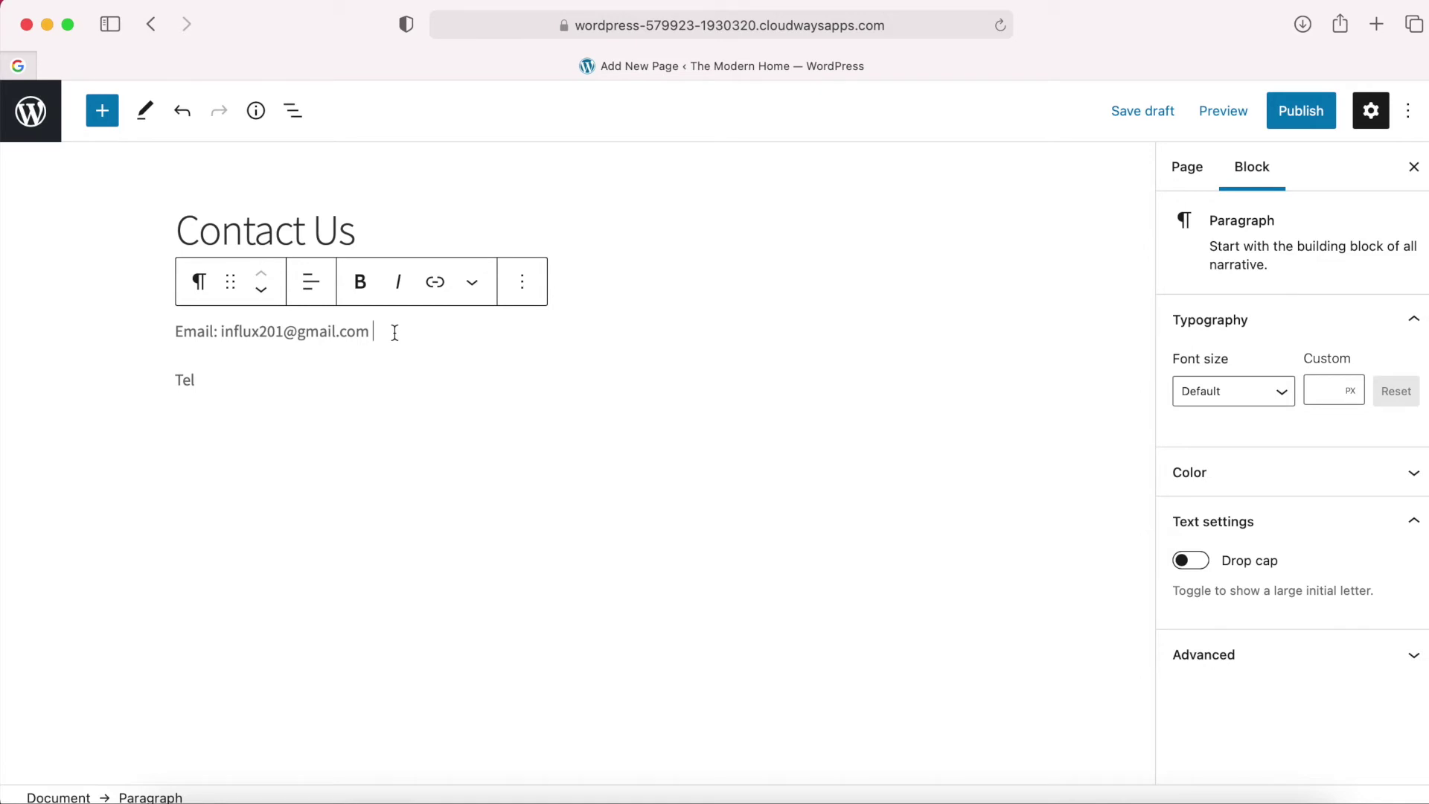
{"action": "key", "text": "shift+Return"}
Add the Address: lines and Opening Hours: Sunday - Saturday: 08:00 - 17:00, Sundays: Closed.
{"action": "double_click", "coordinate": [184, 405]}
{"action": "type", "text": "Address:"}
{"action": "key", "text": "Return"}
{"action": "type", "text": "1 Main Ro"}
{"action": "key", "text": "BackSpace"}
{"action": "key", "text": "BackSpace"}
{"action": "key", "text": "BackSpace"}
{"action": "key", "text": "BackSpace"}
{"action": "key", "text": "BackSpace"}
{"action": "key", "text": "BackSpace"}
{"action": "key", "text": "BackSpace"}
{"action": "key", "text": "BackSpace"}
{"action": "key", "text": "BackSpace"}
{"action": "key", "text": "BackSpace"}
{"action": "key", "text": "shift+Return"}
{"action": "type", "text": "pe Town, South Africa"}
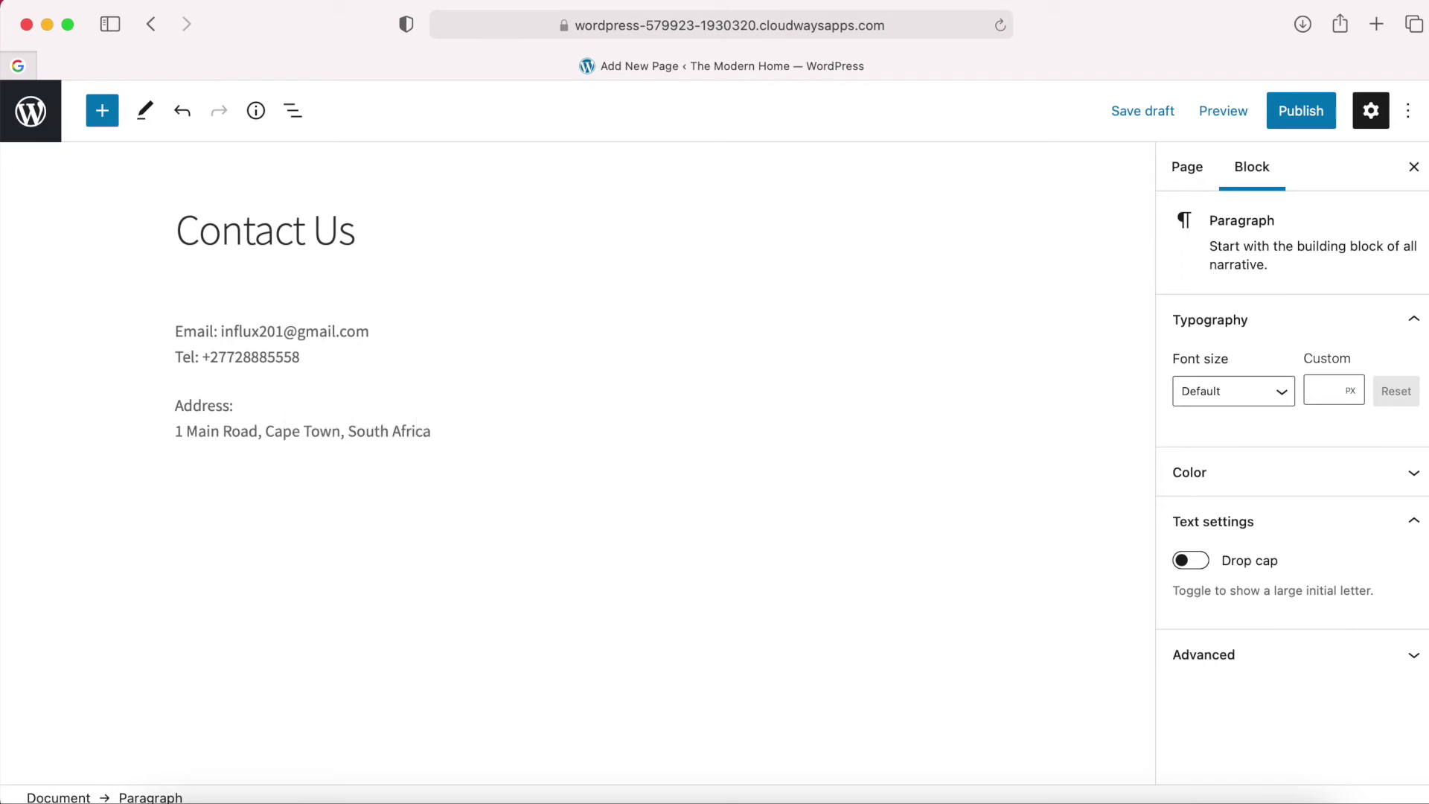
{"action": "key", "text": "Return"}
{"action": "type", "text": "Opening Hours:"}
{"action": "key", "text": "shift+Return"}
{"action": "type", "text": "Sunday - Saturday: 08:00 - 17:00"}
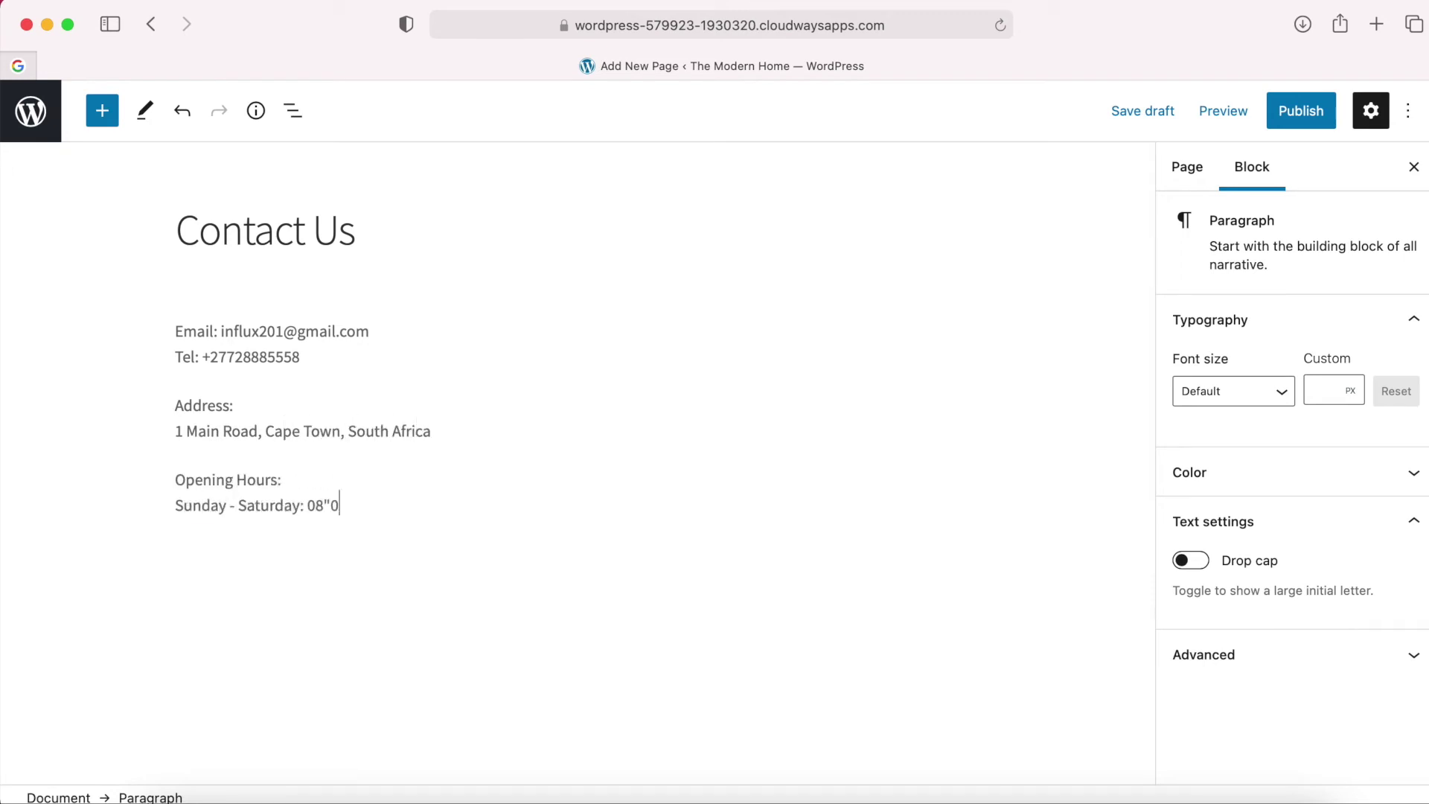
{"action": "key", "text": "shift+Return"}
{"action": "type", "text": "Sundays:"}
{"action": "type", "text": "Closed"}
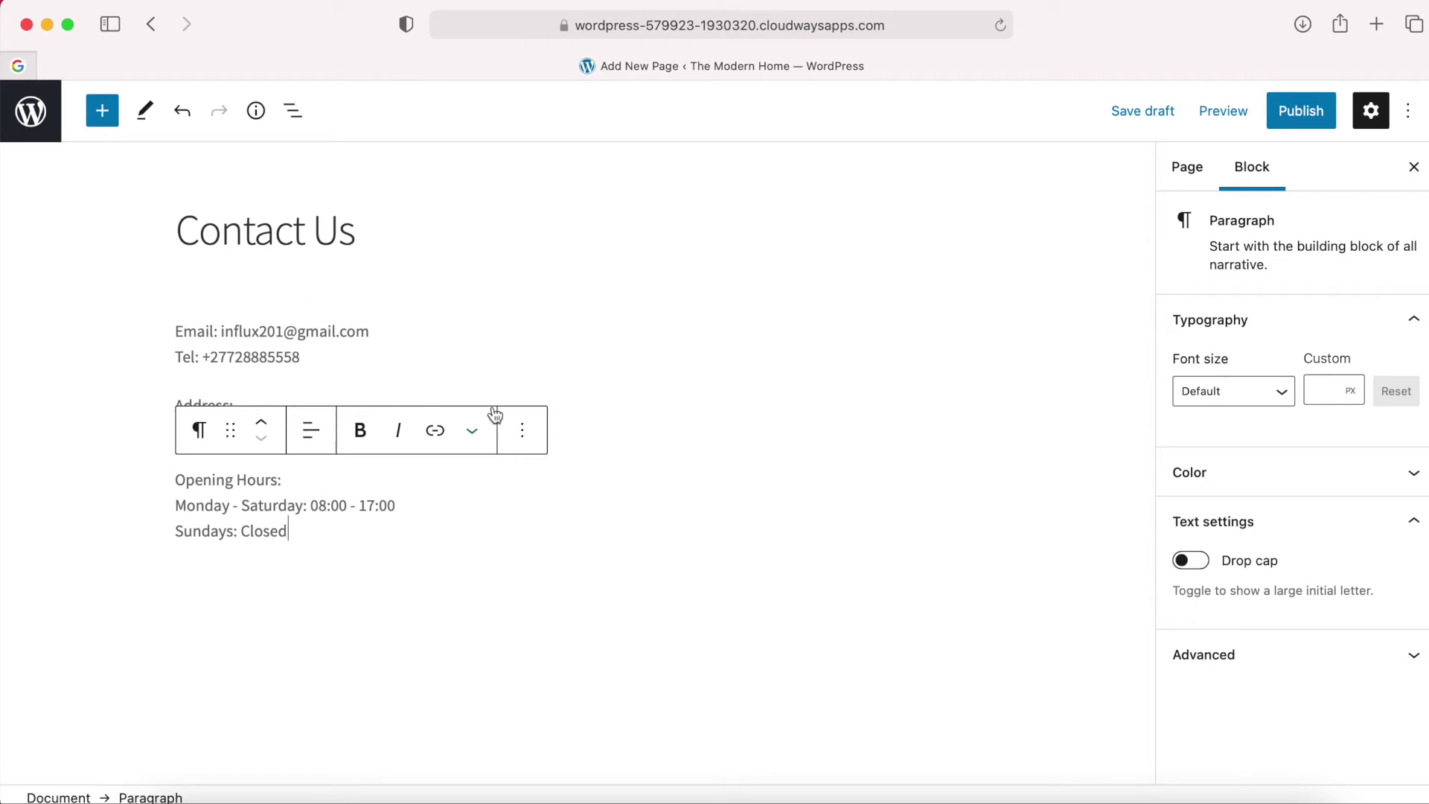
Bold the Email:, Tel:, Address: and Opening Hours: labels.
{"action": "left_click", "coordinate": [216, 330]}
{"action": "left_click_drag", "start_coordinate": [219, 330], "coordinate": [176, 357]}
{"action": "left_click", "coordinate": [361, 282]}
{"action": "left_click", "coordinate": [360, 281]}
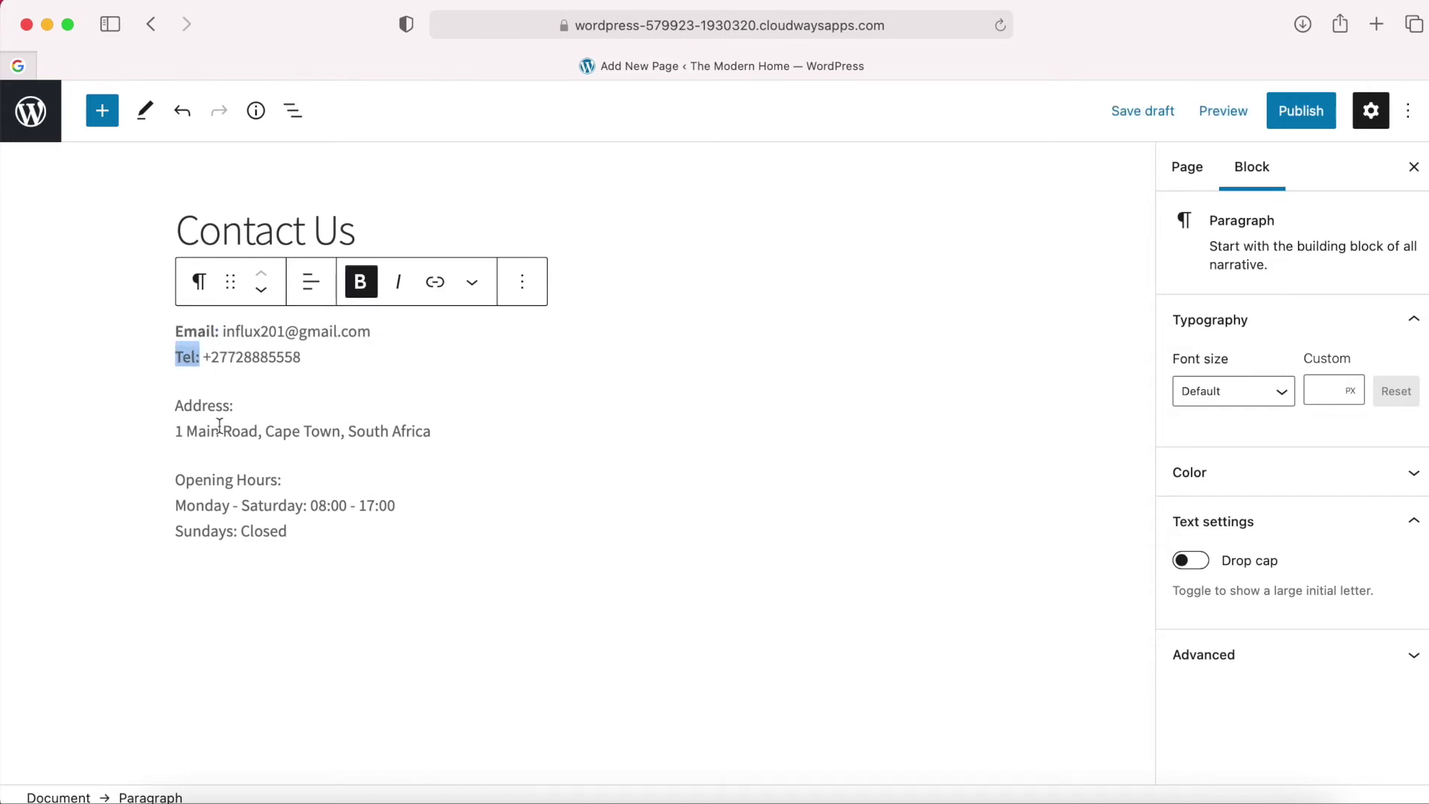
{"action": "left_click_drag", "start_coordinate": [238, 406], "coordinate": [175, 407]}
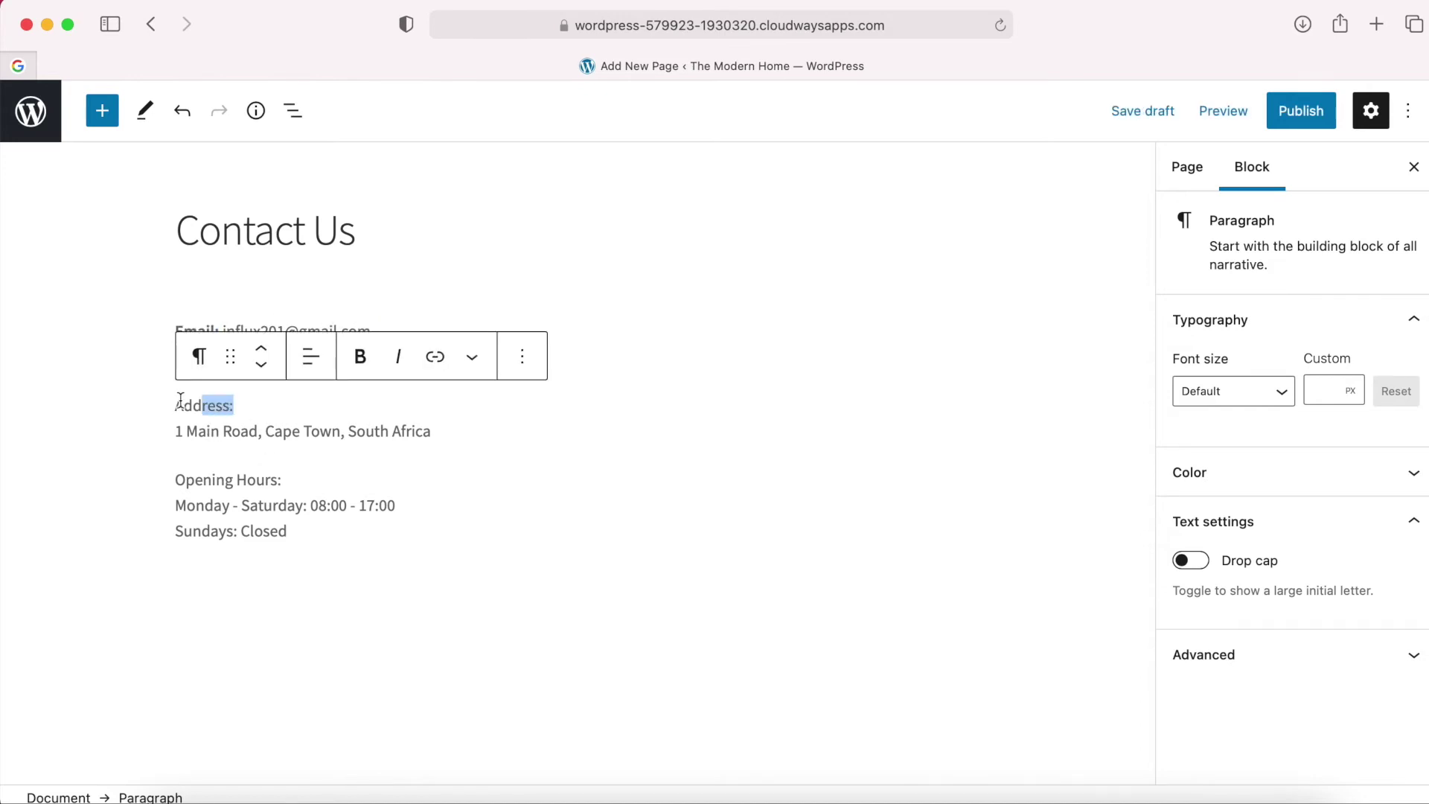
{"action": "left_click", "coordinate": [356, 358]}
{"action": "left_click_drag", "start_coordinate": [285, 481], "coordinate": [175, 480]}
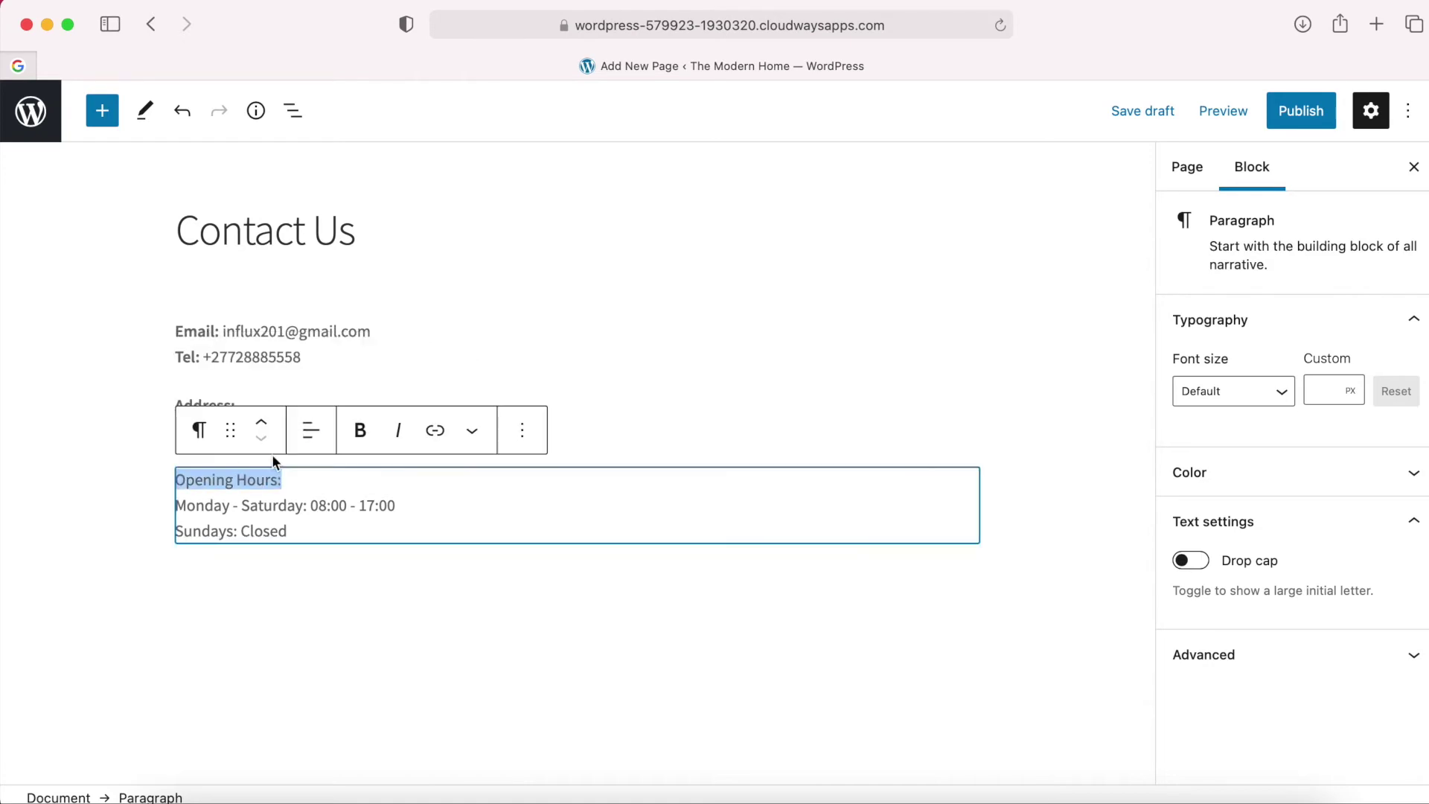
{"action": "left_click", "coordinate": [375, 434]}
{"action": "left_click", "coordinate": [447, 584]}
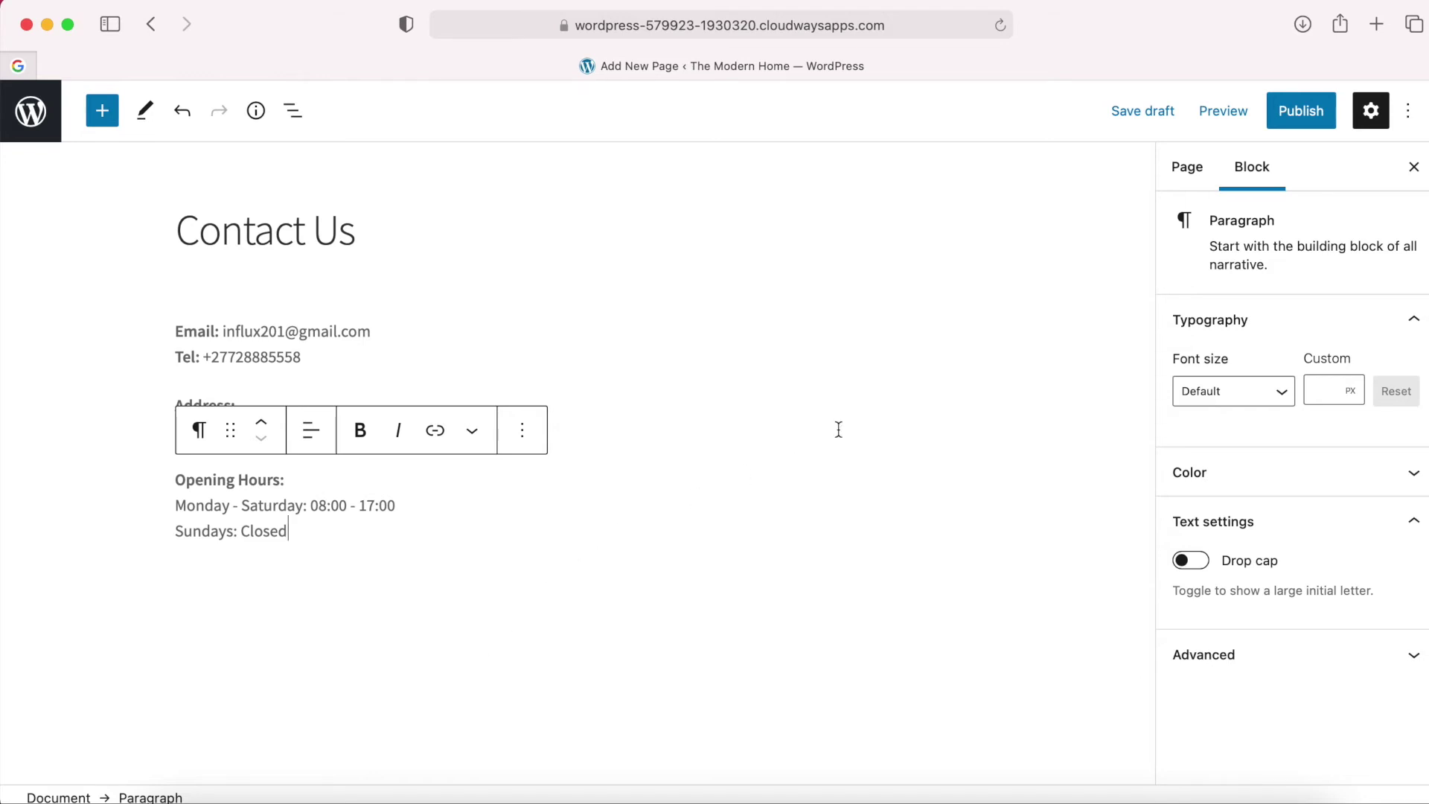
Publish the Contact Us page and go to Plugins > Add New.
{"action": "left_click", "coordinate": [1302, 111]}
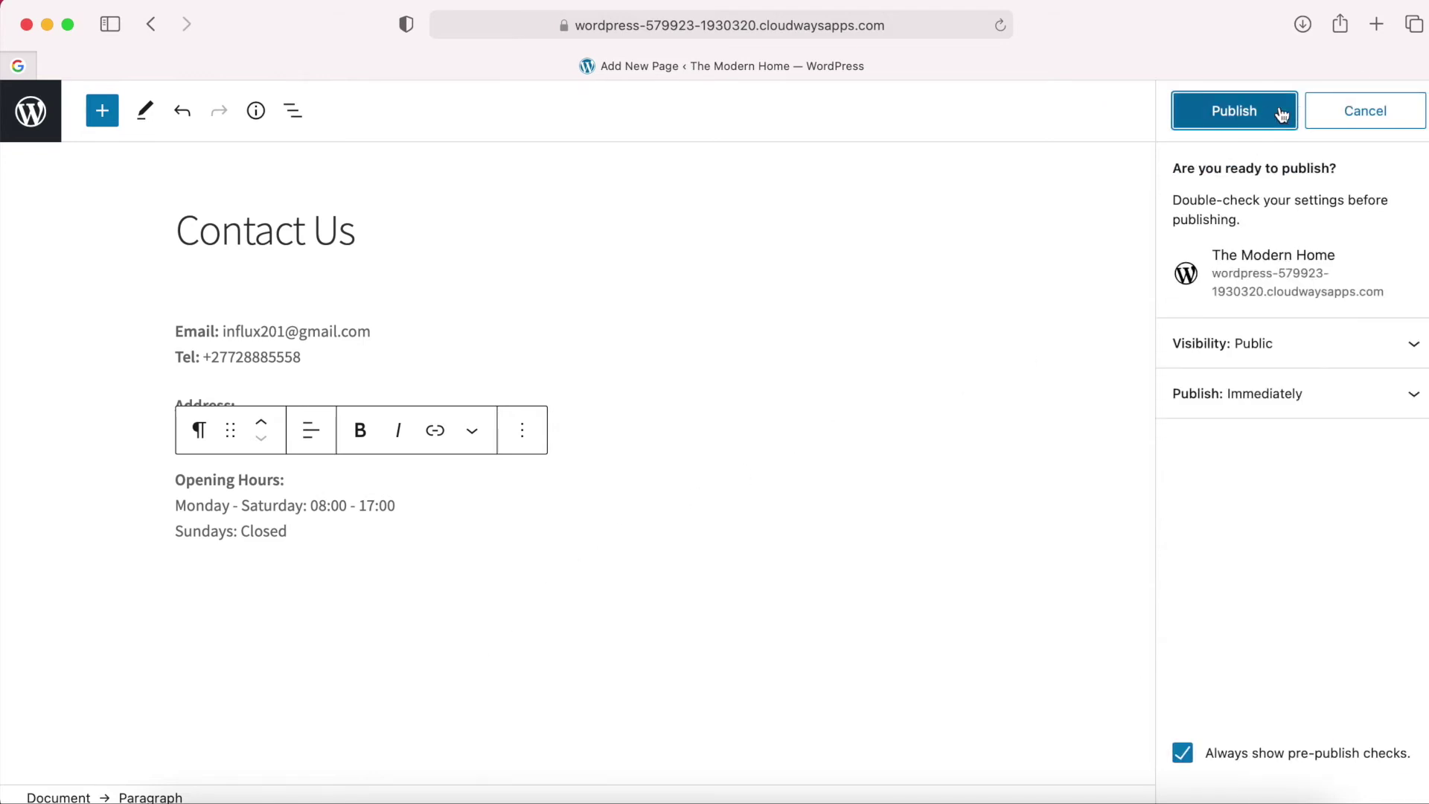
{"action": "left_click", "coordinate": [1257, 110]}
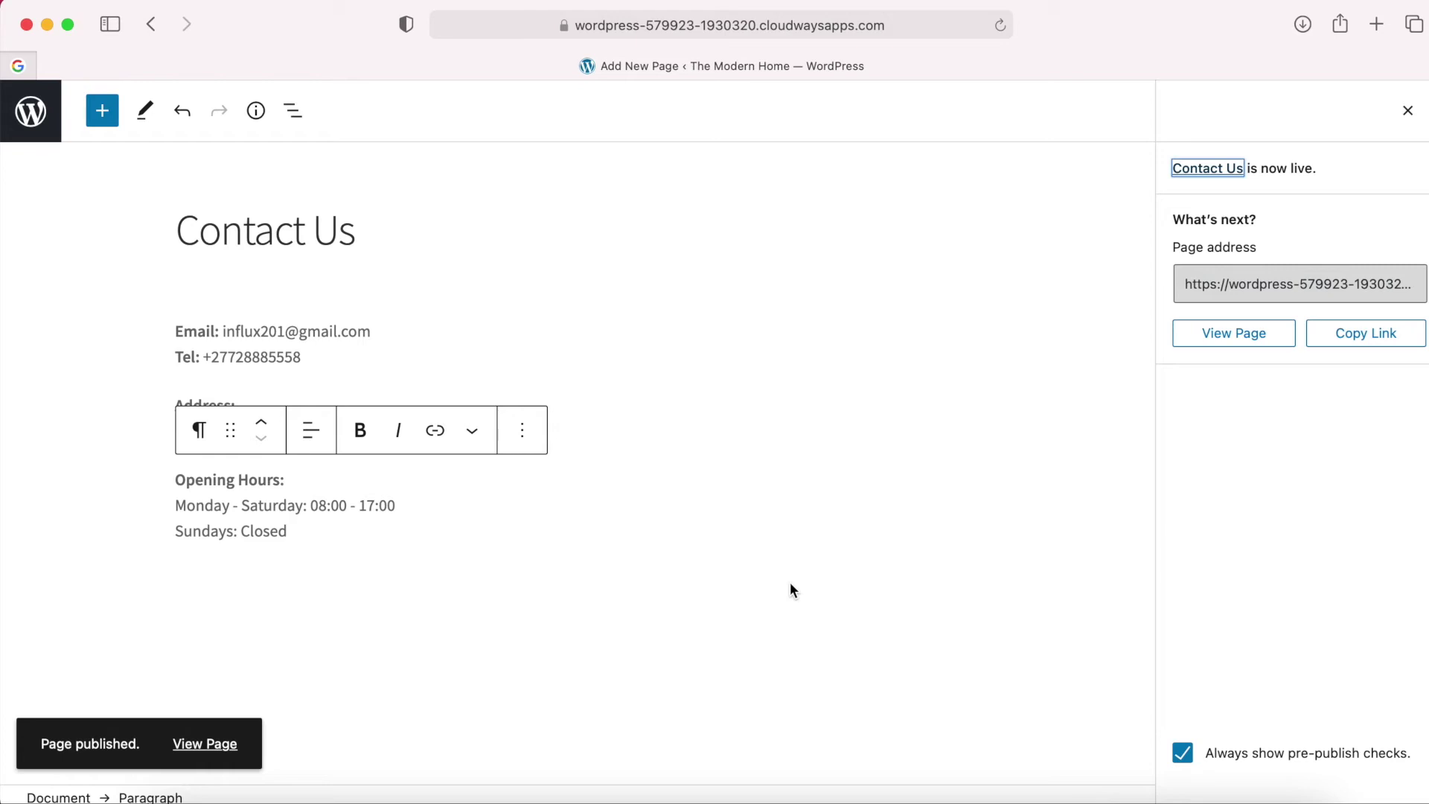
{"action": "left_click", "coordinate": [35, 117]}
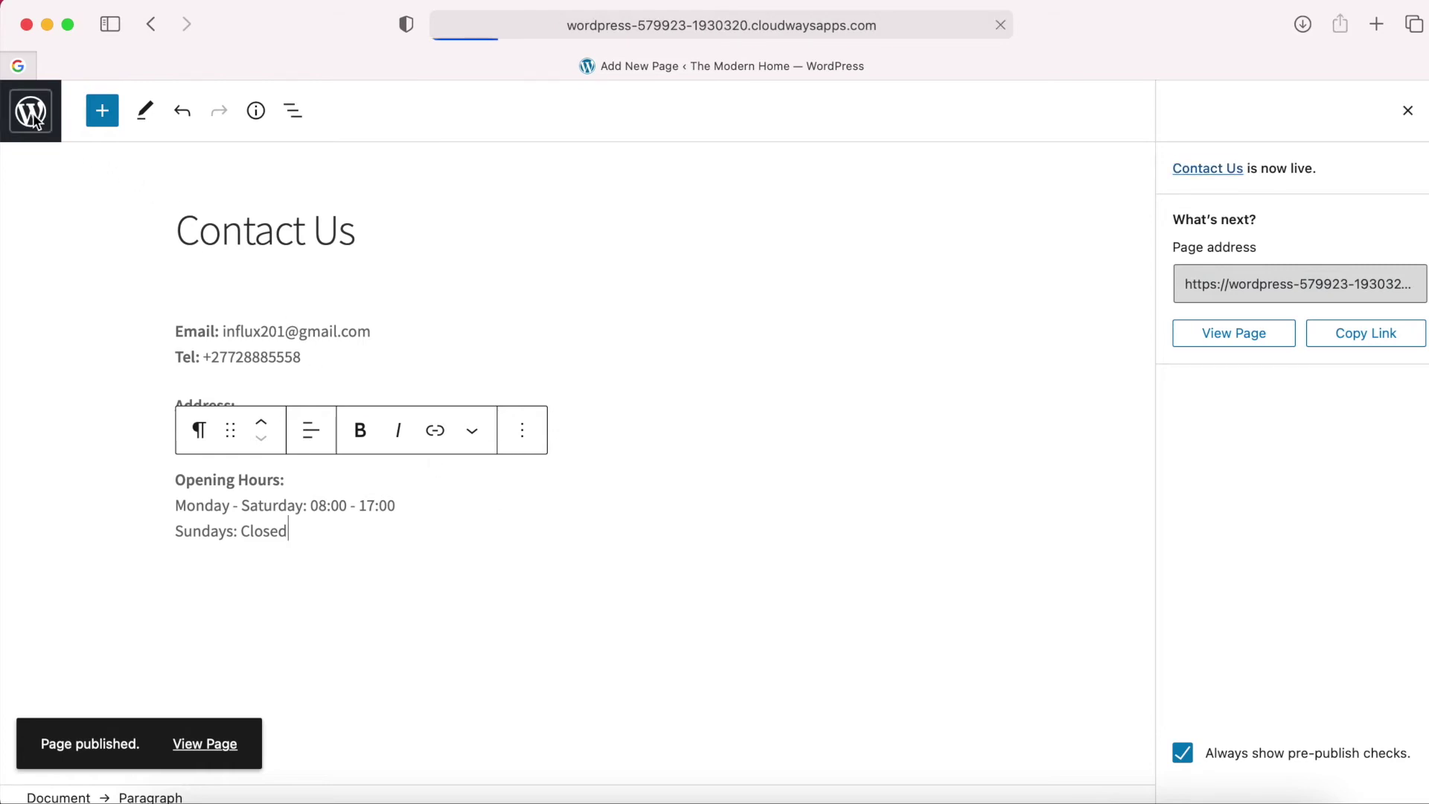
{"action": "mouse_move", "coordinate": [86, 596]}
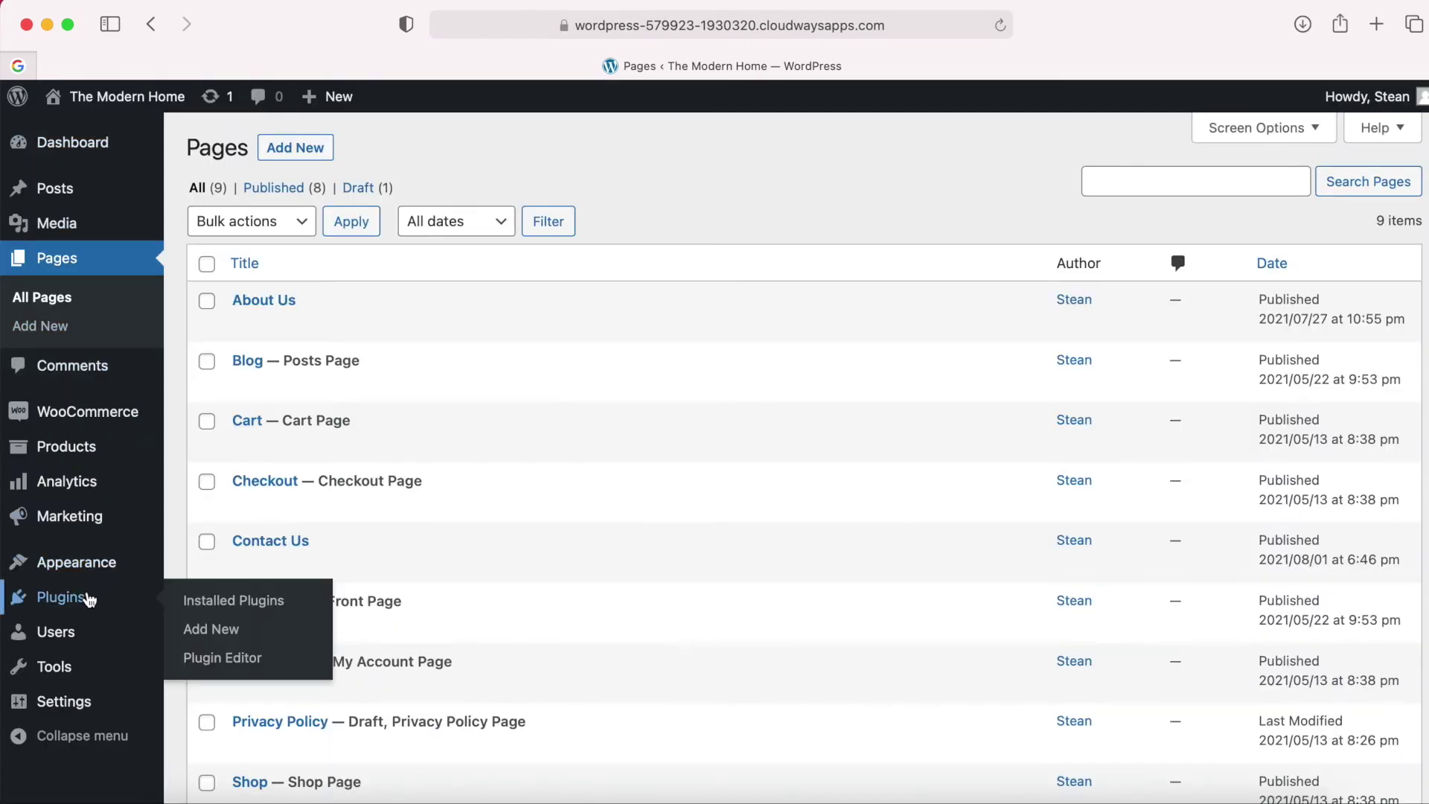
{"action": "left_click", "coordinate": [225, 632]}
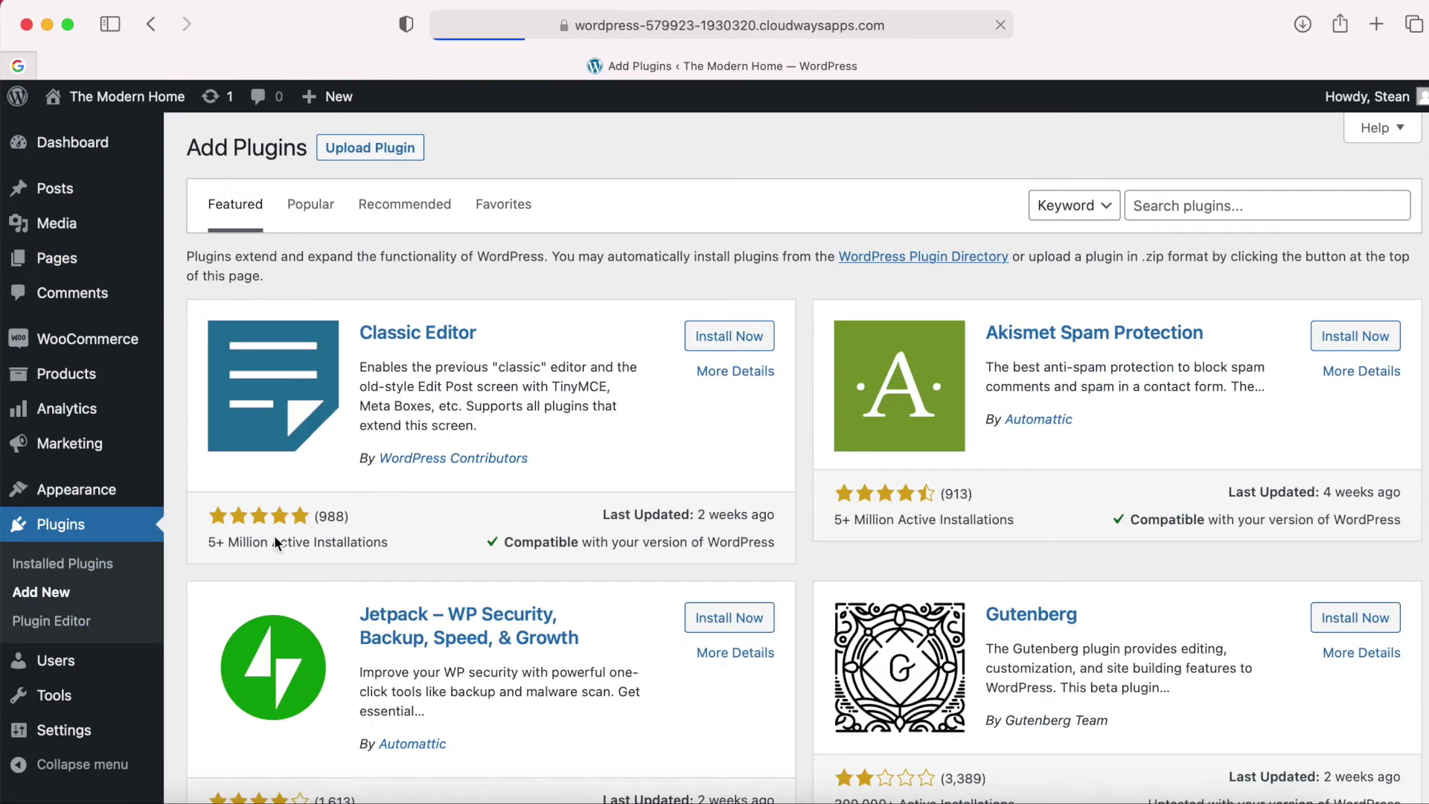
Search for 'Wp Forms', then install and activate Contact Form by WPForms.
{"action": "left_click", "coordinate": [1186, 210]}
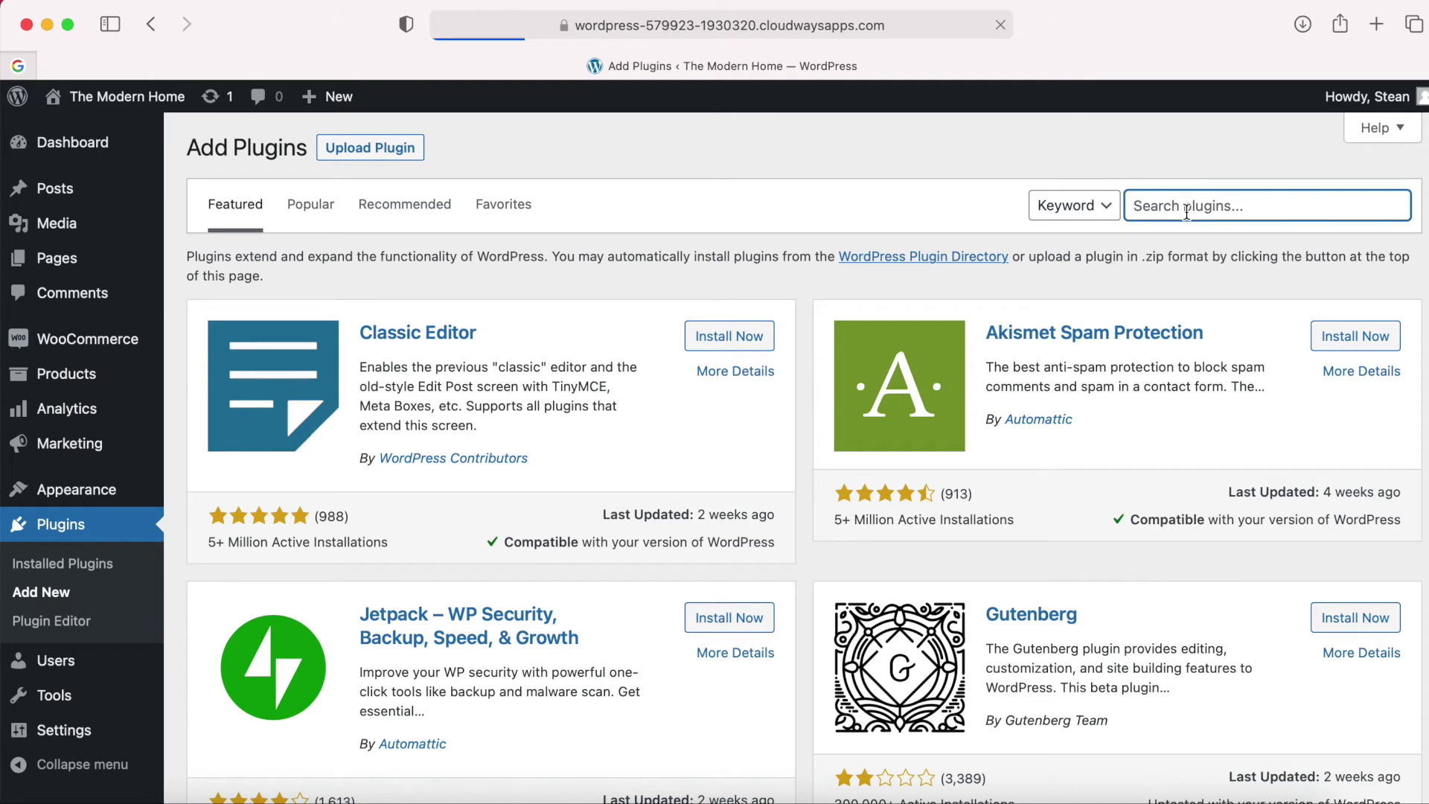
{"action": "type", "text": "Wp"}
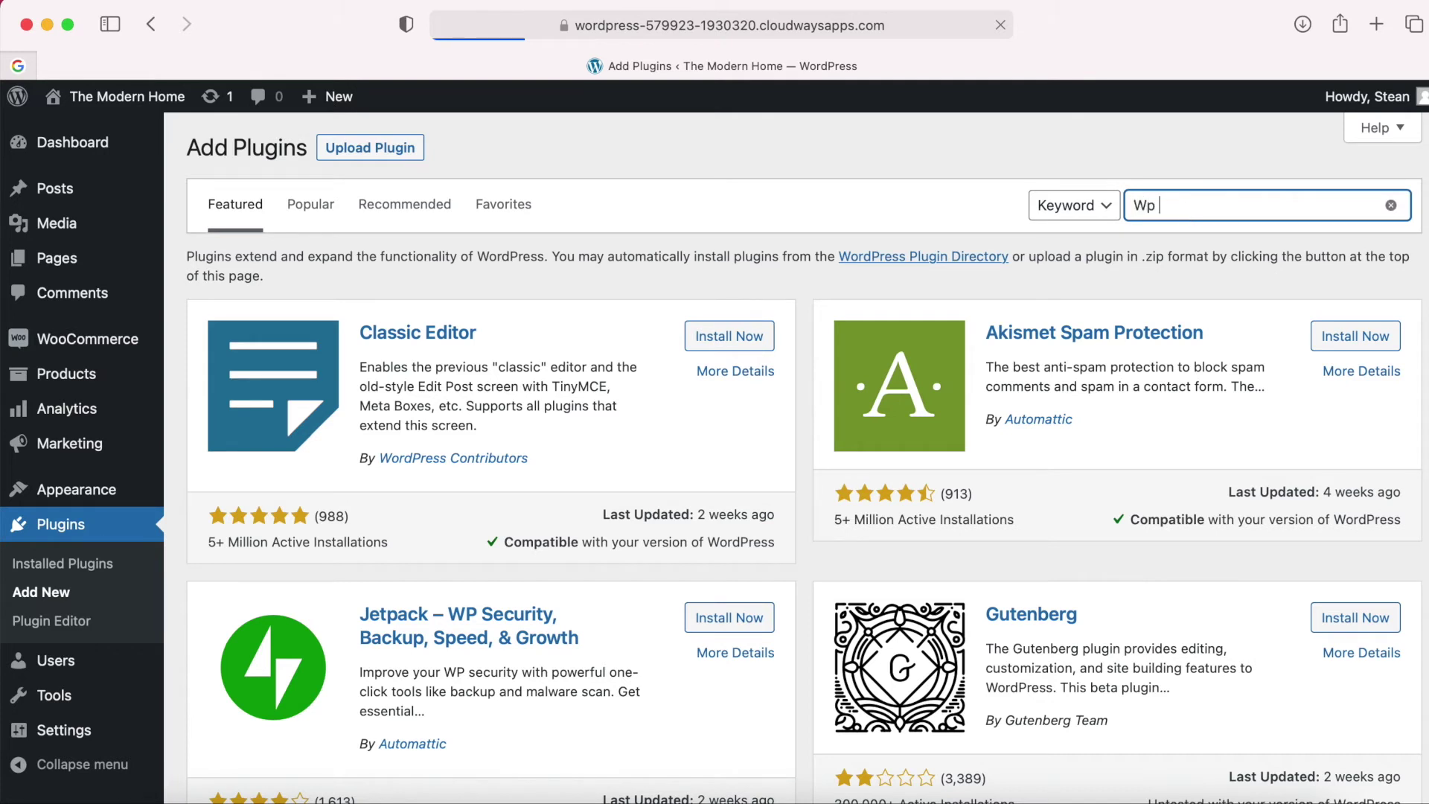
{"action": "type", "text": " Forms"}
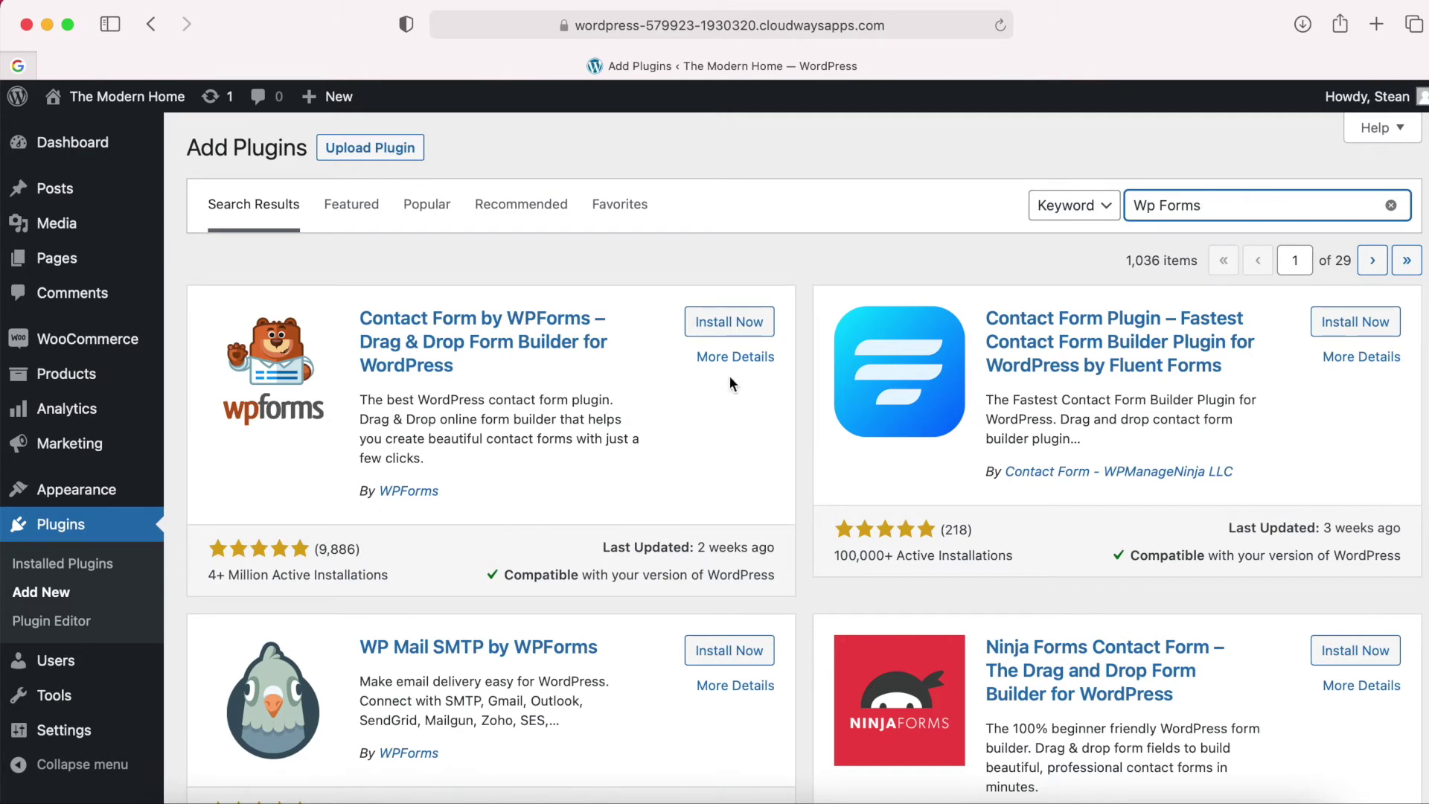
{"action": "left_click", "coordinate": [728, 324]}
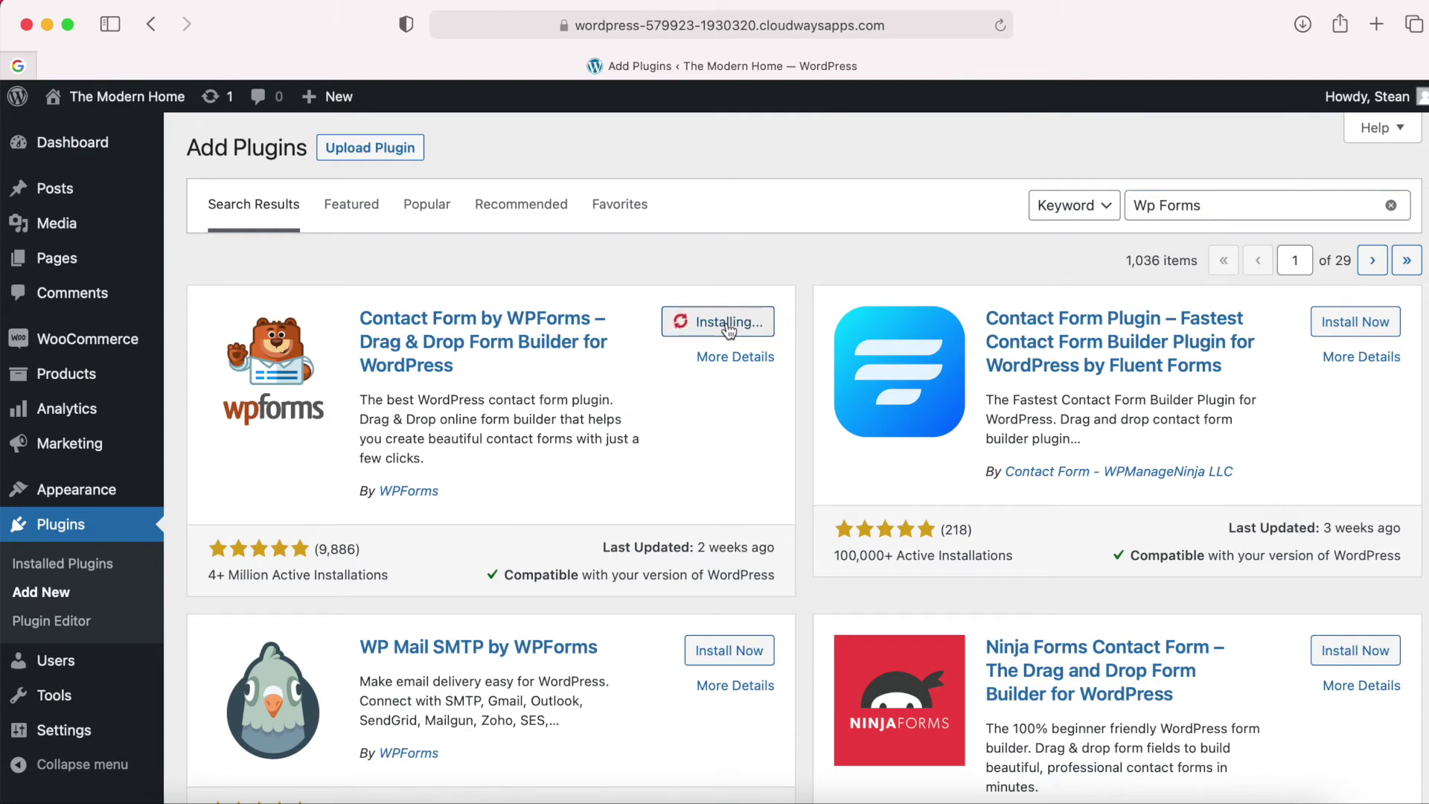
{"action": "left_click", "coordinate": [734, 326]}
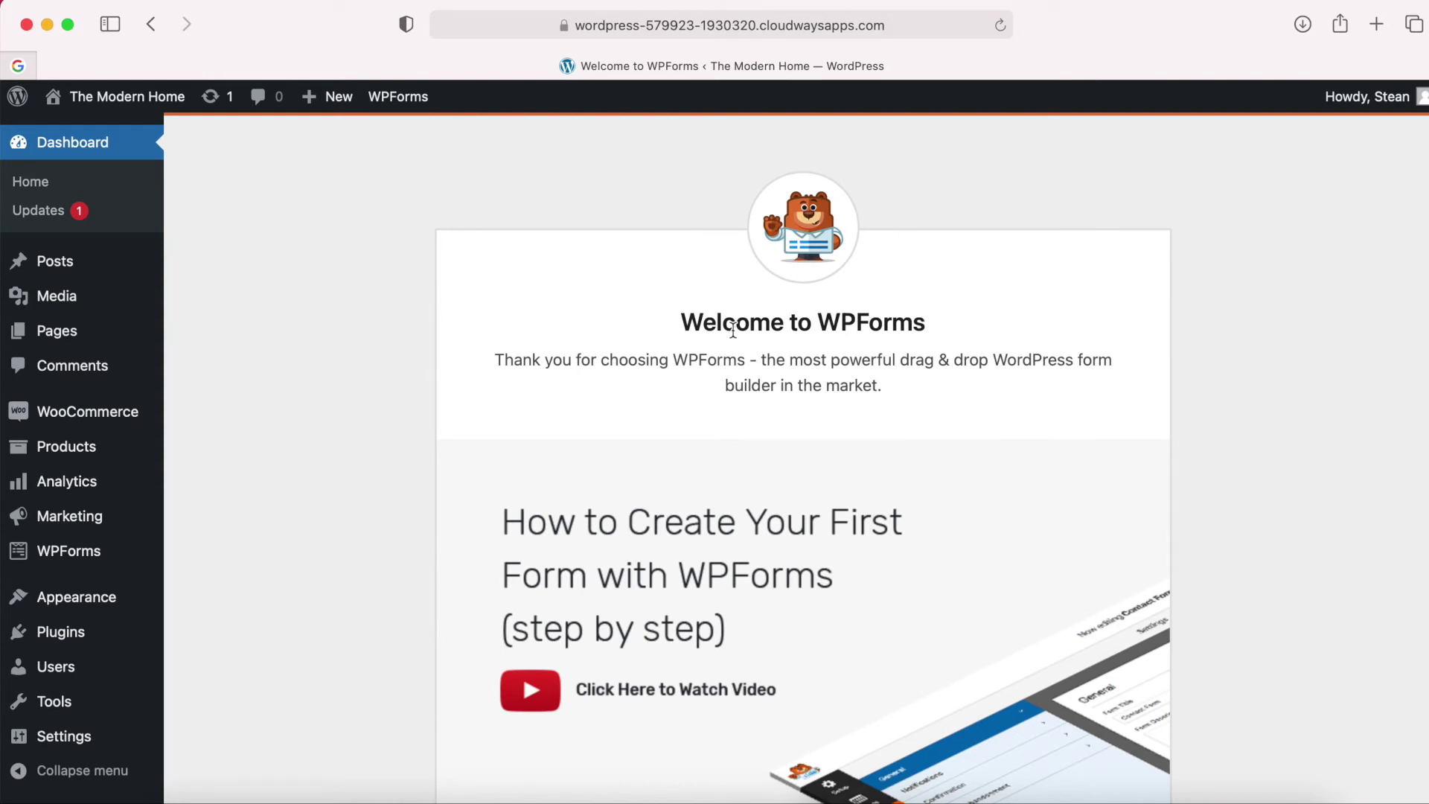
Create the first WPForms form using the Simple Contact Form template.
{"action": "scroll", "coordinate": [734, 330], "scroll_direction": "down", "scroll_amount": 7}
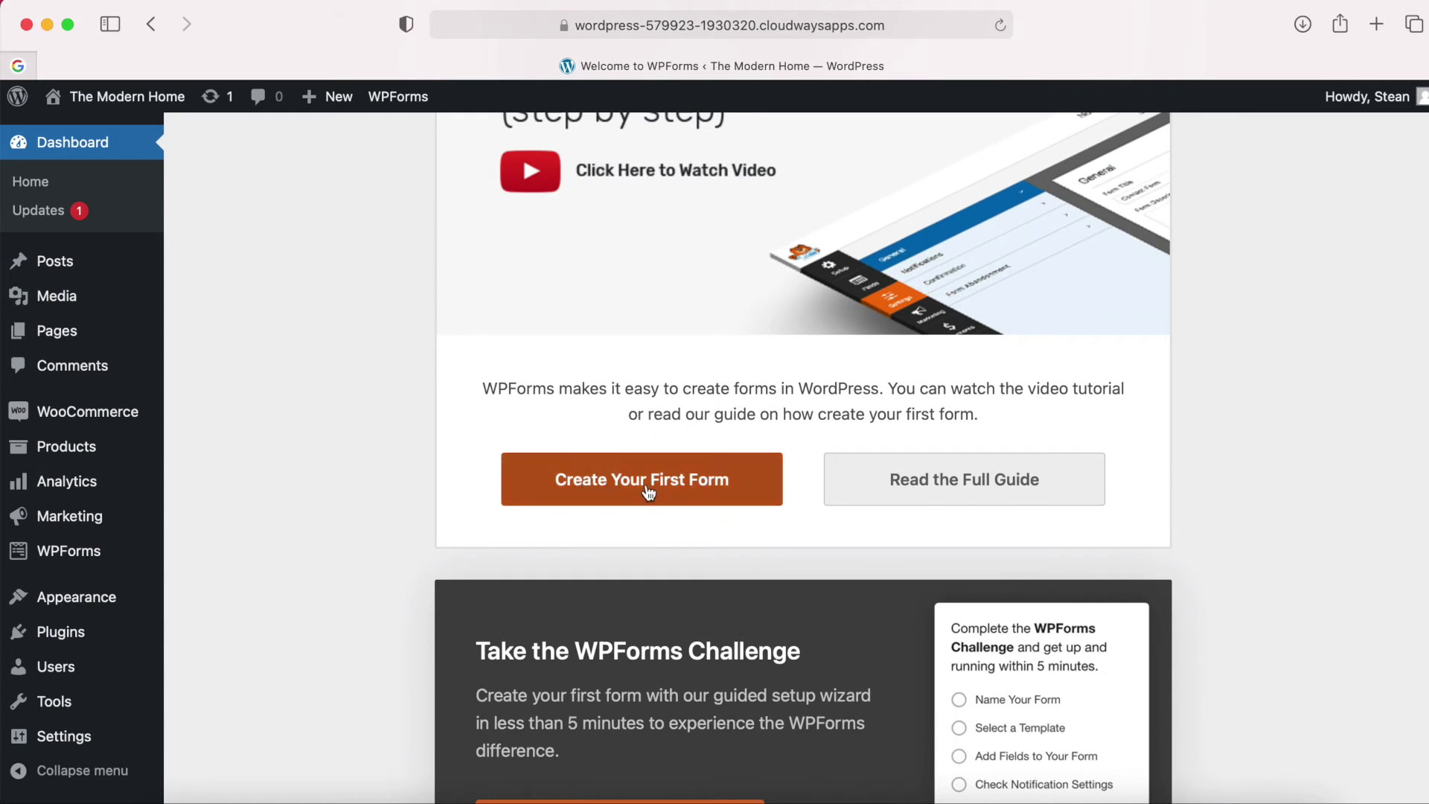
{"action": "left_click", "coordinate": [648, 490]}
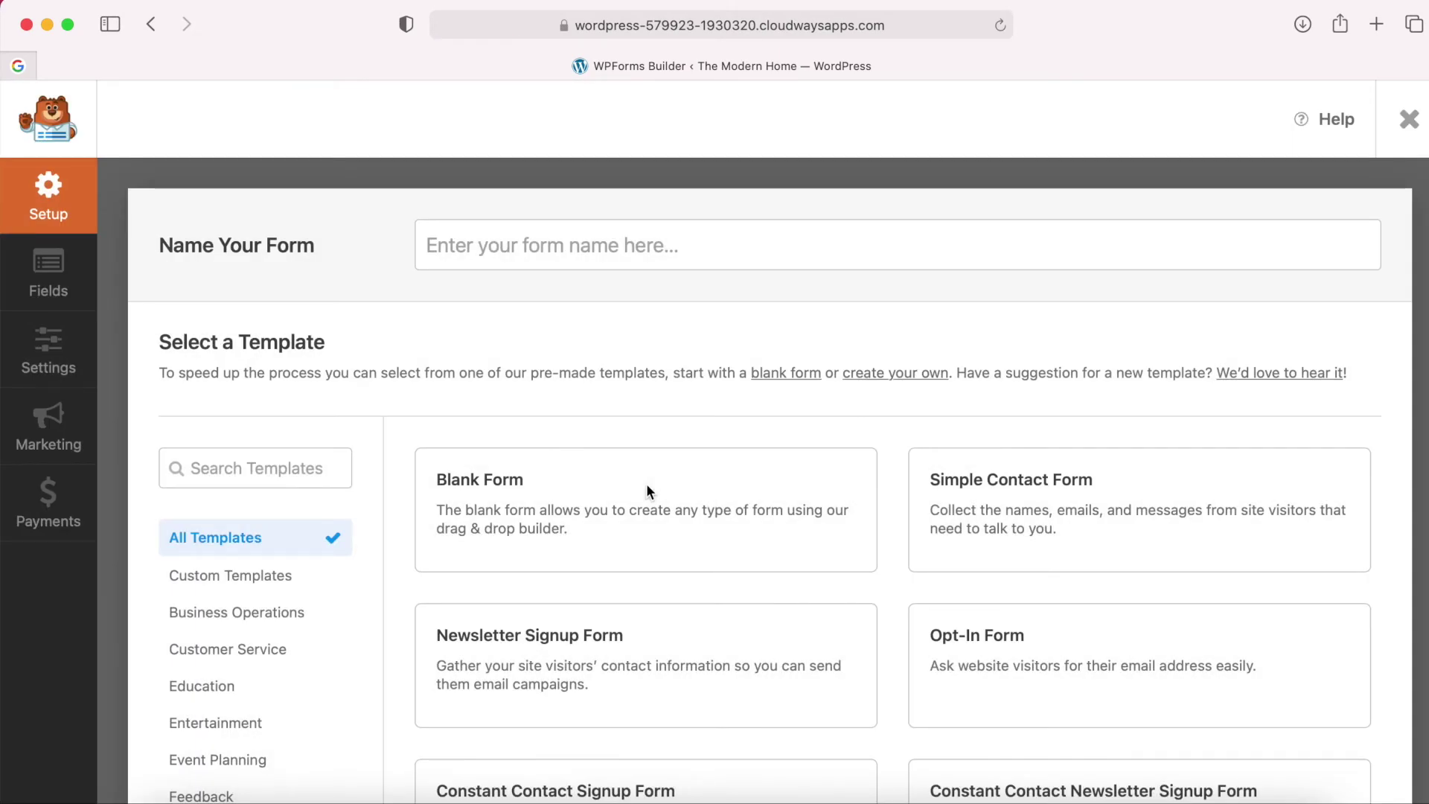
{"action": "scroll", "coordinate": [646, 491], "scroll_direction": "down", "scroll_amount": 5}
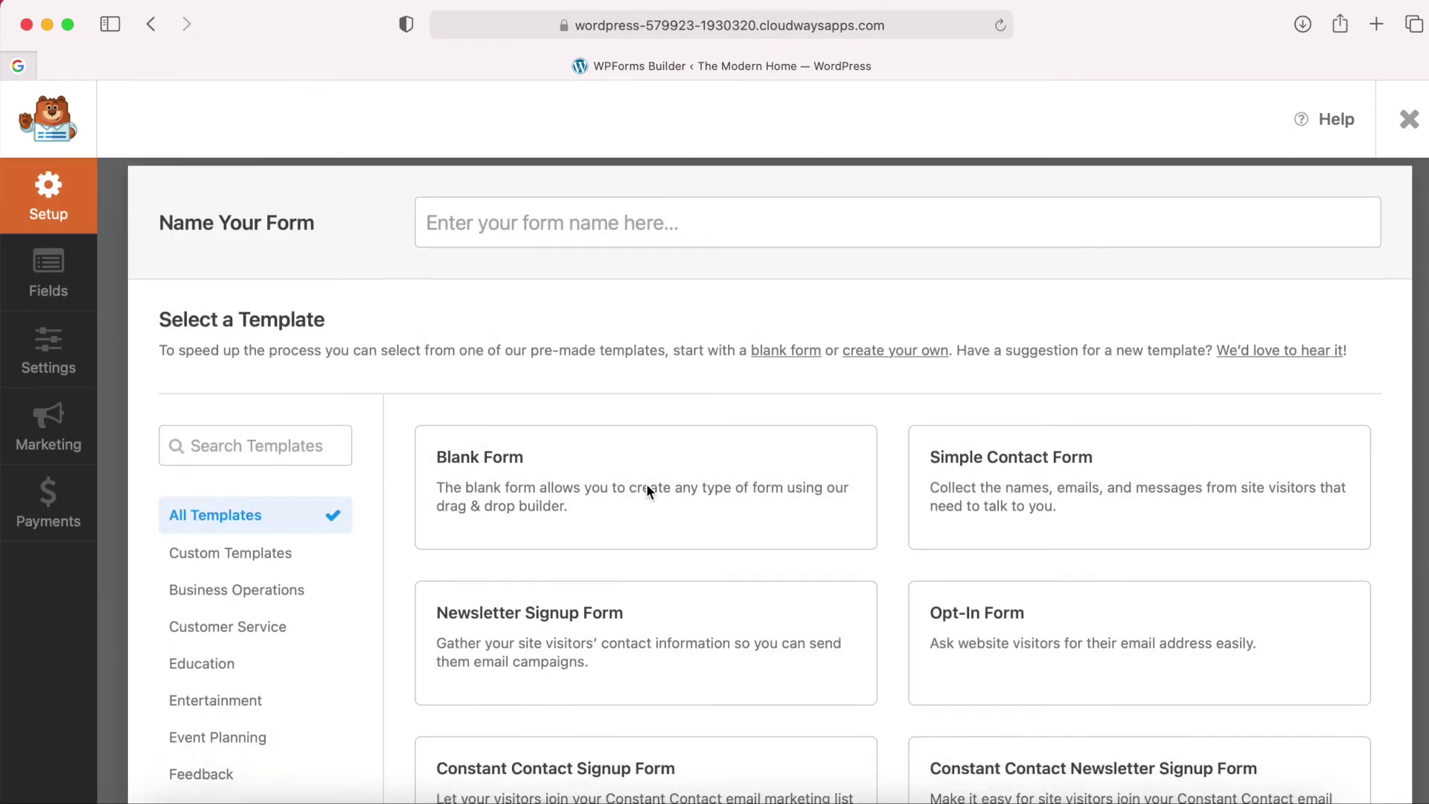
{"action": "mouse_move", "coordinate": [502, 449]}
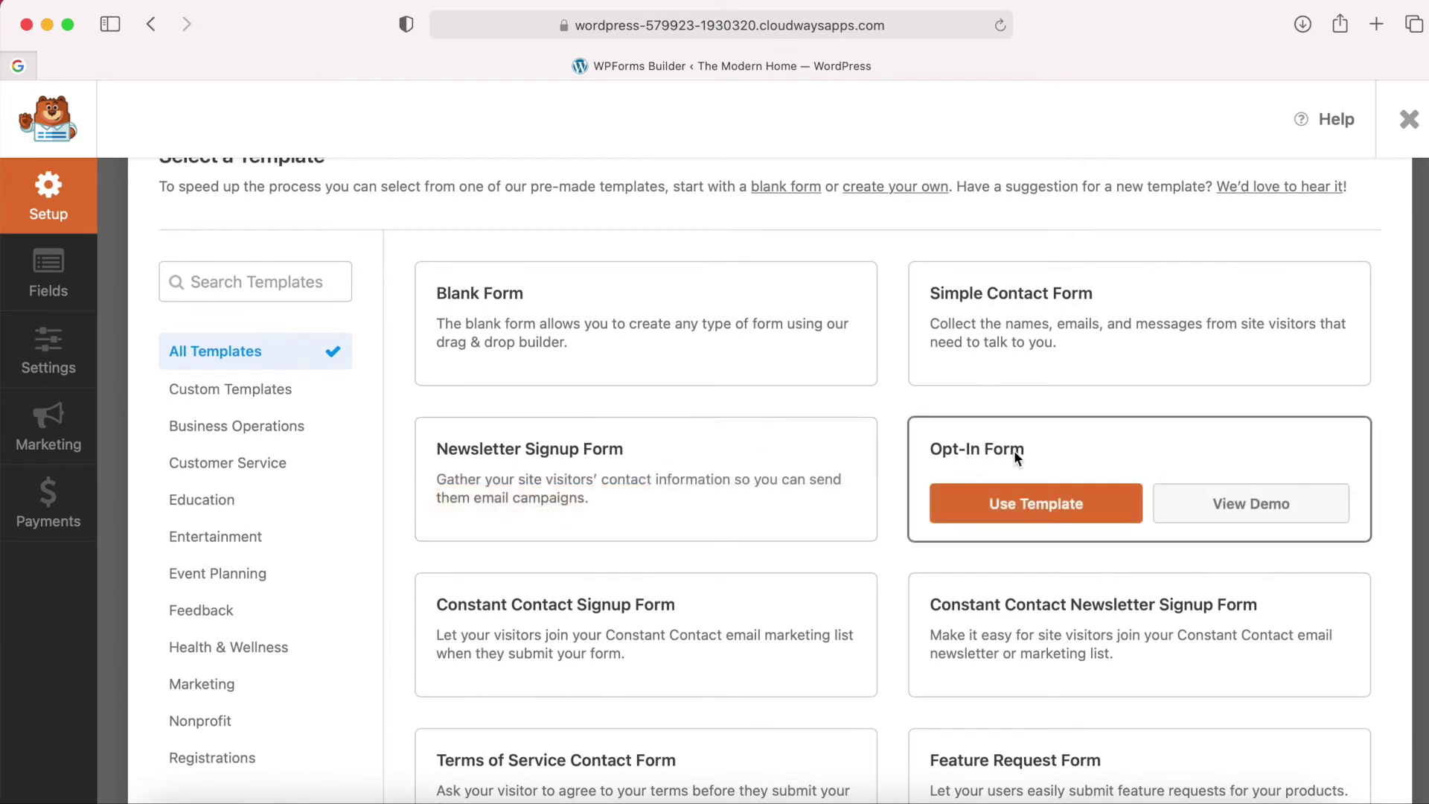
{"action": "scroll", "coordinate": [901, 536], "scroll_direction": "up", "scroll_amount": 3}
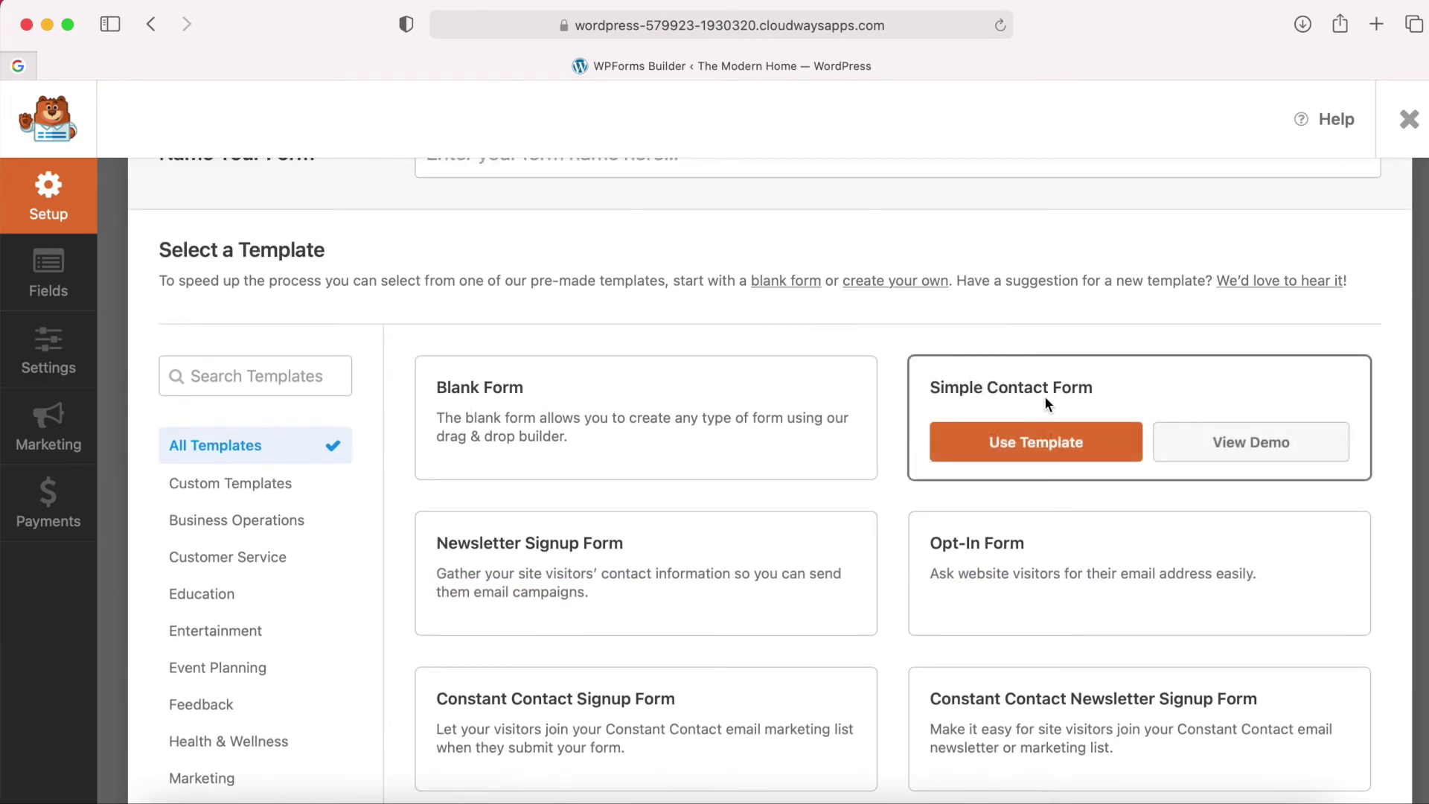
{"action": "left_click", "coordinate": [1035, 446]}
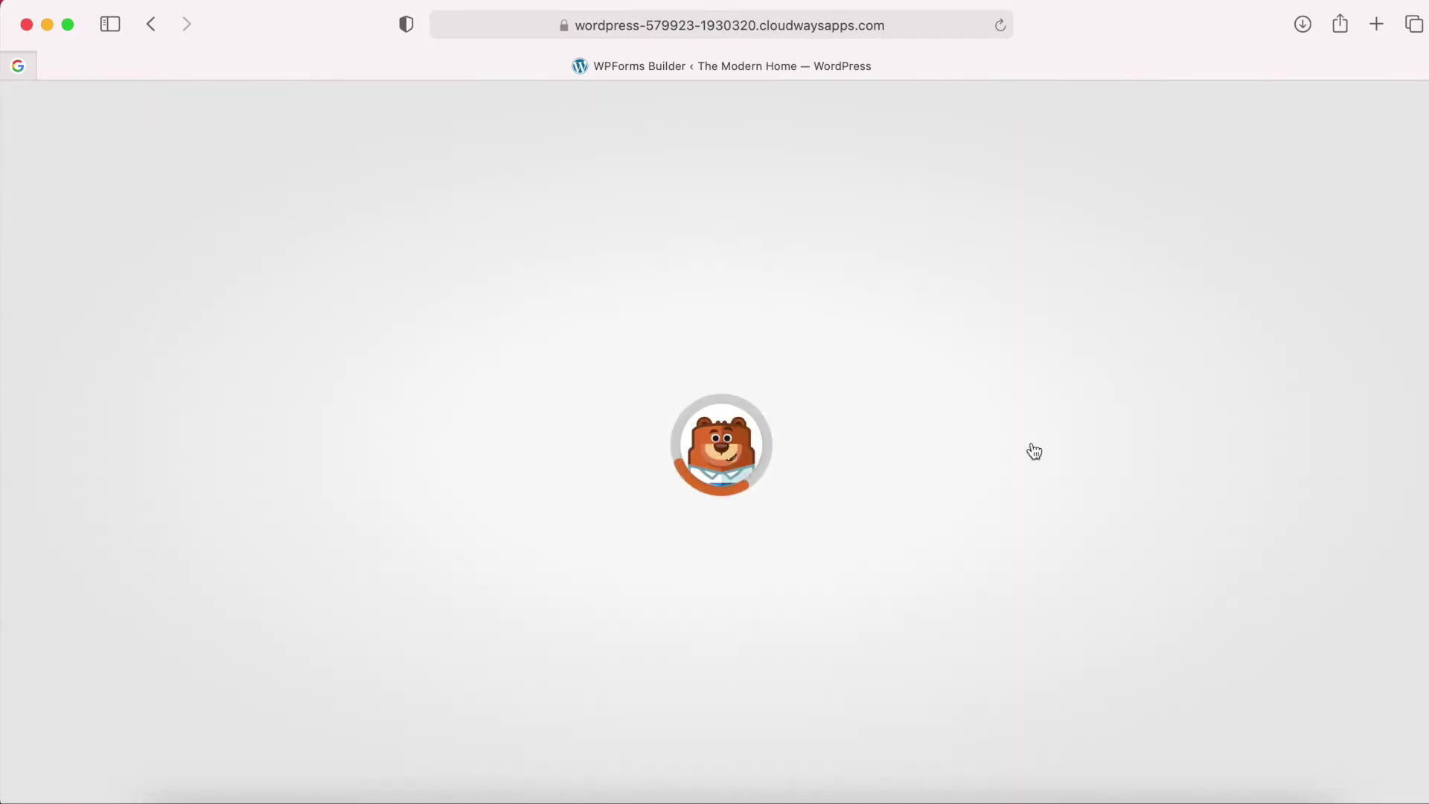
Set the Name field to the Simple format and label it 'First Name'.
{"action": "scroll", "coordinate": [1030, 447], "scroll_direction": "down", "scroll_amount": 1}
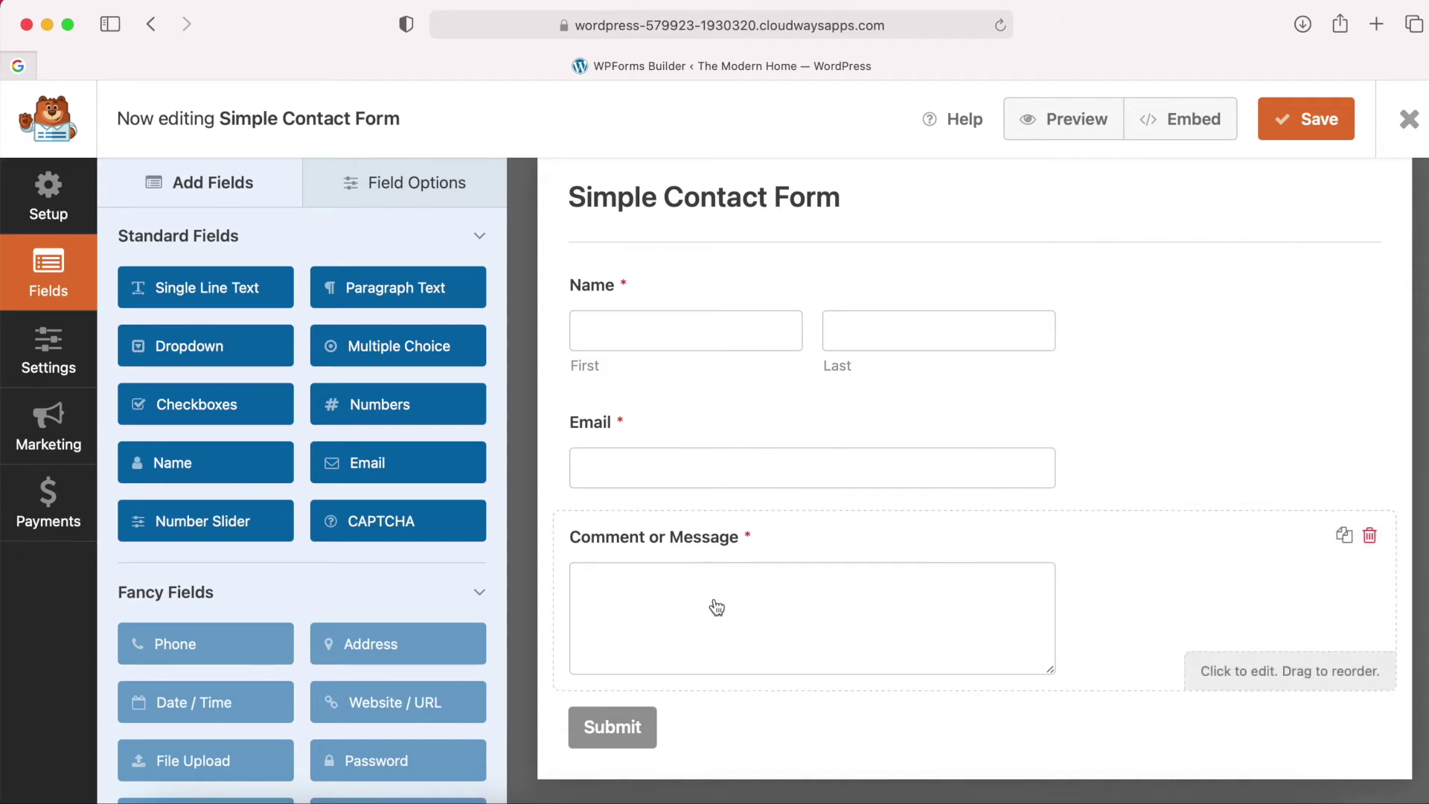
{"action": "scroll", "coordinate": [725, 612], "scroll_direction": "up", "scroll_amount": 1}
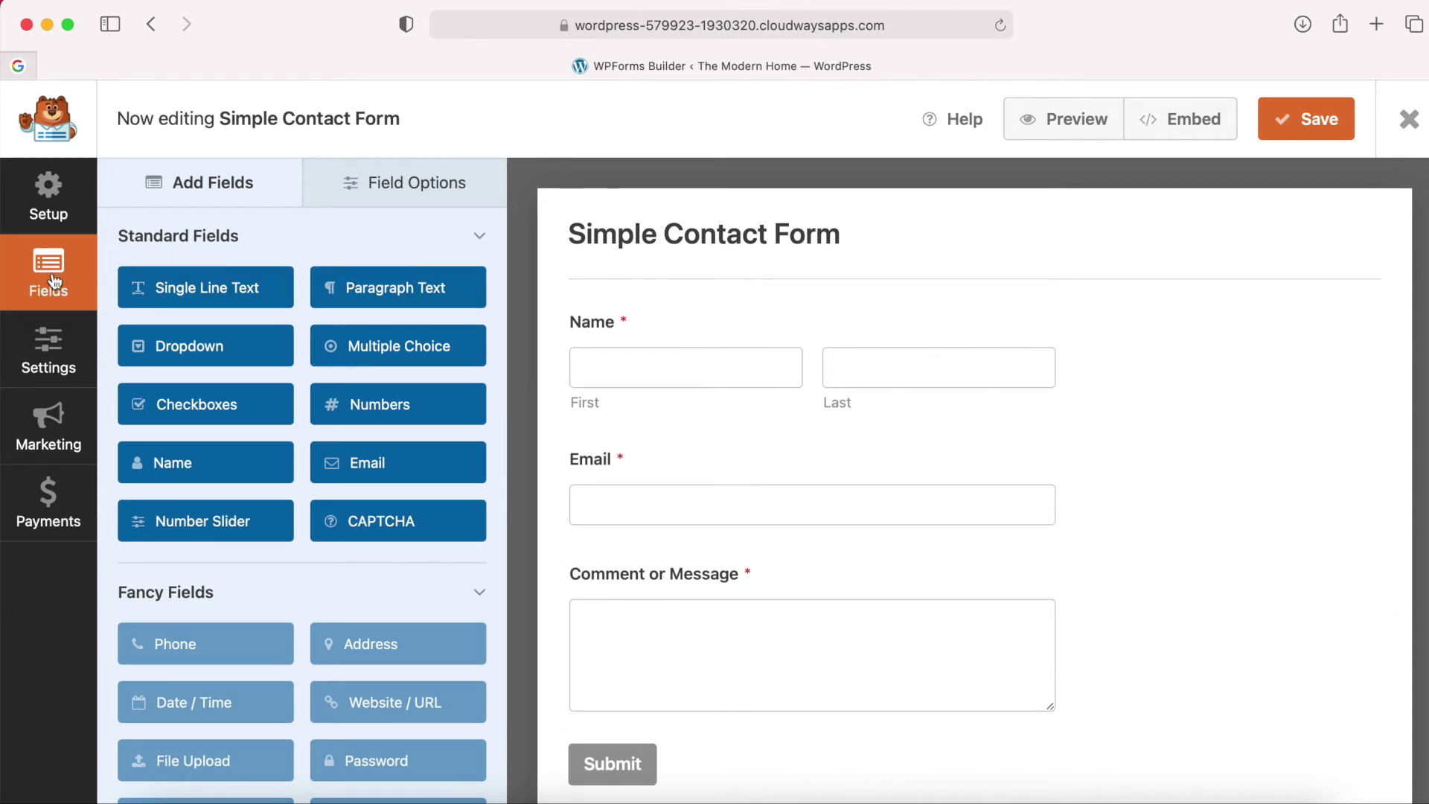
{"action": "left_click", "coordinate": [705, 360]}
{"action": "left_click", "coordinate": [675, 504]}
{"action": "left_click", "coordinate": [660, 373]}
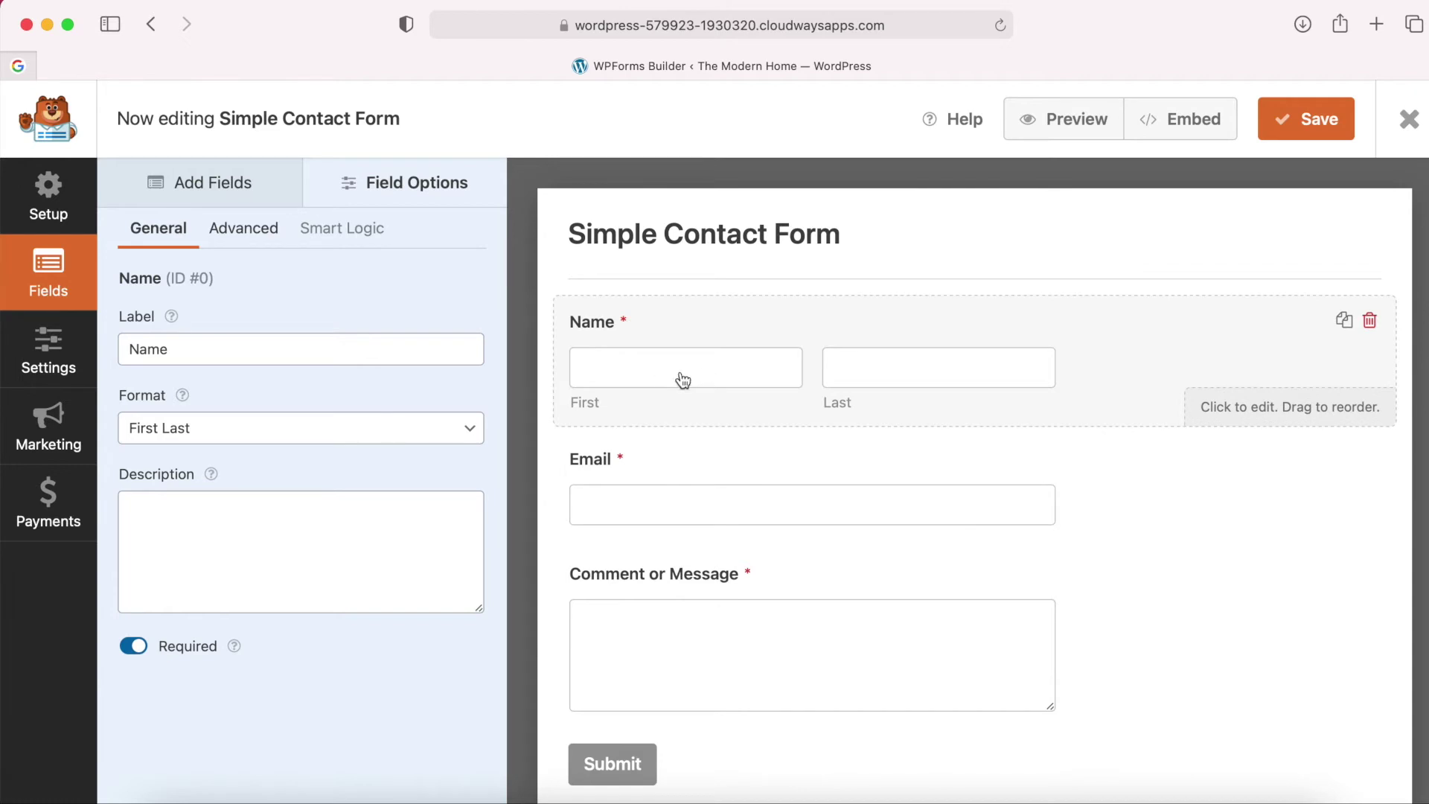
{"action": "left_click", "coordinate": [264, 347]}
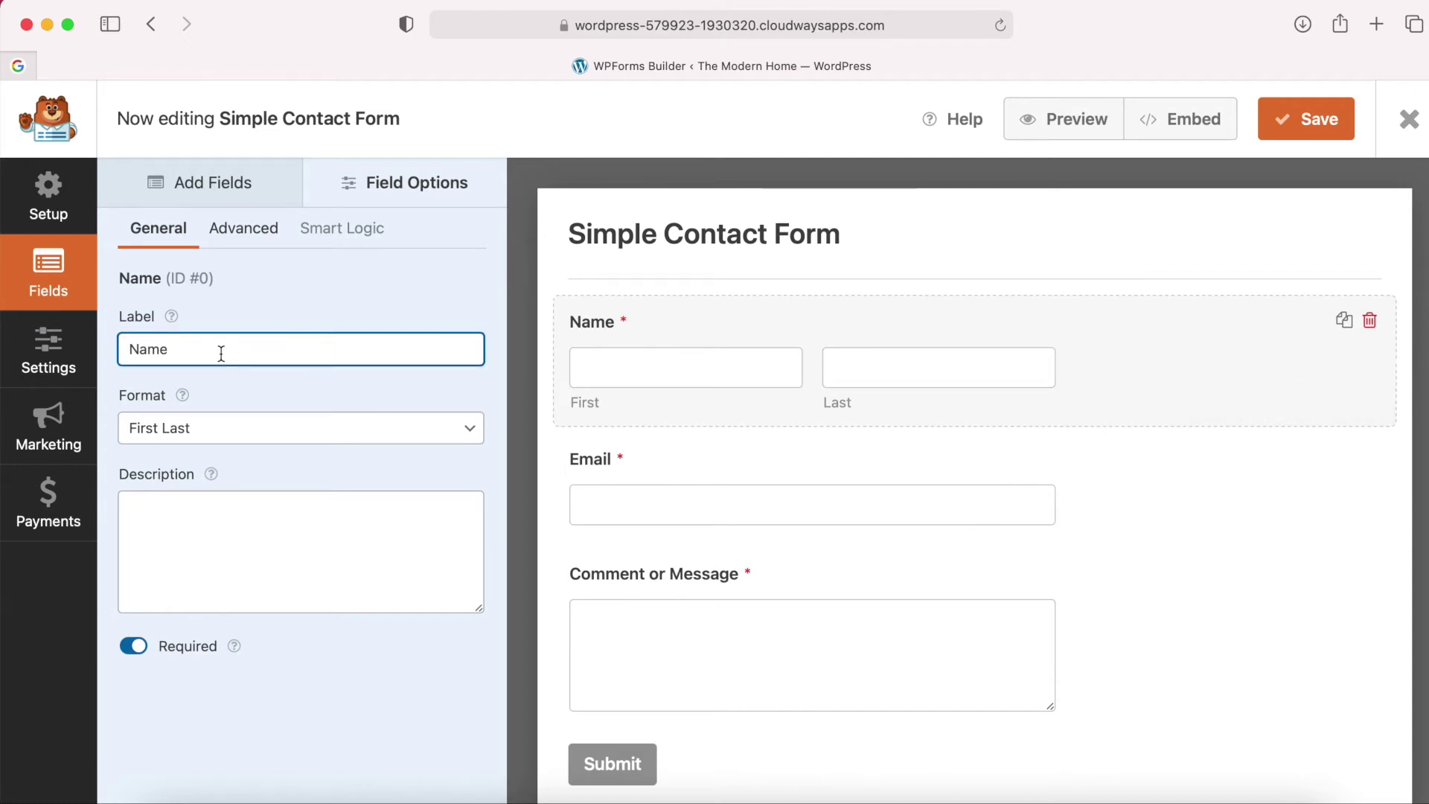
{"action": "left_click_drag", "start_coordinate": [125, 352], "coordinate": [303, 354]}
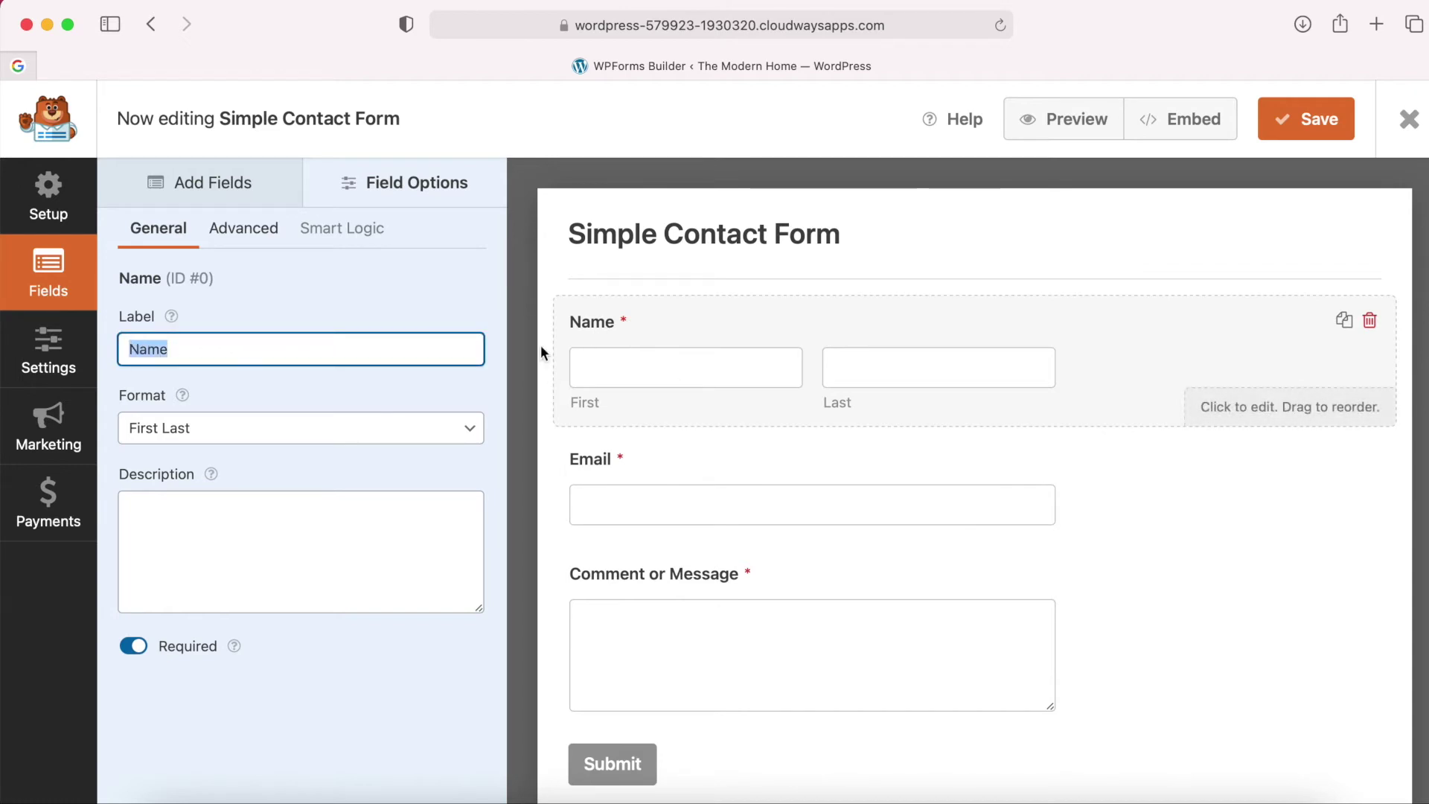
{"action": "left_click", "coordinate": [257, 427]}
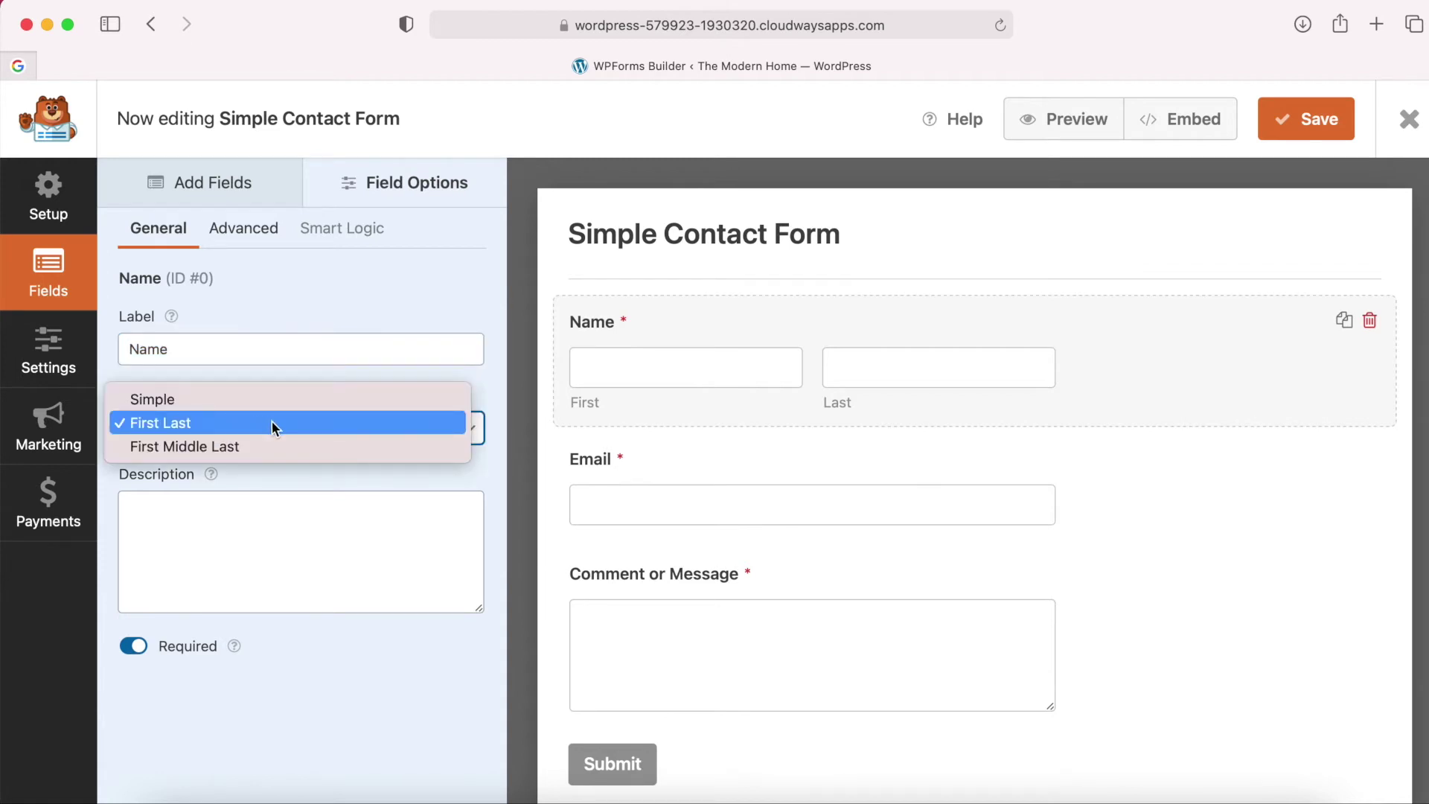
{"action": "left_click", "coordinate": [183, 402]}
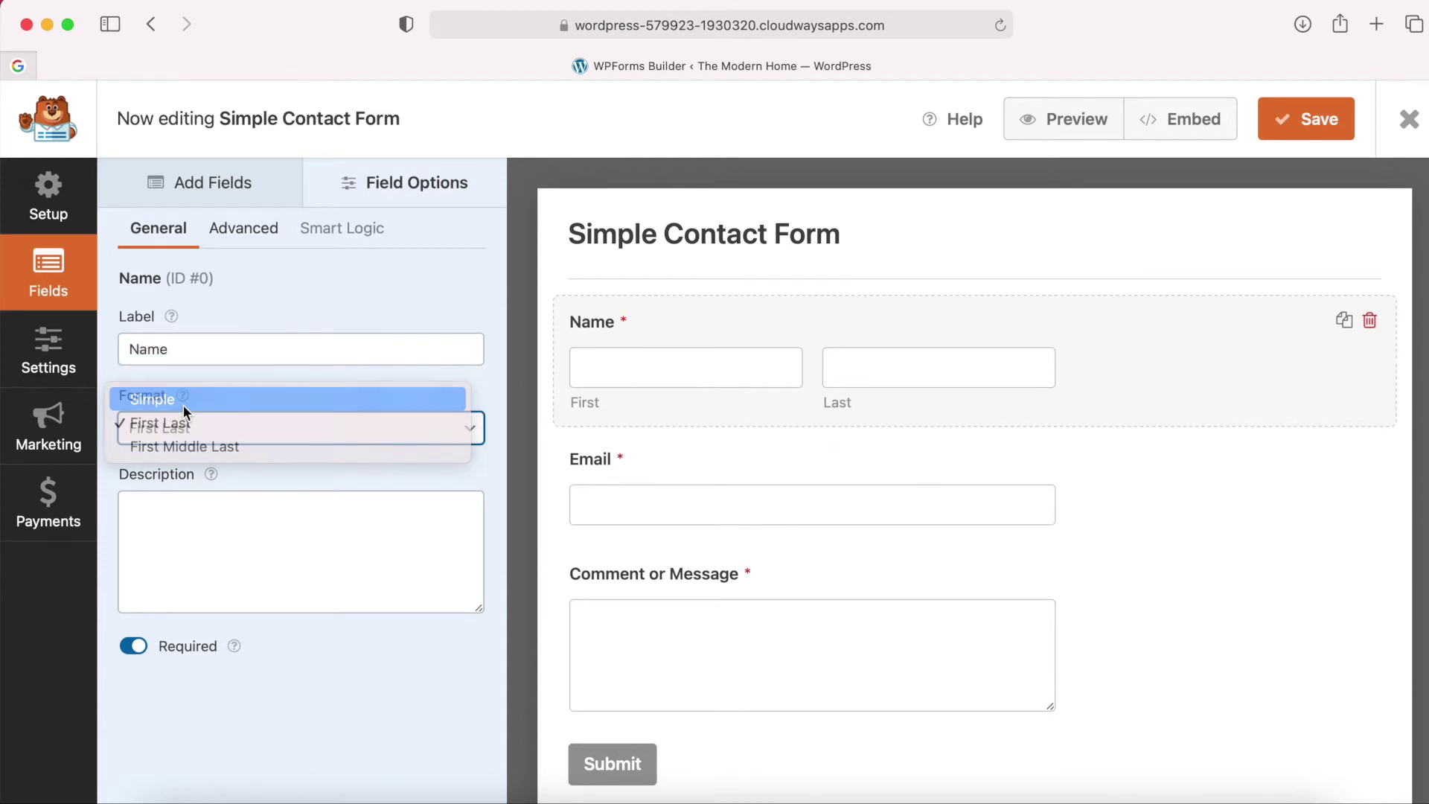
{"action": "left_click", "coordinate": [185, 344]}
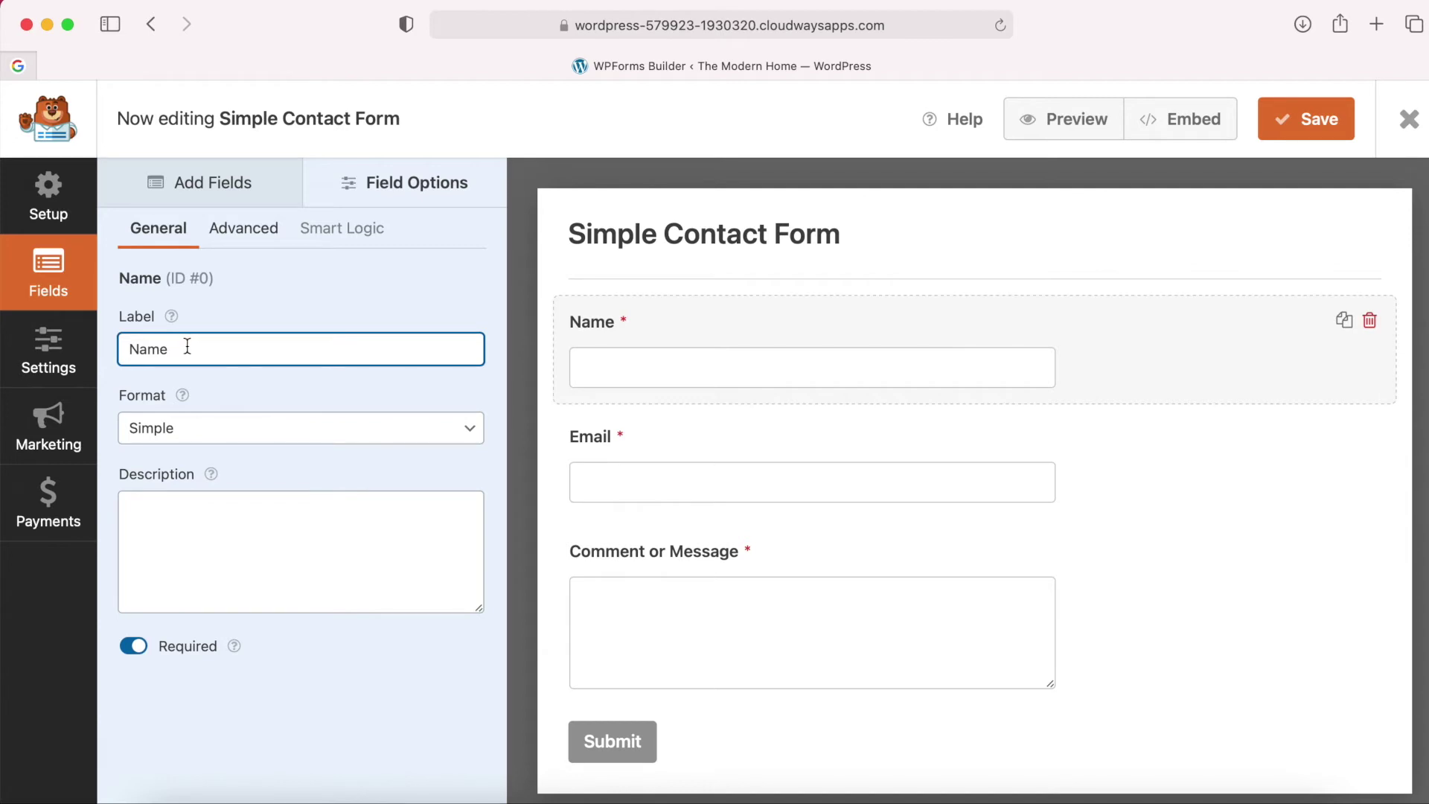
{"action": "left_click_drag", "start_coordinate": [141, 346], "coordinate": [70, 351]}
{"action": "type", "text": "First N"}
{"action": "left_click", "coordinate": [177, 498]}
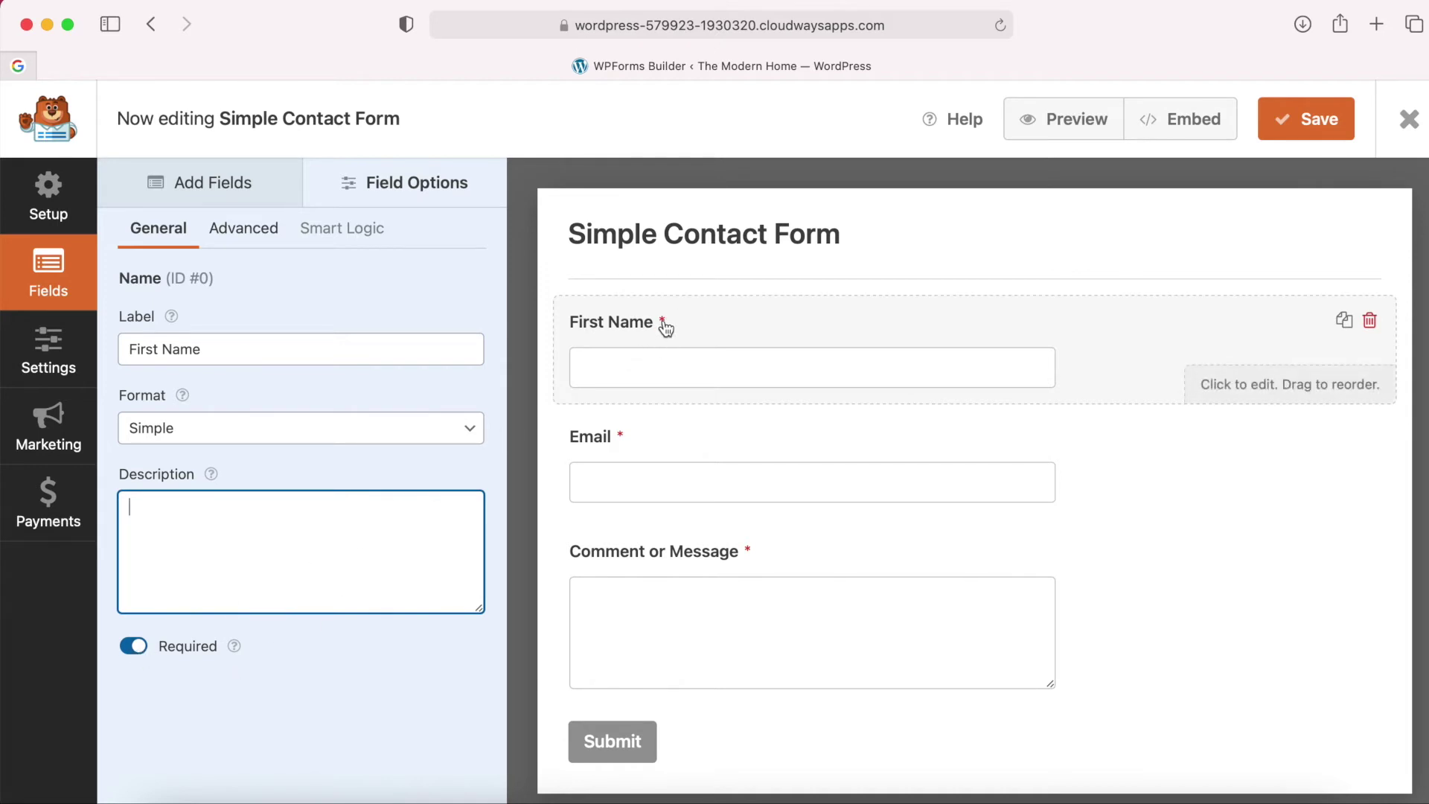
Relabel the Comment or Message field as 'Message'.
{"action": "left_click", "coordinate": [674, 452]}
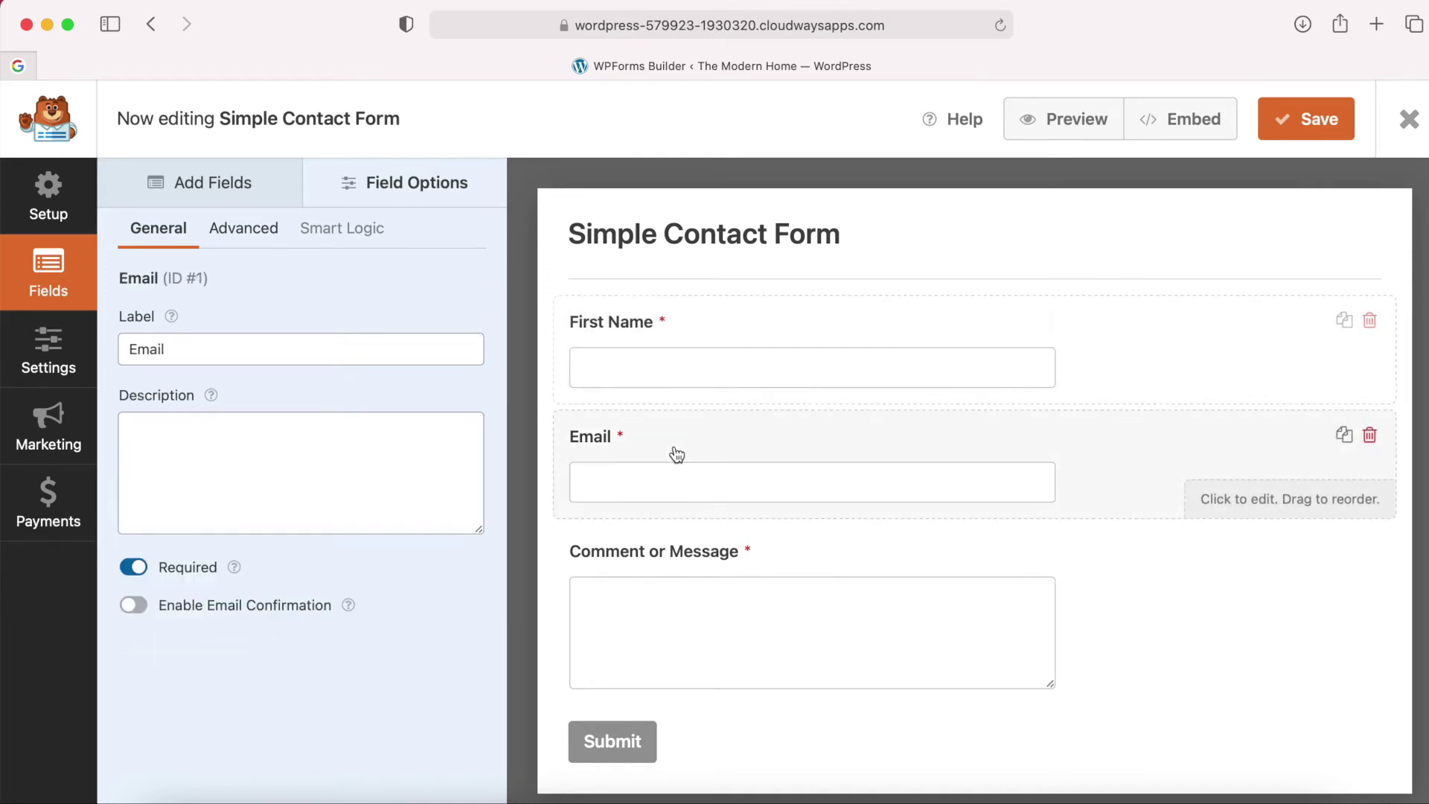
{"action": "left_click", "coordinate": [661, 587]}
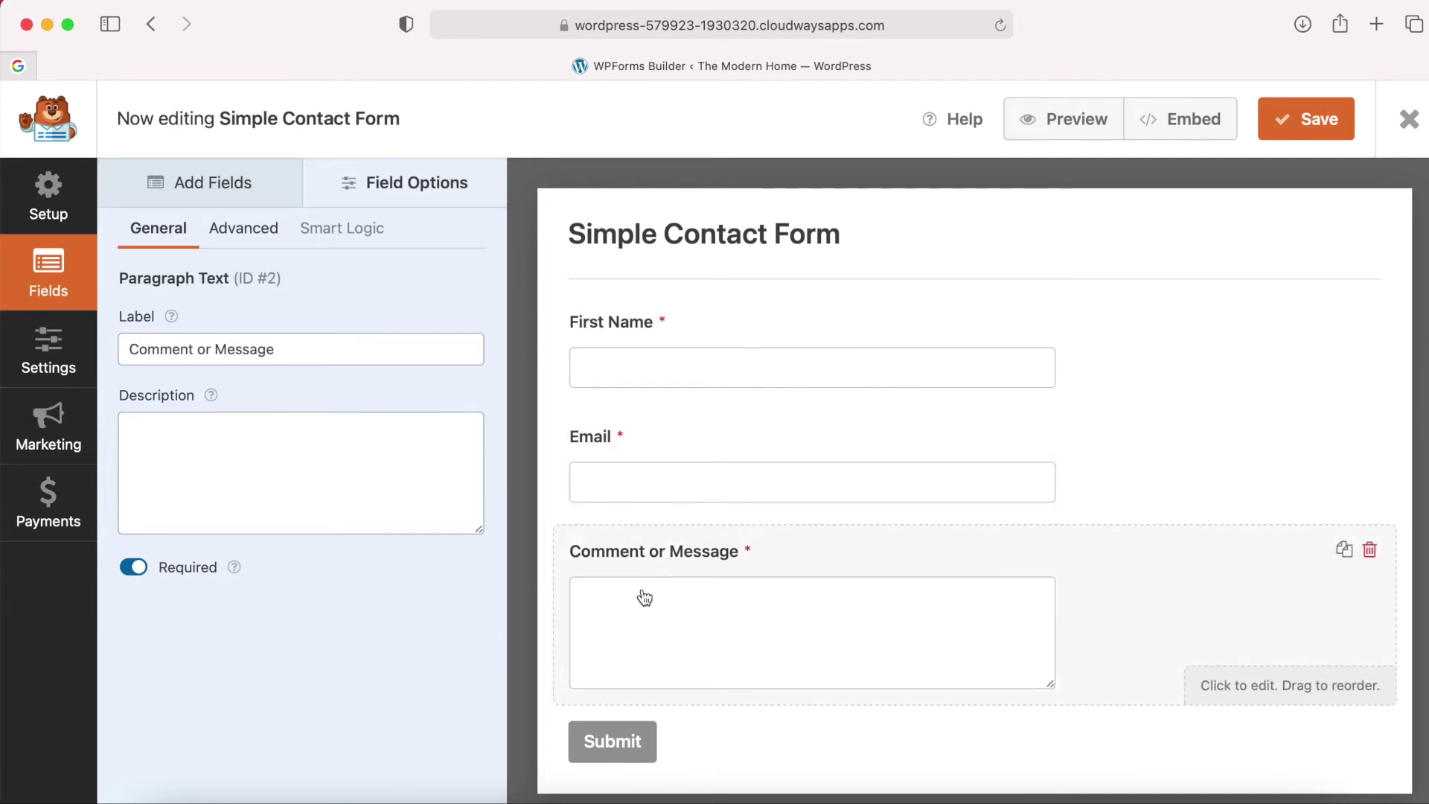
{"action": "left_click_drag", "start_coordinate": [221, 349], "coordinate": [74, 350]}
{"action": "key", "text": "BackSpace"}
{"action": "left_click", "coordinate": [279, 397]}
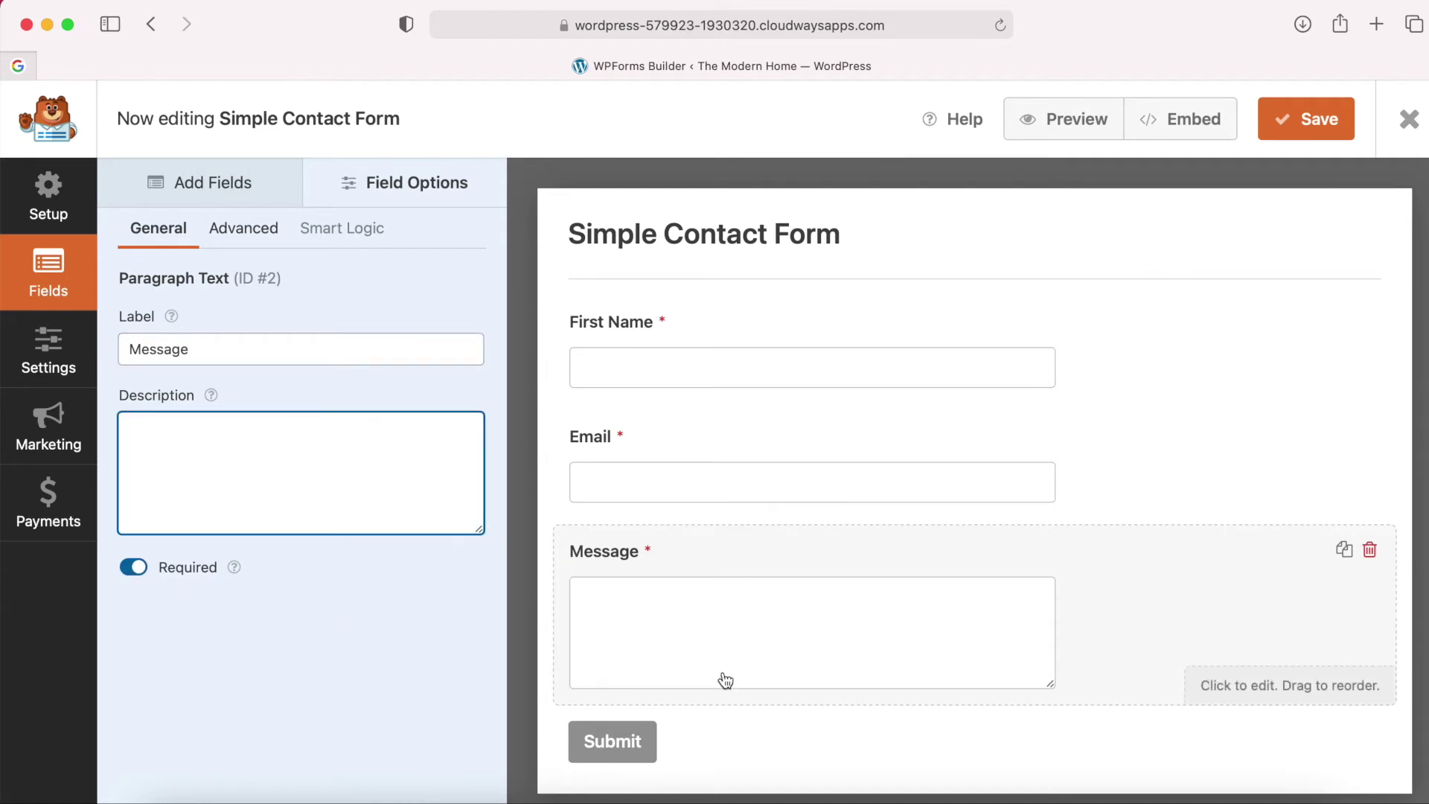
{"action": "left_click", "coordinate": [227, 183]}
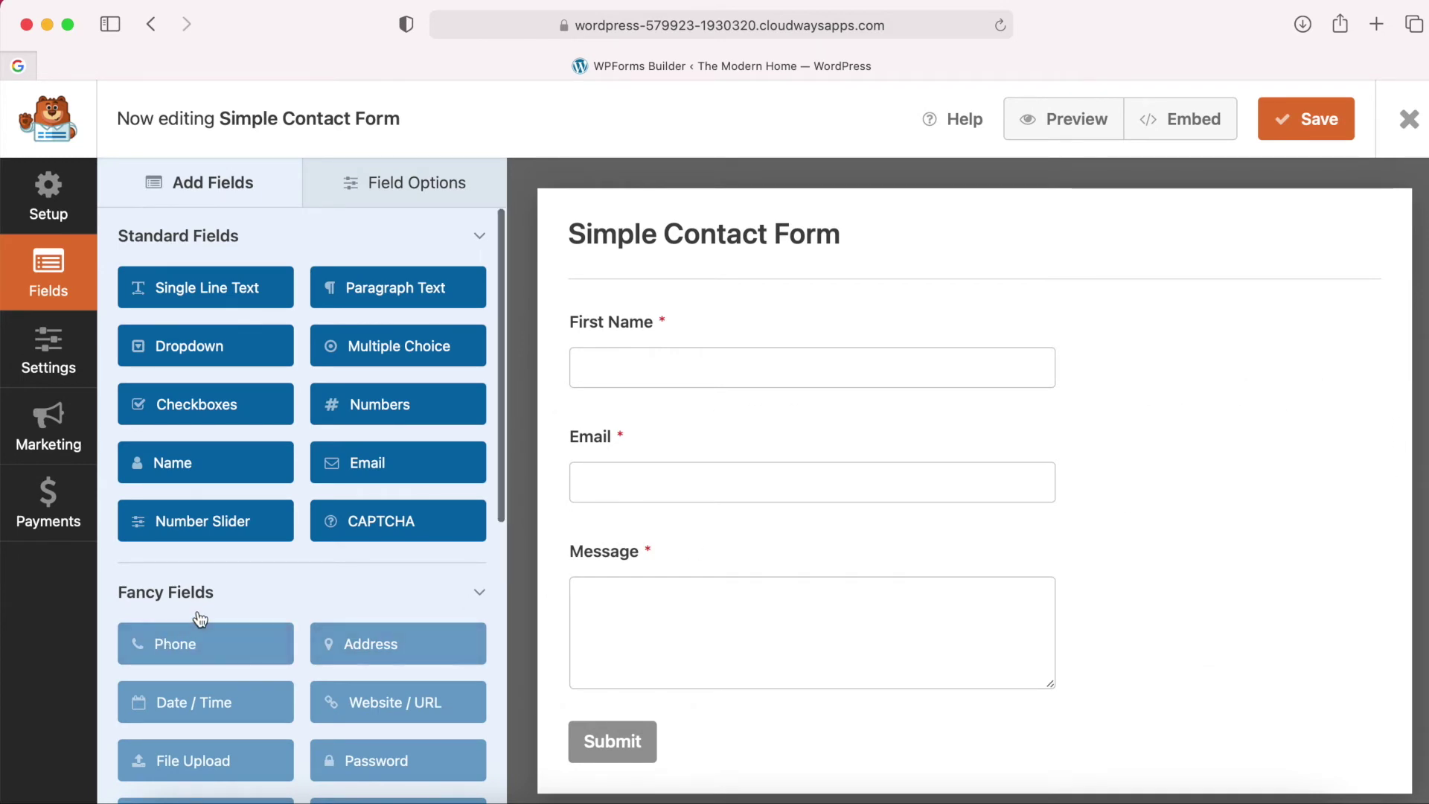
Skip the PRO-only Phone field and drop a Single Line Text field below Email.
{"action": "scroll", "coordinate": [200, 618], "scroll_direction": "down", "scroll_amount": 3}
{"action": "scroll", "coordinate": [242, 553], "scroll_direction": "up", "scroll_amount": 3}
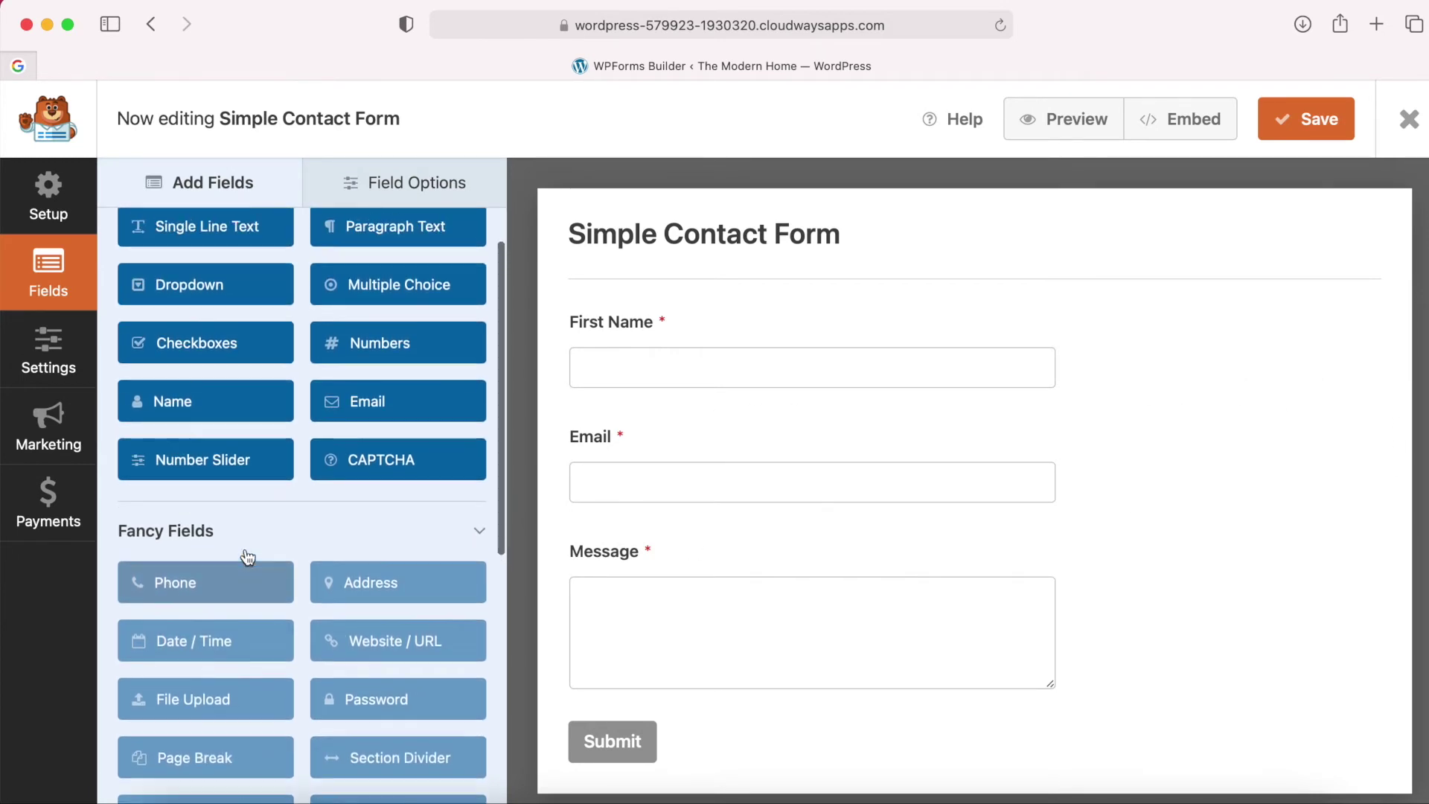
{"action": "scroll", "coordinate": [219, 644], "scroll_direction": "up", "scroll_amount": 1}
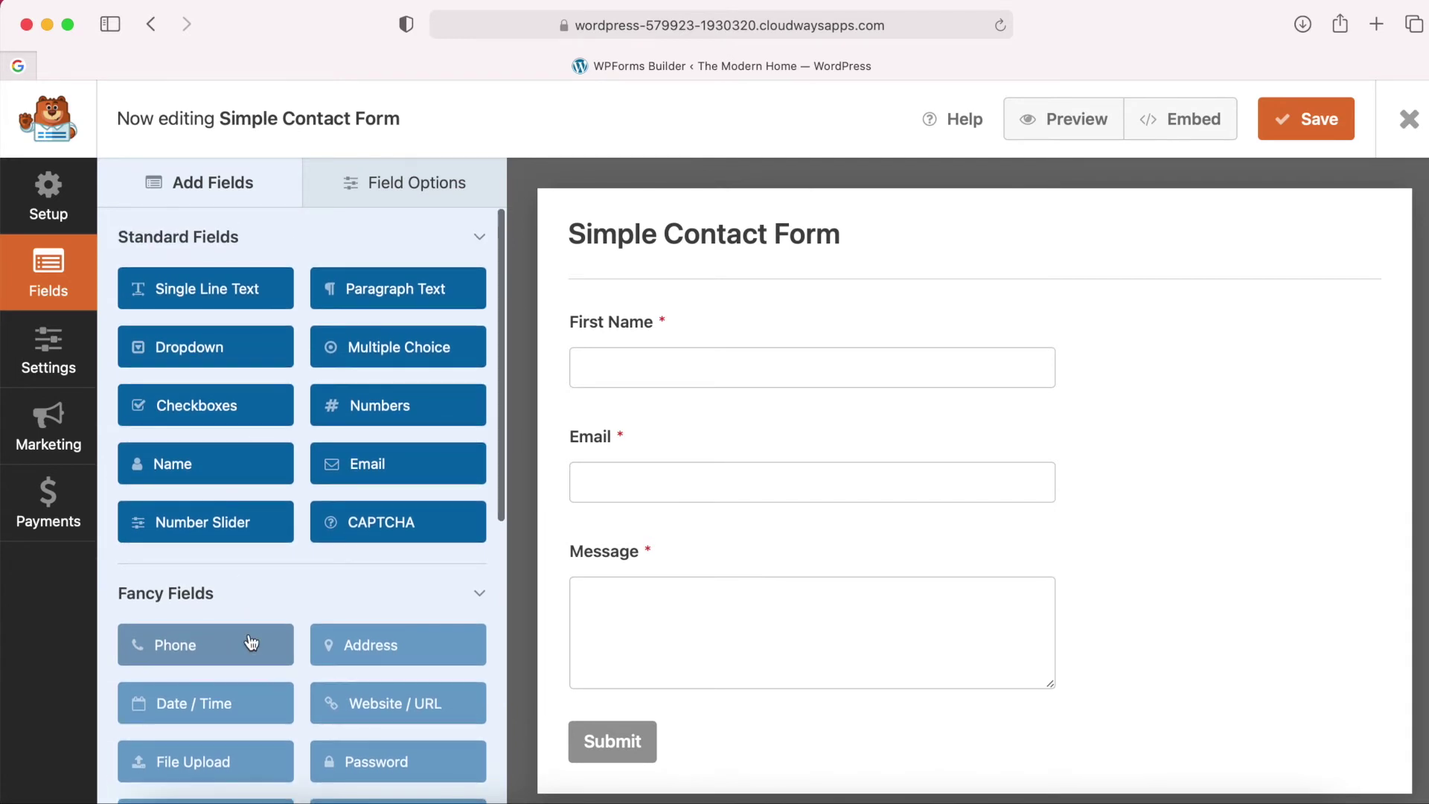
{"action": "left_click", "coordinate": [186, 646]}
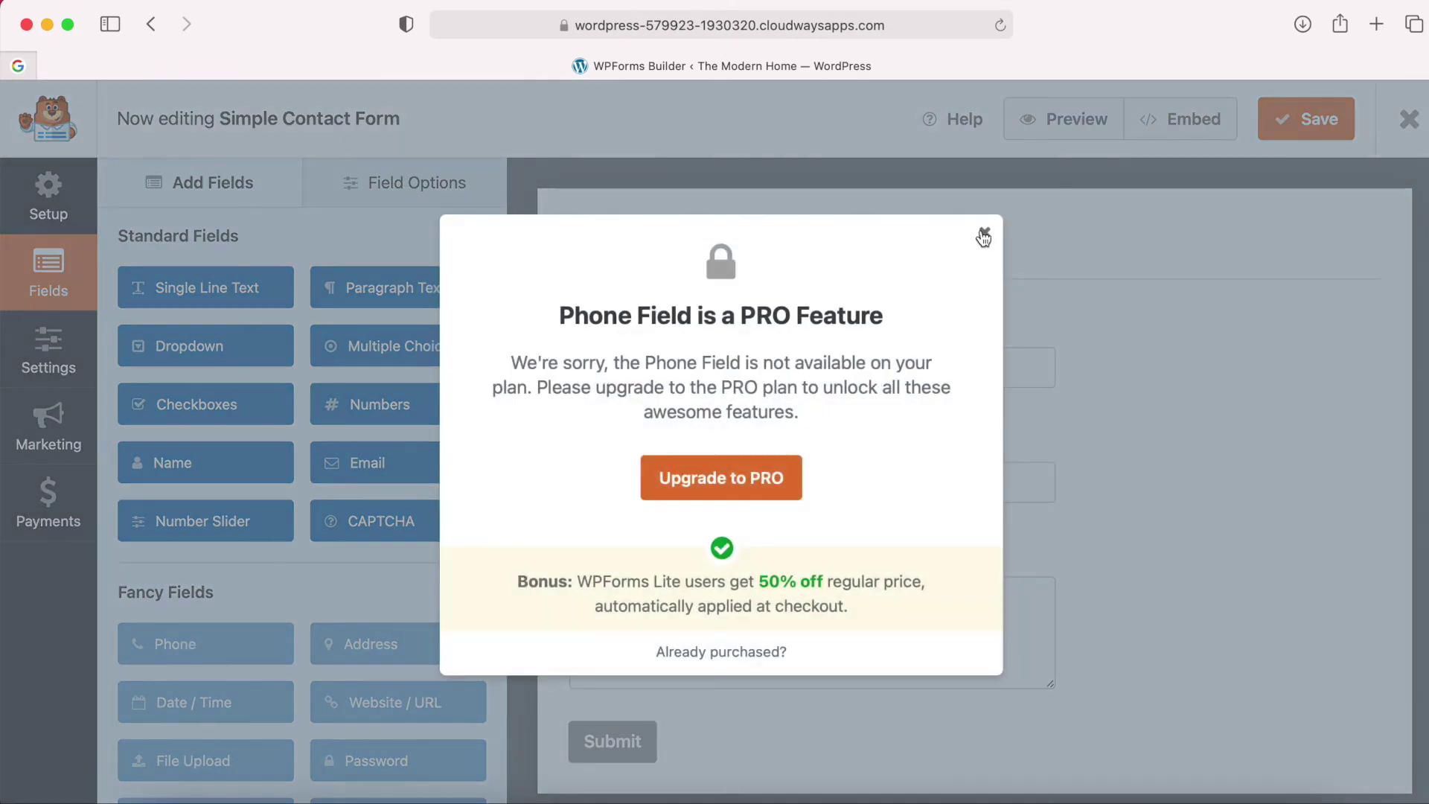
{"action": "left_click", "coordinate": [984, 236]}
{"action": "scroll", "coordinate": [190, 286], "scroll_direction": "down", "scroll_amount": 1}
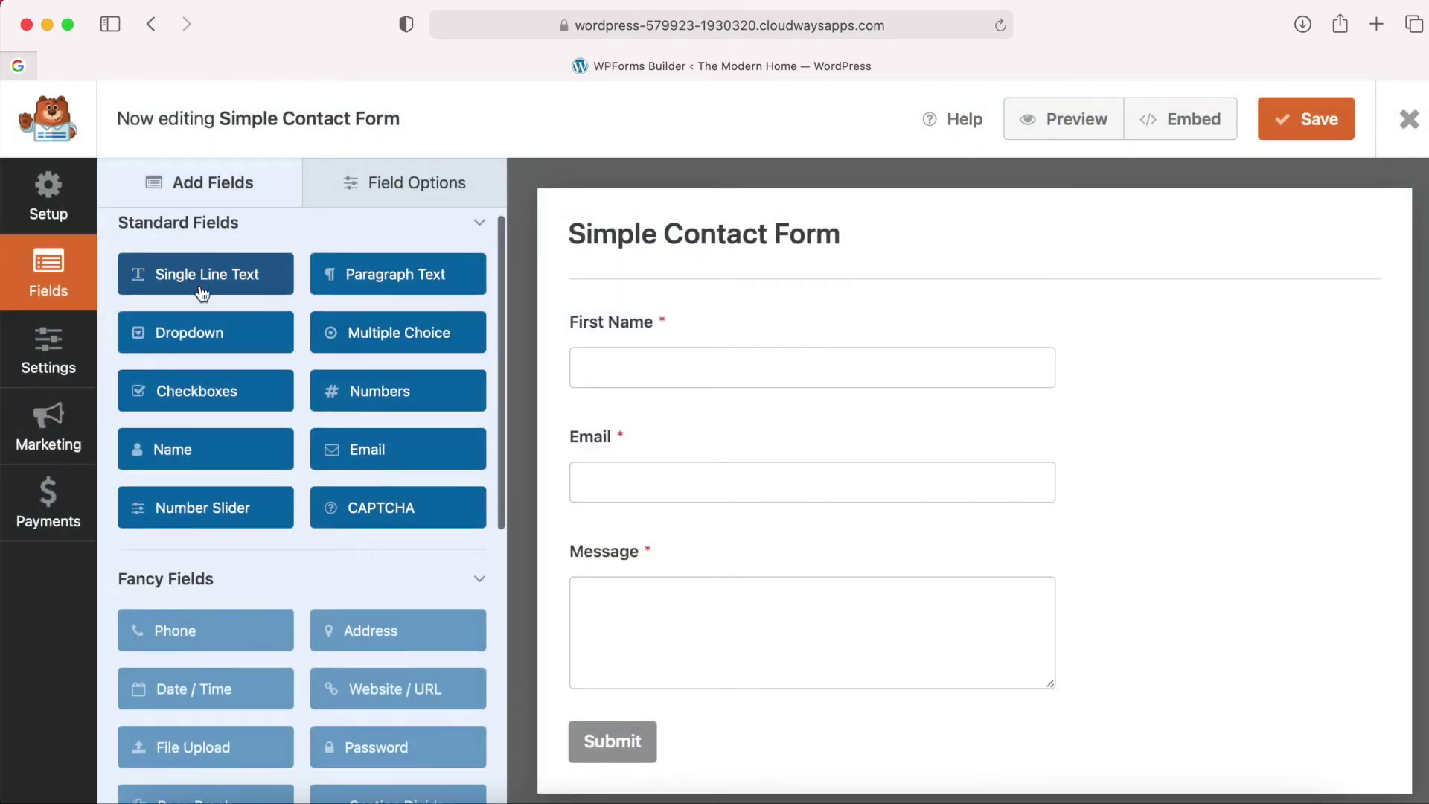
{"action": "left_click_drag", "start_coordinate": [195, 273], "coordinate": [636, 536]}
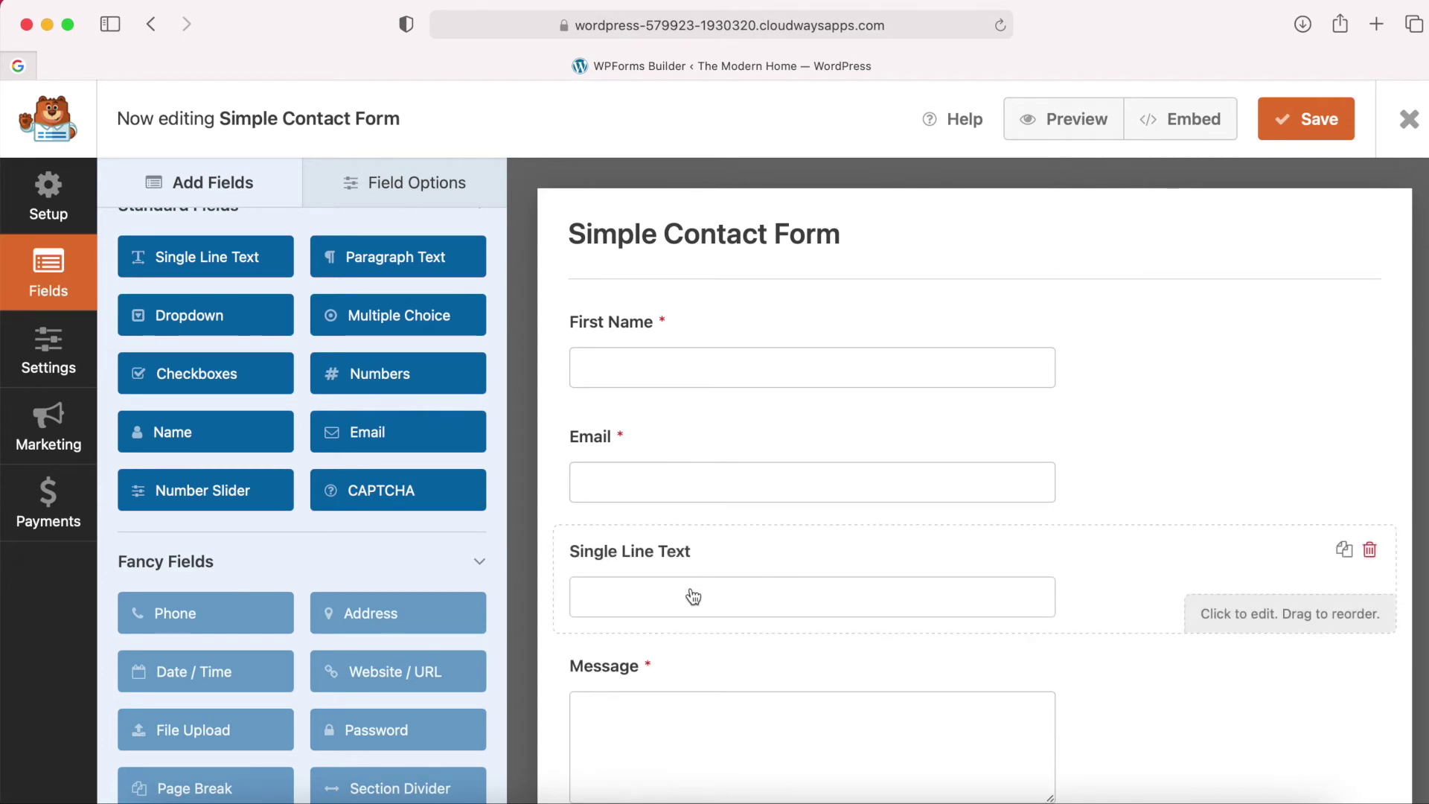
Label the new field 'Telephone Number' and leave its description empty.
{"action": "left_click", "coordinate": [693, 596]}
{"action": "left_click", "coordinate": [237, 351]}
{"action": "key", "text": "super+a"}
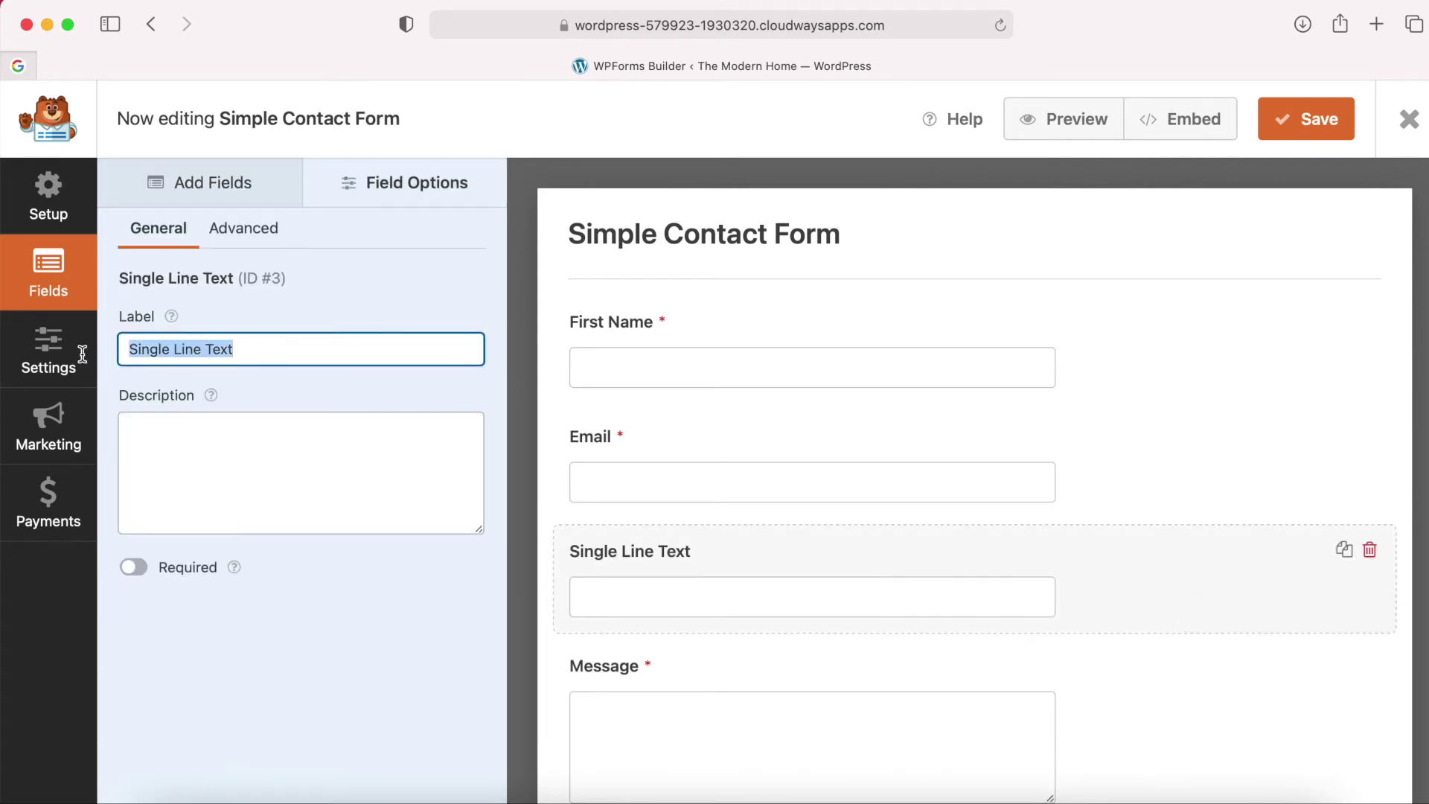
{"action": "type", "text": "e"}
{"action": "key", "text": "BackSpace"}
{"action": "type", "text": "Tel"}
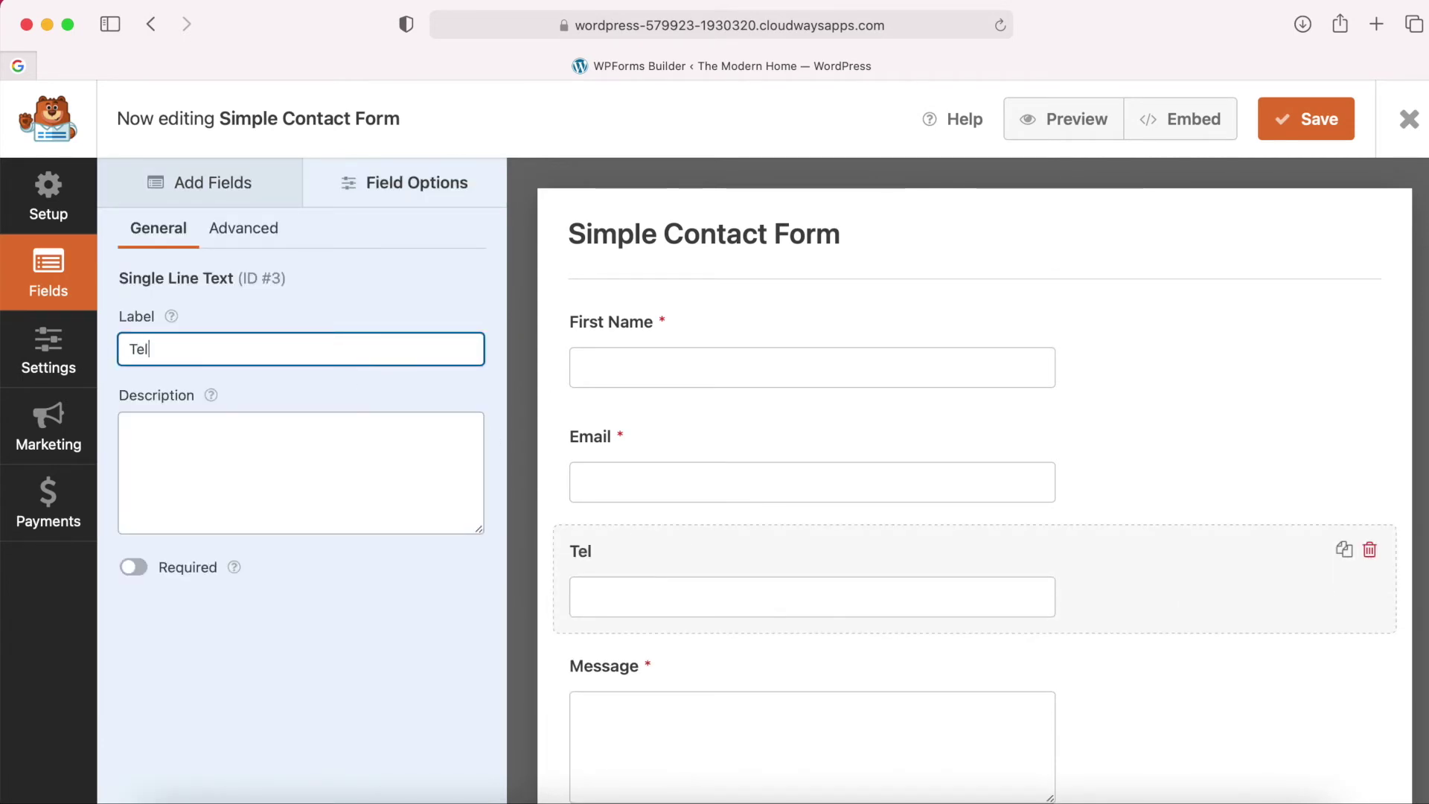
{"action": "type", "text": "ephone Number"}
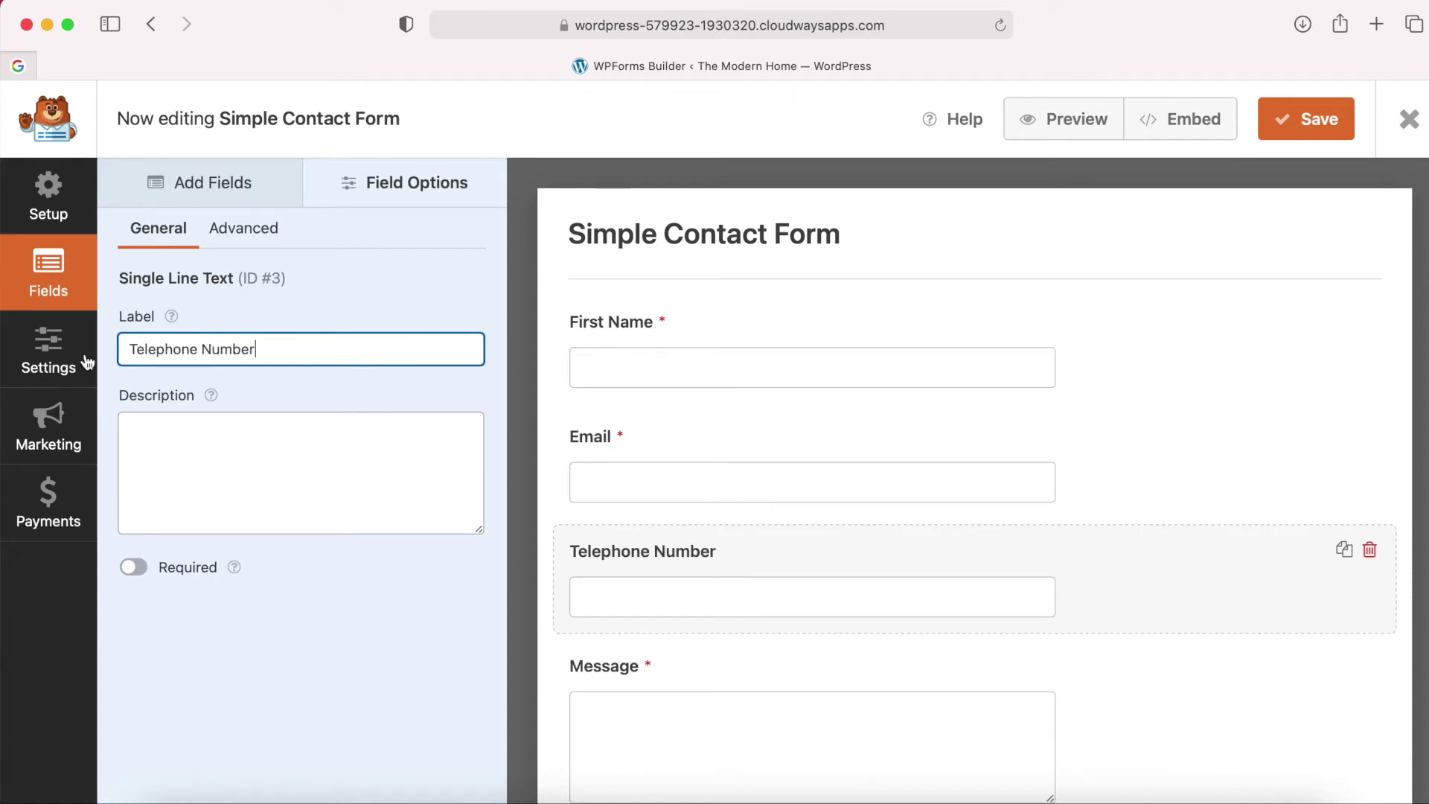
{"action": "left_click", "coordinate": [179, 469]}
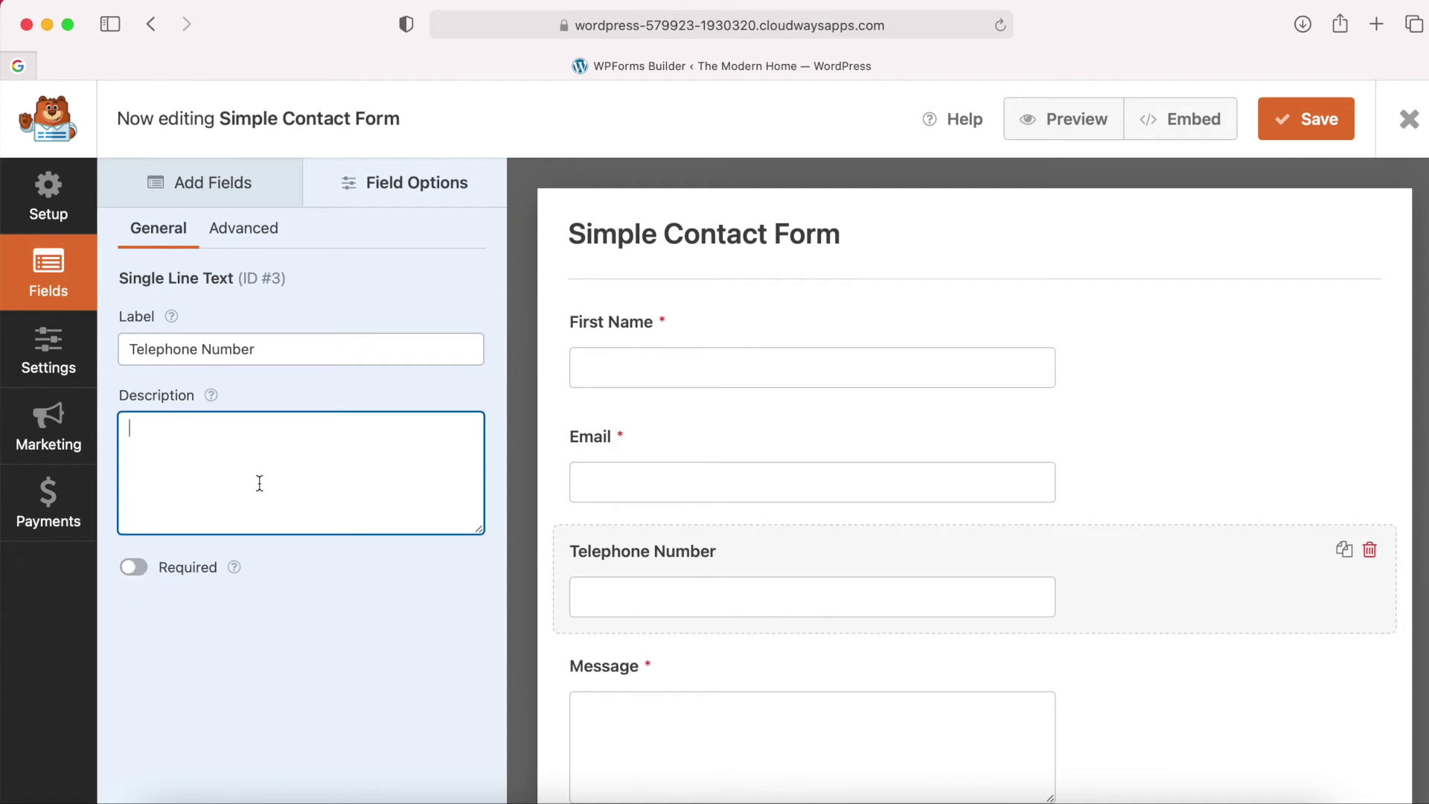
{"action": "scroll", "coordinate": [784, 663], "scroll_direction": "down", "scroll_amount": 3}
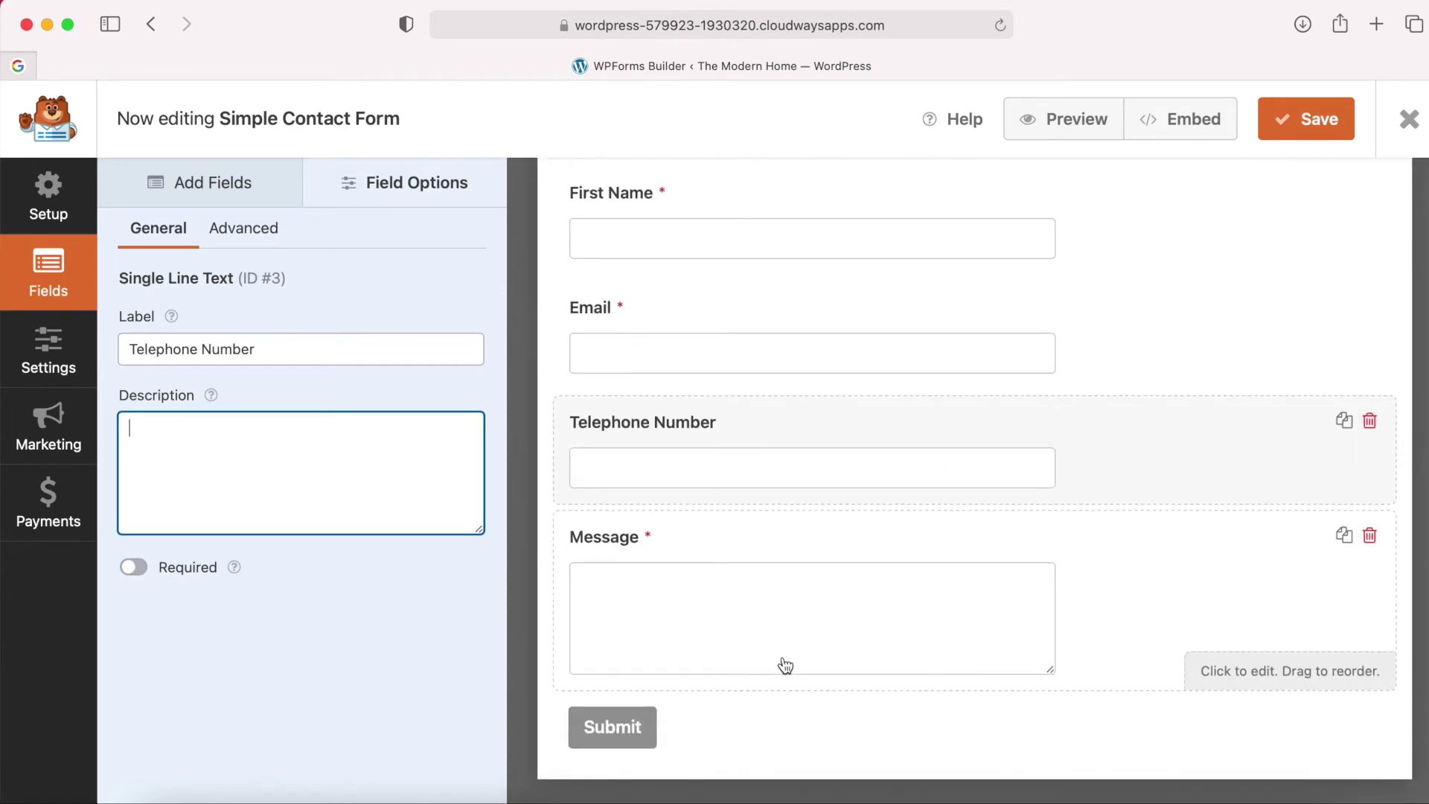
{"action": "scroll", "coordinate": [903, 648], "scroll_direction": "up", "scroll_amount": 1}
{"action": "scroll", "coordinate": [903, 648], "scroll_direction": "down", "scroll_amount": 1}
{"action": "left_click", "coordinate": [926, 643]}
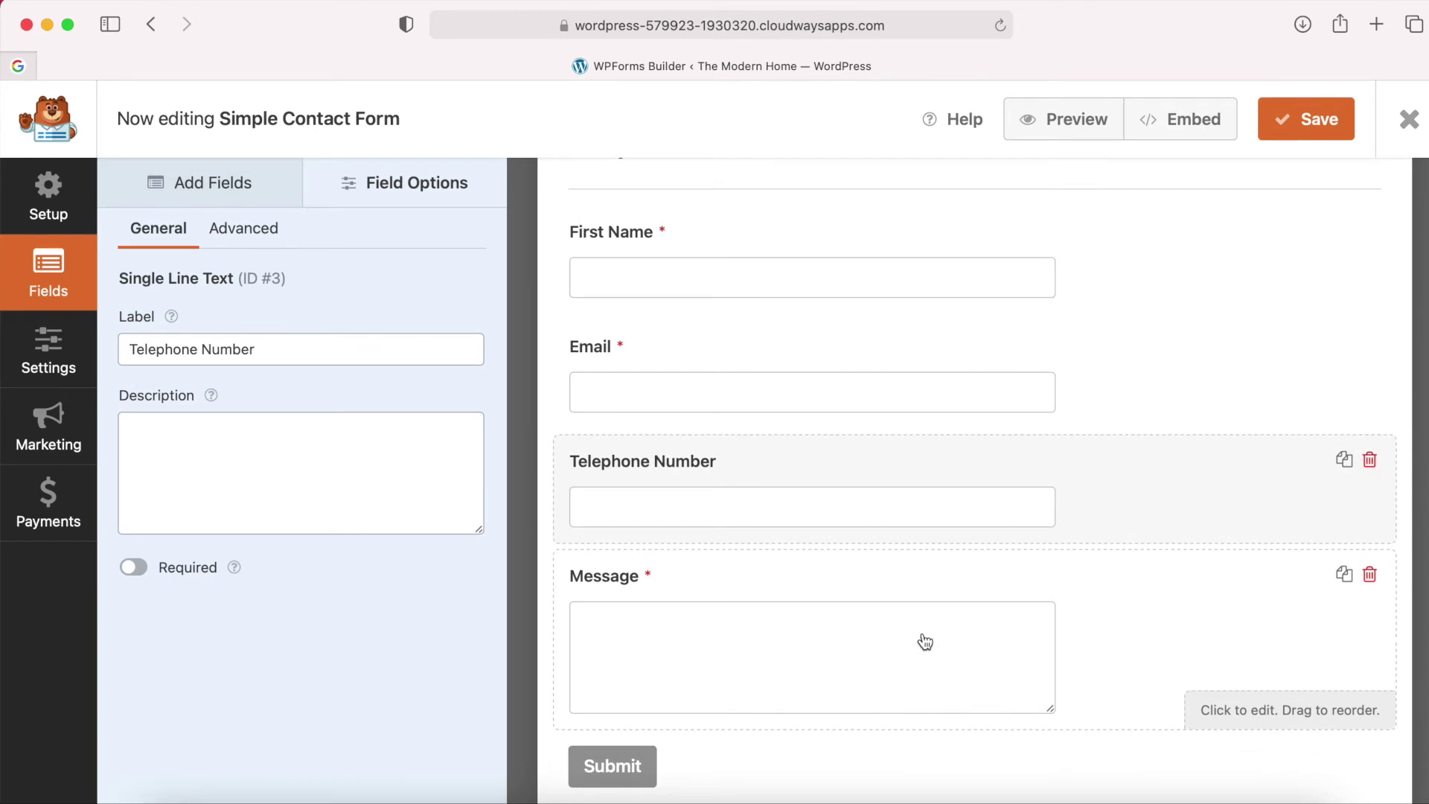
{"action": "left_click", "coordinate": [220, 181]}
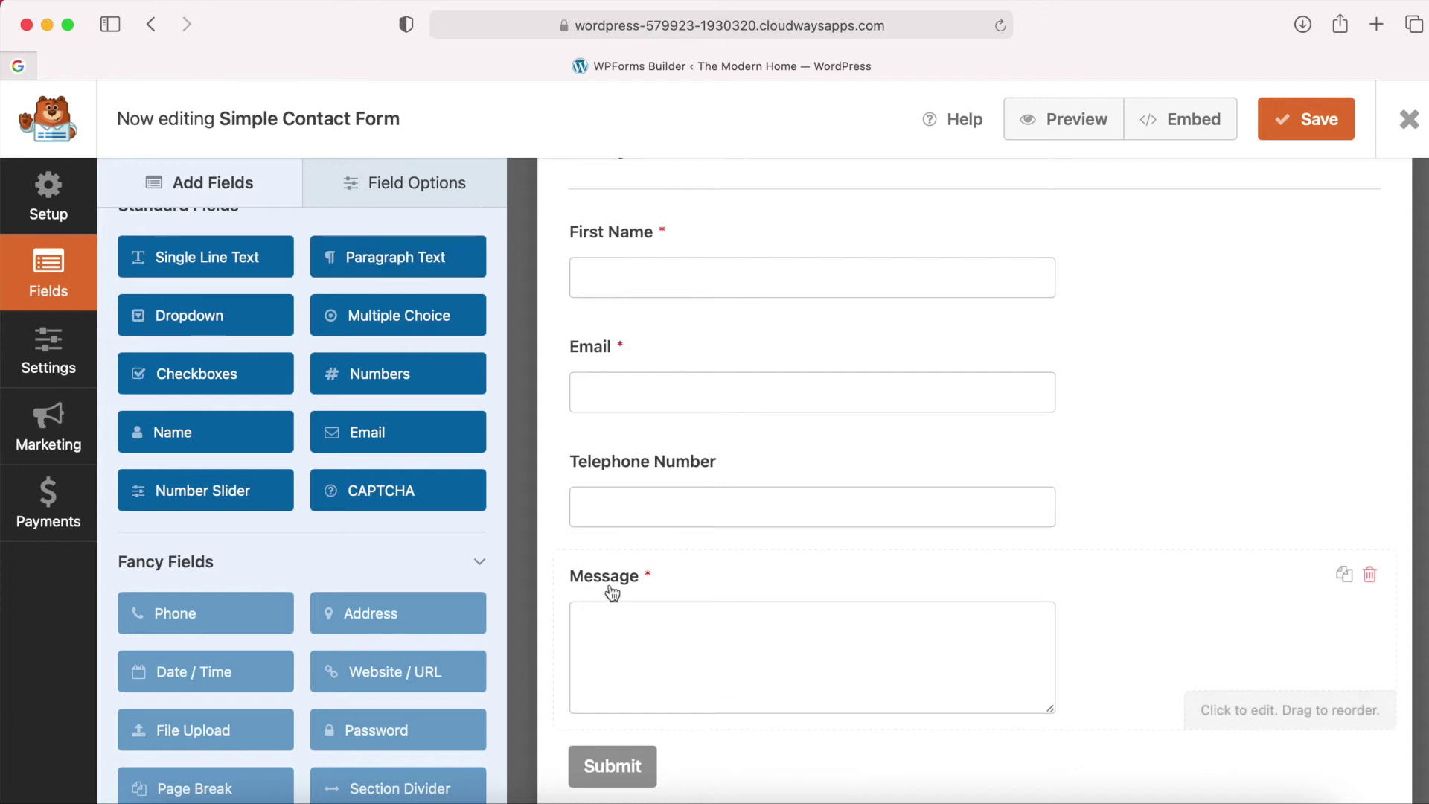
{"action": "left_click_drag", "start_coordinate": [247, 326], "coordinate": [673, 552]}
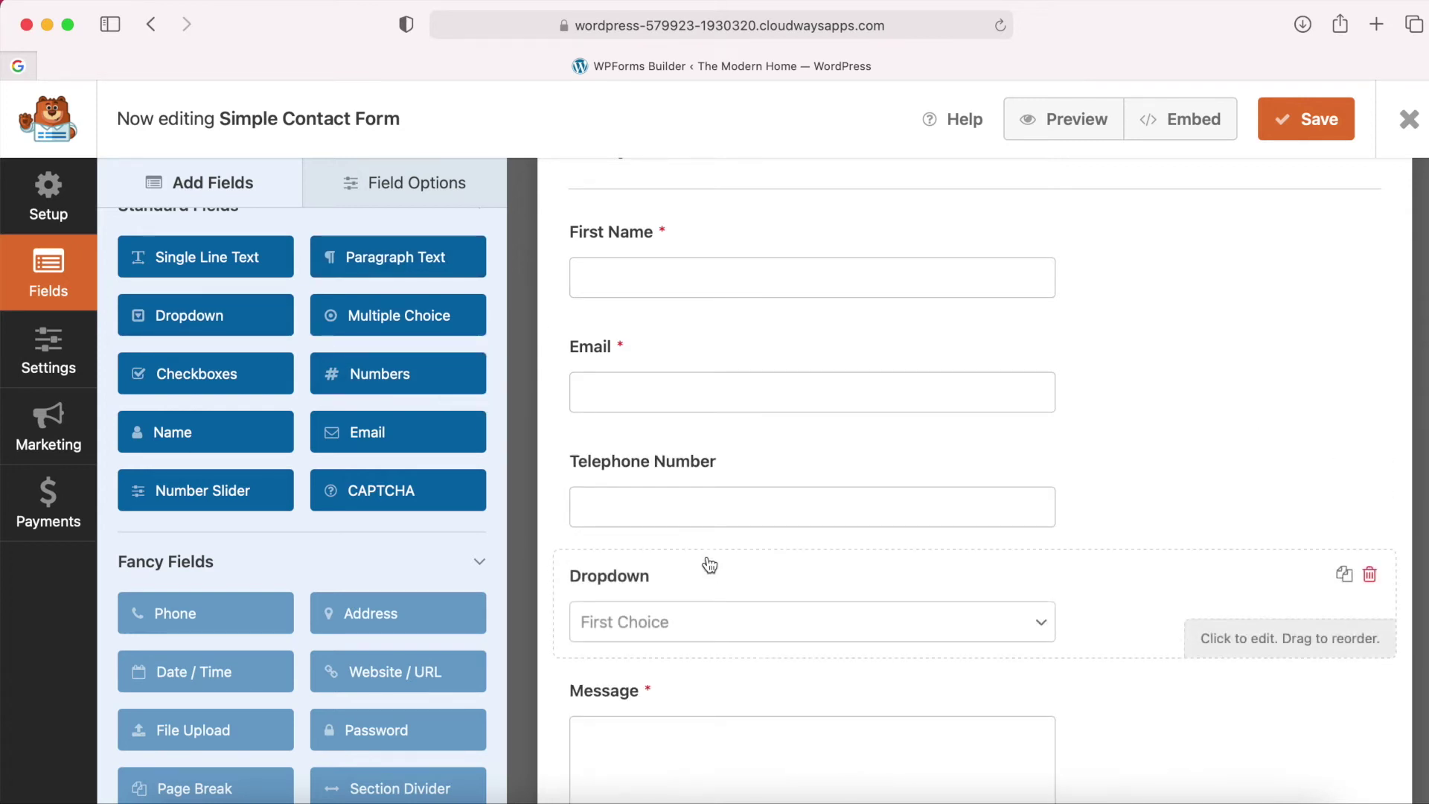
{"action": "left_click", "coordinate": [918, 620]}
{"action": "scroll", "coordinate": [831, 635], "scroll_direction": "down", "scroll_amount": 1}
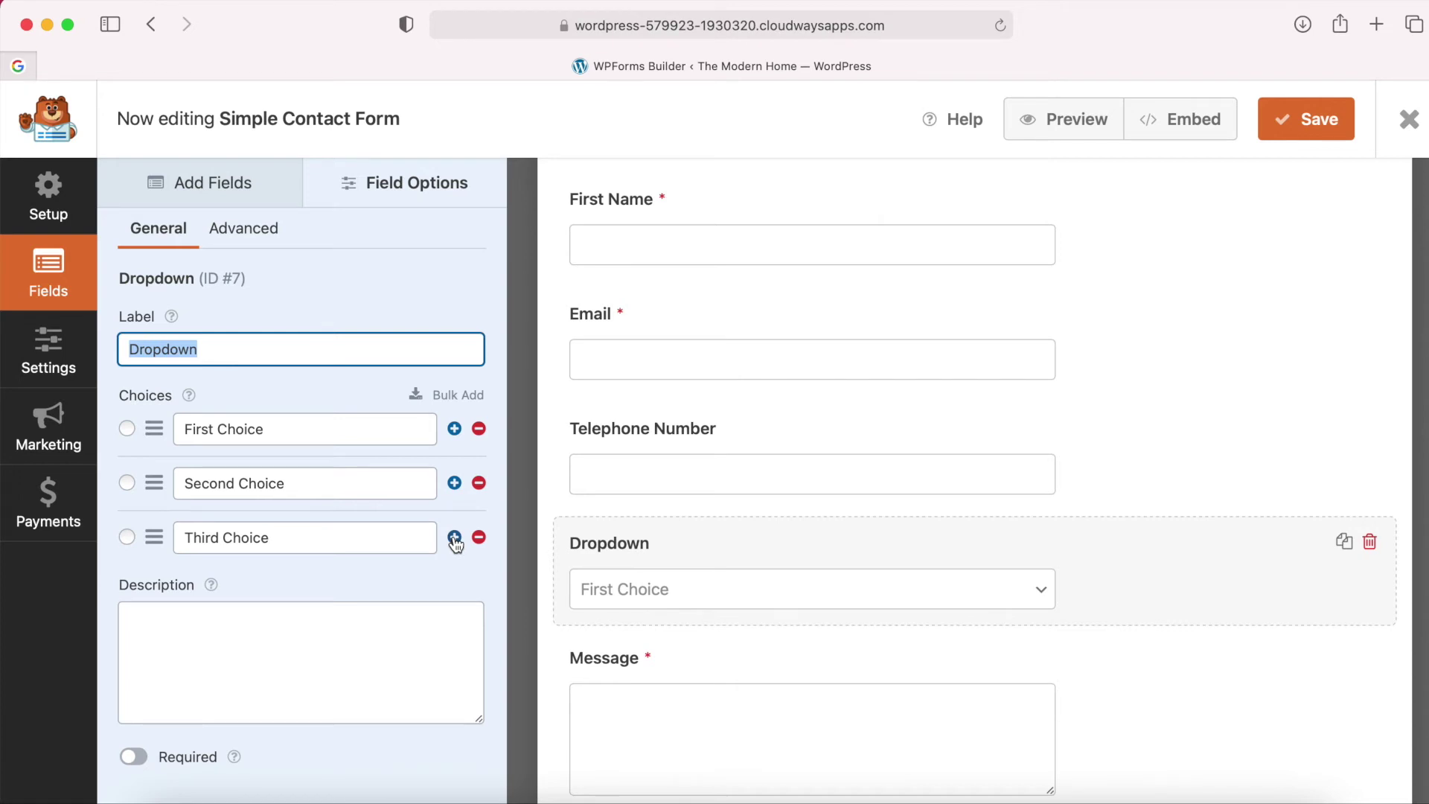
{"action": "scroll", "coordinate": [656, 682], "scroll_direction": "down", "scroll_amount": 1}
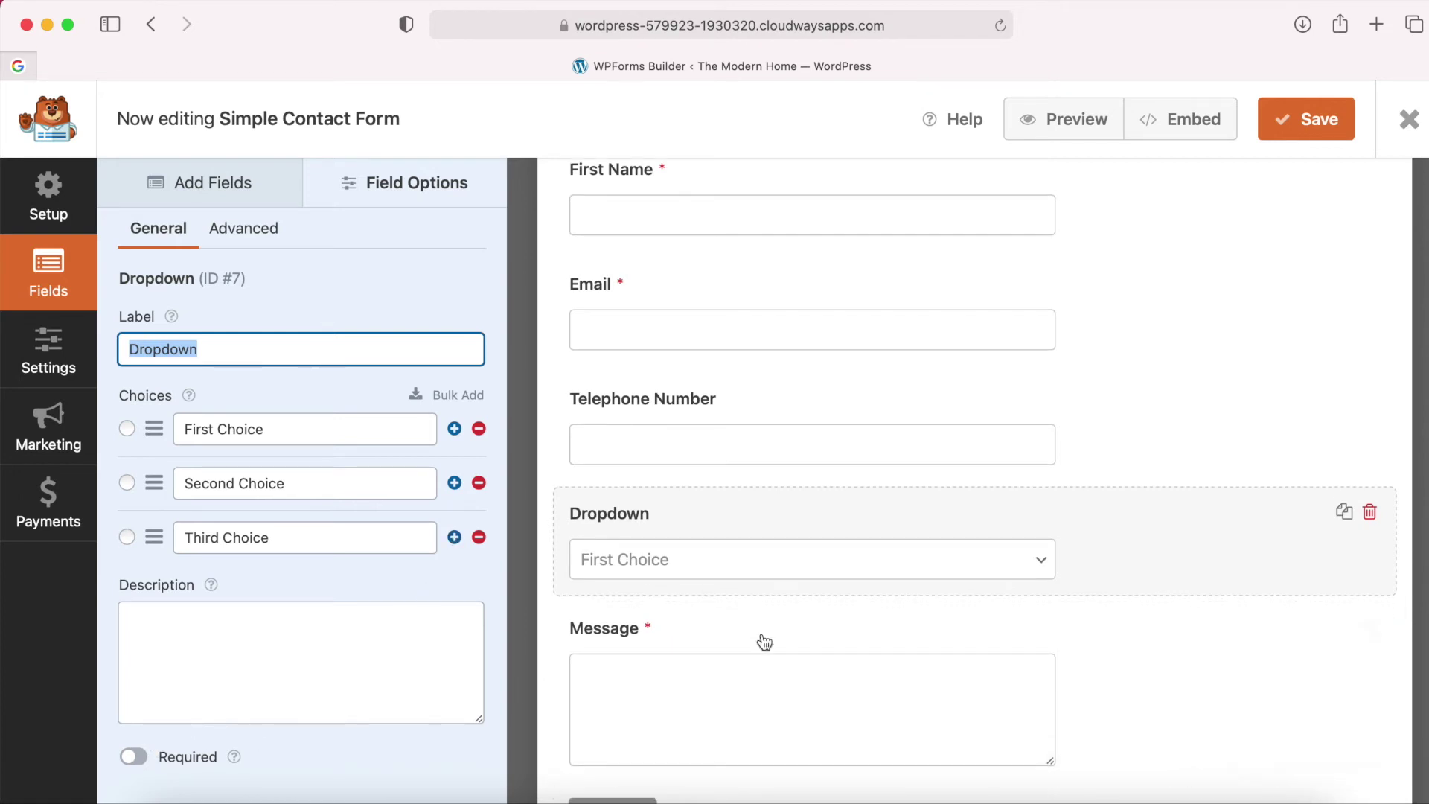
{"action": "left_click", "coordinate": [1370, 512]}
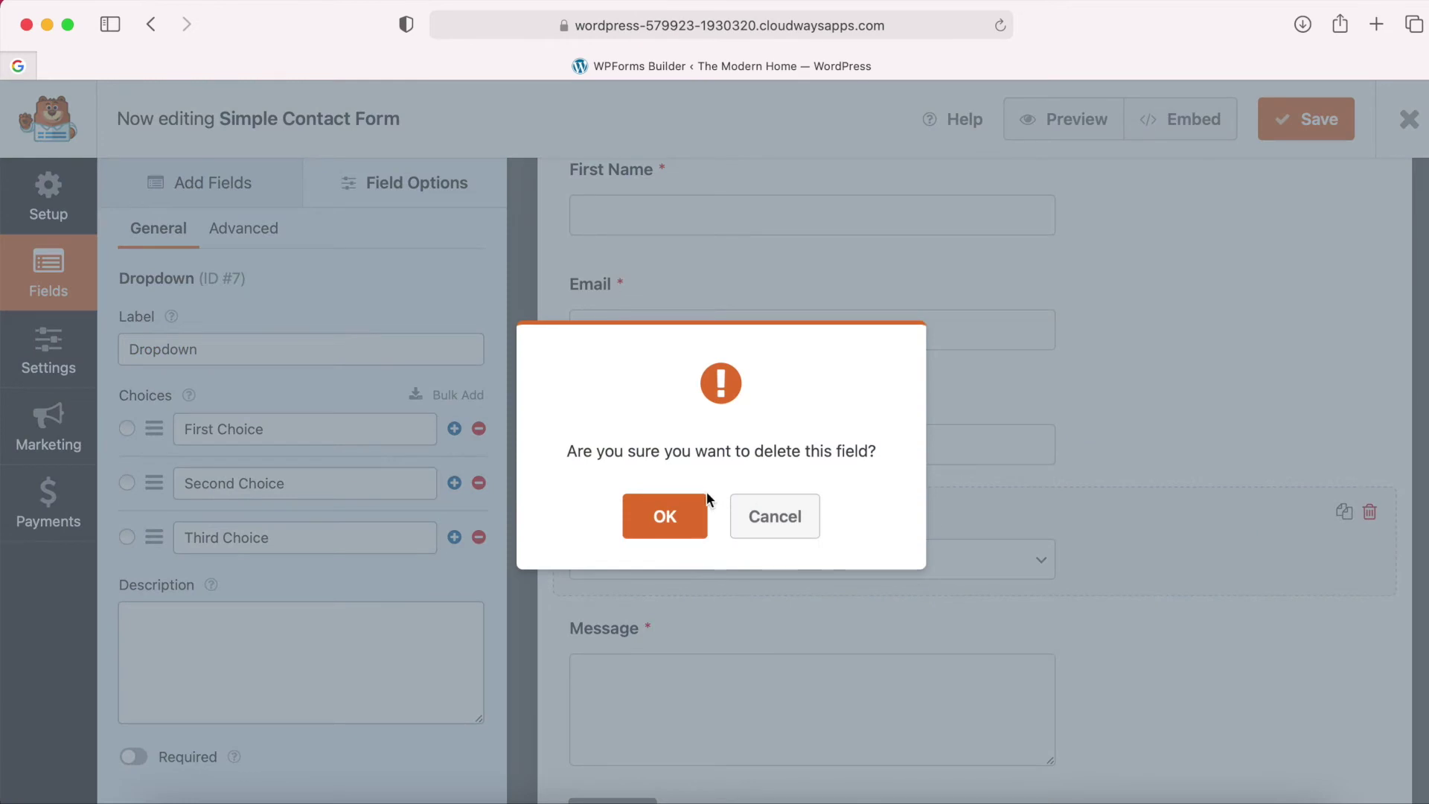
{"action": "left_click", "coordinate": [703, 499]}
{"action": "scroll", "coordinate": [759, 533], "scroll_direction": "up", "scroll_amount": 5}
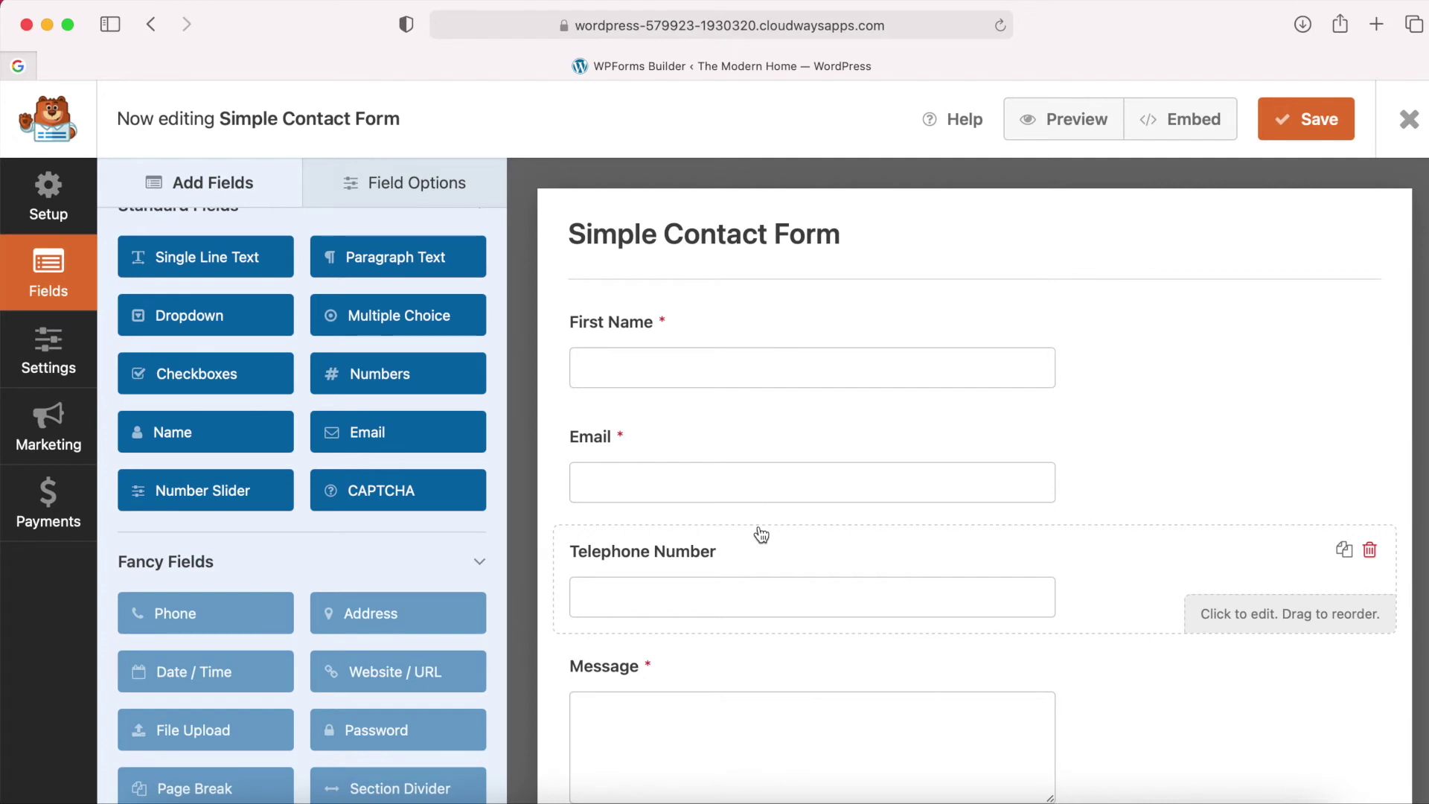
Rename the form to 'Website Contact Form' in its General settings.
{"action": "left_click", "coordinate": [47, 356]}
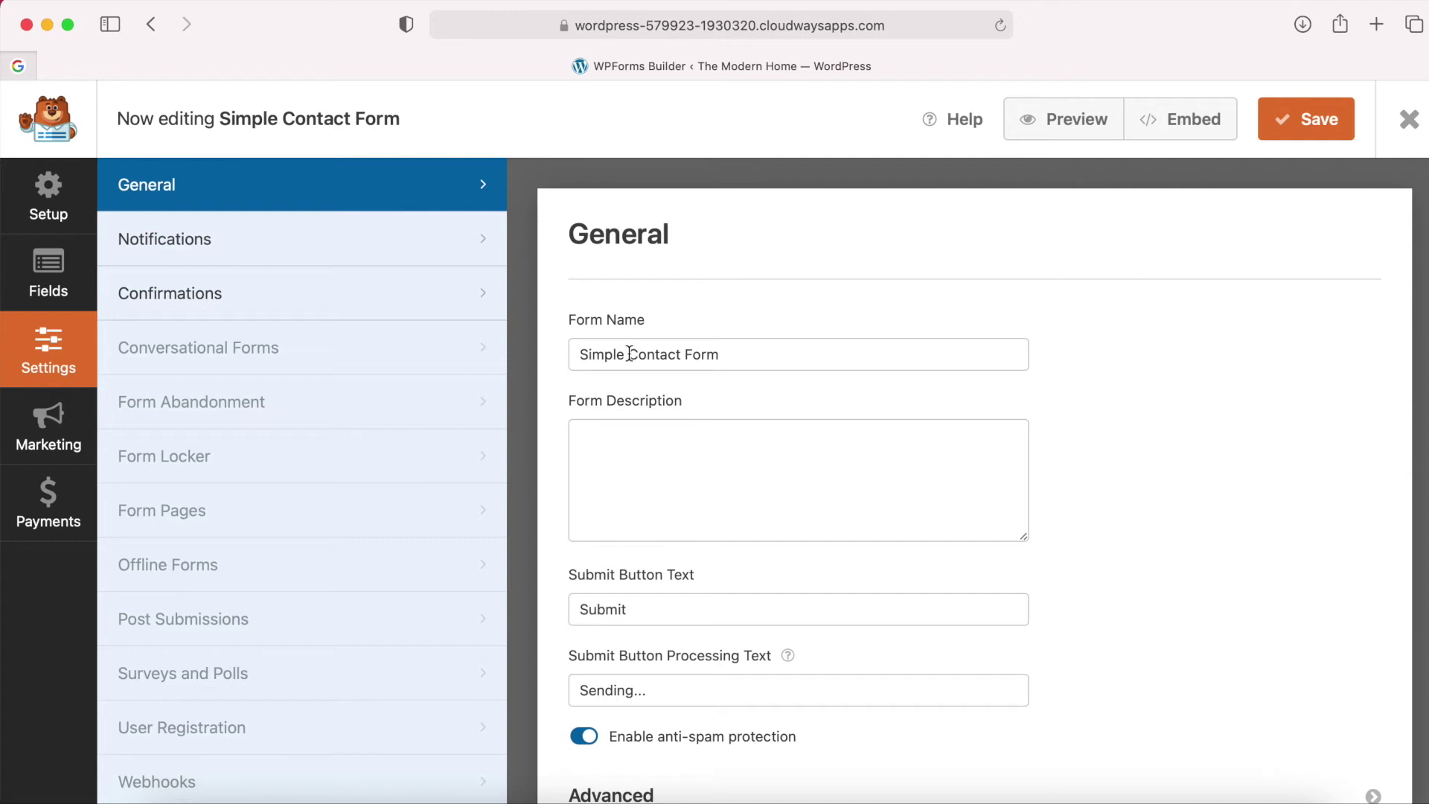
{"action": "left_click_drag", "start_coordinate": [631, 354], "coordinate": [578, 353]}
{"action": "type", "text": "Websit"}
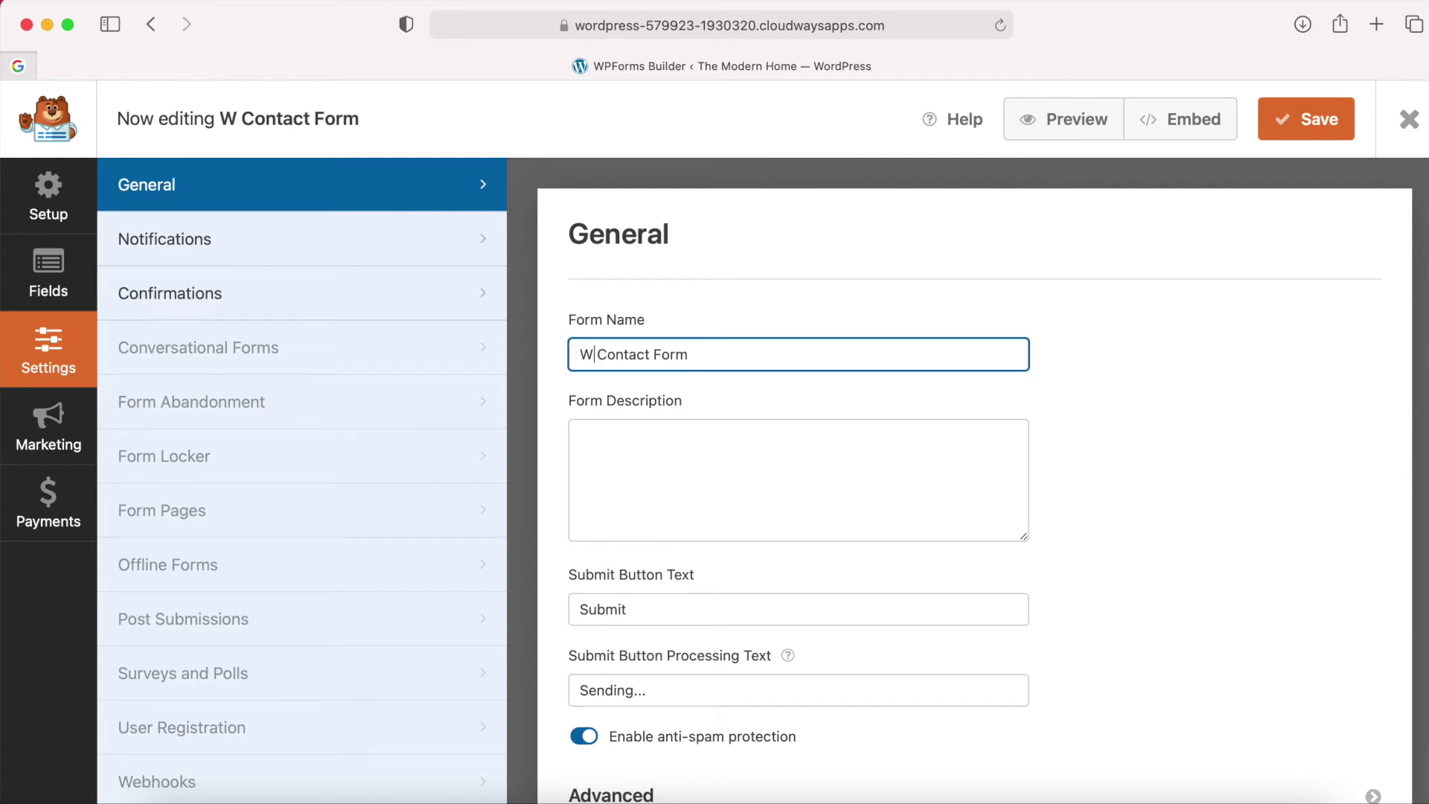
{"action": "type", "text": "e"}
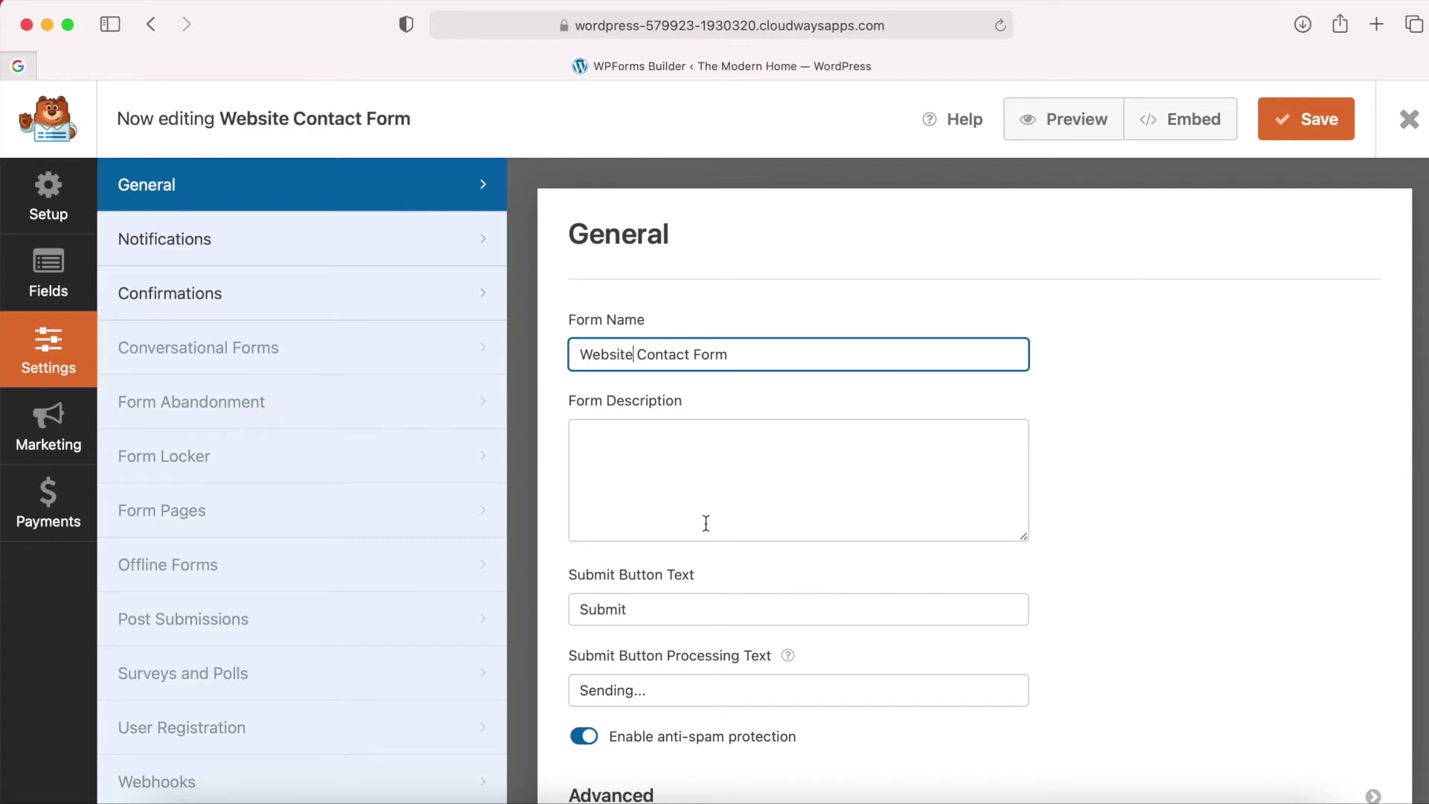
{"action": "scroll", "coordinate": [706, 523], "scroll_direction": "down", "scroll_amount": 2}
Change the Submit Button Text to 'Send' and save the form.
{"action": "left_click", "coordinate": [654, 514]}
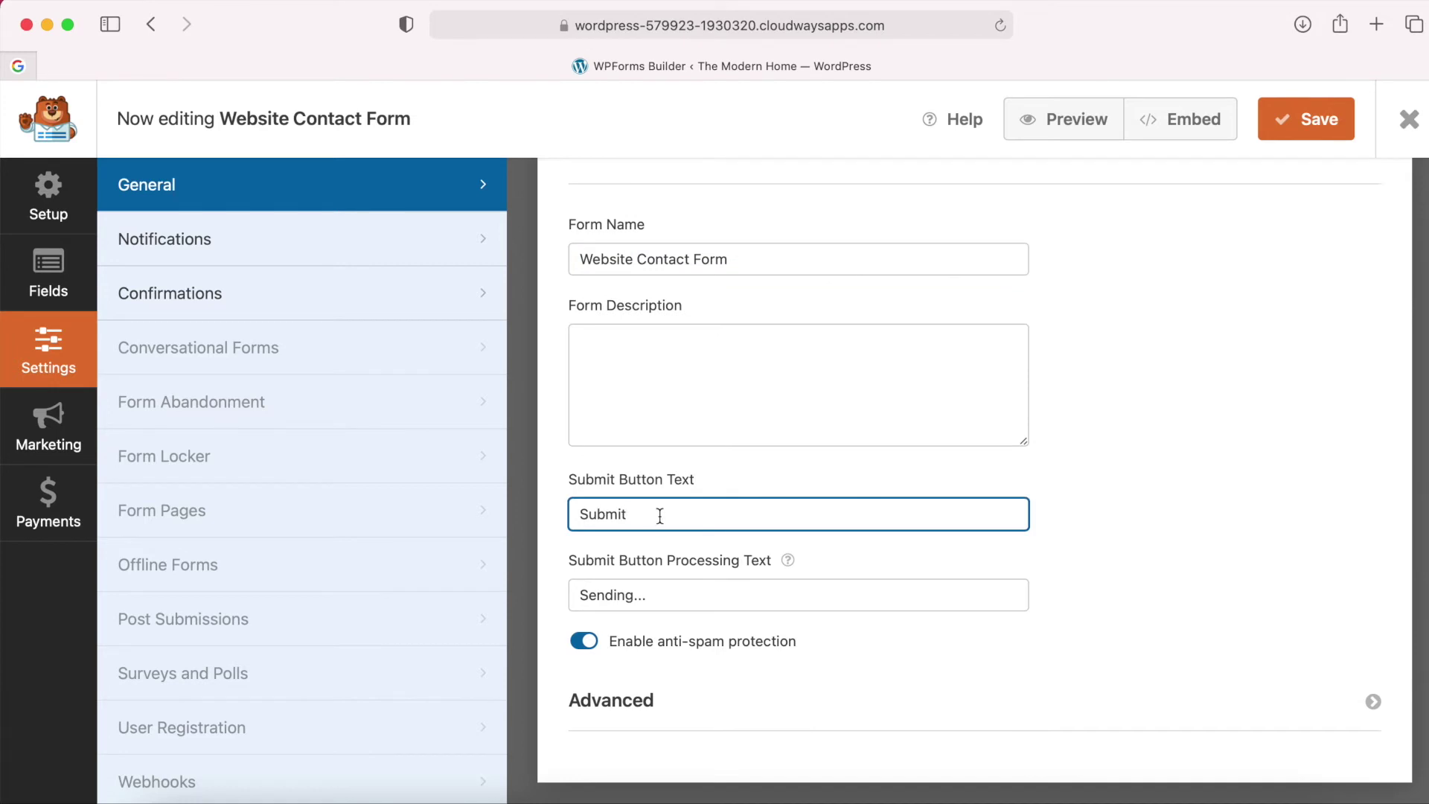
{"action": "left_click_drag", "start_coordinate": [649, 515], "coordinate": [581, 514]}
{"action": "type", "text": "Send"}
{"action": "scroll", "coordinate": [709, 654], "scroll_direction": "up", "scroll_amount": 3}
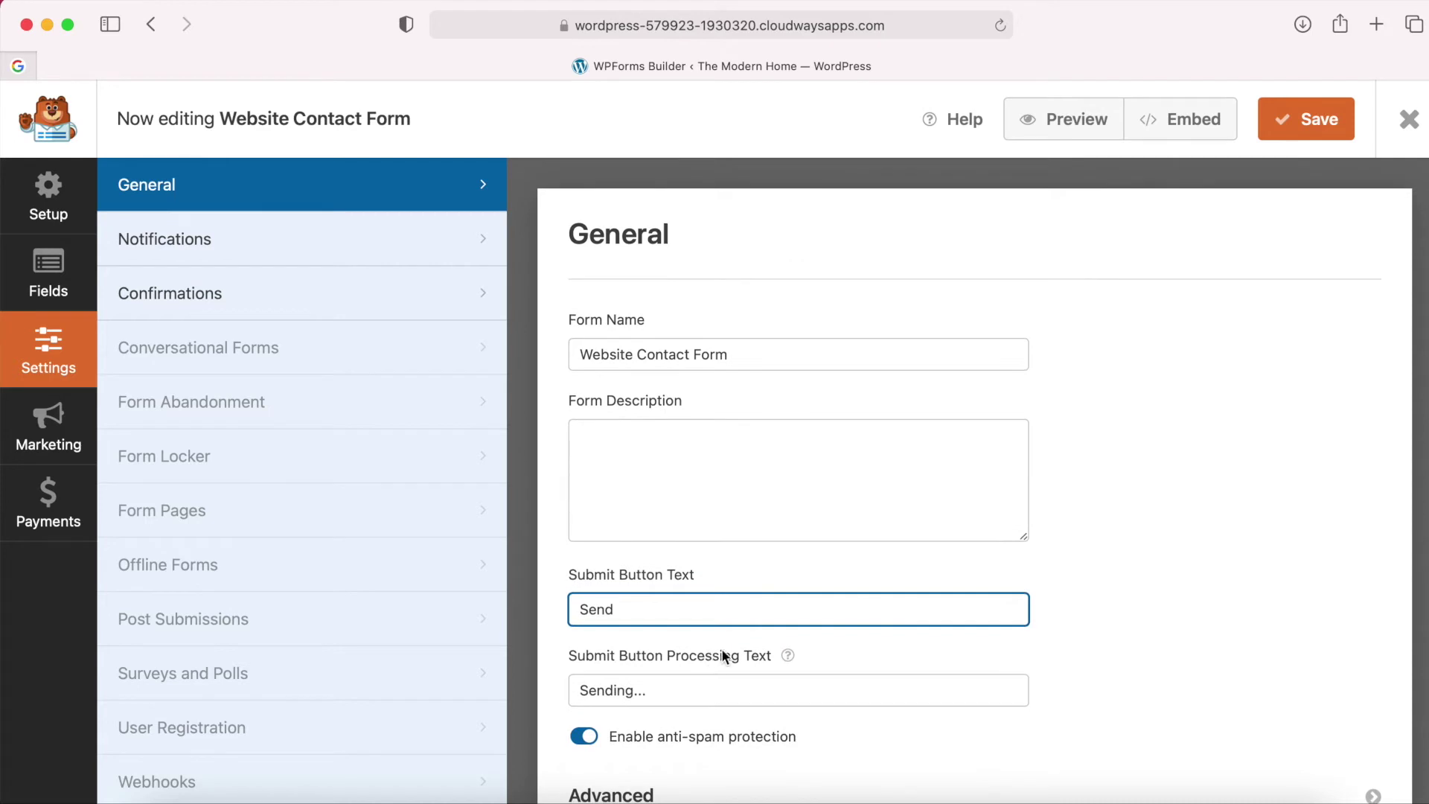
{"action": "scroll", "coordinate": [919, 597], "scroll_direction": "down", "scroll_amount": 3}
{"action": "scroll", "coordinate": [918, 596], "scroll_direction": "up", "scroll_amount": 3}
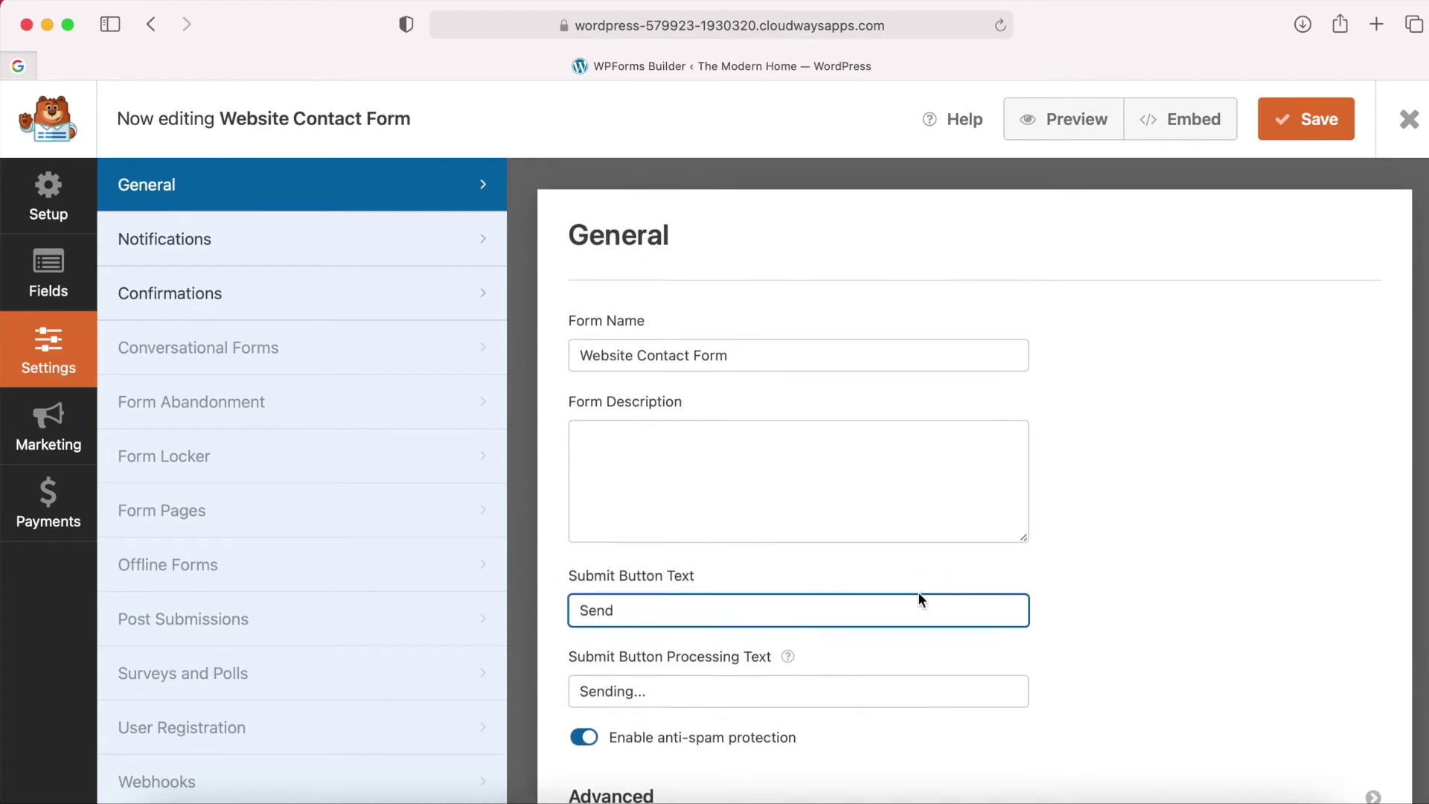
{"action": "left_click", "coordinate": [1296, 141]}
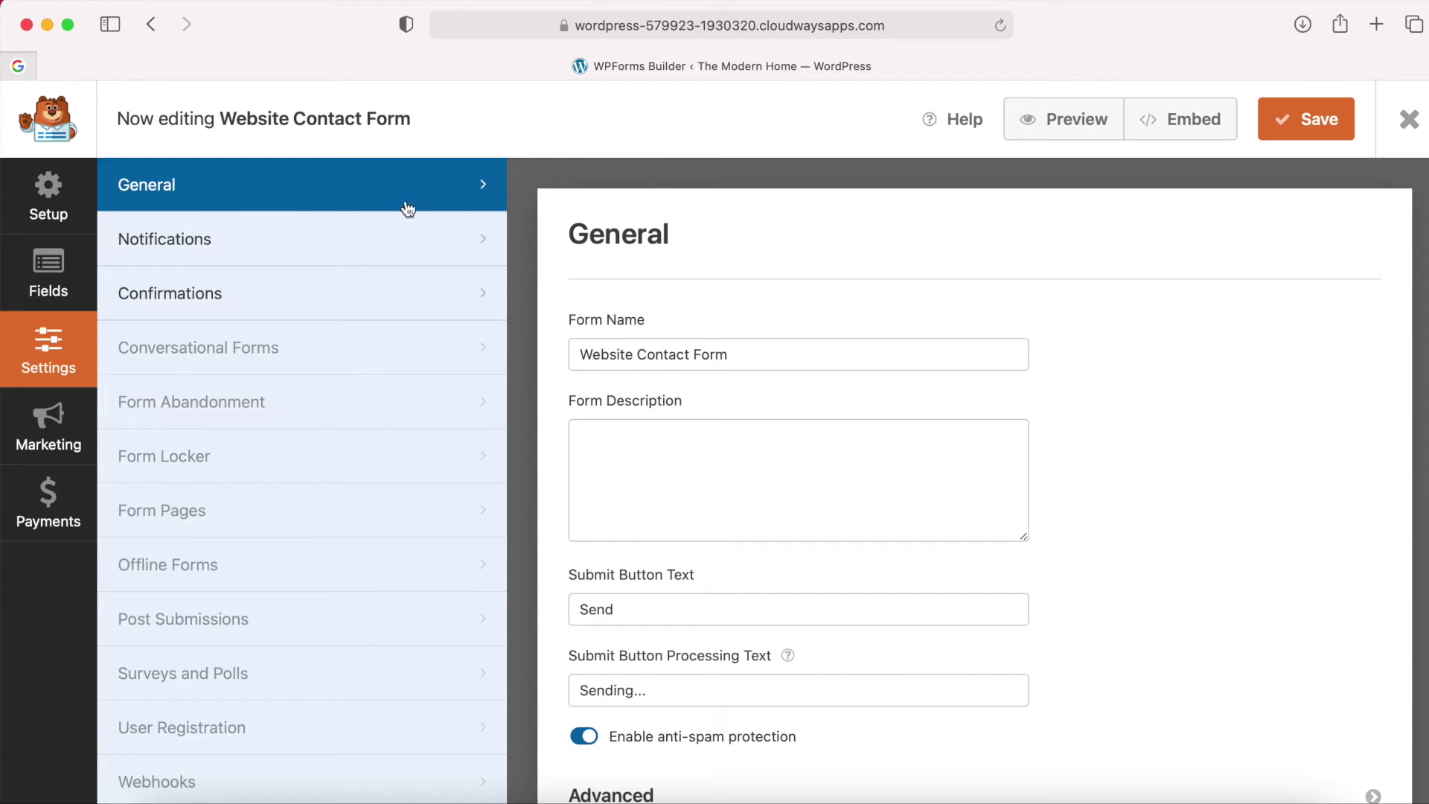
{"action": "left_click", "coordinate": [320, 246]}
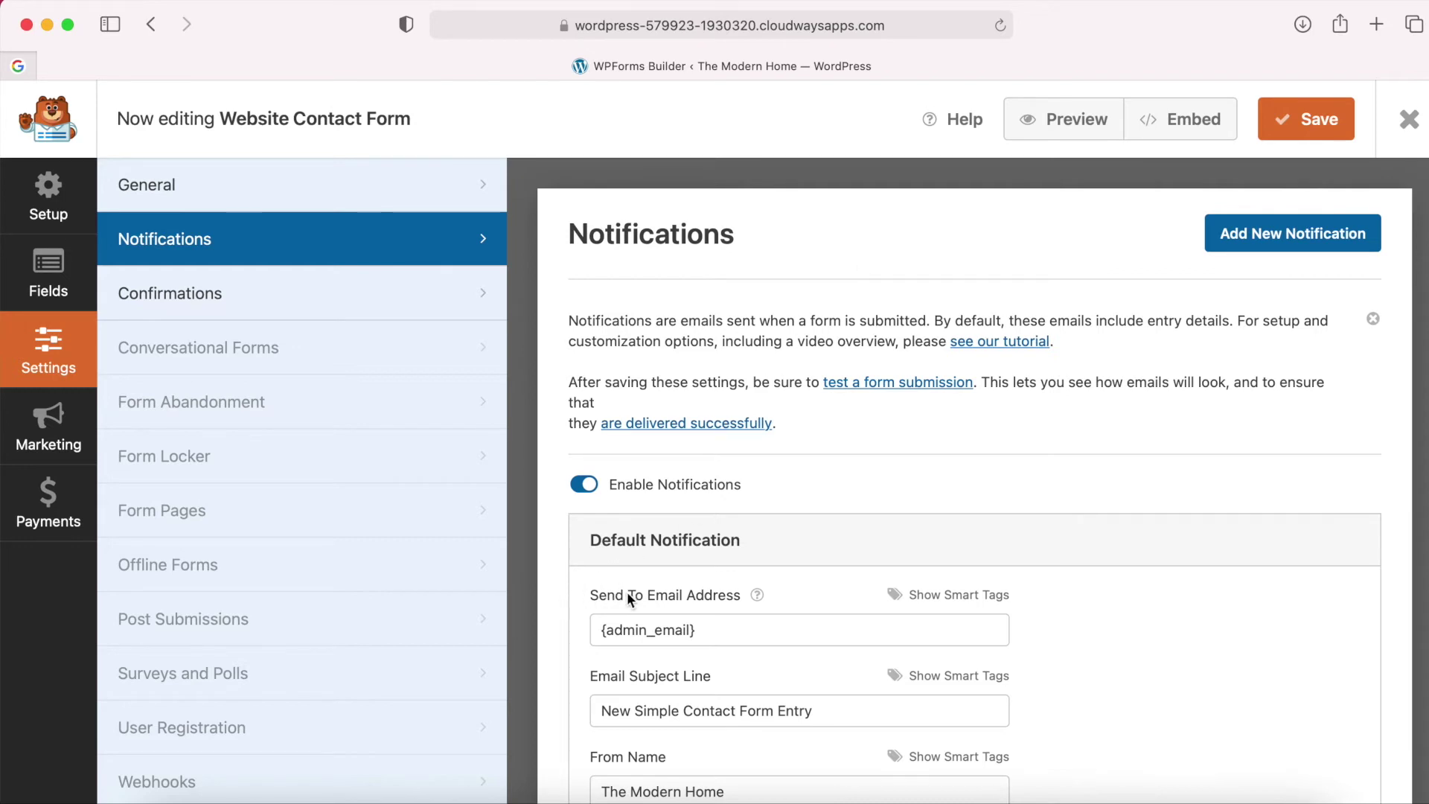
Replace the notification's Send To recipient with a single email address.
{"action": "left_click", "coordinate": [714, 630]}
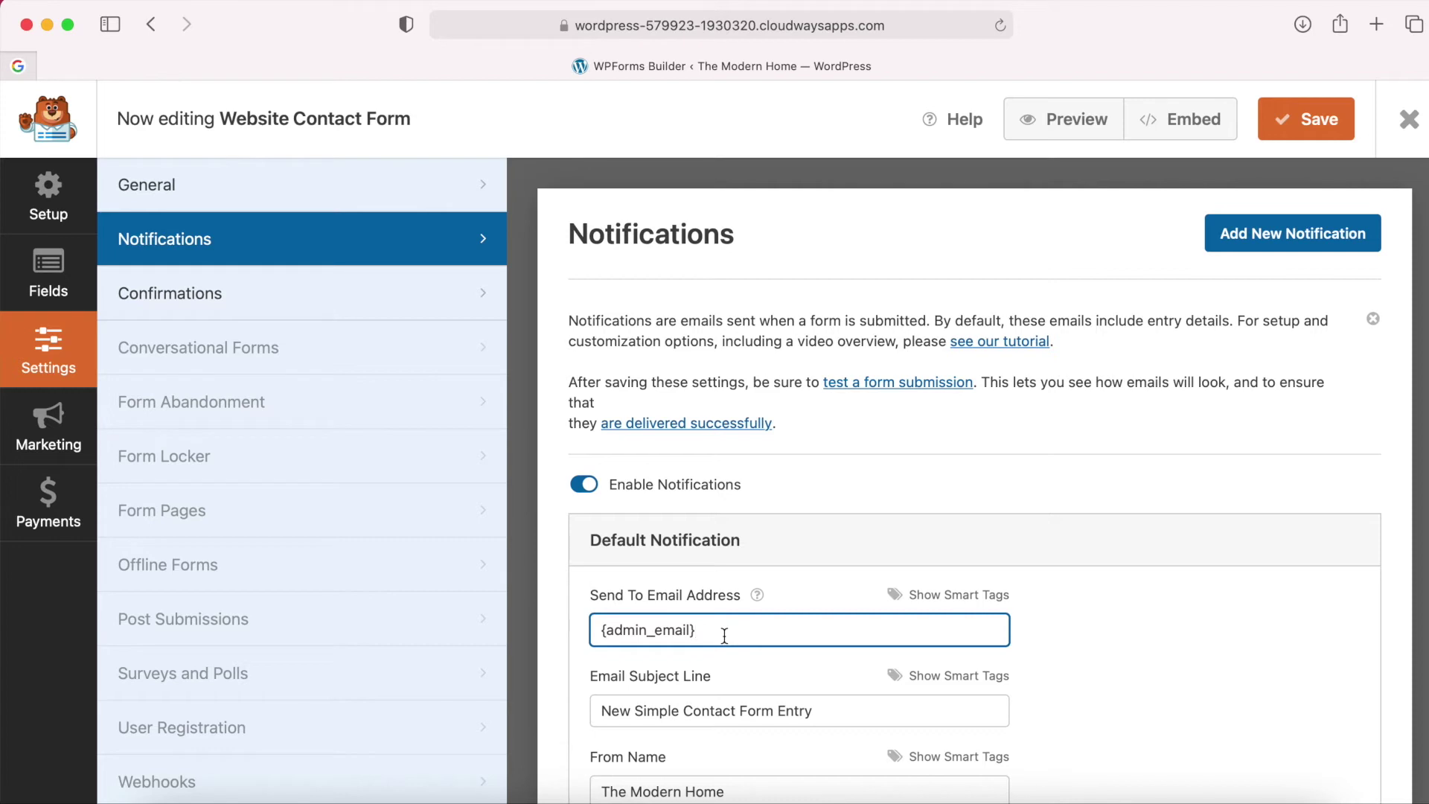
{"action": "left_click_drag", "start_coordinate": [705, 632], "coordinate": [592, 632]}
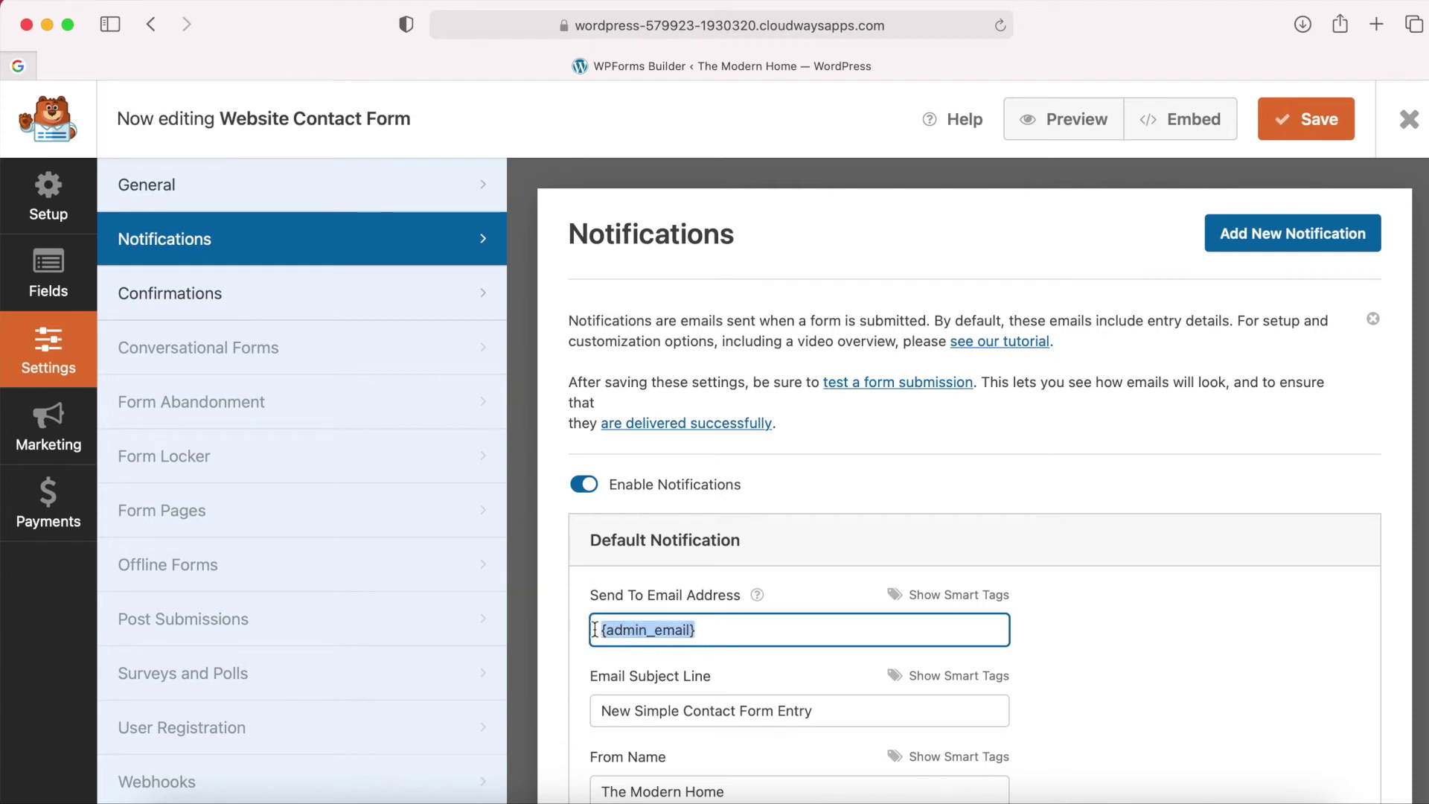
{"action": "key", "text": "BackSpace"}
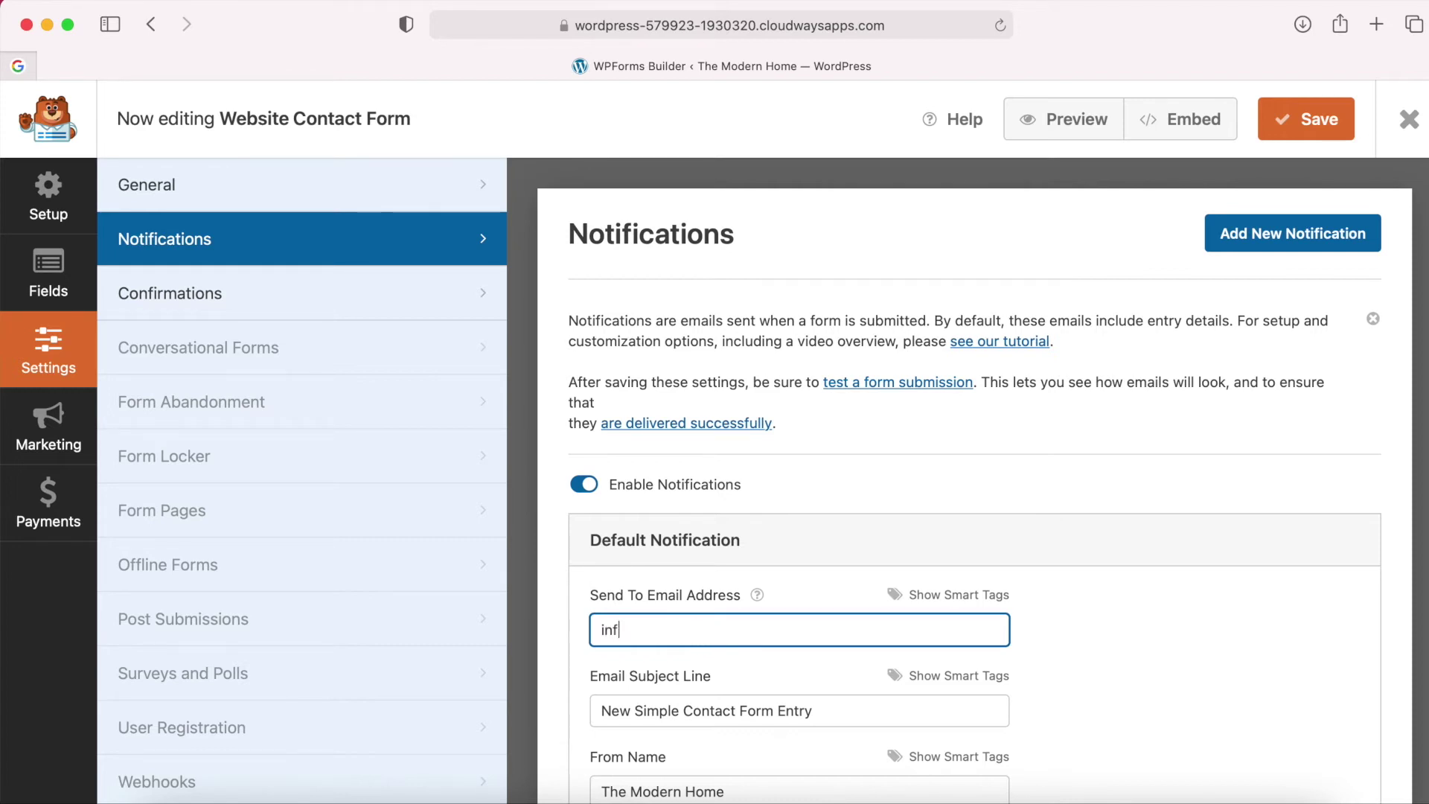
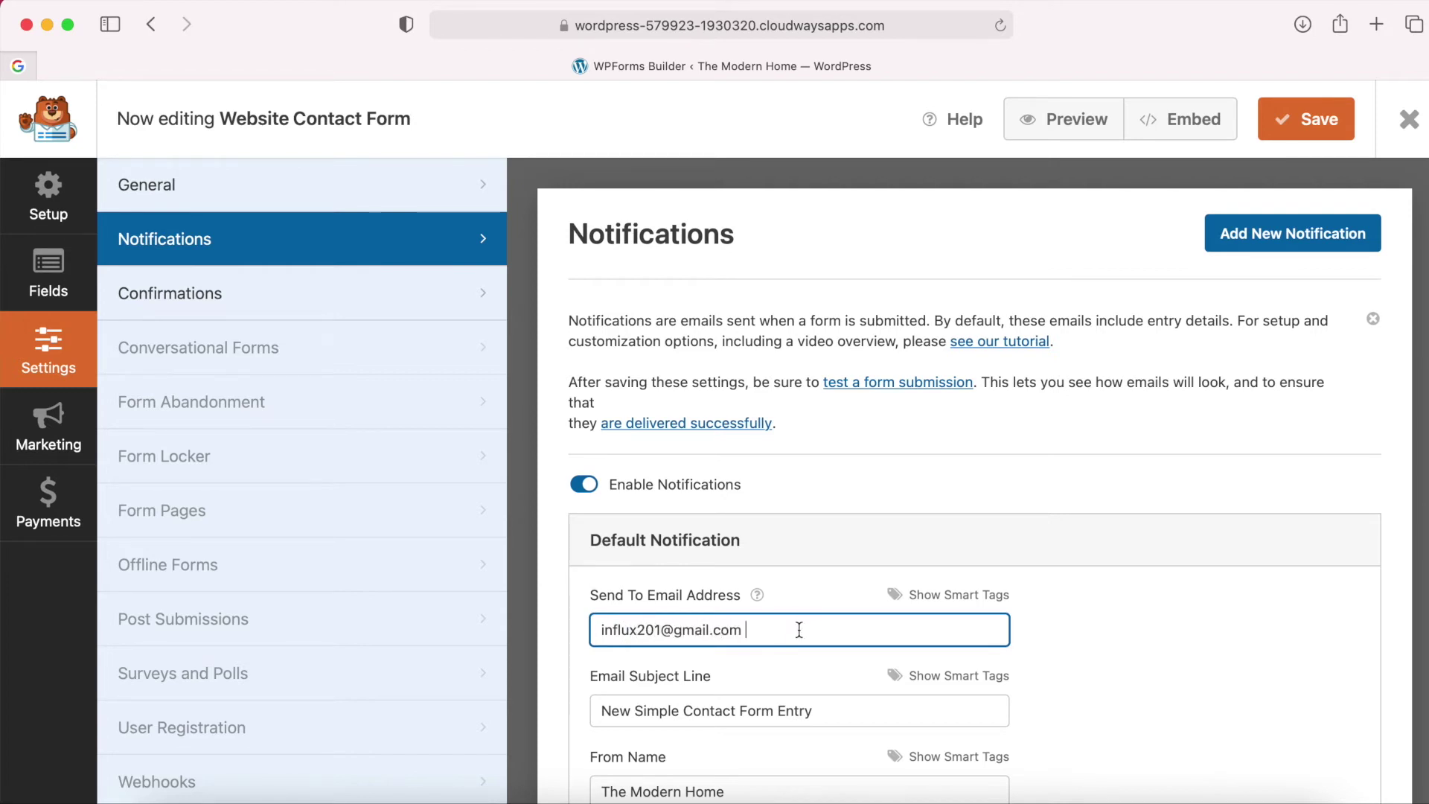
{"action": "left_click_drag", "start_coordinate": [791, 629], "coordinate": [581, 622]}
{"action": "key", "text": "super+c"}
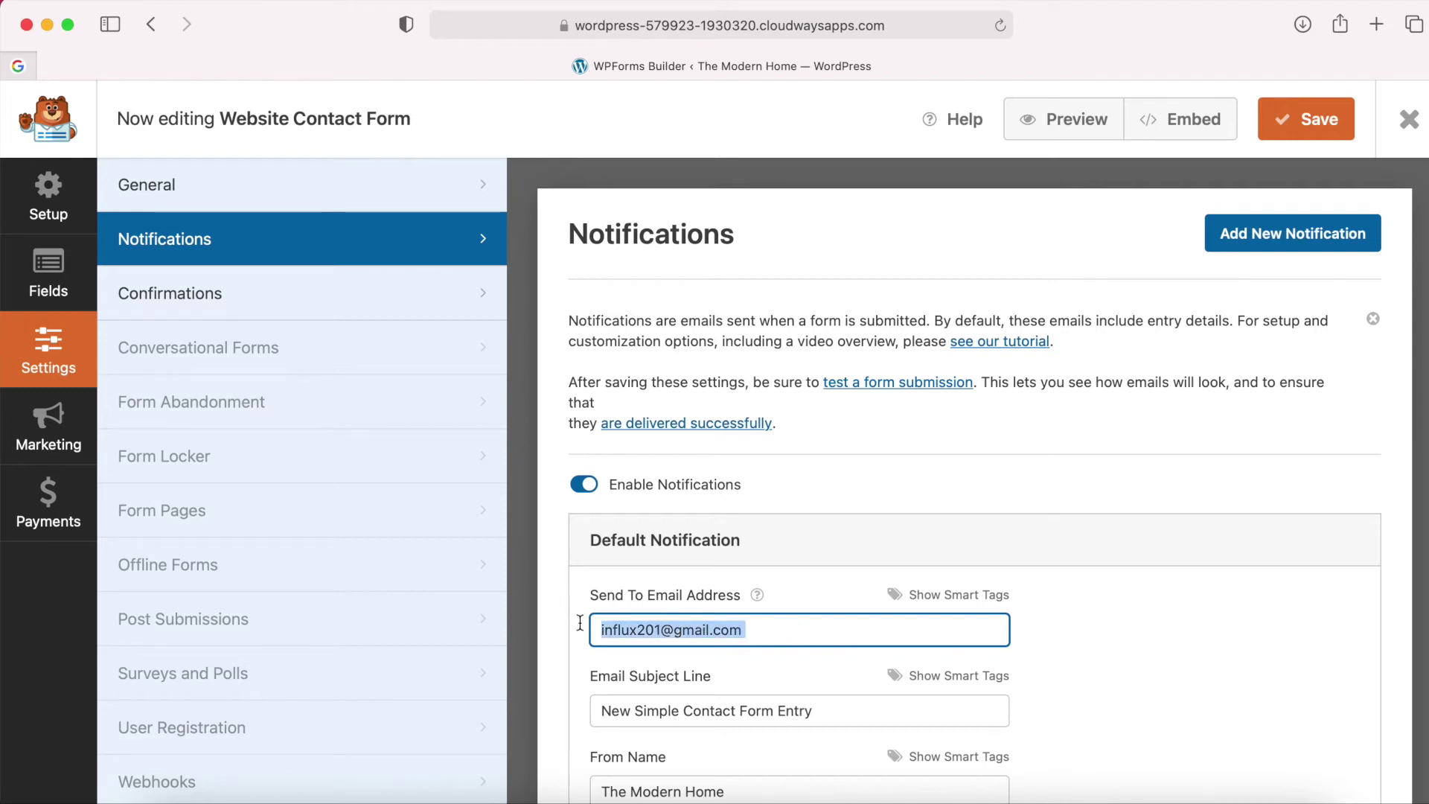
{"action": "left_click", "coordinate": [800, 637]}
{"action": "type", "text": ","}
{"action": "key", "text": "super+v"}
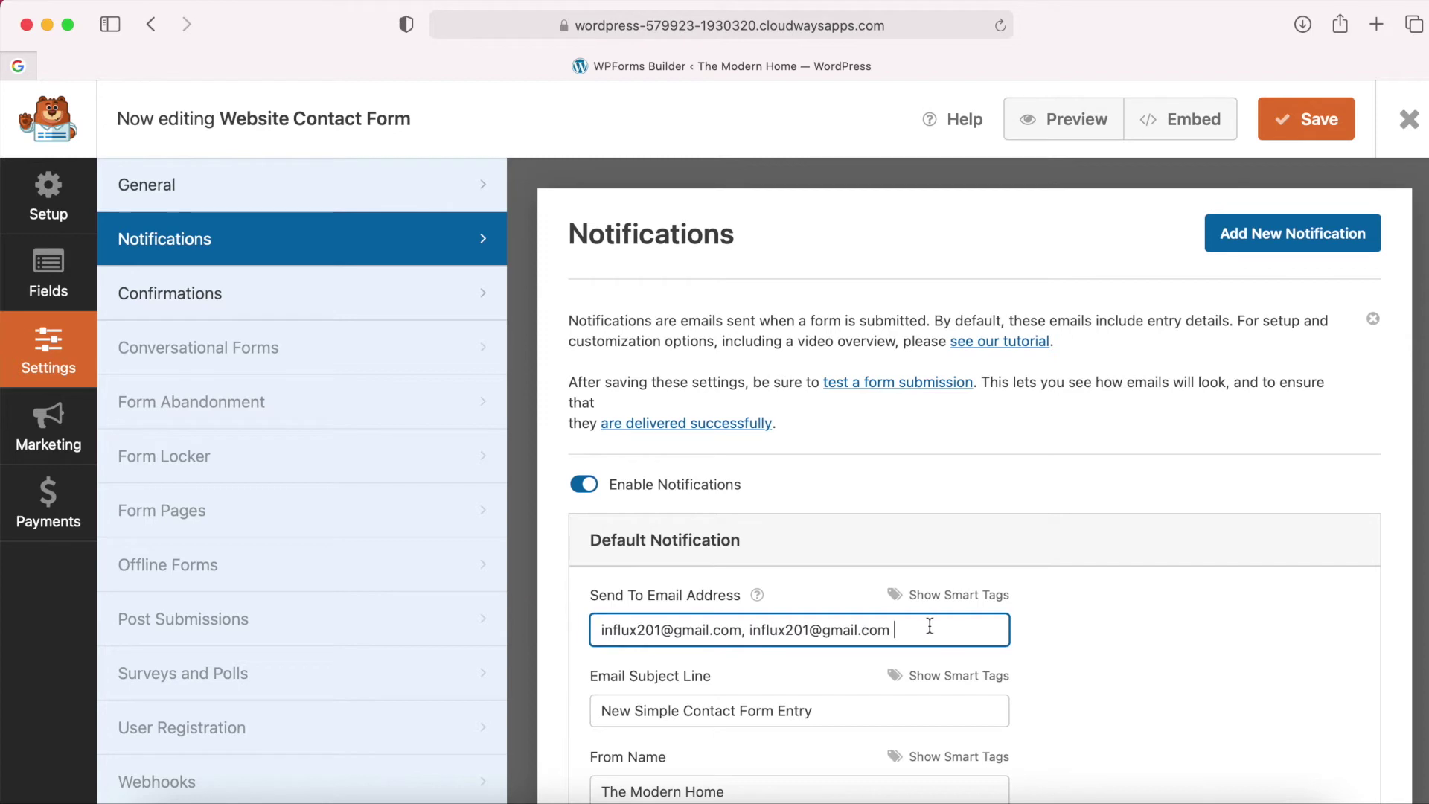
{"action": "left_click_drag", "start_coordinate": [923, 630], "coordinate": [743, 630]}
{"action": "key", "text": "BackSpace"}
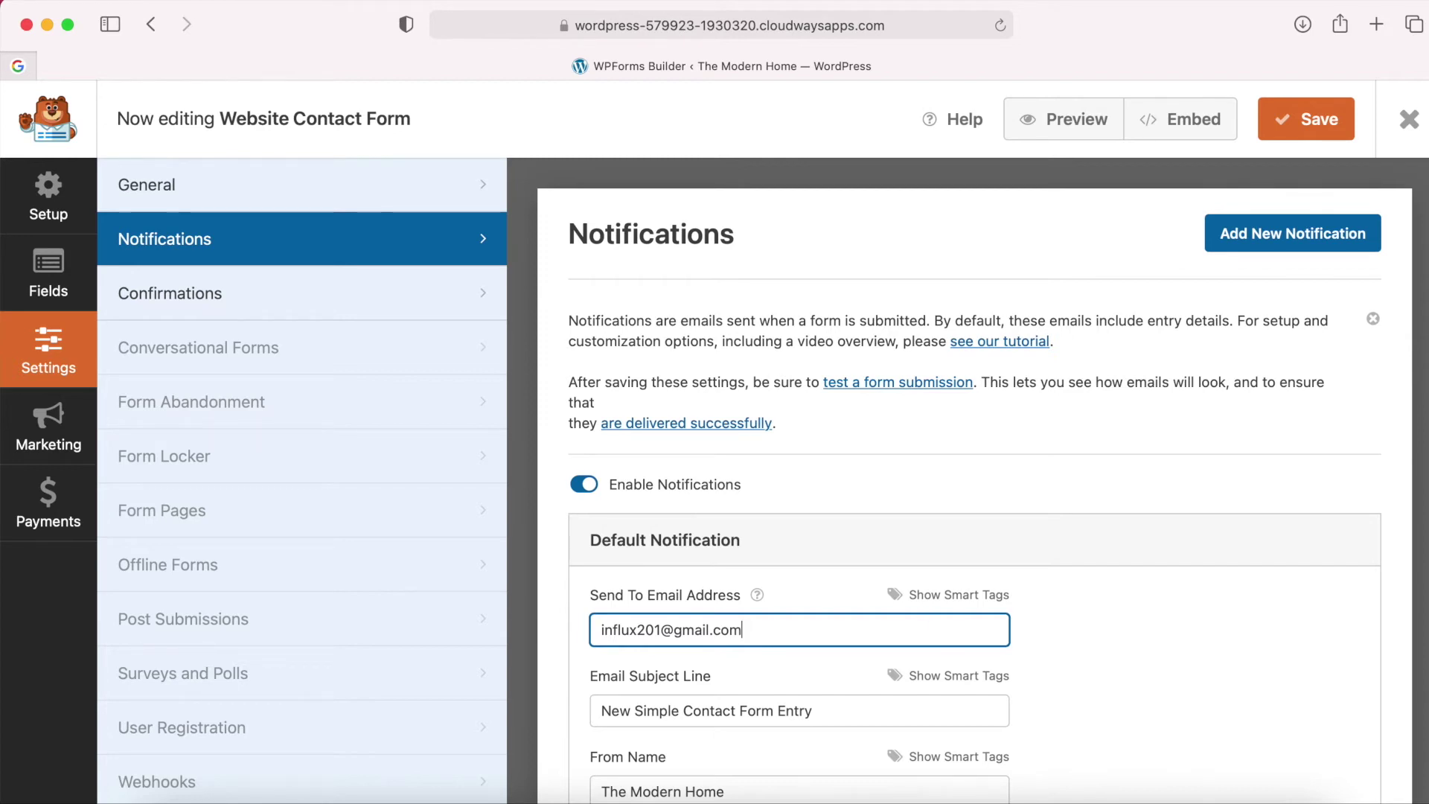
{"action": "scroll", "coordinate": [997, 663], "scroll_direction": "down", "scroll_amount": 3}
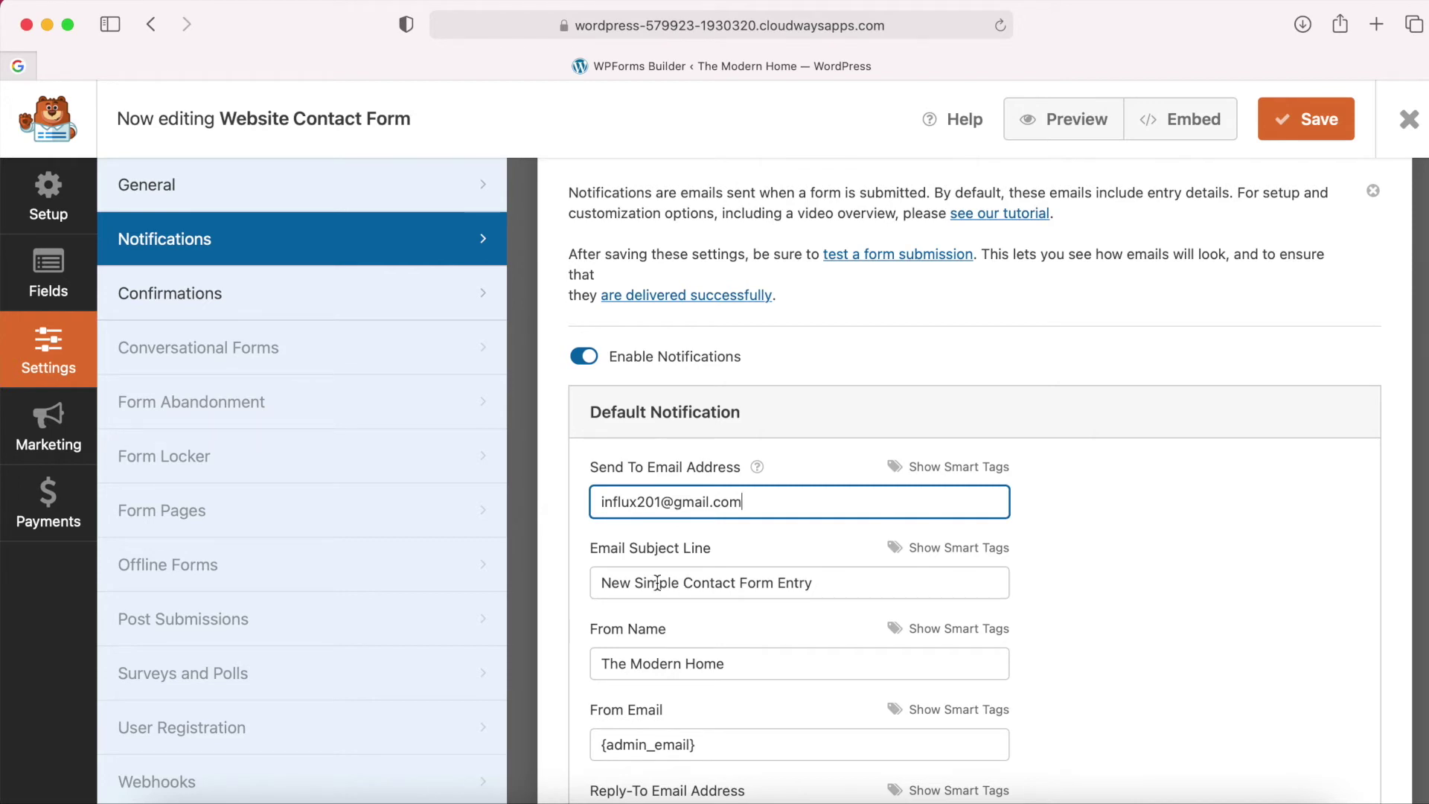
Change the notification subject to 'New Website Contact Form Entry'.
{"action": "double_click", "coordinate": [651, 584]}
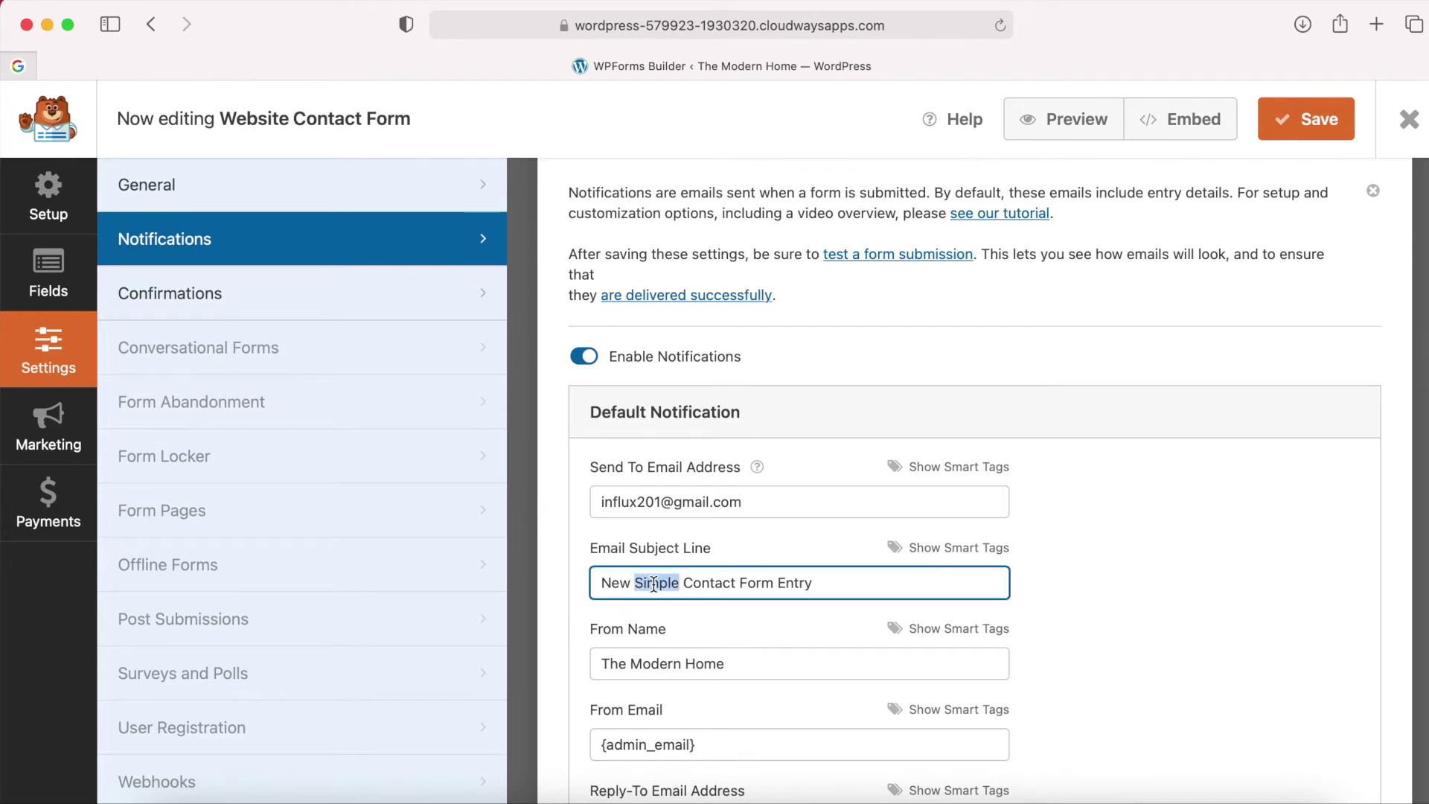
{"action": "type", "text": "Website"}
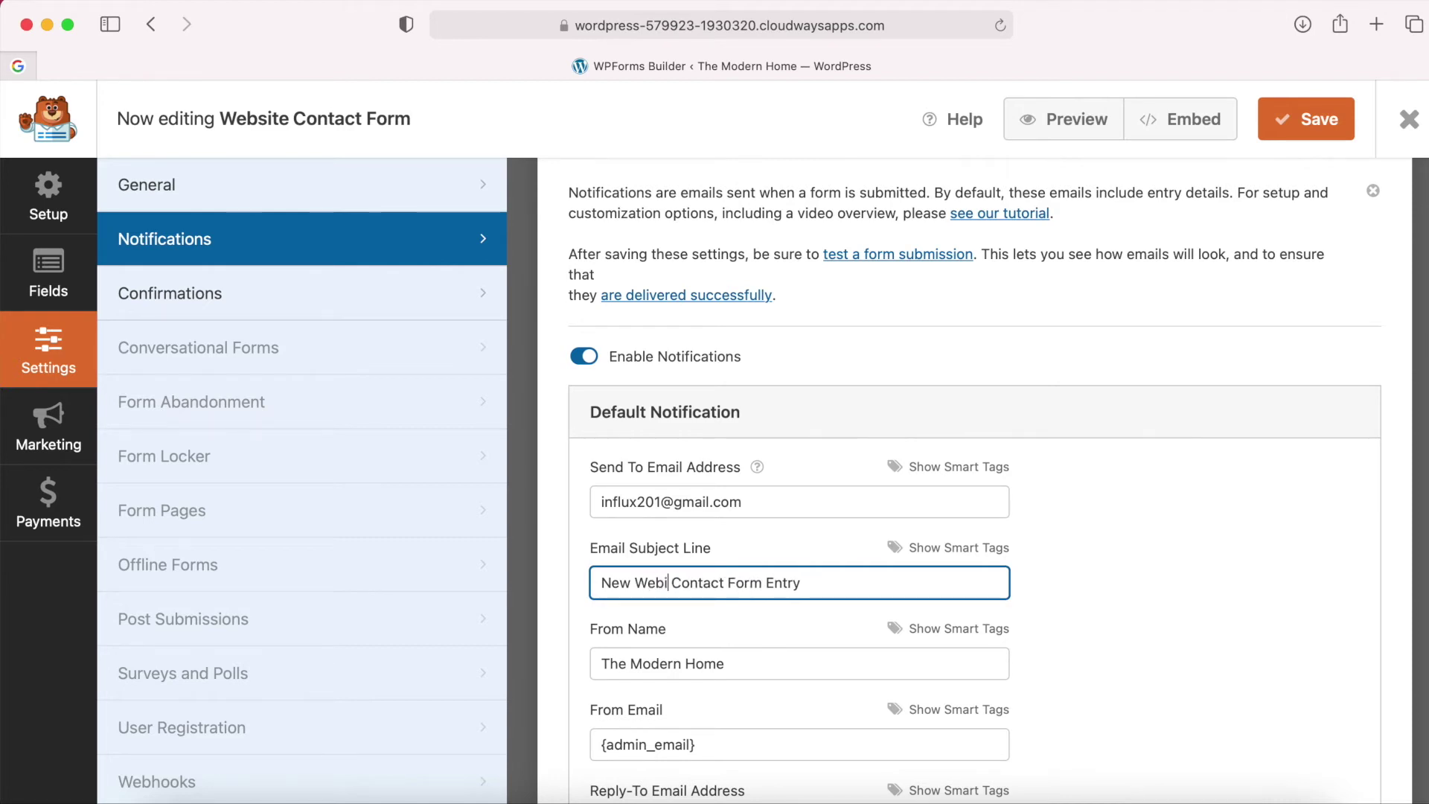
{"action": "left_click", "coordinate": [784, 615]}
{"action": "scroll", "coordinate": [784, 615], "scroll_direction": "down", "scroll_amount": 2}
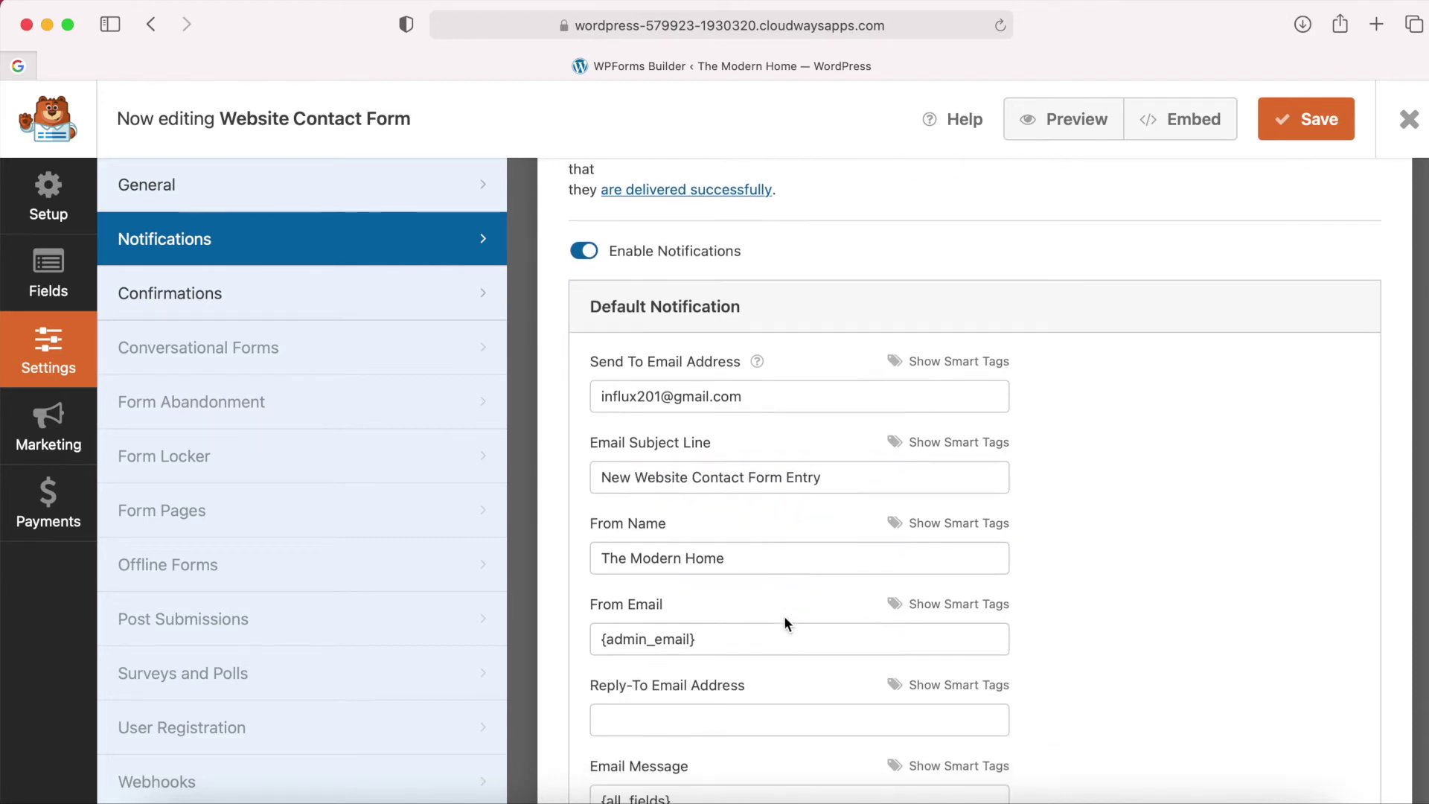
{"action": "scroll", "coordinate": [757, 674], "scroll_direction": "down", "scroll_amount": 2}
Set From Email to the form's Email field smart tag instead of {admin_email}.
{"action": "left_click", "coordinate": [736, 545]}
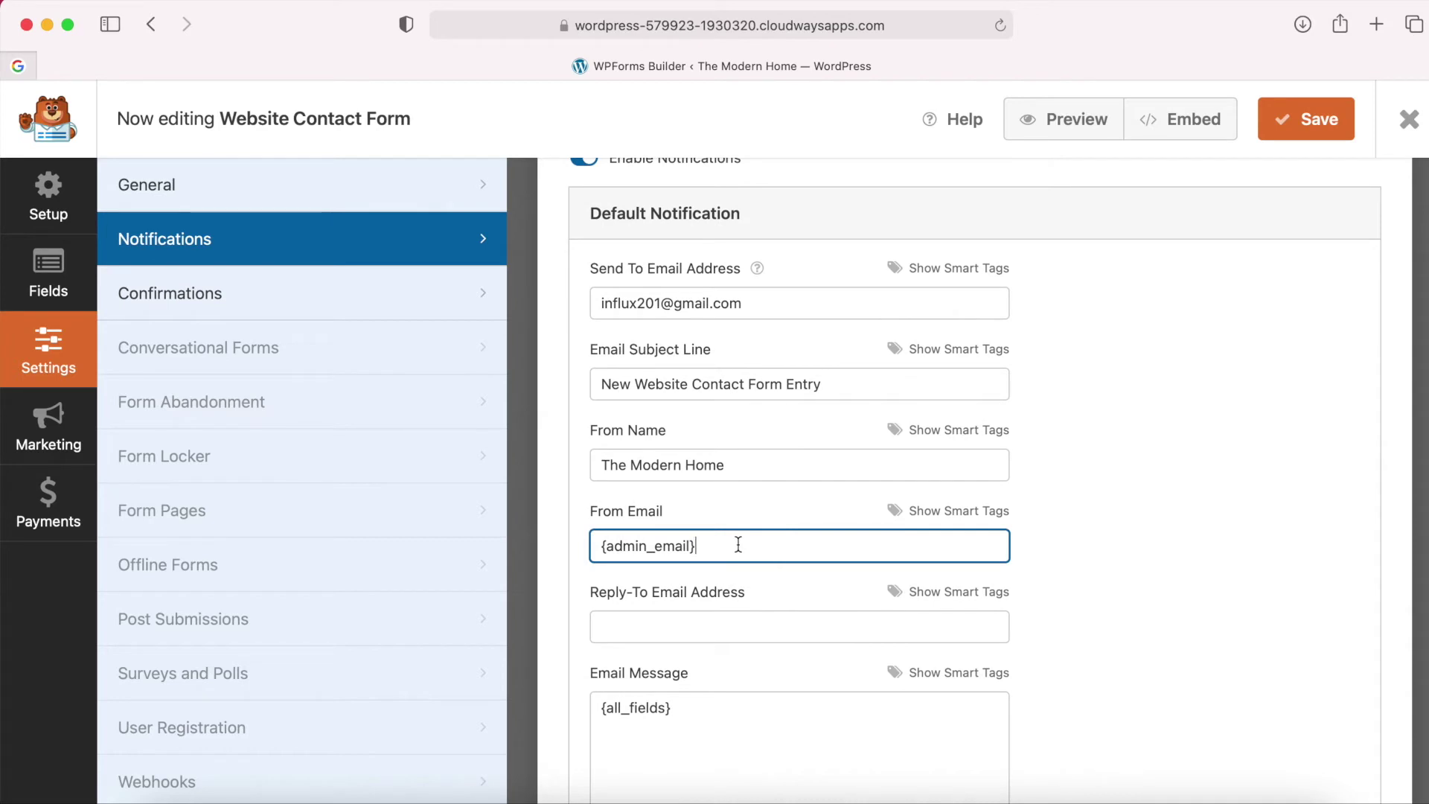
{"action": "left_click_drag", "start_coordinate": [721, 545], "coordinate": [598, 545]}
{"action": "key", "text": "BackSpace"}
{"action": "left_click", "coordinate": [972, 514]}
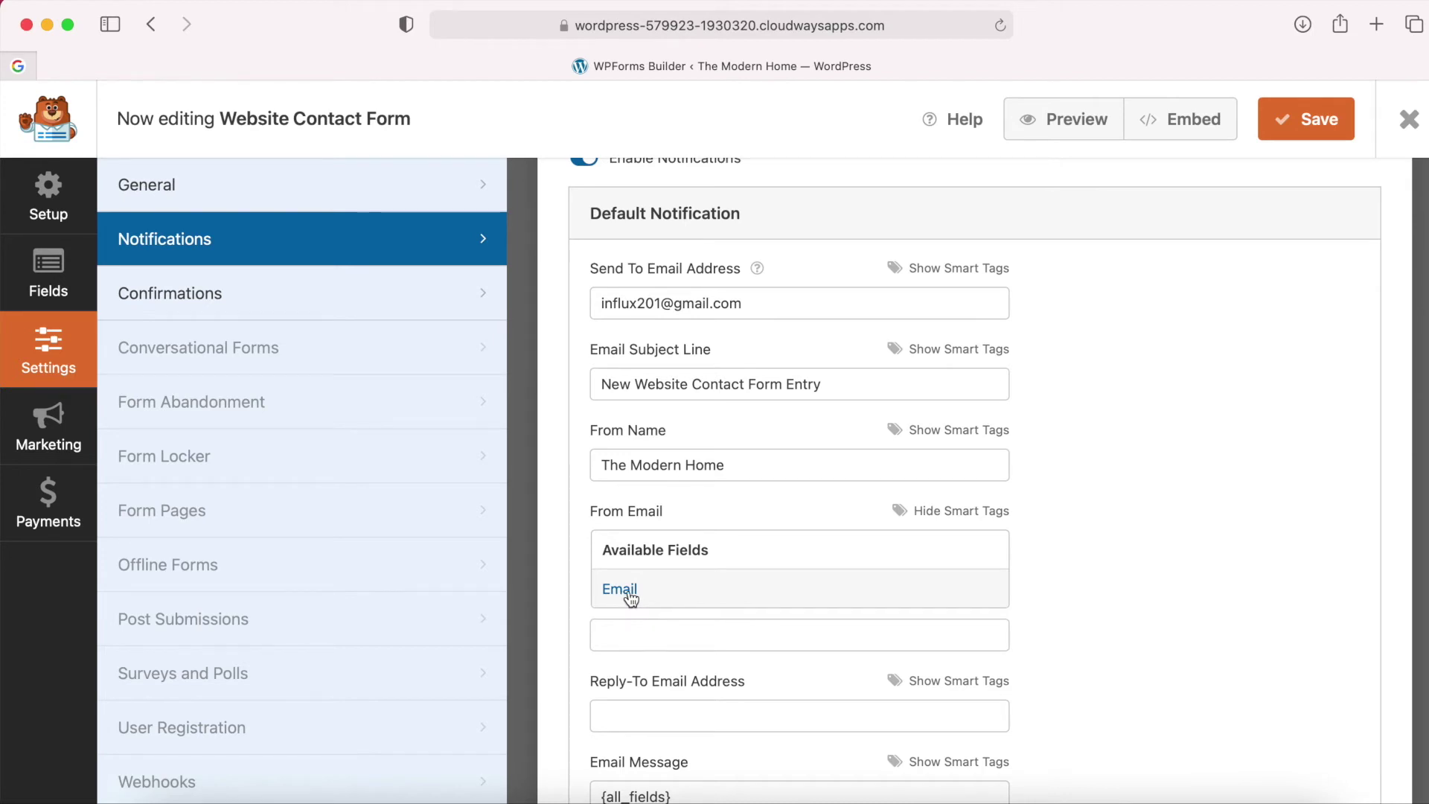
{"action": "left_click", "coordinate": [934, 511]}
{"action": "left_click", "coordinate": [626, 593]}
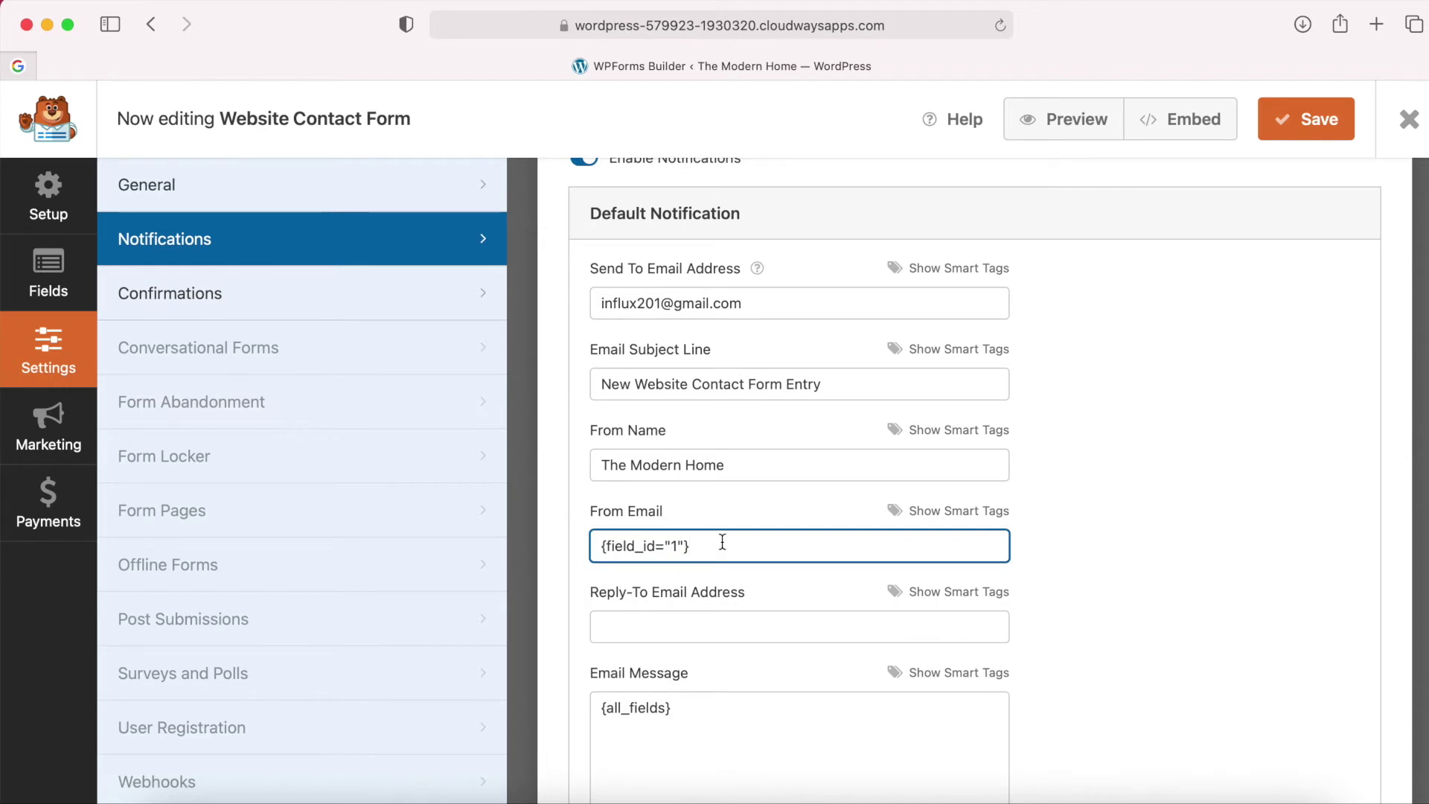
{"action": "left_click", "coordinate": [1091, 547]}
Review the notification message and save the notification settings.
{"action": "scroll", "coordinate": [1088, 547], "scroll_direction": "down", "scroll_amount": 3}
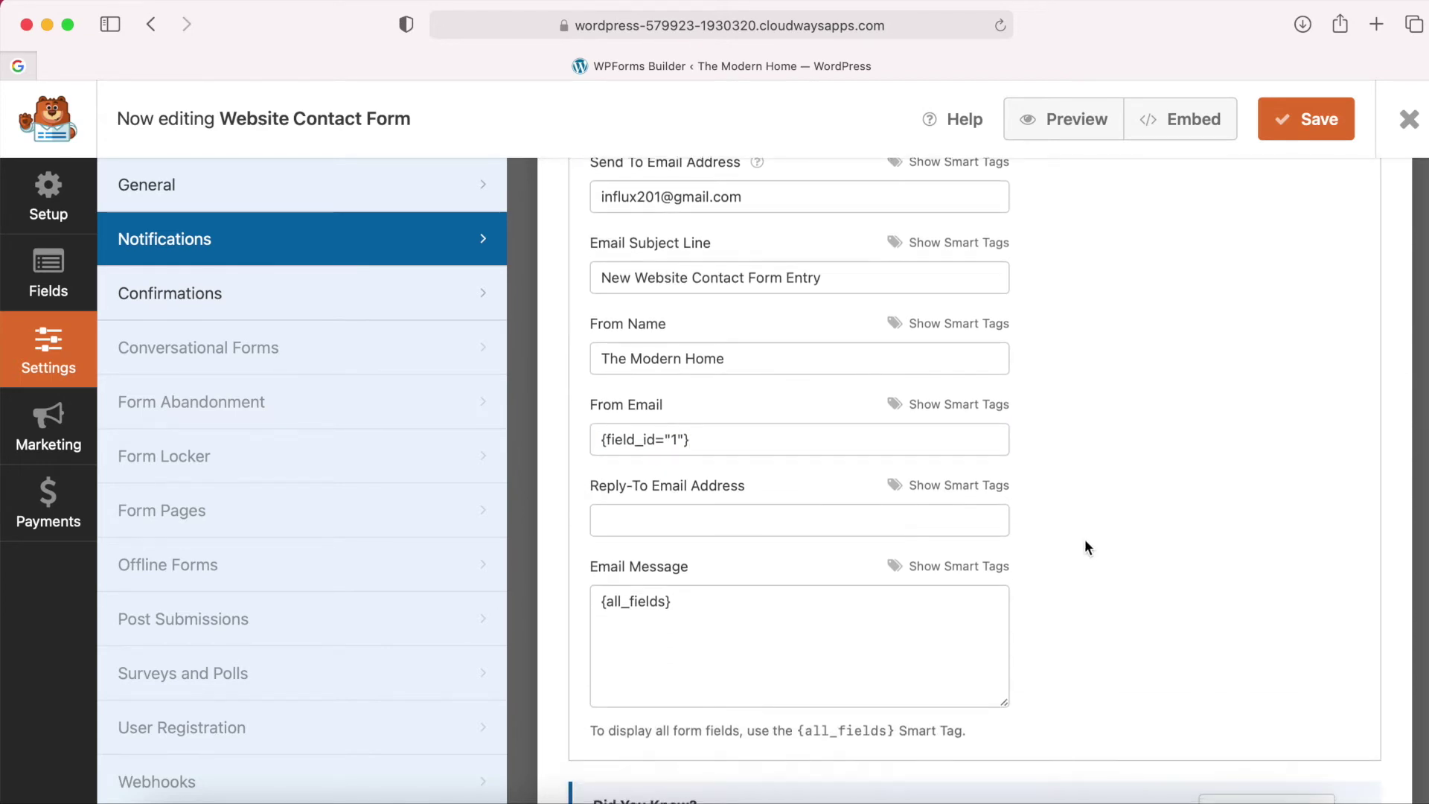
{"action": "left_click", "coordinate": [721, 618]}
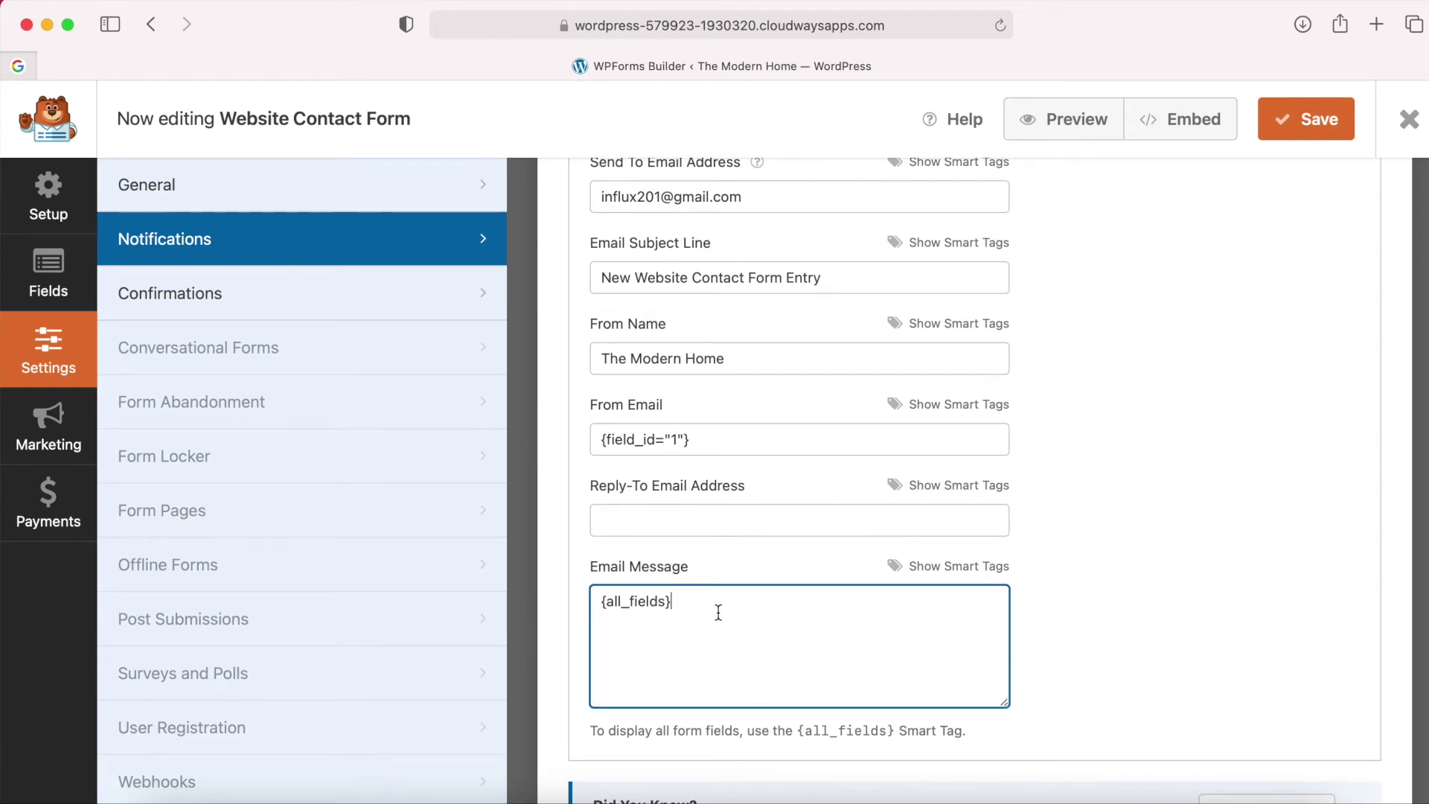
{"action": "scroll", "coordinate": [853, 662], "scroll_direction": "down", "scroll_amount": 2}
{"action": "scroll", "coordinate": [855, 662], "scroll_direction": "up", "scroll_amount": 10}
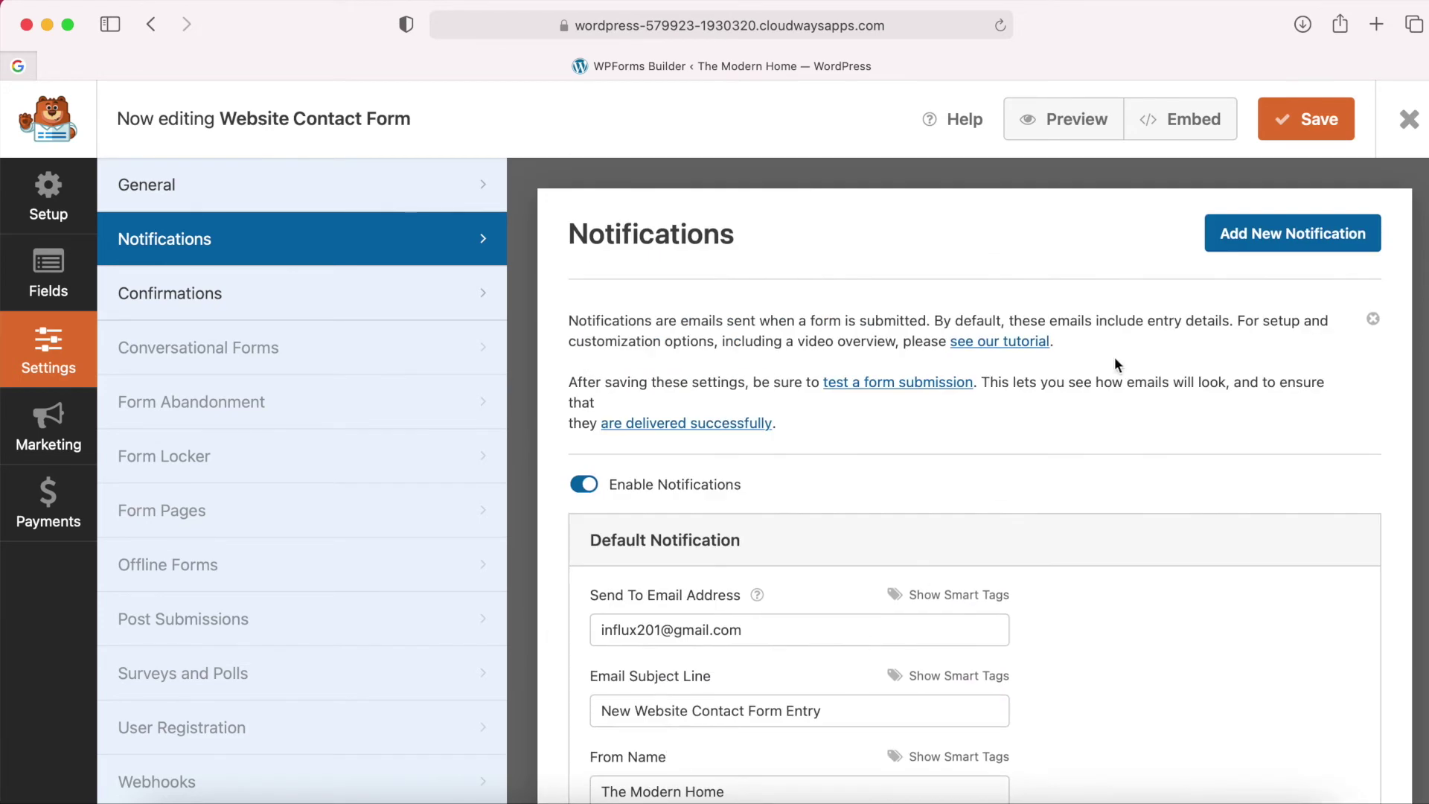
{"action": "left_click", "coordinate": [1297, 130]}
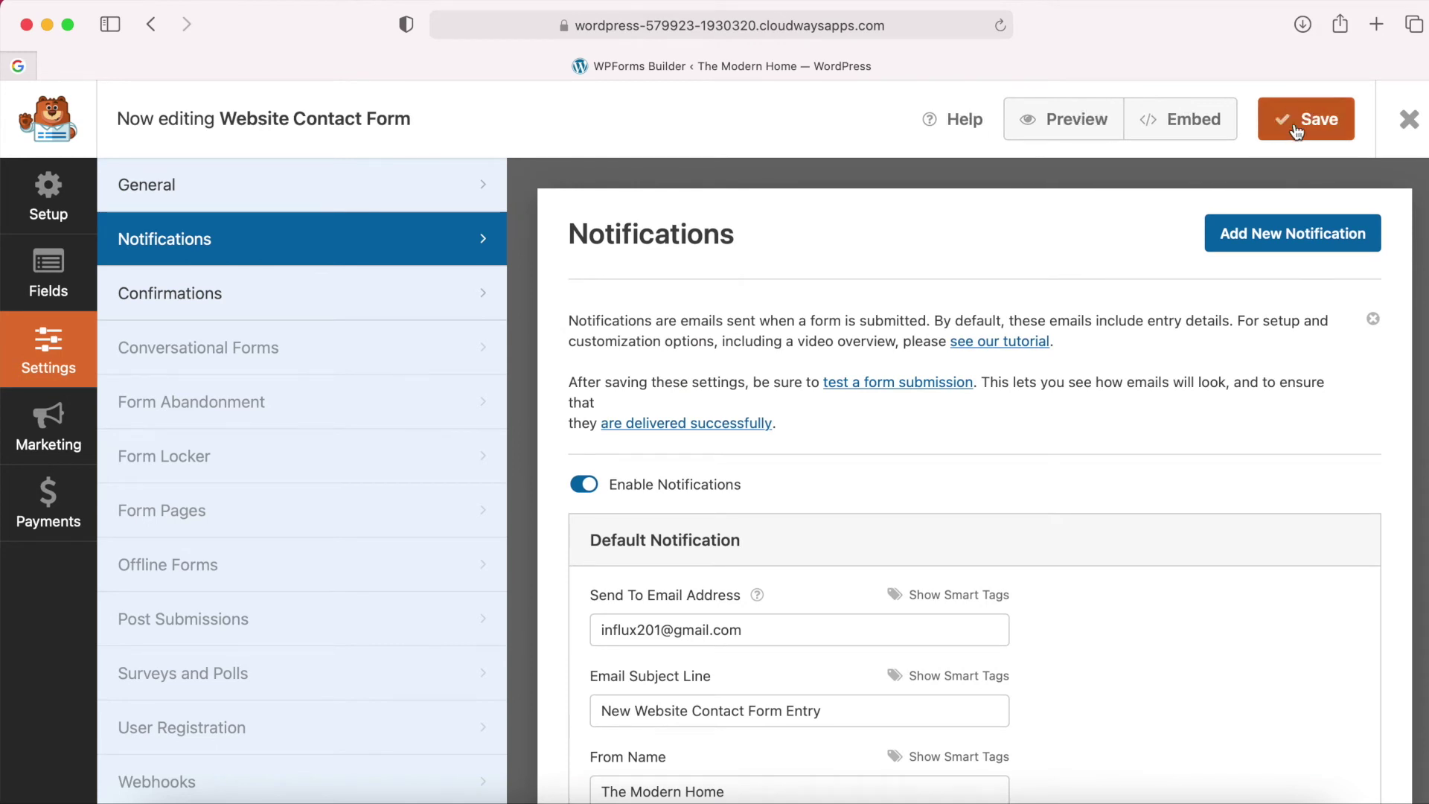
Keep Message as the confirmation type with the default thank-you text.
{"action": "left_click", "coordinate": [275, 295]}
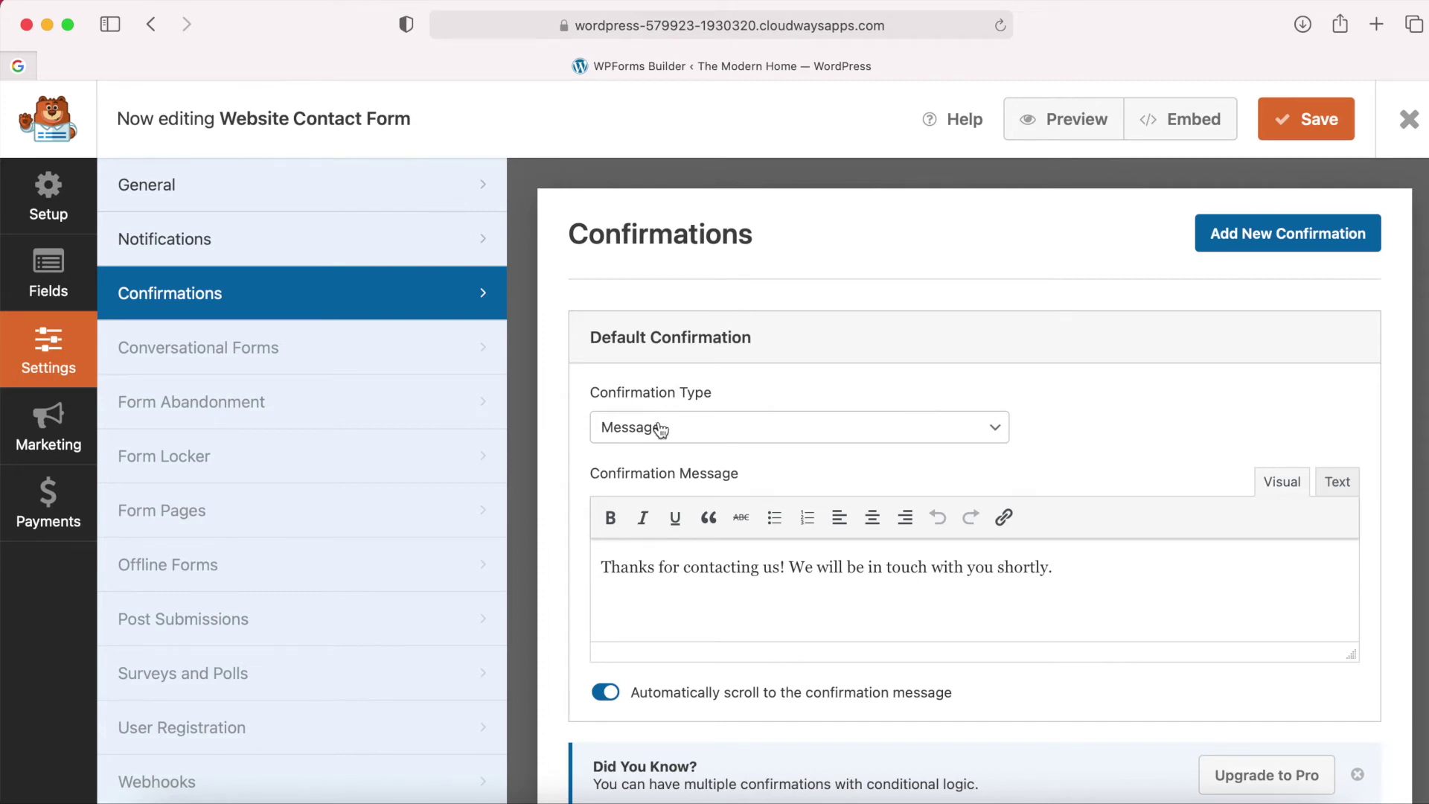
{"action": "left_click", "coordinate": [707, 430]}
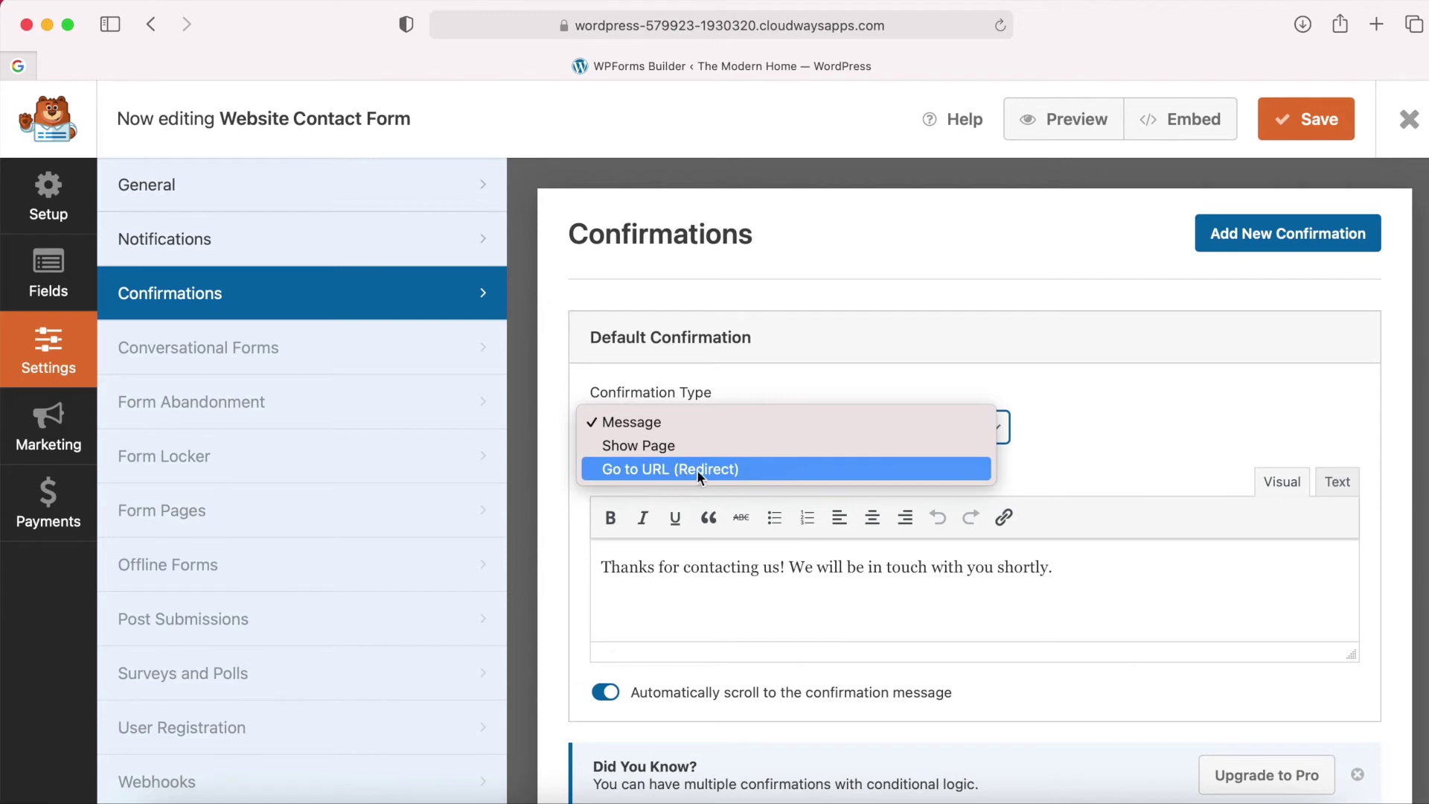
{"action": "left_click", "coordinate": [764, 382]}
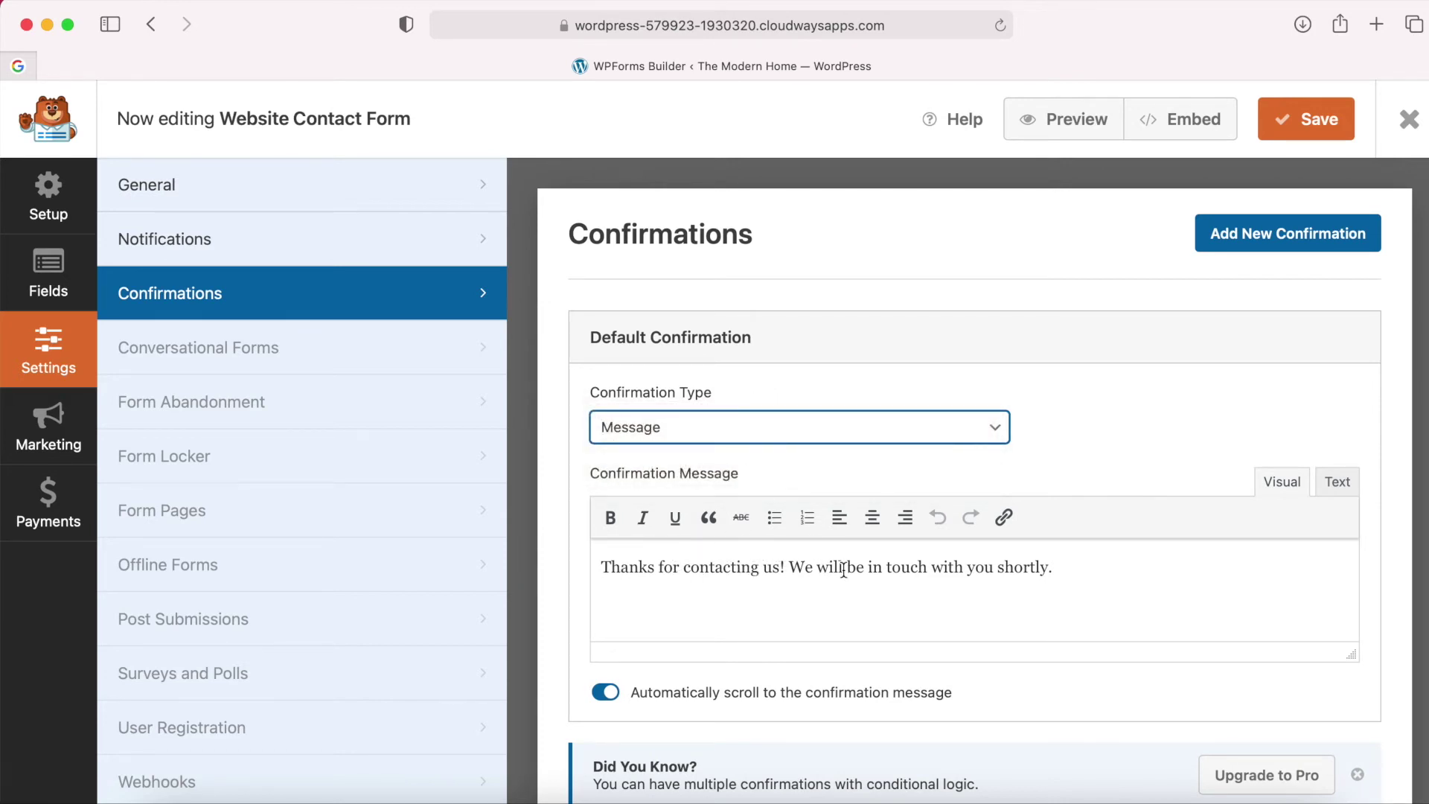
{"action": "left_click", "coordinate": [1097, 475]}
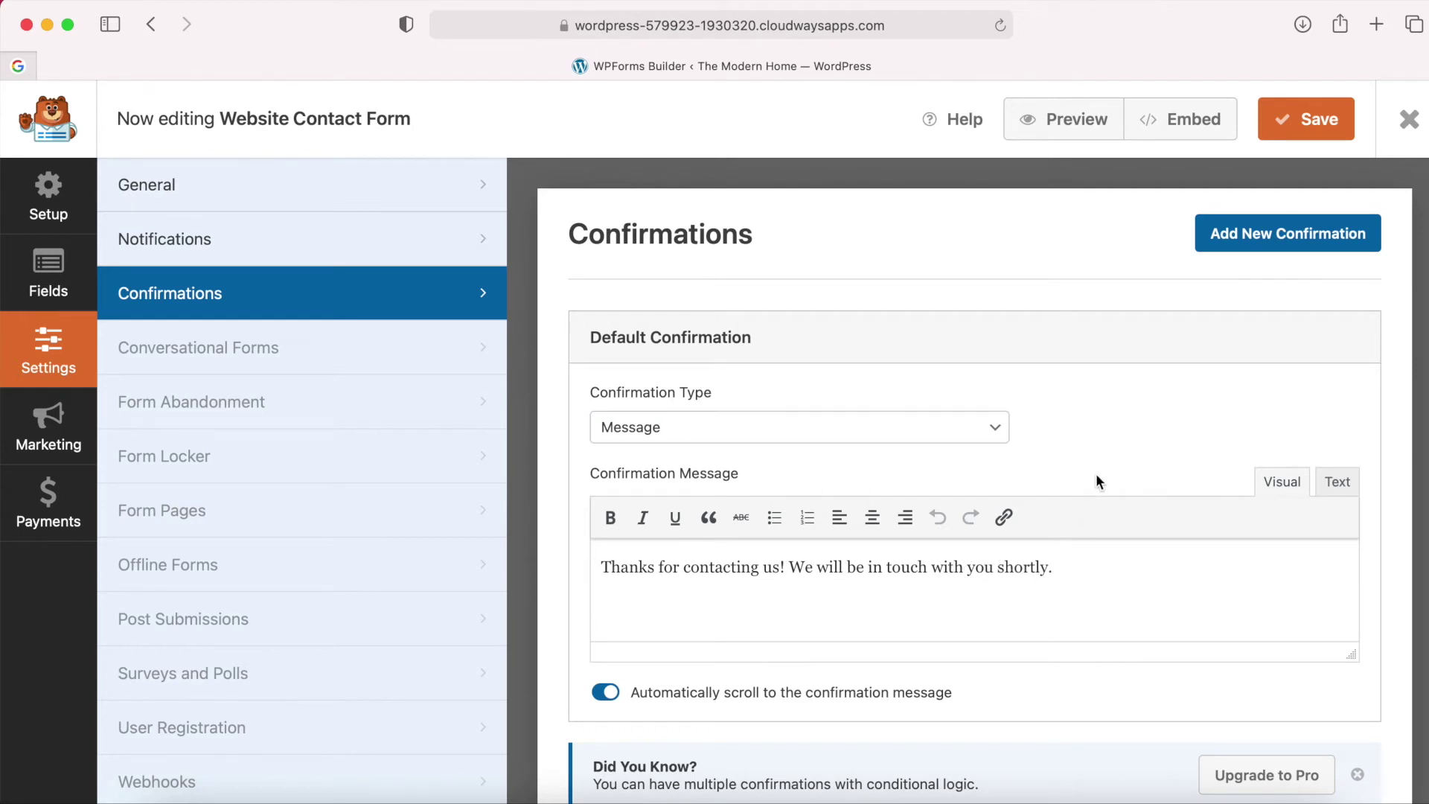
{"action": "scroll", "coordinate": [1096, 473], "scroll_direction": "down", "scroll_amount": 1}
{"action": "scroll", "coordinate": [1078, 501], "scroll_direction": "up", "scroll_amount": 1}
Look through the Marketing, Payments and Fields panels, then save the form.
{"action": "left_click", "coordinate": [51, 423]}
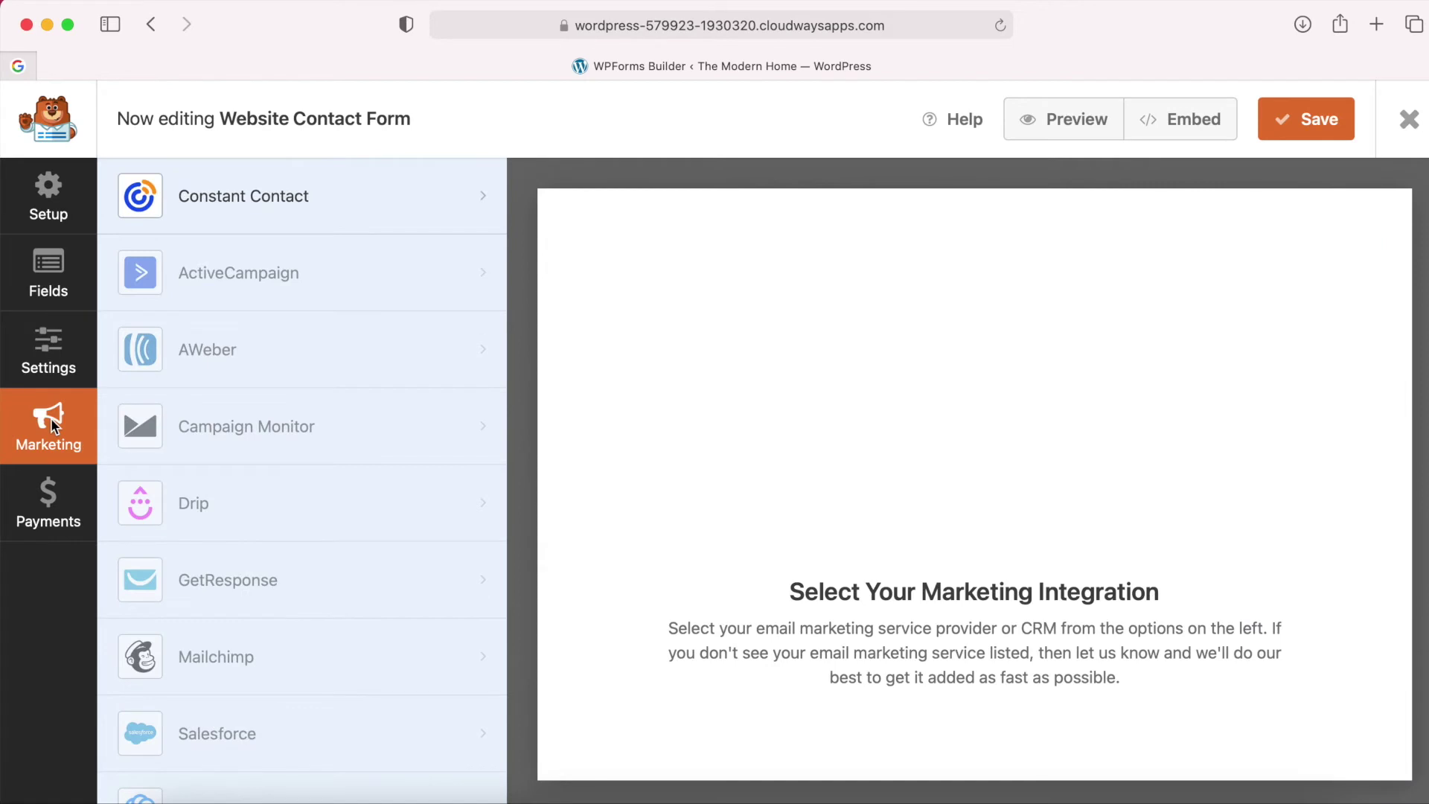
{"action": "left_click", "coordinate": [47, 495]}
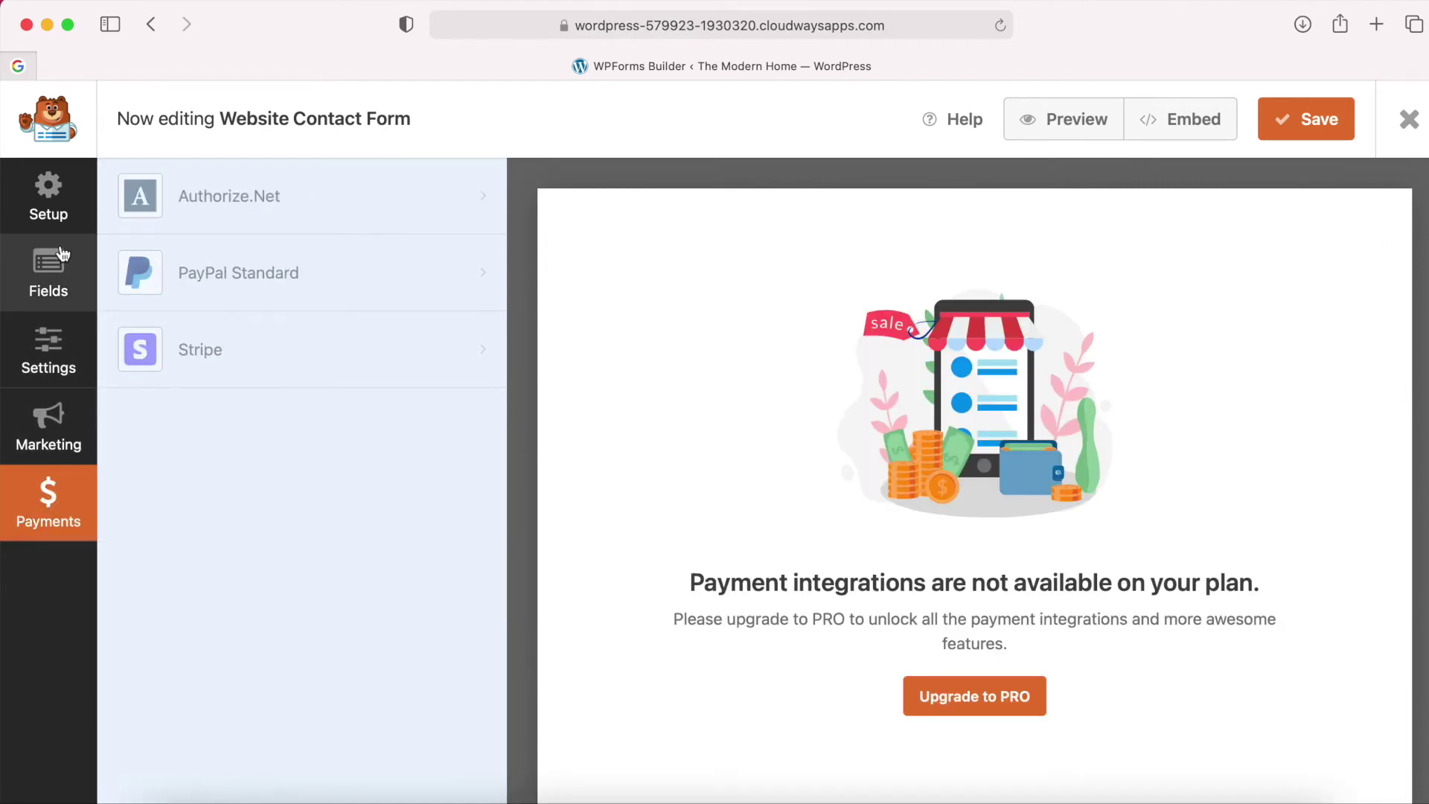
{"action": "left_click", "coordinate": [51, 269]}
{"action": "left_click", "coordinate": [49, 330]}
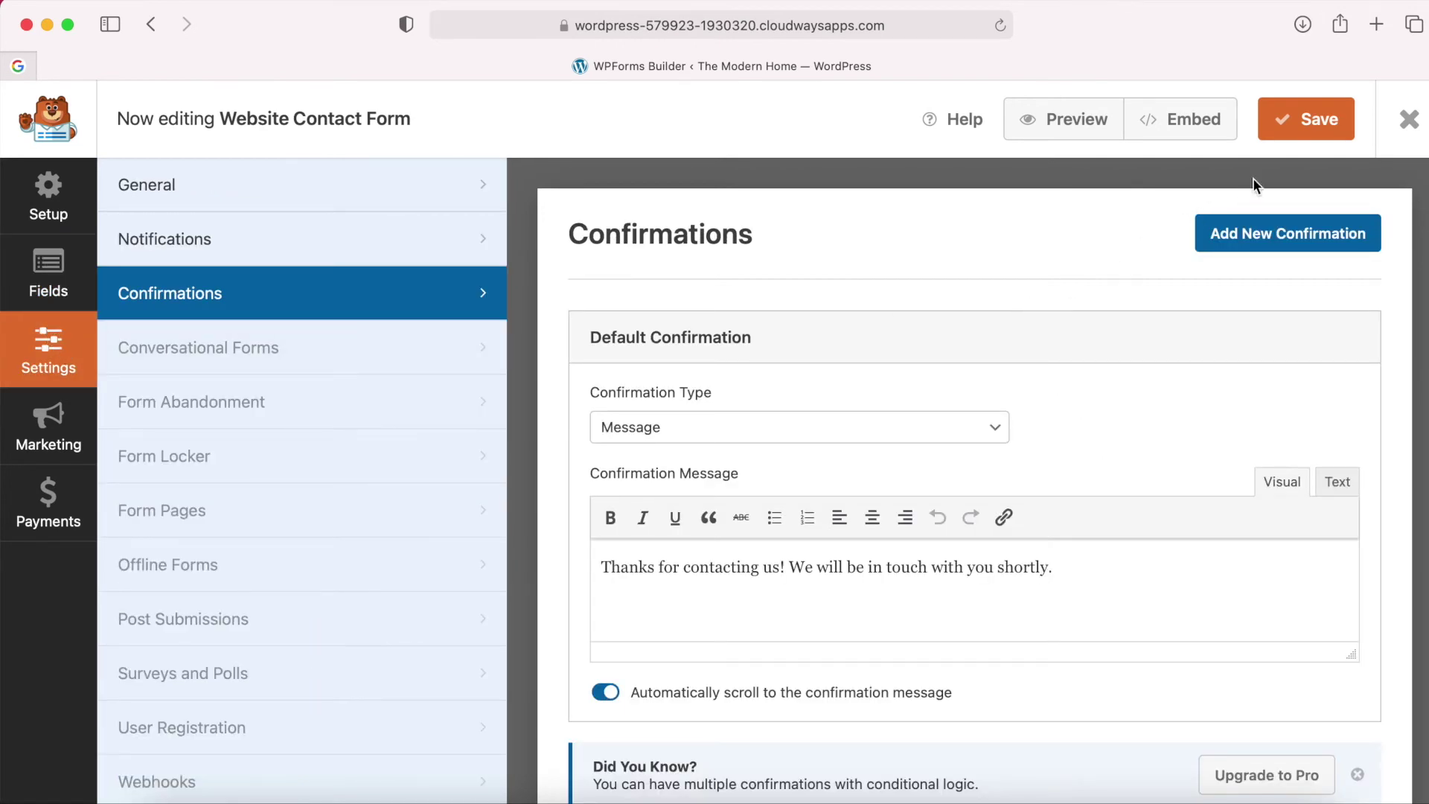
{"action": "left_click", "coordinate": [1312, 131]}
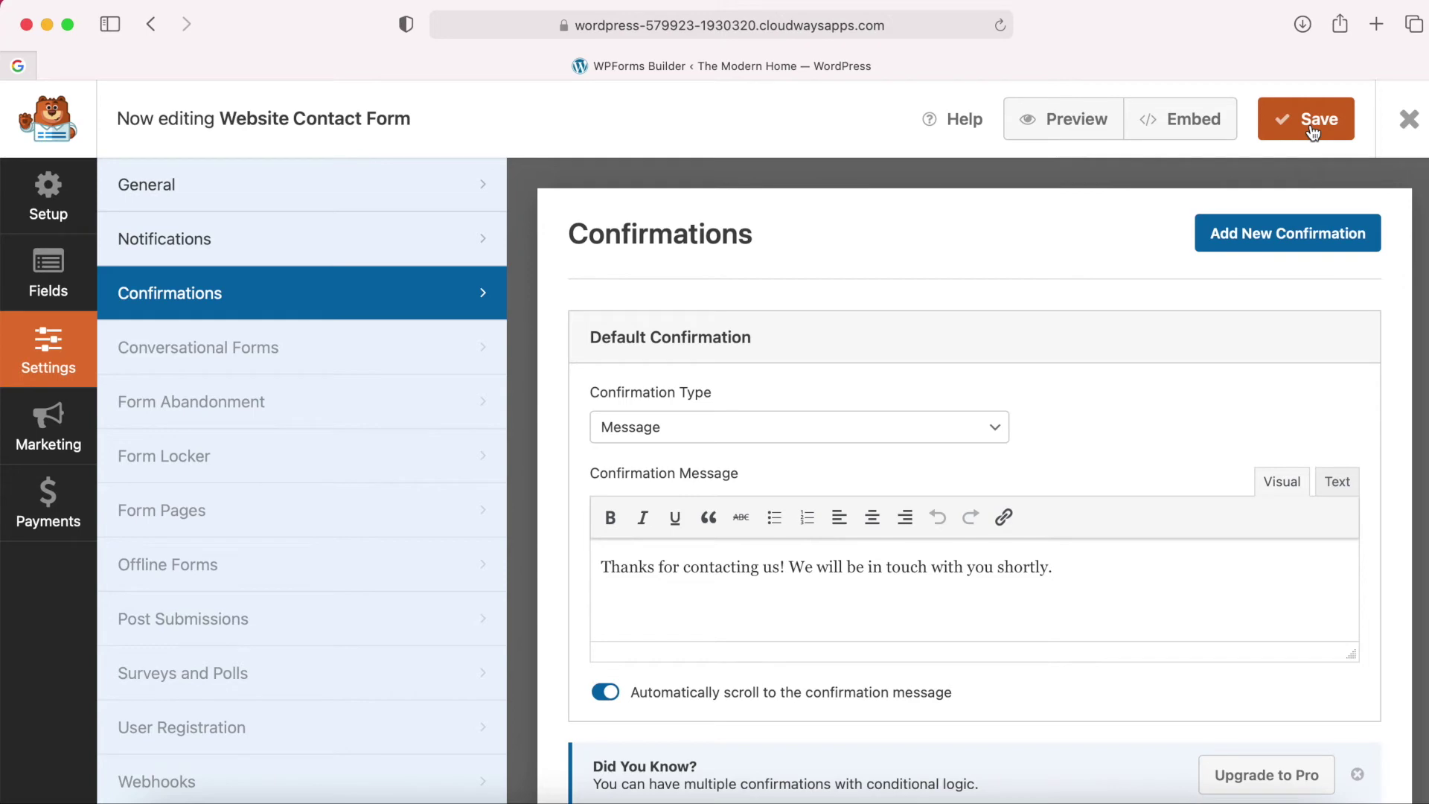
Copy the form shortcode [wpforms id="153" title="false"] from the Embed dialog, then close it.
{"action": "left_click", "coordinate": [1195, 121]}
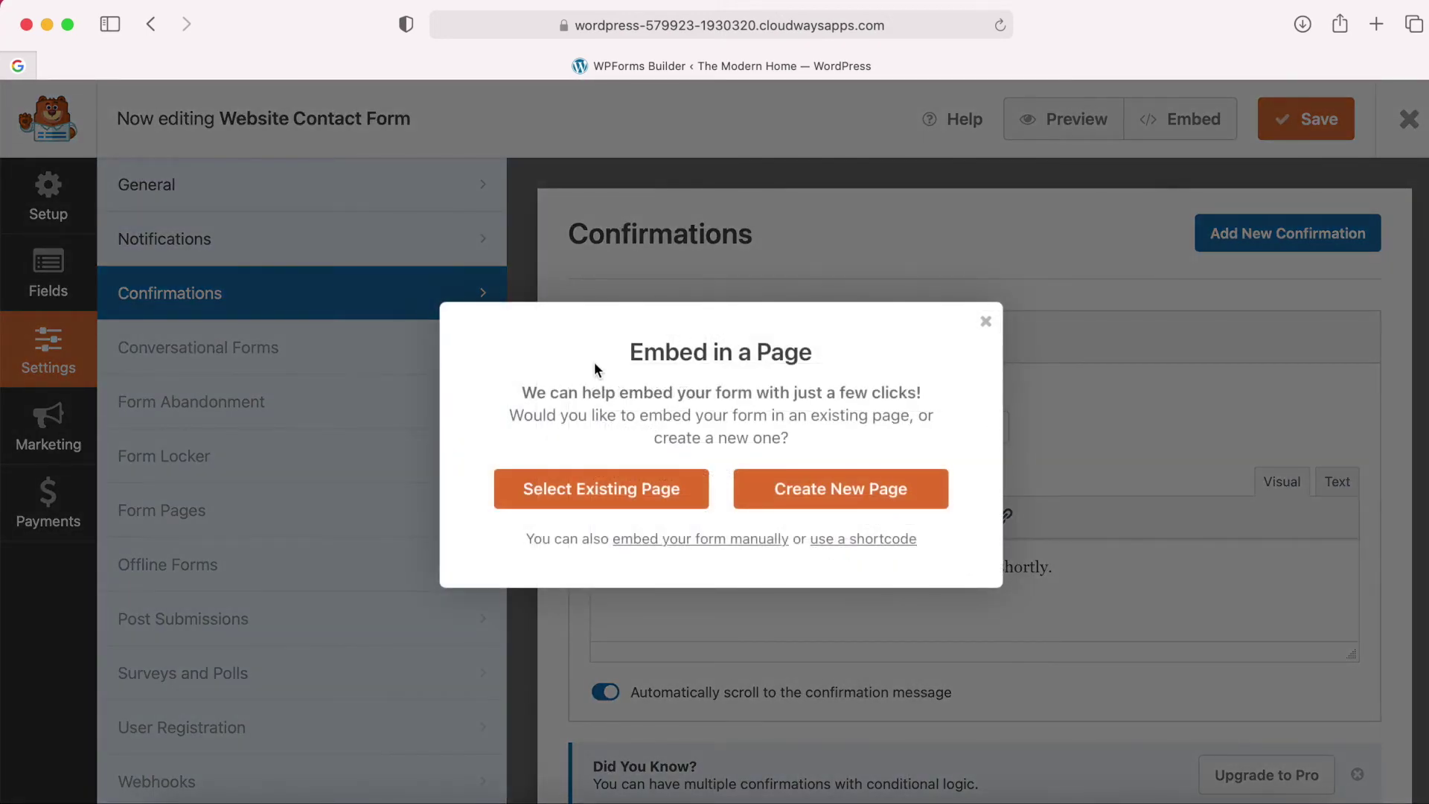
{"action": "left_click", "coordinate": [859, 541]}
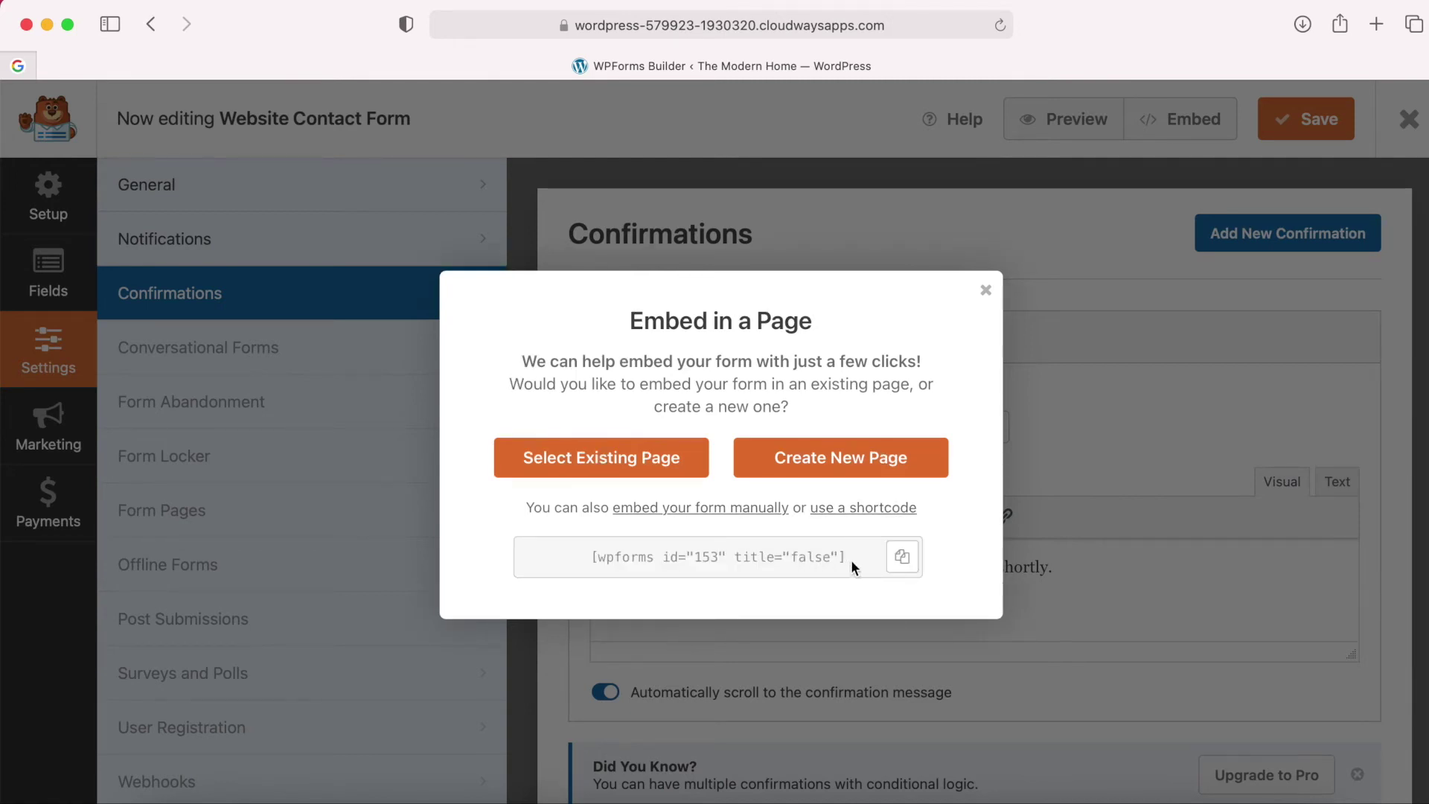
{"action": "left_click", "coordinate": [902, 556]}
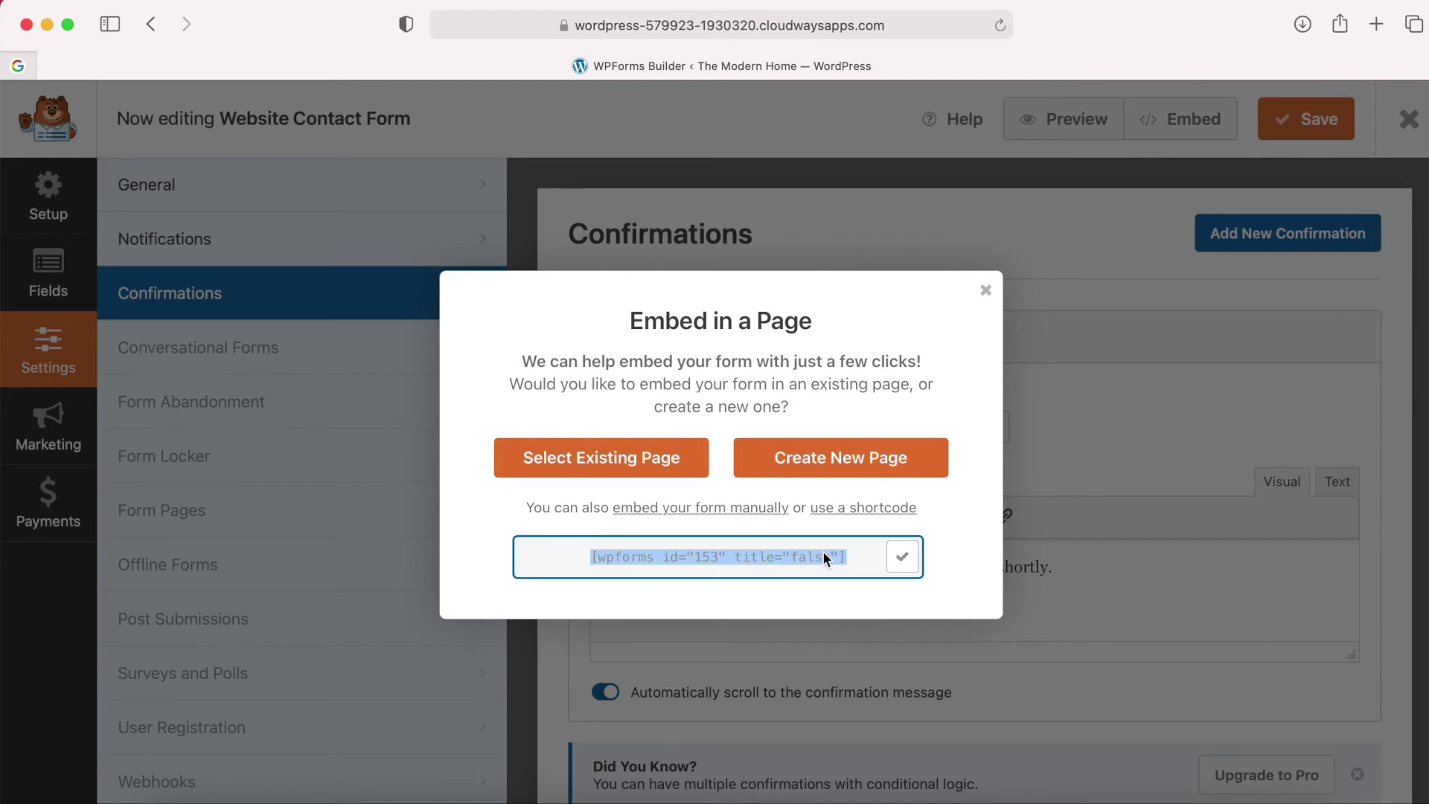
{"action": "right_click", "coordinate": [740, 555]}
{"action": "left_click", "coordinate": [766, 581]}
{"action": "left_click", "coordinate": [901, 562]}
{"action": "left_click", "coordinate": [986, 292]}
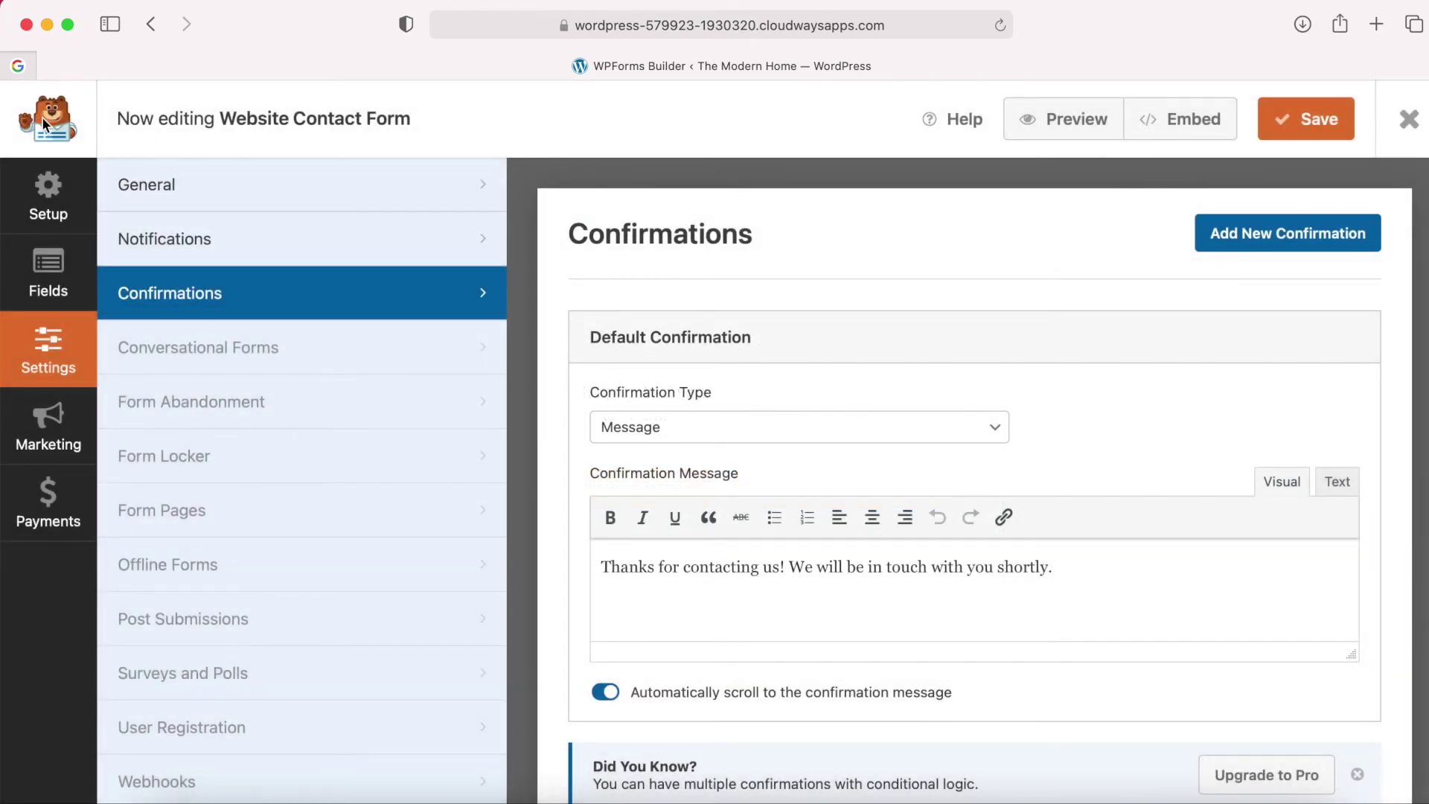
Exit the form builder and open the Contact Us page from the Pages list.
{"action": "left_click", "coordinate": [1409, 119]}
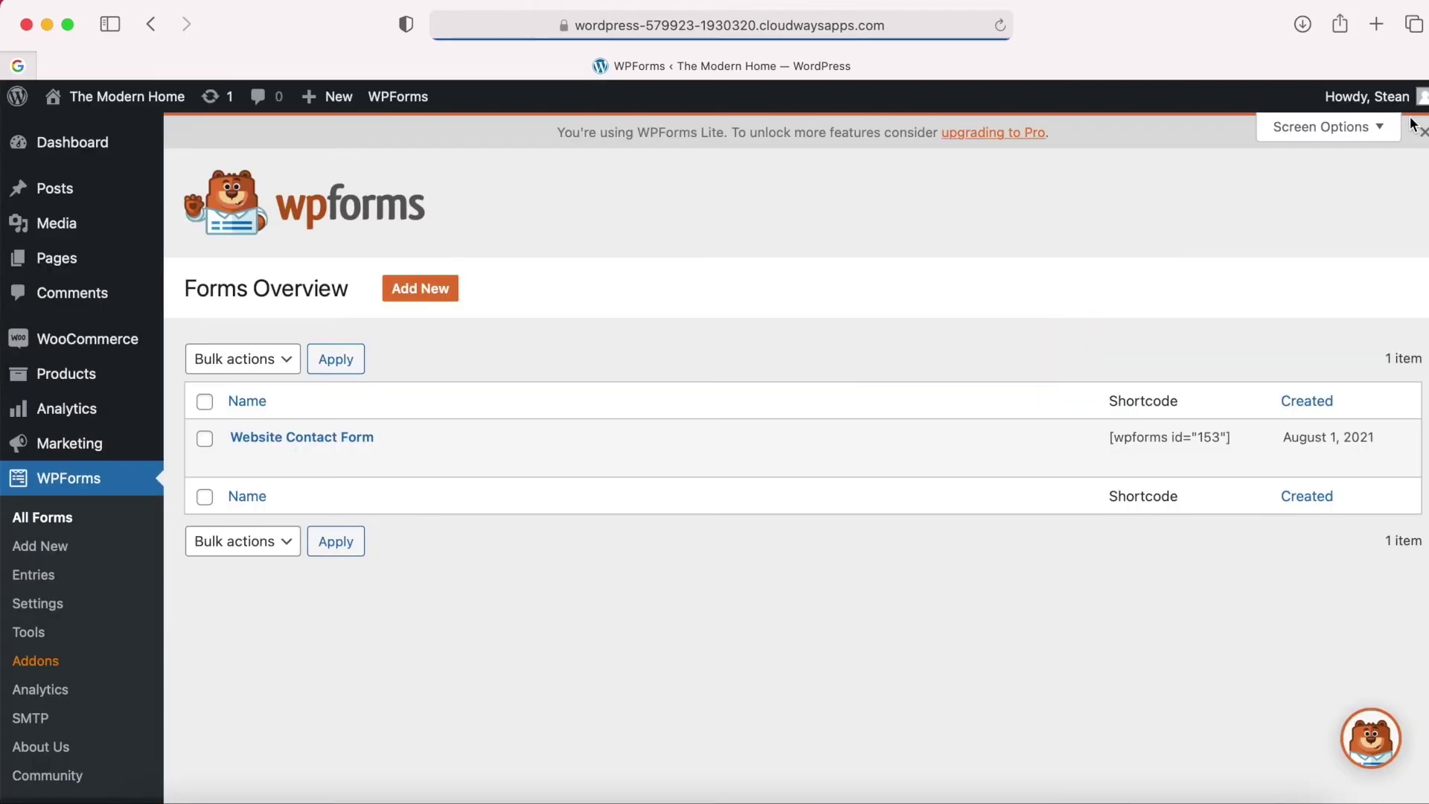
{"action": "left_click", "coordinate": [75, 260]}
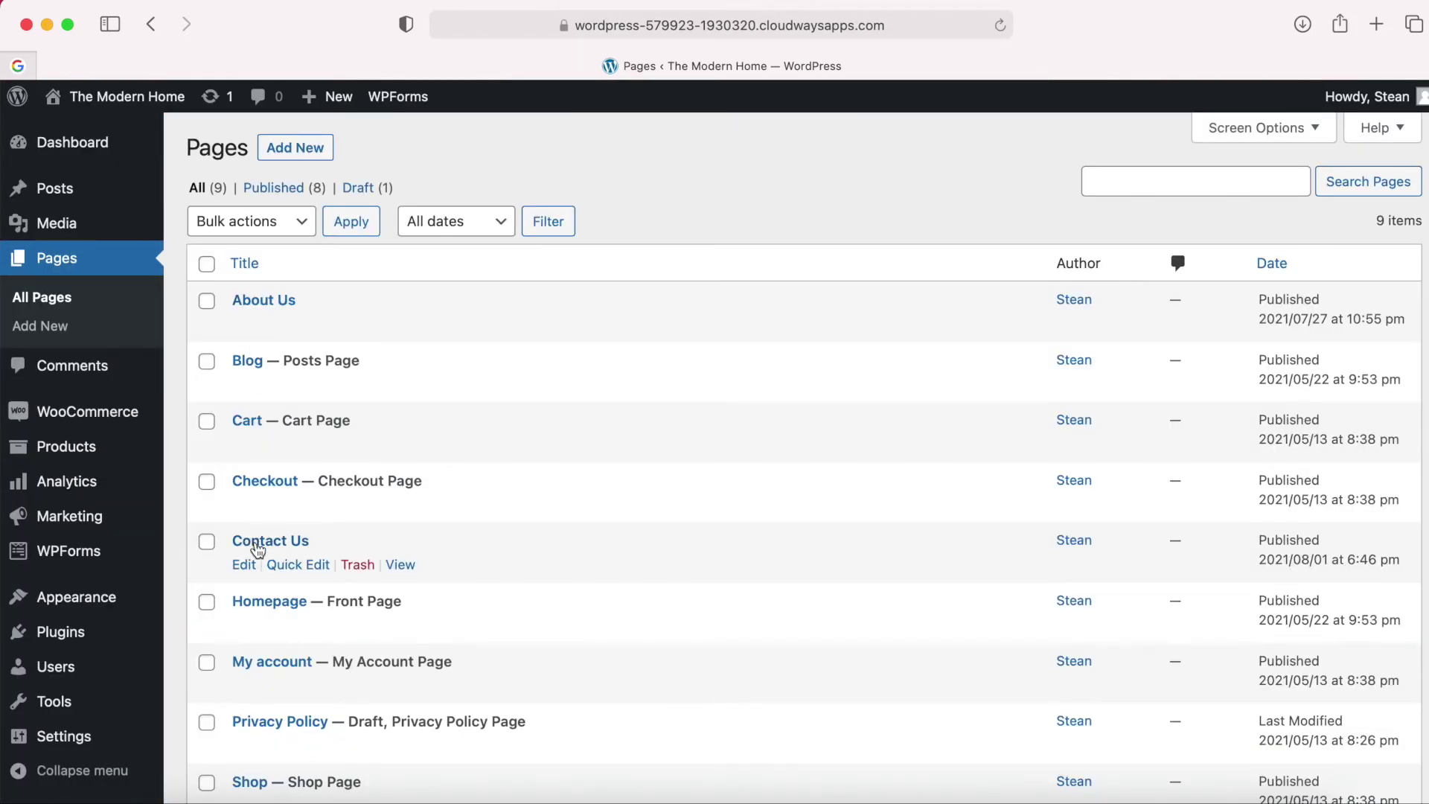
{"action": "left_click", "coordinate": [256, 548]}
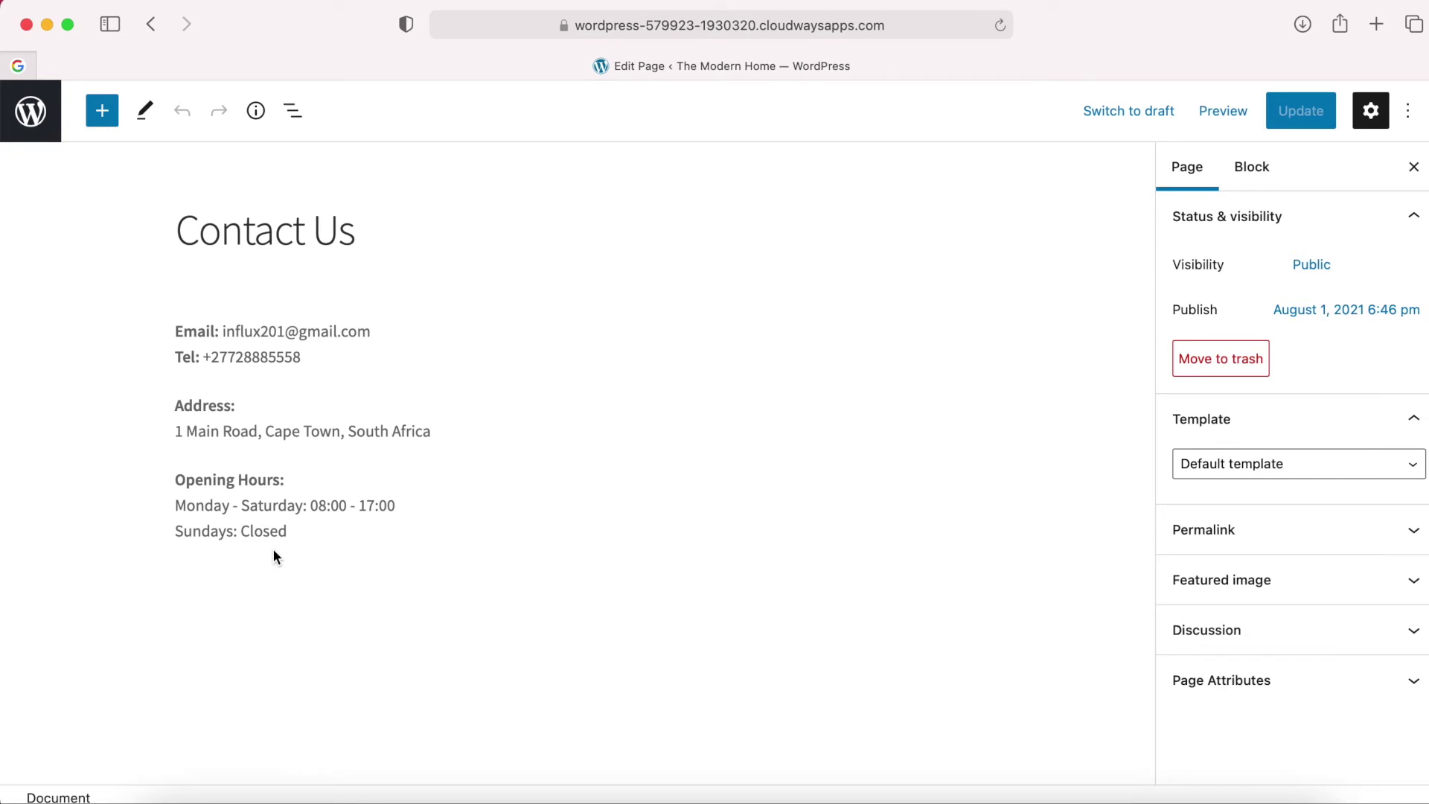
Paste [wpforms id="153" title="false"] as a Shortcode block below 'Sundays: Closed'.
{"action": "left_click", "coordinate": [311, 517]}
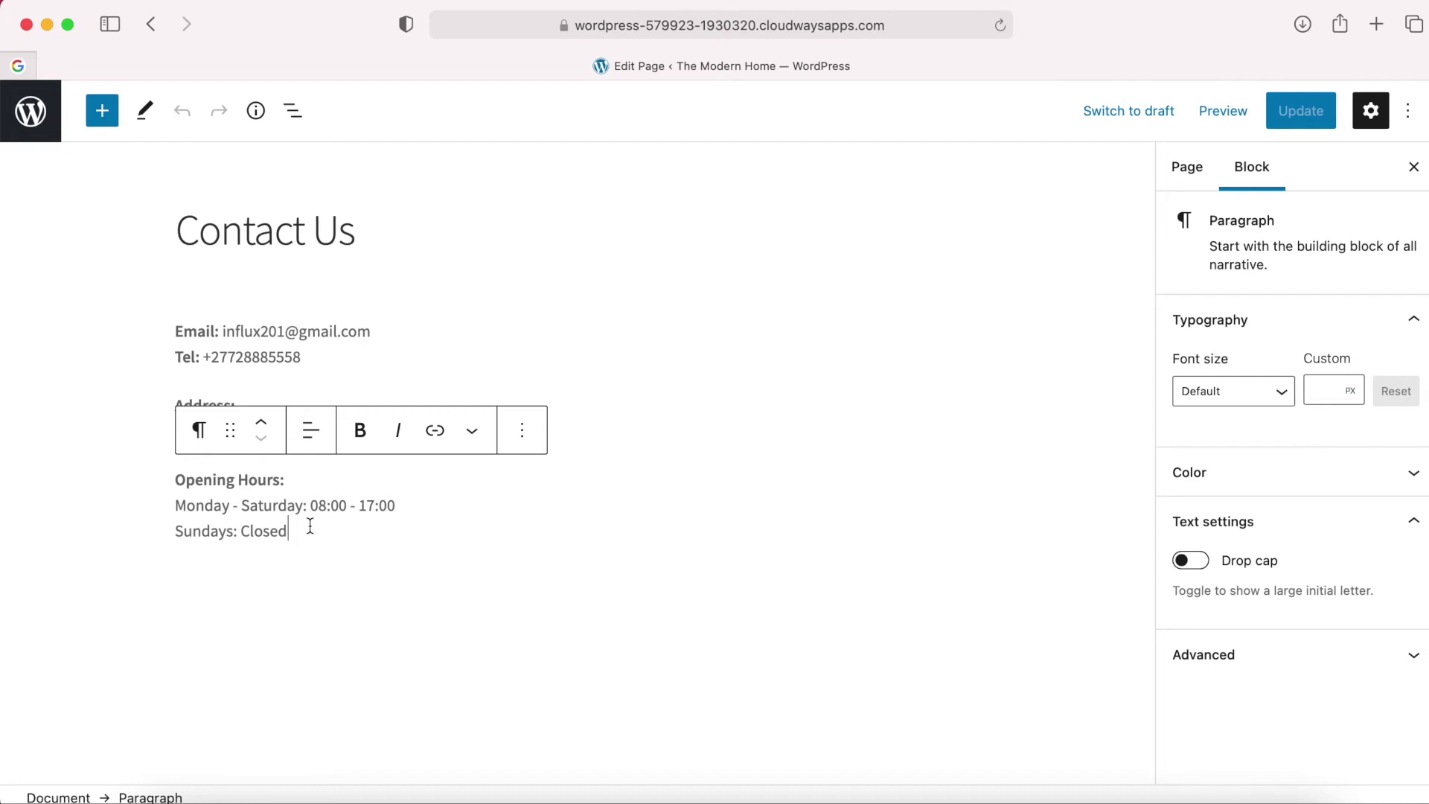
{"action": "key", "text": "Return"}
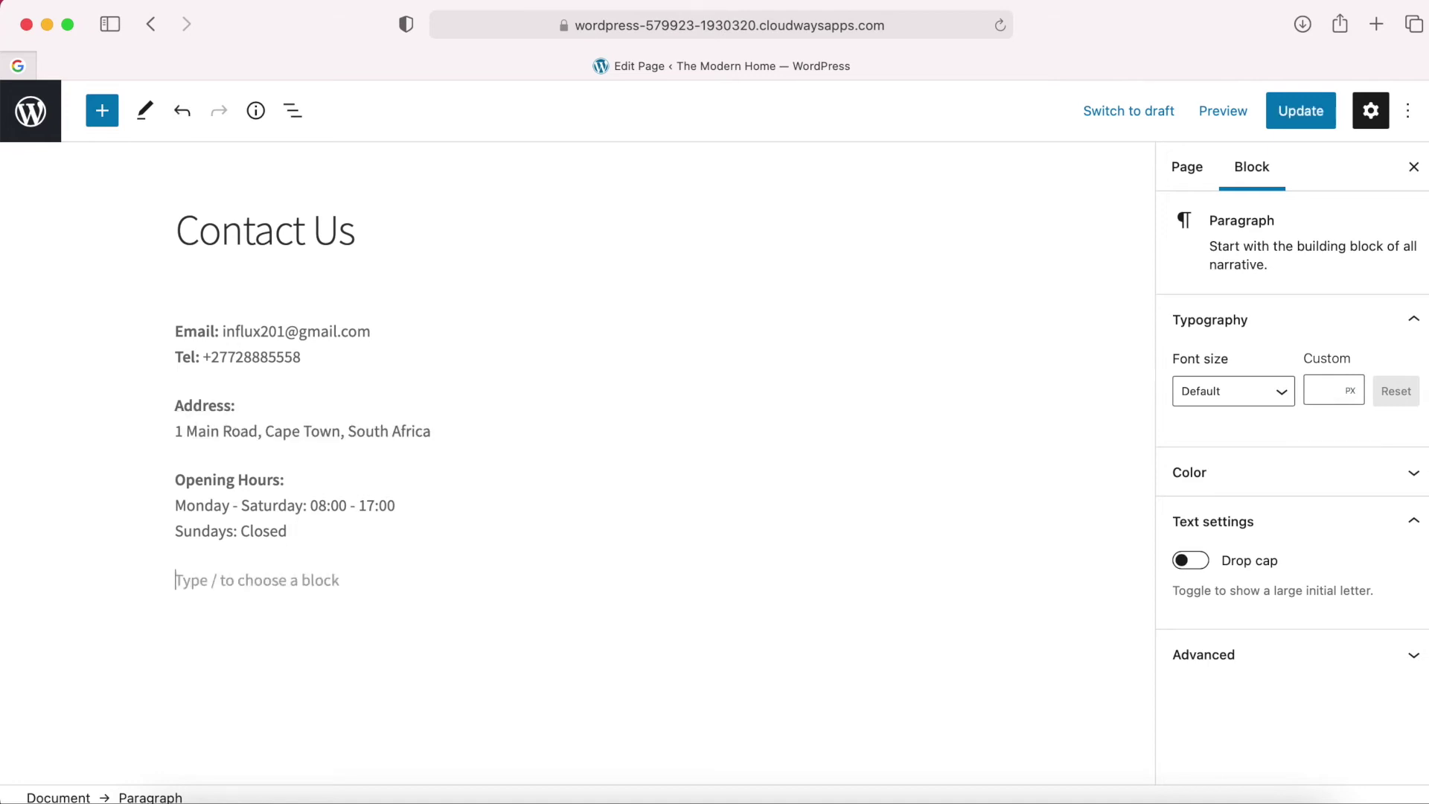
{"action": "right_click", "coordinate": [208, 582]}
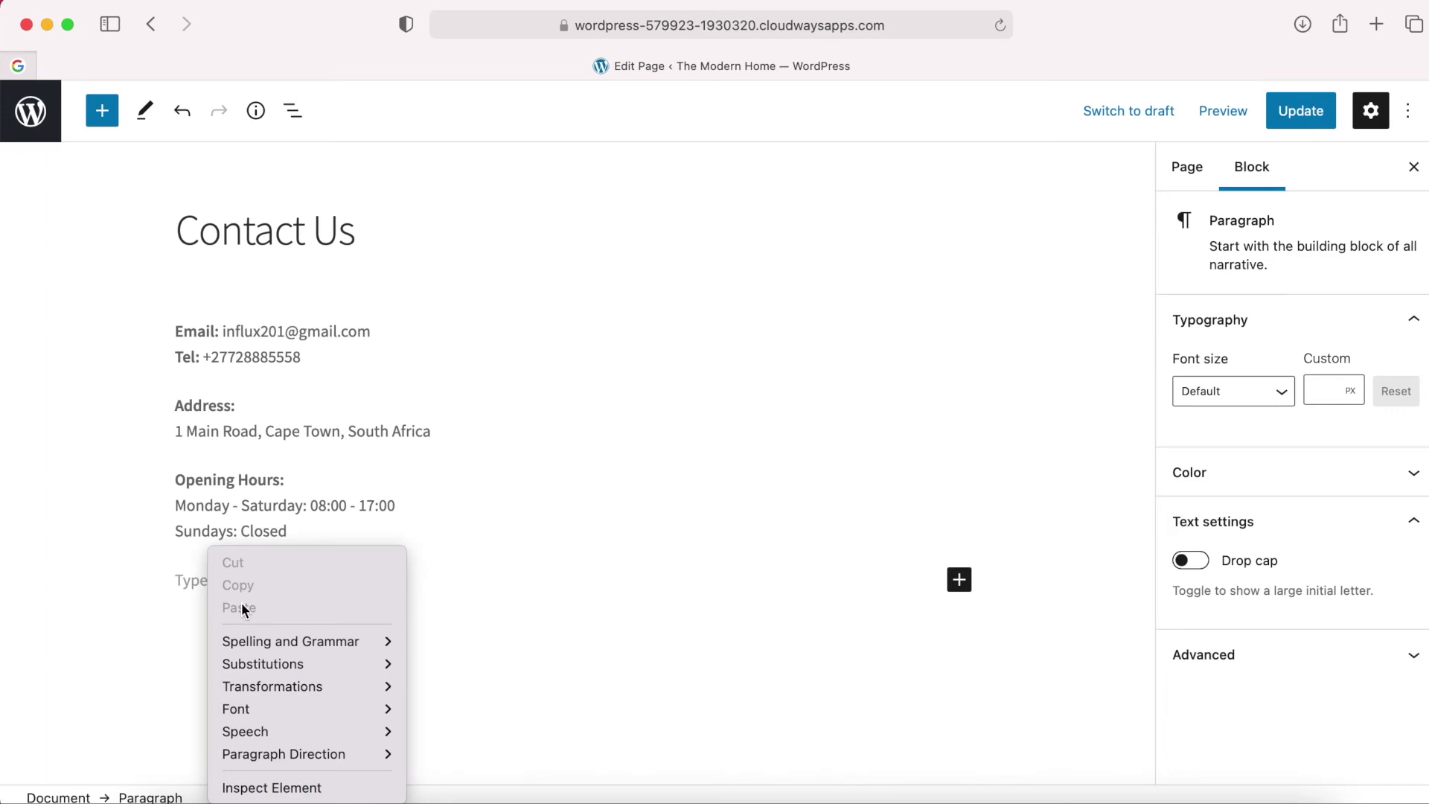
{"action": "left_click", "coordinate": [186, 581]}
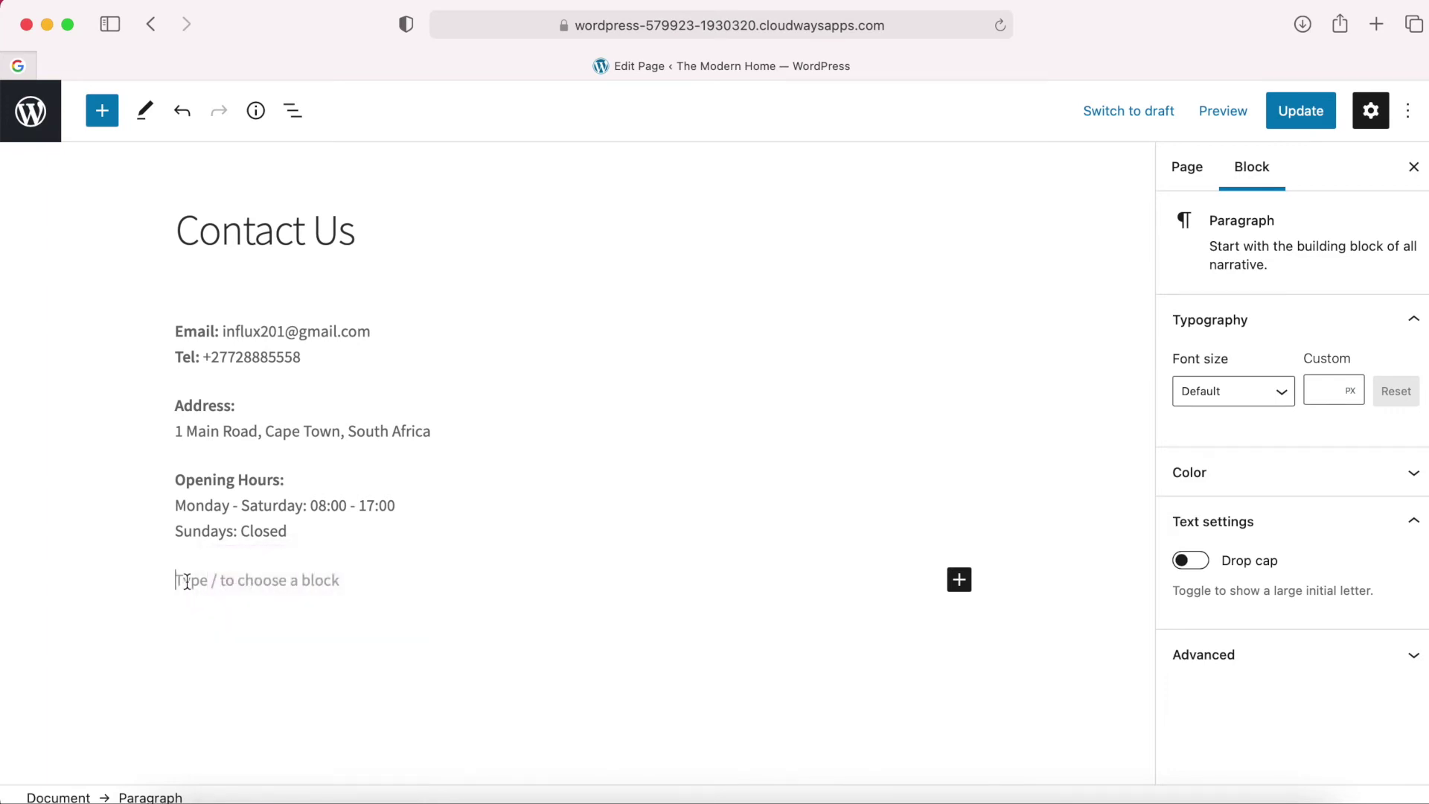
{"action": "key", "text": "super+v"}
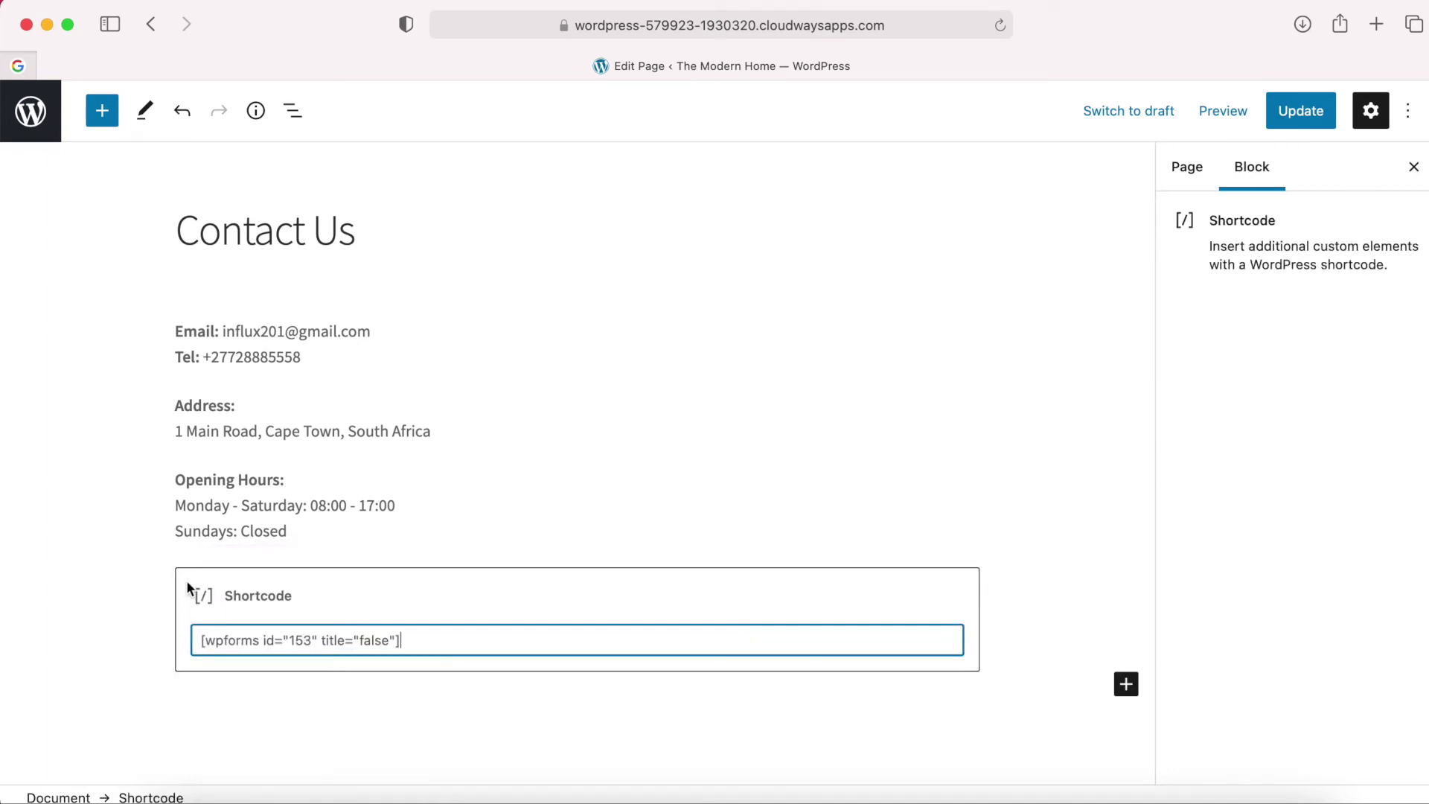
{"action": "left_click", "coordinate": [322, 707]}
Update the Contact Us page and view the live page in a new tab.
{"action": "scroll", "coordinate": [458, 730], "scroll_direction": "down", "scroll_amount": 2}
{"action": "scroll", "coordinate": [458, 737], "scroll_direction": "up", "scroll_amount": 2}
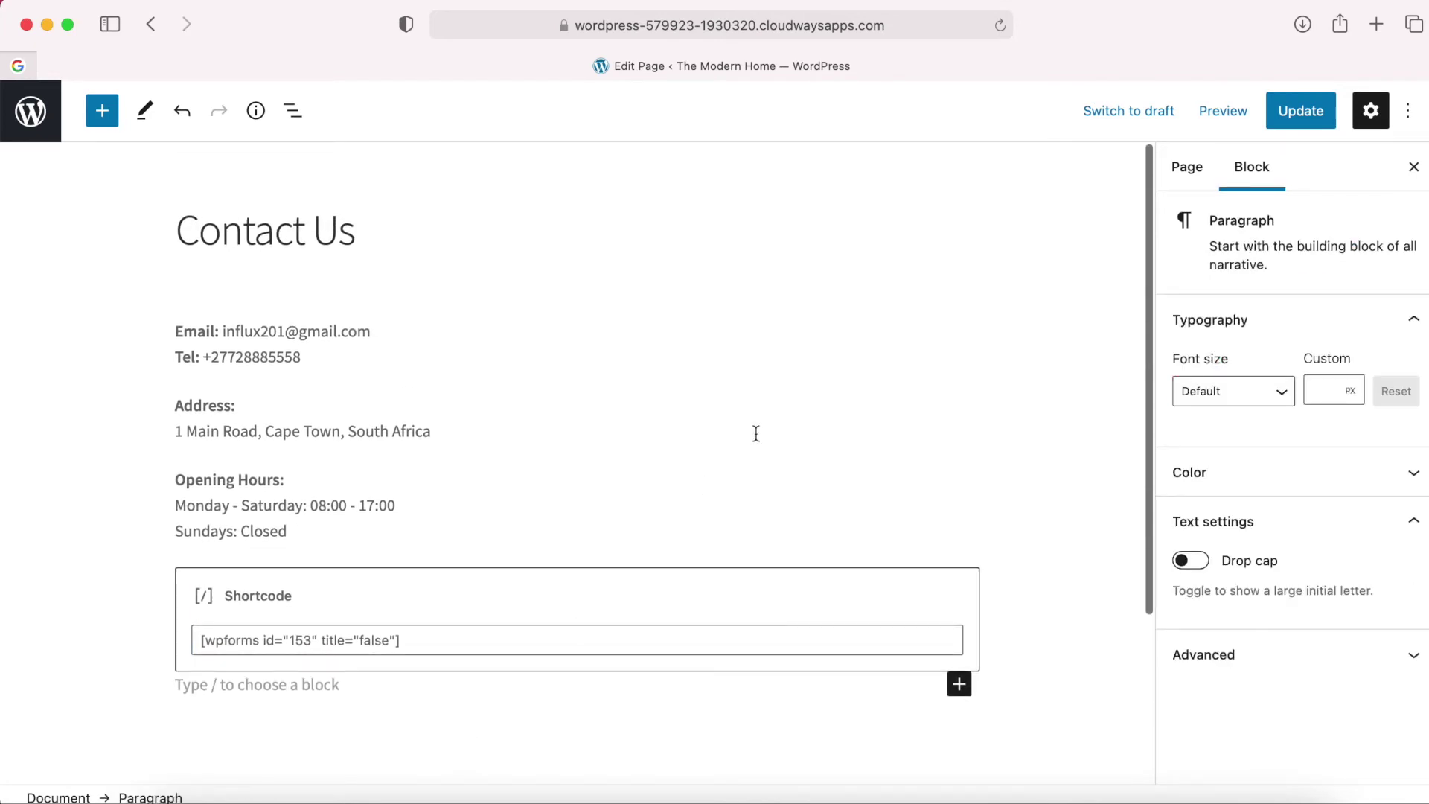
{"action": "left_click", "coordinate": [1296, 118]}
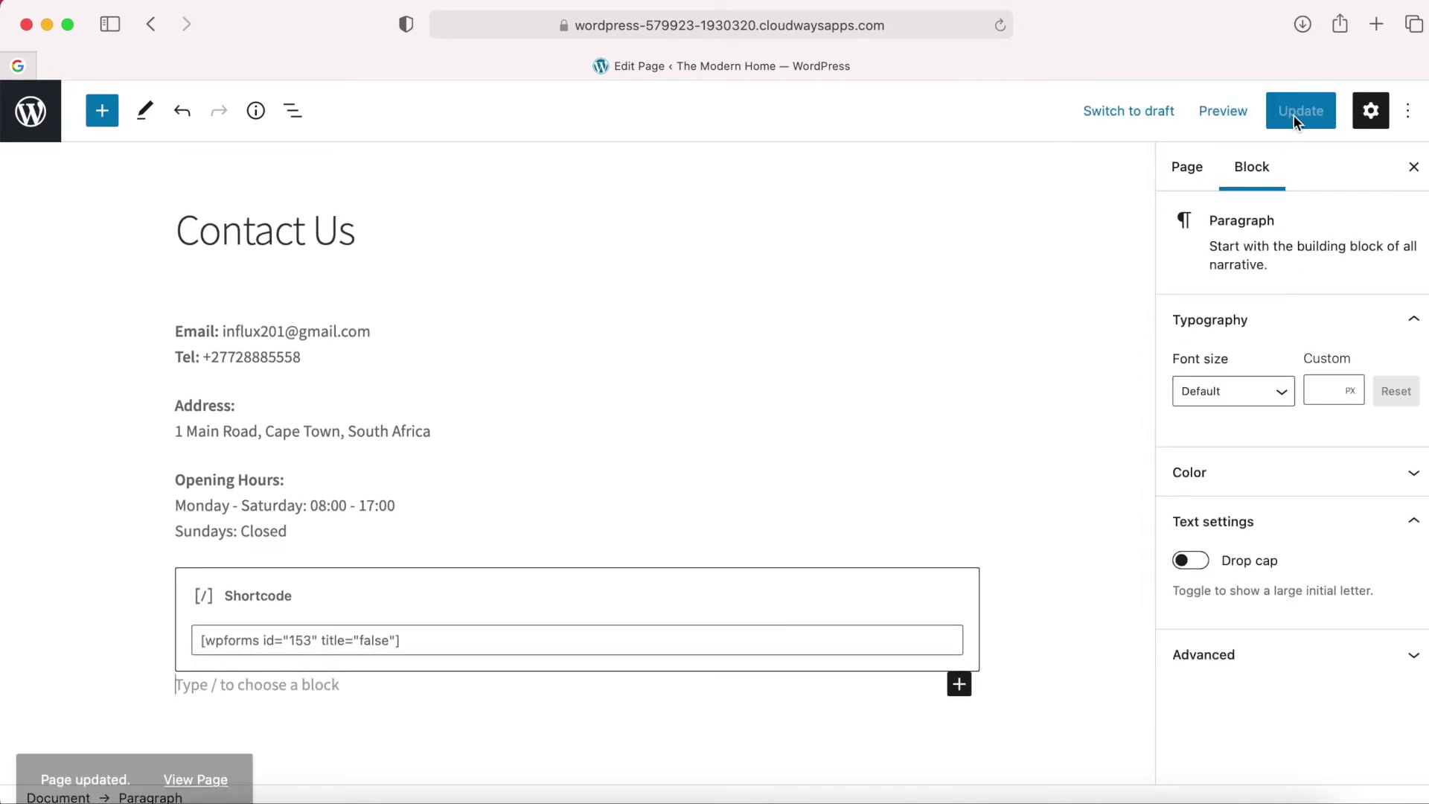
{"action": "right_click", "coordinate": [200, 744]}
{"action": "left_click", "coordinate": [280, 540]}
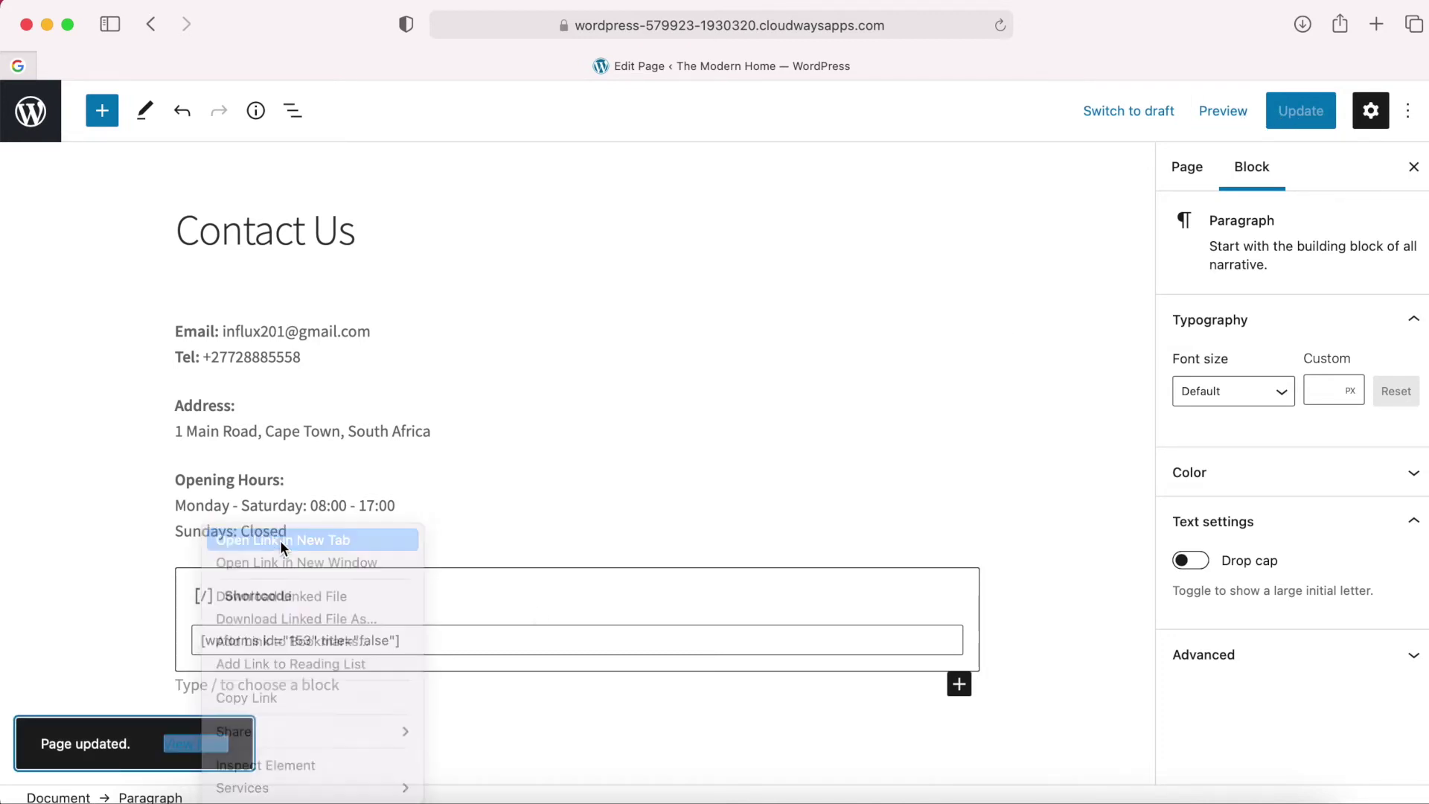
{"action": "left_click", "coordinate": [1078, 69]}
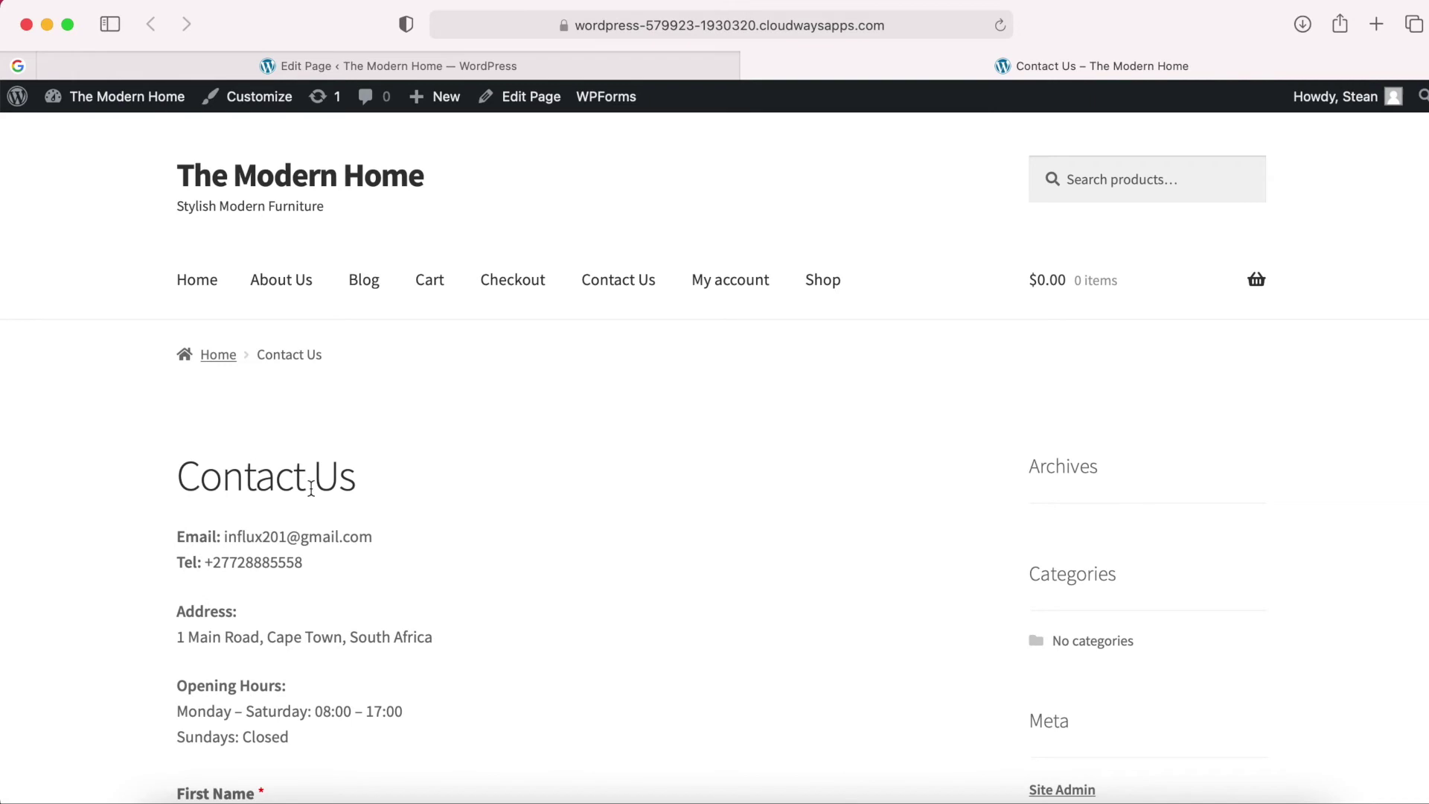
{"action": "scroll", "coordinate": [432, 540], "scroll_direction": "down", "scroll_amount": 5}
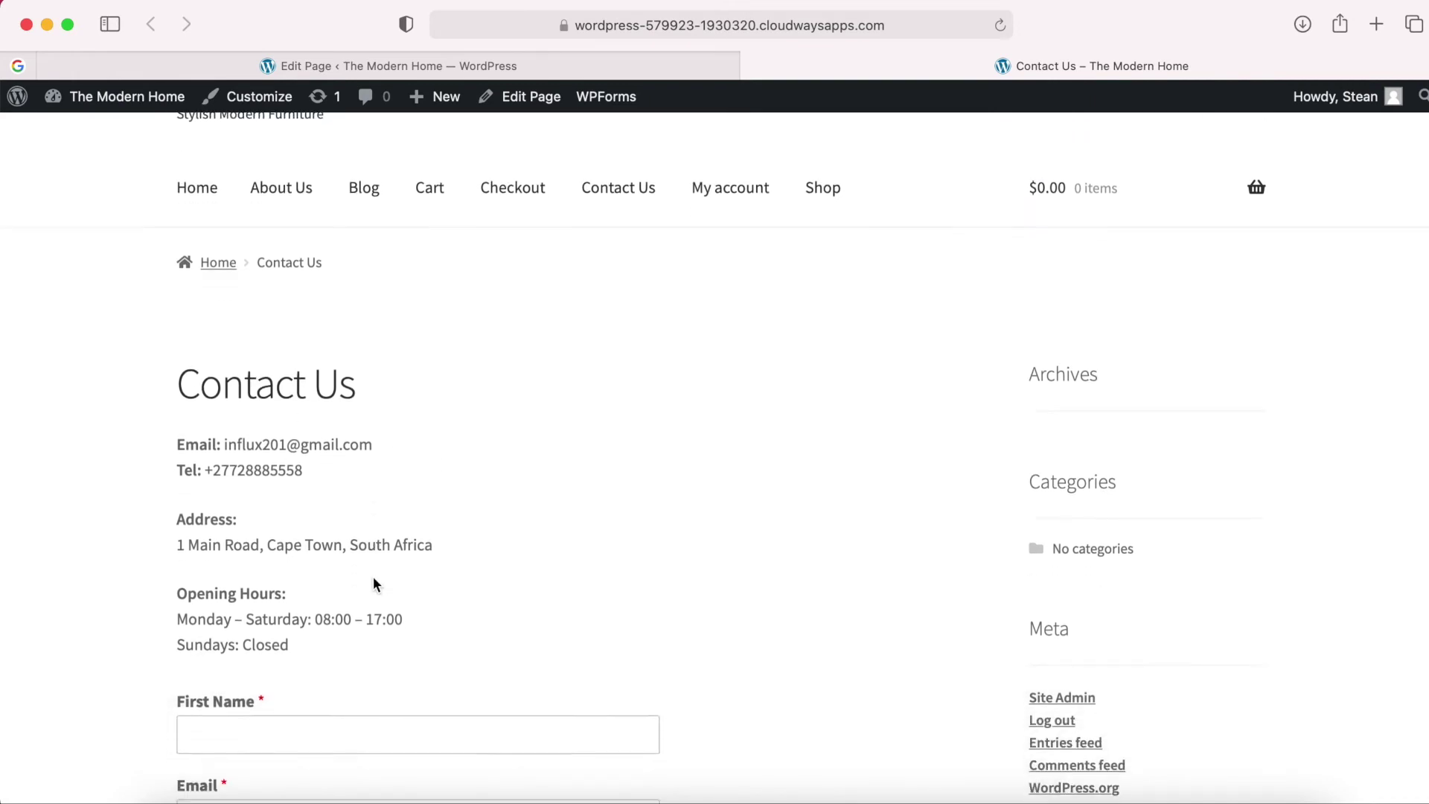
{"action": "scroll", "coordinate": [374, 581], "scroll_direction": "down", "scroll_amount": 9}
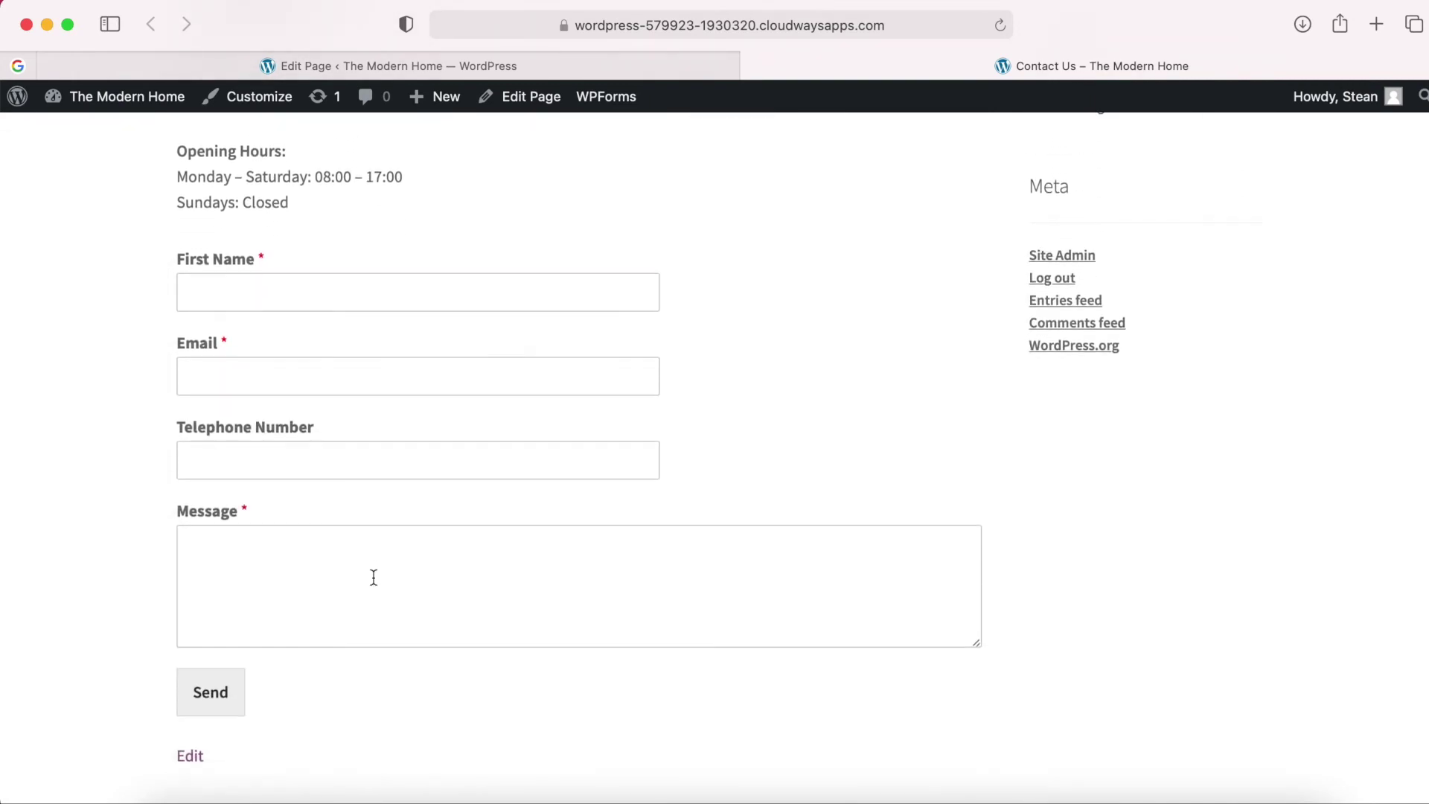
{"action": "scroll", "coordinate": [374, 578], "scroll_direction": "up", "scroll_amount": 5}
{"action": "scroll", "coordinate": [374, 578], "scroll_direction": "down", "scroll_amount": 7}
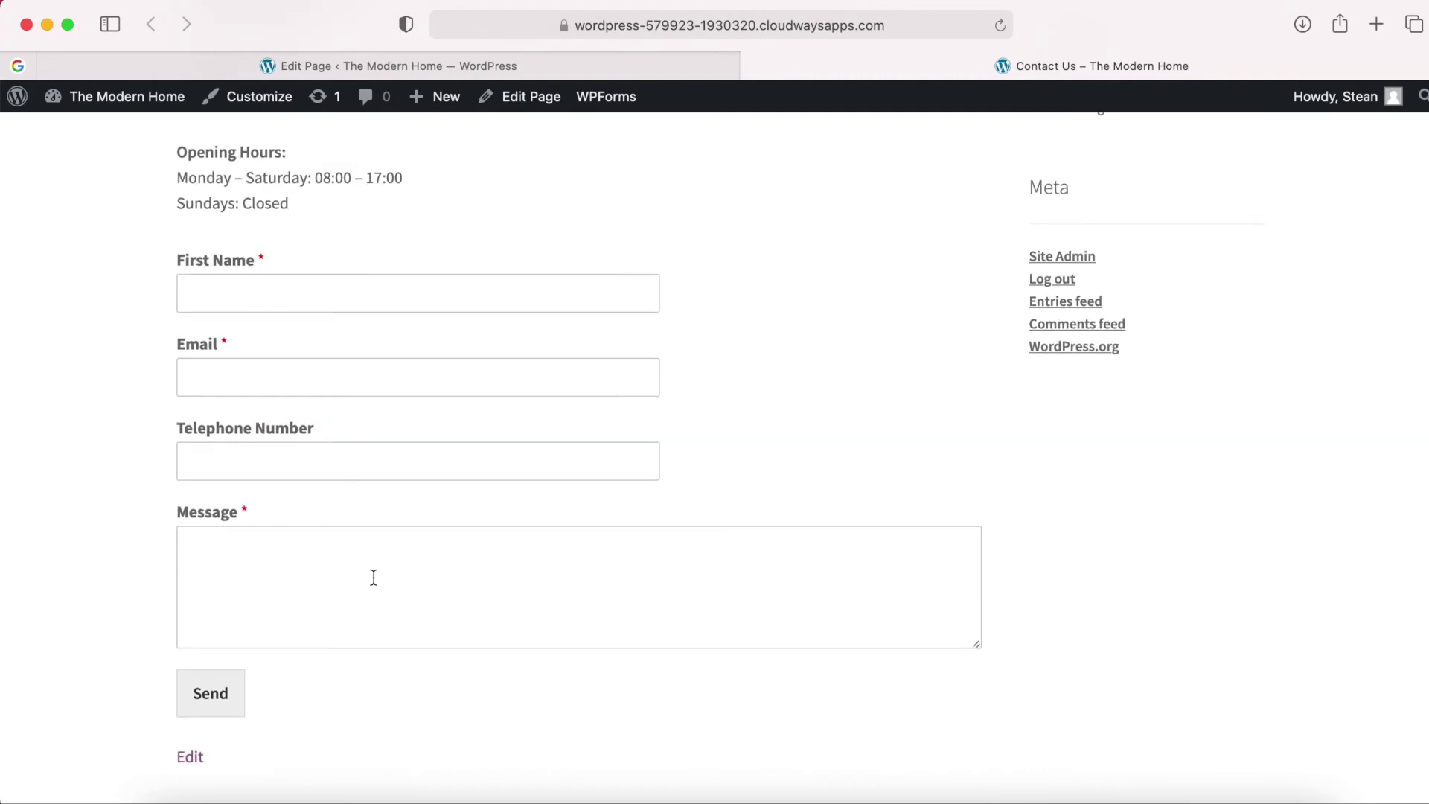
{"action": "scroll", "coordinate": [374, 577], "scroll_direction": "up", "scroll_amount": 5}
{"action": "scroll", "coordinate": [373, 578], "scroll_direction": "up", "scroll_amount": 4}
{"action": "left_click", "coordinate": [588, 66]}
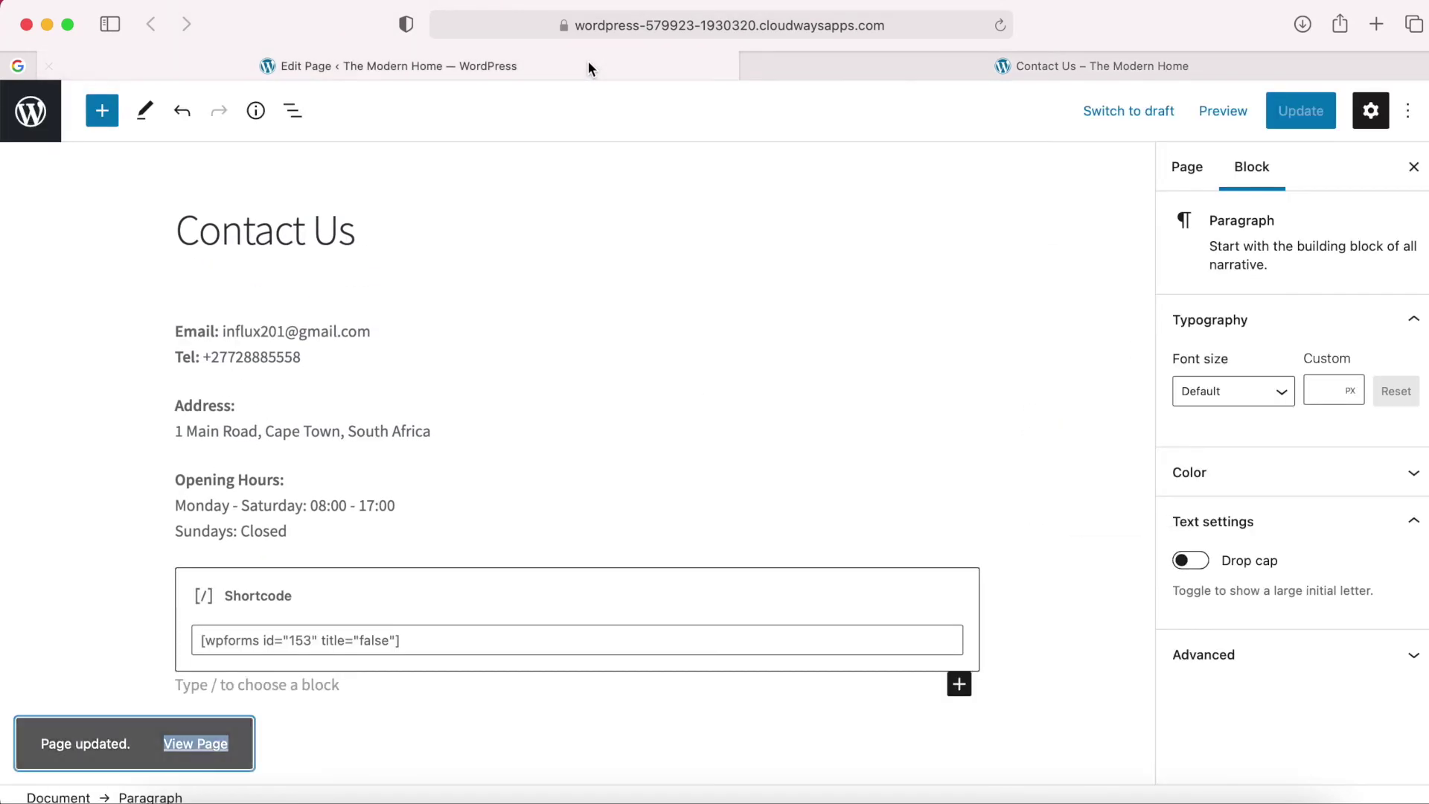
{"action": "scroll", "coordinate": [605, 557], "scroll_direction": "down", "scroll_amount": 2}
Add a new line 'Or use our contact form:' below the opening hours.
{"action": "left_click", "coordinate": [332, 485]}
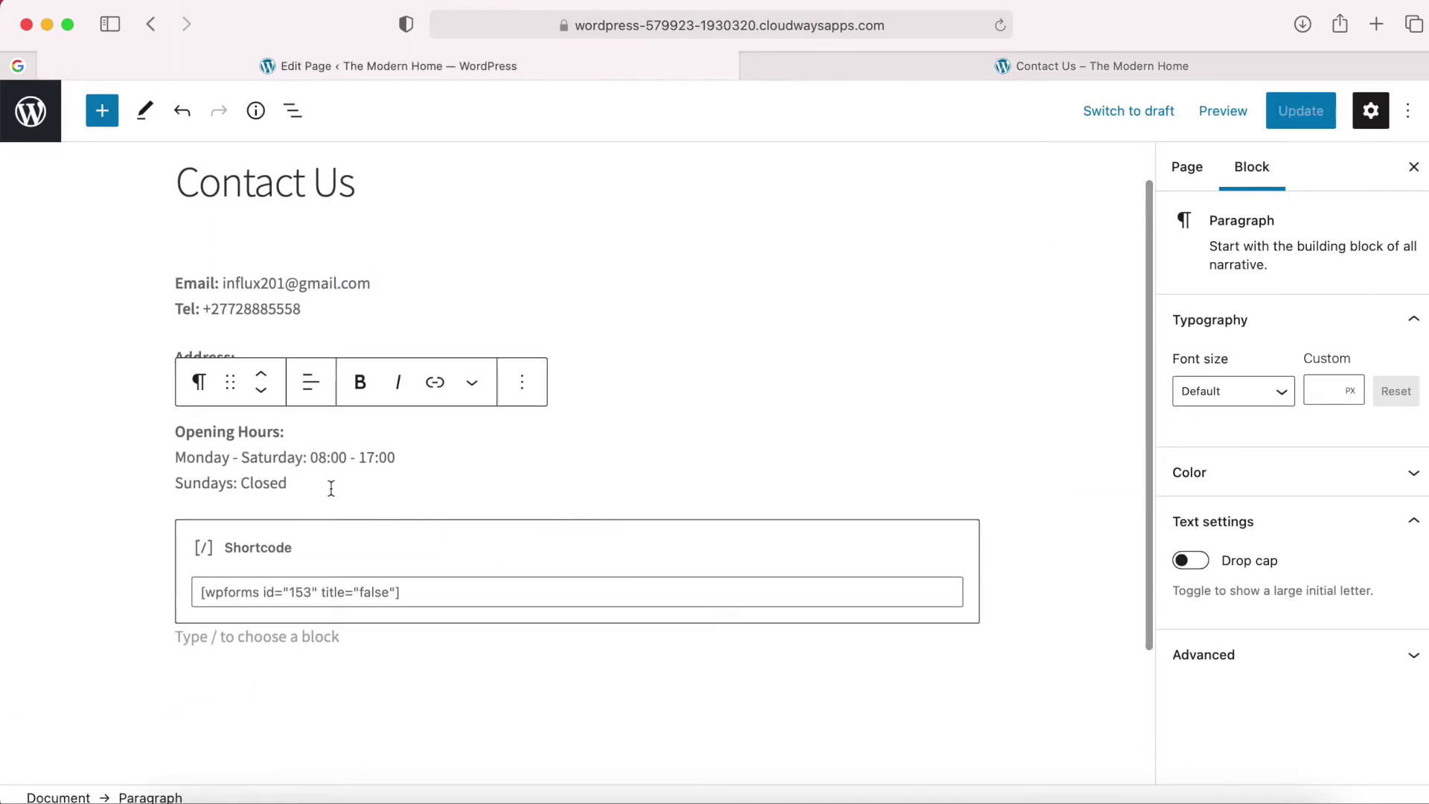
{"action": "key", "text": "Return"}
{"action": "type", "text": "Or "}
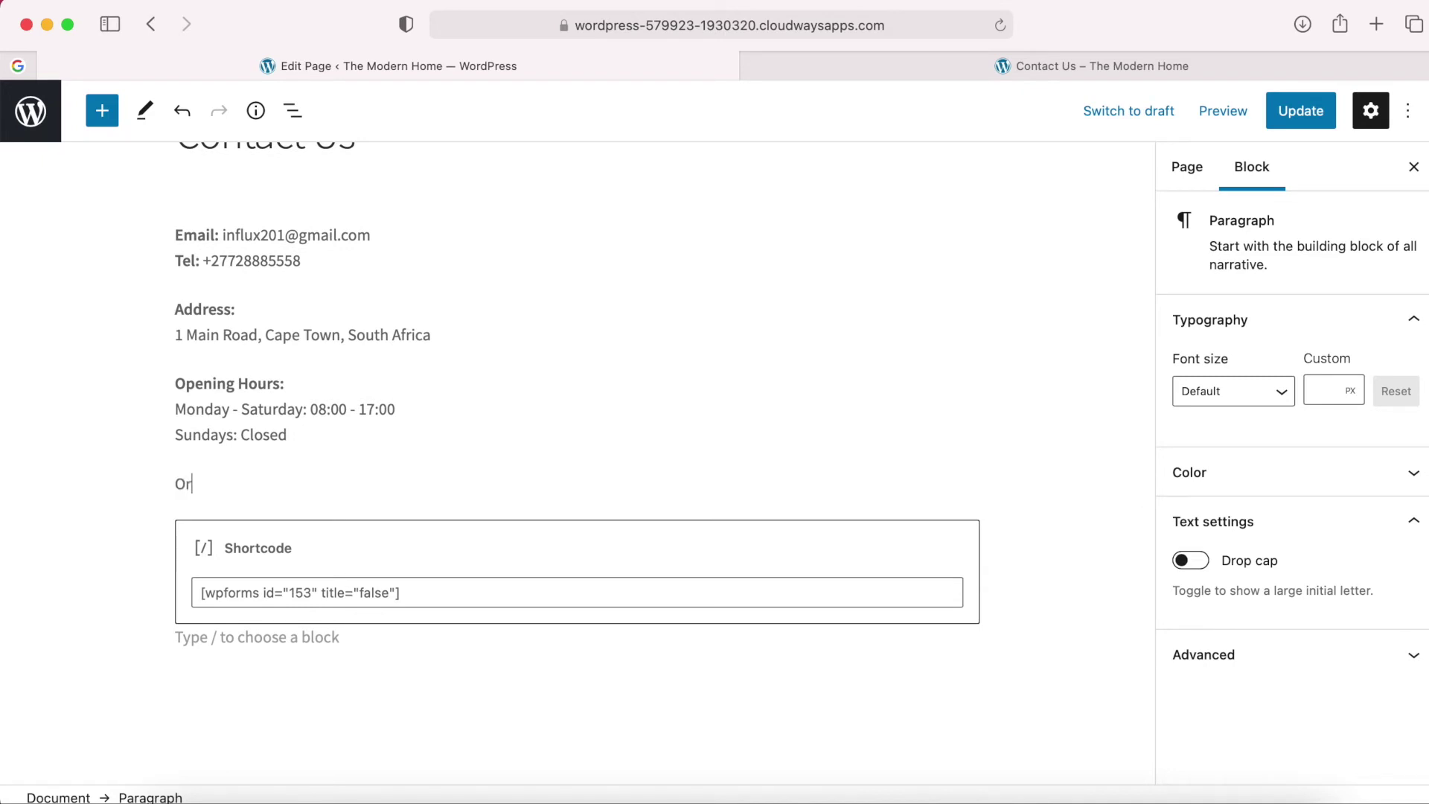
{"action": "type", "text": "Use"}
{"action": "key", "text": "BackSpace"}
{"action": "key", "text": "BackSpace"}
{"action": "type", "text": "use our contact form:"}
Transform that line into an H3 heading.
{"action": "left_click_drag", "start_coordinate": [339, 489], "coordinate": [192, 484]}
{"action": "left_click", "coordinate": [306, 483]}
{"action": "left_click_drag", "start_coordinate": [340, 483], "coordinate": [145, 487]}
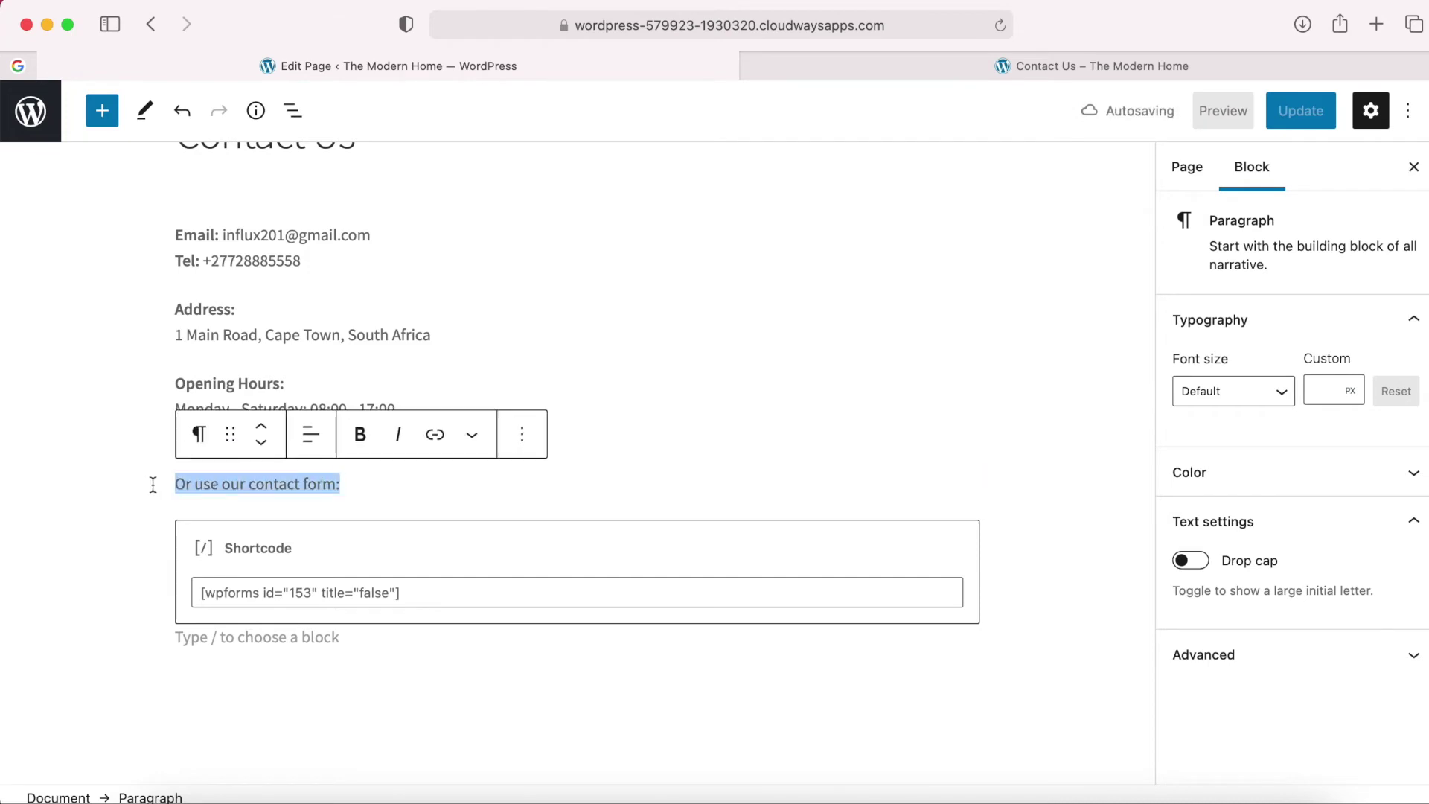
{"action": "left_click", "coordinate": [198, 435]}
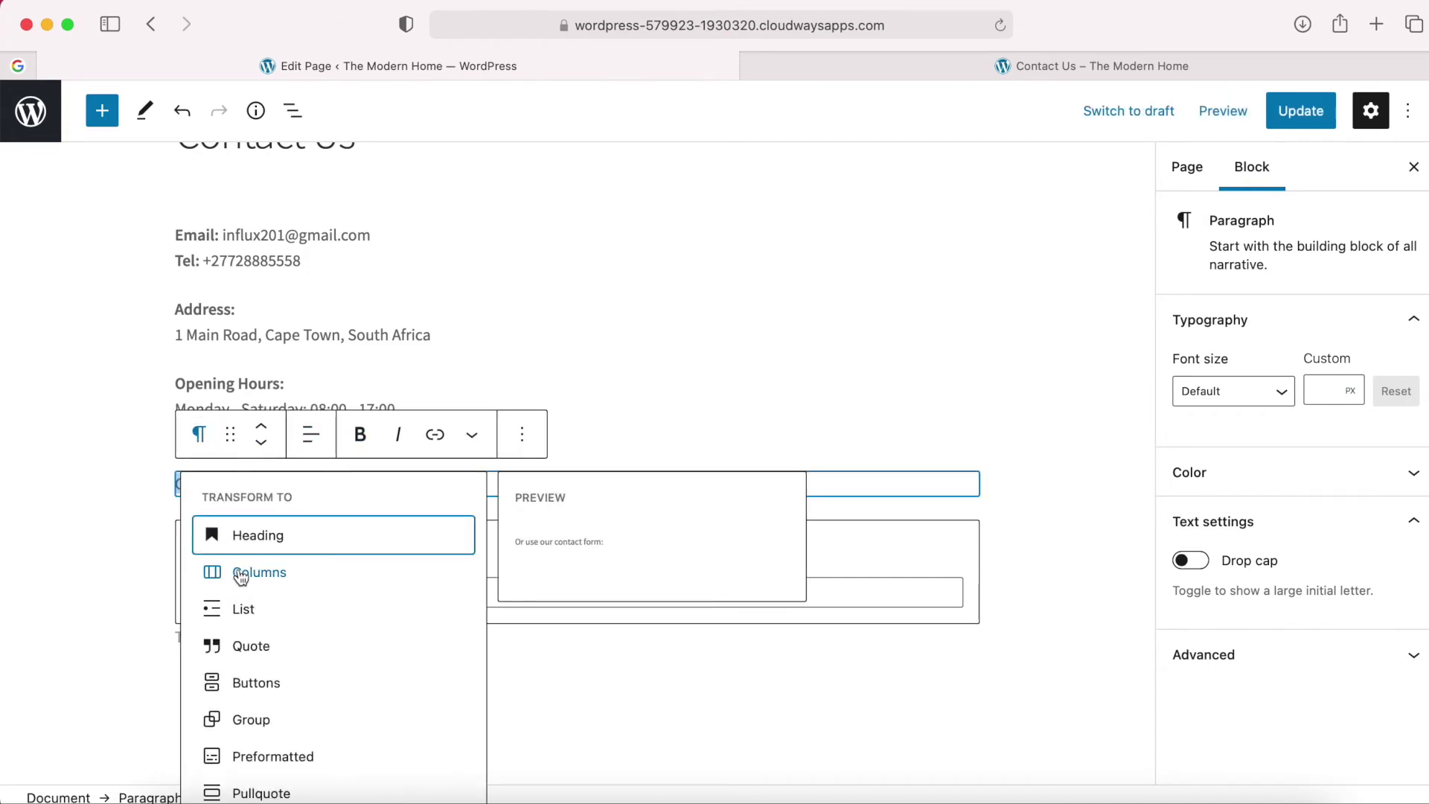
{"action": "left_click", "coordinate": [303, 547]}
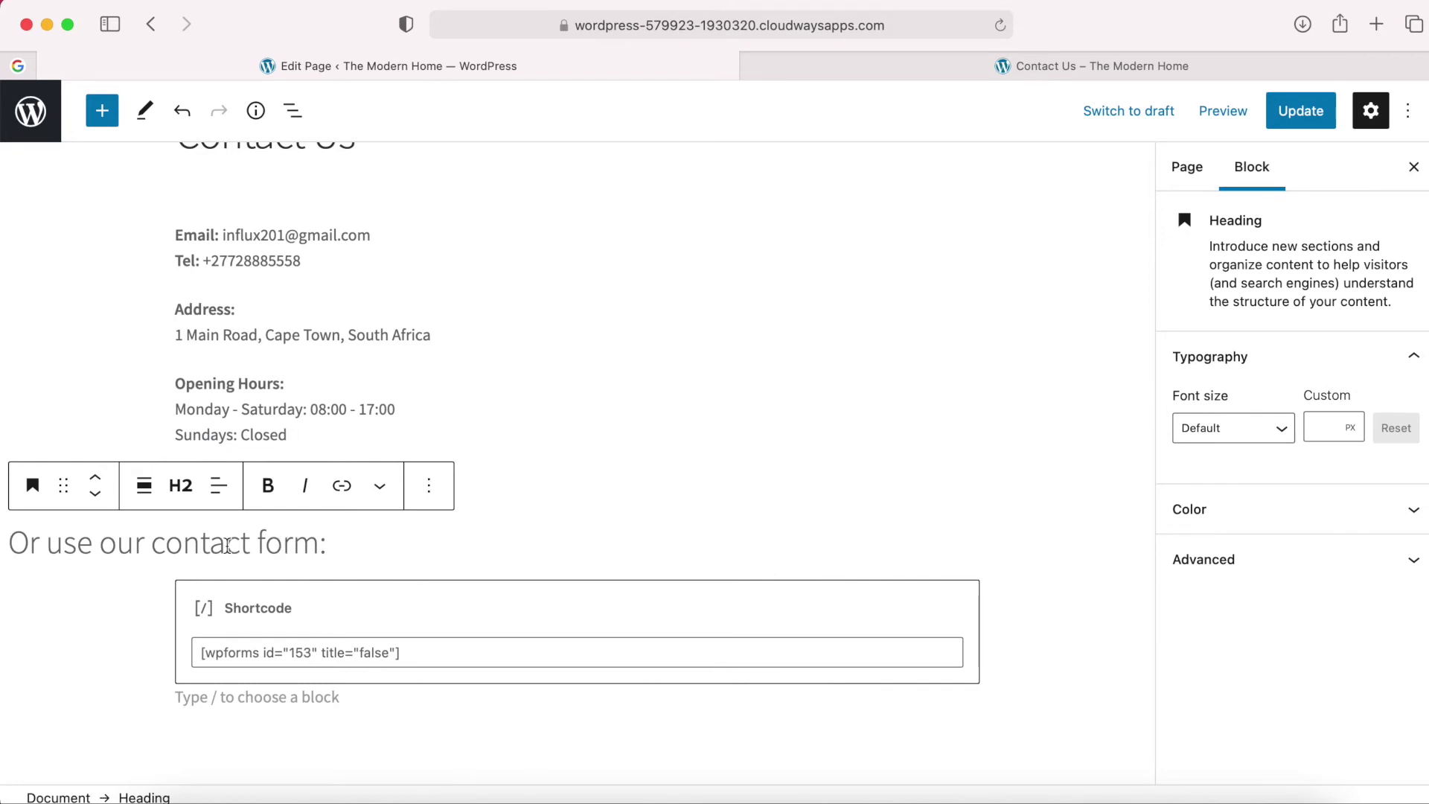
{"action": "left_click", "coordinate": [184, 491]}
{"action": "left_click", "coordinate": [277, 546]}
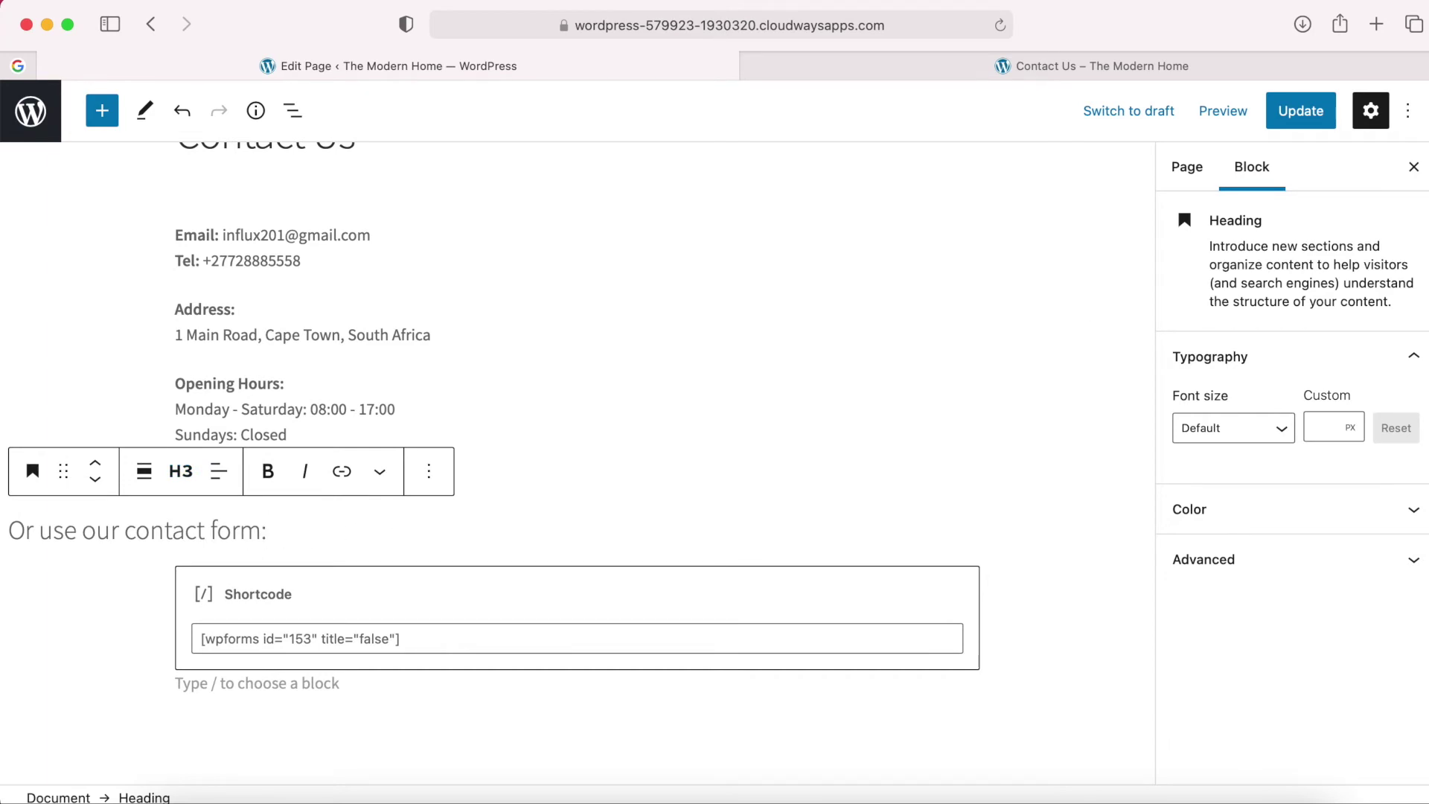
{"action": "left_click", "coordinate": [1223, 111]}
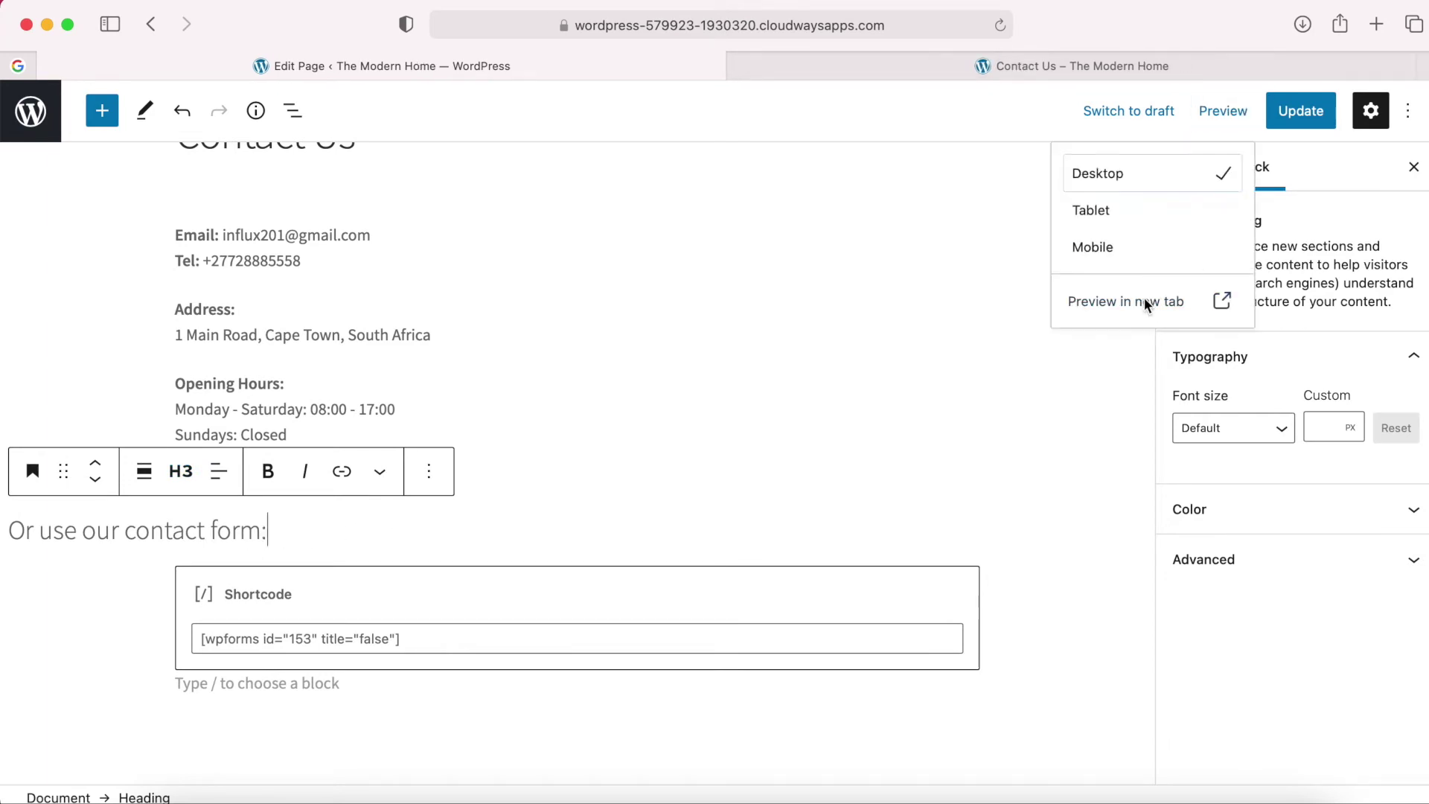
Preview the Contact Us page in a new tab and check the form.
{"action": "left_click", "coordinate": [1164, 306]}
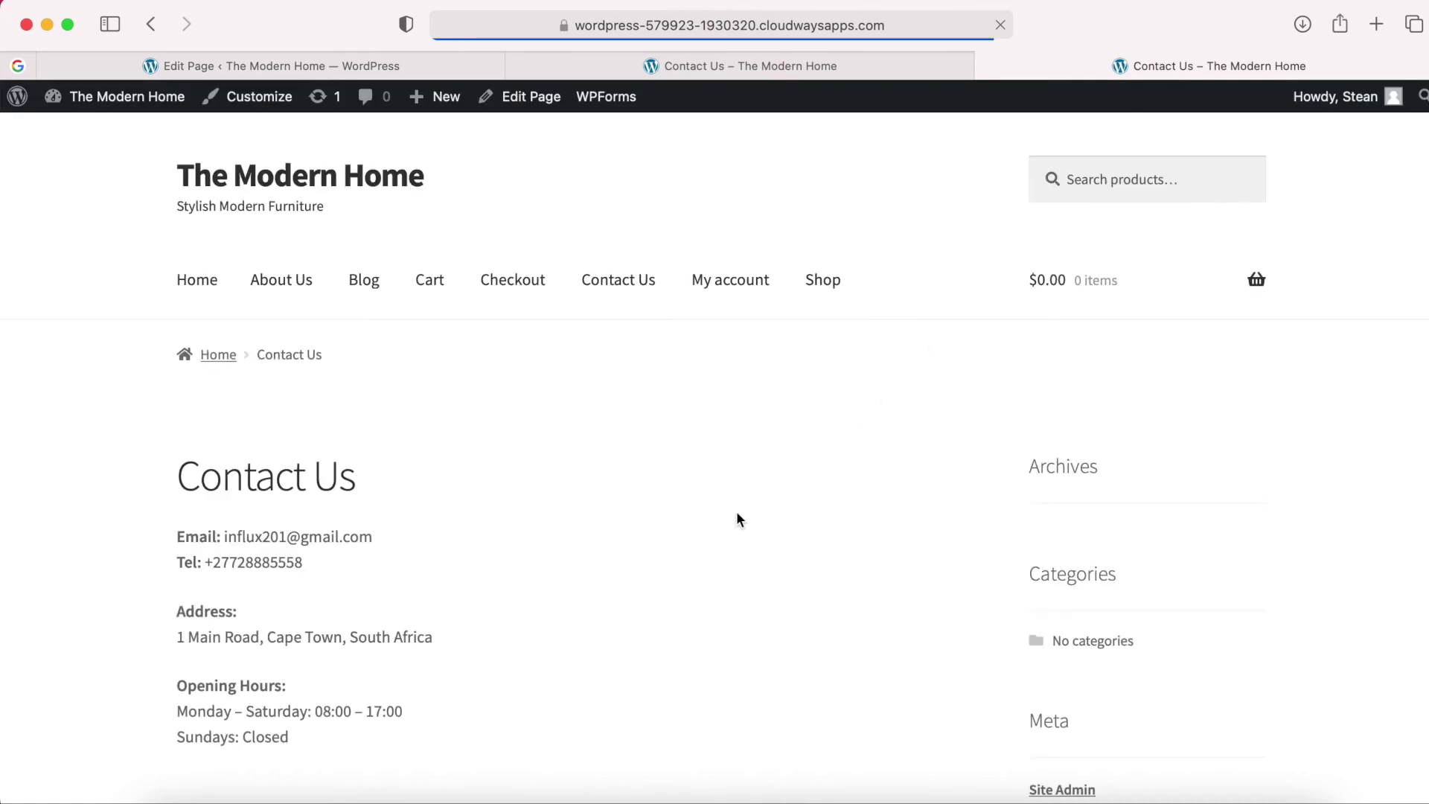
{"action": "scroll", "coordinate": [735, 517], "scroll_direction": "down", "scroll_amount": 5}
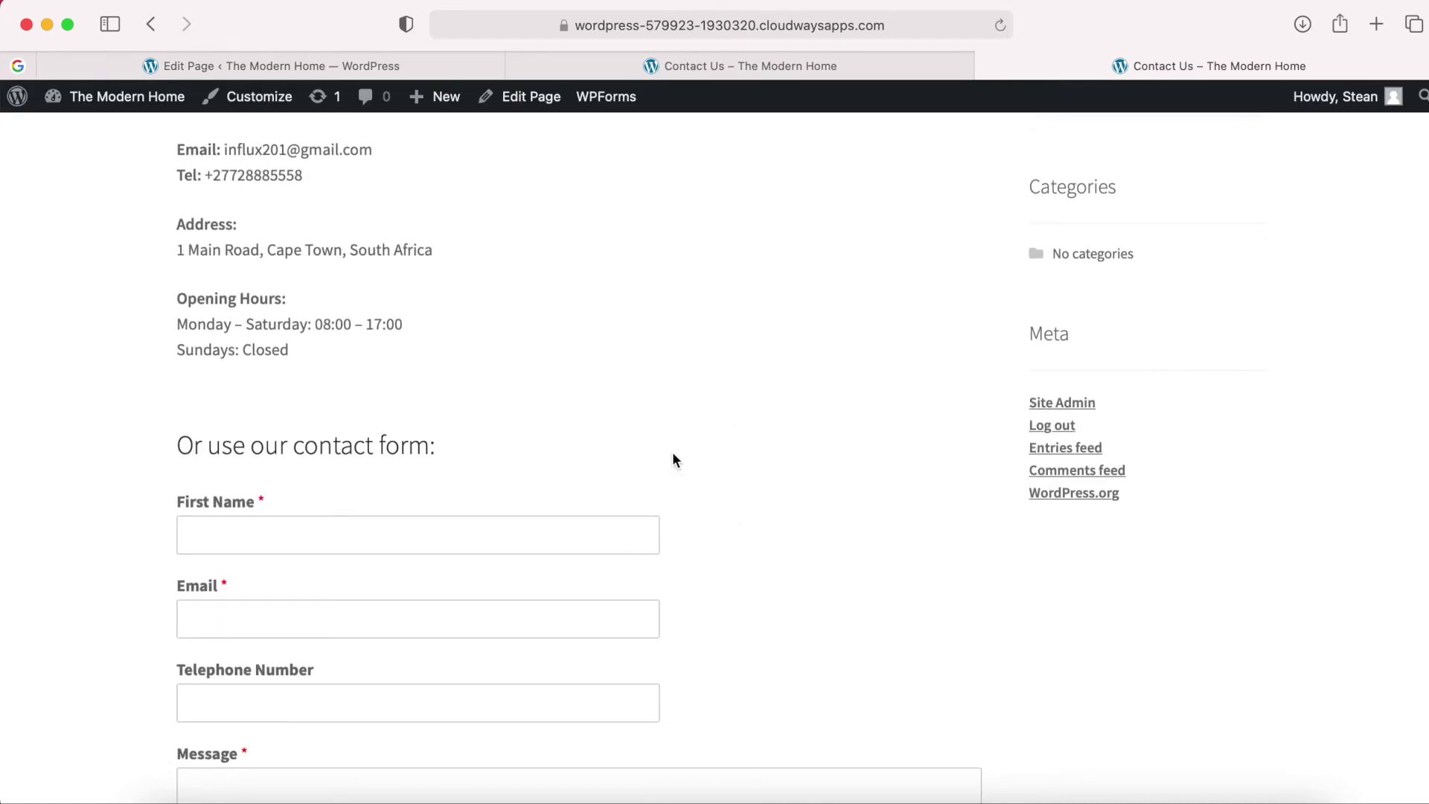
{"action": "scroll", "coordinate": [673, 453], "scroll_direction": "down", "scroll_amount": 5}
{"action": "scroll", "coordinate": [738, 493], "scroll_direction": "up", "scroll_amount": 3}
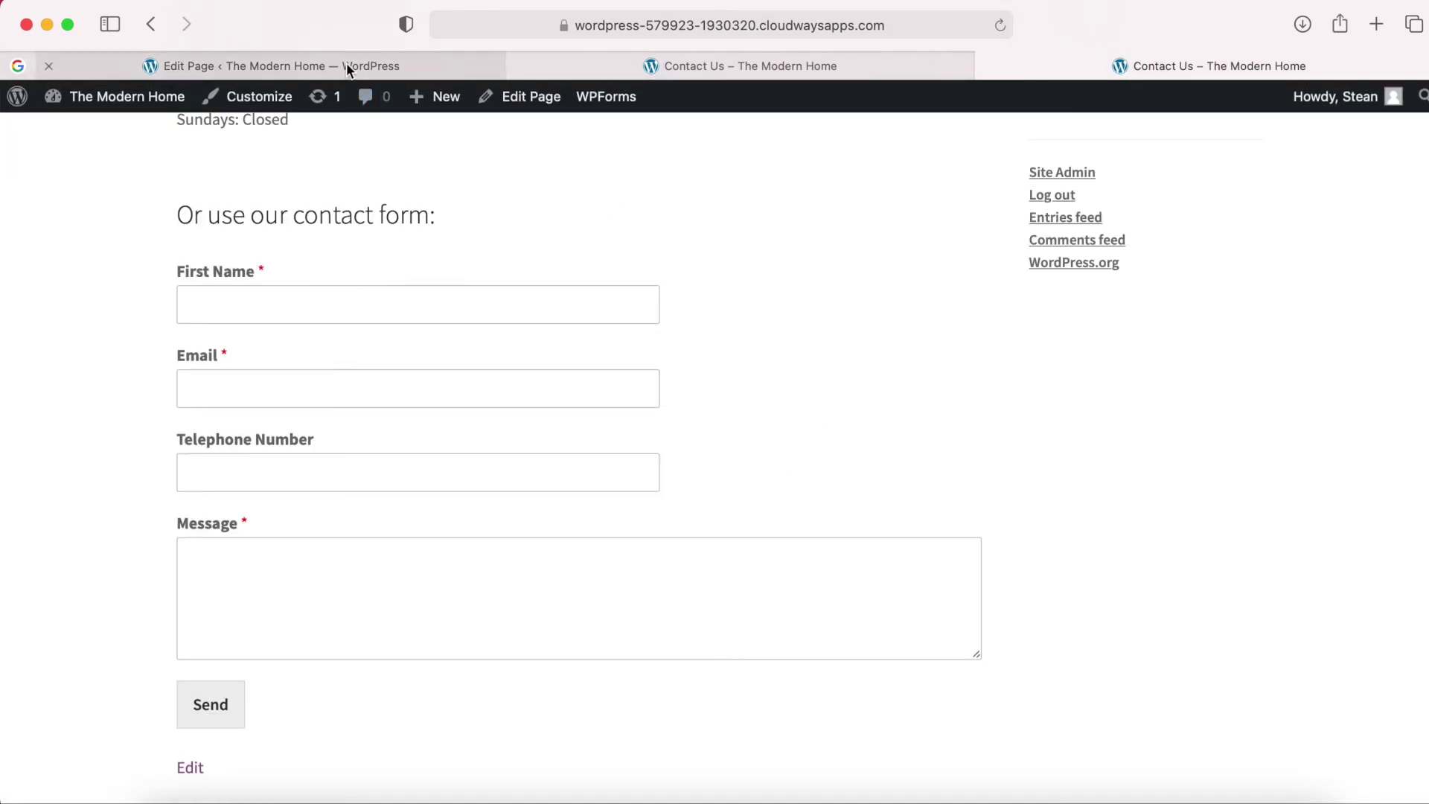
Update the page, close the extra tabs and check the heading on the live page.
{"action": "left_click", "coordinate": [346, 64]}
{"action": "left_click", "coordinate": [1307, 117]}
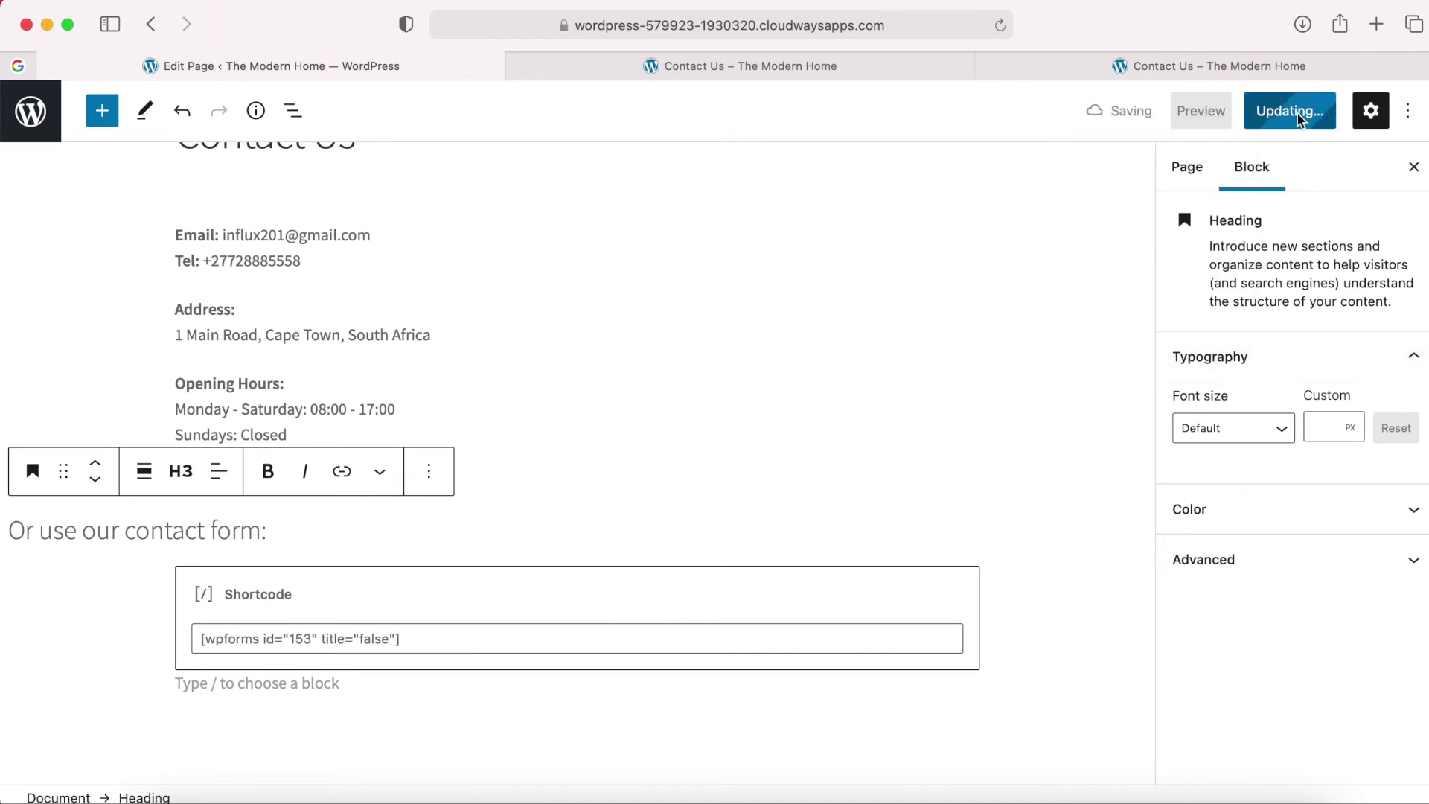
{"action": "left_click", "coordinate": [201, 746]}
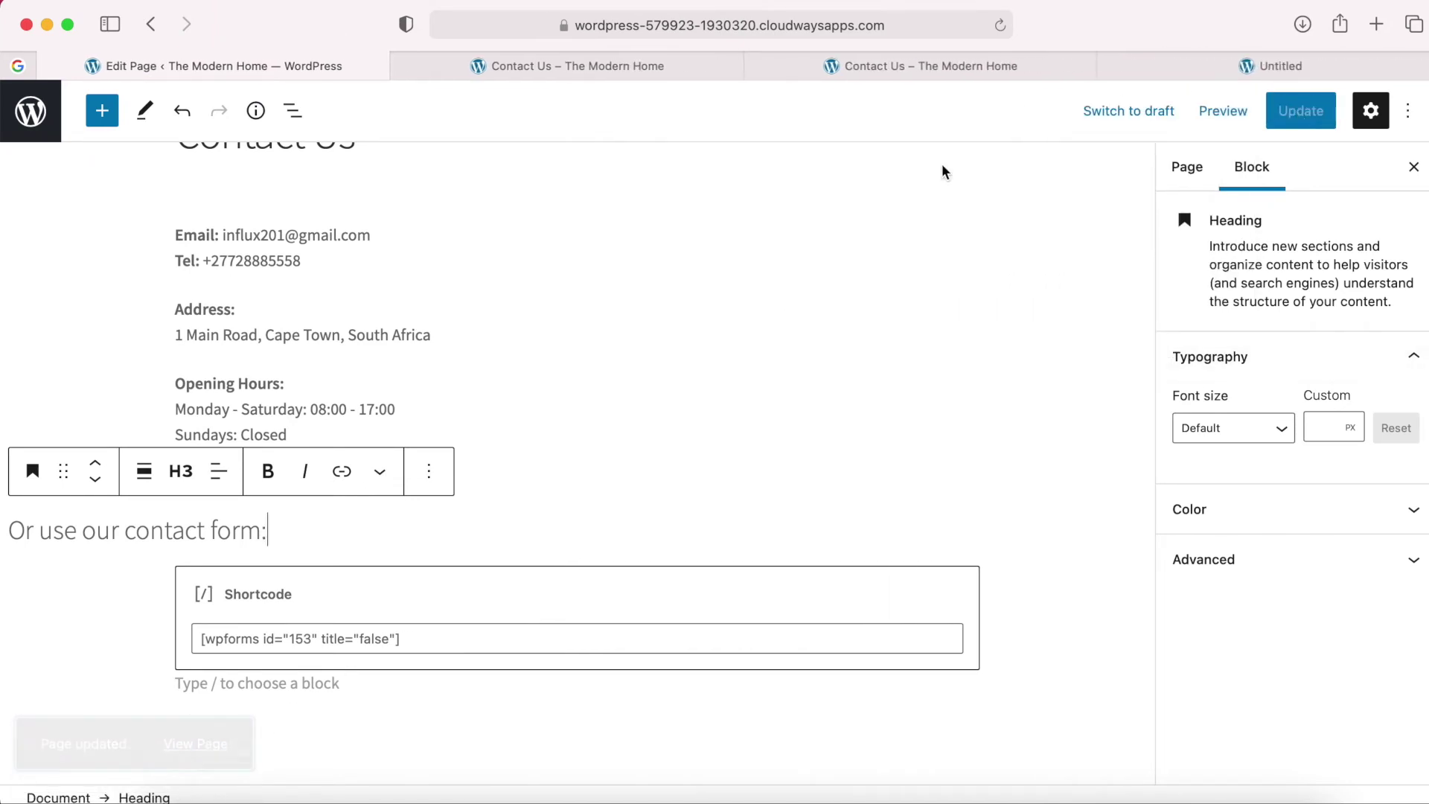
{"action": "left_click", "coordinate": [753, 65]}
{"action": "left_click", "coordinate": [520, 66]}
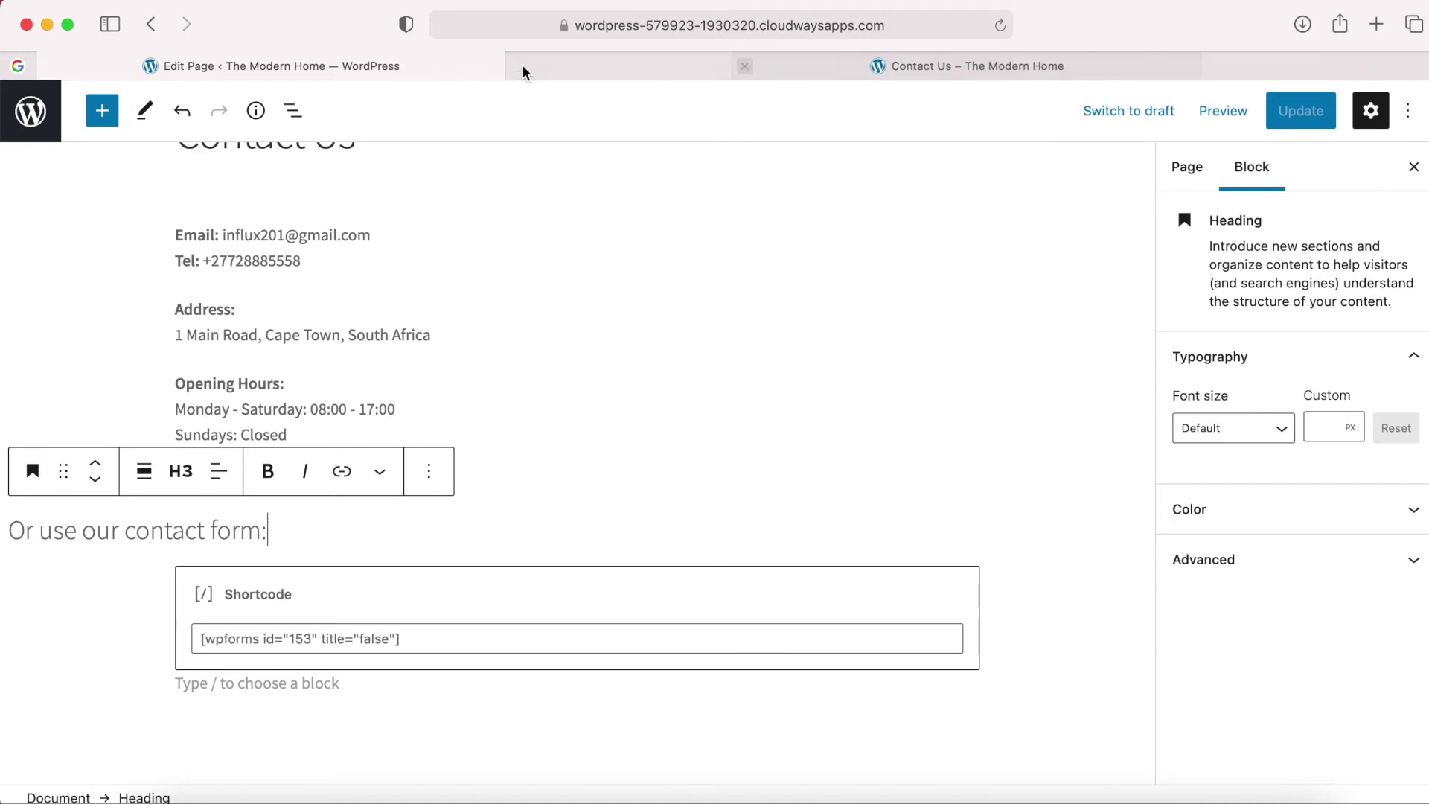
{"action": "left_click", "coordinate": [521, 64]}
{"action": "scroll", "coordinate": [668, 445], "scroll_direction": "down", "scroll_amount": 10}
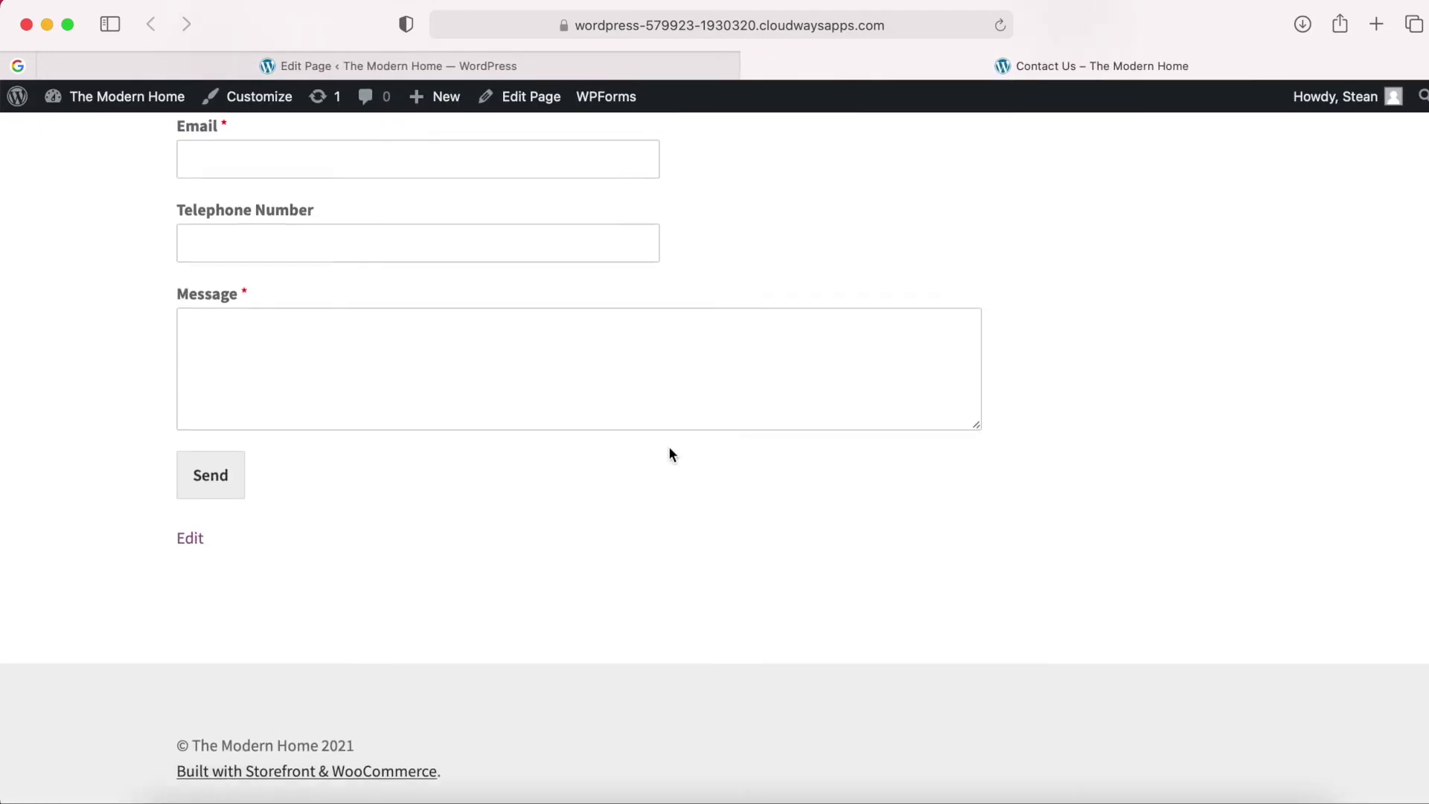
{"action": "scroll", "coordinate": [669, 449], "scroll_direction": "up", "scroll_amount": 6}
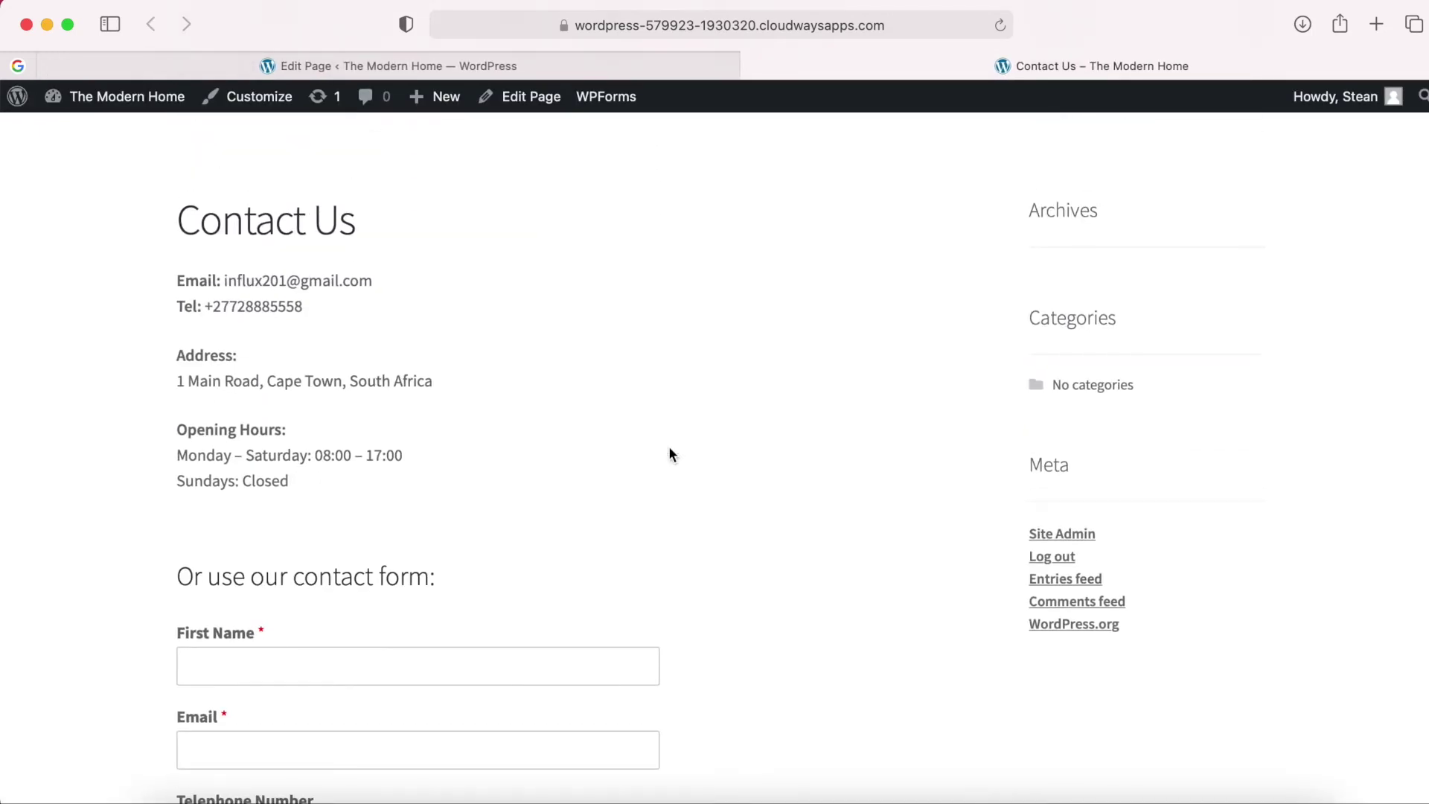
{"action": "scroll", "coordinate": [669, 450], "scroll_direction": "down", "scroll_amount": 8}
{"action": "scroll", "coordinate": [669, 447], "scroll_direction": "down", "scroll_amount": 1}
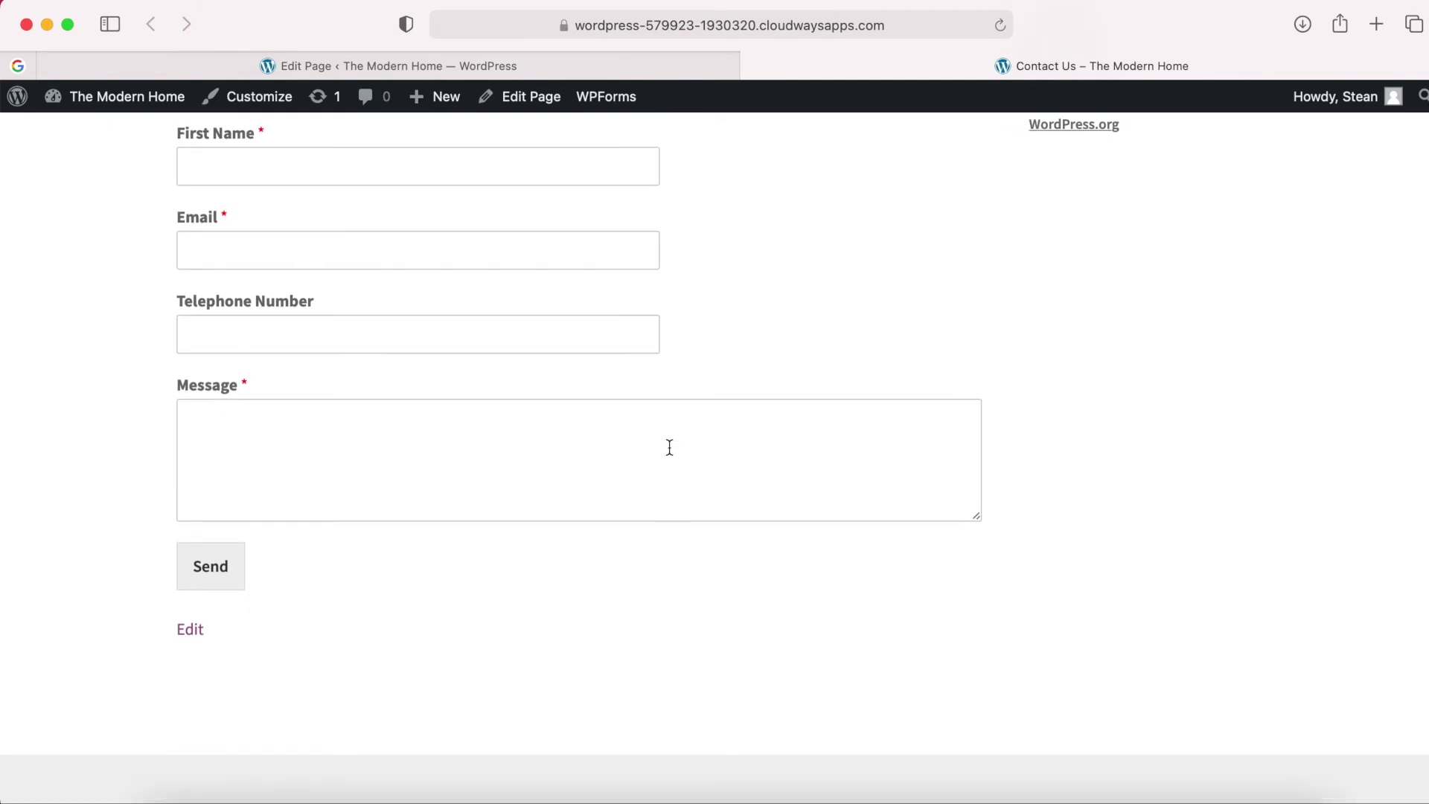
{"action": "scroll", "coordinate": [597, 447], "scroll_direction": "up", "scroll_amount": 10}
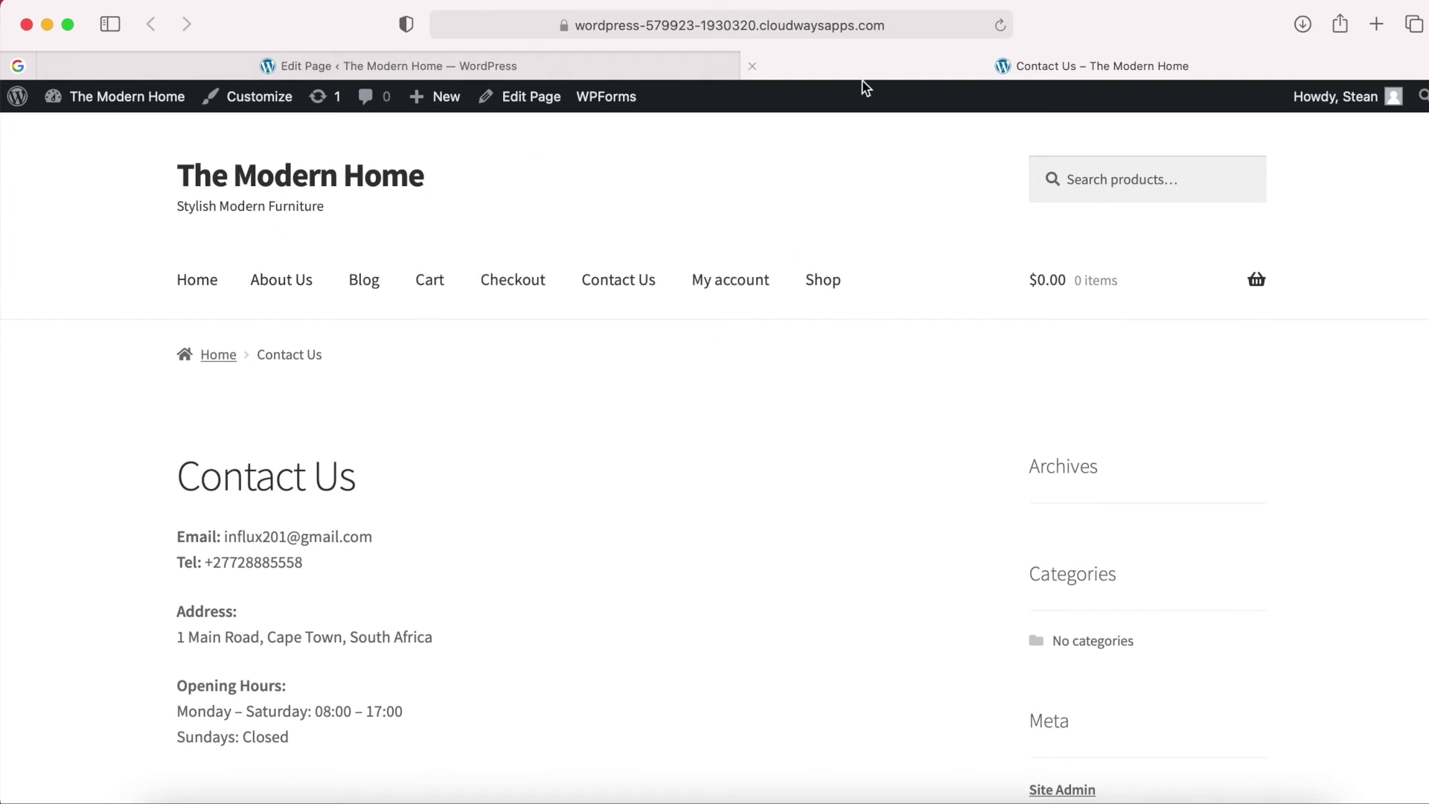
Close the Contact Us preview tab and exit the editor to the admin Pages list.
{"action": "left_click", "coordinate": [753, 65]}
{"action": "left_click", "coordinate": [39, 116]}
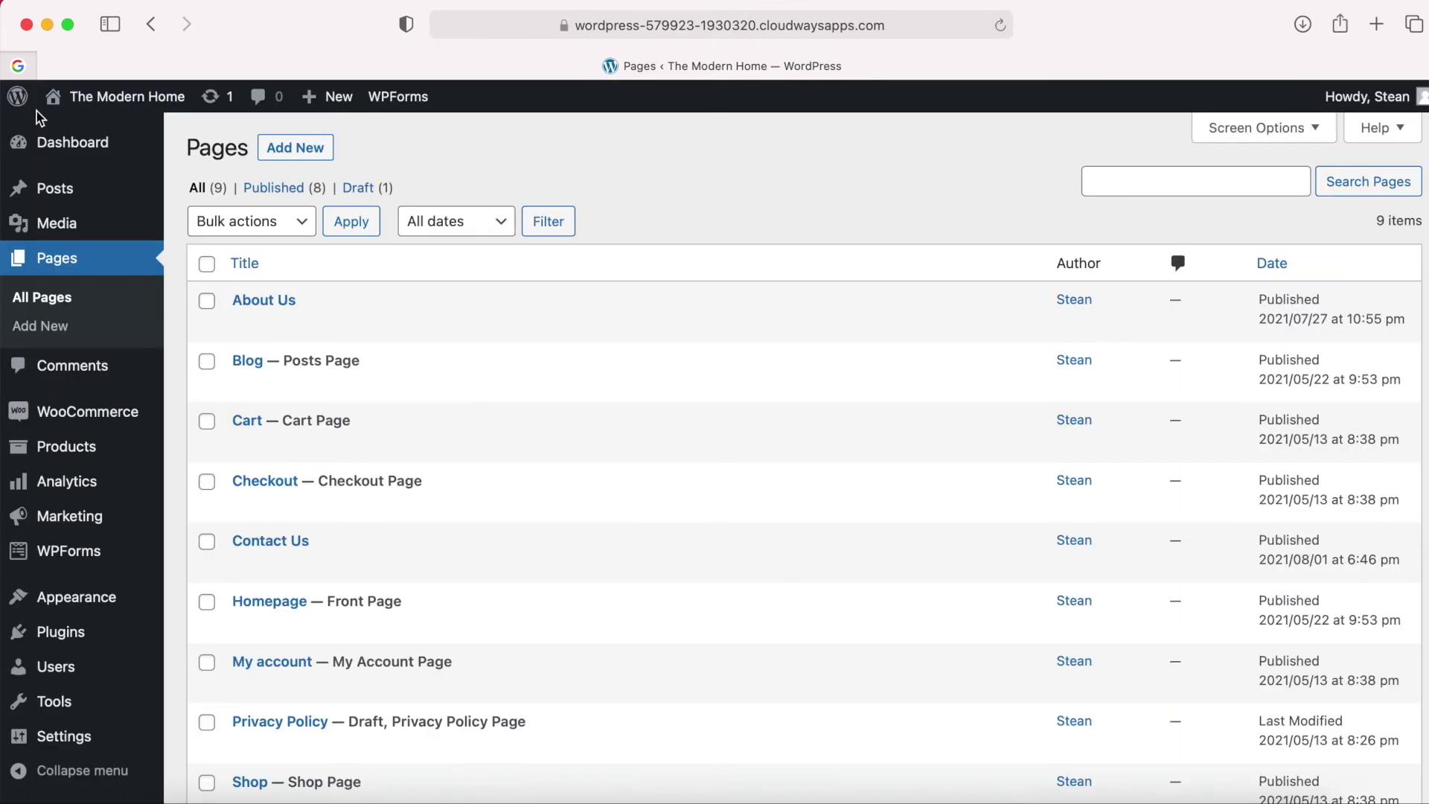
Open Appearance > Menus and open the storefront in a new browser tab.
{"action": "mouse_move", "coordinate": [99, 607]}
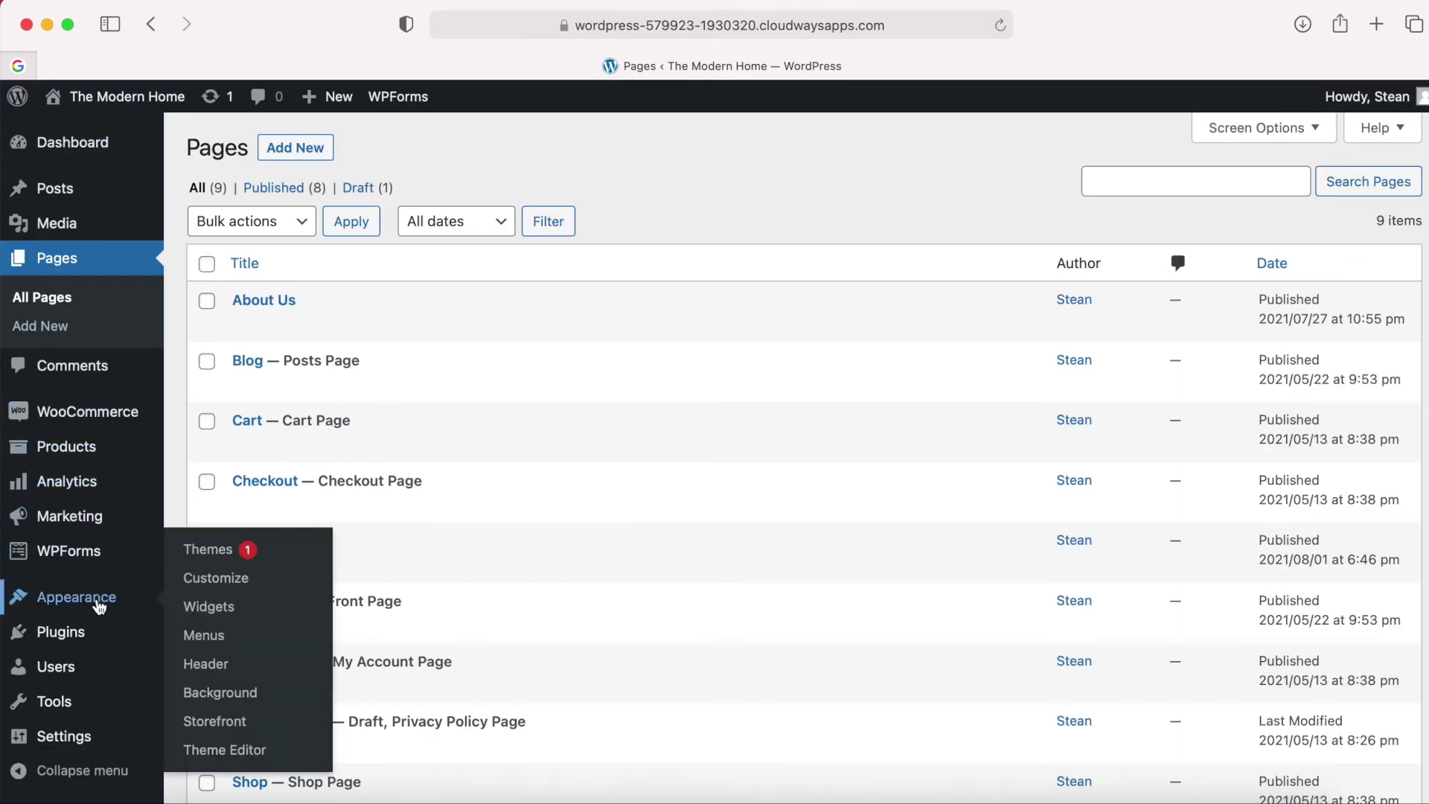
{"action": "left_click", "coordinate": [214, 639]}
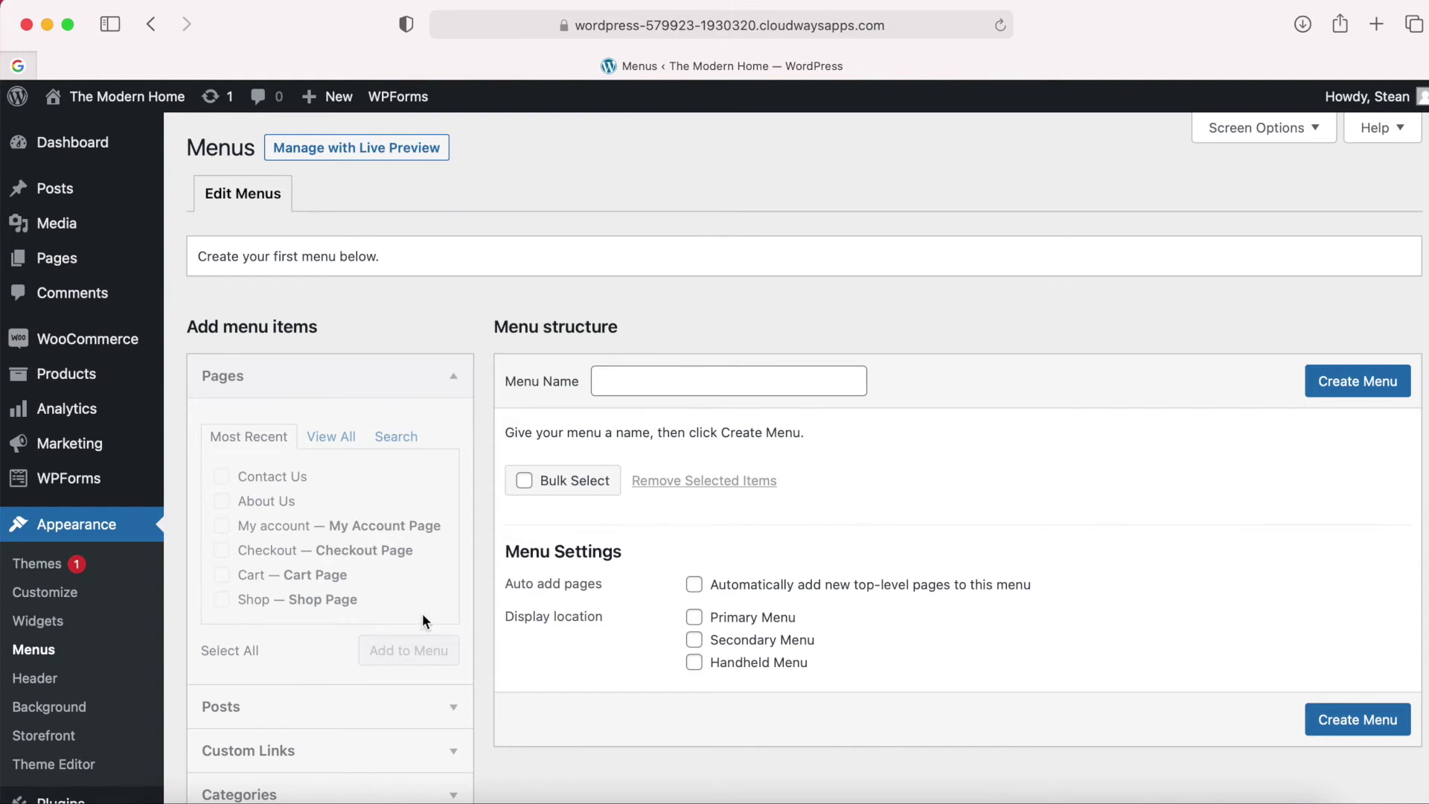
{"action": "right_click", "coordinate": [156, 95]}
{"action": "left_click", "coordinate": [190, 100]}
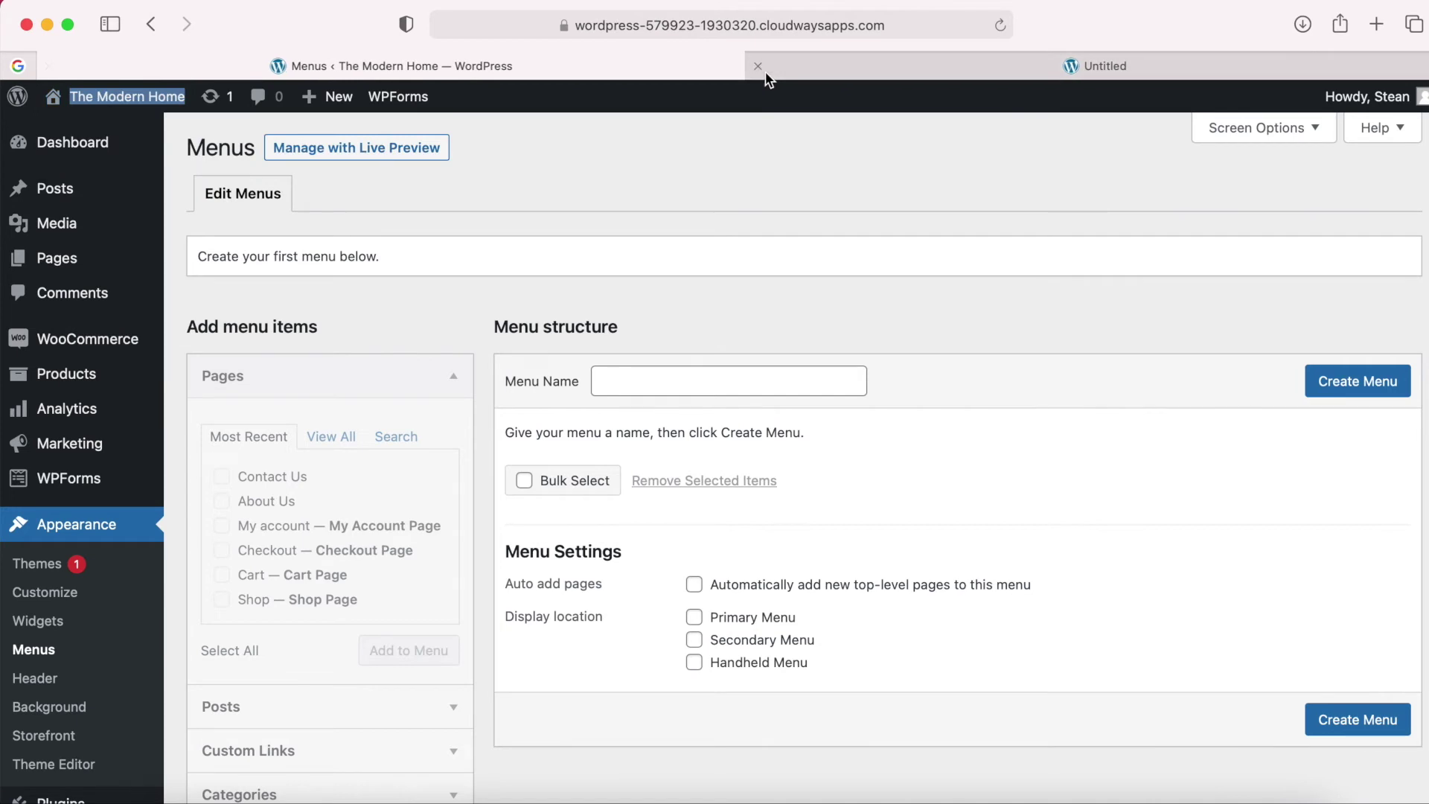
{"action": "left_click", "coordinate": [829, 67]}
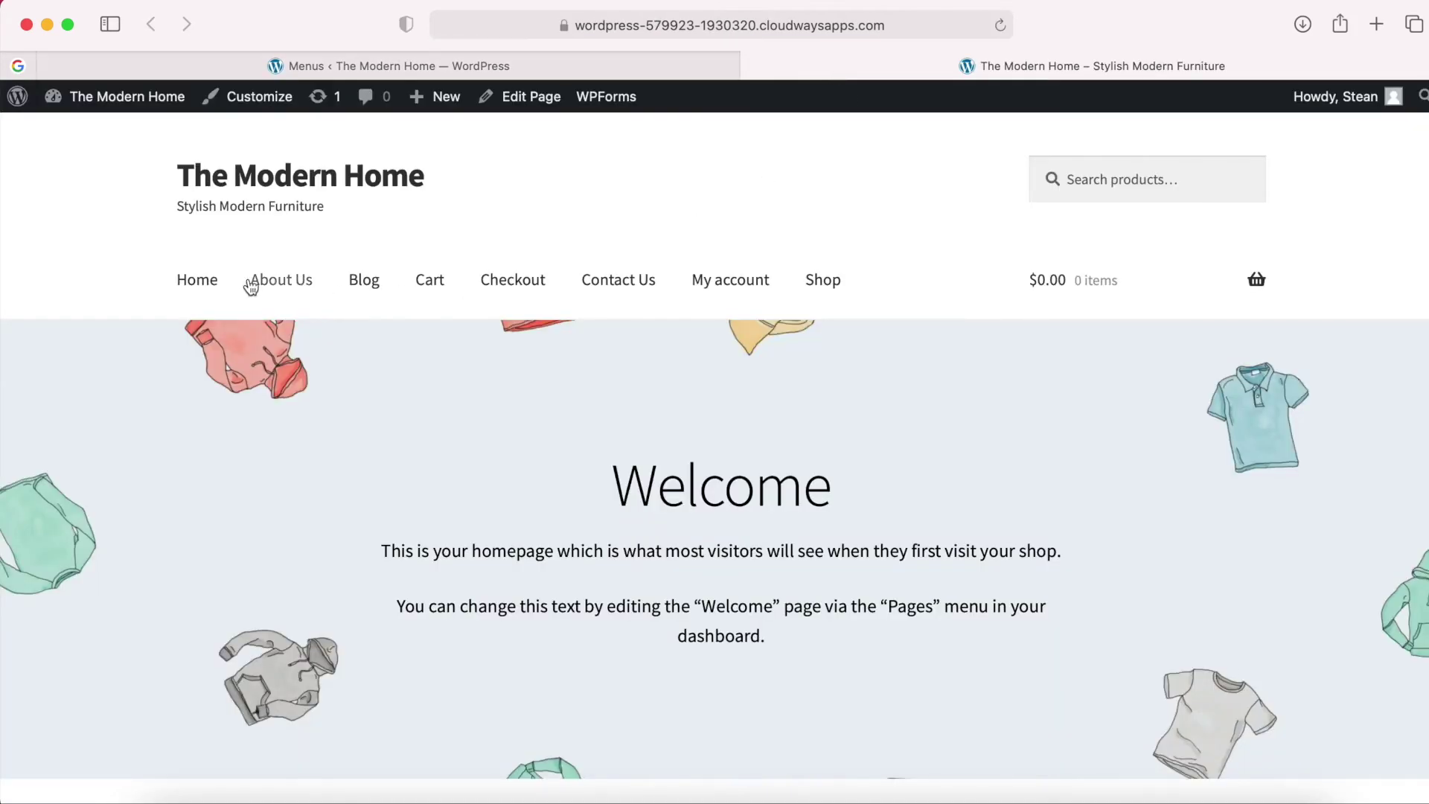
{"action": "left_click", "coordinate": [380, 75]}
Create an empty menu named 'Main Menu' and check the storefront's default navigation.
{"action": "left_click", "coordinate": [656, 370]}
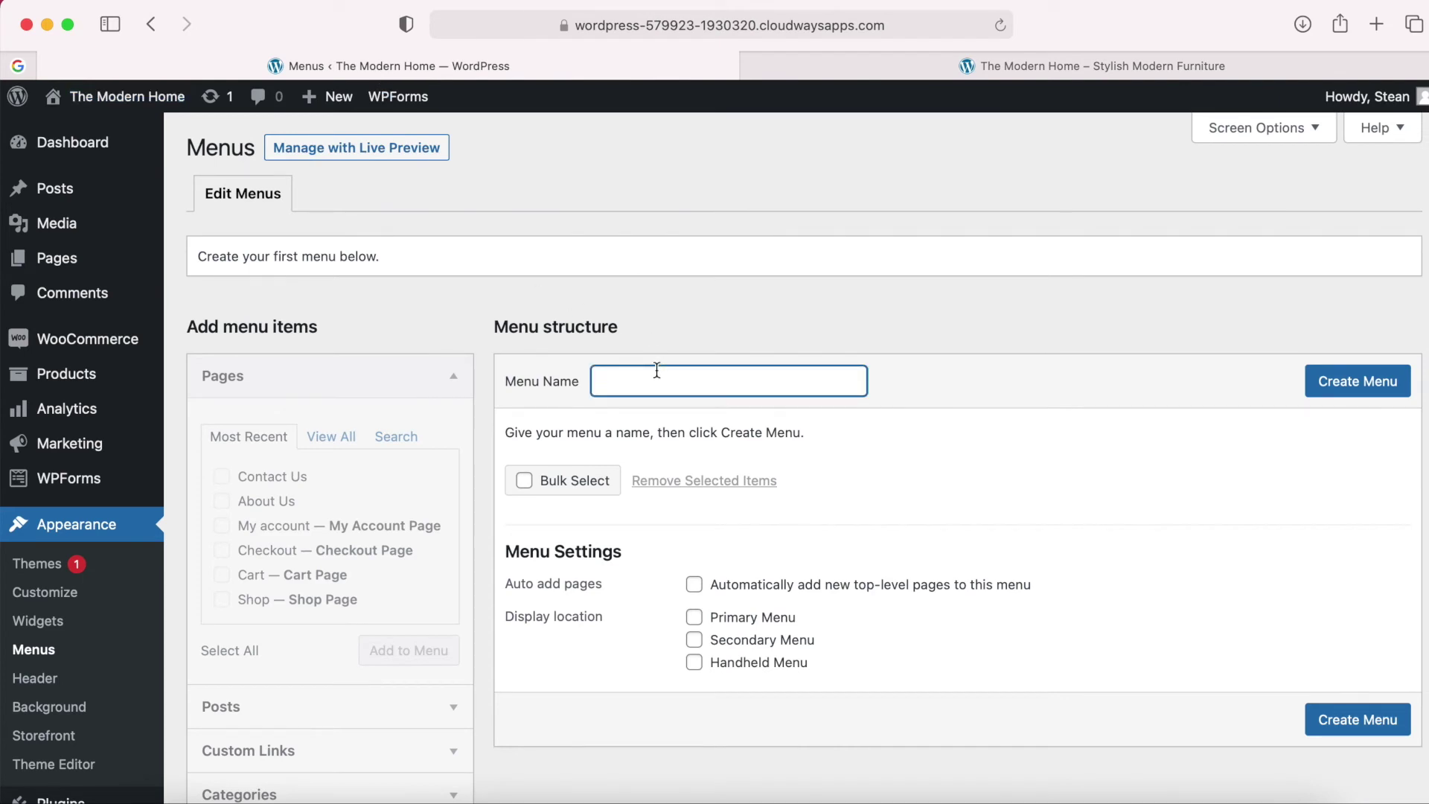
{"action": "type", "text": "Main Menu"}
{"action": "left_click", "coordinate": [1359, 383]}
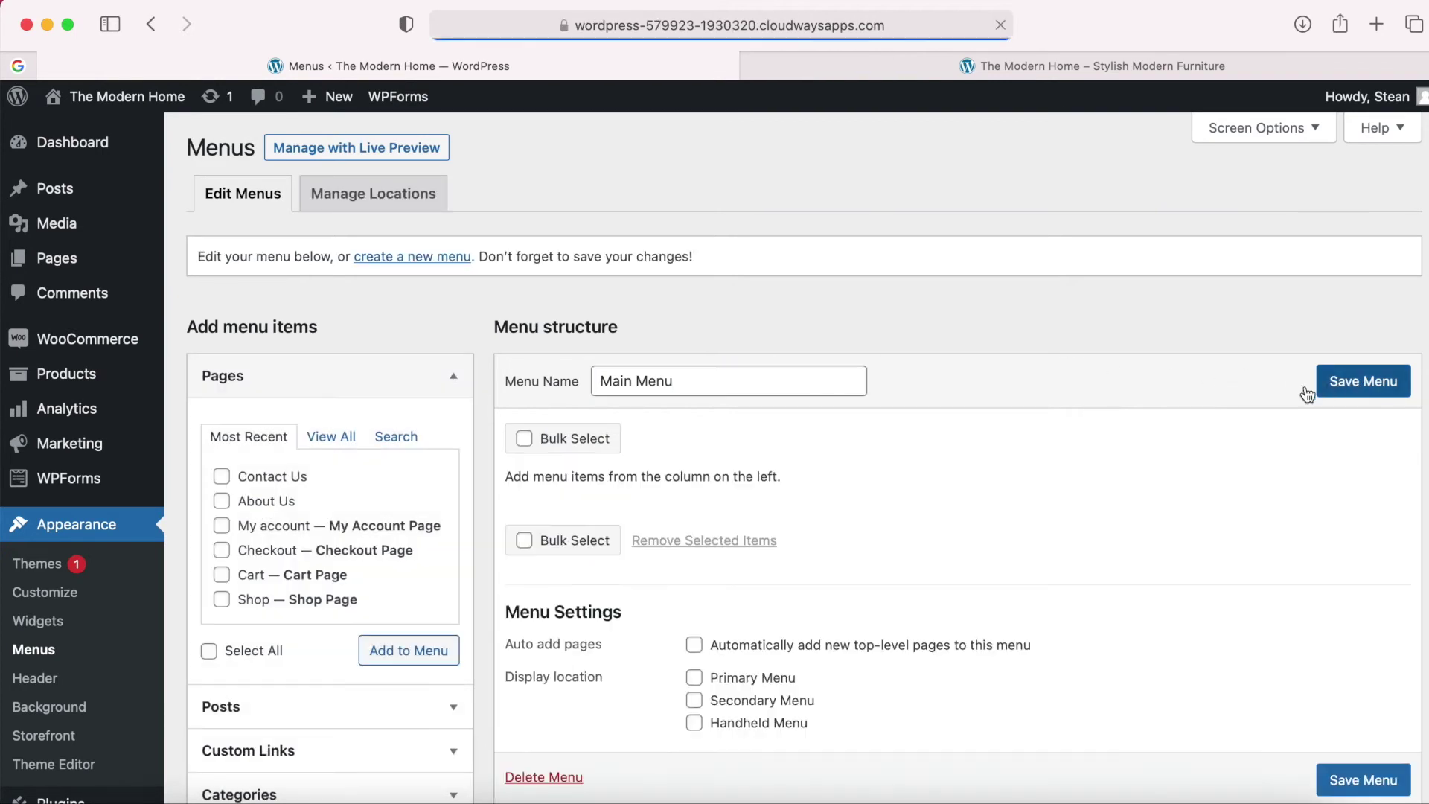
{"action": "scroll", "coordinate": [967, 479], "scroll_direction": "down", "scroll_amount": 2}
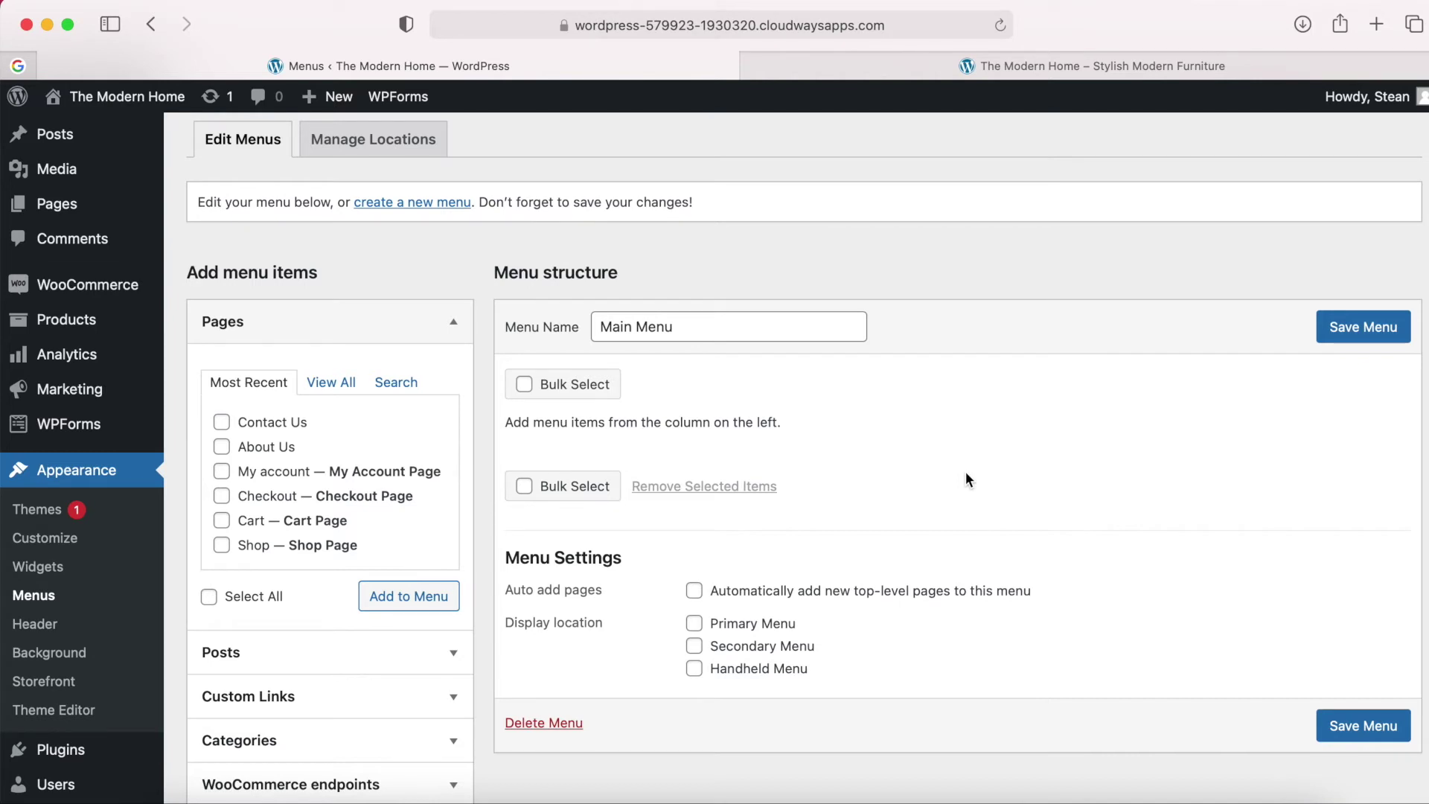
{"action": "left_click", "coordinate": [1064, 67]}
Add the Homepage, About Us, Contact Us and Shop pages to Main Menu.
{"action": "mouse_move", "coordinate": [1258, 287]}
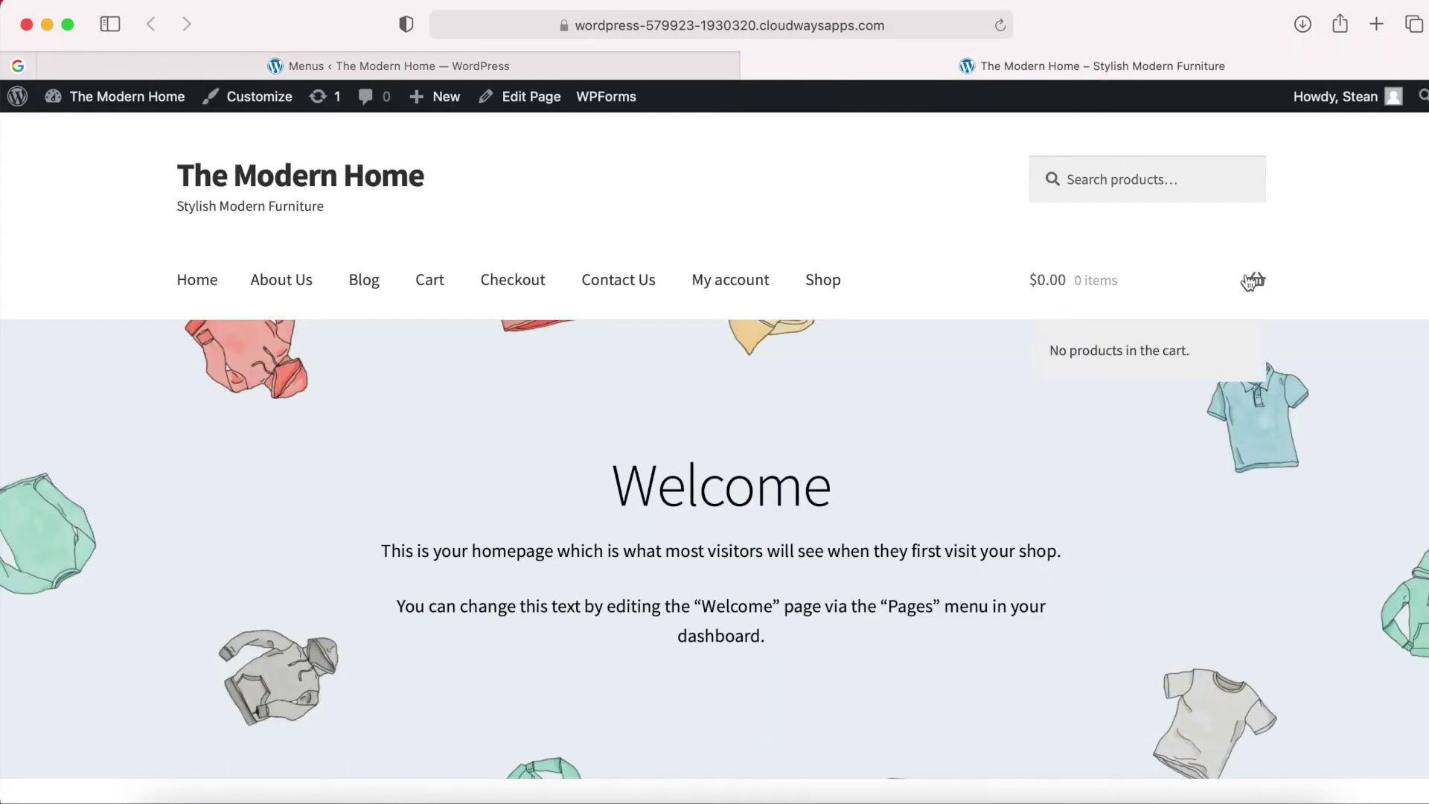
{"action": "left_click", "coordinate": [560, 68]}
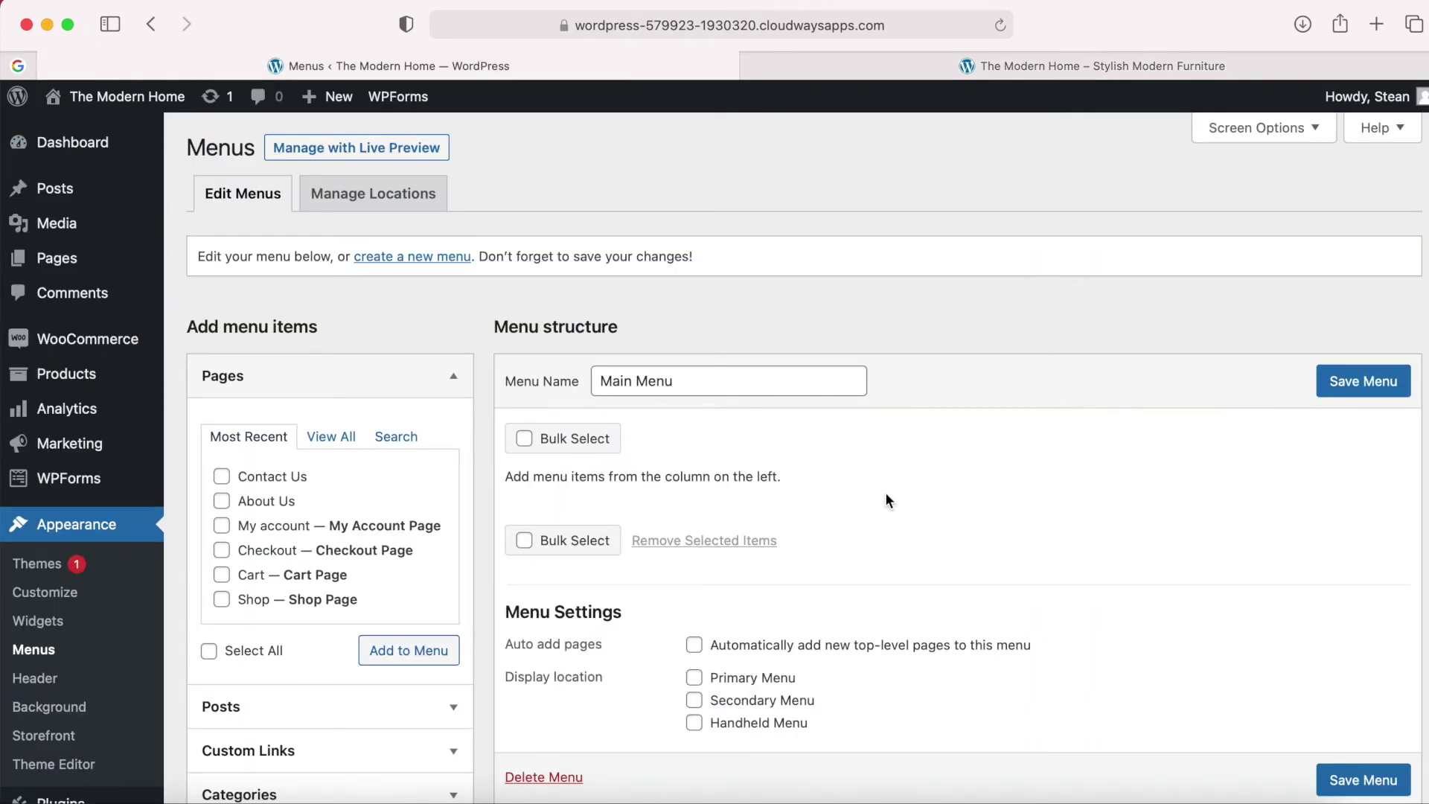
{"action": "left_click", "coordinate": [335, 442]}
{"action": "scroll", "coordinate": [365, 578], "scroll_direction": "down", "scroll_amount": 1}
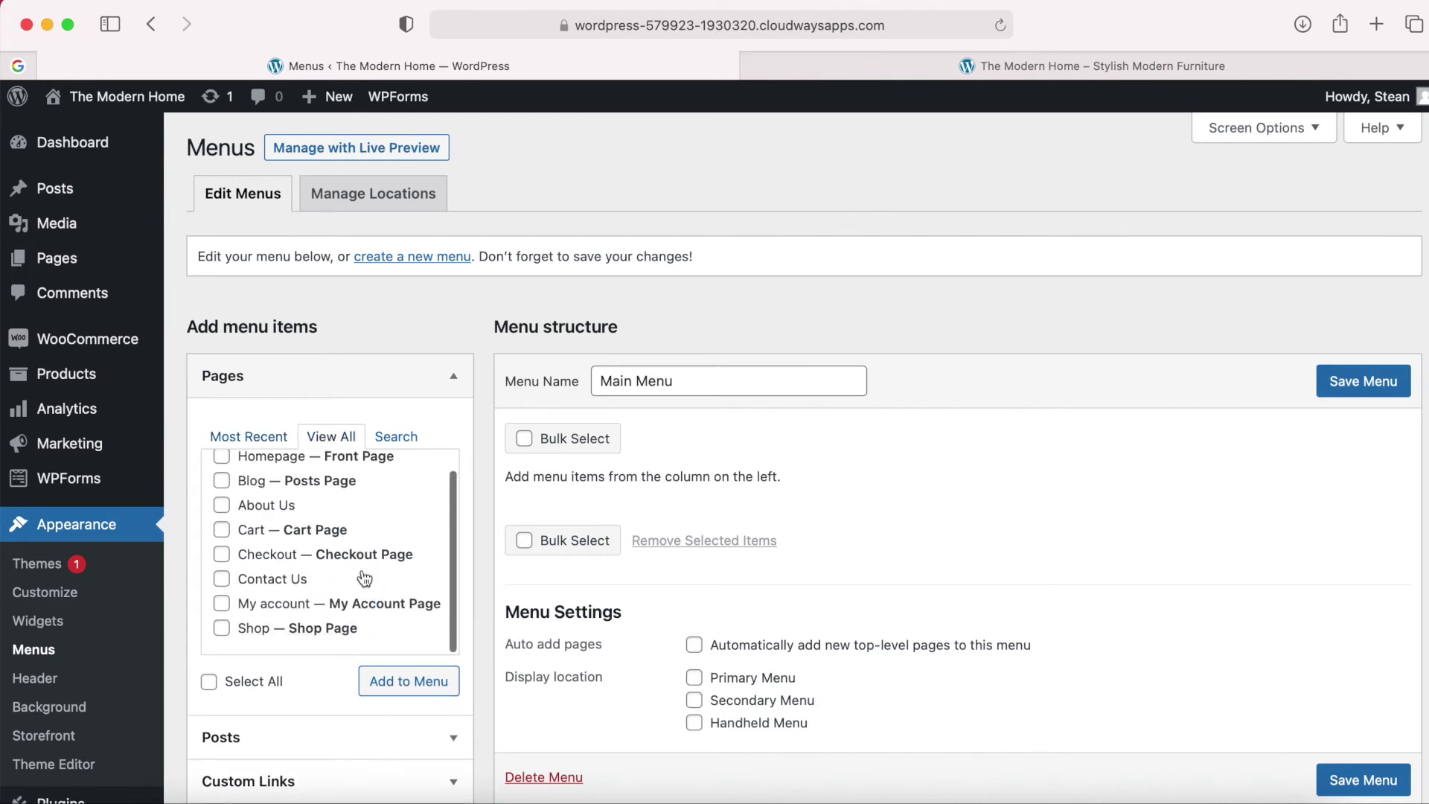
{"action": "scroll", "coordinate": [364, 578], "scroll_direction": "up", "scroll_amount": 1}
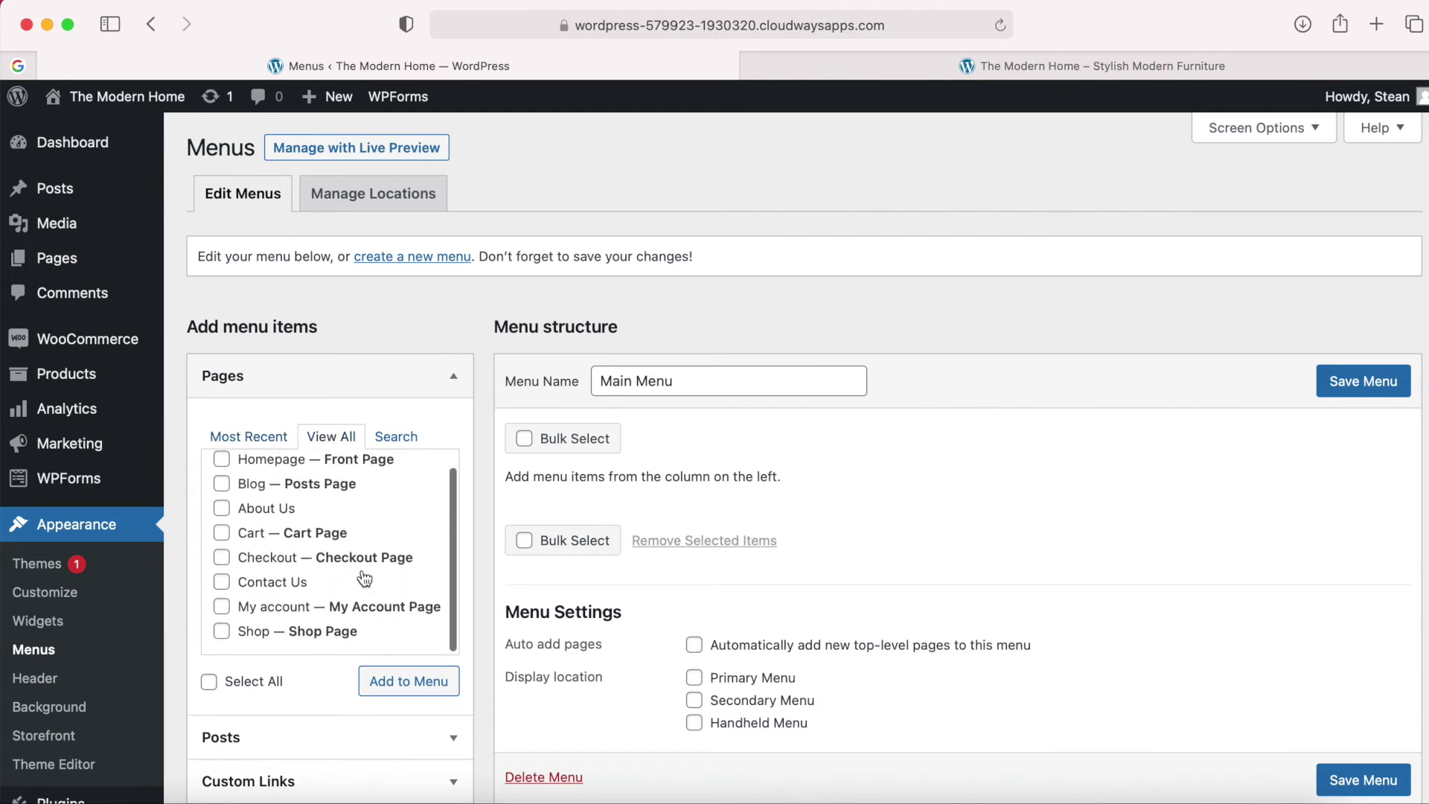
{"action": "left_click", "coordinate": [223, 478]}
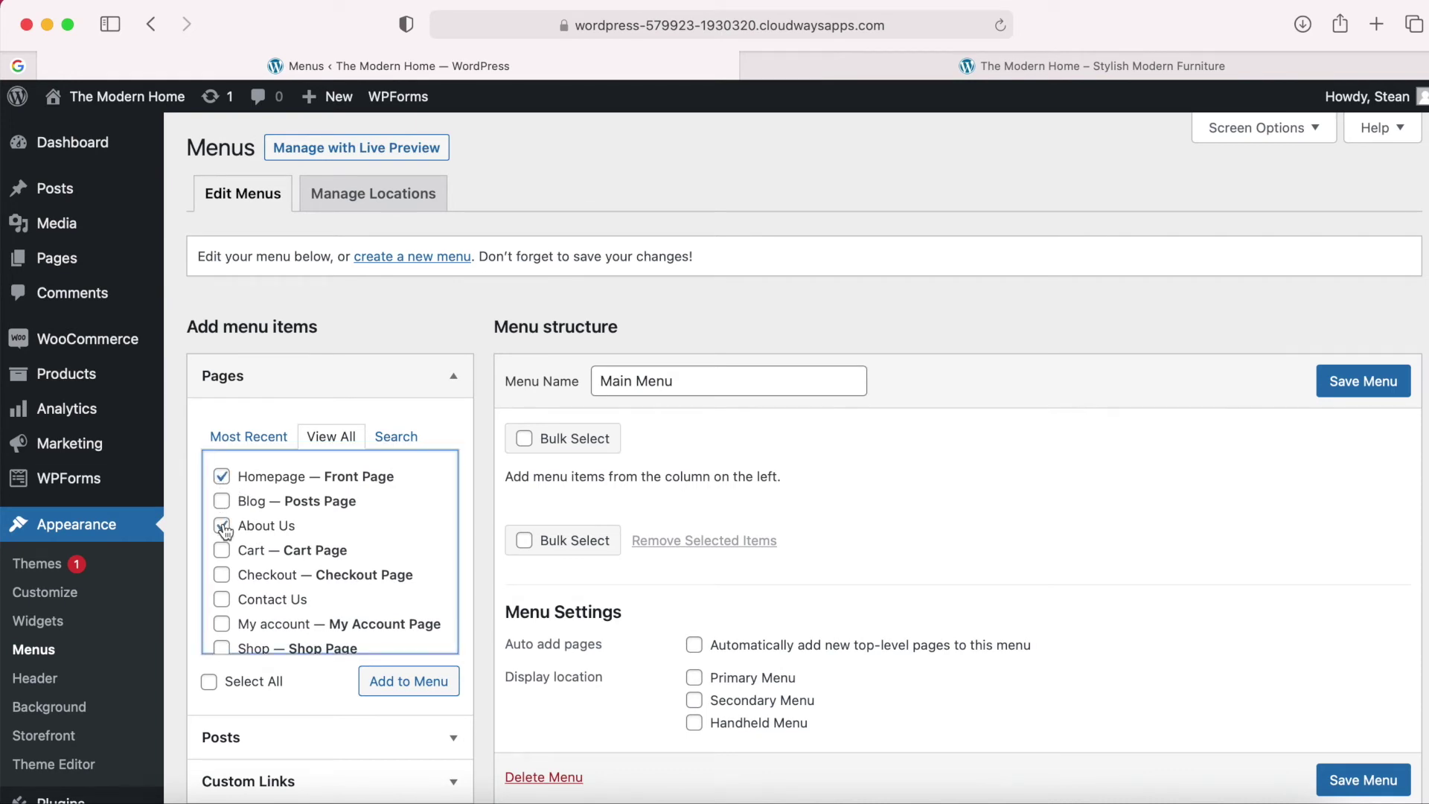
{"action": "scroll", "coordinate": [224, 530], "scroll_direction": "down", "scroll_amount": 1}
{"action": "left_click", "coordinate": [222, 583]}
{"action": "scroll", "coordinate": [223, 587], "scroll_direction": "down", "scroll_amount": 1}
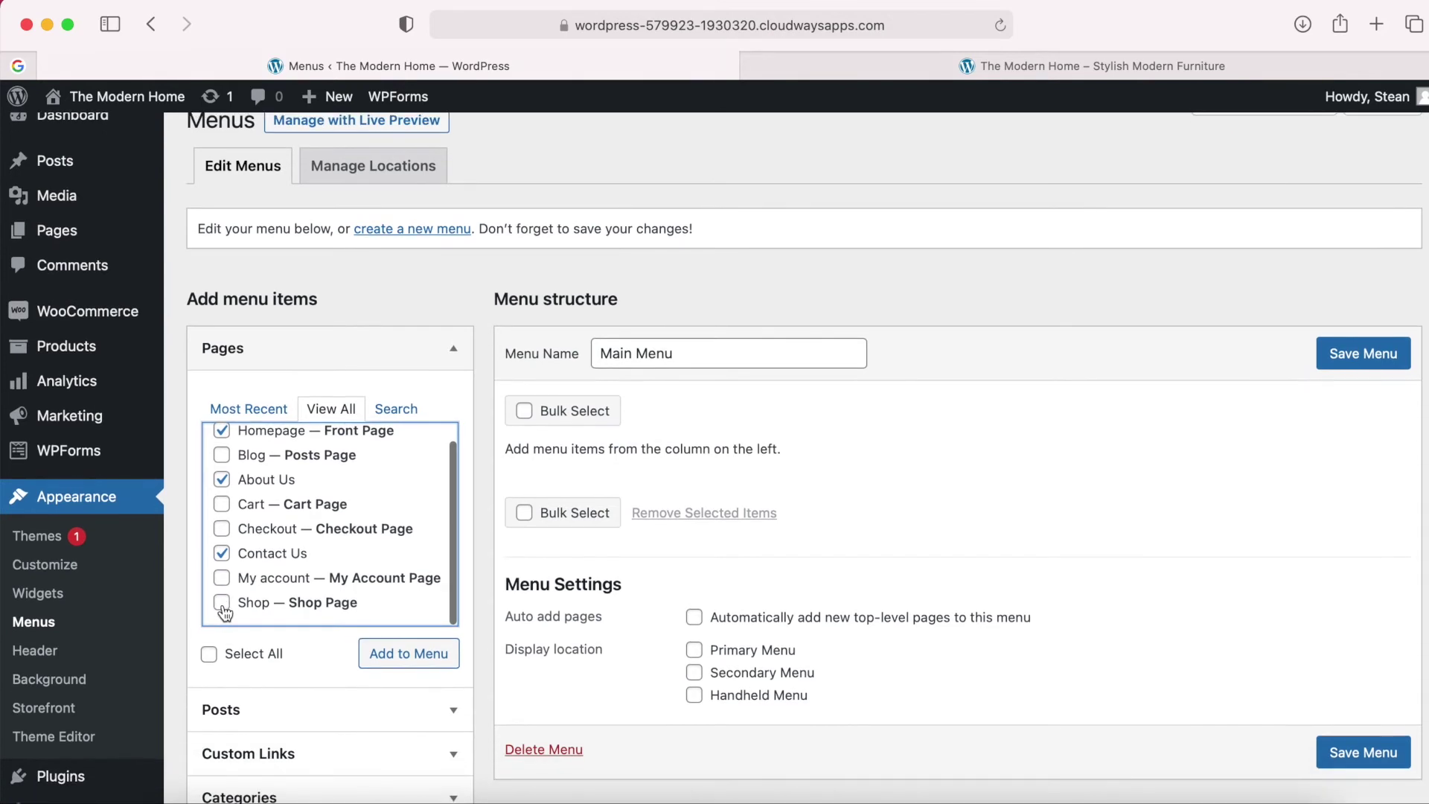
{"action": "left_click", "coordinate": [423, 659]}
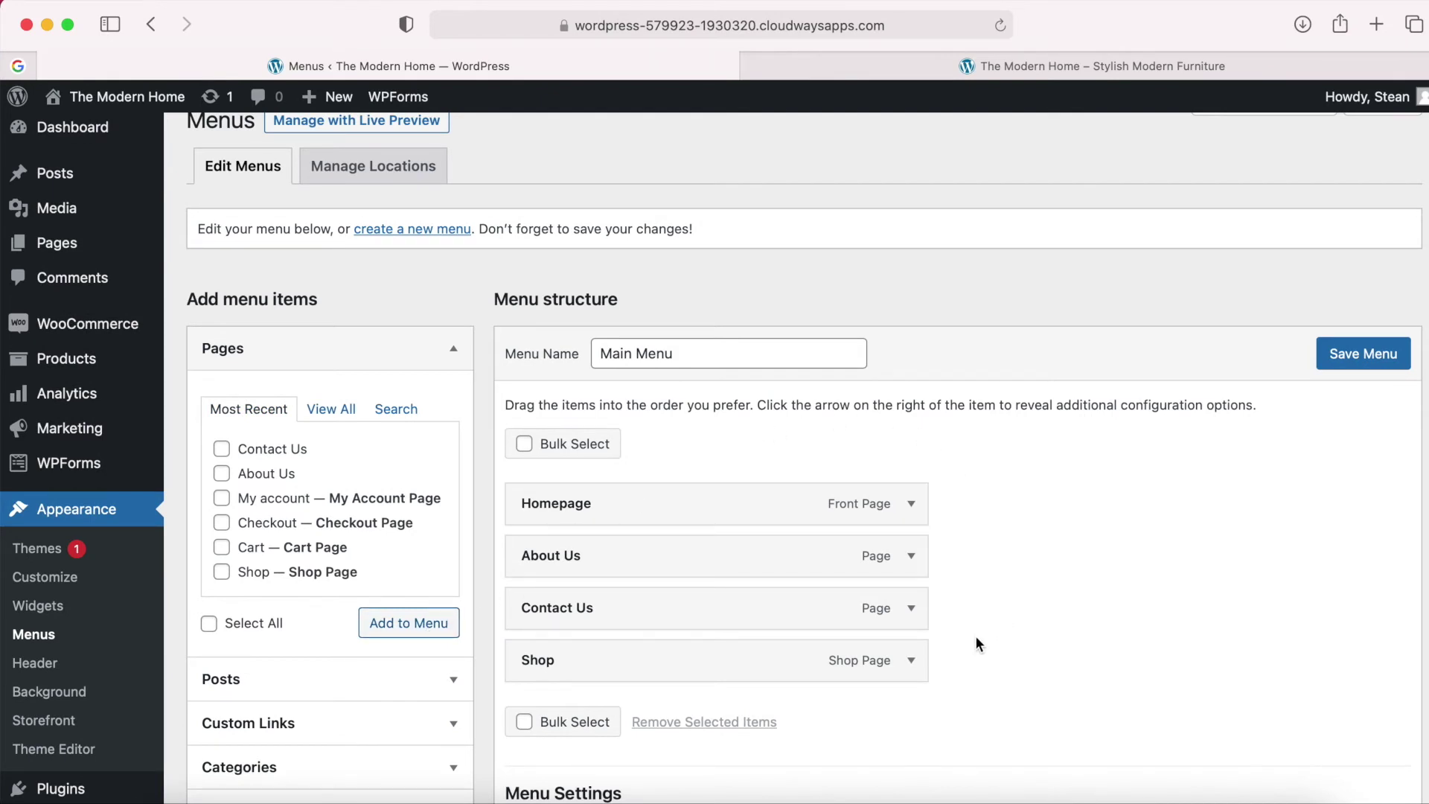
Move Contact Us to the end of the menu, below Shop.
{"action": "scroll", "coordinate": [976, 638], "scroll_direction": "down", "scroll_amount": 2}
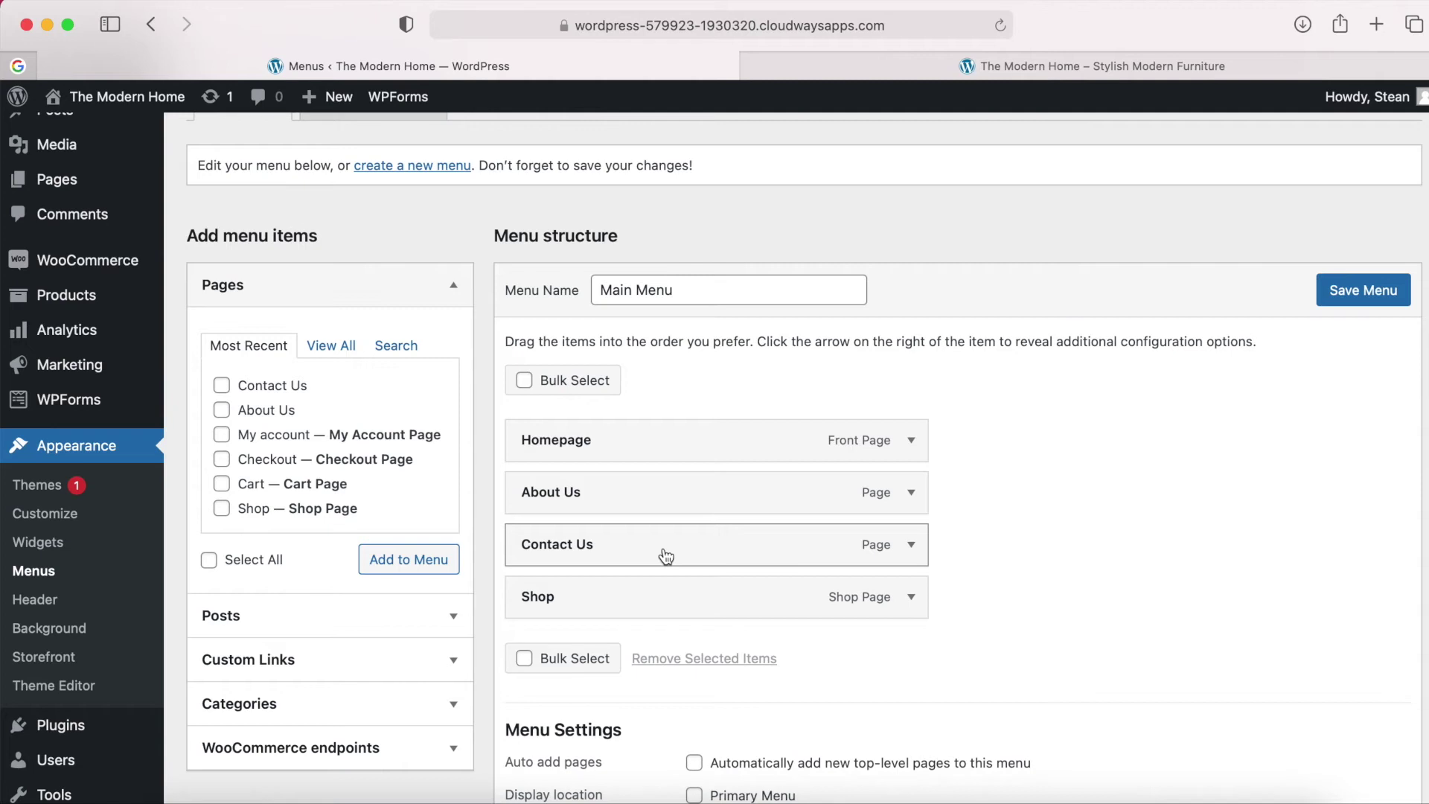
{"action": "left_click_drag", "start_coordinate": [666, 557], "coordinate": [664, 612]}
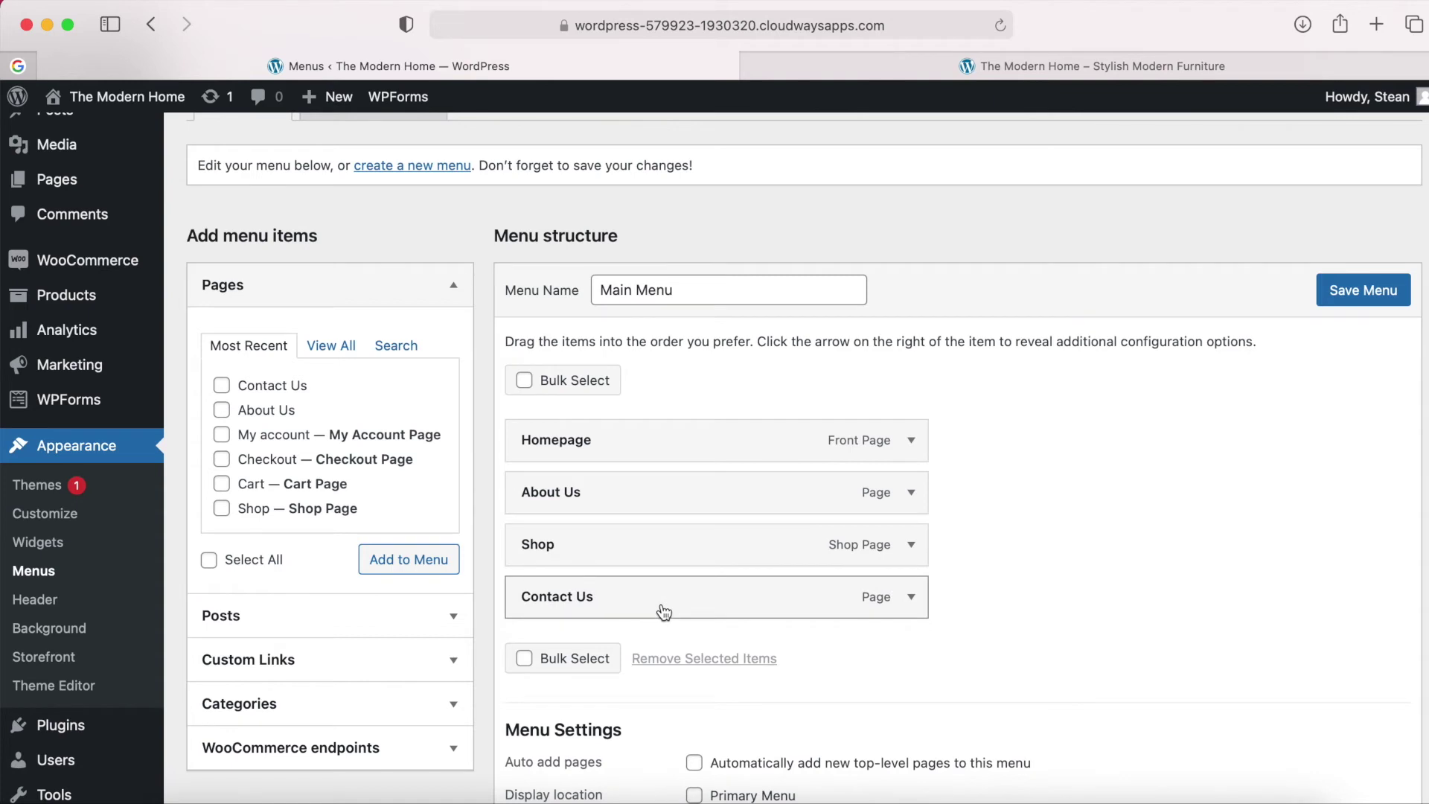
{"action": "scroll", "coordinate": [664, 612], "scroll_direction": "down", "scroll_amount": 4}
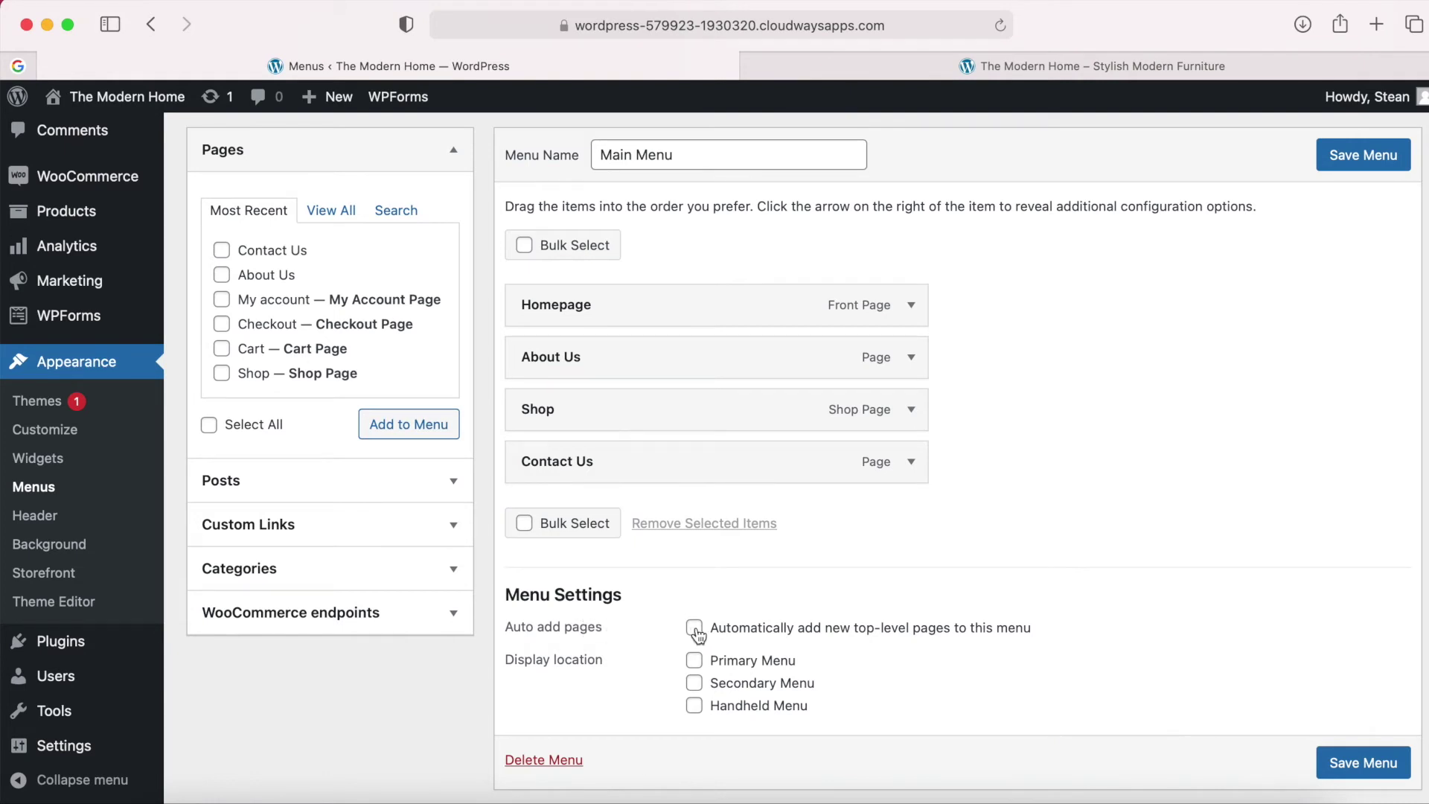
Set Main Menu as the Primary Menu display location and save it.
{"action": "scroll", "coordinate": [652, 650], "scroll_direction": "down", "scroll_amount": 1}
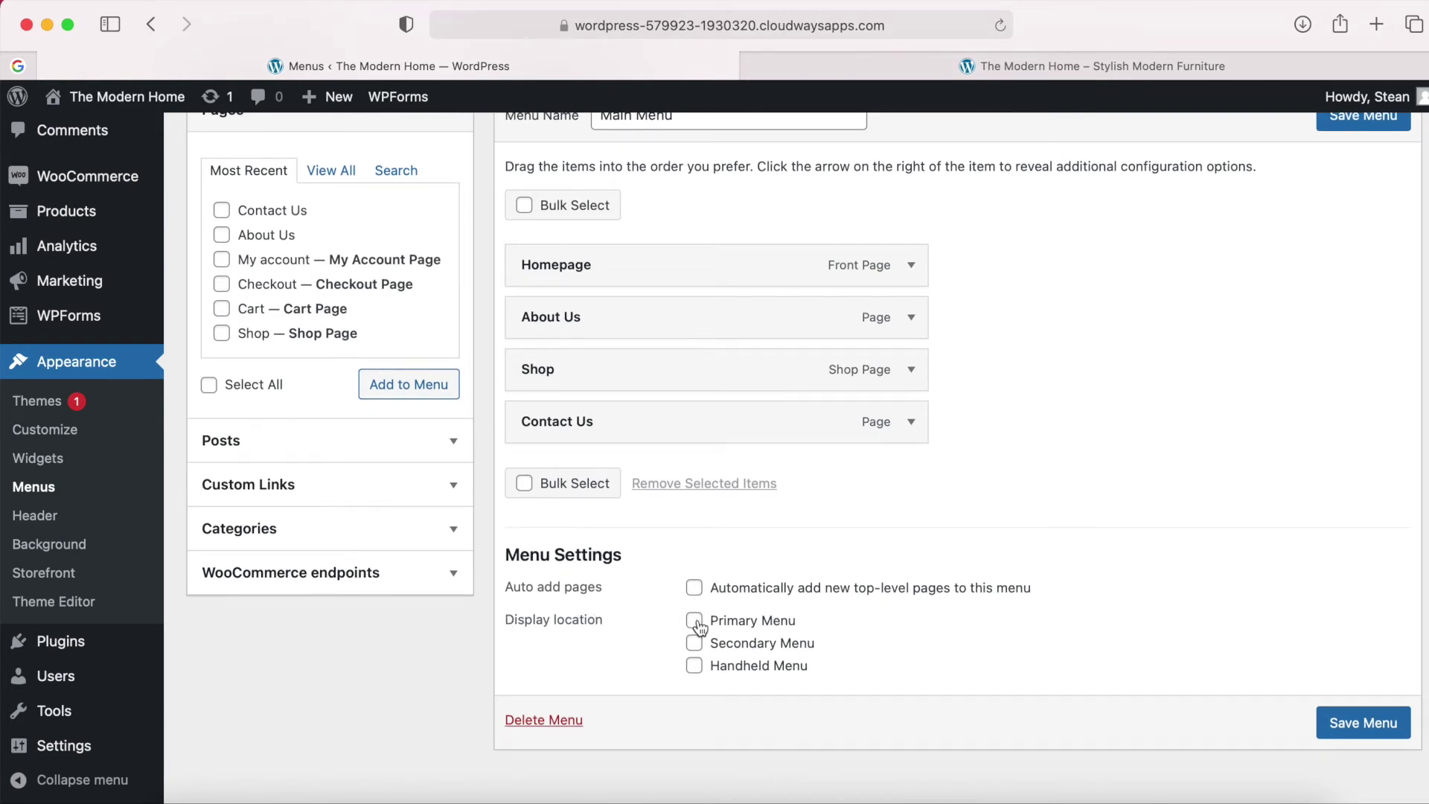
{"action": "left_click", "coordinate": [695, 669]}
{"action": "scroll", "coordinate": [1138, 647], "scroll_direction": "up", "scroll_amount": 3}
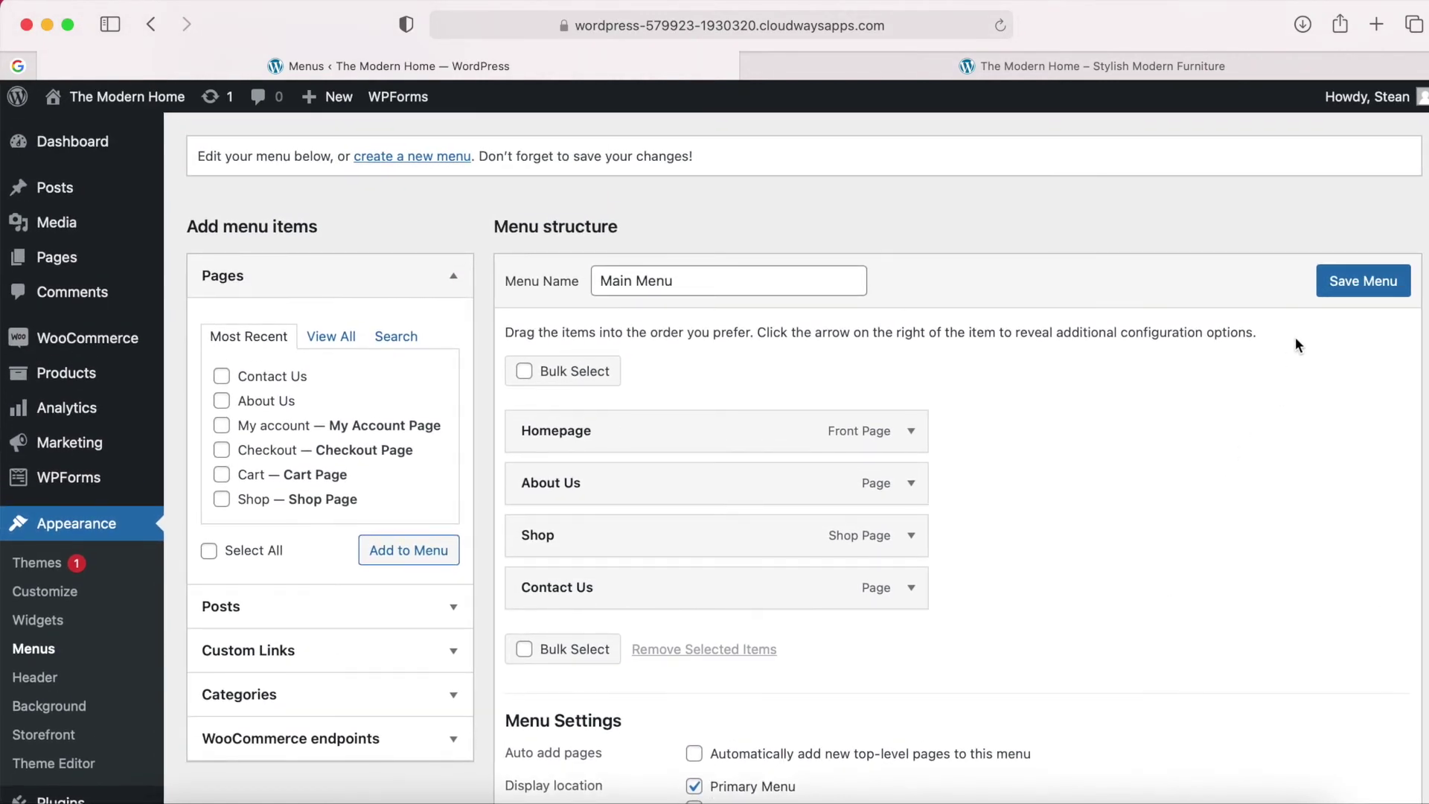
{"action": "left_click", "coordinate": [1358, 287]}
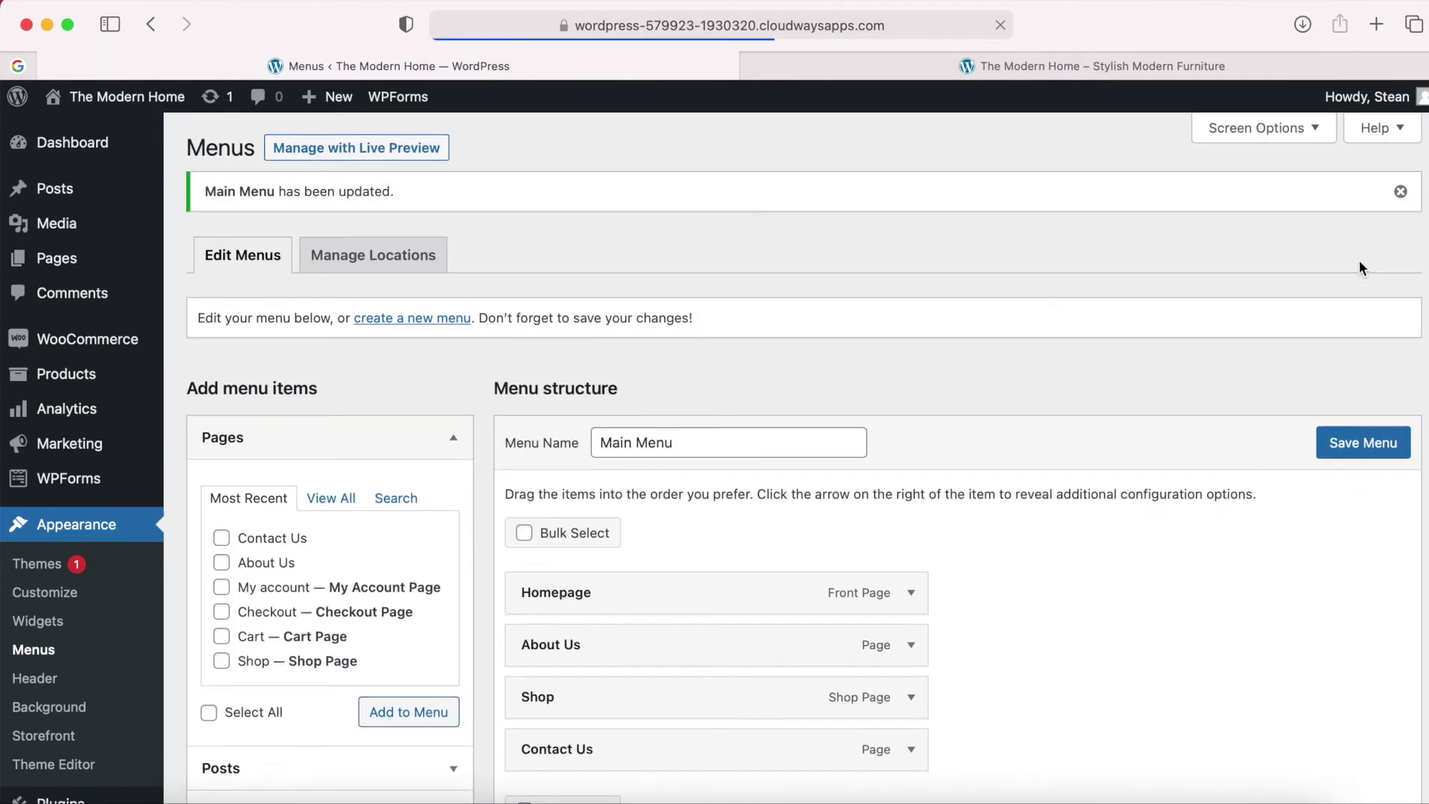
Reload the storefront to confirm the header shows Homepage, About Us, Shop and Contact Us.
{"action": "left_click", "coordinate": [1063, 59]}
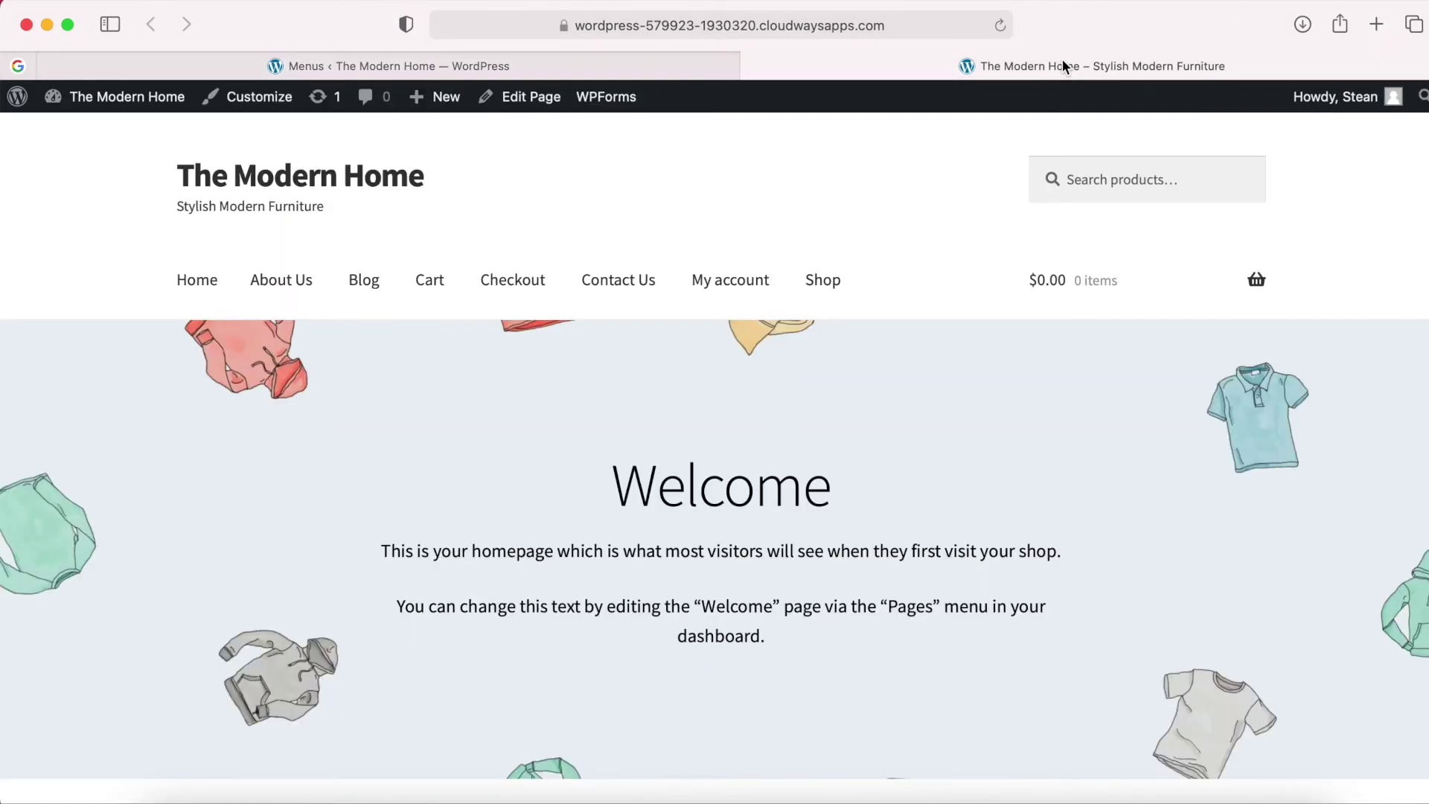
{"action": "left_click", "coordinate": [999, 25]}
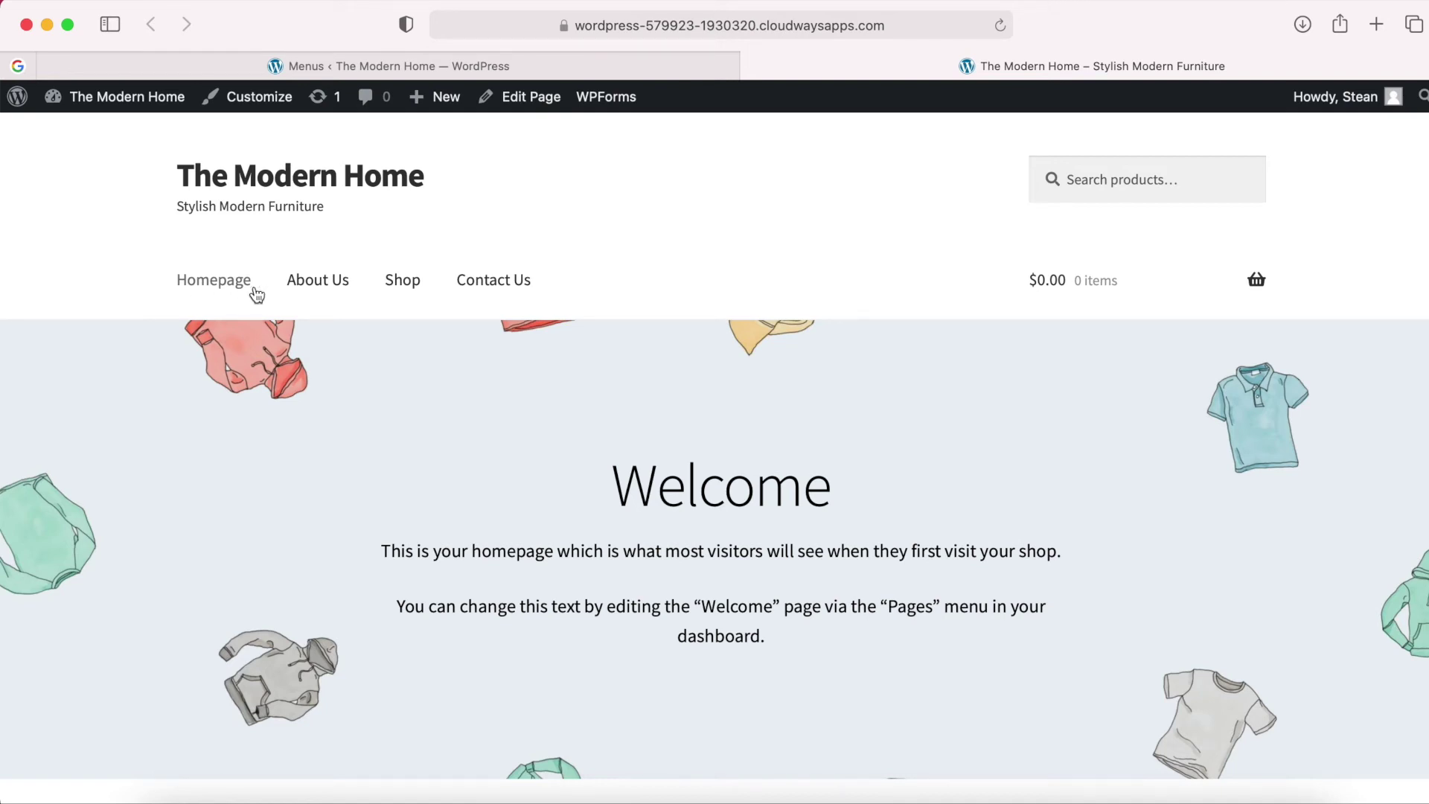
{"action": "left_click", "coordinate": [430, 67]}
{"action": "scroll", "coordinate": [765, 716], "scroll_direction": "down", "scroll_amount": 3}
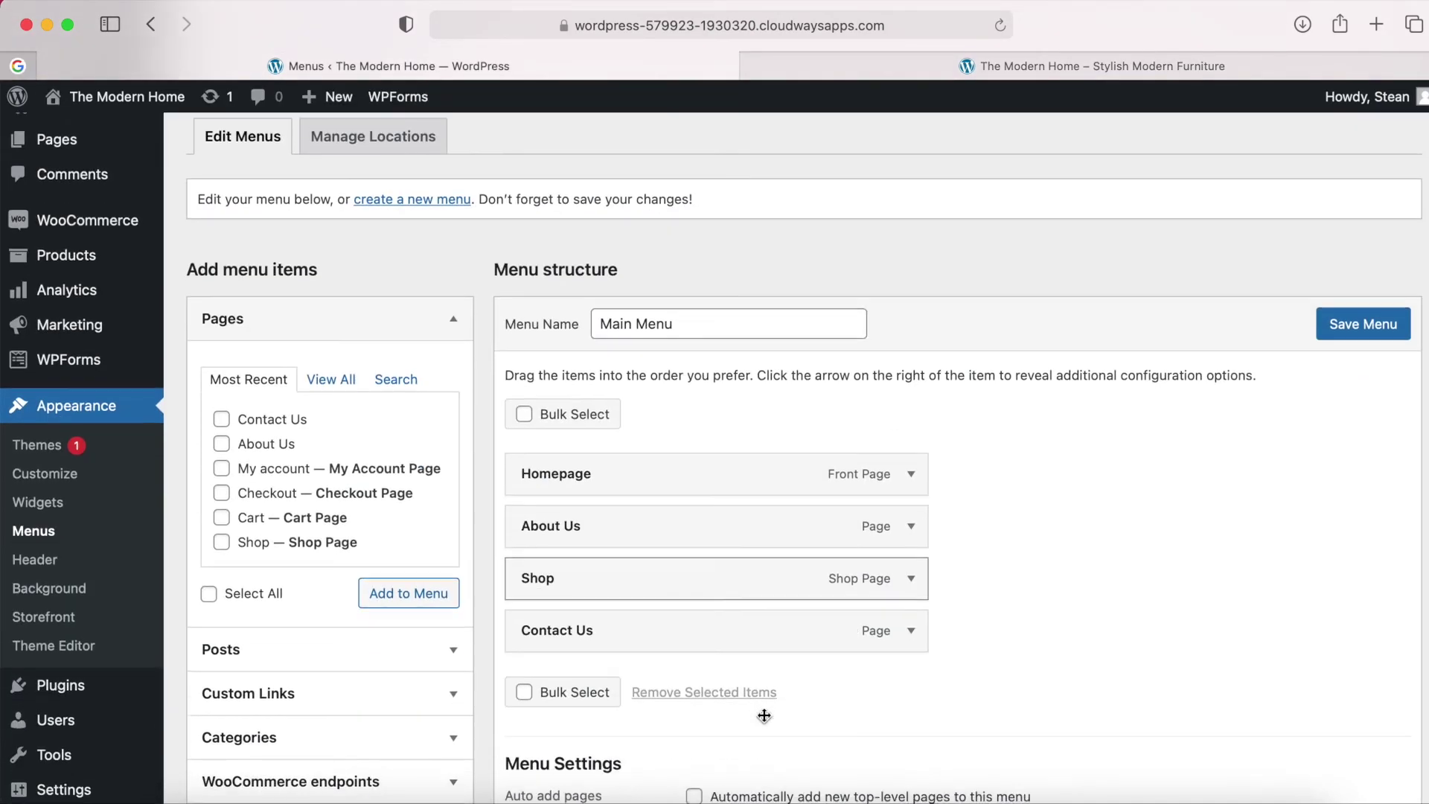
Rename the Homepage menu item's navigation label to 'Home' and save the menu.
{"action": "left_click", "coordinate": [911, 474]}
{"action": "left_click_drag", "start_coordinate": [565, 548], "coordinate": [607, 543]}
{"action": "key", "text": "BackSpace"}
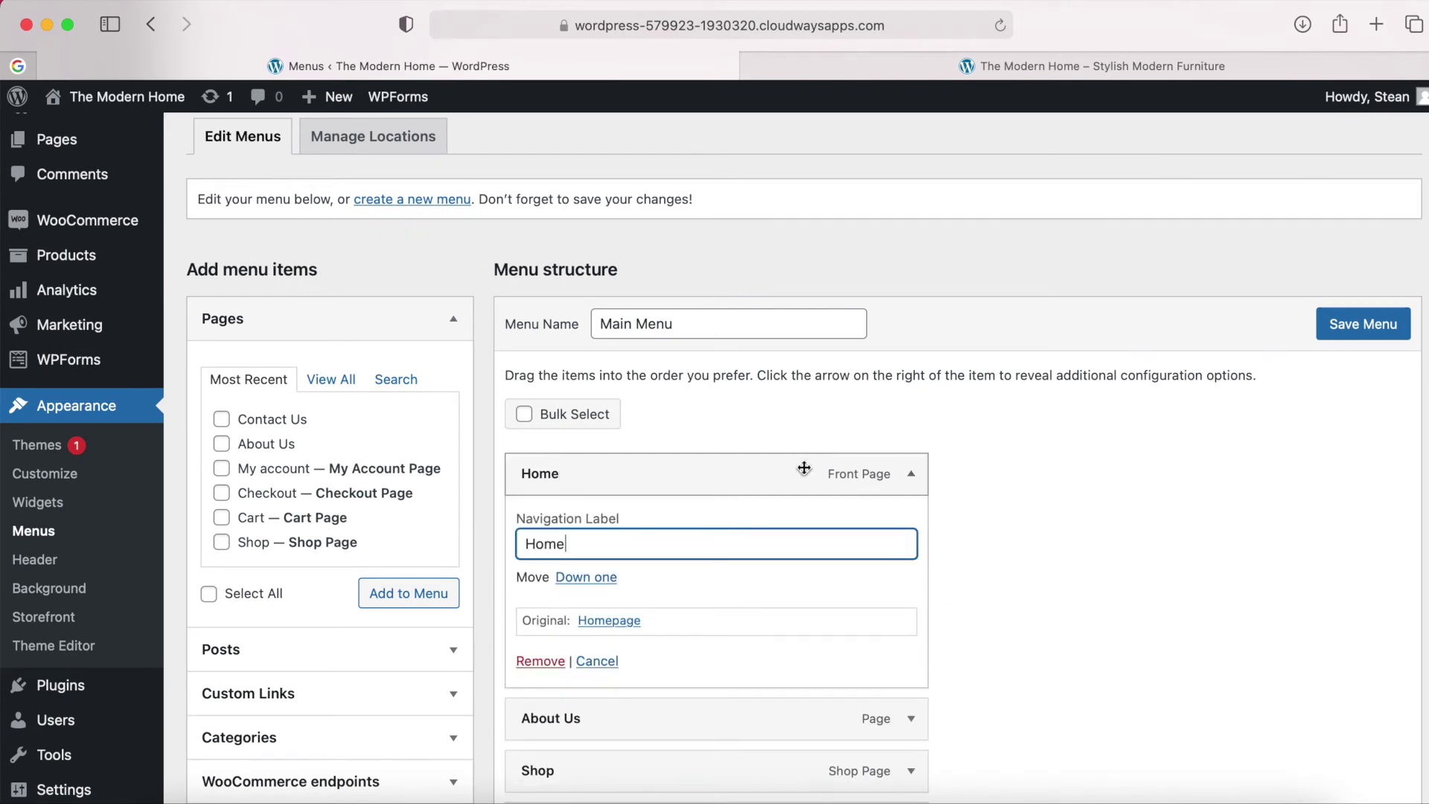
{"action": "scroll", "coordinate": [877, 479], "scroll_direction": "down", "scroll_amount": 1}
{"action": "left_click", "coordinate": [909, 433]}
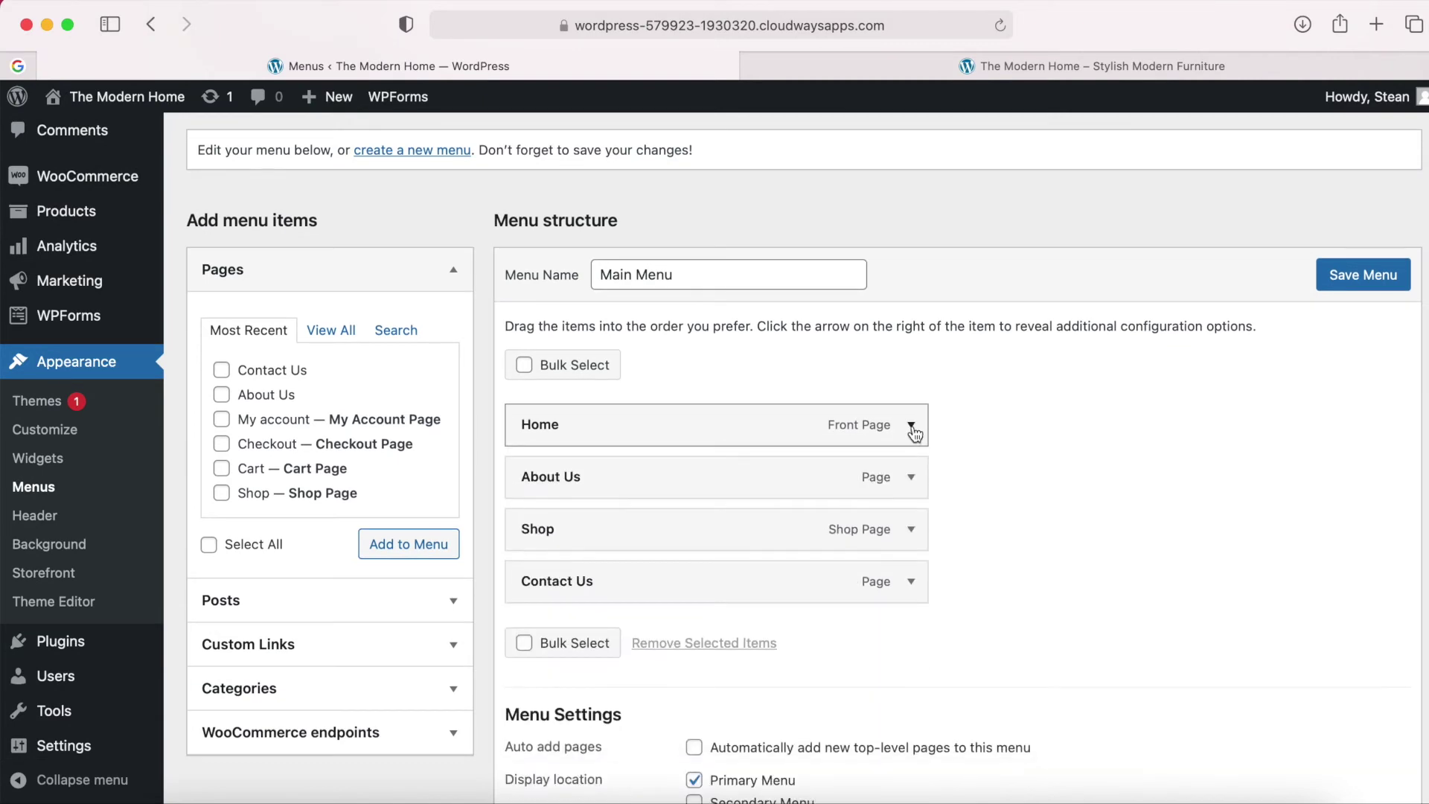
{"action": "scroll", "coordinate": [910, 430], "scroll_direction": "down", "scroll_amount": 1}
{"action": "left_click", "coordinate": [1362, 236]}
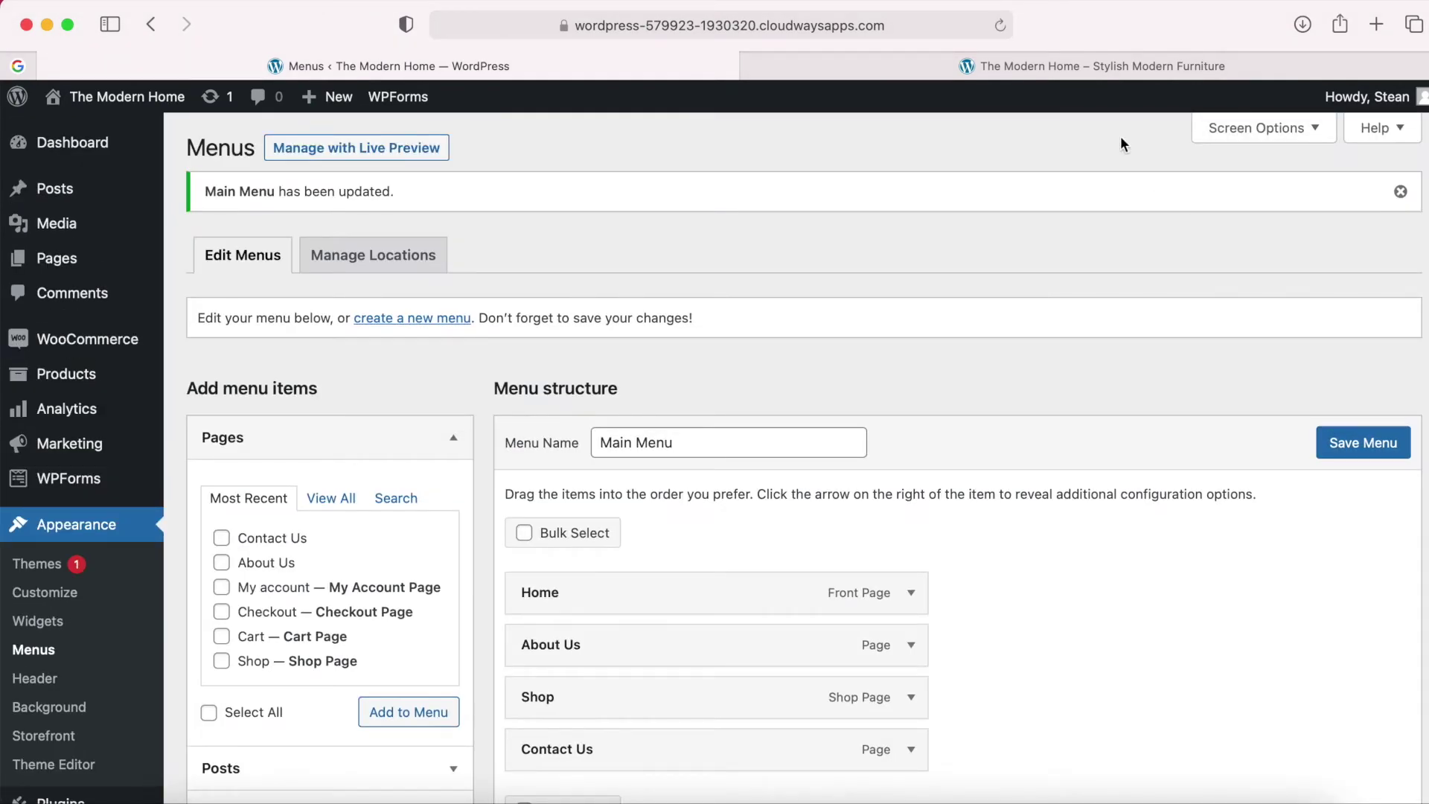
Reload the storefront to verify the header reads Home, About Us, Shop, Contact Us.
{"action": "left_click", "coordinate": [1043, 69]}
{"action": "left_click", "coordinate": [1000, 25]}
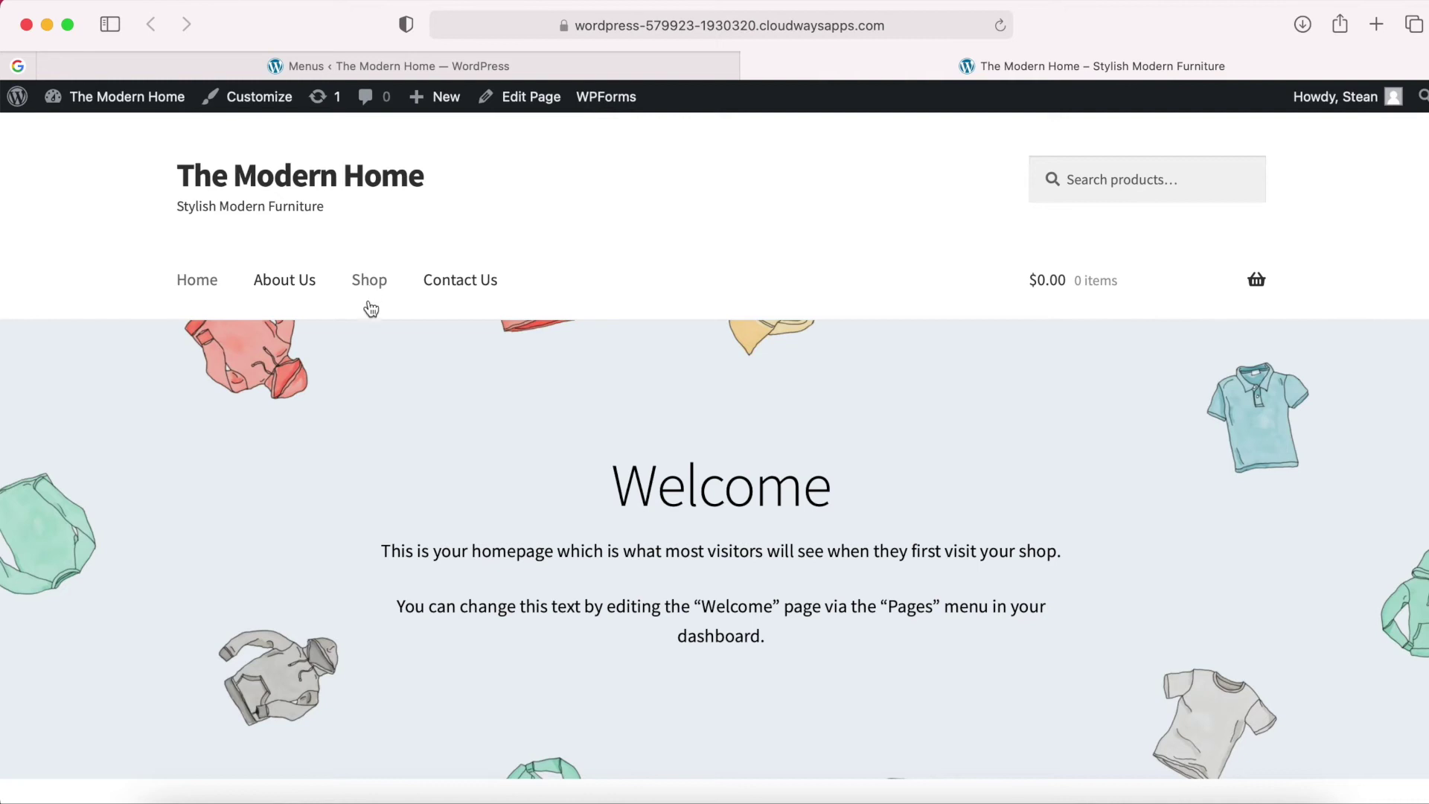
{"action": "scroll", "coordinate": [524, 309], "scroll_direction": "down", "scroll_amount": 2}
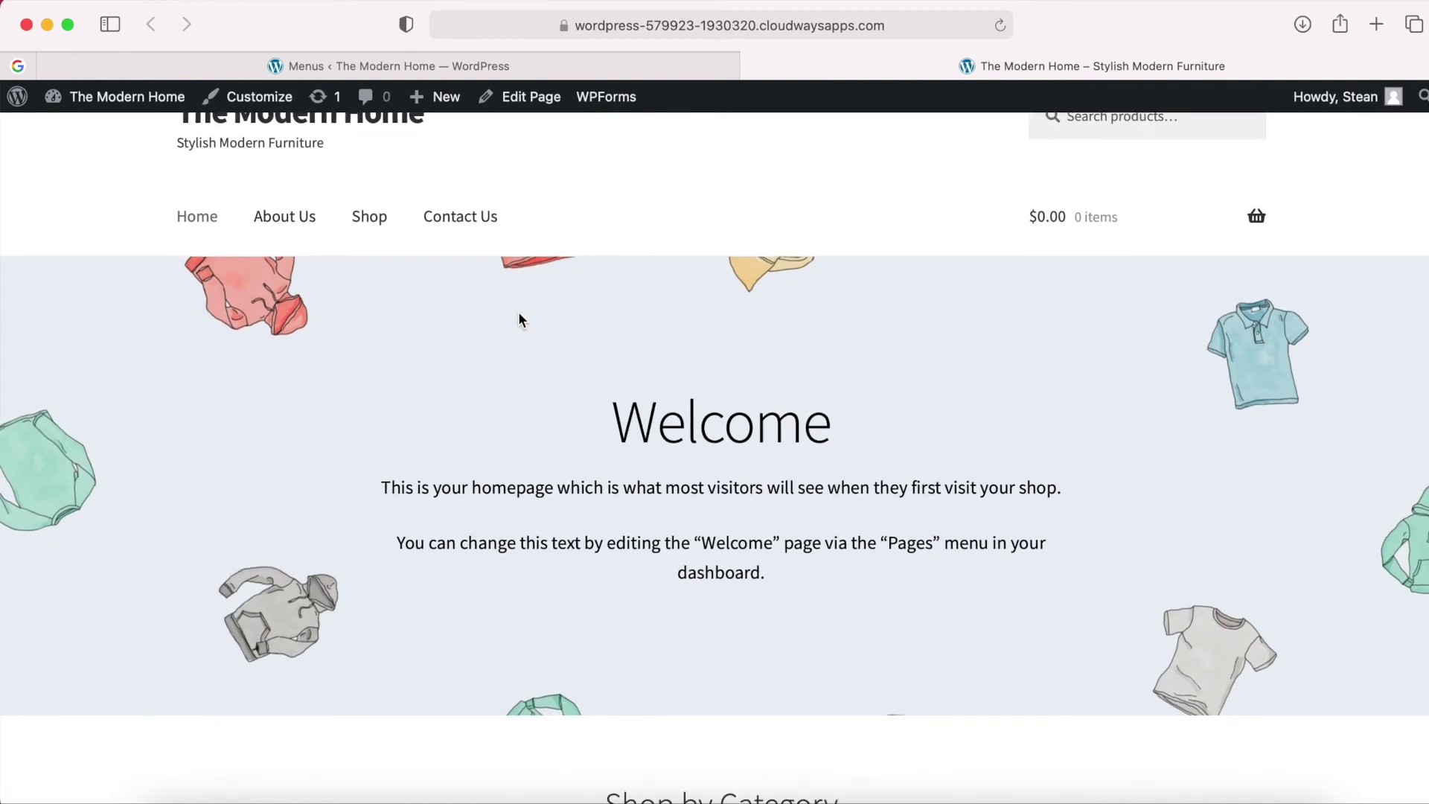
{"action": "left_click", "coordinate": [477, 71]}
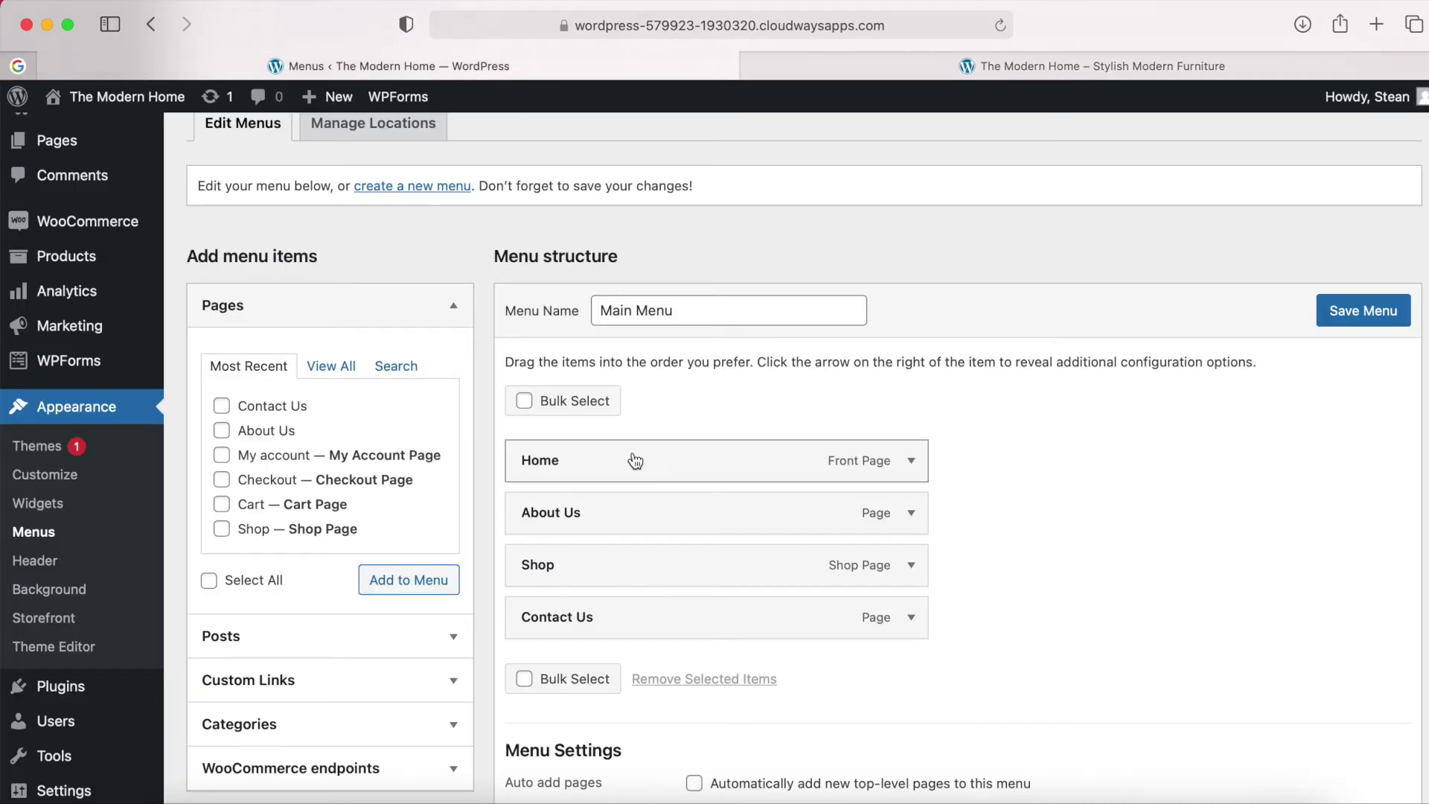
{"action": "scroll", "coordinate": [629, 459], "scroll_direction": "down", "scroll_amount": 1}
Browse all available pages and categories, then expand the Custom Links panel.
{"action": "left_click", "coordinate": [332, 337]}
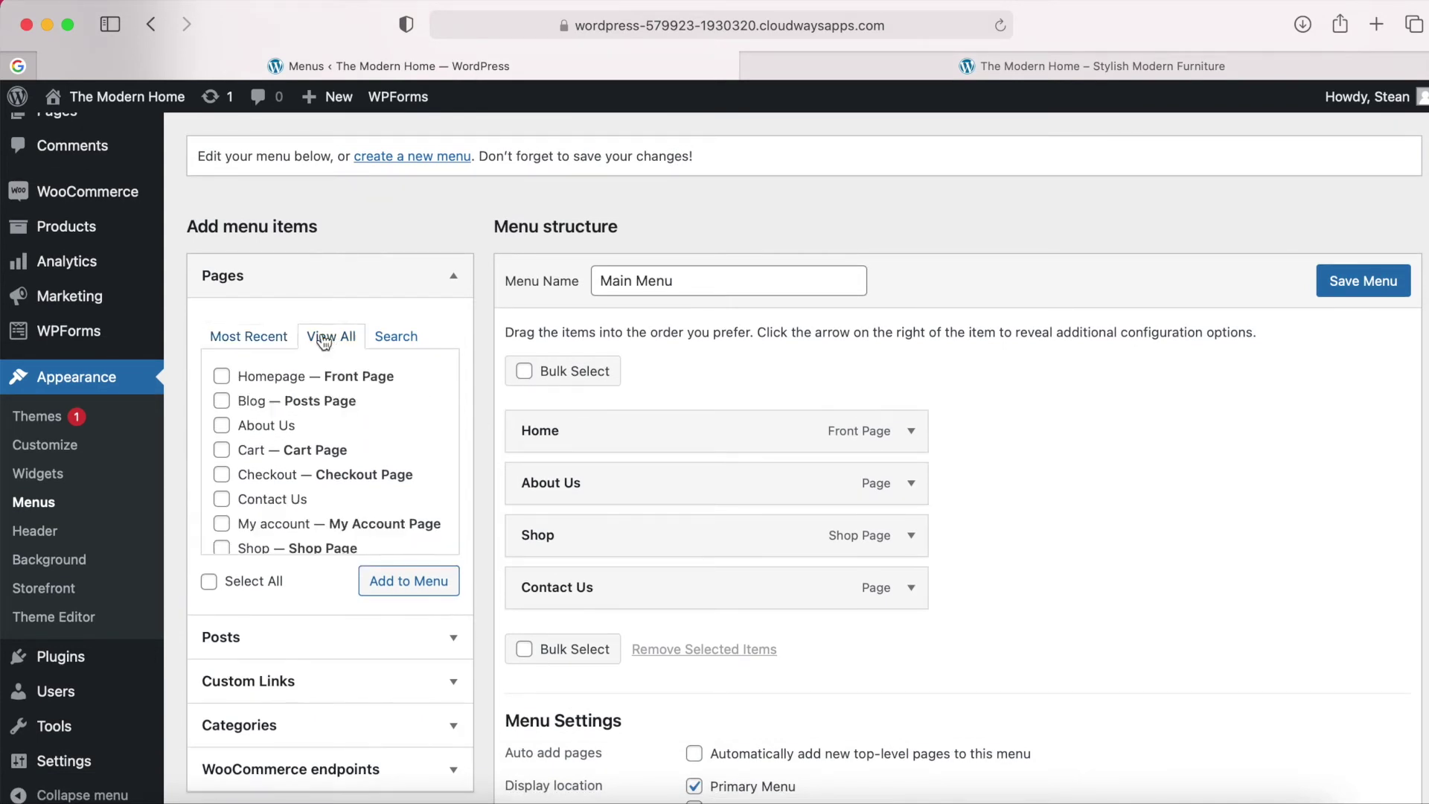
{"action": "scroll", "coordinate": [308, 448], "scroll_direction": "down", "scroll_amount": 1}
{"action": "scroll", "coordinate": [306, 443], "scroll_direction": "up", "scroll_amount": 1}
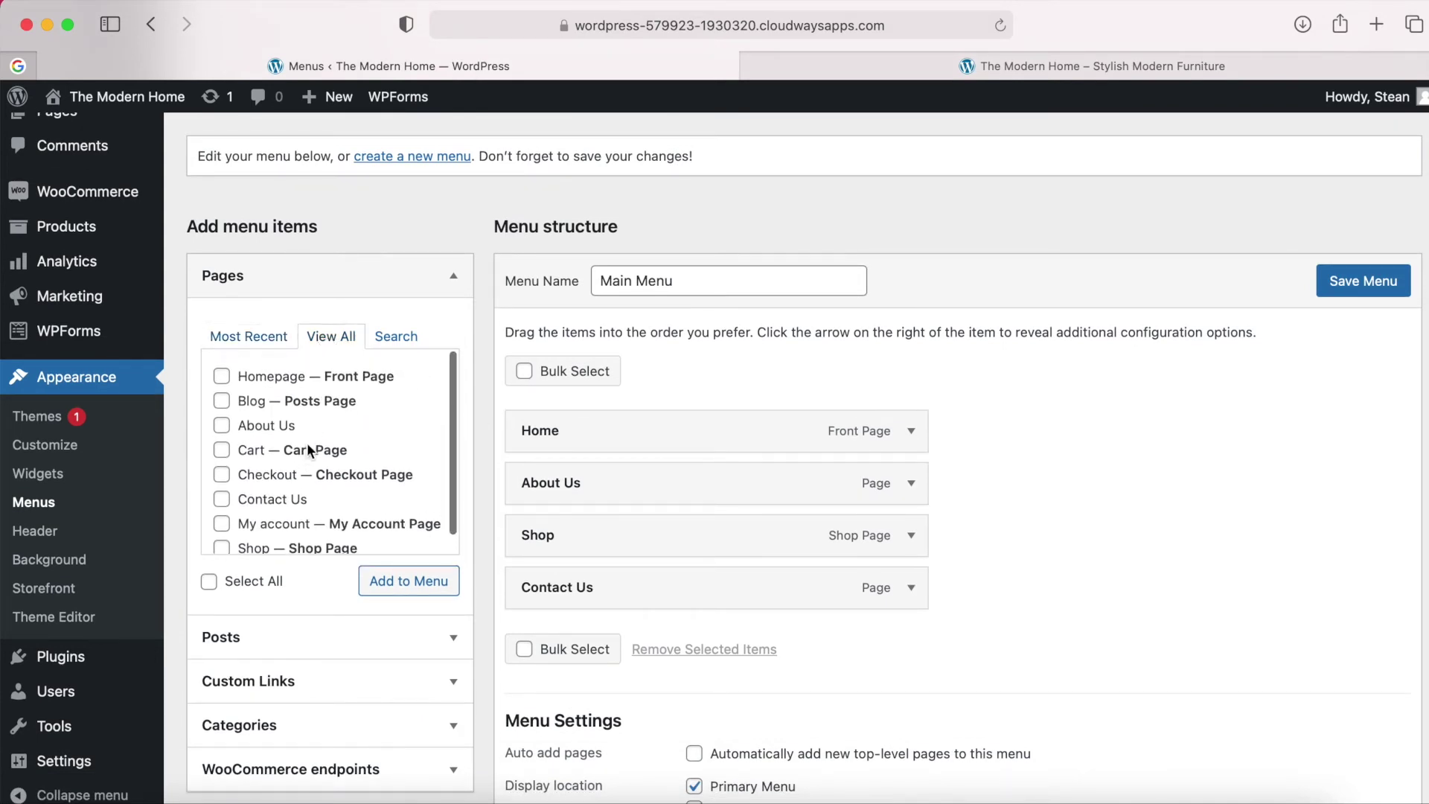
{"action": "scroll", "coordinate": [409, 636], "scroll_direction": "down", "scroll_amount": 3}
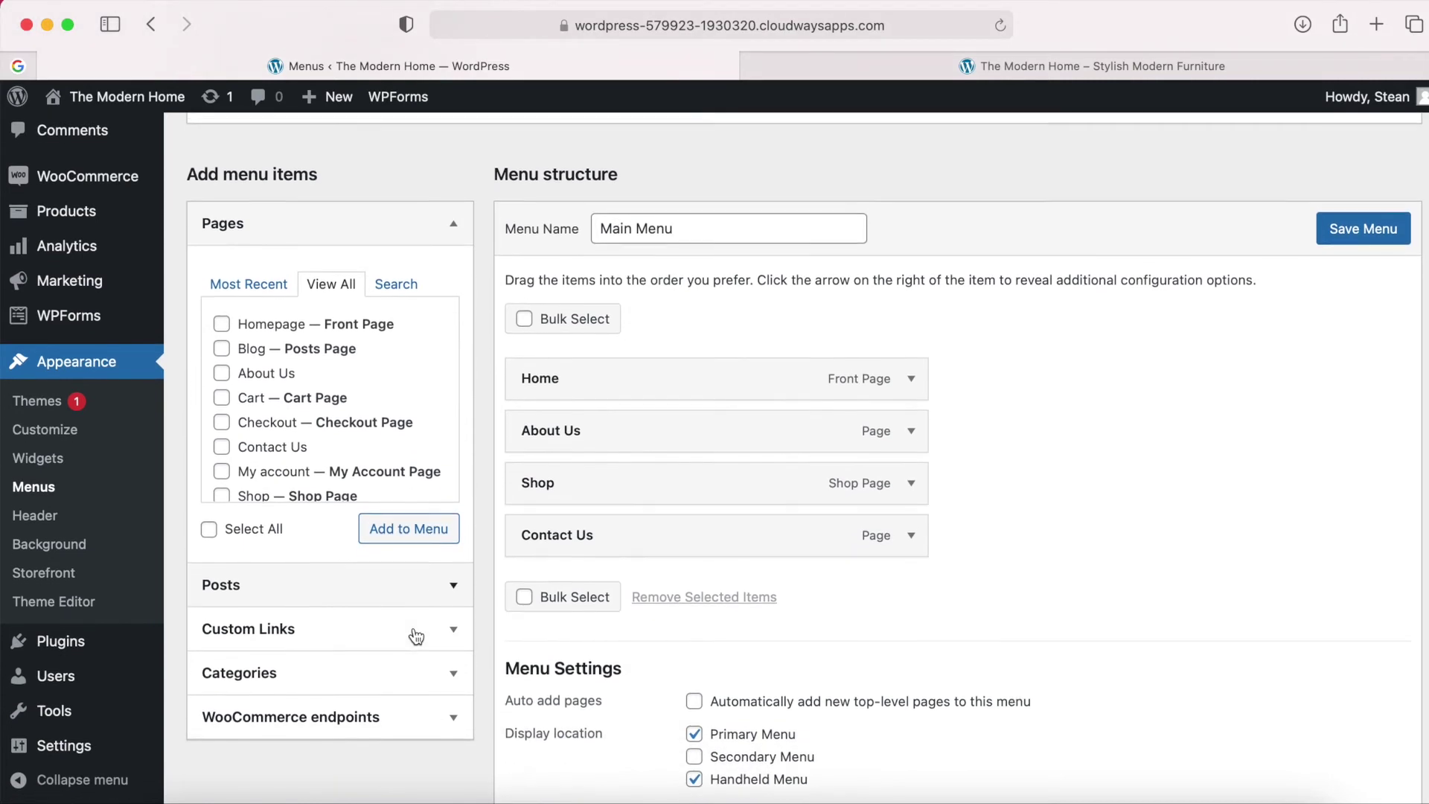
{"action": "left_click", "coordinate": [447, 631]}
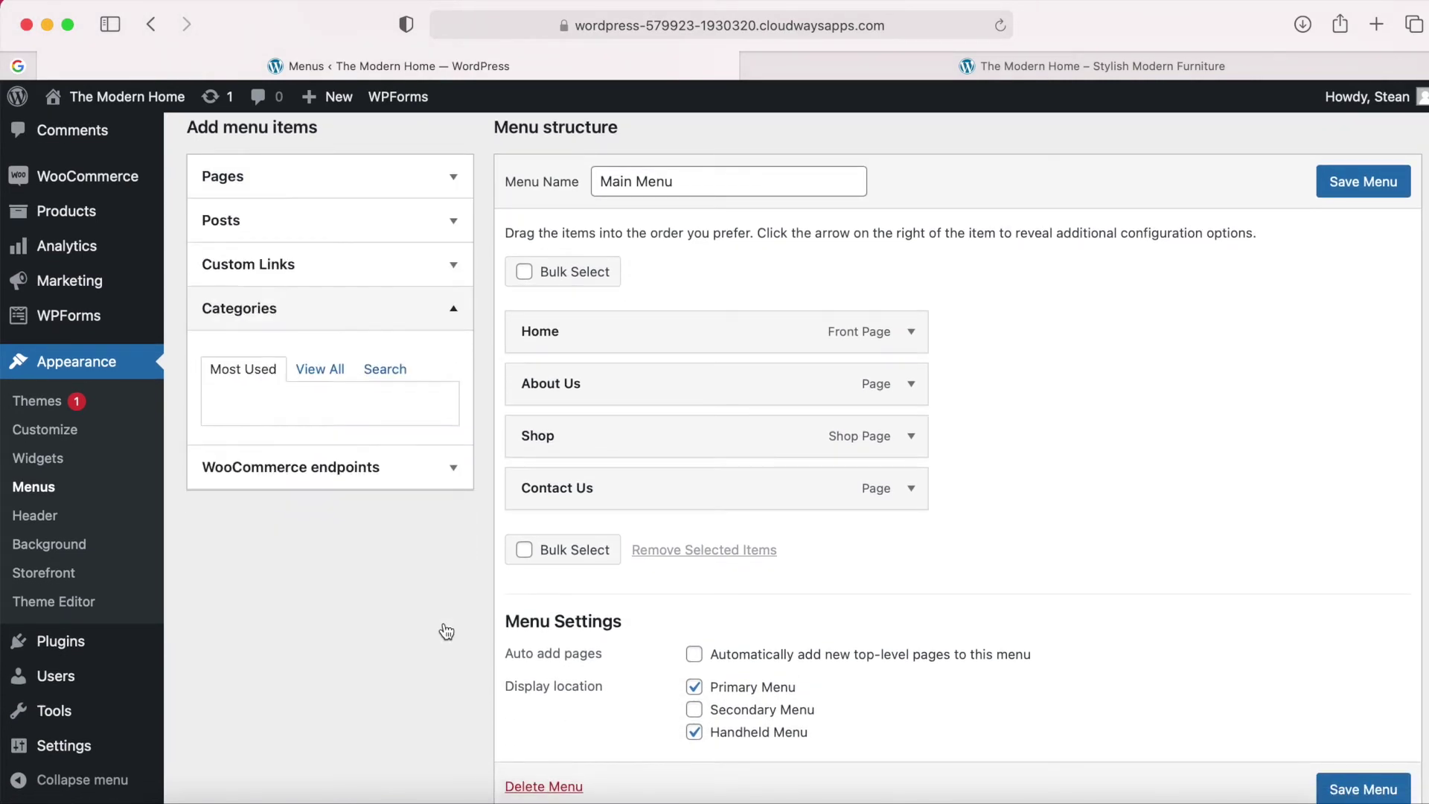
{"action": "scroll", "coordinate": [447, 632], "scroll_direction": "up", "scroll_amount": 3}
{"action": "left_click", "coordinate": [324, 466]}
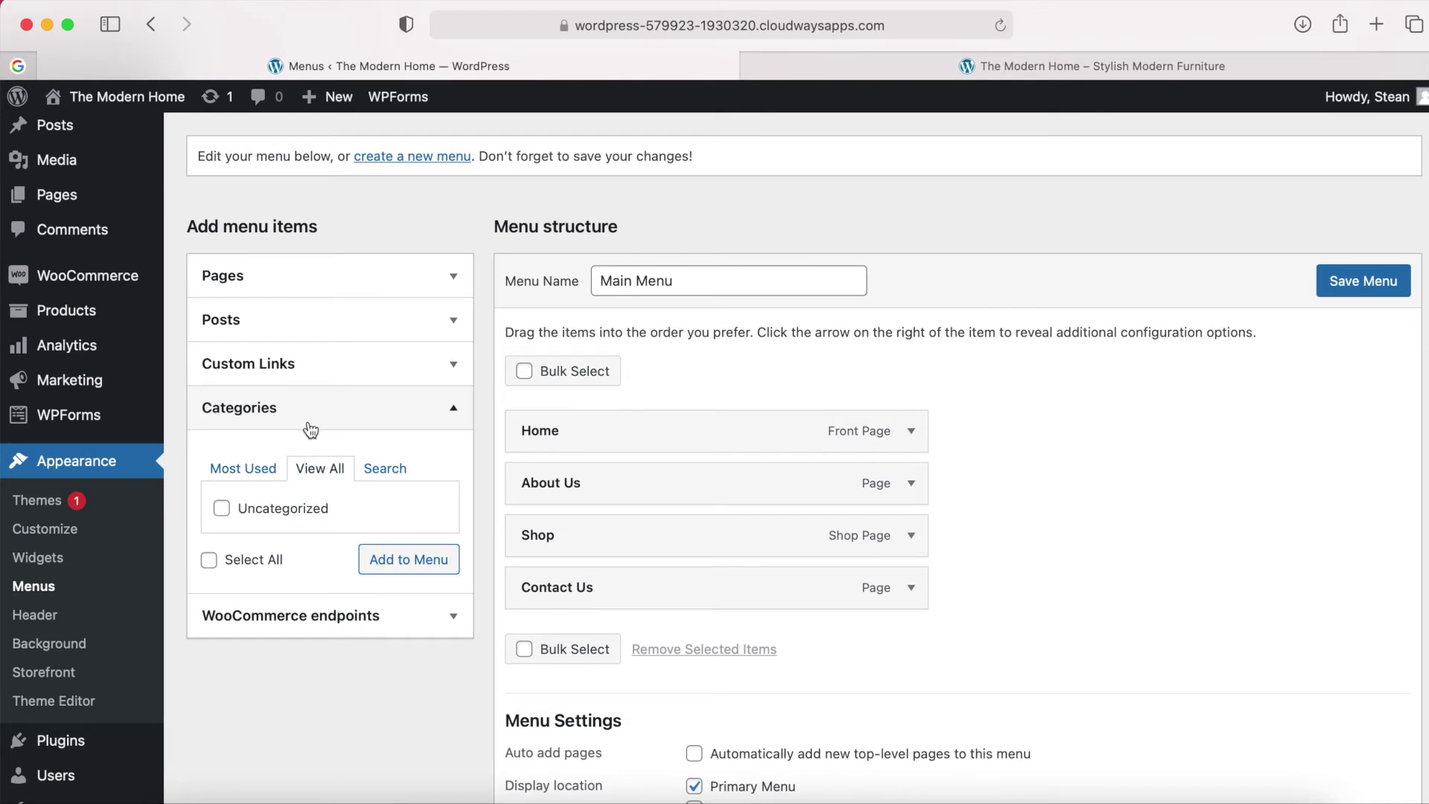
{"action": "left_click", "coordinate": [451, 417]}
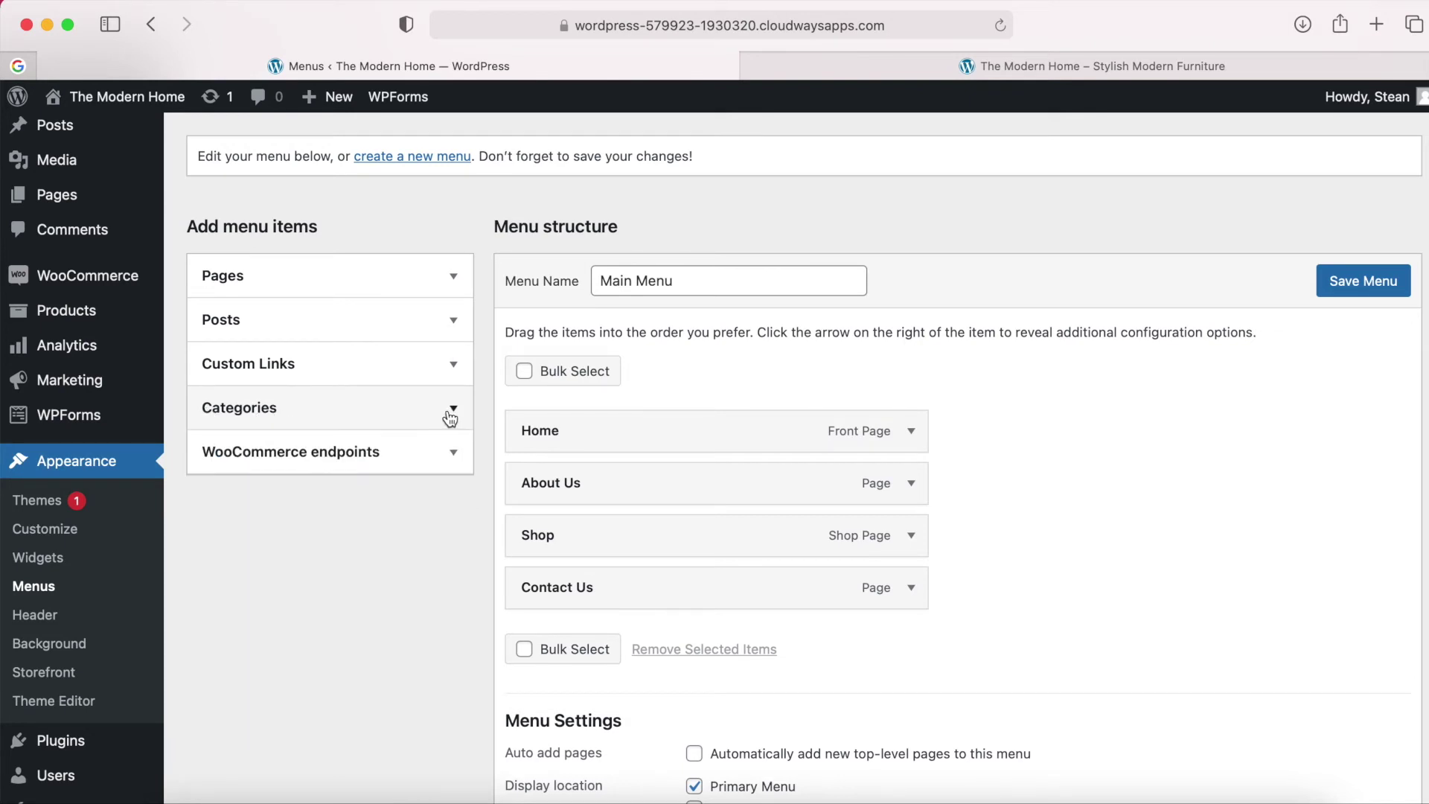
{"action": "scroll", "coordinate": [450, 417], "scroll_direction": "up", "scroll_amount": 3}
{"action": "left_click", "coordinate": [454, 456]}
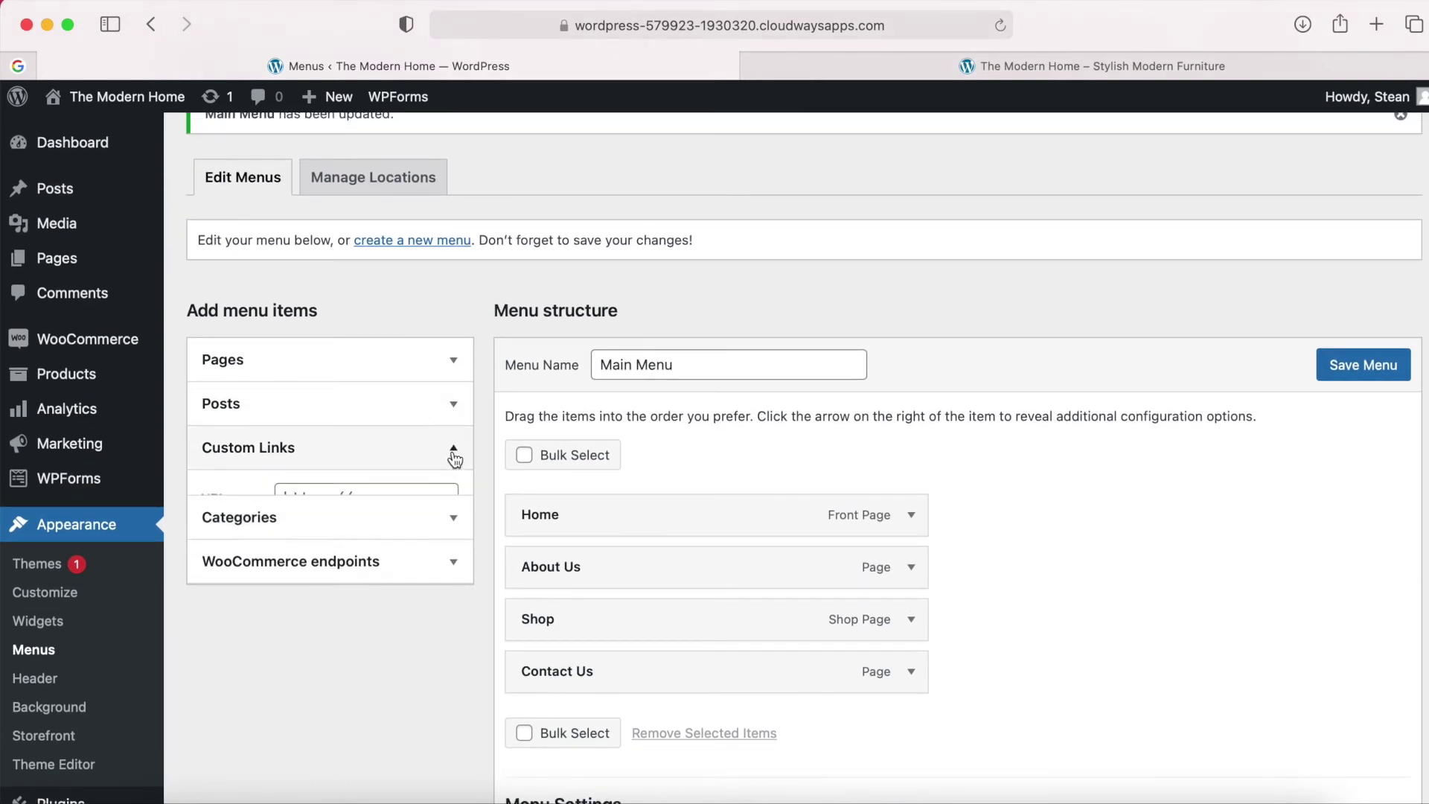
{"action": "scroll", "coordinate": [455, 459], "scroll_direction": "up", "scroll_amount": 2}
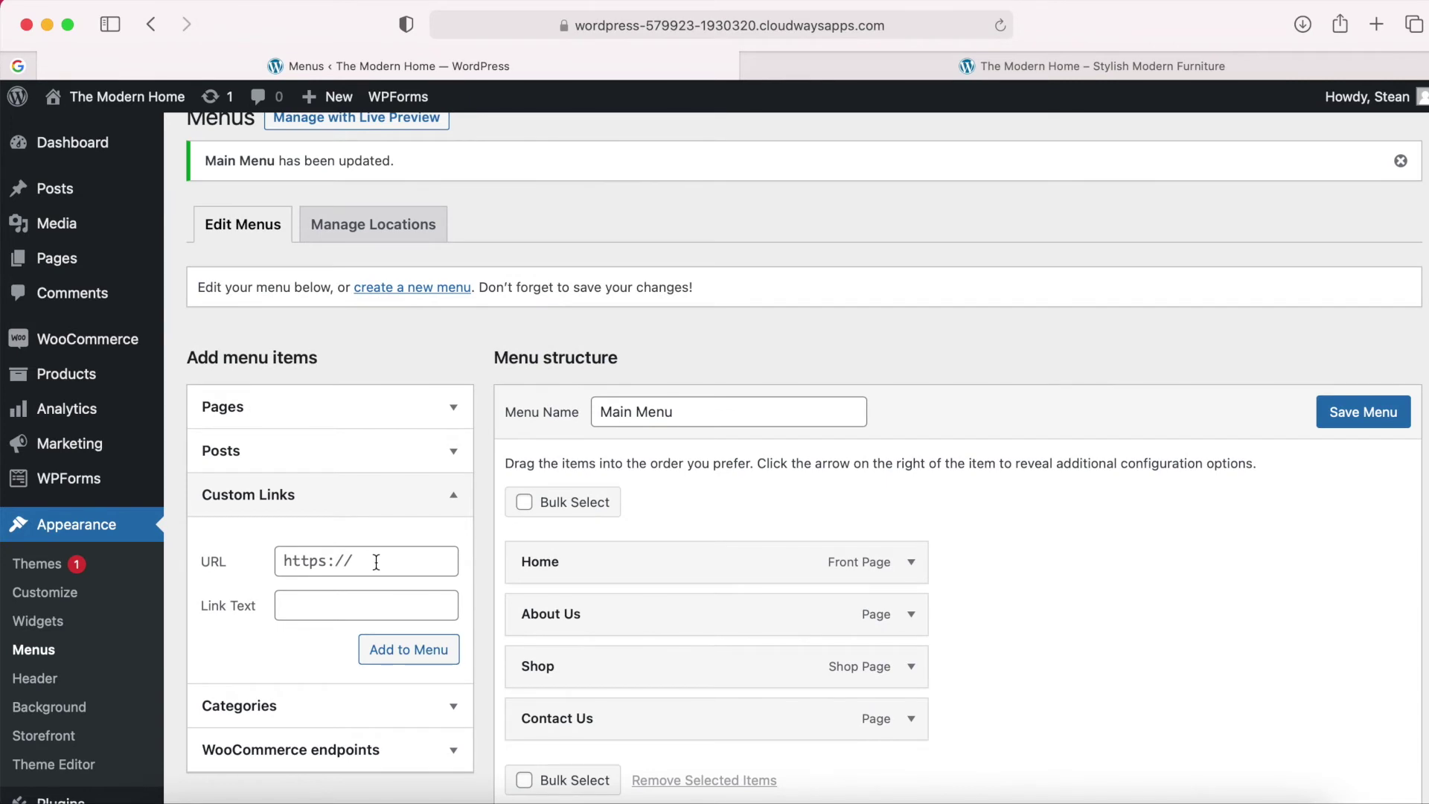
{"action": "scroll", "coordinate": [376, 562], "scroll_direction": "up", "scroll_amount": 2}
Open Products > Categories in a new browser tab.
{"action": "mouse_move", "coordinate": [89, 381]}
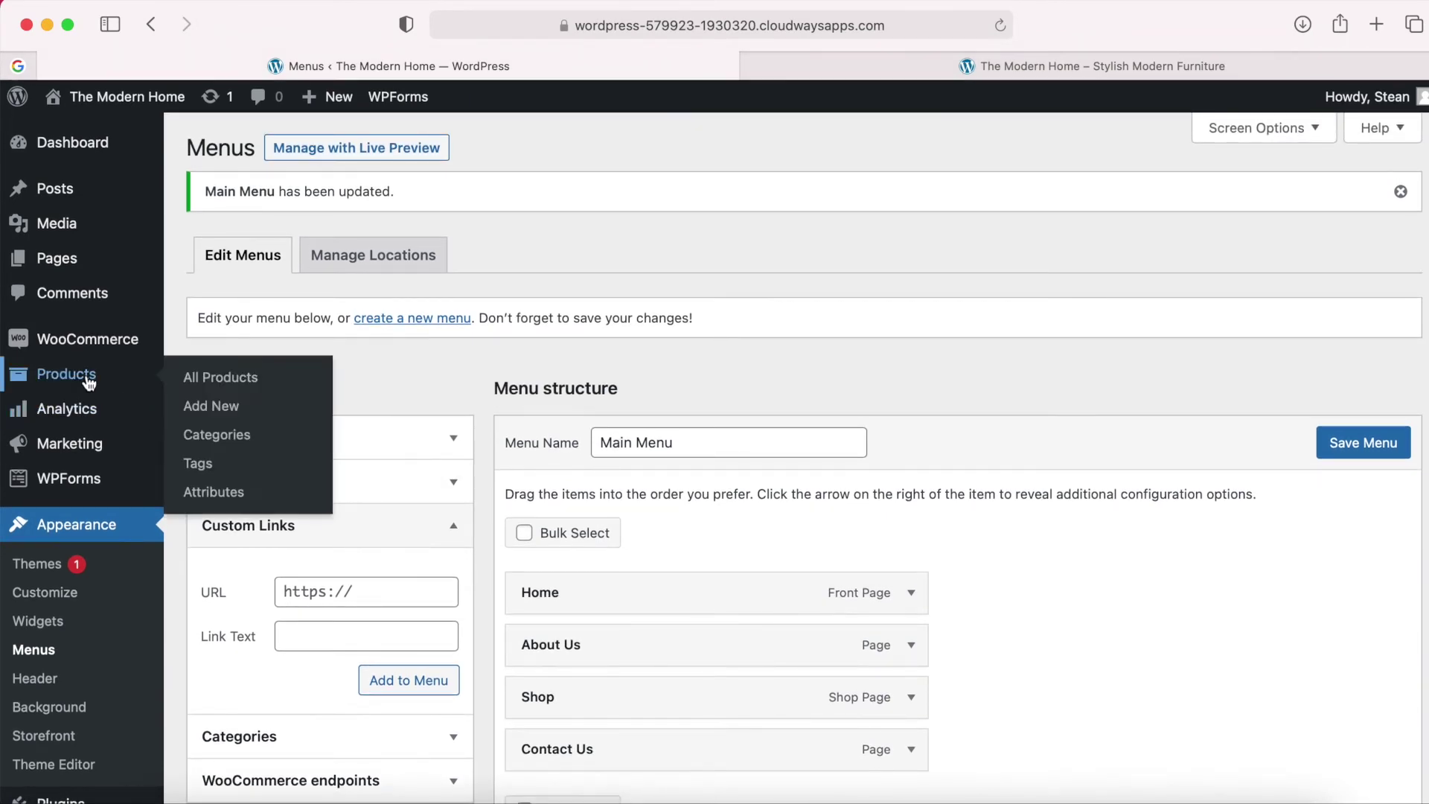
{"action": "right_click", "coordinate": [217, 438]}
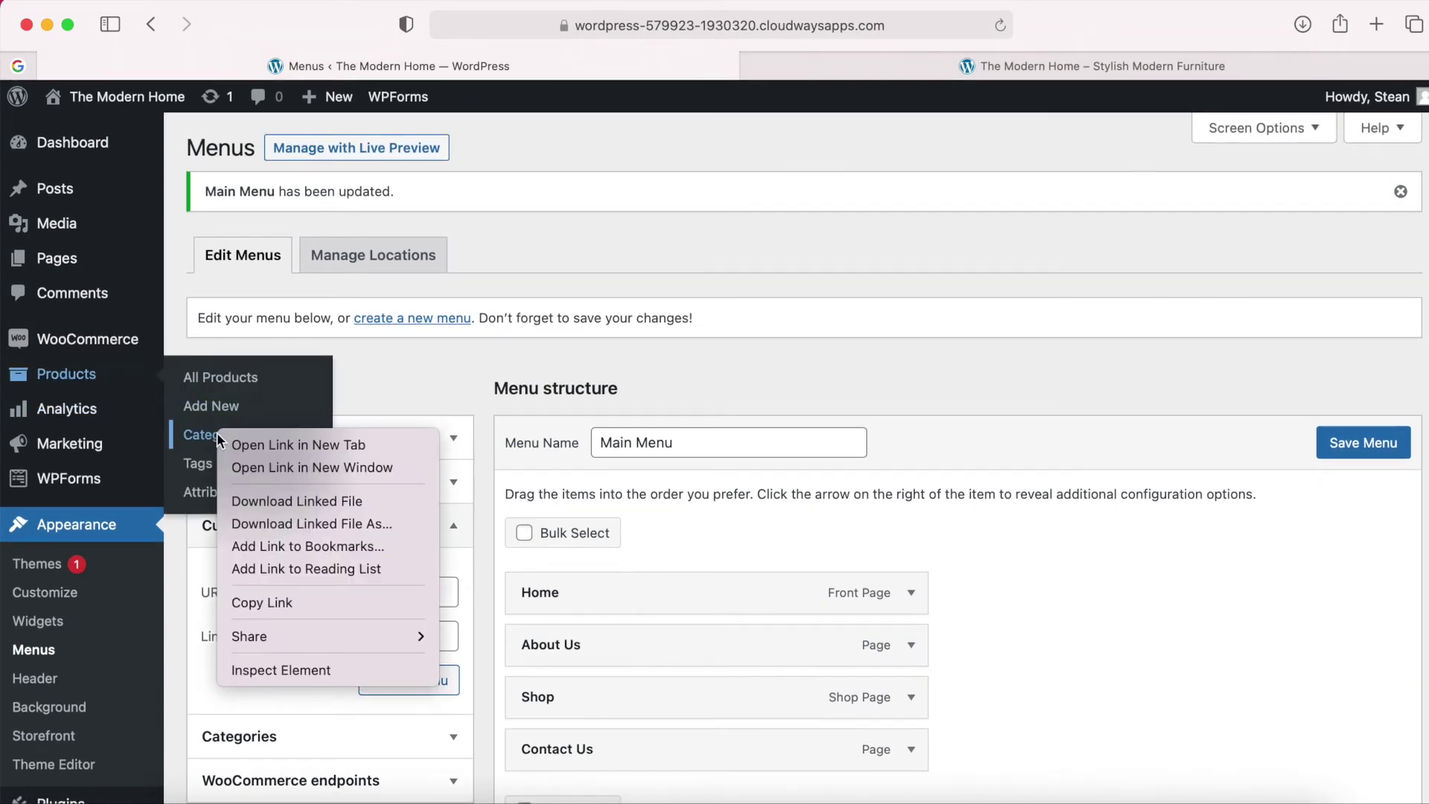
{"action": "left_click", "coordinate": [287, 447]}
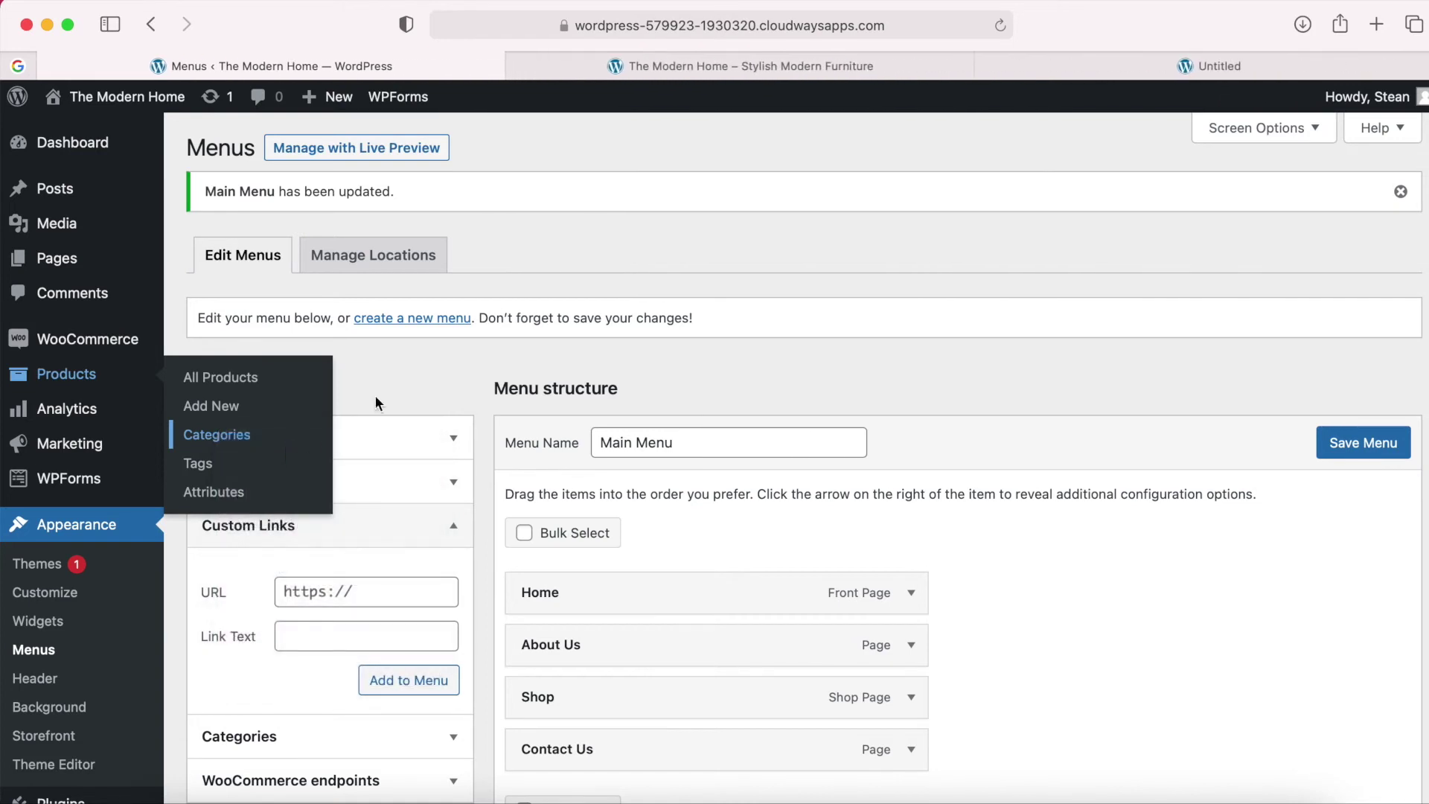
{"action": "left_click", "coordinate": [1069, 60]}
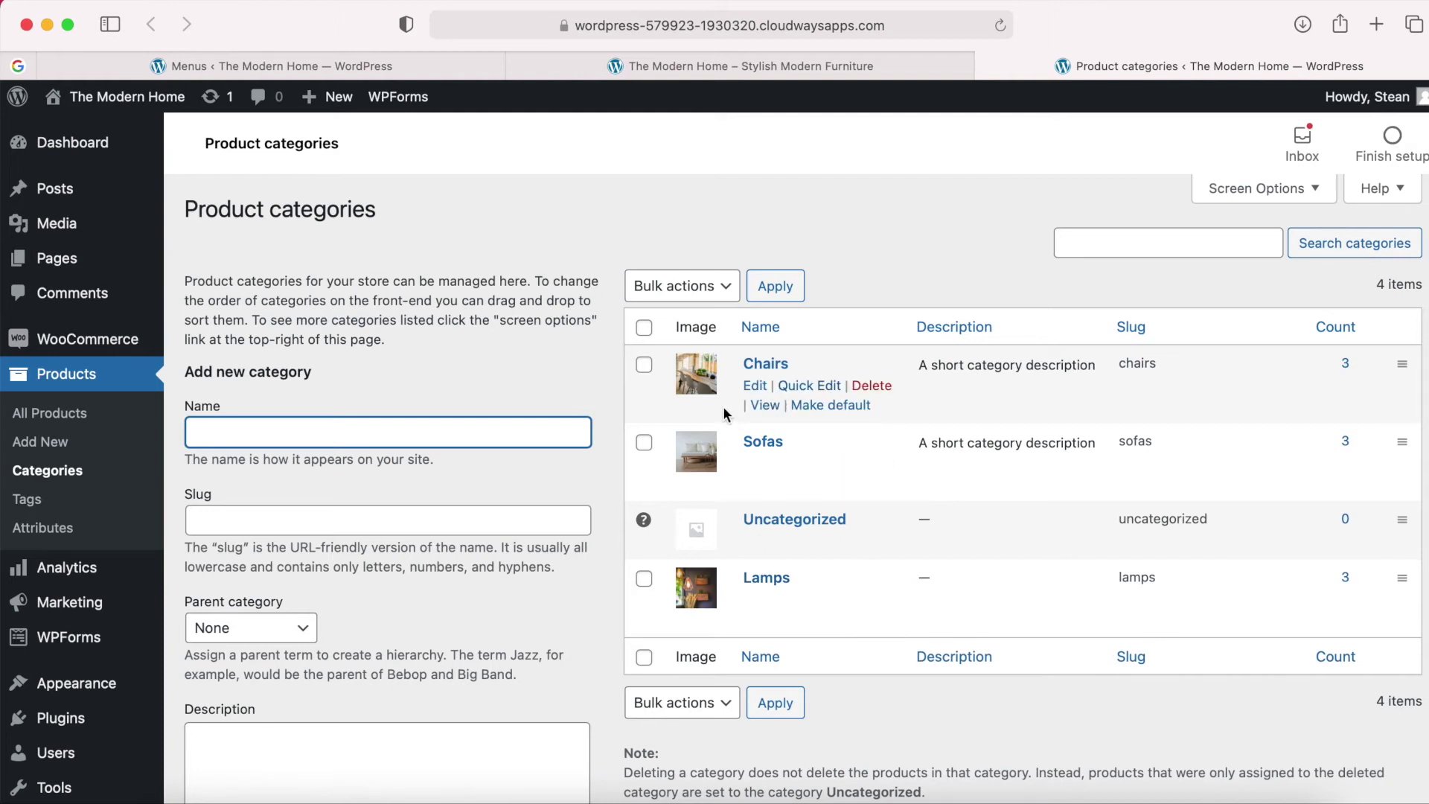
Open the Chairs, Sofas and Lamps category pages in new tabs.
{"action": "right_click", "coordinate": [767, 409]}
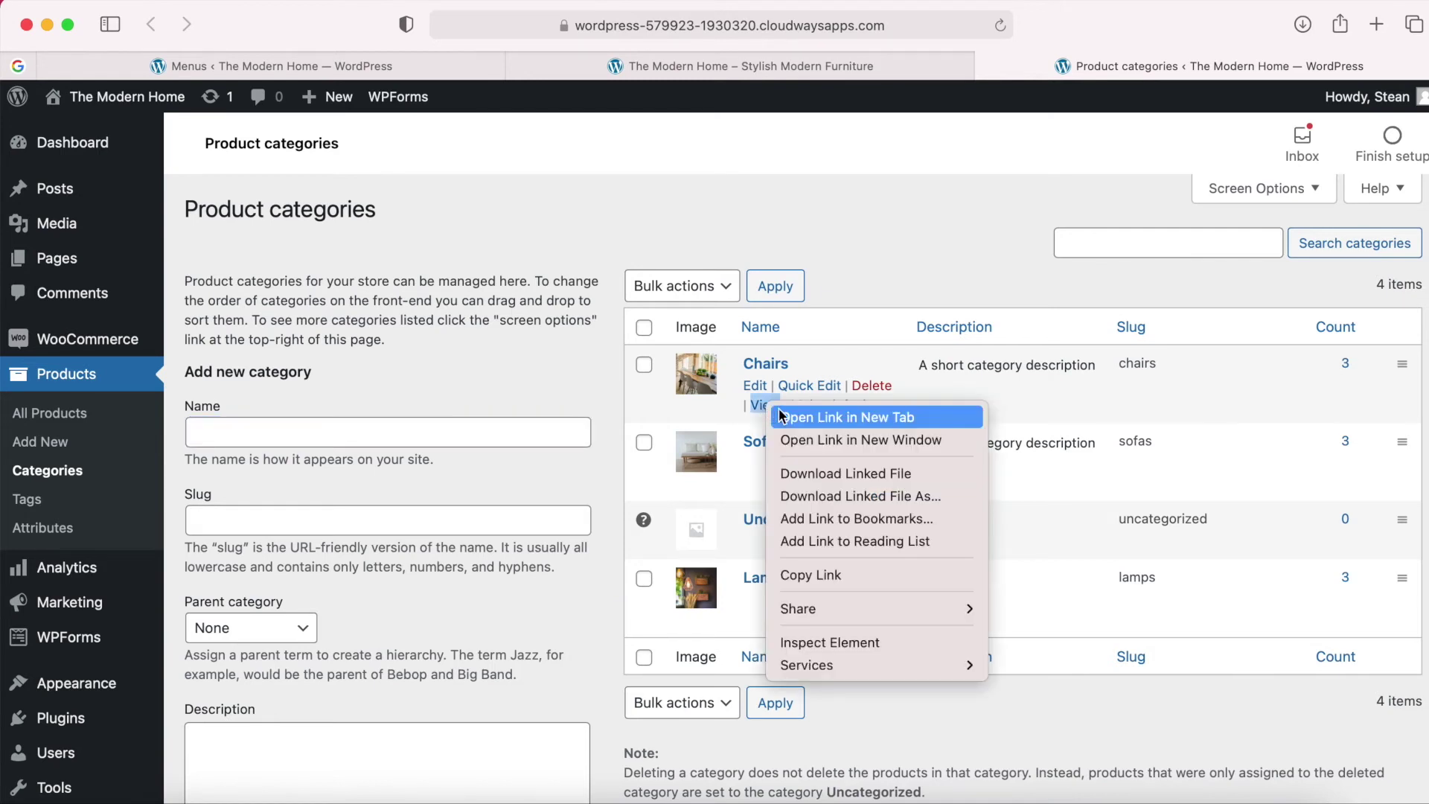
{"action": "left_click", "coordinate": [797, 419]}
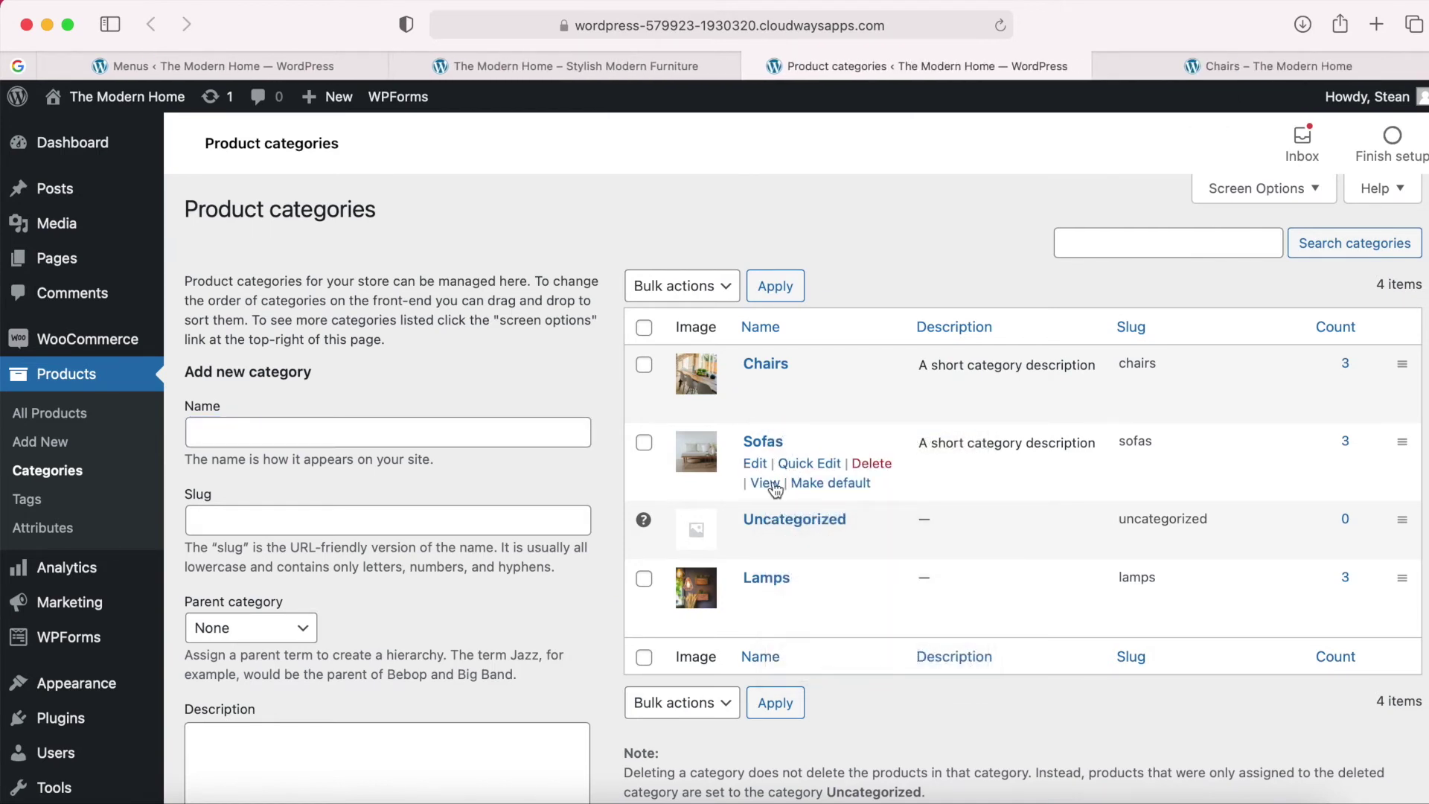
{"action": "right_click", "coordinate": [768, 489]}
{"action": "left_click", "coordinate": [796, 499]}
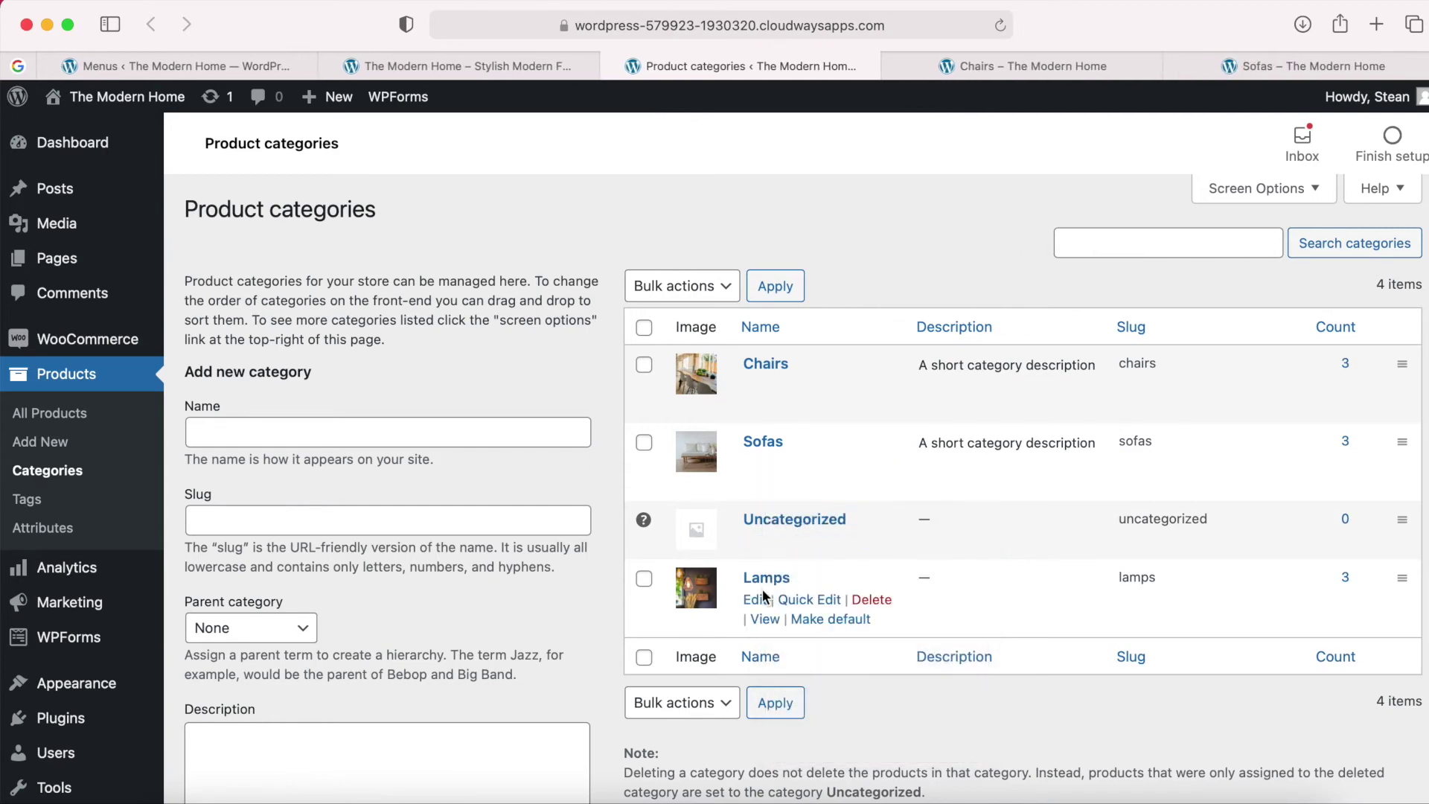
{"action": "right_click", "coordinate": [768, 621]}
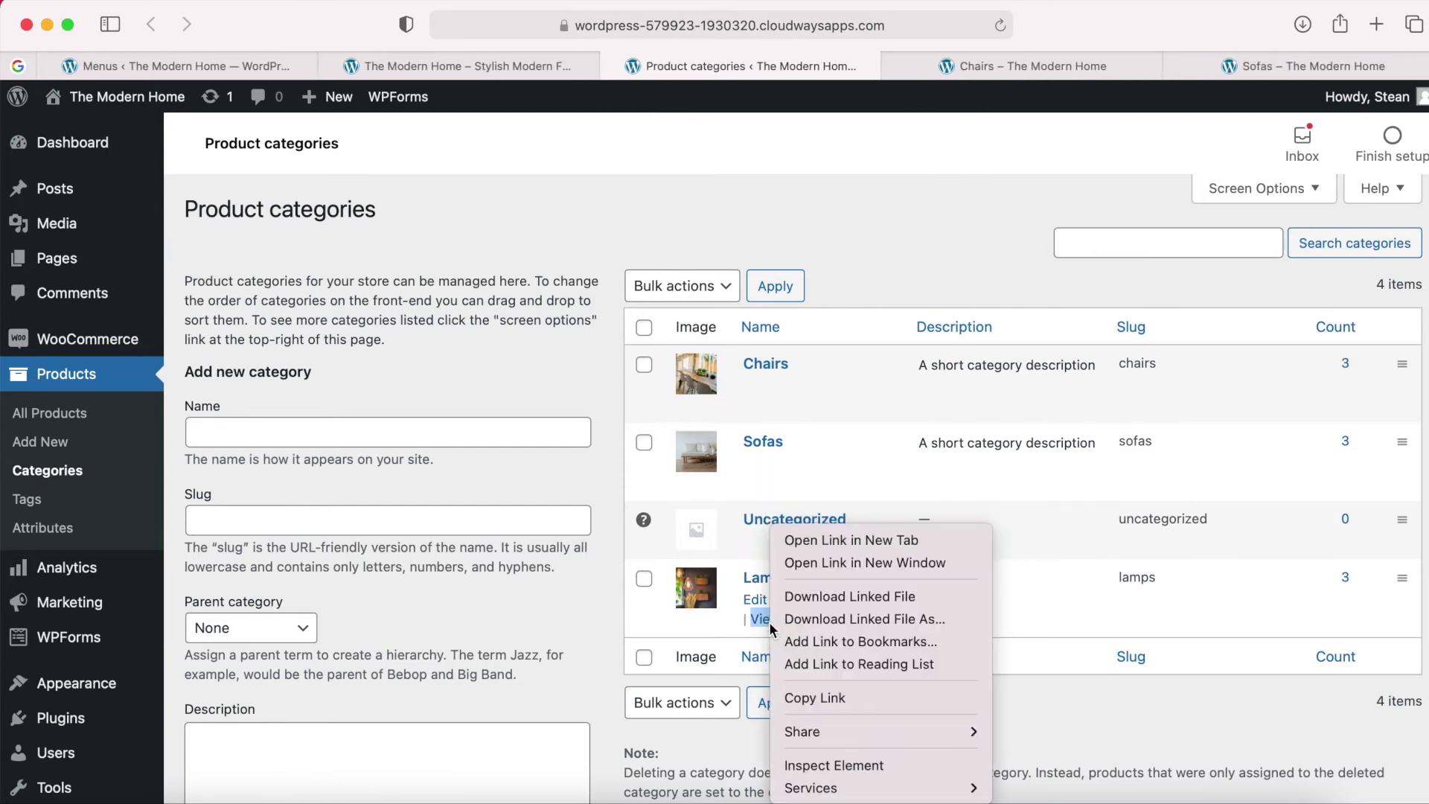
{"action": "left_click", "coordinate": [830, 533]}
Copy the Chairs category page URL and return to the menu editor.
{"action": "left_click", "coordinate": [843, 75]}
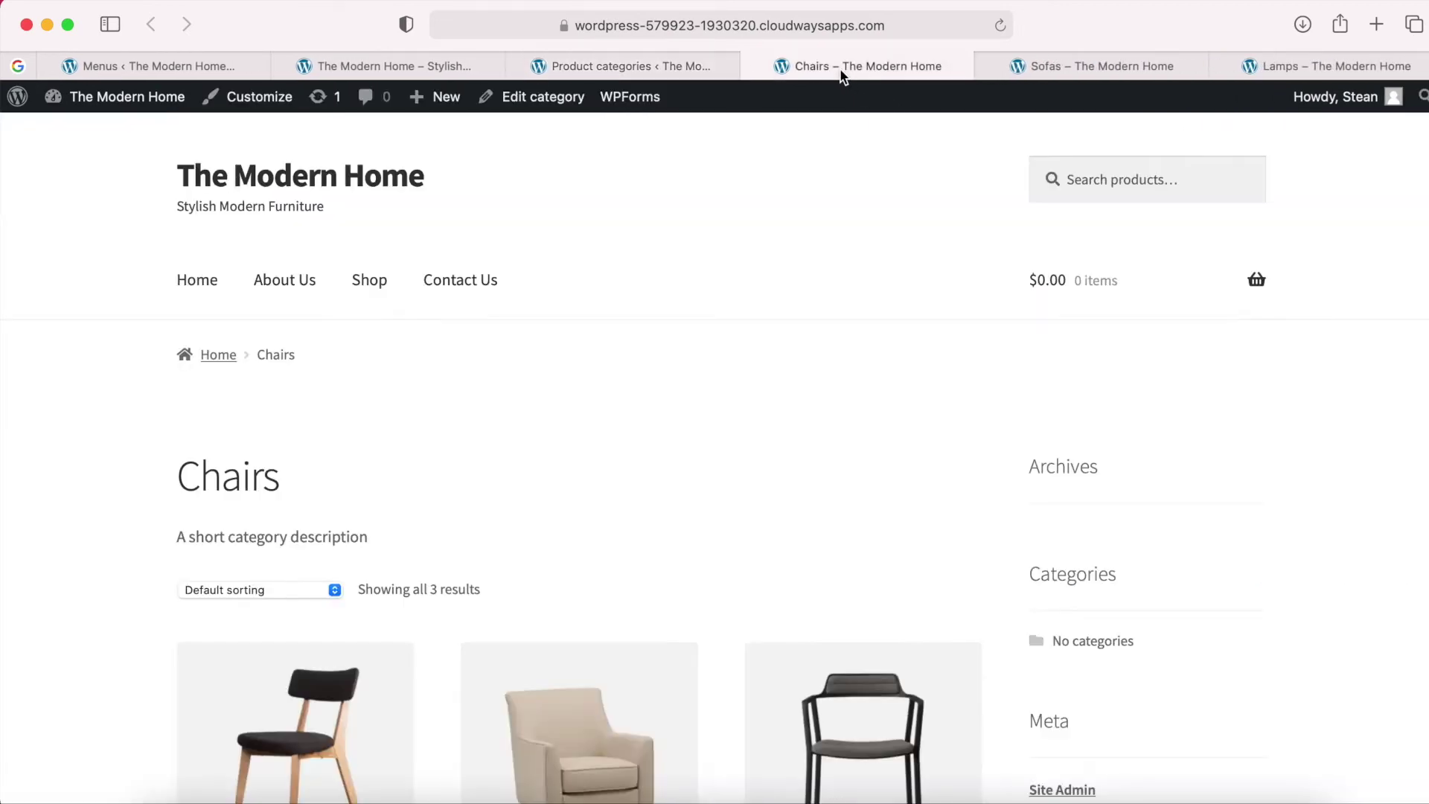
{"action": "scroll", "coordinate": [772, 357], "scroll_direction": "down", "scroll_amount": 6}
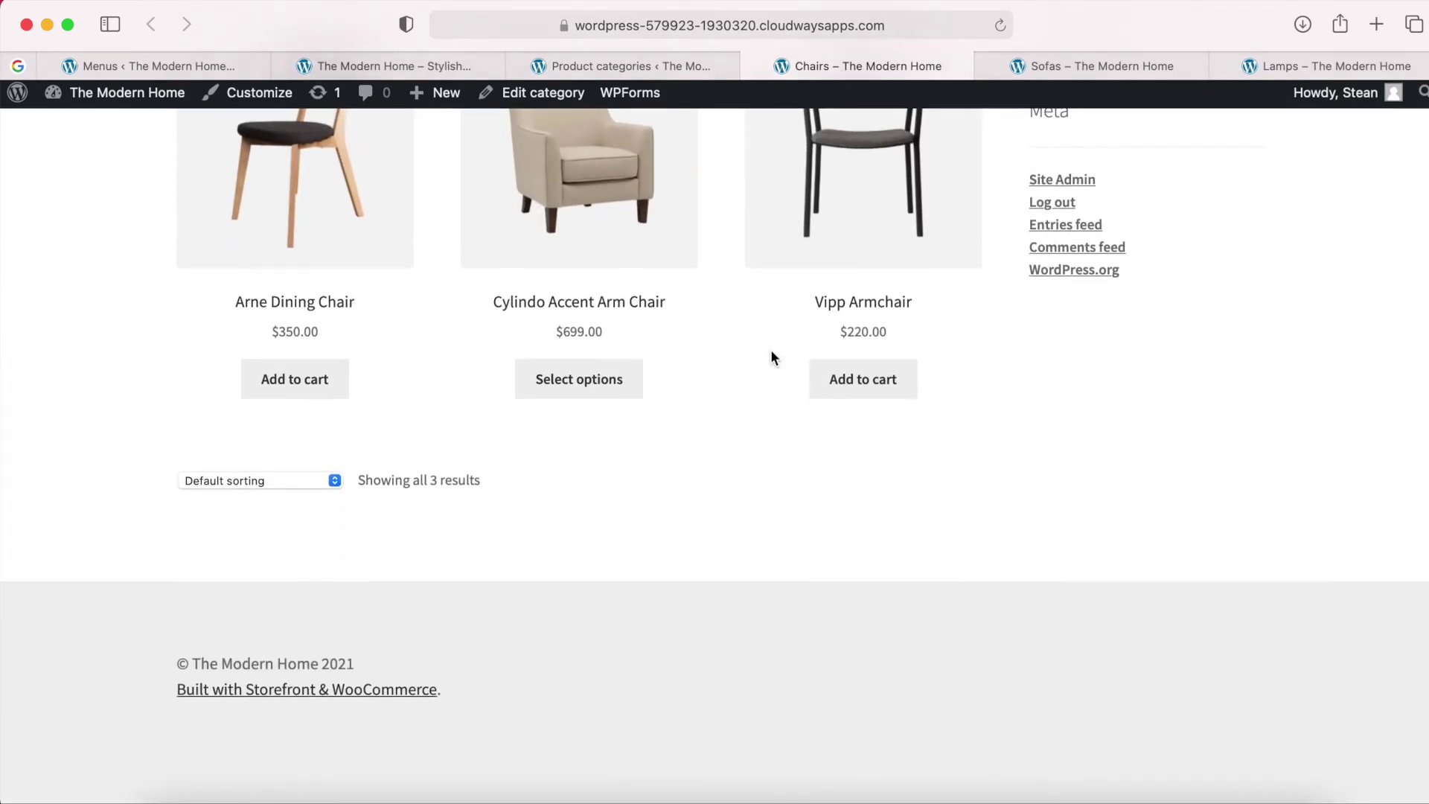
{"action": "scroll", "coordinate": [771, 350], "scroll_direction": "up", "scroll_amount": 6}
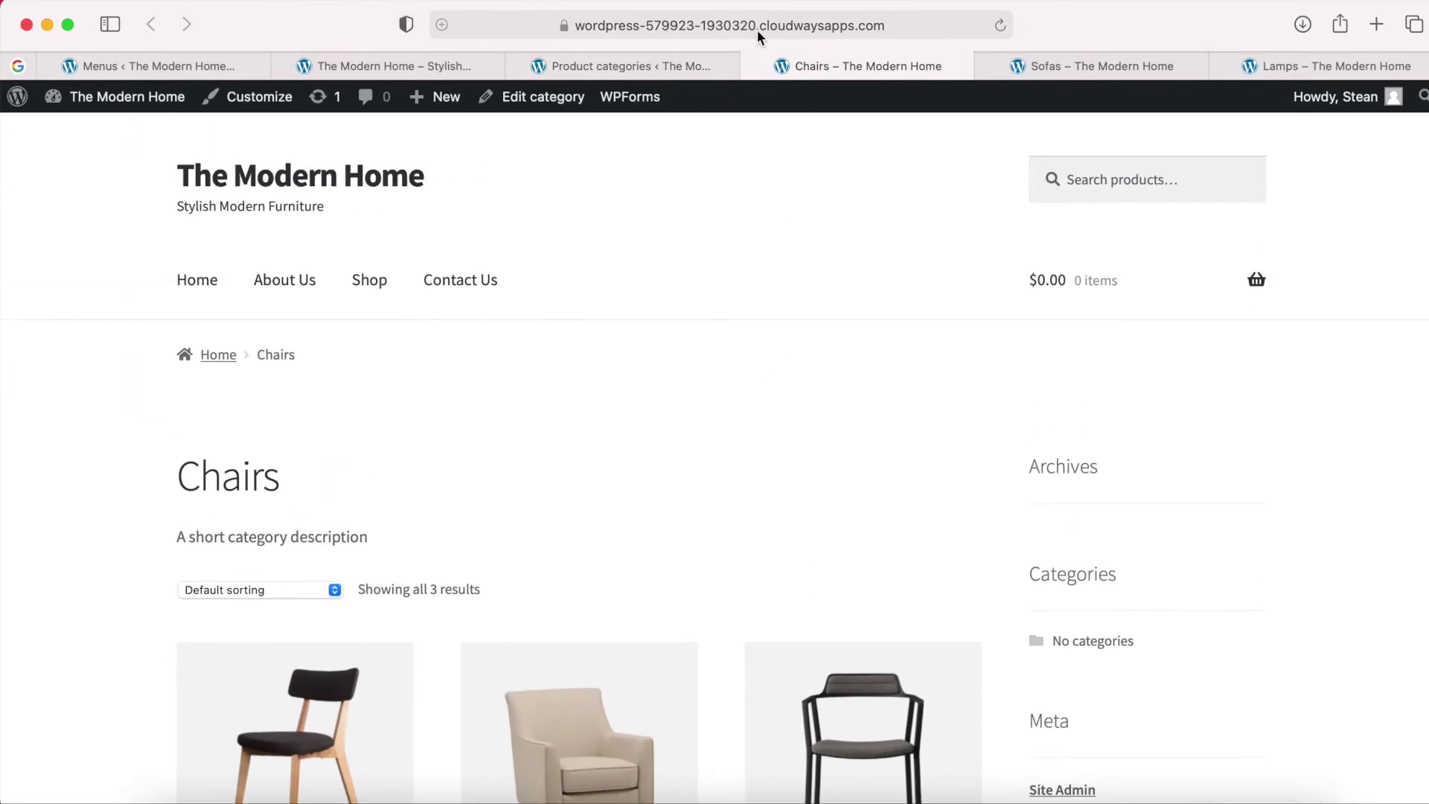
{"action": "left_click", "coordinate": [798, 25]}
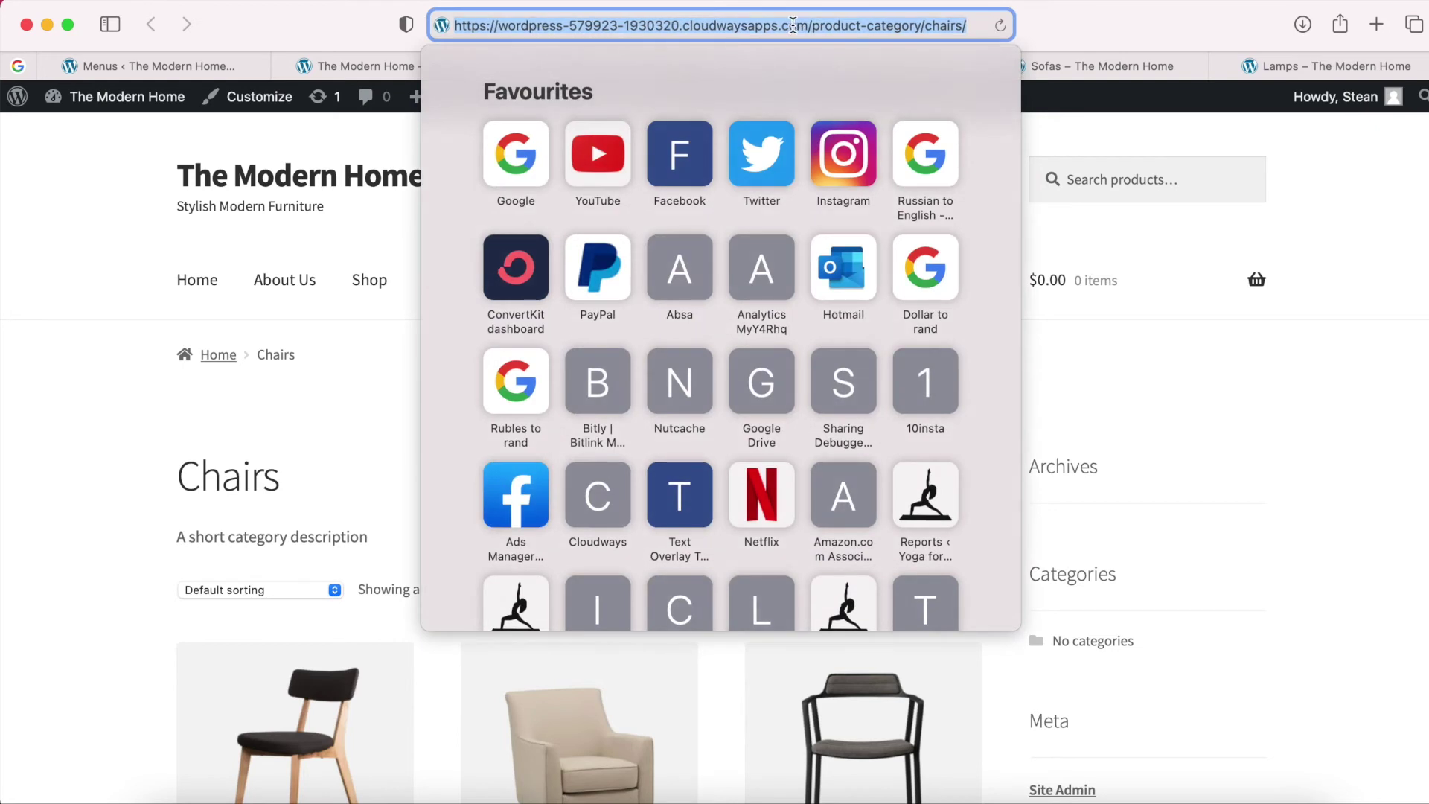
{"action": "triple_click", "coordinate": [822, 25]}
{"action": "right_click", "coordinate": [822, 25]}
{"action": "left_click", "coordinate": [853, 58]}
{"action": "left_click", "coordinate": [198, 66]}
Add a Chairs custom link to Main Menu using the copied Chairs category URL.
{"action": "left_click", "coordinate": [320, 592]}
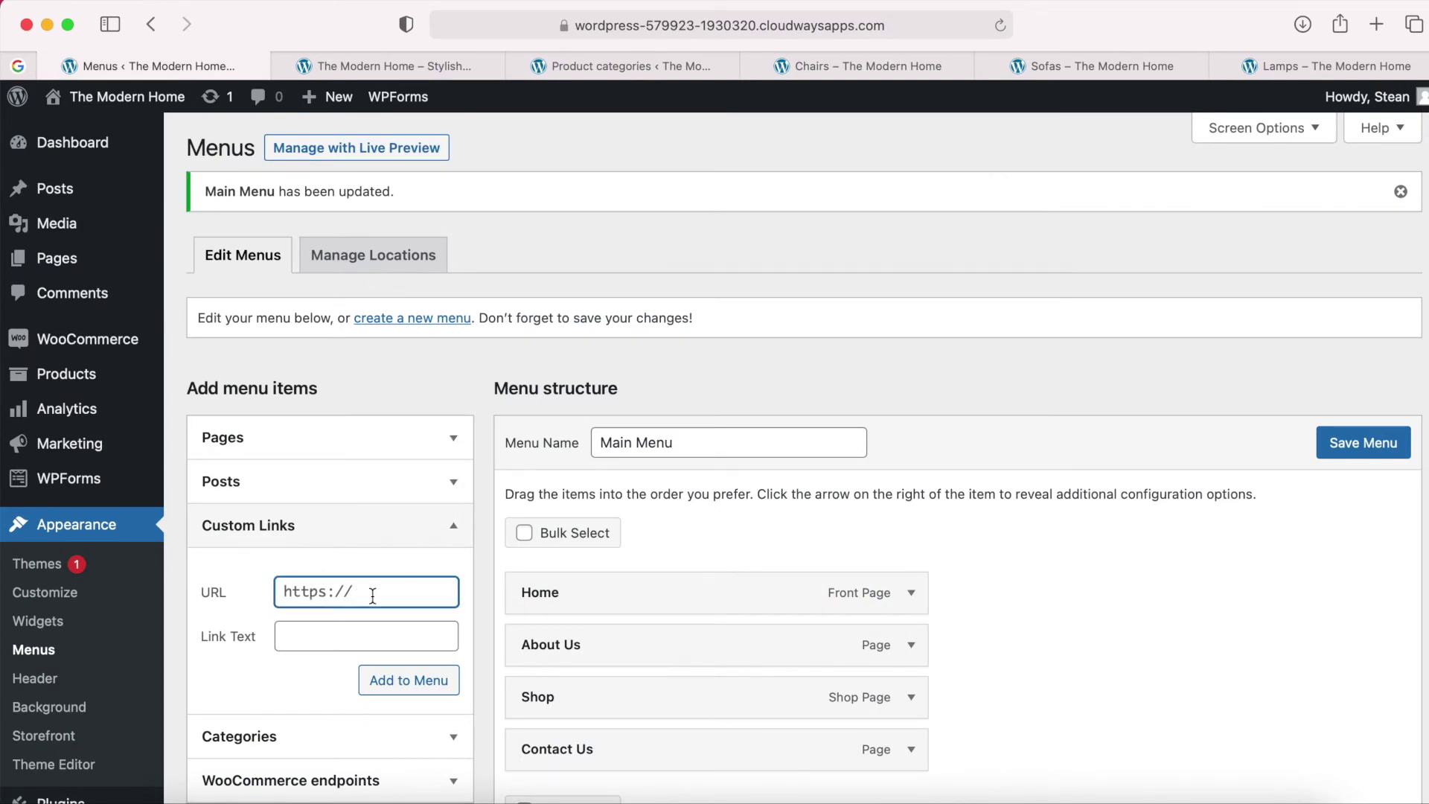
{"action": "right_click", "coordinate": [423, 599]}
{"action": "left_click", "coordinate": [439, 607]}
{"action": "left_click", "coordinate": [362, 637]}
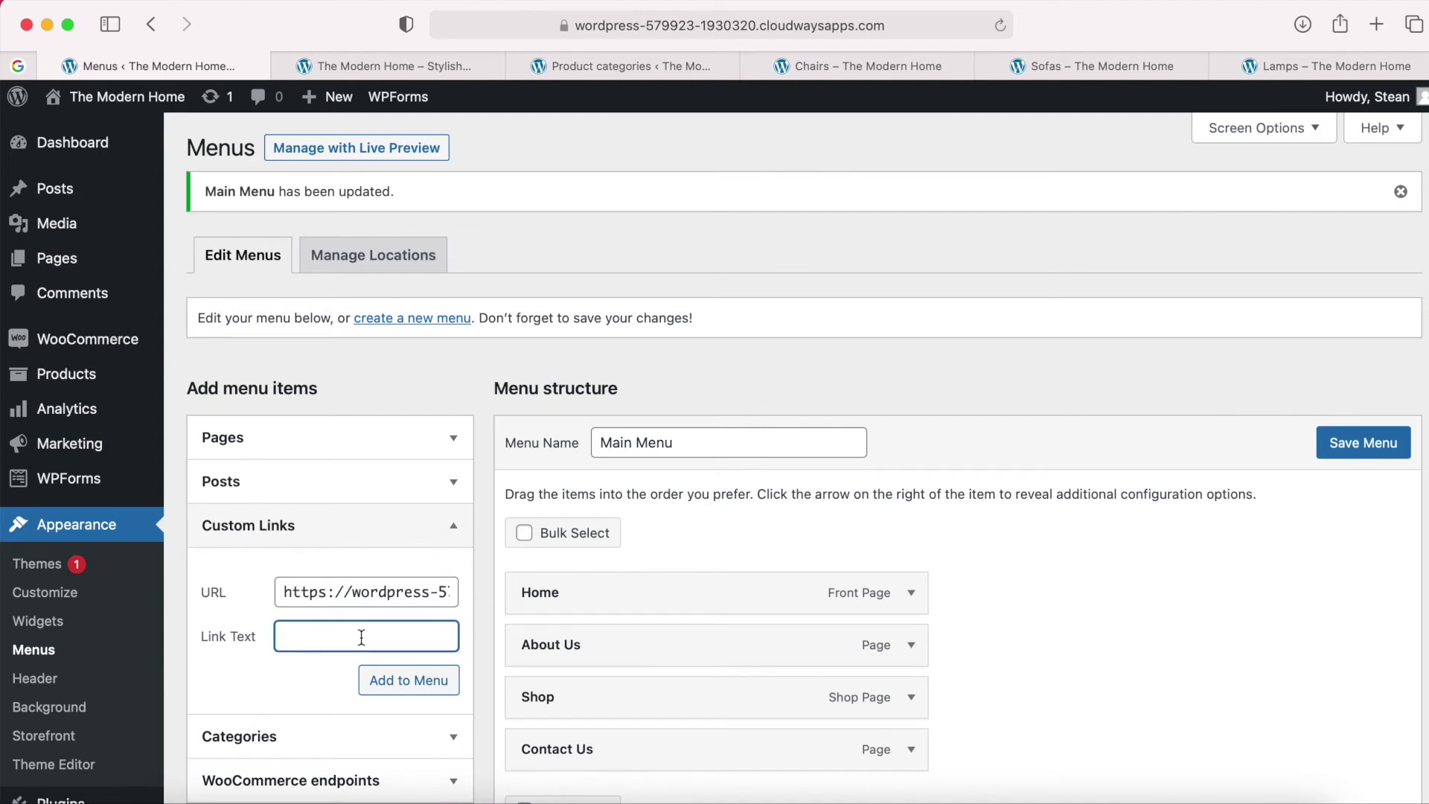
{"action": "type", "text": "Chairs"}
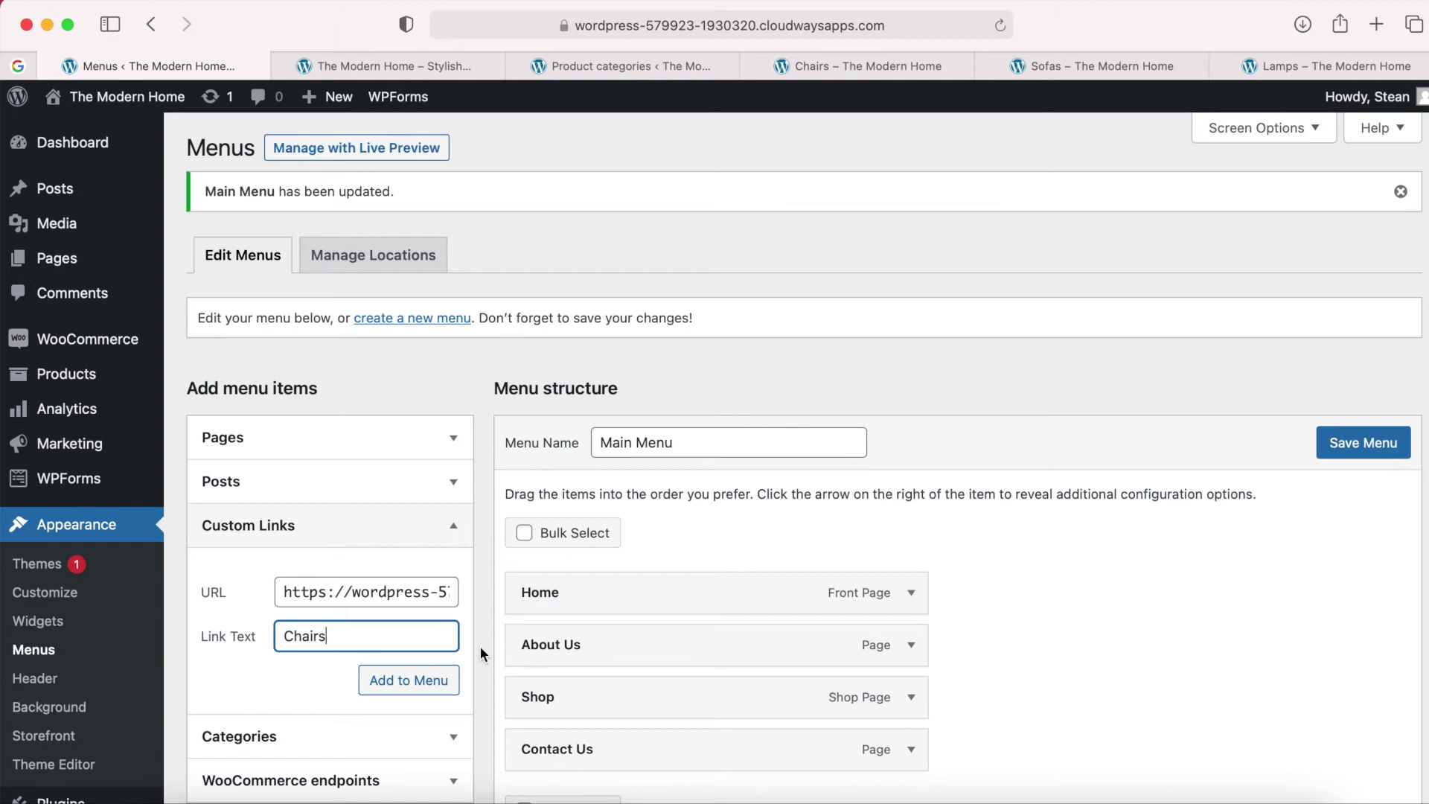
{"action": "left_click", "coordinate": [413, 681]}
{"action": "scroll", "coordinate": [521, 687], "scroll_direction": "down", "scroll_amount": 1}
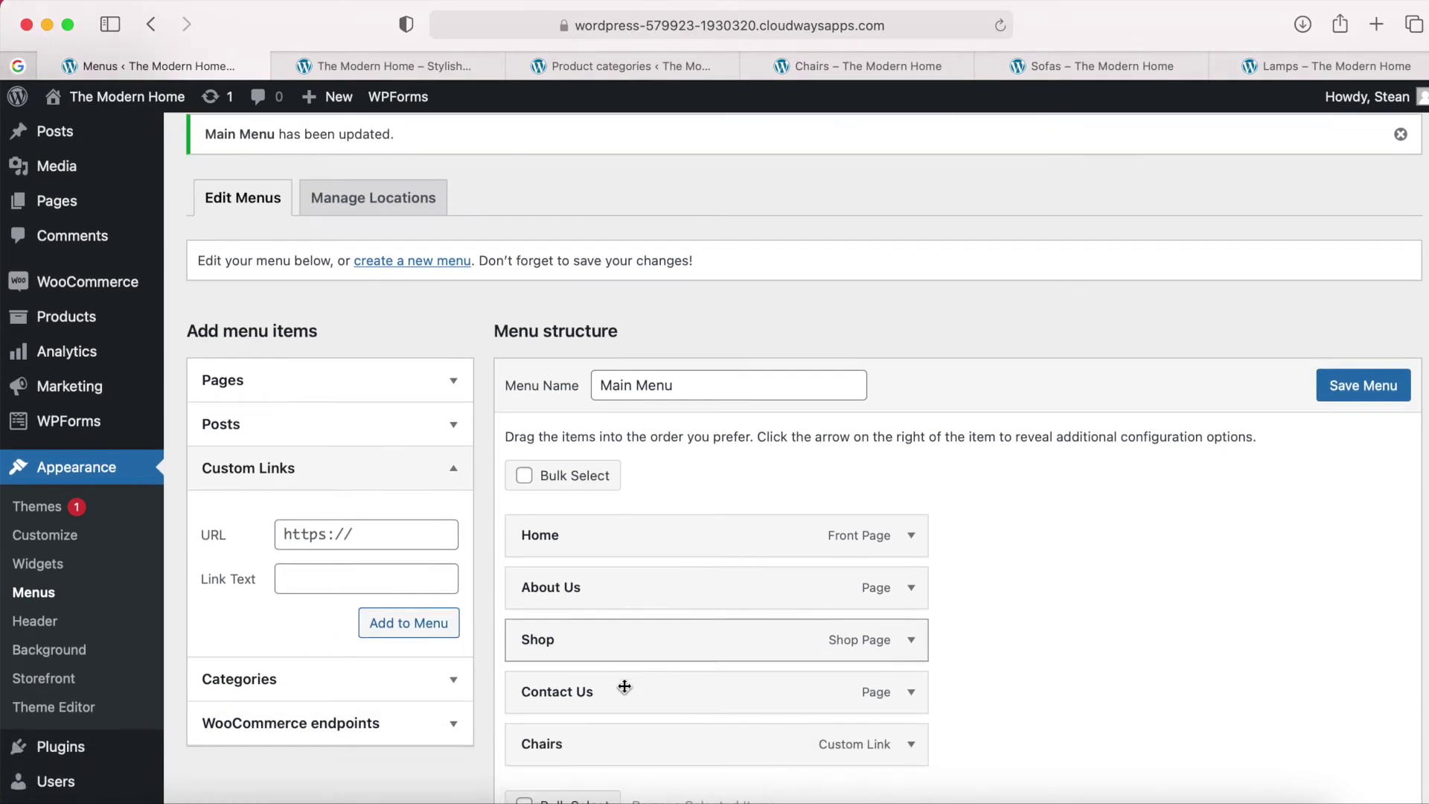
Add a Sofas custom link using the Sofas category page URL.
{"action": "left_click", "coordinate": [762, 65]}
{"action": "left_click", "coordinate": [828, 63]}
{"action": "left_click", "coordinate": [780, 28]}
{"action": "right_click", "coordinate": [801, 27]}
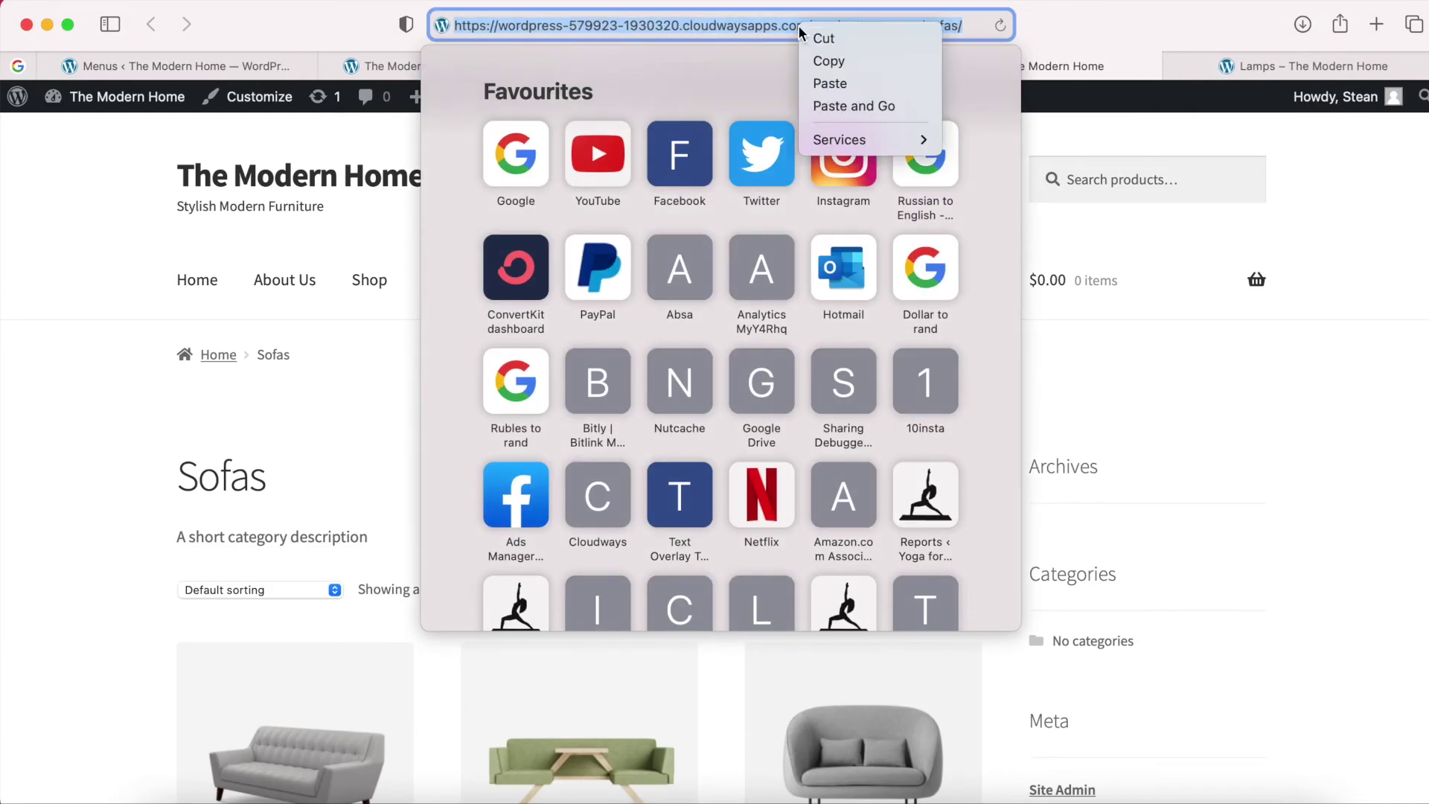
{"action": "left_click", "coordinate": [837, 70]}
{"action": "left_click", "coordinate": [175, 66]}
{"action": "left_click", "coordinate": [345, 527]}
{"action": "key", "text": "super+v"}
{"action": "left_click", "coordinate": [337, 588]}
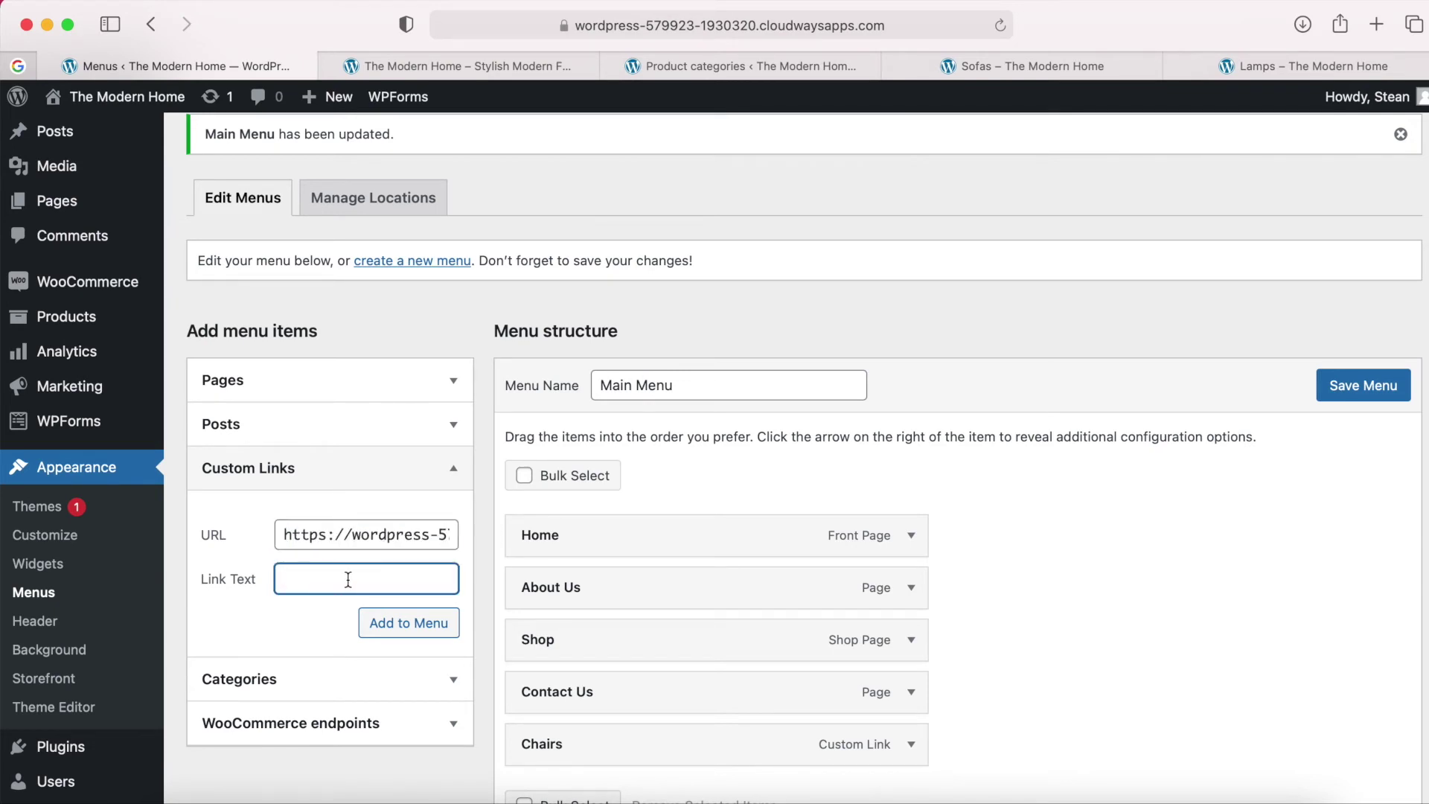
{"action": "left_click", "coordinate": [420, 624]}
Add a Lamps custom link using the Lamps category page URL.
{"action": "left_click", "coordinate": [895, 65]}
{"action": "left_click", "coordinate": [947, 67]}
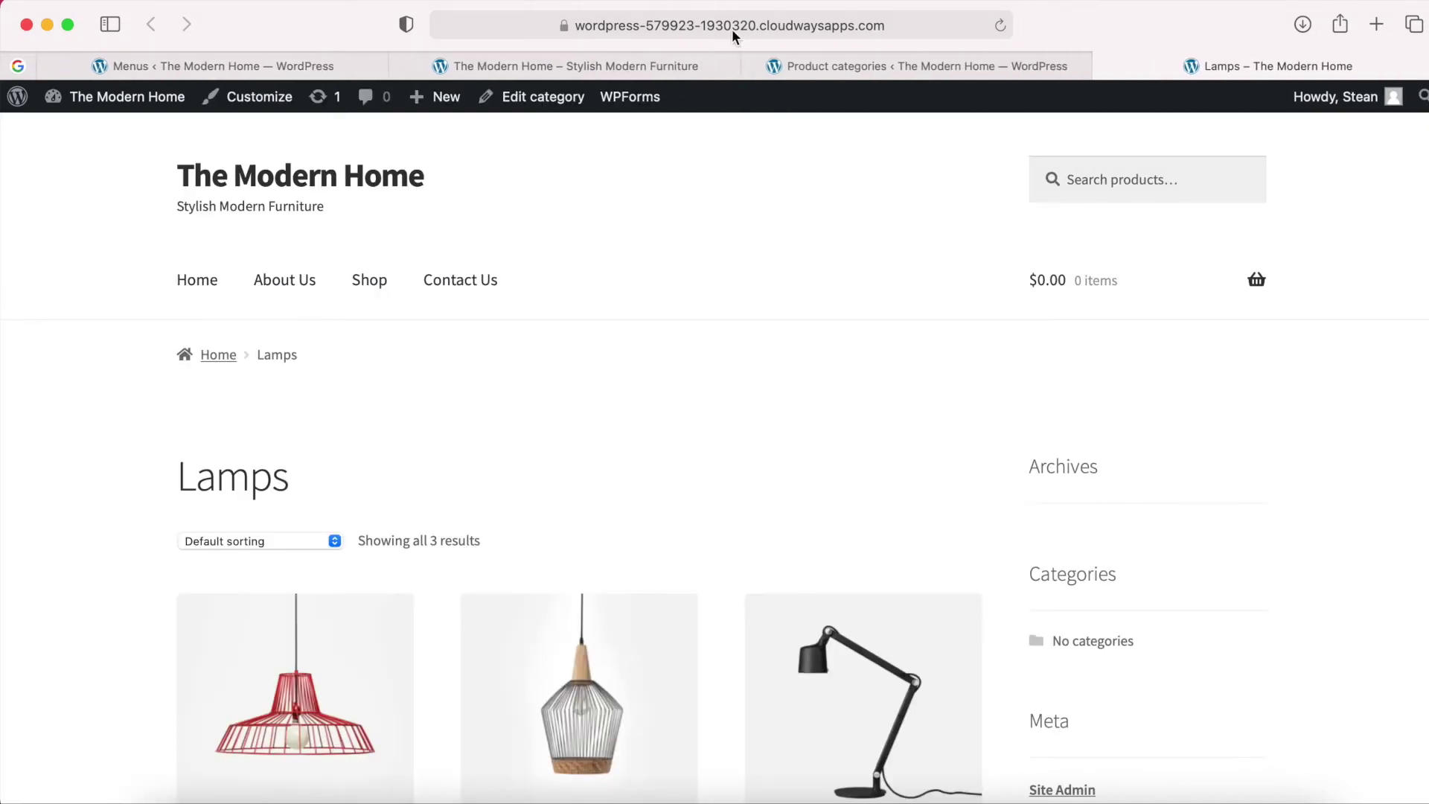
{"action": "left_click", "coordinate": [778, 29]}
{"action": "right_click", "coordinate": [778, 29]}
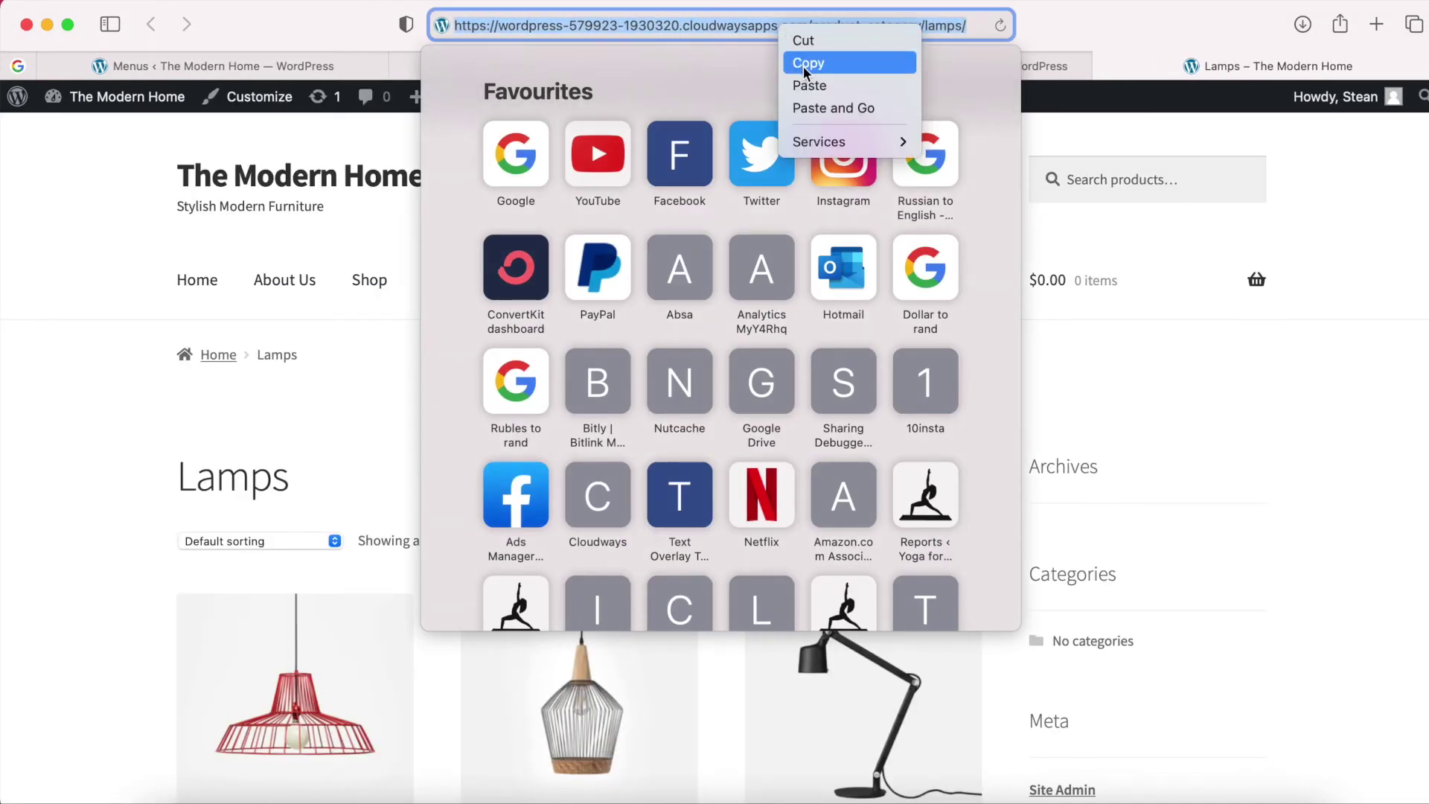
{"action": "left_click", "coordinate": [798, 62]}
{"action": "left_click", "coordinate": [1106, 69]}
{"action": "left_click", "coordinate": [1106, 67]}
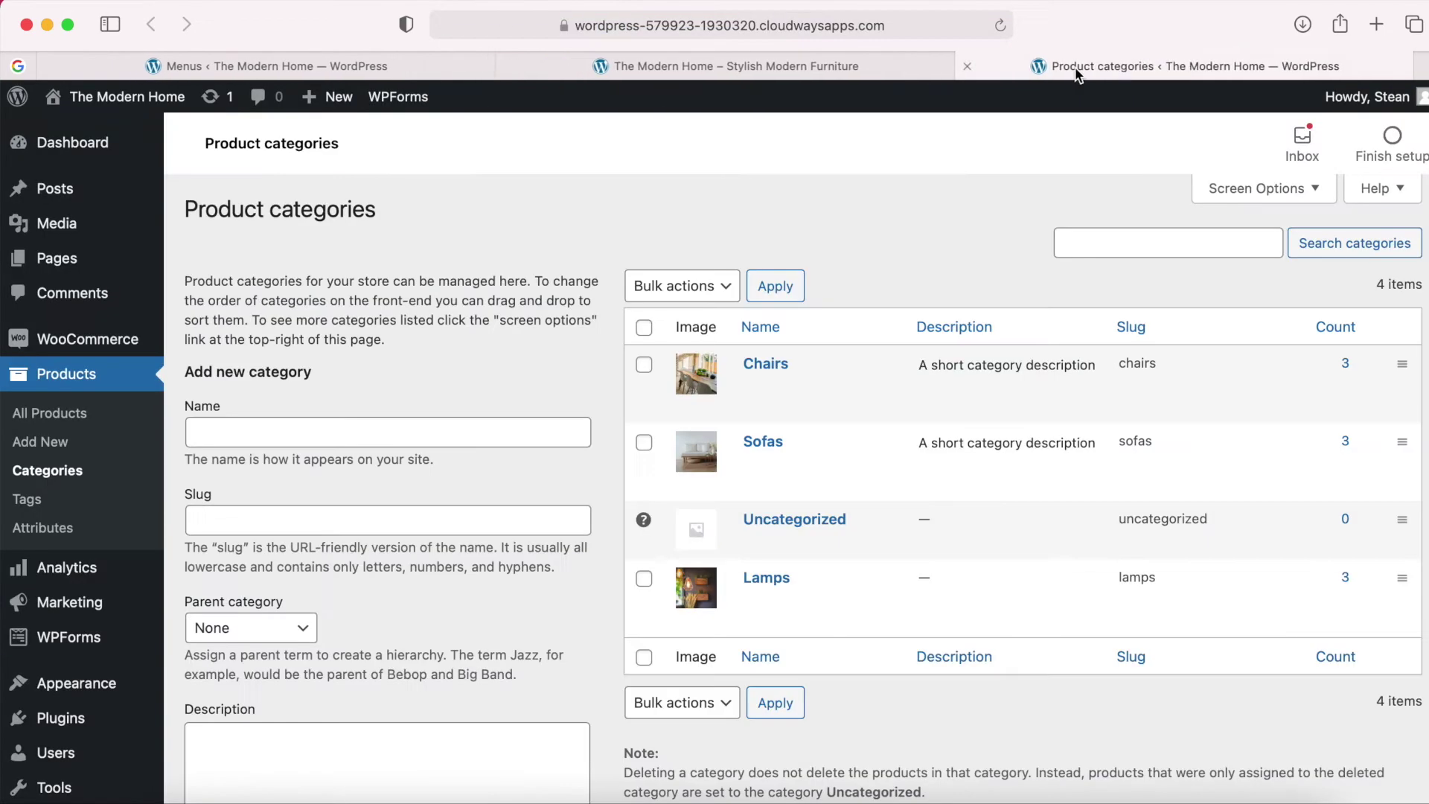
{"action": "left_click", "coordinate": [421, 63]}
{"action": "left_click", "coordinate": [320, 533]}
{"action": "key", "text": "super+a"}
{"action": "key", "text": "super+v"}
{"action": "left_click", "coordinate": [328, 579]}
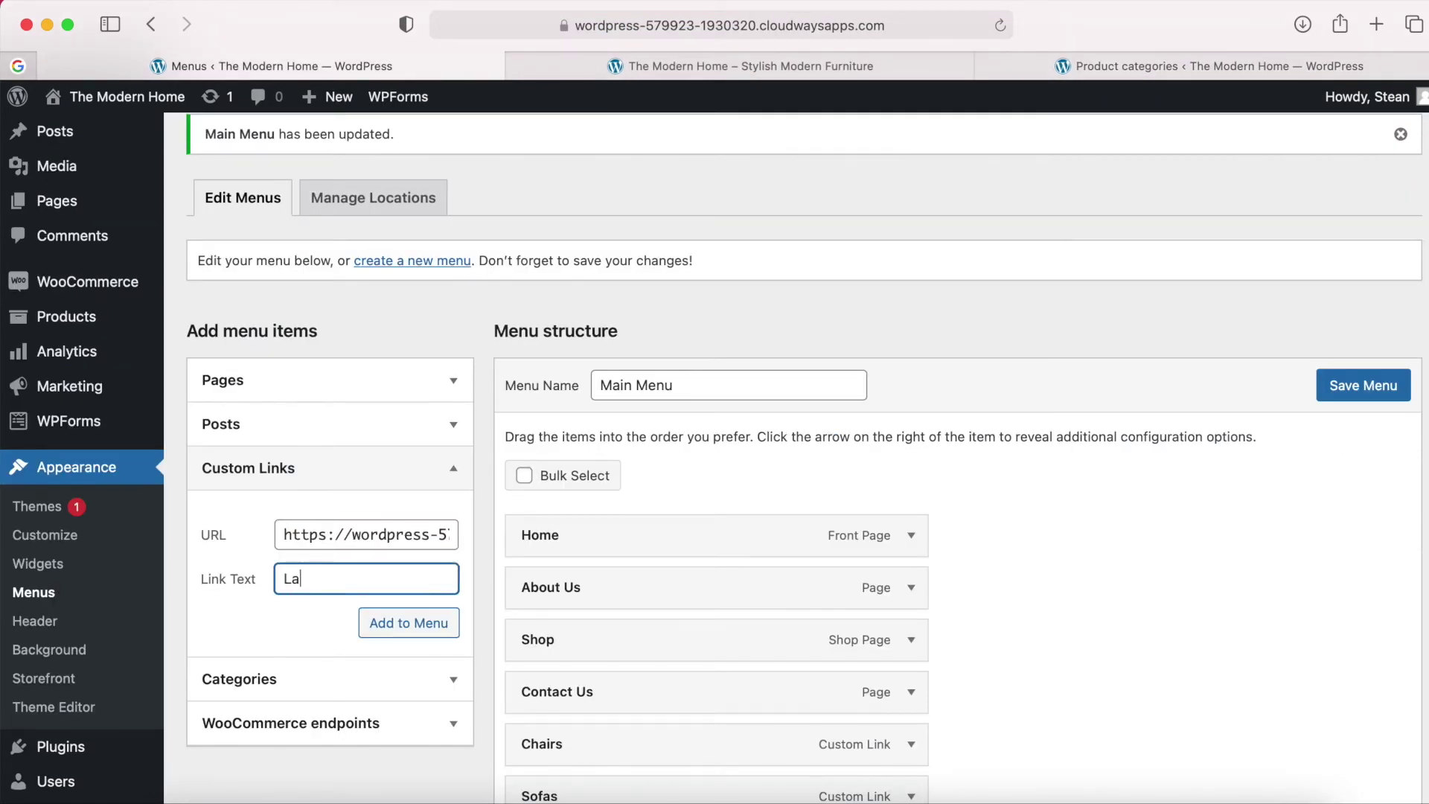
{"action": "left_click", "coordinate": [384, 620]}
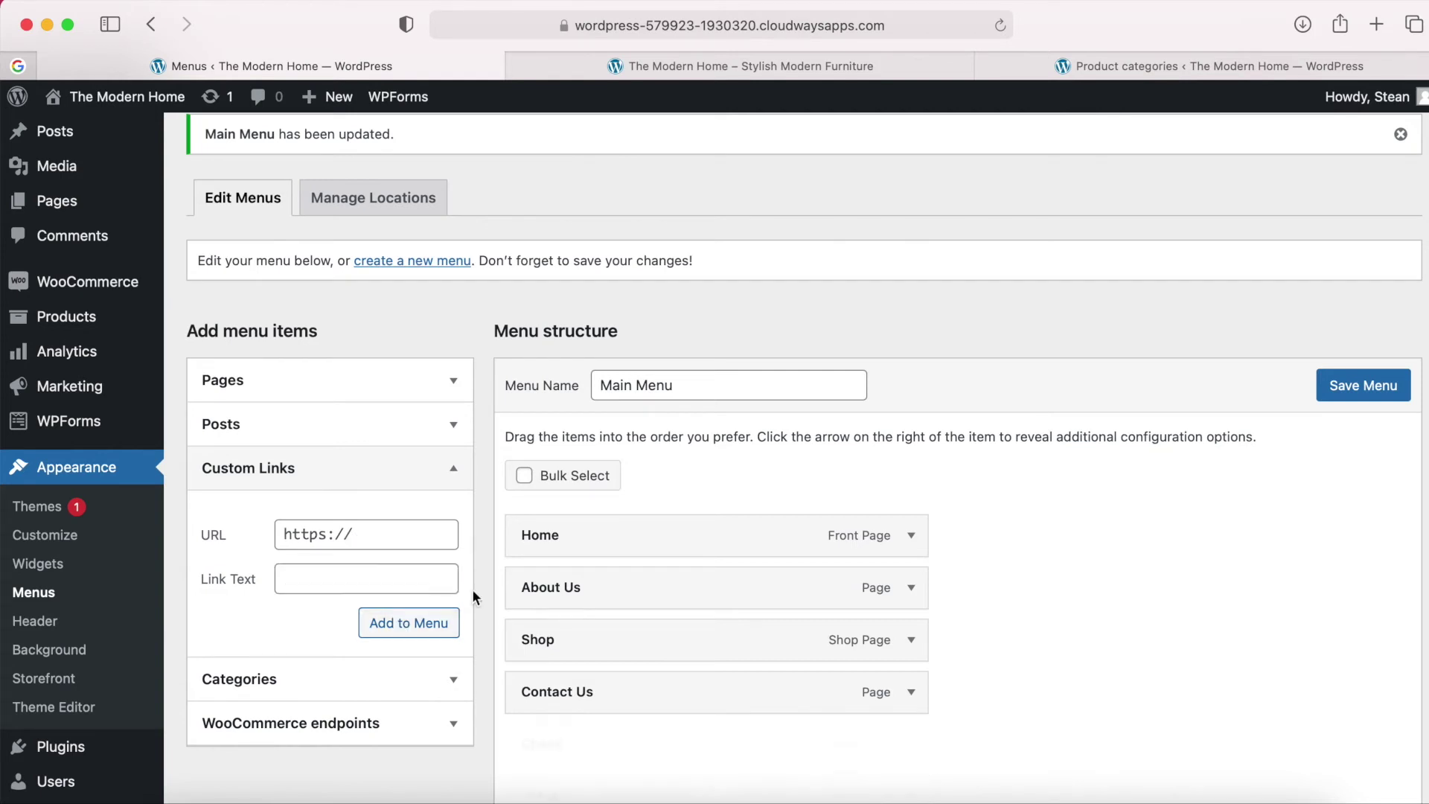
{"action": "scroll", "coordinate": [696, 604], "scroll_direction": "down", "scroll_amount": 5}
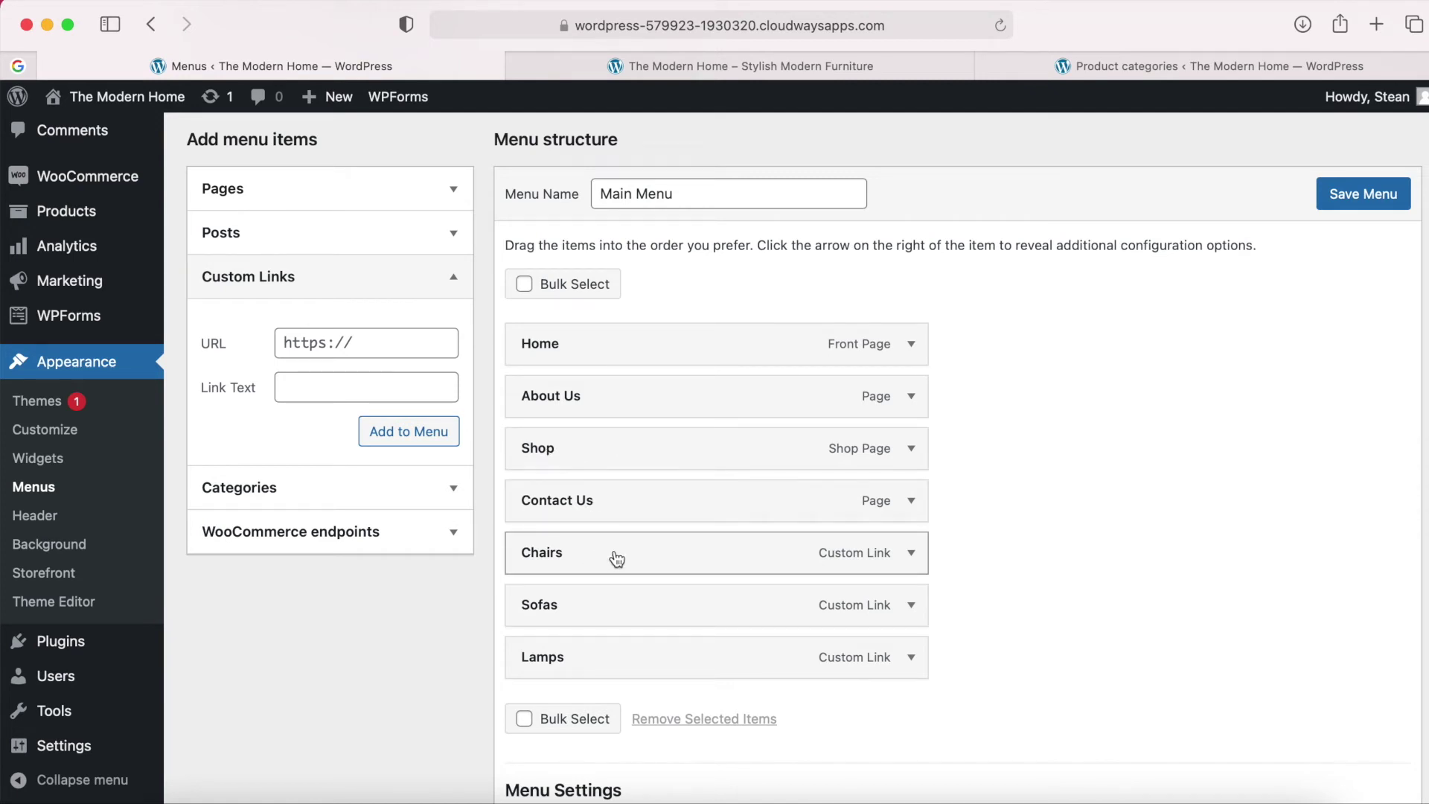
Nest Chairs, Sofas and Lamps as same-level sub items under Shop and save the menu.
{"action": "left_click_drag", "start_coordinate": [617, 557], "coordinate": [622, 507]}
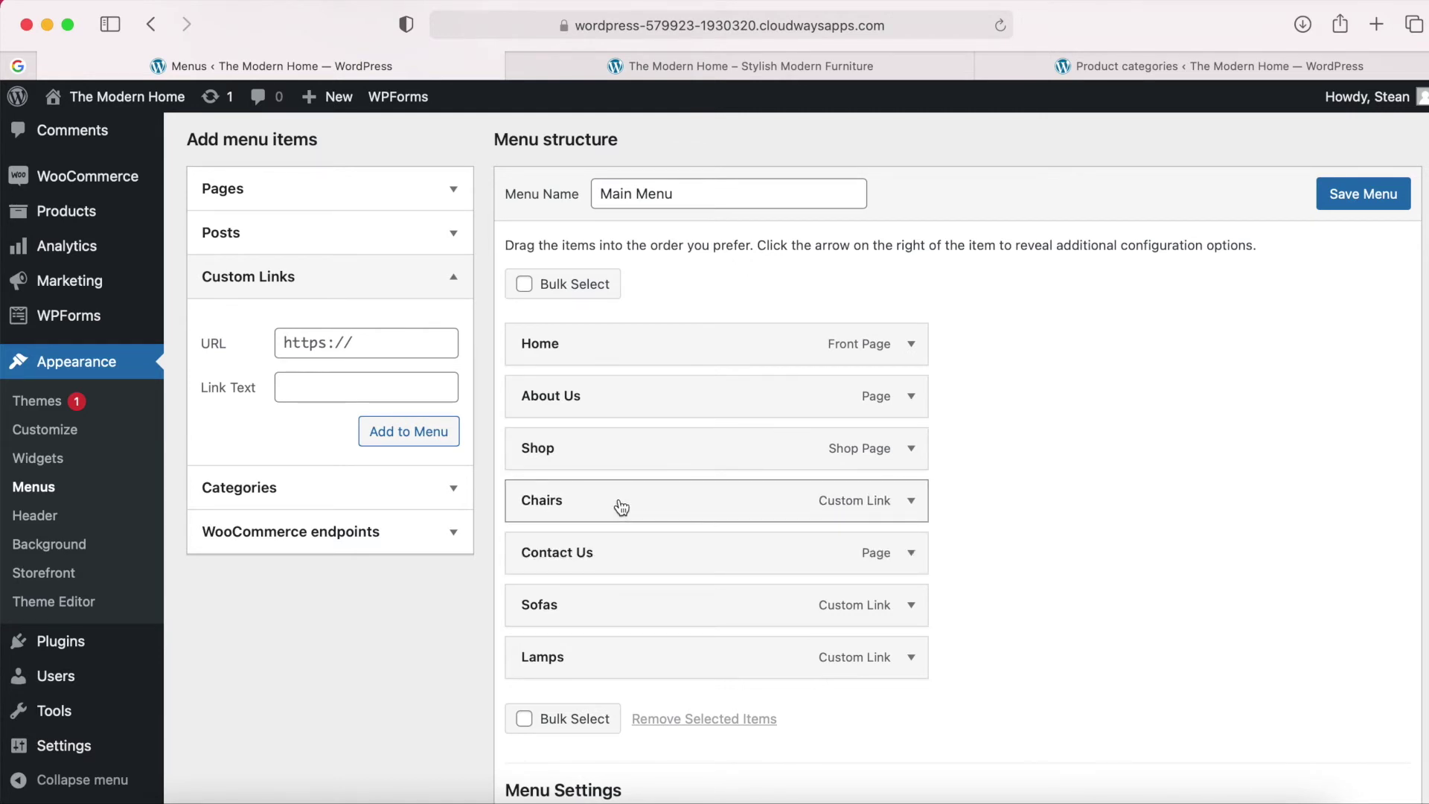
{"action": "left_click_drag", "start_coordinate": [594, 511], "coordinate": [633, 510]}
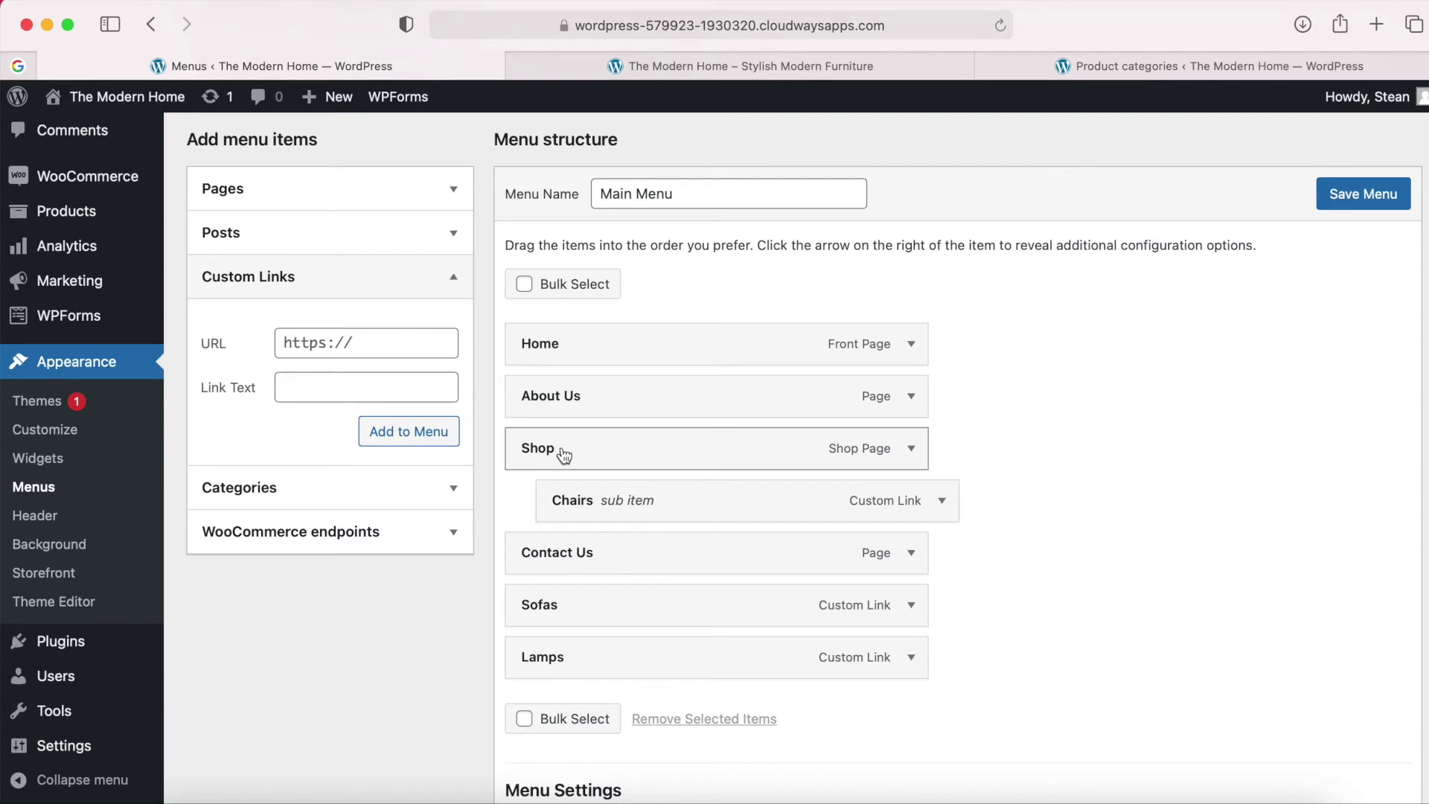
{"action": "scroll", "coordinate": [659, 560], "scroll_direction": "down", "scroll_amount": 1}
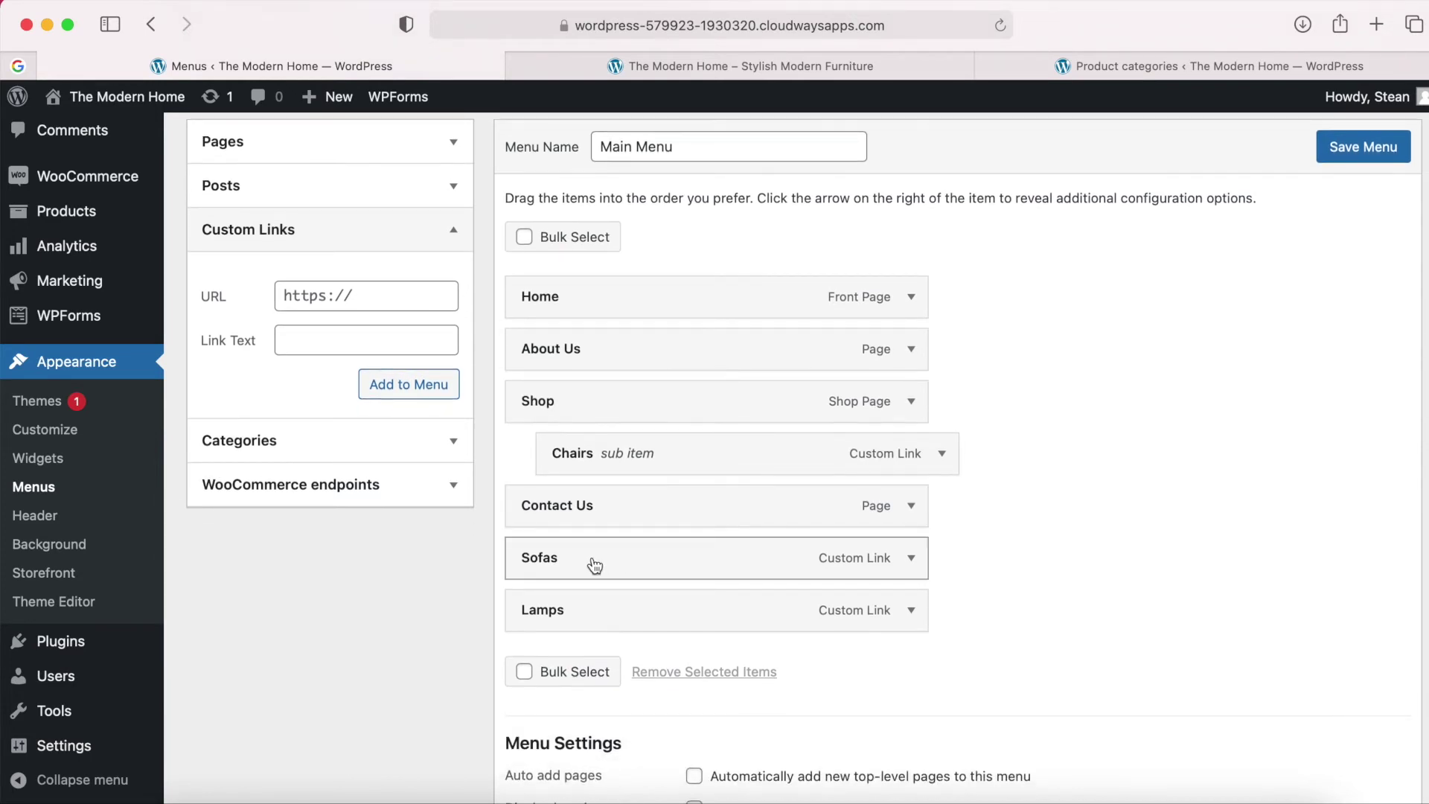
{"action": "left_click_drag", "start_coordinate": [568, 562], "coordinate": [606, 511]}
{"action": "scroll", "coordinate": [603, 508], "scroll_direction": "down", "scroll_amount": 1}
{"action": "left_click_drag", "start_coordinate": [551, 566], "coordinate": [584, 517]}
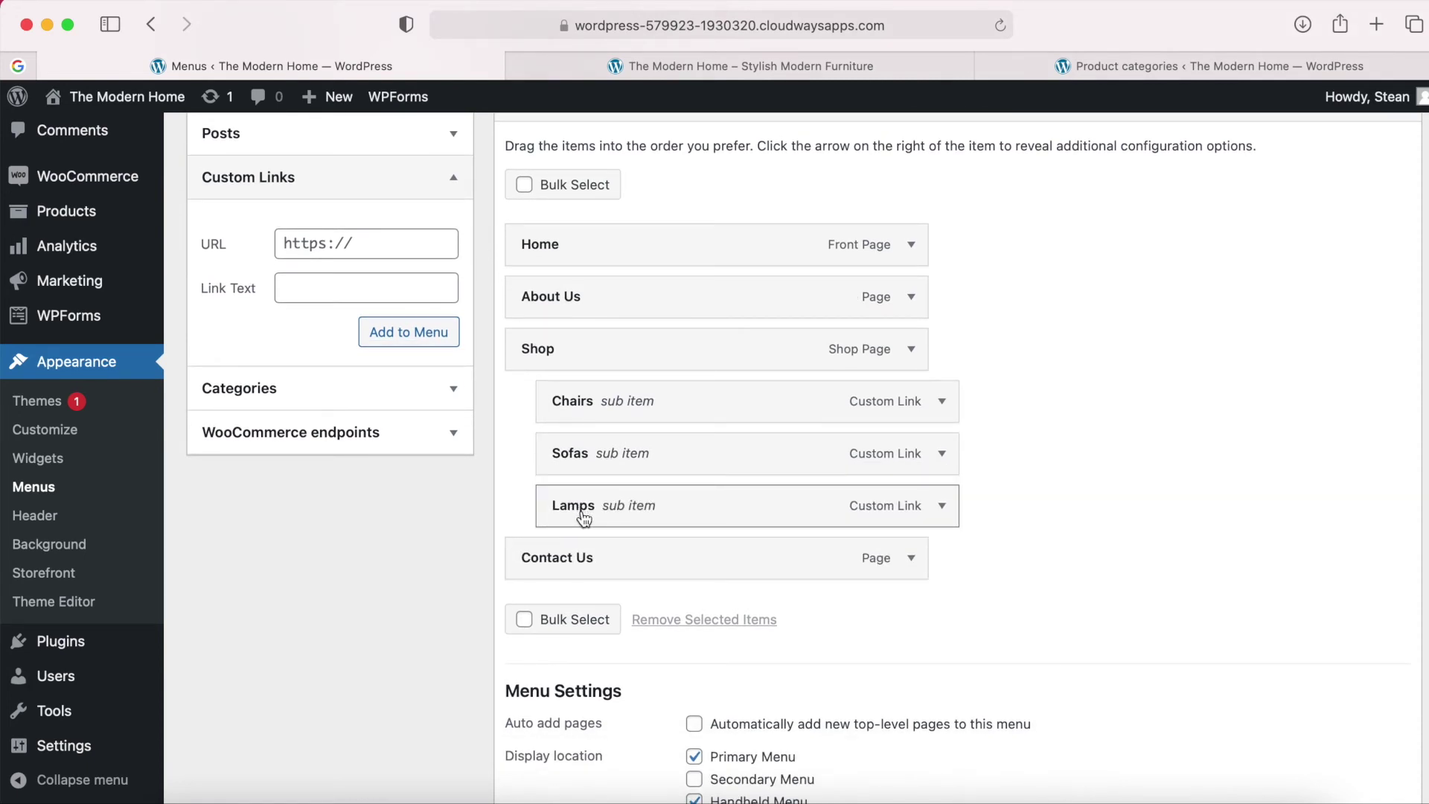
{"action": "left_click_drag", "start_coordinate": [582, 513], "coordinate": [612, 514]}
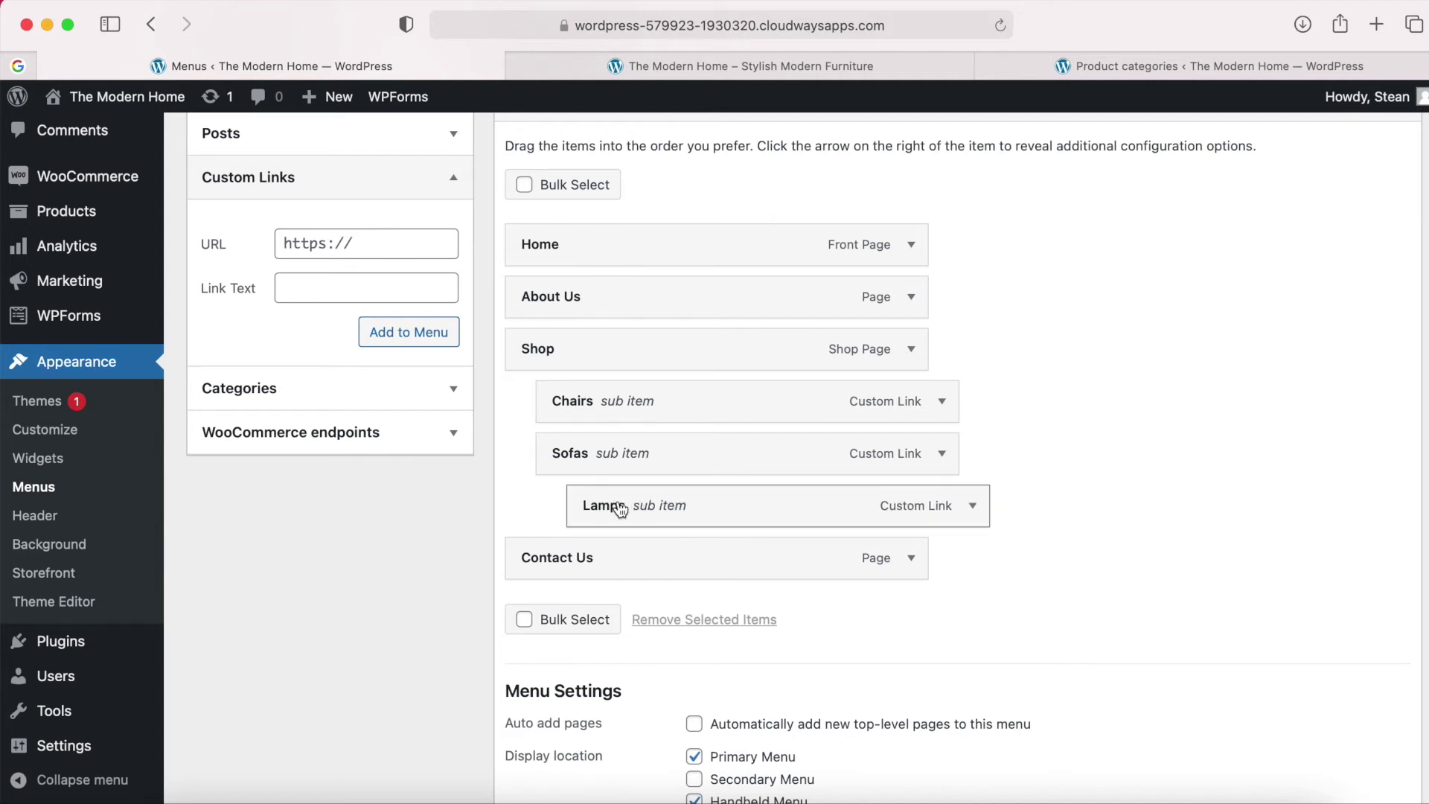
{"action": "left_click_drag", "start_coordinate": [619, 512], "coordinate": [737, 509]}
{"action": "scroll", "coordinate": [1130, 421], "scroll_direction": "up", "scroll_amount": 3}
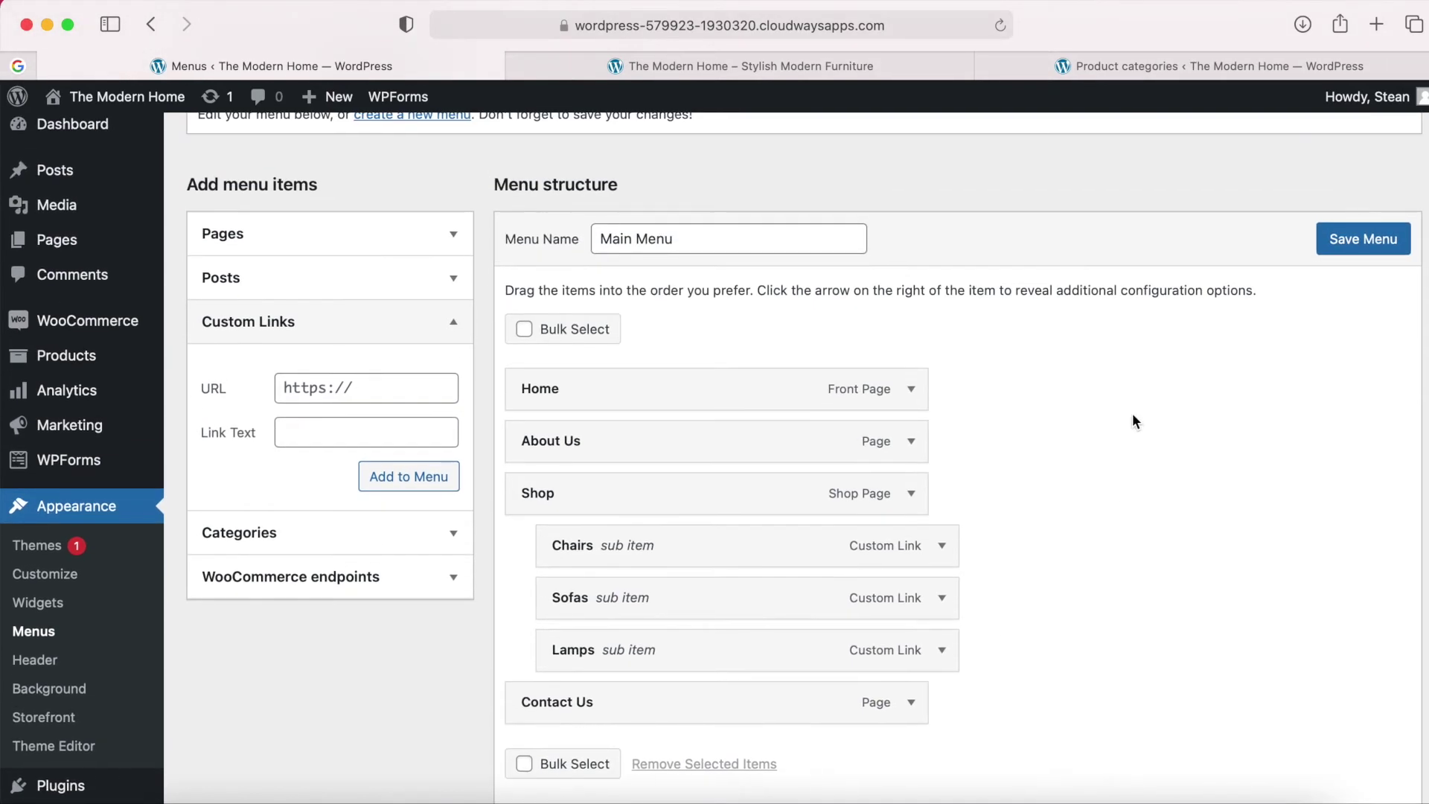
{"action": "left_click", "coordinate": [1353, 237]}
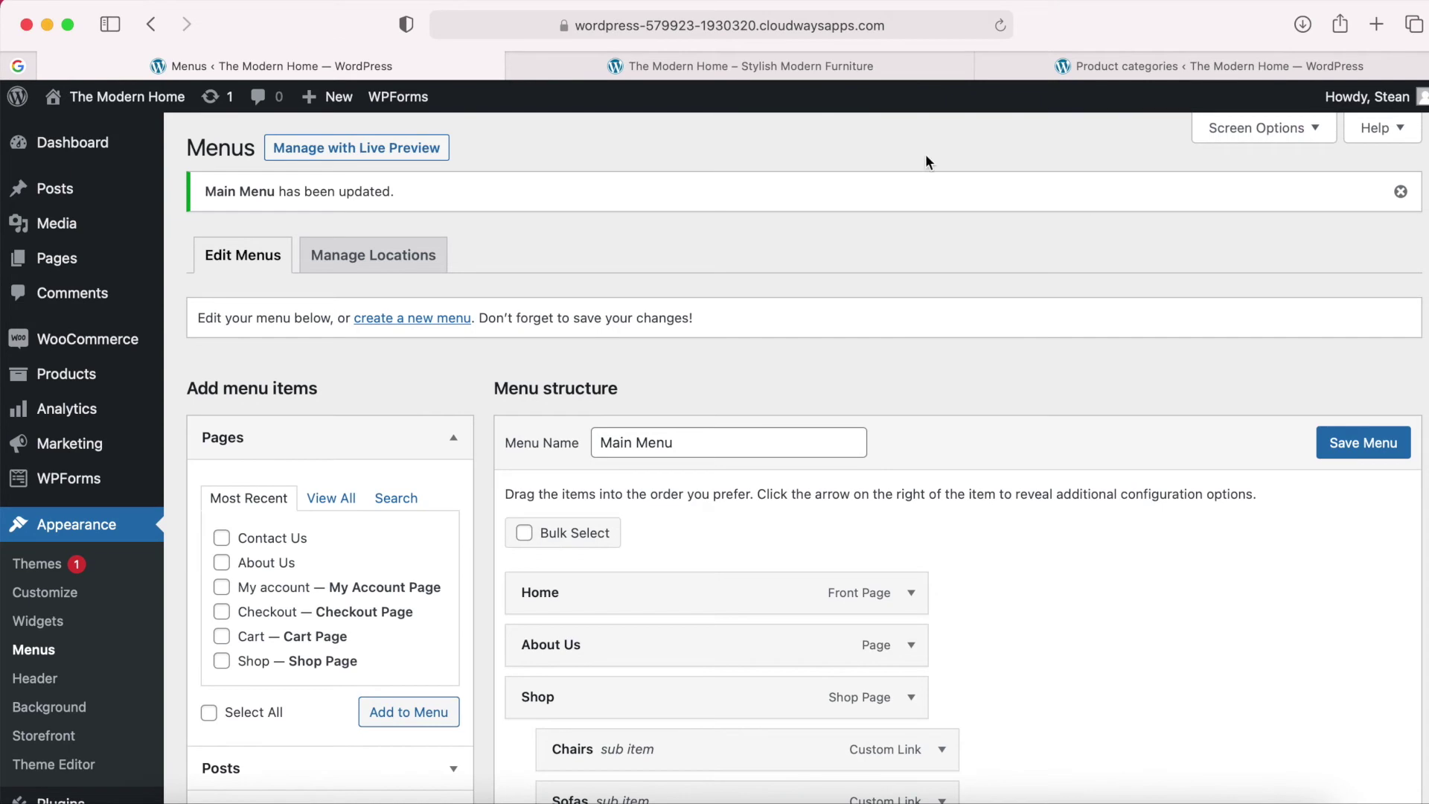
Reload the live site and test the Shop dropdown's Chairs and Lamps category links.
{"action": "left_click", "coordinate": [784, 75]}
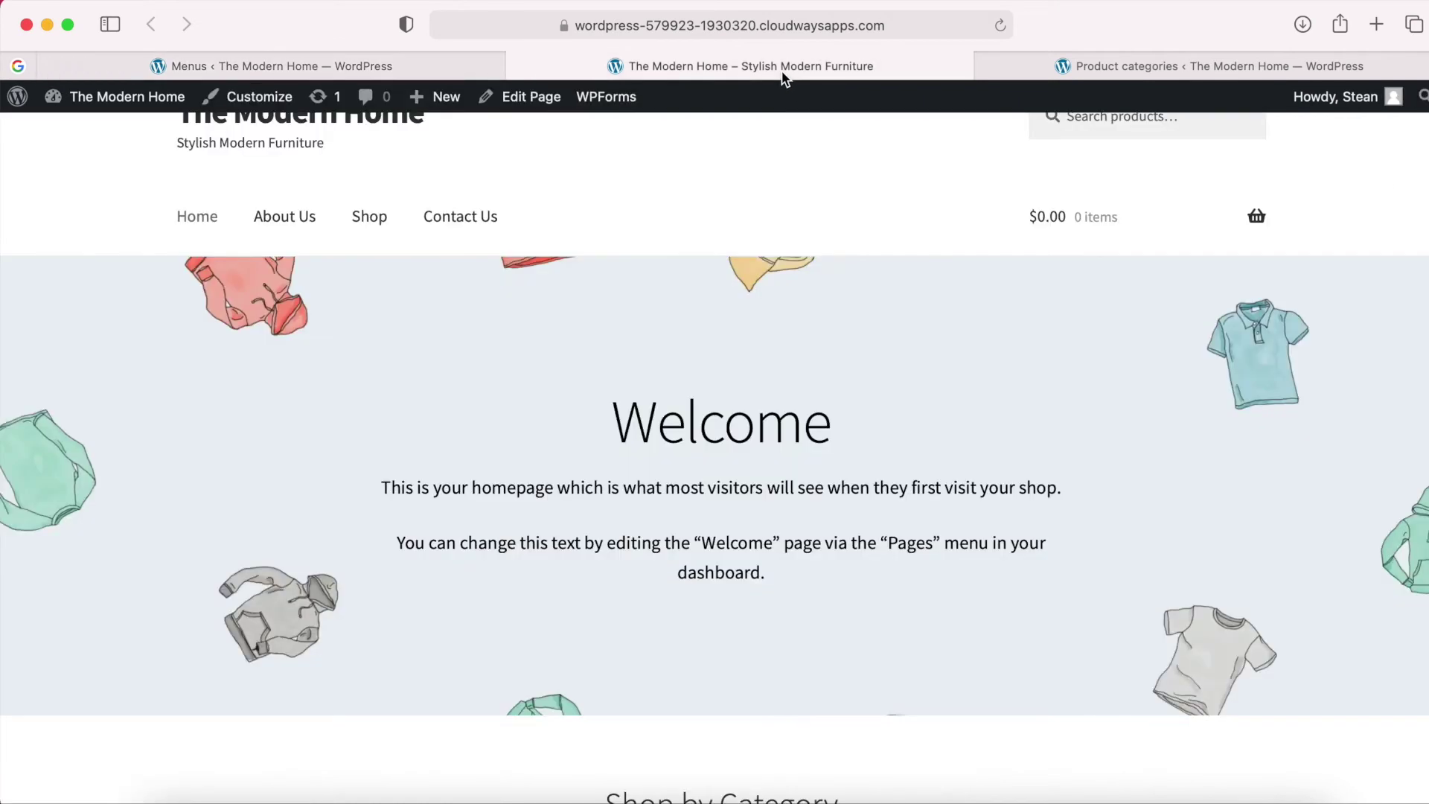
{"action": "left_click", "coordinate": [1000, 26]}
{"action": "mouse_move", "coordinate": [395, 283]}
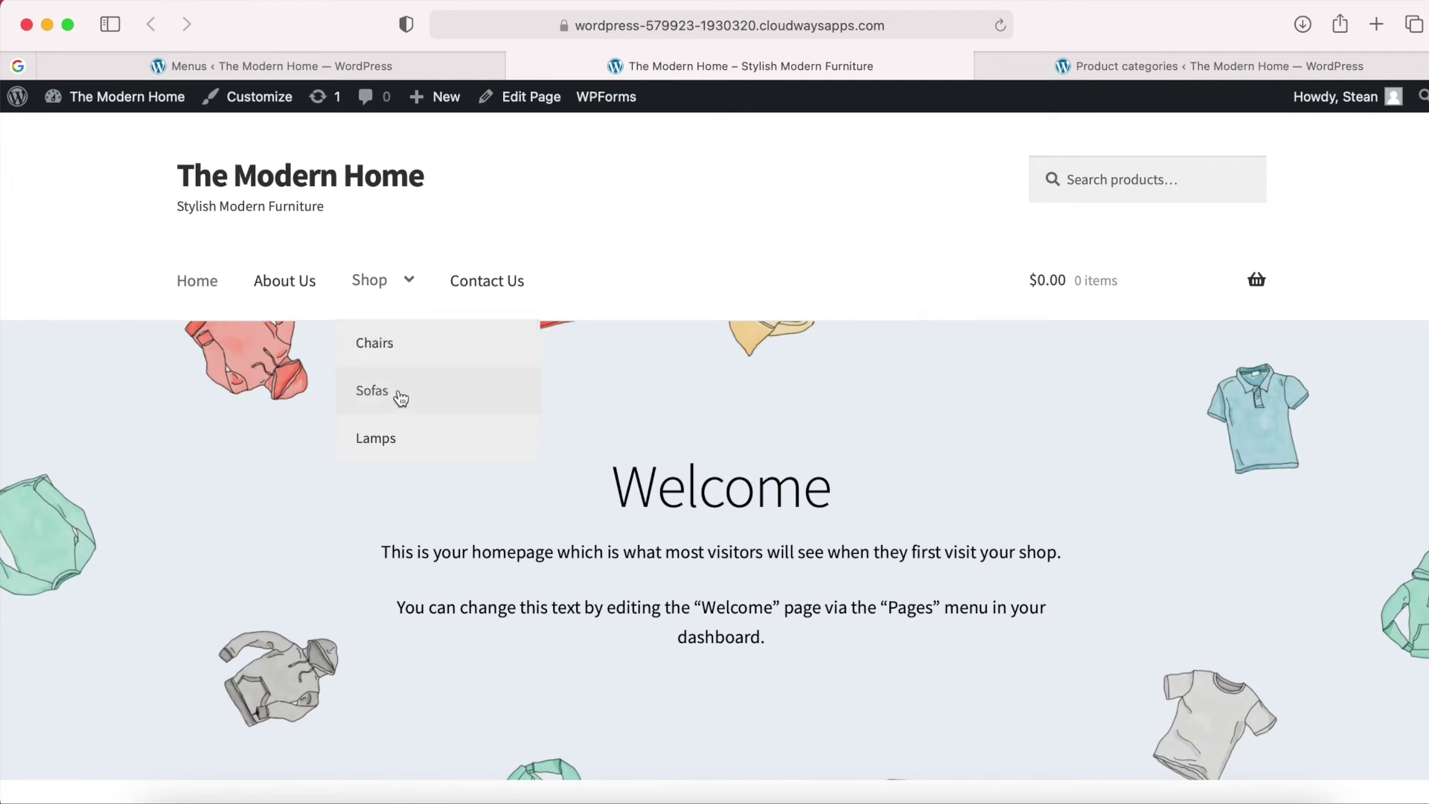
{"action": "left_click", "coordinate": [399, 359]}
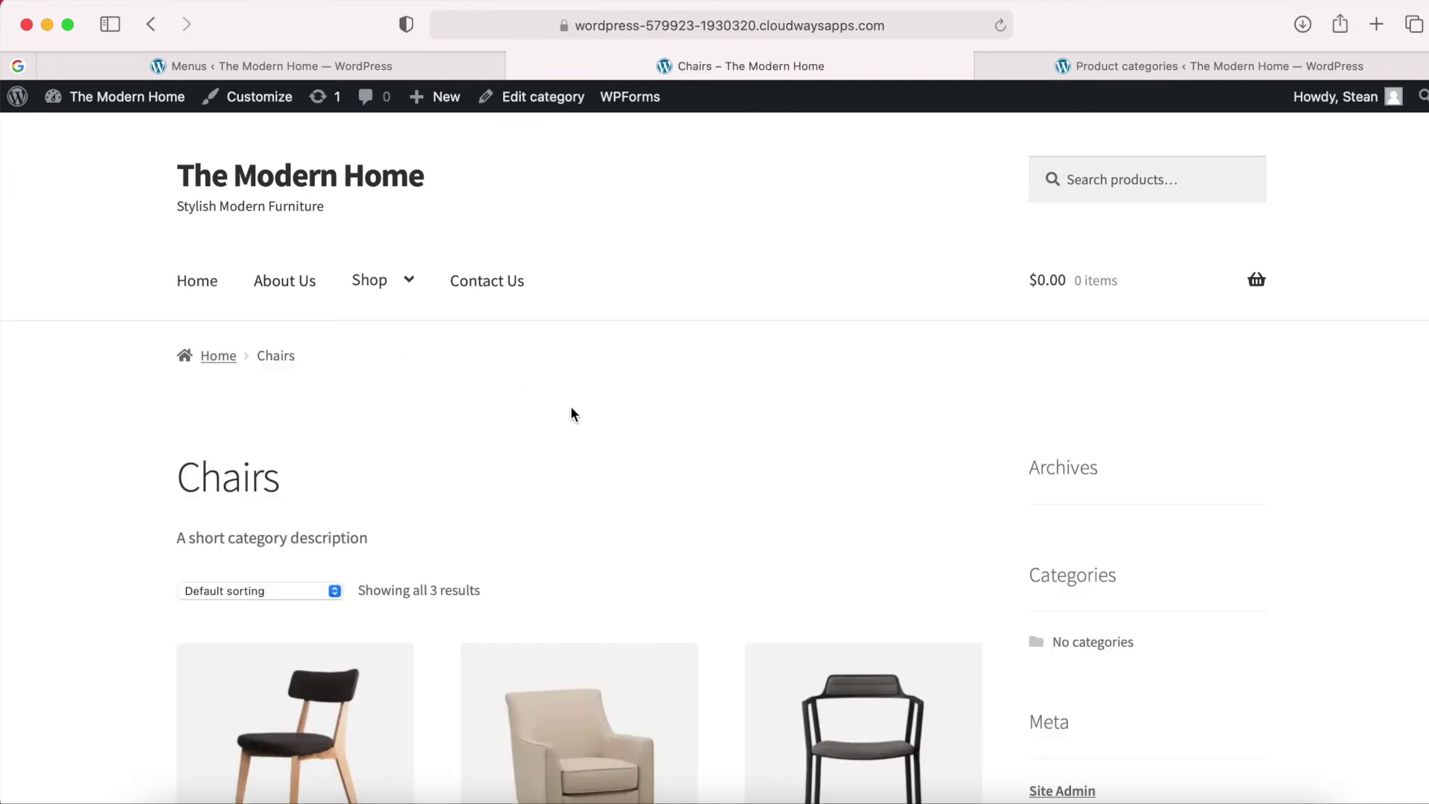
{"action": "scroll", "coordinate": [570, 415], "scroll_direction": "down", "scroll_amount": 1}
{"action": "left_click", "coordinate": [405, 242]}
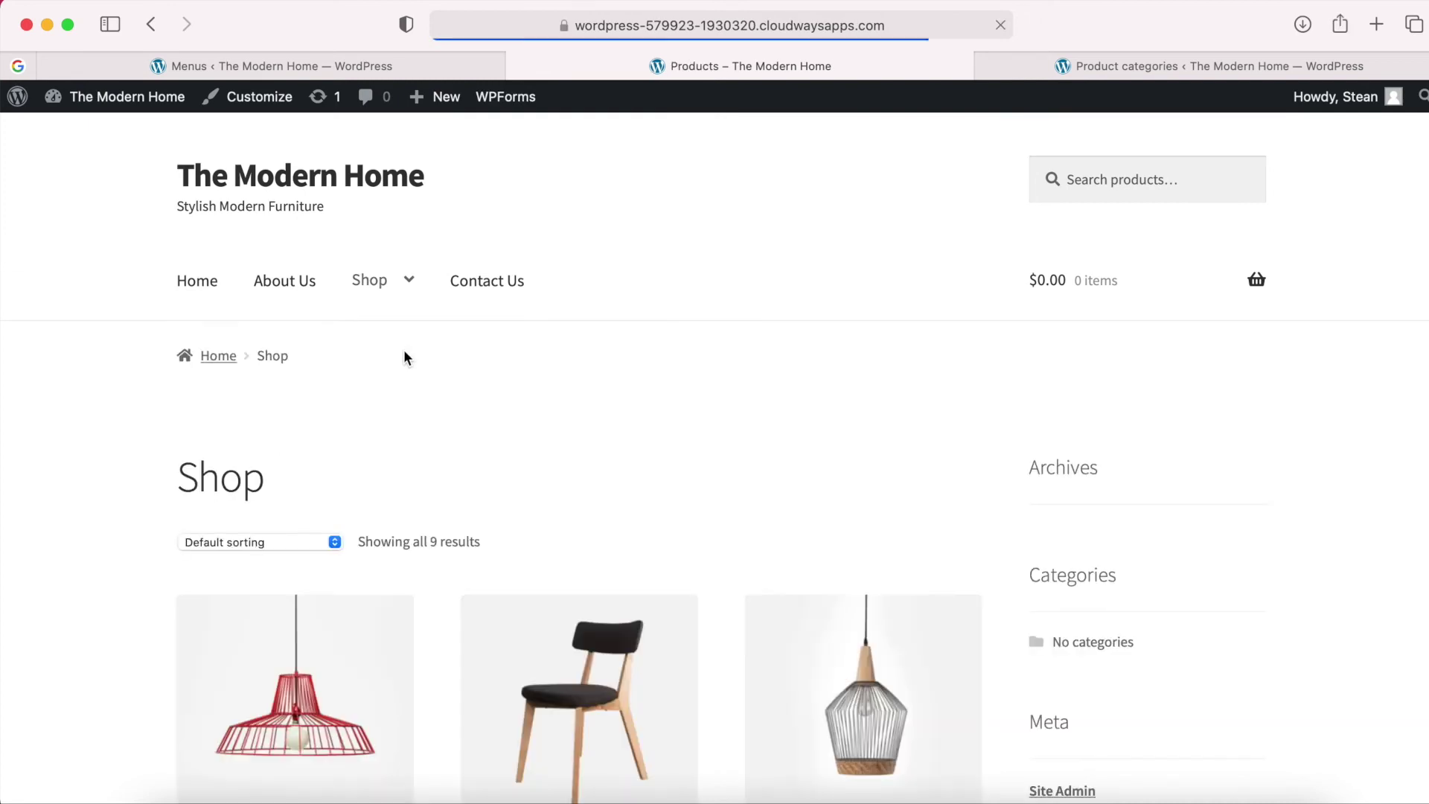
{"action": "mouse_move", "coordinate": [380, 296]}
{"action": "left_click", "coordinate": [389, 421]}
{"action": "scroll", "coordinate": [647, 483], "scroll_direction": "down", "scroll_amount": 3}
{"action": "scroll", "coordinate": [658, 491], "scroll_direction": "up", "scroll_amount": 3}
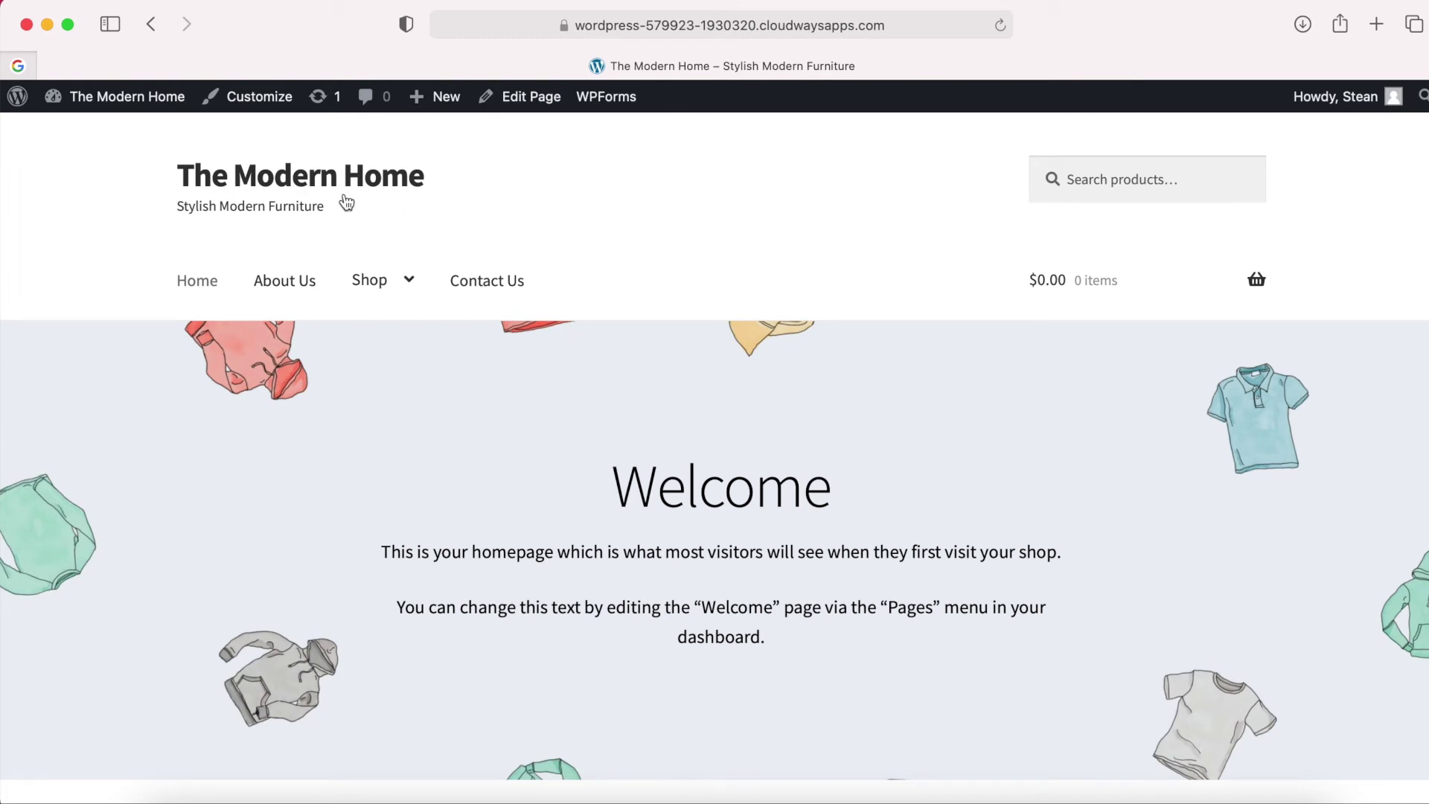
Open the Customizer and look through the Header, Typography and Buttons panels.
{"action": "left_click", "coordinate": [256, 104]}
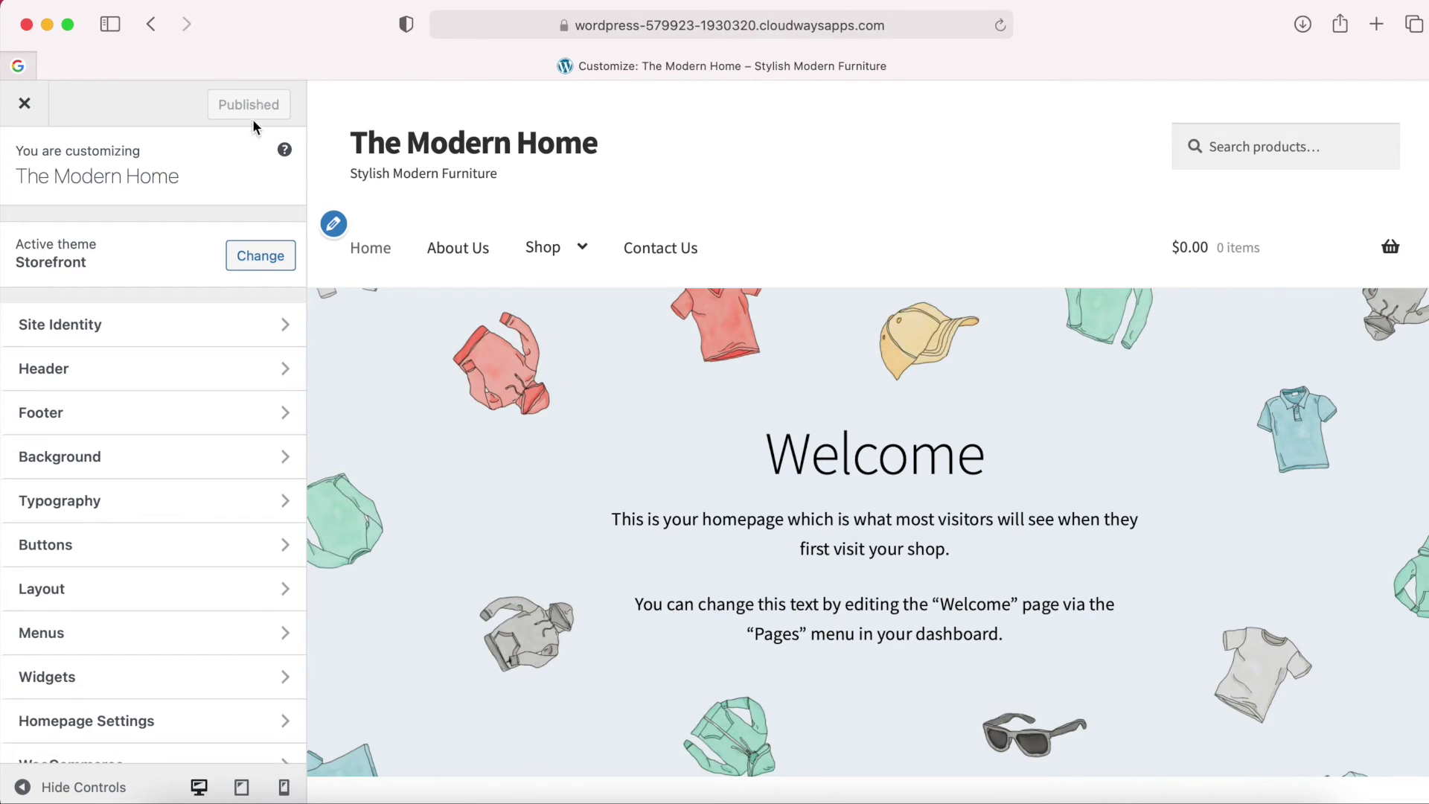
{"action": "left_click", "coordinate": [197, 368]}
{"action": "left_click", "coordinate": [30, 170]}
{"action": "left_click", "coordinate": [134, 501]}
{"action": "left_click", "coordinate": [30, 183]}
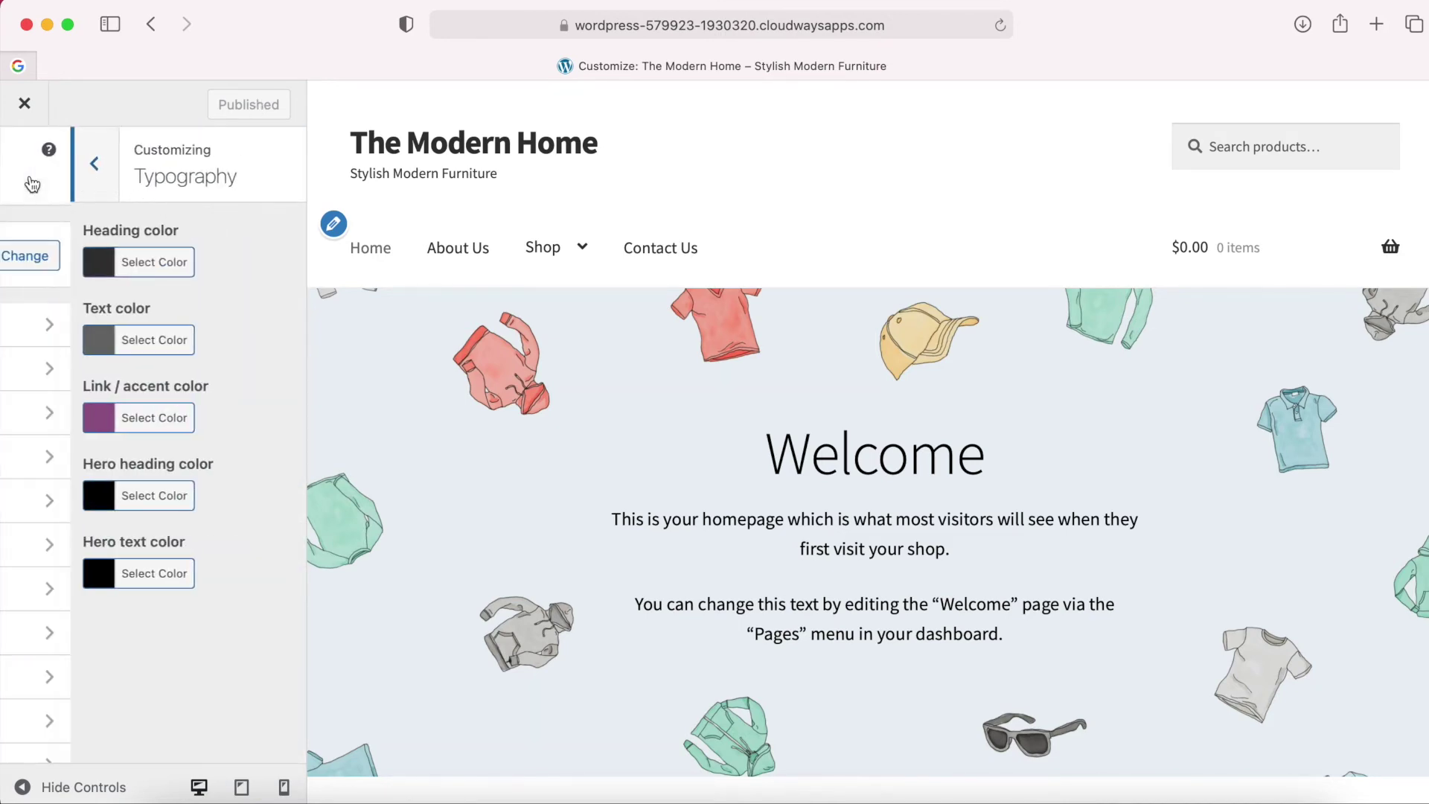
{"action": "left_click", "coordinate": [123, 543]}
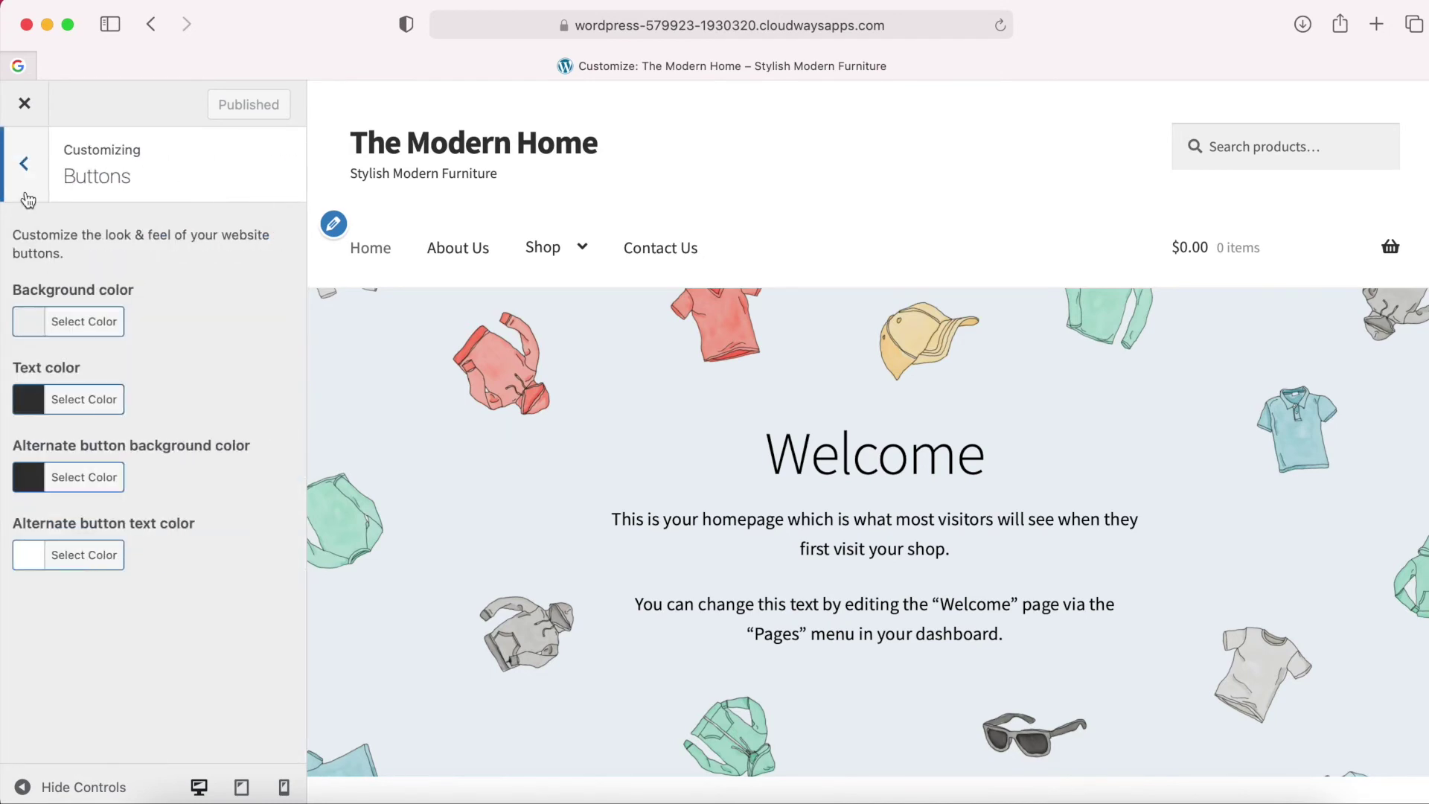
{"action": "left_click", "coordinate": [24, 193]}
Scroll the settings list and open the Site Identity section.
{"action": "scroll", "coordinate": [156, 648], "scroll_direction": "down", "scroll_amount": 2}
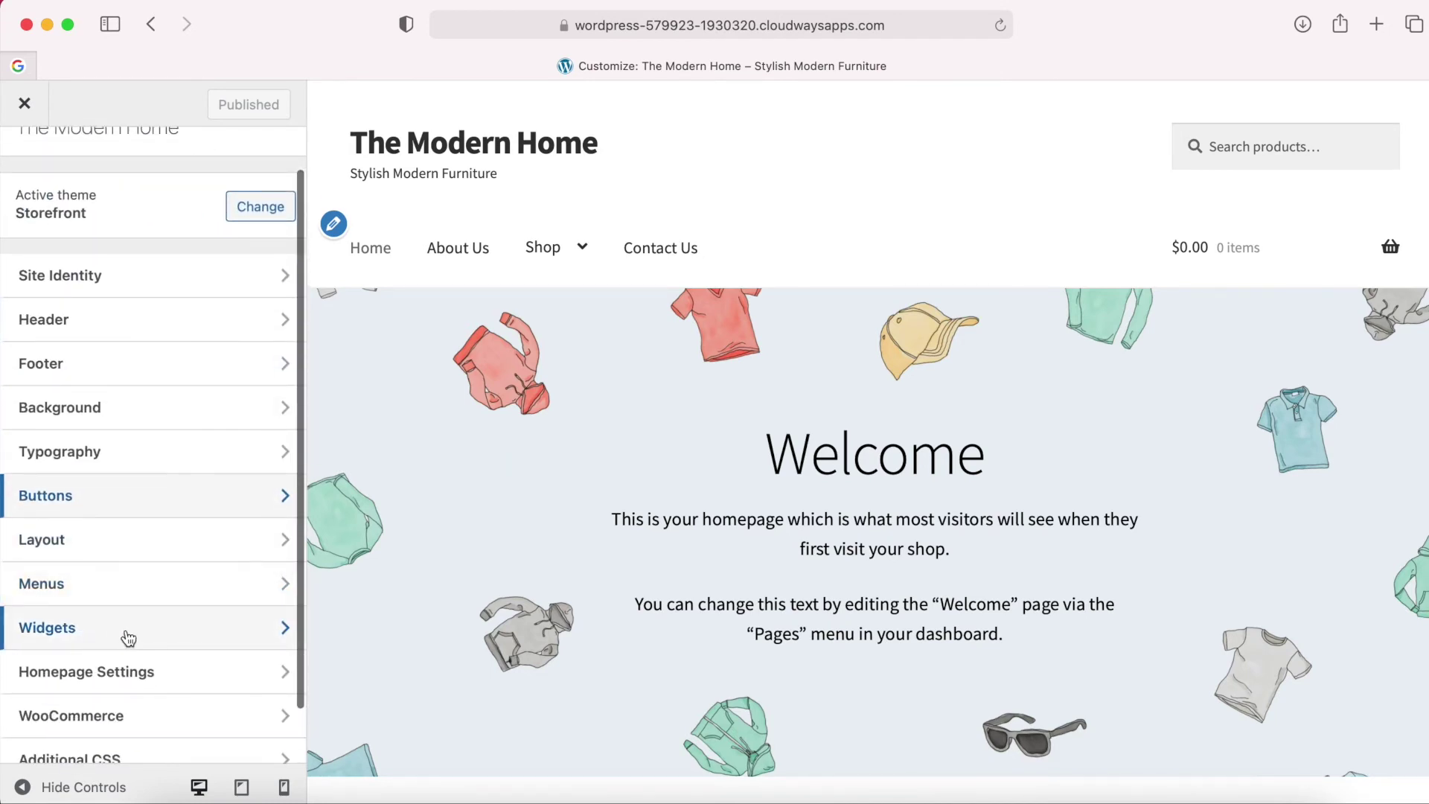
{"action": "scroll", "coordinate": [193, 640], "scroll_direction": "down", "scroll_amount": 2}
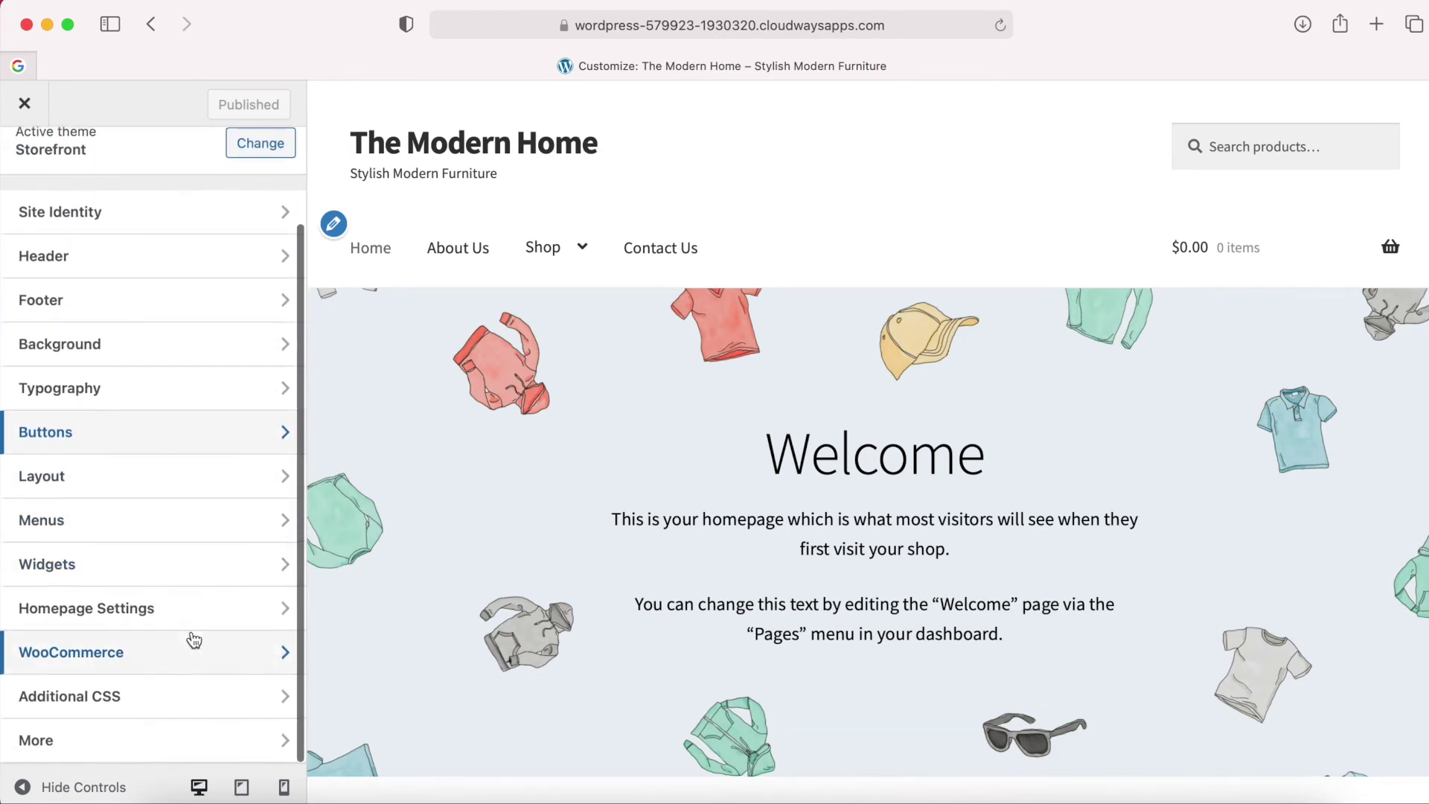
{"action": "scroll", "coordinate": [194, 640], "scroll_direction": "up", "scroll_amount": 4}
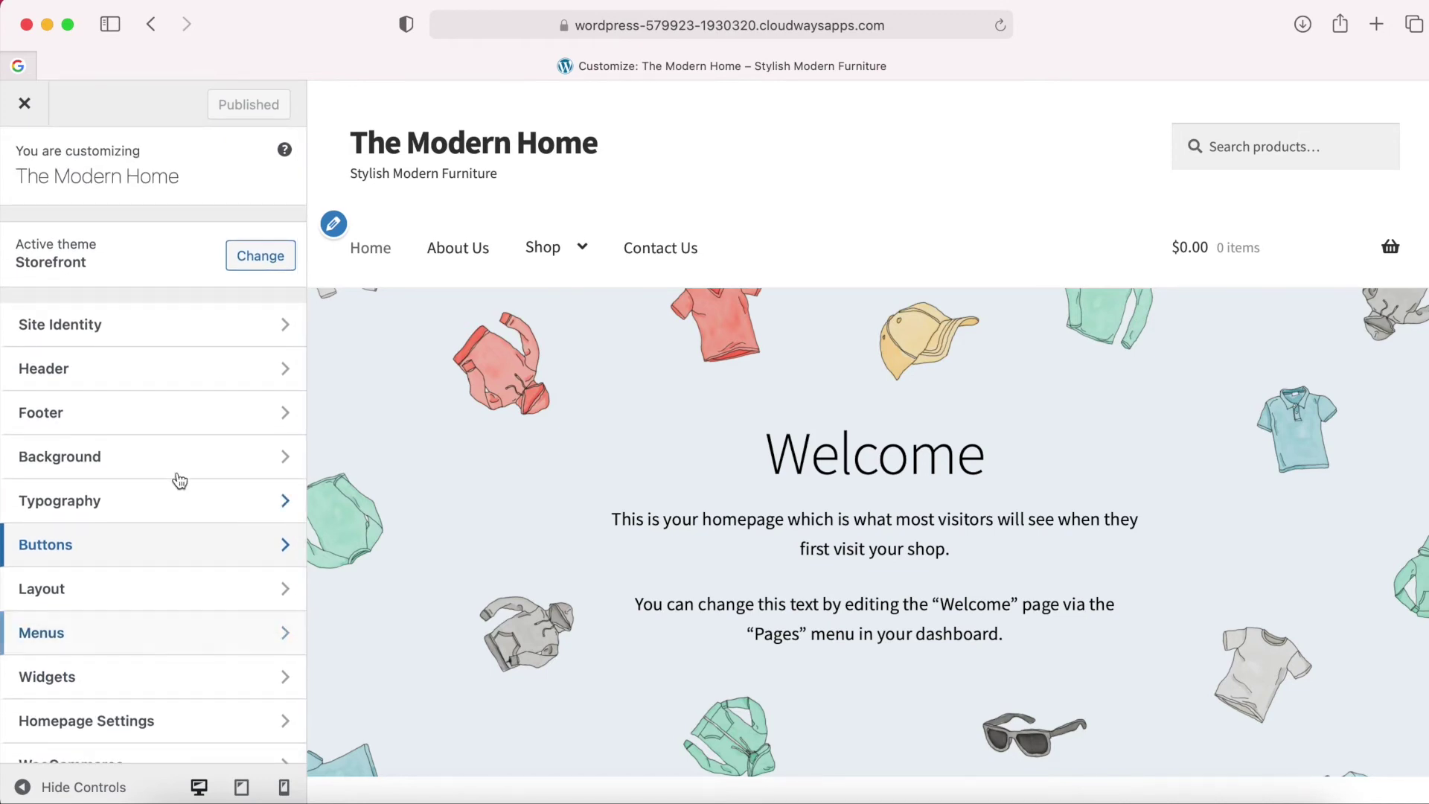
{"action": "left_click", "coordinate": [151, 329]}
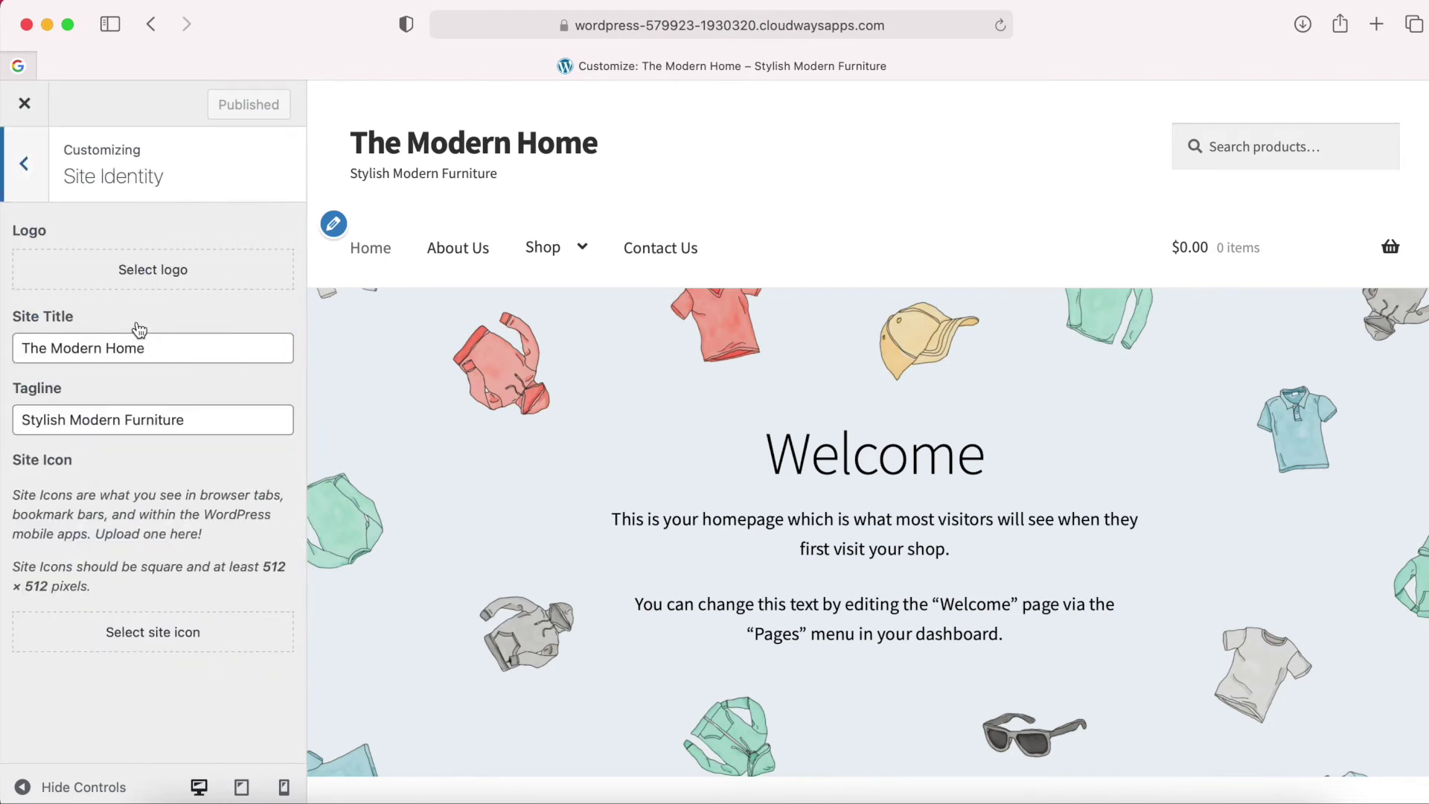
Upload Logo.png as the site logo, crop it to the artwork, and publish.
{"action": "left_click", "coordinate": [153, 278]}
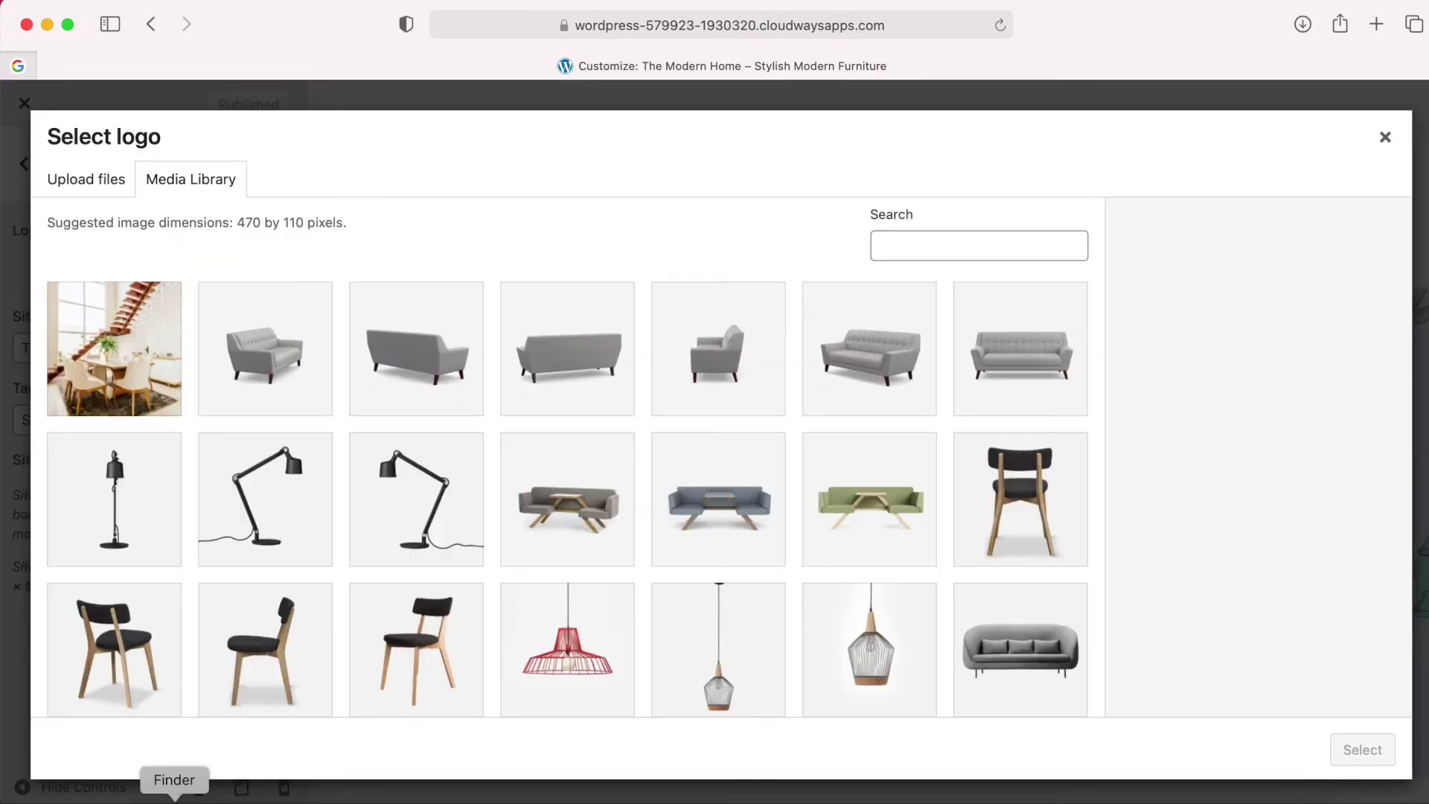
{"action": "left_click", "coordinate": [175, 799]}
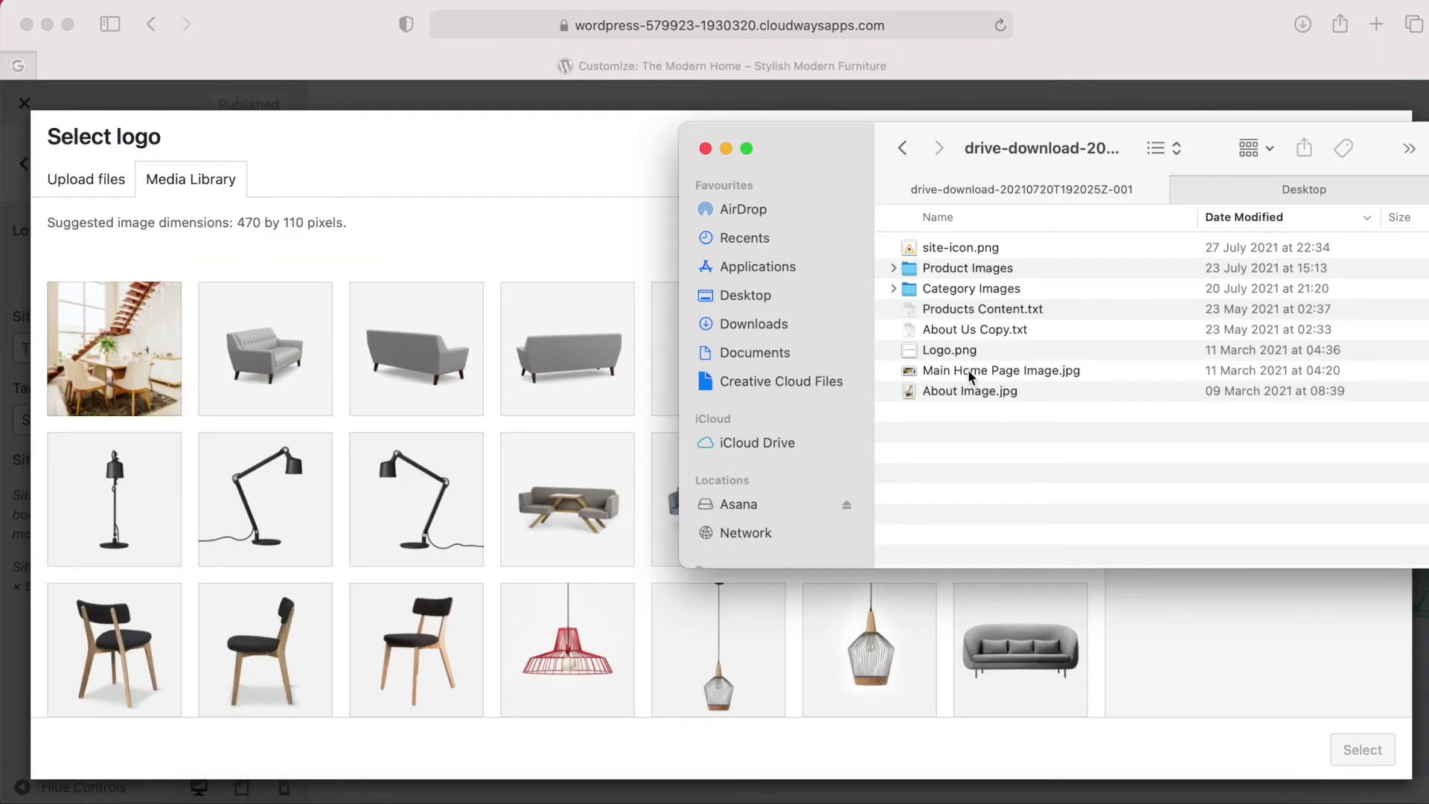
{"action": "left_click_drag", "start_coordinate": [949, 351], "coordinate": [361, 308]}
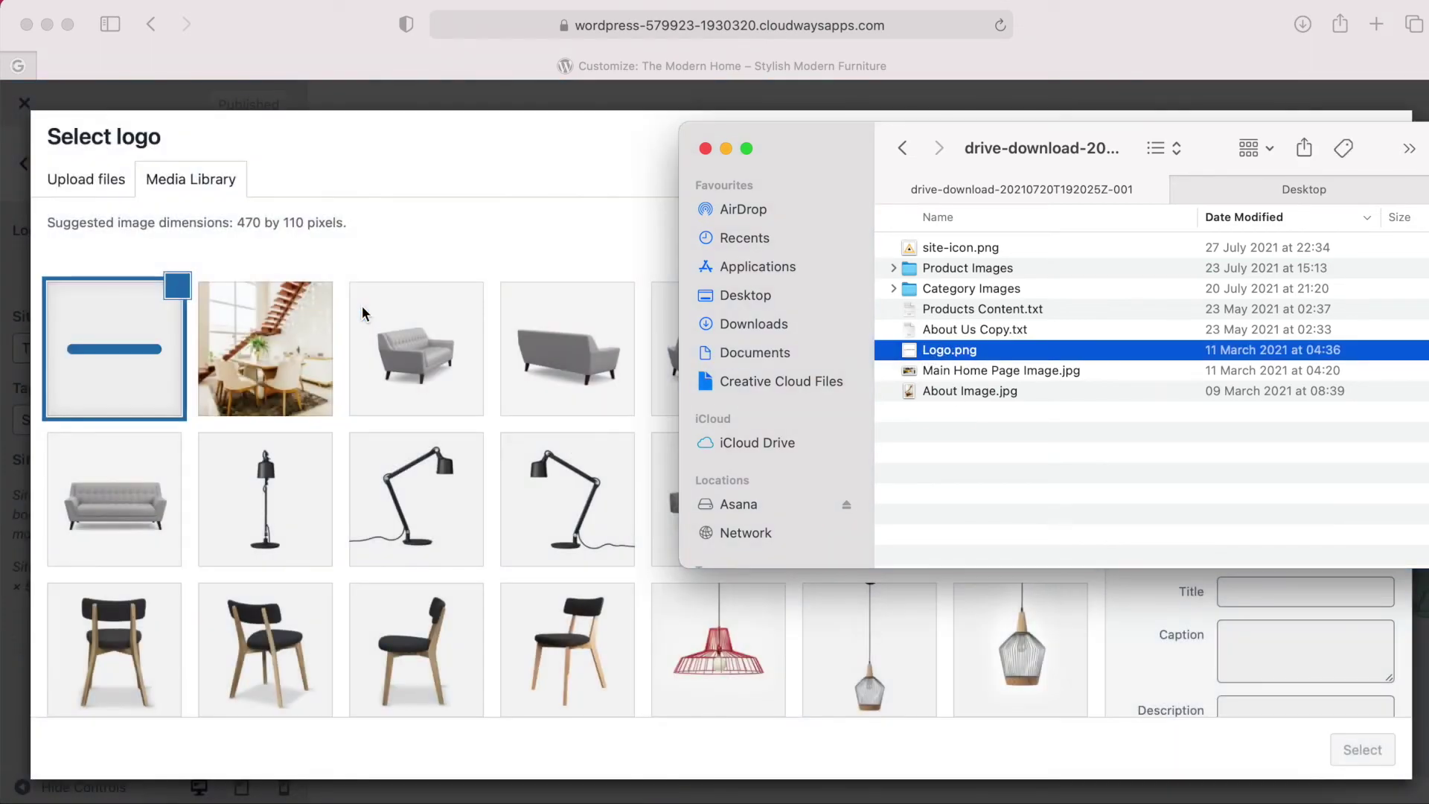
{"action": "left_click", "coordinate": [433, 246]}
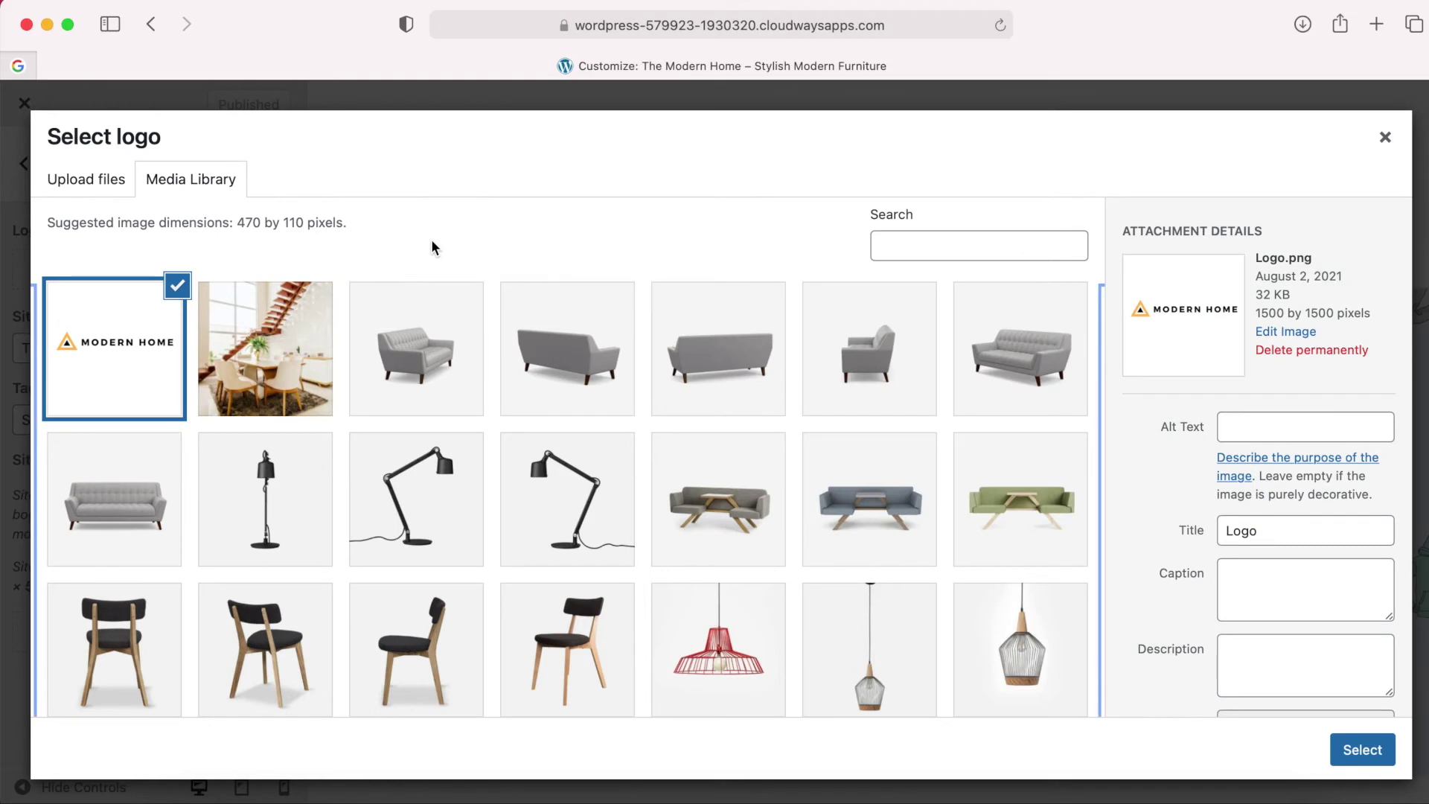
{"action": "left_click", "coordinate": [1365, 758]}
{"action": "left_click_drag", "start_coordinate": [792, 414], "coordinate": [792, 391]}
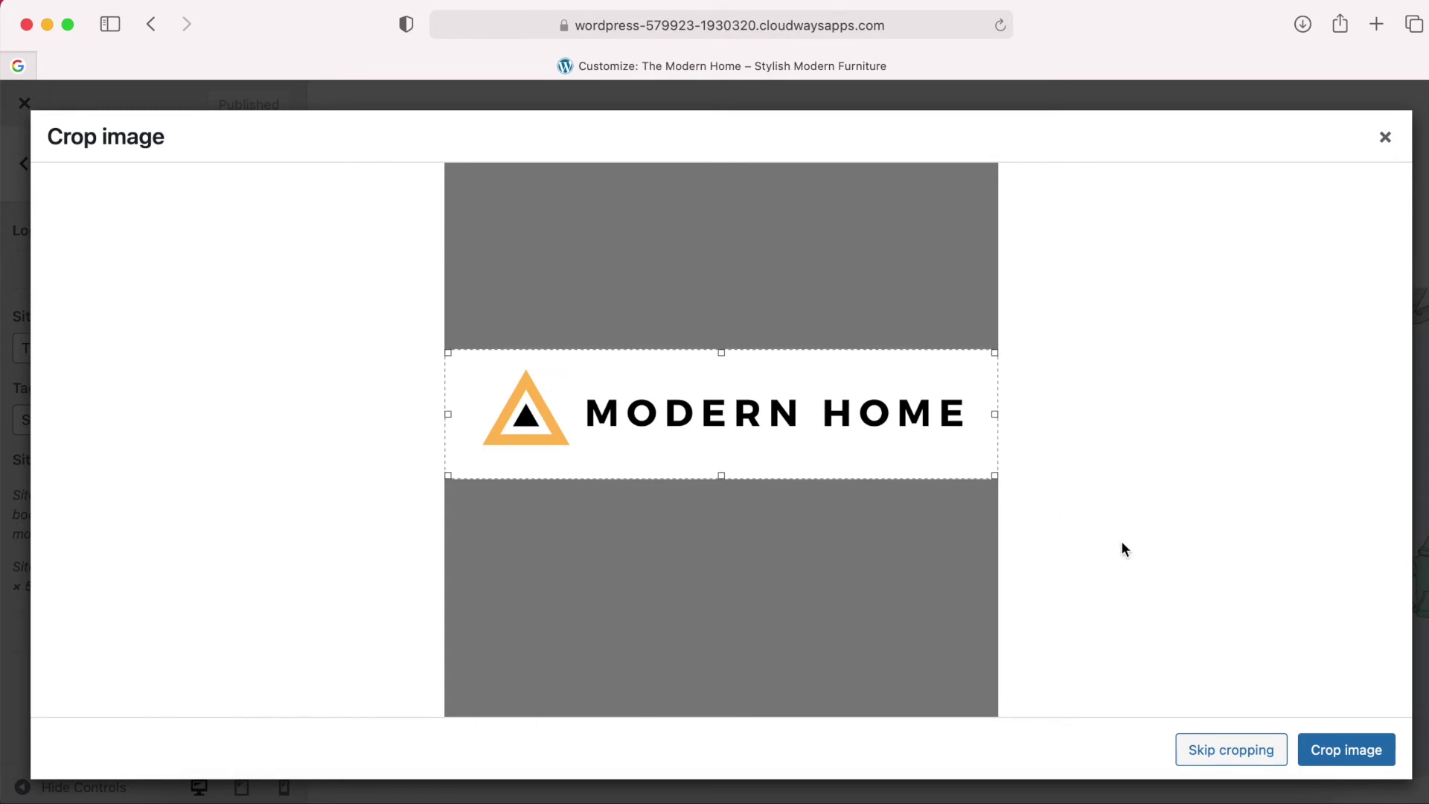
{"action": "left_click", "coordinate": [1329, 749]}
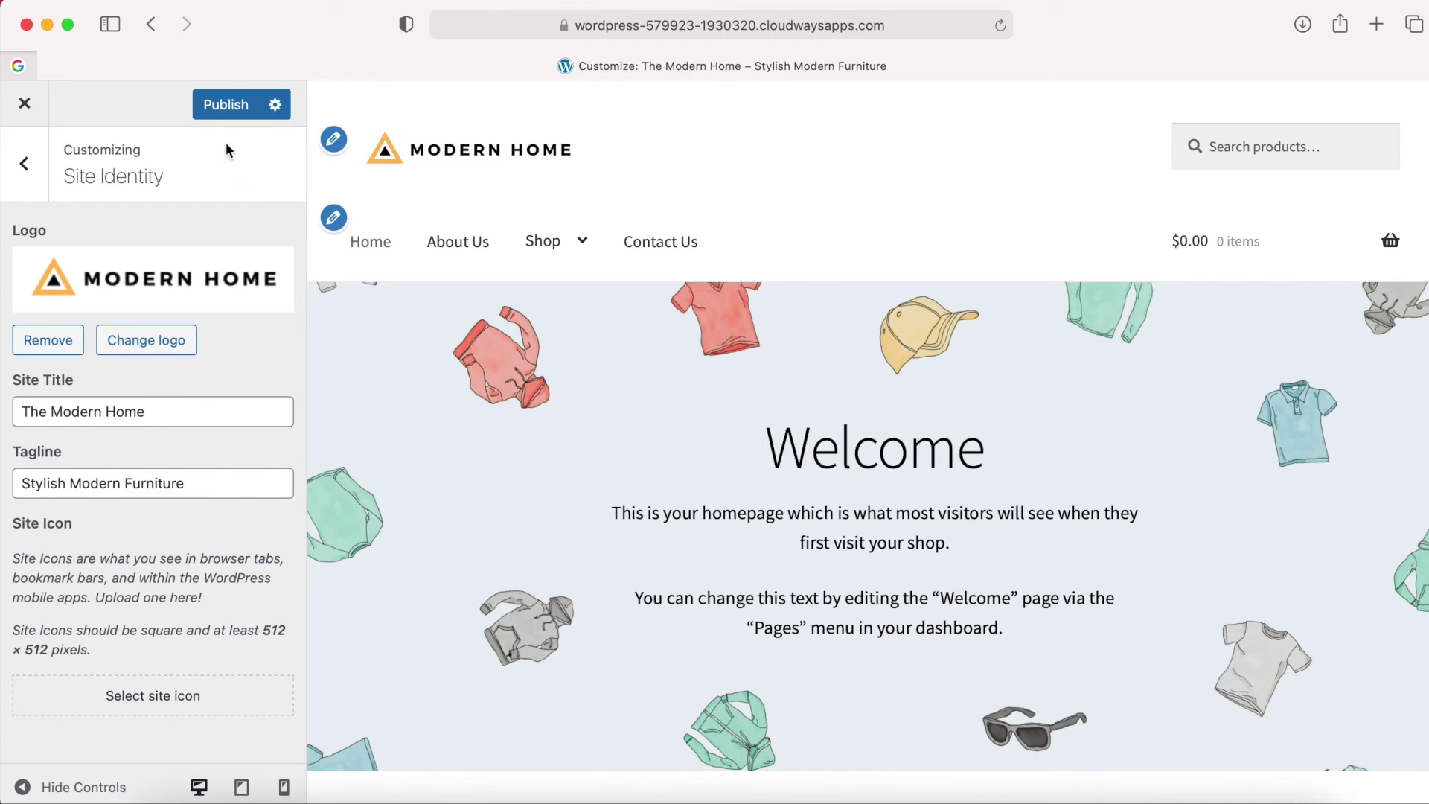
{"action": "left_click", "coordinate": [227, 108]}
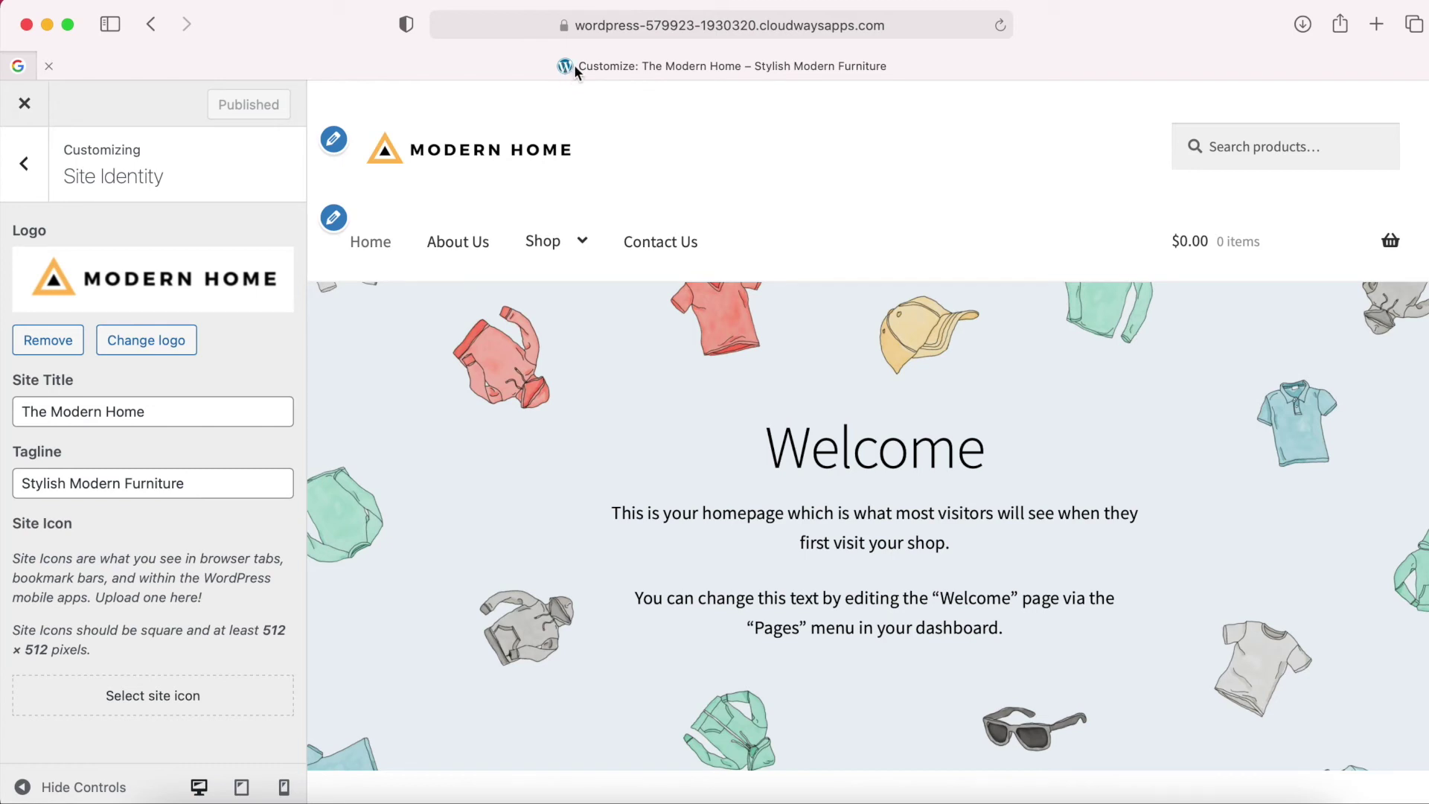
Upload site-icon.png as the site icon, crop and publish it, then exit the Customizer.
{"action": "left_click", "coordinate": [152, 704]}
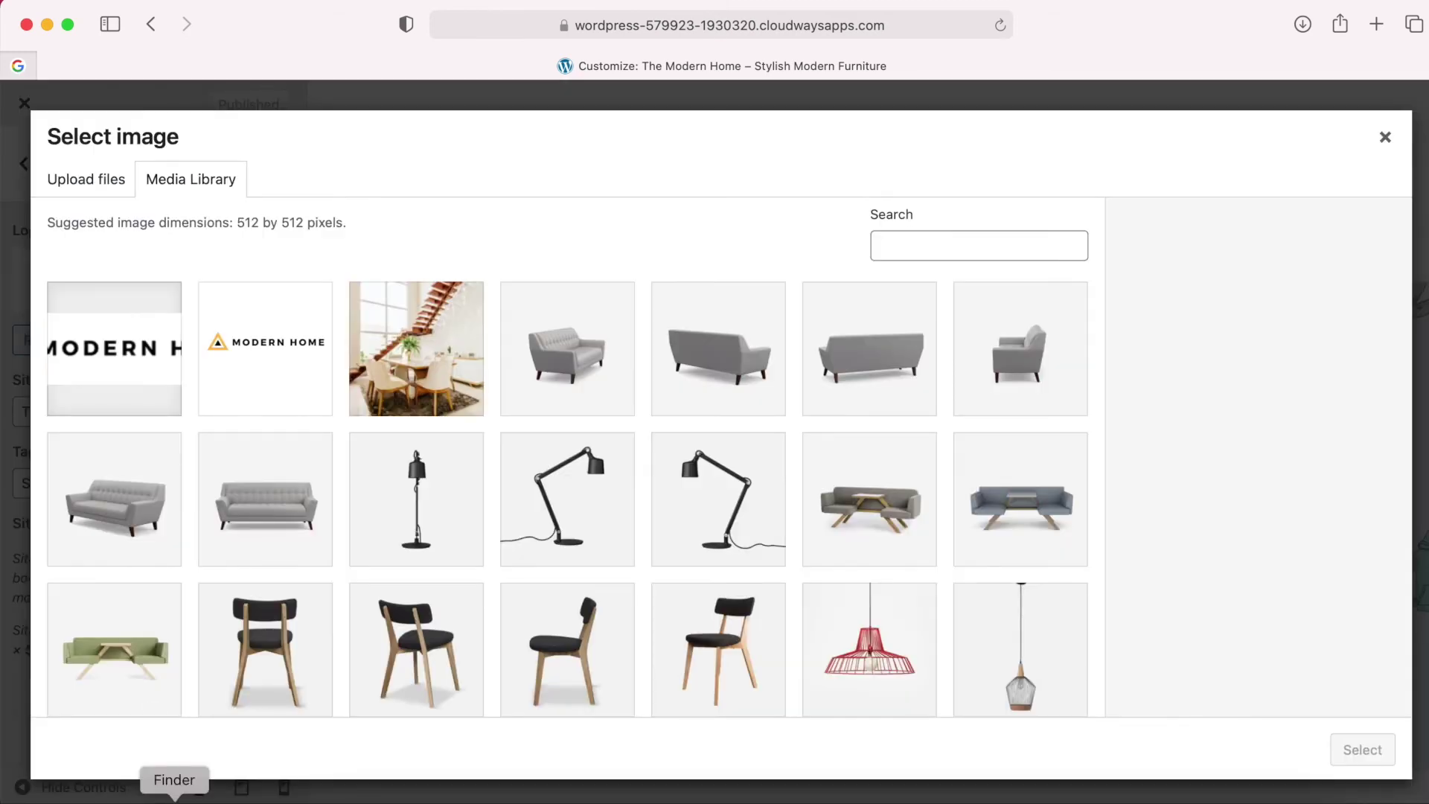
{"action": "left_click", "coordinate": [154, 778]}
{"action": "left_click", "coordinate": [936, 250]}
{"action": "left_click_drag", "start_coordinate": [936, 249], "coordinate": [438, 213]}
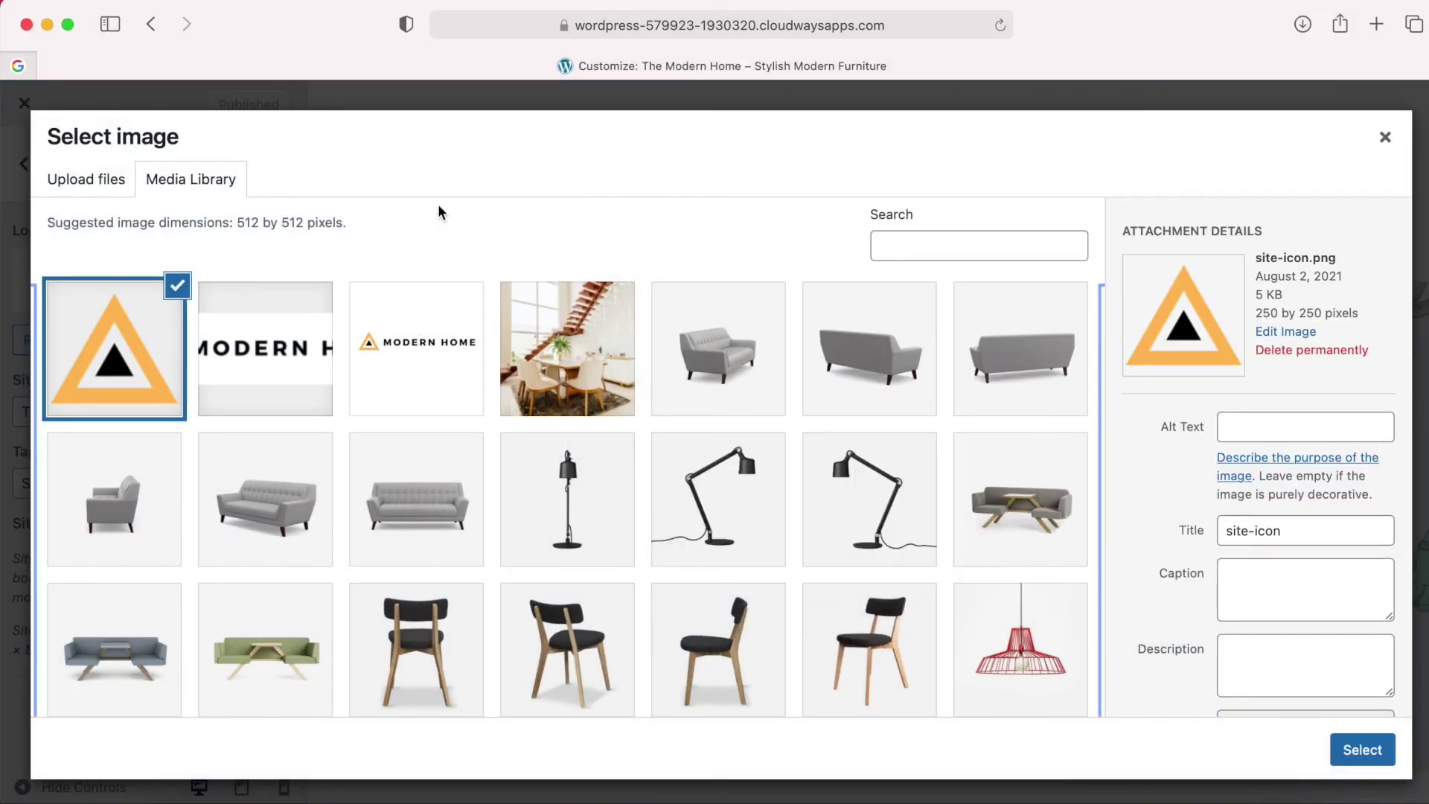
{"action": "left_click", "coordinate": [1372, 757]}
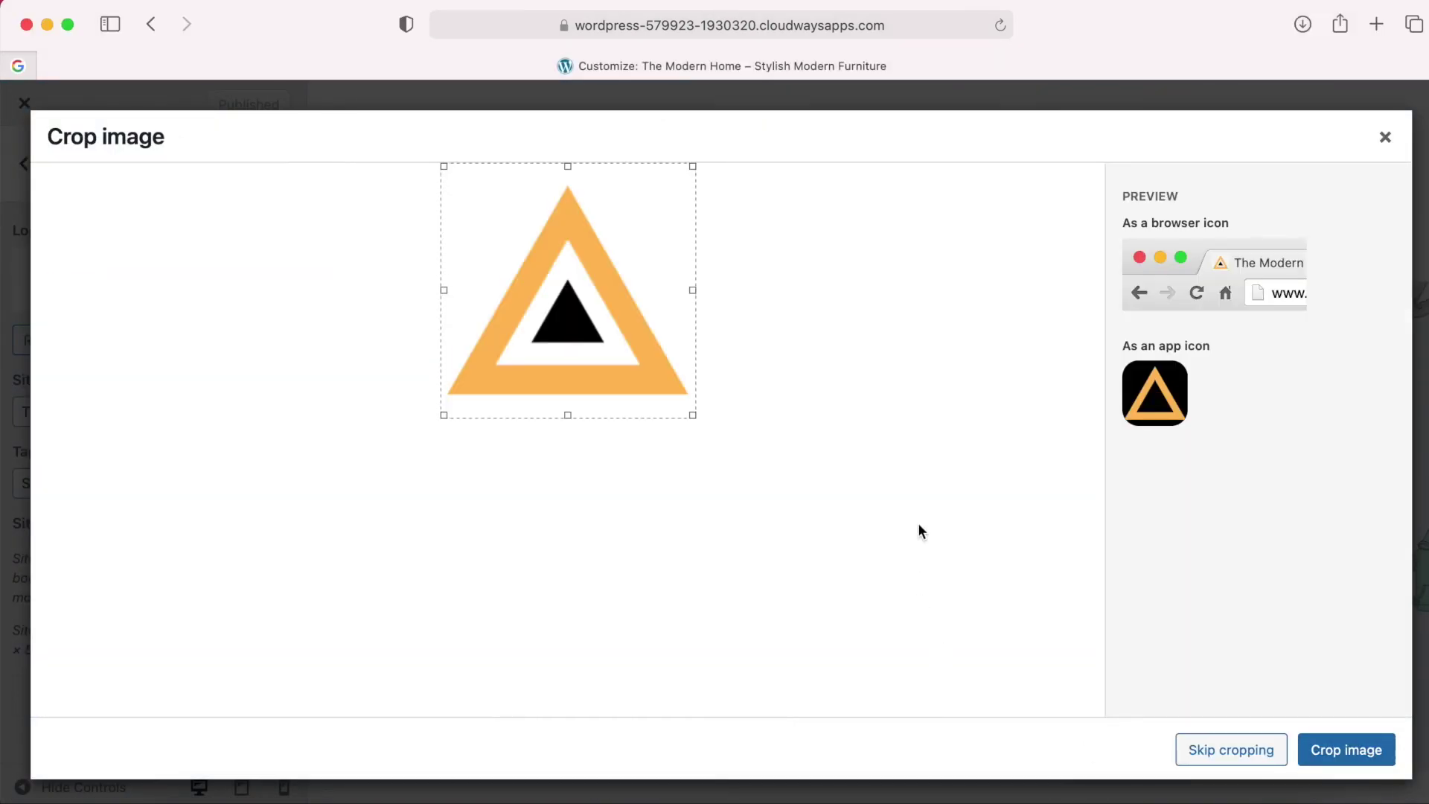
{"action": "left_click", "coordinate": [1339, 752]}
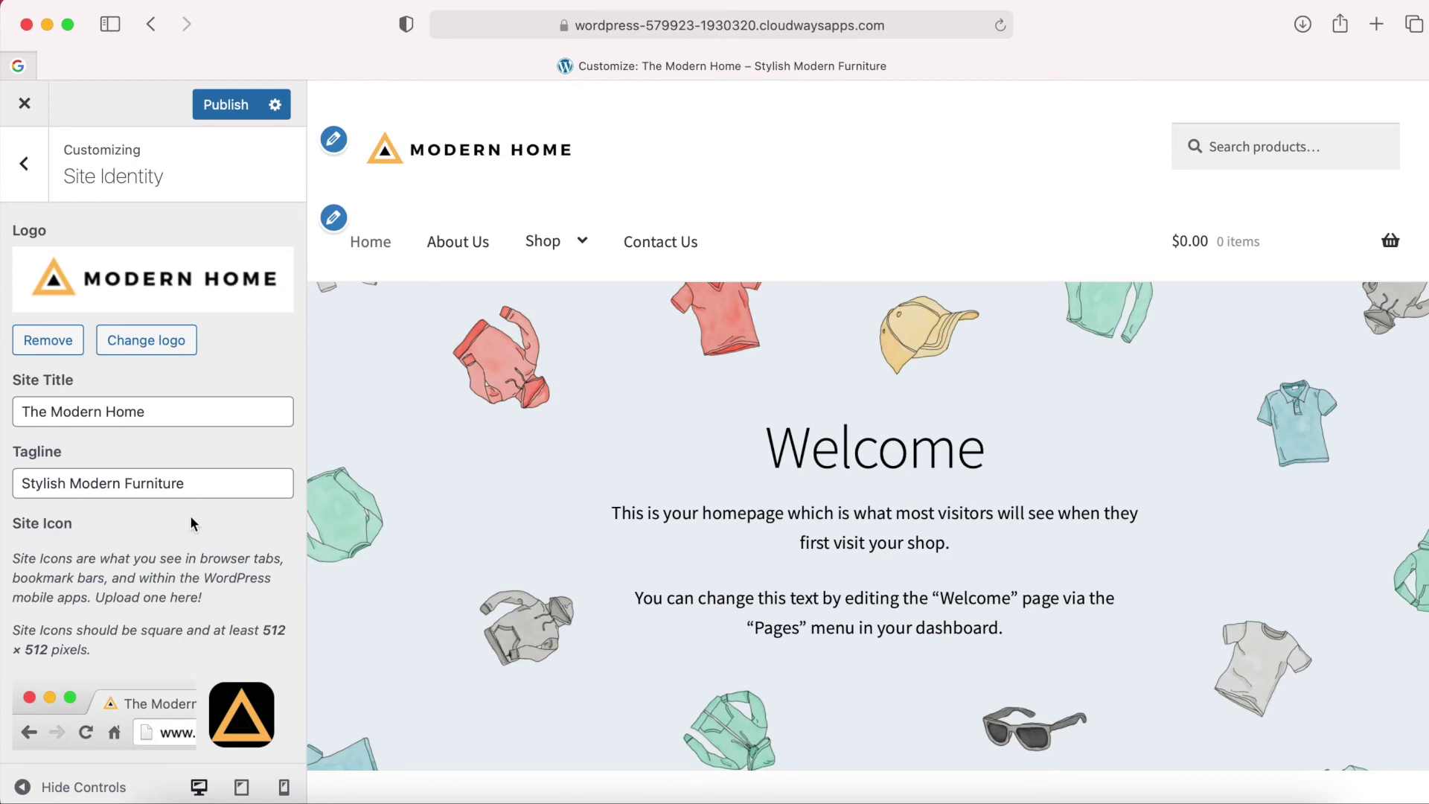
{"action": "left_click", "coordinate": [209, 113]}
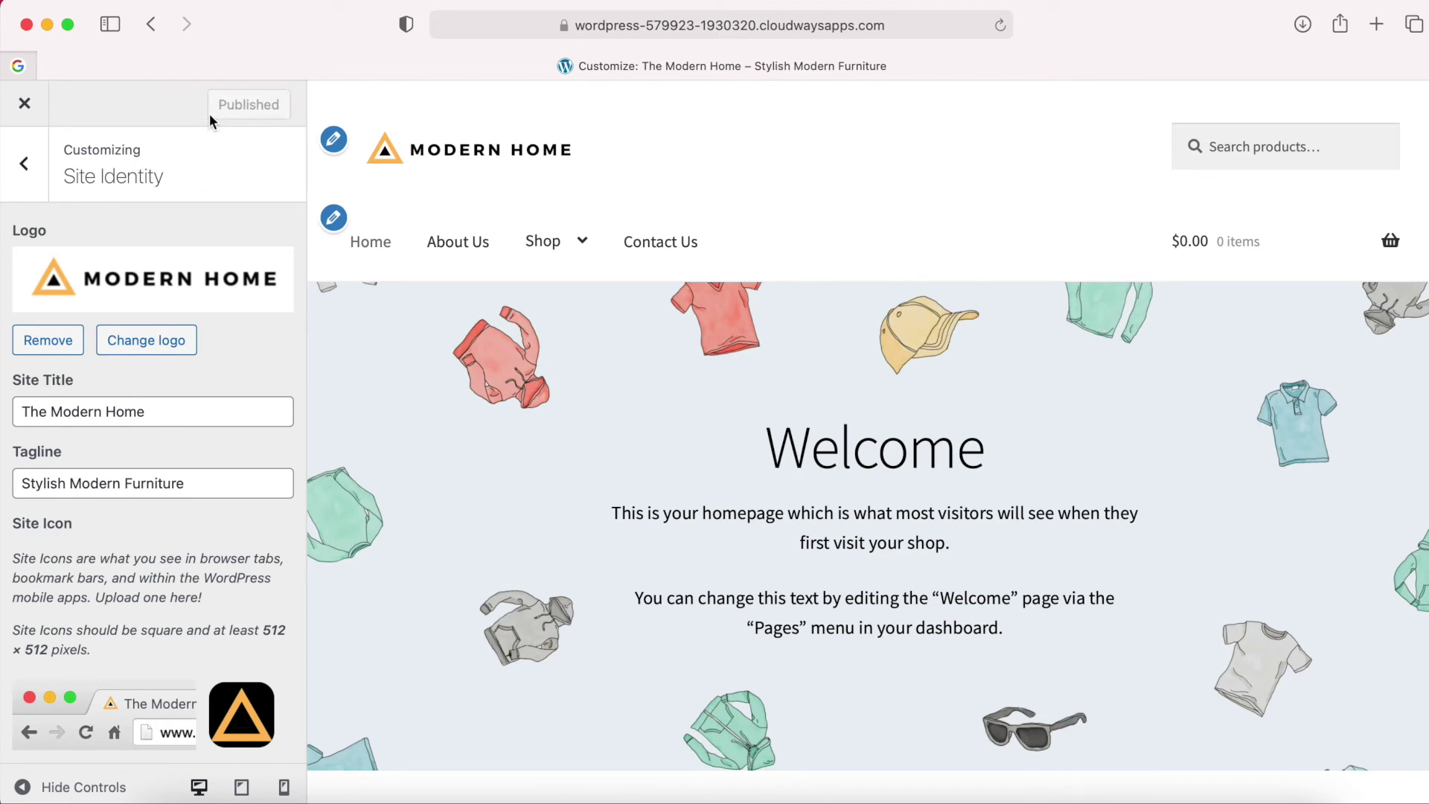
{"action": "left_click", "coordinate": [24, 103]}
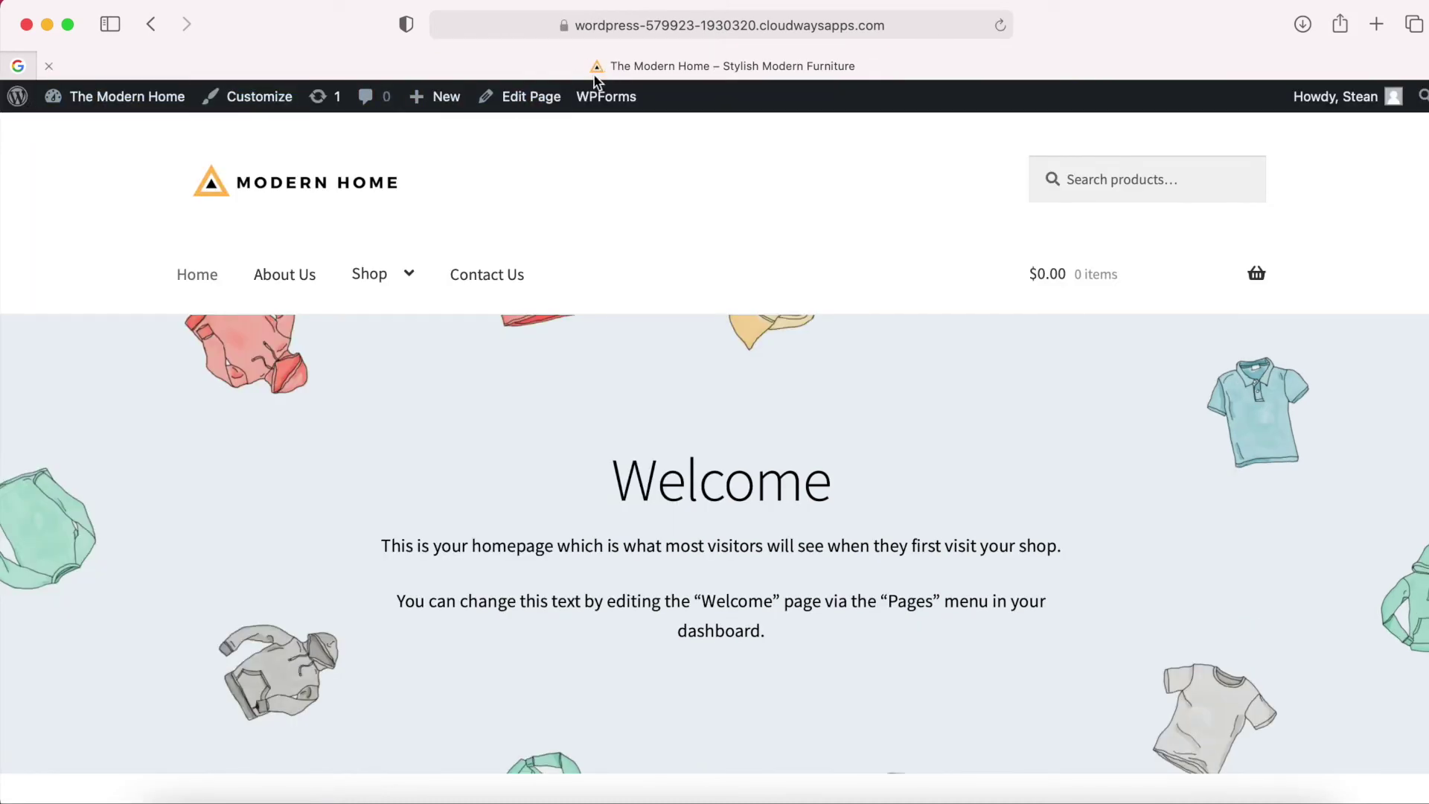
Check the new logo and tab icon on the live homepage, then reopen the Customizer.
{"action": "scroll", "coordinate": [730, 443], "scroll_direction": "down", "scroll_amount": 2}
{"action": "scroll", "coordinate": [745, 372], "scroll_direction": "up", "scroll_amount": 2}
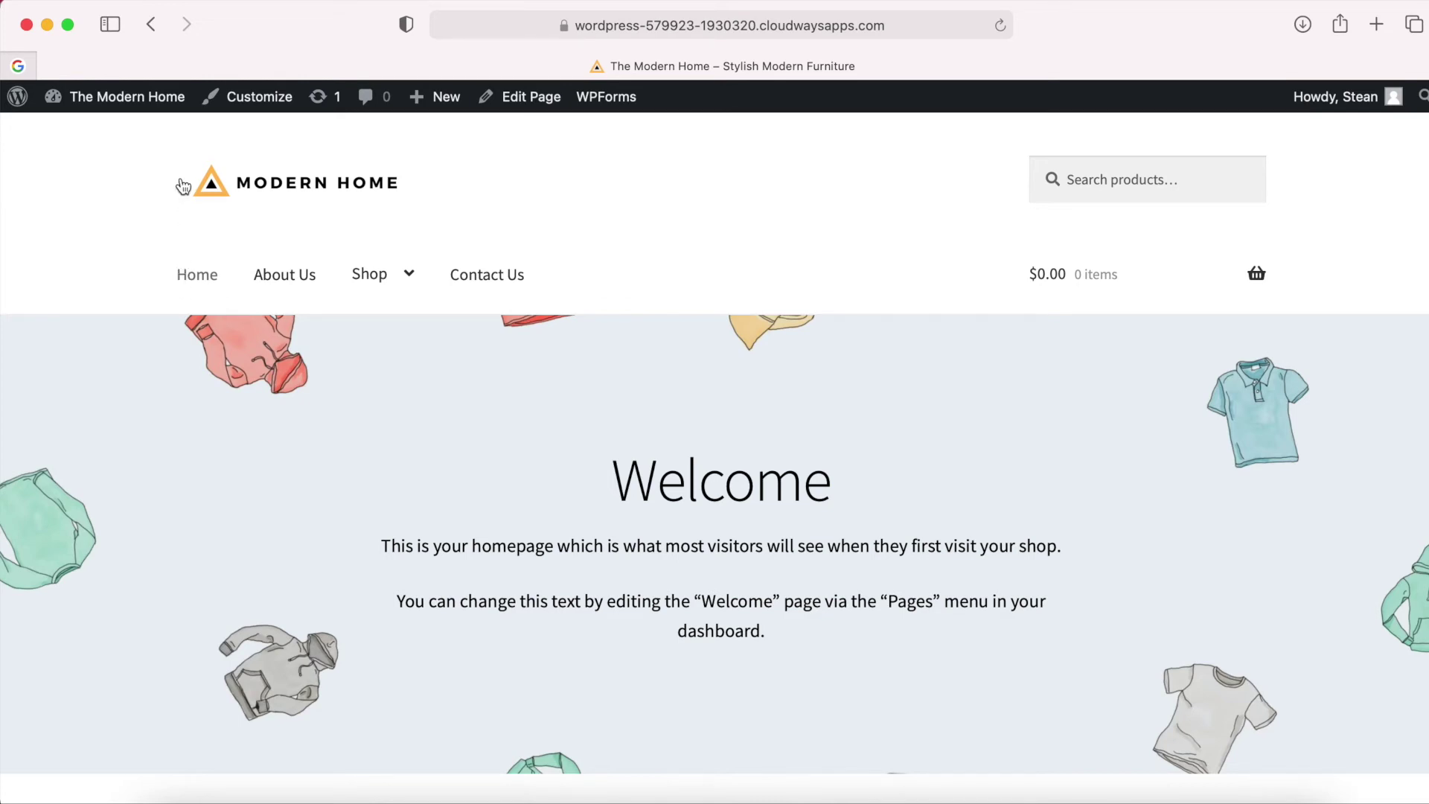
{"action": "left_click", "coordinate": [257, 98]}
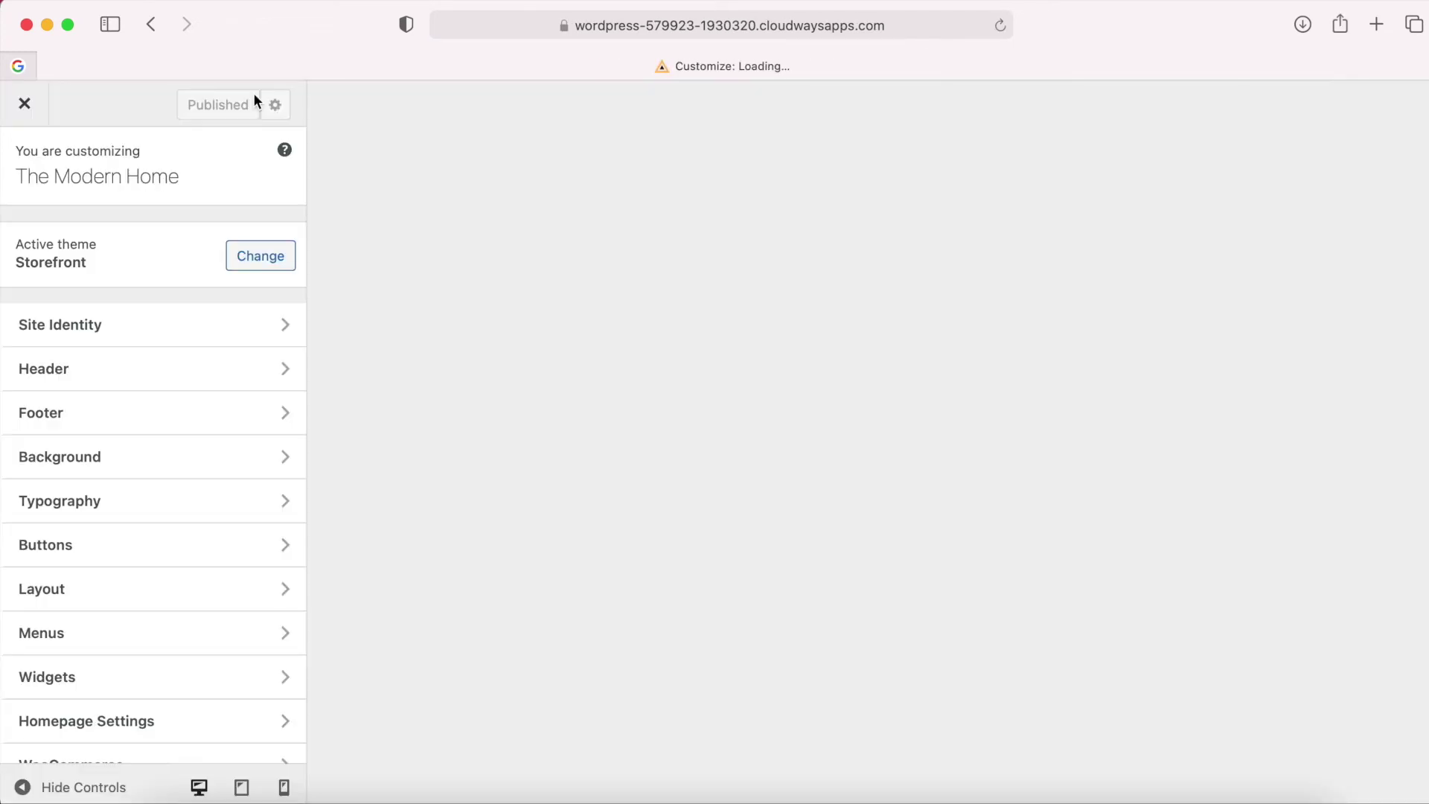
In Site Identity, swap the site logo for the MODERN HOME image.
{"action": "left_click", "coordinate": [191, 320]}
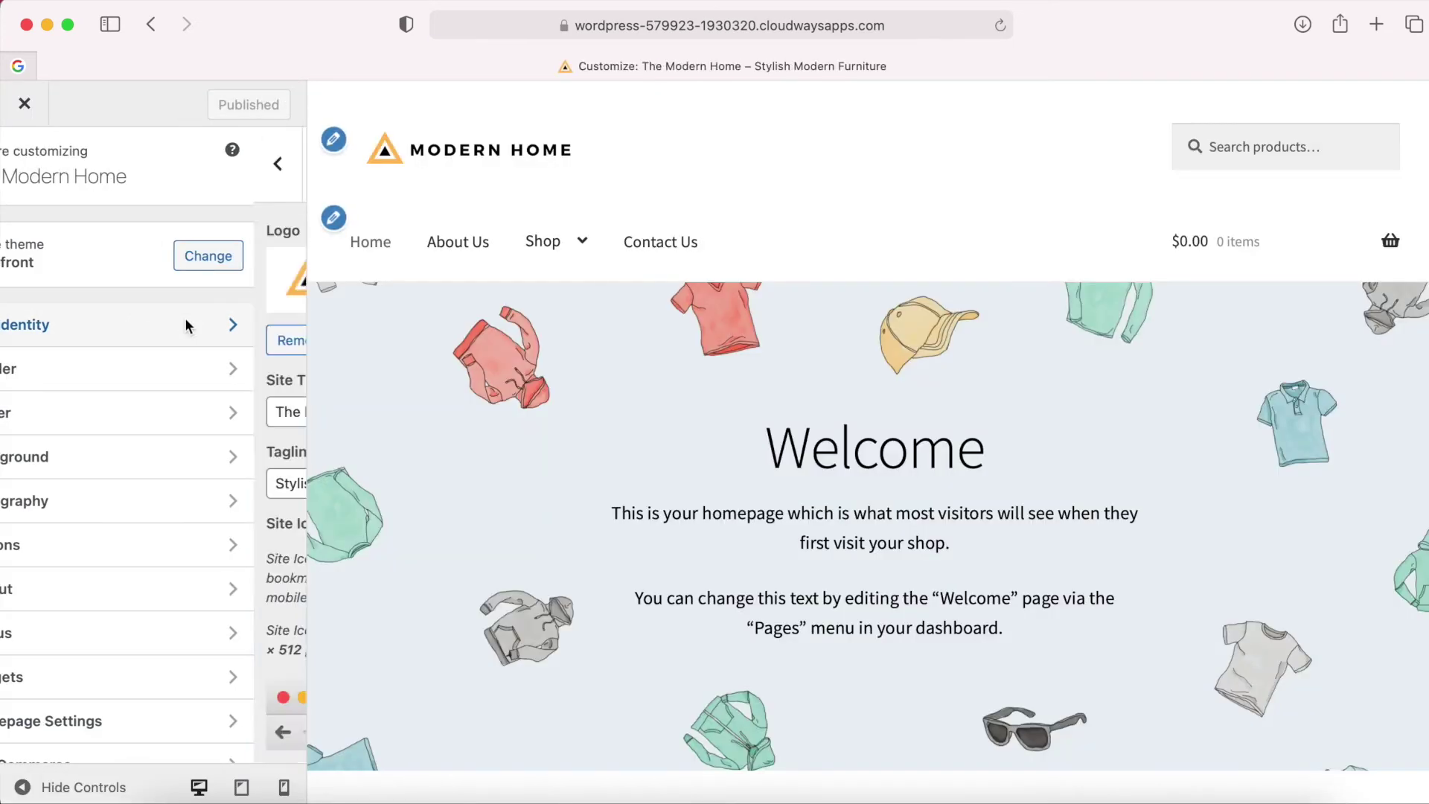
{"action": "left_click", "coordinate": [126, 290]}
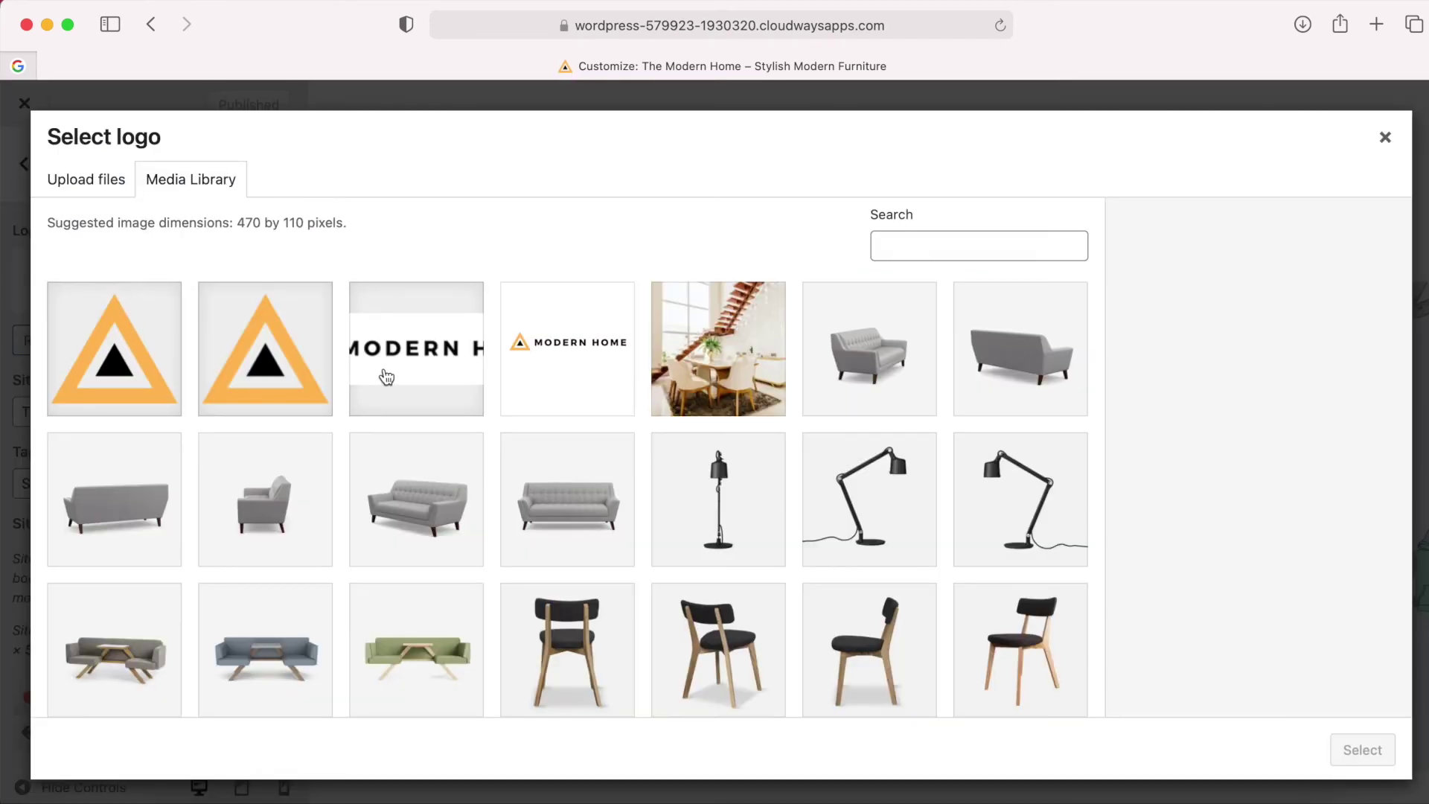
{"action": "left_click", "coordinate": [386, 378]}
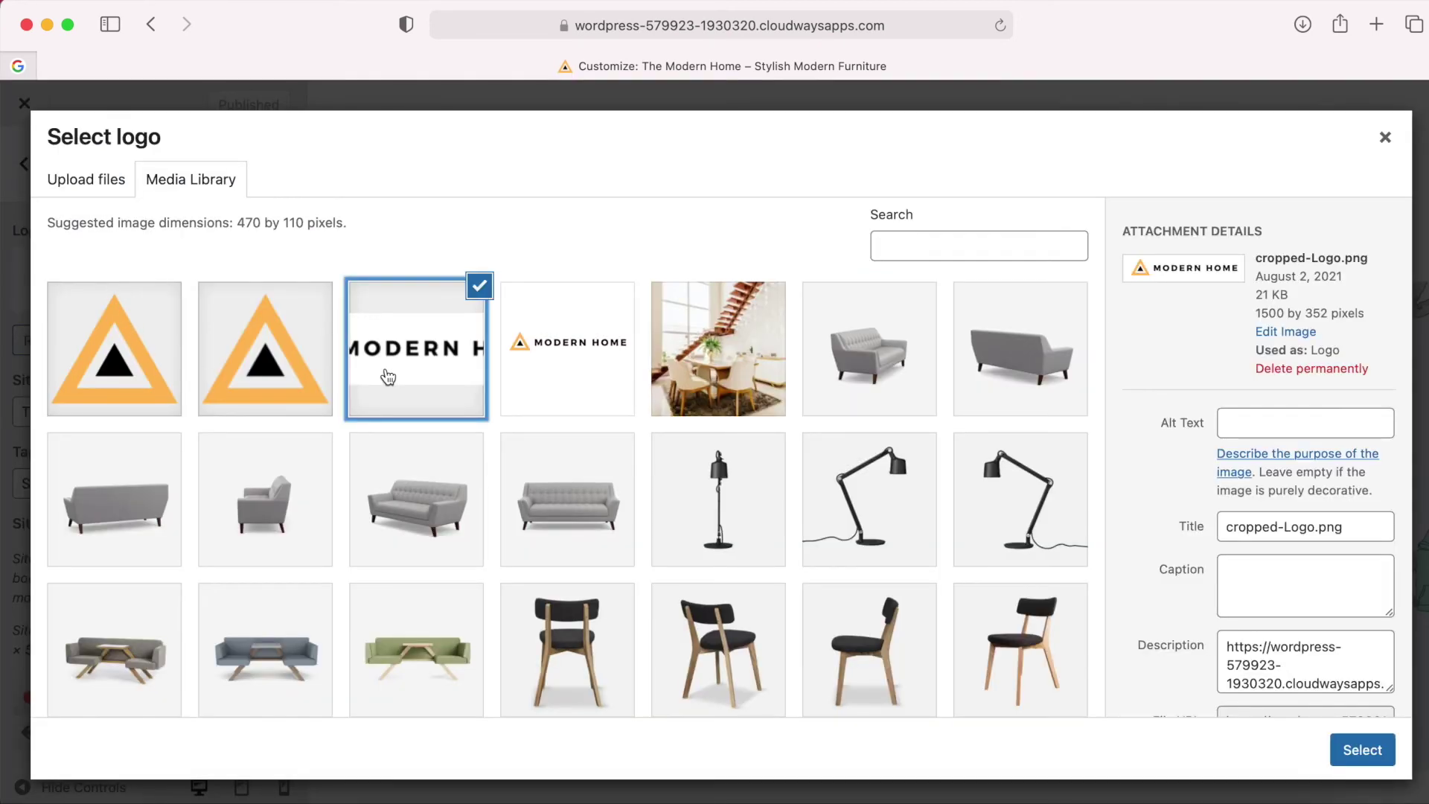
{"action": "left_click", "coordinate": [1356, 752]}
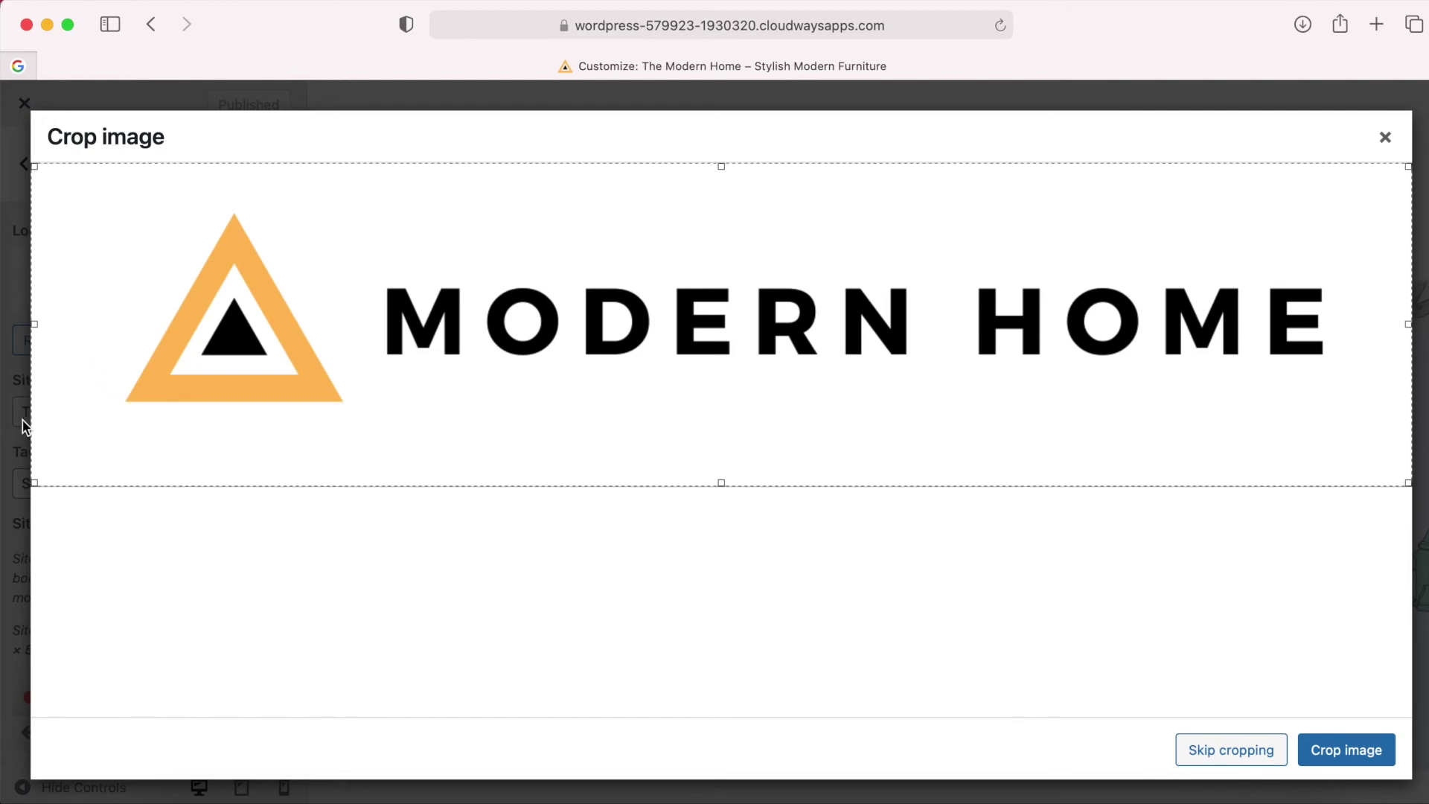
Trim blank space on all four sides of the logo, crop, publish, and close the Customizer.
{"action": "left_click_drag", "start_coordinate": [34, 324], "coordinate": [126, 324]}
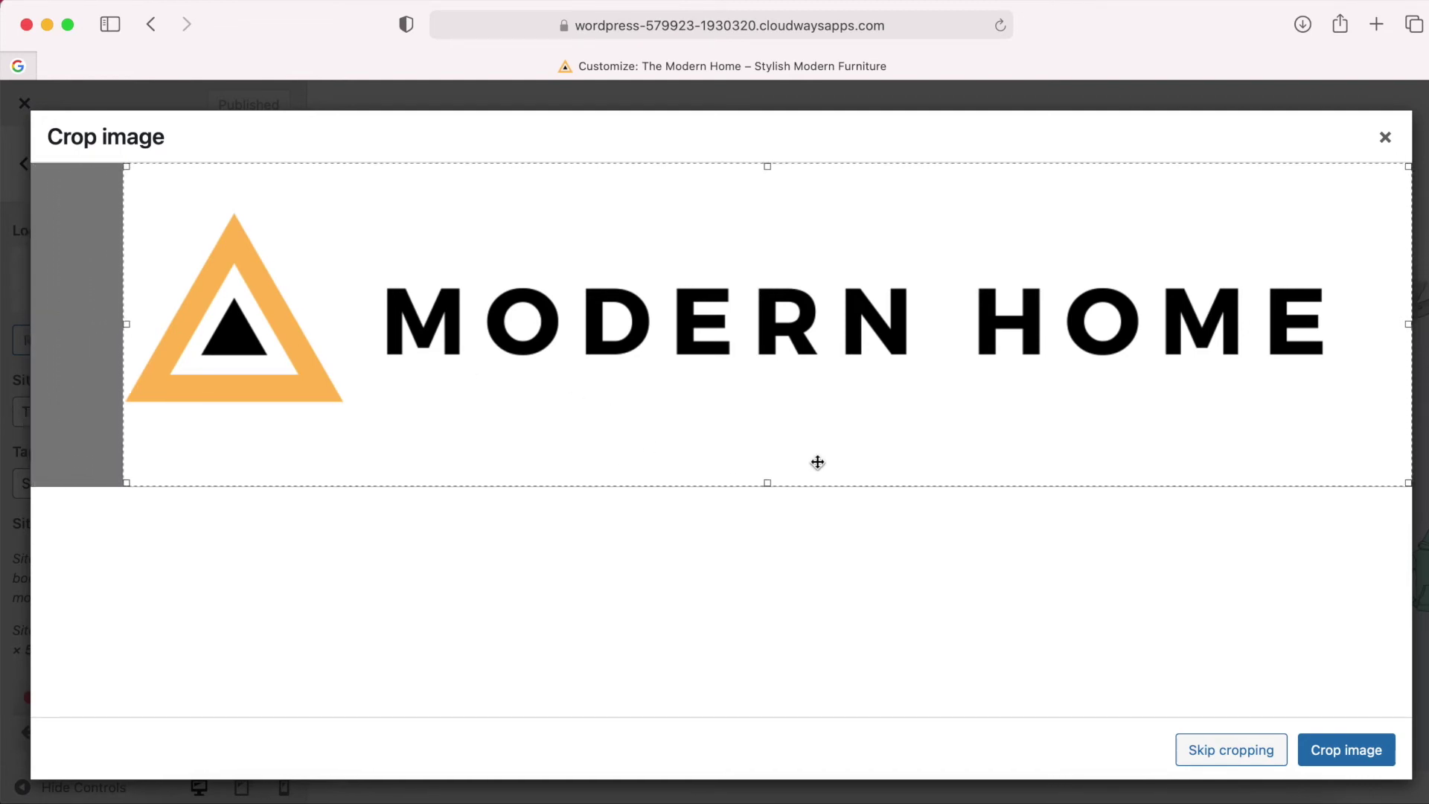
{"action": "left_click_drag", "start_coordinate": [767, 482], "coordinate": [766, 404]}
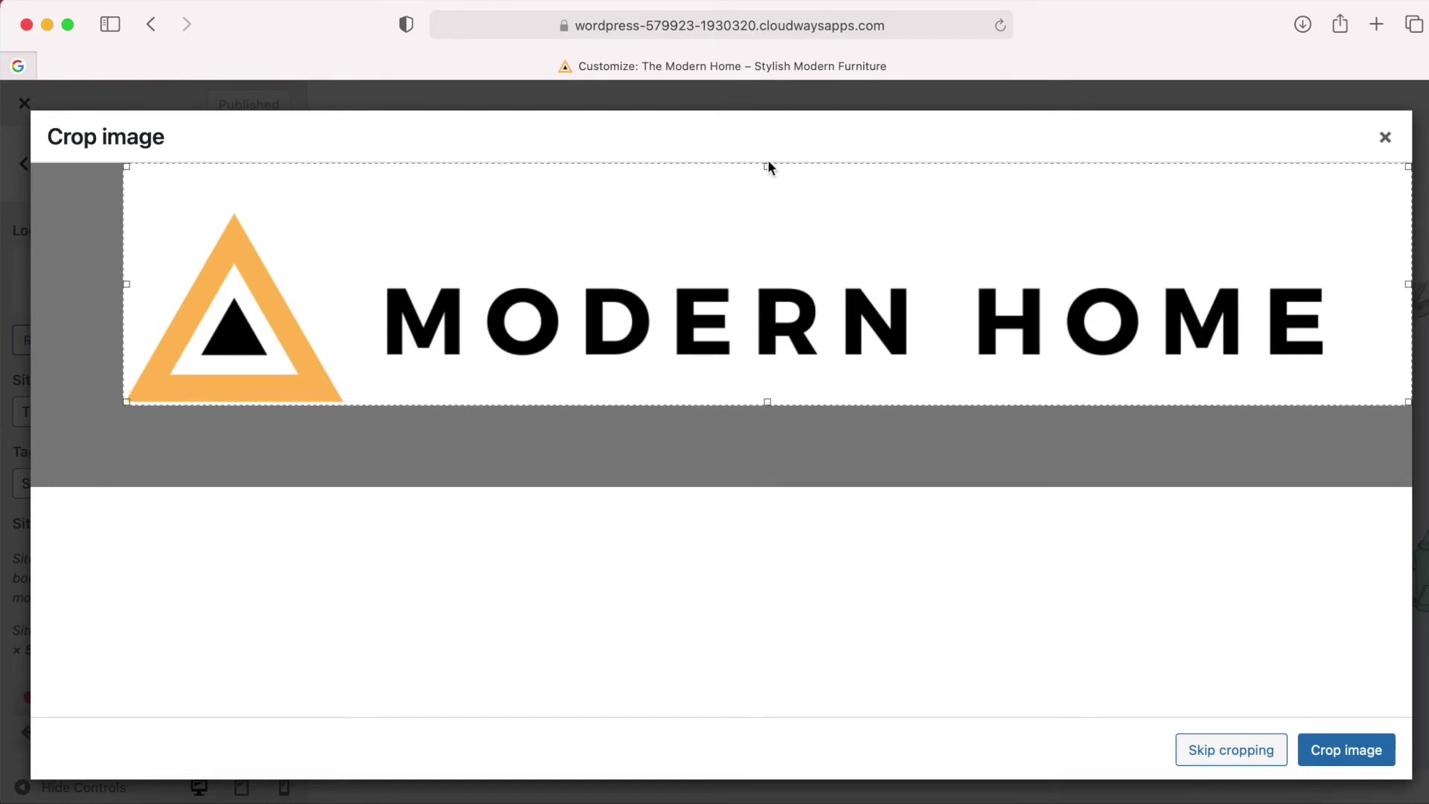
{"action": "left_click_drag", "start_coordinate": [767, 167], "coordinate": [767, 209]}
{"action": "left_click_drag", "start_coordinate": [1408, 306], "coordinate": [1324, 306]}
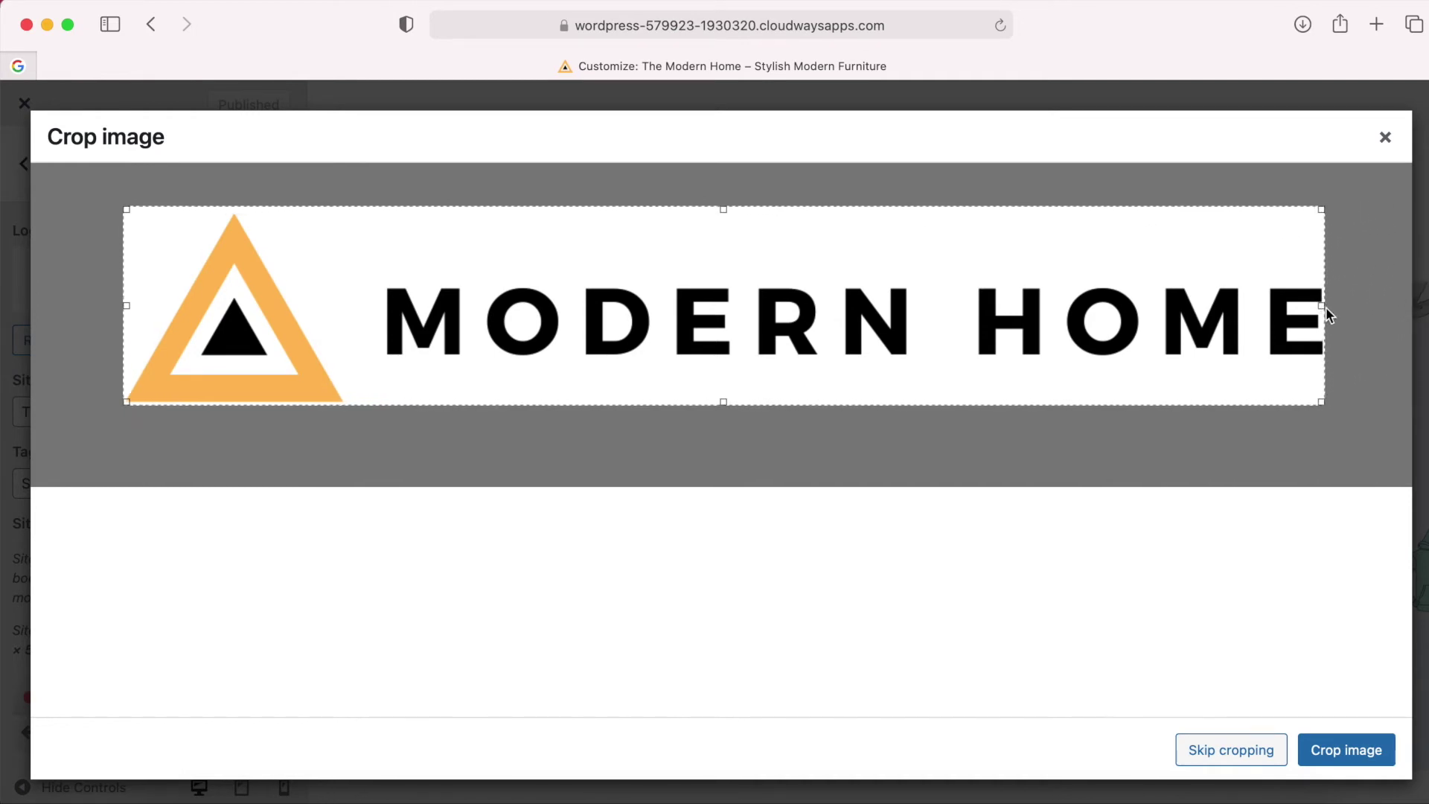
{"action": "left_click", "coordinate": [1338, 772]}
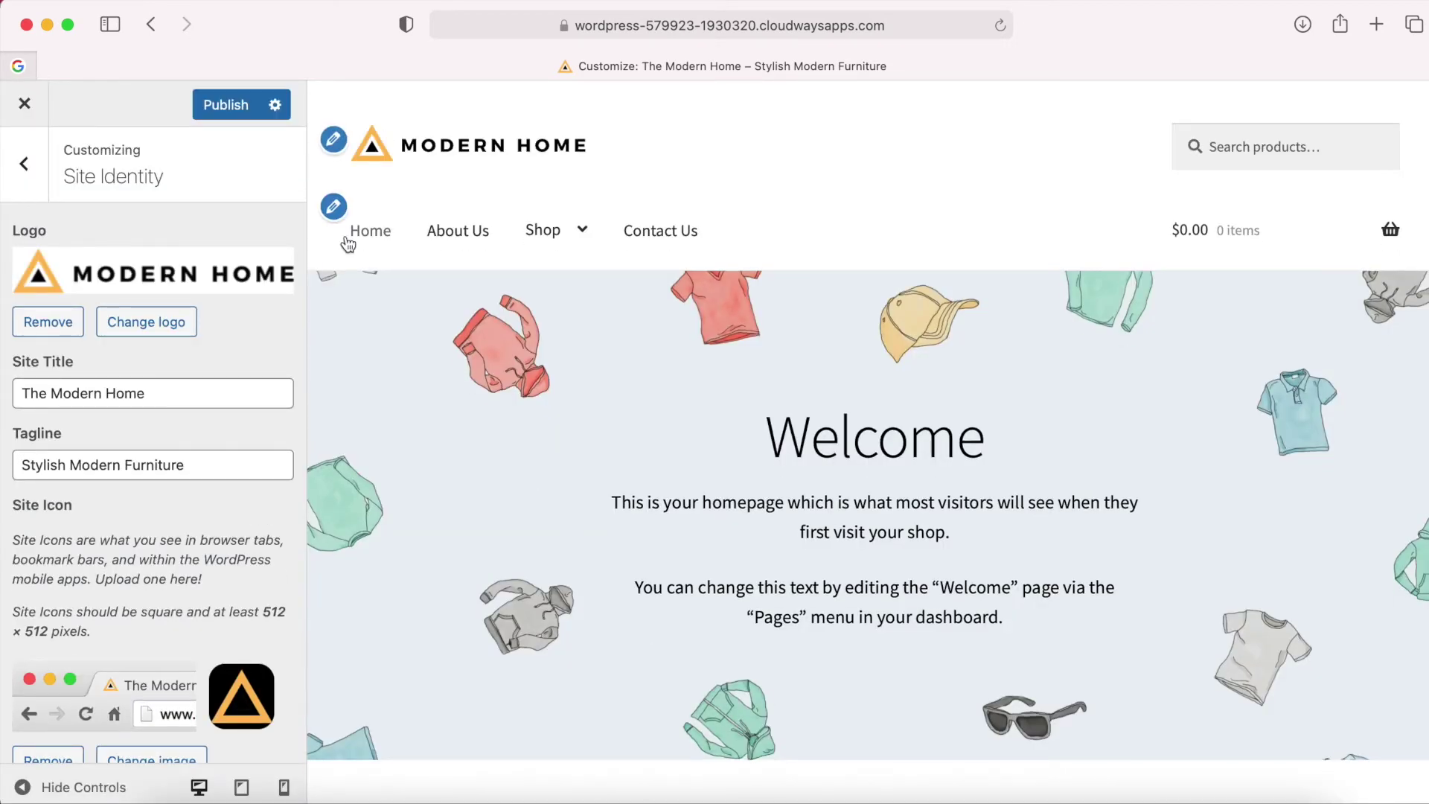
{"action": "left_click", "coordinate": [224, 103]}
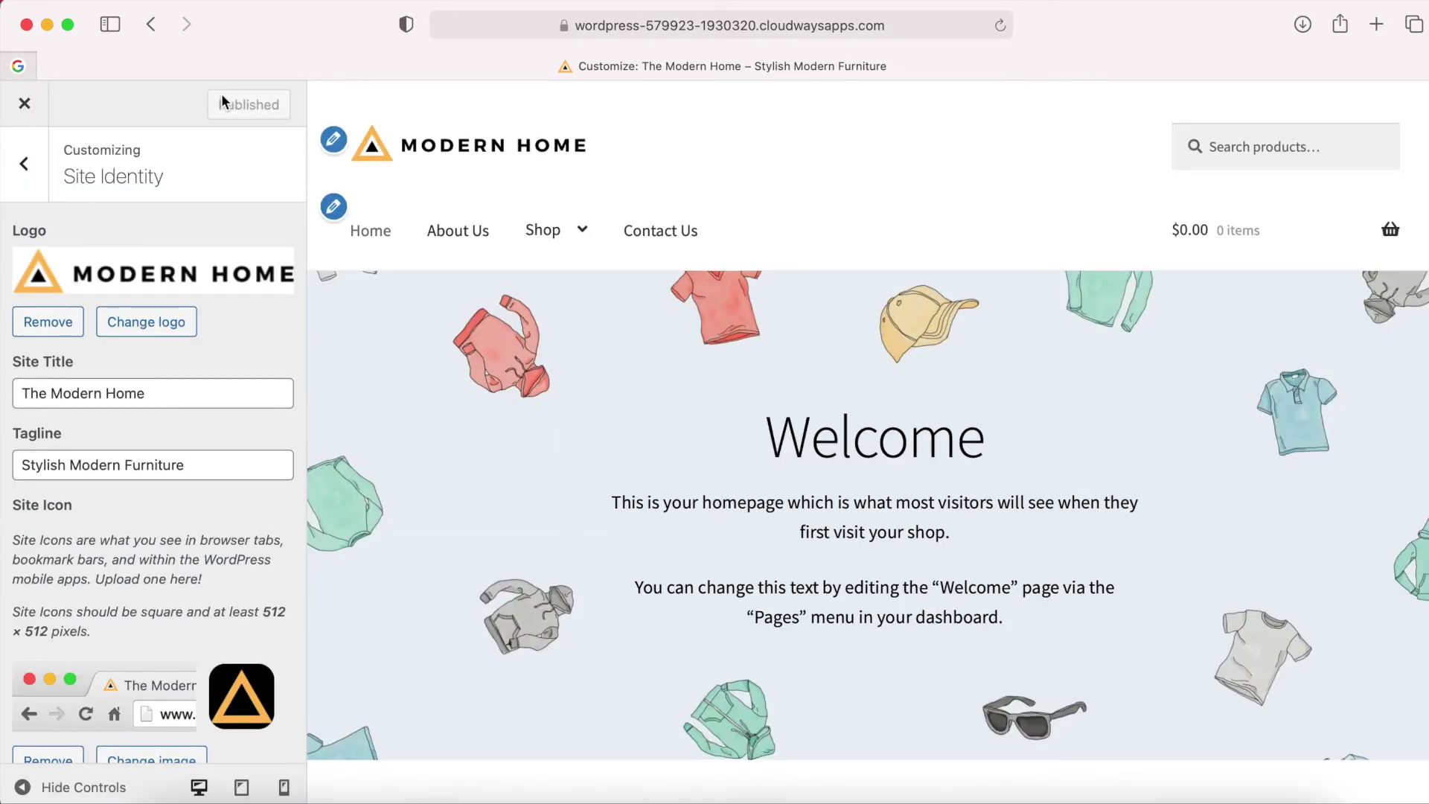
{"action": "left_click", "coordinate": [24, 104]}
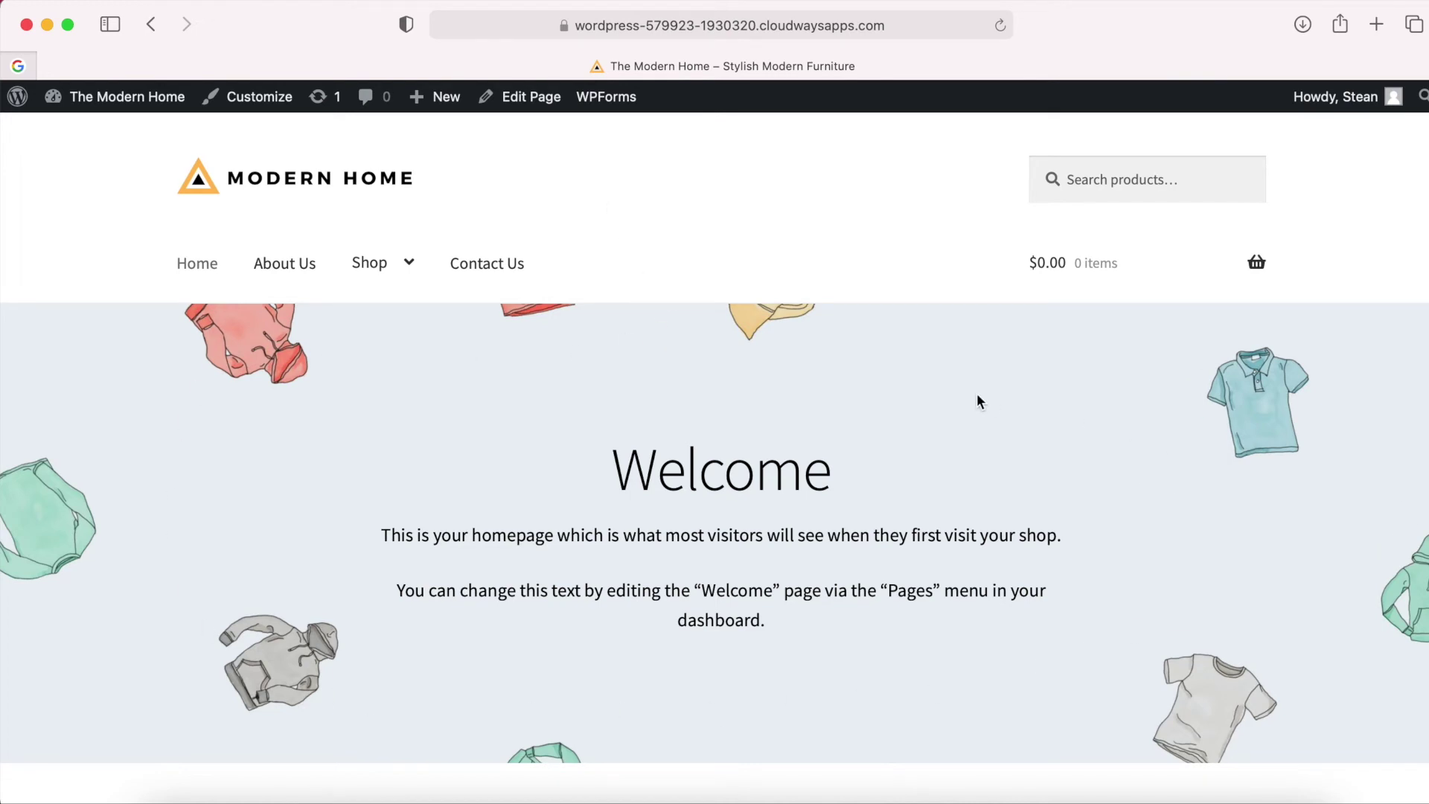
Open the Homepage in the block editor and scroll through its cover, category and New In sections.
{"action": "left_click", "coordinate": [531, 99]}
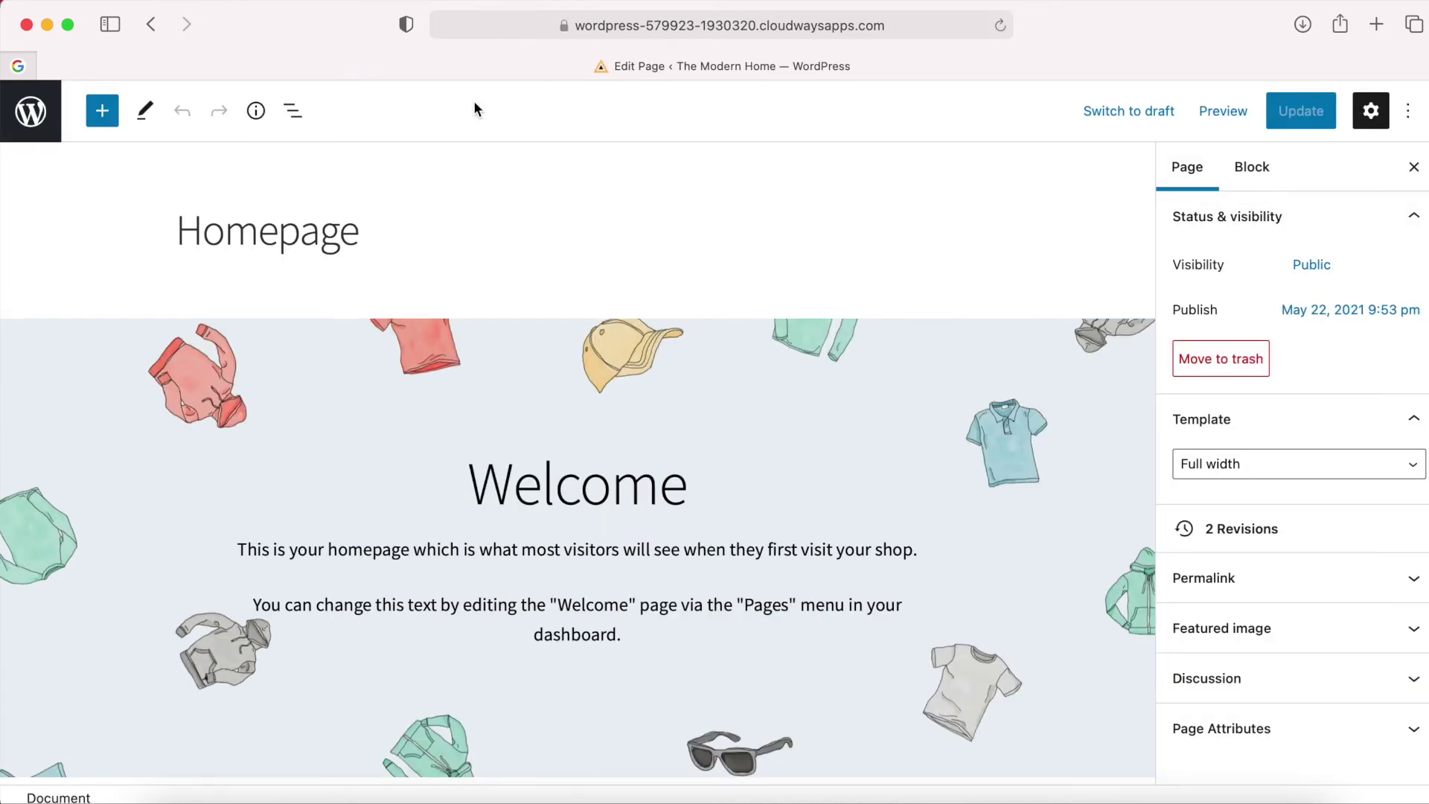
{"action": "scroll", "coordinate": [488, 265], "scroll_direction": "down", "scroll_amount": 3}
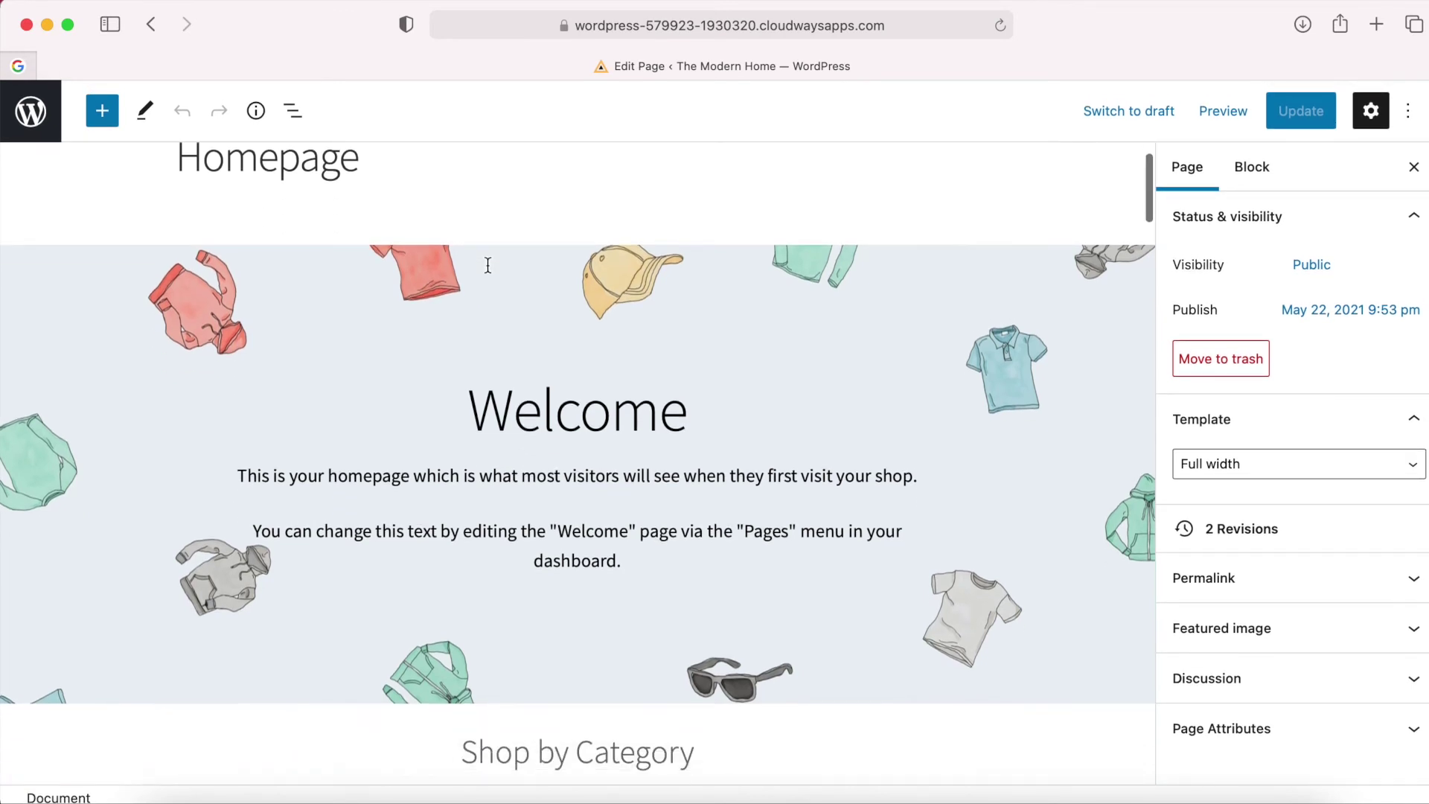
{"action": "scroll", "coordinate": [487, 265], "scroll_direction": "down", "scroll_amount": 1}
{"action": "scroll", "coordinate": [488, 265], "scroll_direction": "up", "scroll_amount": 1}
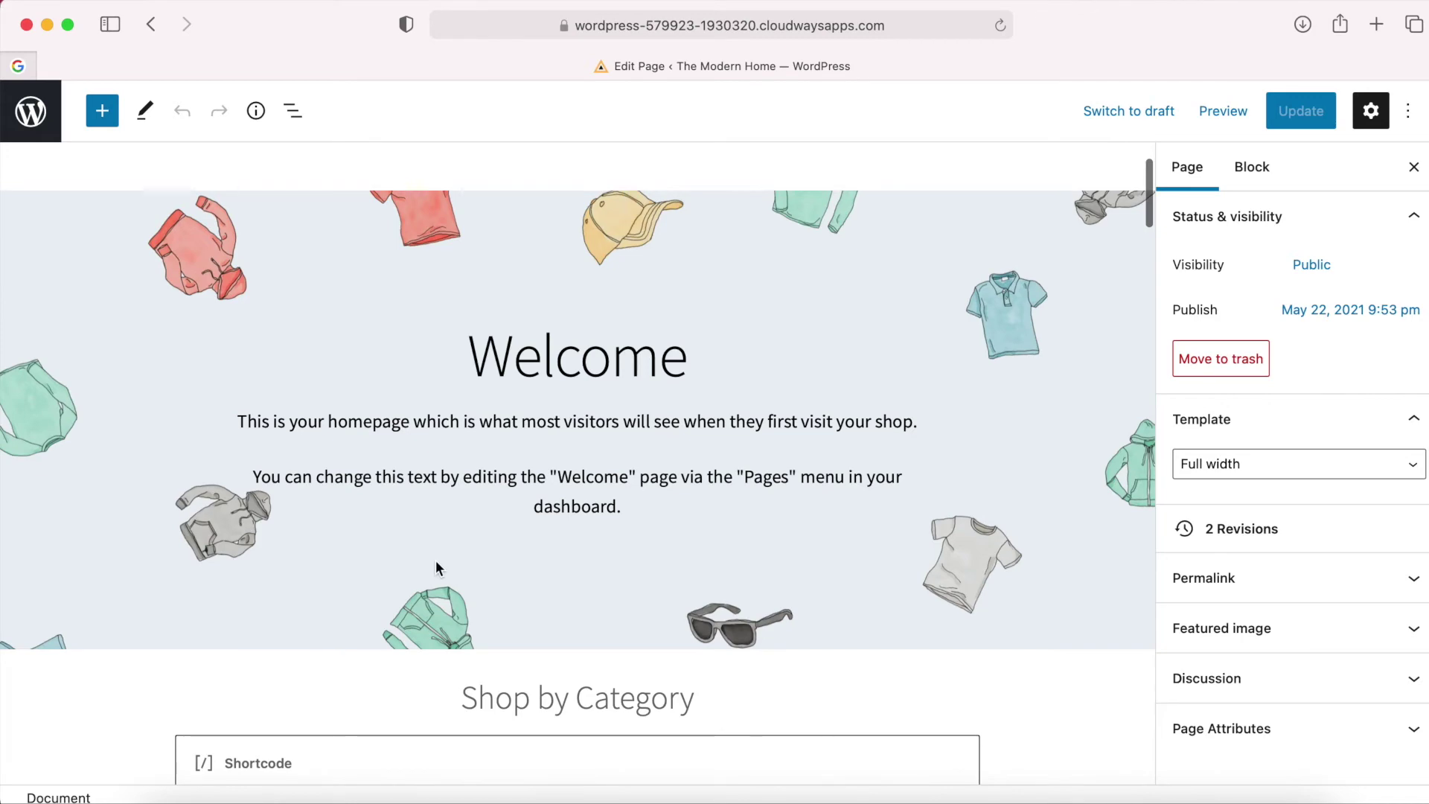
{"action": "scroll", "coordinate": [572, 377], "scroll_direction": "down", "scroll_amount": 5}
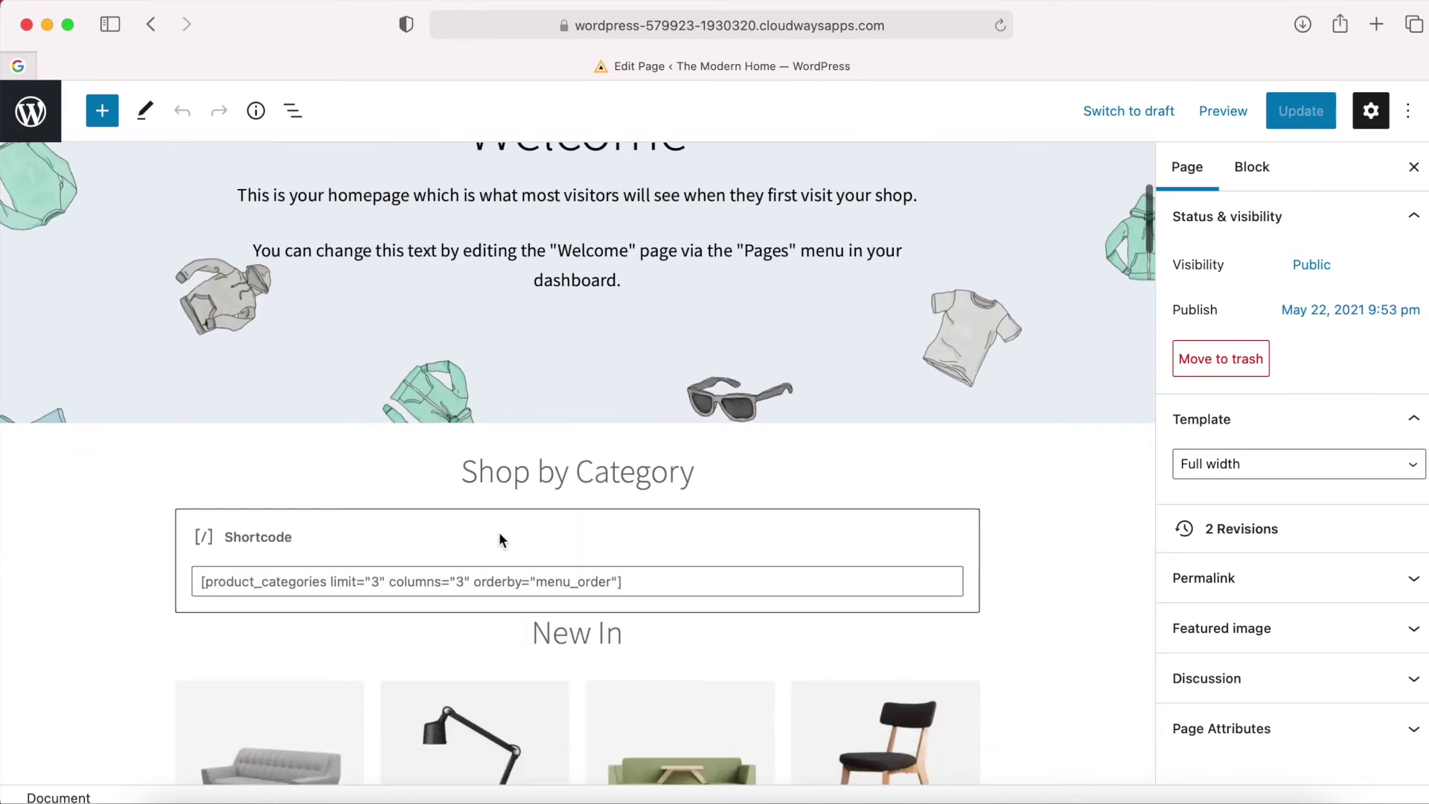
{"action": "scroll", "coordinate": [727, 633], "scroll_direction": "down", "scroll_amount": 8}
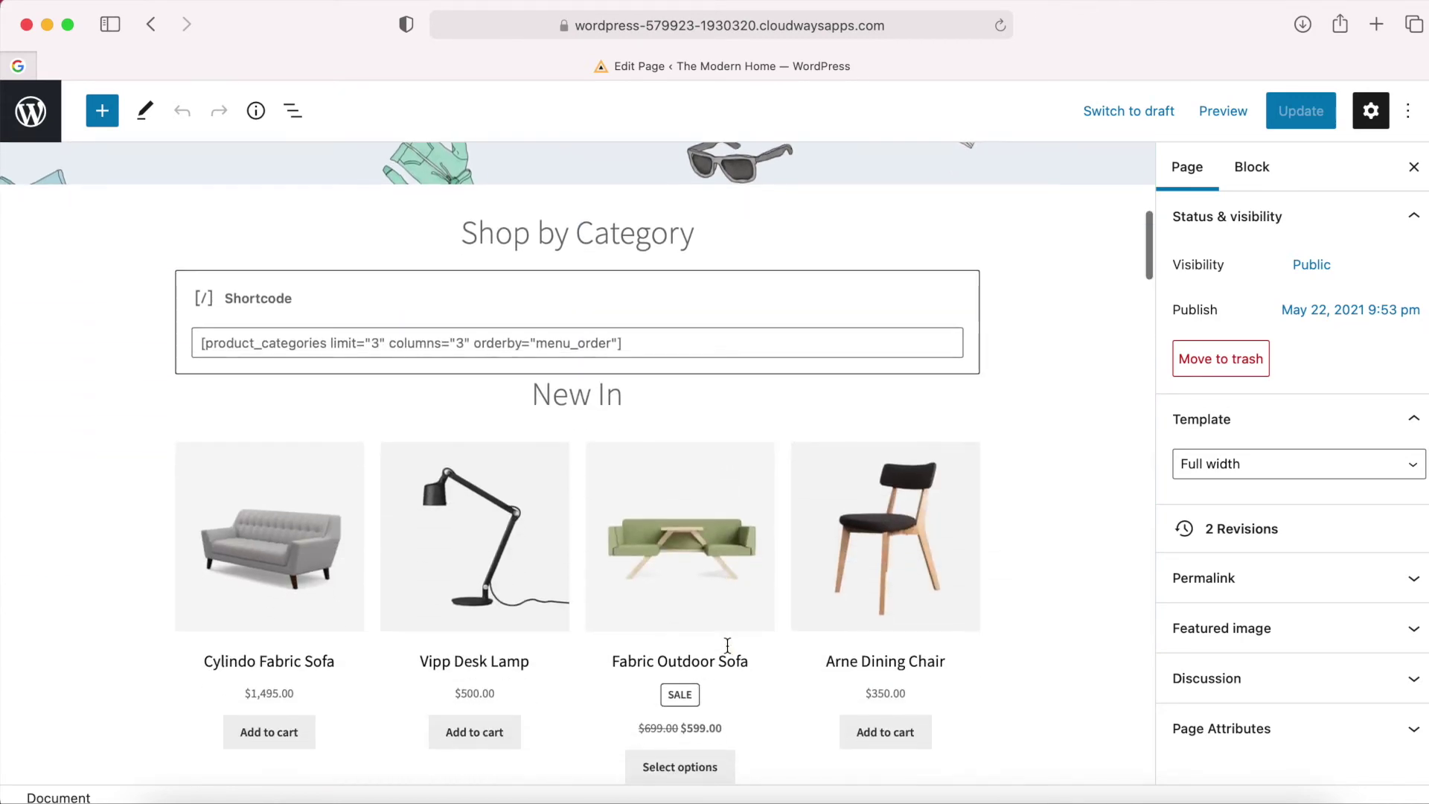
{"action": "scroll", "coordinate": [727, 644], "scroll_direction": "up", "scroll_amount": 12}
{"action": "scroll", "coordinate": [729, 647], "scroll_direction": "down", "scroll_amount": 1}
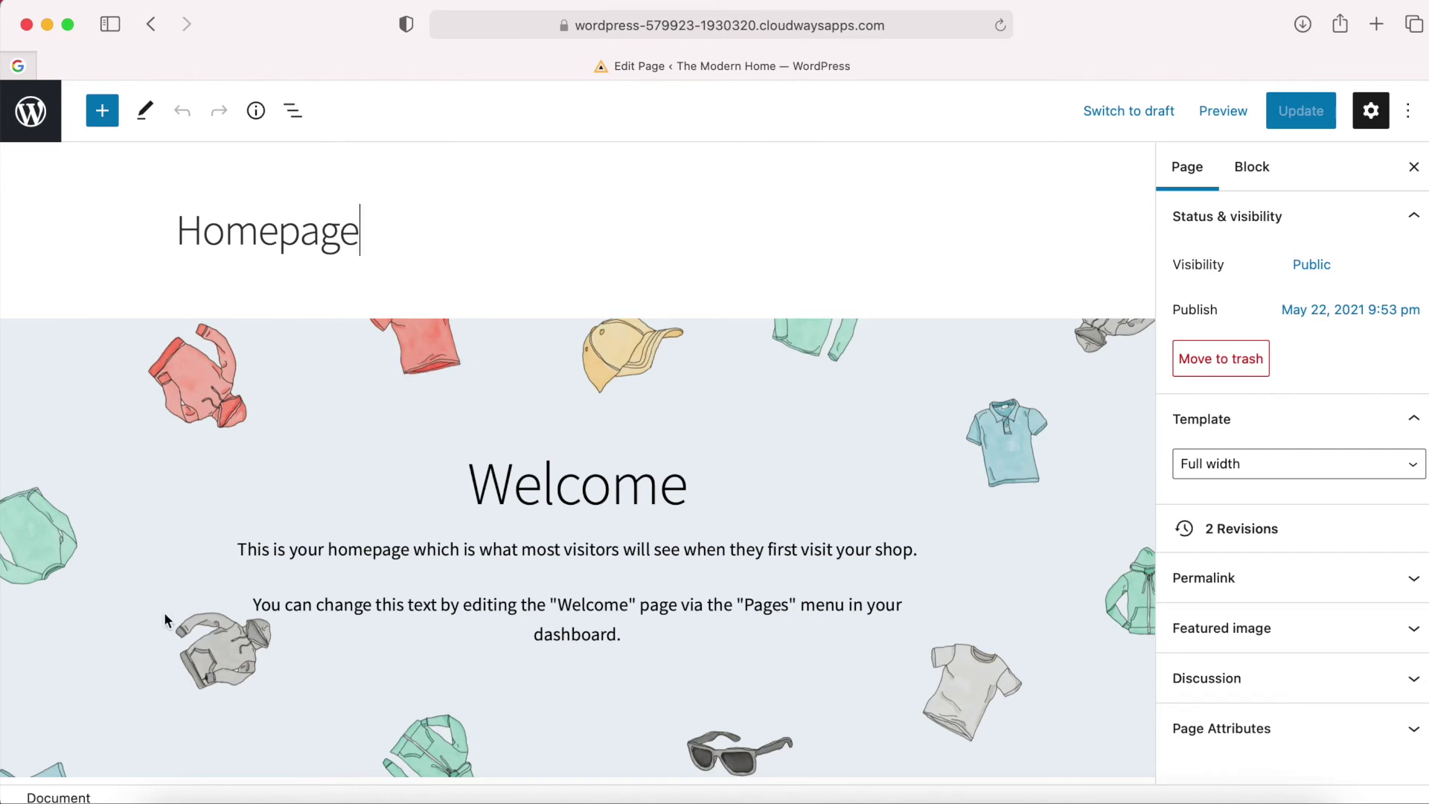
{"action": "scroll", "coordinate": [660, 346], "scroll_direction": "down", "scroll_amount": 2}
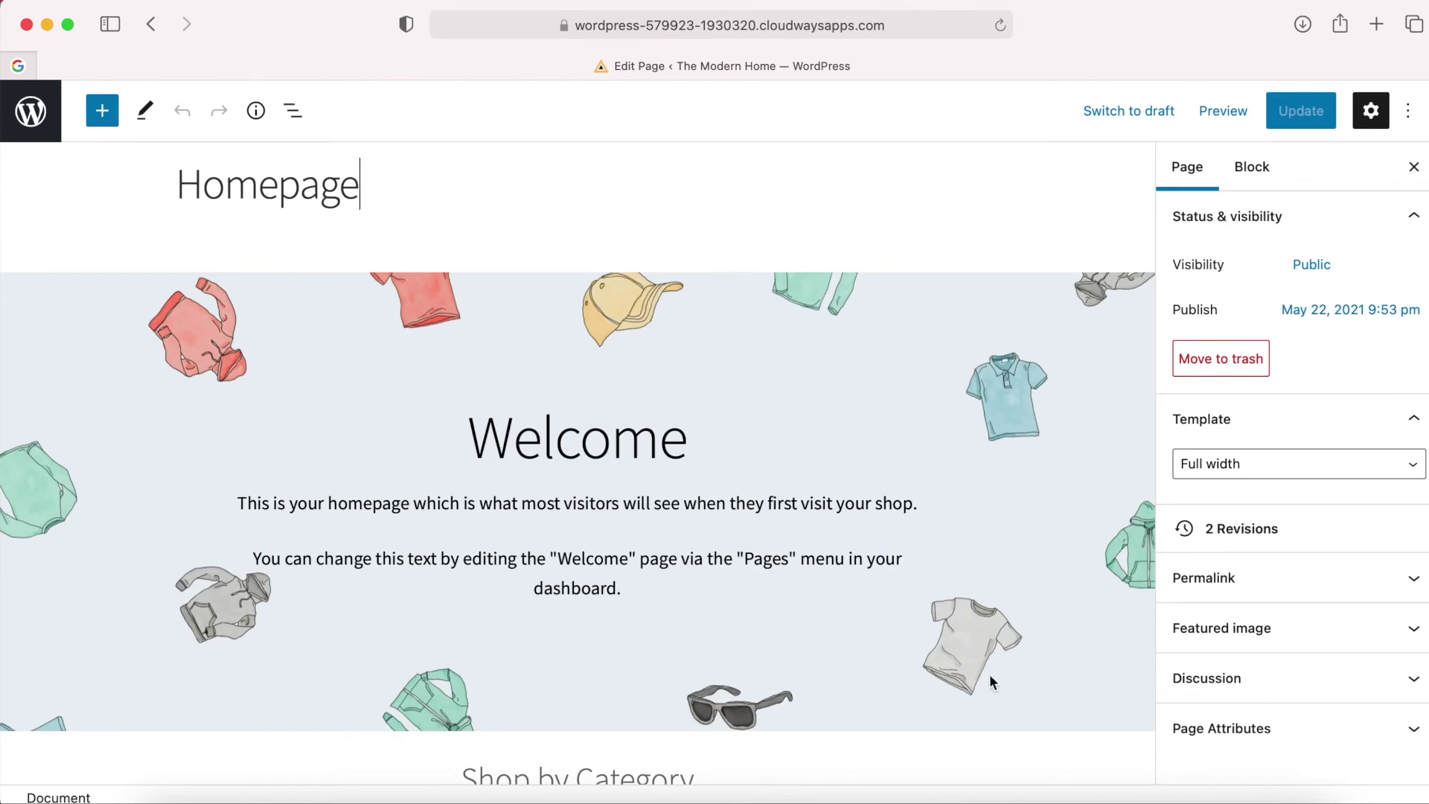
{"action": "scroll", "coordinate": [979, 350], "scroll_direction": "up", "scroll_amount": 1}
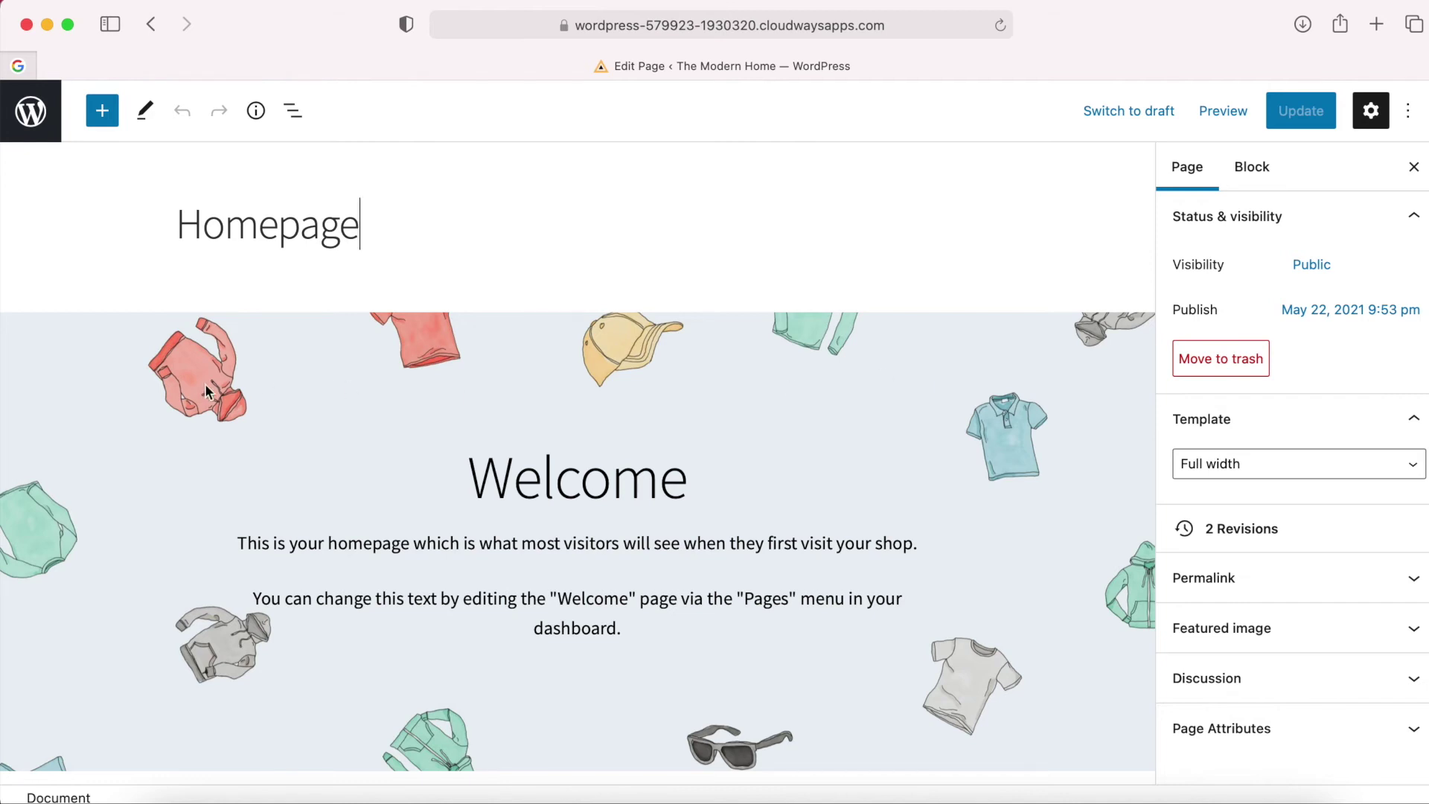
Replace the Welcome cover's background with Main Home Page Image.jpg.
{"action": "left_click", "coordinate": [184, 418]}
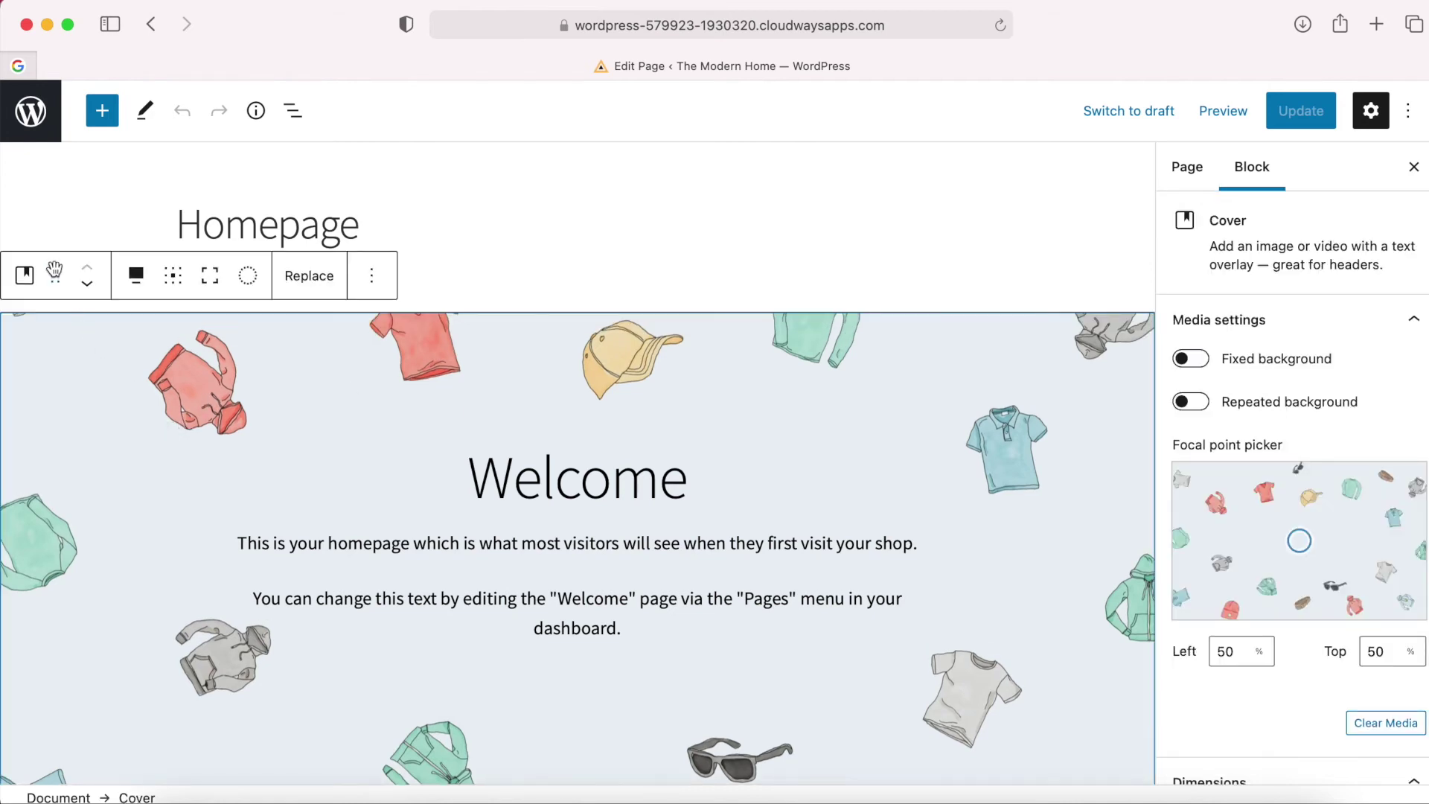
{"action": "left_click", "coordinate": [309, 277]}
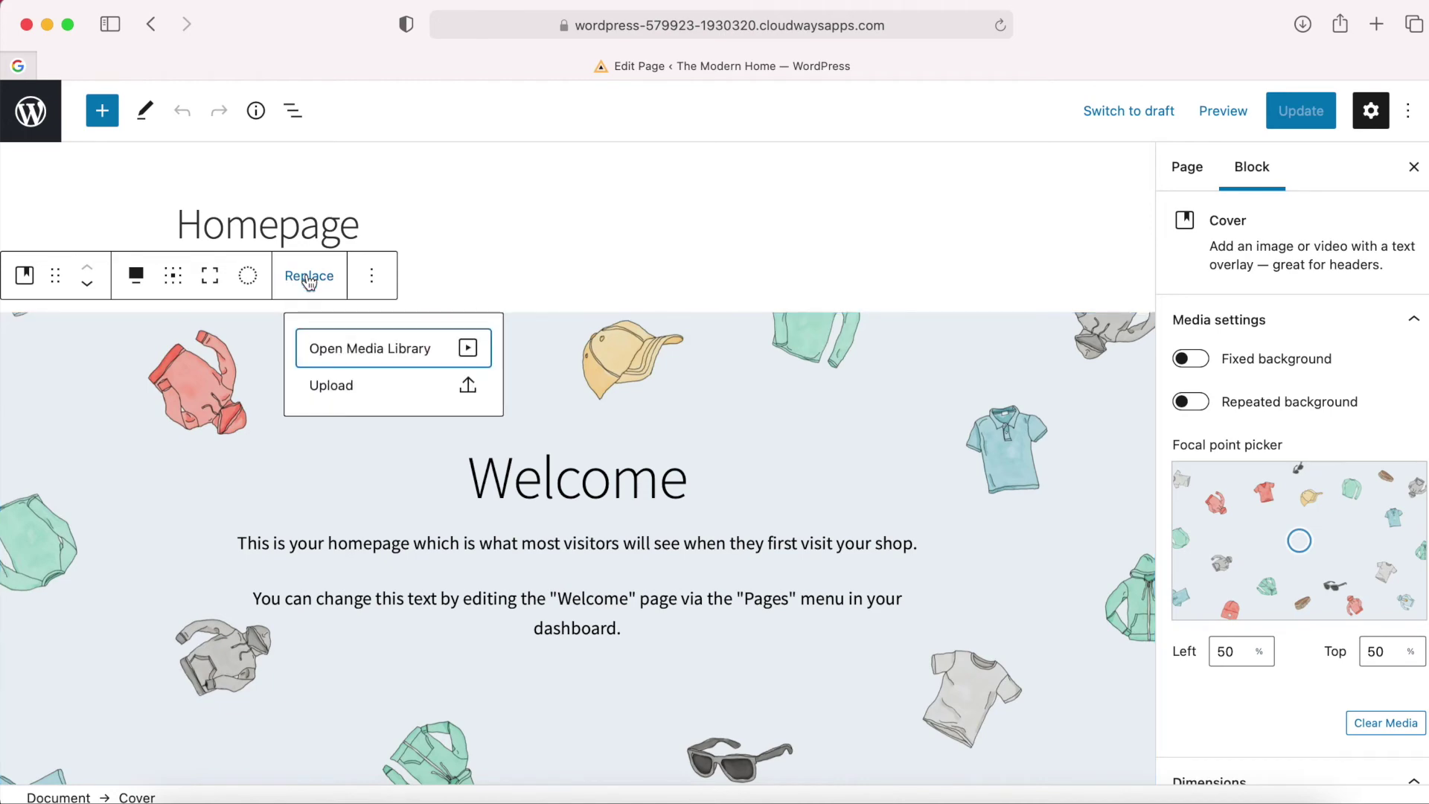
{"action": "left_click", "coordinate": [359, 393]}
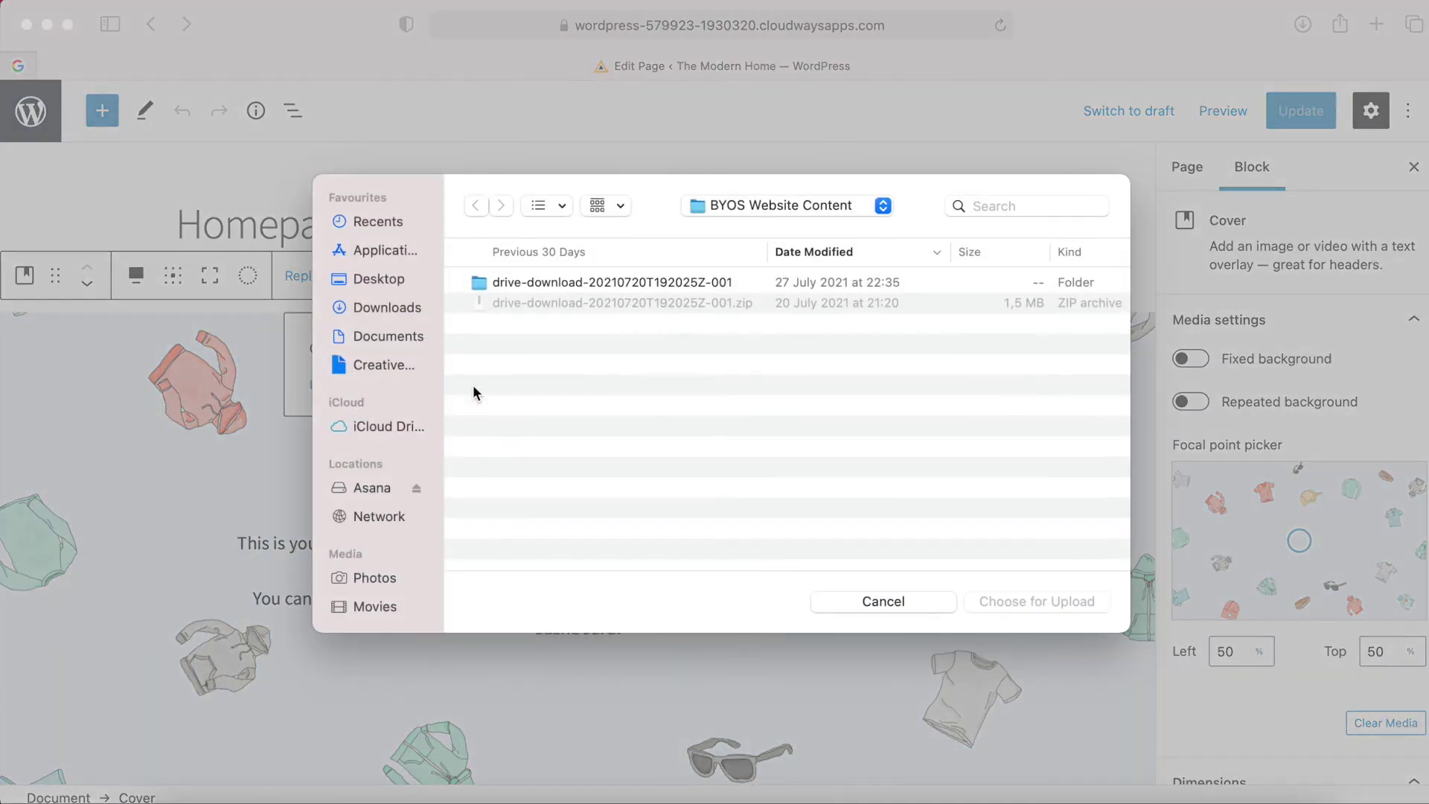
{"action": "double_click", "coordinate": [589, 284]}
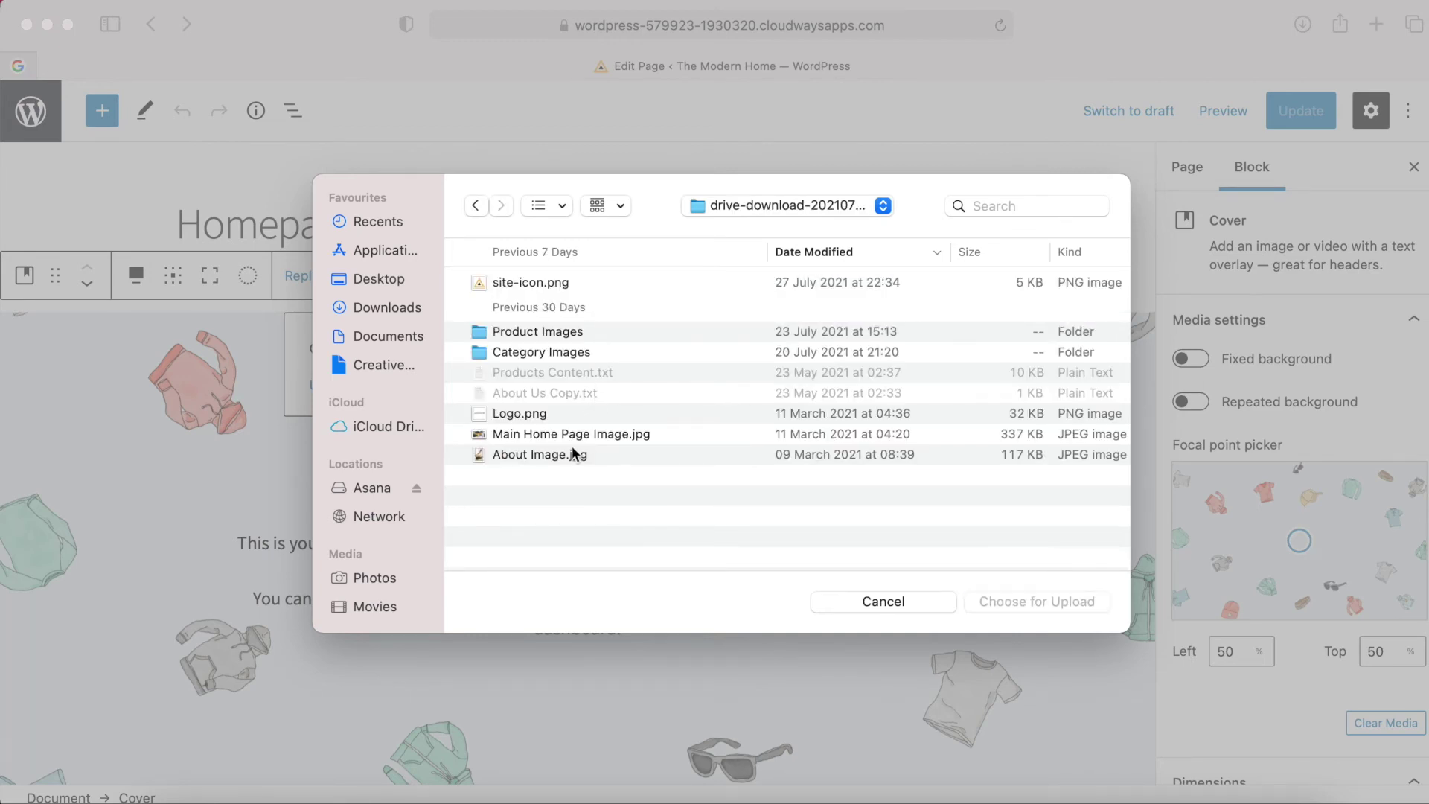
{"action": "left_click", "coordinate": [533, 438]}
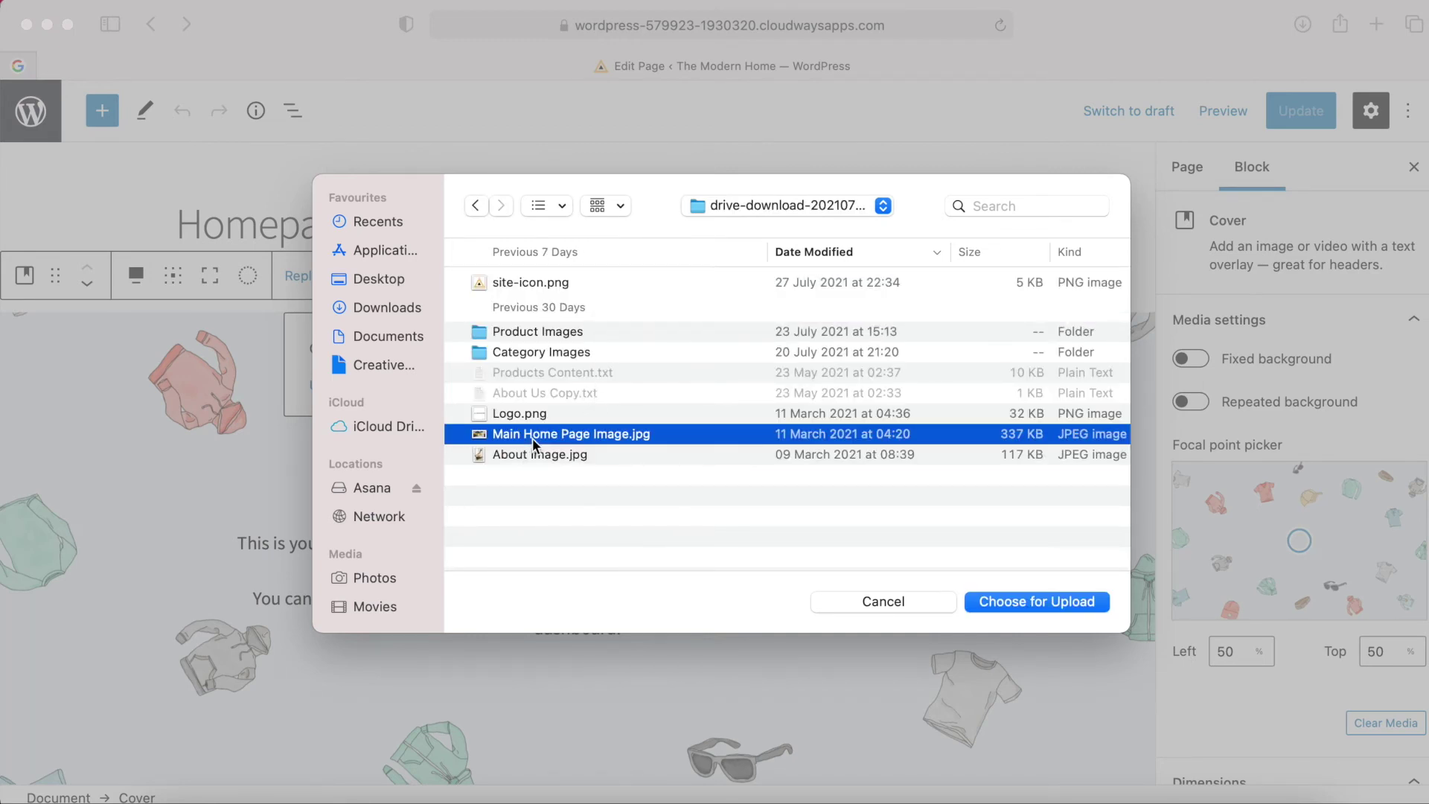
{"action": "left_click", "coordinate": [1016, 600]}
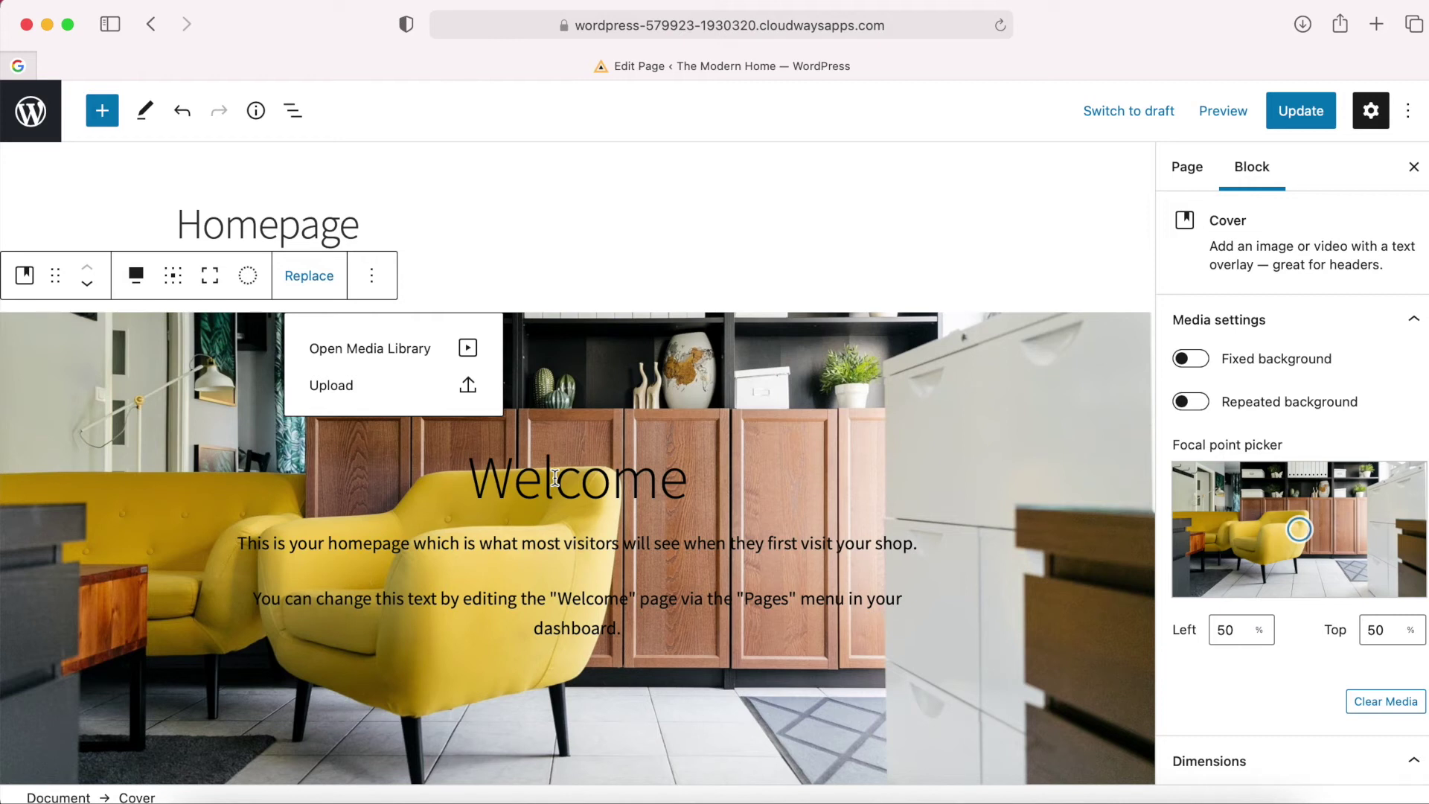
{"action": "left_click", "coordinate": [555, 478]}
{"action": "left_click", "coordinate": [584, 482]}
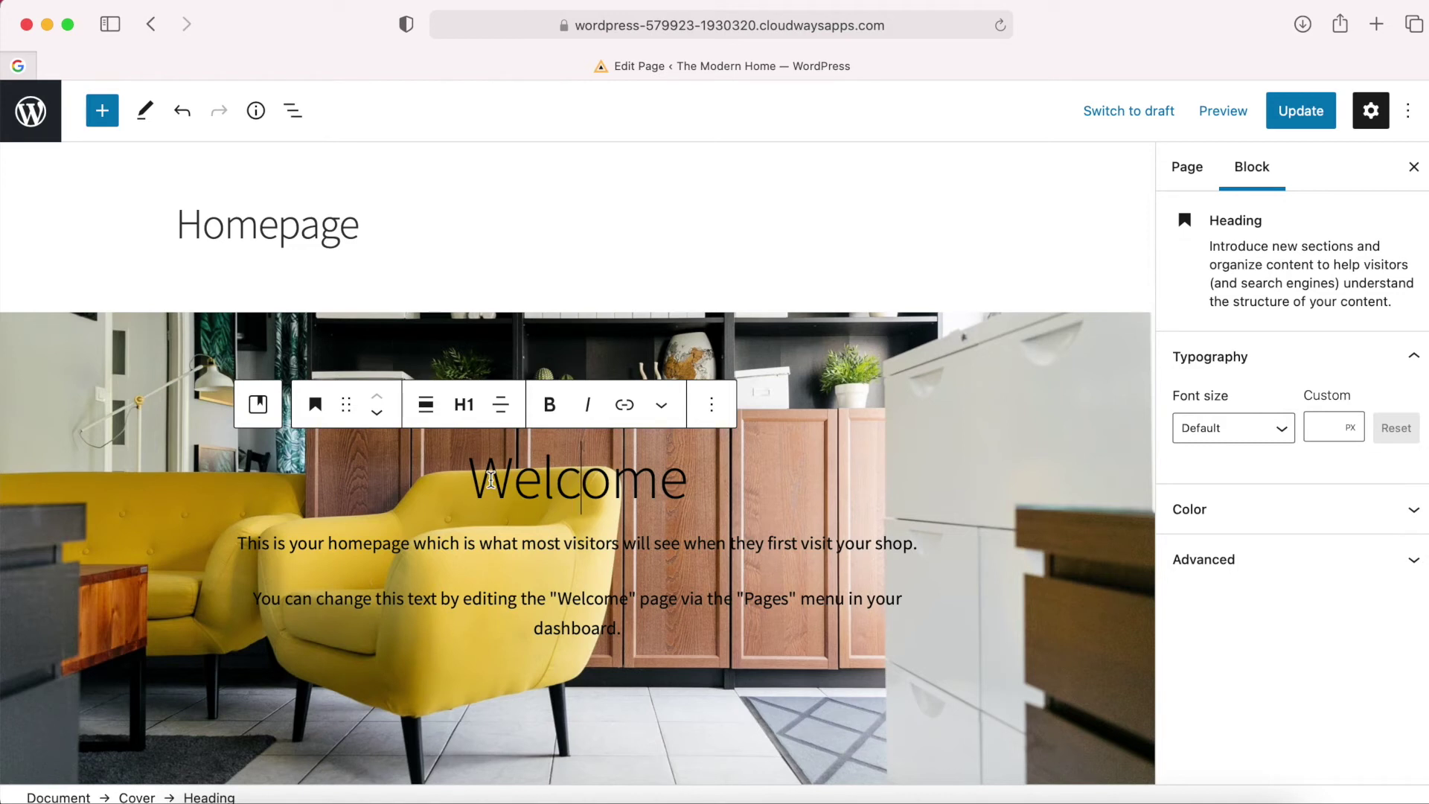
Change the cover heading to 'The Modern Home' and make it white.
{"action": "double_click", "coordinate": [491, 480]}
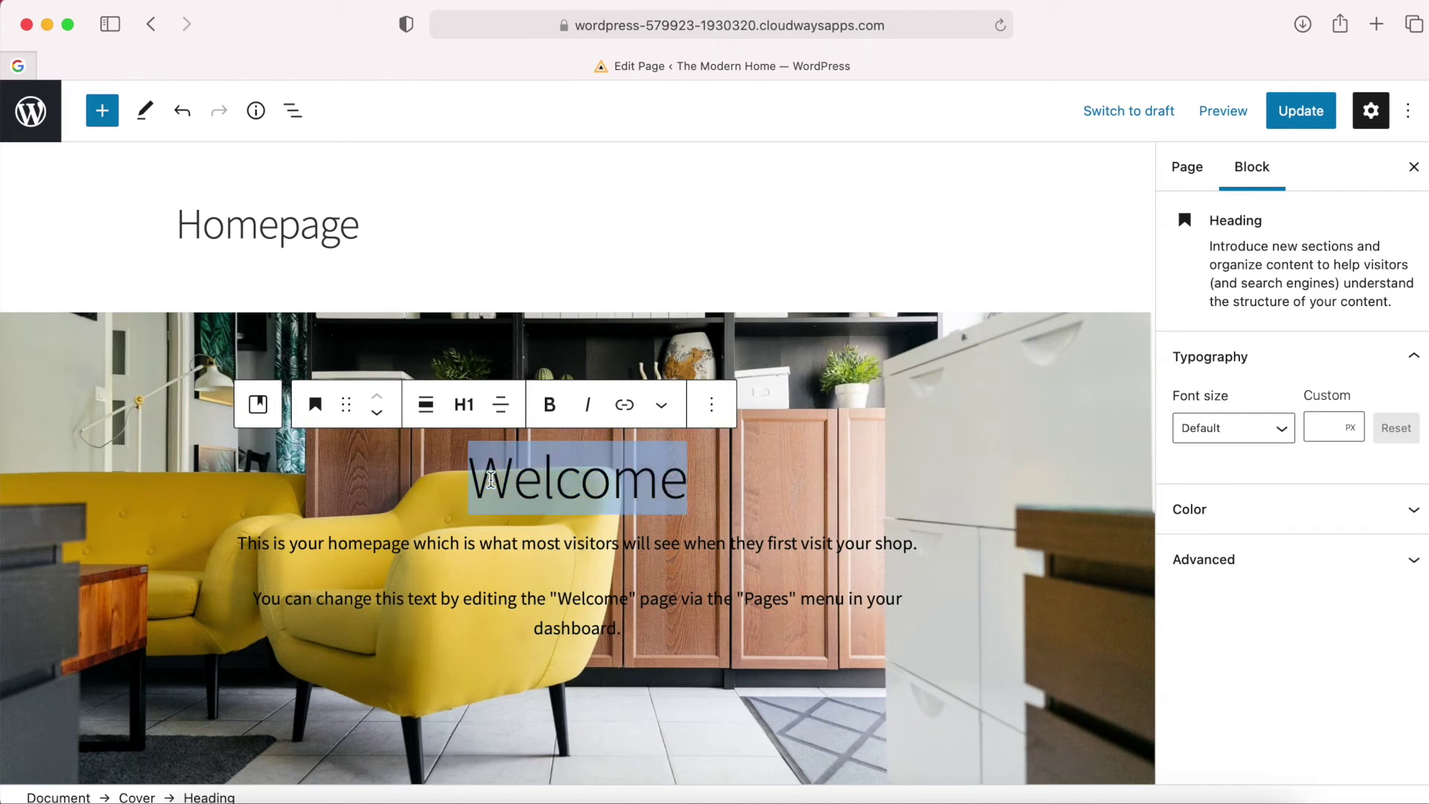
{"action": "type", "text": "The Modern Home"}
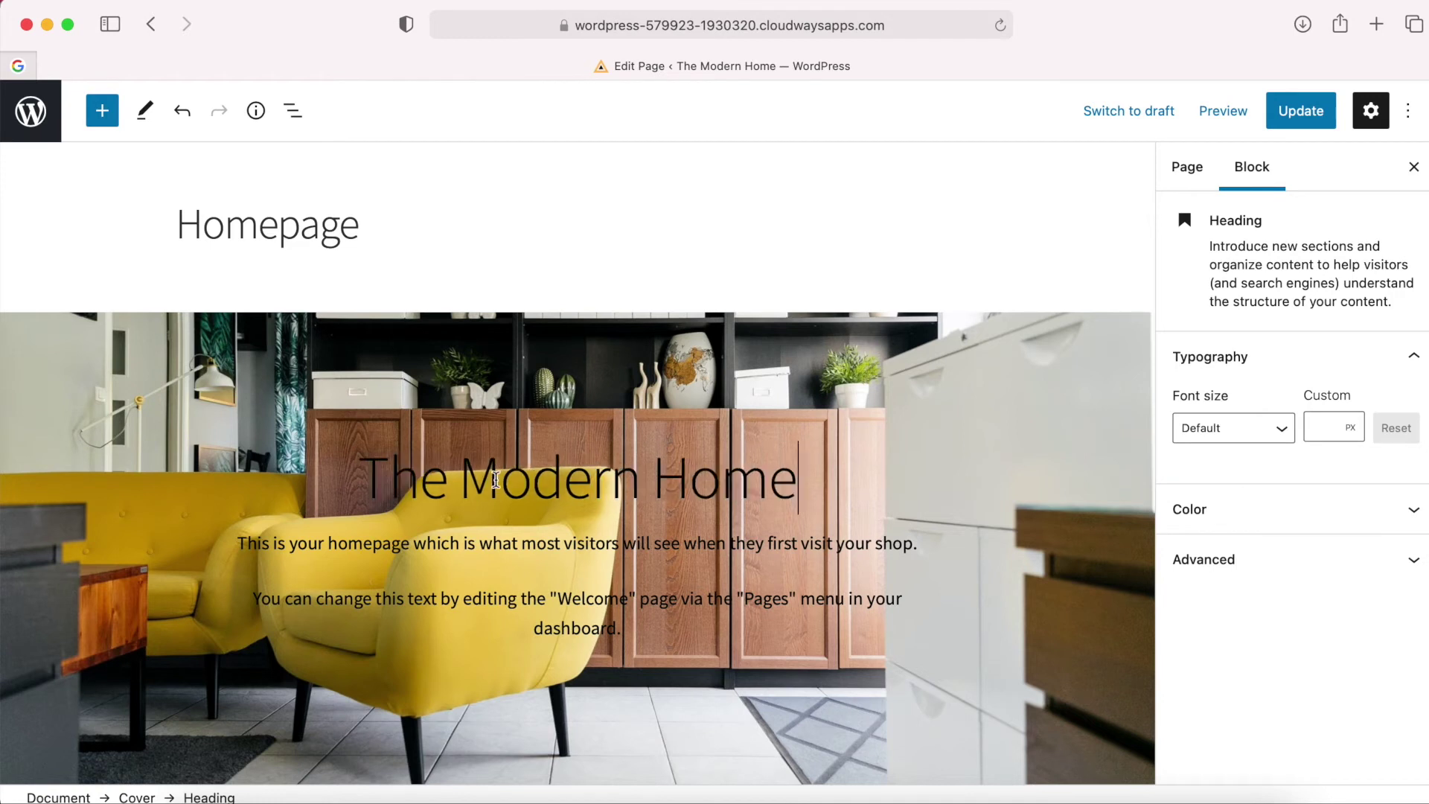
{"action": "triple_click", "coordinate": [540, 480]}
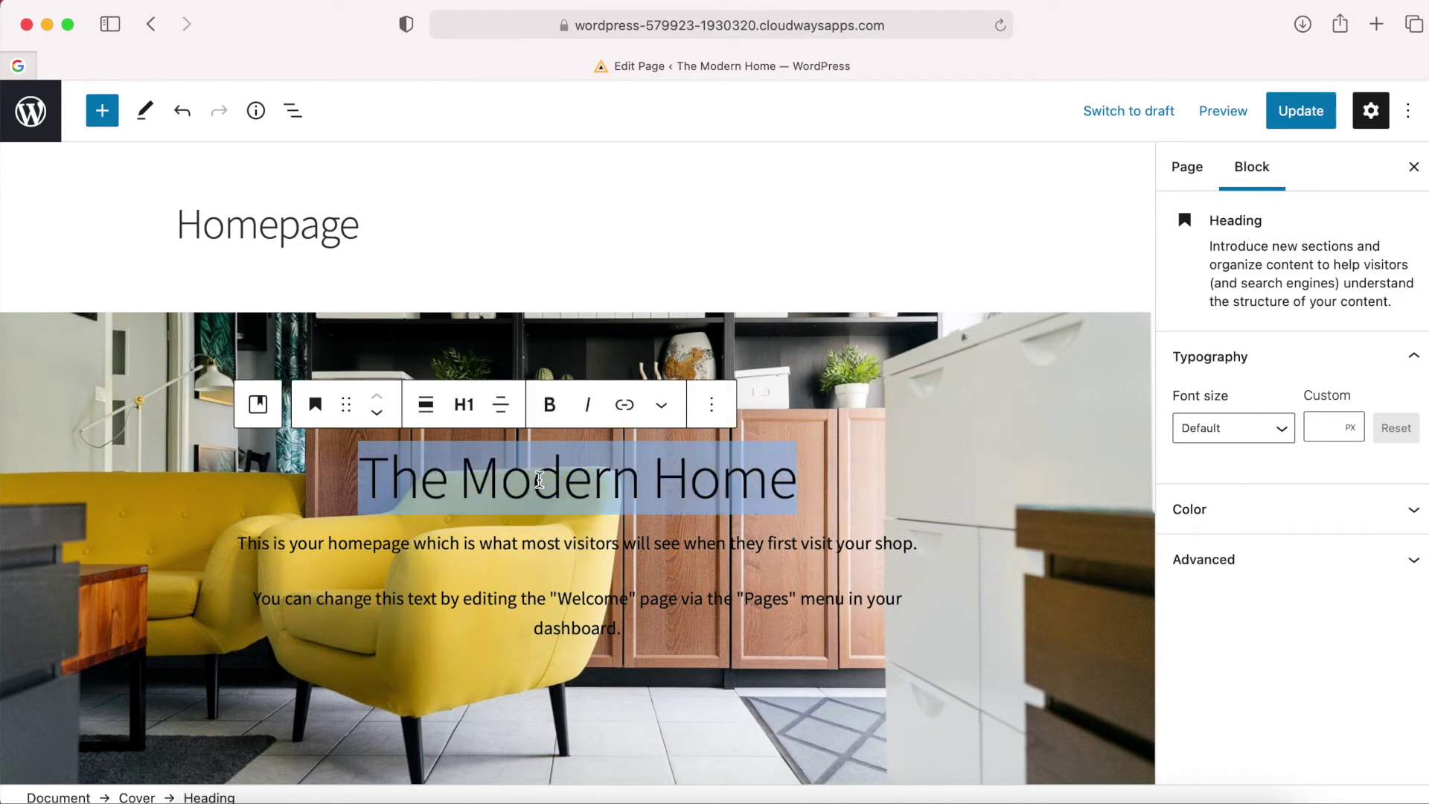
{"action": "left_click", "coordinate": [540, 480]}
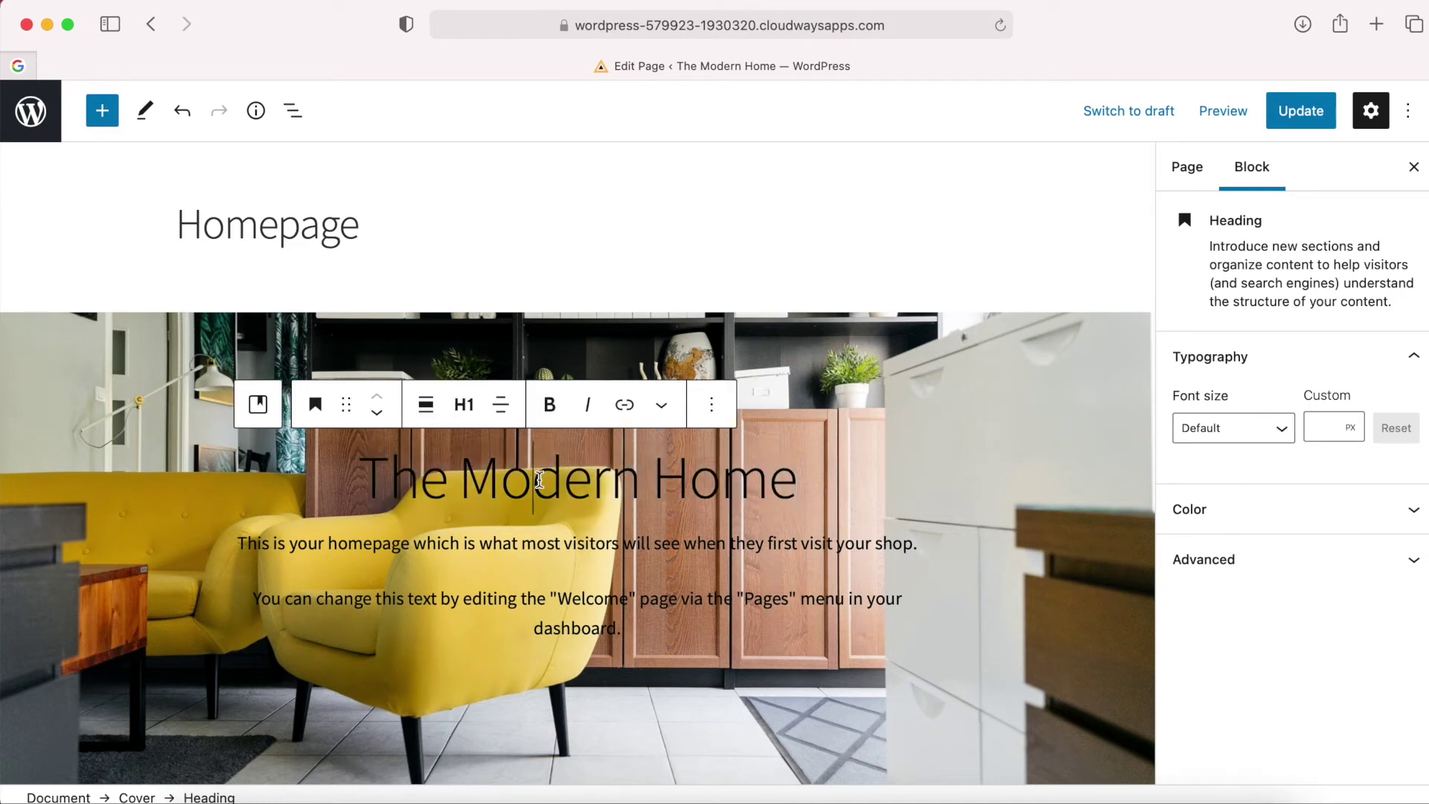
{"action": "triple_click", "coordinate": [588, 480]}
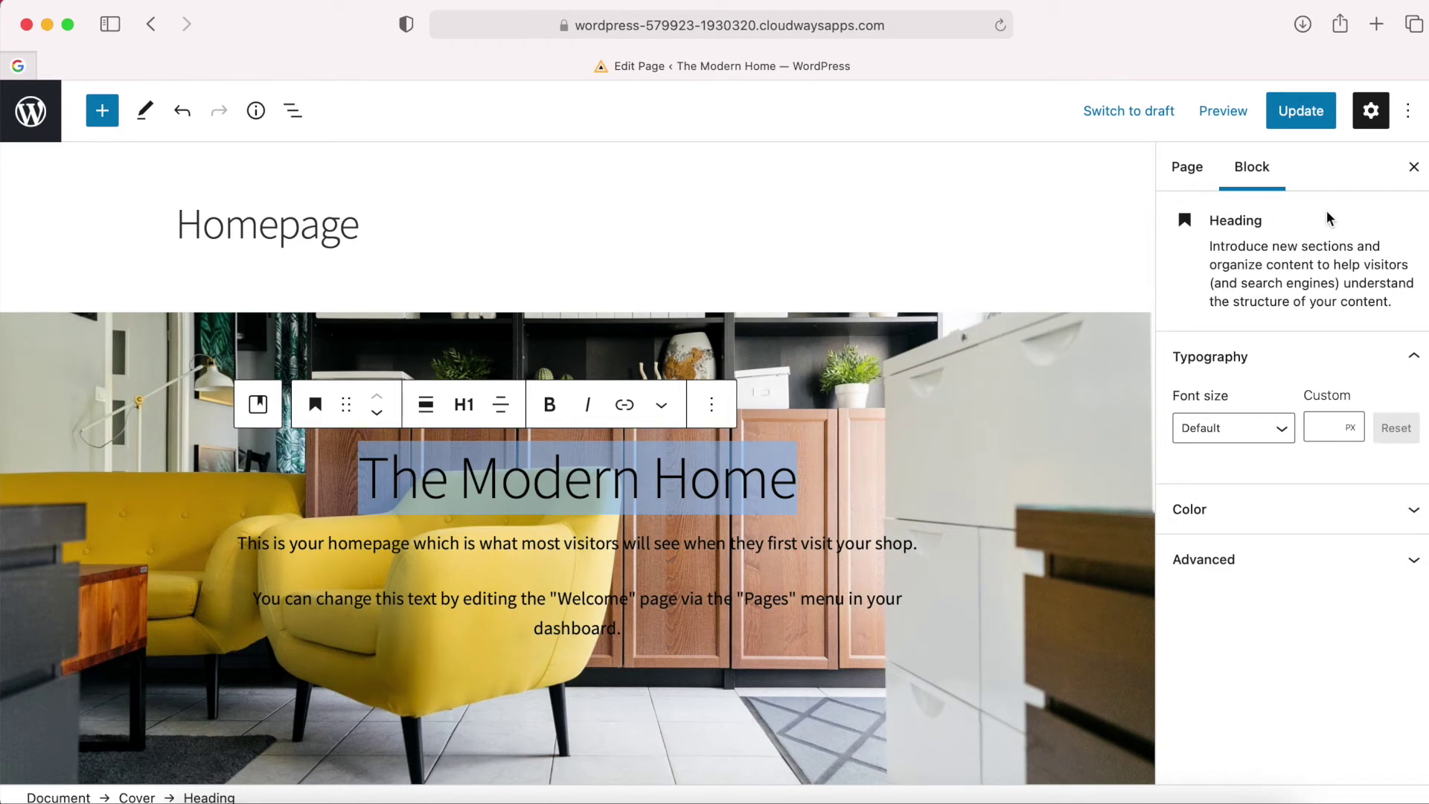
{"action": "left_click", "coordinate": [1287, 525]}
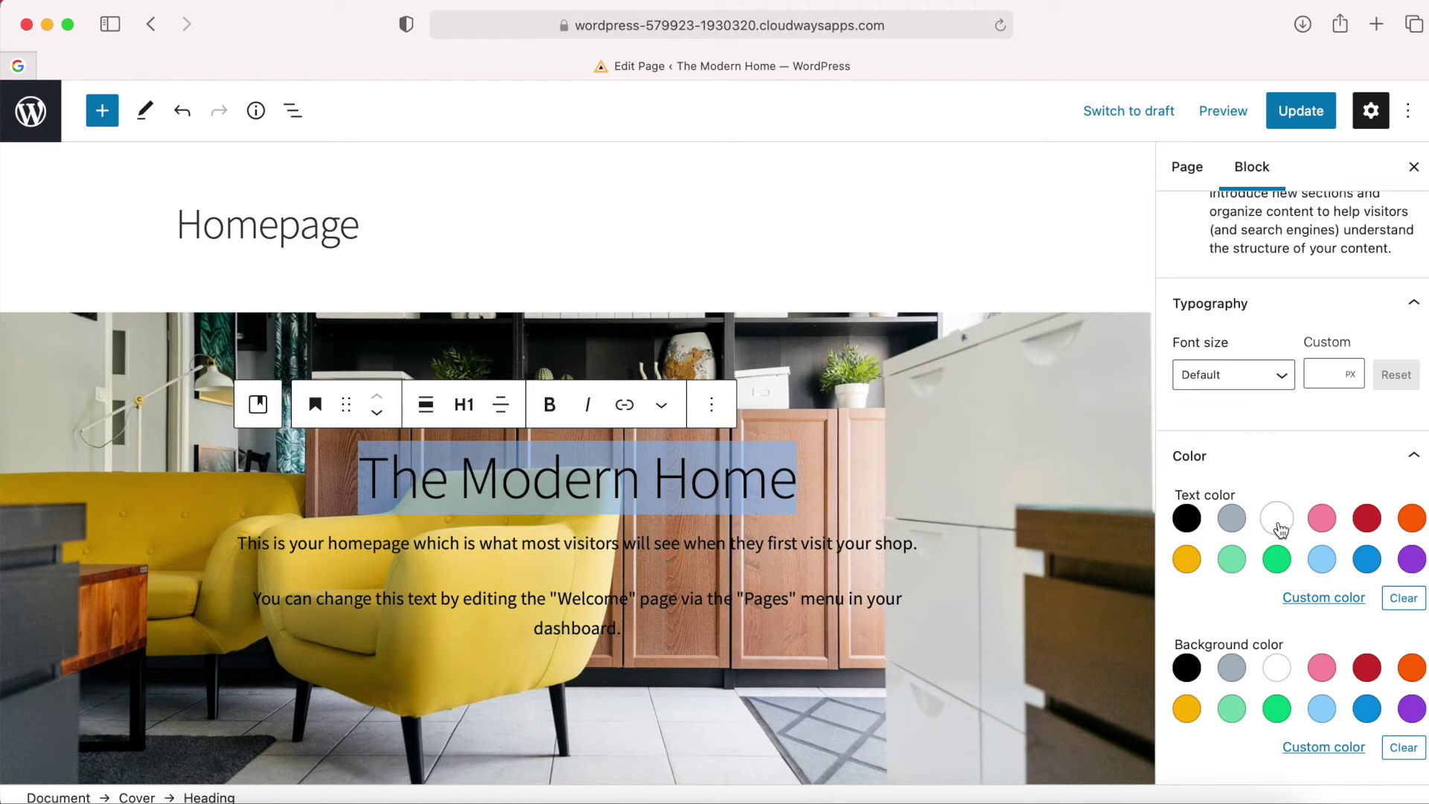
{"action": "left_click", "coordinate": [1277, 520]}
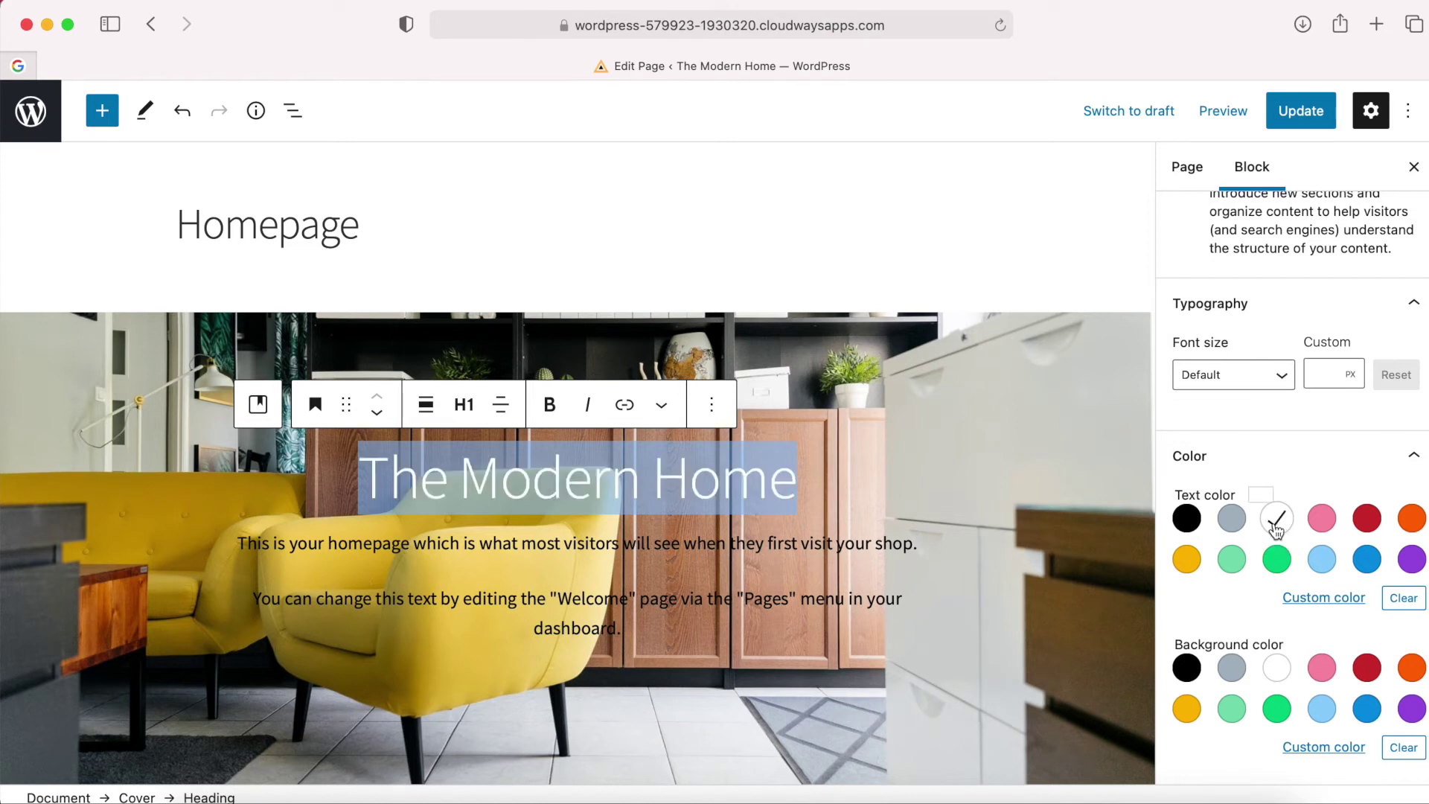
Remove the cover's second paragraph block and select the remaining paragraph text.
{"action": "left_click", "coordinate": [689, 546]}
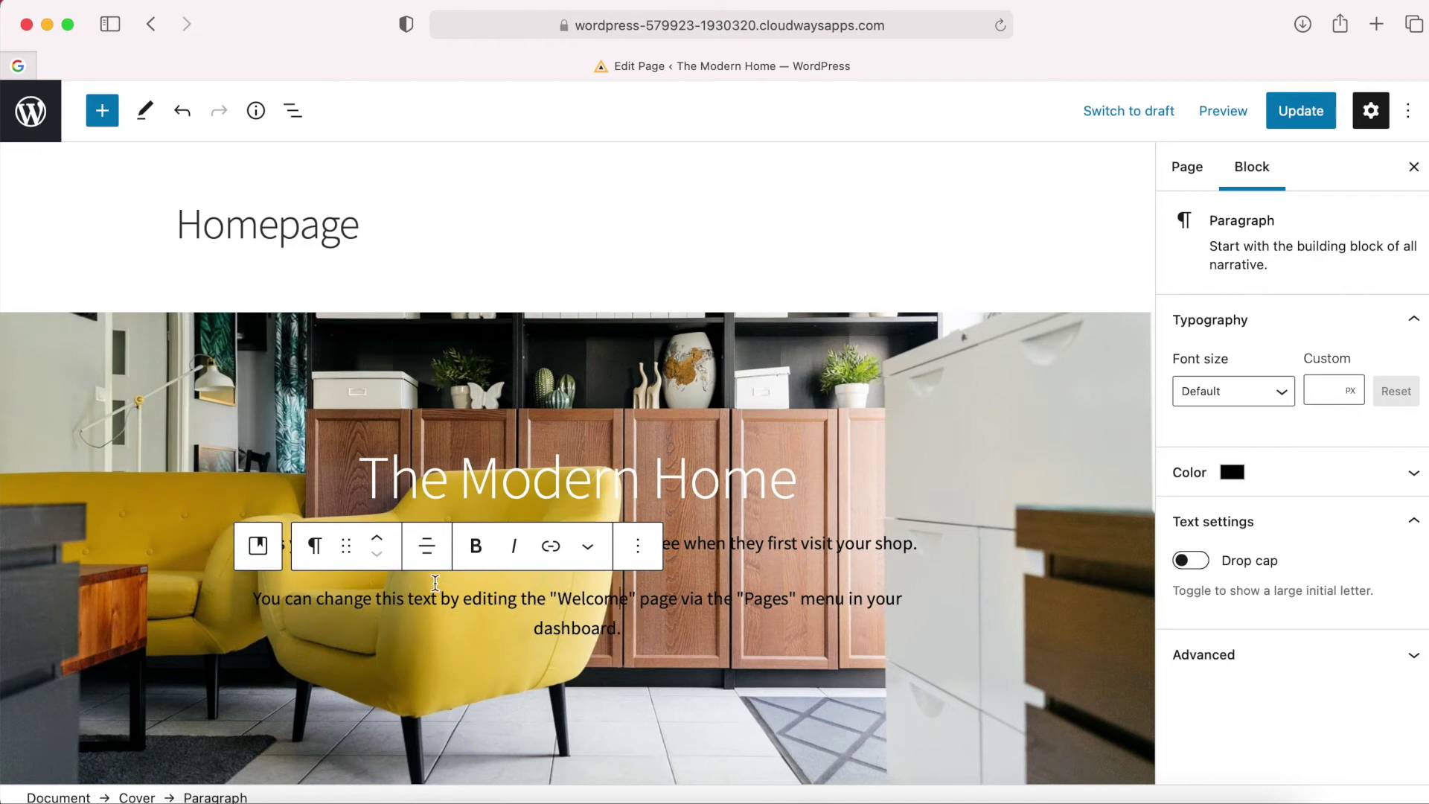
{"action": "left_click", "coordinate": [639, 555]}
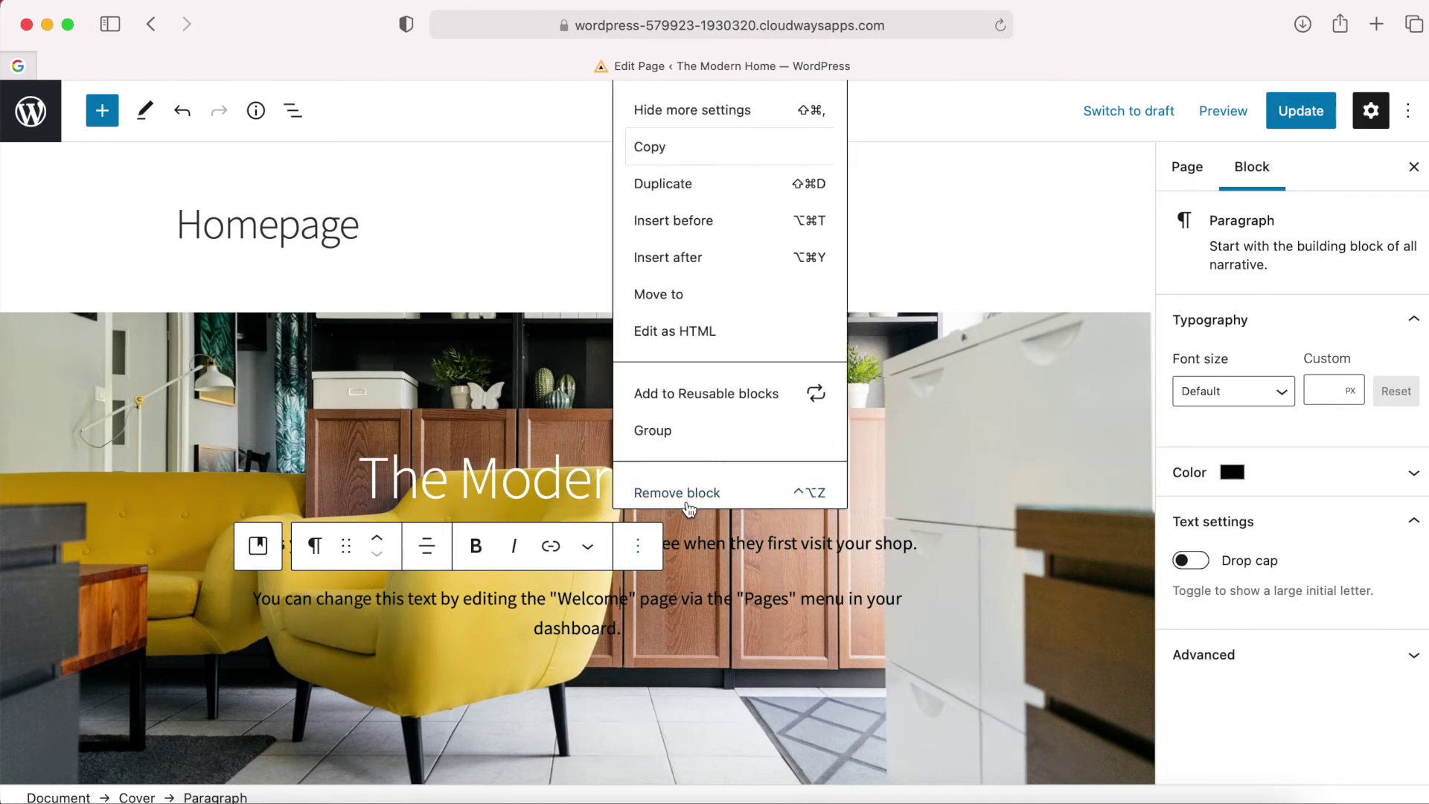
{"action": "left_click", "coordinate": [679, 497]}
{"action": "triple_click", "coordinate": [623, 566]}
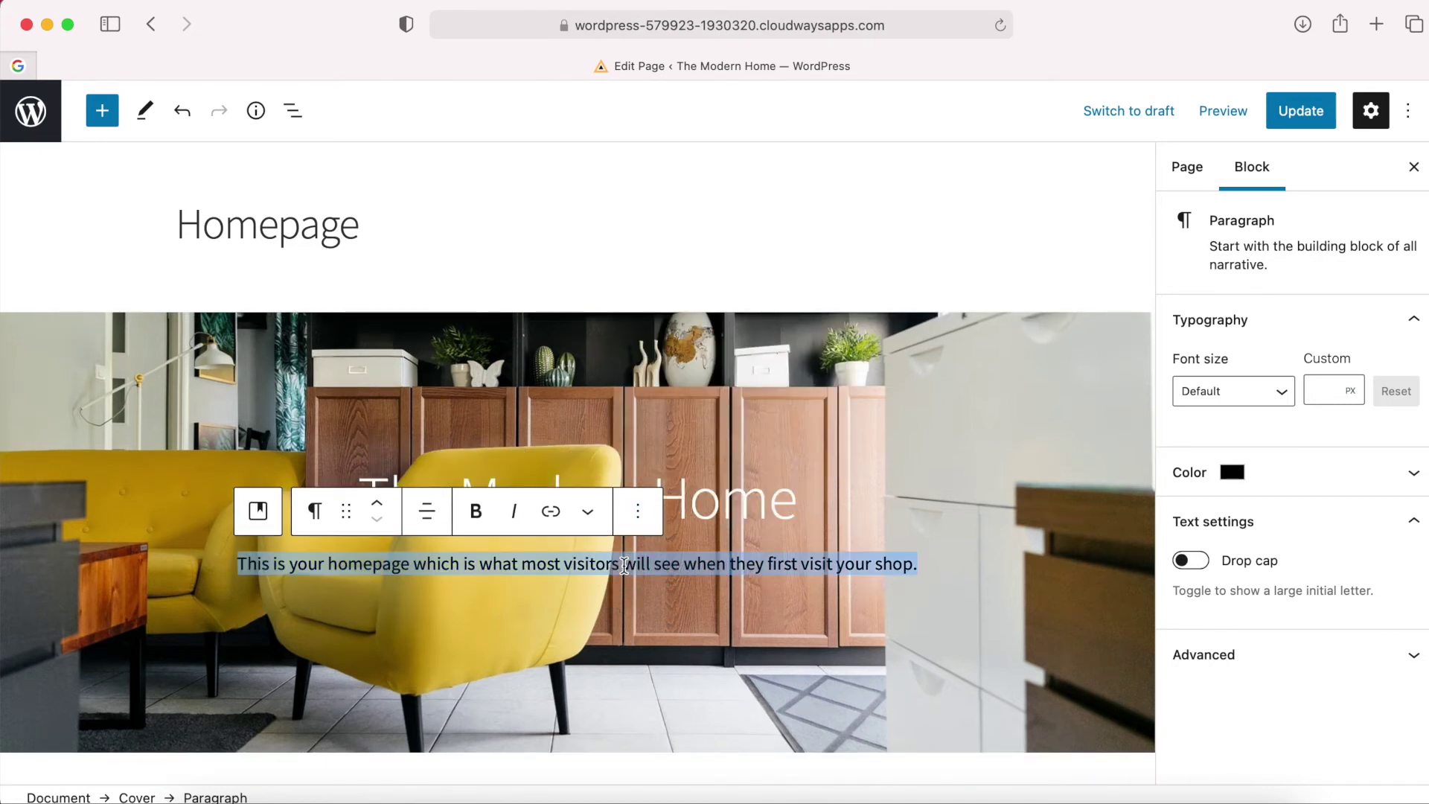
Open About Us Copy.txt from Finder in TextEdit.
{"action": "left_click", "coordinate": [198, 791]}
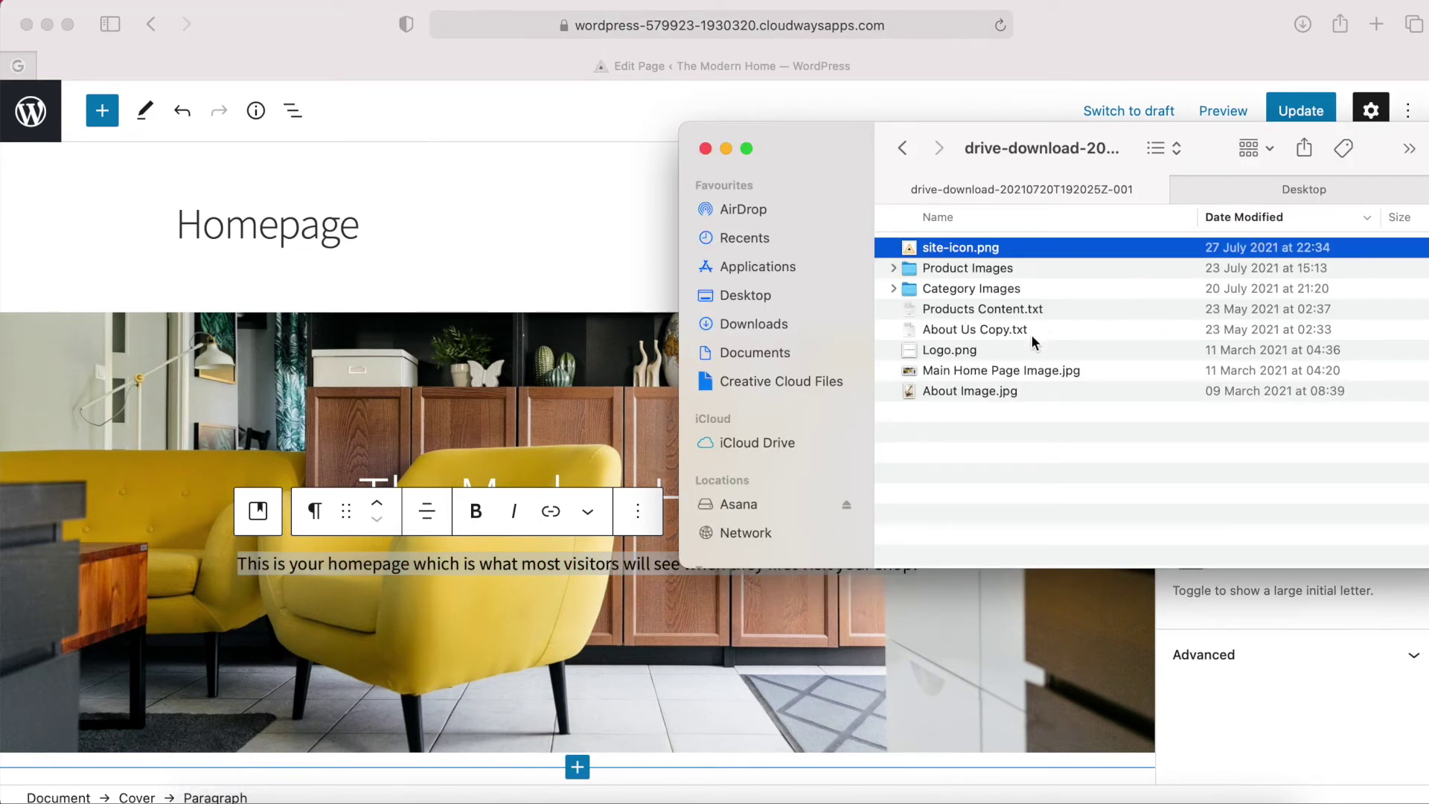
{"action": "double_click", "coordinate": [991, 332]}
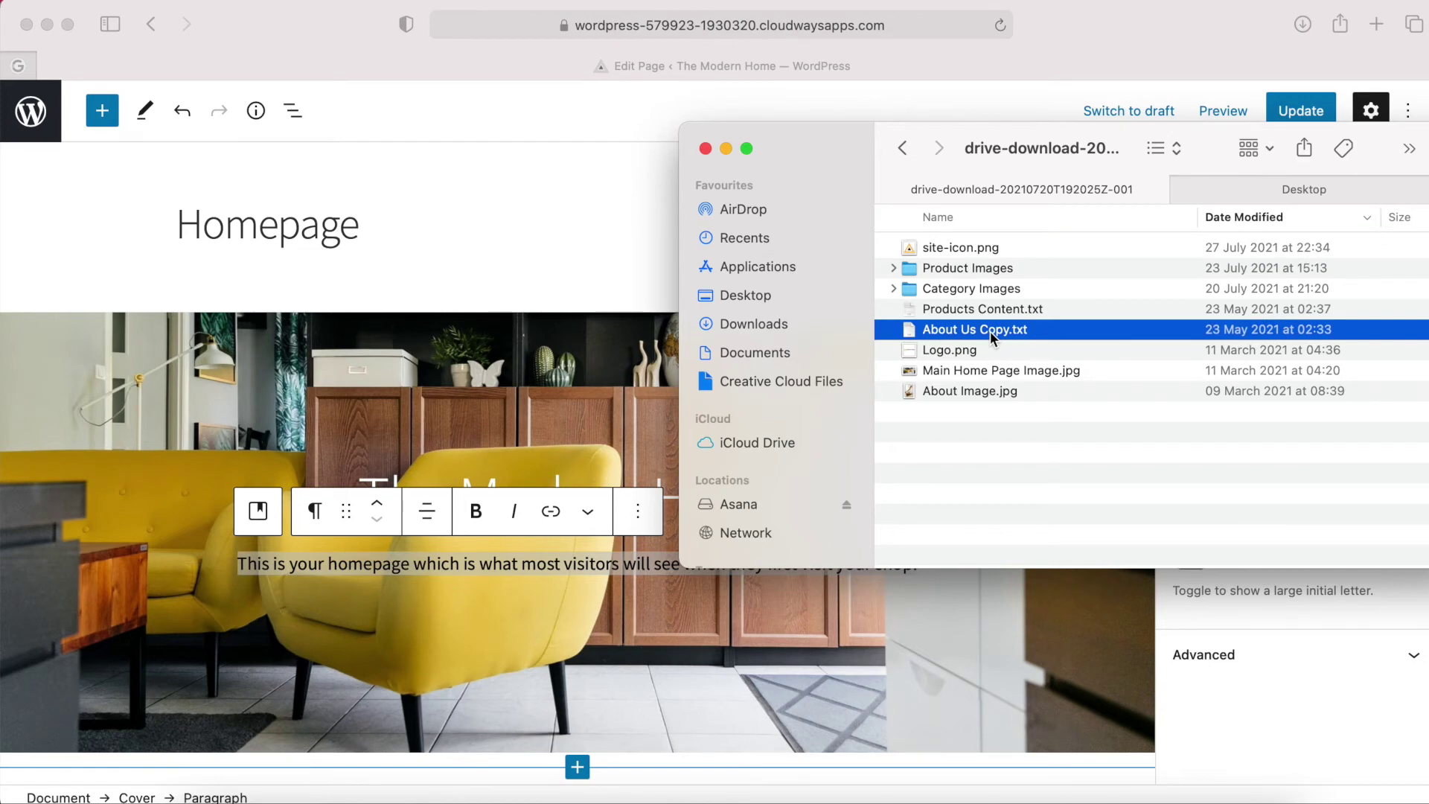
{"action": "left_click", "coordinate": [656, 158]}
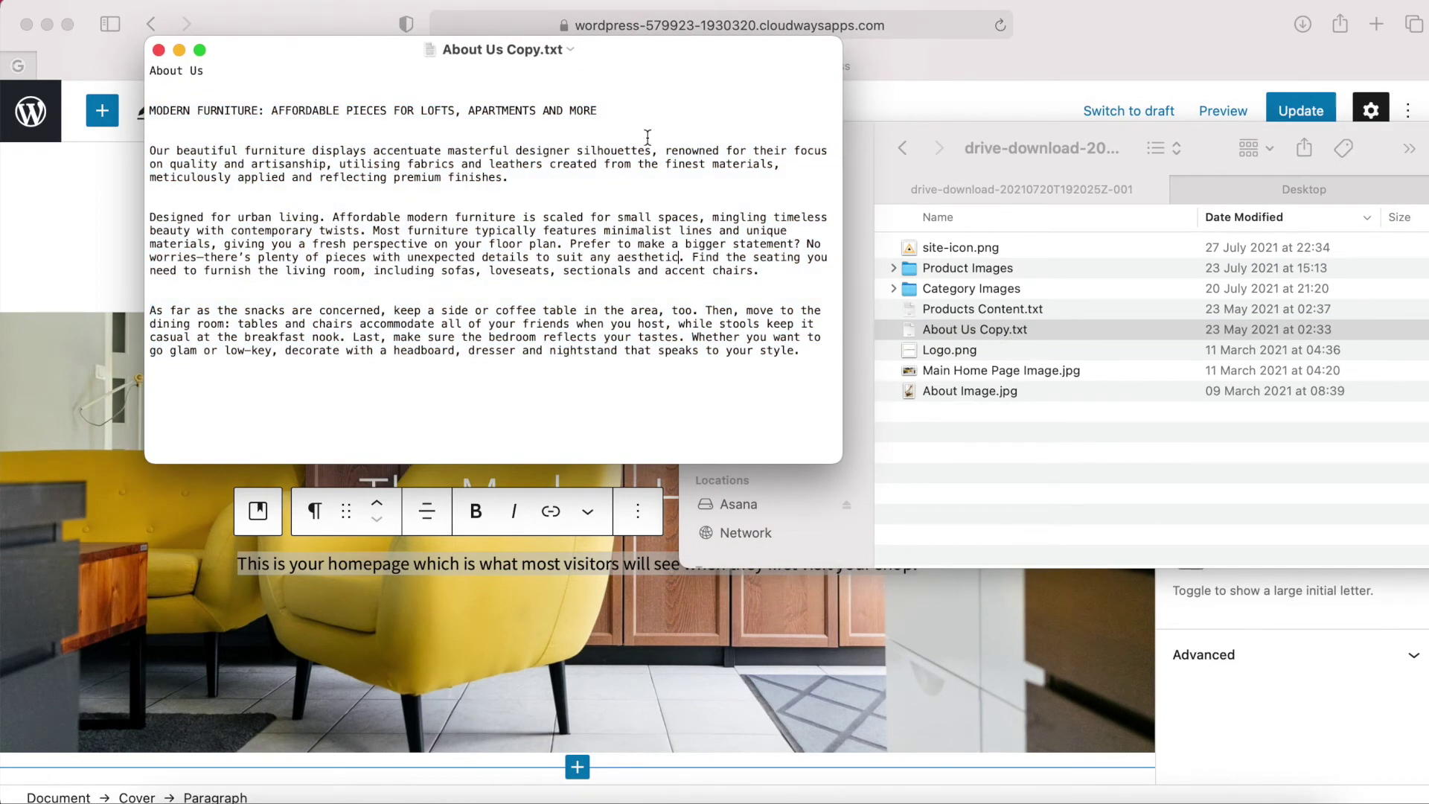
{"action": "left_click_drag", "start_coordinate": [612, 99], "coordinate": [232, 138]}
{"action": "left_click", "coordinate": [422, 134]}
Paste the 'MODERN FURNITURE: AFFORDABLE PIECES FOR LOFTS, APARTMENTS AND MORE' line over the cover paragraph.
{"action": "left_click_drag", "start_coordinate": [603, 112], "coordinate": [147, 112]}
{"action": "key", "text": "super+c"}
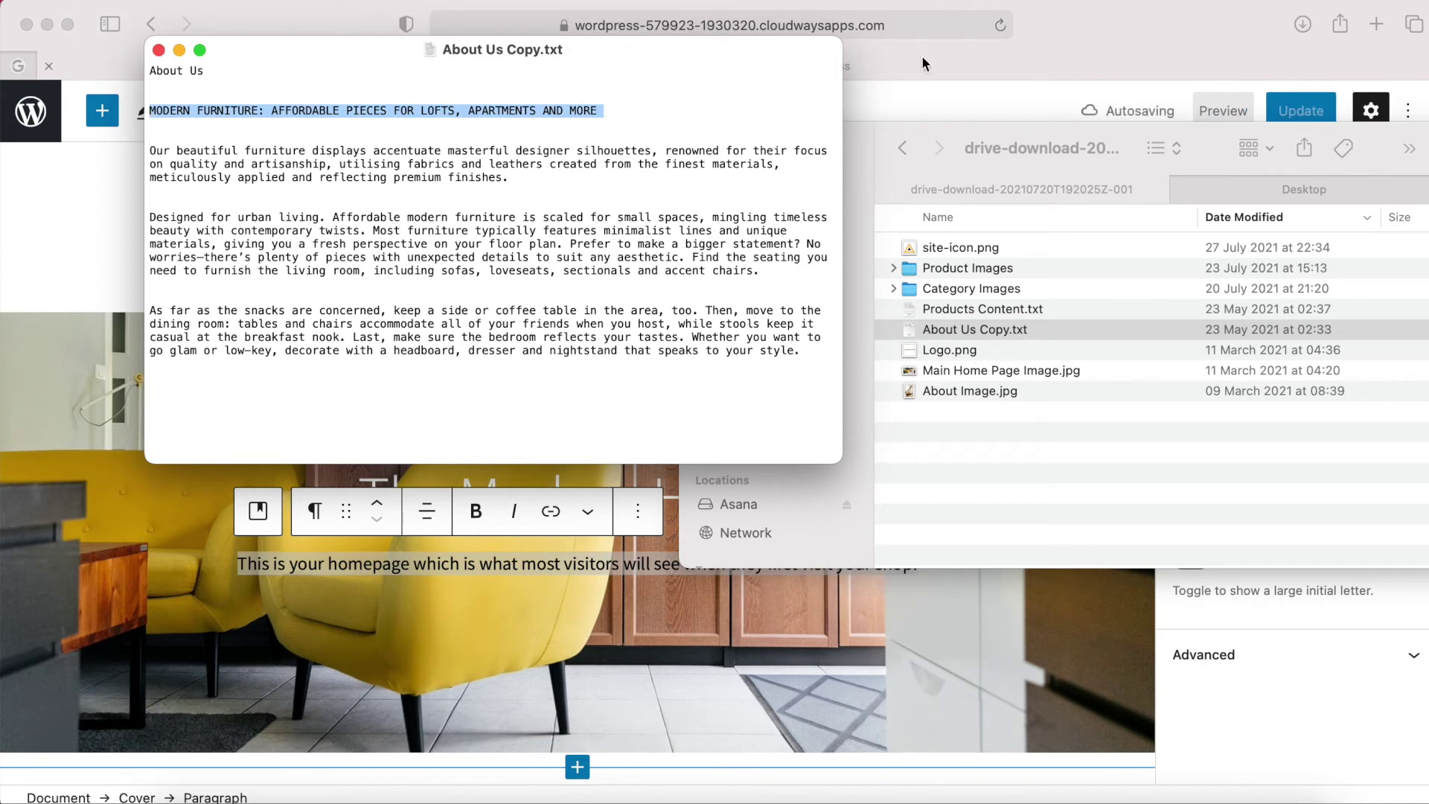
{"action": "left_click", "coordinate": [943, 64]}
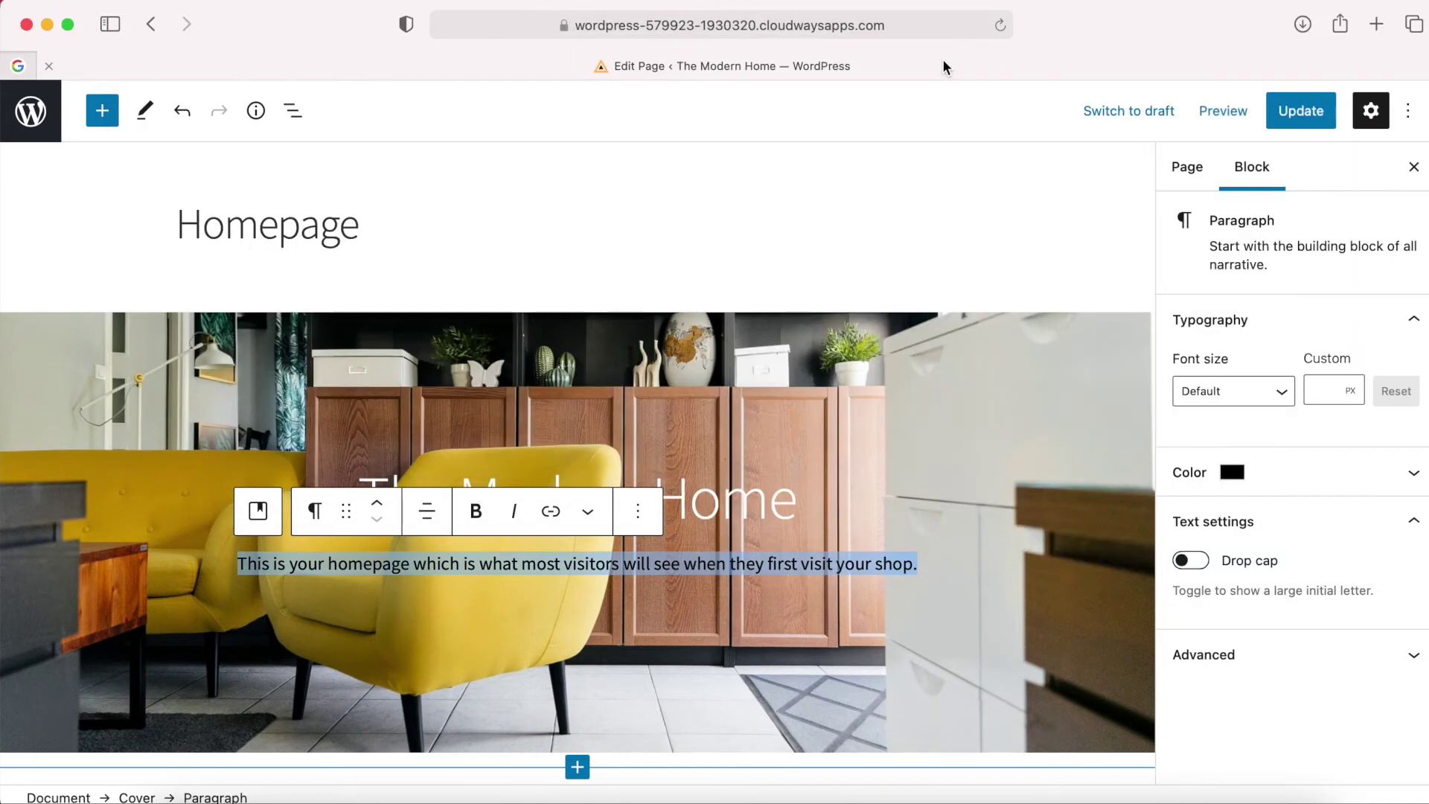
{"action": "key", "text": "super+v"}
Make the subtitle text white and select the whole Cover block.
{"action": "triple_click", "coordinate": [671, 560]}
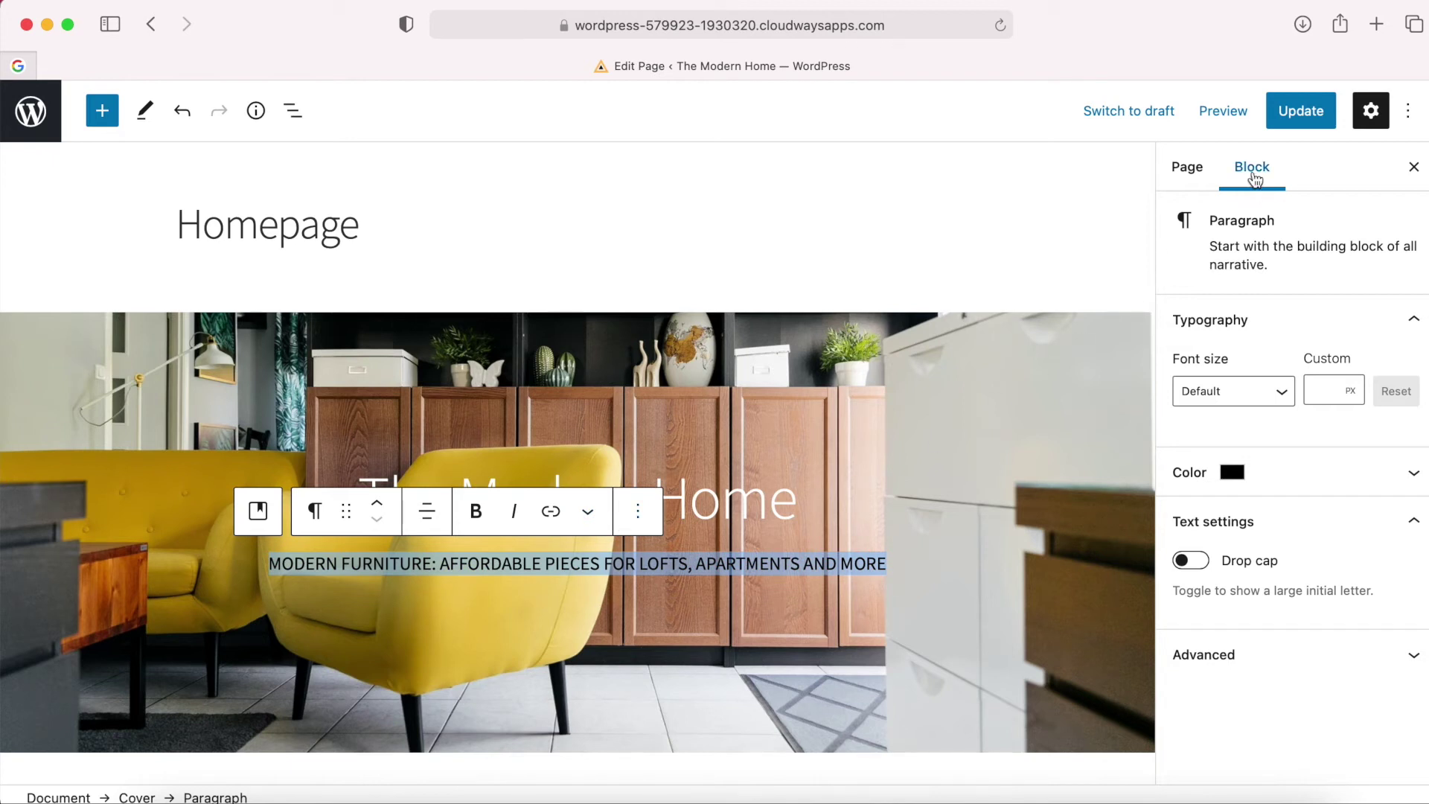
{"action": "left_click", "coordinate": [1397, 480]}
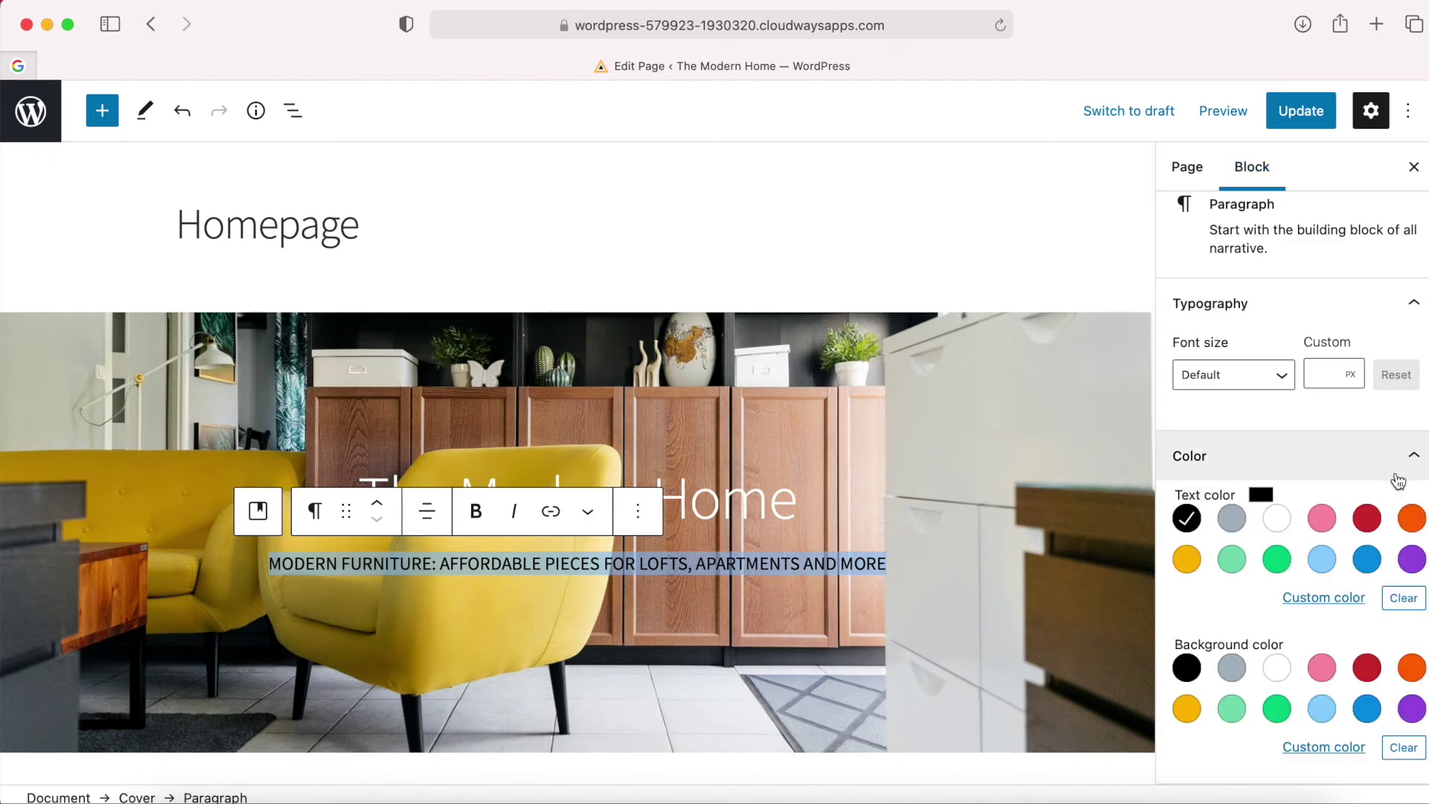
{"action": "left_click", "coordinate": [1277, 519]}
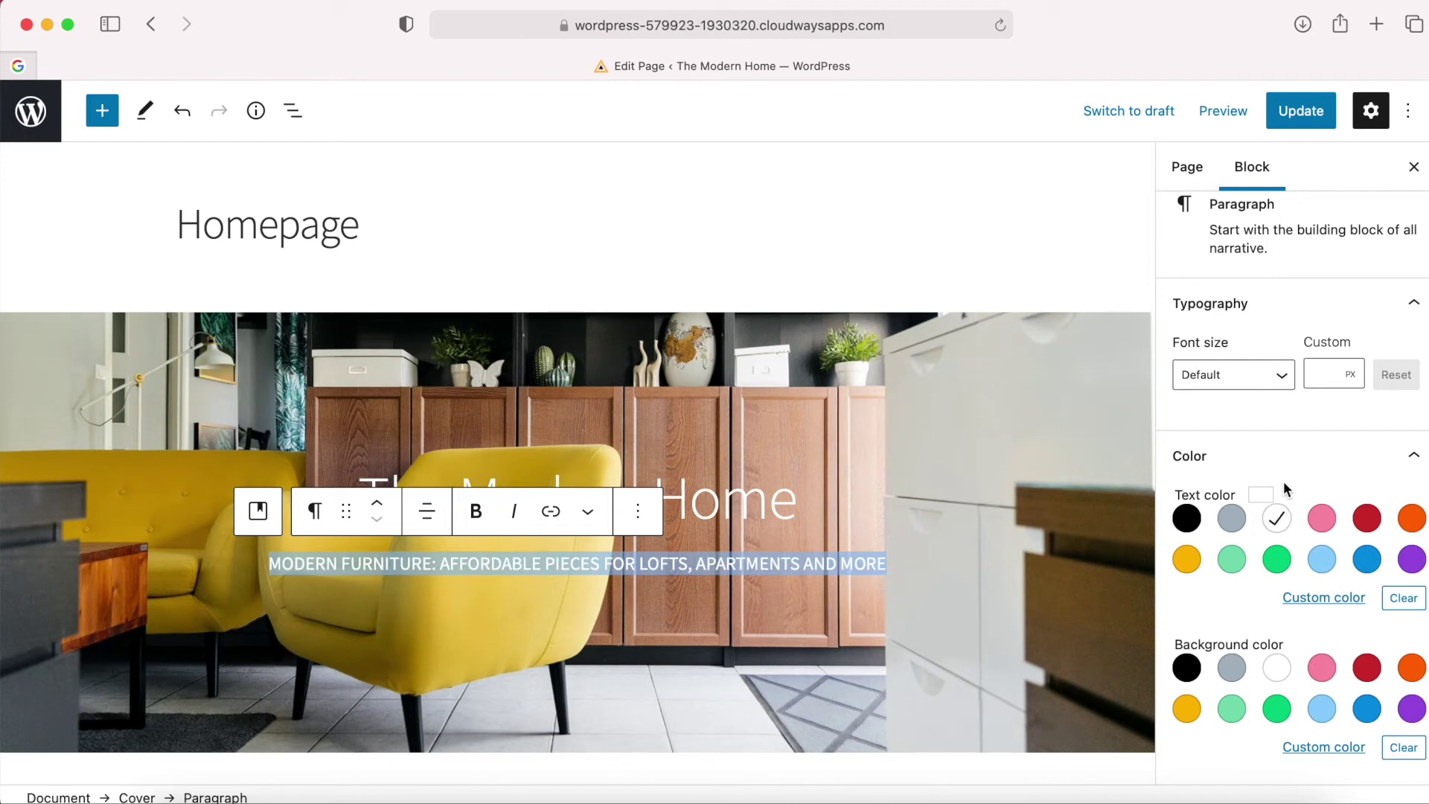
{"action": "left_click", "coordinate": [864, 487]}
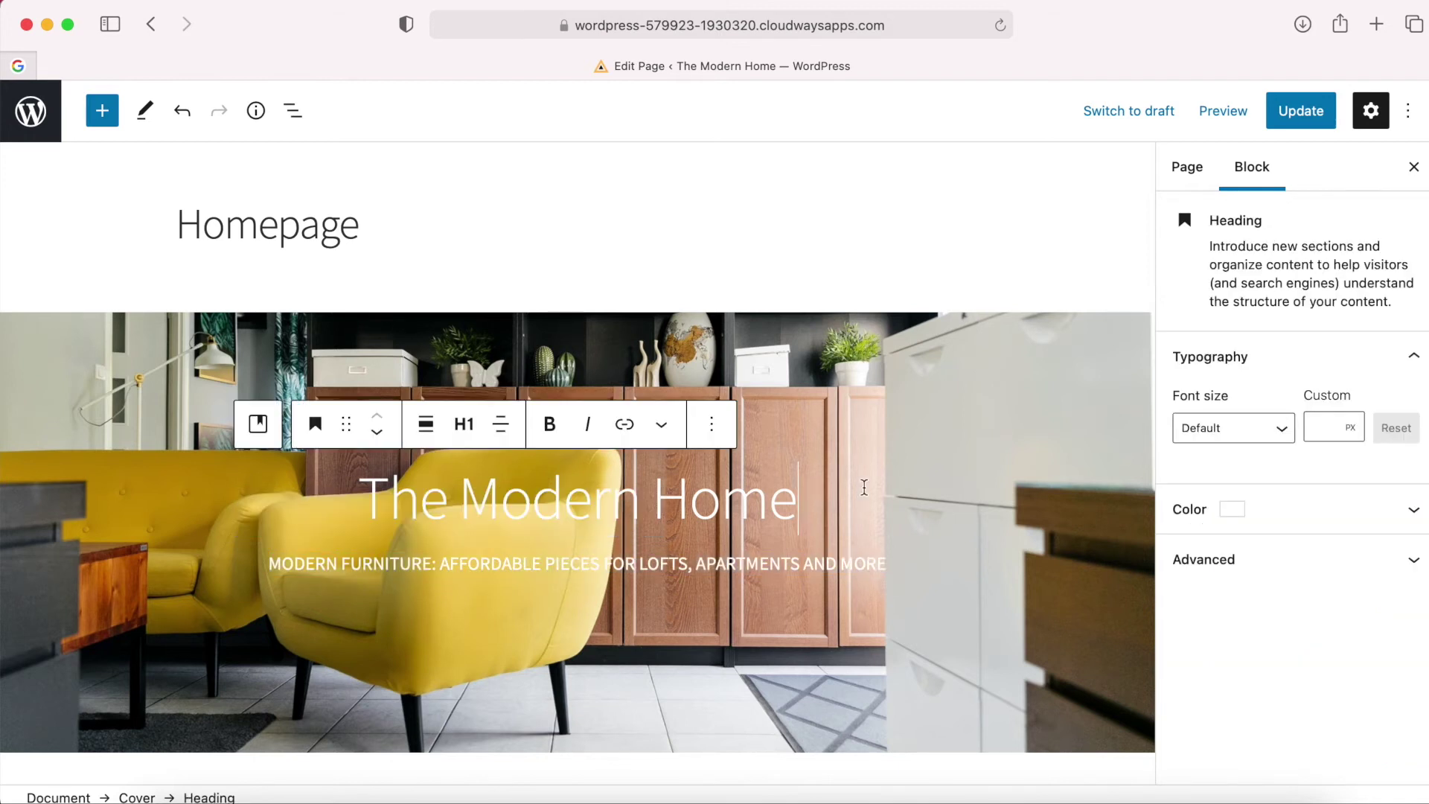
{"action": "left_click", "coordinate": [1011, 396]}
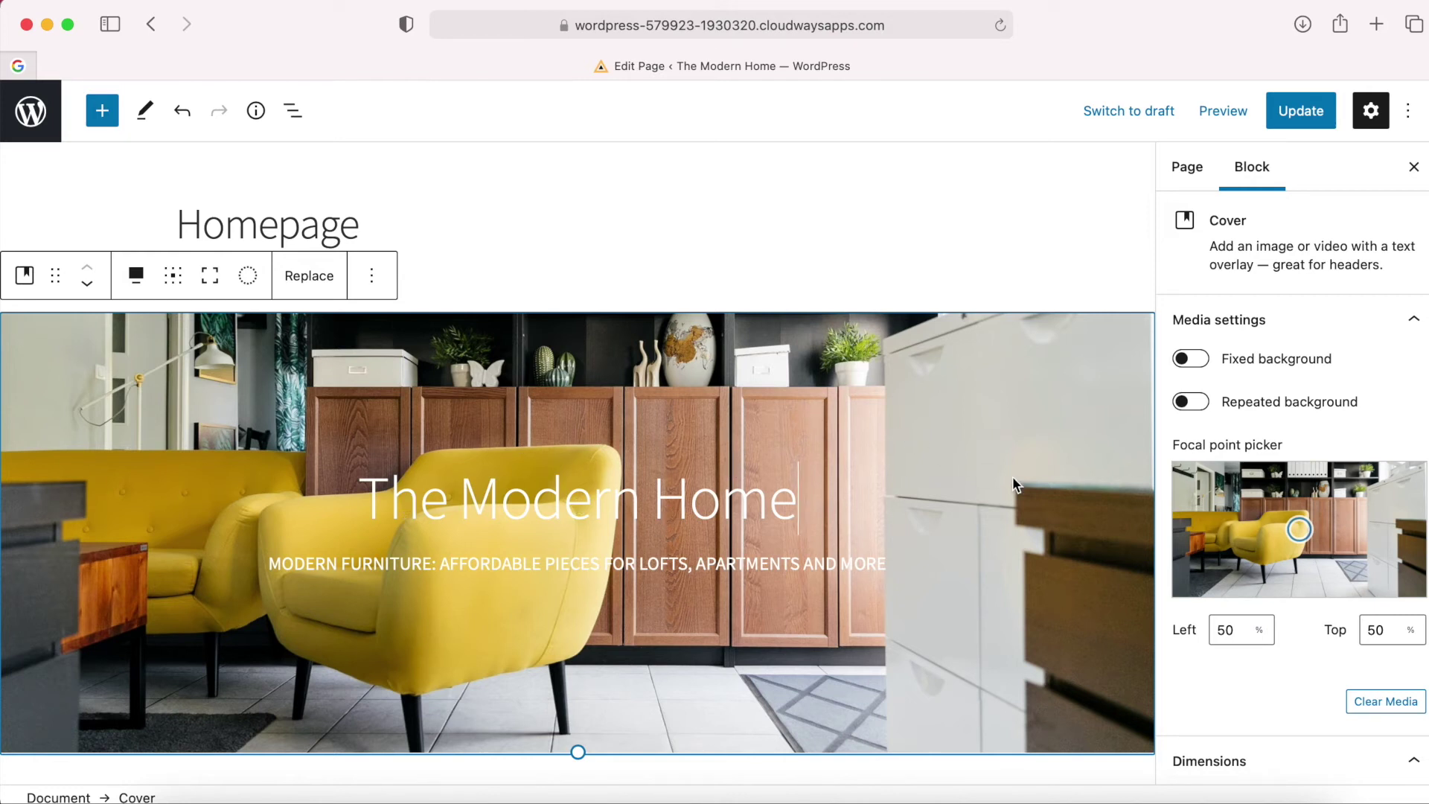
Give the cover a black overlay at 40 opacity.
{"action": "scroll", "coordinate": [1303, 551], "scroll_direction": "down", "scroll_amount": 6}
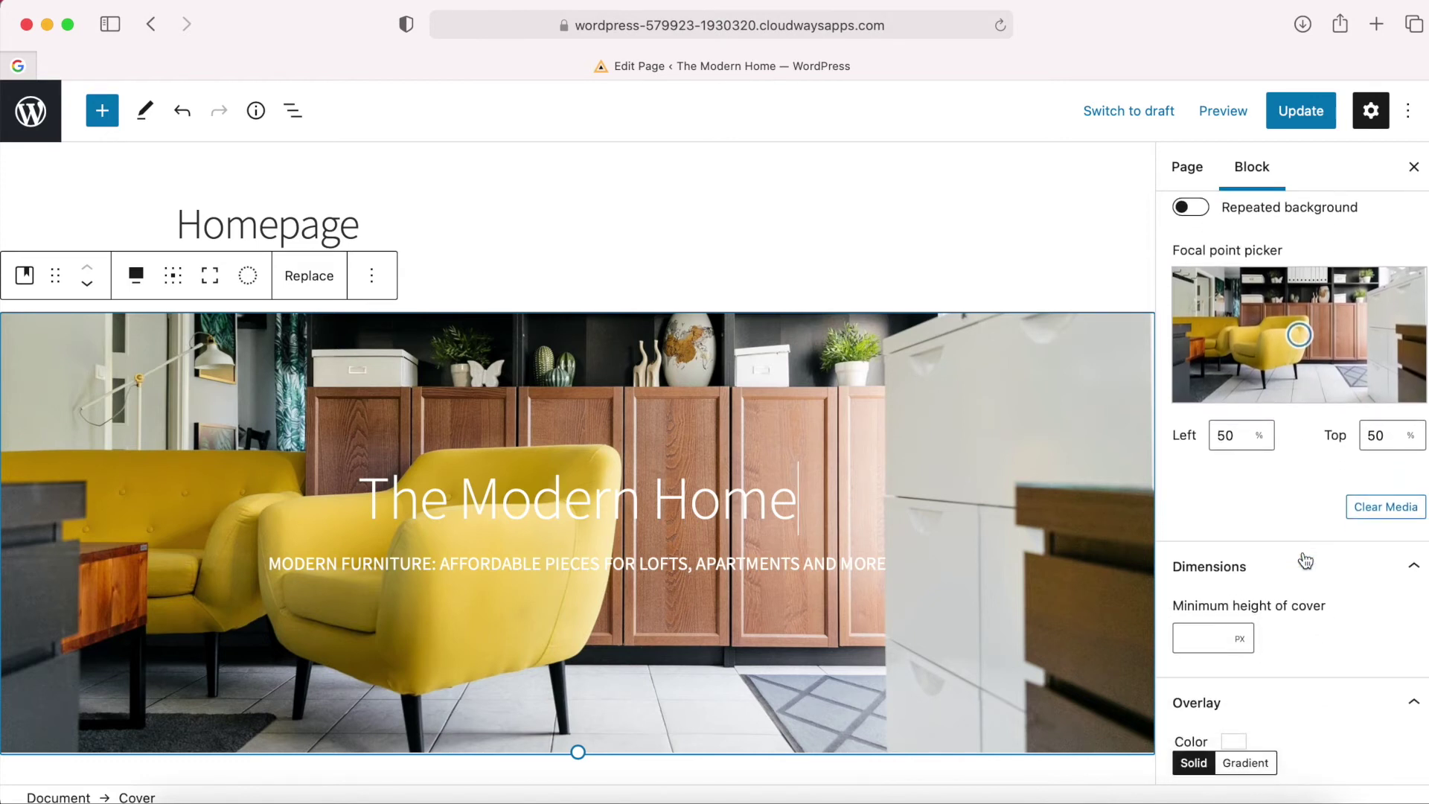
{"action": "scroll", "coordinate": [1305, 558], "scroll_direction": "down", "scroll_amount": 4}
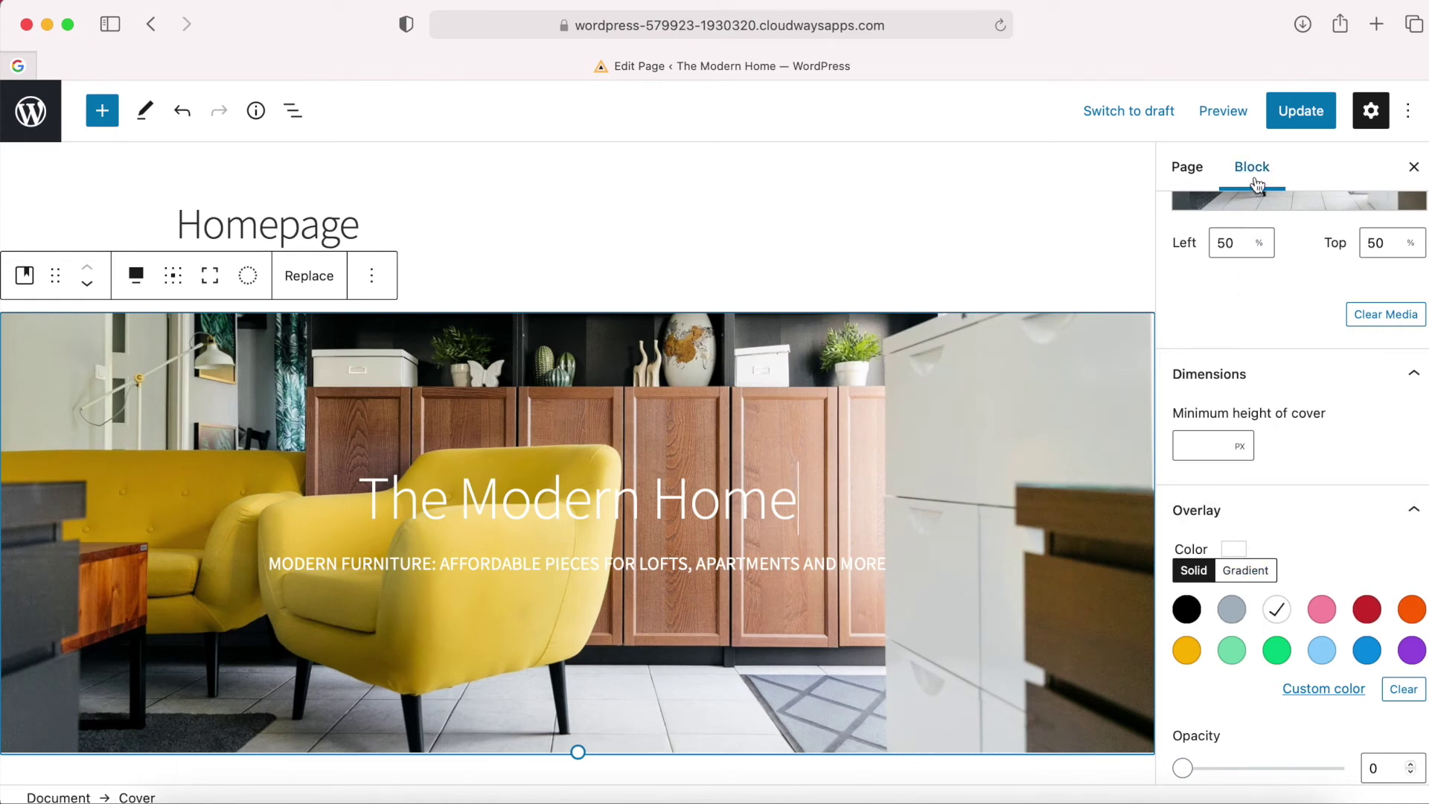
{"action": "scroll", "coordinate": [1255, 432], "scroll_direction": "up", "scroll_amount": 4}
{"action": "scroll", "coordinate": [1301, 569], "scroll_direction": "down", "scroll_amount": 3}
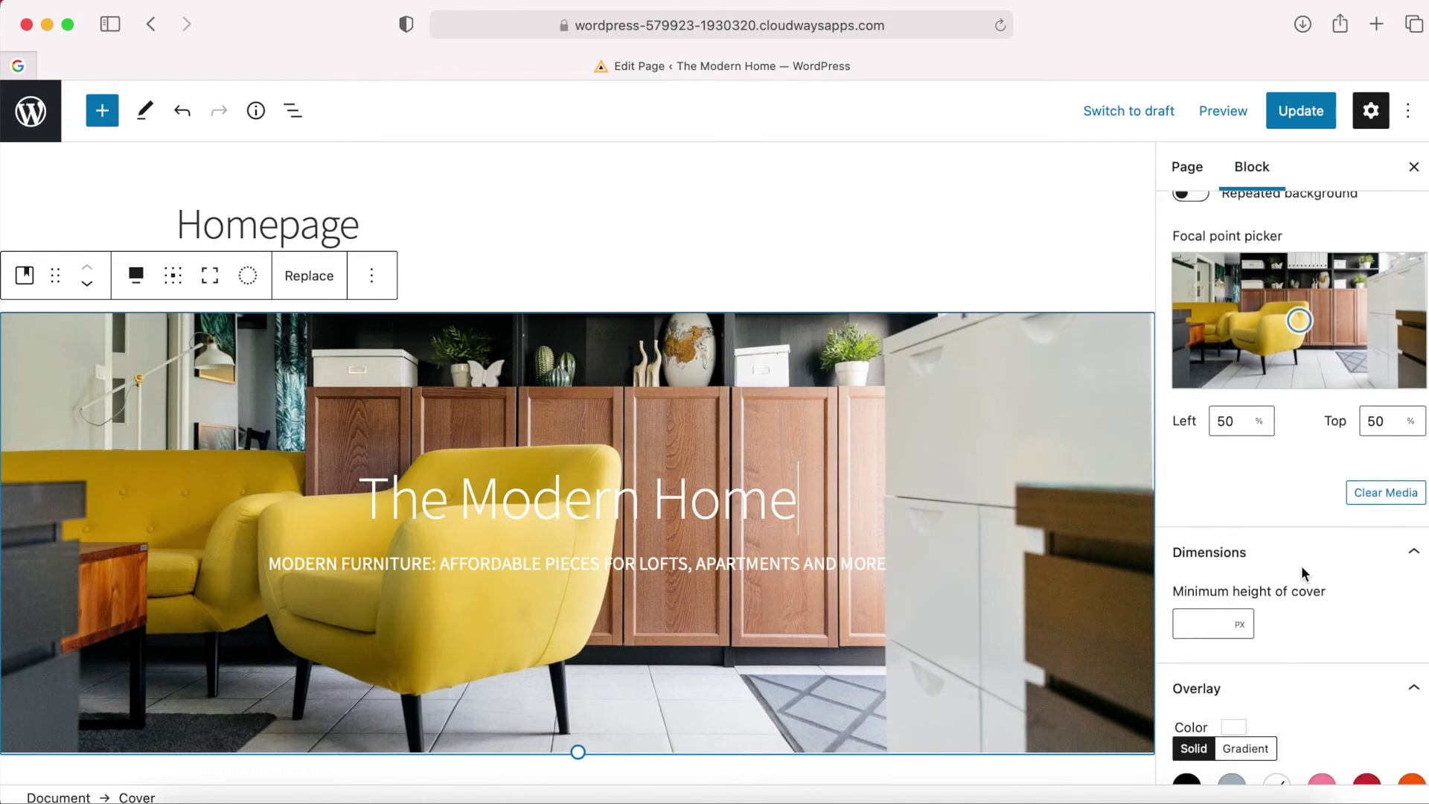
{"action": "scroll", "coordinate": [1302, 569], "scroll_direction": "down", "scroll_amount": 3}
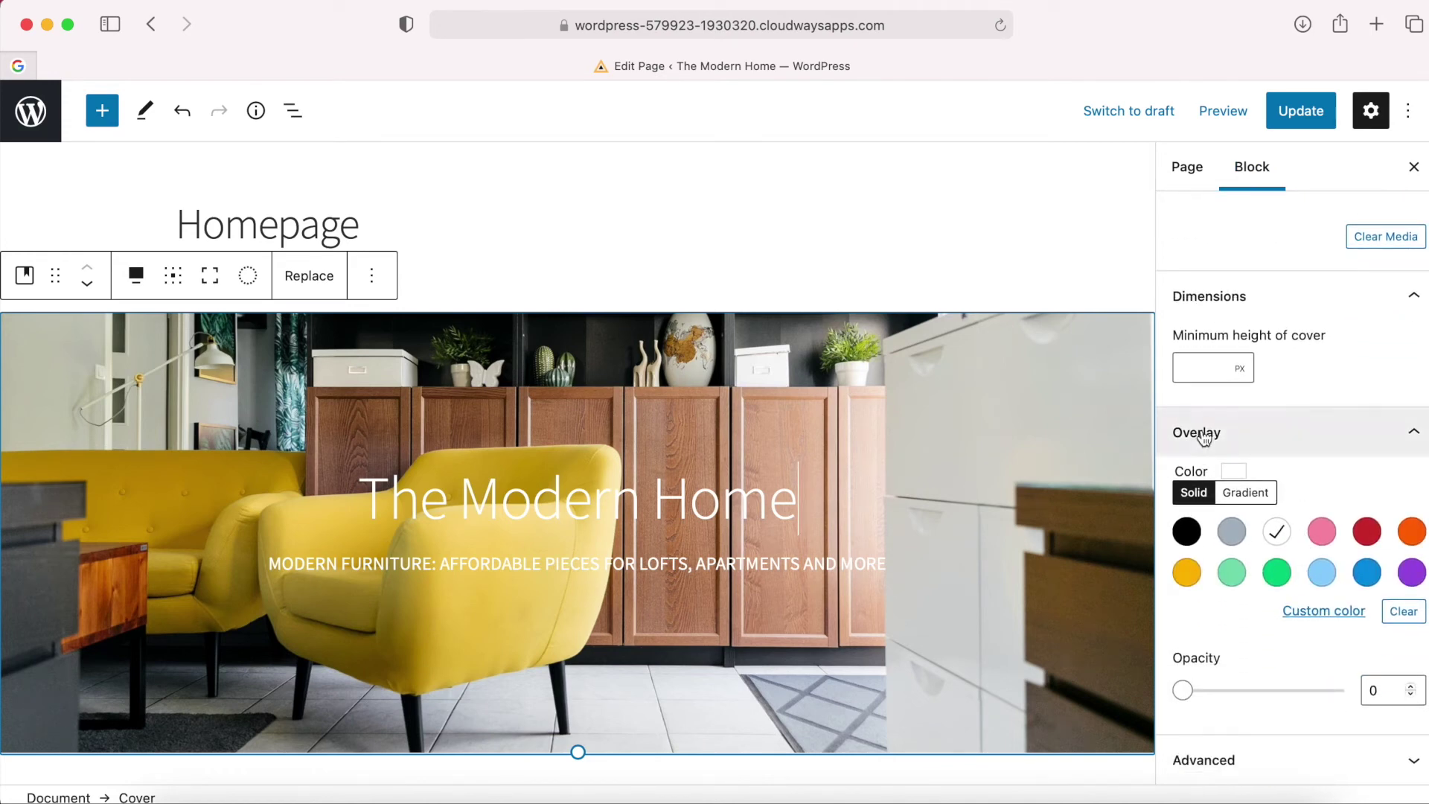
{"action": "left_click", "coordinate": [1187, 536]}
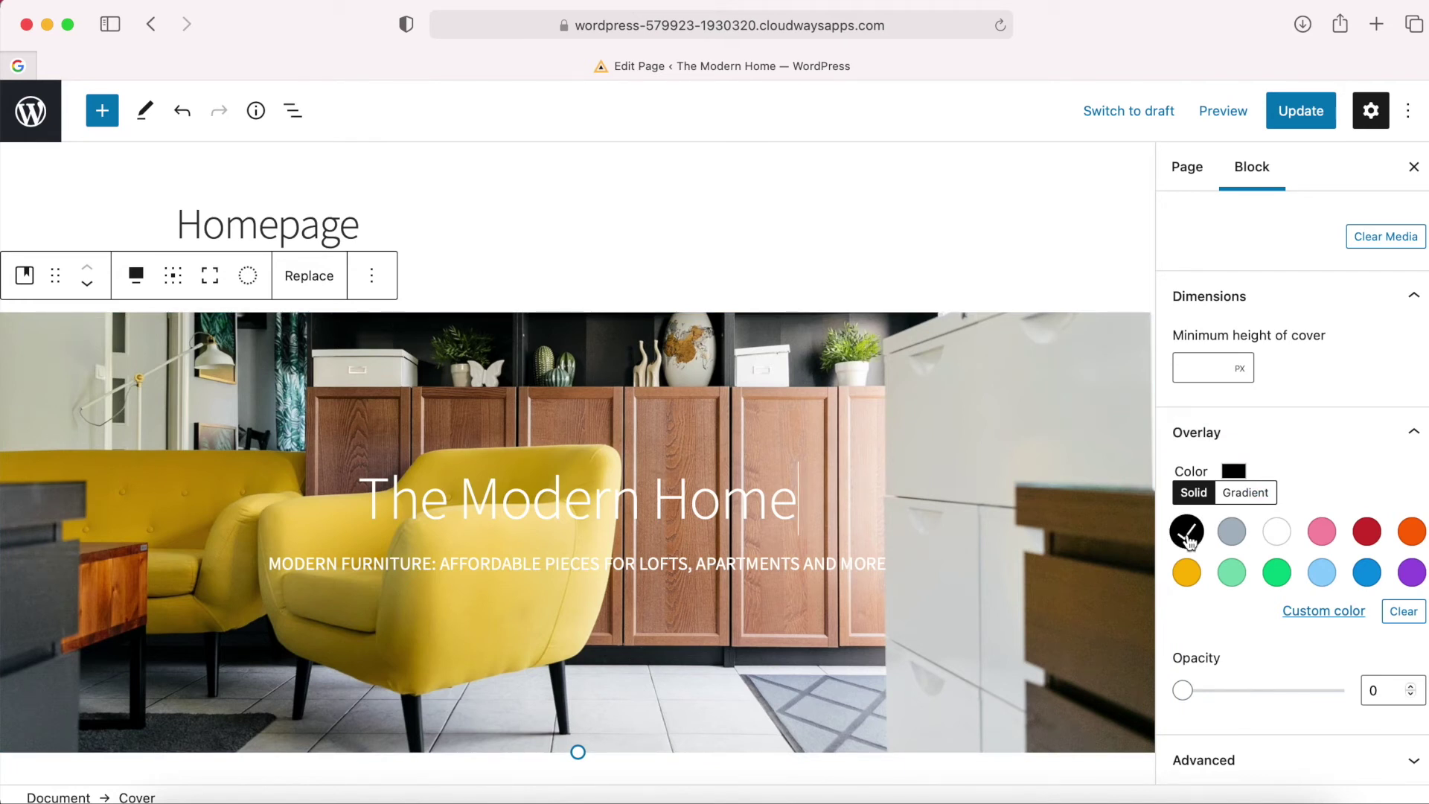
{"action": "left_click_drag", "start_coordinate": [1186, 691], "coordinate": [1248, 690]}
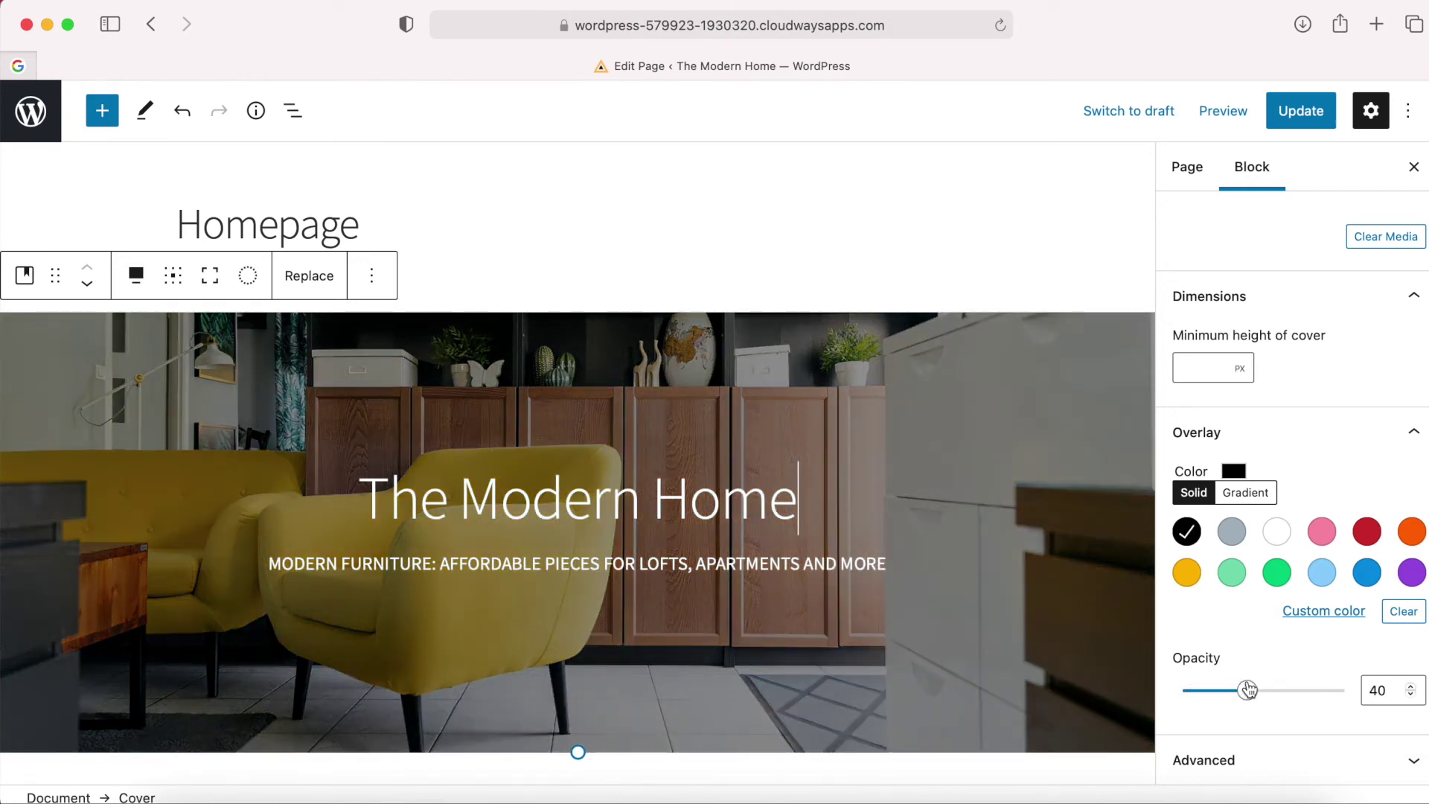
{"action": "mouse_move", "coordinate": [1249, 690]}
{"action": "left_mouse_down"}
{"action": "mouse_move", "coordinate": [1264, 690]}
{"action": "mouse_move", "coordinate": [1250, 689]}
{"action": "left_mouse_up"}
Save the Homepage changes with Update and bring up the page link's options.
{"action": "scroll", "coordinate": [968, 574], "scroll_direction": "down", "scroll_amount": 5}
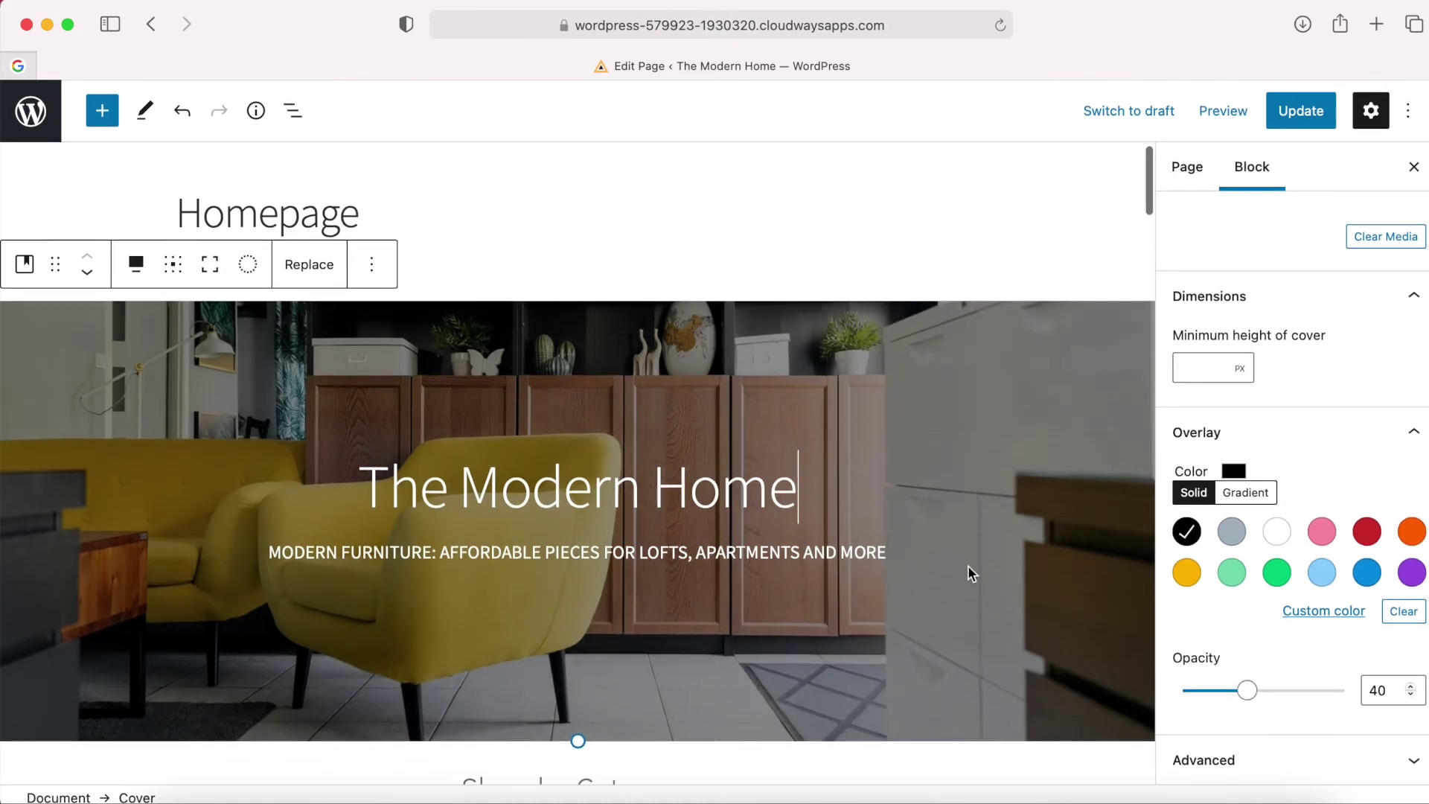
{"action": "scroll", "coordinate": [967, 565], "scroll_direction": "up", "scroll_amount": 5}
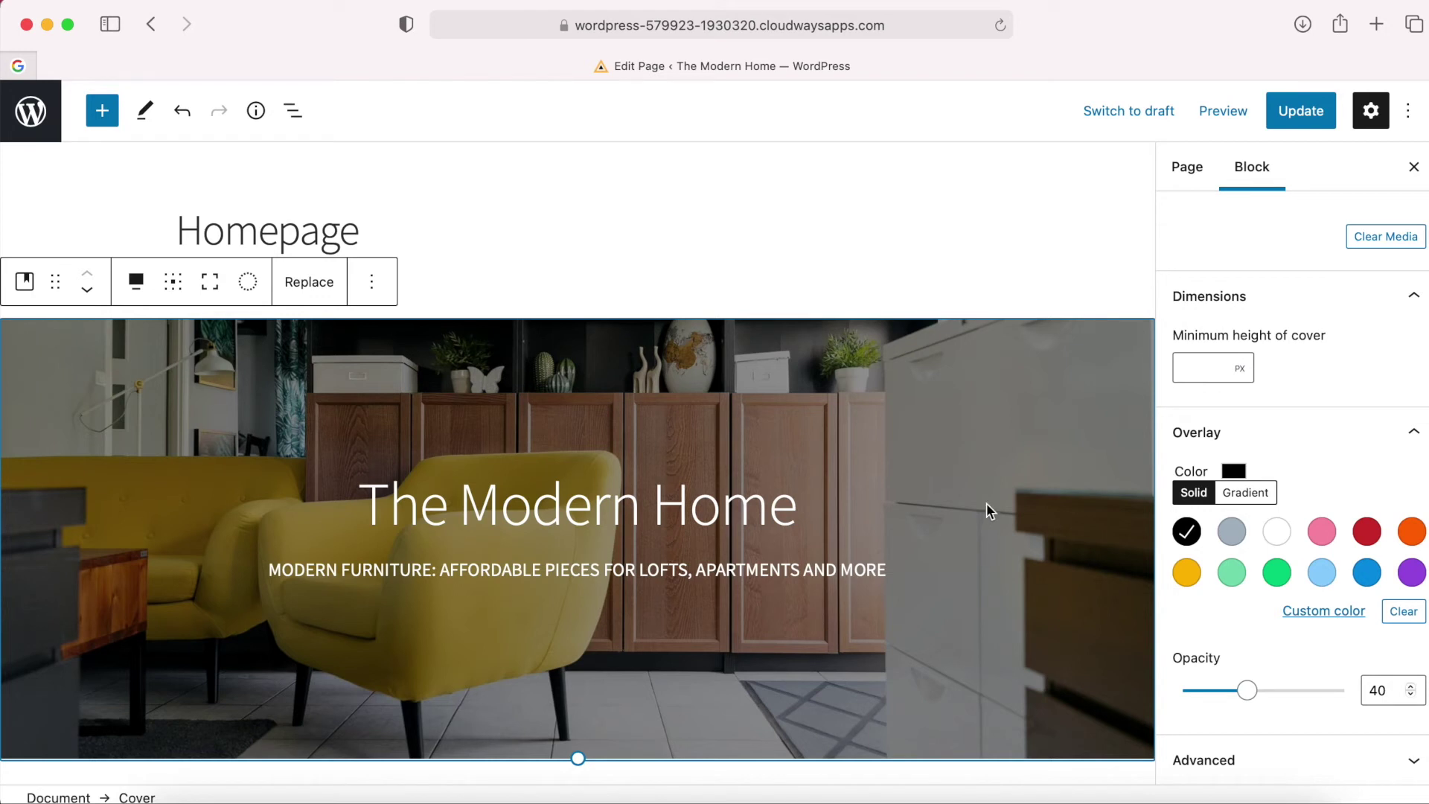
{"action": "left_click", "coordinate": [1311, 117]}
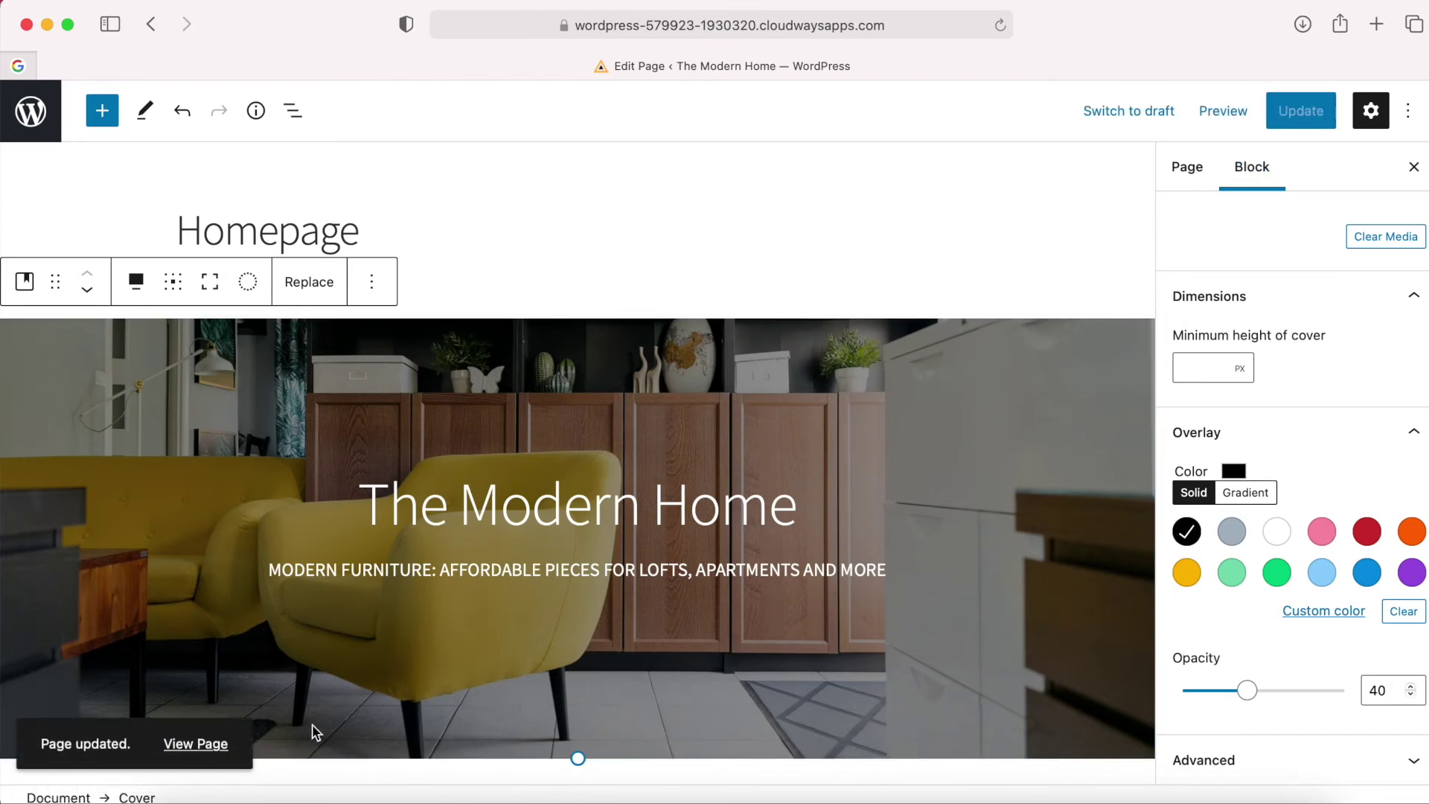
{"action": "right_click", "coordinate": [214, 752]}
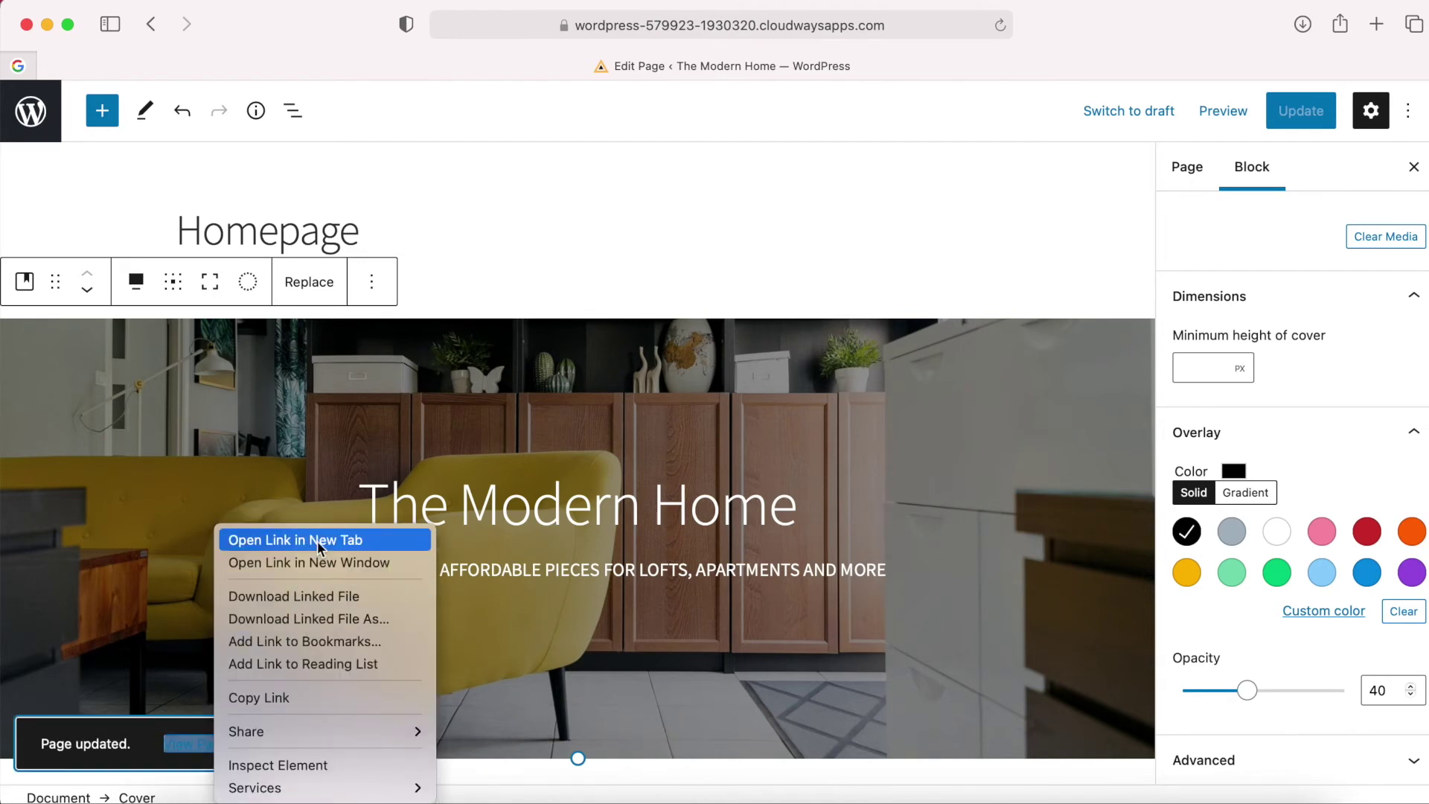
Open the live homepage in a new tab, check the darkened The Modern Home cover, then return to the editor.
{"action": "left_click", "coordinate": [325, 541]}
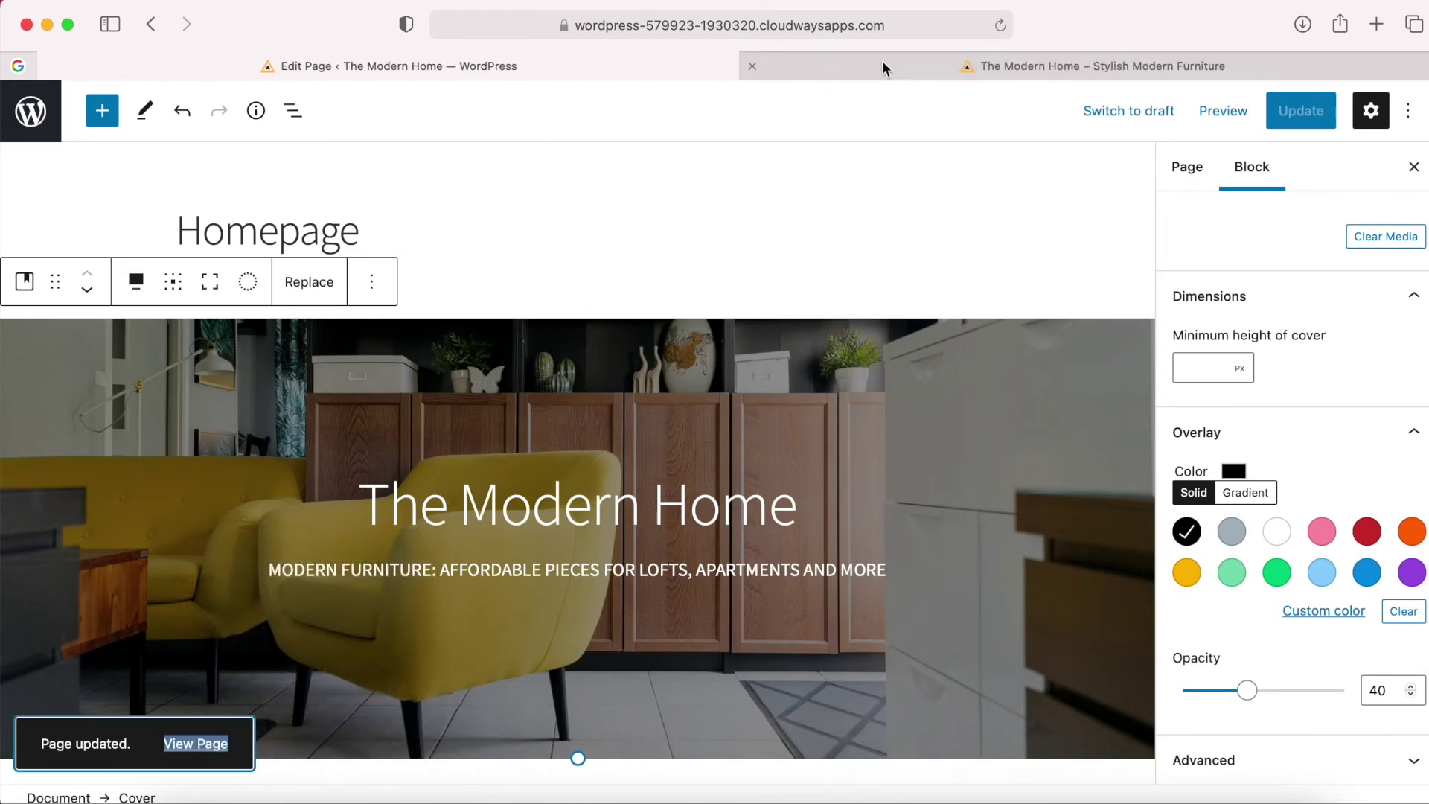
{"action": "left_click", "coordinate": [884, 66]}
{"action": "scroll", "coordinate": [851, 345], "scroll_direction": "down", "scroll_amount": 2}
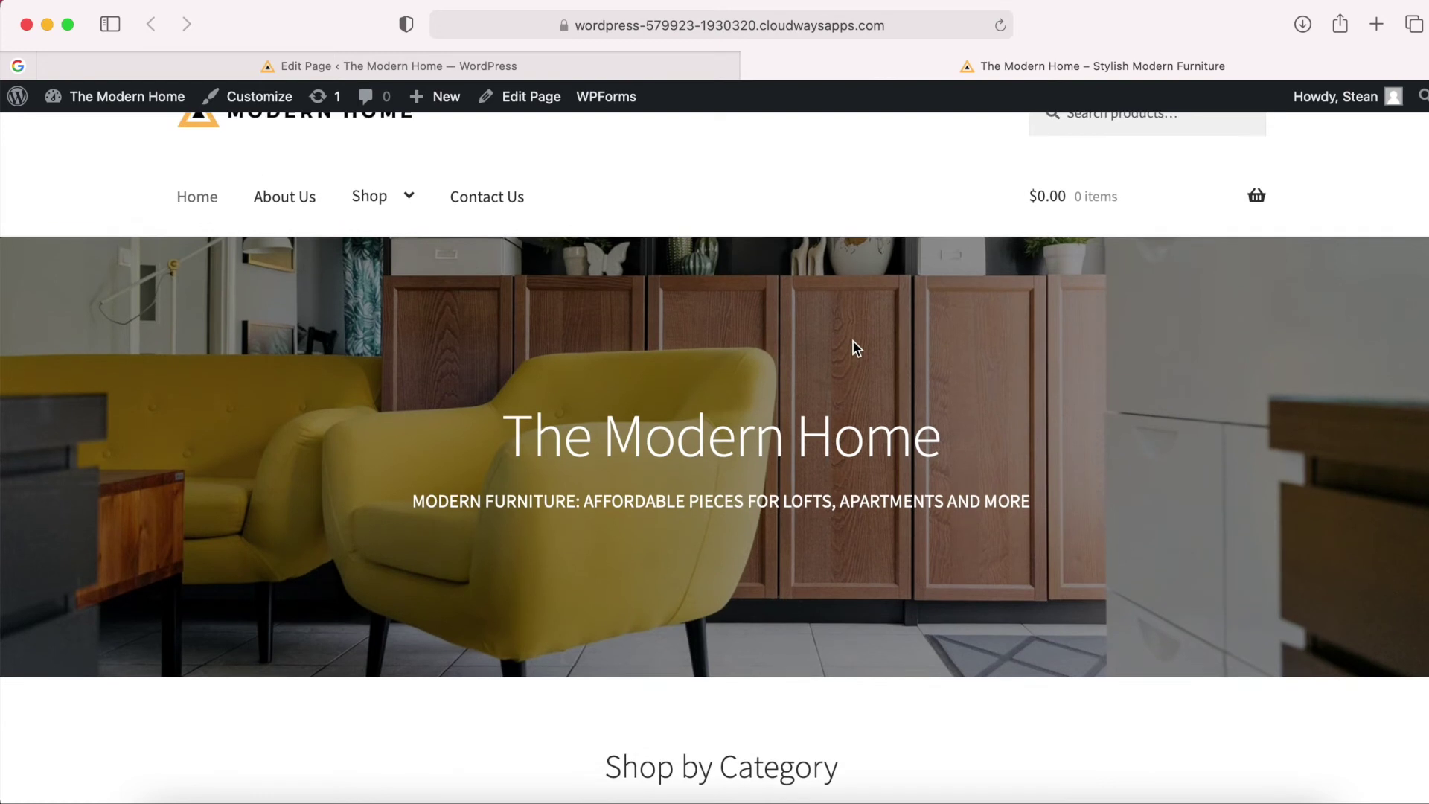
{"action": "scroll", "coordinate": [856, 347], "scroll_direction": "up", "scroll_amount": 2}
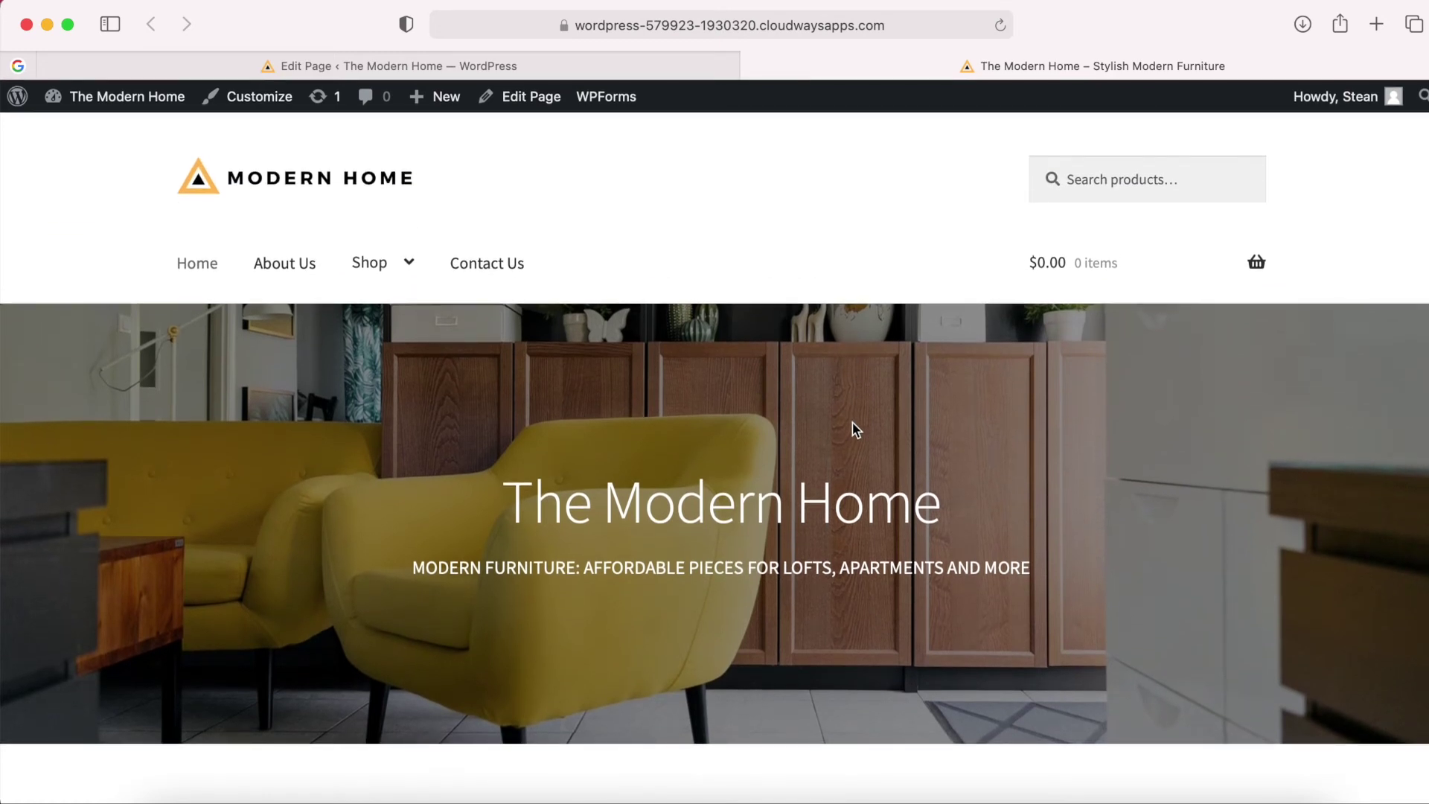
{"action": "scroll", "coordinate": [856, 430], "scroll_direction": "down", "scroll_amount": 2}
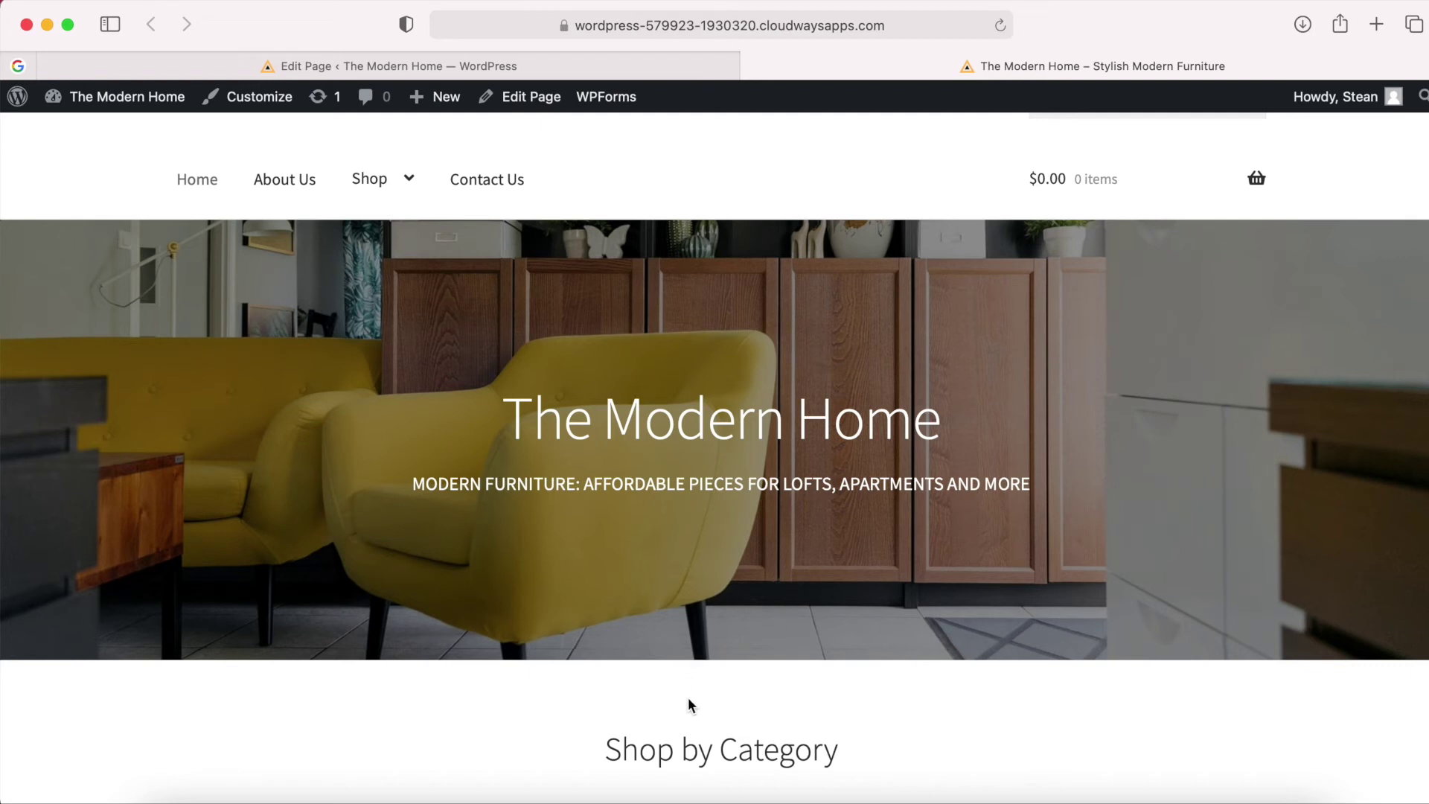
{"action": "scroll", "coordinate": [688, 697], "scroll_direction": "down", "scroll_amount": 1}
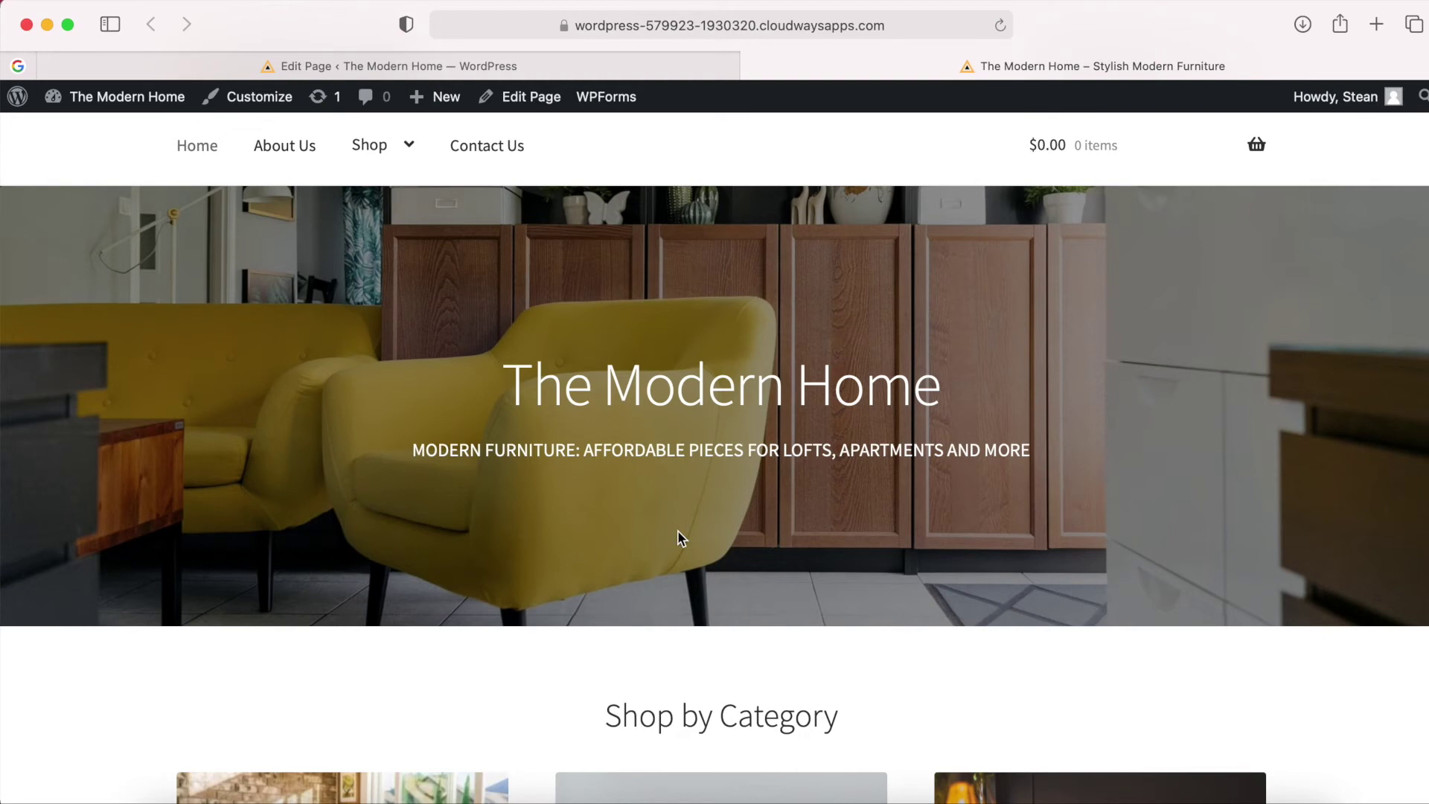
{"action": "left_click", "coordinate": [439, 64]}
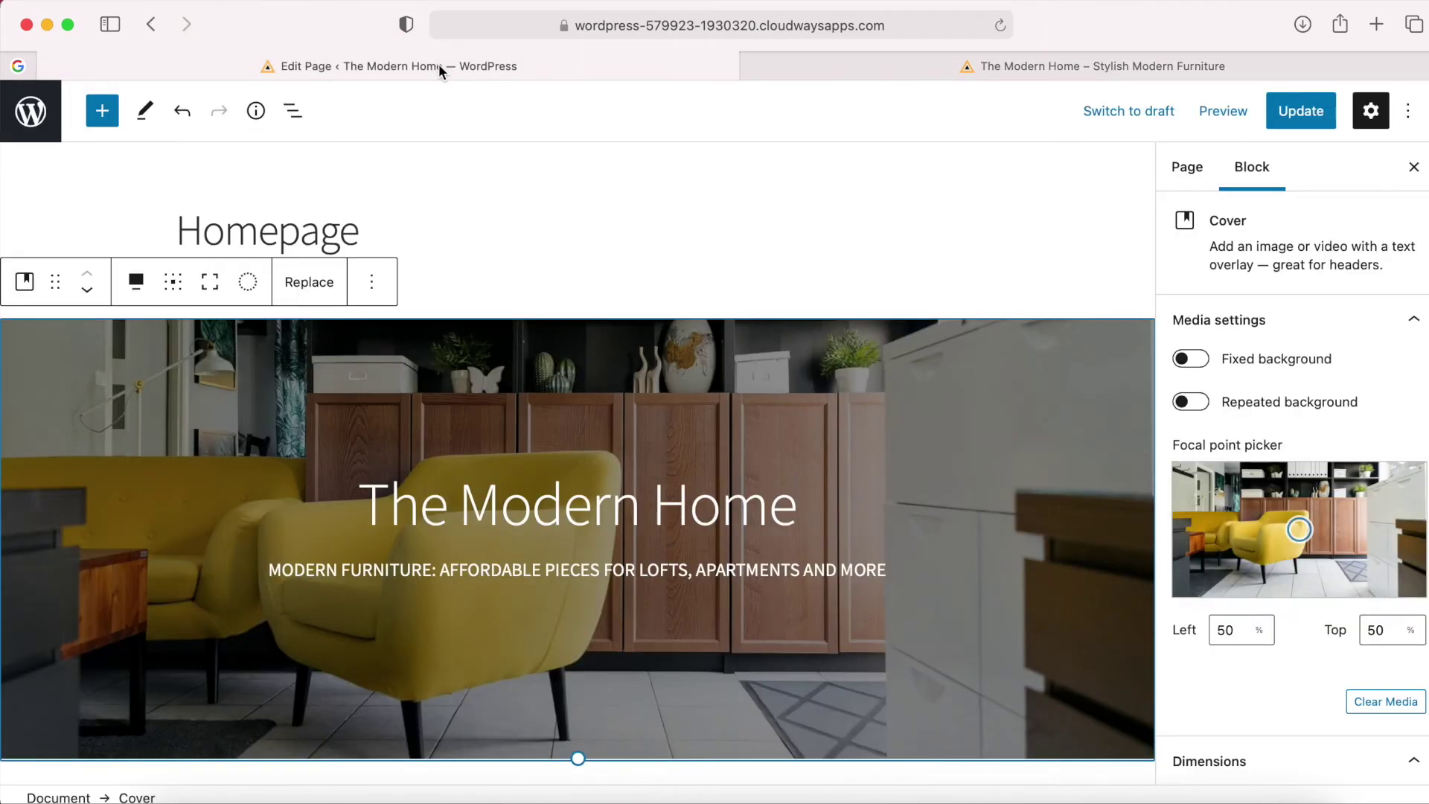
Insert a new Heading block directly below the cover.
{"action": "scroll", "coordinate": [765, 445], "scroll_direction": "down", "scroll_amount": 5}
{"action": "scroll", "coordinate": [766, 453], "scroll_direction": "down", "scroll_amount": 1}
{"action": "mouse_move", "coordinate": [575, 488]}
{"action": "left_click", "coordinate": [576, 482]}
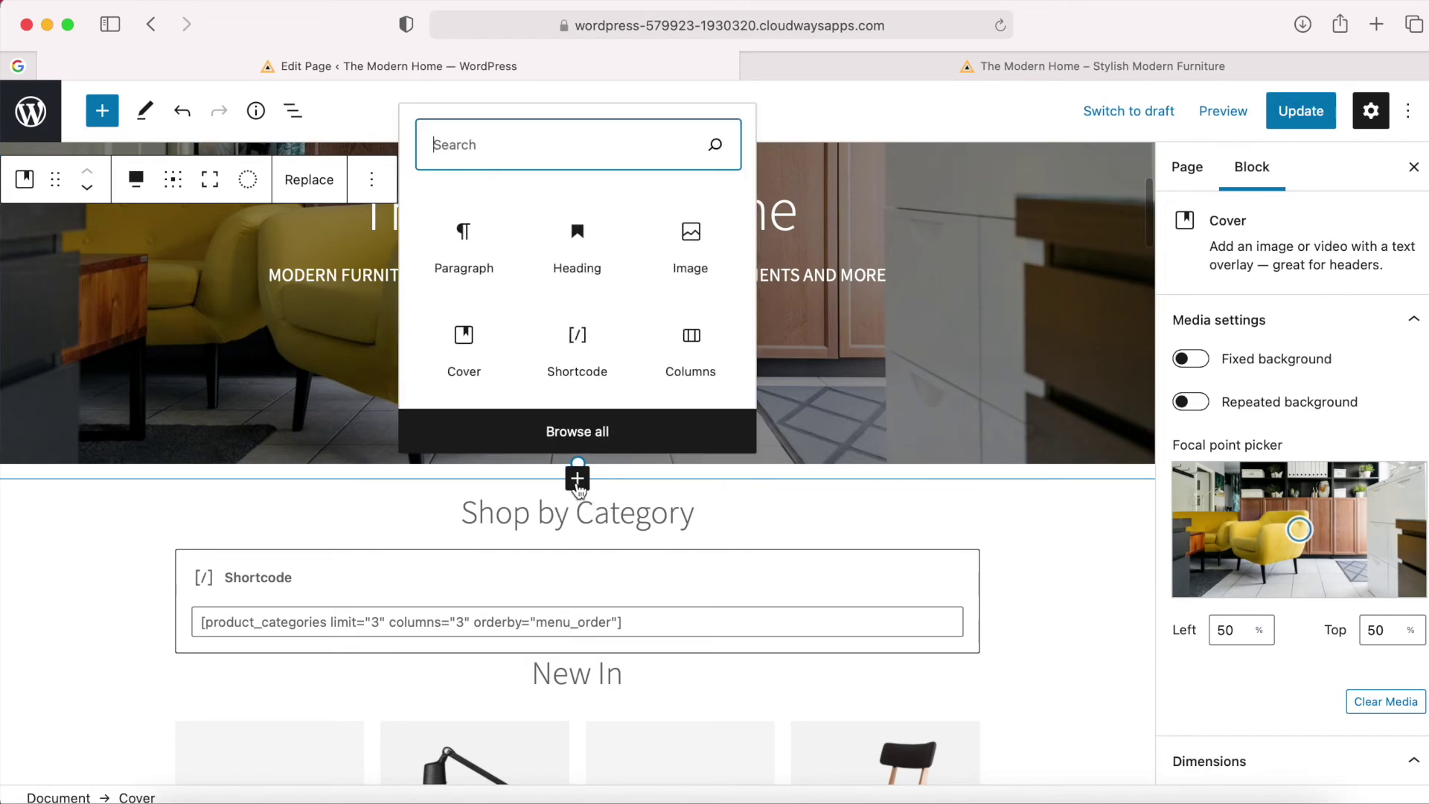
{"action": "left_click", "coordinate": [580, 255]}
{"action": "scroll", "coordinate": [670, 558], "scroll_direction": "down", "scroll_amount": 2}
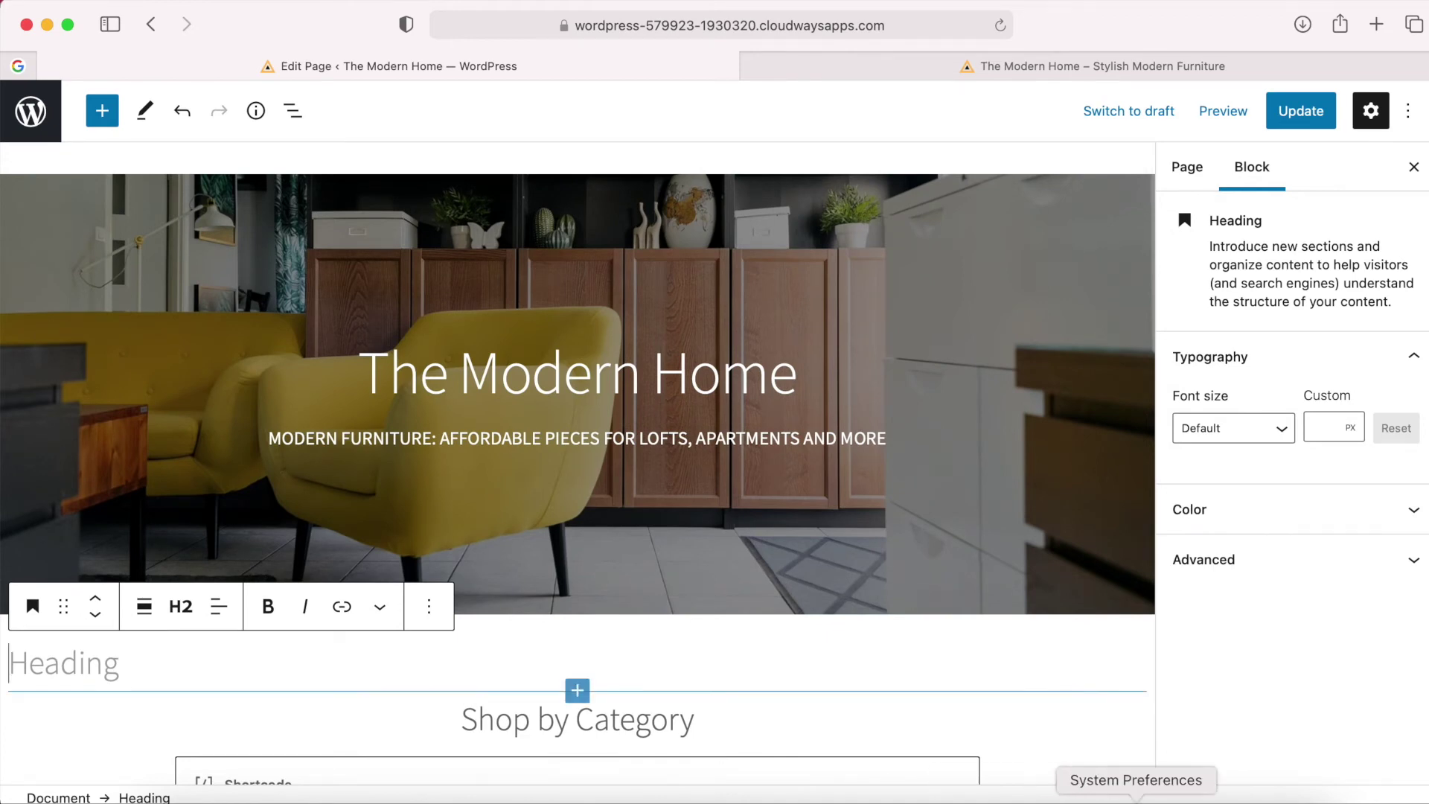
Copy the 'Our beautiful furniture displays' paragraph from the About Us Copy file into the new heading.
{"action": "left_click", "coordinate": [1203, 801]}
{"action": "left_click", "coordinate": [512, 195]}
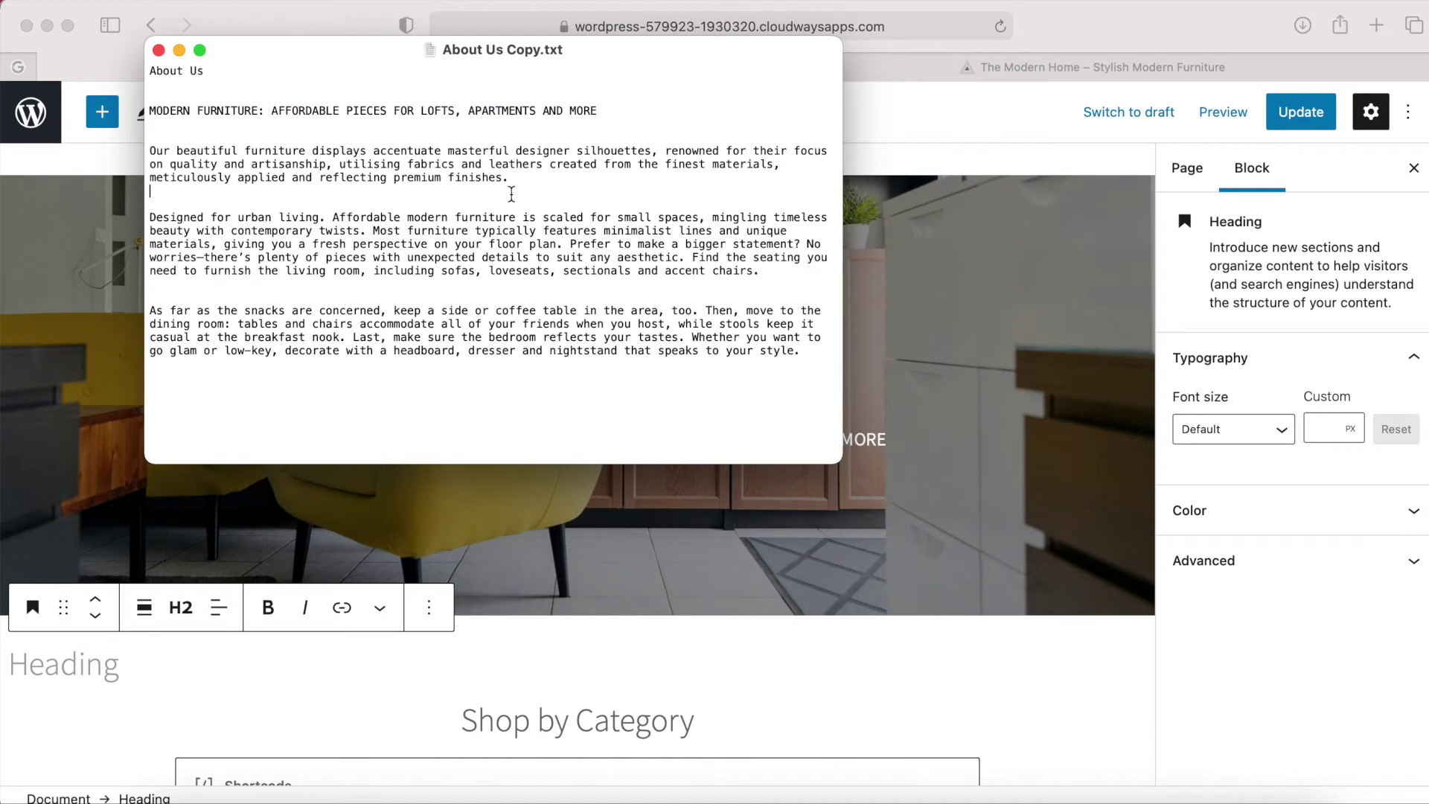
{"action": "left_click_drag", "start_coordinate": [517, 181], "coordinate": [149, 154]}
{"action": "key", "text": "super+c"}
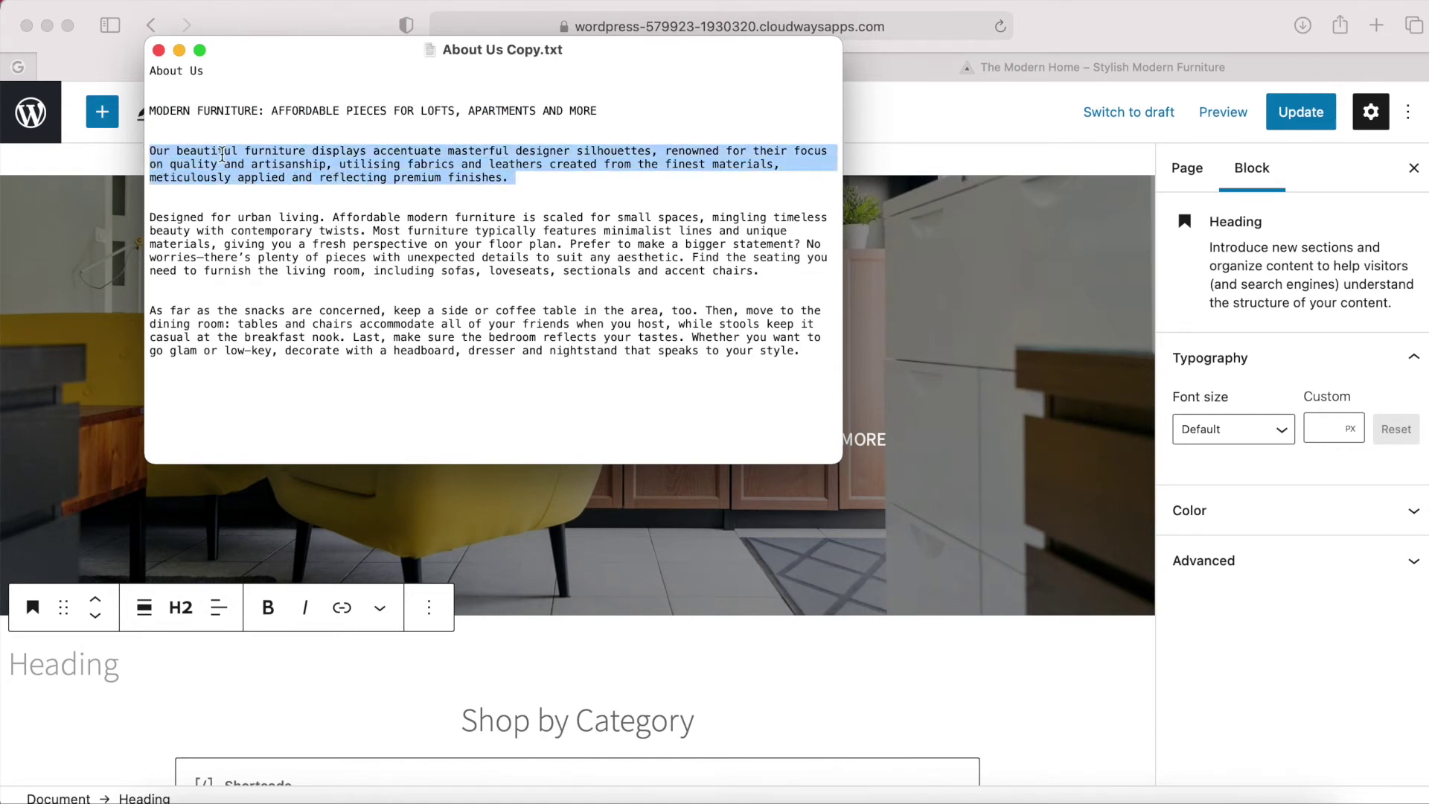
{"action": "left_click", "coordinate": [1146, 41]}
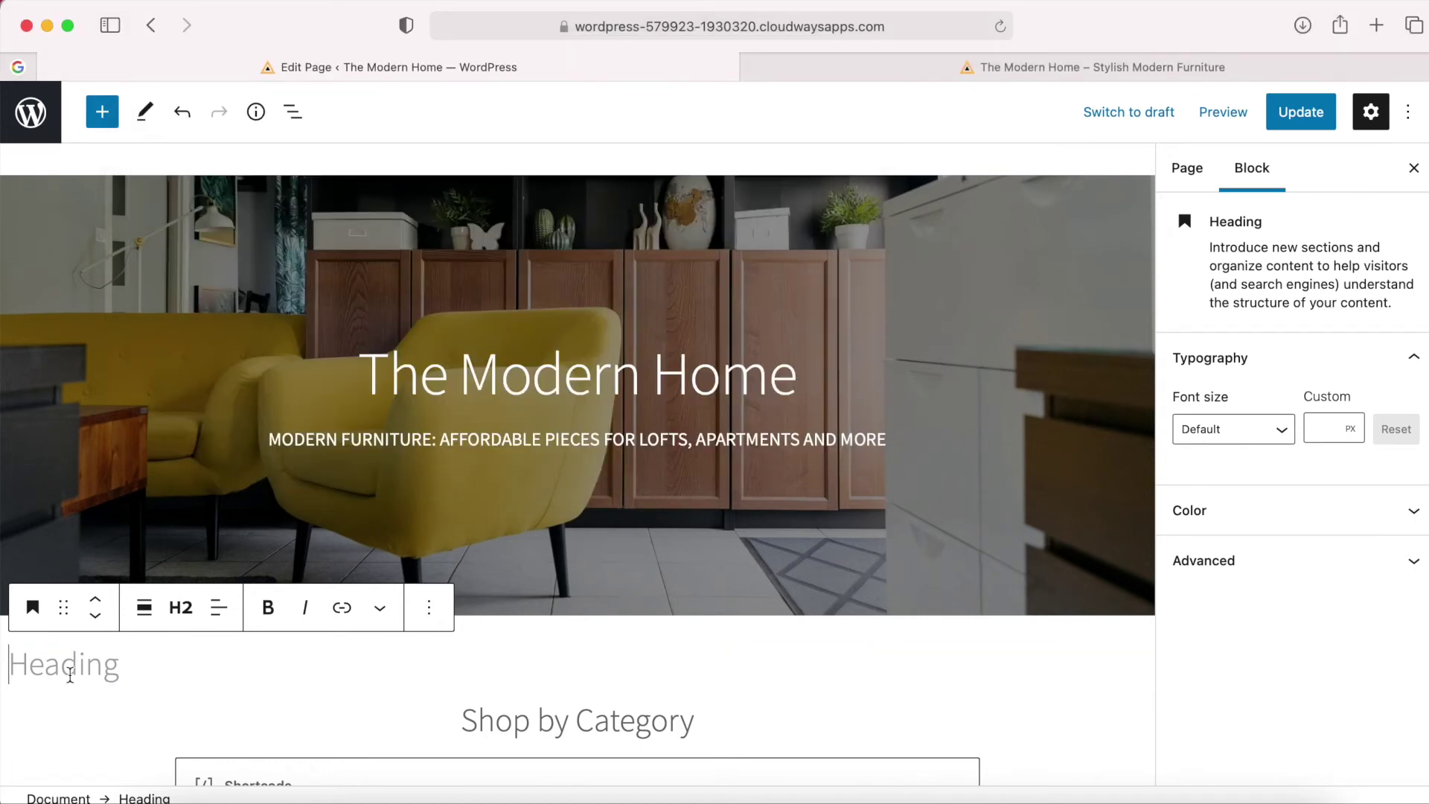
{"action": "key", "text": "super+v"}
{"action": "scroll", "coordinate": [263, 676], "scroll_direction": "down", "scroll_amount": 2}
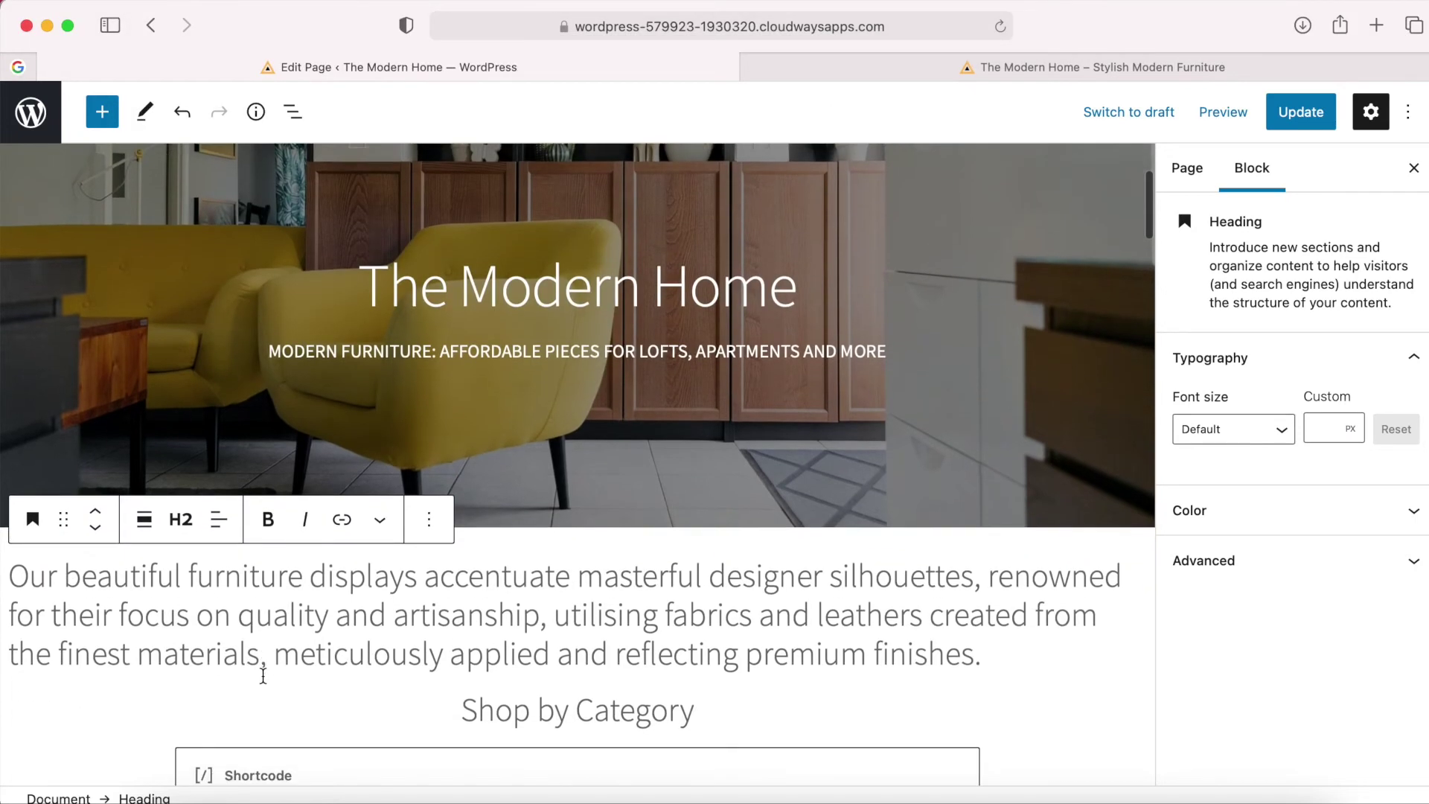
Center-align the intro text under the cover.
{"action": "left_click", "coordinate": [218, 521]}
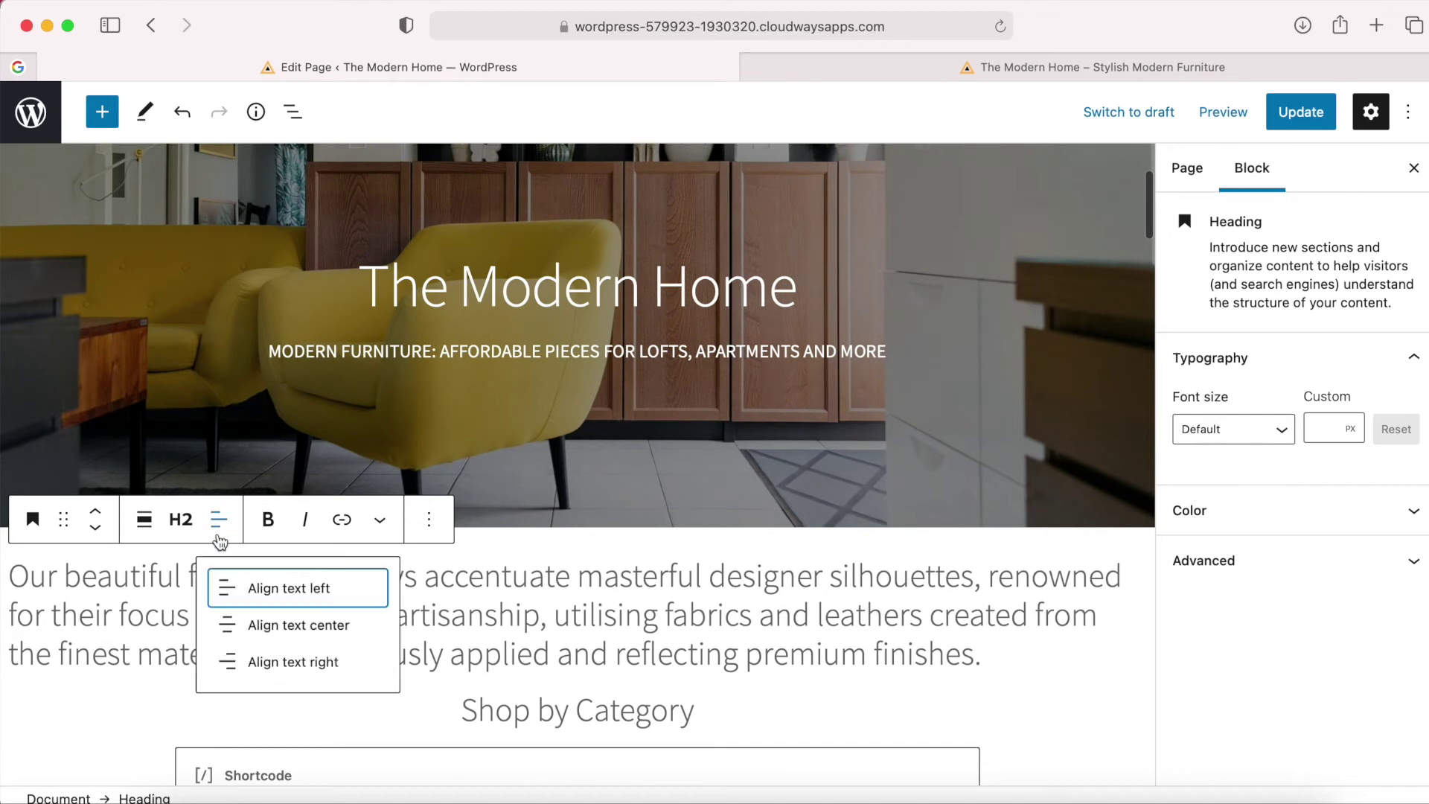
{"action": "left_click", "coordinate": [297, 627]}
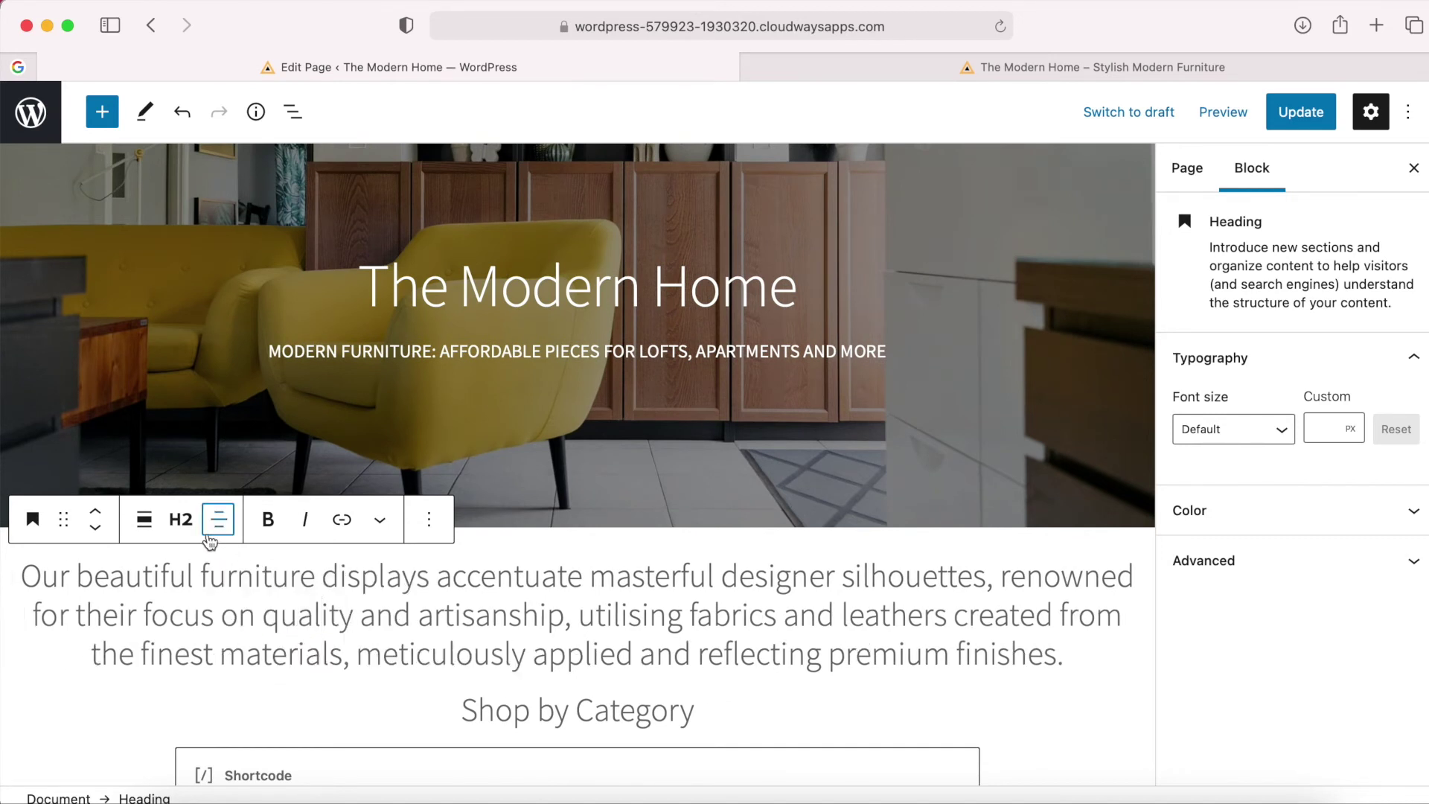
{"action": "left_click", "coordinate": [181, 519]}
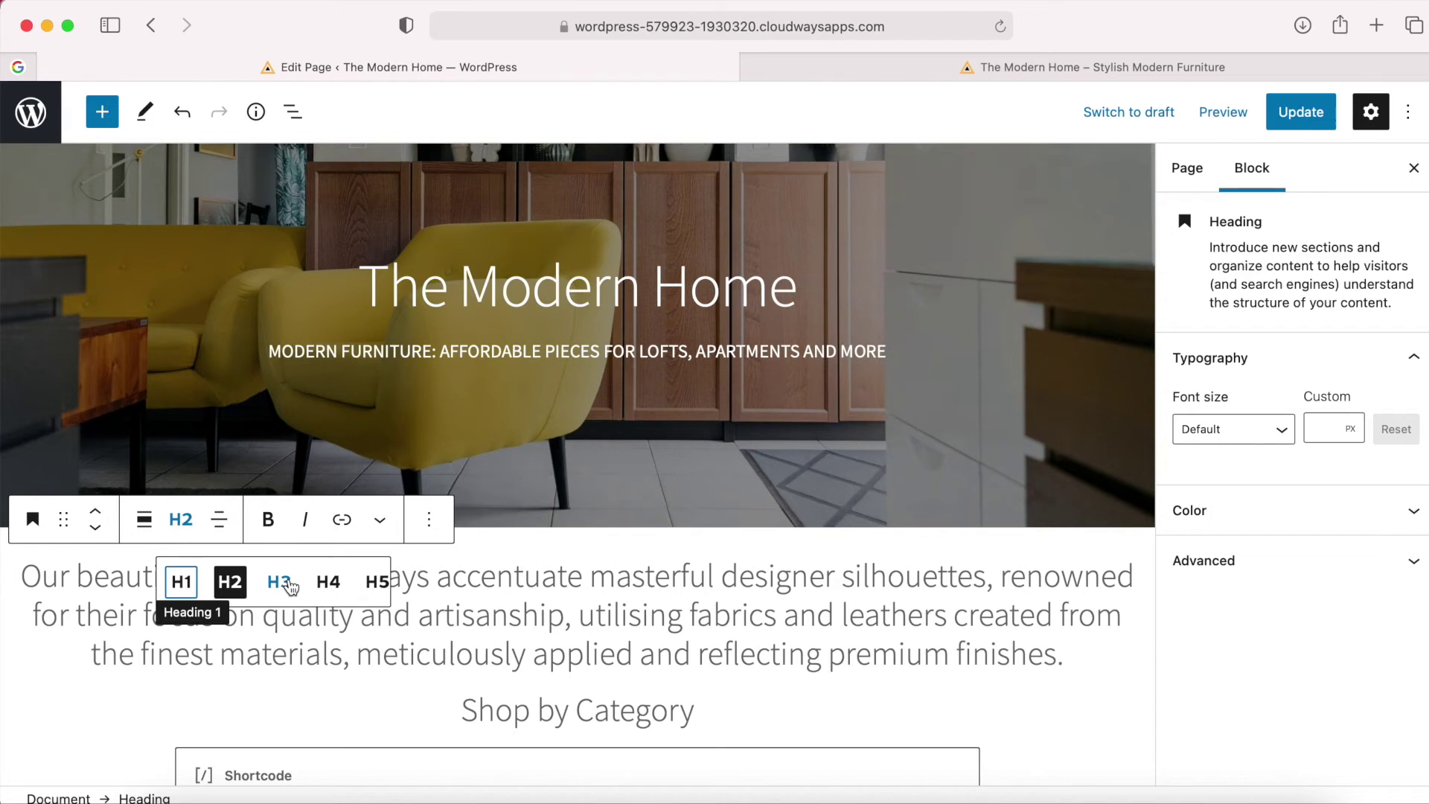
{"action": "left_click", "coordinate": [249, 650]}
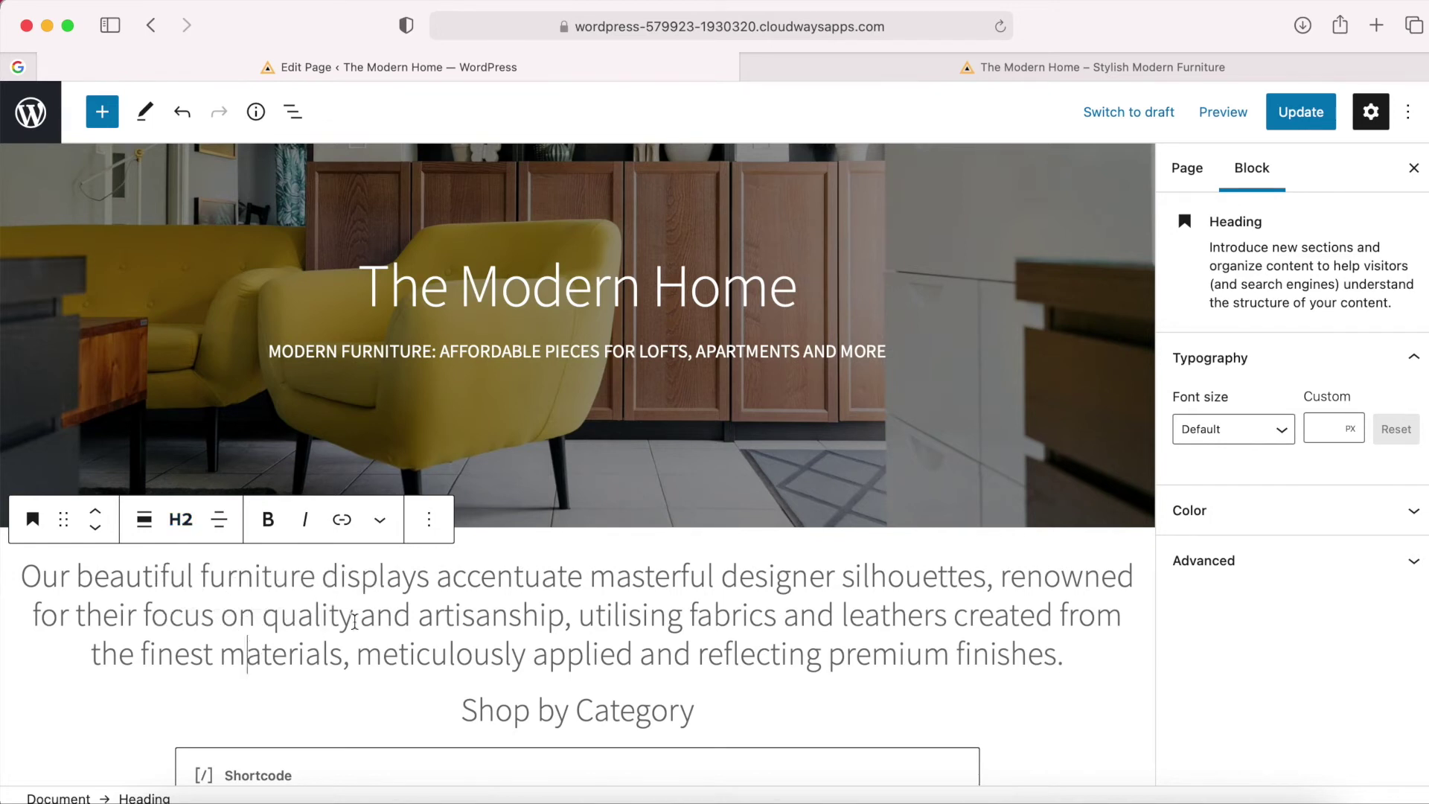
Preview the page in a new tab to check the centred intro above Shop by Category.
{"action": "left_click", "coordinate": [1224, 113]}
{"action": "left_click", "coordinate": [1105, 298]}
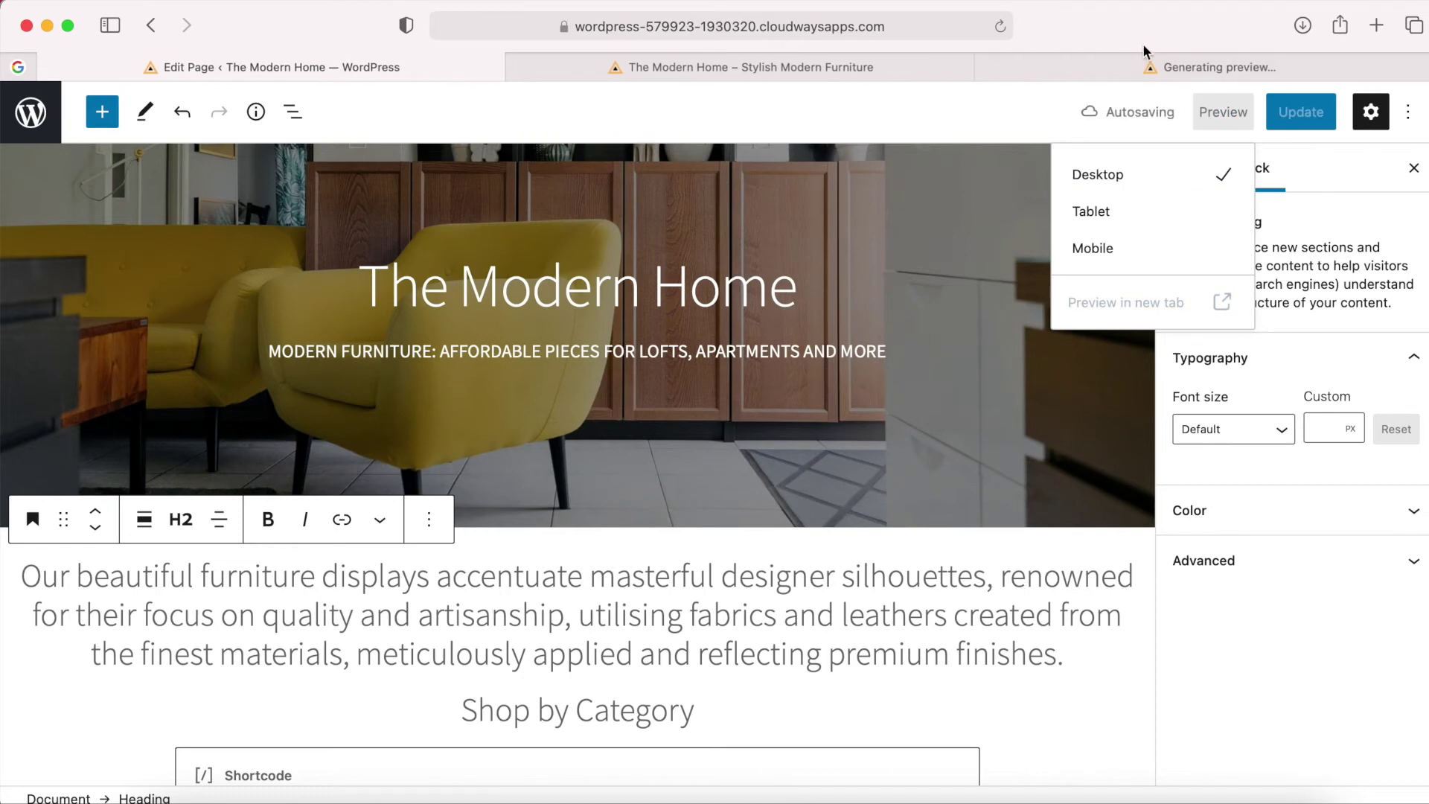
{"action": "left_click", "coordinate": [1121, 65]}
{"action": "scroll", "coordinate": [929, 471], "scroll_direction": "down", "scroll_amount": 4}
{"action": "scroll", "coordinate": [929, 471], "scroll_direction": "up", "scroll_amount": 2}
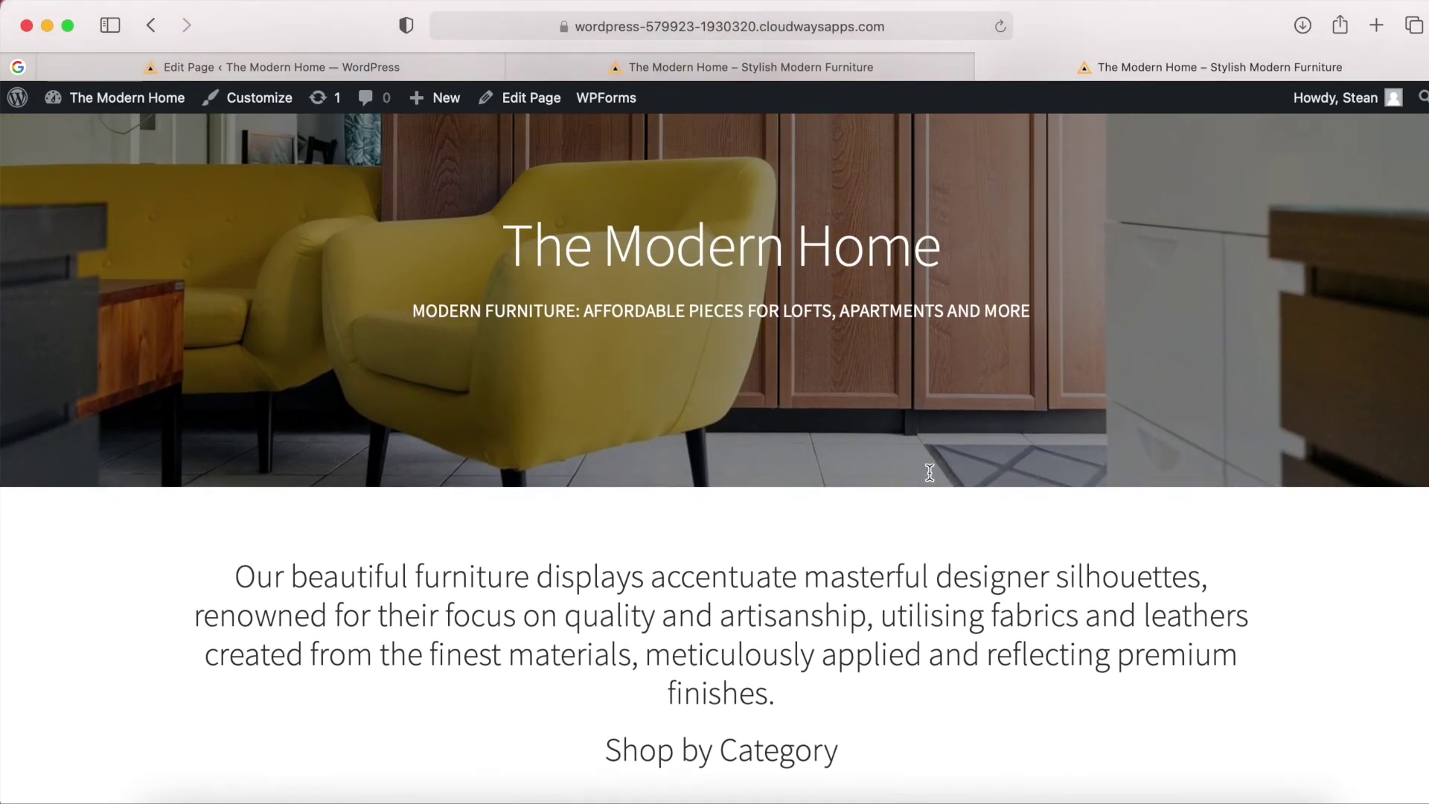
{"action": "scroll", "coordinate": [929, 471], "scroll_direction": "down", "scroll_amount": 2}
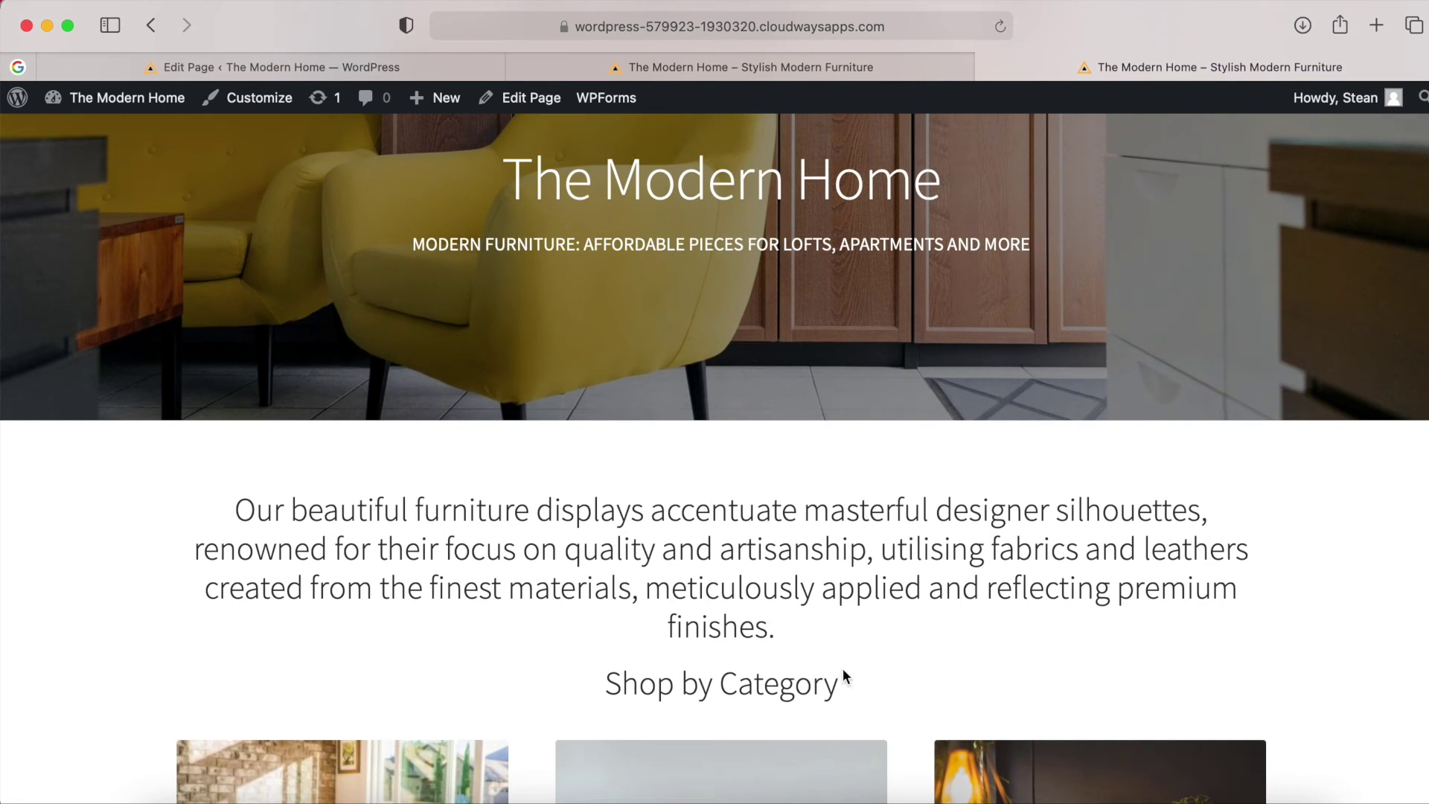
{"action": "left_click_drag", "start_coordinate": [846, 674], "coordinate": [586, 675]}
{"action": "left_click", "coordinate": [620, 592]}
{"action": "left_click", "coordinate": [367, 70]}
Change the intro text to an H4 heading and preview the updated page.
{"action": "left_click", "coordinate": [183, 524]}
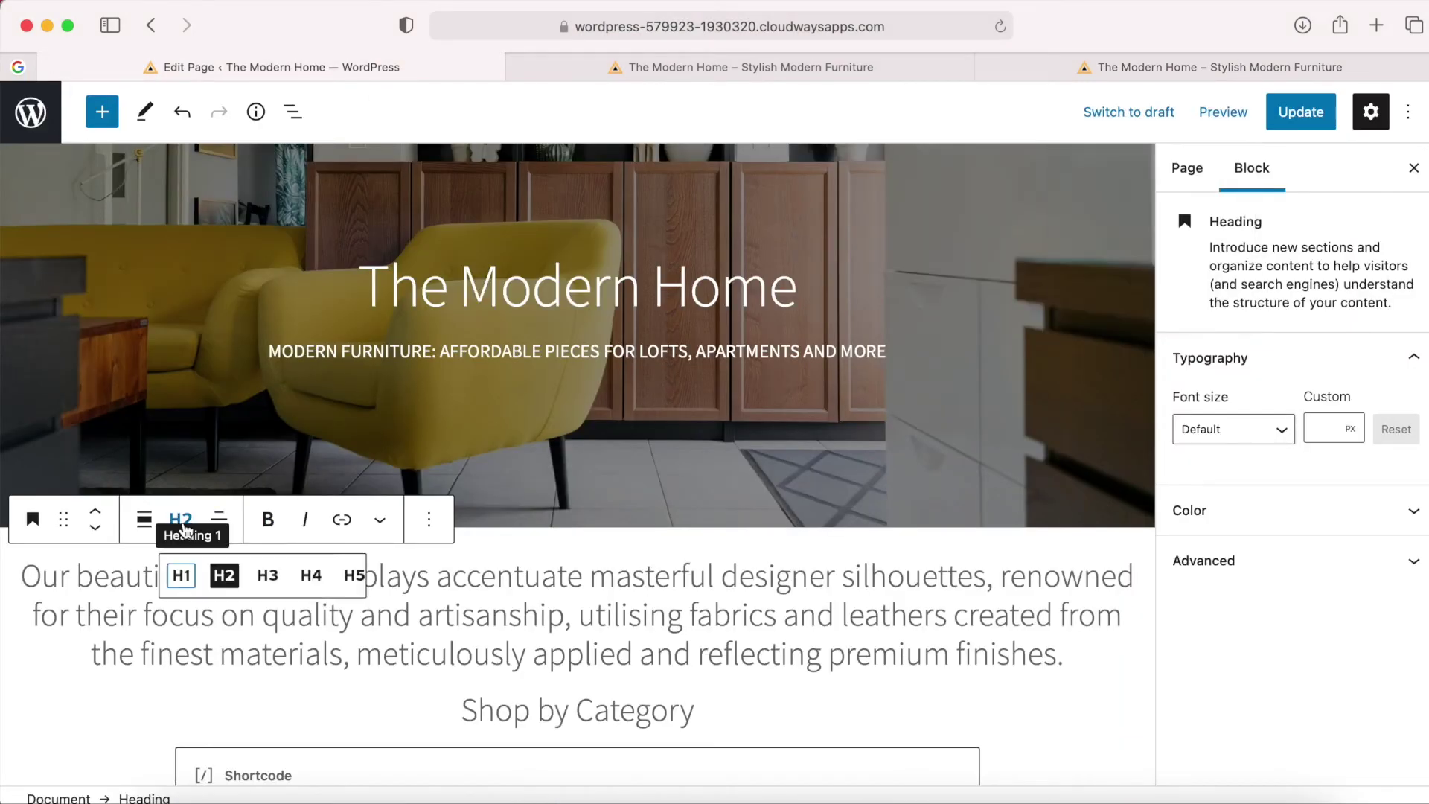
{"action": "left_click", "coordinate": [311, 576]}
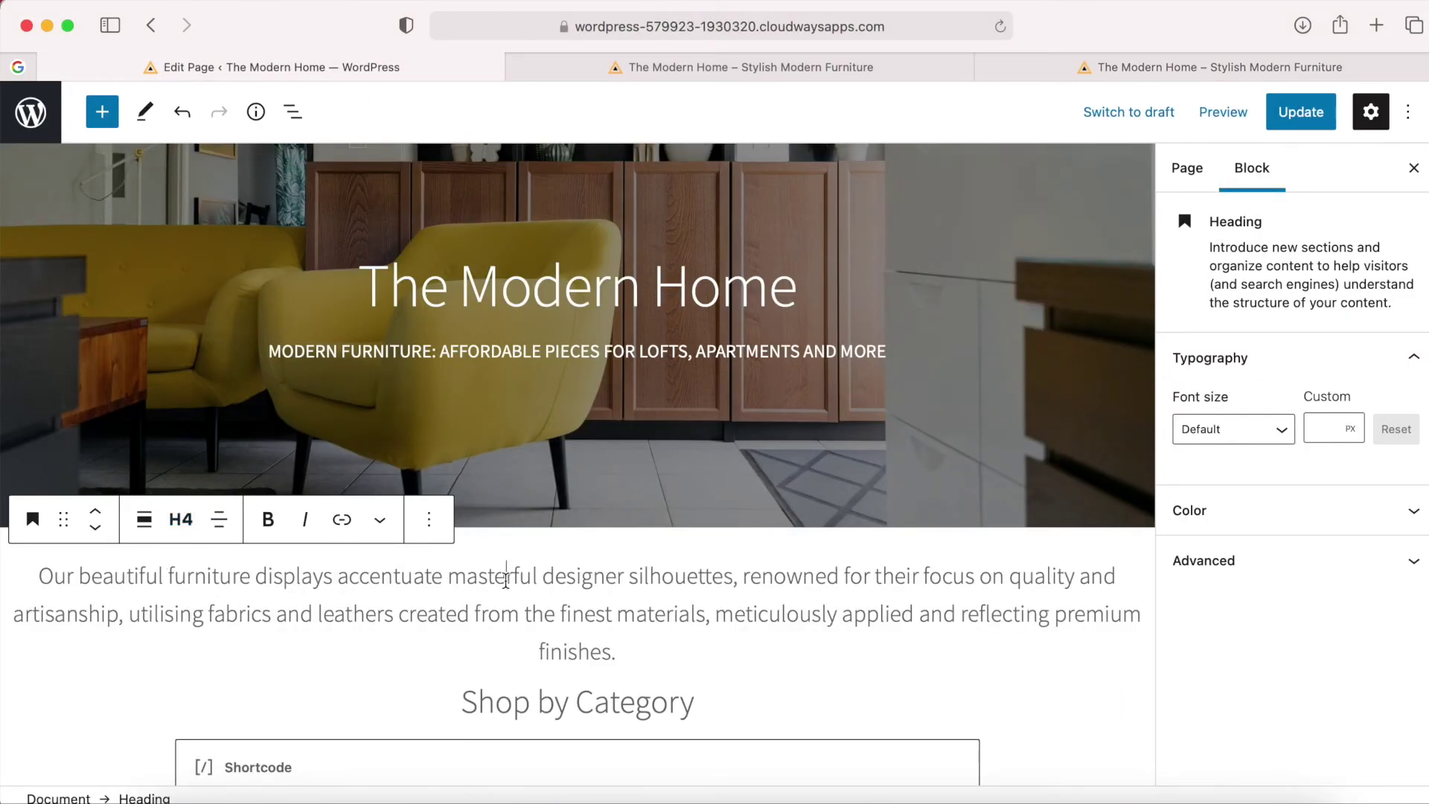
{"action": "left_click", "coordinate": [1224, 112]}
{"action": "left_click", "coordinate": [1147, 302]}
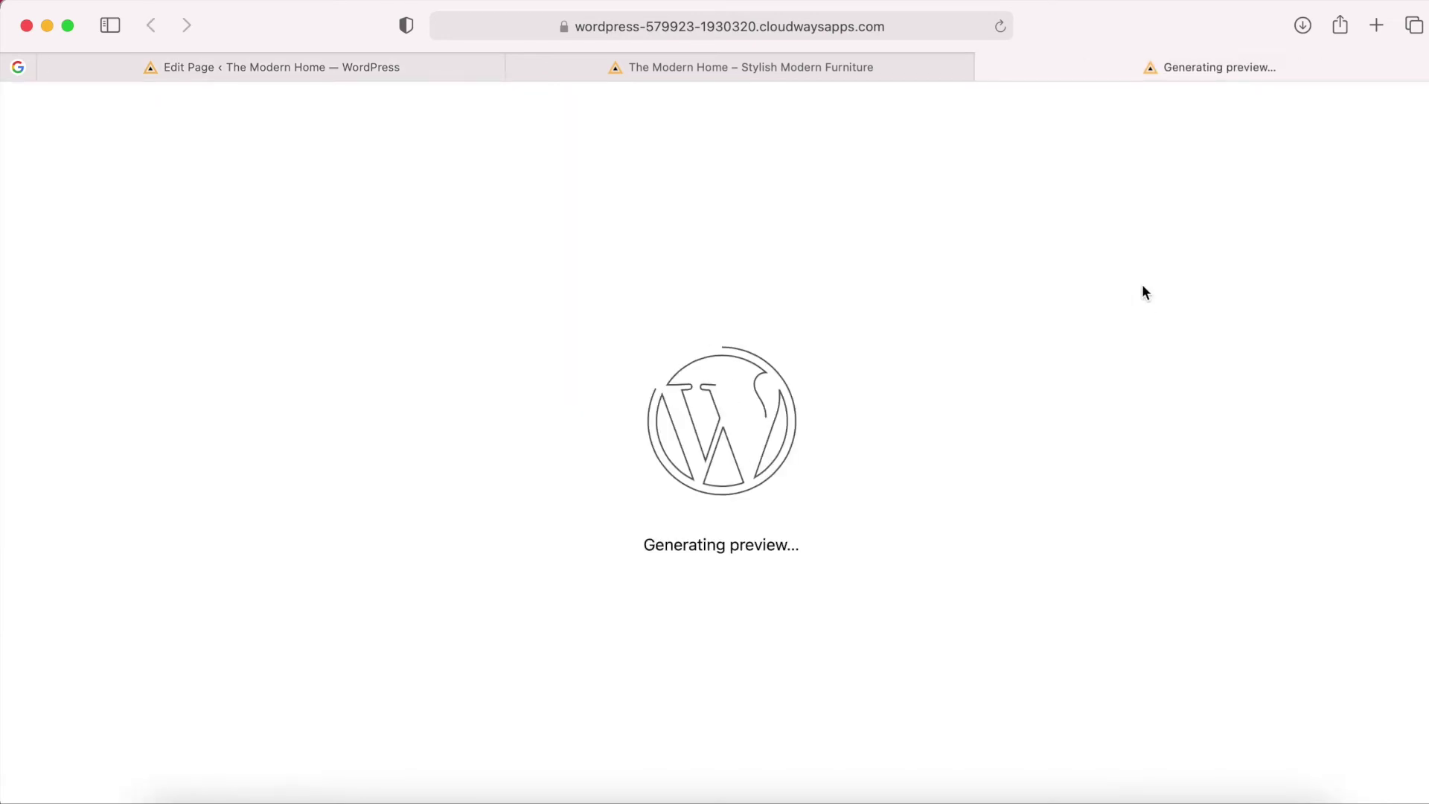
{"action": "scroll", "coordinate": [802, 498], "scroll_direction": "down", "scroll_amount": 4}
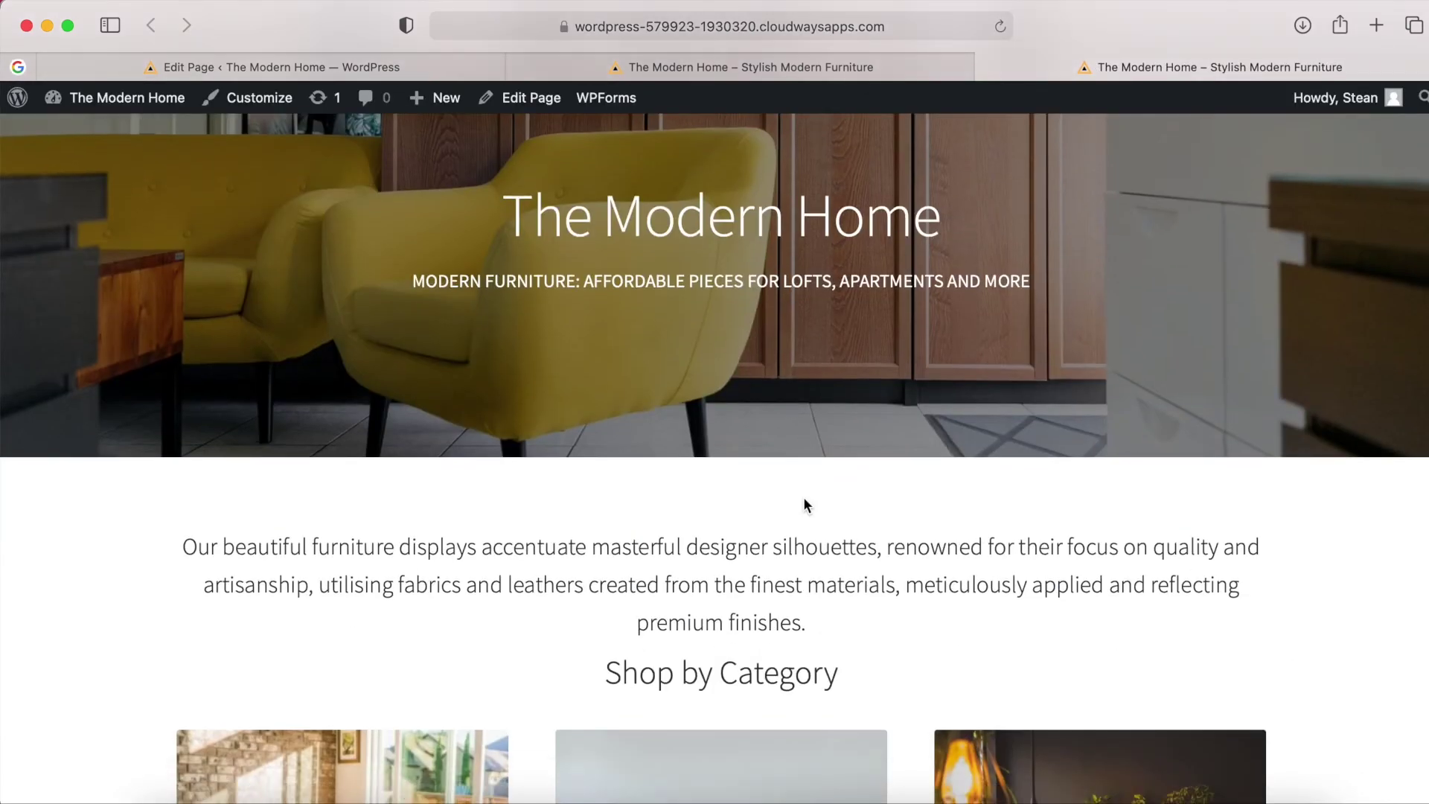
{"action": "scroll", "coordinate": [804, 499], "scroll_direction": "down", "scroll_amount": 3}
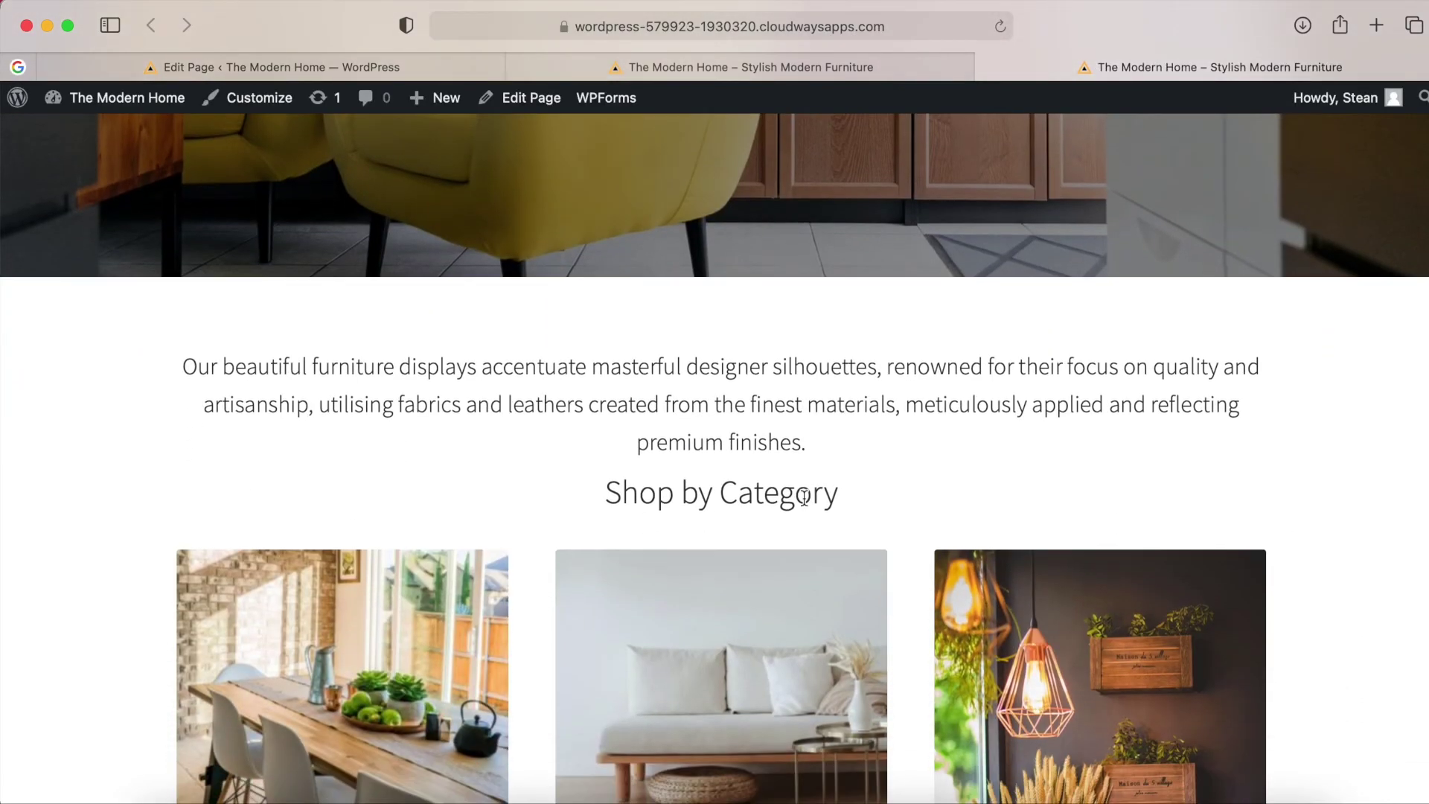
{"action": "scroll", "coordinate": [804, 498], "scroll_direction": "up", "scroll_amount": 3}
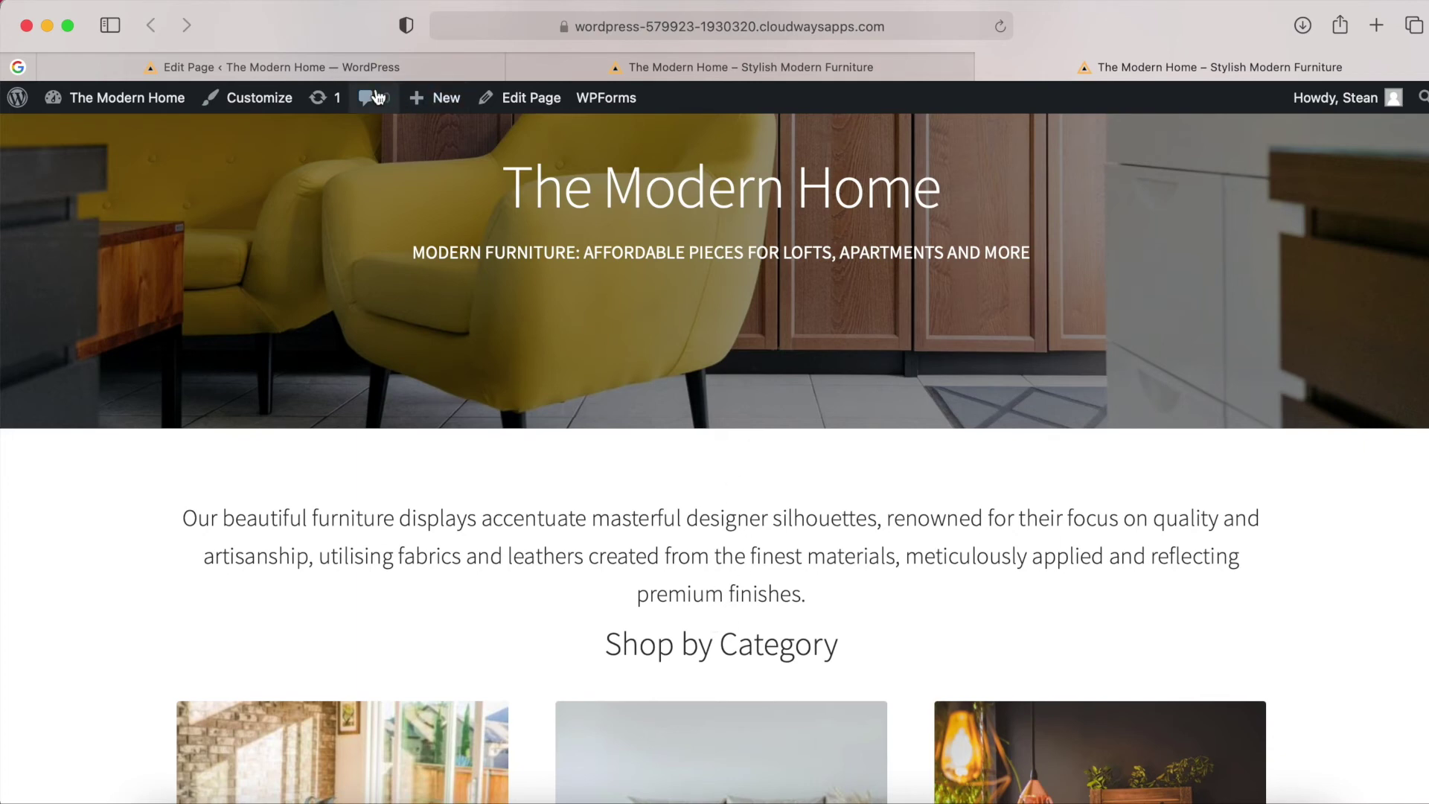
{"action": "left_click", "coordinate": [334, 67]}
{"action": "scroll", "coordinate": [708, 655], "scroll_direction": "down", "scroll_amount": 3}
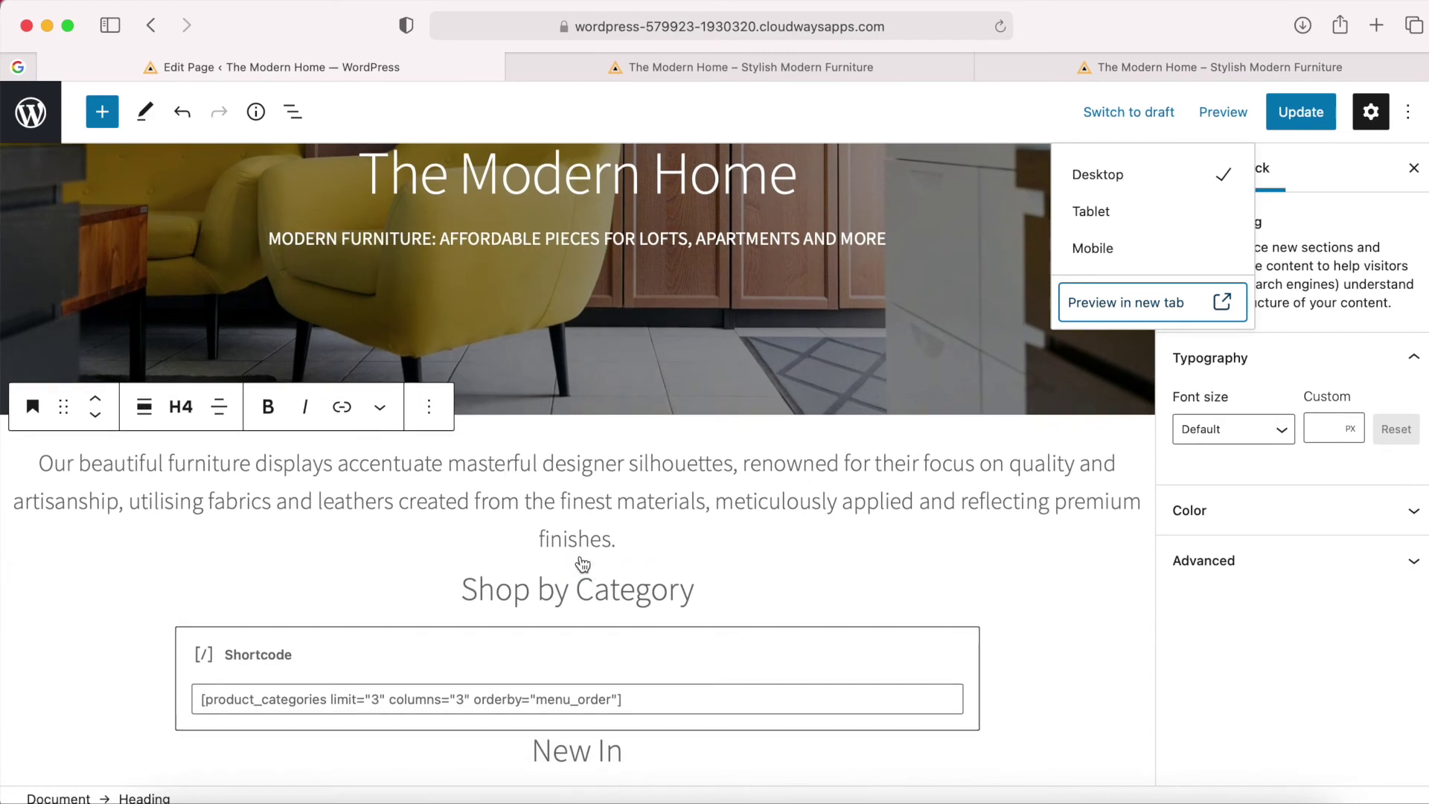
Insert a Spacer block above Shop by Category and shrink its height to about 30 pixels.
{"action": "left_click", "coordinate": [578, 565]}
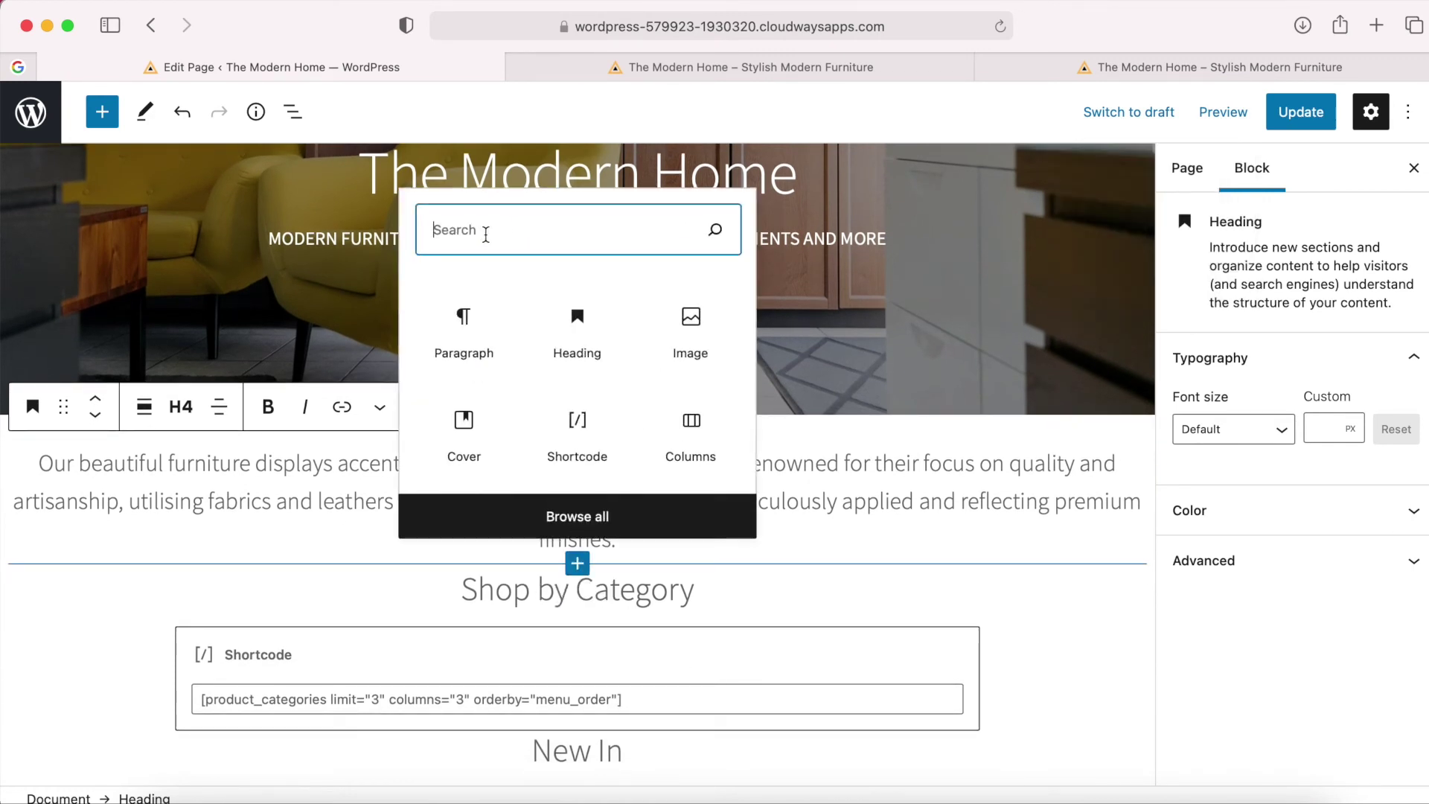
{"action": "type", "text": "spac"}
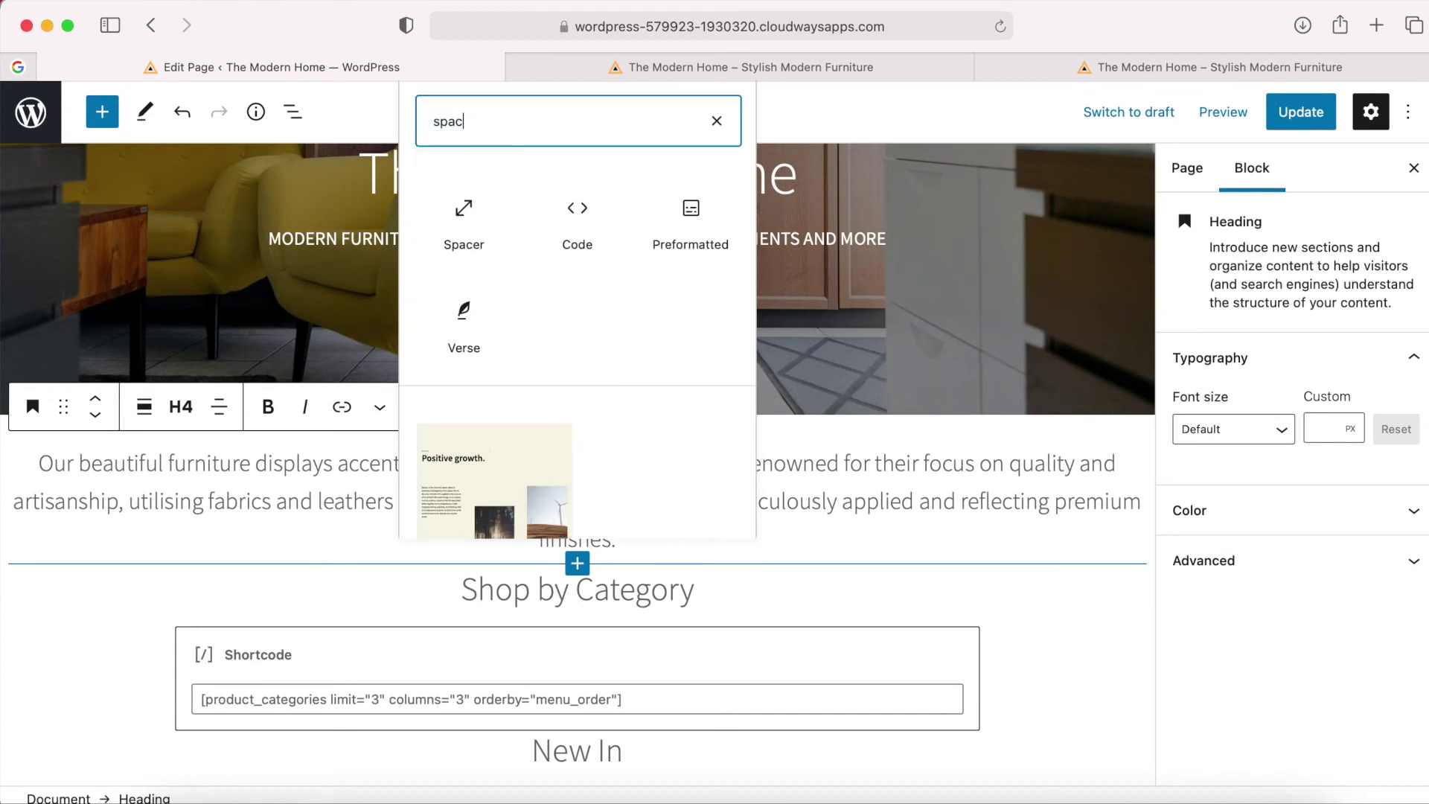
{"action": "type", "text": "e"}
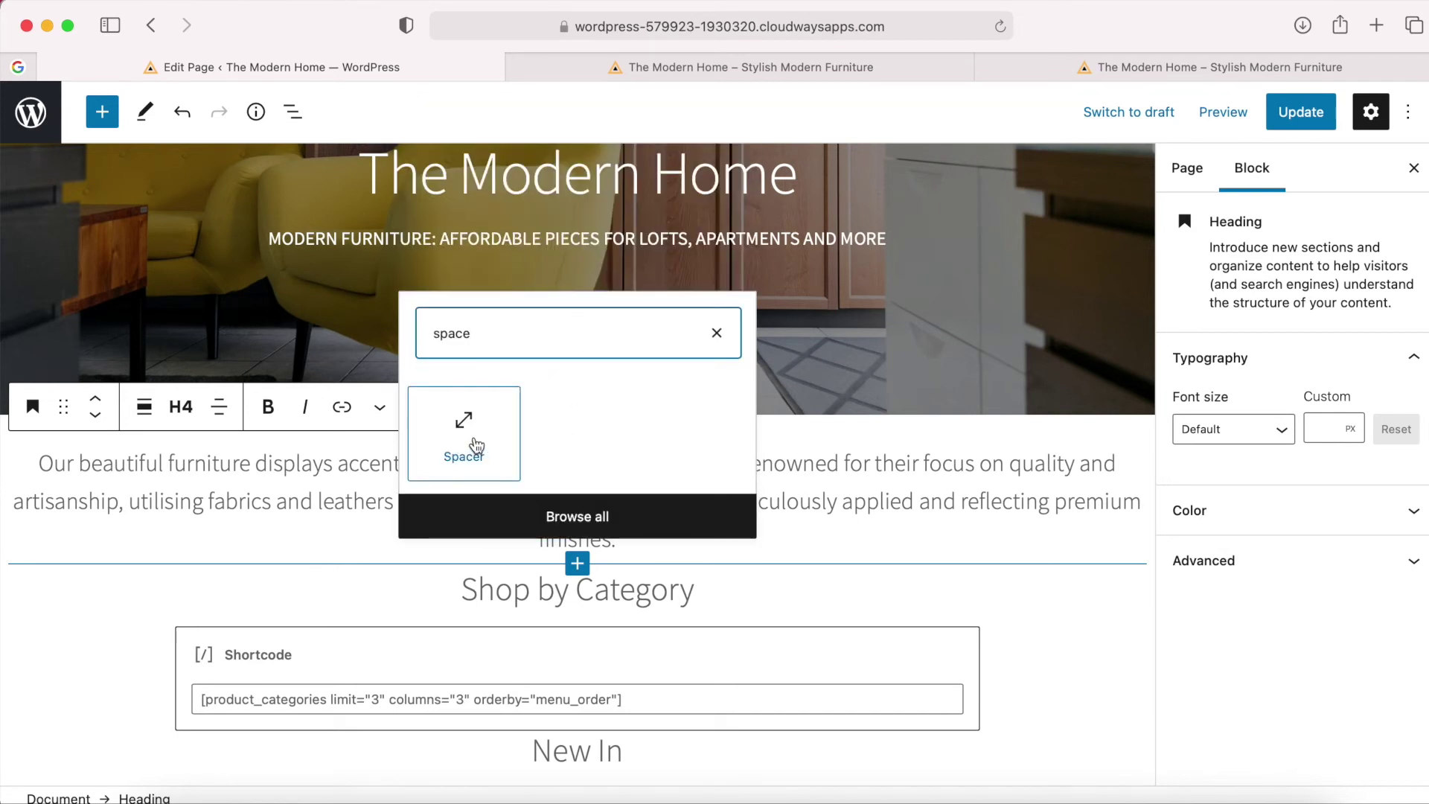
{"action": "left_click", "coordinate": [477, 446]}
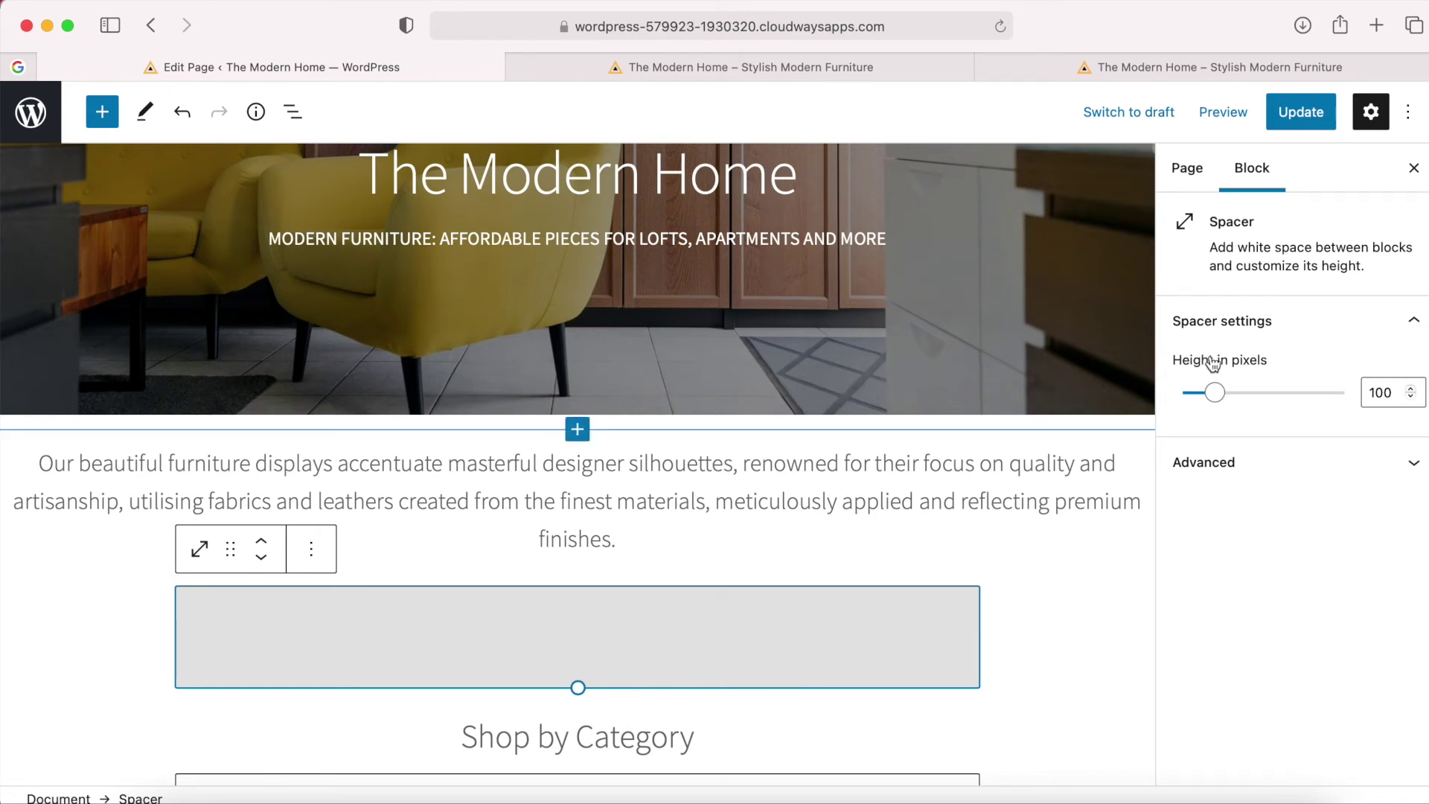
{"action": "left_click_drag", "start_coordinate": [1217, 399], "coordinate": [1218, 398]}
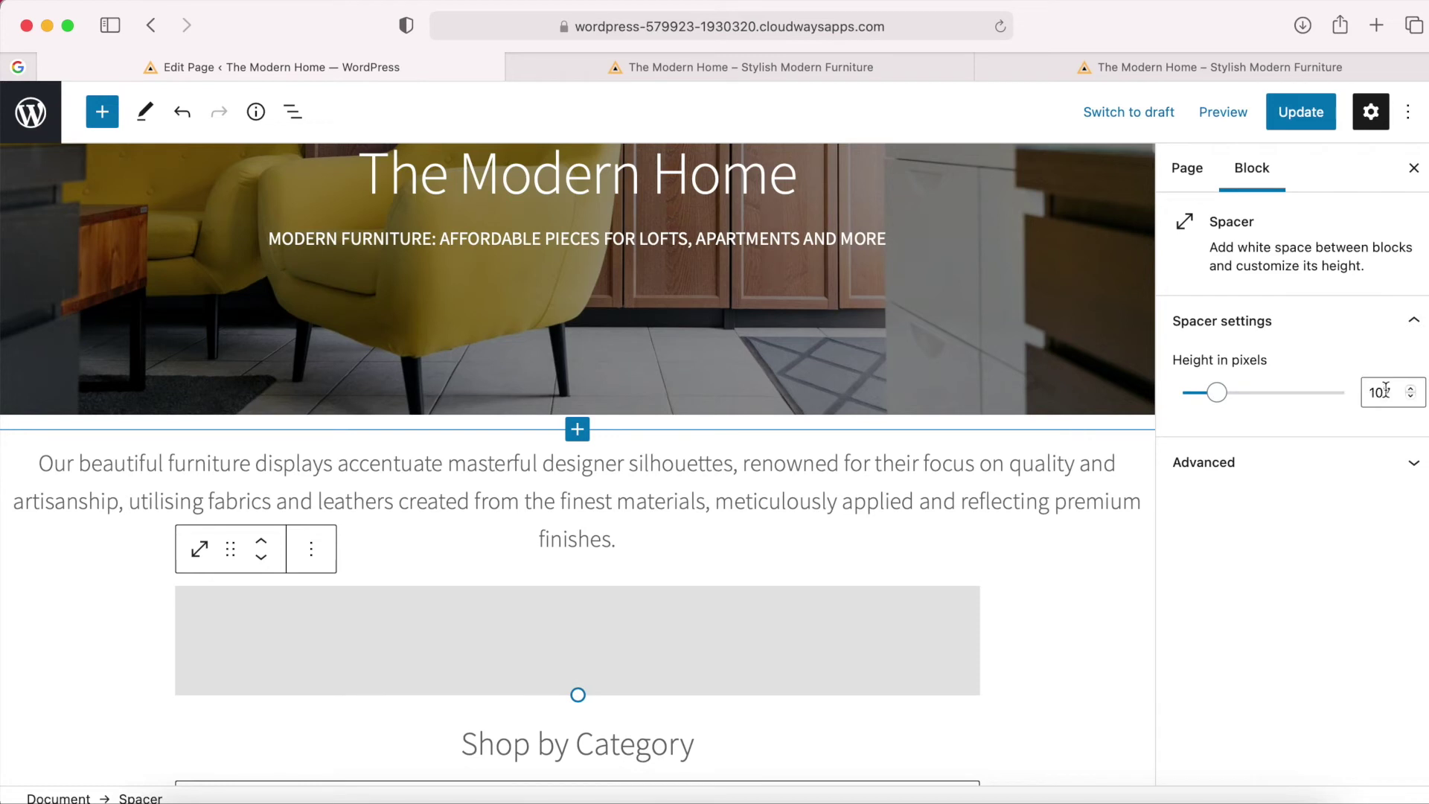
{"action": "left_click_drag", "start_coordinate": [1219, 398], "coordinate": [1194, 398]}
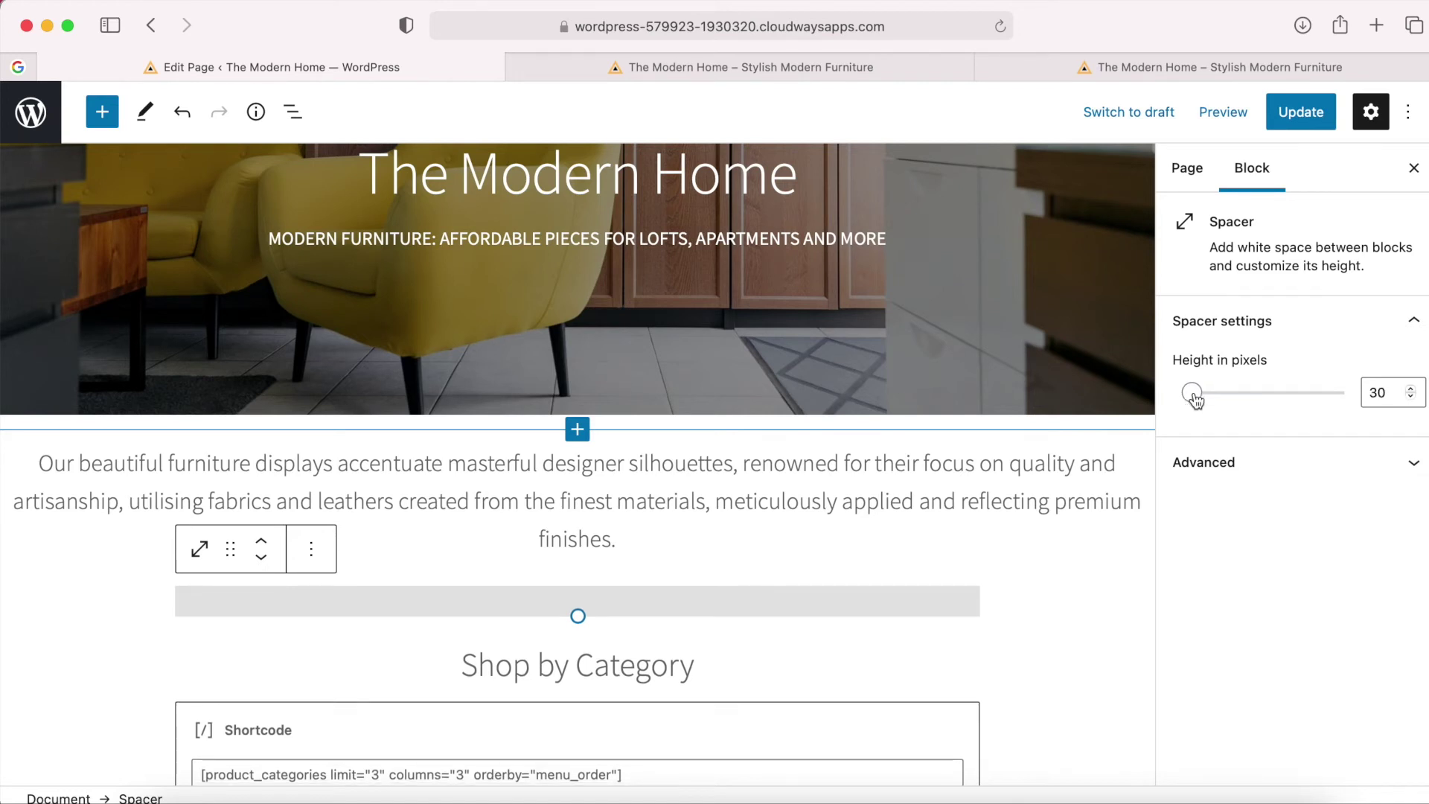
Preview the page with the new spacer, then save it with Update.
{"action": "left_click", "coordinate": [1228, 114]}
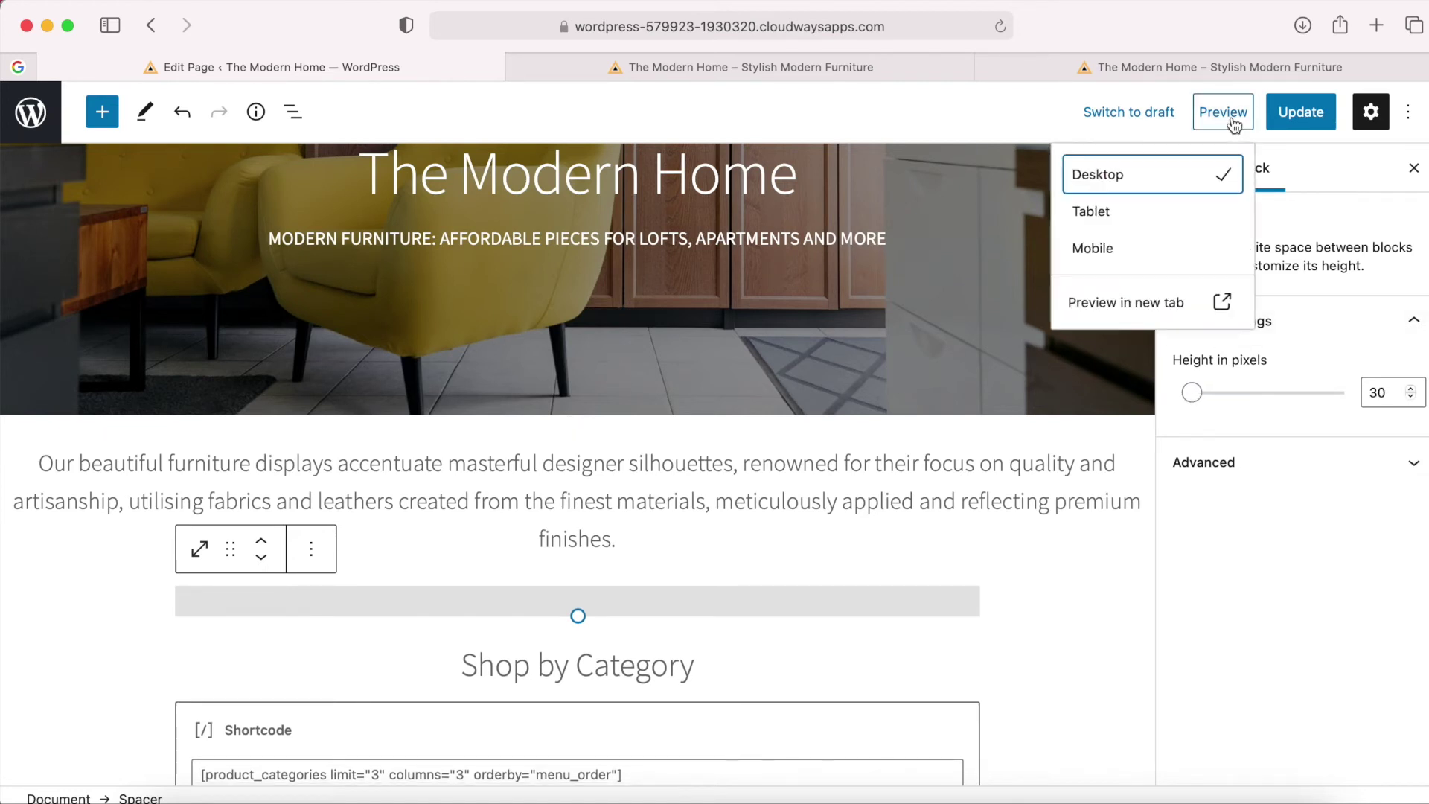
{"action": "left_click", "coordinate": [1136, 304]}
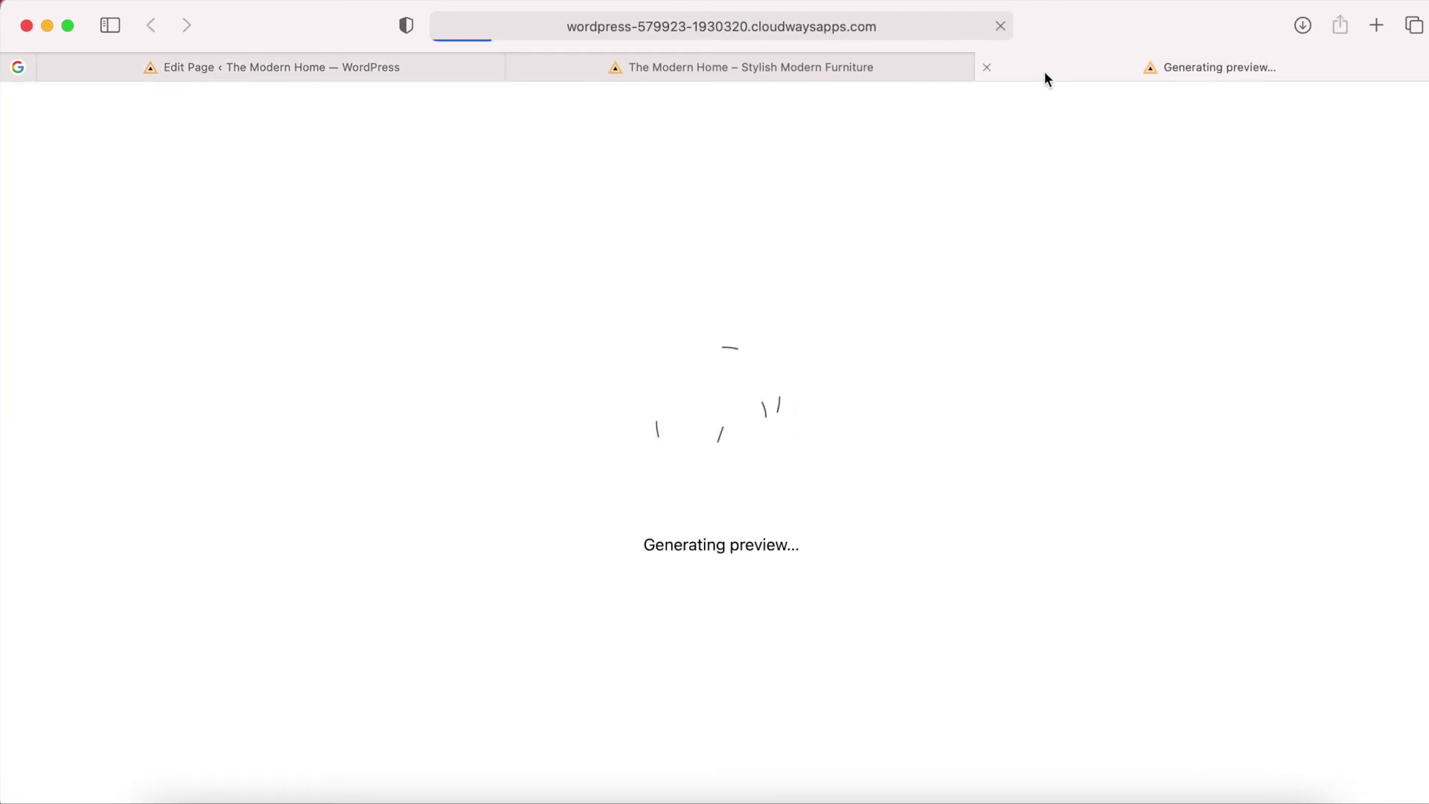
{"action": "scroll", "coordinate": [955, 454], "scroll_direction": "down", "scroll_amount": 5}
{"action": "scroll", "coordinate": [950, 501], "scroll_direction": "down", "scroll_amount": 2}
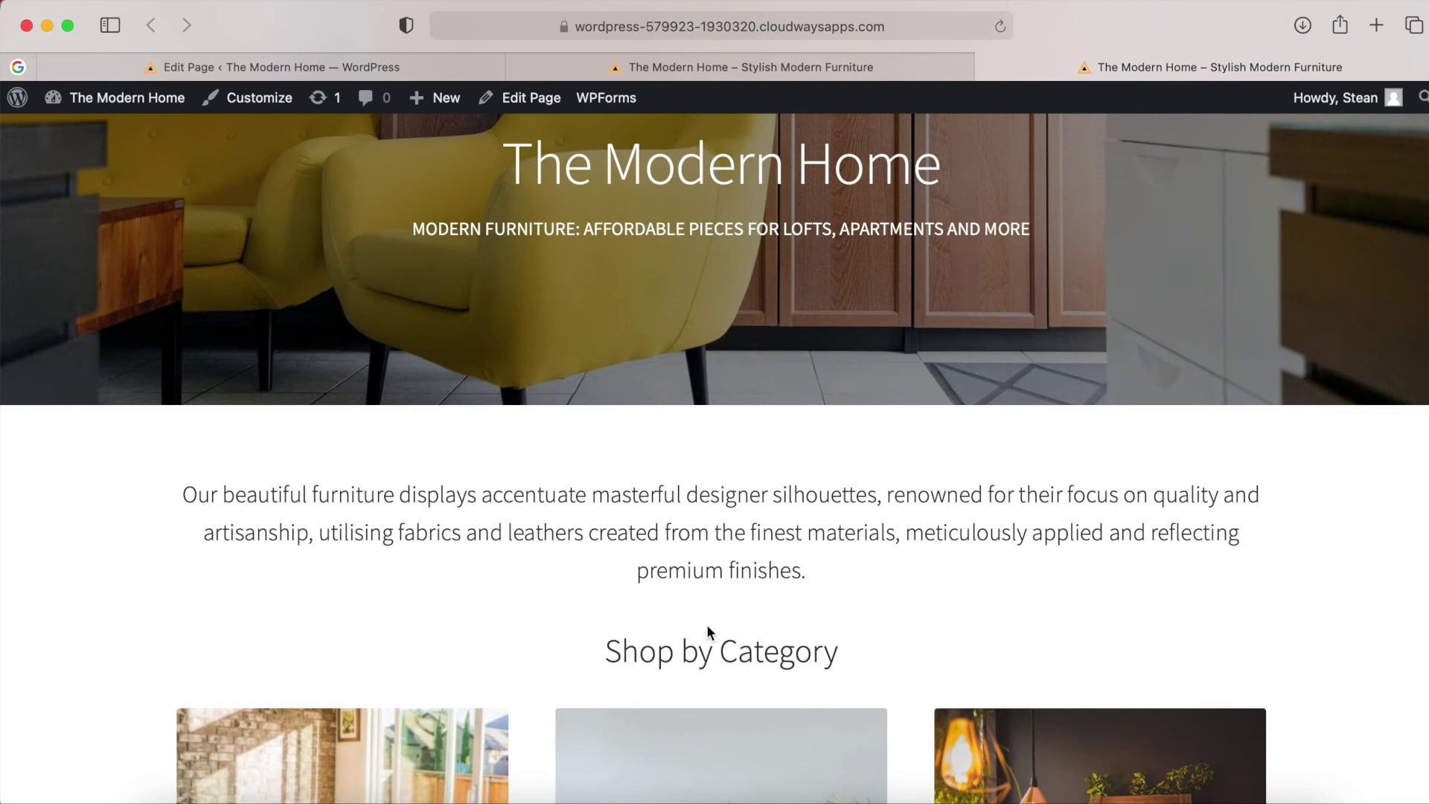
{"action": "left_click", "coordinate": [362, 74]}
{"action": "left_click", "coordinate": [1296, 131]}
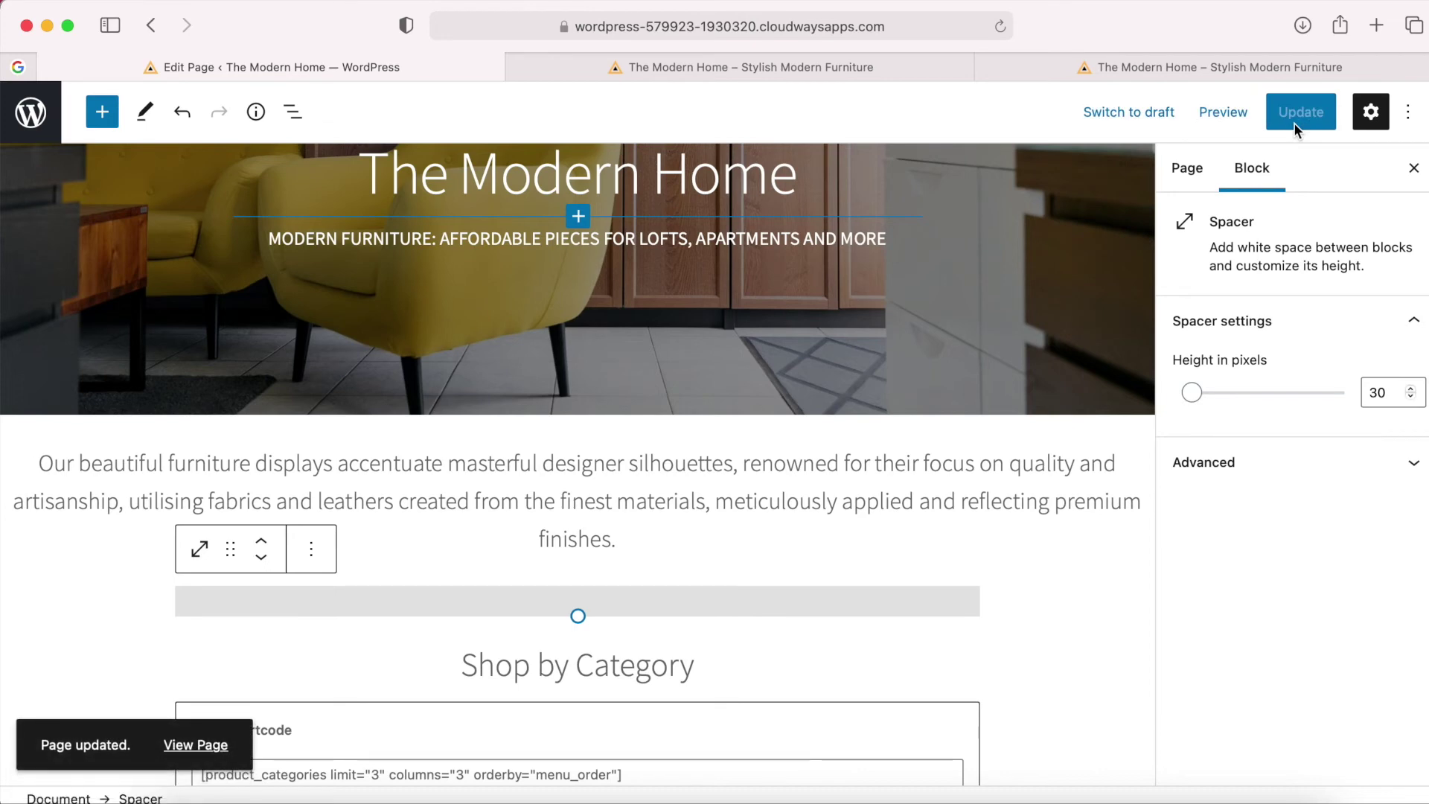
Close the preview, reload the live homepage and scroll through it to check the changes.
{"action": "left_click", "coordinate": [988, 67]}
{"action": "left_click", "coordinate": [989, 65]}
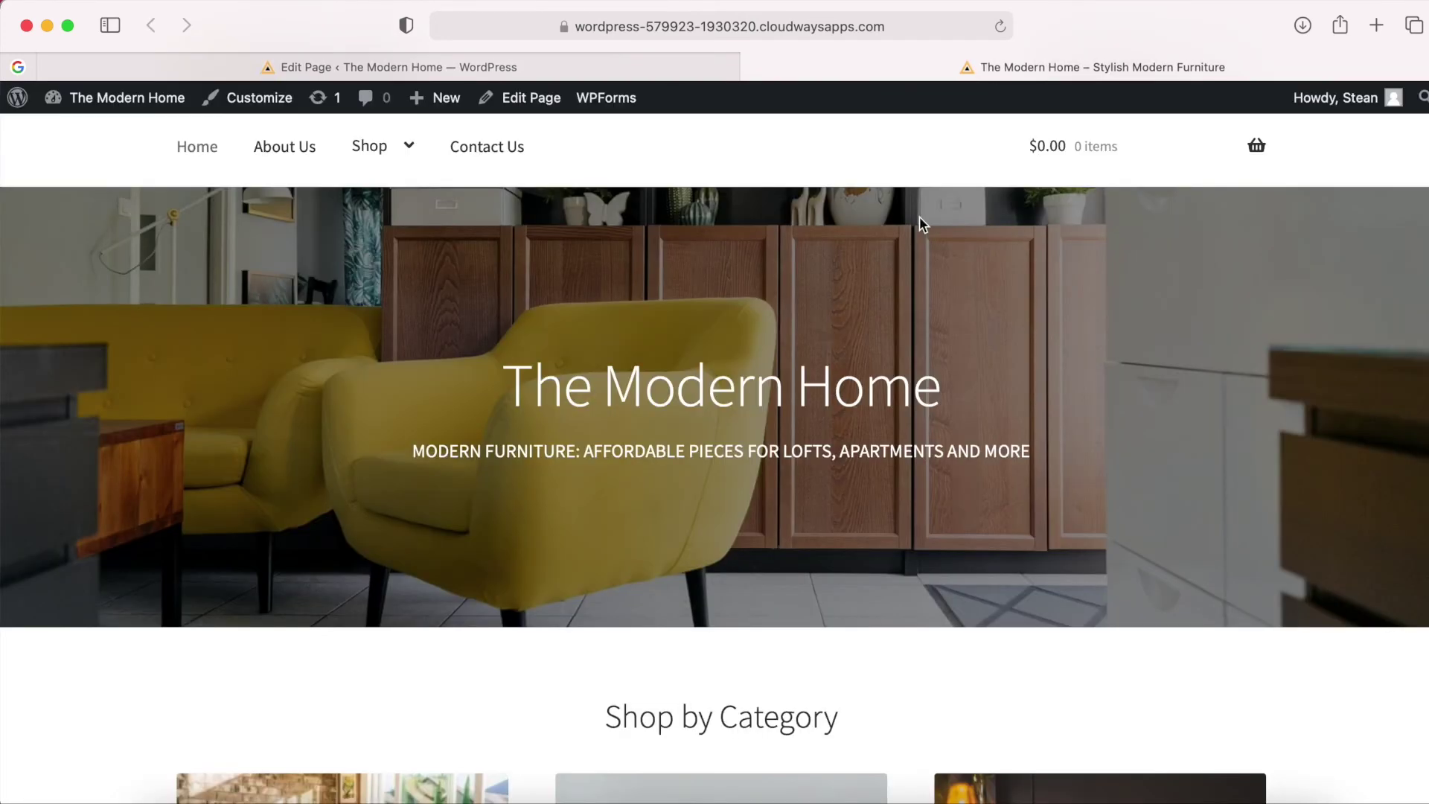
{"action": "left_click", "coordinate": [998, 27]}
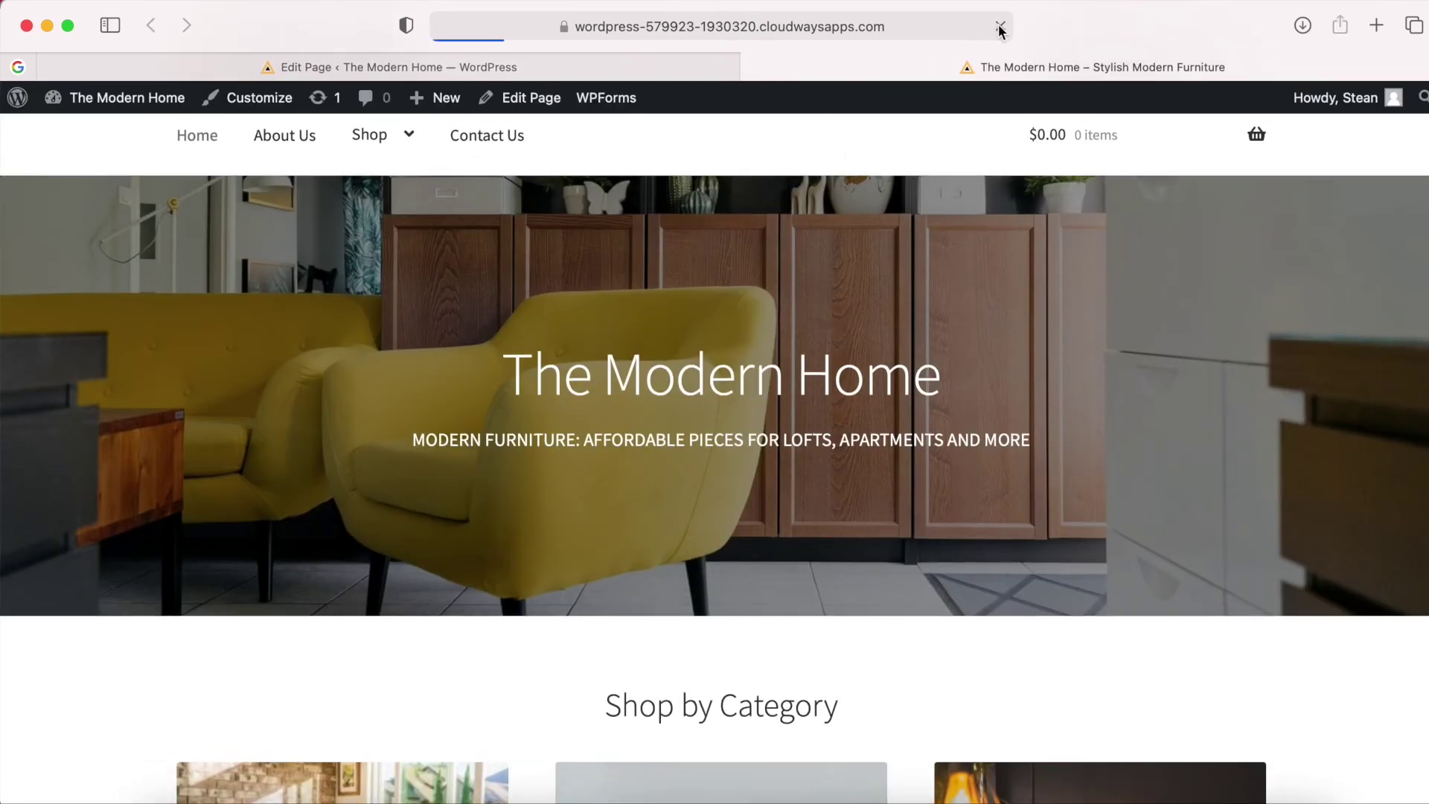
{"action": "scroll", "coordinate": [950, 424], "scroll_direction": "down", "scroll_amount": 3}
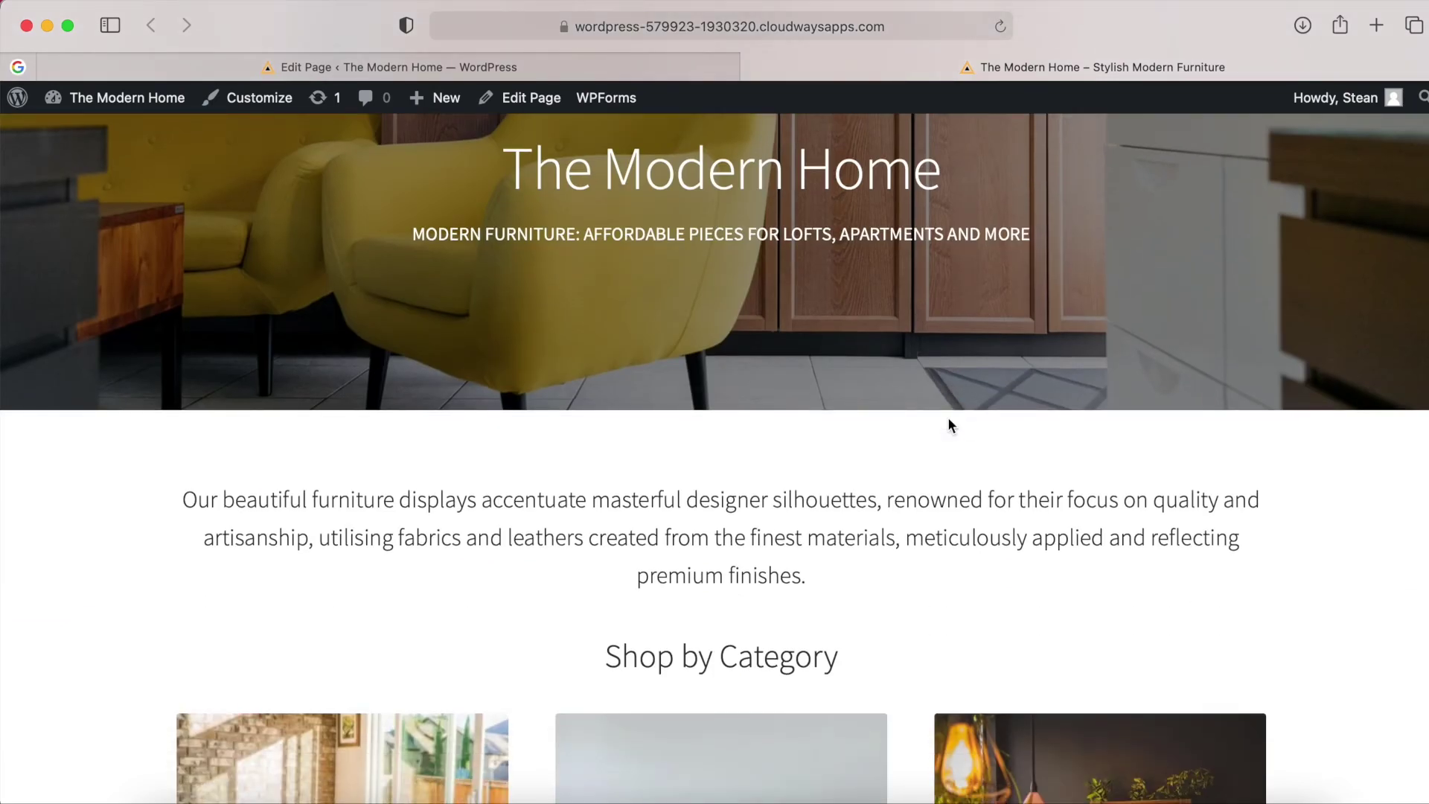
{"action": "scroll", "coordinate": [948, 419], "scroll_direction": "down", "scroll_amount": 2}
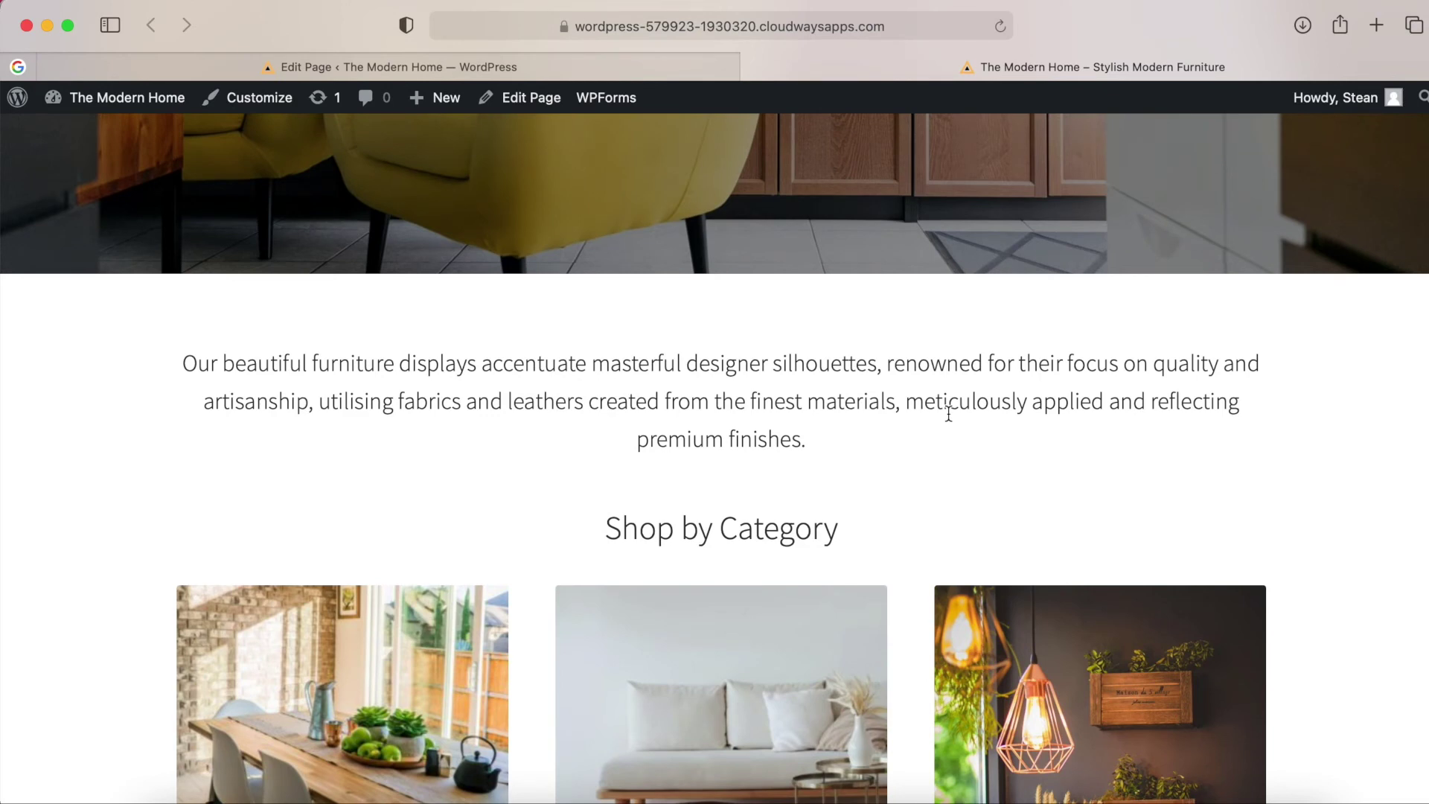
{"action": "scroll", "coordinate": [949, 414], "scroll_direction": "down", "scroll_amount": 10}
{"action": "scroll", "coordinate": [948, 414], "scroll_direction": "down", "scroll_amount": 5}
{"action": "scroll", "coordinate": [948, 415], "scroll_direction": "up", "scroll_amount": 6}
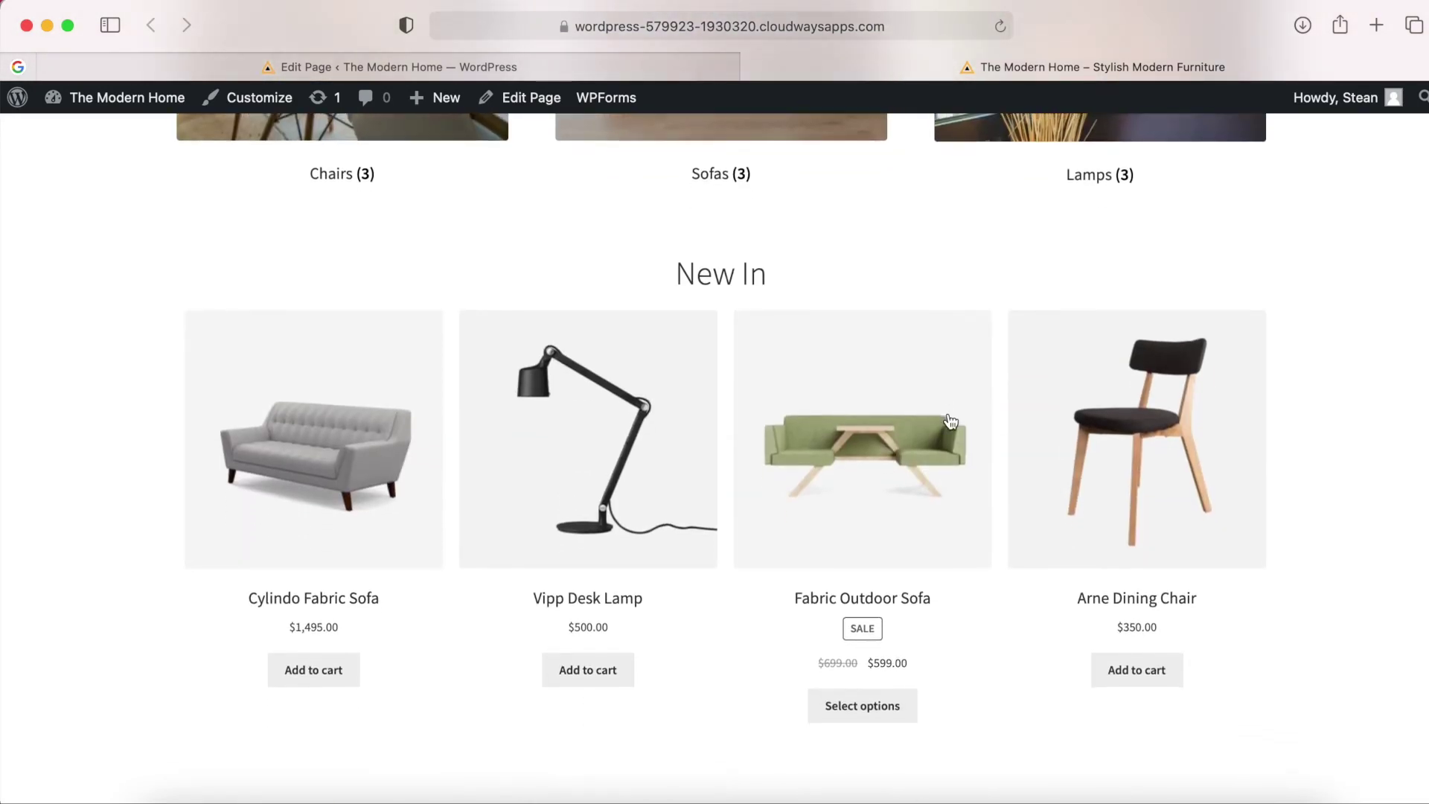
{"action": "scroll", "coordinate": [951, 422], "scroll_direction": "down", "scroll_amount": 1}
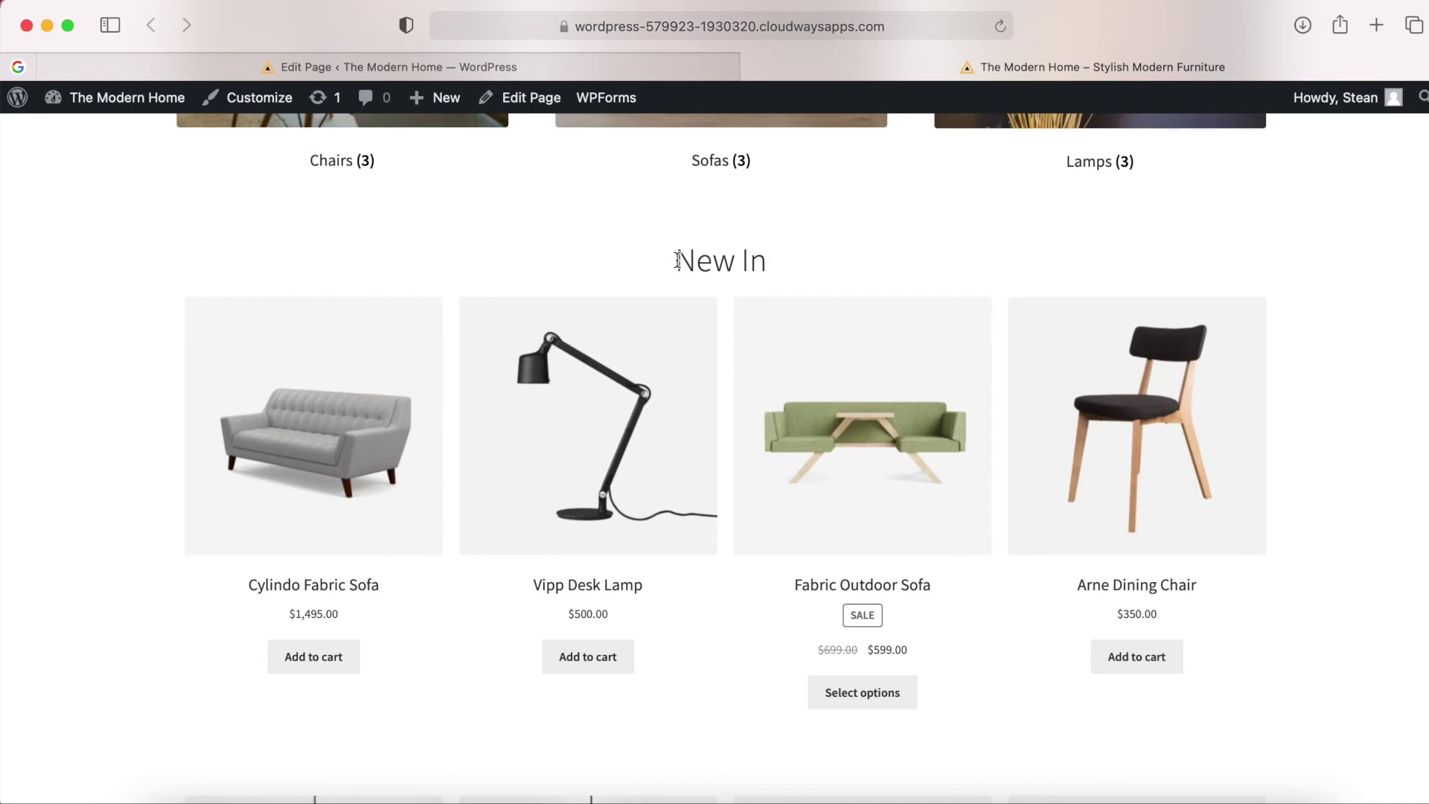
{"action": "scroll", "coordinate": [788, 260], "scroll_direction": "down", "scroll_amount": 15}
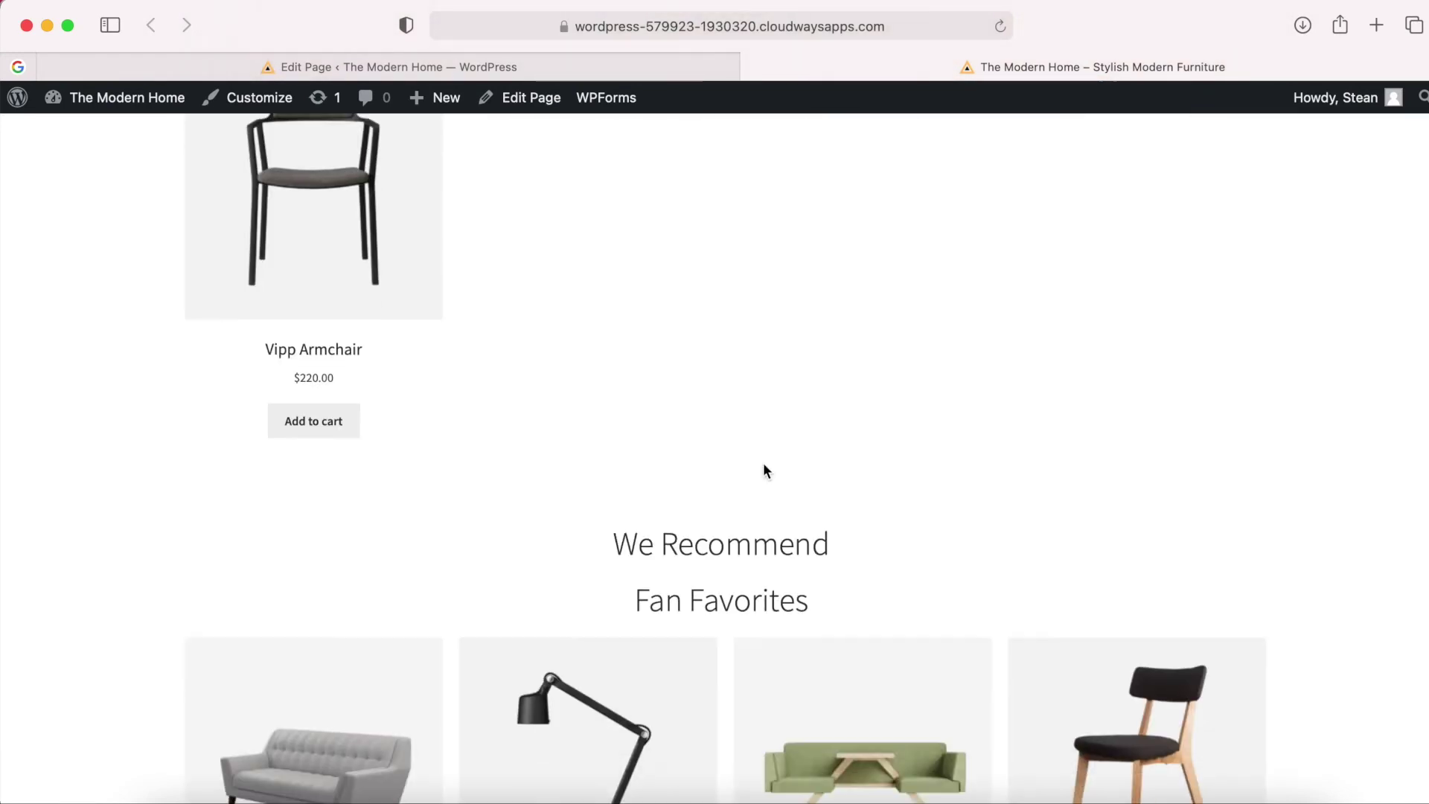
{"action": "scroll", "coordinate": [764, 464], "scroll_direction": "down", "scroll_amount": 3}
{"action": "scroll", "coordinate": [721, 414], "scroll_direction": "down", "scroll_amount": 20}
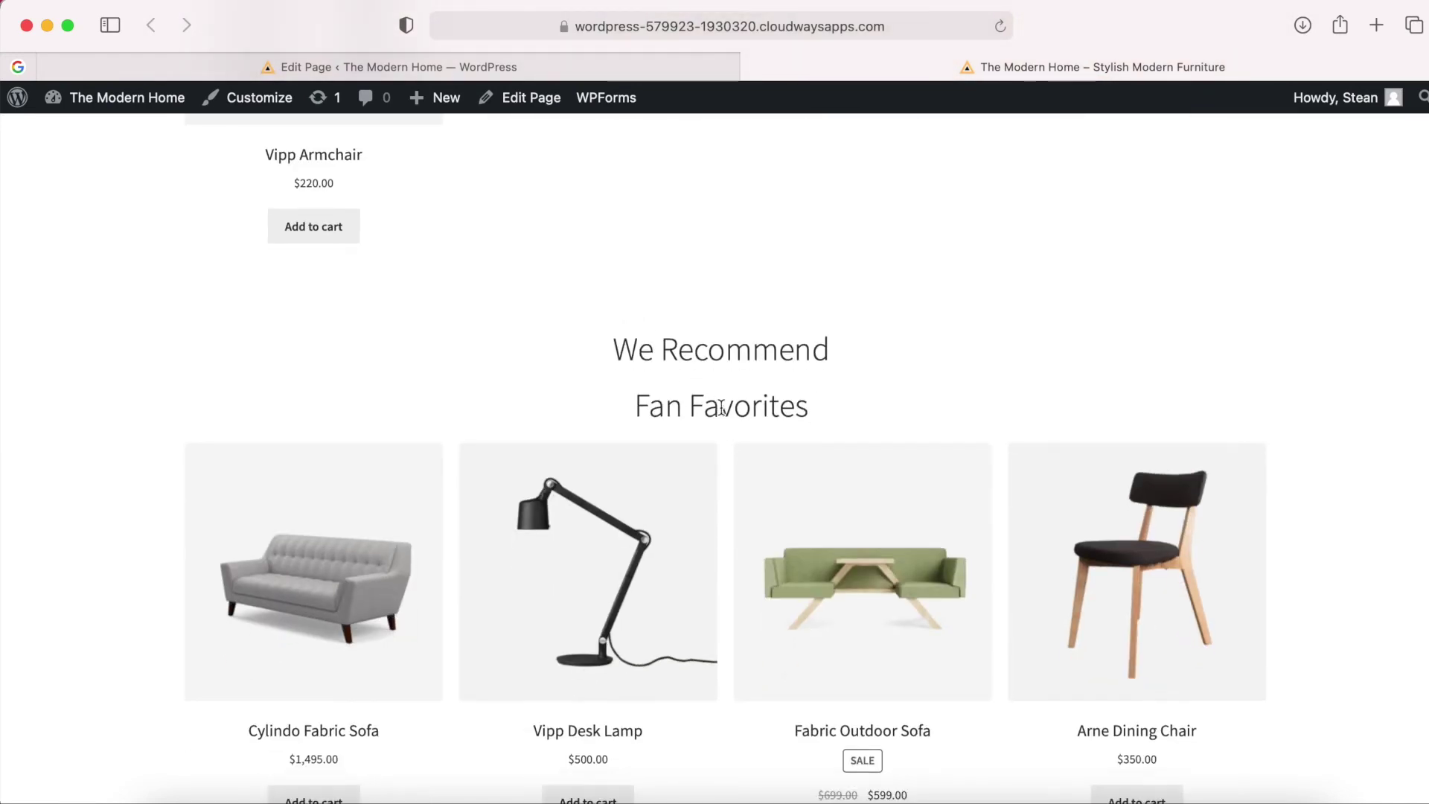
{"action": "scroll", "coordinate": [828, 422], "scroll_direction": "down", "scroll_amount": 20}
{"action": "scroll", "coordinate": [795, 474], "scroll_direction": "up", "scroll_amount": 20}
{"action": "scroll", "coordinate": [794, 474], "scroll_direction": "up", "scroll_amount": 5}
{"action": "scroll", "coordinate": [794, 474], "scroll_direction": "down", "scroll_amount": 10}
{"action": "scroll", "coordinate": [795, 467], "scroll_direction": "up", "scroll_amount": 10}
{"action": "scroll", "coordinate": [794, 470], "scroll_direction": "up", "scroll_amount": 15}
{"action": "scroll", "coordinate": [794, 466], "scroll_direction": "up", "scroll_amount": 5}
{"action": "scroll", "coordinate": [794, 469], "scroll_direction": "down", "scroll_amount": 8}
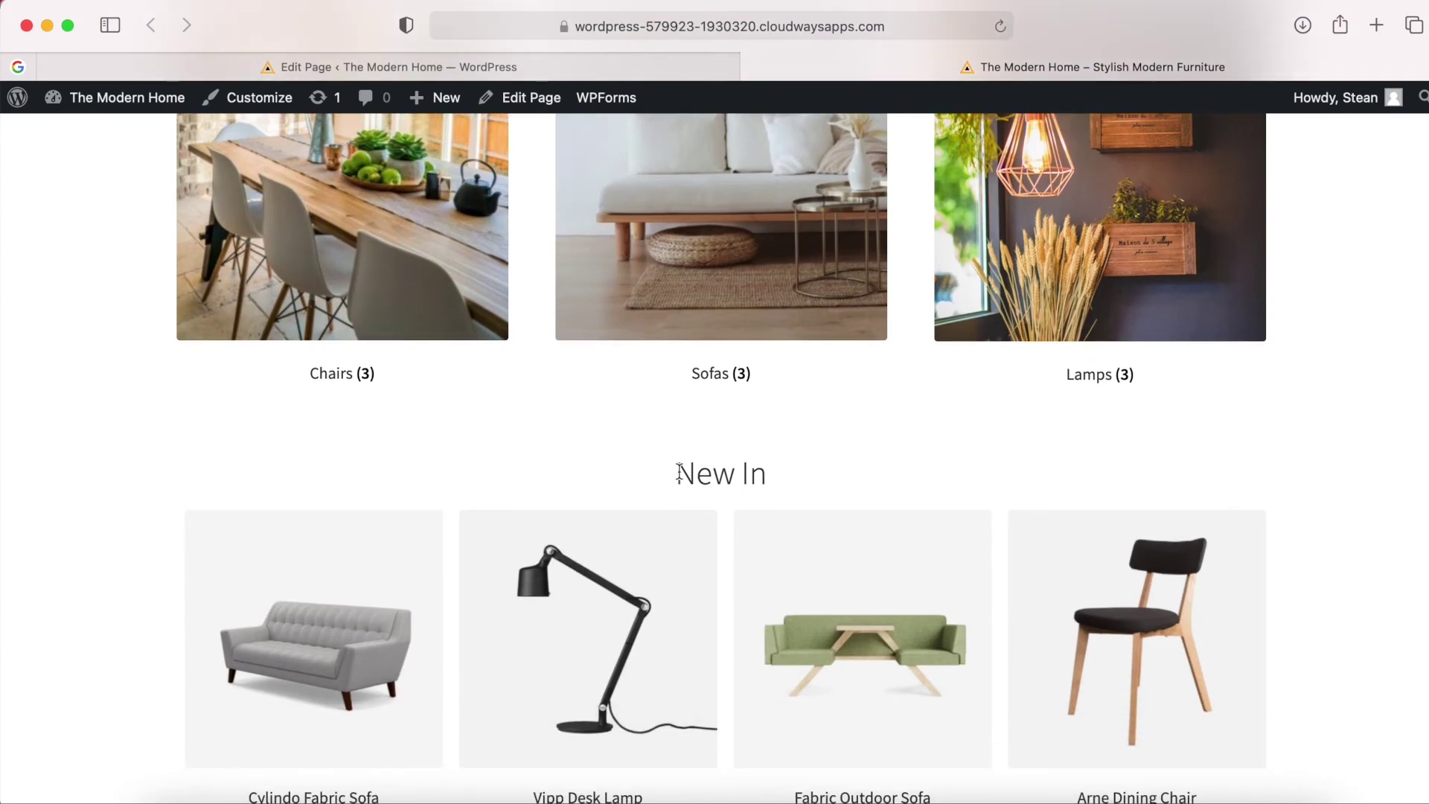
{"action": "scroll", "coordinate": [790, 478], "scroll_direction": "down", "scroll_amount": 10}
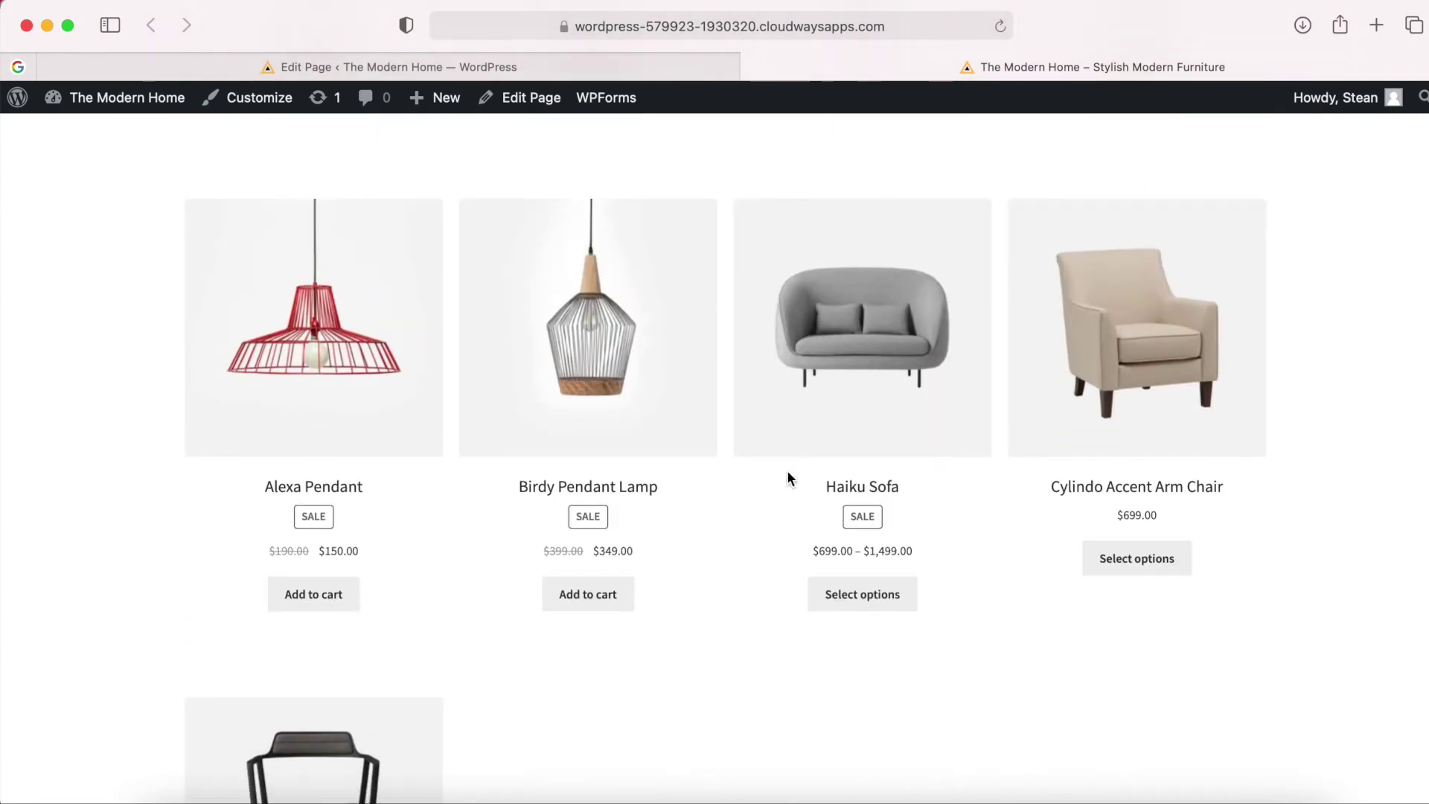
{"action": "scroll", "coordinate": [790, 477], "scroll_direction": "down", "scroll_amount": 2}
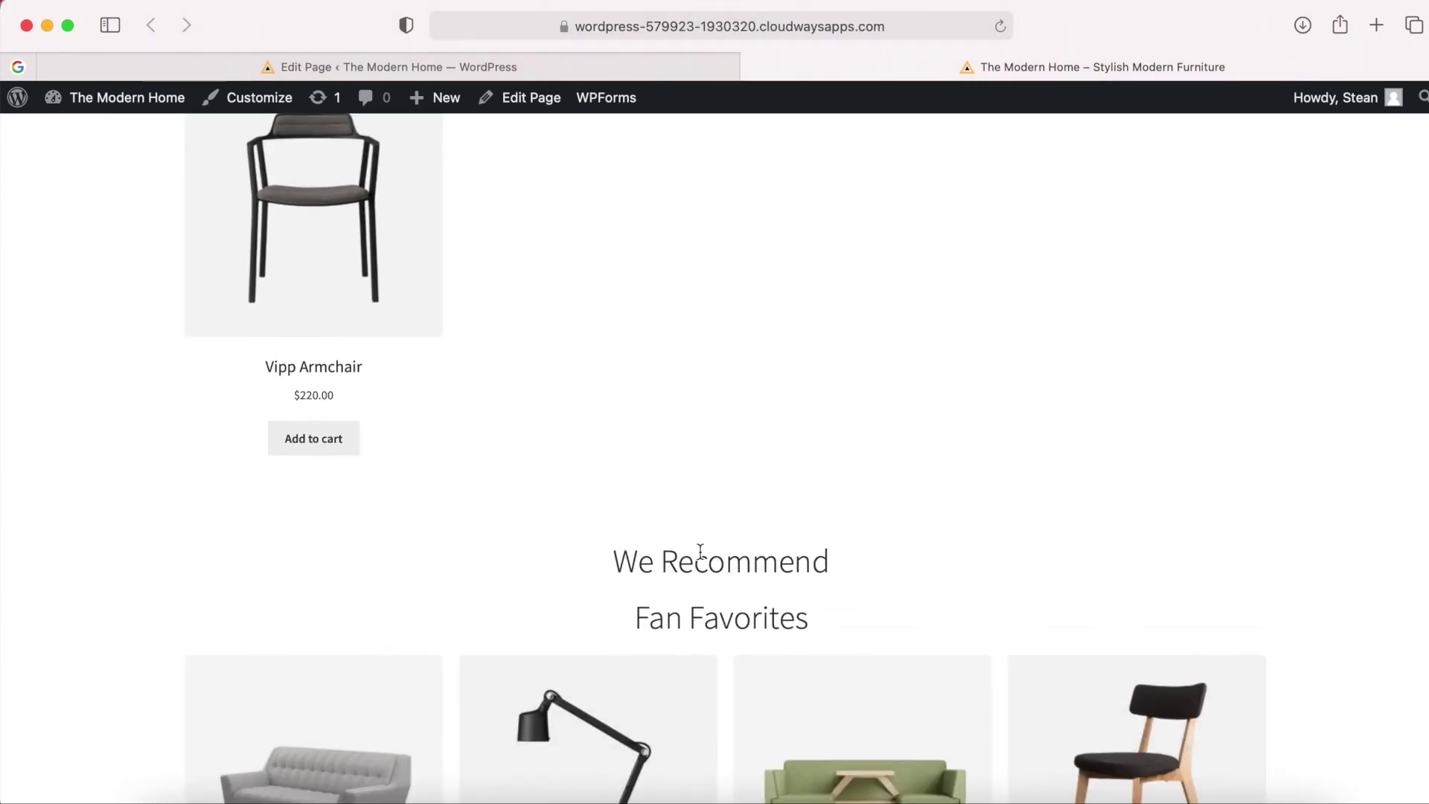
{"action": "scroll", "coordinate": [784, 558], "scroll_direction": "up", "scroll_amount": 10}
{"action": "scroll", "coordinate": [701, 551], "scroll_direction": "up", "scroll_amount": 5}
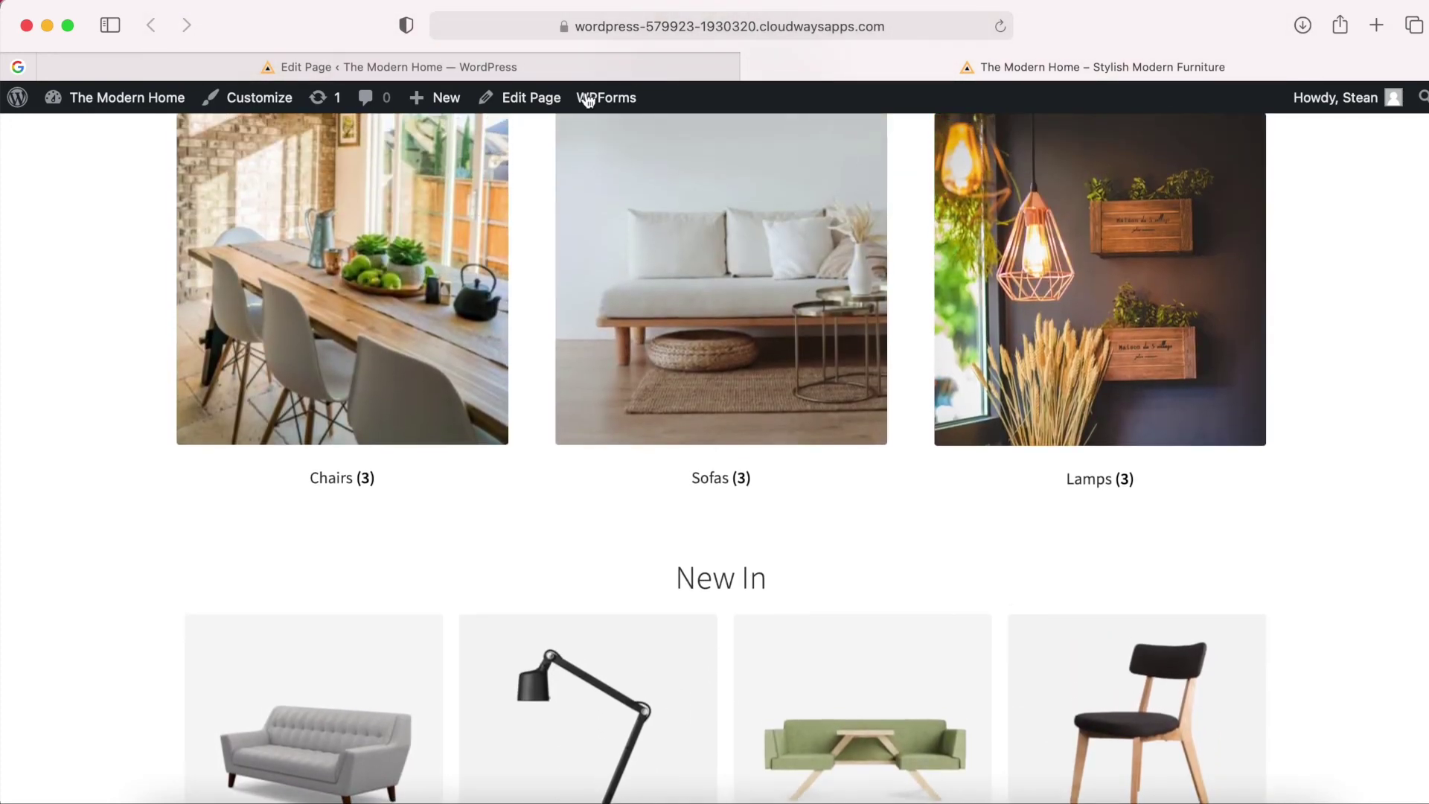
{"action": "left_click", "coordinate": [370, 64]}
{"action": "scroll", "coordinate": [619, 454], "scroll_direction": "down", "scroll_amount": 3}
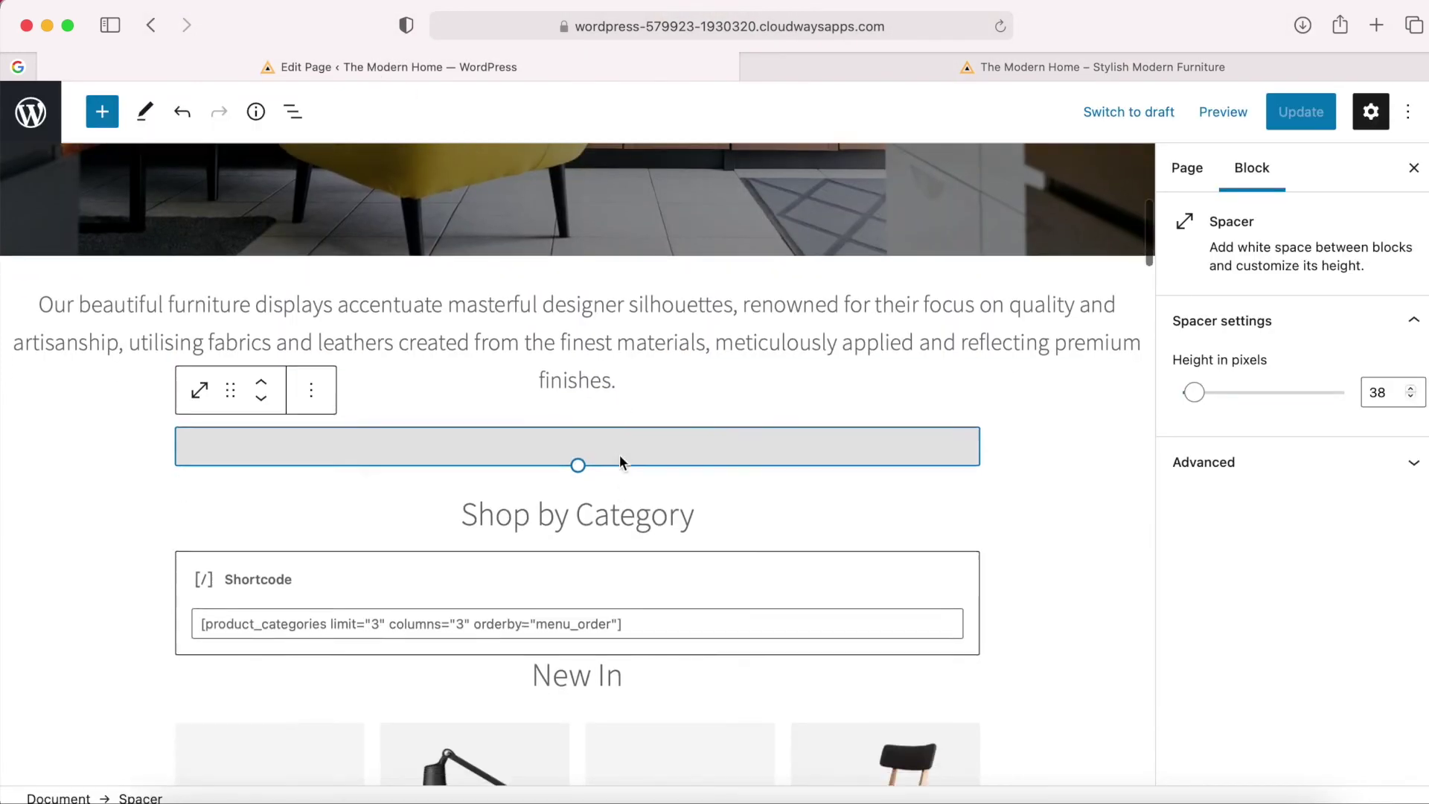
Compare the Shop by Category shortcode block with the live site's category section.
{"action": "scroll", "coordinate": [619, 454], "scroll_direction": "down", "scroll_amount": 1}
{"action": "left_click", "coordinate": [595, 463]}
{"action": "left_click", "coordinate": [570, 416]}
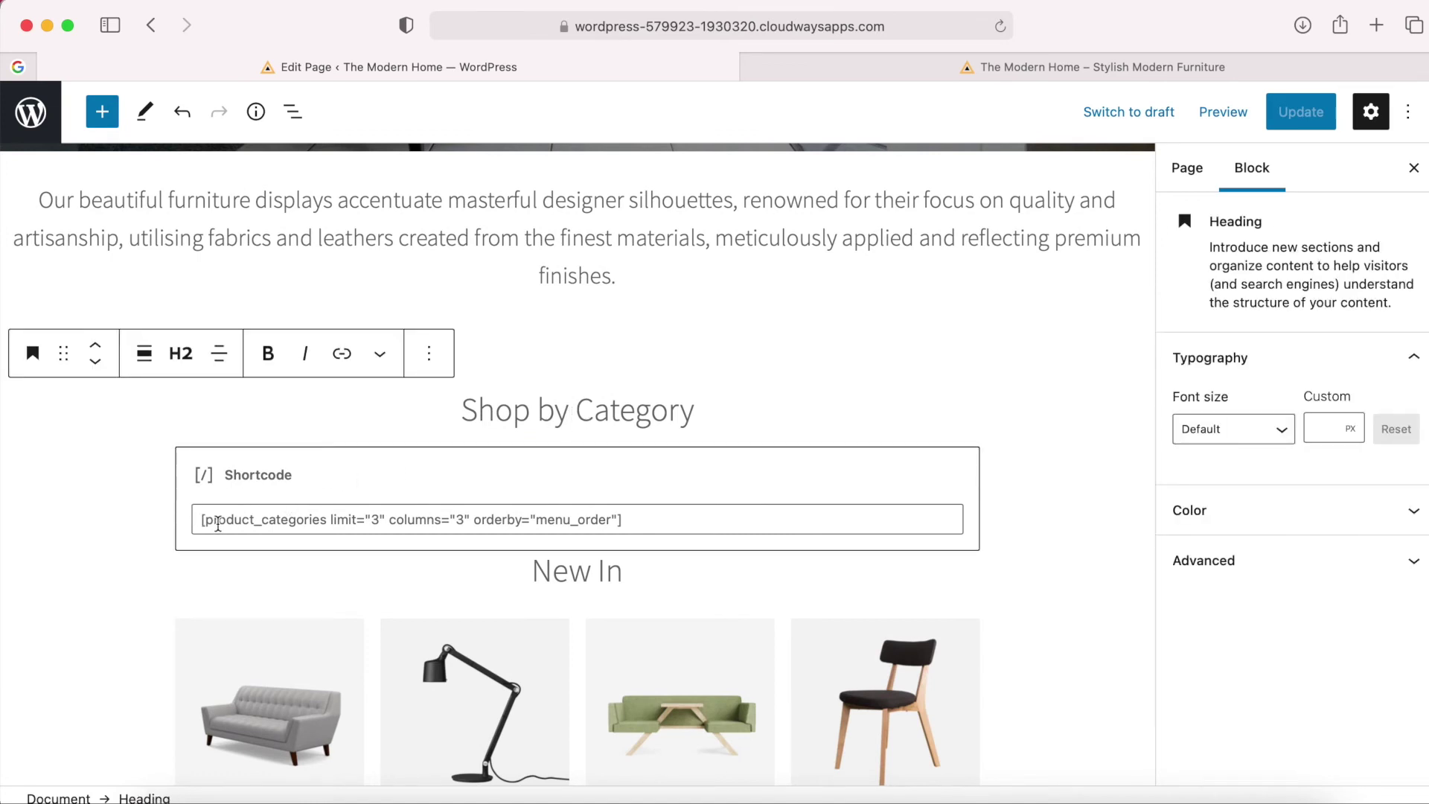
{"action": "left_click", "coordinate": [889, 70]}
{"action": "scroll", "coordinate": [838, 331], "scroll_direction": "up", "scroll_amount": 3}
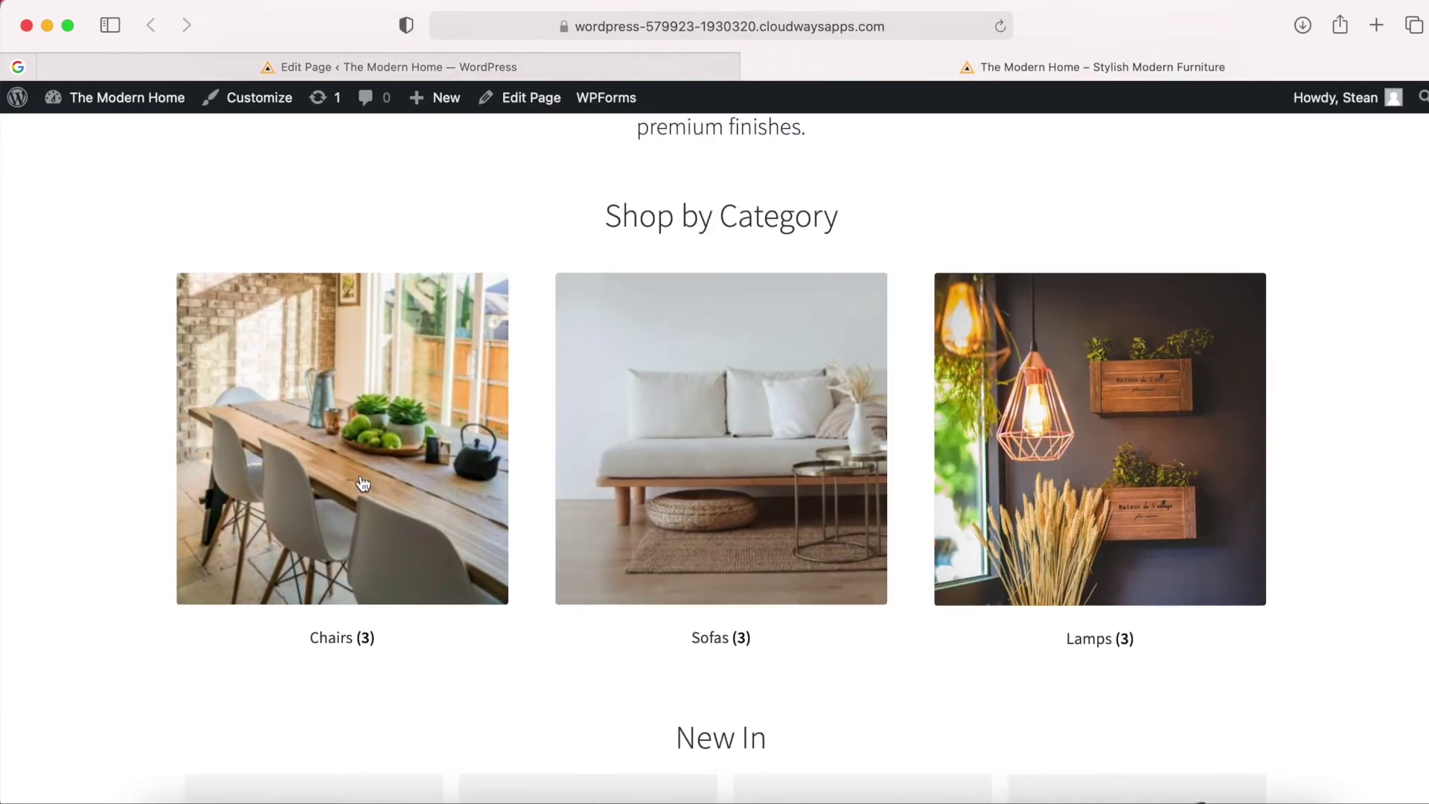
{"action": "left_click", "coordinate": [605, 66]}
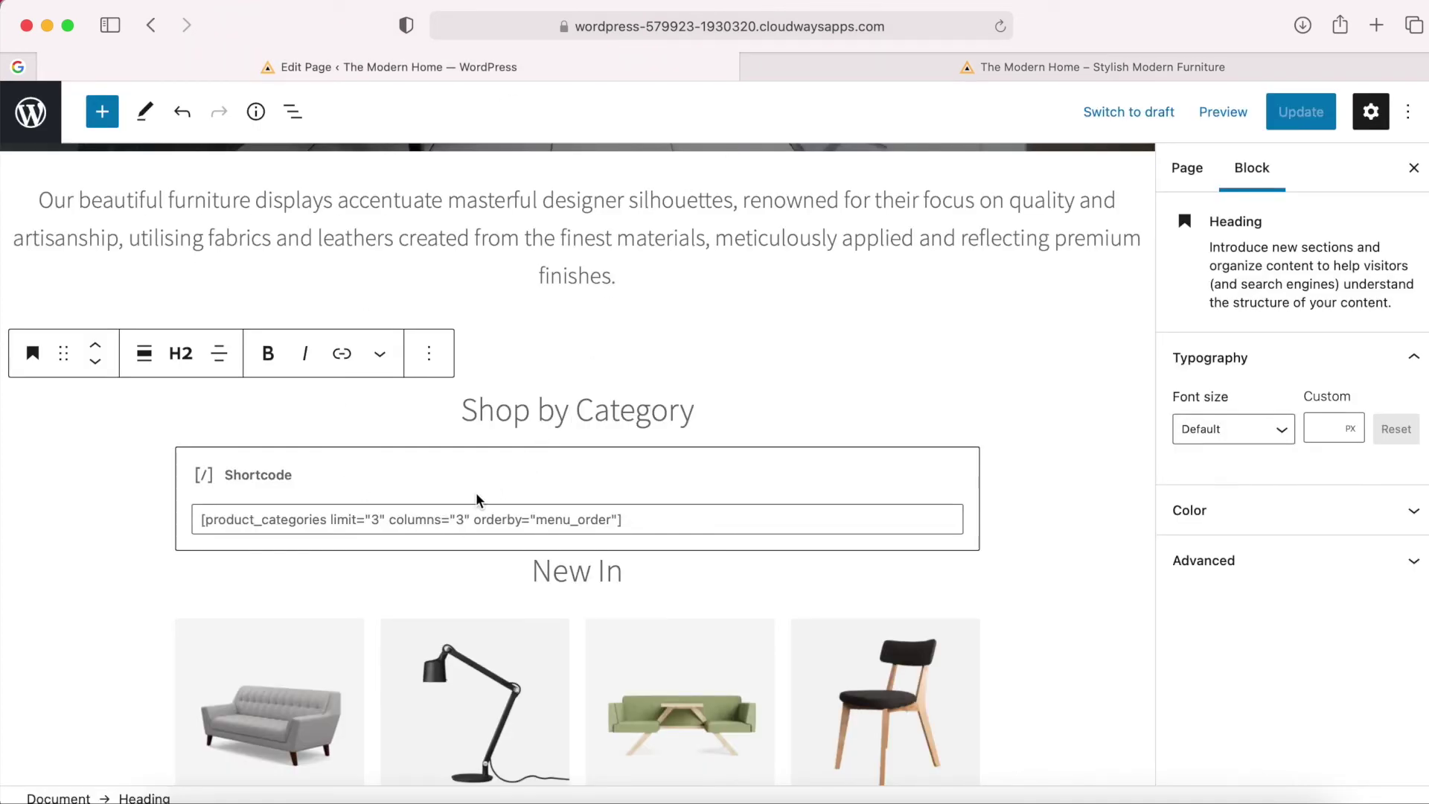
{"action": "left_click", "coordinate": [942, 67]}
{"action": "left_click", "coordinate": [475, 67]}
{"action": "left_click", "coordinate": [457, 521]}
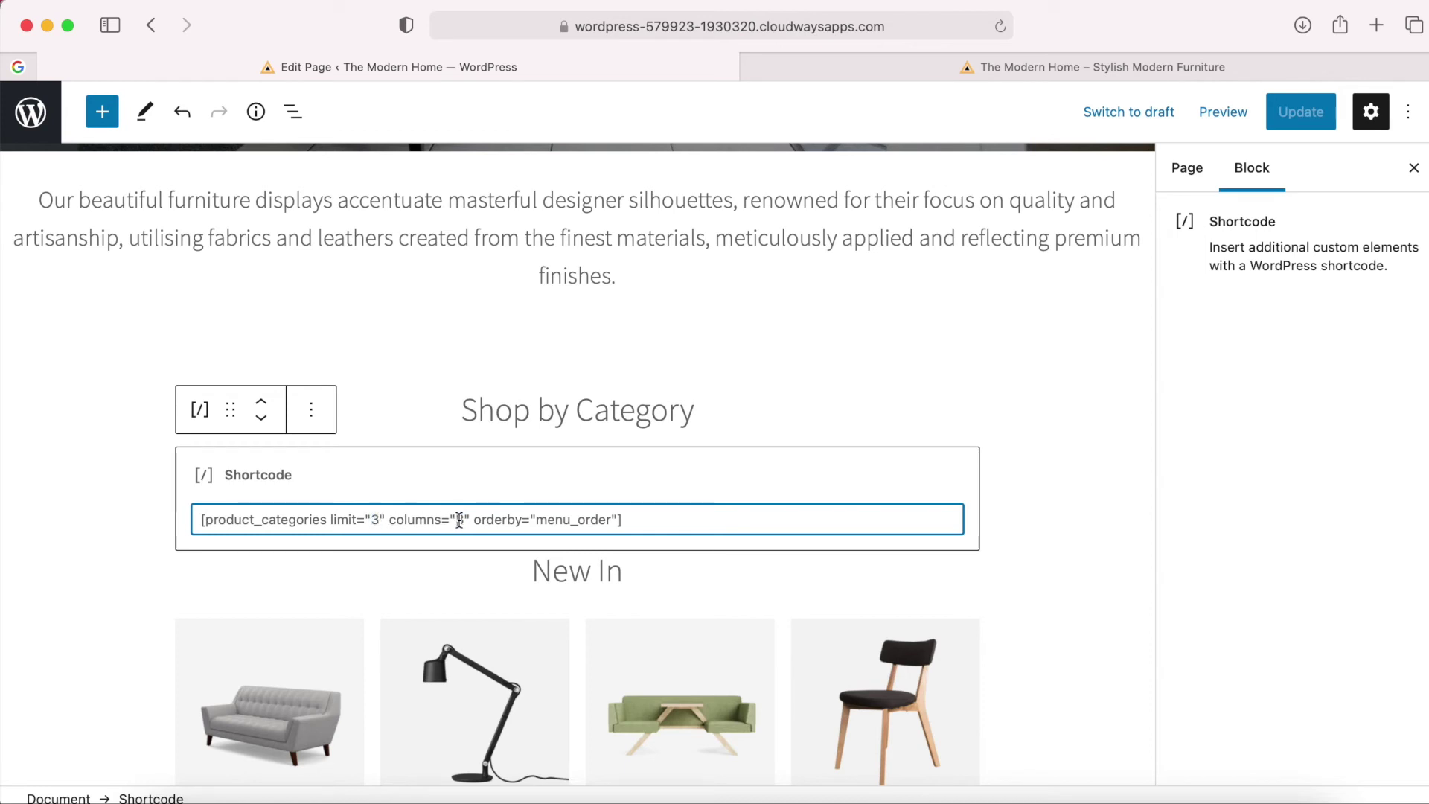
{"action": "left_click", "coordinate": [907, 58]}
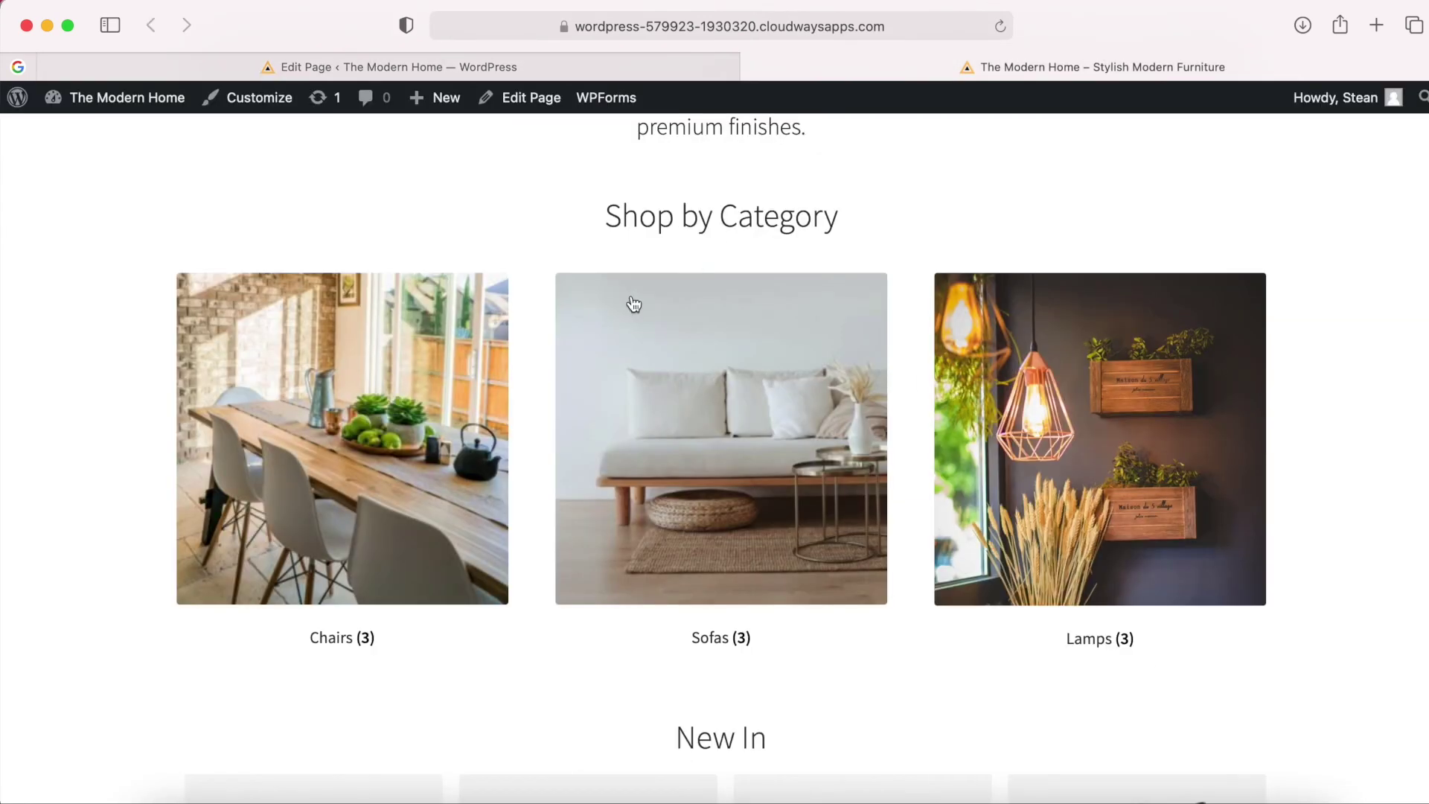
{"action": "left_click", "coordinate": [545, 68]}
Select the New In heading and its Newest Products grid, which is set to 4 columns and 3 rows.
{"action": "scroll", "coordinate": [769, 512], "scroll_direction": "down", "scroll_amount": 3}
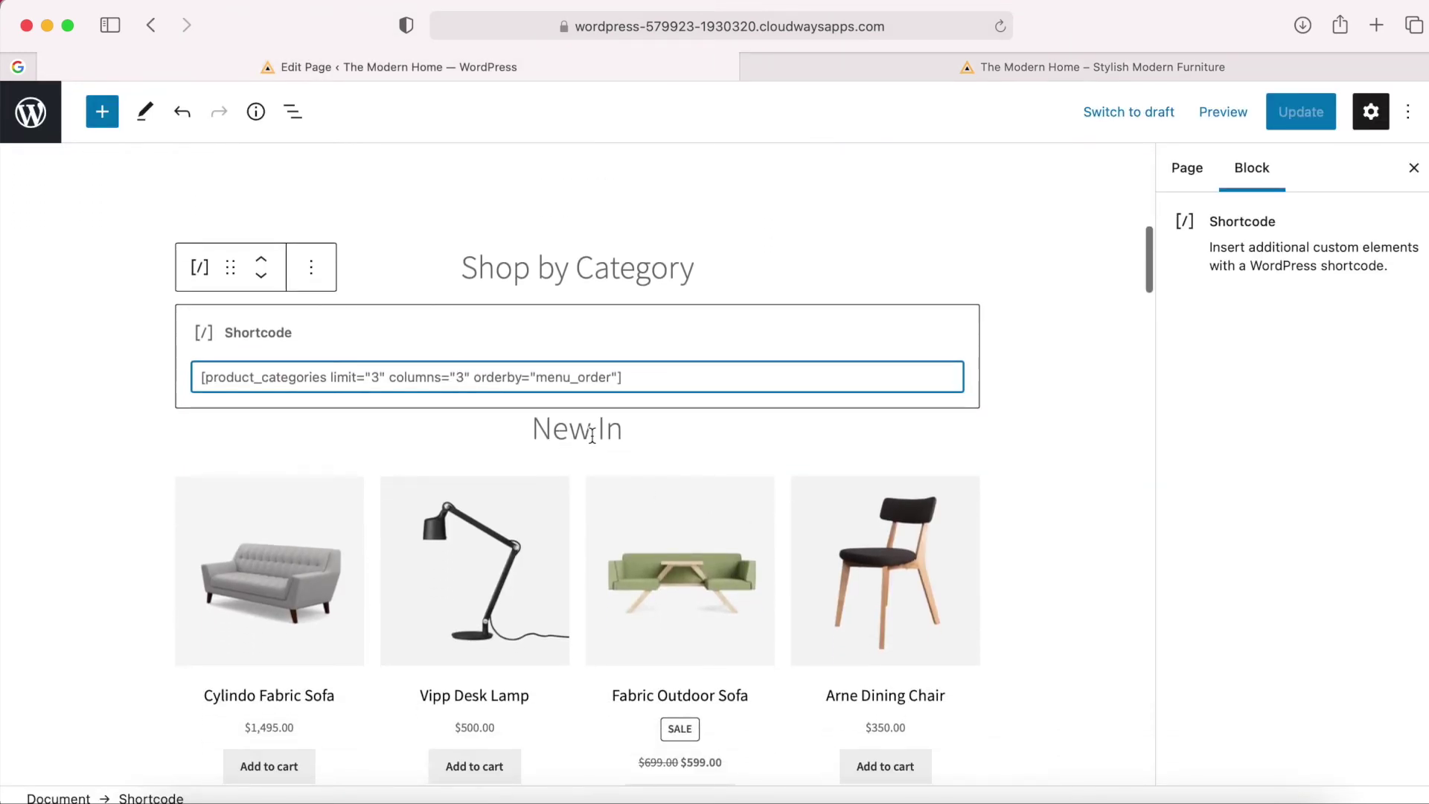
{"action": "scroll", "coordinate": [592, 436], "scroll_direction": "down", "scroll_amount": 3}
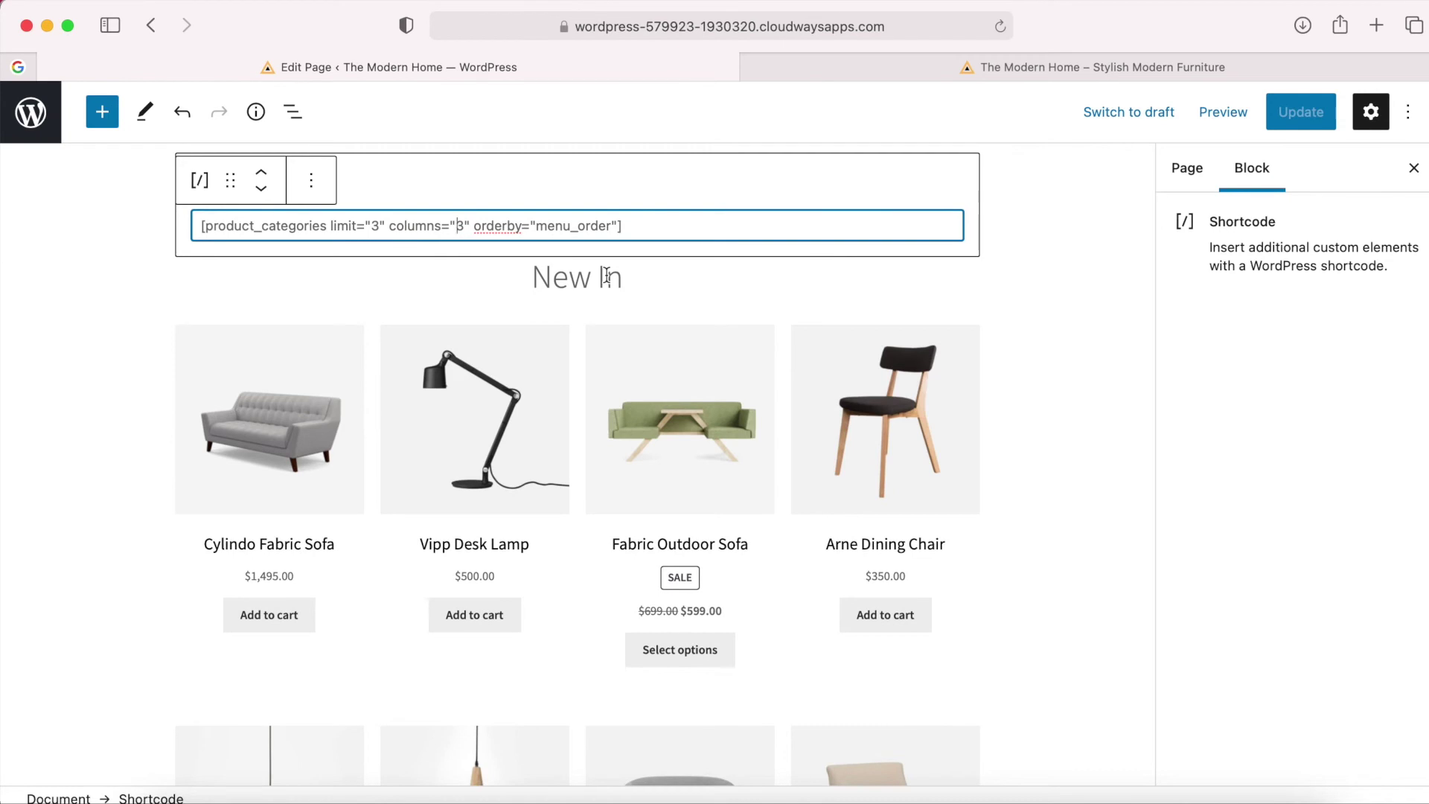
{"action": "left_click", "coordinate": [608, 275]}
{"action": "left_click", "coordinate": [509, 381]}
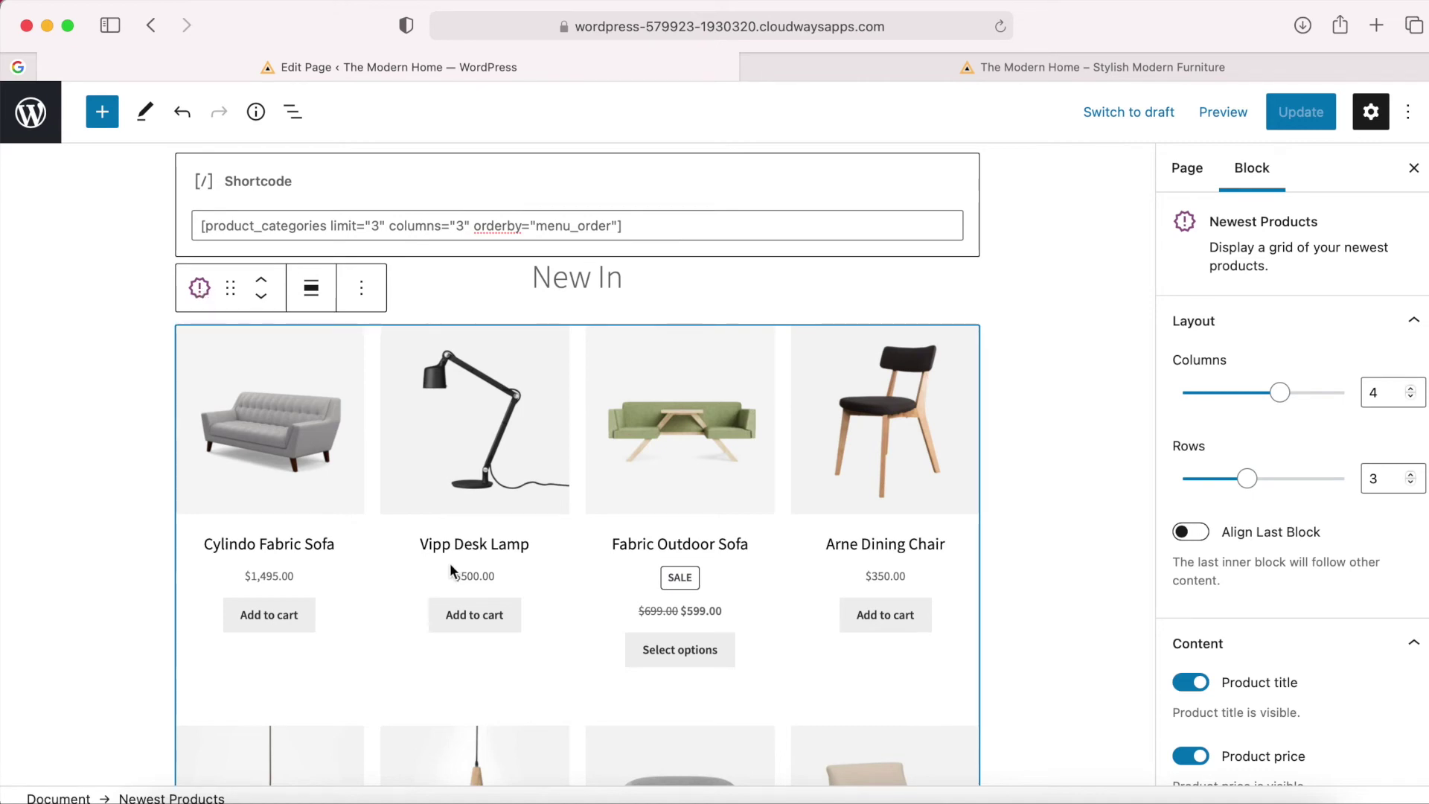
Remove the Best Selling Products grid and the Best Sellers heading.
{"action": "scroll", "coordinate": [450, 563], "scroll_direction": "down", "scroll_amount": 15}
{"action": "left_click", "coordinate": [551, 283]}
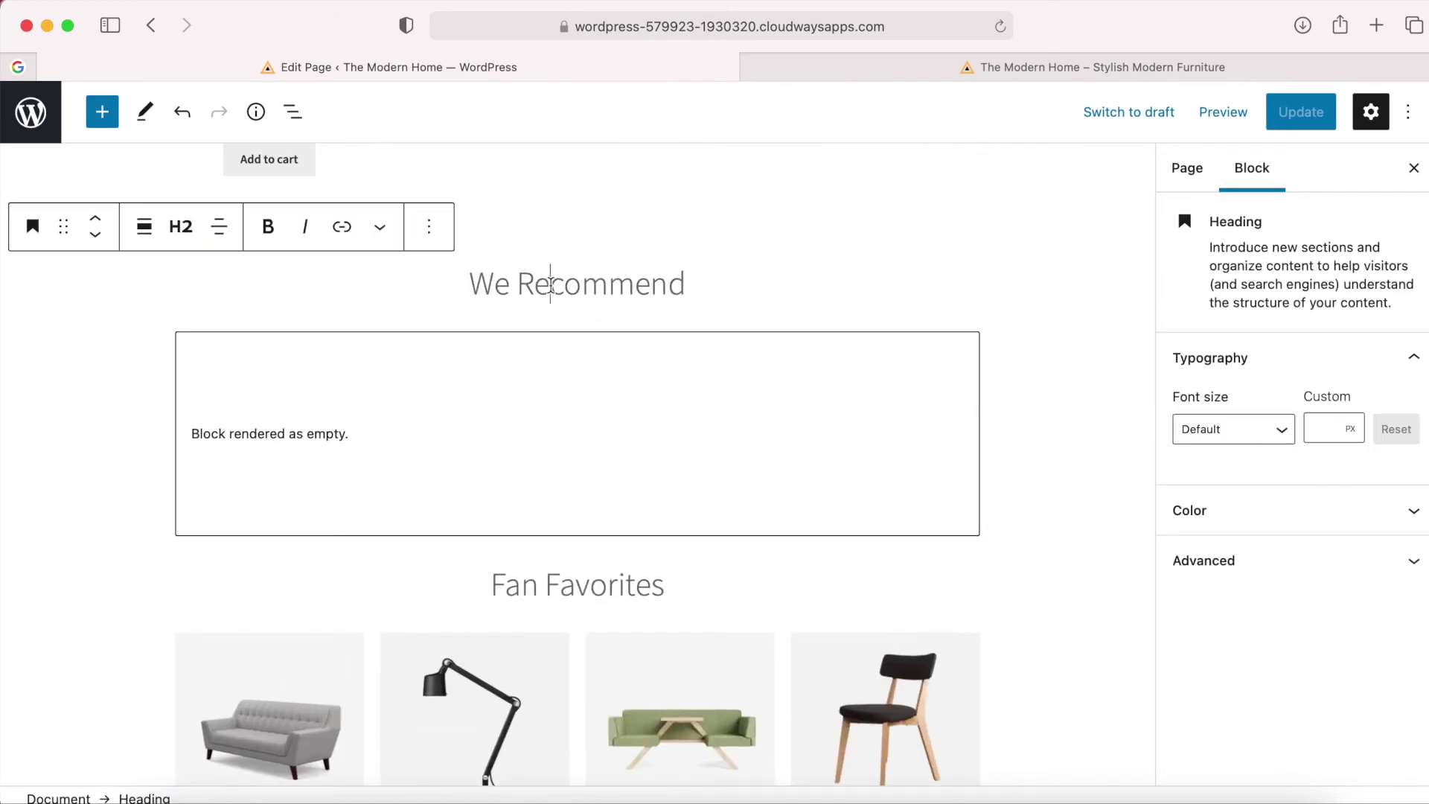
{"action": "left_click", "coordinate": [498, 404]}
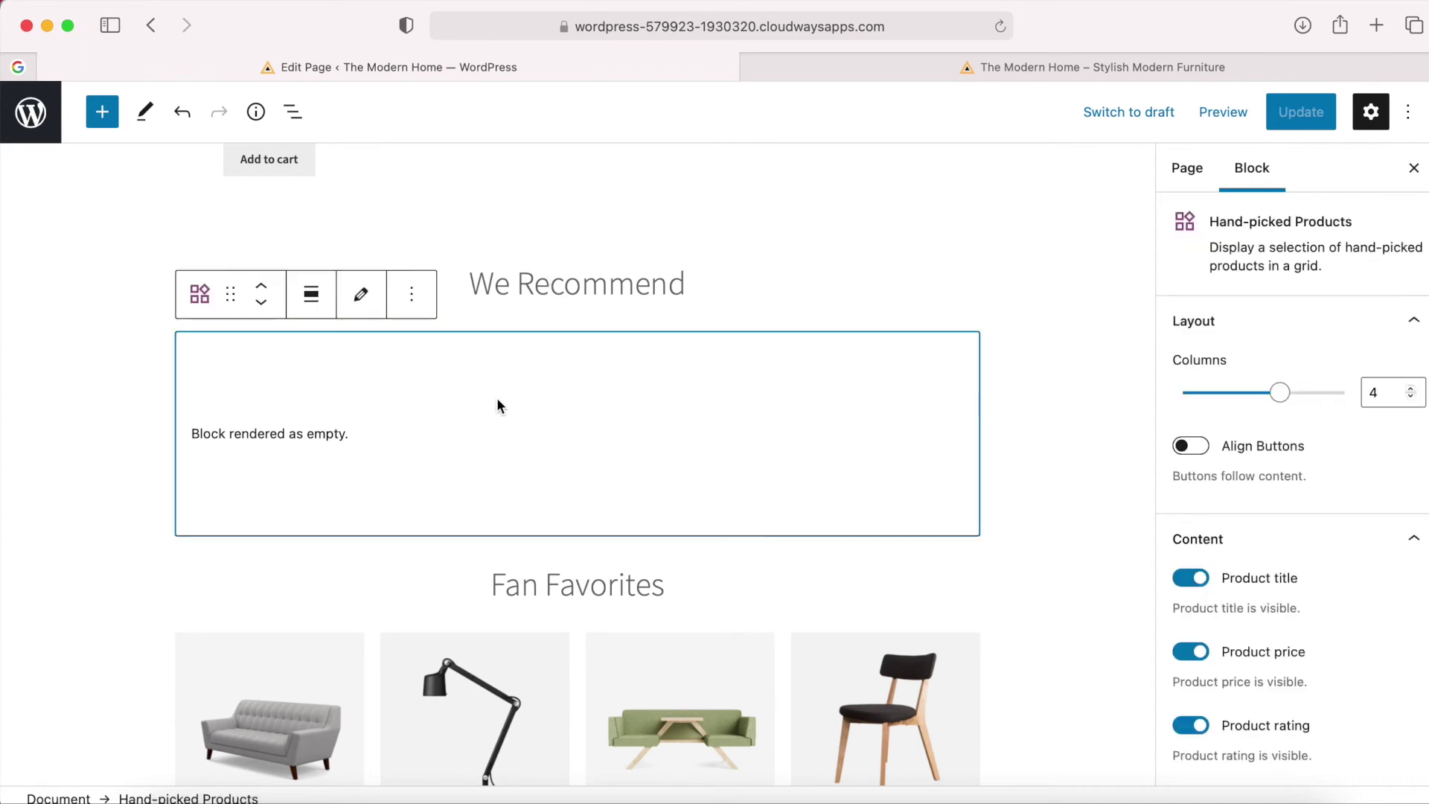
{"action": "scroll", "coordinate": [521, 500], "scroll_direction": "down", "scroll_amount": 4}
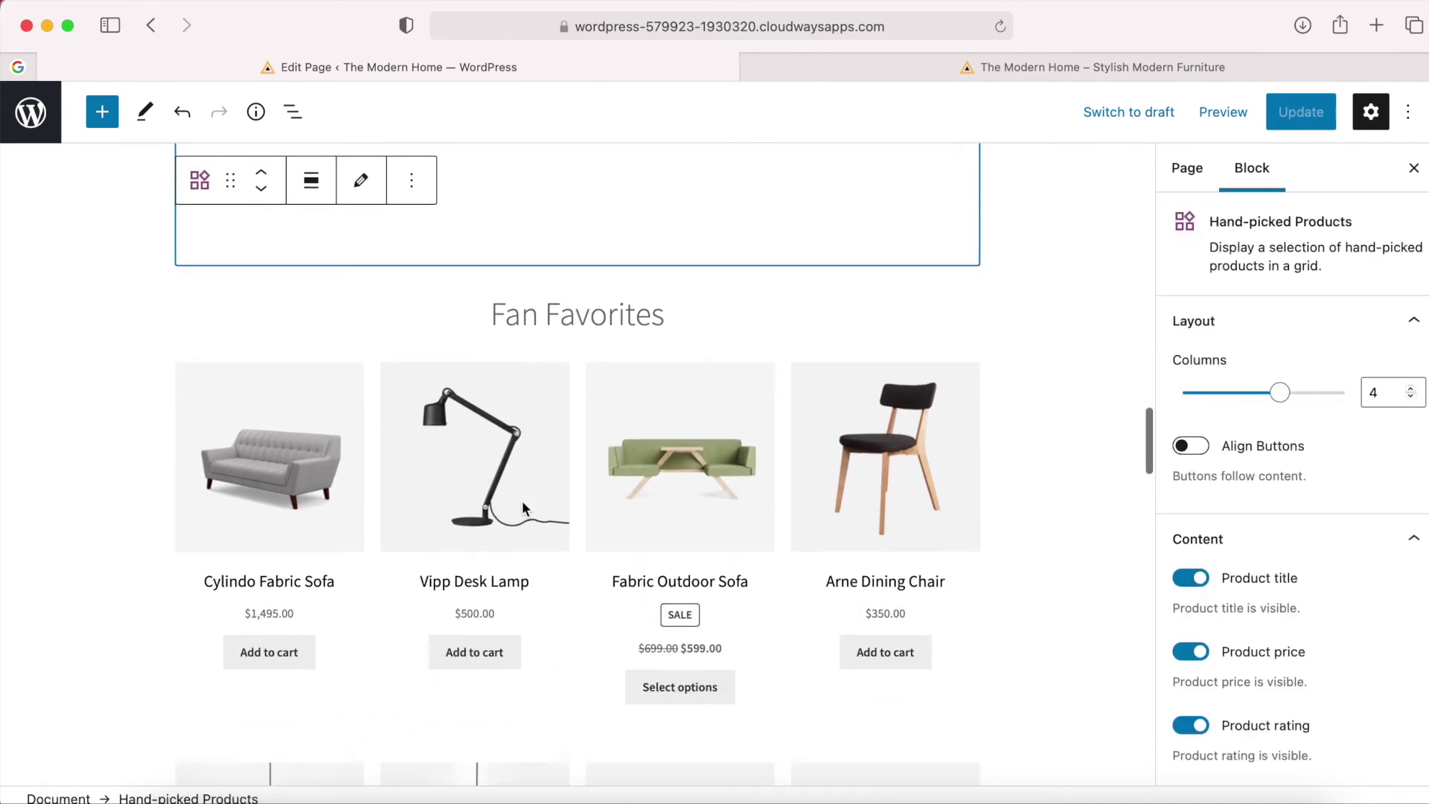
{"action": "left_click", "coordinate": [543, 421]}
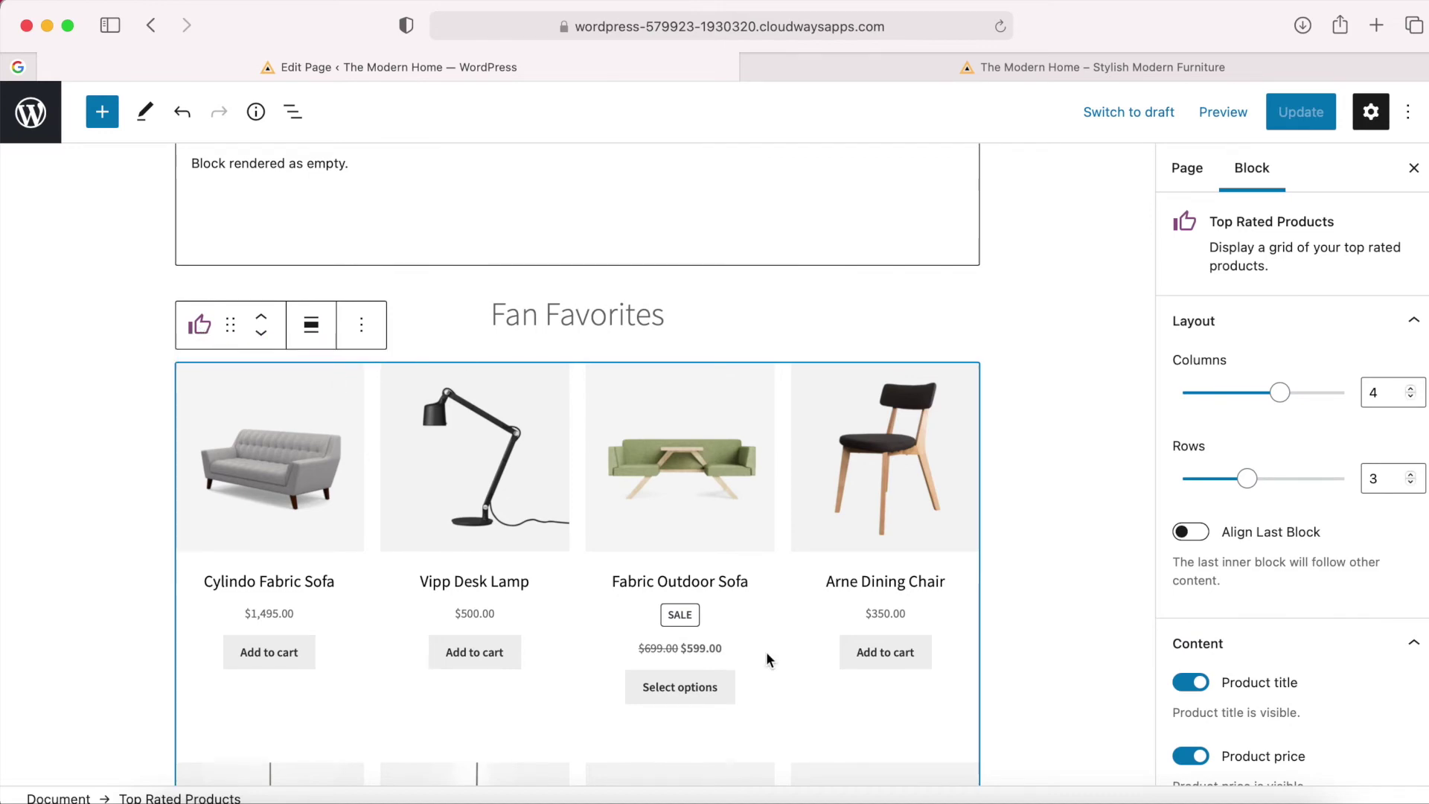
{"action": "scroll", "coordinate": [817, 688], "scroll_direction": "down", "scroll_amount": 5}
{"action": "scroll", "coordinate": [818, 688], "scroll_direction": "down", "scroll_amount": 5}
{"action": "scroll", "coordinate": [818, 688], "scroll_direction": "up", "scroll_amount": 5}
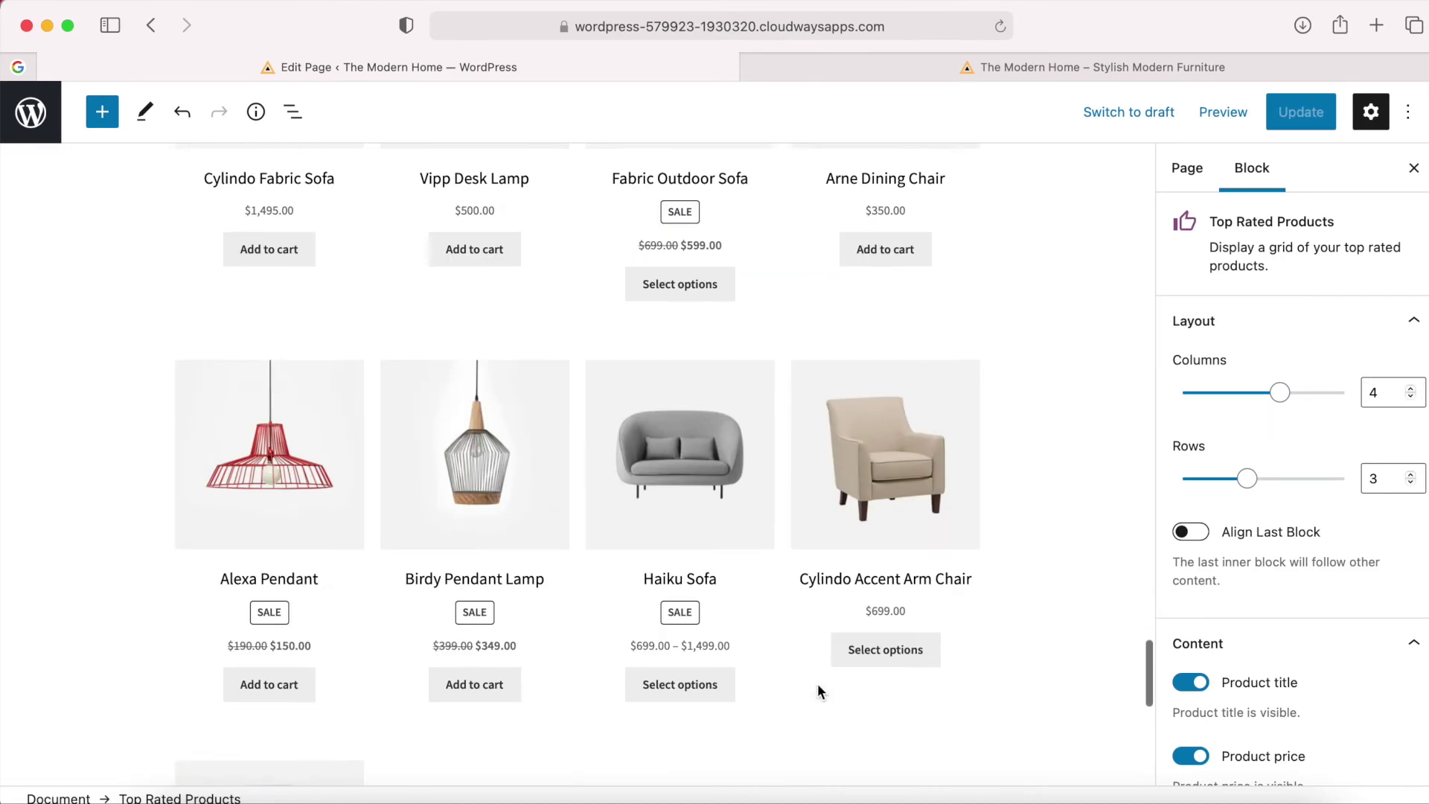
{"action": "scroll", "coordinate": [818, 691], "scroll_direction": "down", "scroll_amount": 8}
{"action": "scroll", "coordinate": [819, 691], "scroll_direction": "up", "scroll_amount": 3}
{"action": "scroll", "coordinate": [818, 691], "scroll_direction": "down", "scroll_amount": 4}
{"action": "scroll", "coordinate": [819, 691], "scroll_direction": "up", "scroll_amount": 10}
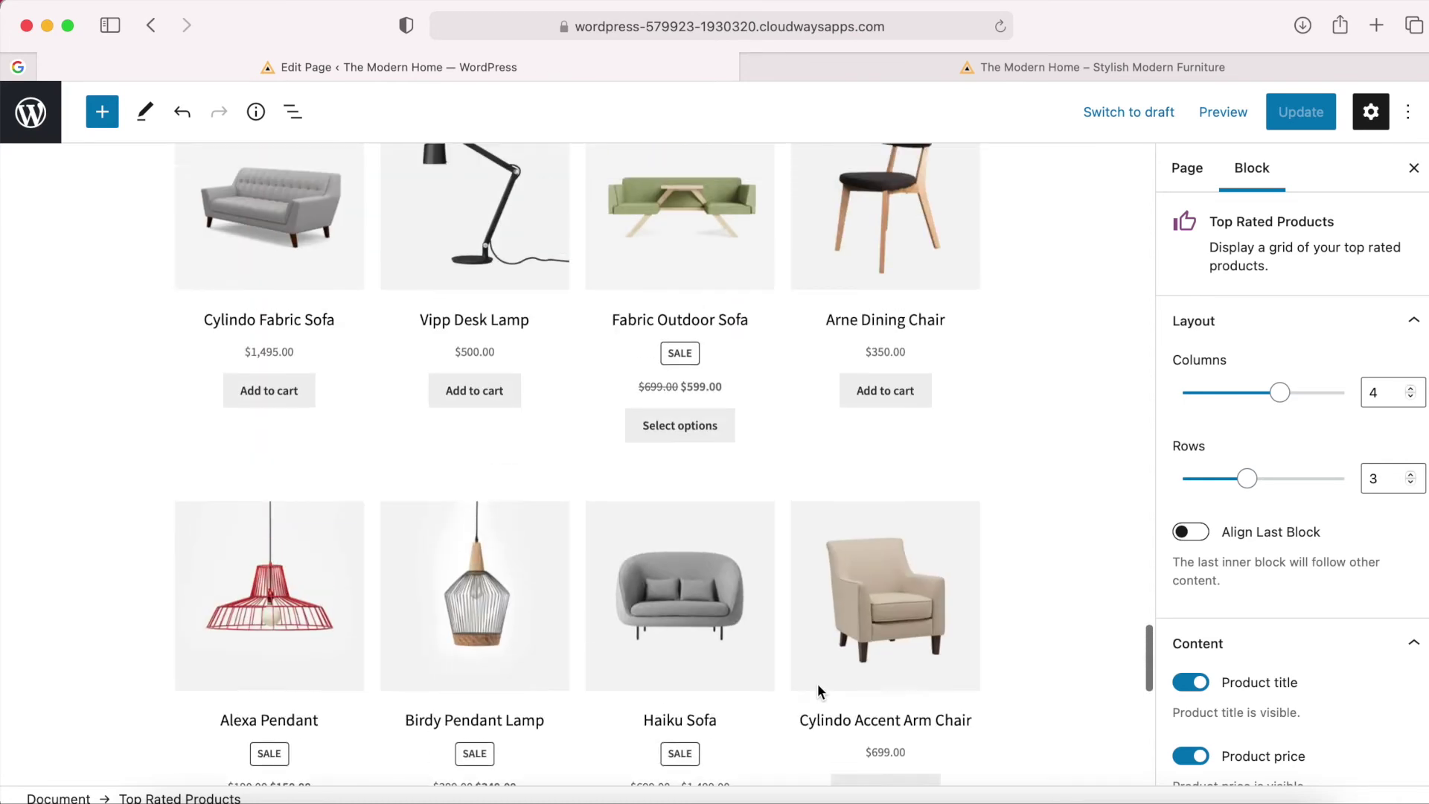
{"action": "scroll", "coordinate": [817, 683], "scroll_direction": "up", "scroll_amount": 6}
{"action": "scroll", "coordinate": [839, 561], "scroll_direction": "down", "scroll_amount": 1}
{"action": "left_click", "coordinate": [831, 497]}
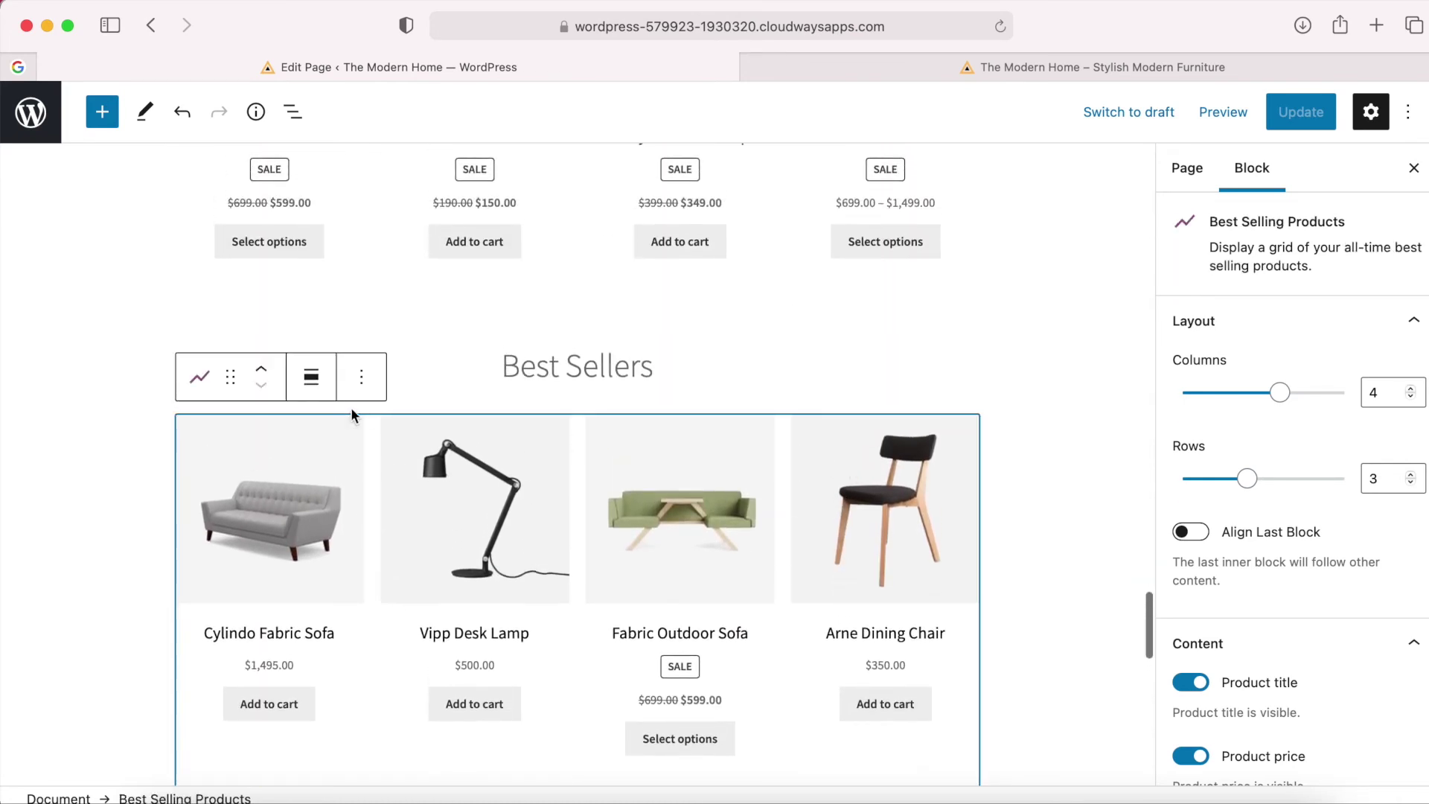
{"action": "left_click", "coordinate": [361, 376]}
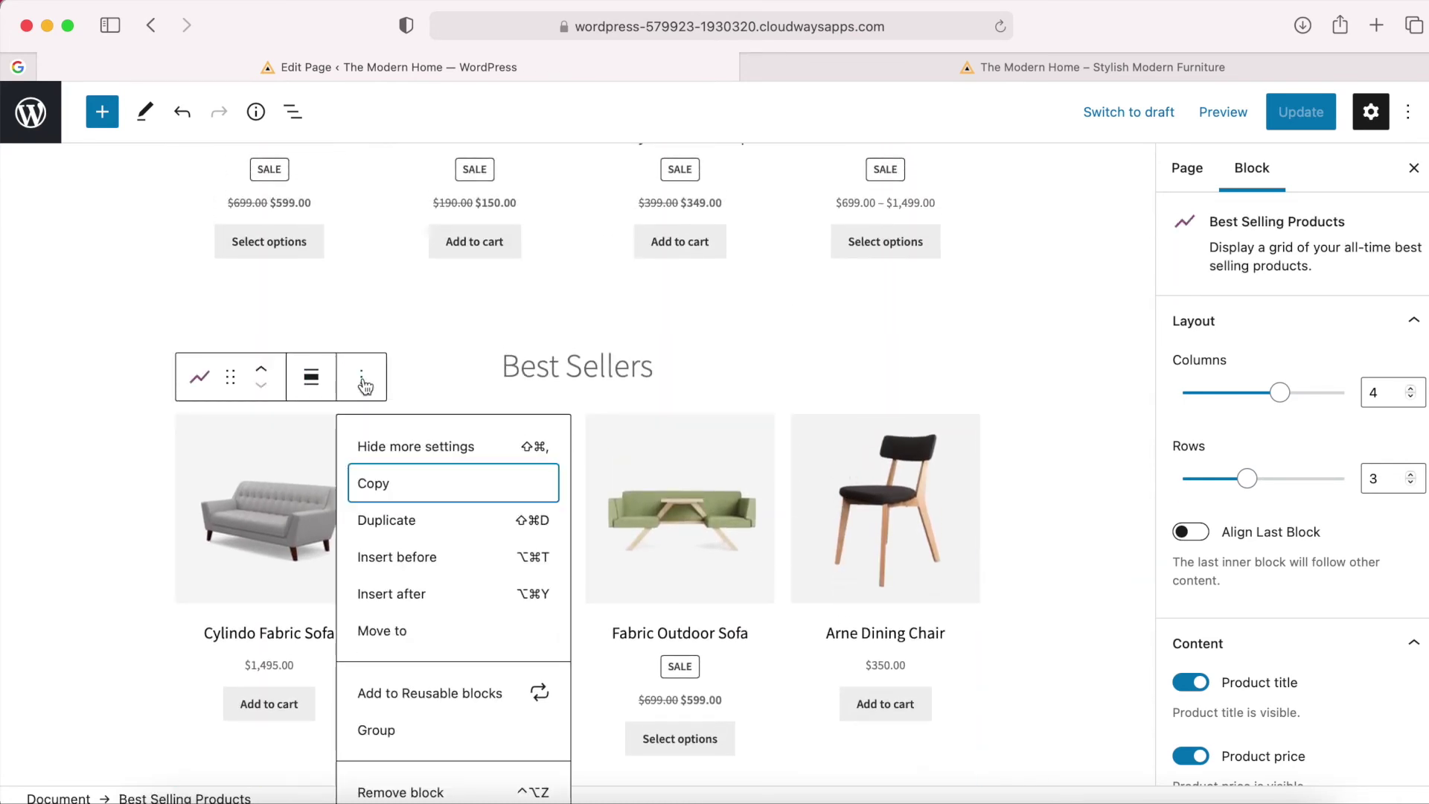
{"action": "scroll", "coordinate": [439, 715], "scroll_direction": "down", "scroll_amount": 1}
{"action": "left_click", "coordinate": [421, 779]}
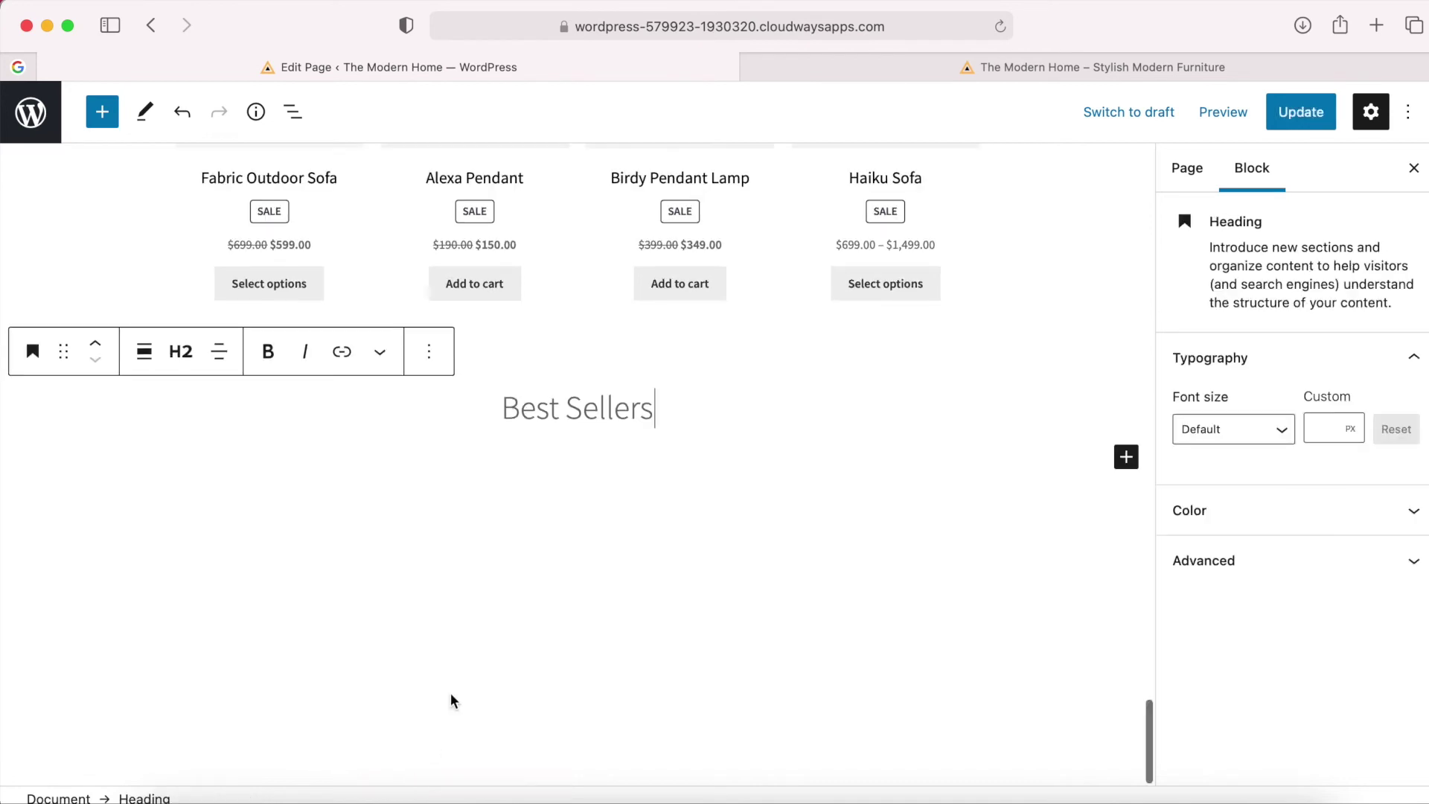
{"action": "left_click", "coordinate": [430, 352]}
{"action": "scroll", "coordinate": [488, 655], "scroll_direction": "down", "scroll_amount": 1}
{"action": "left_click", "coordinate": [466, 780]}
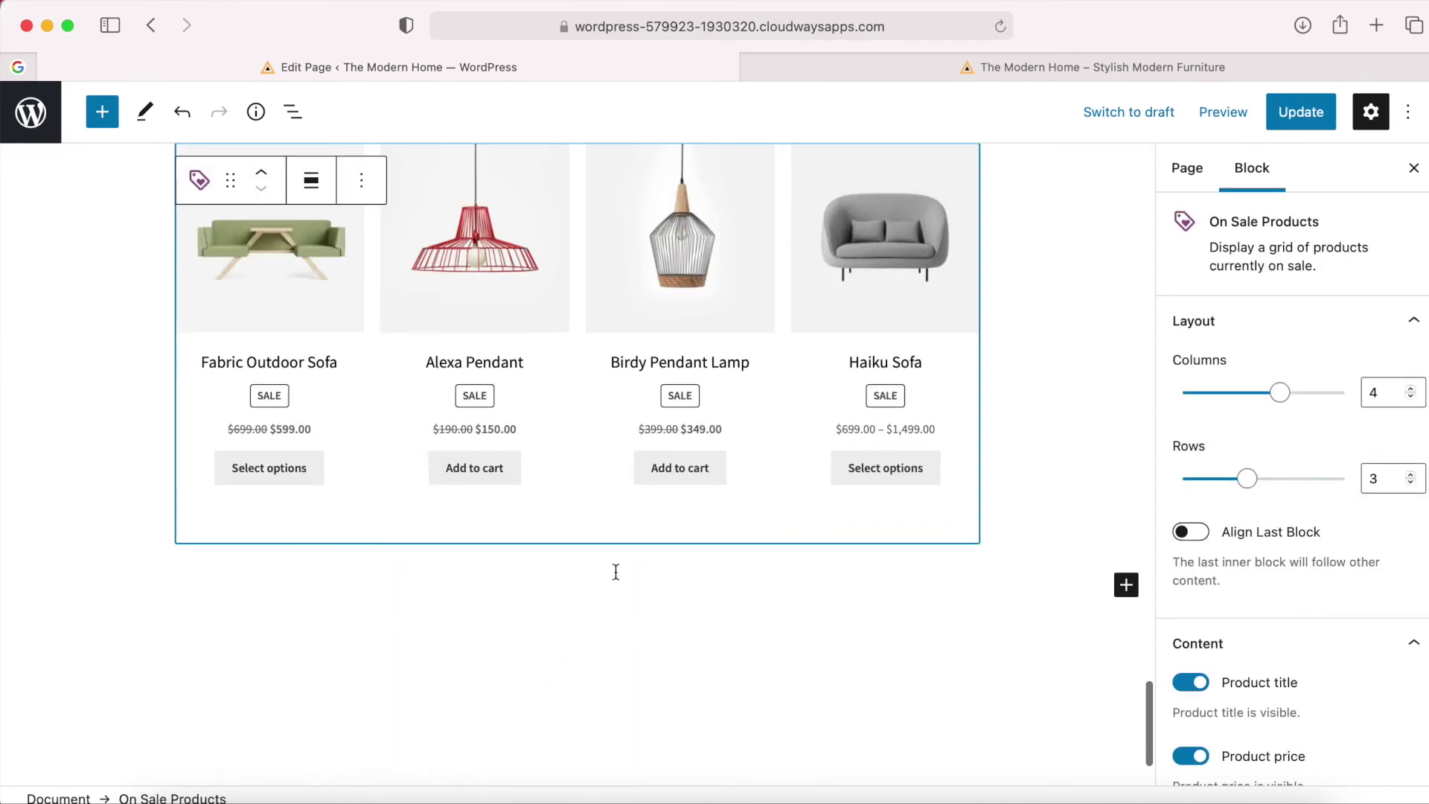
Remove the Top Rated Products grid and the Fan Favorites heading.
{"action": "scroll", "coordinate": [615, 571], "scroll_direction": "up", "scroll_amount": 5}
{"action": "scroll", "coordinate": [615, 571], "scroll_direction": "up", "scroll_amount": 1}
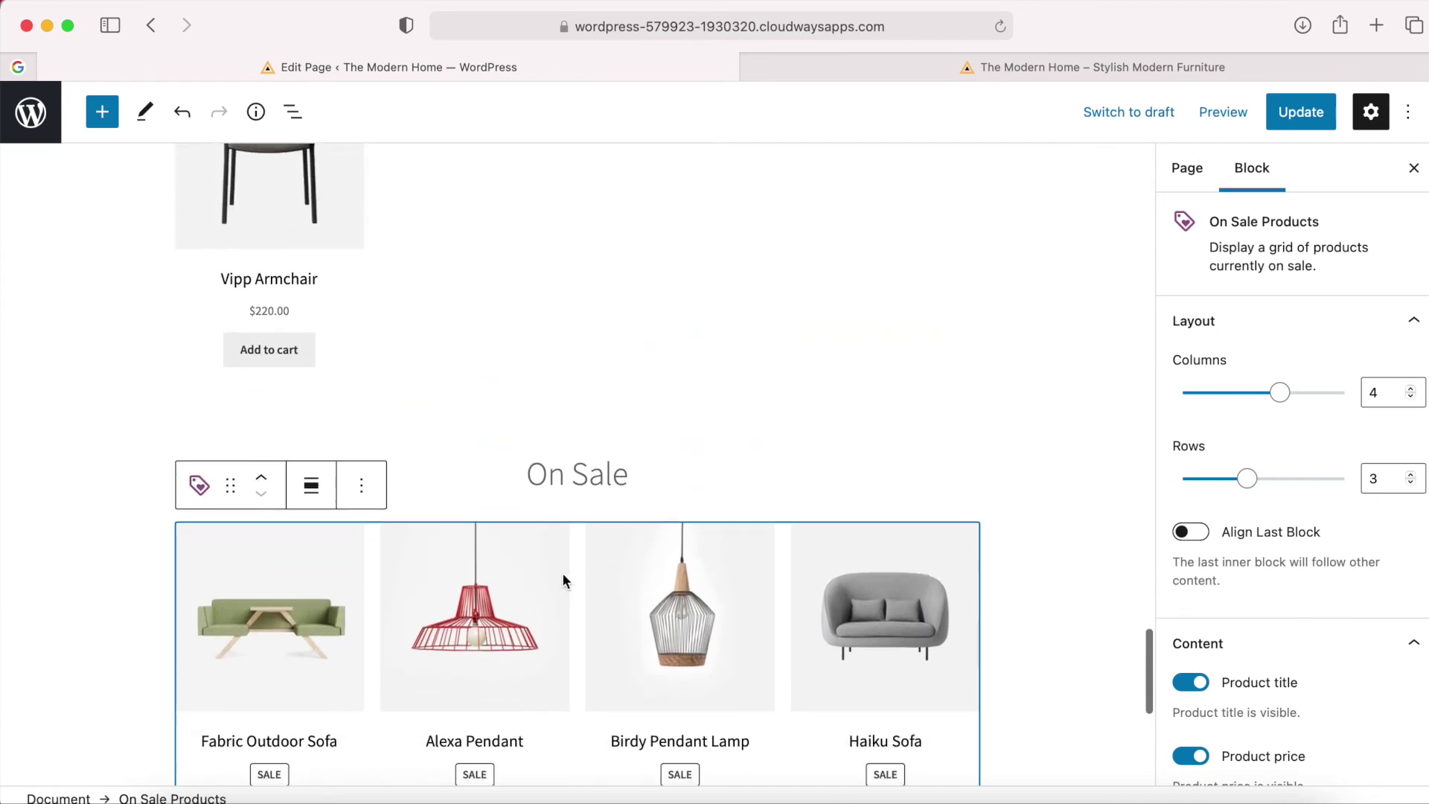
{"action": "scroll", "coordinate": [568, 457], "scroll_direction": "up", "scroll_amount": 8}
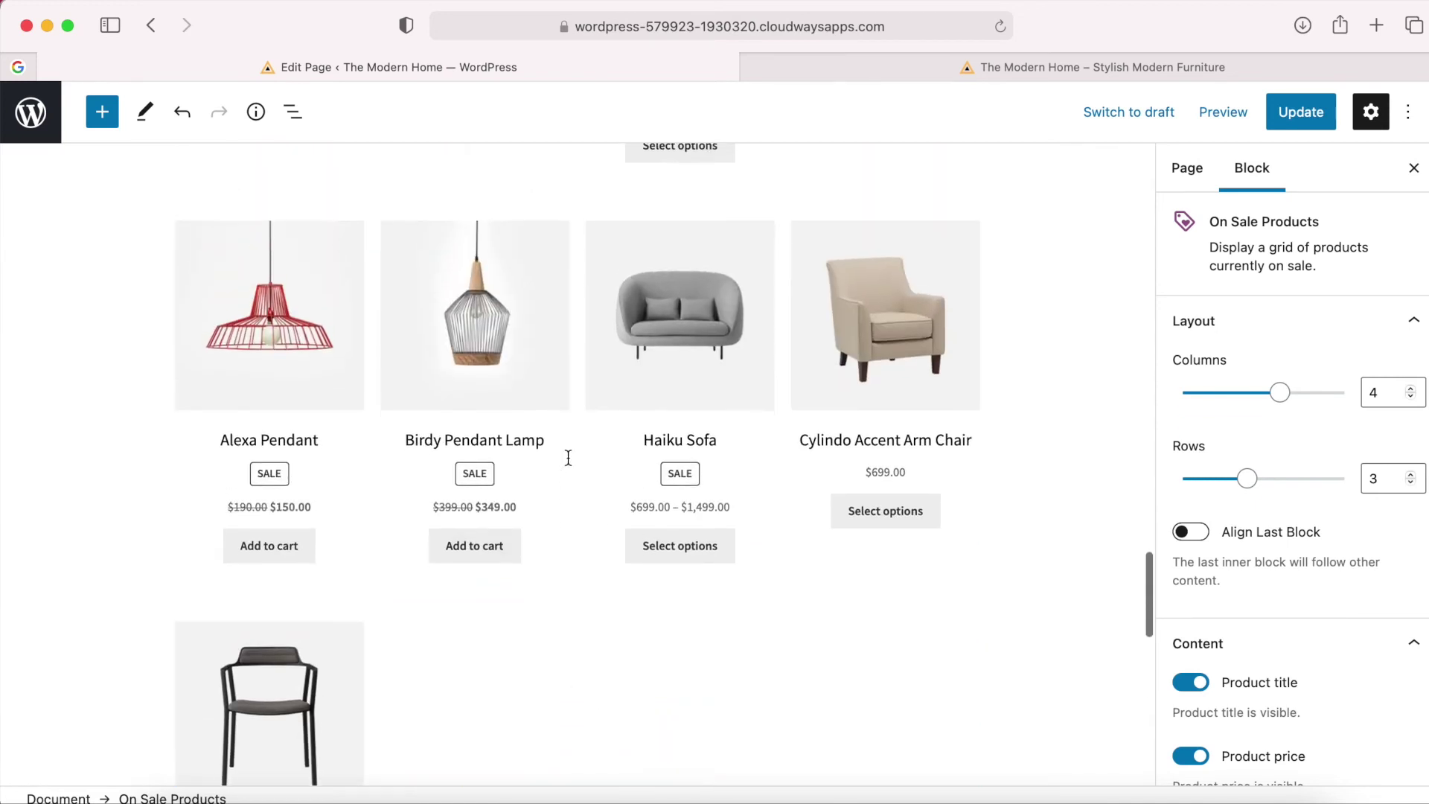
{"action": "left_click", "coordinate": [448, 292]}
{"action": "left_click", "coordinate": [362, 180]}
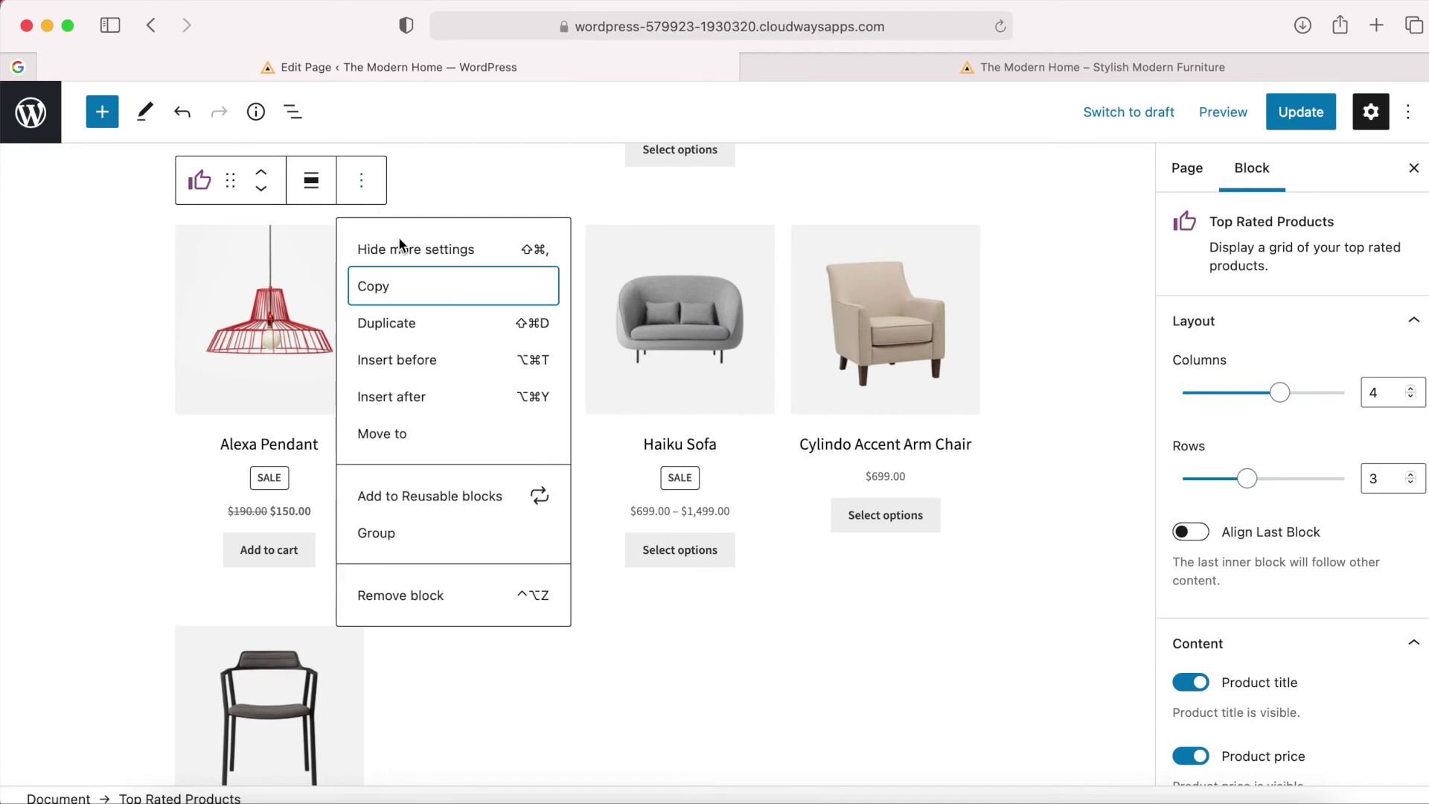
{"action": "left_click", "coordinate": [406, 598]}
{"action": "scroll", "coordinate": [613, 399], "scroll_direction": "up", "scroll_amount": 2}
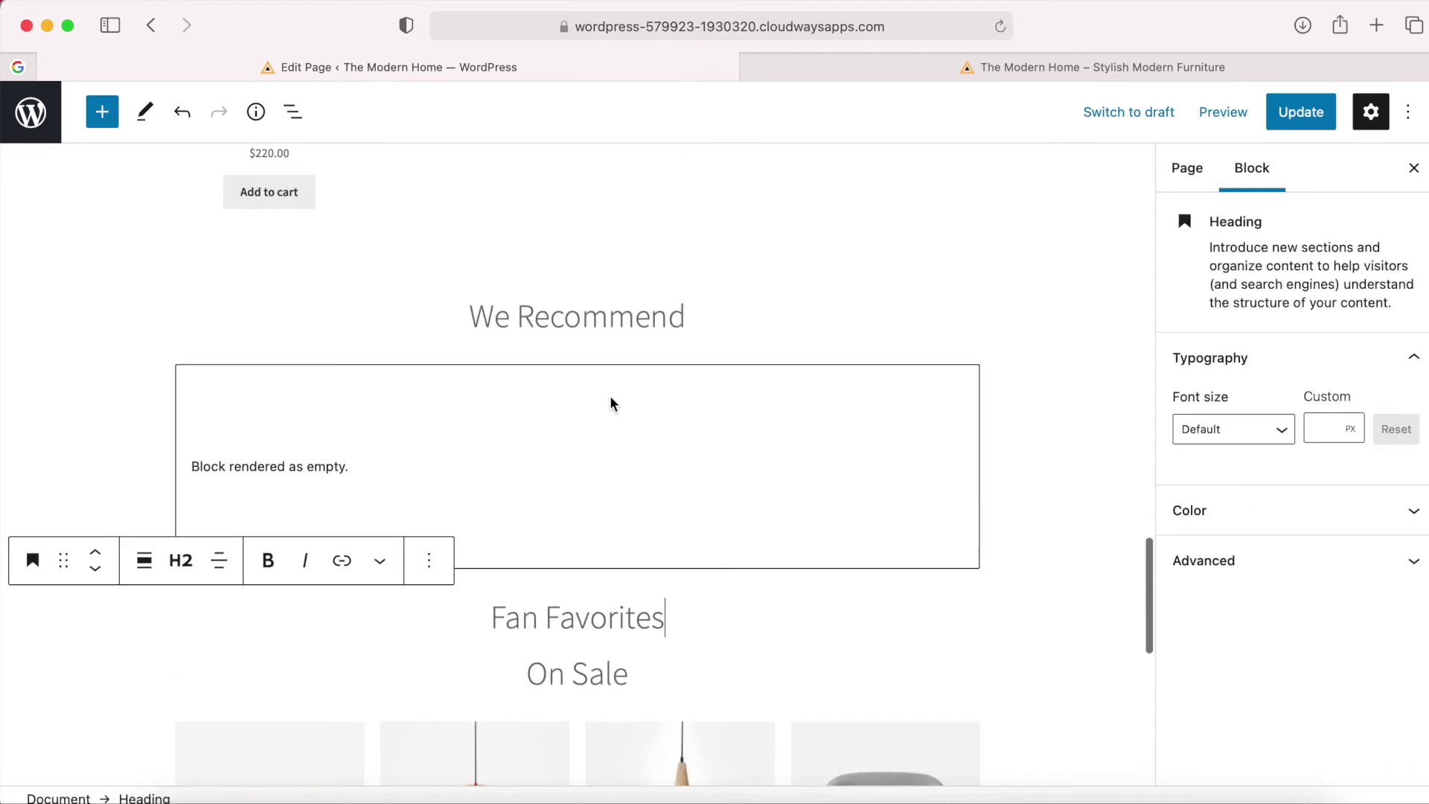
{"action": "left_click", "coordinate": [562, 615]}
{"action": "left_click", "coordinate": [429, 560]}
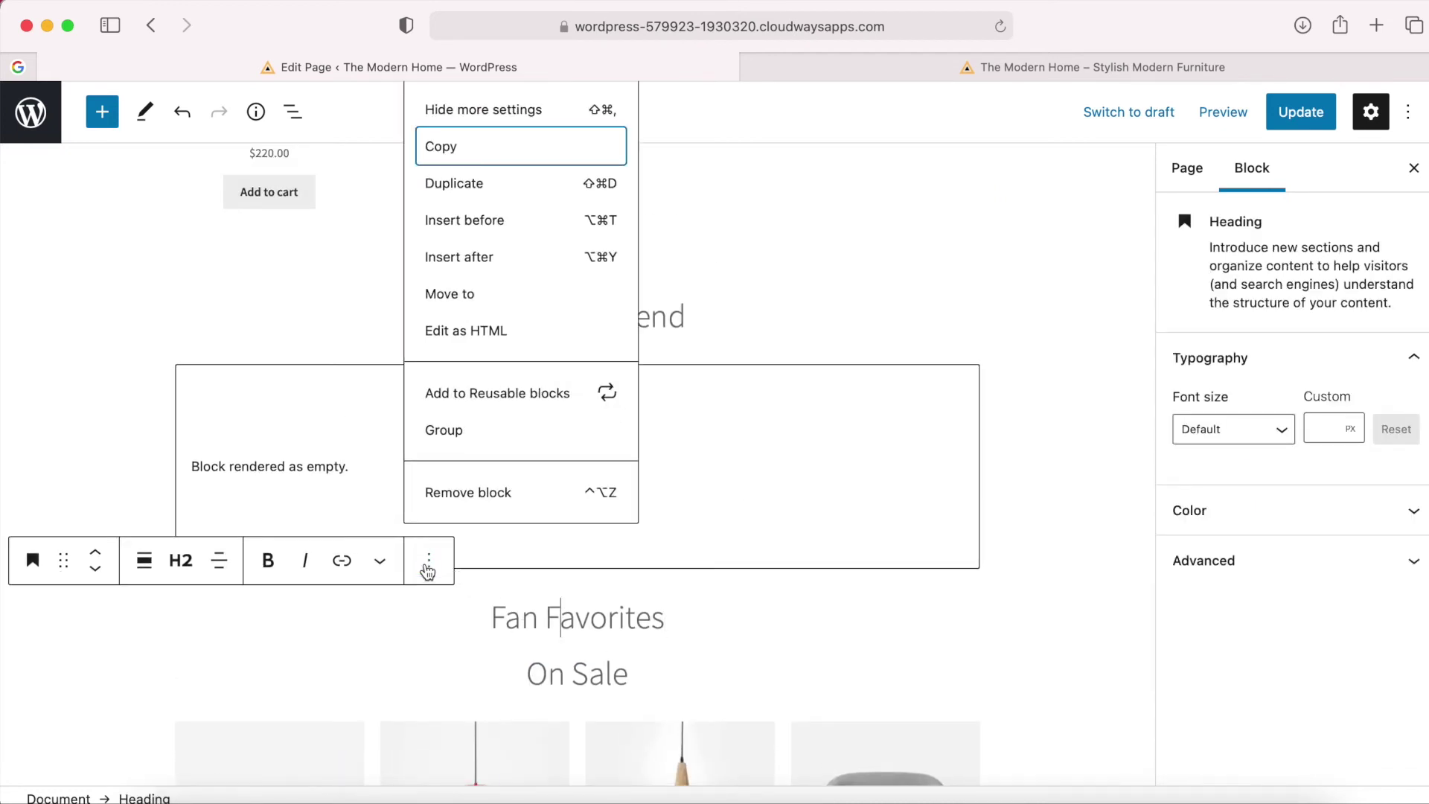
{"action": "left_click", "coordinate": [525, 495]}
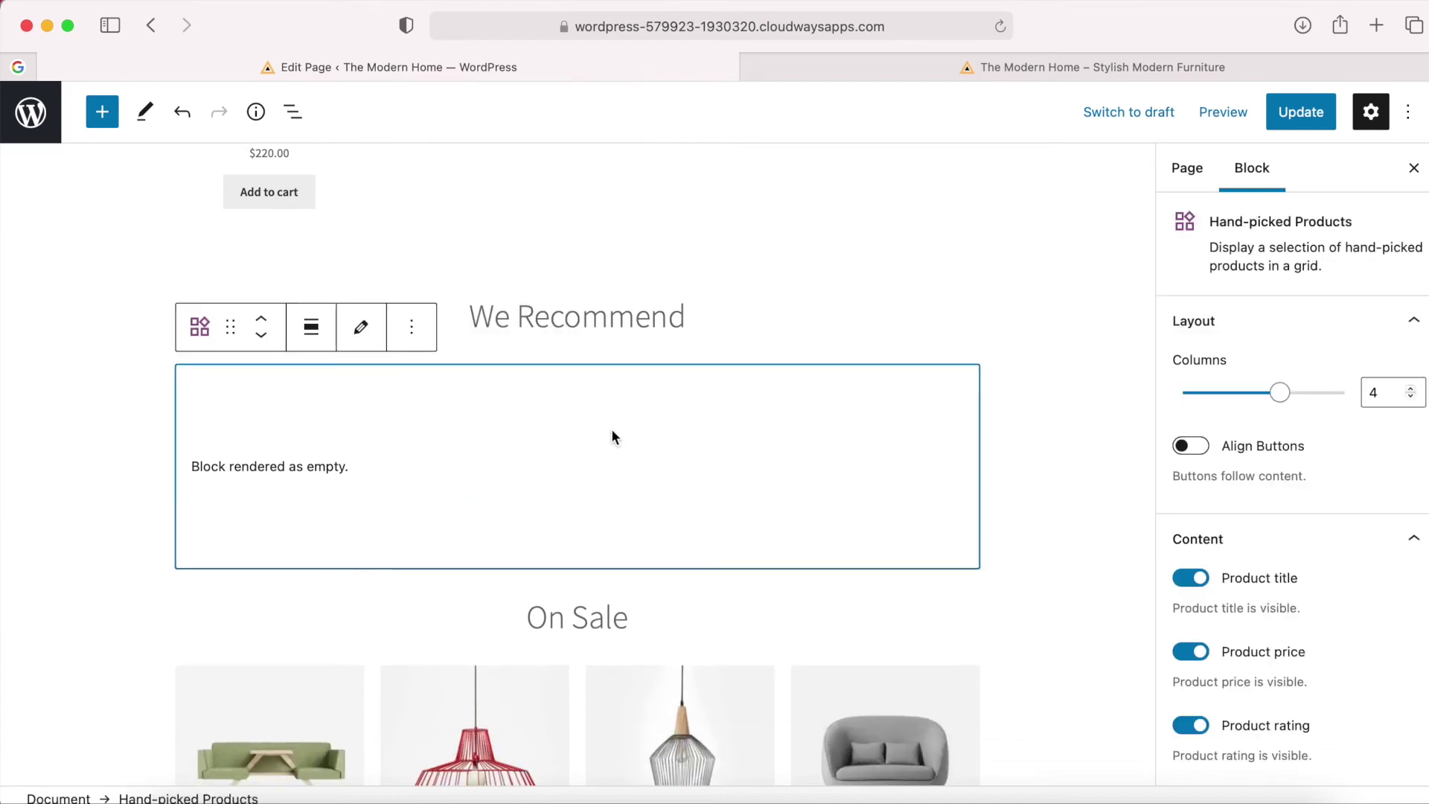
Remove the empty Hand-picked Products block and the We Recommend heading, leaving On Sale below New In.
{"action": "scroll", "coordinate": [614, 432], "scroll_direction": "up", "scroll_amount": 2}
{"action": "left_click", "coordinate": [412, 410]}
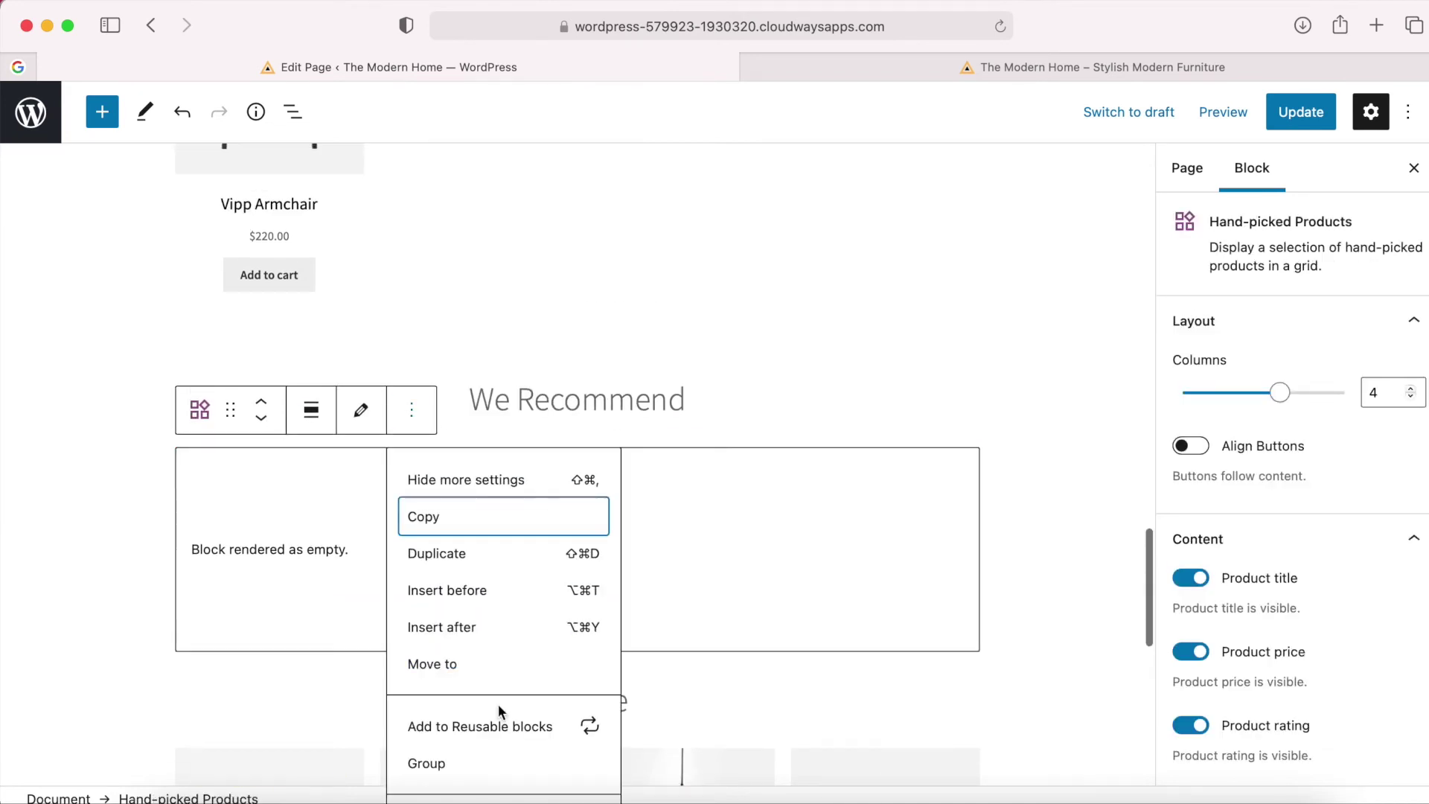
{"action": "scroll", "coordinate": [498, 704], "scroll_direction": "down", "scroll_amount": 2}
{"action": "left_click", "coordinate": [496, 768]}
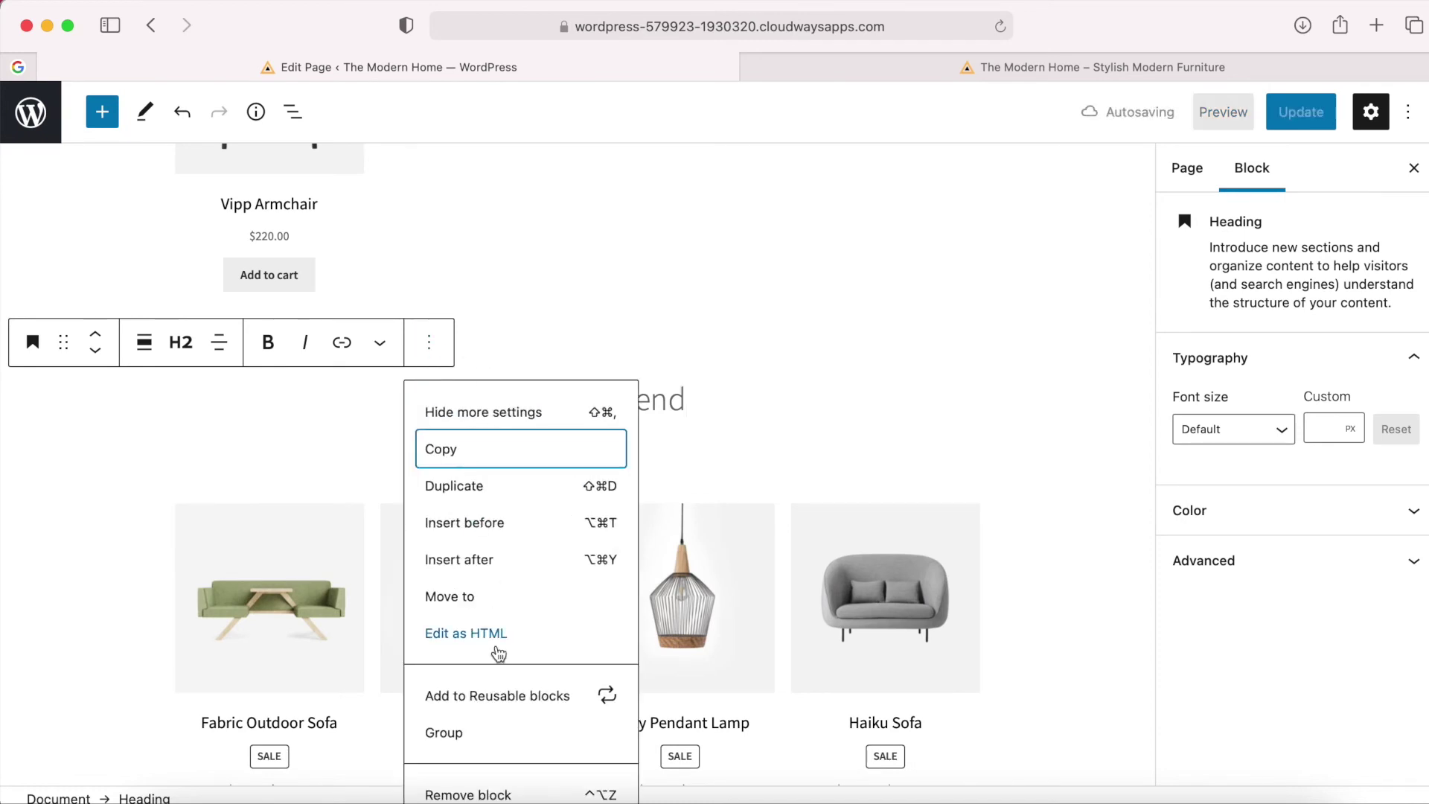
{"action": "left_click", "coordinate": [494, 780]}
{"action": "scroll", "coordinate": [614, 438], "scroll_direction": "up", "scroll_amount": 6}
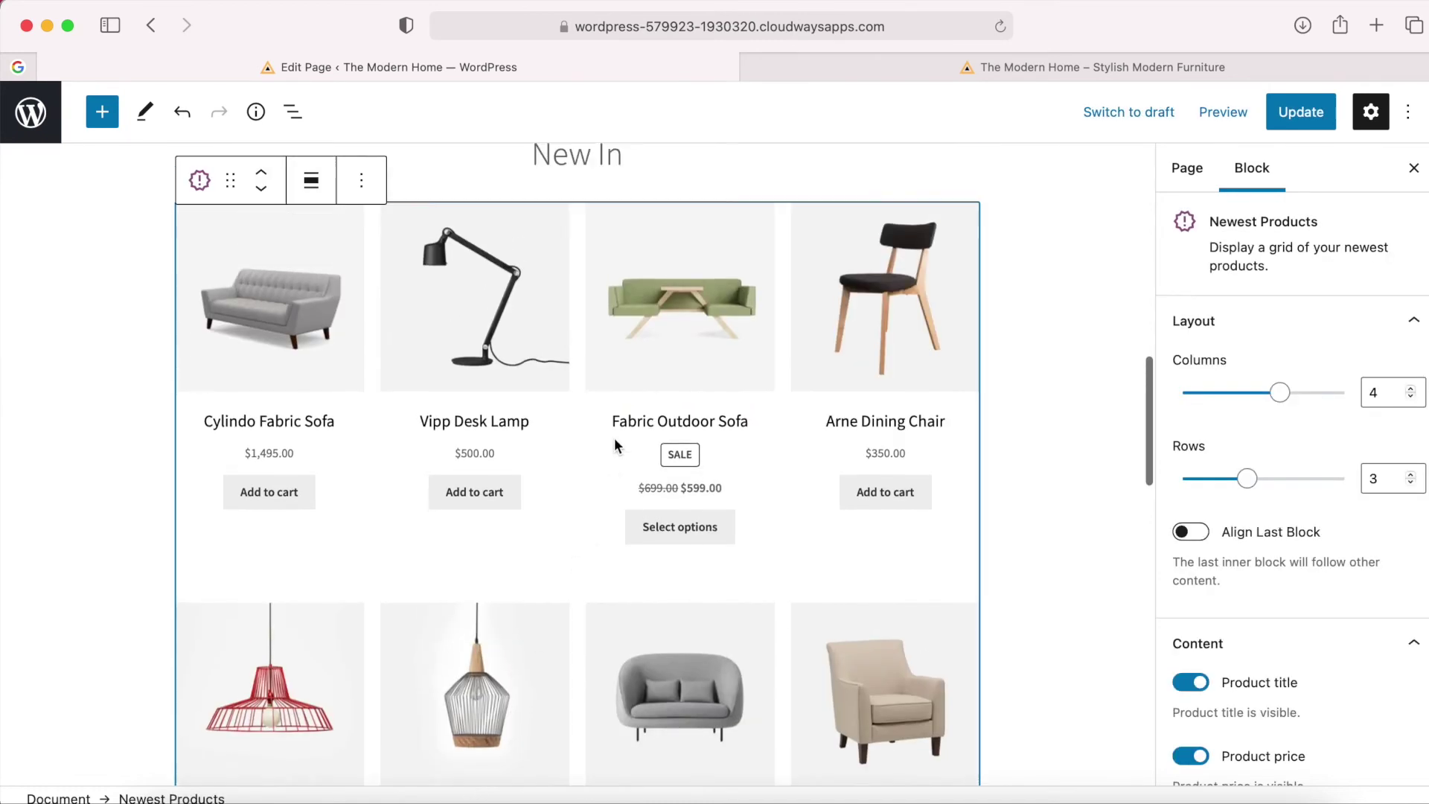
{"action": "scroll", "coordinate": [614, 437], "scroll_direction": "down", "scroll_amount": 15}
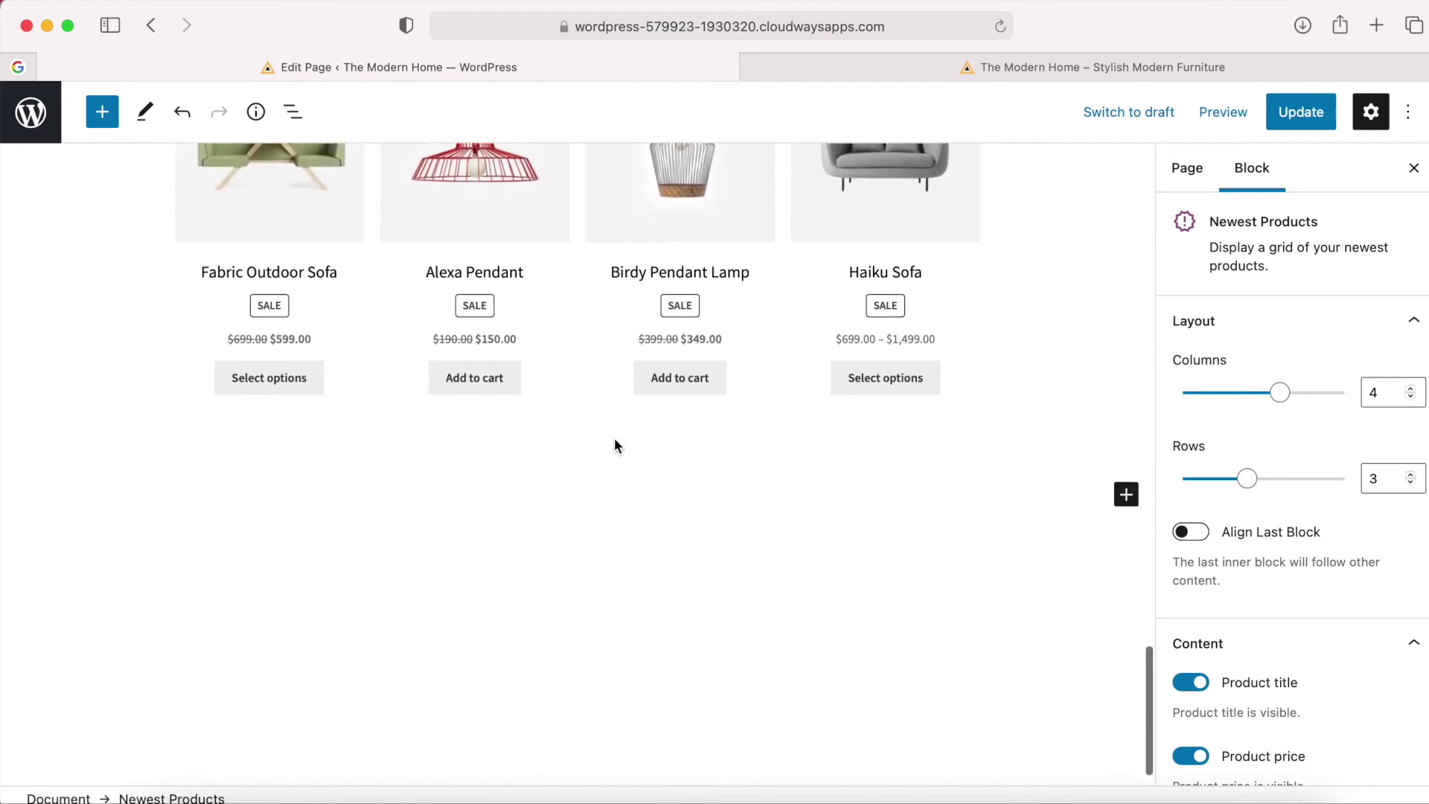
{"action": "scroll", "coordinate": [615, 445], "scroll_direction": "up", "scroll_amount": 9}
{"action": "left_click", "coordinate": [504, 674]}
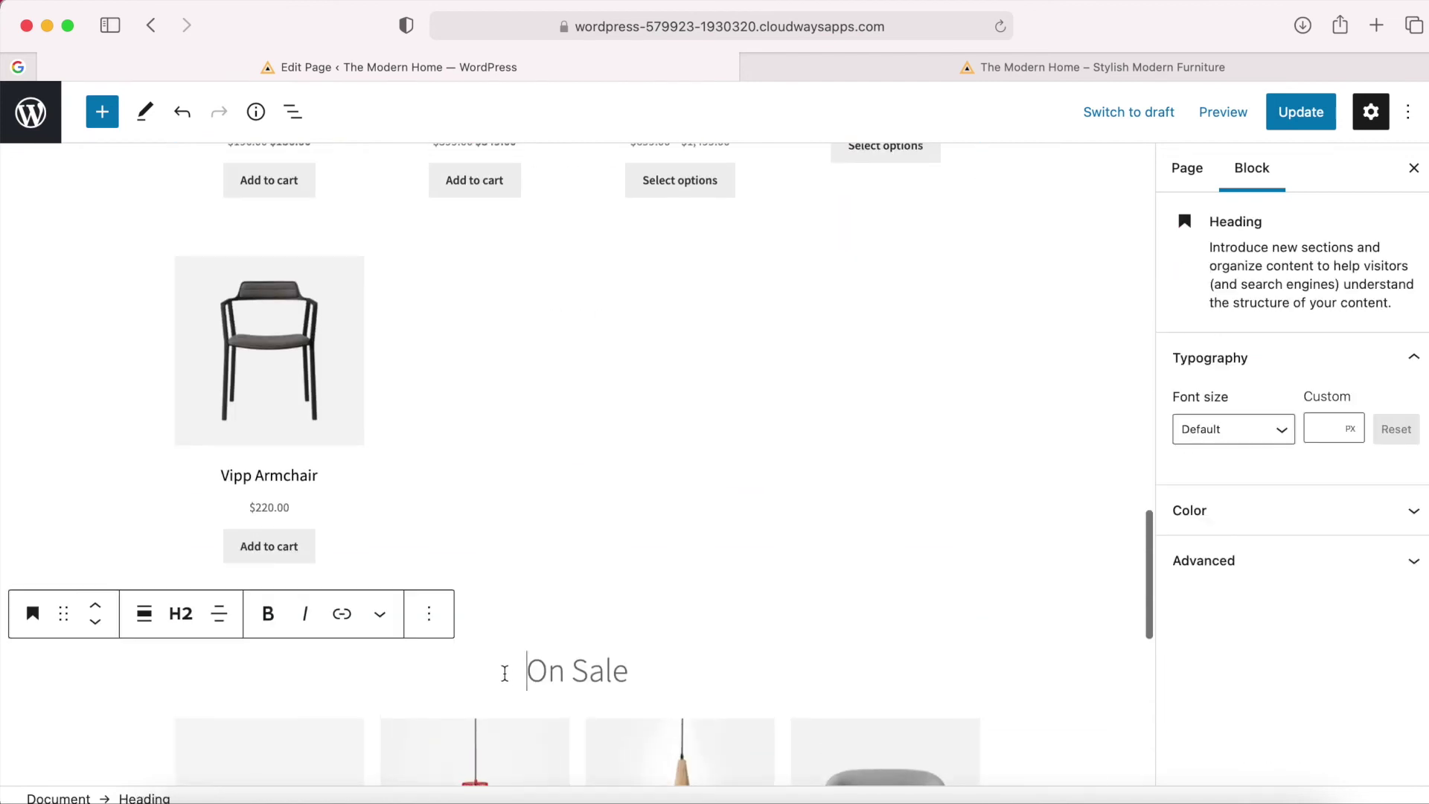
{"action": "scroll", "coordinate": [178, 667], "scroll_direction": "up", "scroll_amount": 2}
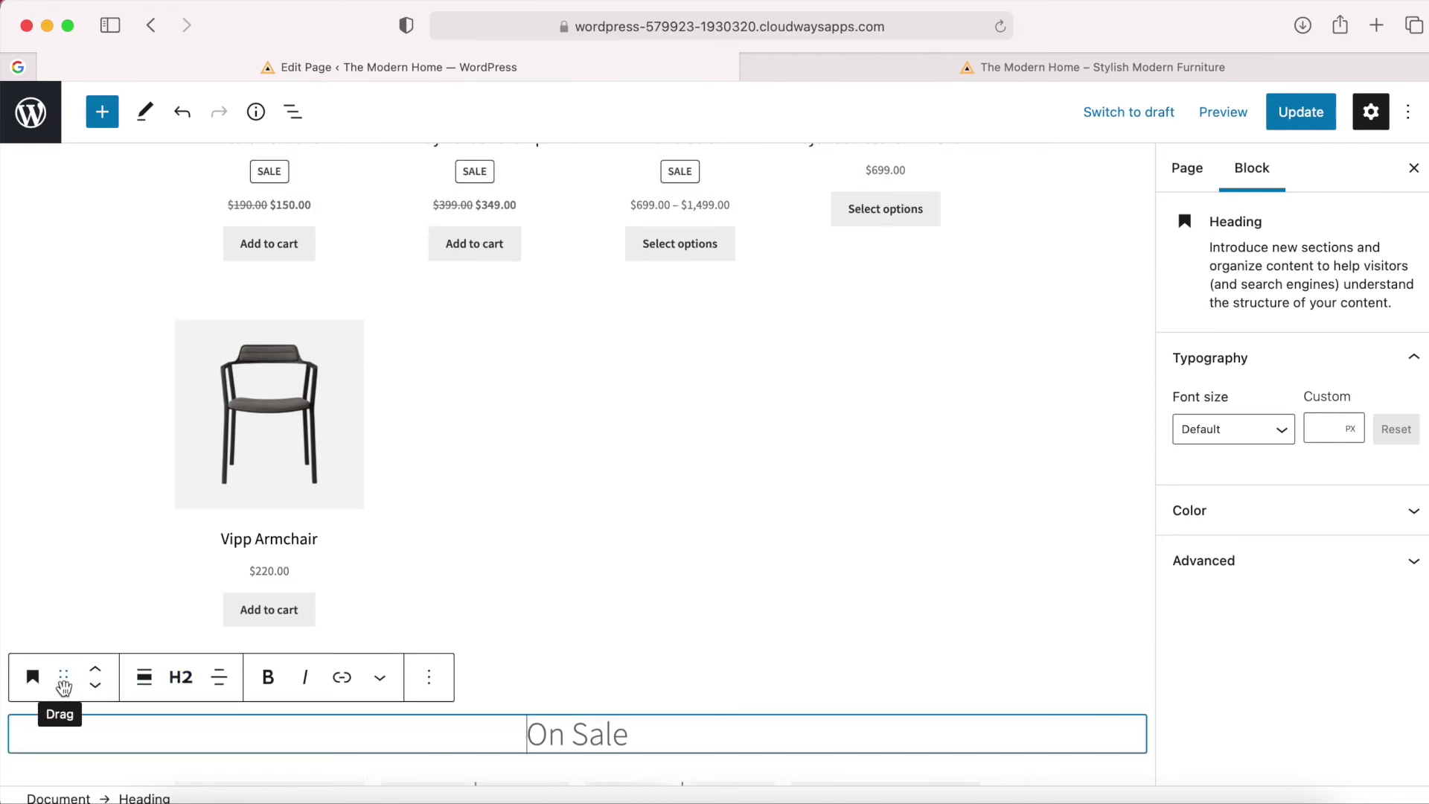
Move the On Sale heading and On Sale Products grid up to sit right below the Shop by Category shortcode.
{"action": "left_click_drag", "start_coordinate": [63, 686], "coordinate": [128, 643]}
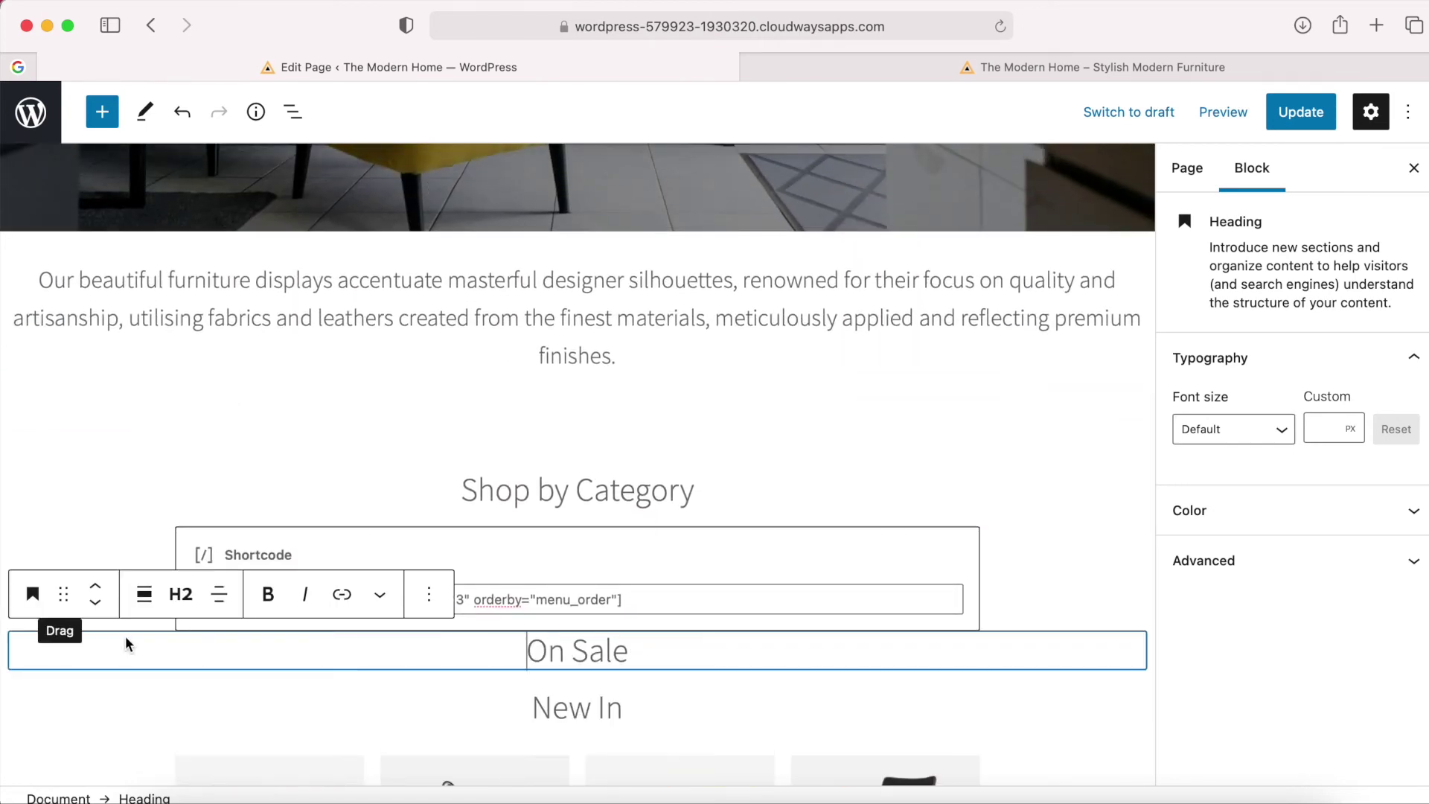
{"action": "scroll", "coordinate": [319, 689], "scroll_direction": "down", "scroll_amount": 10}
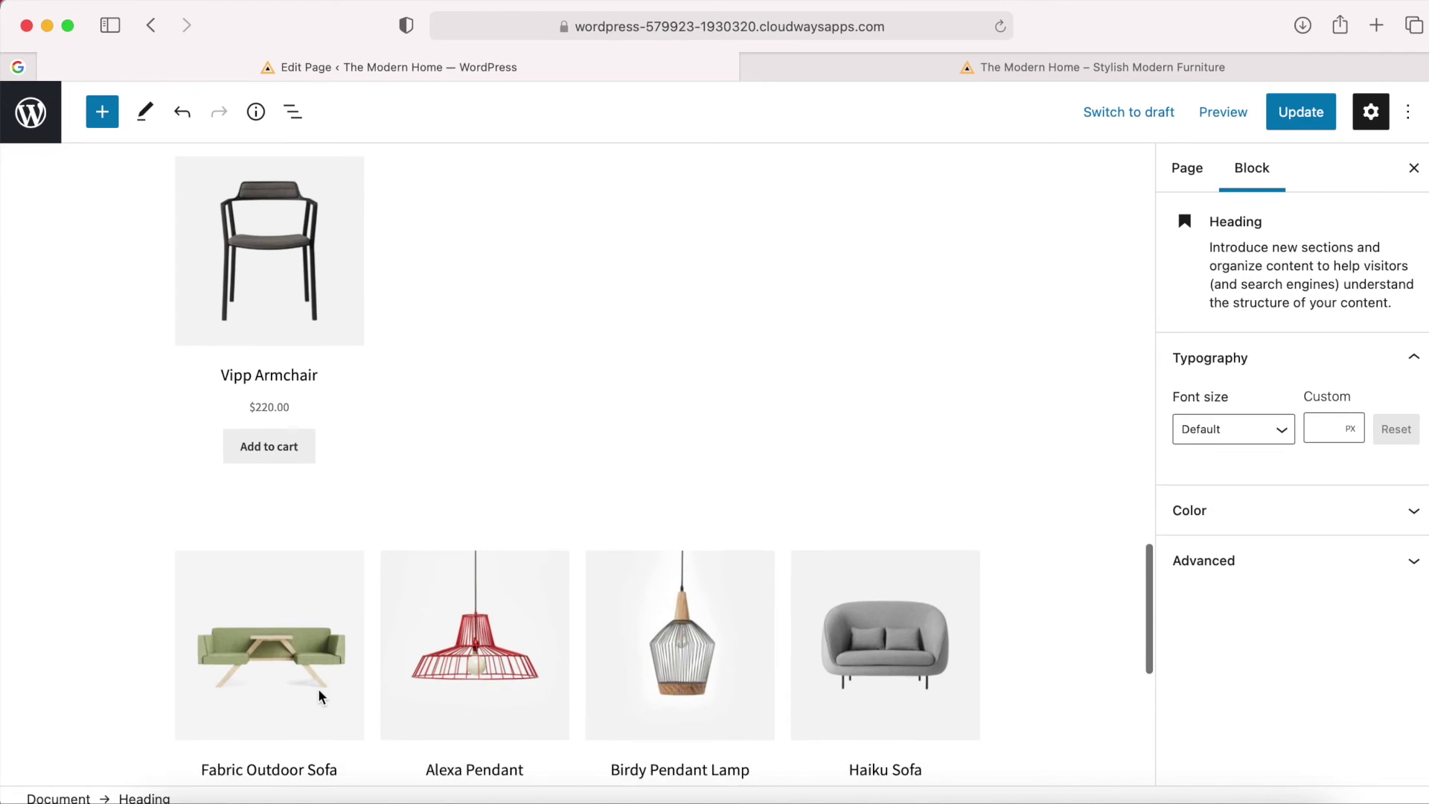
{"action": "left_click", "coordinate": [320, 696]}
{"action": "left_click_drag", "start_coordinate": [232, 518], "coordinate": [293, 493]}
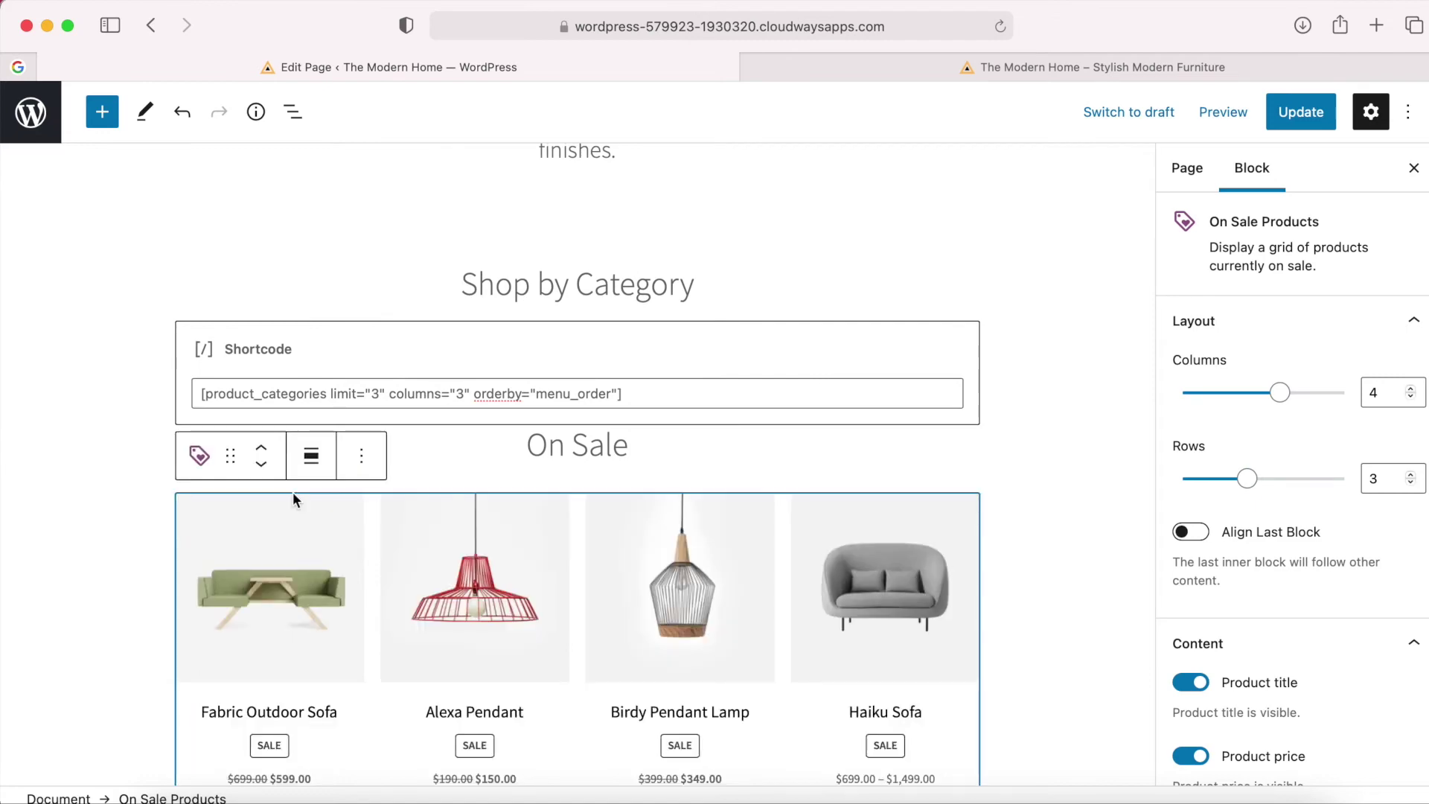
{"action": "scroll", "coordinate": [521, 618], "scroll_direction": "down", "scroll_amount": 6}
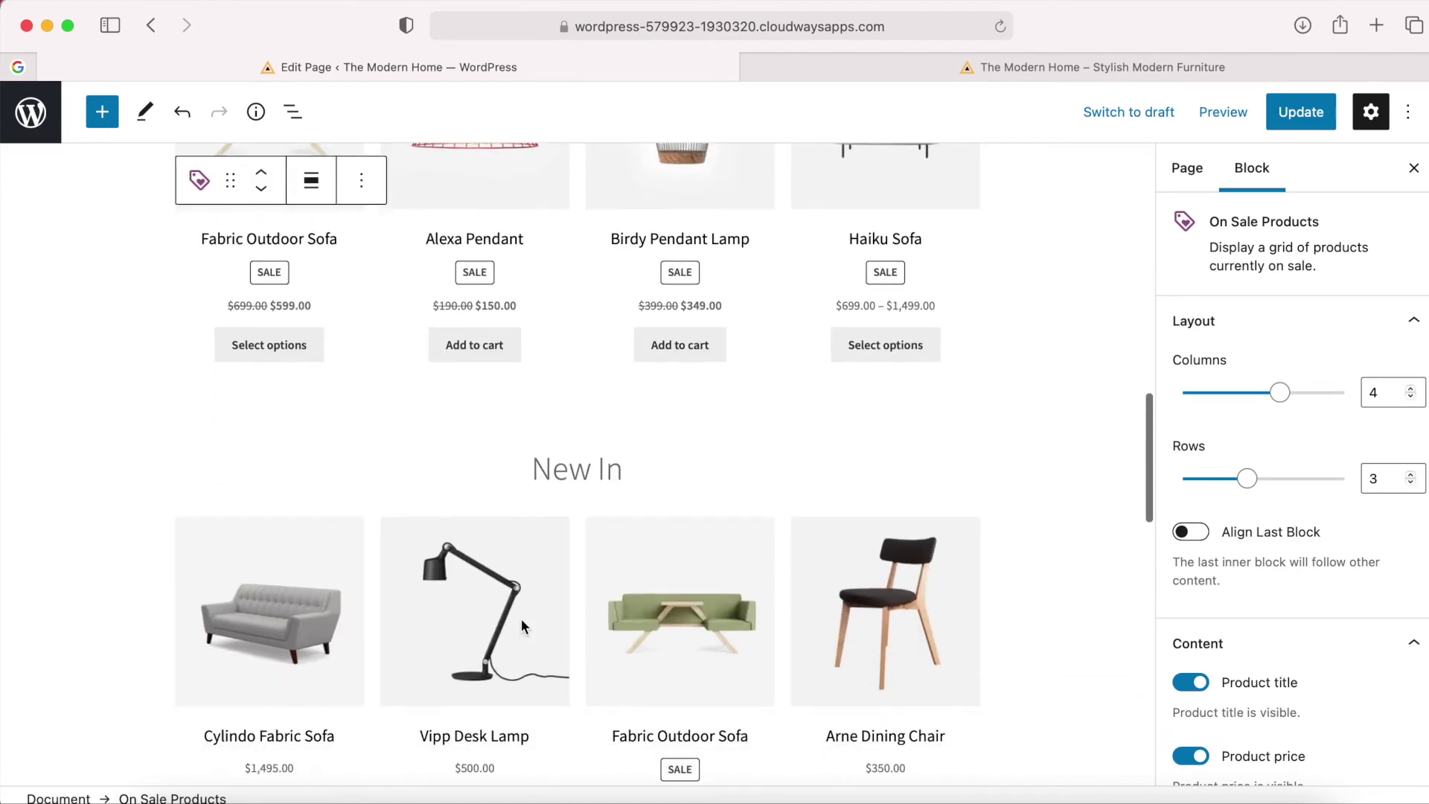
{"action": "scroll", "coordinate": [522, 625], "scroll_direction": "up", "scroll_amount": 3}
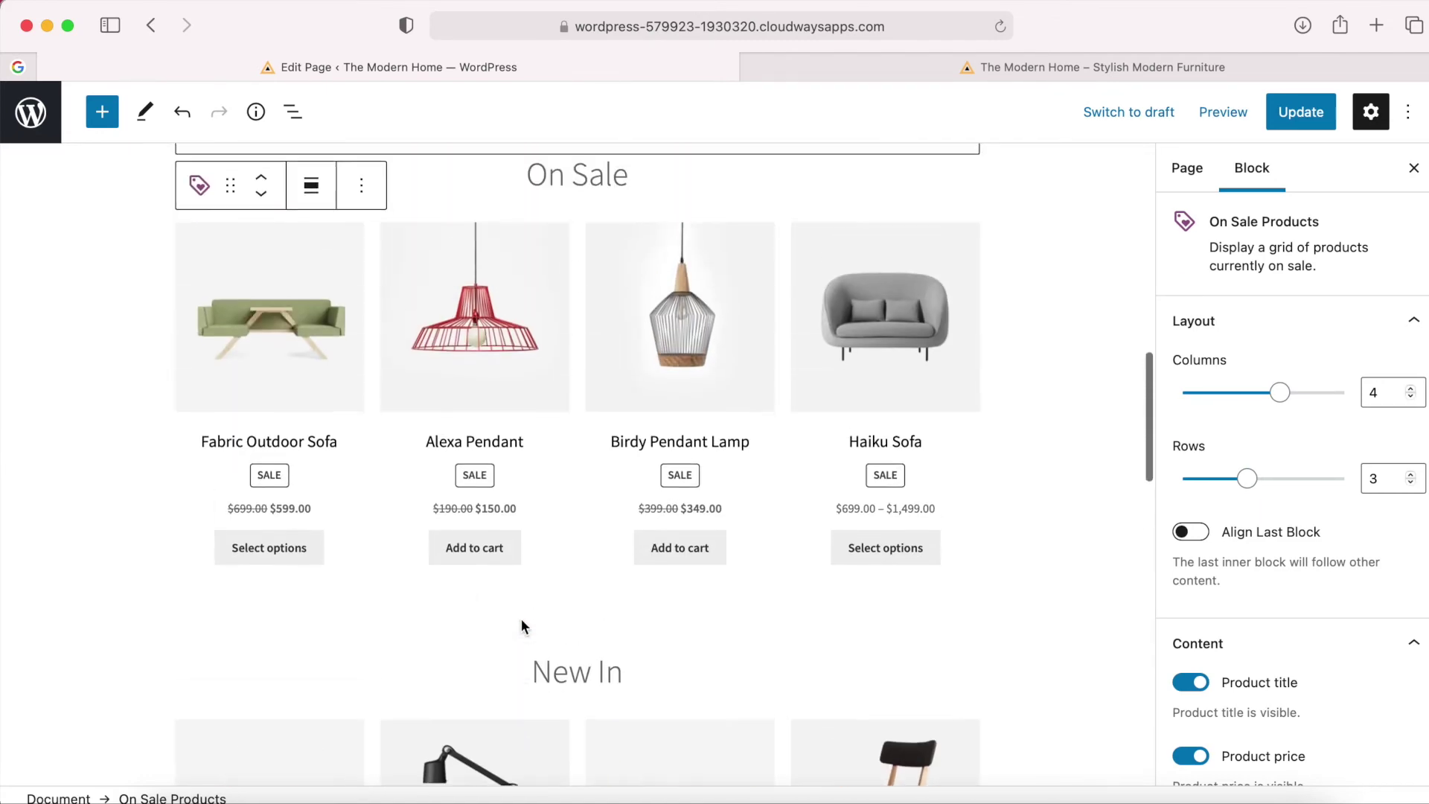
{"action": "scroll", "coordinate": [594, 548], "scroll_direction": "up", "scroll_amount": 2}
{"action": "left_click", "coordinate": [1210, 120]}
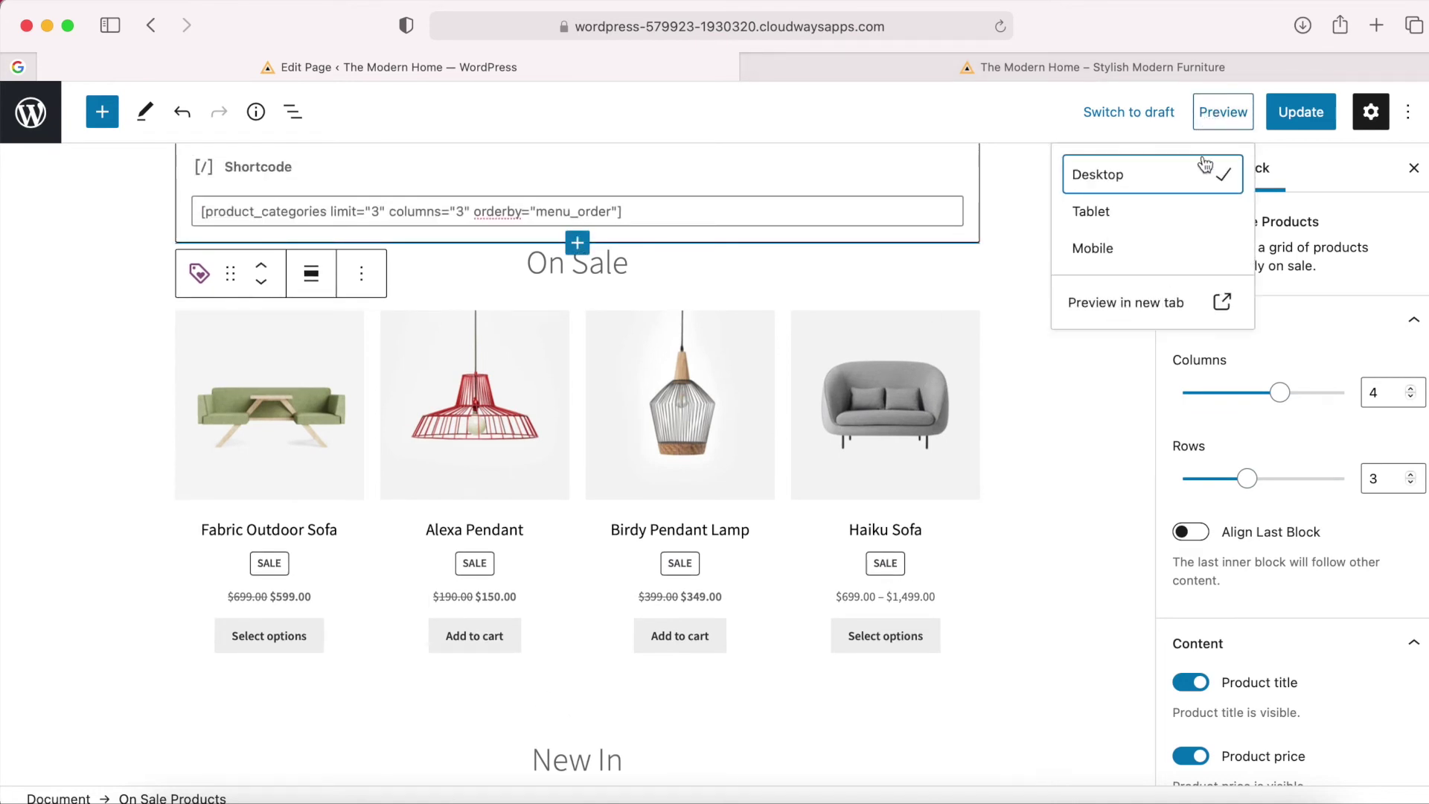
Preview the homepage in a new tab, check the four-column New In grid, then go back to the editor.
{"action": "left_click", "coordinate": [1137, 310]}
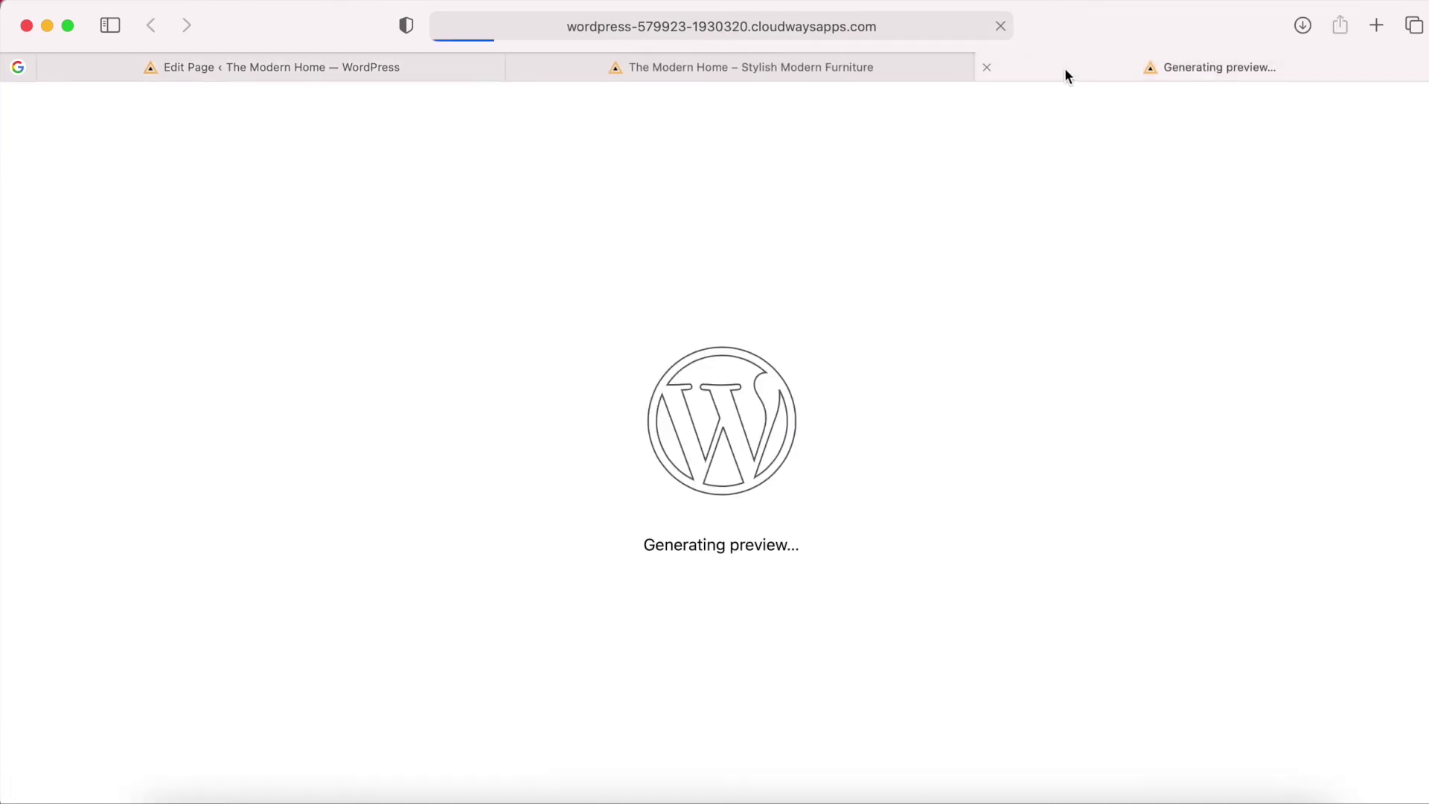
{"action": "scroll", "coordinate": [832, 480], "scroll_direction": "down", "scroll_amount": 10}
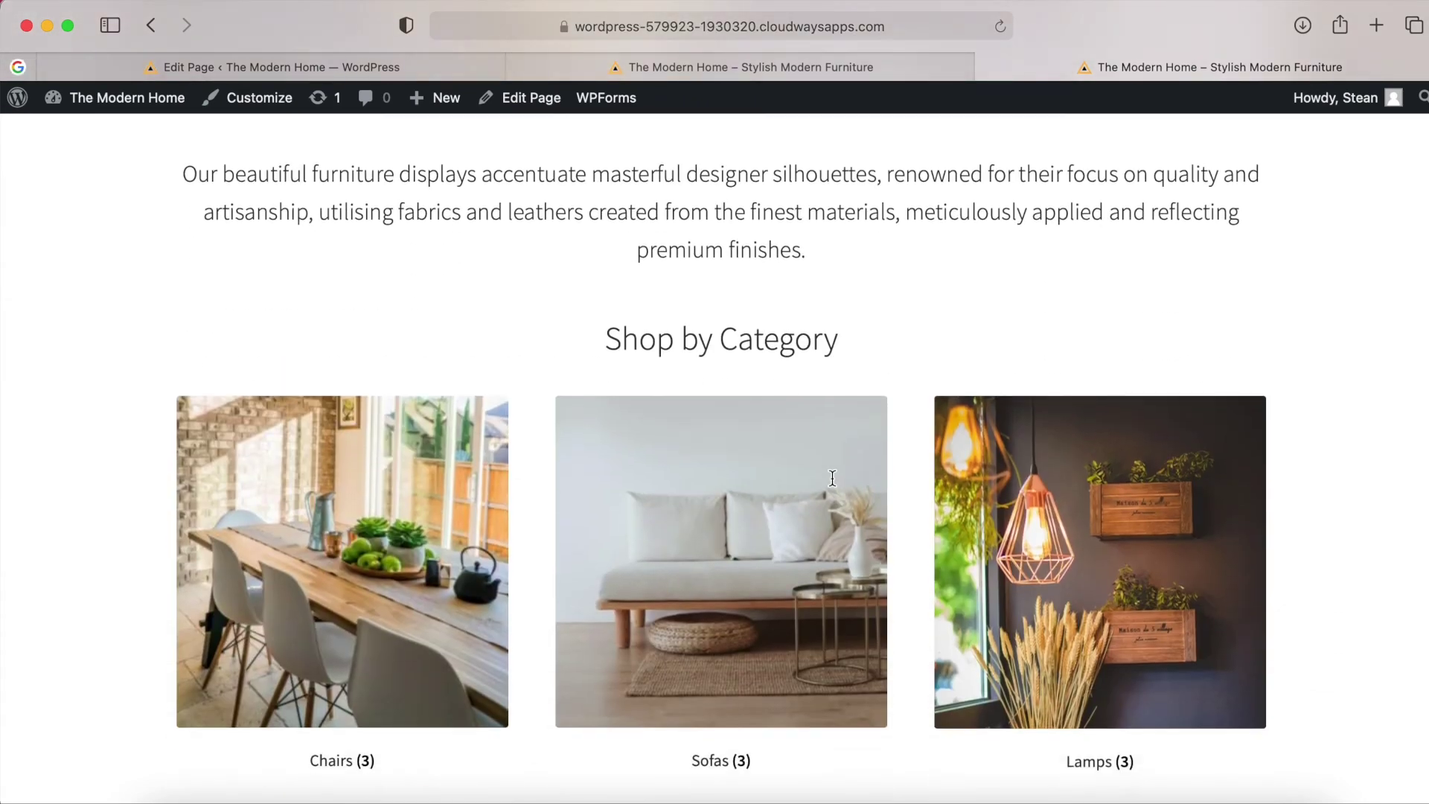
{"action": "scroll", "coordinate": [834, 486], "scroll_direction": "down", "scroll_amount": 6}
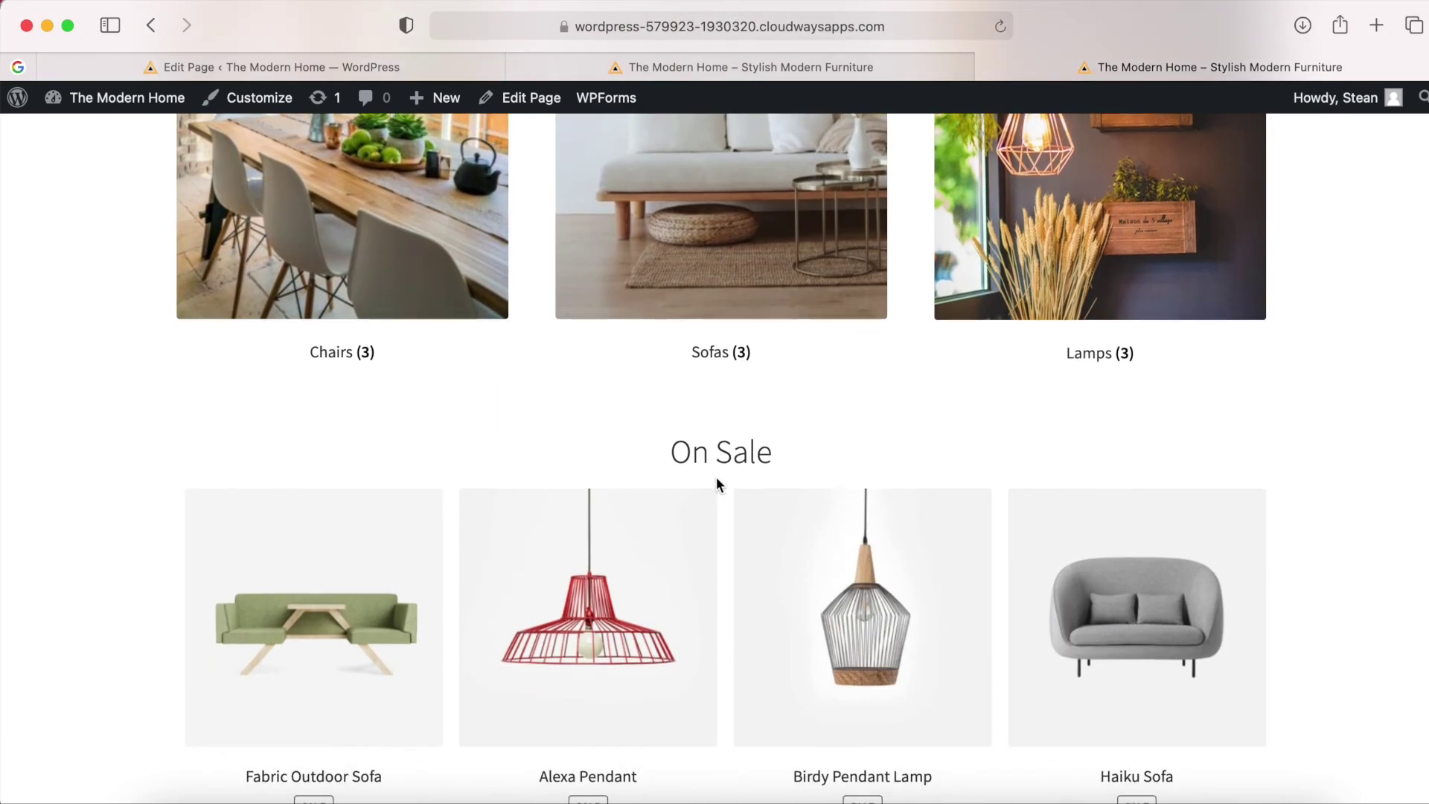
{"action": "scroll", "coordinate": [708, 461], "scroll_direction": "down", "scroll_amount": 8}
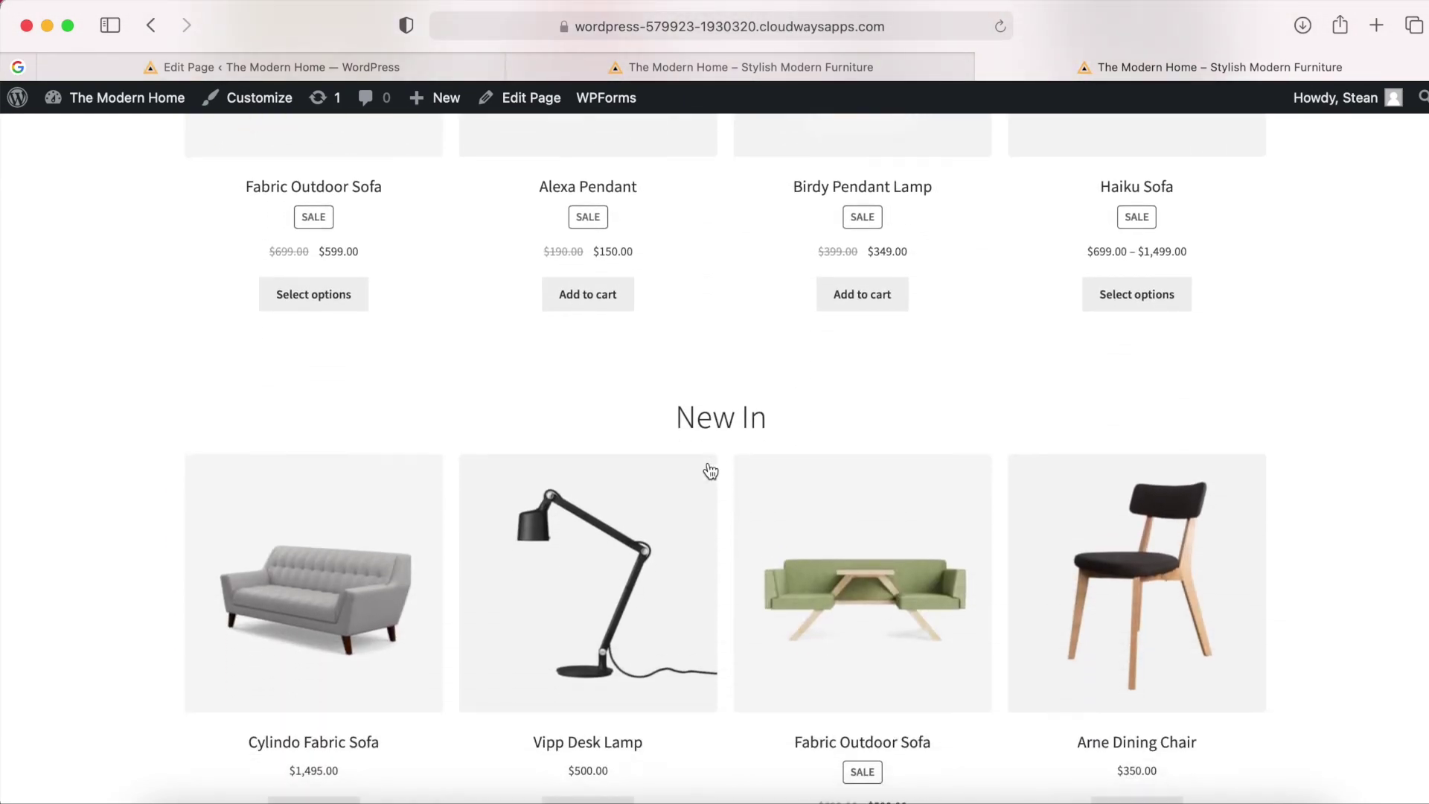
{"action": "scroll", "coordinate": [710, 471], "scroll_direction": "down", "scroll_amount": 14}
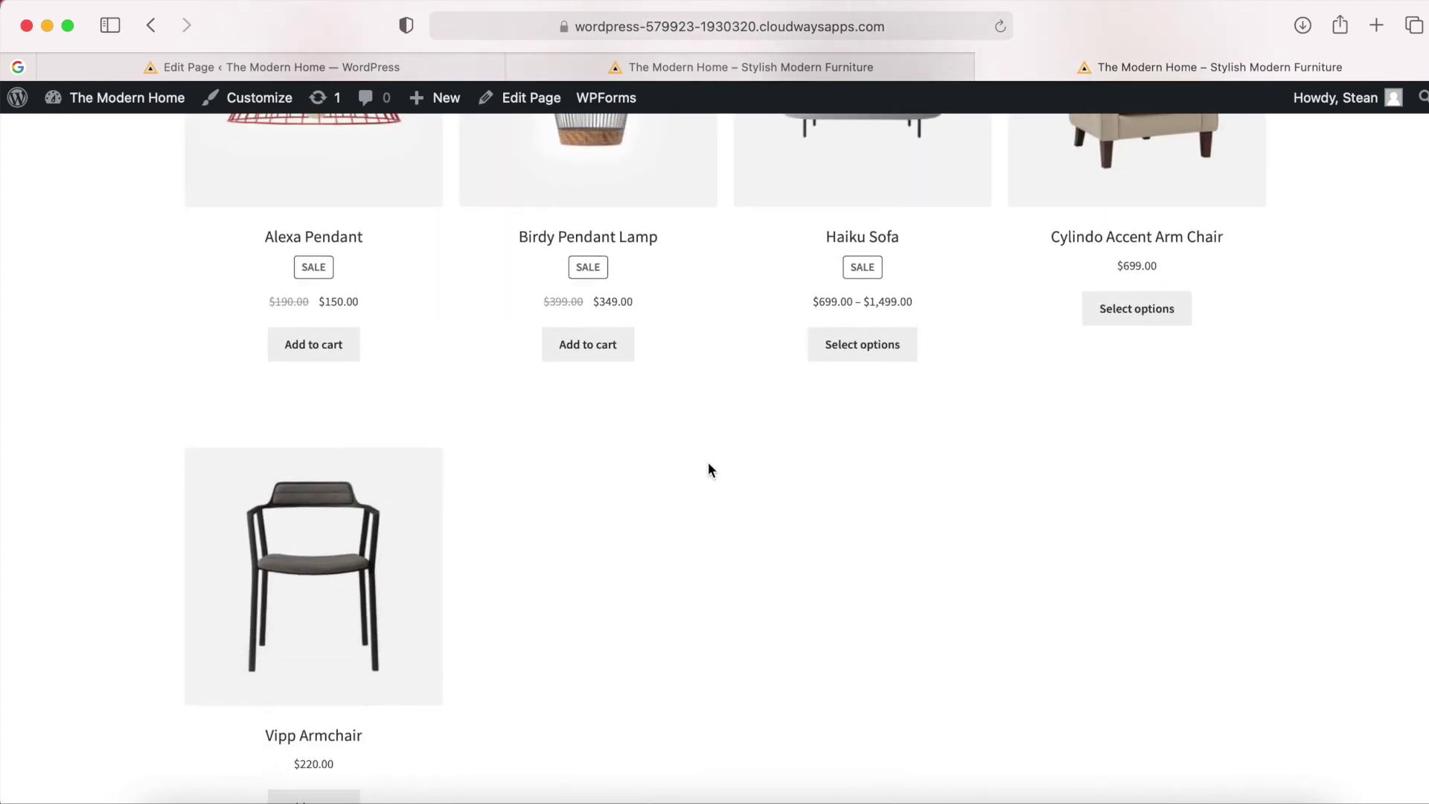
{"action": "scroll", "coordinate": [710, 469], "scroll_direction": "up", "scroll_amount": 9}
{"action": "scroll", "coordinate": [708, 463], "scroll_direction": "down", "scroll_amount": 7}
{"action": "scroll", "coordinate": [708, 463], "scroll_direction": "up", "scroll_amount": 6}
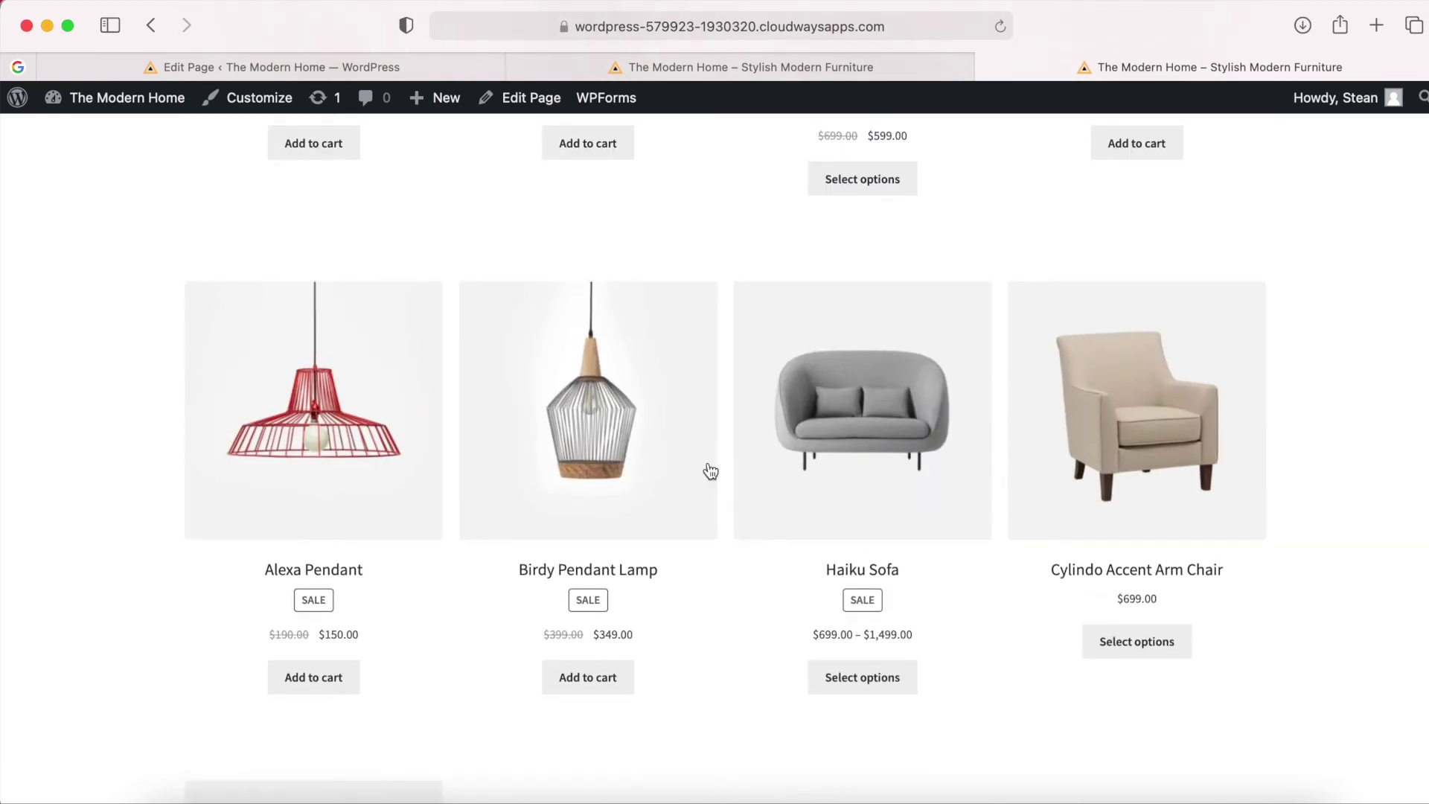
{"action": "scroll", "coordinate": [1041, 650], "scroll_direction": "down", "scroll_amount": 6}
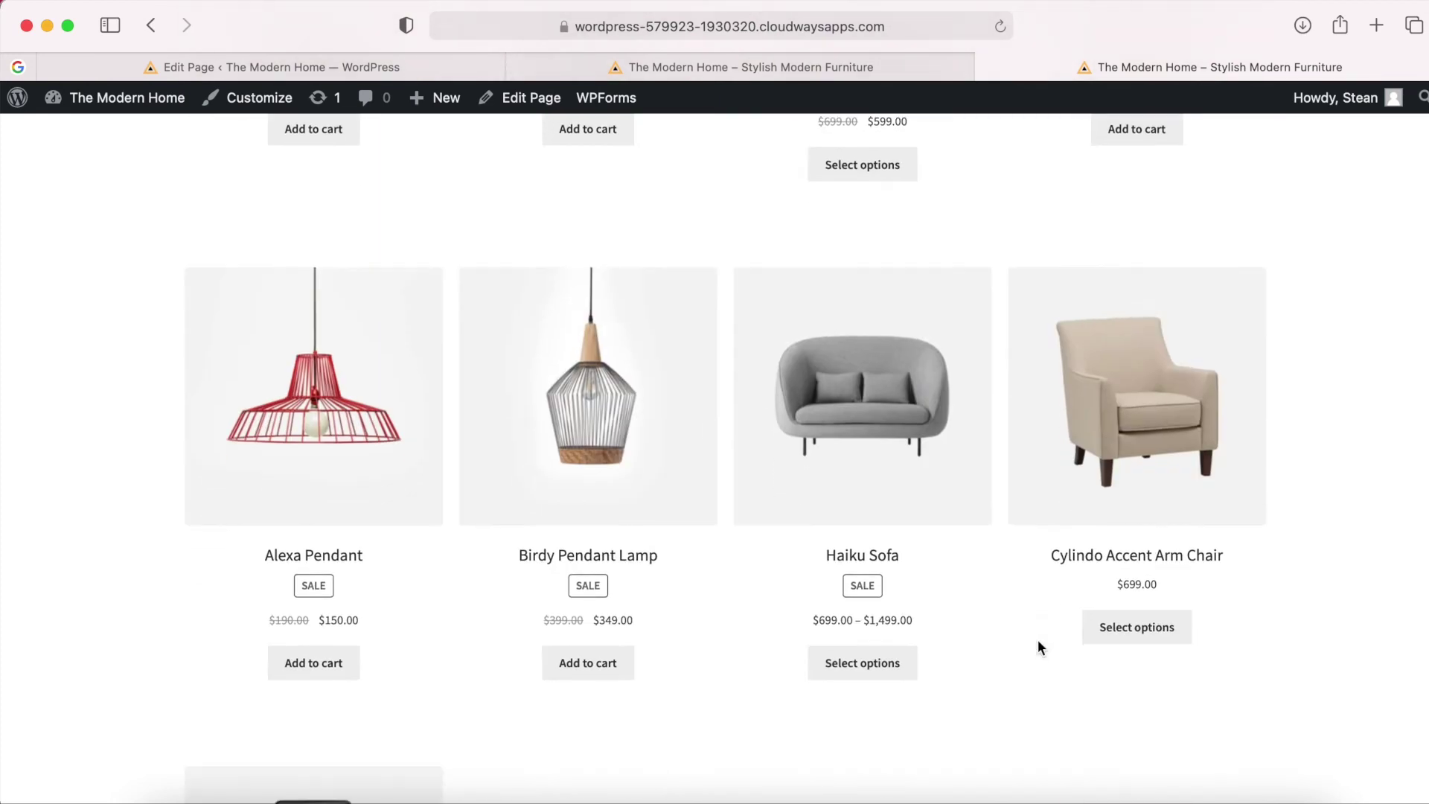
{"action": "scroll", "coordinate": [788, 479], "scroll_direction": "up", "scroll_amount": 2}
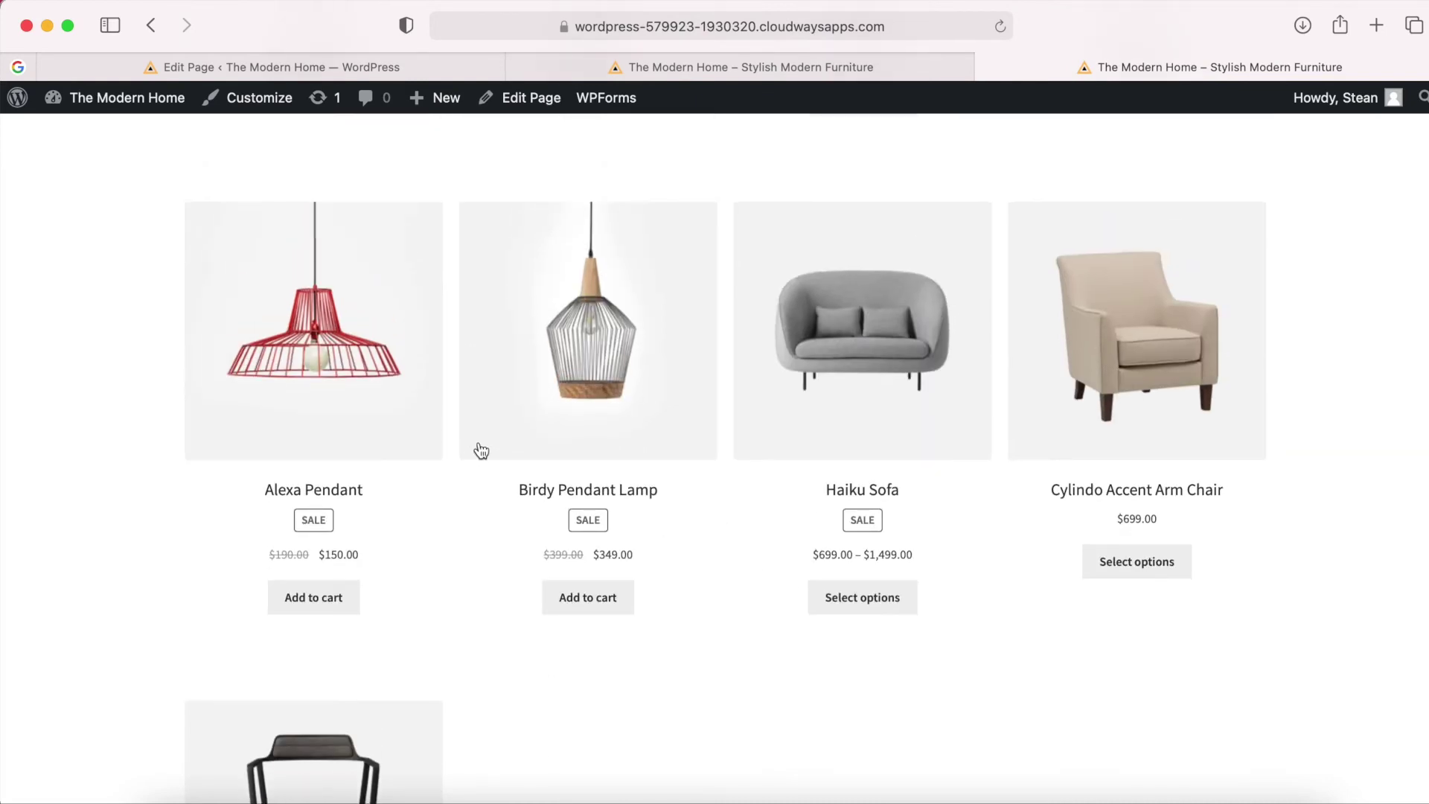
{"action": "scroll", "coordinate": [699, 367], "scroll_direction": "up", "scroll_amount": 3}
{"action": "scroll", "coordinate": [421, 288], "scroll_direction": "up", "scroll_amount": 2}
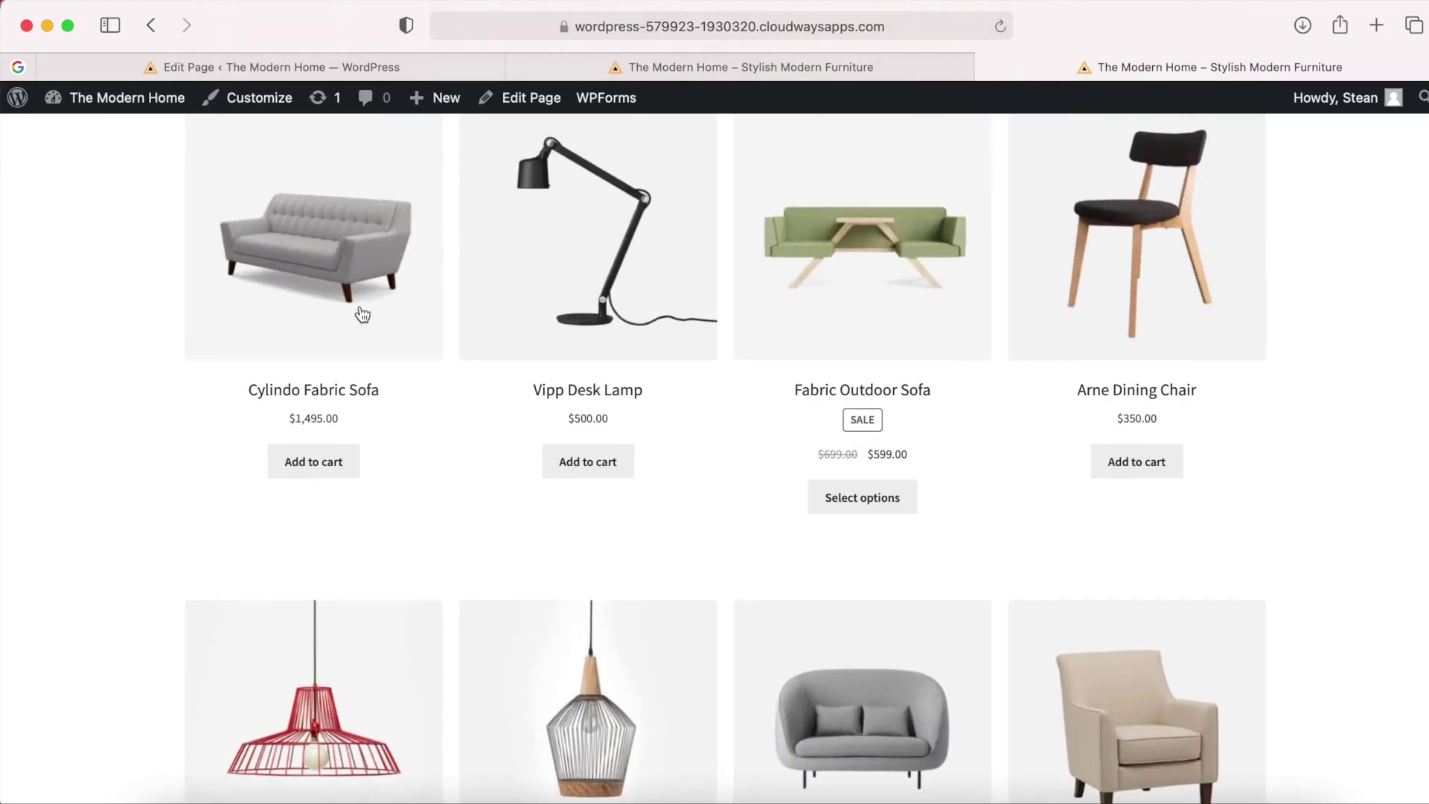
{"action": "scroll", "coordinate": [886, 514], "scroll_direction": "down", "scroll_amount": 8}
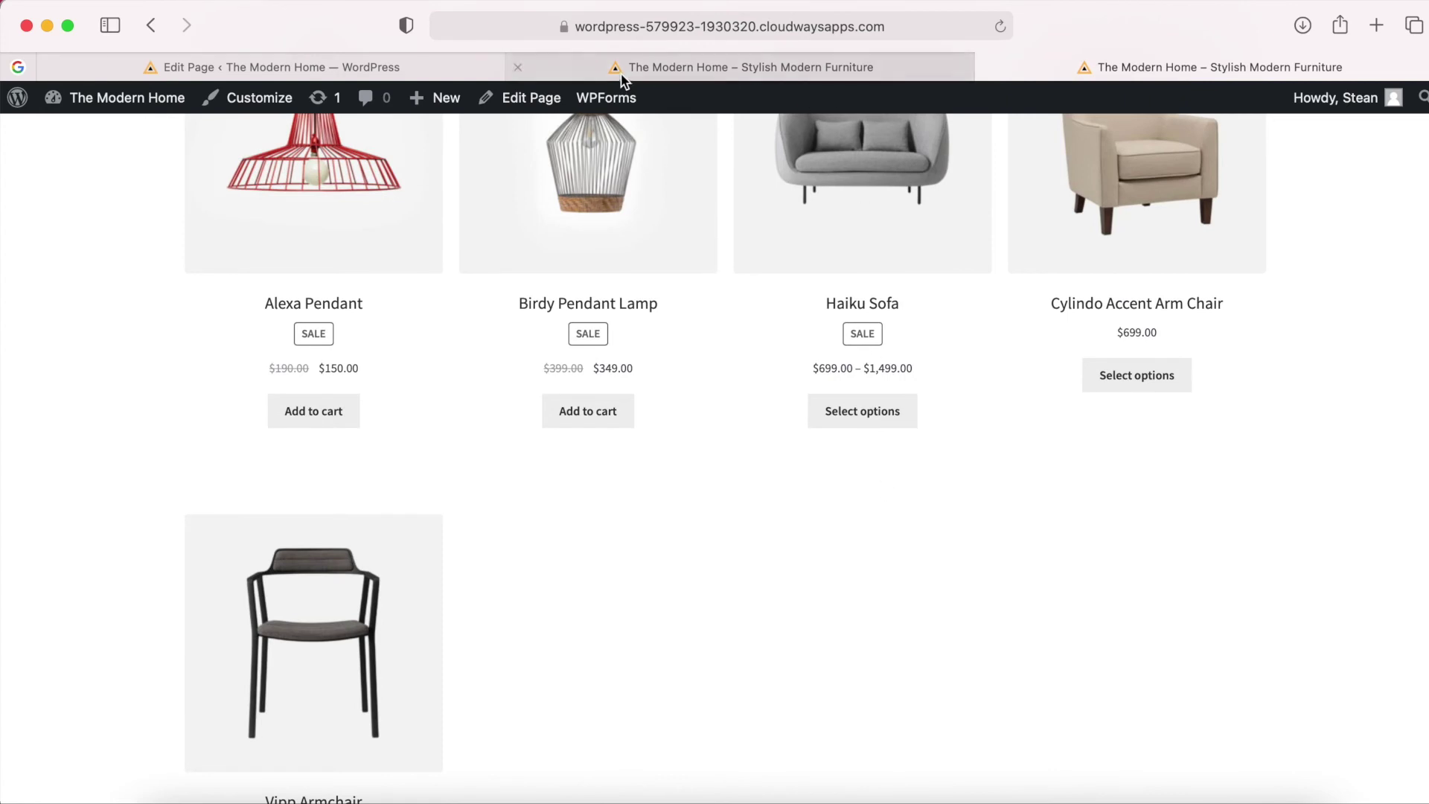
{"action": "left_click", "coordinate": [365, 69]}
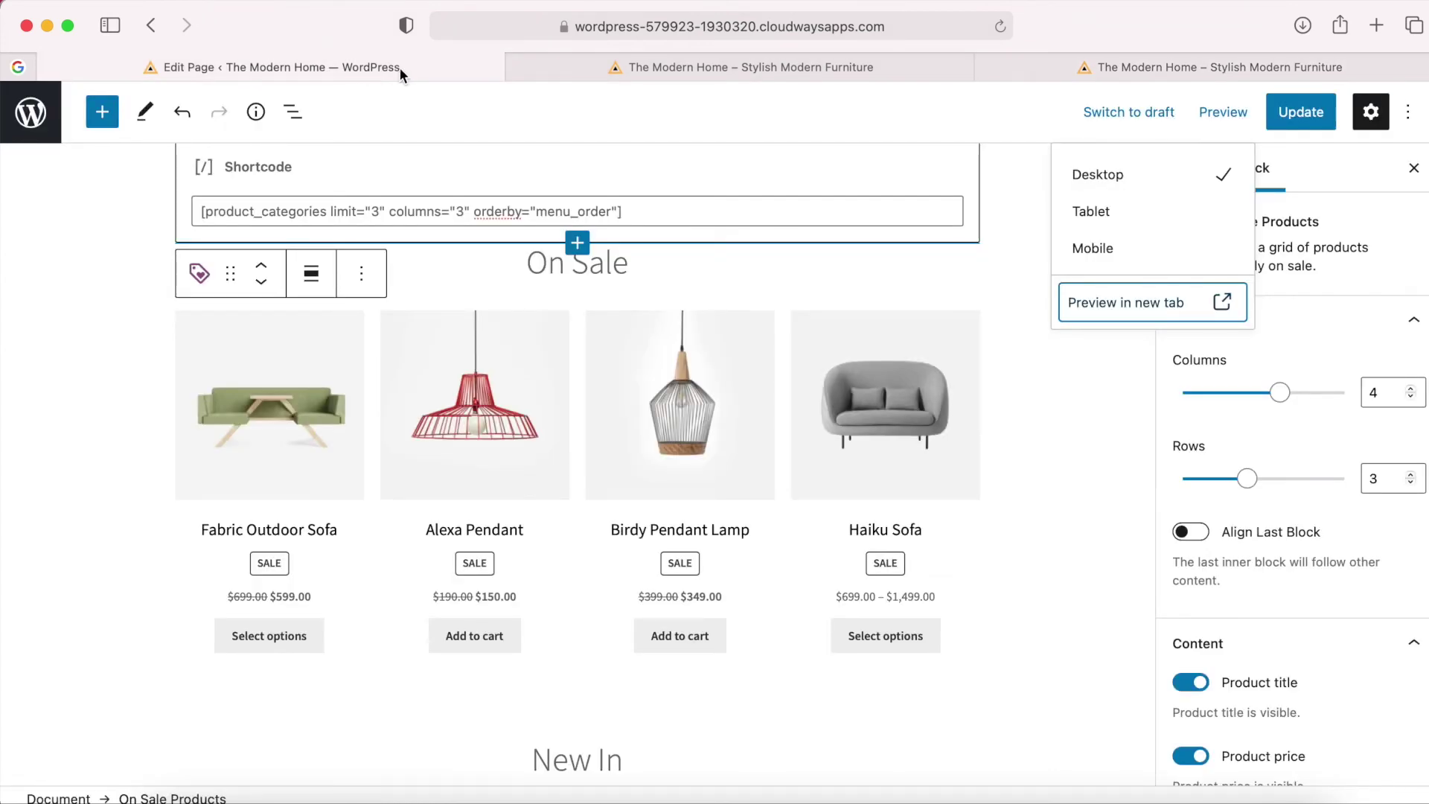
Reduce the New In Newest Products grid from 4 to 3 columns.
{"action": "scroll", "coordinate": [729, 436], "scroll_direction": "up", "scroll_amount": 2}
{"action": "scroll", "coordinate": [729, 436], "scroll_direction": "down", "scroll_amount": 2}
{"action": "scroll", "coordinate": [729, 434], "scroll_direction": "down", "scroll_amount": 8}
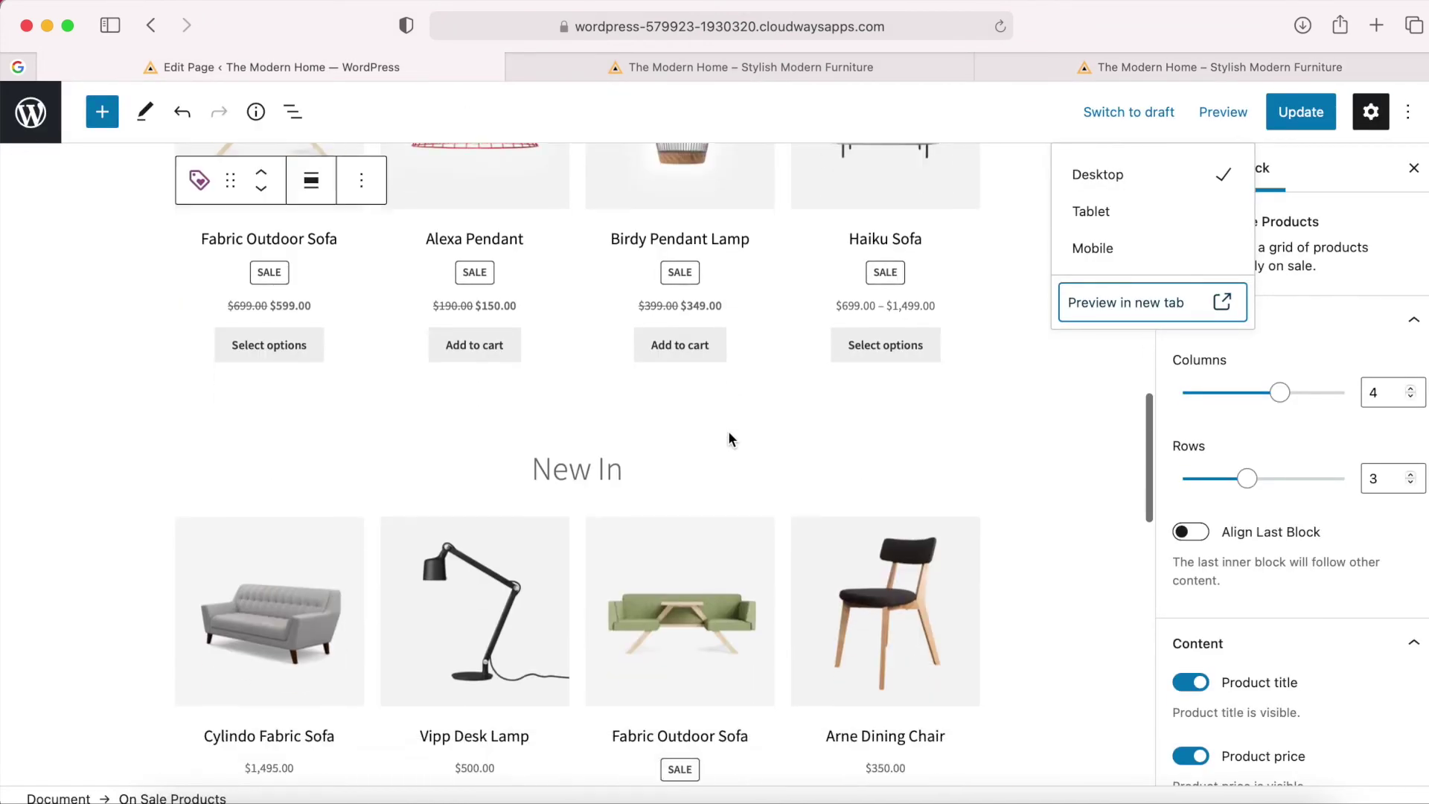
{"action": "left_click", "coordinate": [691, 452]}
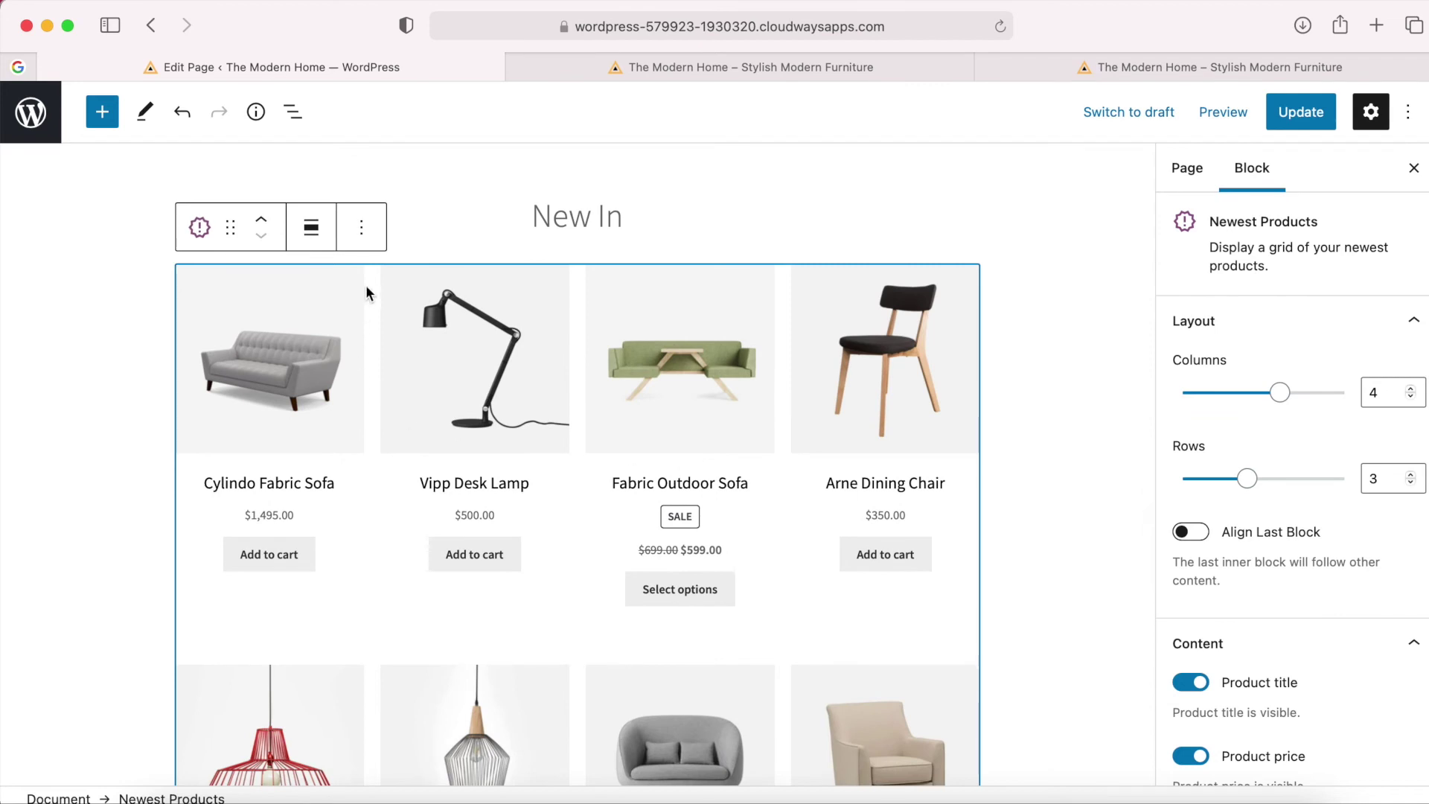
{"action": "left_click", "coordinate": [364, 235]}
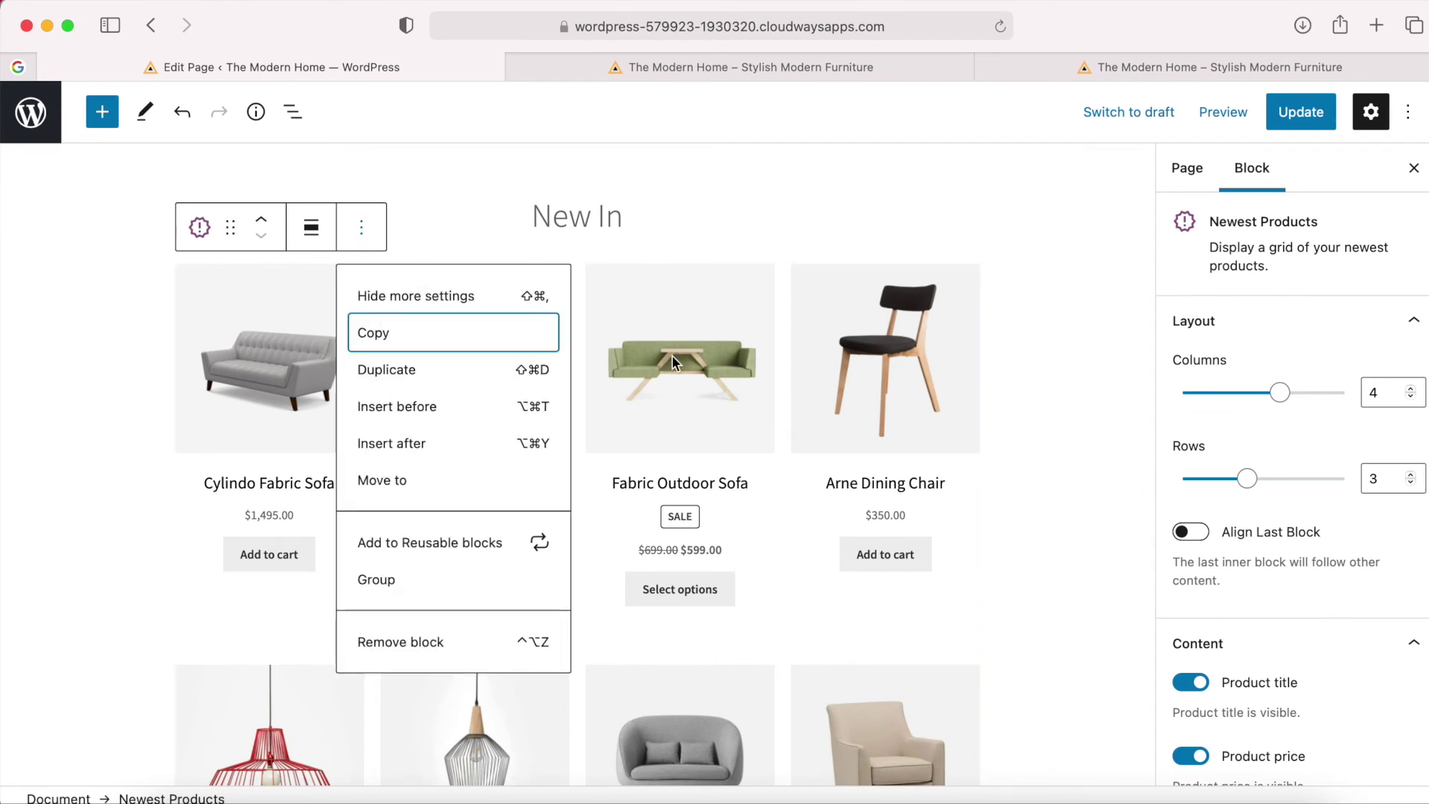
{"action": "left_click", "coordinate": [652, 364]}
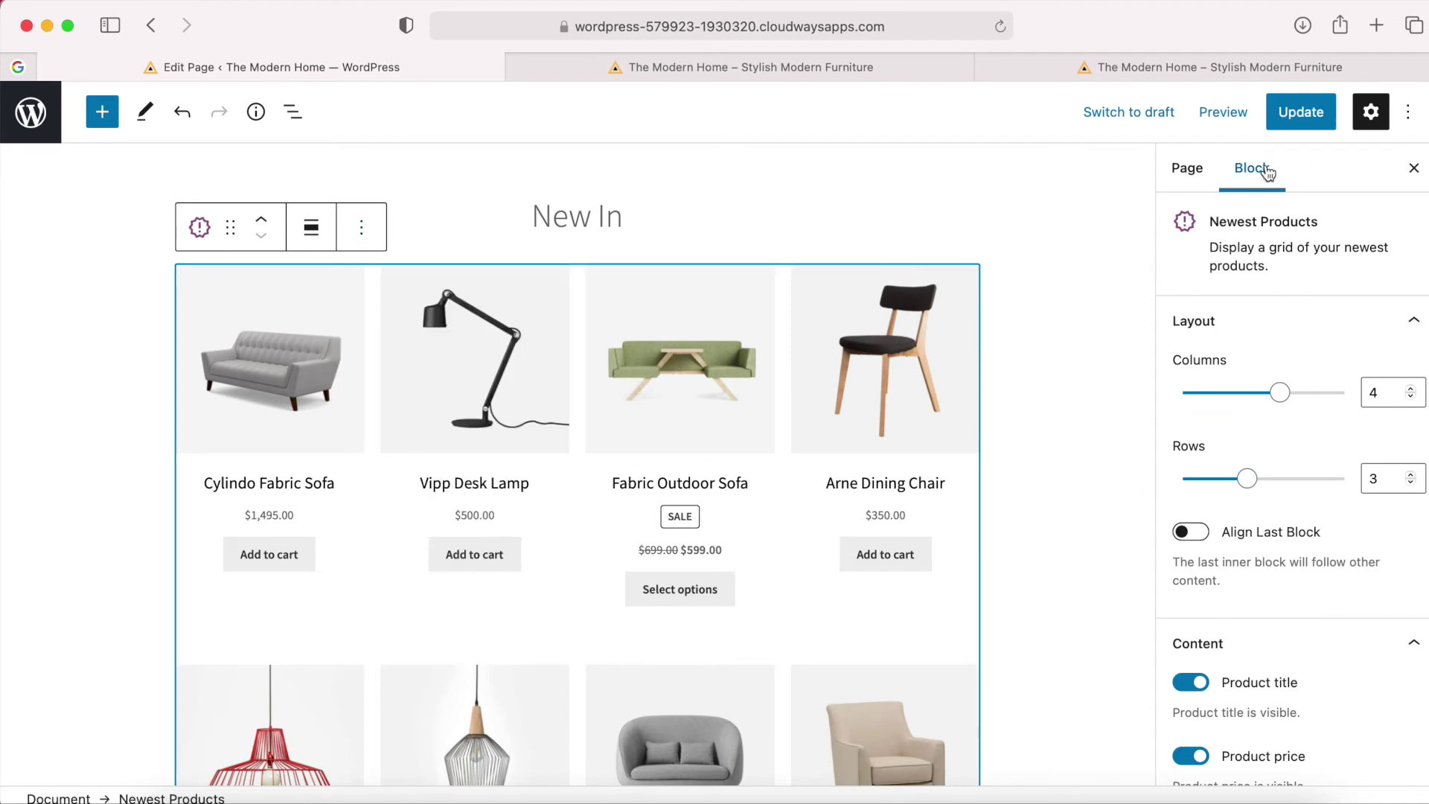
{"action": "left_click", "coordinate": [1280, 394]}
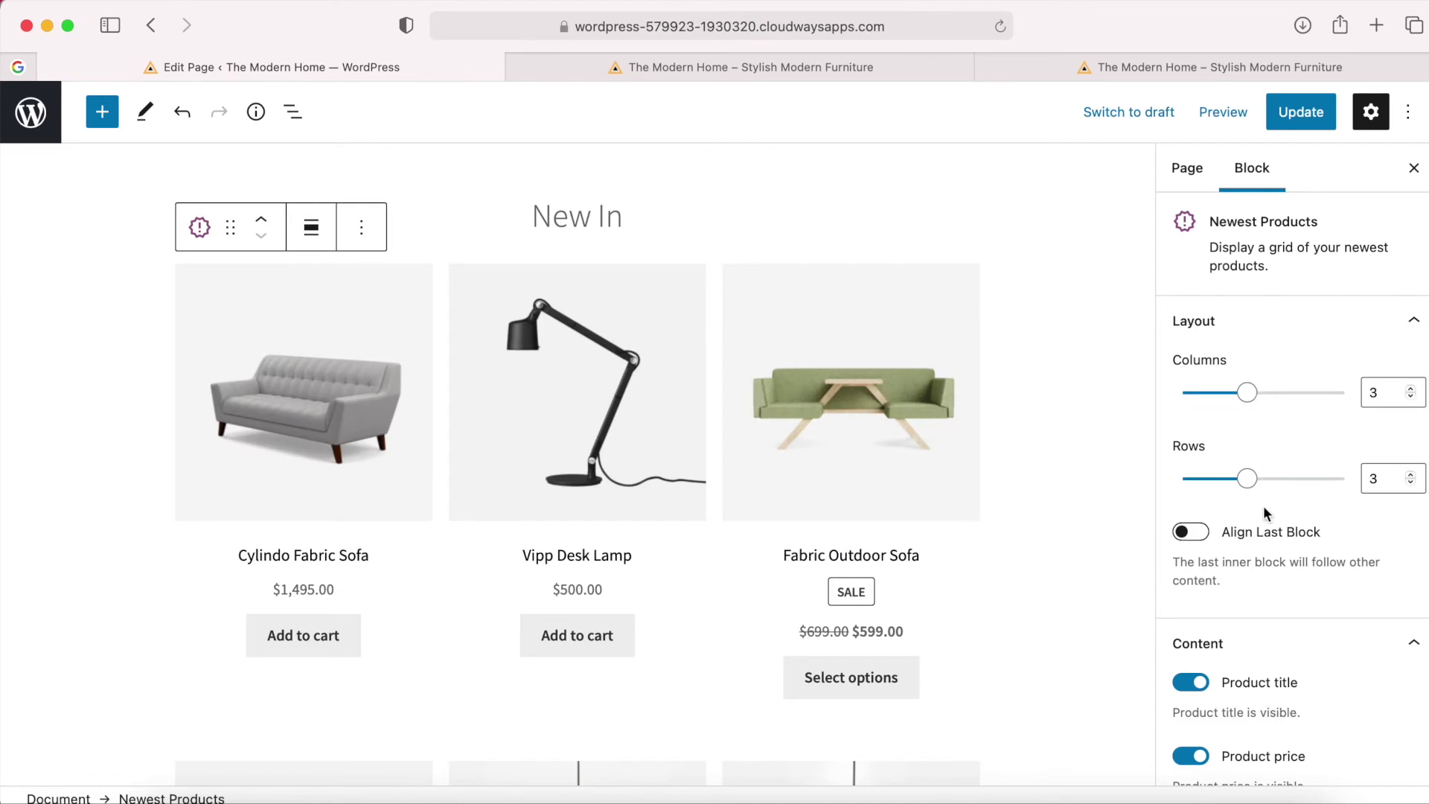
Preview the updated page in a new tab.
{"action": "scroll", "coordinate": [1263, 511], "scroll_direction": "down", "scroll_amount": 3}
{"action": "scroll", "coordinate": [1236, 506], "scroll_direction": "down", "scroll_amount": 4}
{"action": "scroll", "coordinate": [1265, 409], "scroll_direction": "up", "scroll_amount": 2}
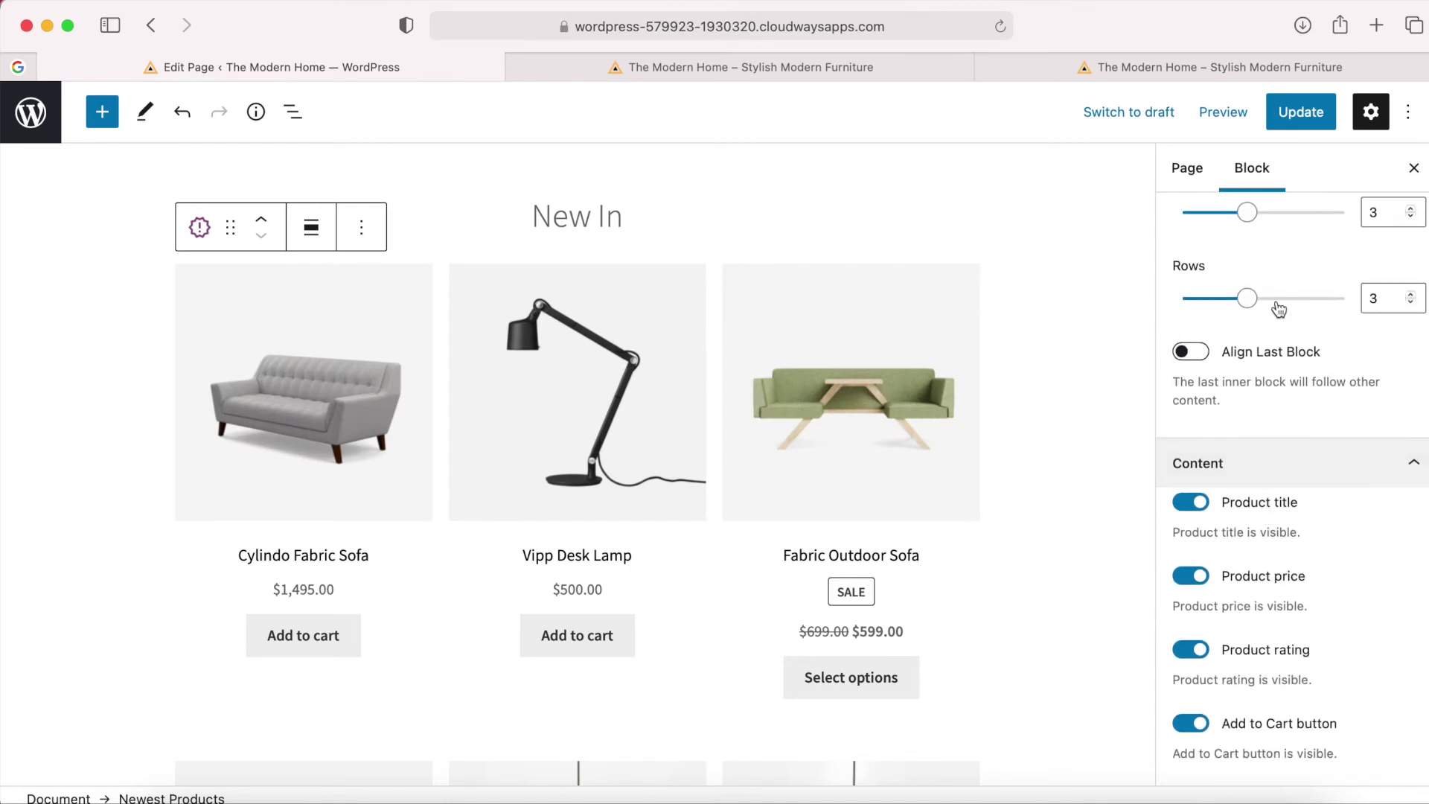
{"action": "left_click", "coordinate": [1223, 112]}
{"action": "left_click", "coordinate": [1148, 304]}
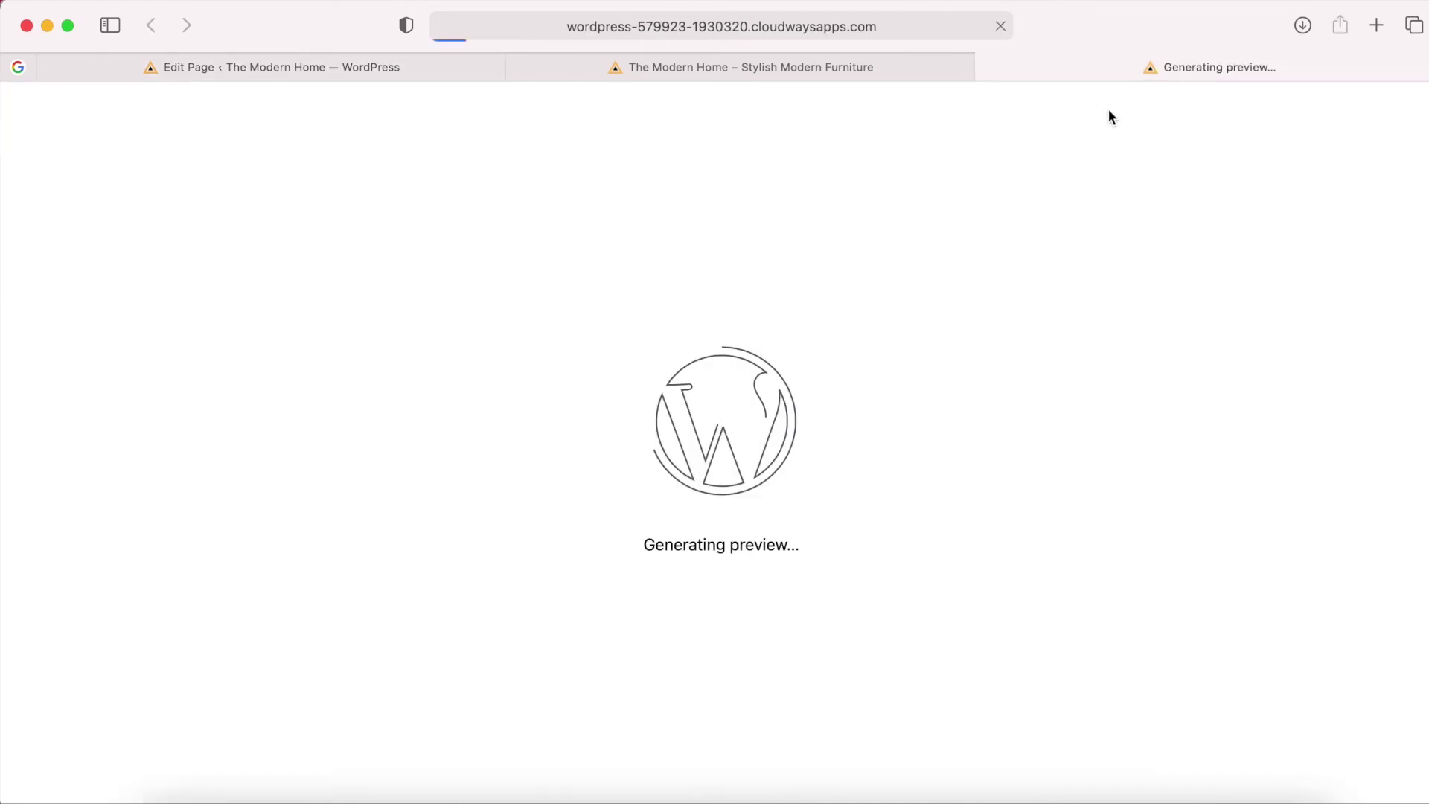
Check the three-column New In grid in the preview, then go back to the editor.
{"action": "scroll", "coordinate": [894, 438], "scroll_direction": "down", "scroll_amount": 10}
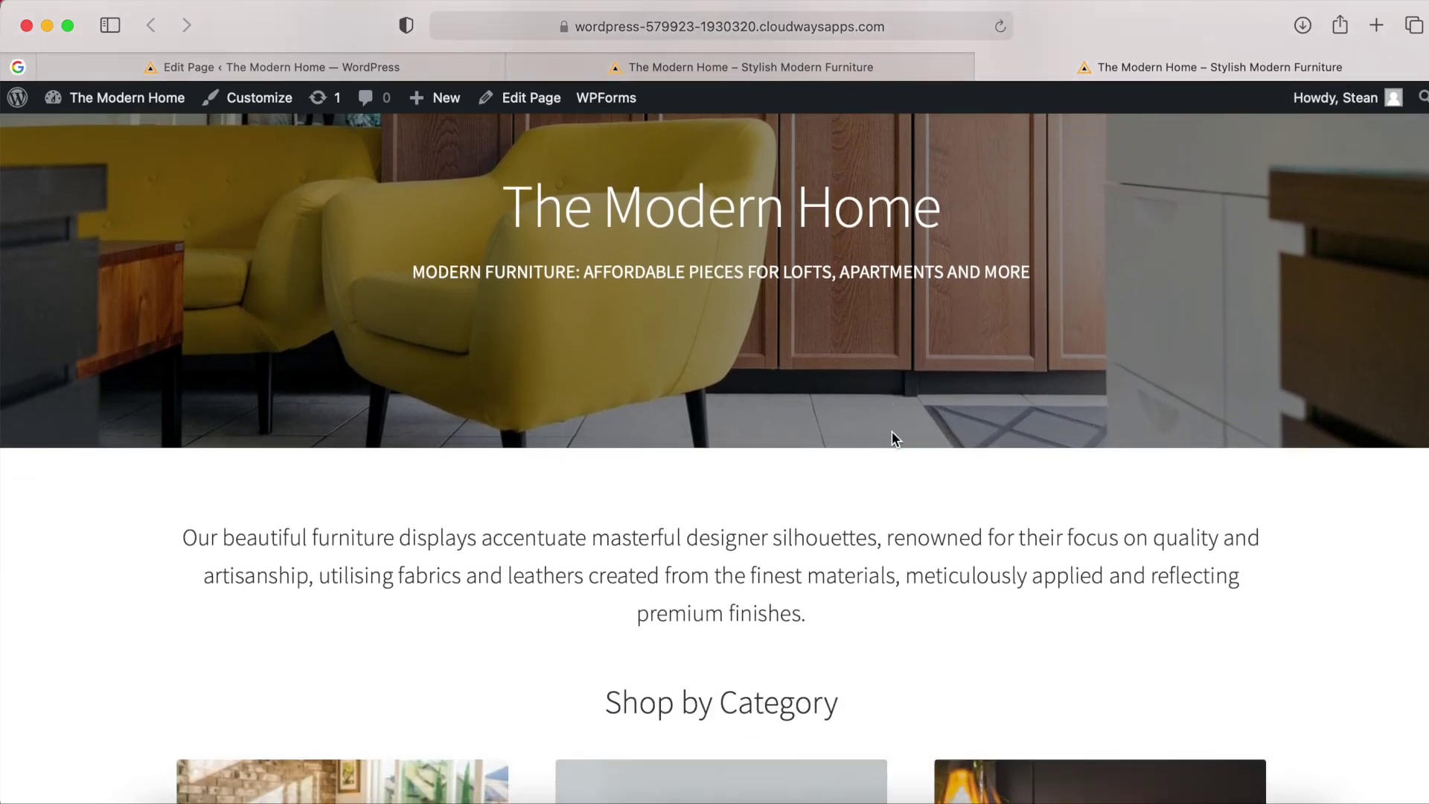
{"action": "scroll", "coordinate": [895, 439], "scroll_direction": "down", "scroll_amount": 6}
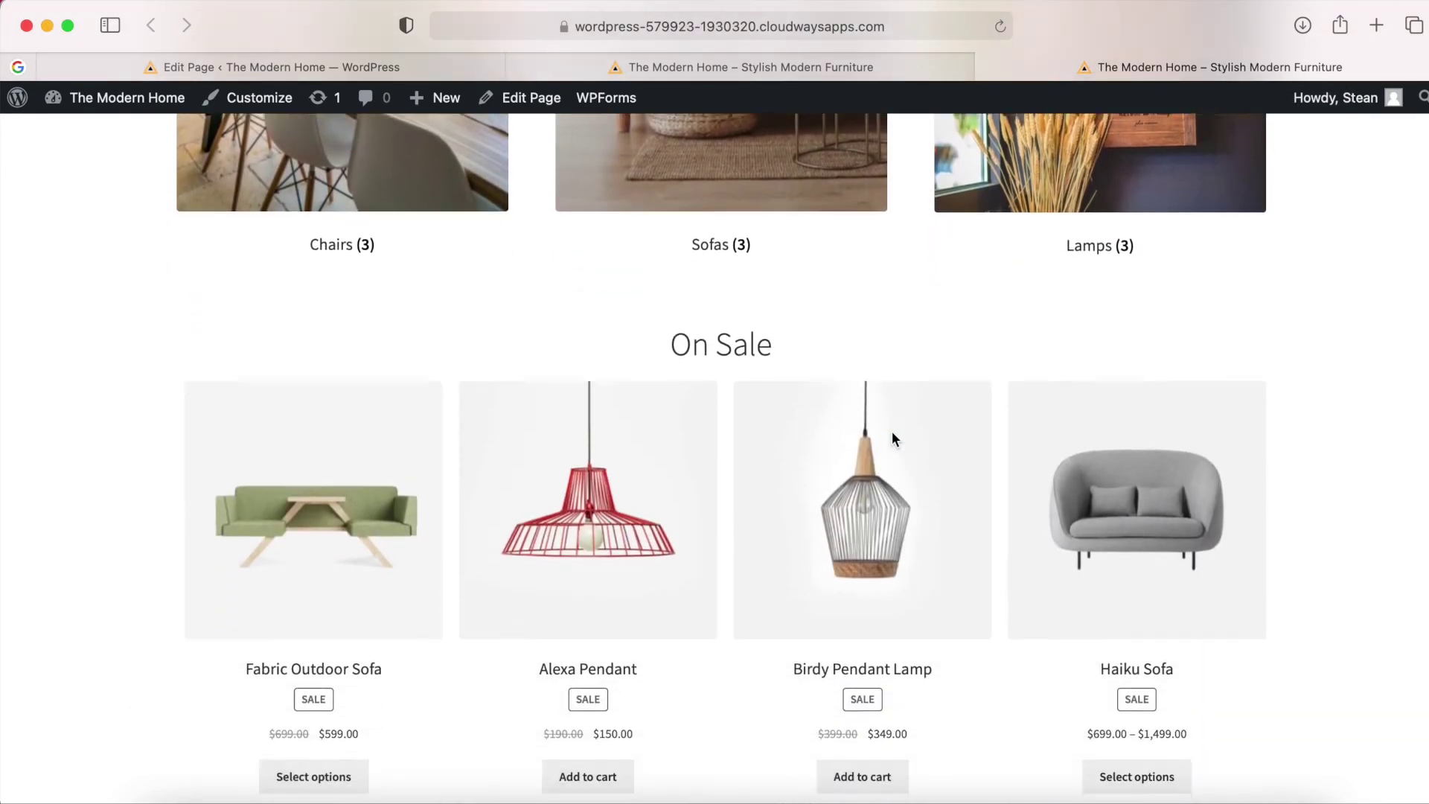
{"action": "scroll", "coordinate": [895, 438], "scroll_direction": "down", "scroll_amount": 10}
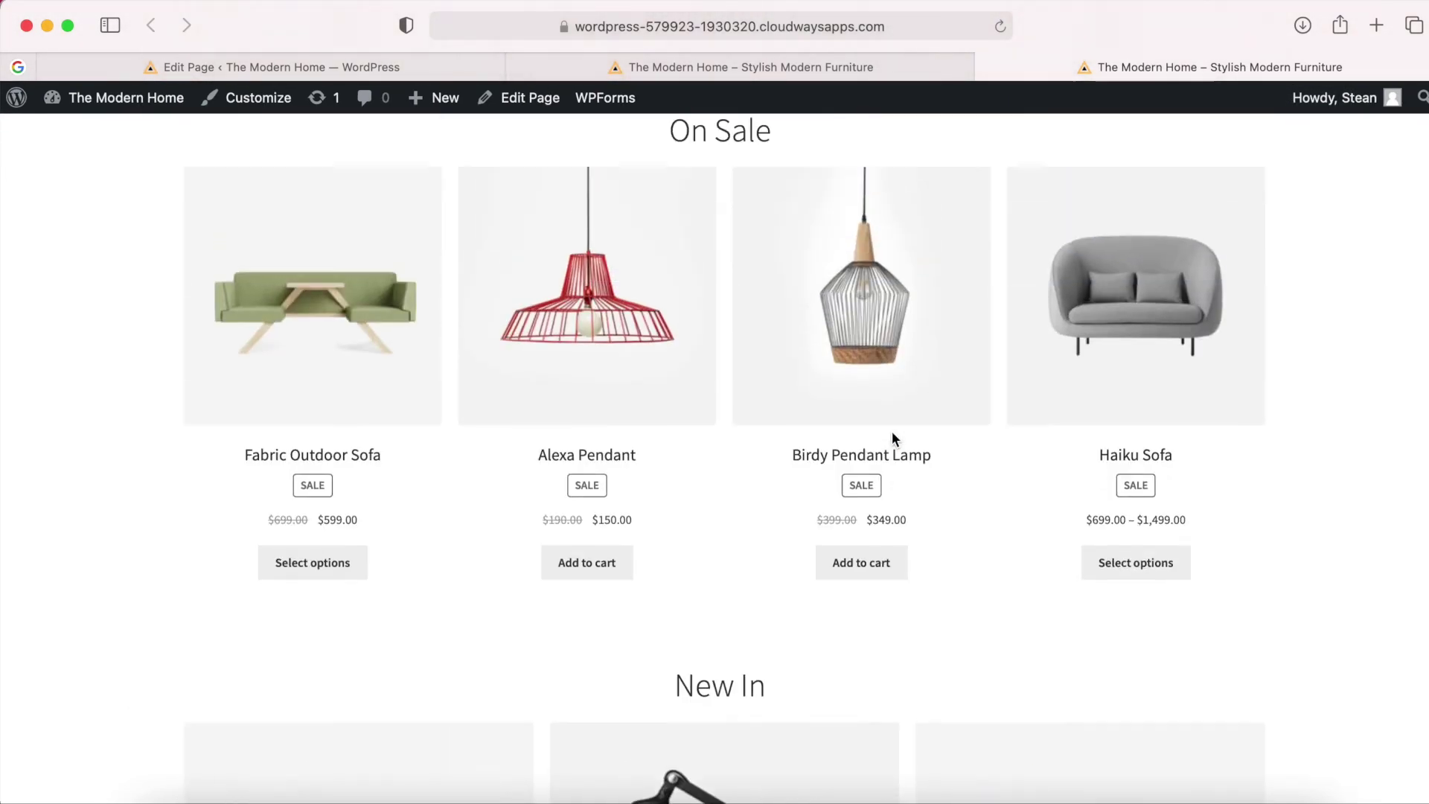
{"action": "scroll", "coordinate": [892, 431], "scroll_direction": "down", "scroll_amount": 5}
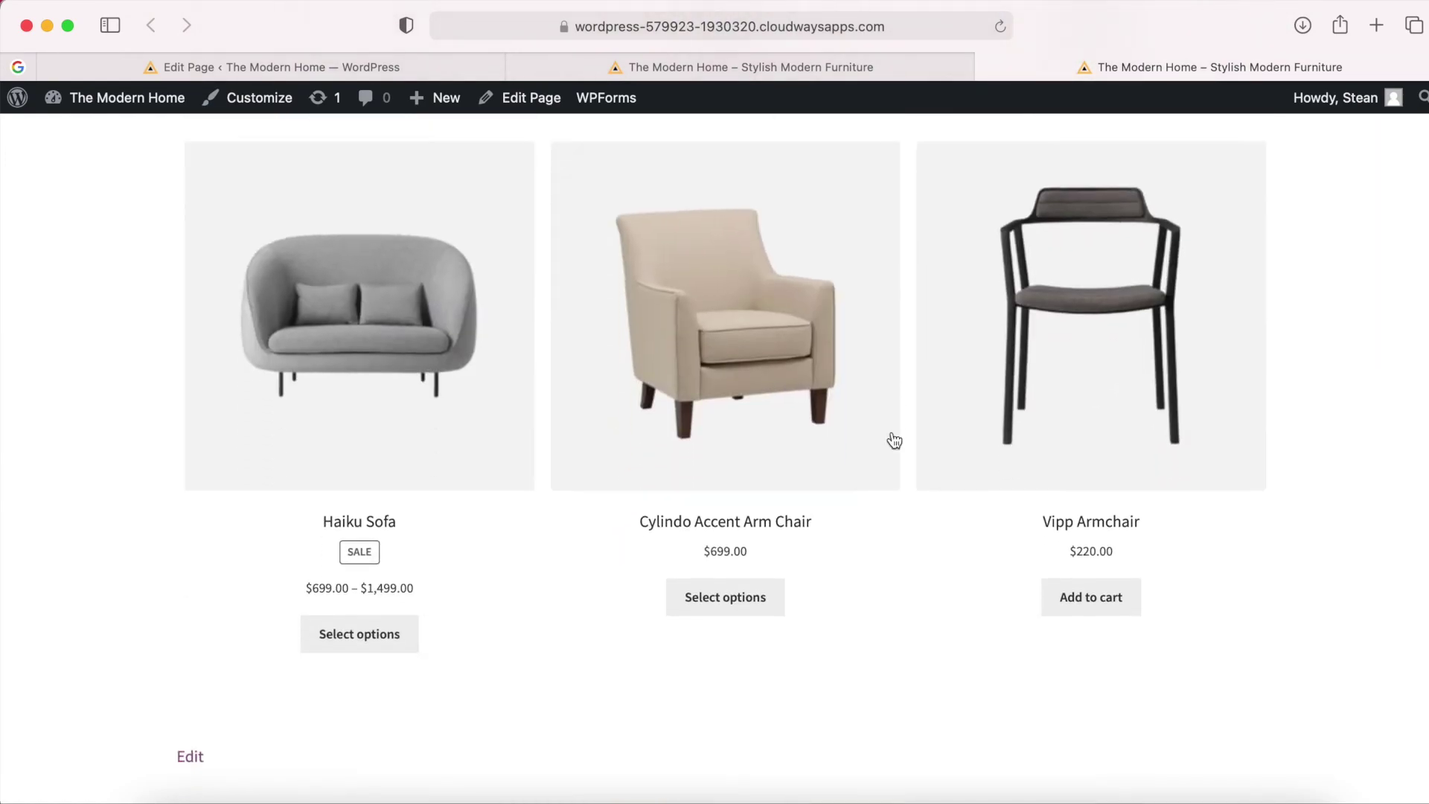
{"action": "scroll", "coordinate": [892, 431], "scroll_direction": "up", "scroll_amount": 10}
{"action": "scroll", "coordinate": [892, 431], "scroll_direction": "up", "scroll_amount": 15}
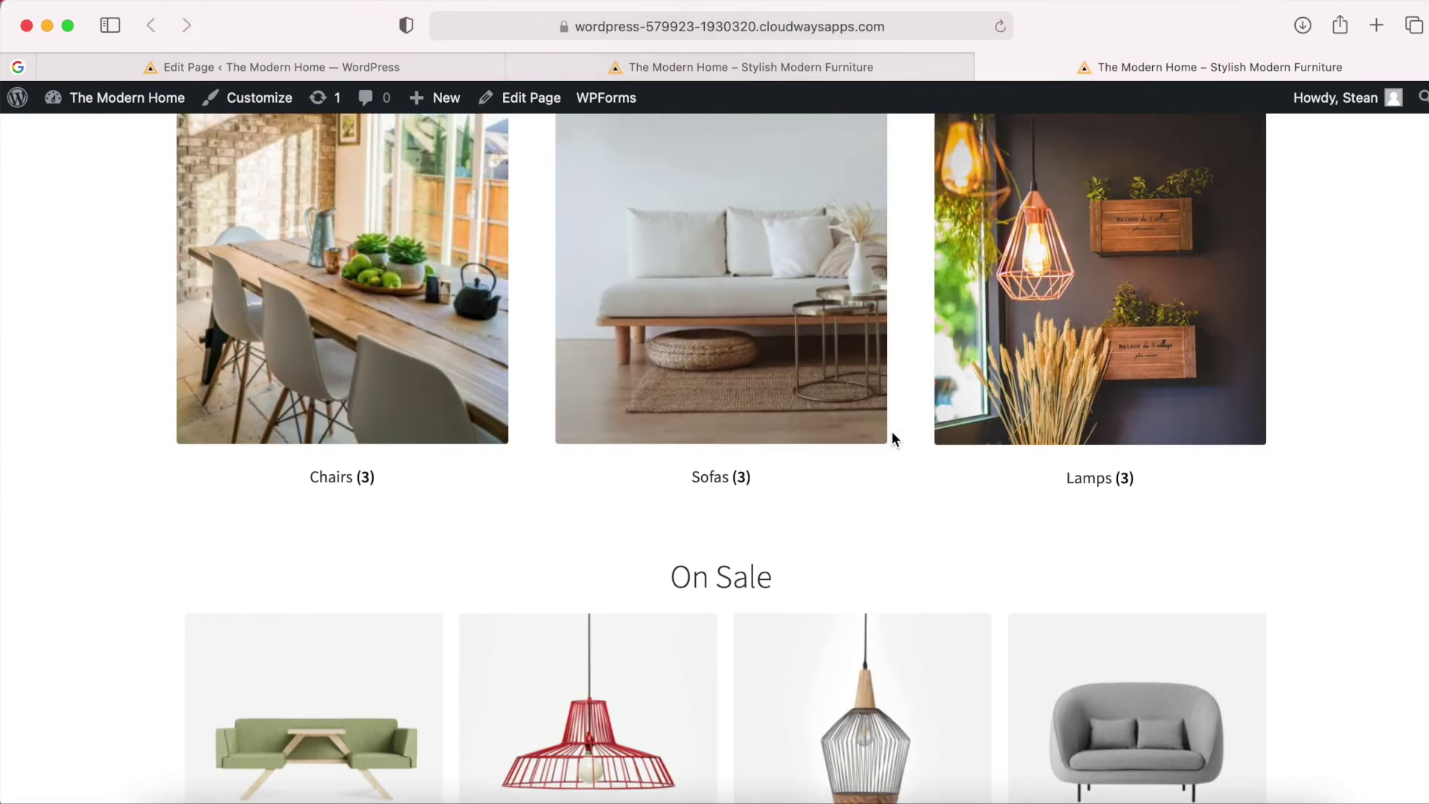
{"action": "left_click", "coordinate": [271, 67]}
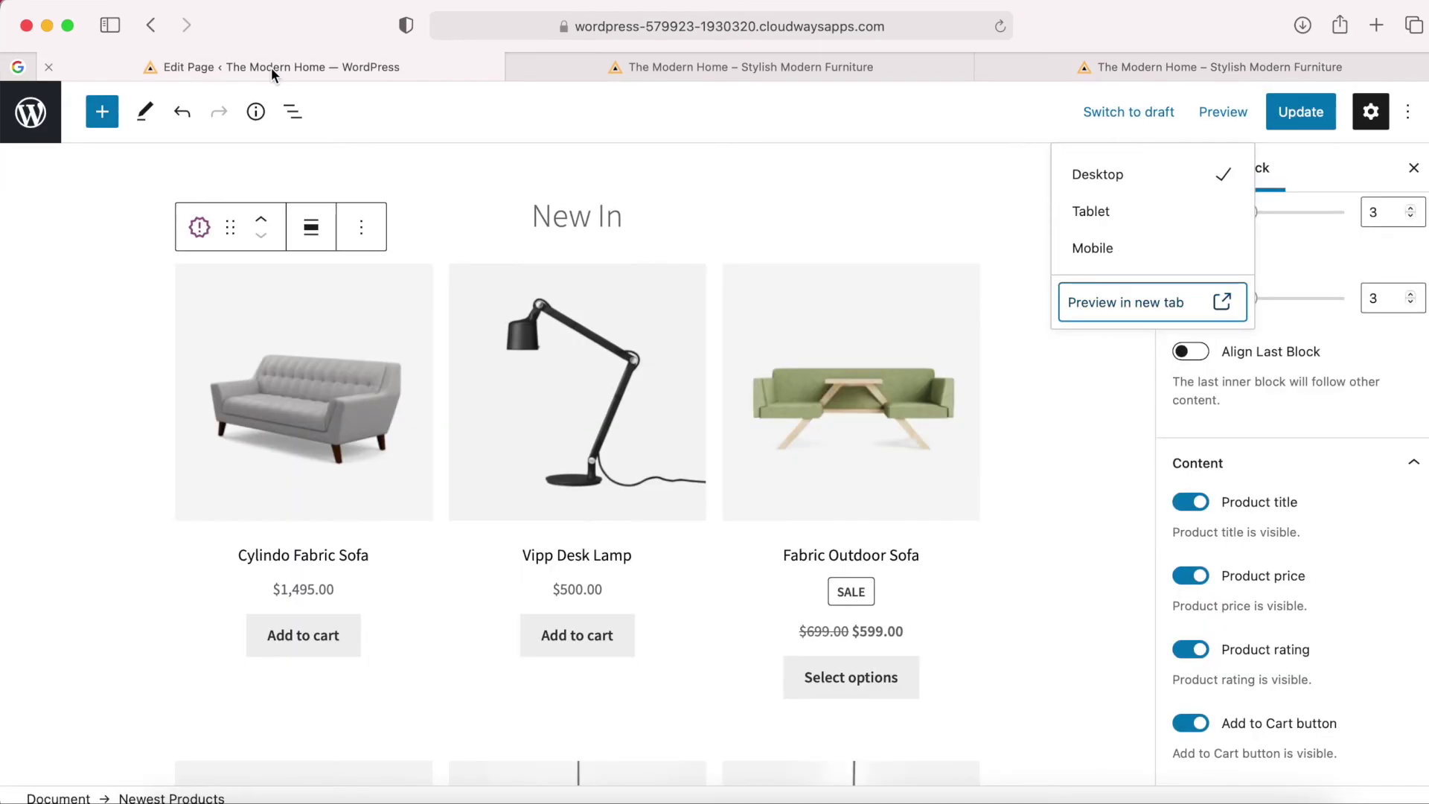
Update the page, then open the live page in a new tab and scroll through it.
{"action": "left_click", "coordinate": [1301, 114]}
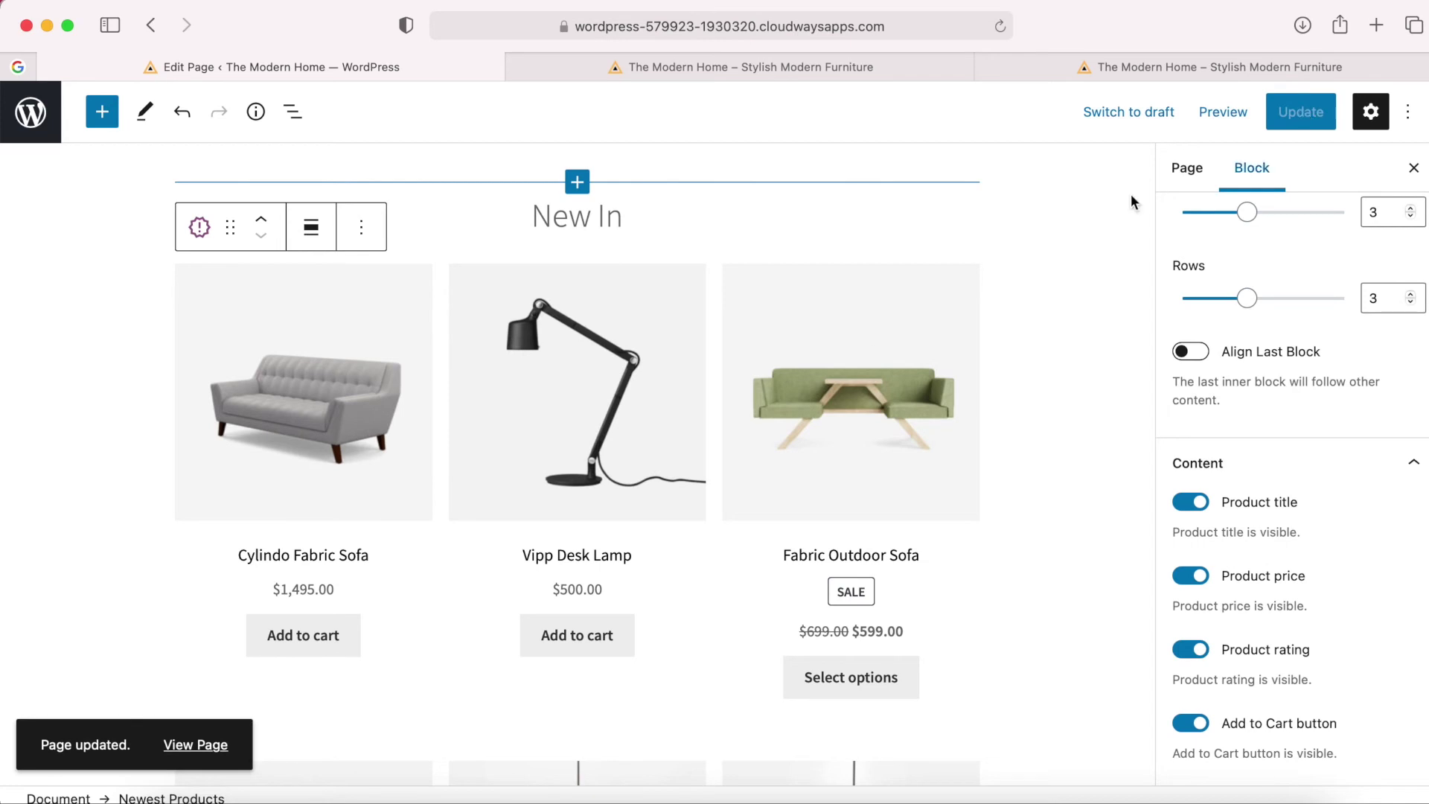
{"action": "right_click", "coordinate": [201, 754]}
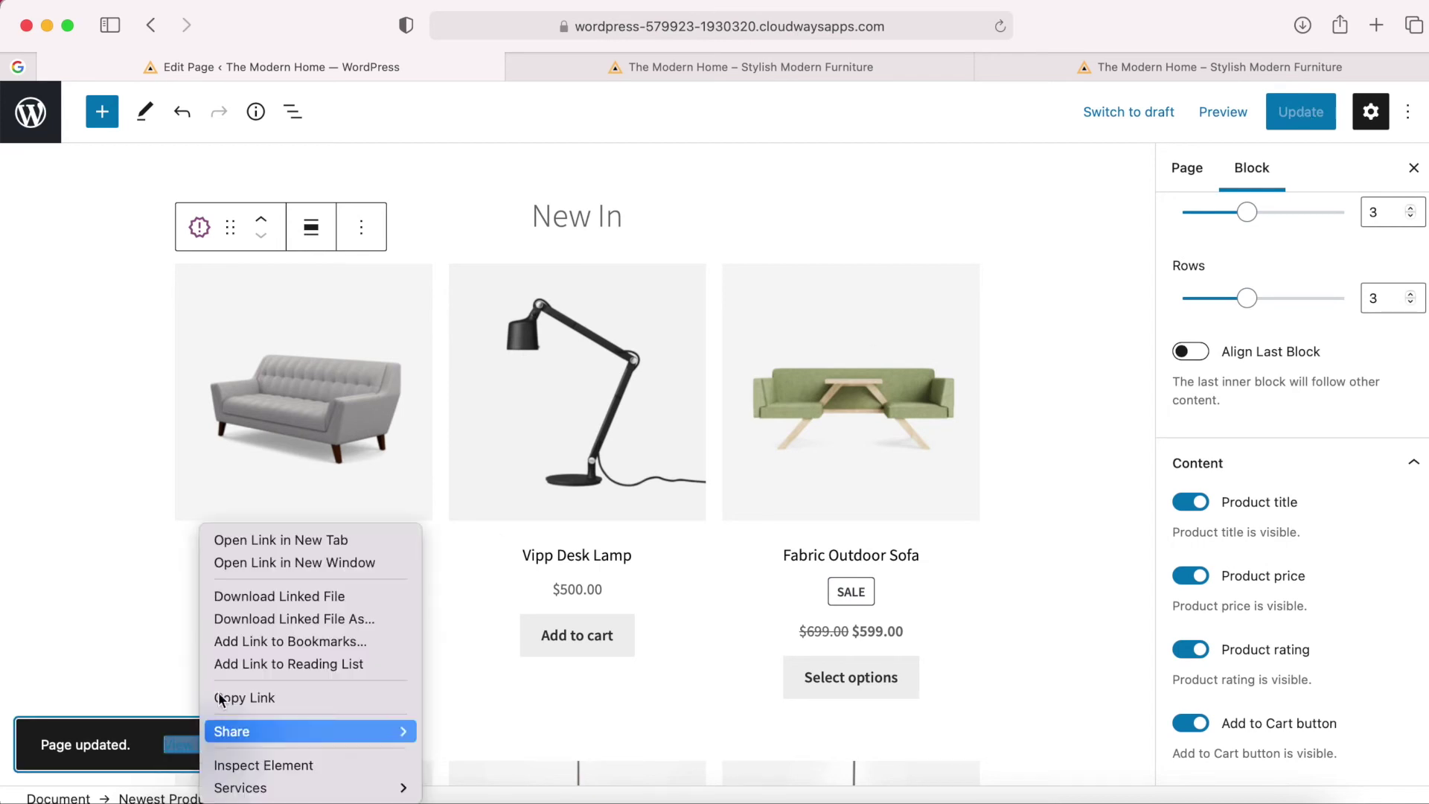
{"action": "left_click", "coordinate": [280, 542]}
{"action": "left_click", "coordinate": [1207, 67]}
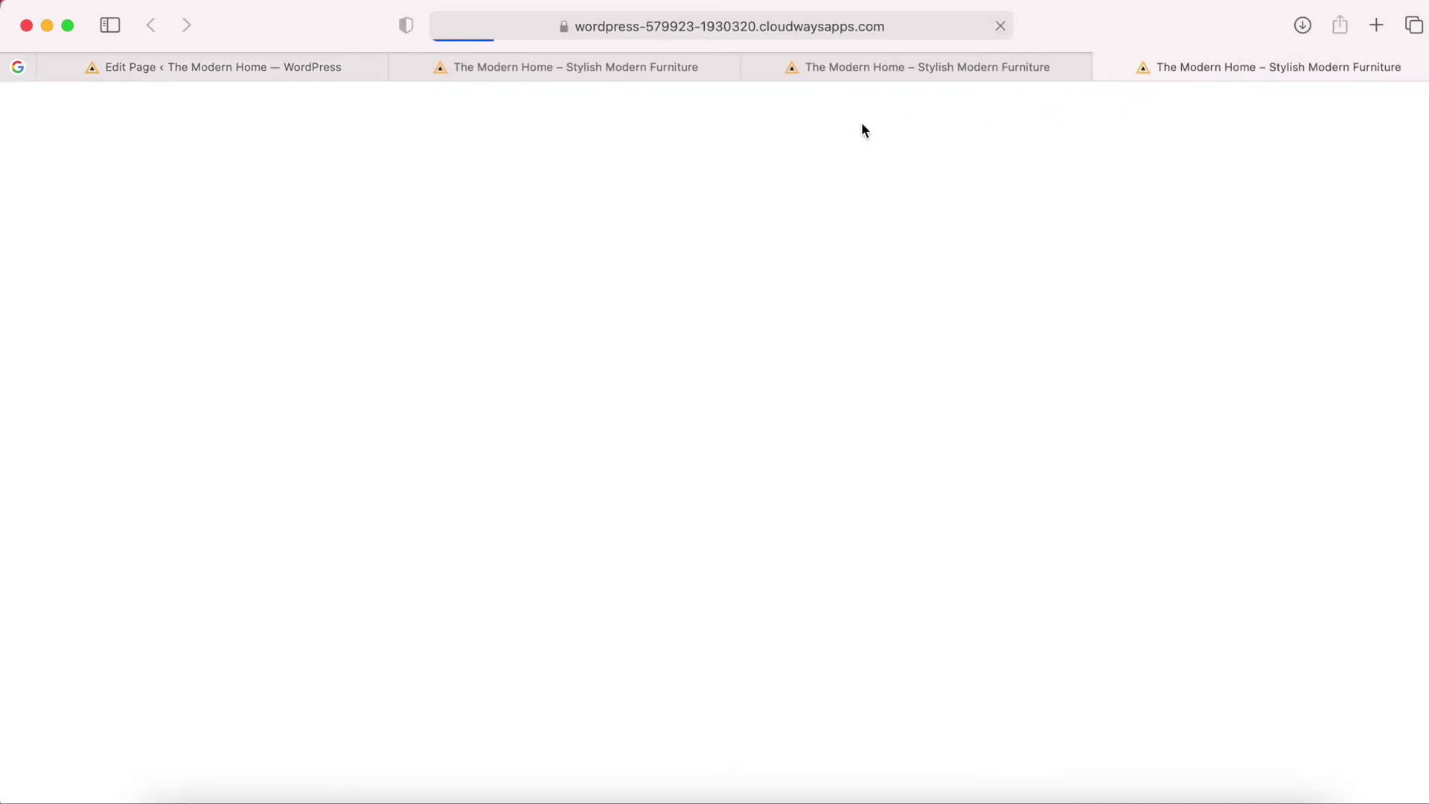
{"action": "scroll", "coordinate": [784, 409], "scroll_direction": "down", "scroll_amount": 5}
{"action": "scroll", "coordinate": [782, 421], "scroll_direction": "down", "scroll_amount": 20}
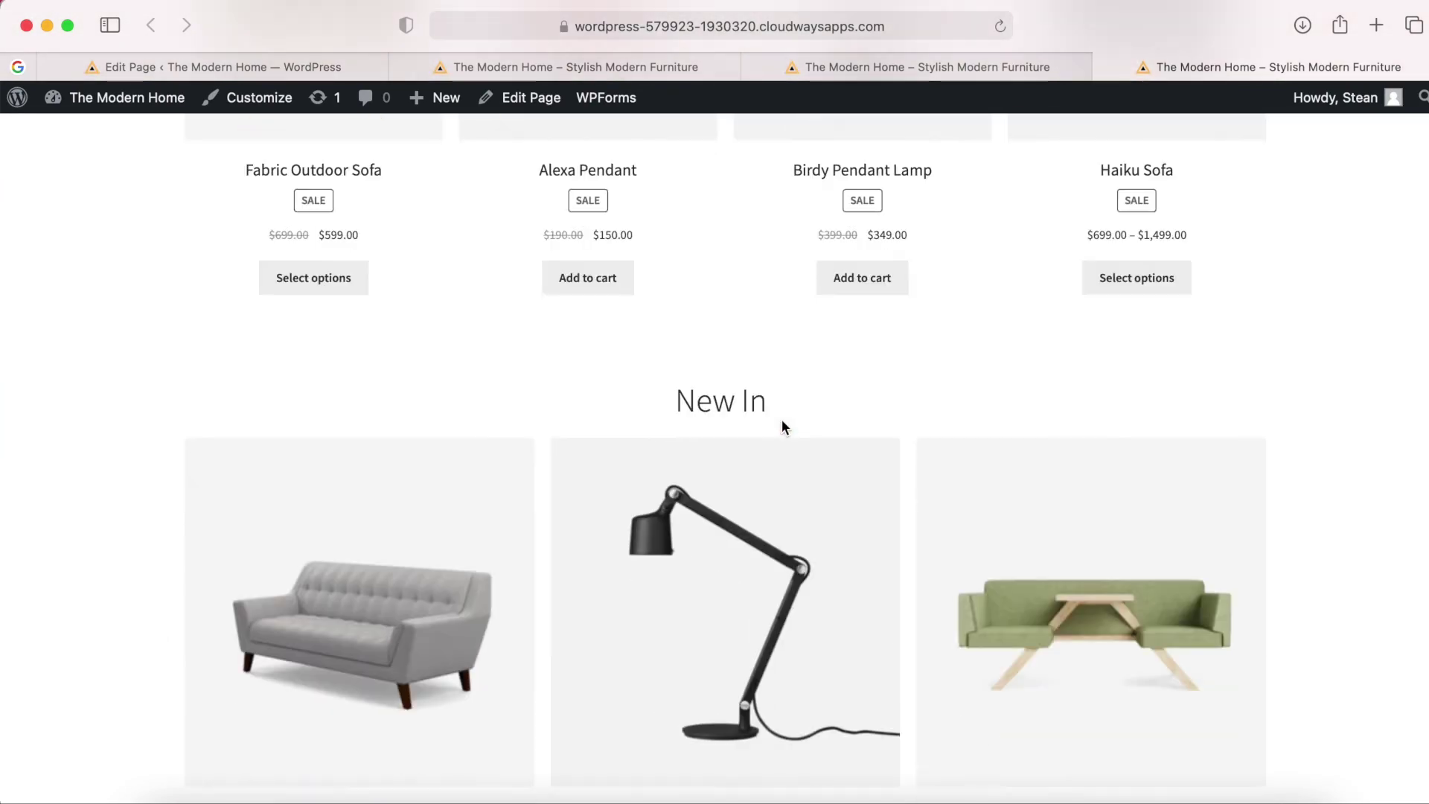
{"action": "scroll", "coordinate": [782, 421], "scroll_direction": "up", "scroll_amount": 20}
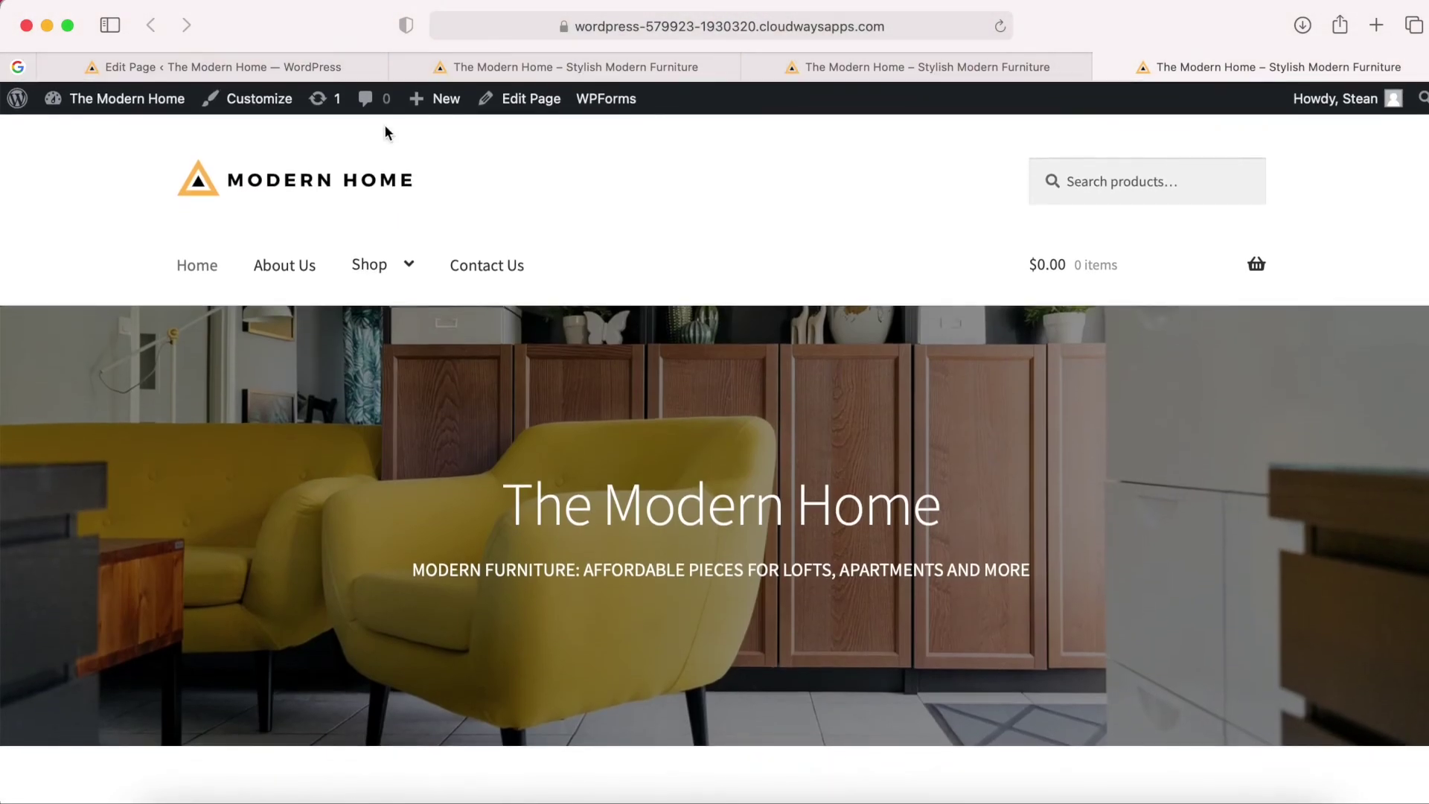
In the editor, switch off the Product title option in the New In grid's Content settings.
{"action": "left_click", "coordinate": [264, 68]}
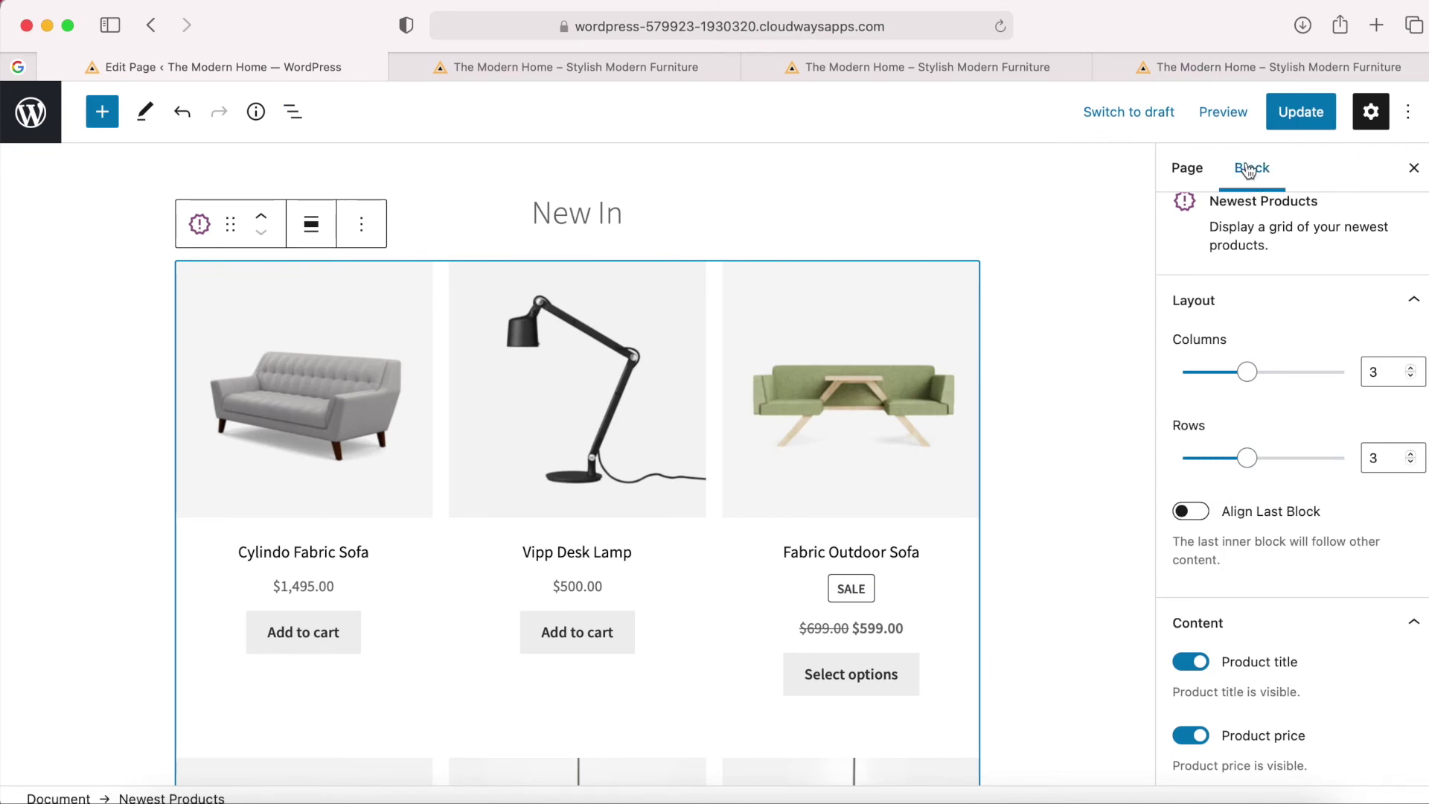
{"action": "scroll", "coordinate": [1301, 466], "scroll_direction": "down", "scroll_amount": 5}
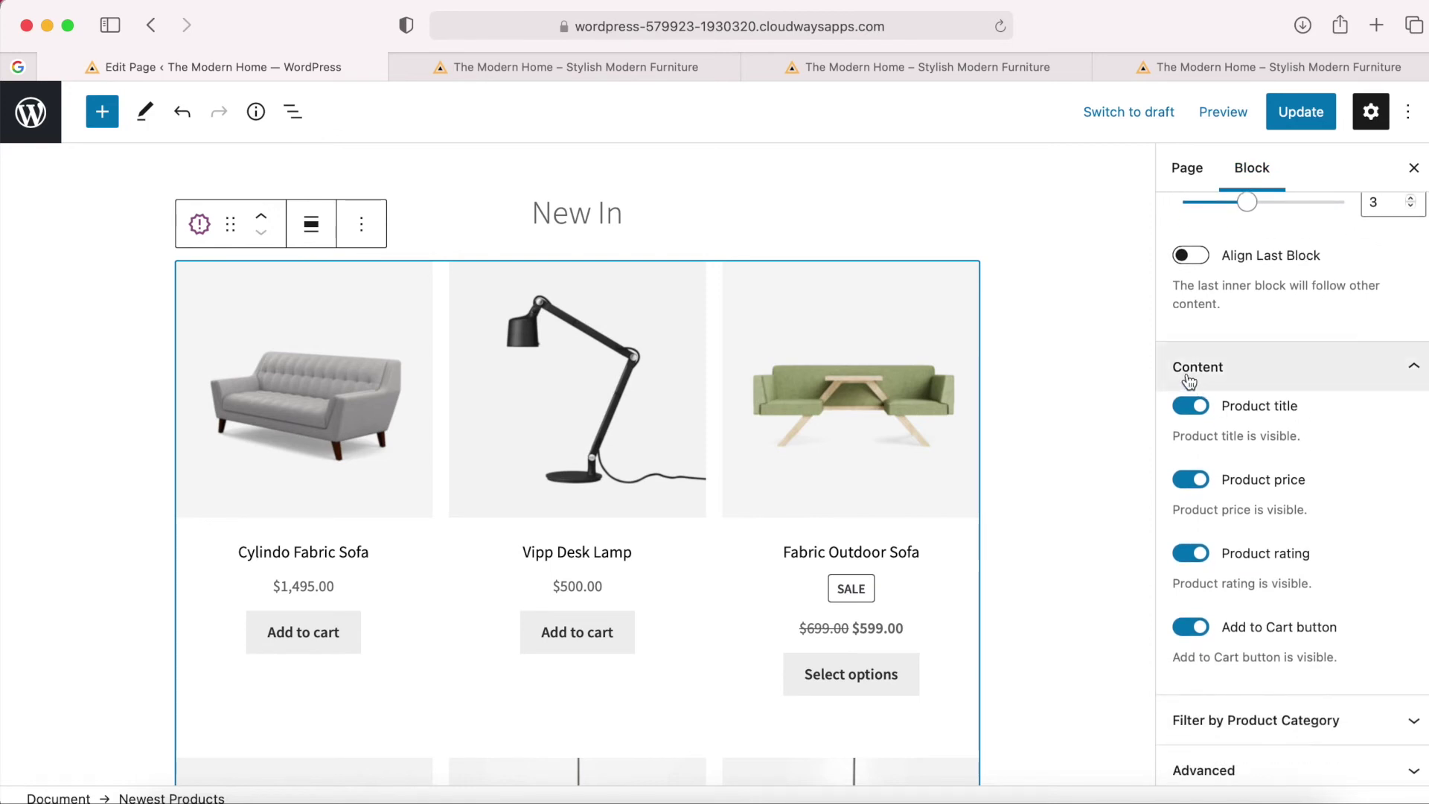
{"action": "left_click", "coordinate": [1196, 408]}
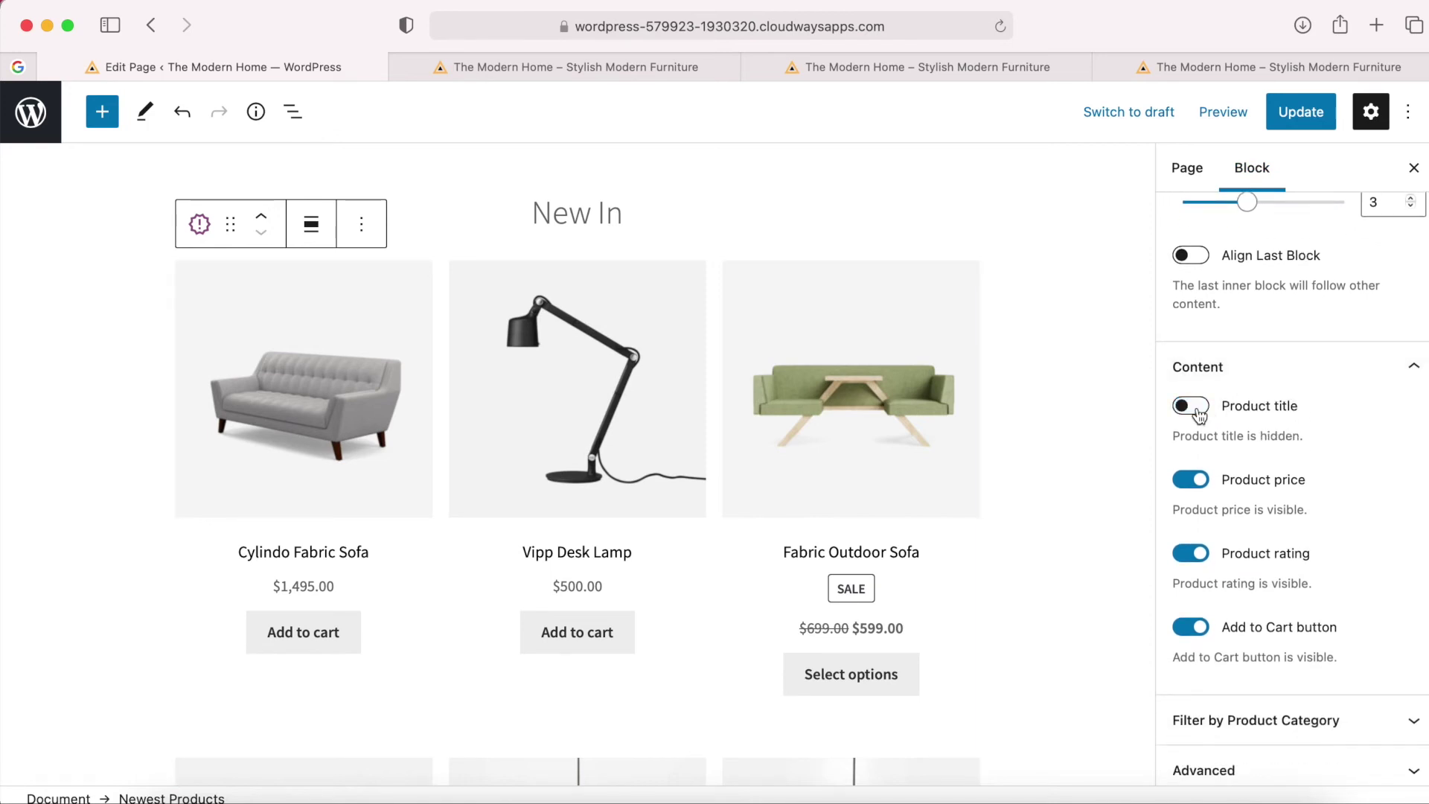
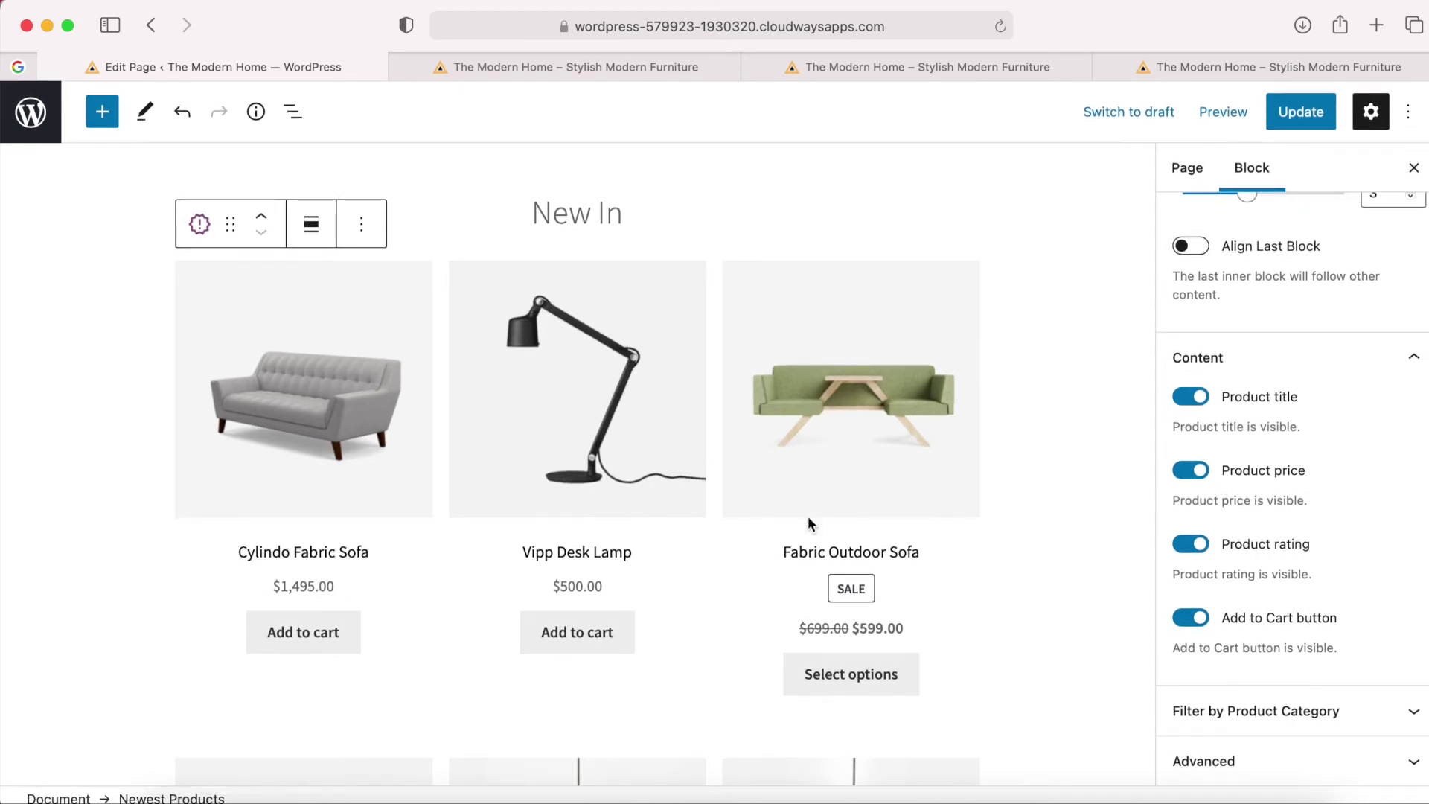
Open the full block library below the Newest Products grid and scroll to the WooCommerce blocks.
{"action": "scroll", "coordinate": [721, 525], "scroll_direction": "down", "scroll_amount": 15}
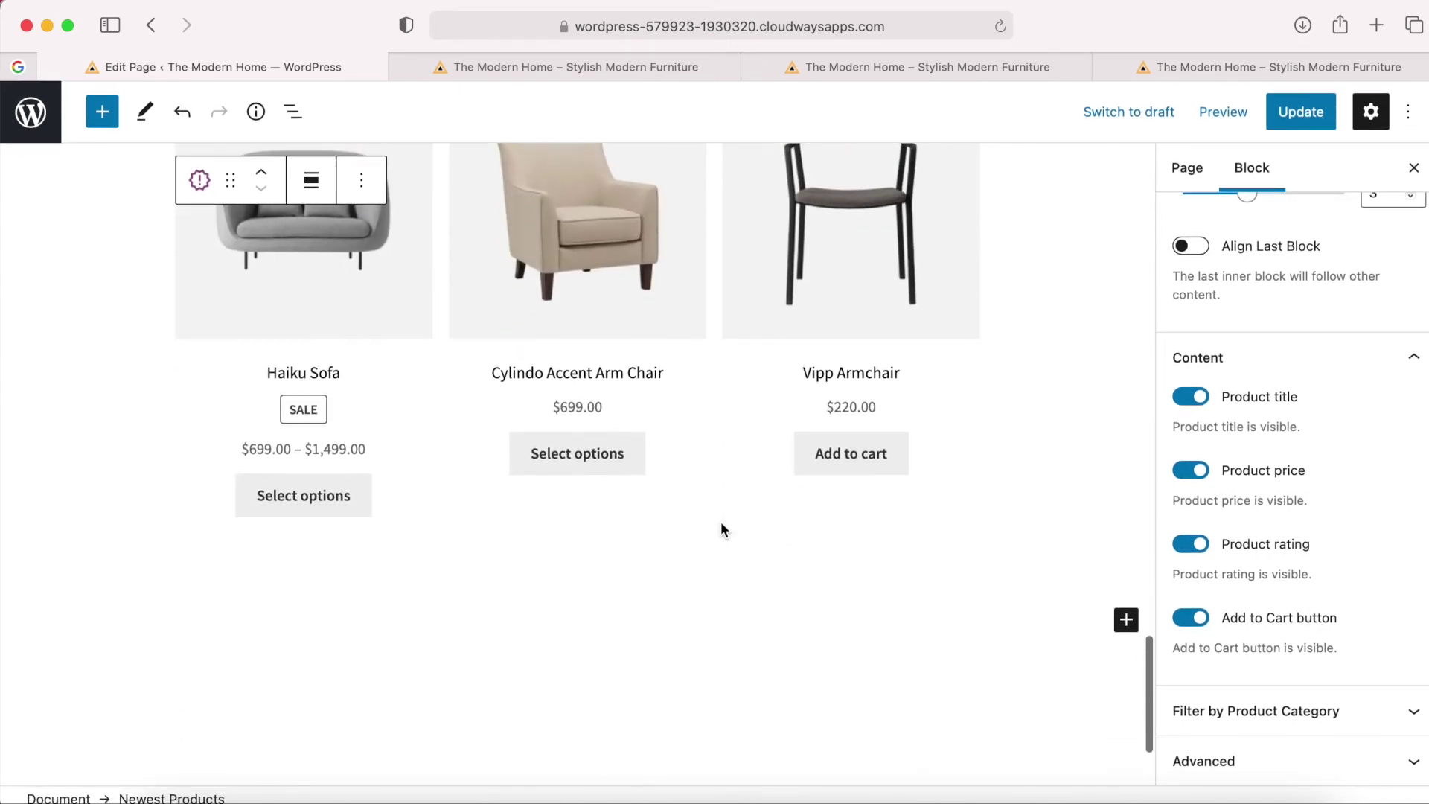
{"action": "scroll", "coordinate": [721, 529], "scroll_direction": "down", "scroll_amount": 4}
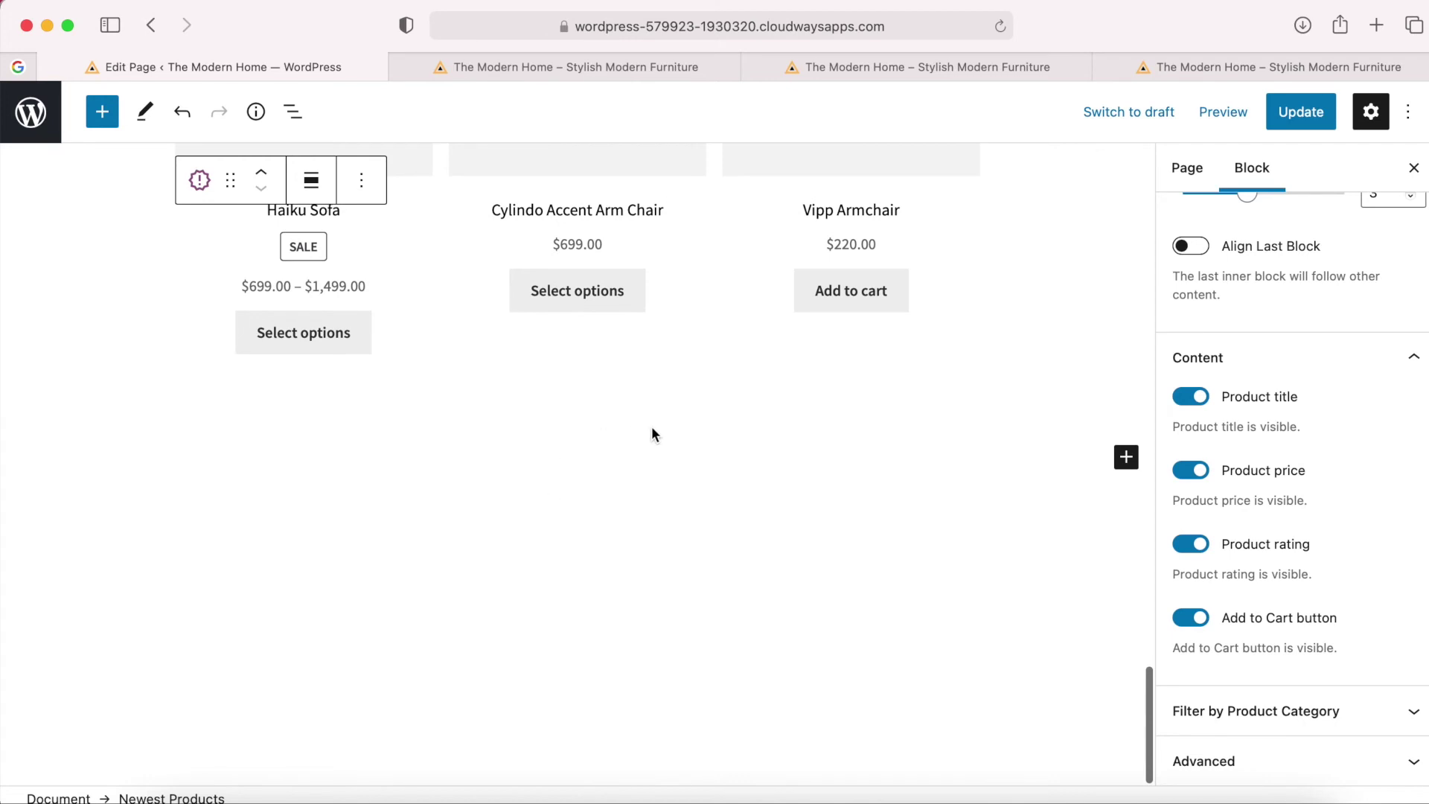
{"action": "left_click", "coordinate": [1127, 459]}
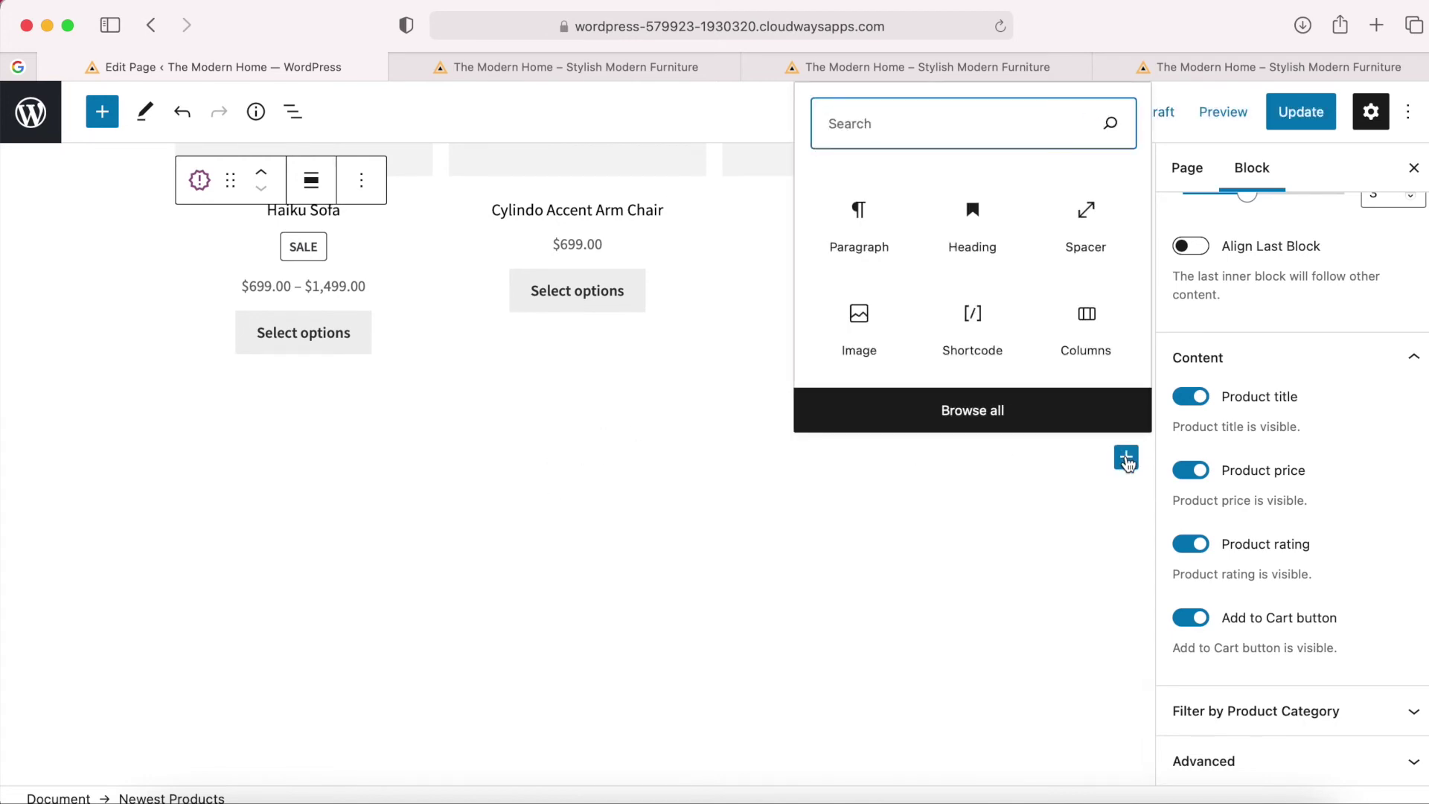
{"action": "left_click", "coordinate": [979, 405]}
{"action": "scroll", "coordinate": [103, 440], "scroll_direction": "down", "scroll_amount": 3}
{"action": "scroll", "coordinate": [103, 440], "scroll_direction": "down", "scroll_amount": 15}
{"action": "scroll", "coordinate": [103, 440], "scroll_direction": "down", "scroll_amount": 15}
{"action": "scroll", "coordinate": [103, 440], "scroll_direction": "down", "scroll_amount": 12}
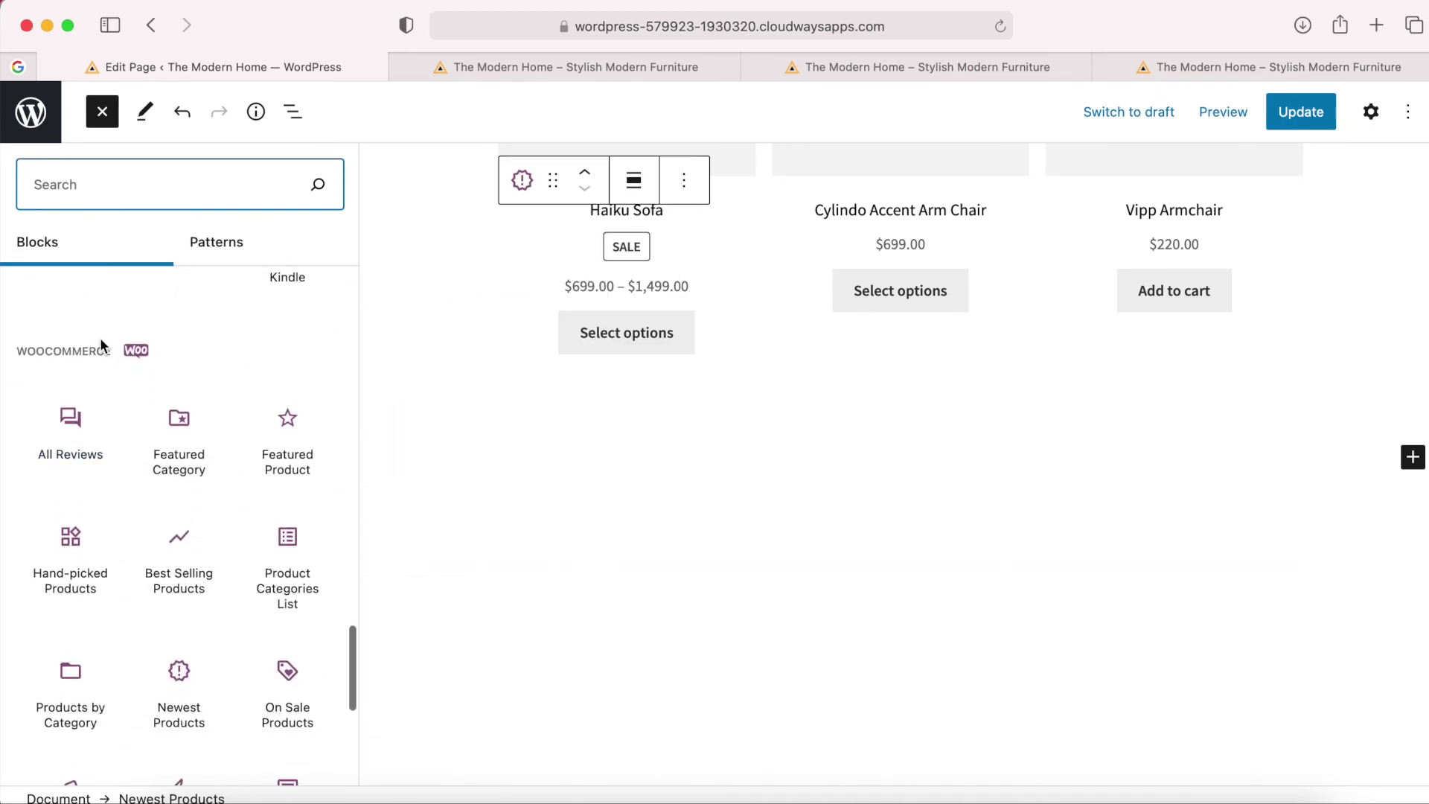
{"action": "scroll", "coordinate": [183, 584], "scroll_direction": "down", "scroll_amount": 2}
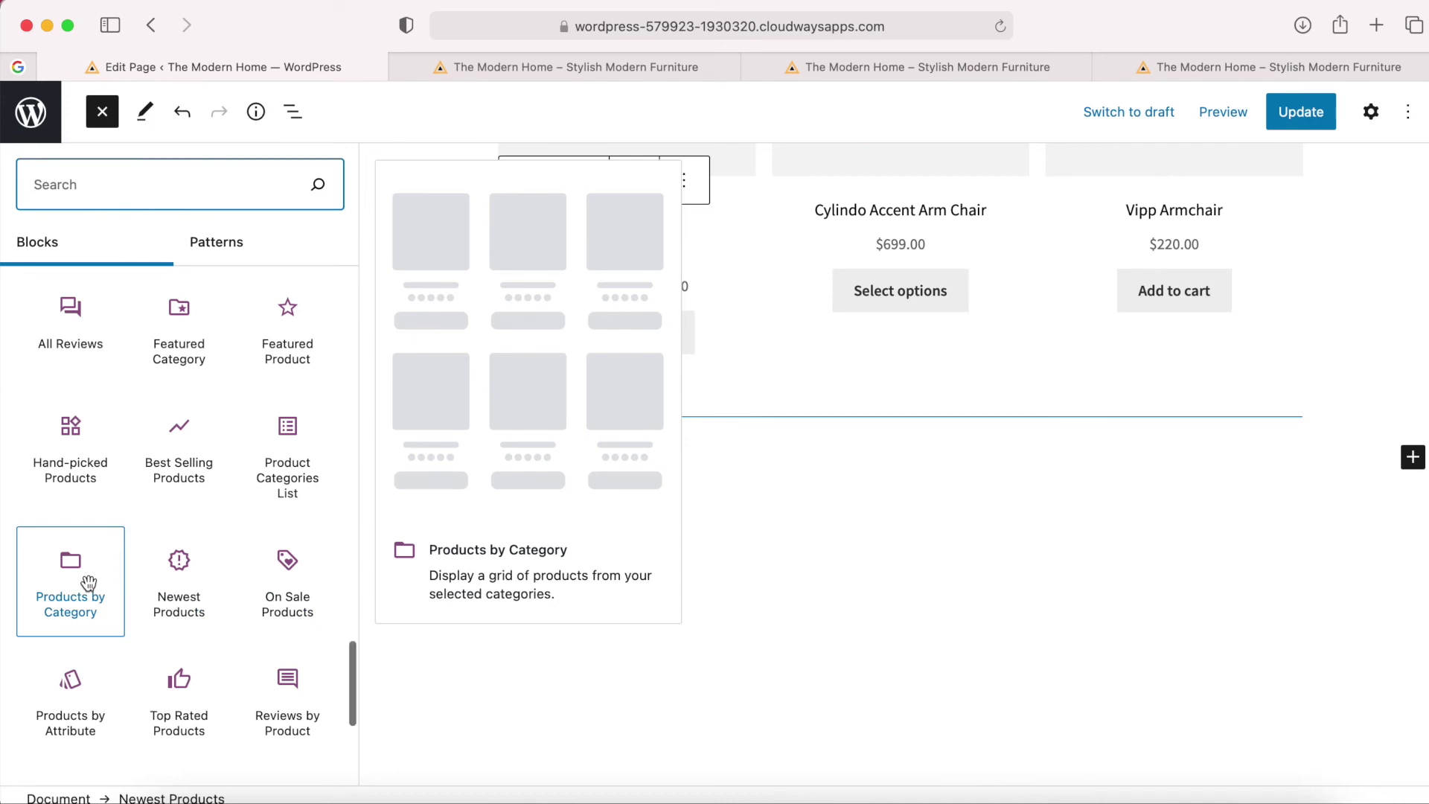
{"action": "scroll", "coordinate": [88, 583], "scroll_direction": "down", "scroll_amount": 1}
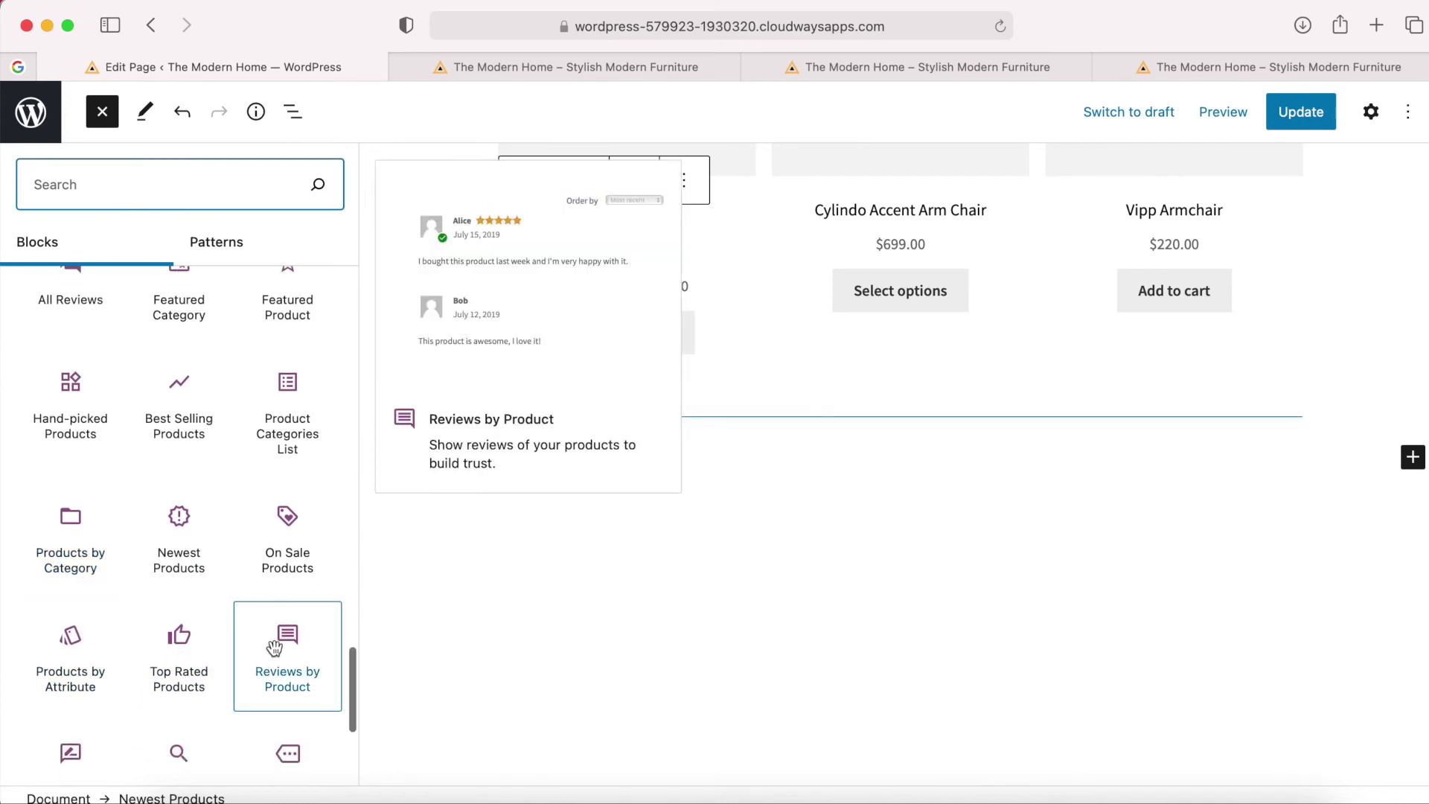
{"action": "scroll", "coordinate": [158, 417], "scroll_direction": "up", "scroll_amount": 2}
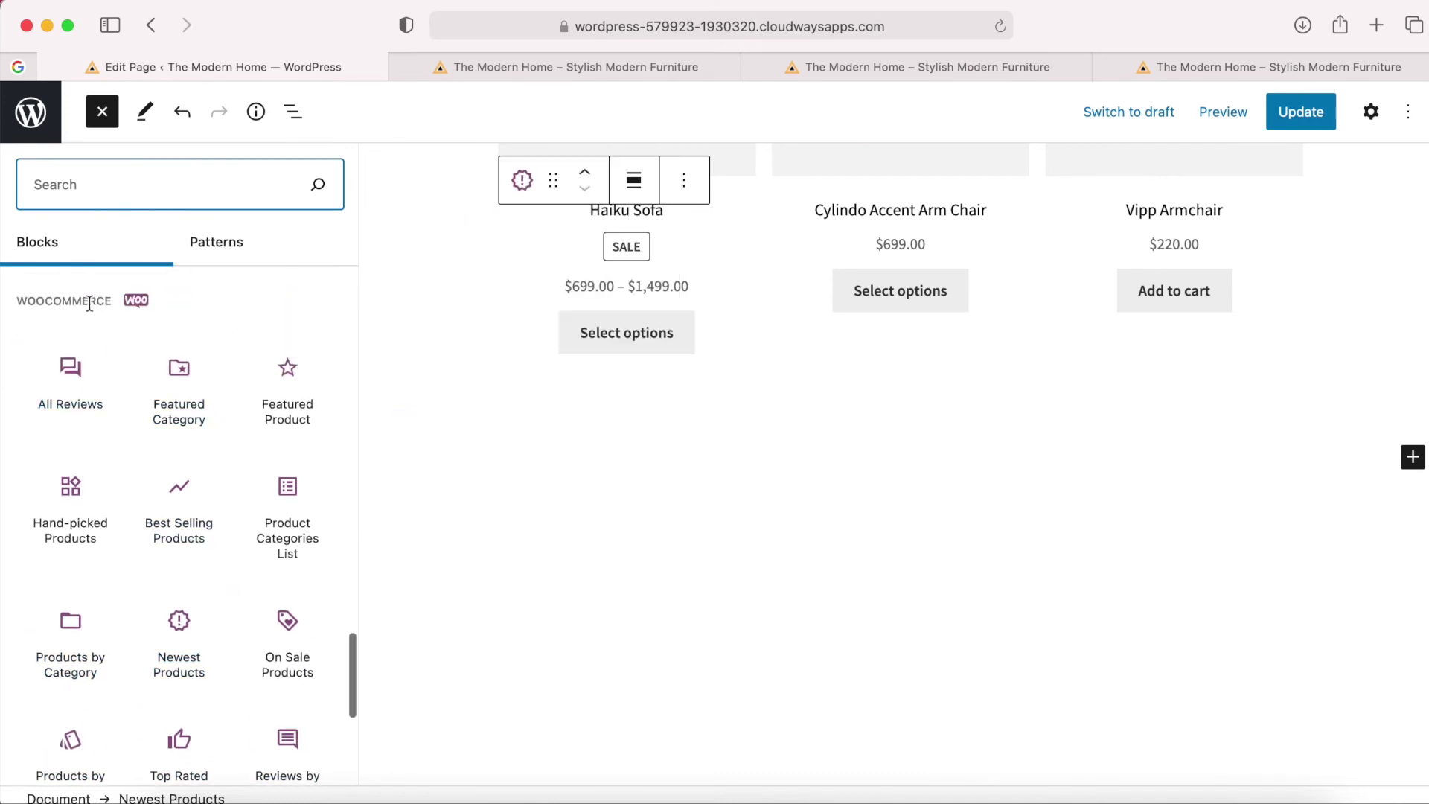
{"action": "mouse_move", "coordinate": [78, 388]}
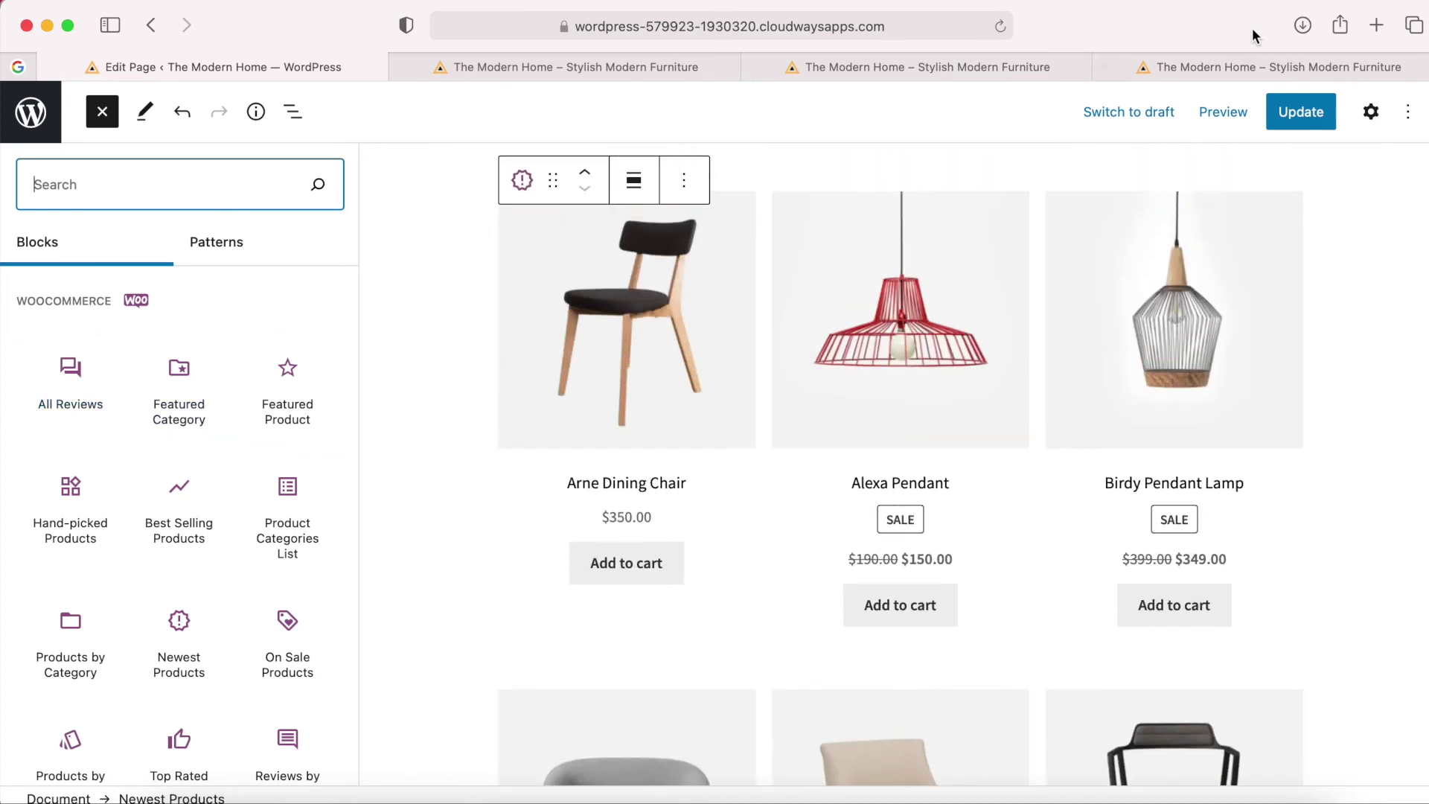
Switch to the live storefront and browse the Shop page.
{"action": "left_click", "coordinate": [1216, 64]}
{"action": "scroll", "coordinate": [861, 379], "scroll_direction": "down", "scroll_amount": 10}
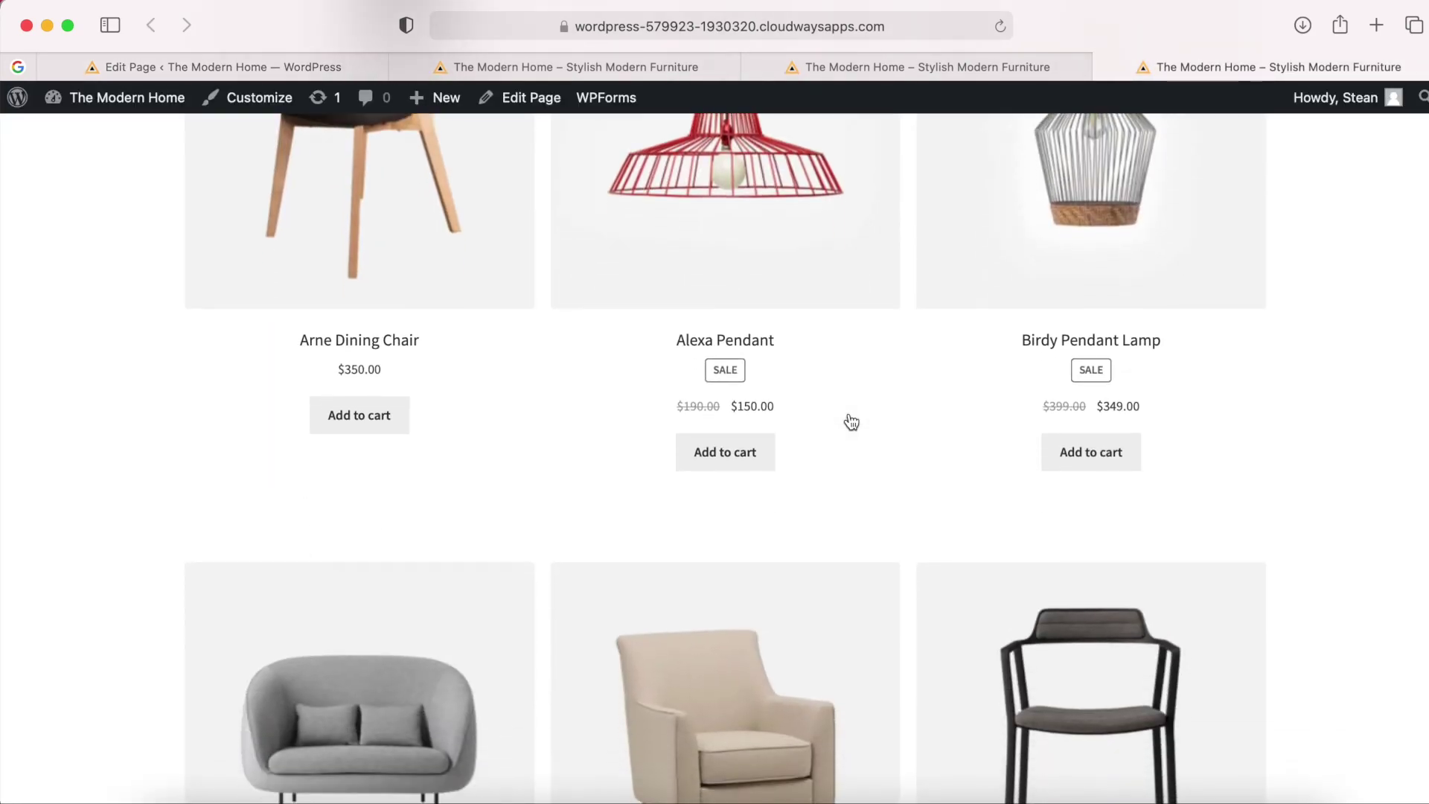
{"action": "scroll", "coordinate": [851, 422], "scroll_direction": "down", "scroll_amount": 10}
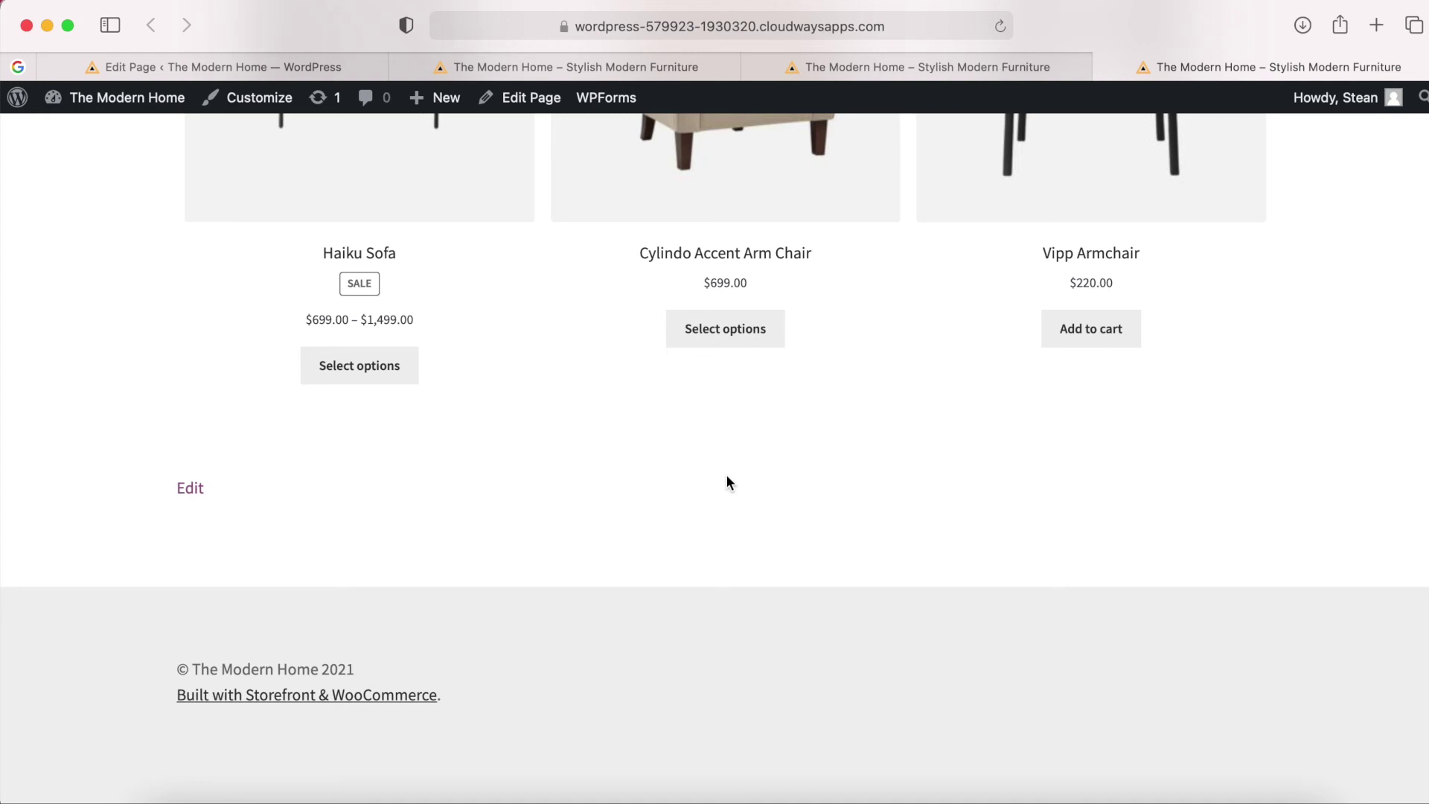
{"action": "scroll", "coordinate": [728, 482], "scroll_direction": "up", "scroll_amount": 15}
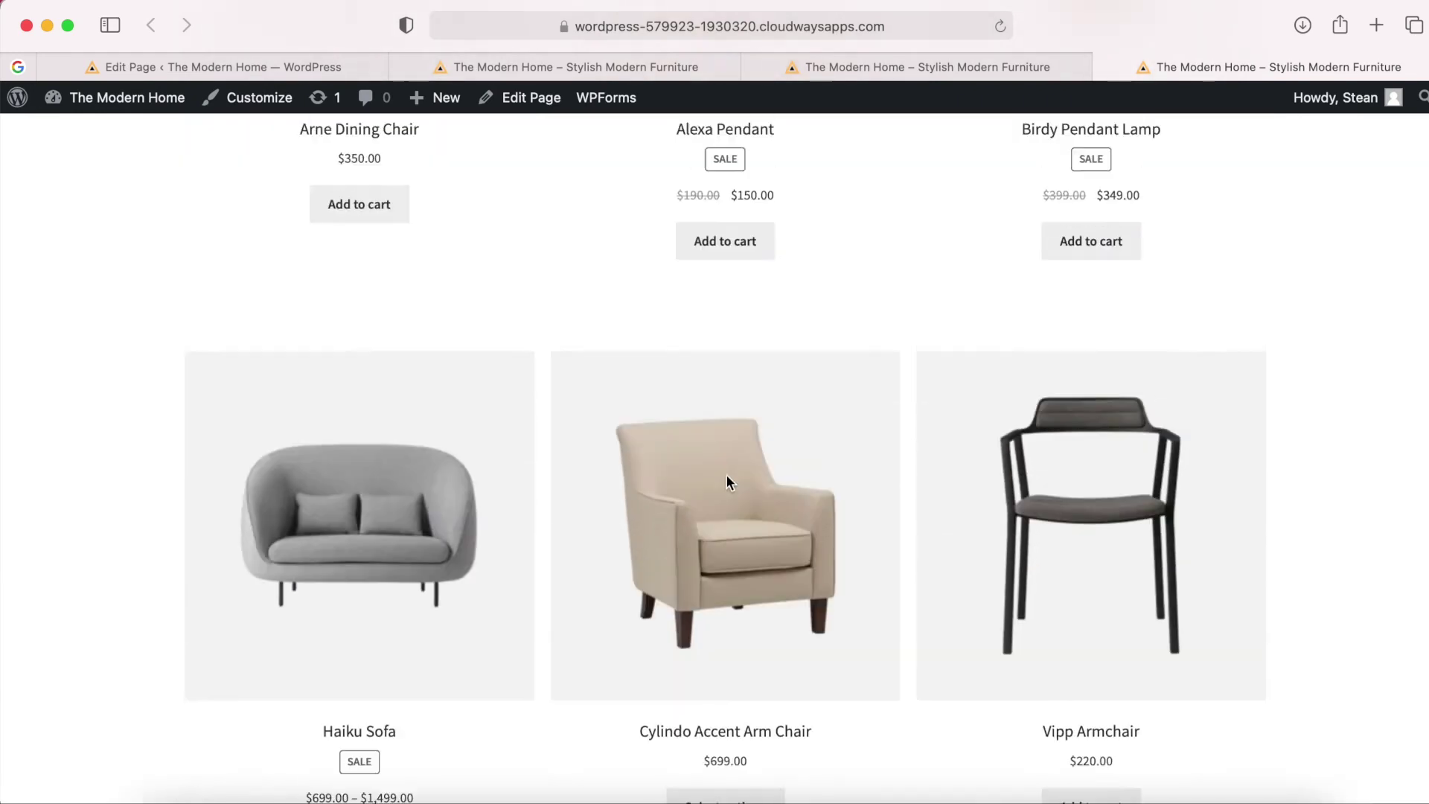
{"action": "scroll", "coordinate": [727, 482], "scroll_direction": "up", "scroll_amount": 5}
{"action": "scroll", "coordinate": [727, 483], "scroll_direction": "down", "scroll_amount": 15}
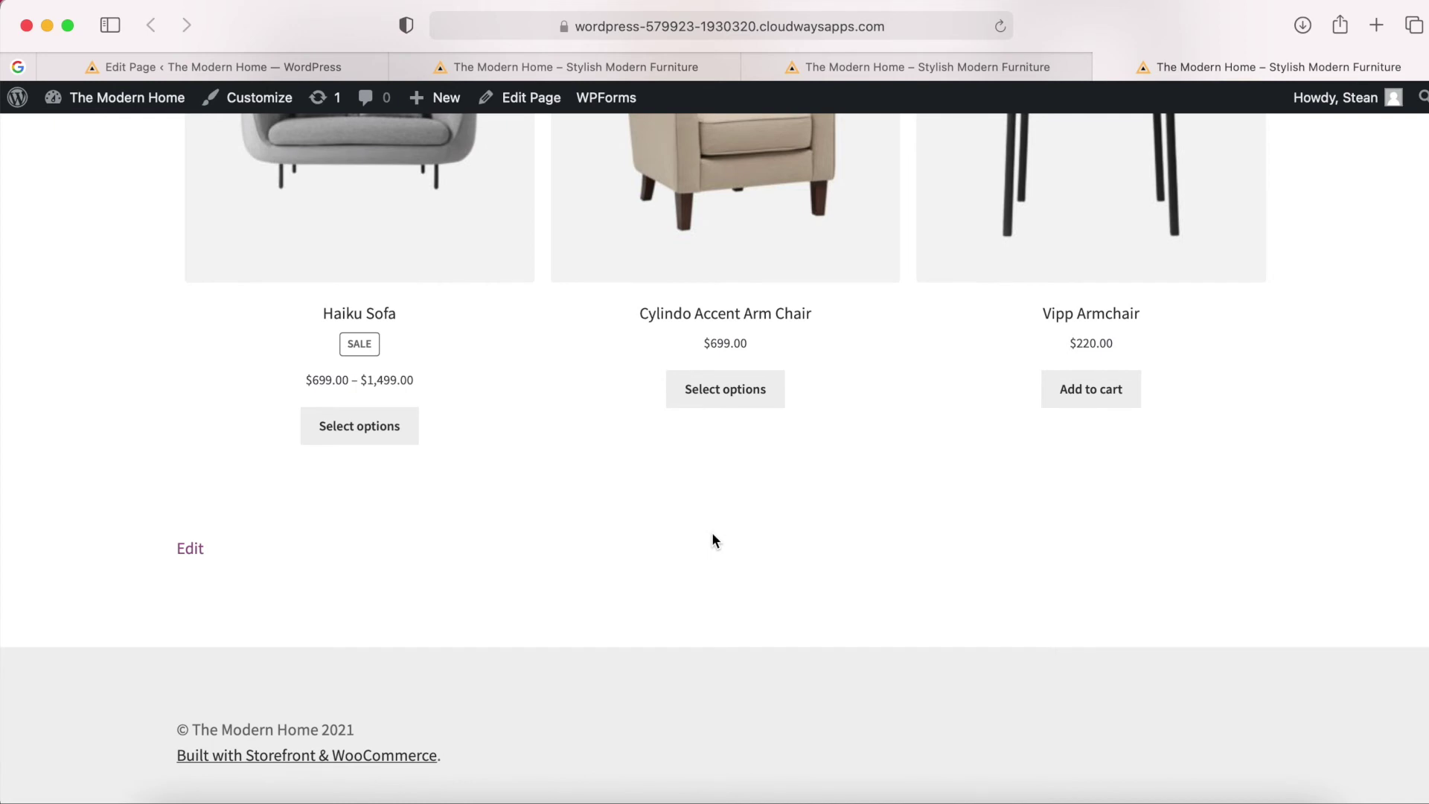
{"action": "scroll", "coordinate": [713, 538], "scroll_direction": "up", "scroll_amount": 20}
{"action": "scroll", "coordinate": [712, 539], "scroll_direction": "up", "scroll_amount": 10}
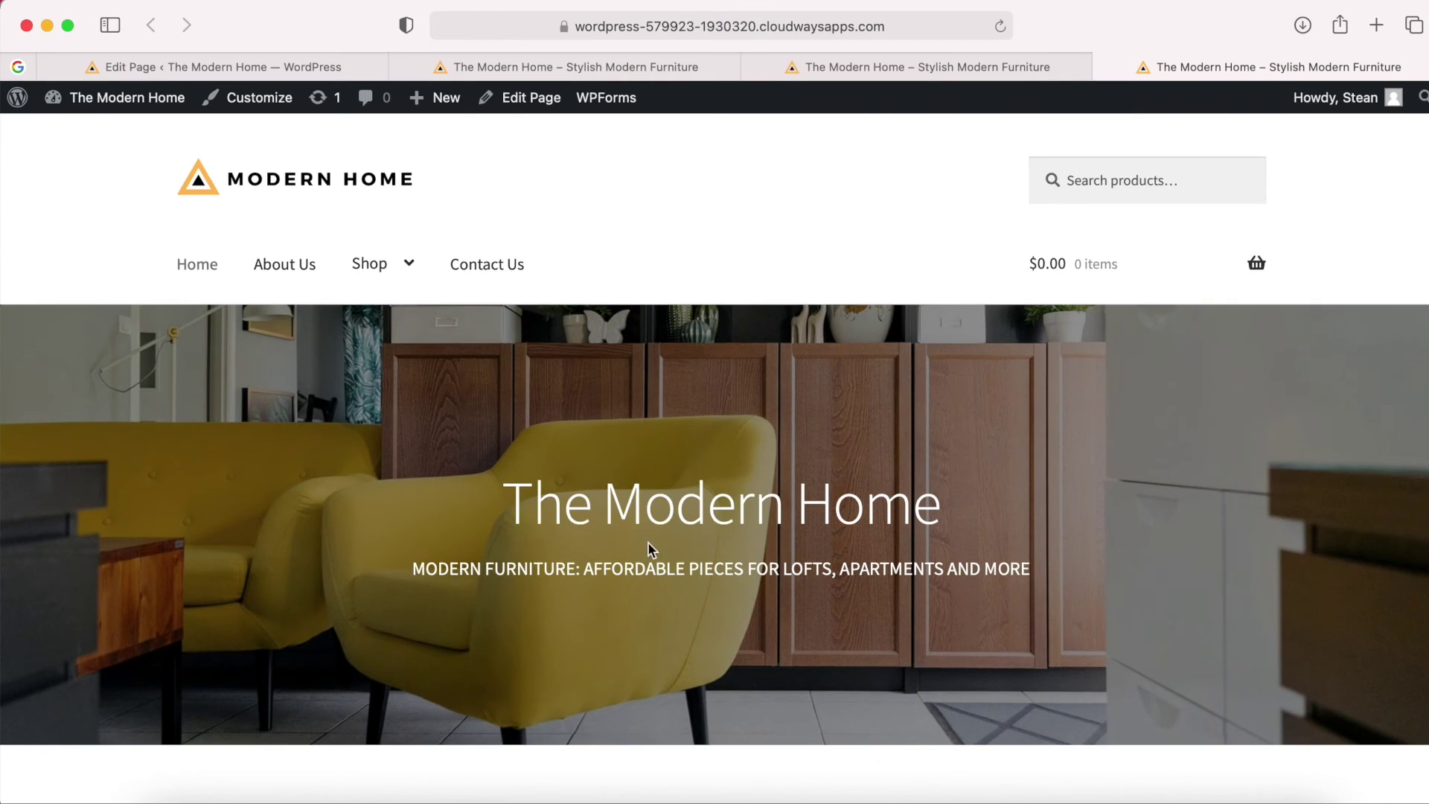
{"action": "mouse_move", "coordinate": [375, 270]}
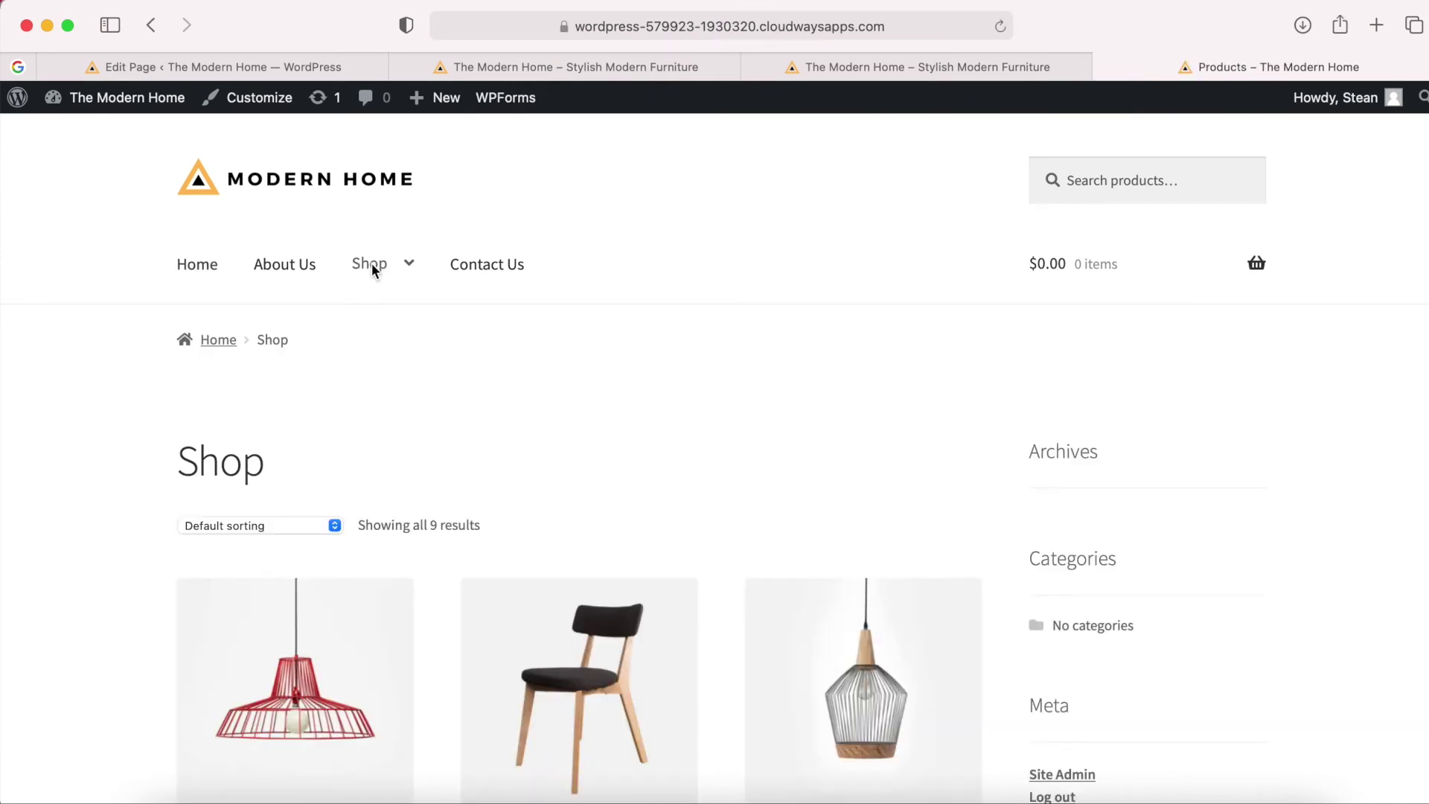
Copy the Shop page's URL from the address bar and return to the page editor.
{"action": "left_click", "coordinate": [758, 35]}
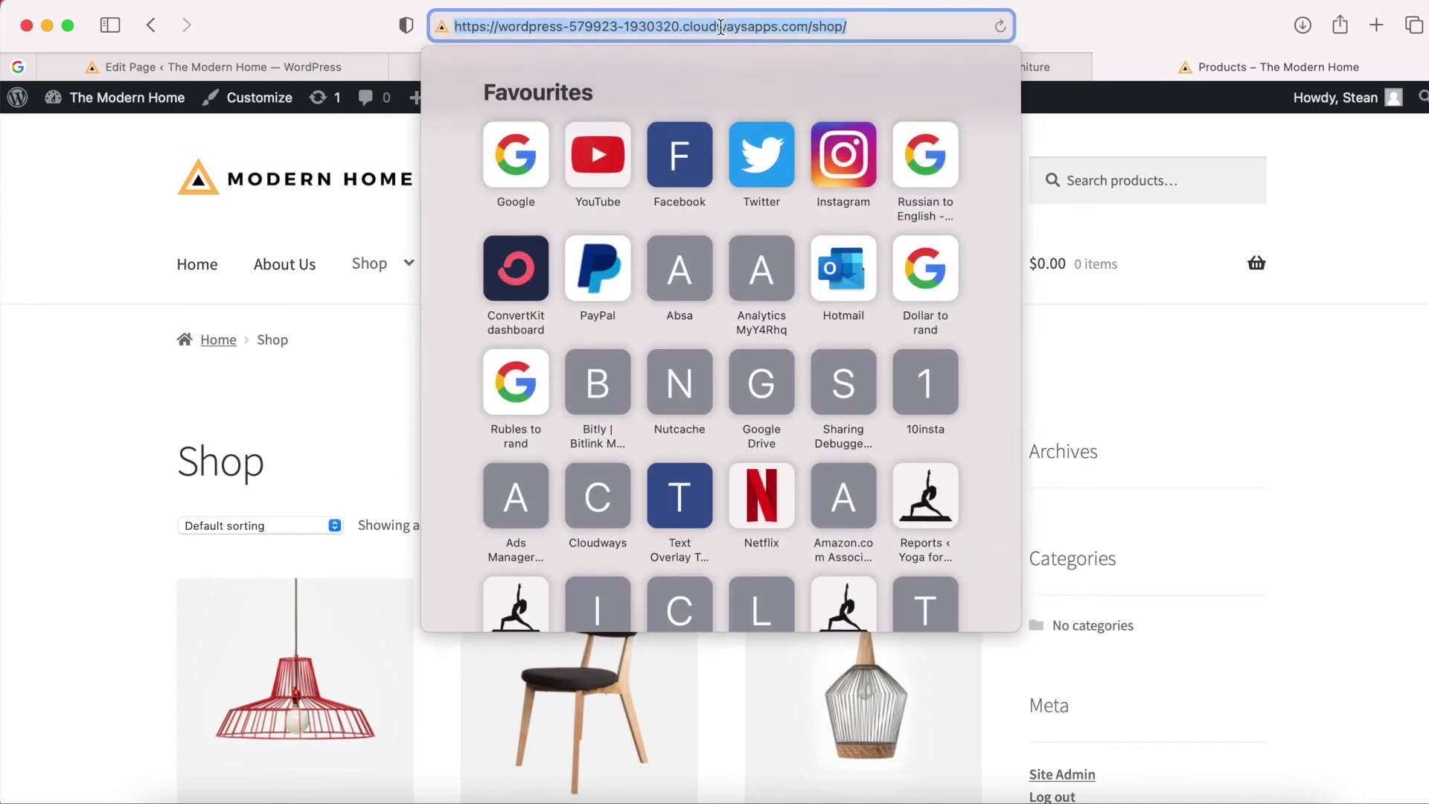
{"action": "right_click", "coordinate": [720, 27]}
{"action": "left_click", "coordinate": [752, 60]}
{"action": "left_click", "coordinate": [335, 37]}
{"action": "left_click", "coordinate": [223, 66]}
{"action": "scroll", "coordinate": [799, 542], "scroll_direction": "down", "scroll_amount": 8}
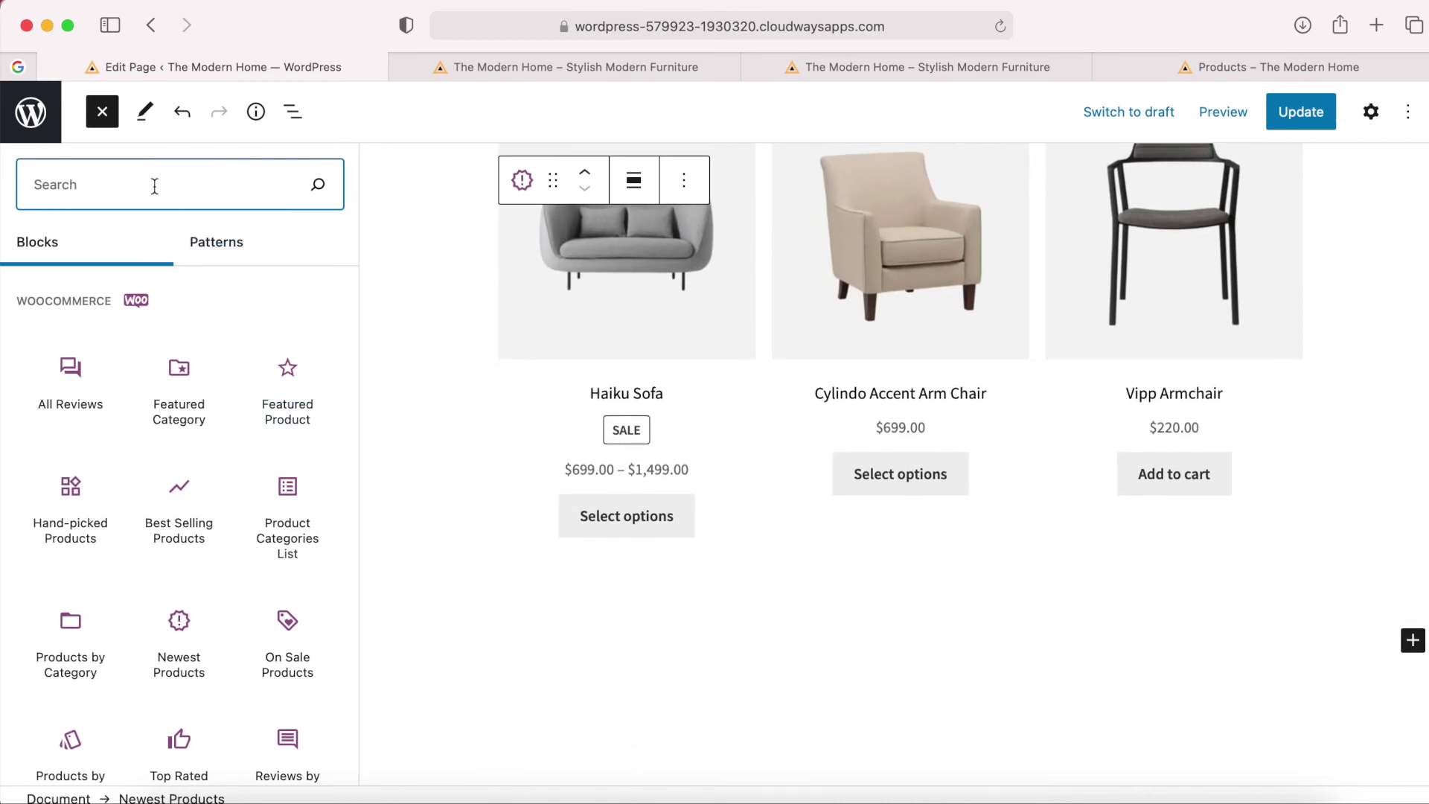
Add a Buttons block labelled 'VIEW ALL PRODUCTS' below the grid, linked to the copied Shop URL.
{"action": "type", "text": "butto"}
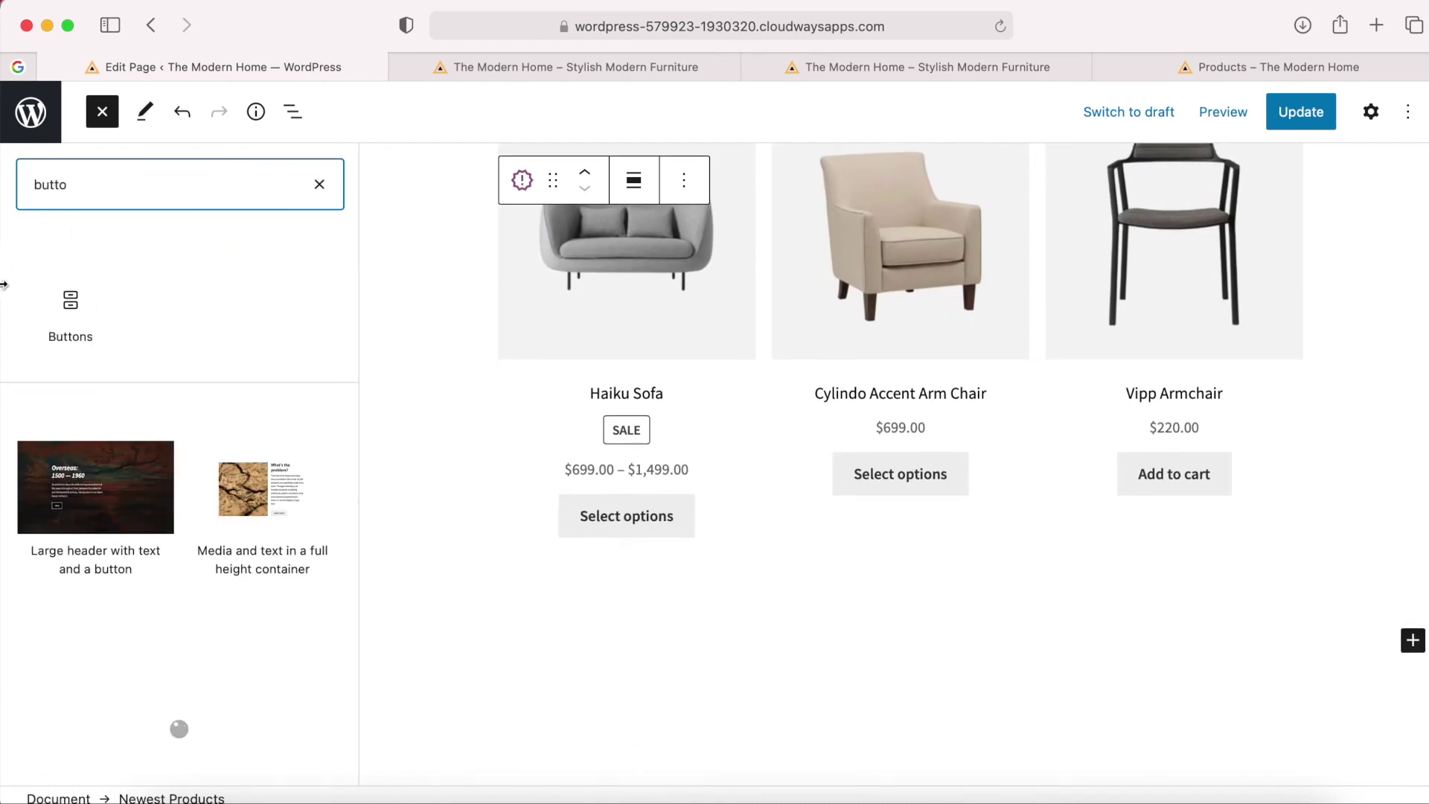
{"action": "left_click", "coordinate": [71, 312]}
{"action": "left_click", "coordinate": [539, 659]}
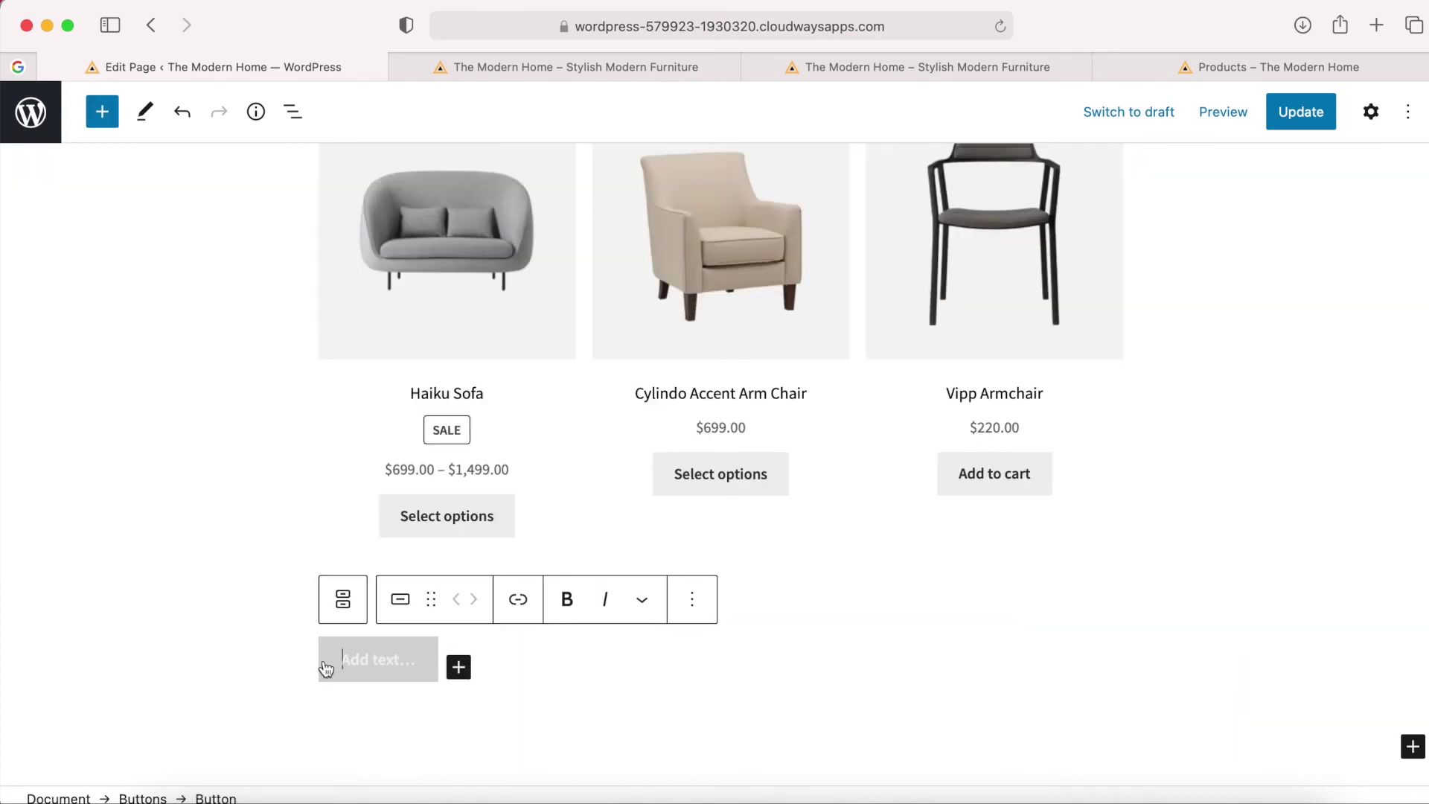
{"action": "type", "text": "VIEW"}
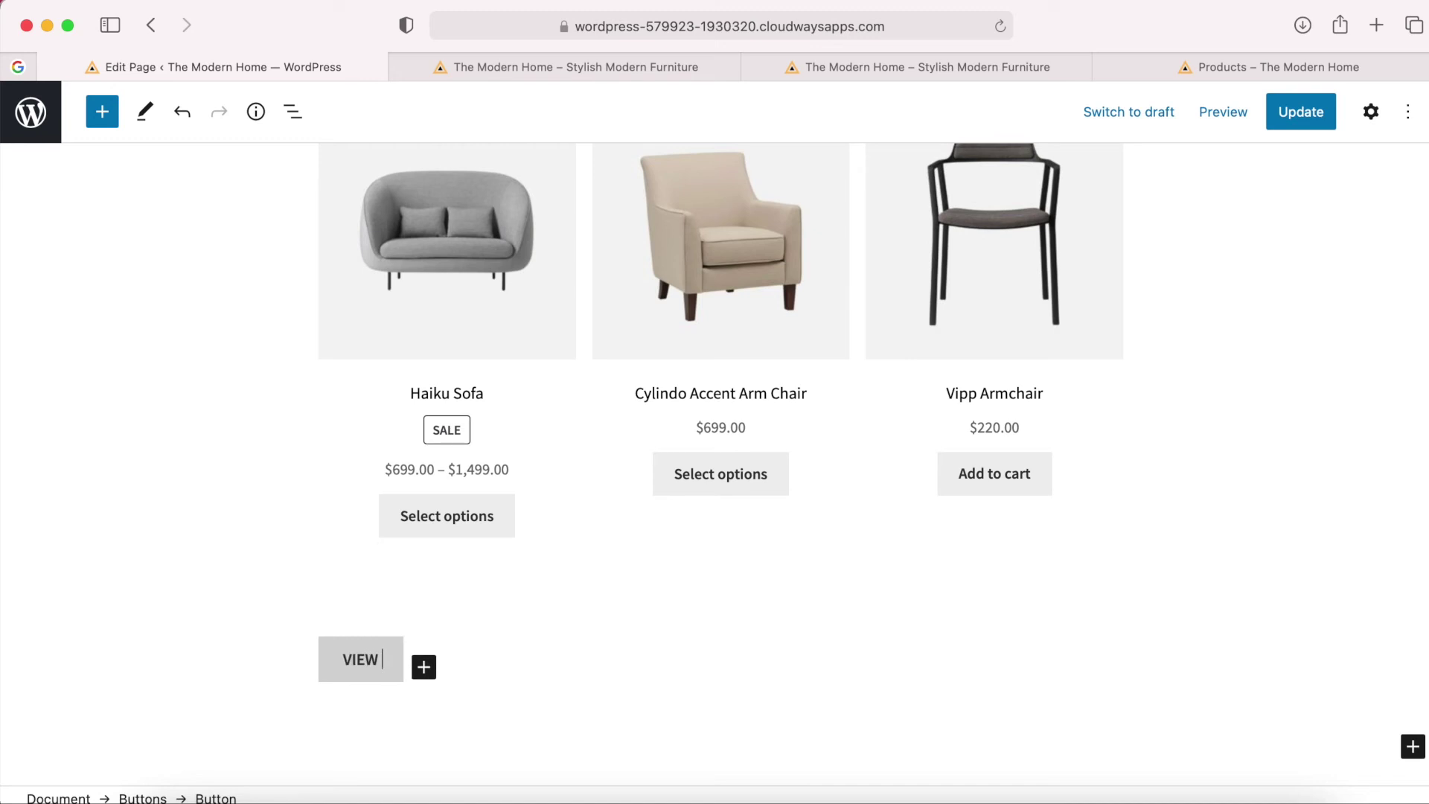
{"action": "type", "text": " ALL PRODUCTS"}
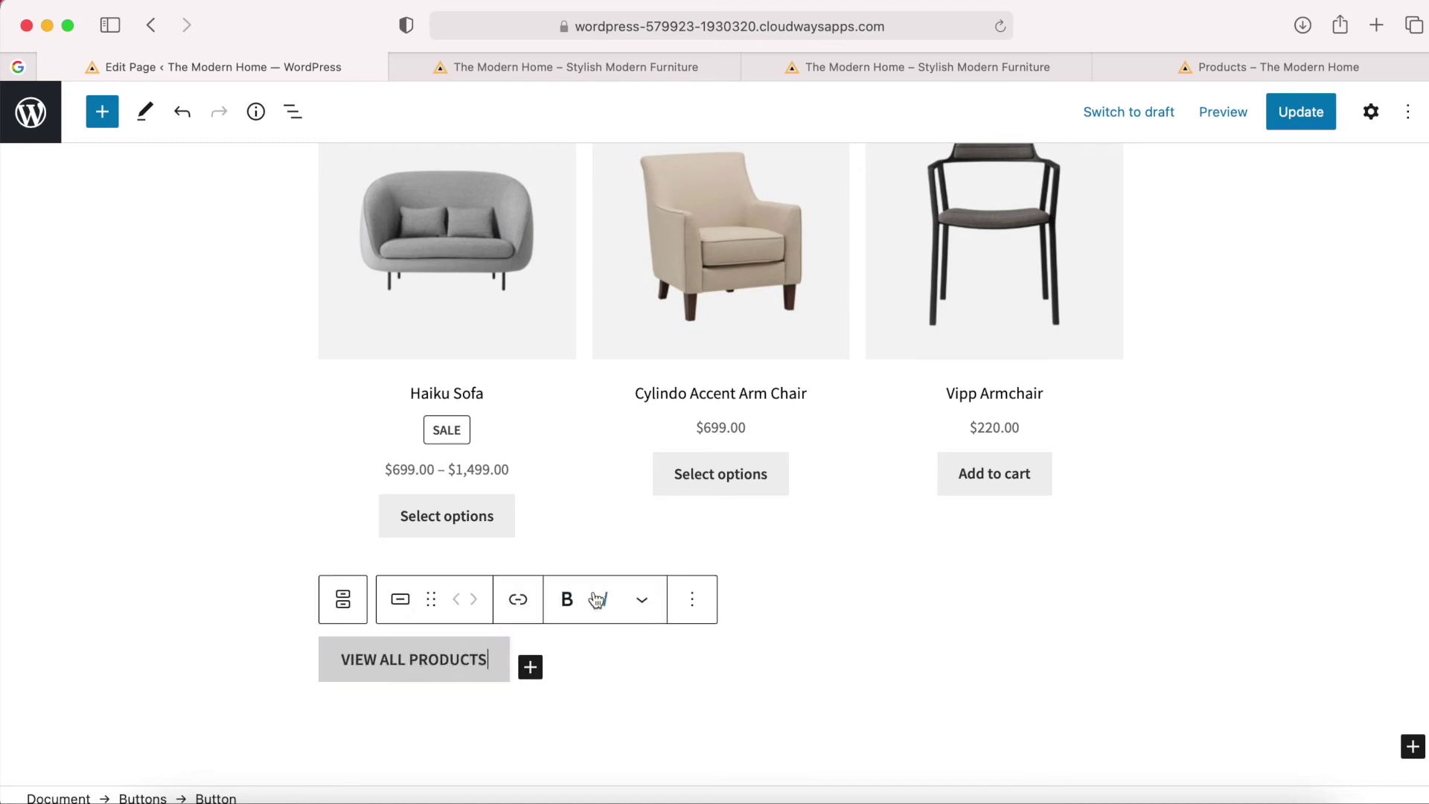
{"action": "left_click", "coordinate": [518, 599]}
{"action": "right_click", "coordinate": [422, 532]}
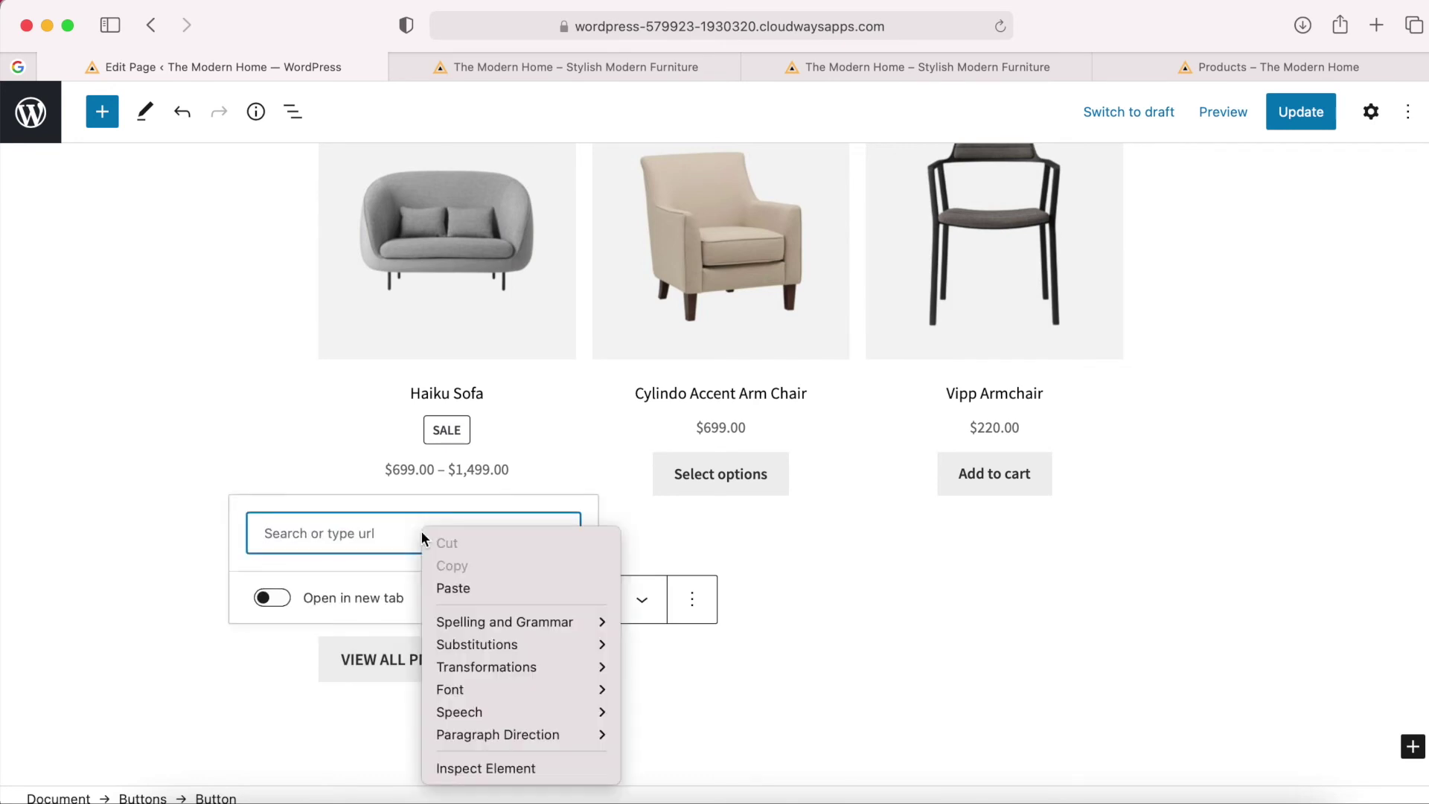
{"action": "left_click", "coordinate": [463, 587]}
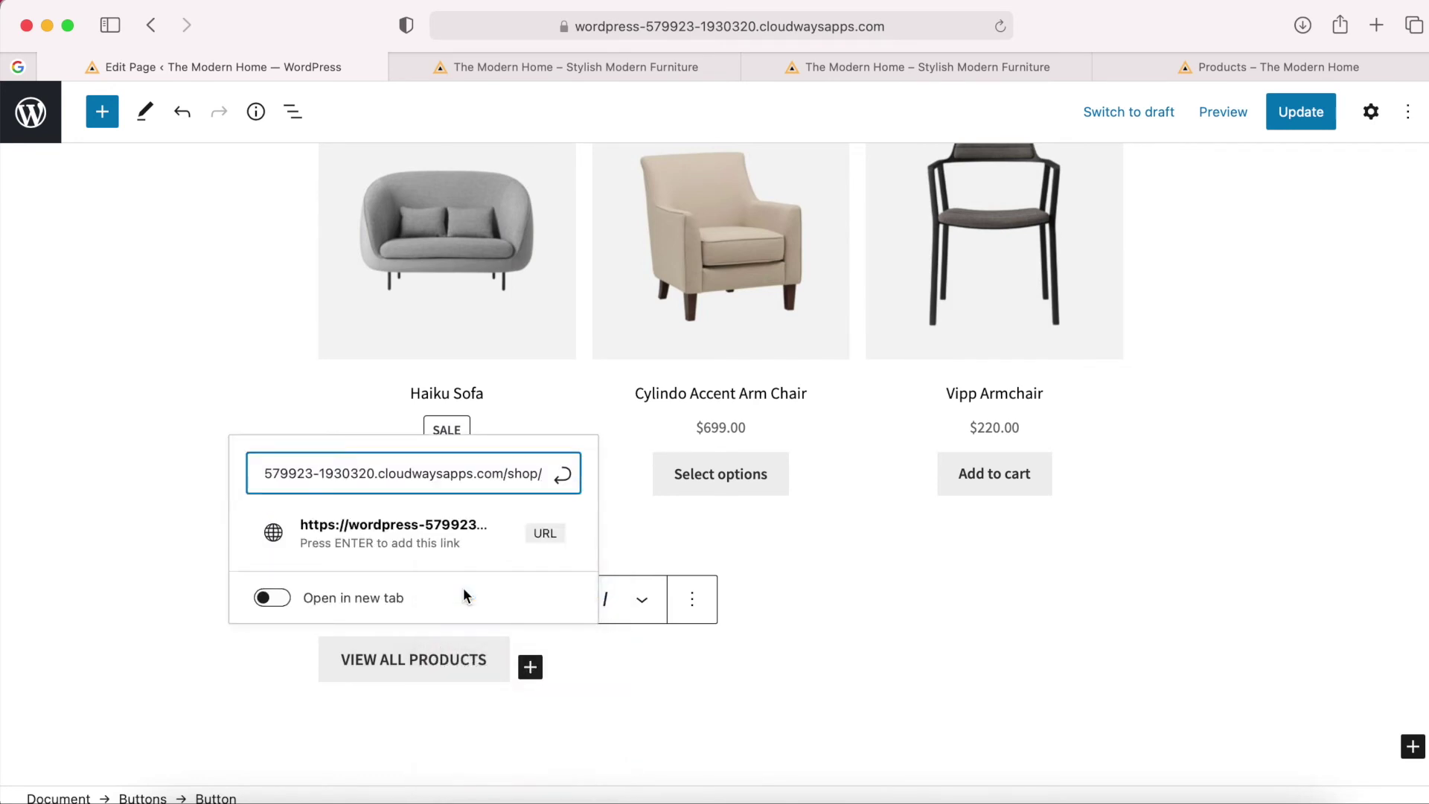
{"action": "left_click", "coordinate": [427, 662]}
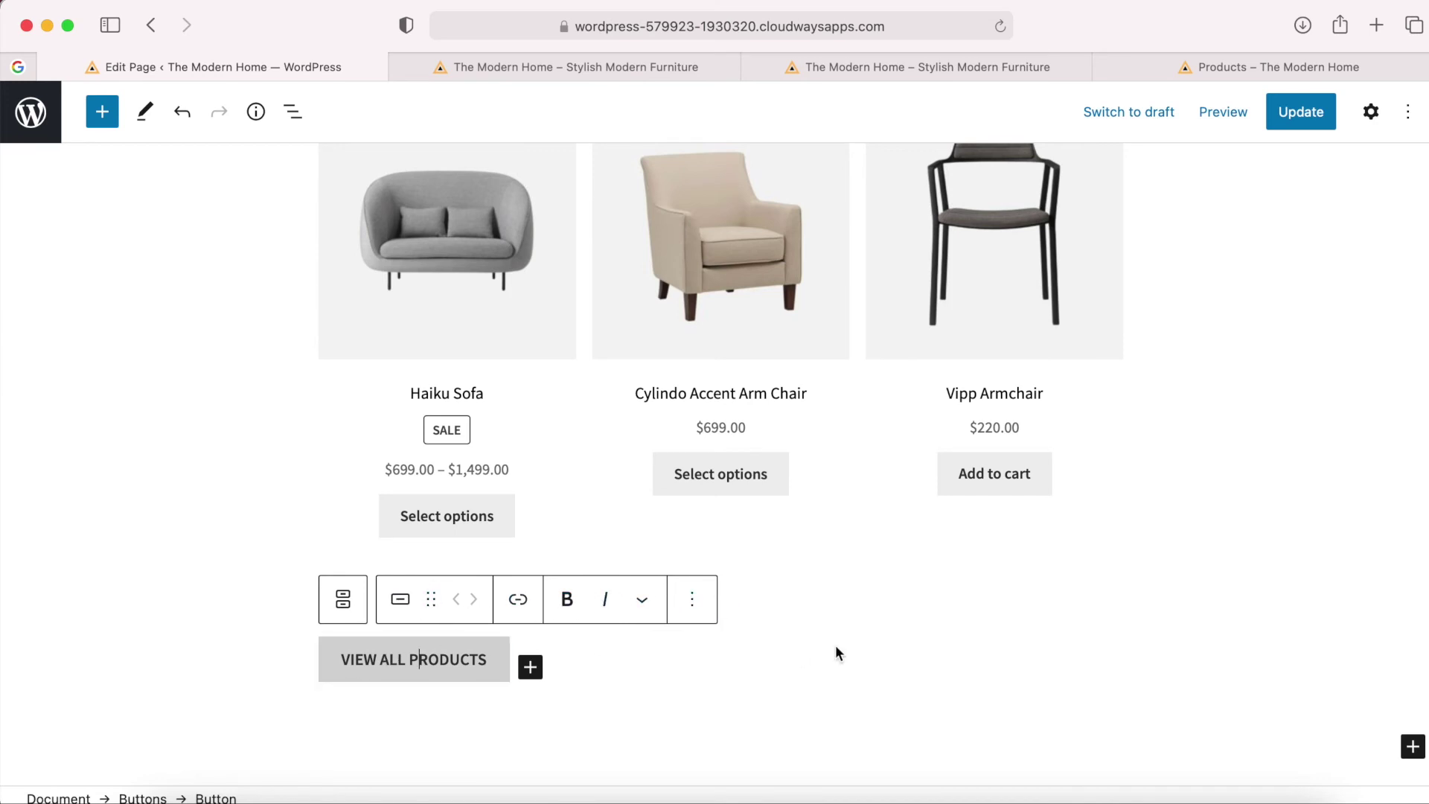
Center the VIEW ALL PRODUCTS button group across the page and bring up the preview menu.
{"action": "left_click", "coordinate": [595, 663]}
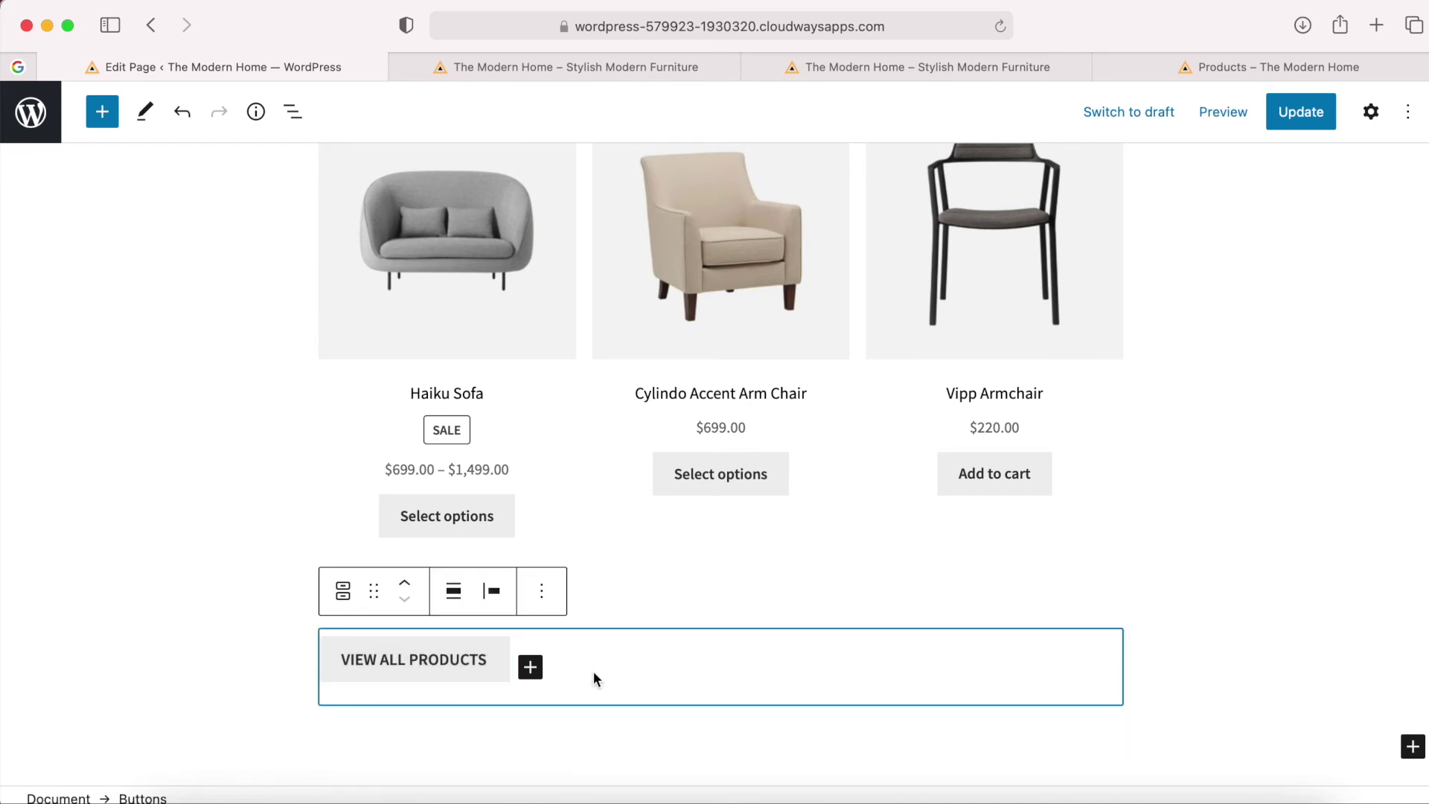
{"action": "left_click", "coordinate": [472, 664]}
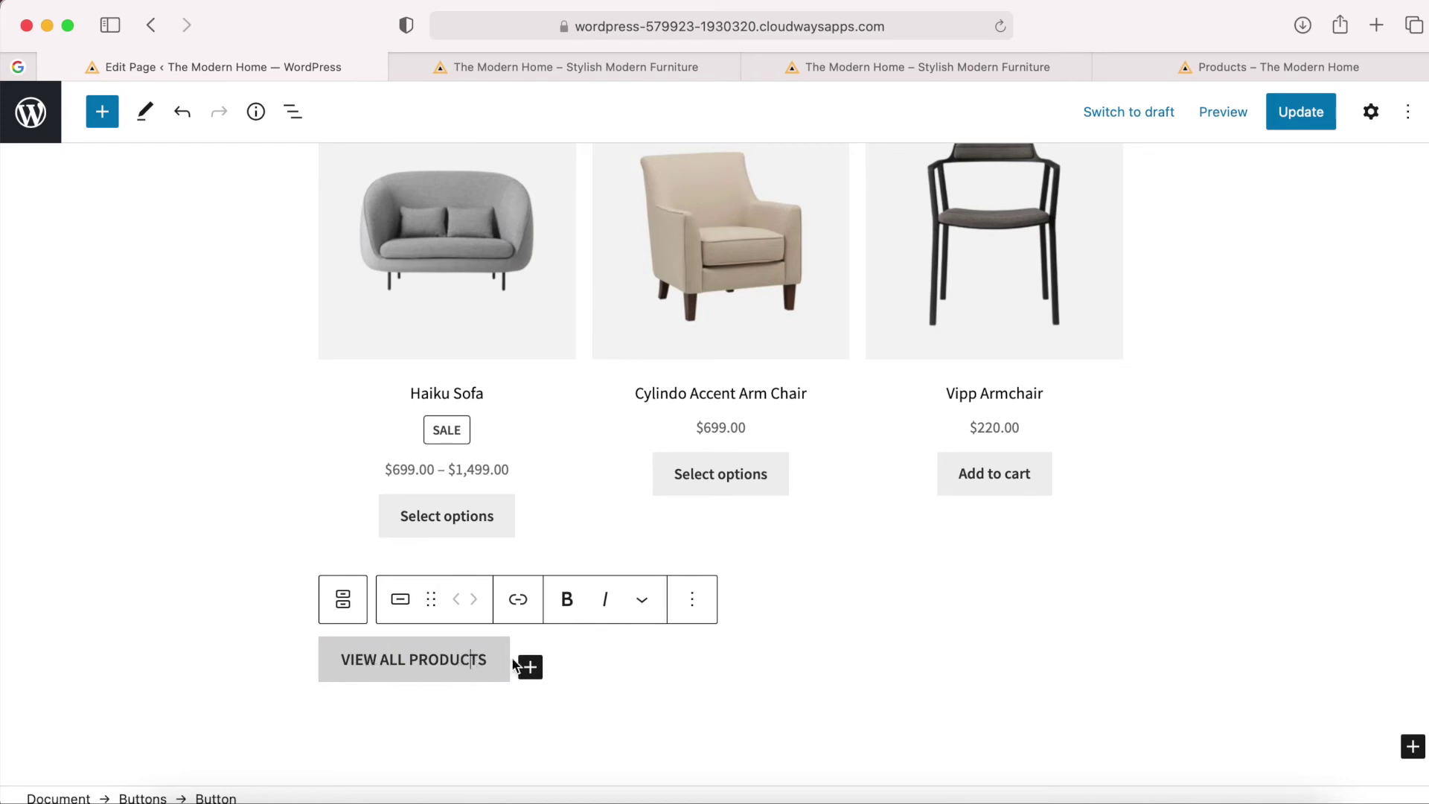
{"action": "left_click", "coordinate": [632, 660]}
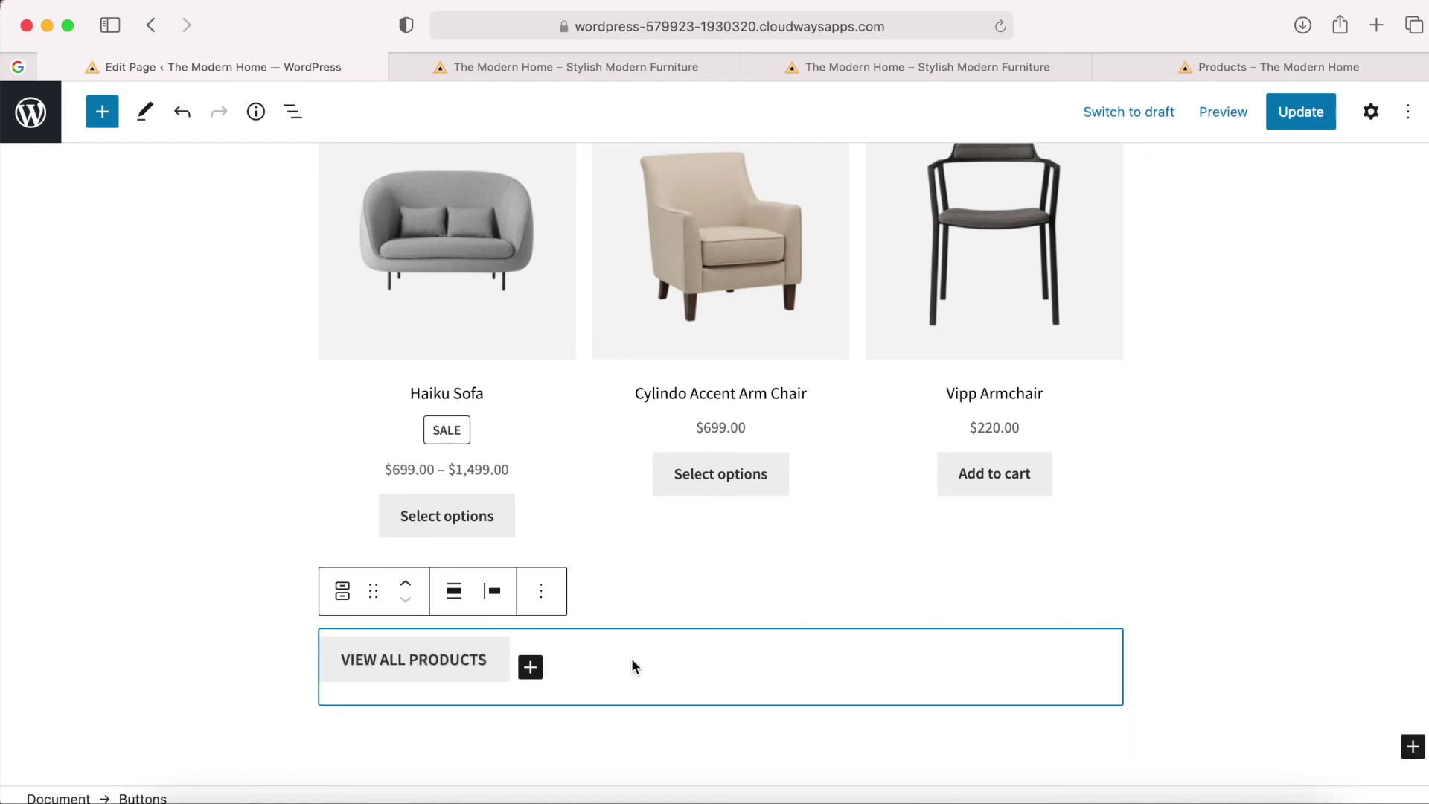
{"action": "left_click", "coordinate": [491, 595]}
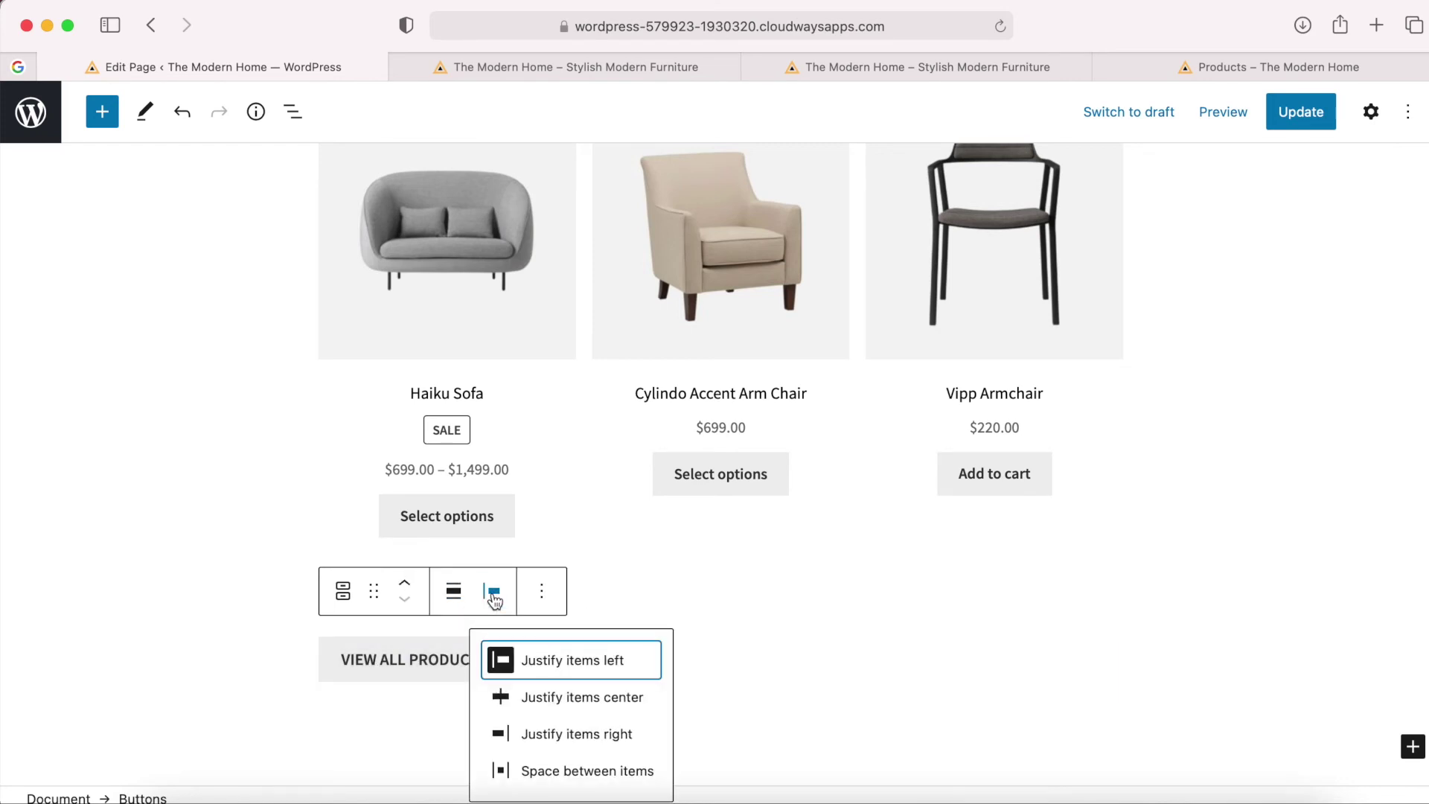
{"action": "left_click", "coordinate": [557, 700]}
{"action": "left_click", "coordinate": [712, 646]}
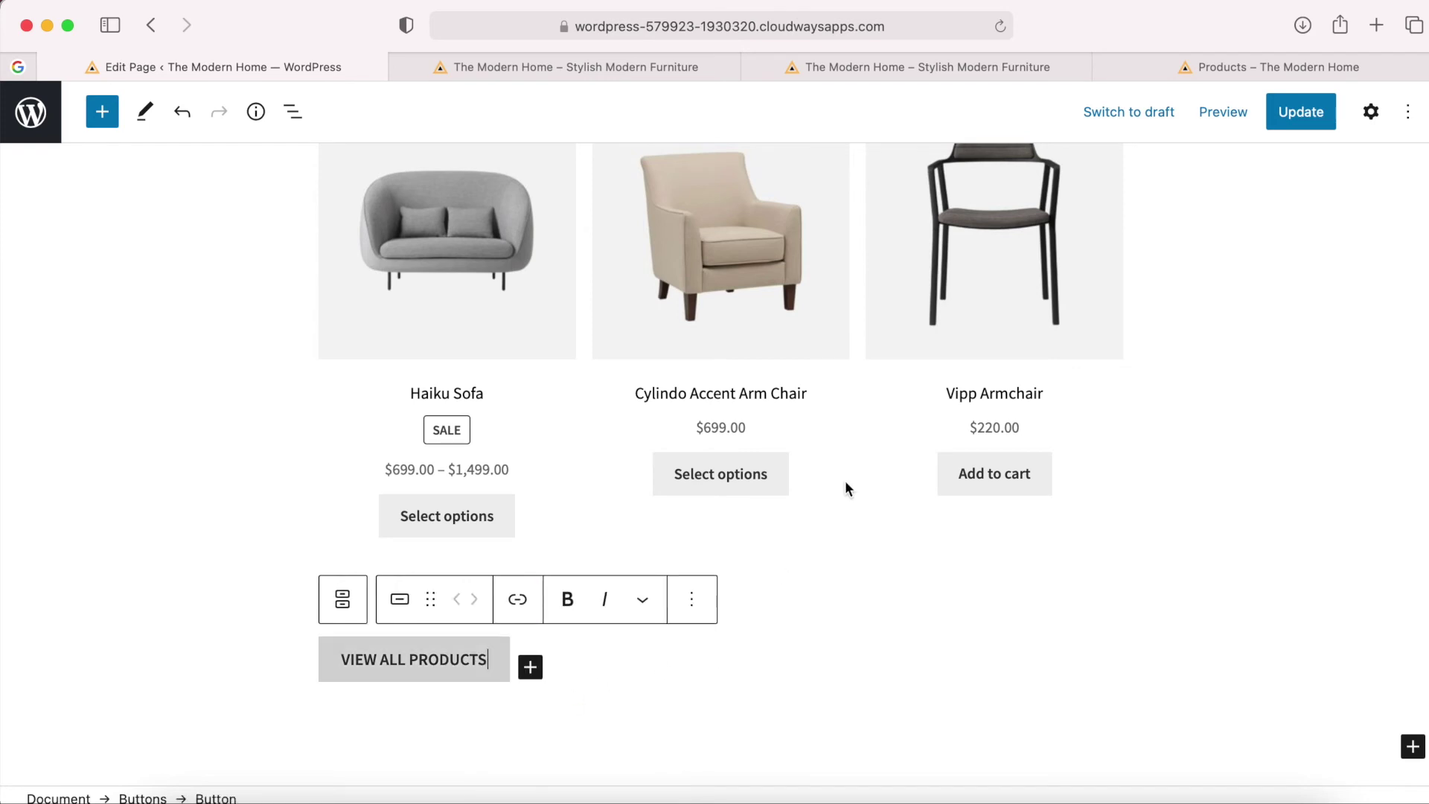
{"action": "left_click", "coordinate": [1220, 111]}
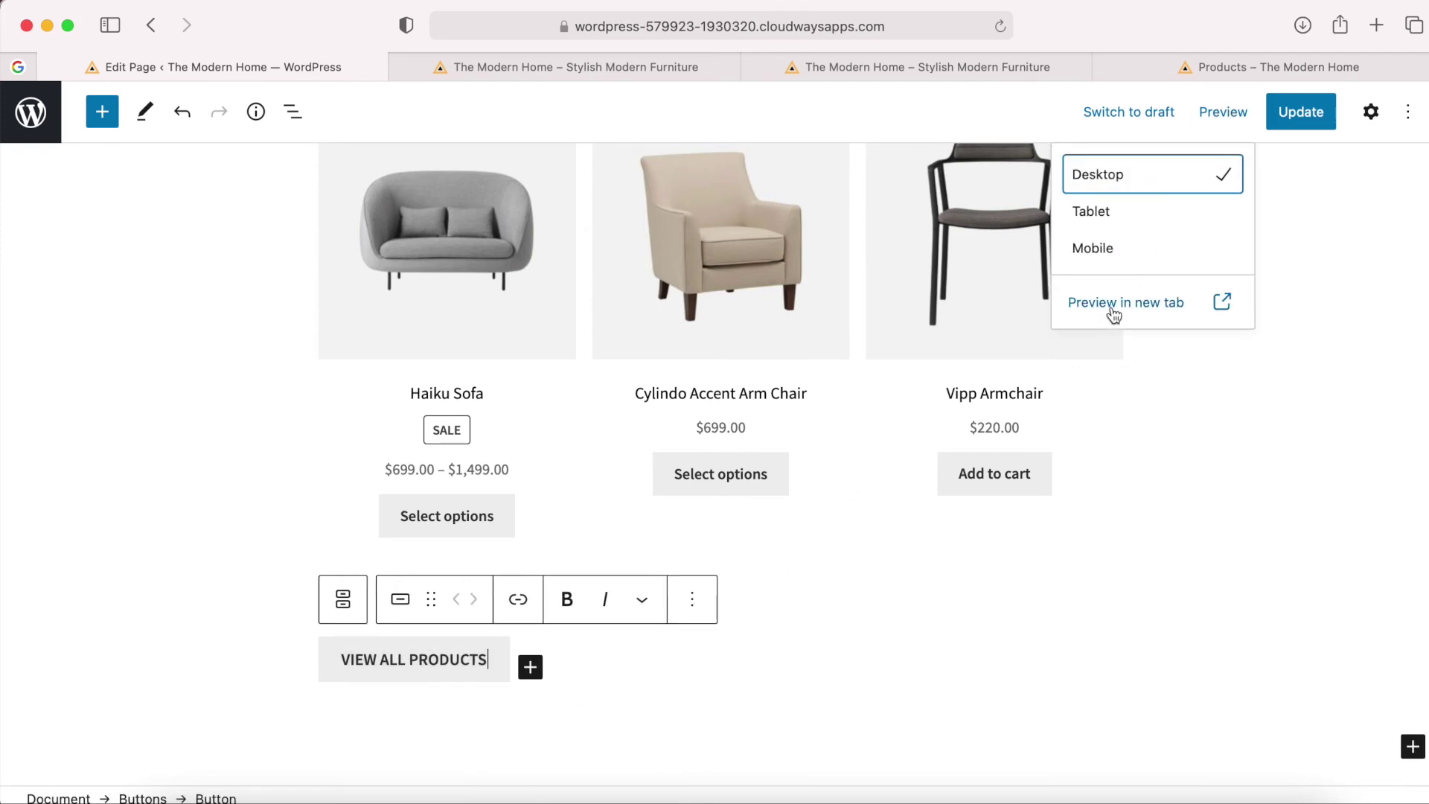
Preview the page in a new tab and check the VIEW ALL PRODUCTS button.
{"action": "left_click", "coordinate": [1114, 313]}
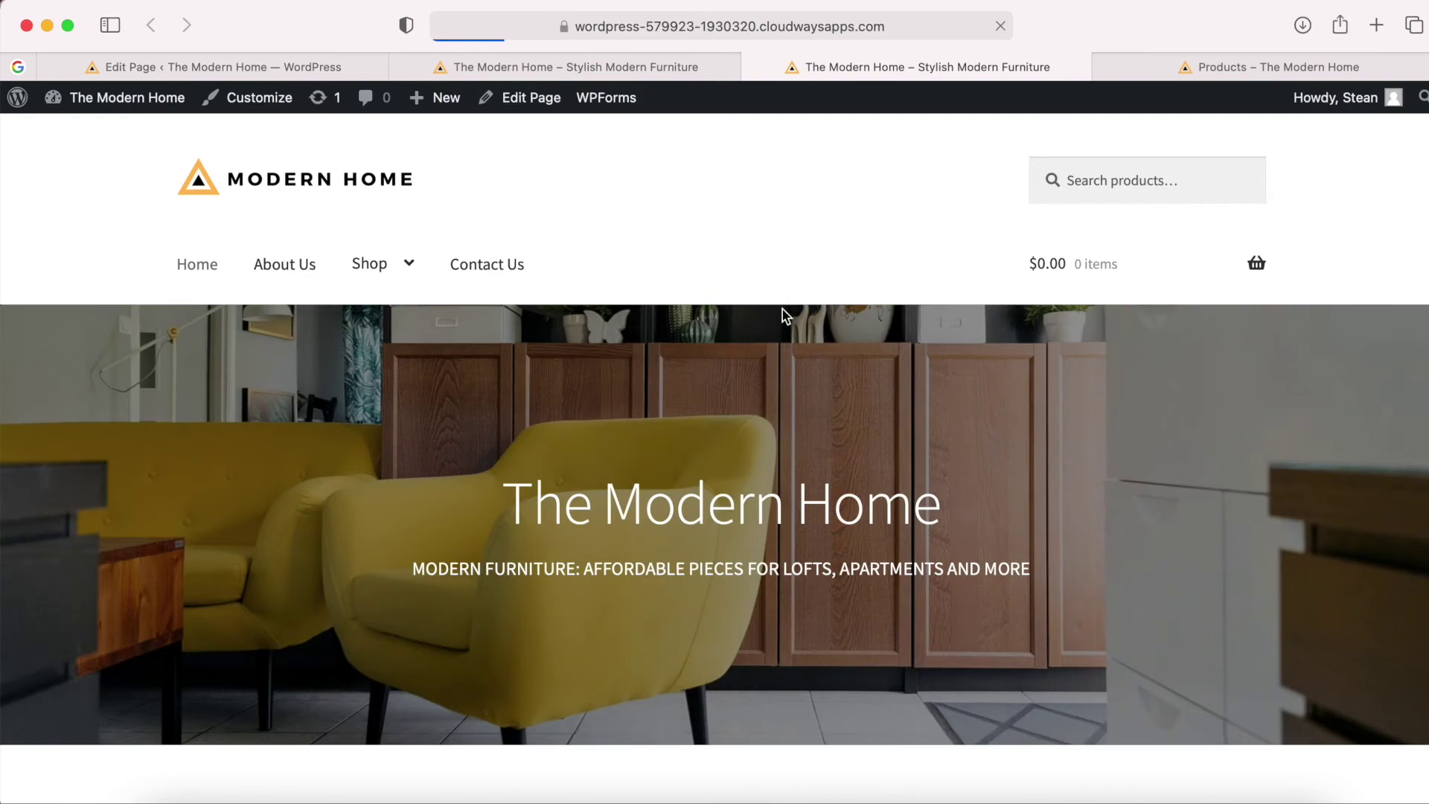
{"action": "scroll", "coordinate": [782, 313], "scroll_direction": "down", "scroll_amount": 20}
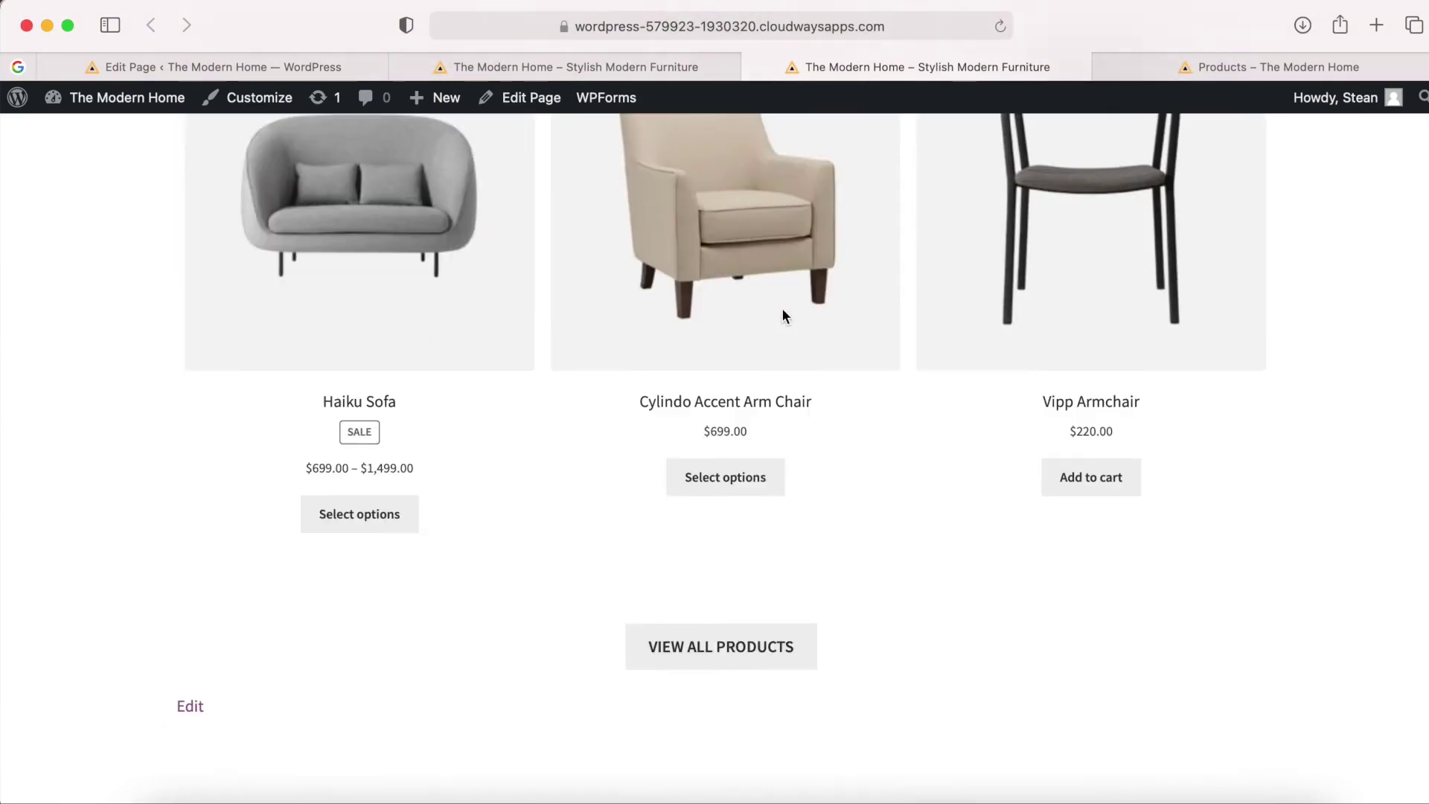
{"action": "scroll", "coordinate": [782, 316], "scroll_direction": "down", "scroll_amount": 3}
{"action": "scroll", "coordinate": [729, 379], "scroll_direction": "up", "scroll_amount": 1}
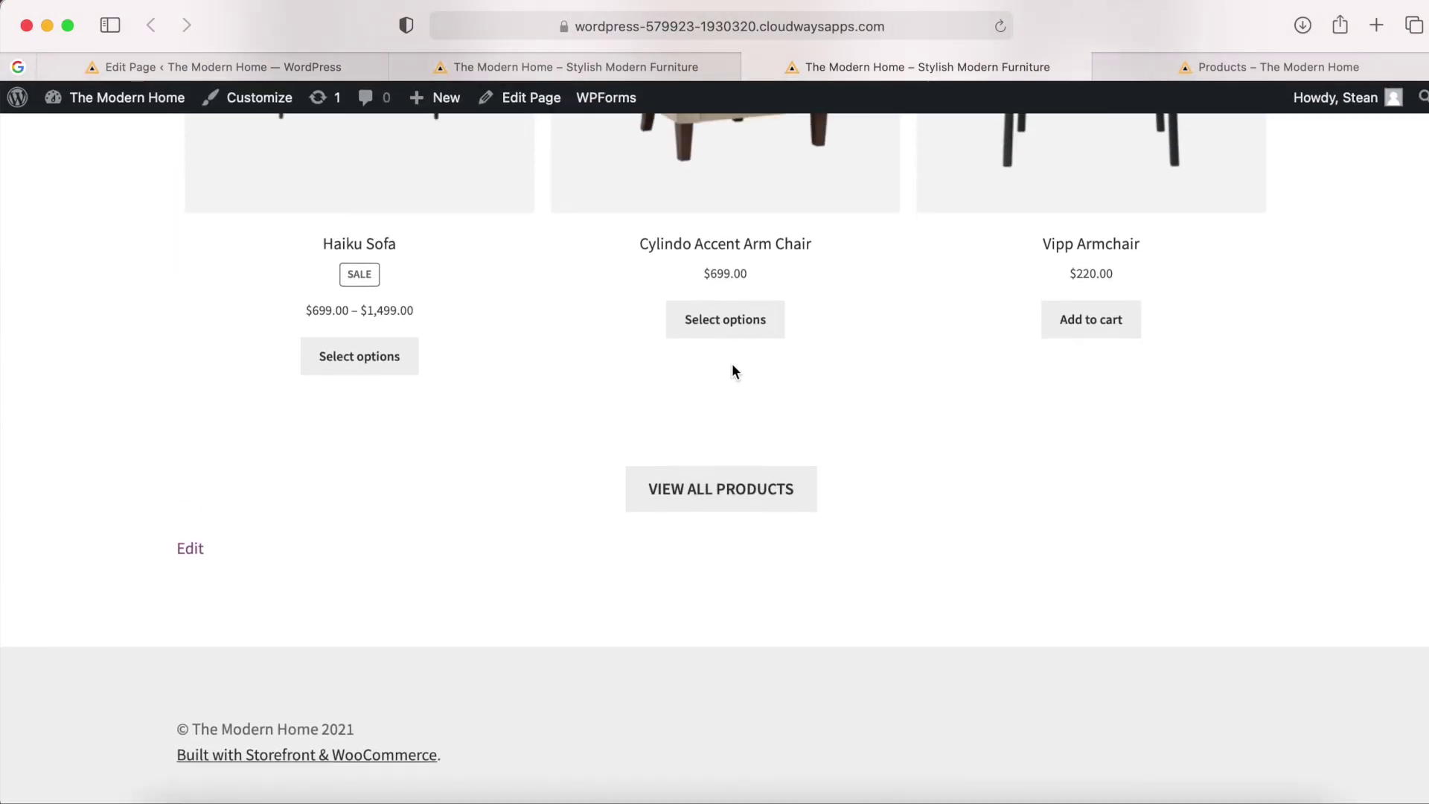
{"action": "scroll", "coordinate": [733, 370], "scroll_direction": "down", "scroll_amount": 1}
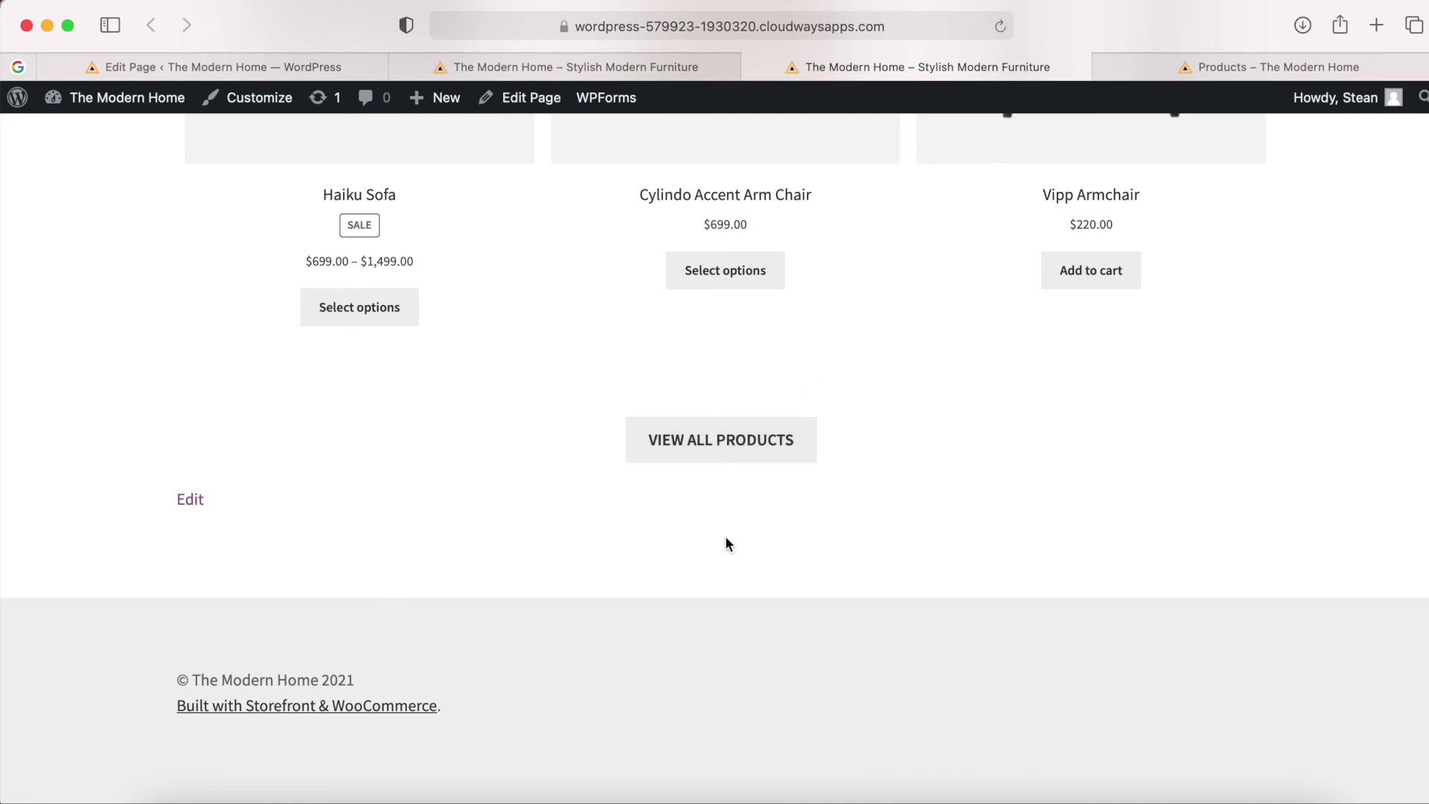
{"action": "scroll", "coordinate": [726, 537], "scroll_direction": "up", "scroll_amount": 1}
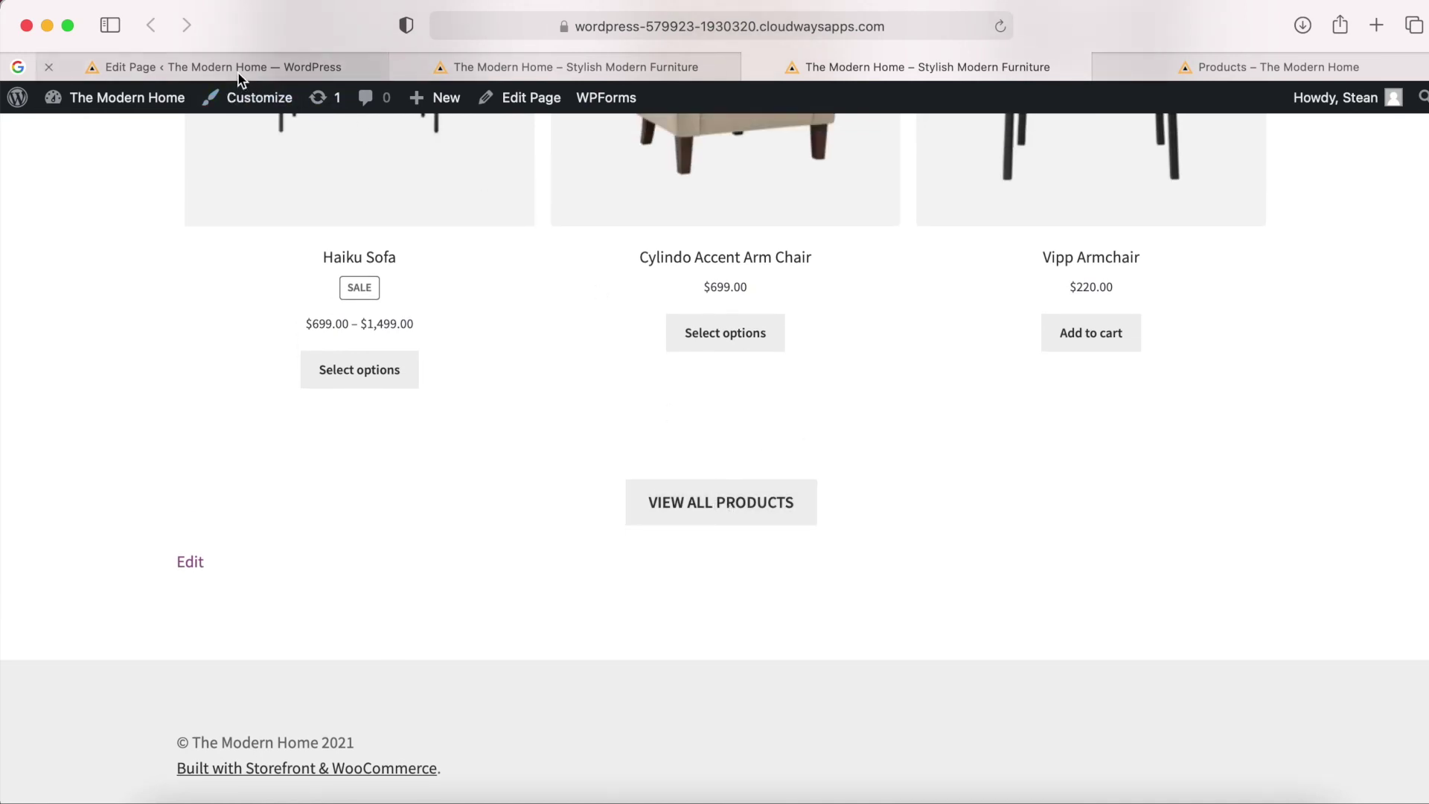
Back in the editor, link the VIEW ALL PRODUCTS button to the /shop/ address.
{"action": "left_click", "coordinate": [238, 71]}
{"action": "left_click", "coordinate": [472, 654]}
{"action": "left_click", "coordinate": [515, 609]}
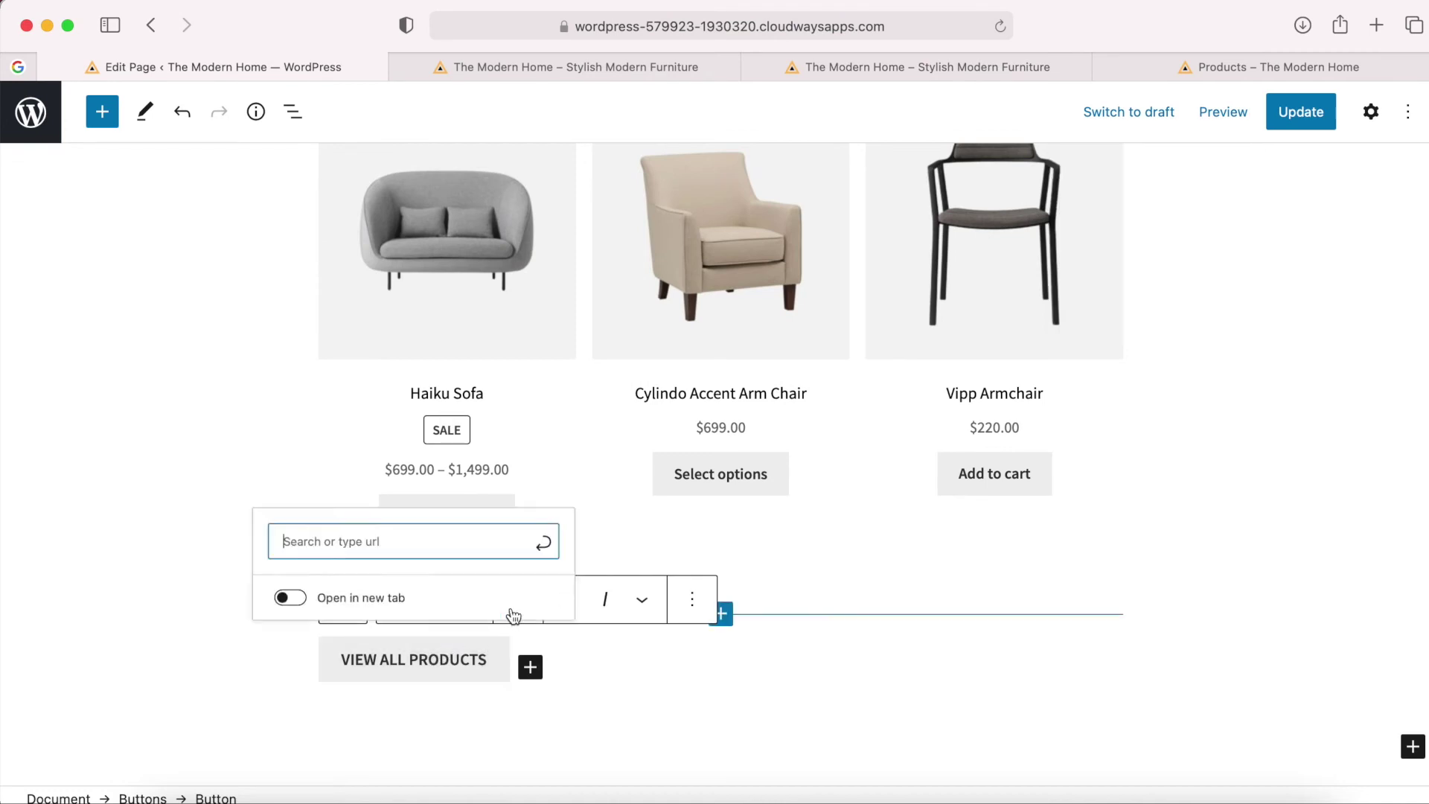
{"action": "key", "text": "super+v"}
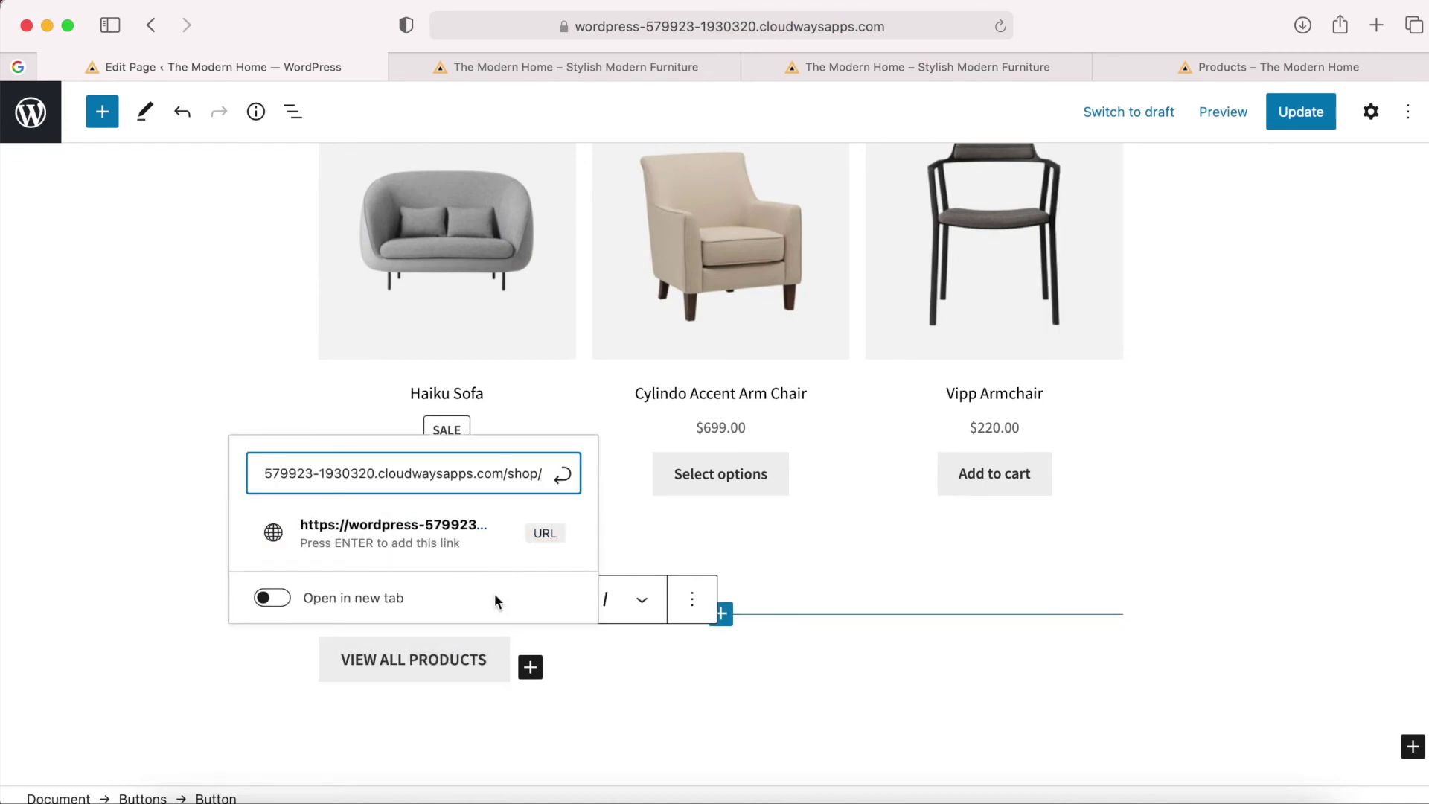
{"action": "key", "text": "Return"}
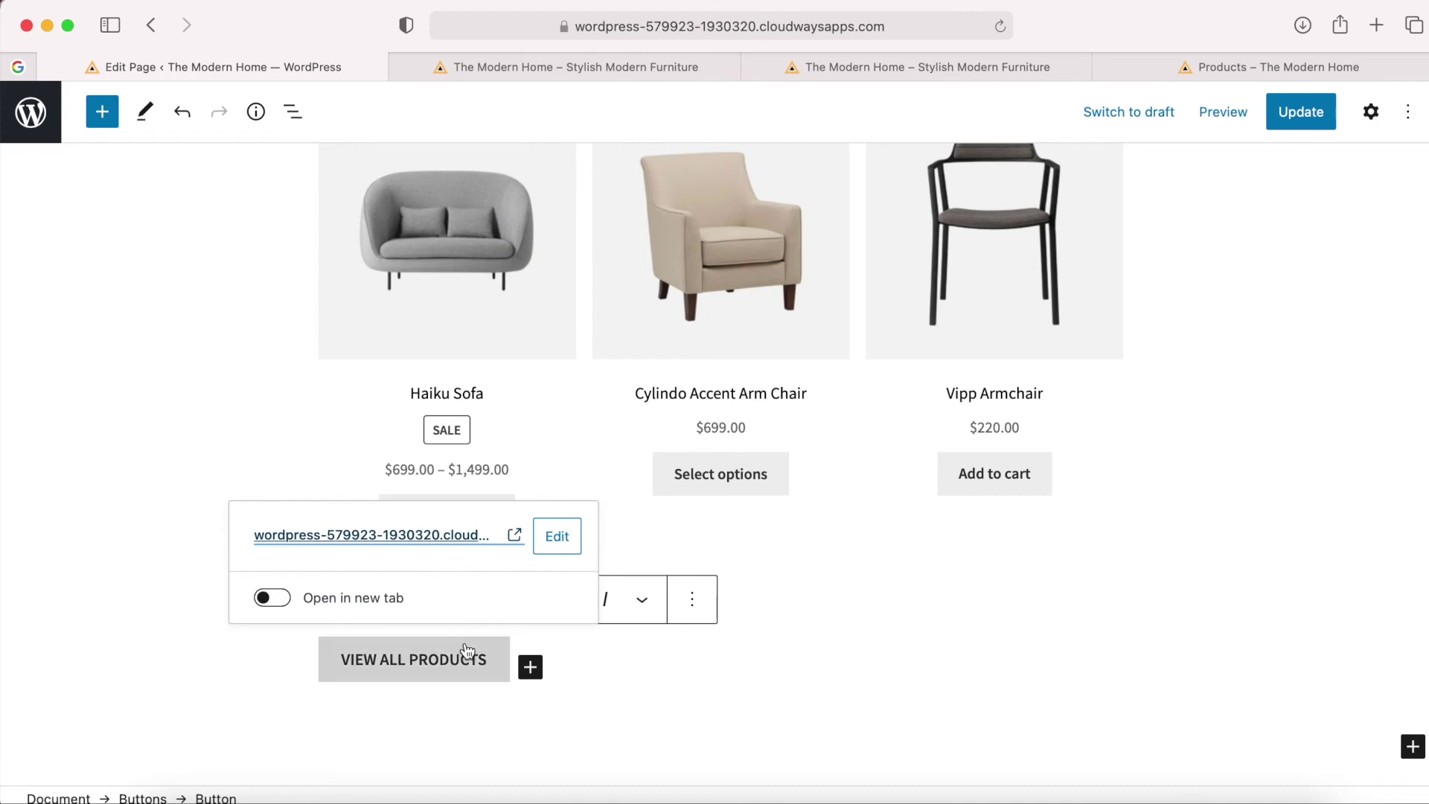
Preview the page again and confirm the button leads to the Shop page with all 9 products.
{"action": "left_click", "coordinate": [1233, 119]}
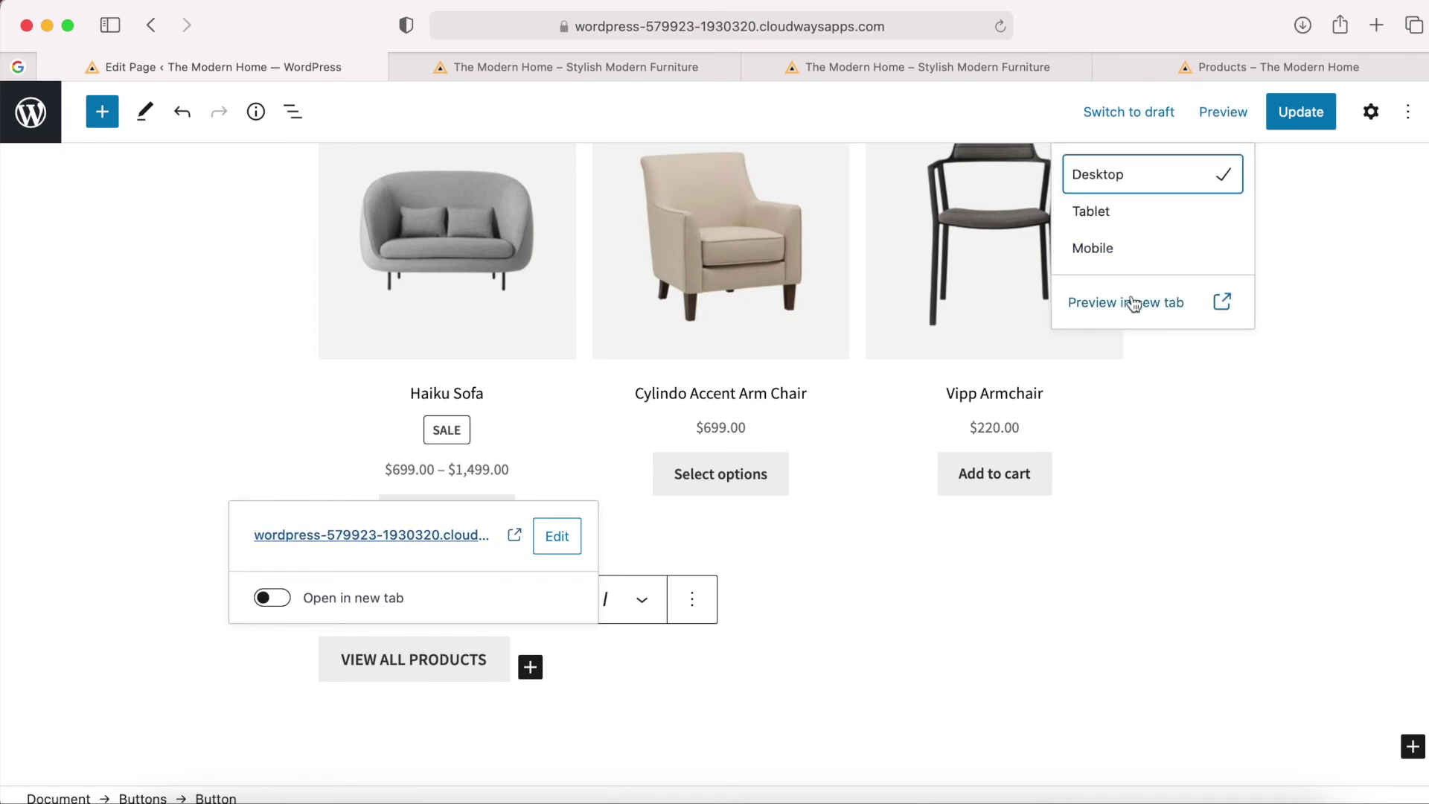
{"action": "left_click", "coordinate": [1129, 296]}
{"action": "scroll", "coordinate": [832, 456], "scroll_direction": "down", "scroll_amount": 15}
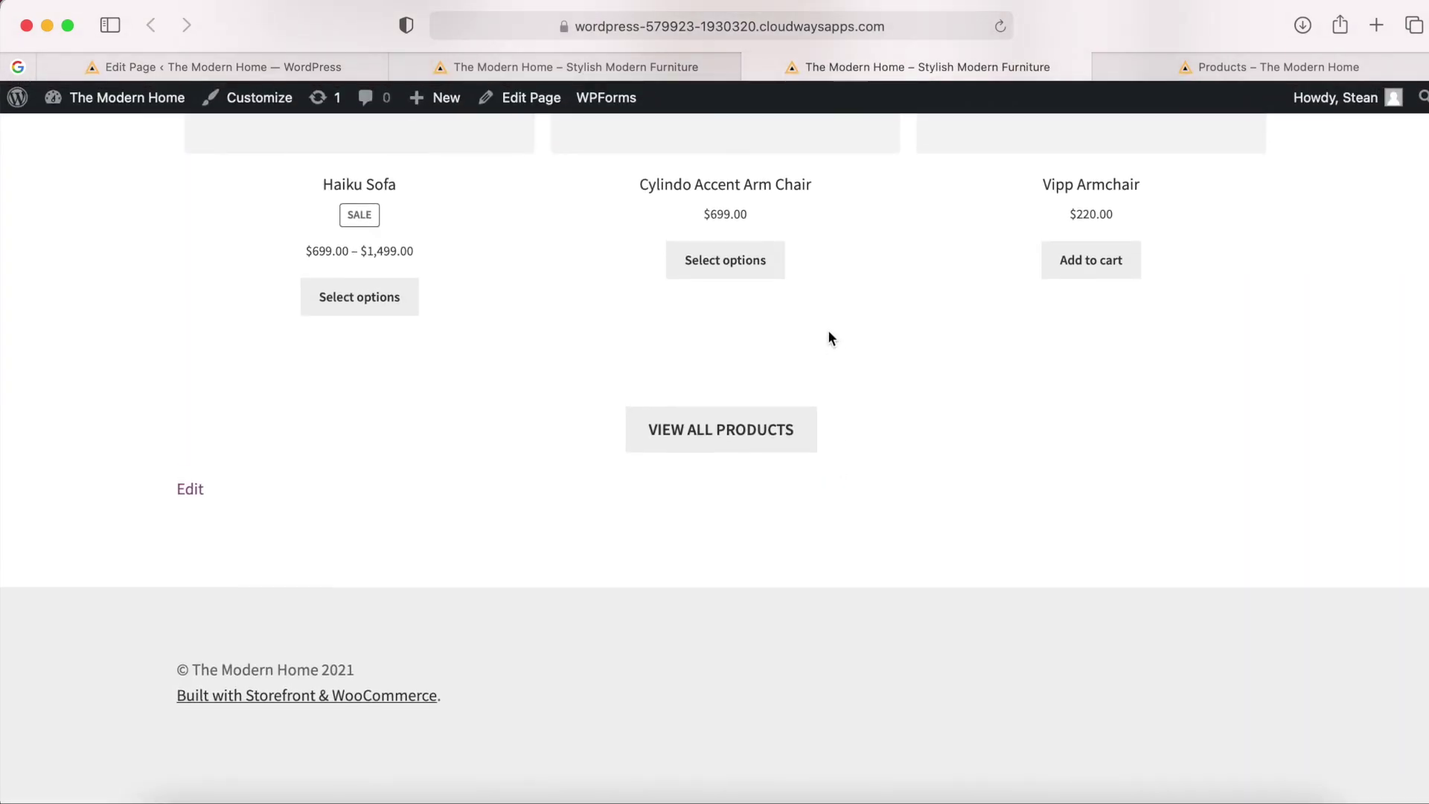
{"action": "left_click", "coordinate": [729, 436]}
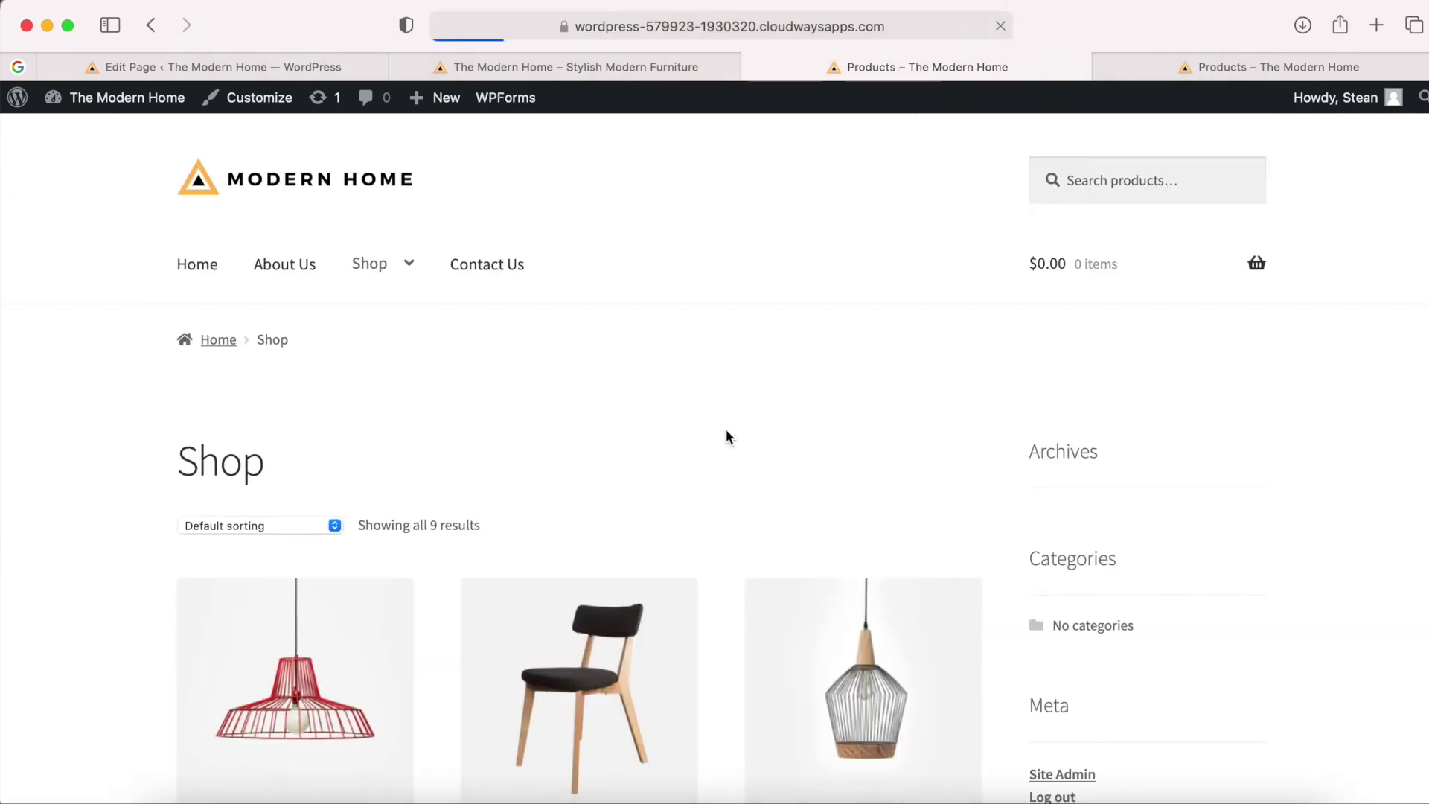
{"action": "mouse_move", "coordinate": [361, 261]}
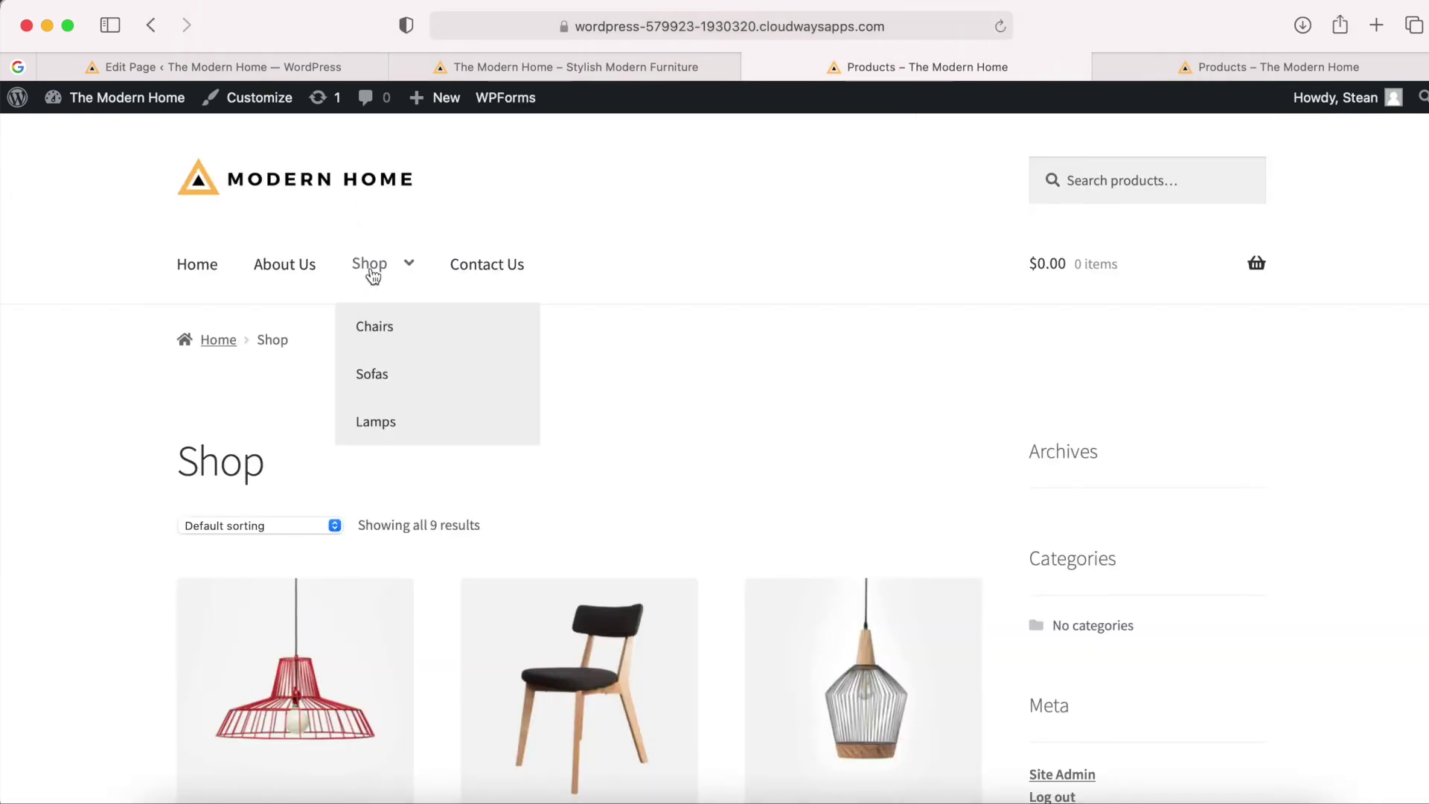
{"action": "scroll", "coordinate": [733, 501], "scroll_direction": "down", "scroll_amount": 10}
{"action": "scroll", "coordinate": [733, 501], "scroll_direction": "down", "scroll_amount": 8}
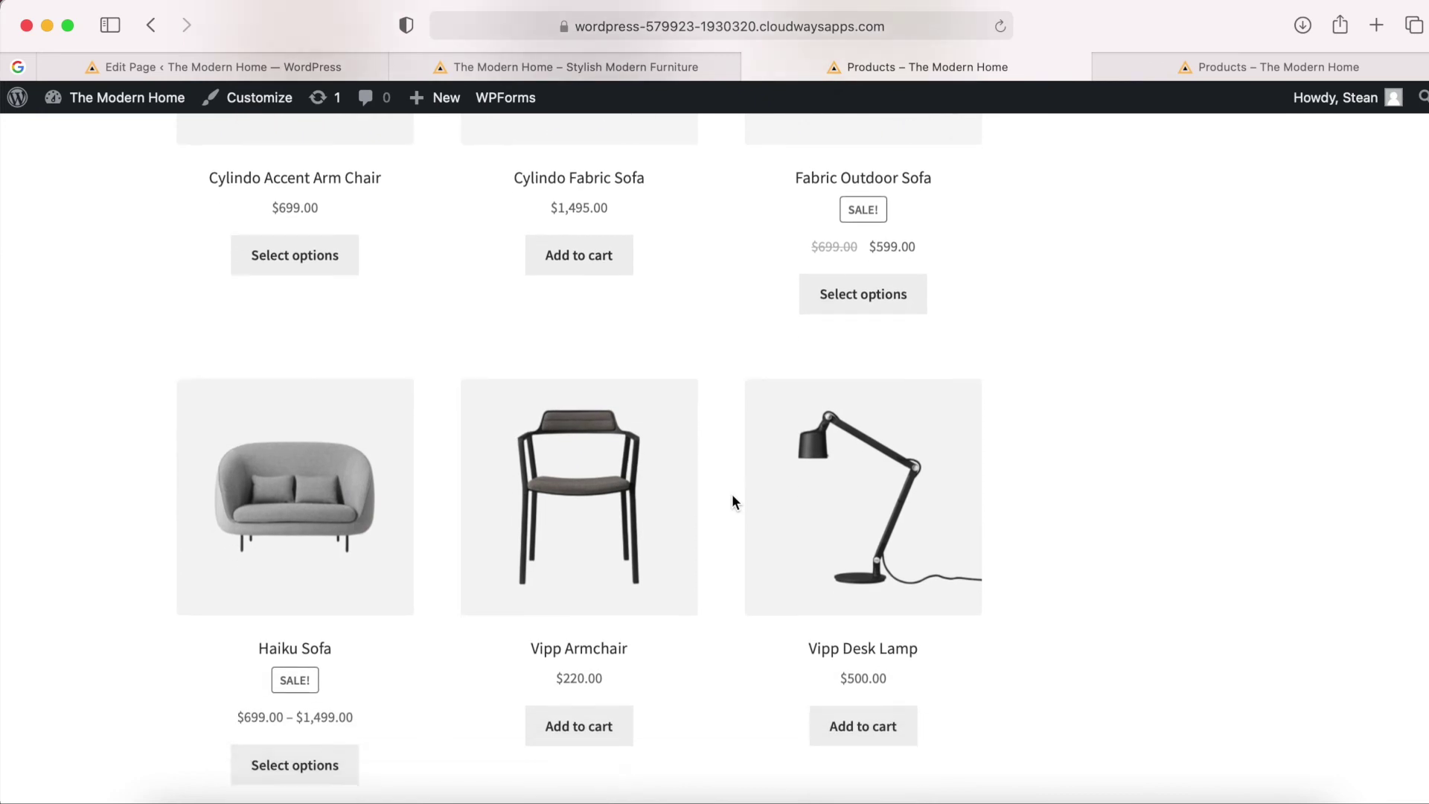
{"action": "scroll", "coordinate": [733, 501], "scroll_direction": "up", "scroll_amount": 15}
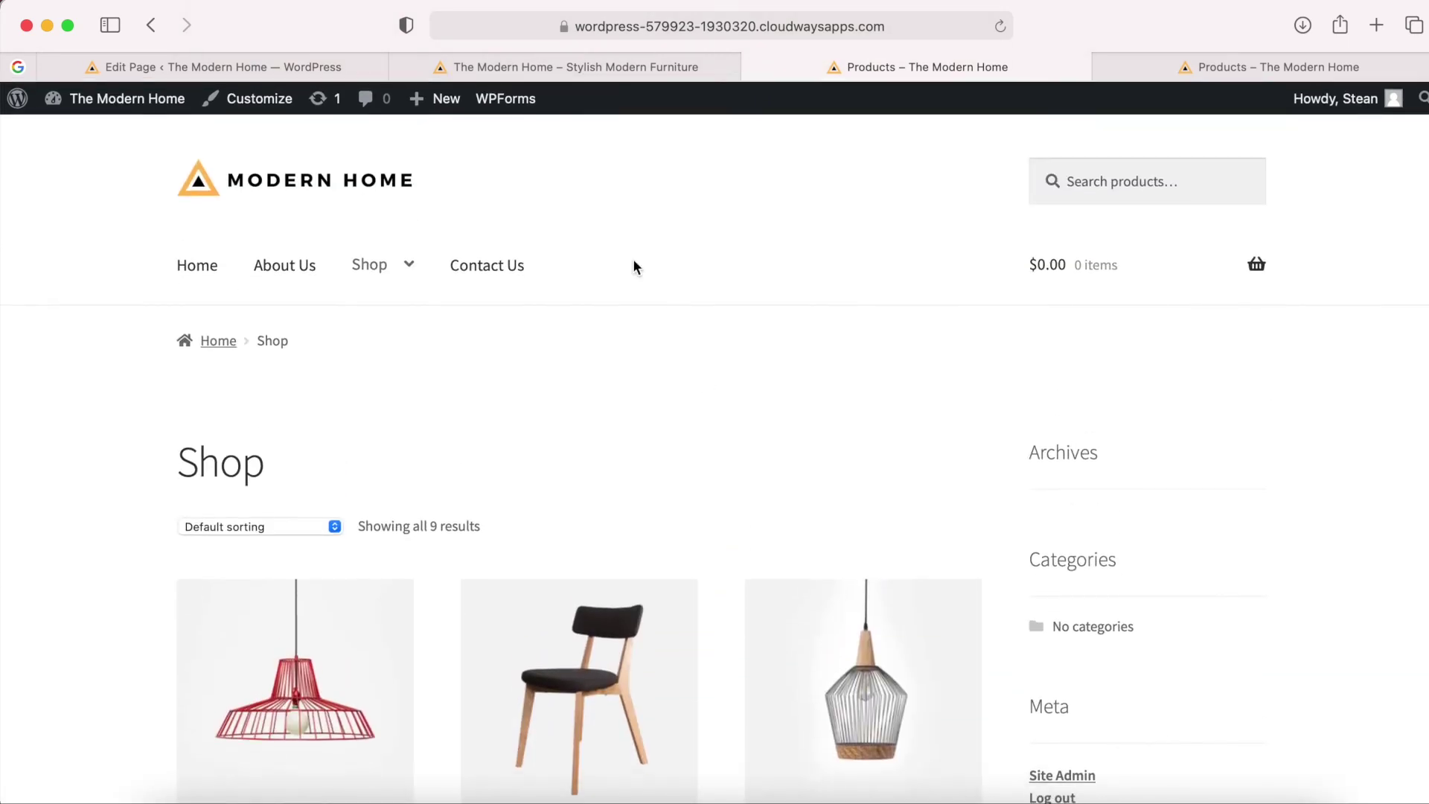
Update the page in the editor and view it on the live site.
{"action": "left_click", "coordinate": [283, 67]}
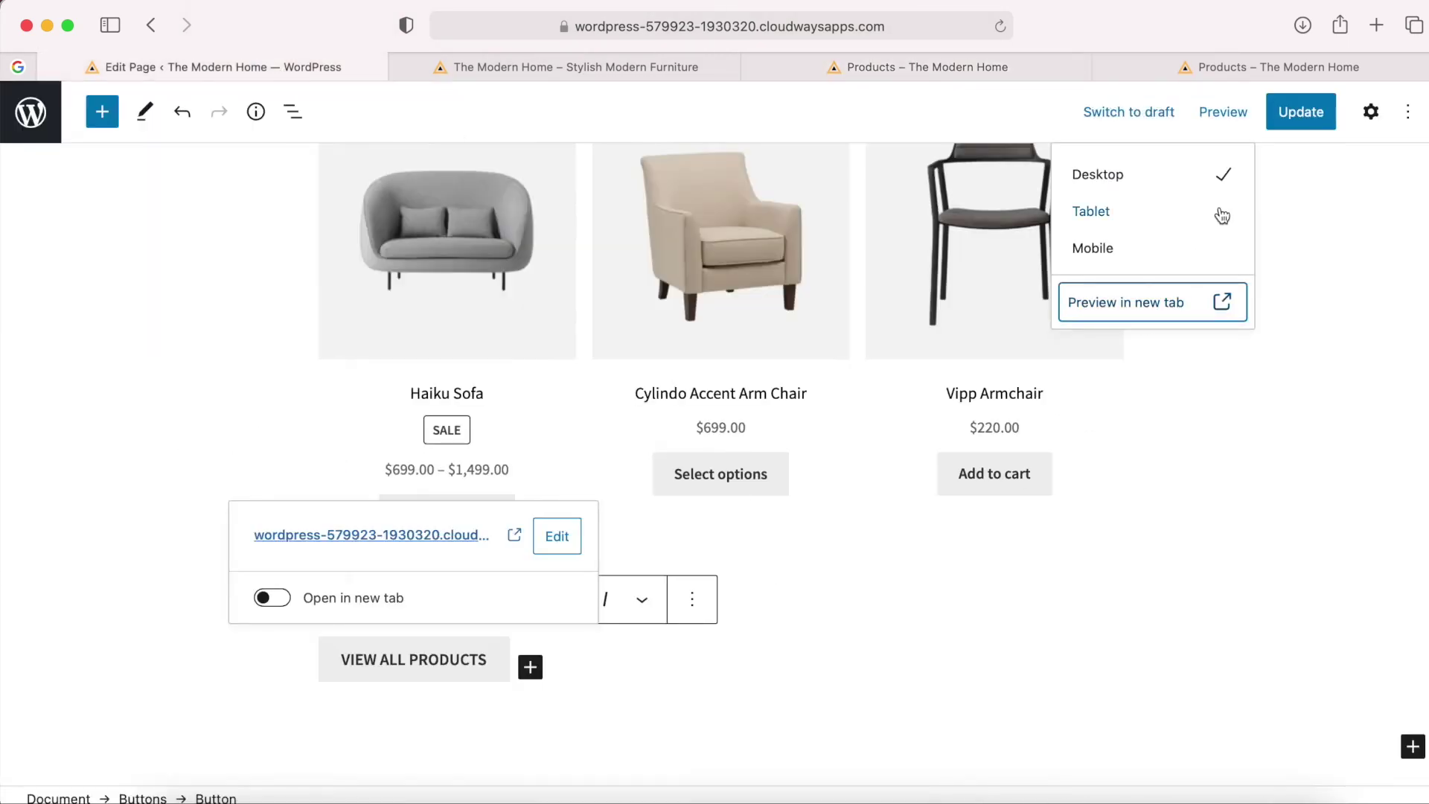
{"action": "left_click", "coordinate": [1300, 113]}
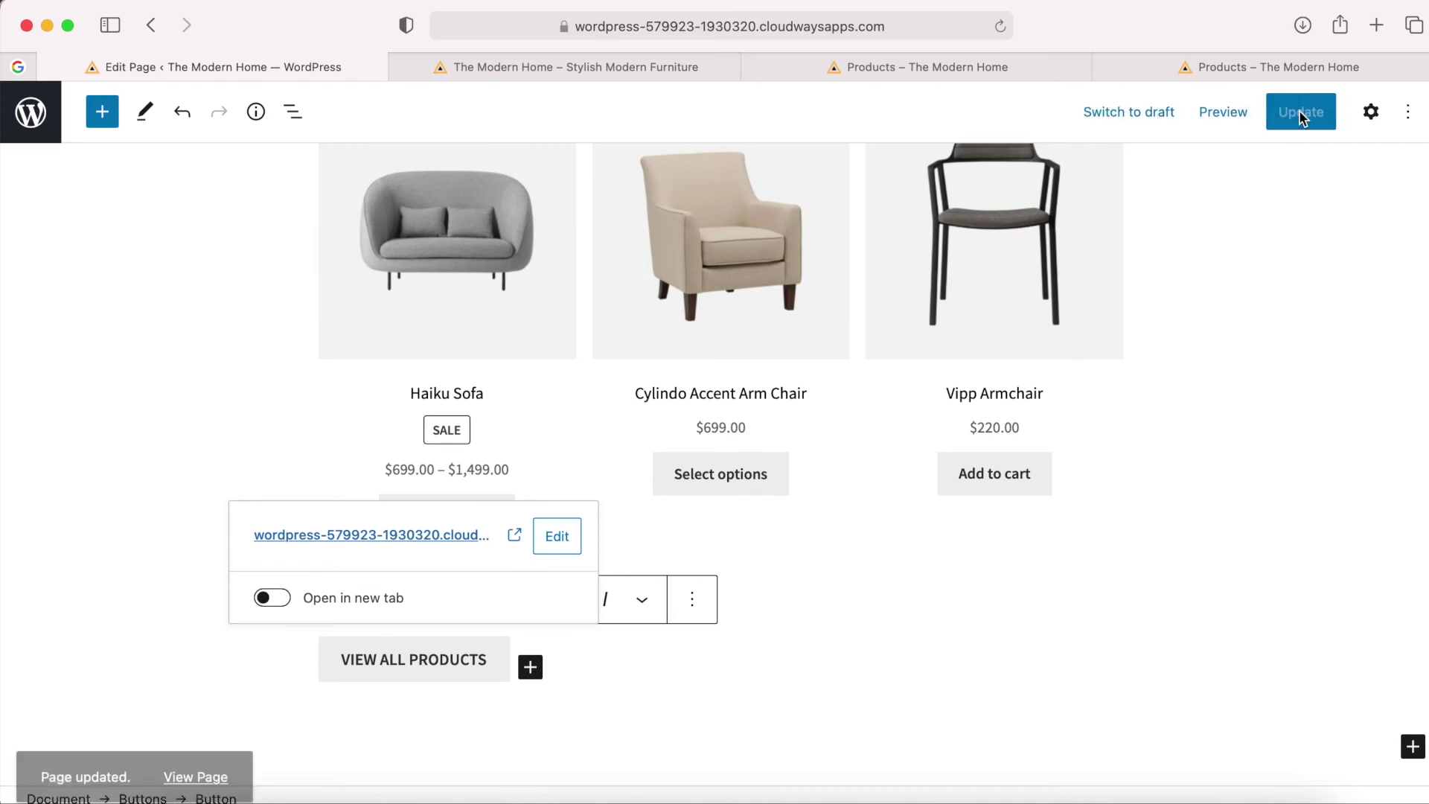
{"action": "left_click", "coordinate": [198, 745]}
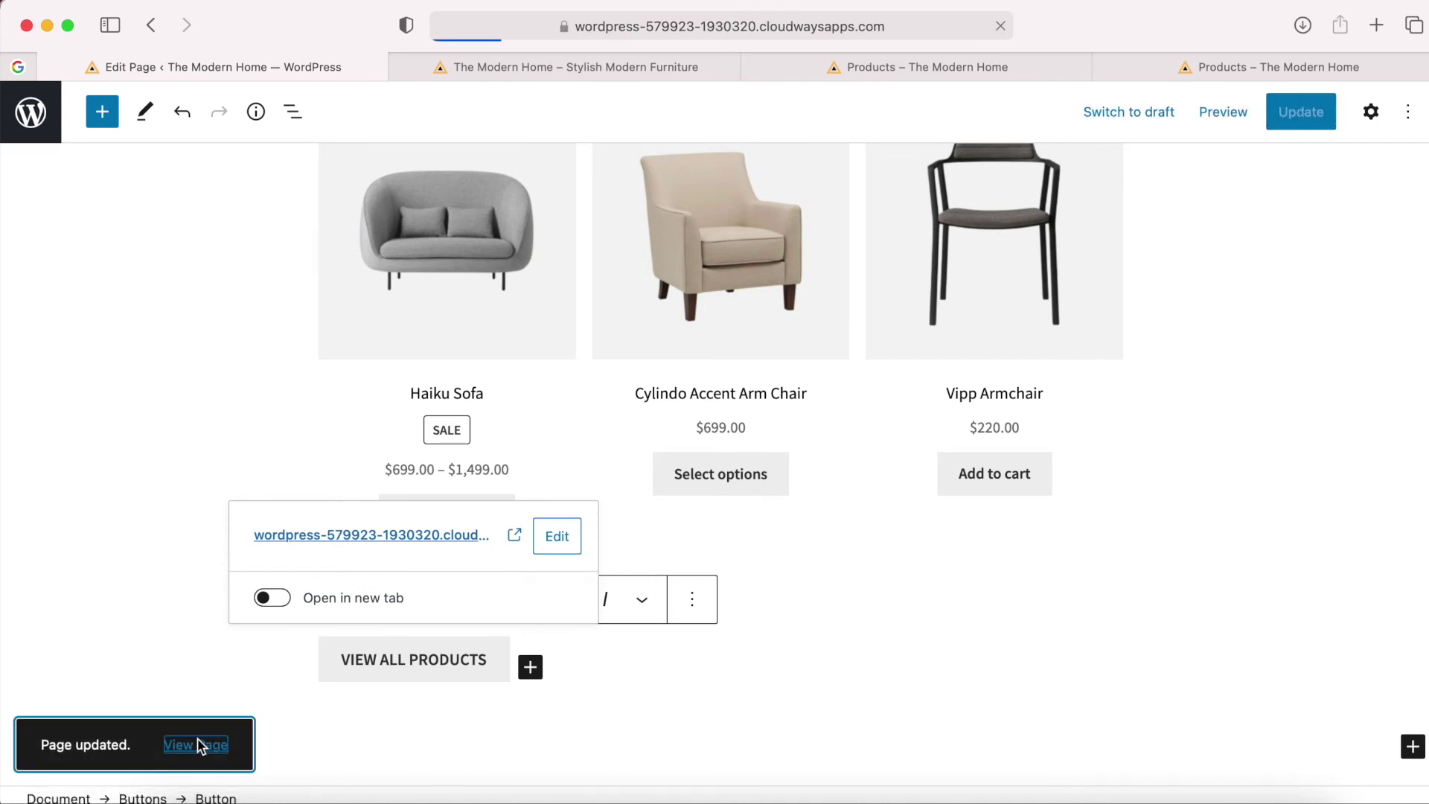
Scroll through the updated live home page, then go to the Birdy Pendant Lamp from On Sale.
{"action": "scroll", "coordinate": [649, 574], "scroll_direction": "down", "scroll_amount": 2}
{"action": "scroll", "coordinate": [648, 574], "scroll_direction": "down", "scroll_amount": 10}
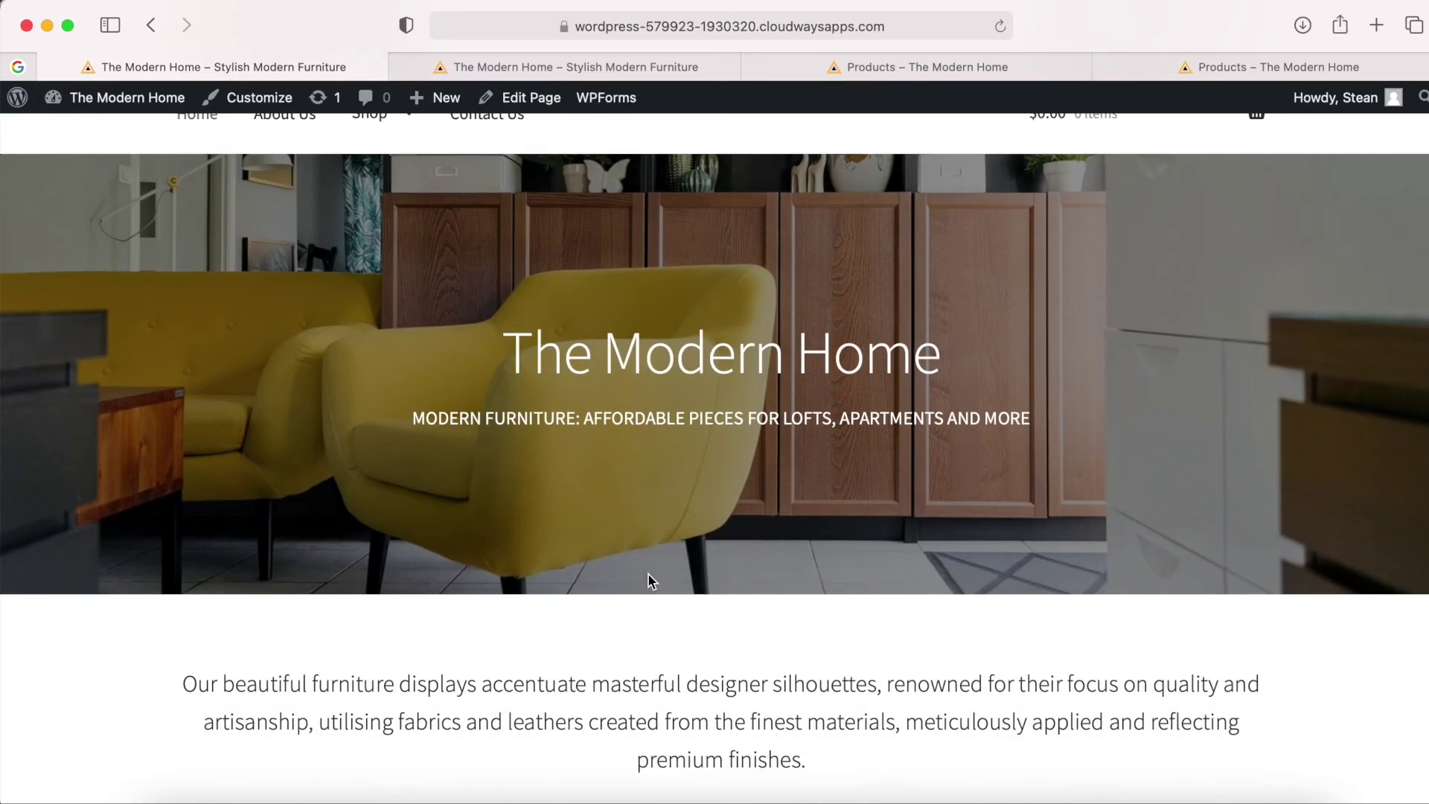
{"action": "scroll", "coordinate": [648, 575], "scroll_direction": "down", "scroll_amount": 20}
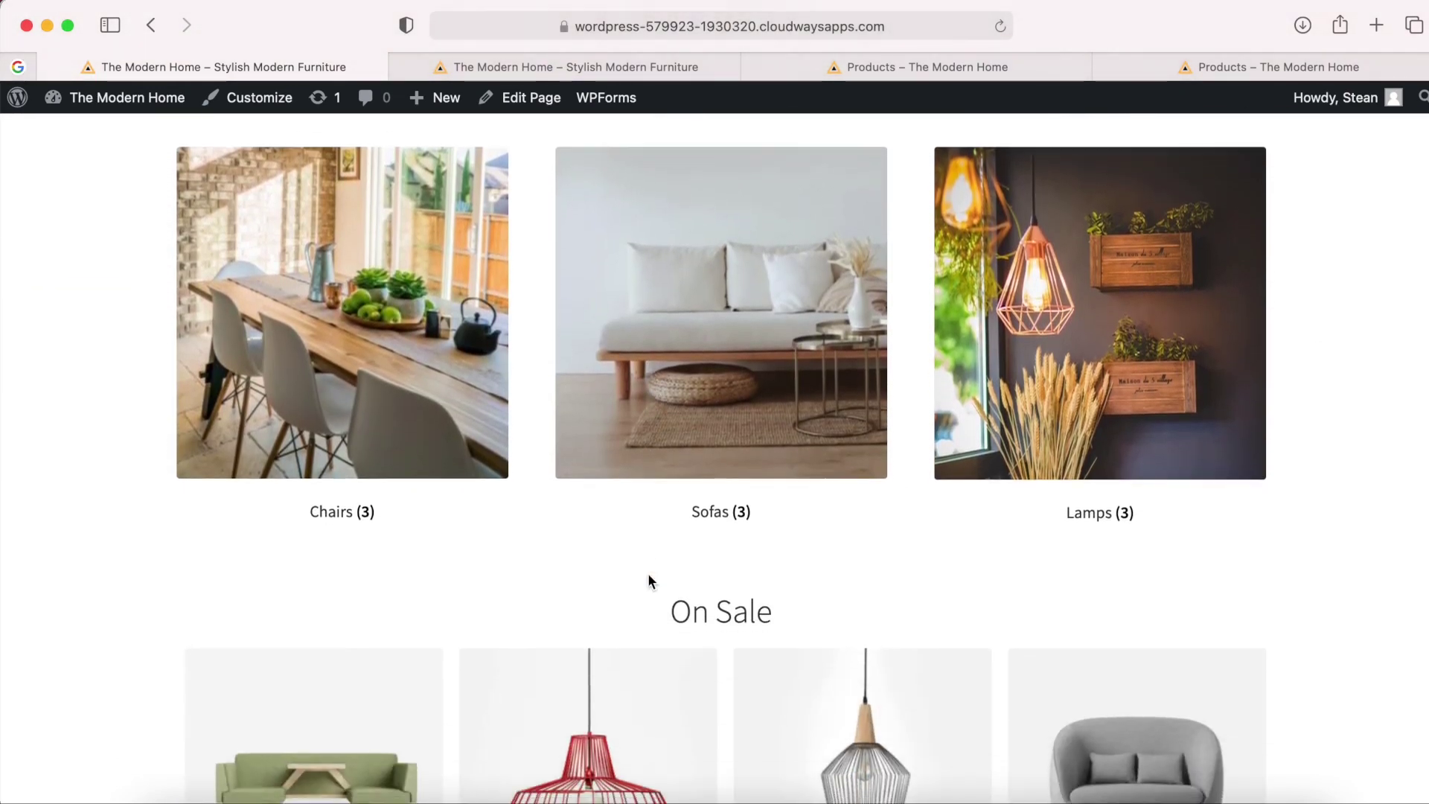
{"action": "scroll", "coordinate": [648, 575], "scroll_direction": "down", "scroll_amount": 20}
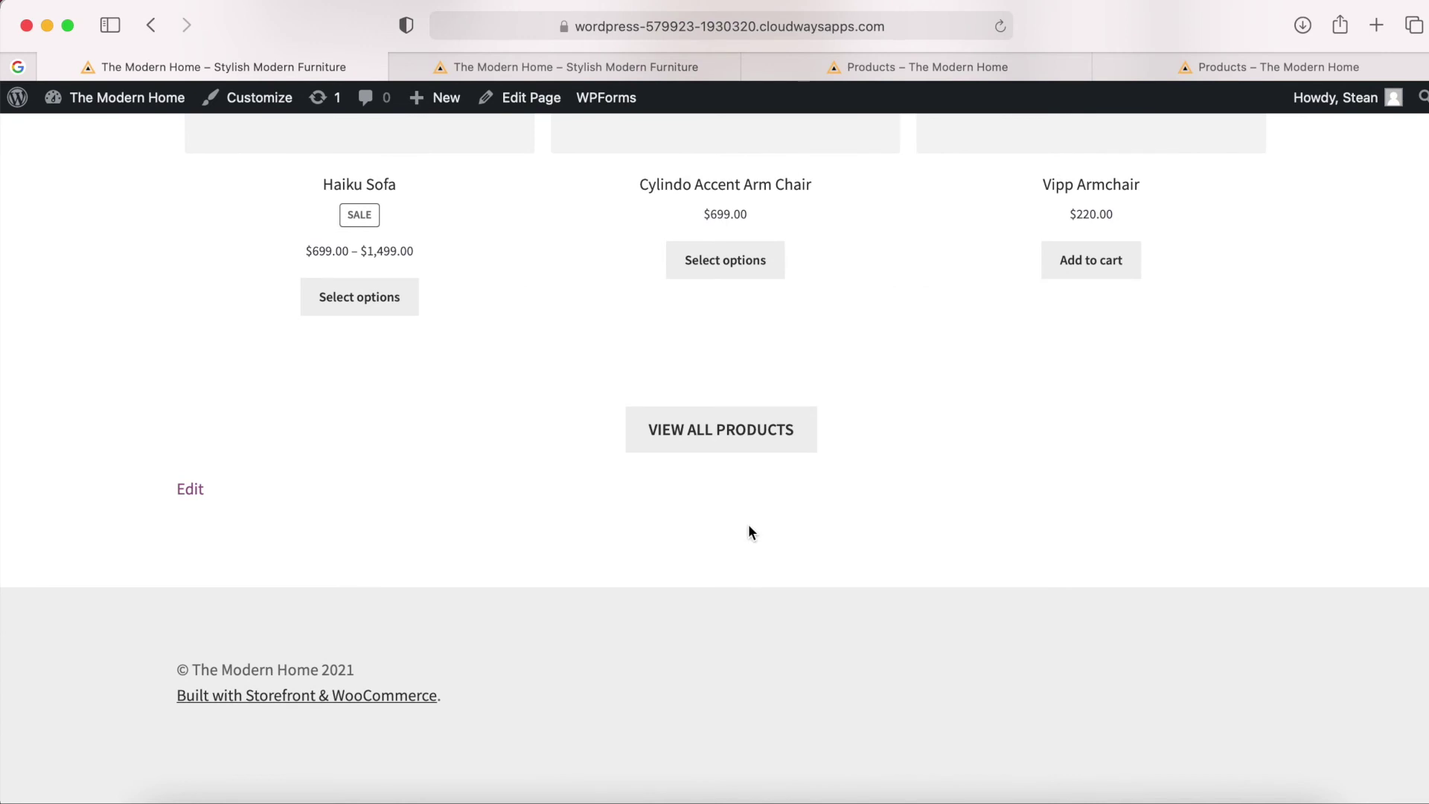
{"action": "scroll", "coordinate": [749, 528], "scroll_direction": "up", "scroll_amount": 20}
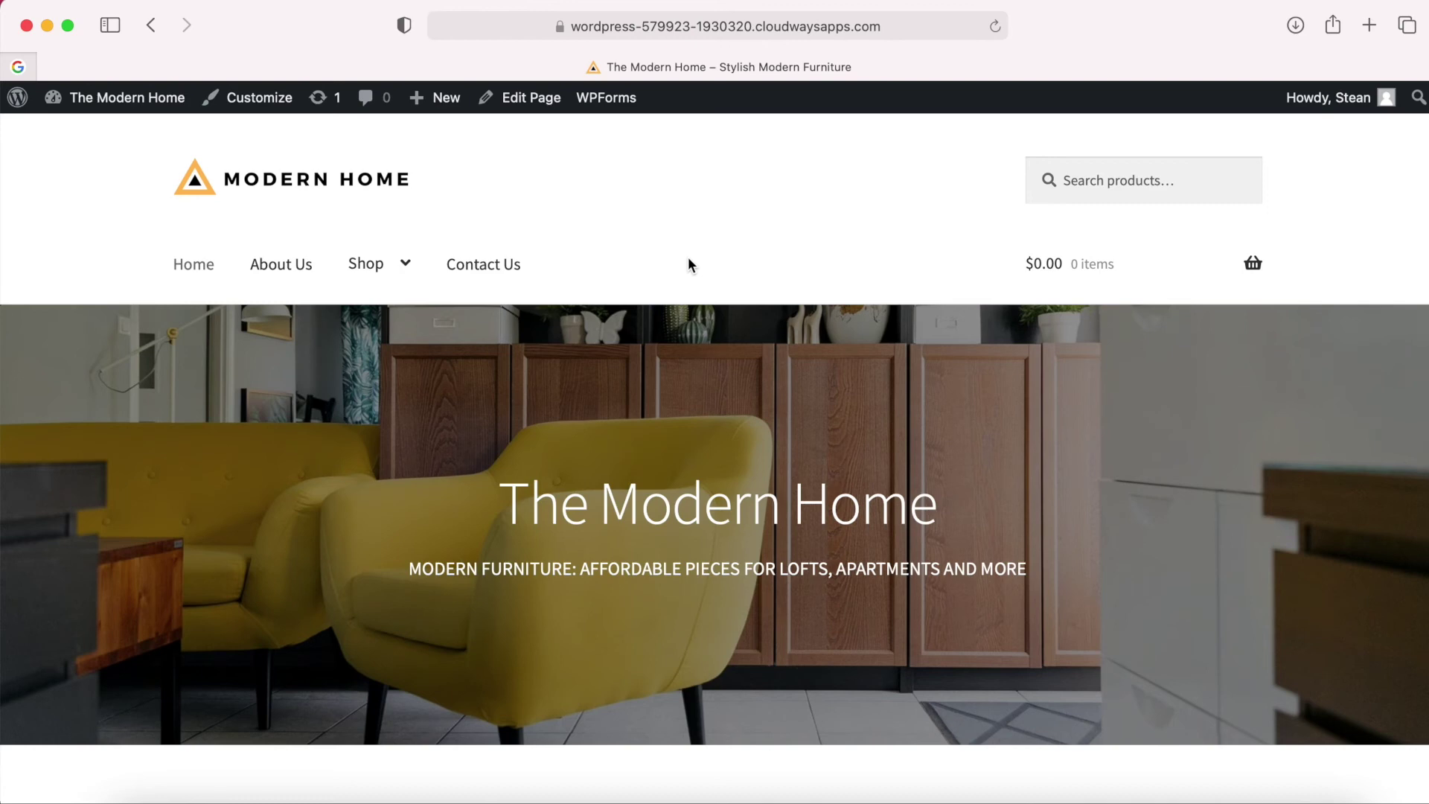
{"action": "scroll", "coordinate": [689, 258], "scroll_direction": "down", "scroll_amount": 10}
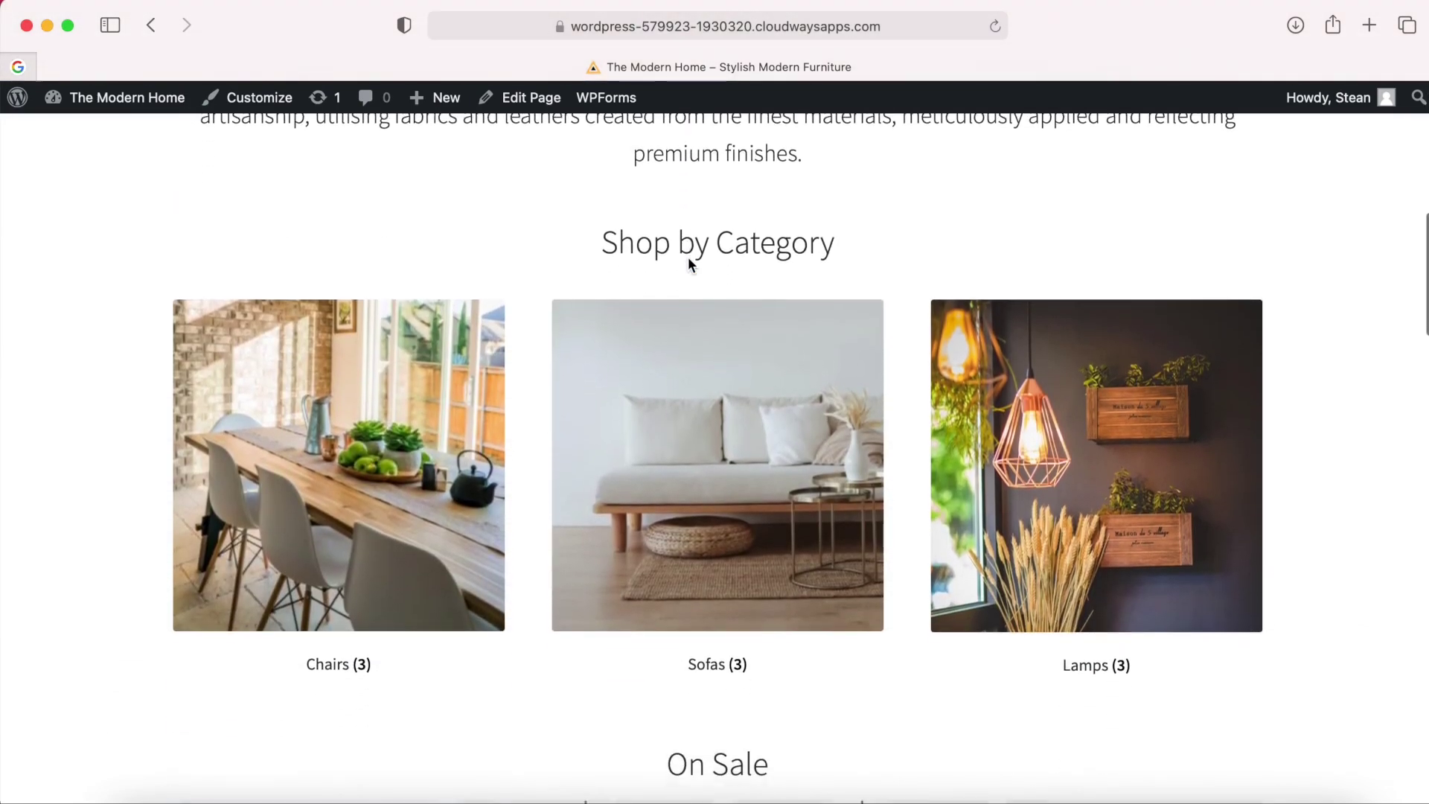
{"action": "scroll", "coordinate": [1319, 477], "scroll_direction": "up", "scroll_amount": 3}
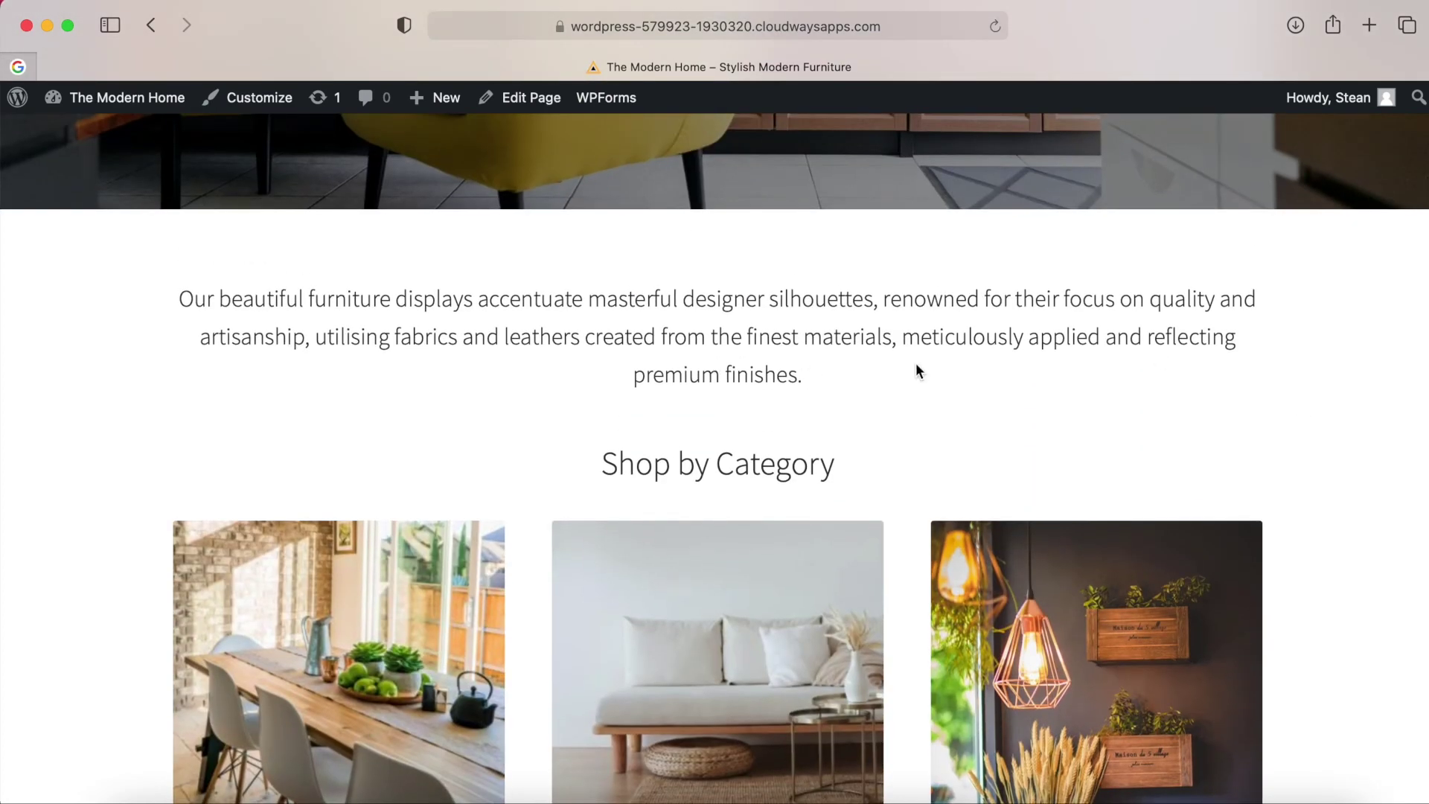
{"action": "scroll", "coordinate": [996, 370], "scroll_direction": "down", "scroll_amount": 10}
{"action": "scroll", "coordinate": [993, 368], "scroll_direction": "up", "scroll_amount": 1}
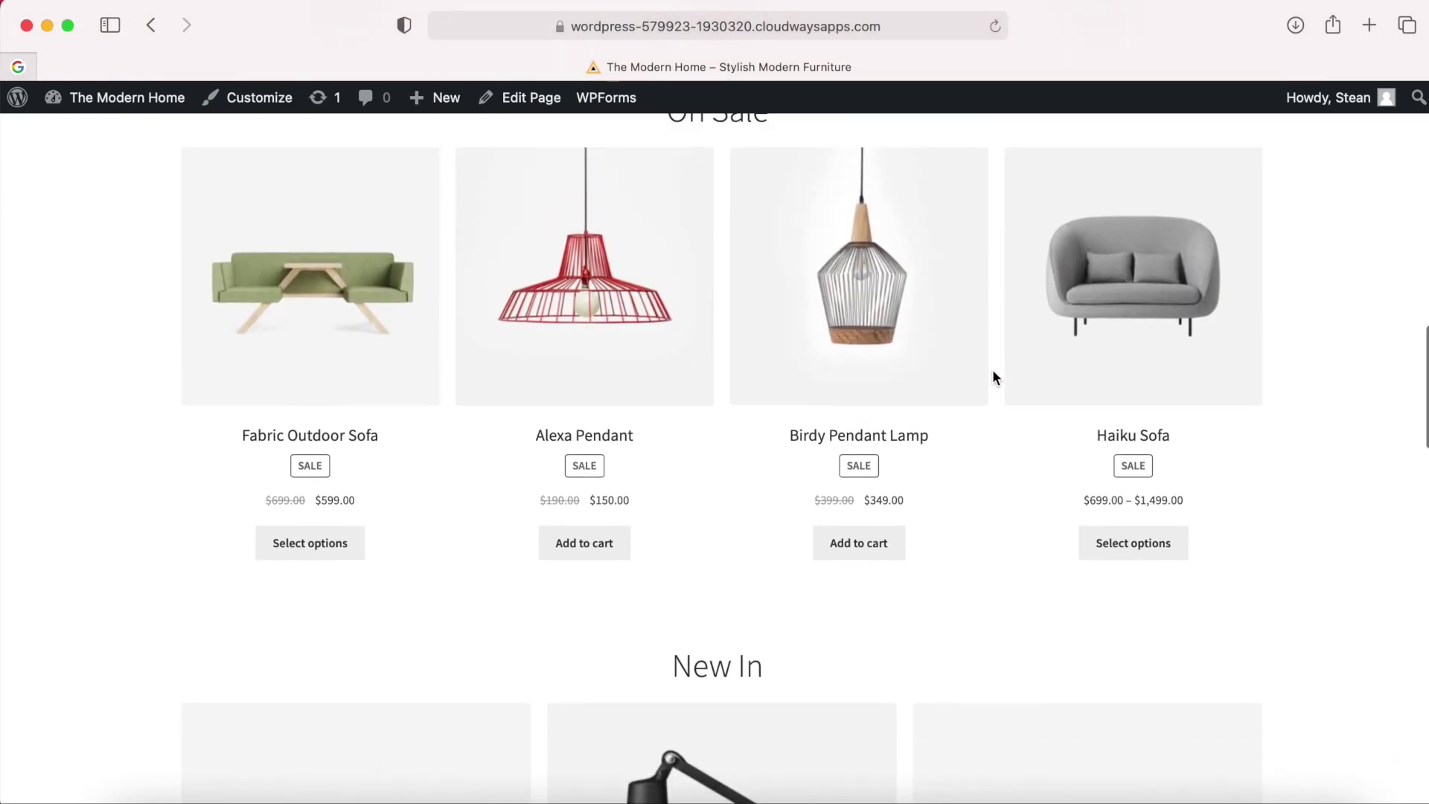
{"action": "left_click", "coordinate": [875, 295]}
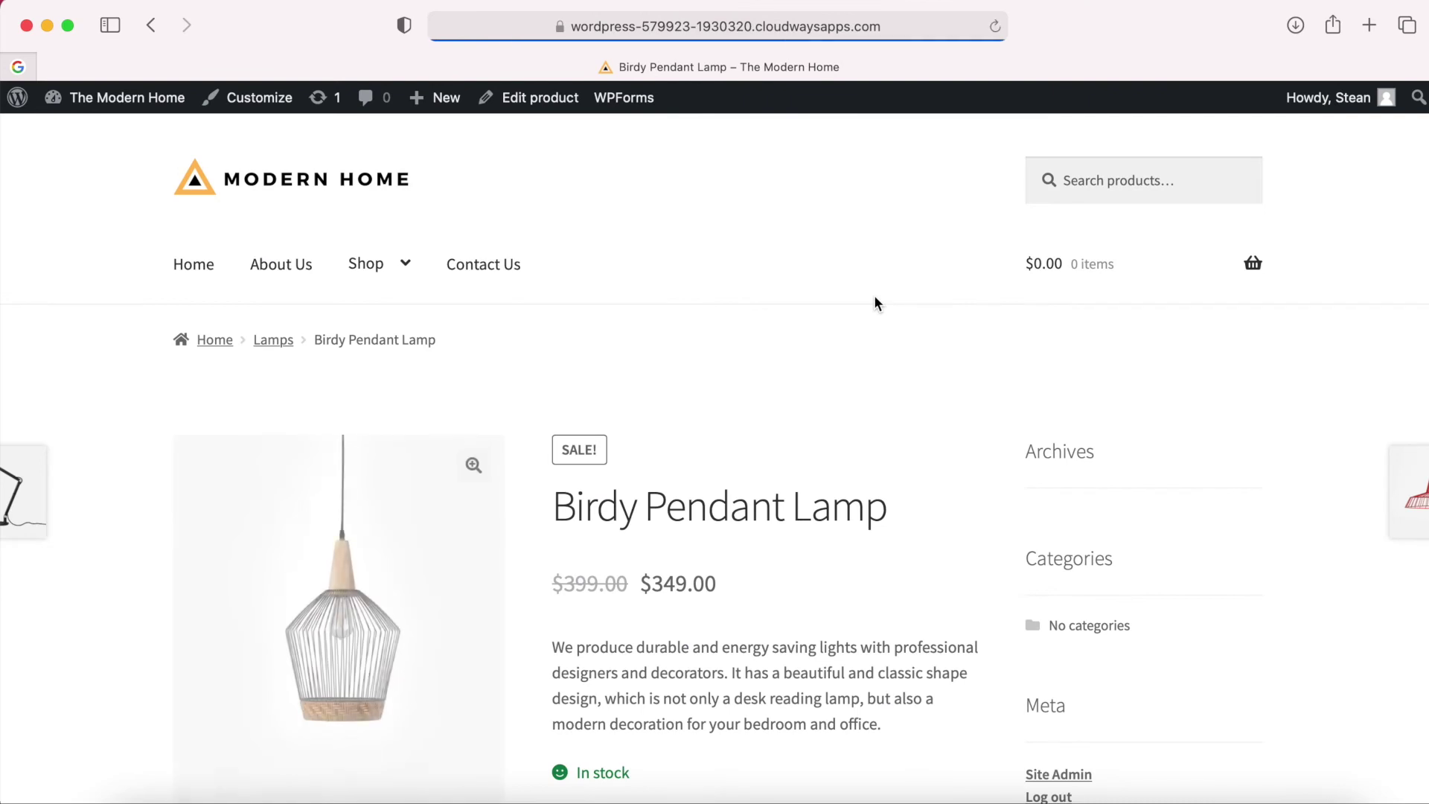
Review the Birdy Pendant Lamp product page, then launch the Customizer from the admin bar.
{"action": "scroll", "coordinate": [874, 295], "scroll_direction": "down", "scroll_amount": 3}
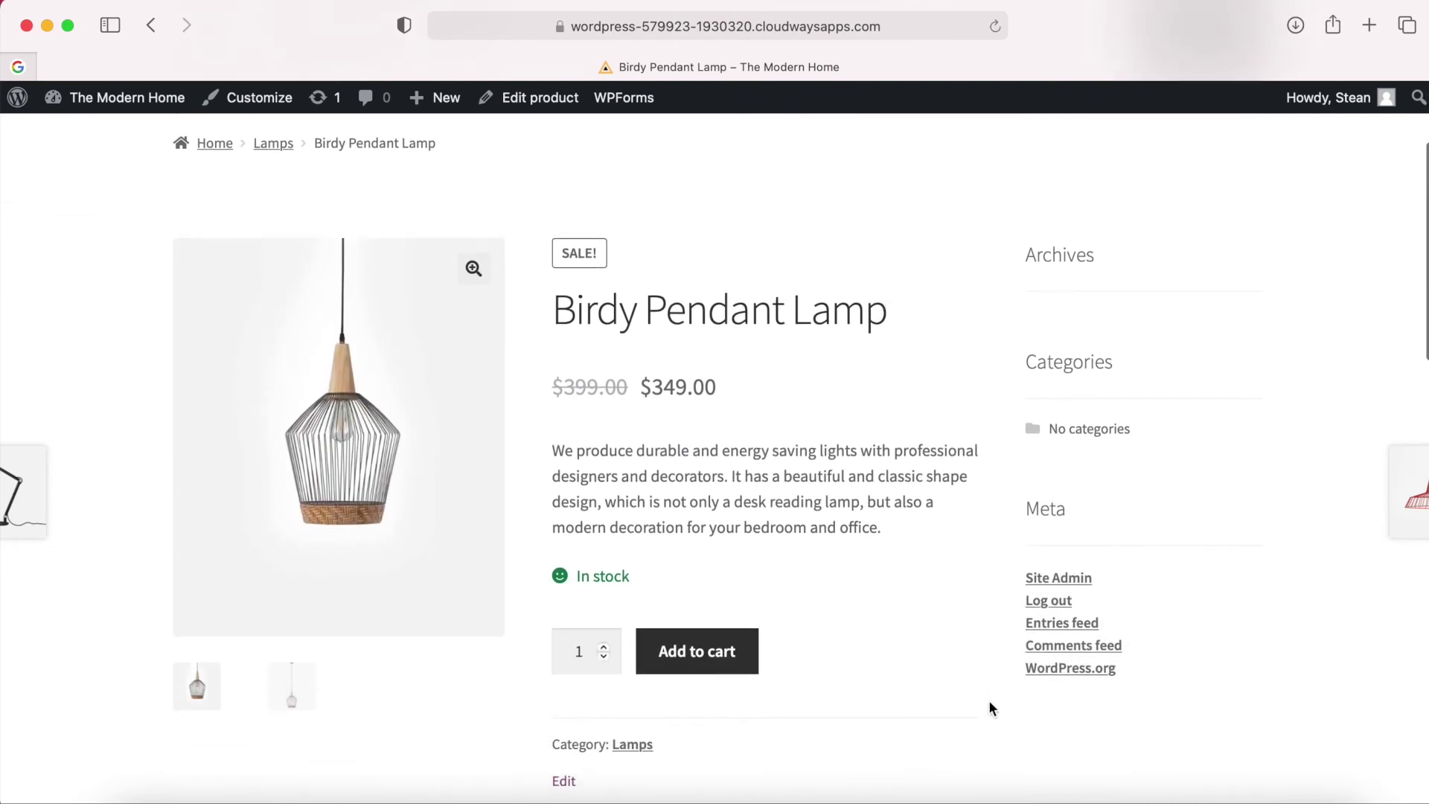
{"action": "scroll", "coordinate": [1042, 205], "scroll_direction": "up", "scroll_amount": 2}
{"action": "scroll", "coordinate": [1042, 204], "scroll_direction": "down", "scroll_amount": 1}
{"action": "scroll", "coordinate": [1042, 205], "scroll_direction": "up", "scroll_amount": 1}
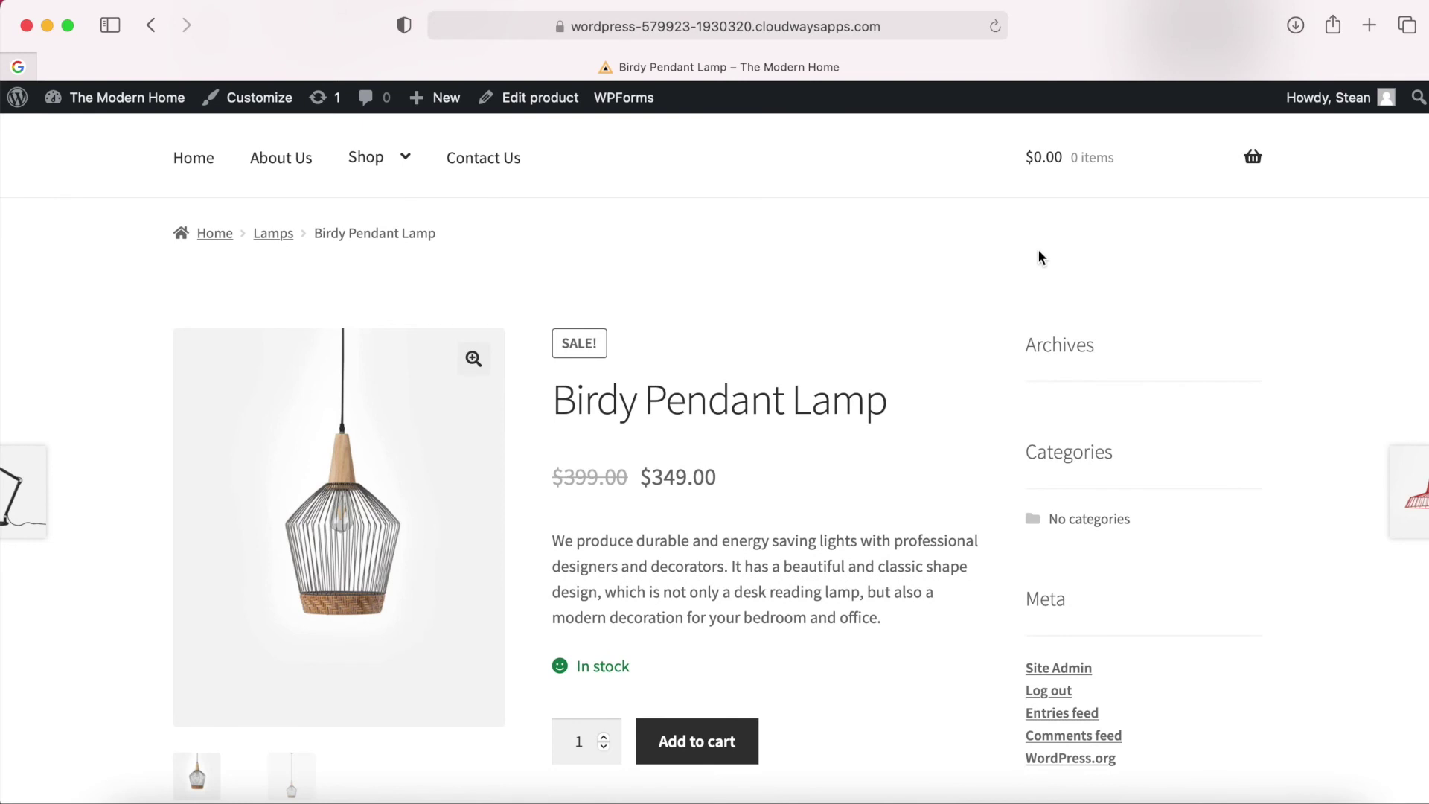
{"action": "scroll", "coordinate": [1039, 252], "scroll_direction": "down", "scroll_amount": 1}
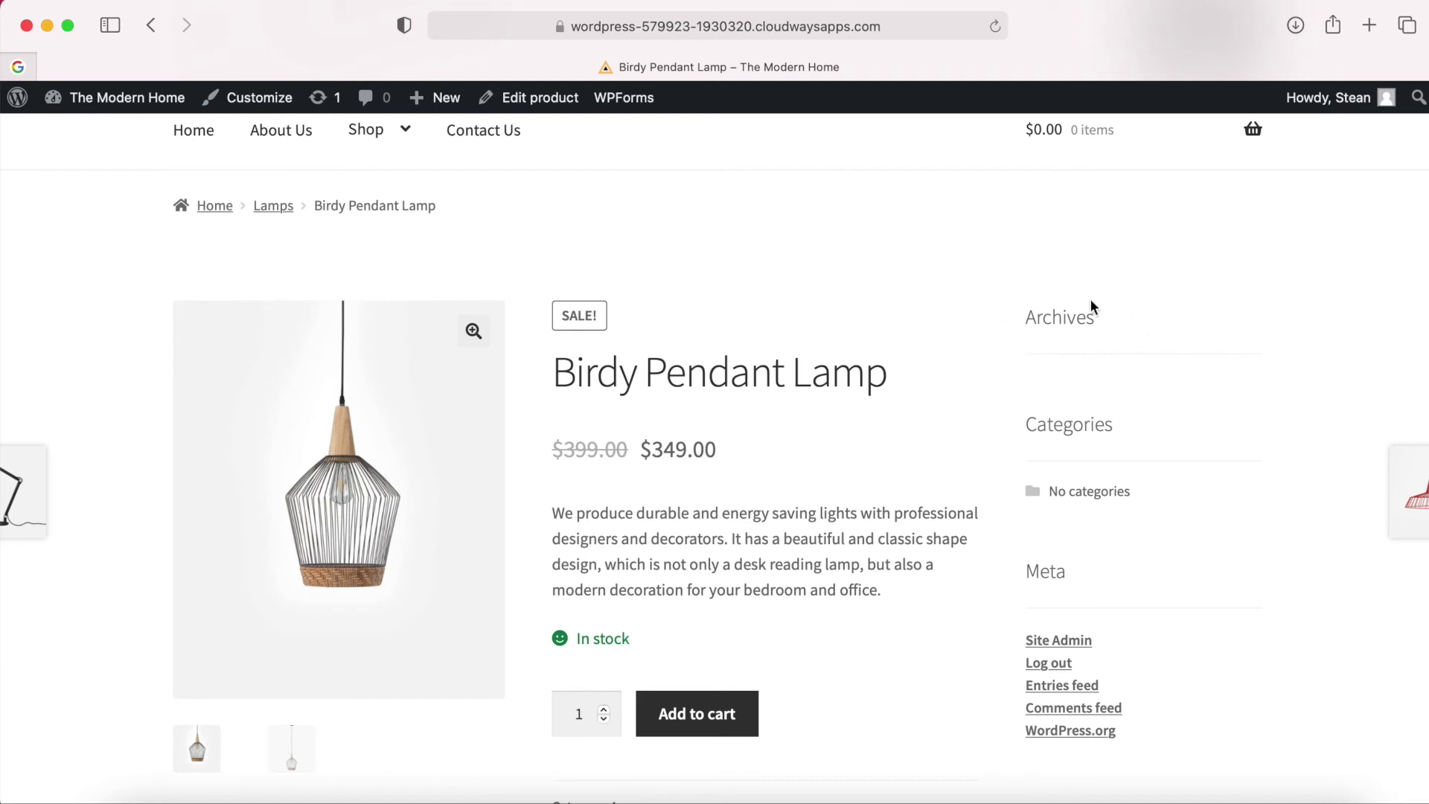
{"action": "scroll", "coordinate": [1079, 430], "scroll_direction": "down", "scroll_amount": 1}
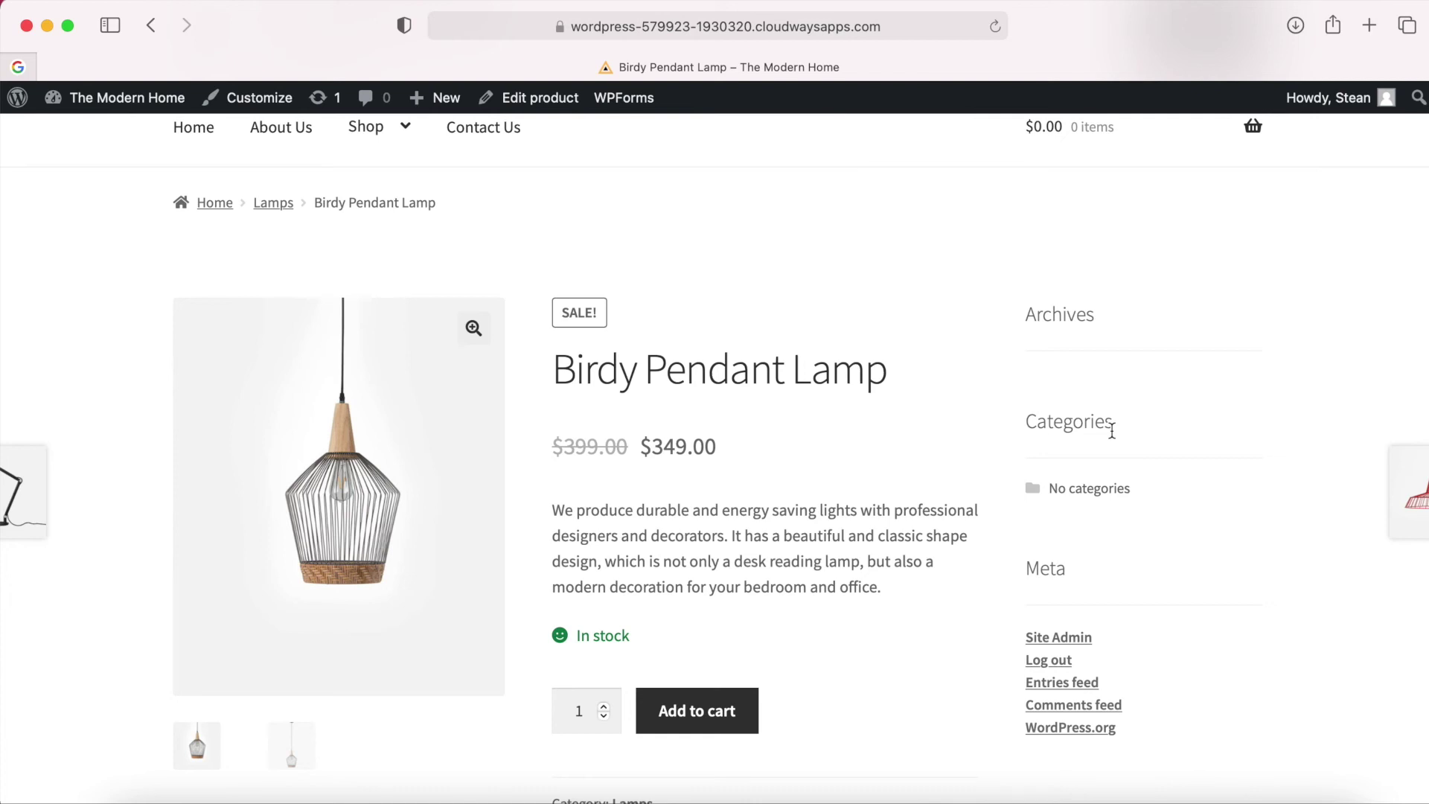
{"action": "scroll", "coordinate": [1043, 540], "scroll_direction": "down", "scroll_amount": 10}
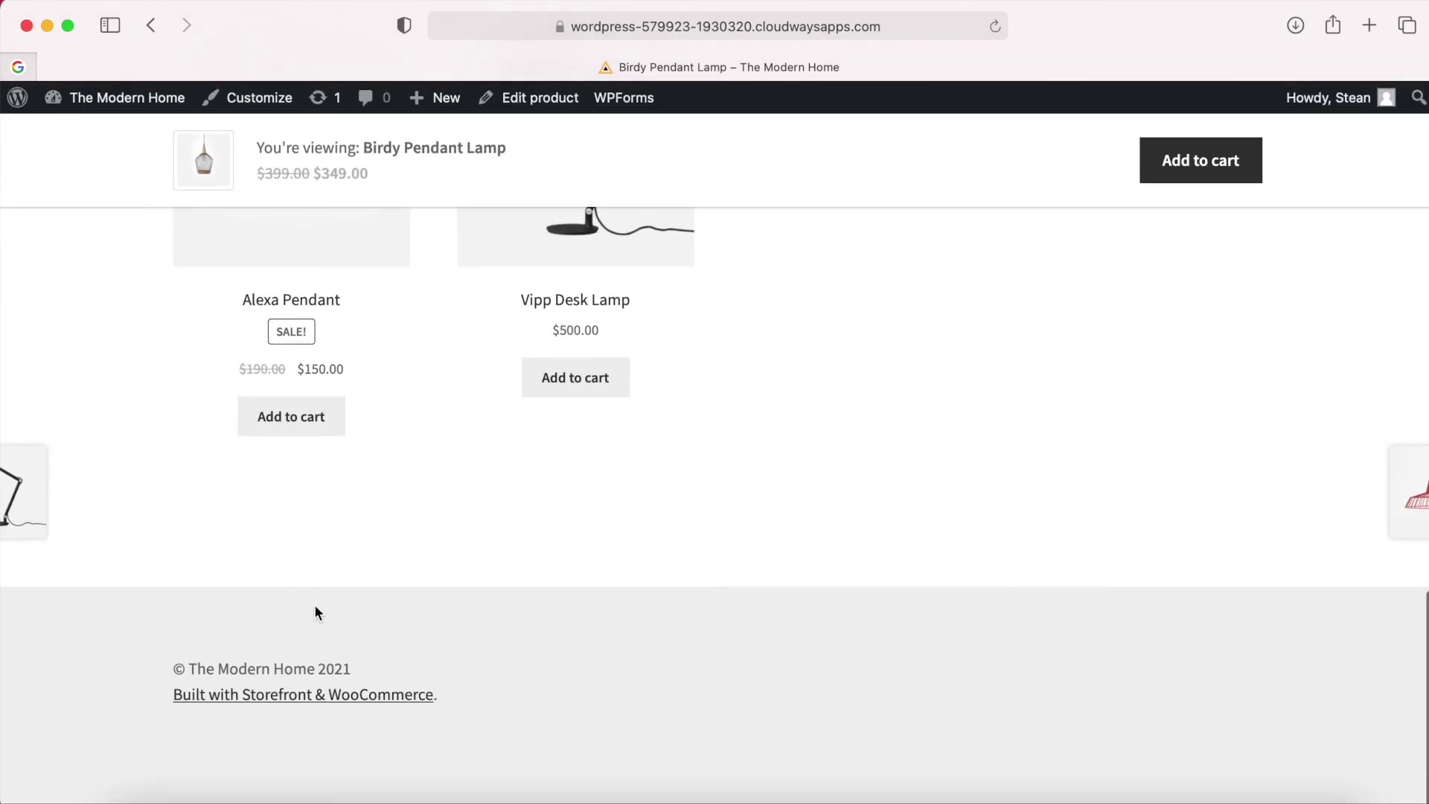
{"action": "scroll", "coordinate": [1227, 532], "scroll_direction": "up", "scroll_amount": 15}
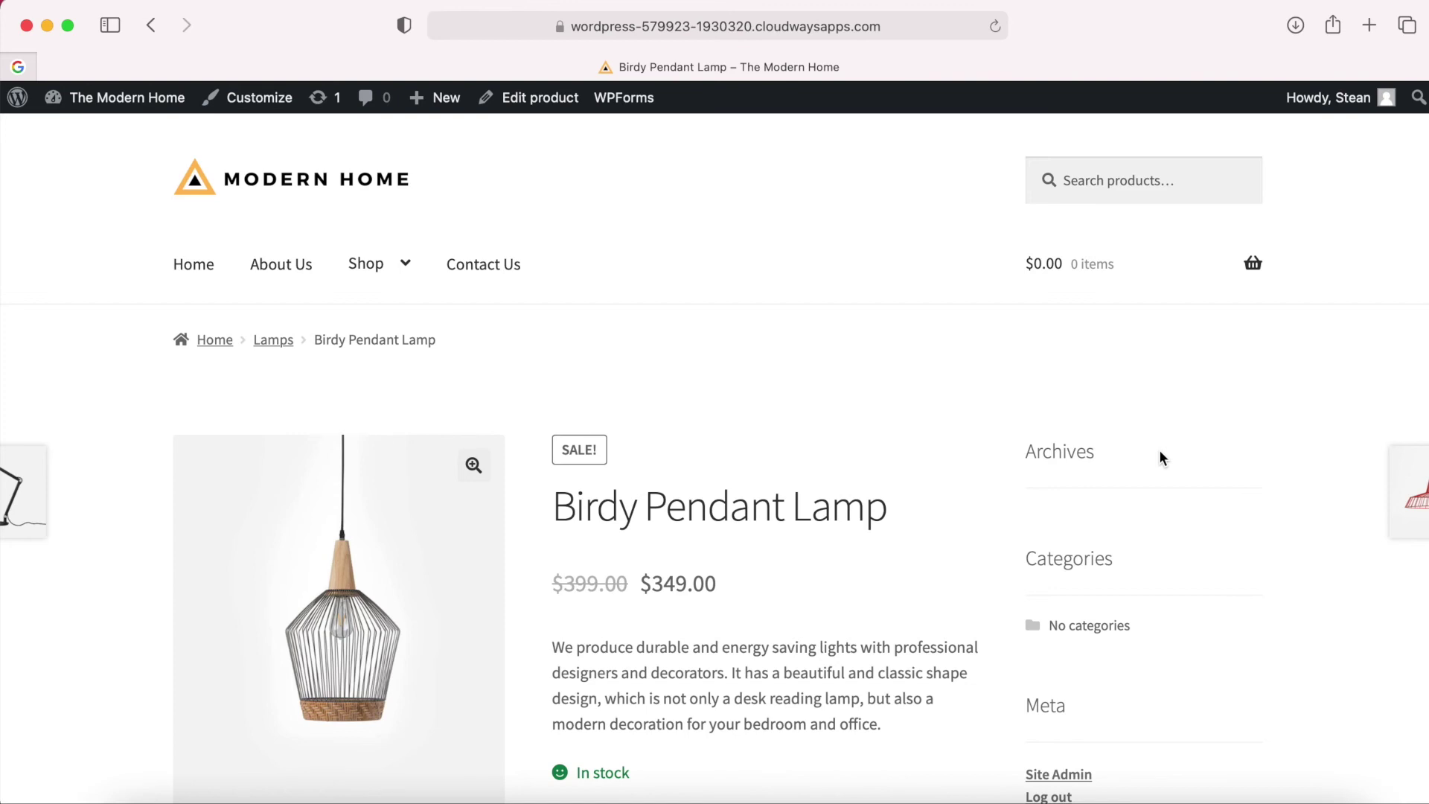
{"action": "left_click", "coordinate": [261, 103]}
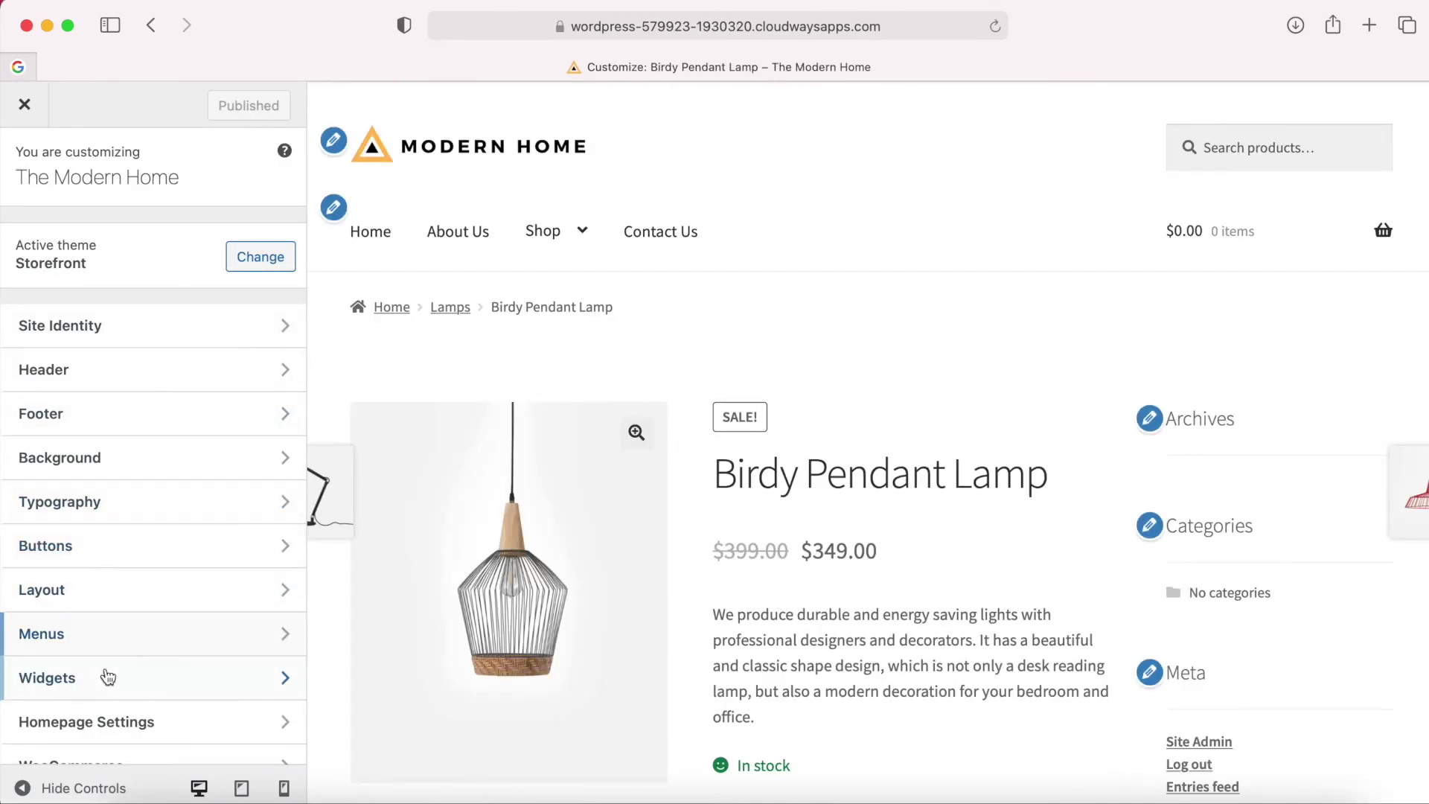
Go to Widgets > Sidebar in the Customizer and dismiss the block widgets welcome guide.
{"action": "left_click", "coordinate": [108, 676]}
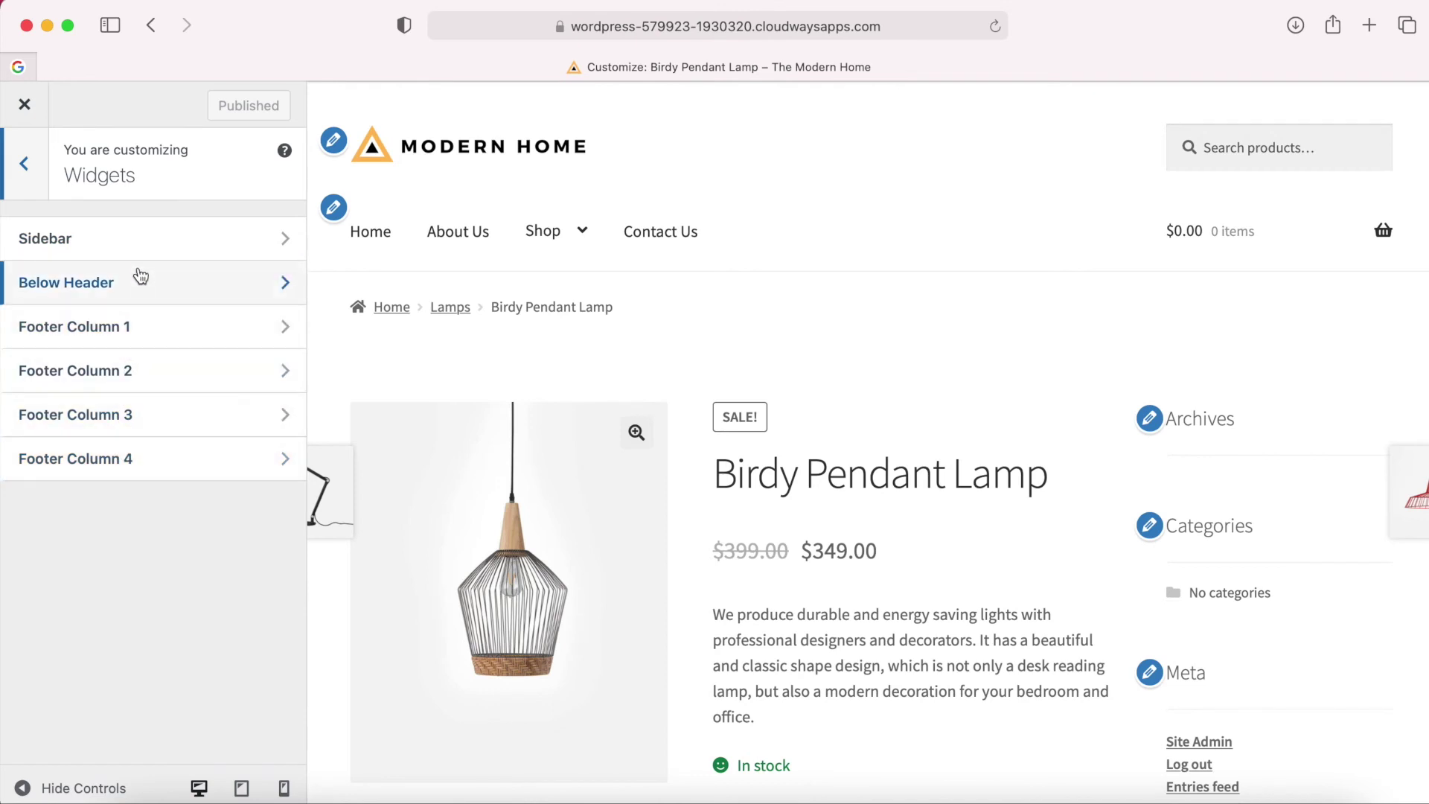
{"action": "left_click", "coordinate": [168, 246]}
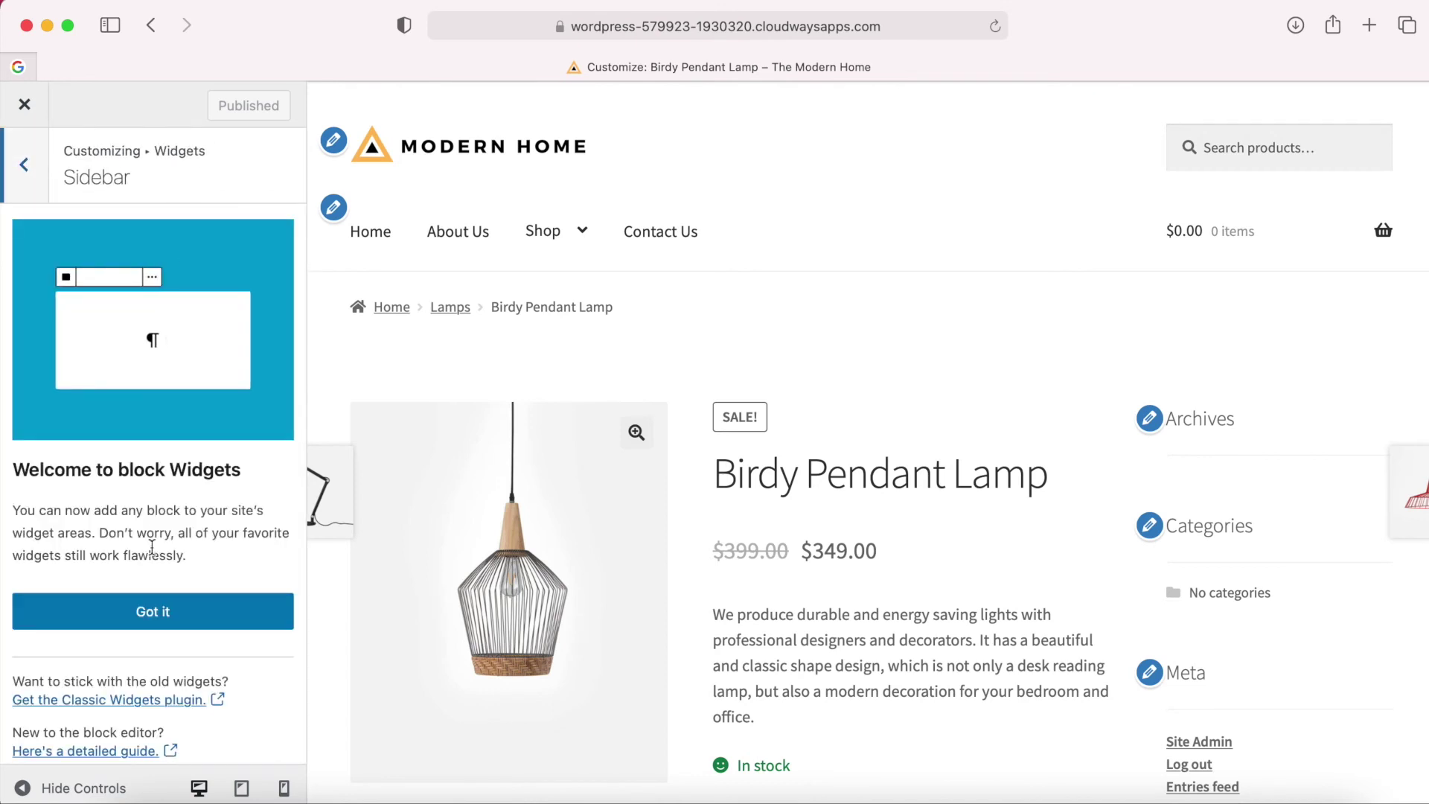
{"action": "left_click", "coordinate": [141, 614]}
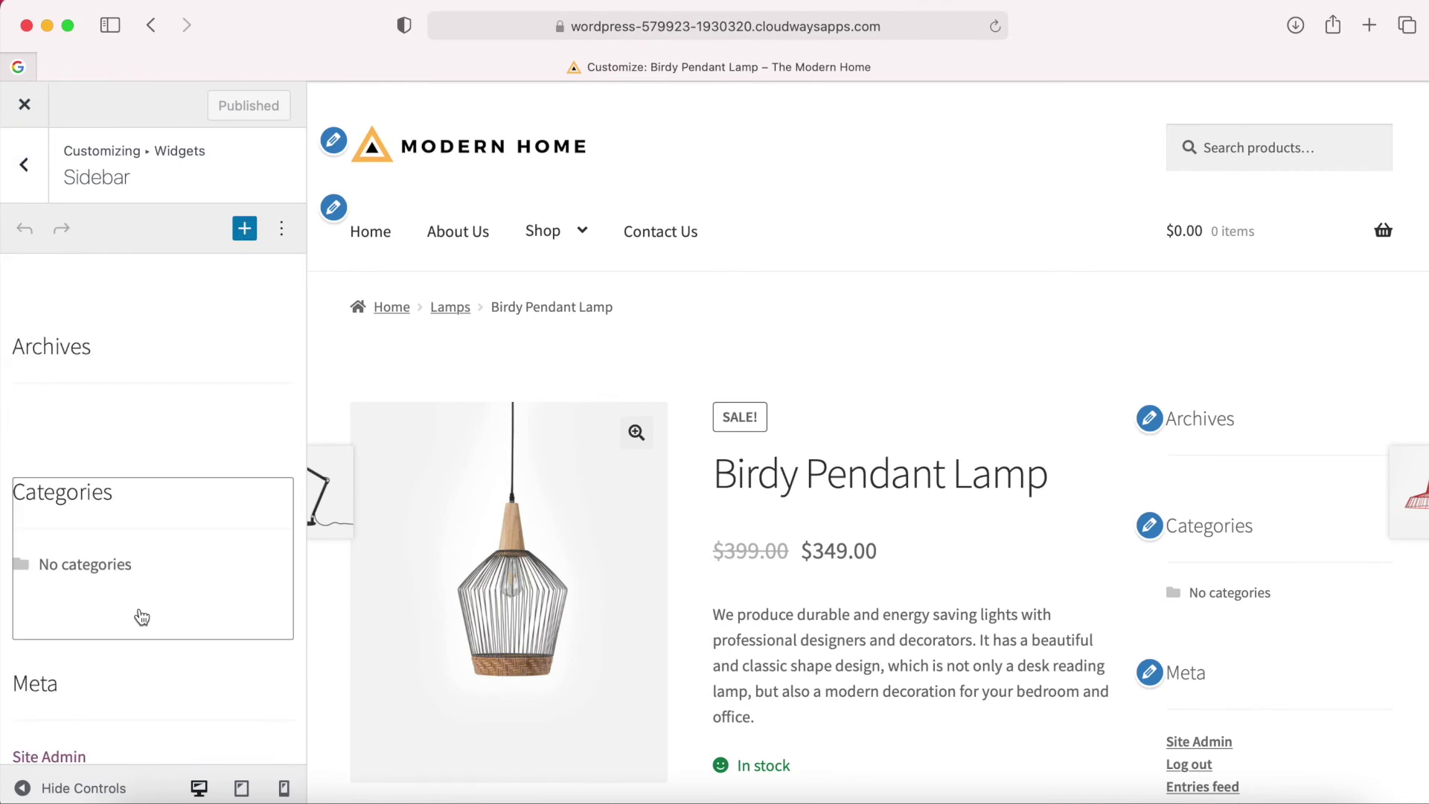
{"action": "scroll", "coordinate": [141, 618], "scroll_direction": "down", "scroll_amount": 5}
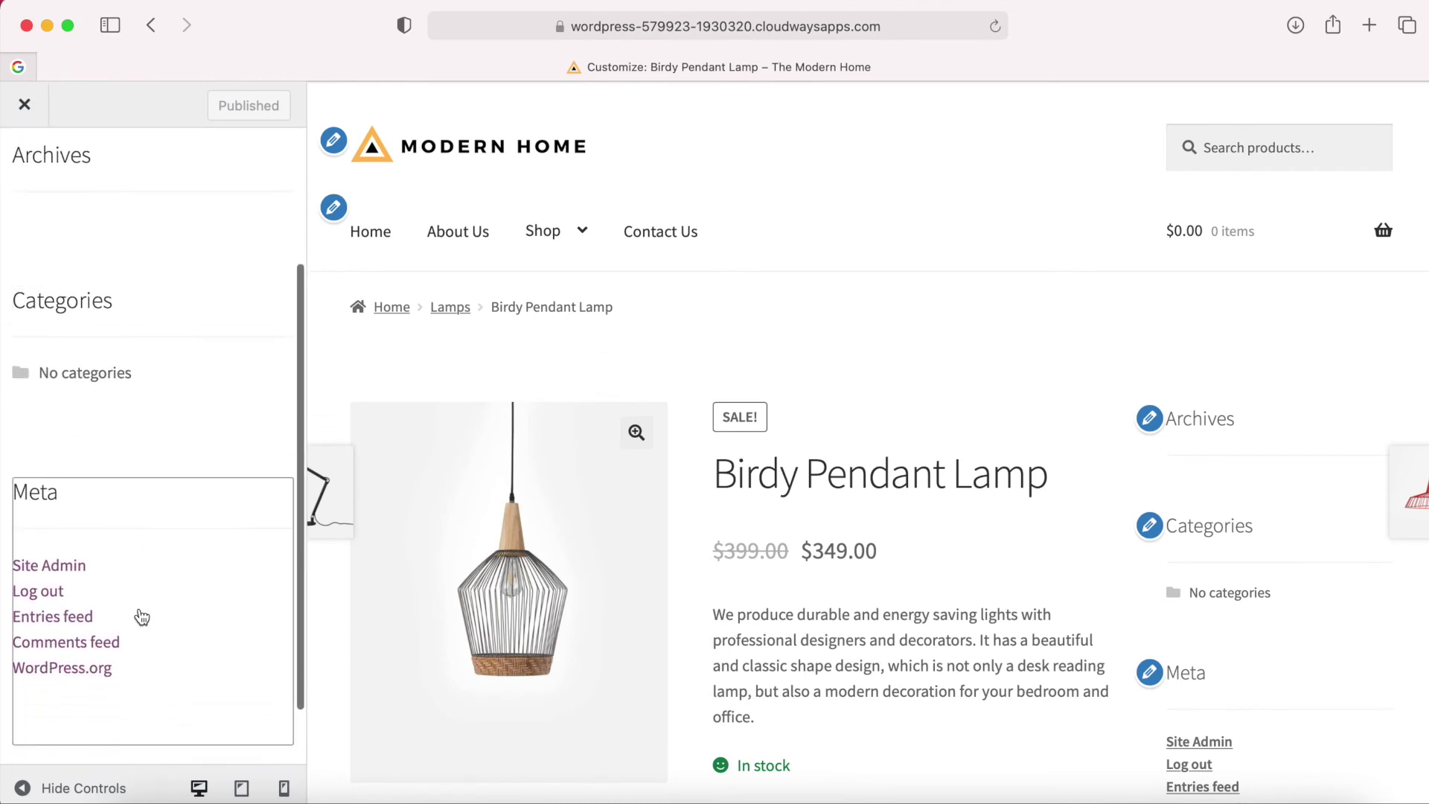
{"action": "scroll", "coordinate": [1282, 691], "scroll_direction": "down", "scroll_amount": 1}
{"action": "scroll", "coordinate": [1282, 691], "scroll_direction": "down", "scroll_amount": 2}
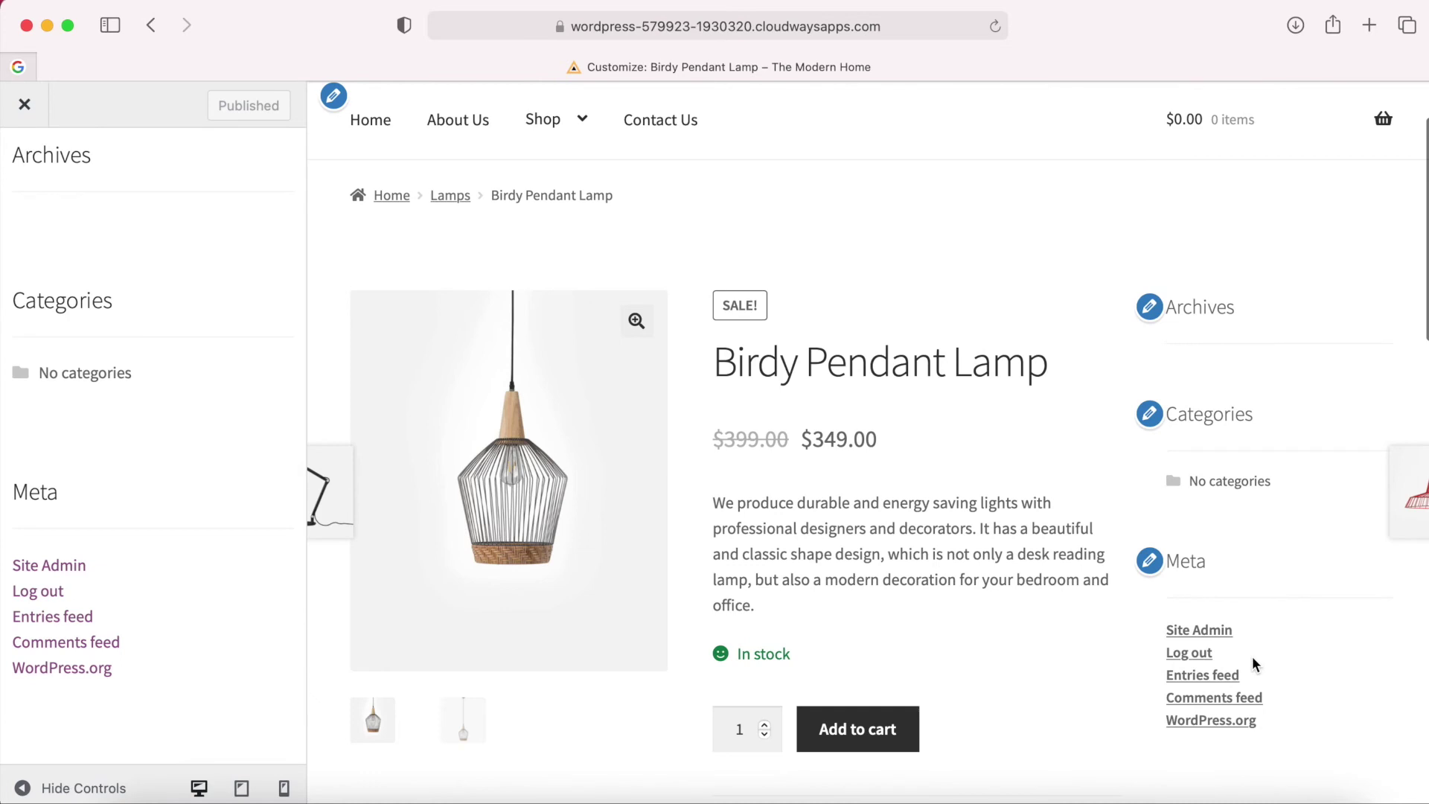
Remove the Meta, Categories and Archives widgets from the Sidebar.
{"action": "left_click", "coordinate": [176, 609]}
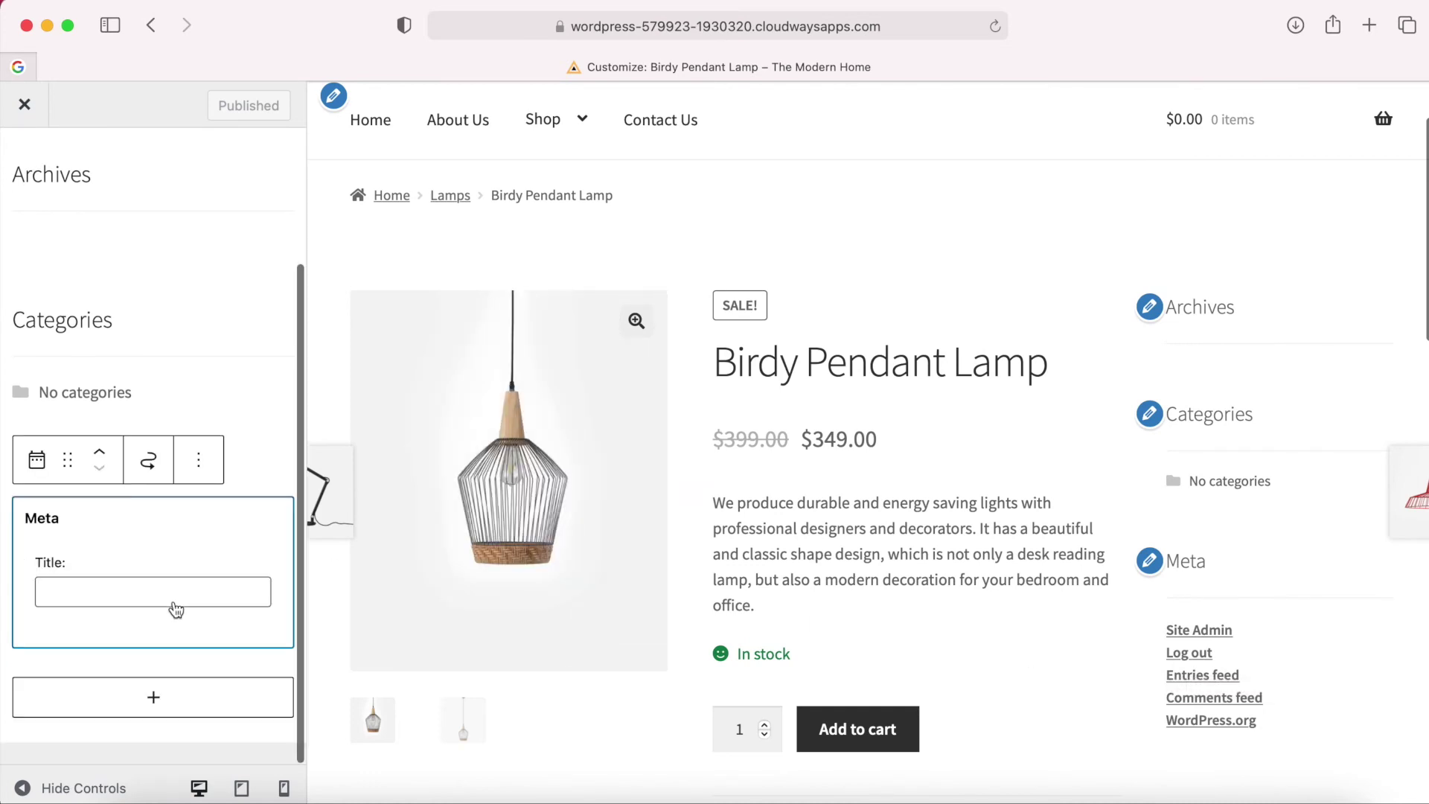
{"action": "left_click", "coordinate": [197, 465]}
{"action": "left_click", "coordinate": [217, 387]}
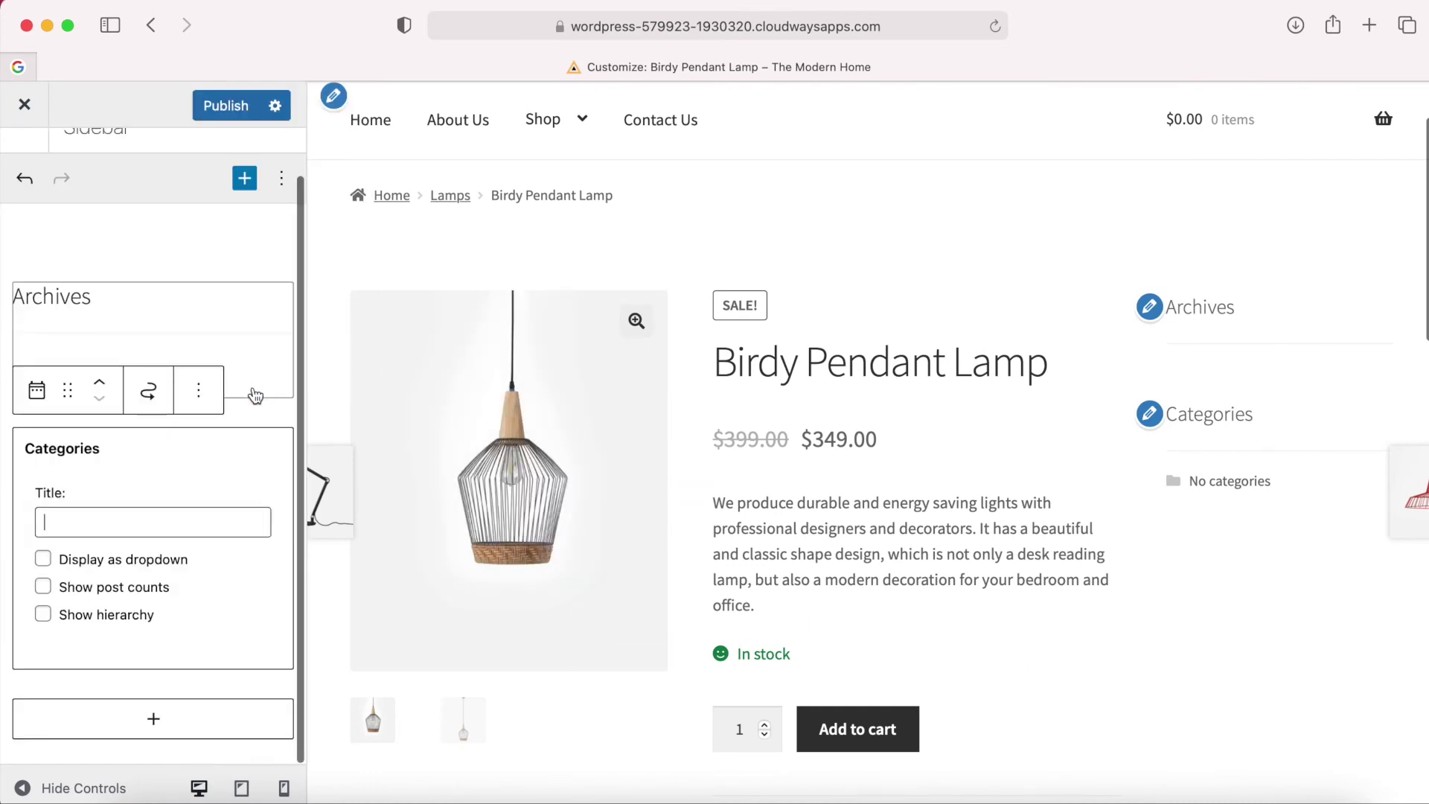
{"action": "left_click", "coordinate": [198, 390]}
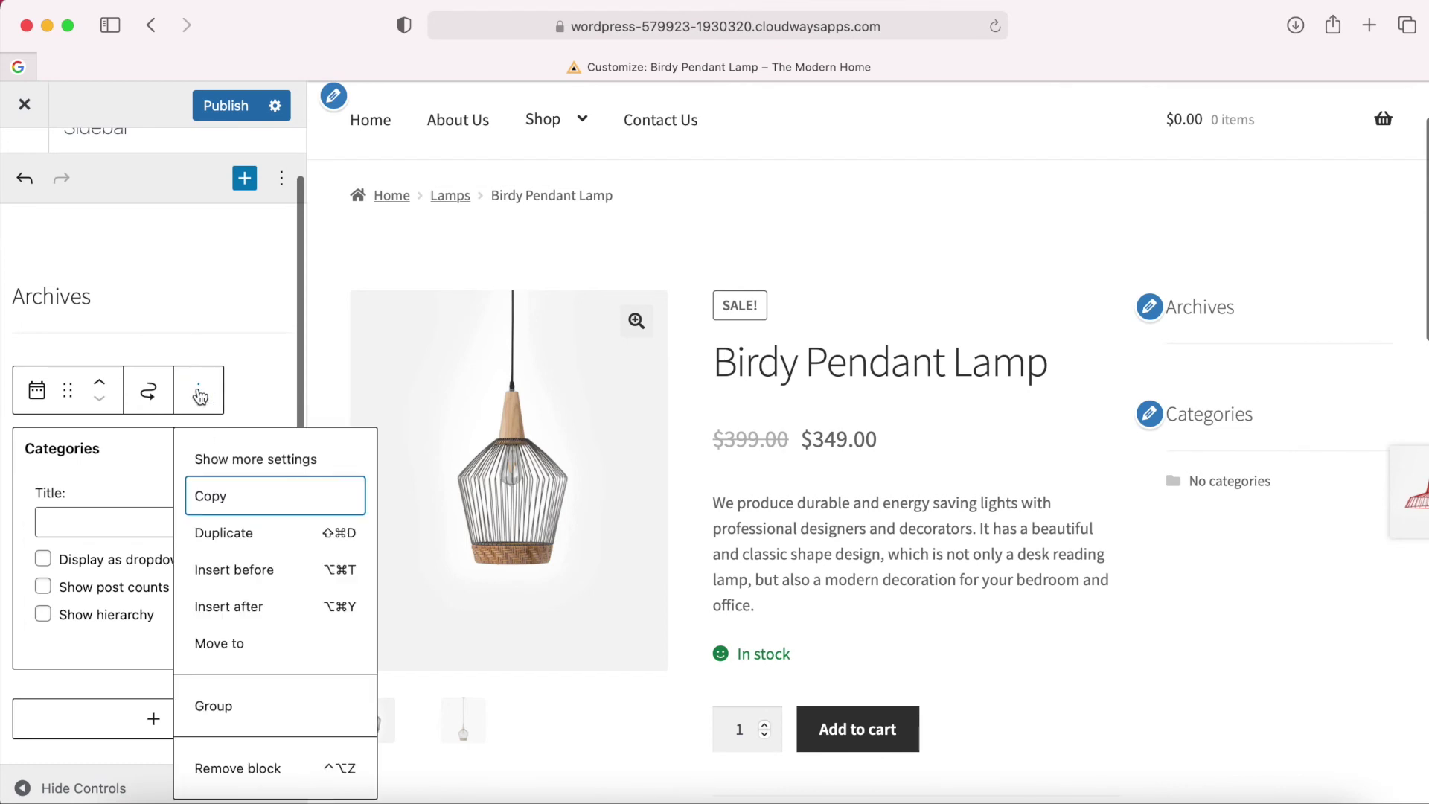
{"action": "left_click", "coordinate": [211, 769]}
{"action": "left_click", "coordinate": [137, 296]}
{"action": "left_click", "coordinate": [206, 675]}
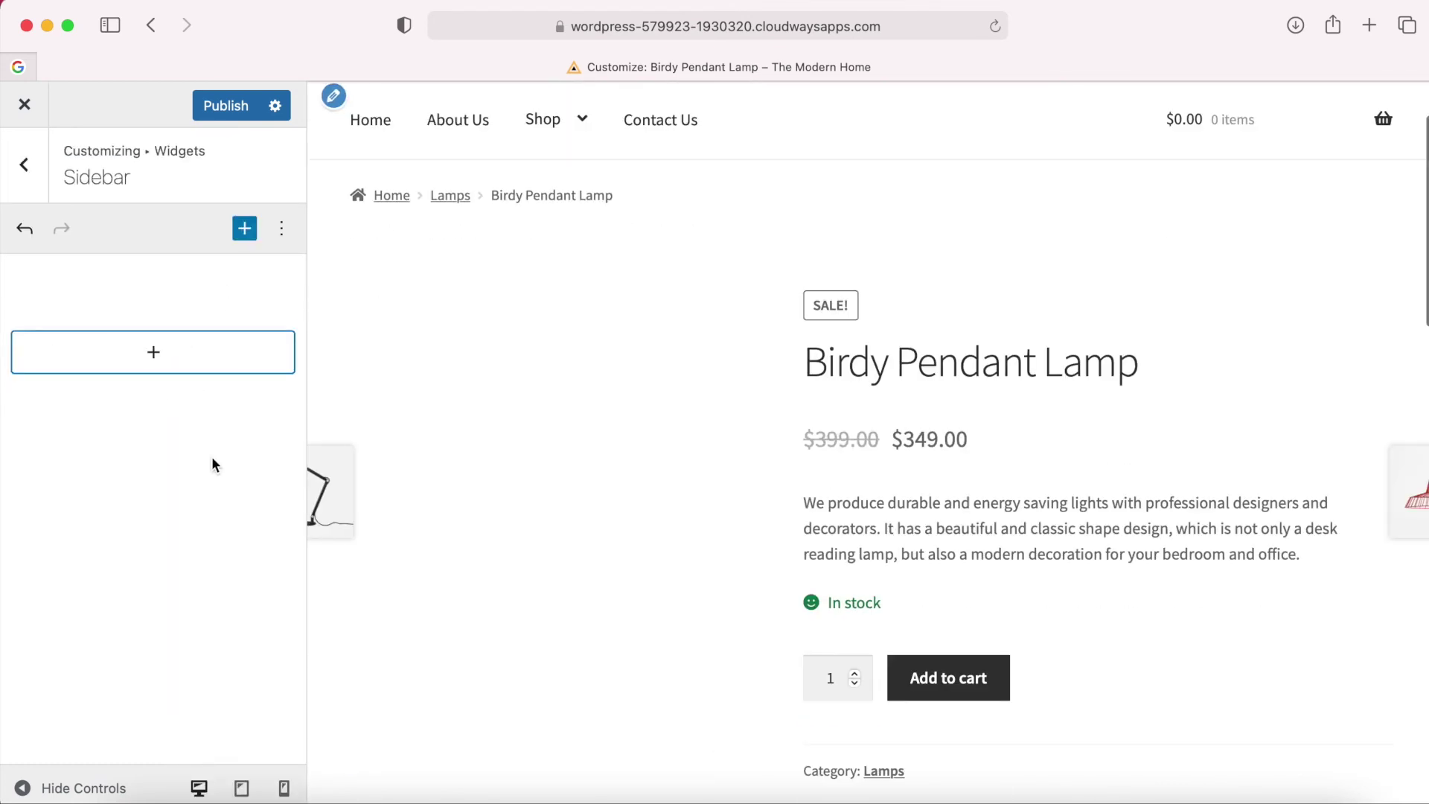
{"action": "scroll", "coordinate": [986, 450], "scroll_direction": "up", "scroll_amount": 3}
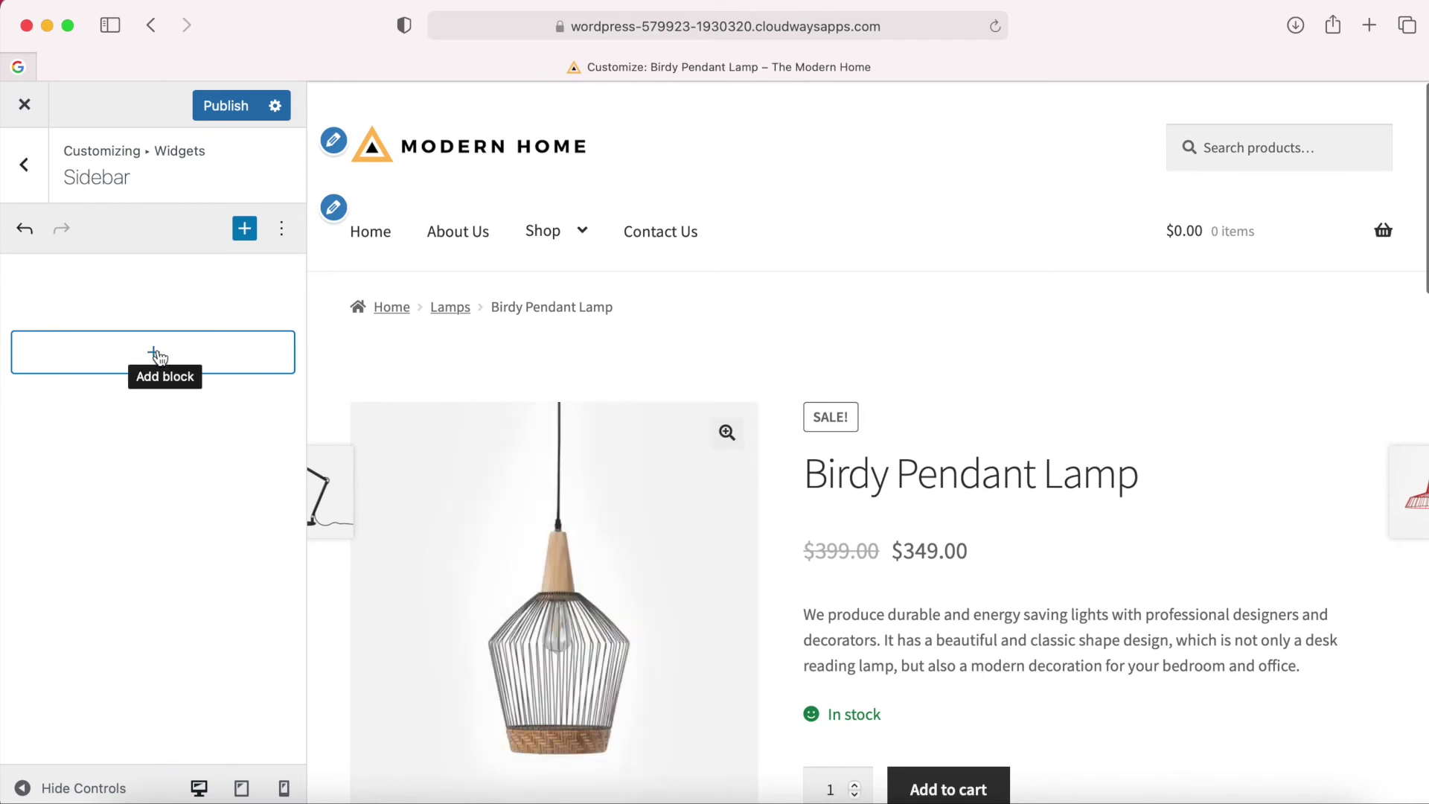
Insert a Cart widget with 'Hide if cart is empty' ticked, plus an empty Paragraph below it.
{"action": "left_click", "coordinate": [154, 356]}
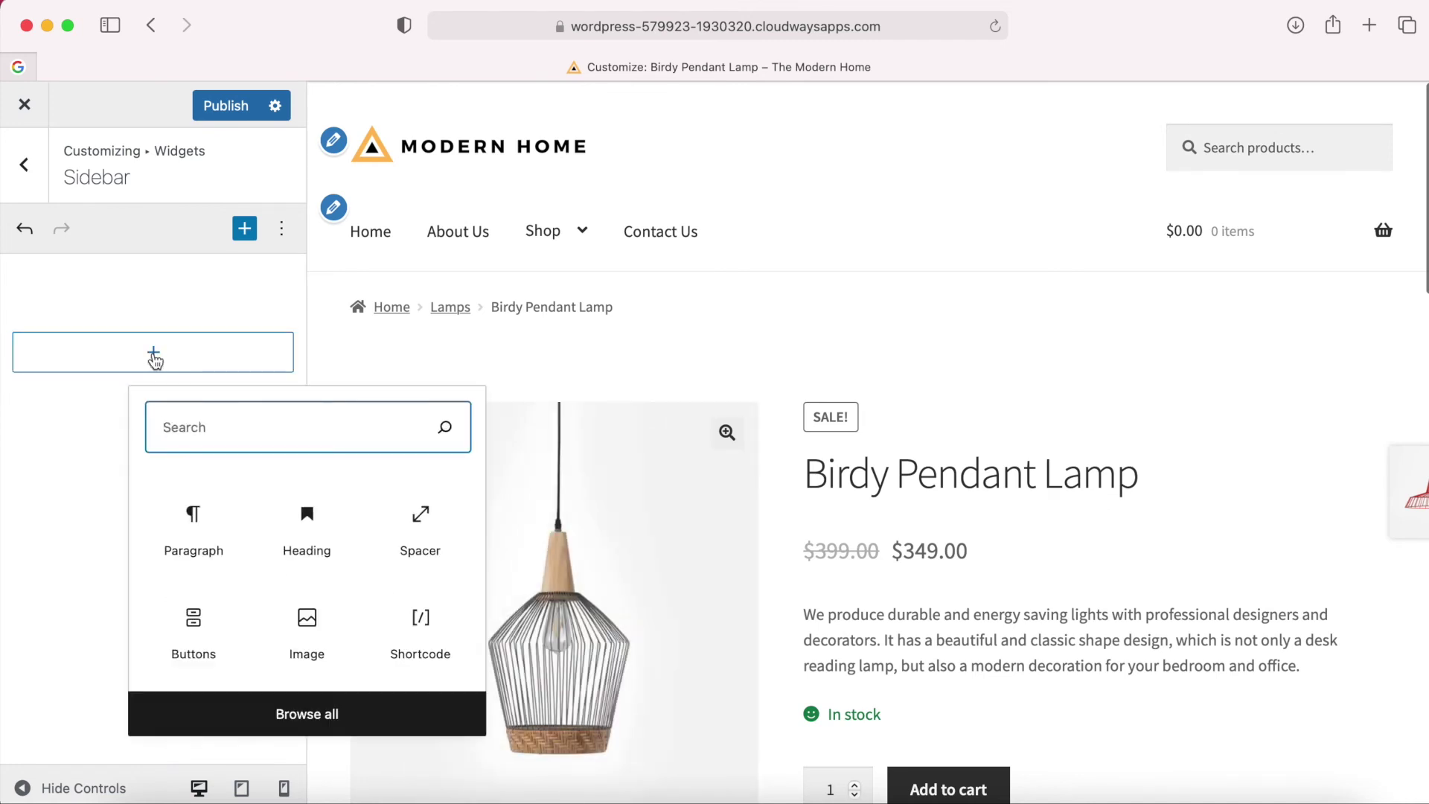
{"action": "type", "text": "cart"}
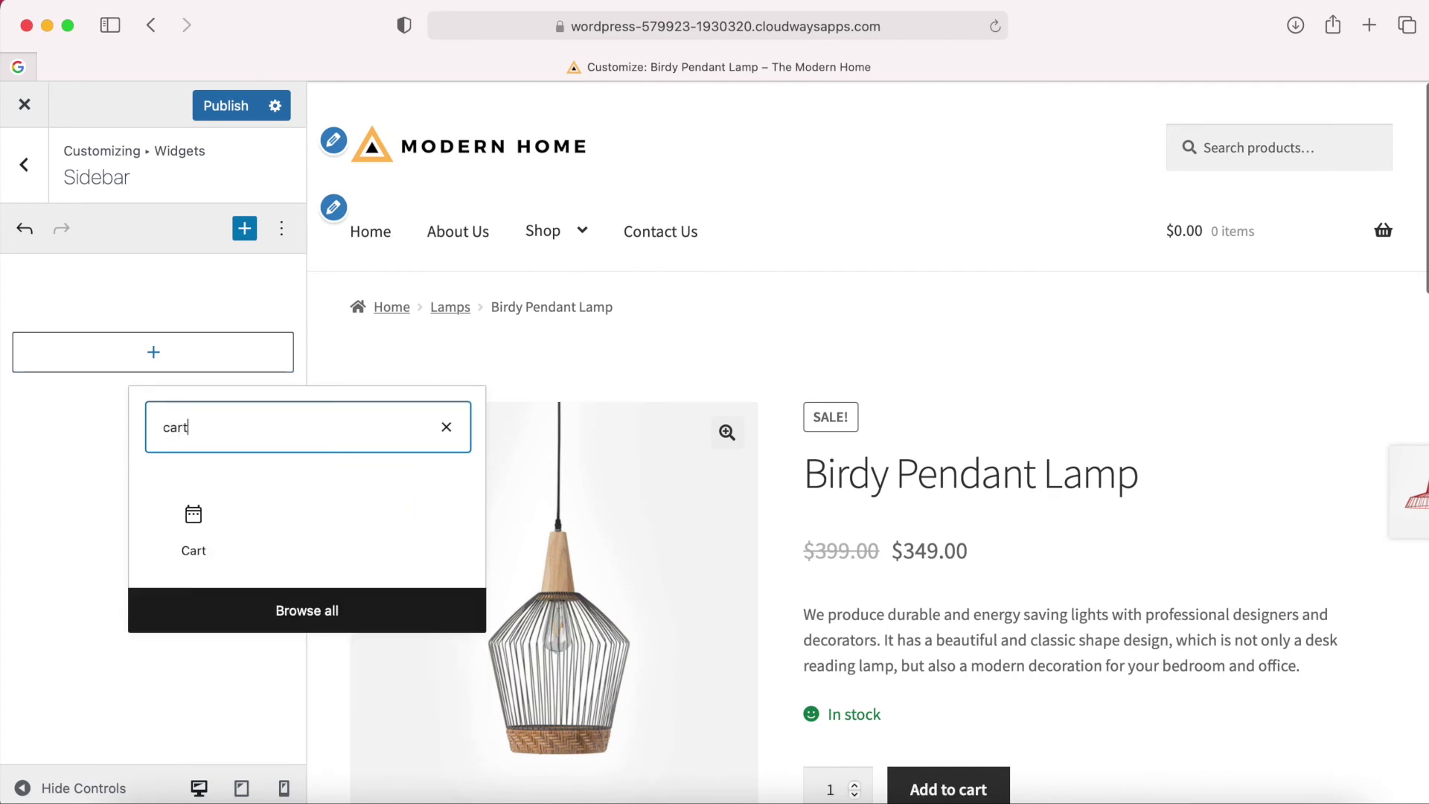
{"action": "left_click", "coordinate": [197, 521]}
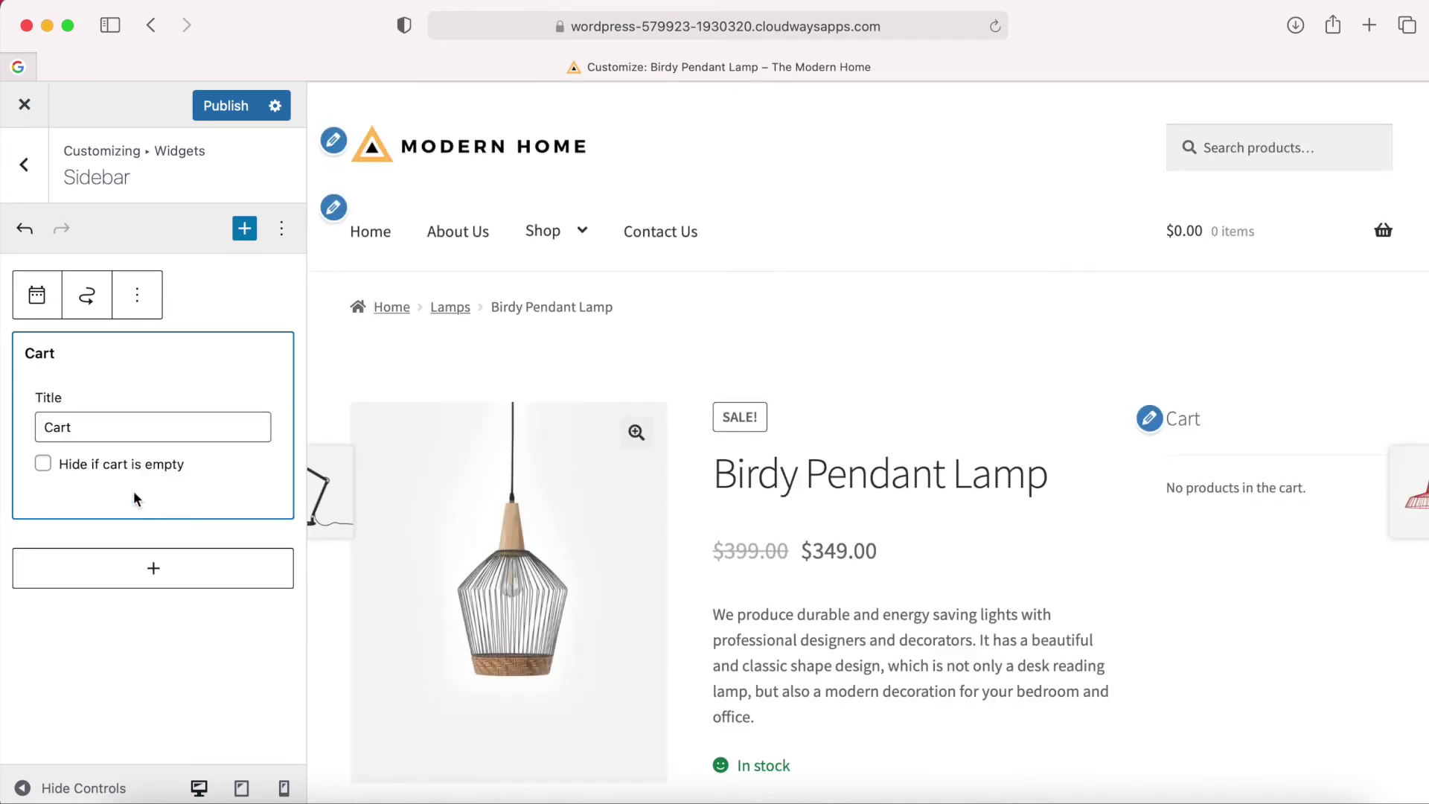
{"action": "left_click", "coordinate": [45, 464]}
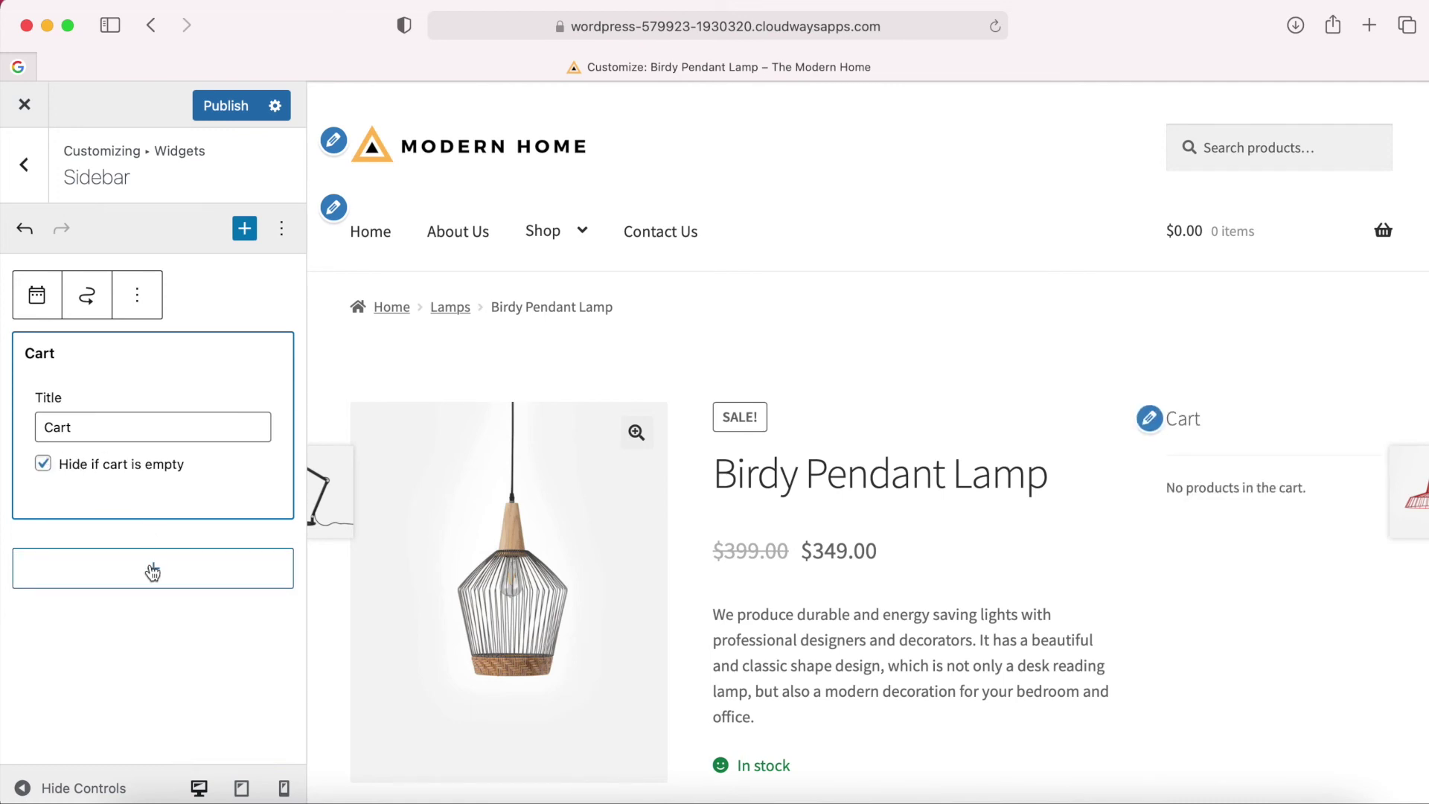
{"action": "left_click", "coordinate": [152, 572]}
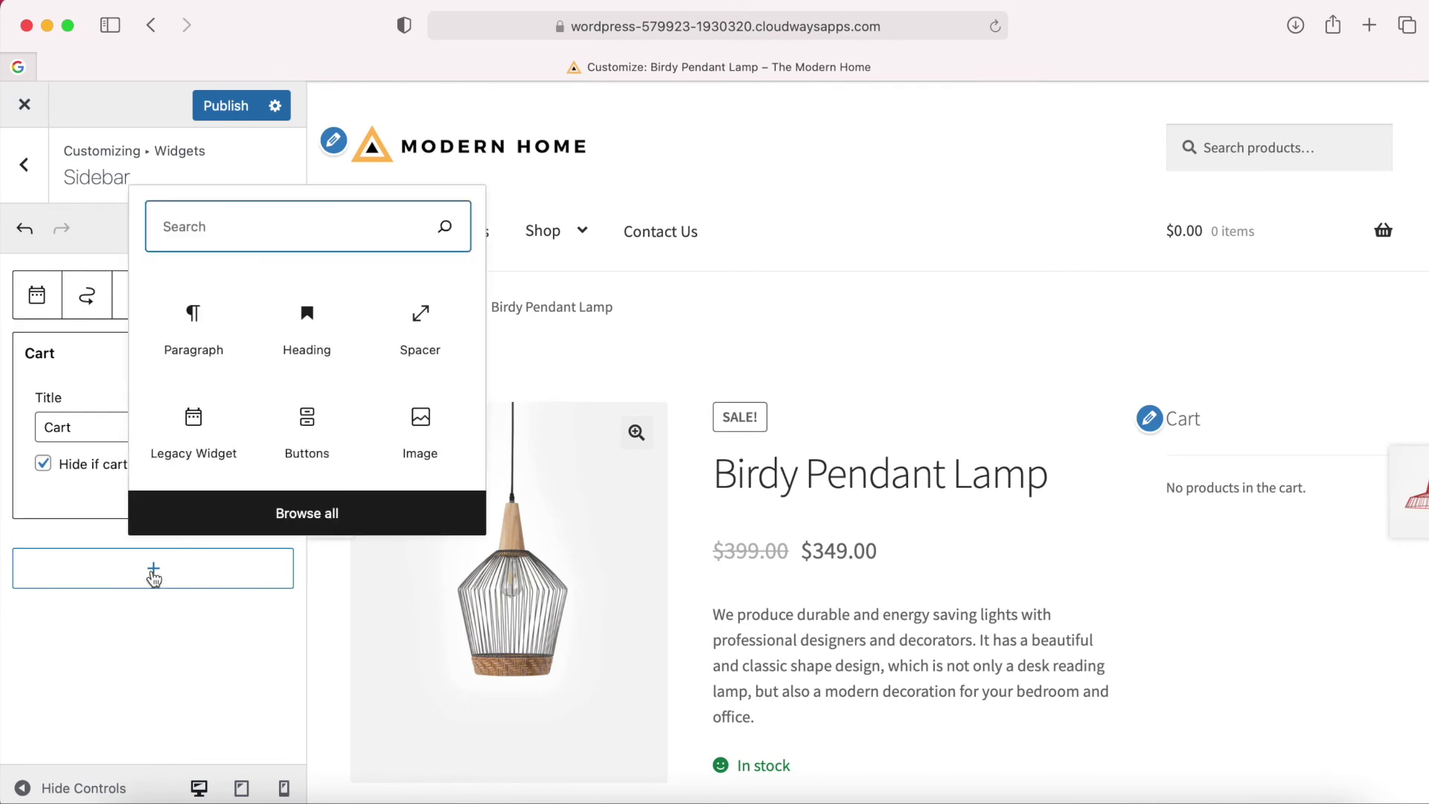
{"action": "left_click", "coordinate": [199, 335]}
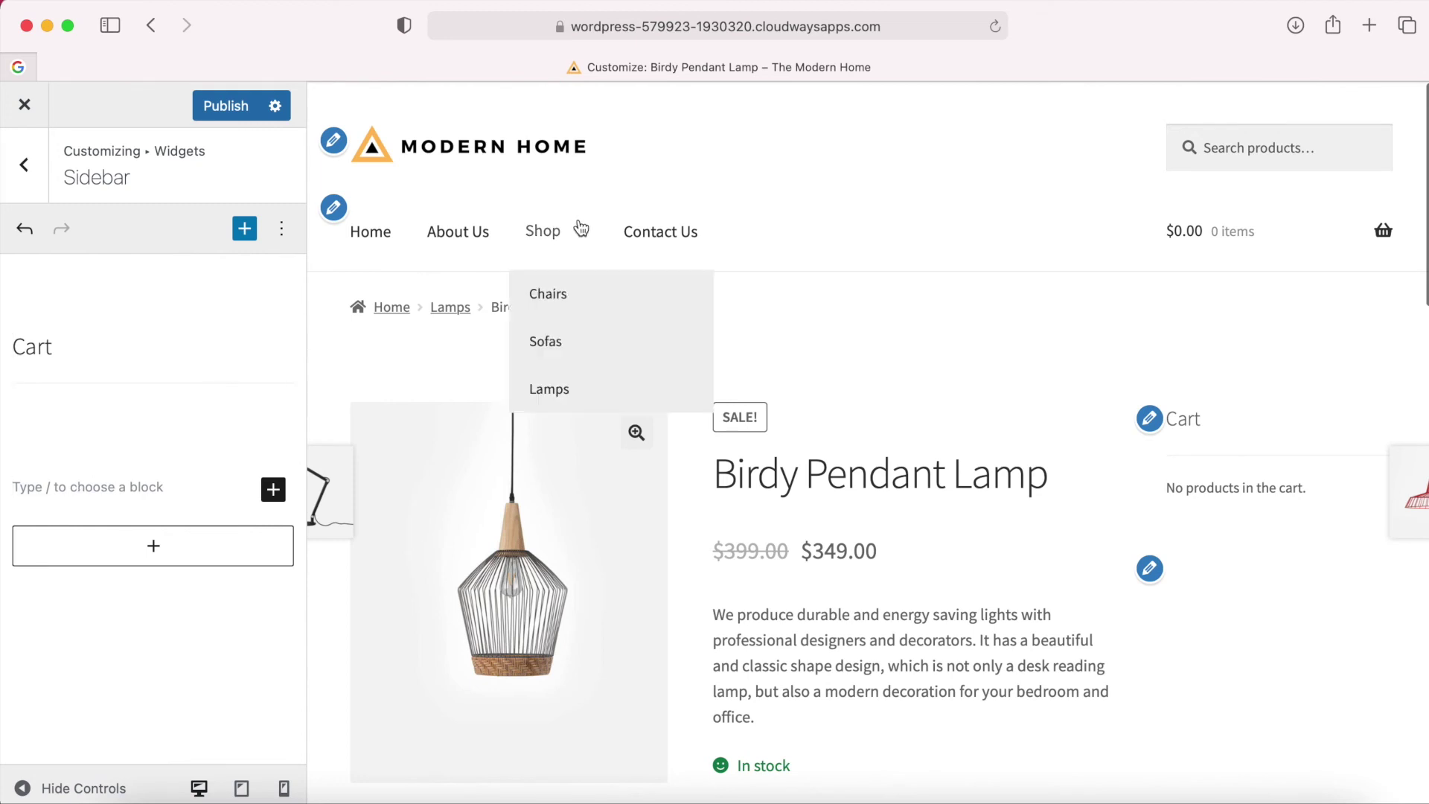
Copy the contact details through the opening hours from the Contact Us page.
{"action": "right_click", "coordinate": [659, 234]}
{"action": "left_click", "coordinate": [702, 246]}
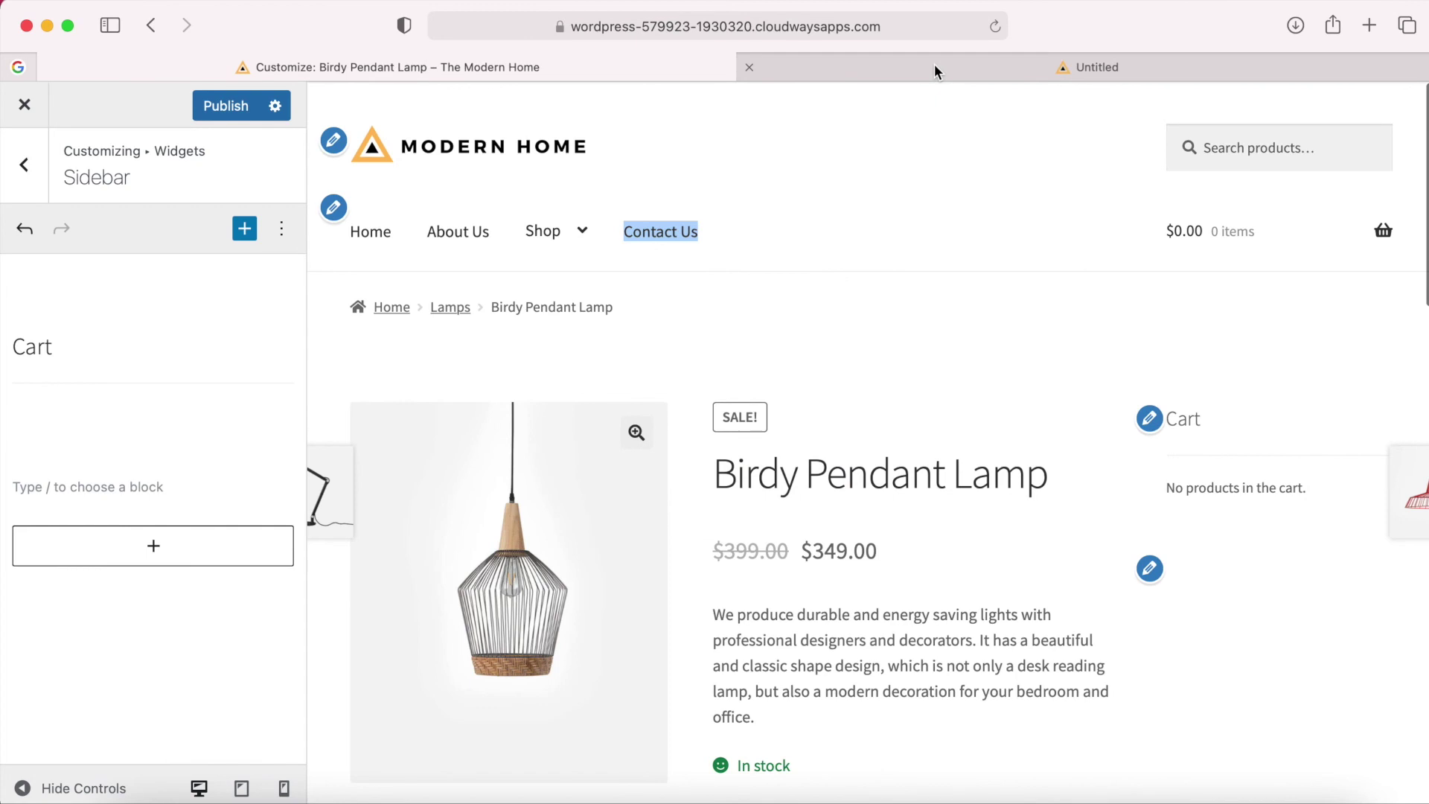
{"action": "left_click", "coordinate": [934, 67]}
{"action": "scroll", "coordinate": [469, 613], "scroll_direction": "down", "scroll_amount": 2}
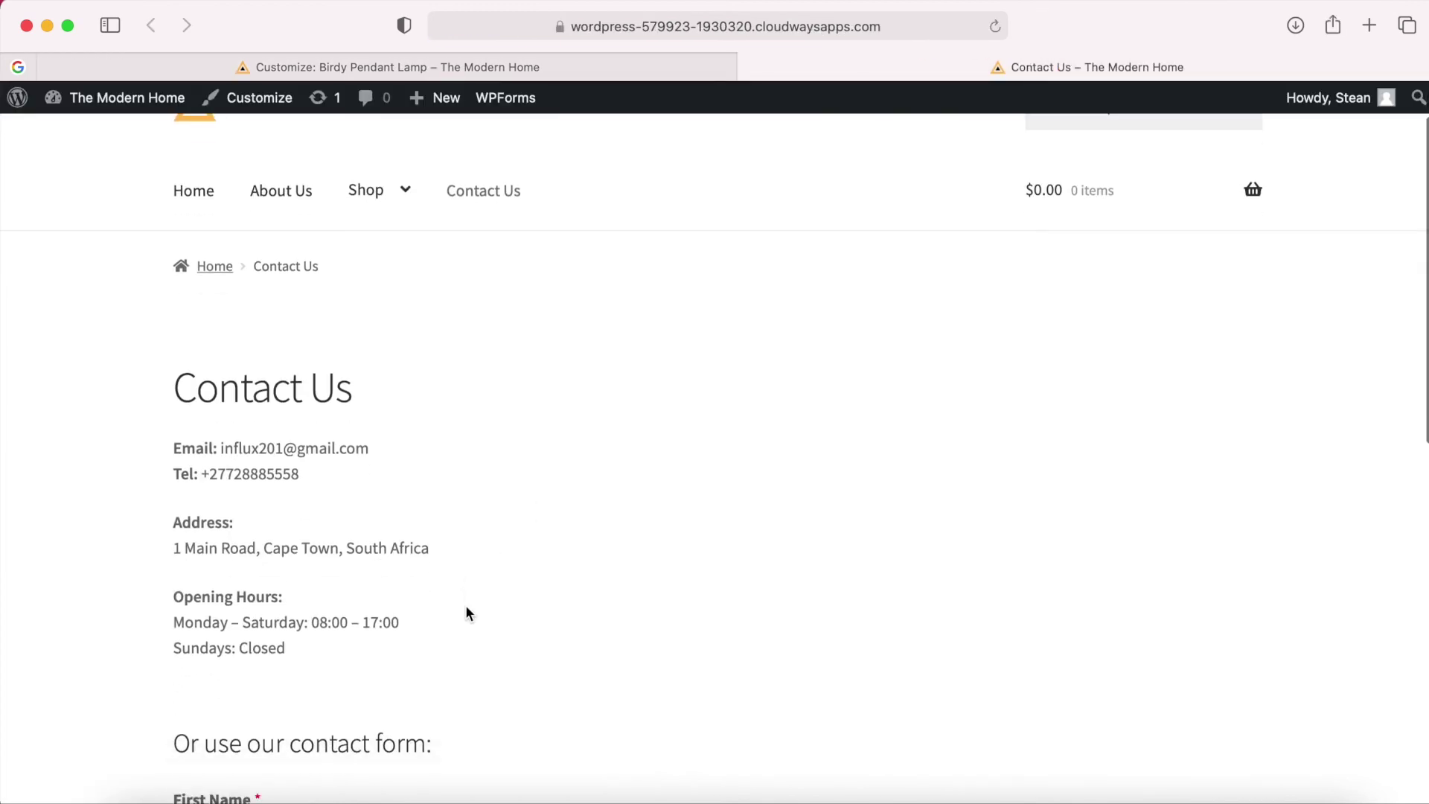
{"action": "left_click_drag", "start_coordinate": [286, 648], "coordinate": [174, 454]}
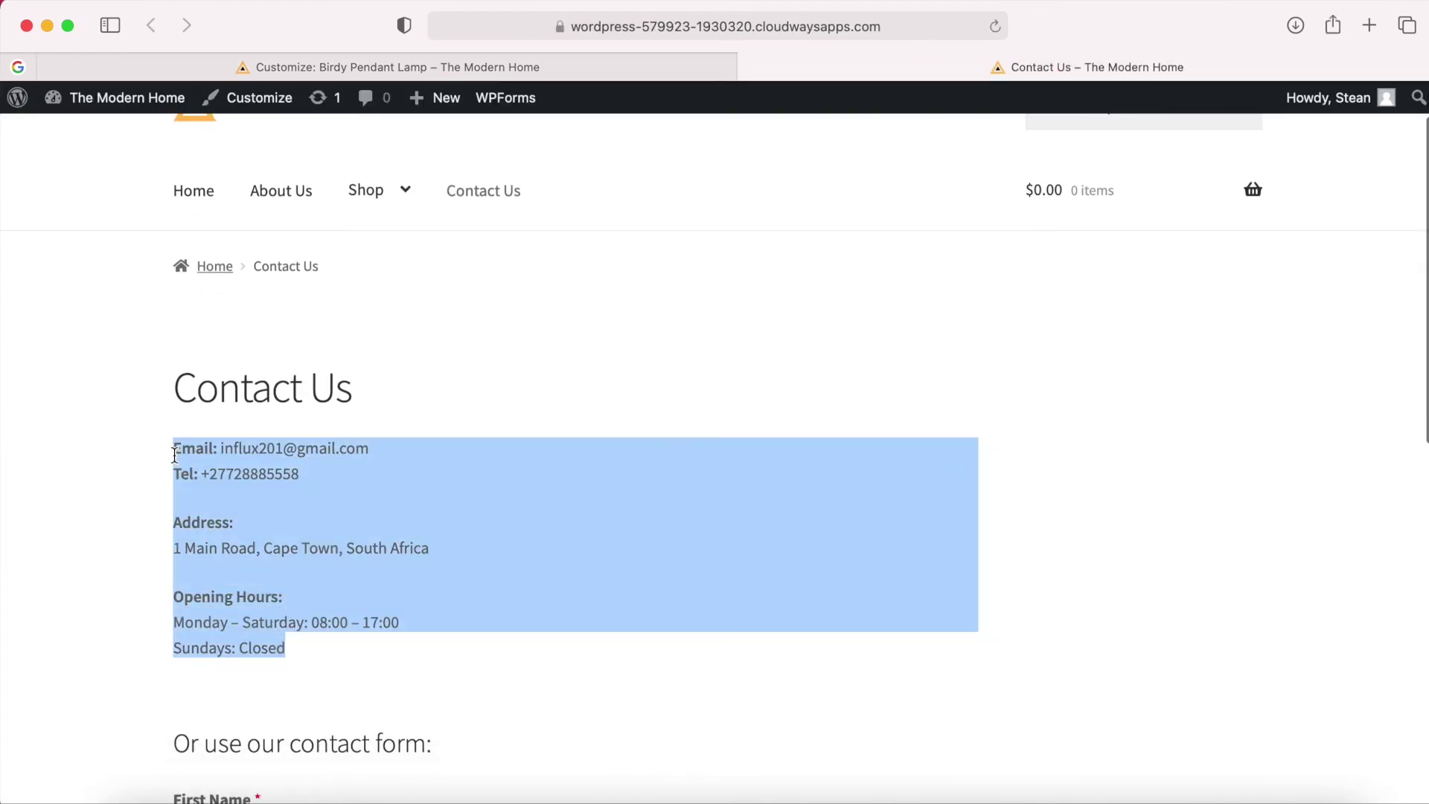
{"action": "right_click", "coordinate": [225, 466]}
{"action": "left_click", "coordinate": [283, 533]}
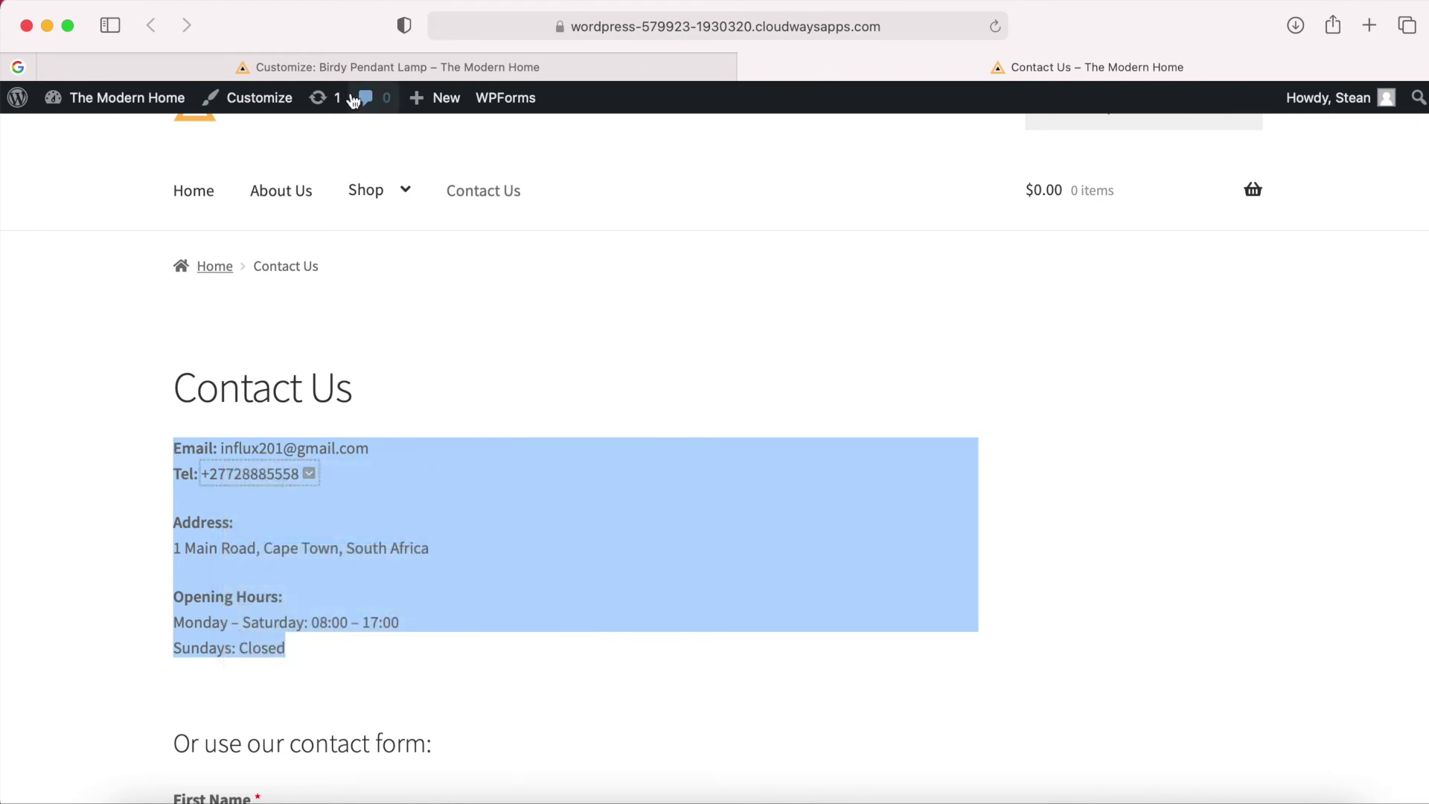
{"action": "left_click", "coordinate": [398, 67]}
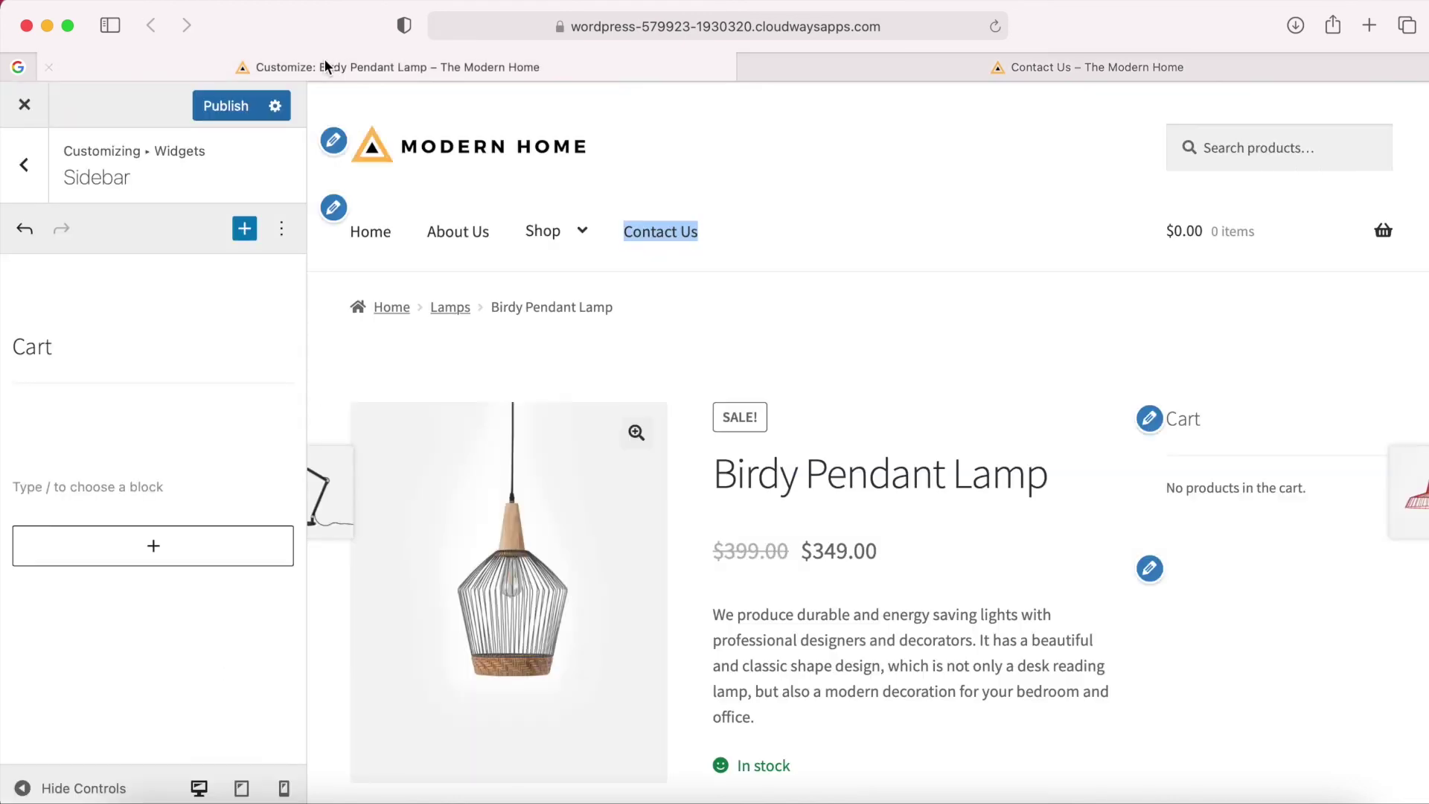
Paste the copied contact details into the empty sidebar paragraph.
{"action": "right_click", "coordinate": [37, 483]}
{"action": "left_click", "coordinate": [24, 485]}
{"action": "right_click", "coordinate": [70, 485]}
{"action": "left_click", "coordinate": [58, 485]}
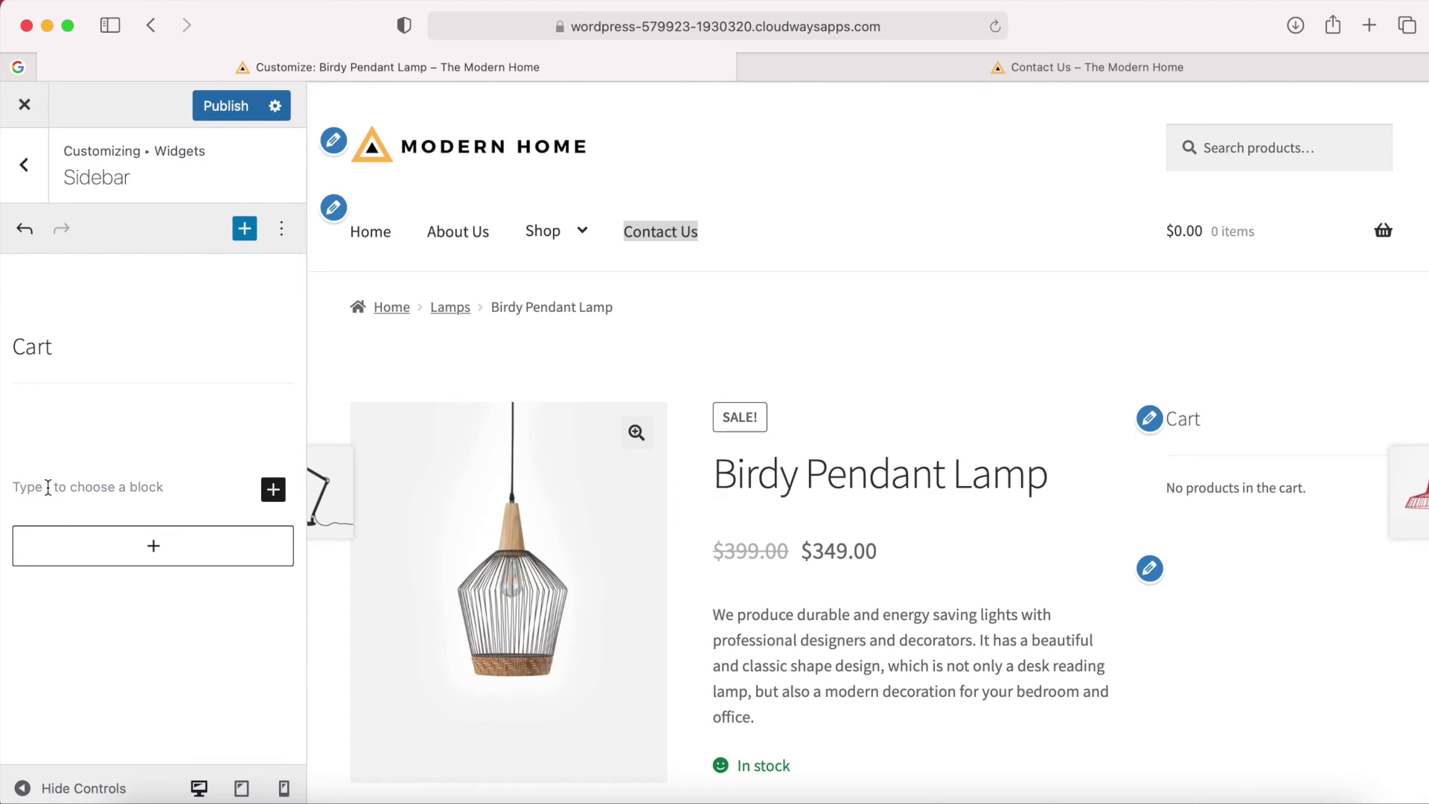
{"action": "key", "text": "super+v"}
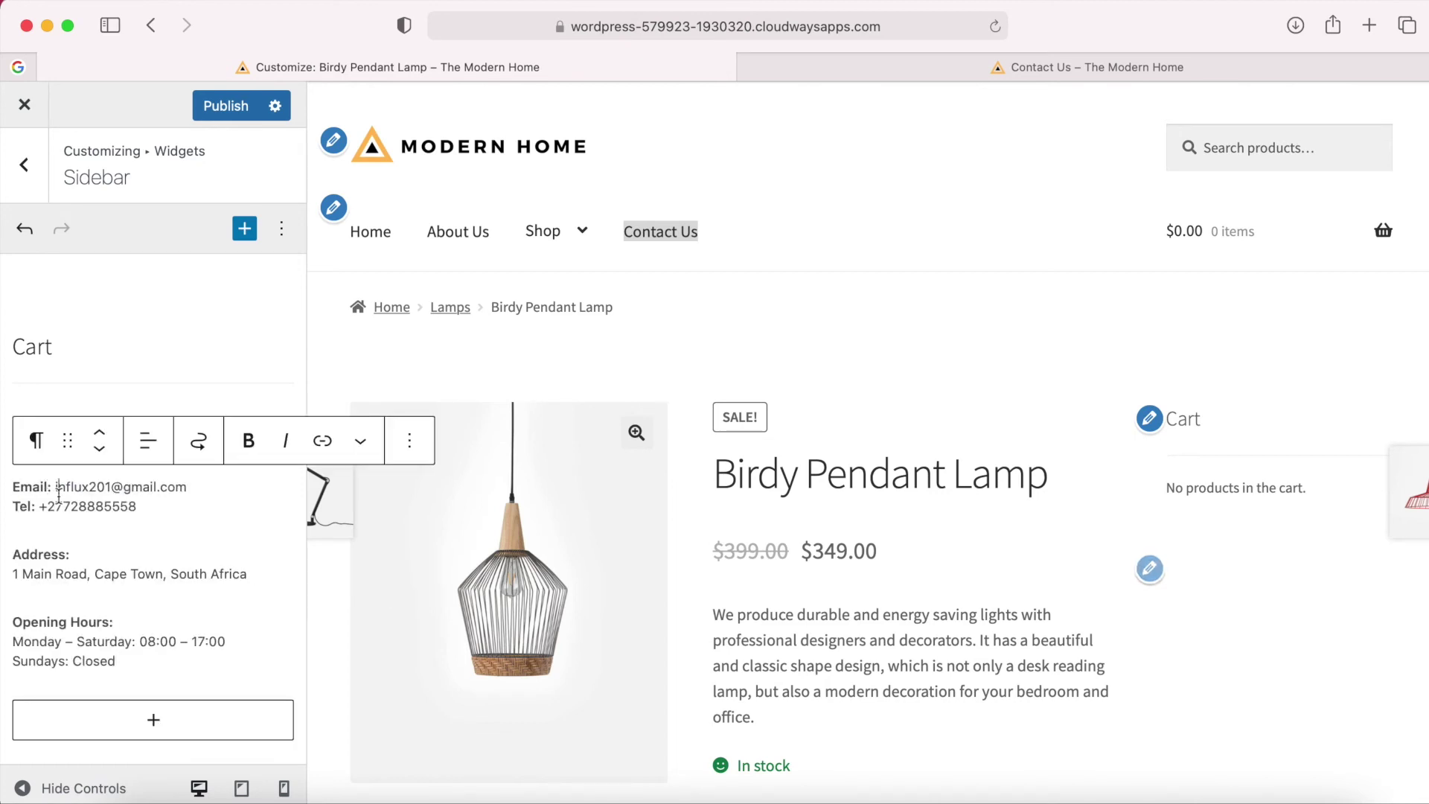
Select the Address paragraph among the pasted contact blocks.
{"action": "left_click", "coordinate": [75, 560]}
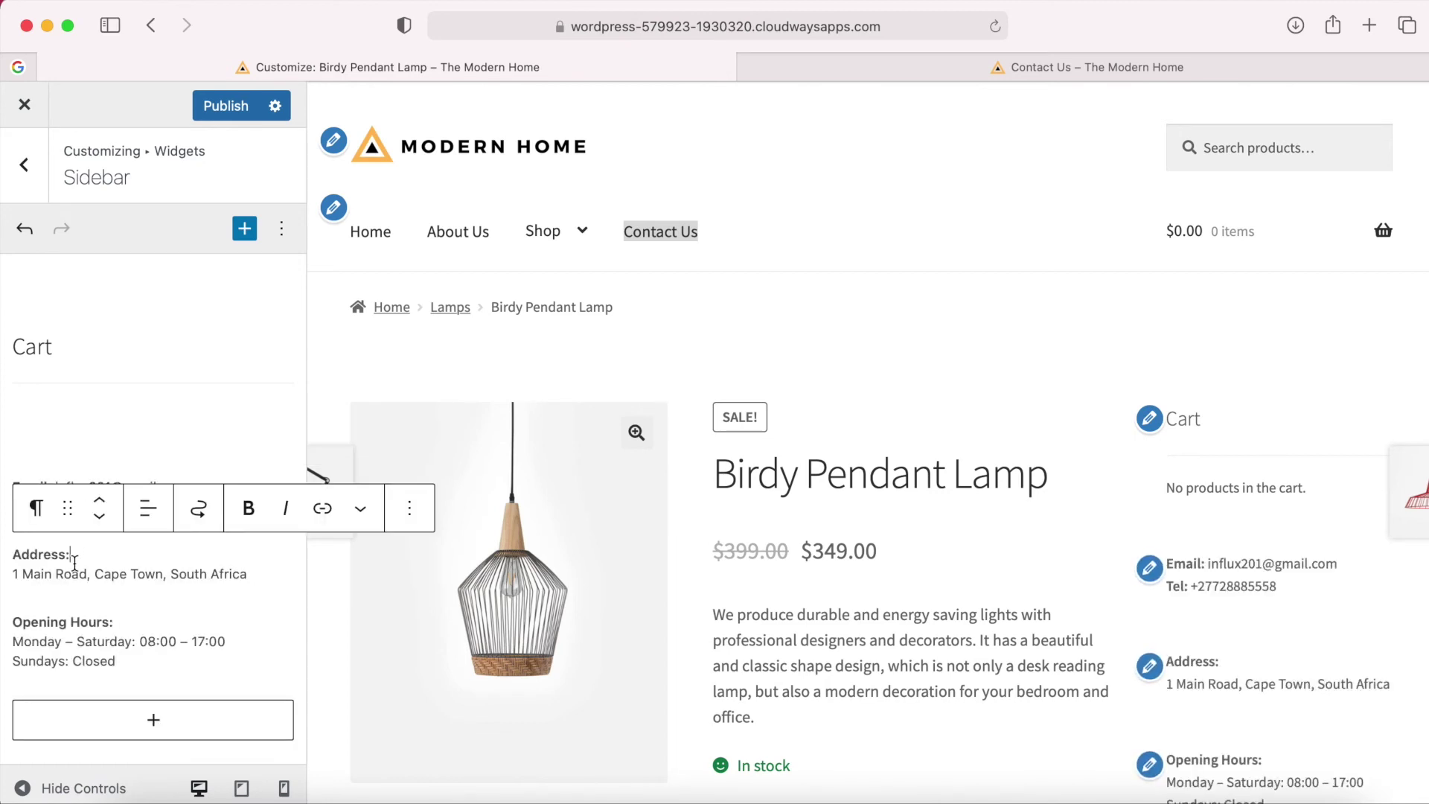
{"action": "left_click", "coordinate": [70, 619]}
{"action": "left_click", "coordinate": [102, 483]}
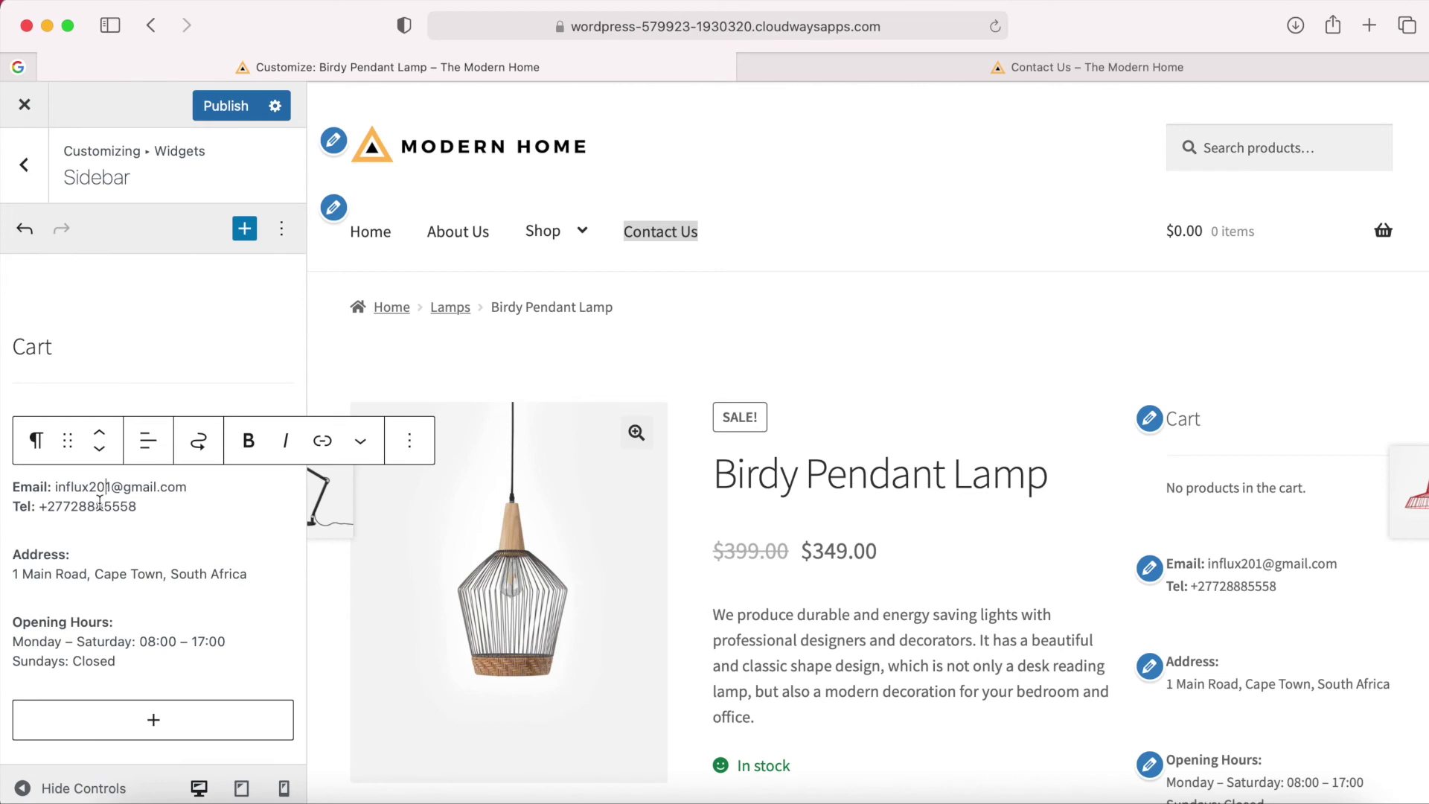
{"action": "left_click", "coordinate": [94, 569]}
{"action": "left_click", "coordinate": [80, 642]}
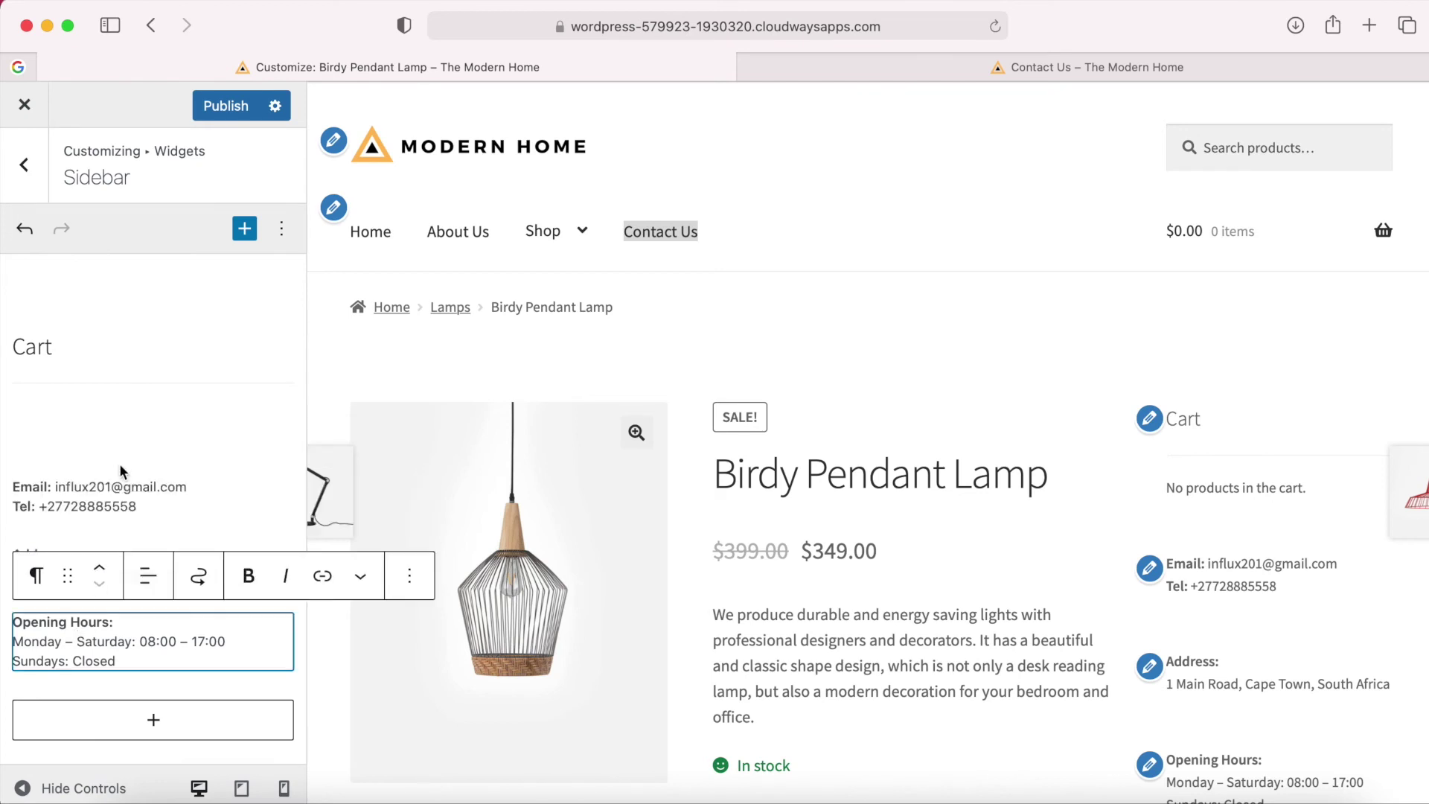
{"action": "left_click", "coordinate": [110, 503]}
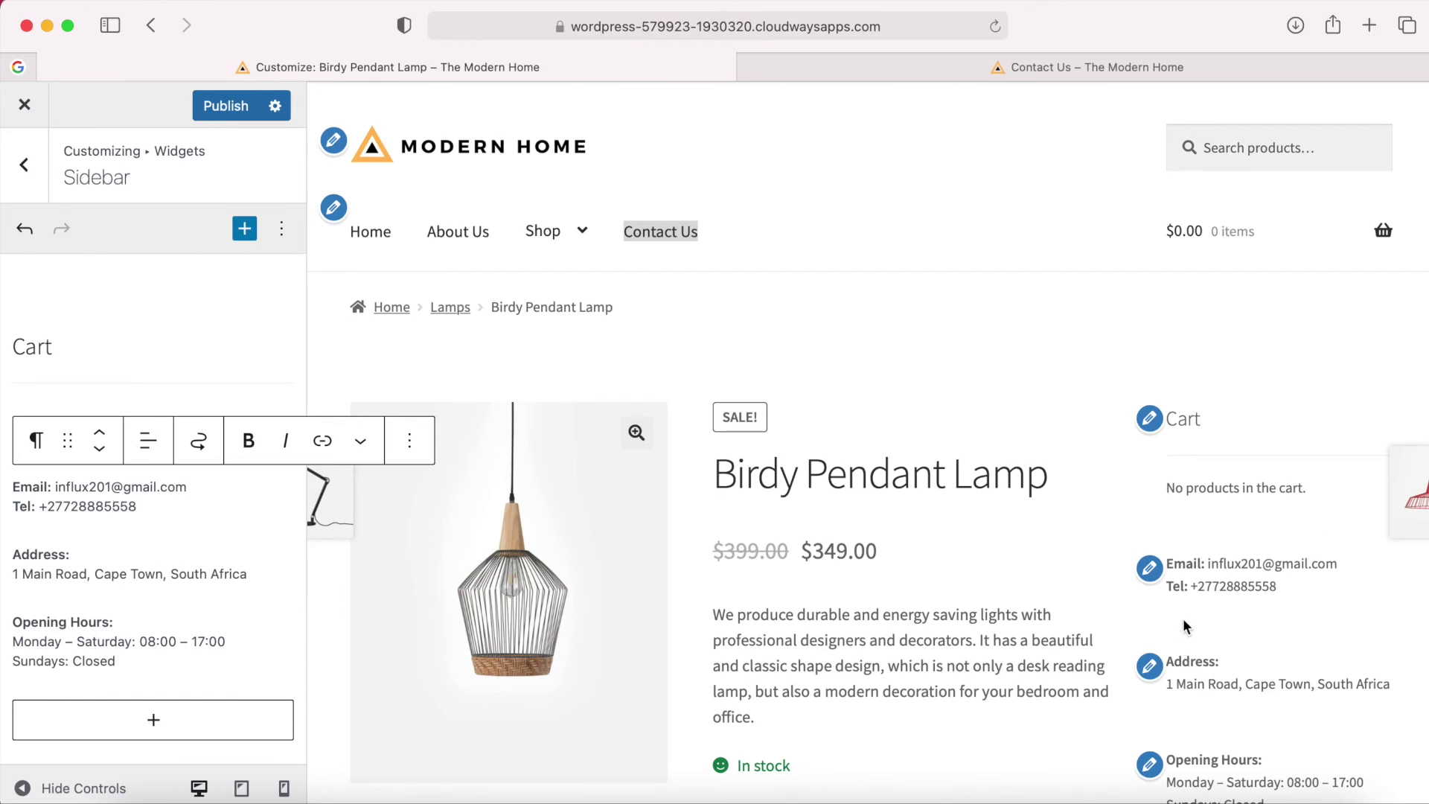
{"action": "left_click_drag", "start_coordinate": [233, 581], "coordinate": [3, 554]}
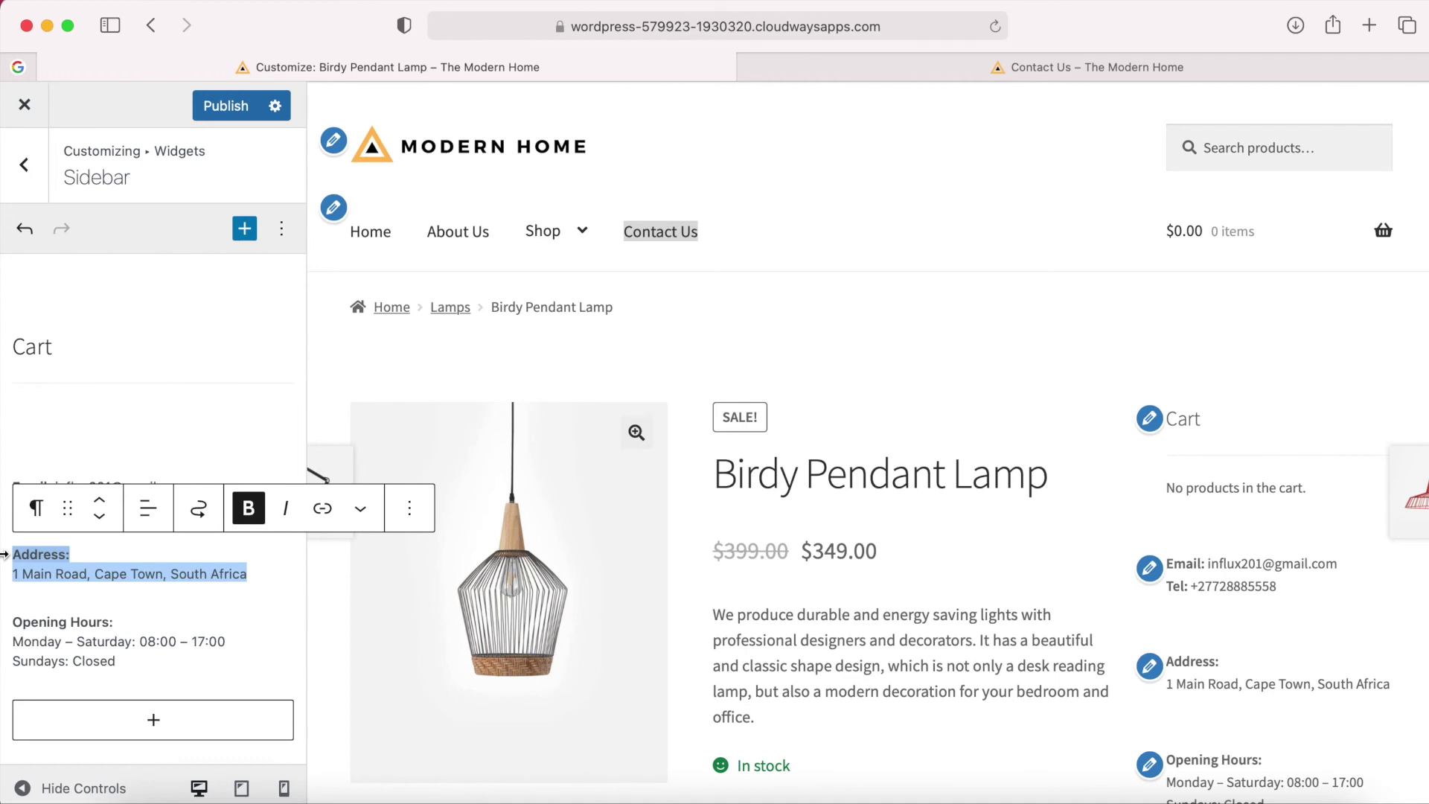
{"action": "left_click", "coordinate": [102, 469]}
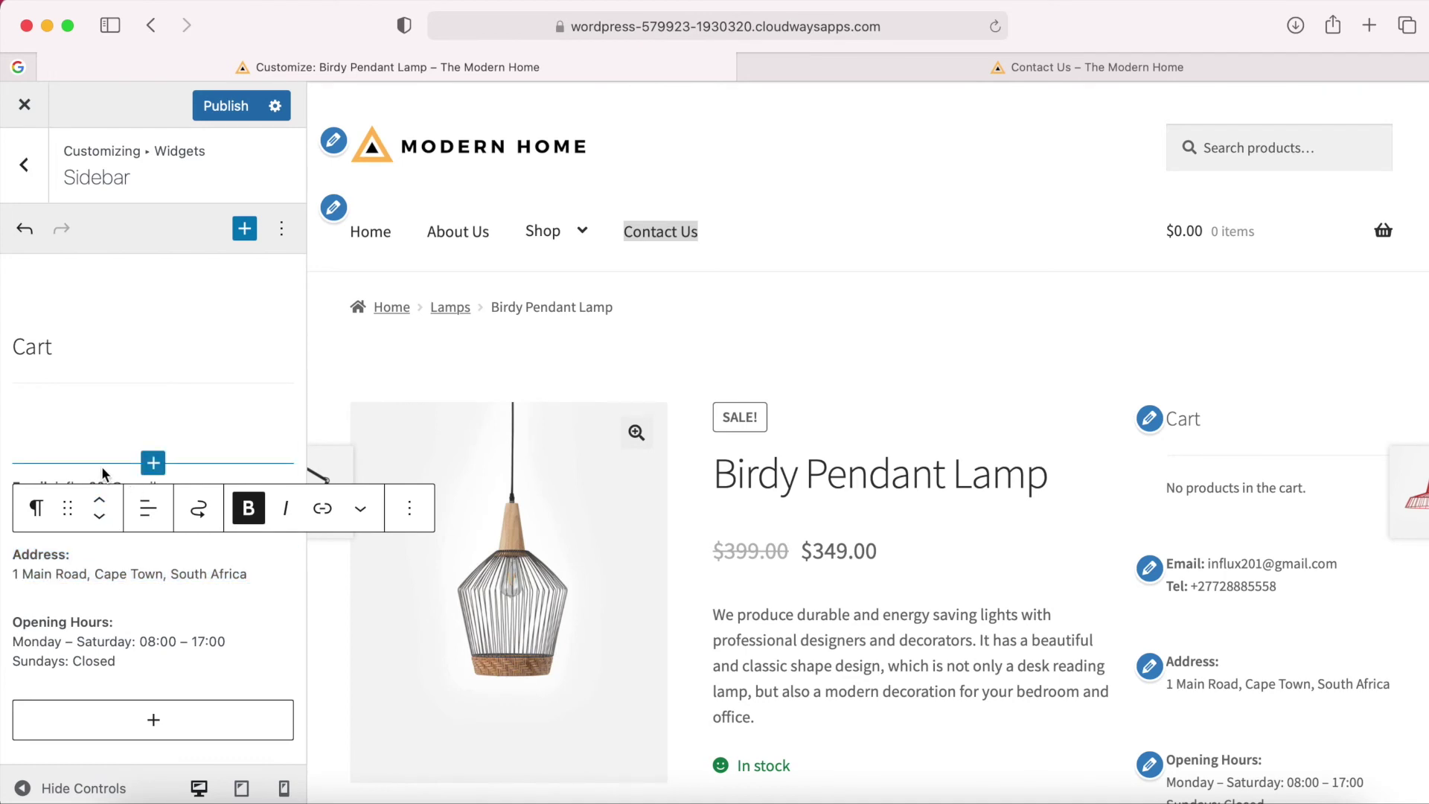
{"action": "left_click_drag", "start_coordinate": [244, 574], "coordinate": [15, 557]}
{"action": "left_click", "coordinate": [138, 506]}
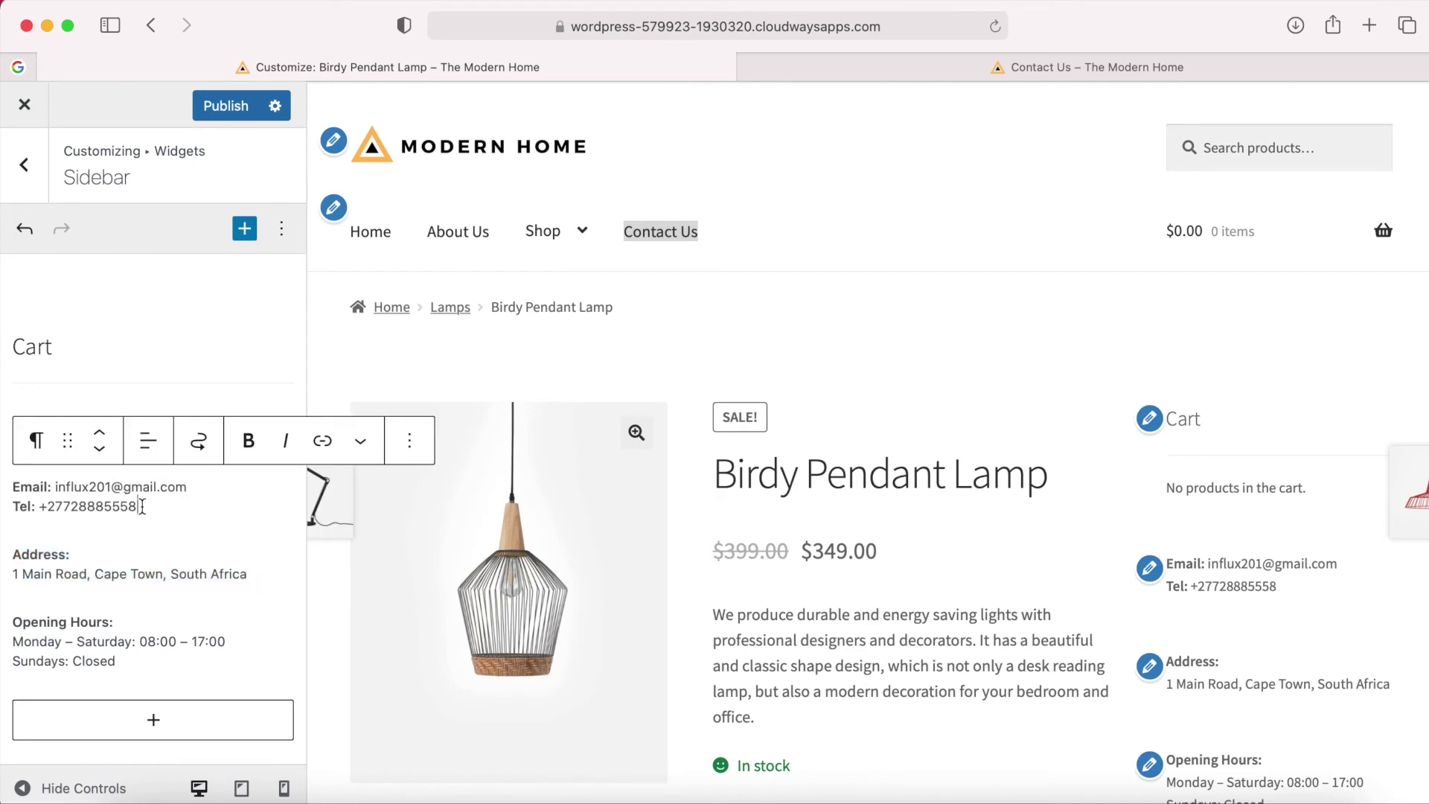
Add a line below the phone number, then remove the duplicated address block it produced.
{"action": "key", "text": "Return"}
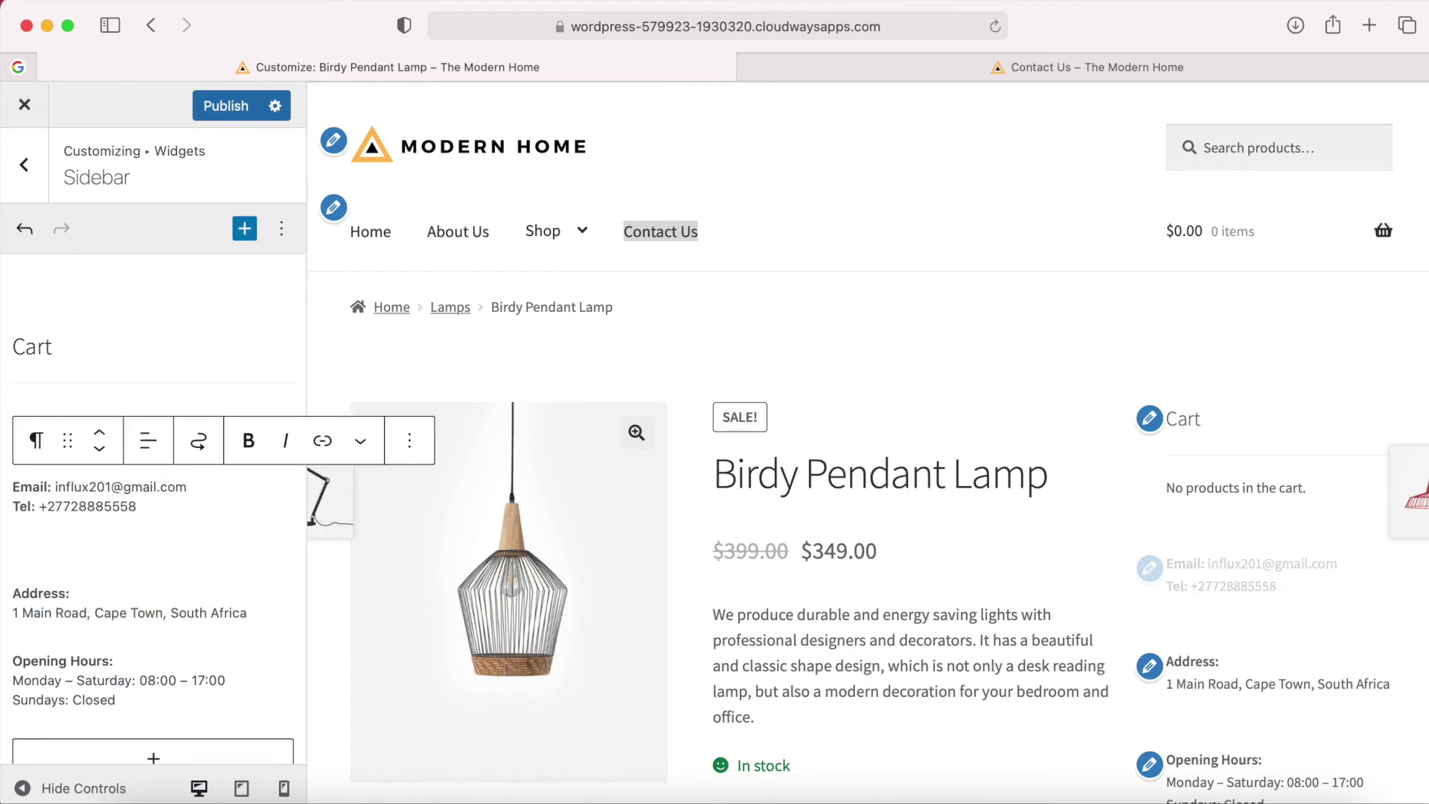
{"action": "key", "text": "super+v"}
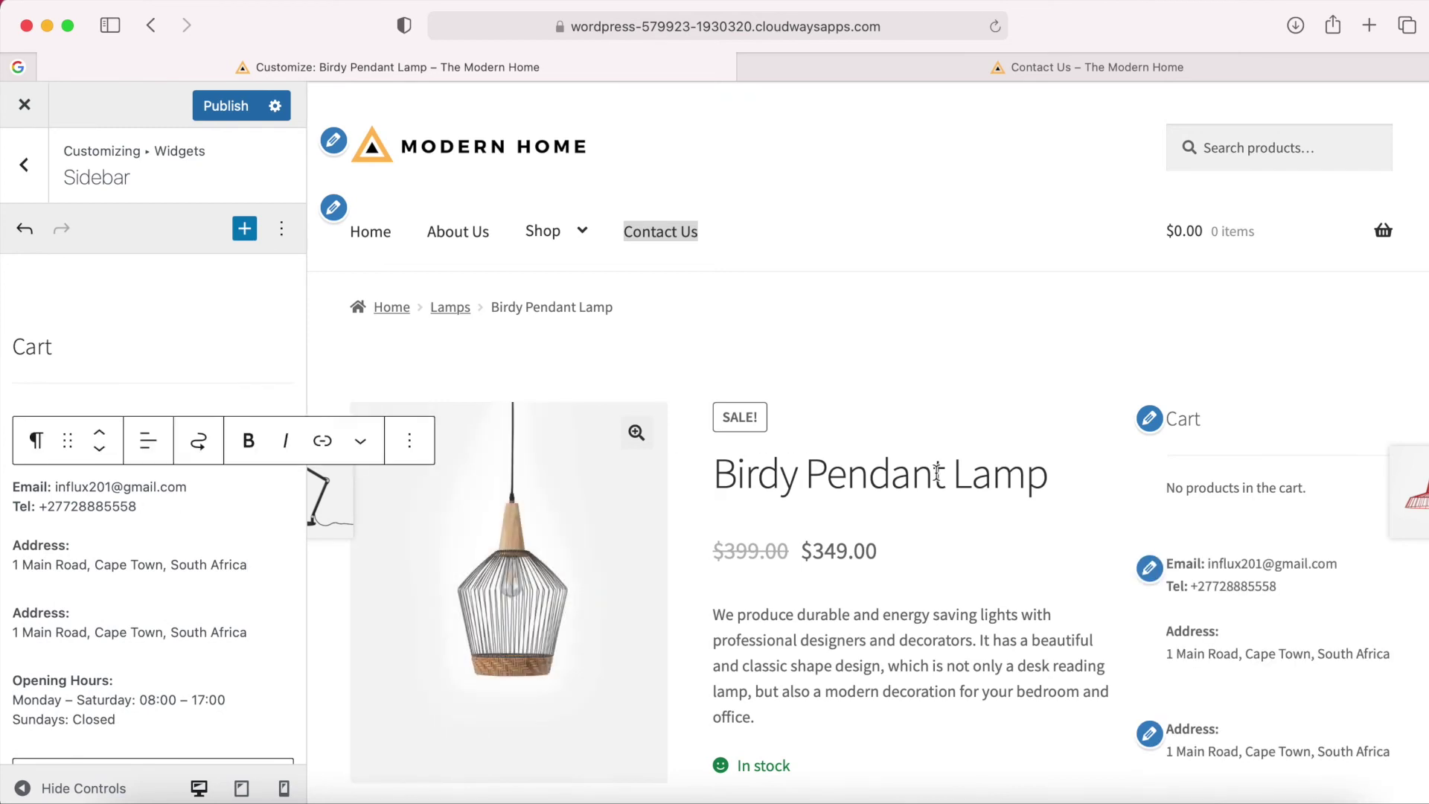
{"action": "left_click", "coordinate": [109, 629]}
{"action": "left_click", "coordinate": [410, 566]}
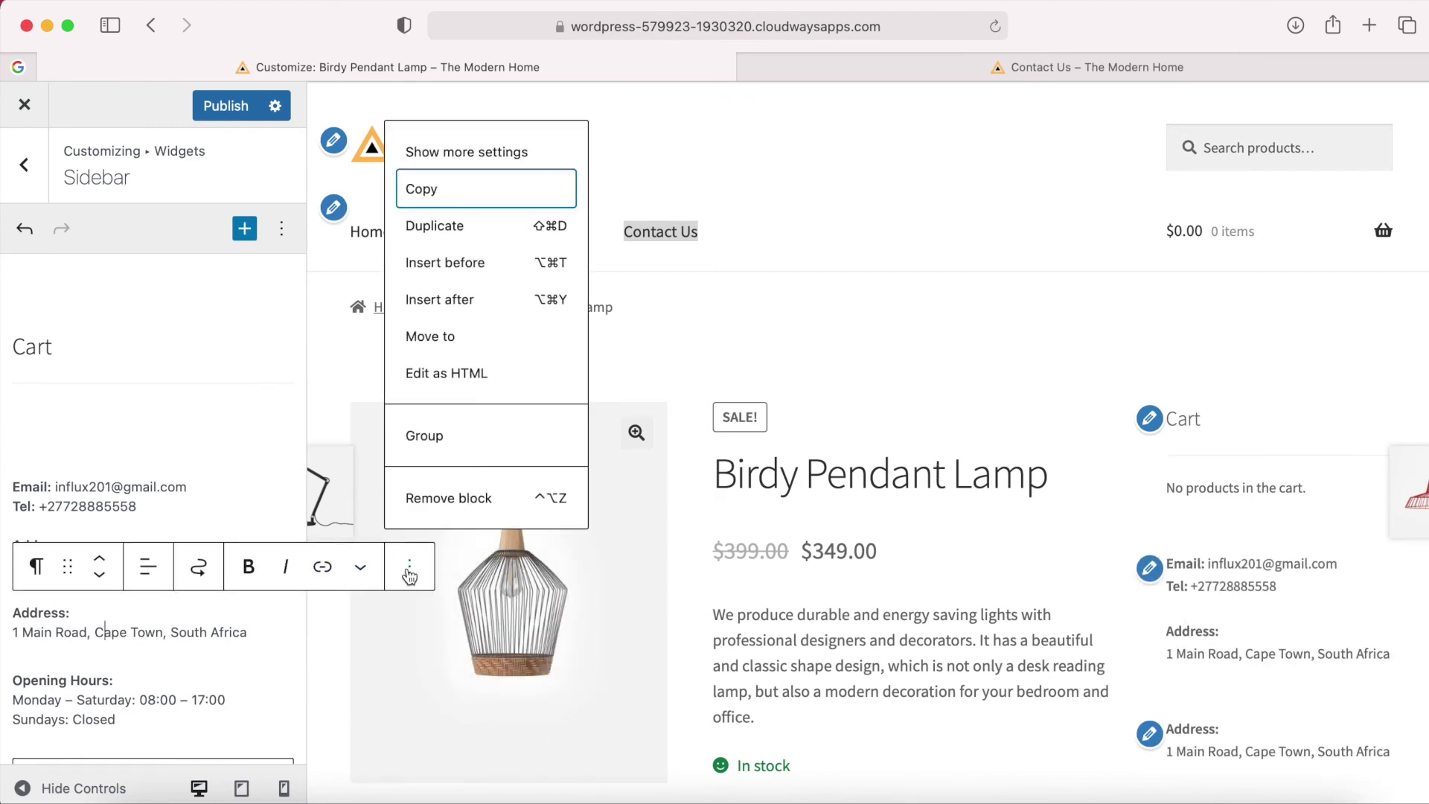
{"action": "left_click", "coordinate": [467, 497]}
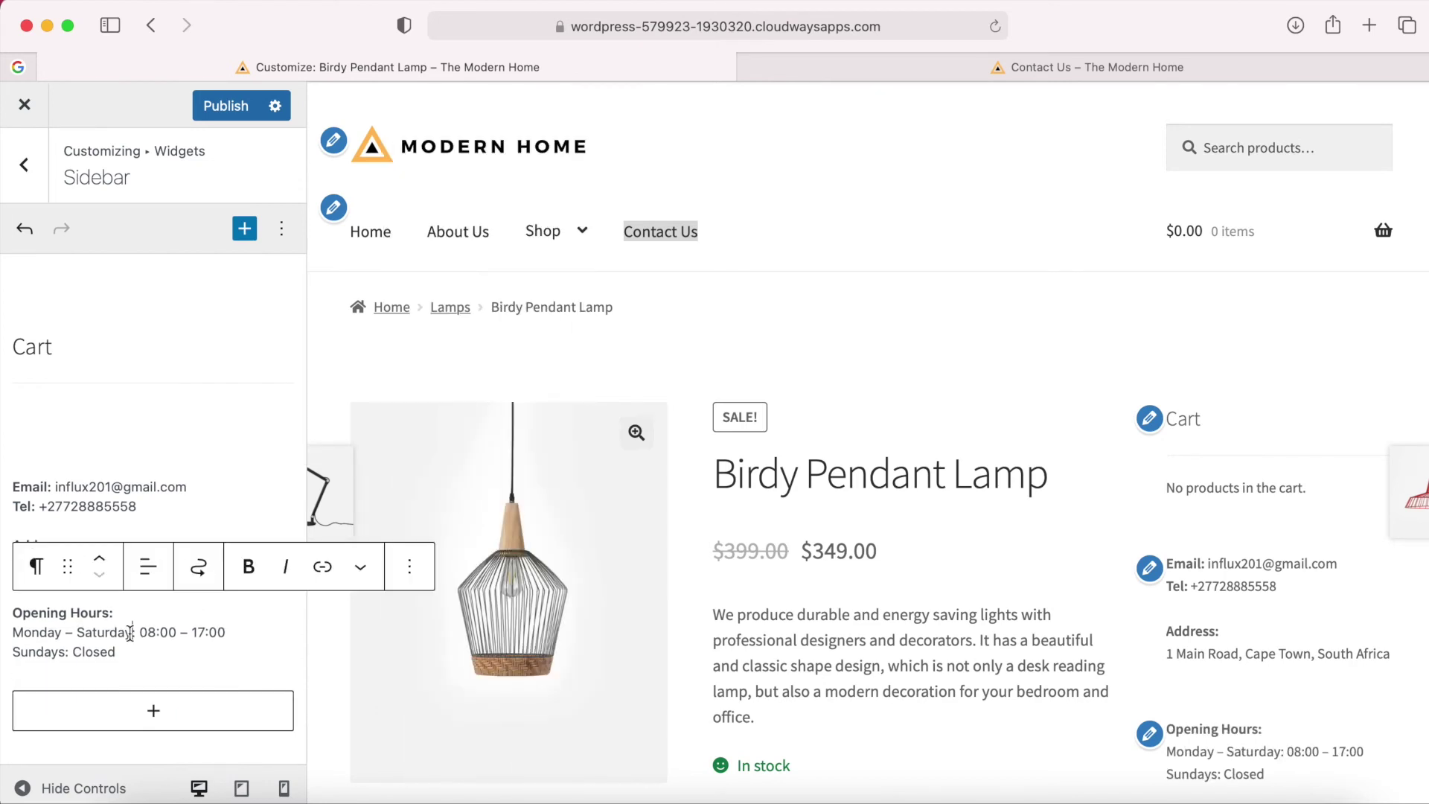
Move the opening hours under the South Africa address and remove the separate Opening Hours block.
{"action": "left_click_drag", "start_coordinate": [130, 646], "coordinate": [3, 616]}
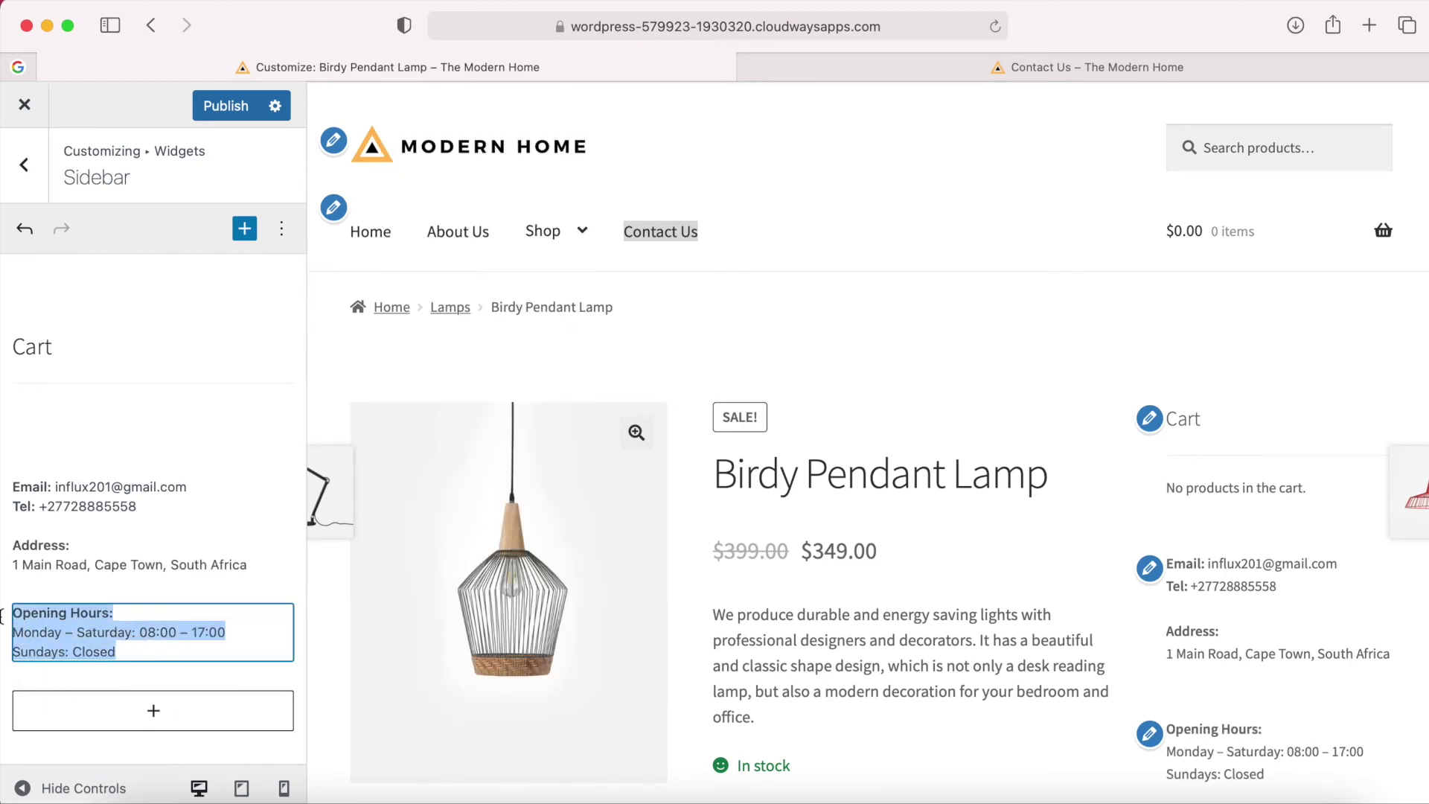
{"action": "left_click", "coordinate": [97, 512]}
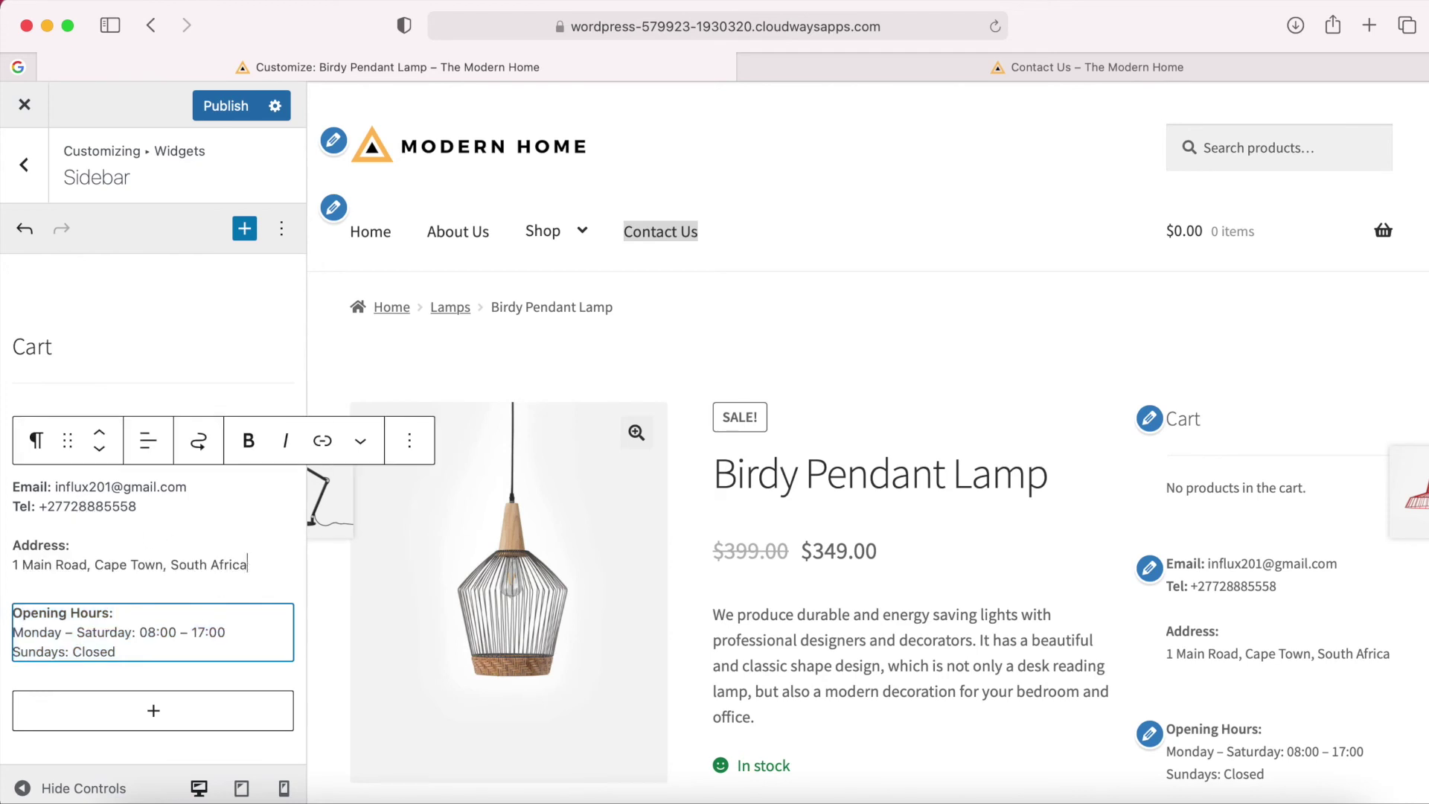
{"action": "key", "text": "shift+Return"}
{"action": "key", "text": "shift+Return"}
{"action": "key", "text": "super+v"}
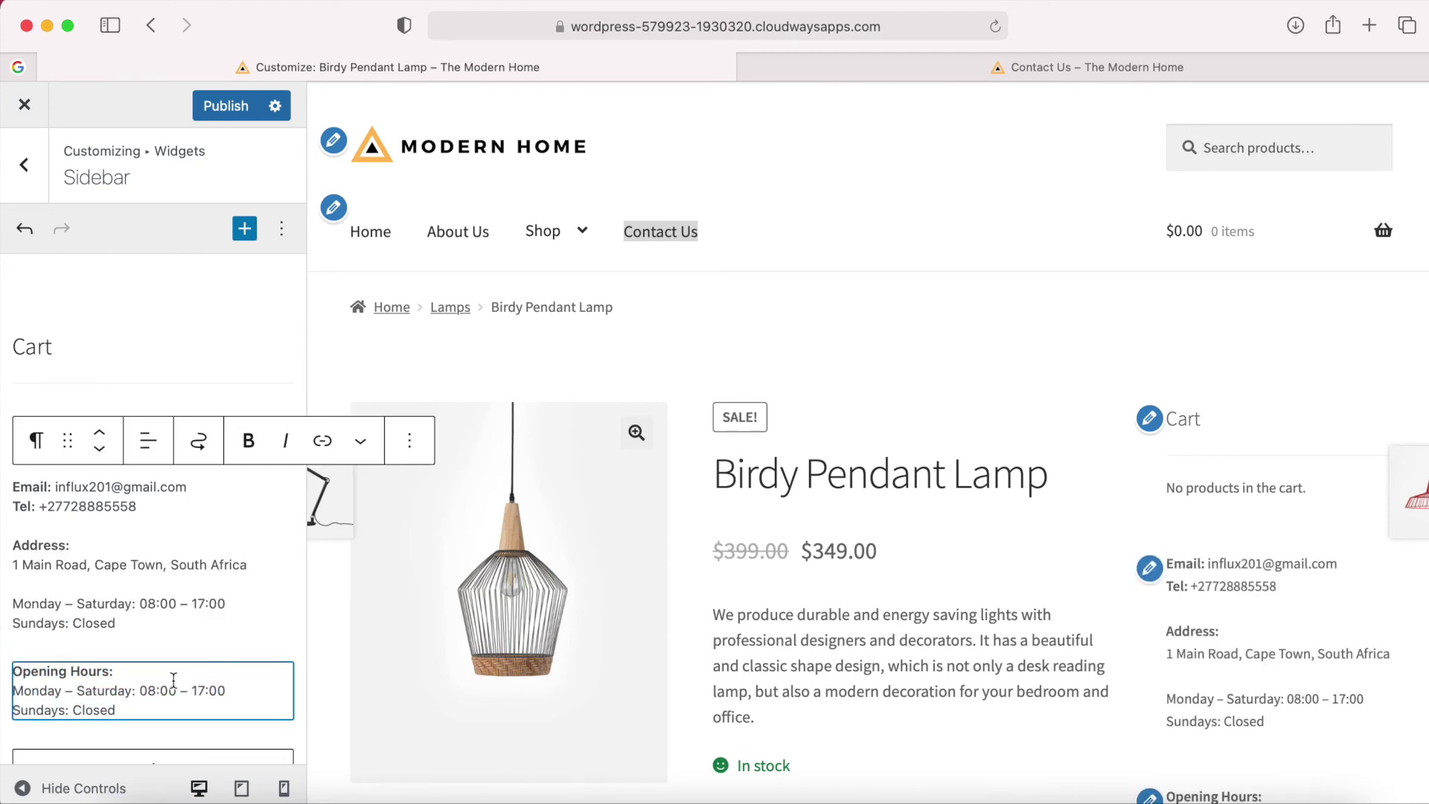
{"action": "left_click", "coordinate": [174, 680]}
{"action": "left_click", "coordinate": [409, 624]}
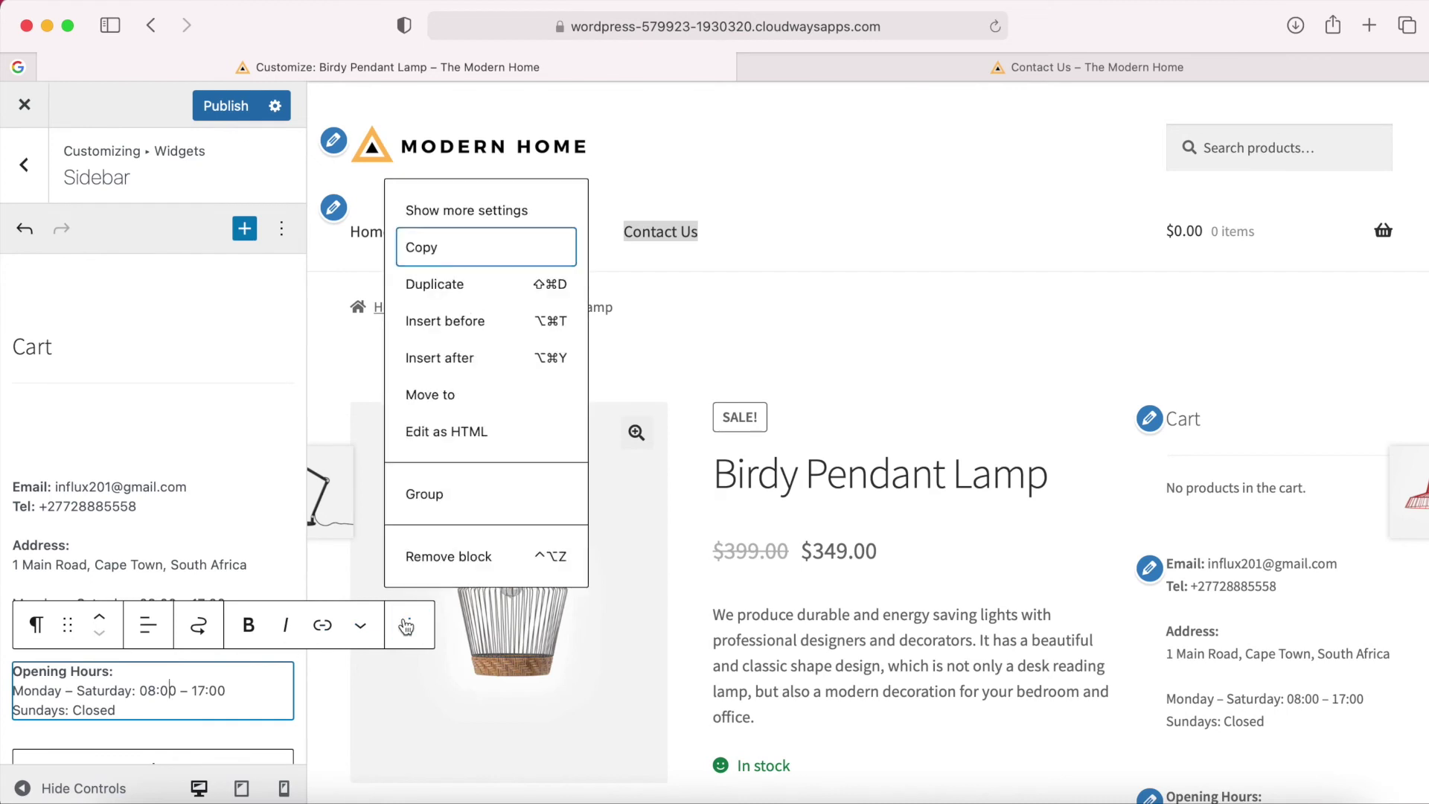
{"action": "left_click", "coordinate": [462, 563]}
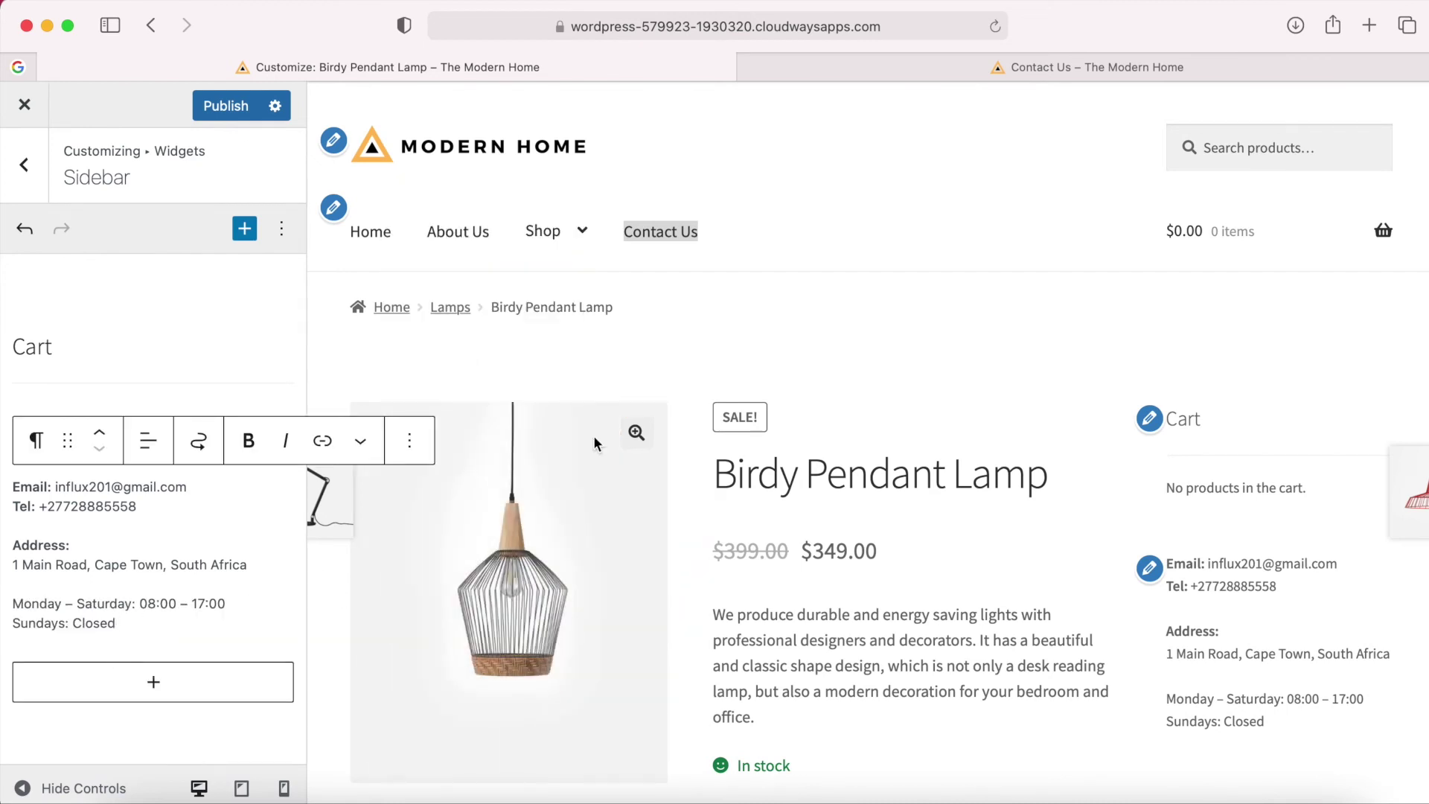
{"action": "scroll", "coordinate": [1258, 473], "scroll_direction": "down", "scroll_amount": 5}
{"action": "scroll", "coordinate": [1251, 484], "scroll_direction": "up", "scroll_amount": 1}
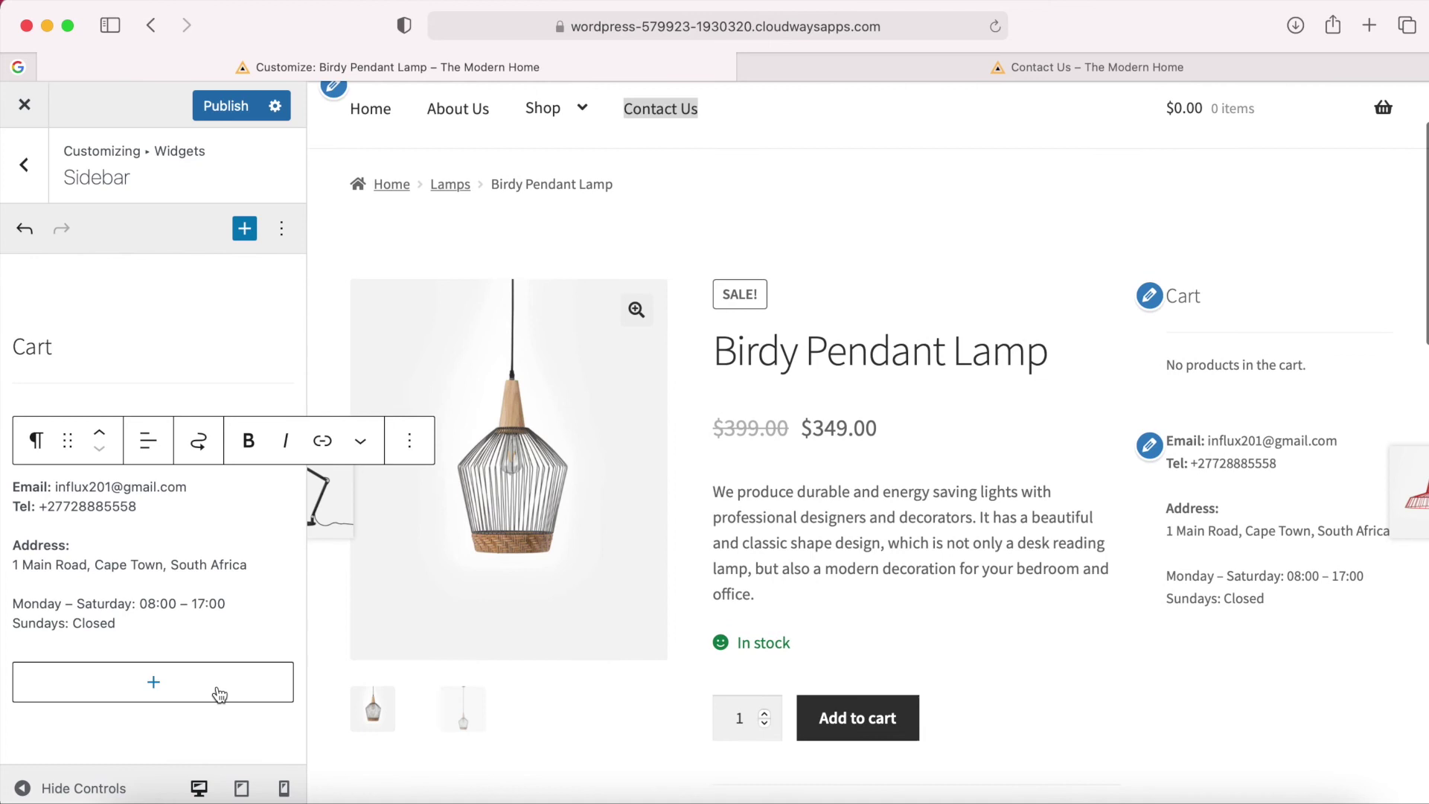
Add an Image block with the cropped-cropped-Logo.png logo below the sidebar contact details, then publish.
{"action": "left_click", "coordinate": [153, 691]}
{"action": "type", "text": "image"}
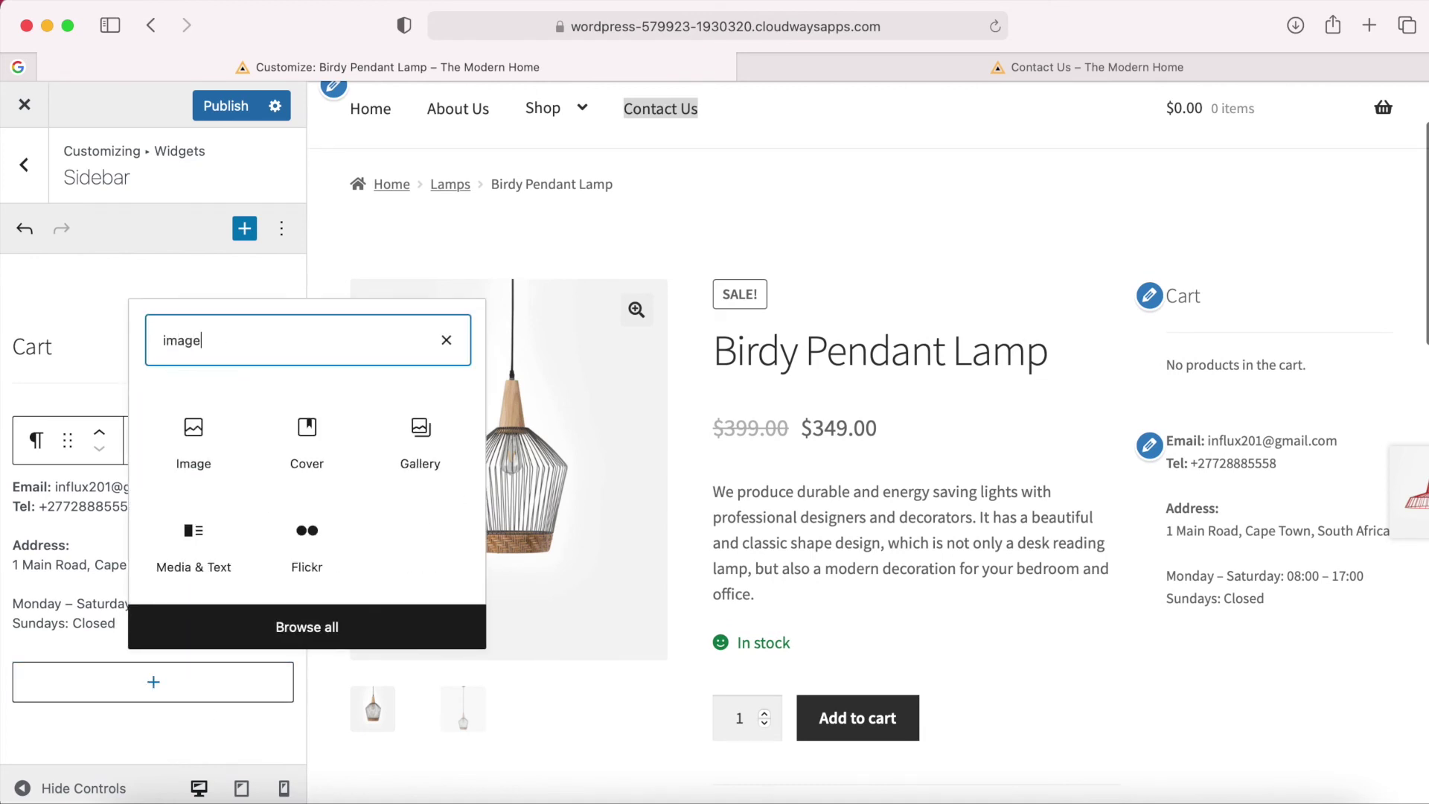
{"action": "left_click", "coordinate": [195, 439]}
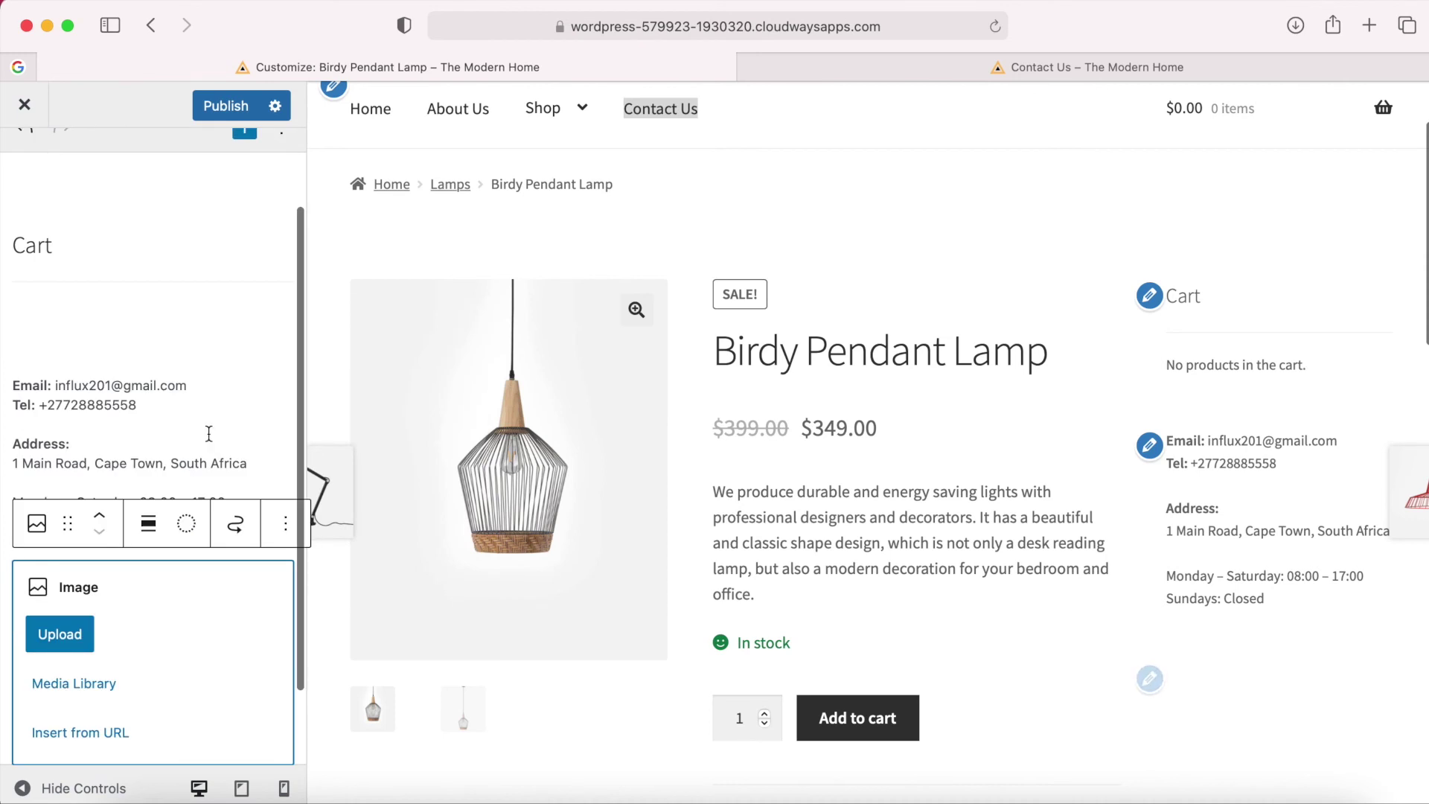
{"action": "scroll", "coordinate": [164, 645], "scroll_direction": "down", "scroll_amount": 2}
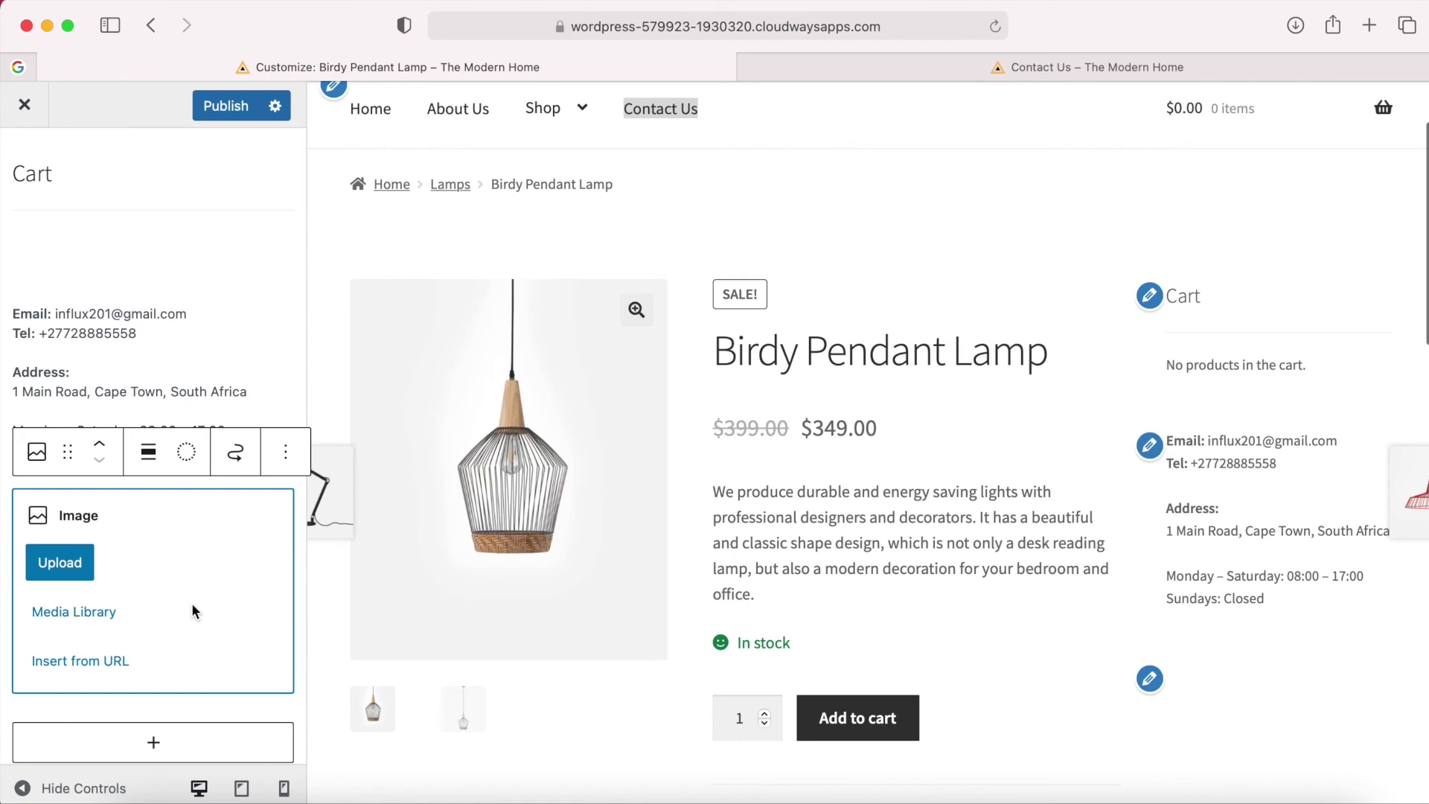
{"action": "scroll", "coordinate": [190, 603], "scroll_direction": "down", "scroll_amount": 1}
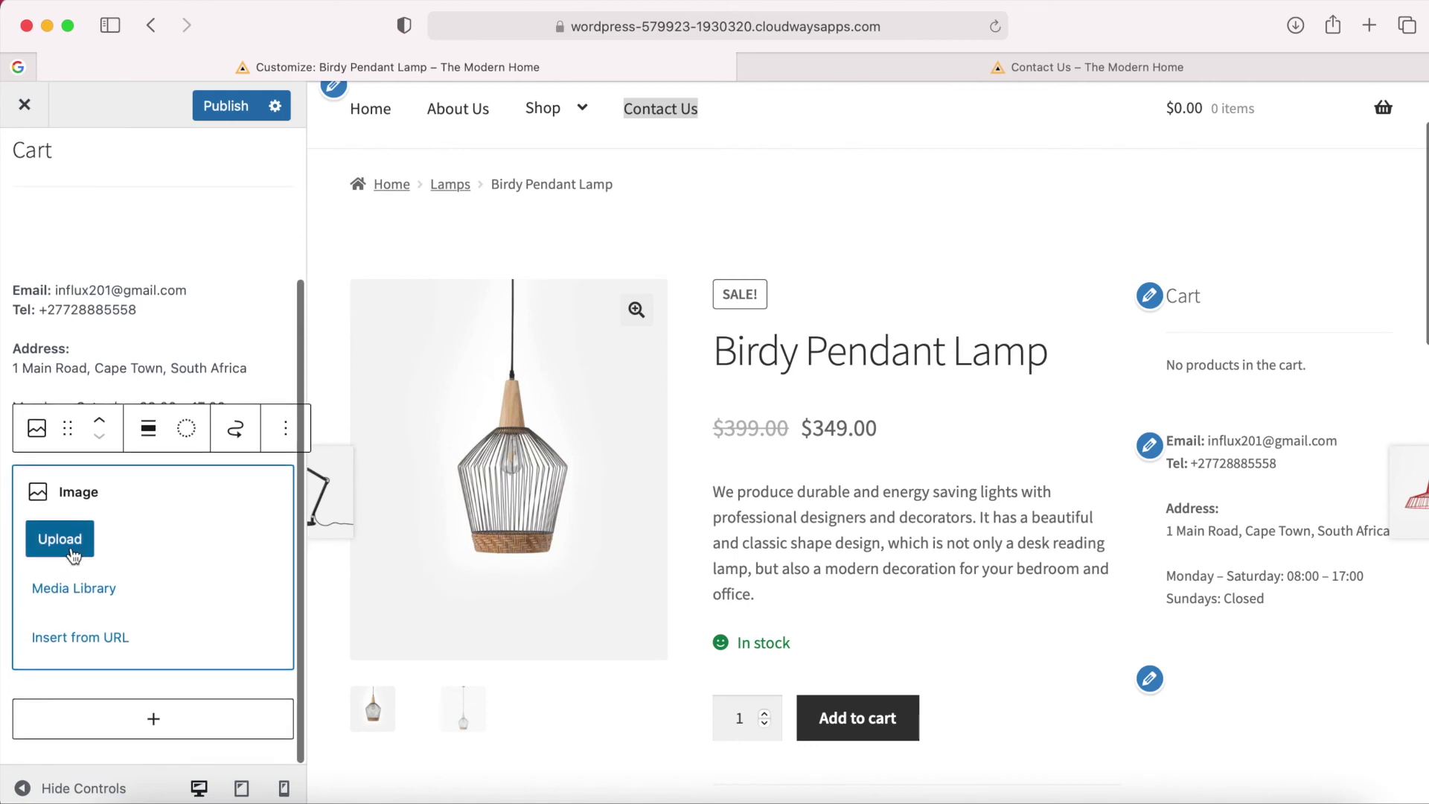
{"action": "left_click", "coordinate": [37, 588]}
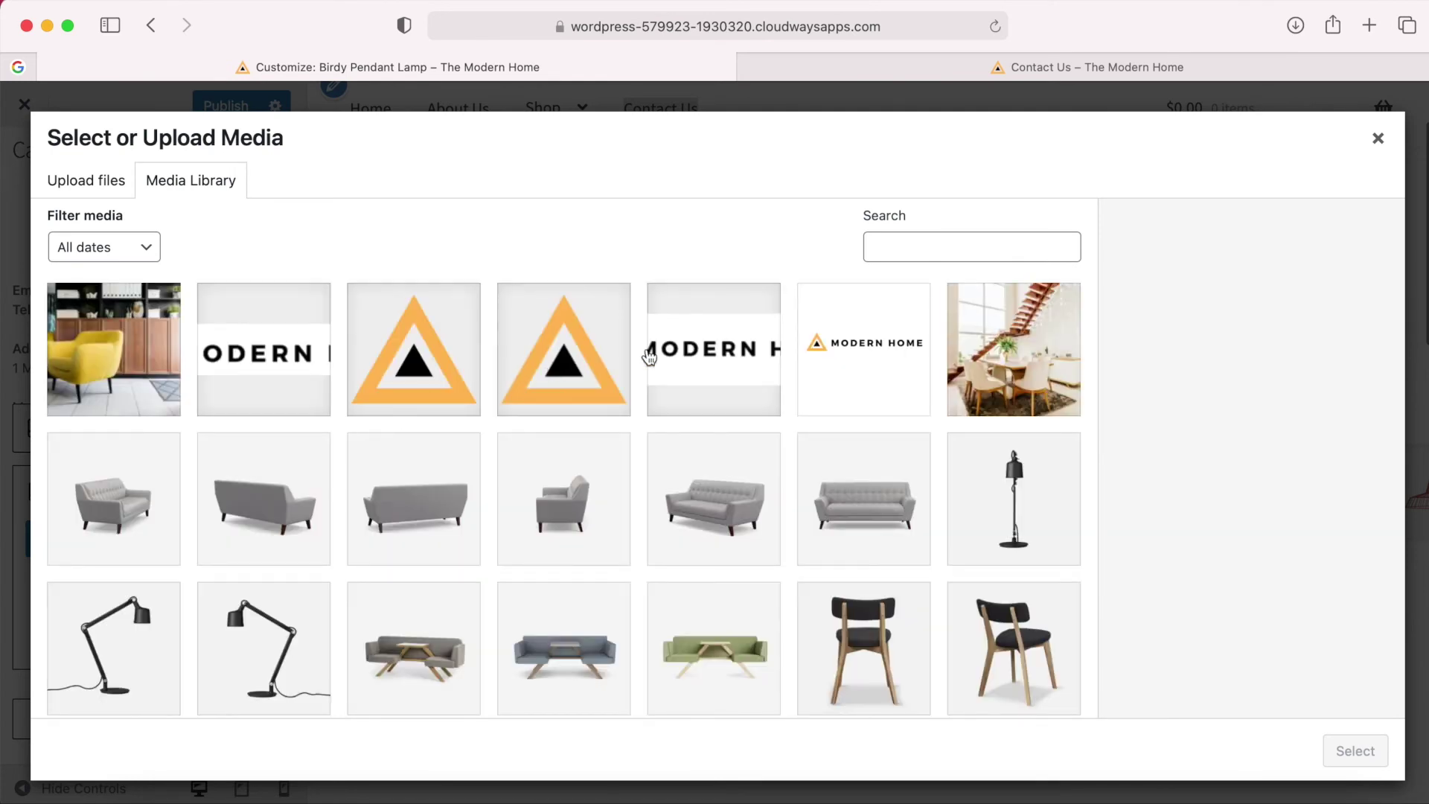
{"action": "left_click", "coordinate": [707, 349]}
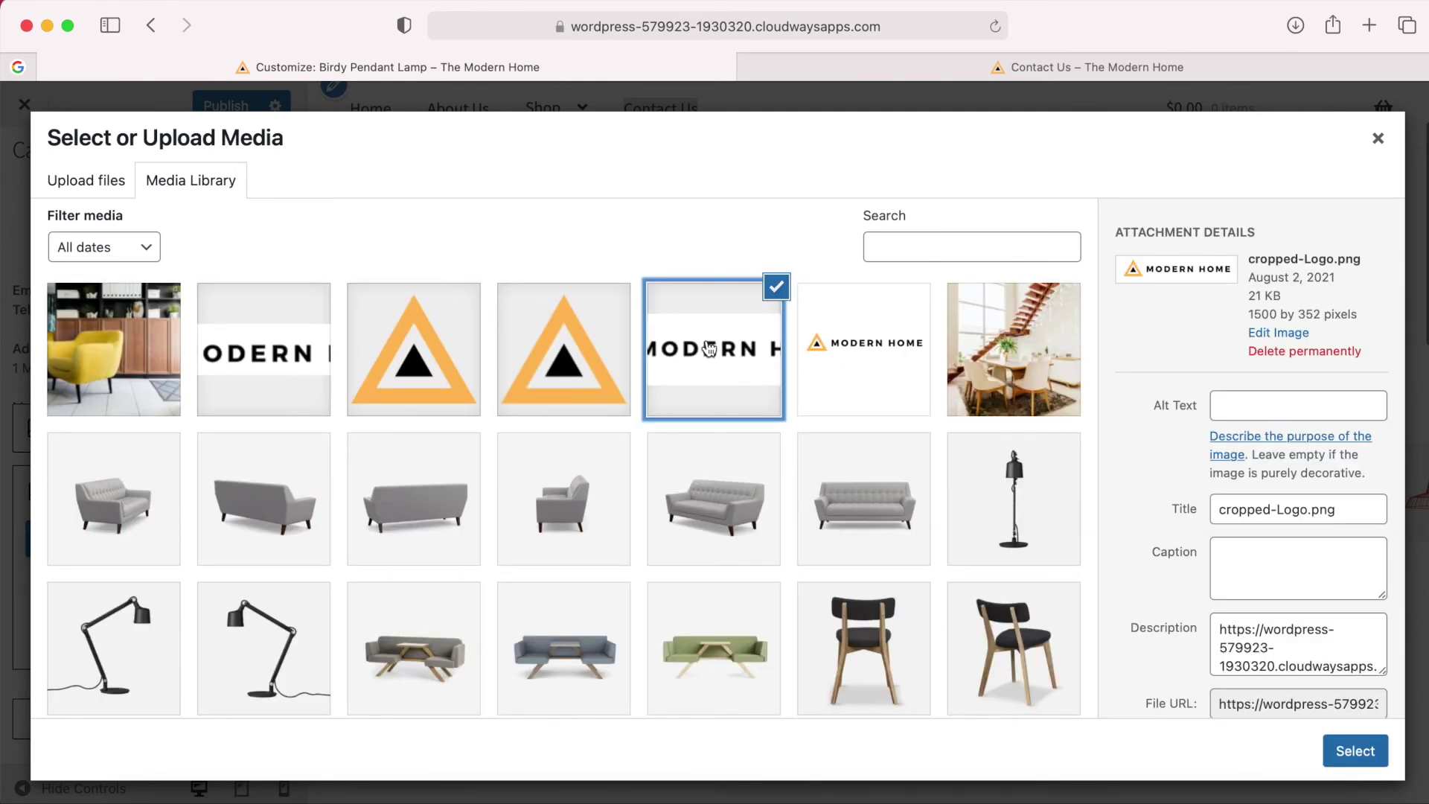
{"action": "left_click", "coordinate": [265, 355]}
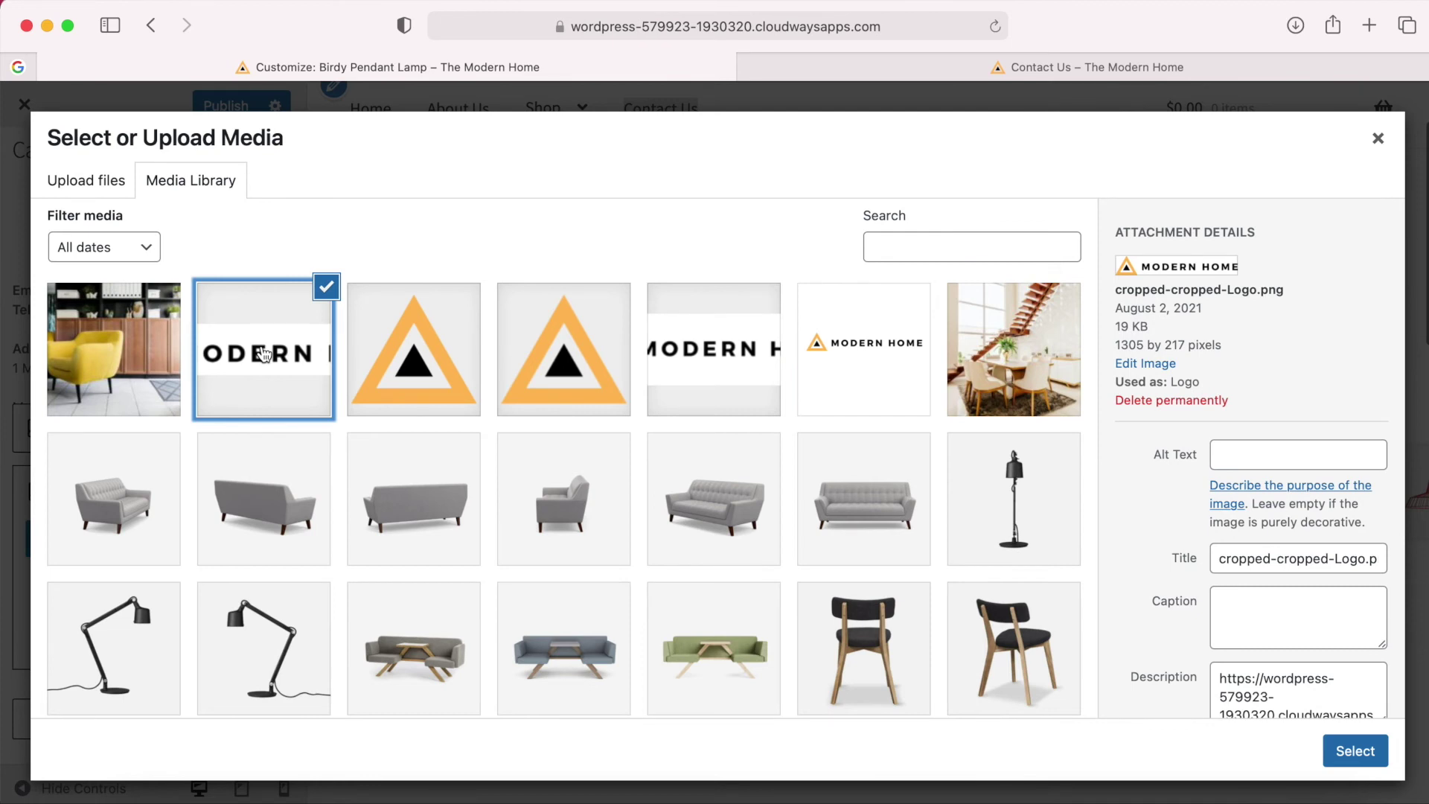
{"action": "left_click", "coordinate": [1356, 751]}
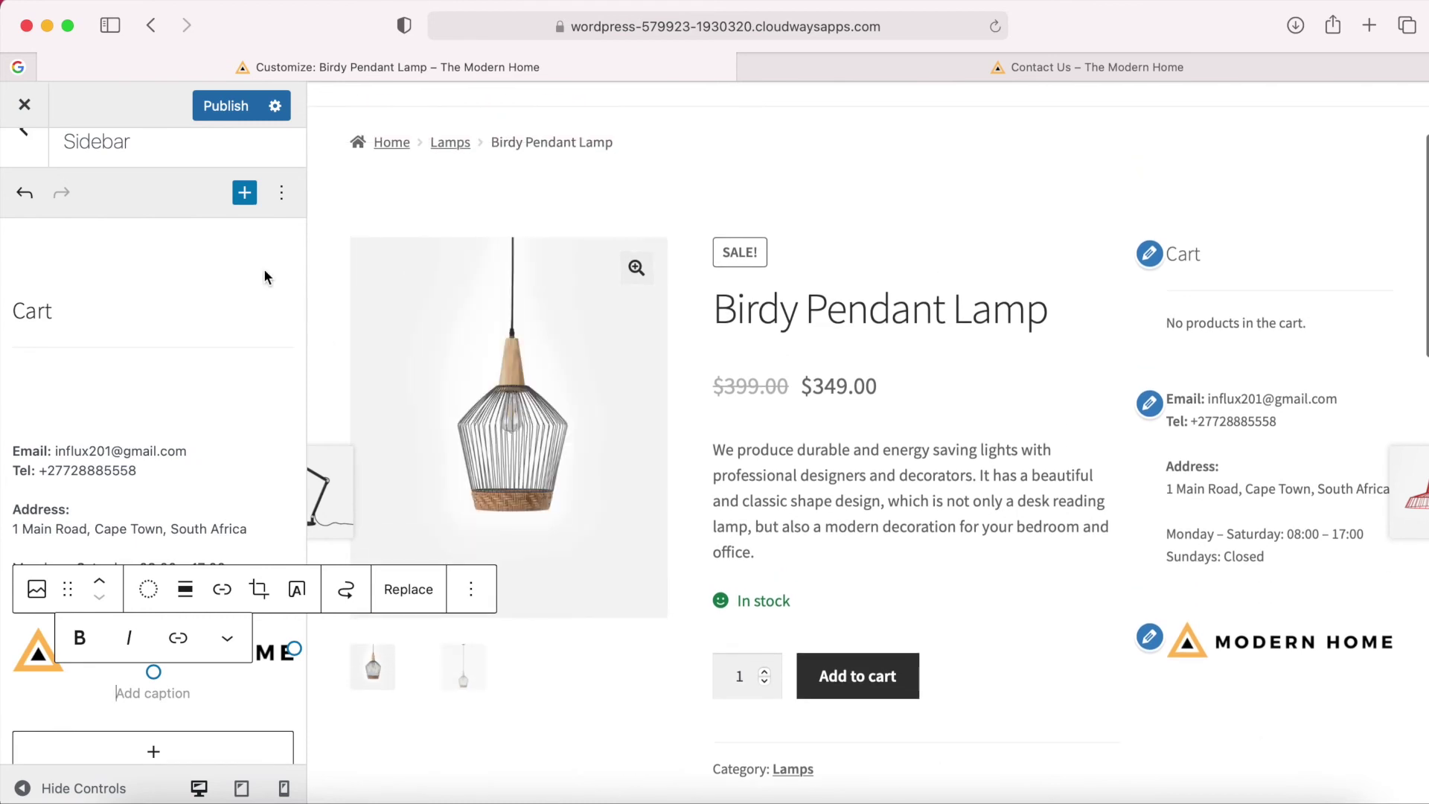
{"action": "left_click", "coordinate": [222, 106]}
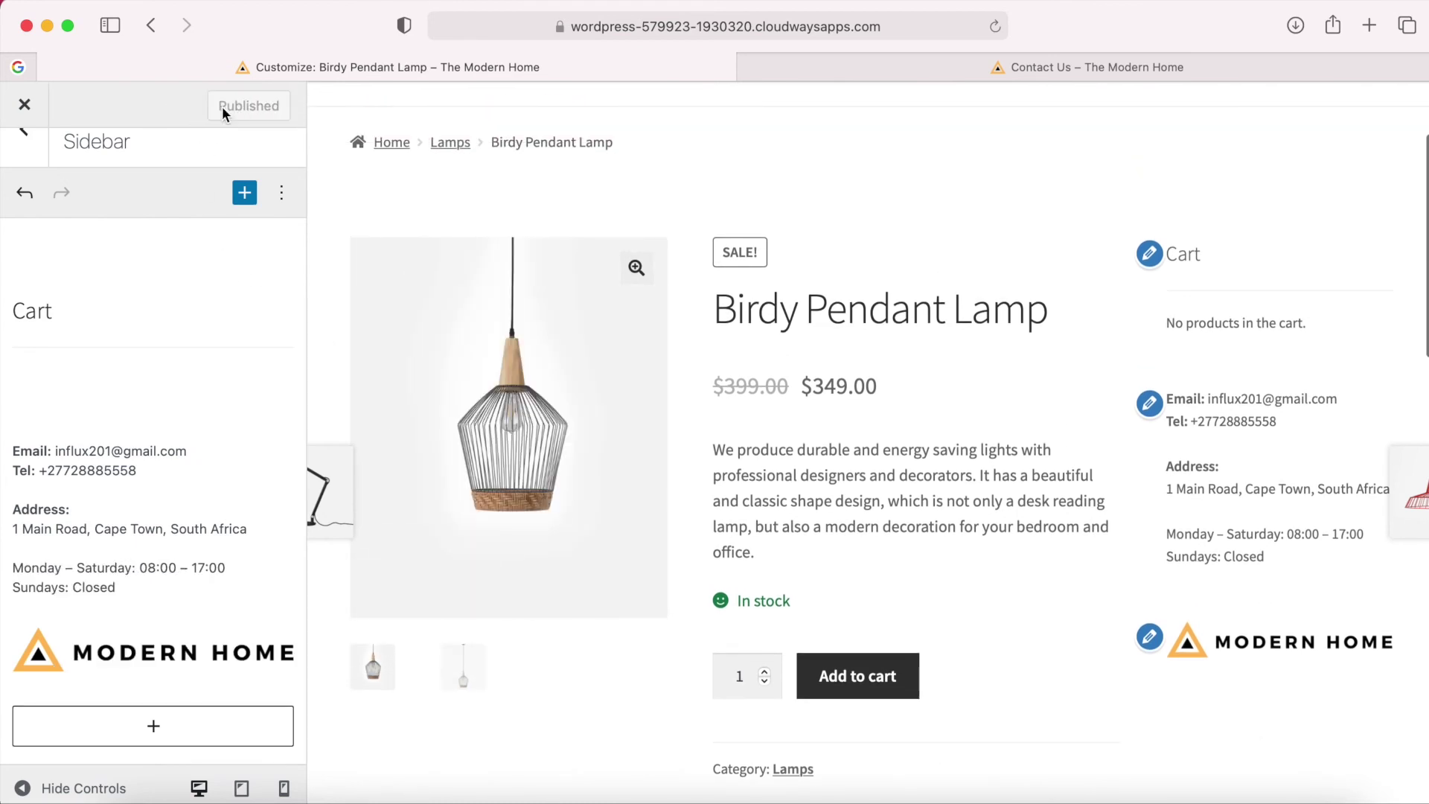
Check the live page, then reopen the Customizer at the Sidebar widget area.
{"action": "left_click", "coordinate": [25, 106]}
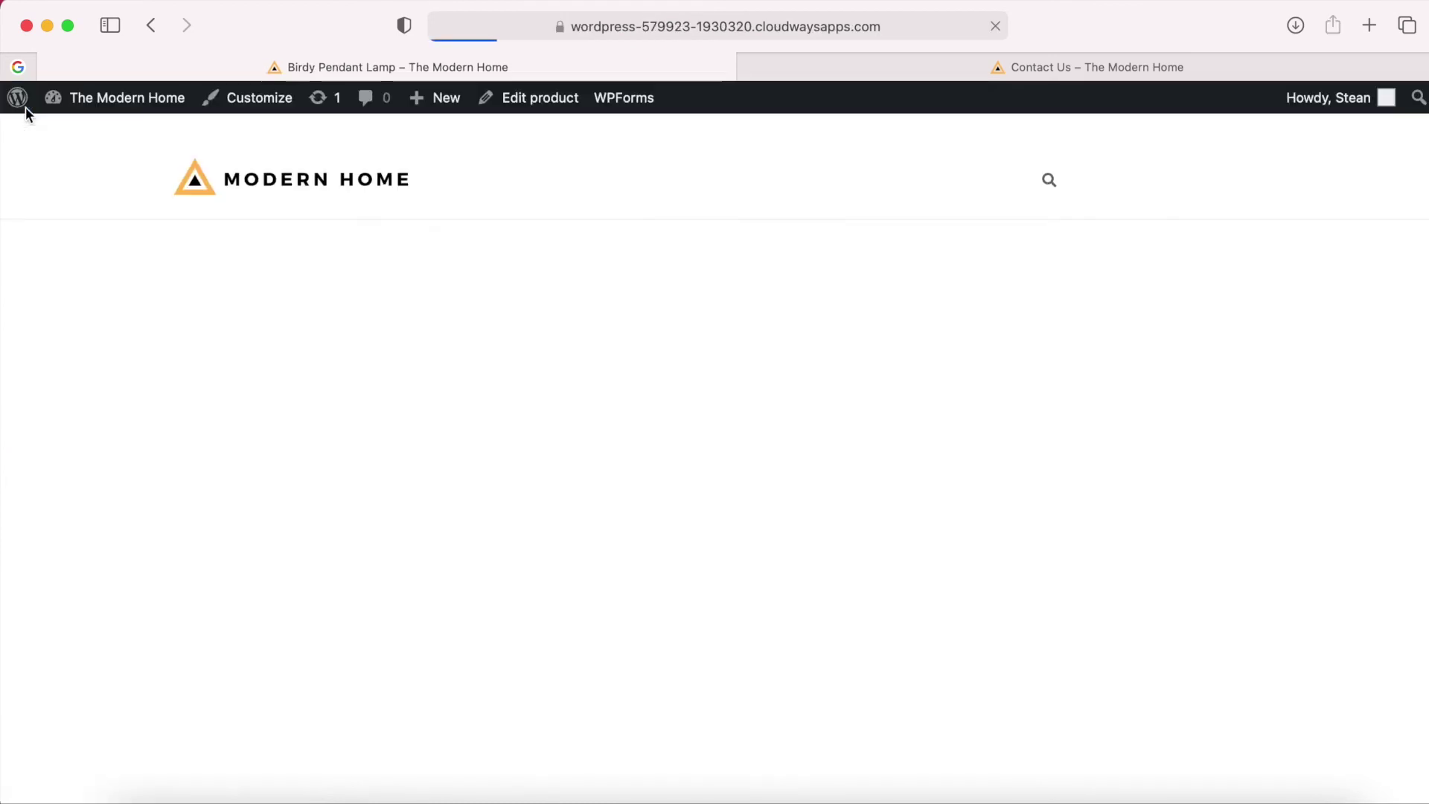
{"action": "scroll", "coordinate": [1259, 414], "scroll_direction": "down", "scroll_amount": 2}
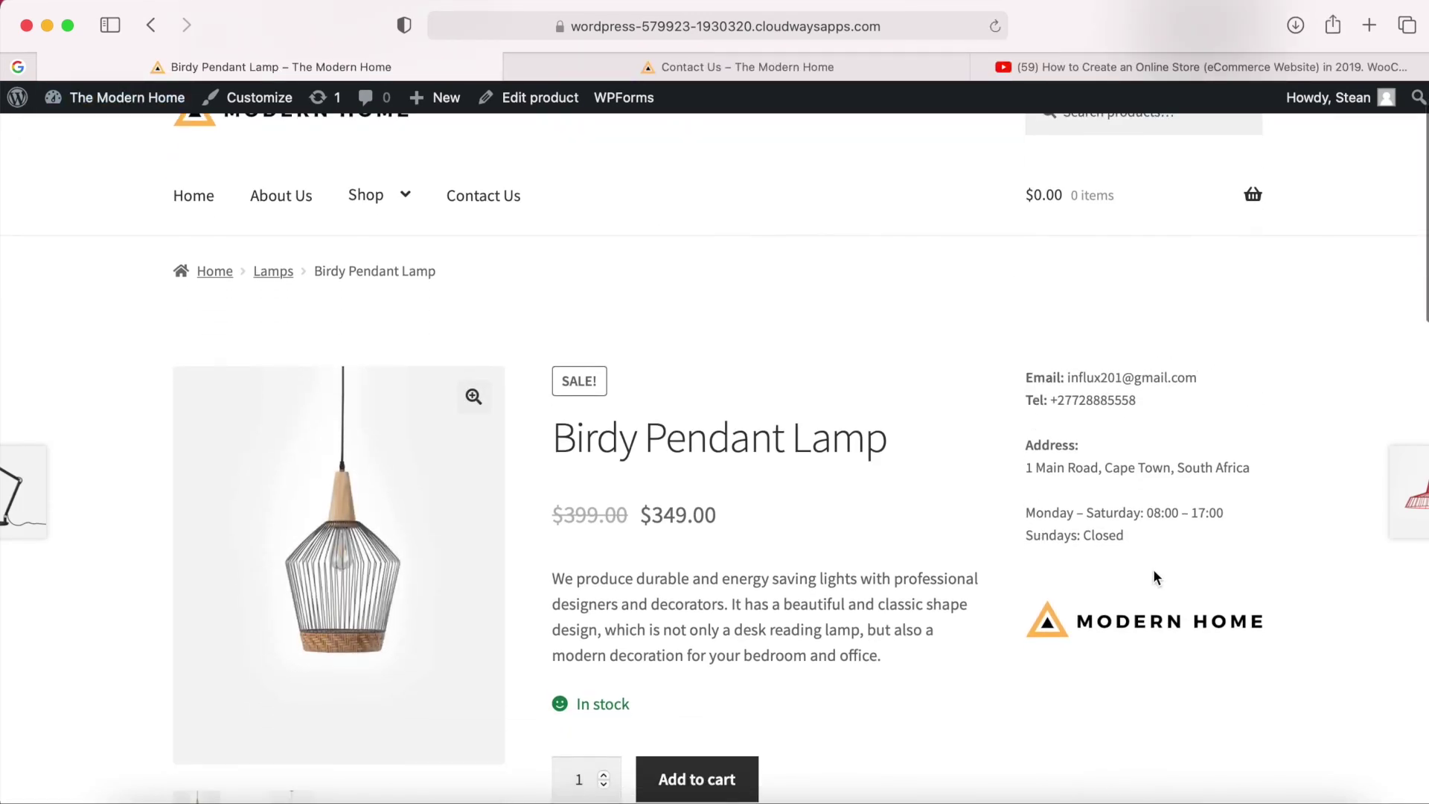
{"action": "scroll", "coordinate": [1154, 569], "scroll_direction": "up", "scroll_amount": 1}
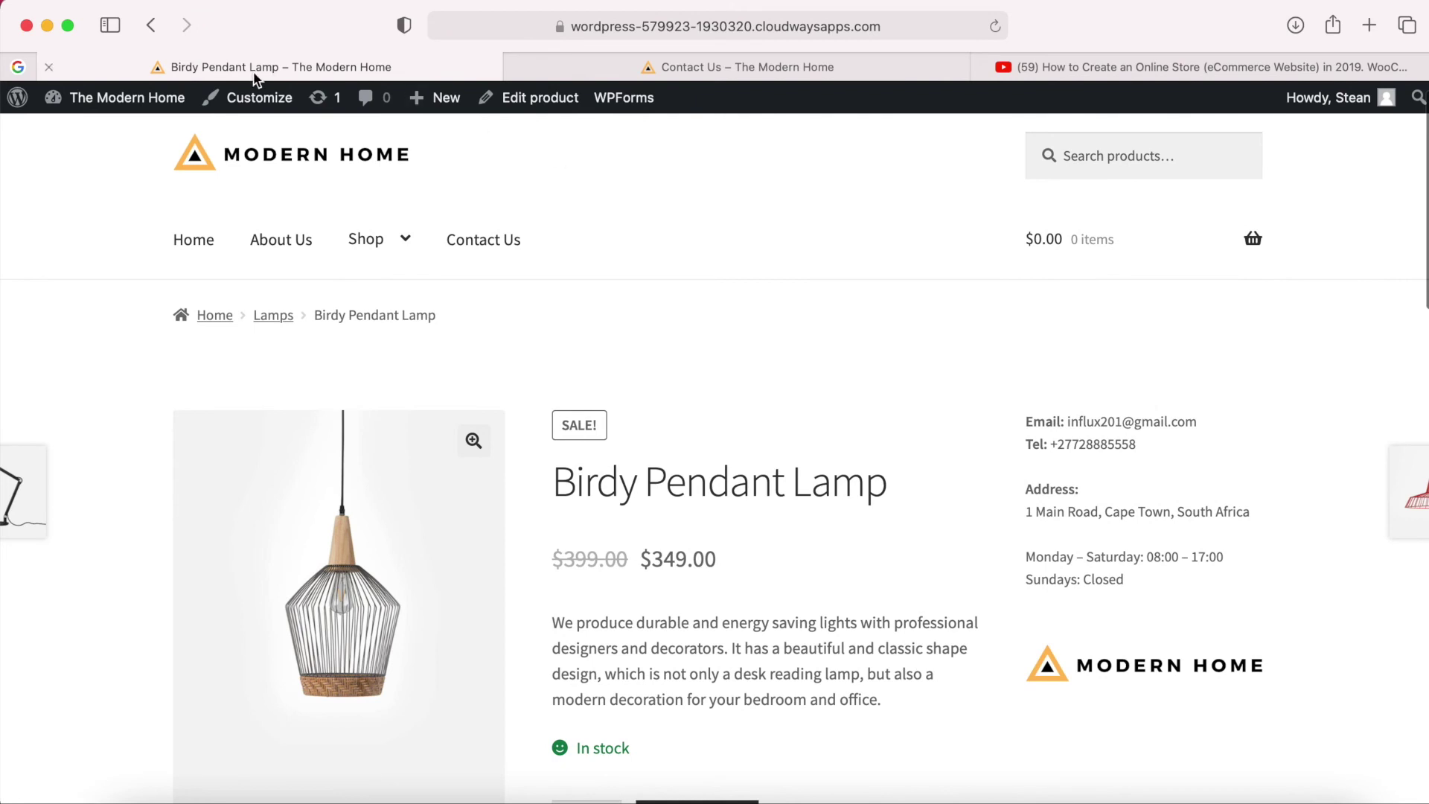
{"action": "left_click", "coordinate": [244, 103]}
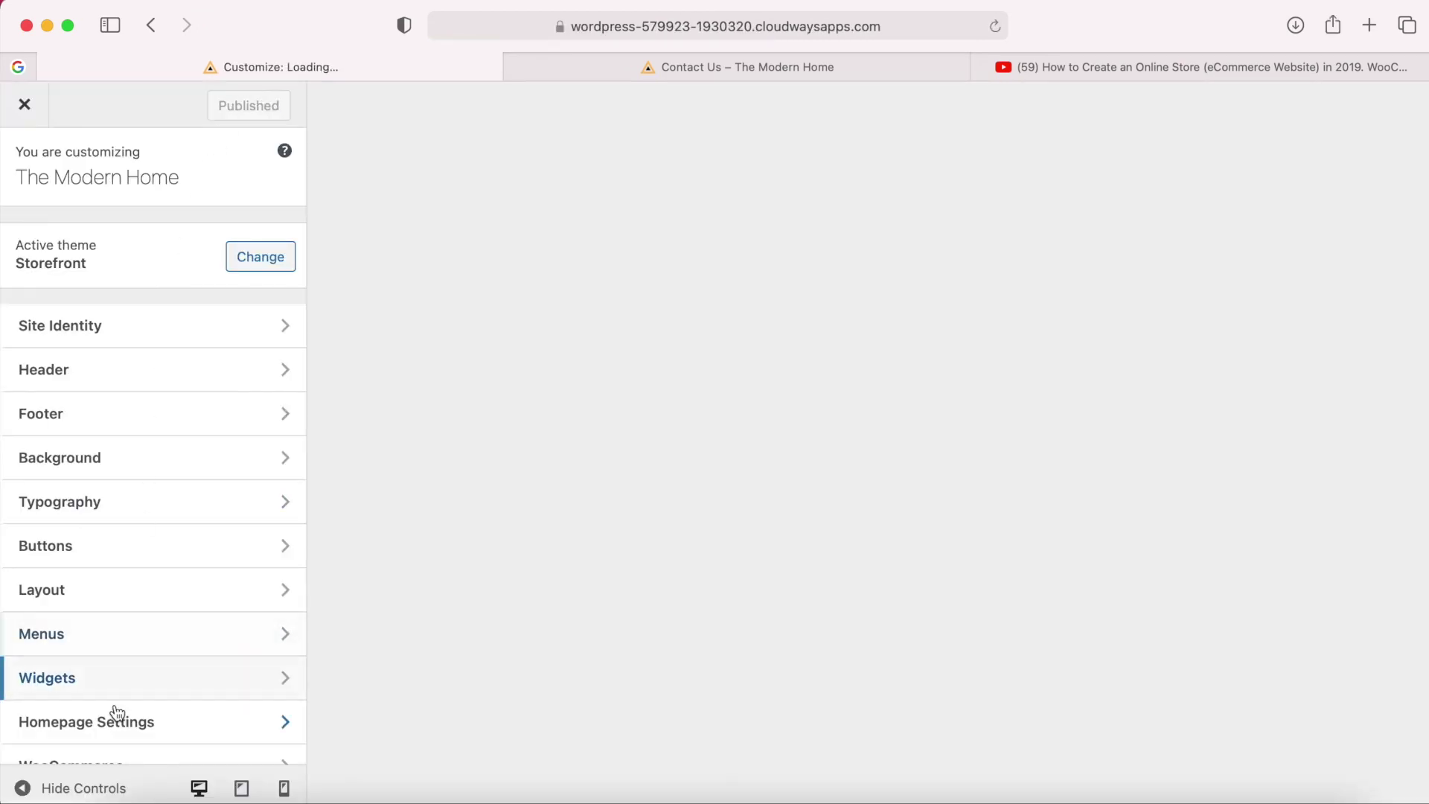
{"action": "left_click", "coordinate": [116, 719]}
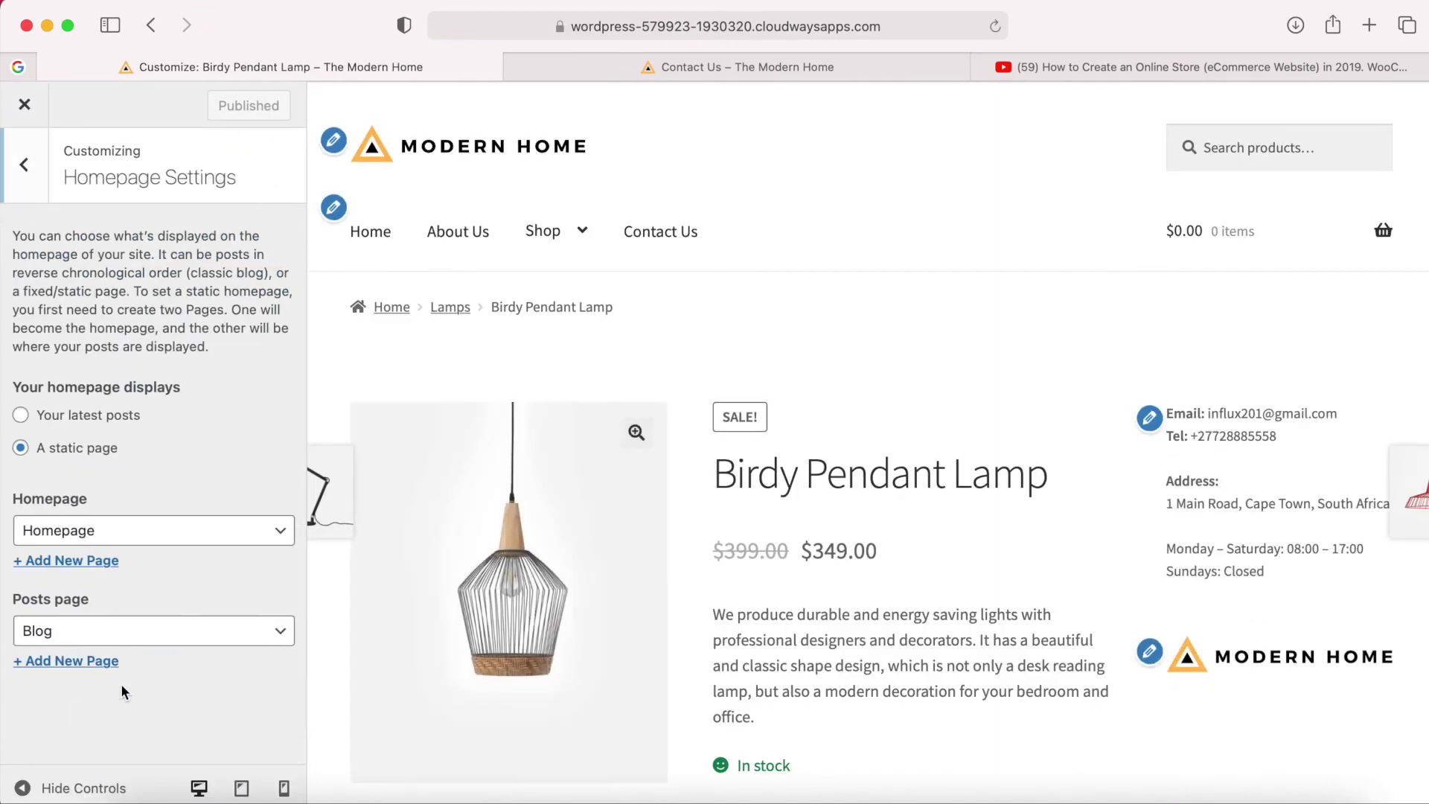
{"action": "left_click", "coordinate": [26, 195]}
{"action": "left_click", "coordinate": [93, 678]}
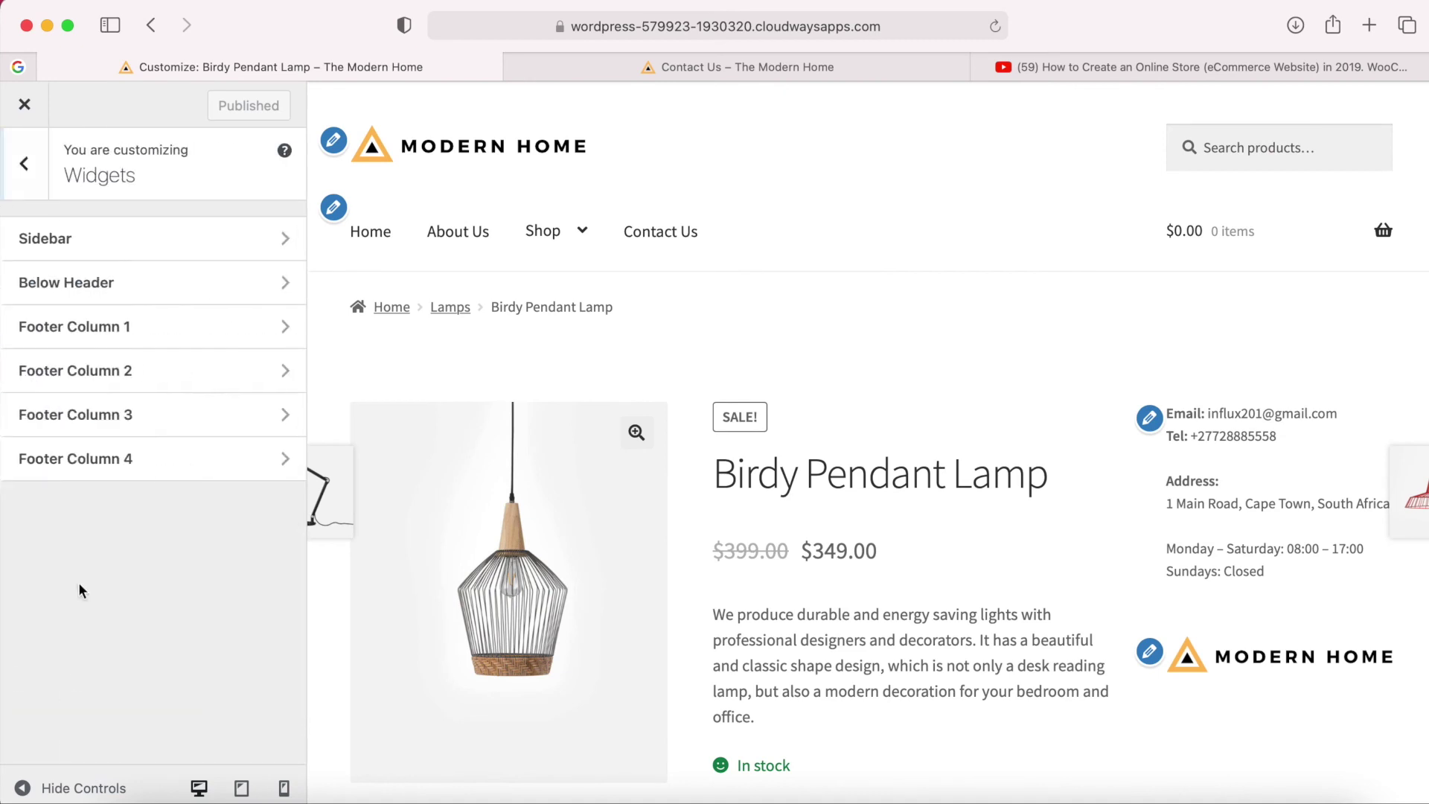
{"action": "left_click", "coordinate": [124, 240]}
{"action": "scroll", "coordinate": [151, 675], "scroll_direction": "down", "scroll_amount": 1}
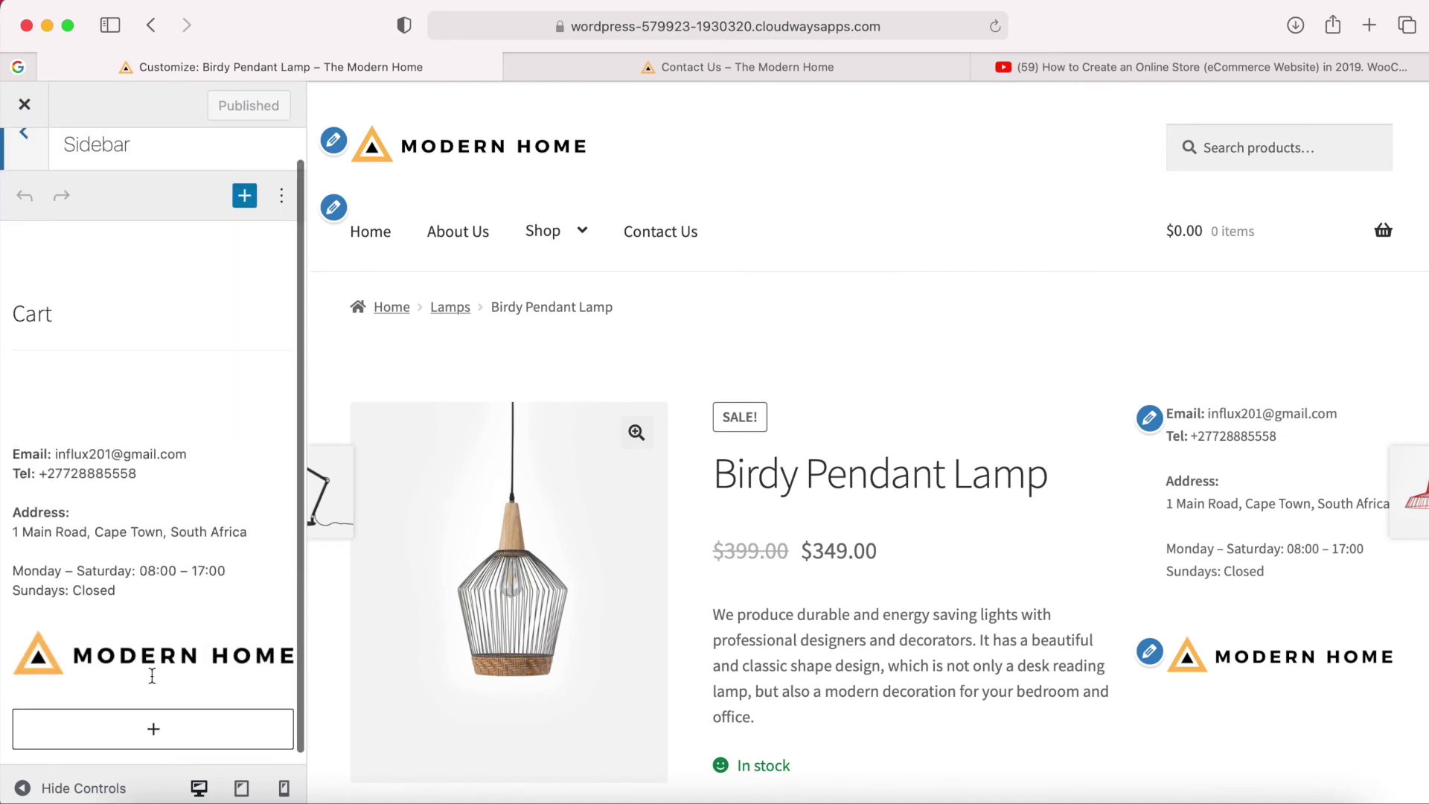
Add an H4 heading 'Got a question? Get in touch!' above the sidebar contact details.
{"action": "left_click", "coordinate": [151, 429]}
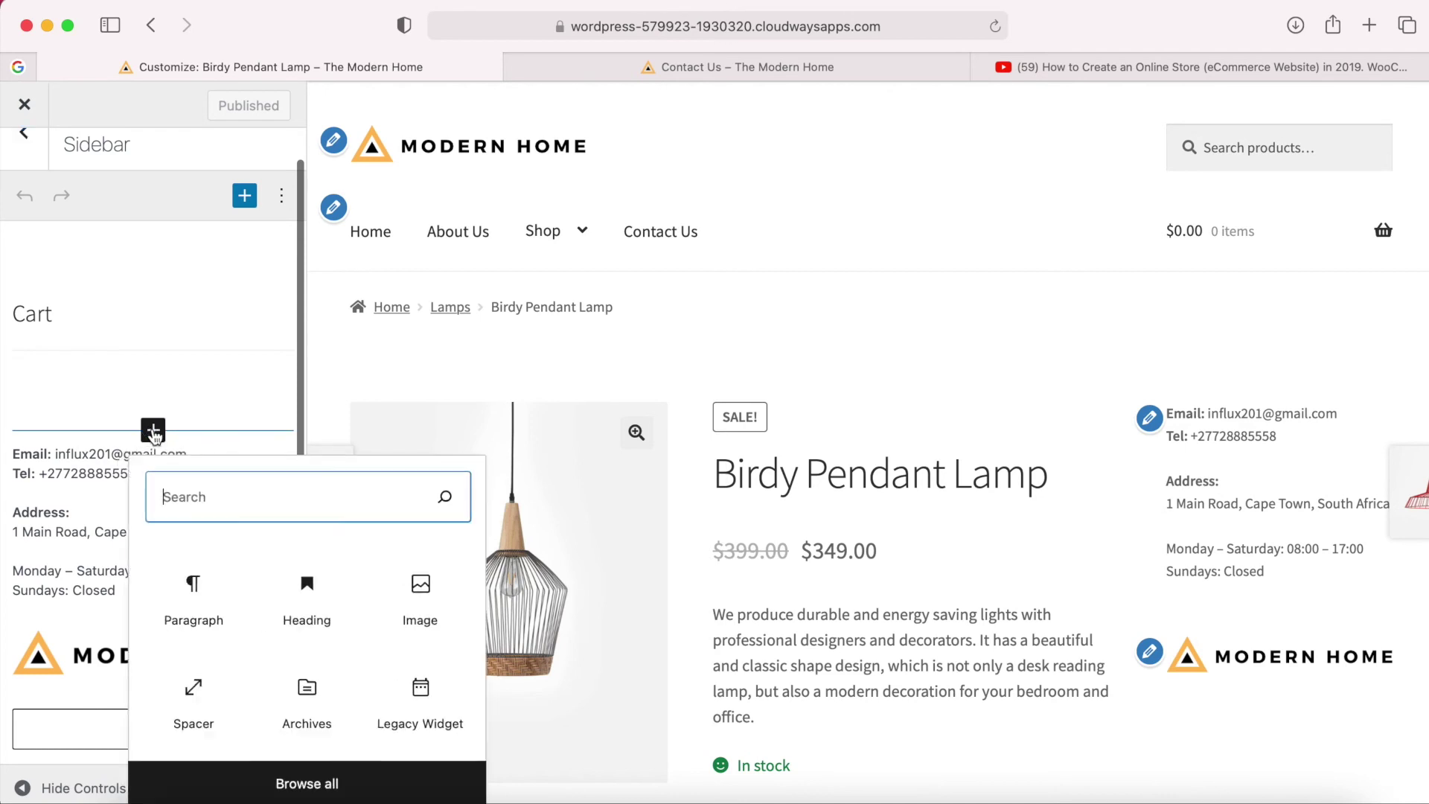
{"action": "left_click", "coordinate": [319, 602]}
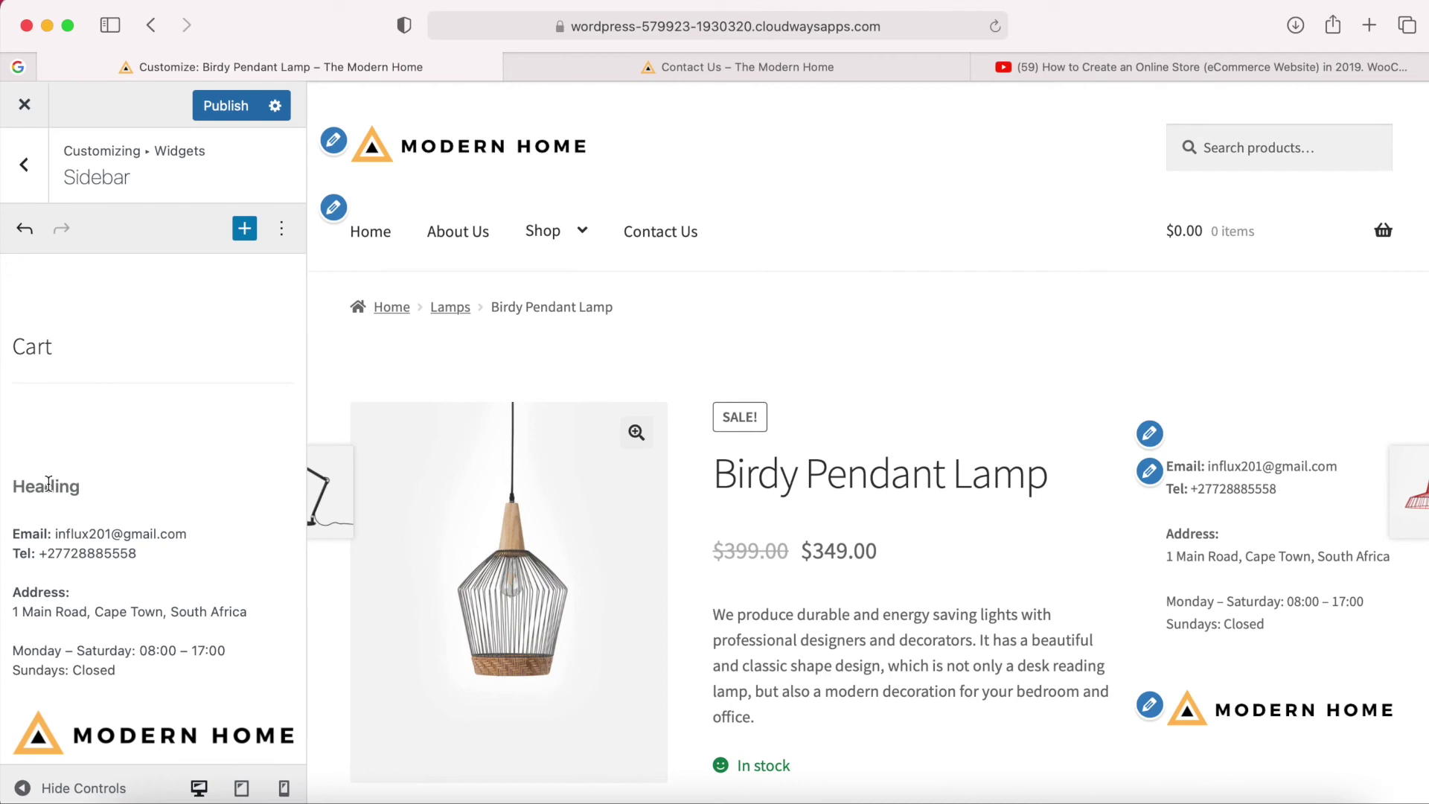
{"action": "type", "text": "Got a "}
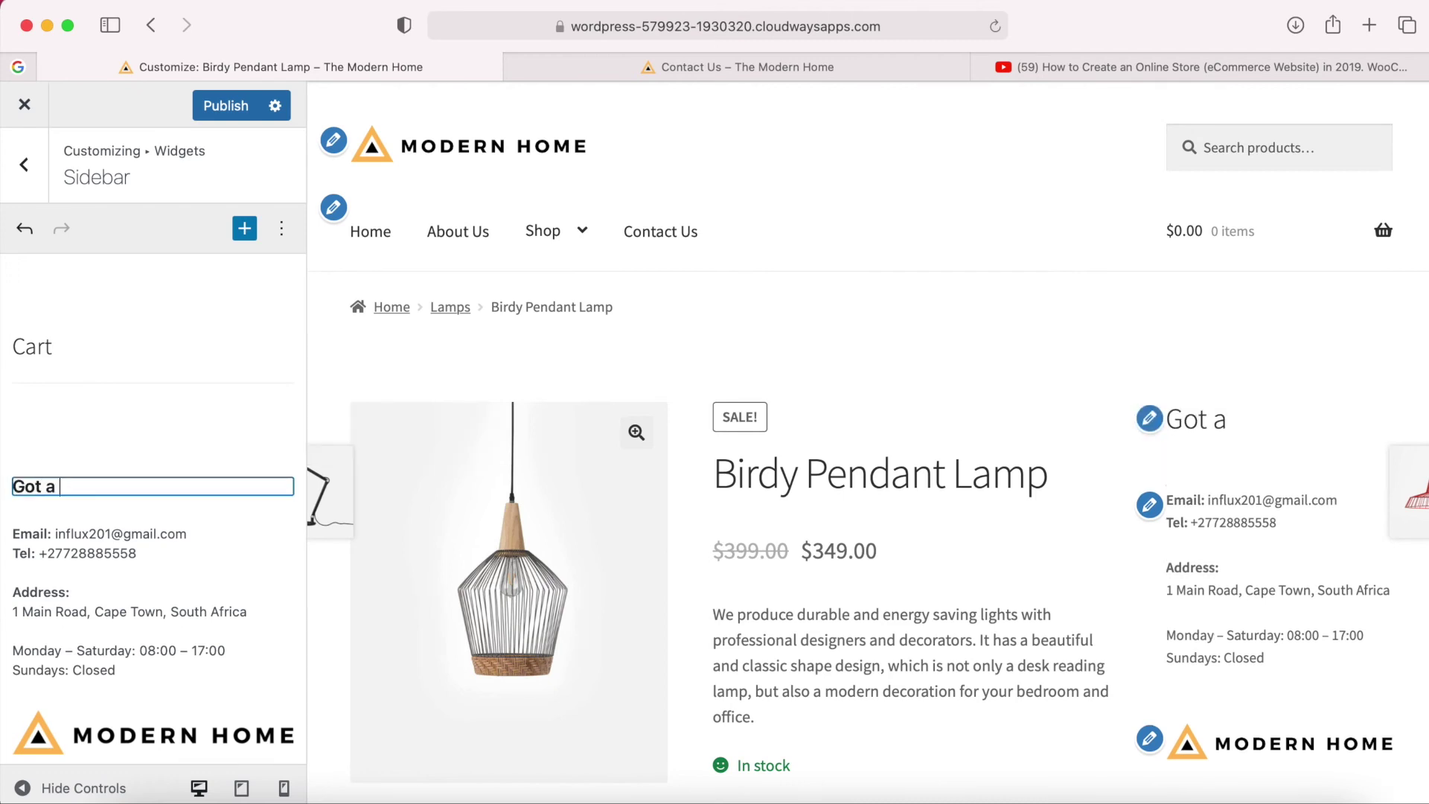
{"action": "type", "text": "question? Get in"}
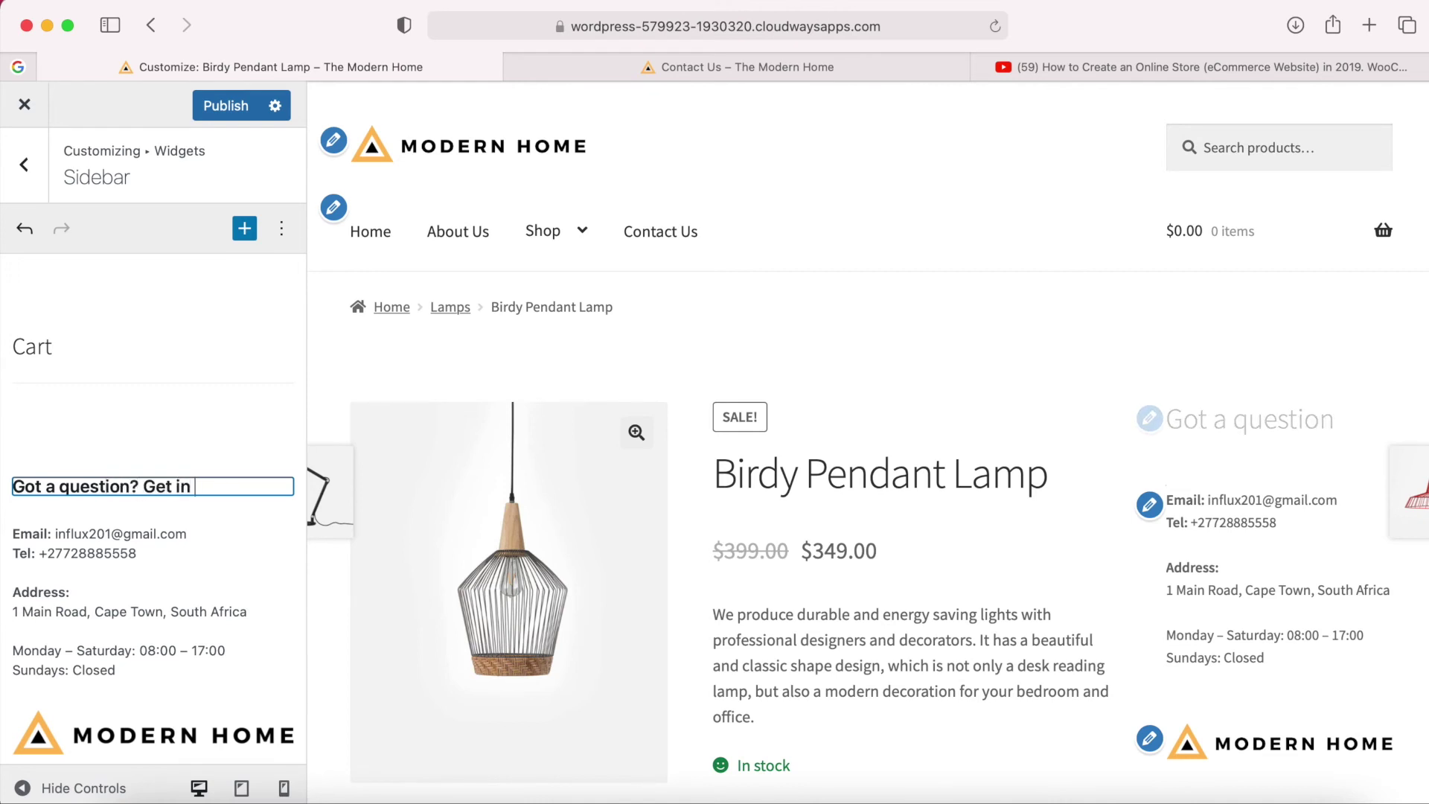
{"action": "type", "text": " touch!"}
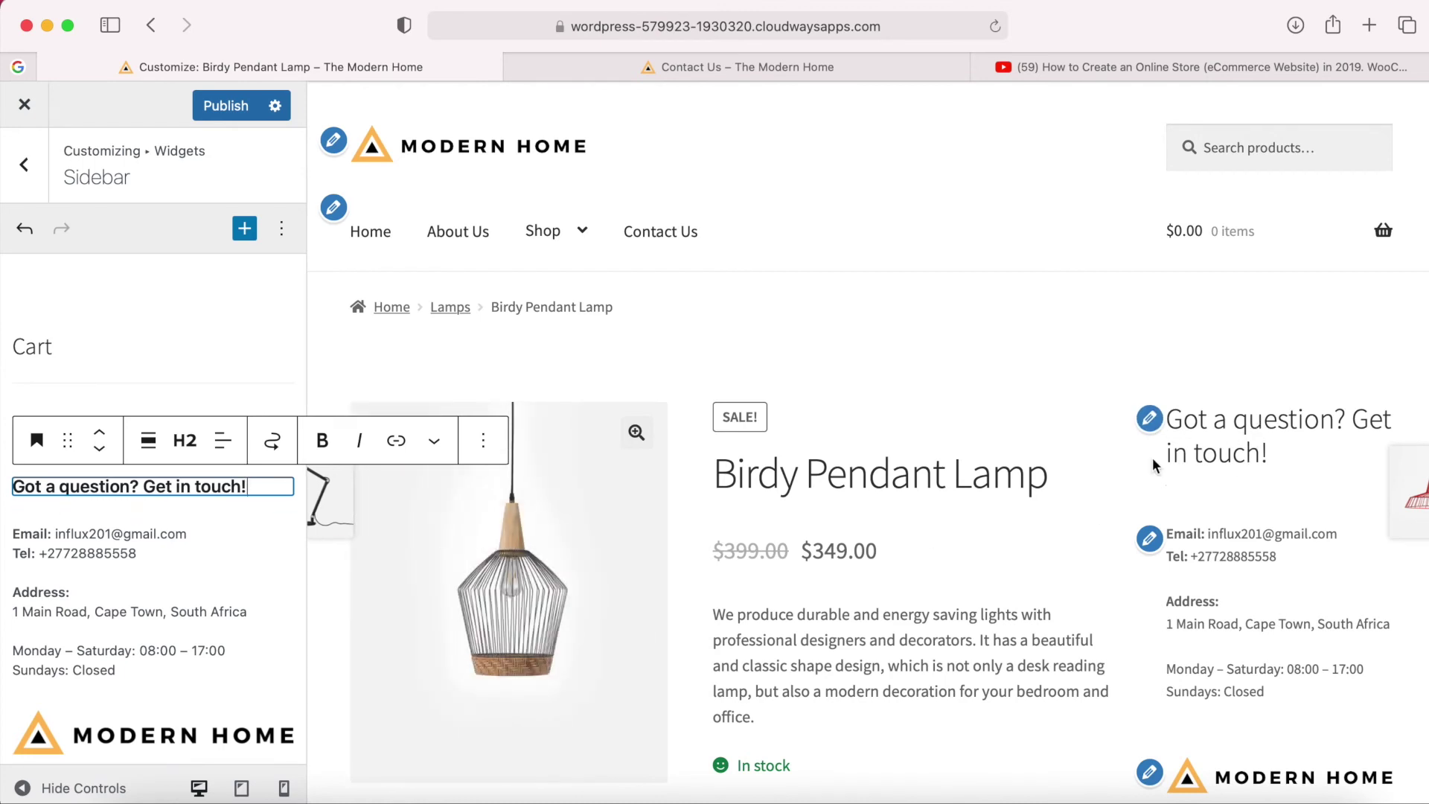
{"action": "left_click", "coordinate": [190, 444]}
{"action": "left_click", "coordinate": [335, 505]}
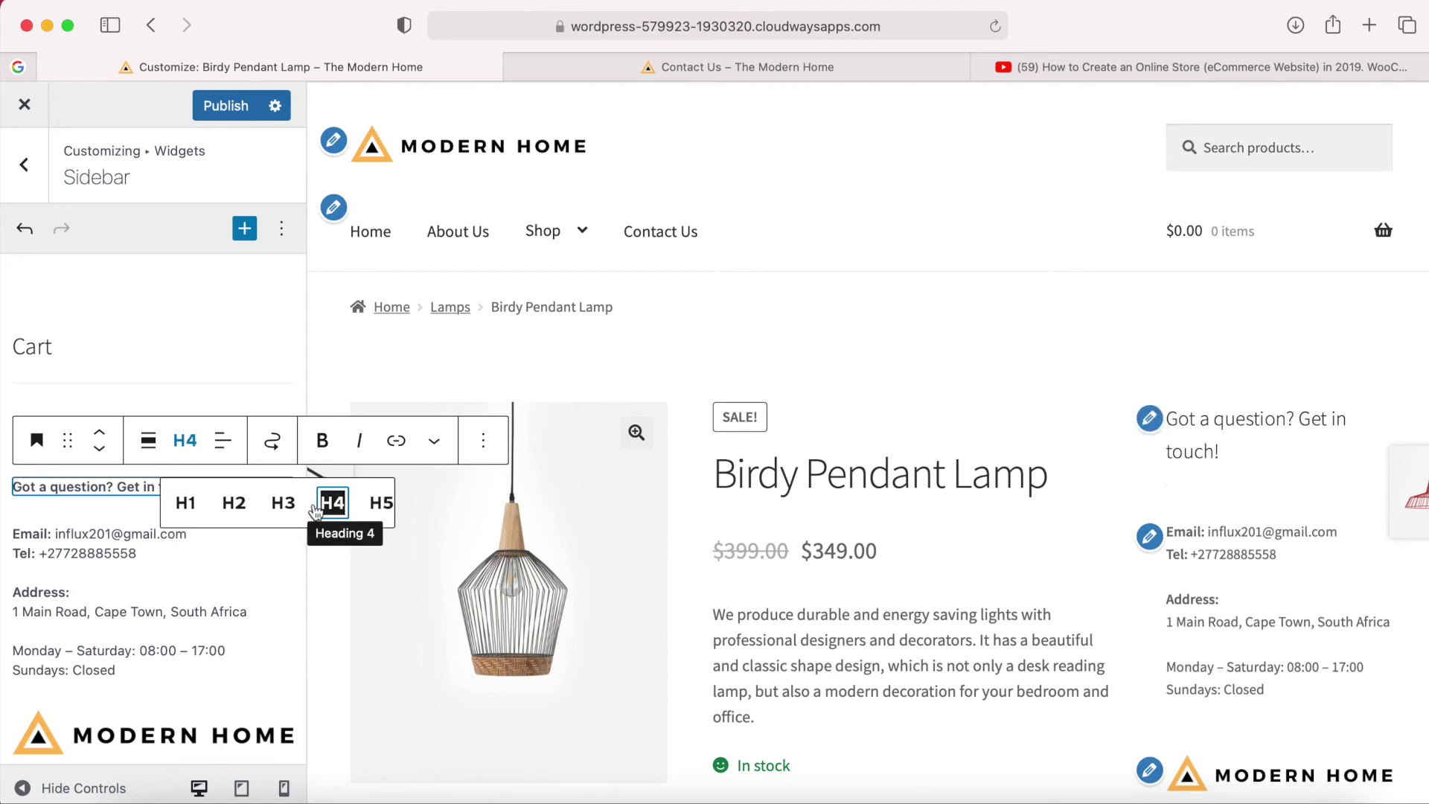
Publish the widget changes and review the live product page with the Customizer closed.
{"action": "left_click", "coordinate": [227, 102]}
{"action": "left_click", "coordinate": [20, 107]}
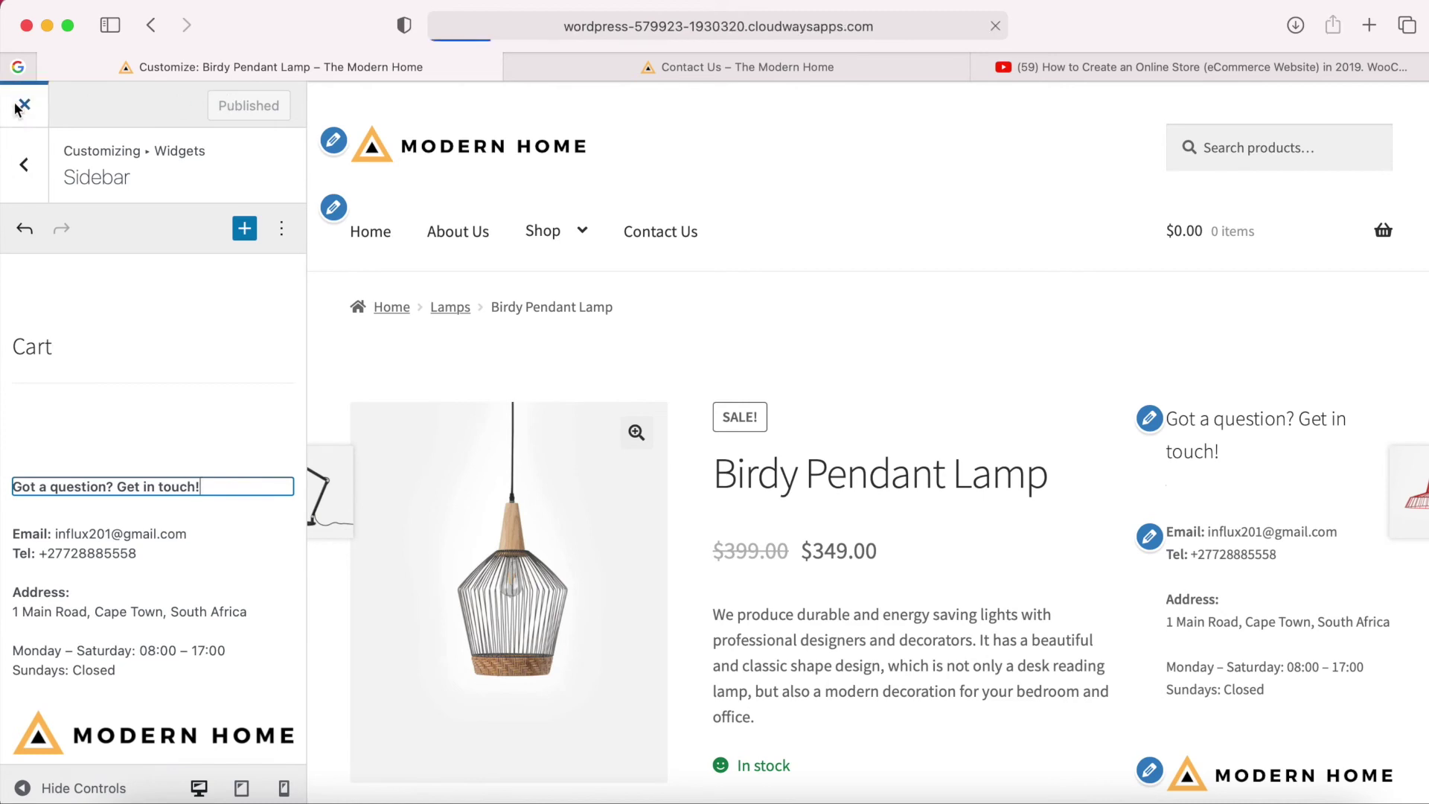
{"action": "scroll", "coordinate": [1288, 507], "scroll_direction": "down", "scroll_amount": 2}
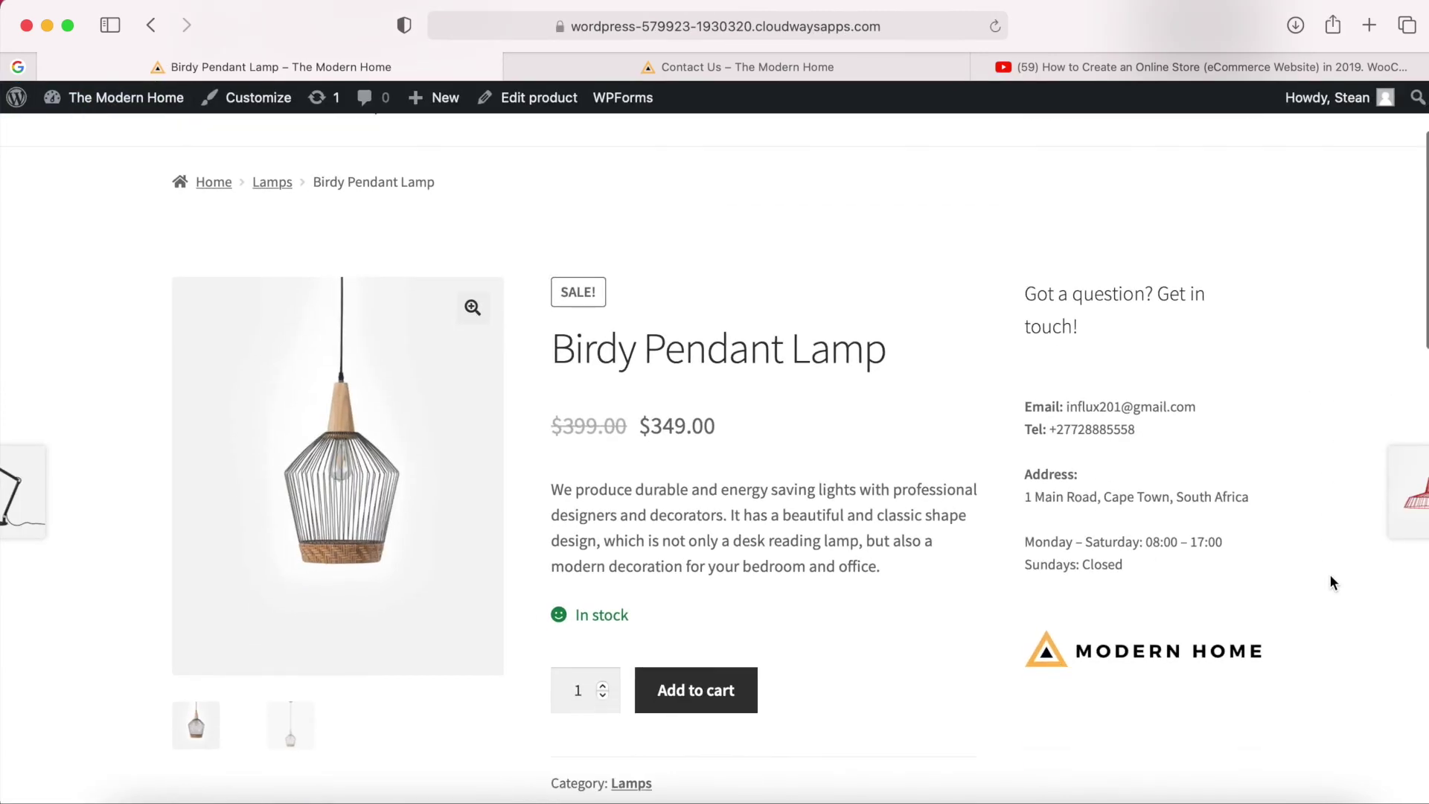
{"action": "scroll", "coordinate": [1331, 577], "scroll_direction": "up", "scroll_amount": 3}
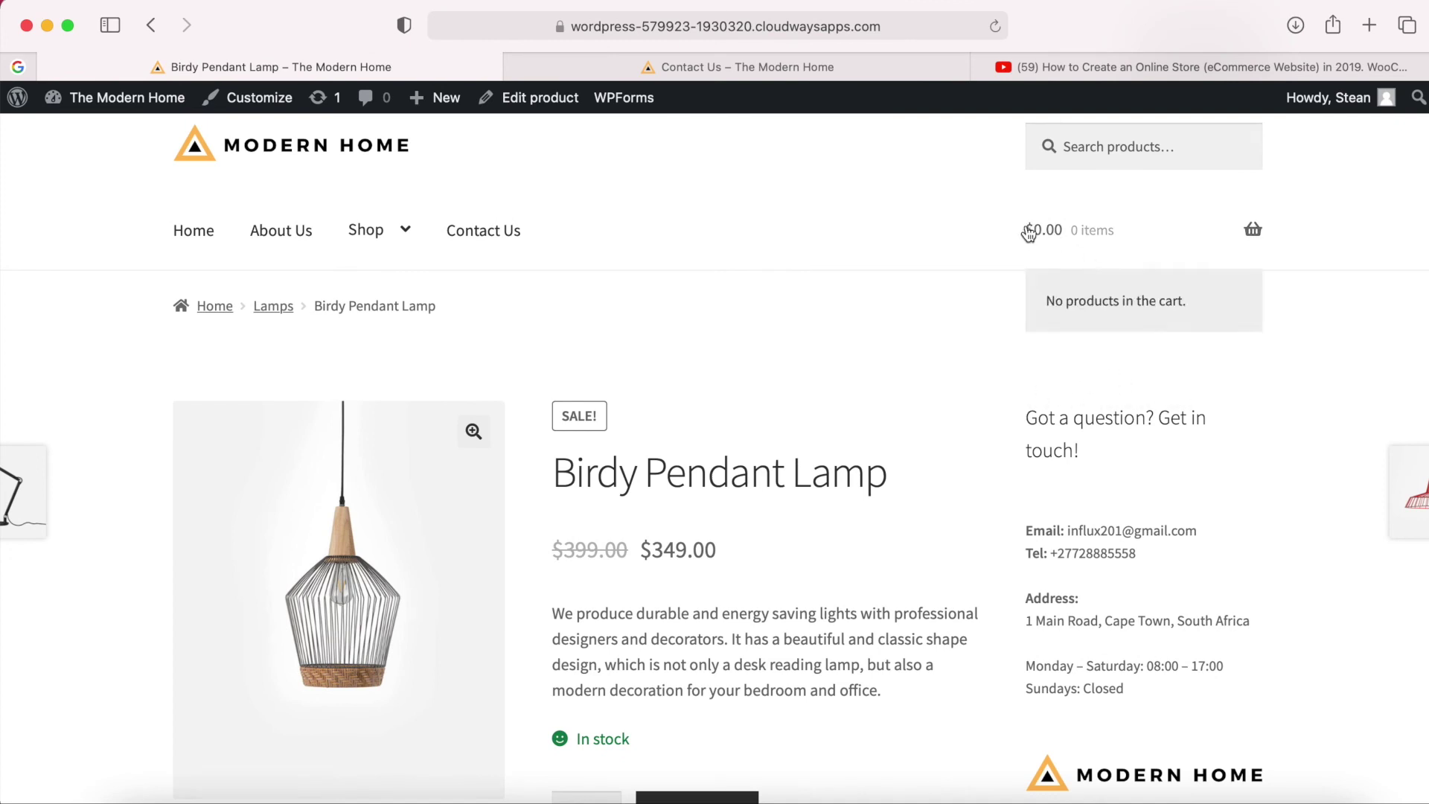
{"action": "scroll", "coordinate": [1116, 596], "scroll_direction": "down", "scroll_amount": 2}
{"action": "scroll", "coordinate": [1115, 601], "scroll_direction": "down", "scroll_amount": 1}
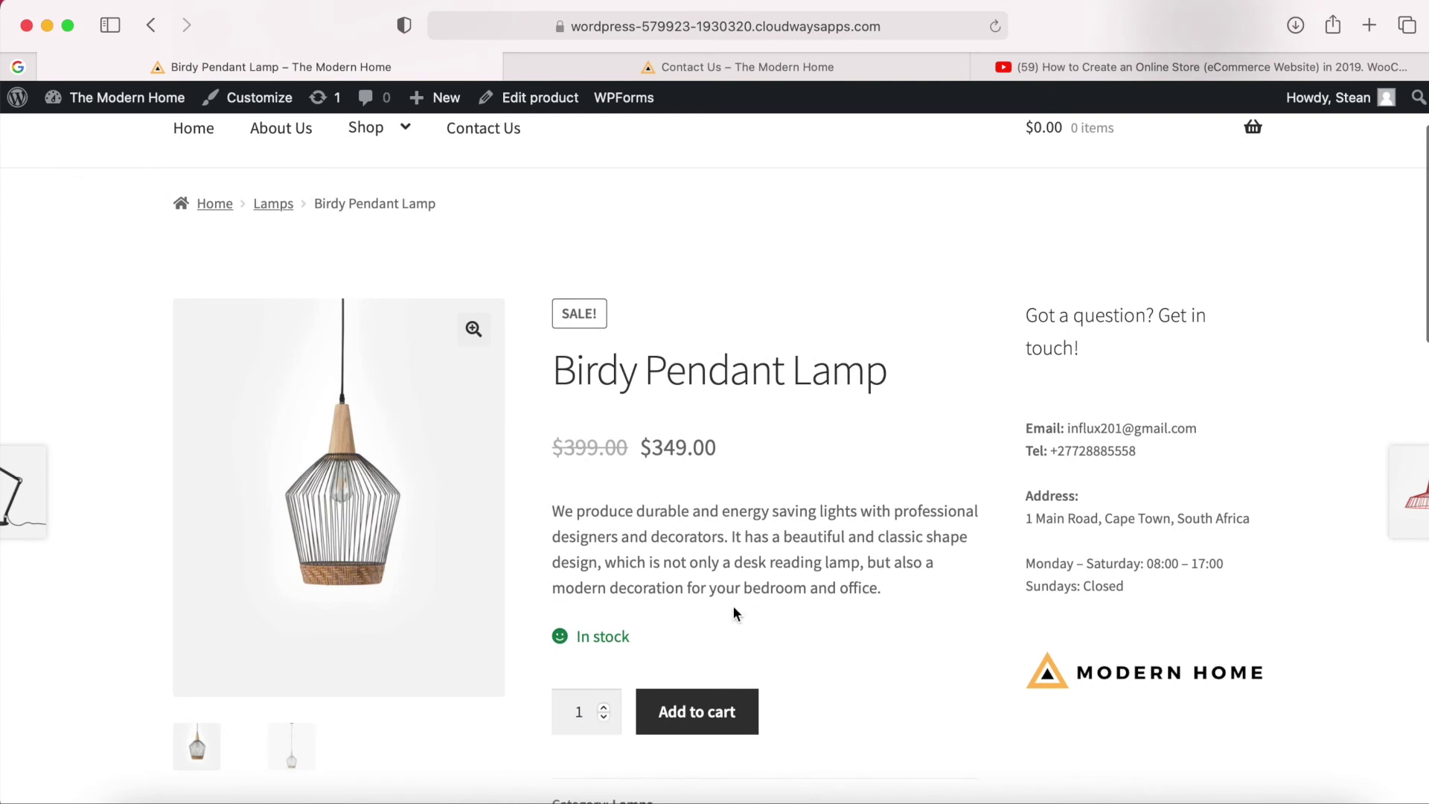
{"action": "scroll", "coordinate": [706, 712], "scroll_direction": "down", "scroll_amount": 1}
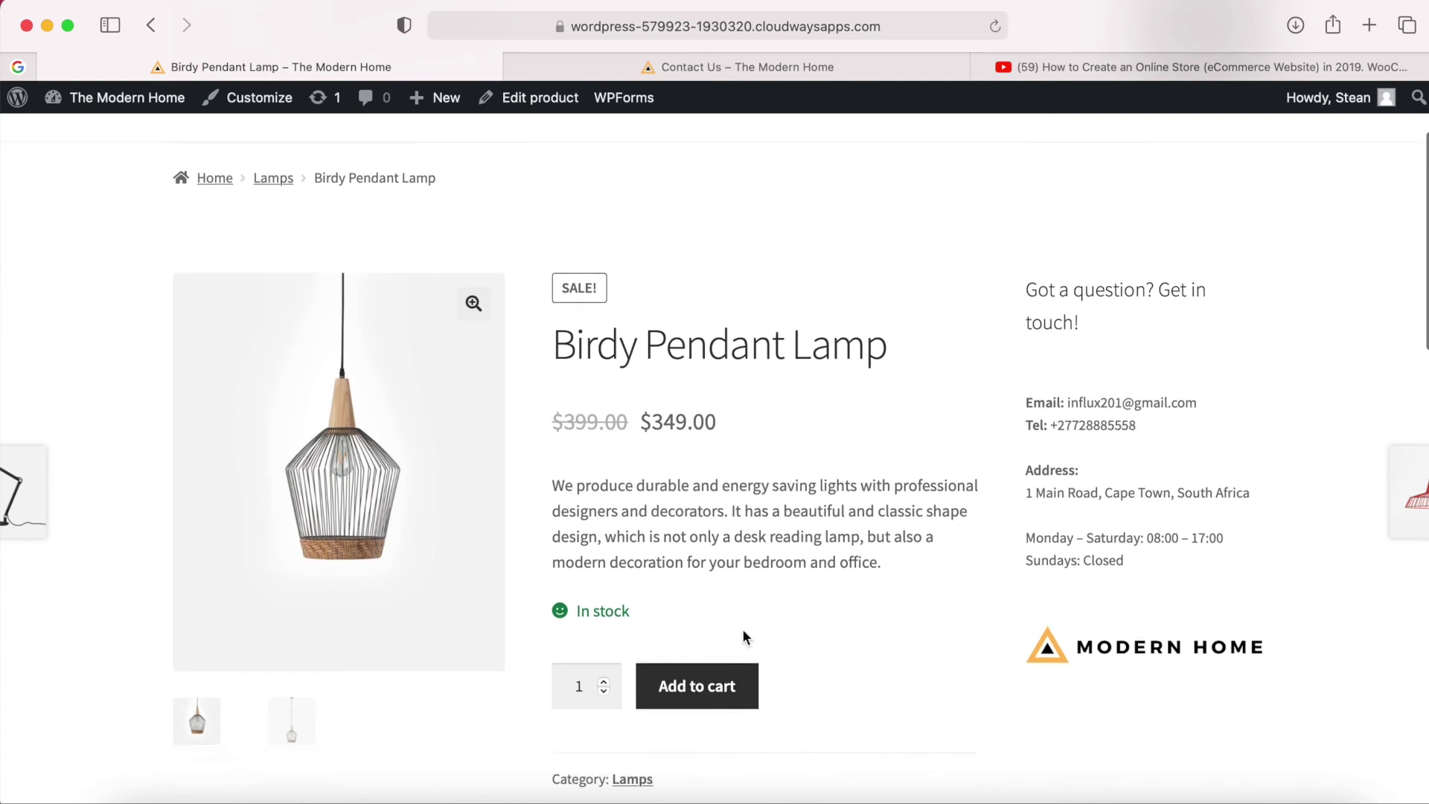
{"action": "left_click", "coordinate": [700, 672]}
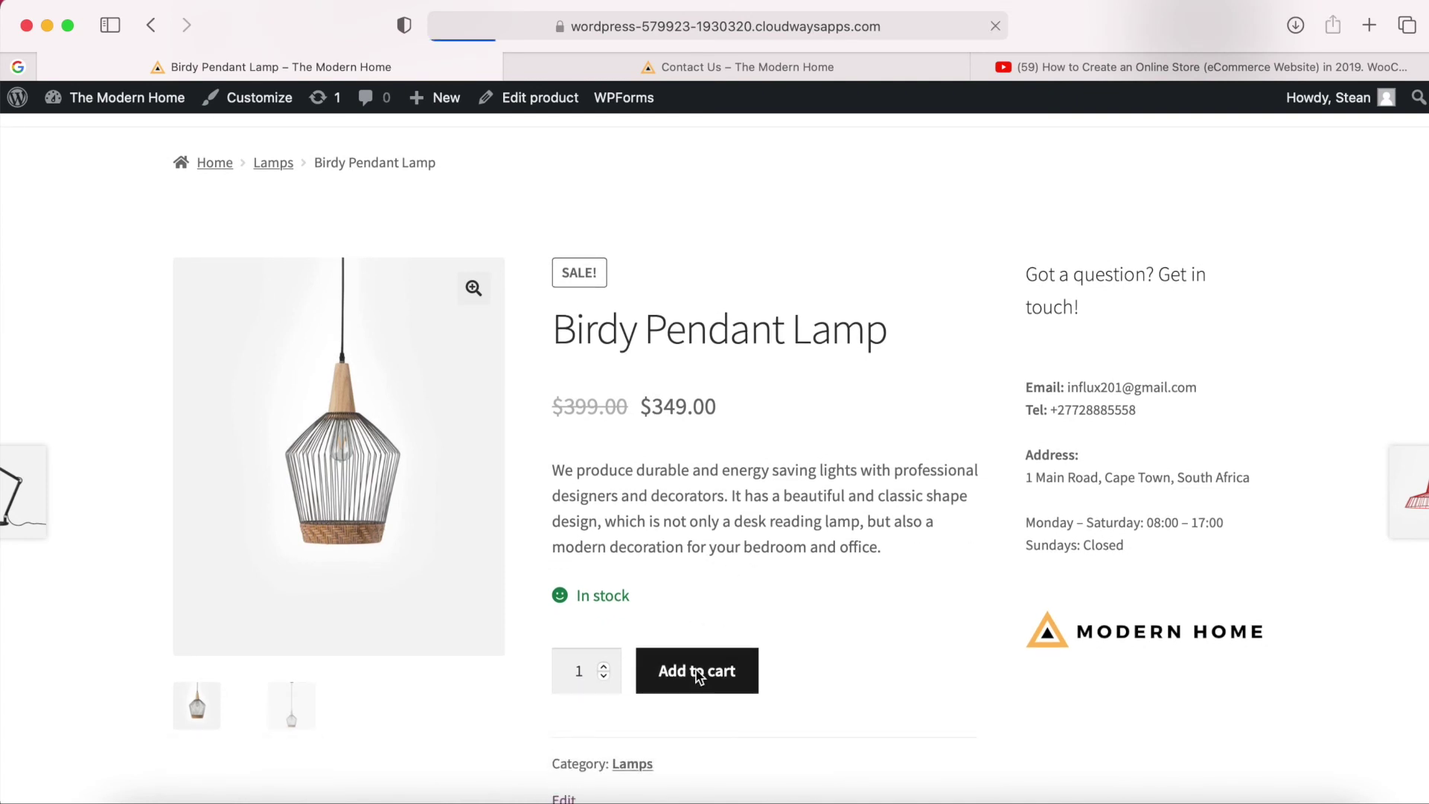
{"action": "scroll", "coordinate": [695, 668], "scroll_direction": "down", "scroll_amount": 2}
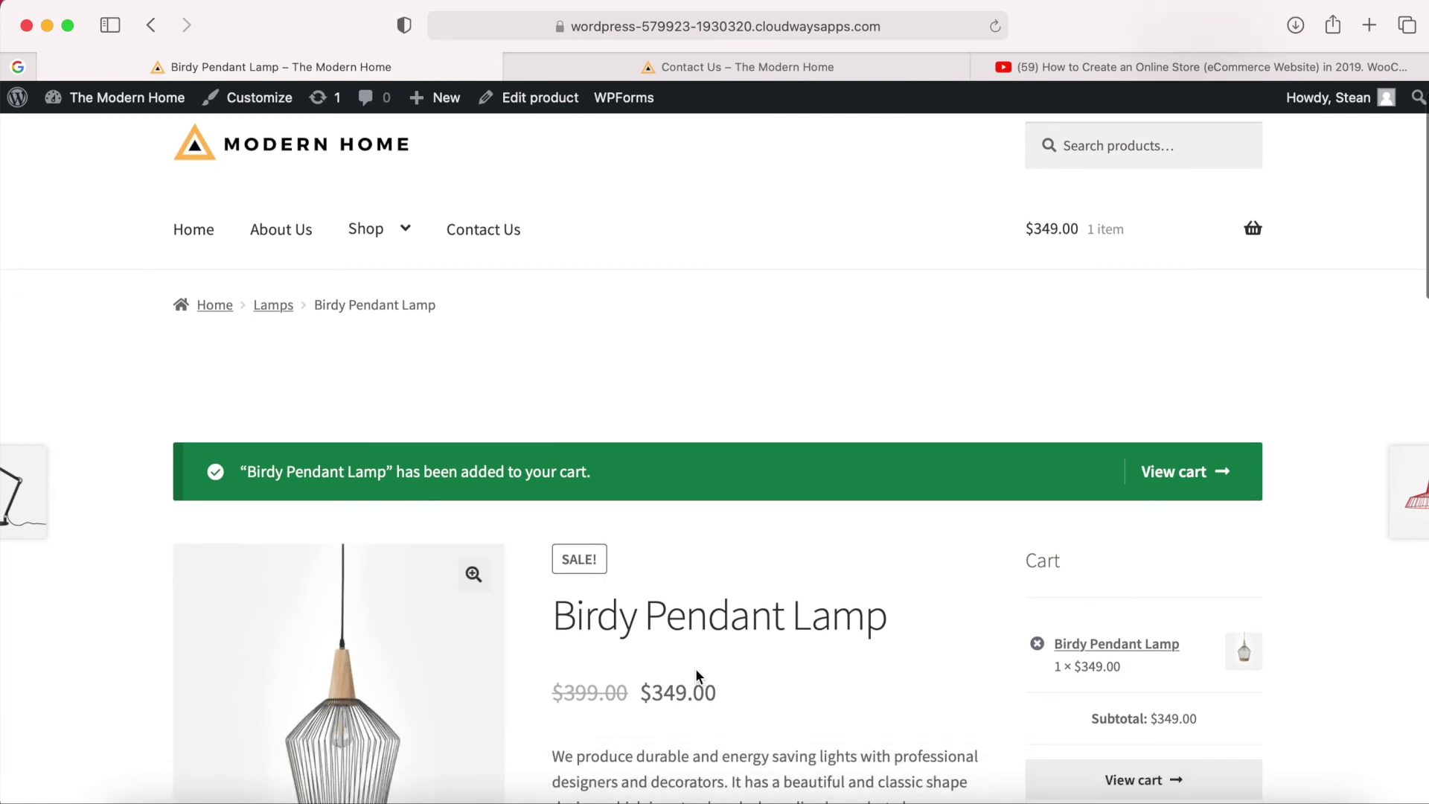
{"action": "scroll", "coordinate": [696, 669], "scroll_direction": "down", "scroll_amount": 5}
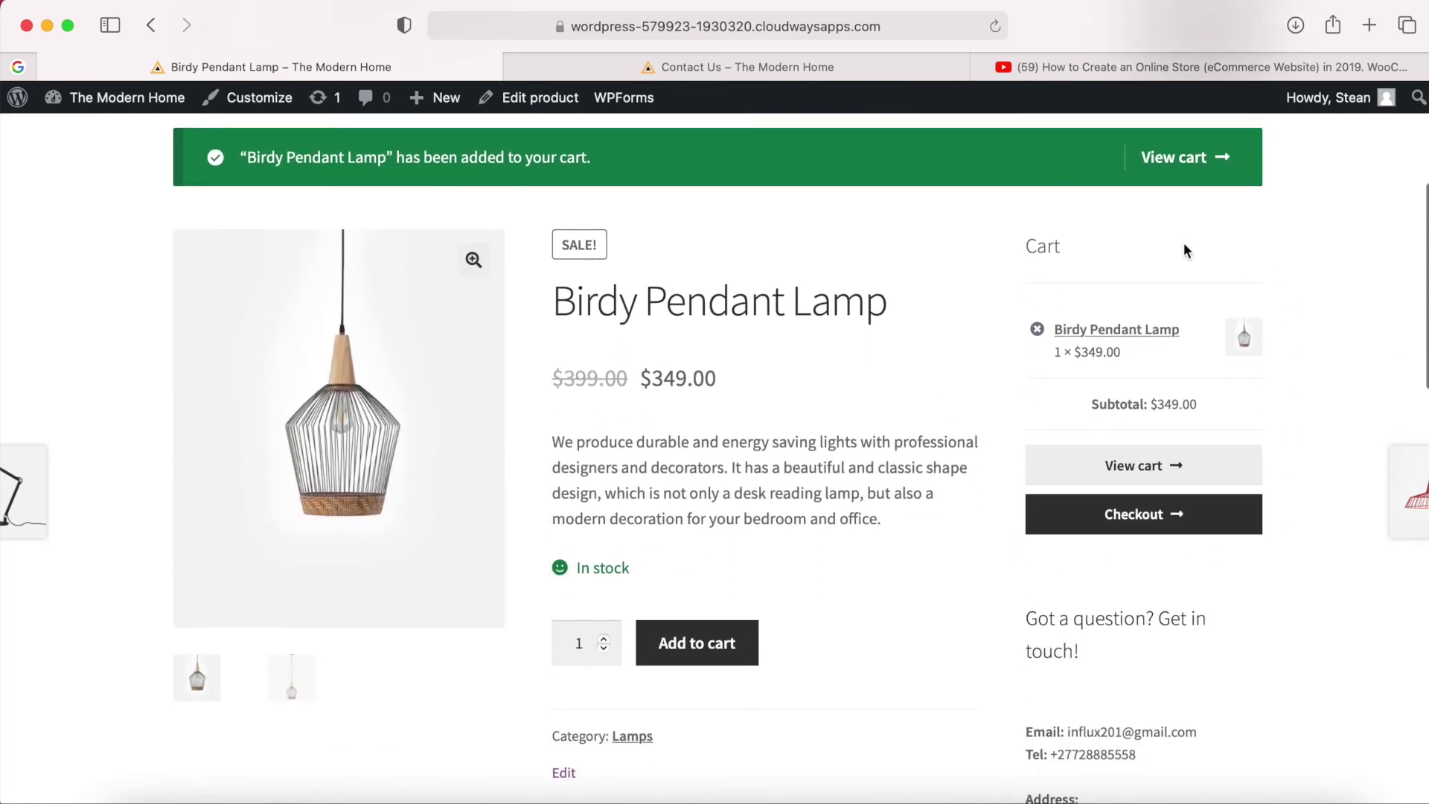
{"action": "scroll", "coordinate": [1091, 485], "scroll_direction": "down", "scroll_amount": 9}
{"action": "scroll", "coordinate": [1095, 484], "scroll_direction": "up", "scroll_amount": 5}
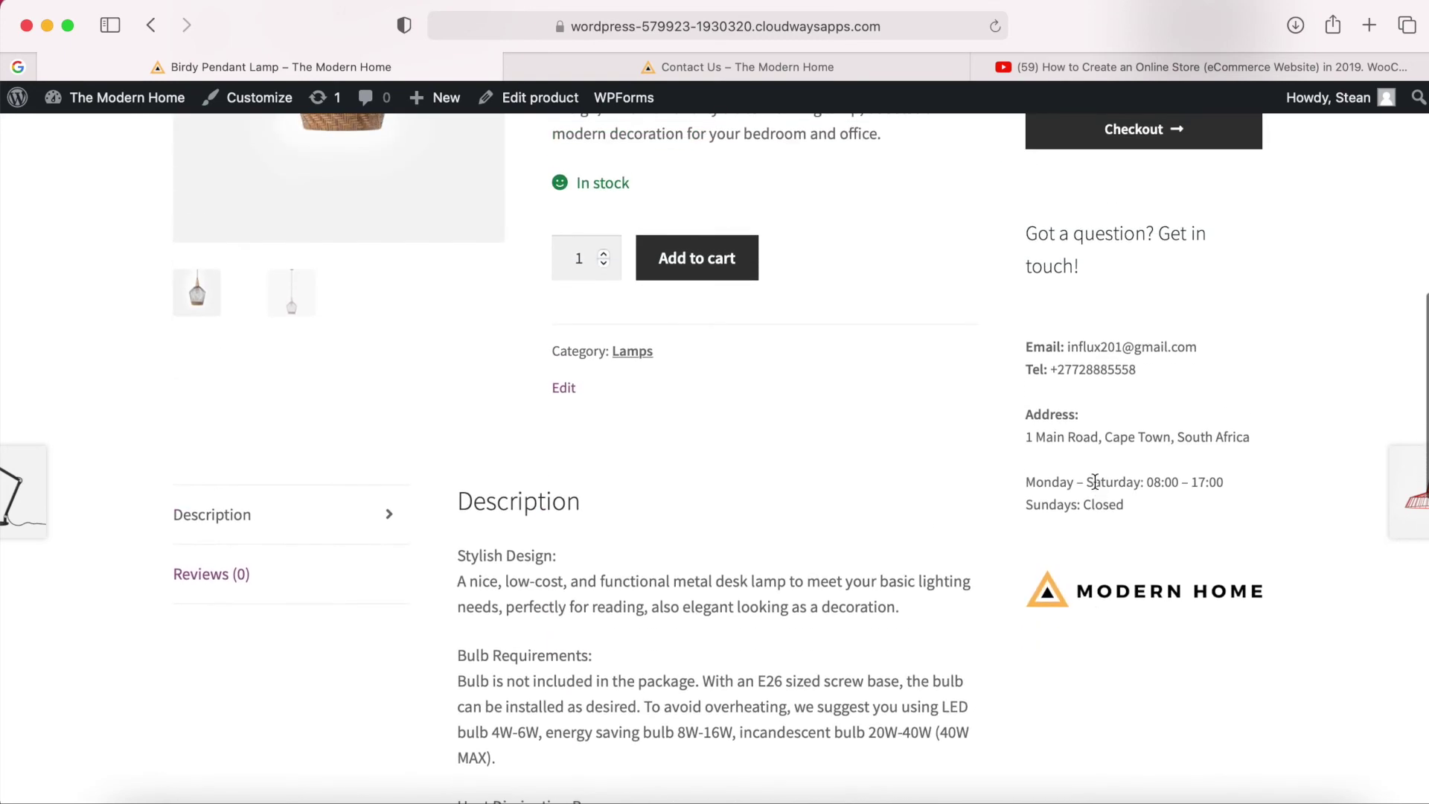
{"action": "scroll", "coordinate": [1095, 482], "scroll_direction": "up", "scroll_amount": 3}
{"action": "scroll", "coordinate": [1095, 481], "scroll_direction": "down", "scroll_amount": 5}
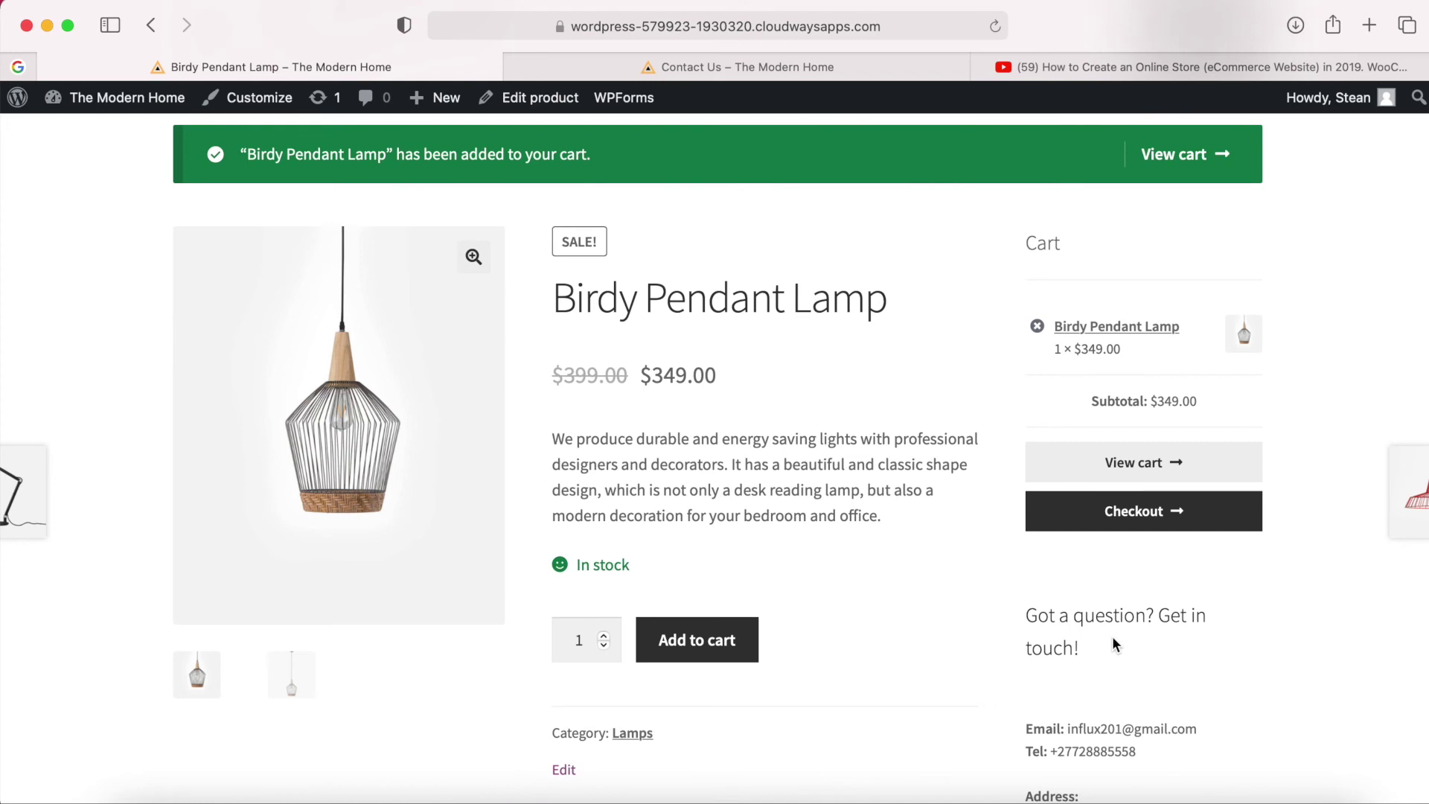
{"action": "scroll", "coordinate": [1114, 643], "scroll_direction": "down", "scroll_amount": 5}
{"action": "scroll", "coordinate": [1114, 644], "scroll_direction": "up", "scroll_amount": 10}
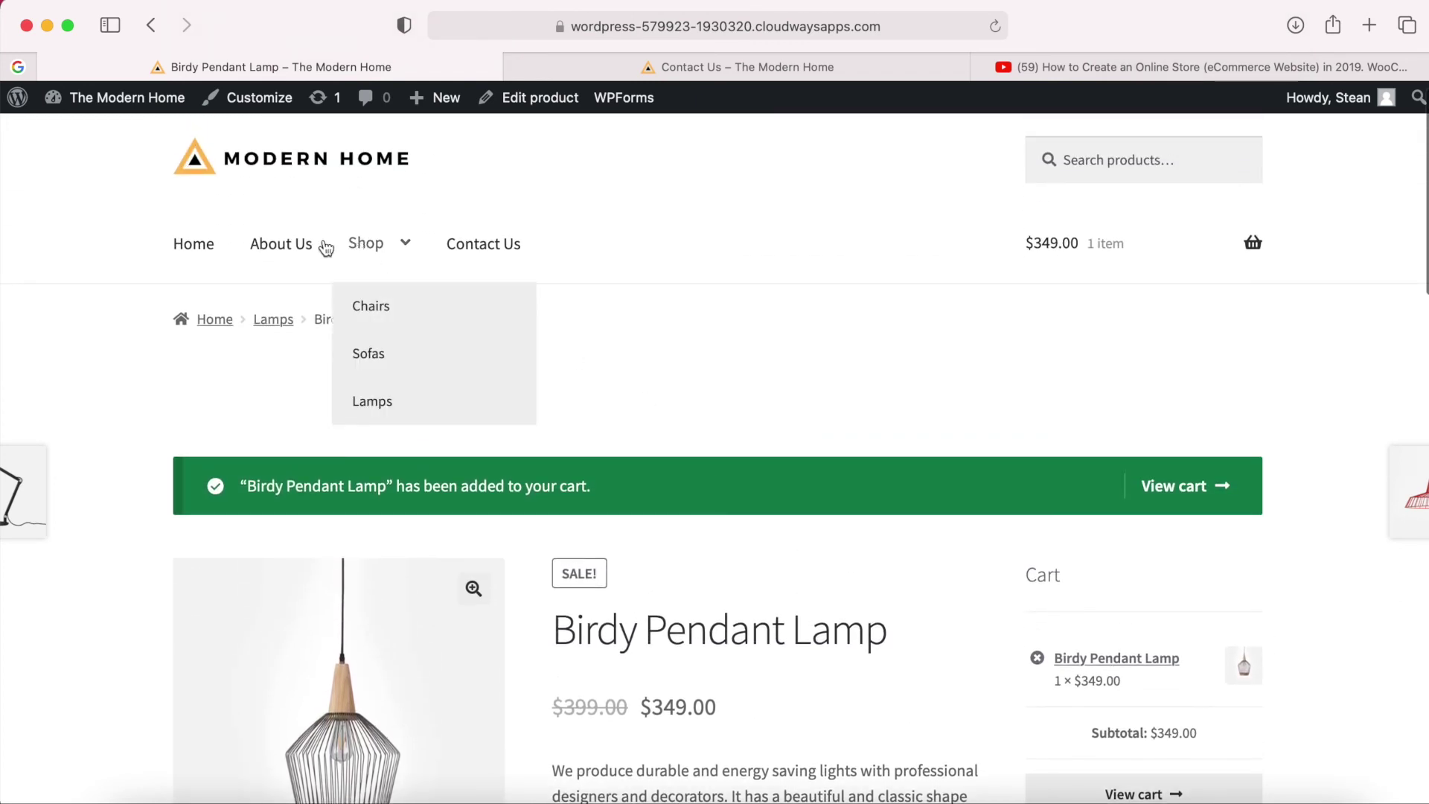
{"action": "left_click", "coordinate": [368, 240]}
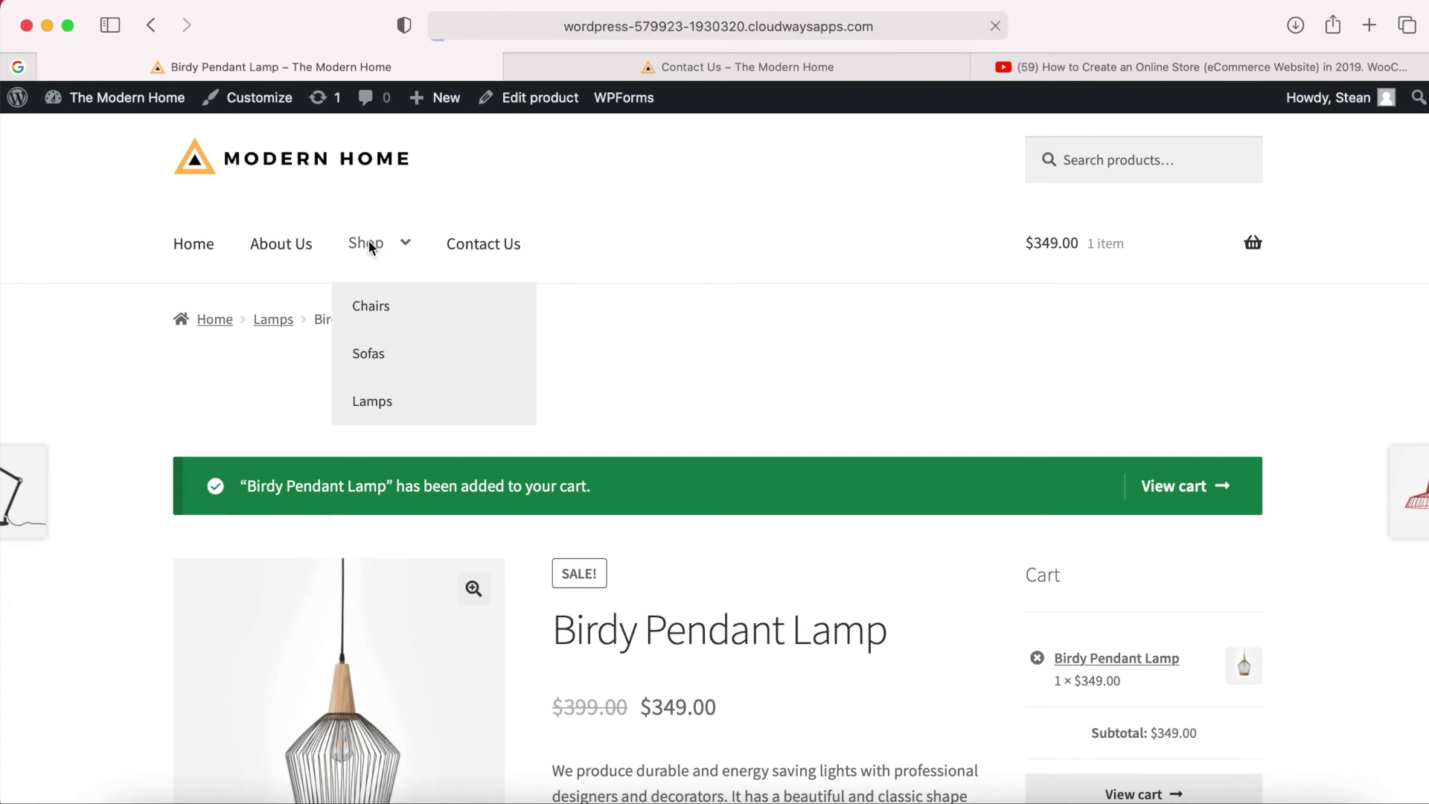
{"action": "scroll", "coordinate": [1384, 504], "scroll_direction": "down", "scroll_amount": 5}
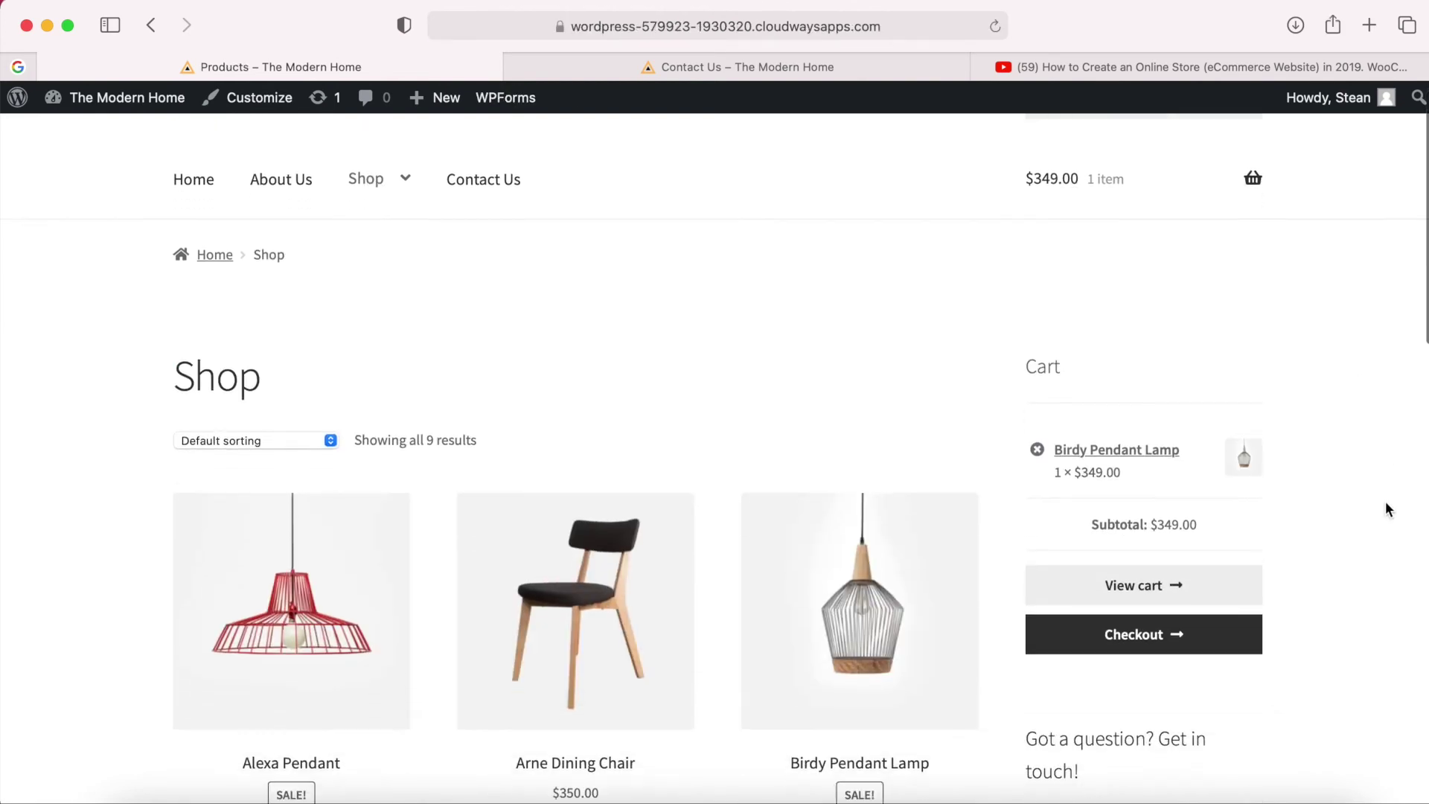
{"action": "scroll", "coordinate": [1387, 502], "scroll_direction": "up", "scroll_amount": 3}
{"action": "left_click", "coordinate": [1037, 306]}
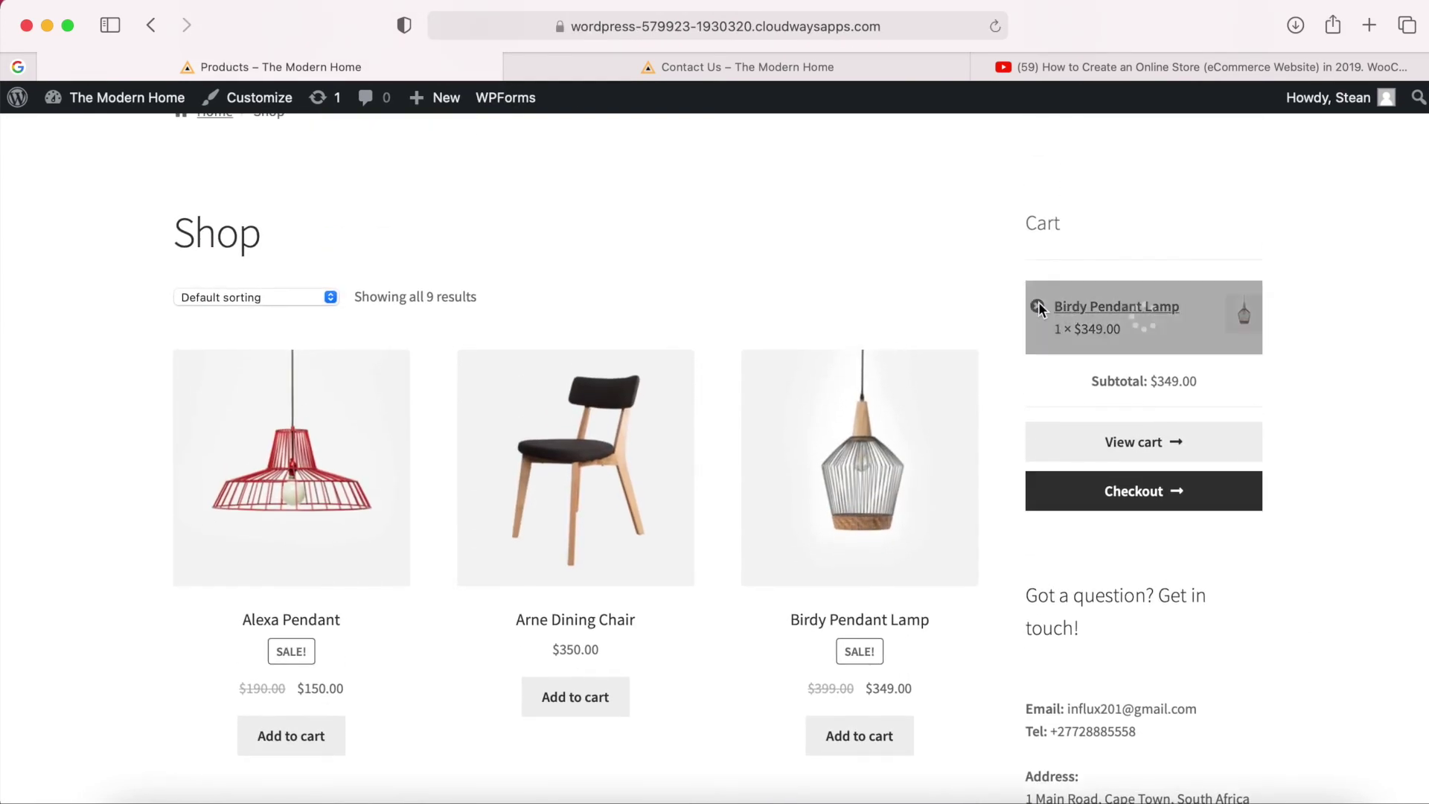
{"action": "scroll", "coordinate": [1280, 271], "scroll_direction": "up", "scroll_amount": 2}
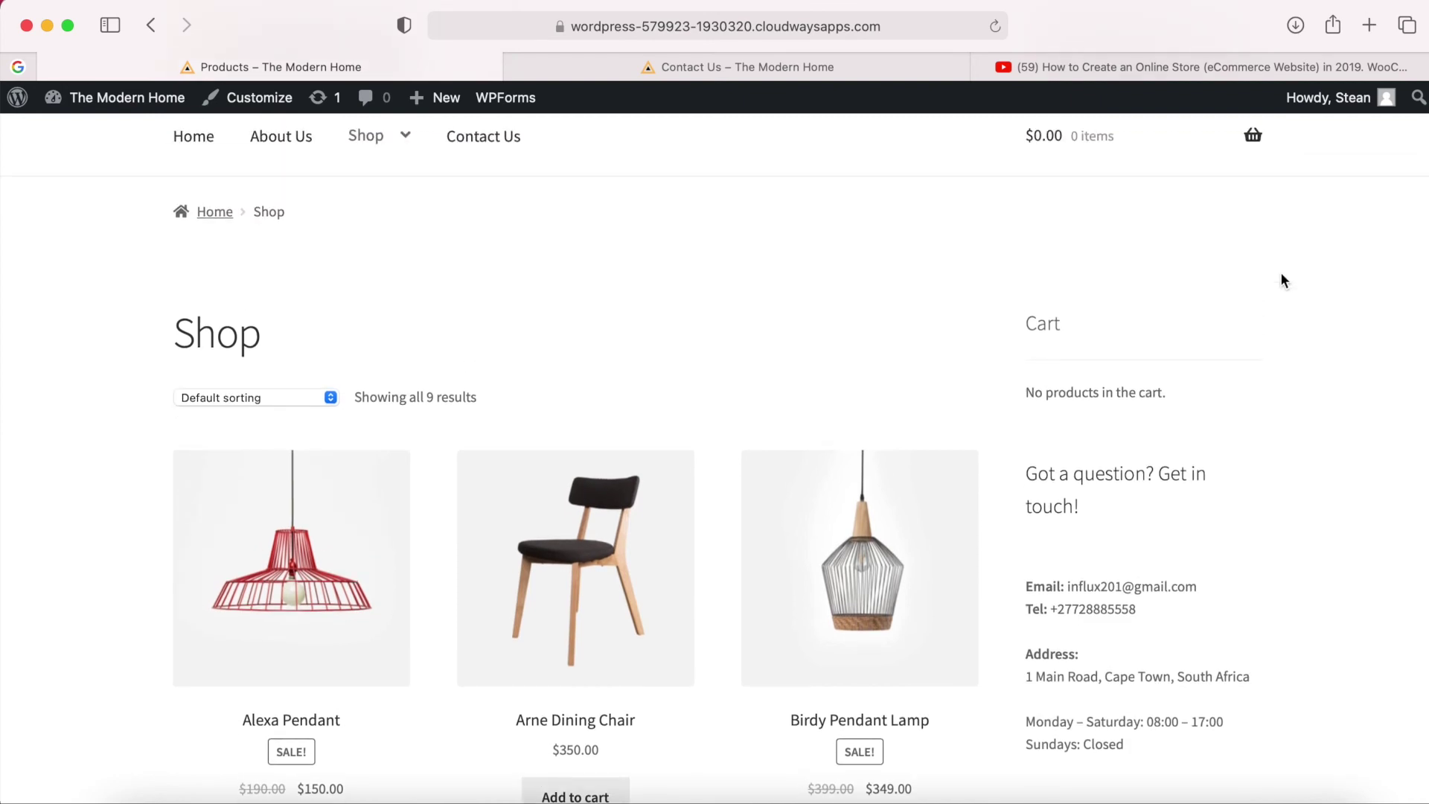
{"action": "scroll", "coordinate": [1269, 439], "scroll_direction": "down", "scroll_amount": 3}
{"action": "left_click", "coordinate": [825, 440]}
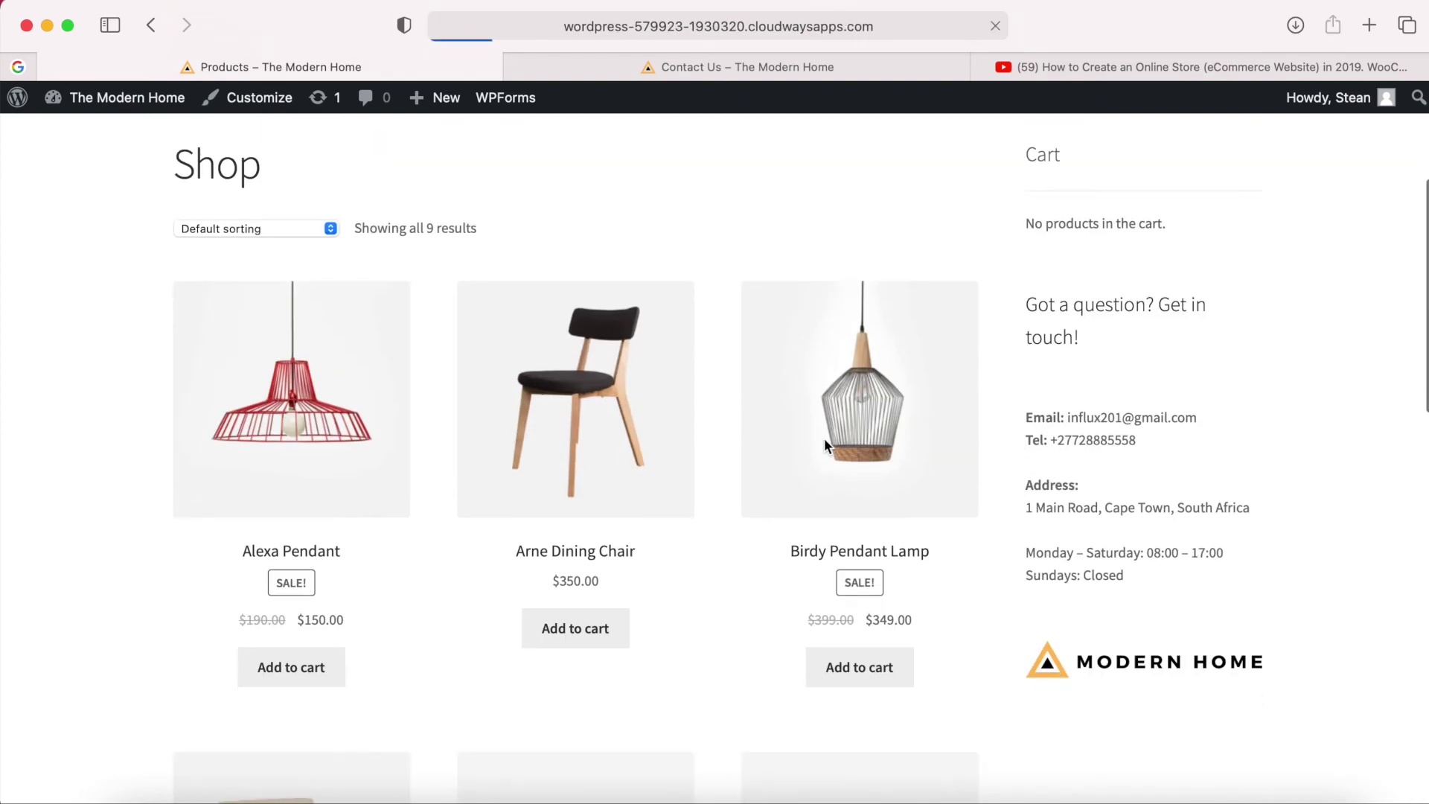
{"action": "scroll", "coordinate": [1018, 547], "scroll_direction": "down", "scroll_amount": 2}
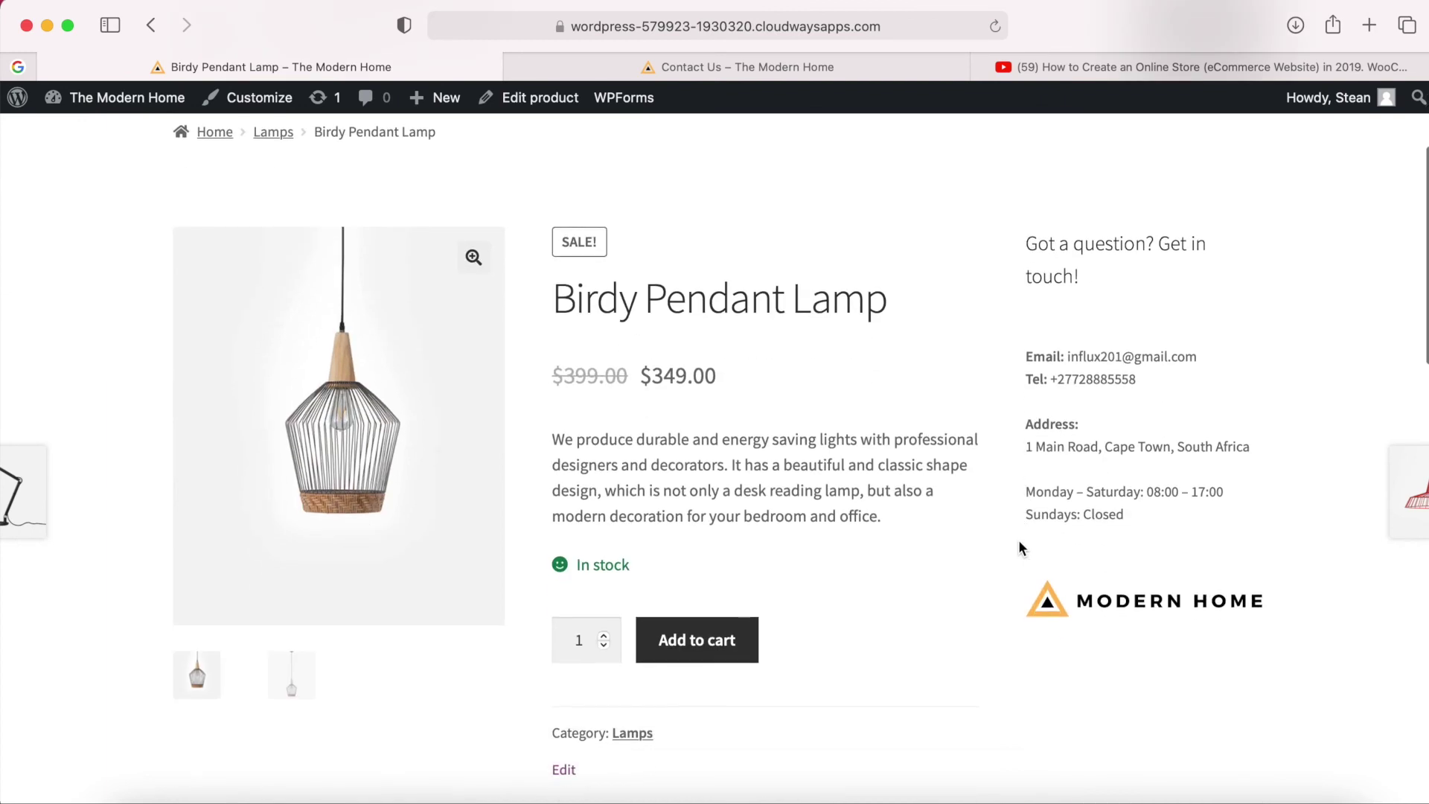
{"action": "scroll", "coordinate": [1019, 548], "scroll_direction": "up", "scroll_amount": 2}
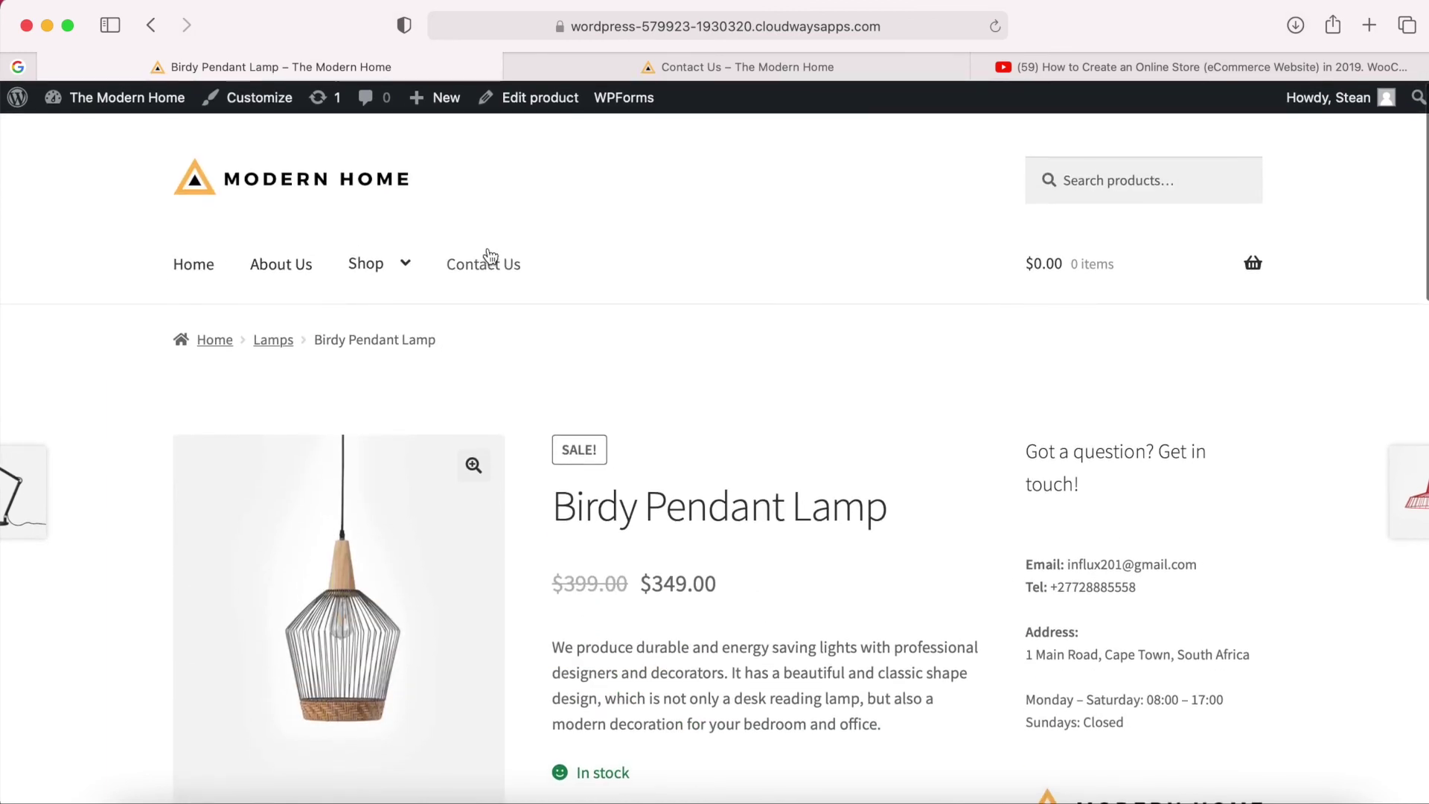
Open the Contact Us page and review its contact details in the body and sidebar.
{"action": "left_click", "coordinate": [484, 267]}
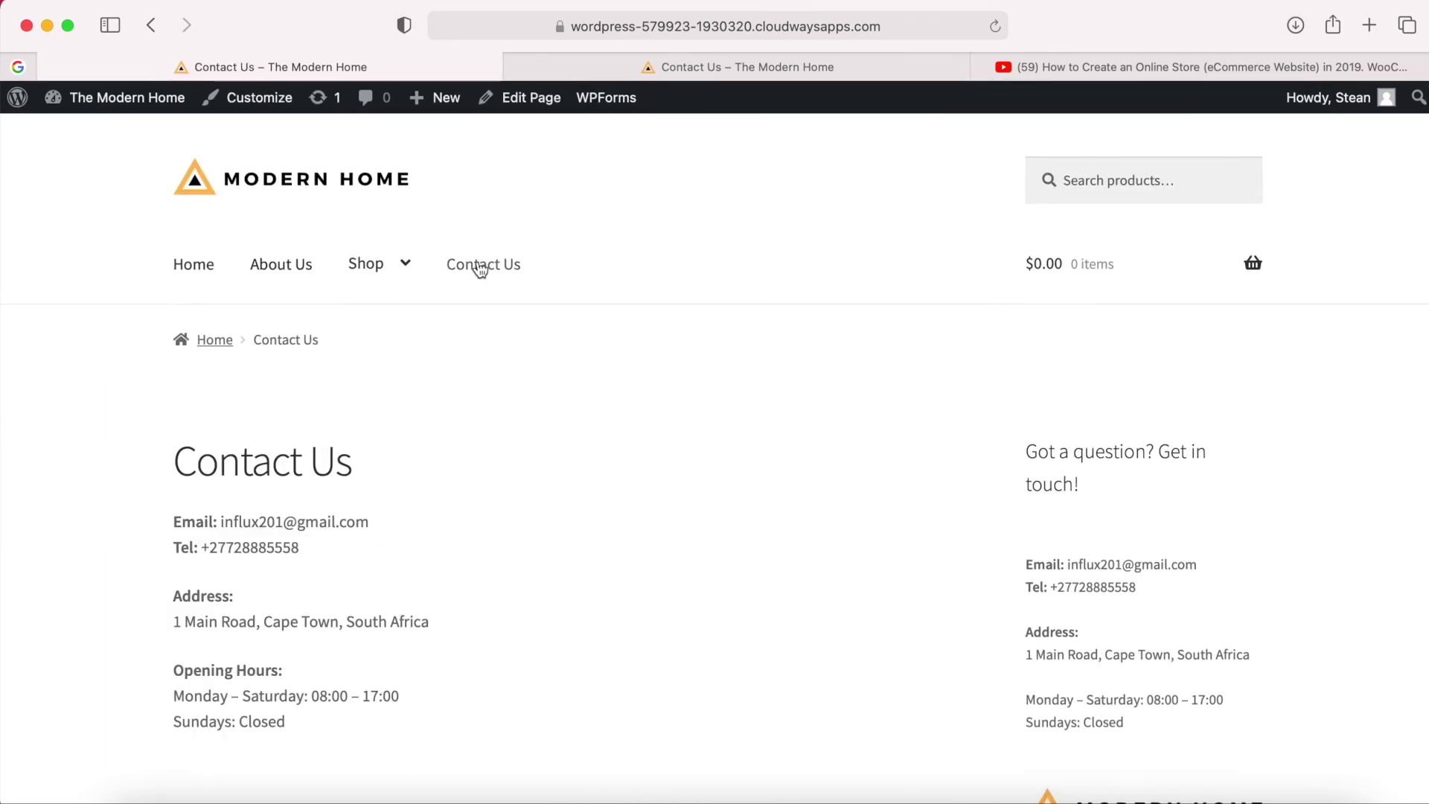
{"action": "scroll", "coordinate": [528, 410], "scroll_direction": "down", "scroll_amount": 2}
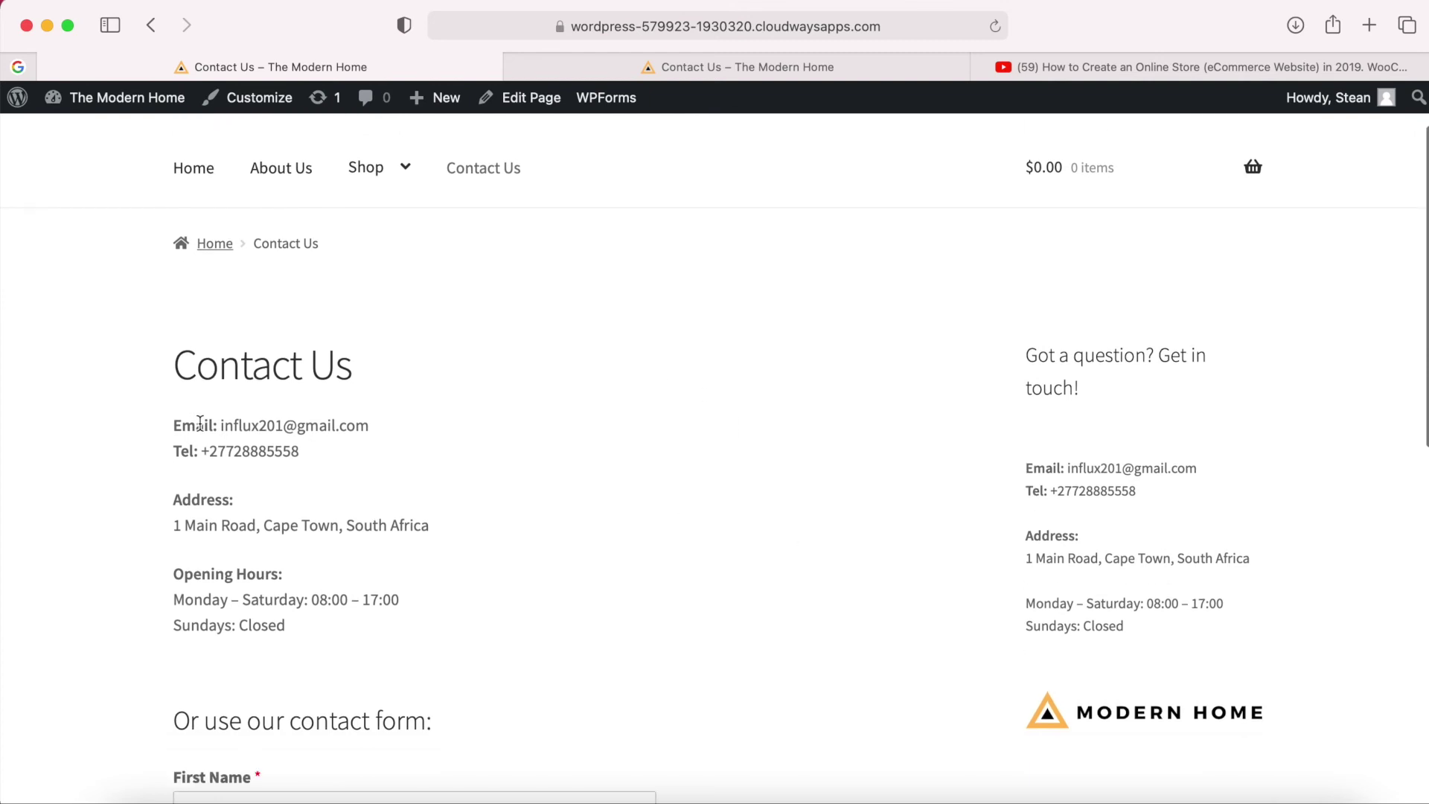
{"action": "left_click_drag", "start_coordinate": [176, 425], "coordinate": [339, 666]}
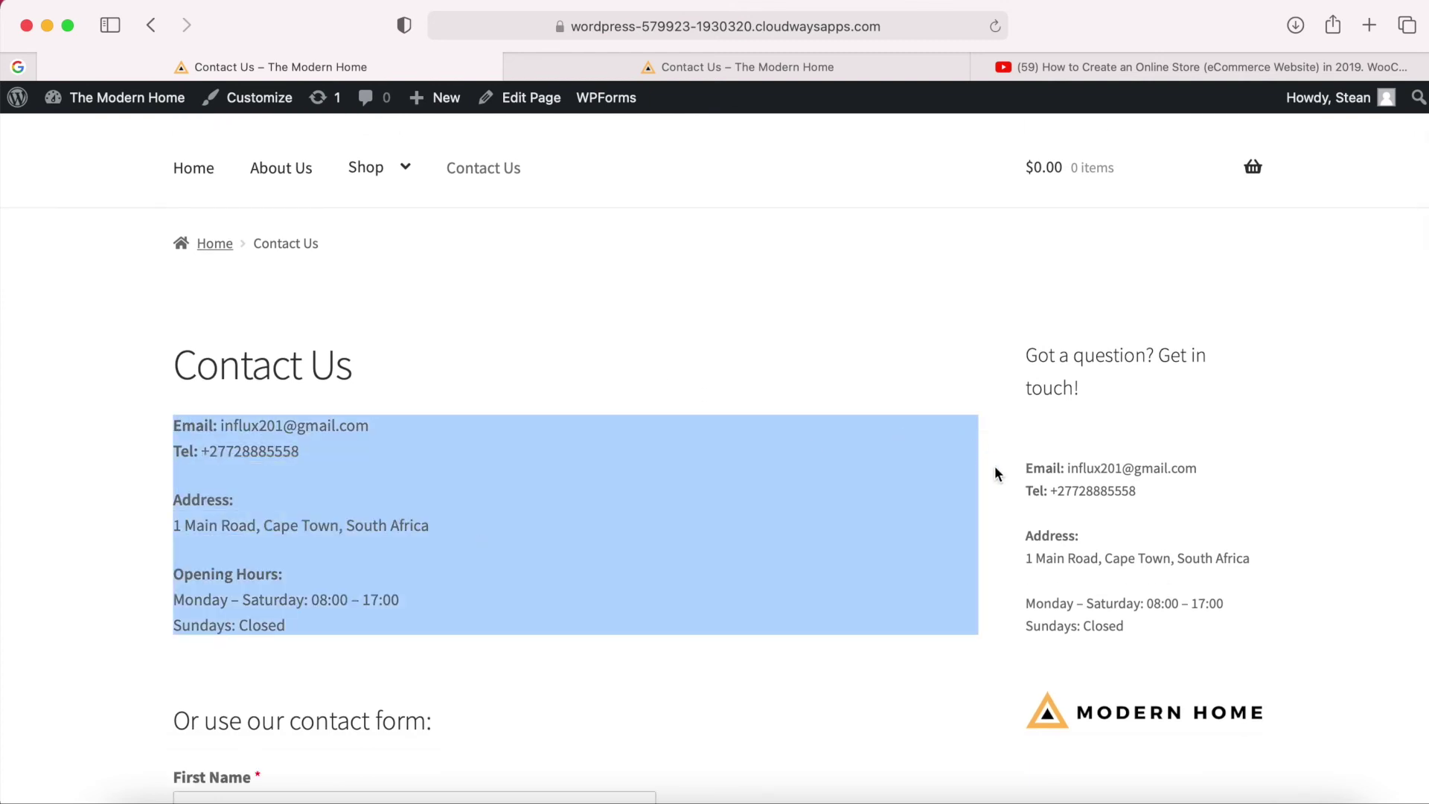
{"action": "left_click_drag", "start_coordinate": [1025, 471], "coordinate": [1145, 636]}
{"action": "left_click", "coordinate": [1145, 636]}
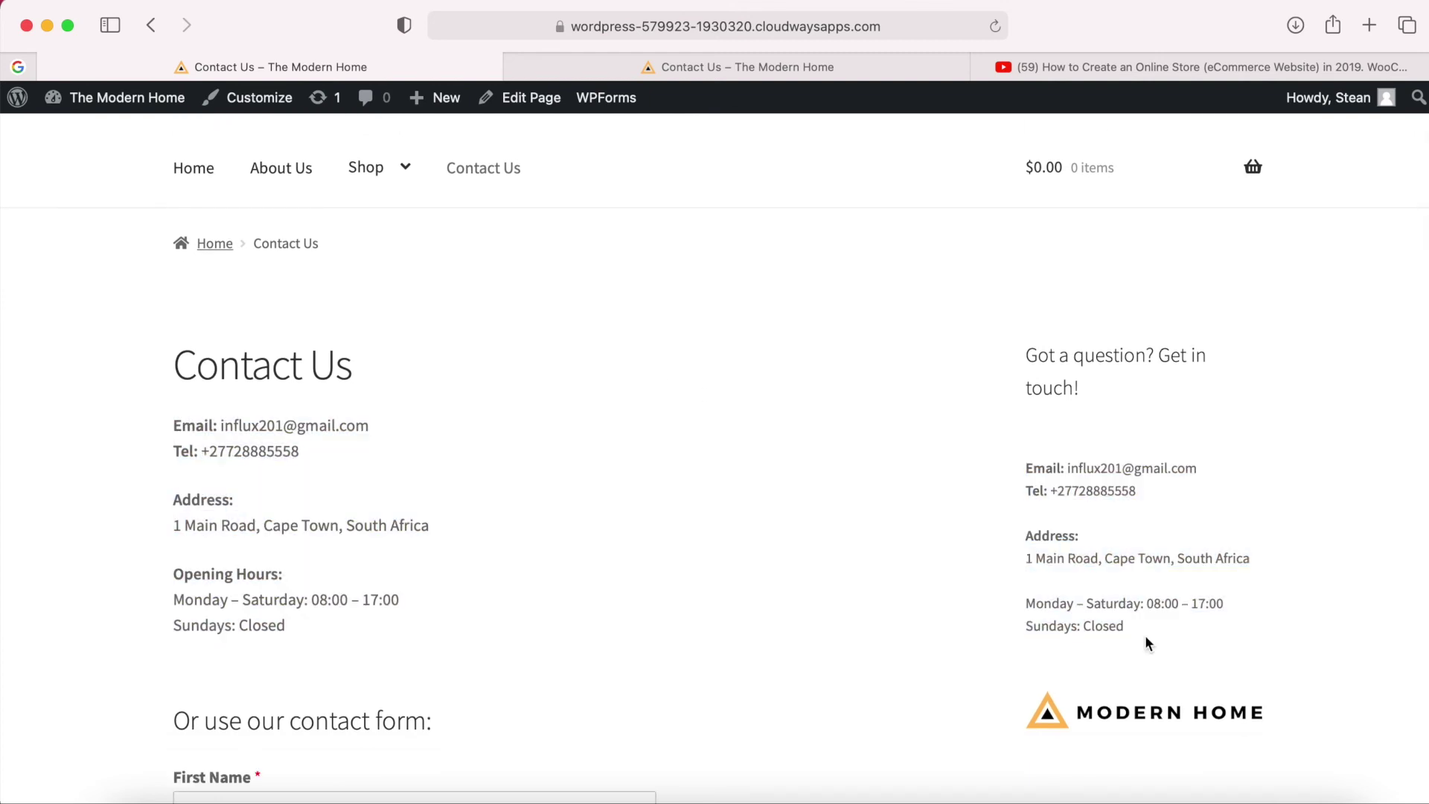
{"action": "scroll", "coordinate": [855, 642], "scroll_direction": "down", "scroll_amount": 1}
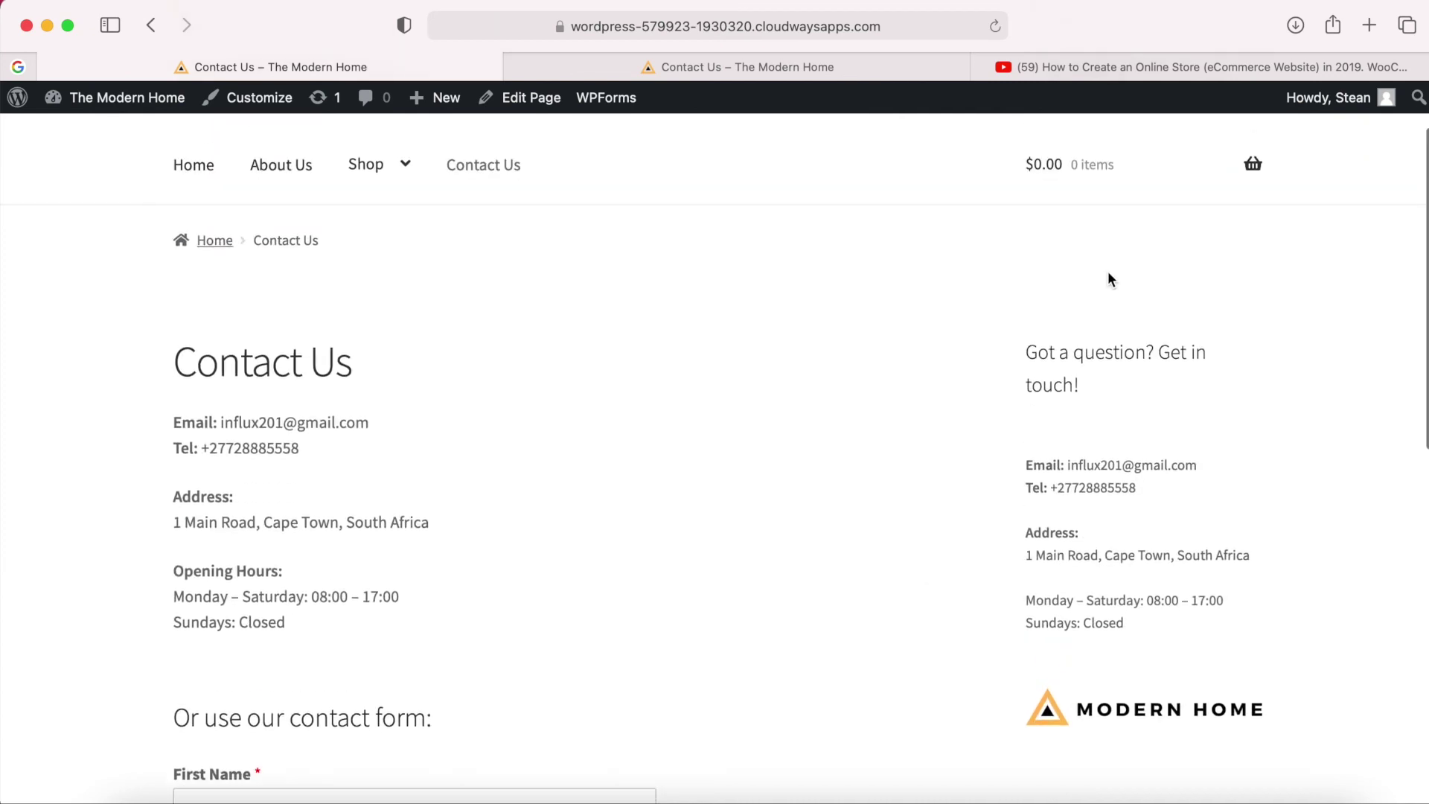
{"action": "scroll", "coordinate": [1044, 448], "scroll_direction": "up", "scroll_amount": 3}
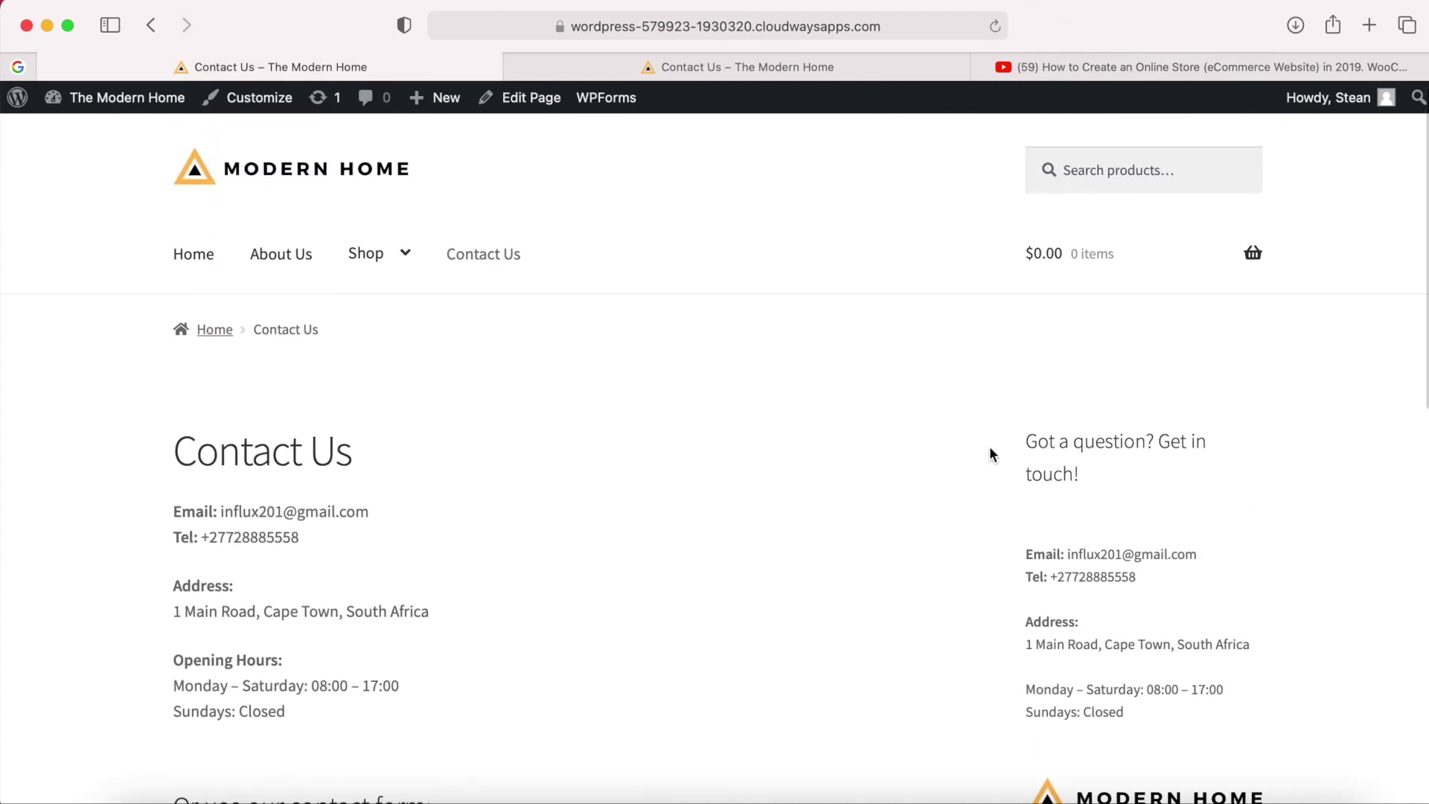
Give the Contact Us page the Full width template, update it, and view it live.
{"action": "left_click", "coordinate": [530, 105]}
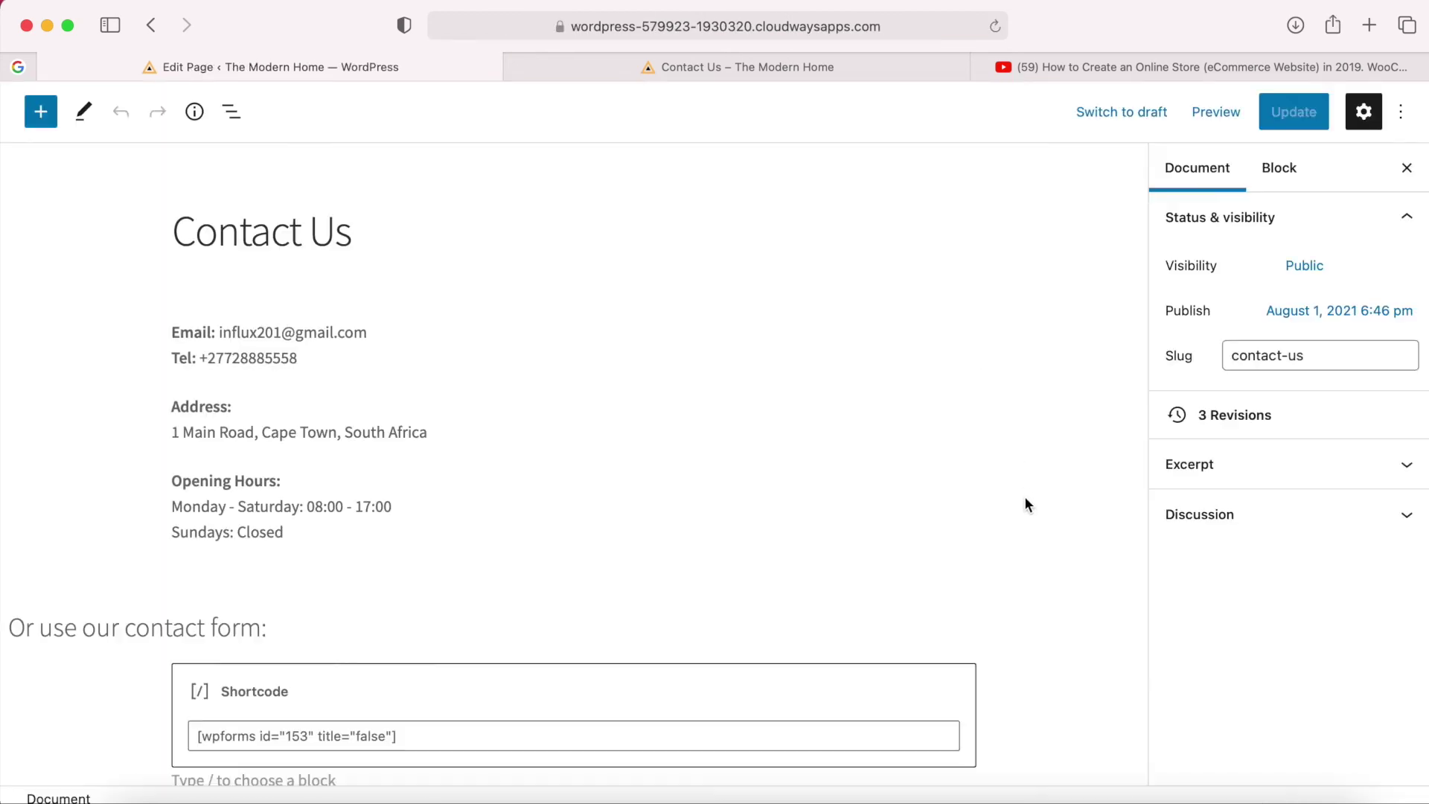
{"action": "scroll", "coordinate": [1072, 578], "scroll_direction": "down", "scroll_amount": 2}
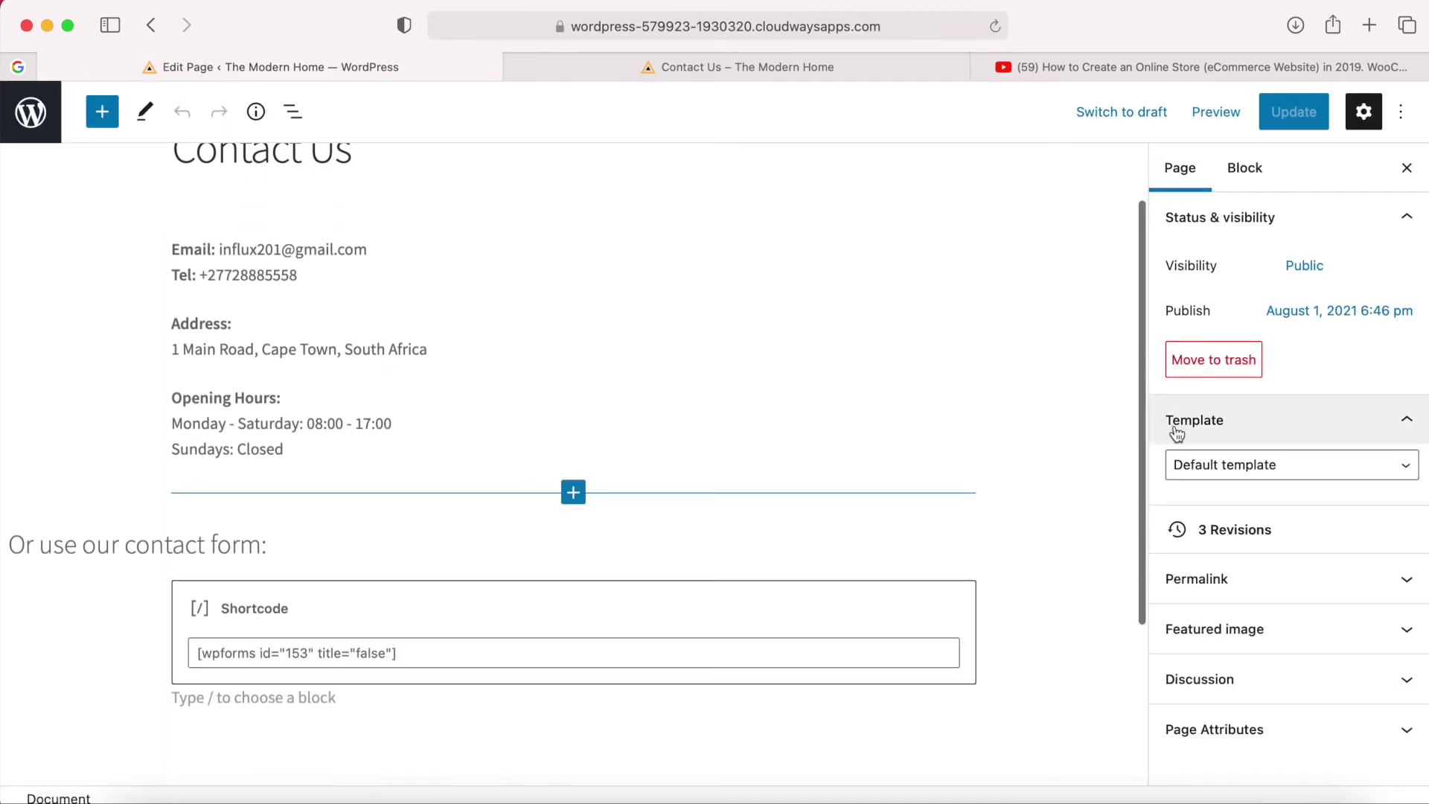
{"action": "left_click", "coordinate": [1378, 470]}
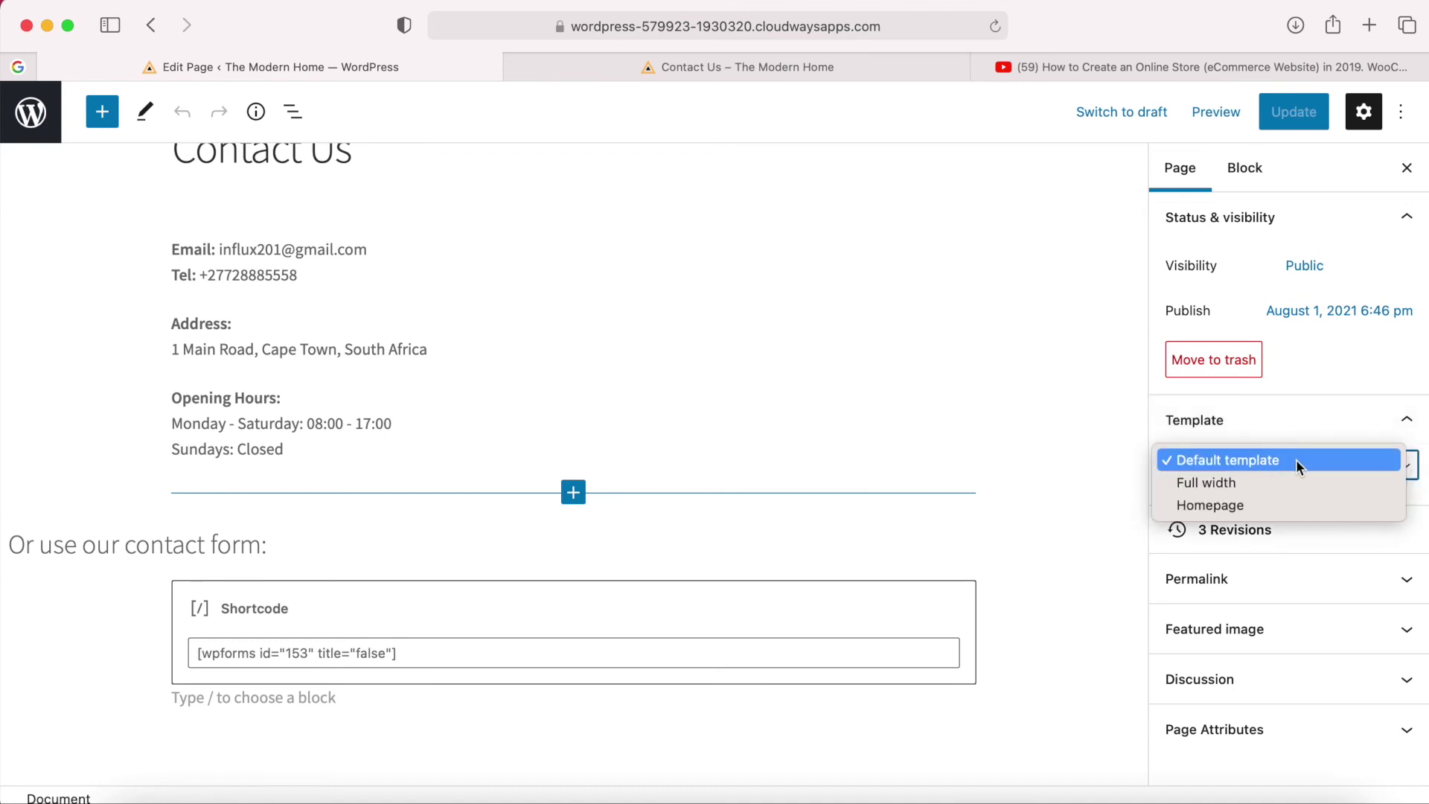
{"action": "left_click", "coordinate": [1226, 483]}
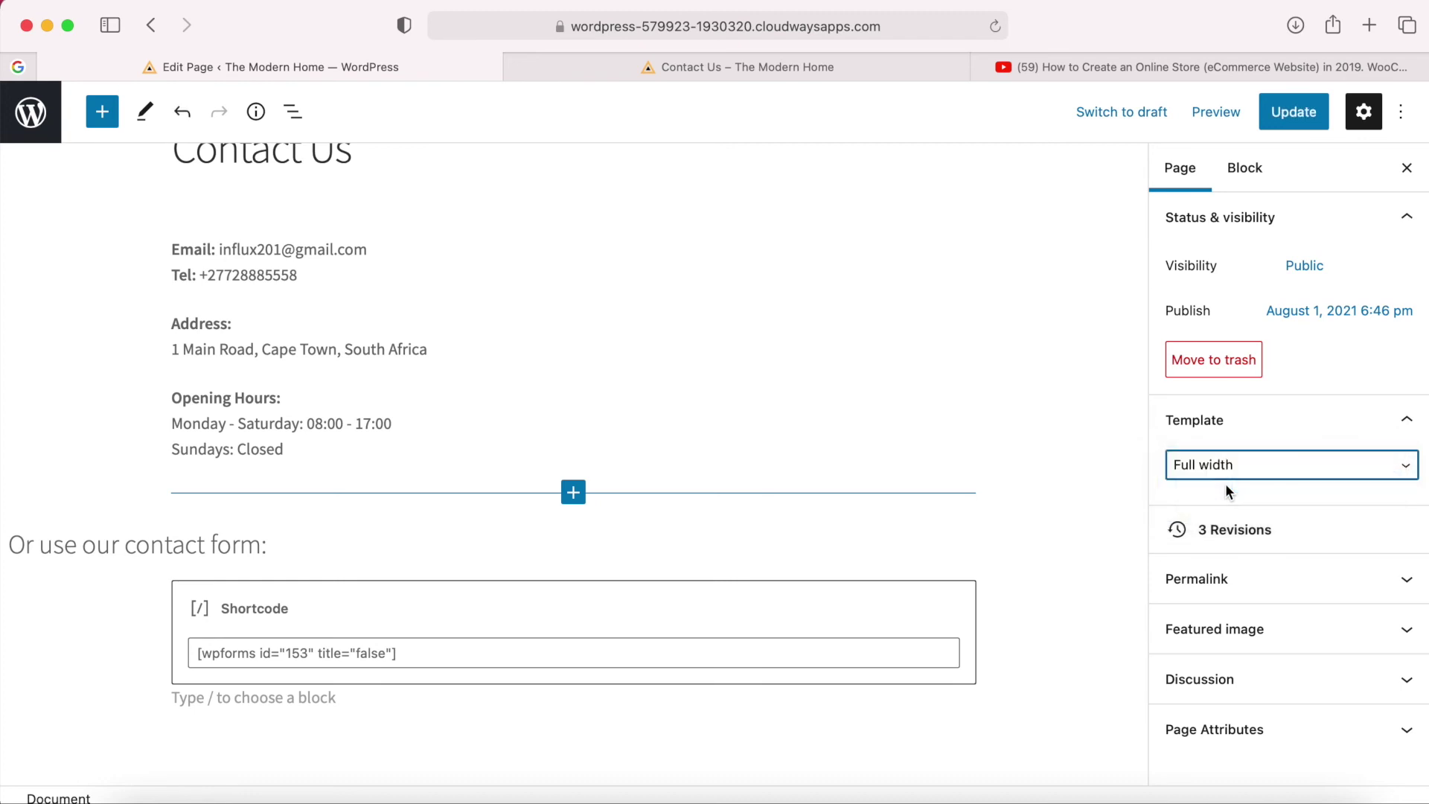
{"action": "left_click", "coordinate": [1303, 125]}
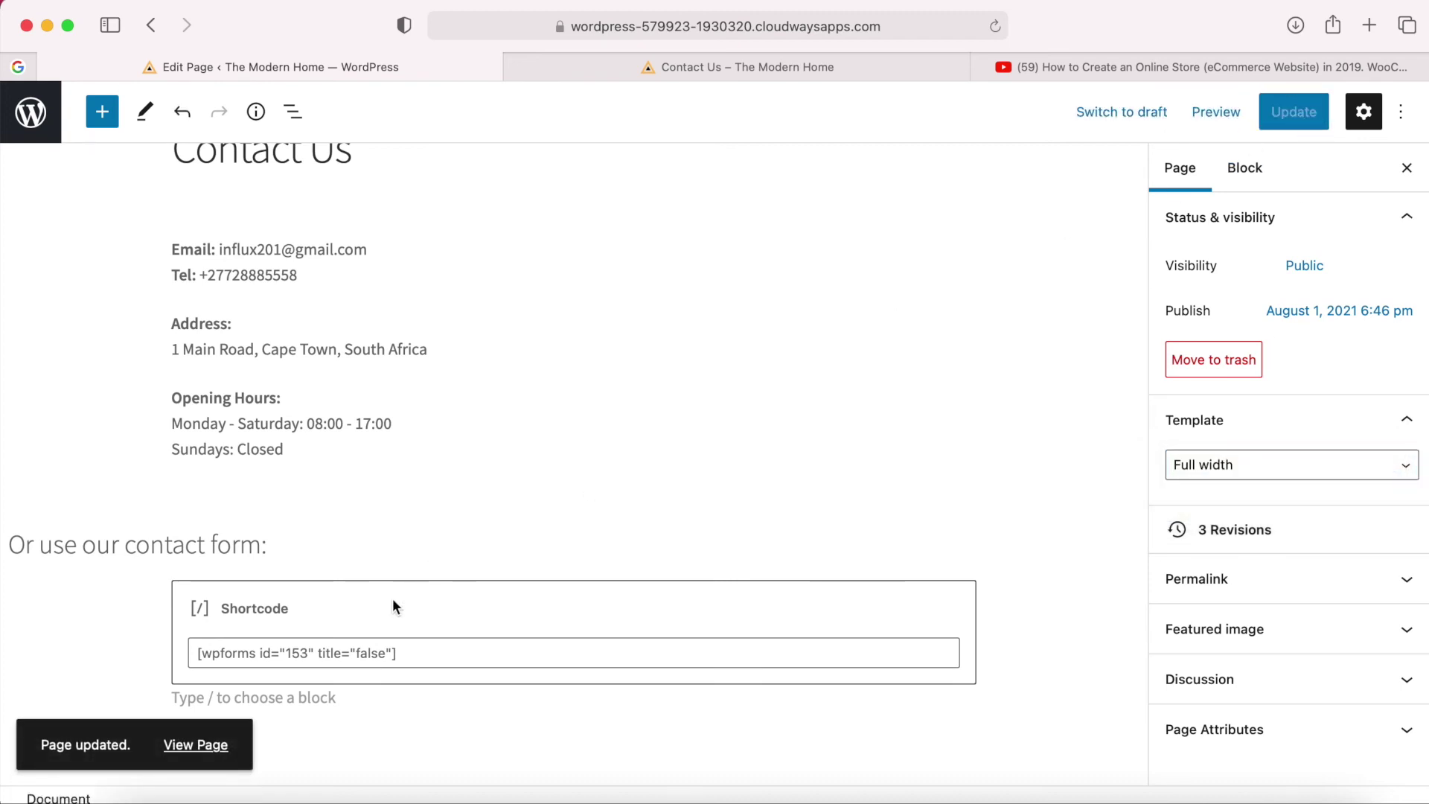
{"action": "left_click", "coordinate": [197, 745]}
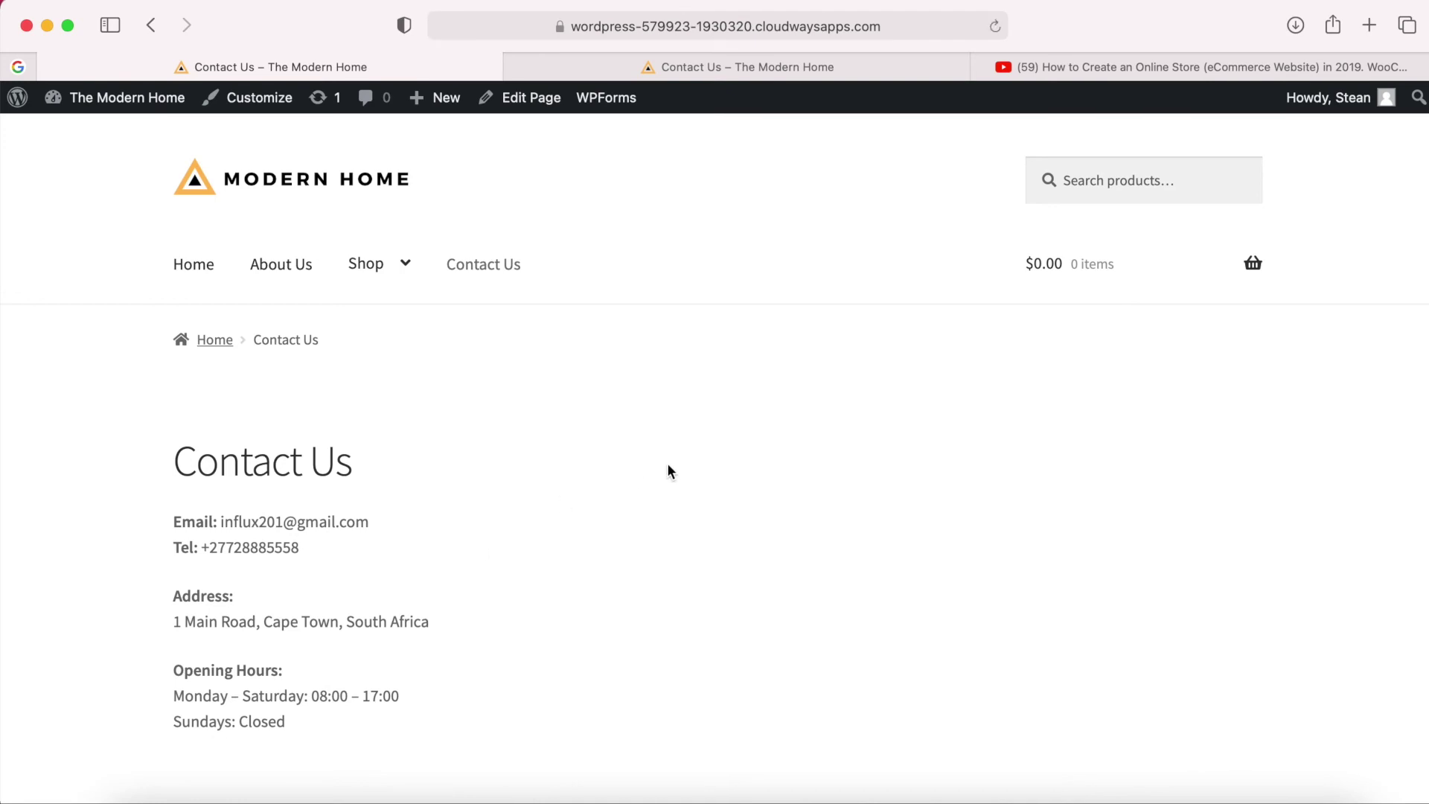
Scroll through the live Contact Us page, then return to editing it via Edit Page.
{"action": "scroll", "coordinate": [669, 470], "scroll_direction": "down", "scroll_amount": 4}
{"action": "scroll", "coordinate": [1075, 198], "scroll_direction": "up", "scroll_amount": 2}
{"action": "scroll", "coordinate": [1075, 199], "scroll_direction": "down", "scroll_amount": 1}
{"action": "scroll", "coordinate": [1075, 199], "scroll_direction": "up", "scroll_amount": 3}
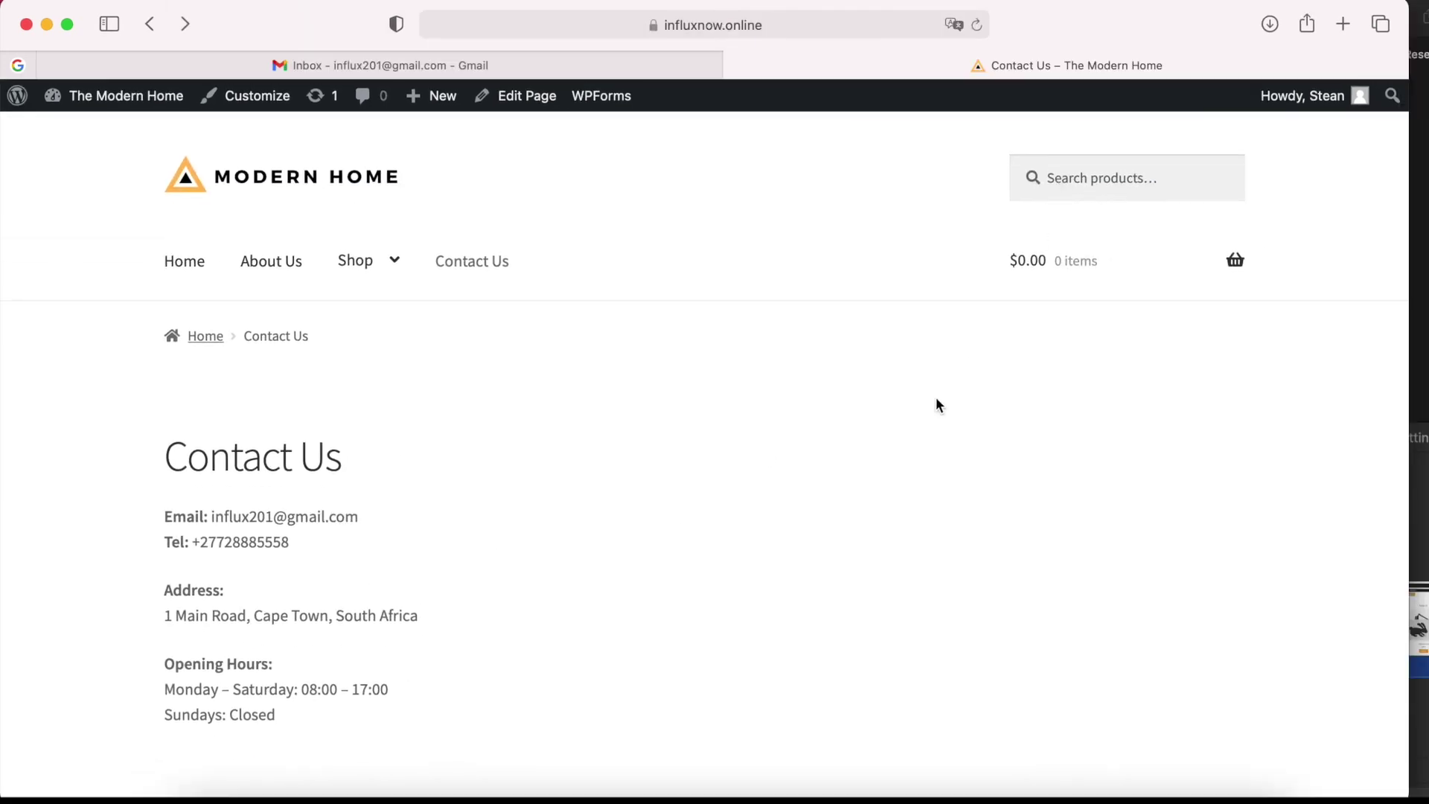
{"action": "scroll", "coordinate": [935, 396], "scroll_direction": "down", "scroll_amount": 2}
{"action": "scroll", "coordinate": [708, 369], "scroll_direction": "down", "scroll_amount": 5}
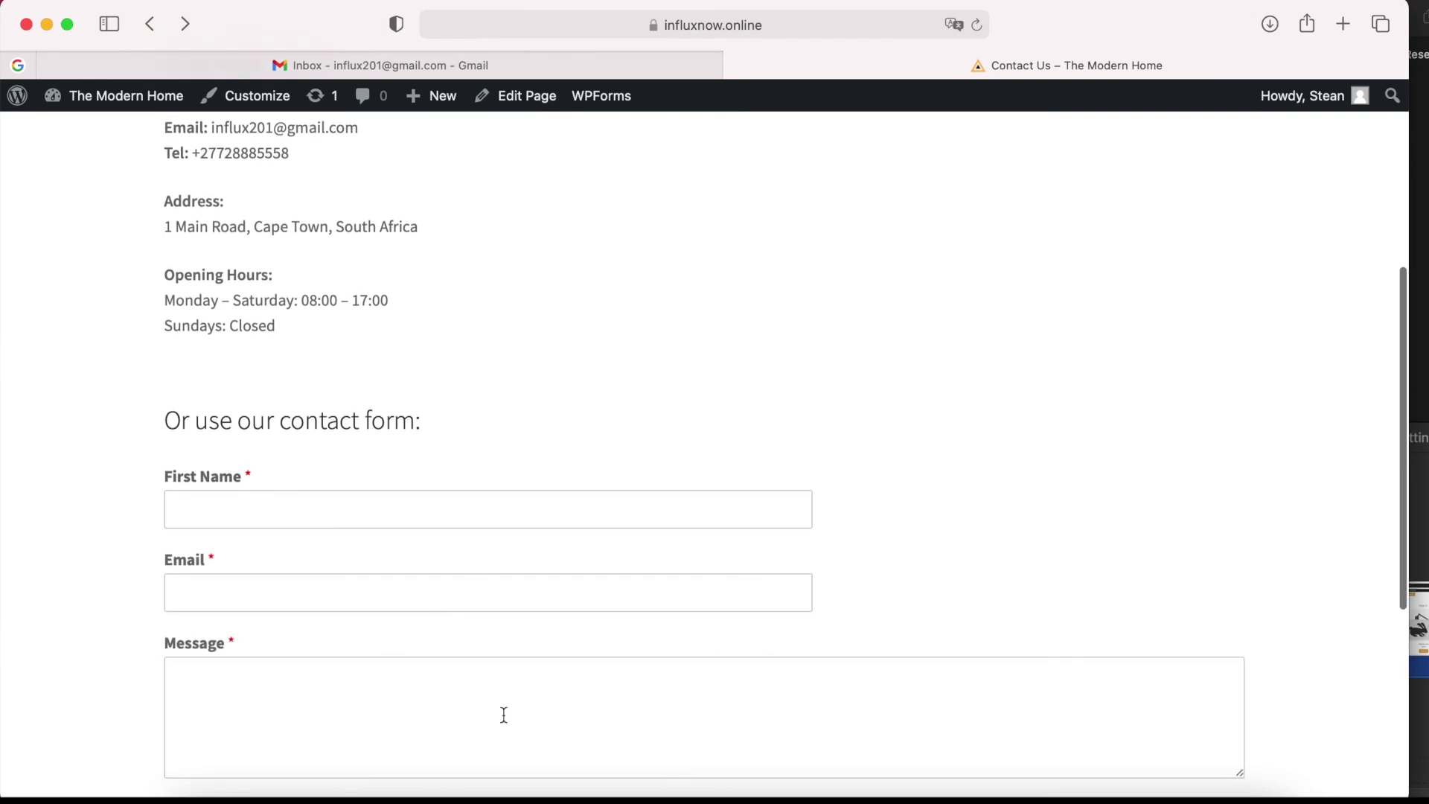
{"action": "scroll", "coordinate": [903, 609], "scroll_direction": "up", "scroll_amount": 4}
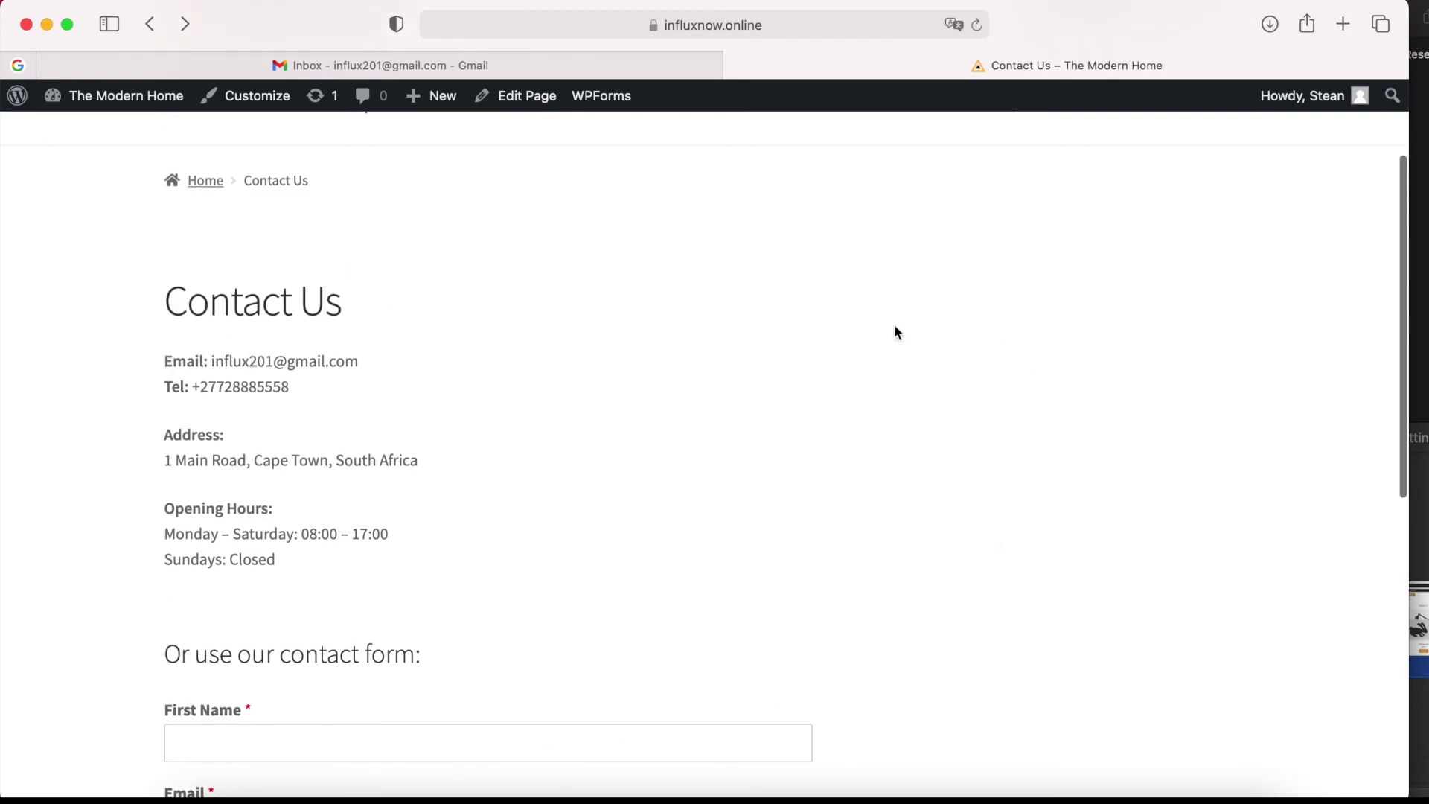
{"action": "scroll", "coordinate": [895, 327], "scroll_direction": "up", "scroll_amount": 2}
{"action": "scroll", "coordinate": [624, 443], "scroll_direction": "up", "scroll_amount": 2}
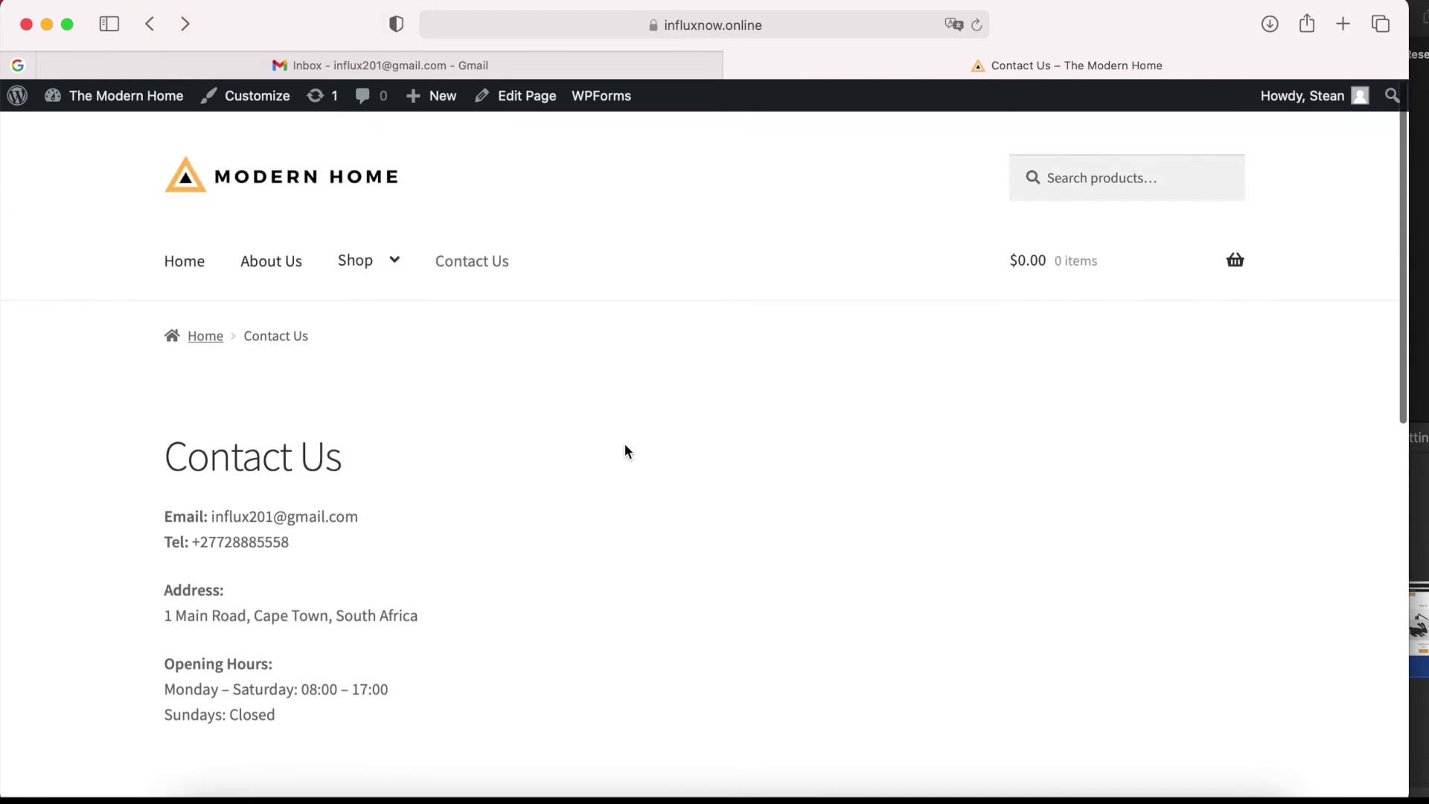
{"action": "left_click", "coordinate": [529, 104]}
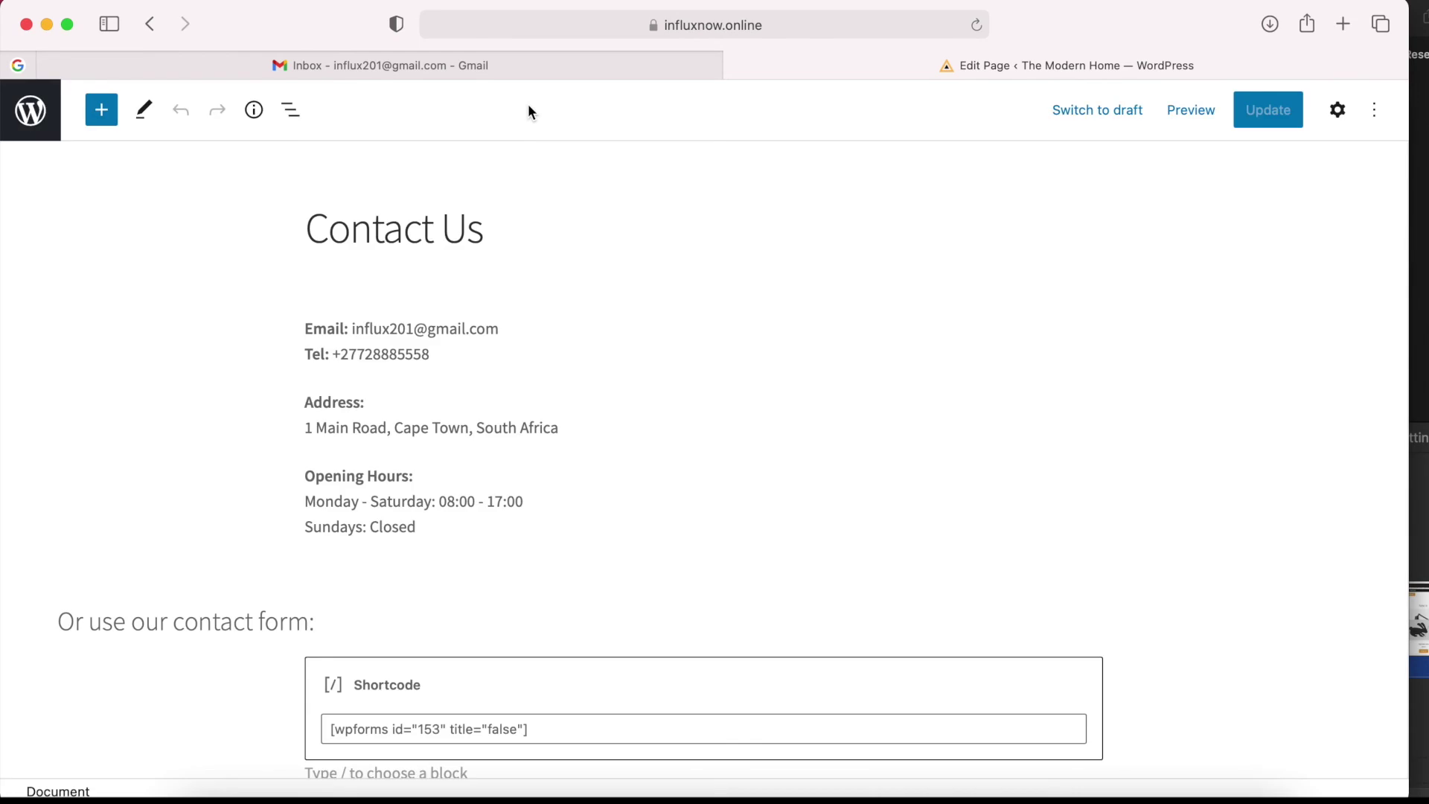
Insert a 30/70 Columns block and move it above the Email paragraph.
{"action": "left_click", "coordinate": [102, 111]}
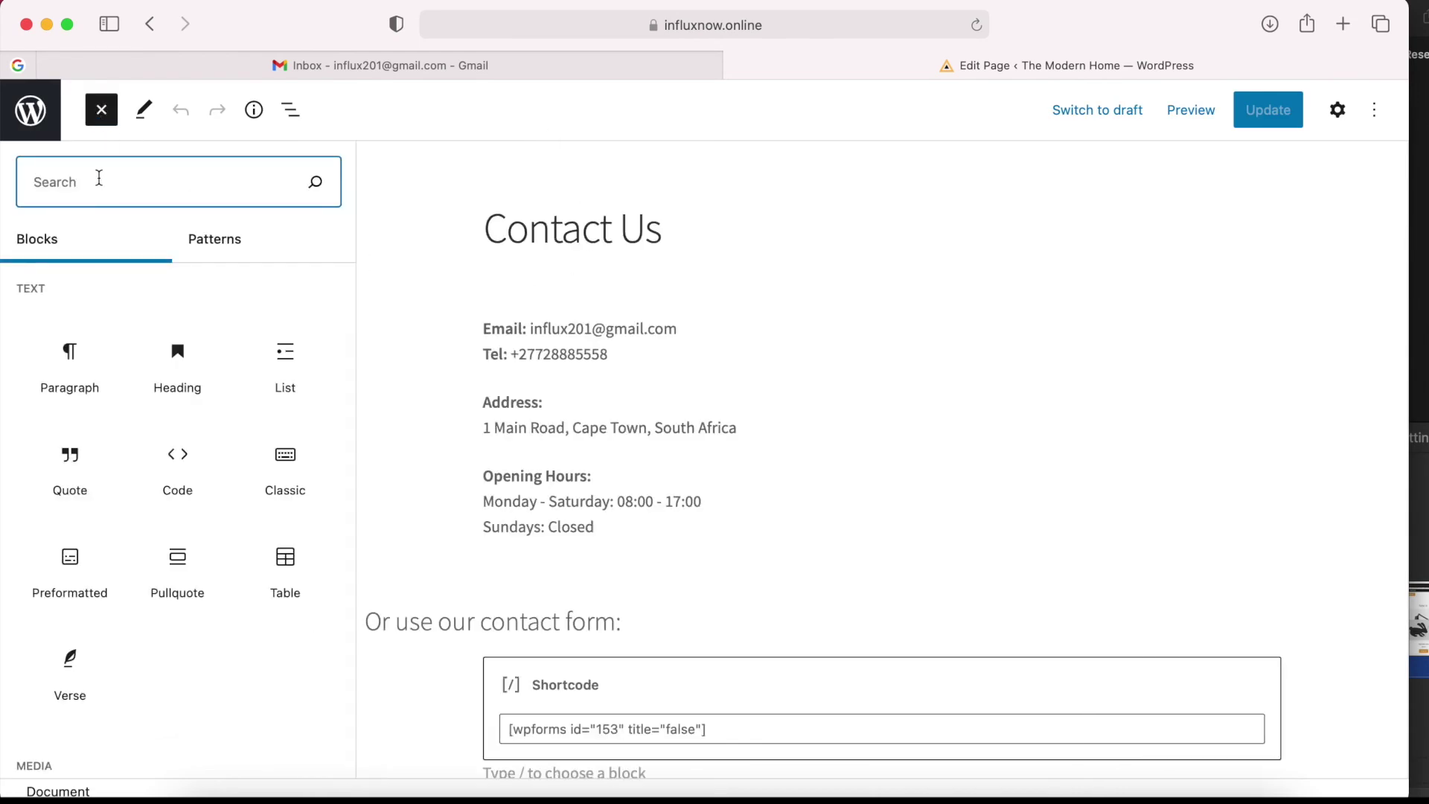
{"action": "type", "text": "coulmu"}
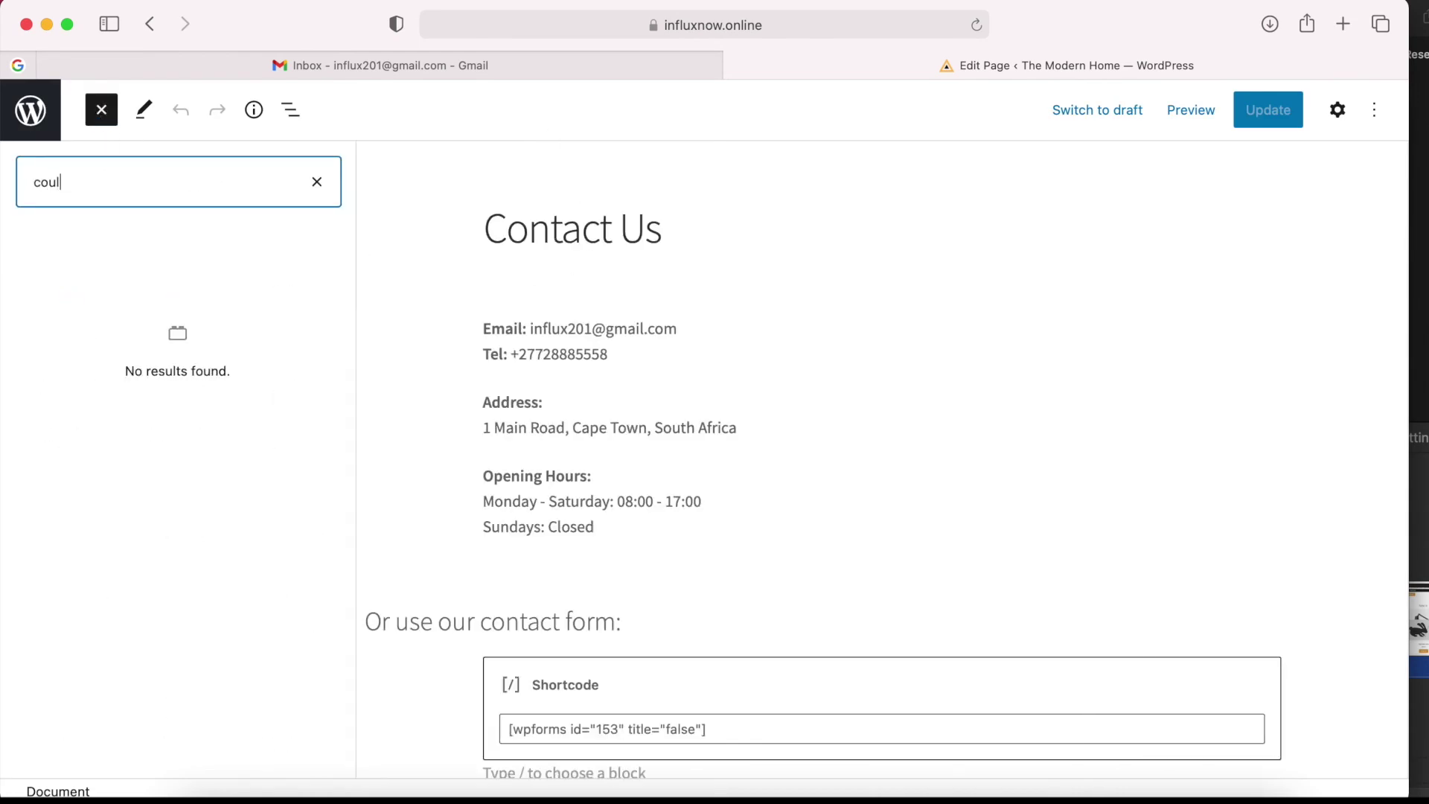
{"action": "key", "text": "BackSpace"}
{"action": "key", "text": "BackSpace"}
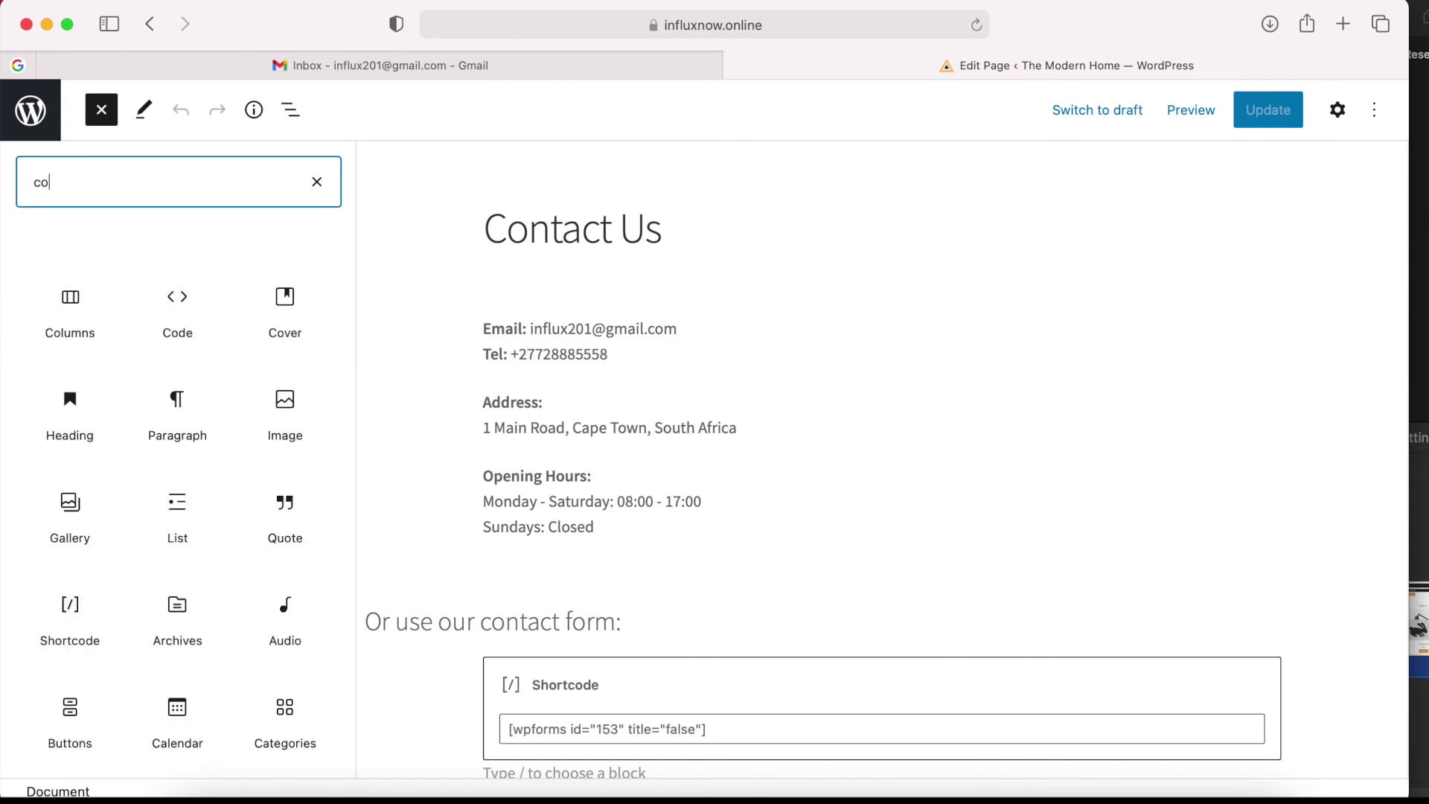
{"action": "type", "text": "lu"}
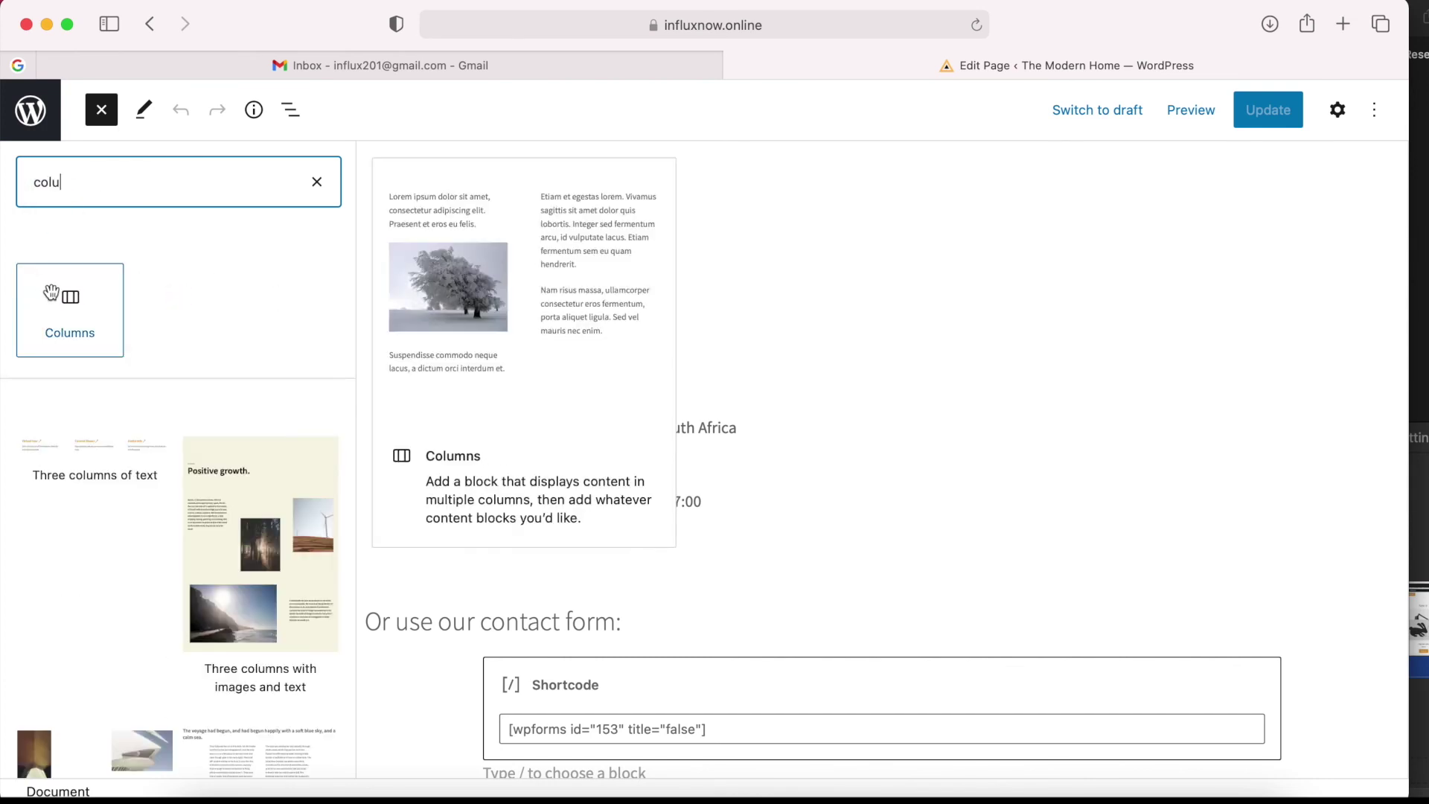
{"action": "left_click", "coordinate": [63, 298]}
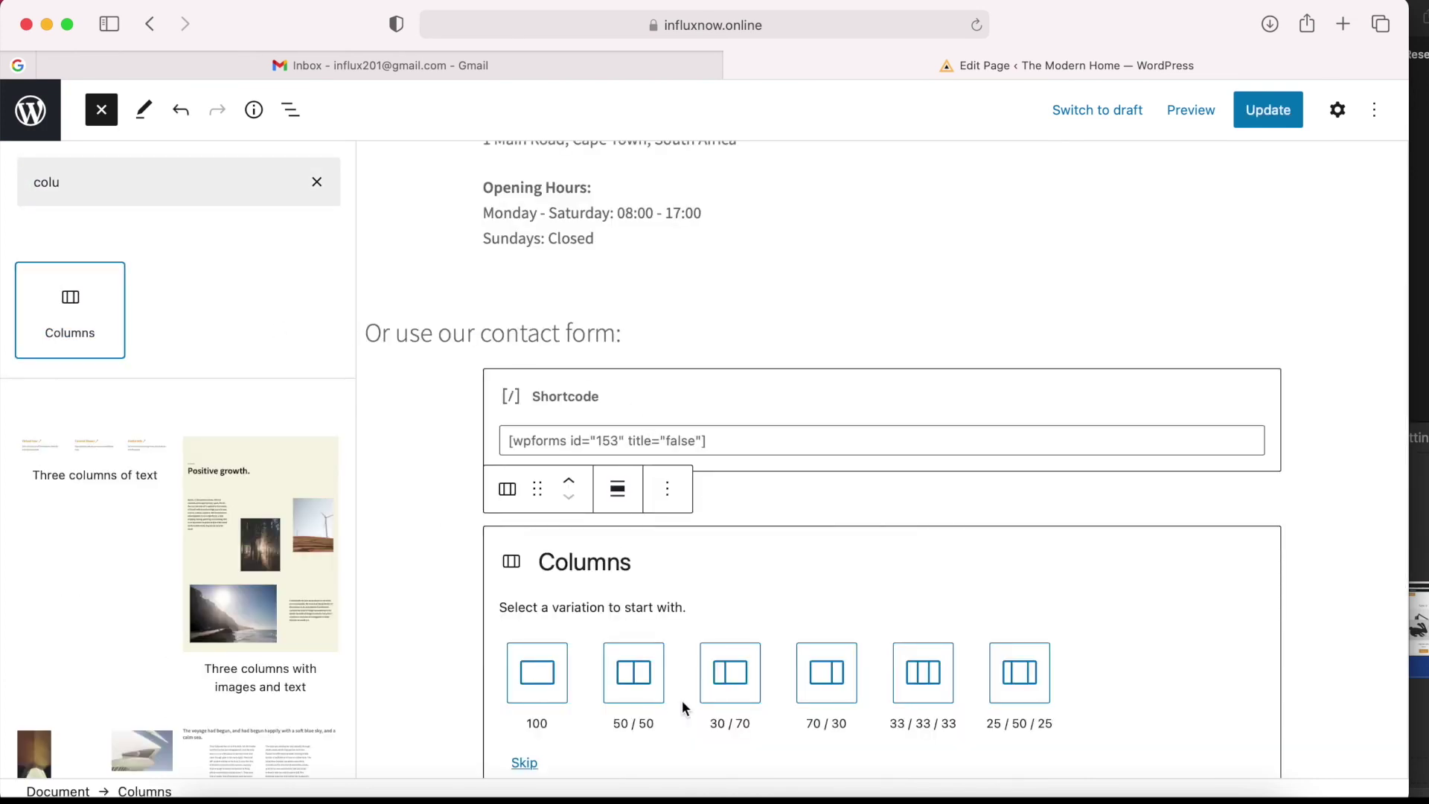
{"action": "left_click", "coordinate": [729, 679]}
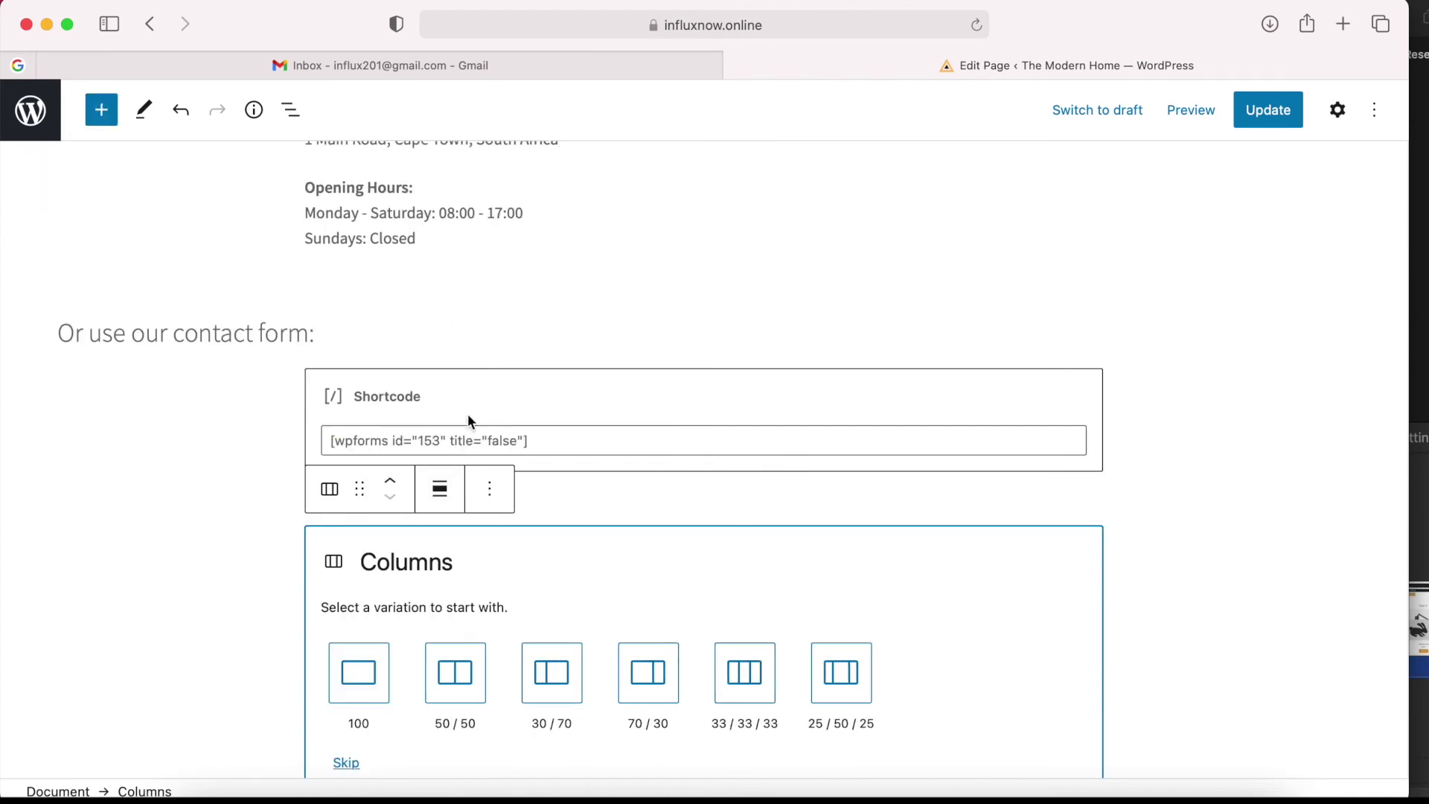
{"action": "scroll", "coordinate": [363, 514], "scroll_direction": "up", "scroll_amount": 2}
{"action": "left_click_drag", "start_coordinate": [360, 546], "coordinate": [319, 328]}
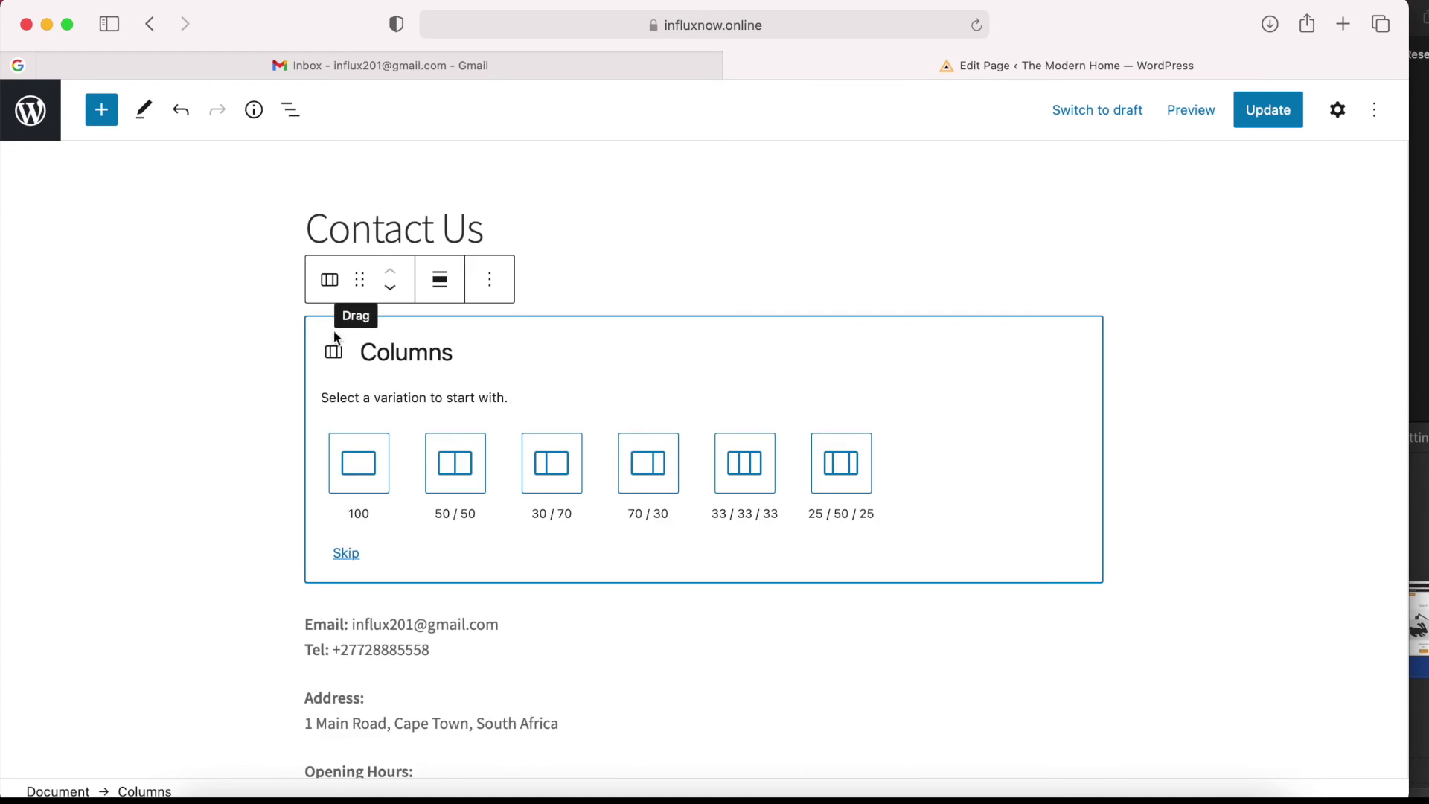
{"action": "scroll", "coordinate": [574, 525], "scroll_direction": "down", "scroll_amount": 5}
{"action": "left_click", "coordinate": [558, 346]}
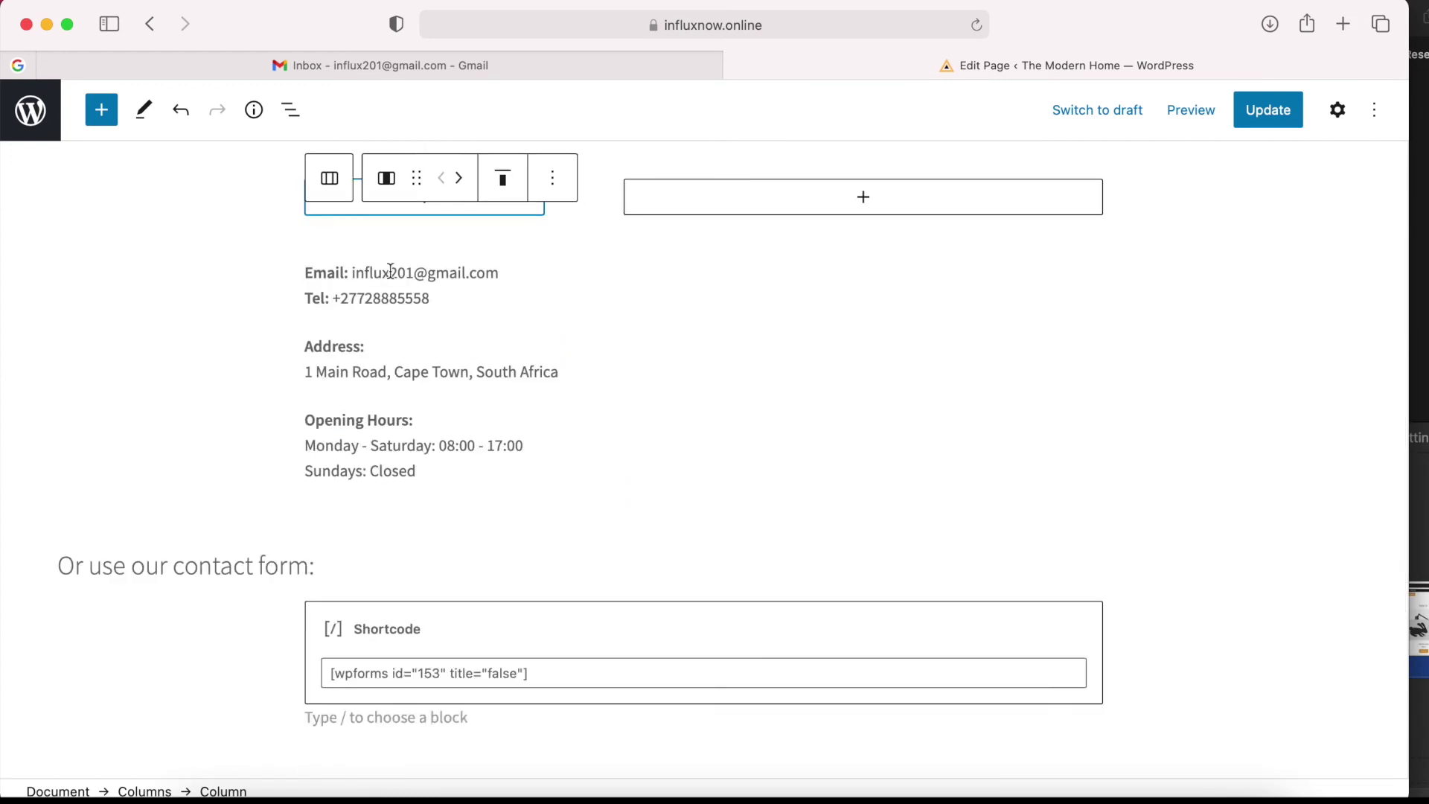
Move Email and Tel, Address and Opening Hours left; the form shortcode and its heading right.
{"action": "scroll", "coordinate": [387, 313], "scroll_direction": "up", "scroll_amount": 3}
{"action": "left_click", "coordinate": [355, 382]}
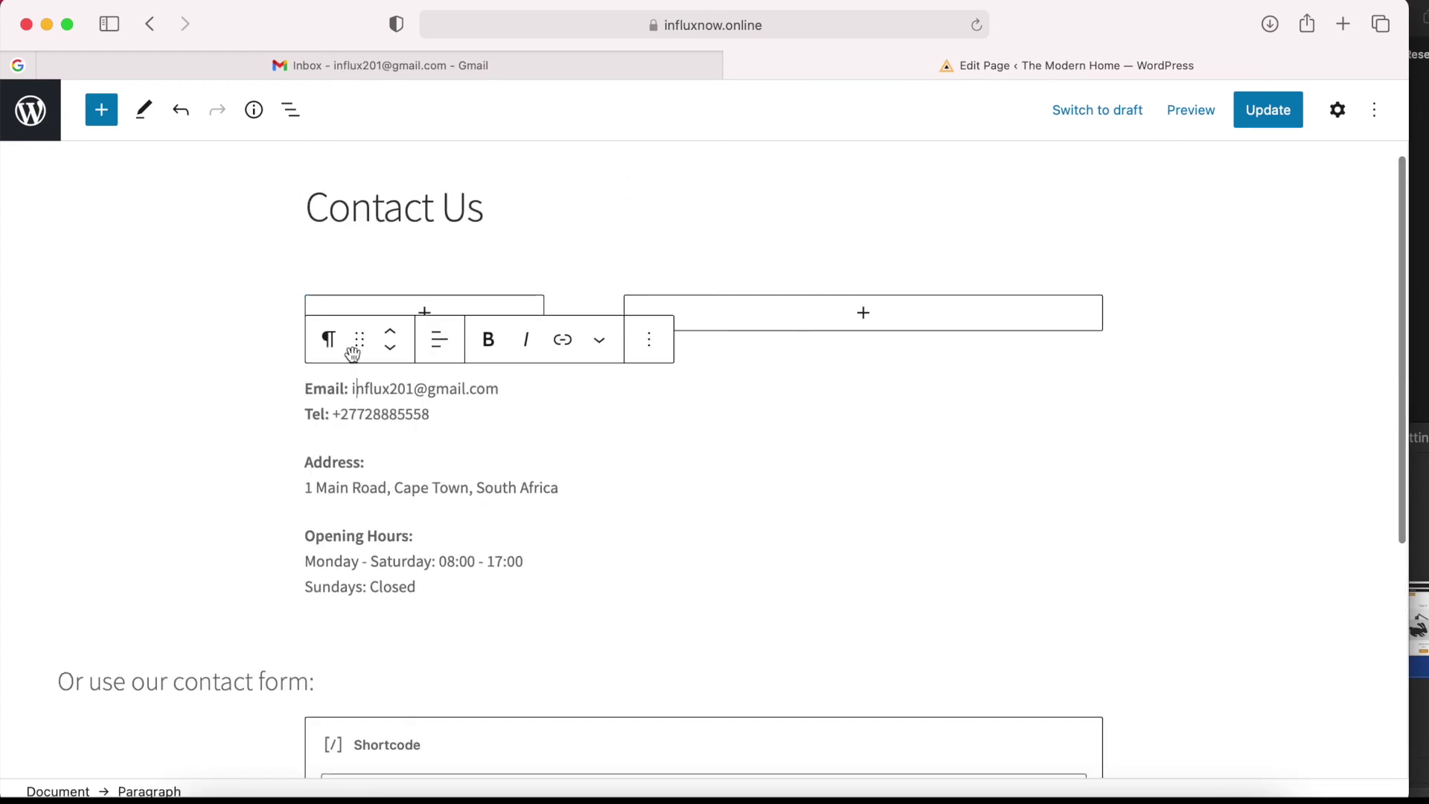
{"action": "left_click_drag", "start_coordinate": [360, 335], "coordinate": [360, 316]}
{"action": "left_click", "coordinate": [335, 447]}
{"action": "left_click_drag", "start_coordinate": [357, 399], "coordinate": [361, 361]}
{"action": "left_click", "coordinate": [361, 546]}
{"action": "left_click_drag", "start_coordinate": [361, 495], "coordinate": [361, 462]}
{"action": "left_click", "coordinate": [521, 718]}
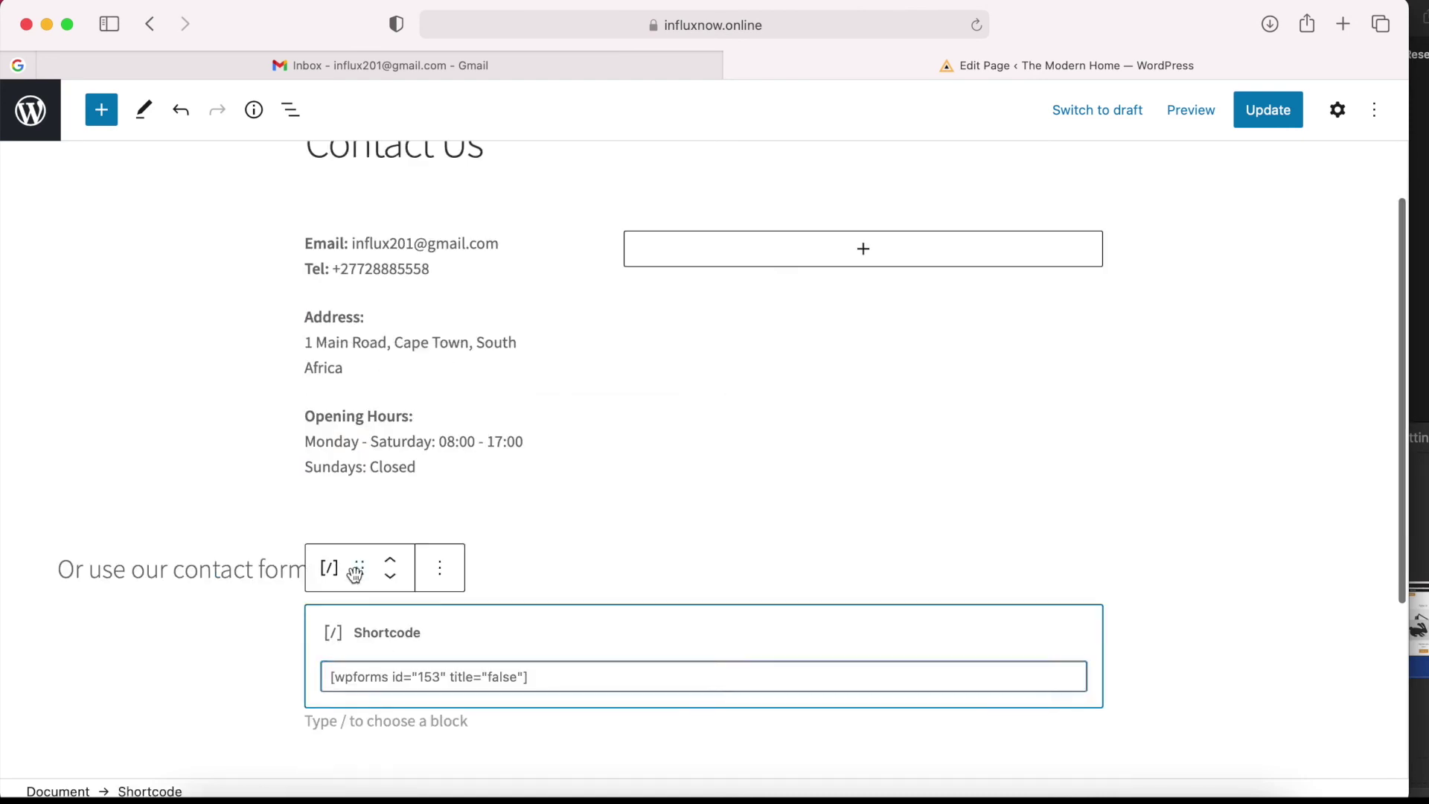
{"action": "left_click_drag", "start_coordinate": [357, 568], "coordinate": [734, 283]}
{"action": "left_click", "coordinate": [224, 654]}
{"action": "left_click_drag", "start_coordinate": [134, 594], "coordinate": [703, 409]}
Preview the two-column Contact Us page in a new tab, then return to the editor.
{"action": "left_click", "coordinate": [1191, 110]}
{"action": "left_click", "coordinate": [1107, 301]}
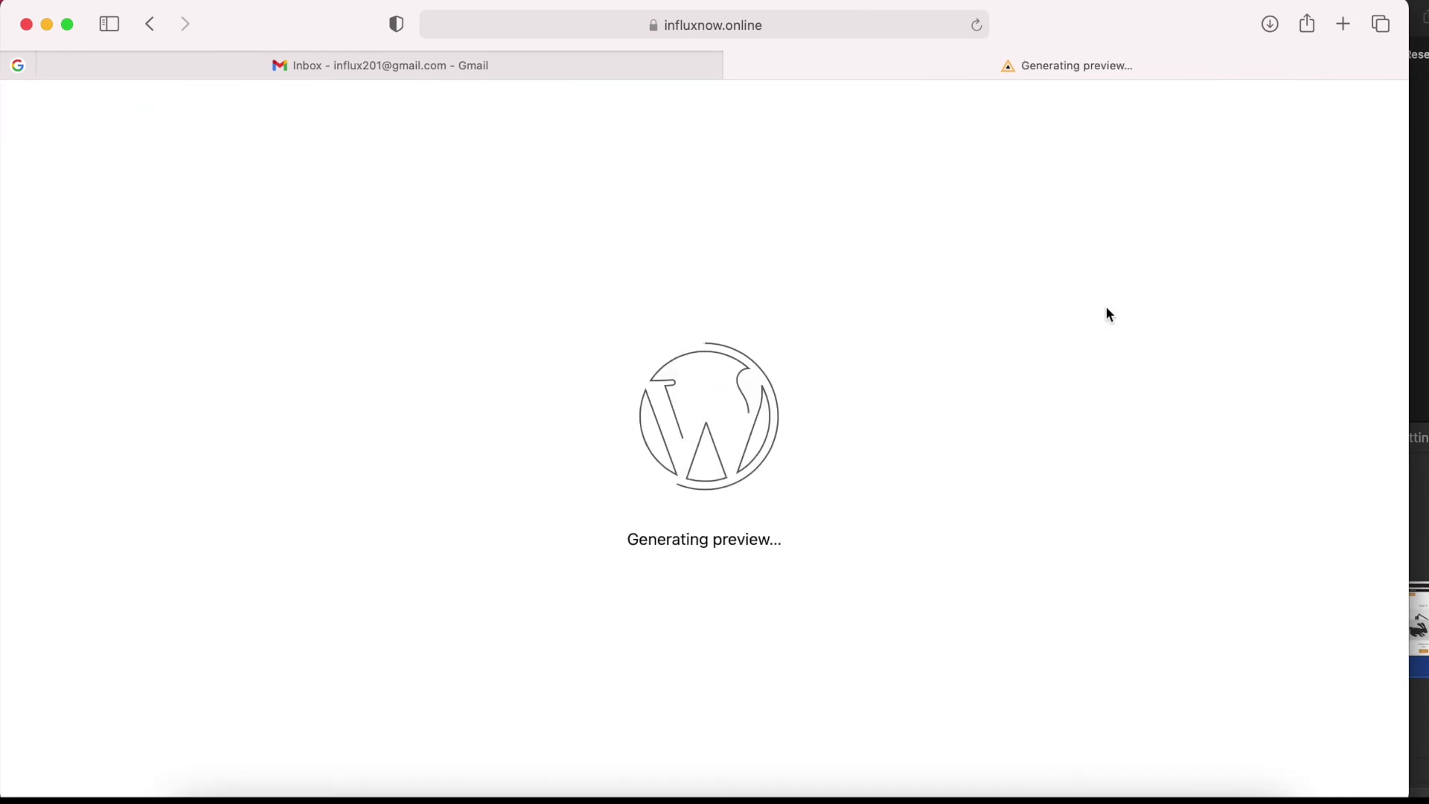
{"action": "scroll", "coordinate": [917, 426], "scroll_direction": "down", "scroll_amount": 3}
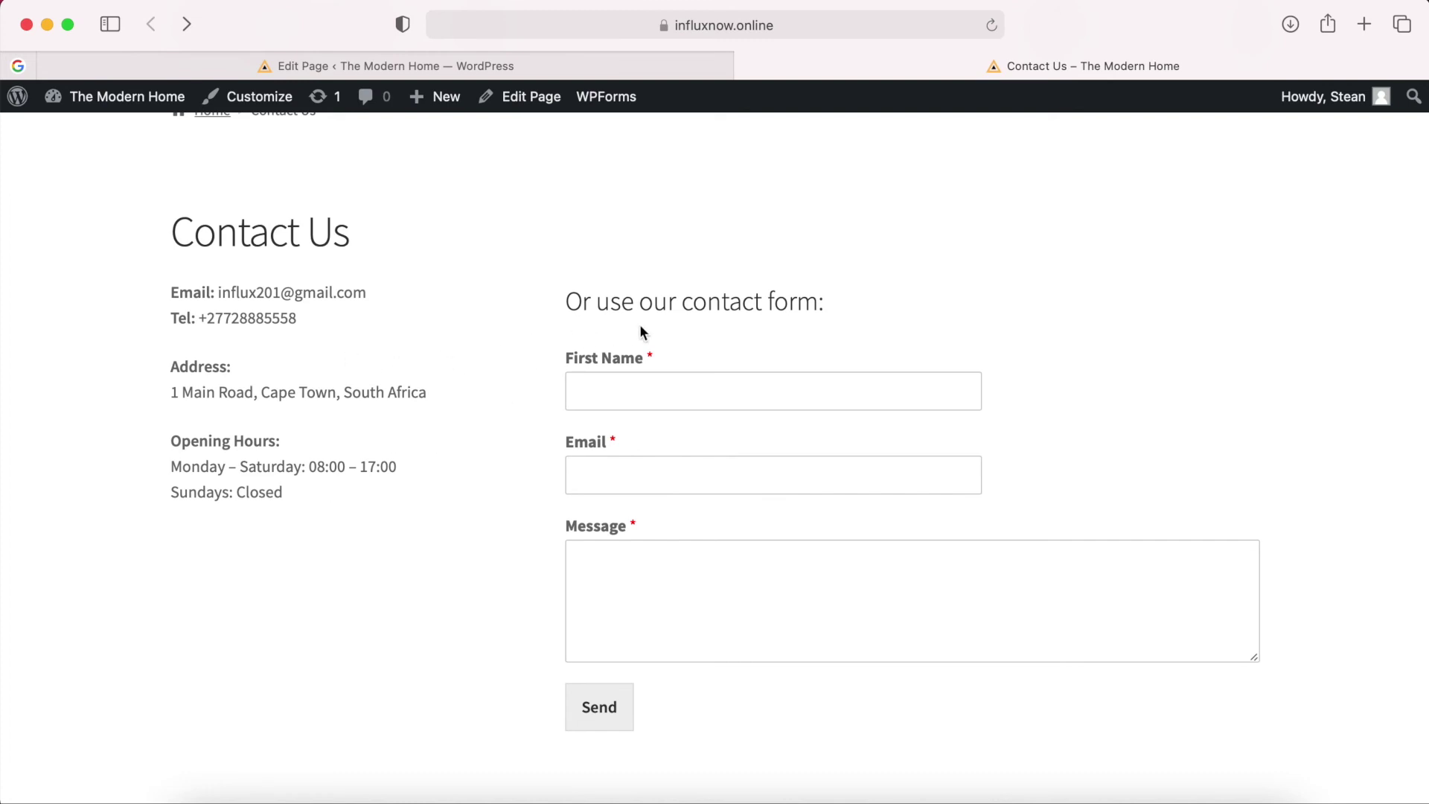
{"action": "left_click_drag", "start_coordinate": [844, 308], "coordinate": [573, 305]}
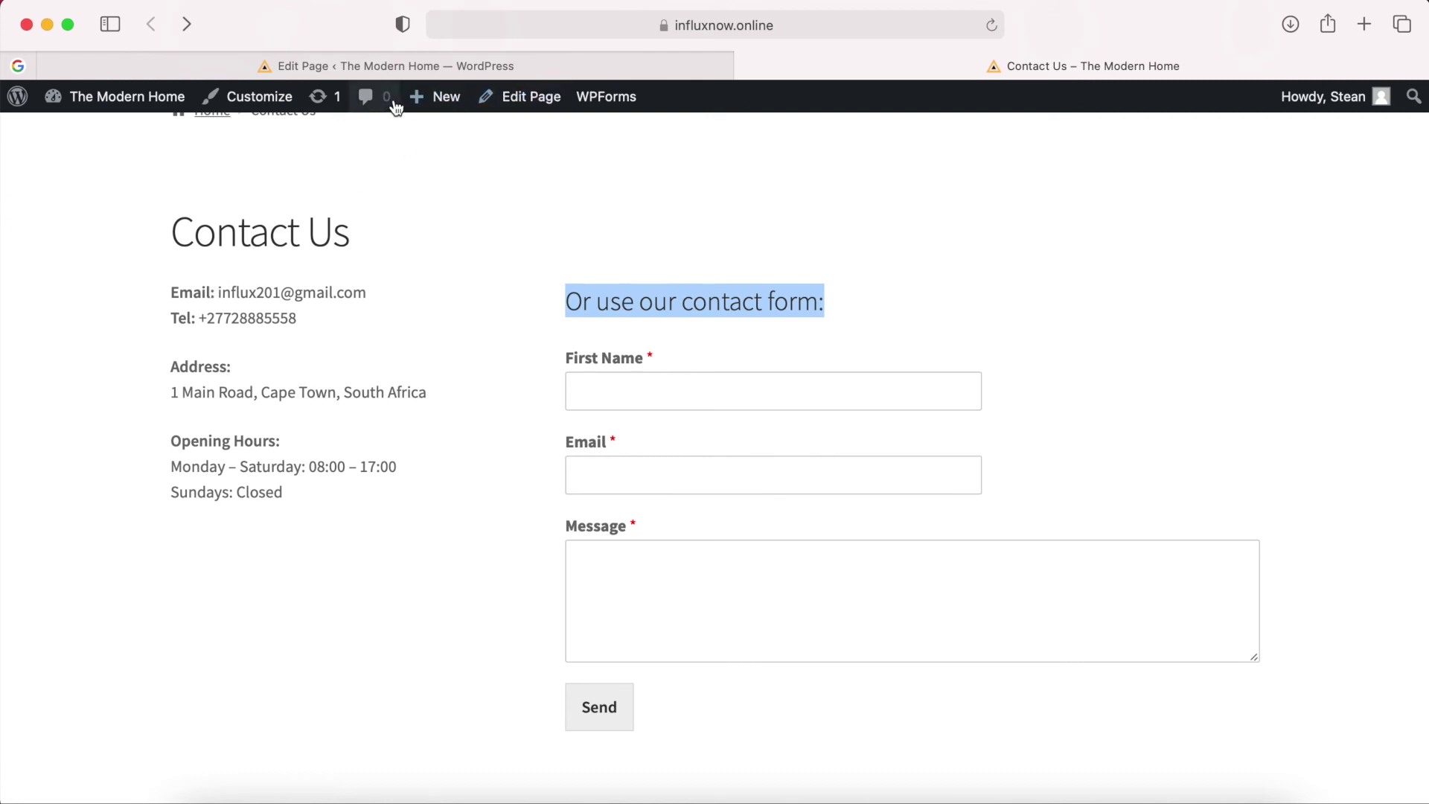
{"action": "left_click", "coordinate": [430, 67]}
{"action": "left_click", "coordinate": [655, 343]}
Move the heading to the top of the left column and retitle it 'Get in touch by using any of the following channels:'.
{"action": "left_click_drag", "start_coordinate": [603, 282], "coordinate": [275, 328]}
{"action": "left_click_drag", "start_coordinate": [227, 383], "coordinate": [170, 341]}
{"action": "type", "text": "Get in"}
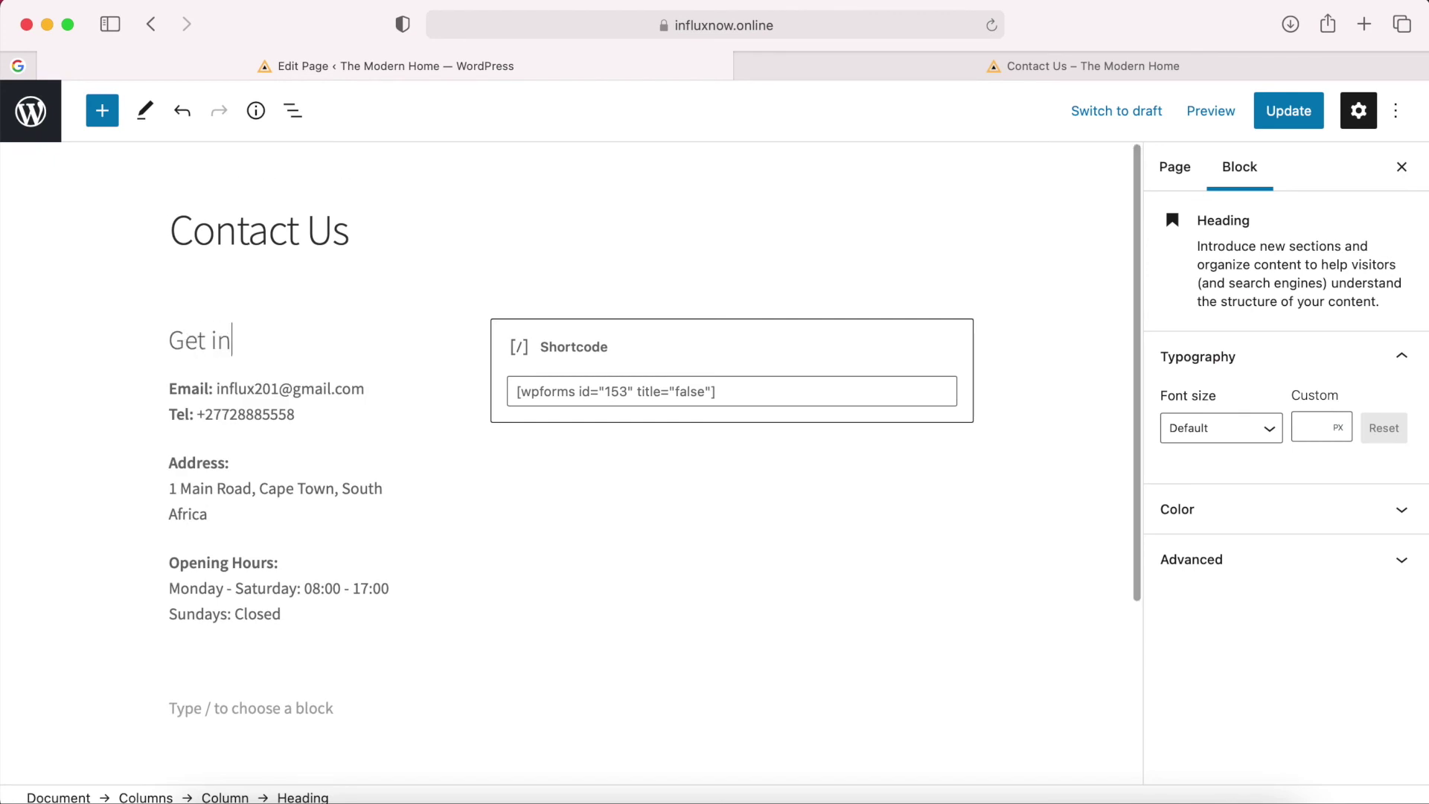
{"action": "type", "text": " touch by using any of the following"}
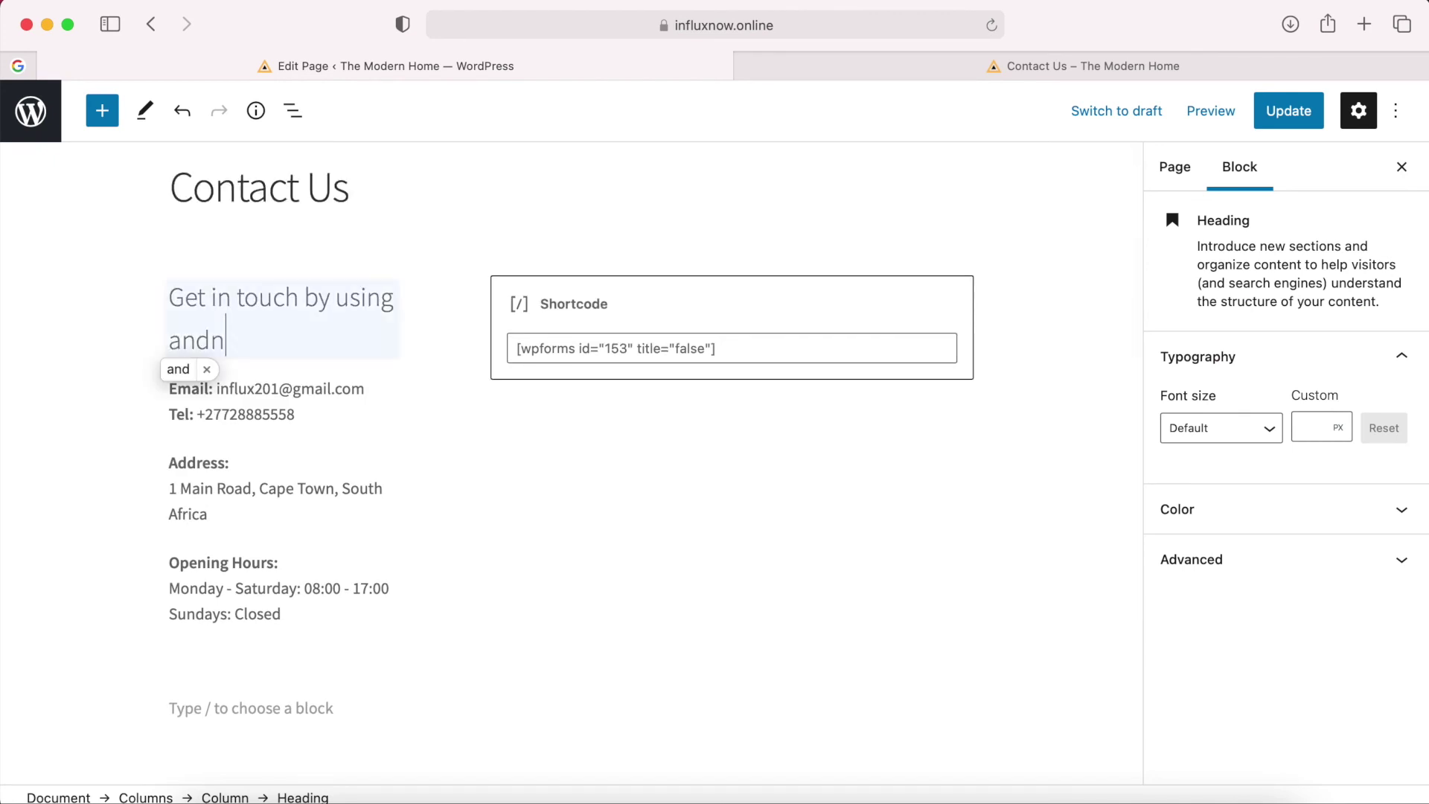
{"action": "type", "text": " channels:"}
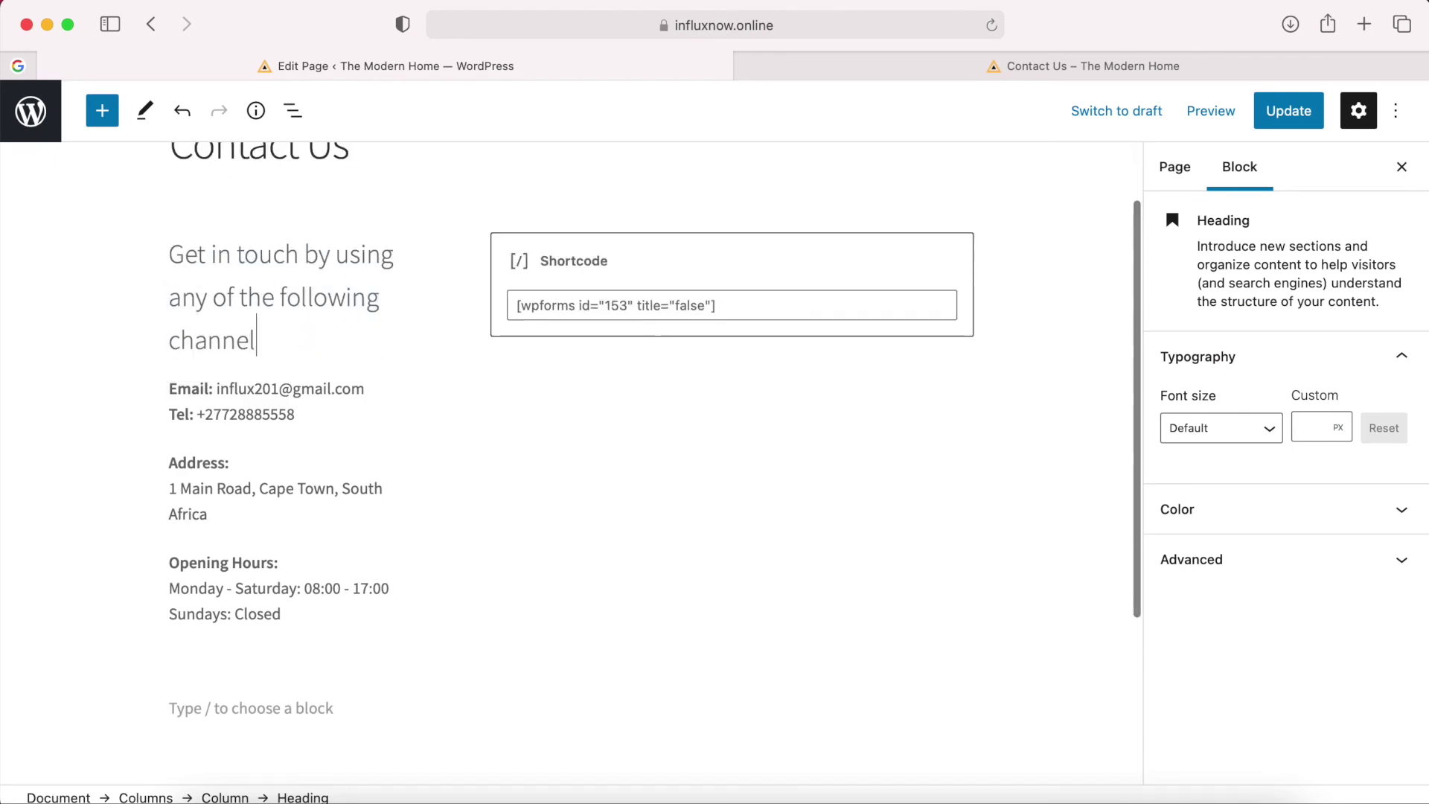
Preview the Contact Us page in a new tab, update it, and check the live version.
{"action": "left_click", "coordinate": [1198, 115]}
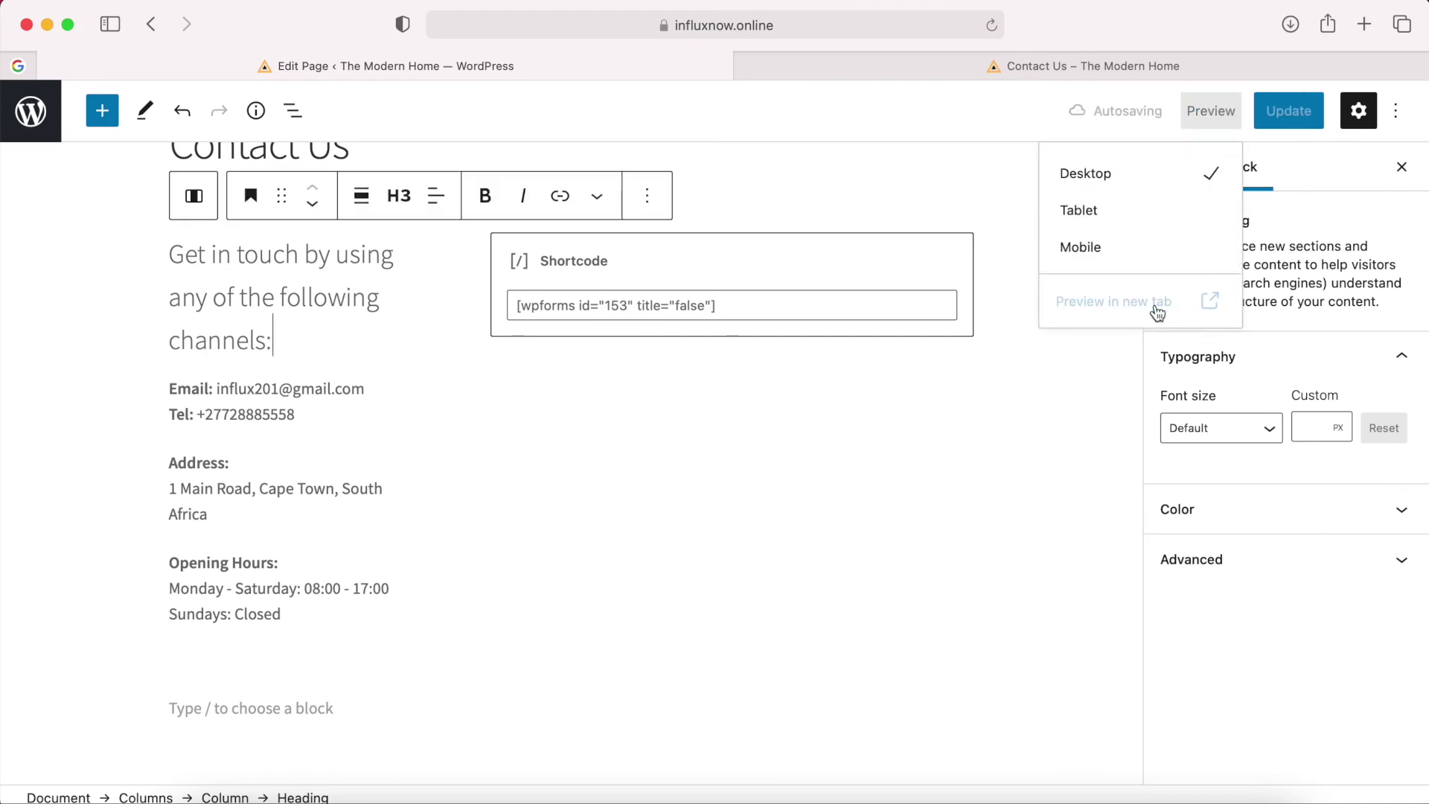
{"action": "left_click", "coordinate": [1102, 300]}
{"action": "scroll", "coordinate": [964, 378], "scroll_direction": "down", "scroll_amount": 5}
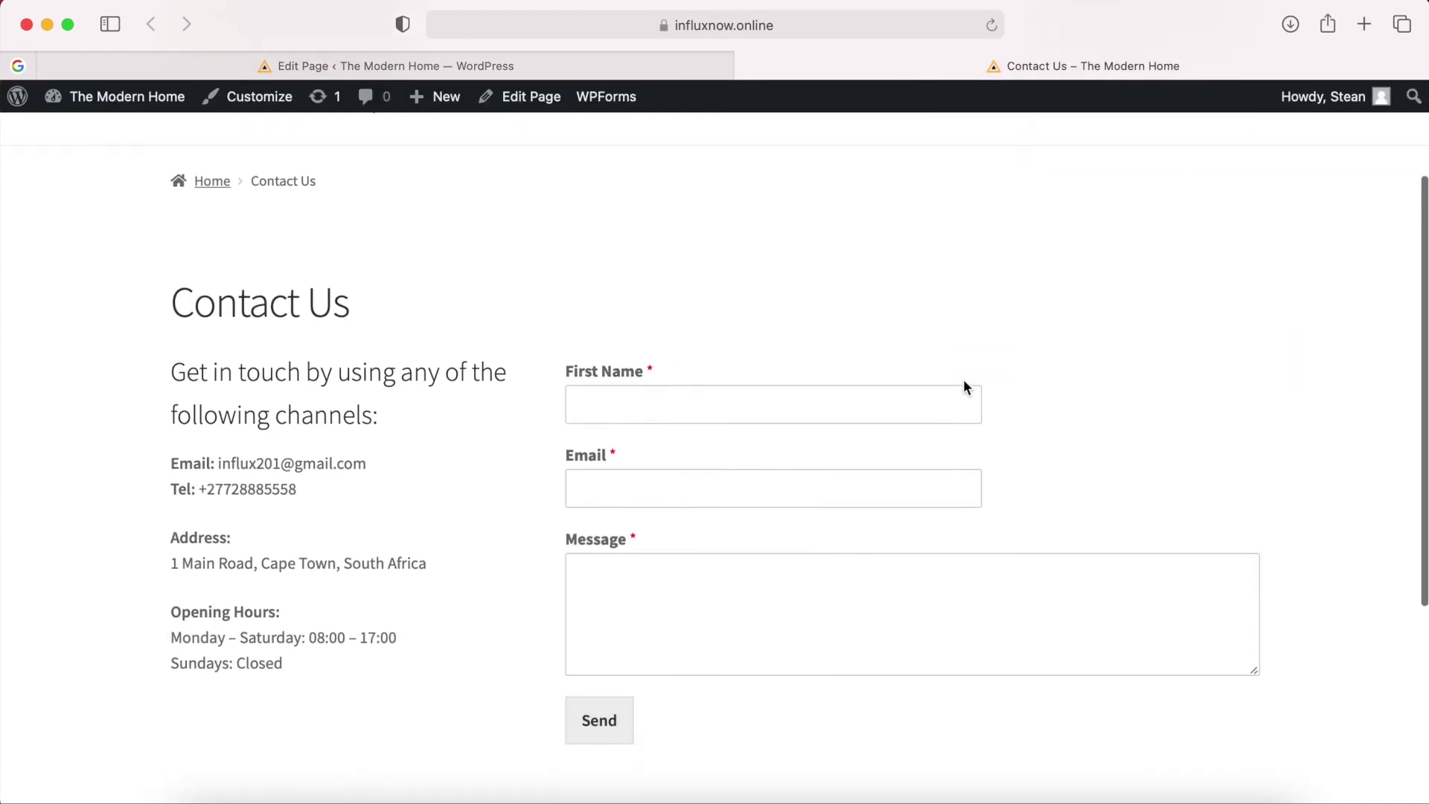
{"action": "scroll", "coordinate": [963, 378], "scroll_direction": "up", "scroll_amount": 3}
{"action": "left_click", "coordinate": [523, 61]}
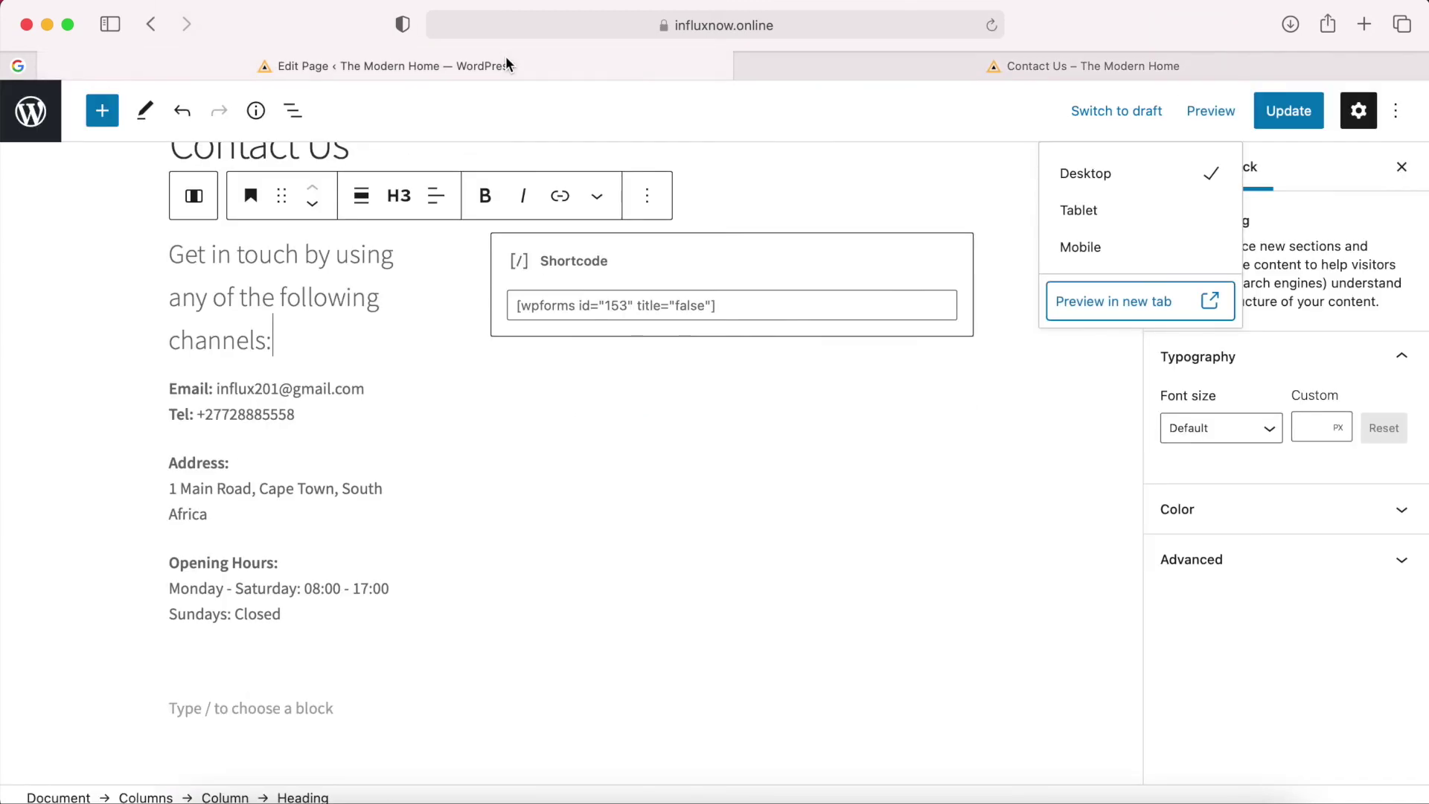
{"action": "left_click", "coordinate": [1294, 118]}
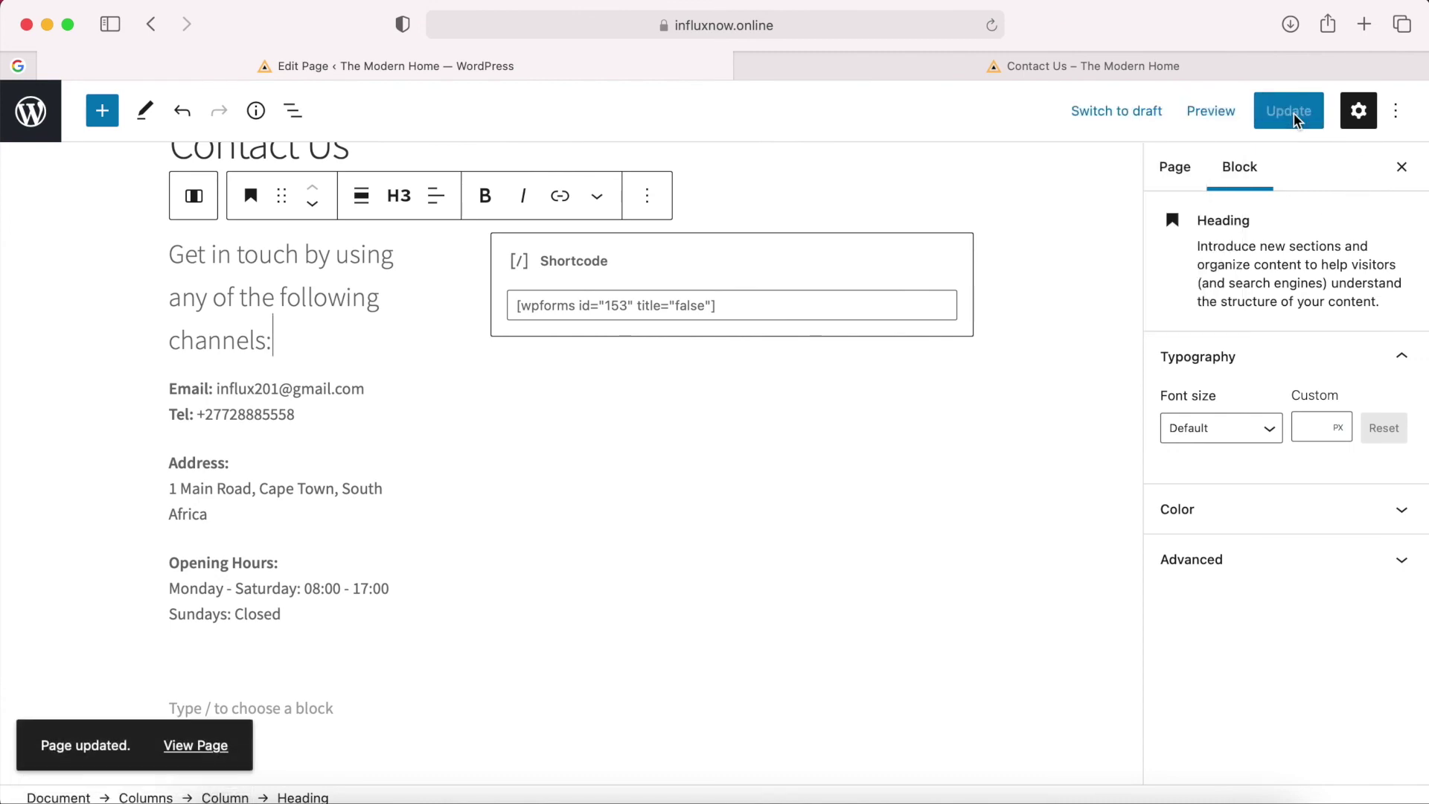
{"action": "left_click", "coordinate": [208, 743]}
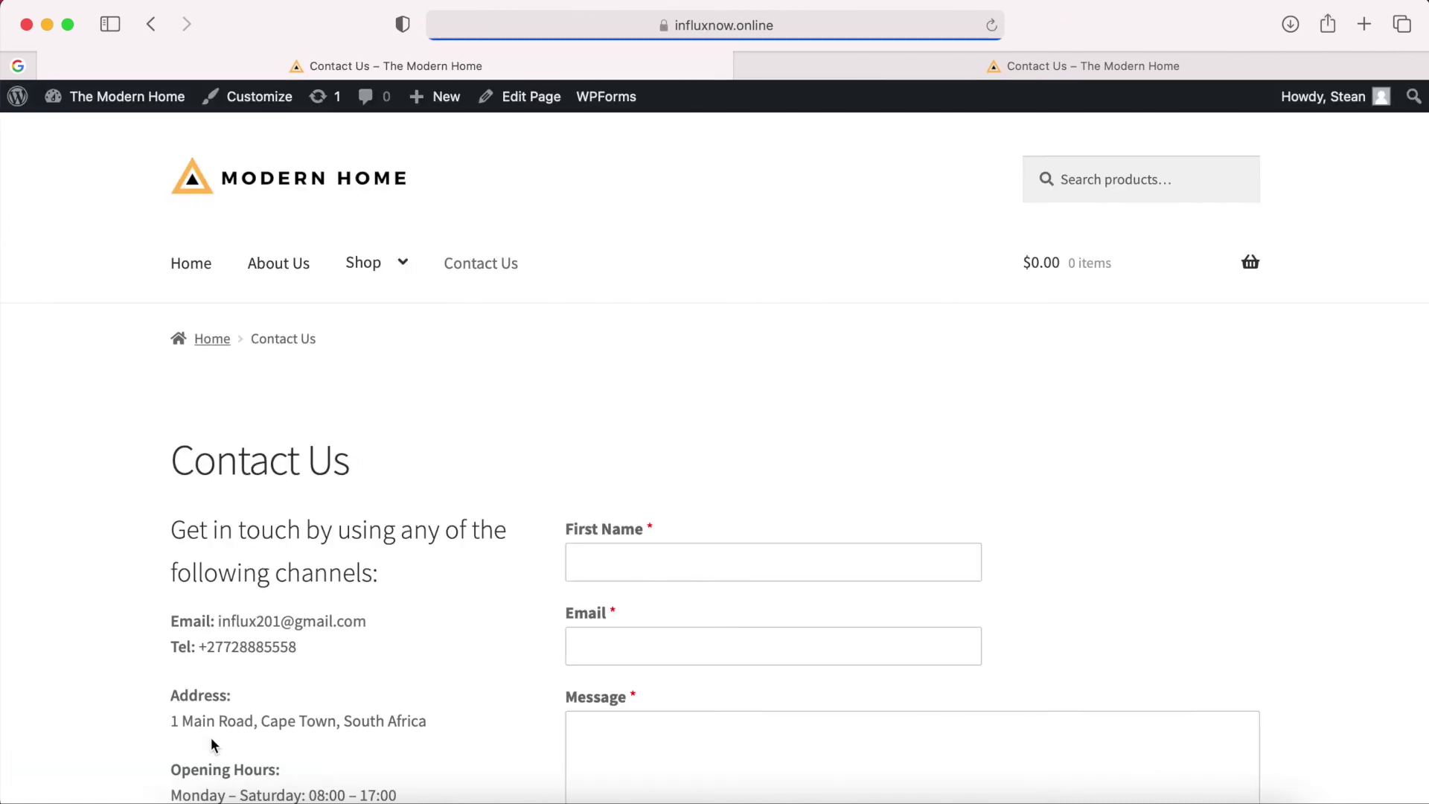
{"action": "scroll", "coordinate": [1050, 432], "scroll_direction": "down", "scroll_amount": 5}
{"action": "scroll", "coordinate": [1050, 433], "scroll_direction": "up", "scroll_amount": 5}
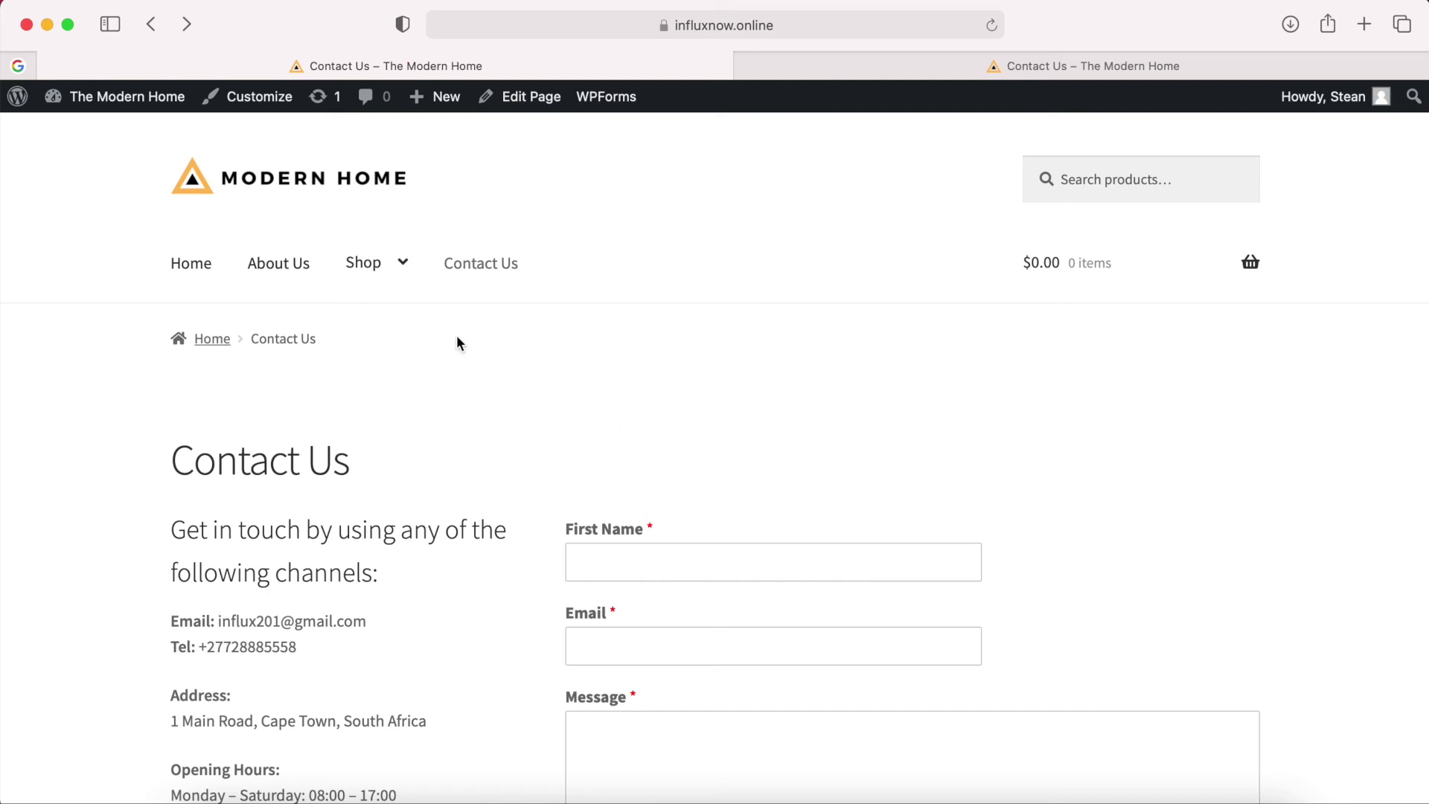
Add the Vipp Armchair from Shop > Chairs to the cart, view the cart, and edit the Cart page.
{"action": "mouse_move", "coordinate": [400, 281]}
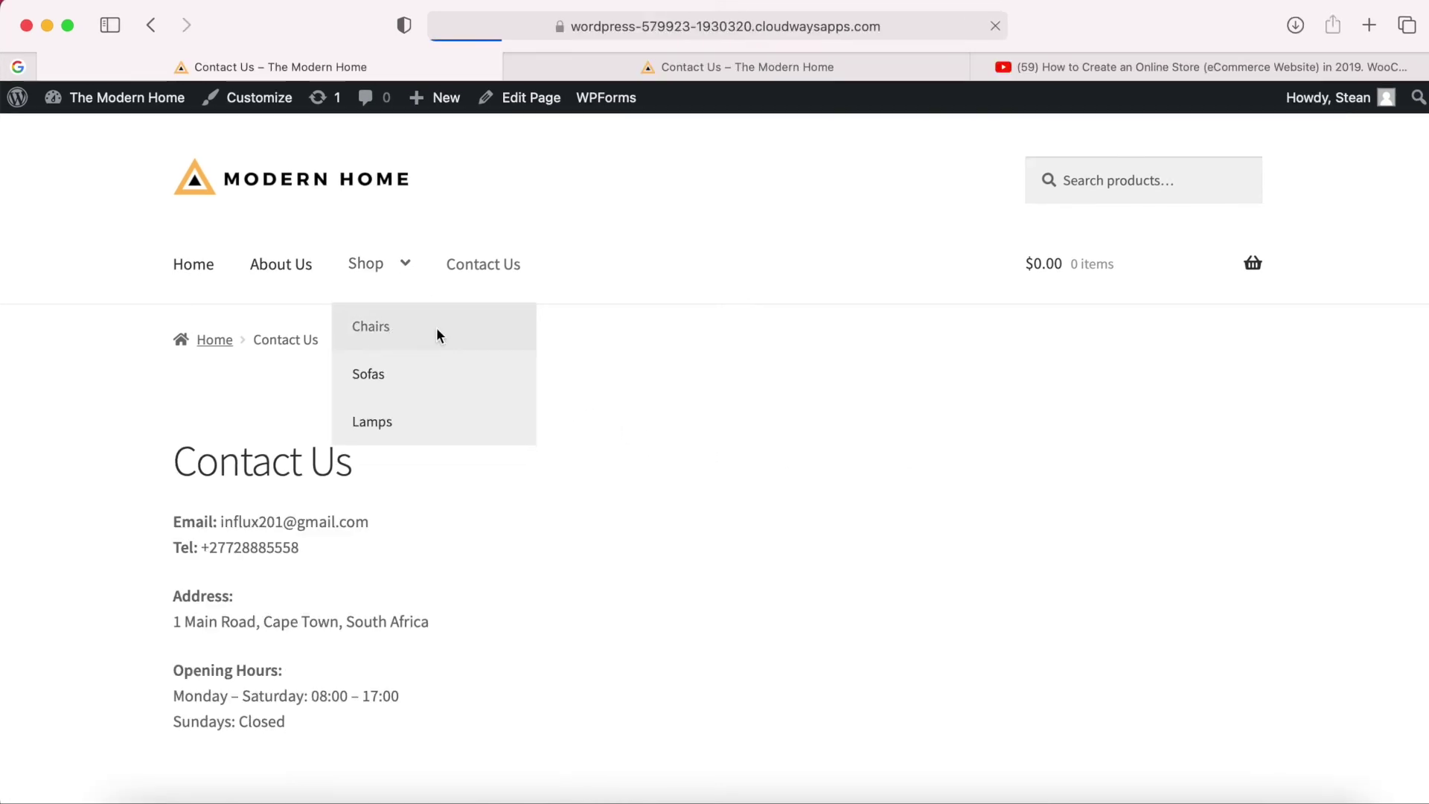
{"action": "left_click", "coordinate": [425, 332]}
{"action": "scroll", "coordinate": [580, 707], "scroll_direction": "down", "scroll_amount": 4}
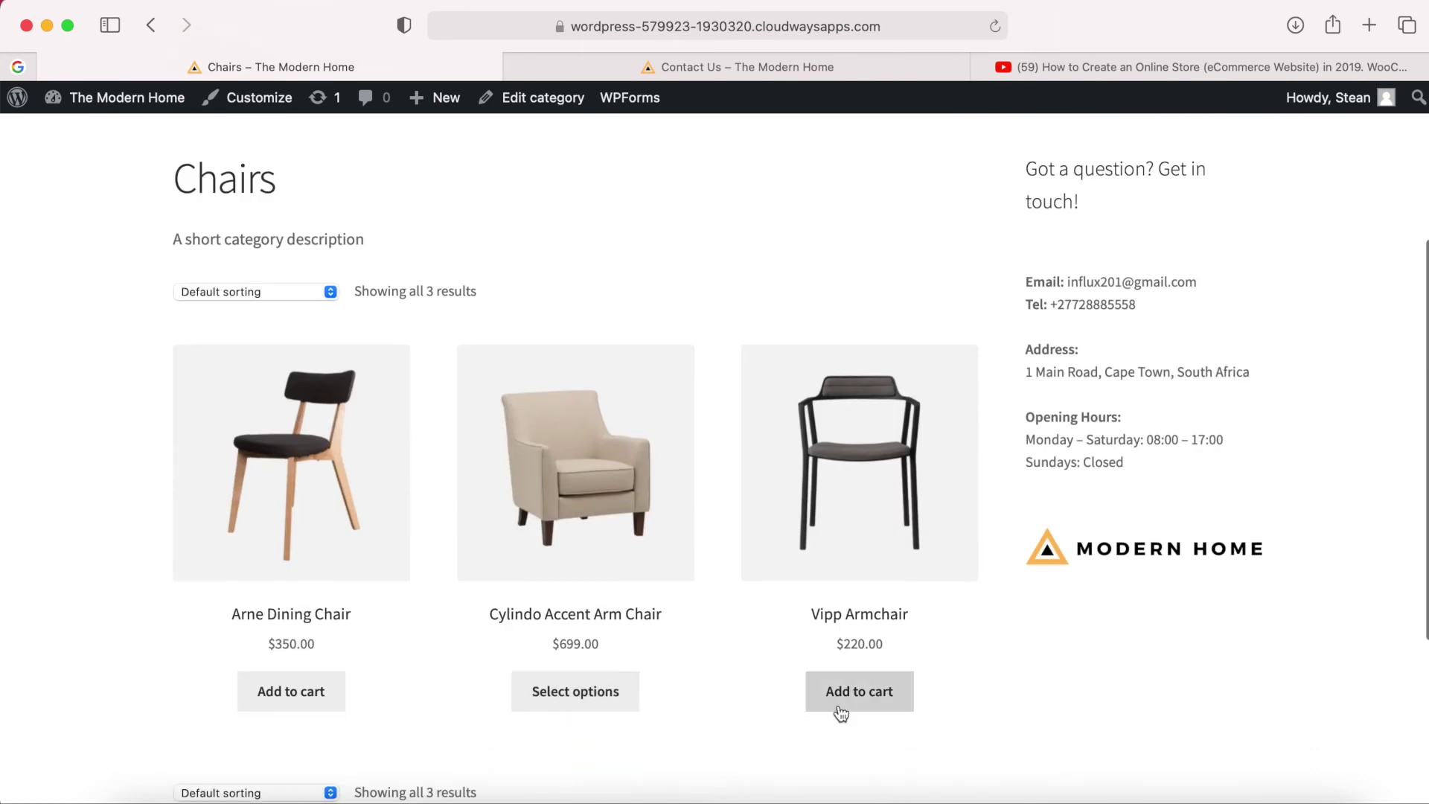
{"action": "left_click", "coordinate": [839, 700]}
{"action": "scroll", "coordinate": [886, 614], "scroll_direction": "up", "scroll_amount": 3}
{"action": "left_click", "coordinate": [1142, 564]}
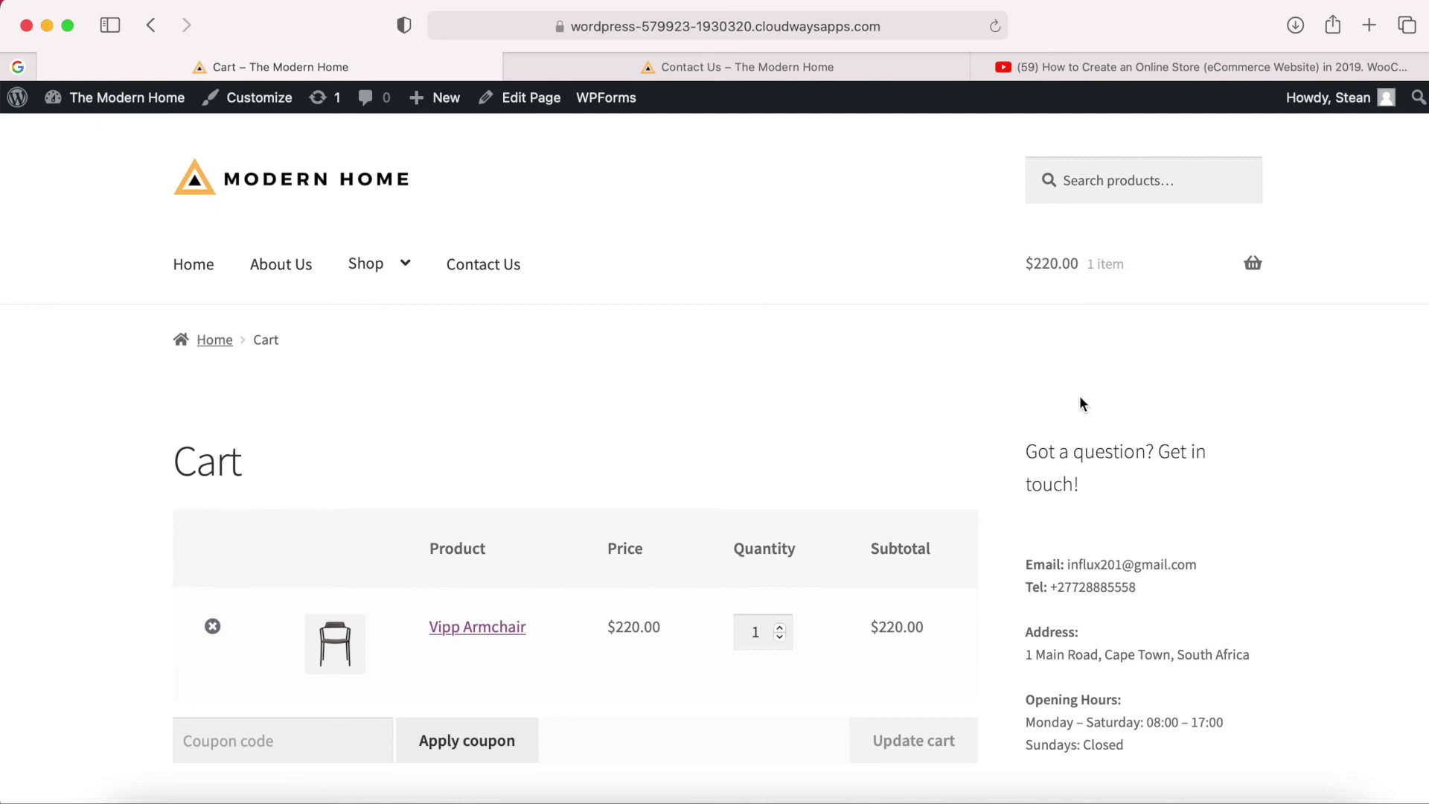
{"action": "scroll", "coordinate": [1026, 439], "scroll_direction": "down", "scroll_amount": 3}
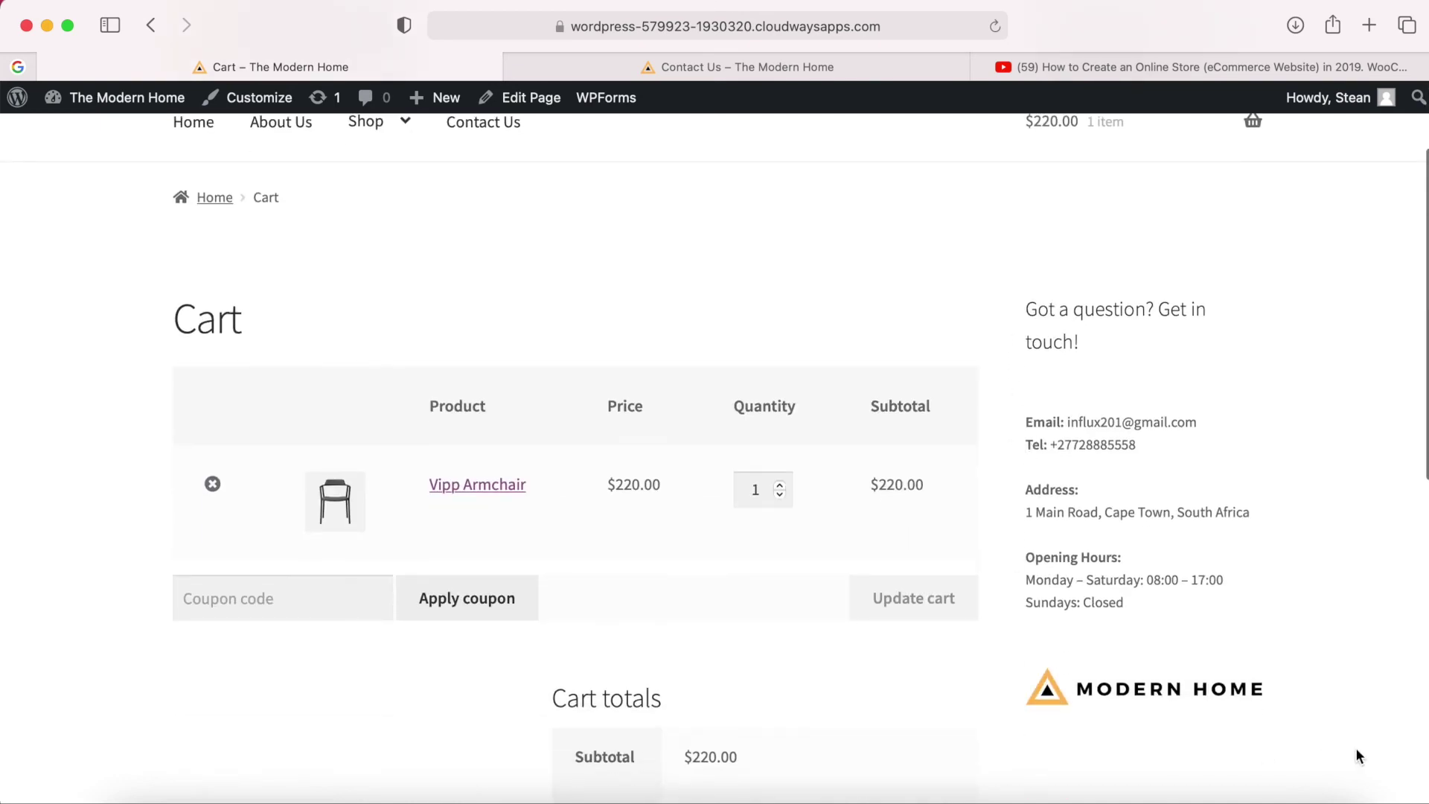
{"action": "scroll", "coordinate": [1044, 309], "scroll_direction": "up", "scroll_amount": 2}
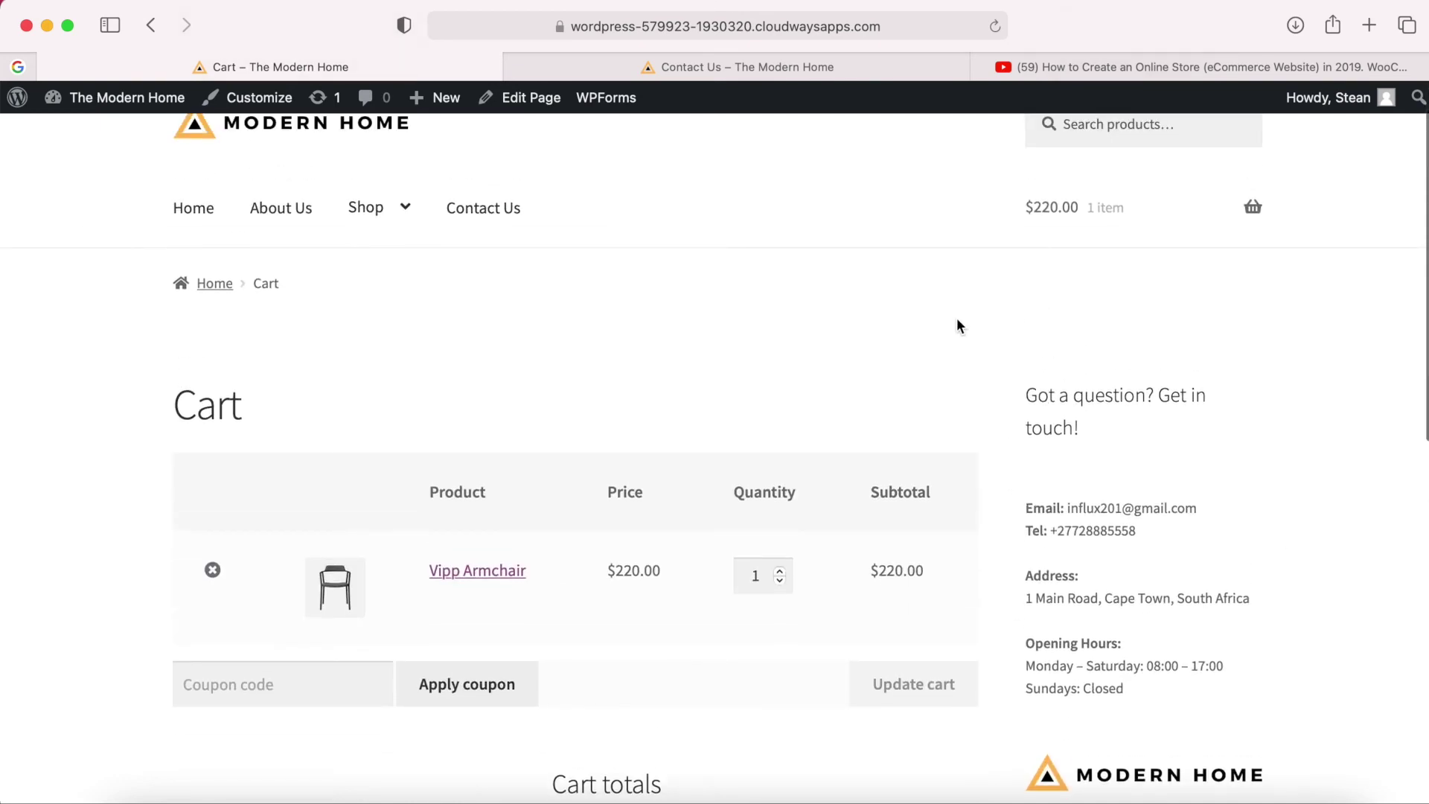
{"action": "scroll", "coordinate": [957, 321], "scroll_direction": "up", "scroll_amount": 2}
{"action": "left_click", "coordinate": [529, 103]}
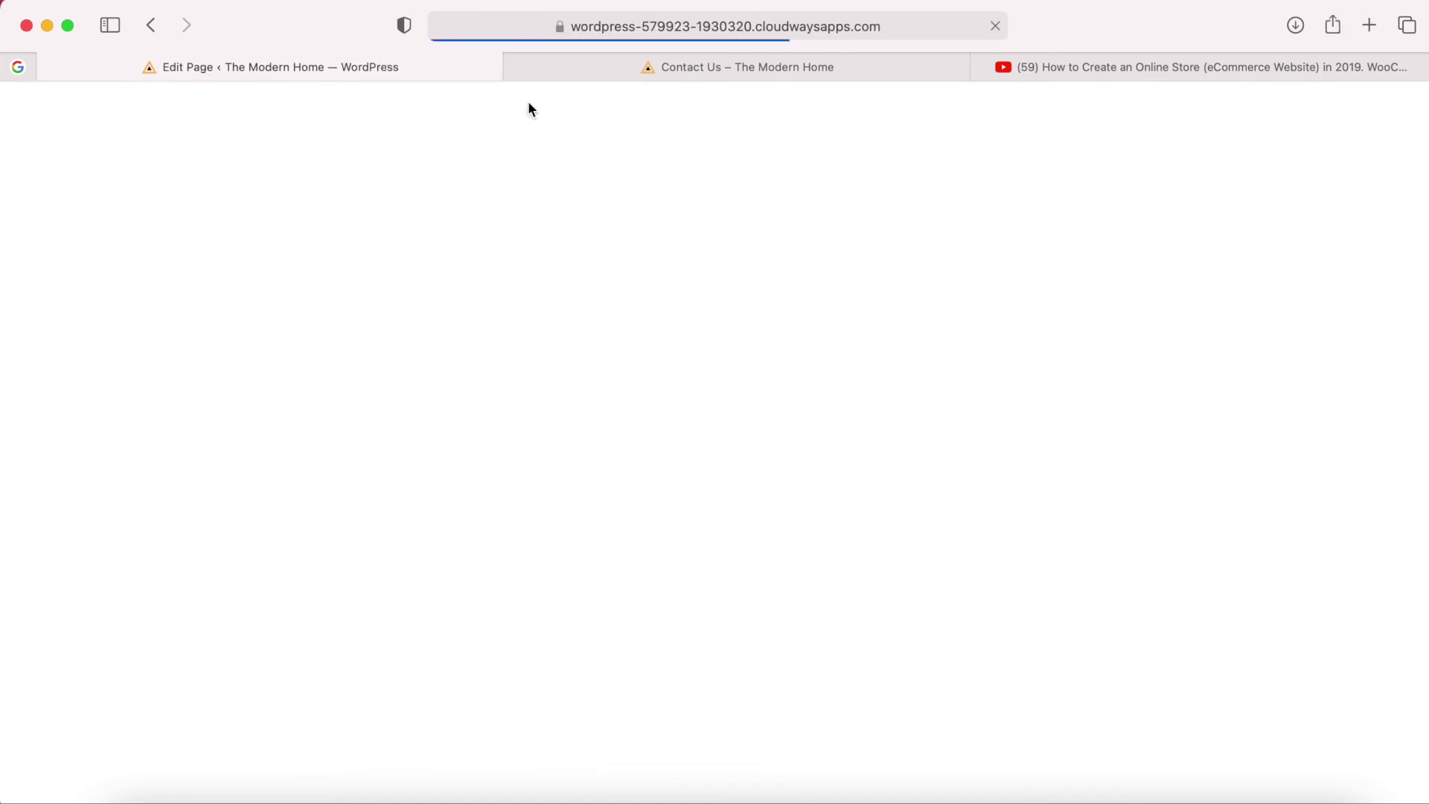
Set the Cart page template to Full width, update it, and check it live.
{"action": "left_click", "coordinate": [1354, 417]}
{"action": "left_click", "coordinate": [1352, 417]}
{"action": "left_click", "coordinate": [1303, 475]}
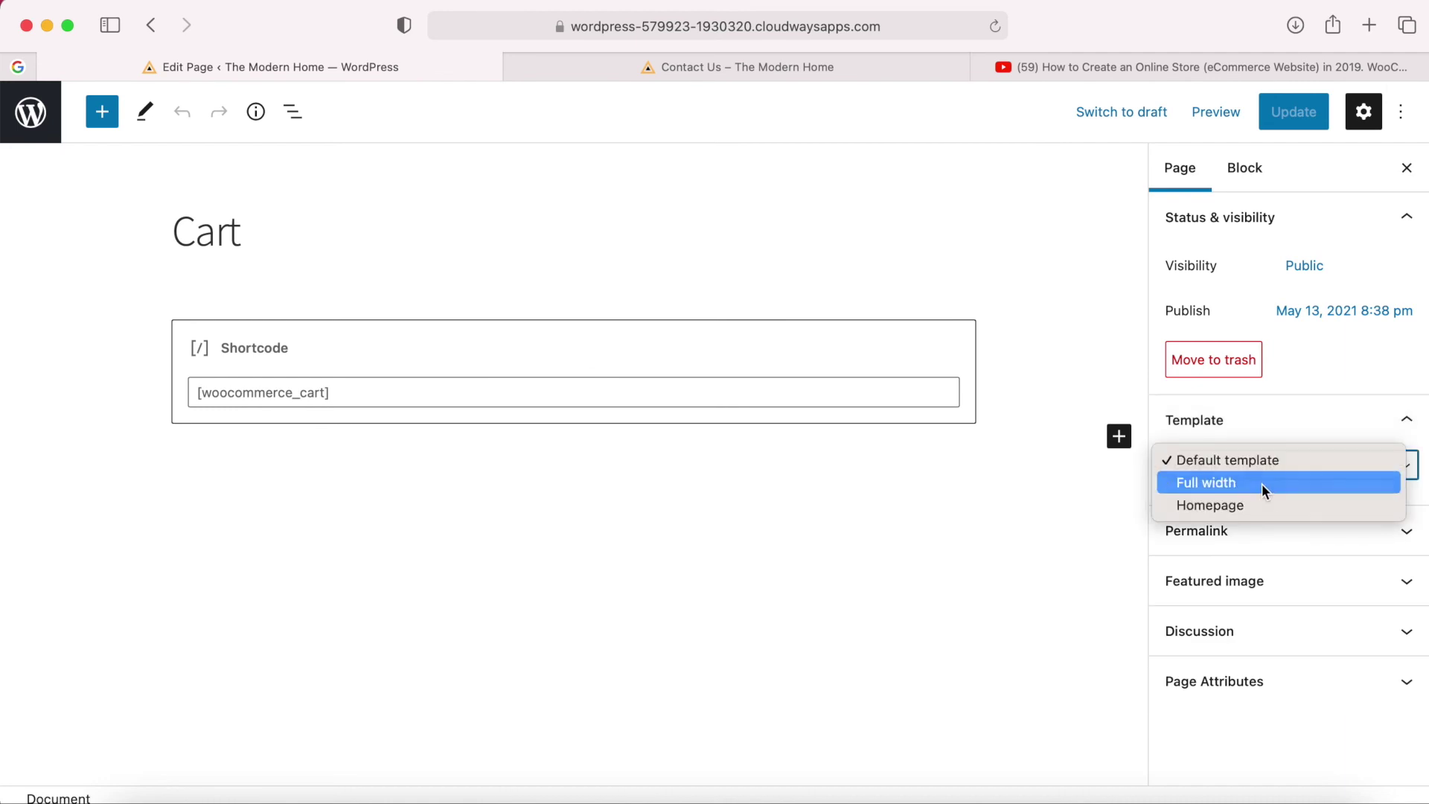
{"action": "left_click", "coordinate": [1262, 483]}
{"action": "left_click", "coordinate": [1299, 121]}
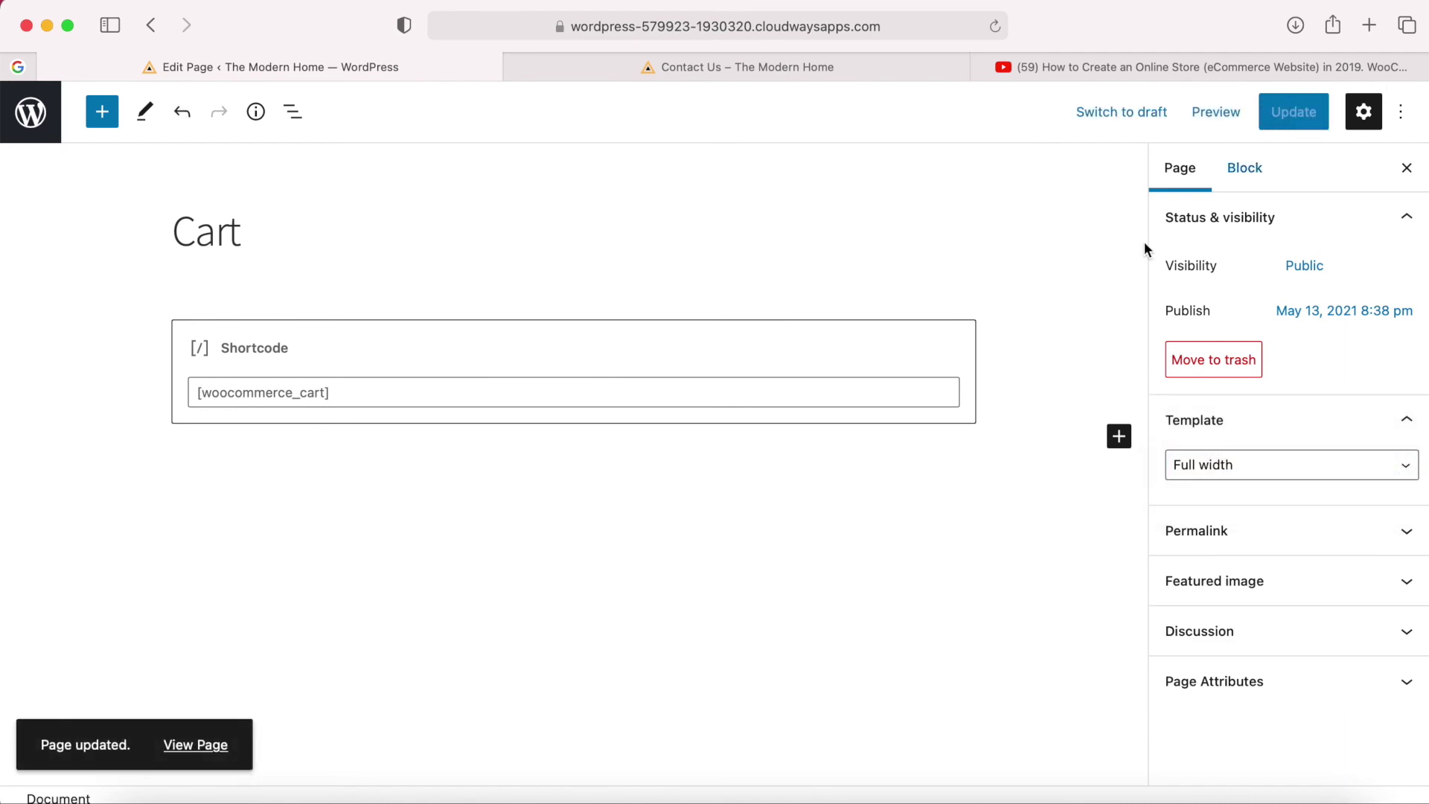
{"action": "left_click", "coordinate": [199, 748]}
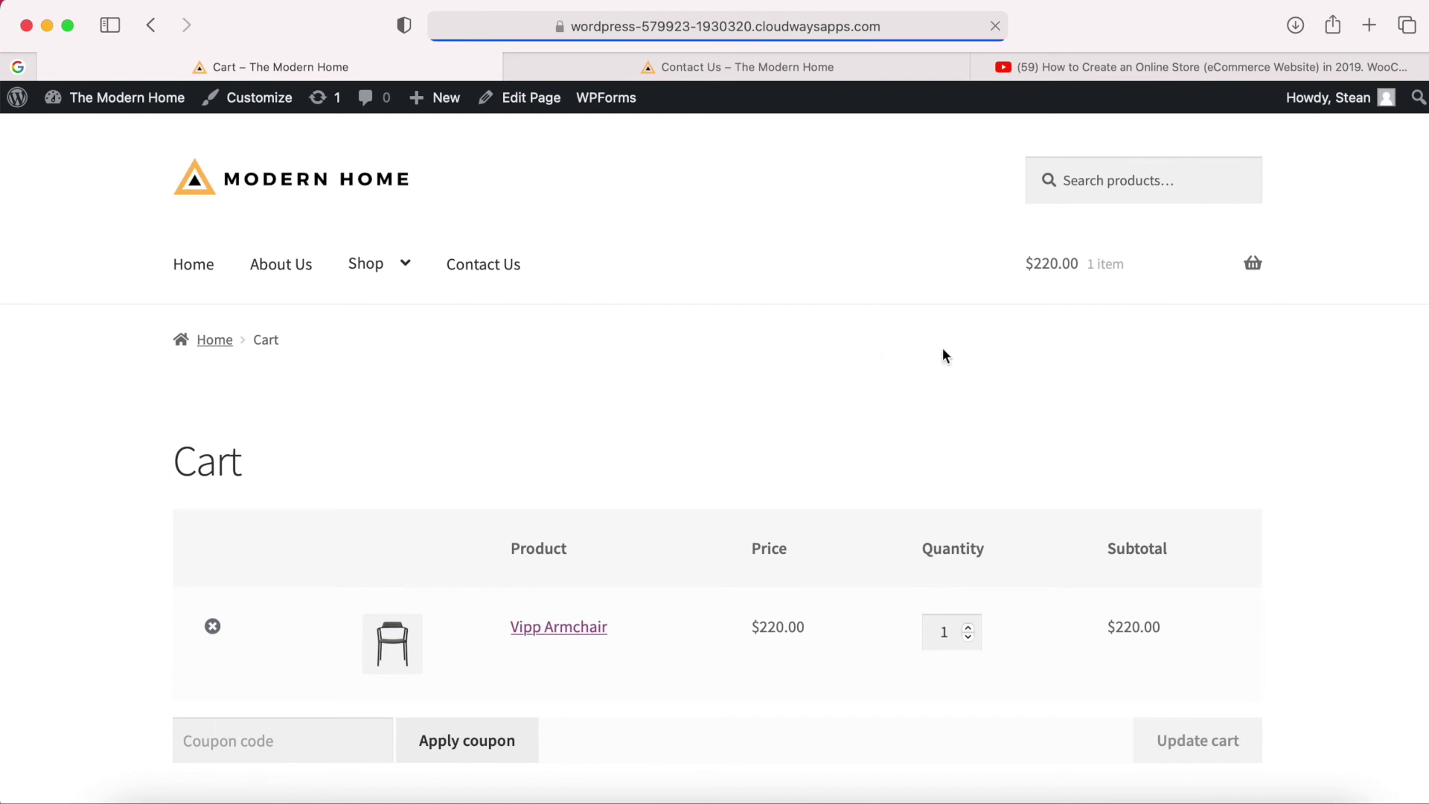
{"action": "scroll", "coordinate": [946, 387], "scroll_direction": "down", "scroll_amount": 3}
{"action": "scroll", "coordinate": [1017, 651], "scroll_direction": "down", "scroll_amount": 2}
{"action": "scroll", "coordinate": [1018, 651], "scroll_direction": "up", "scroll_amount": 3}
{"action": "scroll", "coordinate": [1018, 651], "scroll_direction": "down", "scroll_amount": 3}
{"action": "scroll", "coordinate": [1019, 650], "scroll_direction": "down", "scroll_amount": 3}
Proceed to Checkout and give the Checkout page the Full width template, then update it.
{"action": "left_click", "coordinate": [996, 654]}
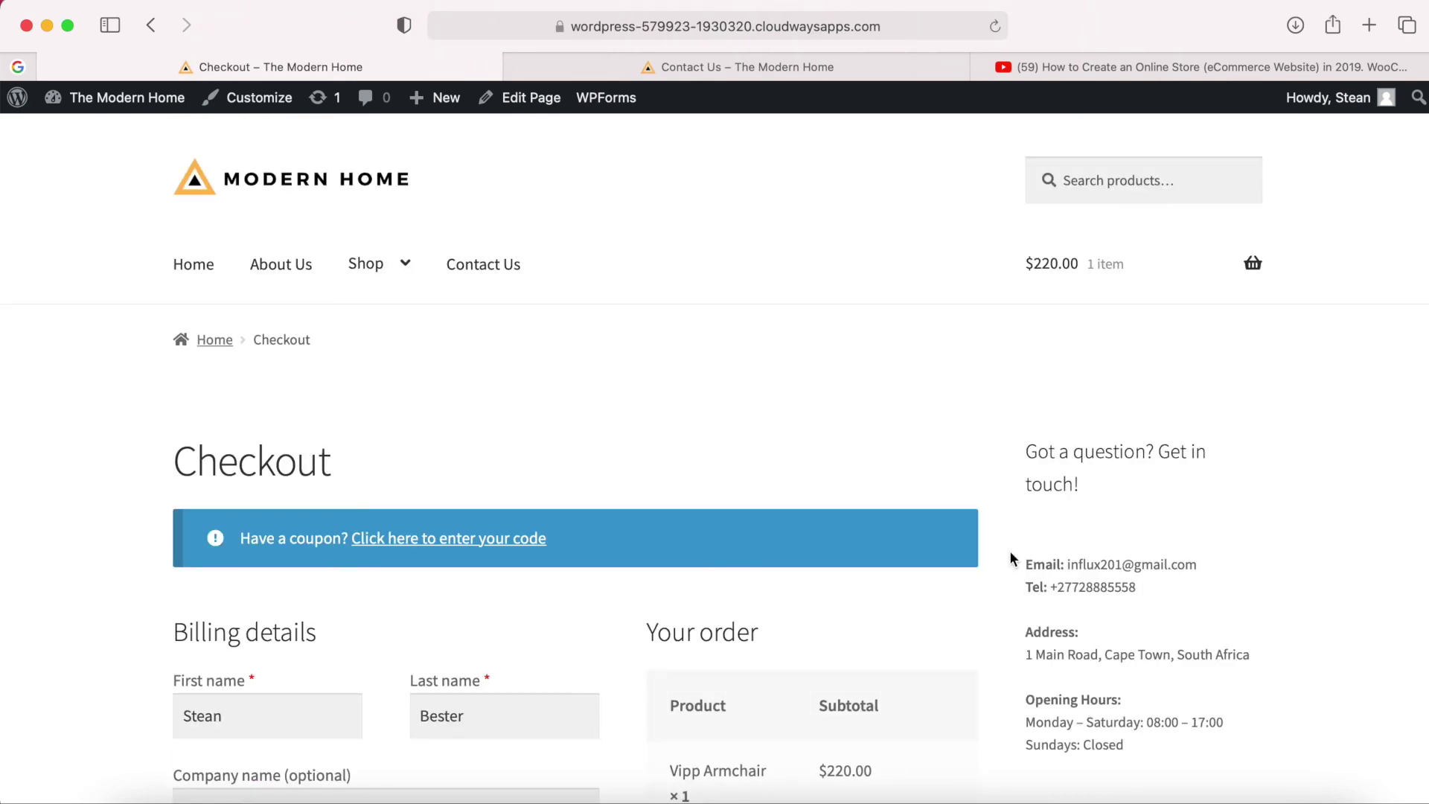
{"action": "scroll", "coordinate": [1010, 551], "scroll_direction": "down", "scroll_amount": 3}
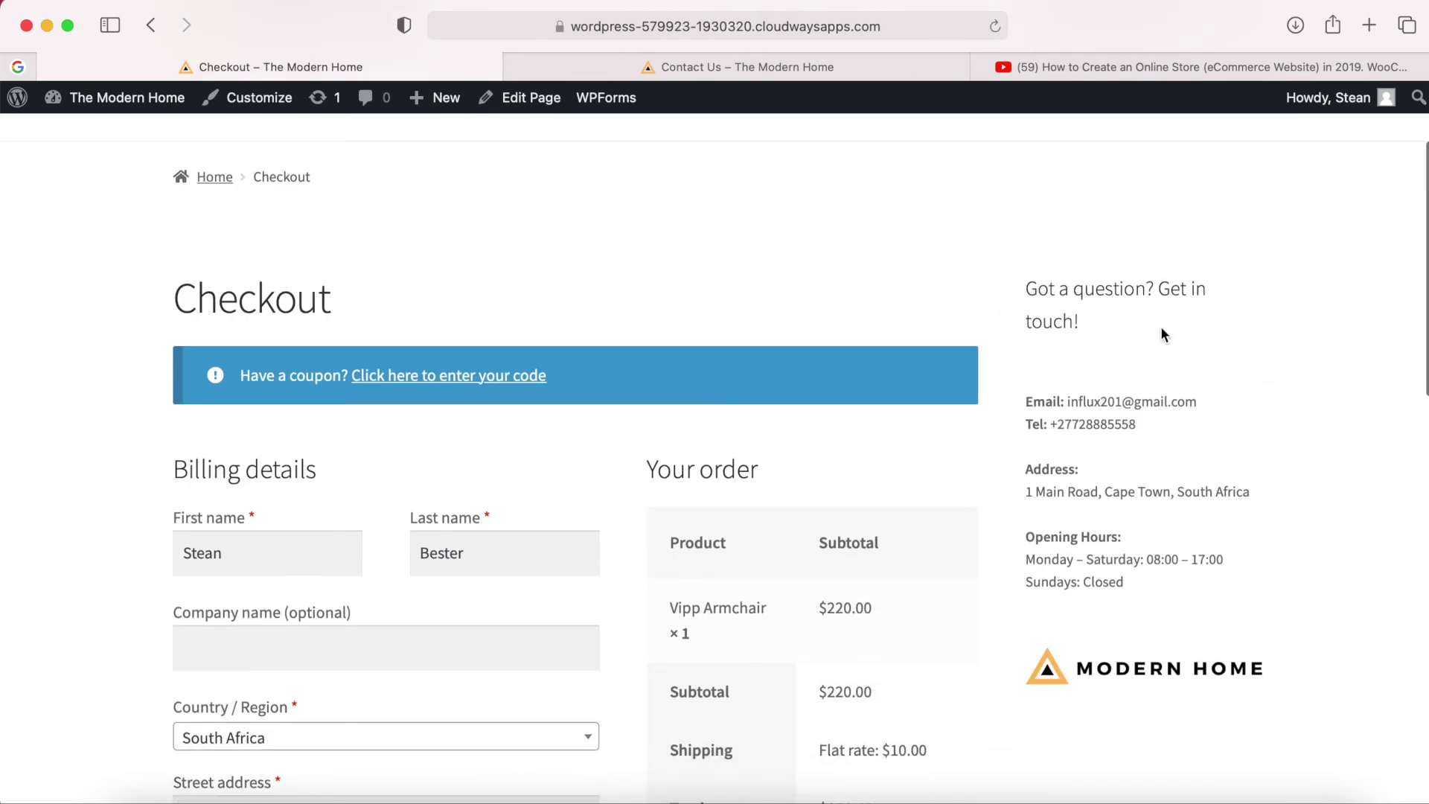
{"action": "scroll", "coordinate": [1165, 335], "scroll_direction": "up", "scroll_amount": 1}
{"action": "left_click", "coordinate": [524, 100]}
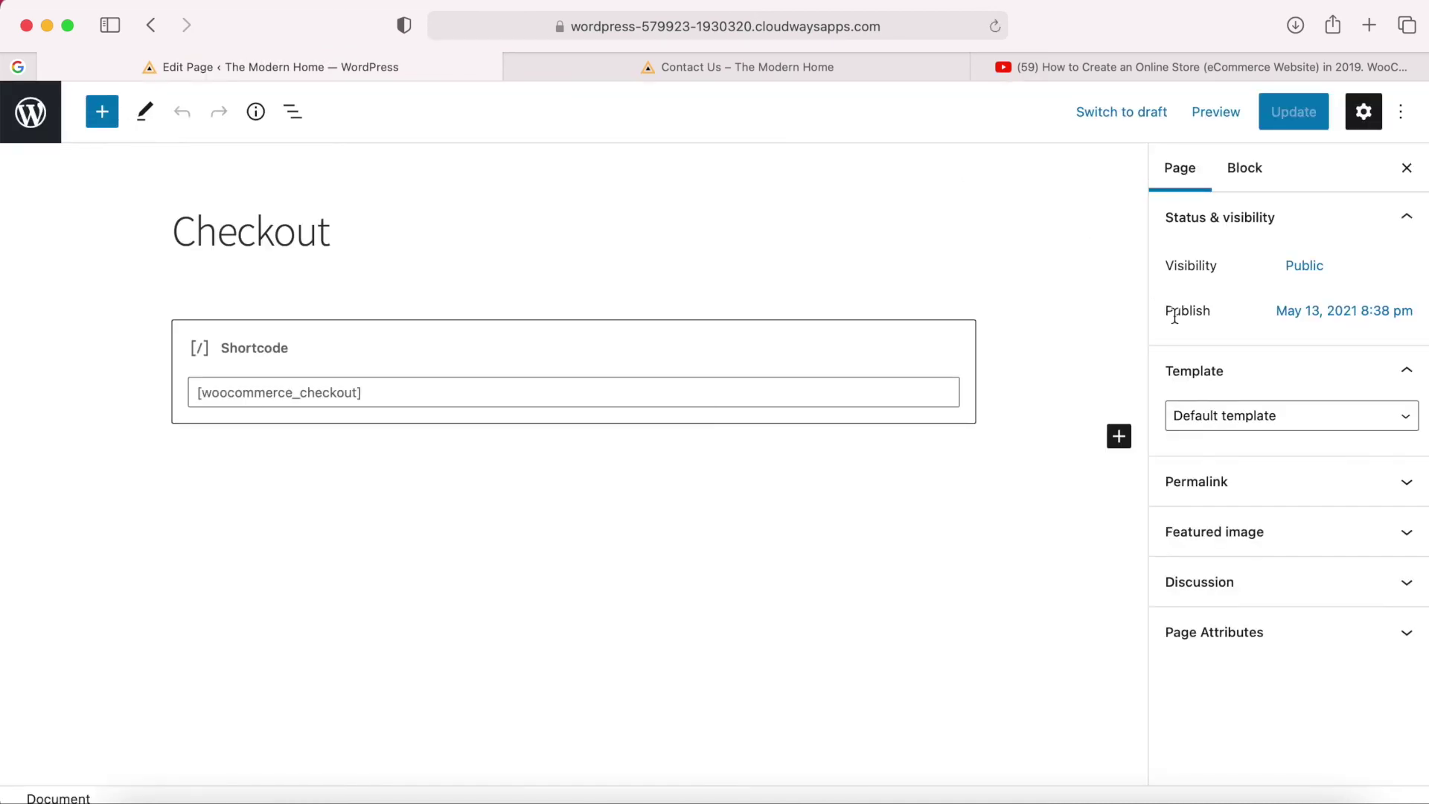
{"action": "left_click", "coordinate": [1362, 471]}
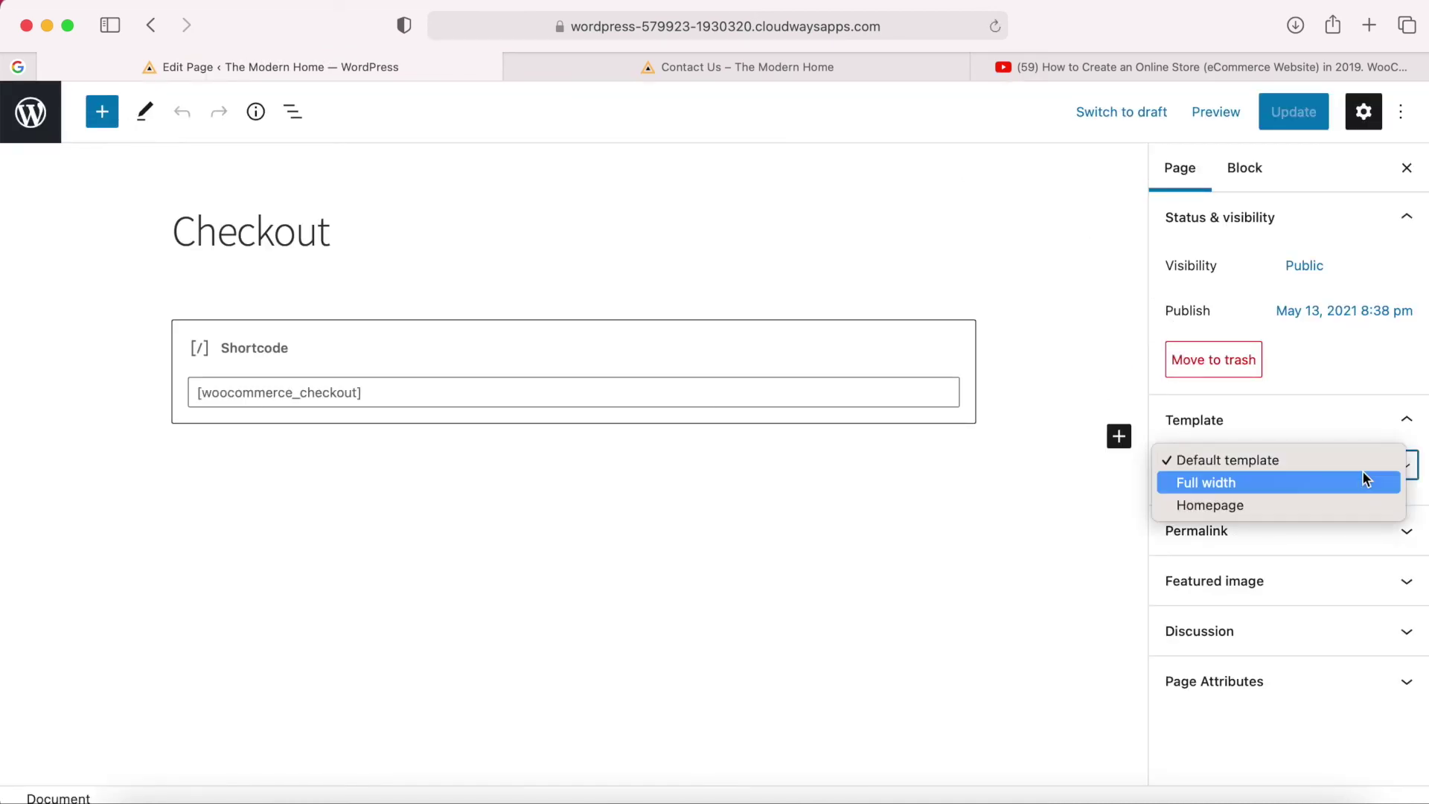
{"action": "left_click", "coordinate": [1218, 485]}
{"action": "left_click", "coordinate": [1286, 108]}
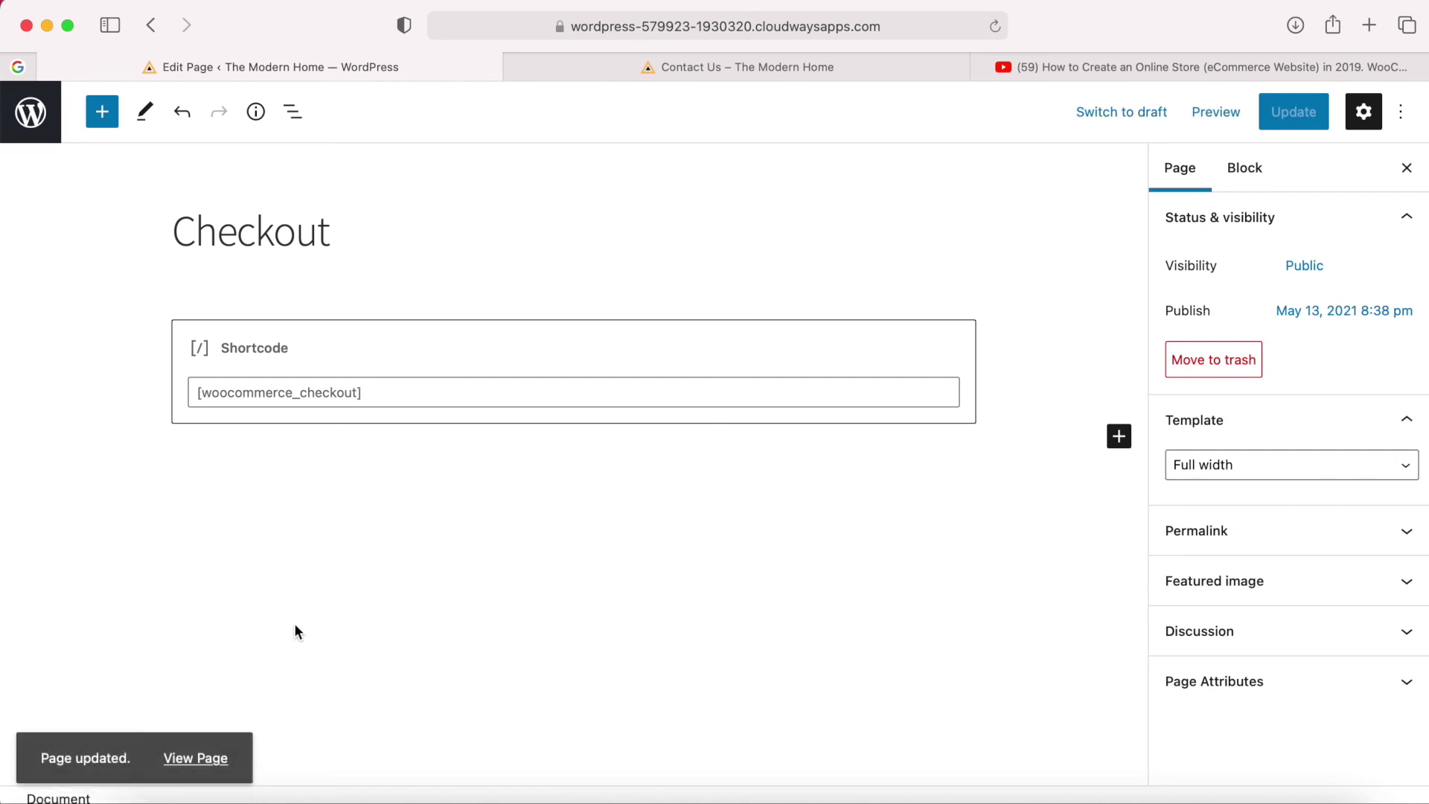
Check the updated Checkout page live, then return to the store's home page.
{"action": "left_click", "coordinate": [195, 762]}
{"action": "scroll", "coordinate": [960, 300], "scroll_direction": "down", "scroll_amount": 1}
{"action": "scroll", "coordinate": [961, 307], "scroll_direction": "down", "scroll_amount": 10}
{"action": "scroll", "coordinate": [961, 307], "scroll_direction": "down", "scroll_amount": 3}
{"action": "scroll", "coordinate": [961, 307], "scroll_direction": "up", "scroll_amount": 15}
{"action": "scroll", "coordinate": [195, 270], "scroll_direction": "up", "scroll_amount": 3}
{"action": "left_click", "coordinate": [194, 268]}
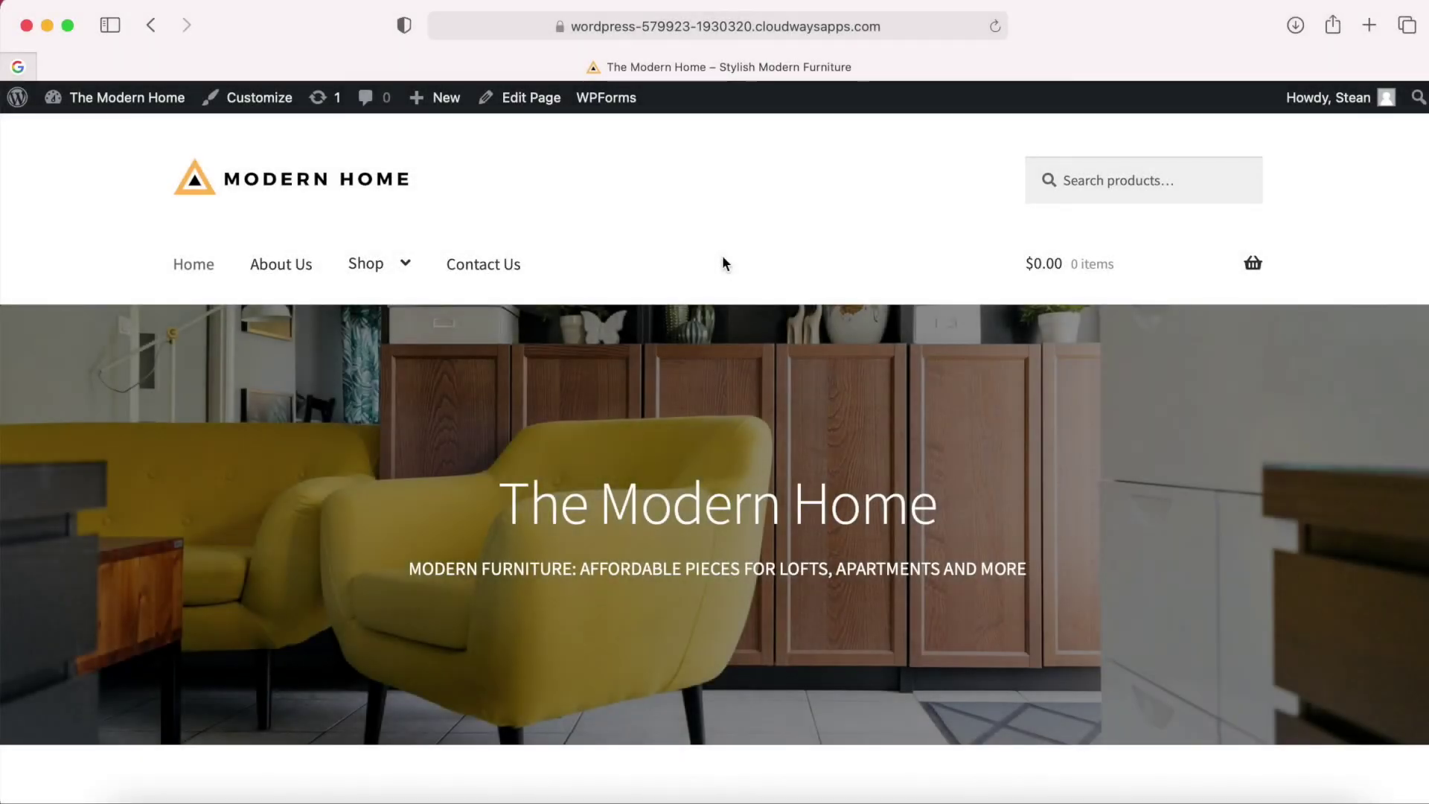
{"action": "scroll", "coordinate": [723, 257], "scroll_direction": "down", "scroll_amount": 20}
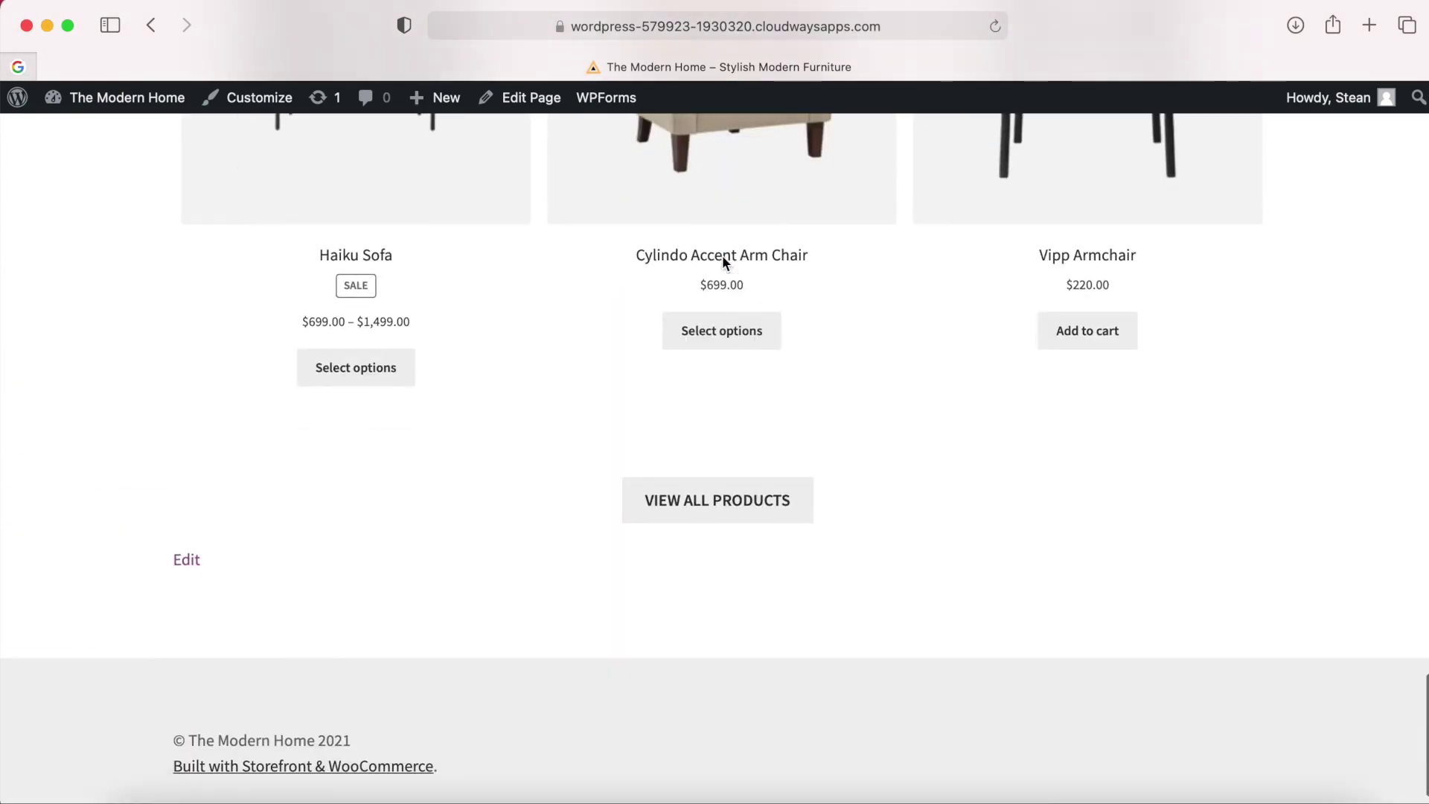
{"action": "scroll", "coordinate": [723, 261], "scroll_direction": "down", "scroll_amount": 2}
{"action": "left_click_drag", "start_coordinate": [163, 696], "coordinate": [447, 692]}
{"action": "left_click", "coordinate": [447, 694]}
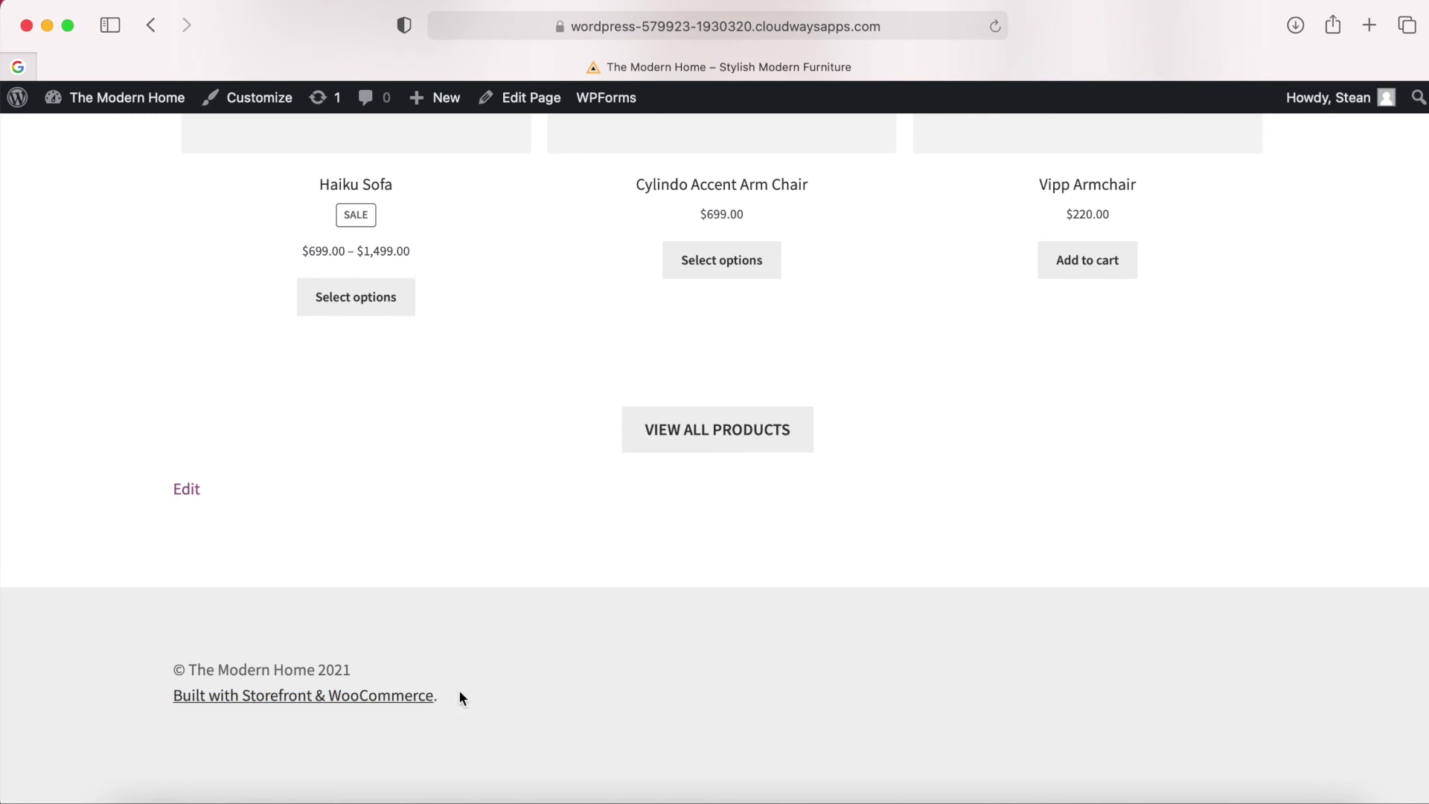
{"action": "left_click_drag", "start_coordinate": [362, 670], "coordinate": [178, 668]}
{"action": "key", "text": "super+c"}
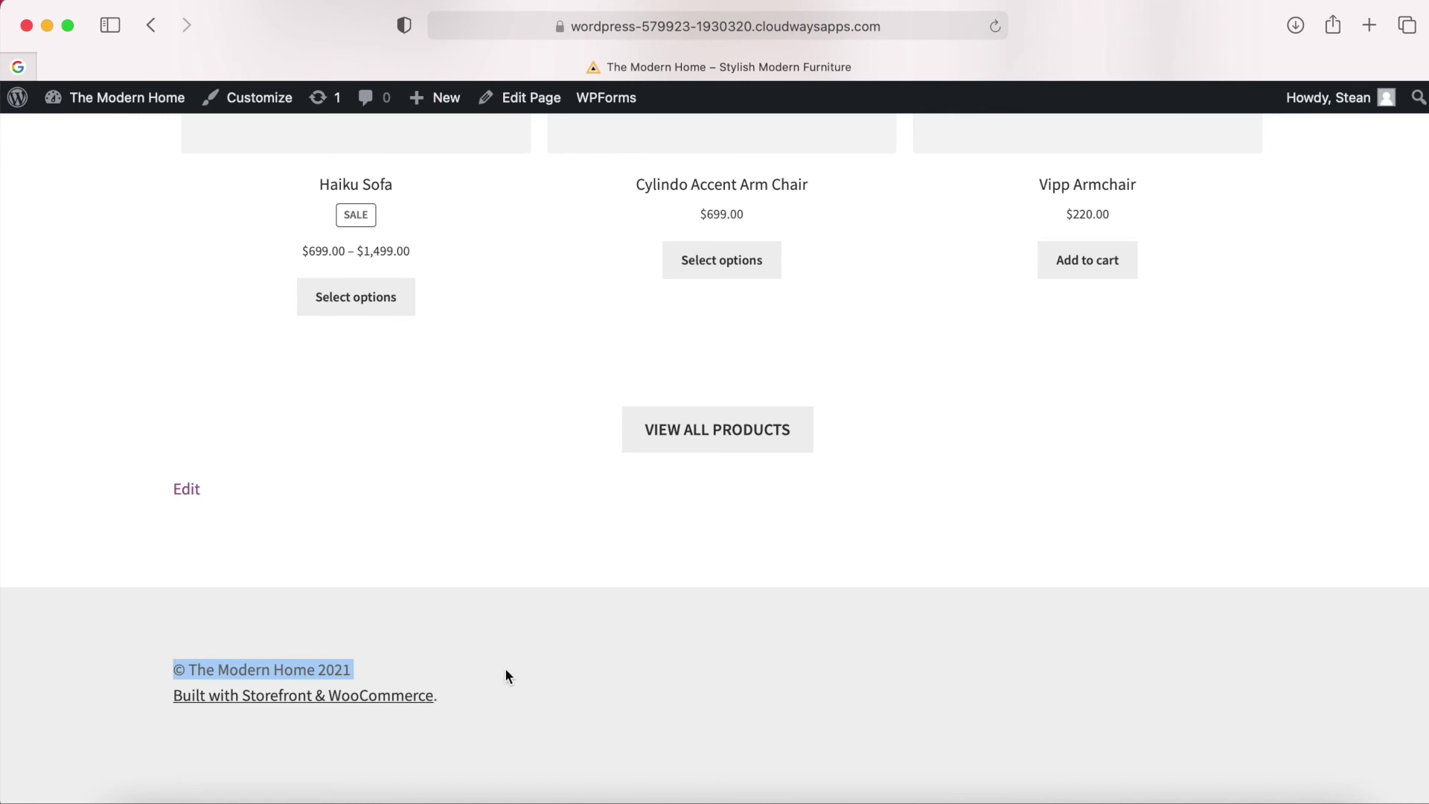
{"action": "left_click", "coordinate": [458, 695]}
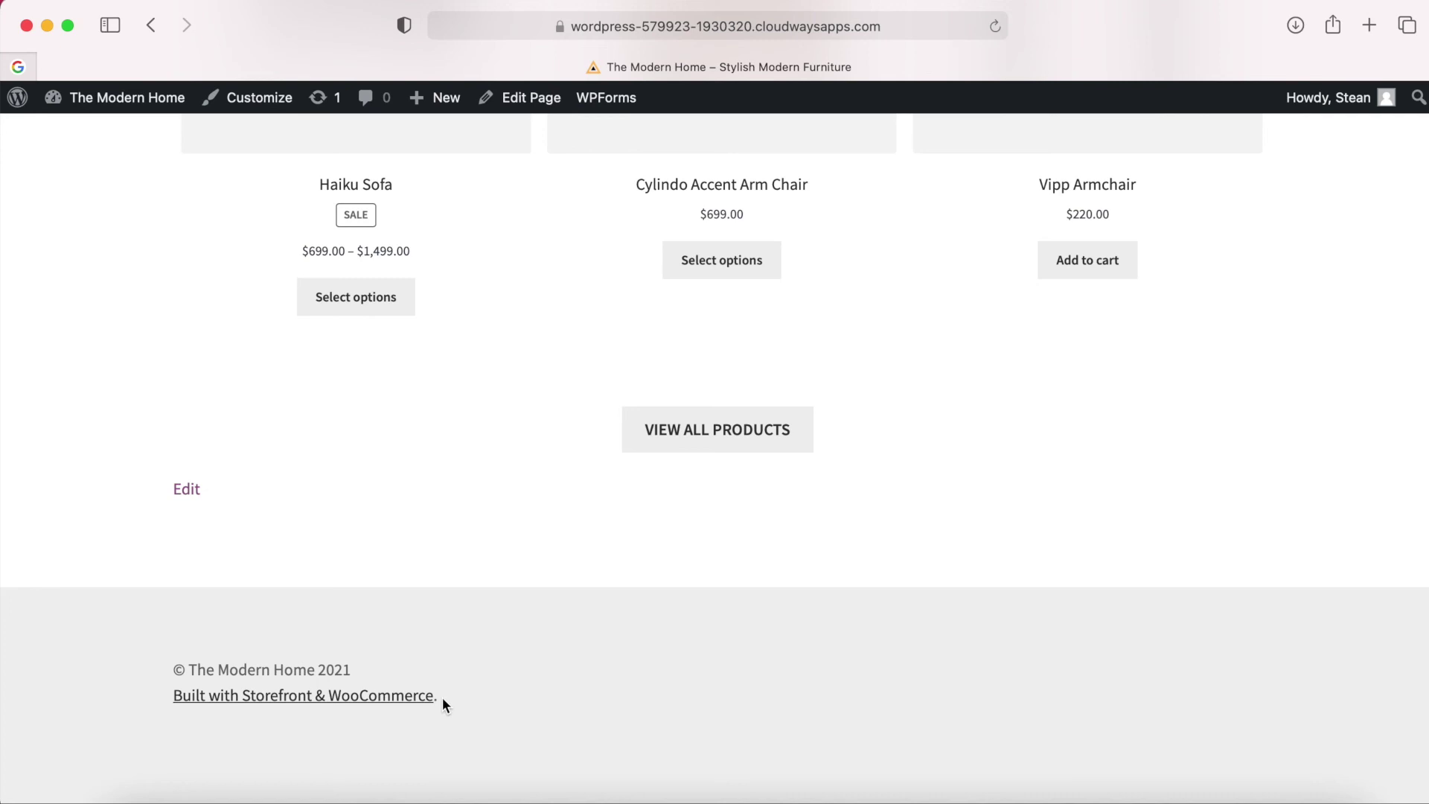
{"action": "left_click_drag", "start_coordinate": [446, 697], "coordinate": [175, 669]}
{"action": "left_click", "coordinate": [222, 669]}
Install and activate the Storefront Footer Text plugin from Plugins > Add New.
{"action": "left_click", "coordinate": [133, 108]}
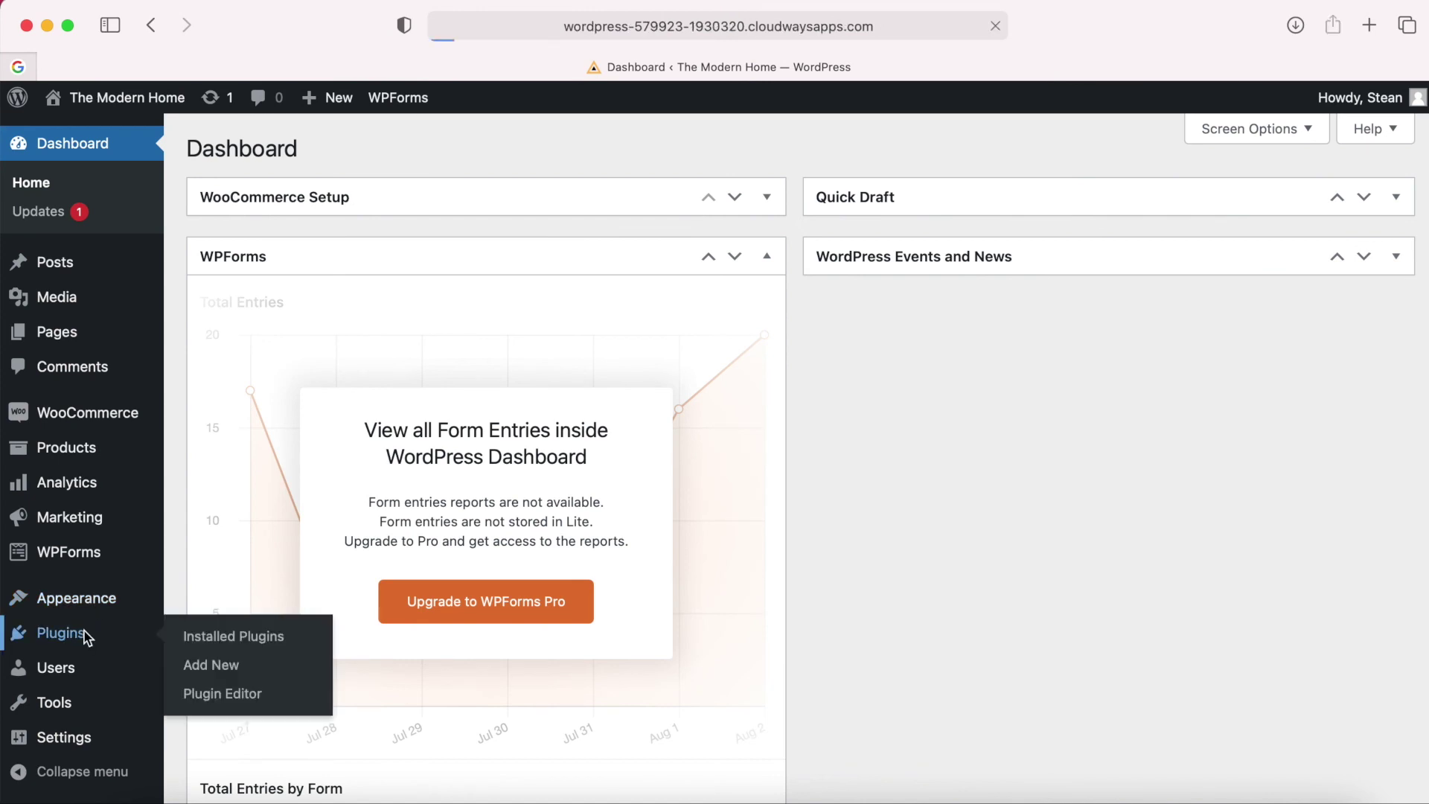
{"action": "left_click", "coordinate": [38, 632]}
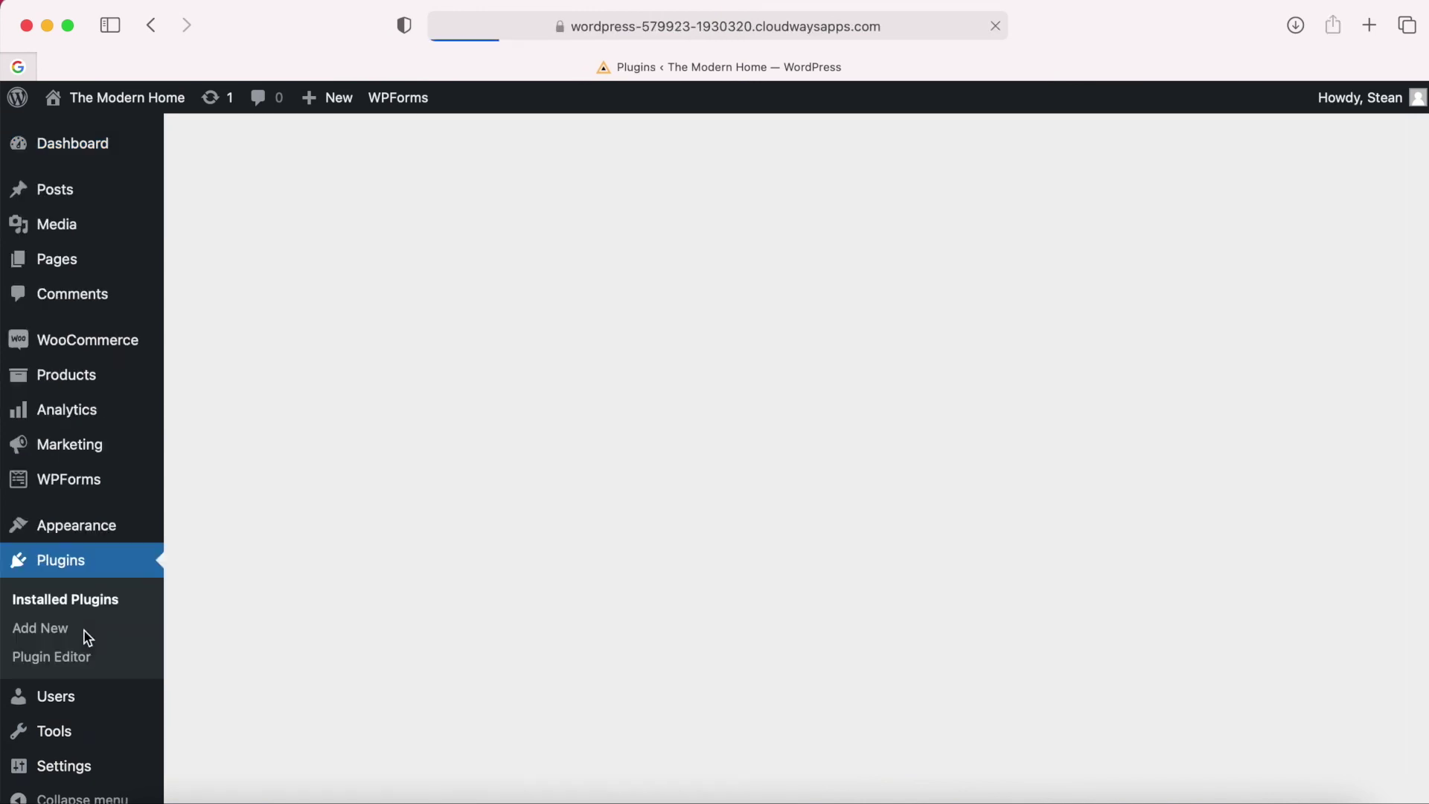
{"action": "left_click", "coordinate": [323, 153]}
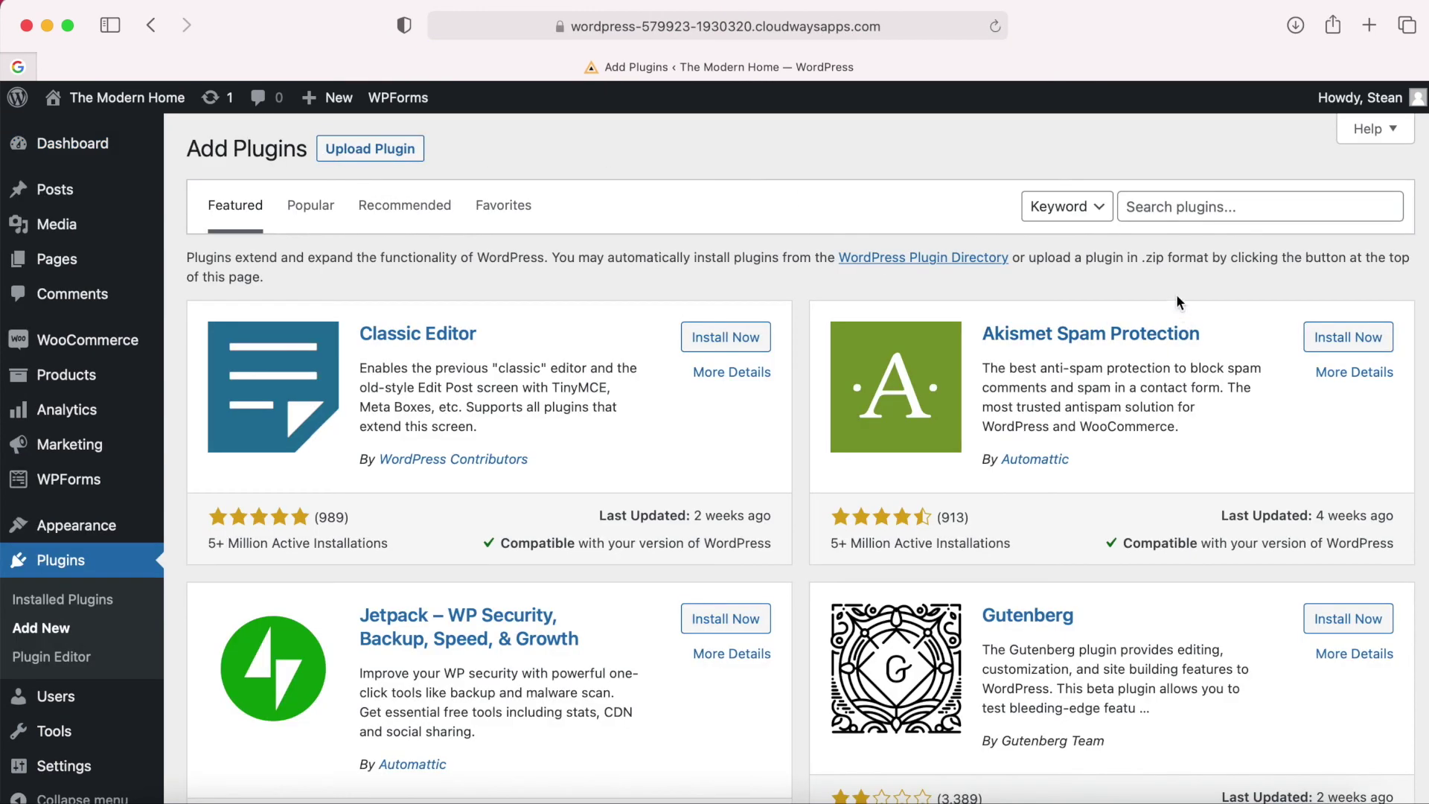
{"action": "left_click", "coordinate": [1192, 216]}
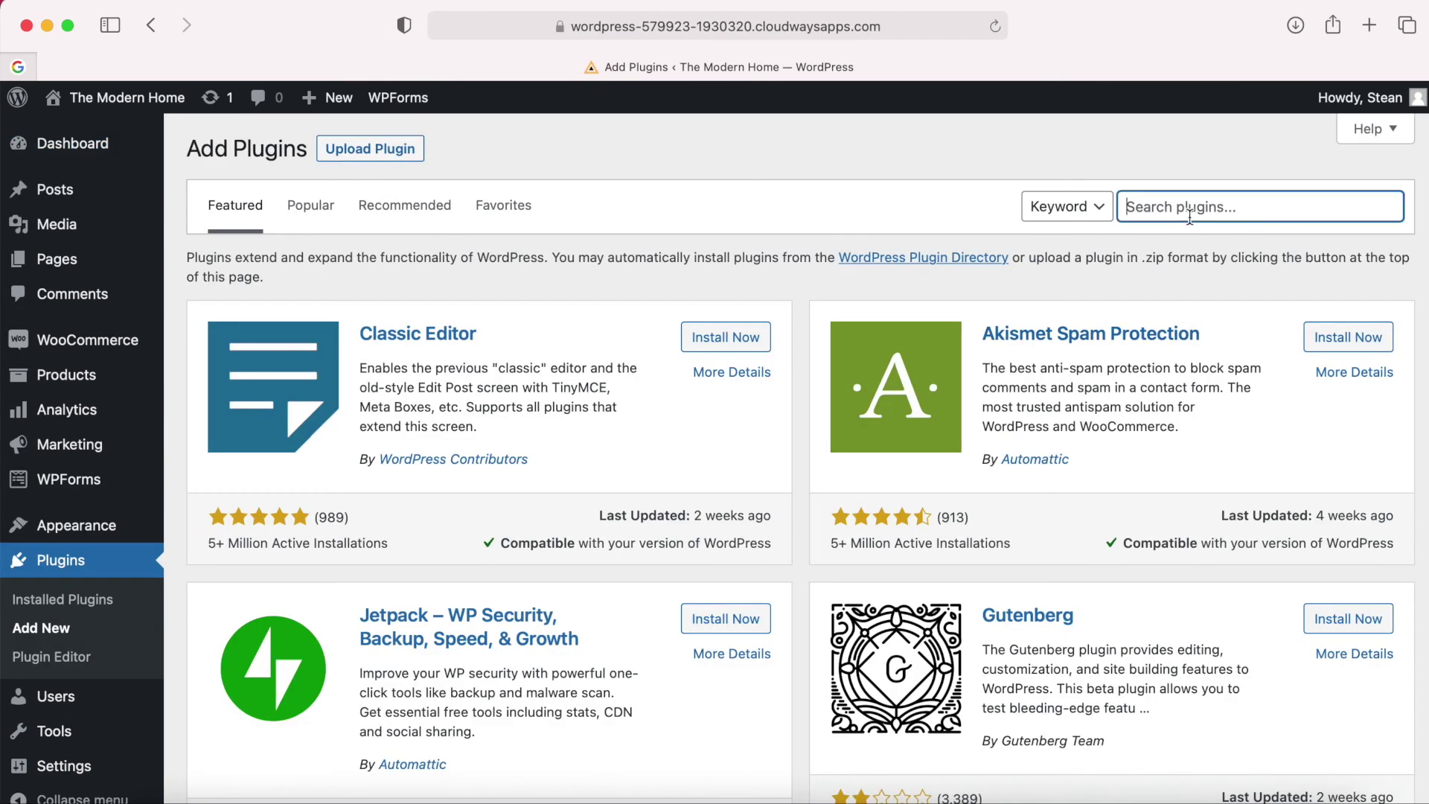
{"action": "type", "text": "storefront footer text"}
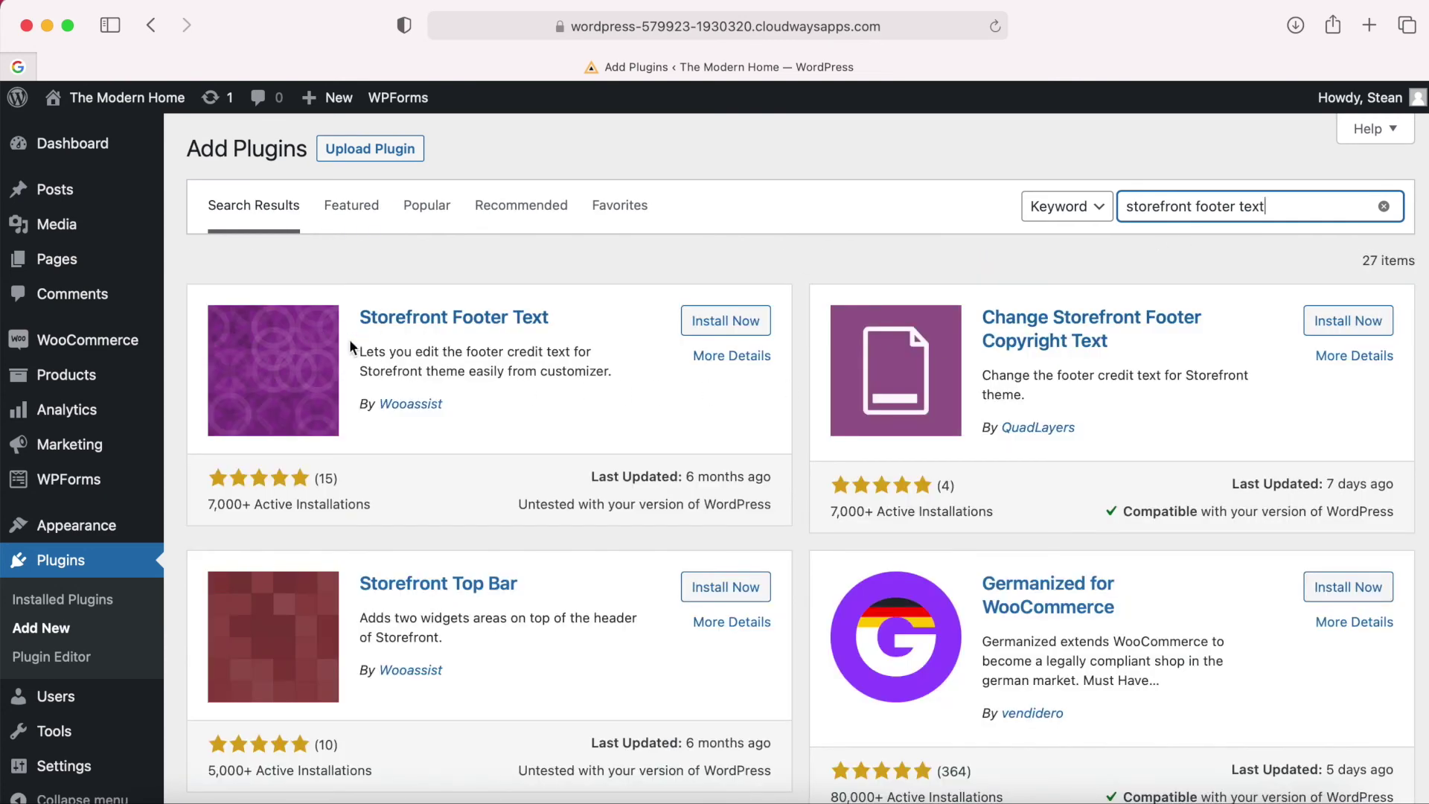
{"action": "left_click", "coordinate": [737, 320]}
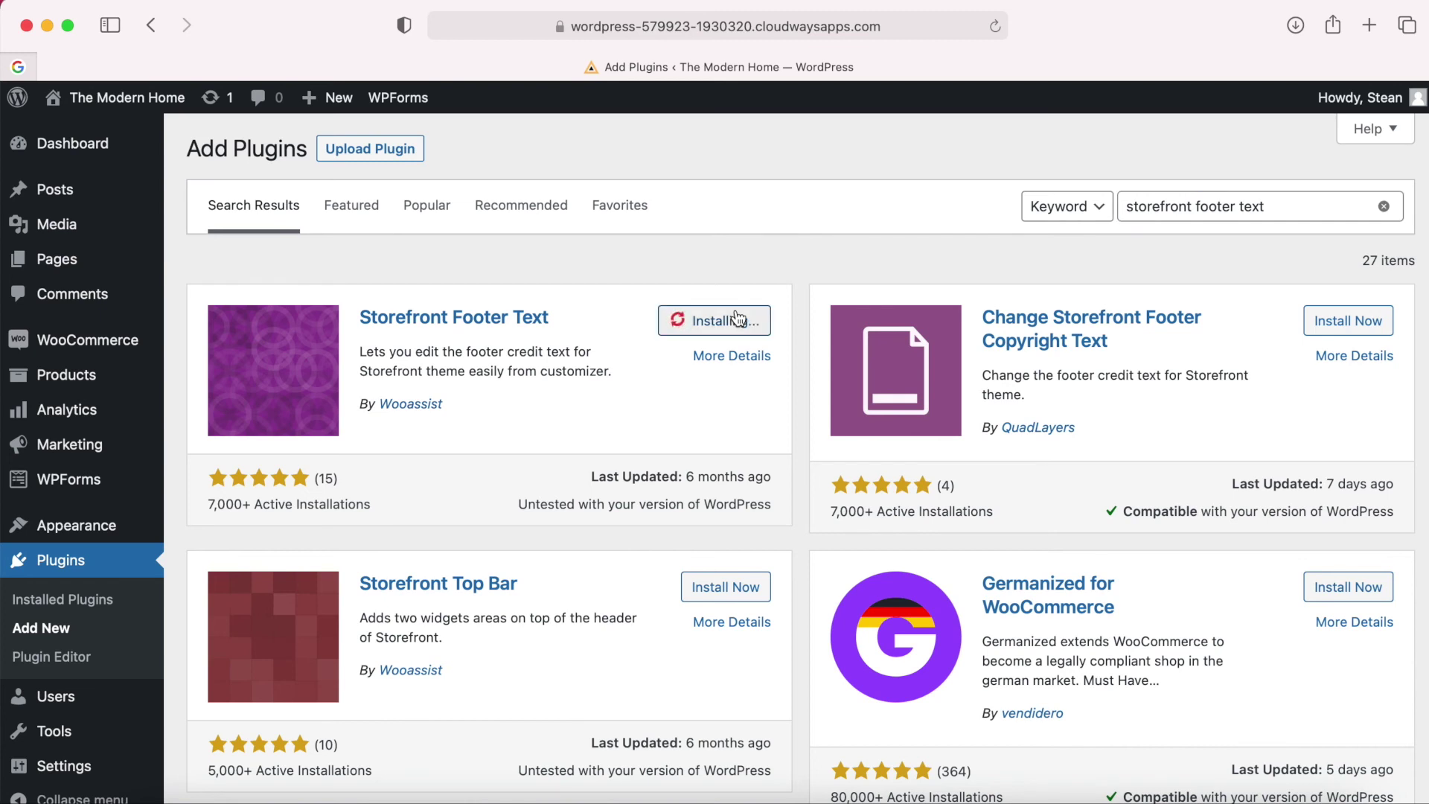
{"action": "left_click", "coordinate": [738, 322]}
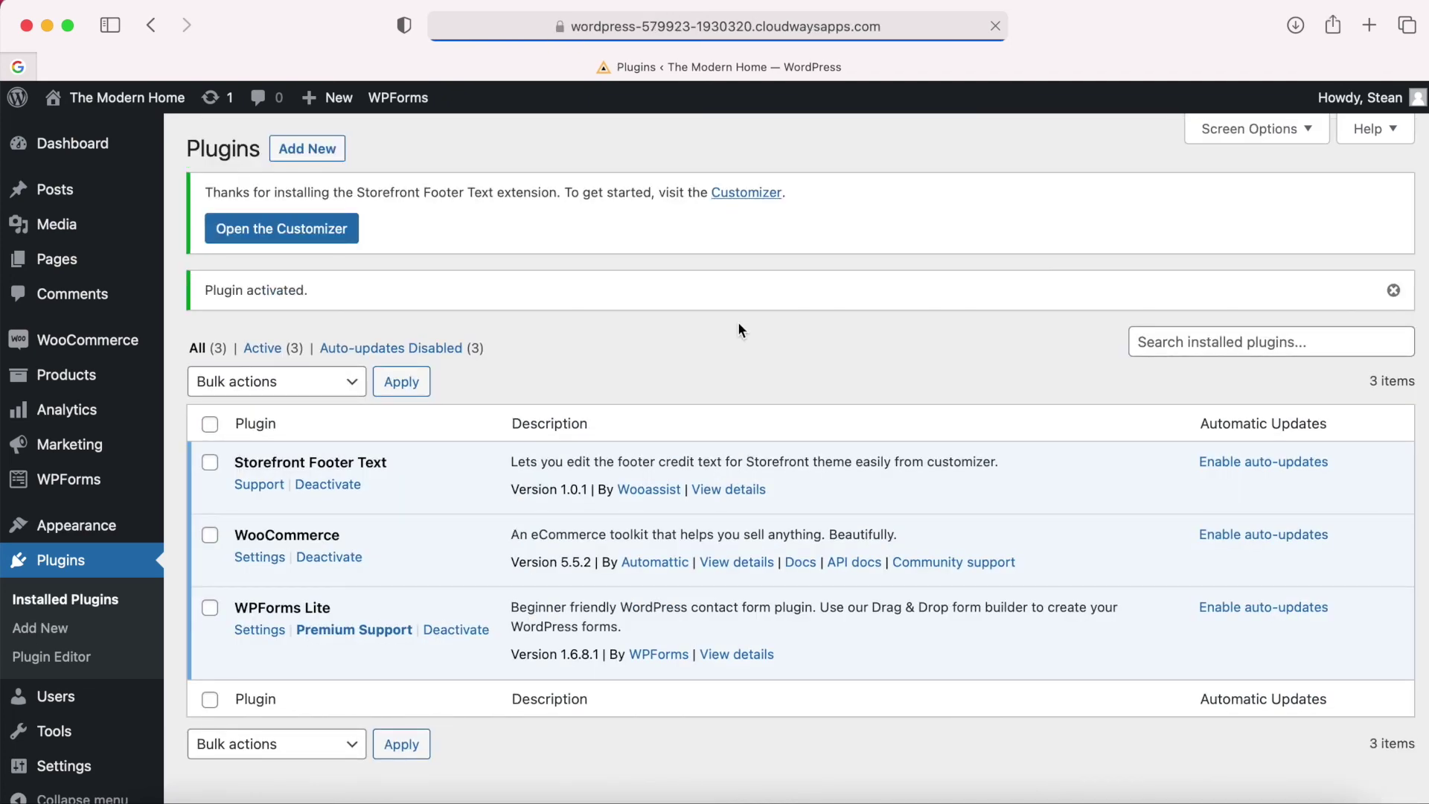
{"action": "left_click", "coordinate": [123, 102]}
Set the Customizer Footer Credit Text to '© The Modern Home 2021' and publish it.
{"action": "scroll", "coordinate": [597, 291], "scroll_direction": "down", "scroll_amount": 15}
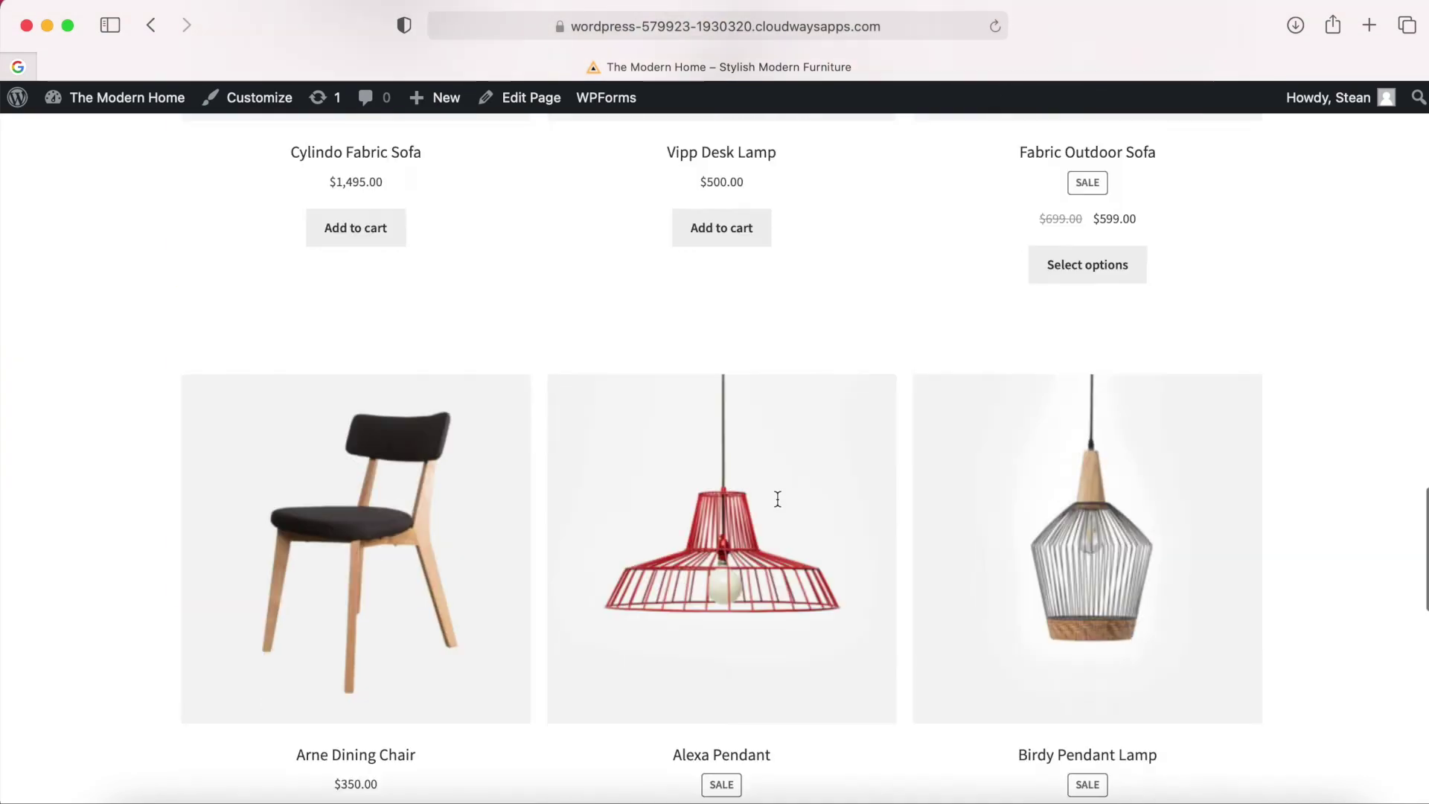
{"action": "scroll", "coordinate": [597, 292], "scroll_direction": "down", "scroll_amount": 15}
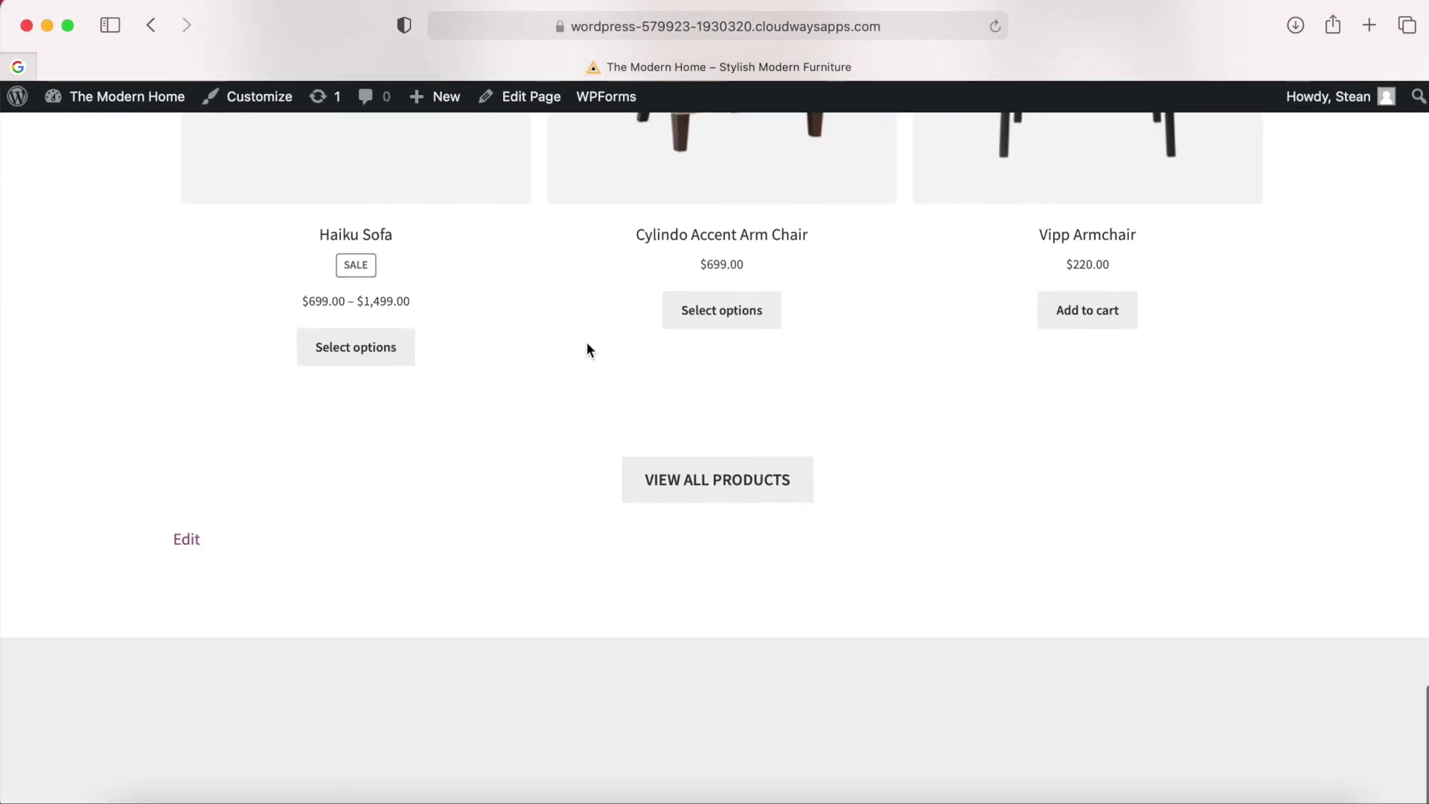
{"action": "scroll", "coordinate": [543, 511], "scroll_direction": "up", "scroll_amount": 3}
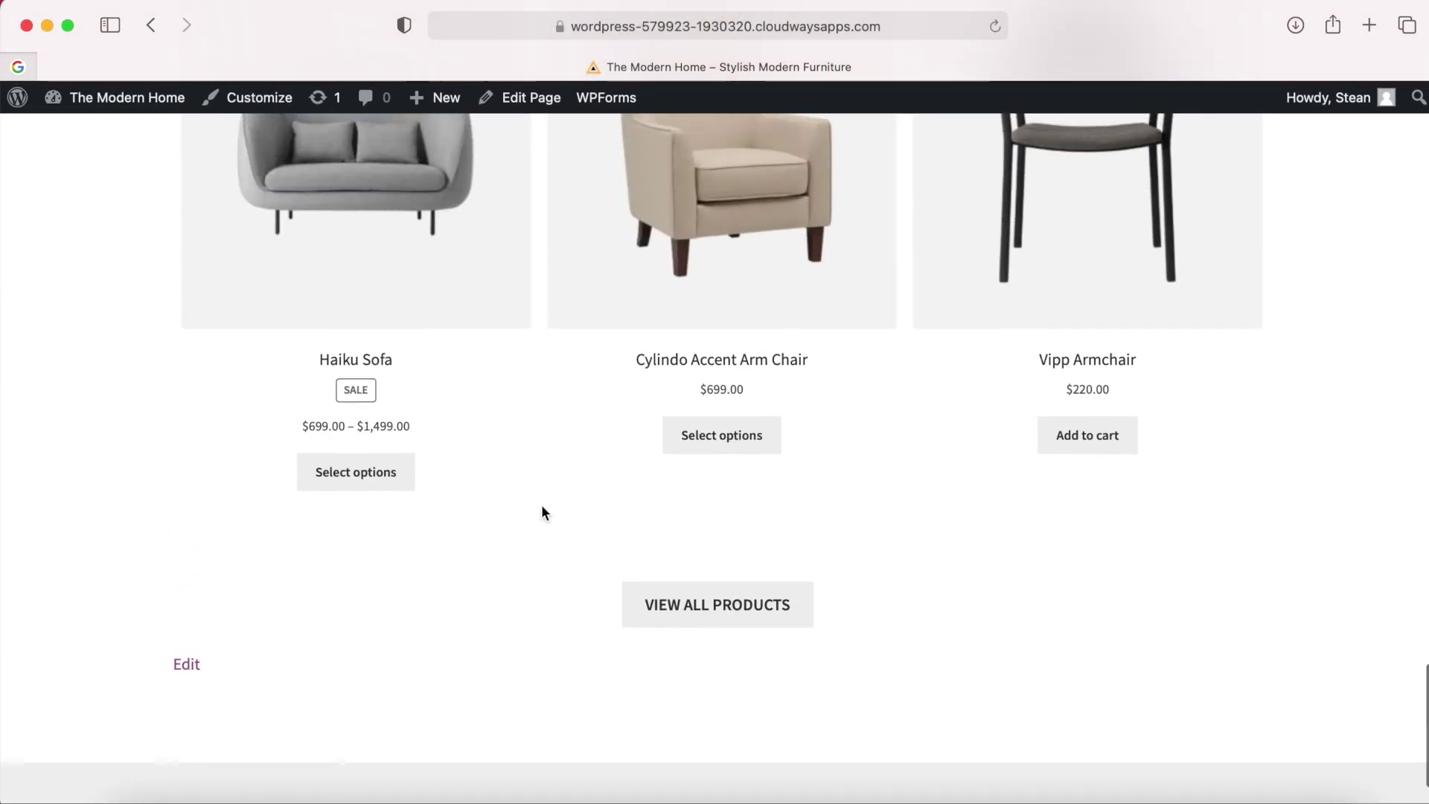
{"action": "scroll", "coordinate": [542, 513], "scroll_direction": "down", "scroll_amount": 4}
{"action": "left_click", "coordinate": [245, 103]}
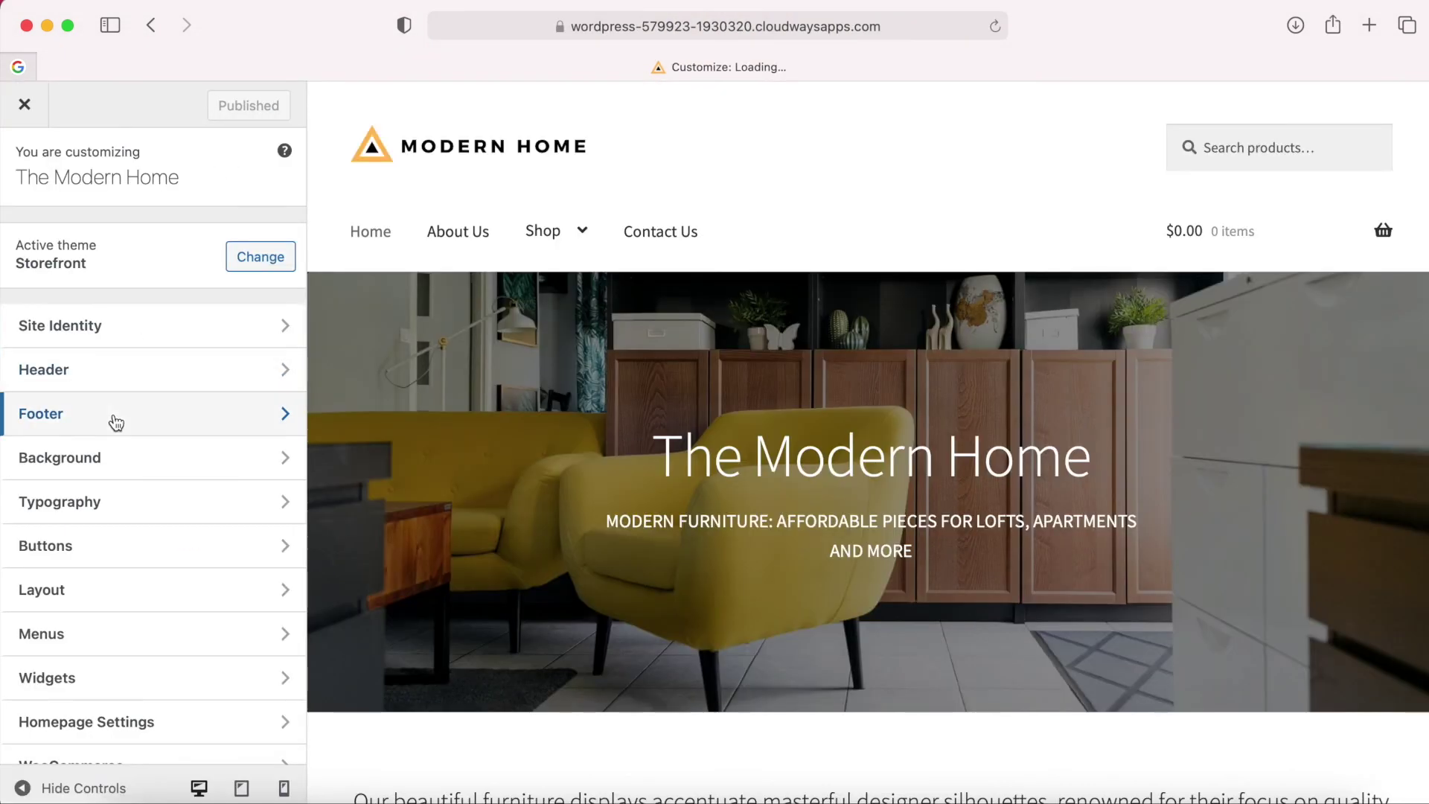
{"action": "left_click", "coordinate": [114, 414]}
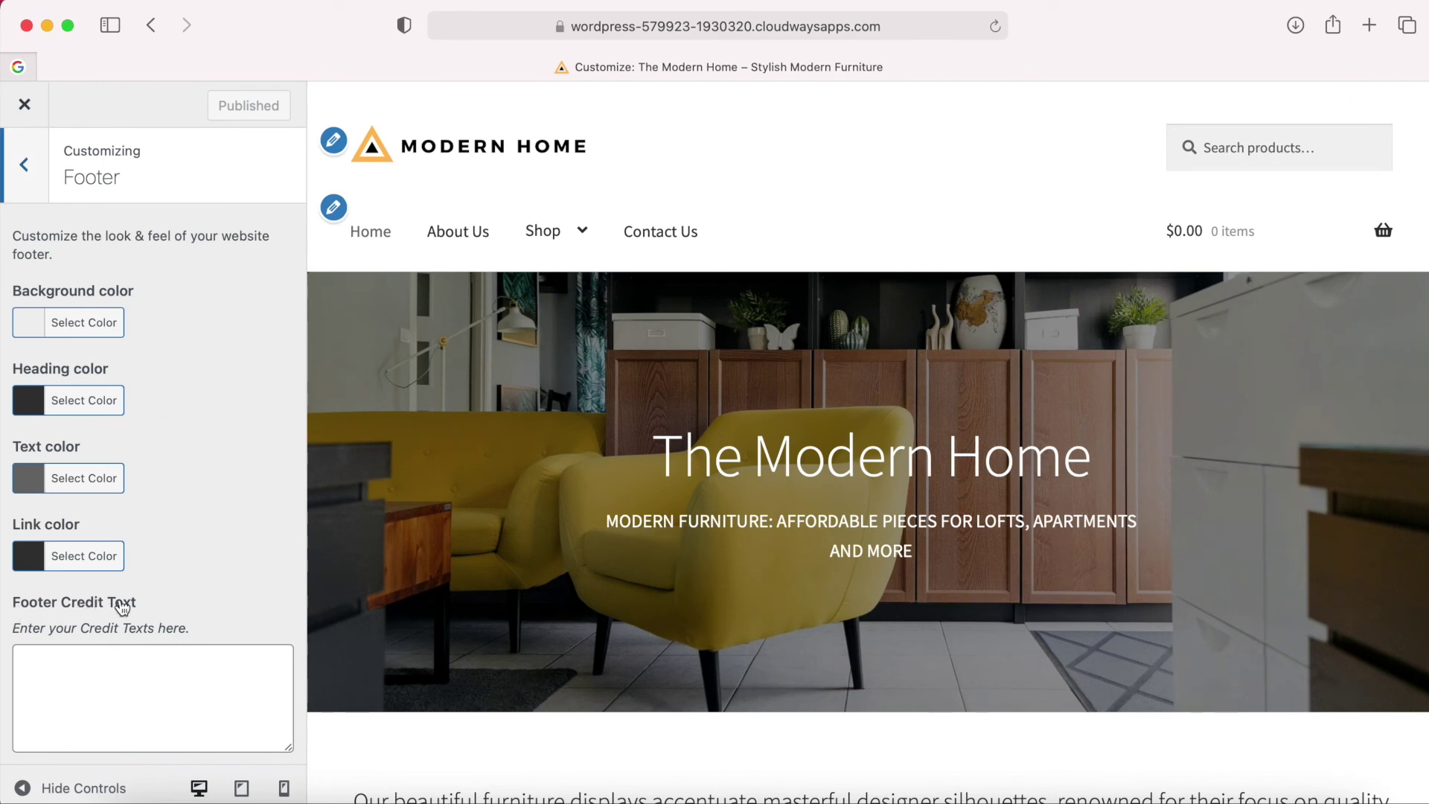
{"action": "left_click", "coordinate": [112, 666]}
{"action": "key", "text": "super+v"}
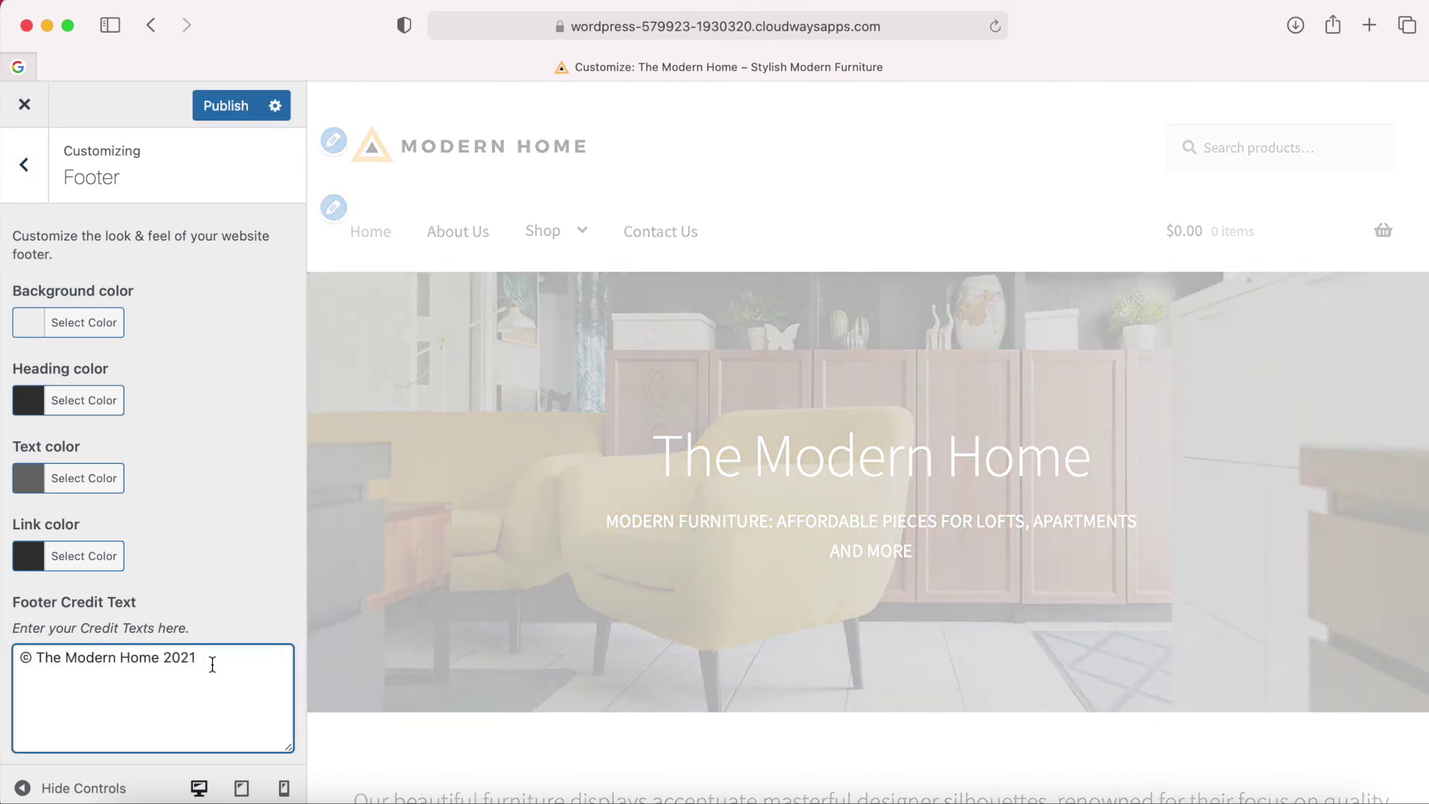
{"action": "scroll", "coordinate": [213, 678], "scroll_direction": "down", "scroll_amount": 1}
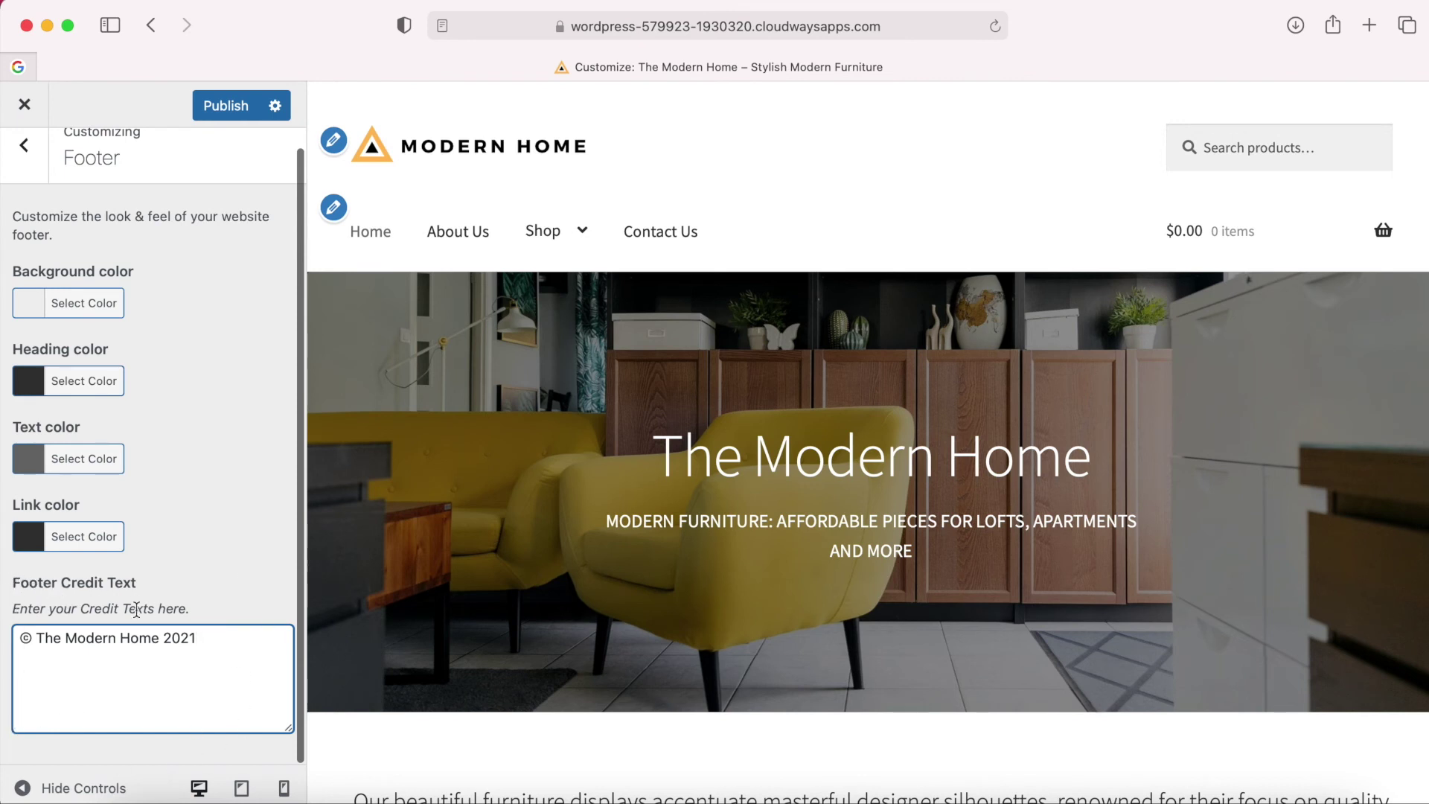
{"action": "scroll", "coordinate": [166, 605], "scroll_direction": "up", "scroll_amount": 1}
{"action": "left_click", "coordinate": [239, 119]}
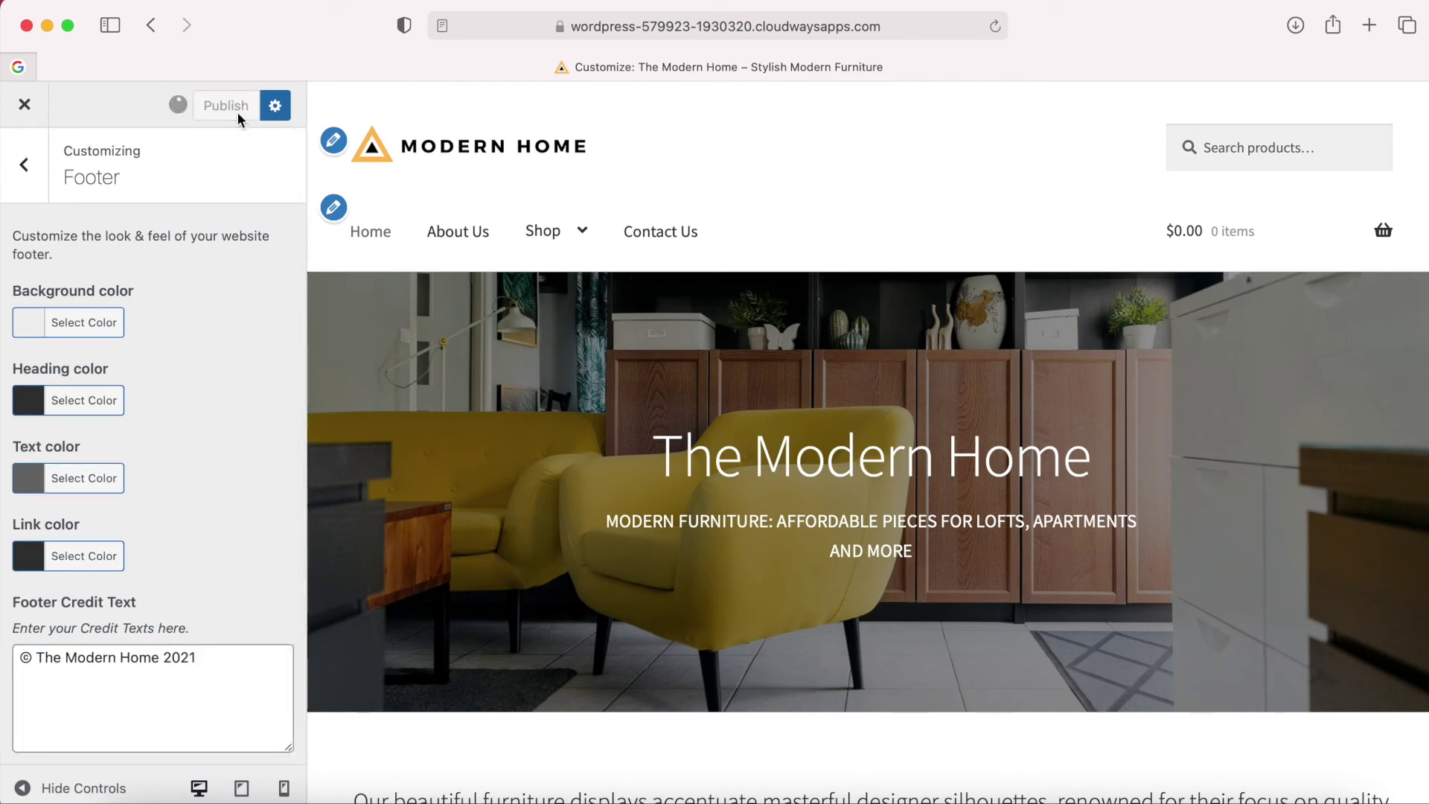
{"action": "left_click", "coordinate": [28, 110]}
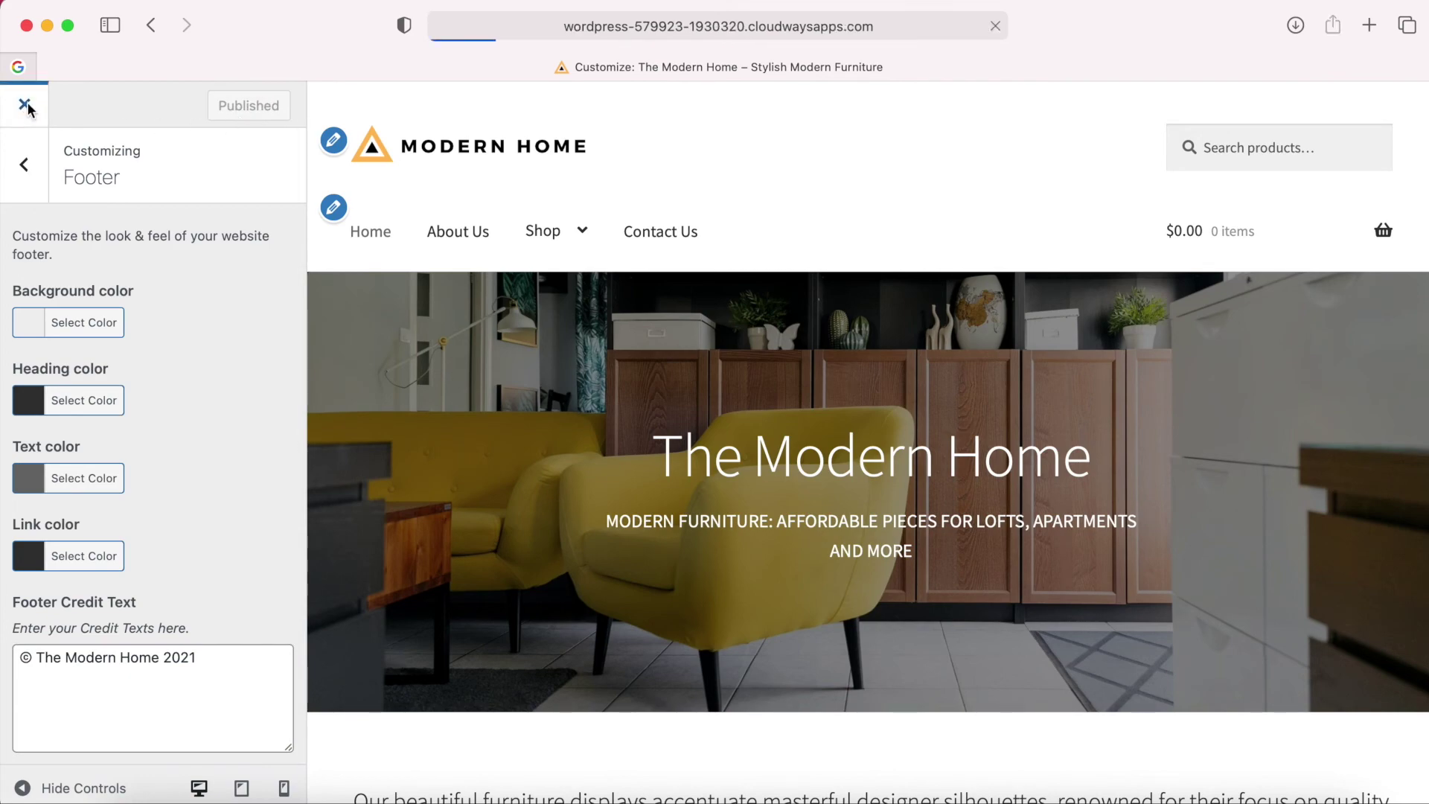
Check the new footer credit on the live store page.
{"action": "scroll", "coordinate": [604, 436], "scroll_direction": "down", "scroll_amount": 10}
{"action": "scroll", "coordinate": [605, 436], "scroll_direction": "down", "scroll_amount": 10}
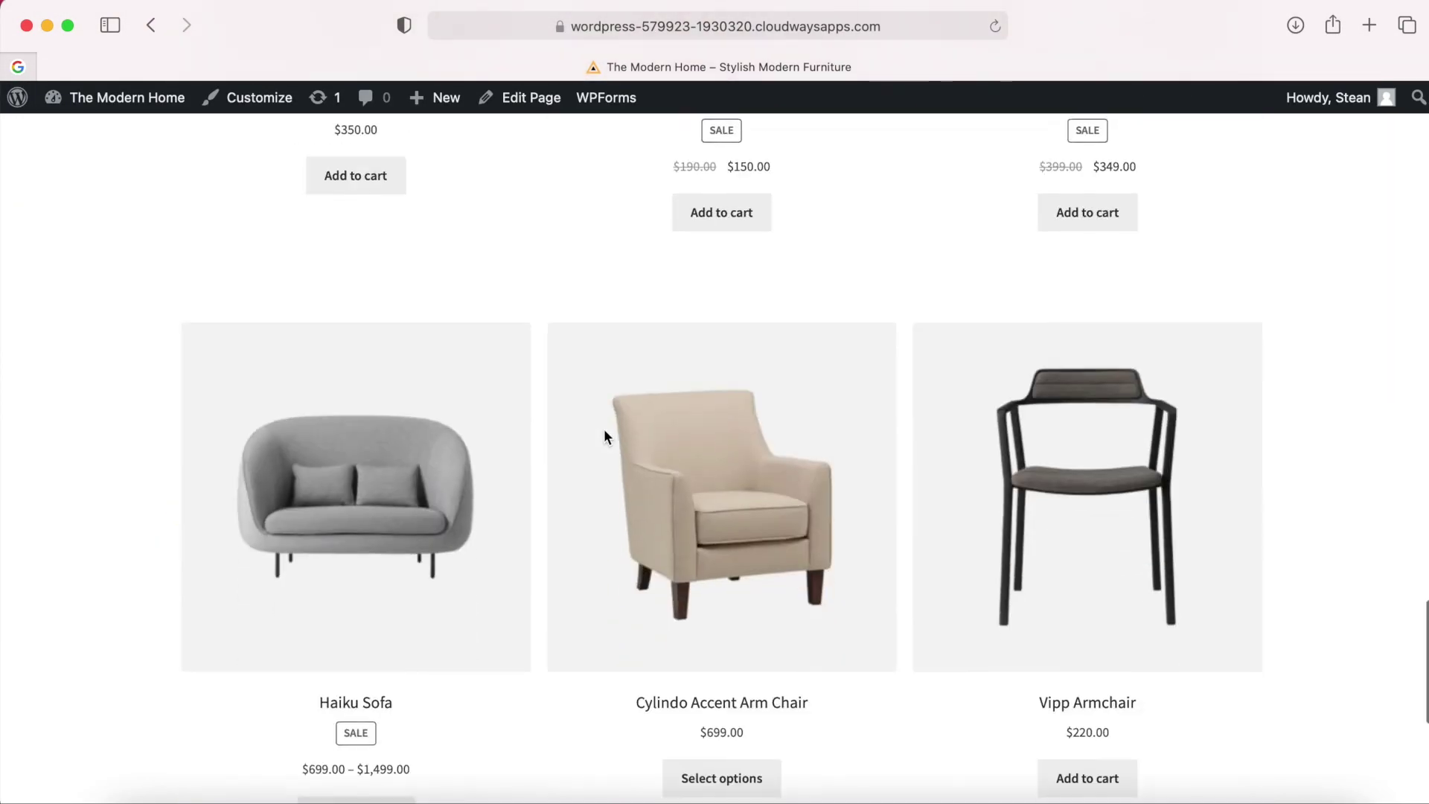
{"action": "left_click_drag", "start_coordinate": [369, 696], "coordinate": [163, 695]}
{"action": "left_click", "coordinate": [508, 683]}
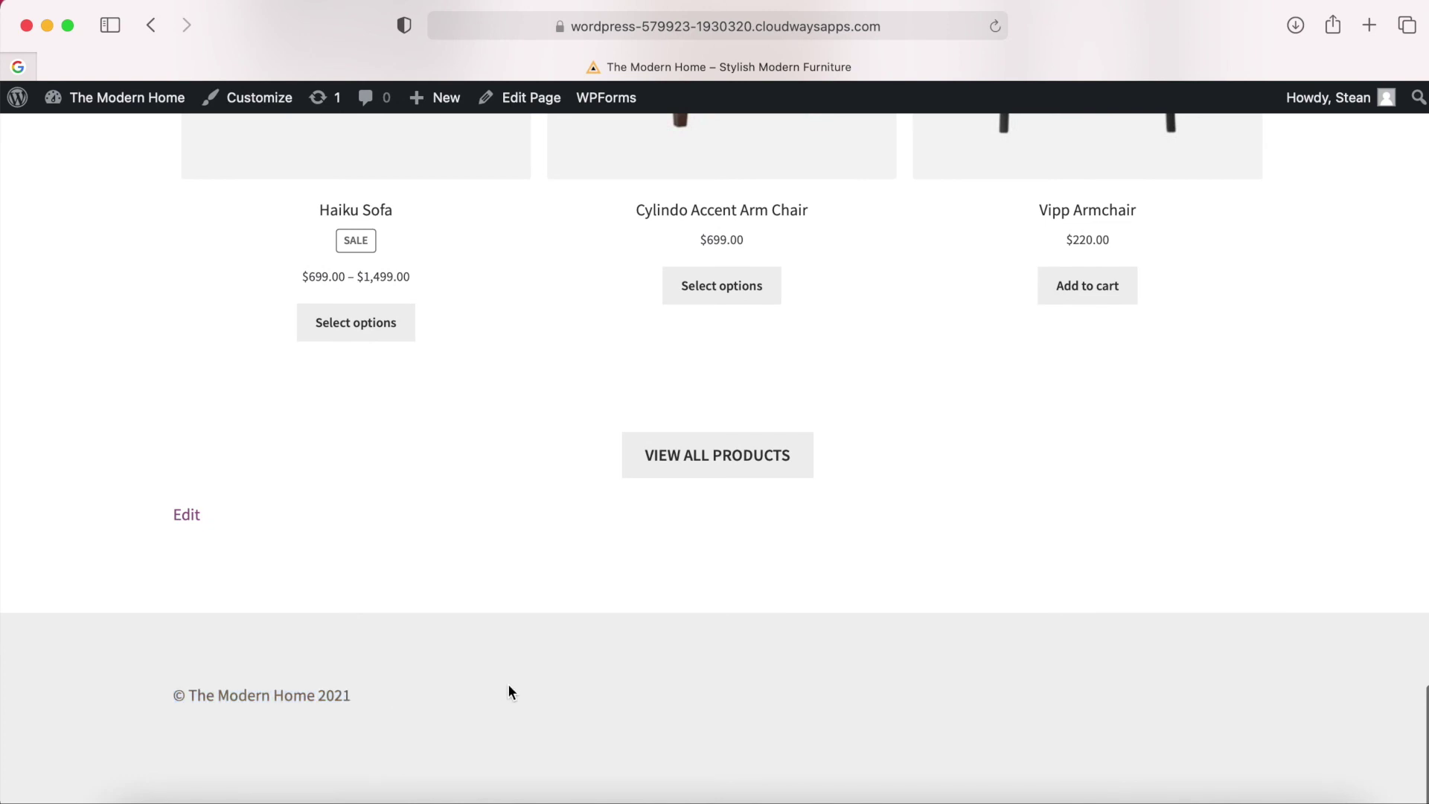
{"action": "scroll", "coordinate": [508, 684], "scroll_direction": "up", "scroll_amount": 20}
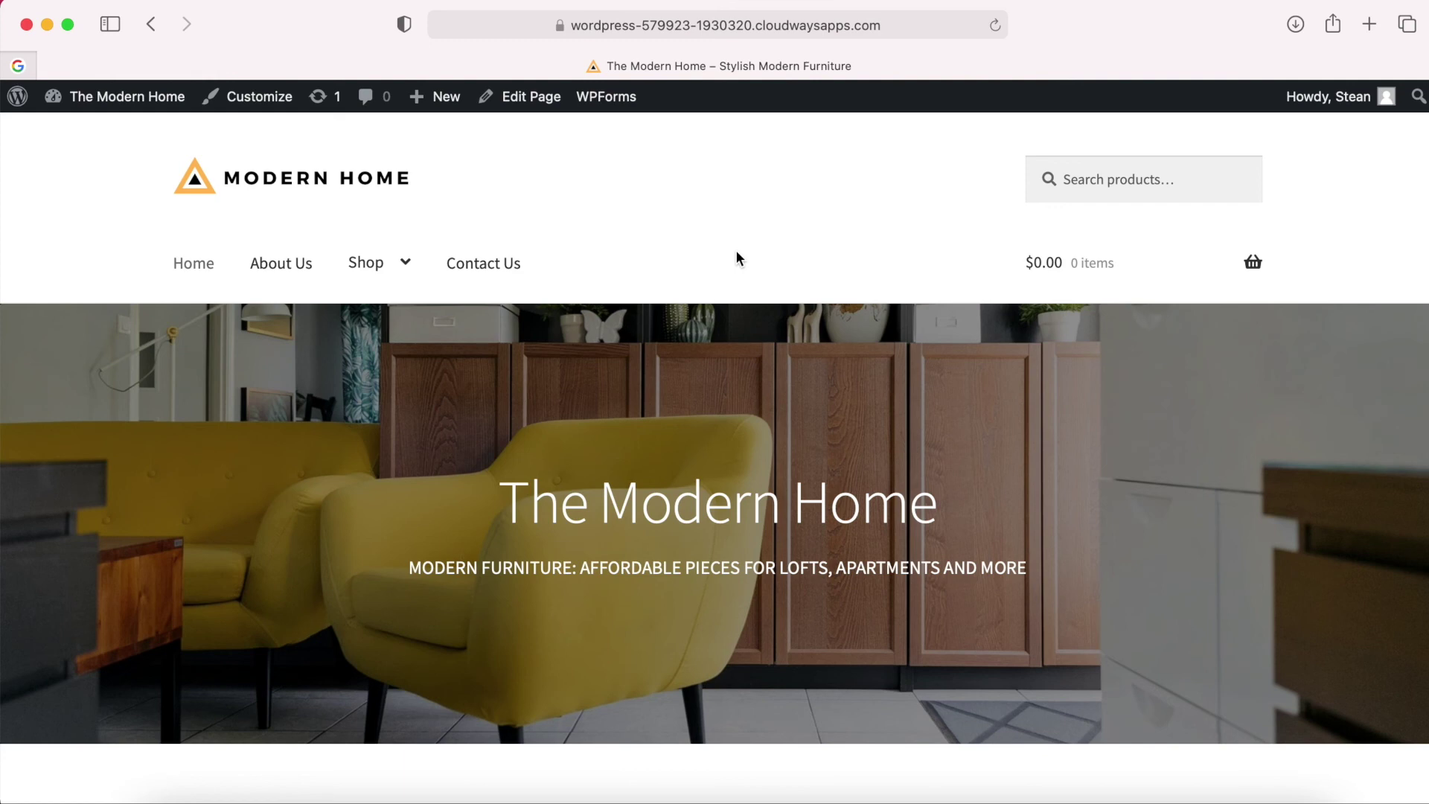
{"action": "scroll", "coordinate": [737, 255], "scroll_direction": "down", "scroll_amount": 10}
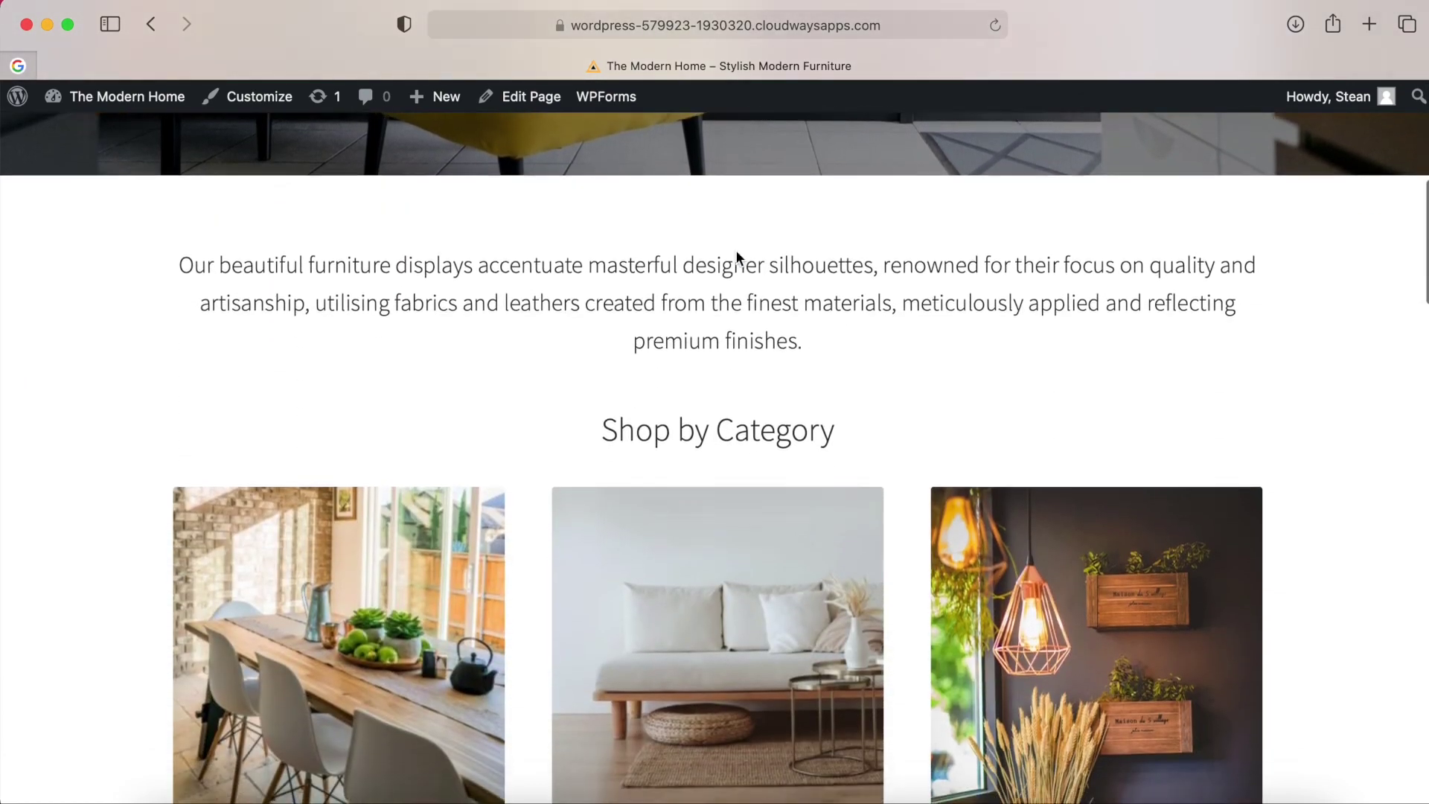
{"action": "scroll", "coordinate": [738, 256], "scroll_direction": "down", "scroll_amount": 5}
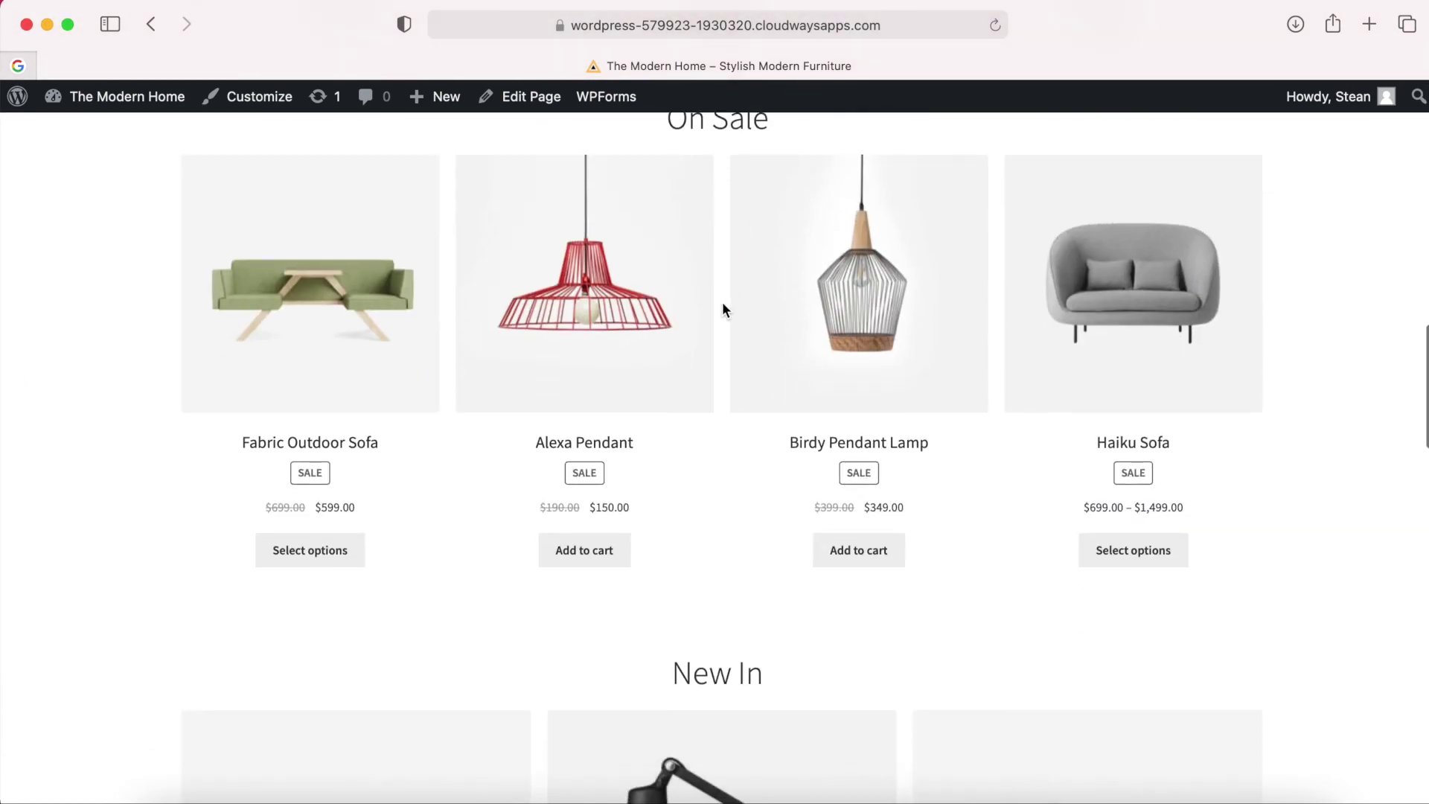
{"action": "scroll", "coordinate": [723, 308], "scroll_direction": "up", "scroll_amount": 3}
Scroll back up the storefront home page and reopen the Customizer.
{"action": "scroll", "coordinate": [722, 309], "scroll_direction": "down", "scroll_amount": 2}
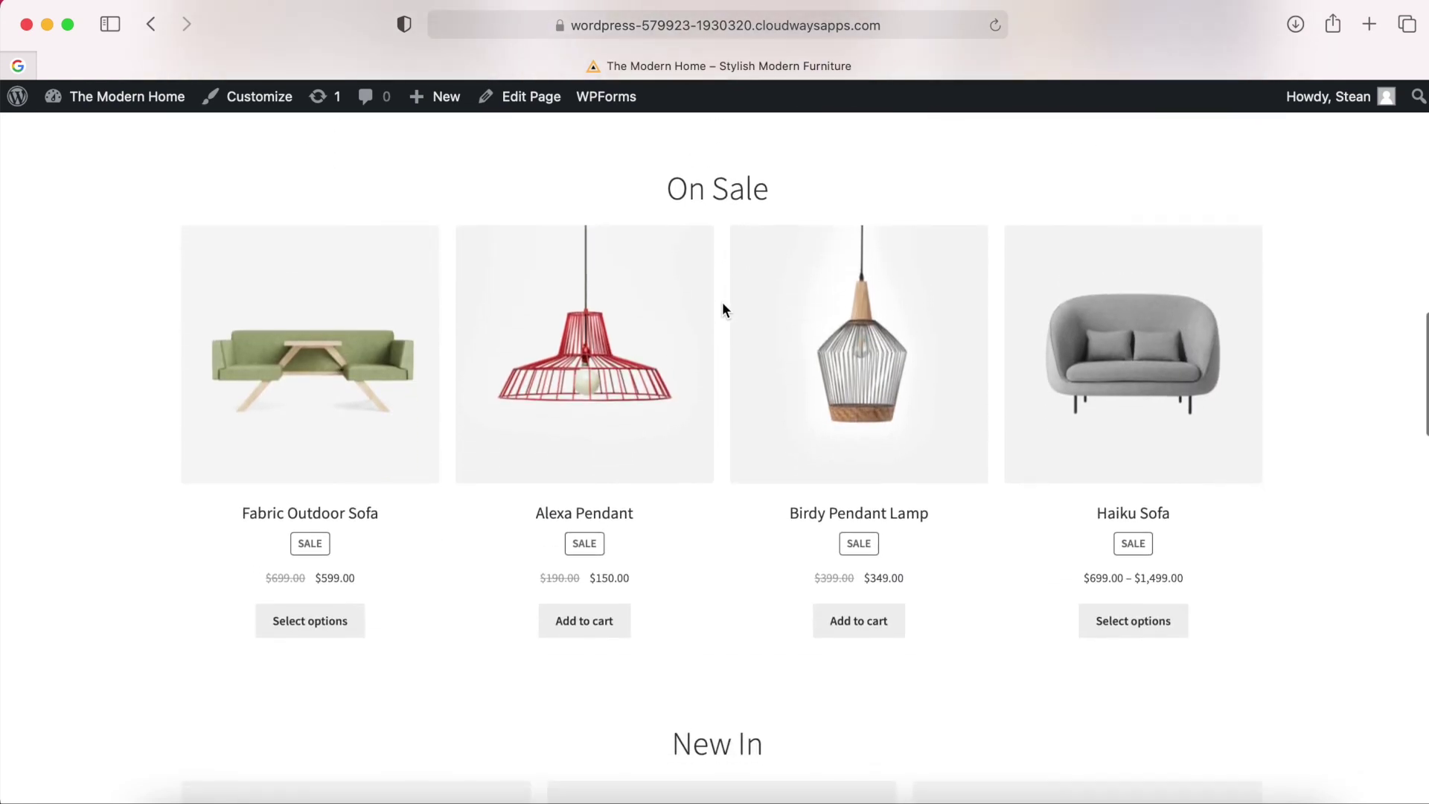
{"action": "scroll", "coordinate": [722, 309], "scroll_direction": "down", "scroll_amount": 9}
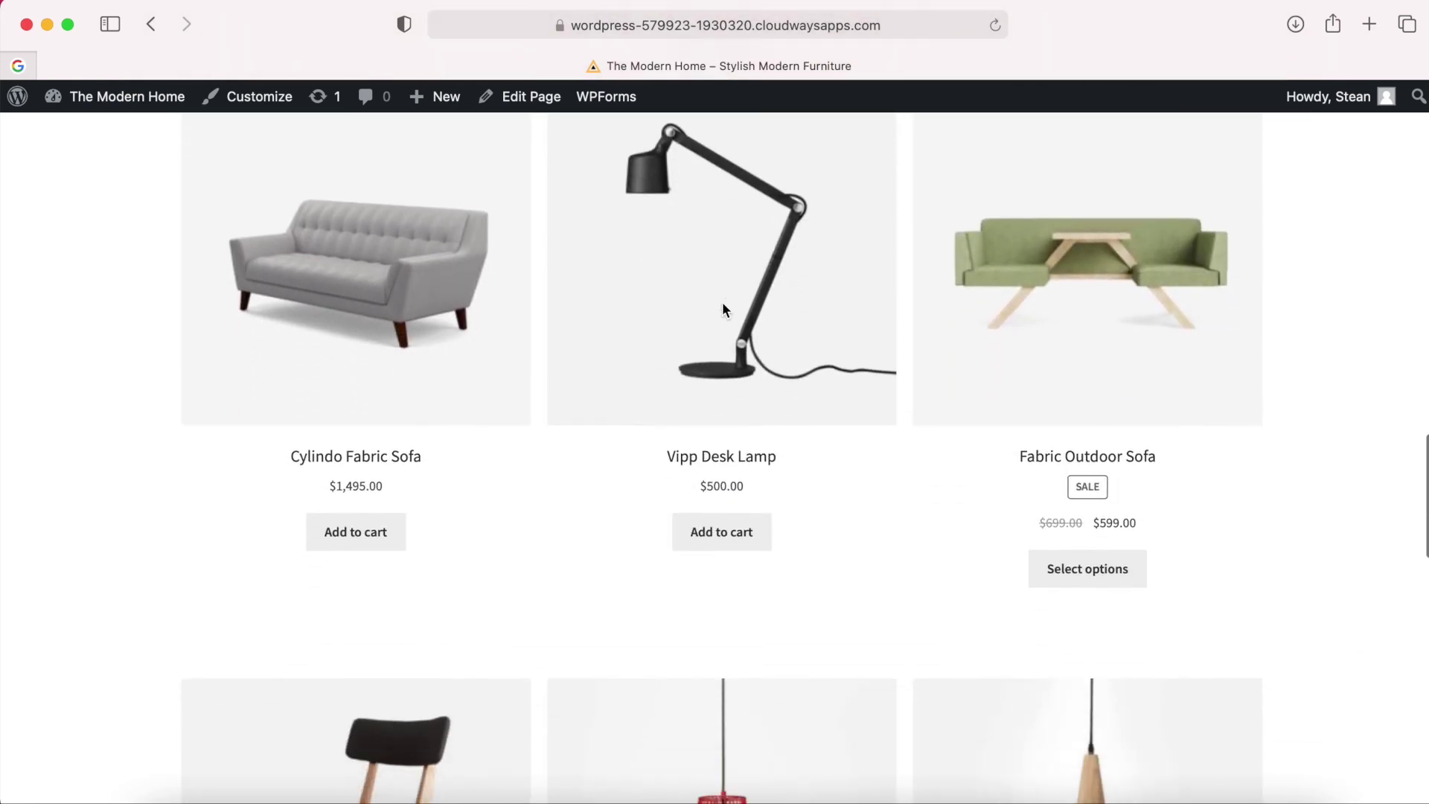
{"action": "scroll", "coordinate": [722, 309], "scroll_direction": "up", "scroll_amount": 7}
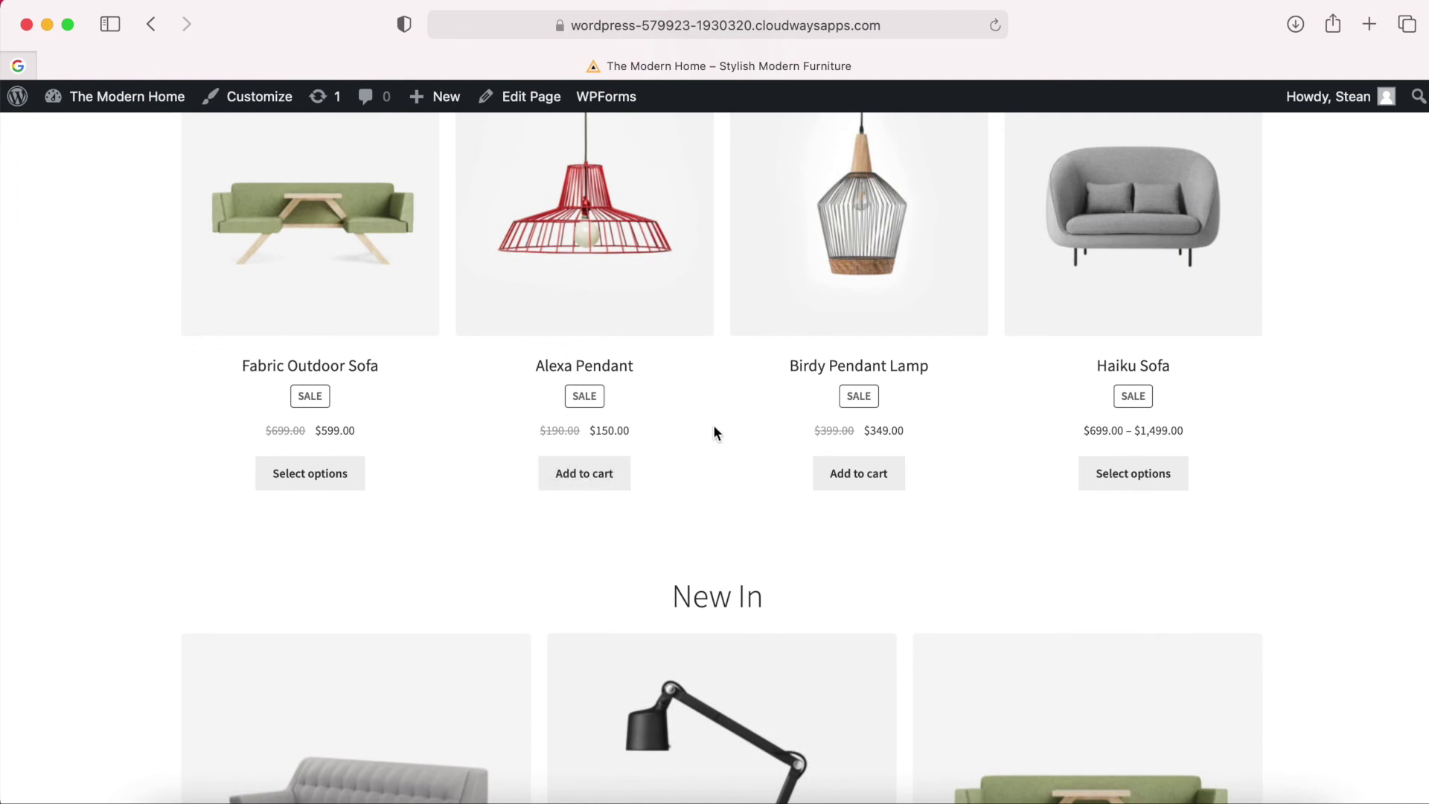
{"action": "scroll", "coordinate": [713, 429], "scroll_direction": "up", "scroll_amount": 10}
{"action": "scroll", "coordinate": [712, 432], "scroll_direction": "up", "scroll_amount": 6}
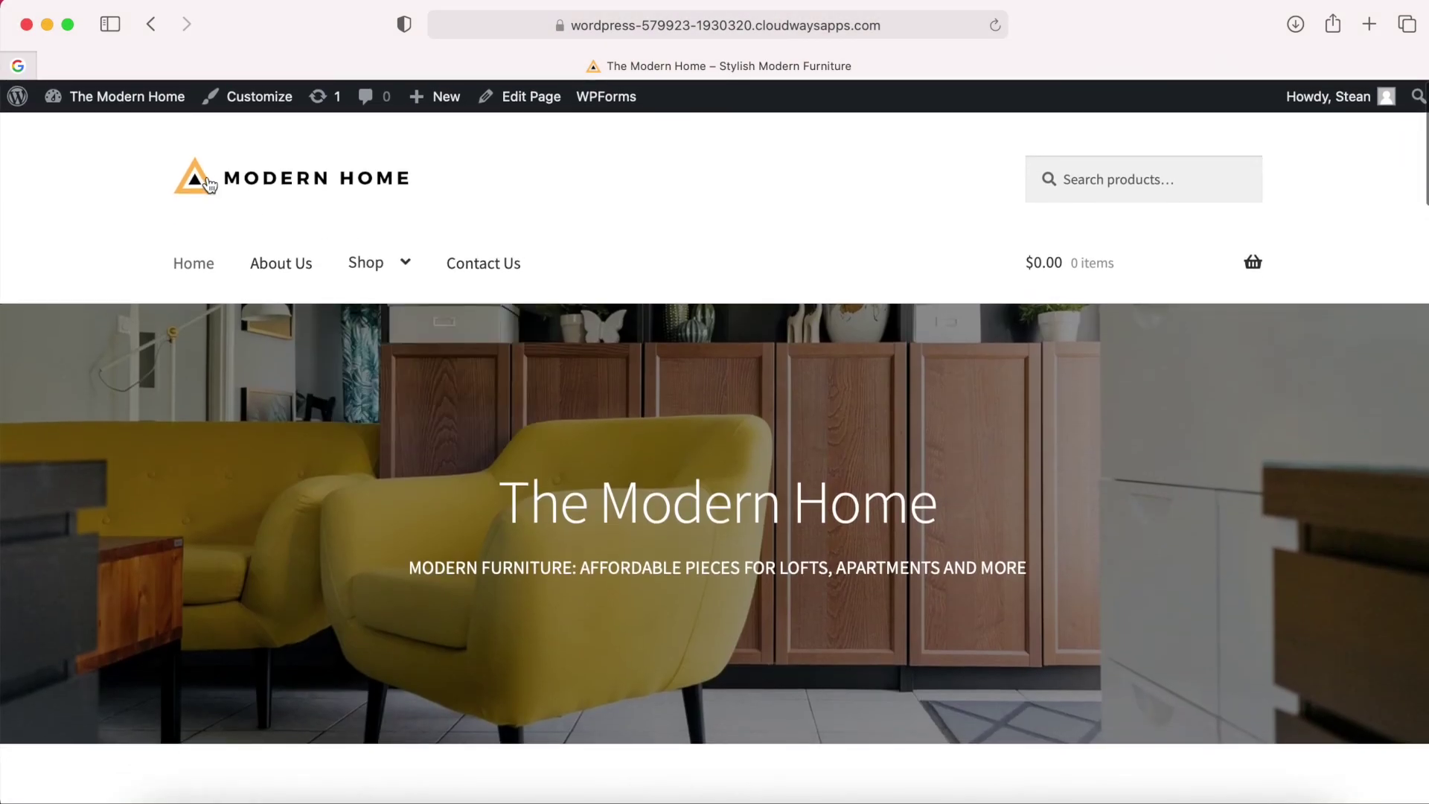
{"action": "scroll", "coordinate": [568, 261], "scroll_direction": "down", "scroll_amount": 7}
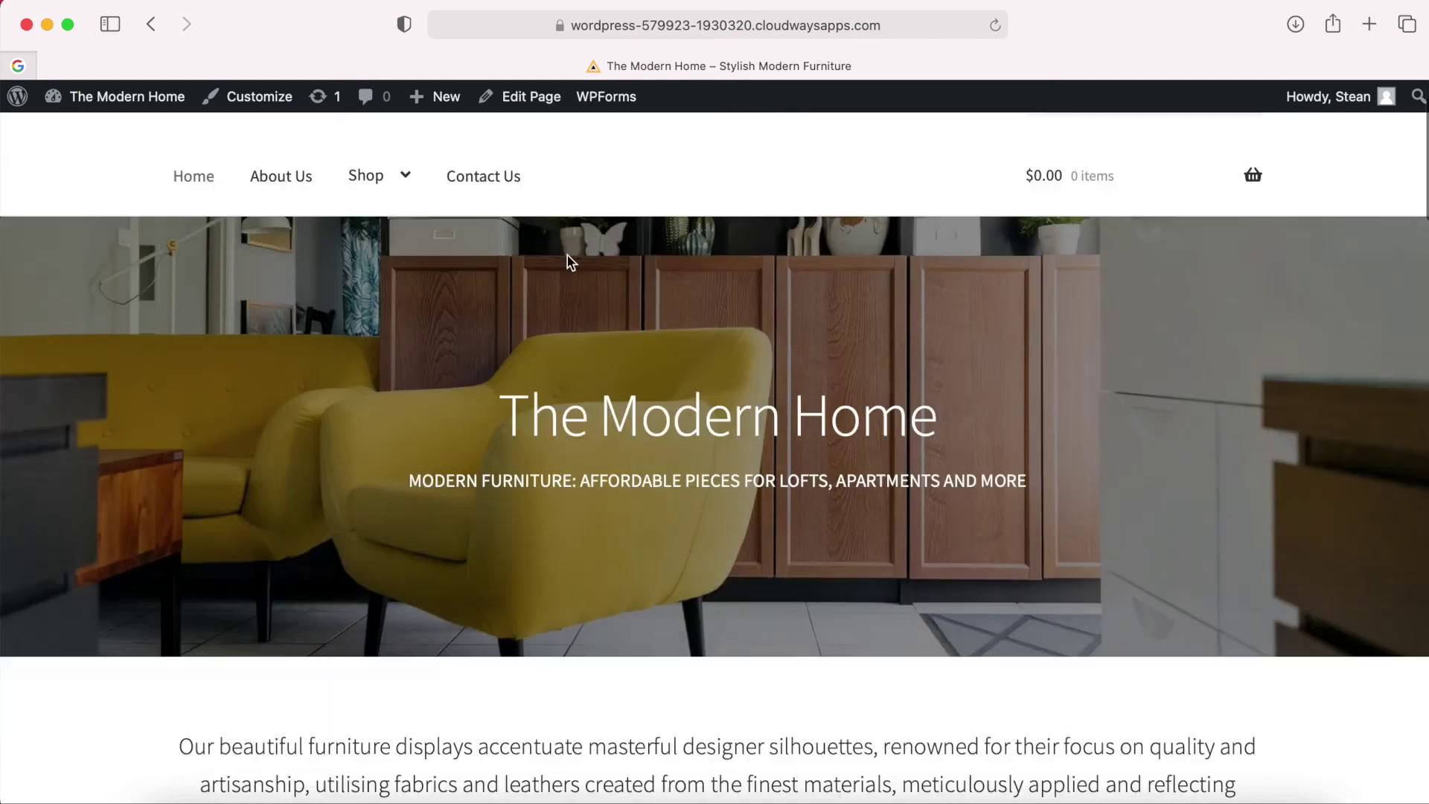
{"action": "scroll", "coordinate": [570, 264], "scroll_direction": "down", "scroll_amount": 1}
{"action": "scroll", "coordinate": [568, 265], "scroll_direction": "up", "scroll_amount": 3}
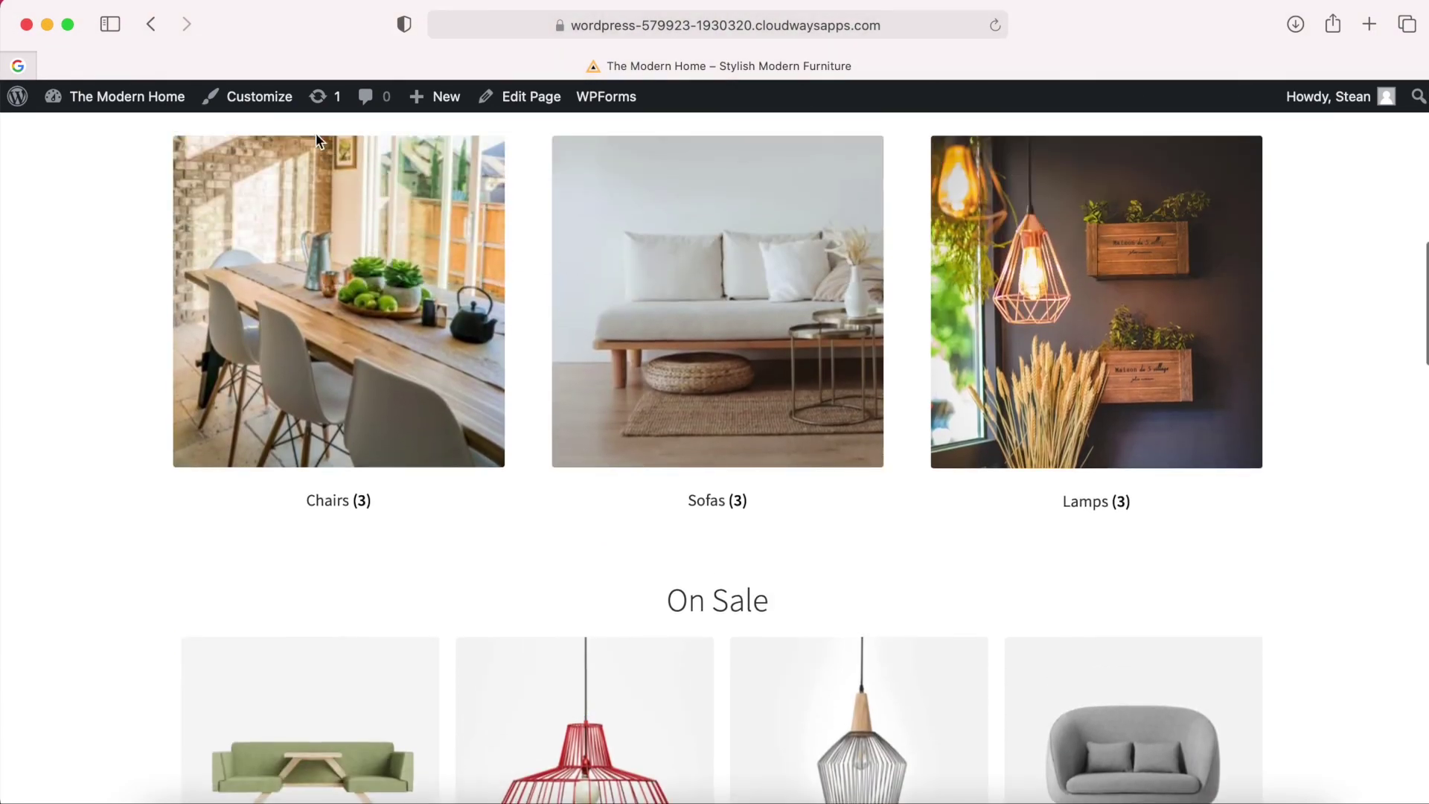
{"action": "left_click", "coordinate": [259, 101]}
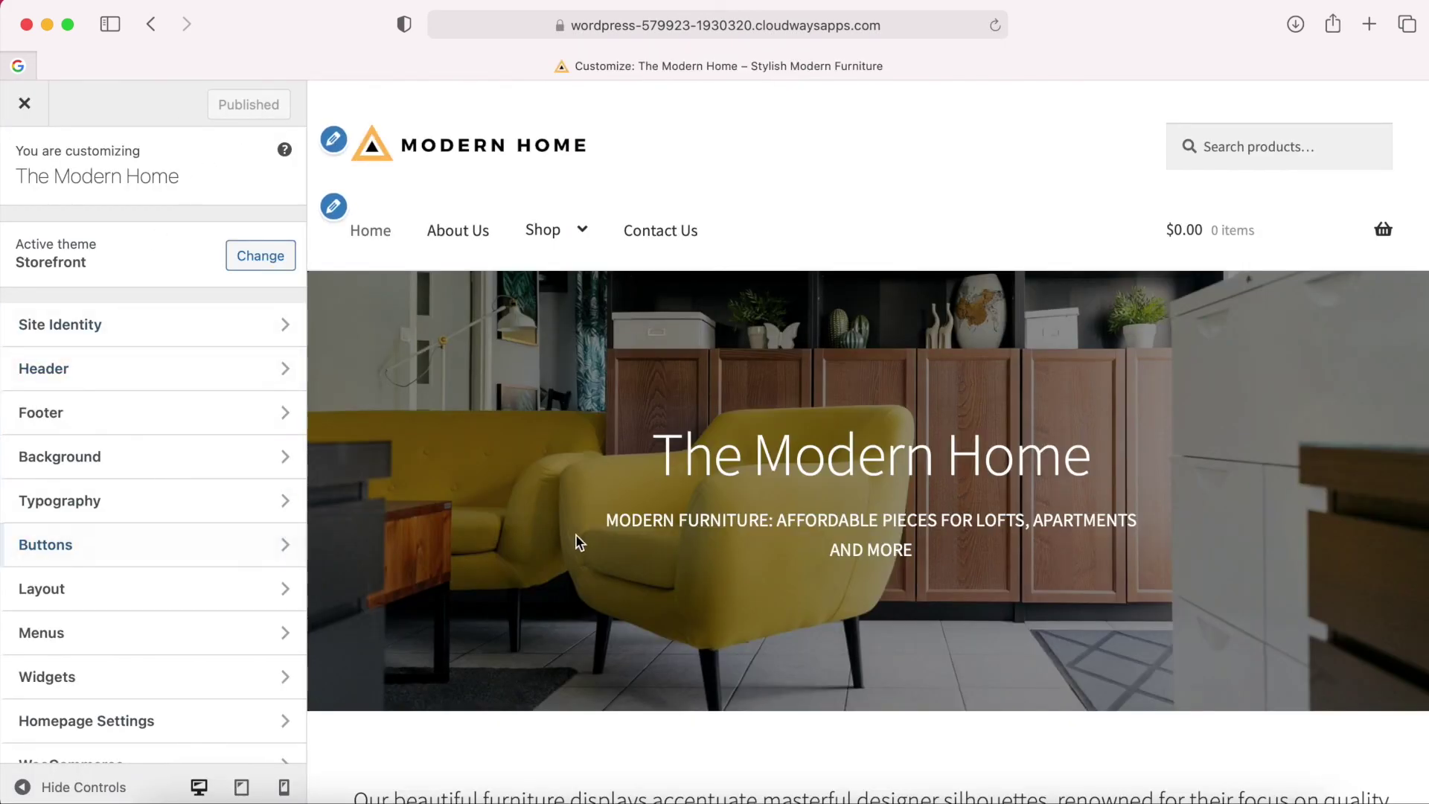
Set the button background colour to orange #dd9933.
{"action": "scroll", "coordinate": [575, 541], "scroll_direction": "down", "scroll_amount": 15}
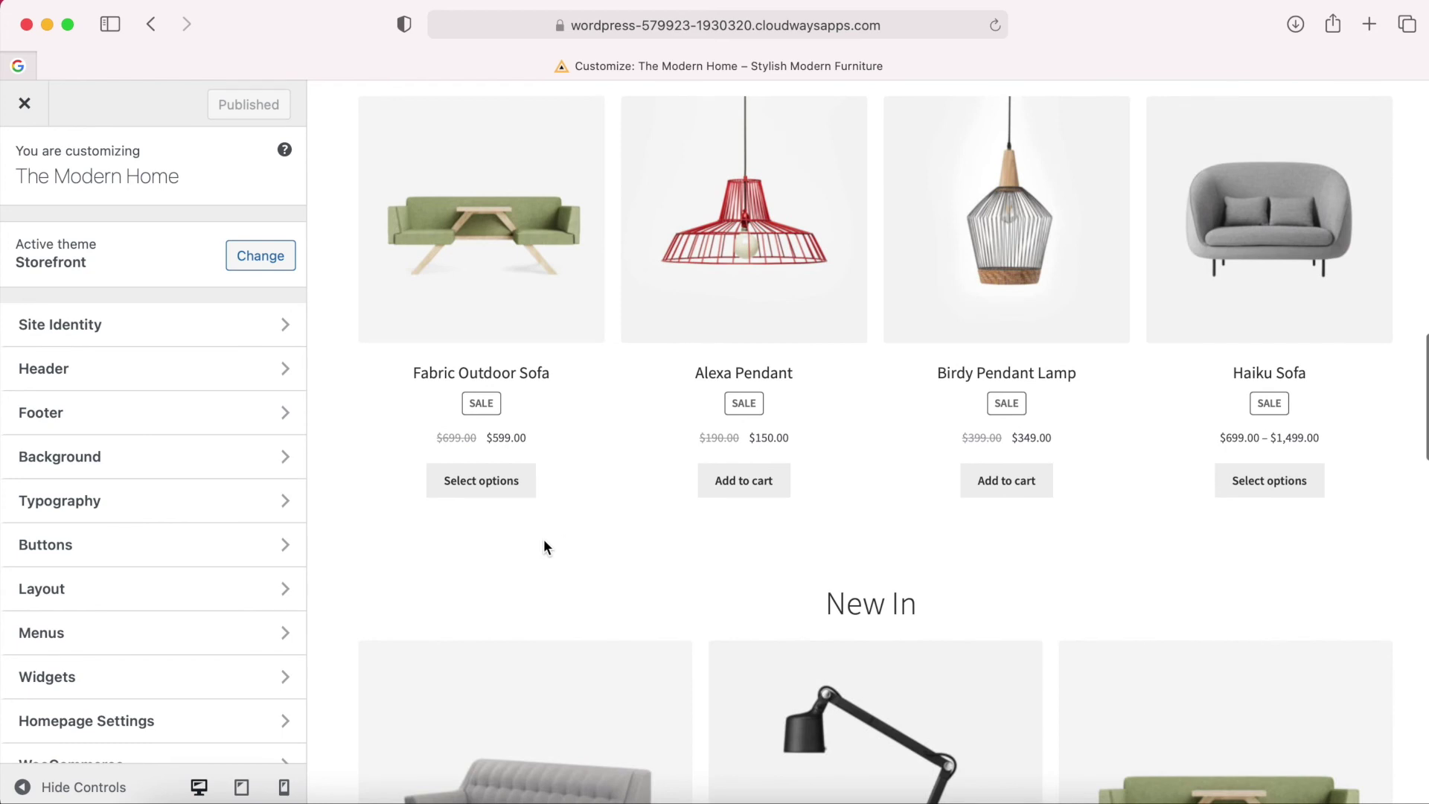
{"action": "left_click", "coordinate": [218, 551]}
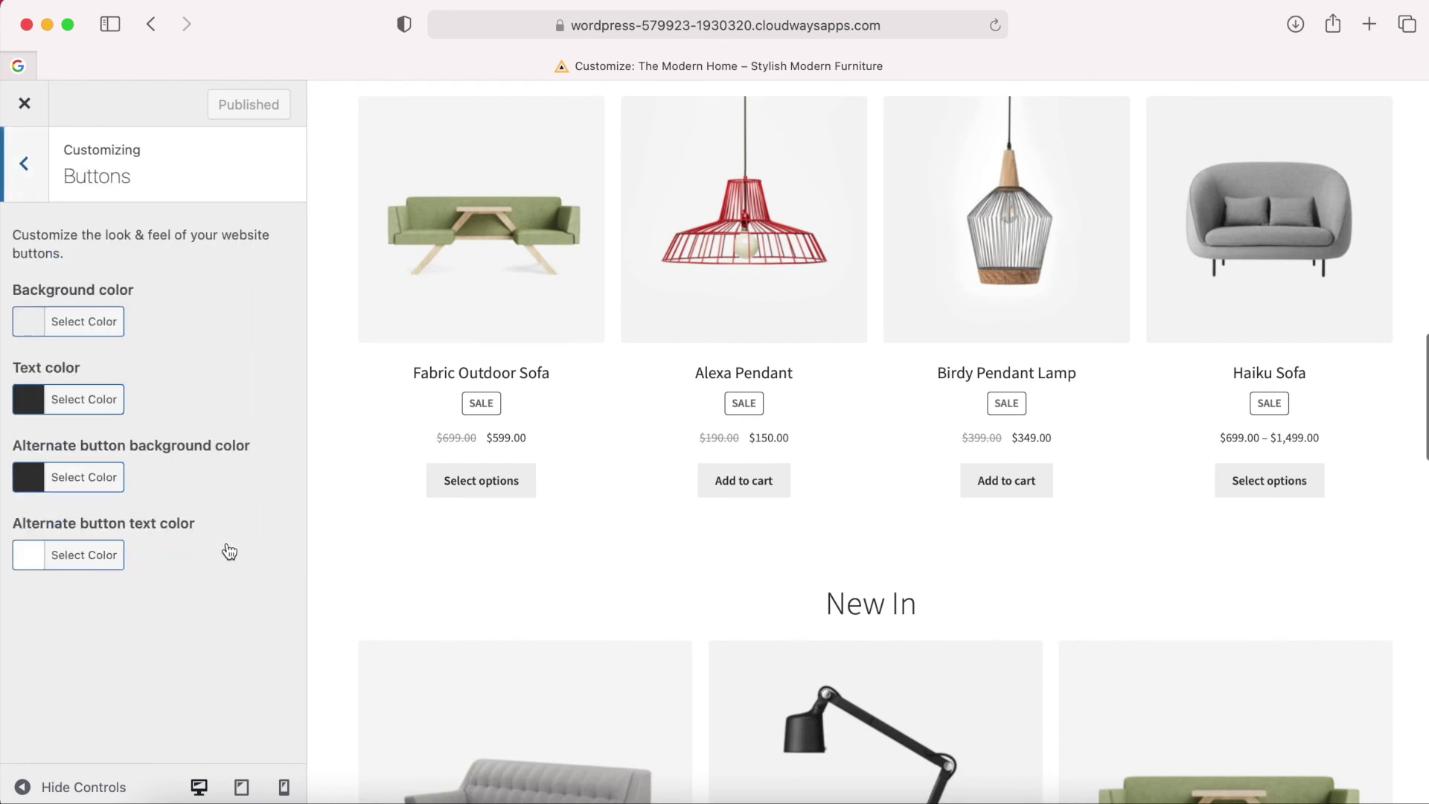
{"action": "left_click", "coordinate": [82, 328]}
{"action": "left_click", "coordinate": [146, 321]}
{"action": "left_click_drag", "start_coordinate": [150, 371], "coordinate": [192, 407]}
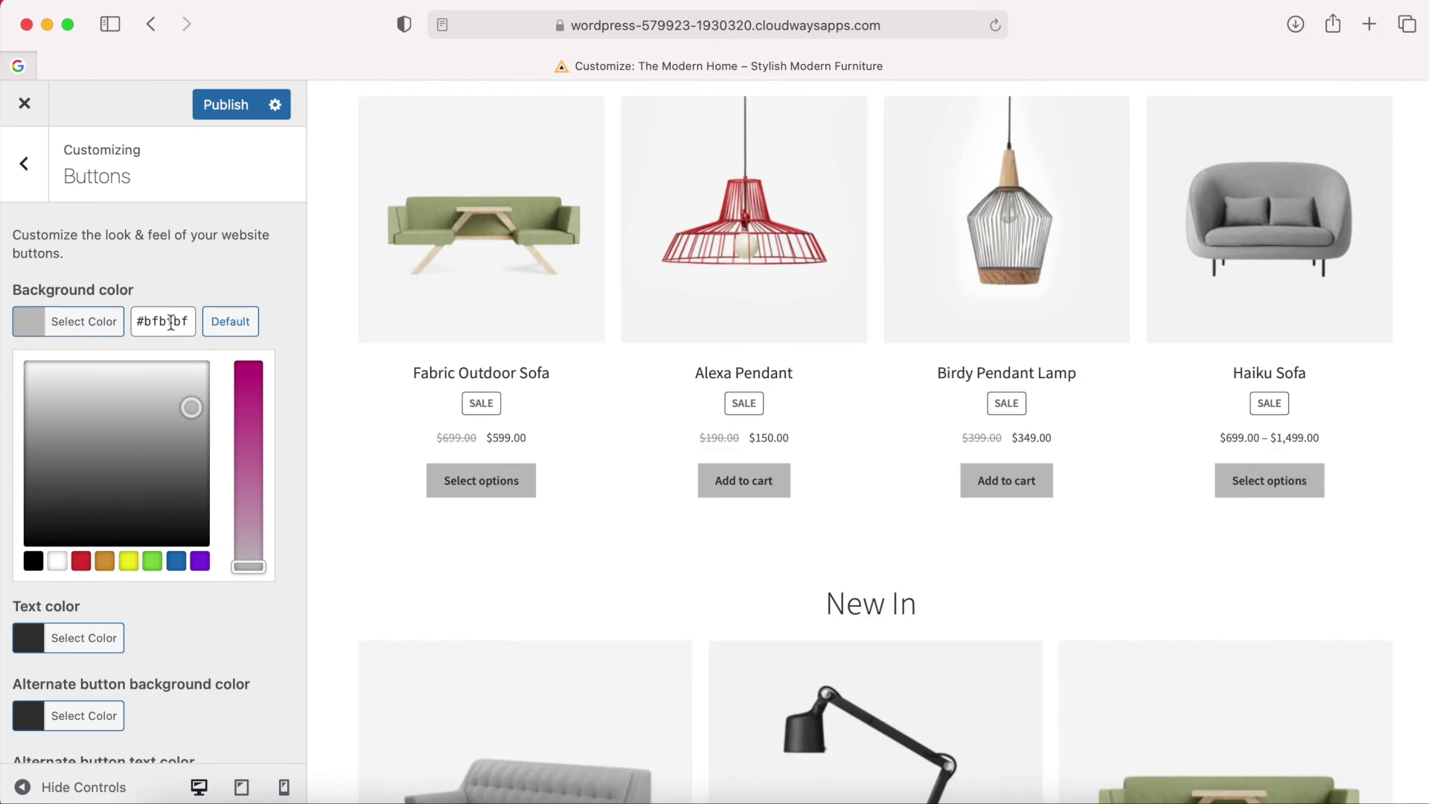
{"action": "triple_click", "coordinate": [171, 321]}
{"action": "type", "text": "#dd9933"}
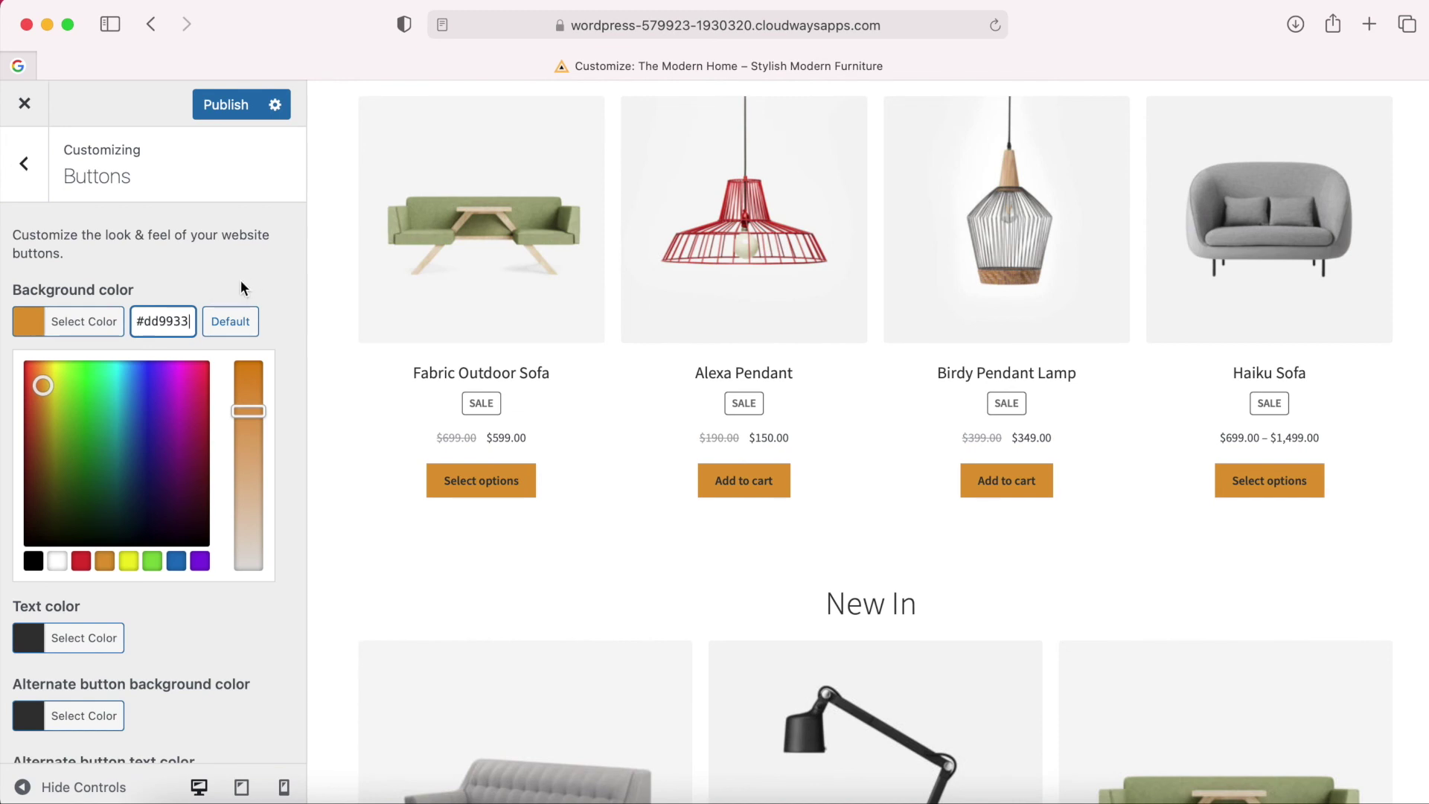
{"action": "left_click", "coordinate": [241, 288]}
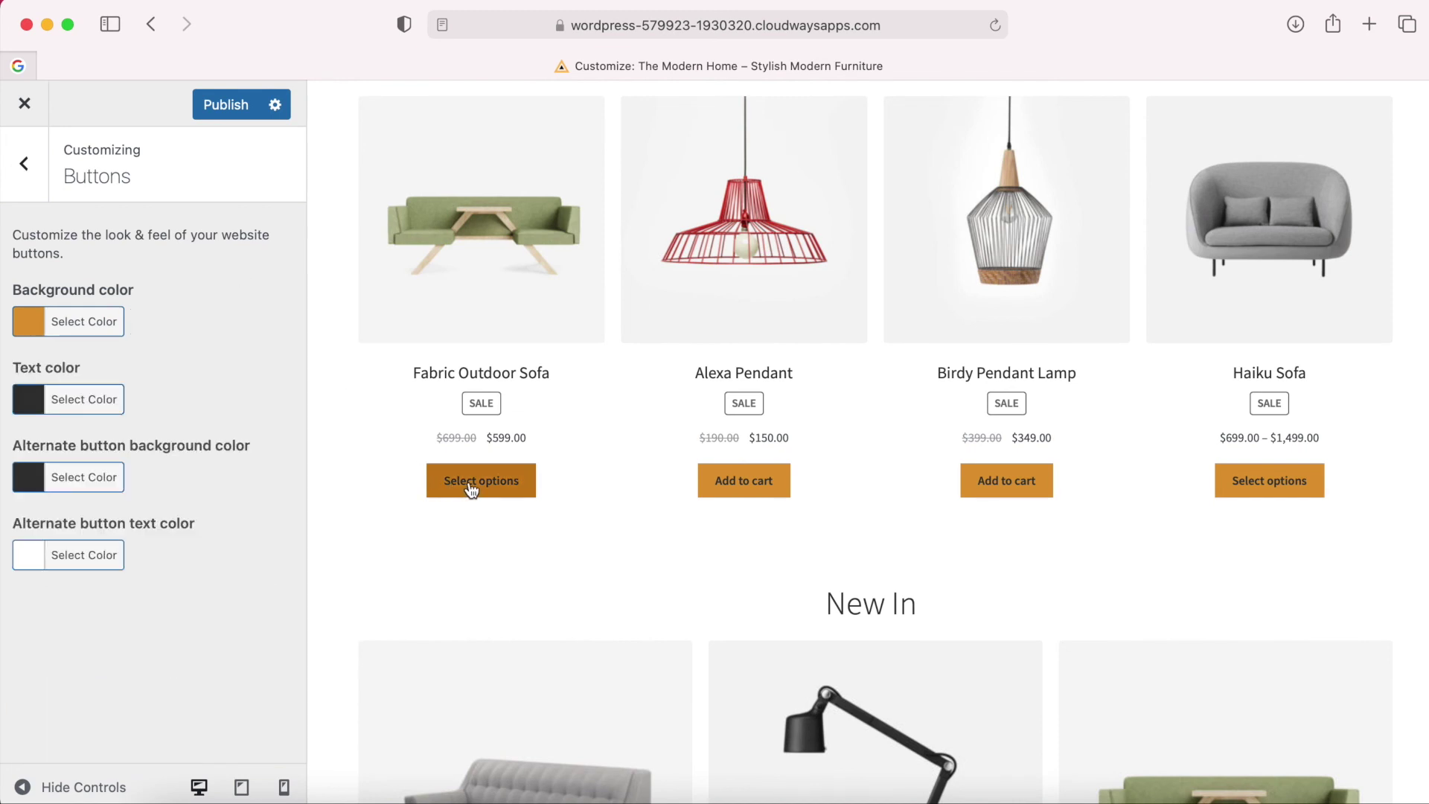
Set the button text colour to #ffffff and publish the new button colours.
{"action": "left_click", "coordinate": [88, 406]}
{"action": "triple_click", "coordinate": [151, 404]}
{"action": "type", "text": "#ffffff"}
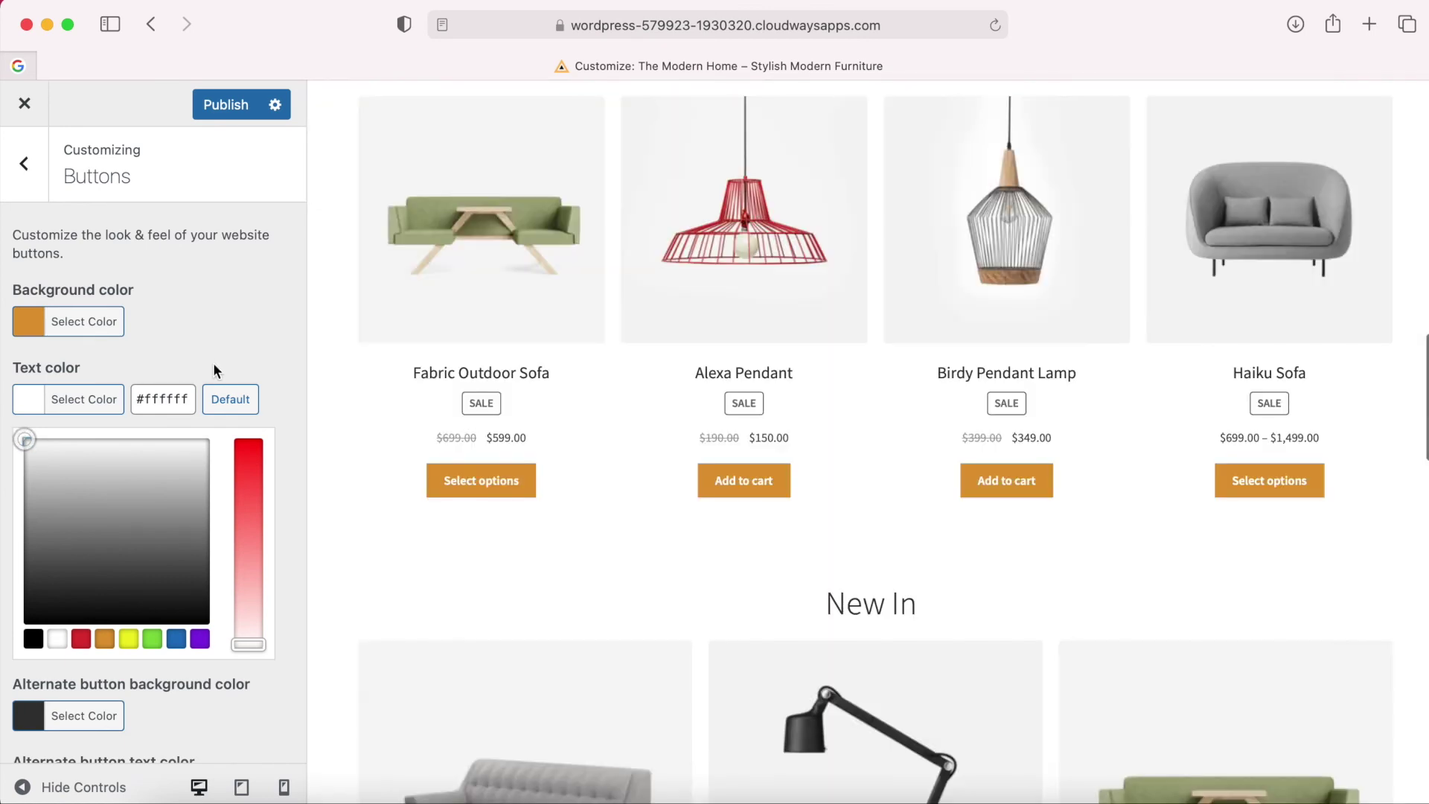
{"action": "left_click", "coordinate": [221, 371]}
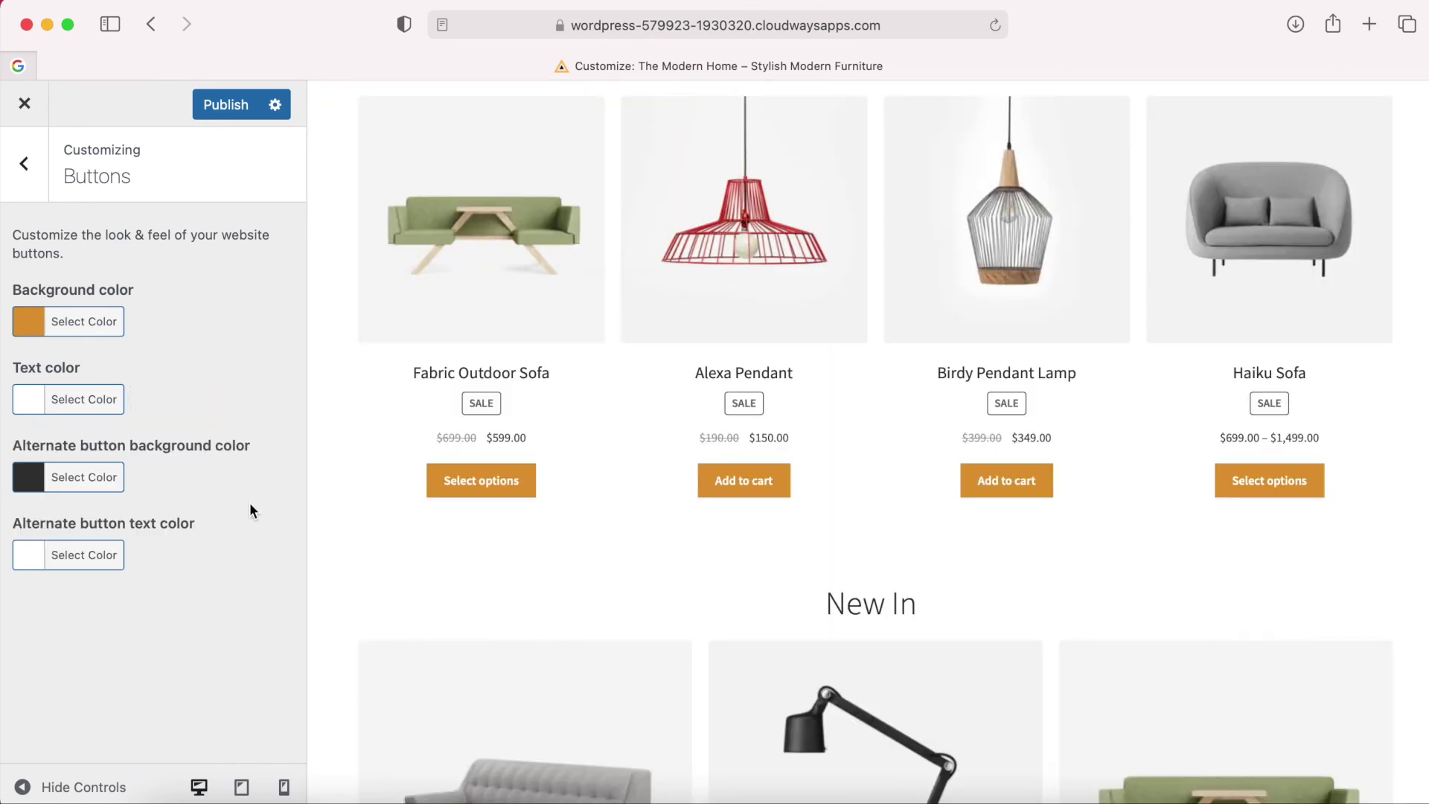
{"action": "left_click", "coordinate": [226, 105]}
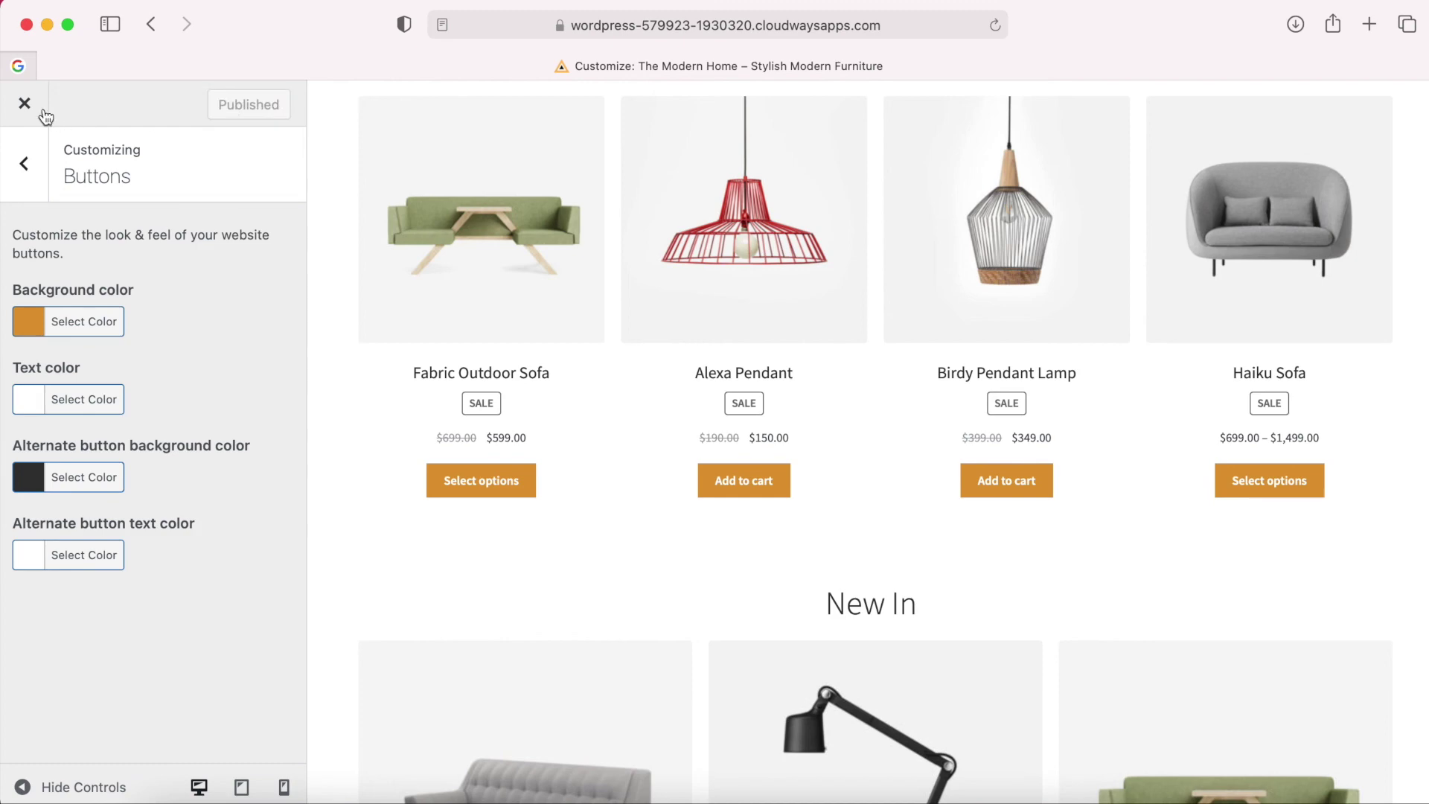
{"action": "left_click", "coordinate": [32, 107]}
{"action": "scroll", "coordinate": [953, 477], "scroll_direction": "down", "scroll_amount": 7}
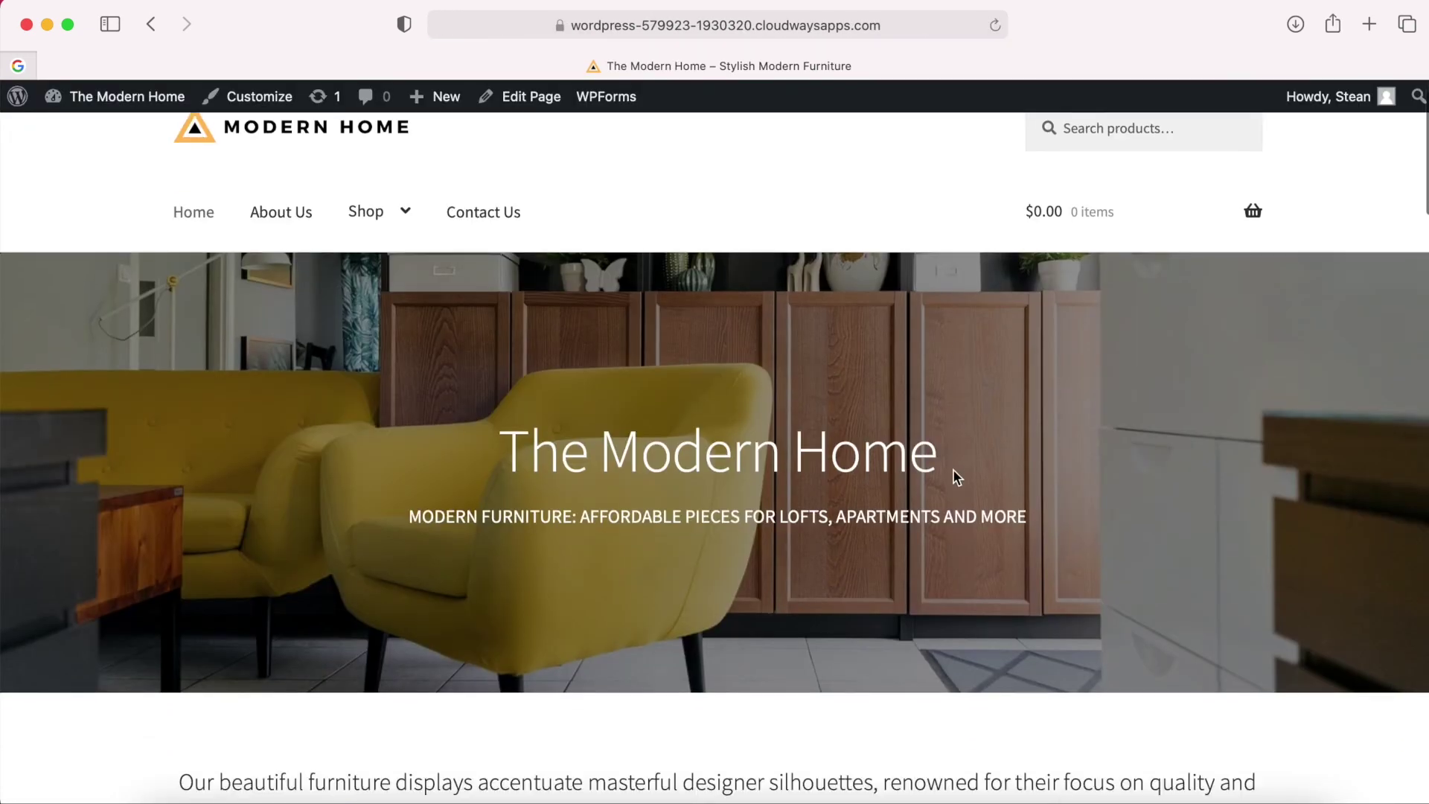
Open the Birdy Pendant Lamp product page and check its Reviews and Description tabs.
{"action": "scroll", "coordinate": [955, 477], "scroll_direction": "down", "scroll_amount": 15}
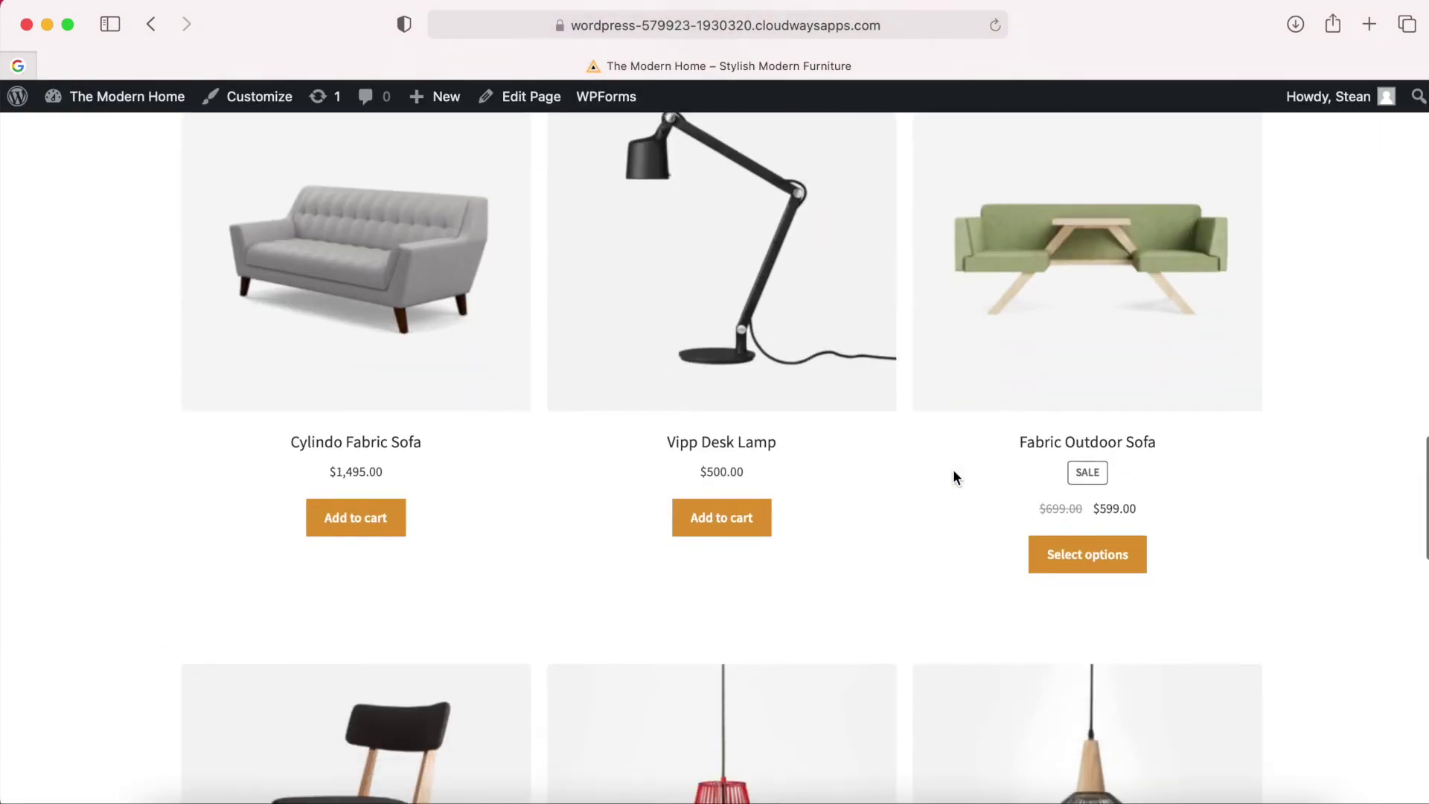
{"action": "scroll", "coordinate": [953, 477], "scroll_direction": "up", "scroll_amount": 10}
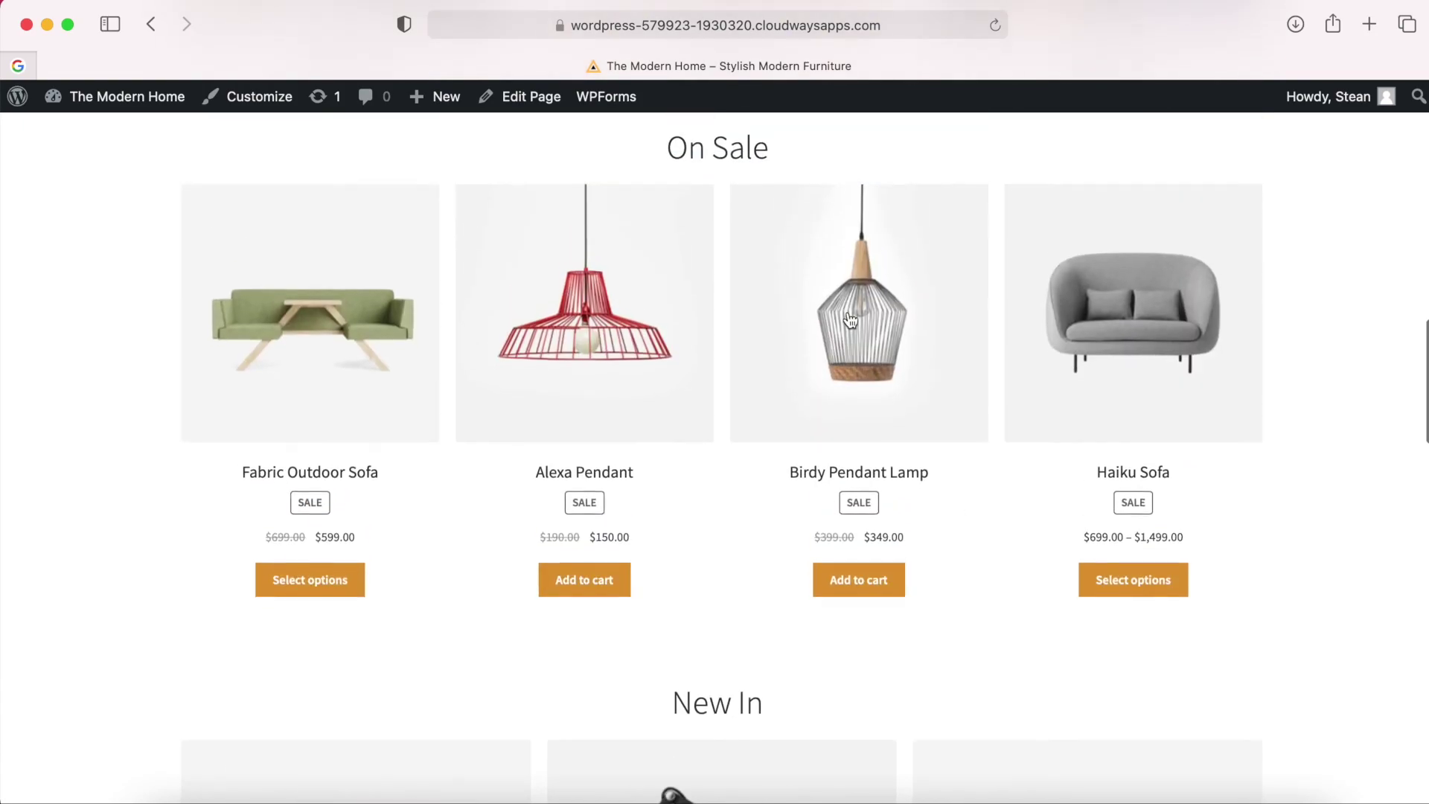
{"action": "left_click", "coordinate": [847, 316]}
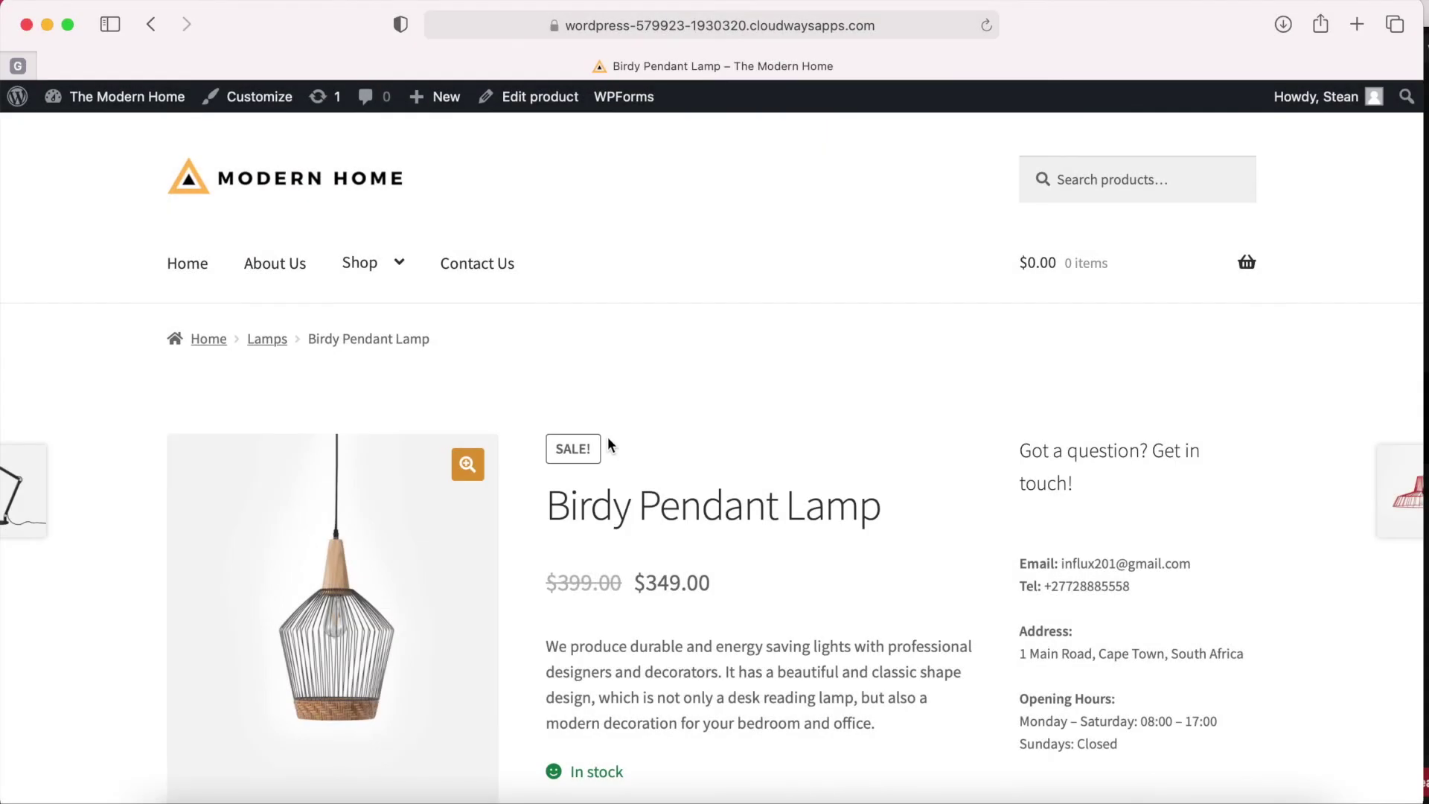
{"action": "scroll", "coordinate": [608, 440], "scroll_direction": "down", "scroll_amount": 3}
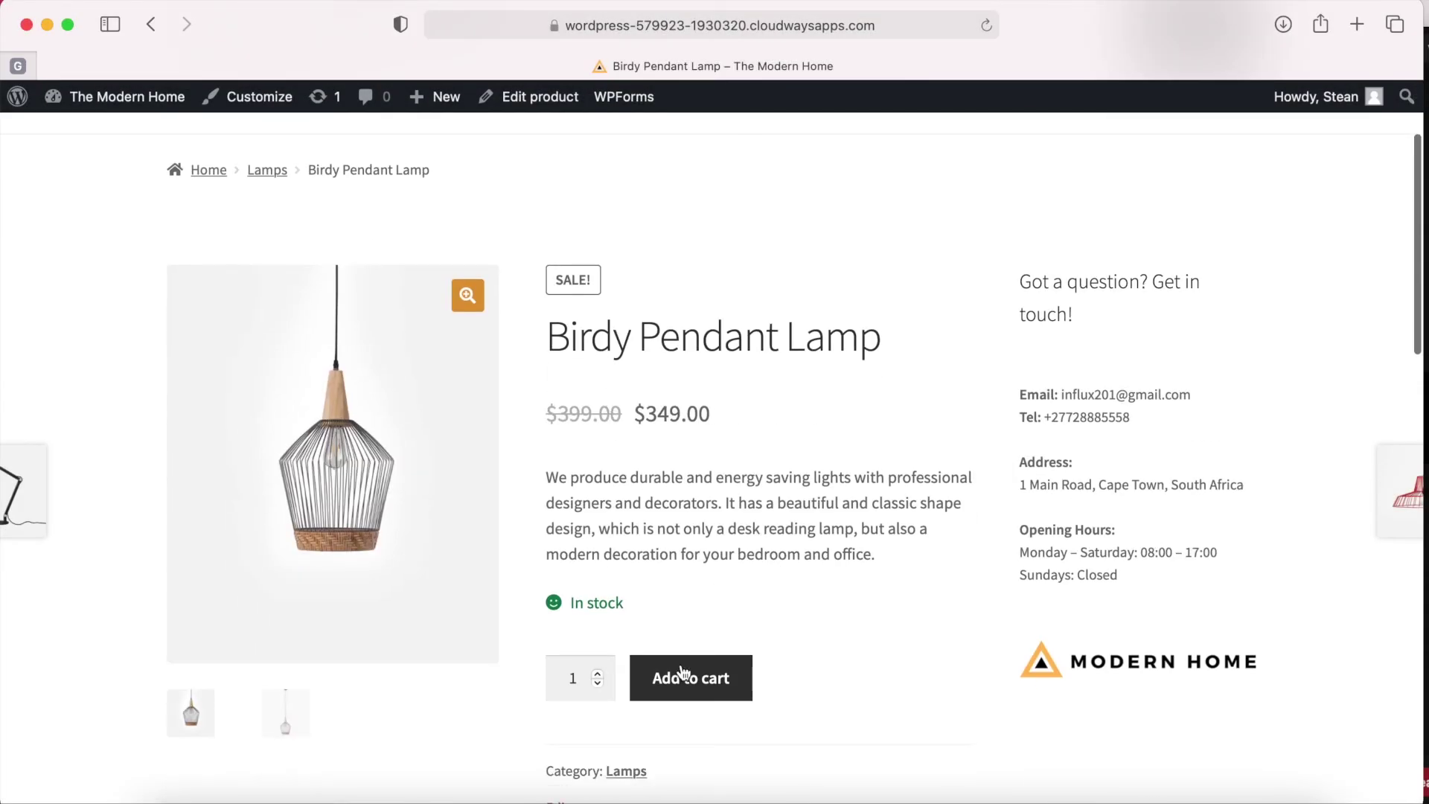
{"action": "scroll", "coordinate": [797, 711], "scroll_direction": "down", "scroll_amount": 5}
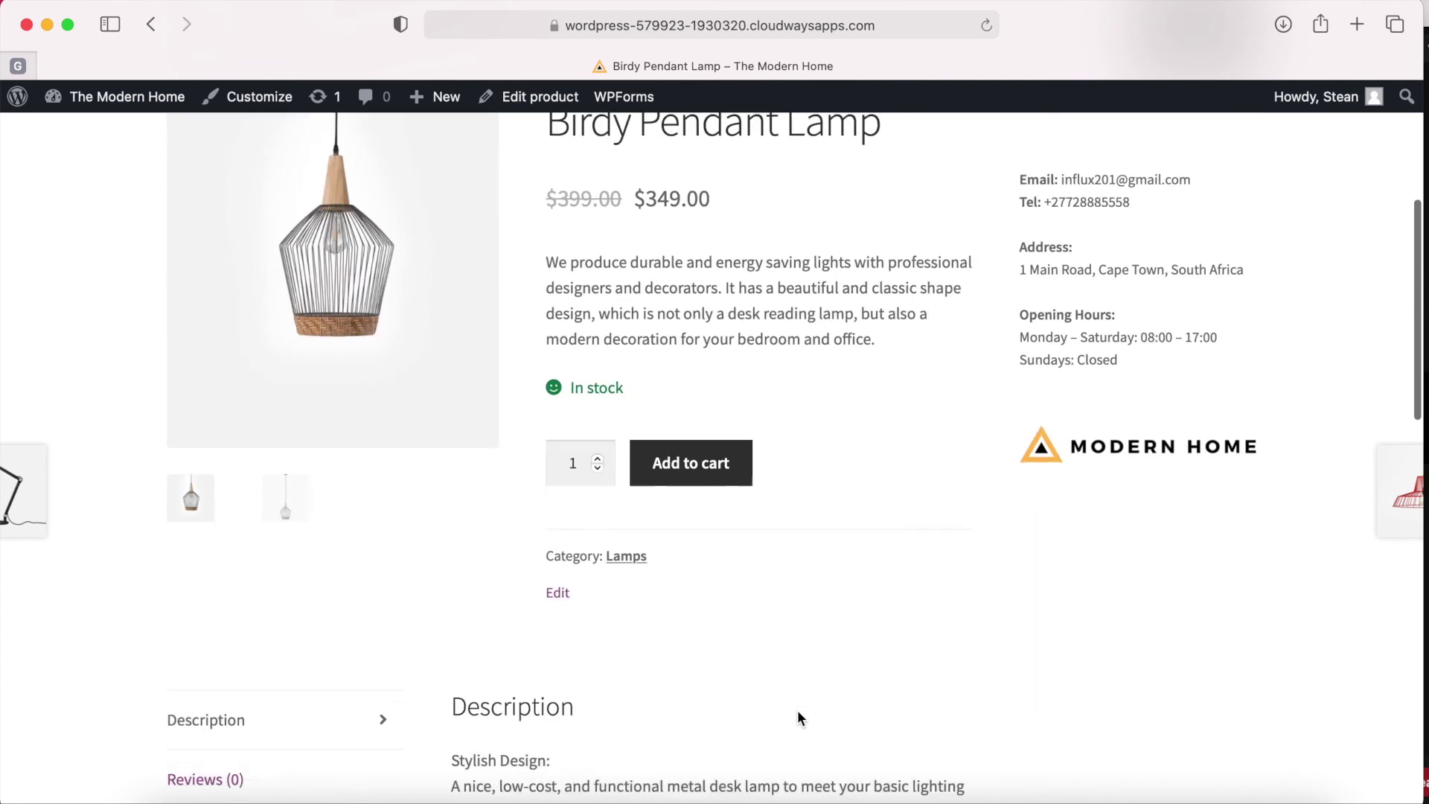
{"action": "left_click", "coordinate": [210, 652]}
{"action": "left_click", "coordinate": [215, 602]}
{"action": "left_click", "coordinate": [215, 653]}
{"action": "left_click", "coordinate": [225, 596]}
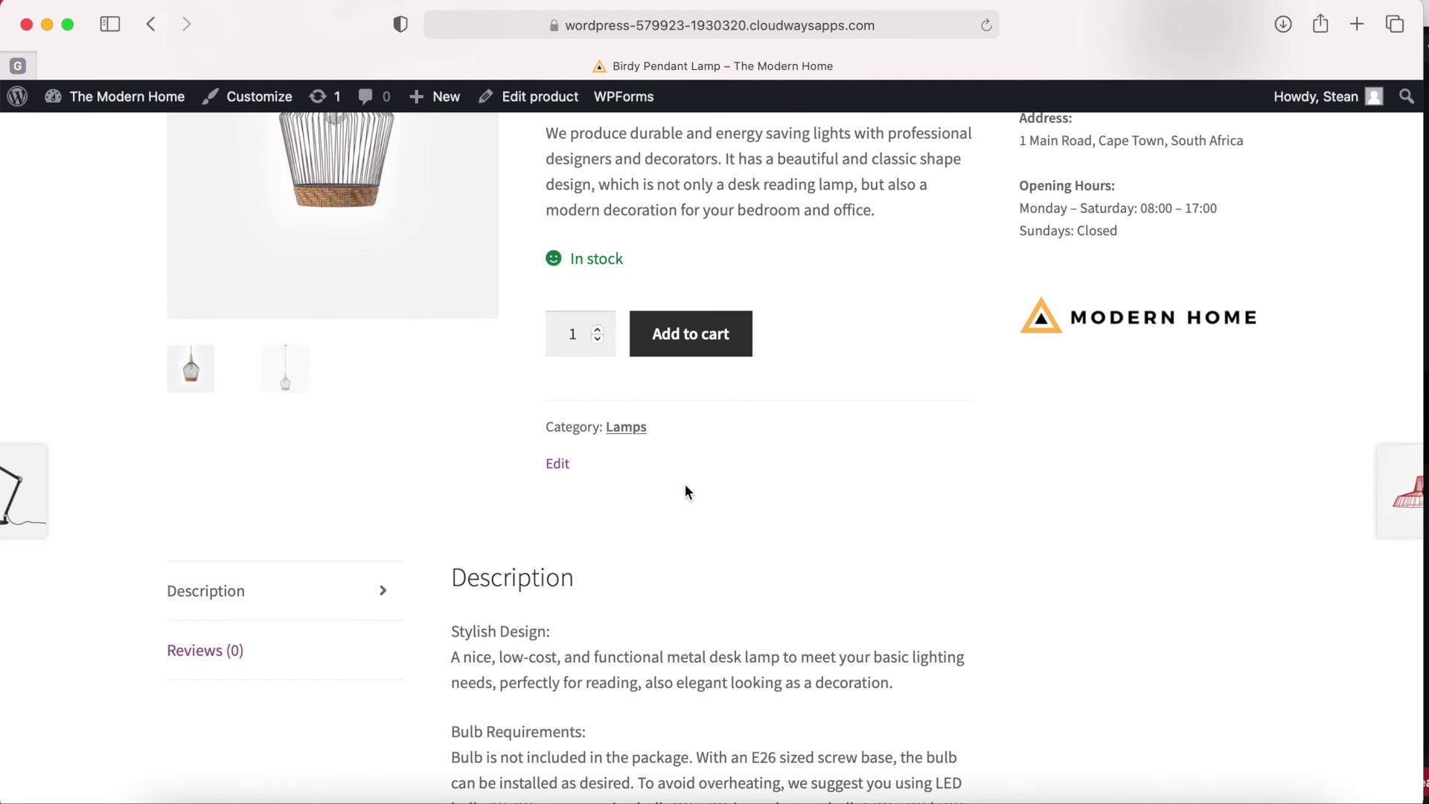
Open the Customizer previewing the Birdy Pendant Lamp page.
{"action": "scroll", "coordinate": [753, 445], "scroll_direction": "up", "scroll_amount": 3}
{"action": "scroll", "coordinate": [753, 444], "scroll_direction": "down", "scroll_amount": 2}
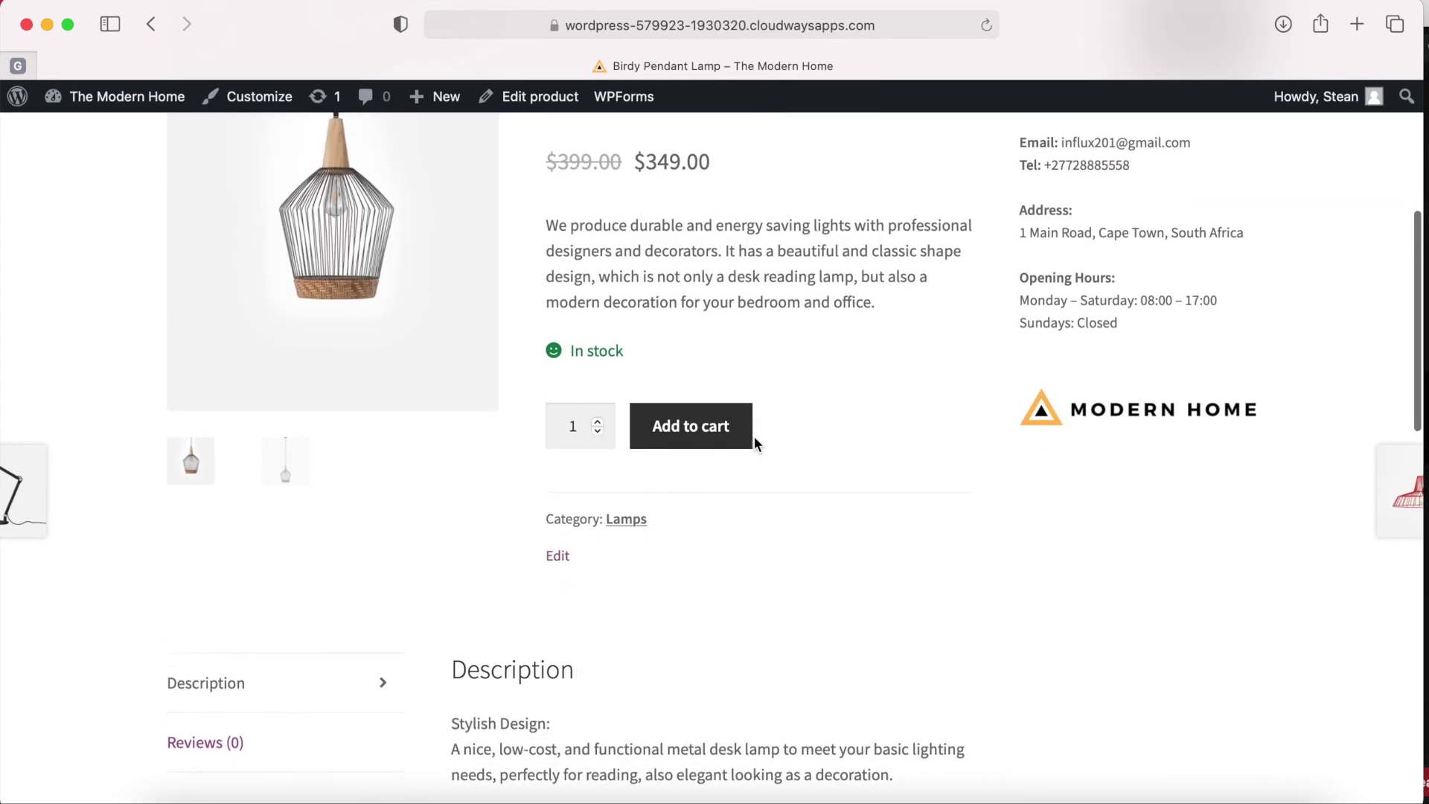
{"action": "scroll", "coordinate": [753, 445], "scroll_direction": "up", "scroll_amount": 1}
{"action": "left_click", "coordinate": [255, 101]}
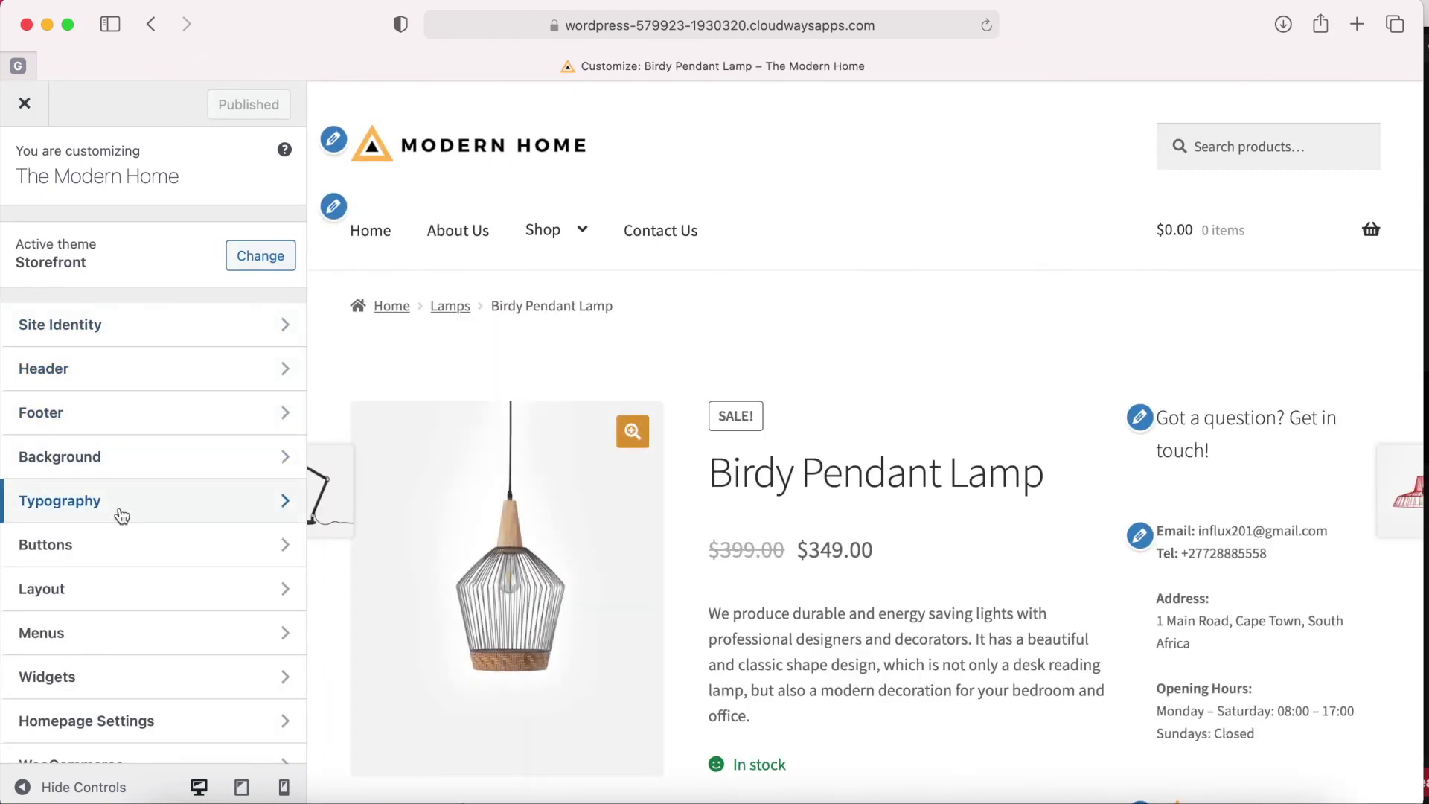
Change the Typography link / accent colour to #dd9933 and return to the product page.
{"action": "left_click", "coordinate": [121, 512]}
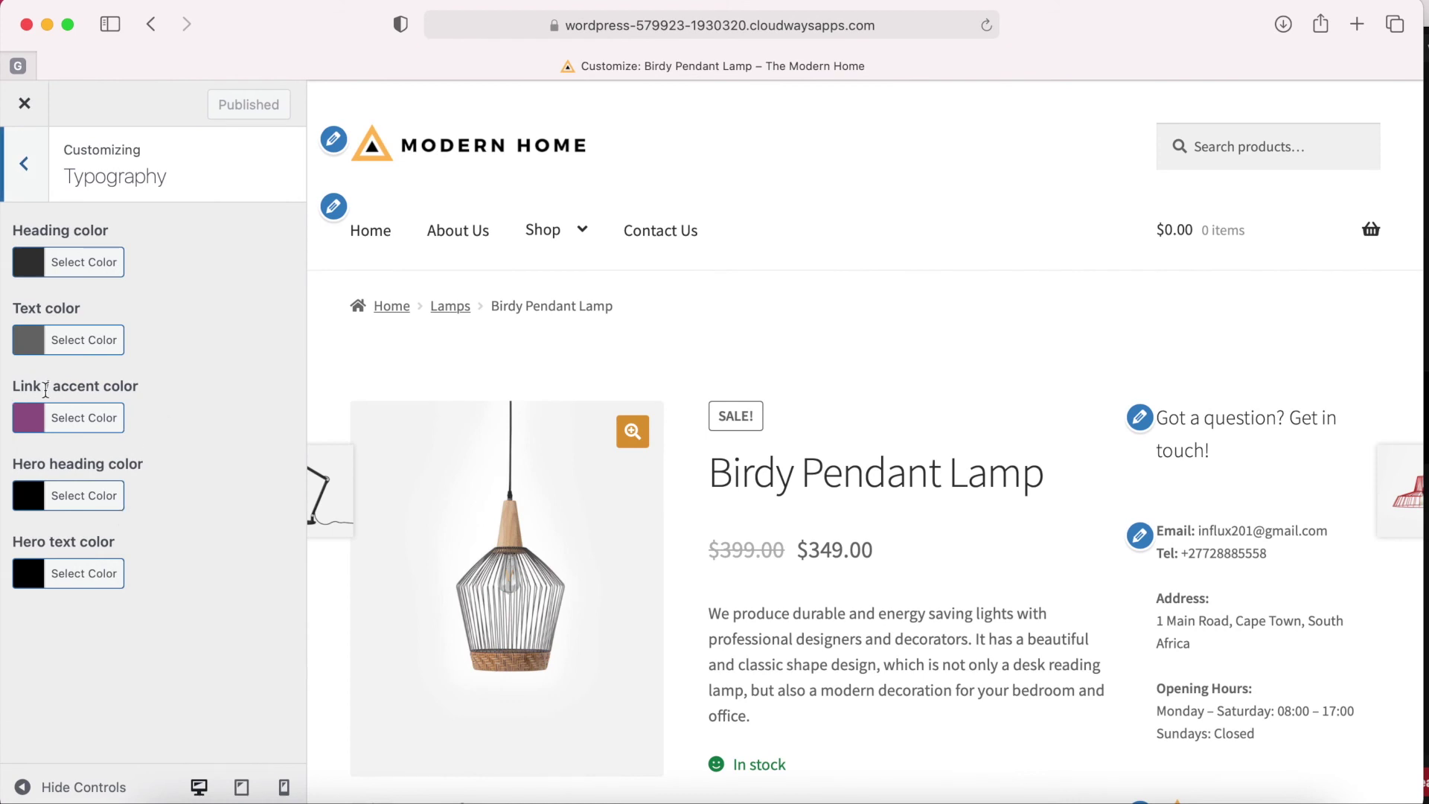
{"action": "left_click", "coordinate": [76, 424]}
{"action": "left_click", "coordinate": [148, 418]}
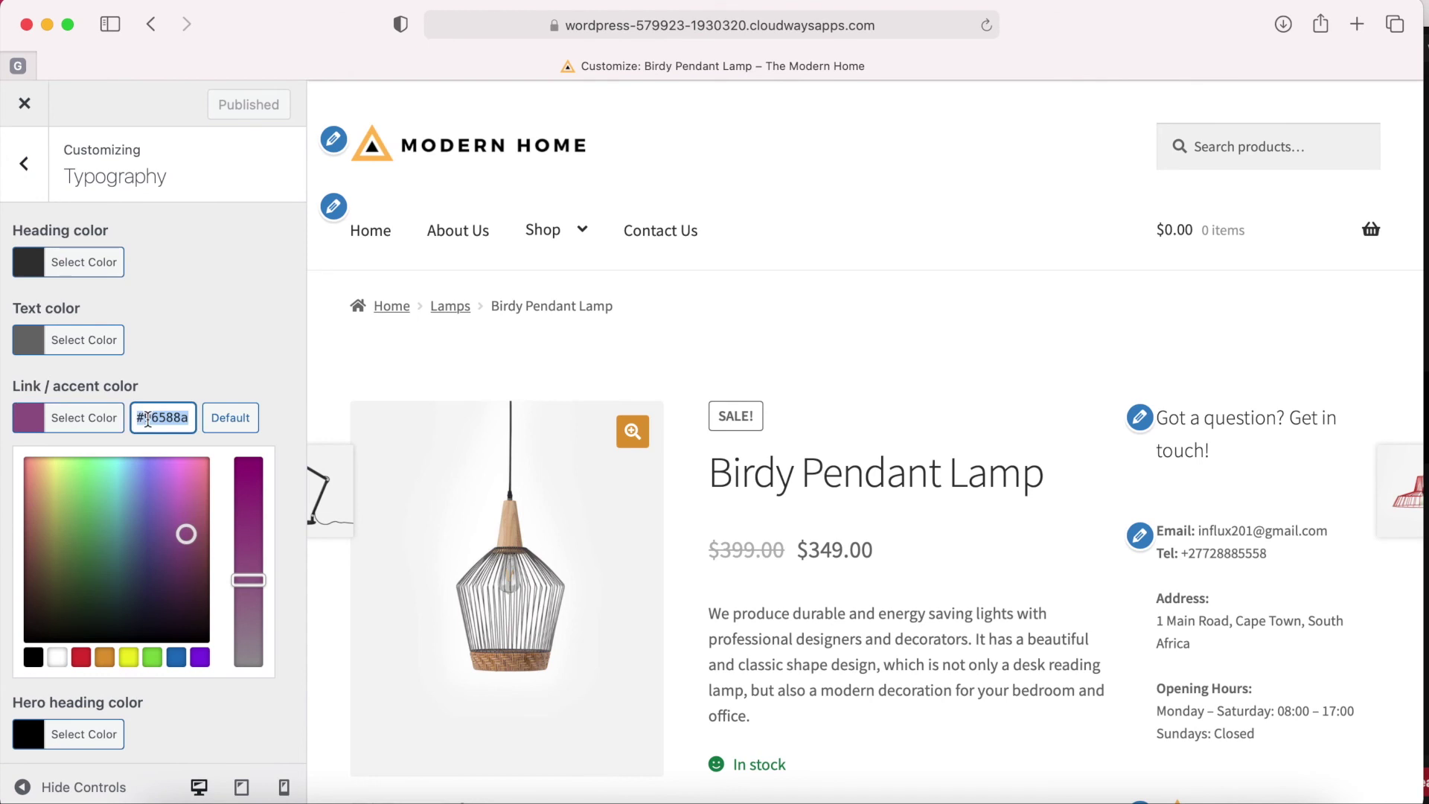
{"action": "key", "text": "Return"}
{"action": "left_click", "coordinate": [173, 368]}
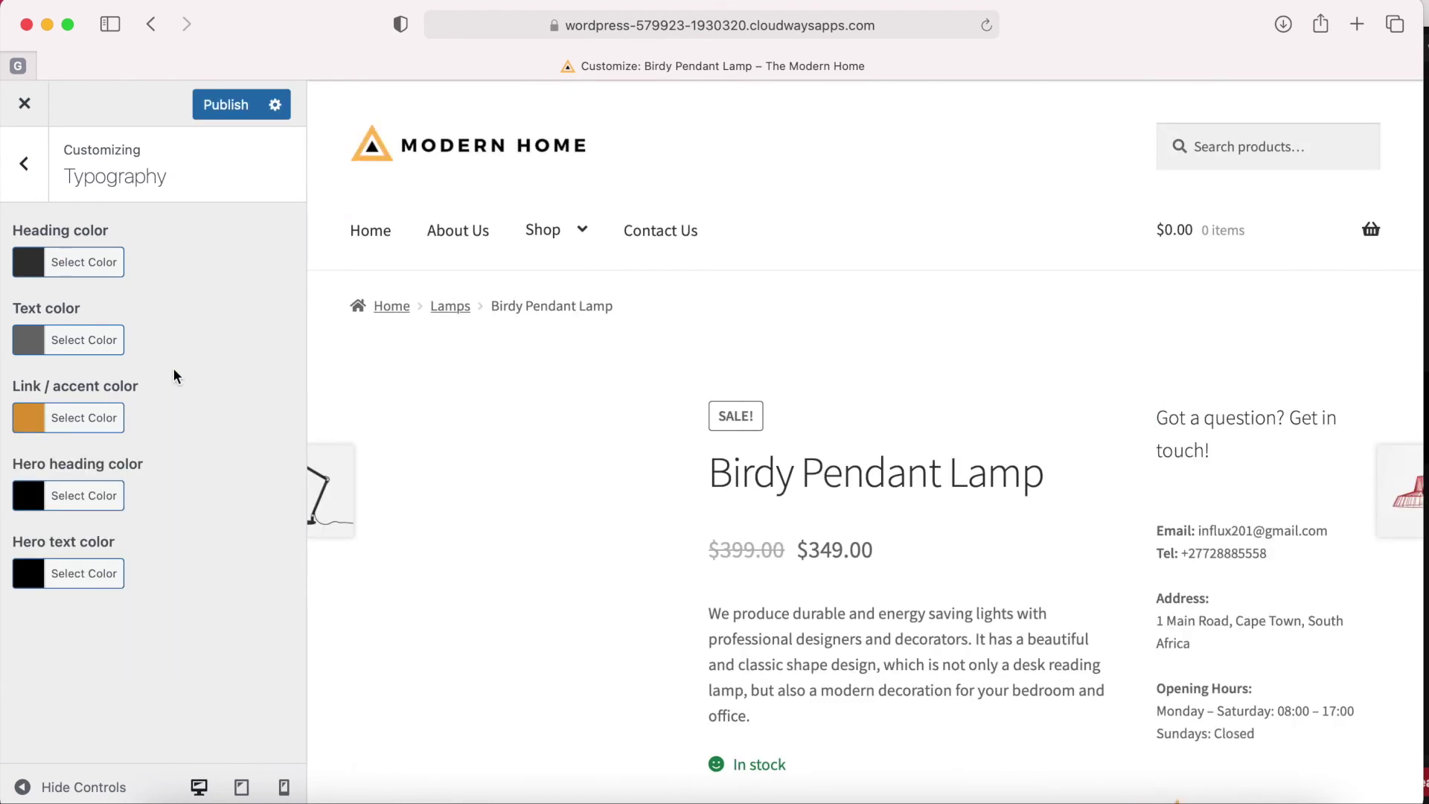
{"action": "left_click", "coordinate": [25, 105]}
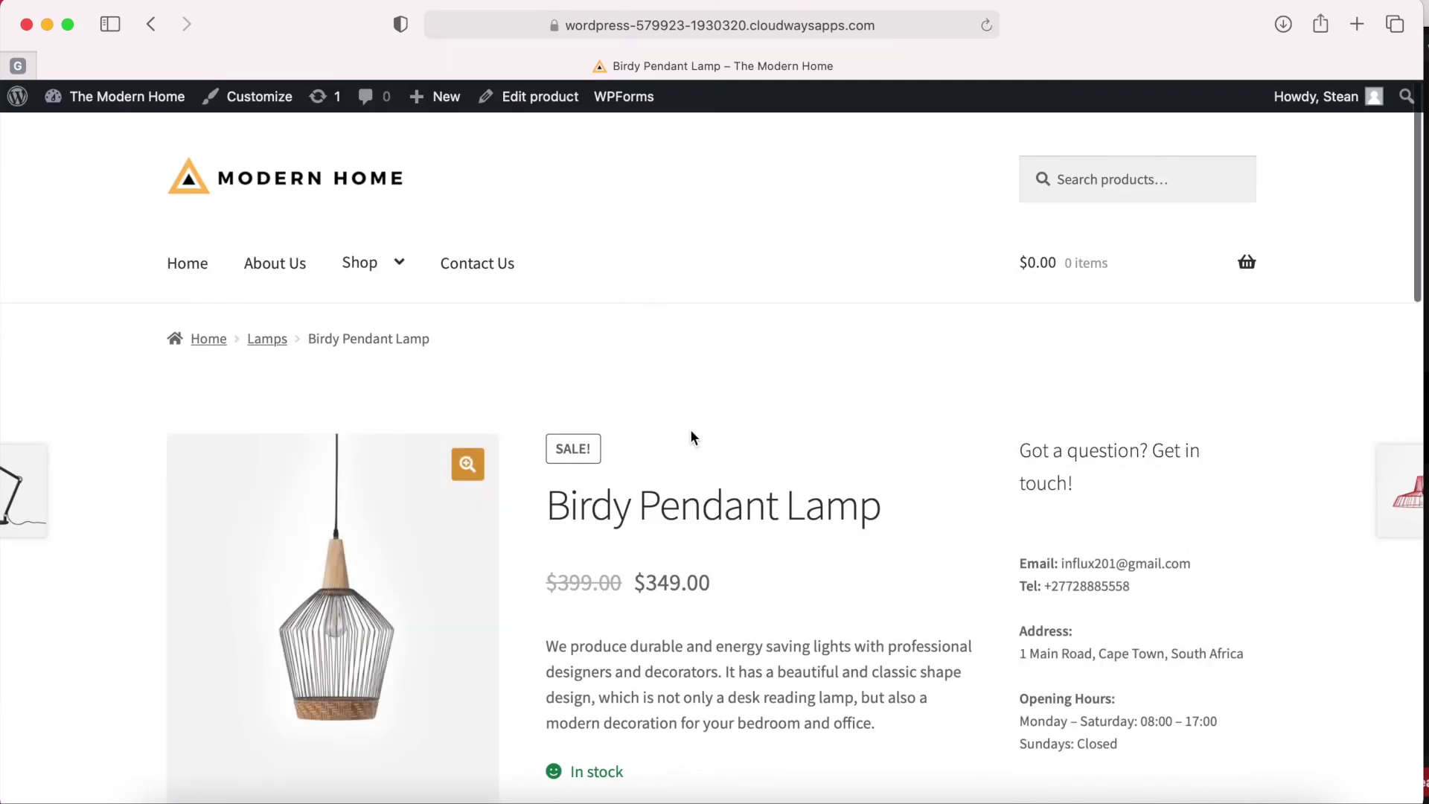
Check the Birdy Pendant Lamp's Reviews tab.
{"action": "scroll", "coordinate": [691, 429], "scroll_direction": "down", "scroll_amount": 6}
{"action": "scroll", "coordinate": [691, 429], "scroll_direction": "down", "scroll_amount": 3}
{"action": "scroll", "coordinate": [655, 373], "scroll_direction": "up", "scroll_amount": 7}
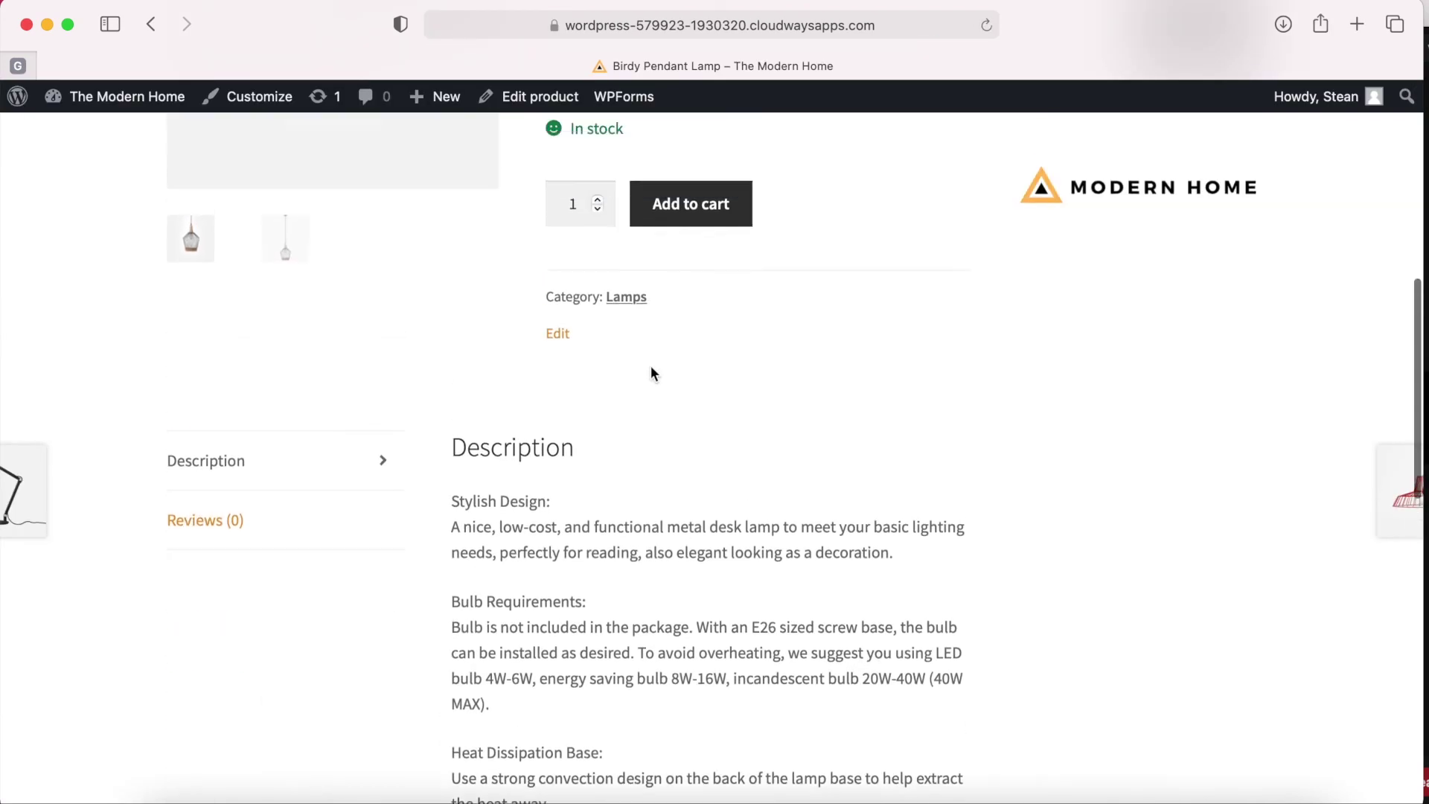
{"action": "scroll", "coordinate": [651, 367], "scroll_direction": "up", "scroll_amount": 2}
{"action": "scroll", "coordinate": [652, 367], "scroll_direction": "down", "scroll_amount": 8}
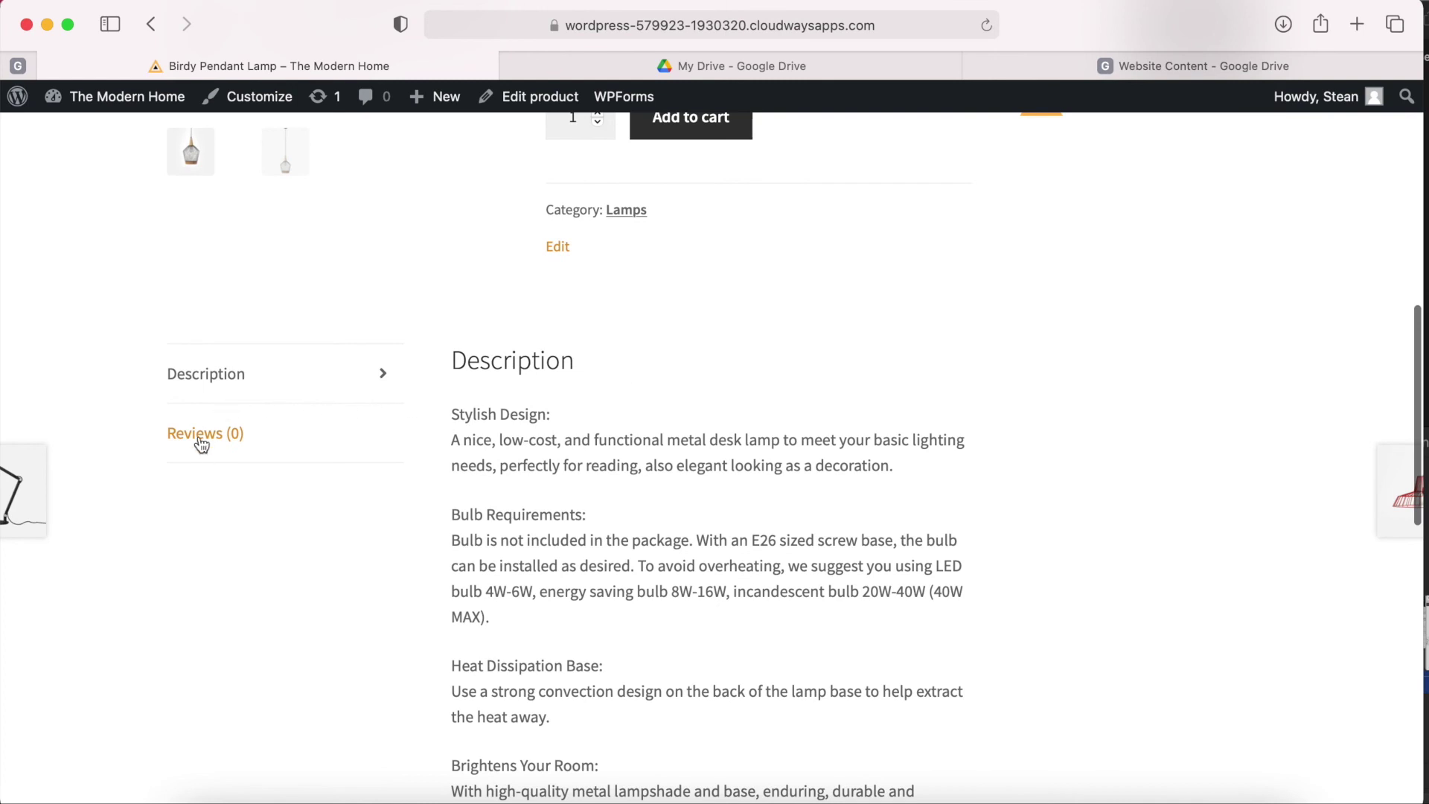
{"action": "left_click", "coordinate": [201, 446]}
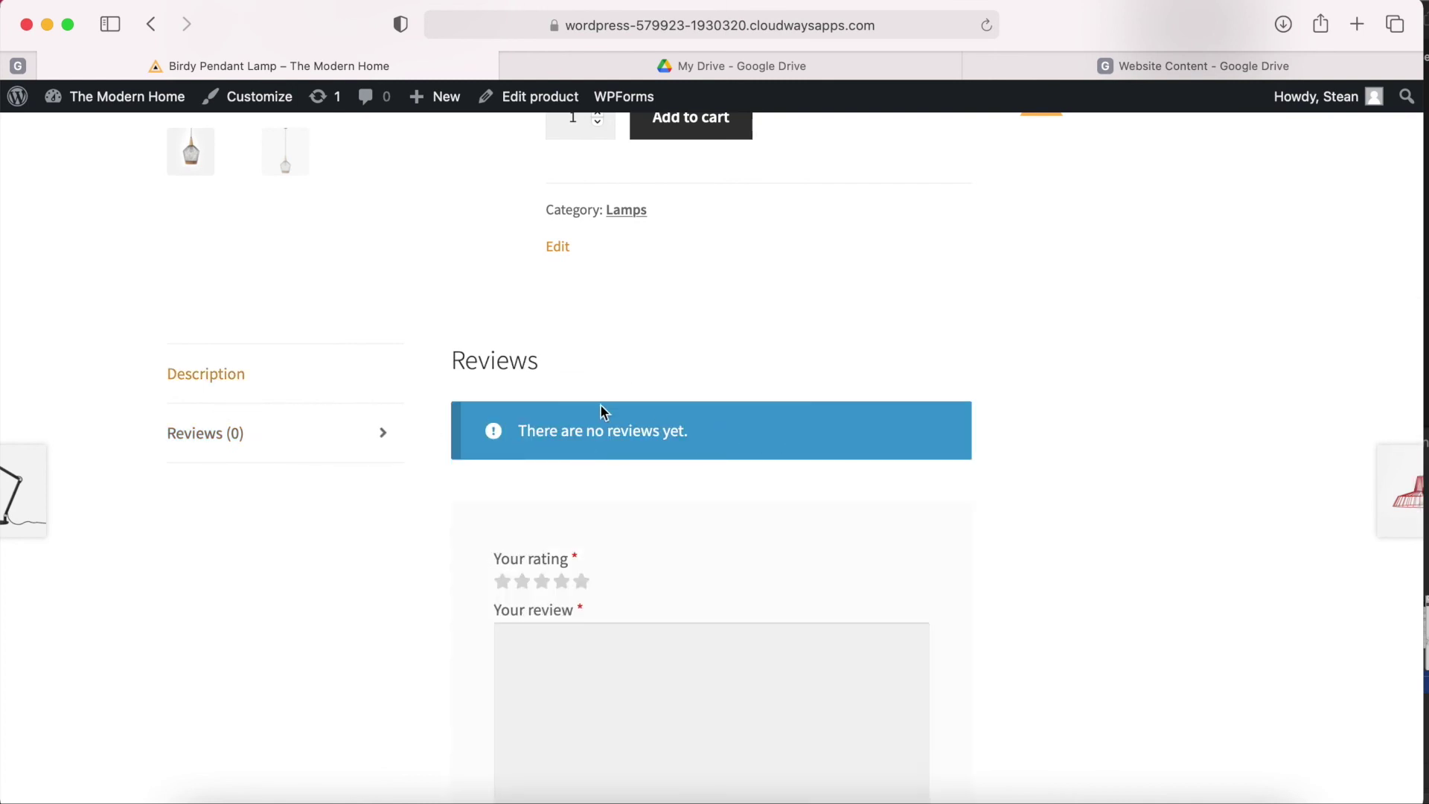
Add the Birdy Pendant Lamp to the cart, confirming the $349.00 cart subtotal.
{"action": "scroll", "coordinate": [554, 403], "scroll_direction": "up", "scroll_amount": 7}
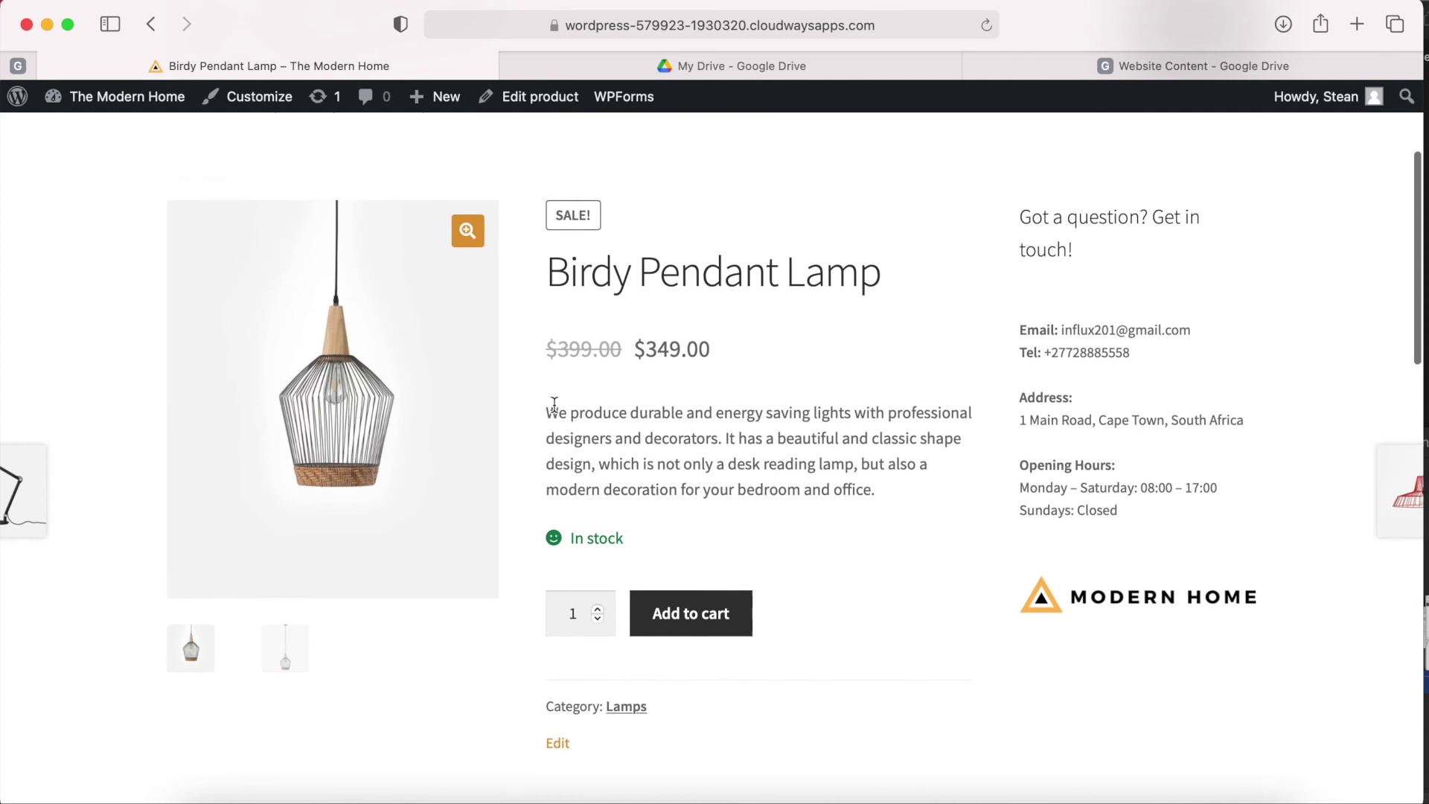
{"action": "left_click", "coordinate": [696, 659]}
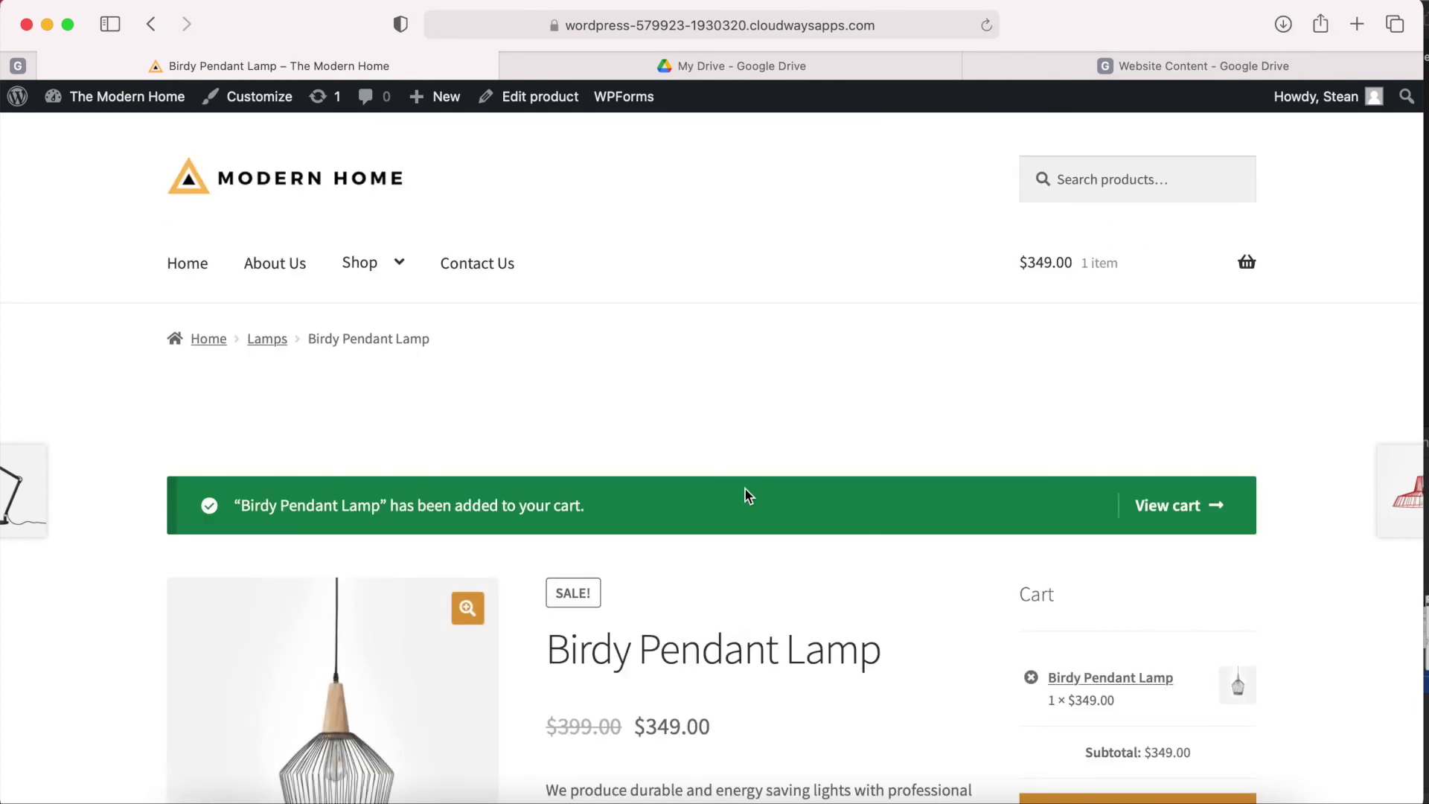
{"action": "scroll", "coordinate": [744, 496], "scroll_direction": "down", "scroll_amount": 3}
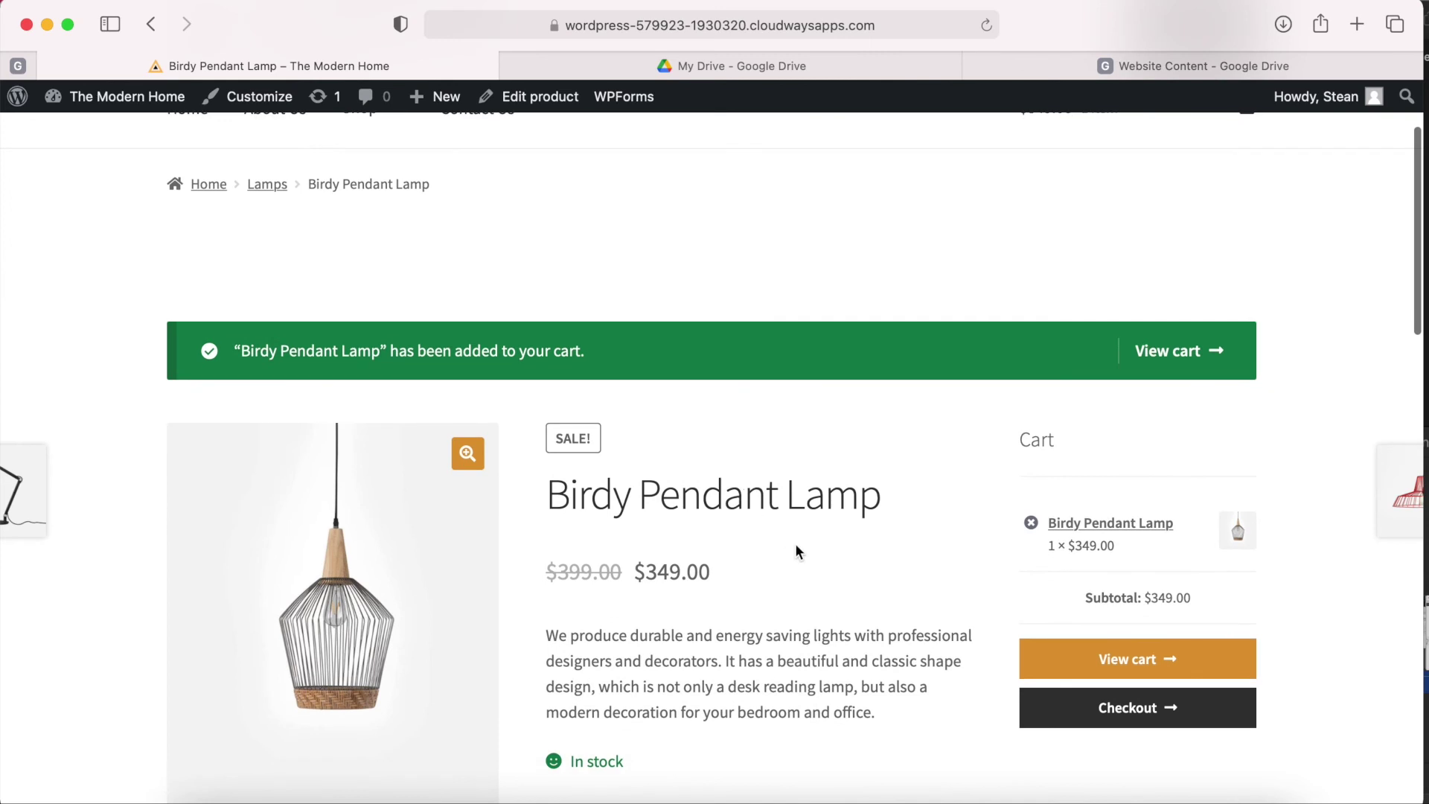
{"action": "scroll", "coordinate": [796, 545], "scroll_direction": "down", "scroll_amount": 2}
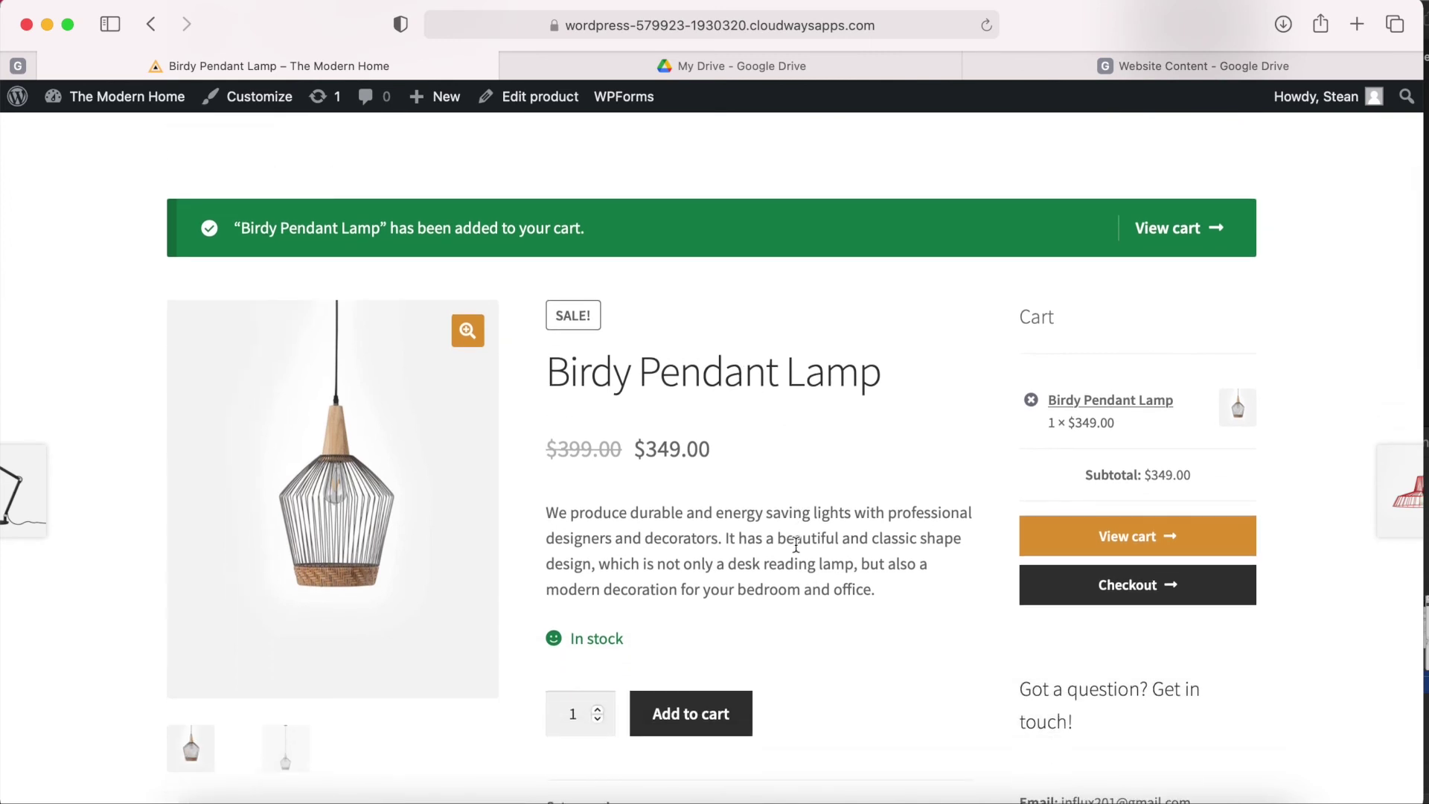
{"action": "scroll", "coordinate": [795, 543], "scroll_direction": "down", "scroll_amount": 2}
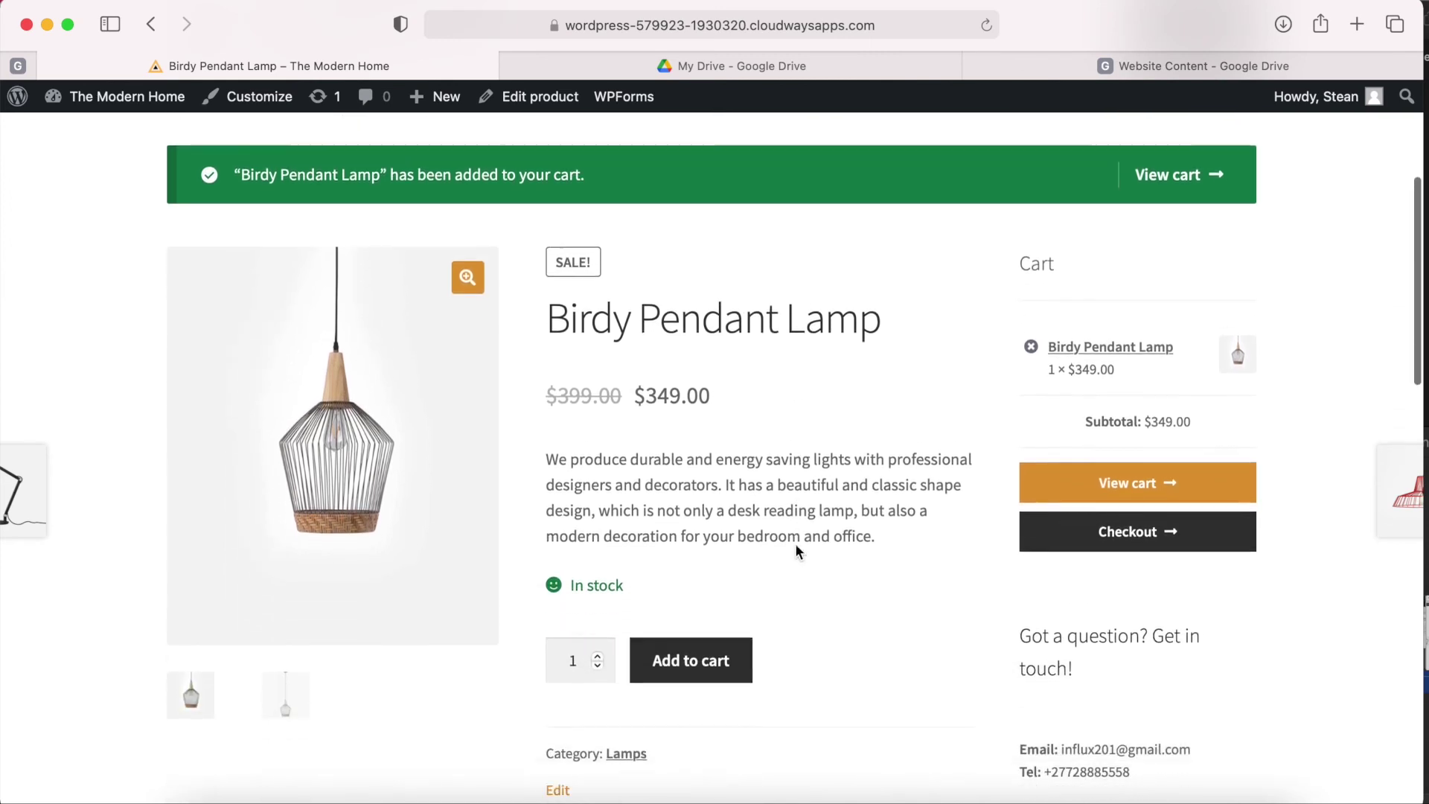
{"action": "left_click", "coordinate": [737, 605]}
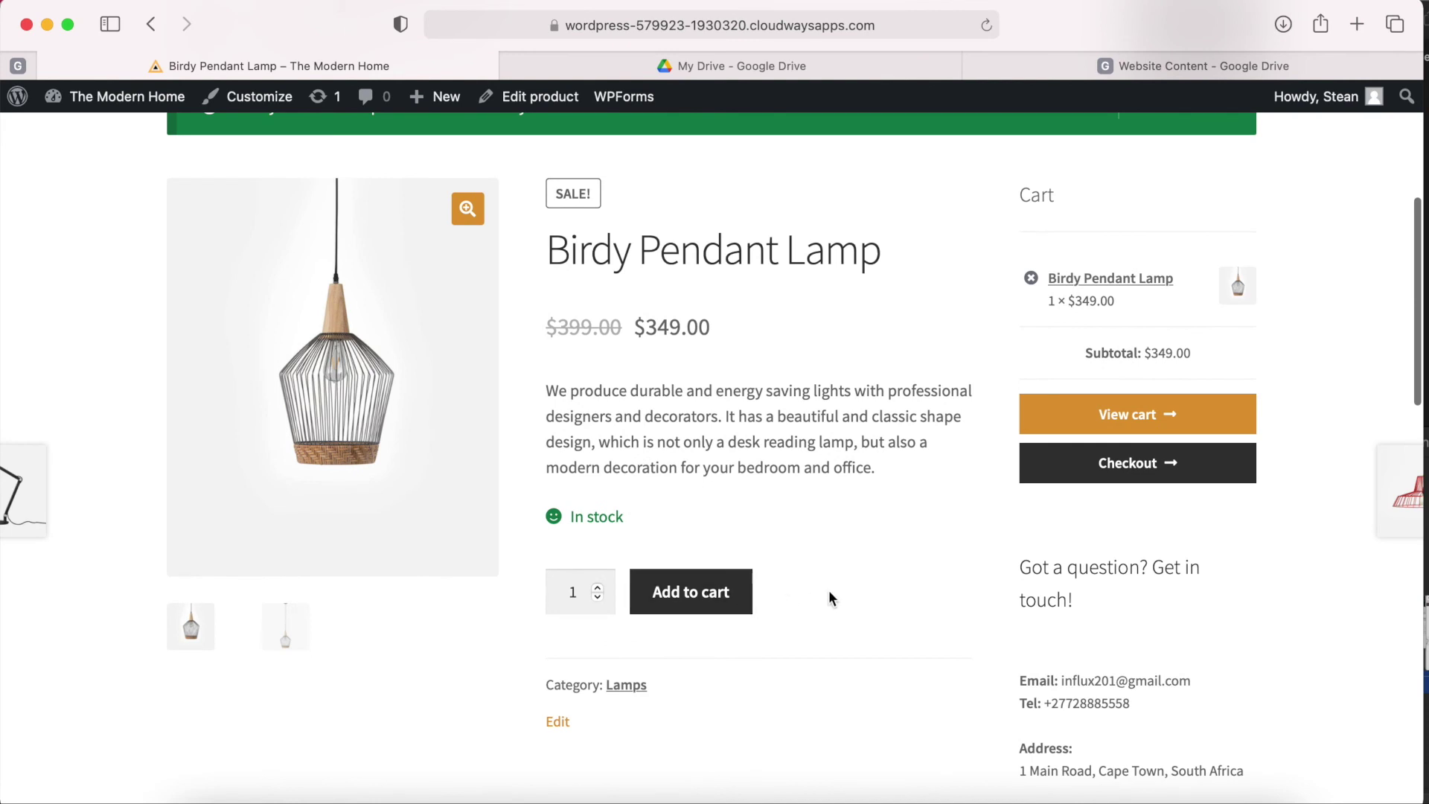
{"action": "scroll", "coordinate": [828, 590], "scroll_direction": "up", "scroll_amount": 1}
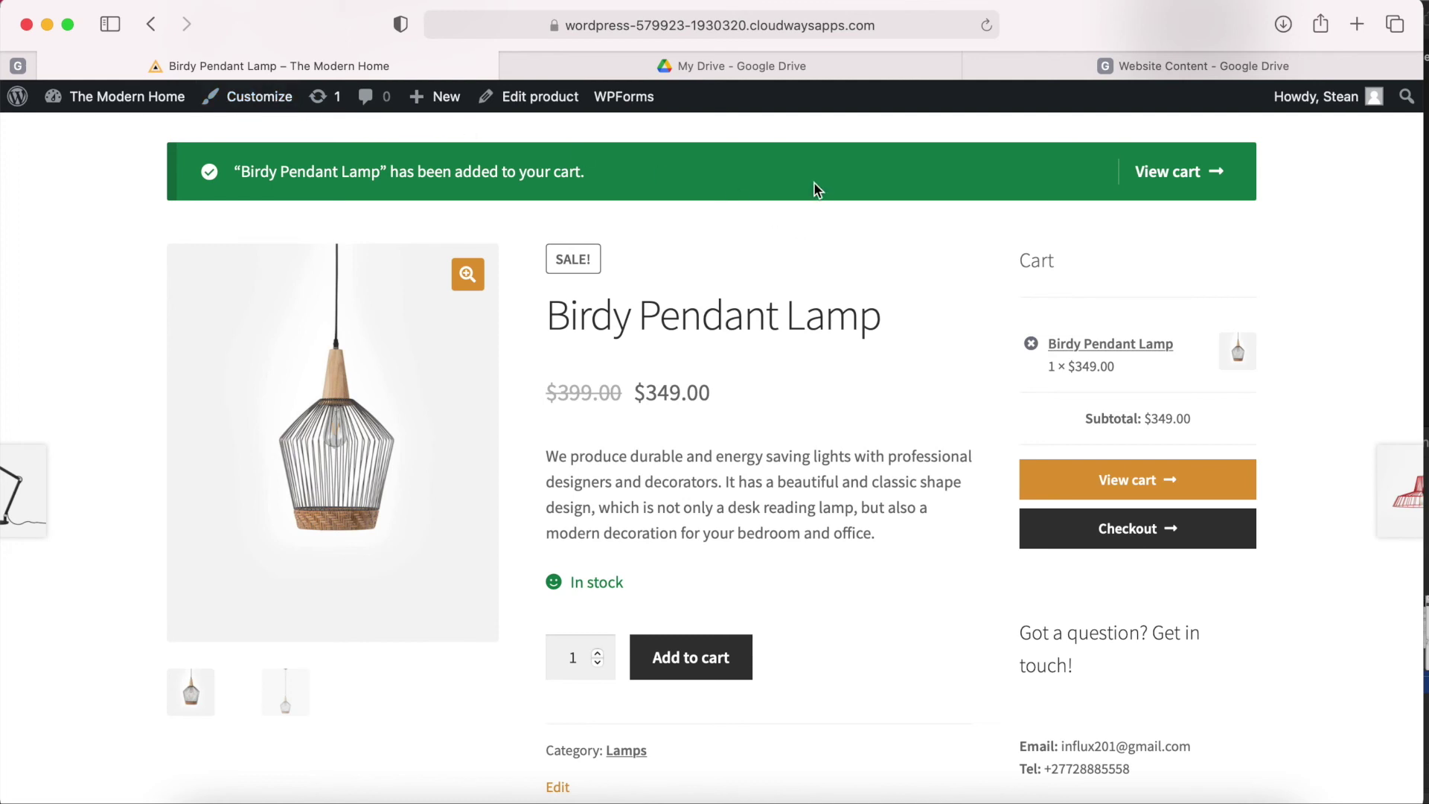
{"action": "scroll", "coordinate": [860, 362], "scroll_direction": "down", "scroll_amount": 3}
{"action": "scroll", "coordinate": [861, 362], "scroll_direction": "up", "scroll_amount": 2}
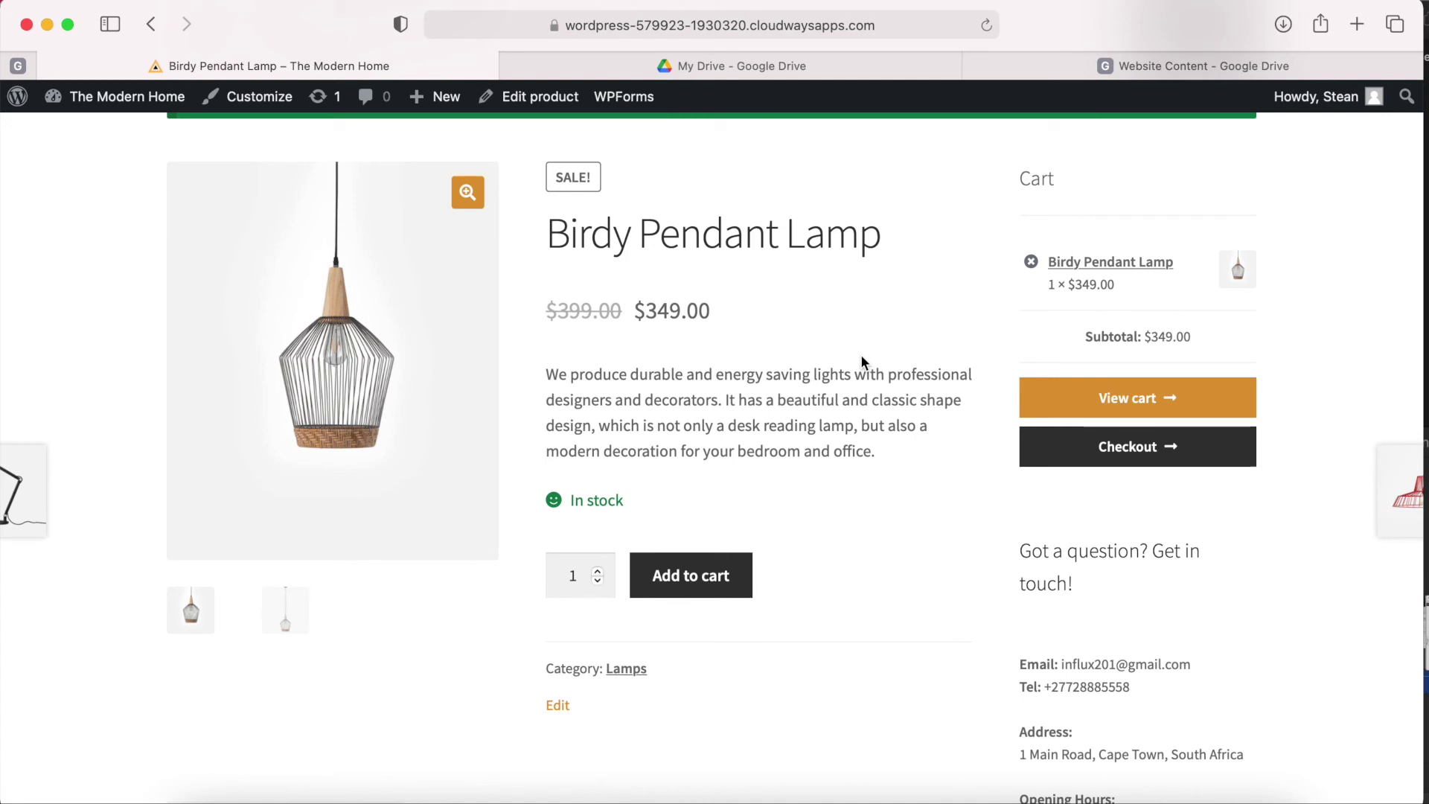
{"action": "scroll", "coordinate": [861, 354], "scroll_direction": "up", "scroll_amount": 2}
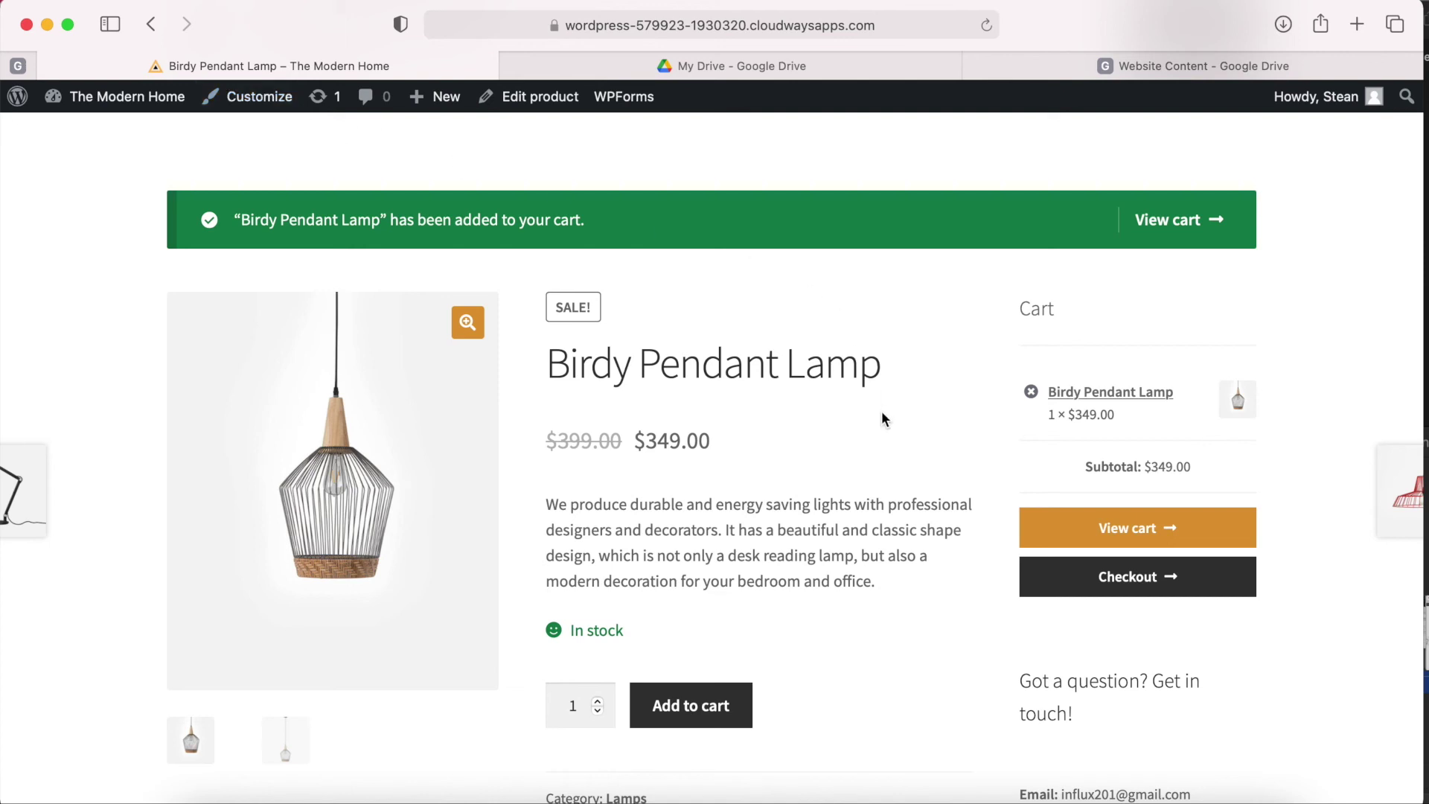
{"action": "scroll", "coordinate": [882, 420], "scroll_direction": "down", "scroll_amount": 2}
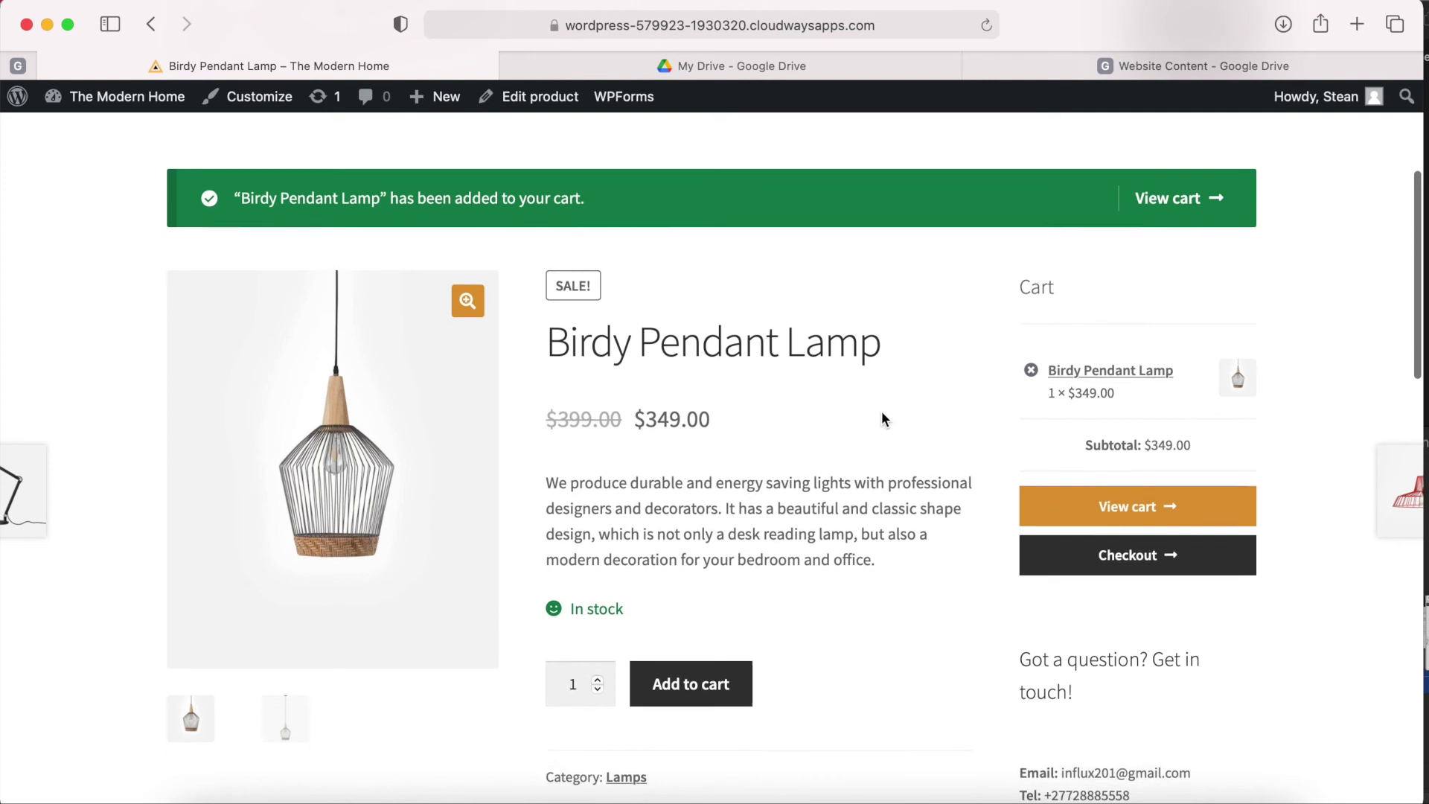
{"action": "scroll", "coordinate": [801, 467], "scroll_direction": "up", "scroll_amount": 2}
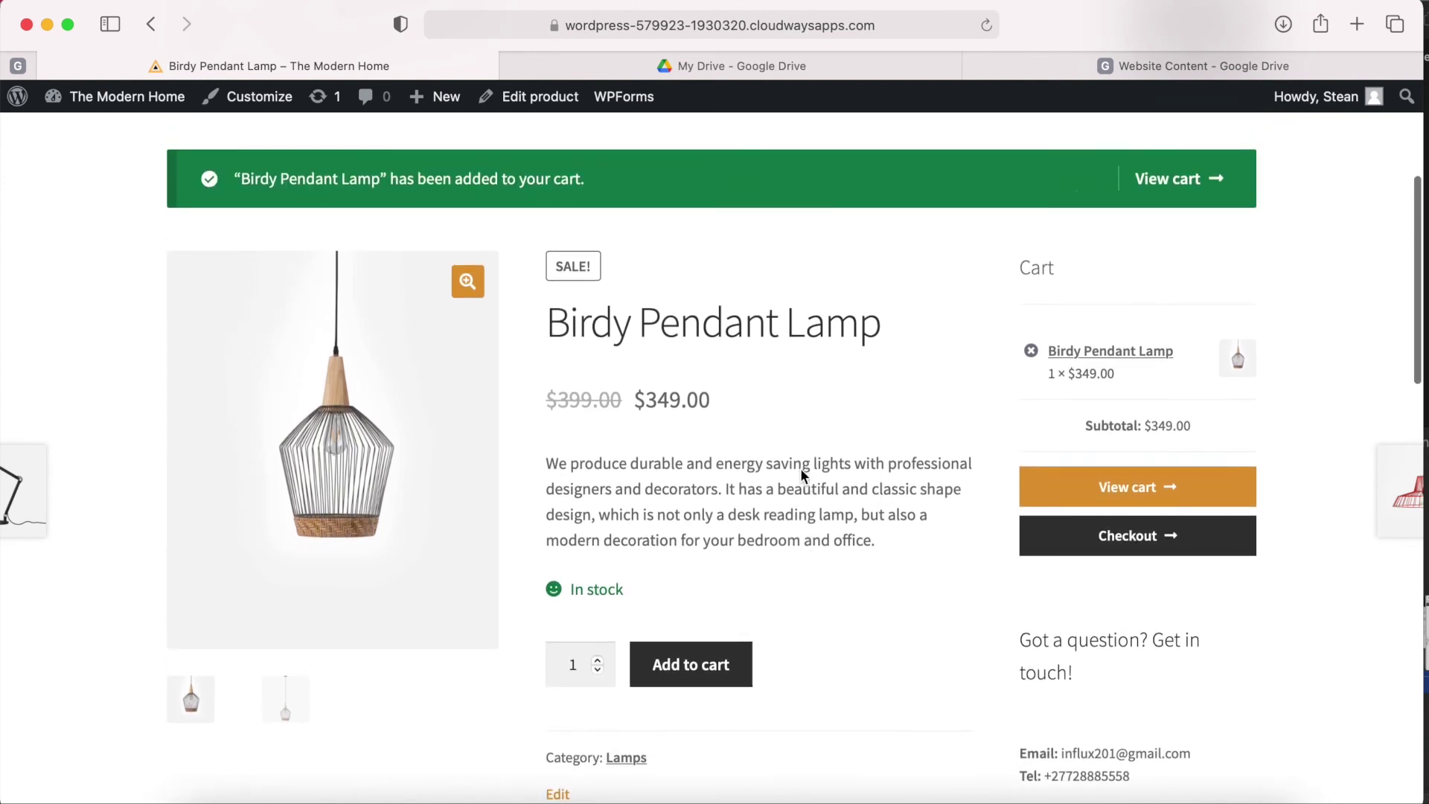
{"action": "scroll", "coordinate": [801, 467], "scroll_direction": "down", "scroll_amount": 1}
Open CSS.txt in TextEdit and copy its WooCommerce notice CSS rules.
{"action": "left_click", "coordinate": [208, 798]}
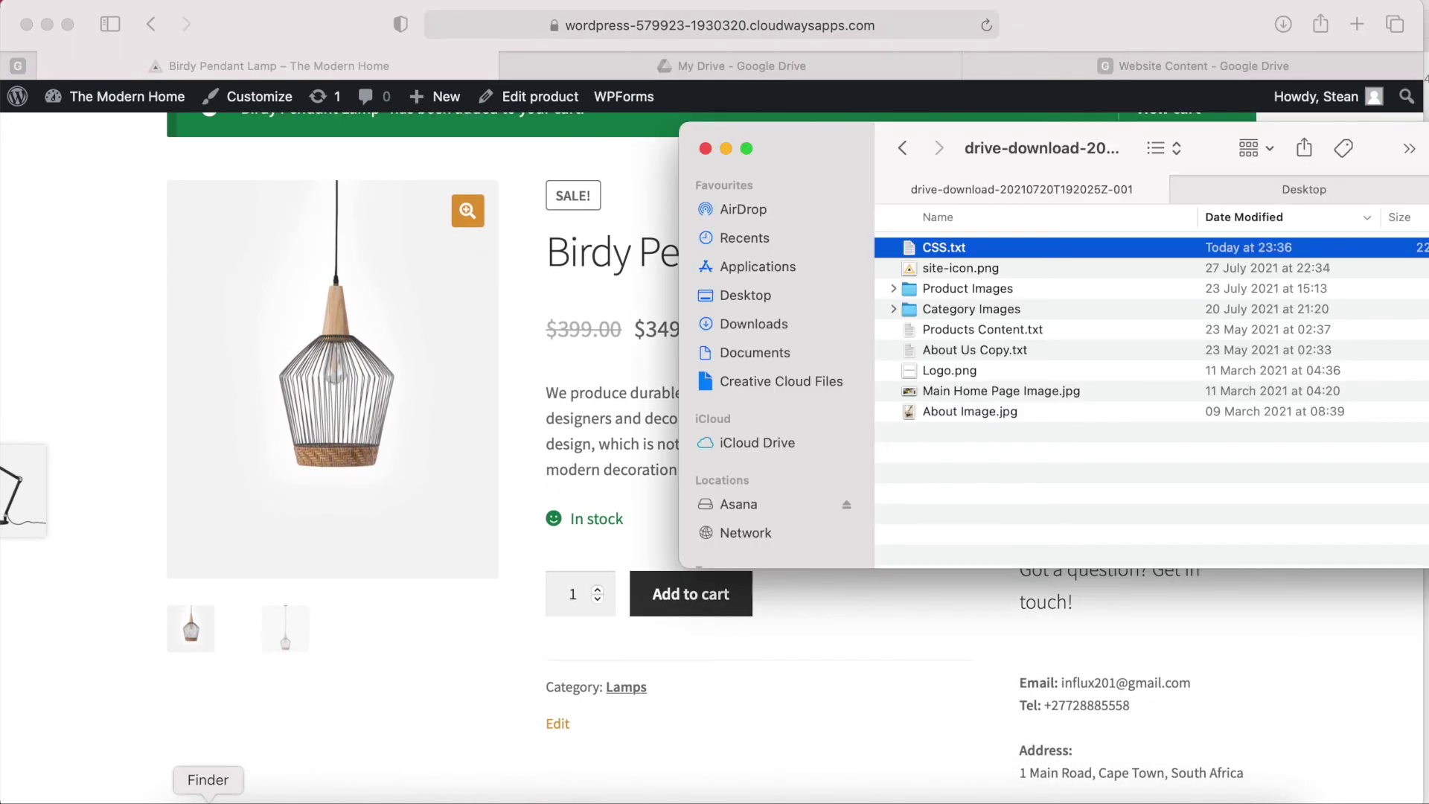
{"action": "double_click", "coordinate": [981, 247]}
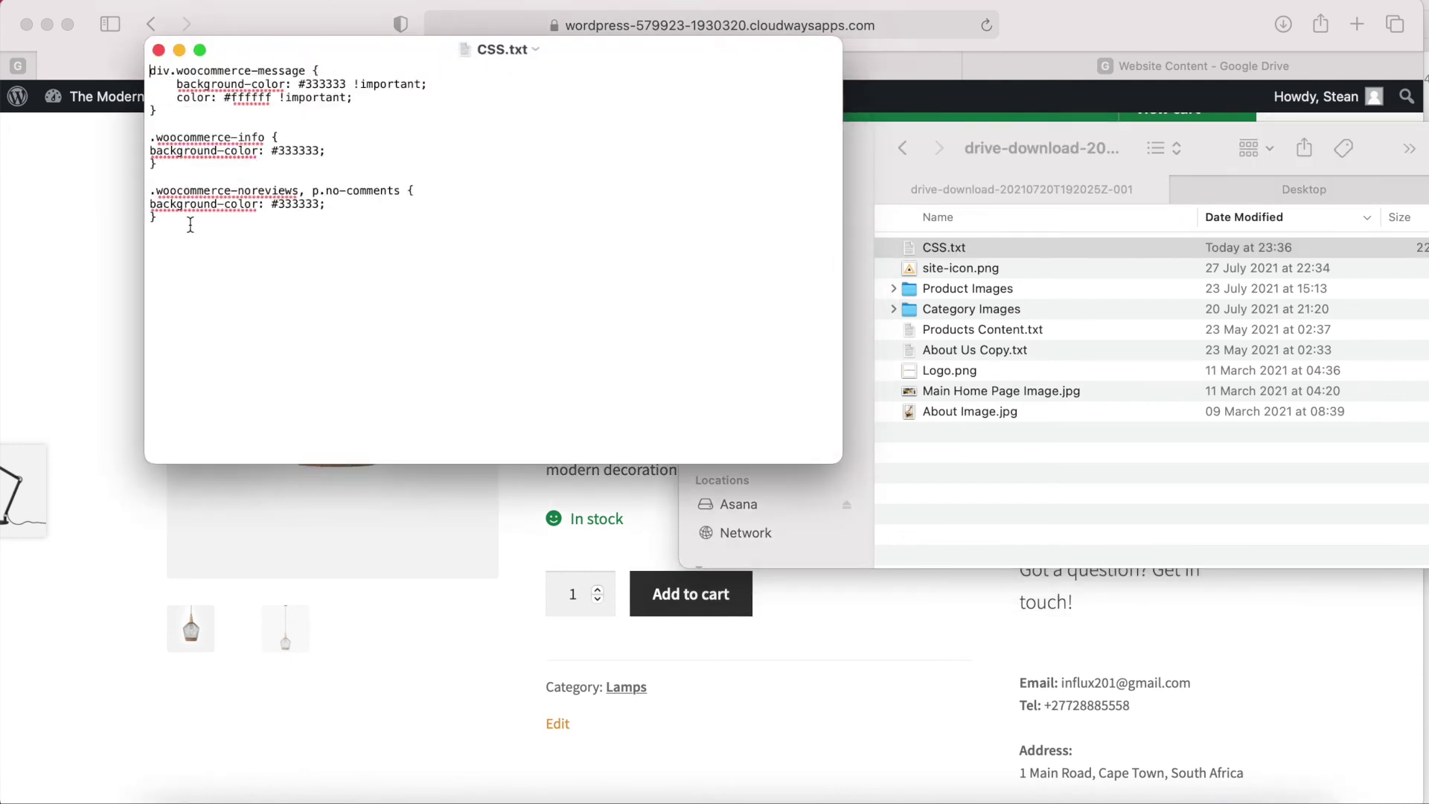
{"action": "left_click_drag", "start_coordinate": [190, 220], "coordinate": [136, 74]}
{"action": "key", "text": "super+c"}
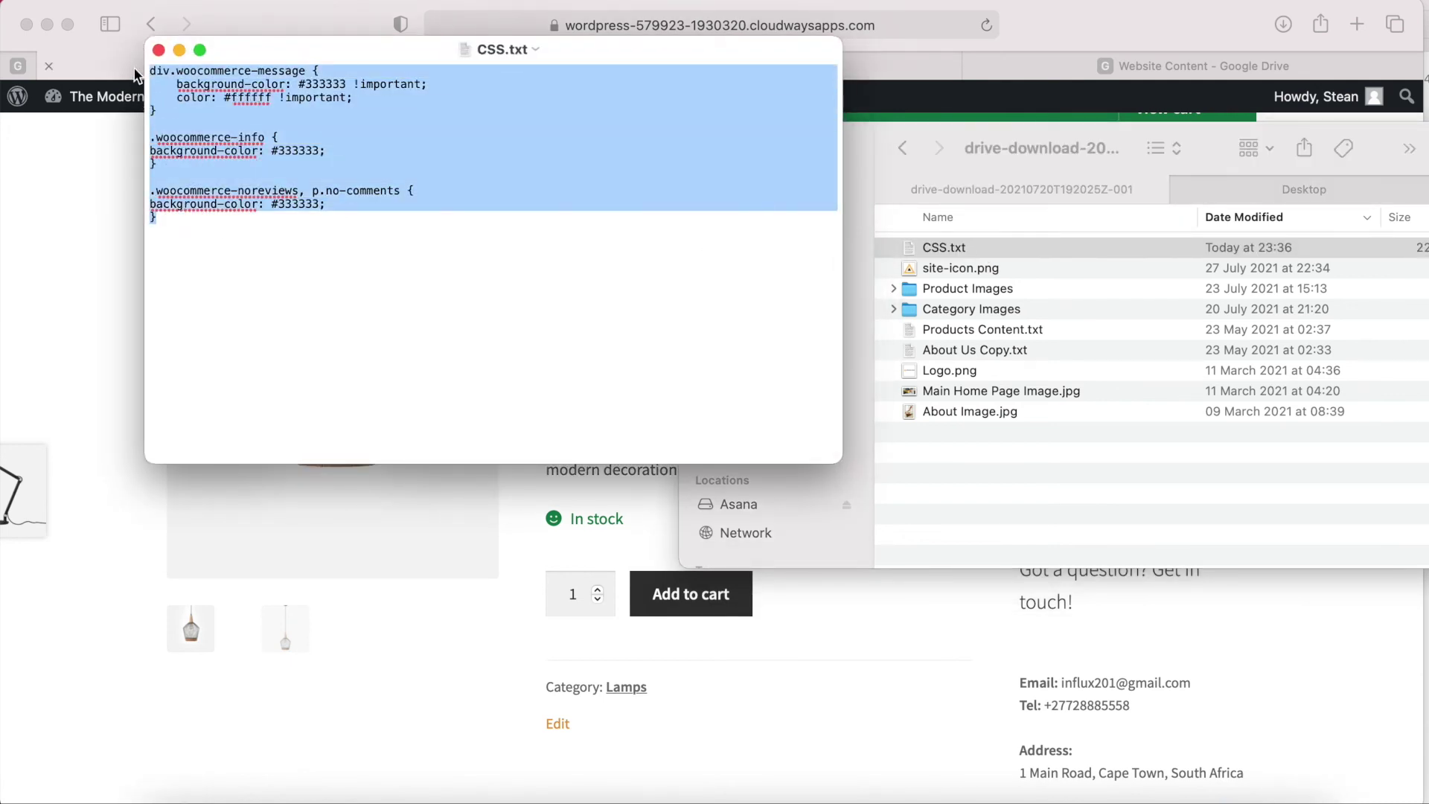
{"action": "left_click", "coordinate": [1011, 47]}
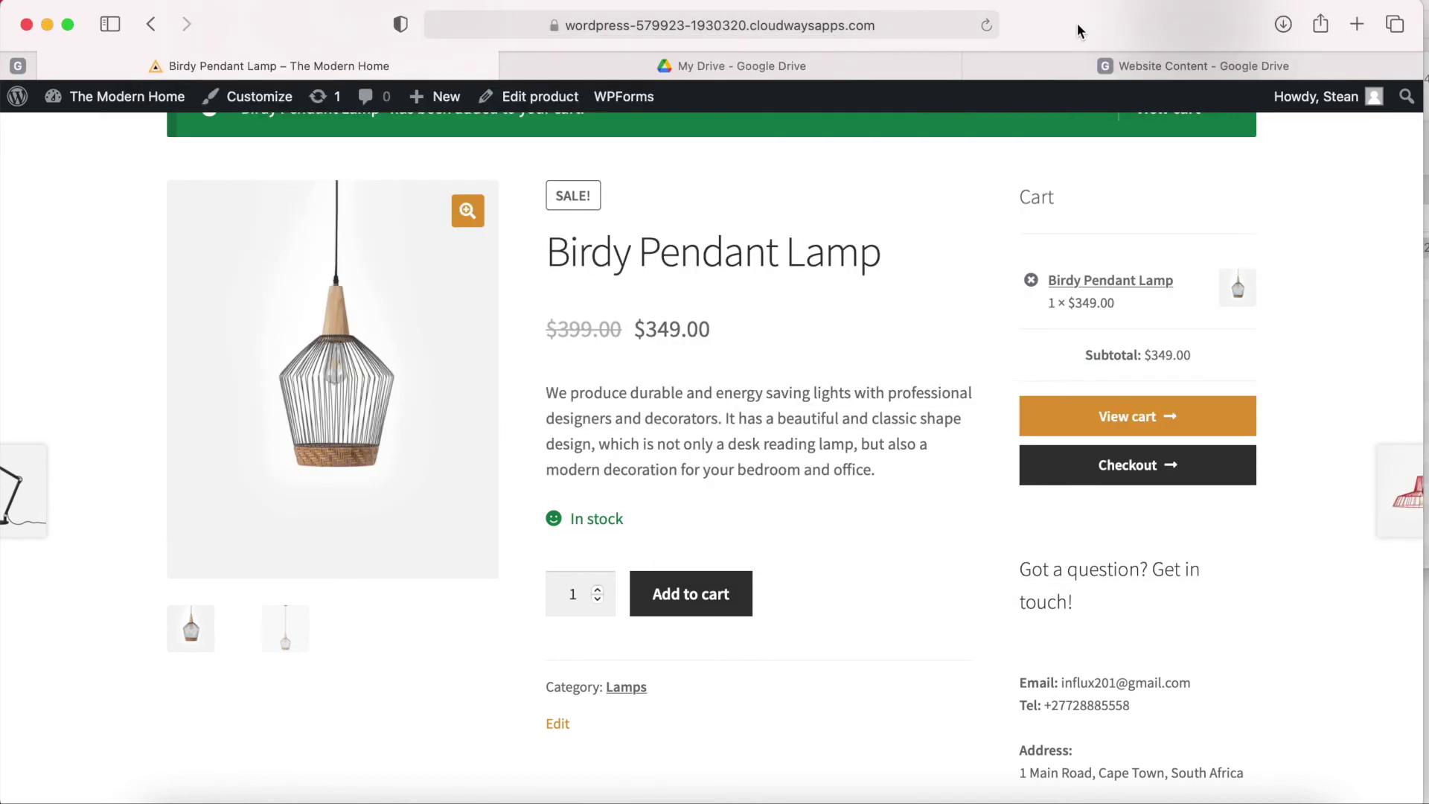
Paste the #333333 WooCommerce notice rules into Additional CSS and publish them.
{"action": "left_click", "coordinate": [274, 104]}
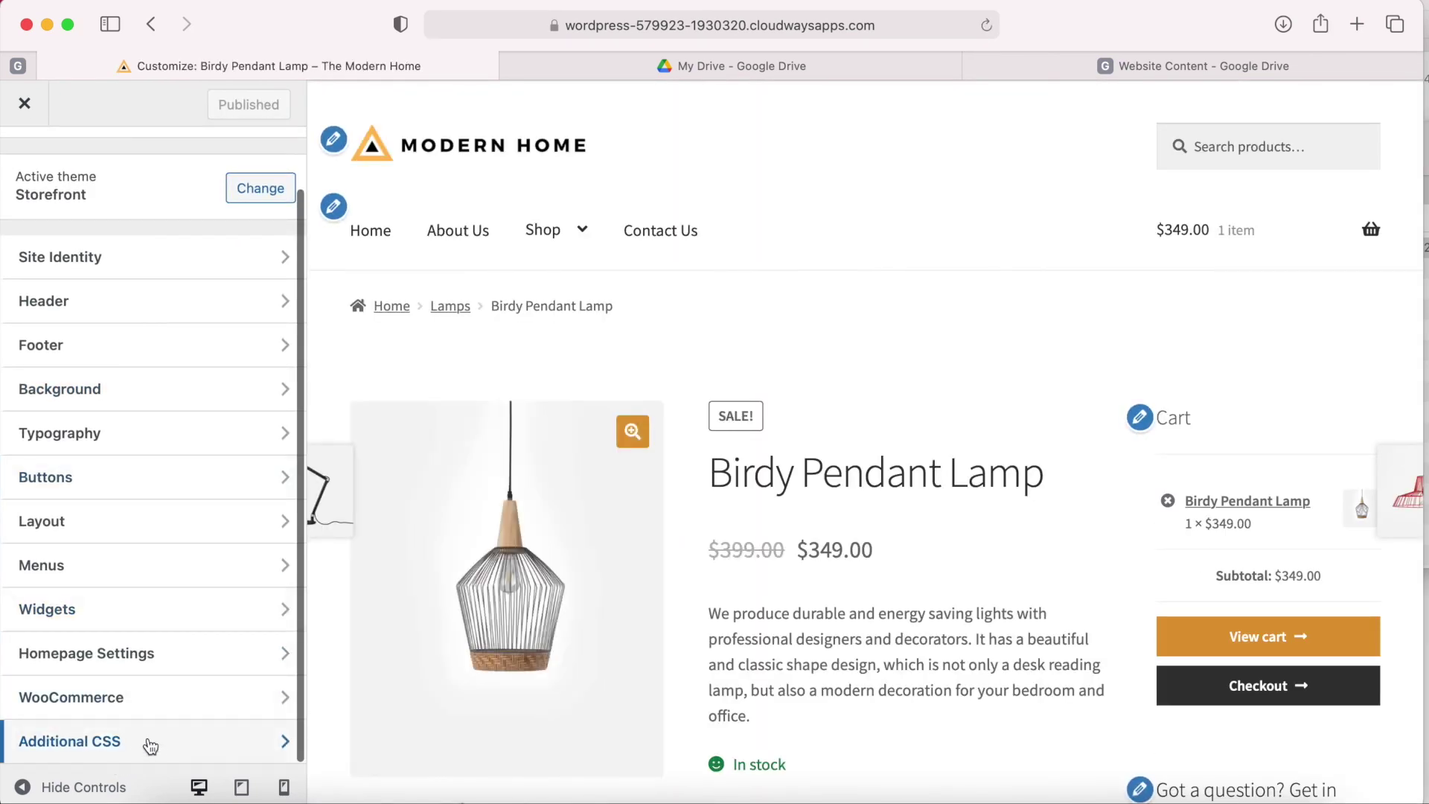
{"action": "left_click", "coordinate": [147, 740]}
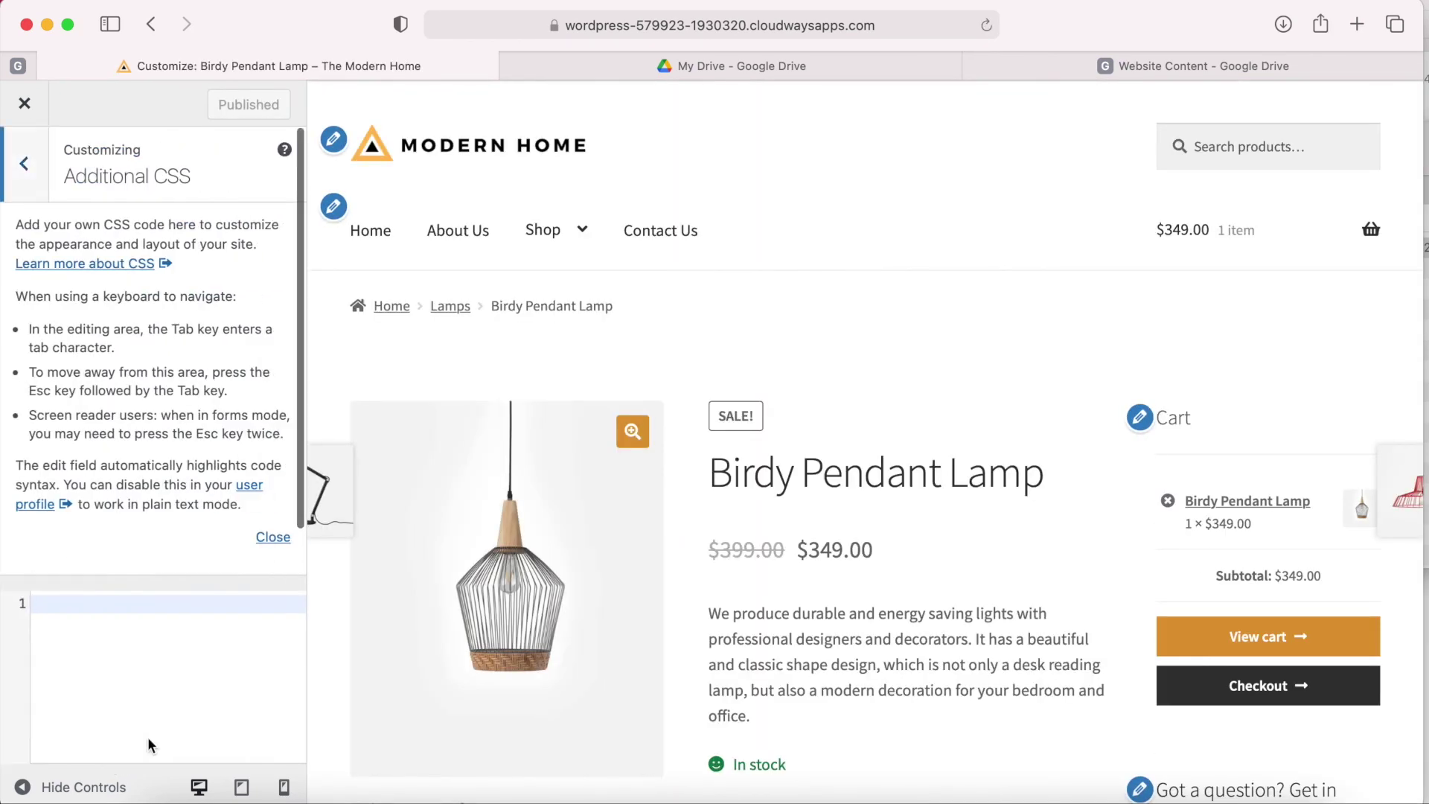
{"action": "right_click", "coordinate": [51, 604]}
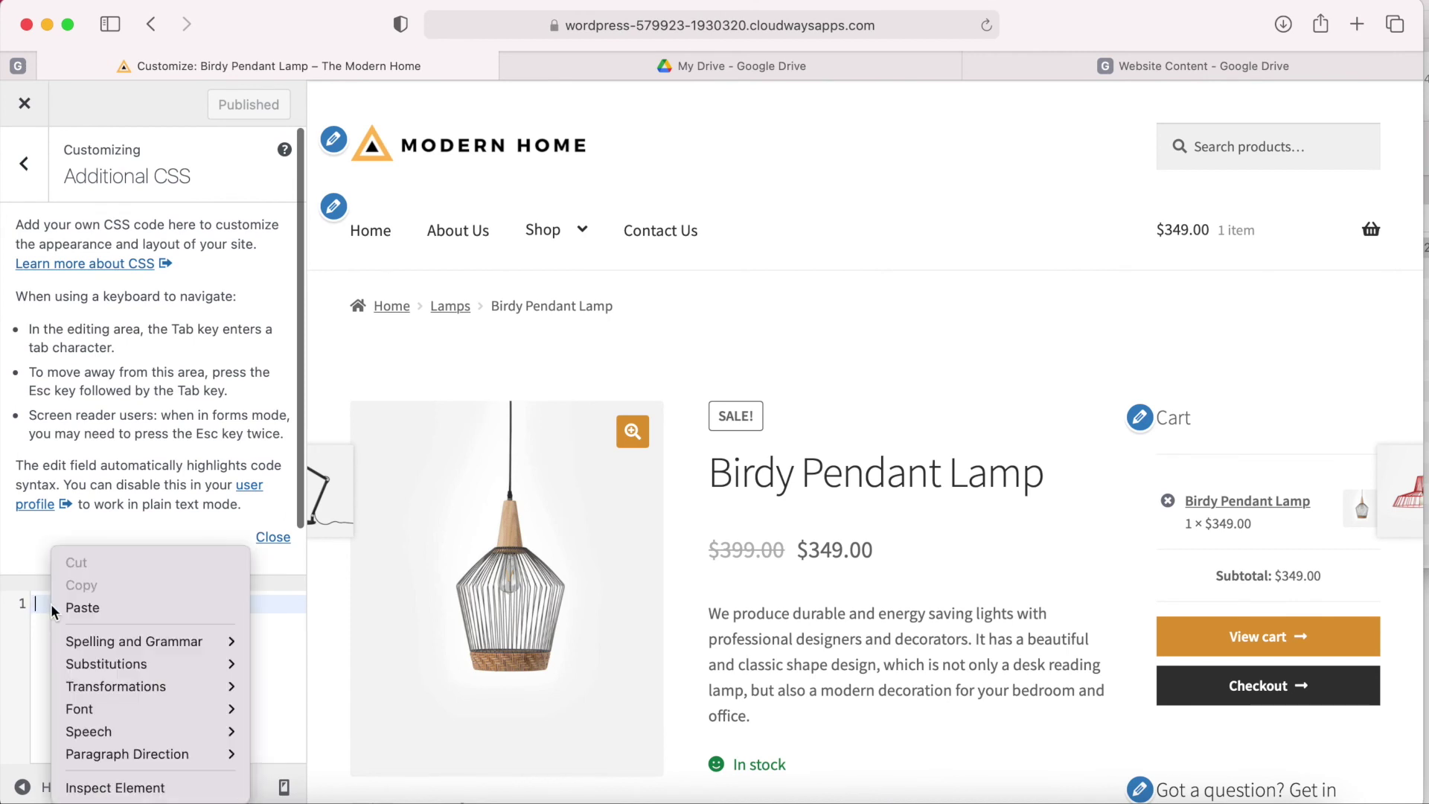
{"action": "left_click", "coordinate": [62, 607]}
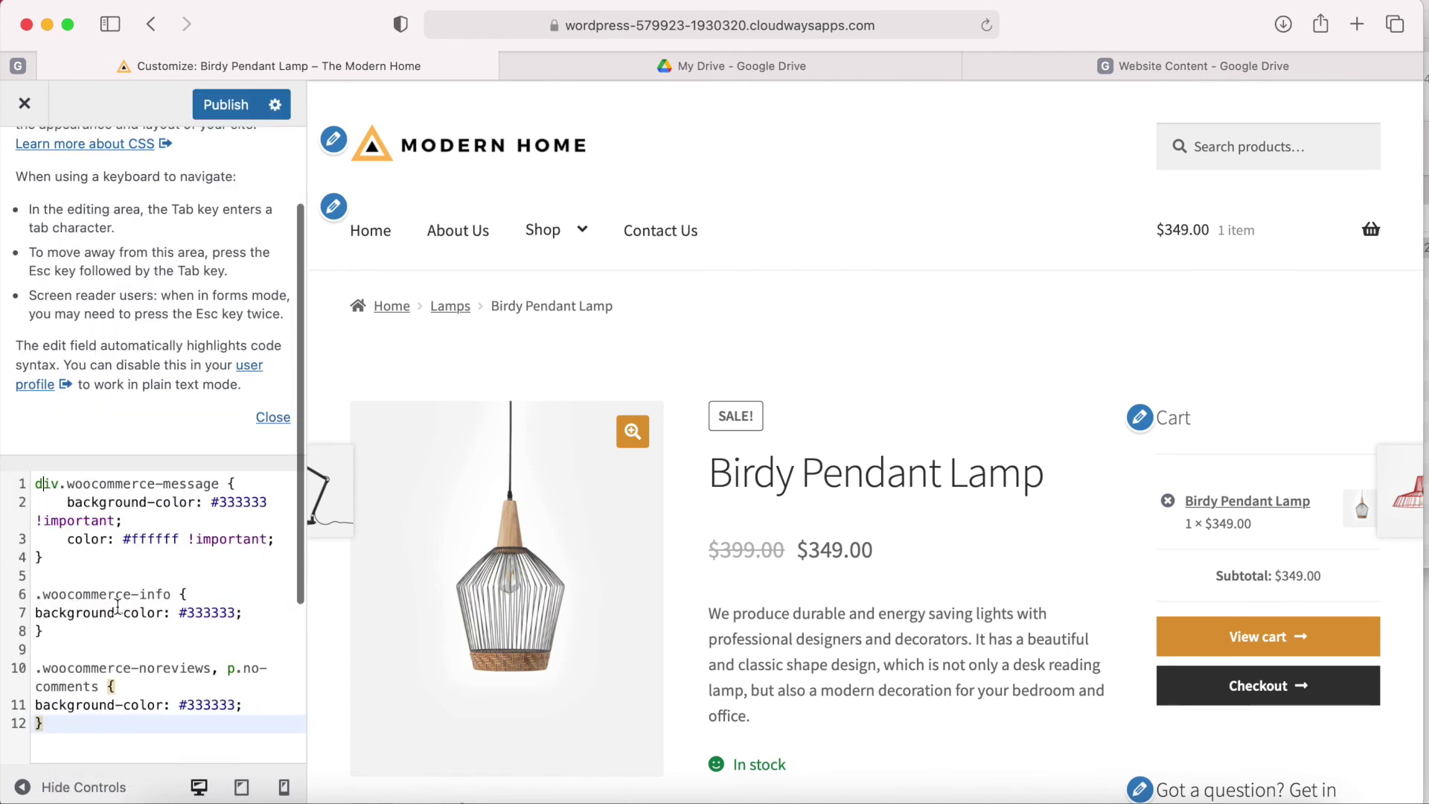
{"action": "scroll", "coordinate": [117, 606], "scroll_direction": "down", "scroll_amount": 2}
{"action": "scroll", "coordinate": [137, 653], "scroll_direction": "down", "scroll_amount": 2}
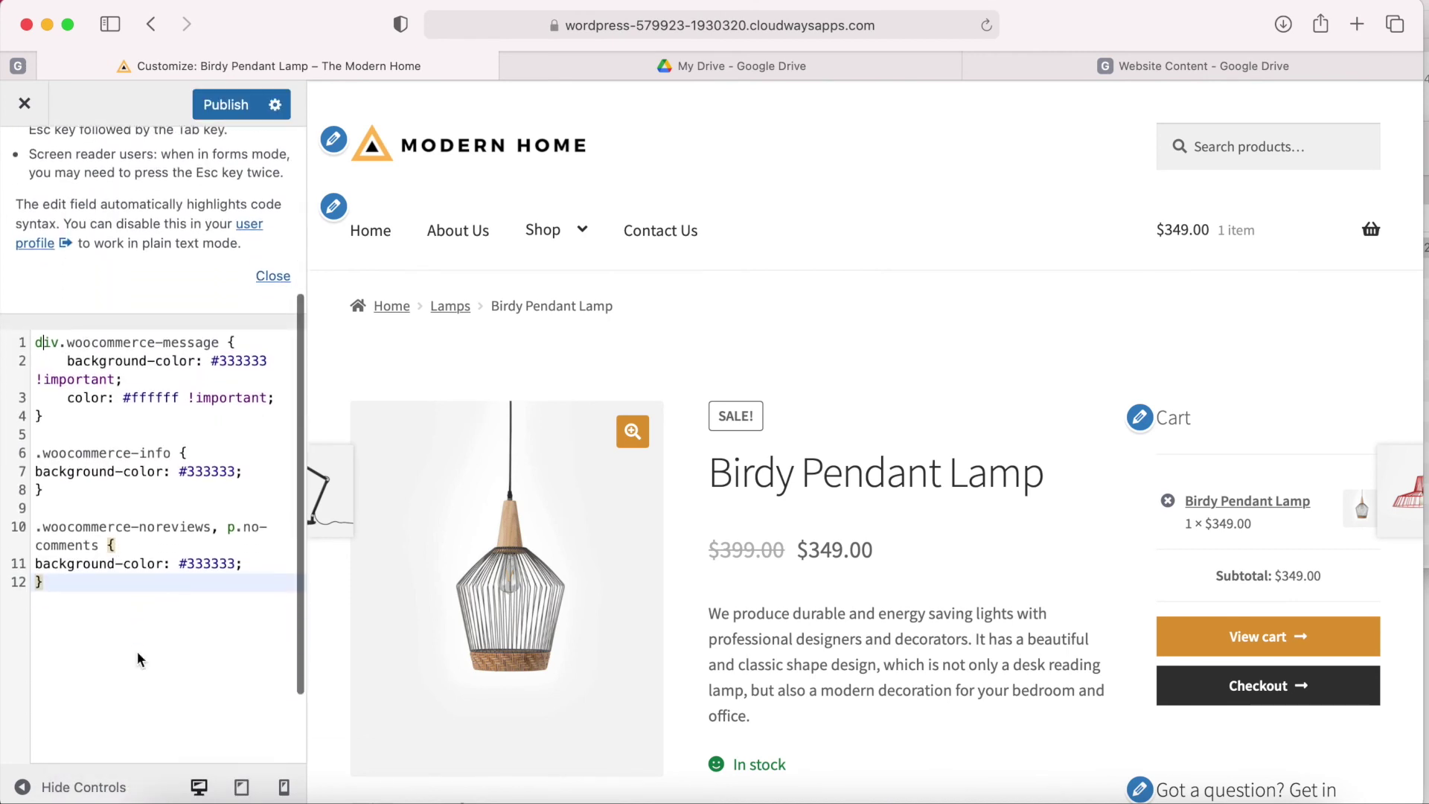
{"action": "left_click", "coordinate": [218, 116]}
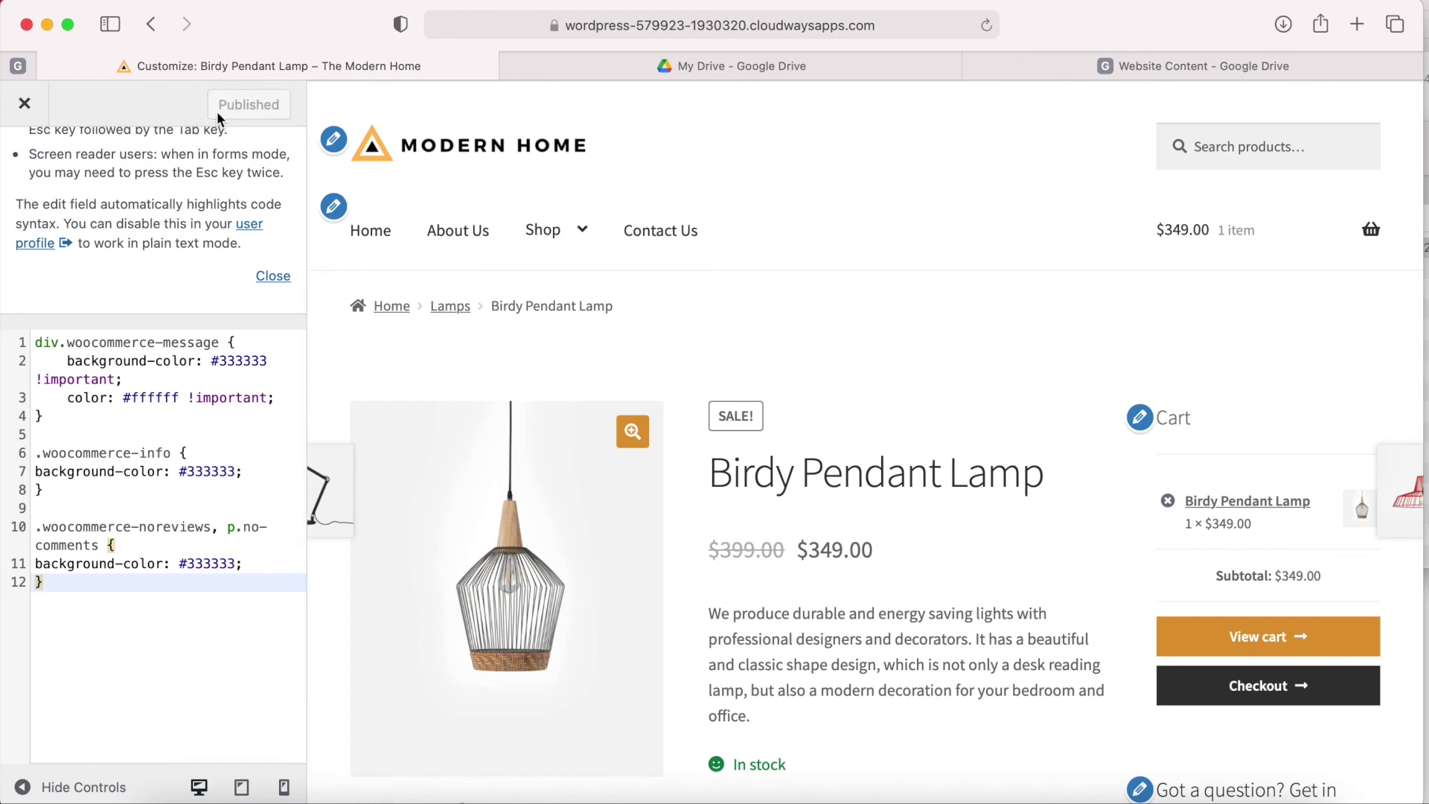
{"action": "left_click", "coordinate": [26, 106]}
Reload the product page and add a second Birdy Pendant Lamp to the cart.
{"action": "left_click", "coordinate": [989, 27]}
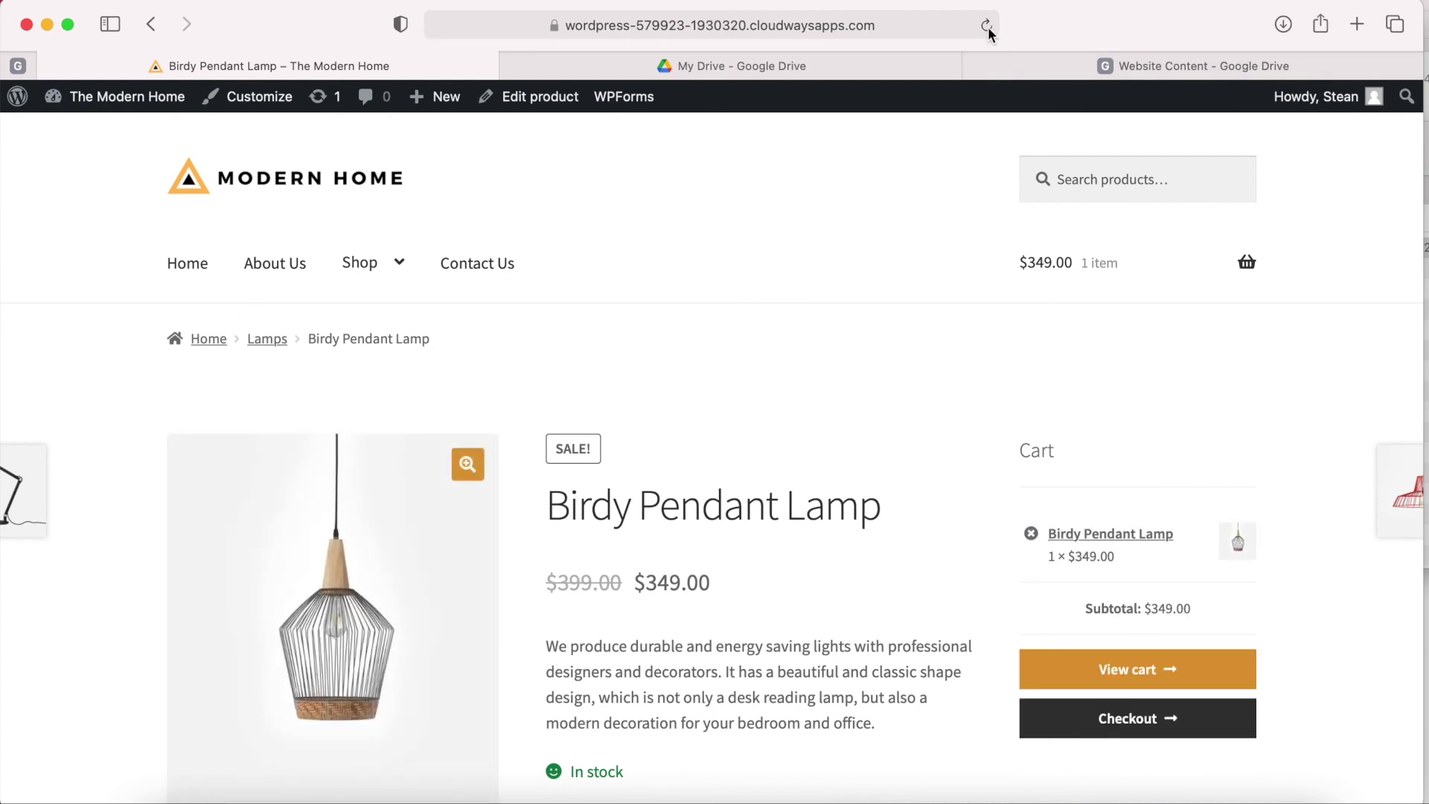
{"action": "scroll", "coordinate": [823, 405], "scroll_direction": "down", "scroll_amount": 10}
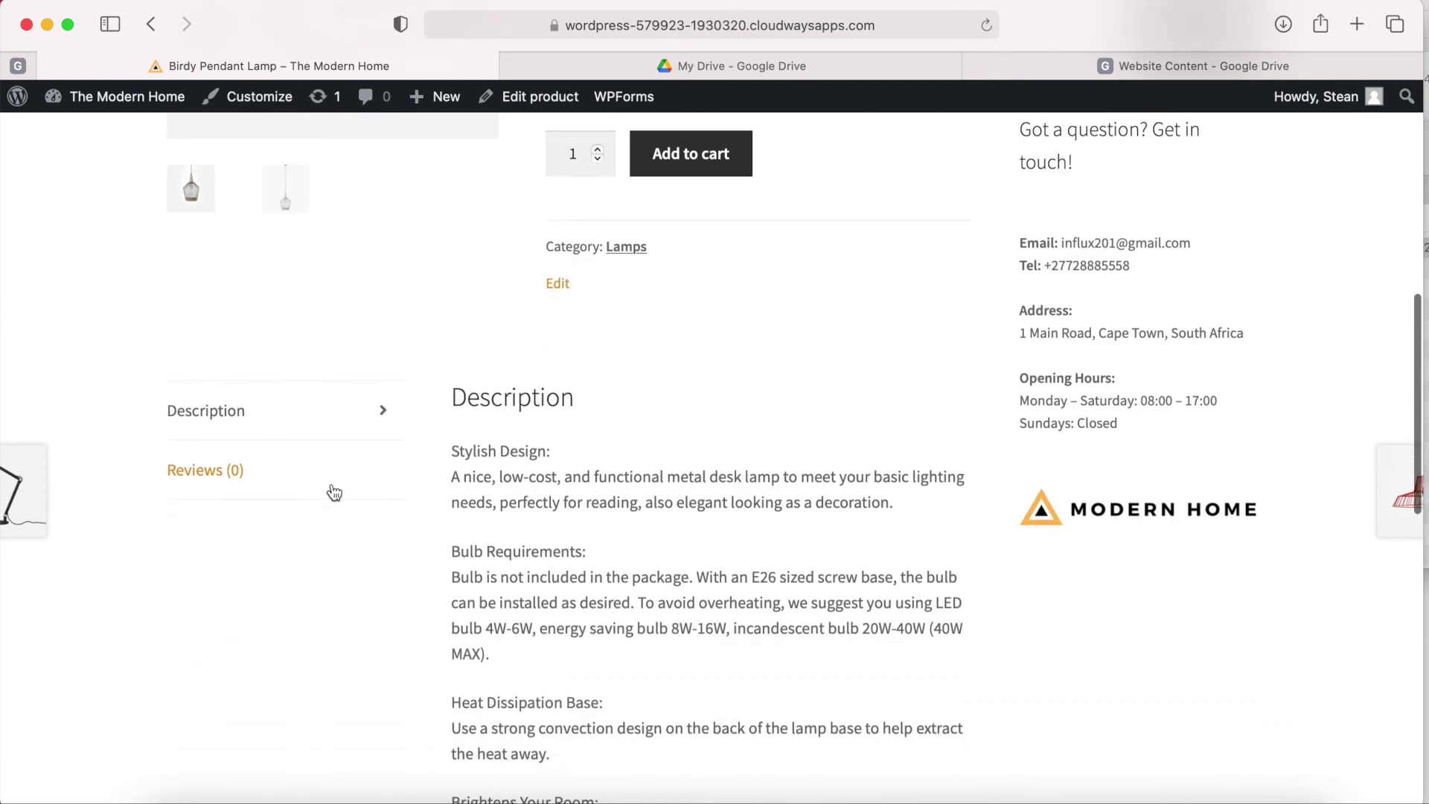
{"action": "left_click", "coordinate": [224, 471]}
{"action": "scroll", "coordinate": [786, 469], "scroll_direction": "up", "scroll_amount": 3}
{"action": "scroll", "coordinate": [791, 474], "scroll_direction": "up", "scroll_amount": 4}
{"action": "left_click", "coordinate": [691, 637]}
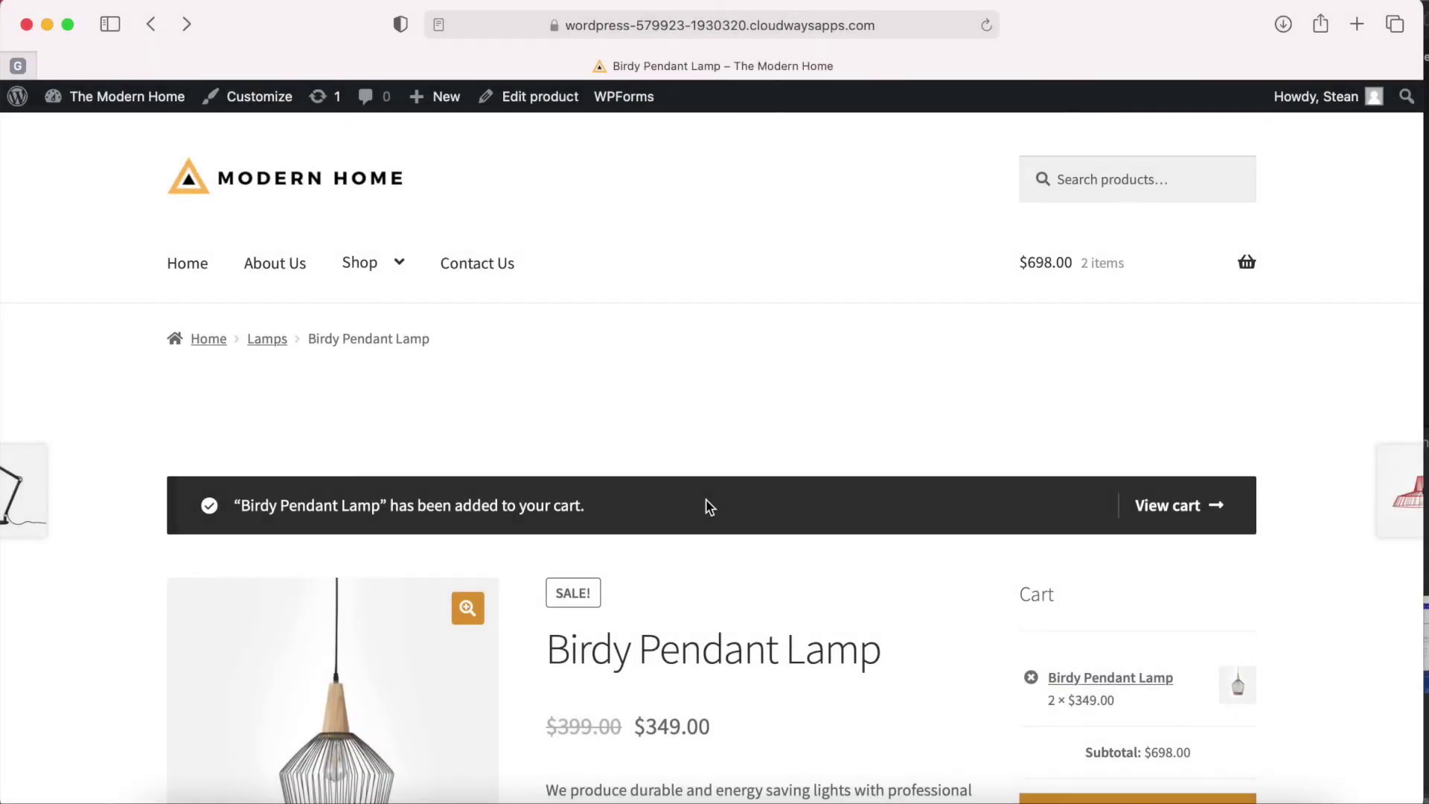
Open the Reviews (0) tab to check the dark #333333 notice styling.
{"action": "scroll", "coordinate": [707, 500], "scroll_direction": "down", "scroll_amount": 8}
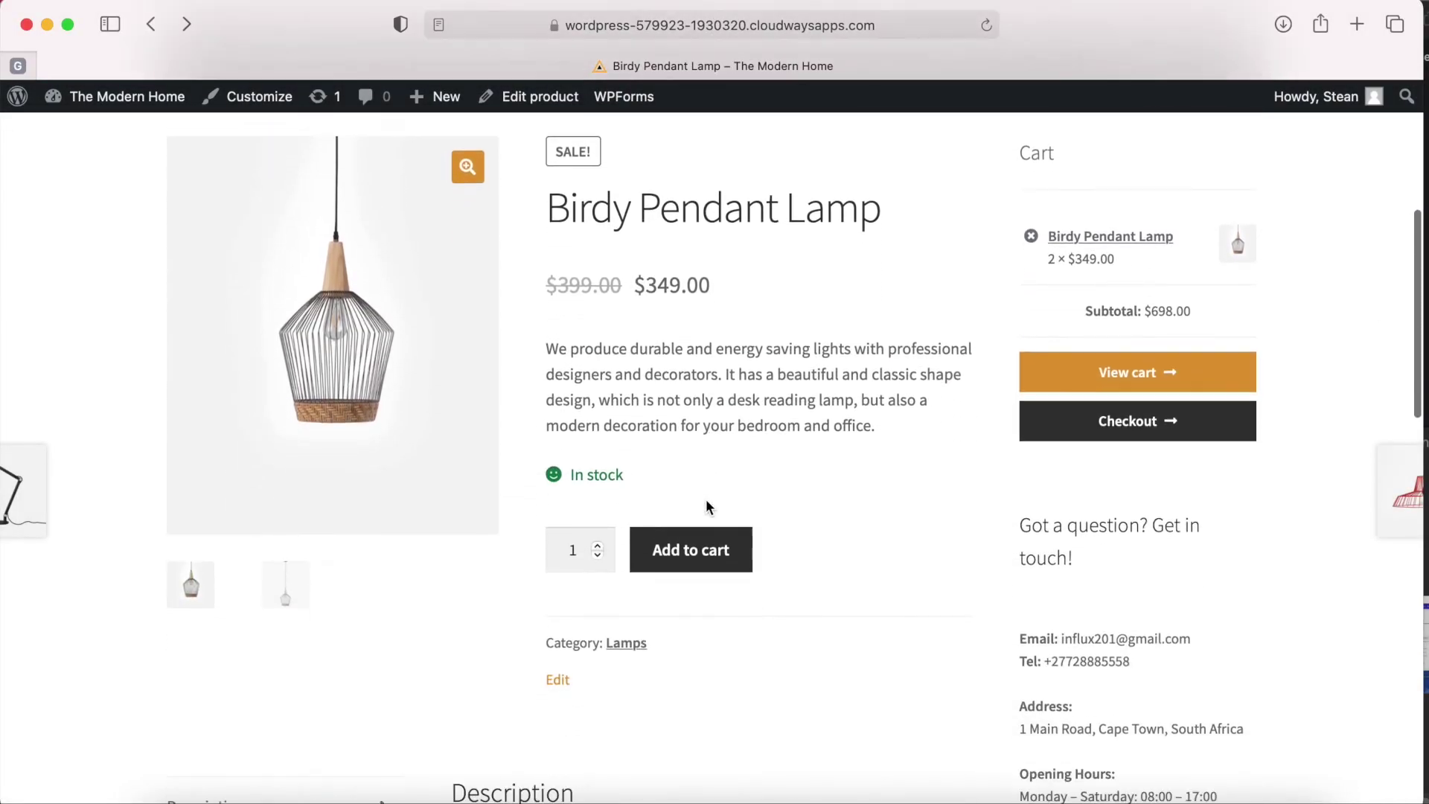
{"action": "left_click", "coordinate": [198, 510]}
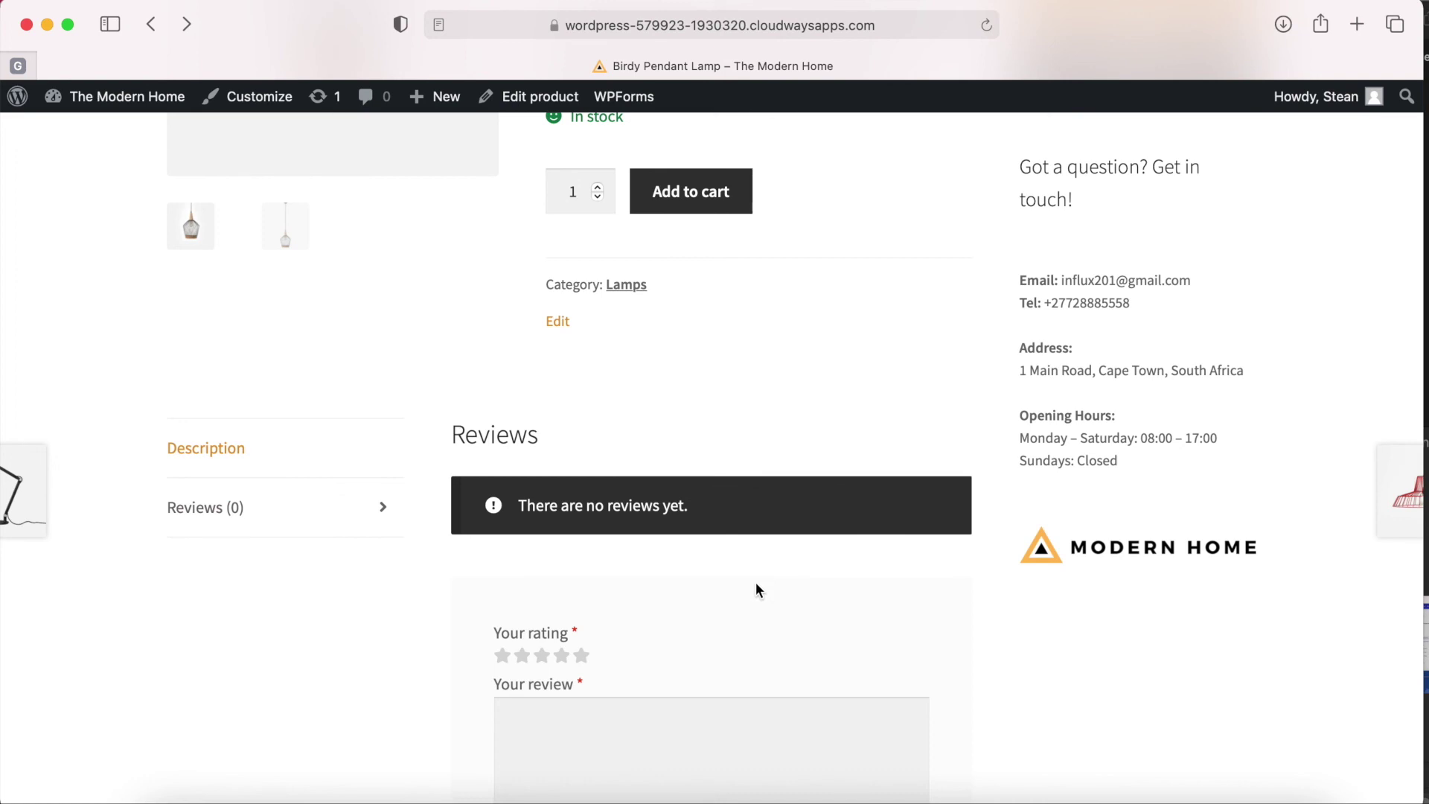
{"action": "scroll", "coordinate": [747, 591], "scroll_direction": "down", "scroll_amount": 2}
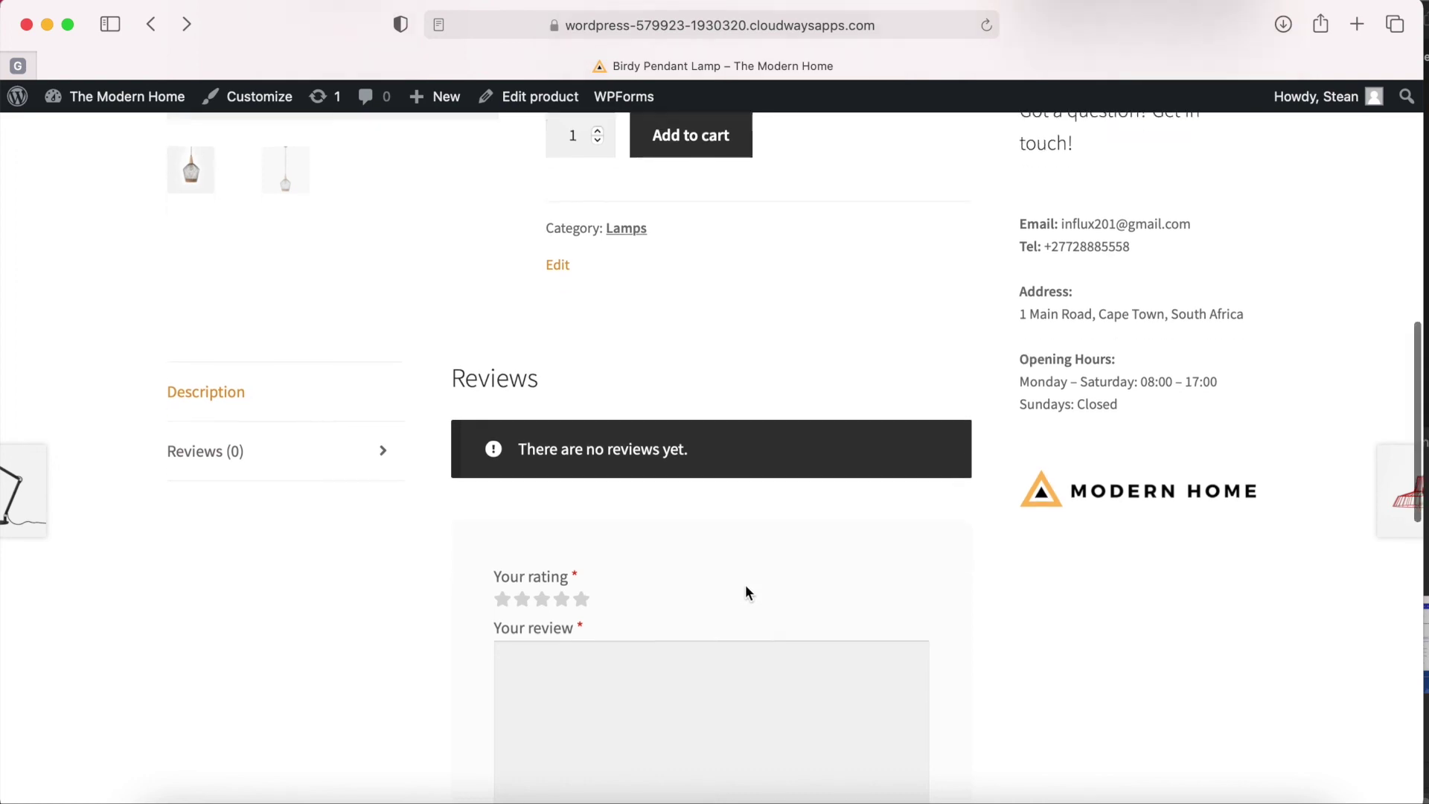
{"action": "scroll", "coordinate": [747, 591], "scroll_direction": "up", "scroll_amount": 4}
{"action": "scroll", "coordinate": [747, 592], "scroll_direction": "up", "scroll_amount": 10}
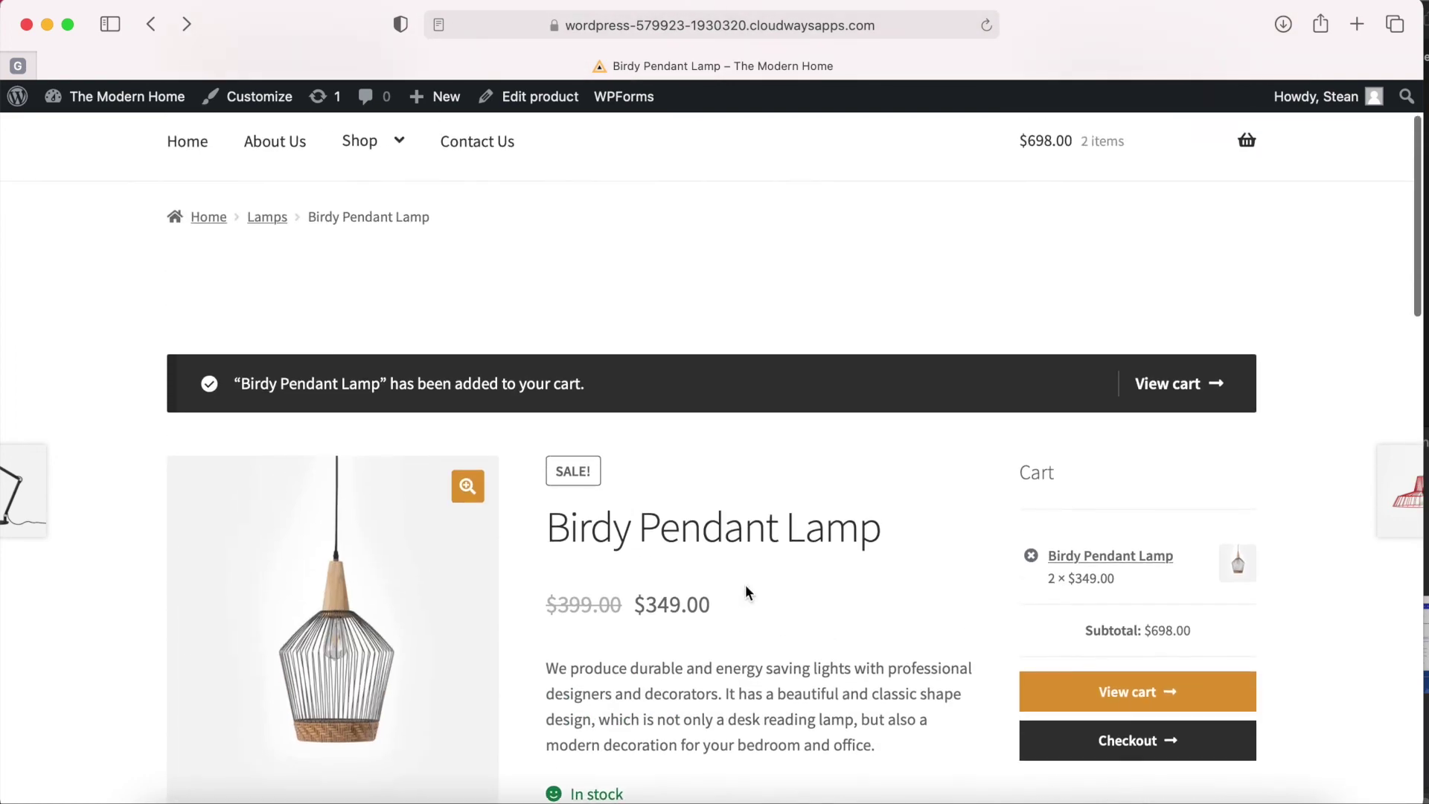
{"action": "mouse_move", "coordinate": [319, 250]}
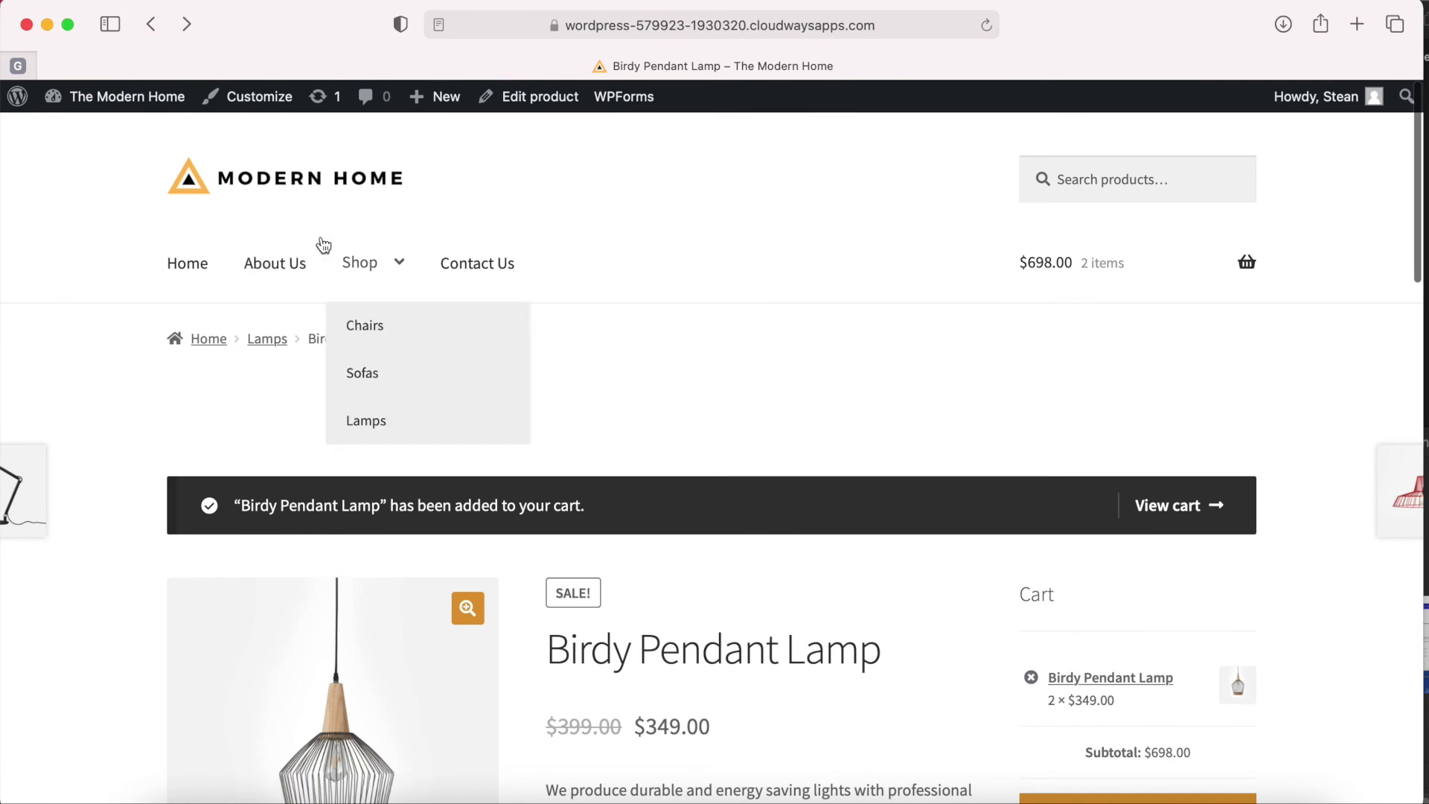
Uncheck Enable product reviews in WooCommerce Products settings and save the change.
{"action": "left_click", "coordinate": [138, 104]}
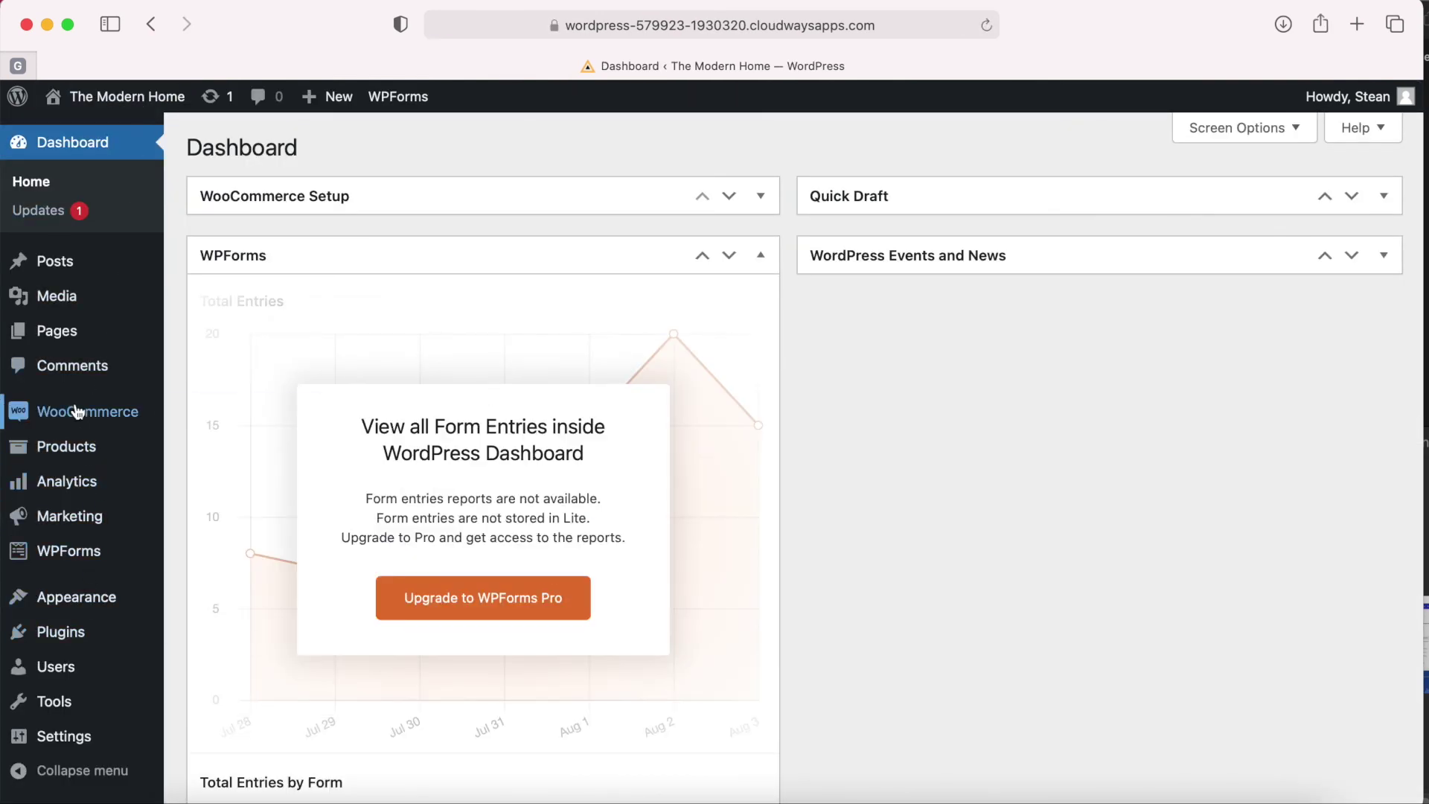
{"action": "mouse_move", "coordinate": [77, 410]}
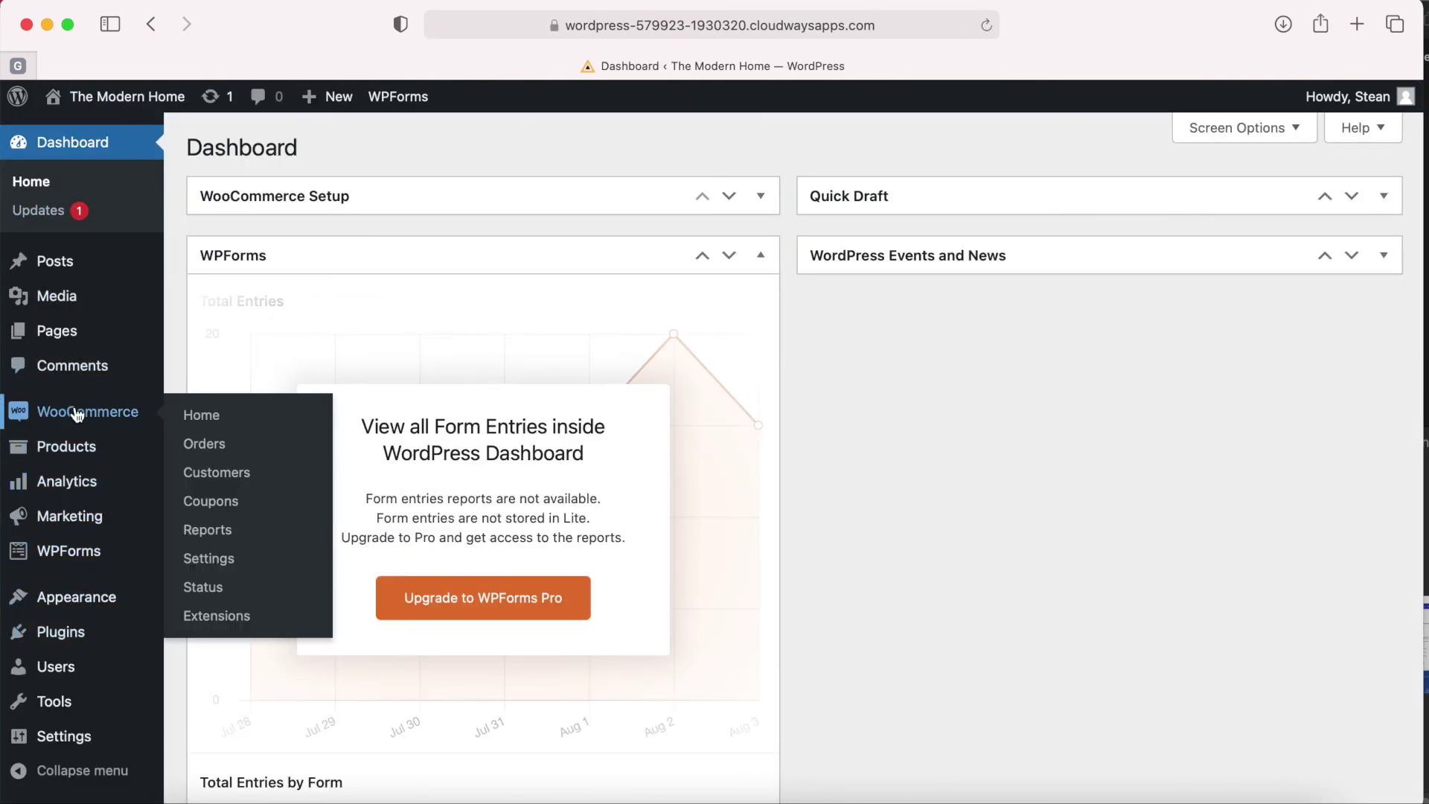
{"action": "left_click", "coordinate": [209, 560]}
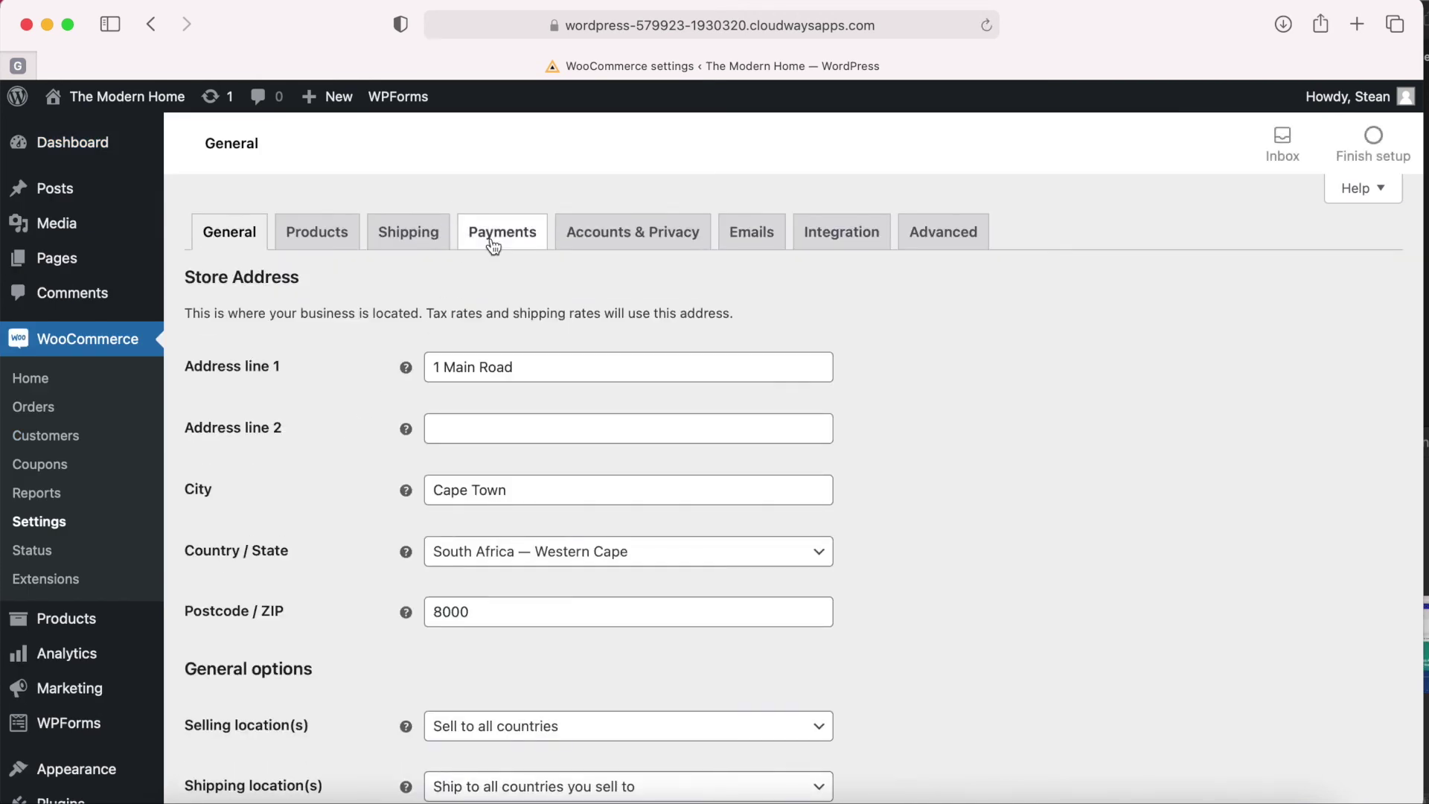
{"action": "left_click", "coordinate": [312, 243]}
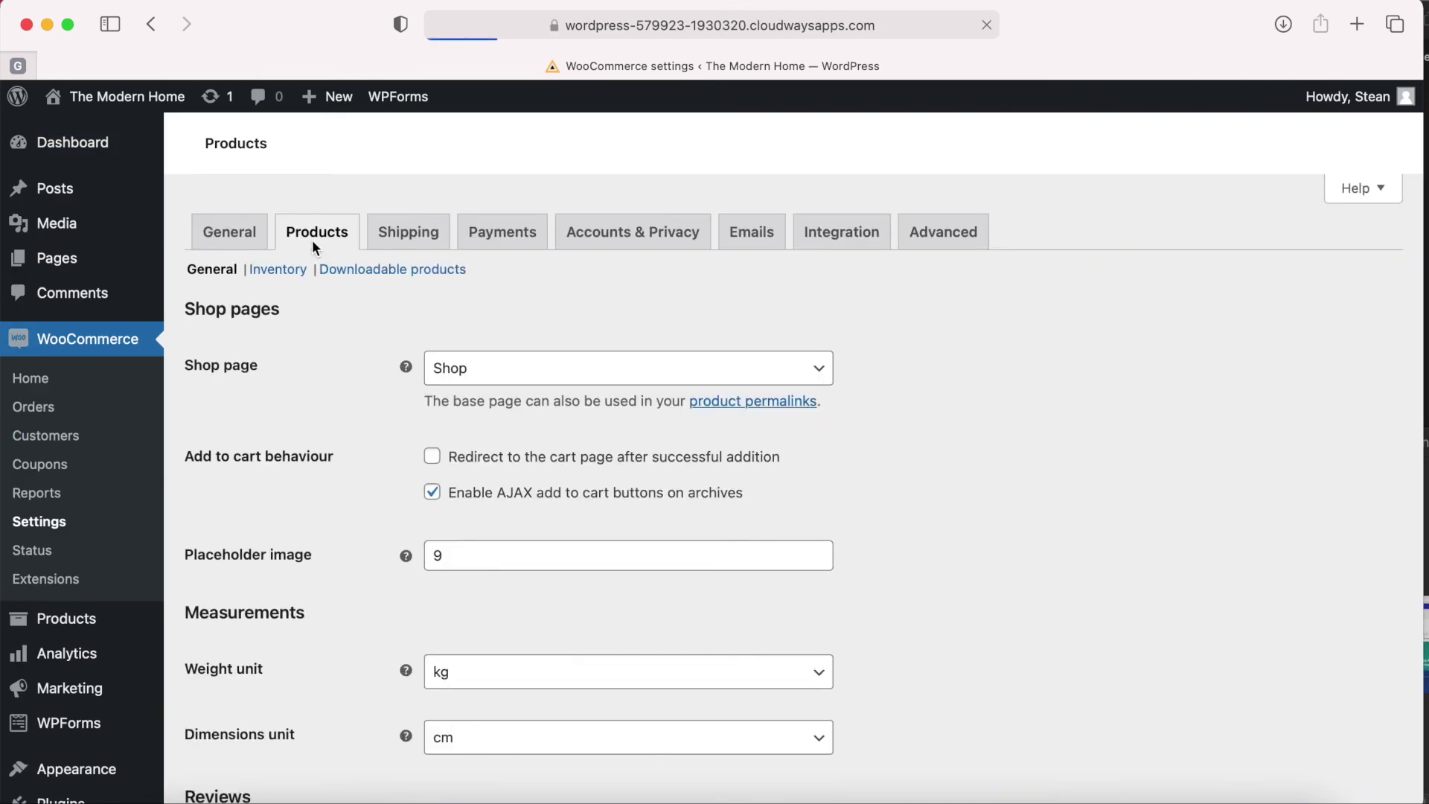
{"action": "scroll", "coordinate": [351, 559], "scroll_direction": "down", "scroll_amount": 10}
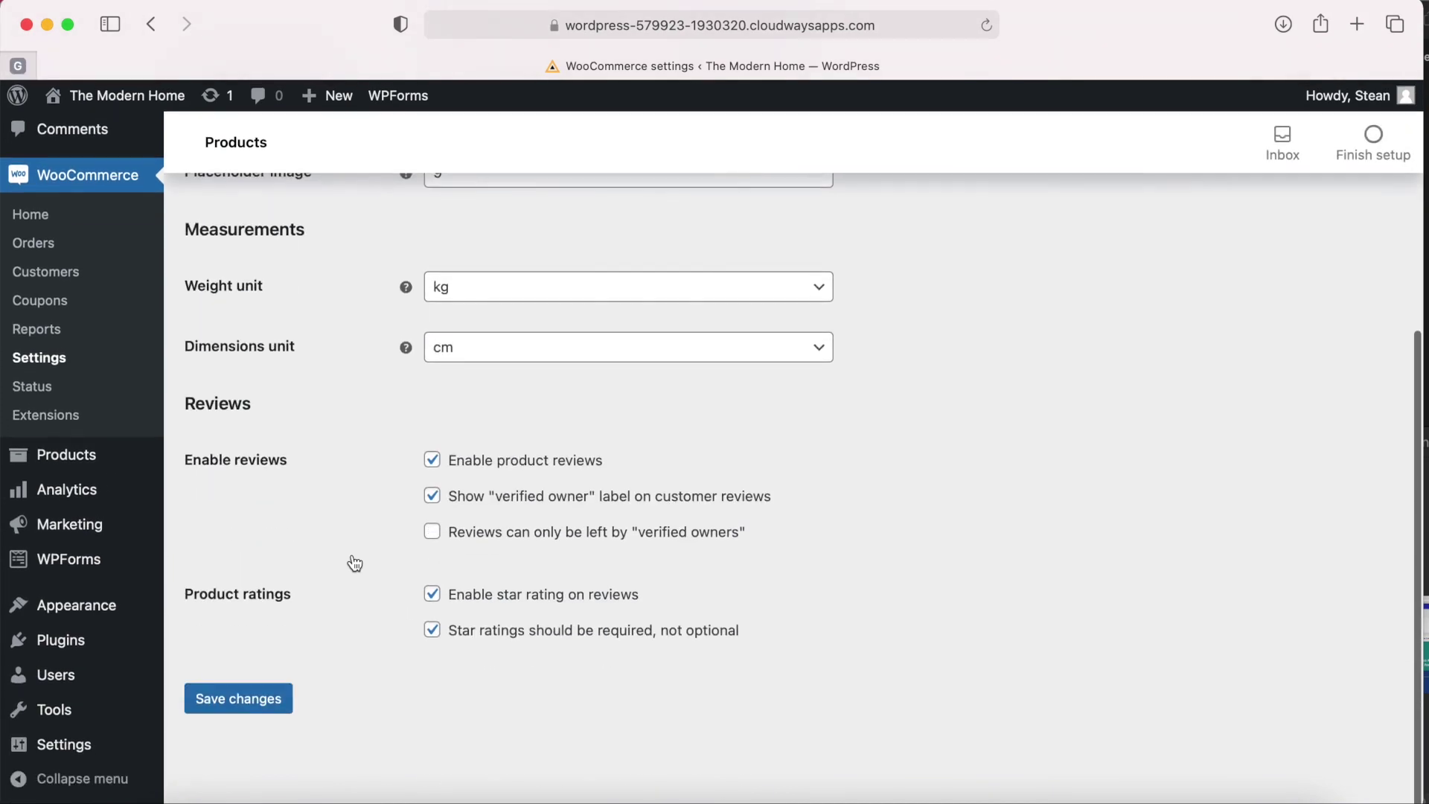
{"action": "left_click_drag", "start_coordinate": [186, 464], "coordinate": [297, 465]}
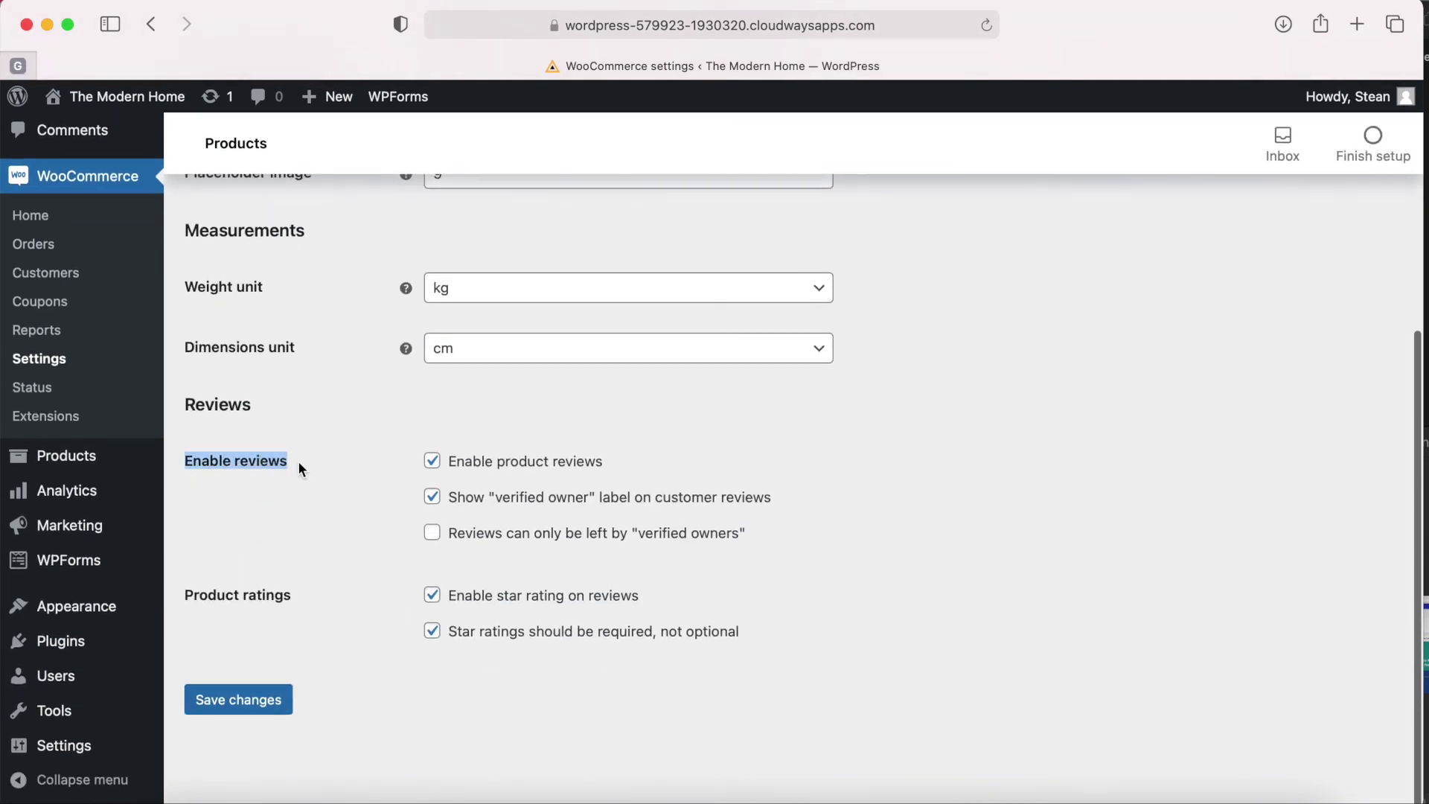
{"action": "left_click", "coordinate": [300, 466]}
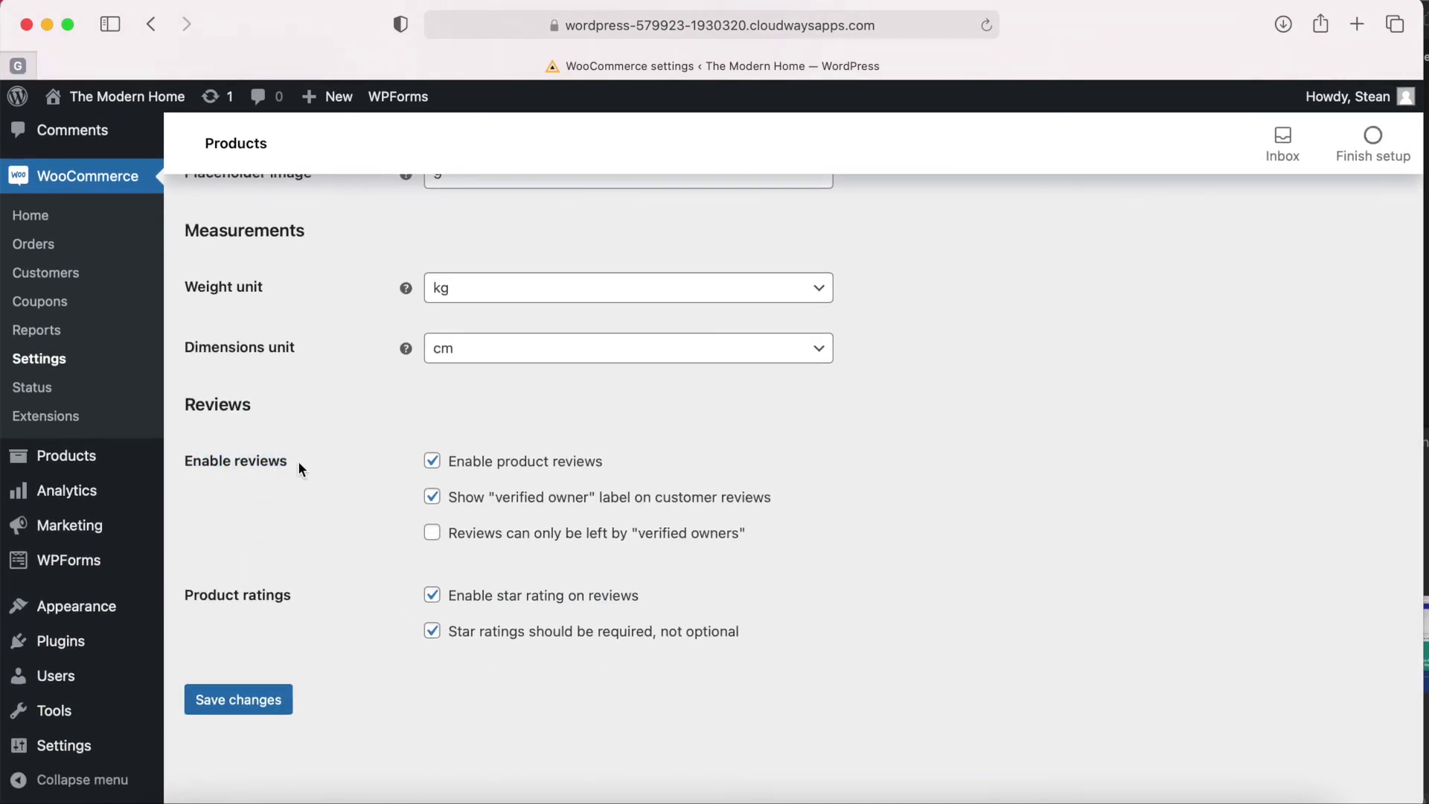
{"action": "left_click", "coordinate": [433, 463]}
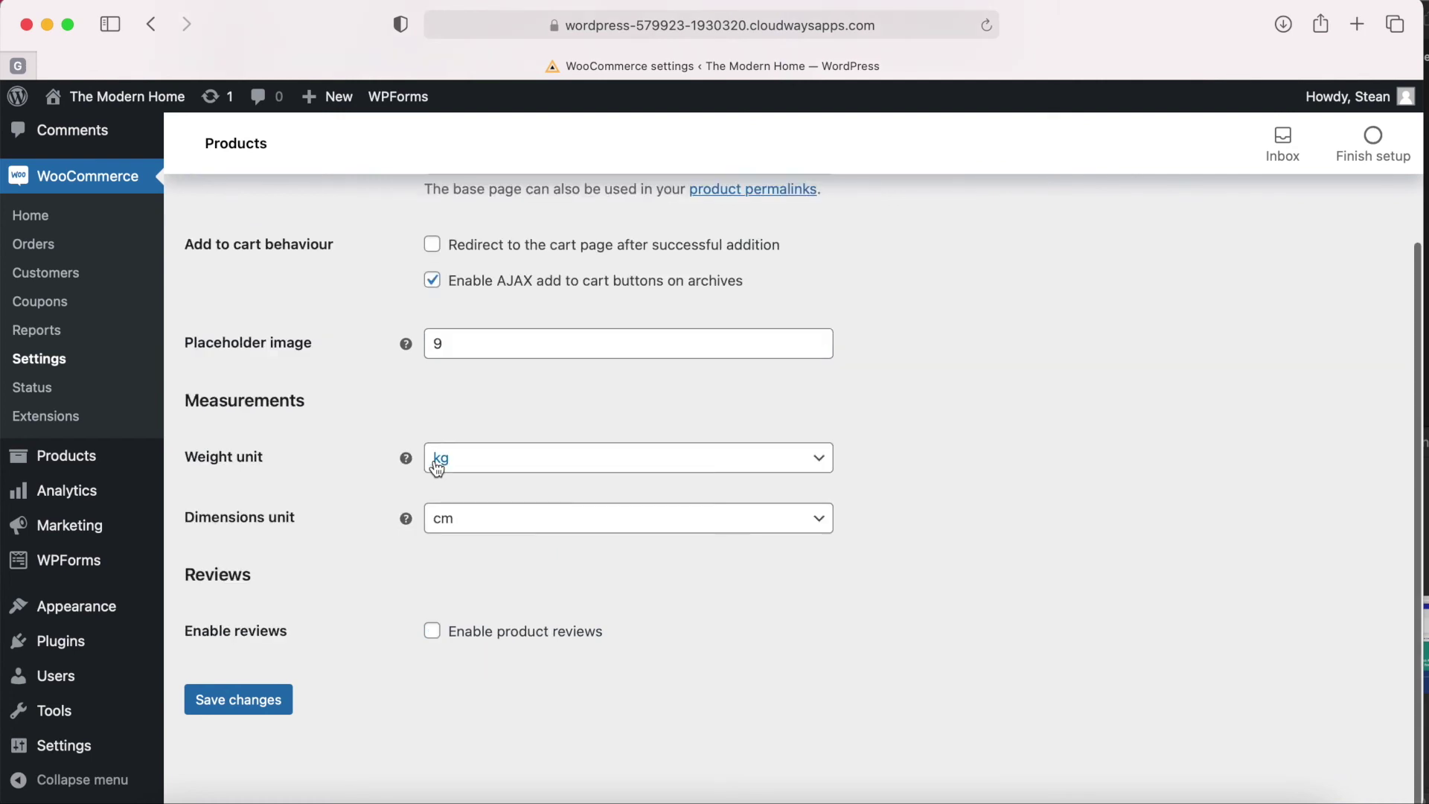
{"action": "left_click", "coordinate": [246, 706]}
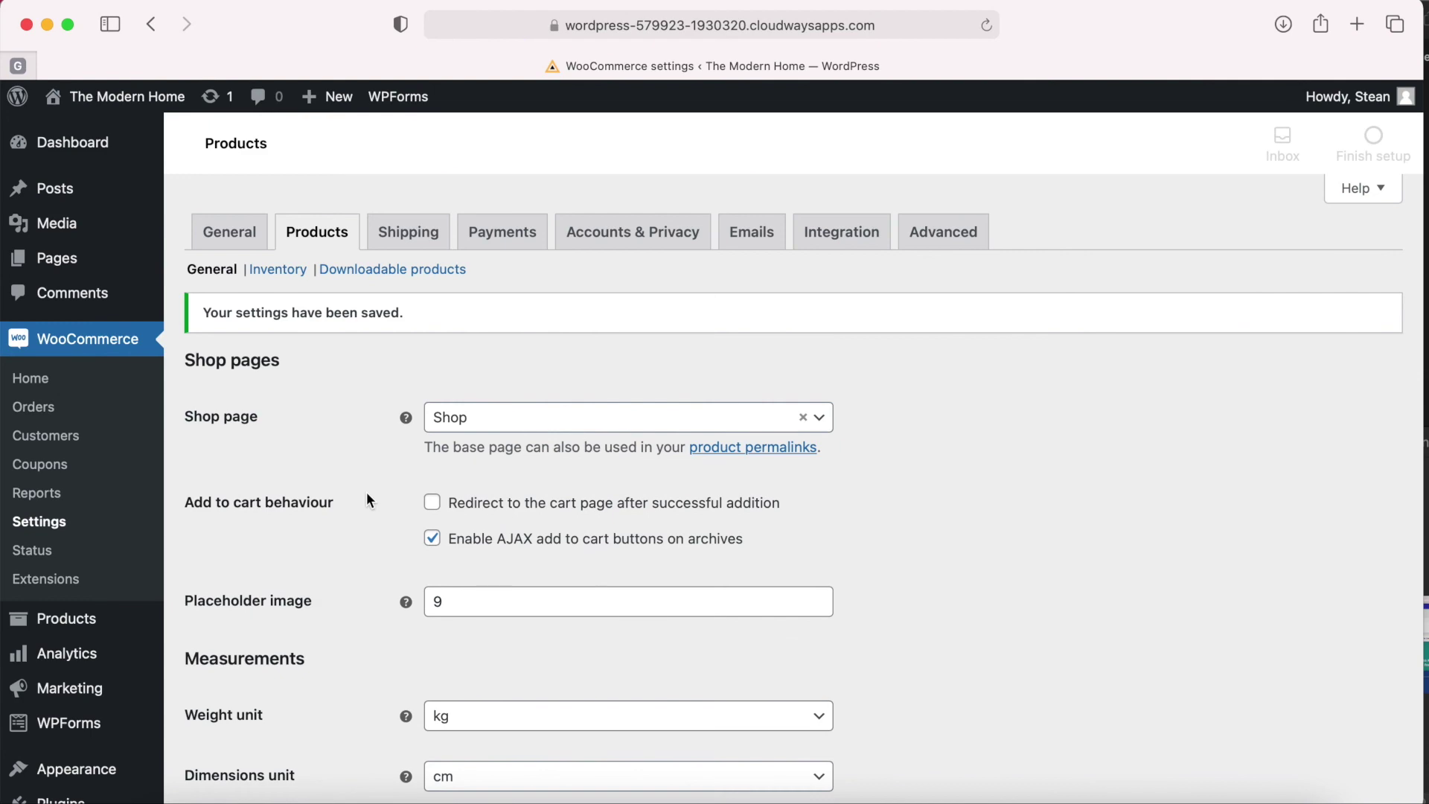
Open Birdy Pendant Lamp from the store front and confirm only the Description tab remains.
{"action": "left_click", "coordinate": [90, 101]}
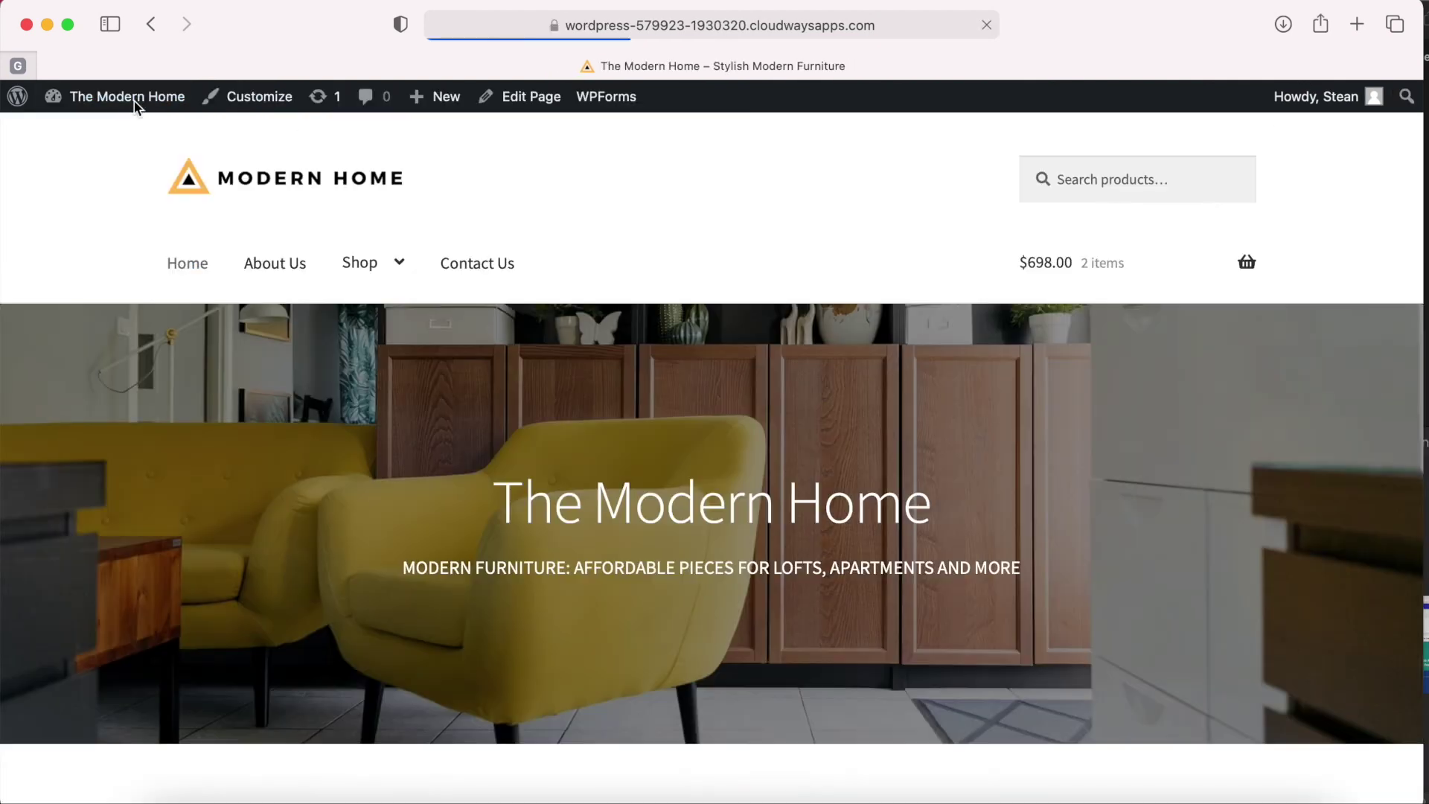
{"action": "scroll", "coordinate": [694, 485], "scroll_direction": "down", "scroll_amount": 10}
{"action": "left_click", "coordinate": [829, 529]}
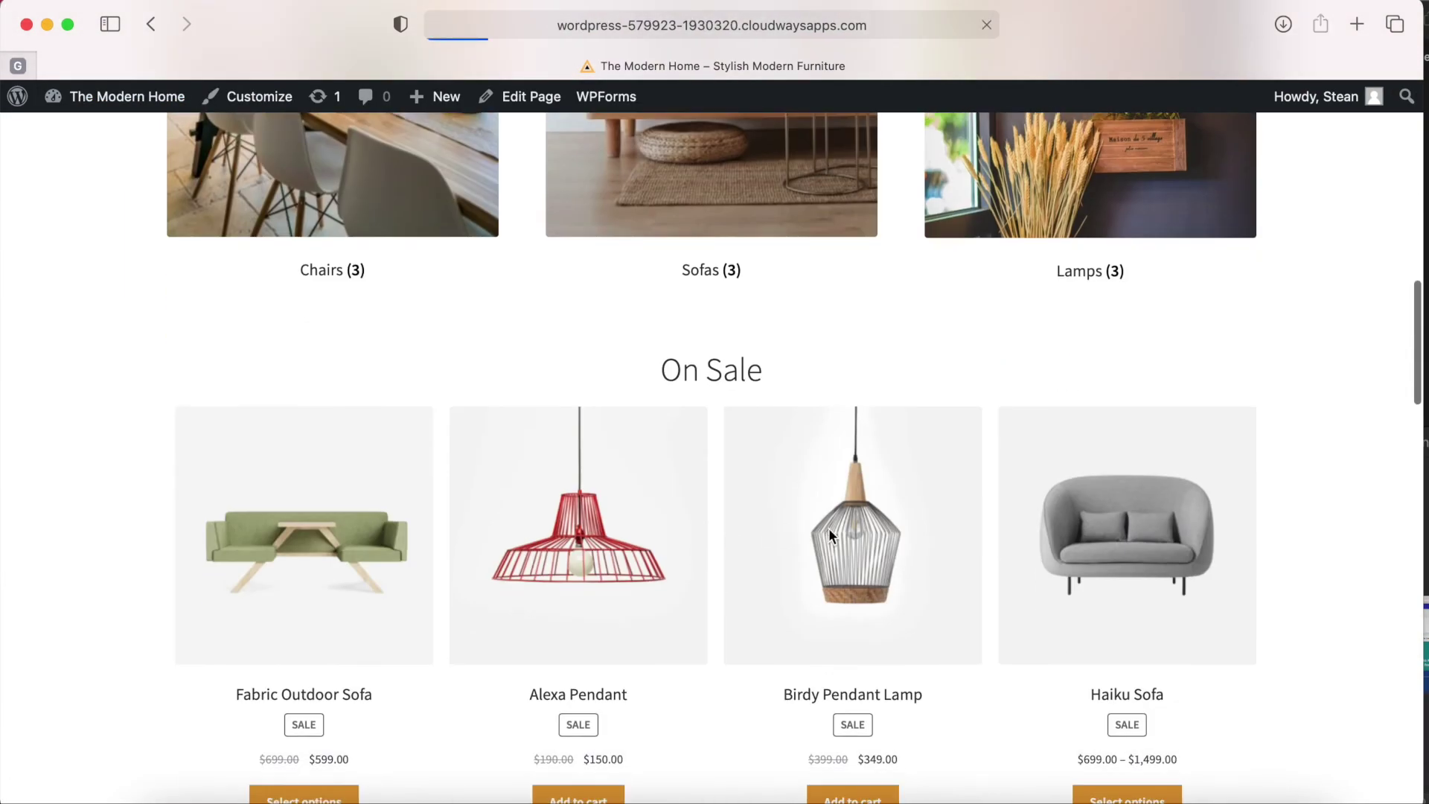
{"action": "scroll", "coordinate": [828, 529], "scroll_direction": "down", "scroll_amount": 10}
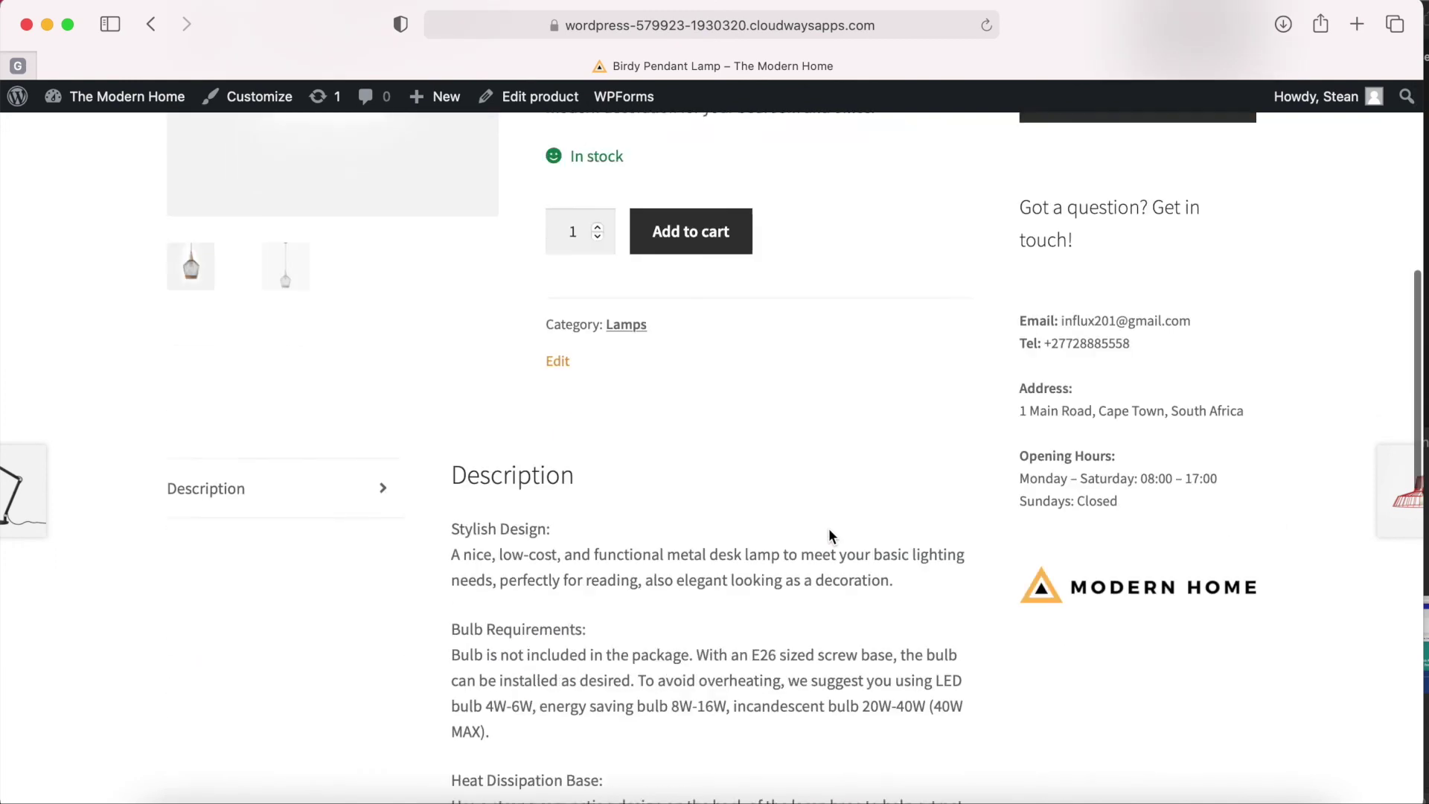
{"action": "scroll", "coordinate": [868, 320], "scroll_direction": "up", "scroll_amount": 3}
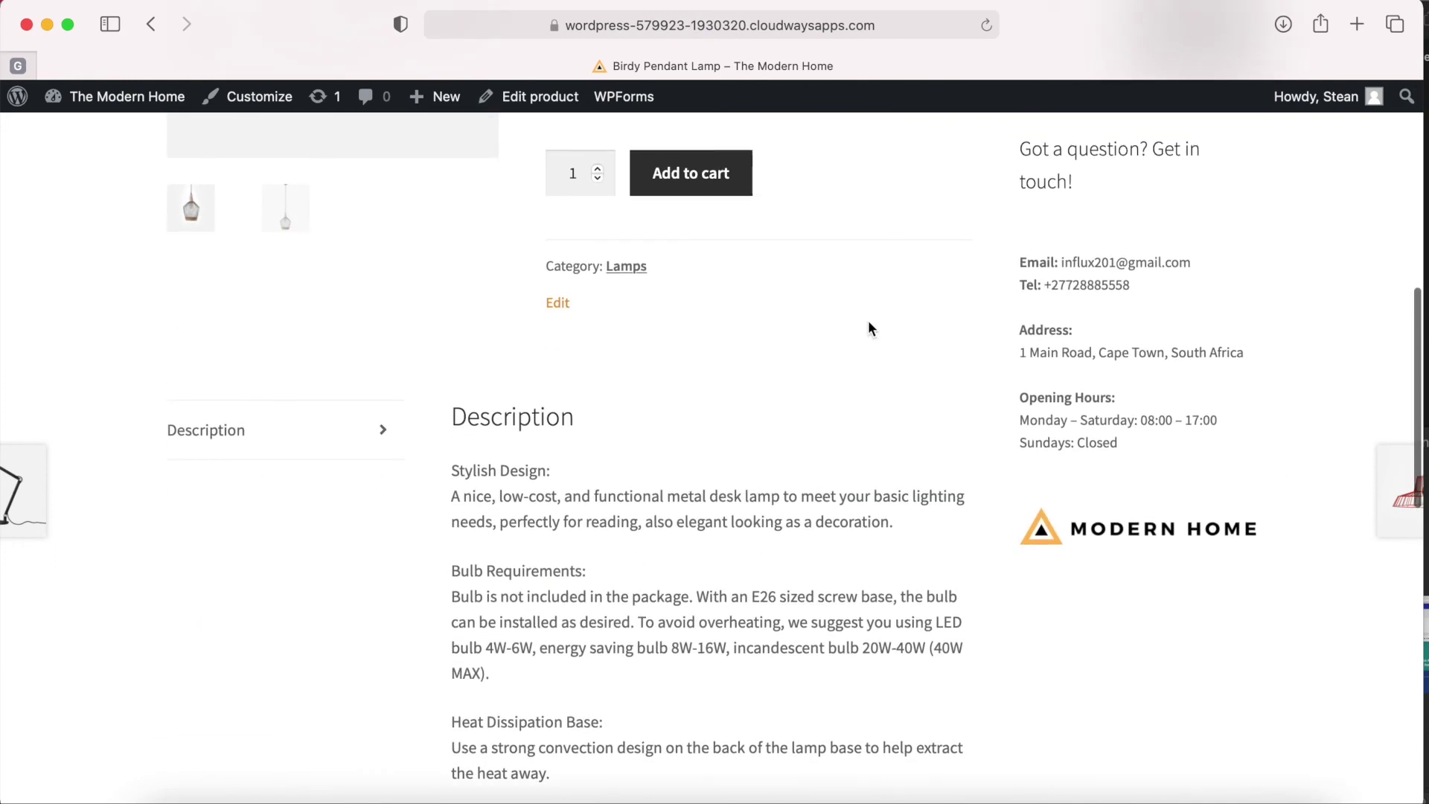
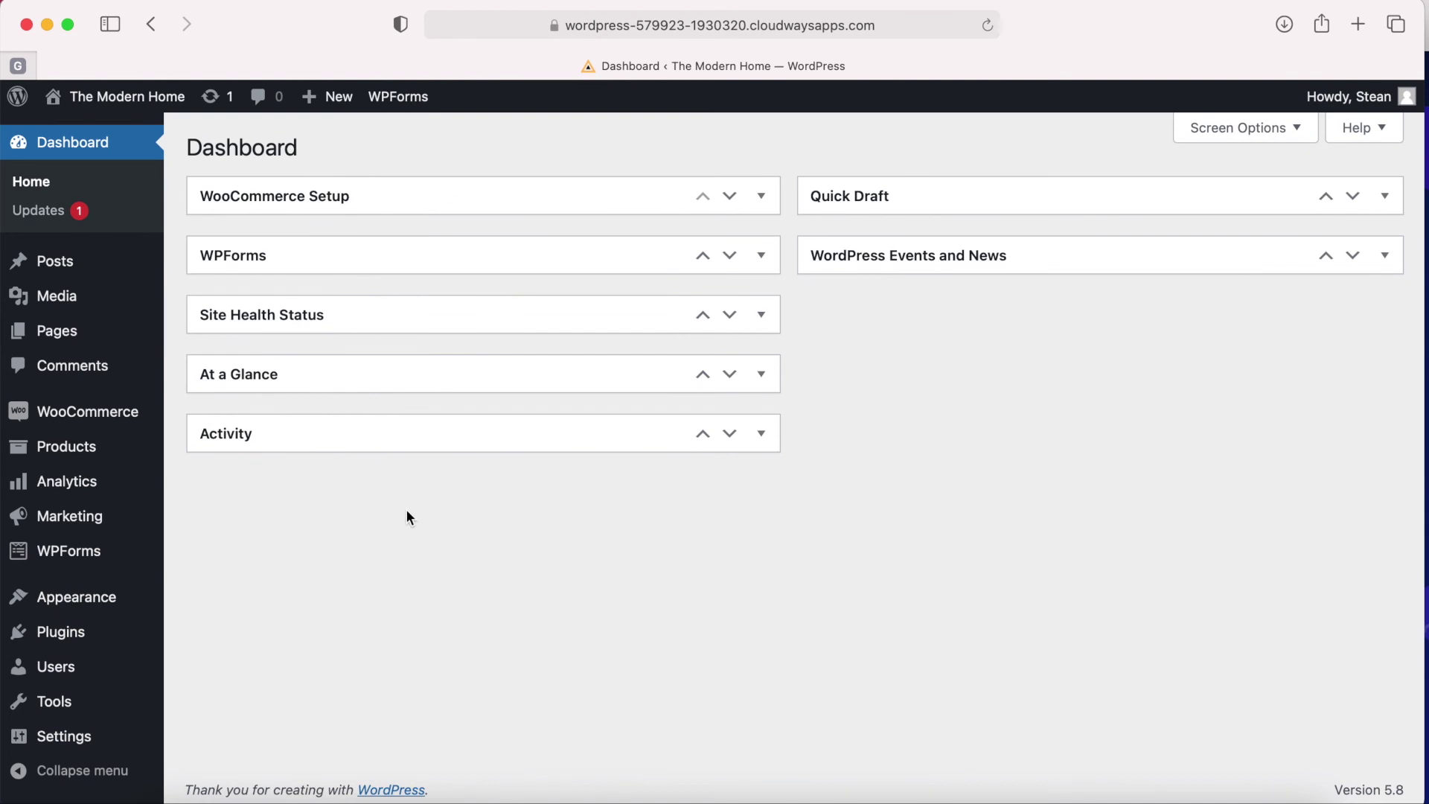
Open Marketing > Coupons and start creating the first coupon.
{"action": "mouse_move", "coordinate": [82, 411]}
{"action": "left_click", "coordinate": [237, 509]}
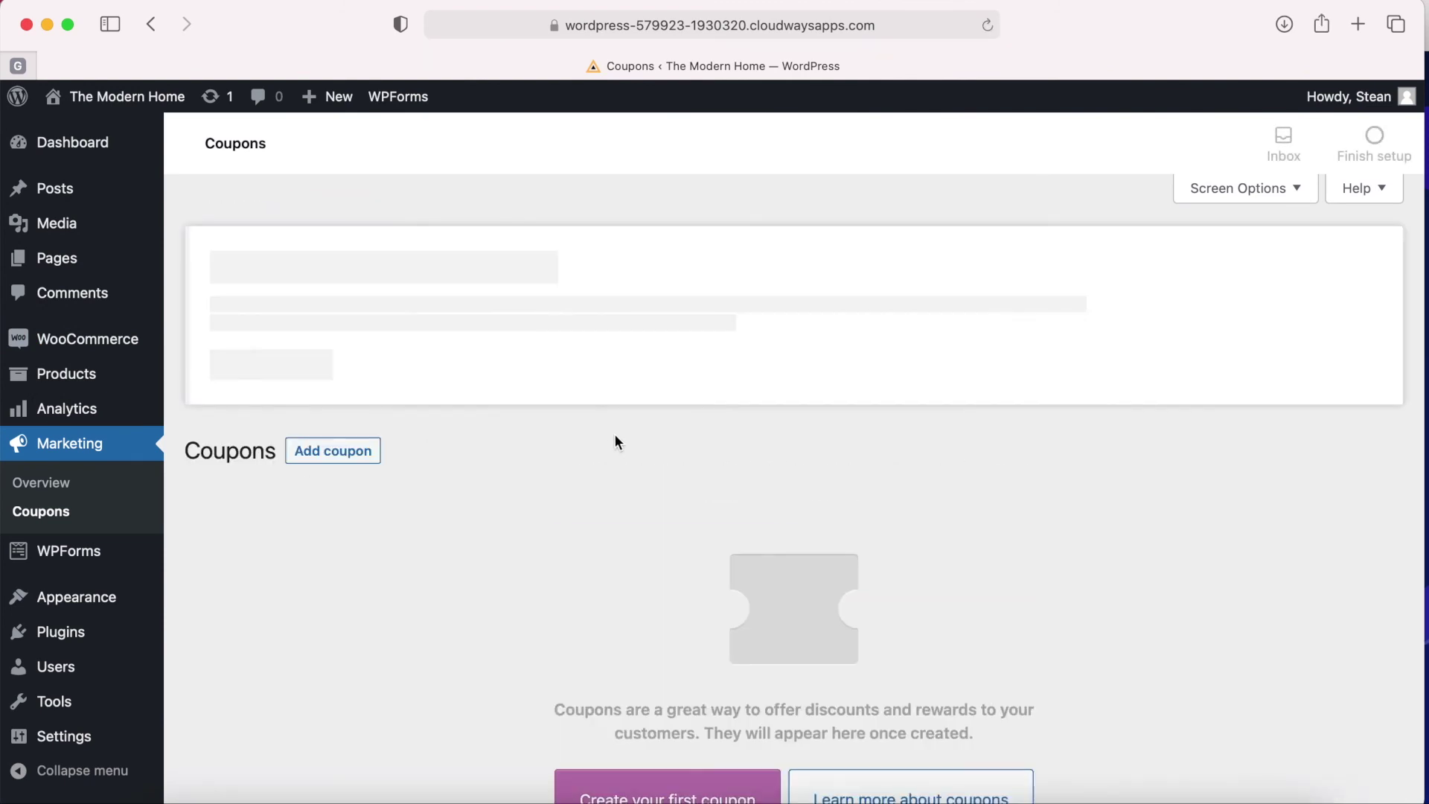
{"action": "scroll", "coordinate": [708, 579], "scroll_direction": "down", "scroll_amount": 3}
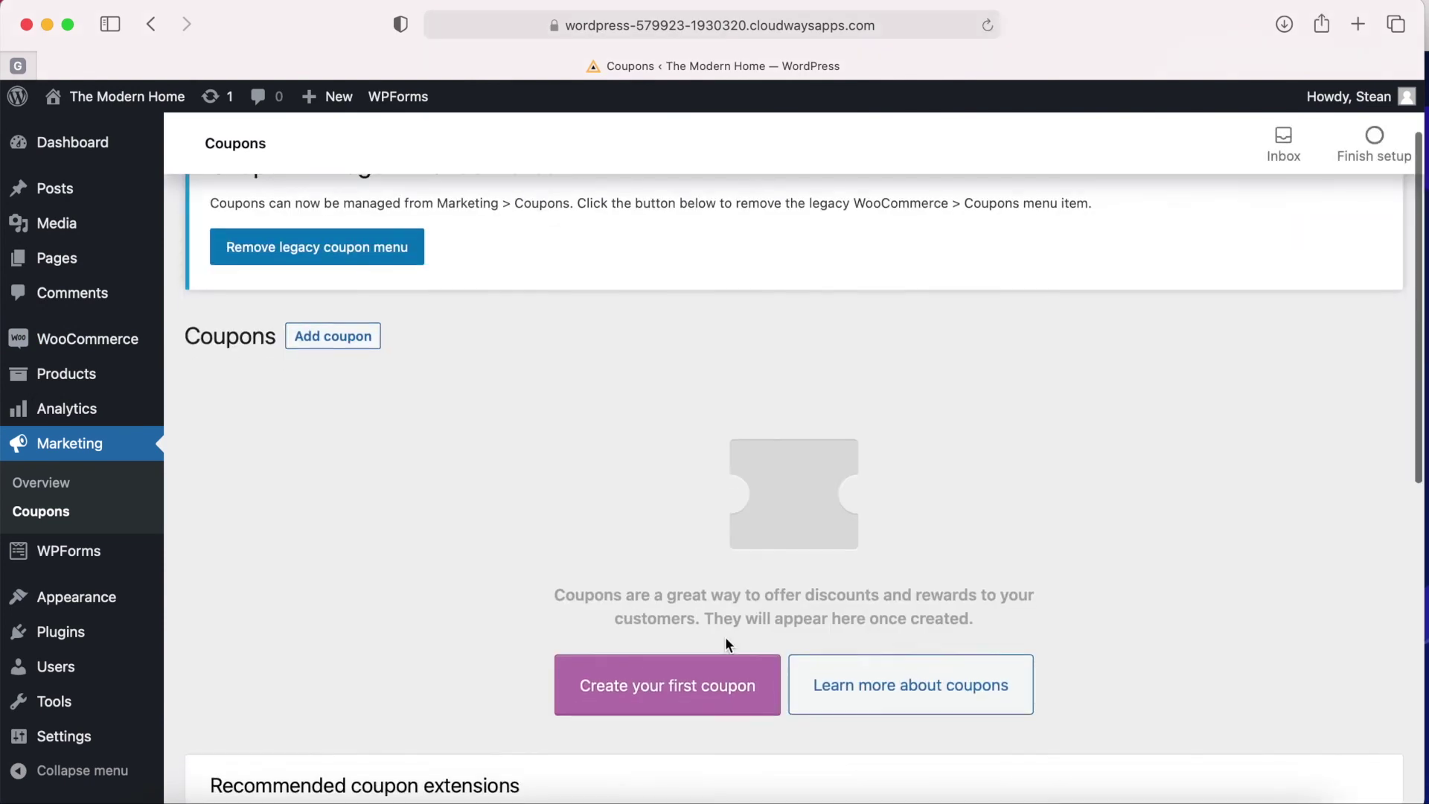
{"action": "left_click", "coordinate": [670, 700]}
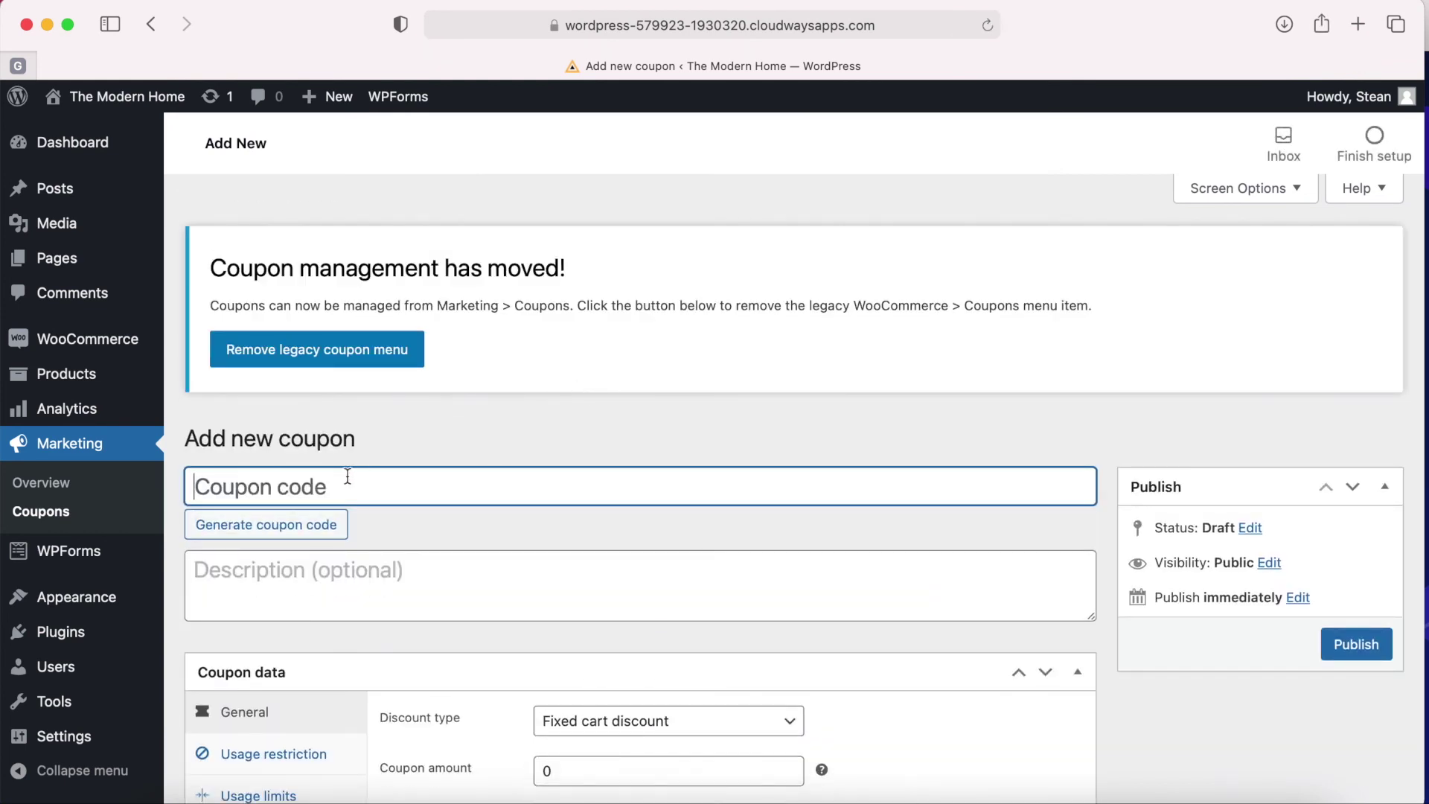
{"action": "scroll", "coordinate": [338, 484], "scroll_direction": "down", "scroll_amount": 1}
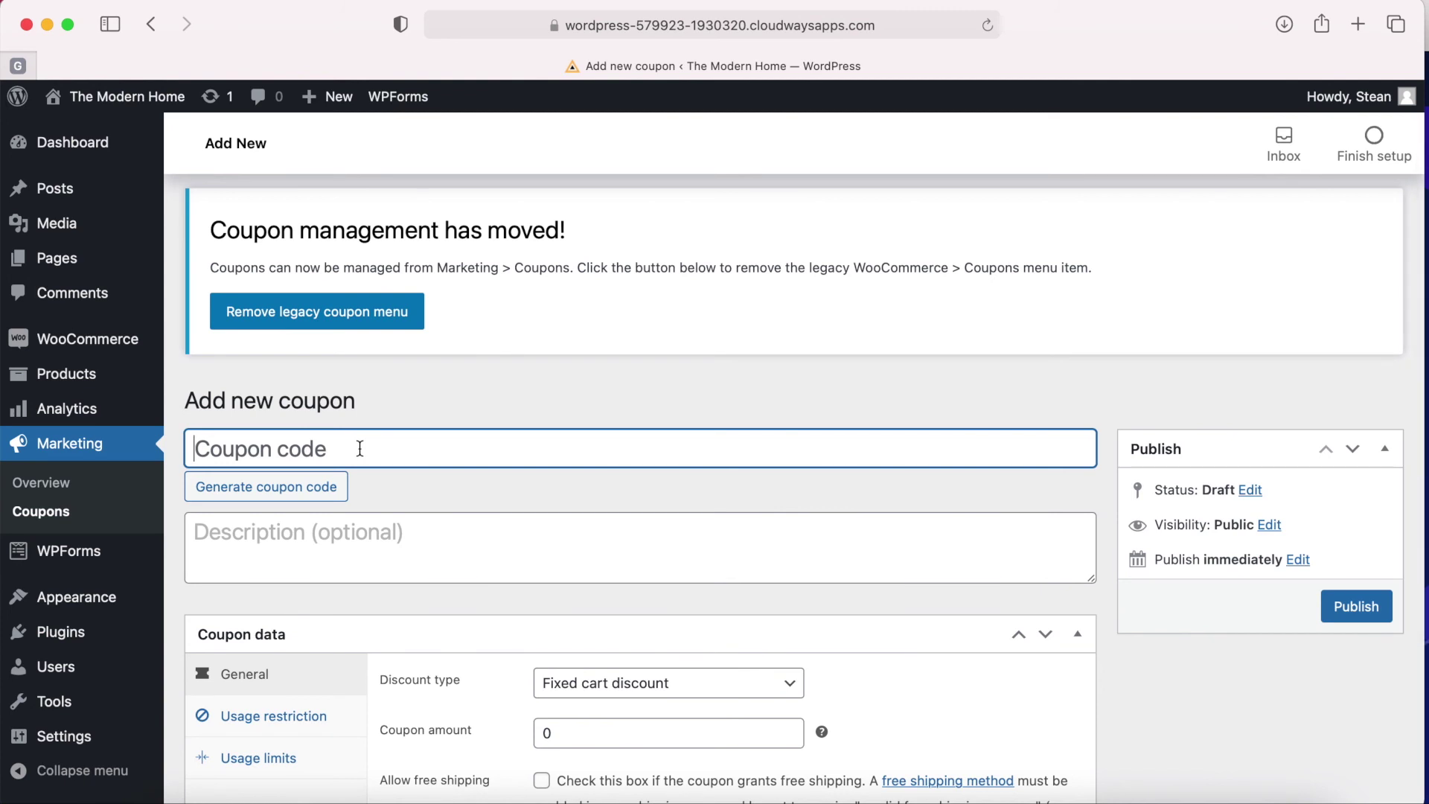
Enter the coupon code TestCoupon.
{"action": "type", "text": "Test"}
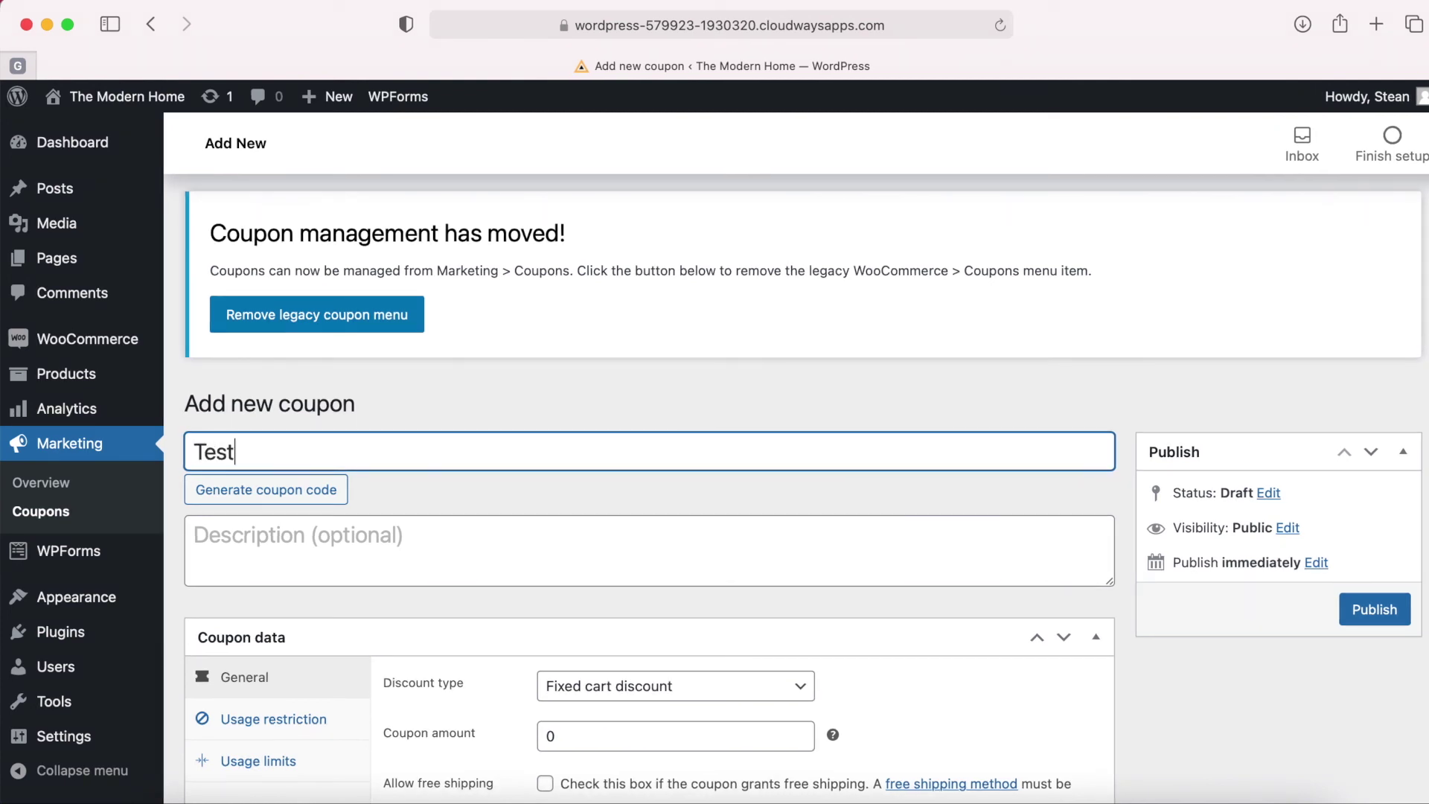
{"action": "type", "text": " T"}
{"action": "key", "text": "BackSpace"}
{"action": "key", "text": "BackSpace"}
{"action": "type", "text": "T"}
{"action": "key", "text": "BackSpace"}
{"action": "type", "text": "Coupoin"}
{"action": "key", "text": "BackSpace"}
{"action": "key", "text": "BackSpace"}
{"action": "type", "text": "n"}
Set the discount type to Percentage discount with a coupon amount of 20.
{"action": "scroll", "coordinate": [584, 578], "scroll_direction": "down", "scroll_amount": 3}
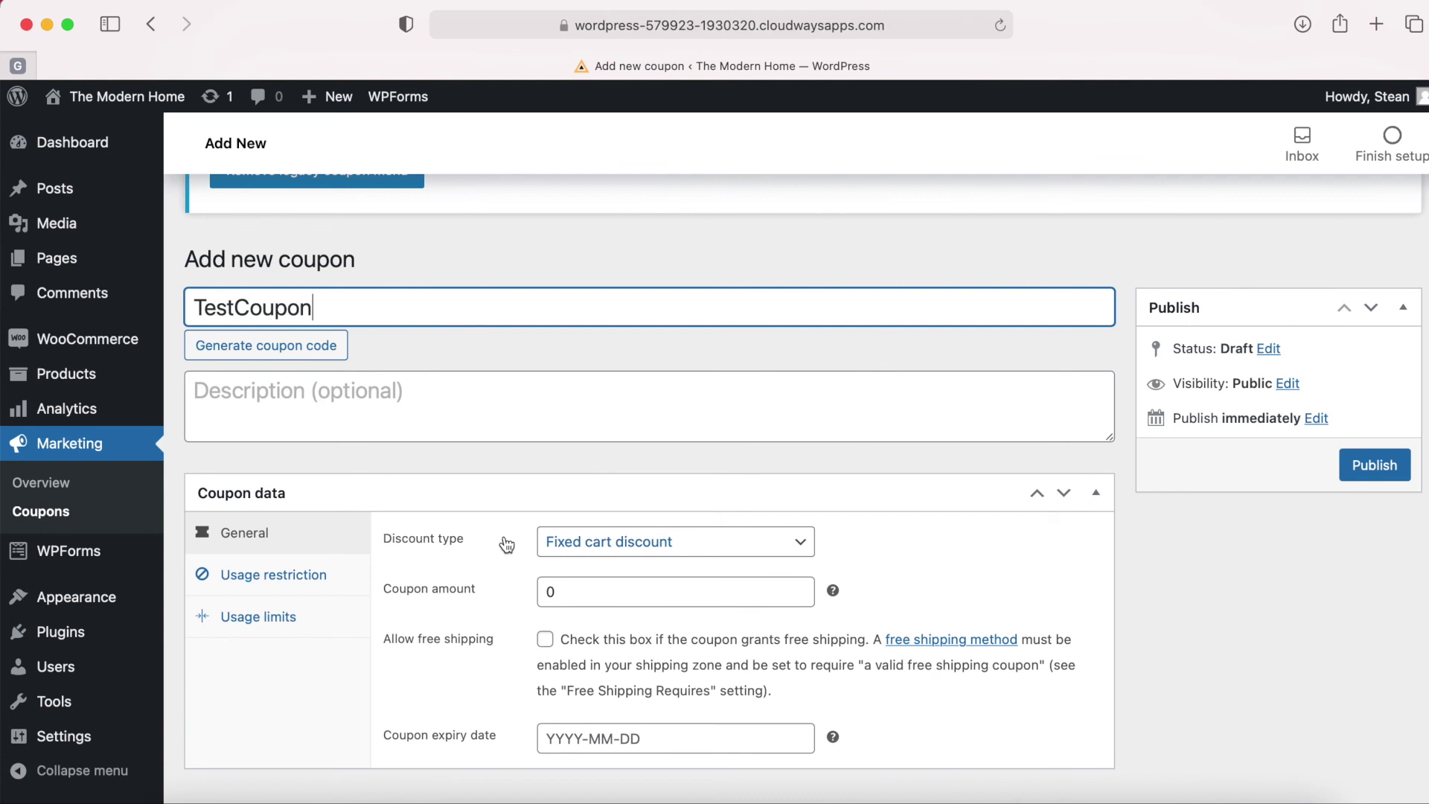
{"action": "left_click", "coordinate": [678, 544]}
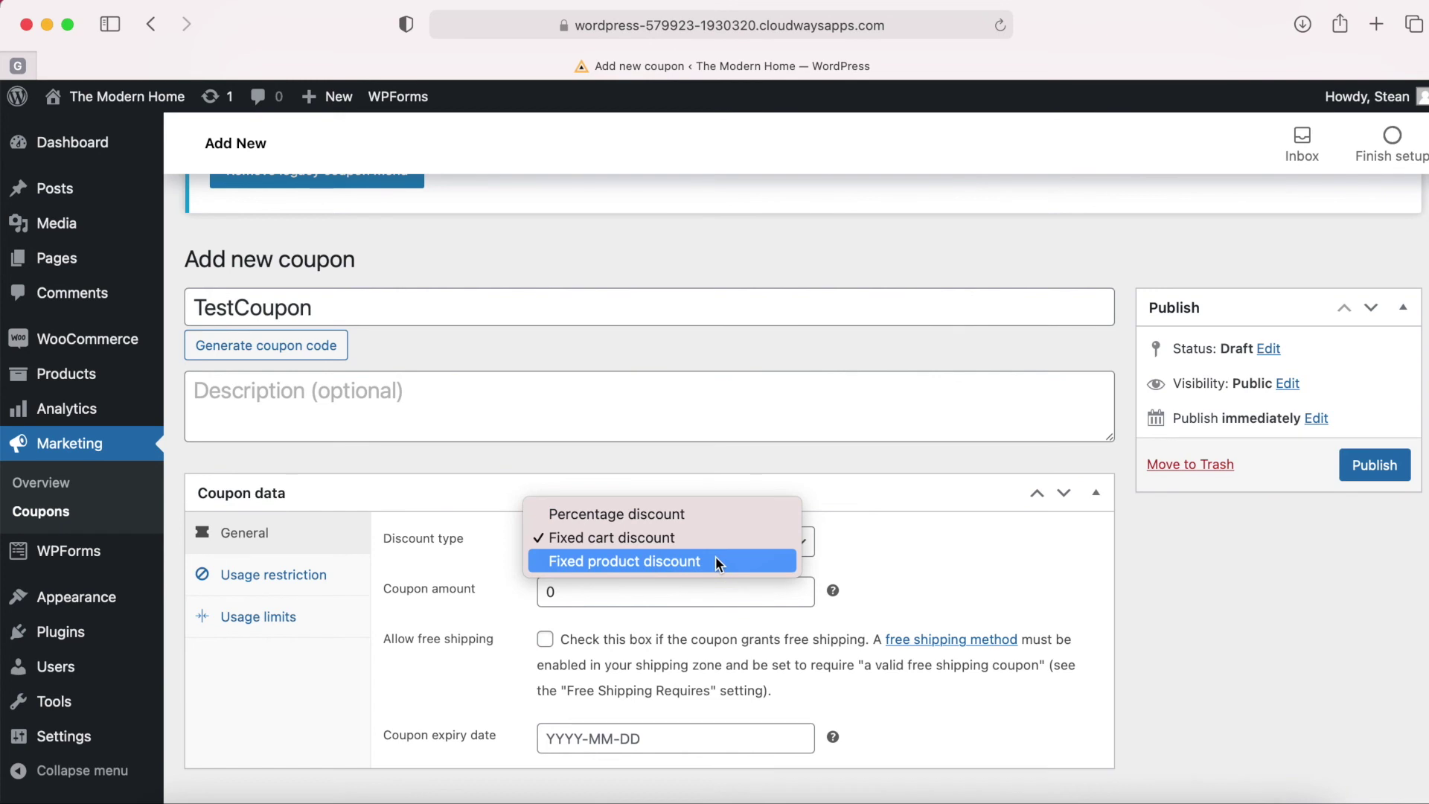
{"action": "left_click", "coordinate": [688, 514]}
{"action": "double_click", "coordinate": [586, 591]}
{"action": "type", "text": "20"}
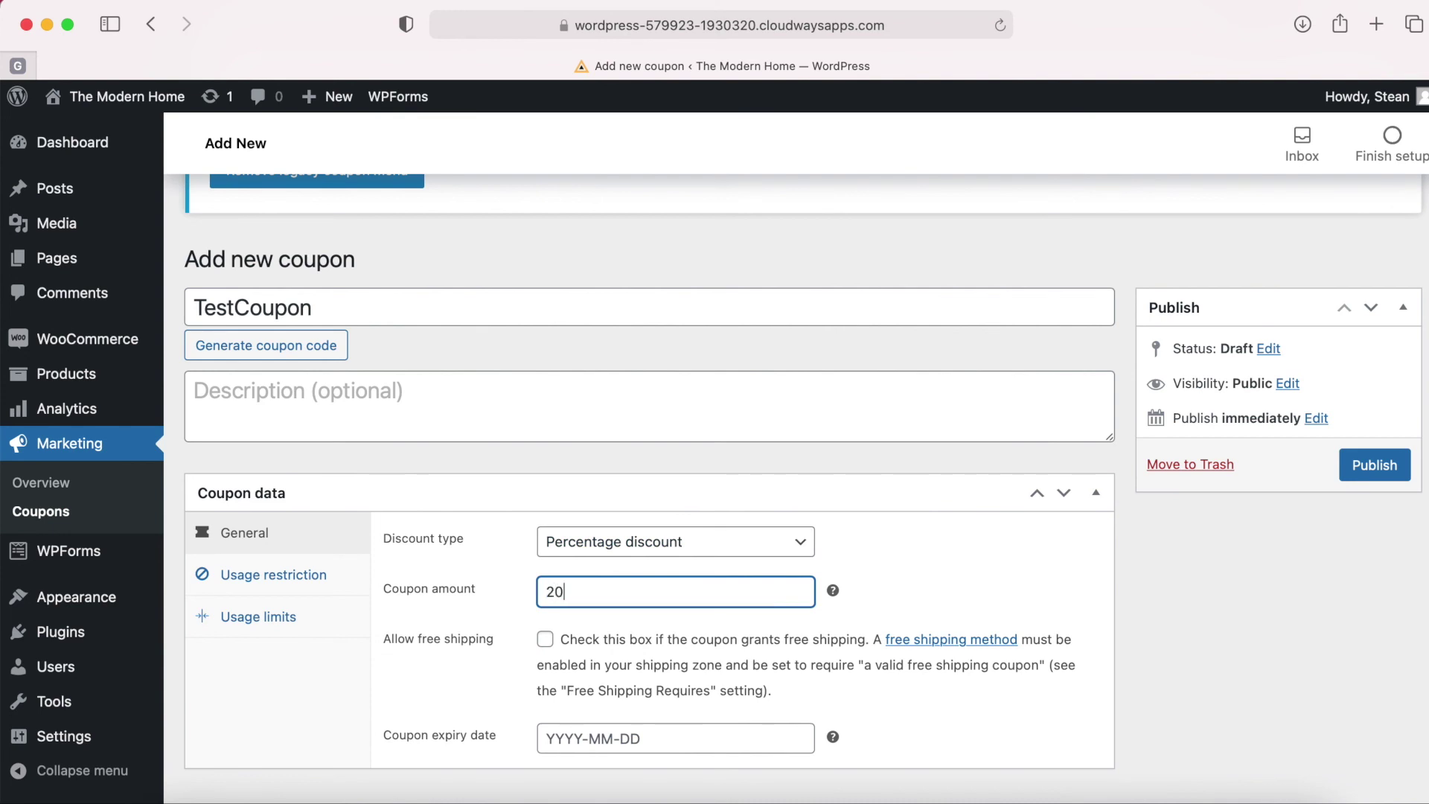
{"action": "left_click", "coordinate": [510, 561]}
{"action": "scroll", "coordinate": [510, 560], "scroll_direction": "down", "scroll_amount": 2}
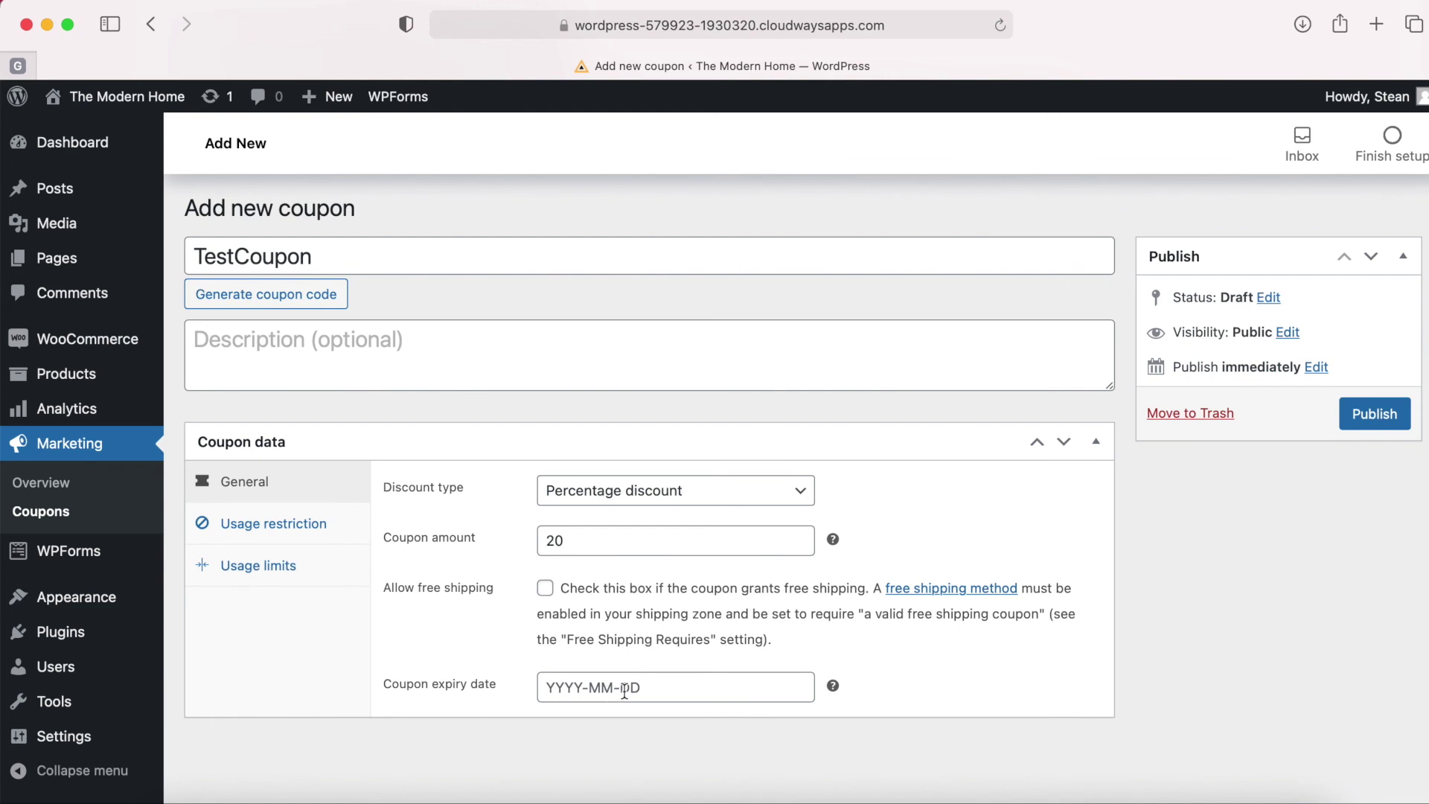
Review the coupon's Usage restriction settings.
{"action": "left_click", "coordinate": [275, 532]}
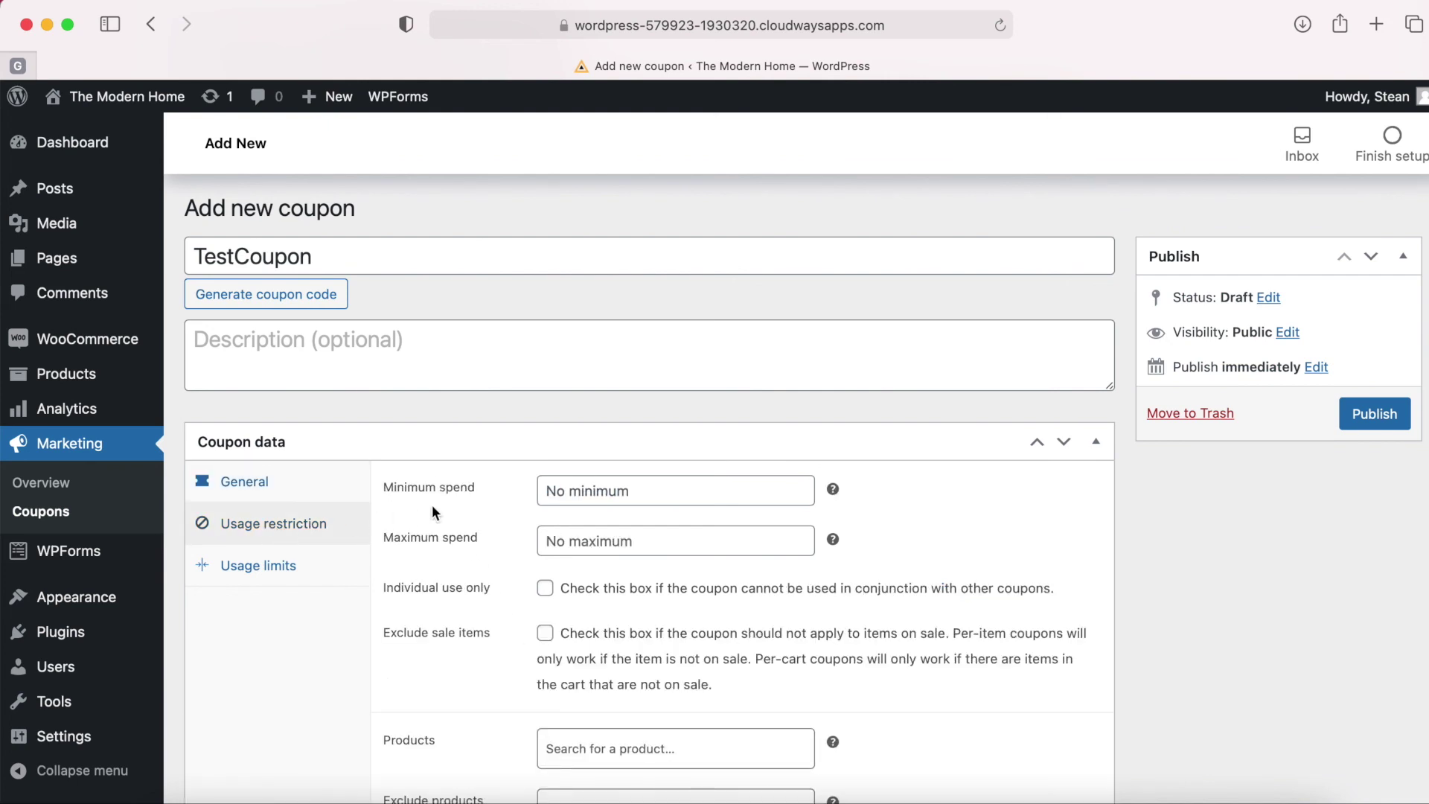
{"action": "scroll", "coordinate": [433, 507], "scroll_direction": "down", "scroll_amount": 2}
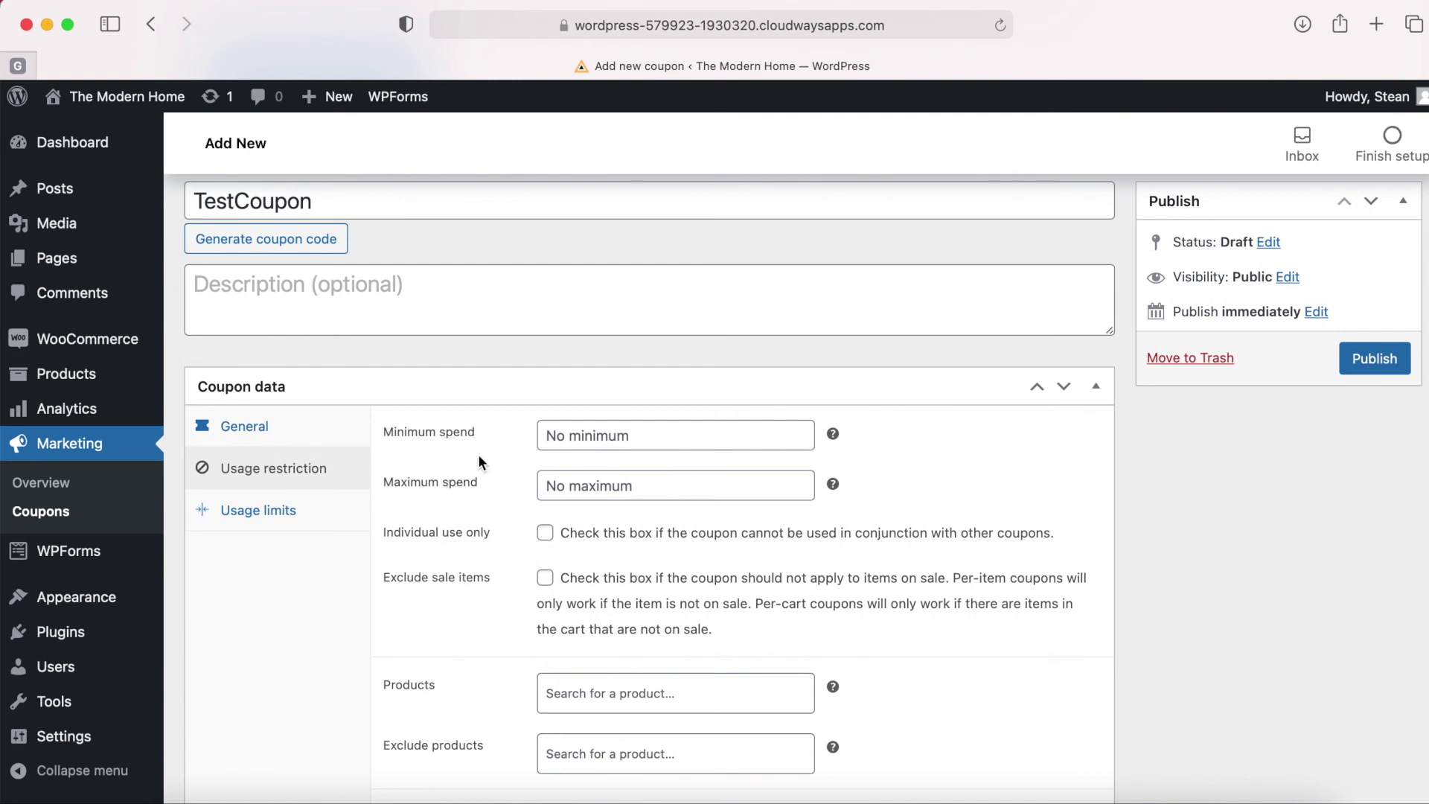
{"action": "scroll", "coordinate": [478, 459], "scroll_direction": "down", "scroll_amount": 2}
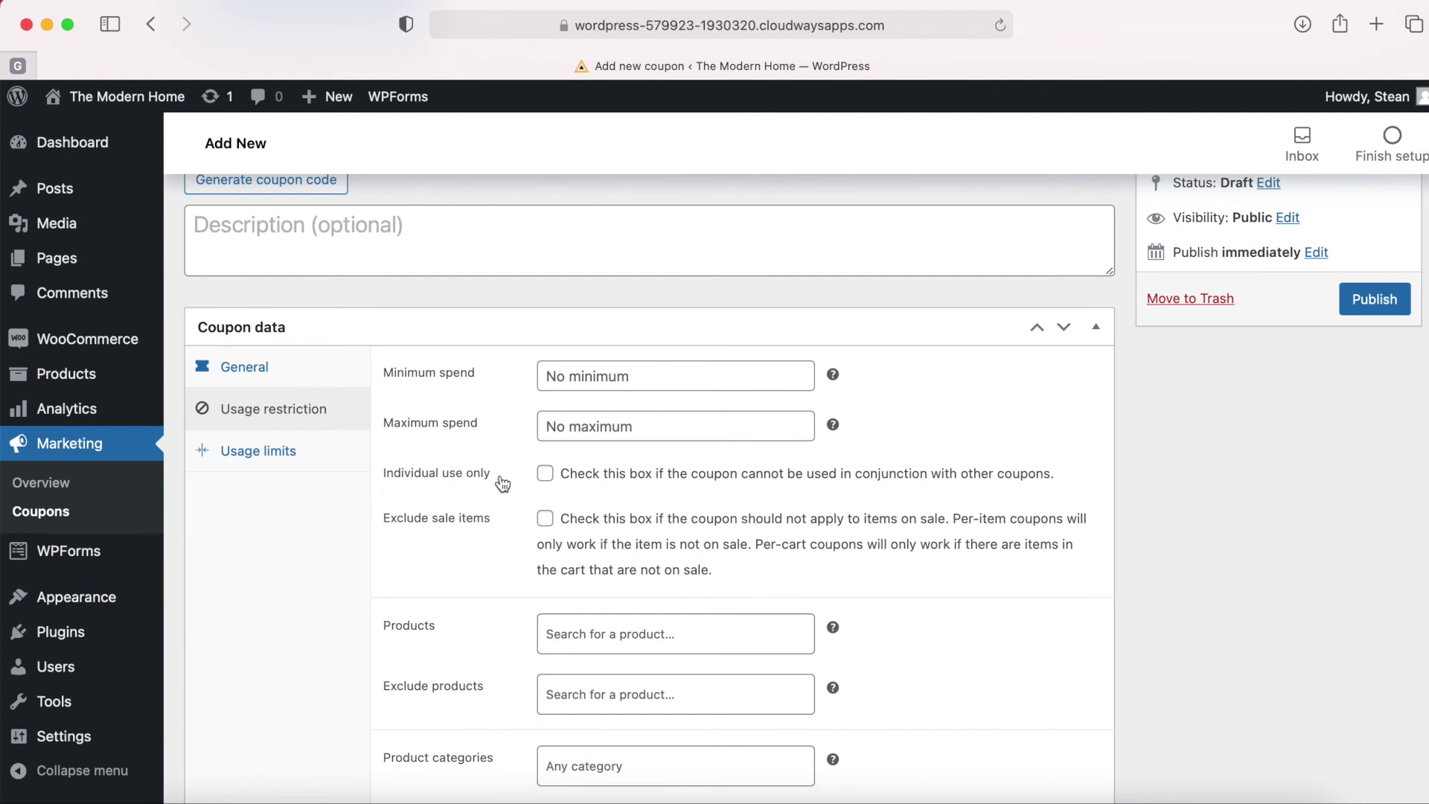
{"action": "scroll", "coordinate": [462, 533], "scroll_direction": "down", "scroll_amount": 5}
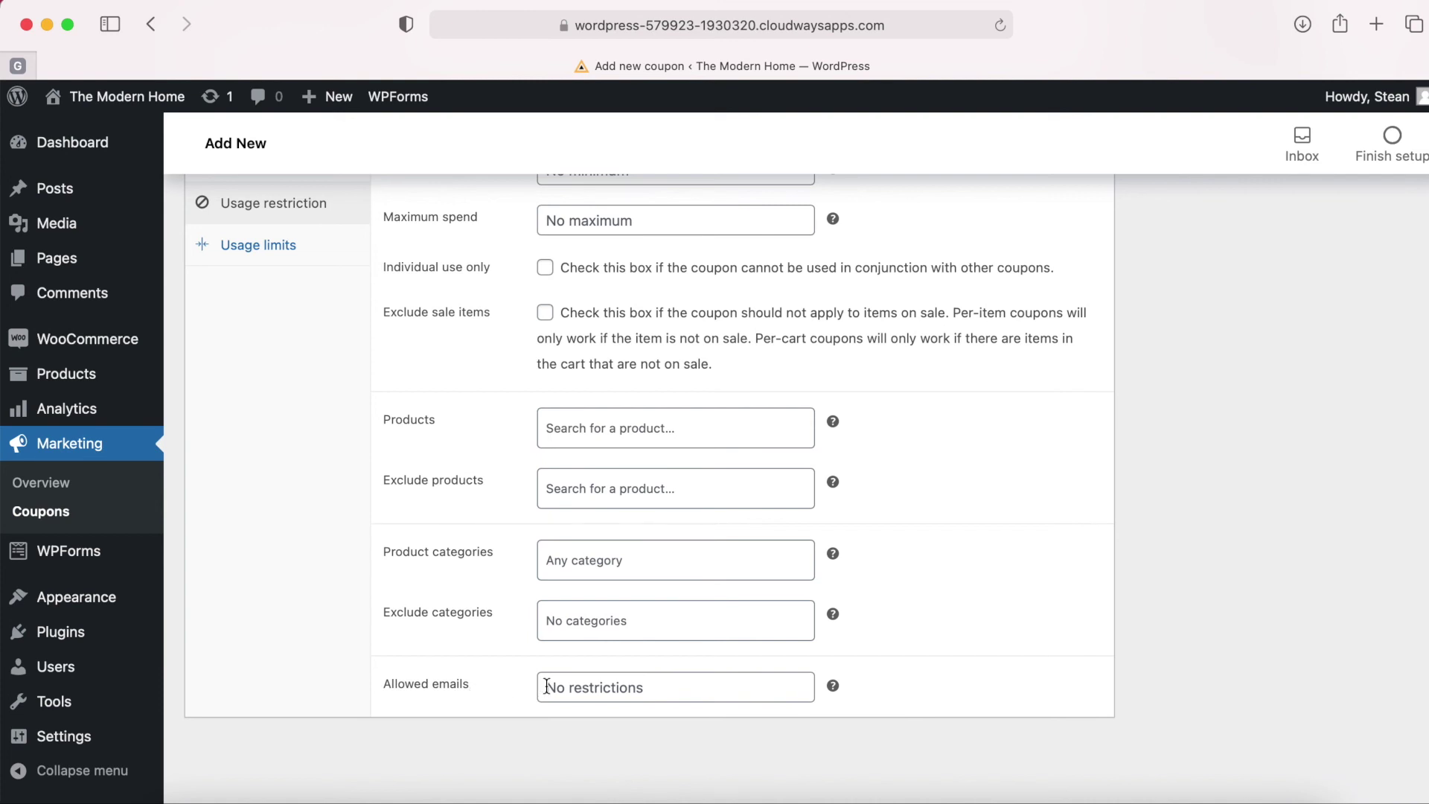
{"action": "scroll", "coordinate": [495, 629], "scroll_direction": "up", "scroll_amount": 5}
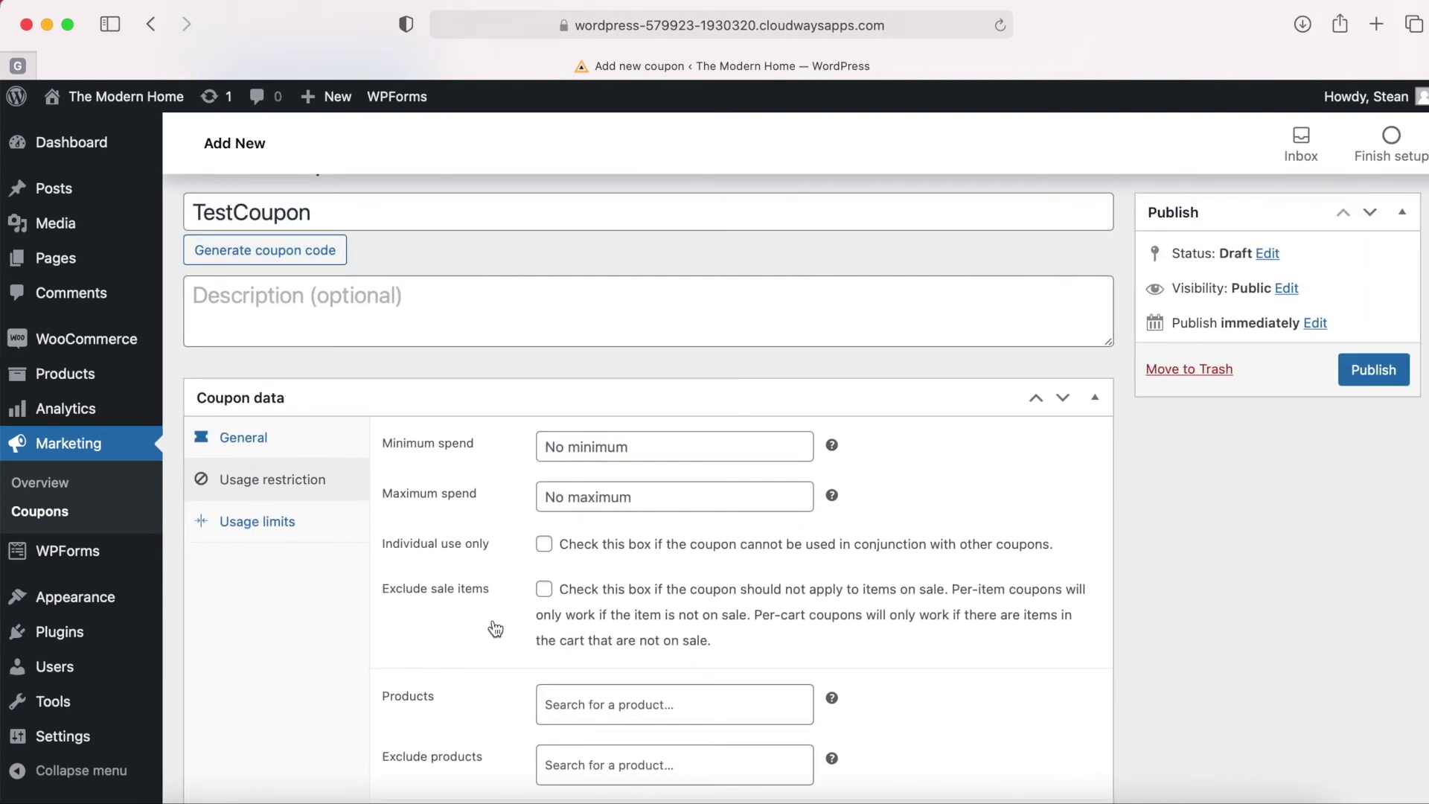
Set Usage limit per user to 1 and publish TestCoupon.
{"action": "left_click", "coordinate": [294, 514]}
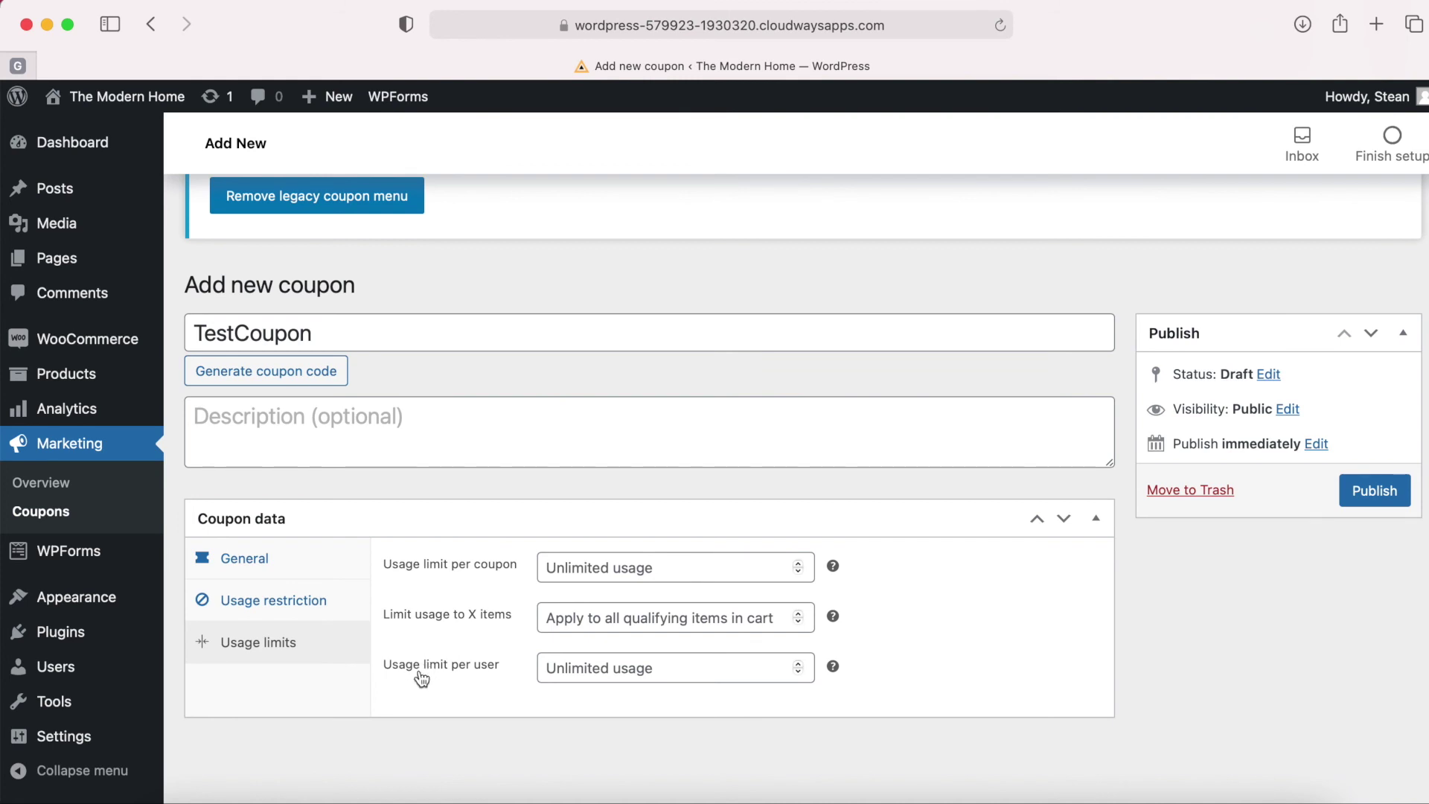
{"action": "left_click", "coordinate": [593, 664]}
{"action": "type", "text": "1"}
{"action": "left_click", "coordinate": [478, 694]}
{"action": "left_click", "coordinate": [257, 559]}
{"action": "left_click", "coordinate": [1387, 491]}
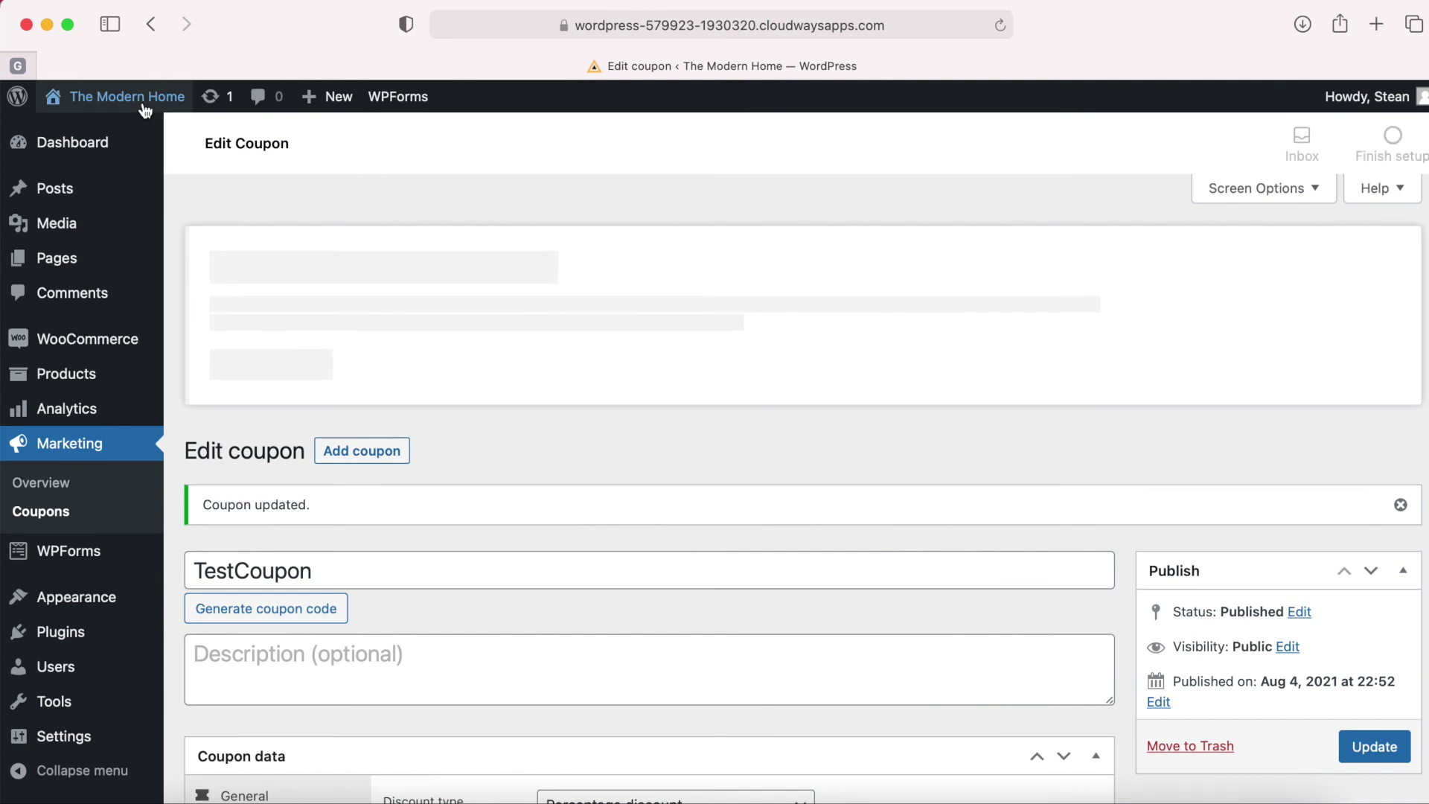
Visit the store front and open the shopping cart.
{"action": "mouse_move", "coordinate": [99, 108]}
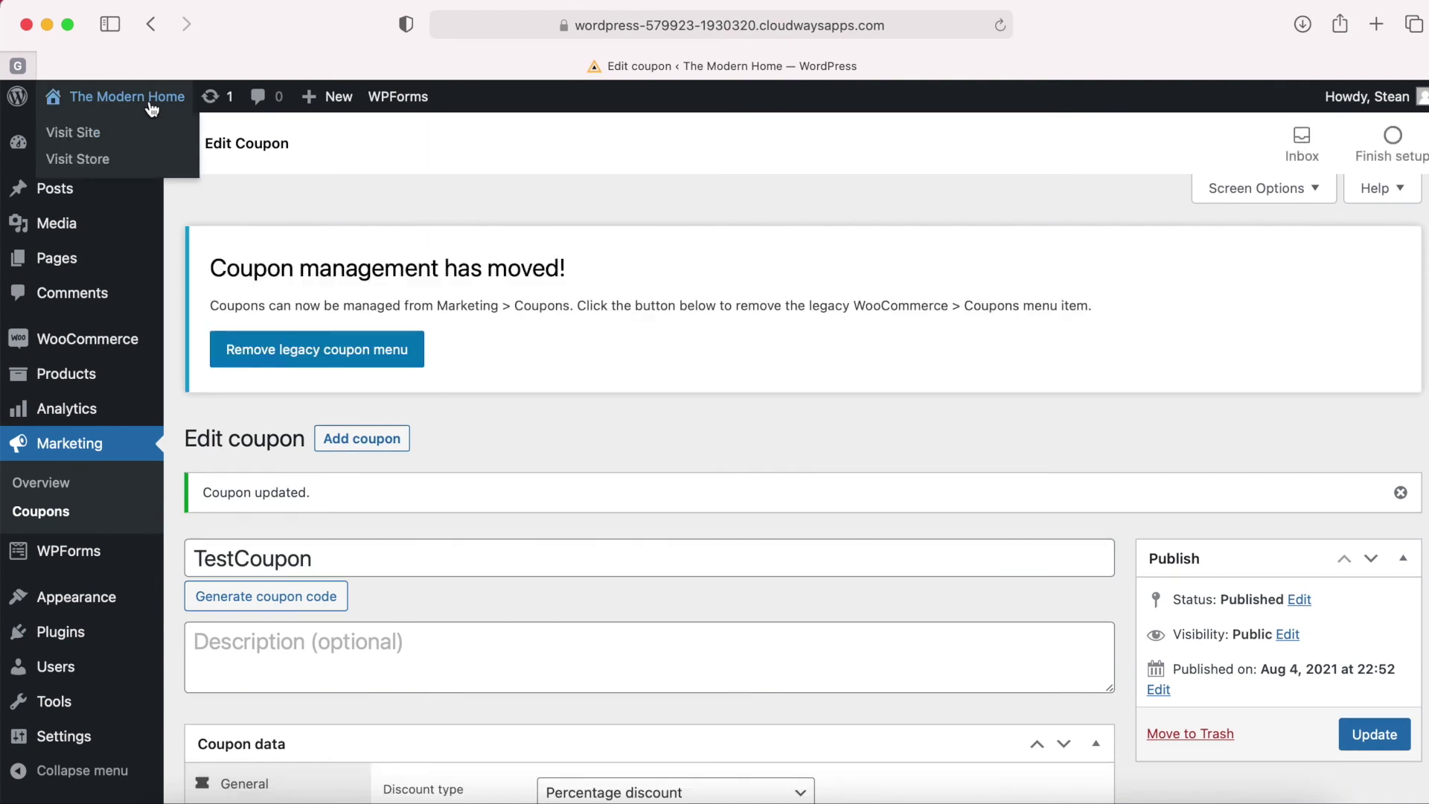
{"action": "left_click", "coordinate": [152, 109]}
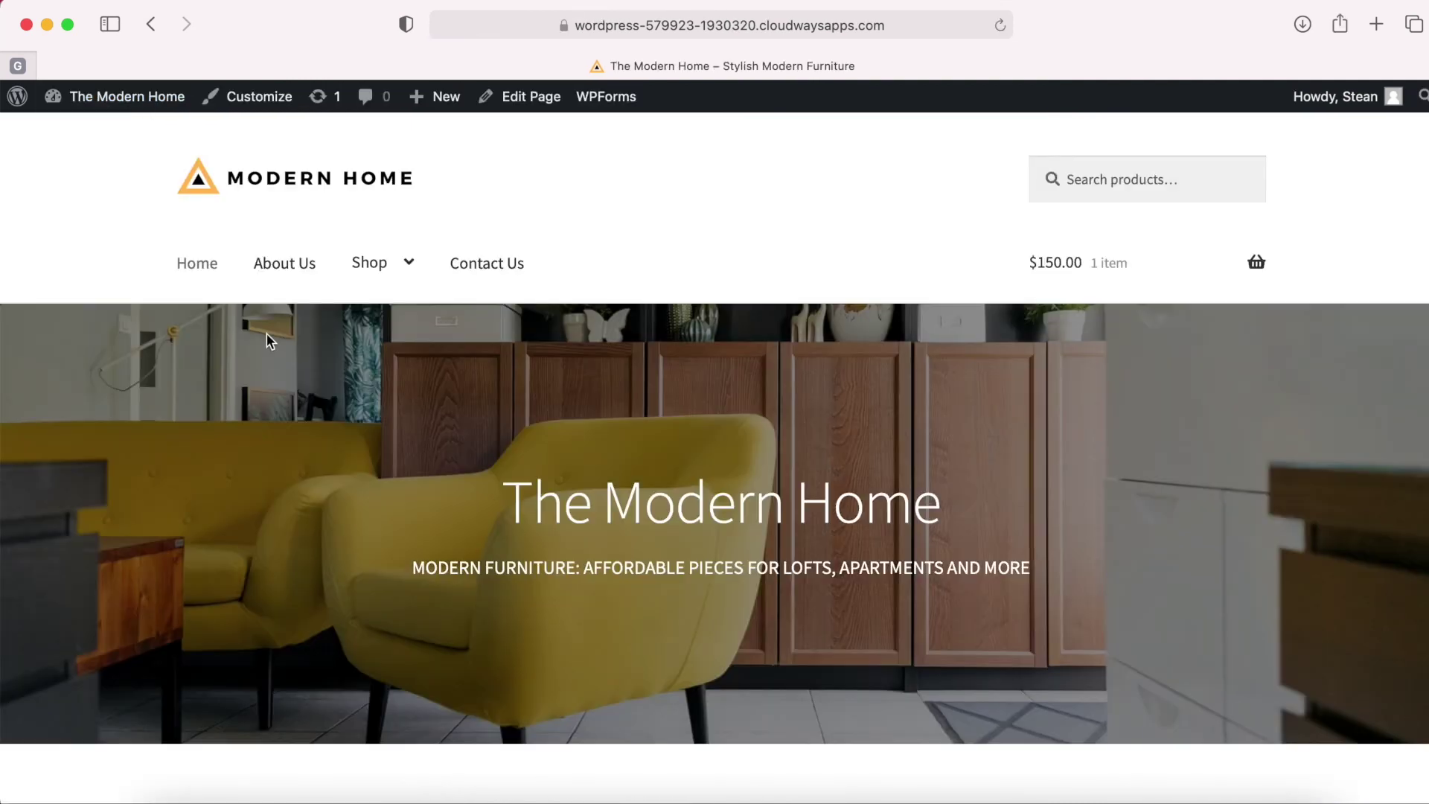
{"action": "left_click", "coordinate": [151, 24]}
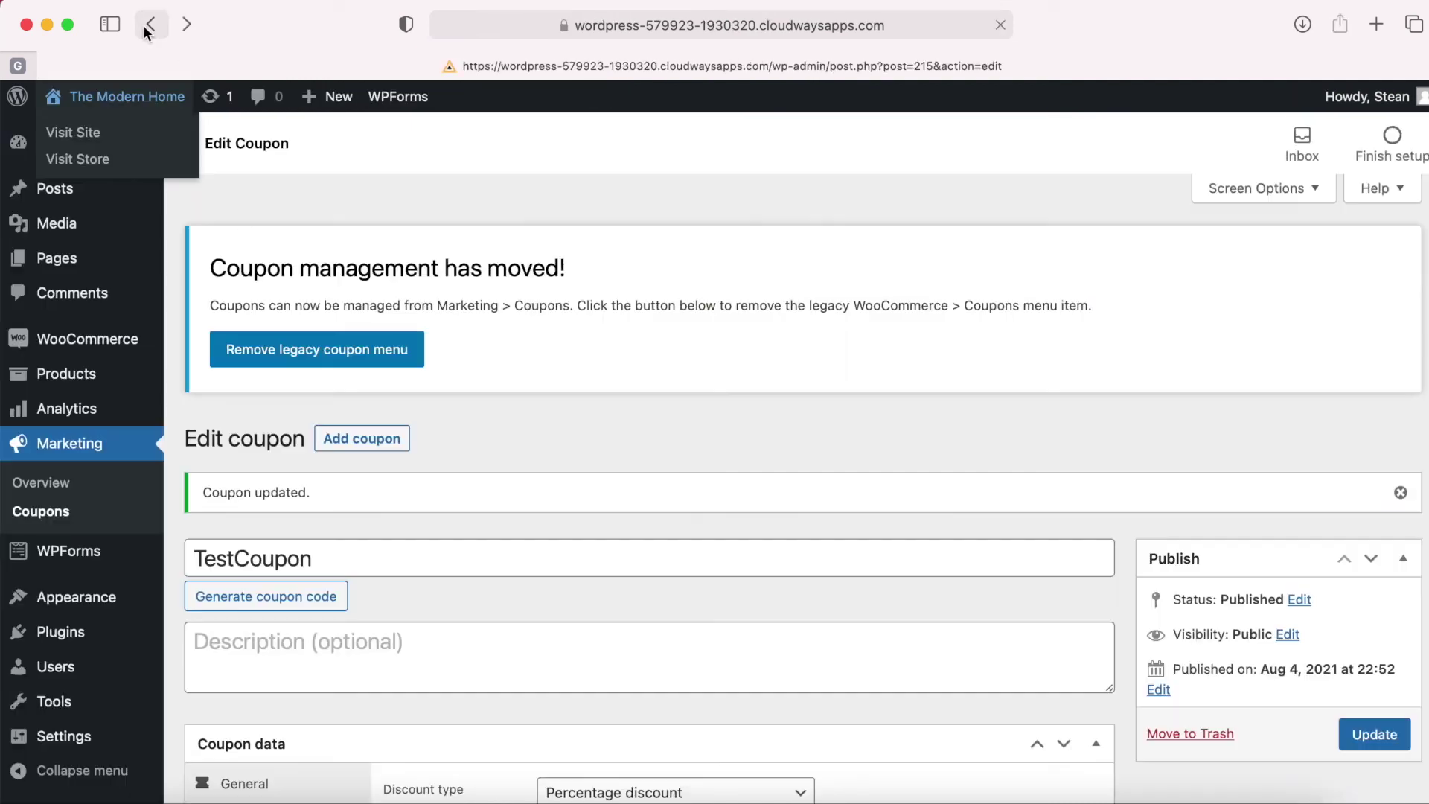
{"action": "double_click", "coordinate": [301, 545]}
{"action": "left_click", "coordinate": [145, 96]}
{"action": "scroll", "coordinate": [542, 440], "scroll_direction": "down", "scroll_amount": 5}
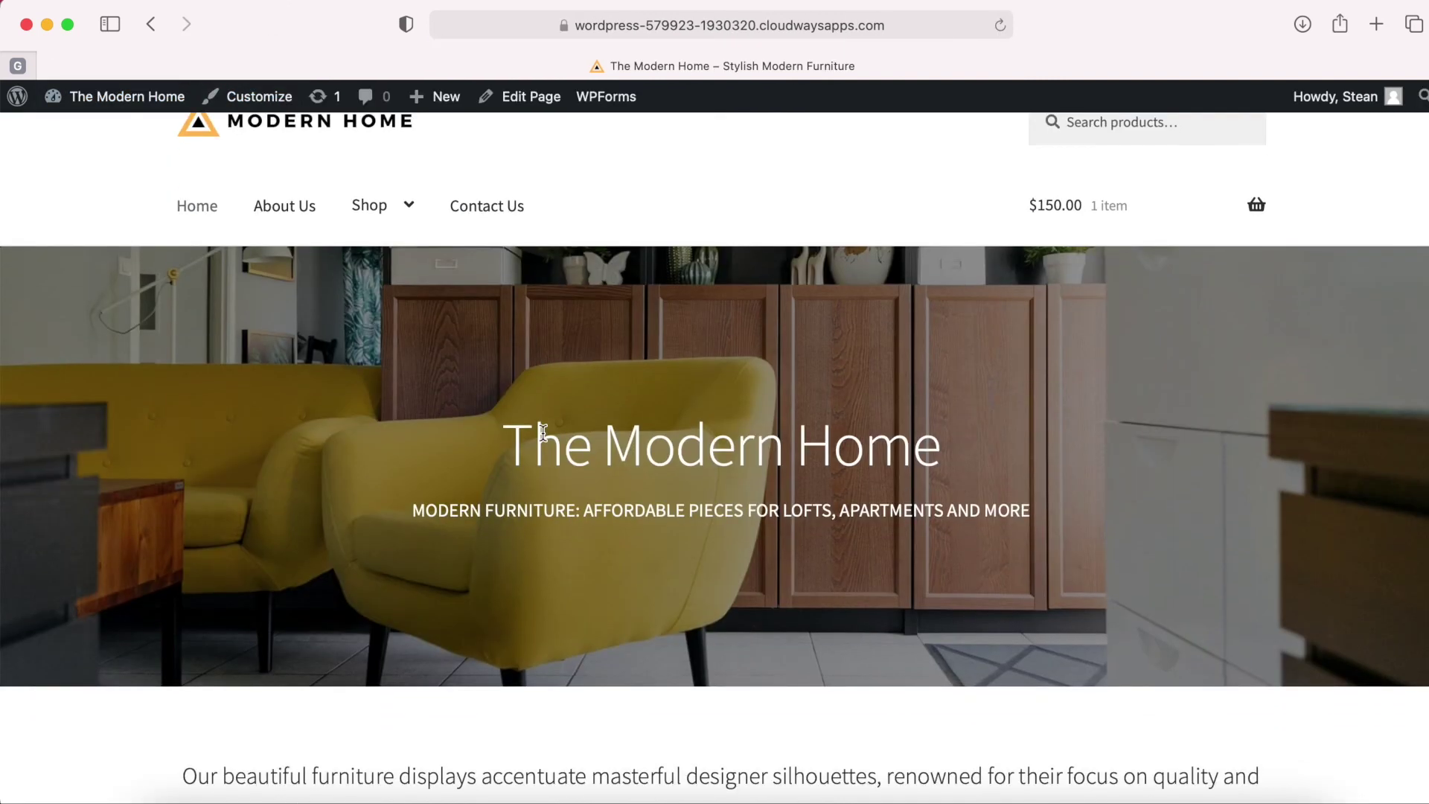
{"action": "scroll", "coordinate": [543, 431], "scroll_direction": "up", "scroll_amount": 5}
{"action": "mouse_move", "coordinate": [1132, 265]}
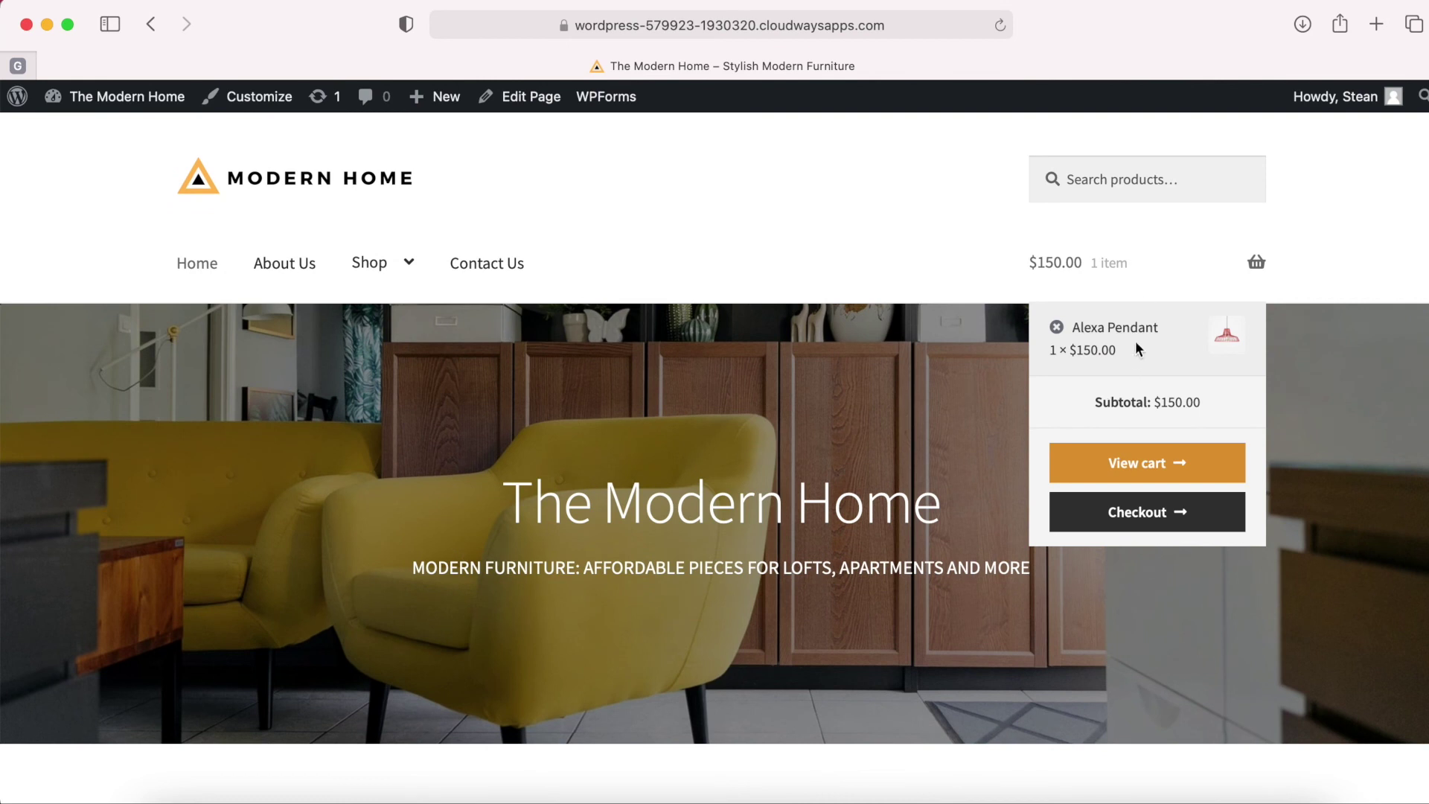
{"action": "left_click", "coordinate": [1132, 471]}
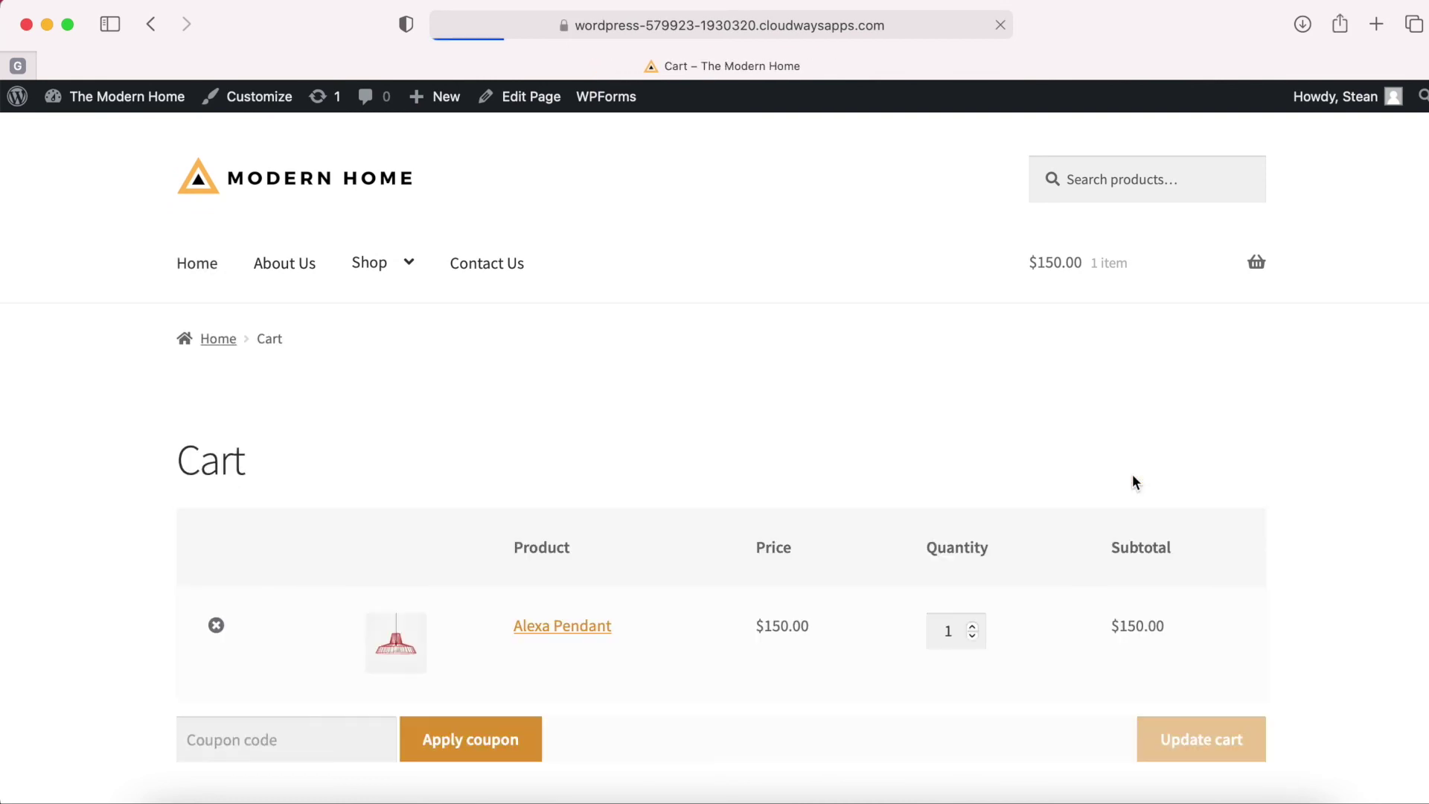
Apply coupon TestCoupon in the cart, taking $30 off the Alexa Pendant.
{"action": "scroll", "coordinate": [1072, 582], "scroll_direction": "down", "scroll_amount": 5}
{"action": "left_click", "coordinate": [348, 530]}
{"action": "scroll", "coordinate": [312, 593], "scroll_direction": "down", "scroll_amount": 1}
{"action": "type", "text": "TestCoupon"}
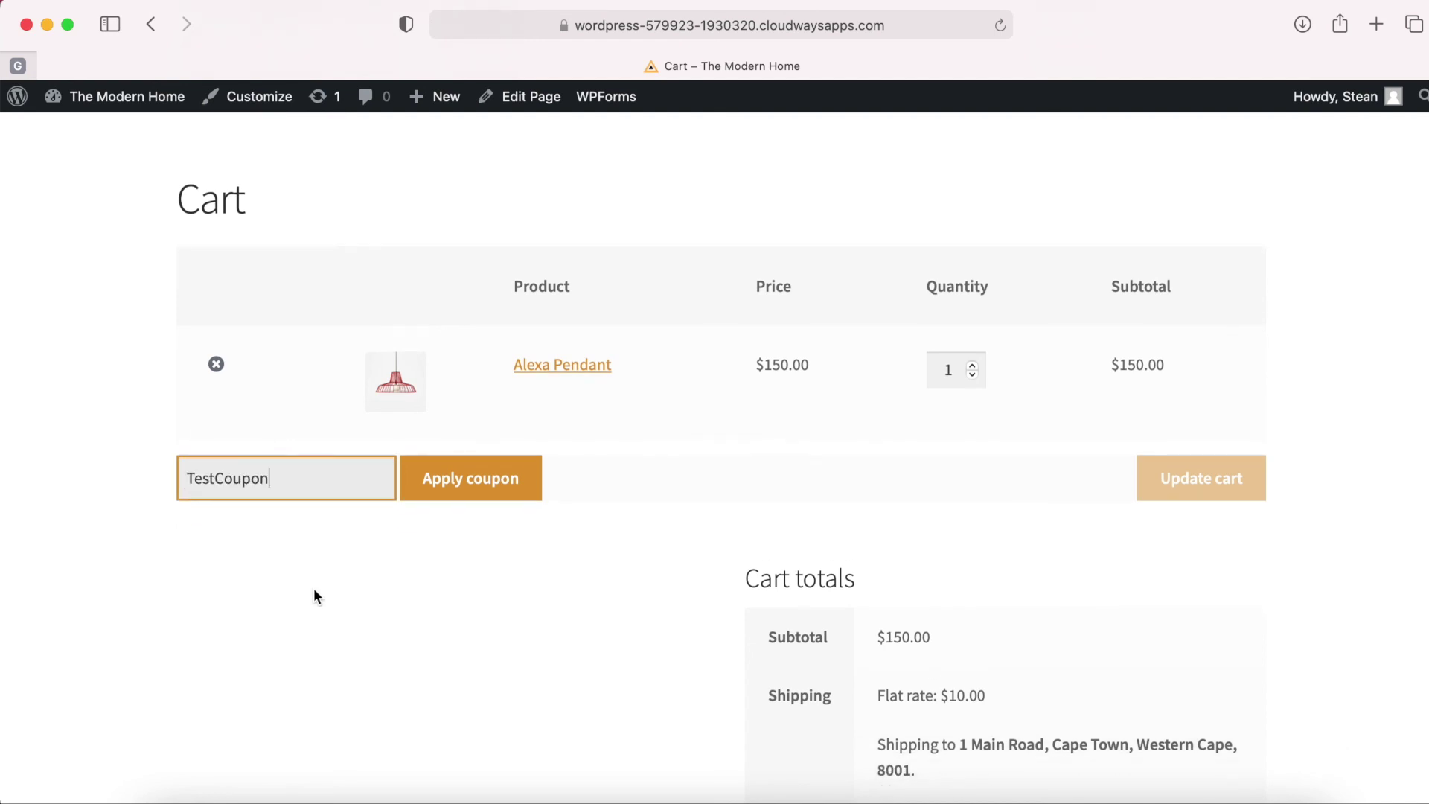
{"action": "left_click", "coordinate": [457, 489]}
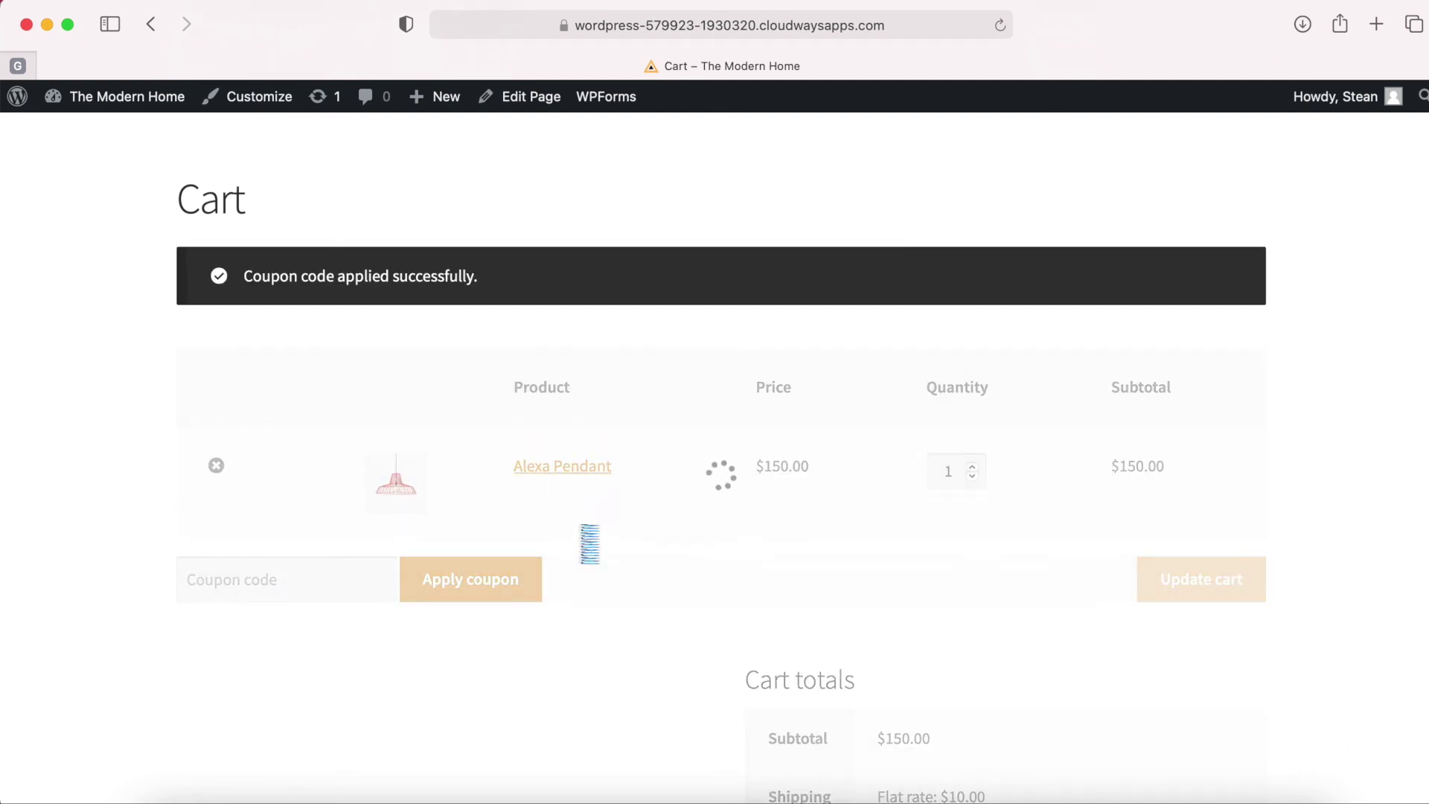
{"action": "scroll", "coordinate": [585, 542], "scroll_direction": "down", "scroll_amount": 5}
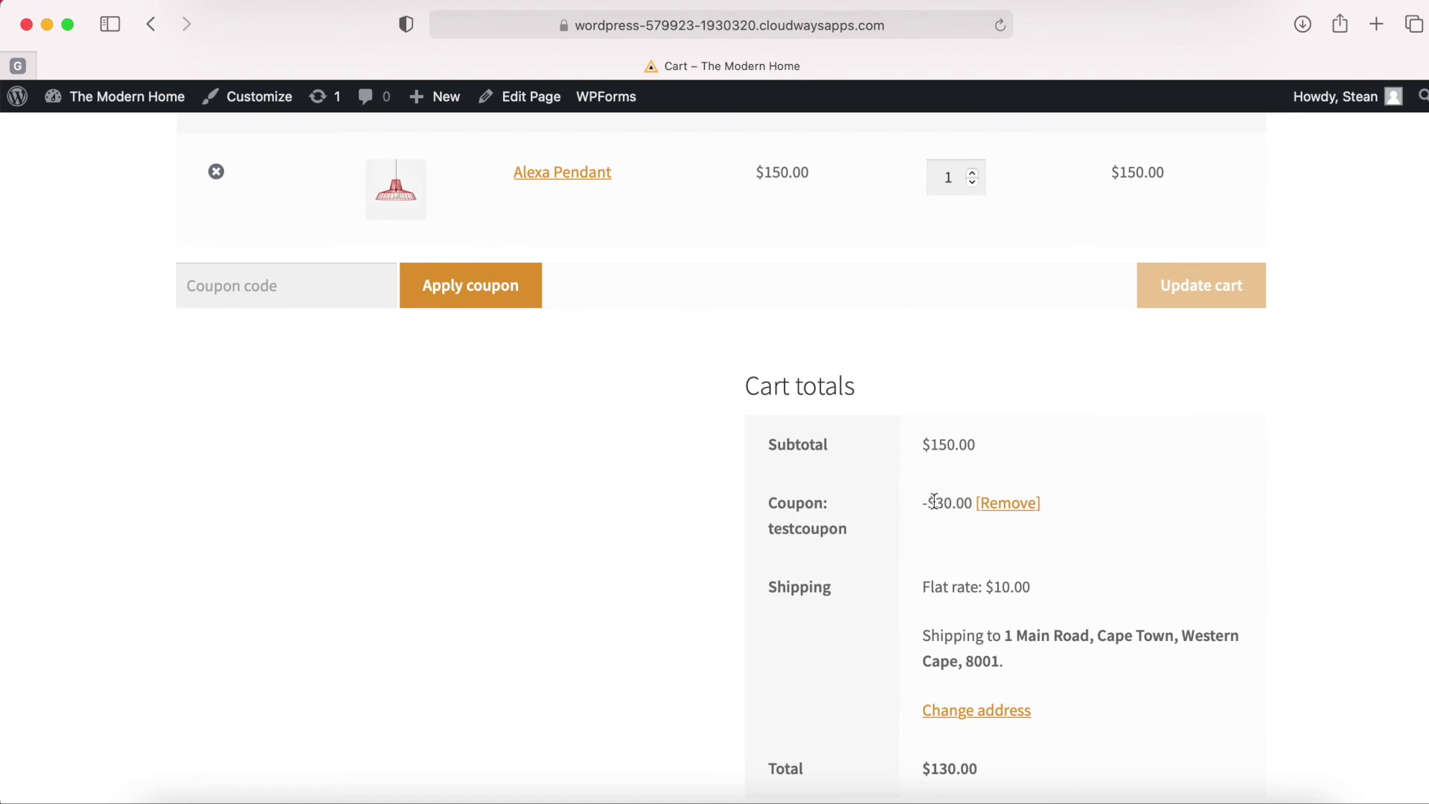
Proceed to checkout with the $130 discounted total.
{"action": "scroll", "coordinate": [957, 499], "scroll_direction": "down", "scroll_amount": 2}
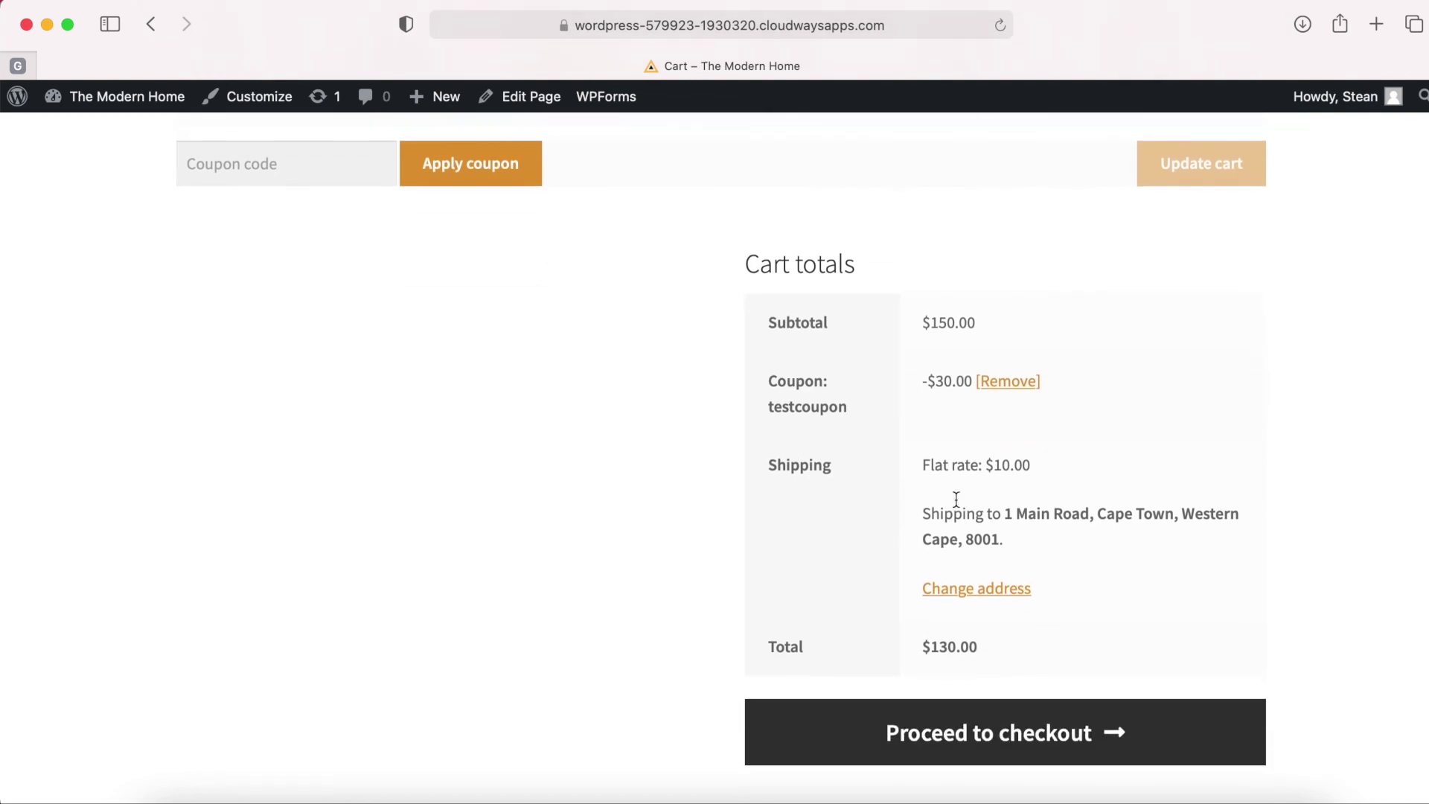
{"action": "left_click", "coordinate": [978, 726]}
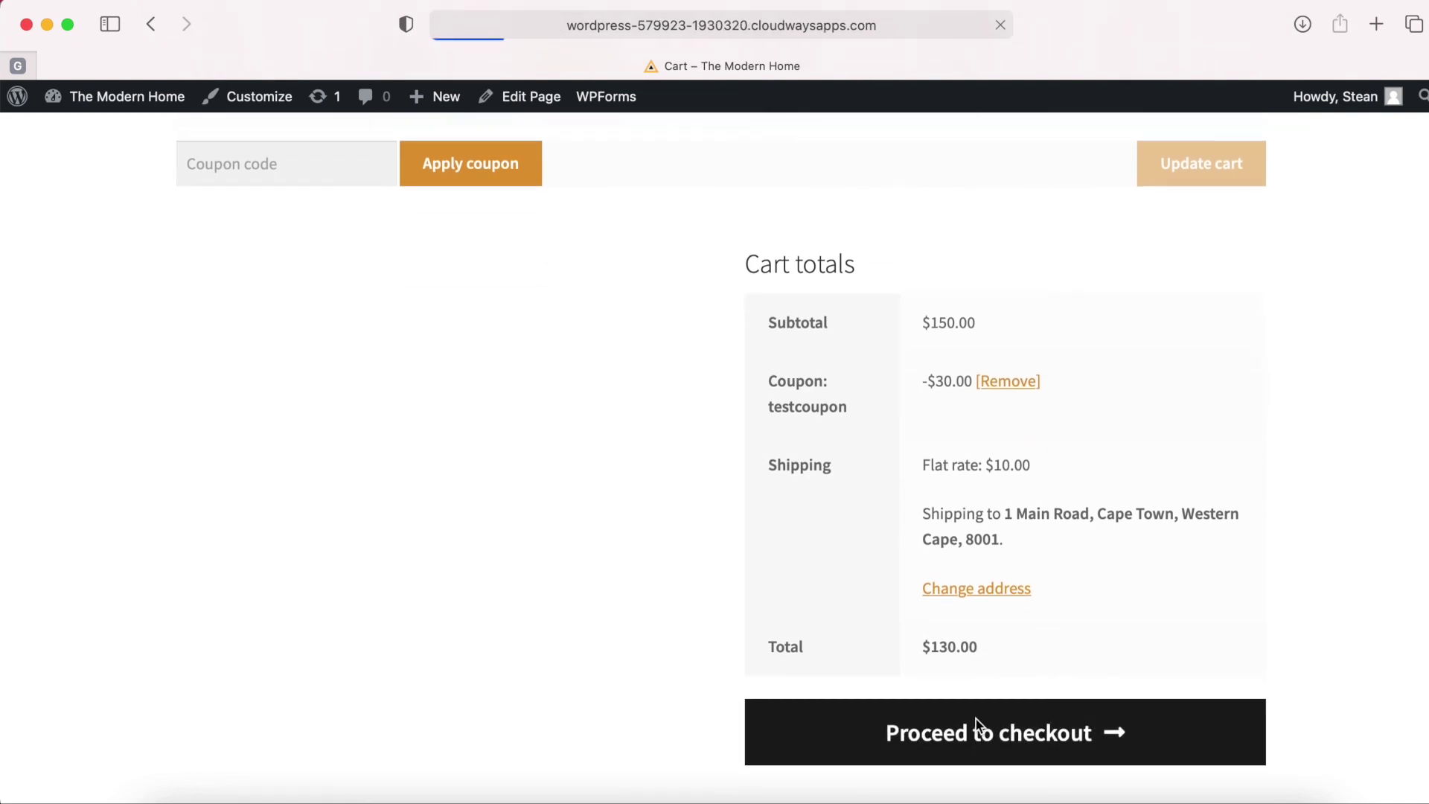
{"action": "scroll", "coordinate": [977, 726], "scroll_direction": "down", "scroll_amount": 5}
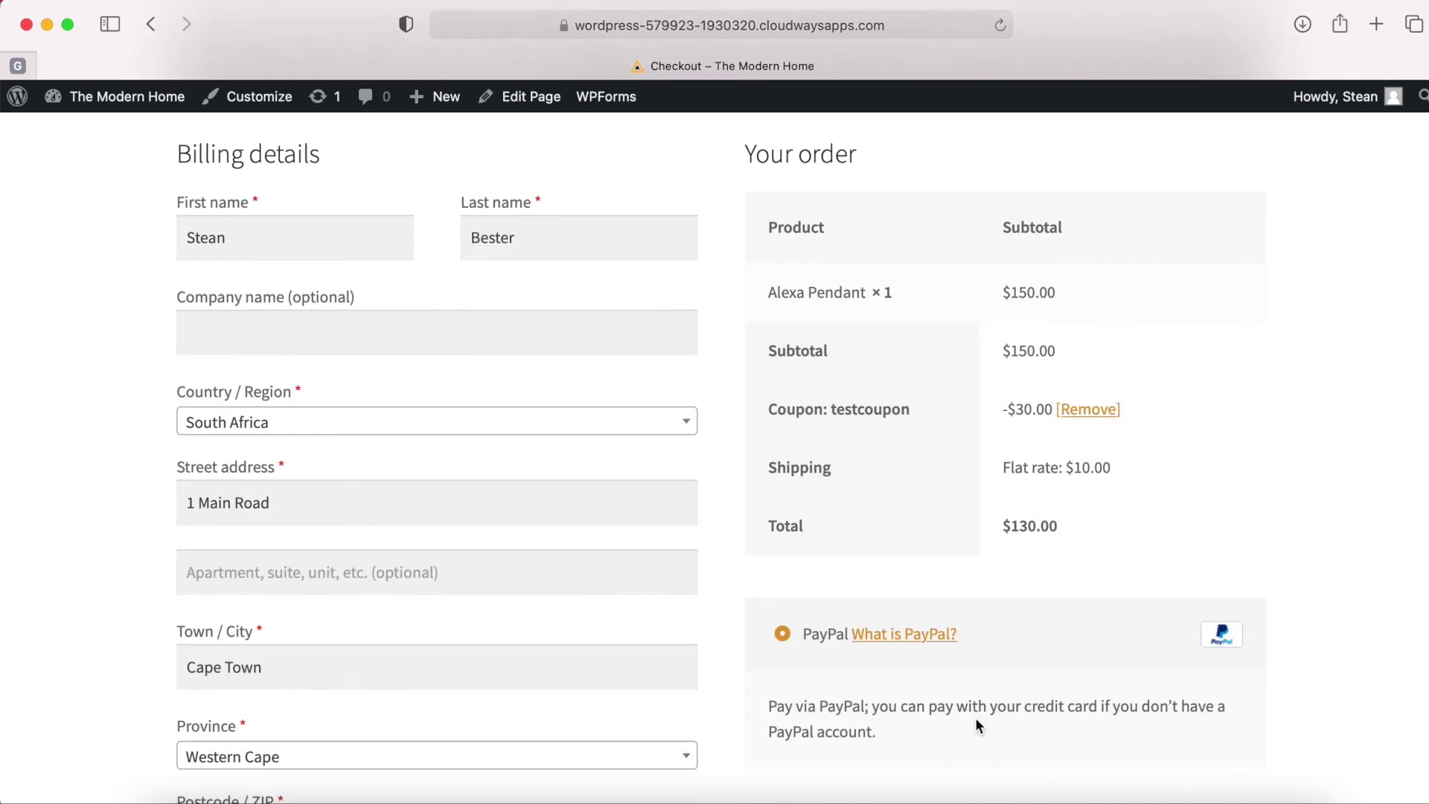
{"action": "scroll", "coordinate": [967, 488], "scroll_direction": "up", "scroll_amount": 6}
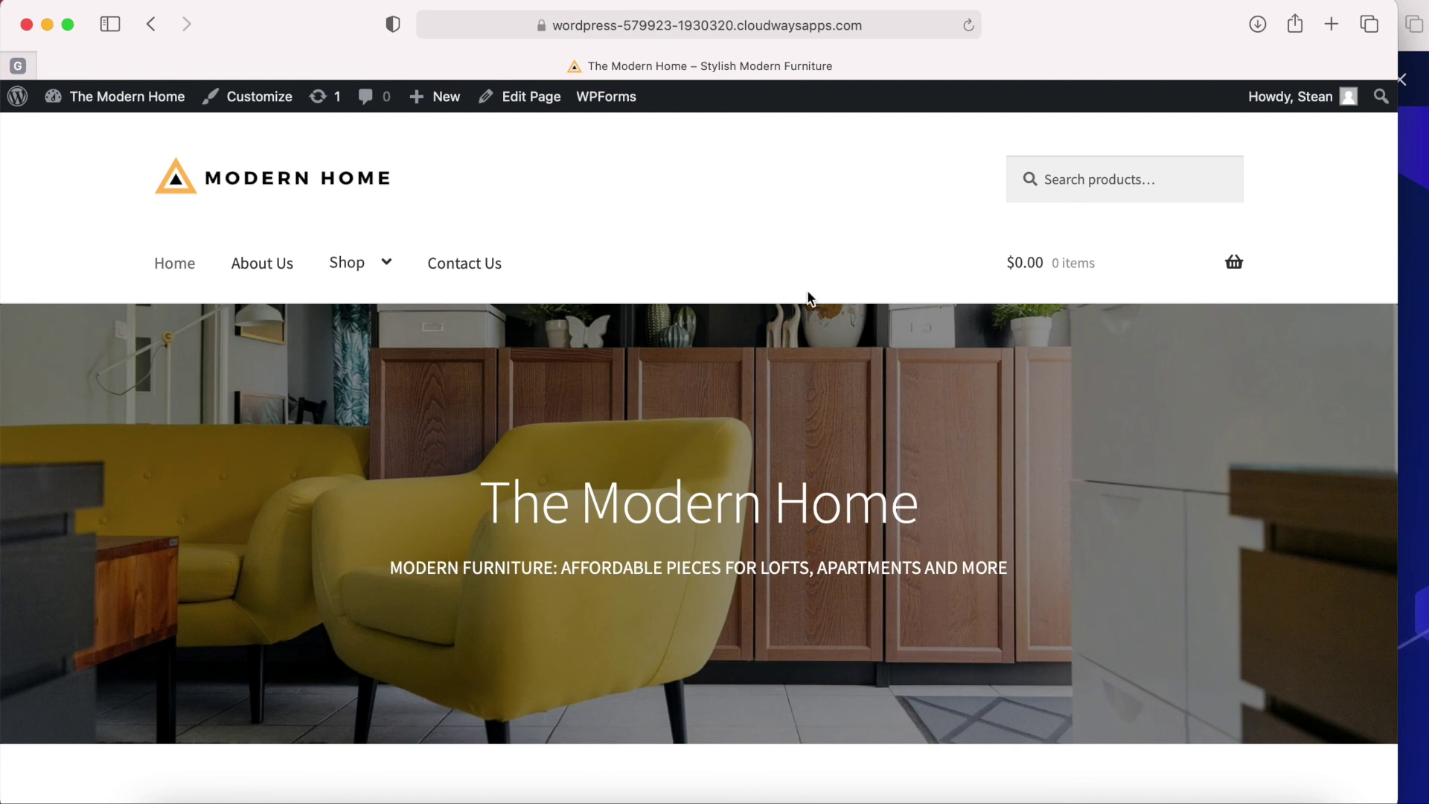
Narrow the browser to preview the mobile layout and try the mobile navigation menu.
{"action": "scroll", "coordinate": [807, 296], "scroll_direction": "down", "scroll_amount": 2}
{"action": "scroll", "coordinate": [782, 299], "scroll_direction": "up", "scroll_amount": 2}
{"action": "left_click_drag", "start_coordinate": [1400, 270], "coordinate": [588, 267]}
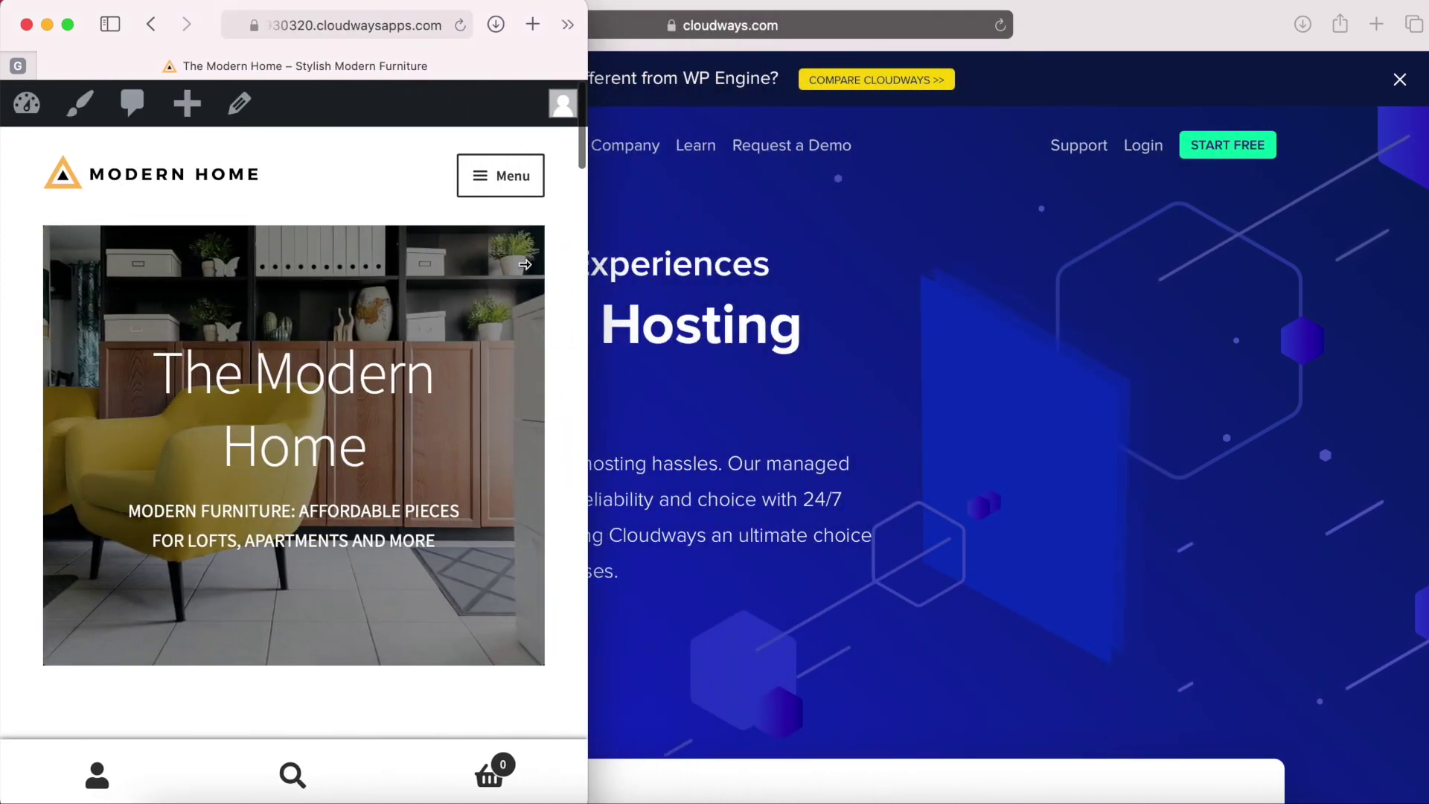
{"action": "scroll", "coordinate": [438, 361], "scroll_direction": "down", "scroll_amount": 2}
{"action": "scroll", "coordinate": [438, 361], "scroll_direction": "up", "scroll_amount": 2}
{"action": "left_click", "coordinate": [510, 184]}
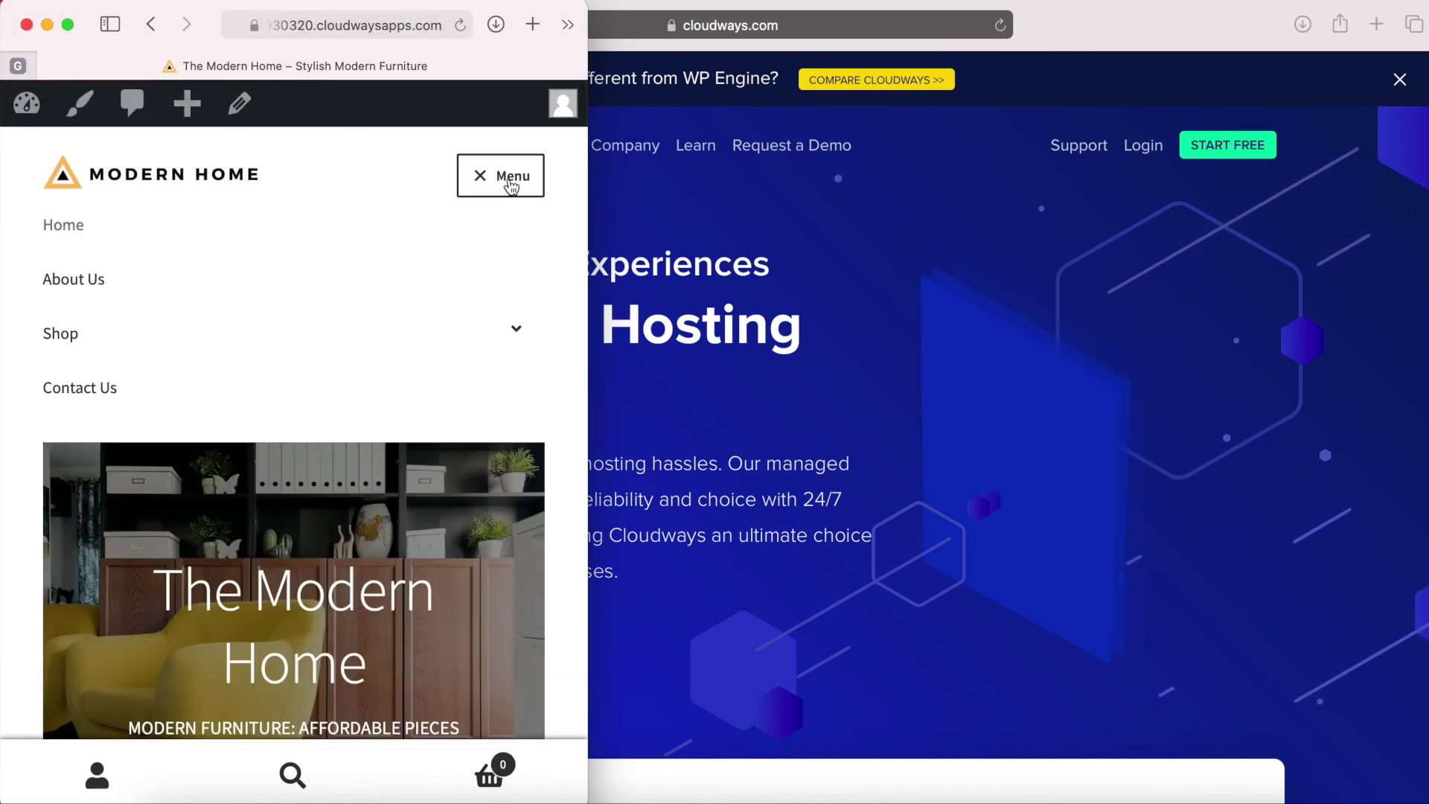
{"action": "left_click", "coordinate": [511, 183]}
{"action": "left_click", "coordinate": [510, 183]}
{"action": "left_click", "coordinate": [511, 183]}
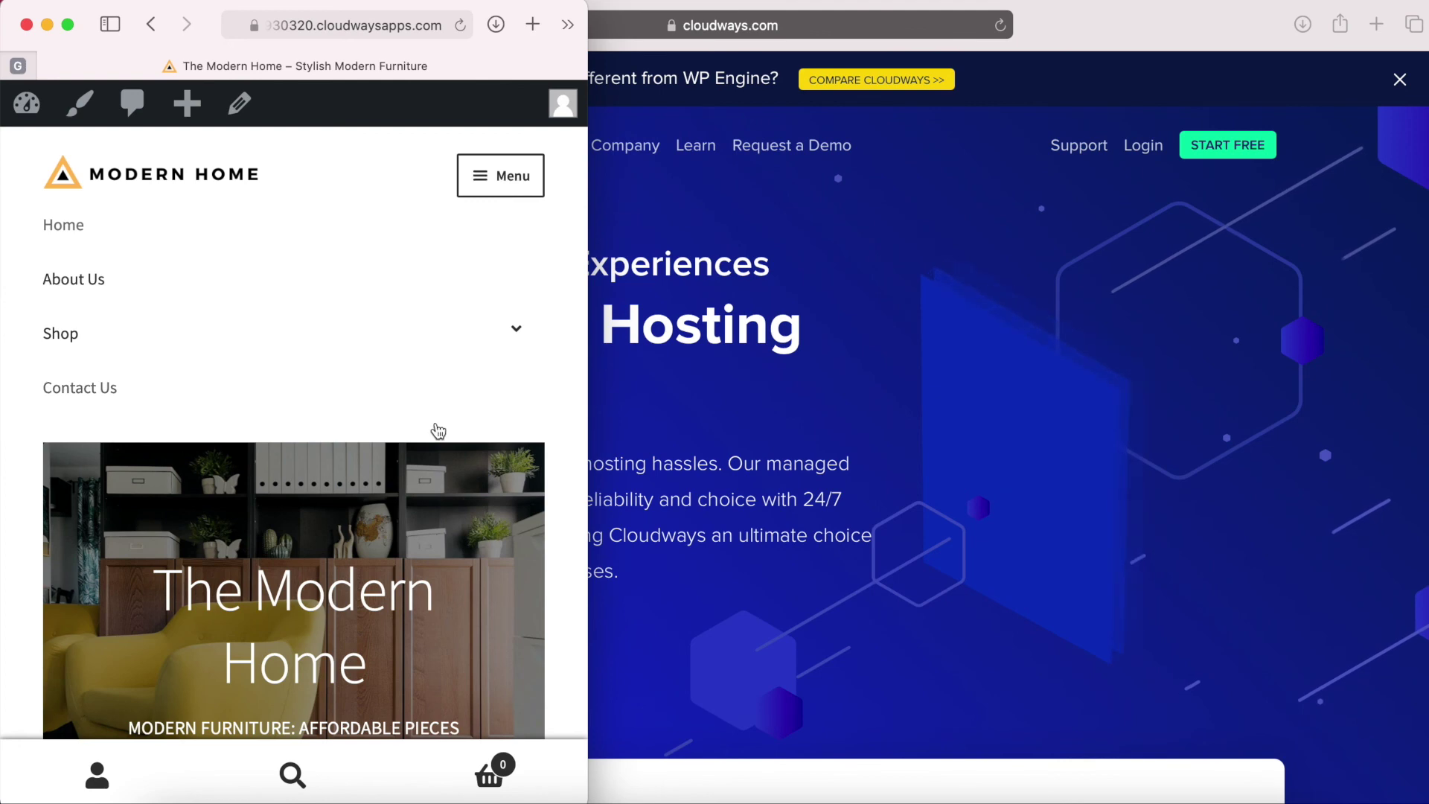
{"action": "scroll", "coordinate": [417, 497], "scroll_direction": "down", "scroll_amount": 10}
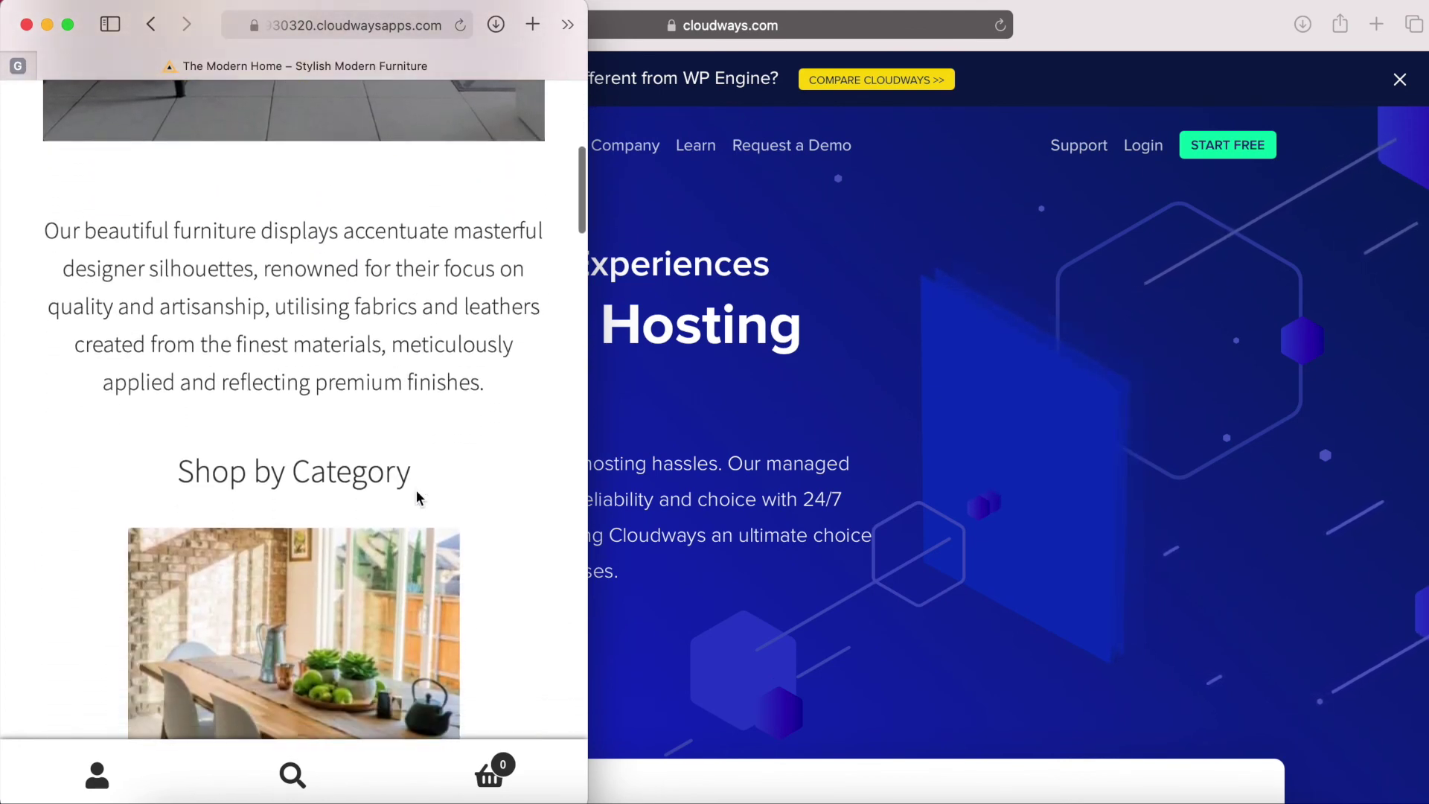
{"action": "scroll", "coordinate": [417, 498], "scroll_direction": "down", "scroll_amount": 15}
Add one Alexa Pendant to the cart and go to the cart.
{"action": "left_click", "coordinate": [425, 223]}
{"action": "scroll", "coordinate": [422, 221], "scroll_direction": "down", "scroll_amount": 5}
{"action": "scroll", "coordinate": [423, 221], "scroll_direction": "down", "scroll_amount": 10}
{"action": "scroll", "coordinate": [423, 221], "scroll_direction": "up", "scroll_amount": 5}
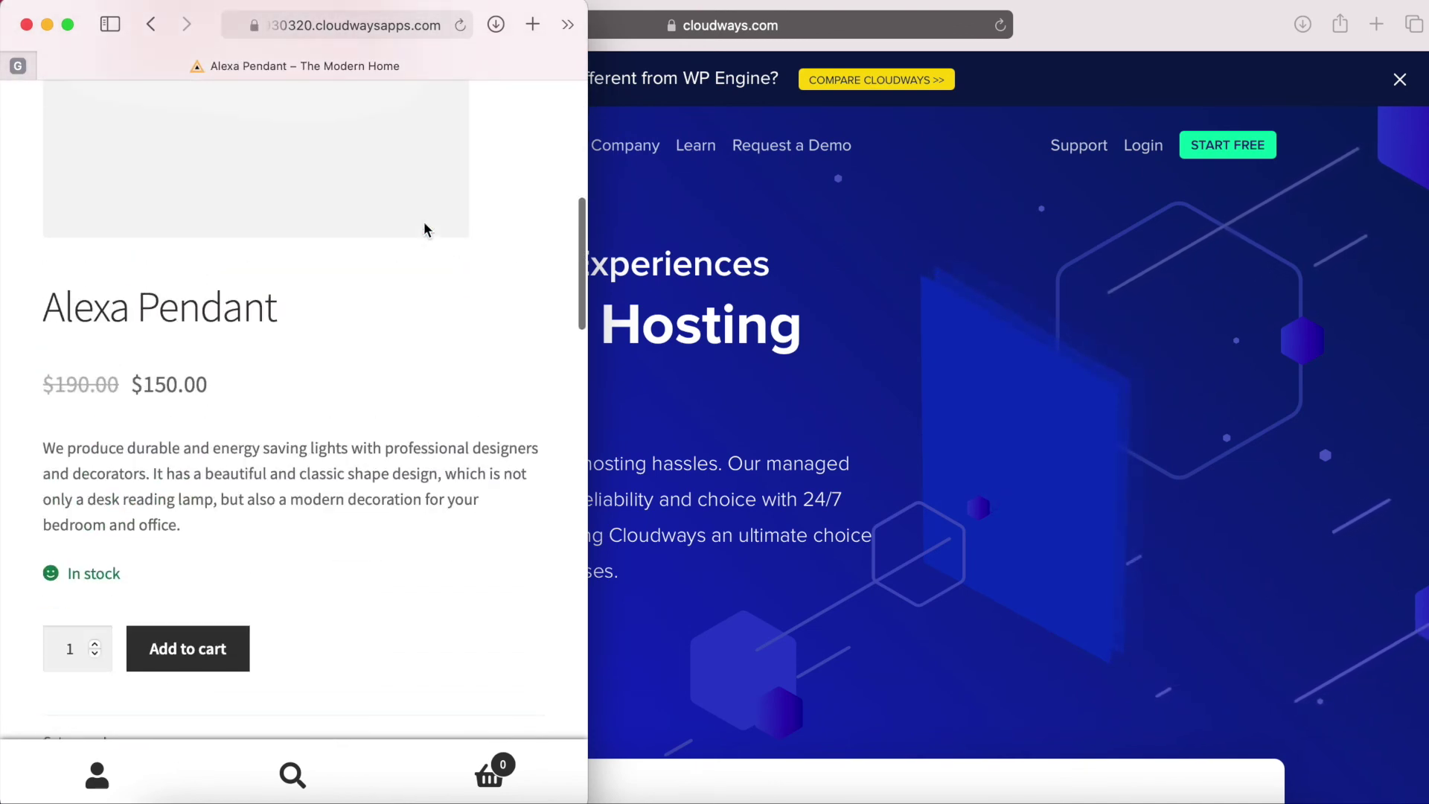
{"action": "left_click", "coordinate": [208, 662]}
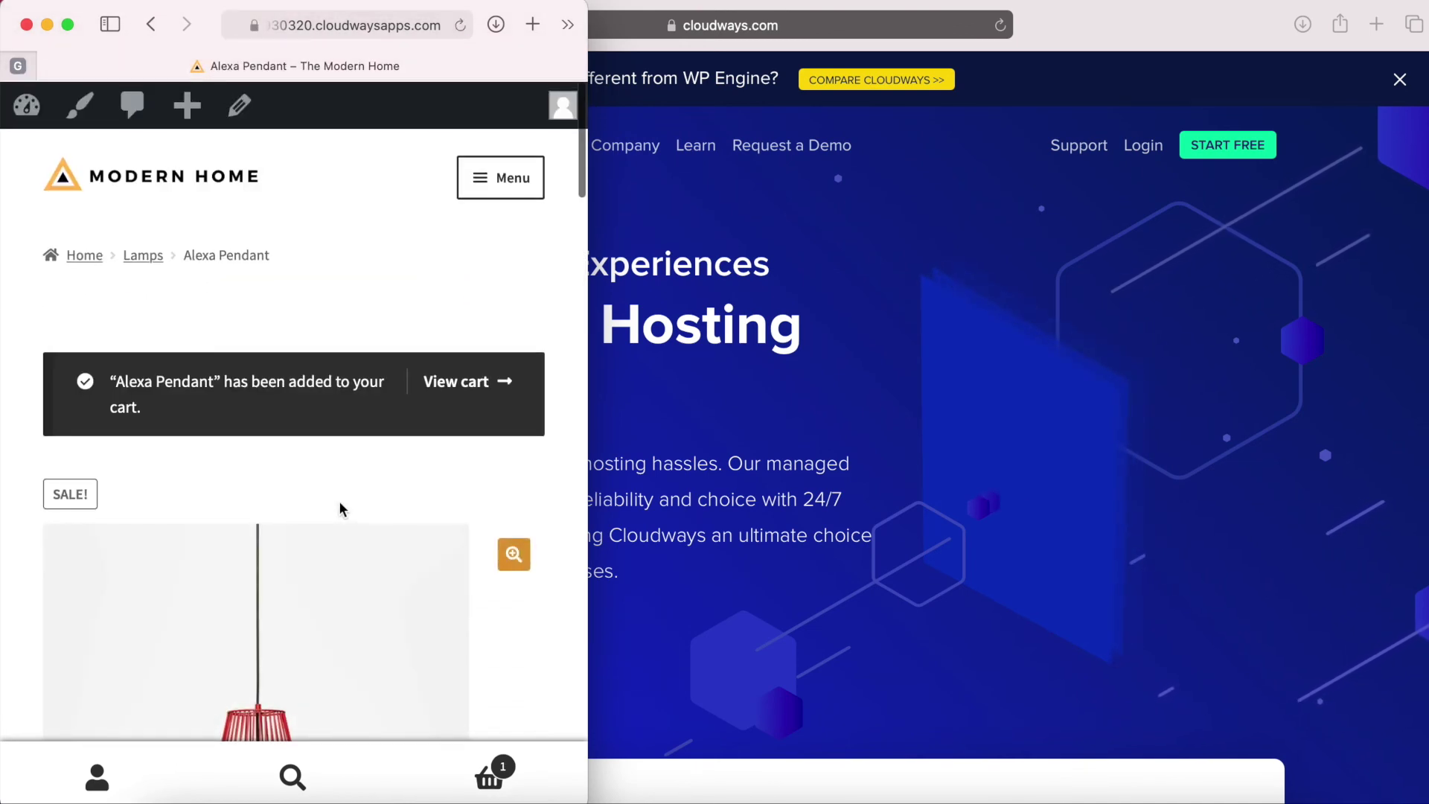
{"action": "left_click", "coordinate": [445, 381]}
Proceed to checkout showing the pendant at $150.00, then widen the window to desktop.
{"action": "scroll", "coordinate": [447, 396], "scroll_direction": "down", "scroll_amount": 5}
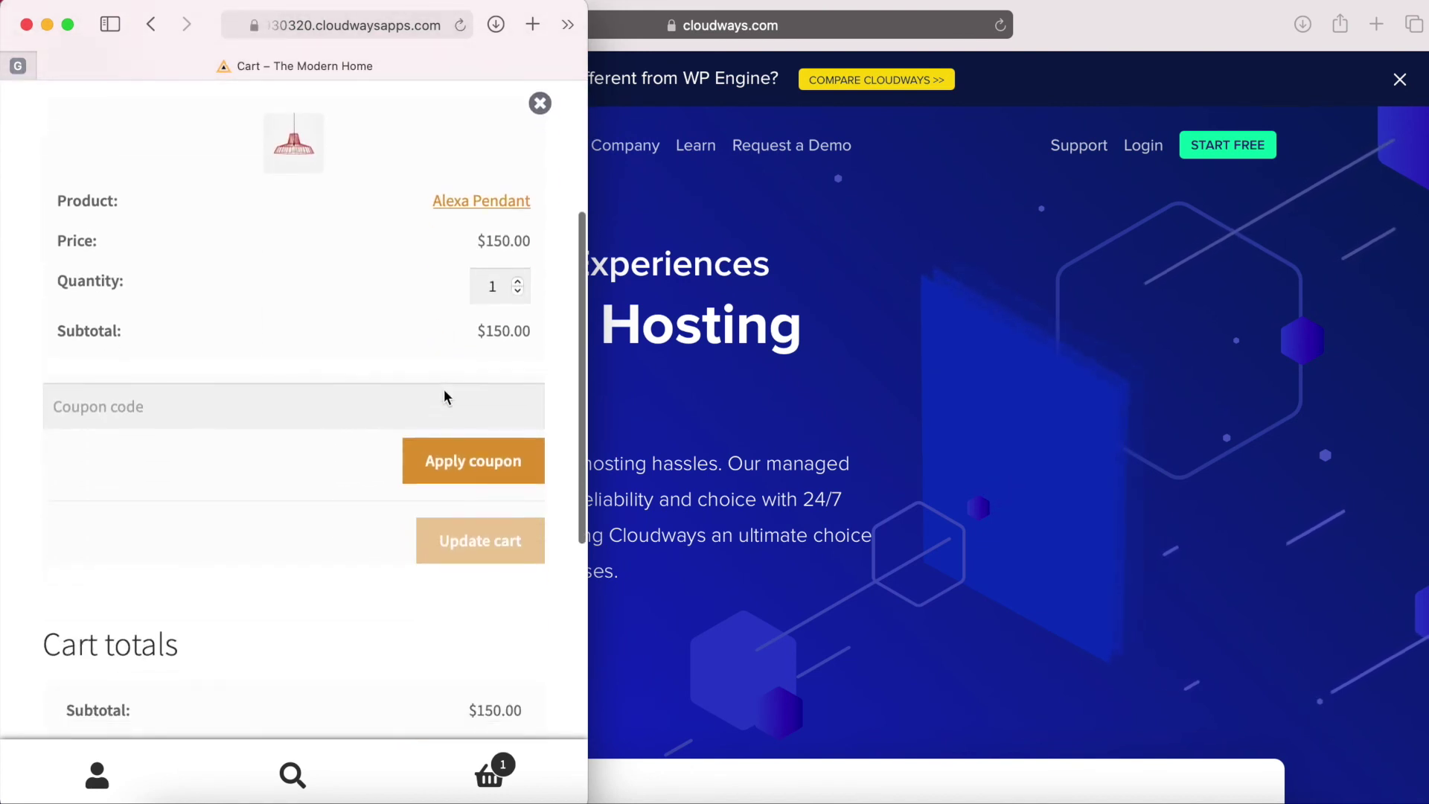
{"action": "scroll", "coordinate": [444, 396], "scroll_direction": "down", "scroll_amount": 5}
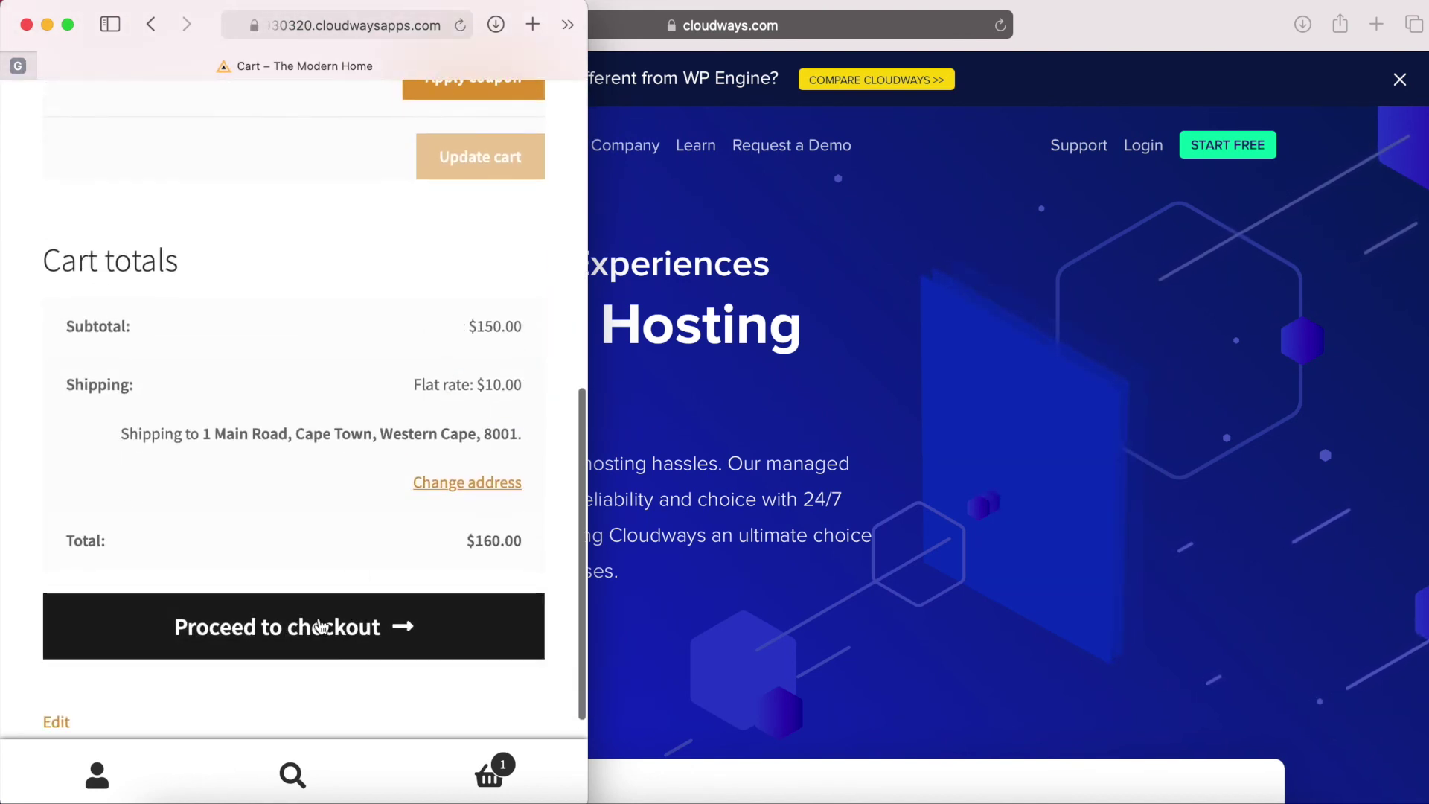
{"action": "left_click", "coordinate": [321, 626]}
{"action": "scroll", "coordinate": [390, 519], "scroll_direction": "down", "scroll_amount": 15}
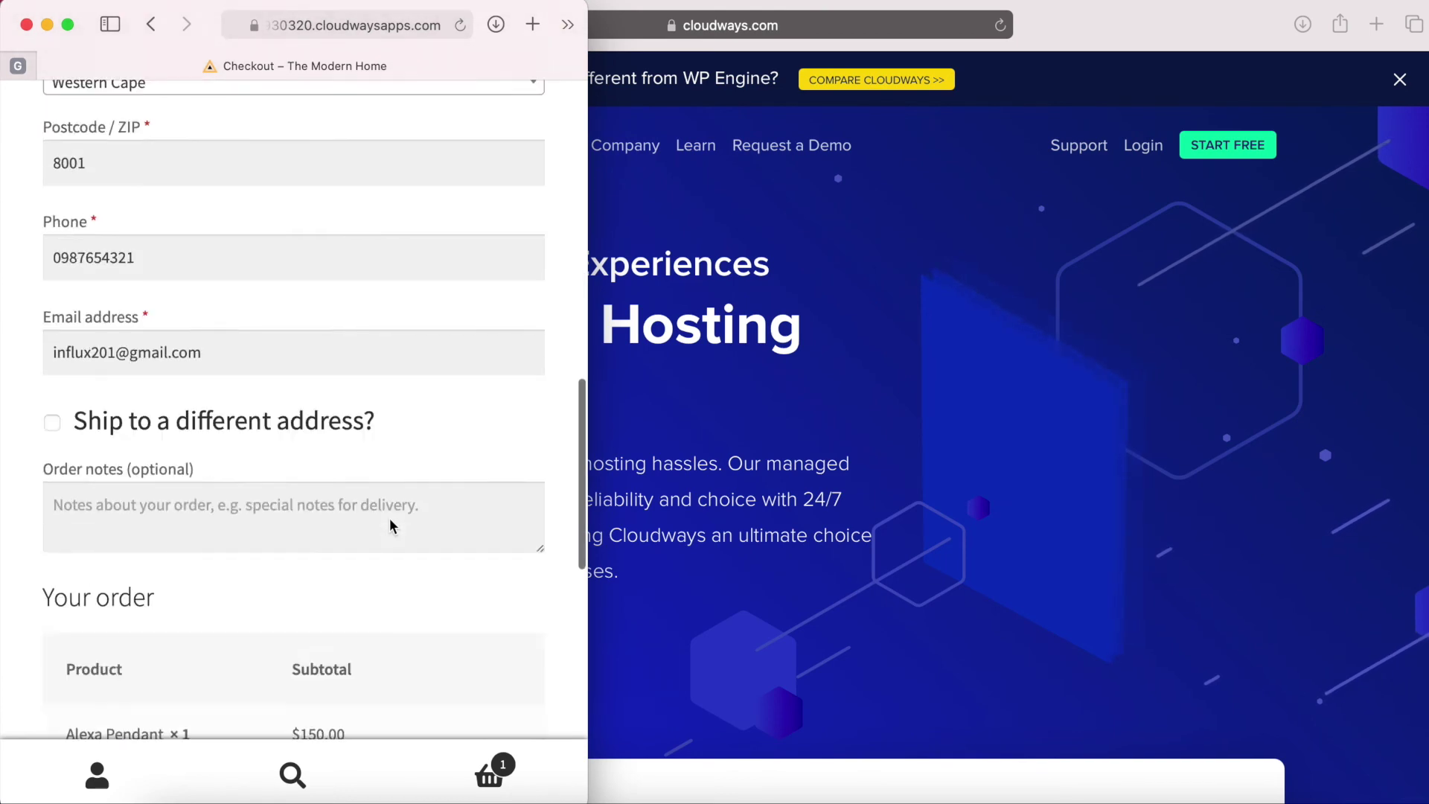
{"action": "scroll", "coordinate": [390, 518], "scroll_direction": "up", "scroll_amount": 15}
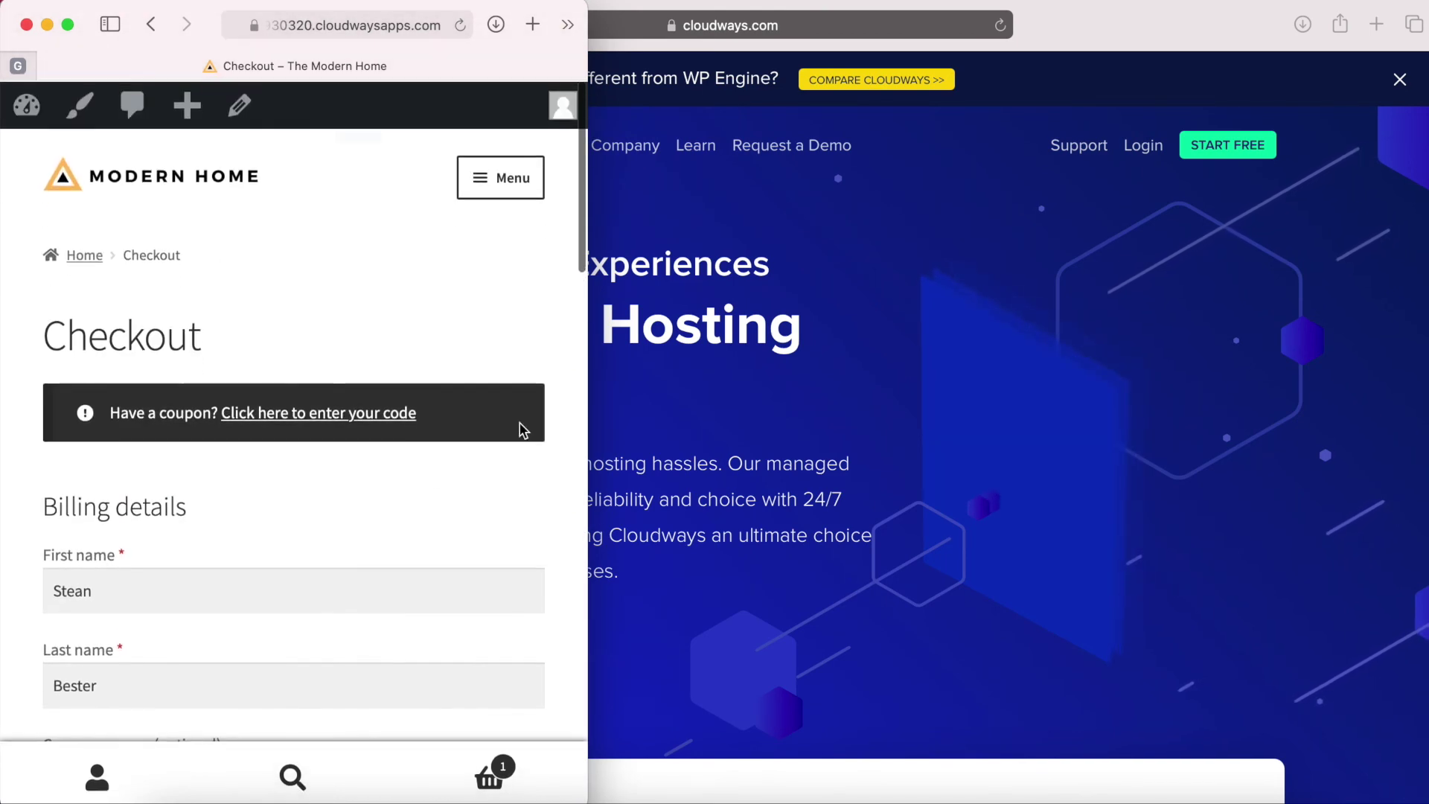
{"action": "left_click_drag", "start_coordinate": [596, 395], "coordinate": [1378, 382]}
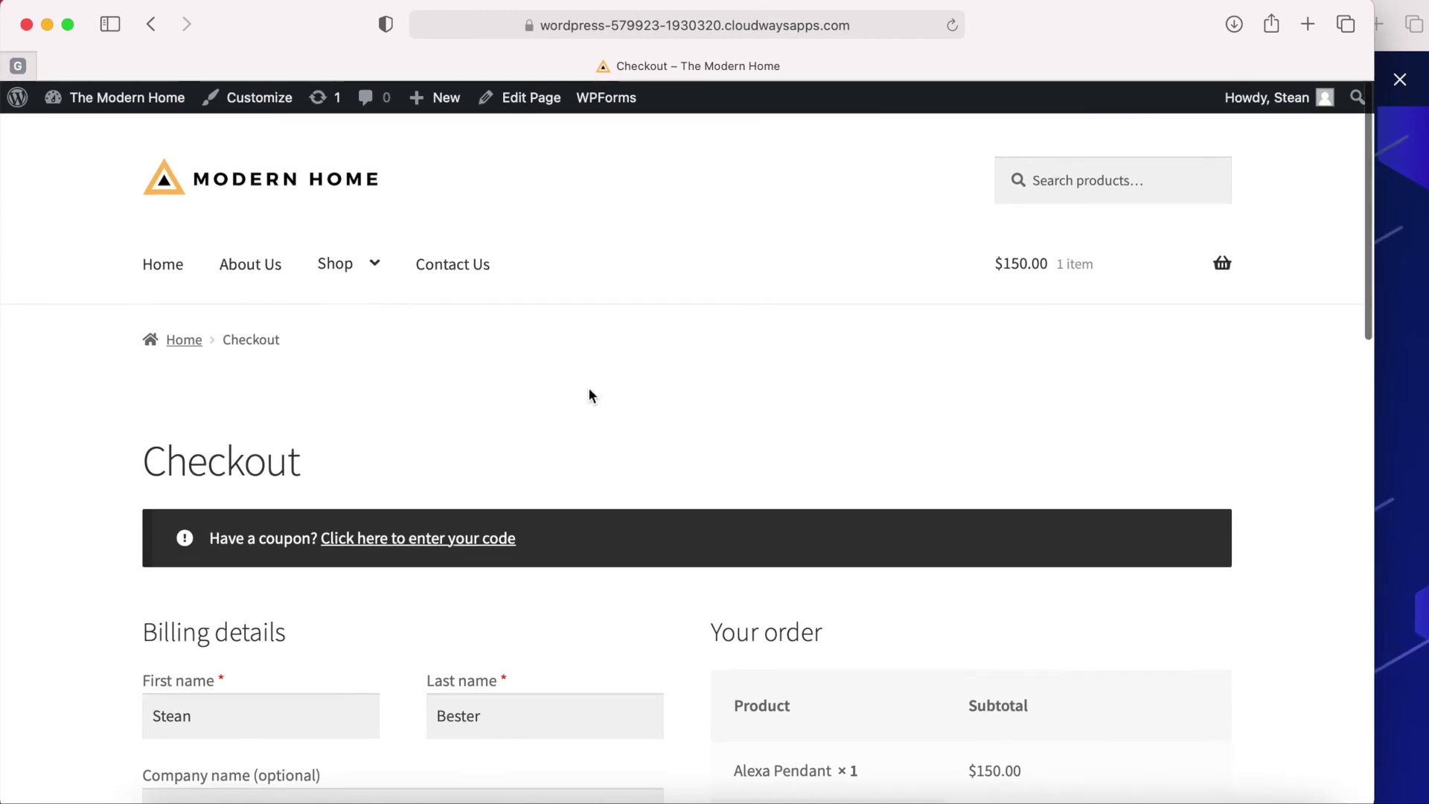
Reload the checkout page with Cmd+R.
{"action": "key", "text": "super+r"}
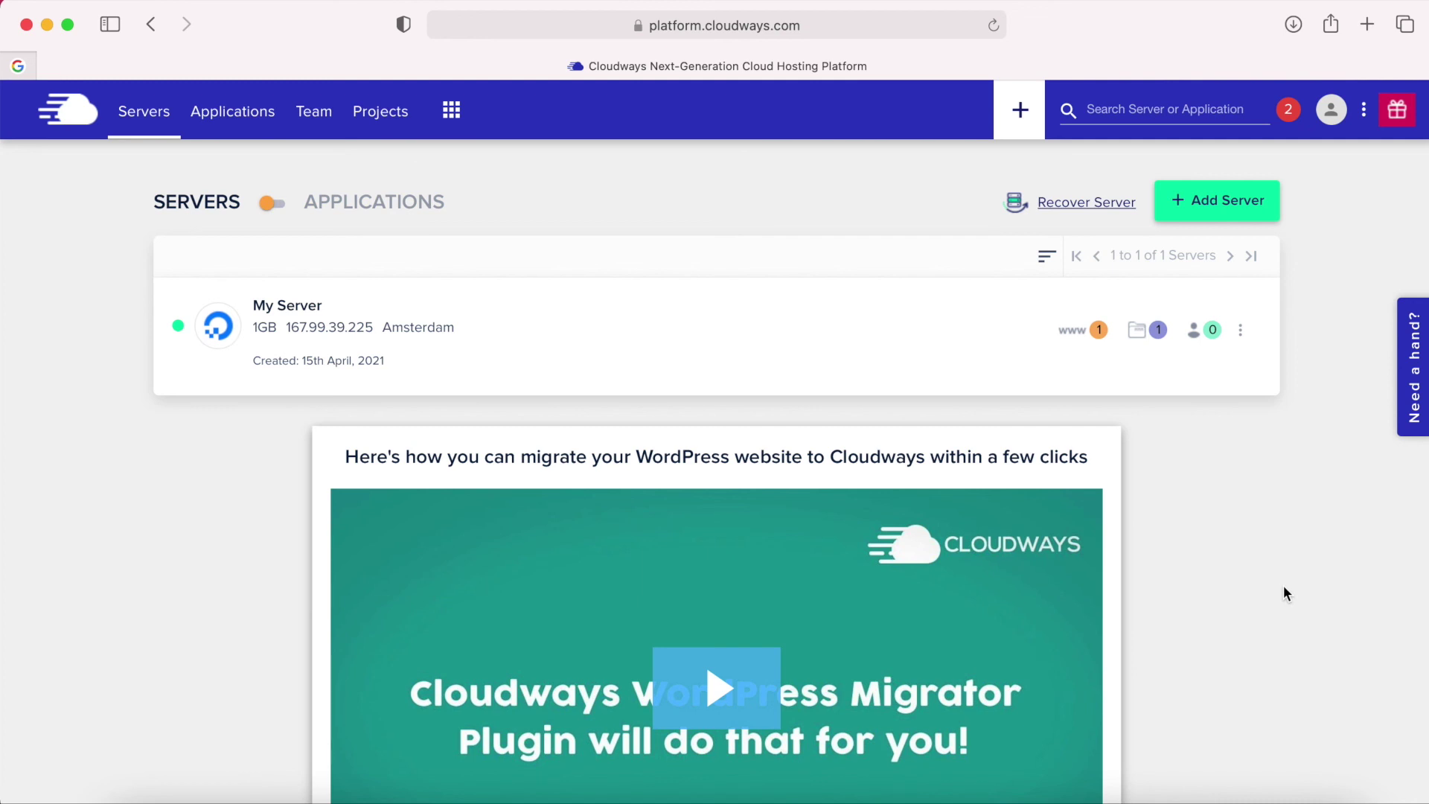
Save influxnow.online as My website's primary domain, then go to SSL Certificate.
{"action": "left_click", "coordinate": [244, 124]}
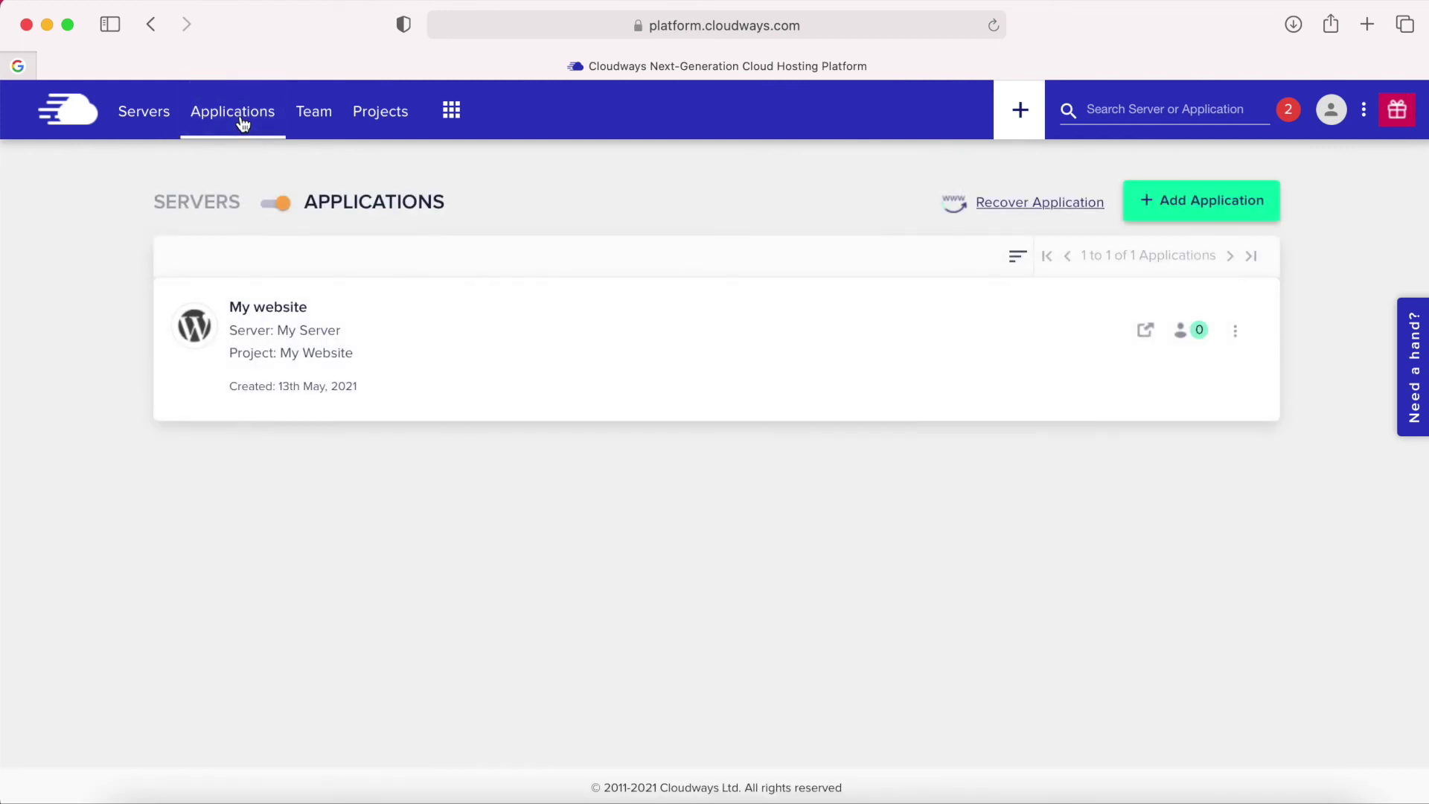
{"action": "left_click", "coordinate": [291, 316]}
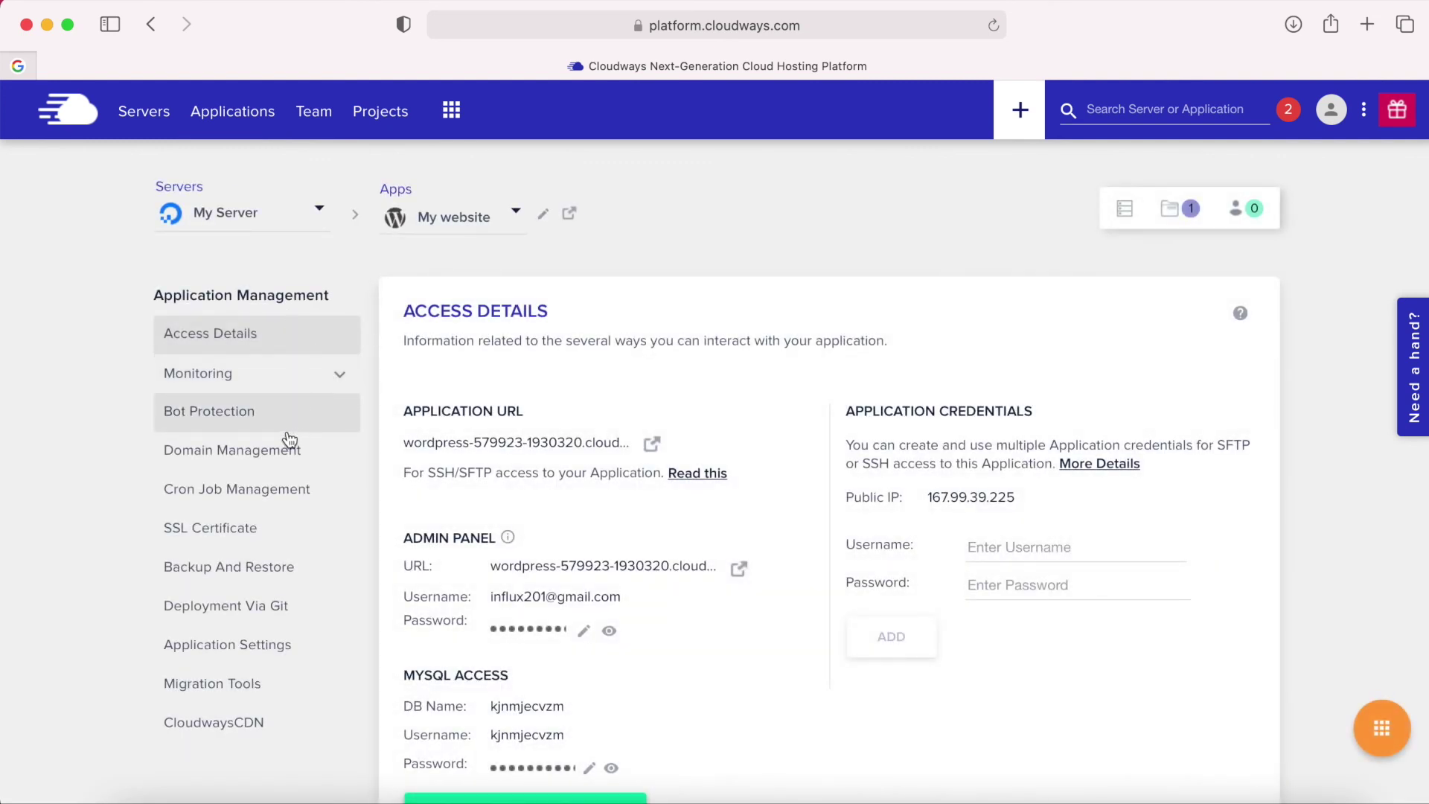
{"action": "left_click", "coordinate": [248, 458]}
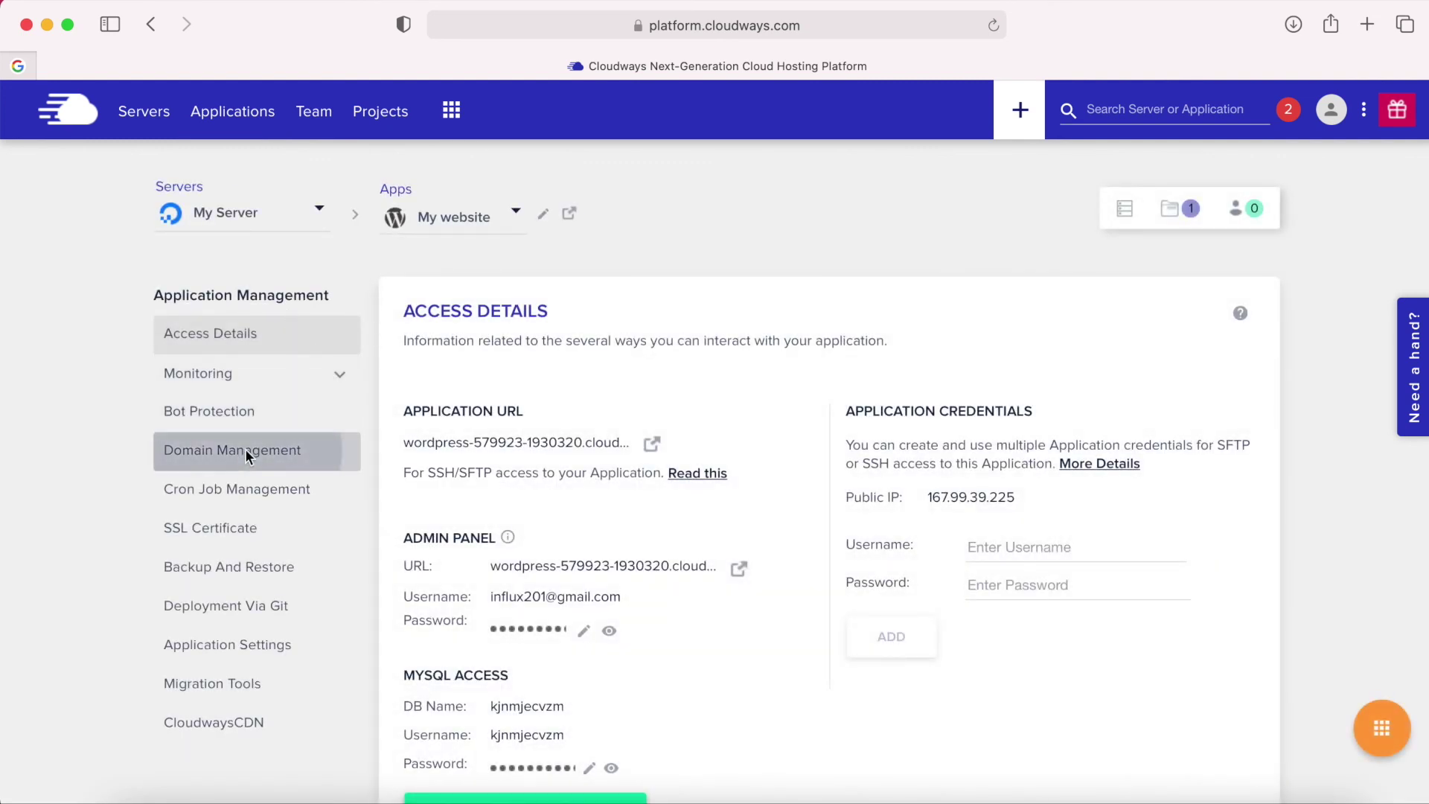
{"action": "left_click", "coordinate": [431, 456]}
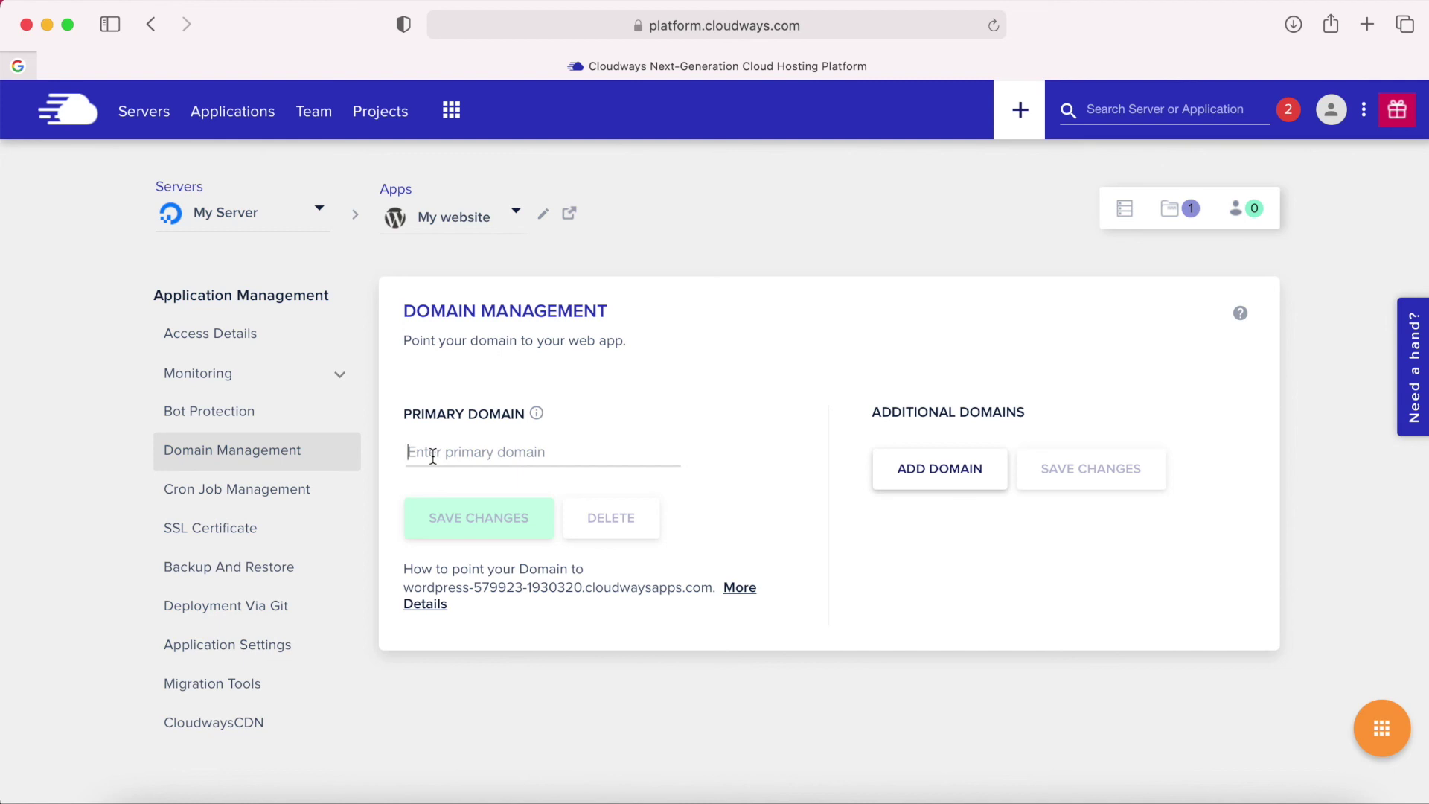
{"action": "type", "text": "influx now.online"}
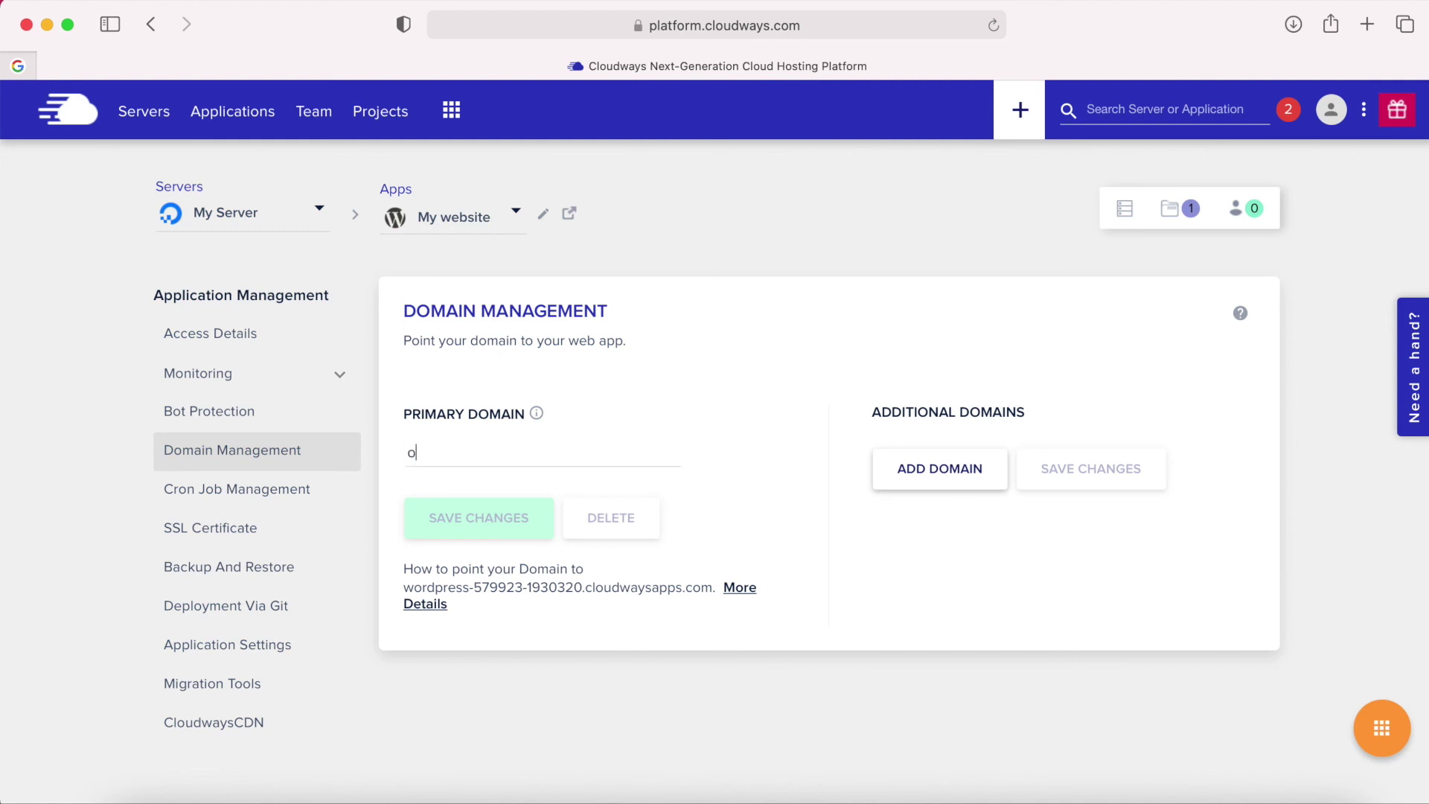
{"action": "key", "text": "Left"}
{"action": "key", "text": "Left"}
{"action": "key", "text": "Left"}
{"action": "key", "text": "Left"}
{"action": "key", "text": "Left"}
{"action": "key", "text": "Left"}
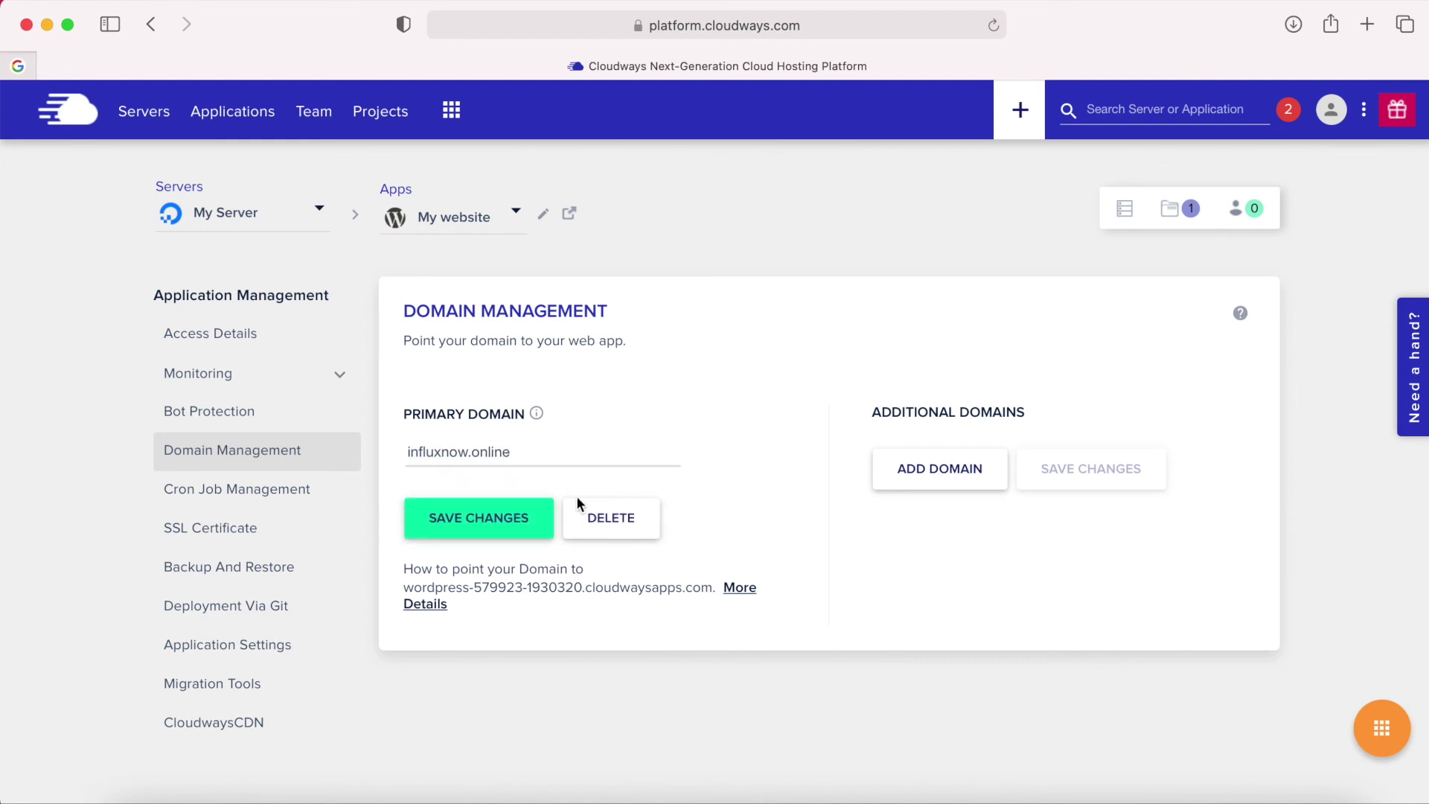
{"action": "left_click", "coordinate": [484, 521]}
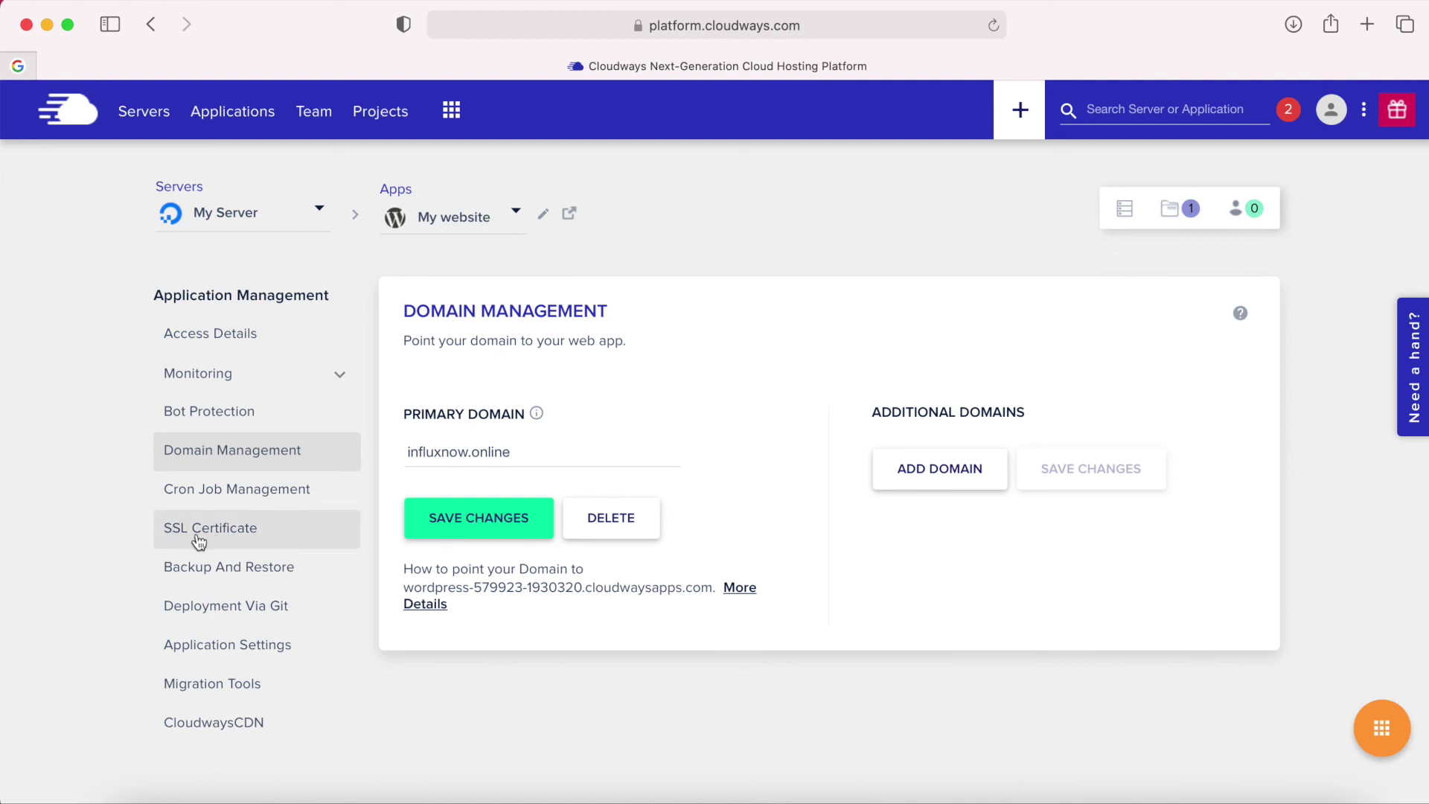
{"action": "left_click", "coordinate": [243, 538]}
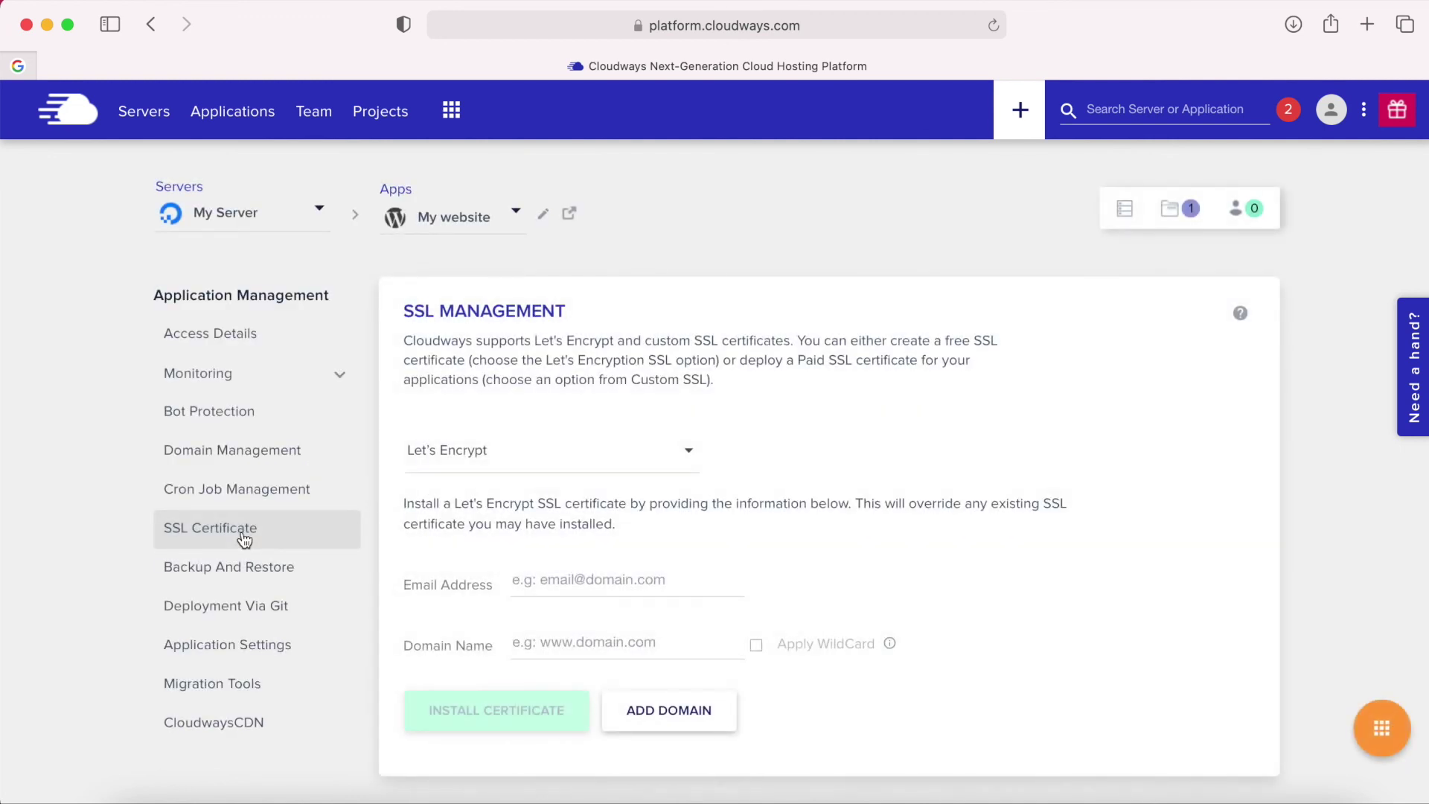
Enter the contact e-mail address and domain name influxnow.online for the Let's Encrypt certificate.
{"action": "left_click", "coordinate": [548, 581]}
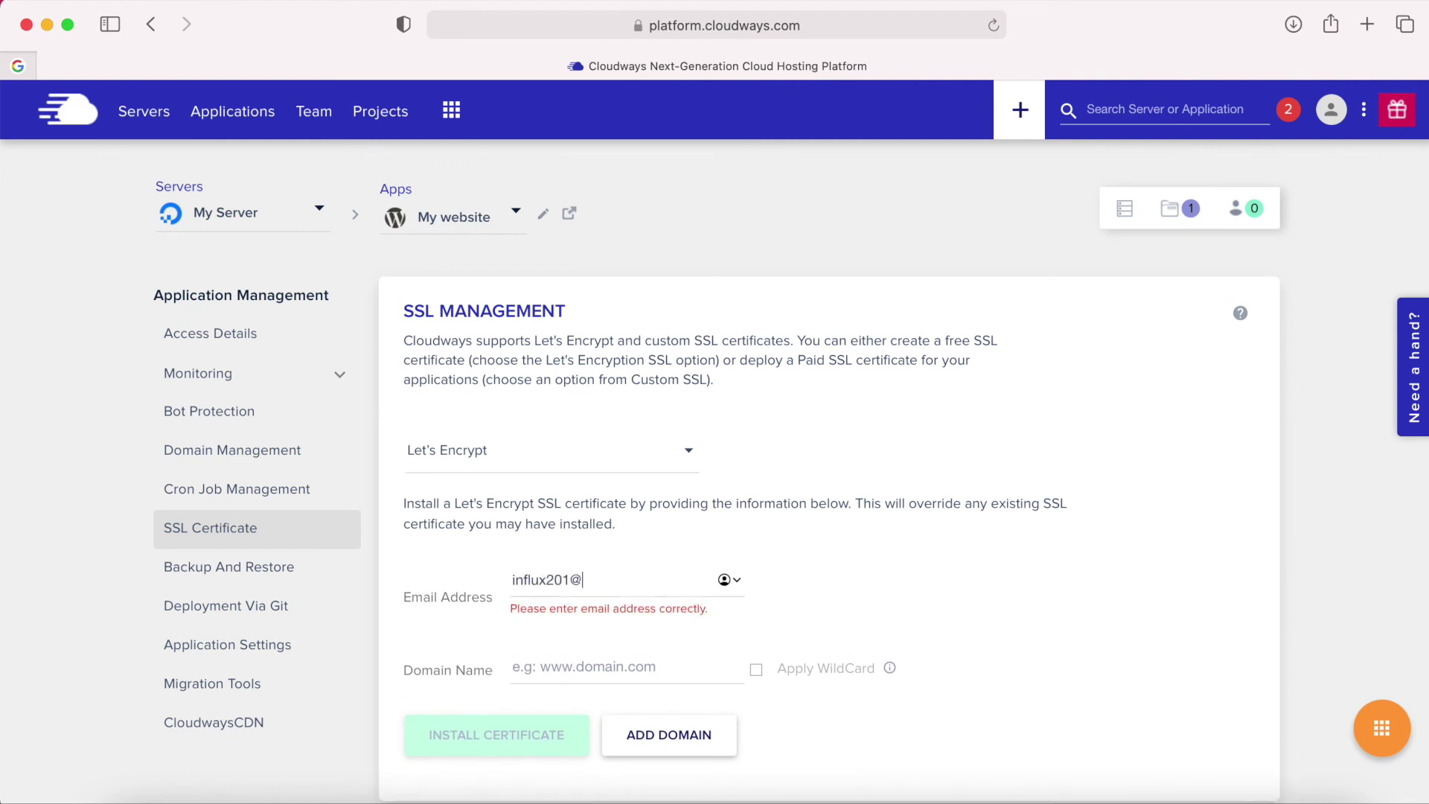
{"action": "left_click", "coordinate": [549, 638]}
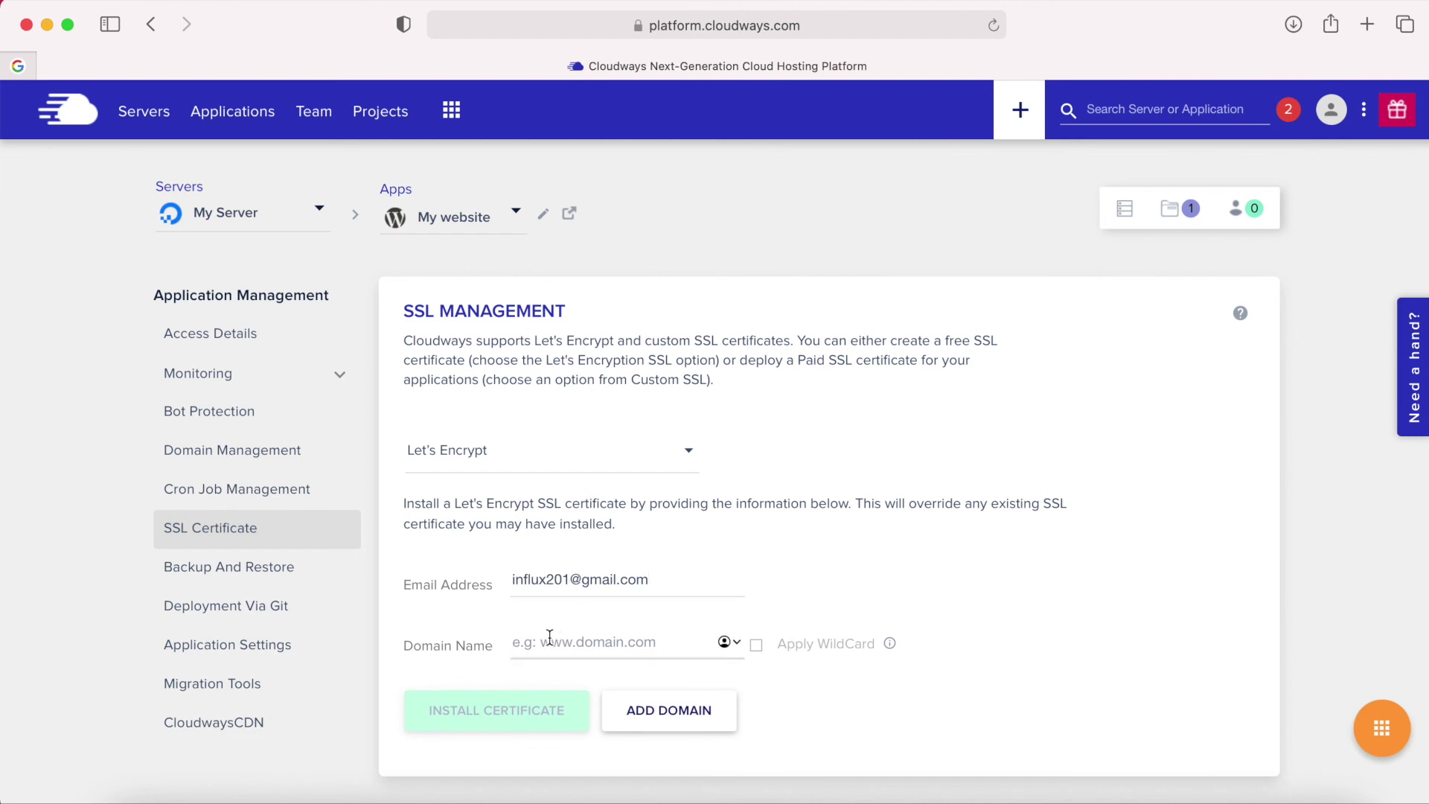
{"action": "type", "text": "influxnow"}
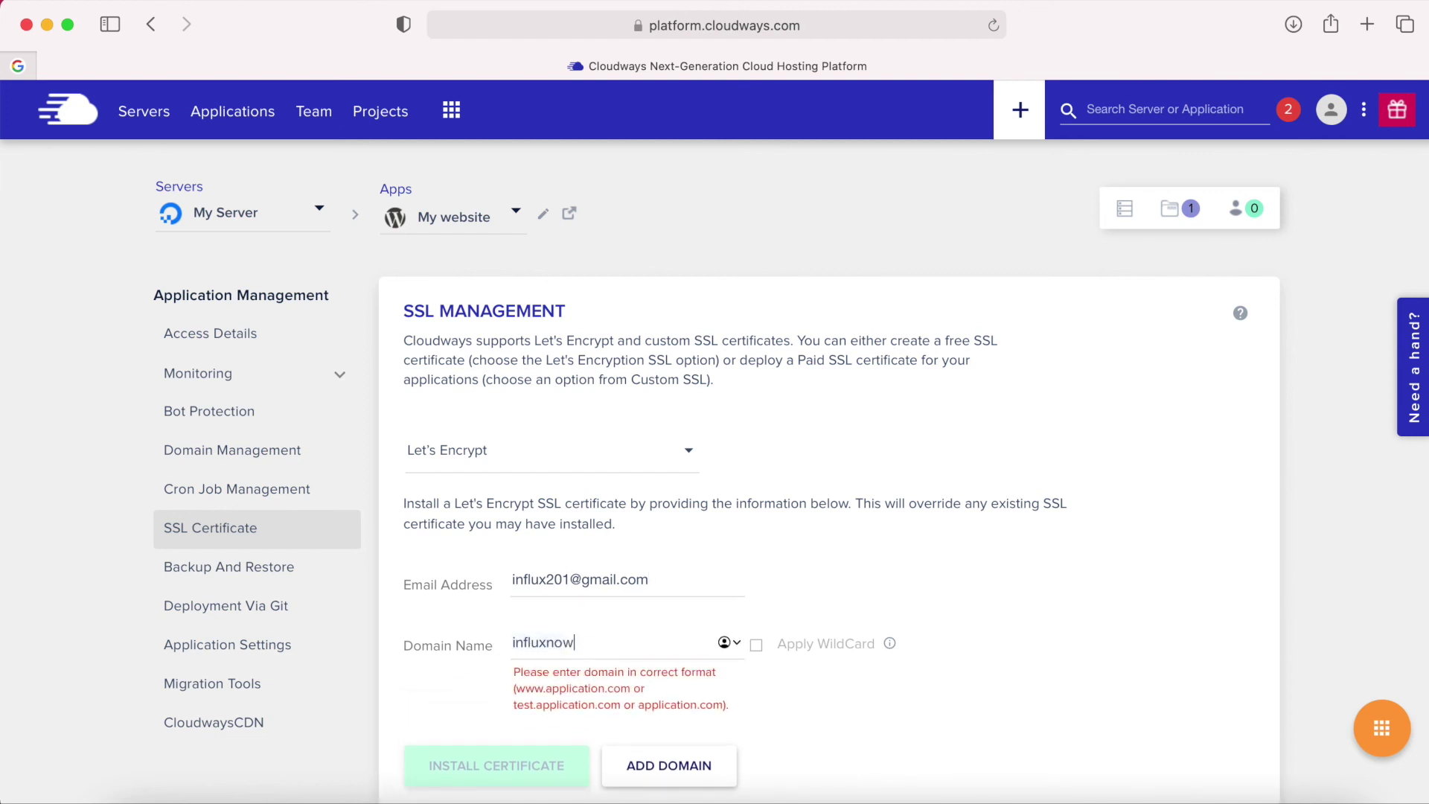
{"action": "key", "text": "Down"}
{"action": "key", "text": "Return"}
{"action": "type", "text": ".online"}
{"action": "left_click", "coordinate": [548, 642]}
{"action": "key", "text": "BackSpace"}
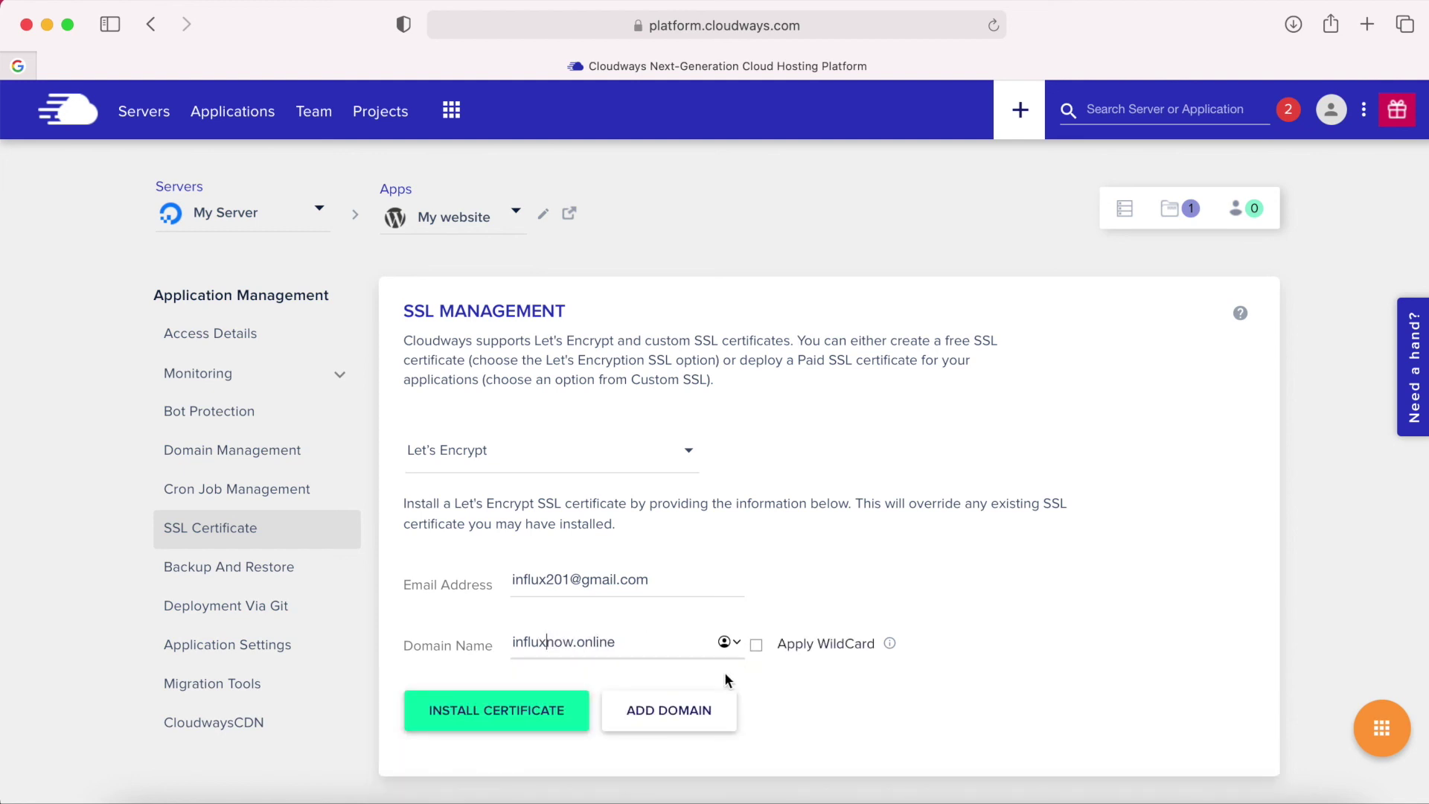
Install the certificate and enable HTTPS redirection.
{"action": "left_click", "coordinate": [500, 711]}
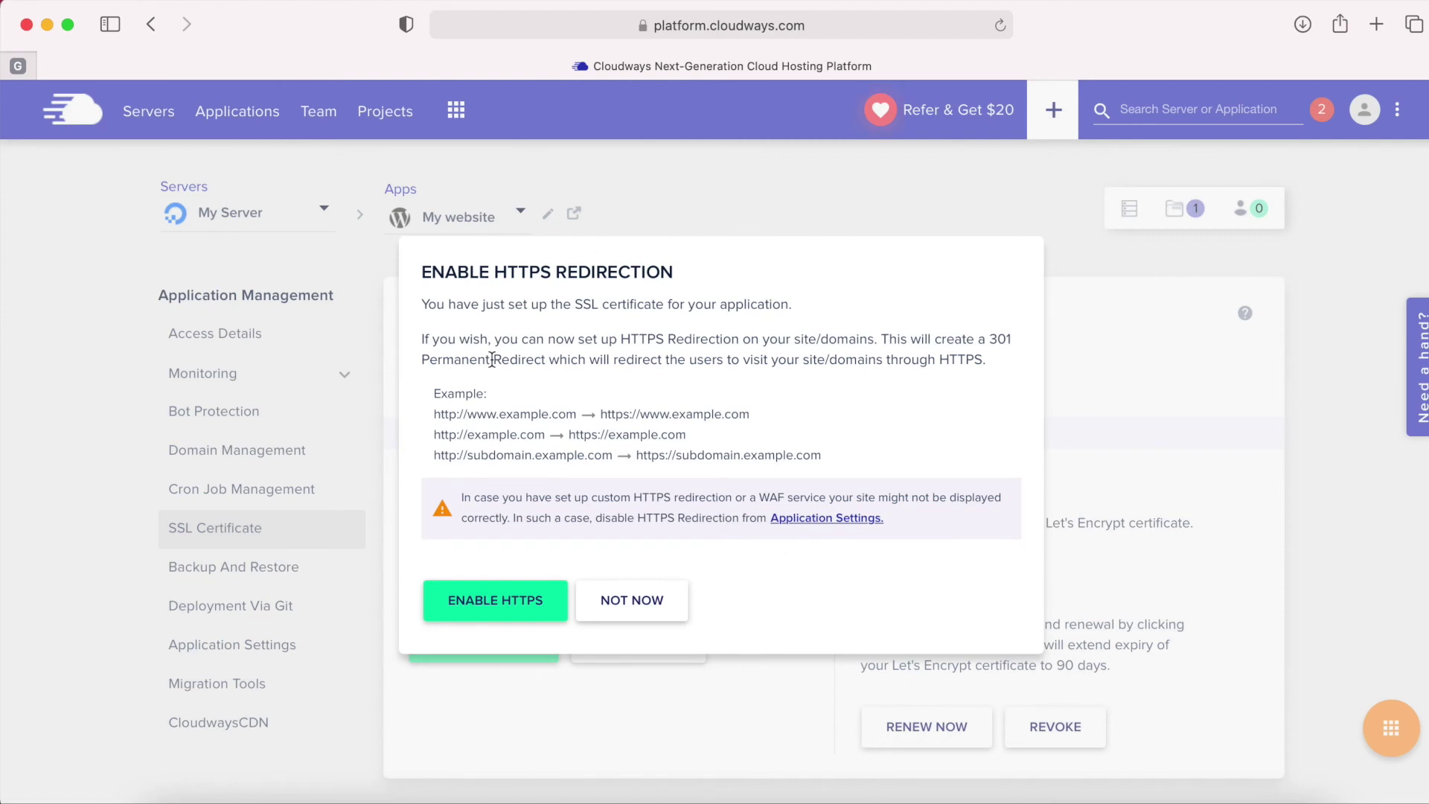
{"action": "left_click", "coordinate": [509, 613]}
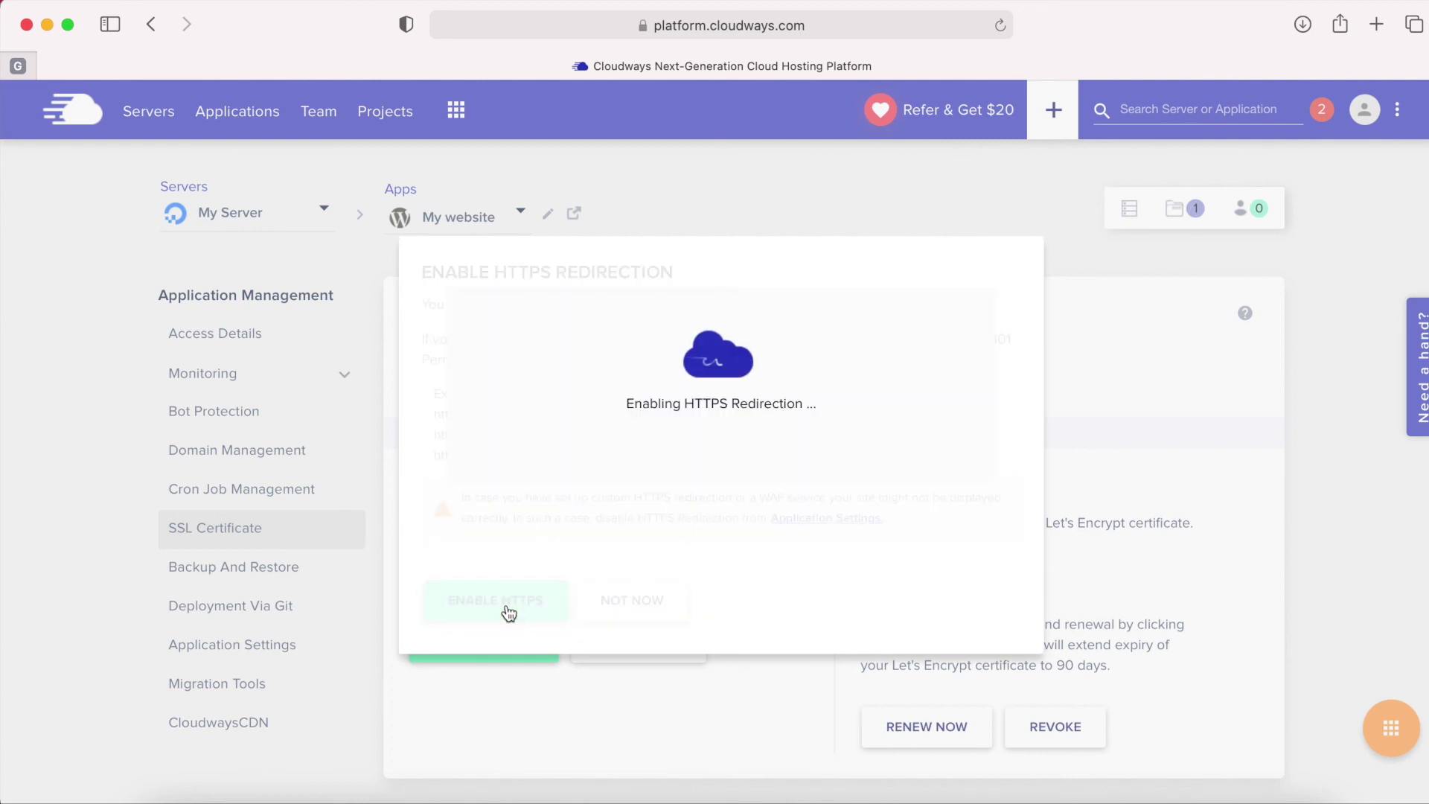
{"action": "left_click", "coordinate": [470, 500]}
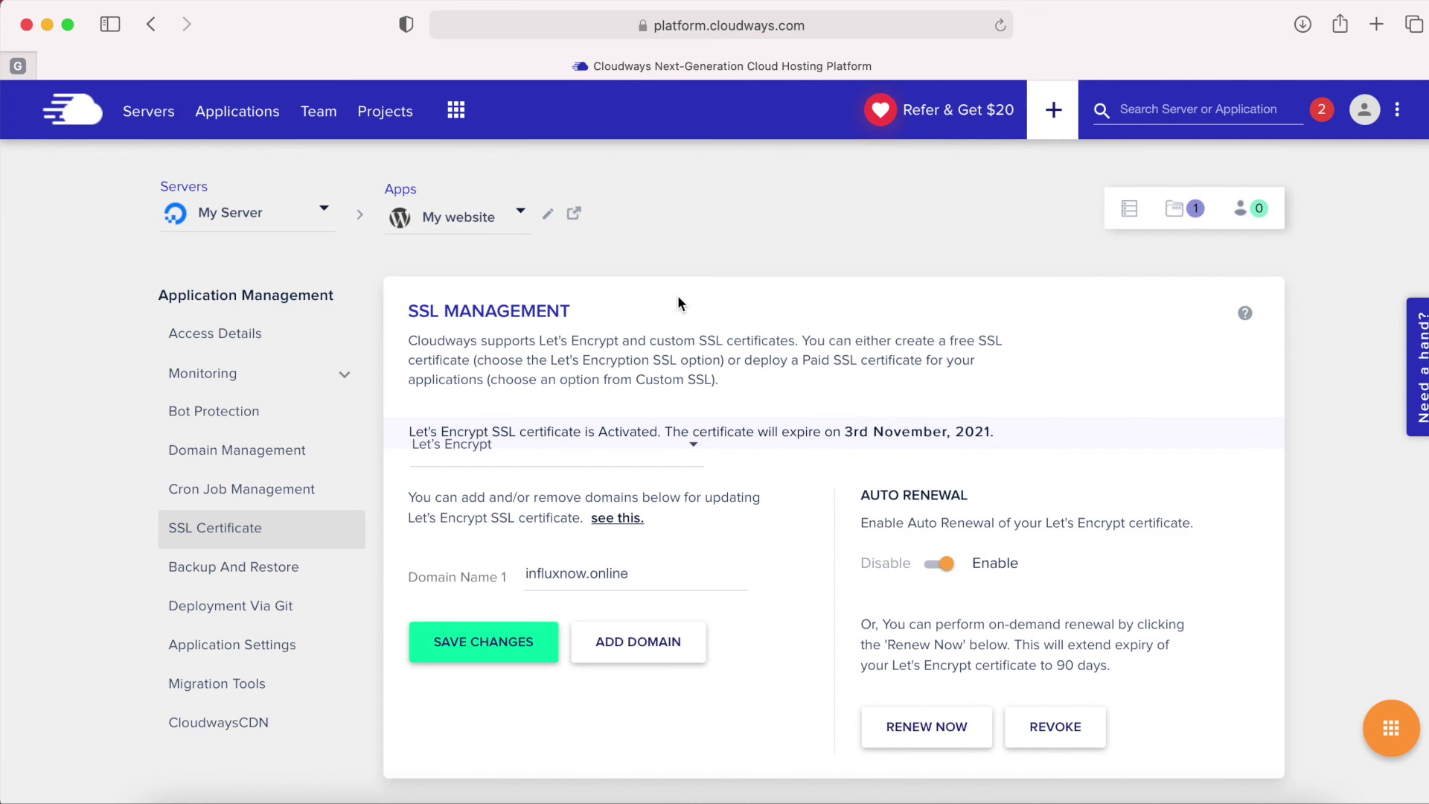
Load influxnow.online in a new tab and check it uses an https address.
{"action": "left_click", "coordinate": [1377, 25]}
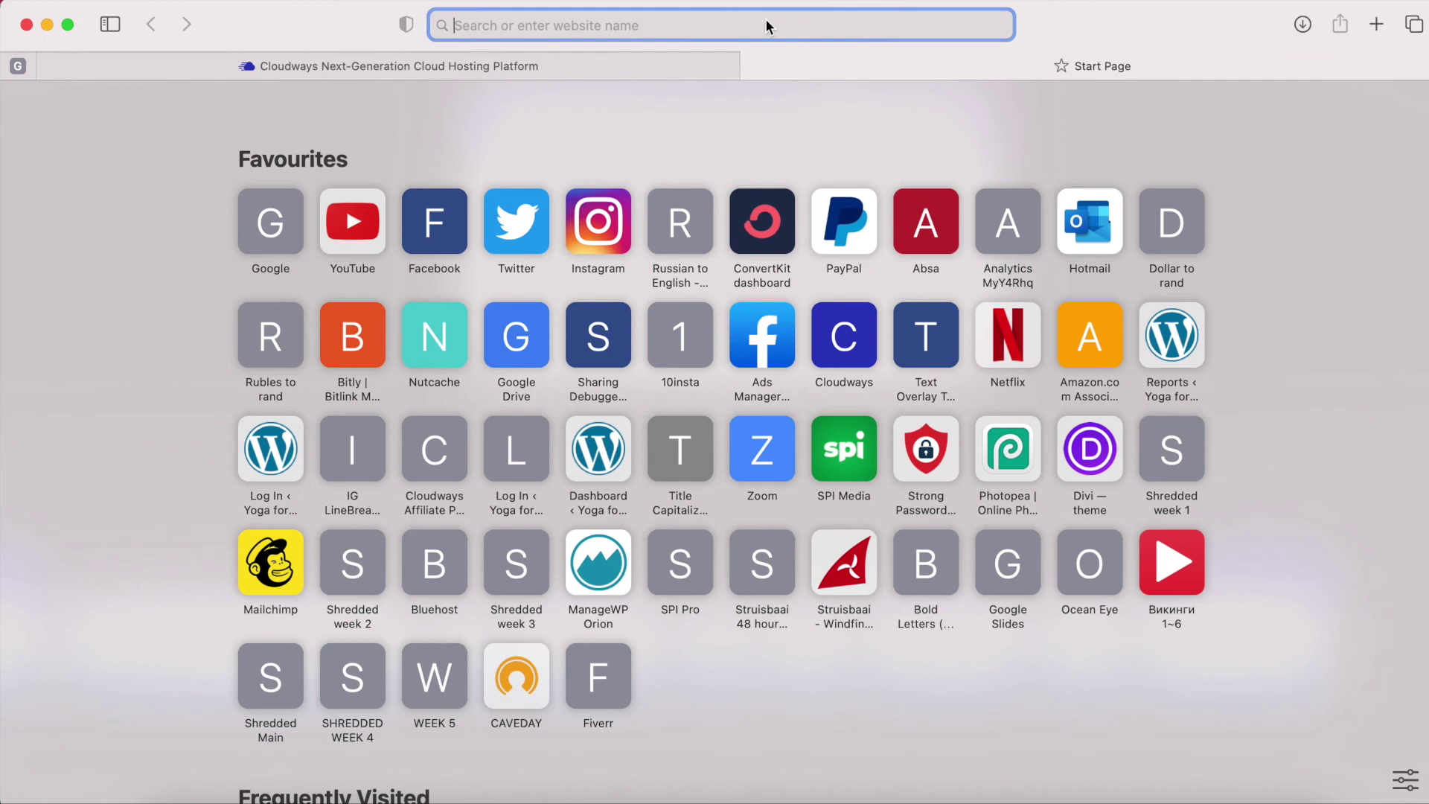
{"action": "type", "text": "influxnow.online"}
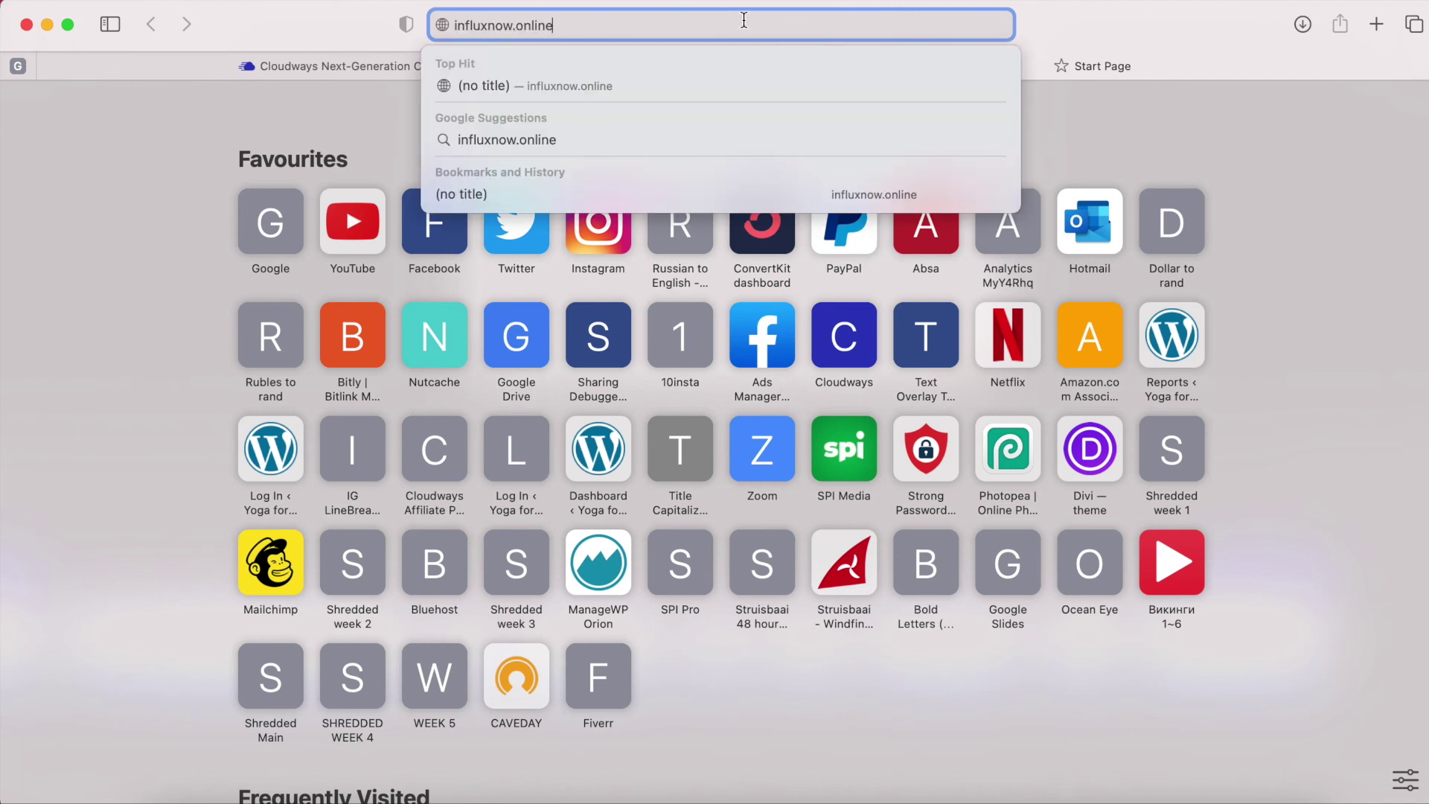
{"action": "key", "text": "Return"}
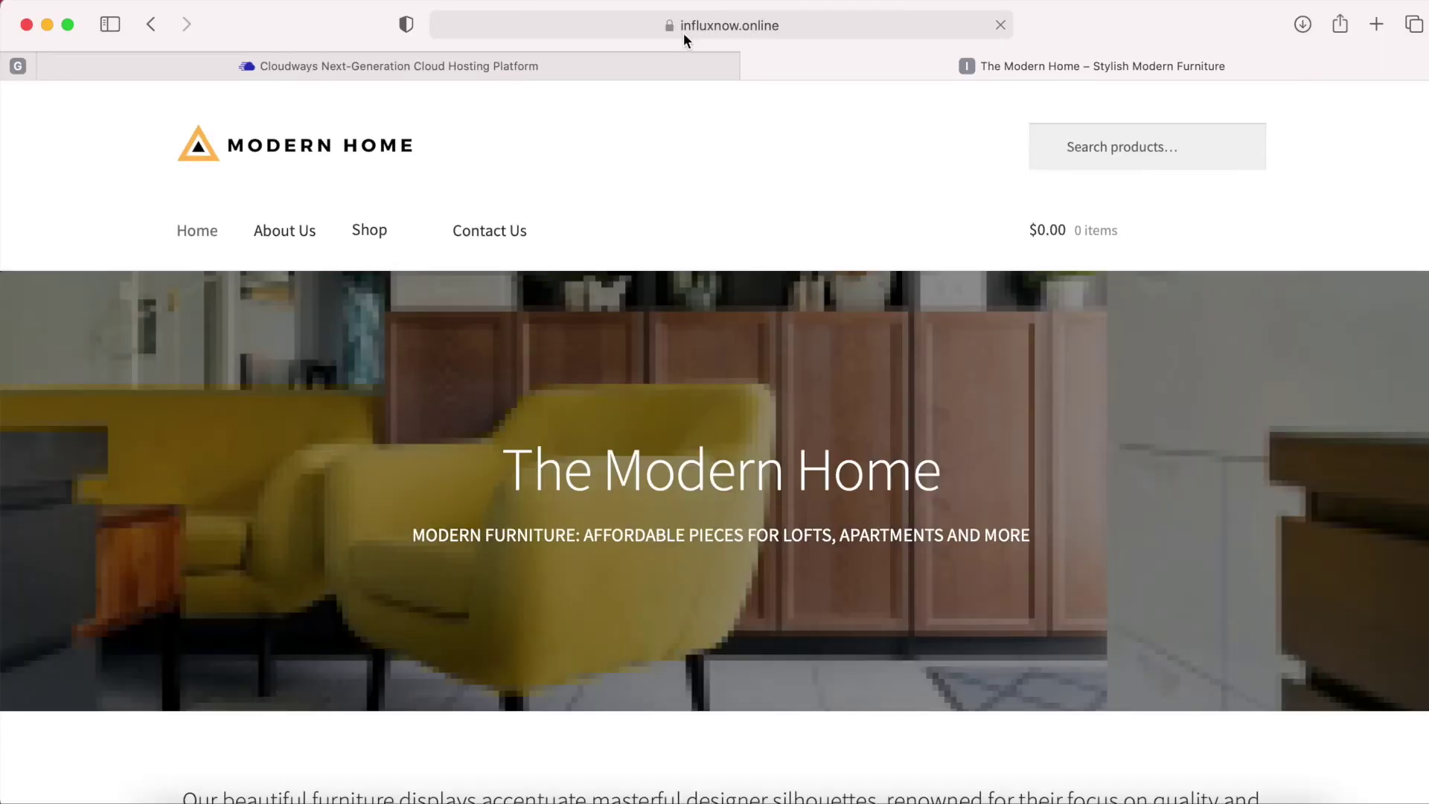
{"action": "left_click", "coordinate": [697, 25]}
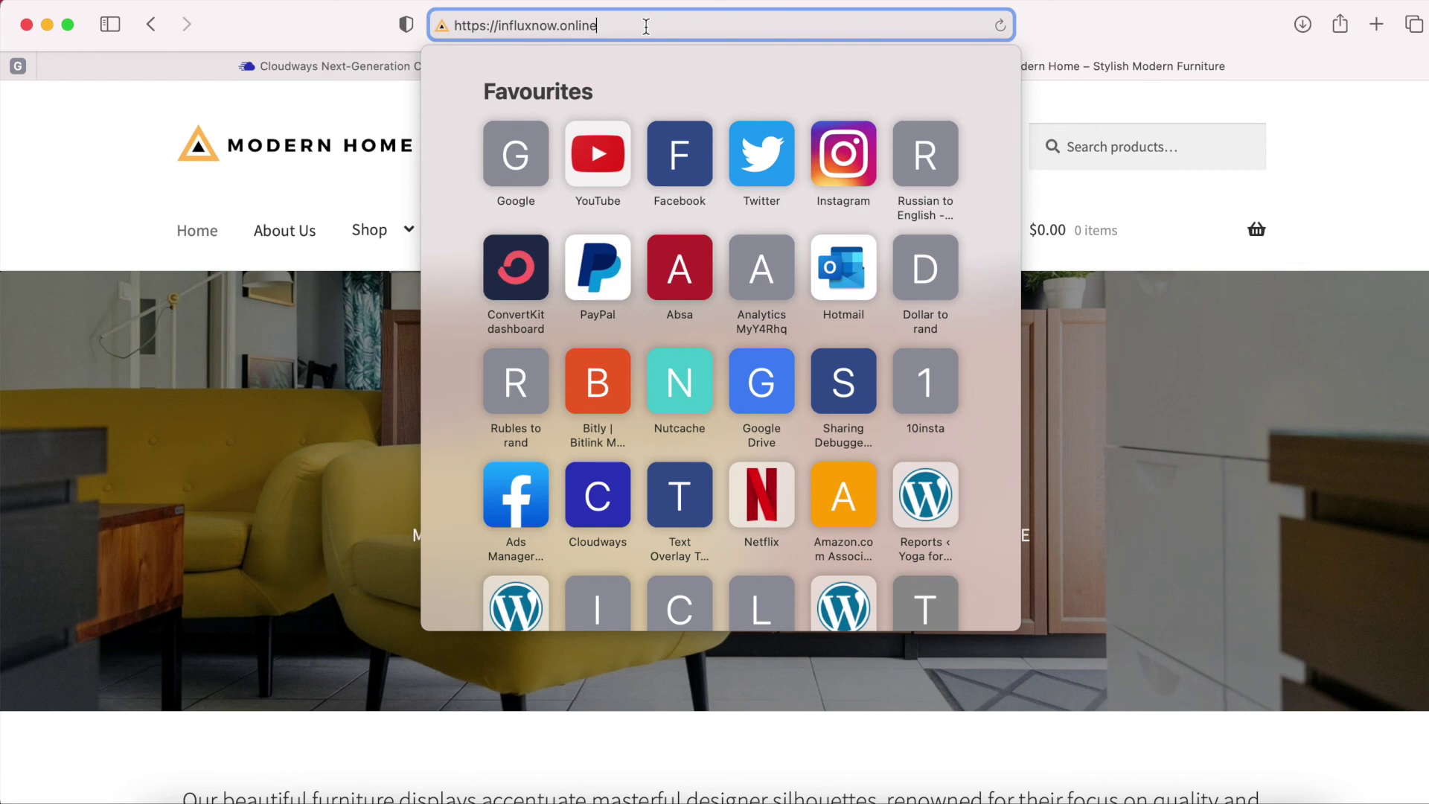
{"action": "left_click", "coordinate": [1053, 29]}
{"action": "left_click", "coordinate": [702, 24]}
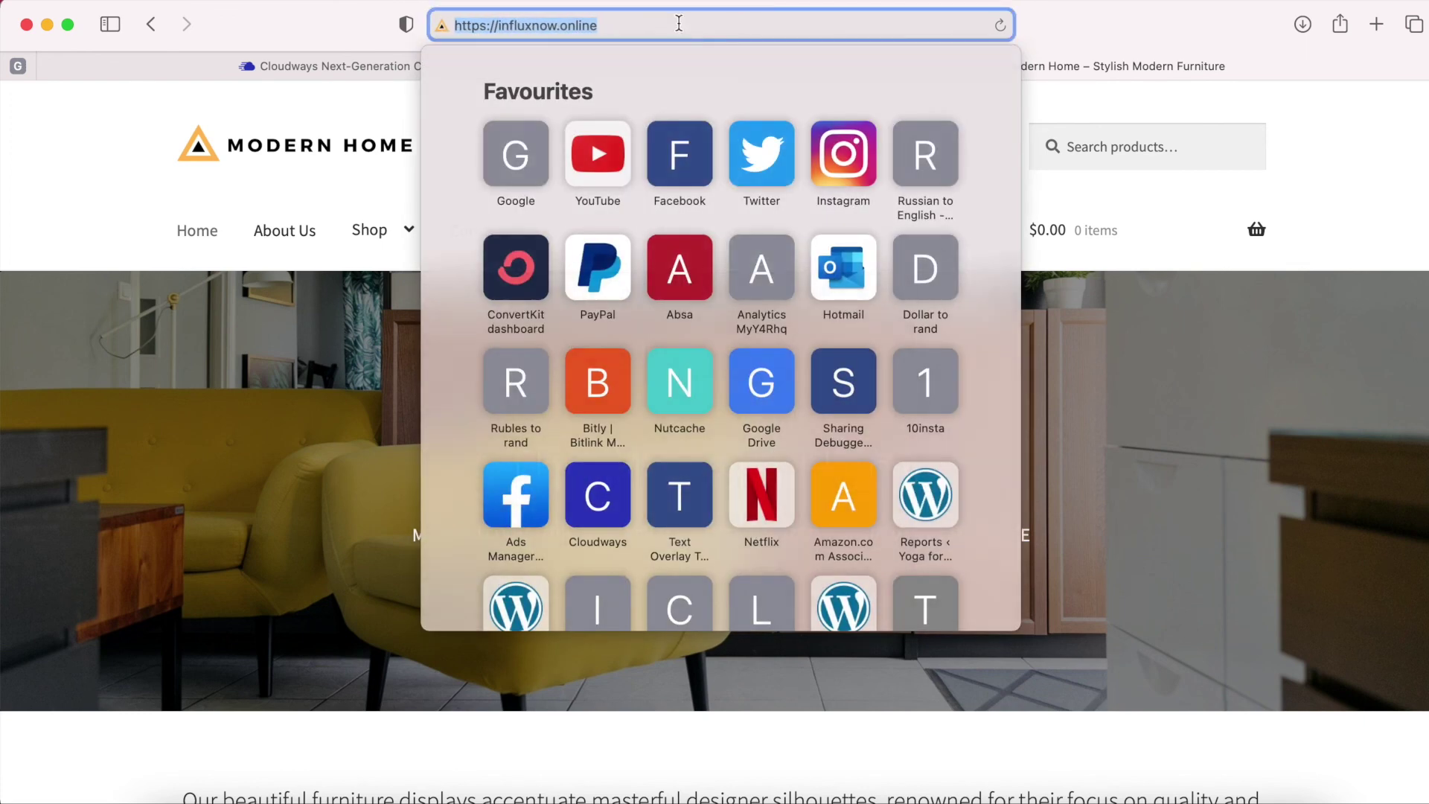
{"action": "left_click", "coordinate": [1066, 38]}
Browse the Sofas category, Haiku Sofa and Chairs pages, then return home.
{"action": "scroll", "coordinate": [700, 193], "scroll_direction": "down", "scroll_amount": 10}
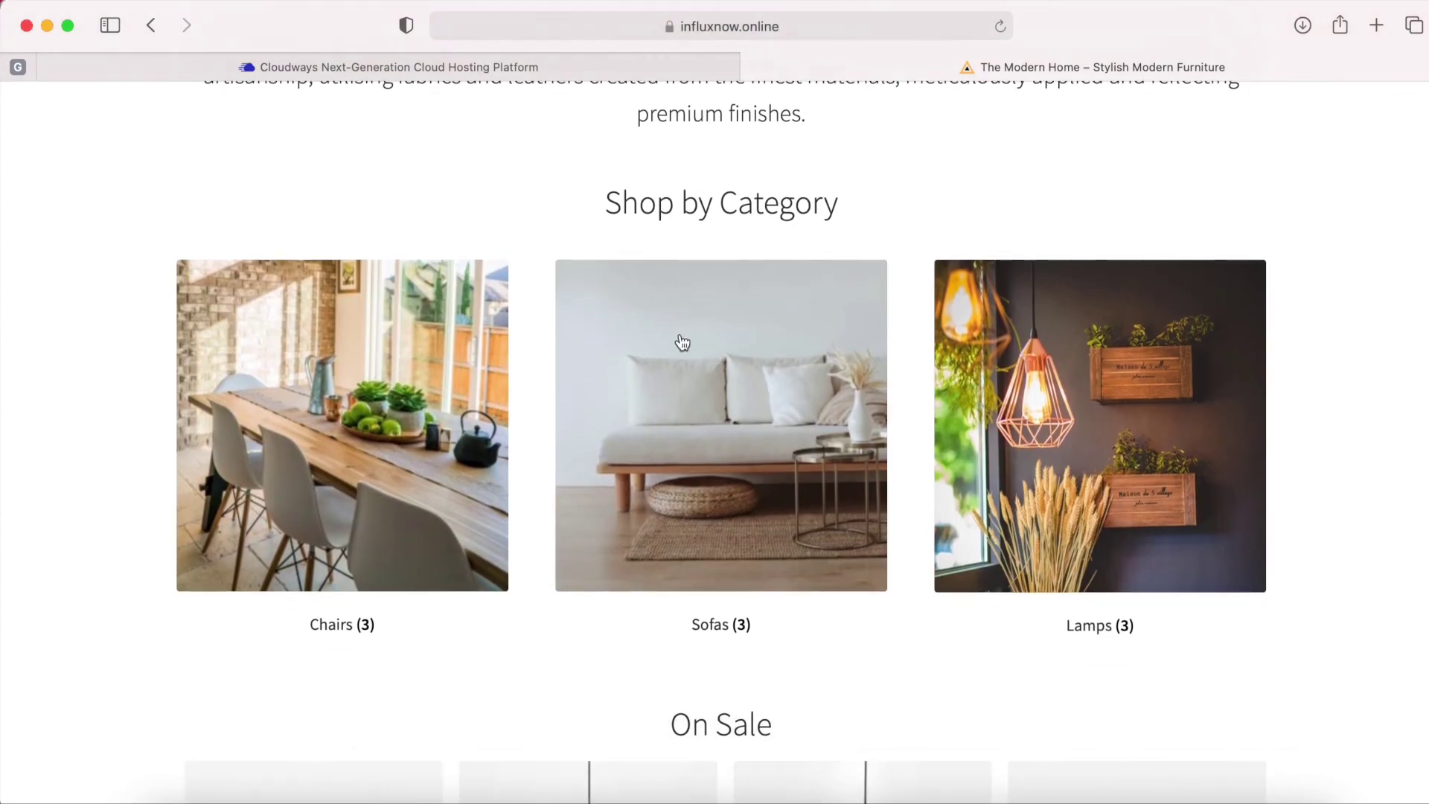
{"action": "left_click", "coordinate": [680, 341]}
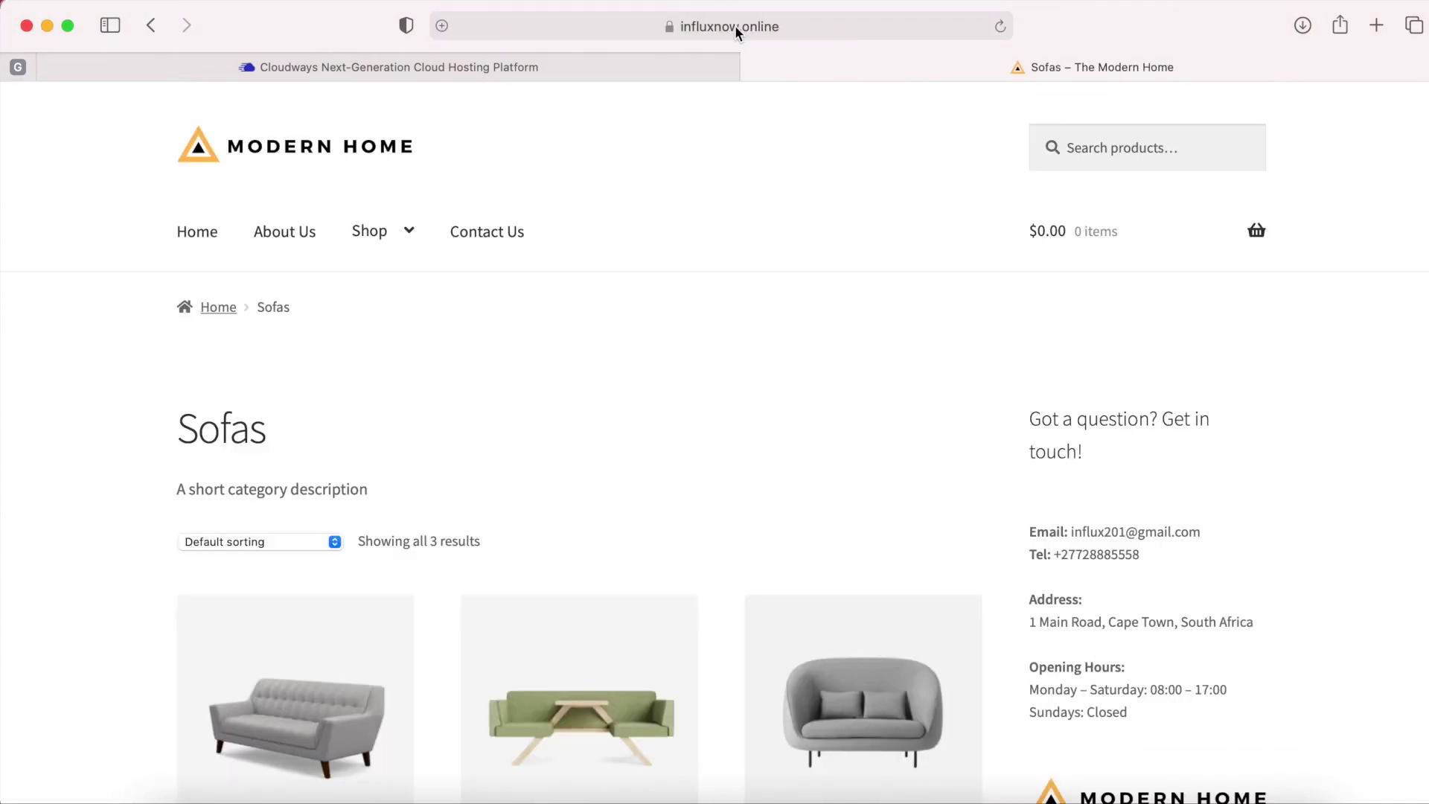
{"action": "left_click", "coordinate": [734, 26]}
{"action": "left_click", "coordinate": [728, 29]}
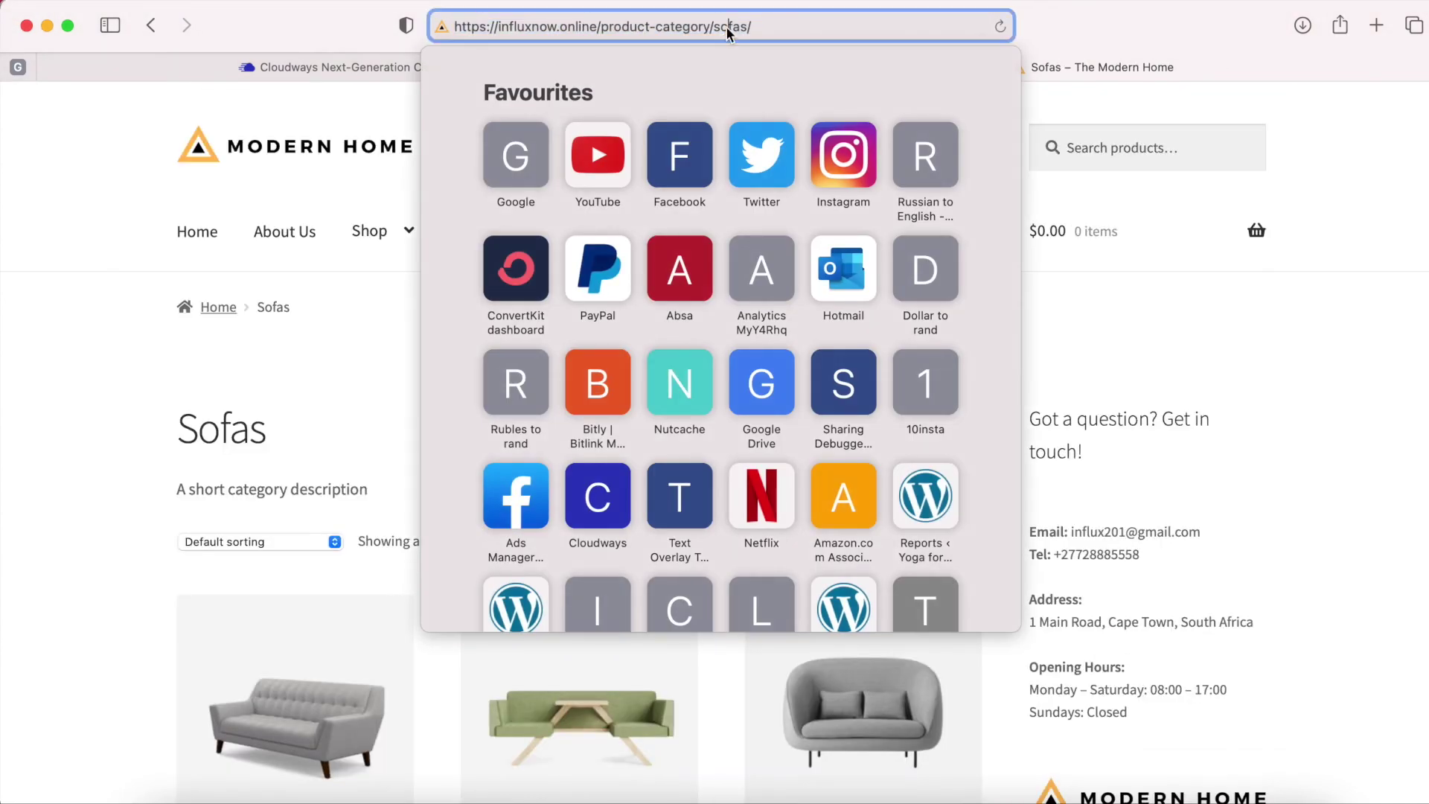
{"action": "left_click_drag", "start_coordinate": [597, 29], "coordinate": [460, 29]}
{"action": "left_click", "coordinate": [1089, 37]}
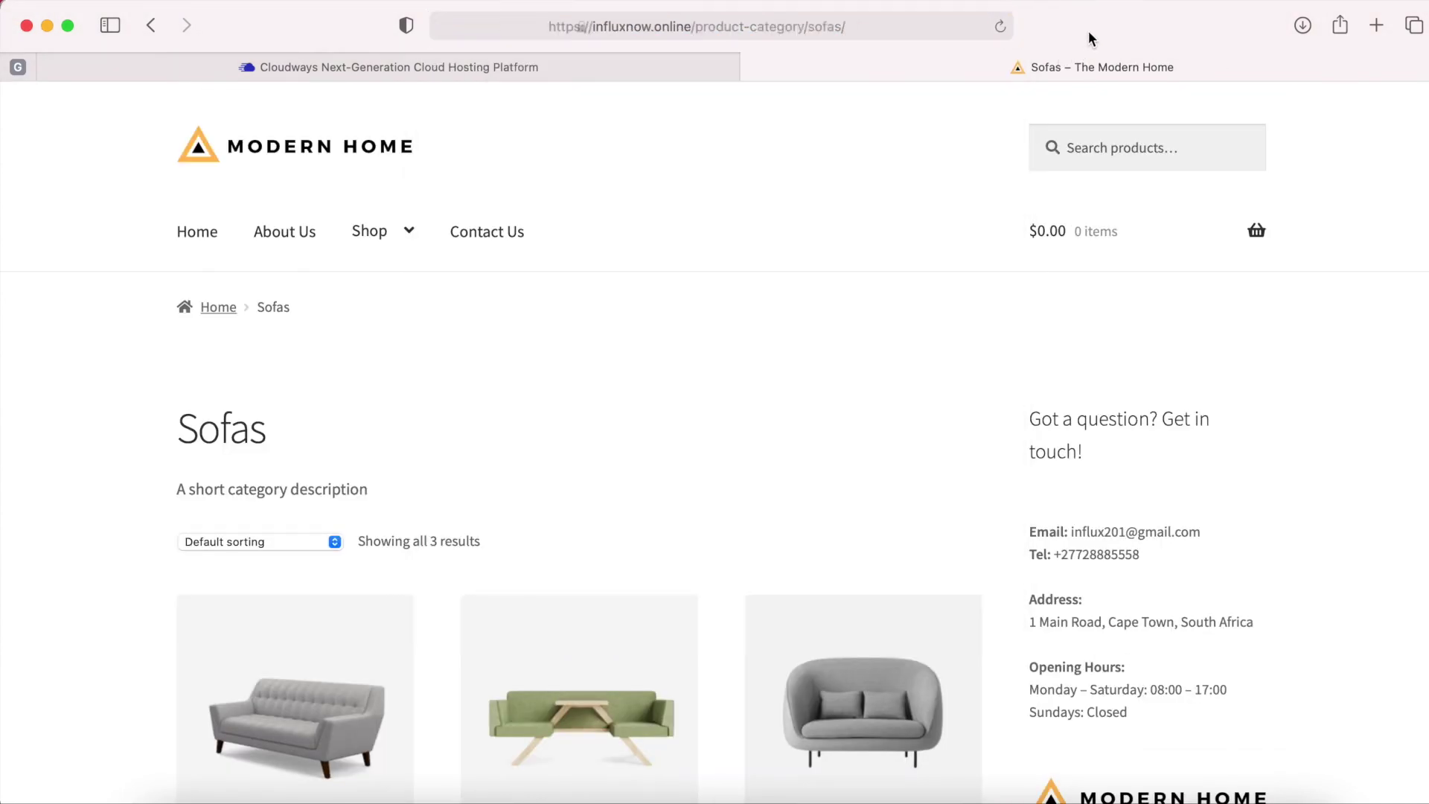
{"action": "scroll", "coordinate": [807, 408], "scroll_direction": "down", "scroll_amount": 5}
{"action": "left_click", "coordinate": [846, 539]}
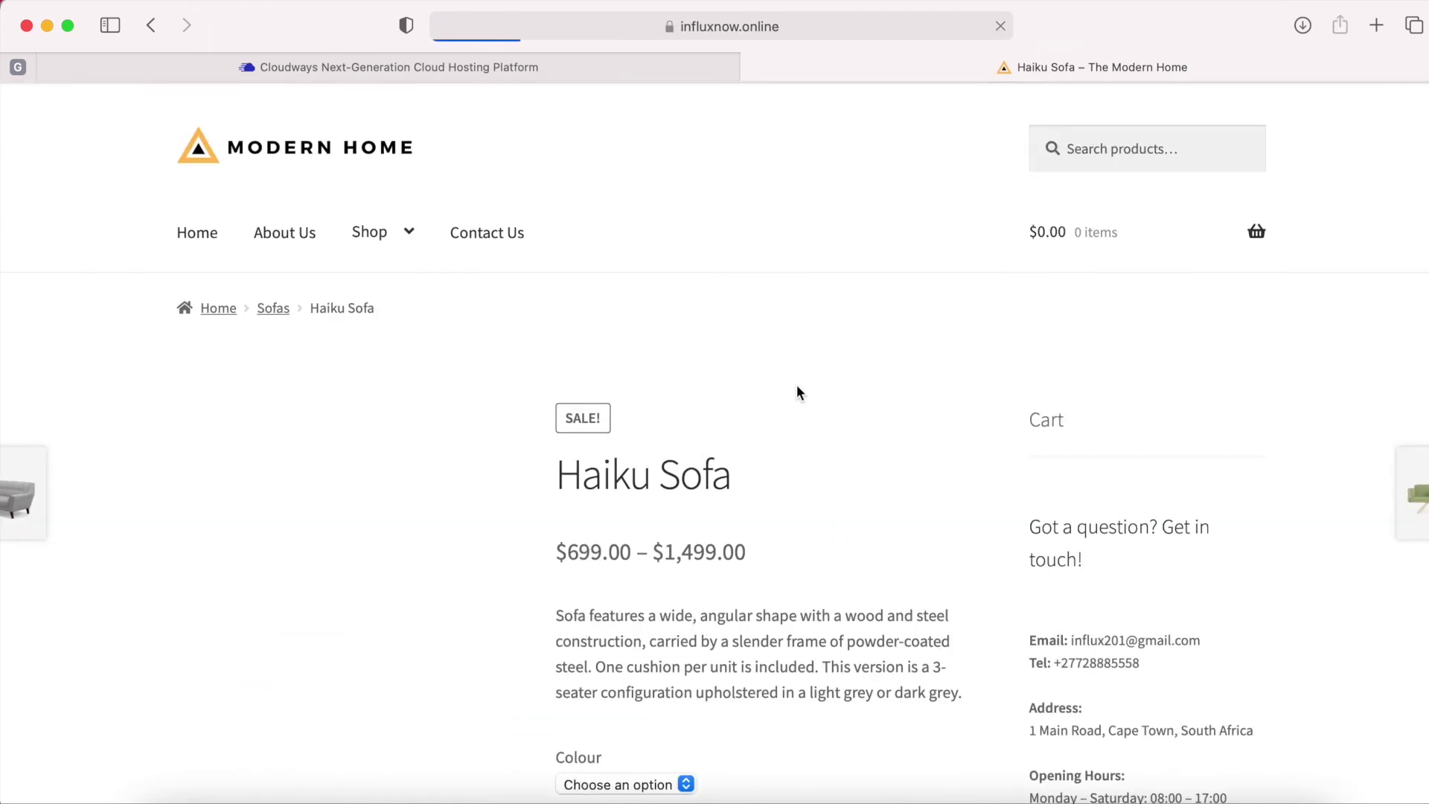
{"action": "left_click", "coordinate": [765, 30]}
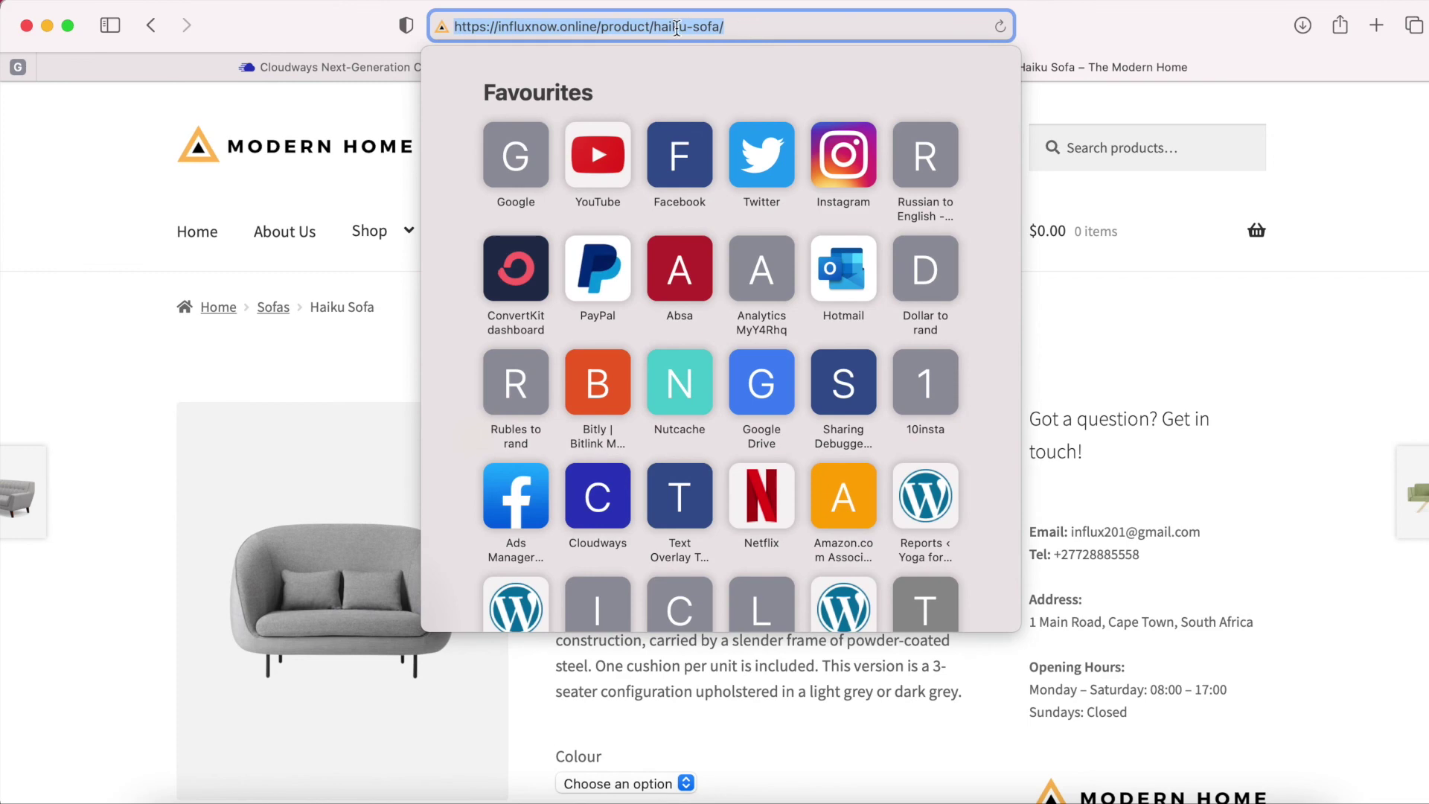
{"action": "left_click", "coordinate": [1117, 38]}
{"action": "mouse_move", "coordinate": [378, 226]}
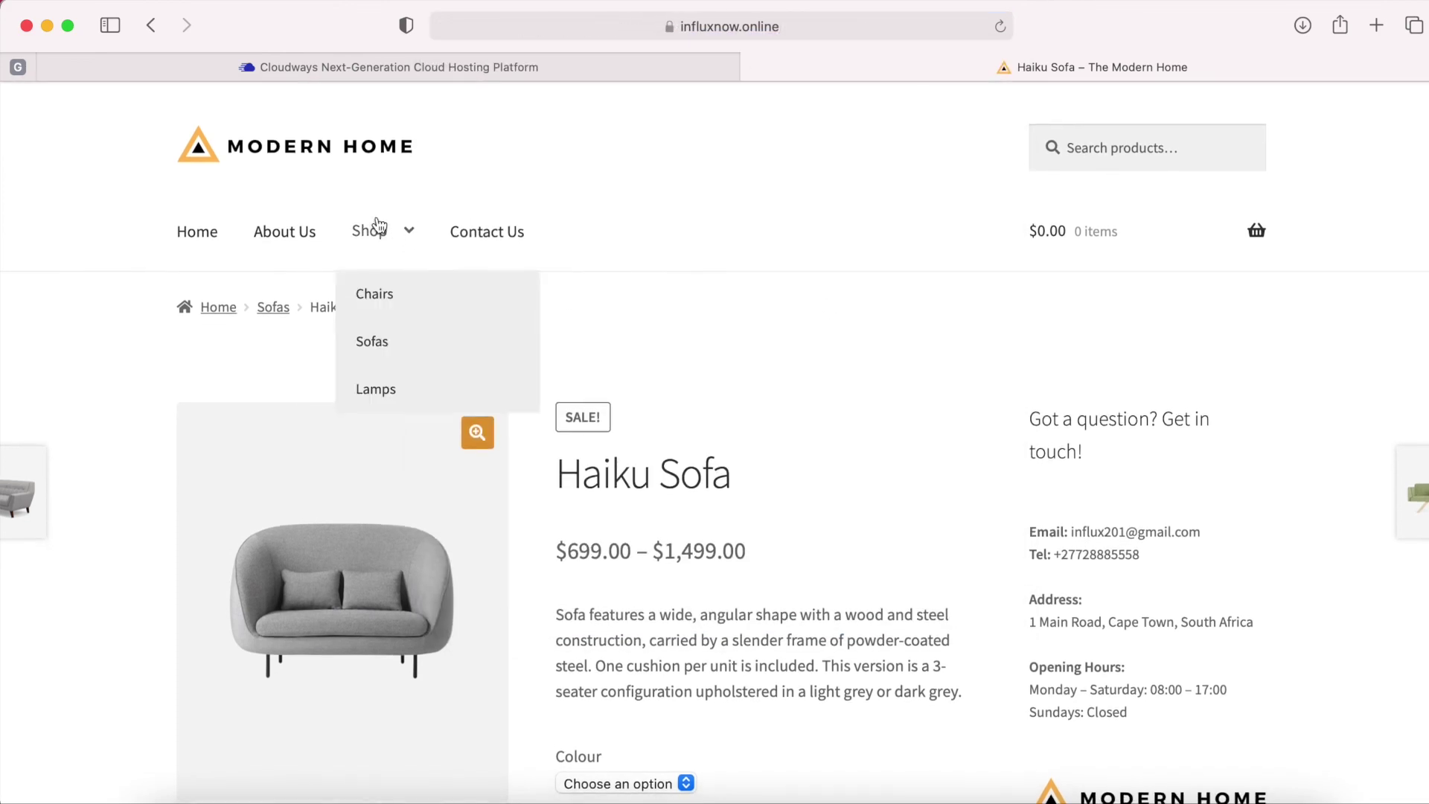
{"action": "left_click", "coordinate": [378, 297]}
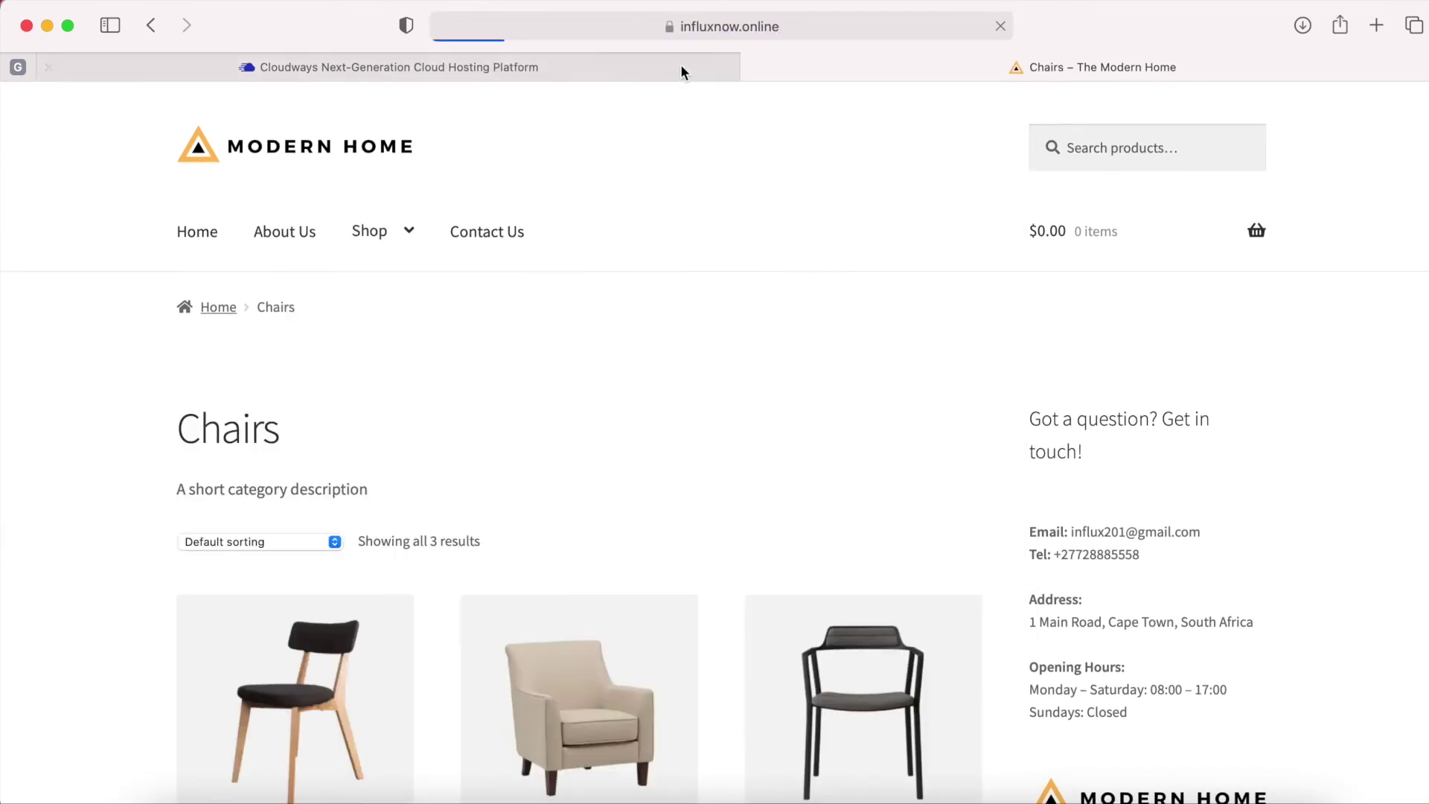
{"action": "left_click", "coordinate": [718, 25]}
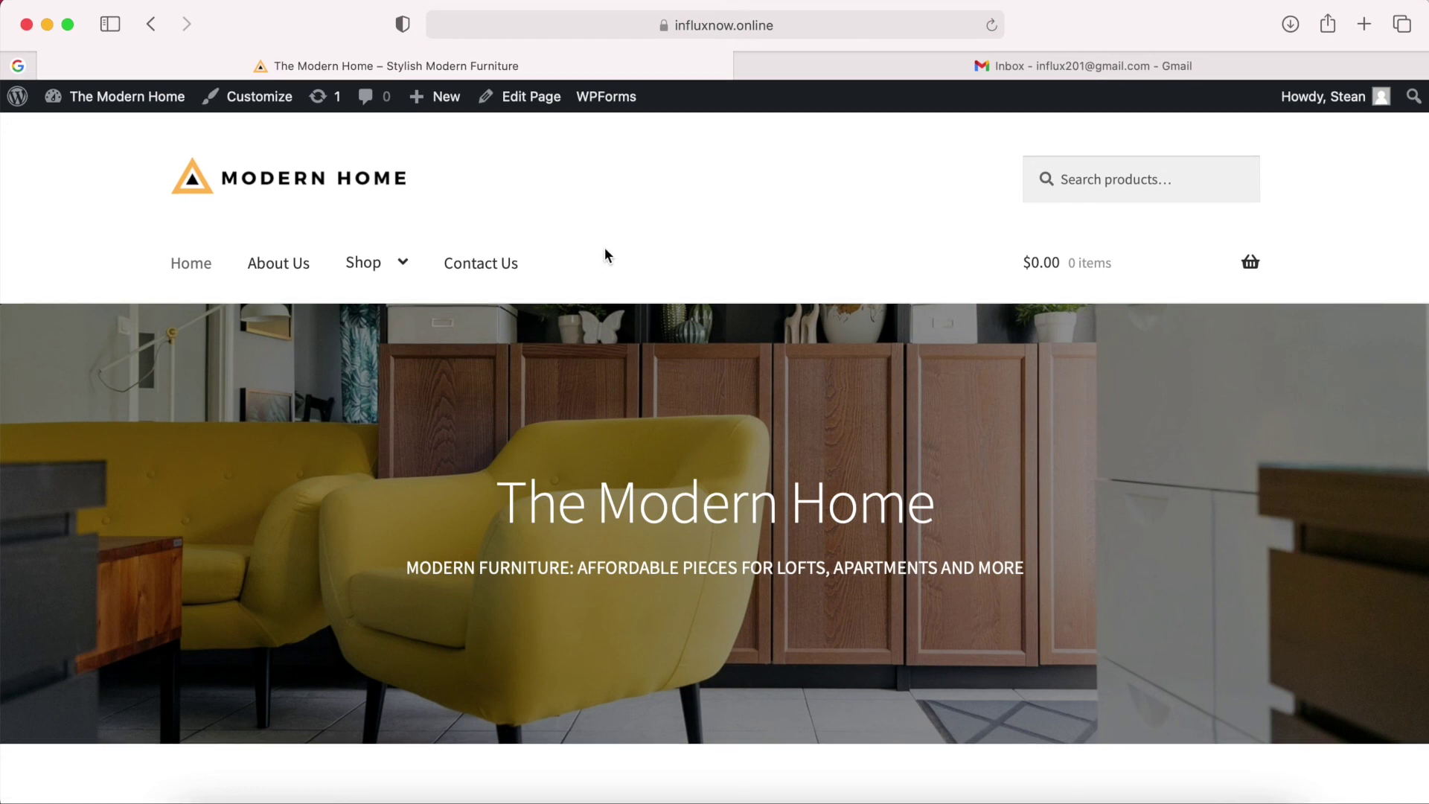
Send 'Test Message' with a contact e-mail through the Contact Us form, then go to Gmail.
{"action": "left_click", "coordinate": [500, 268]}
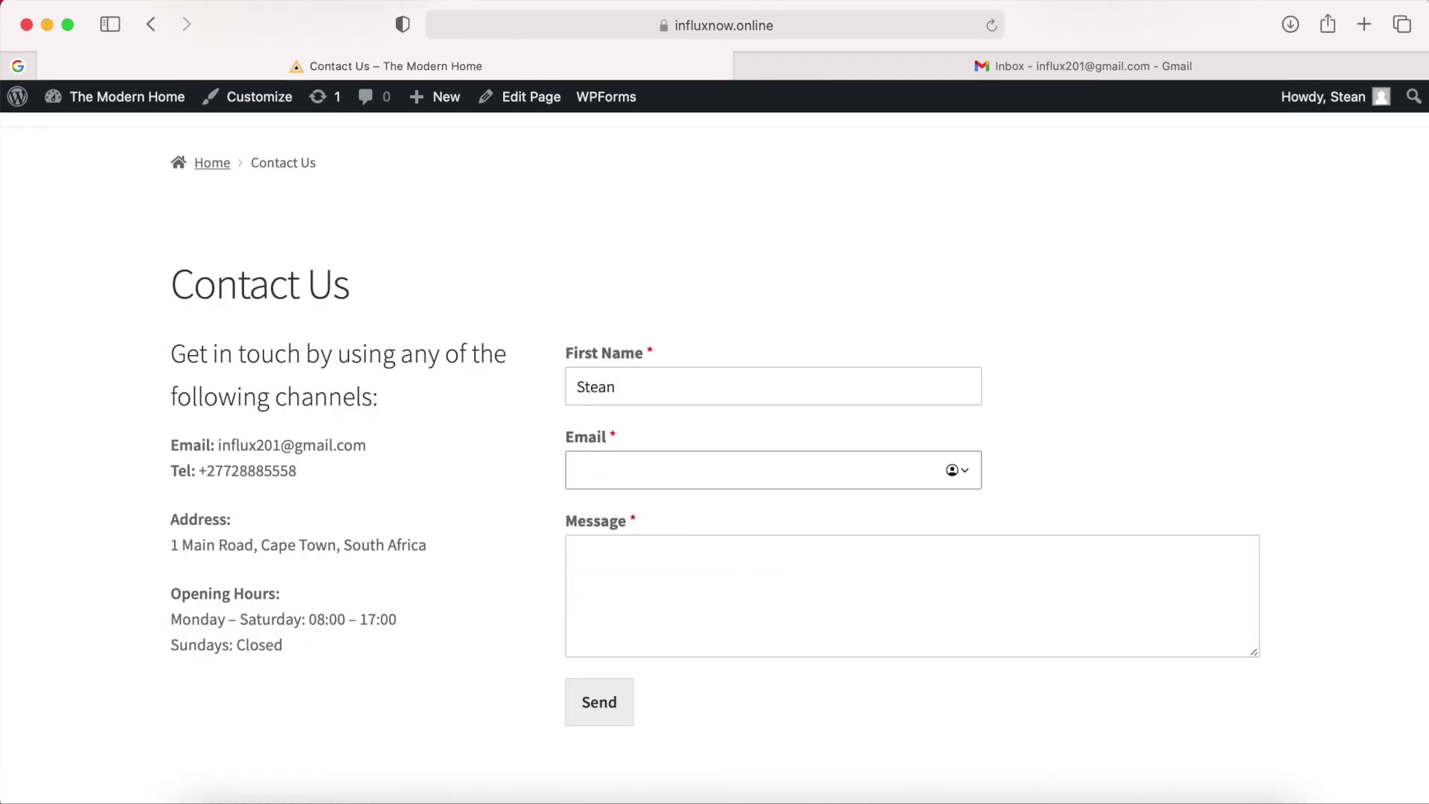
{"action": "left_click", "coordinate": [618, 575]}
{"action": "type", "text": "Test Message"}
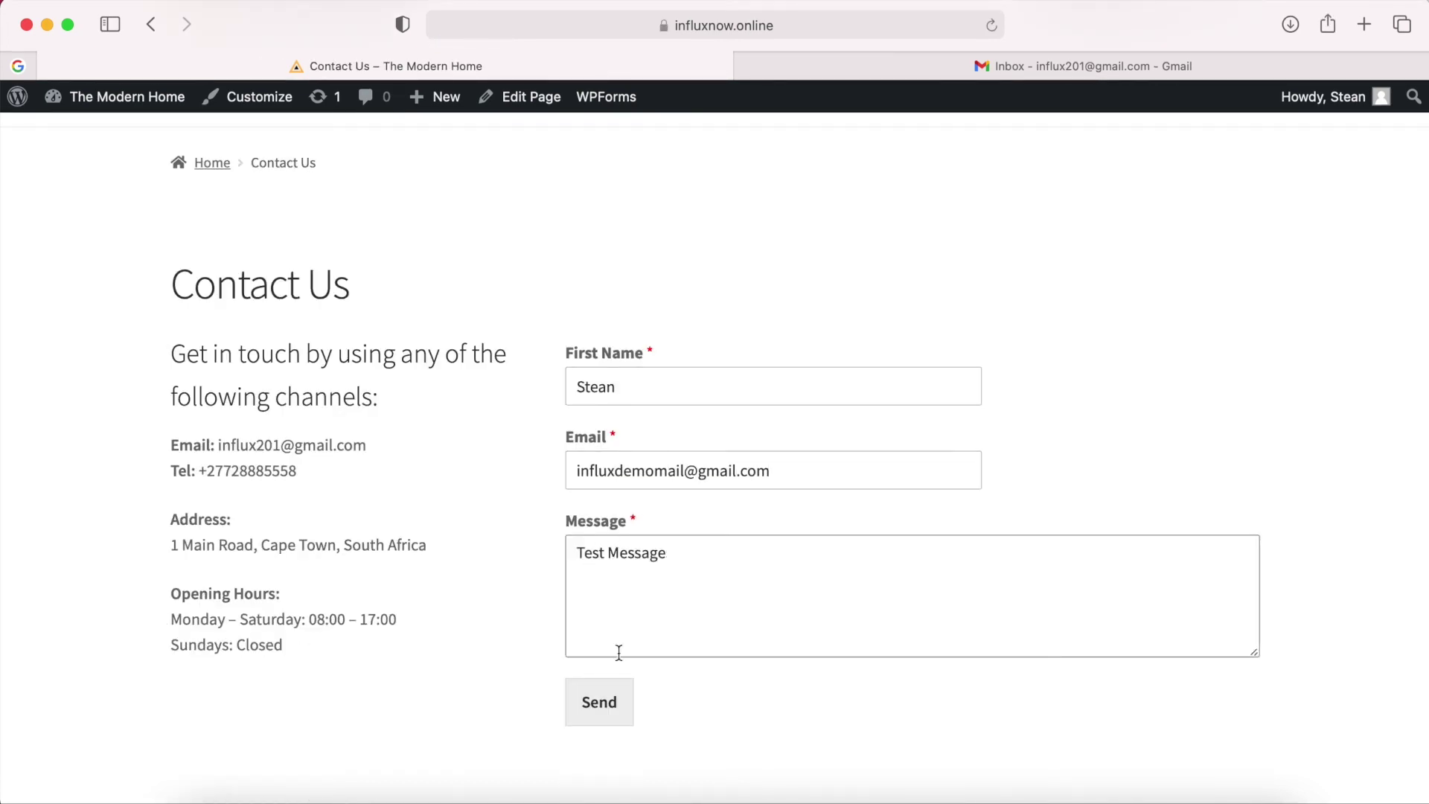
{"action": "left_click", "coordinate": [629, 703]}
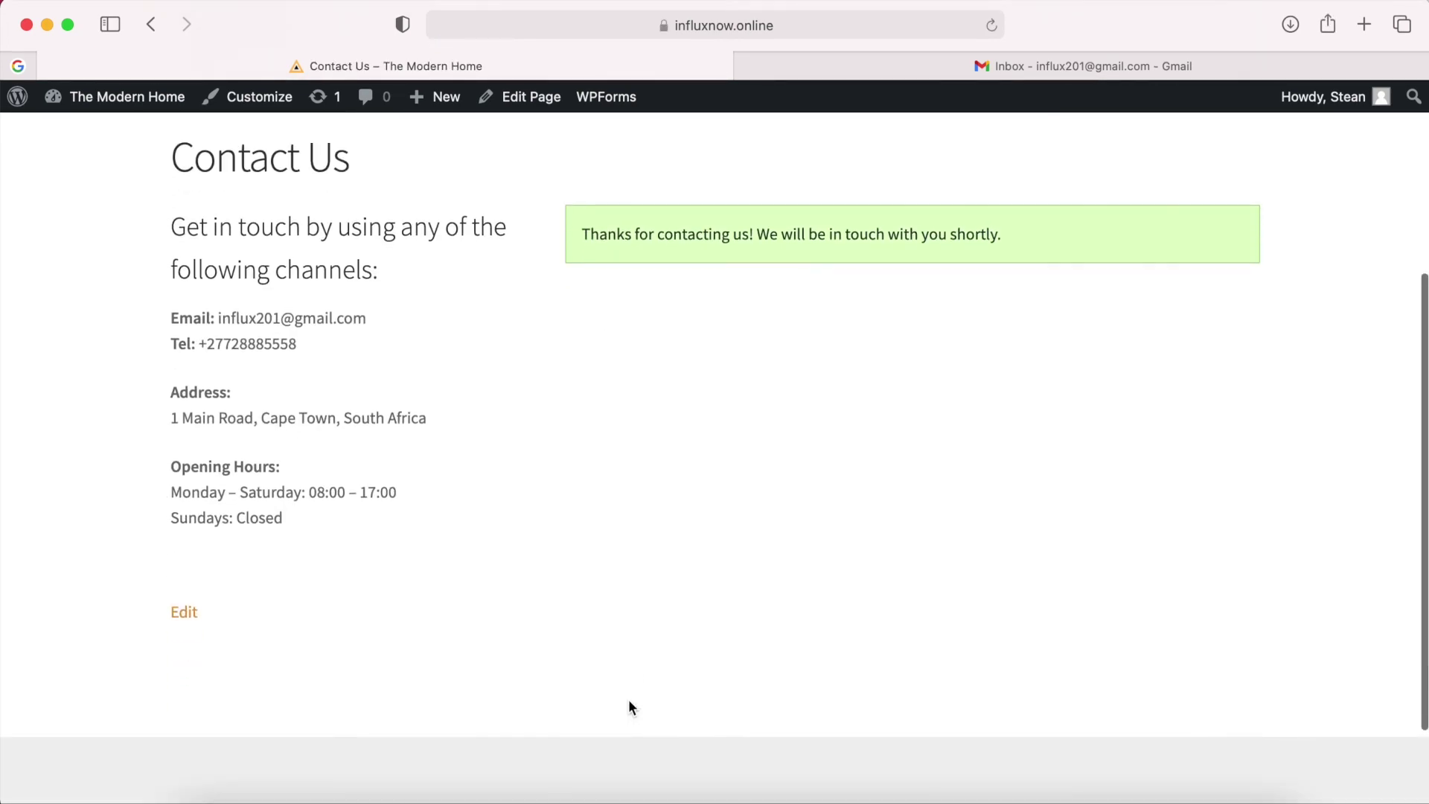
{"action": "left_click", "coordinate": [1026, 75]}
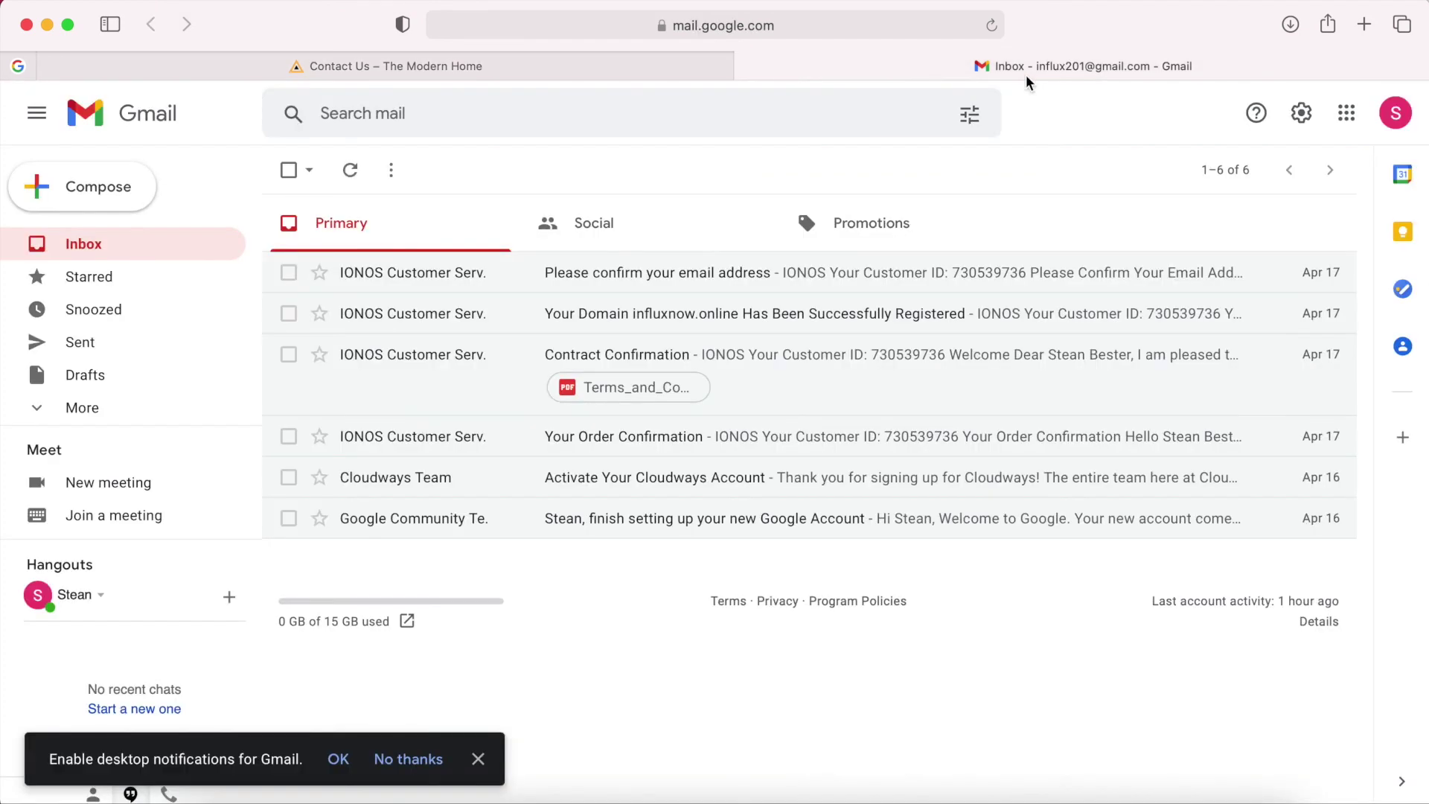
{"action": "left_click", "coordinate": [992, 26]}
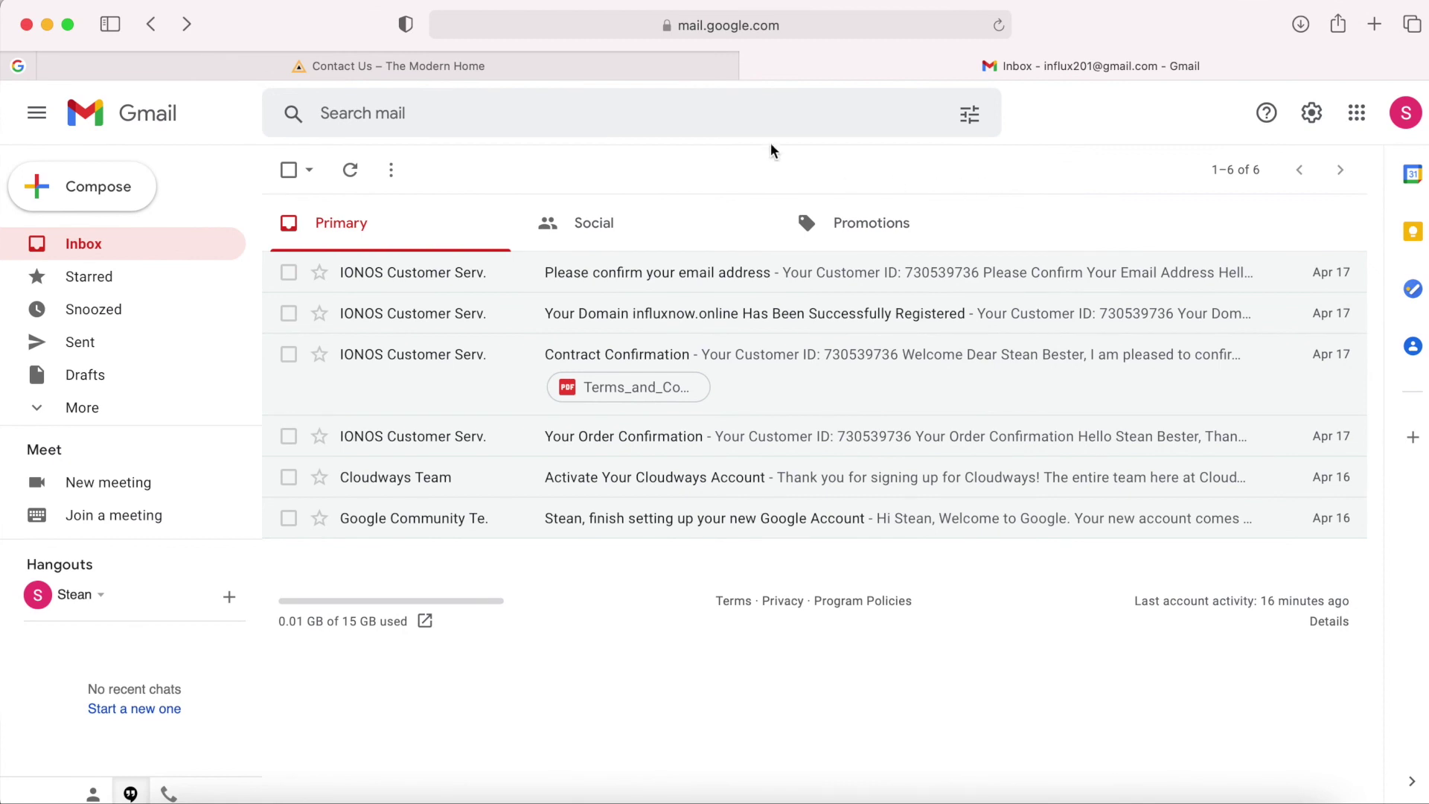
{"action": "left_click", "coordinate": [587, 69]}
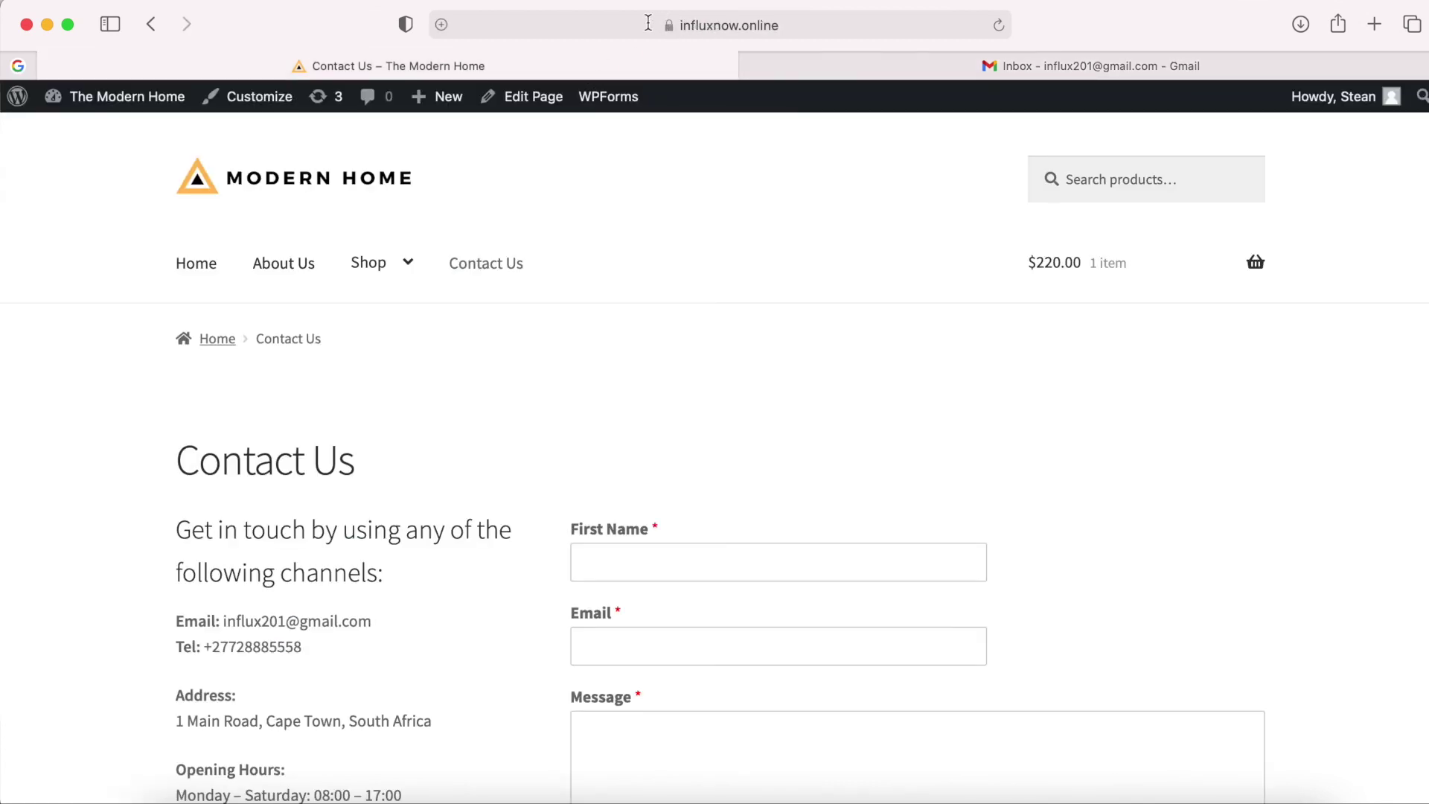
{"action": "left_click", "coordinate": [649, 23]}
{"action": "left_click", "coordinate": [596, 24]}
{"action": "left_click_drag", "start_coordinate": [595, 24], "coordinate": [497, 26]}
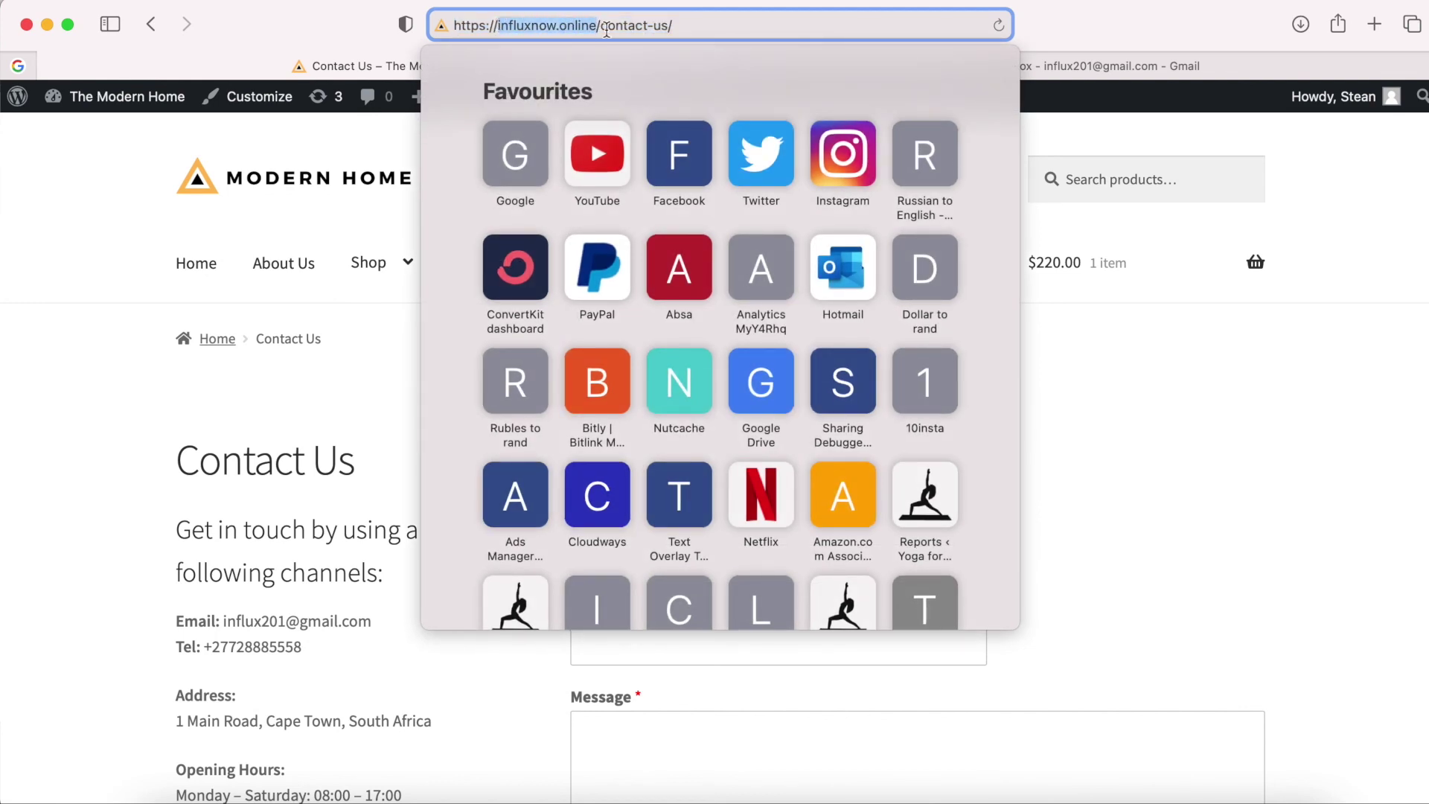
{"action": "left_click", "coordinate": [1051, 64]}
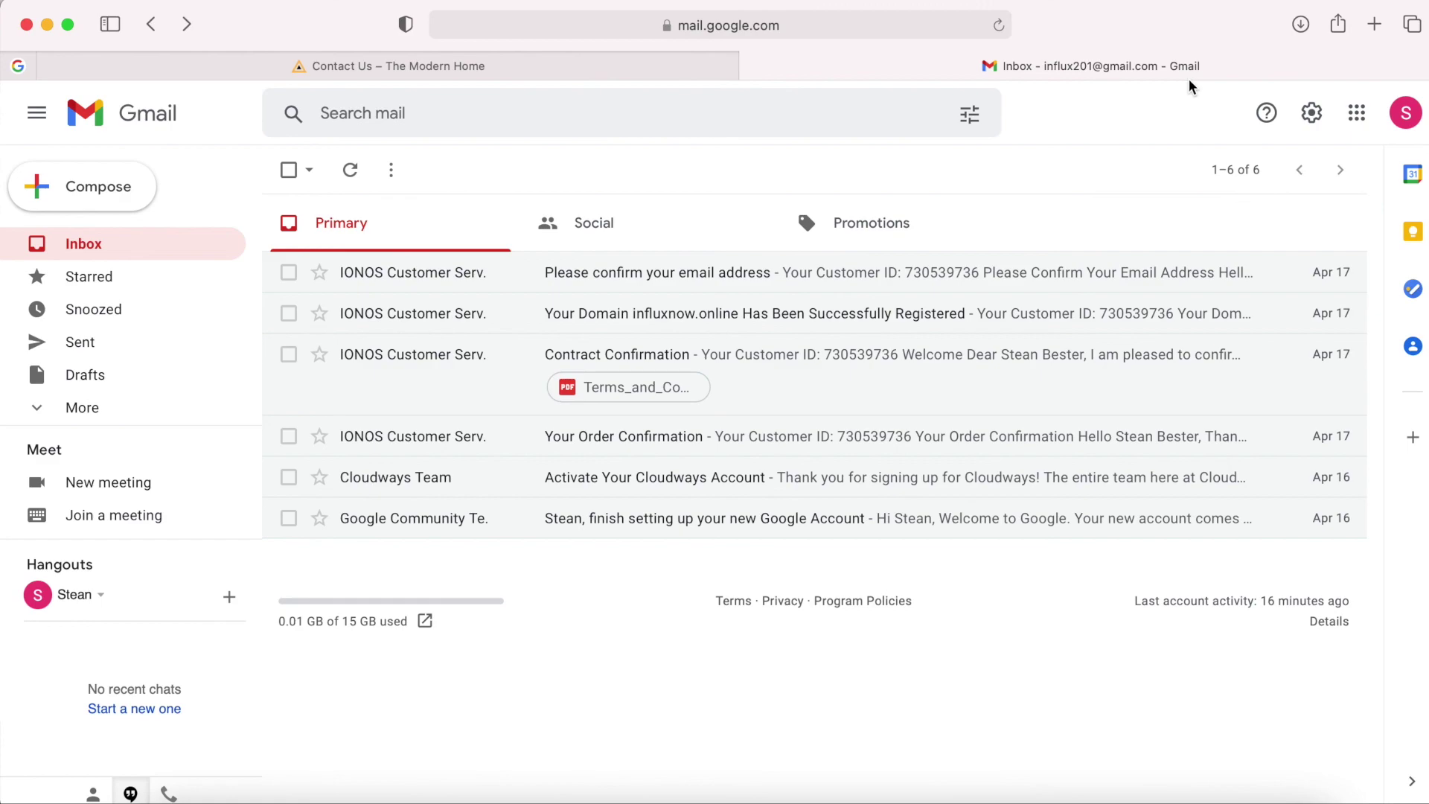
Go to ionos.com in a new tab and sign in to the IONOS control panel.
{"action": "left_click", "coordinate": [1374, 34]}
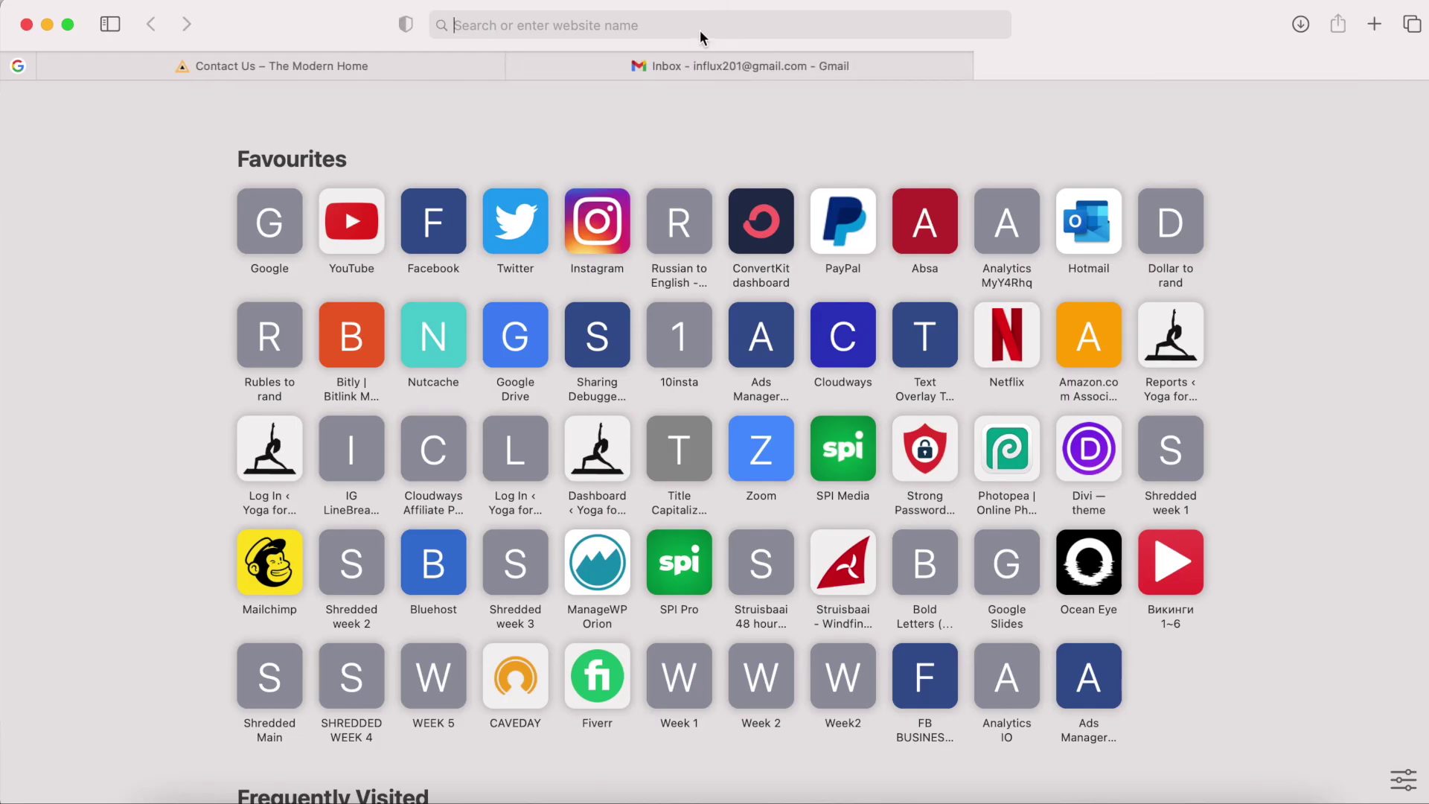
{"action": "type", "text": "iono"}
{"action": "key", "text": "Return"}
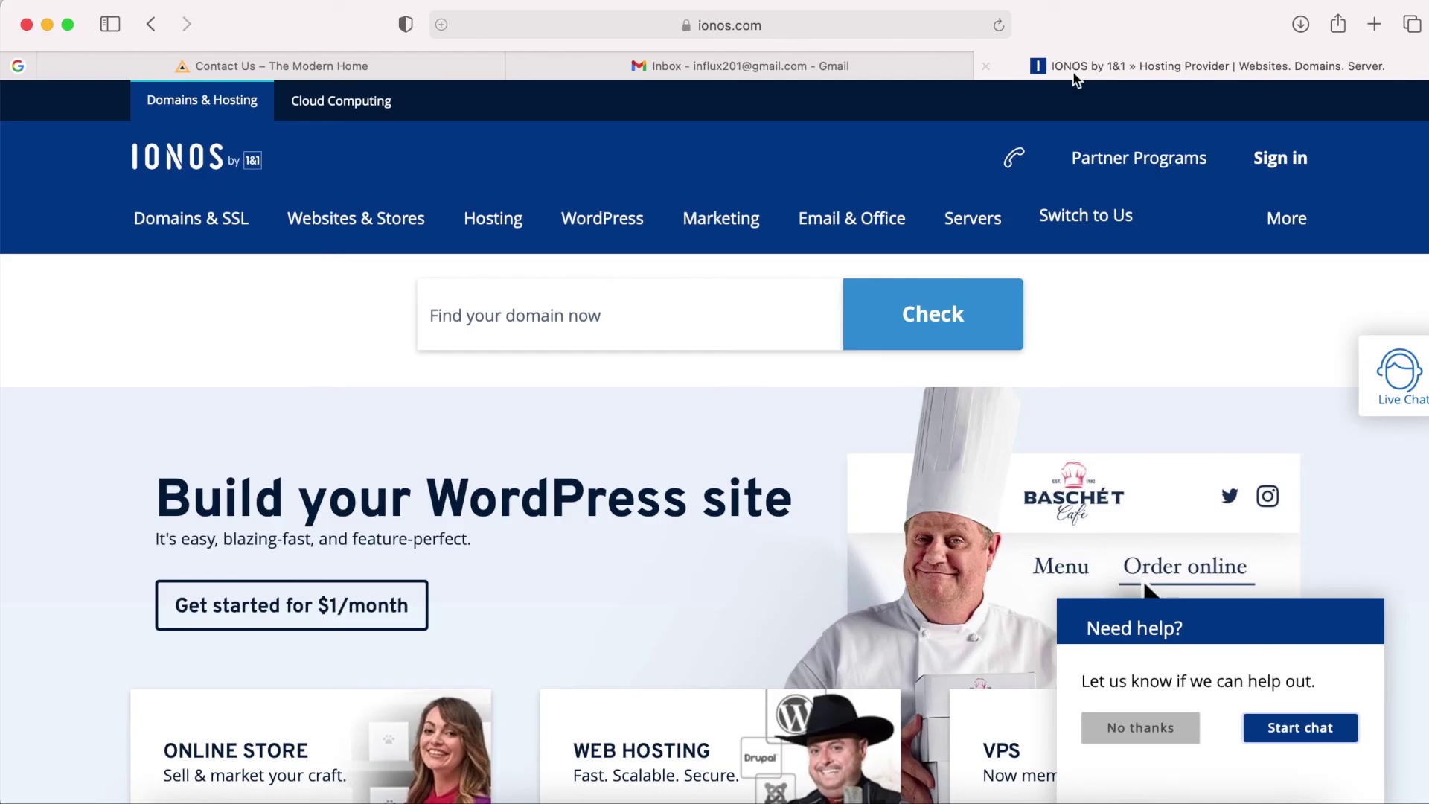
{"action": "left_click", "coordinate": [1277, 158]}
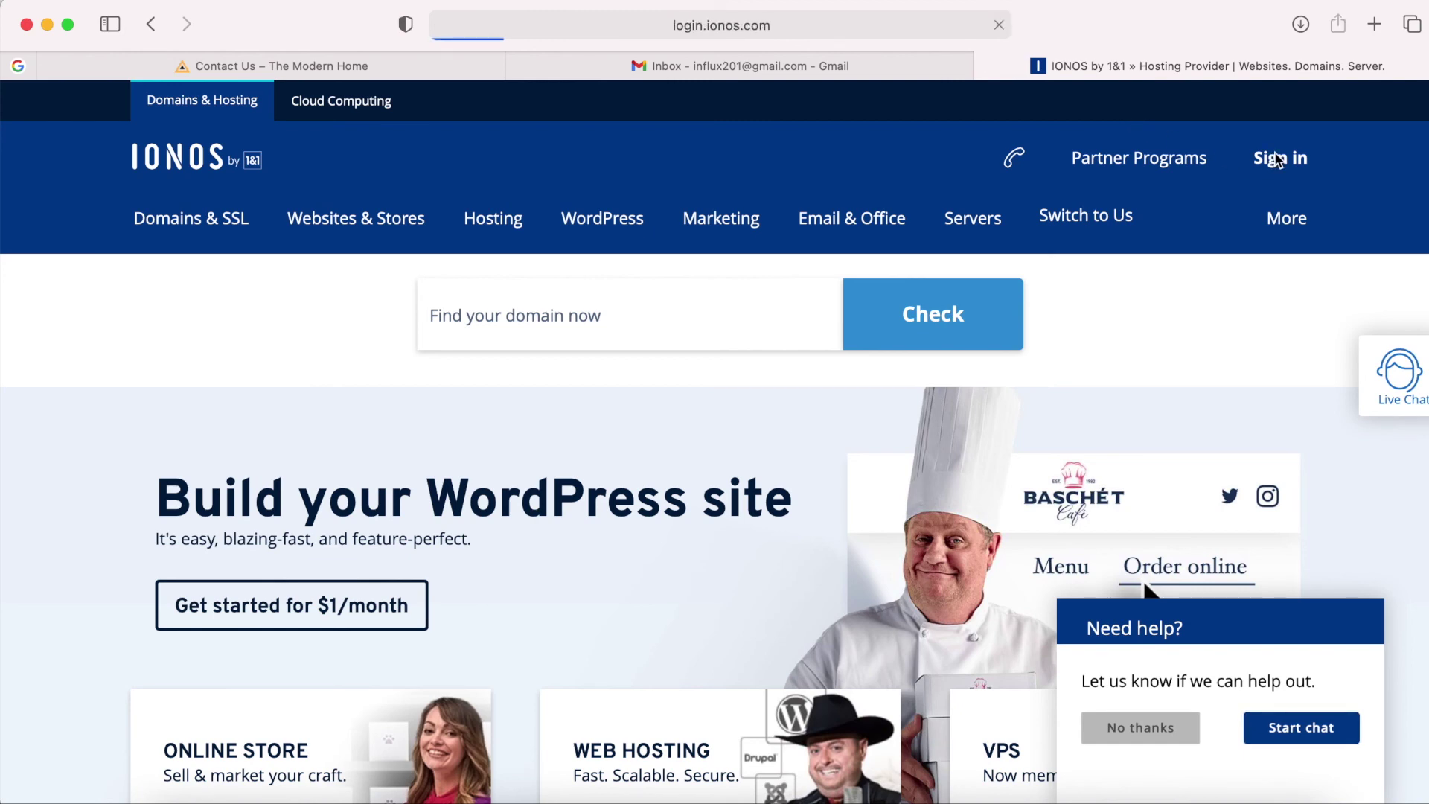
{"action": "left_click", "coordinate": [700, 486]}
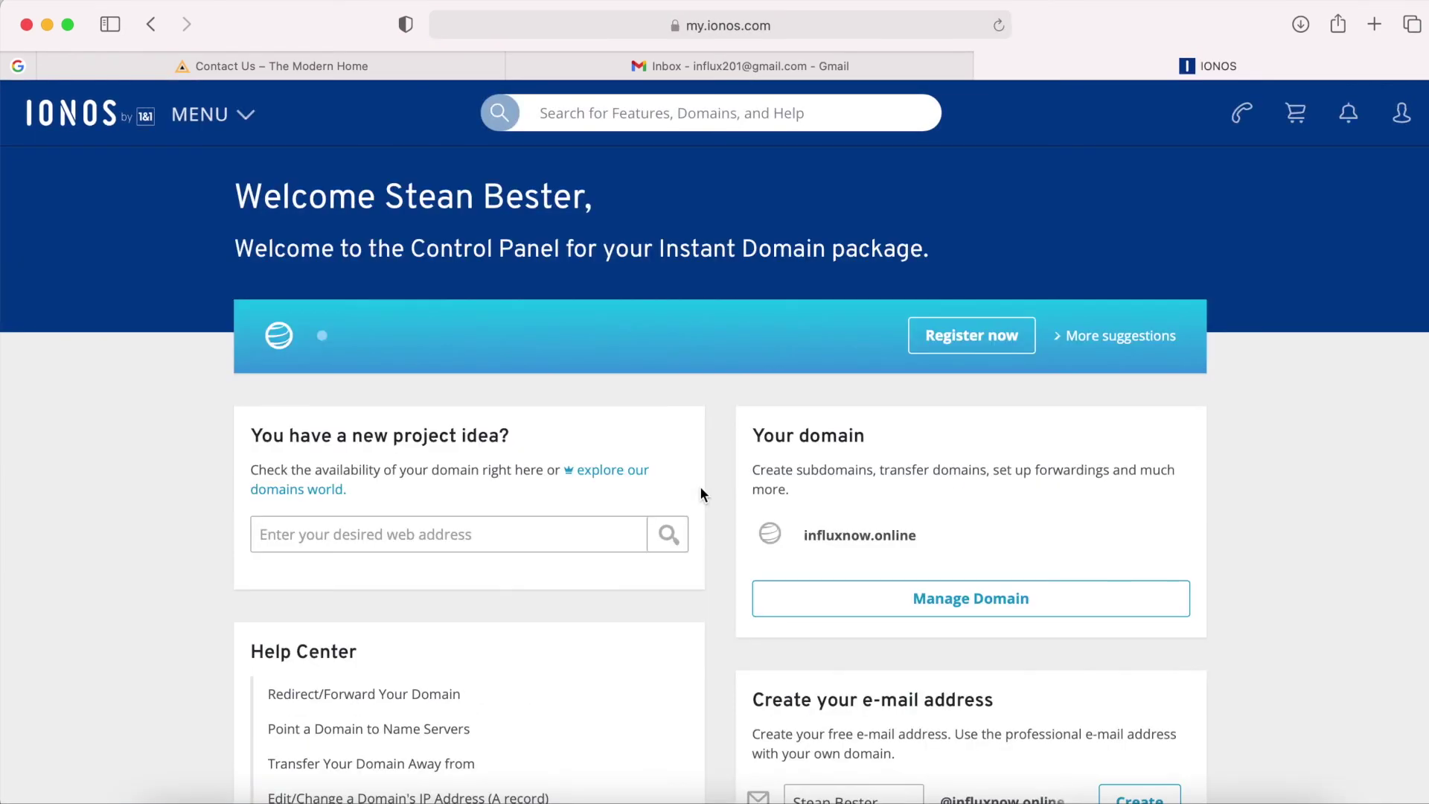
Open influxnow.online and start creating an e-mail address for it.
{"action": "left_click", "coordinate": [946, 612]}
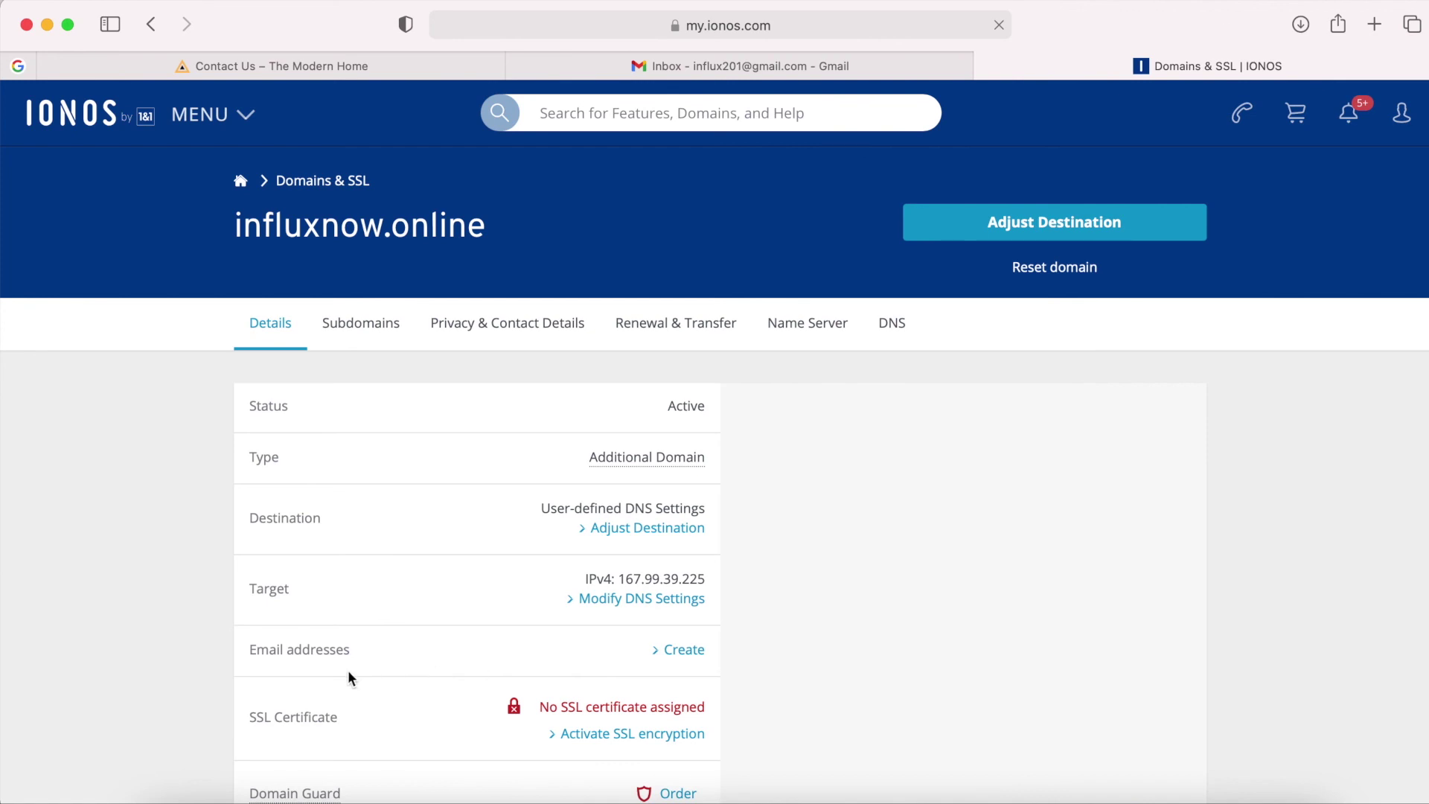
{"action": "left_click_drag", "start_coordinate": [249, 649], "coordinate": [369, 650]}
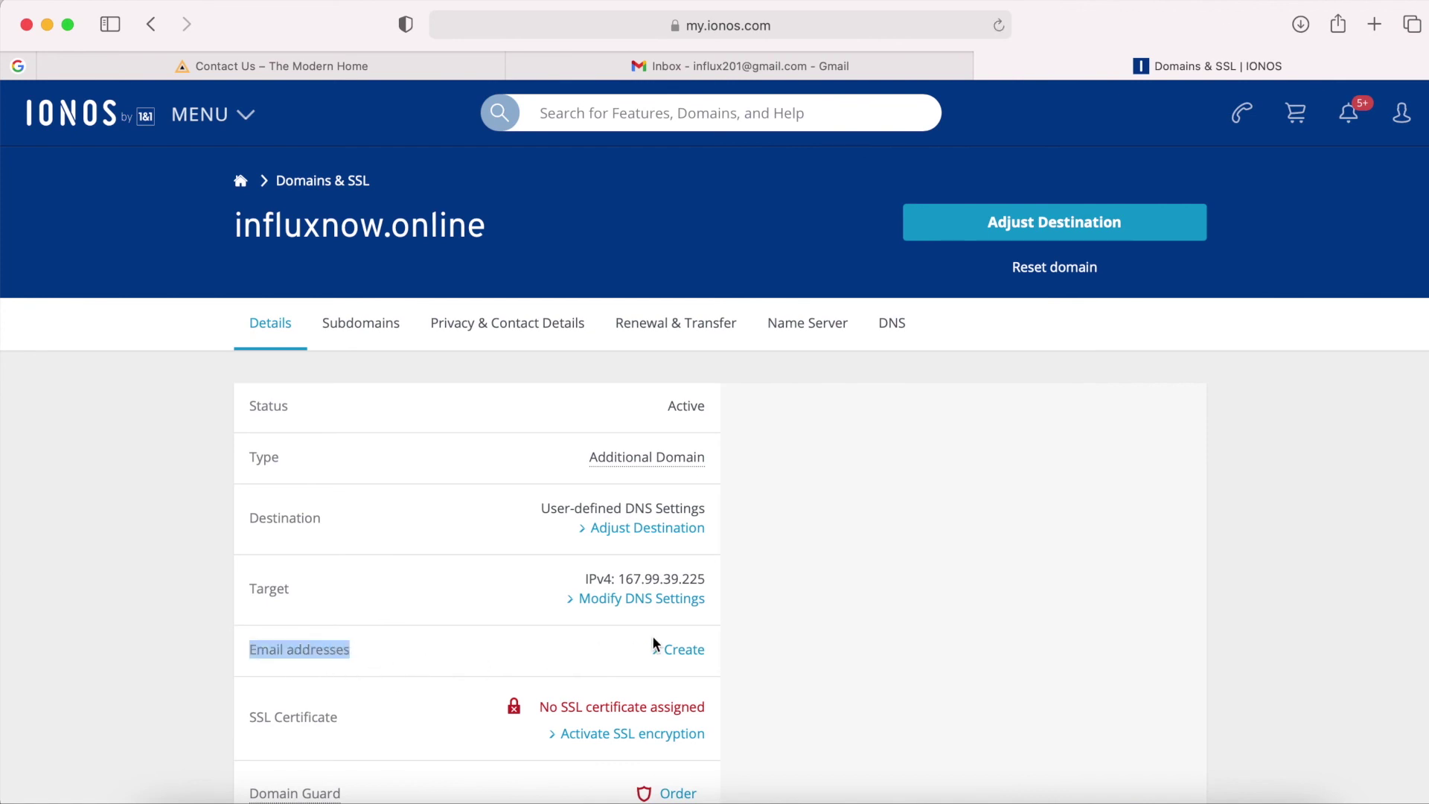
{"action": "left_click", "coordinate": [690, 654]}
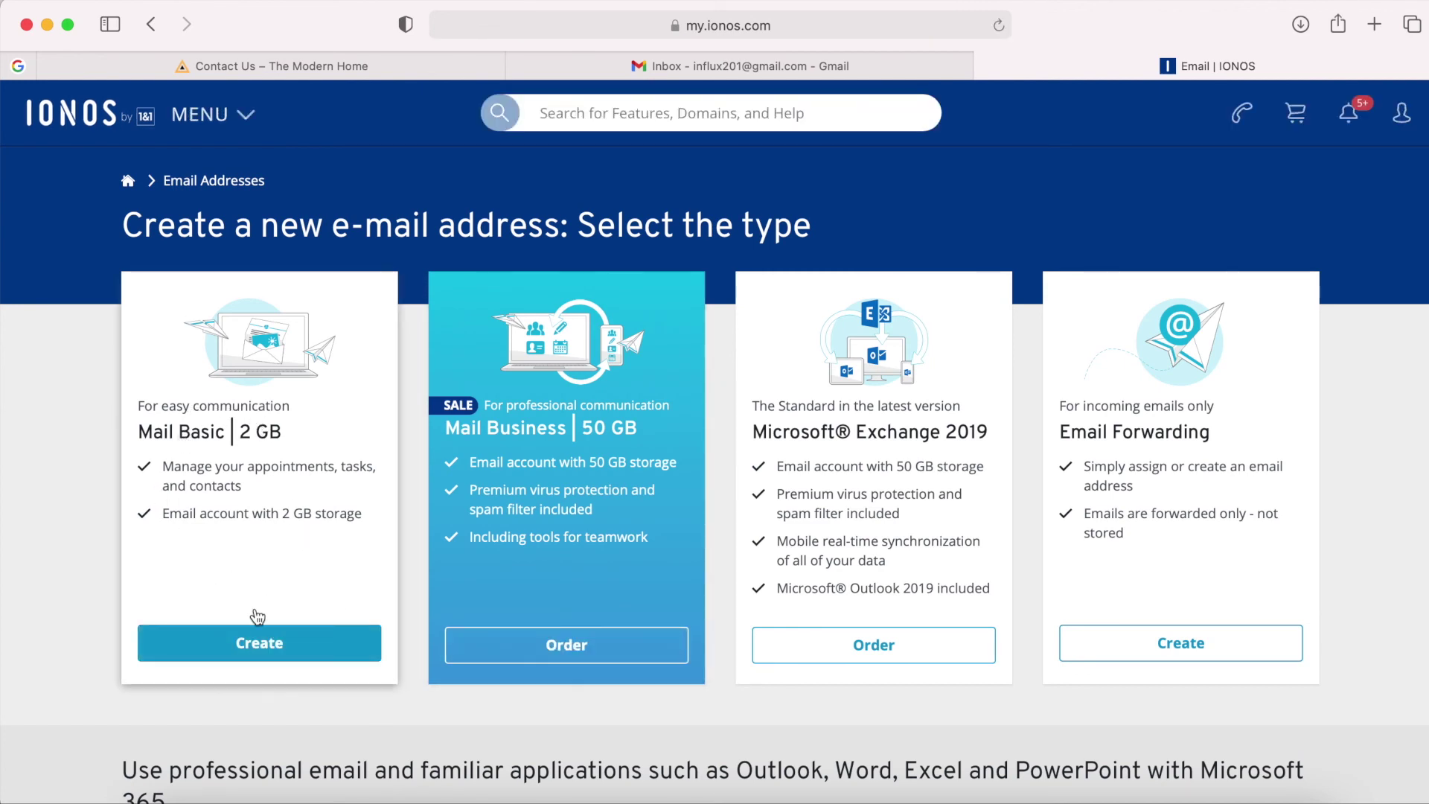
Choose Mail Basic and fill in the new address name and a mailbox password.
{"action": "left_click", "coordinate": [257, 652]}
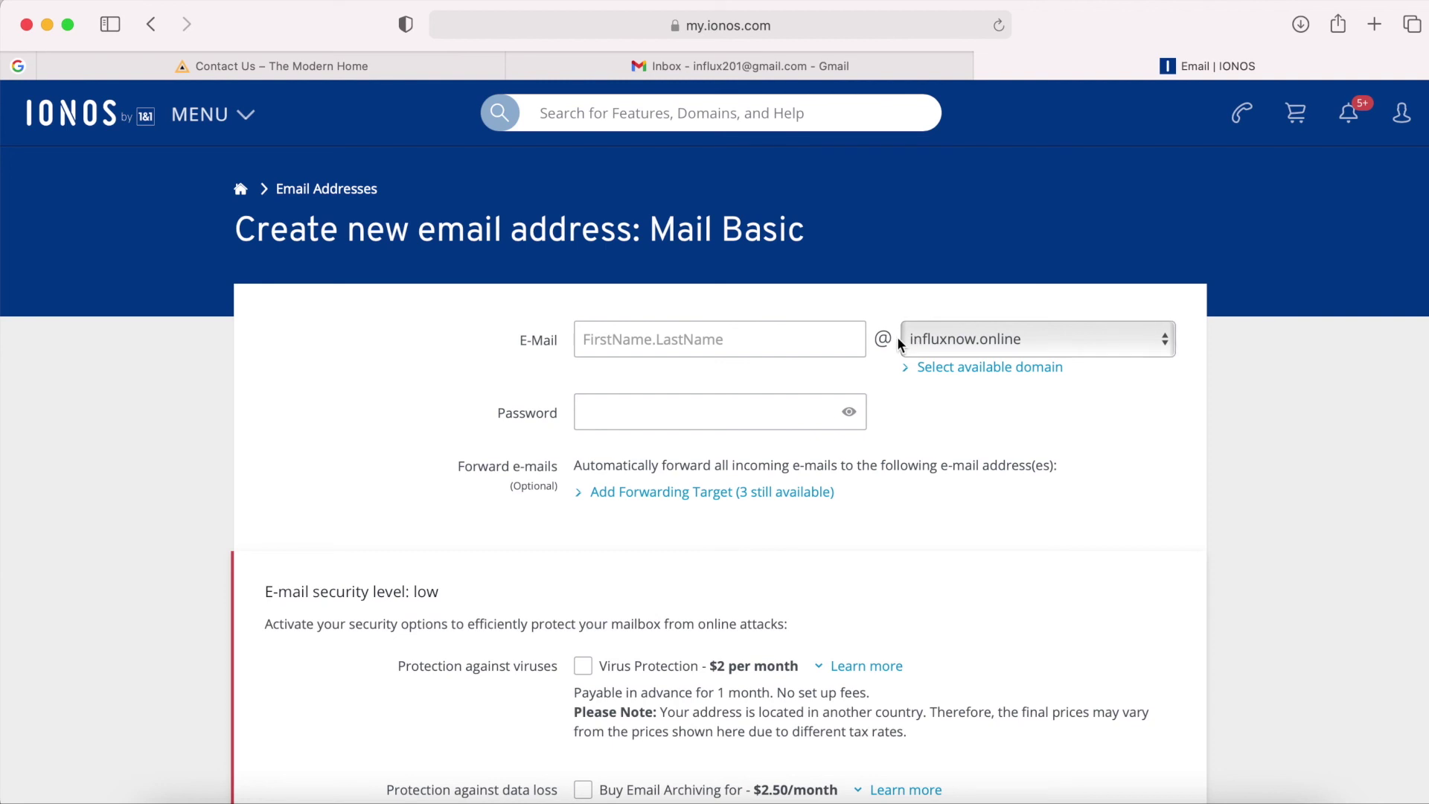
{"action": "left_click", "coordinate": [754, 337]}
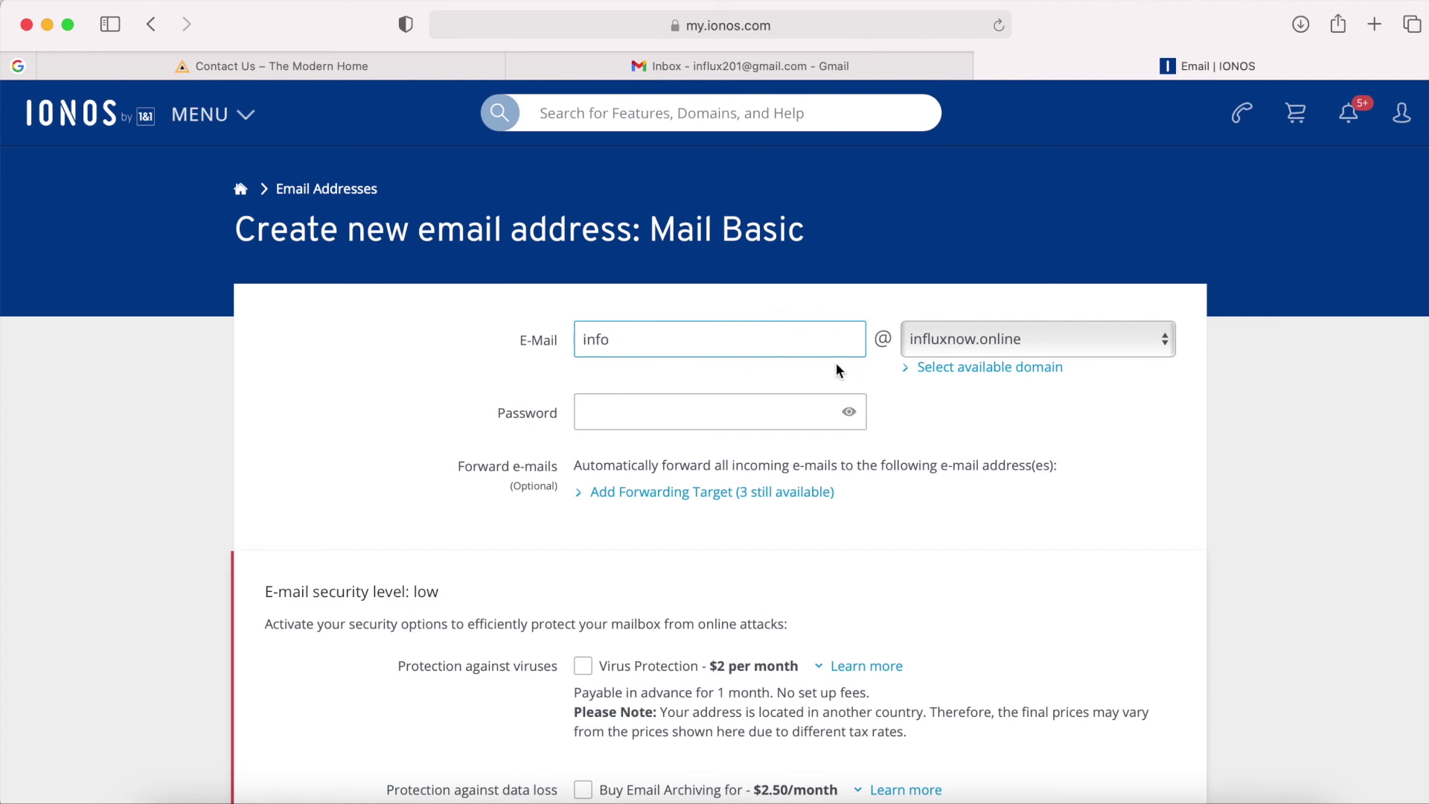
{"action": "left_click", "coordinate": [623, 411]}
{"action": "key", "text": "super+v"}
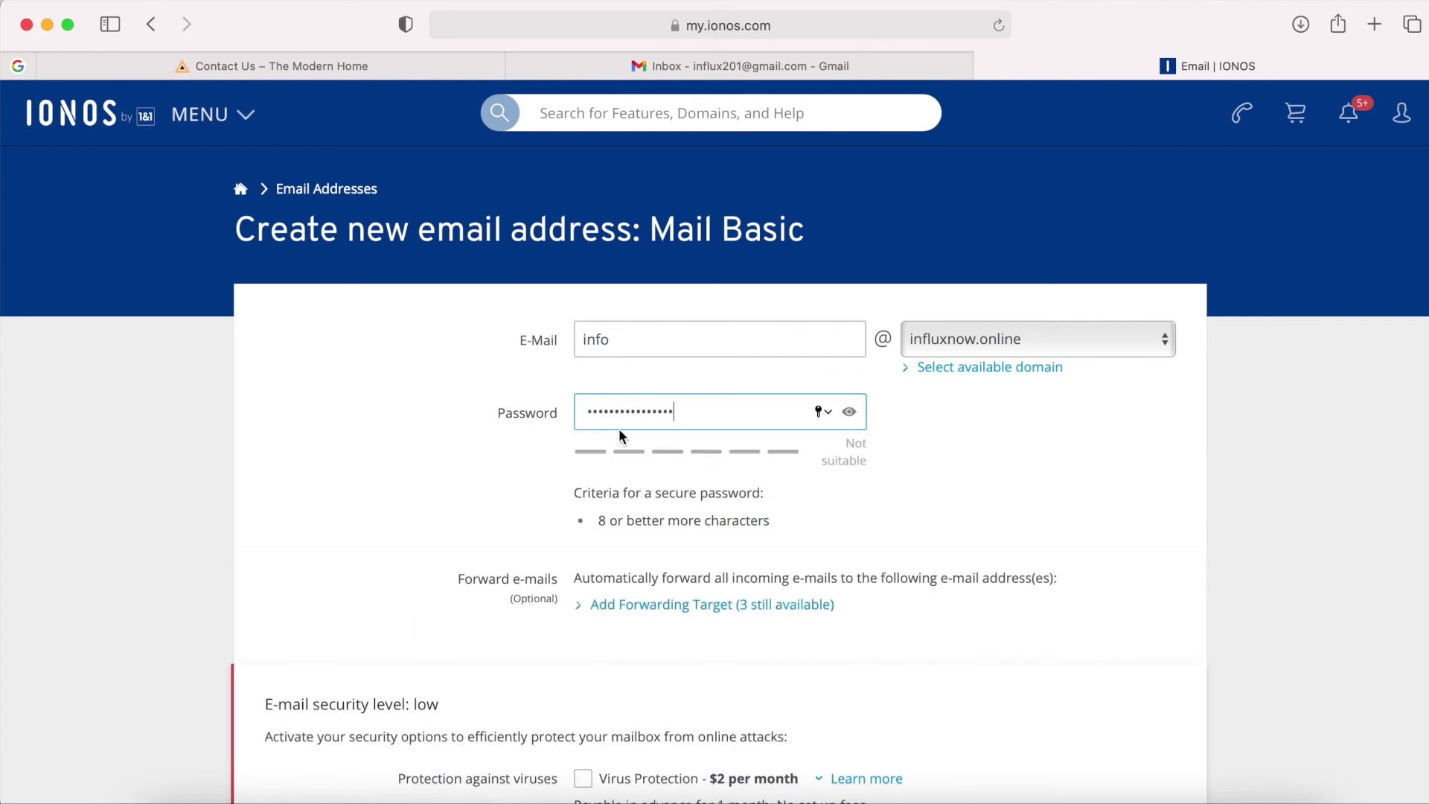
Save the new mailbox, decline the Keychain password update, and review the webmail options.
{"action": "scroll", "coordinate": [490, 481], "scroll_direction": "down", "scroll_amount": 10}
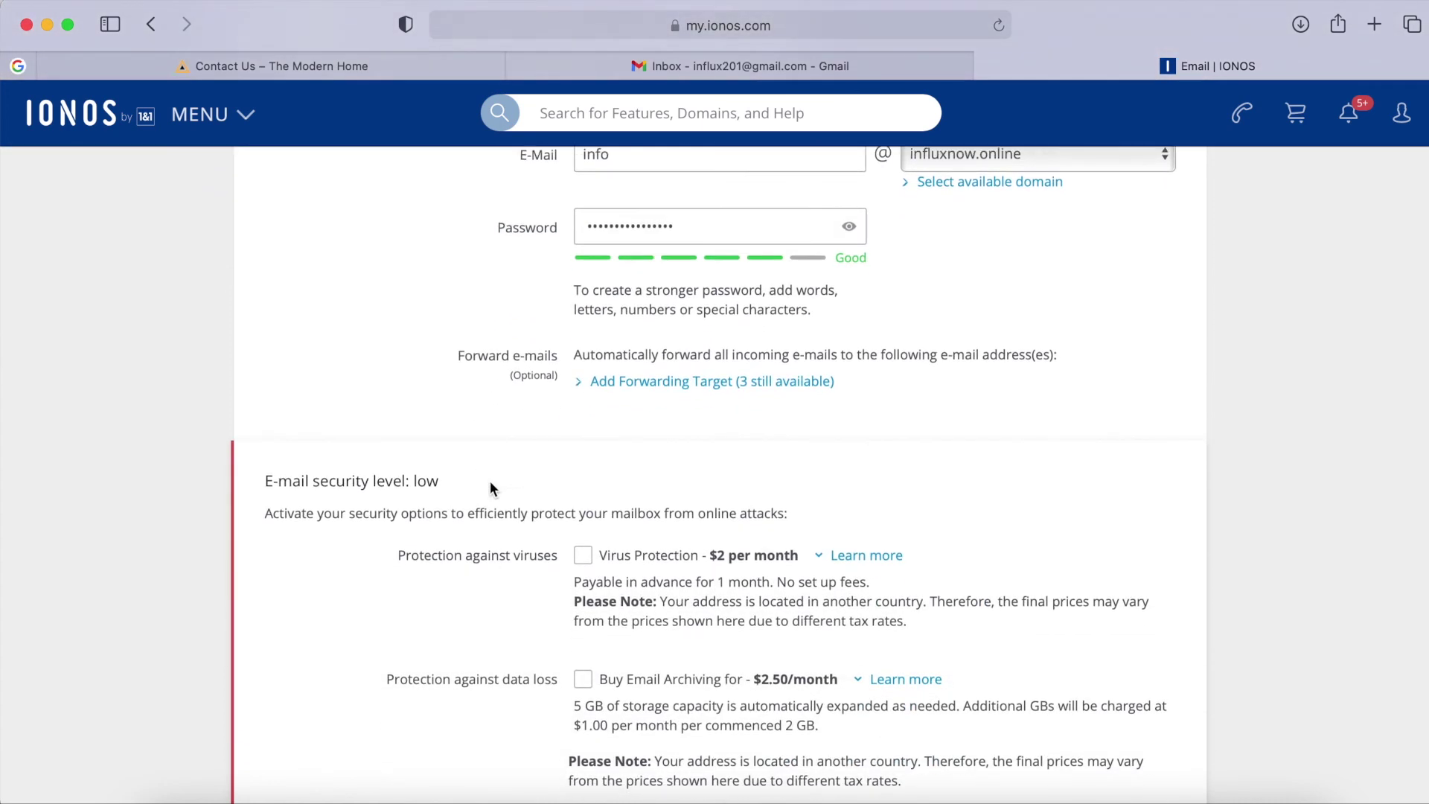
{"action": "scroll", "coordinate": [490, 481], "scroll_direction": "down", "scroll_amount": 4}
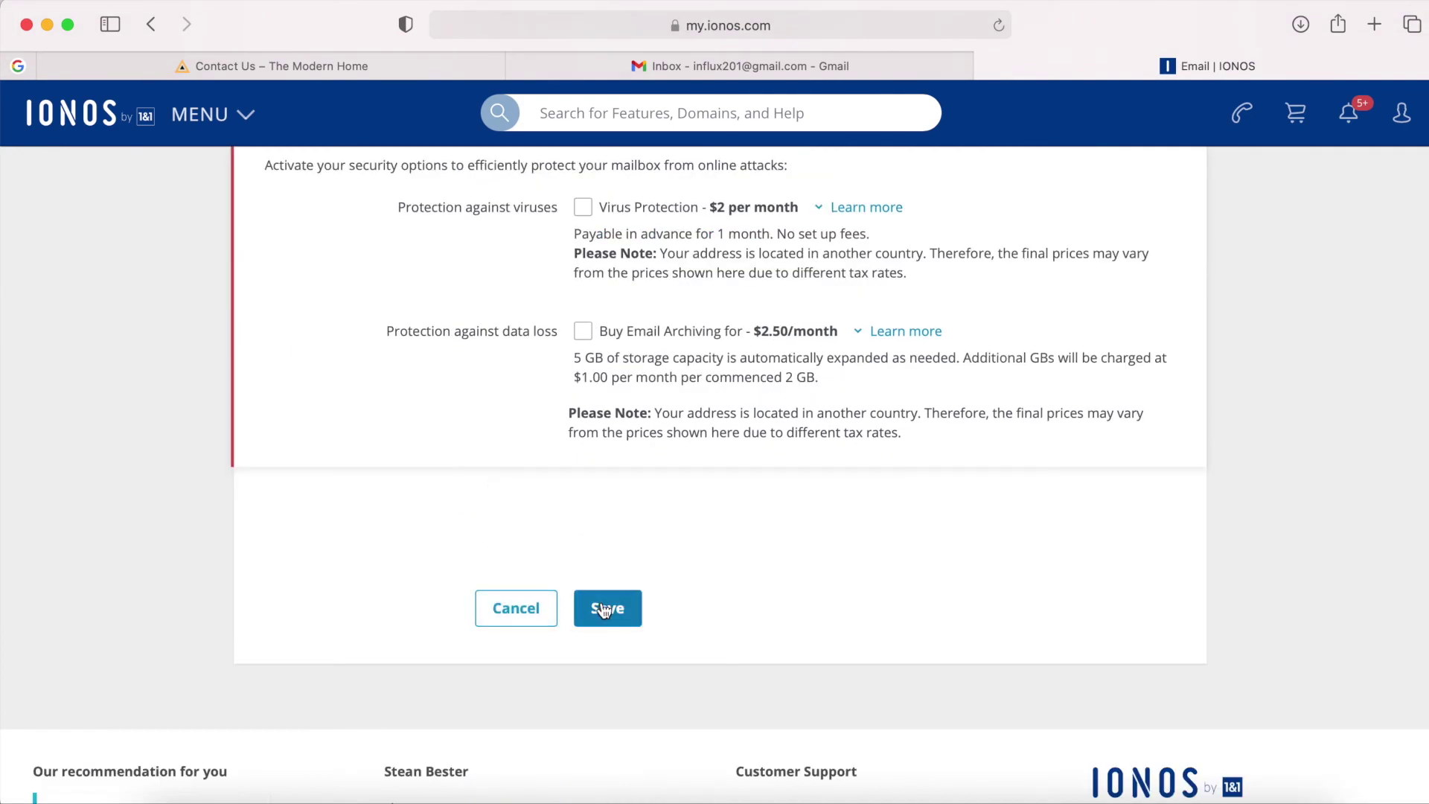
{"action": "left_click", "coordinate": [605, 609]}
{"action": "left_click", "coordinate": [704, 513]}
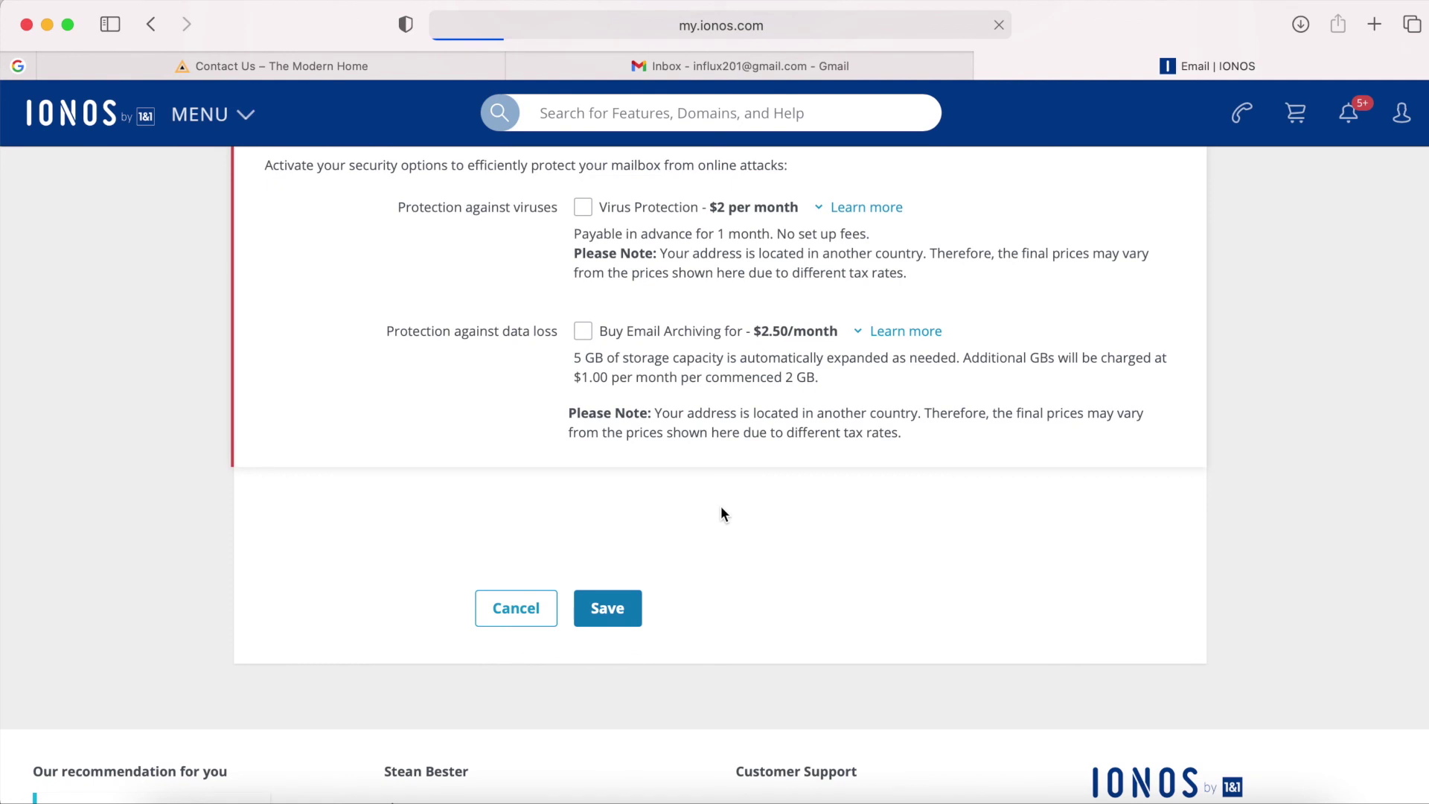
{"action": "scroll", "coordinate": [720, 512], "scroll_direction": "down", "scroll_amount": 5}
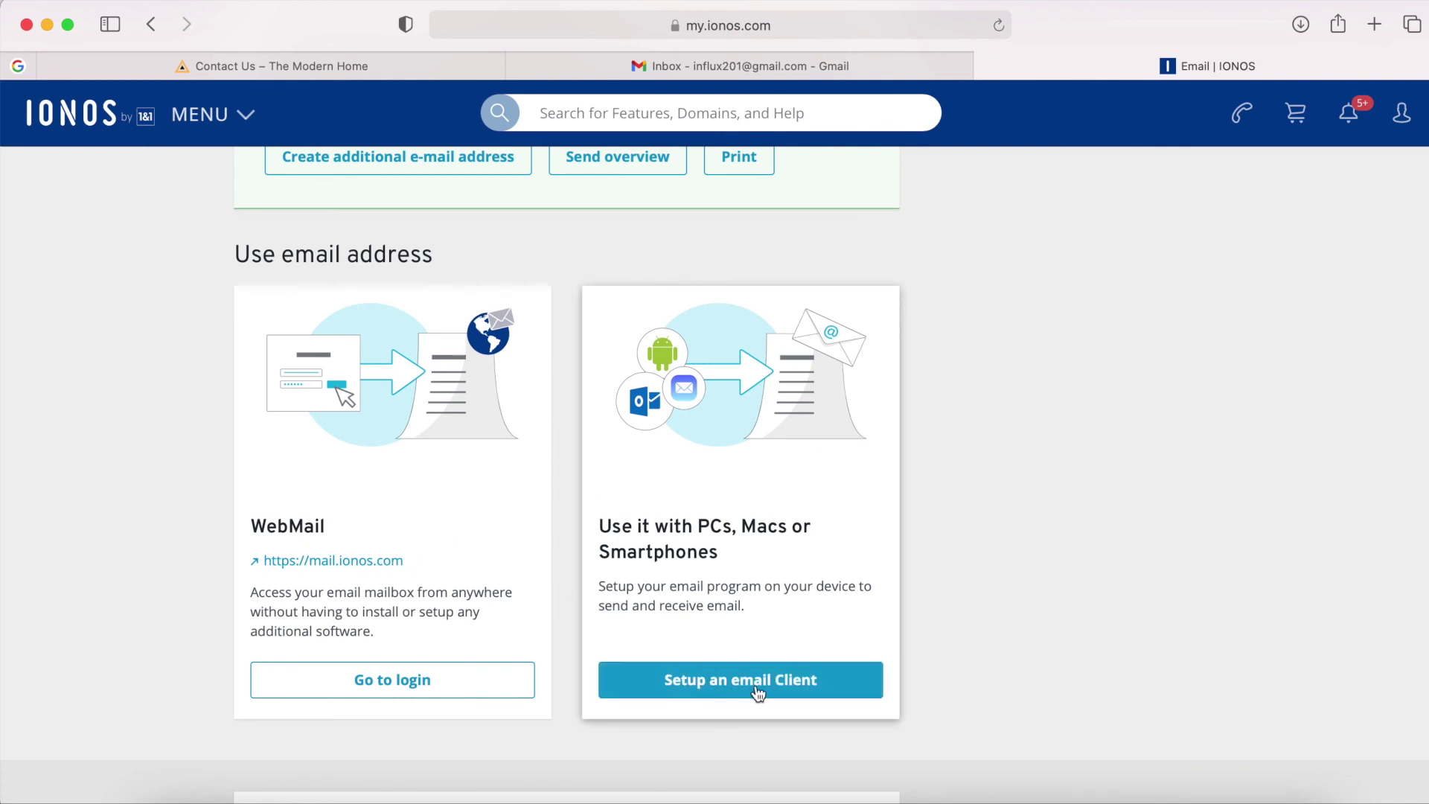
{"action": "scroll", "coordinate": [521, 560], "scroll_direction": "down", "scroll_amount": 1}
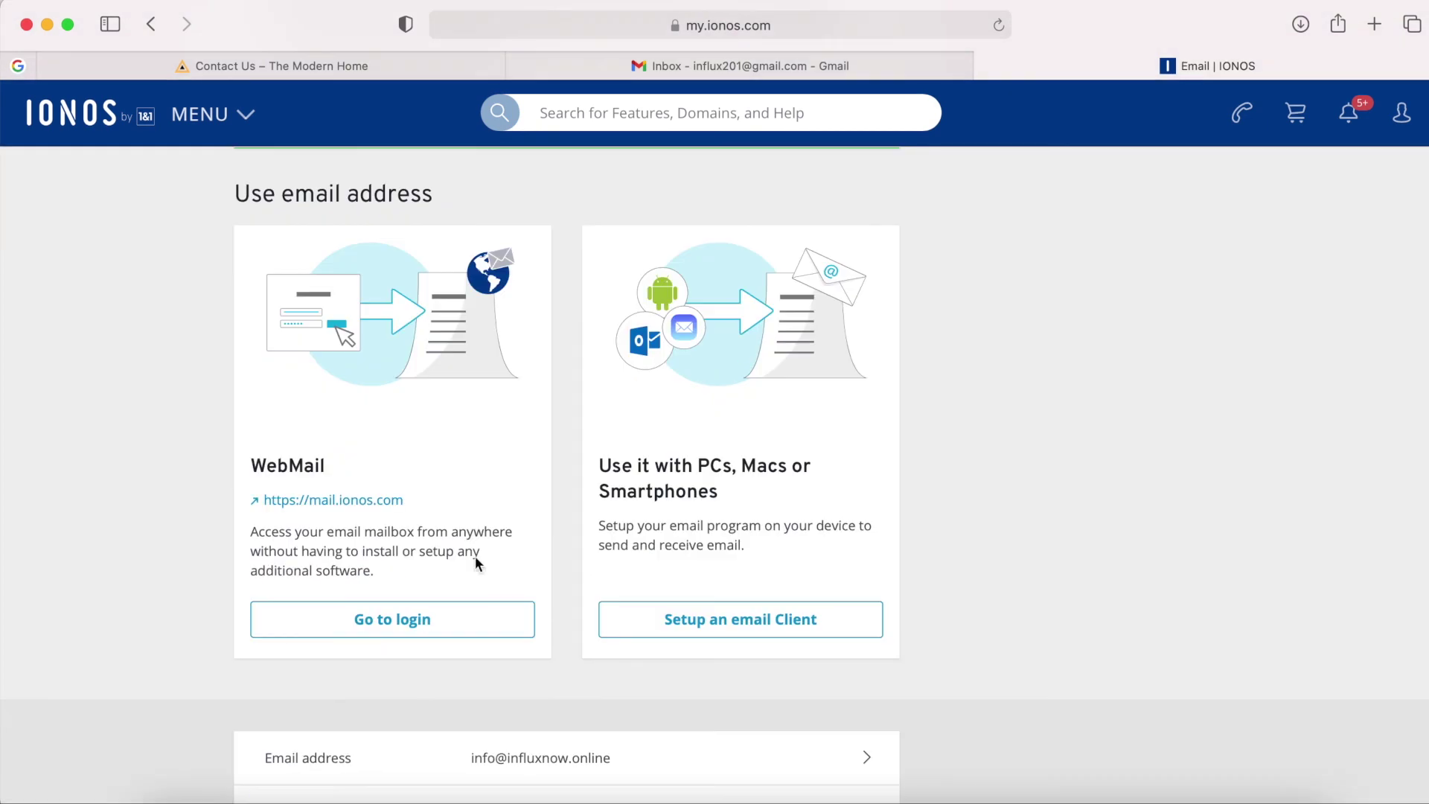
Log in to IONOS Webmail with the new domain mailbox's address and saved password, then begin entering the first name.
{"action": "left_click", "coordinate": [341, 500]}
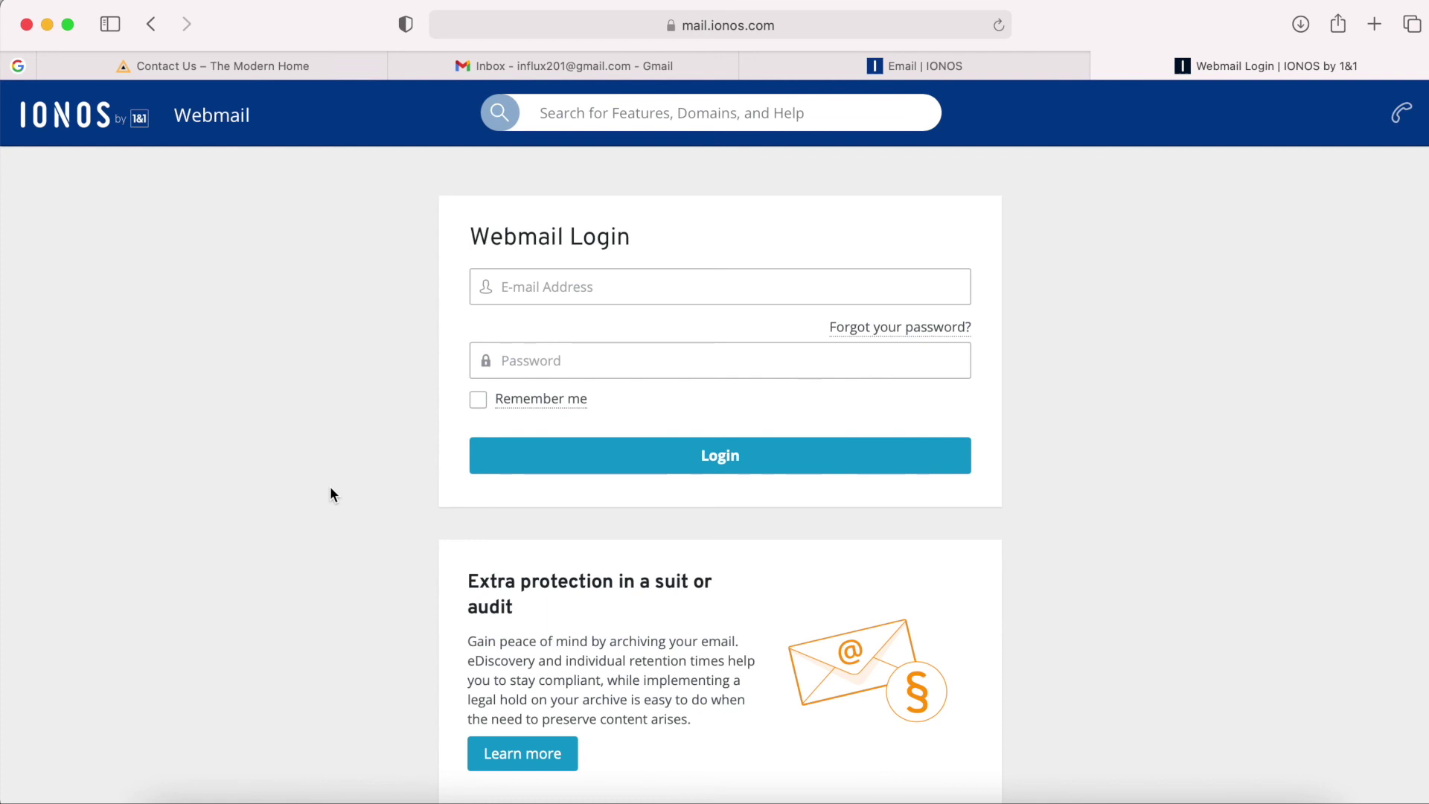
{"action": "left_click", "coordinate": [565, 273]}
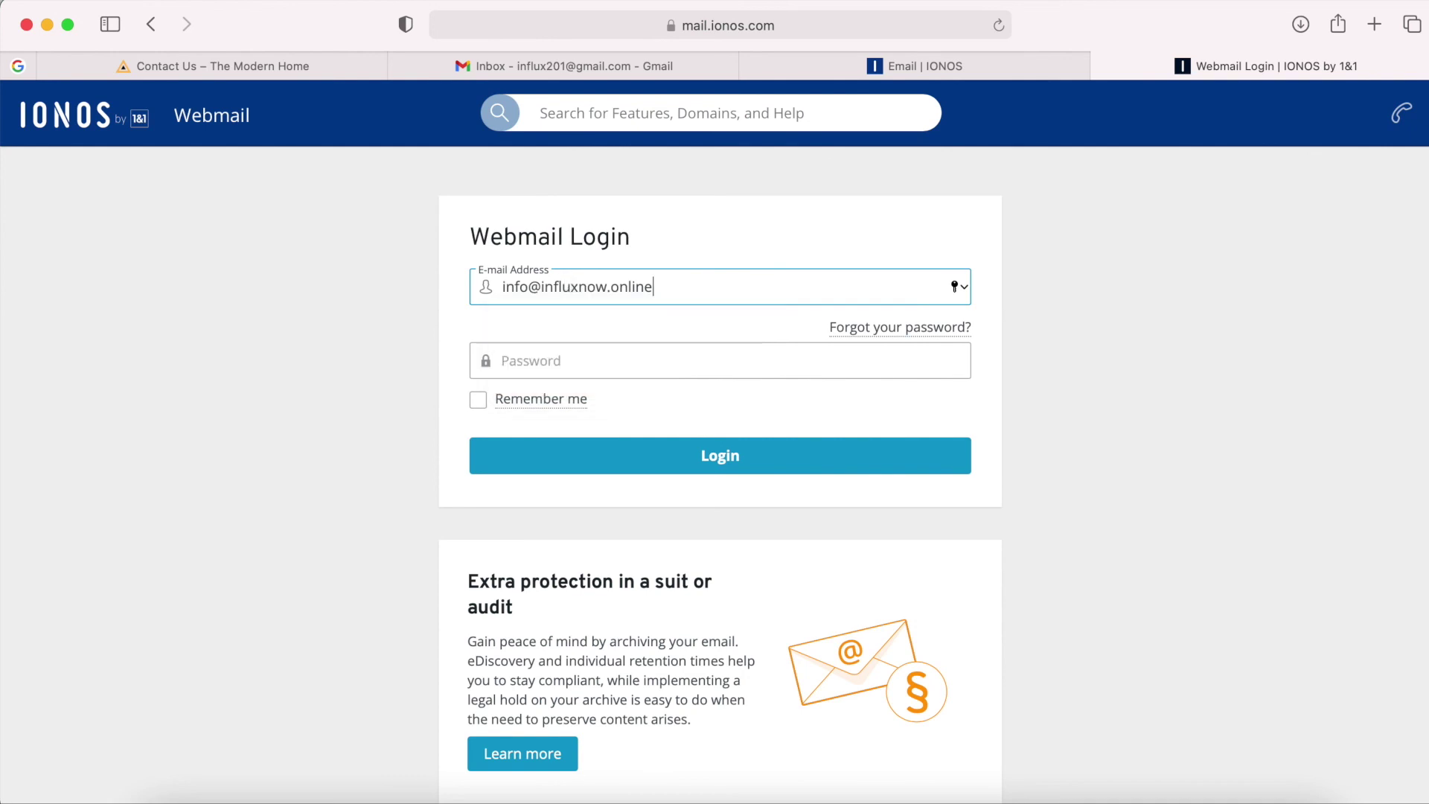
{"action": "left_click", "coordinate": [837, 360]}
{"action": "left_click", "coordinate": [707, 394]}
{"action": "left_click", "coordinate": [574, 454]}
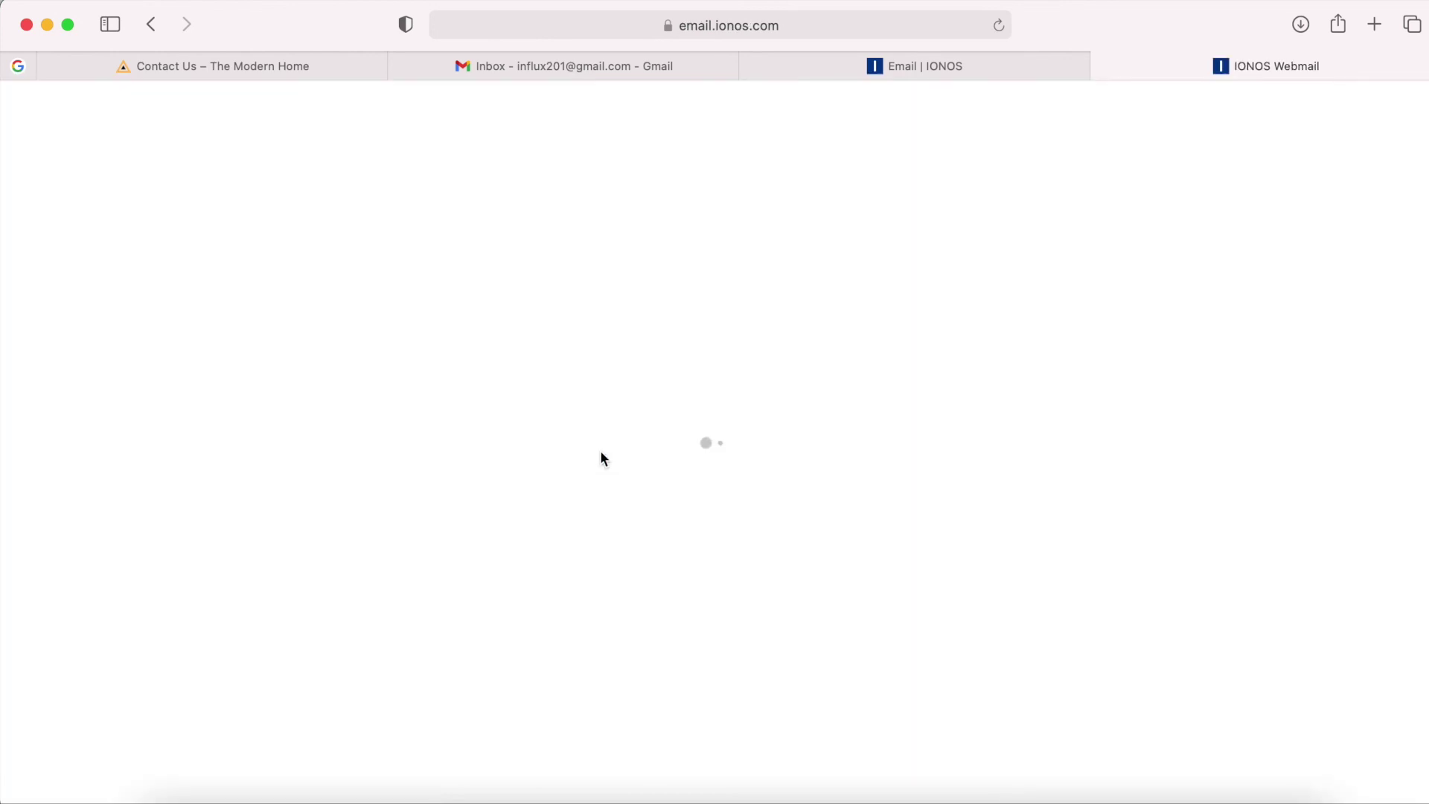
{"action": "type", "text": "Stean"}
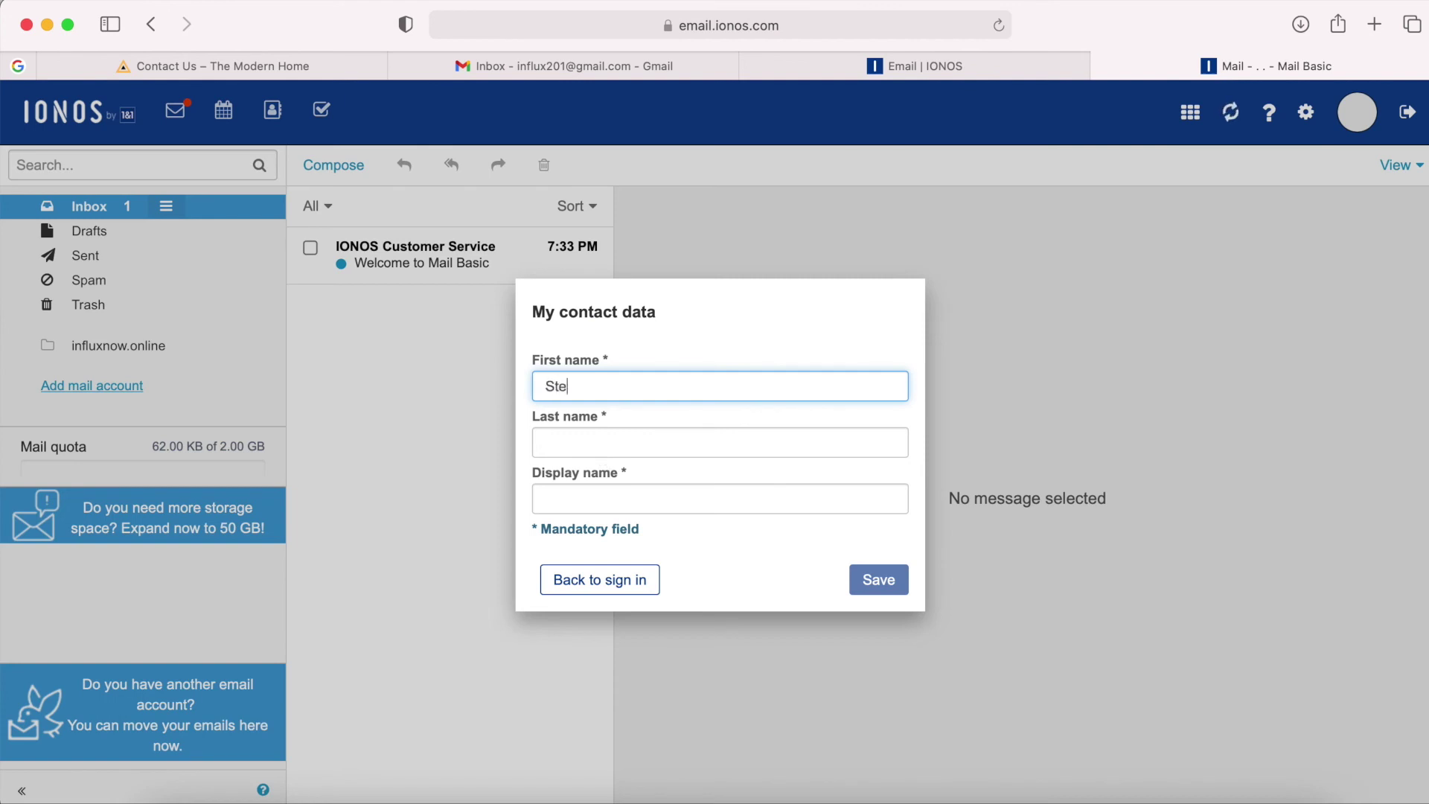
Enter the last name, fill in the display name, and save the mailbox contact data.
{"action": "key", "text": "Tab"}
{"action": "type", "text": "Bester"}
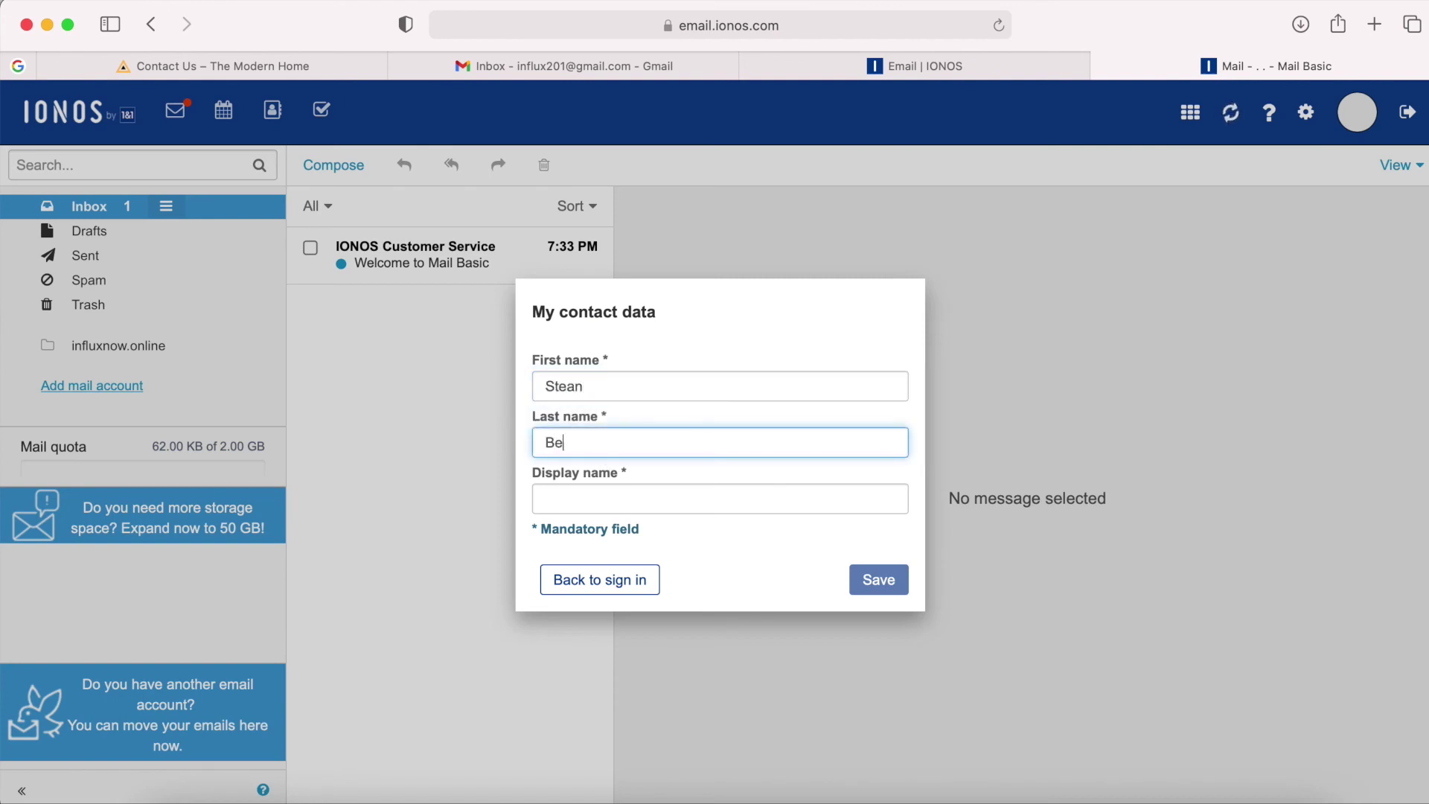
{"action": "left_click", "coordinate": [709, 498]}
{"action": "left_click", "coordinate": [879, 580]}
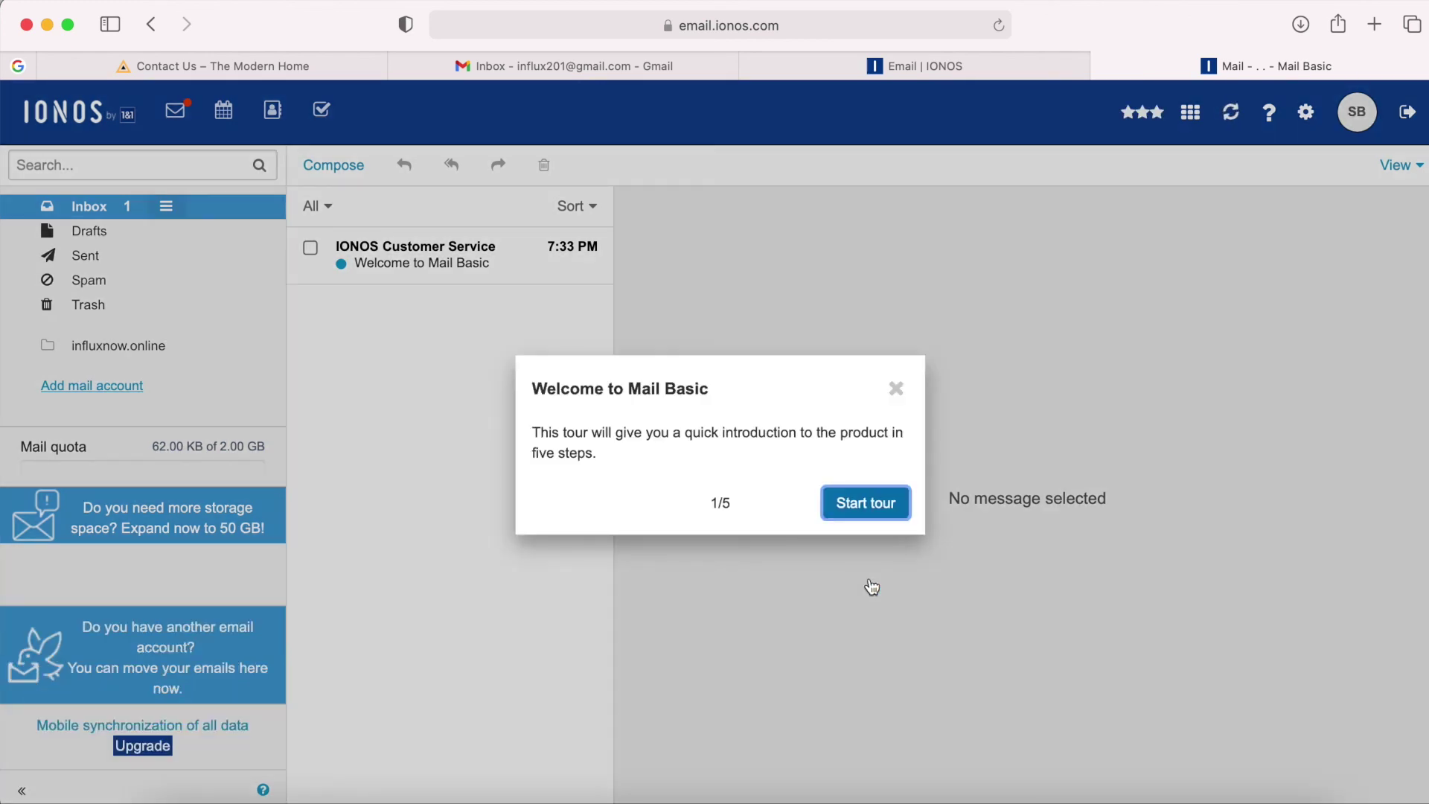
Dismiss the Welcome tour and return to the store's website tab.
{"action": "left_click", "coordinate": [896, 392]}
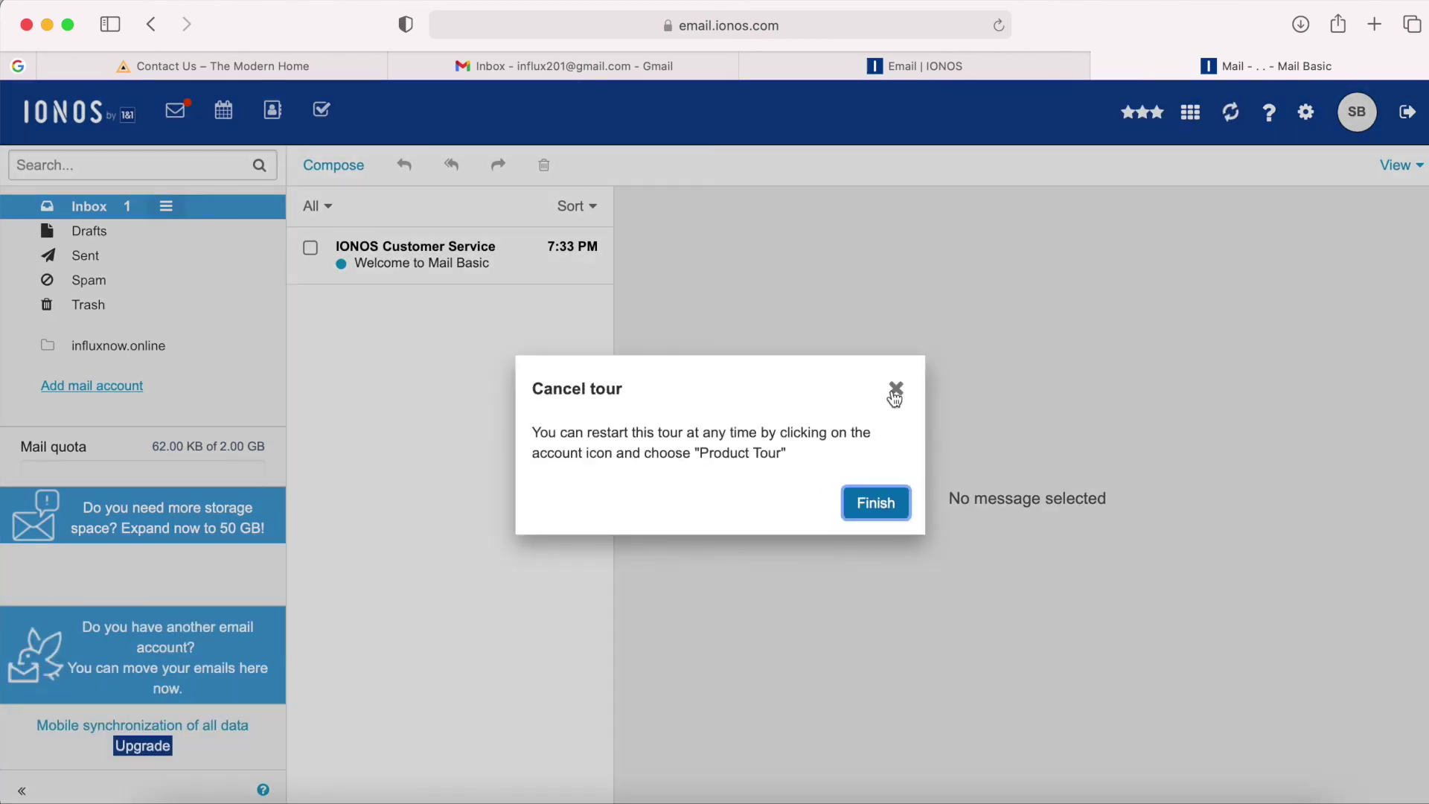
{"action": "left_click", "coordinate": [895, 395]}
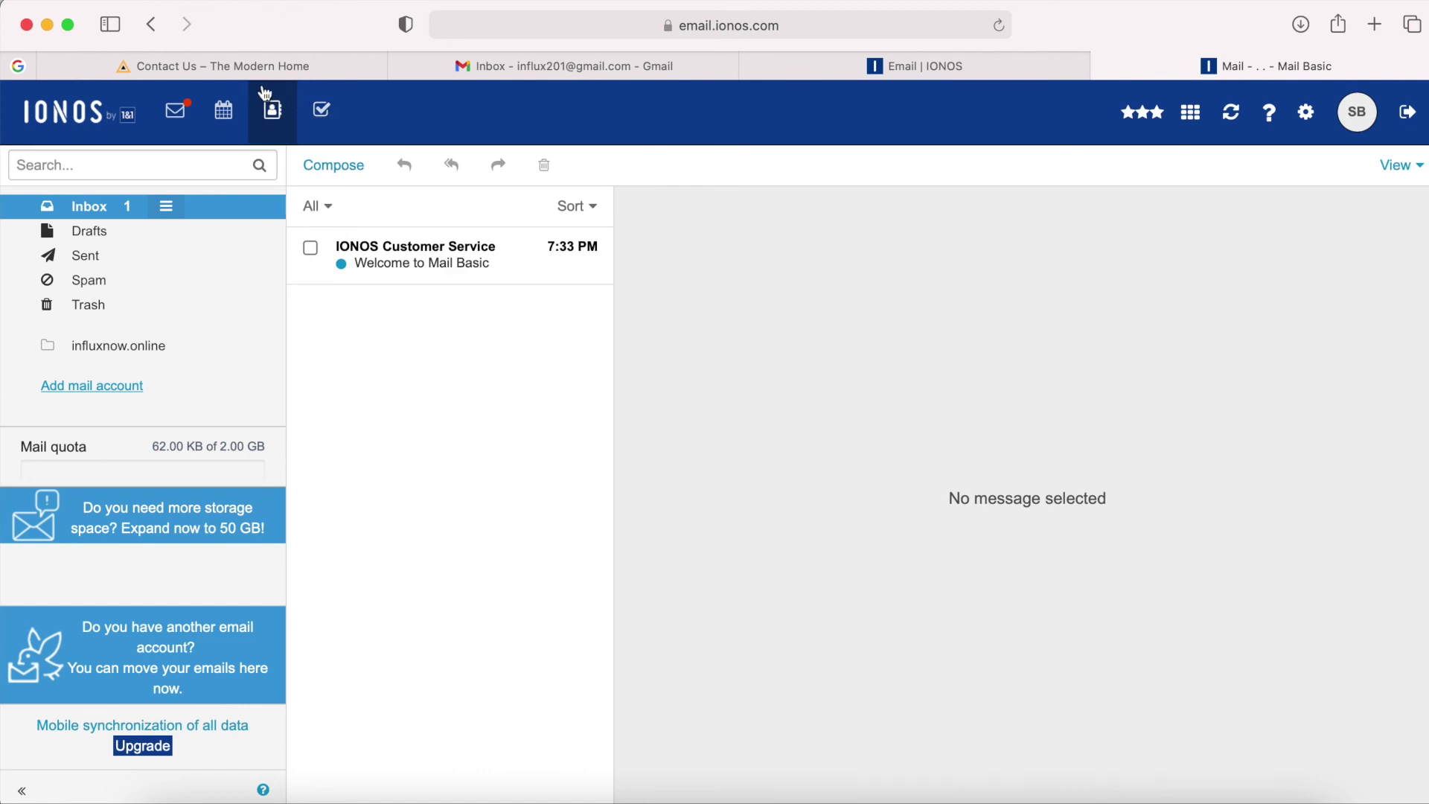
{"action": "left_click", "coordinate": [249, 66]}
Search for, install and activate the Change Admin Email Setting Without Outbound Email plugin.
{"action": "left_click", "coordinate": [117, 103]}
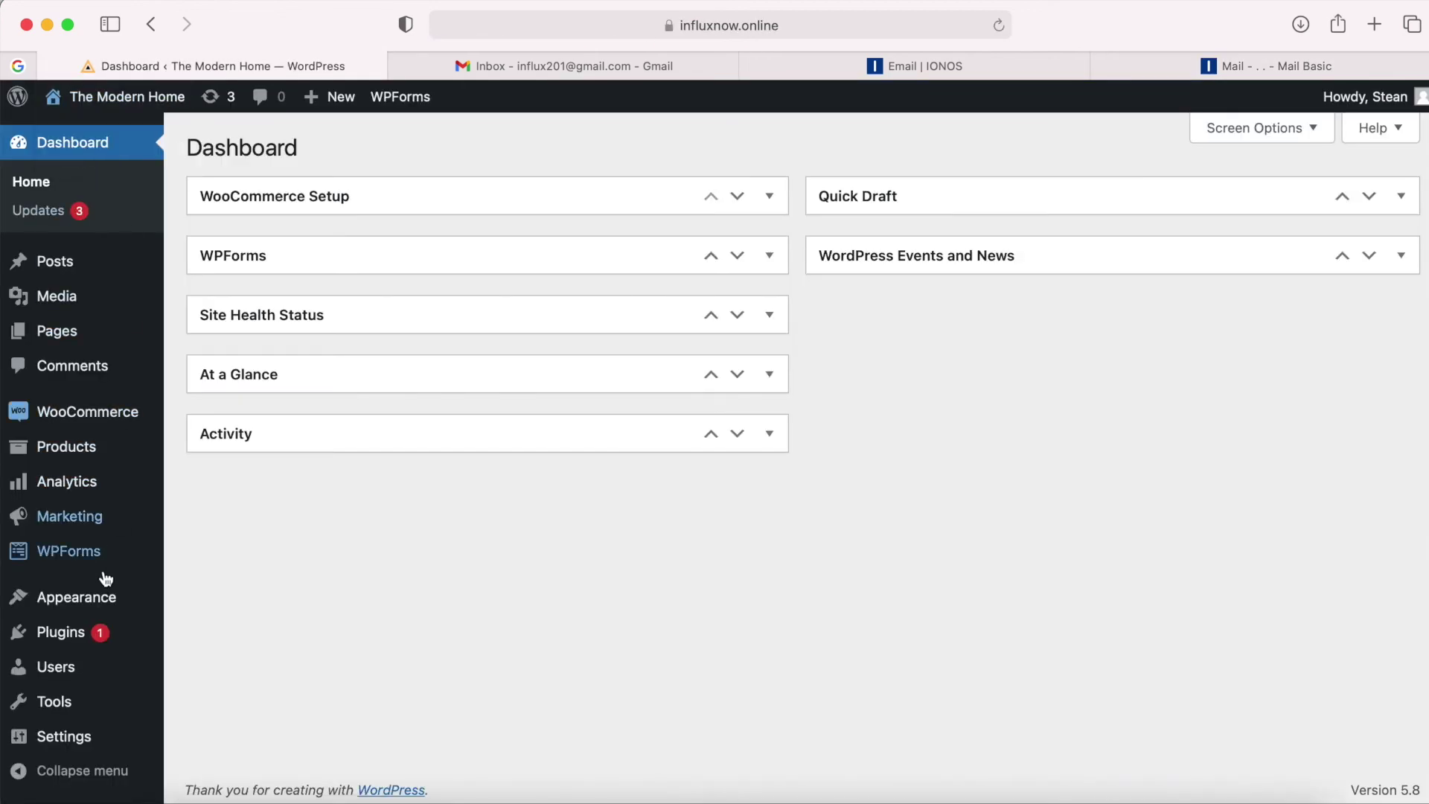
{"action": "left_click", "coordinate": [77, 638]}
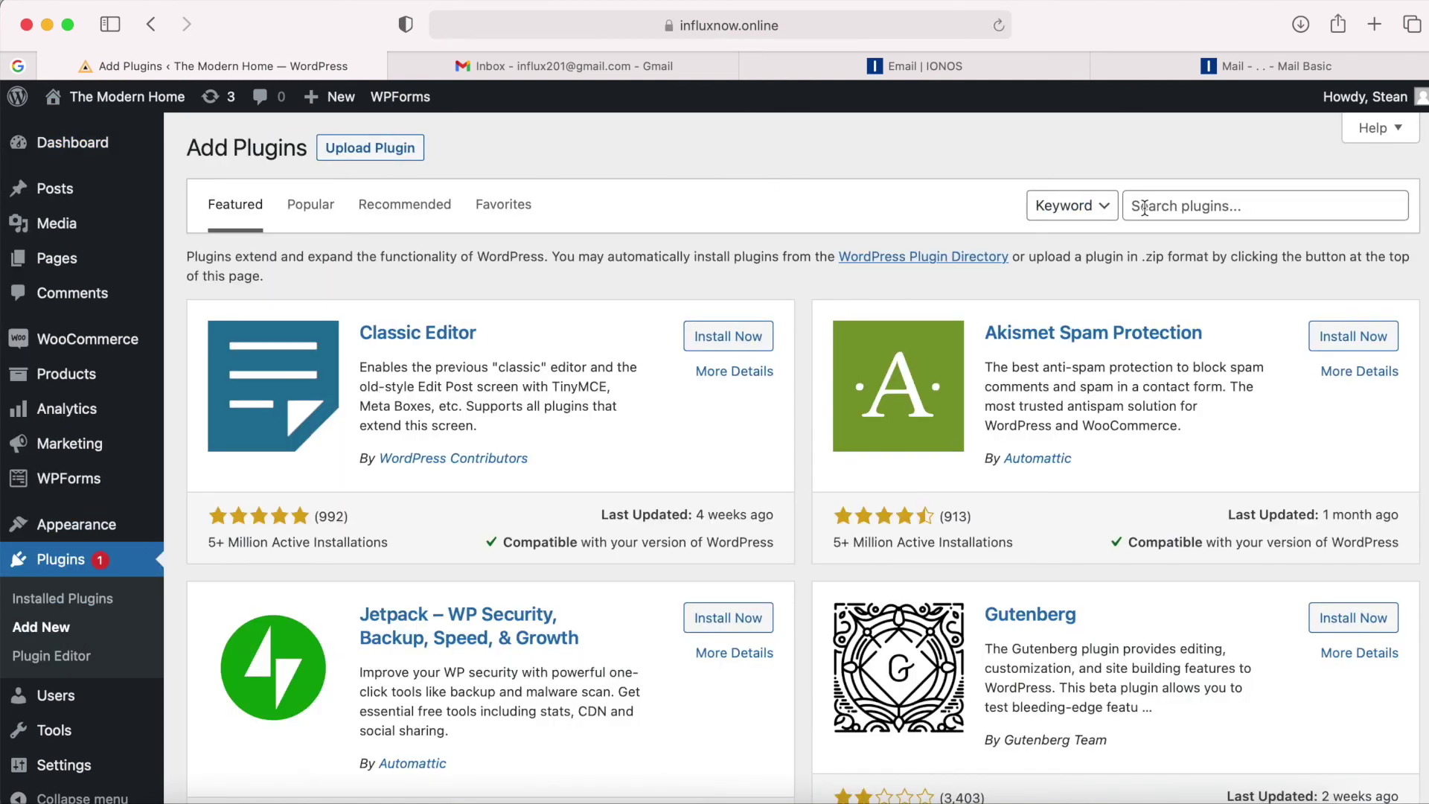
{"action": "left_click", "coordinate": [1145, 206]}
{"action": "type", "text": "Change Admin Email"}
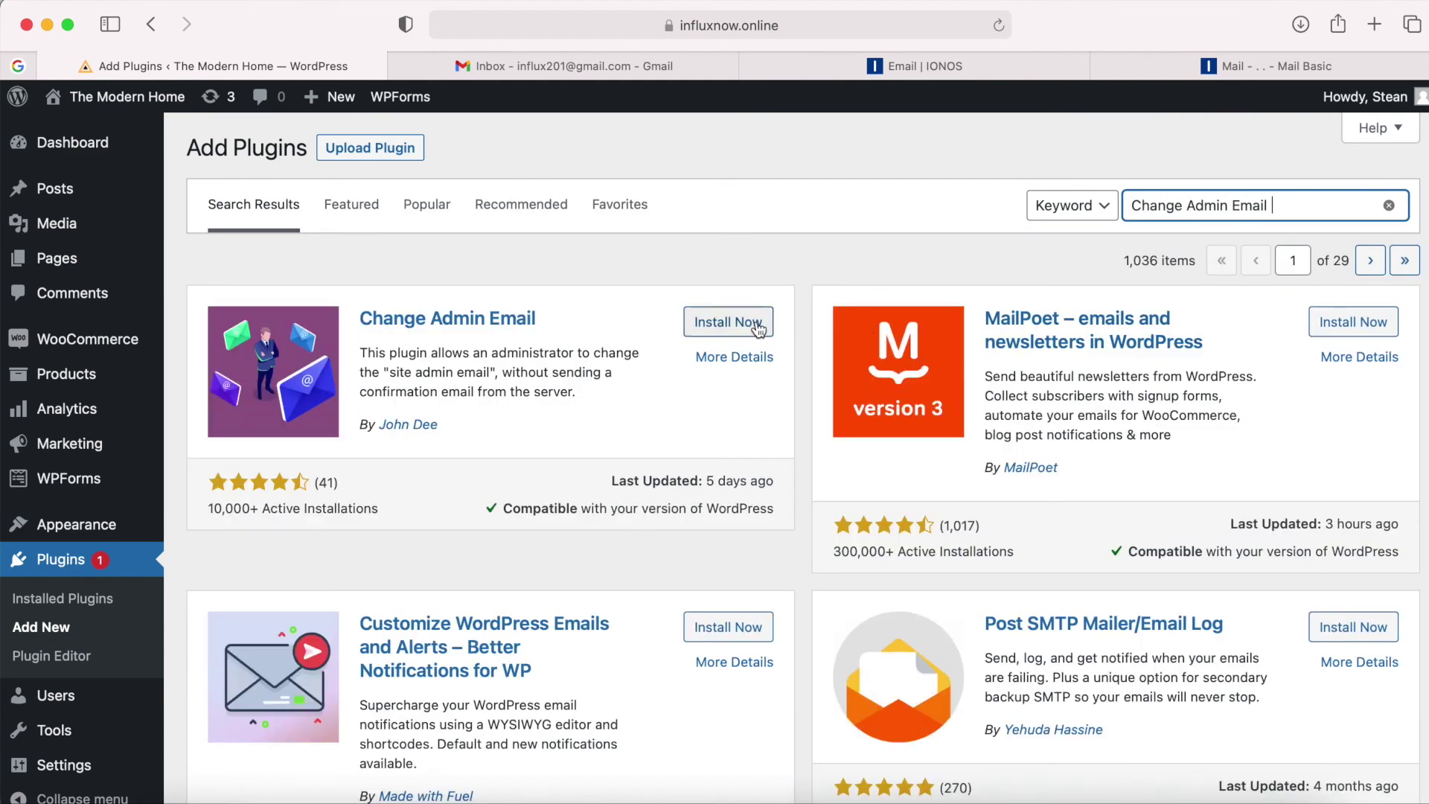
{"action": "left_click", "coordinate": [769, 329]}
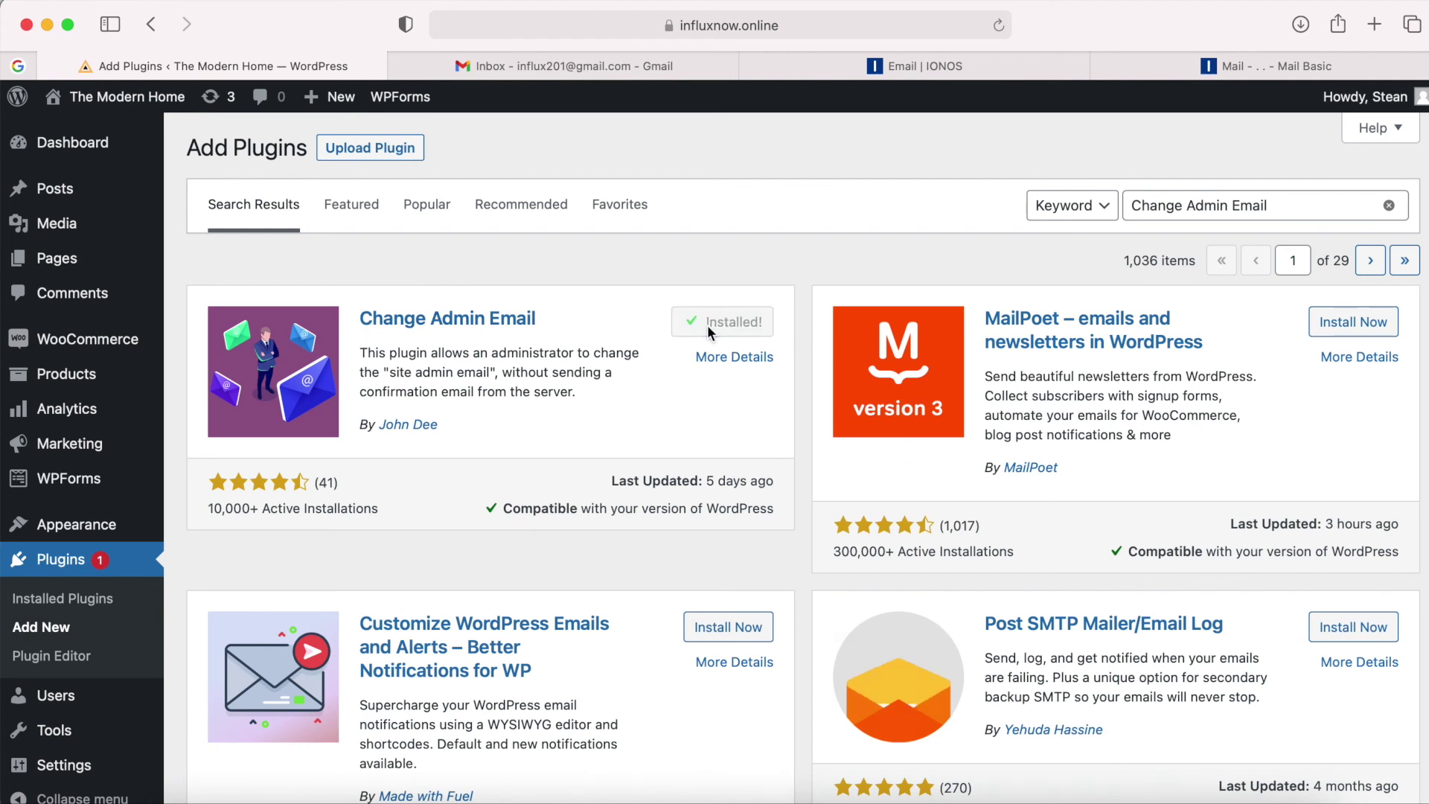
{"action": "left_click", "coordinate": [728, 326]}
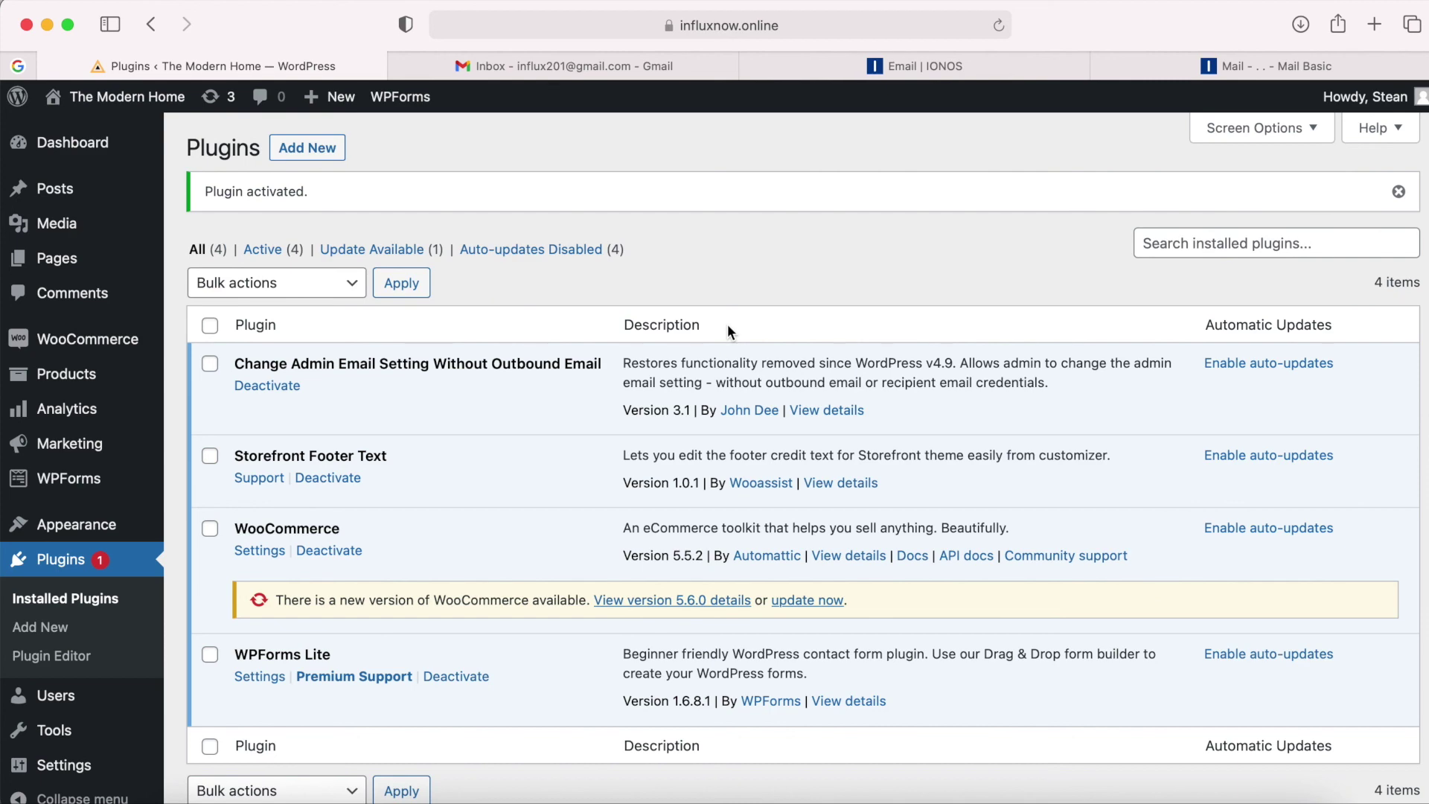
{"action": "scroll", "coordinate": [722, 325], "scroll_direction": "down", "scroll_amount": 3}
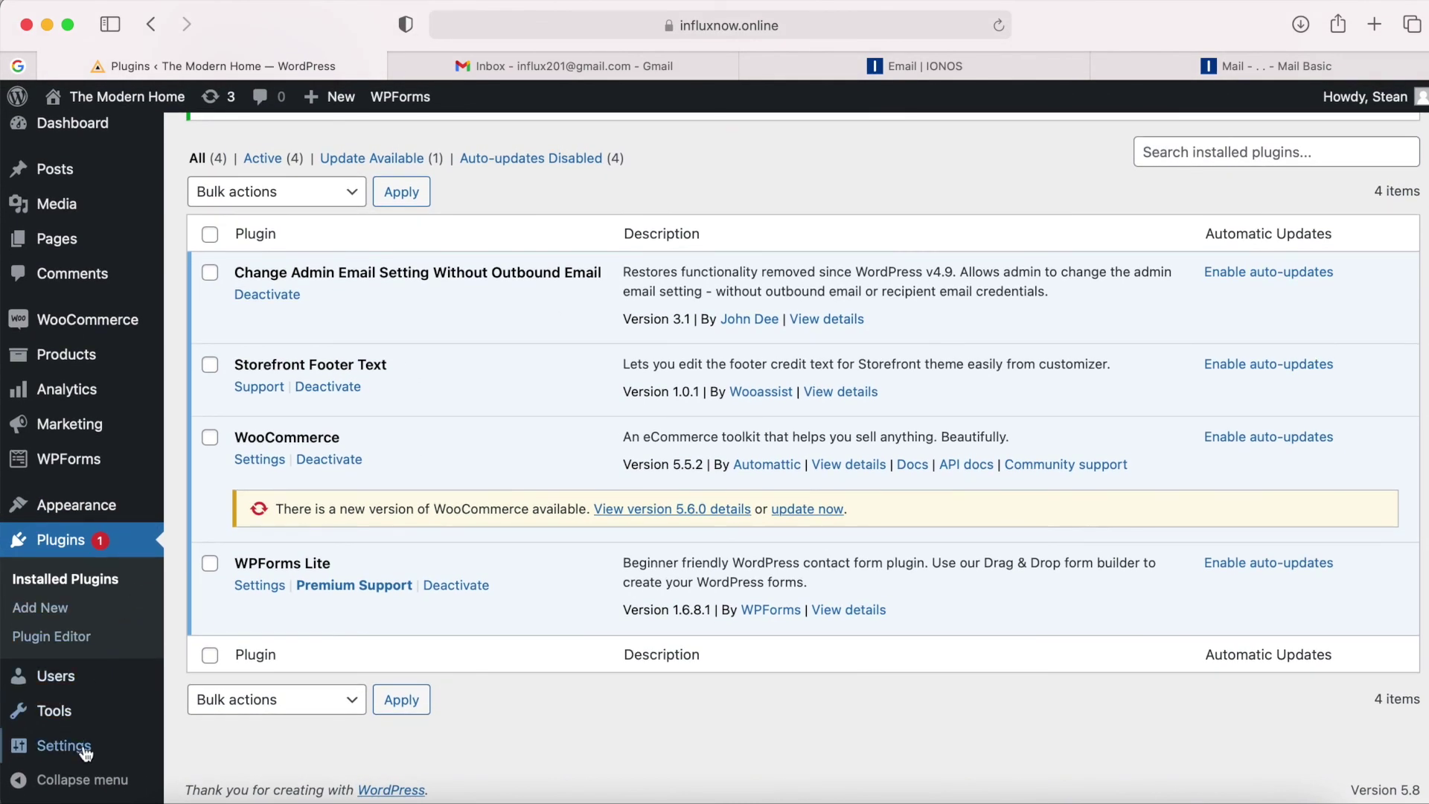
In General Settings, replace the Administration Email Address with the info mailbox on the site's domain and save.
{"action": "mouse_move", "coordinate": [86, 754]}
{"action": "left_click", "coordinate": [221, 537]}
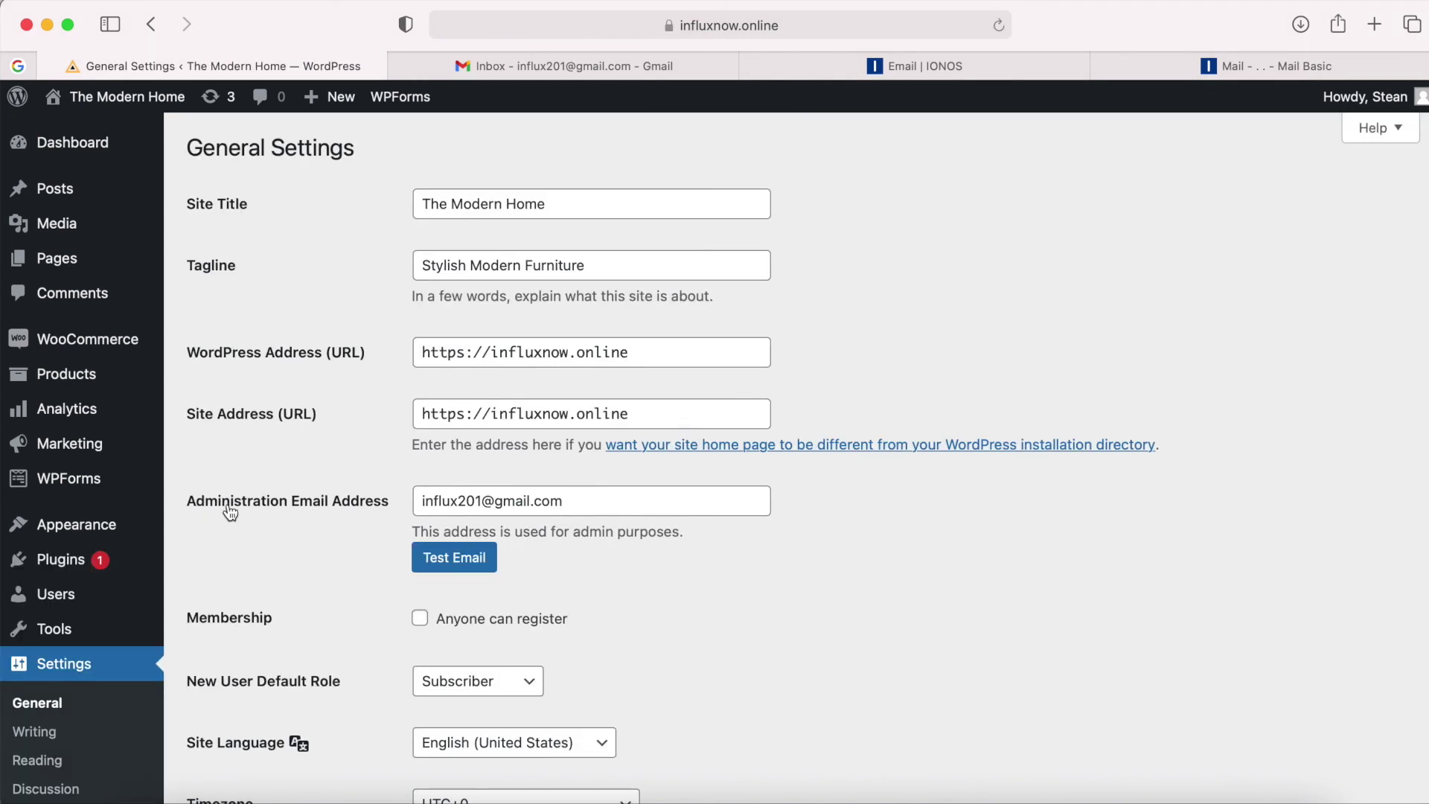
{"action": "left_click_drag", "start_coordinate": [582, 495], "coordinate": [397, 495]}
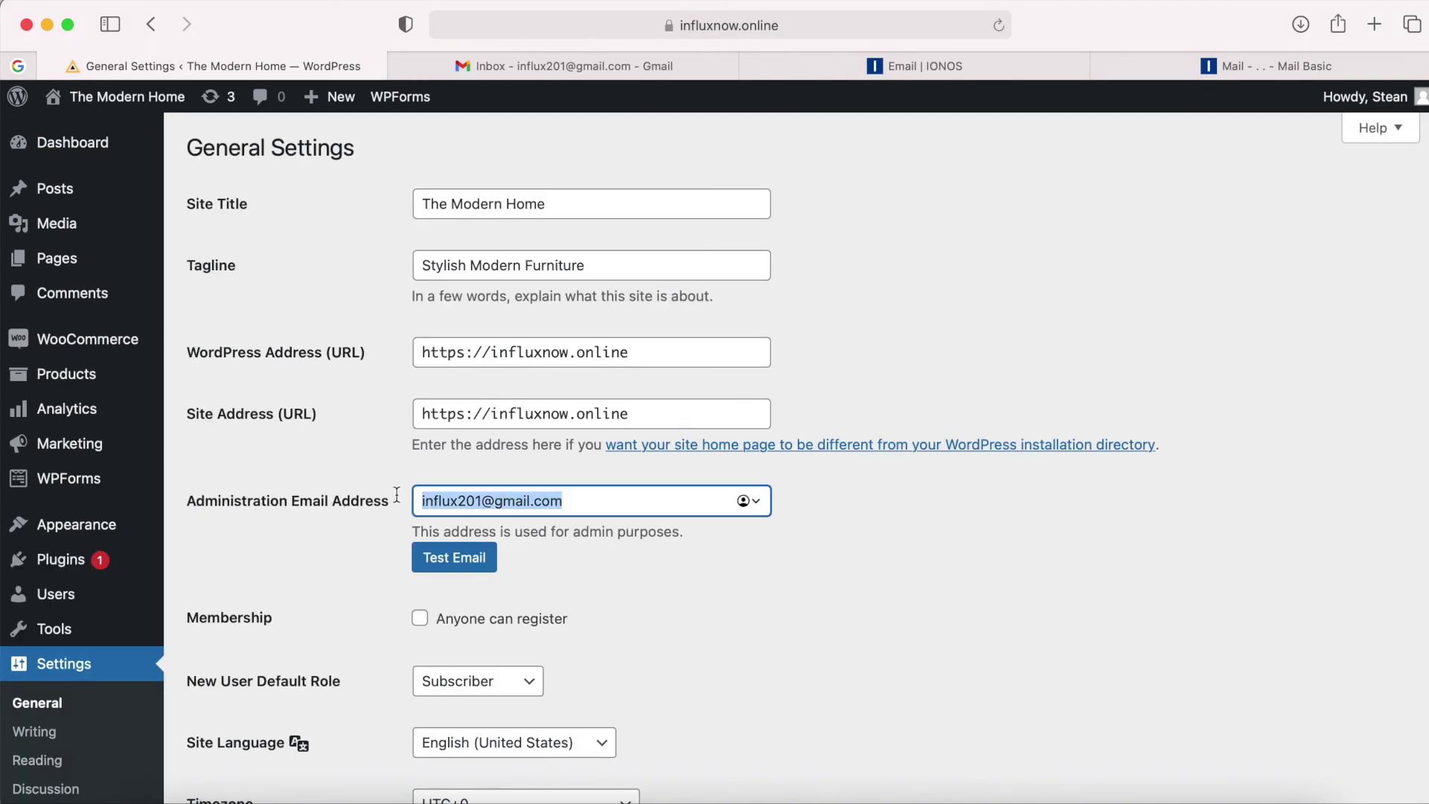
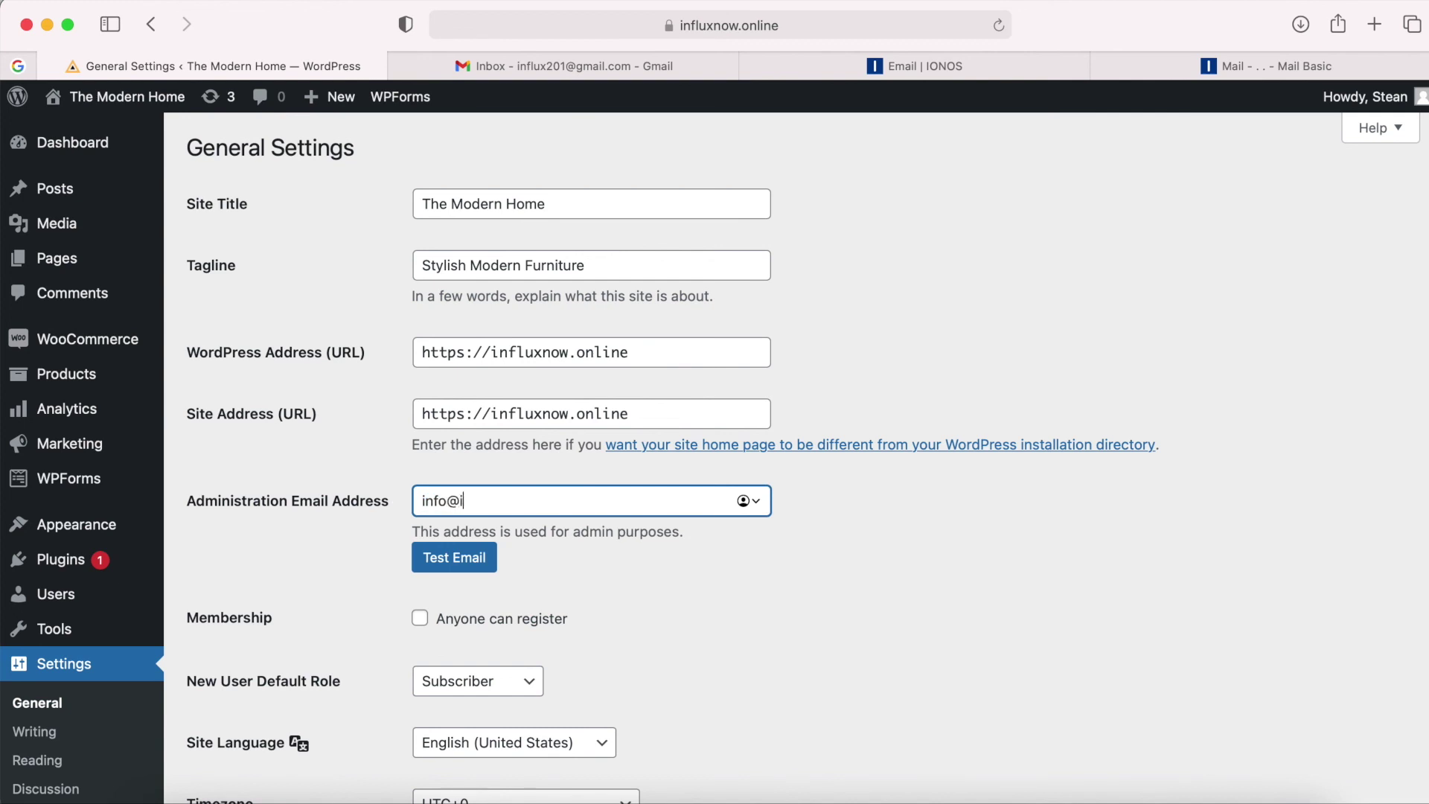
{"action": "left_click_drag", "start_coordinate": [593, 500], "coordinate": [343, 503]}
{"action": "key", "text": "super+c"}
{"action": "left_click", "coordinate": [353, 533]}
{"action": "scroll", "coordinate": [365, 611], "scroll_direction": "down", "scroll_amount": 3}
{"action": "scroll", "coordinate": [369, 640], "scroll_direction": "down", "scroll_amount": 5}
{"action": "left_click", "coordinate": [250, 704]}
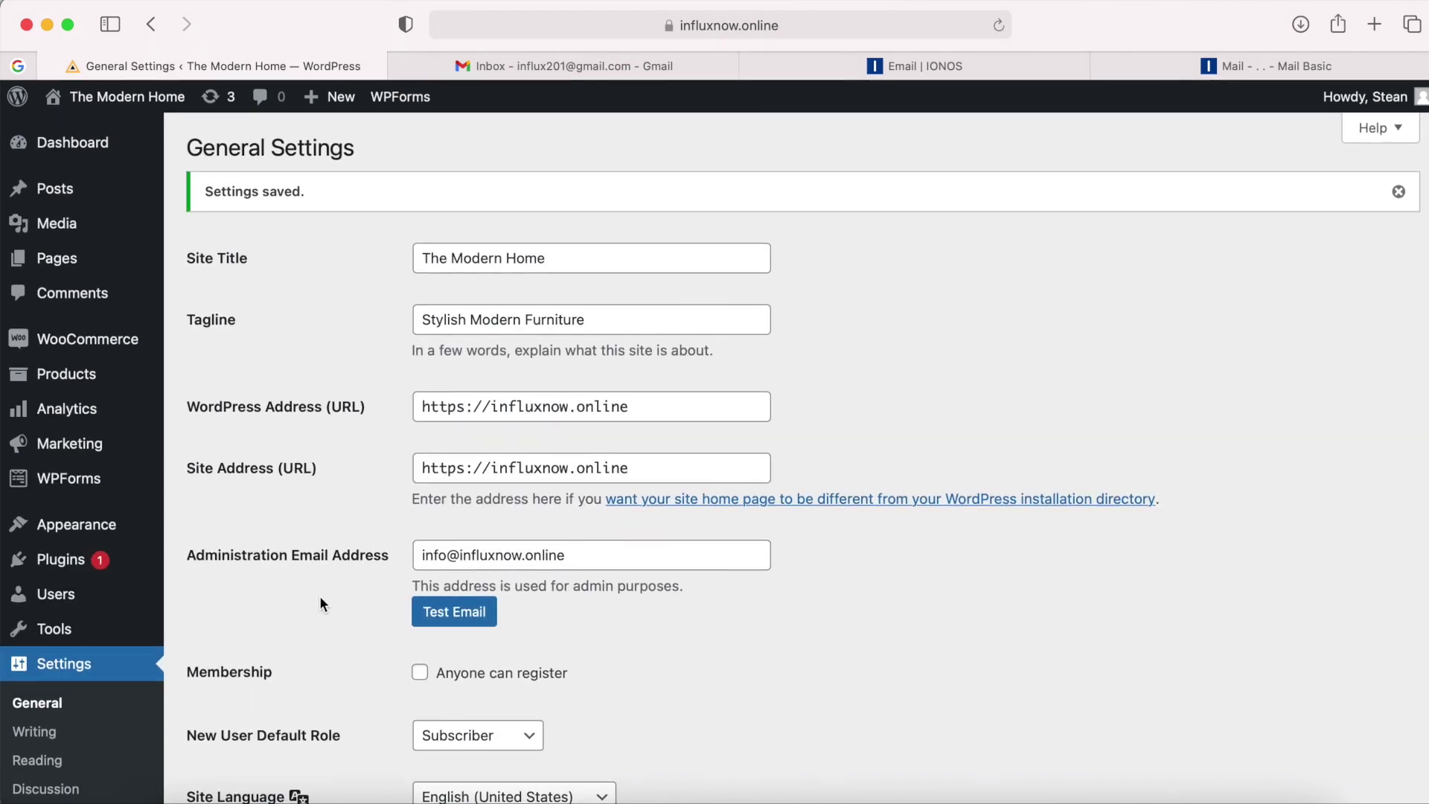
{"action": "mouse_move", "coordinate": [94, 487]}
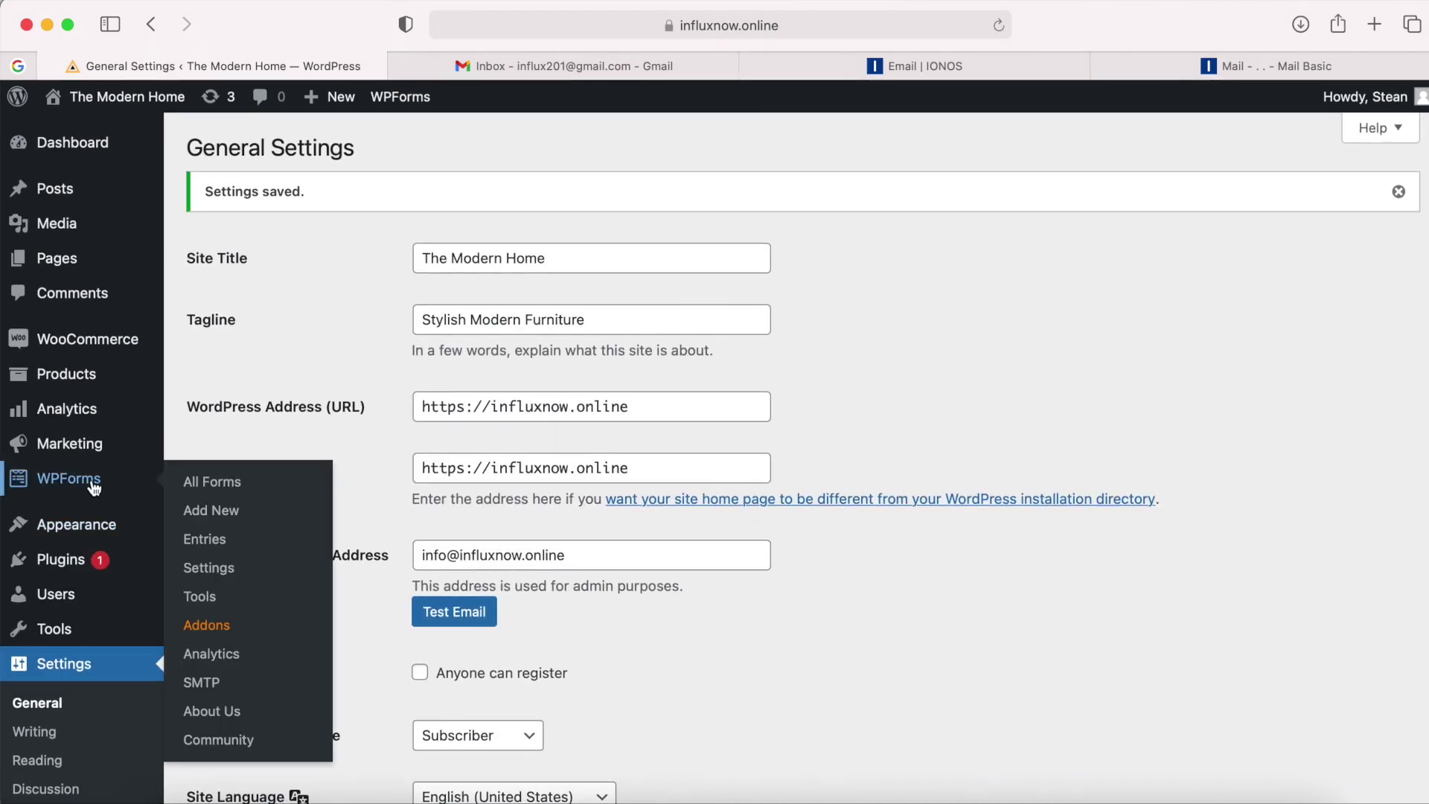
Open the Website Contact Form's notification settings and set Send To Email to the domain address.
{"action": "left_click", "coordinate": [222, 491]}
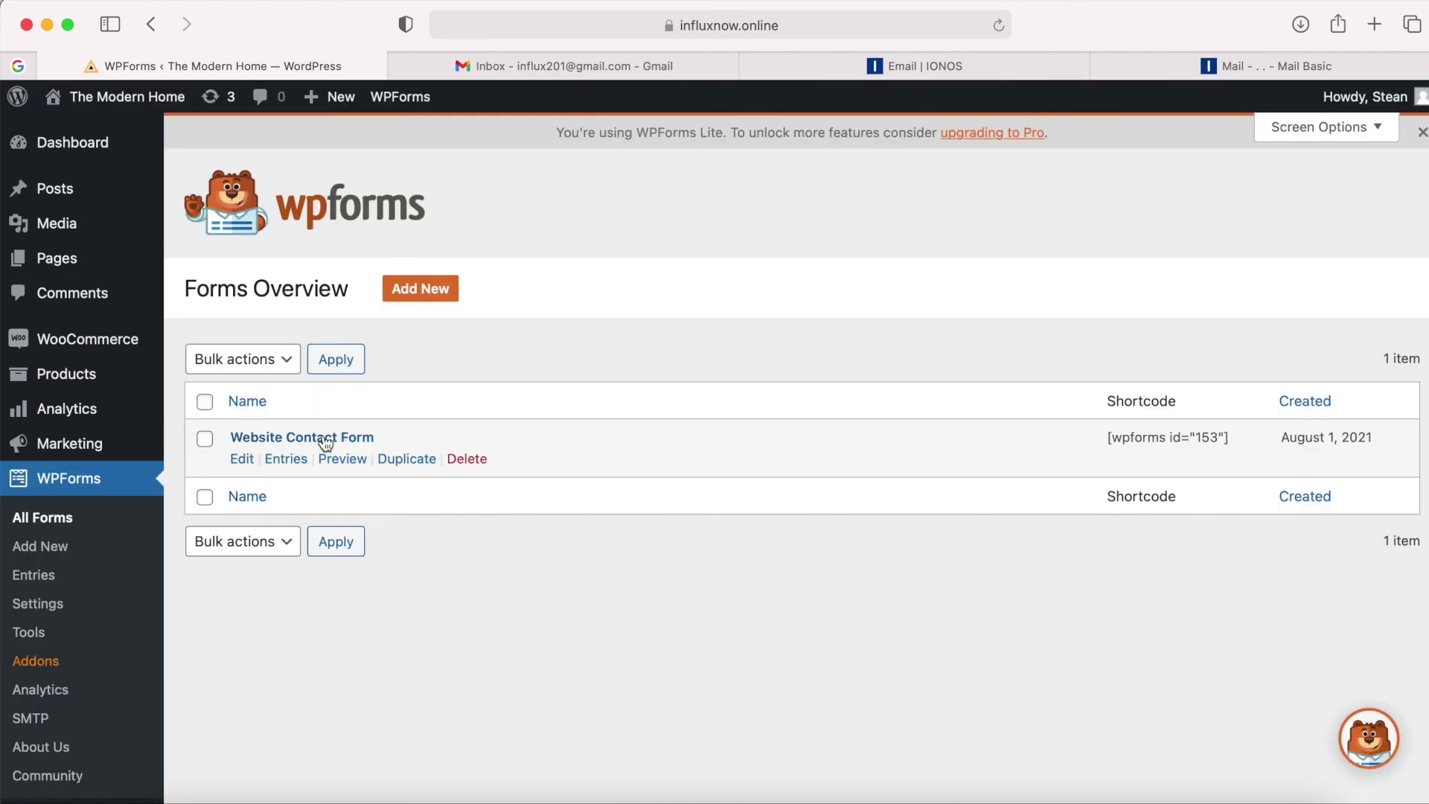
{"action": "left_click", "coordinate": [242, 460]}
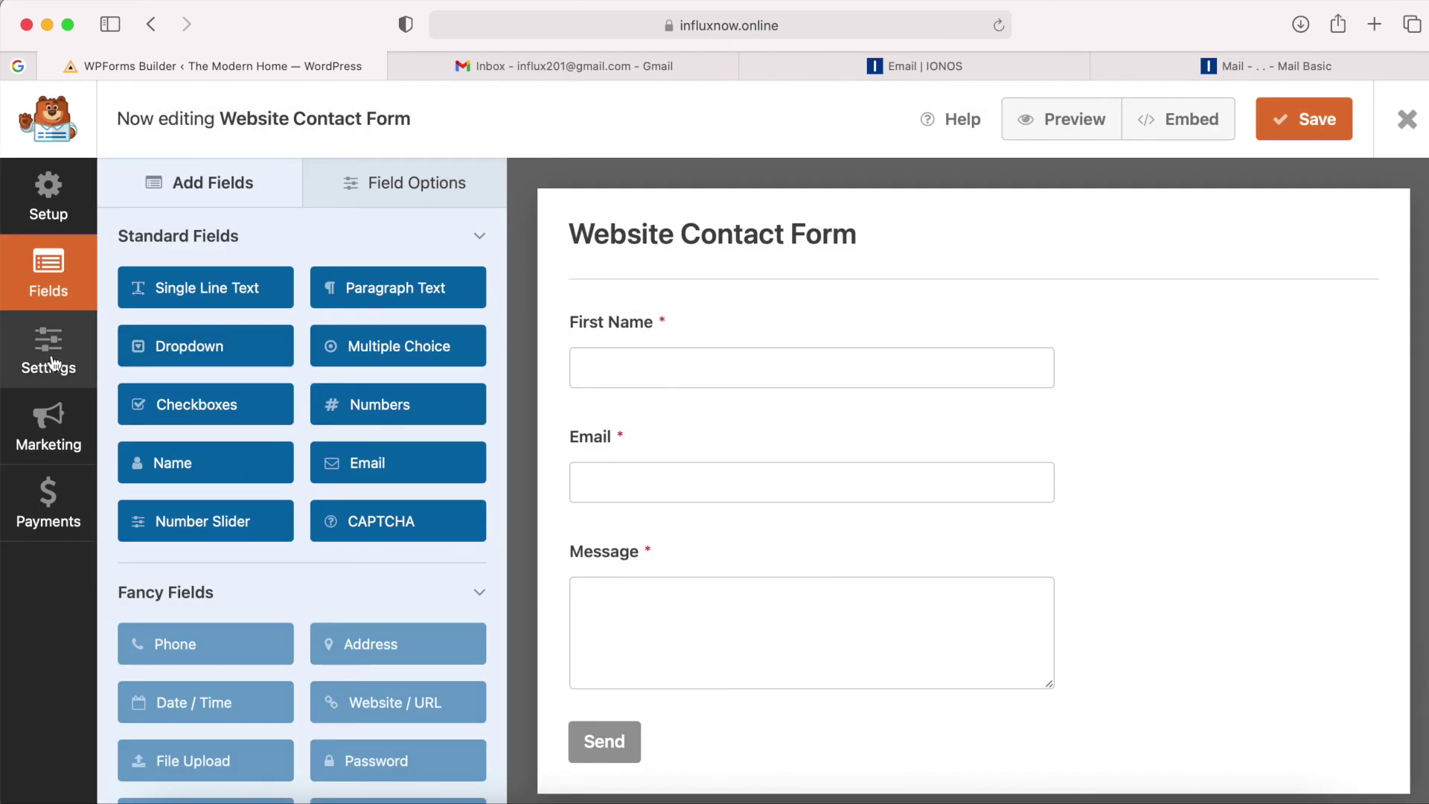
{"action": "left_click", "coordinate": [46, 361]}
{"action": "left_click", "coordinate": [305, 255]}
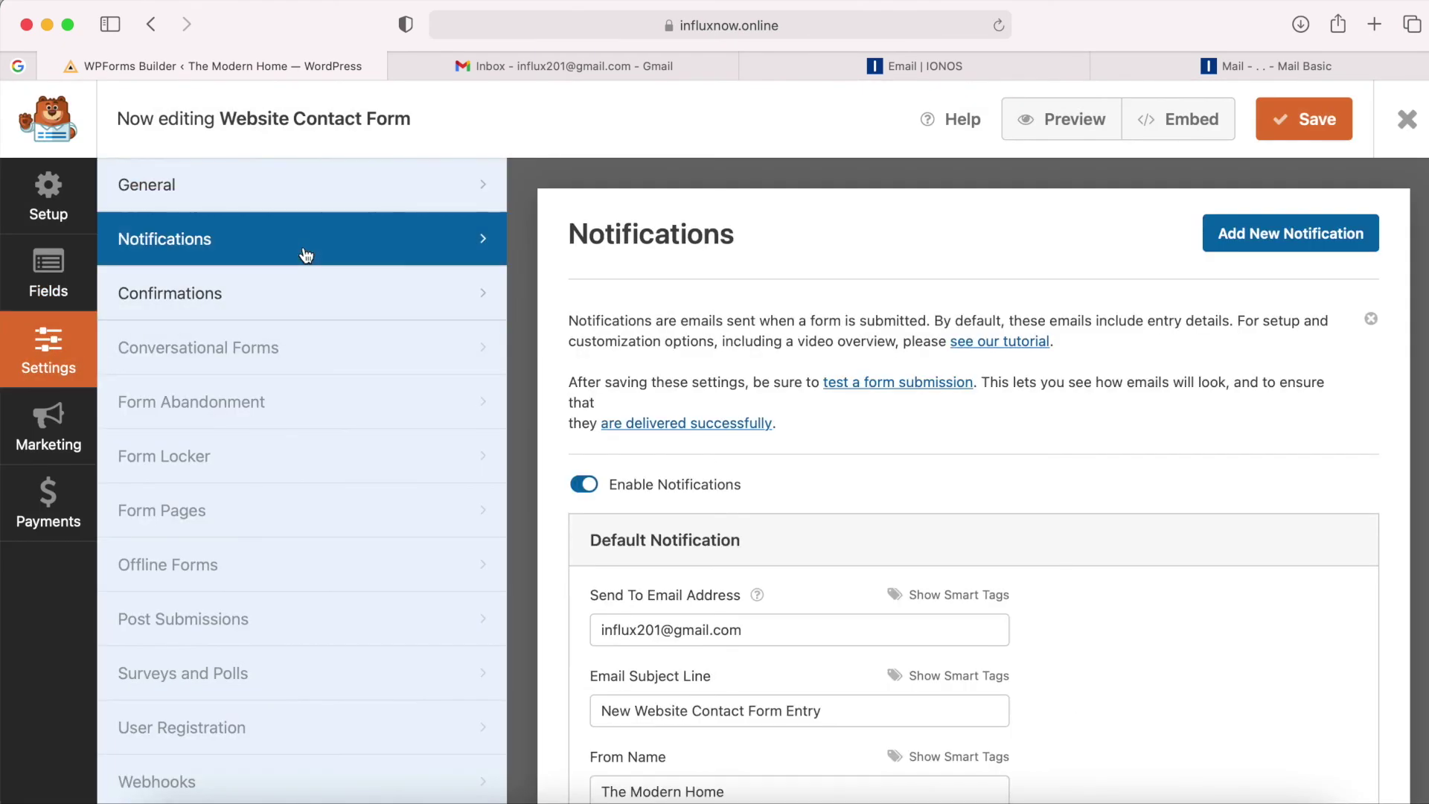
{"action": "scroll", "coordinate": [766, 499], "scroll_direction": "down", "scroll_amount": 2}
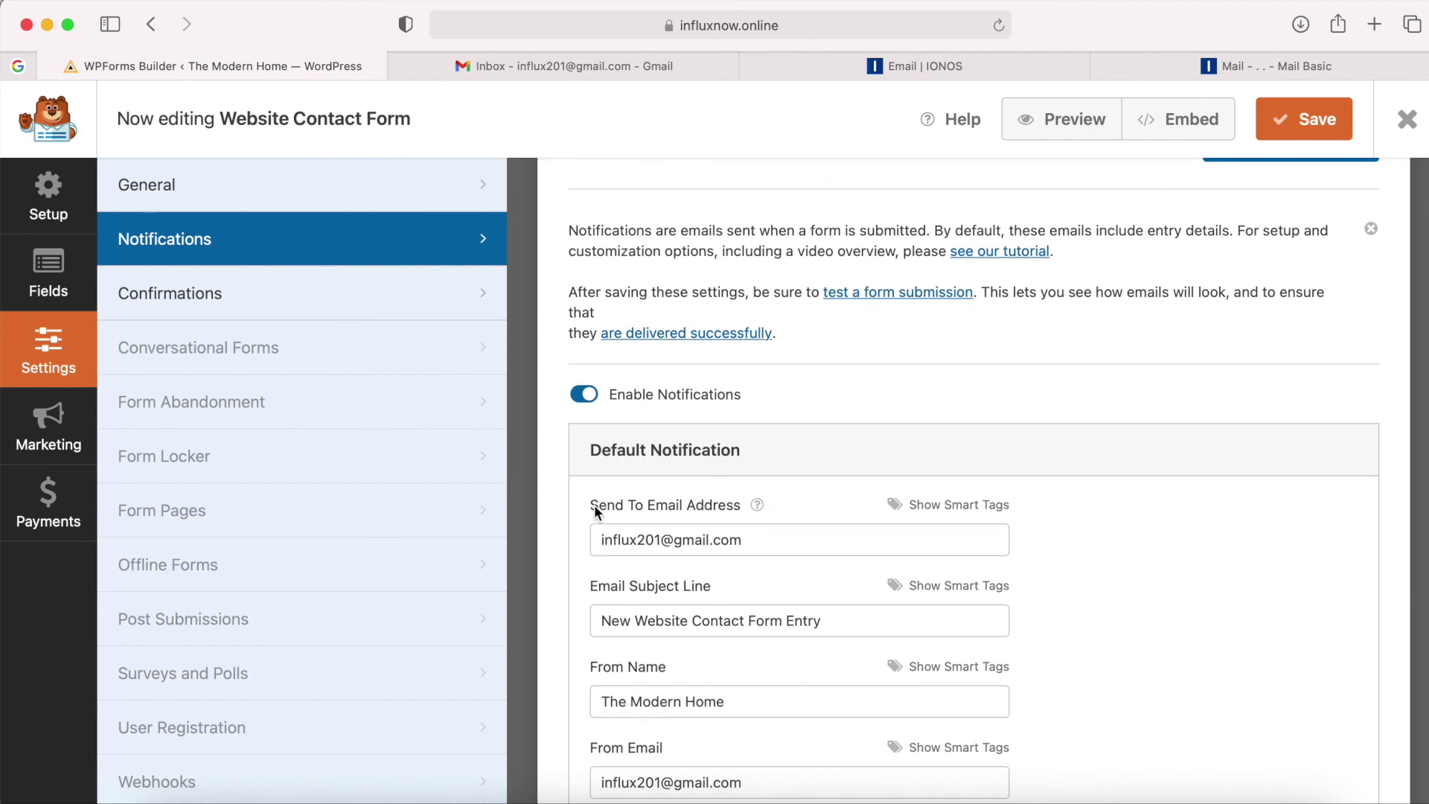
{"action": "left_click_drag", "start_coordinate": [764, 536], "coordinate": [573, 533]}
{"action": "key", "text": "super+v"}
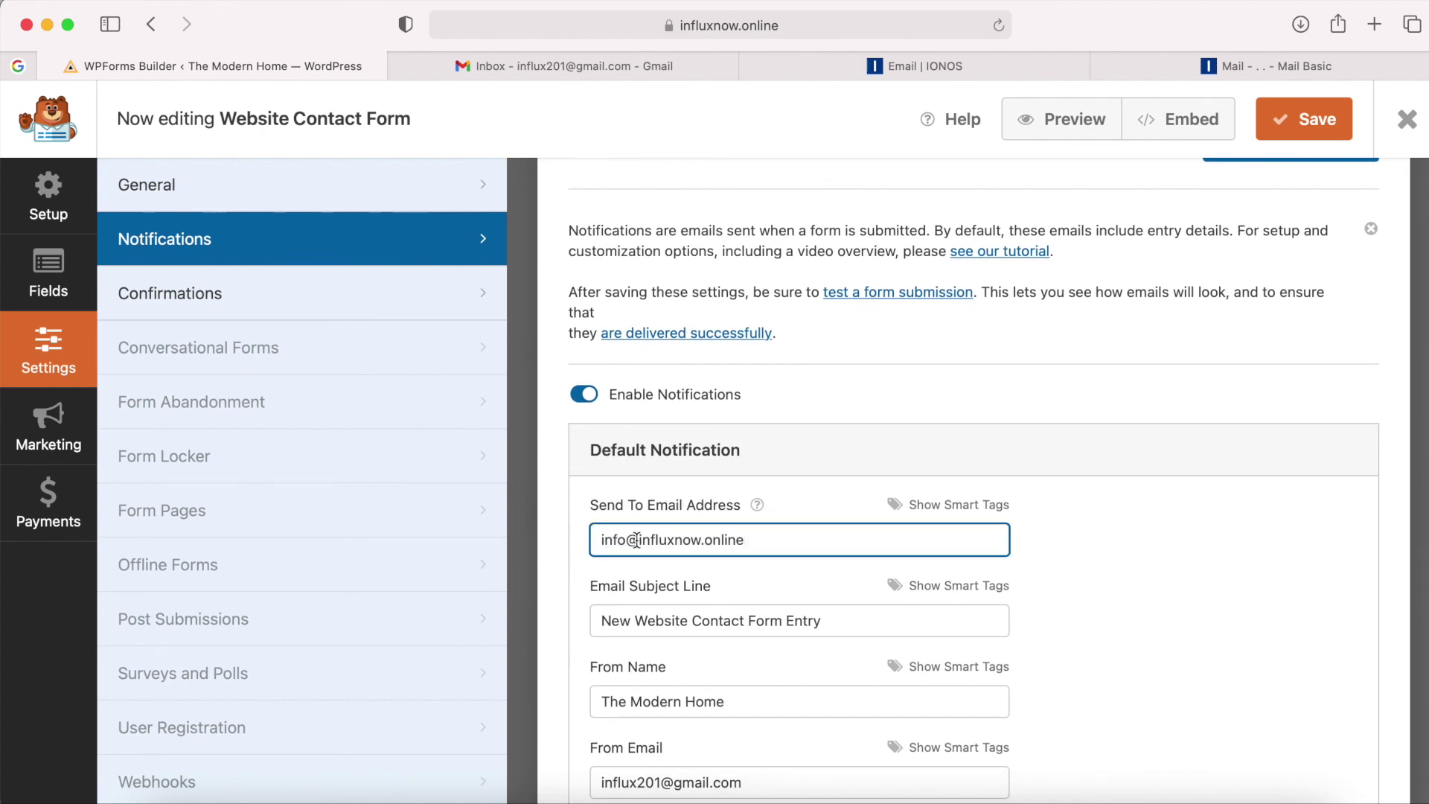
Set the notification From Email to the domain address, save the form, and close the builder.
{"action": "scroll", "coordinate": [637, 540], "scroll_direction": "down", "scroll_amount": 3}
{"action": "left_click", "coordinate": [606, 635]}
{"action": "left_click_drag", "start_coordinate": [750, 633], "coordinate": [596, 633]}
{"action": "key", "text": "super+v"}
{"action": "left_click", "coordinate": [568, 604]}
{"action": "scroll", "coordinate": [567, 602], "scroll_direction": "up", "scroll_amount": 5}
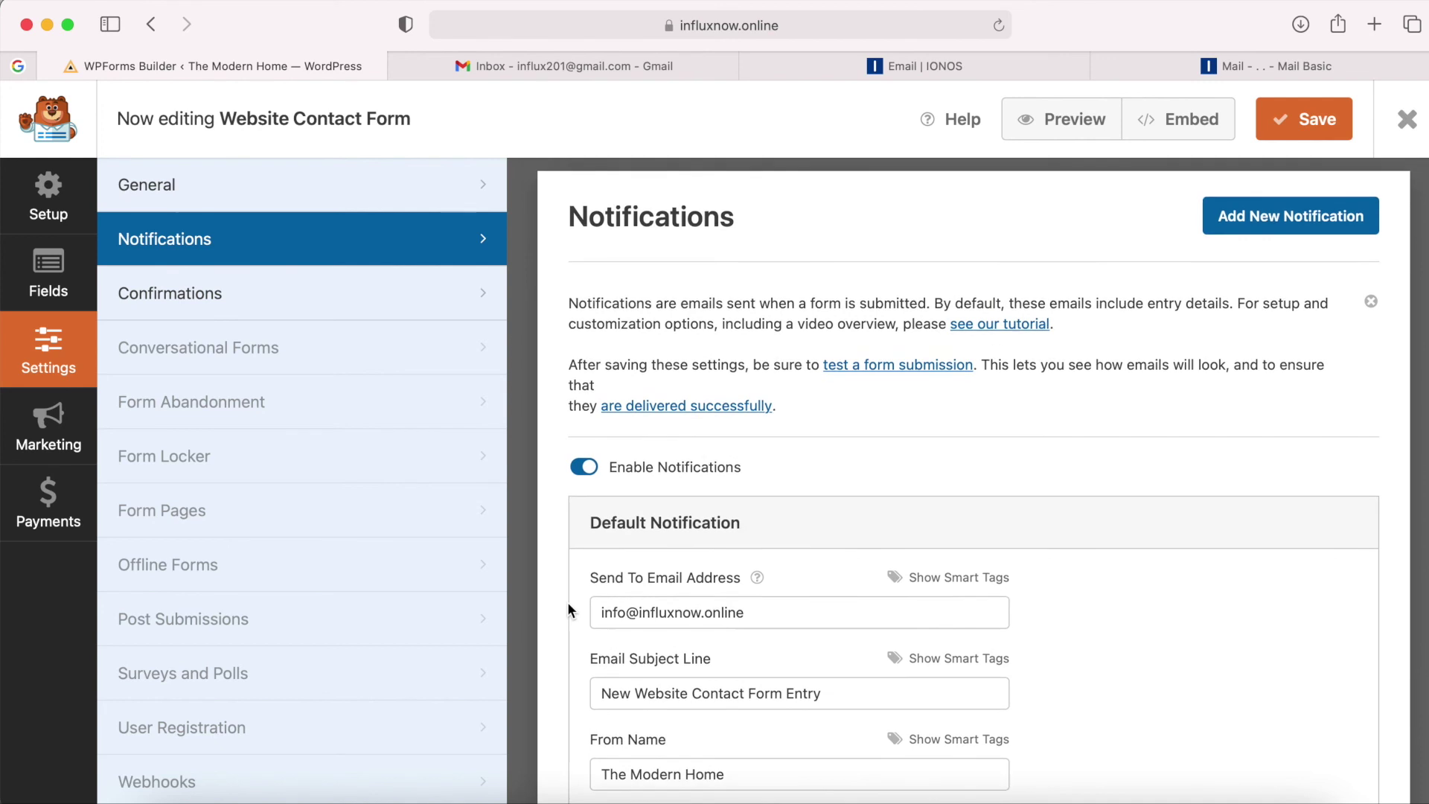
{"action": "left_click", "coordinate": [1290, 122]}
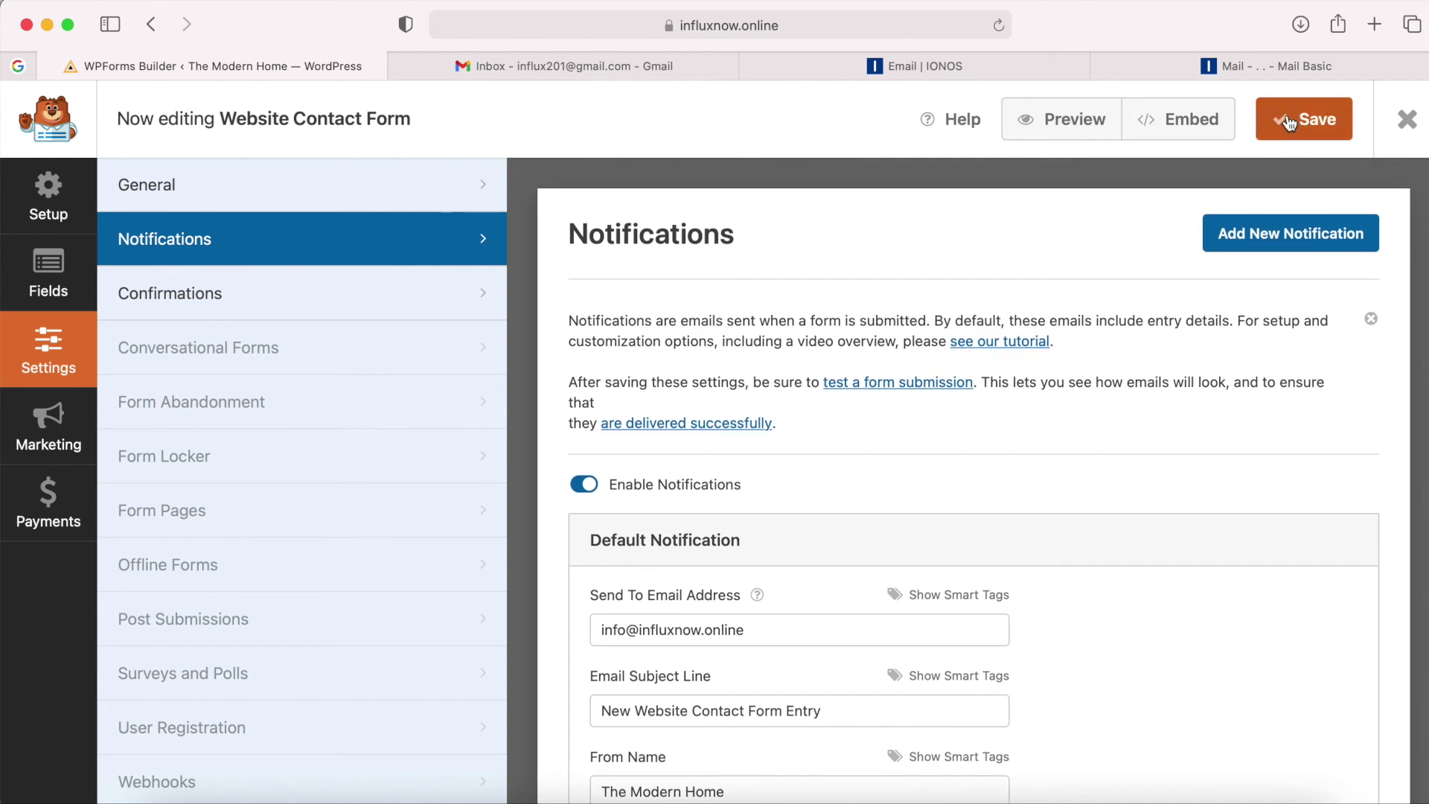
{"action": "left_click", "coordinate": [1407, 120]}
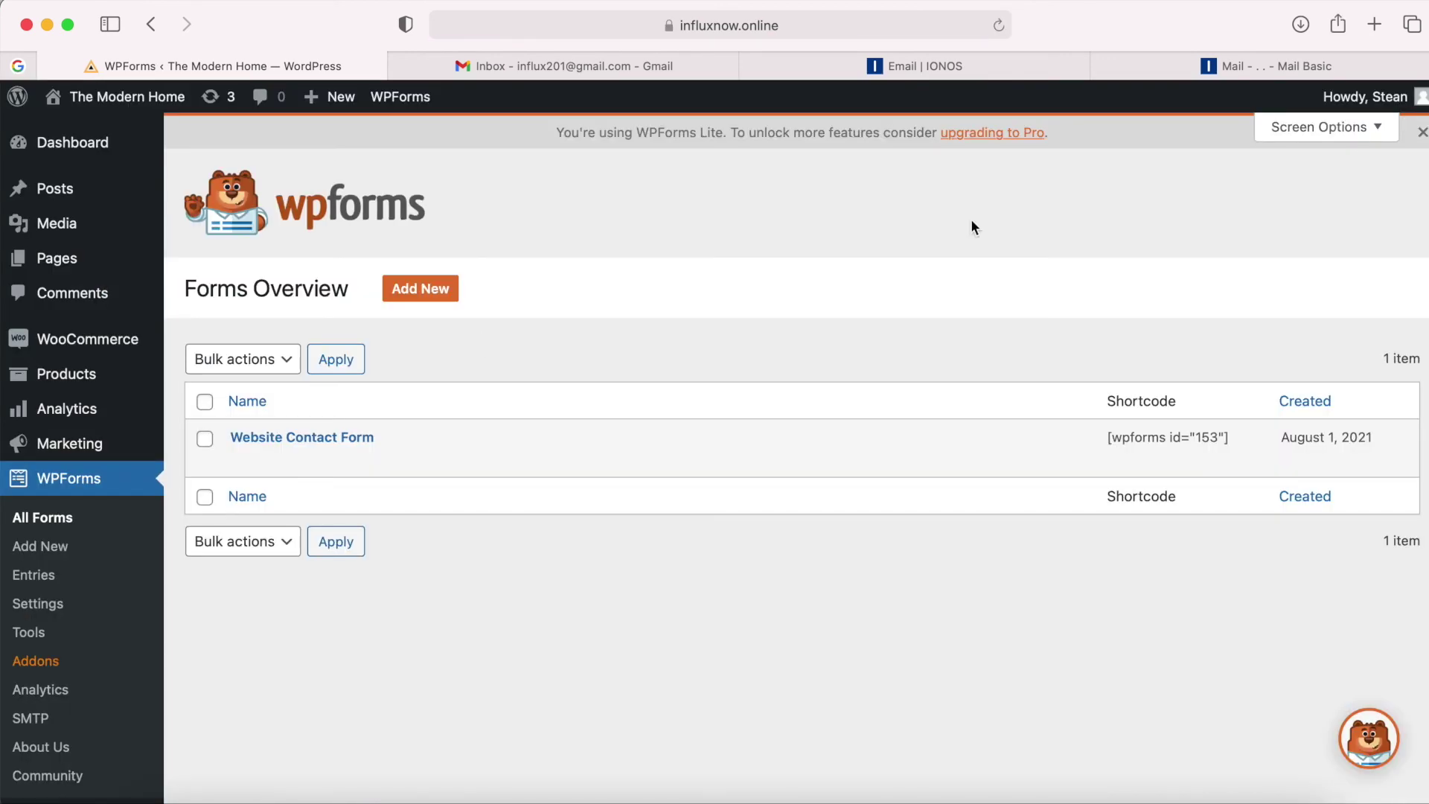
{"action": "mouse_move", "coordinate": [151, 347]}
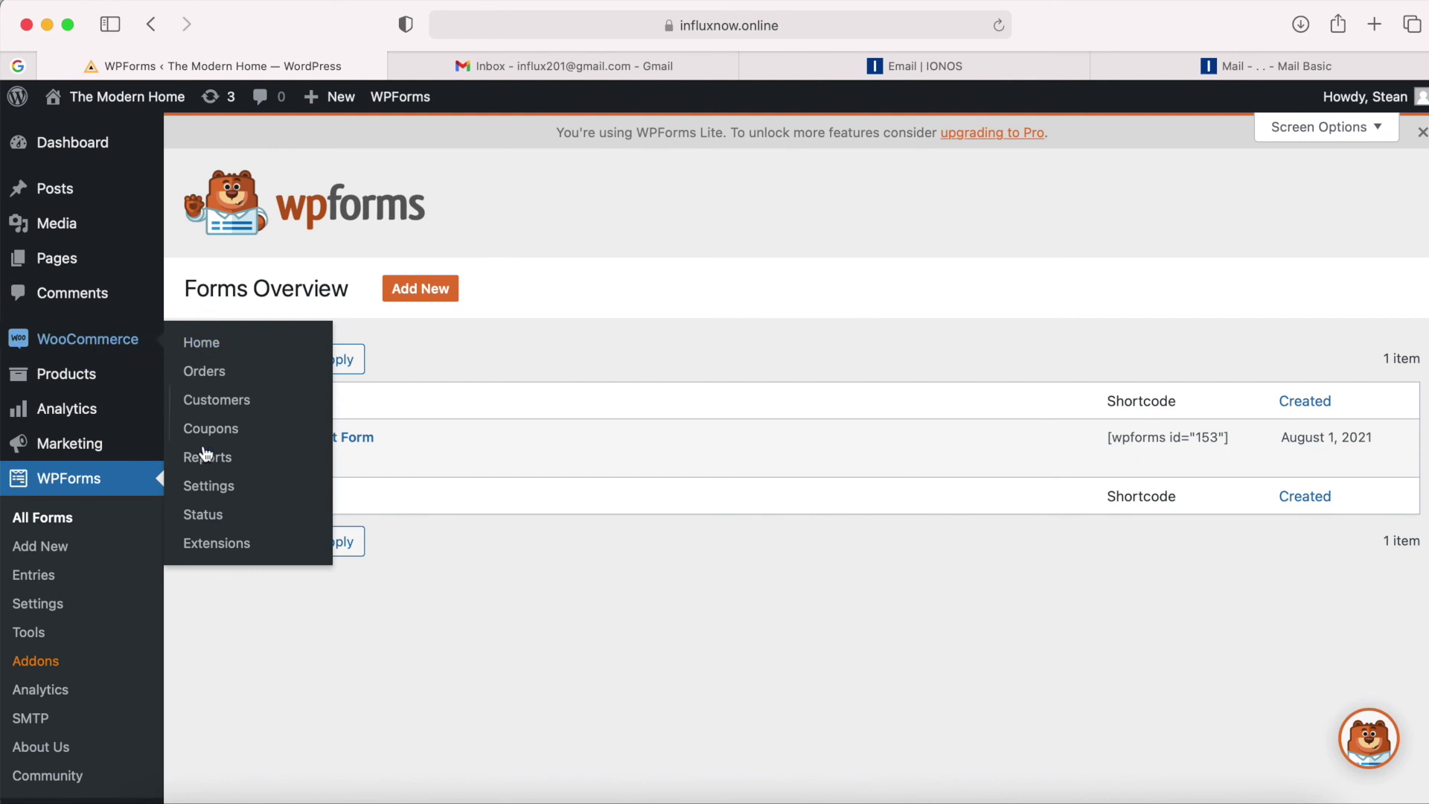
Change the WooCommerce Emails "From" address to the store's domain mailbox and save the settings.
{"action": "left_click", "coordinate": [205, 488]}
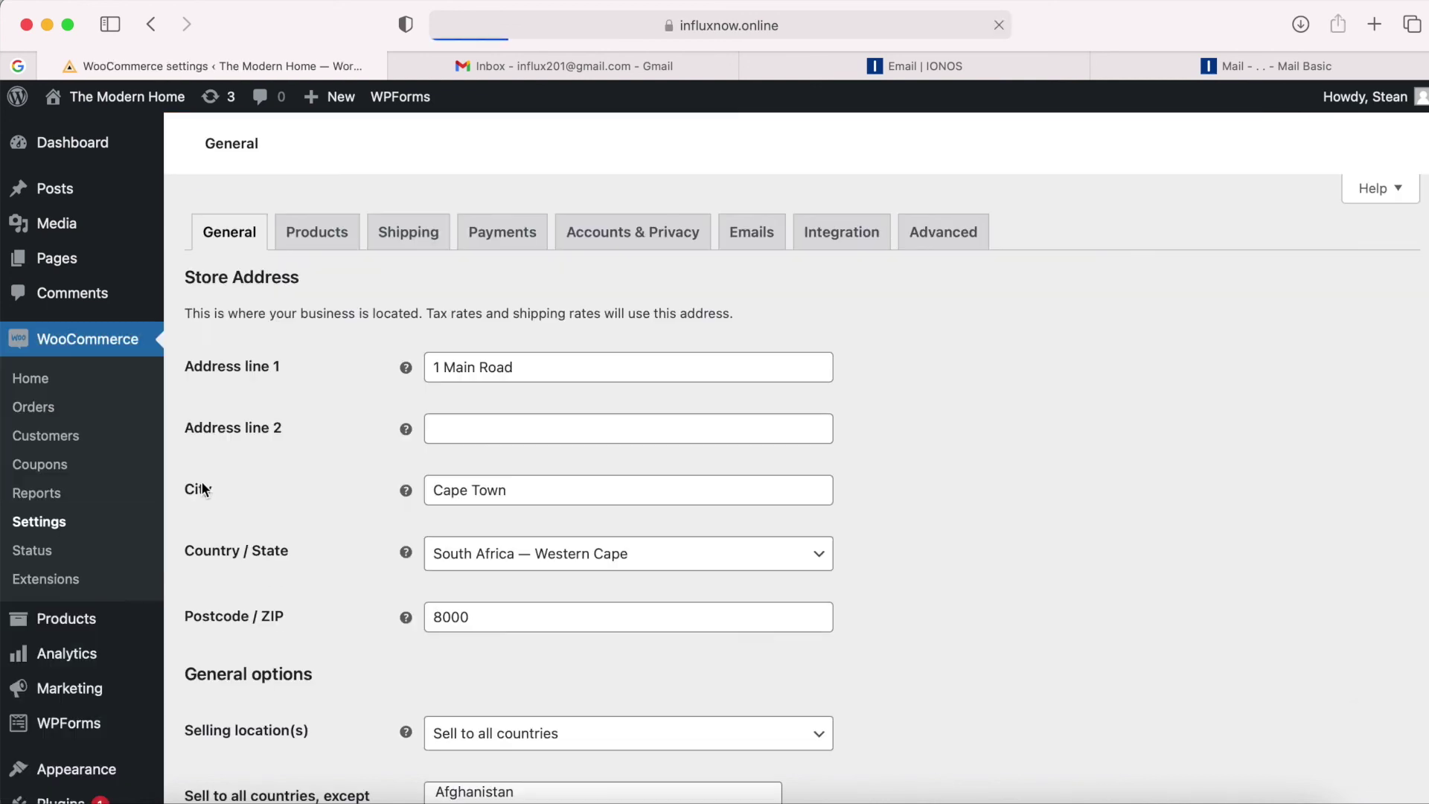
{"action": "left_click", "coordinate": [747, 444]}
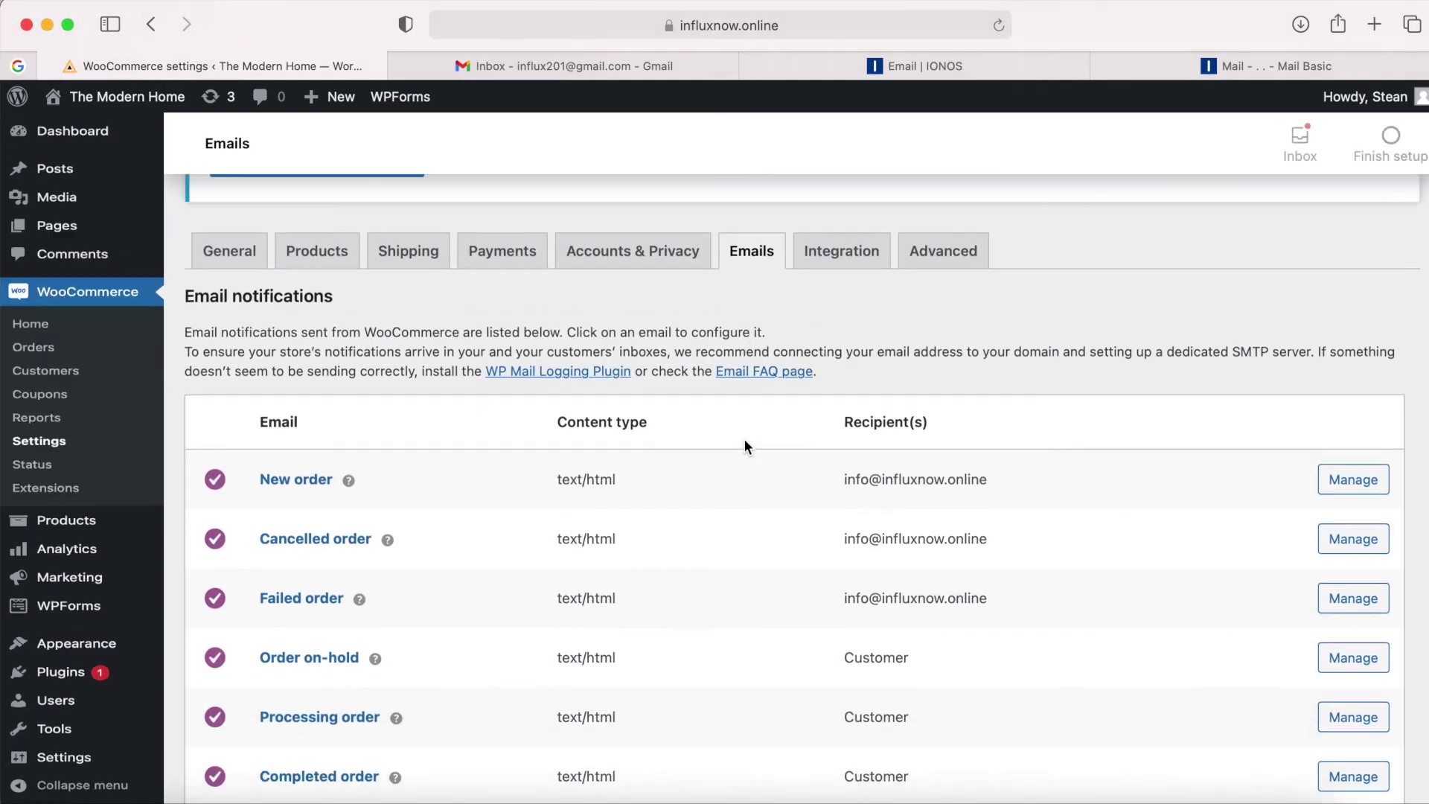
{"action": "scroll", "coordinate": [744, 439], "scroll_direction": "down", "scroll_amount": 10}
{"action": "left_click", "coordinate": [598, 557]}
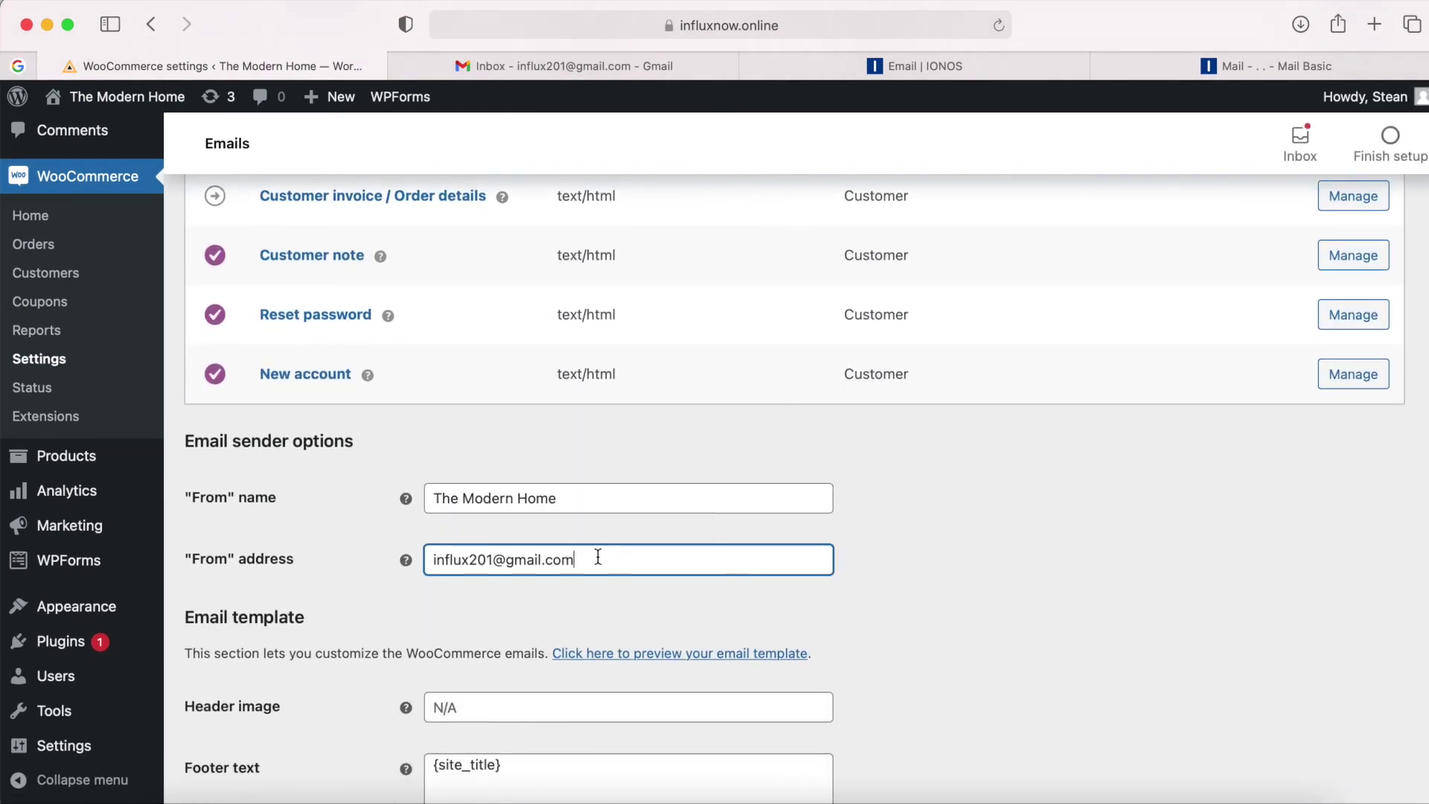
{"action": "left_click_drag", "start_coordinate": [591, 560], "coordinate": [406, 560]}
{"action": "key", "text": "super+v"}
{"action": "left_click", "coordinate": [958, 542]}
{"action": "scroll", "coordinate": [958, 543], "scroll_direction": "down", "scroll_amount": 6}
{"action": "scroll", "coordinate": [958, 542], "scroll_direction": "down", "scroll_amount": 3}
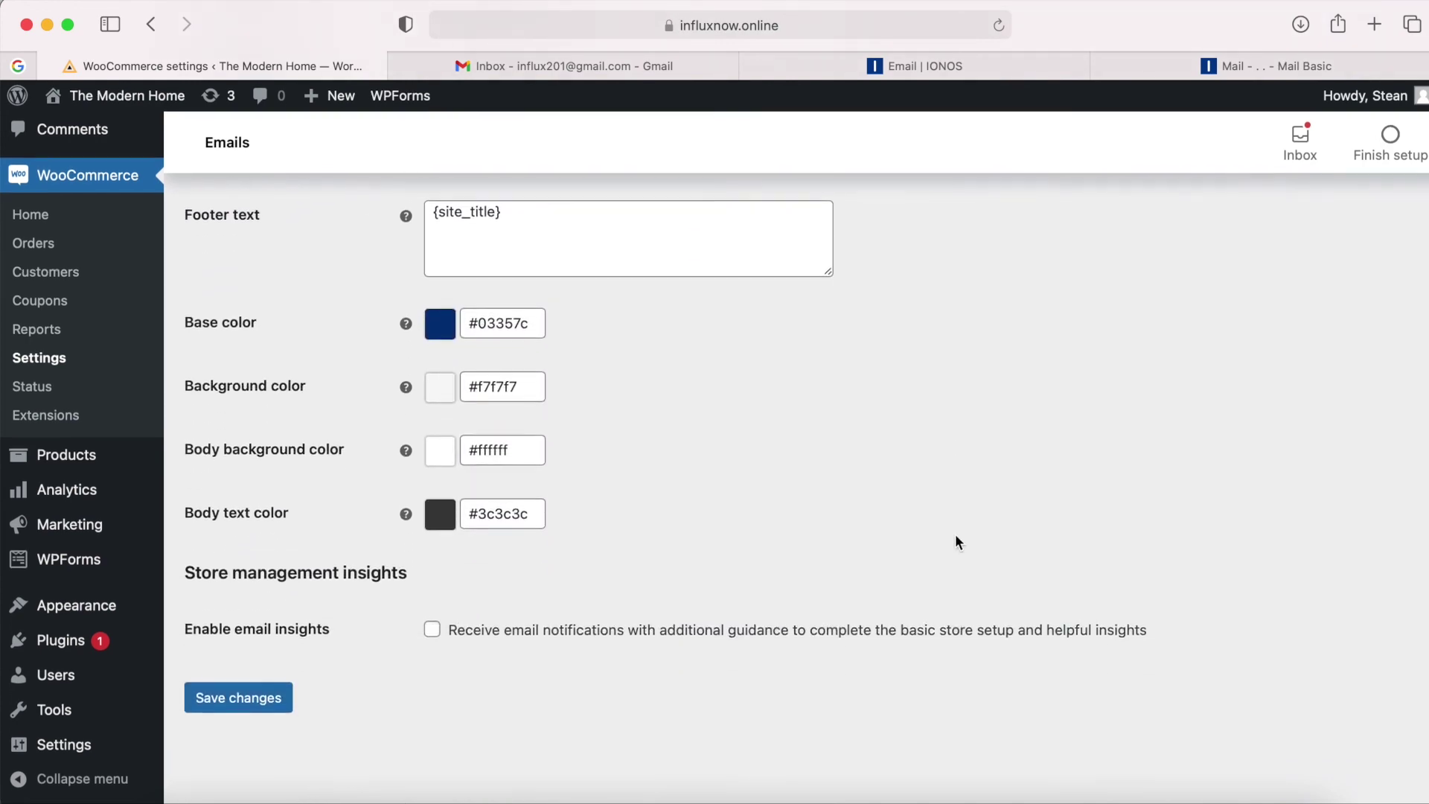
{"action": "left_click", "coordinate": [288, 694]}
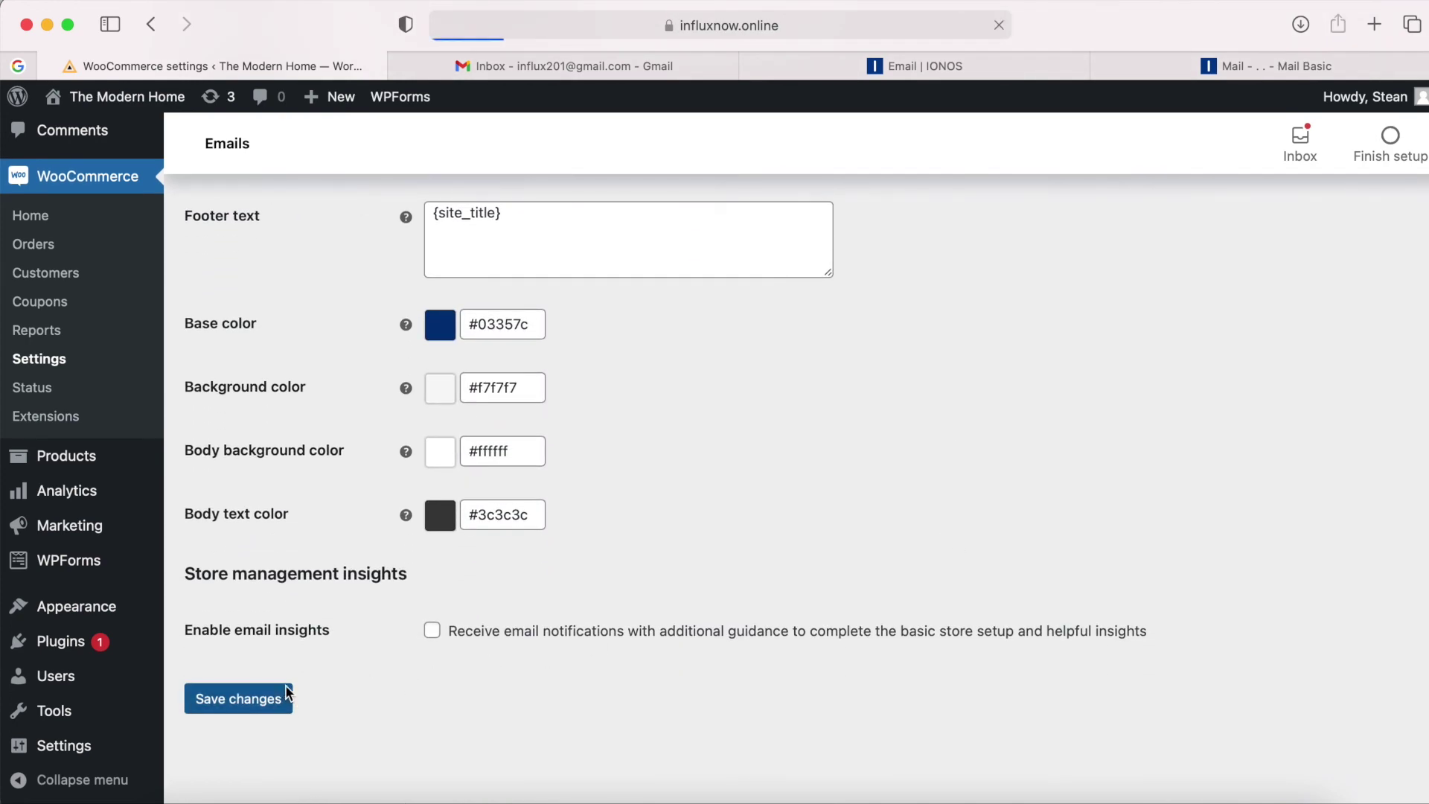
{"action": "scroll", "coordinate": [787, 460], "scroll_direction": "down", "scroll_amount": 2}
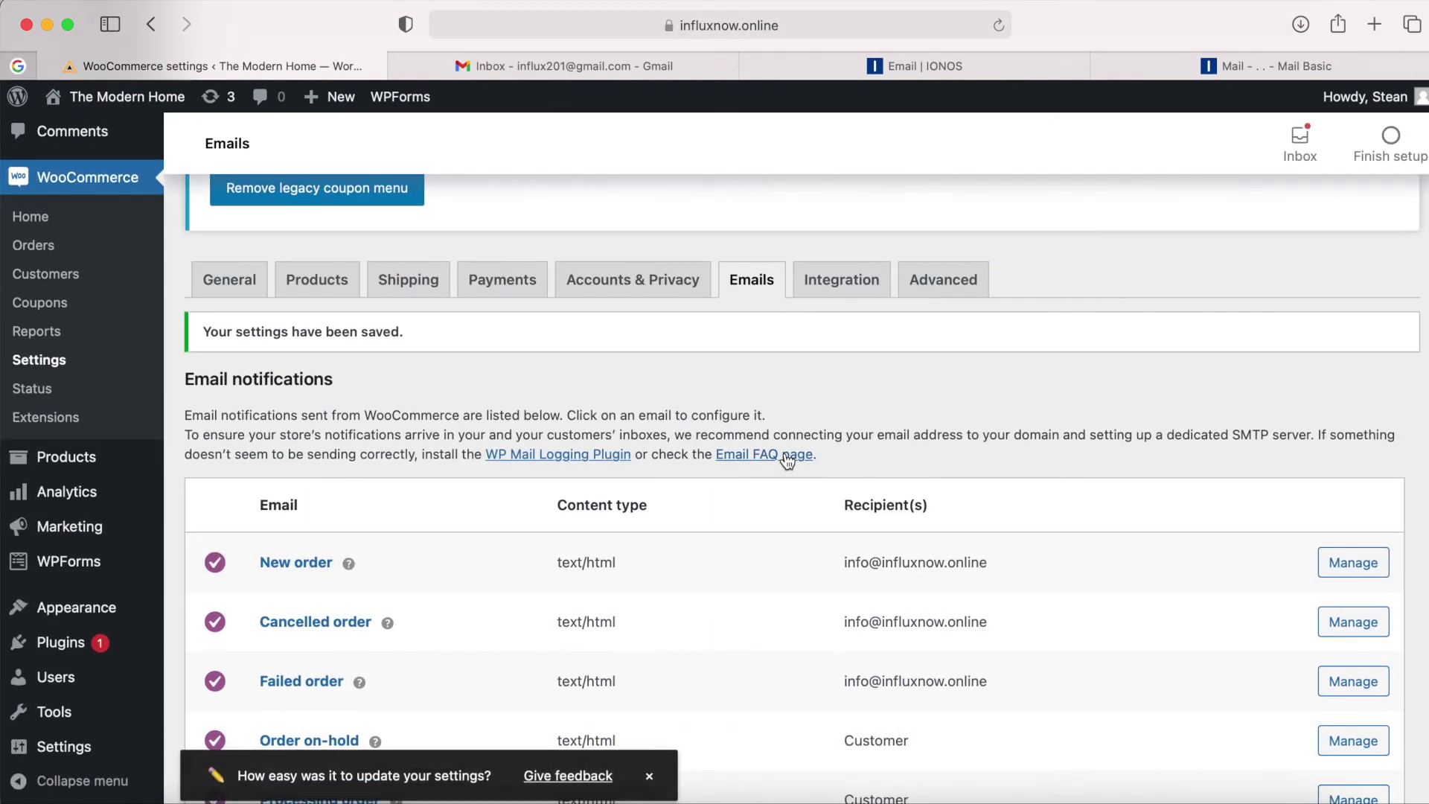
{"action": "scroll", "coordinate": [788, 460], "scroll_direction": "up", "scroll_amount": 3}
{"action": "left_click", "coordinate": [138, 107], "text": "super"}
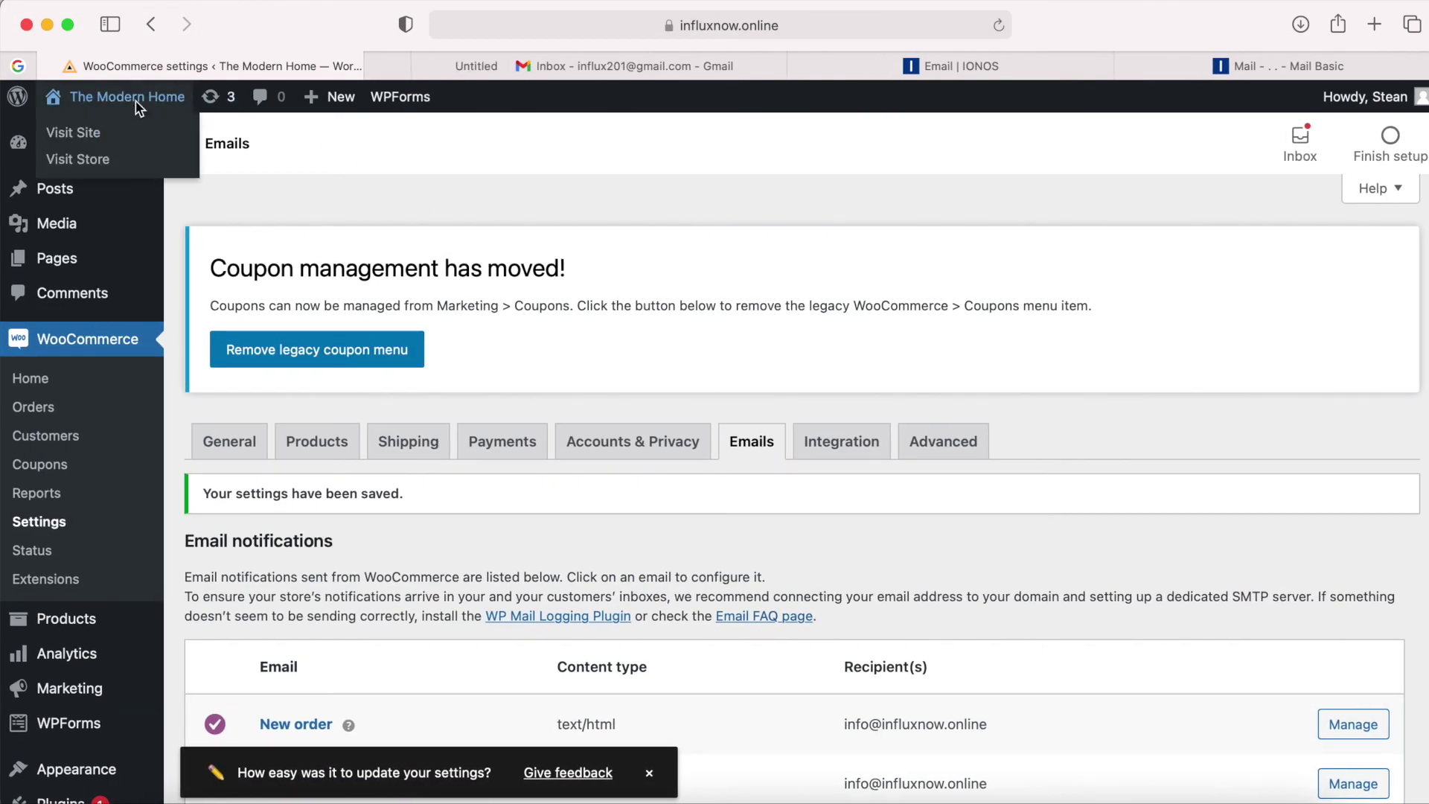
Send the Contact Us form with a first name, a Gmail address and the message 'Test Message'.
{"action": "left_click", "coordinate": [460, 58]}
{"action": "left_click", "coordinate": [486, 263]}
{"action": "scroll", "coordinate": [670, 432], "scroll_direction": "down", "scroll_amount": 3}
{"action": "left_click", "coordinate": [645, 411]}
{"action": "type", "text": "Stean"}
{"action": "key", "text": "Tab"}
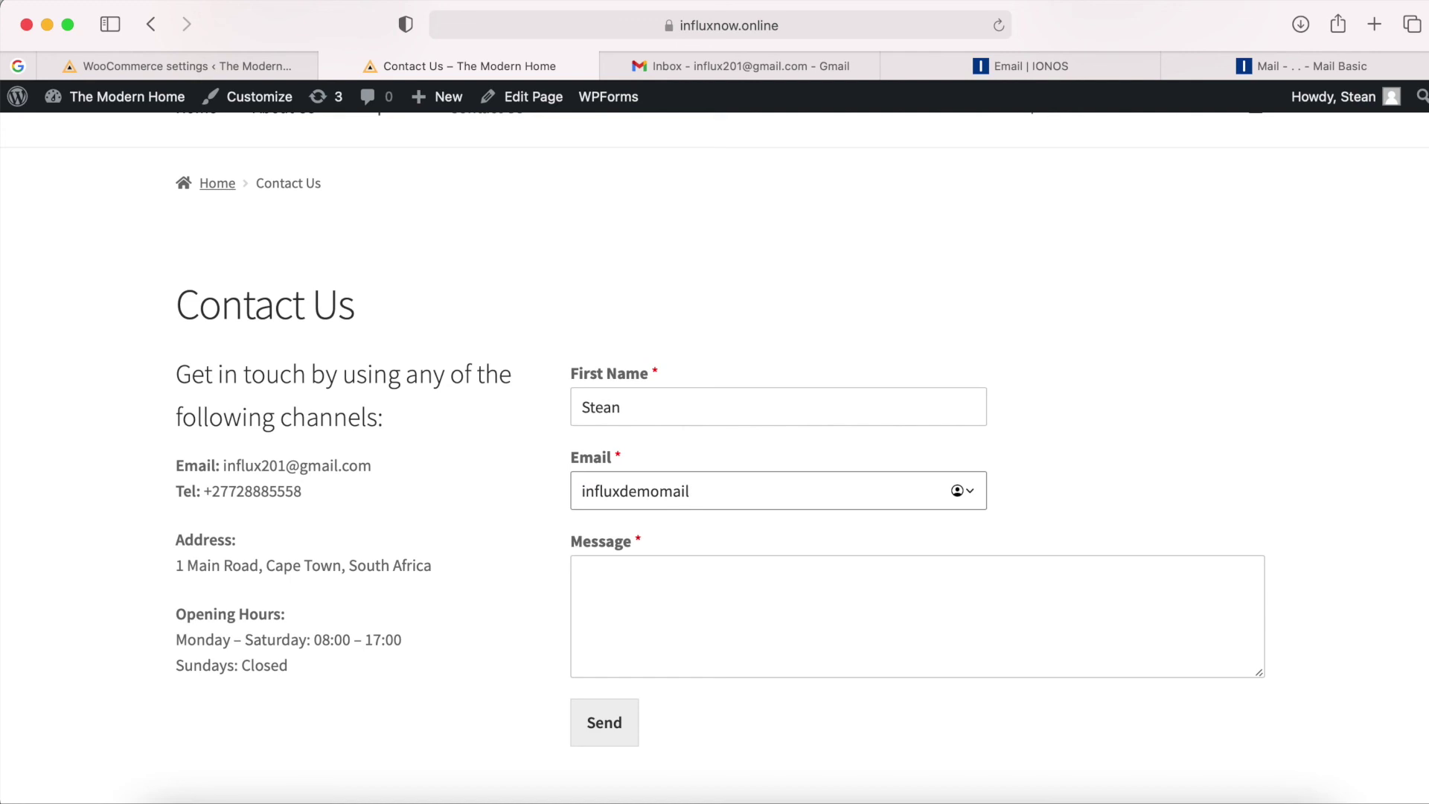
{"action": "left_click", "coordinate": [647, 609]}
{"action": "type", "text": "Test Message"}
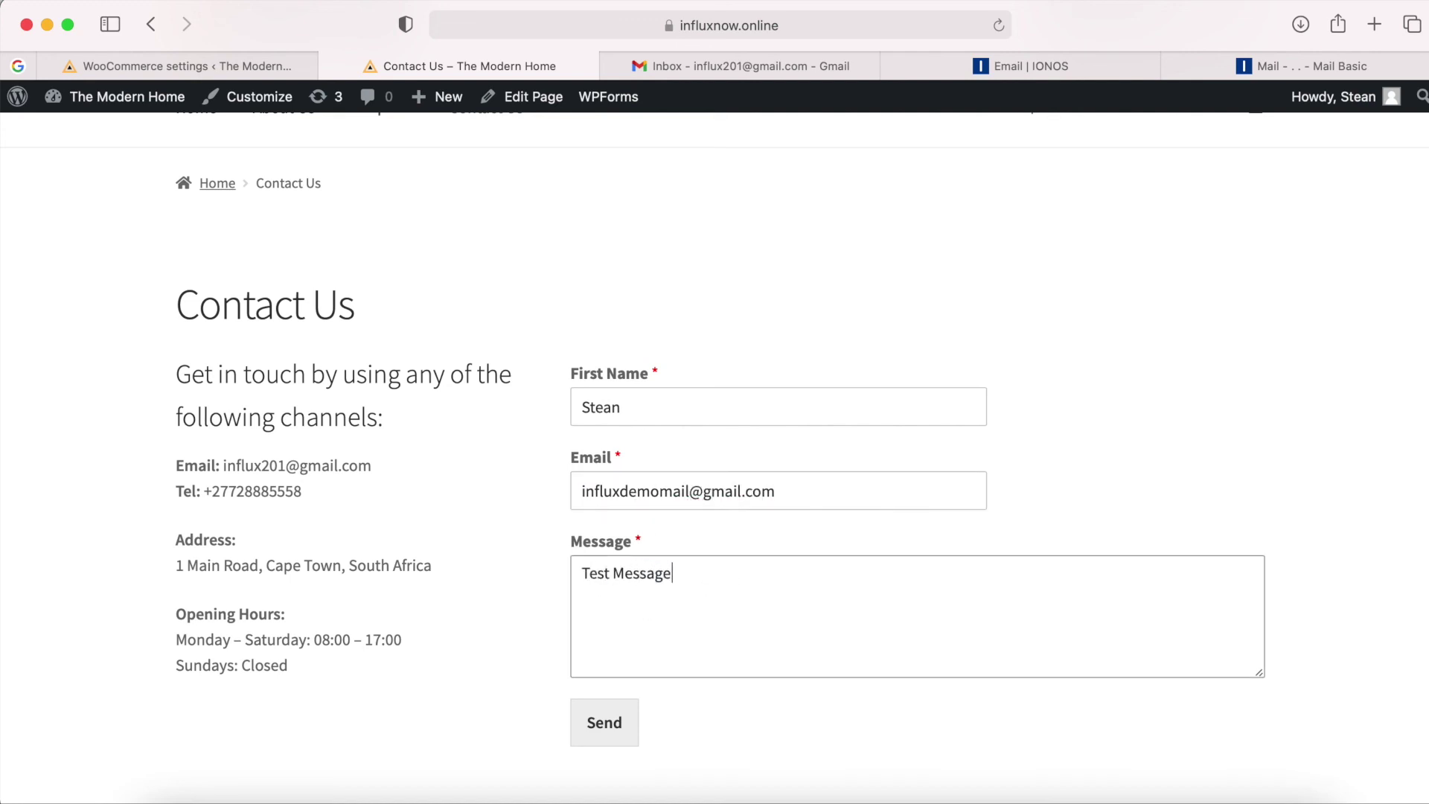
{"action": "left_click", "coordinate": [578, 725]}
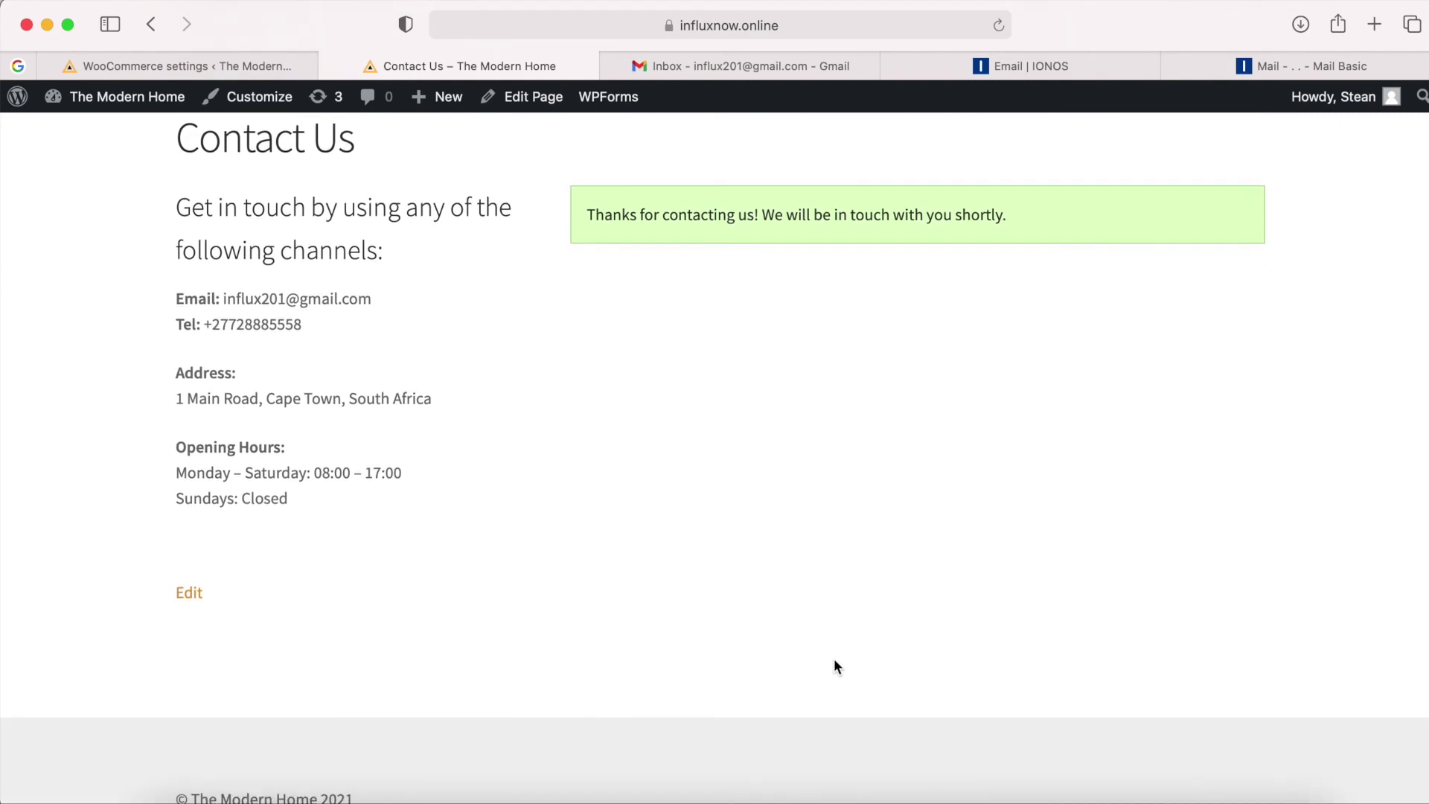
Refresh the webmail, find the contact form entry in Spam, and reload the Contact Us page.
{"action": "left_click", "coordinate": [1293, 72]}
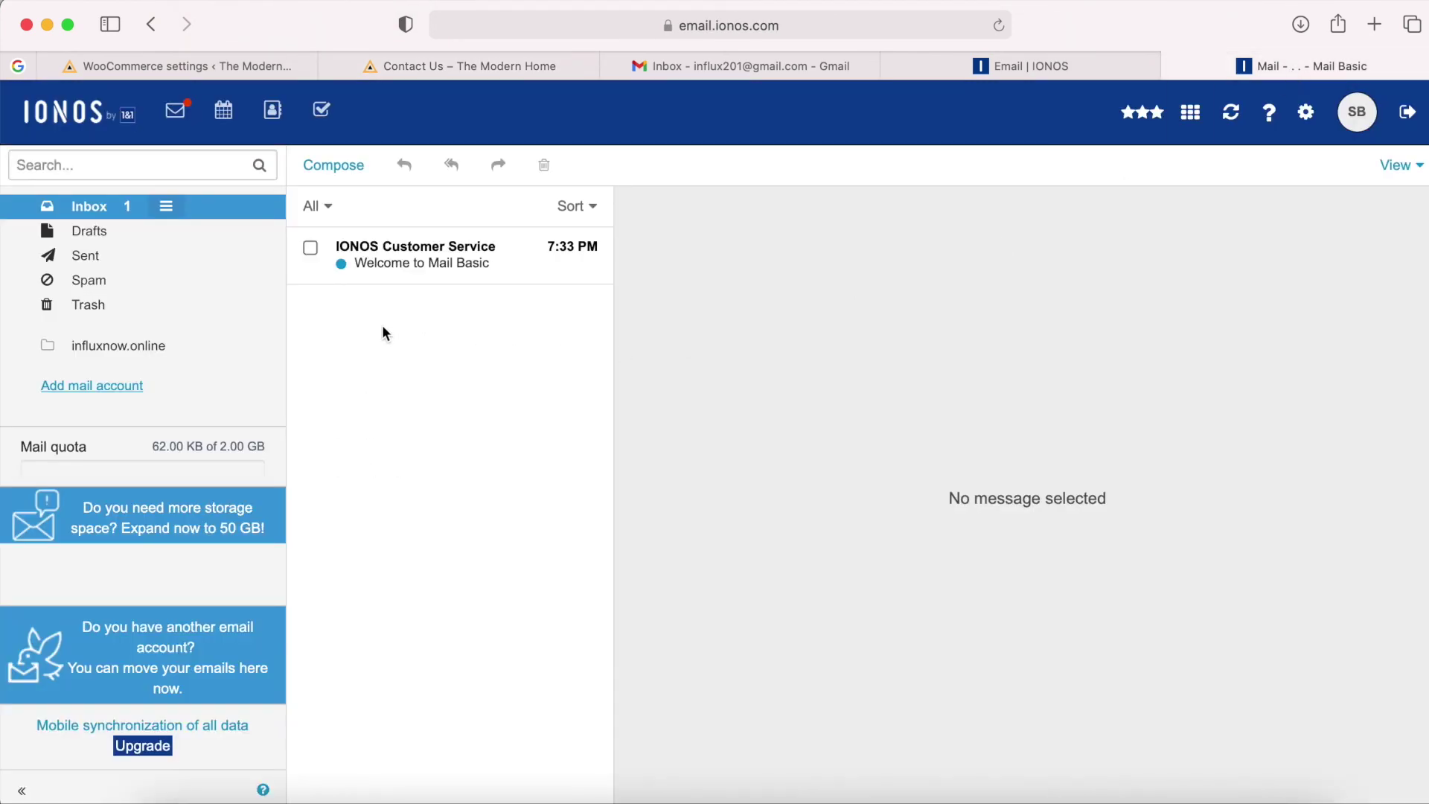
{"action": "left_click", "coordinate": [1238, 117]}
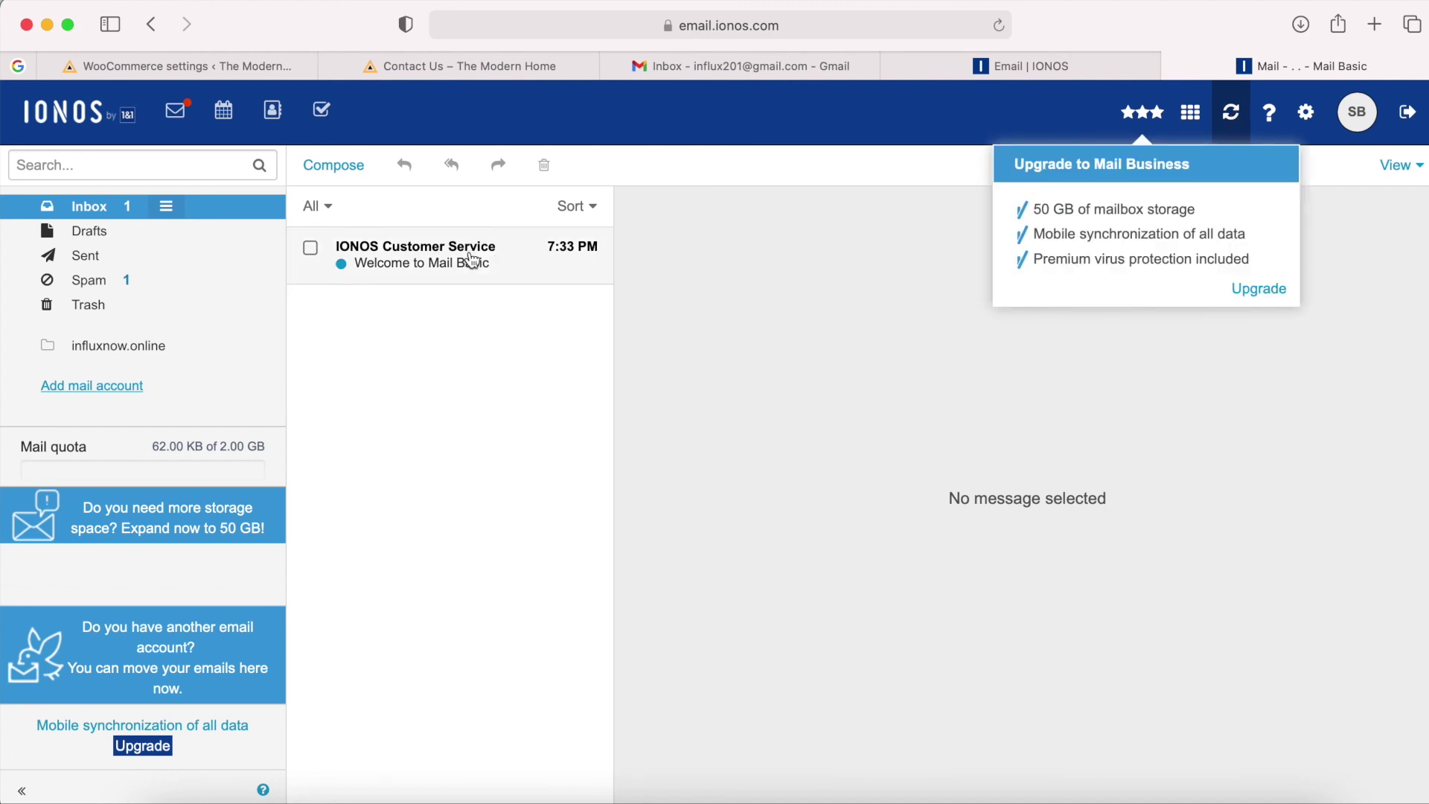
{"action": "left_click", "coordinate": [147, 285]}
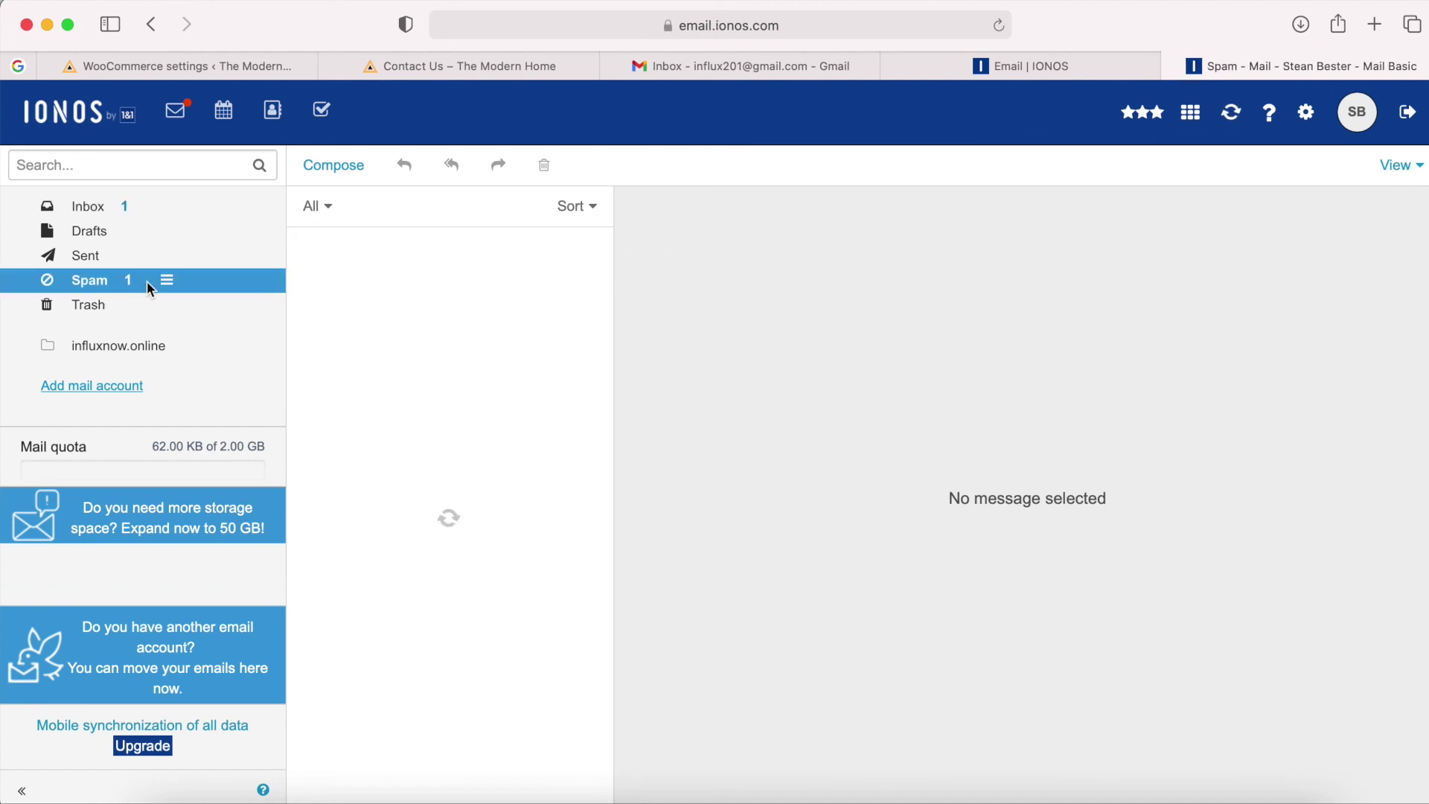
{"action": "left_click", "coordinate": [400, 273]}
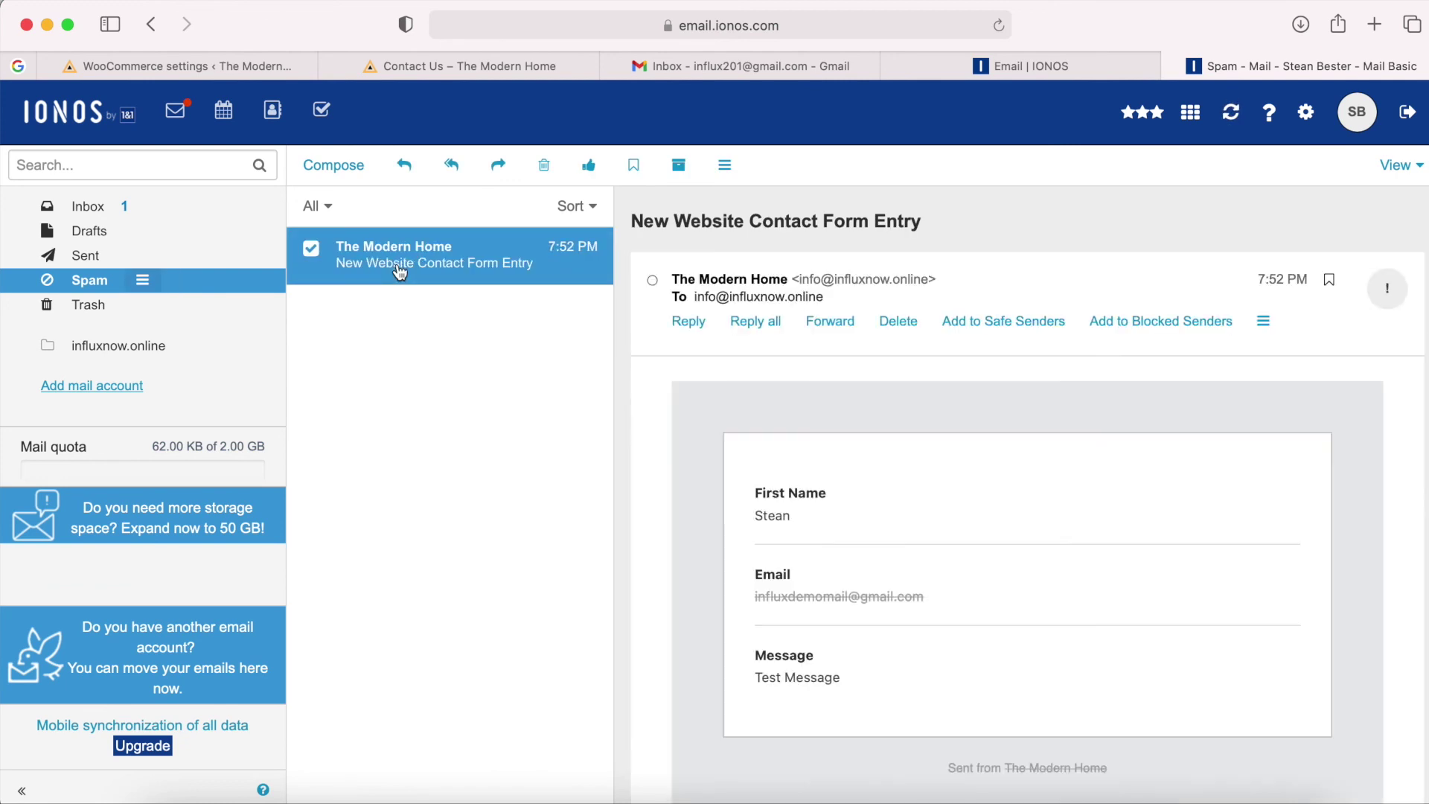
{"action": "scroll", "coordinate": [970, 521], "scroll_direction": "up", "scroll_amount": 2}
{"action": "left_click", "coordinate": [417, 67]}
{"action": "left_click", "coordinate": [1002, 27]}
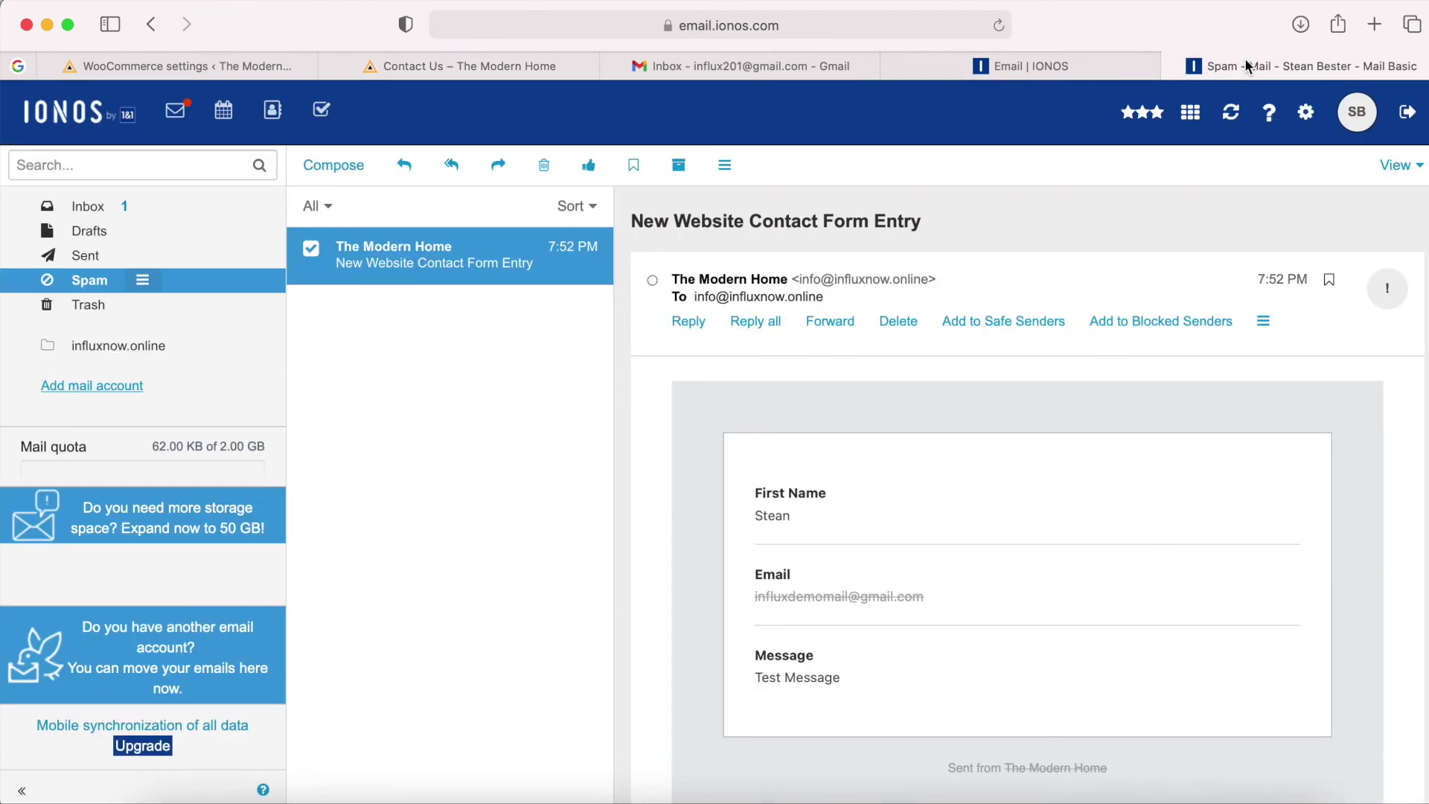
Mark the New Website Contact Form Entry email as Not spam and open it in the Inbox.
{"action": "left_click", "coordinate": [1239, 57]}
{"action": "left_click", "coordinate": [1268, 327]}
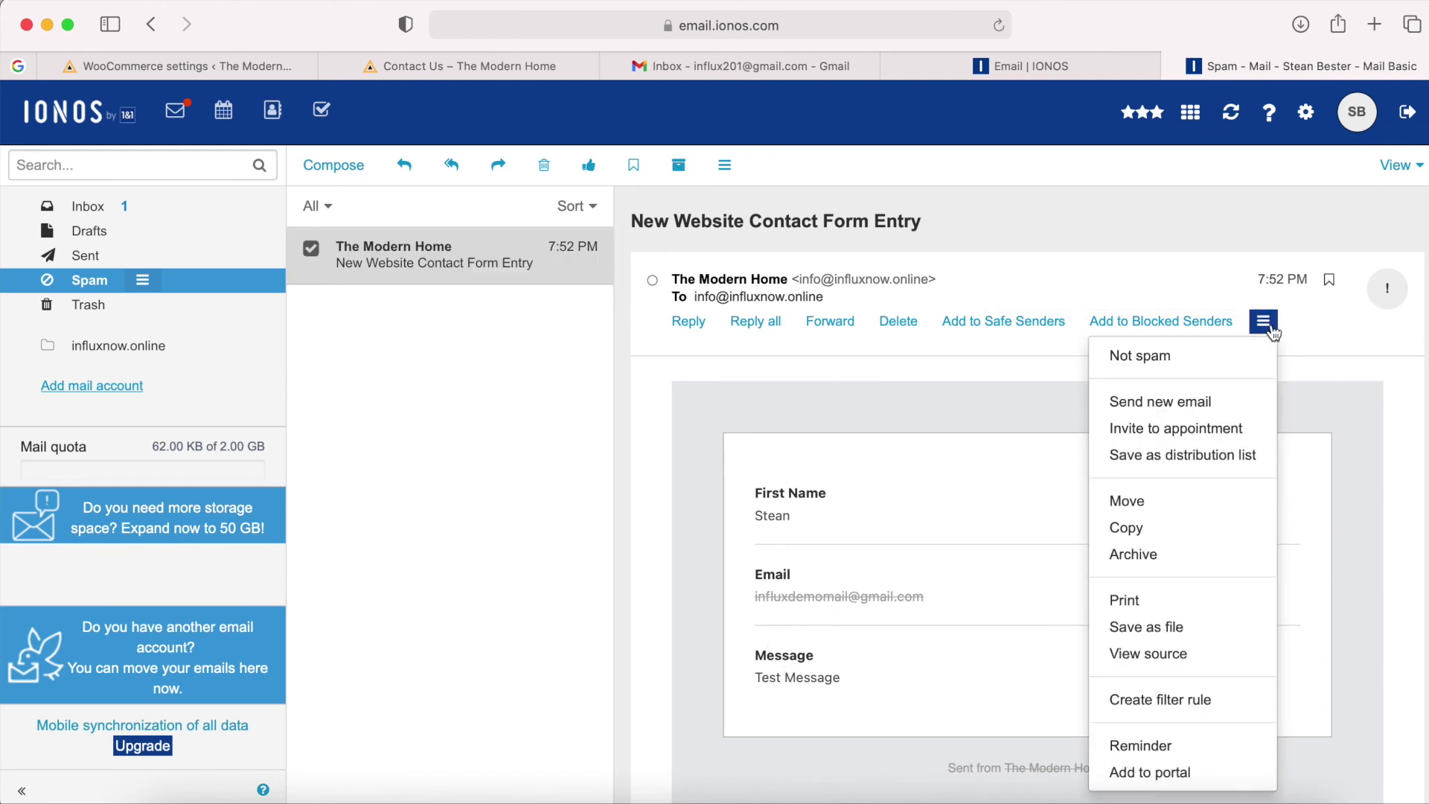
{"action": "left_click", "coordinate": [1173, 363]}
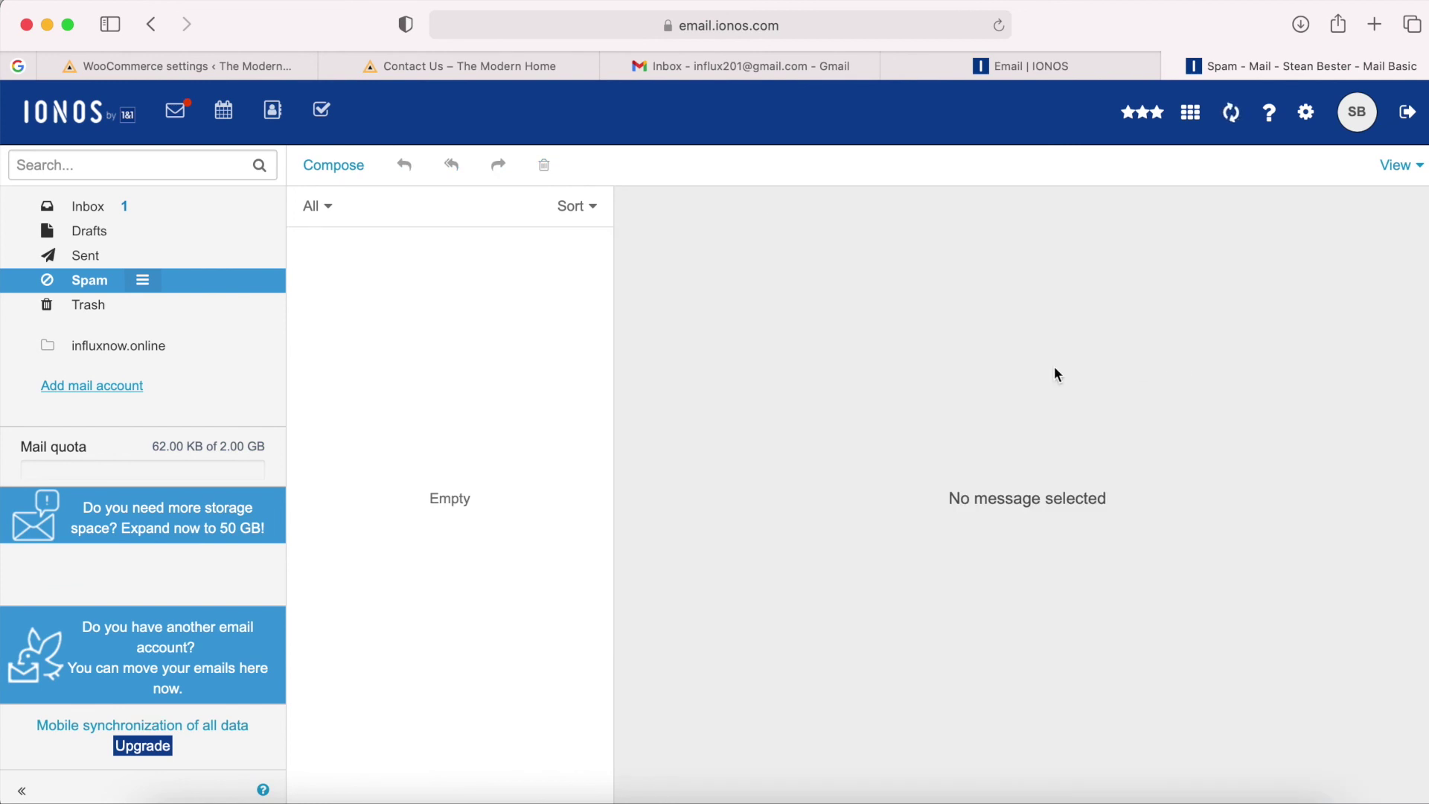
{"action": "left_click", "coordinate": [143, 211]}
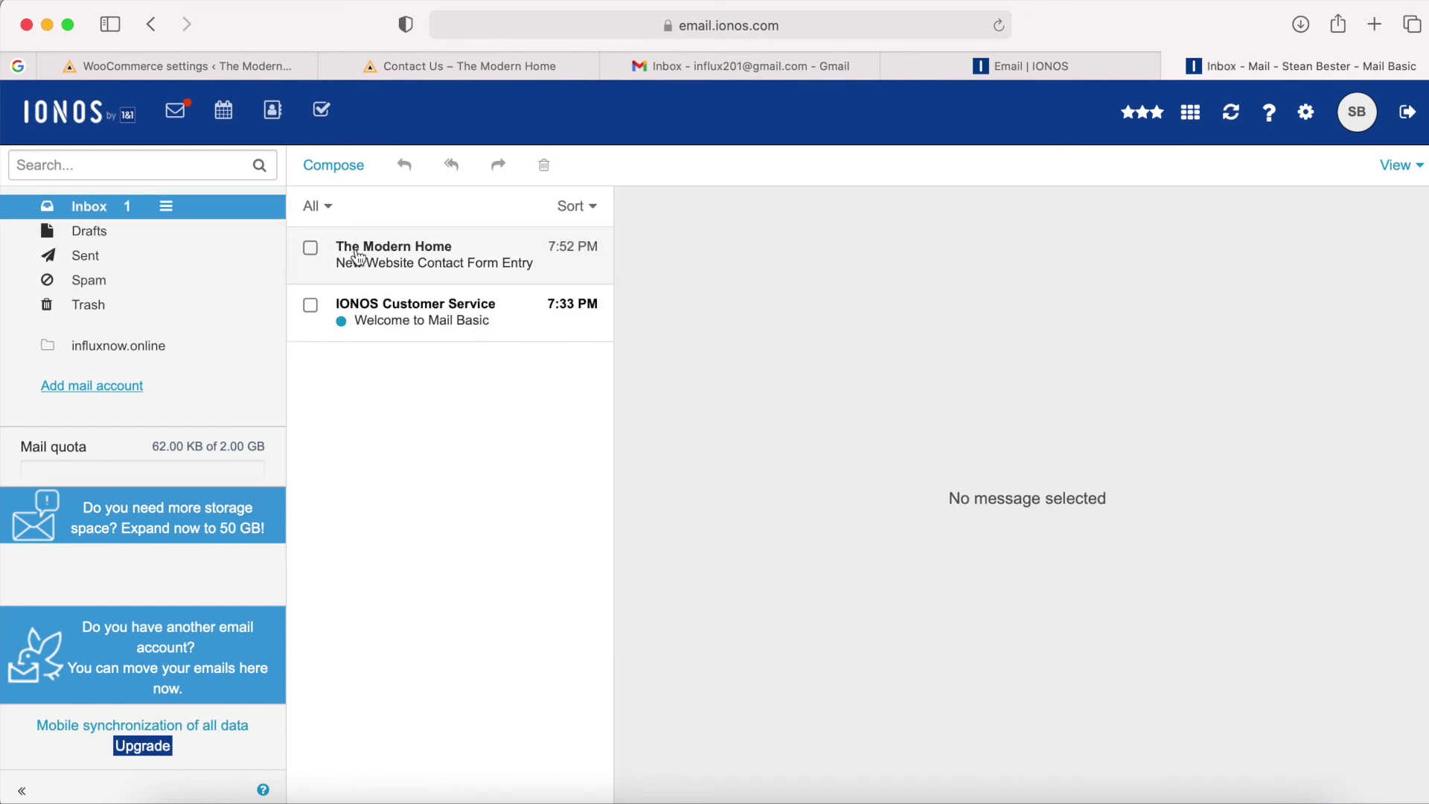
{"action": "left_click", "coordinate": [383, 262]}
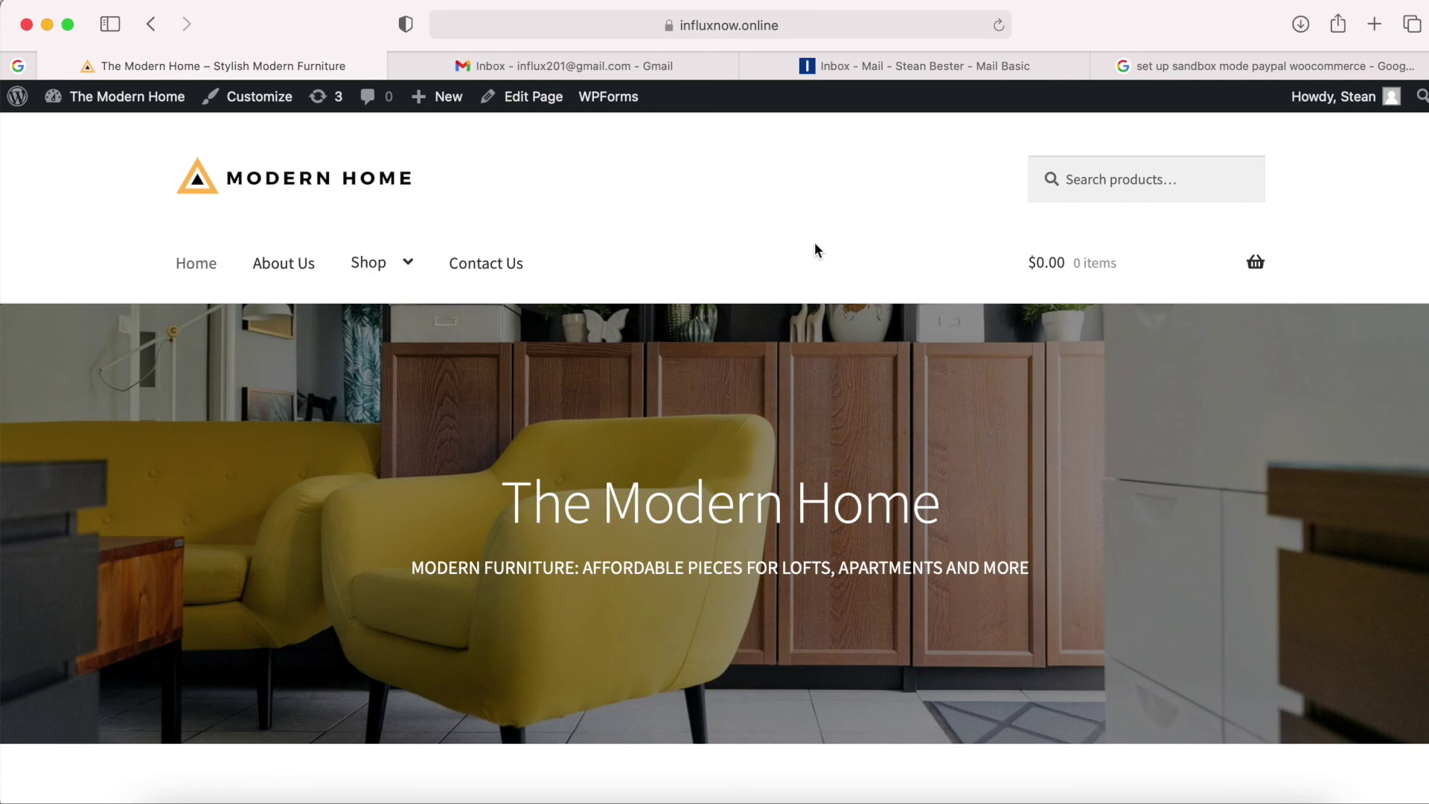
Add the Alexa Pendant to the cart and place the test order with PayPal at checkout.
{"action": "scroll", "coordinate": [816, 244], "scroll_direction": "down", "scroll_amount": 10}
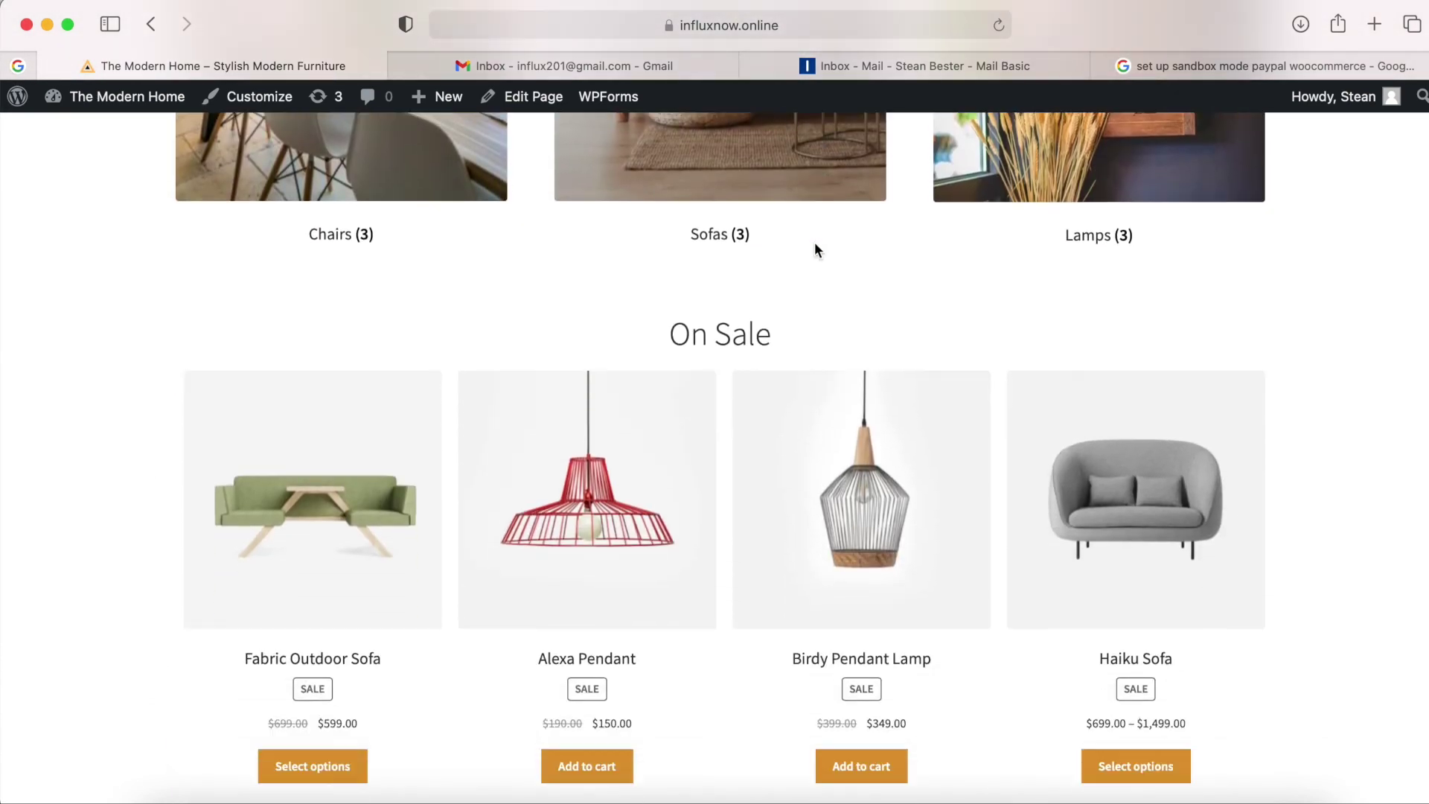
{"action": "scroll", "coordinate": [814, 242], "scroll_direction": "down", "scroll_amount": 4}
{"action": "left_click", "coordinate": [586, 464]}
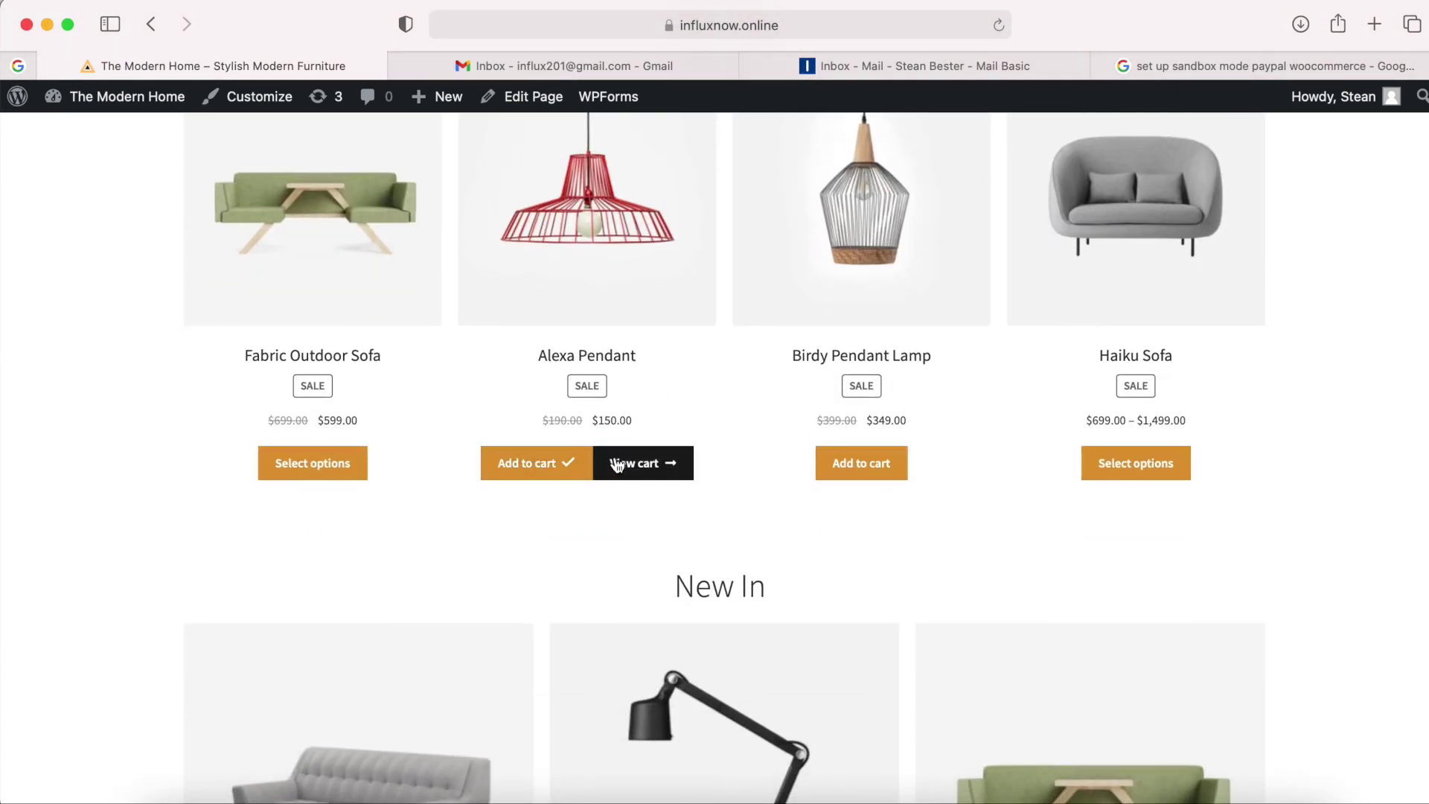
{"action": "left_click", "coordinate": [617, 464]}
{"action": "scroll", "coordinate": [824, 594], "scroll_direction": "down", "scroll_amount": 5}
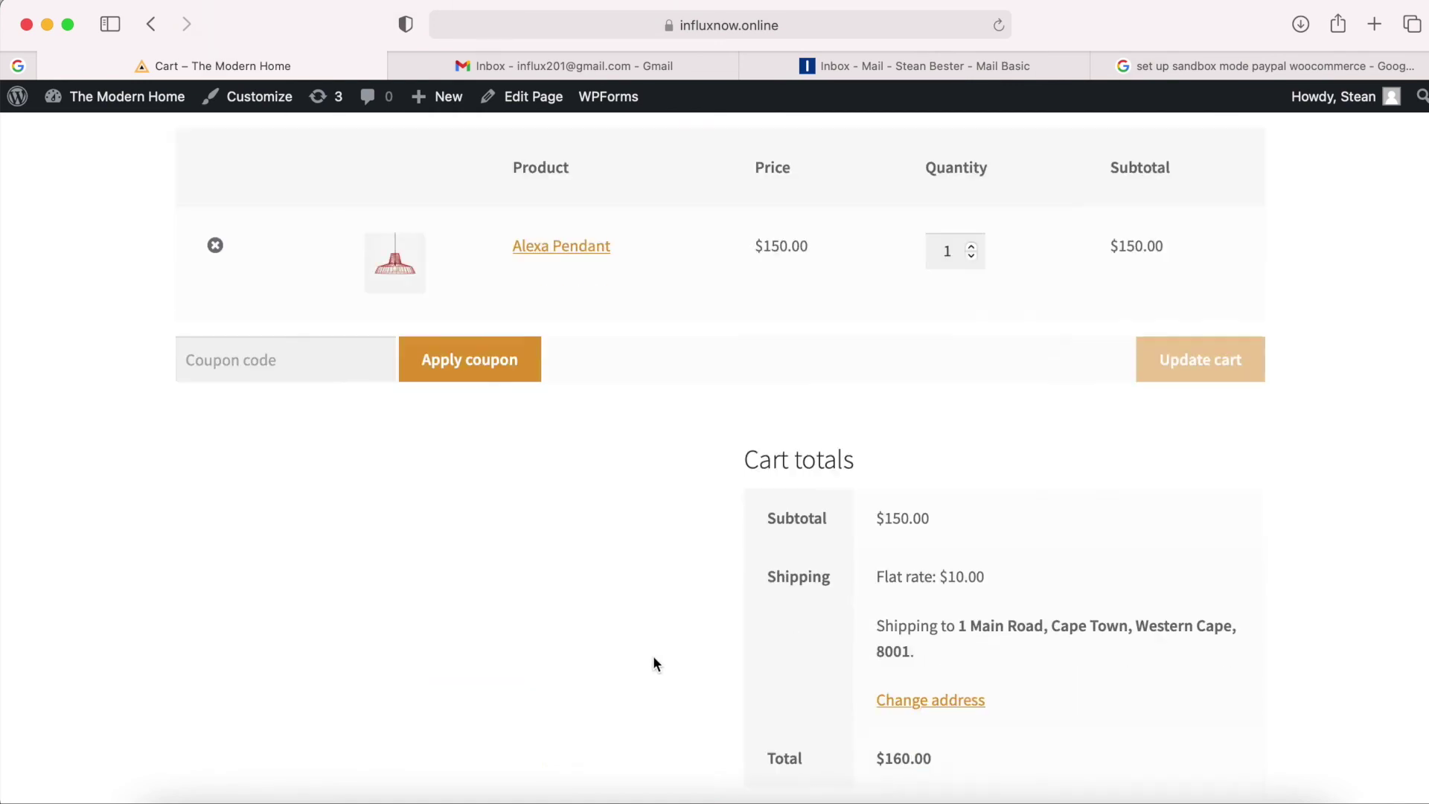
{"action": "scroll", "coordinate": [655, 663], "scroll_direction": "down", "scroll_amount": 5}
{"action": "left_click", "coordinate": [1029, 677]}
{"action": "scroll", "coordinate": [1030, 677], "scroll_direction": "down", "scroll_amount": 8}
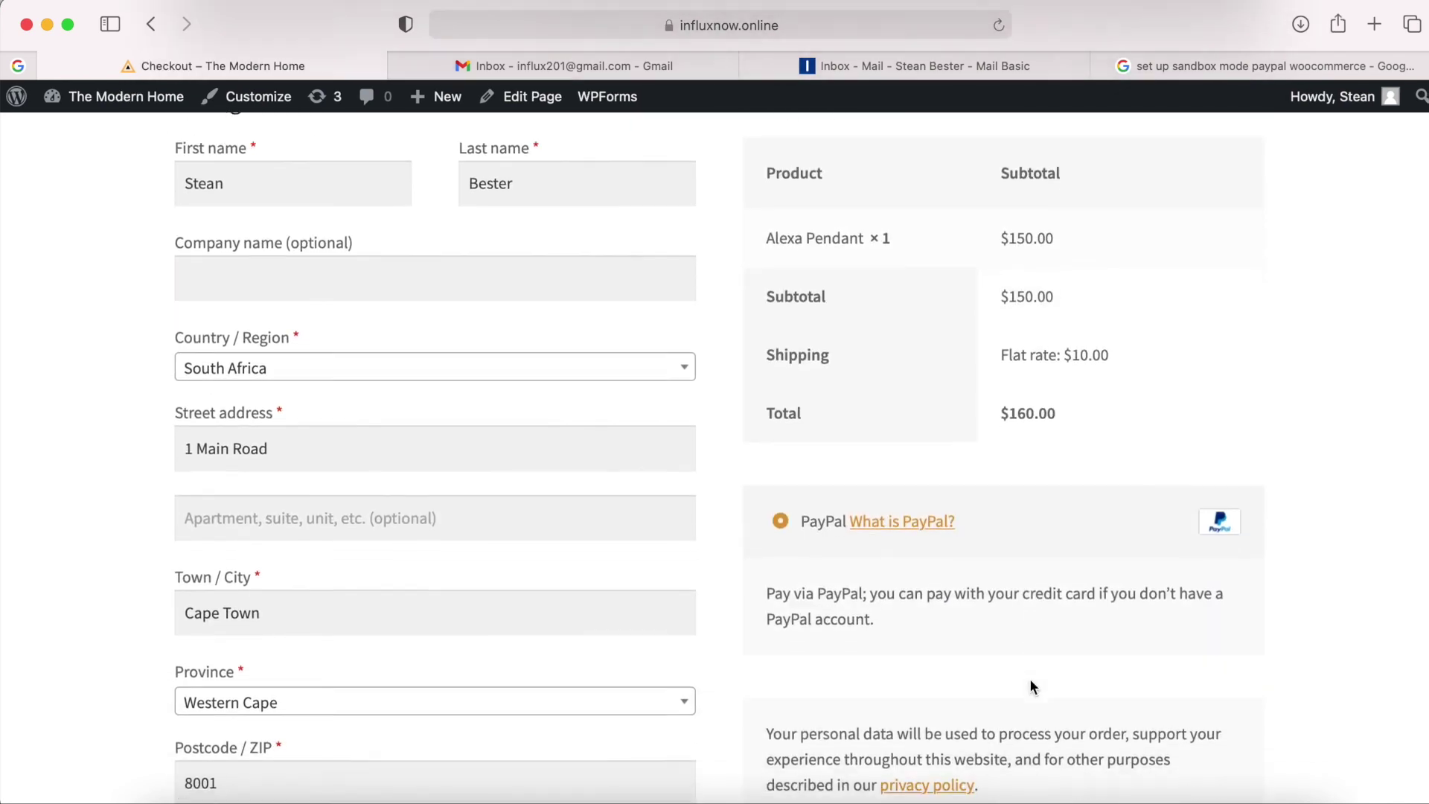
{"action": "scroll", "coordinate": [1030, 682], "scroll_direction": "down", "scroll_amount": 10}
{"action": "scroll", "coordinate": [1026, 682], "scroll_direction": "up", "scroll_amount": 5}
{"action": "left_click", "coordinate": [1009, 524]}
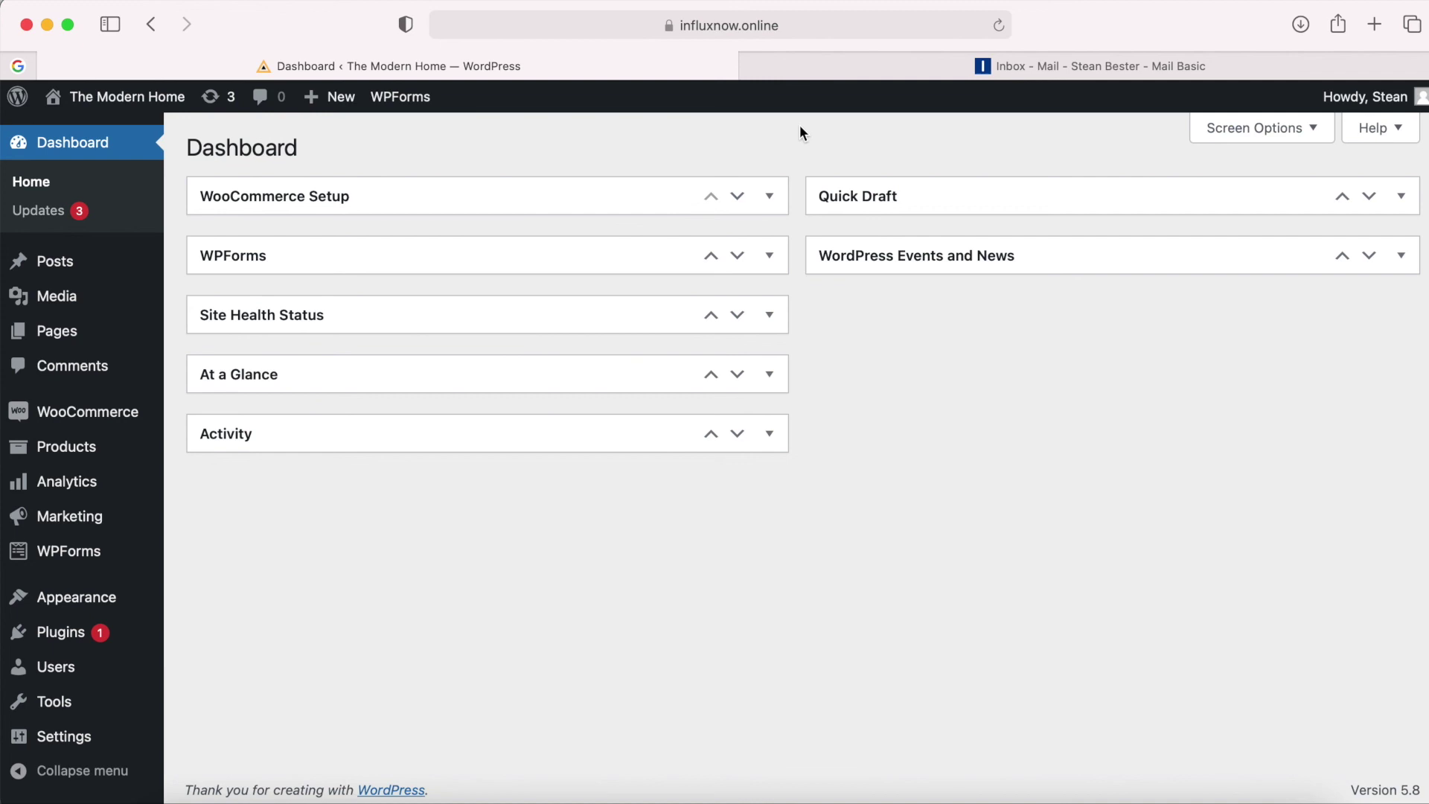
Read through the New order #232 email showing one Alexa Pendant at $150.00.
{"action": "left_click", "coordinate": [898, 67]}
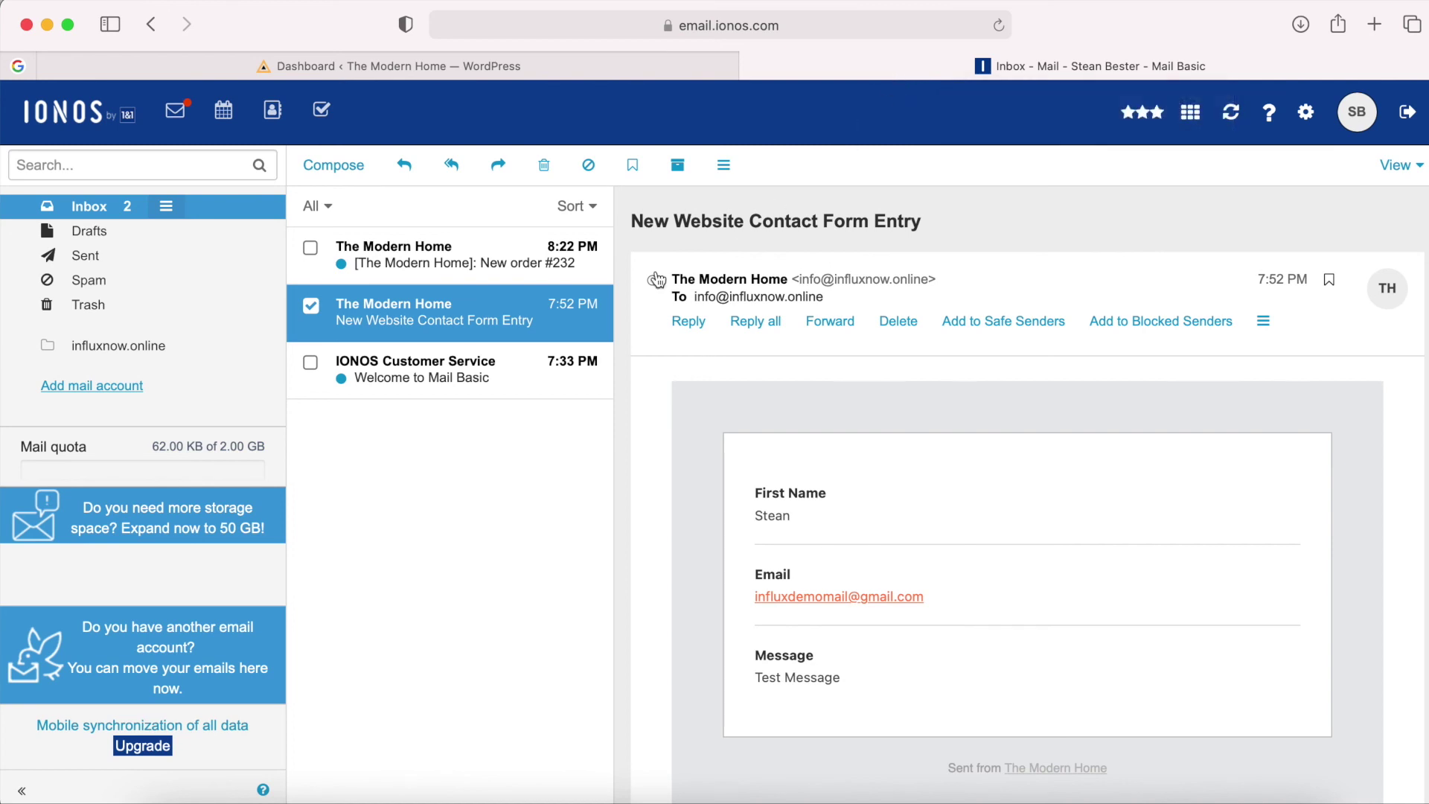
{"action": "left_click", "coordinate": [450, 267]}
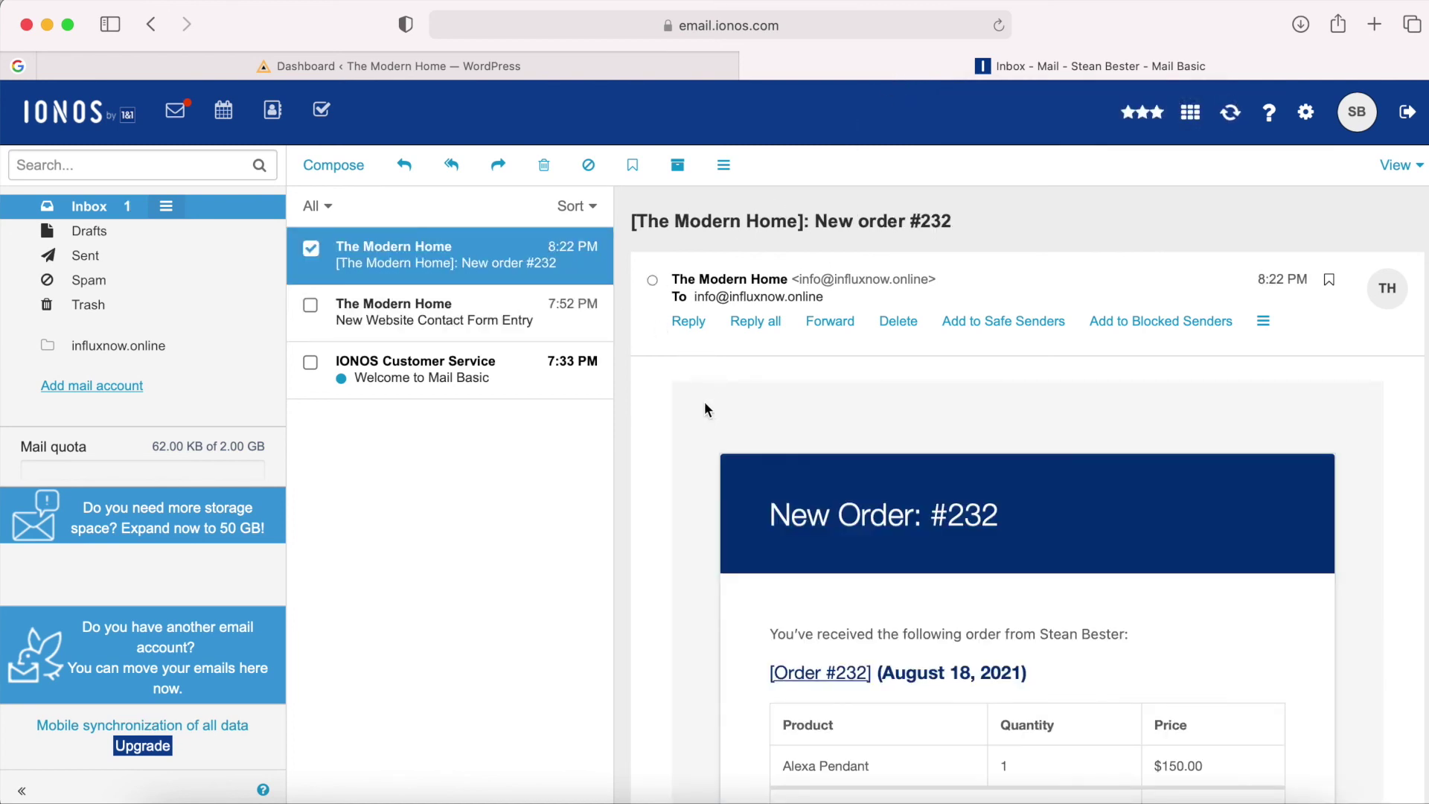
{"action": "scroll", "coordinate": [706, 412], "scroll_direction": "down", "scroll_amount": 1}
{"action": "scroll", "coordinate": [706, 414], "scroll_direction": "up", "scroll_amount": 1}
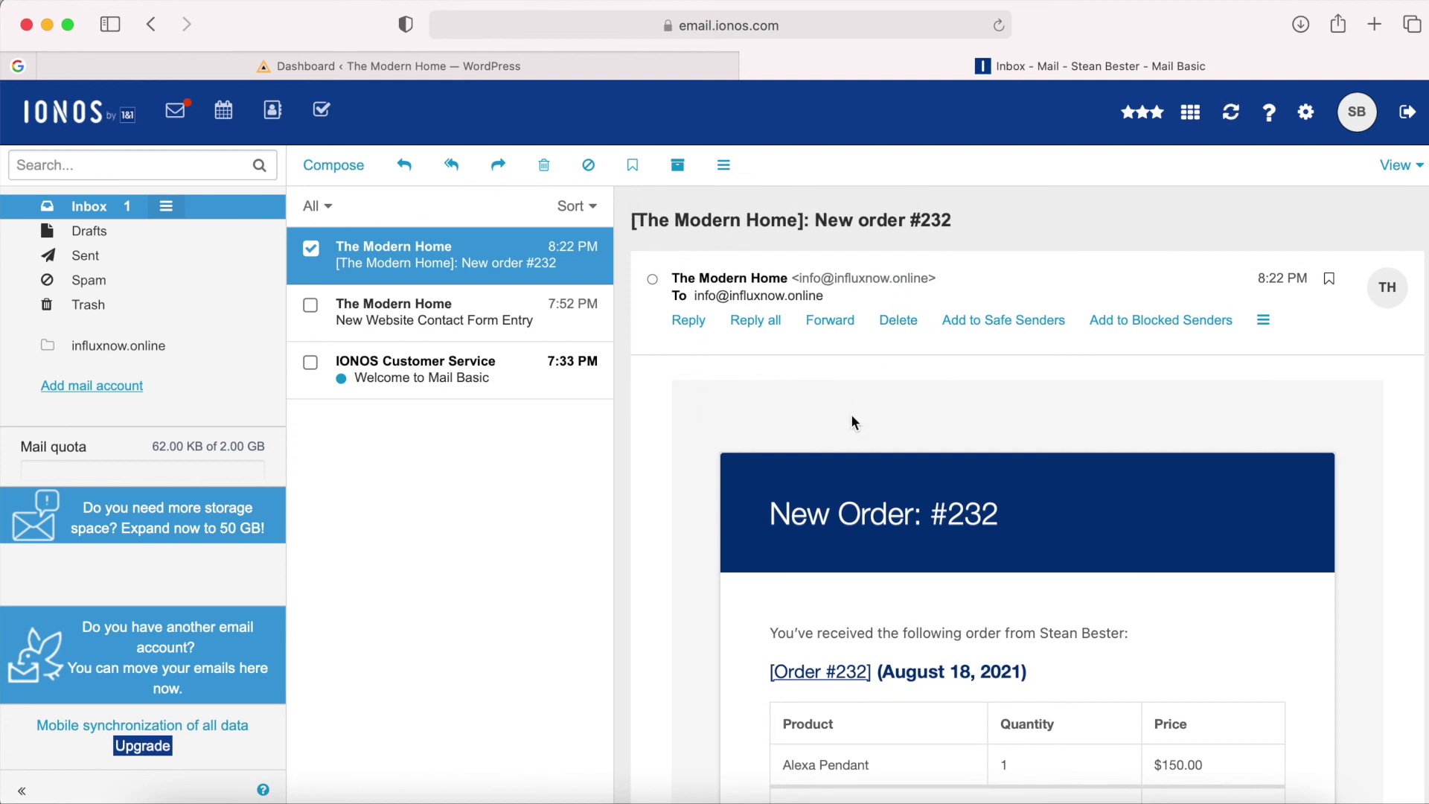
{"action": "scroll", "coordinate": [851, 418], "scroll_direction": "down", "scroll_amount": 5}
{"action": "scroll", "coordinate": [741, 591], "scroll_direction": "down", "scroll_amount": 3}
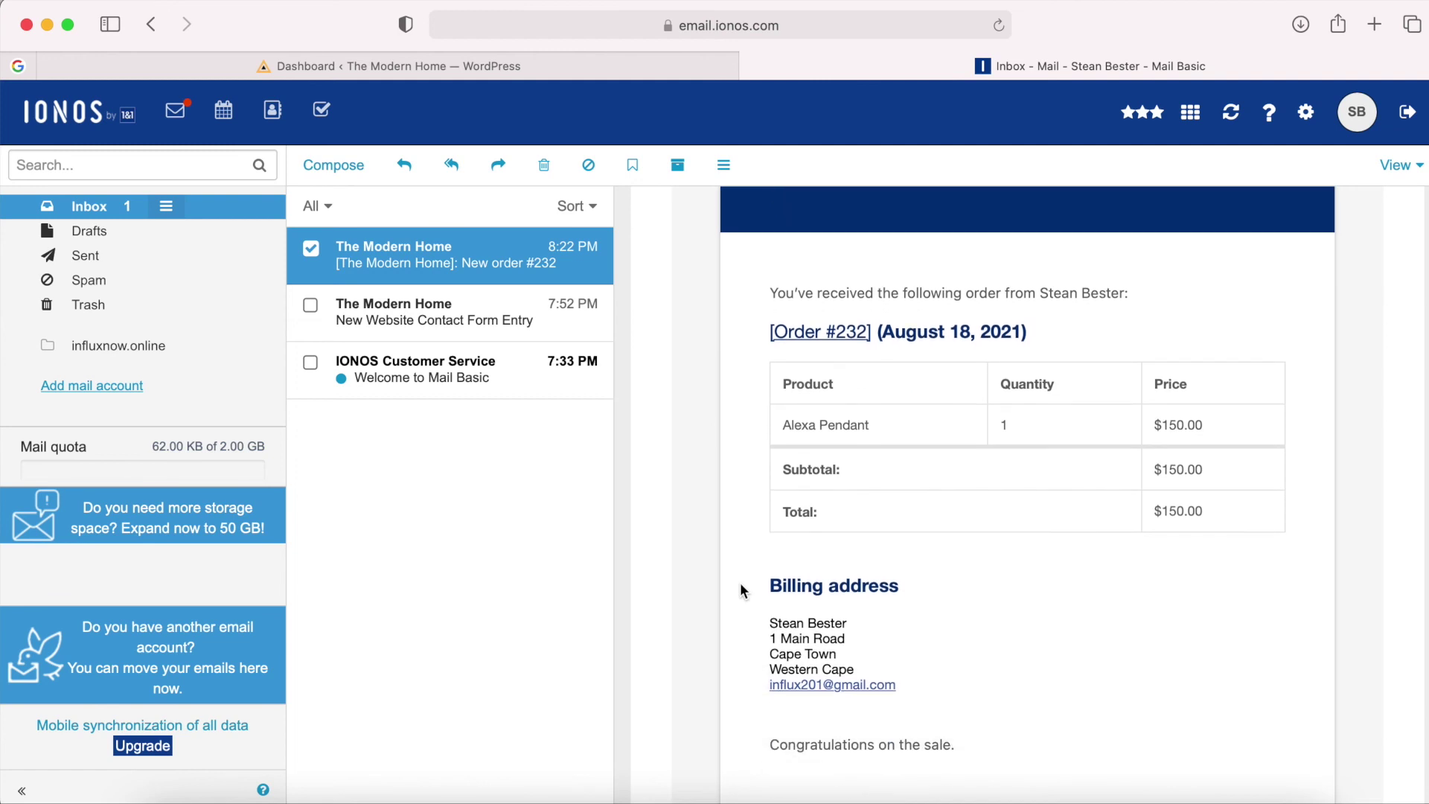
{"action": "scroll", "coordinate": [745, 559], "scroll_direction": "up", "scroll_amount": 1}
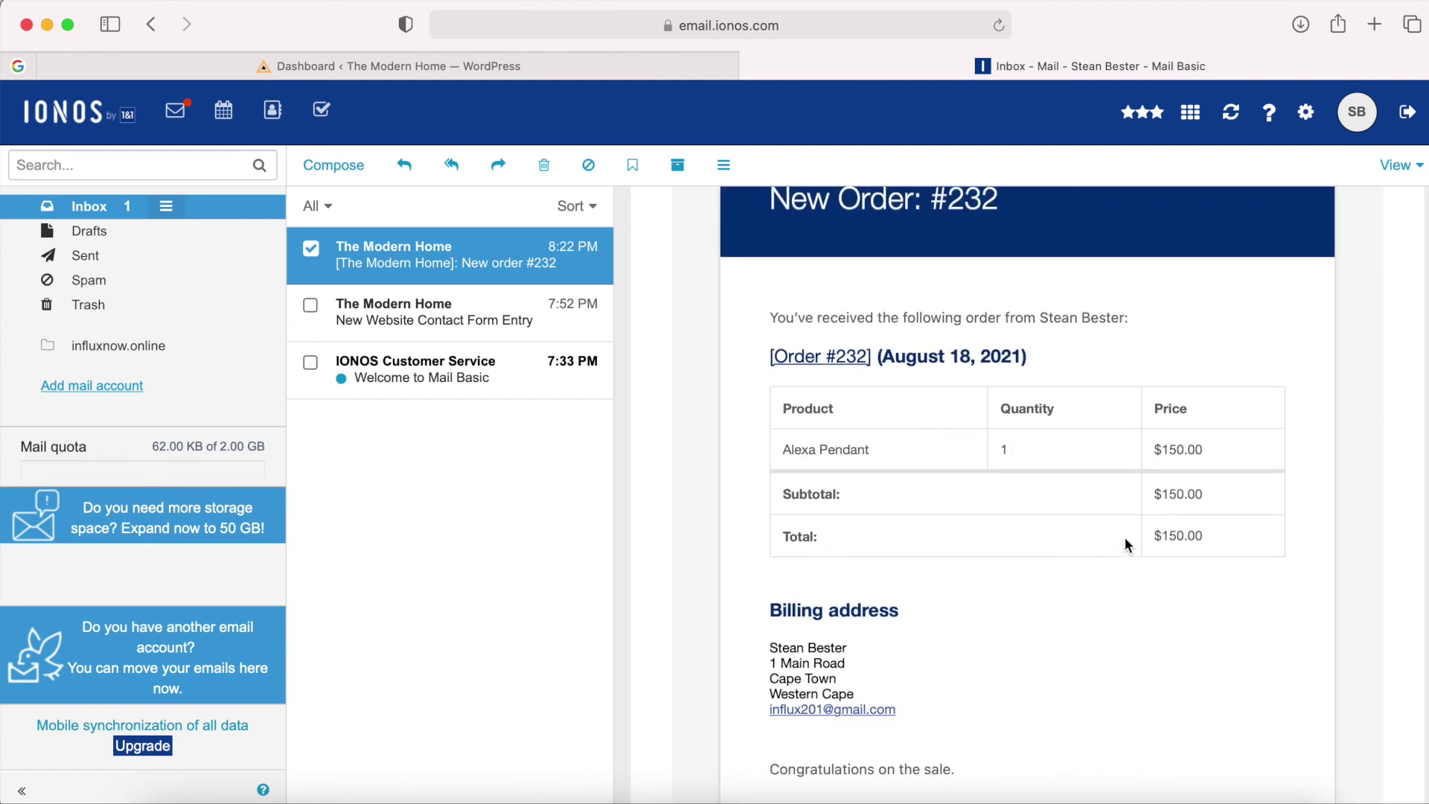
{"action": "scroll", "coordinate": [1034, 566], "scroll_direction": "up", "scroll_amount": 3}
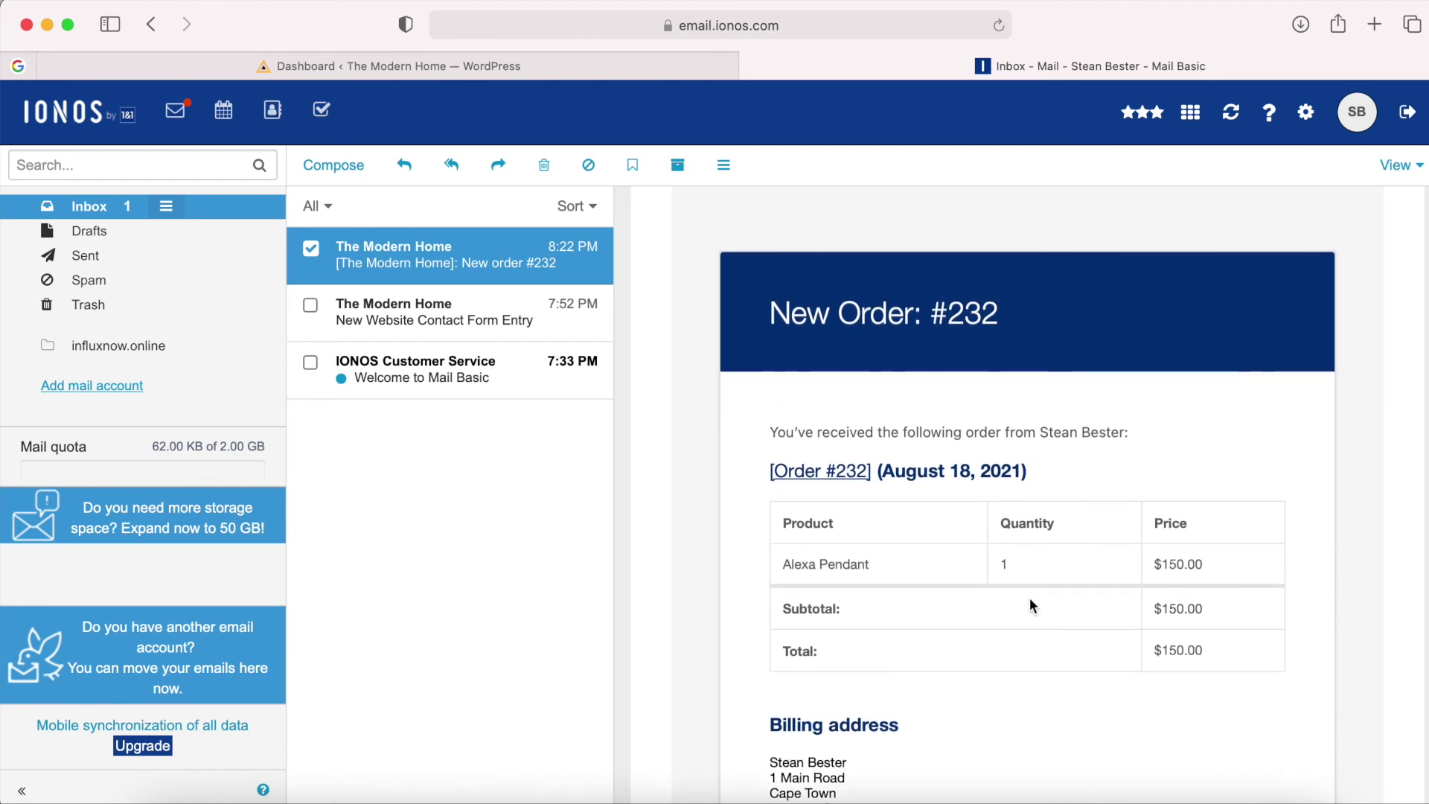
{"action": "scroll", "coordinate": [1031, 602], "scroll_direction": "down", "scroll_amount": 3}
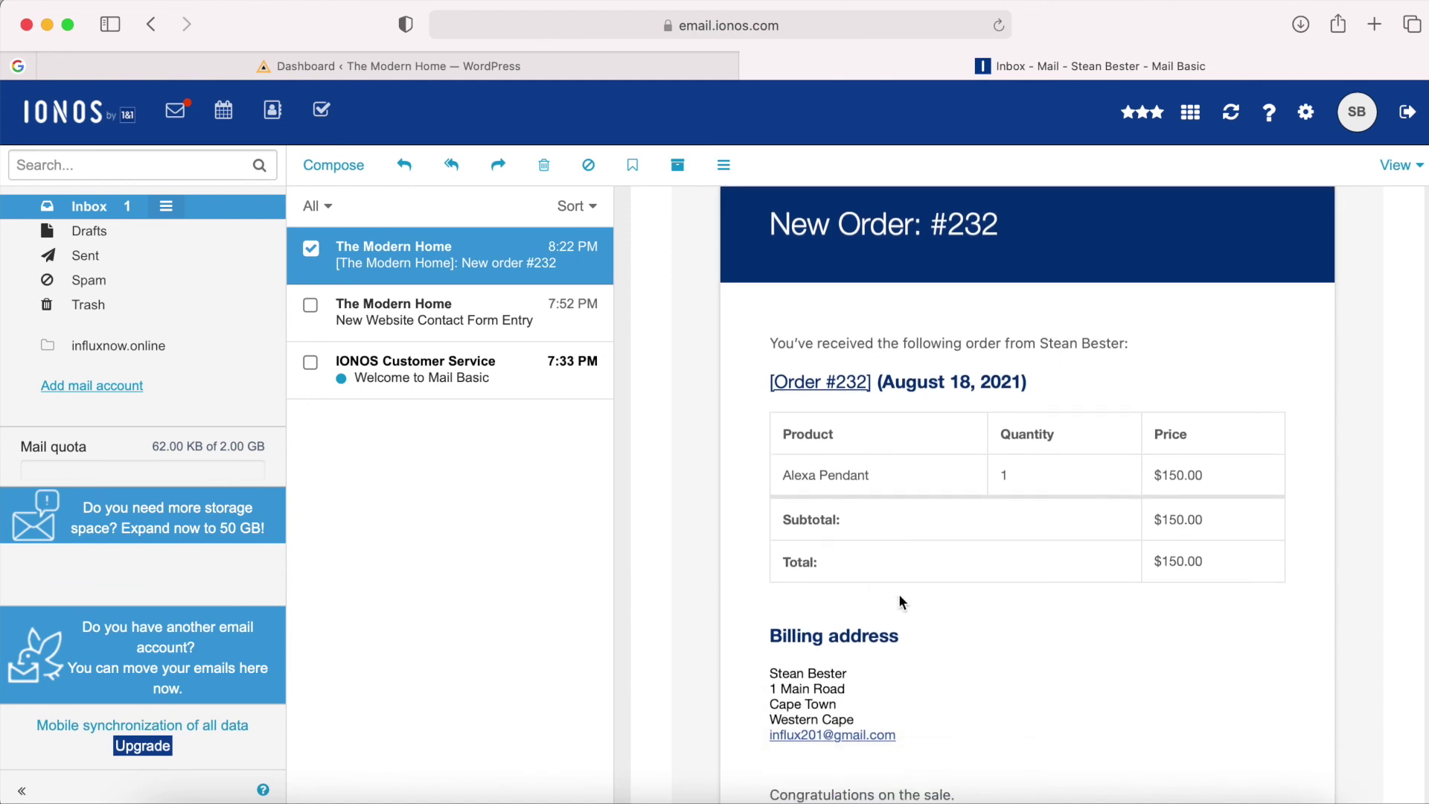
{"action": "scroll", "coordinate": [898, 598], "scroll_direction": "up", "scroll_amount": 5}
{"action": "scroll", "coordinate": [956, 388], "scroll_direction": "up", "scroll_amount": 3}
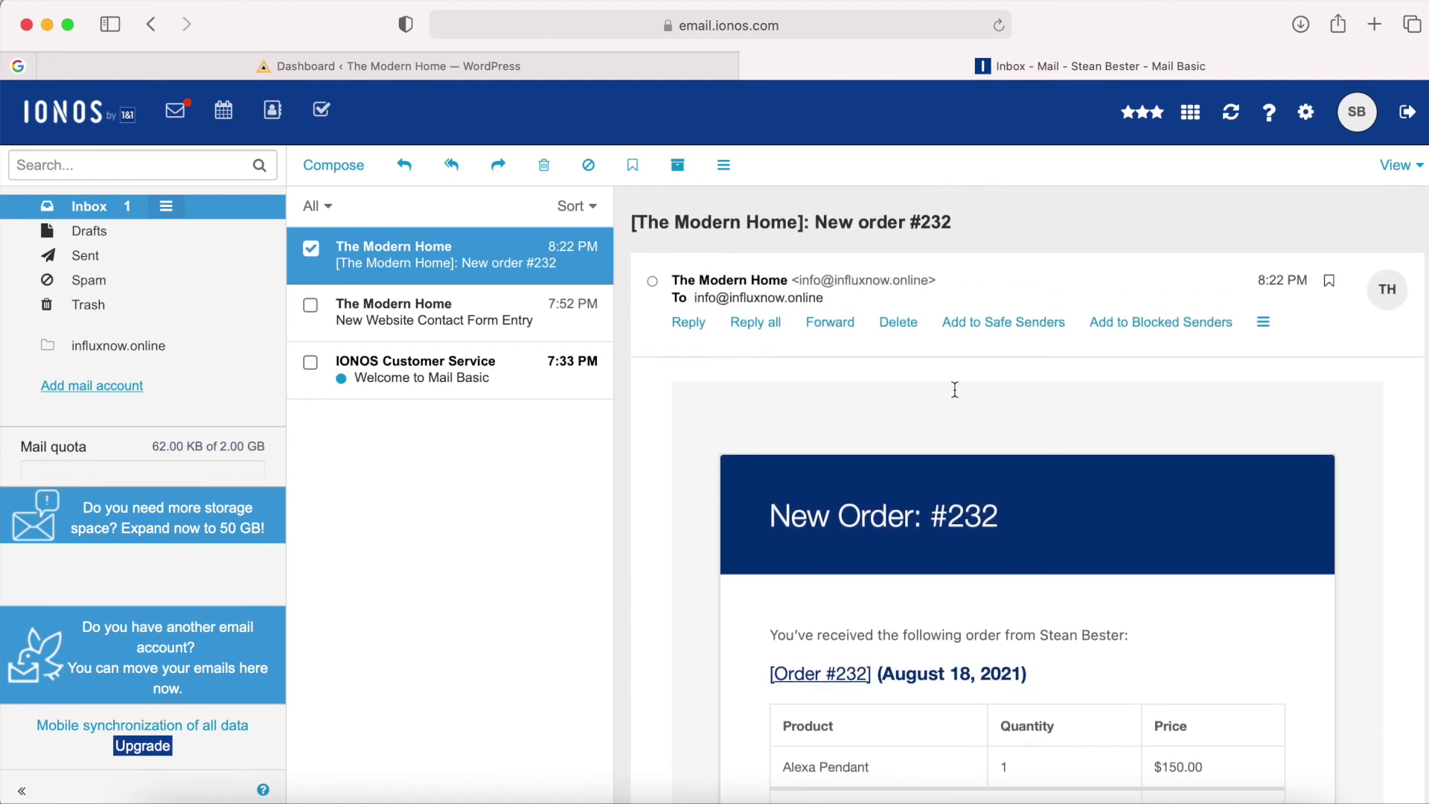
{"action": "left_click", "coordinate": [492, 66]}
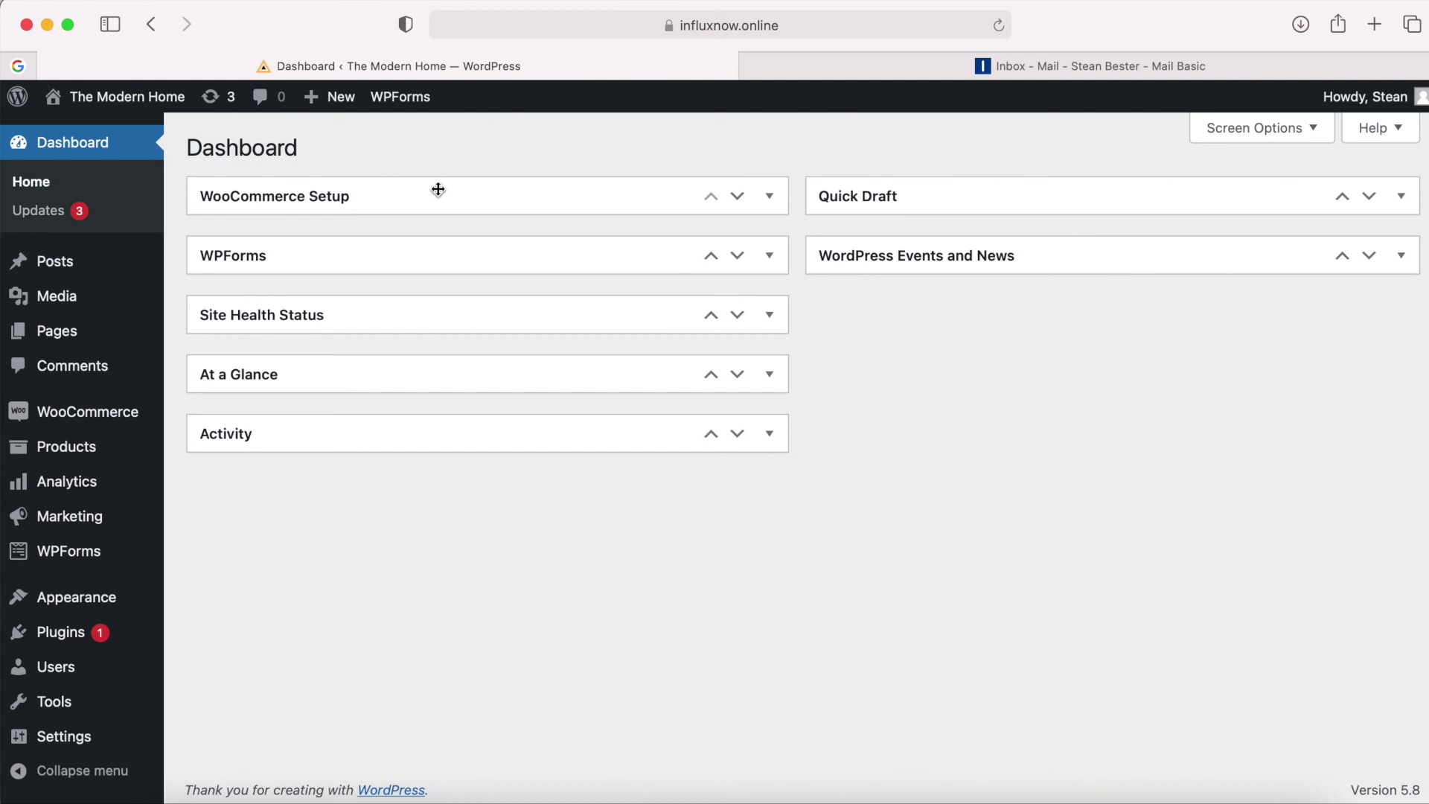
Open the WooCommerce Orders list showing order #232 Processing and #233 Pending payment.
{"action": "mouse_move", "coordinate": [102, 418]}
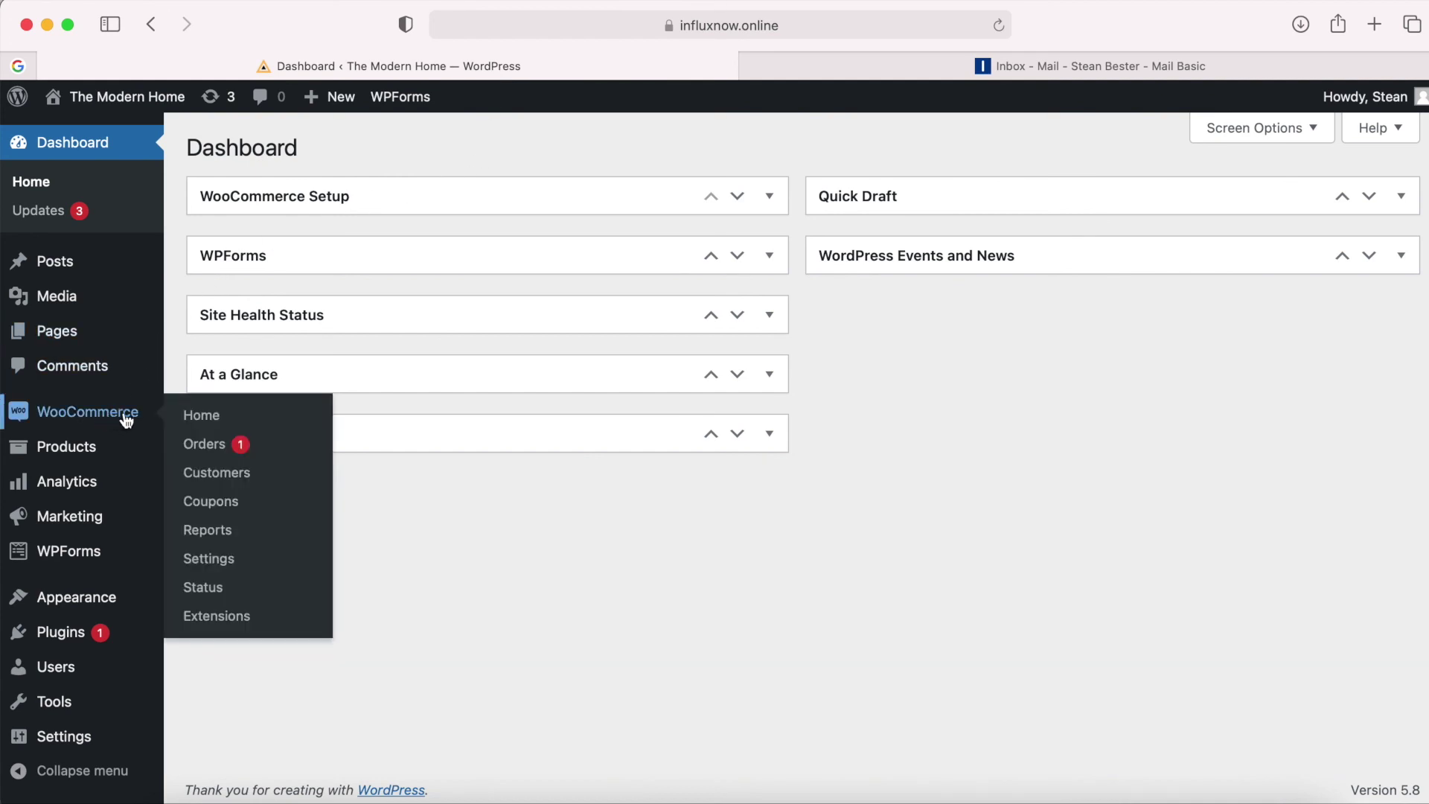
{"action": "left_click", "coordinate": [215, 449]}
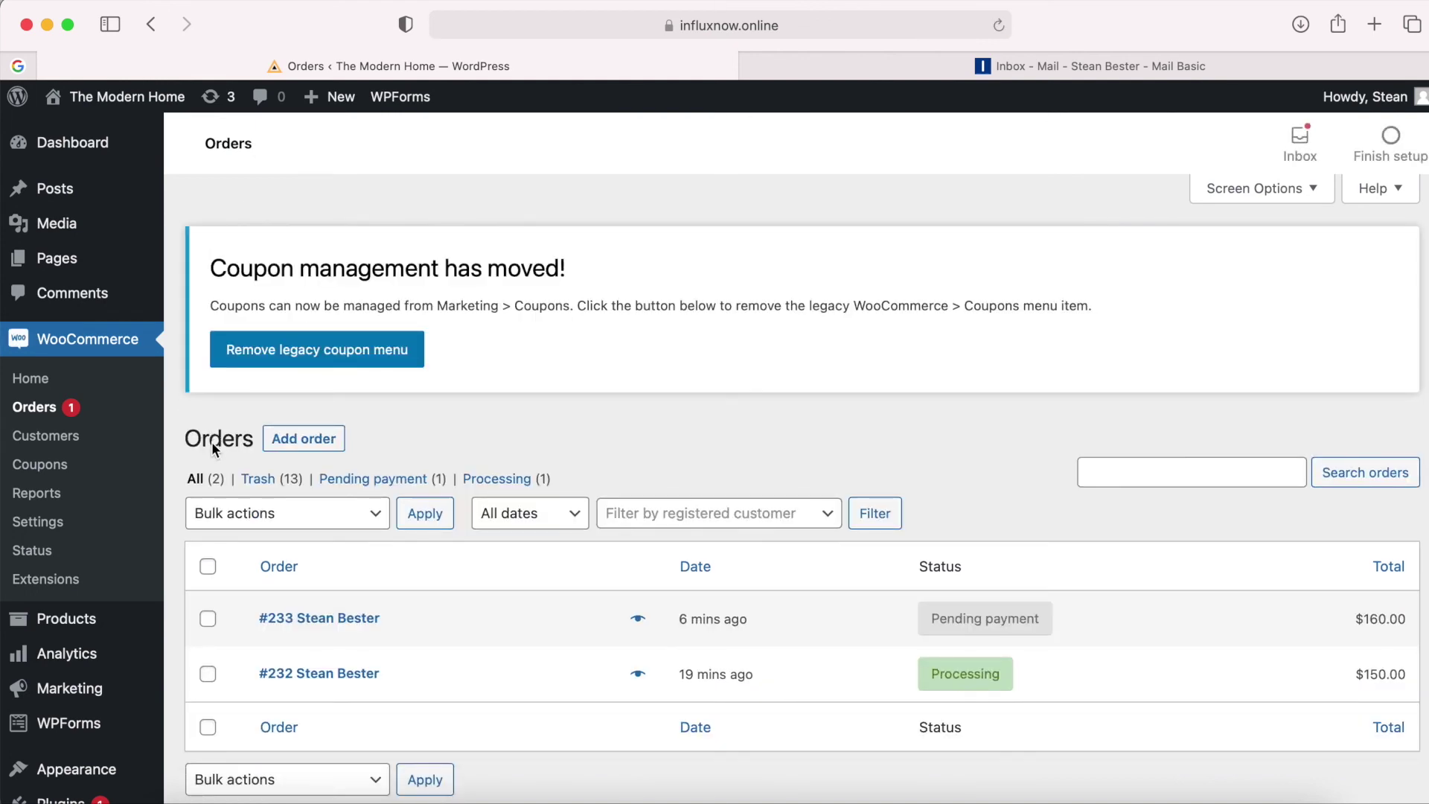
{"action": "scroll", "coordinate": [547, 661], "scroll_direction": "down", "scroll_amount": 2}
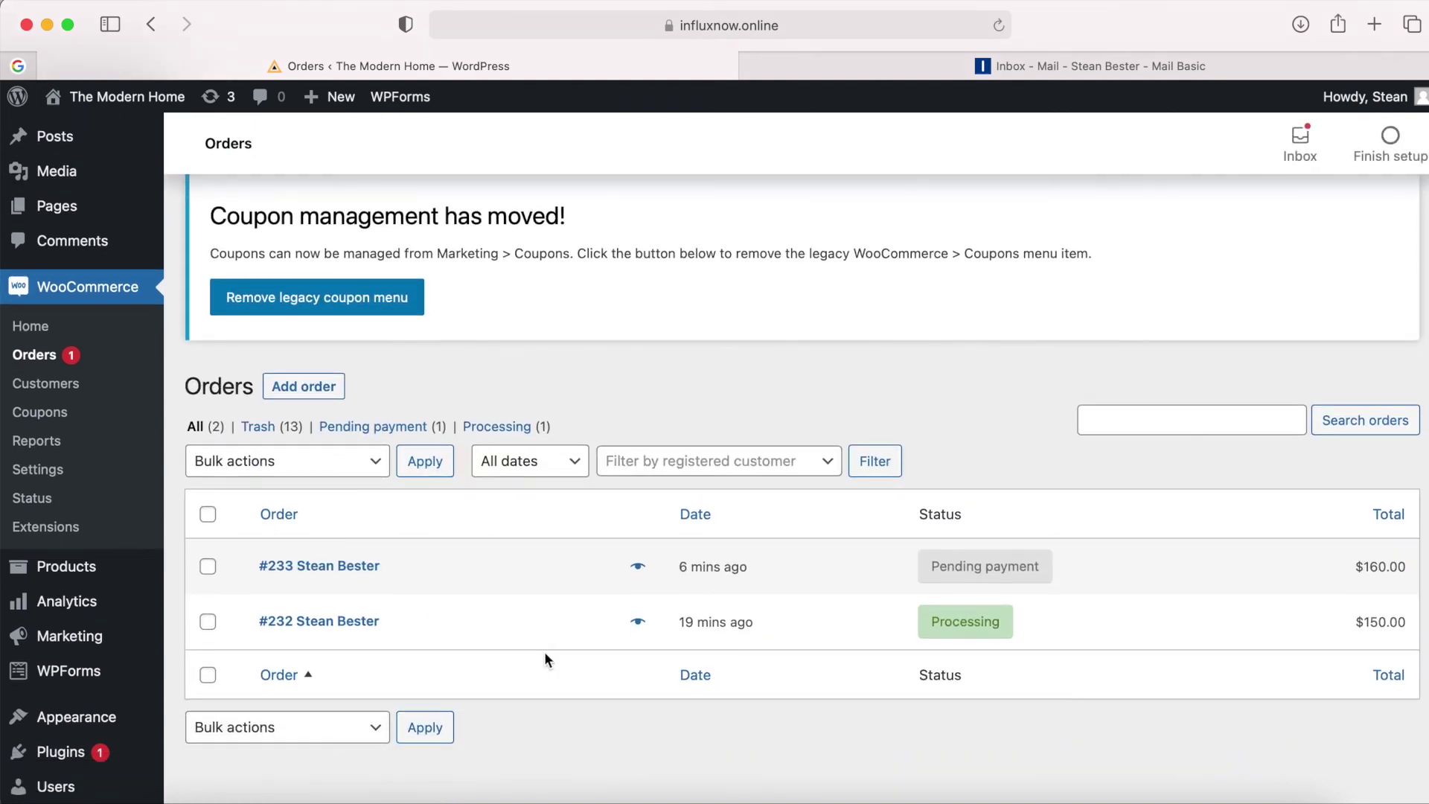
{"action": "mouse_move", "coordinate": [977, 622]}
Change order #232's status from Processing to Completed and update the order.
{"action": "left_click", "coordinate": [343, 629]}
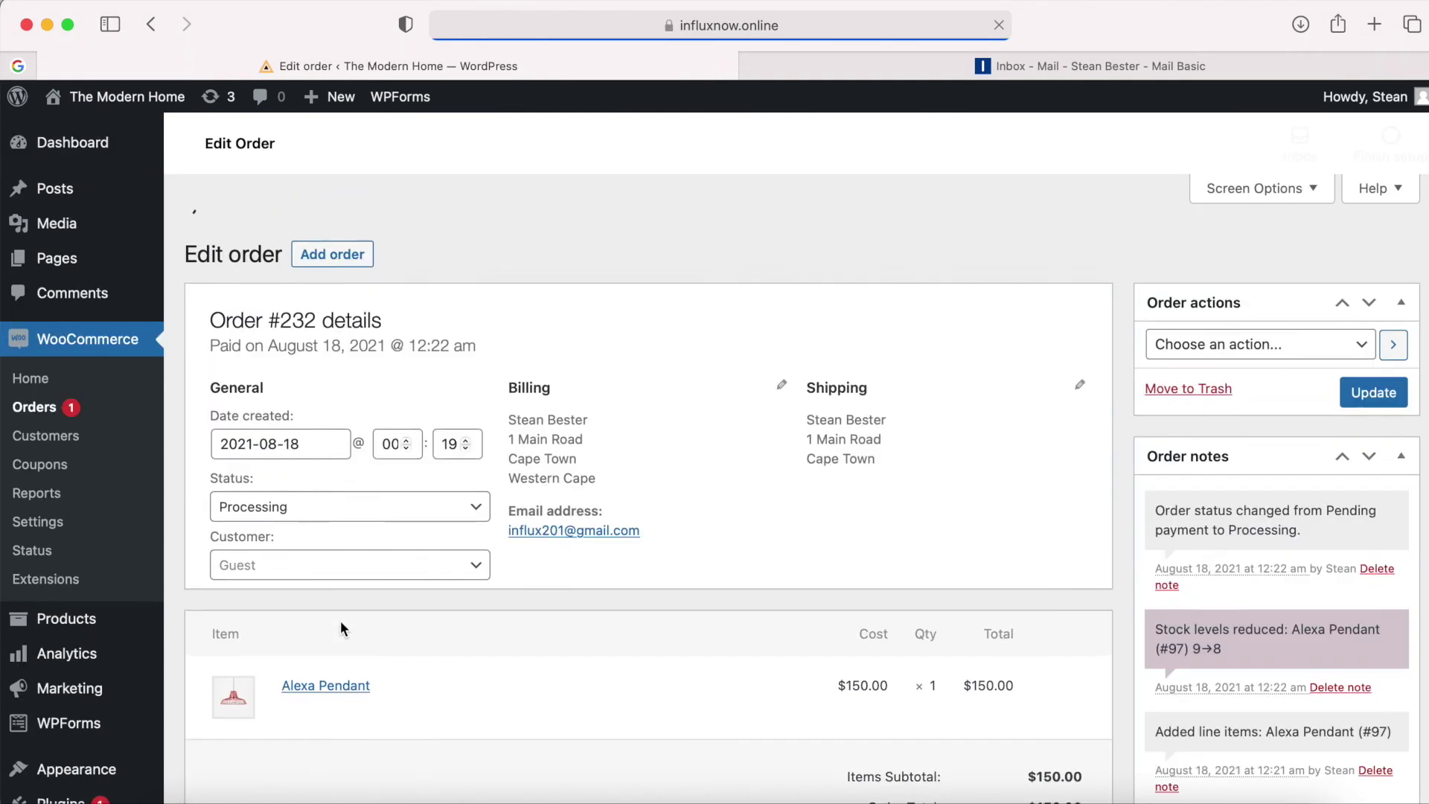
{"action": "left_click", "coordinate": [430, 696]}
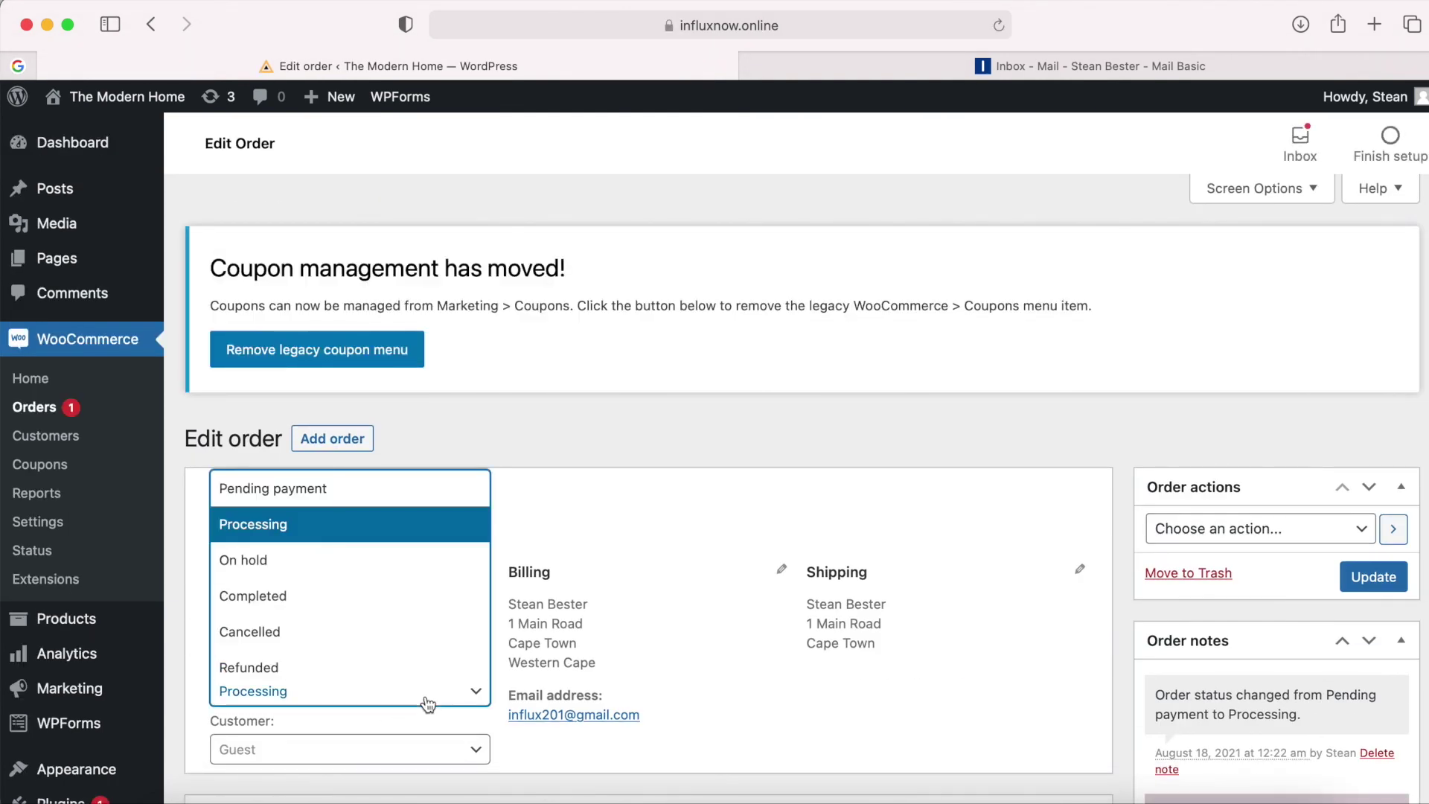
{"action": "left_click", "coordinate": [561, 708]}
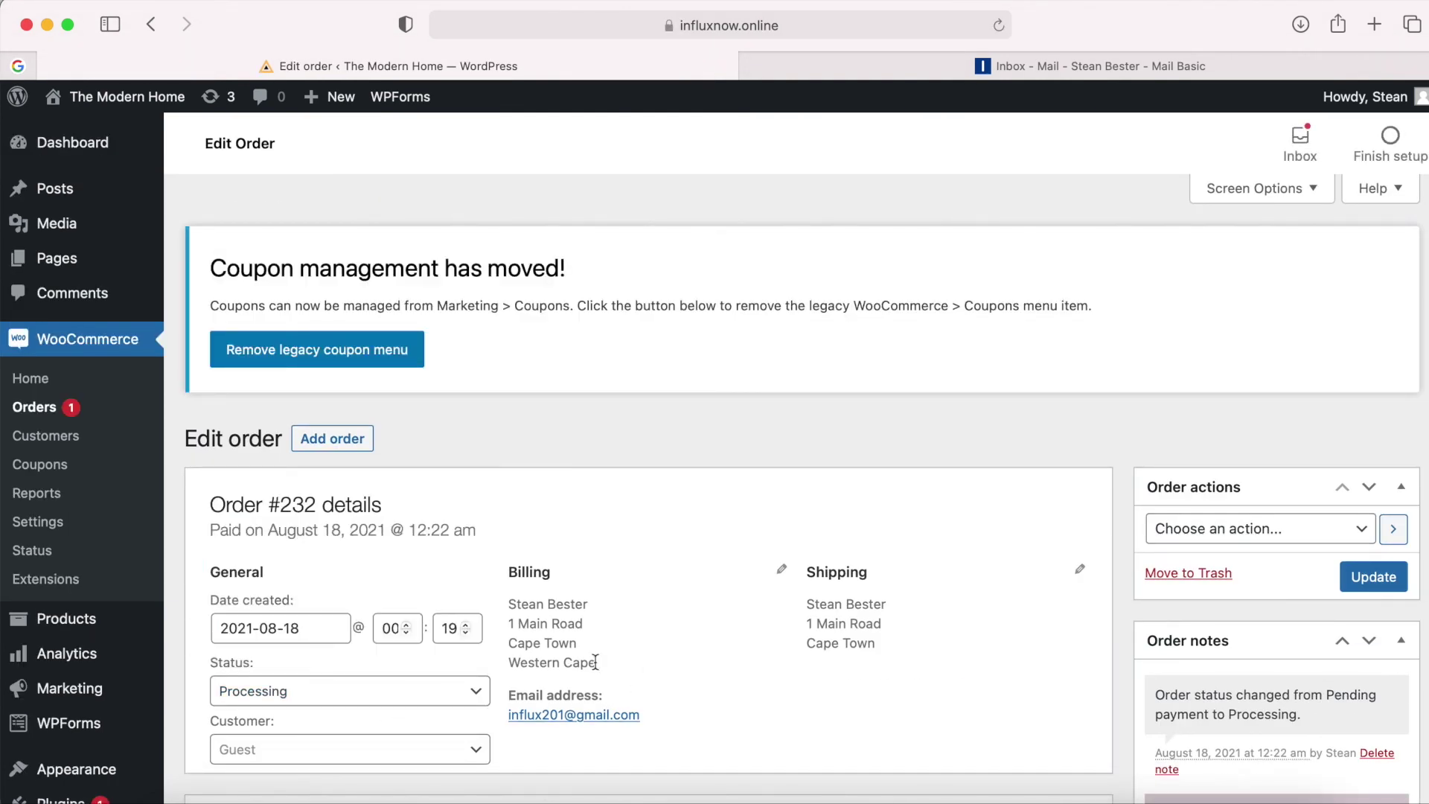
{"action": "left_click", "coordinate": [382, 688]}
{"action": "left_click", "coordinate": [325, 605]}
{"action": "left_click", "coordinate": [749, 606]}
{"action": "left_click", "coordinate": [1372, 578]}
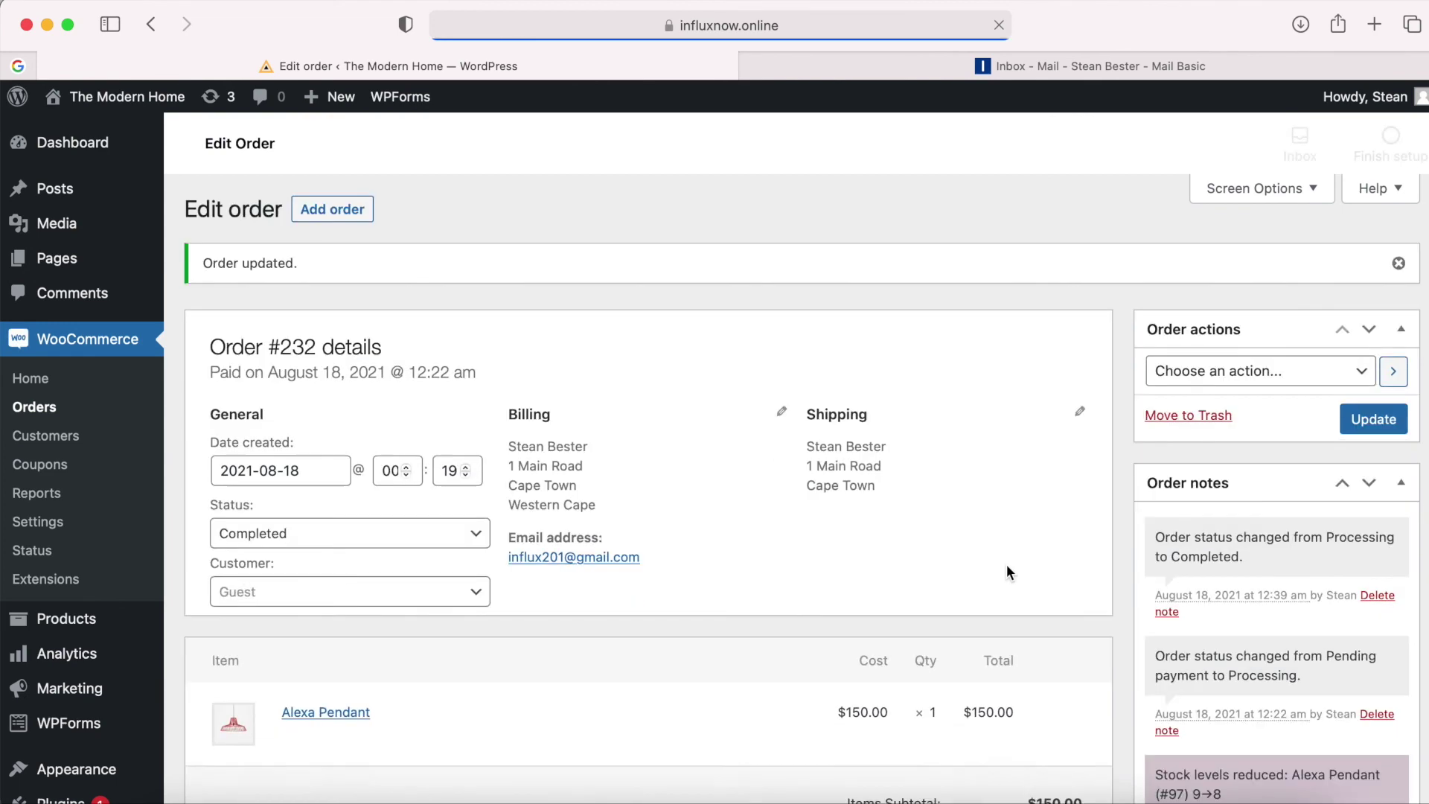
Check the orders list: #232 now Completed at $150.00, #233 still Pending payment.
{"action": "left_click", "coordinate": [83, 414]}
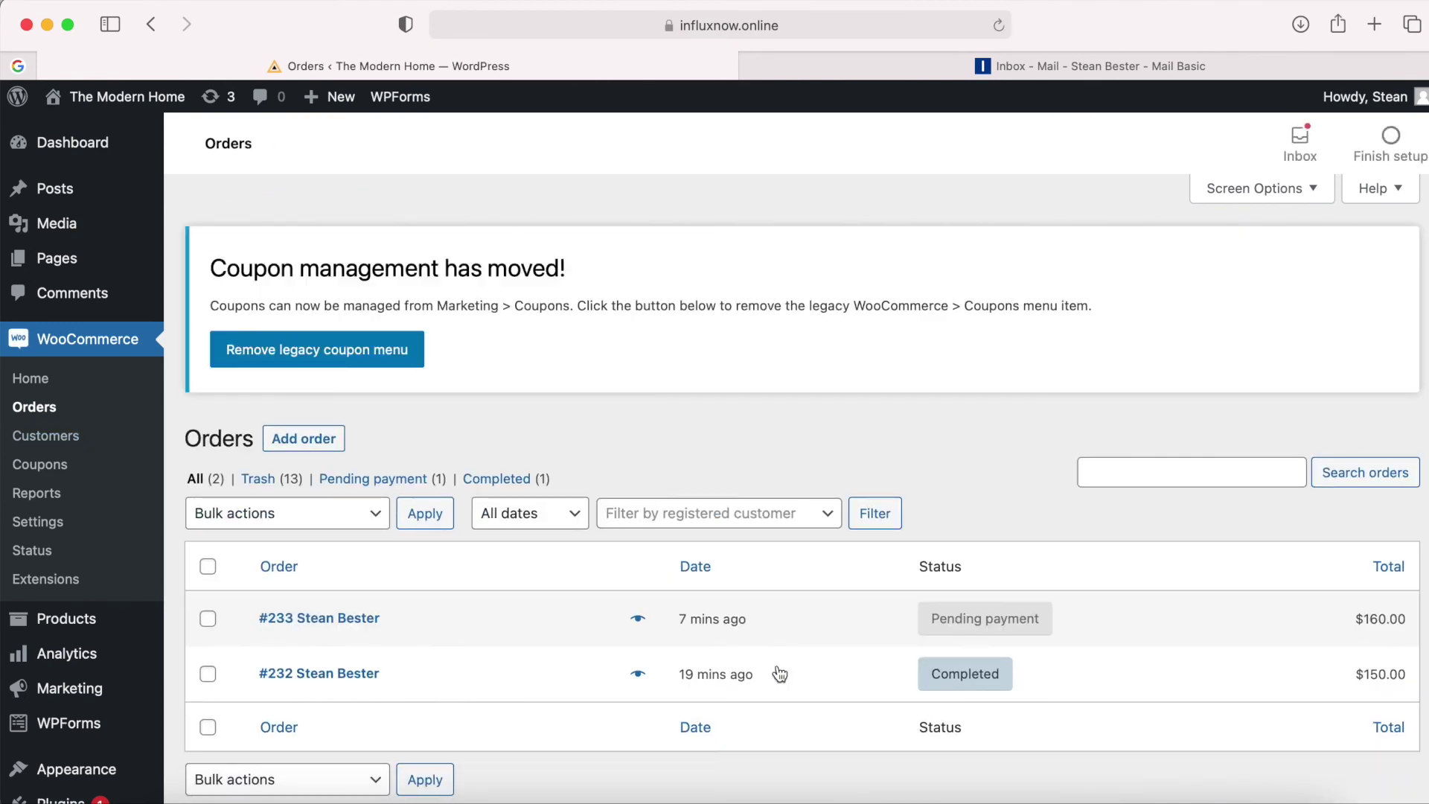
{"action": "left_click", "coordinate": [325, 675]}
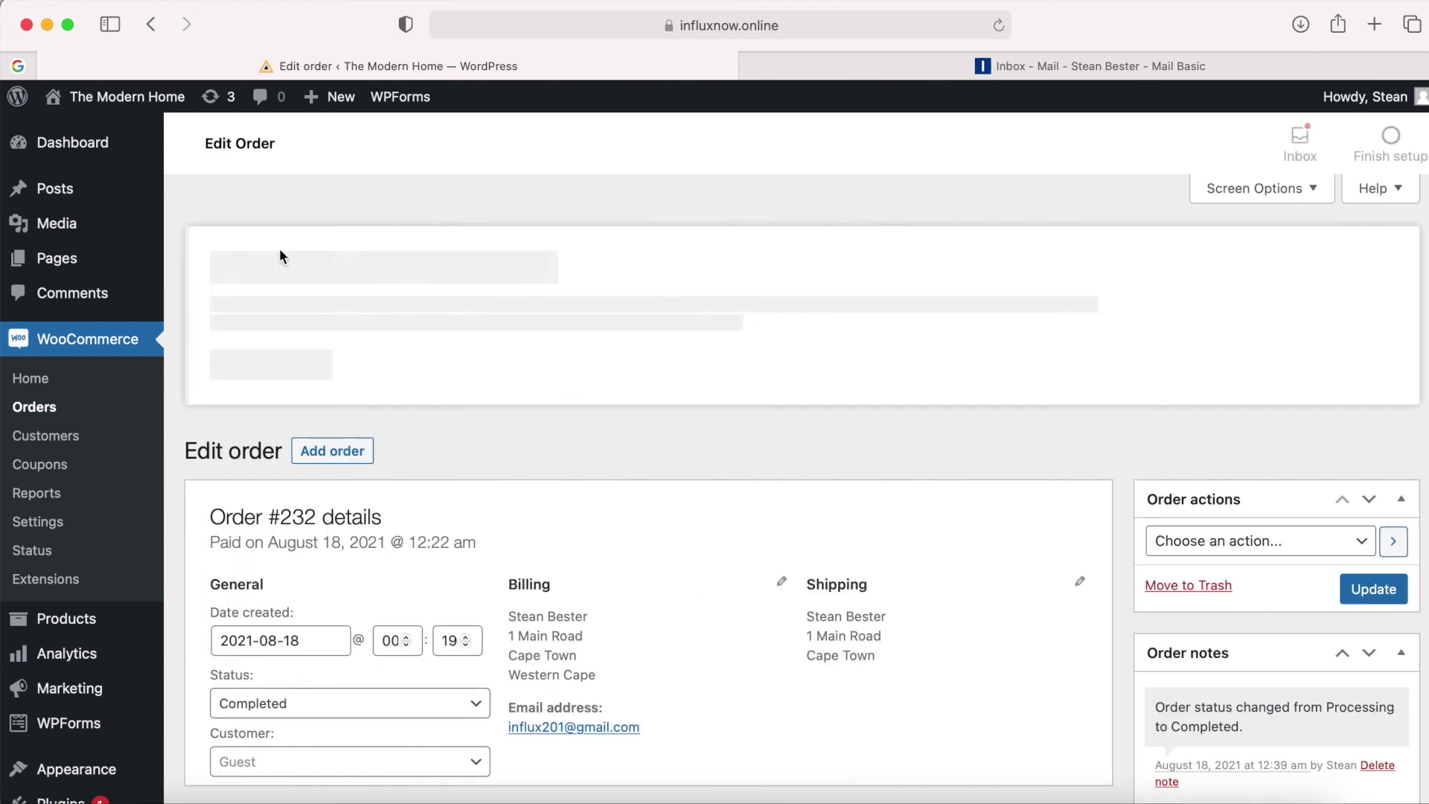
{"action": "left_click", "coordinate": [152, 25]}
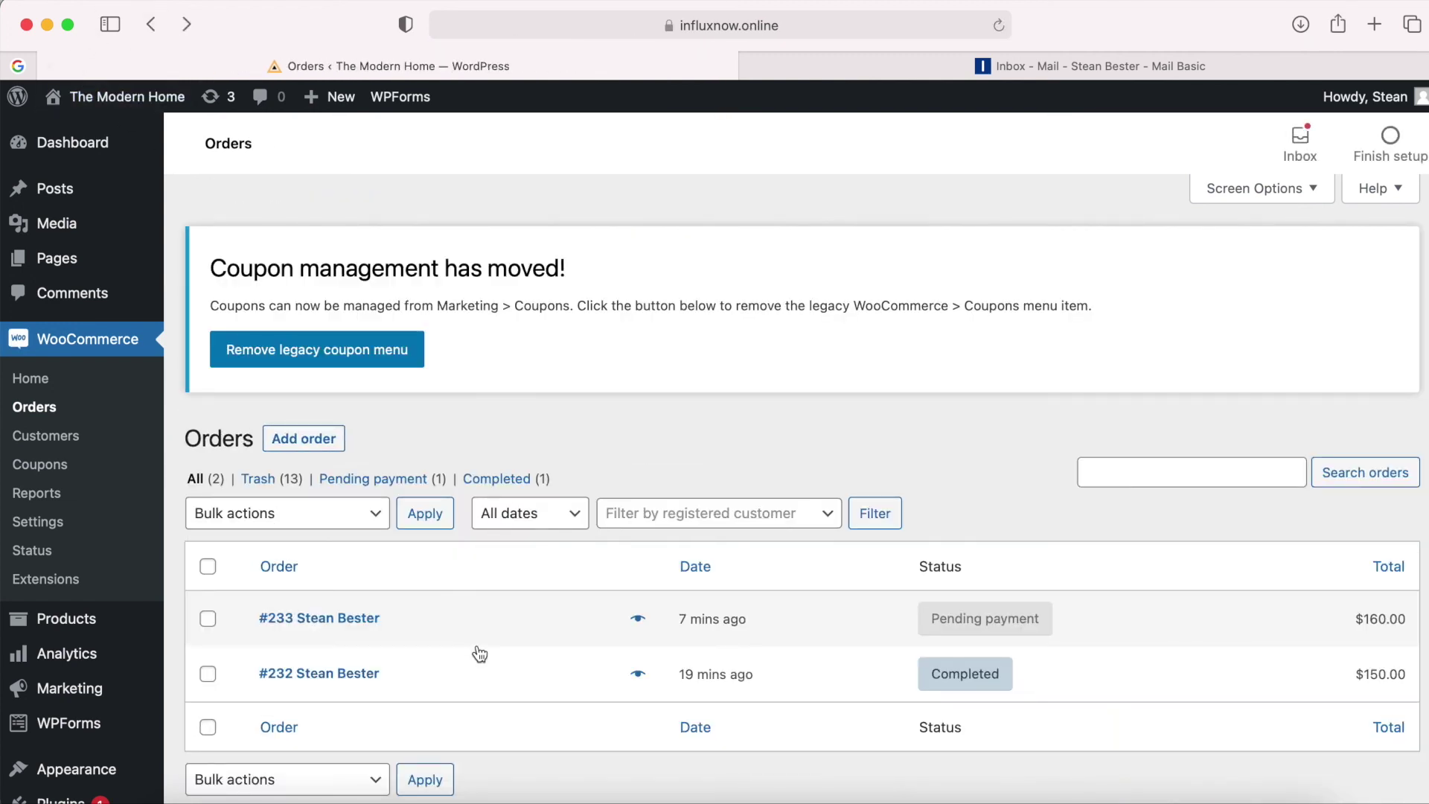
{"action": "scroll", "coordinate": [469, 641], "scroll_direction": "down", "scroll_amount": 2}
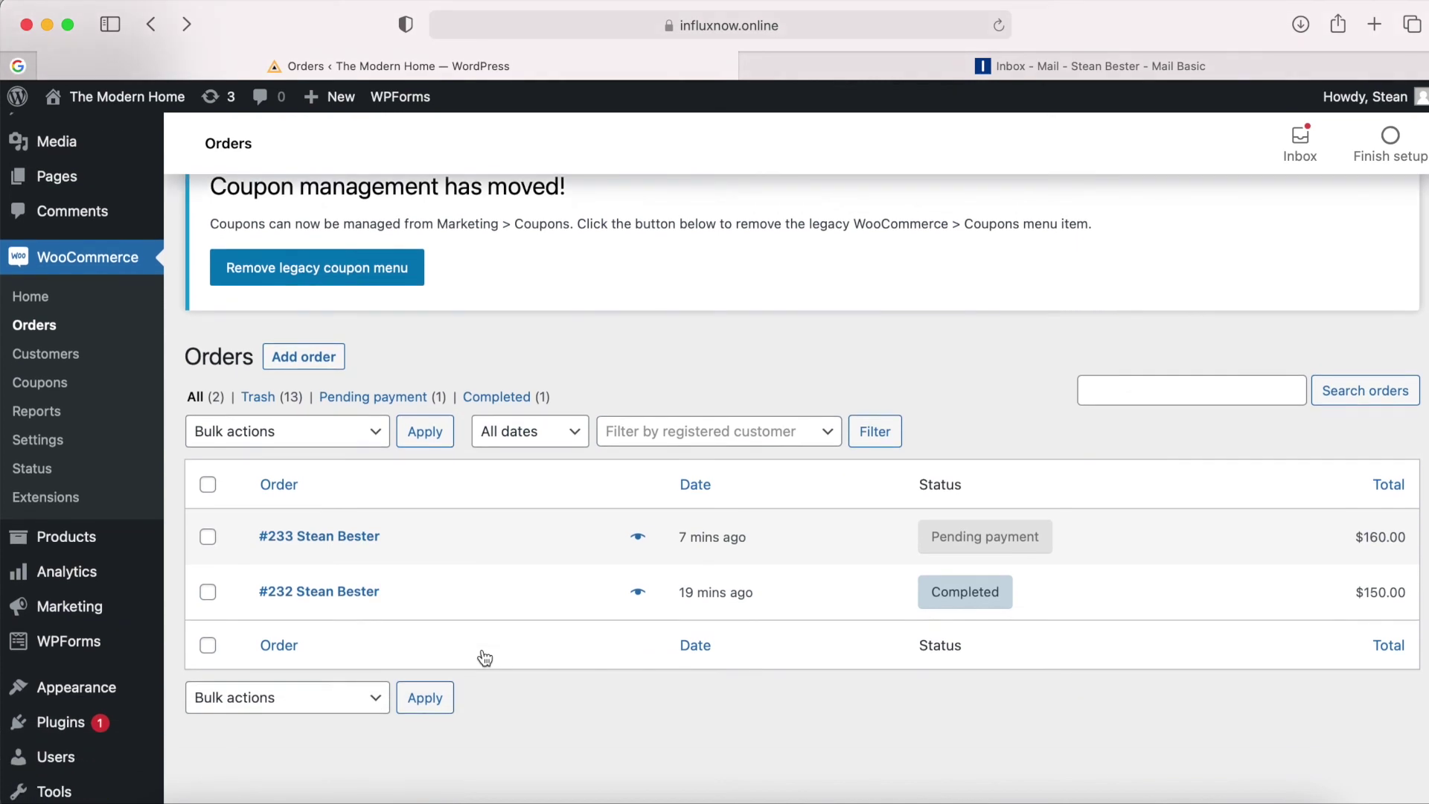
Review the saved details of the Completed order #232, then return to the orders list.
{"action": "left_click", "coordinate": [332, 594]}
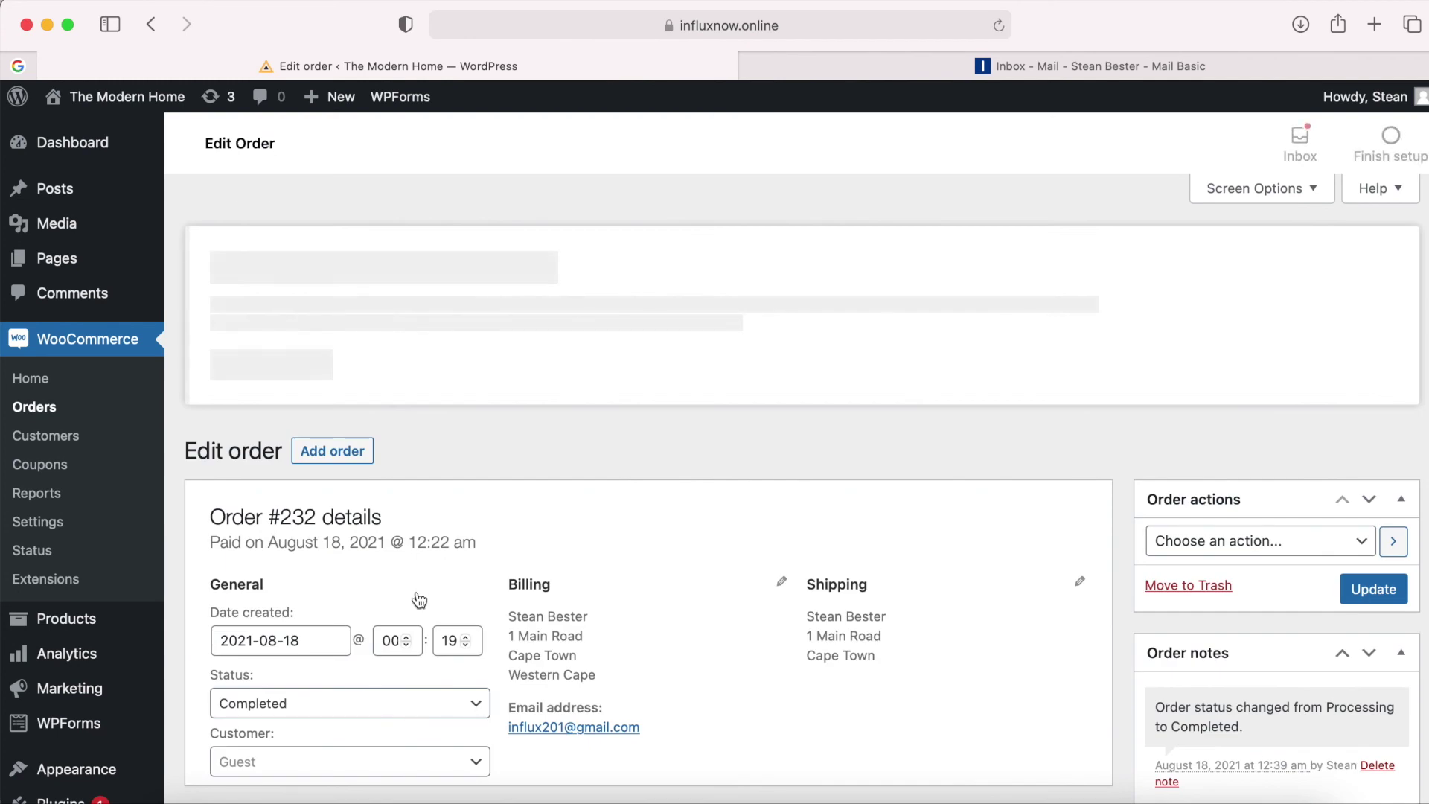
{"action": "scroll", "coordinate": [672, 615], "scroll_direction": "down", "scroll_amount": 3}
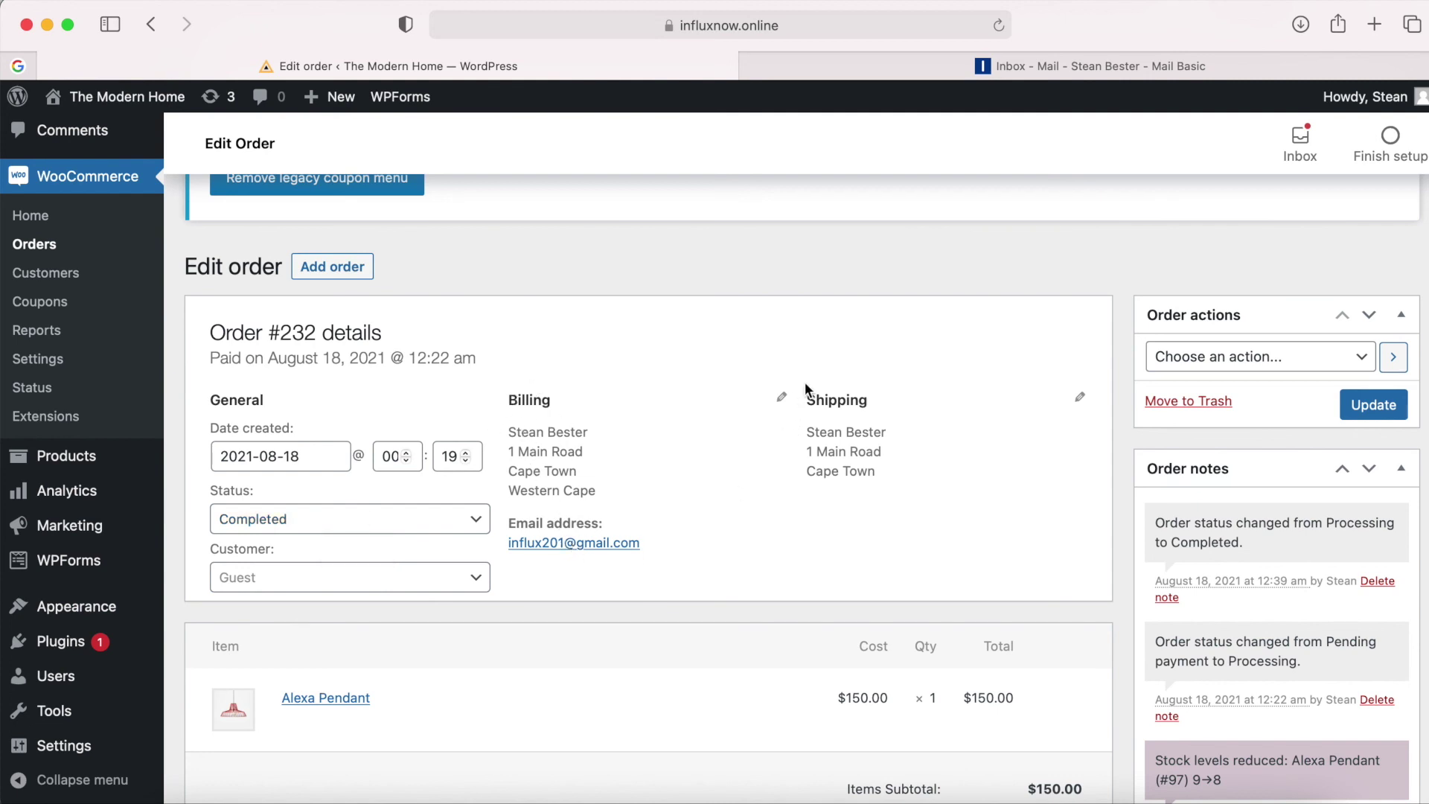
{"action": "scroll", "coordinate": [835, 503], "scroll_direction": "down", "scroll_amount": 5}
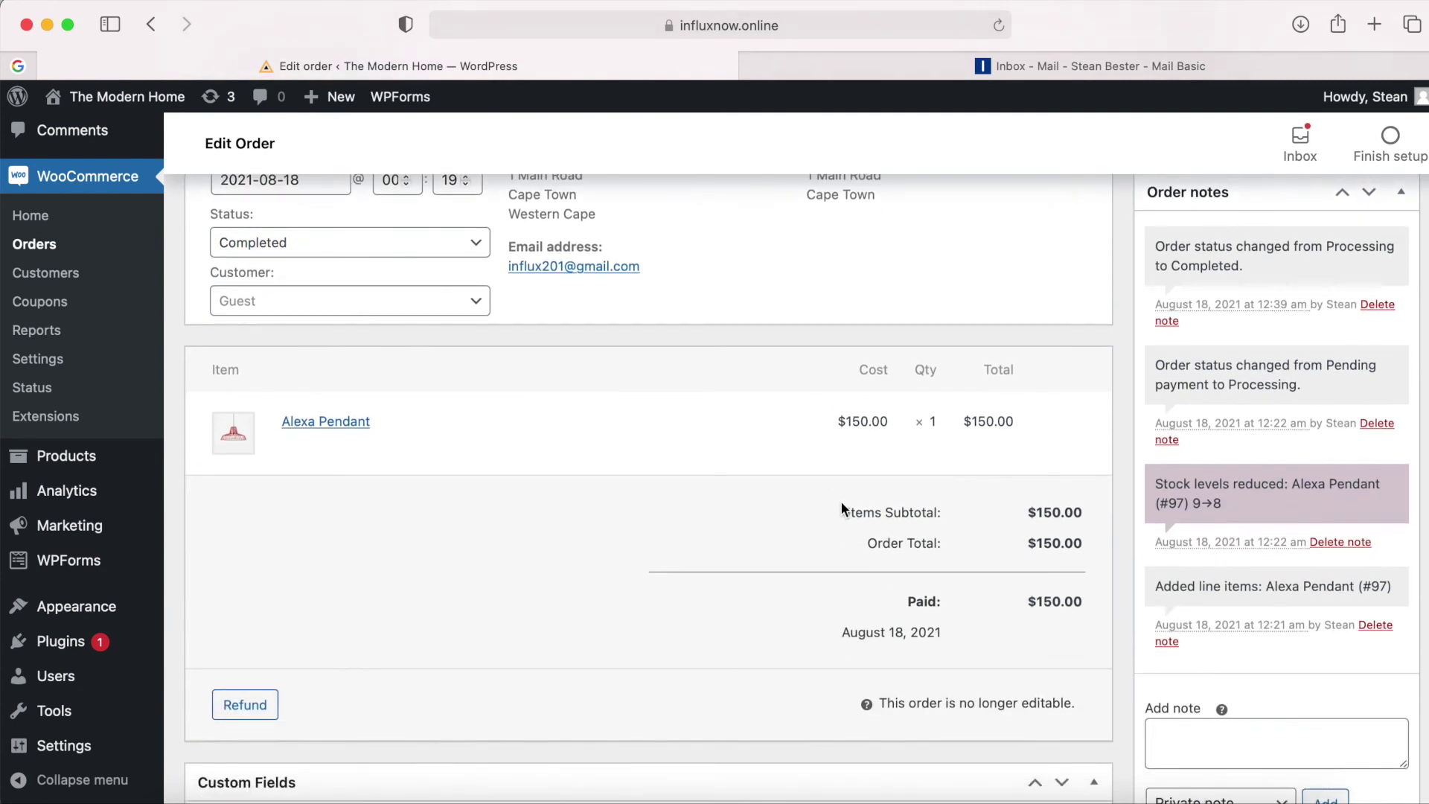
{"action": "scroll", "coordinate": [841, 506], "scroll_direction": "down", "scroll_amount": 1}
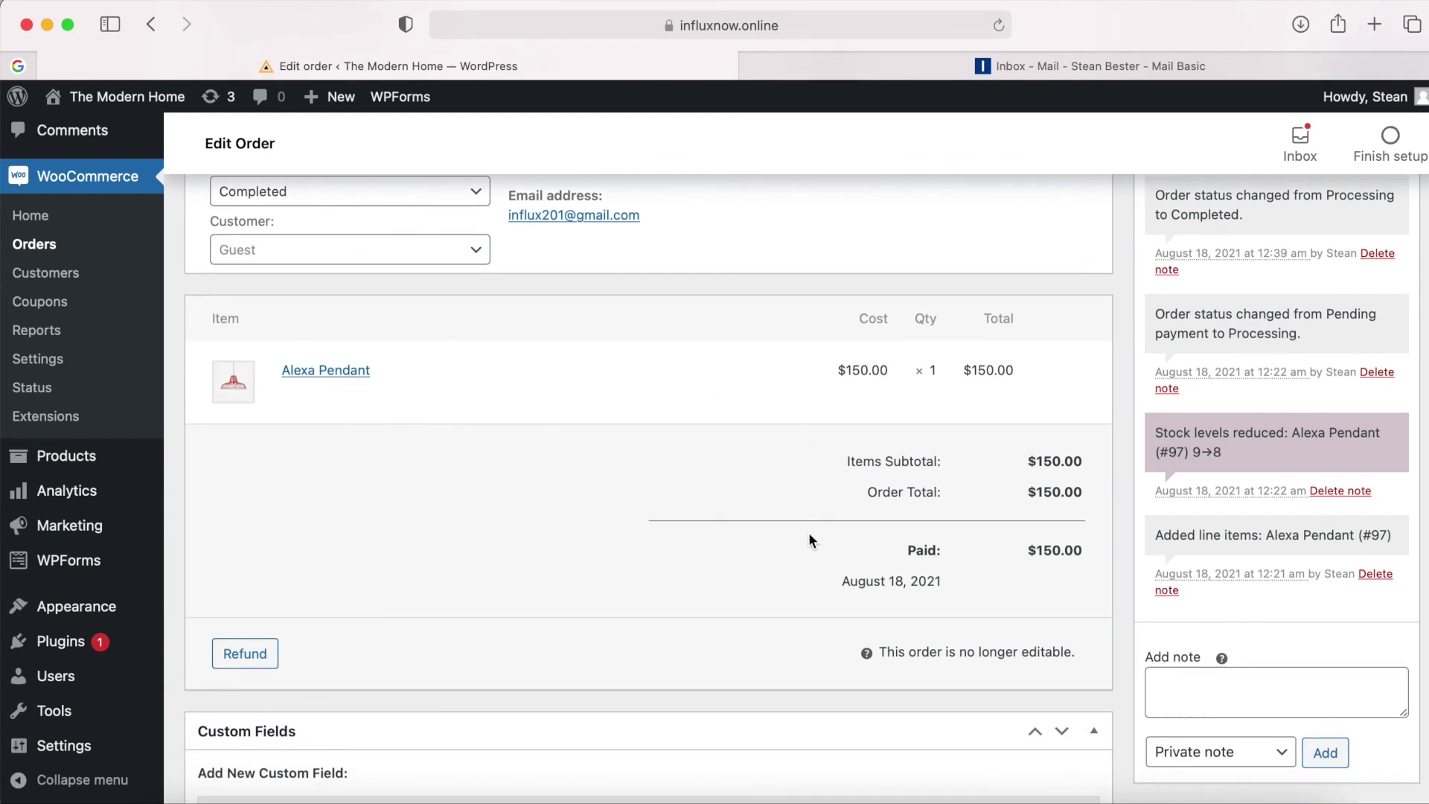
{"action": "scroll", "coordinate": [801, 551], "scroll_direction": "down", "scroll_amount": 1}
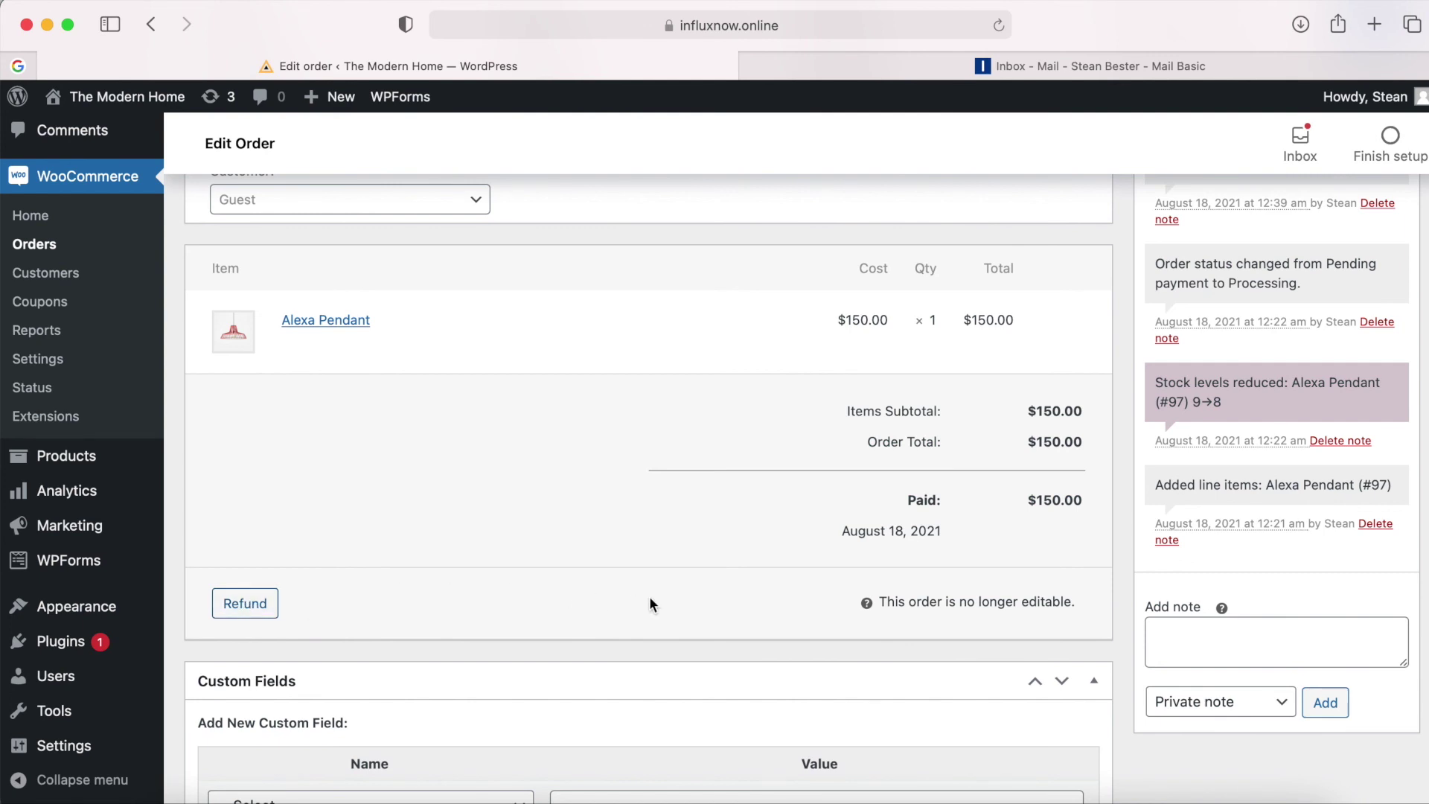
{"action": "scroll", "coordinate": [650, 600], "scroll_direction": "down", "scroll_amount": 7}
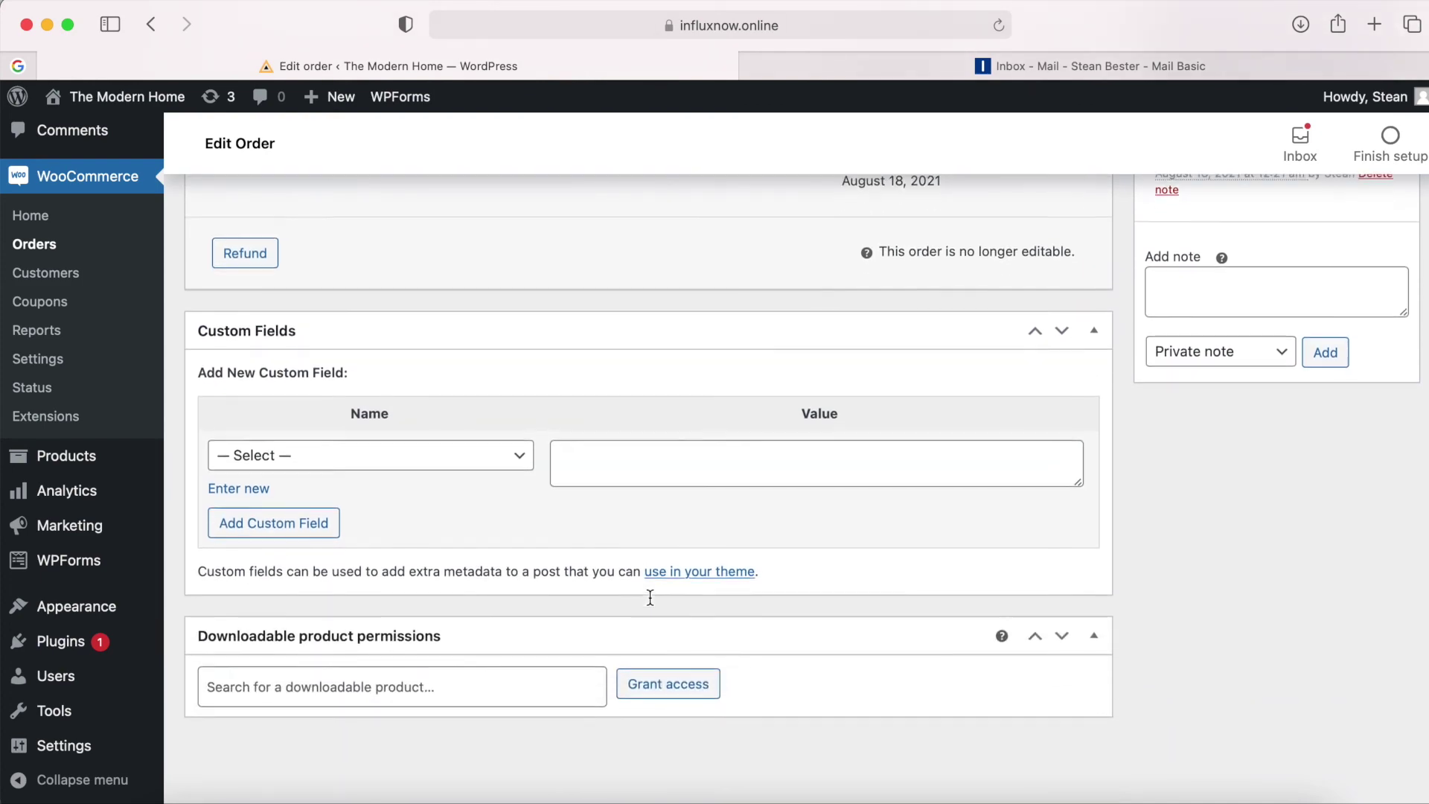
{"action": "scroll", "coordinate": [650, 598], "scroll_direction": "up", "scroll_amount": 12}
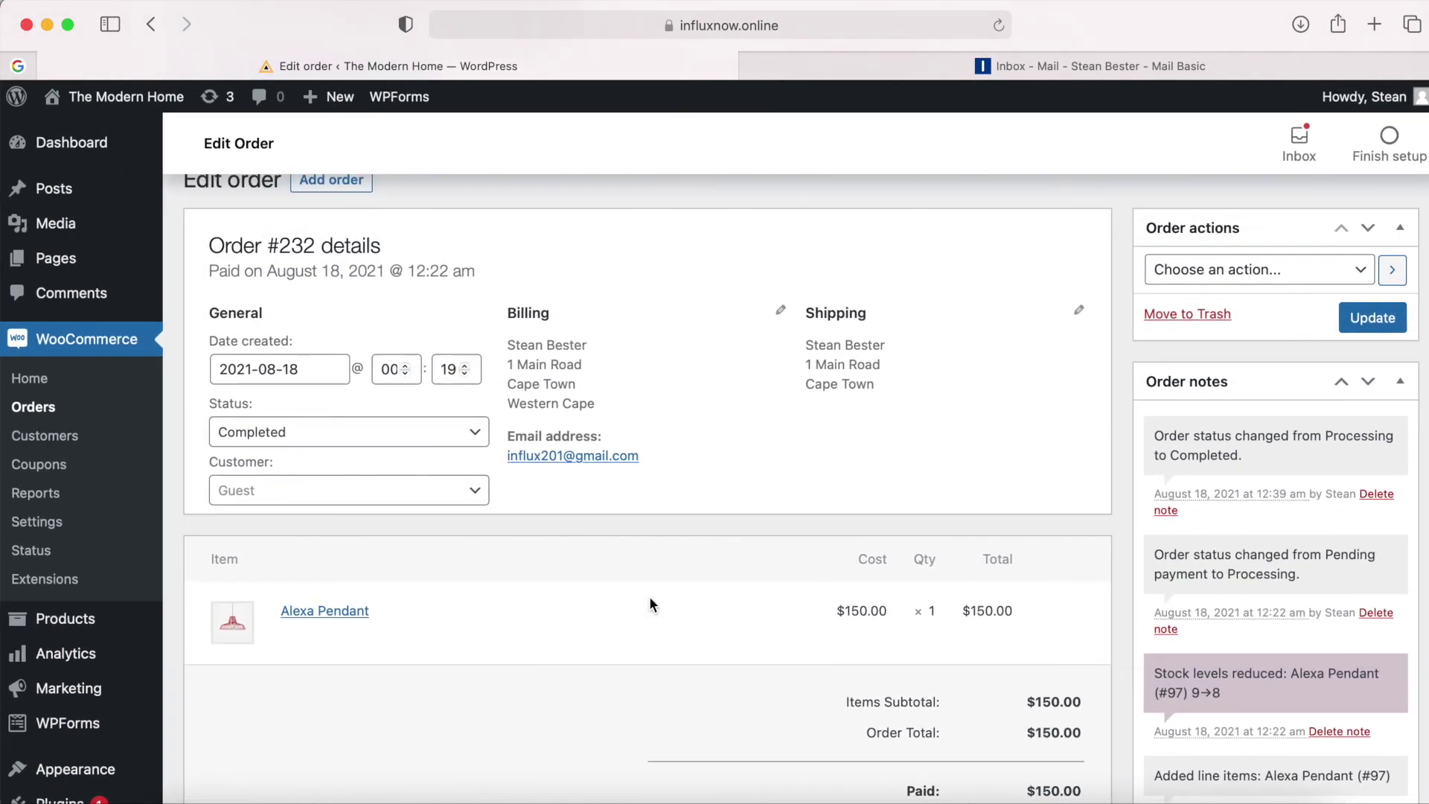
{"action": "scroll", "coordinate": [649, 596], "scroll_direction": "up", "scroll_amount": 3}
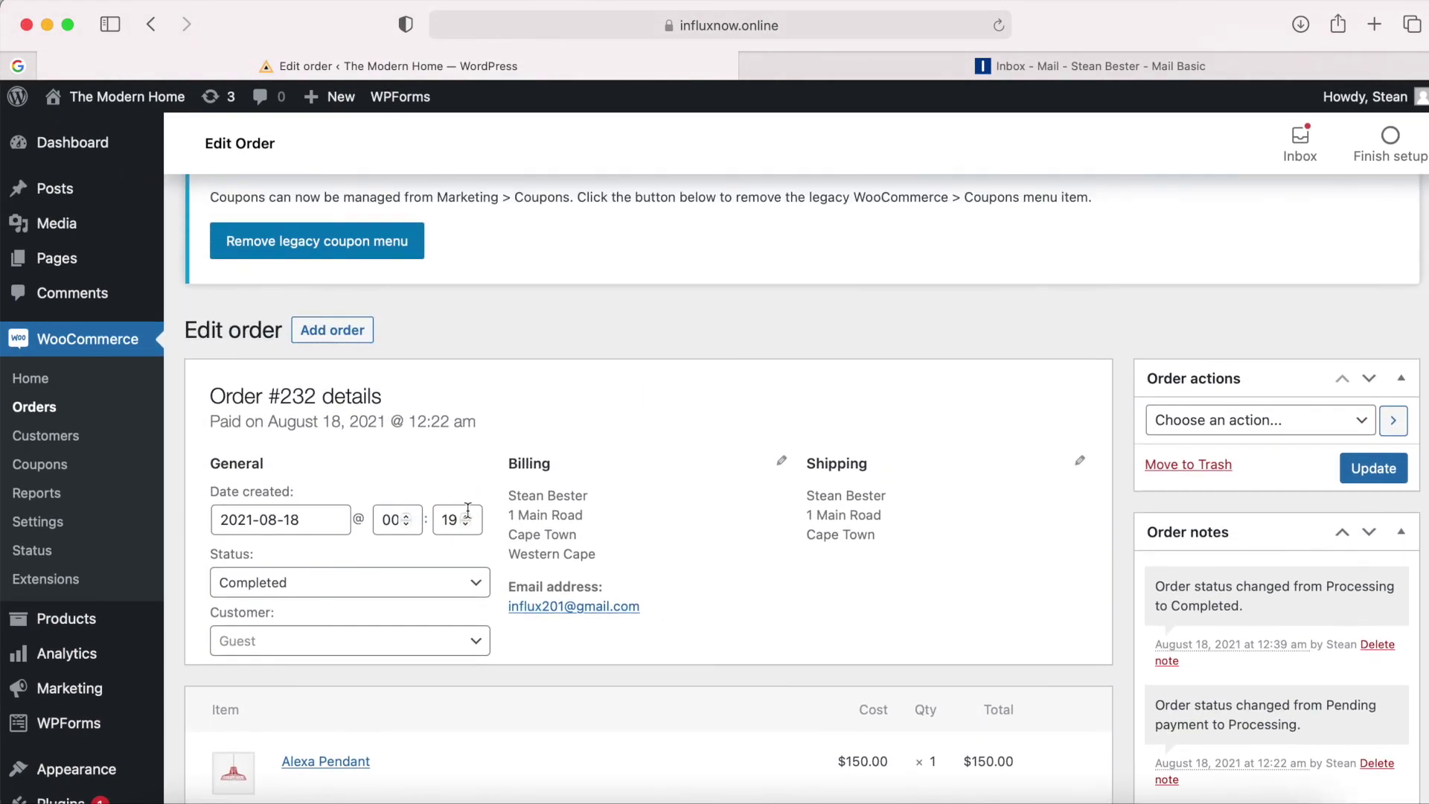
{"action": "left_click", "coordinate": [61, 405]}
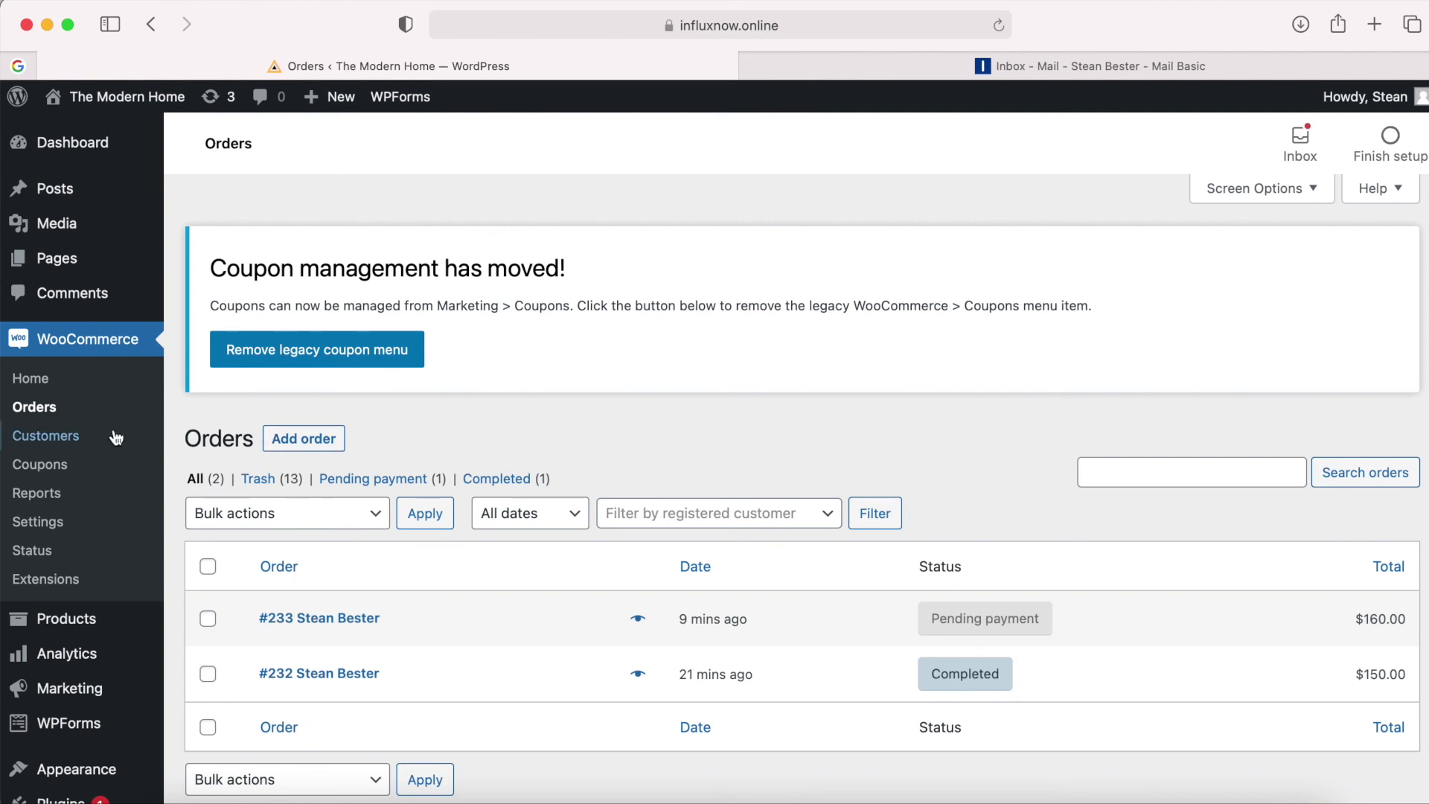
Check Customers and the Sales by date and Sales by product reports: $150.00 gross sales, Alexa Pendant top seller.
{"action": "left_click", "coordinate": [66, 443]}
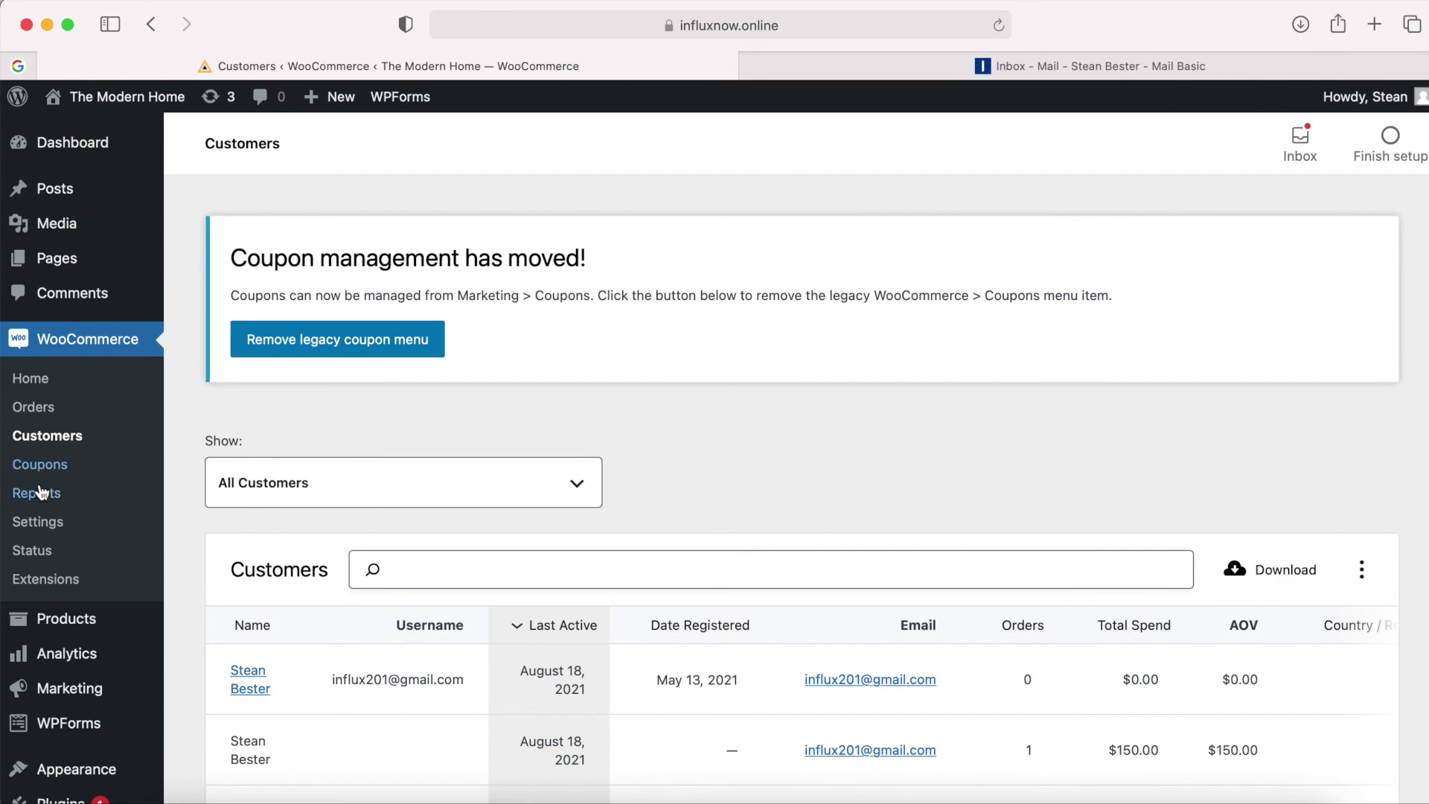
{"action": "left_click", "coordinate": [42, 496]}
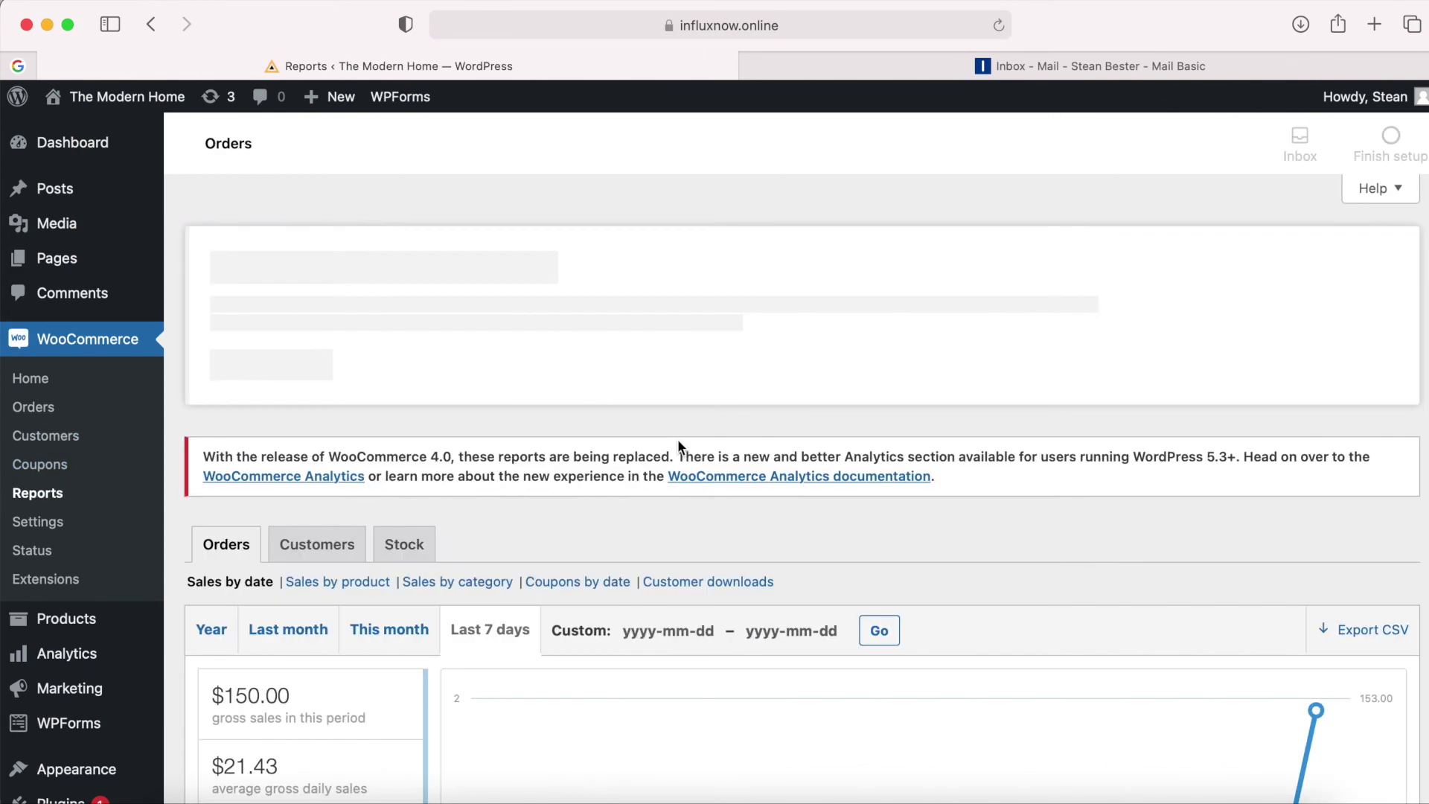
{"action": "scroll", "coordinate": [678, 447], "scroll_direction": "down", "scroll_amount": 10}
{"action": "scroll", "coordinate": [677, 447], "scroll_direction": "up", "scroll_amount": 5}
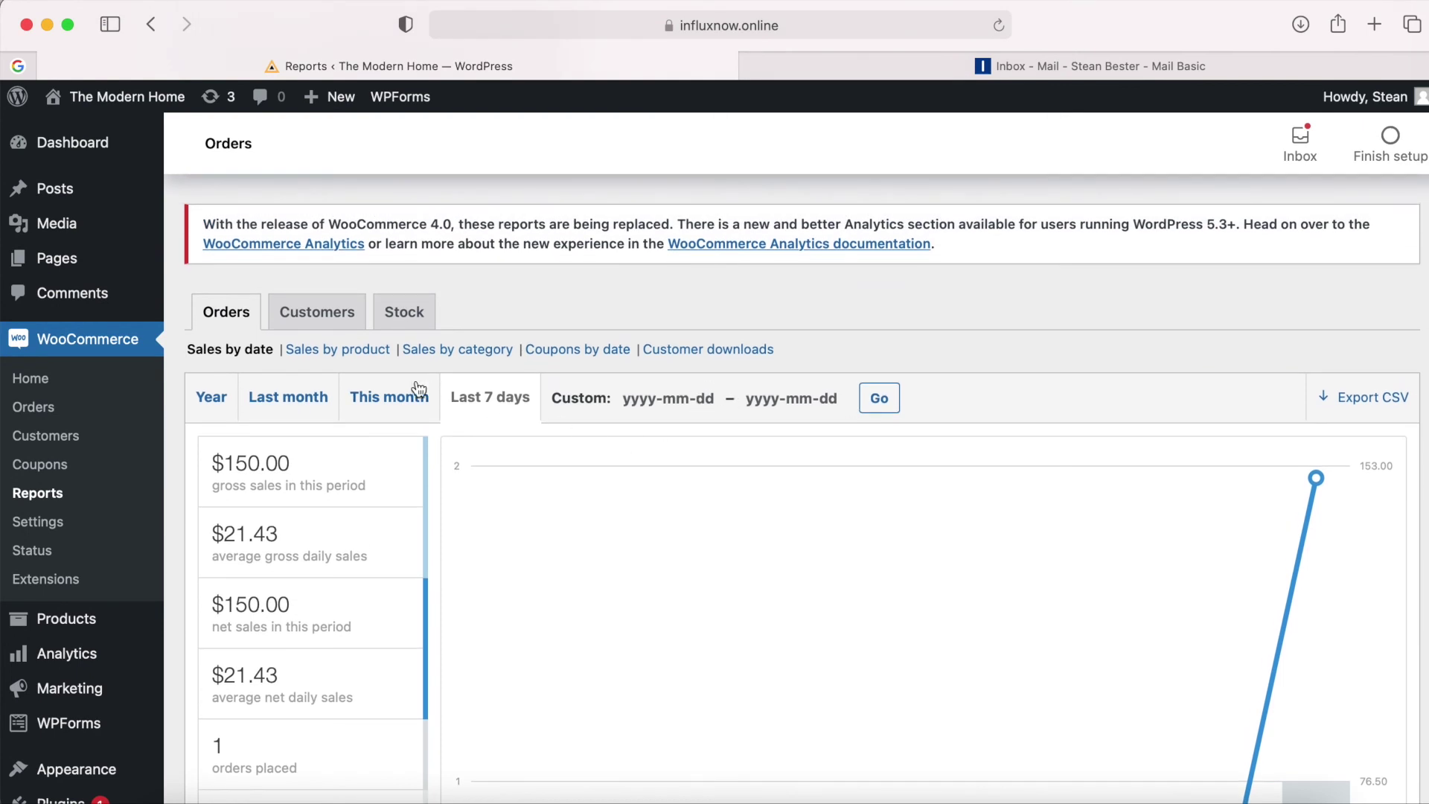
{"action": "scroll", "coordinate": [435, 506], "scroll_direction": "down", "scroll_amount": 1}
{"action": "left_click", "coordinate": [343, 316]}
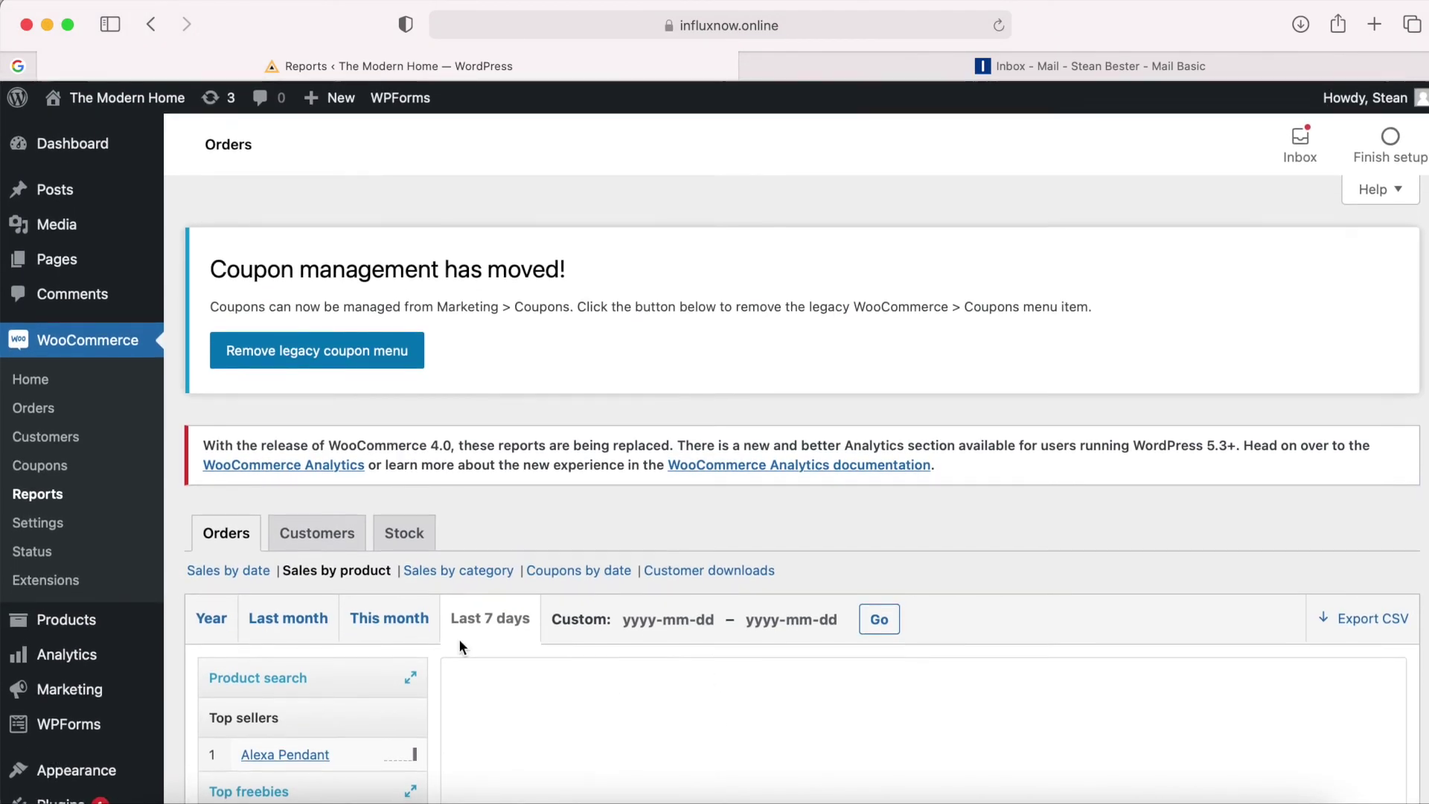
{"action": "left_click", "coordinate": [60, 410]}
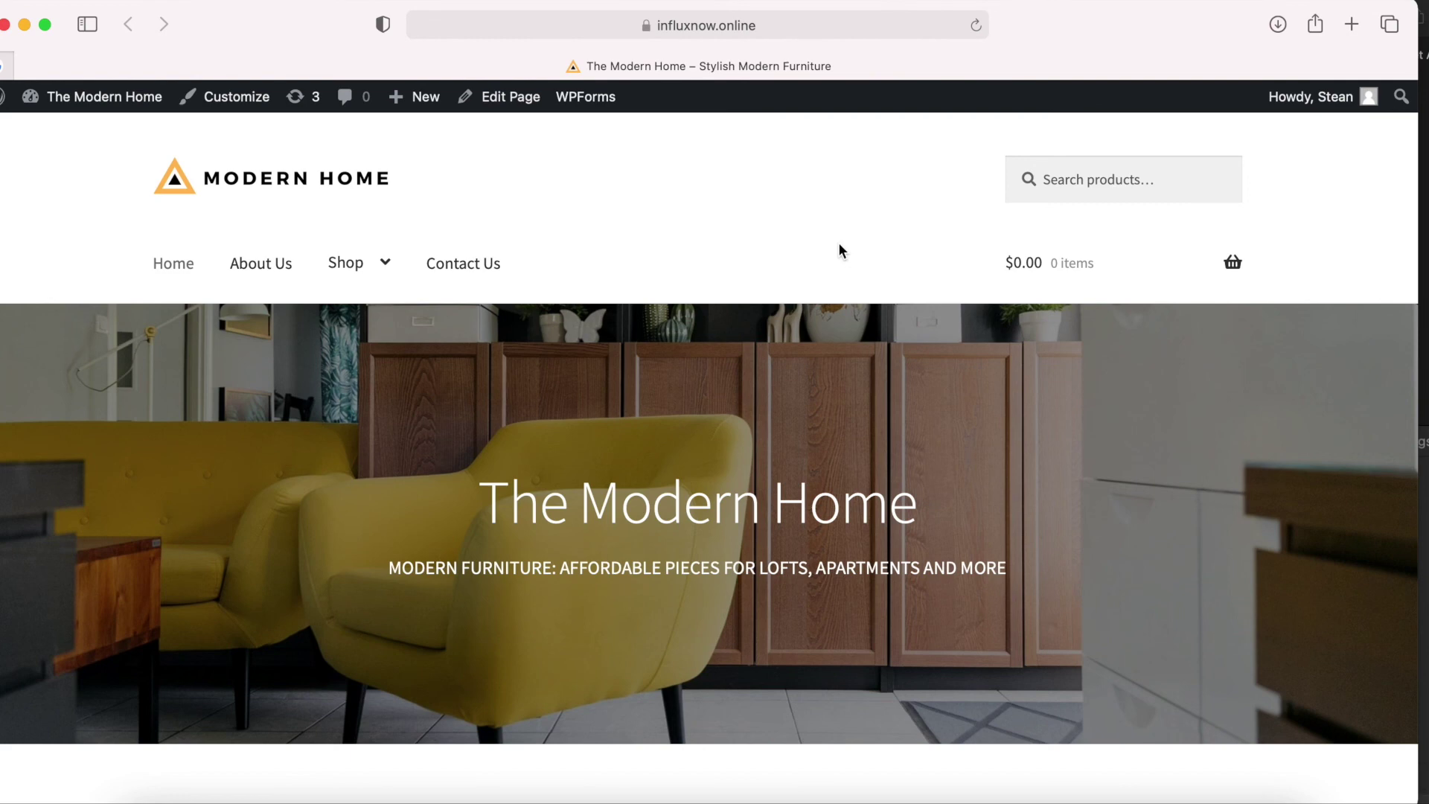
From the storefront's New In section, open the Vipp Desk Lamp page, $500.00 and In stock.
{"action": "scroll", "coordinate": [839, 244], "scroll_direction": "down", "scroll_amount": 3}
{"action": "scroll", "coordinate": [839, 249], "scroll_direction": "down", "scroll_amount": 4}
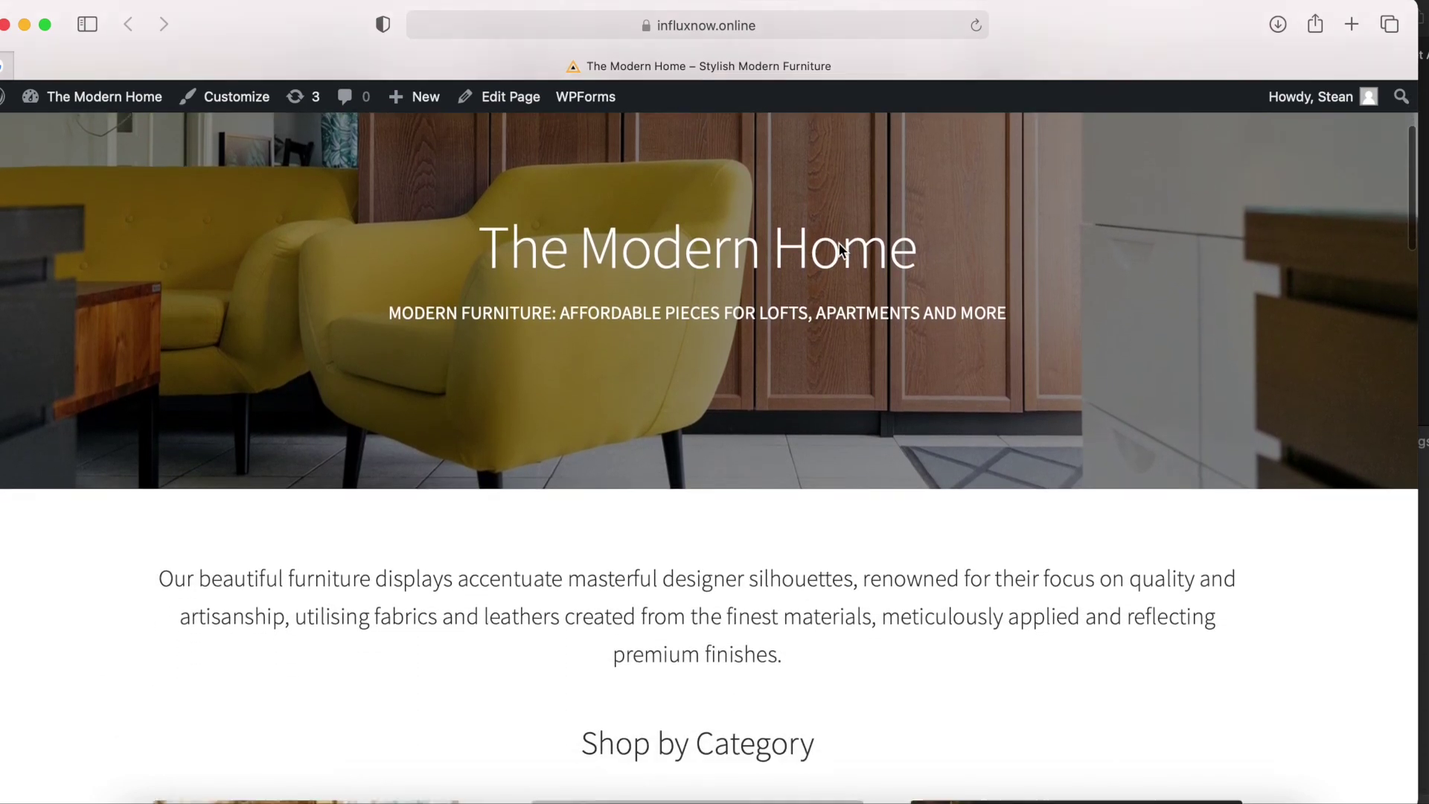
{"action": "scroll", "coordinate": [841, 245], "scroll_direction": "down", "scroll_amount": 4}
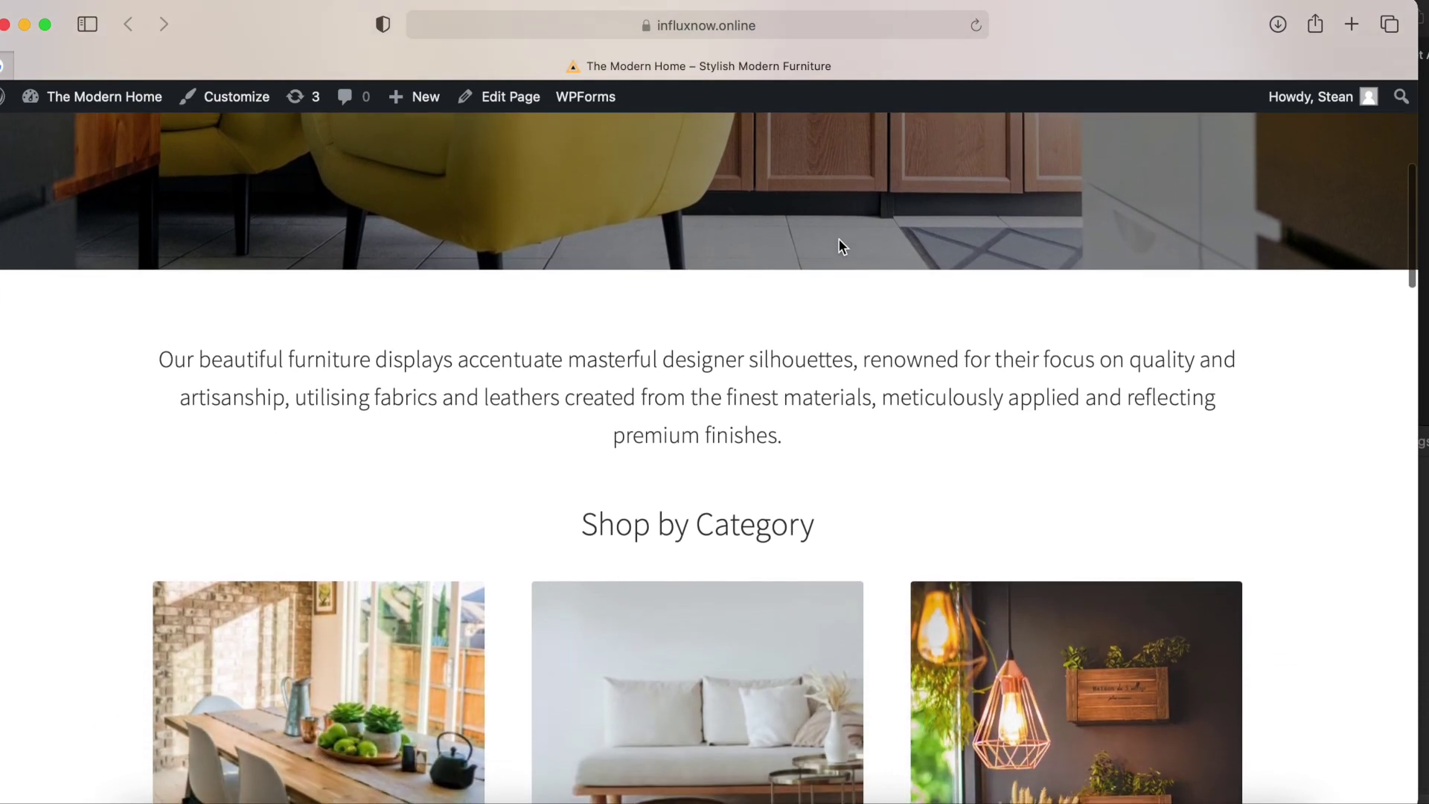
{"action": "scroll", "coordinate": [839, 240], "scroll_direction": "down", "scroll_amount": 5}
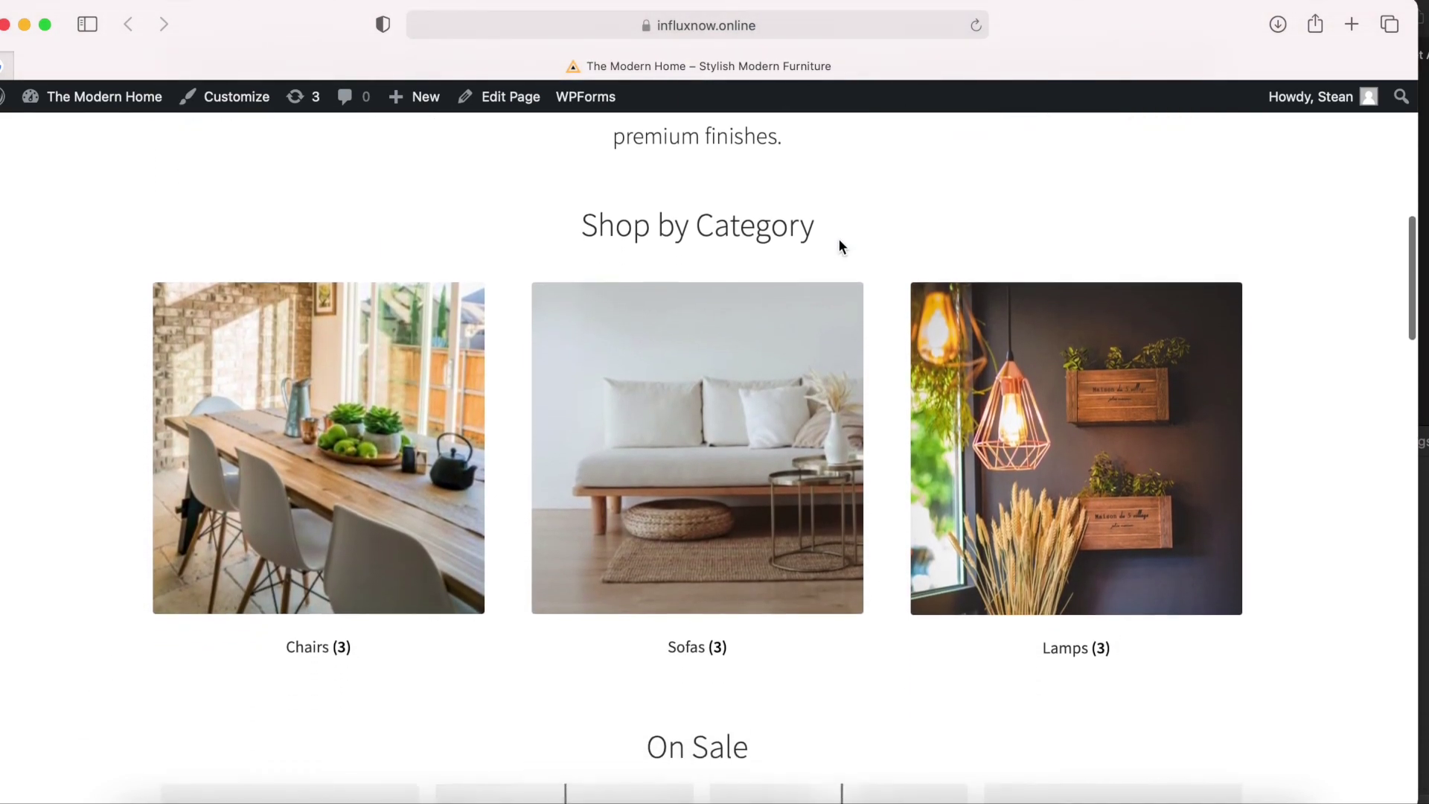
{"action": "scroll", "coordinate": [838, 239], "scroll_direction": "down", "scroll_amount": 5}
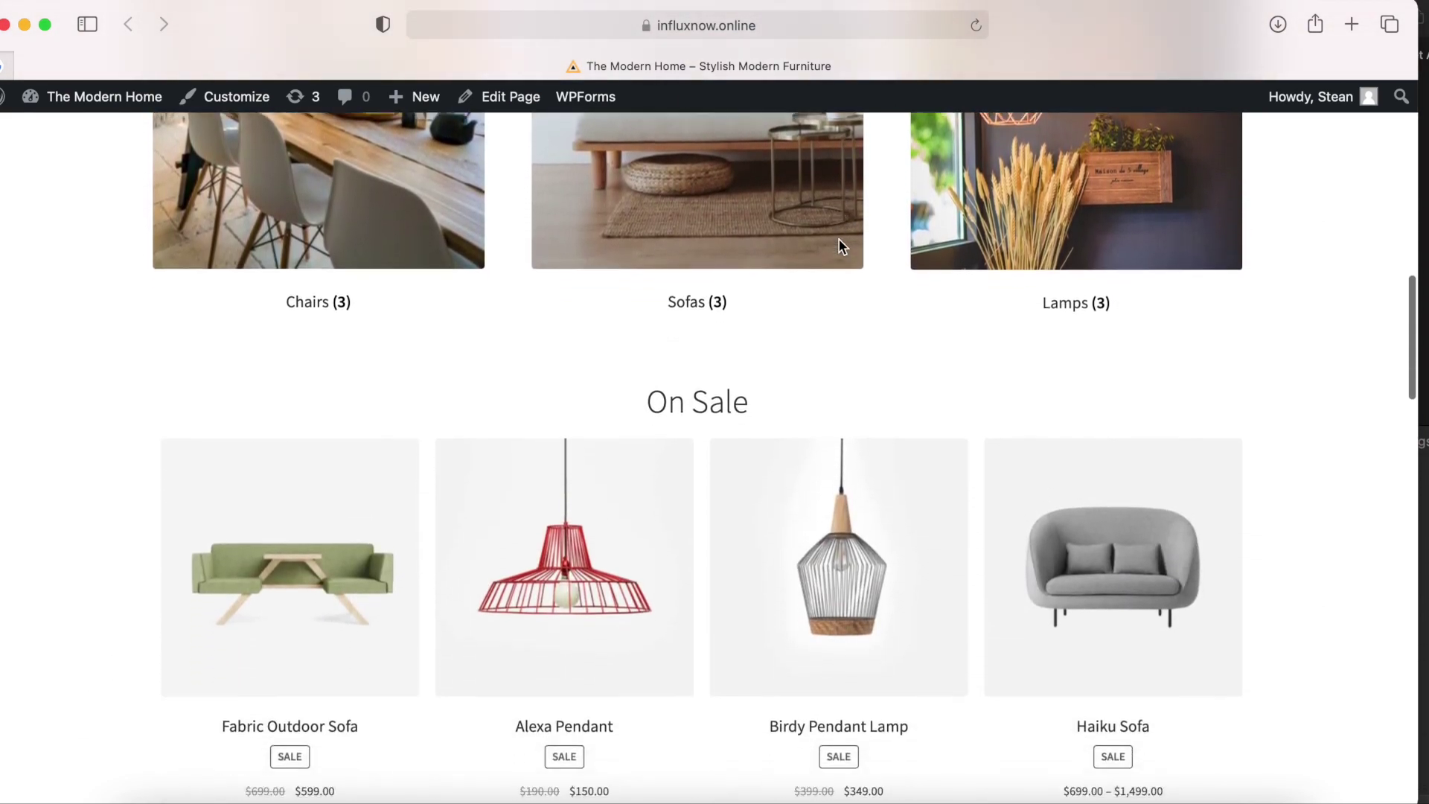
{"action": "scroll", "coordinate": [839, 240], "scroll_direction": "down", "scroll_amount": 5}
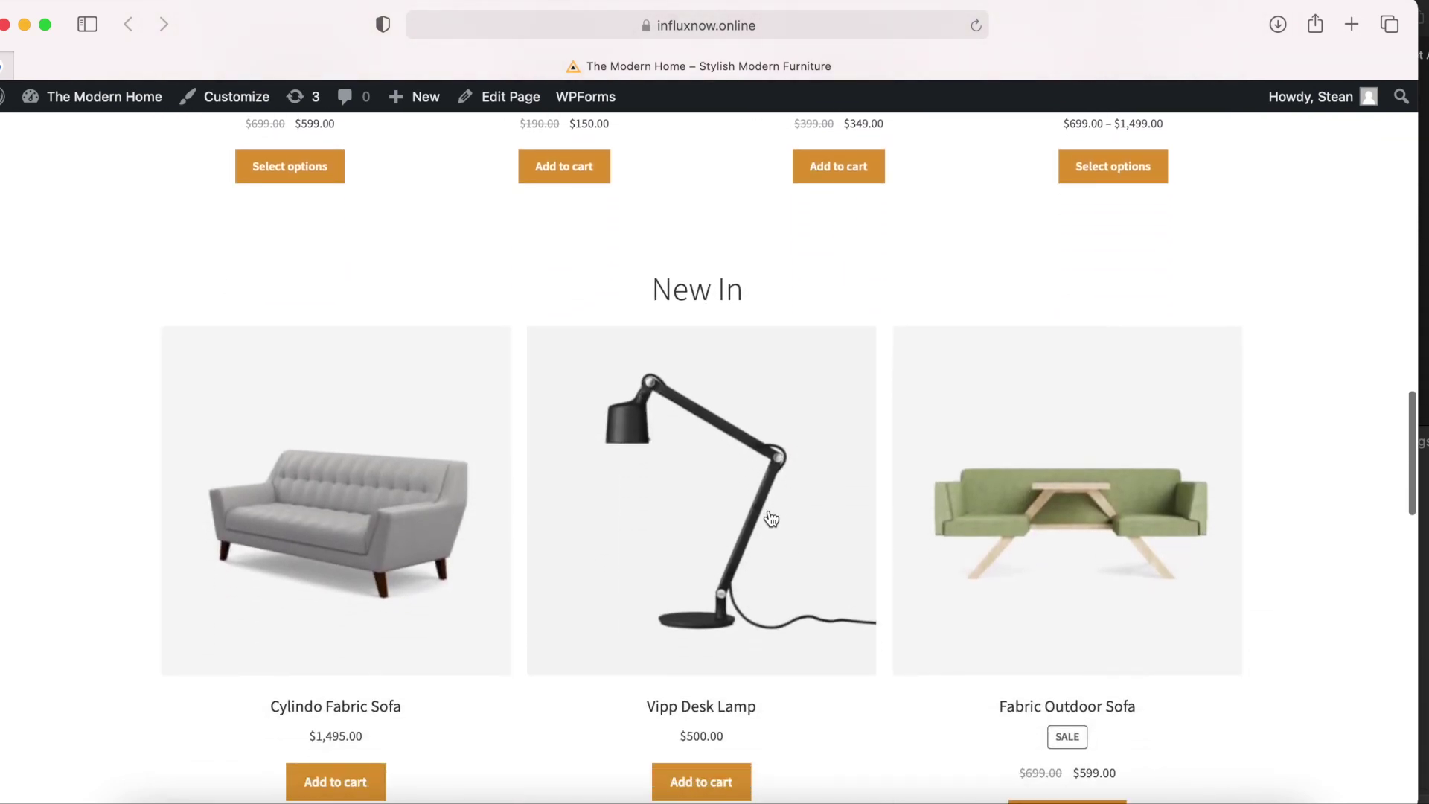
{"action": "left_click", "coordinate": [771, 519]}
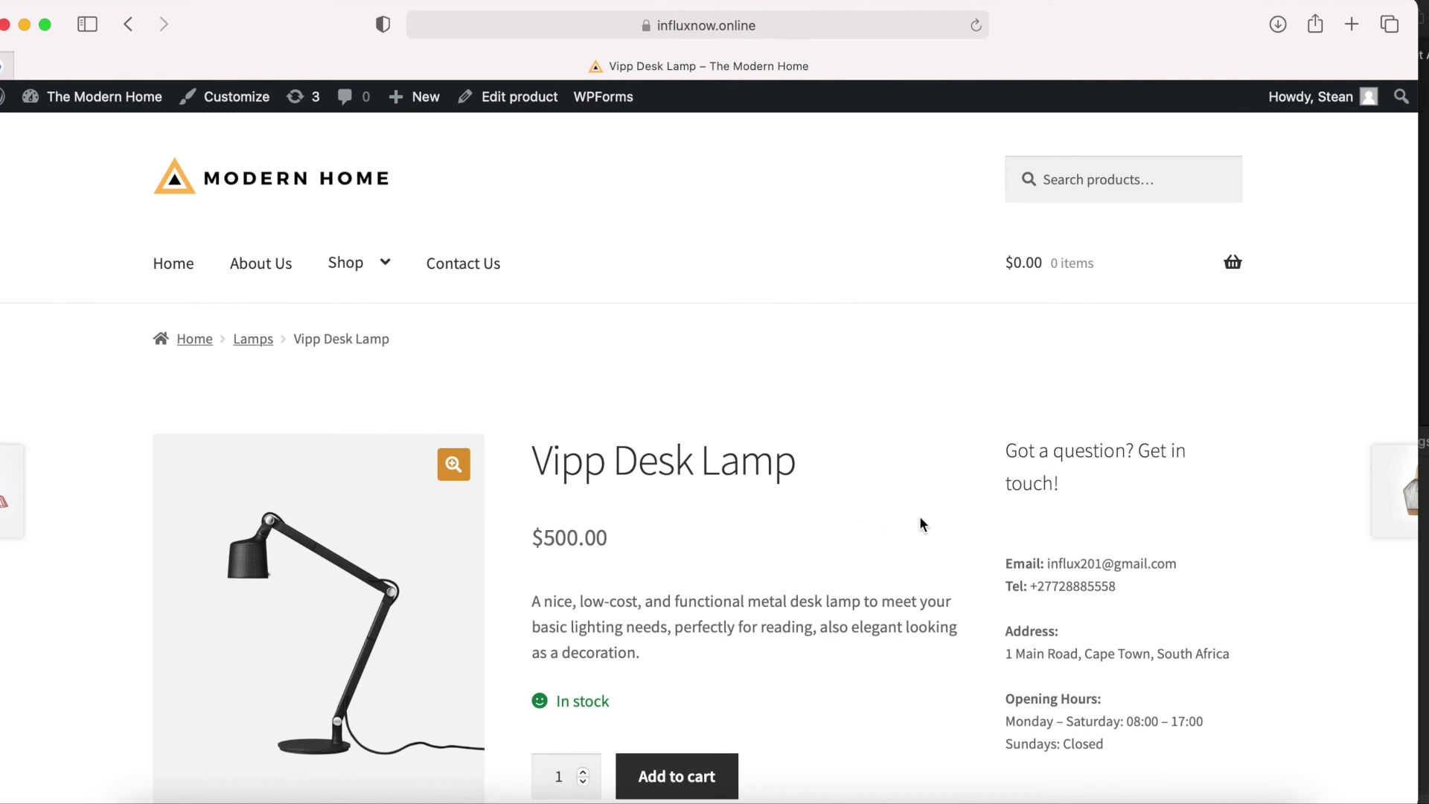
{"action": "scroll", "coordinate": [920, 519], "scroll_direction": "down", "scroll_amount": 4}
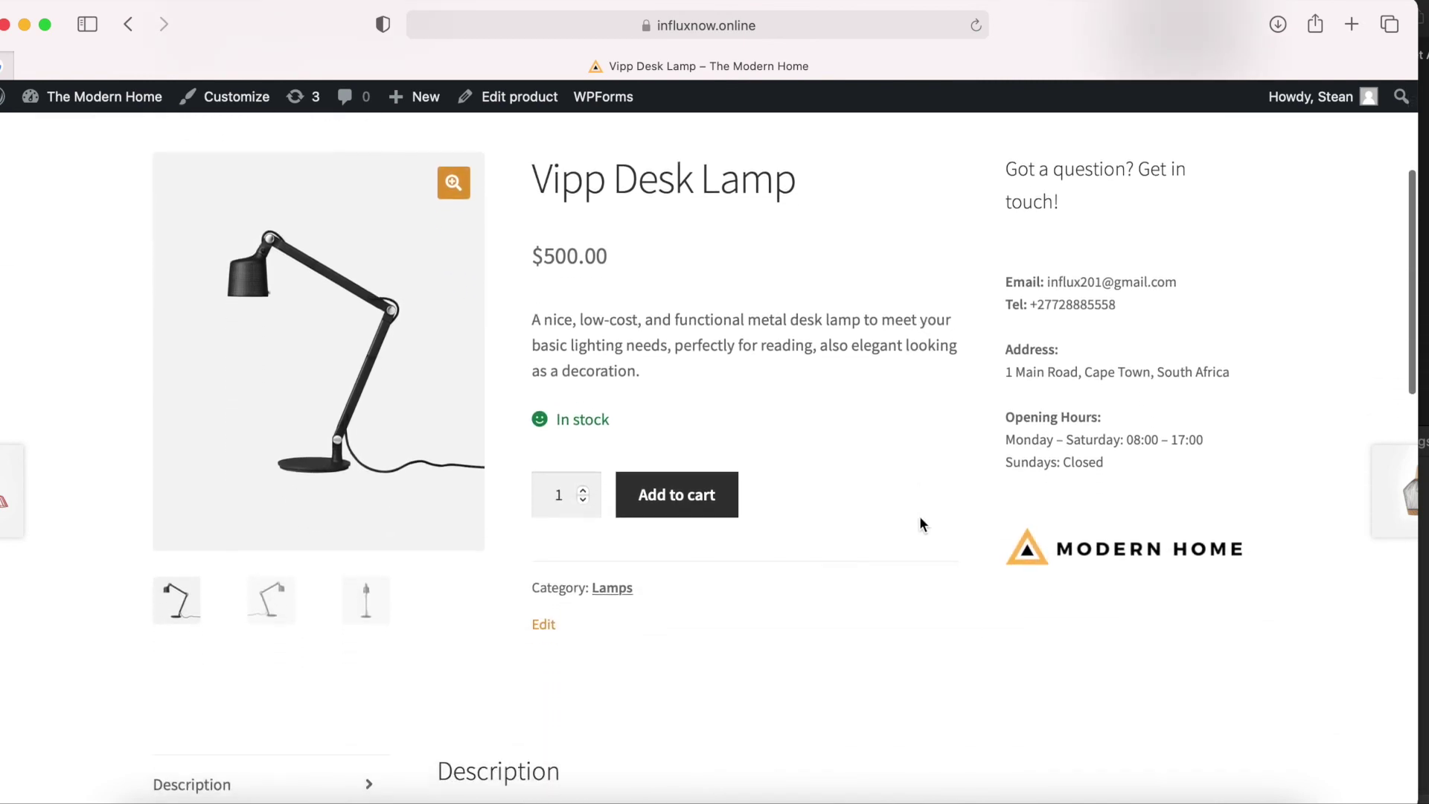
{"action": "scroll", "coordinate": [920, 517], "scroll_direction": "down", "scroll_amount": 2}
{"action": "scroll", "coordinate": [920, 518], "scroll_direction": "up", "scroll_amount": 2}
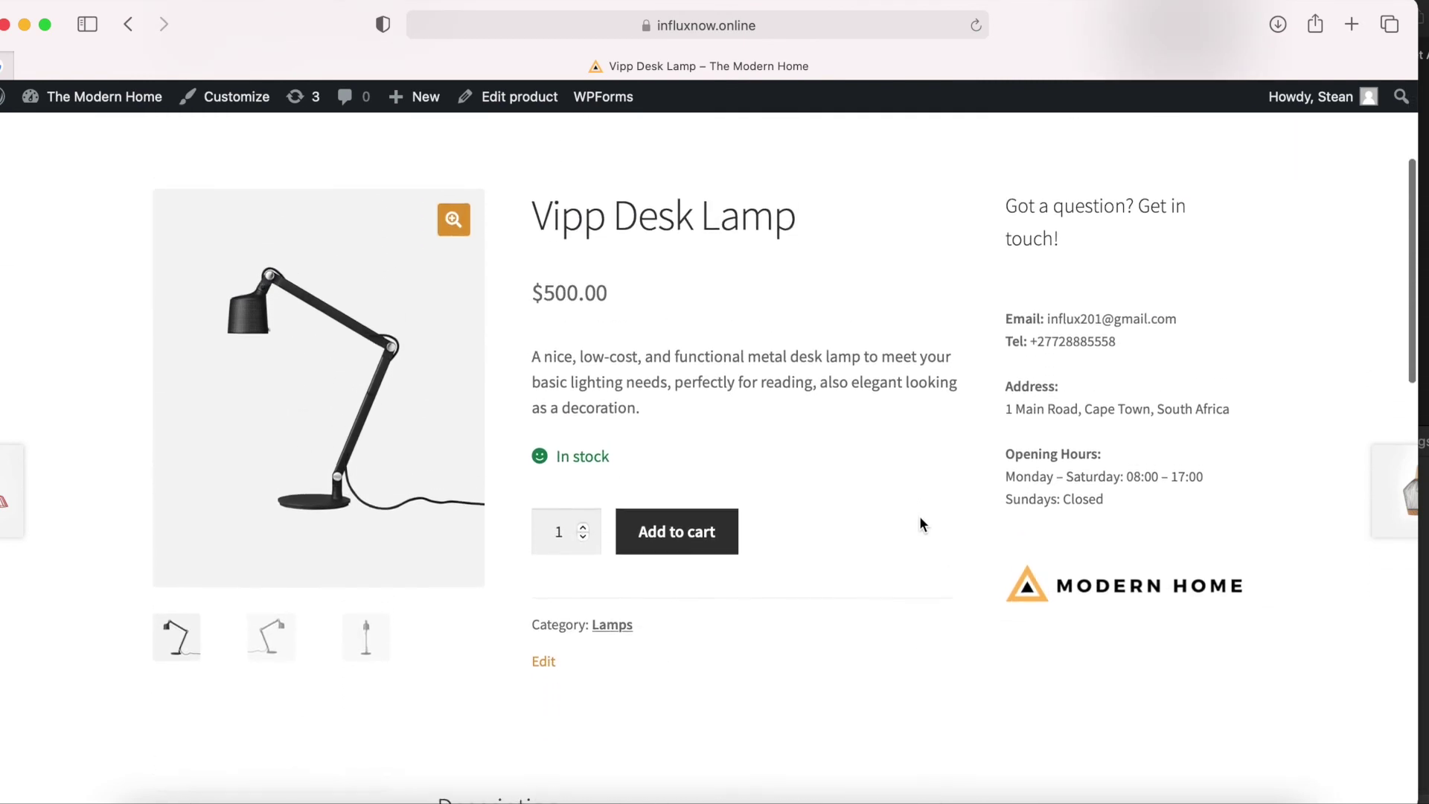
{"action": "scroll", "coordinate": [920, 518], "scroll_direction": "up", "scroll_amount": 3}
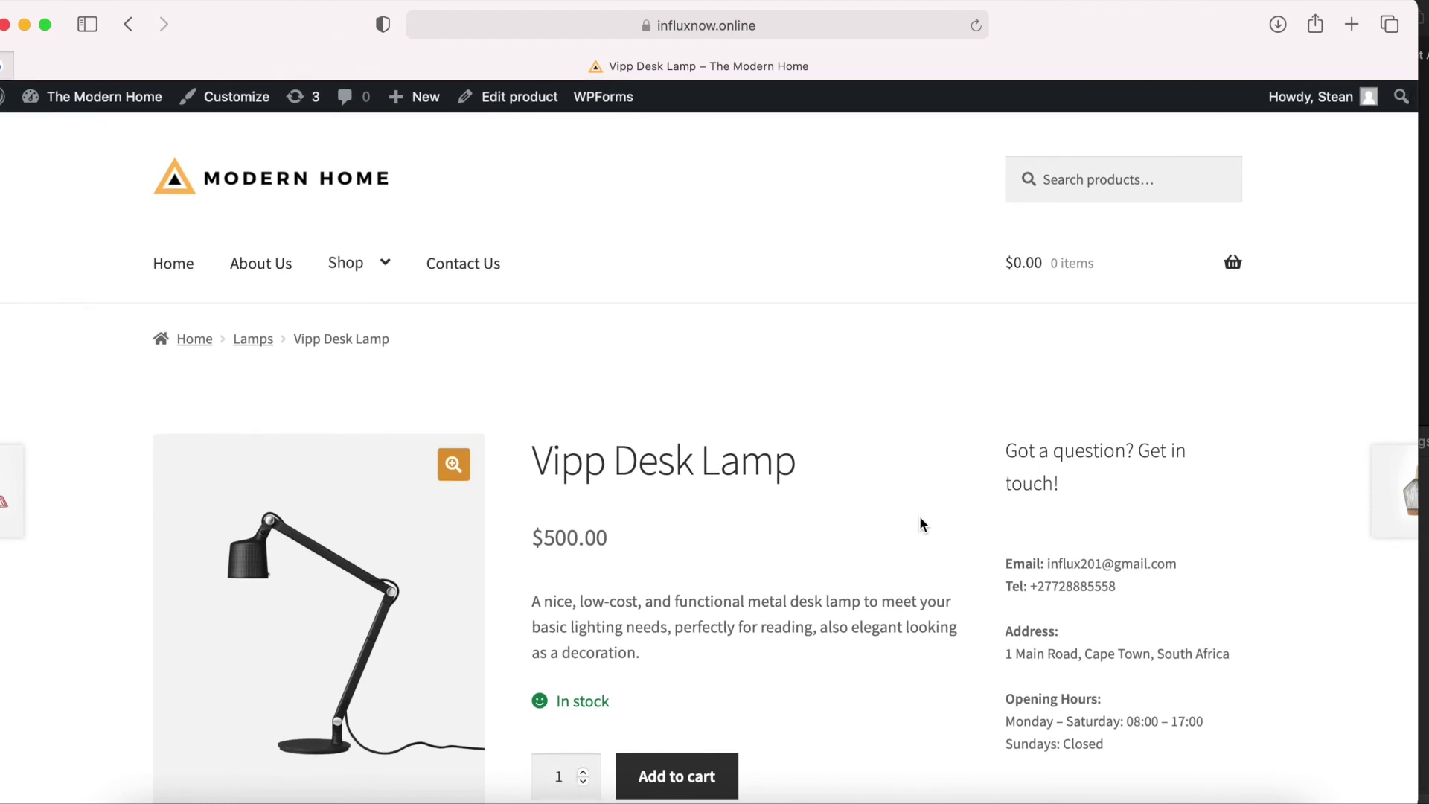